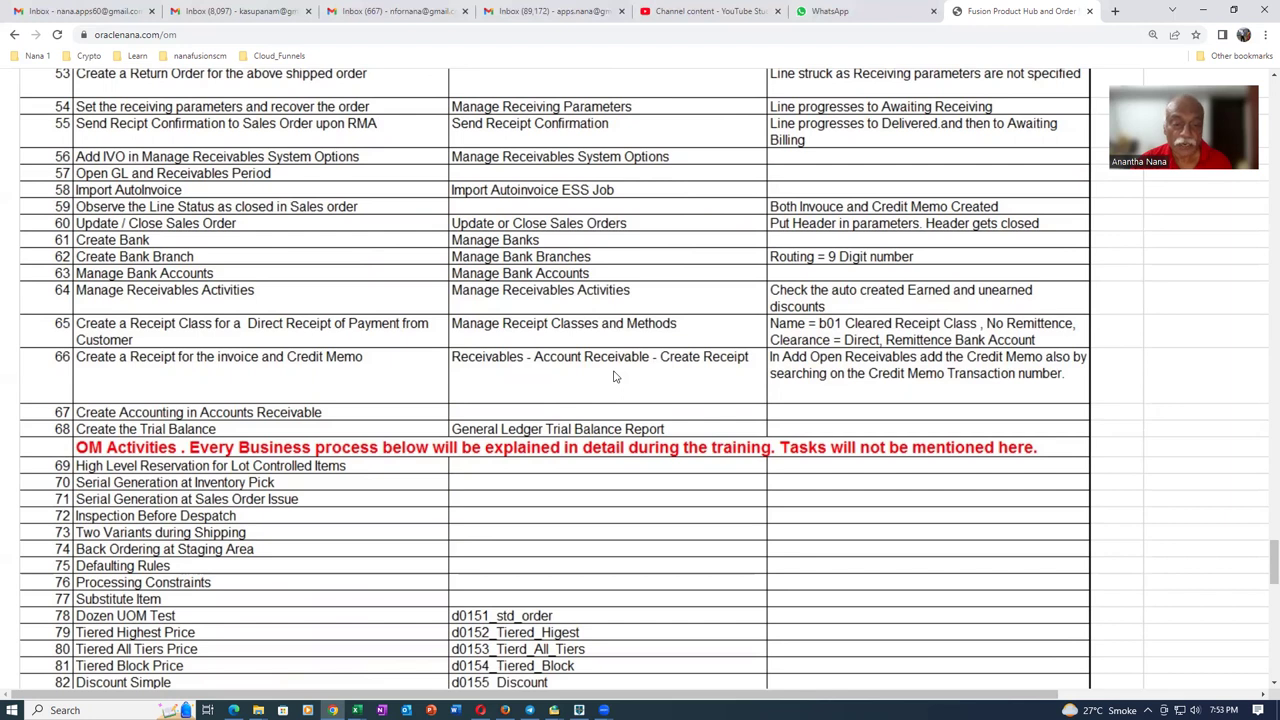
Skim down the oraclenana.com/om training page and back up to the top.
scroll(614, 372, down, 2)
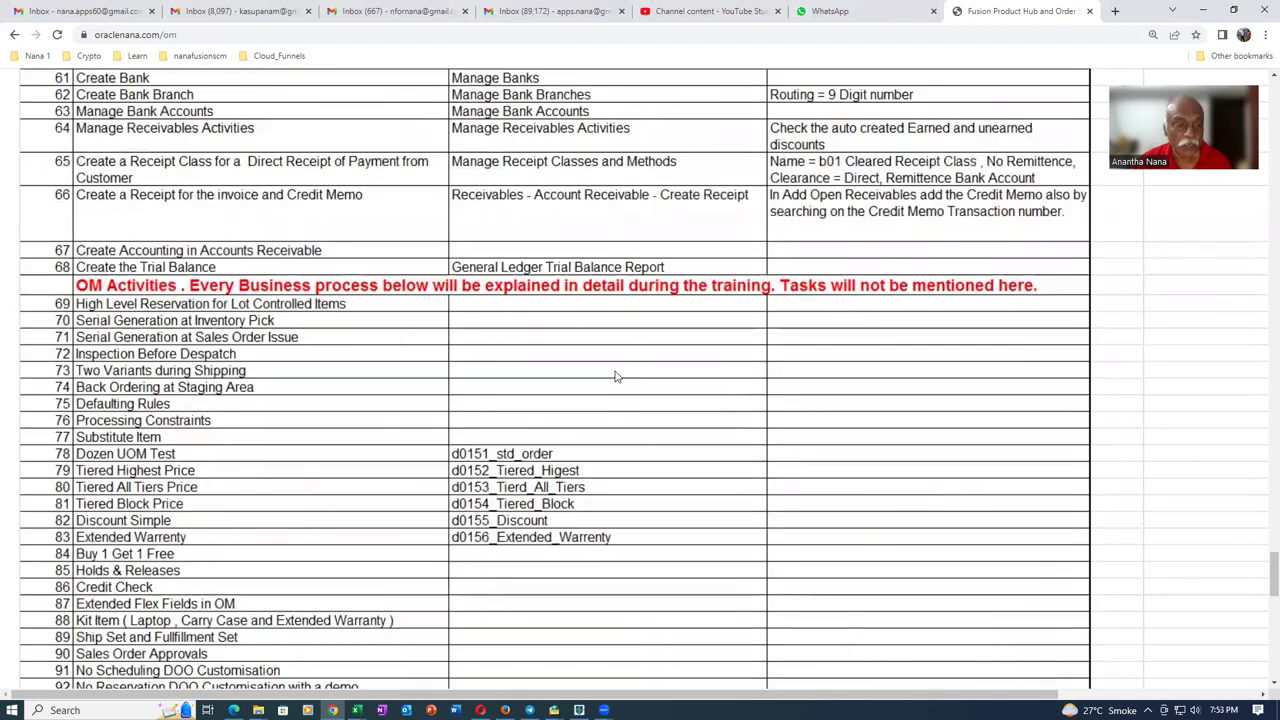
scroll(491, 317, down, 1)
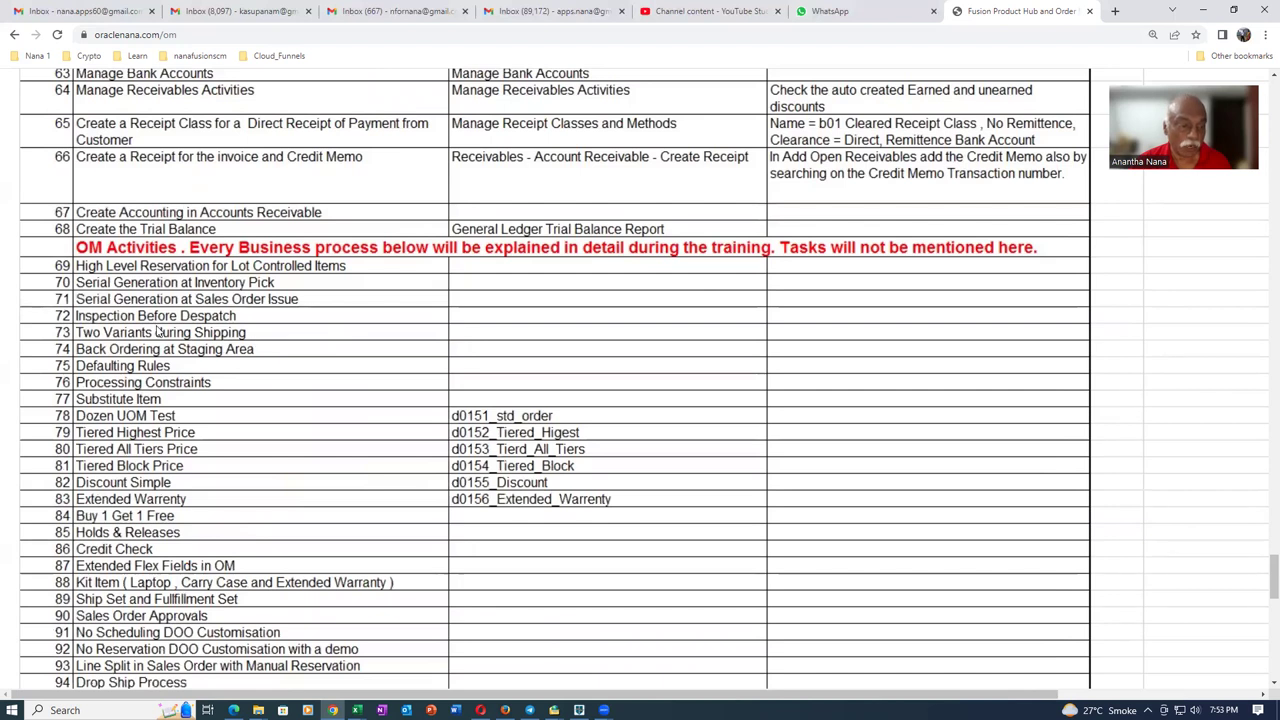
scroll(212, 447, down, 3)
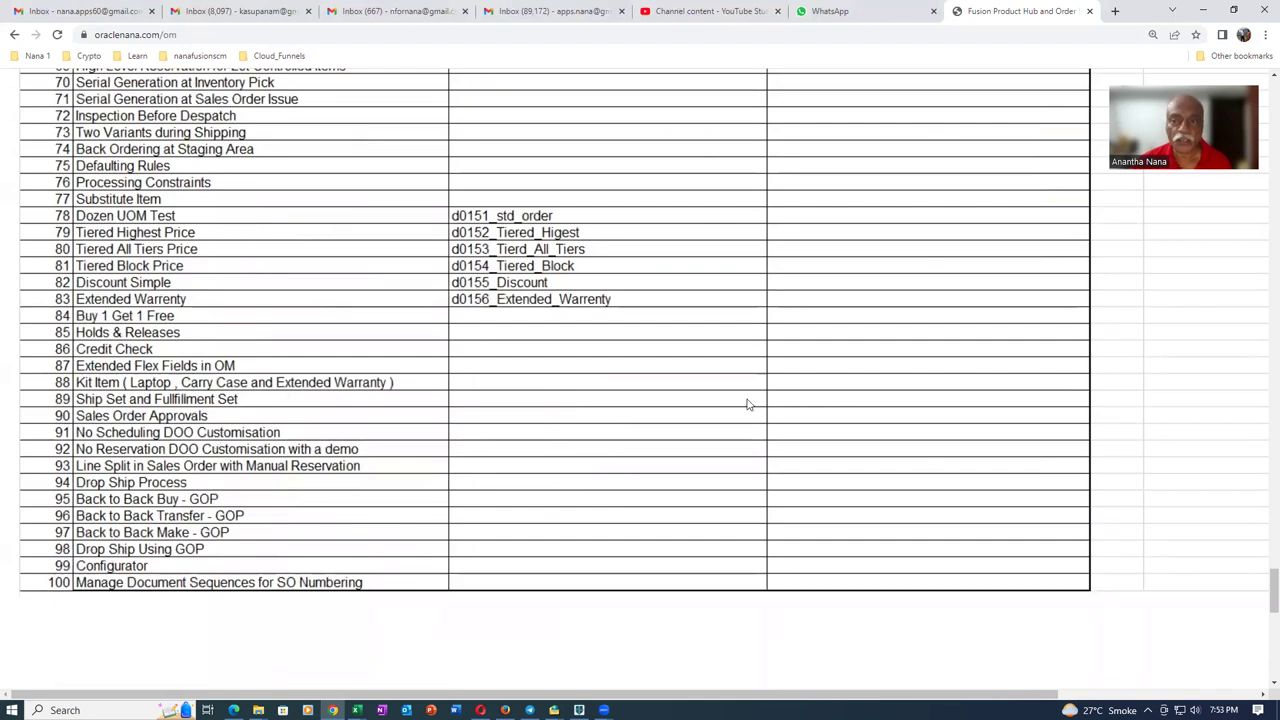
scroll(747, 404, up, 1)
scroll(747, 404, up, 7)
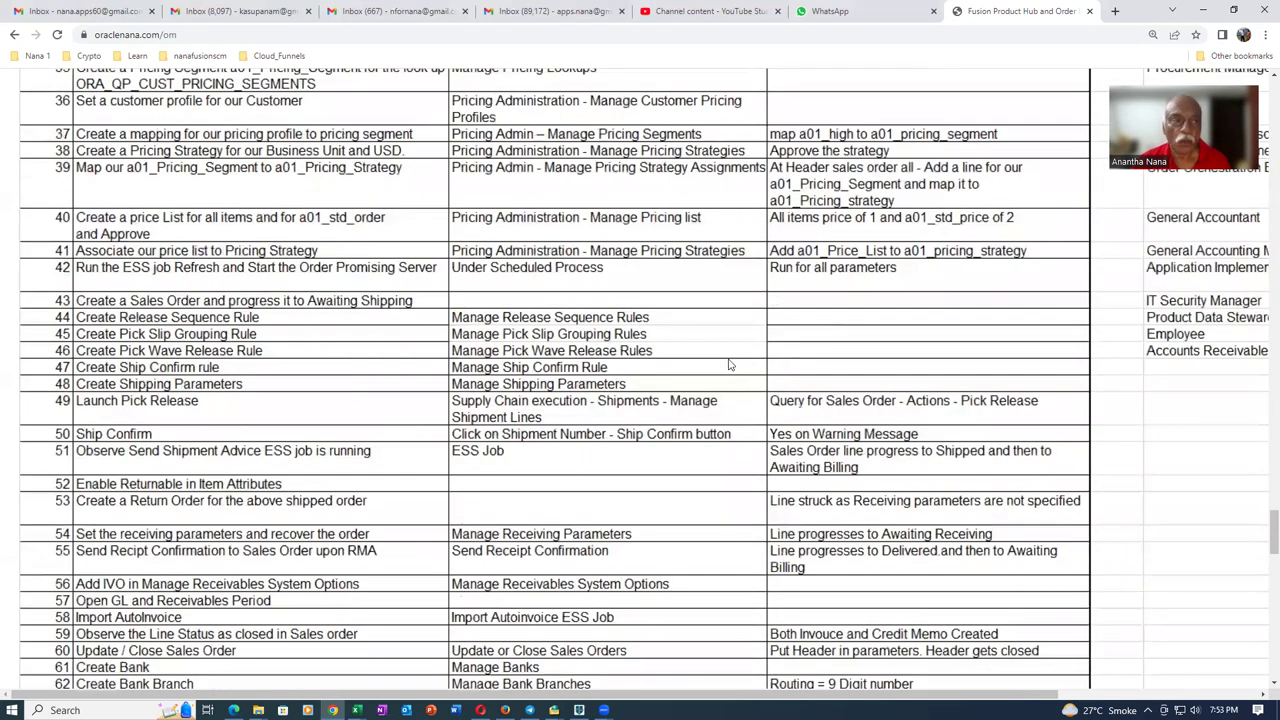
scroll(137, 91, up, 2)
click(177, 36)
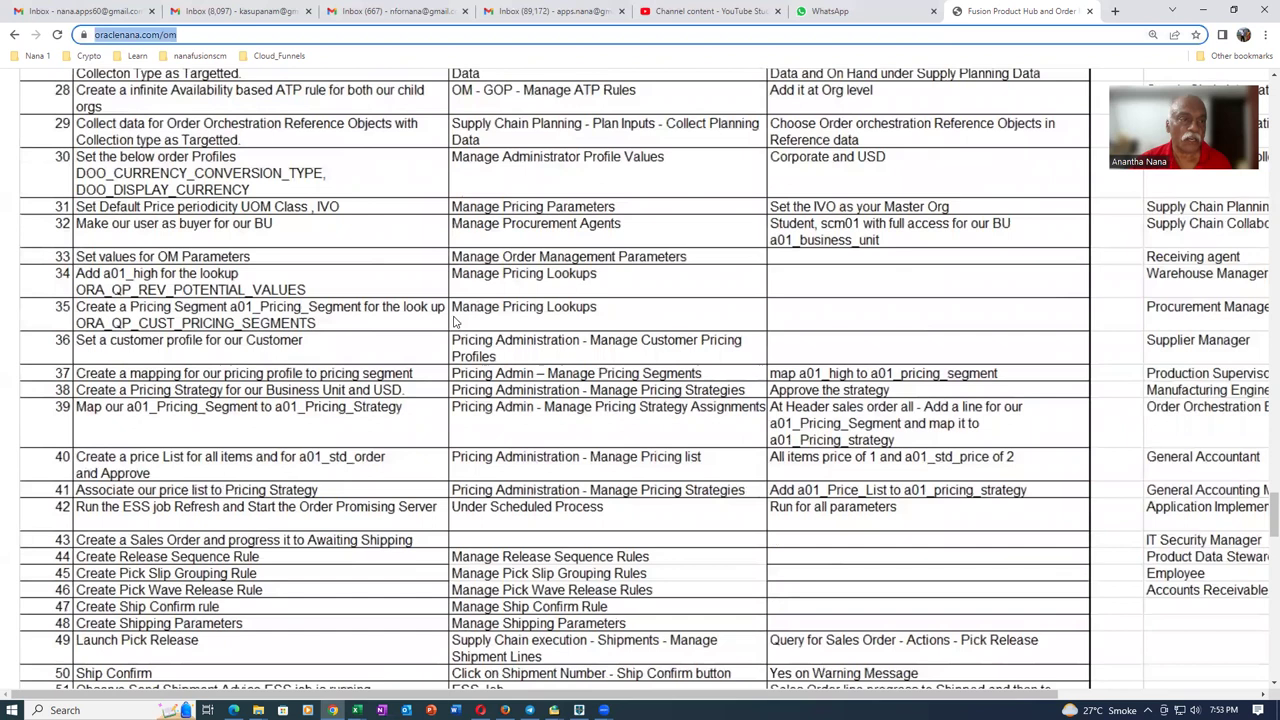
scroll(457, 322, up, 2)
scroll(466, 317, up, 6)
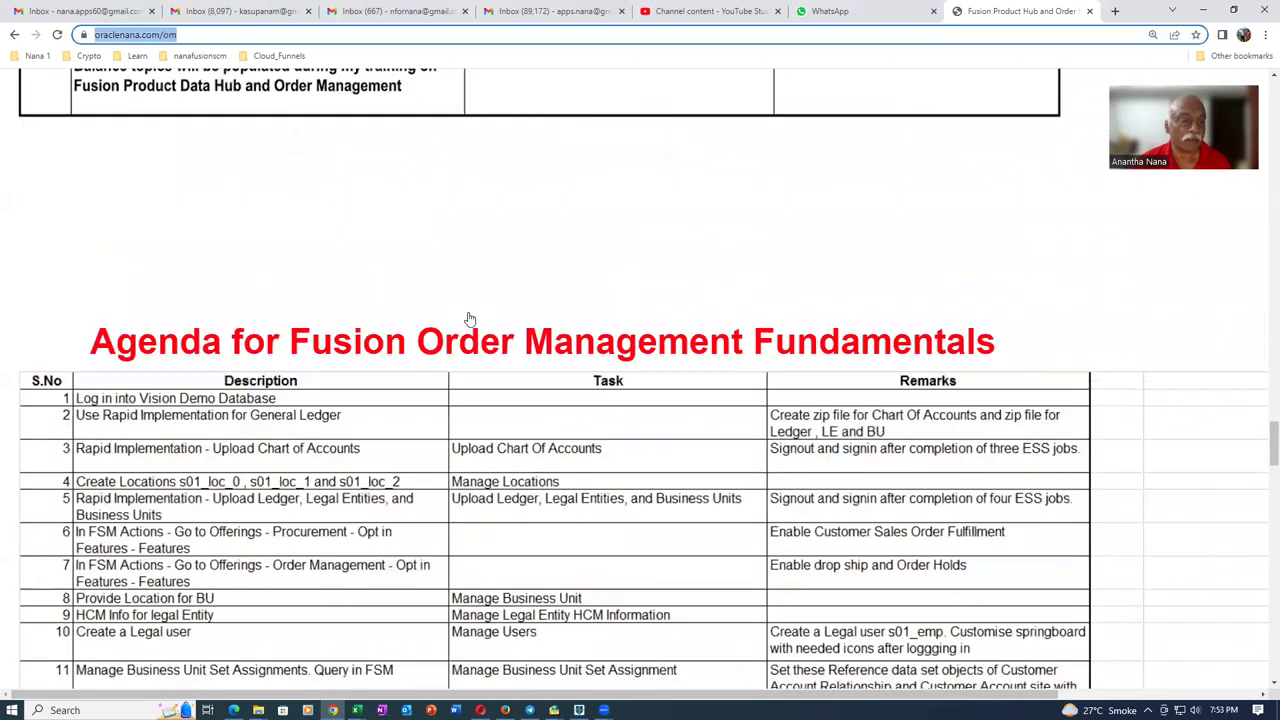
scroll(470, 318, up, 10)
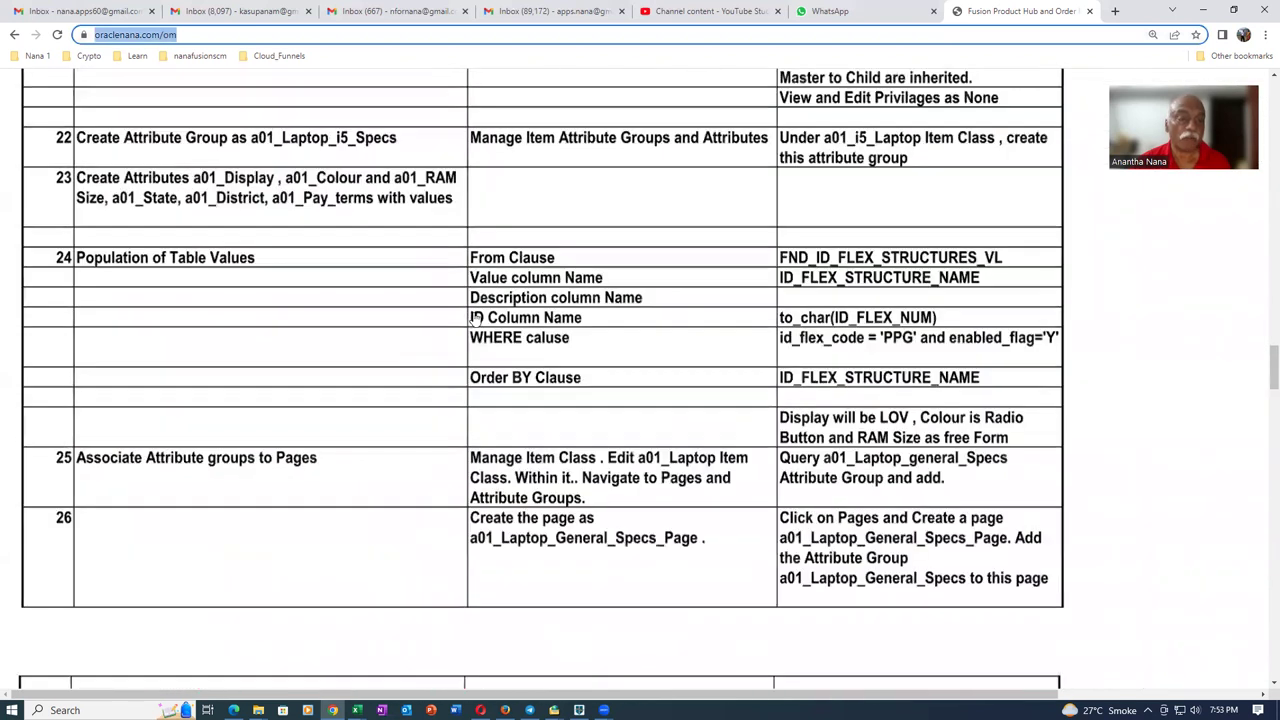
scroll(476, 318, up, 5)
scroll(476, 318, up, 6)
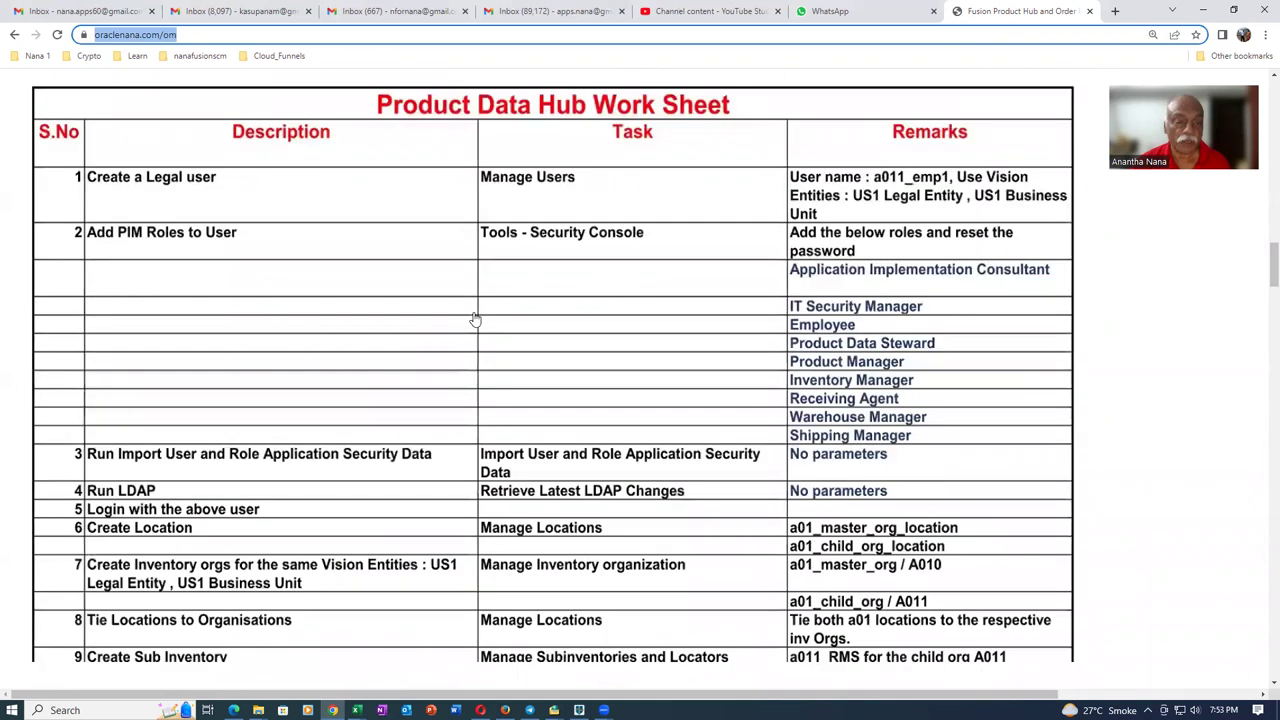
scroll(476, 318, up, 14)
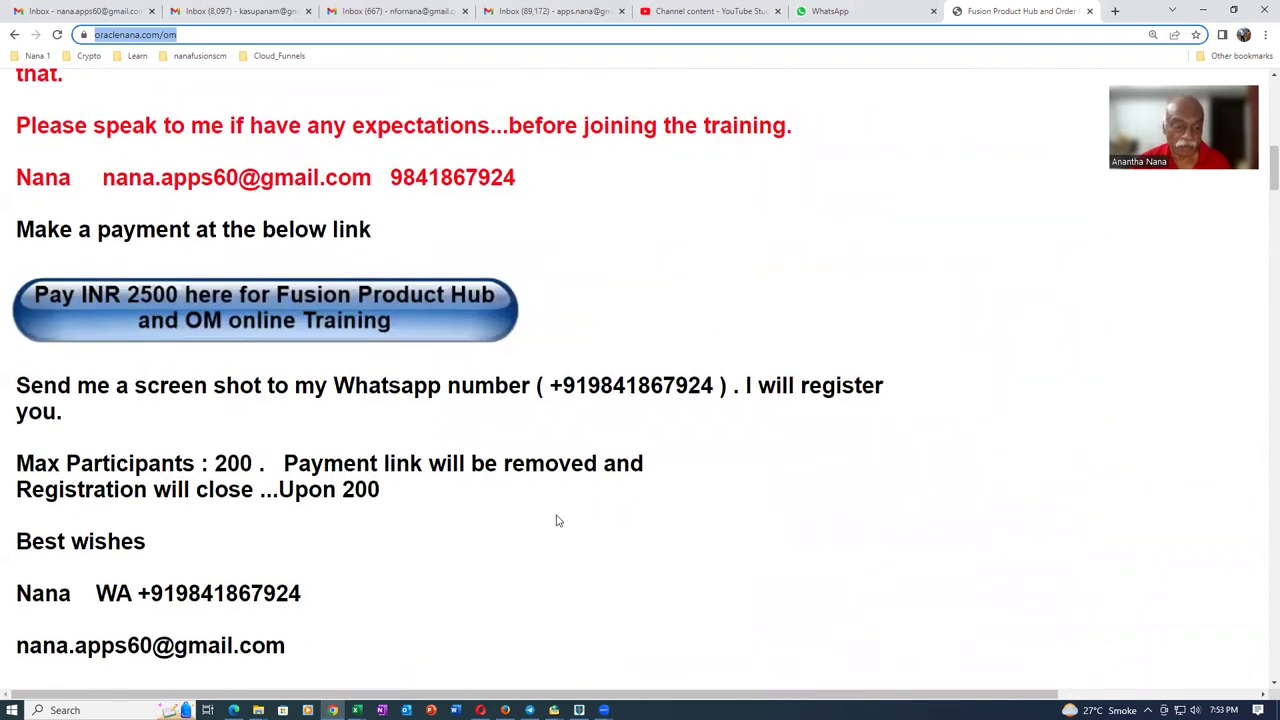
Highlight the WA contact abbreviation, then scroll to the Item Product Hierarchy of Attributes diagram.
scroll(570, 534, down, 1)
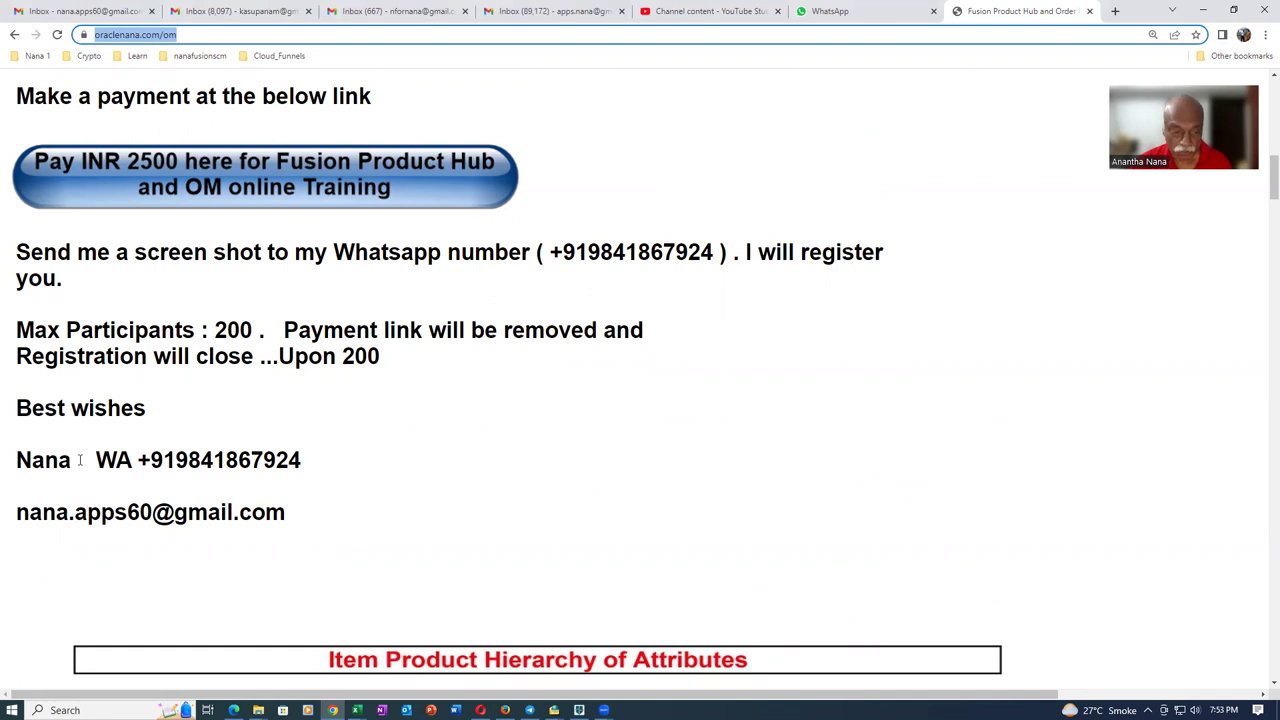
drag(97, 460, 132, 465)
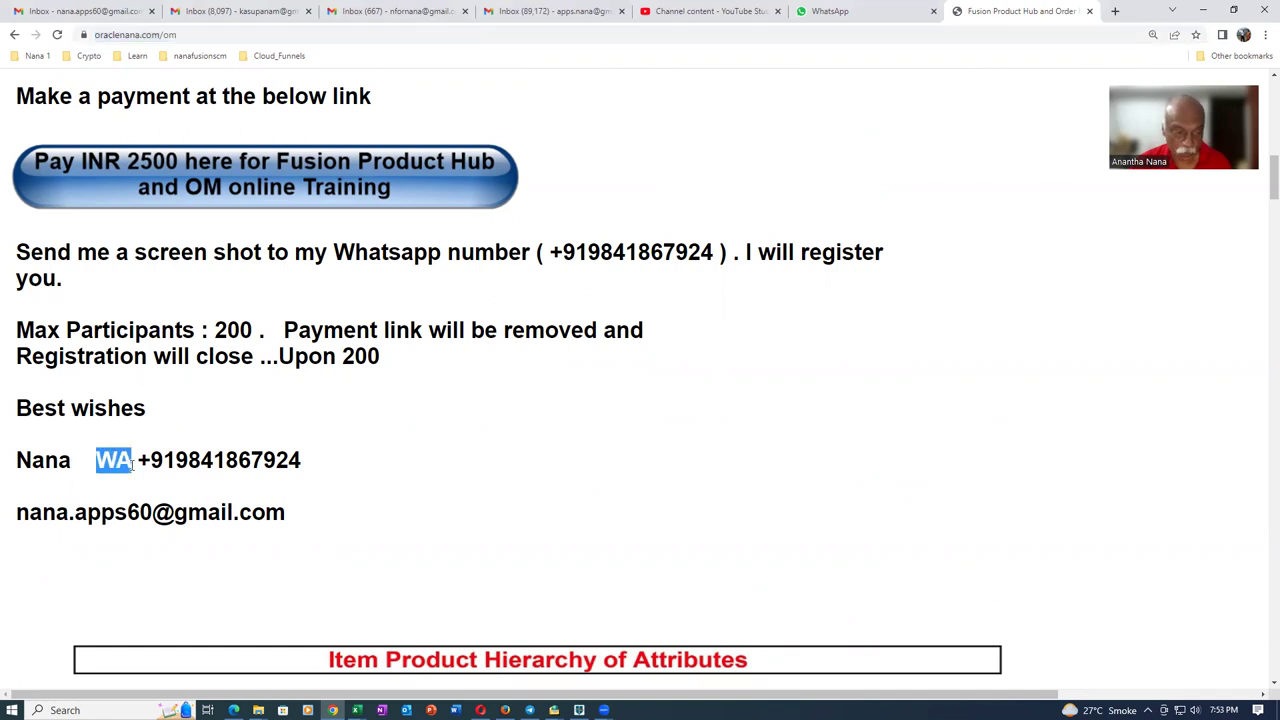
click(565, 482)
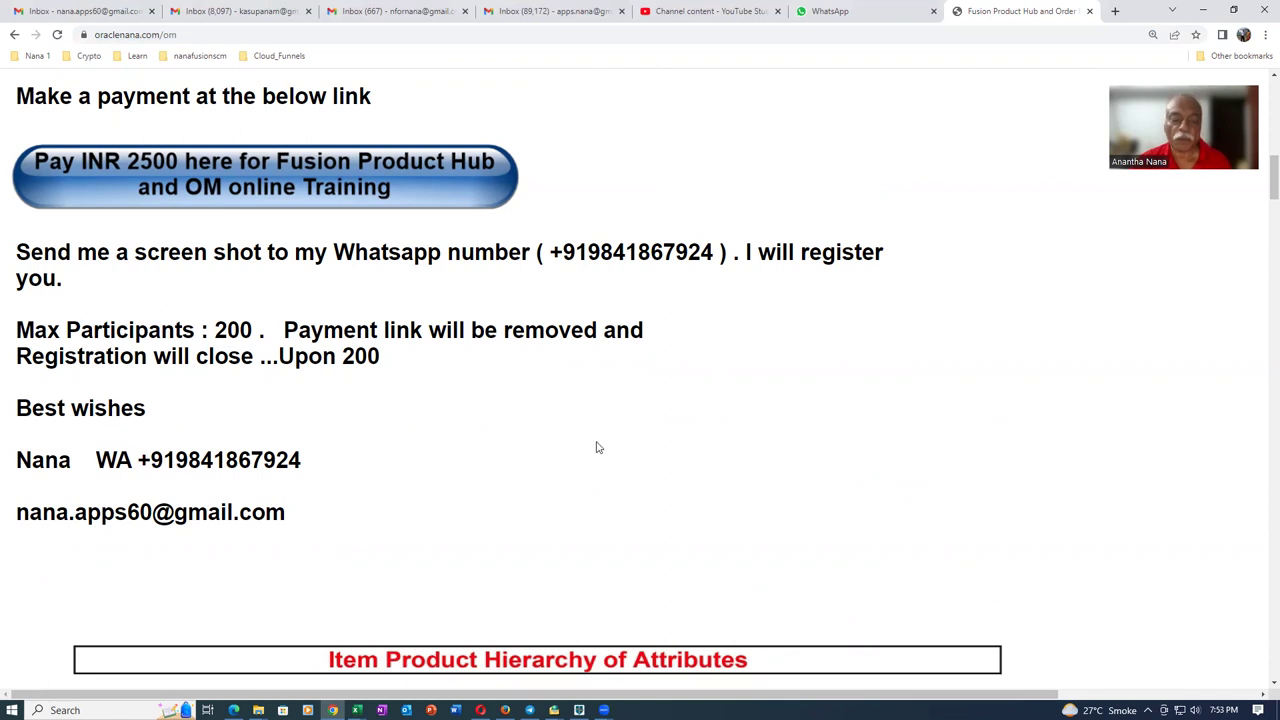
scroll(594, 446, down, 1)
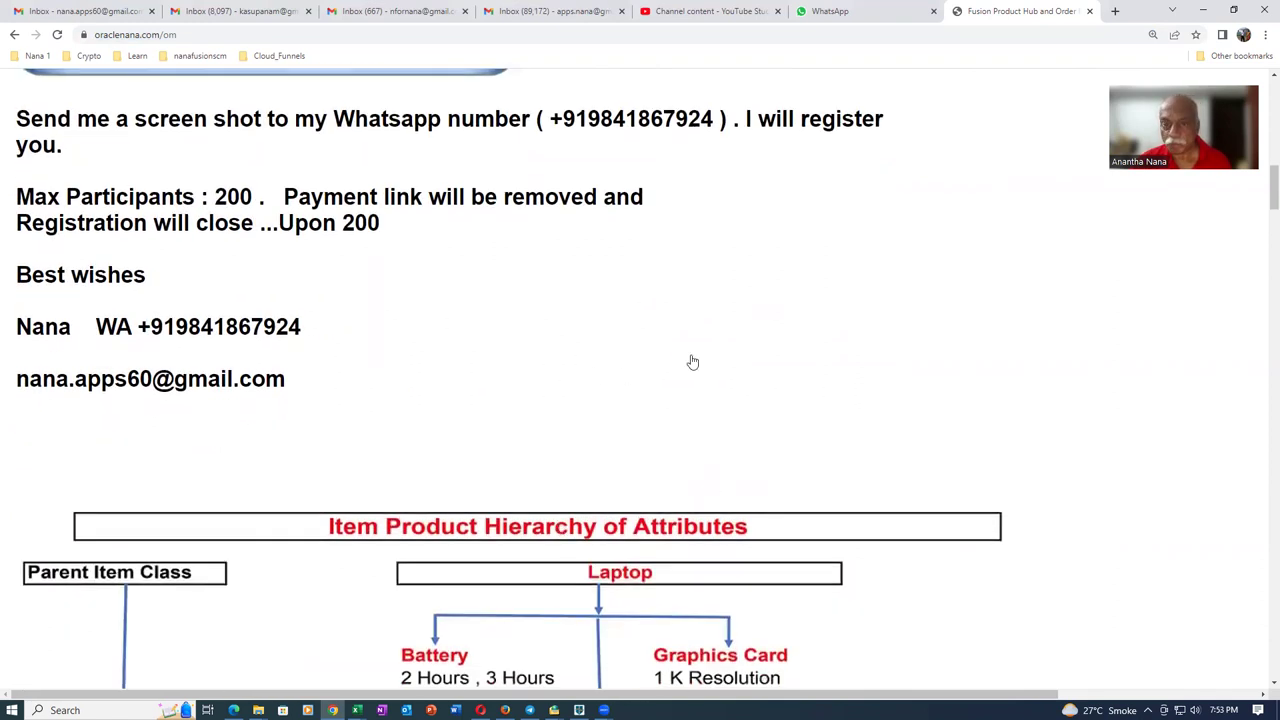
From the Fusion_Product_Hub_OM folder window, open PDH_Work_Sheet in Excel.
mouse_move(258, 710)
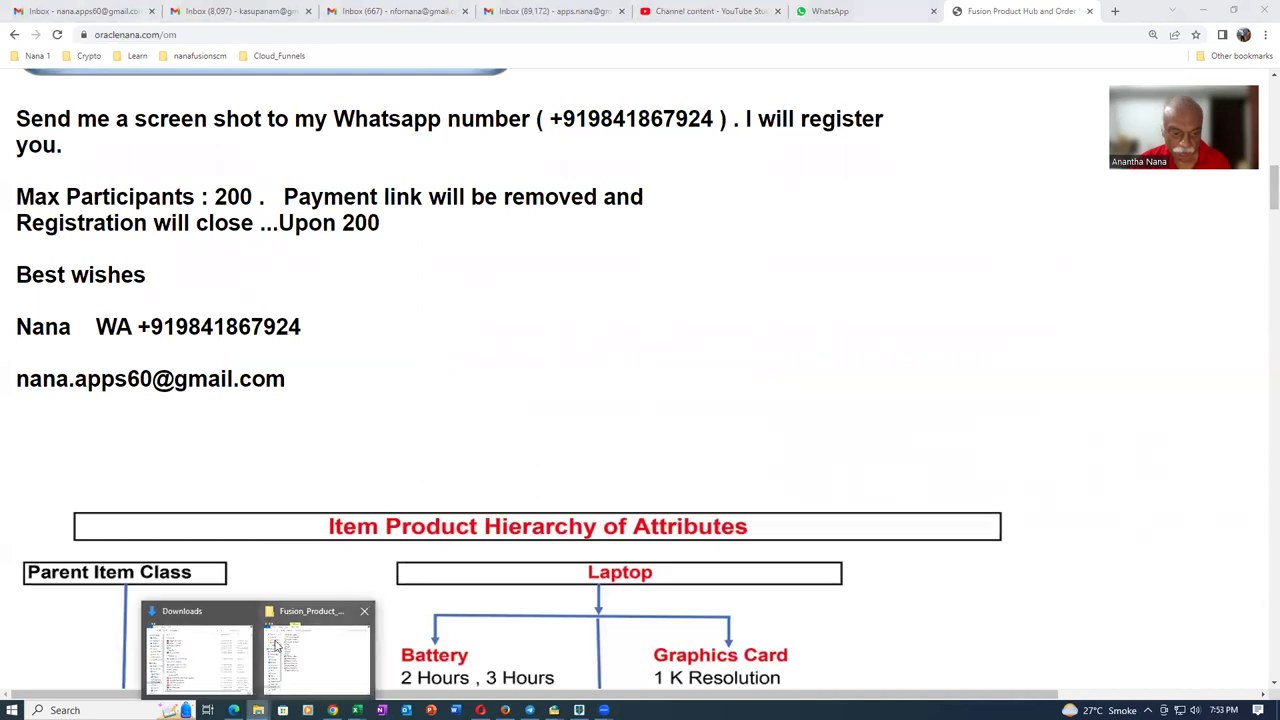
click(293, 665)
click(688, 485)
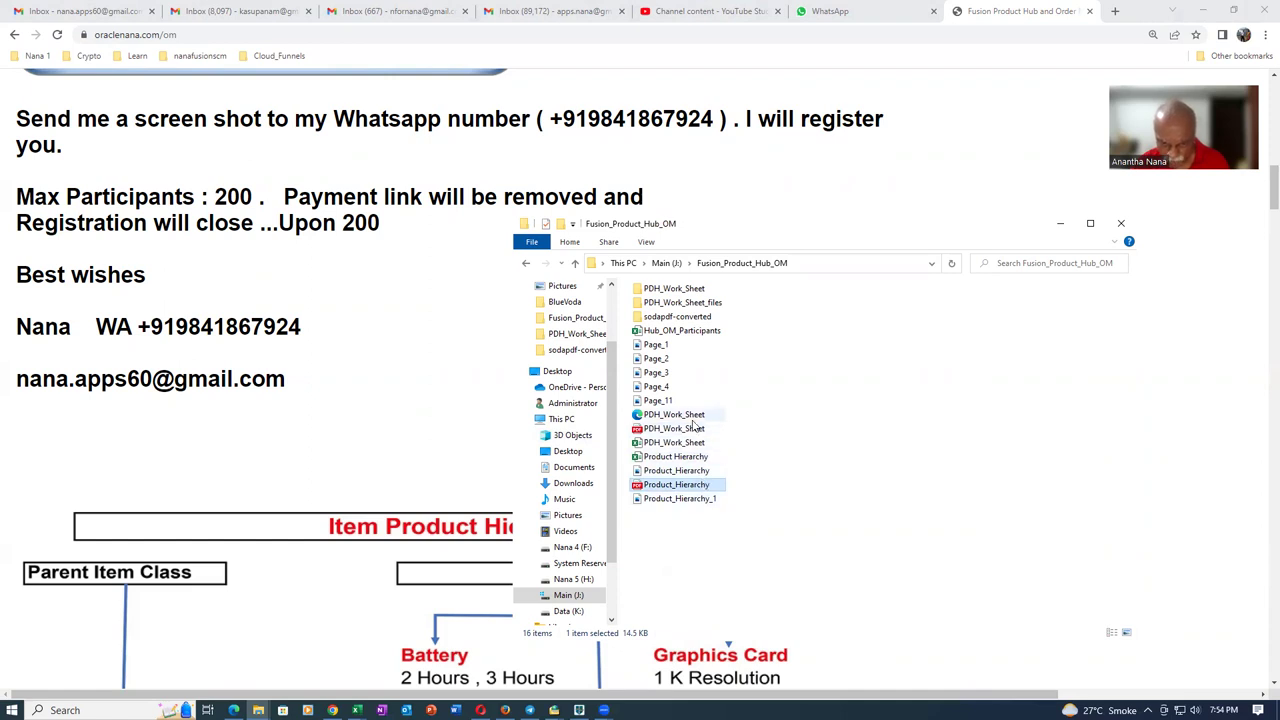
click(693, 443)
double_click(693, 443)
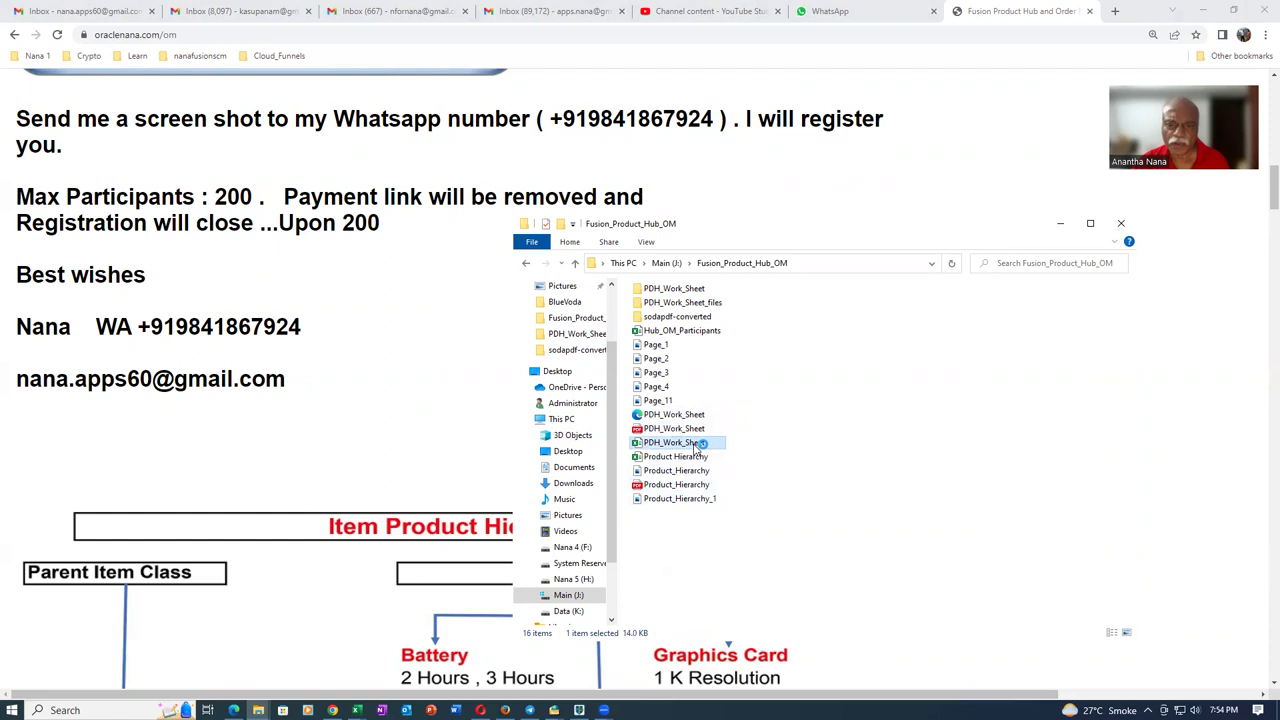
scroll(693, 445, up, 13)
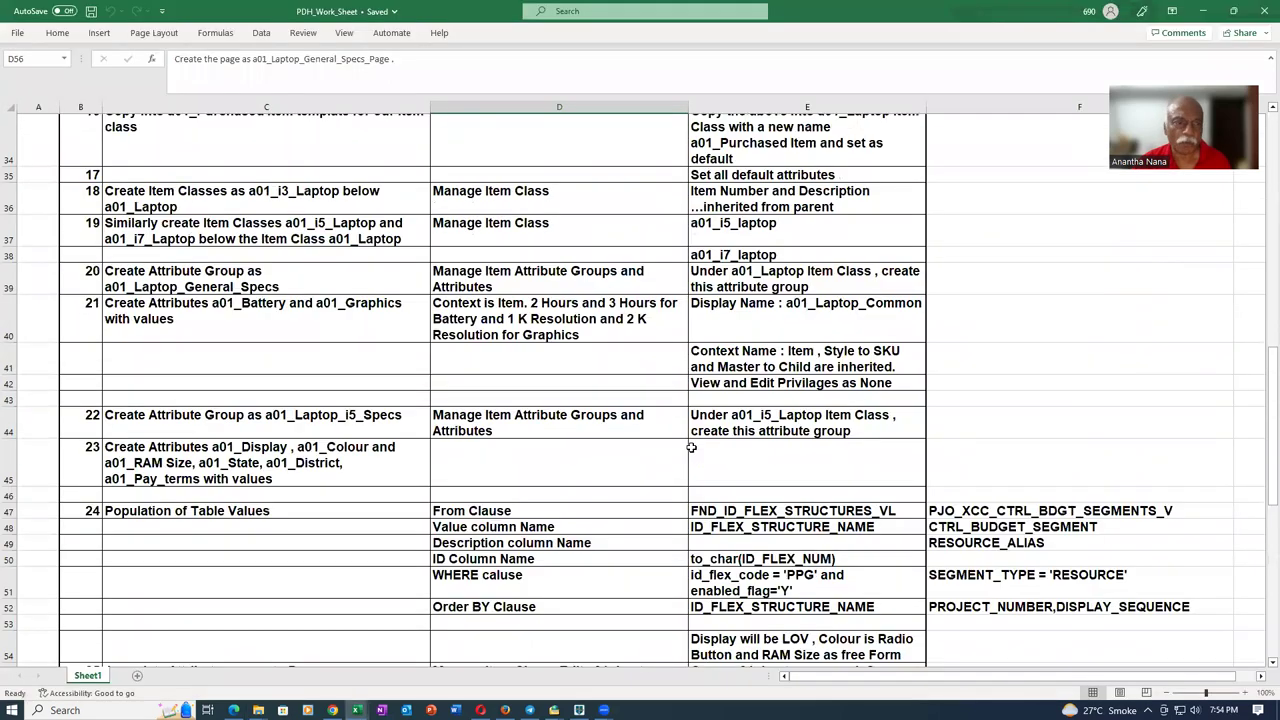
Copy 'Manage Users' from cell D3 of the worksheet and switch to the Oracle Fusion home page.
scroll(664, 462, up, 1)
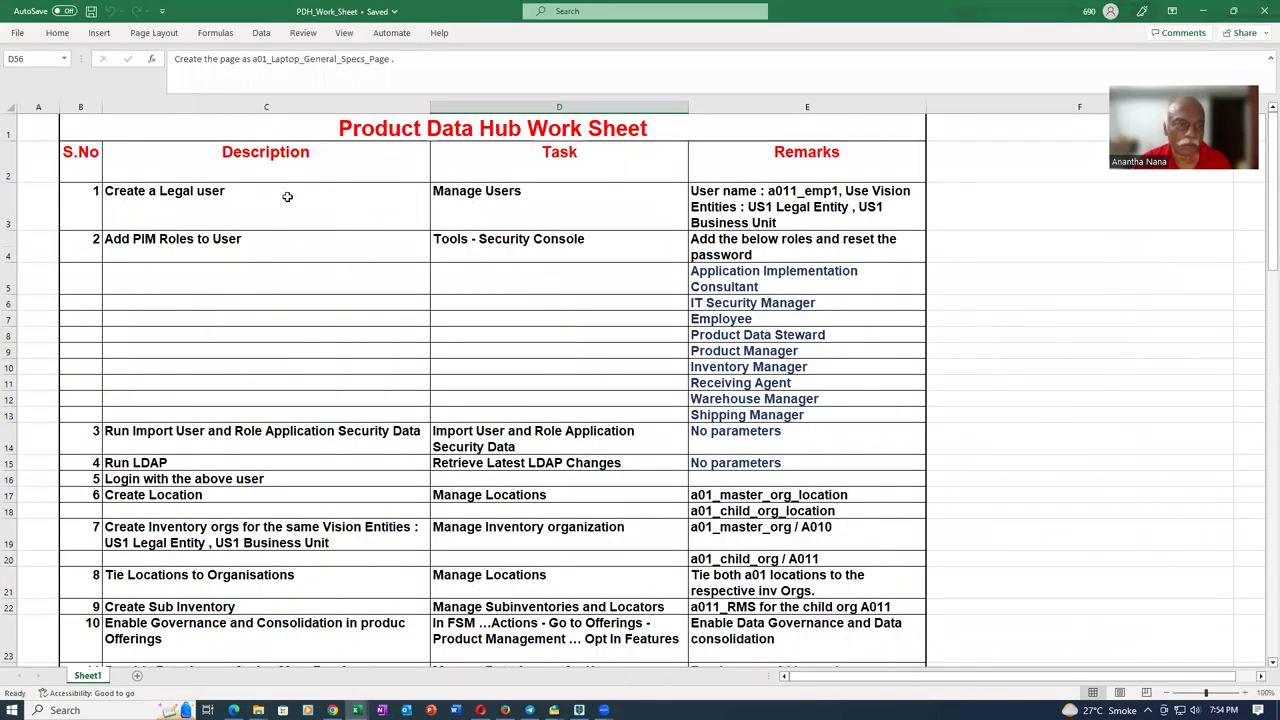
click(299, 212)
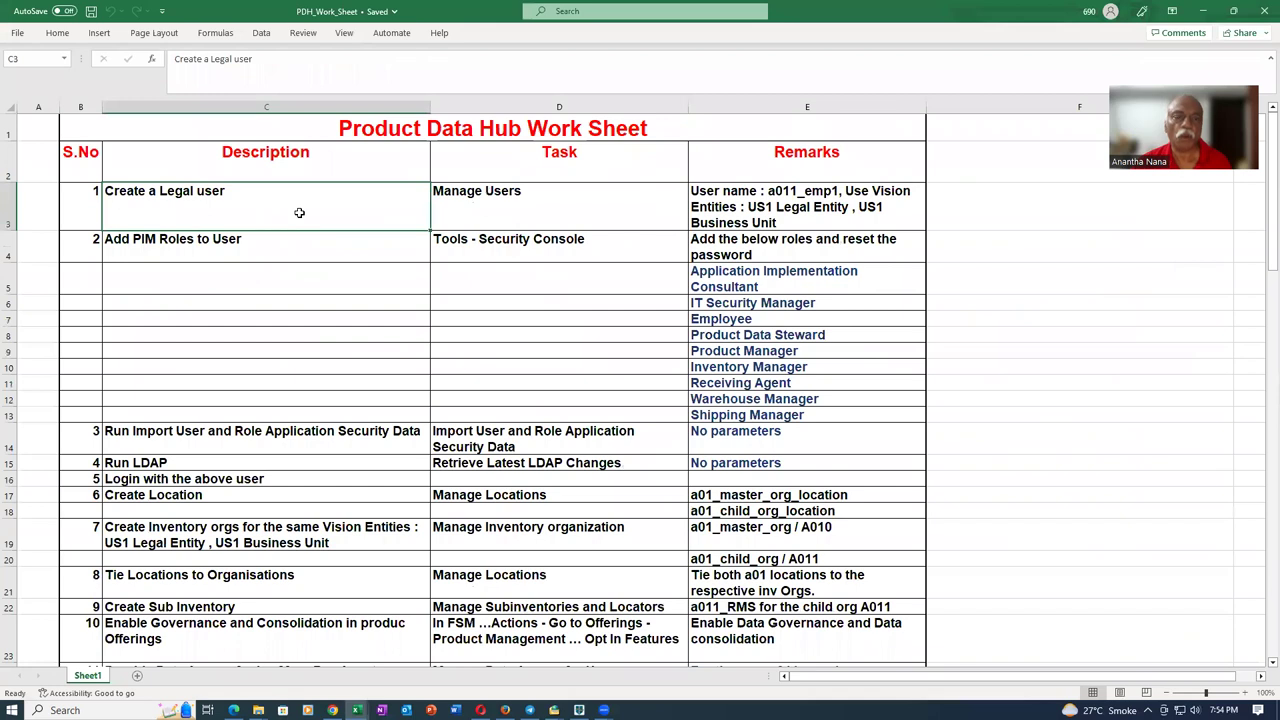
click(479, 216)
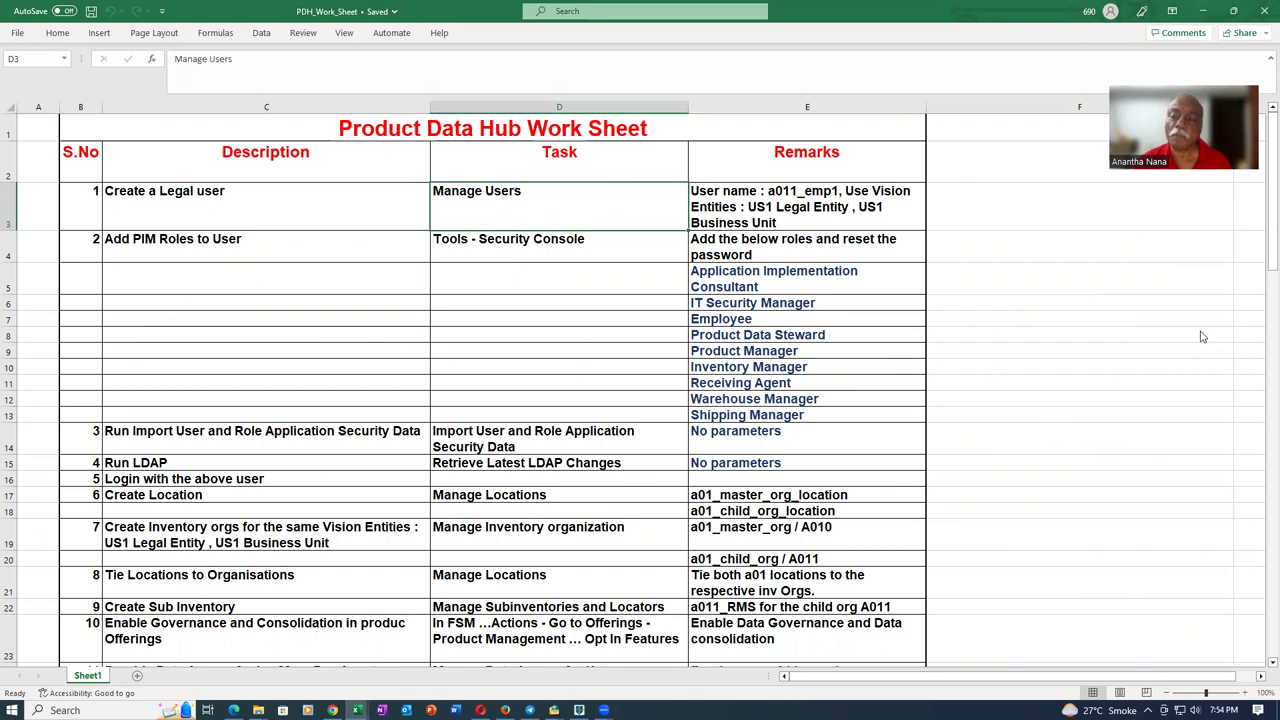
drag(591, 229, 572, 220)
key(ctrl+c)
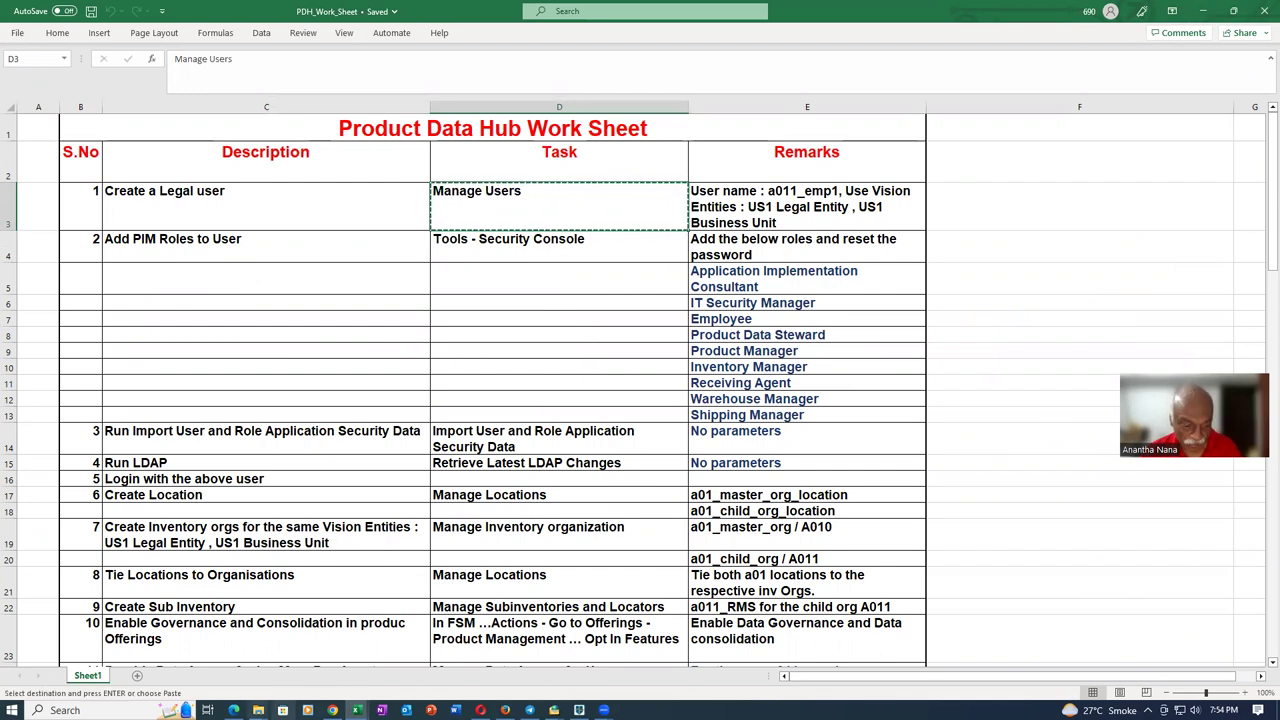
click(233, 710)
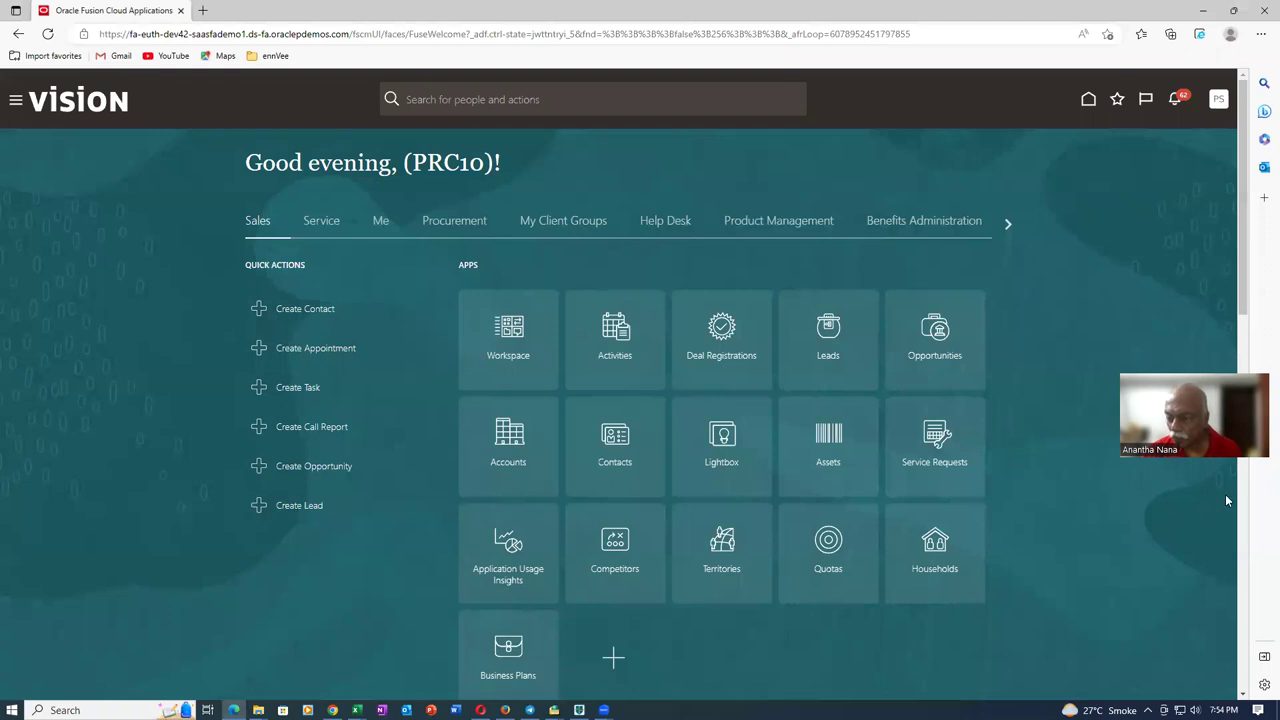
Search Setup and Maintenance tasks for 'Manage Users' and open that task.
click(1218, 99)
click(979, 301)
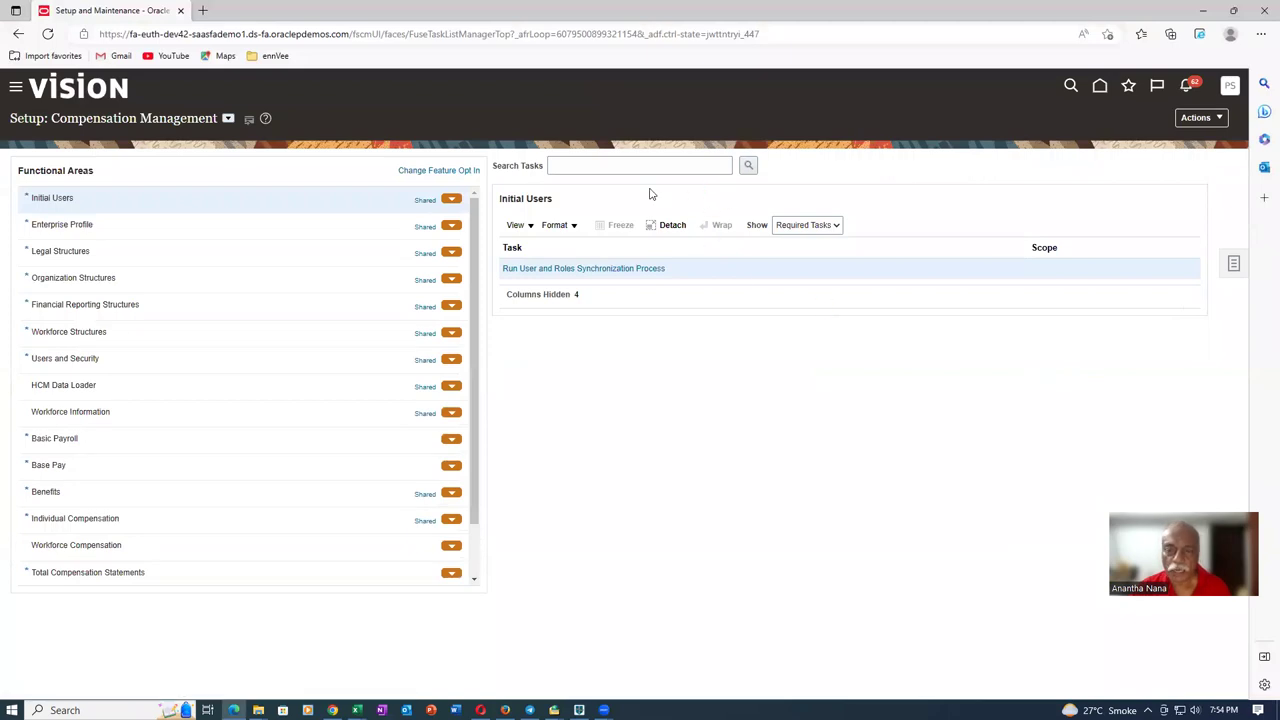
click(1066, 272)
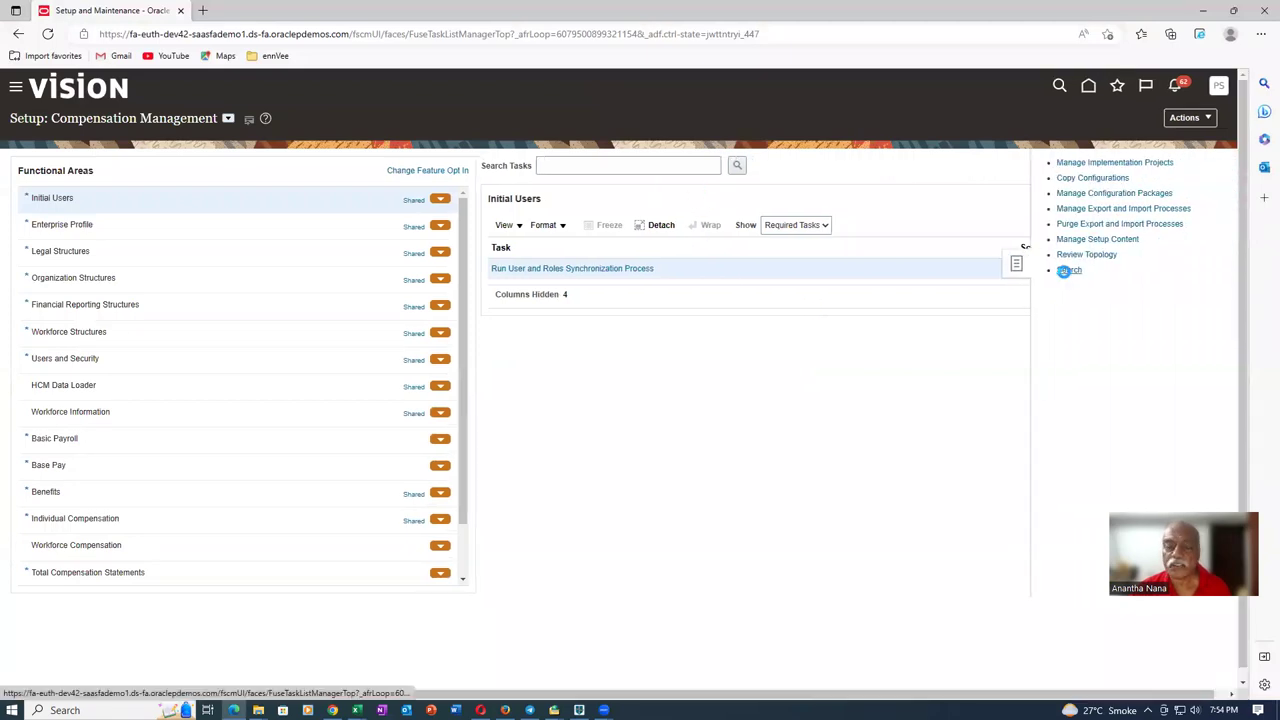
click(366, 172)
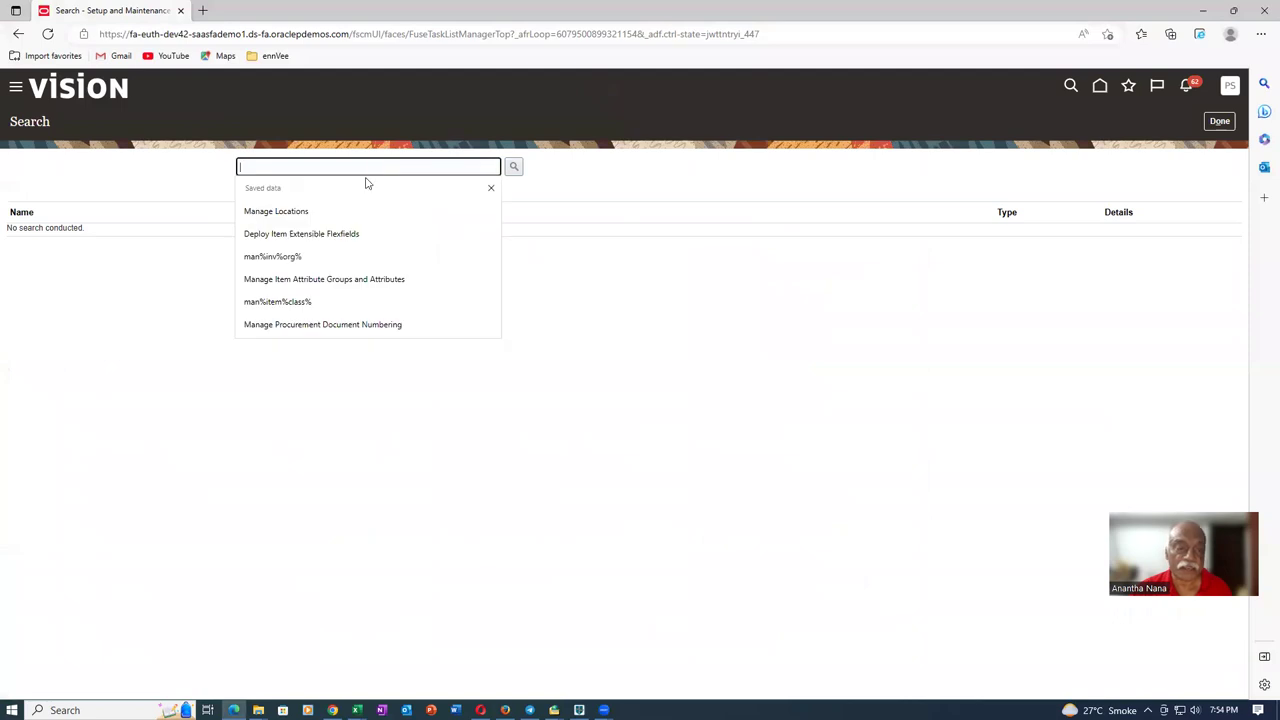
key(ctrl+v)
key(Return)
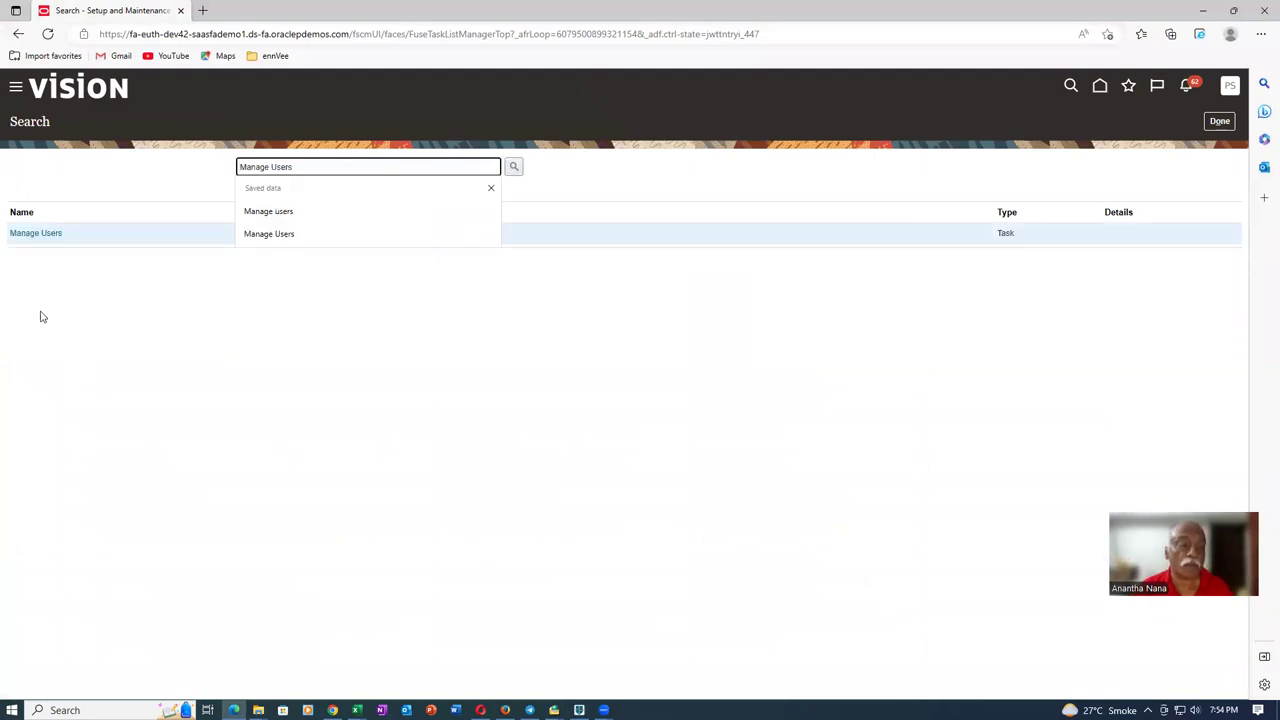
click(36, 233)
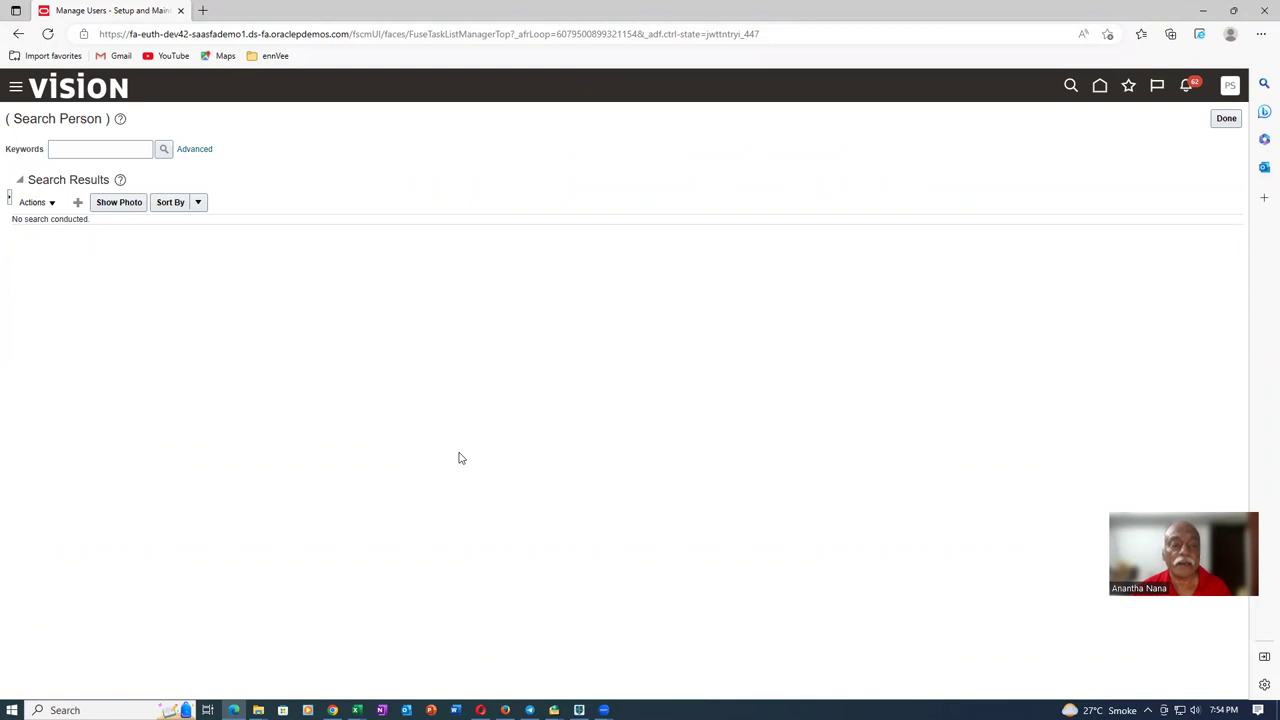
Replace all 50 occurrences of a01 with a02 in the worksheet and save the workbook.
key(alt+Tab)
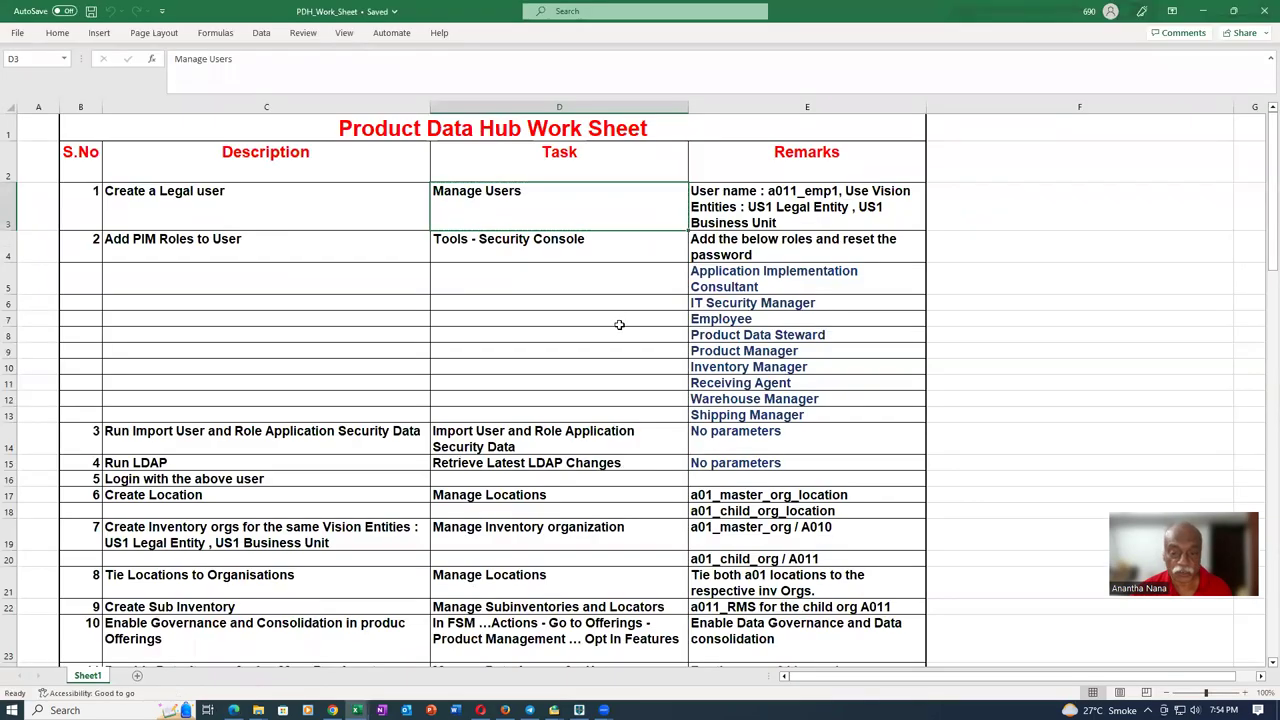
click(710, 498)
click(714, 521)
click(159, 131)
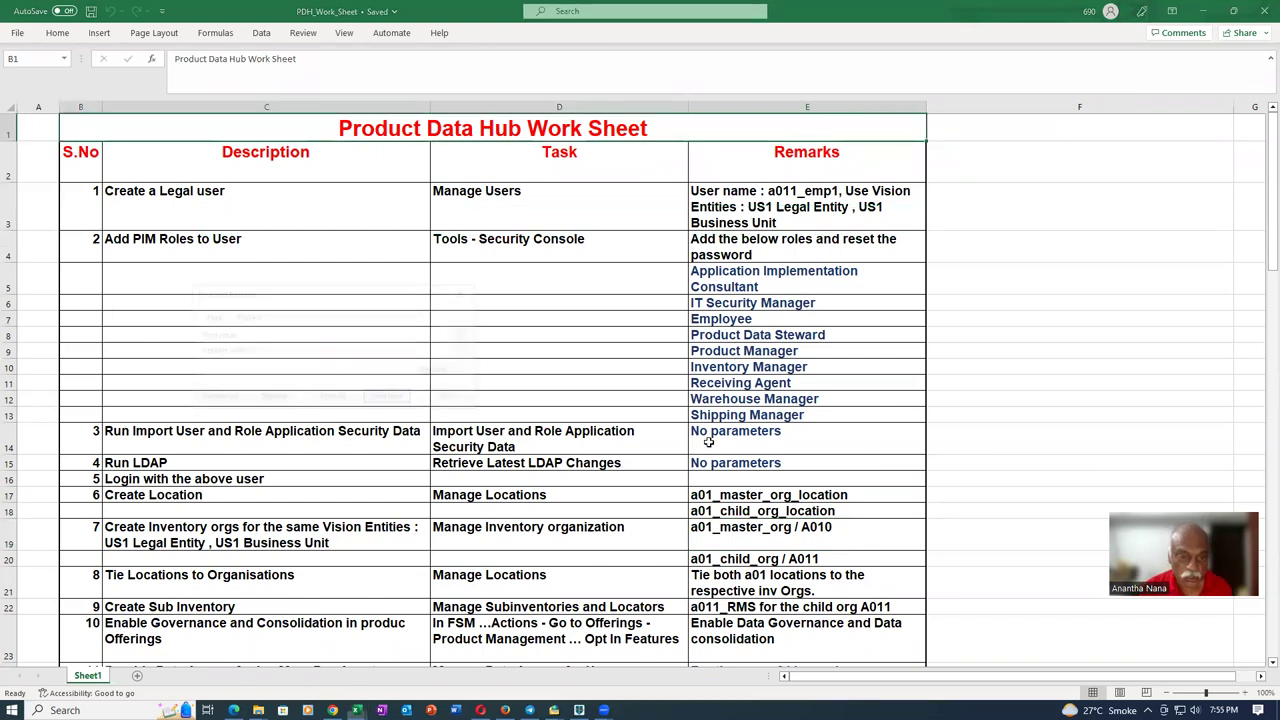
key(ctrl+h)
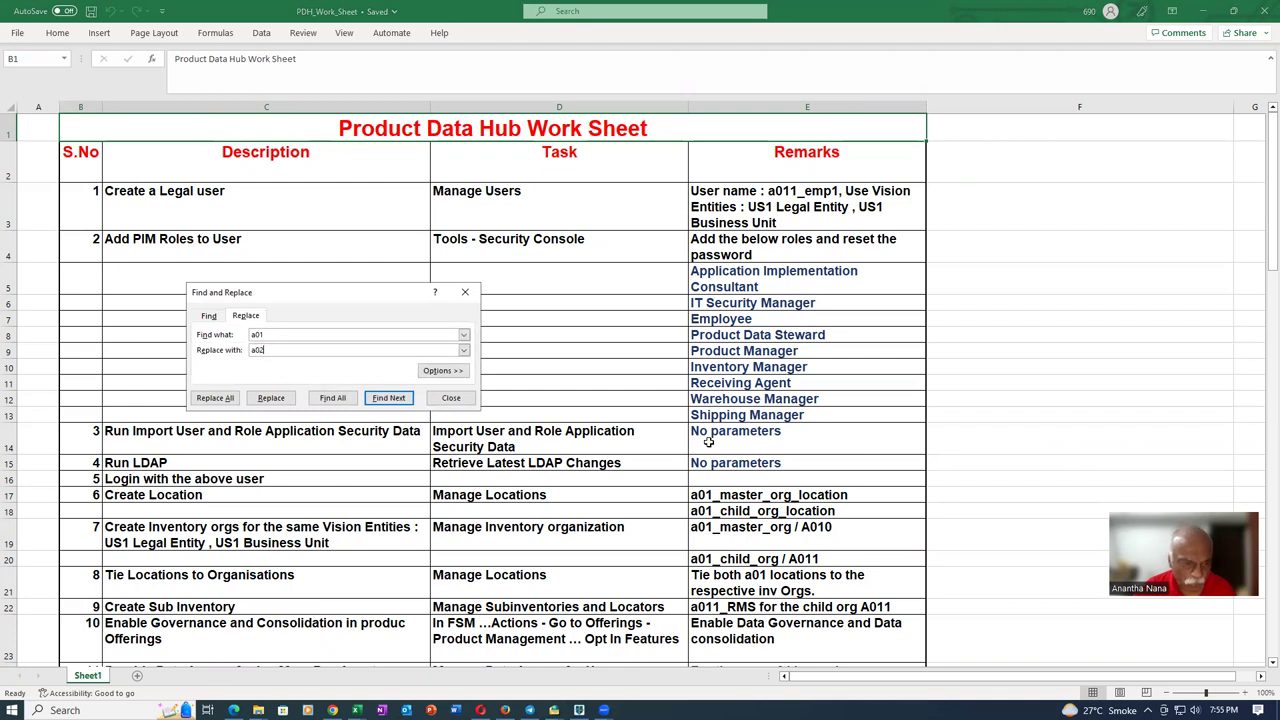
click(216, 398)
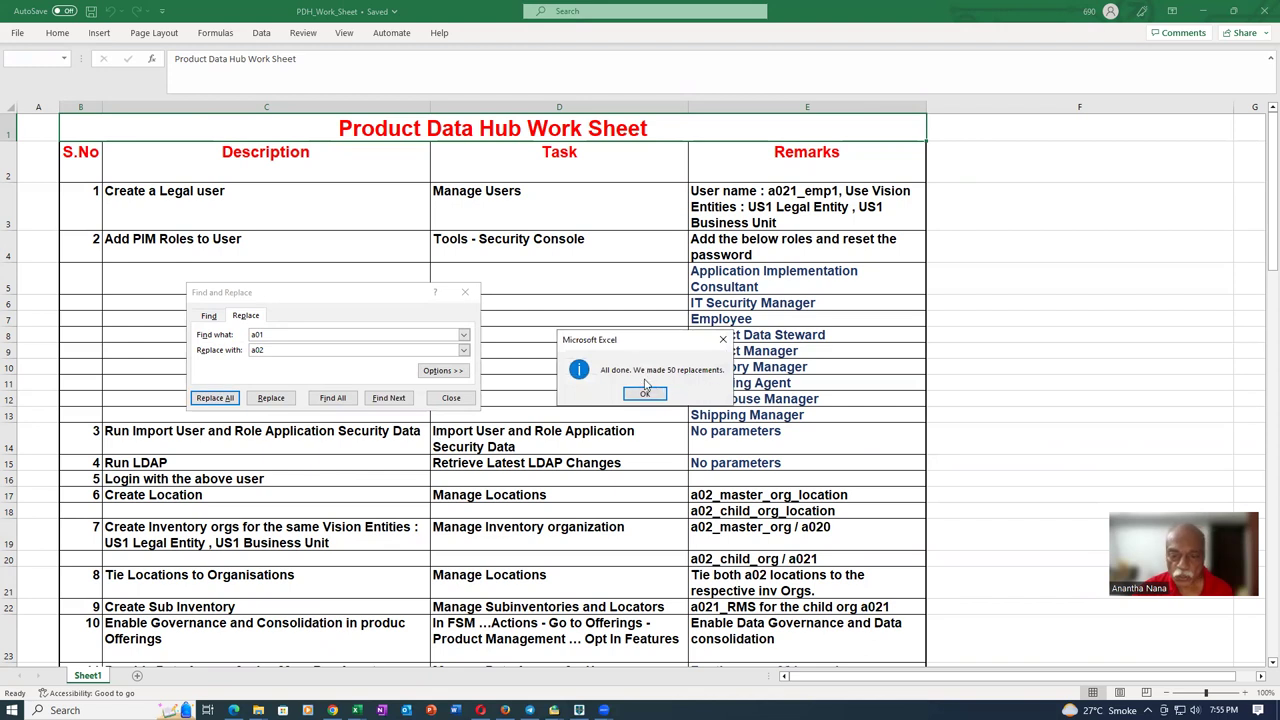
click(648, 393)
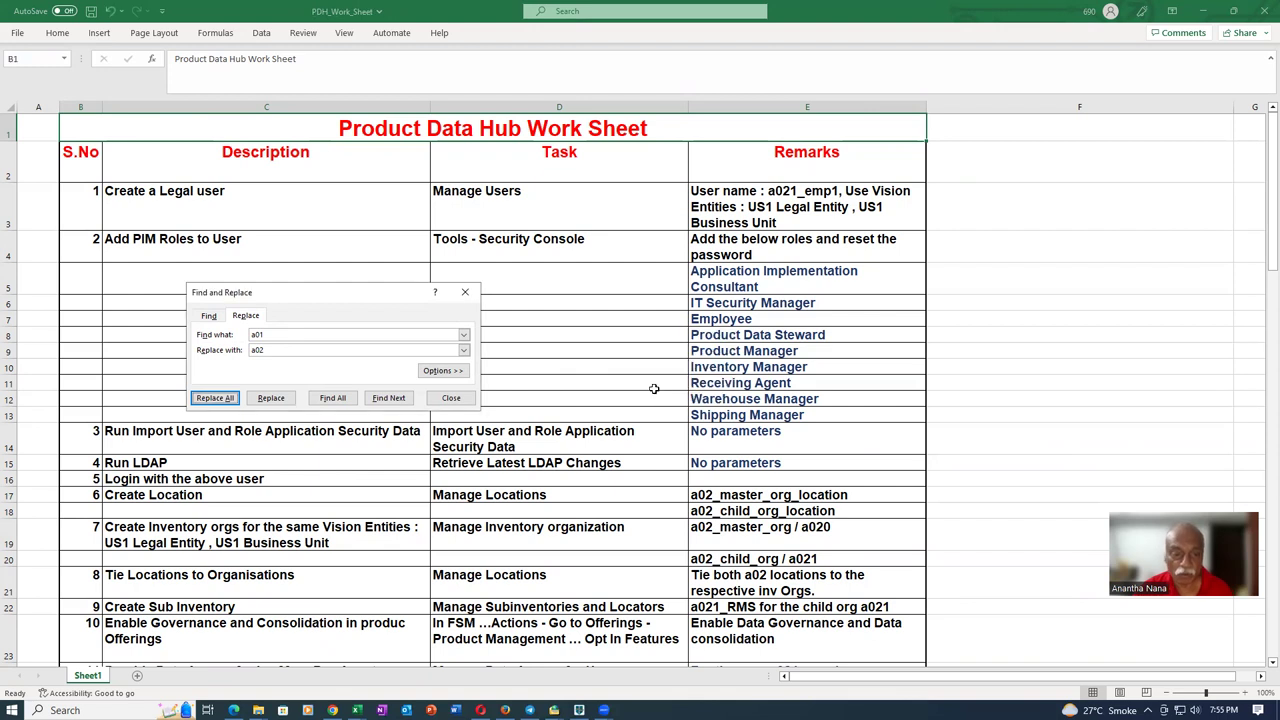
key(Escape)
key(ctrl+s)
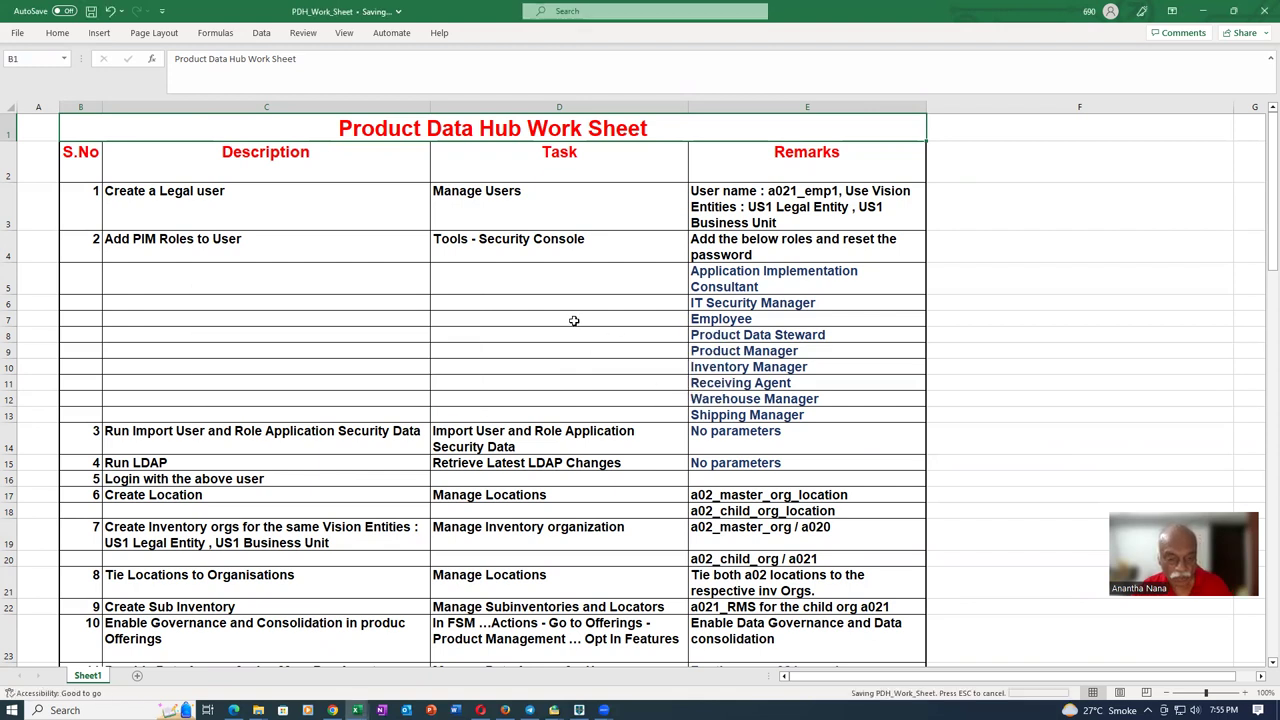
click(481, 208)
Start a new user with last name emp1 and first name a021.
key(alt+Tab)
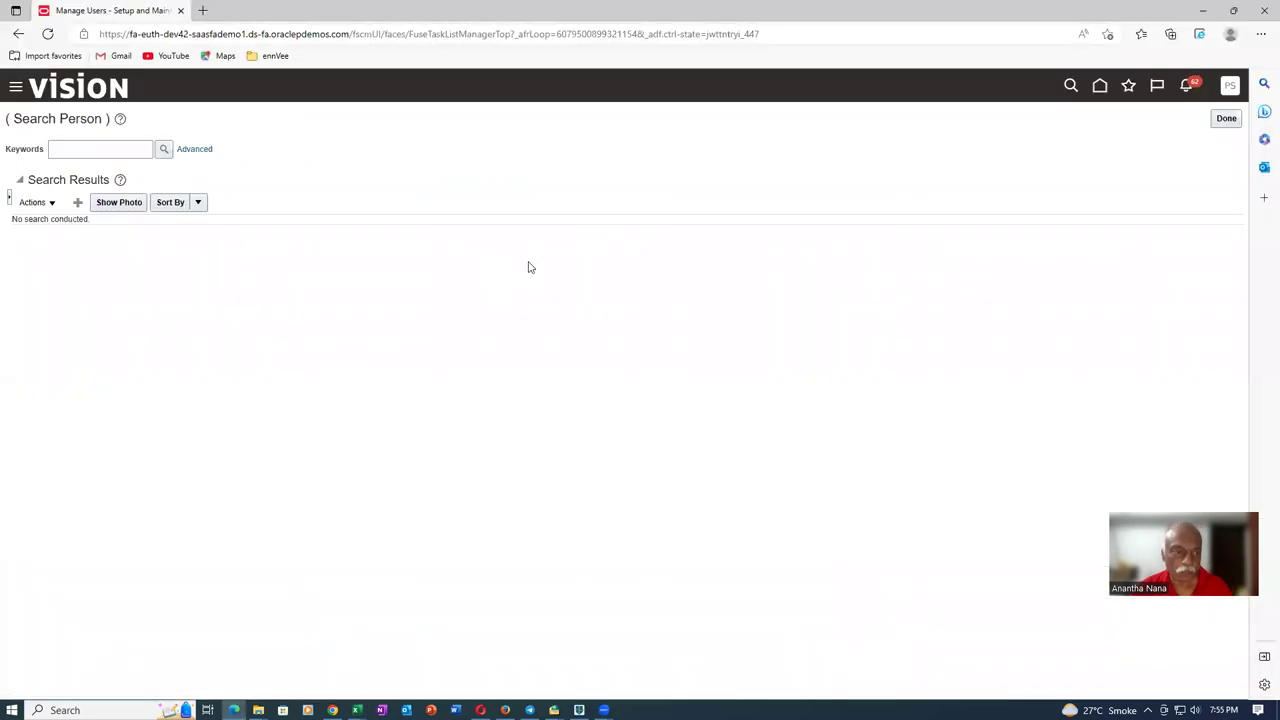
click(74, 205)
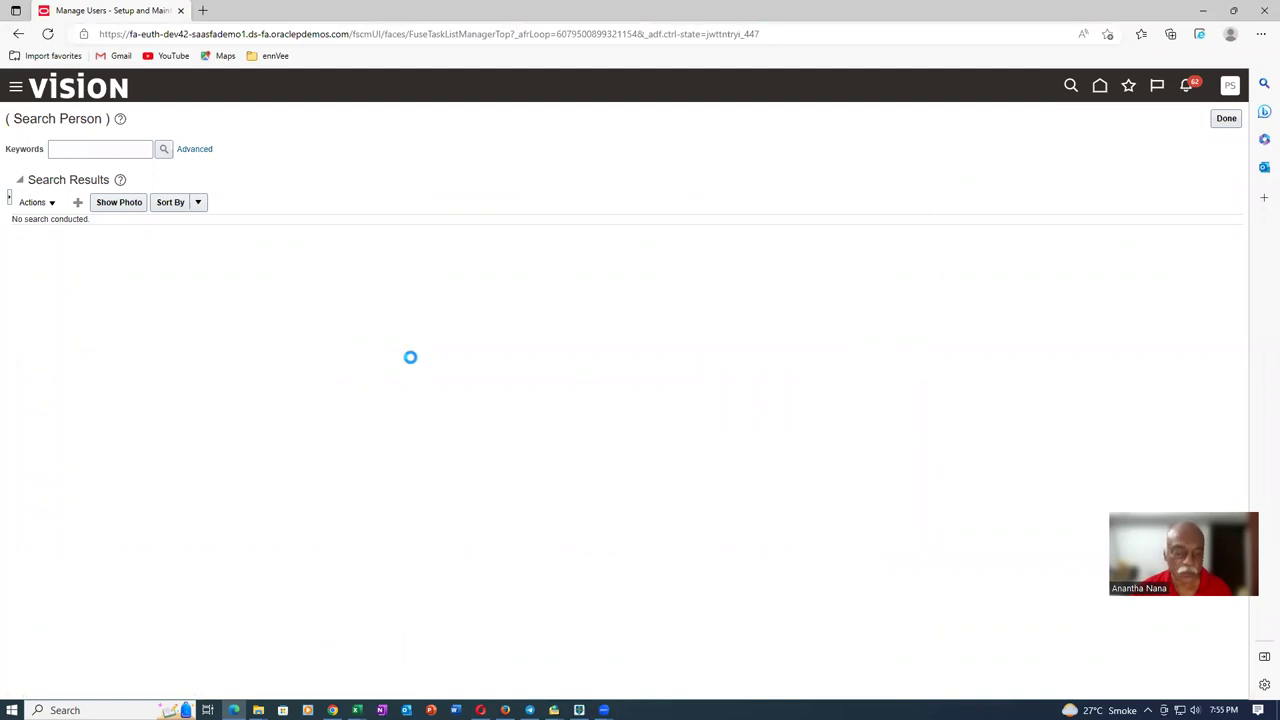
key(alt+Tab)
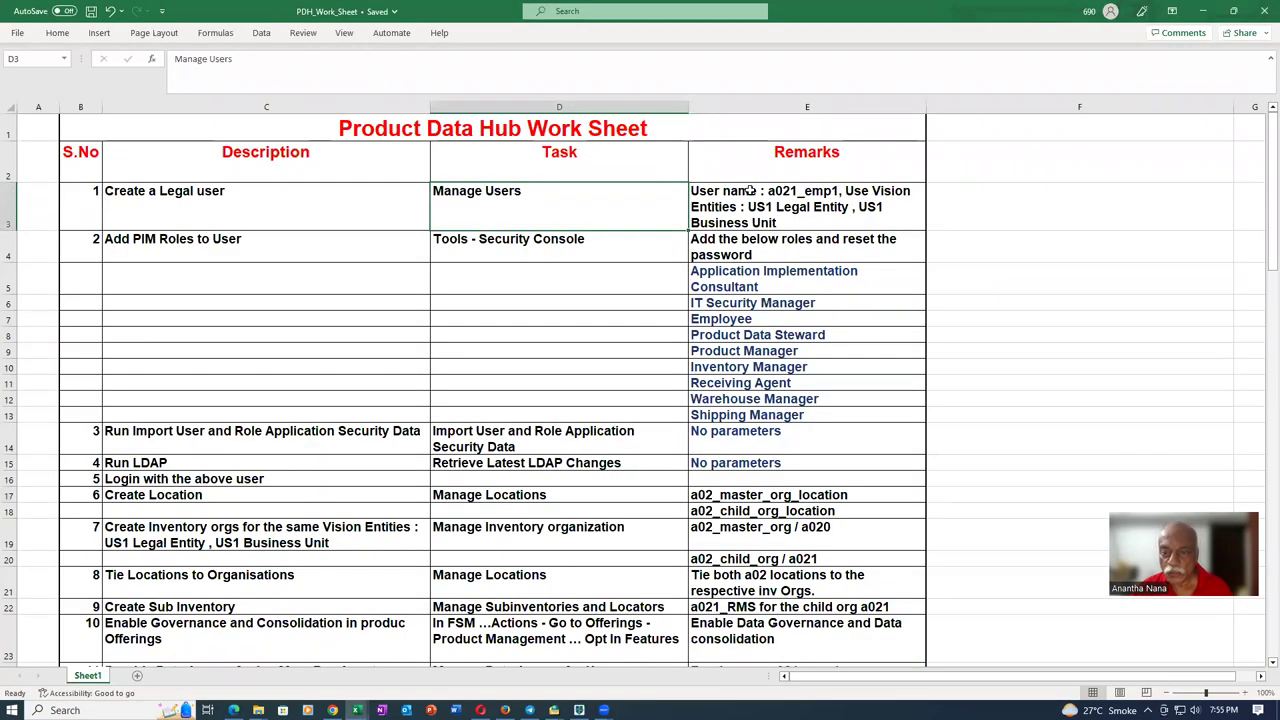
key(alt+Tab)
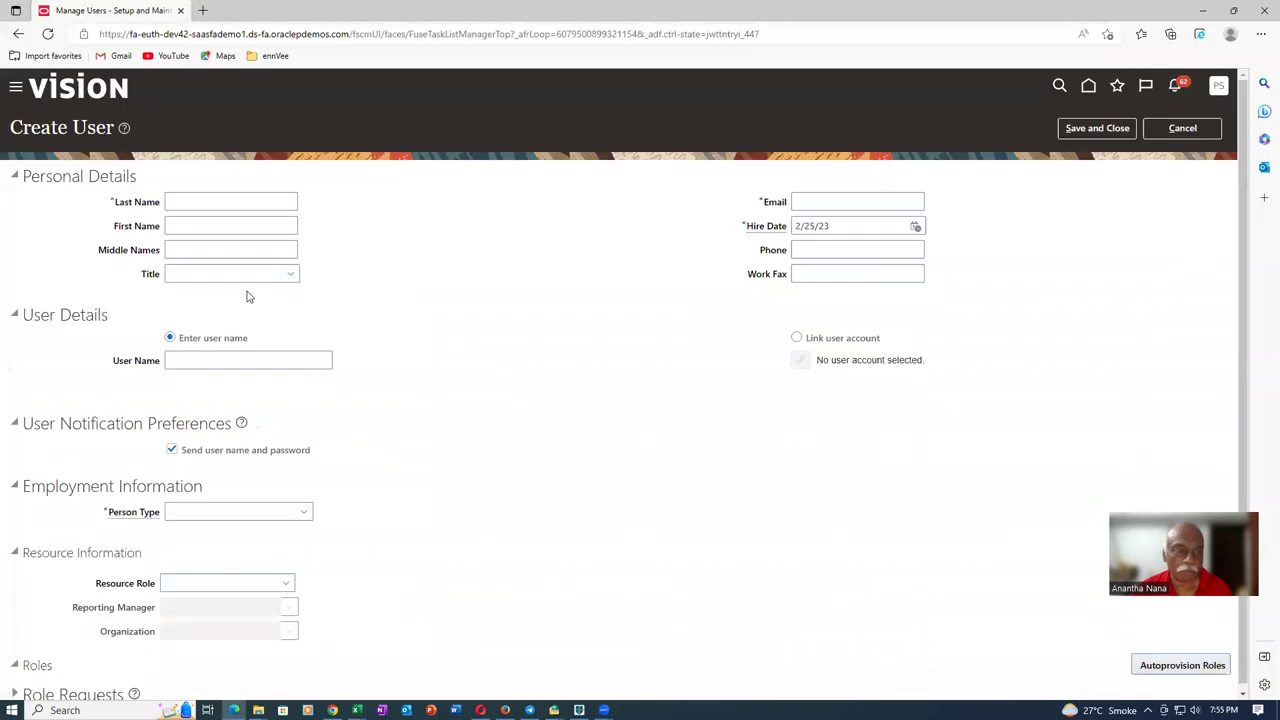
click(240, 203)
text(emp1)
key(Tab)
text(a0)
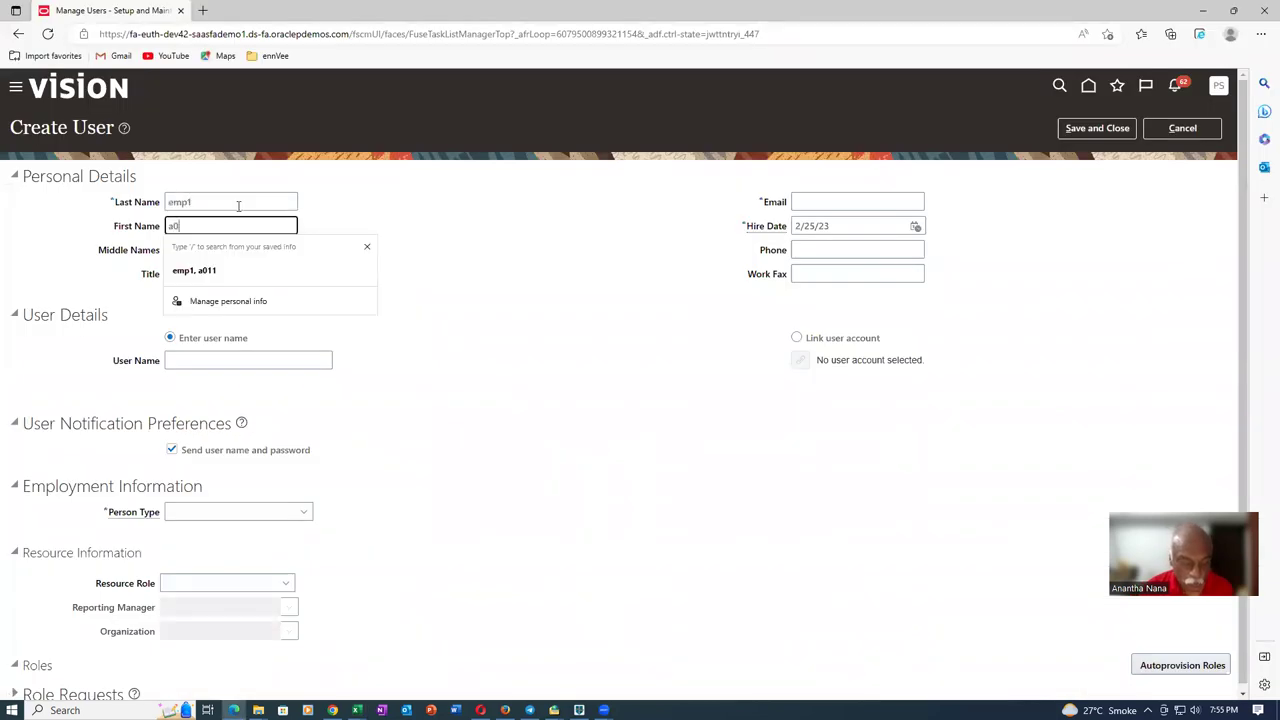
text(21)
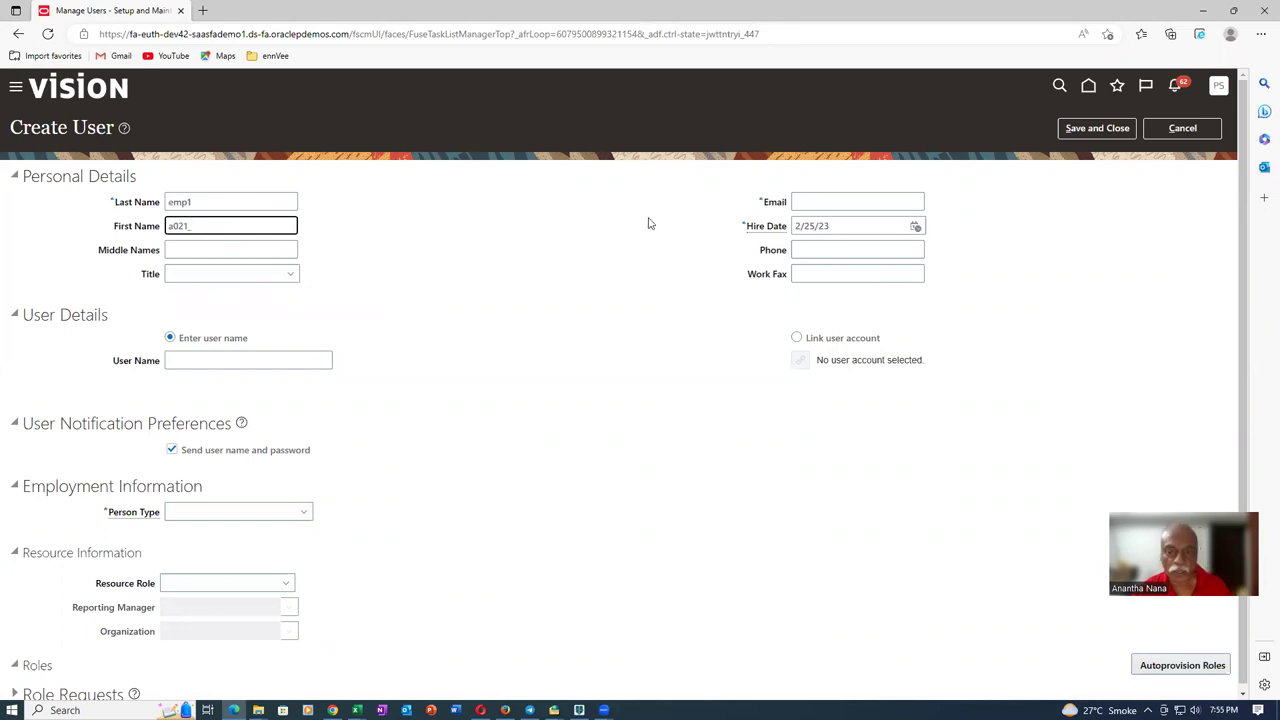
Enter the user's e-mail address, keep hire date 2/25/23, and fill in the user name.
click(803, 201)
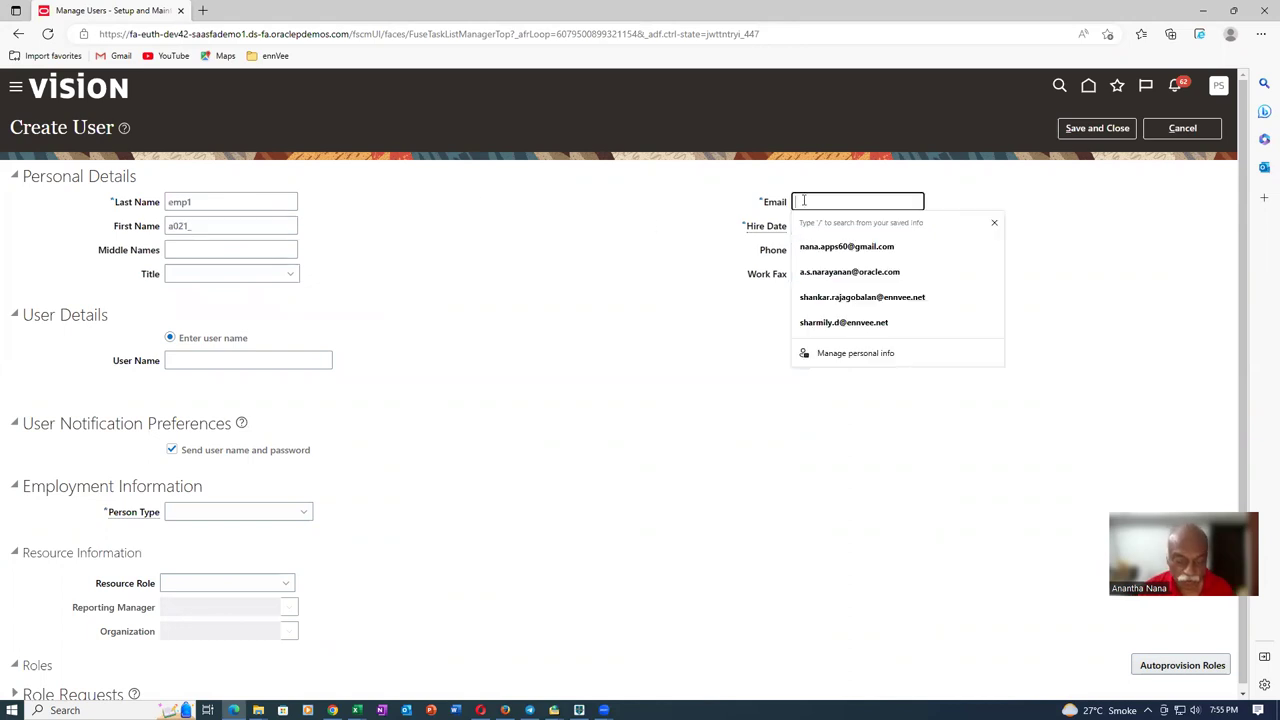
text(a021_emp1)
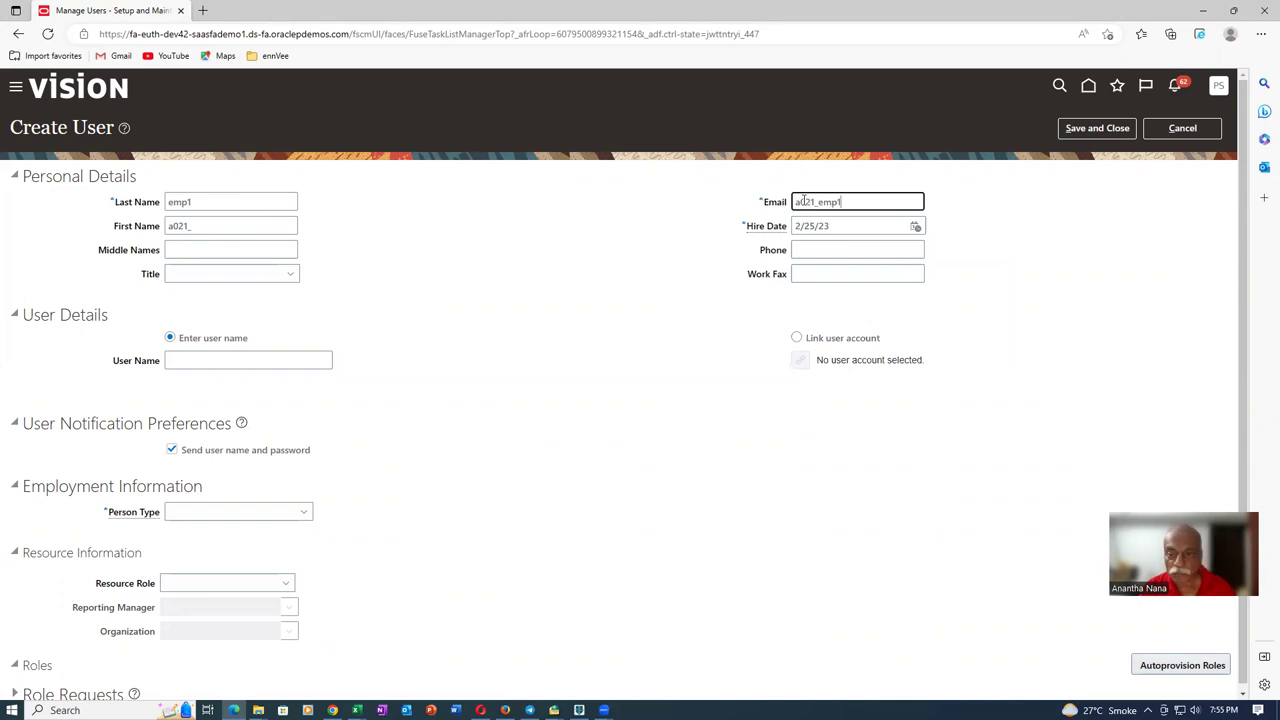
key(Tab)
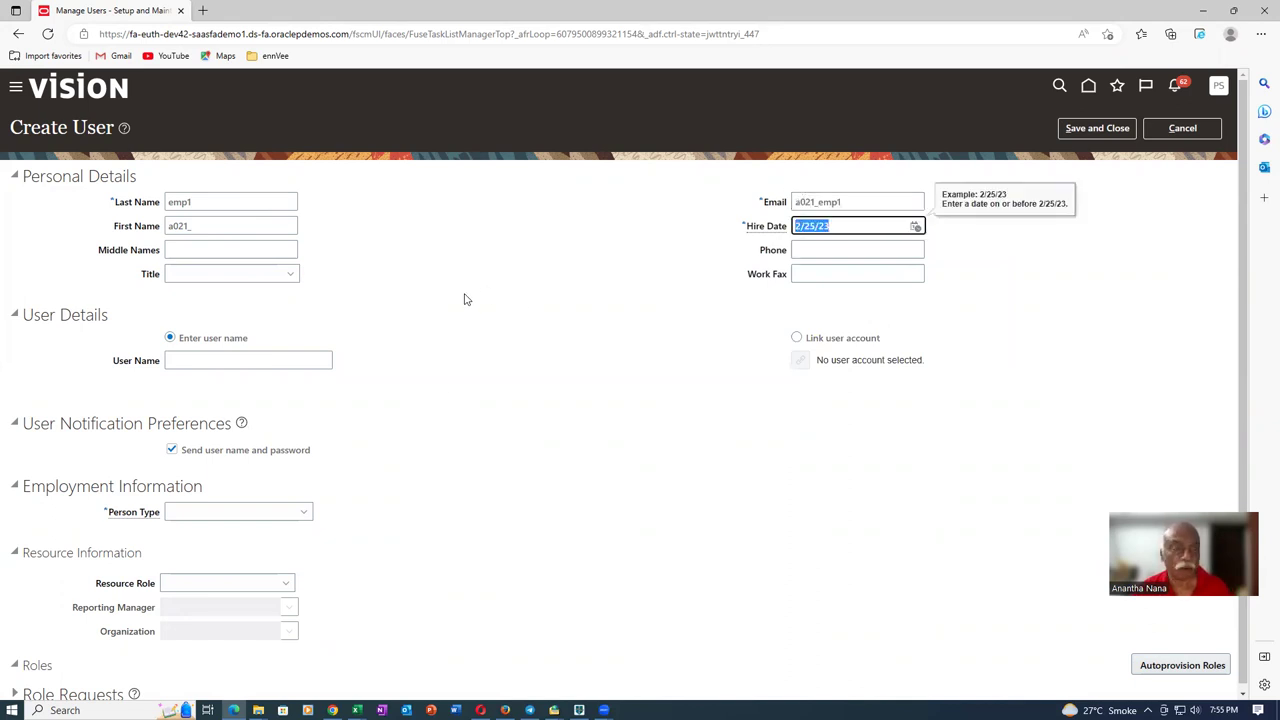
click(511, 320)
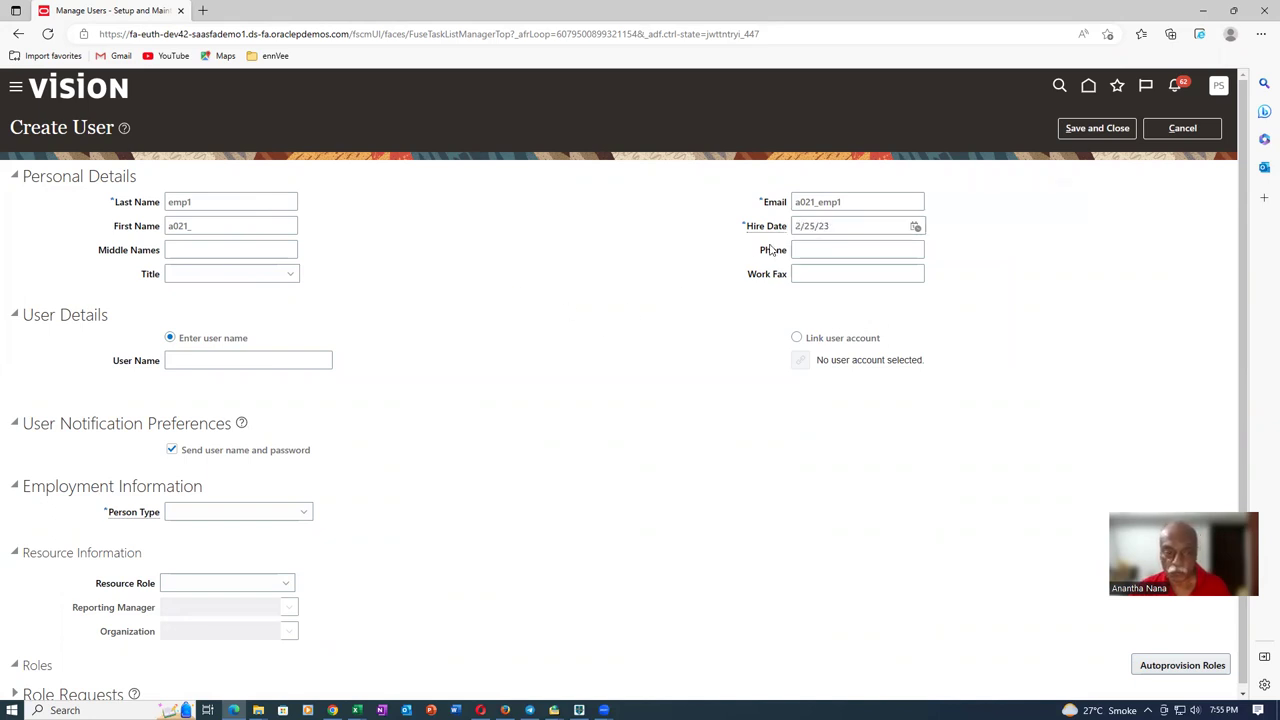
click(209, 361)
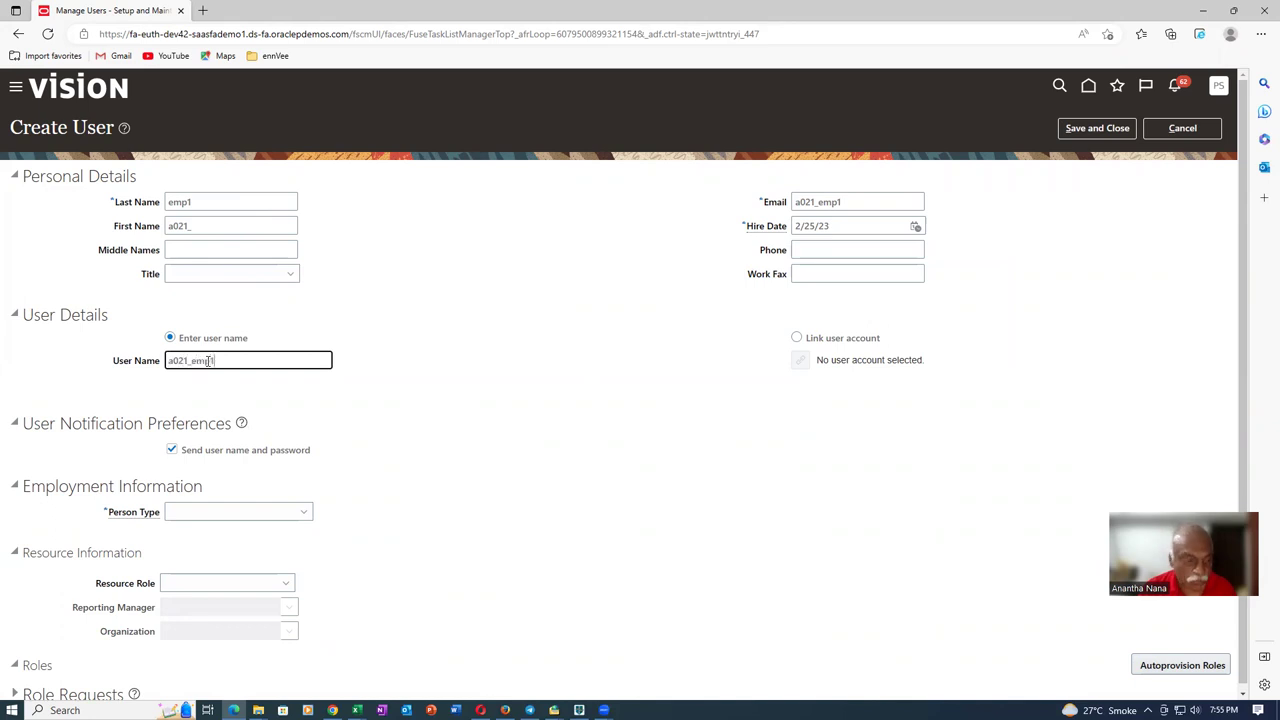
key(Tab)
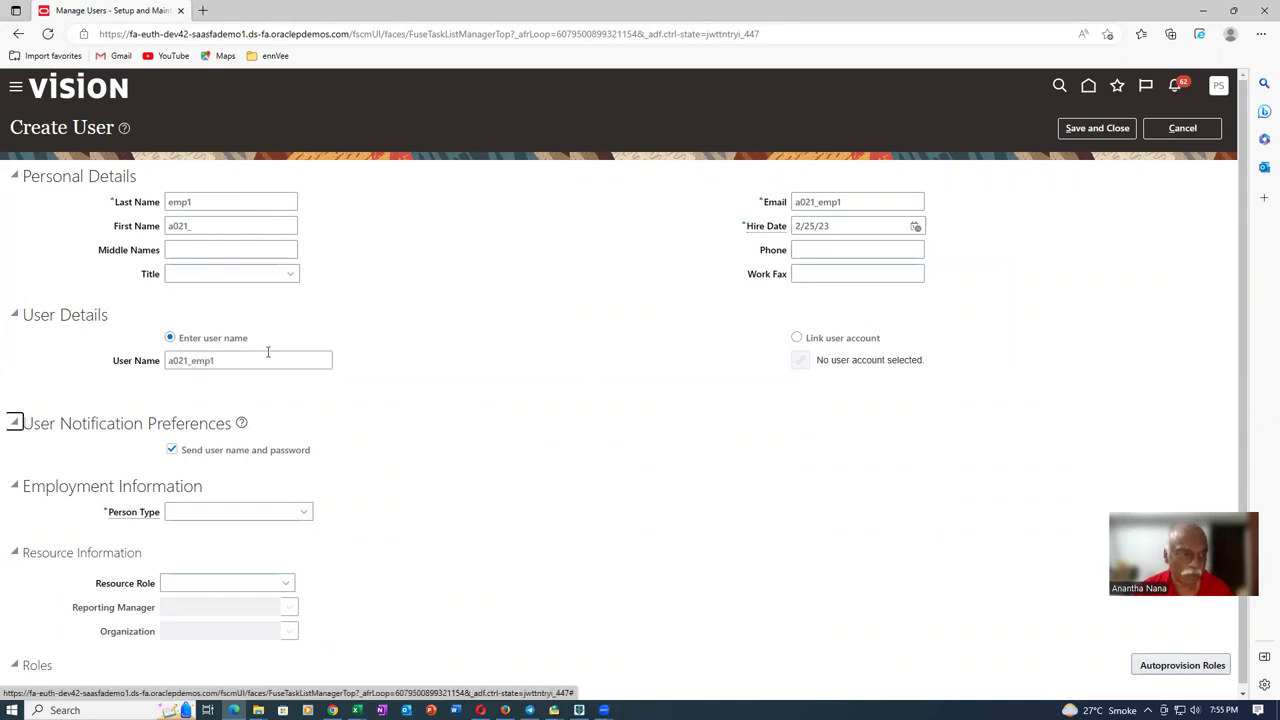
click(296, 363)
Recheck the name fields and set the person type to Employee.
click(218, 228)
click(215, 204)
click(209, 224)
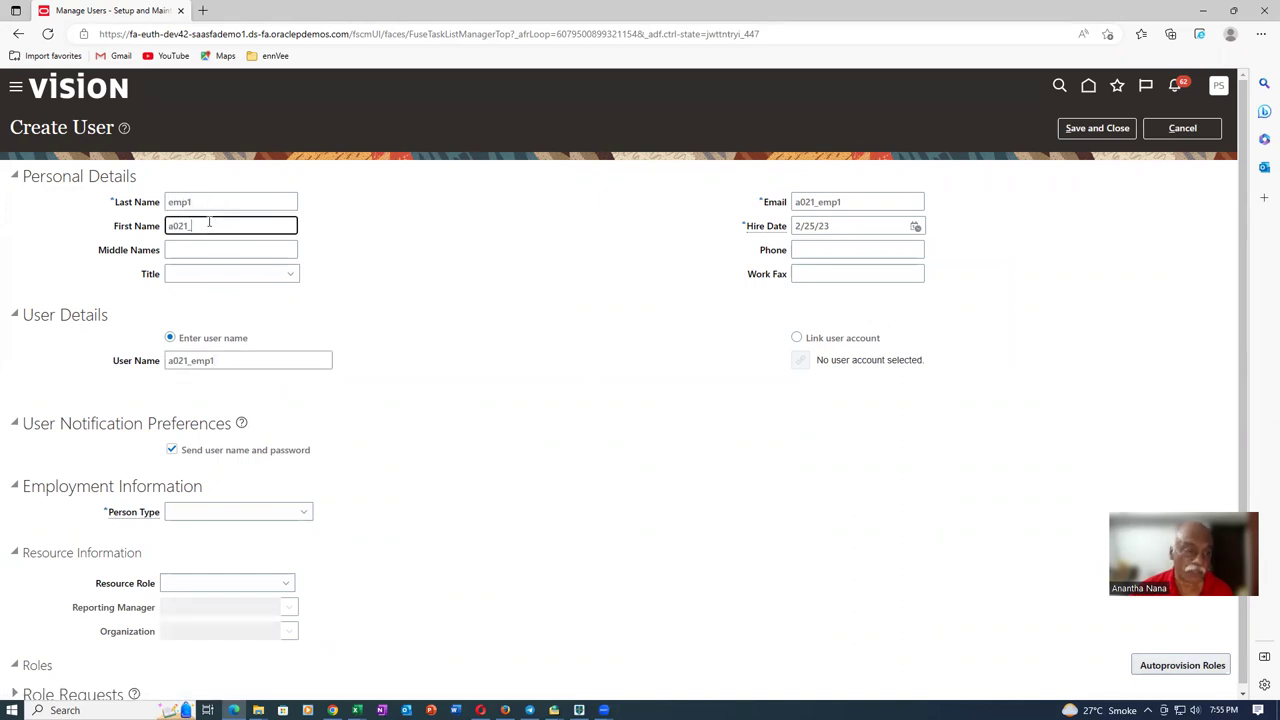
click(226, 196)
click(227, 222)
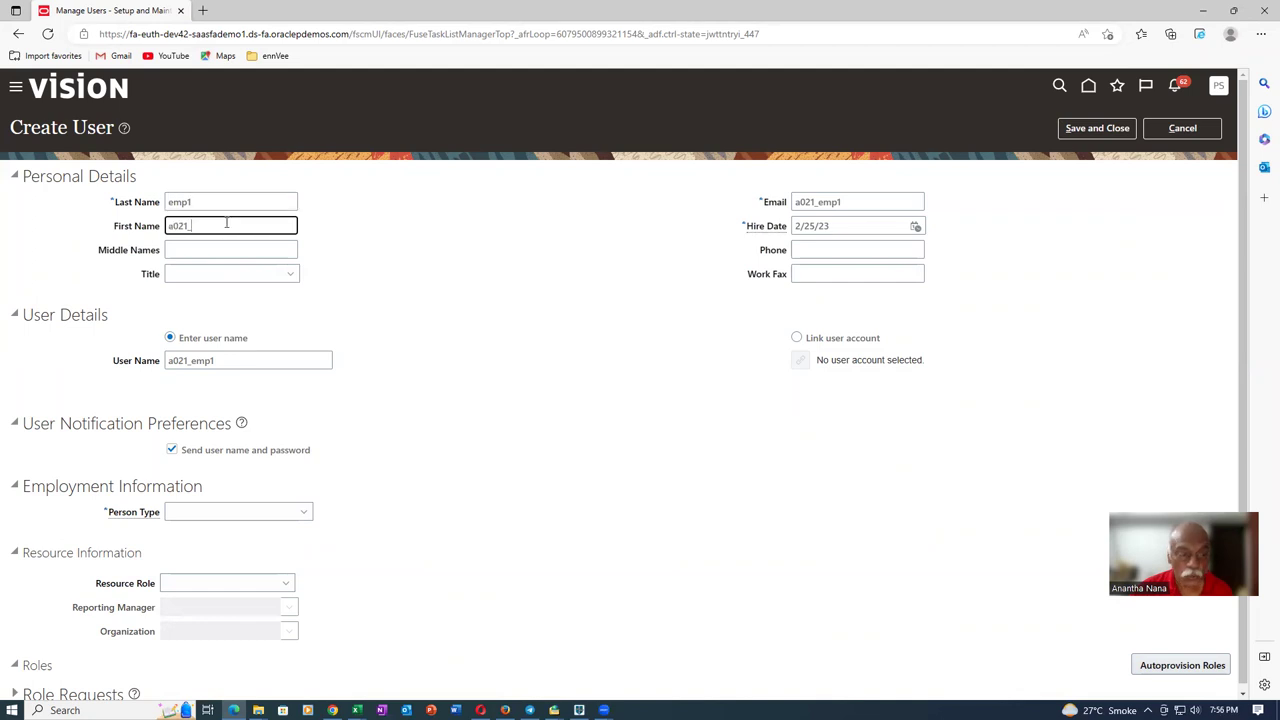
click(258, 360)
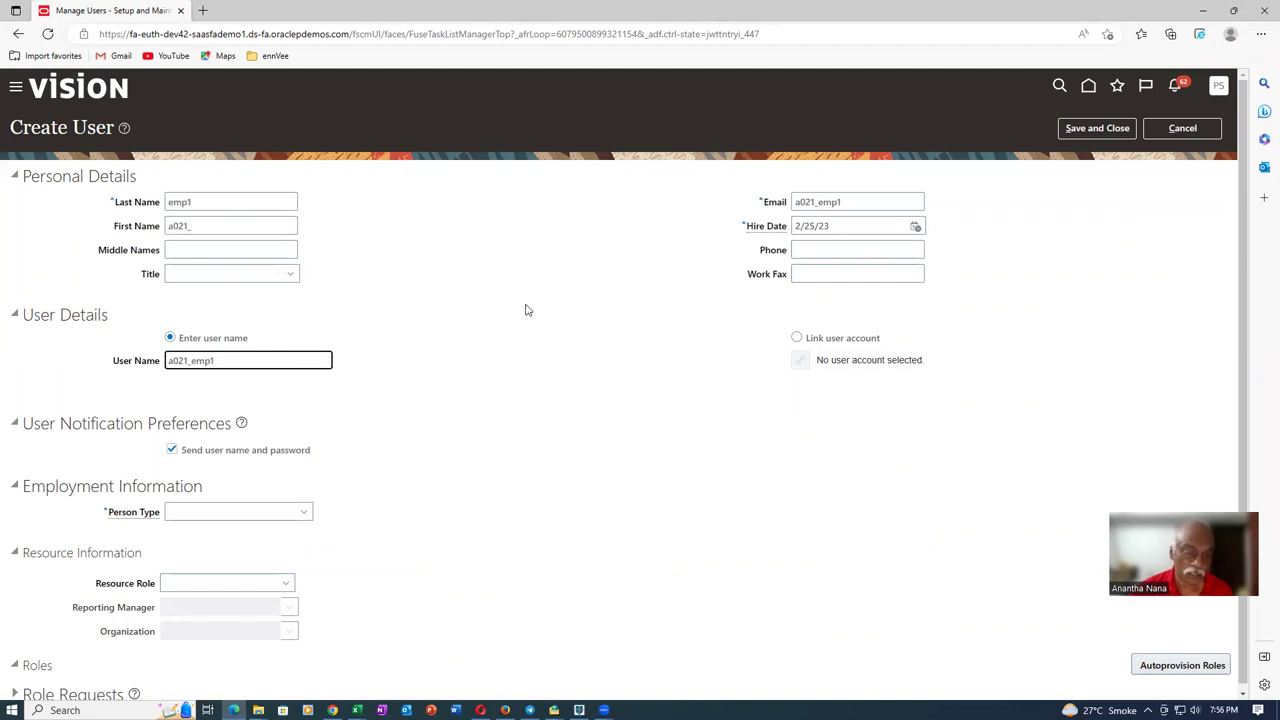
click(223, 510)
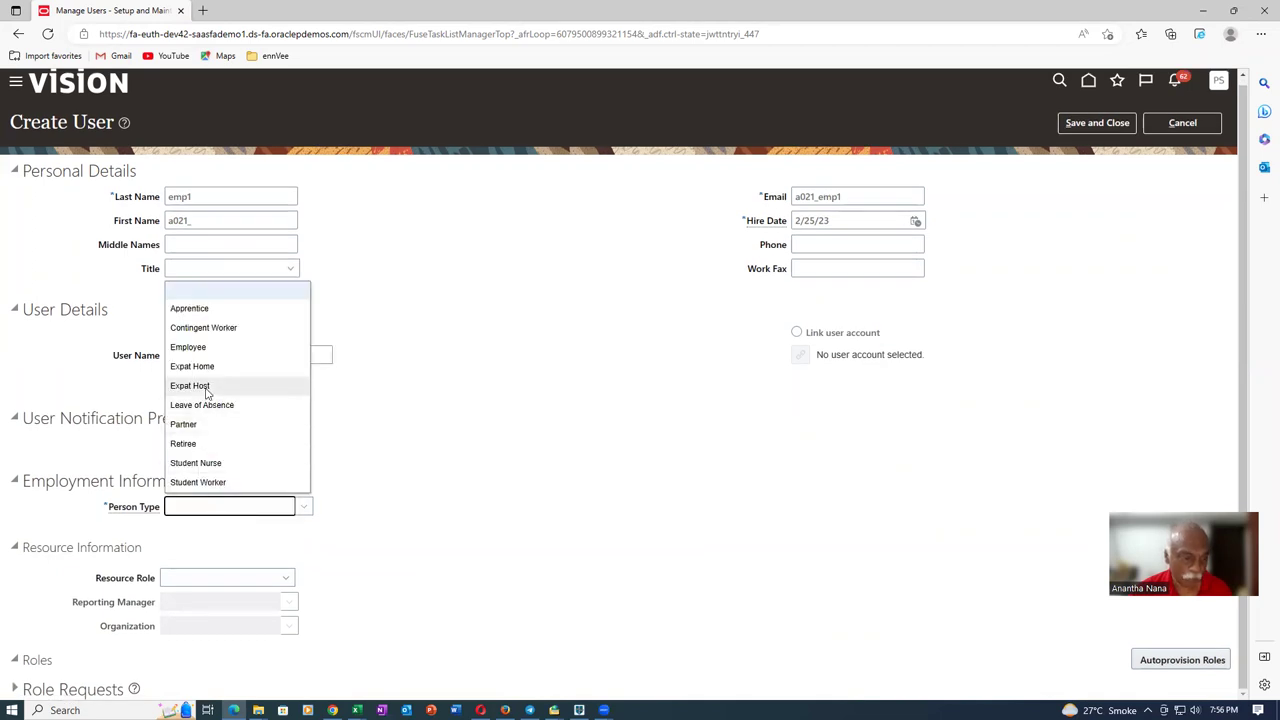
click(205, 347)
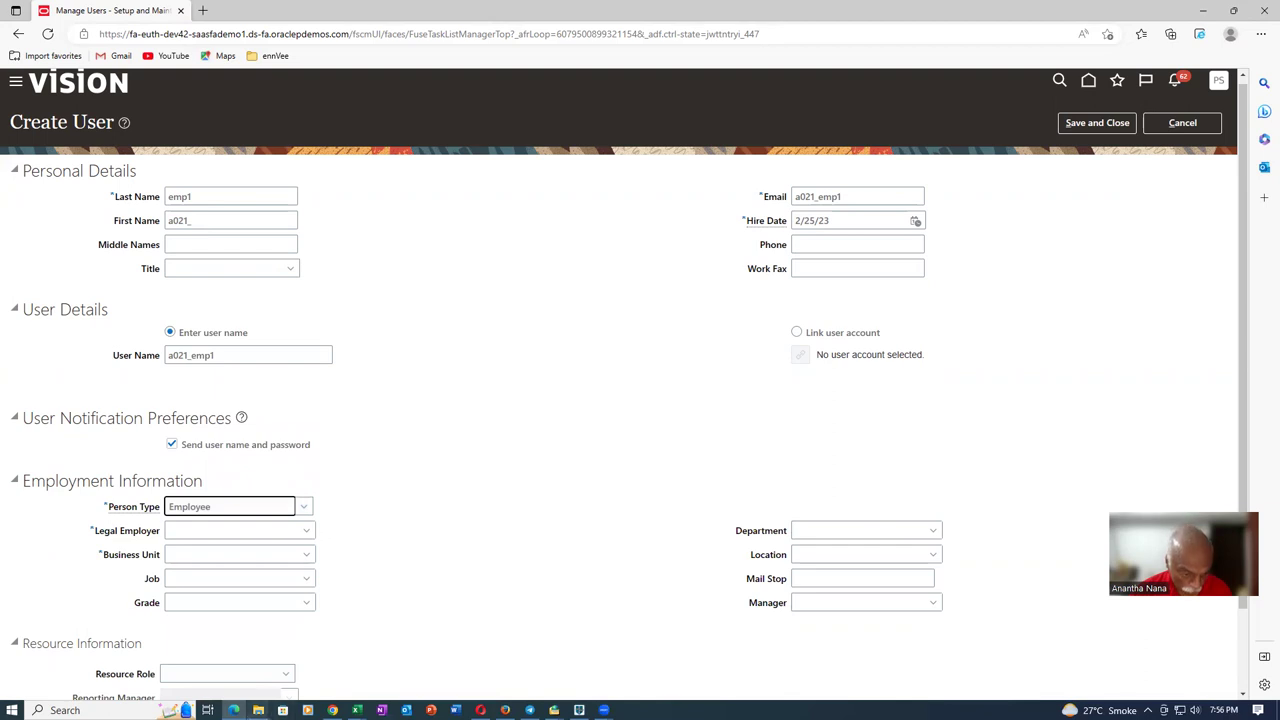
click(258, 710)
Open 03_Vision_Enterprise_Structure from Main (J:) > Oracle SCM Training > Additional_Docs_Records_4.
click(300, 663)
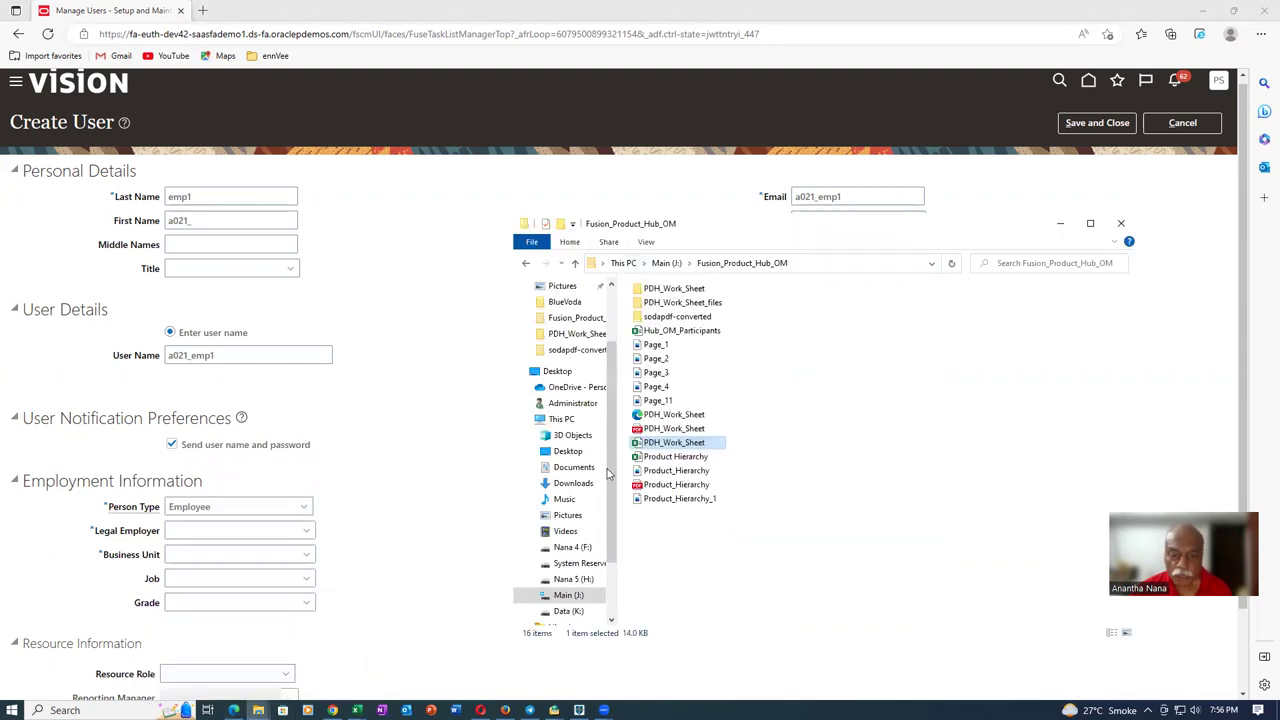
click(586, 582)
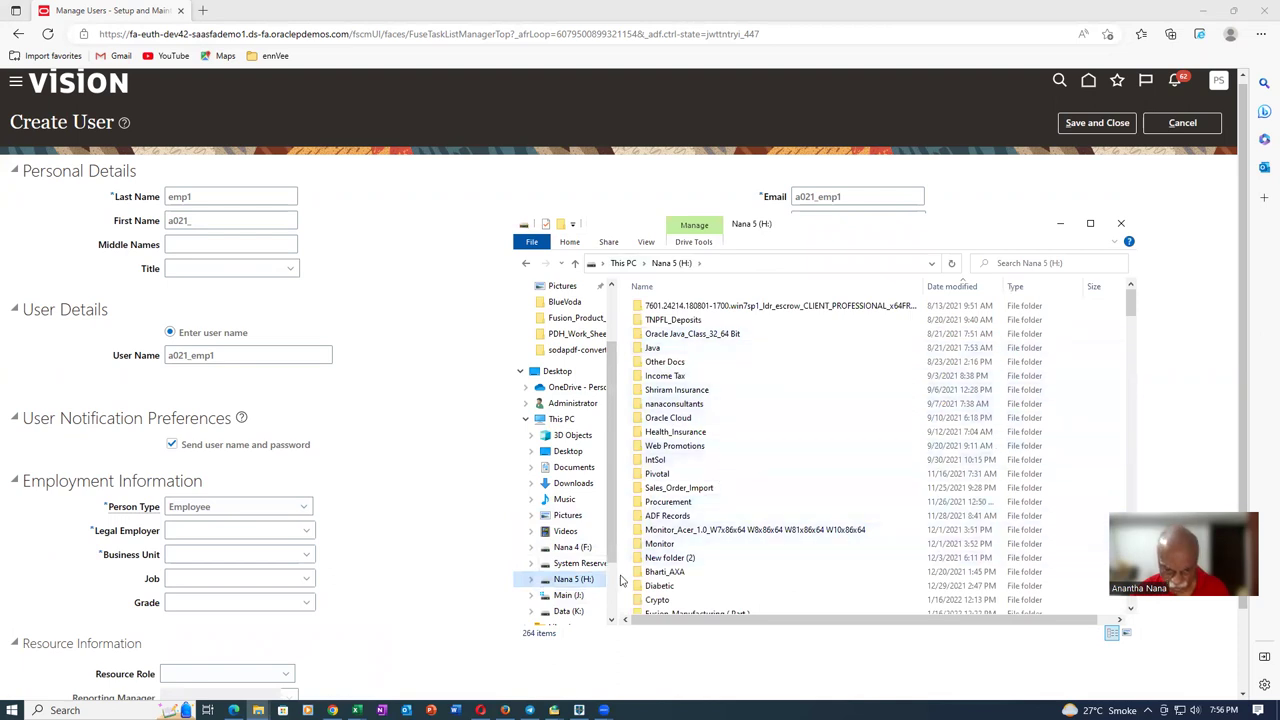
click(575, 597)
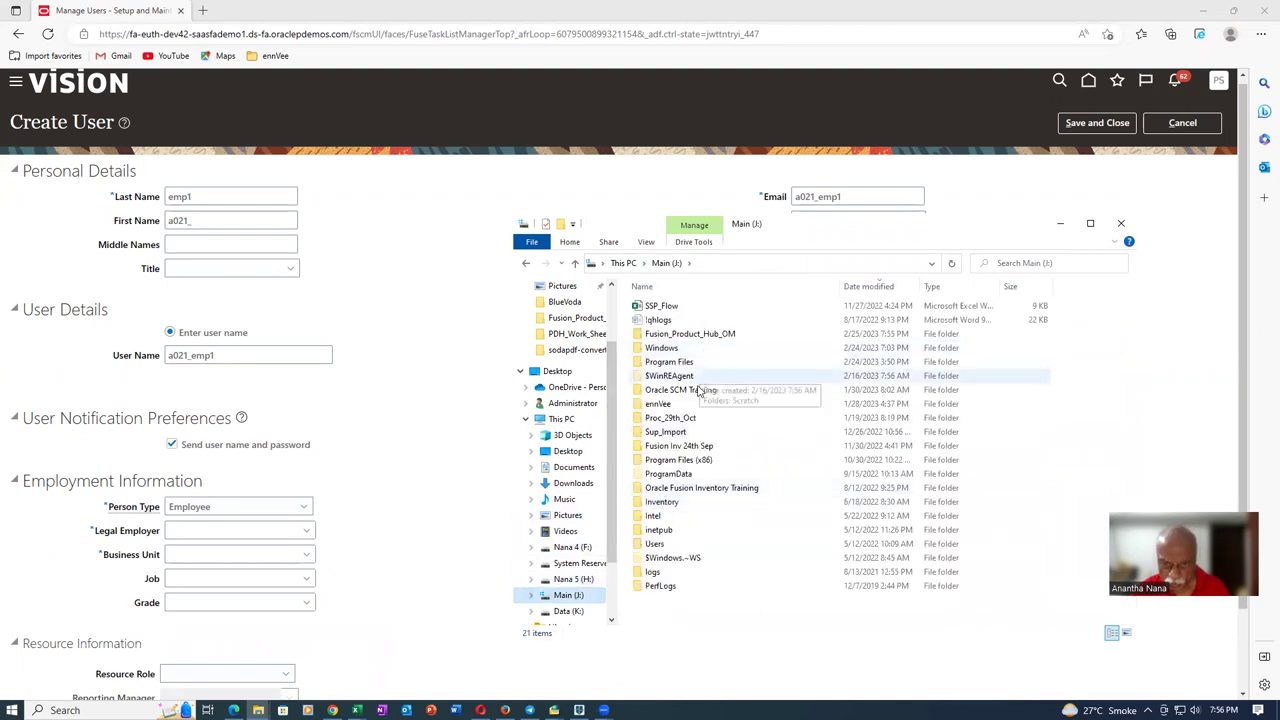
double_click(698, 390)
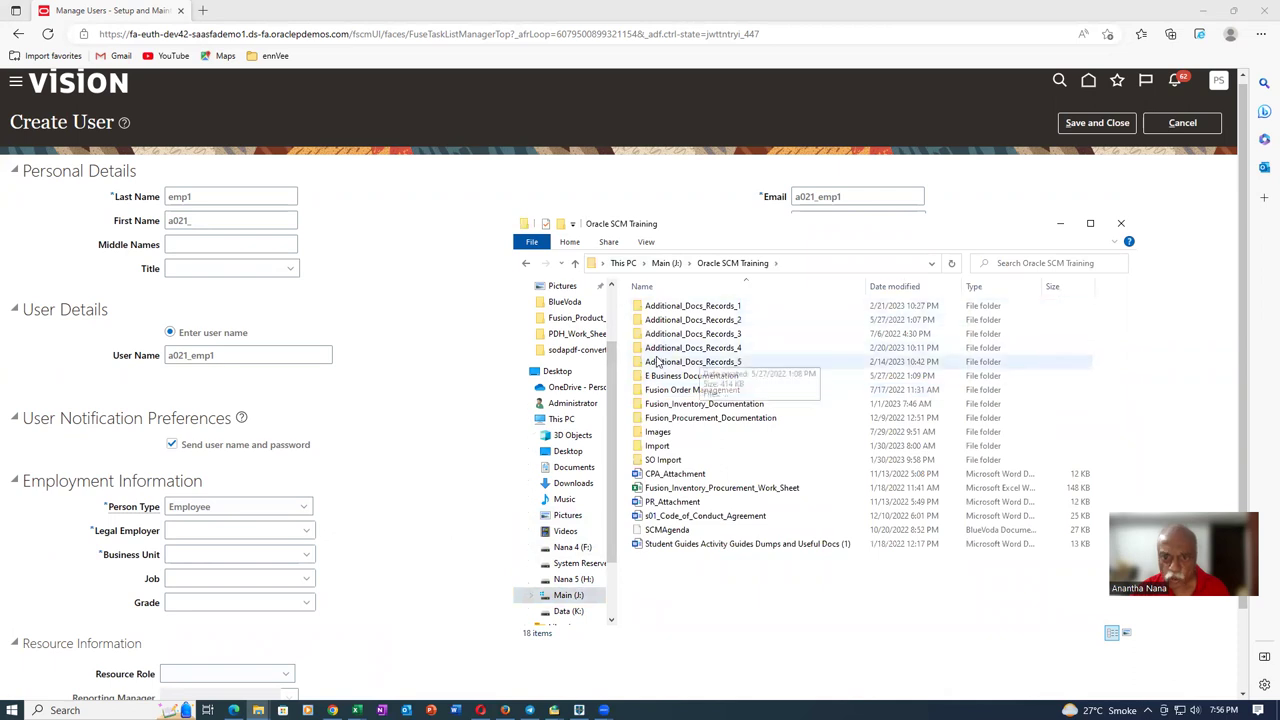
double_click(760, 349)
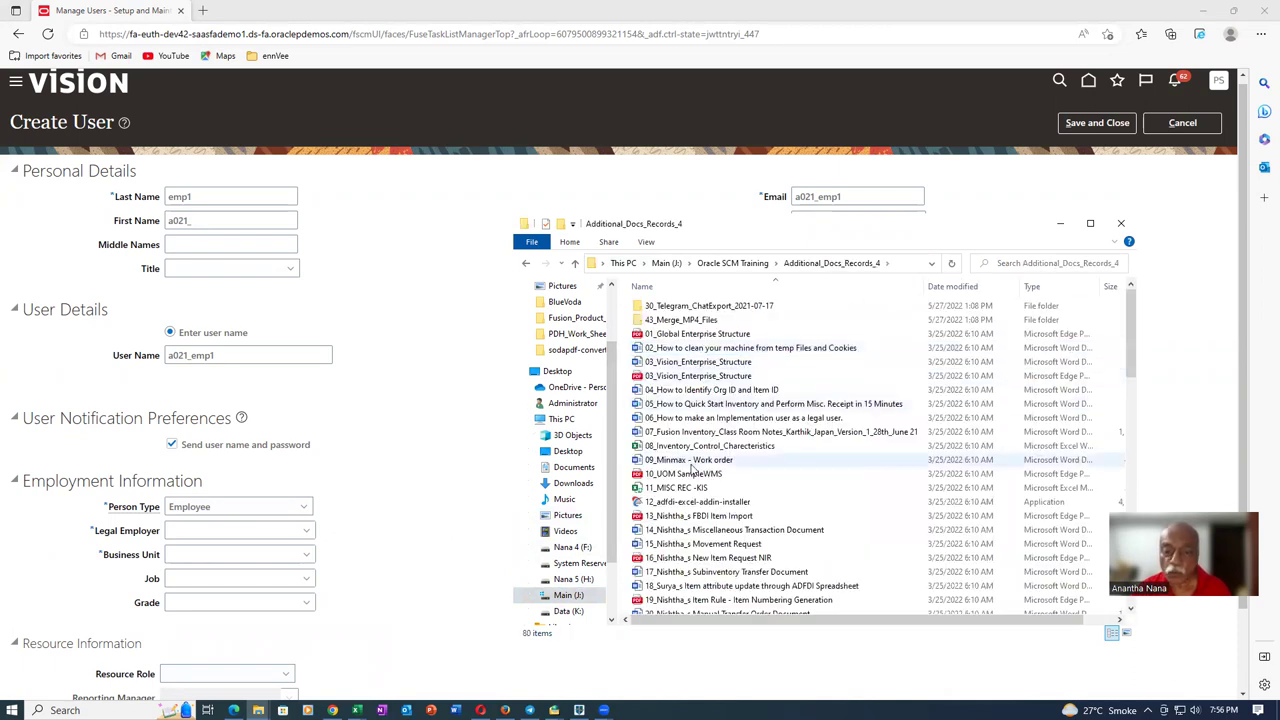
click(700, 378)
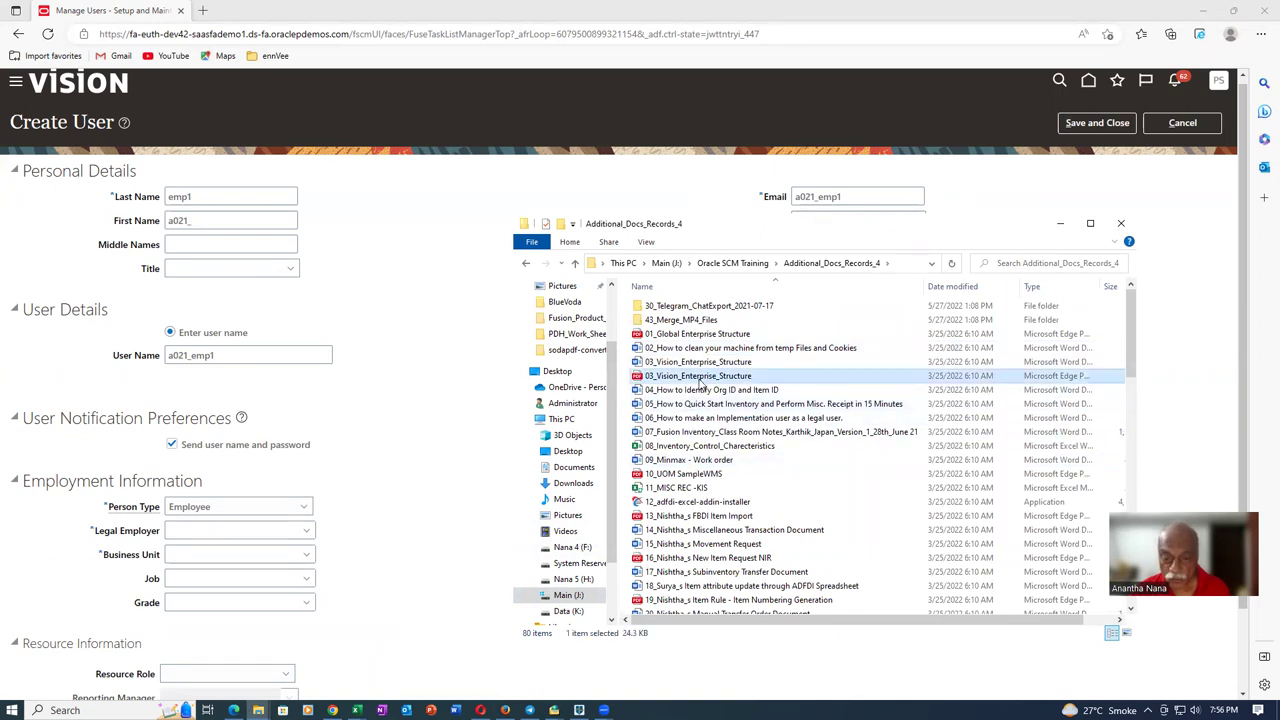
double_click(699, 378)
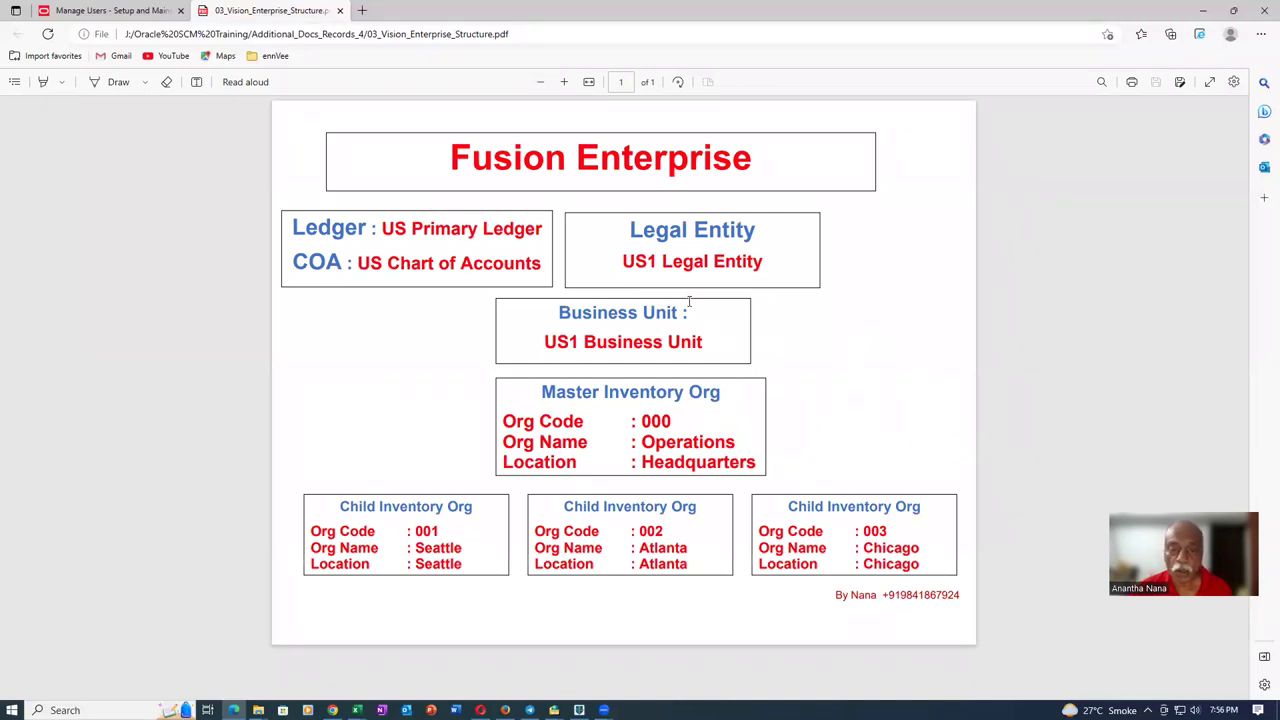
Set the legal employer to US1 Legal Entity, as shown in the enterprise structure PDF.
drag(622, 261, 775, 266)
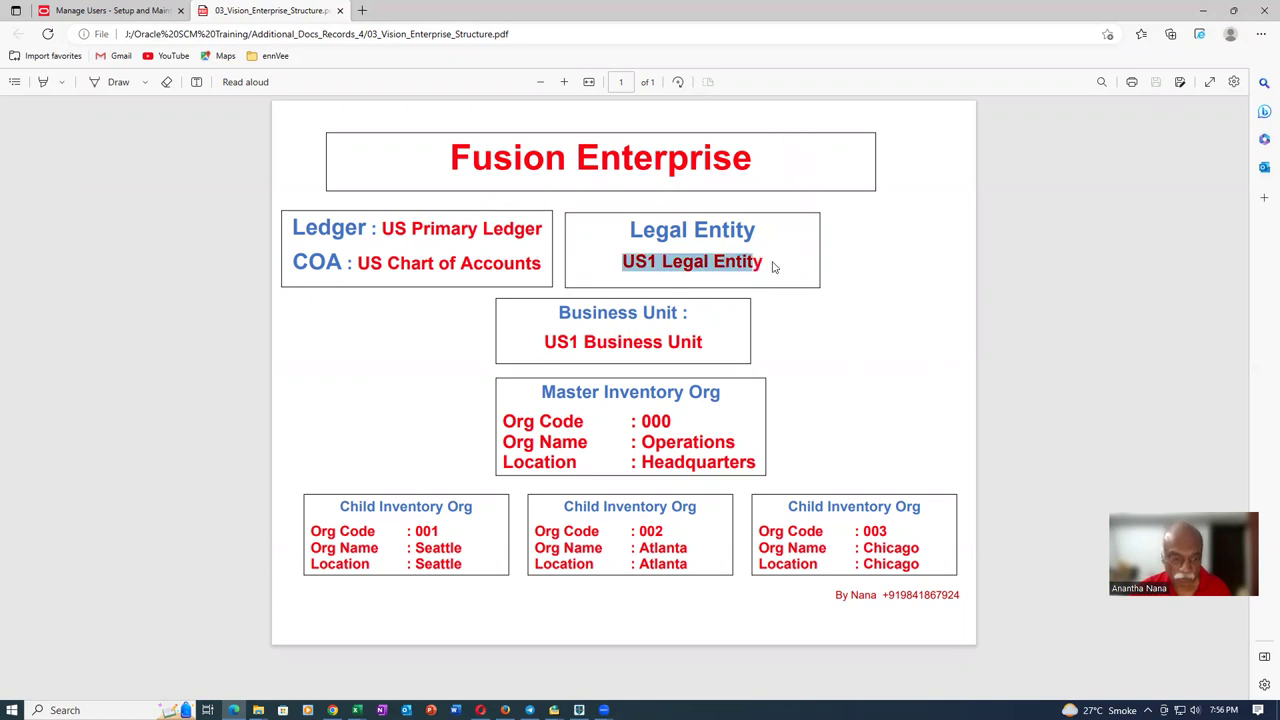
key(alt+Tab)
key(Escape)
key(ctrl+Tab)
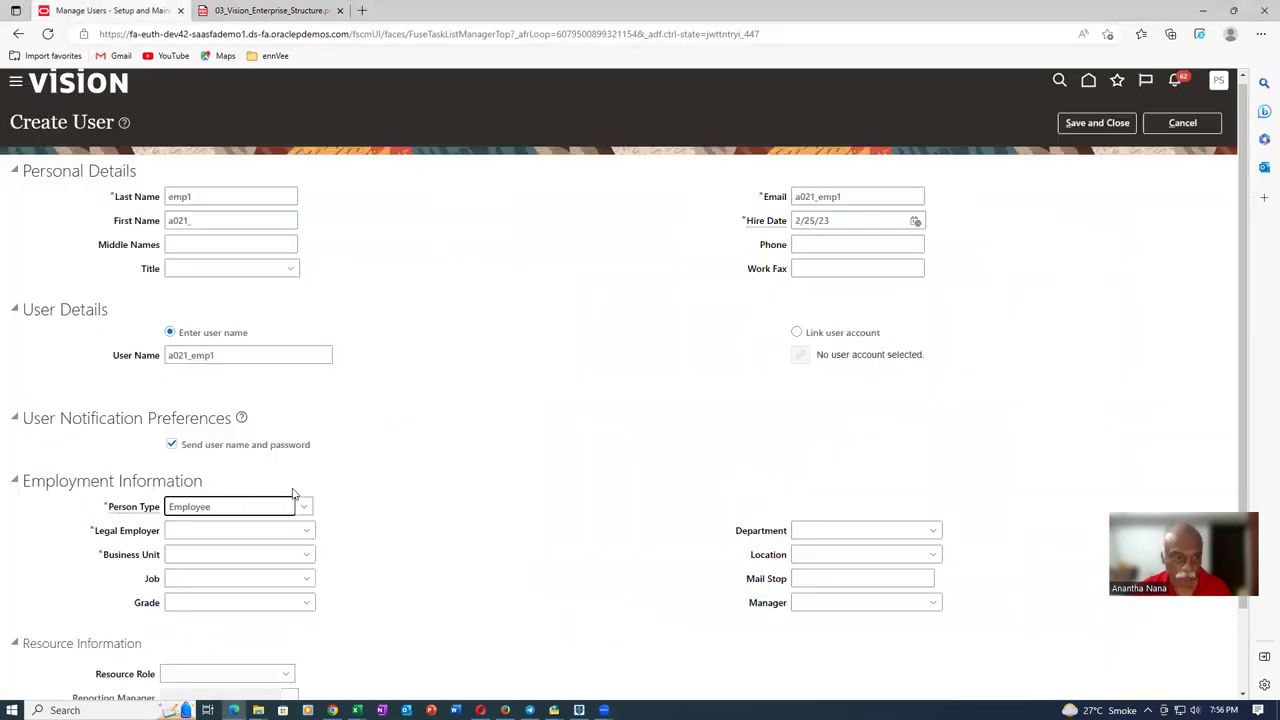
click(217, 533)
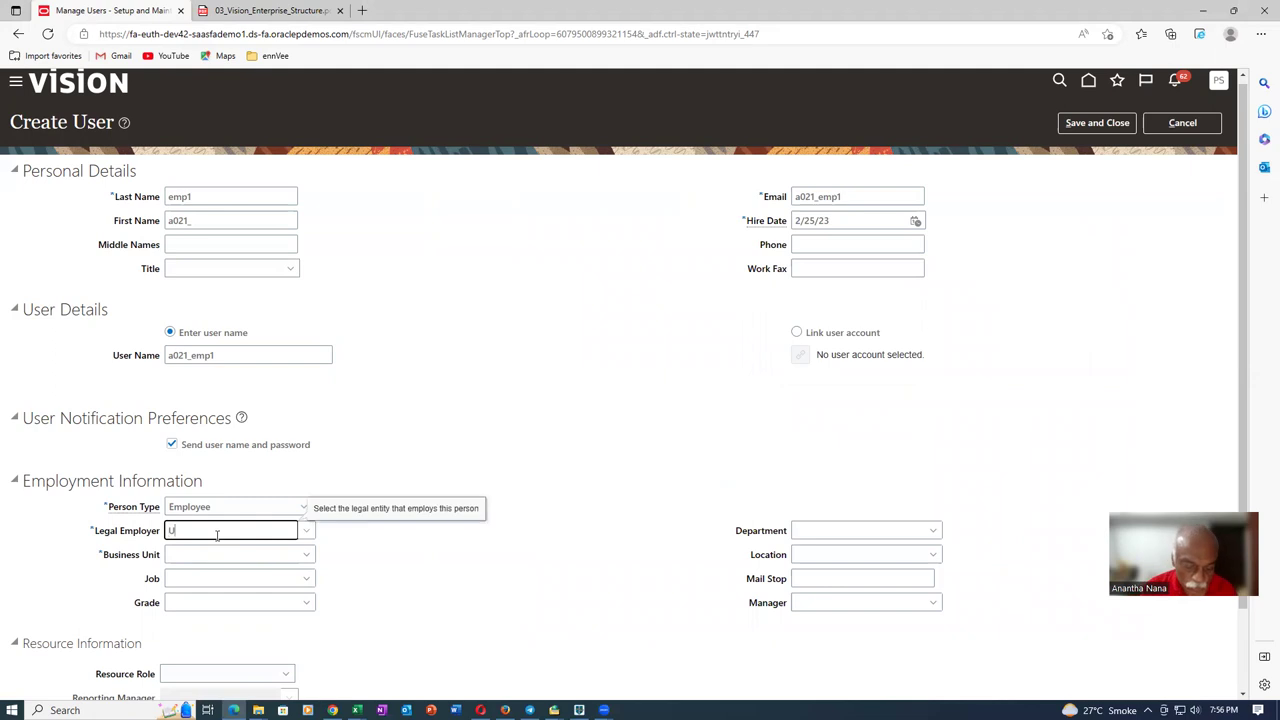
text(US1)
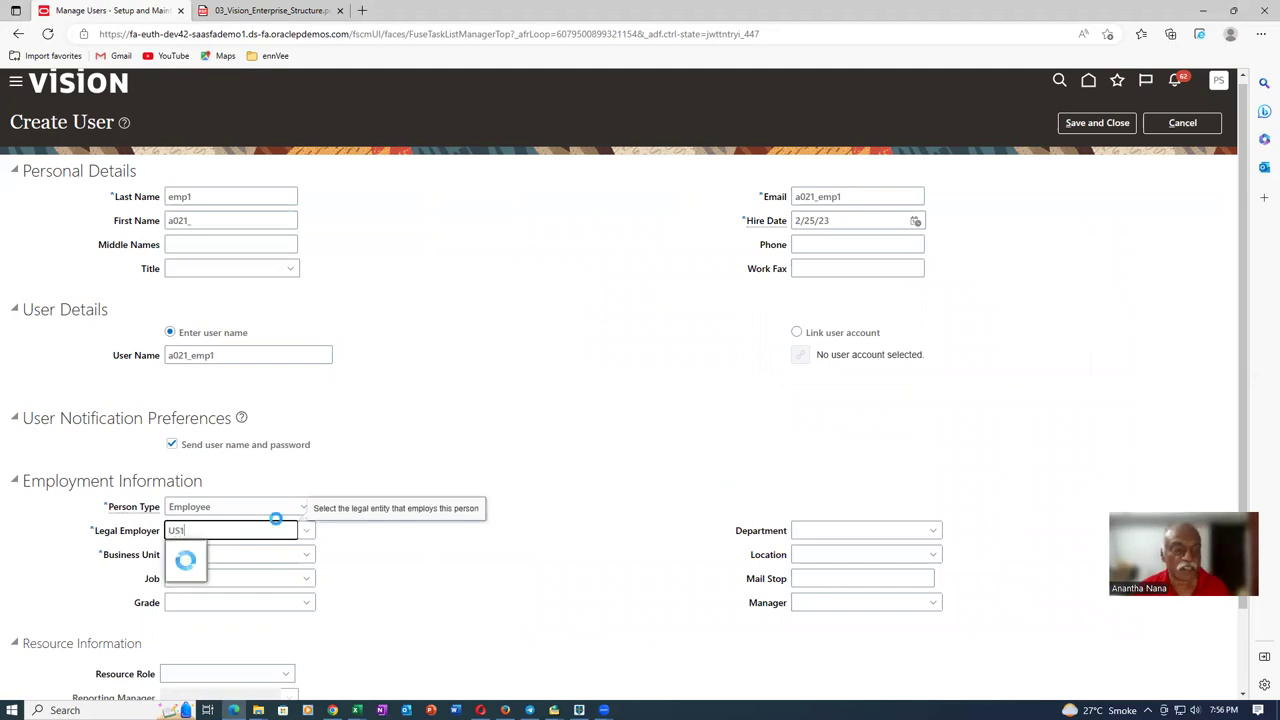
click(238, 552)
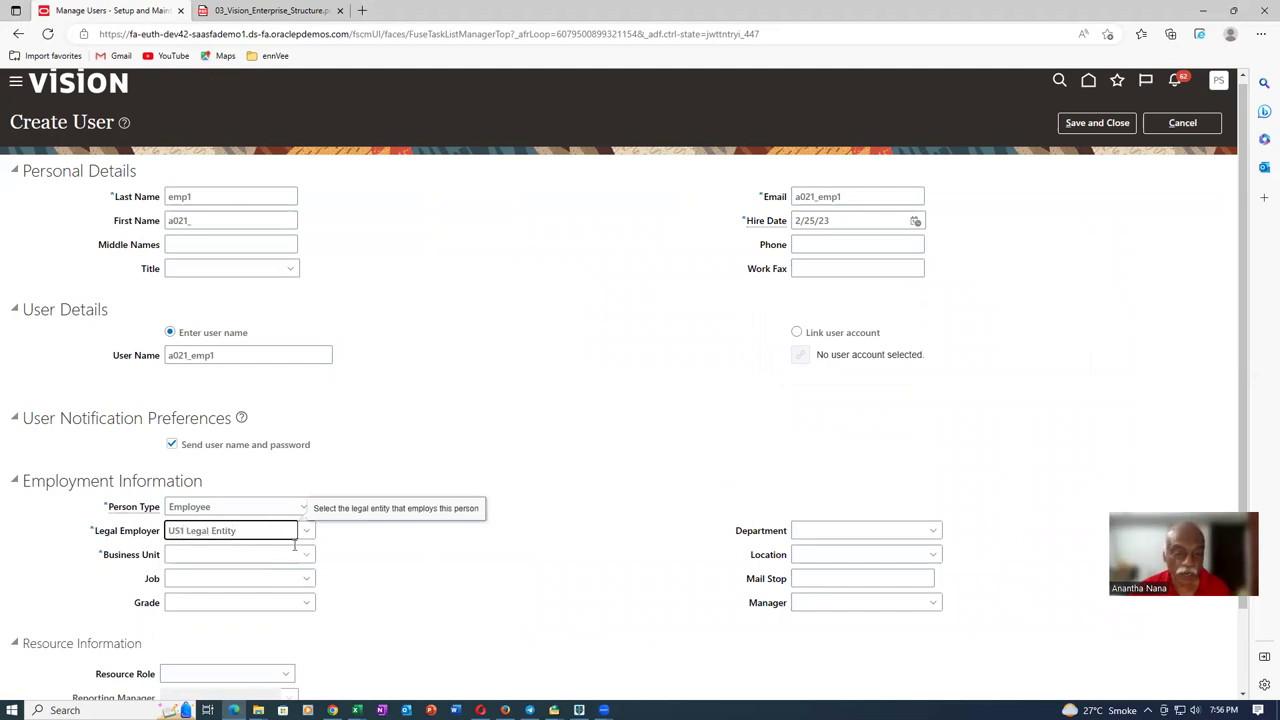
Set the business unit to US1 Business Unit after checking it in the PDF.
key(ctrl+Tab)
drag(570, 343, 661, 345)
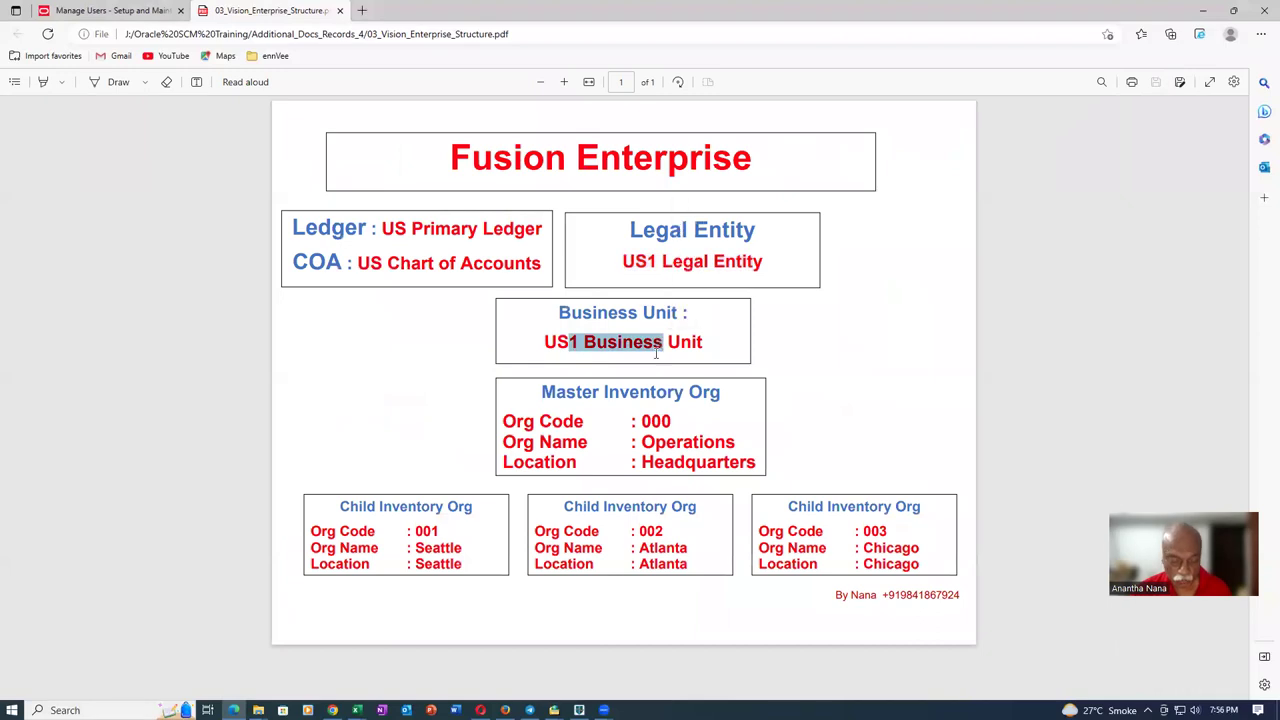
key(ctrl+Tab)
click(237, 554)
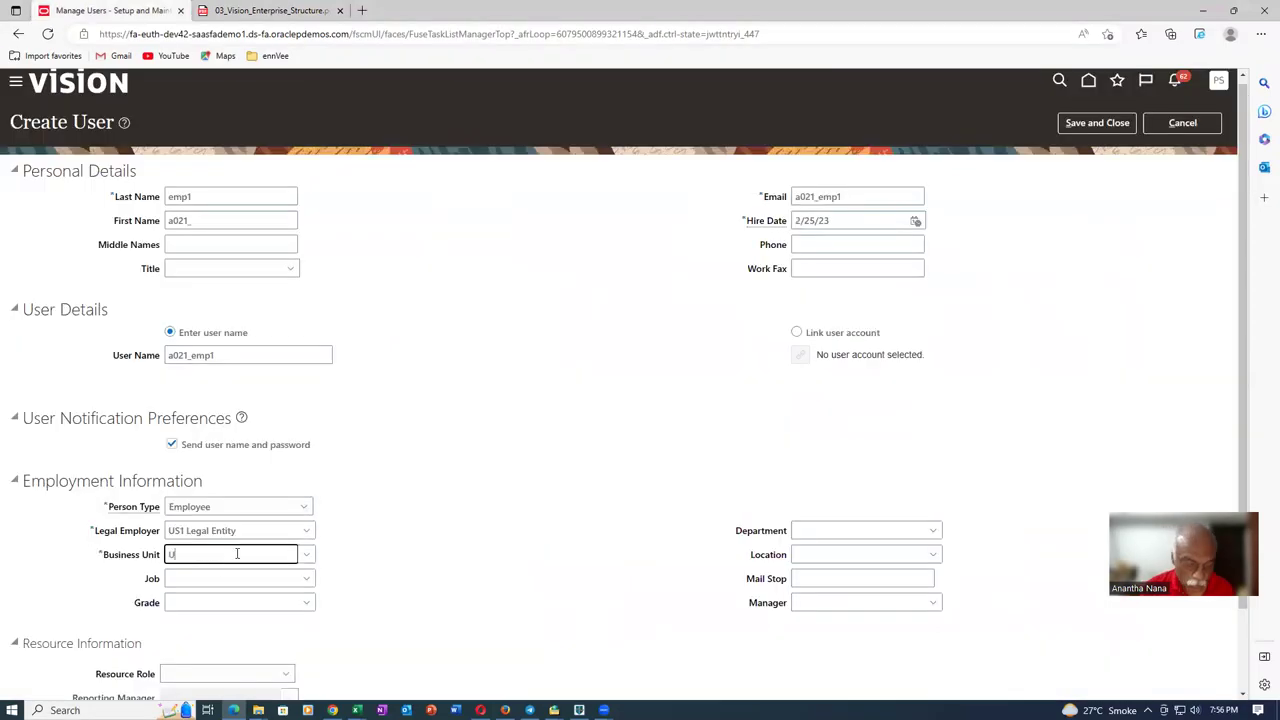
text(US1)
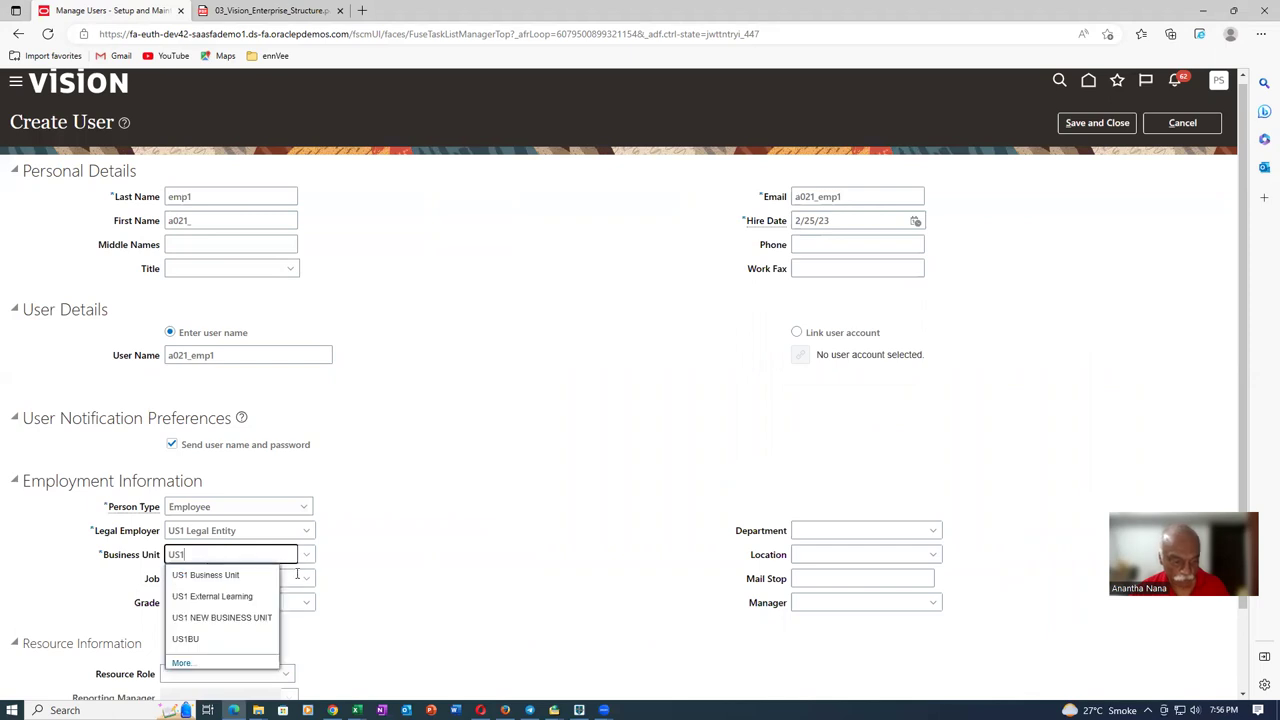
click(267, 574)
Set the job to HR Service Center Manager and the department to Hong Kong.
click(263, 578)
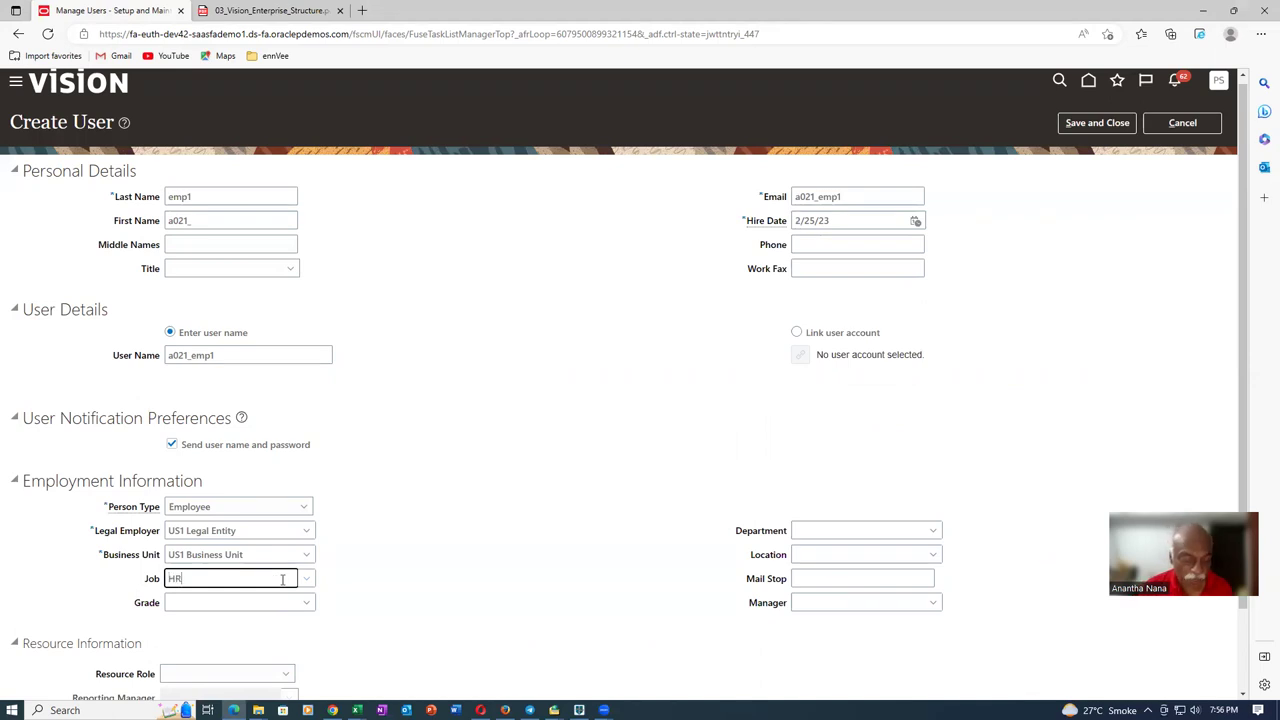
click(242, 600)
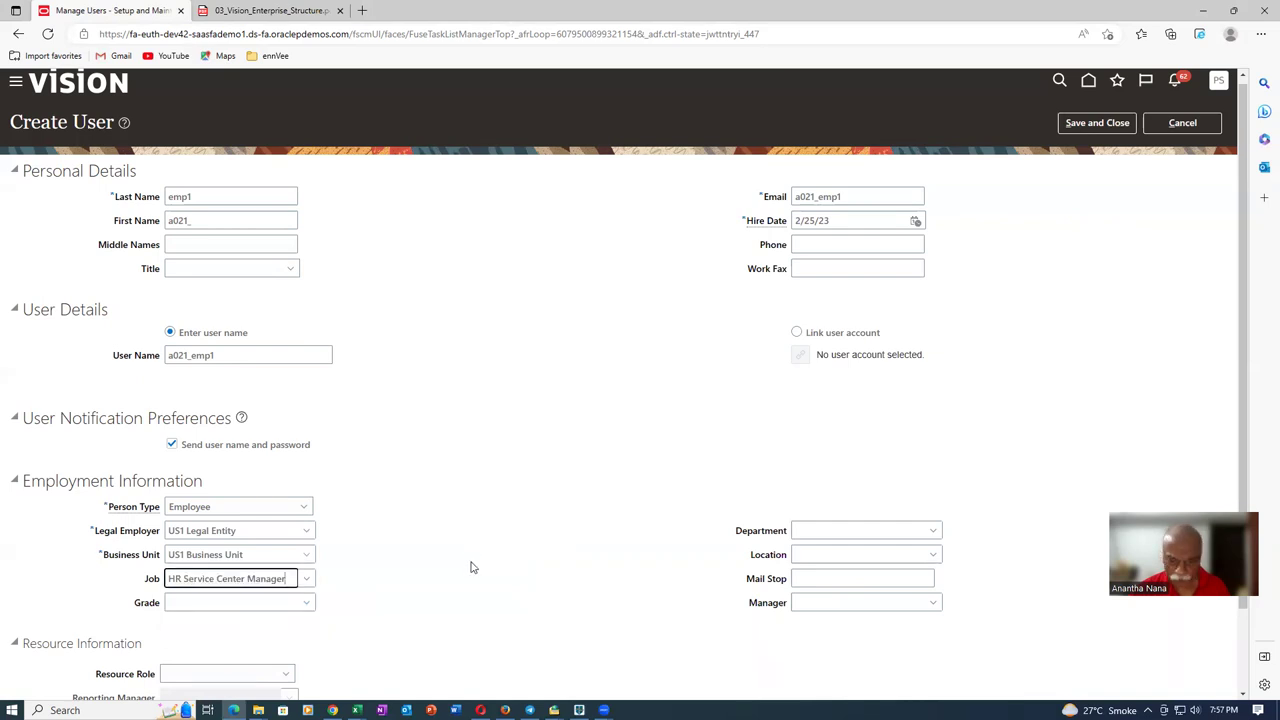
click(824, 531)
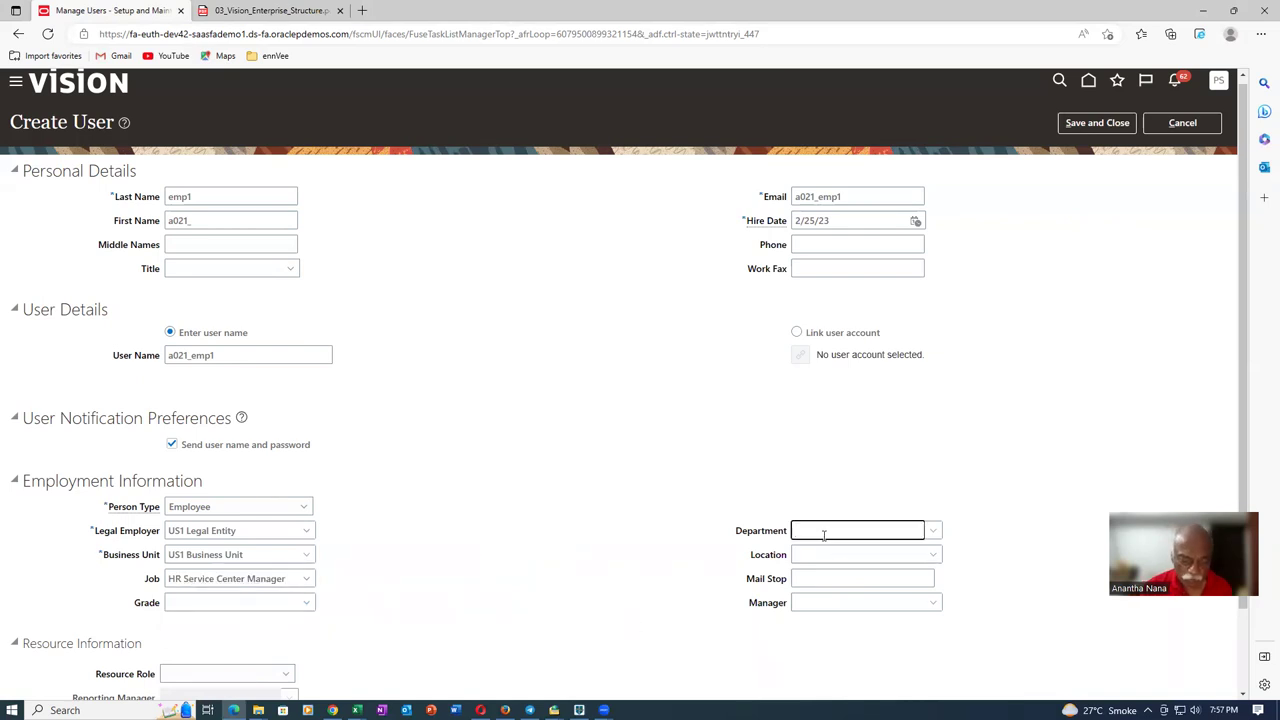
text(Hong)
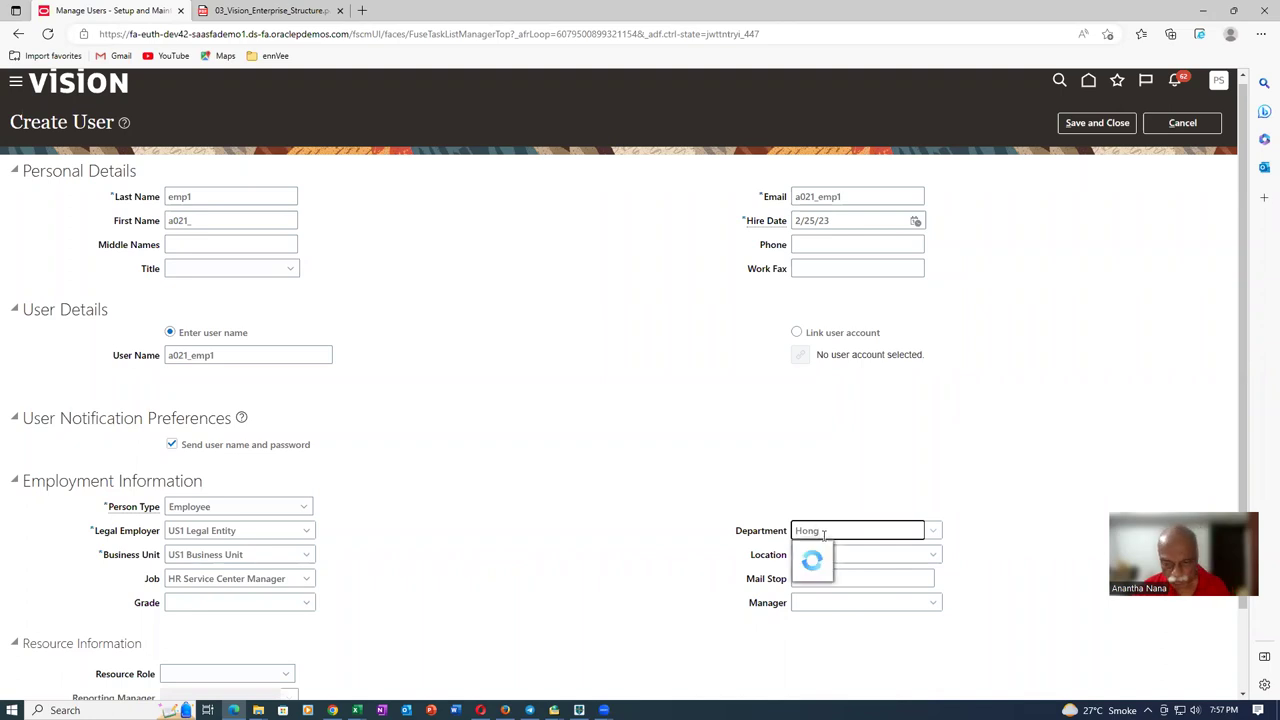
click(809, 548)
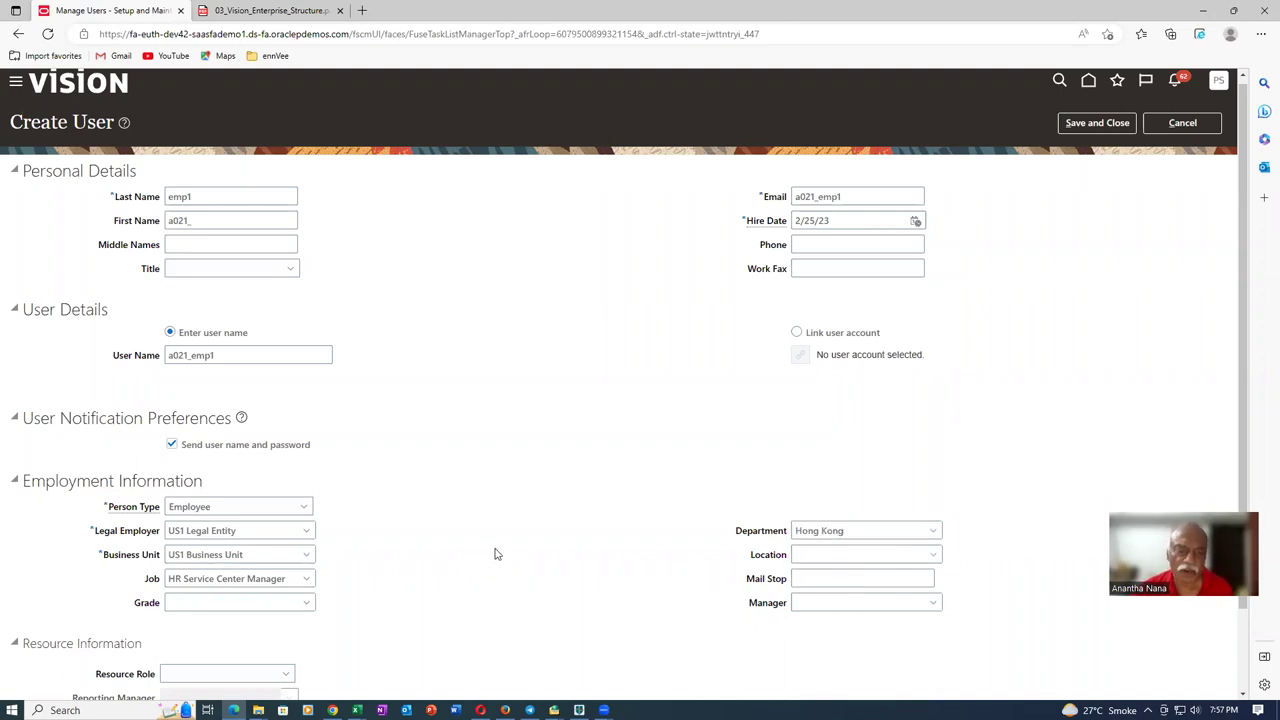
Save the a021_emp1 user with Save and Close, then exit Search Person with Done.
click(265, 578)
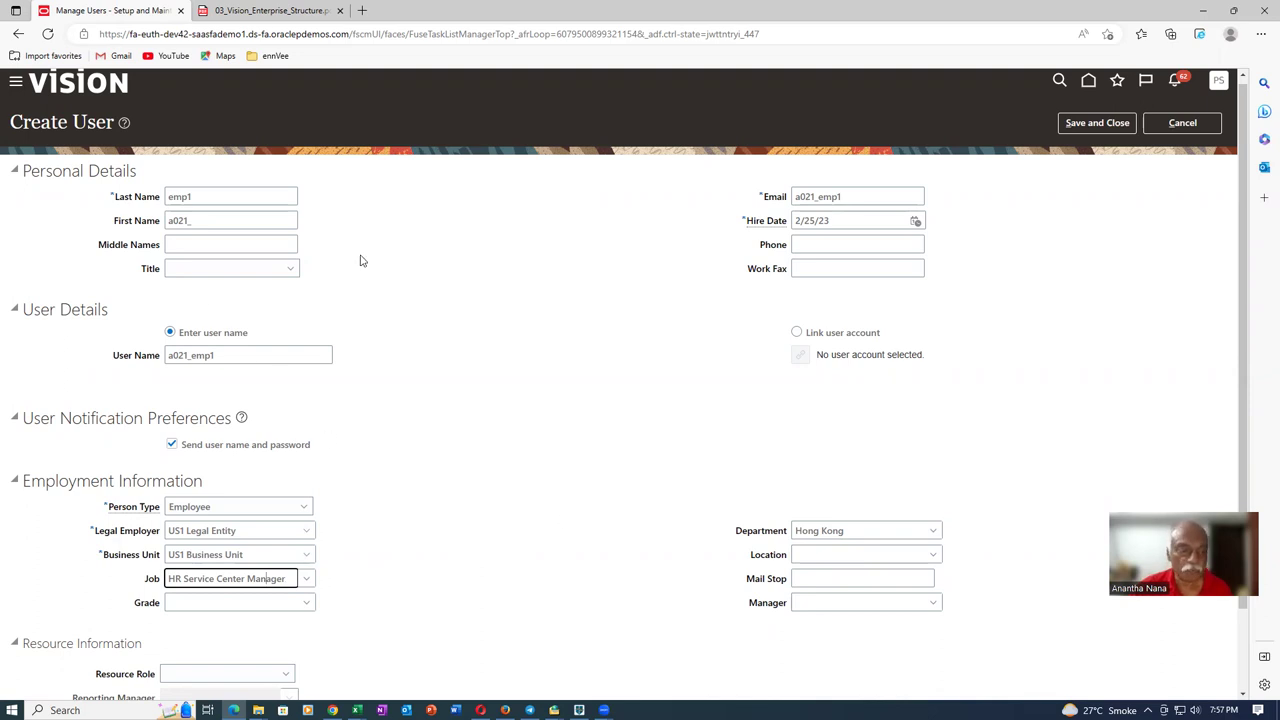
click(1097, 123)
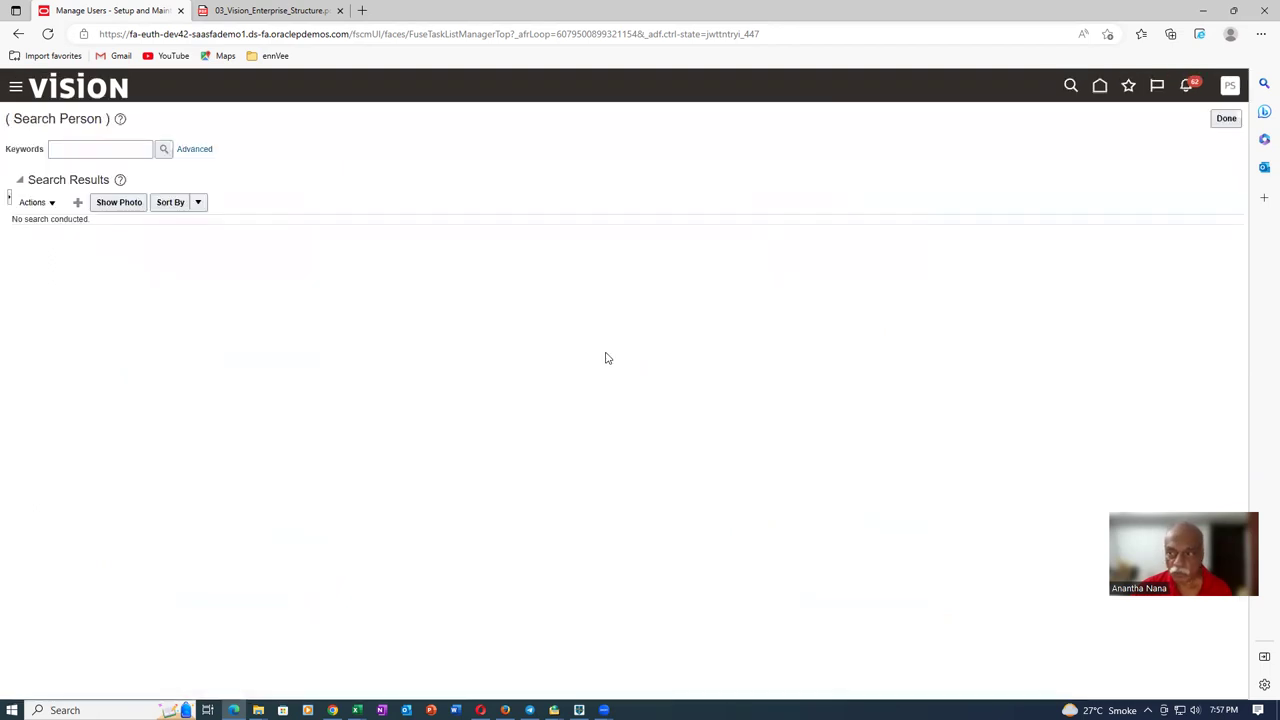
click(1225, 122)
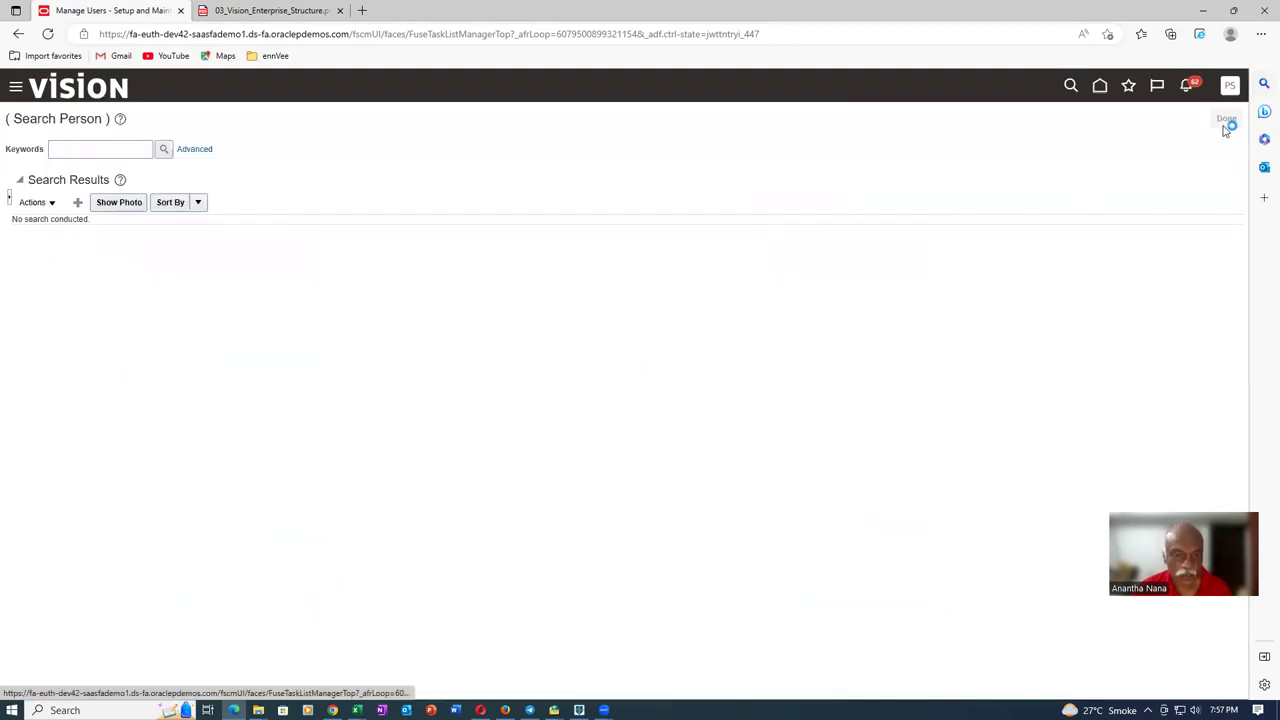
Read step 2 in cells D4–E4 (Security Console, add PIM roles, reset password), then return to the browser.
key(alt+Tab)
key(alt+Tab)
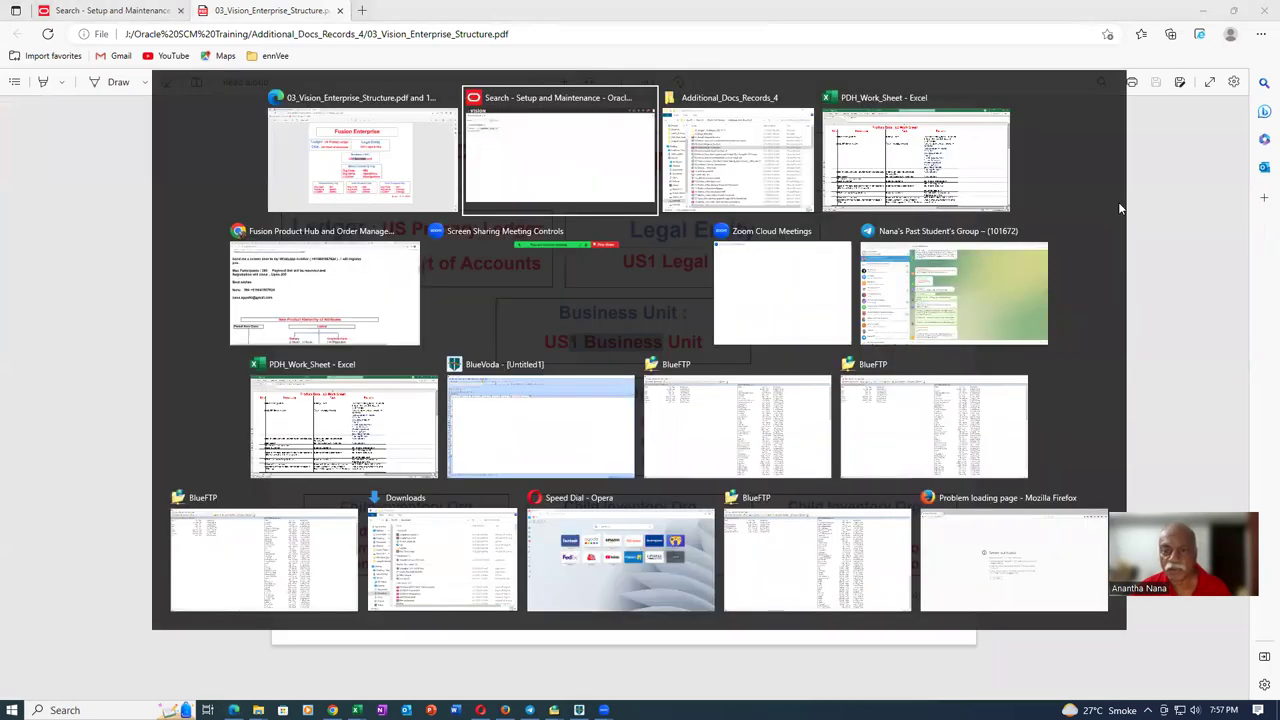
key(alt+Tab)
key(alt+Tab)
key(alt+Tab)
key(alt+Tab)
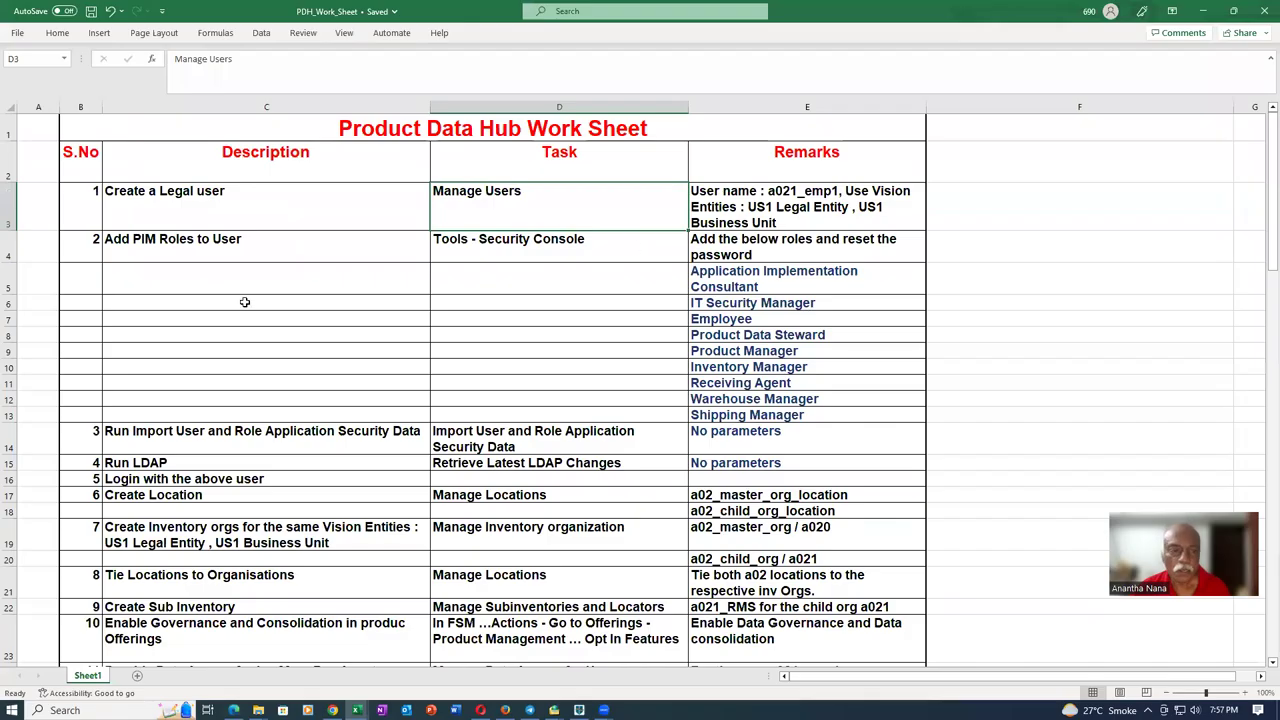
drag(210, 245, 575, 243)
click(575, 243)
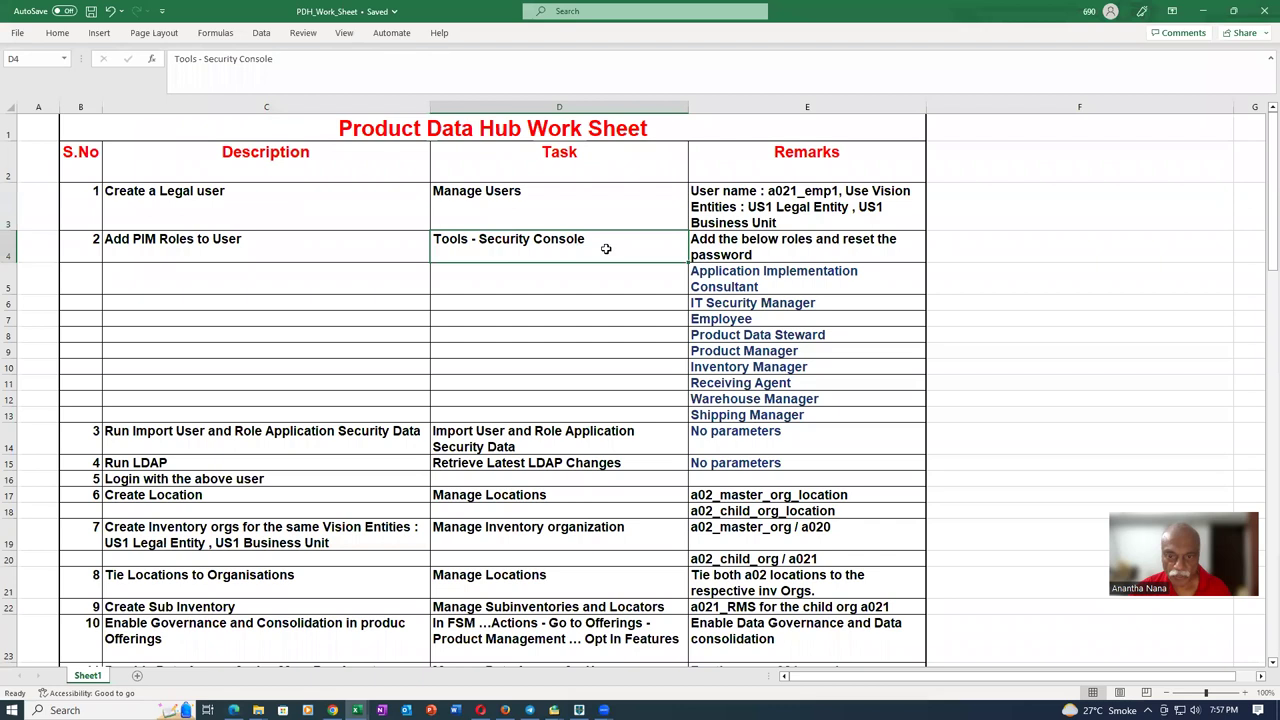
click(727, 243)
key(alt+Tab)
key(alt+Tab)
key(alt+Tab)
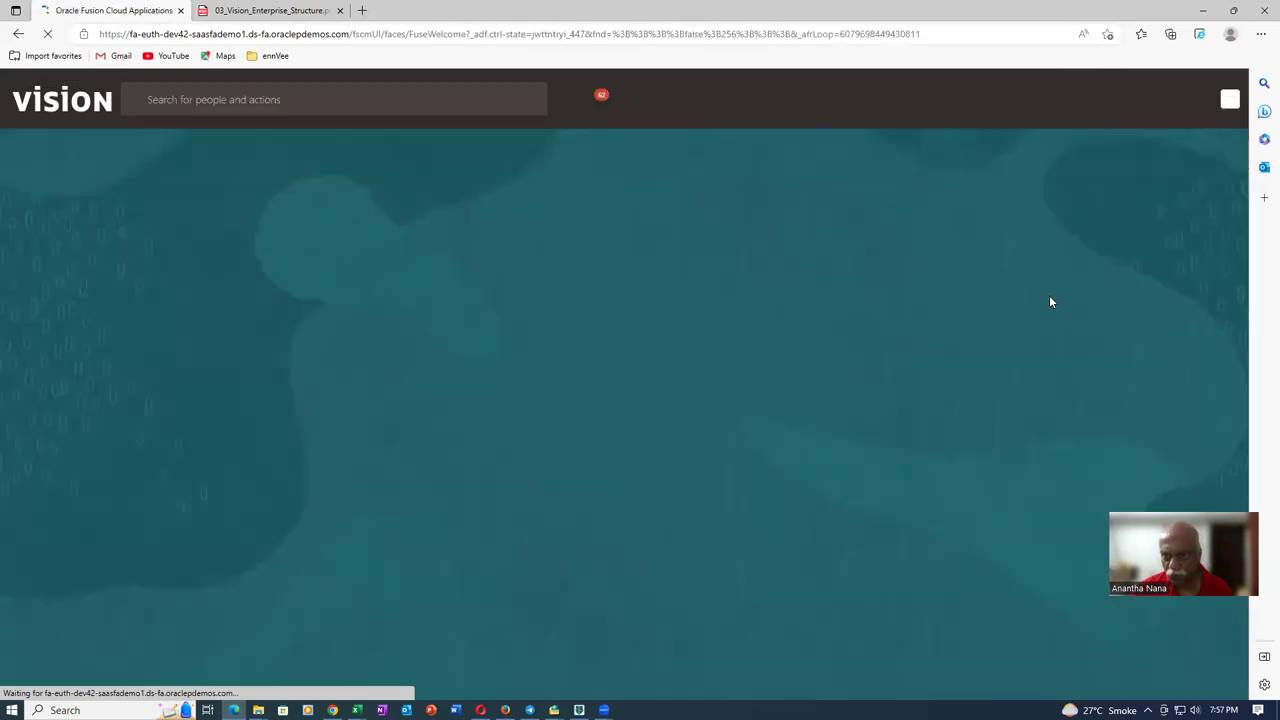
Open the Security Console from the Tools area of the home page.
click(1006, 228)
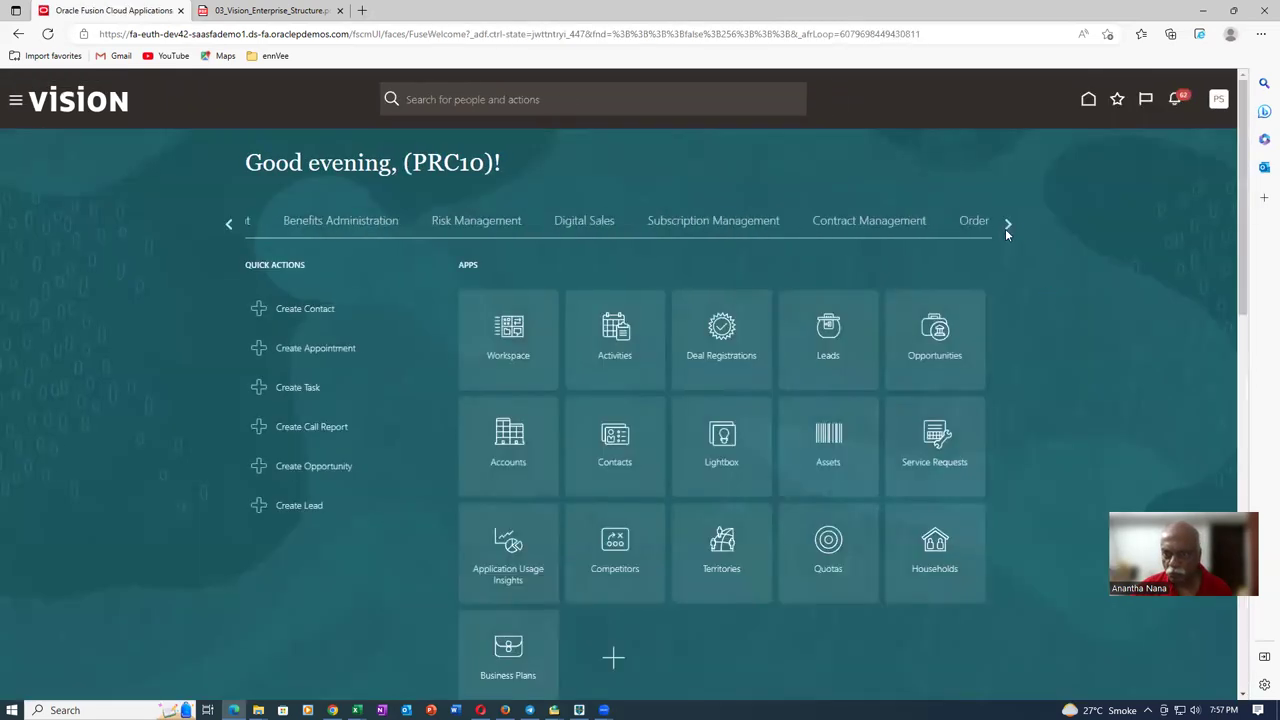
click(1006, 228)
click(1006, 228)
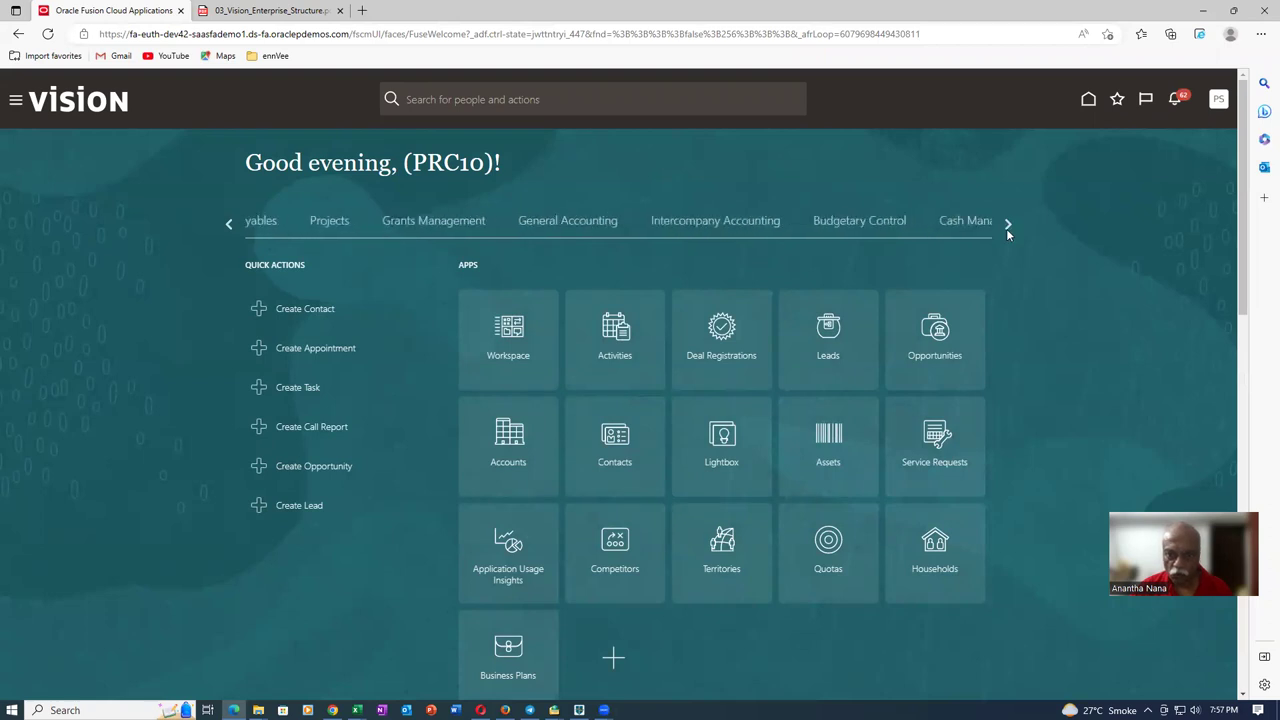
click(853, 221)
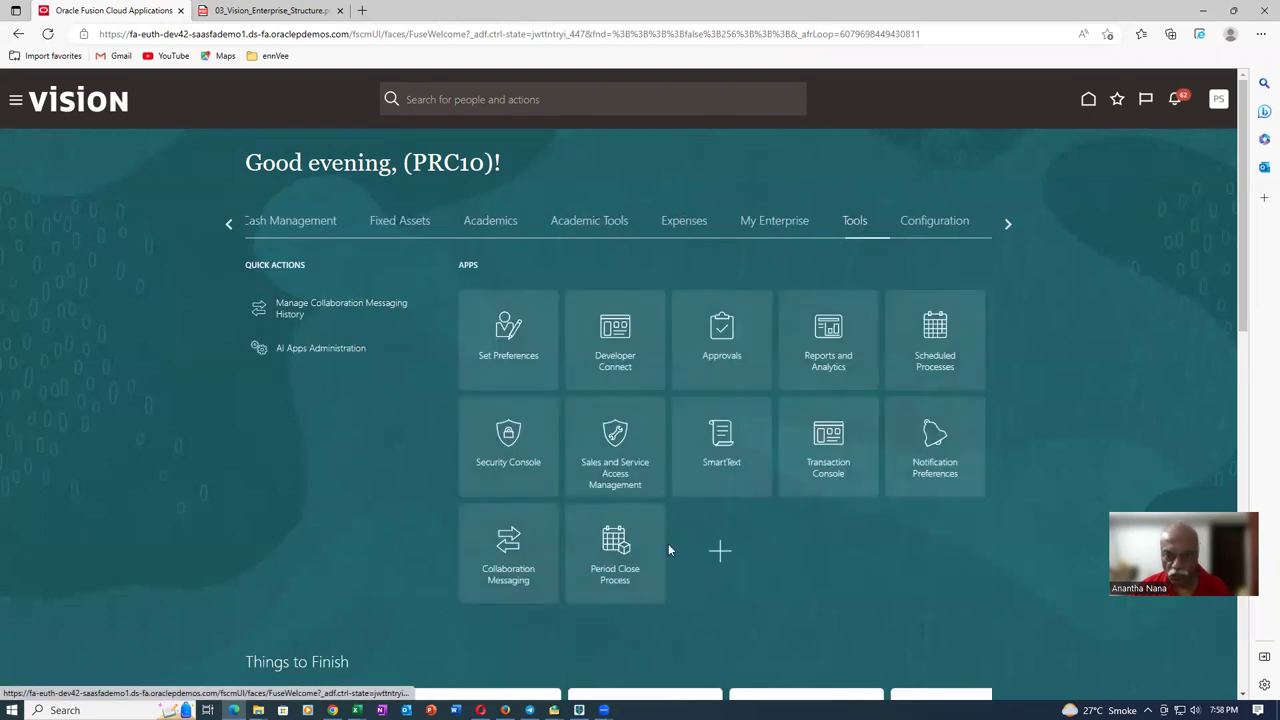
click(512, 455)
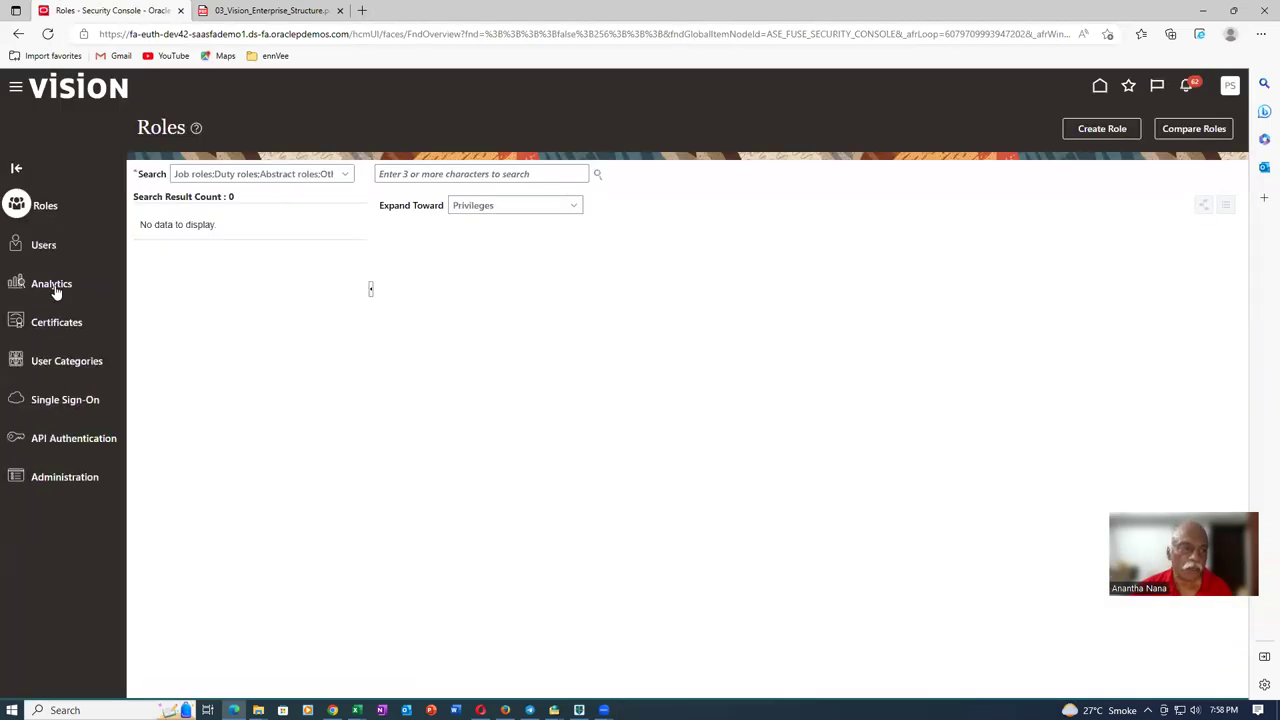
Search the Users list and open the a021_emp1 account details.
click(45, 246)
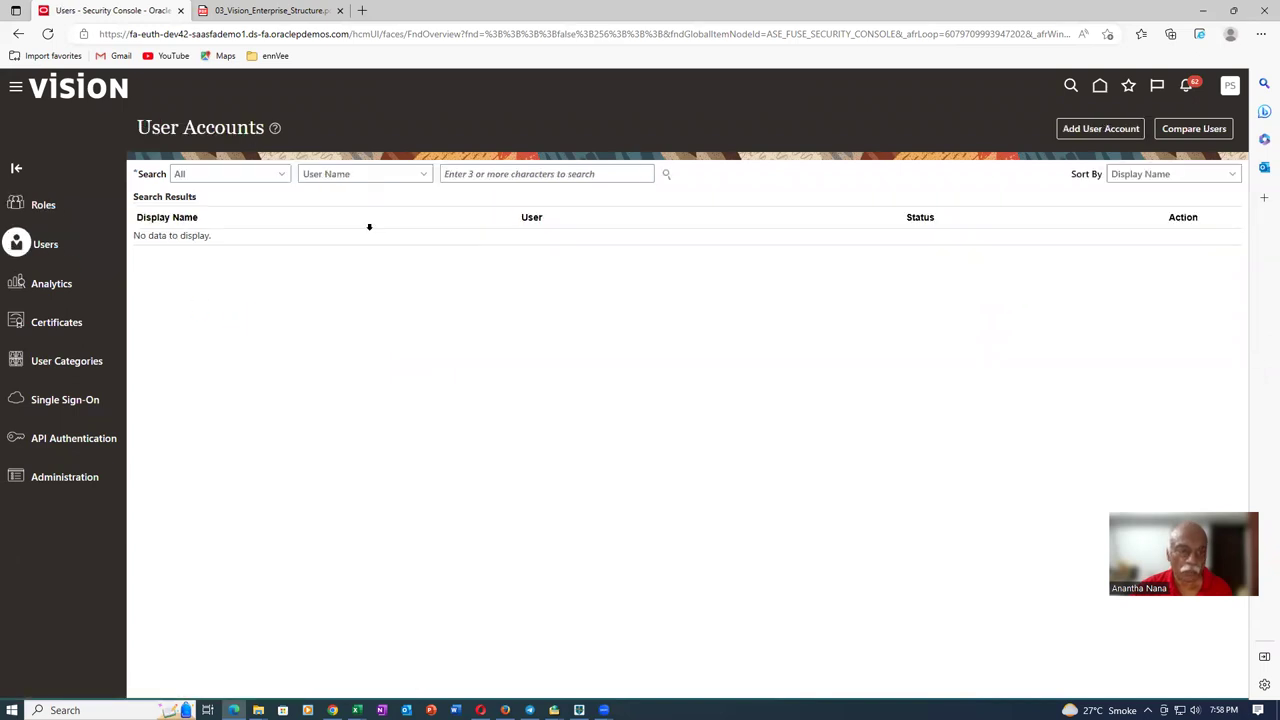
click(461, 179)
text(a02)
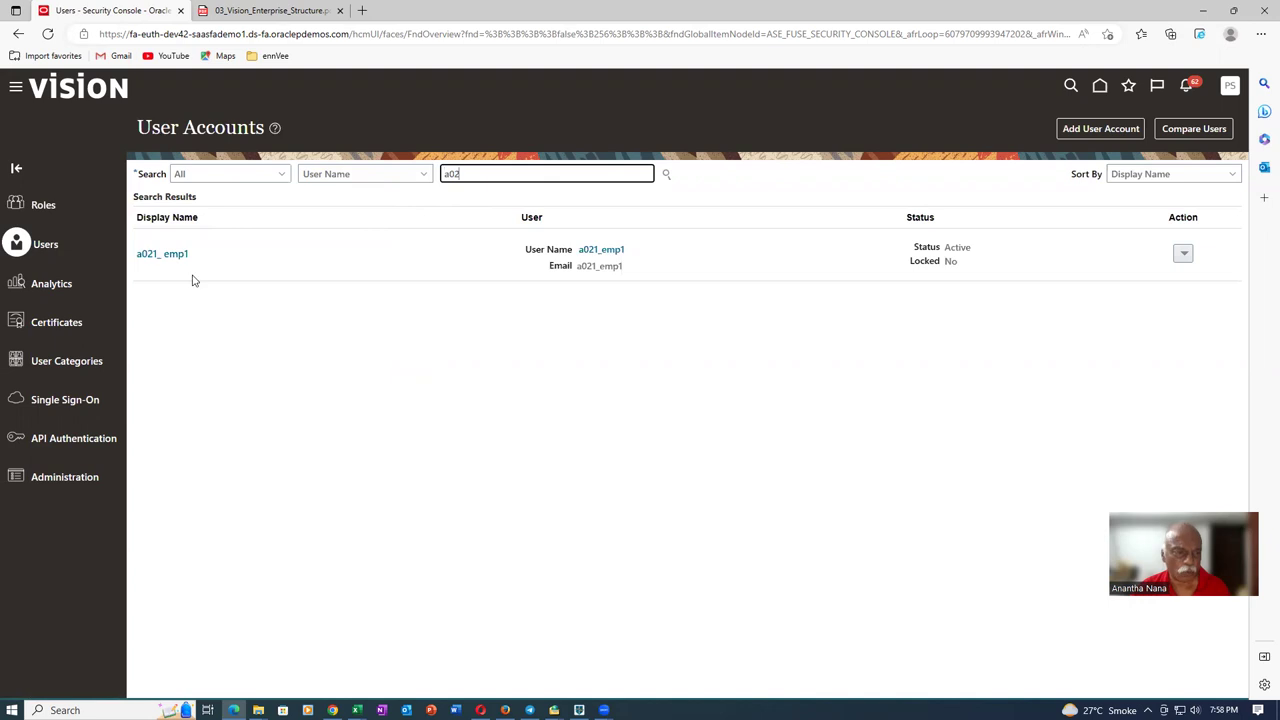
click(164, 254)
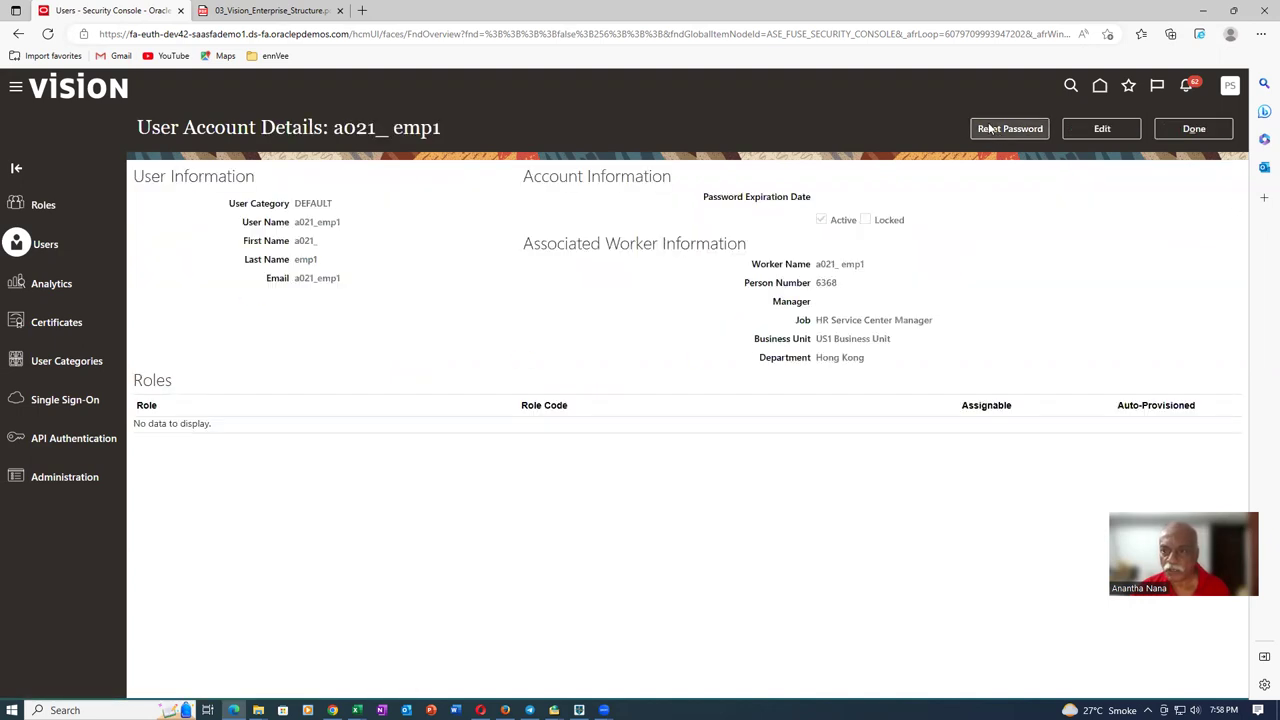
Reset the user's password manually, entering a new password and its confirmation.
click(1001, 130)
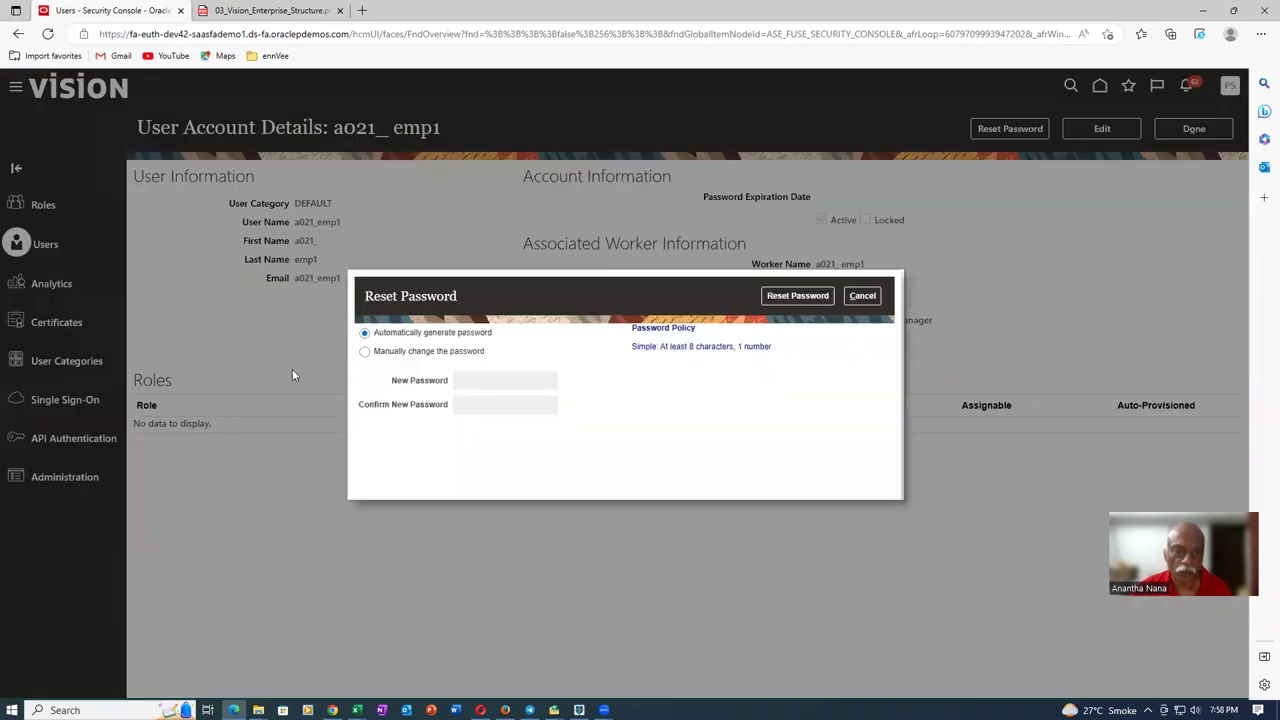
click(364, 351)
click(535, 383)
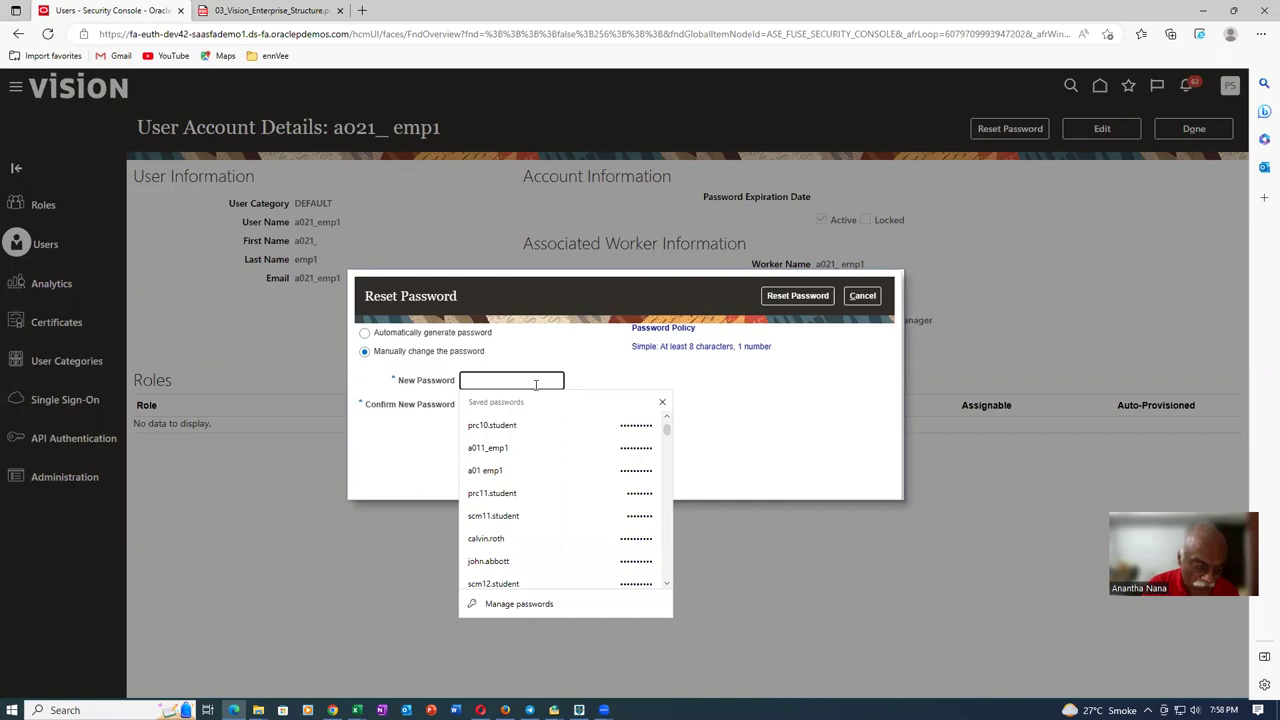
key(Tab)
click(806, 299)
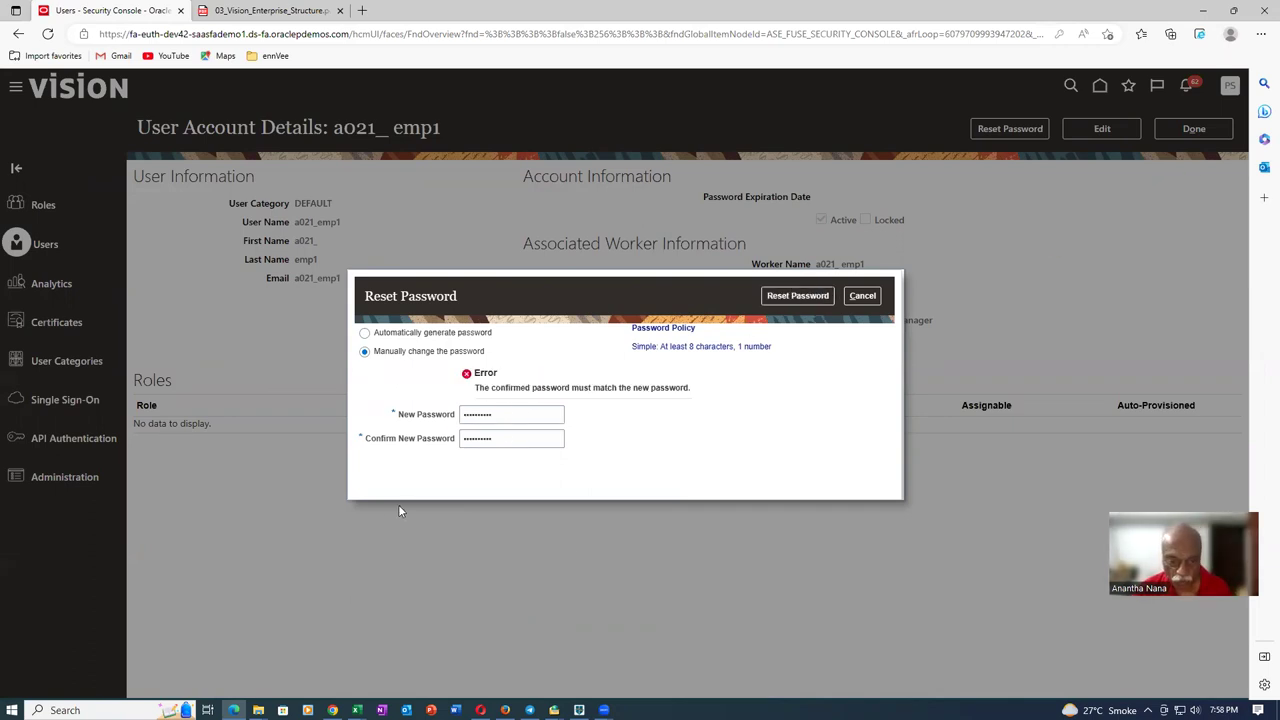
Retype matching new and confirmation passwords, apply the reset, and put the account in edit mode.
double_click(496, 419)
text(•••••)
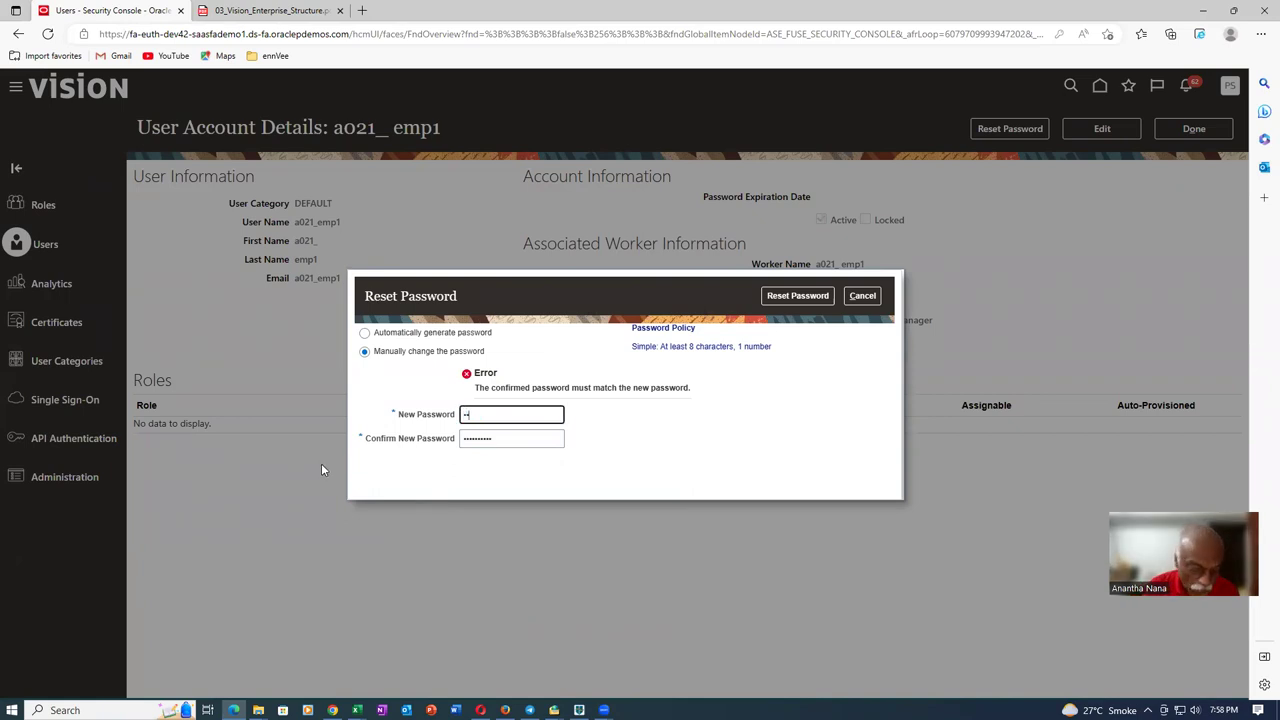
text(•••)
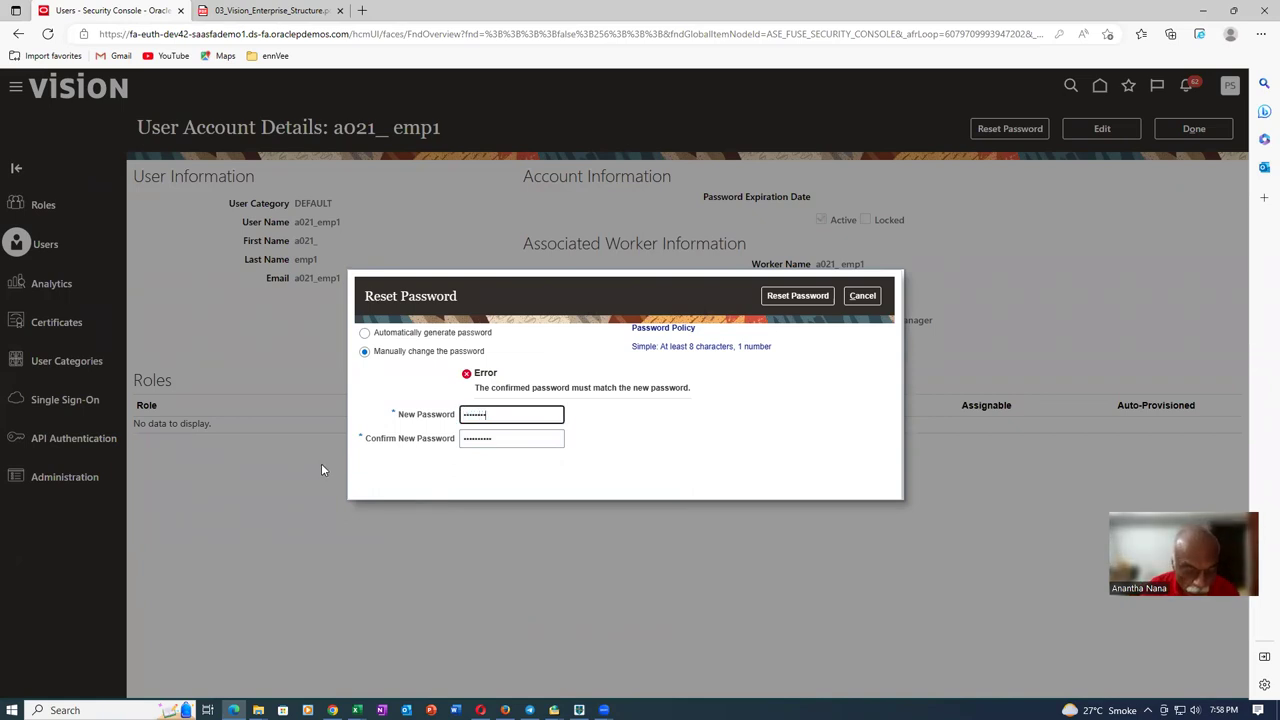
key(Tab)
text(••••••••••)
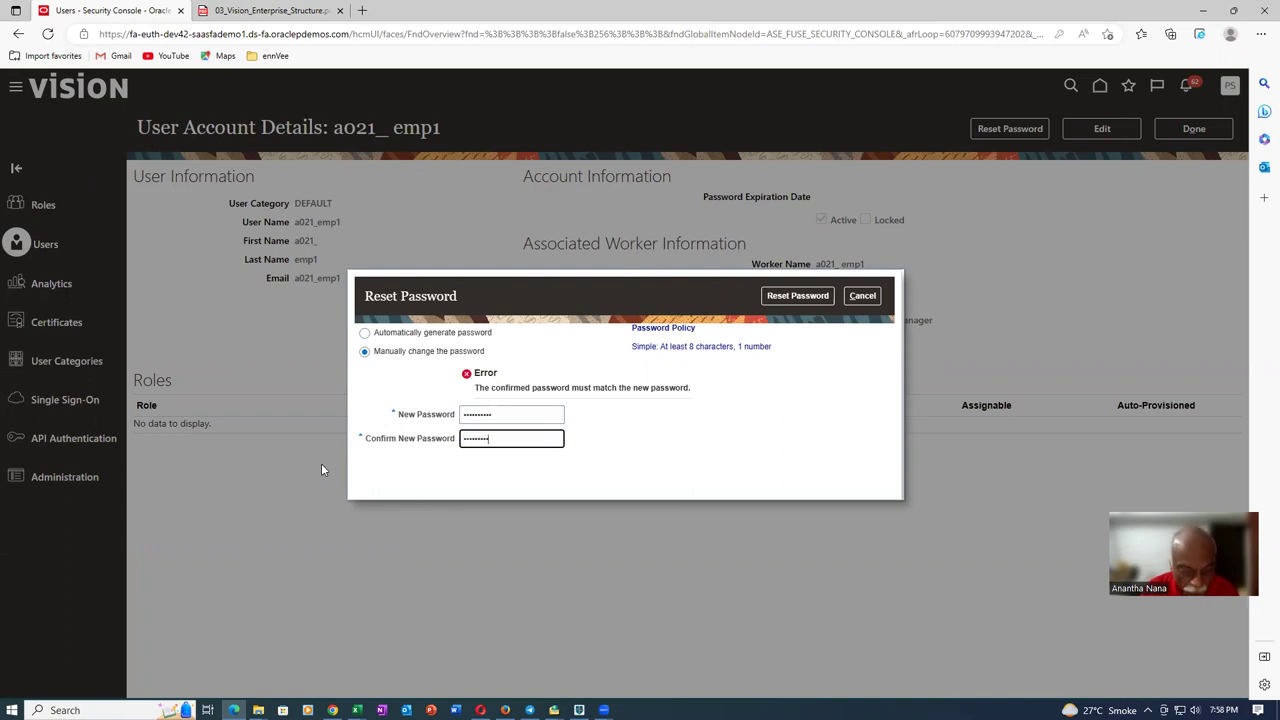
click(797, 295)
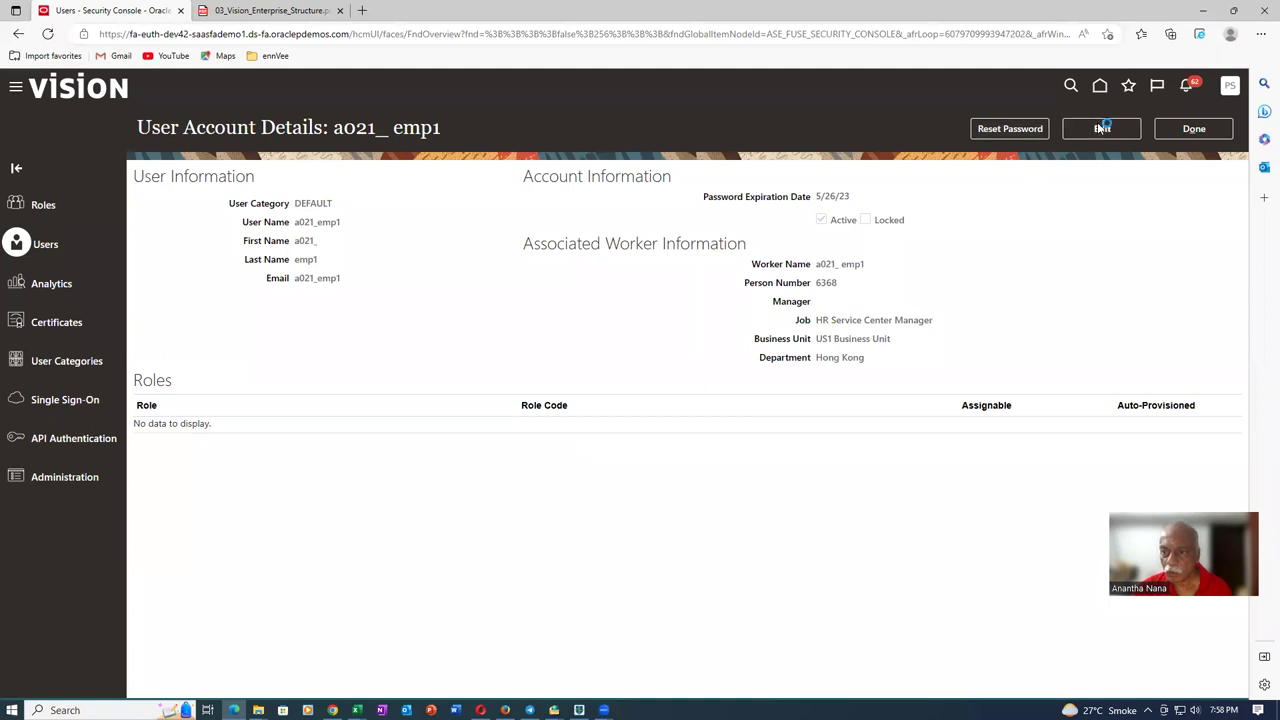
click(1102, 128)
Add the Product Data Steward role, copied from the worksheet, to the user.
click(996, 409)
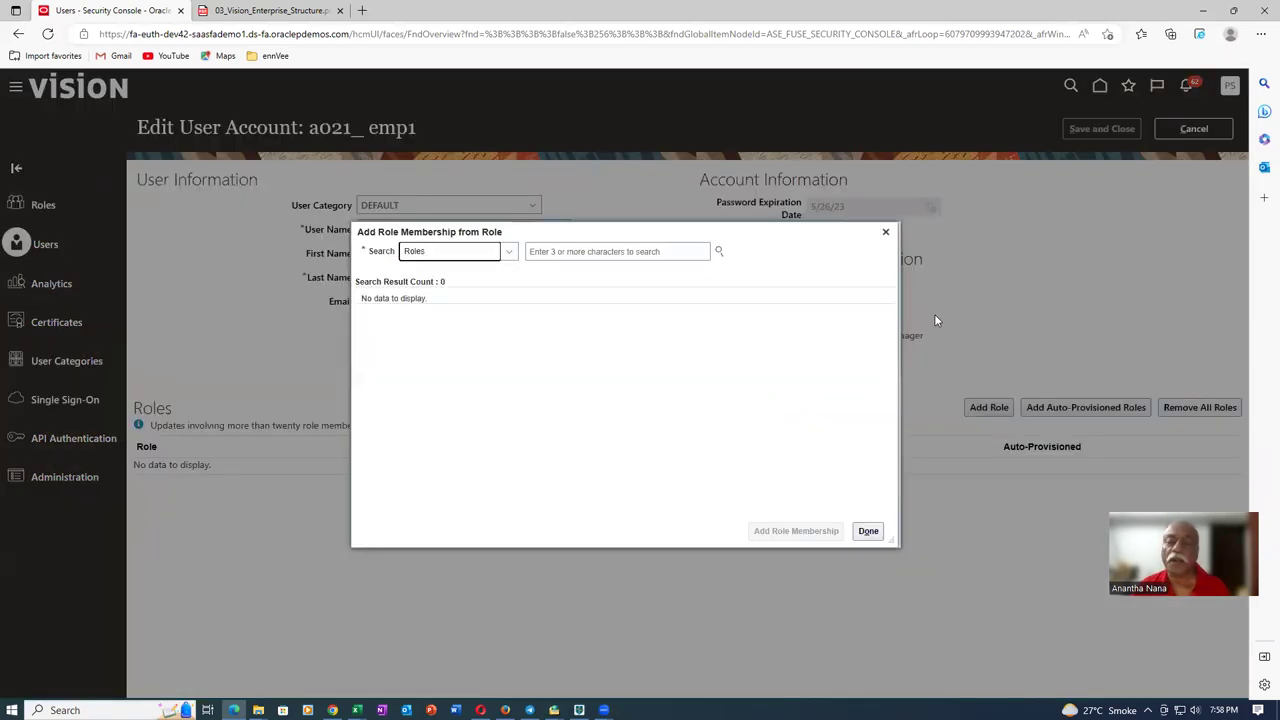
key(alt+Tab)
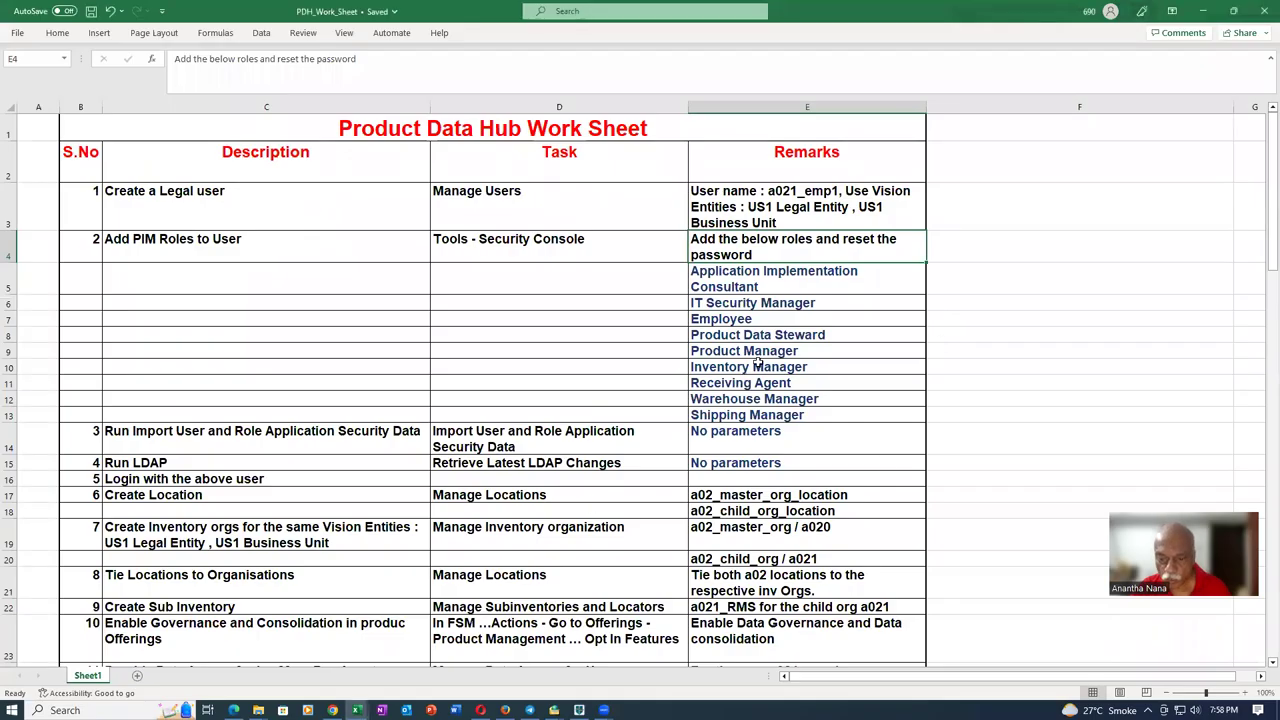
click(781, 335)
key(ctrl+c)
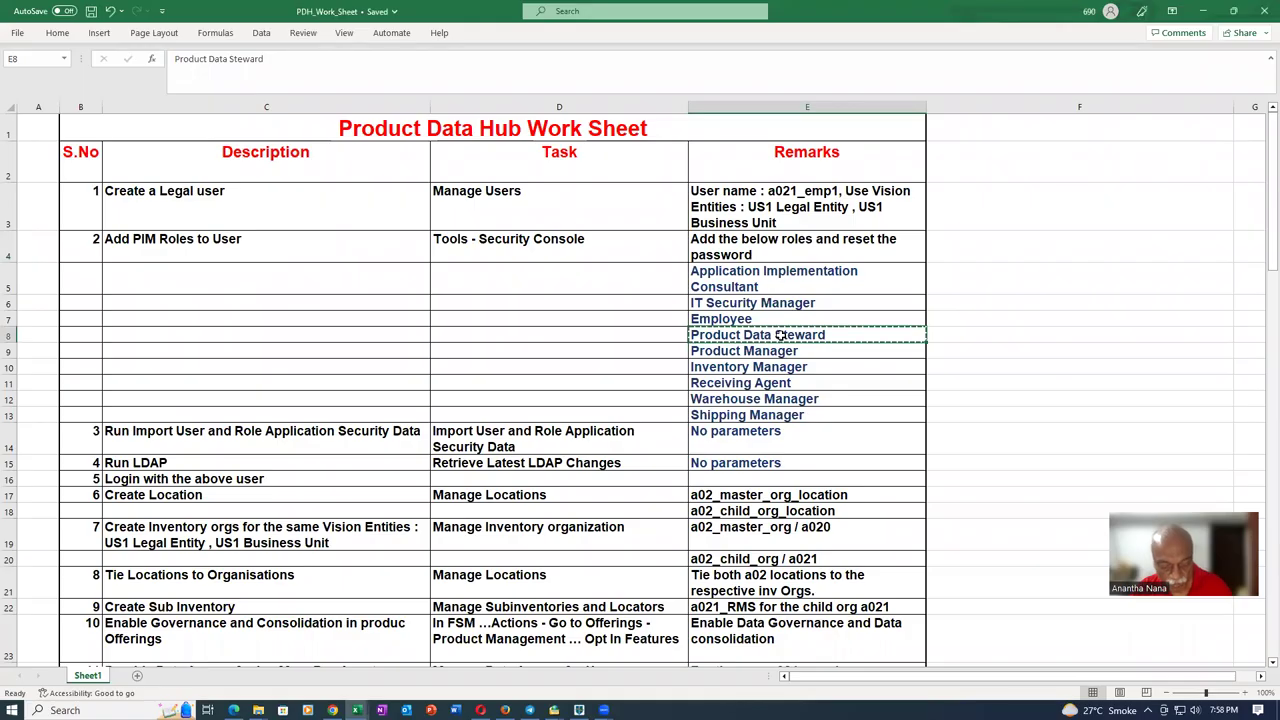
key(alt+Tab)
click(565, 252)
key(ctrl+v)
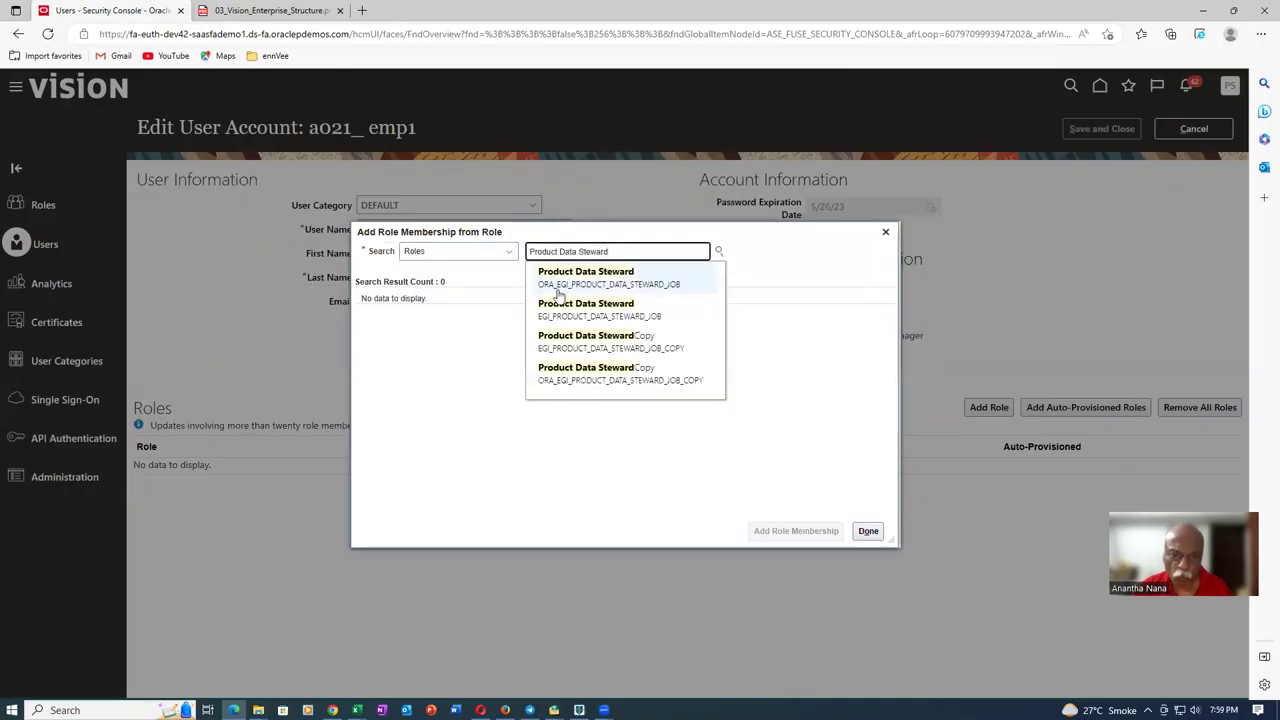
click(559, 289)
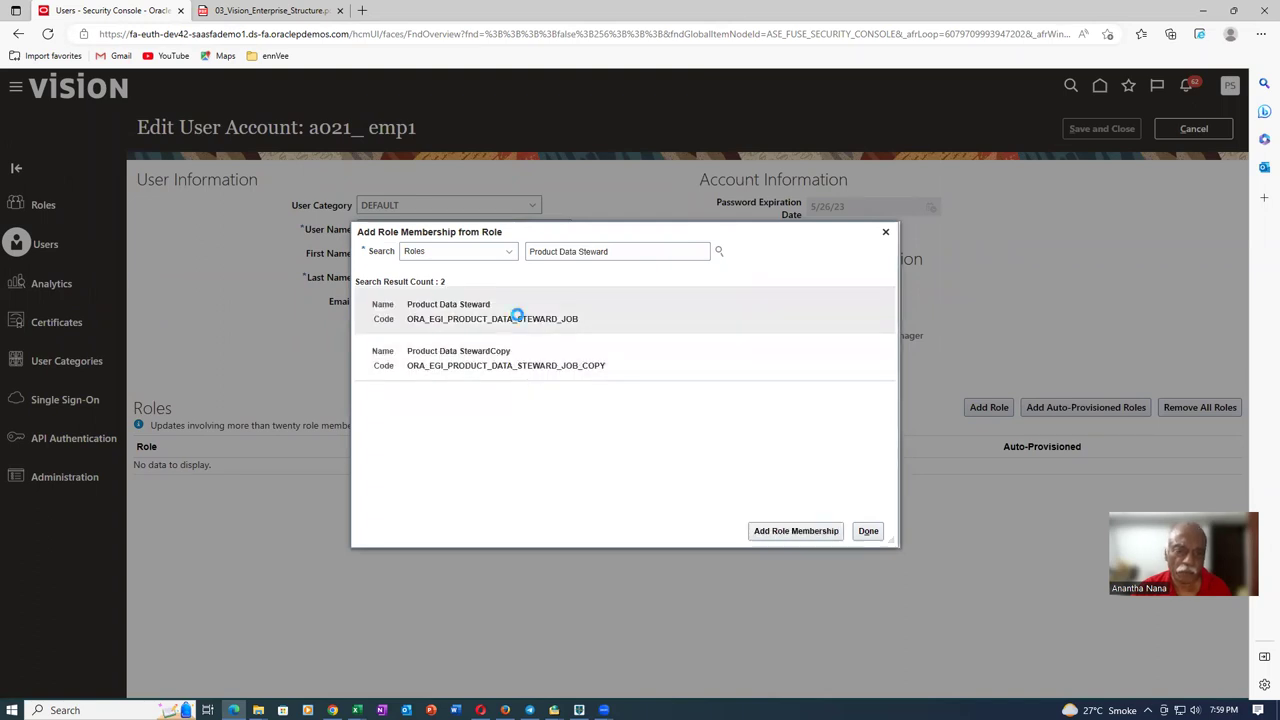
click(810, 531)
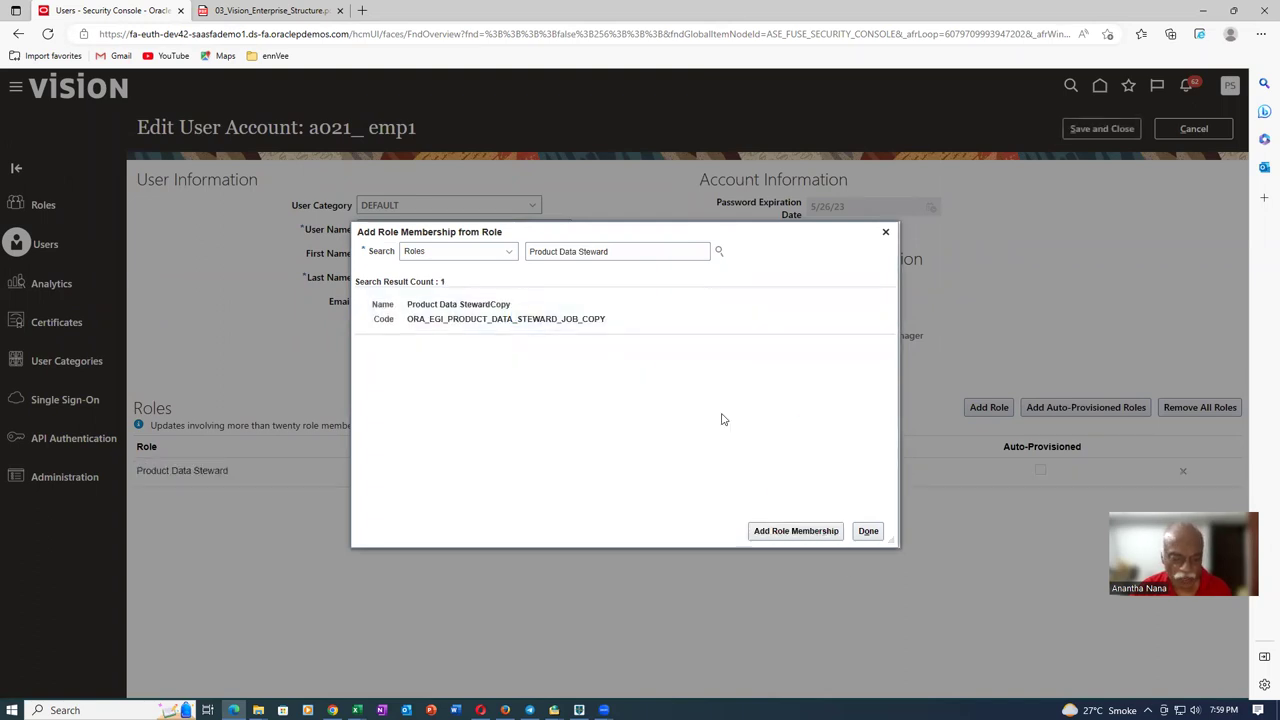
Add the Product Manager role from the worksheet to the user.
key(alt+Tab)
click(748, 352)
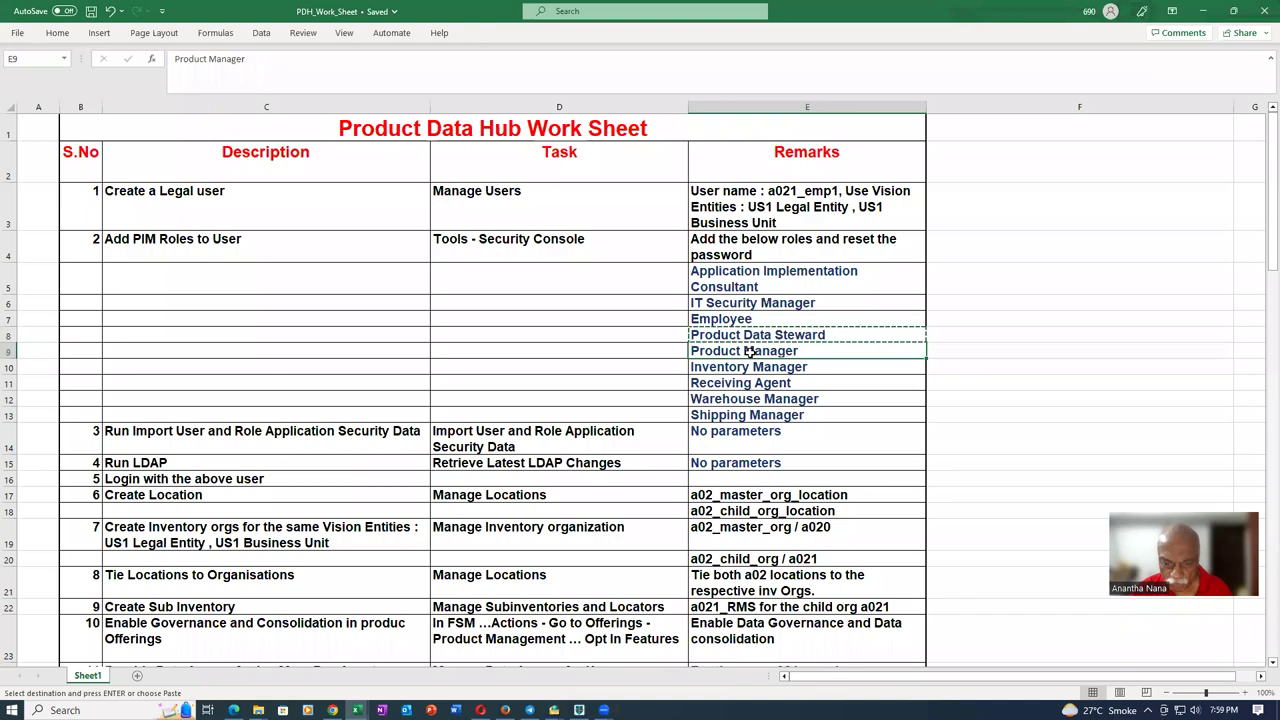
key(ctrl+c)
key(alt+Tab)
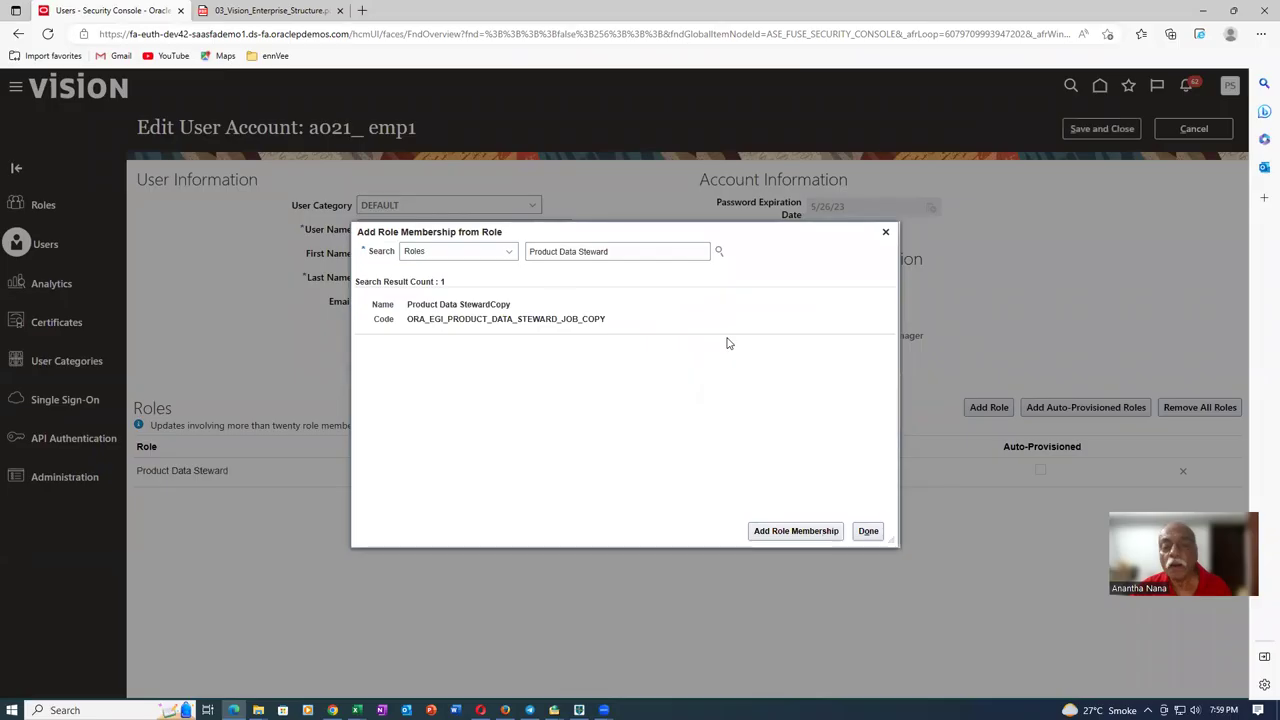
drag(619, 253, 362, 286)
key(ctrl+v)
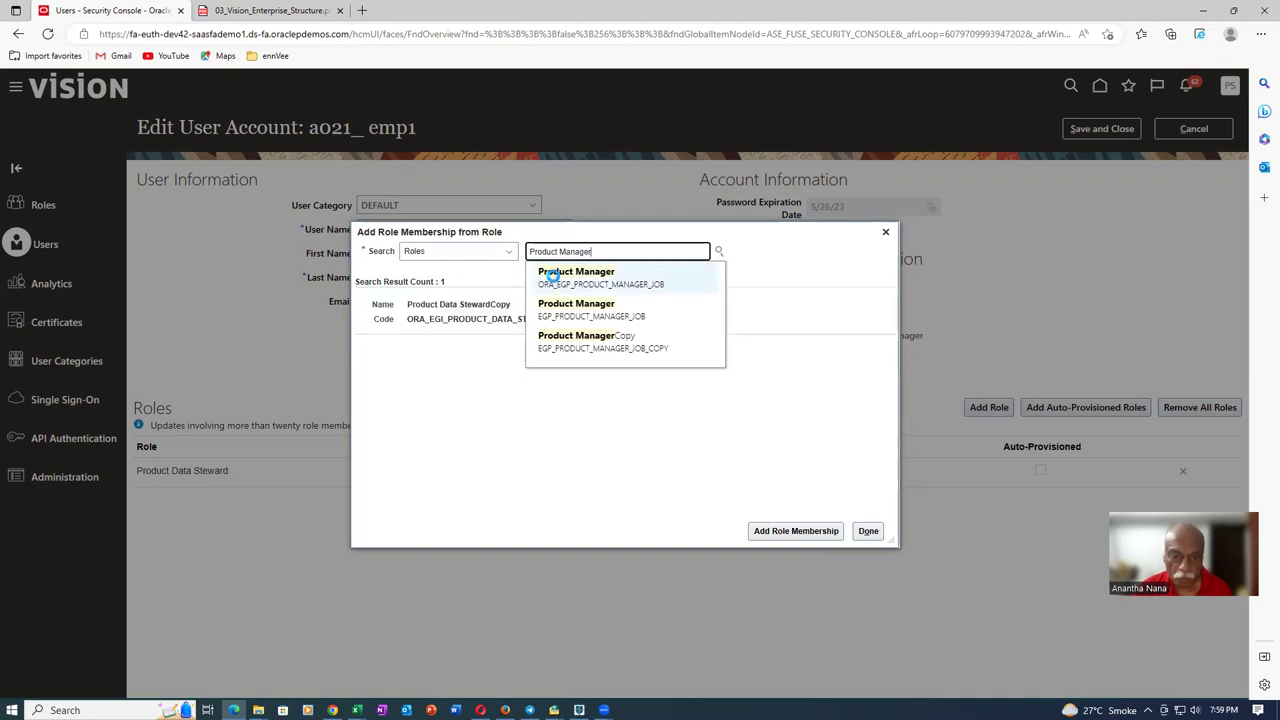
click(556, 278)
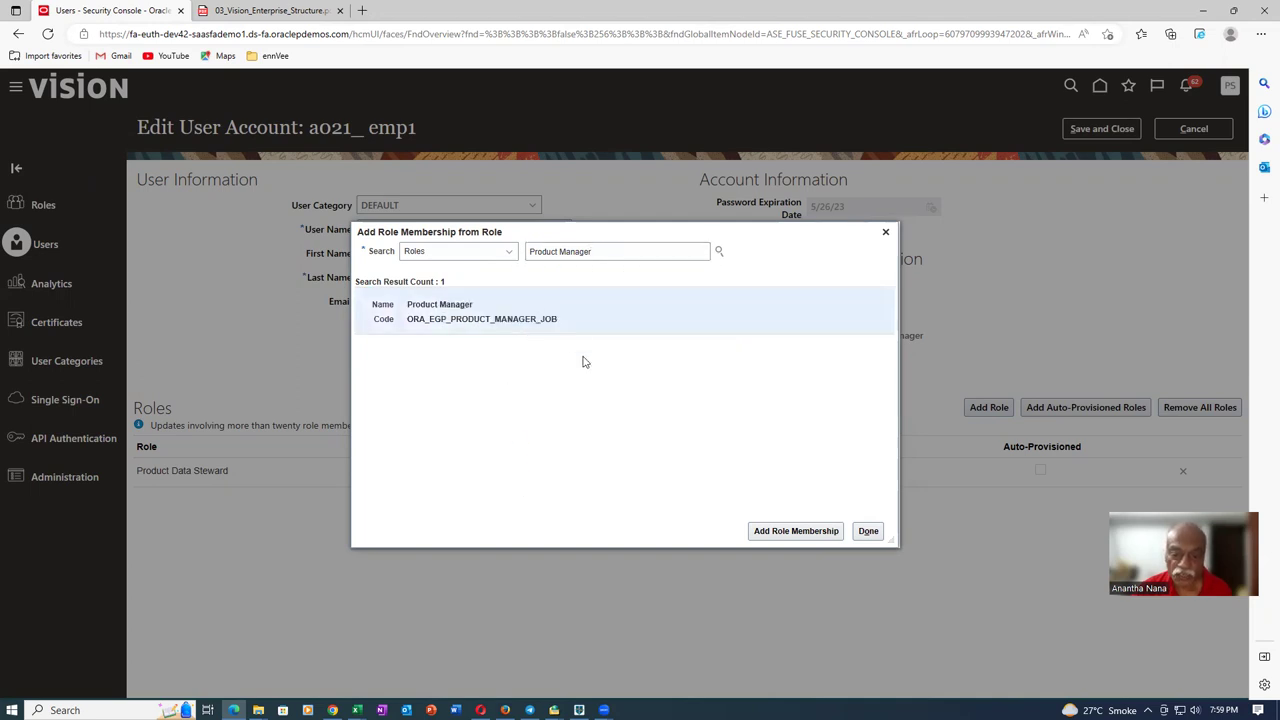
click(812, 530)
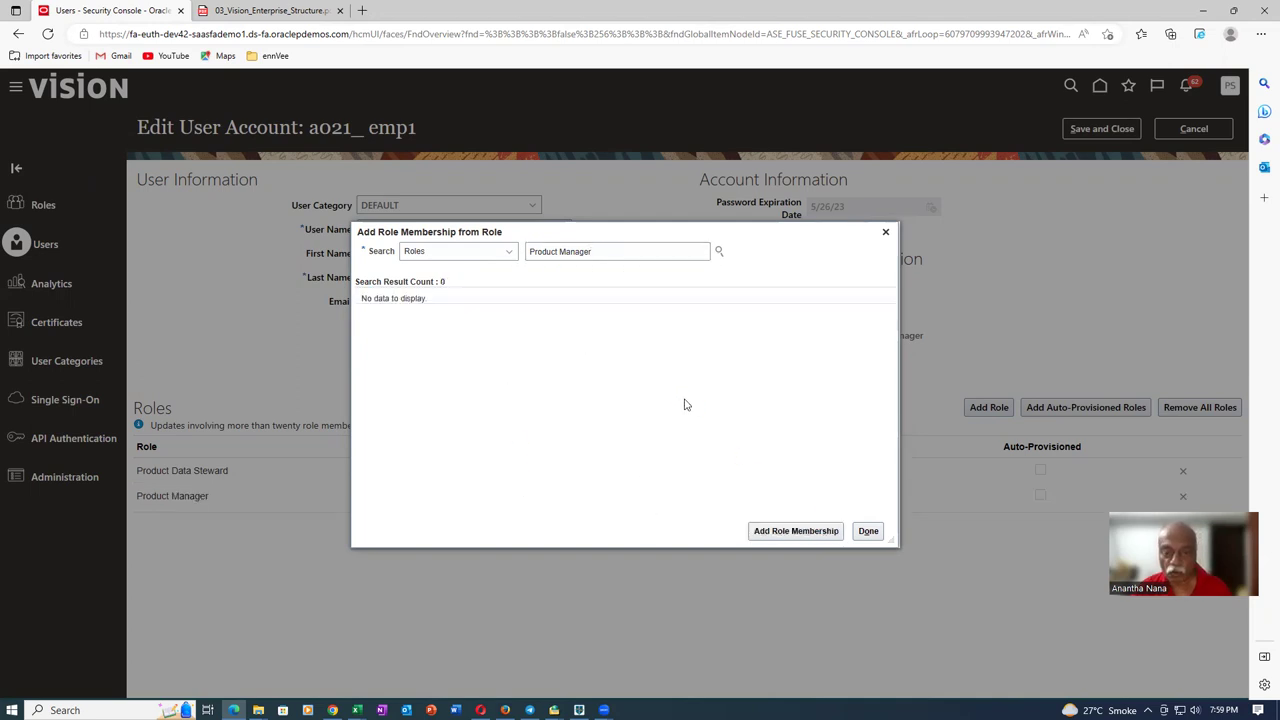
Copy the Application Implementation Consultant role name from the worksheet for the role search.
key(alt+Tab)
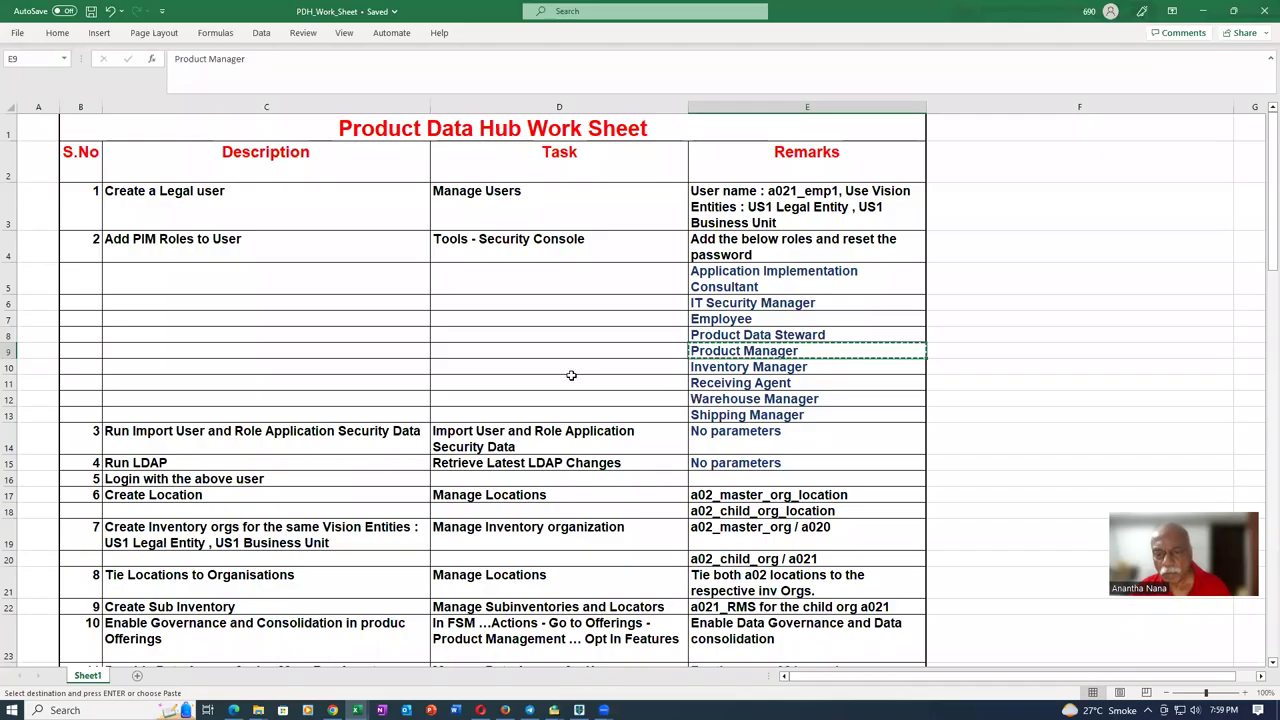
click(598, 288)
click(767, 286)
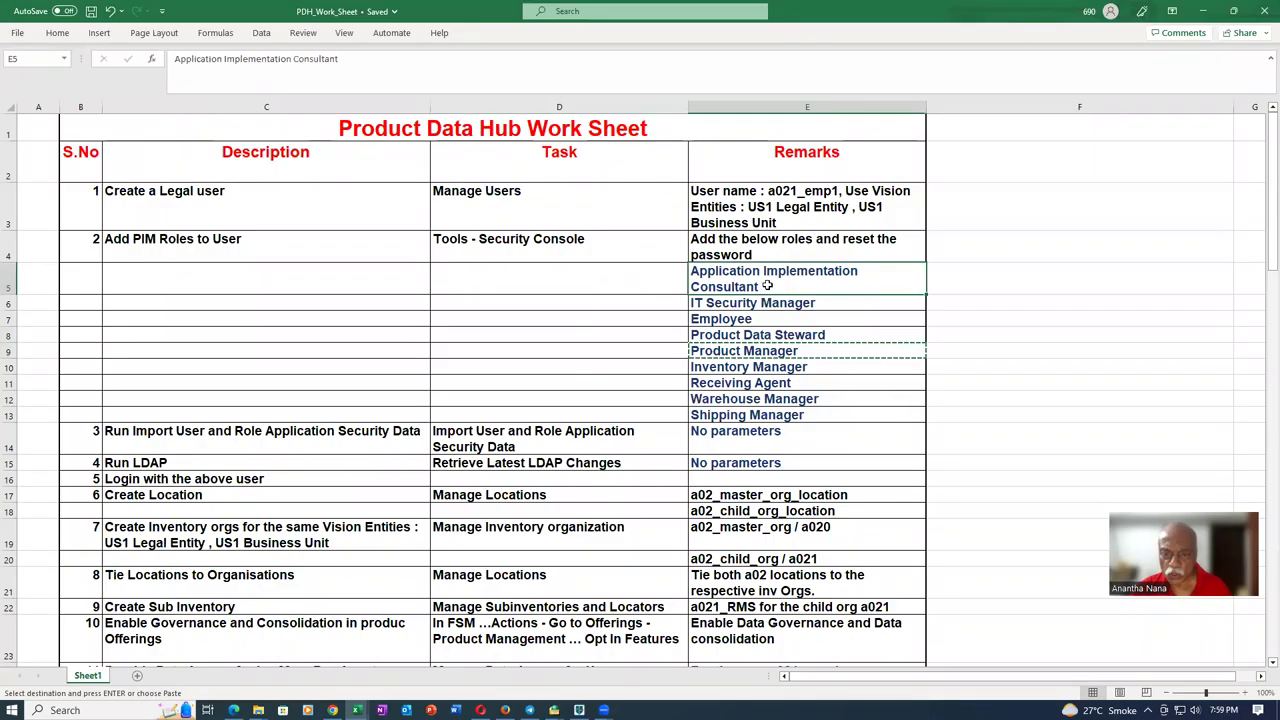
key(ctrl+c)
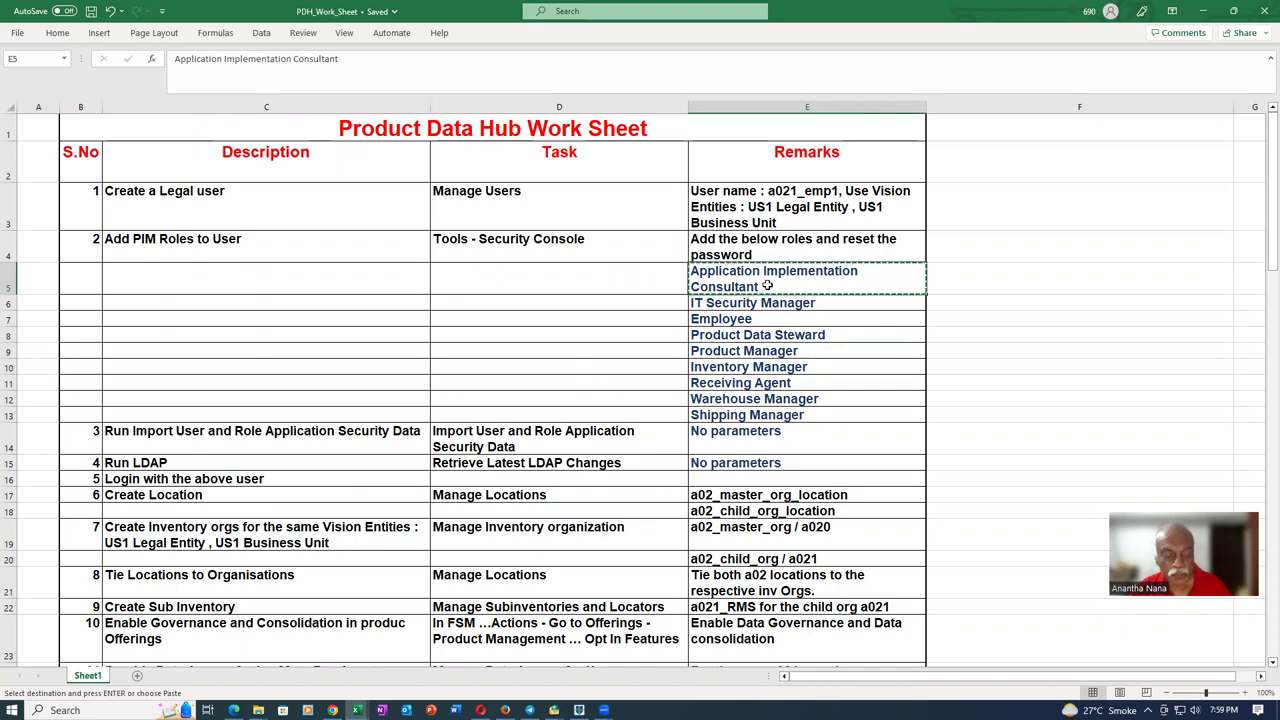
key(alt+Tab)
triple_click(614, 253)
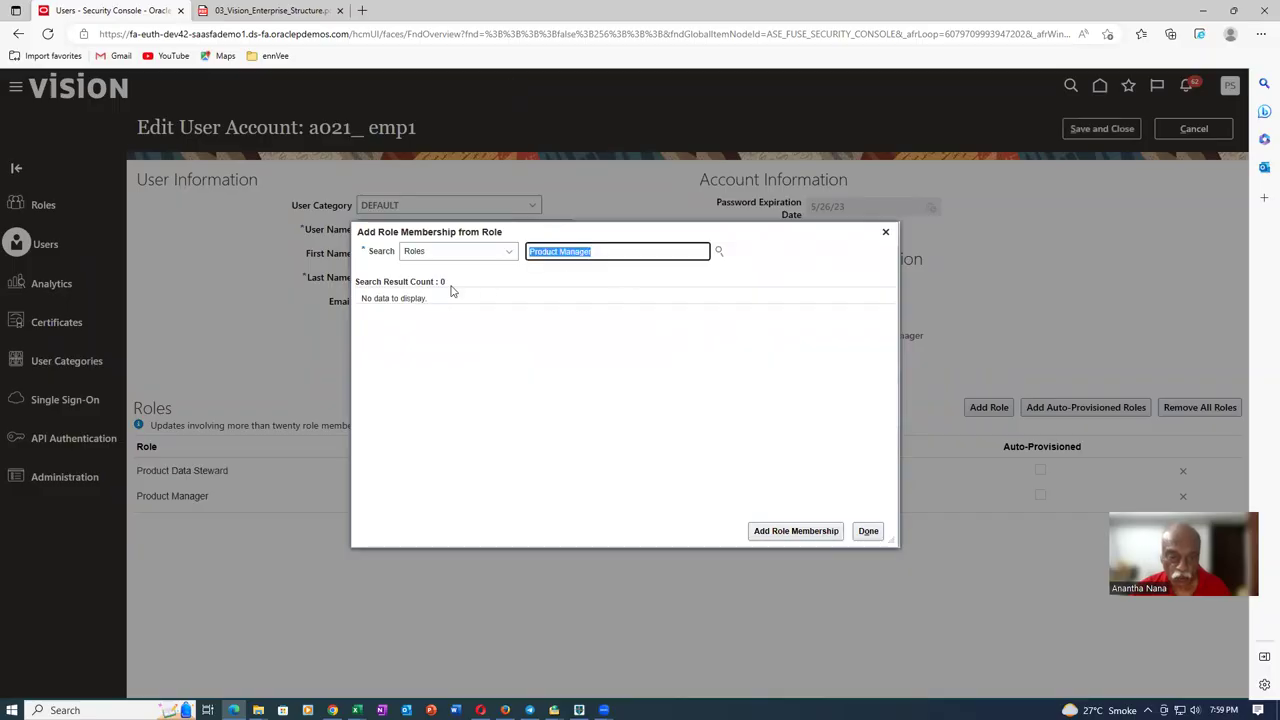
Add the Application Implementation Consultant and IT Security Manager roles to the user.
key(ctrl+v)
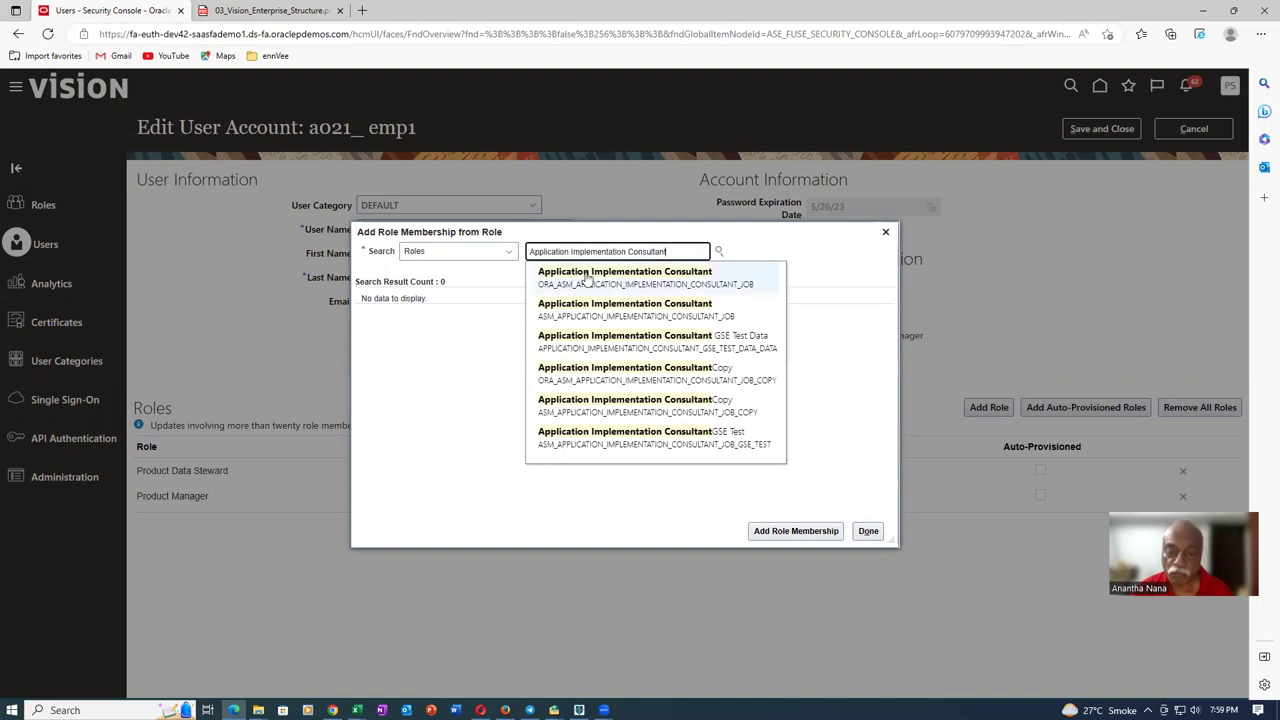
key(Return)
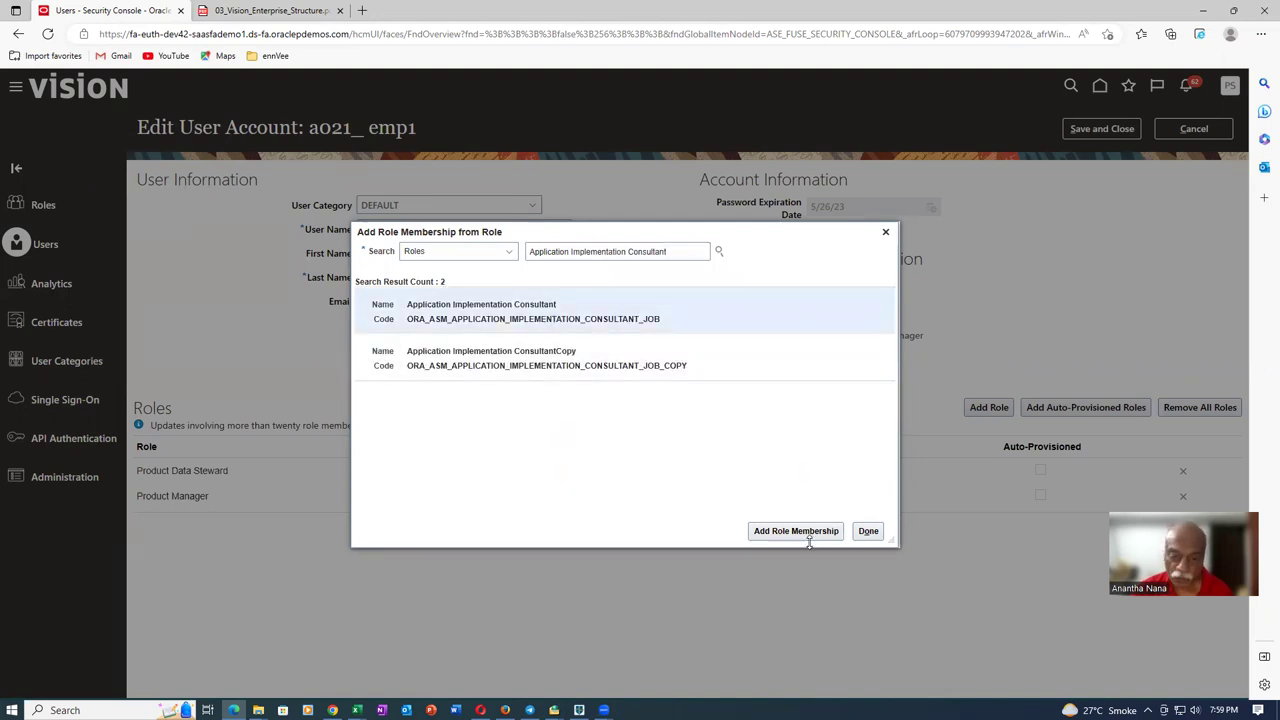
click(805, 531)
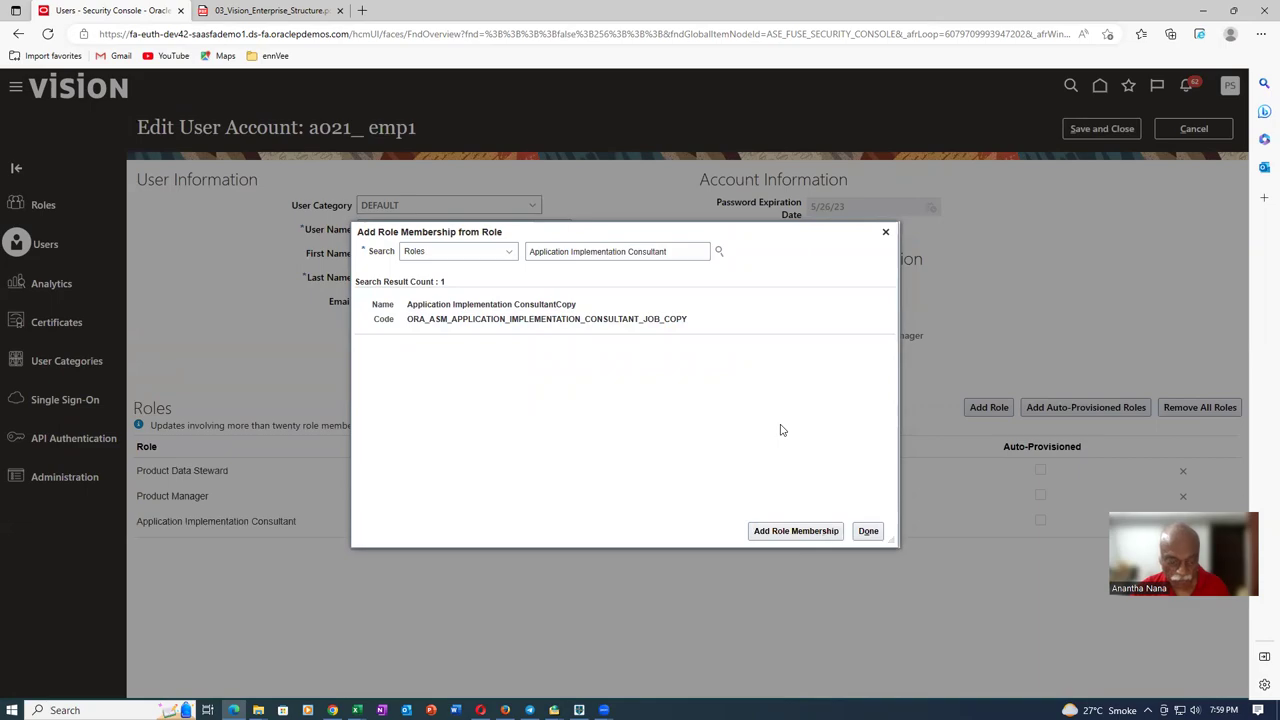
key(alt+Tab)
click(754, 306)
key(ctrl+c)
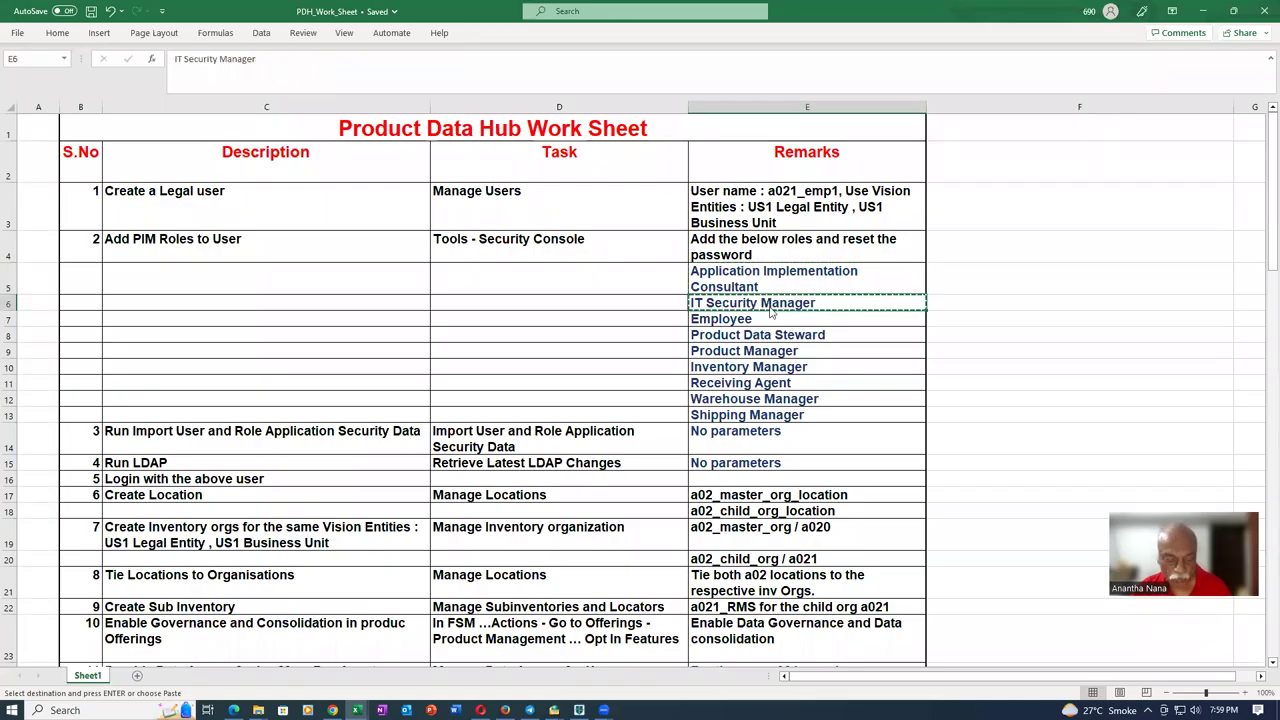
key(alt+Tab)
key(ctrl+a)
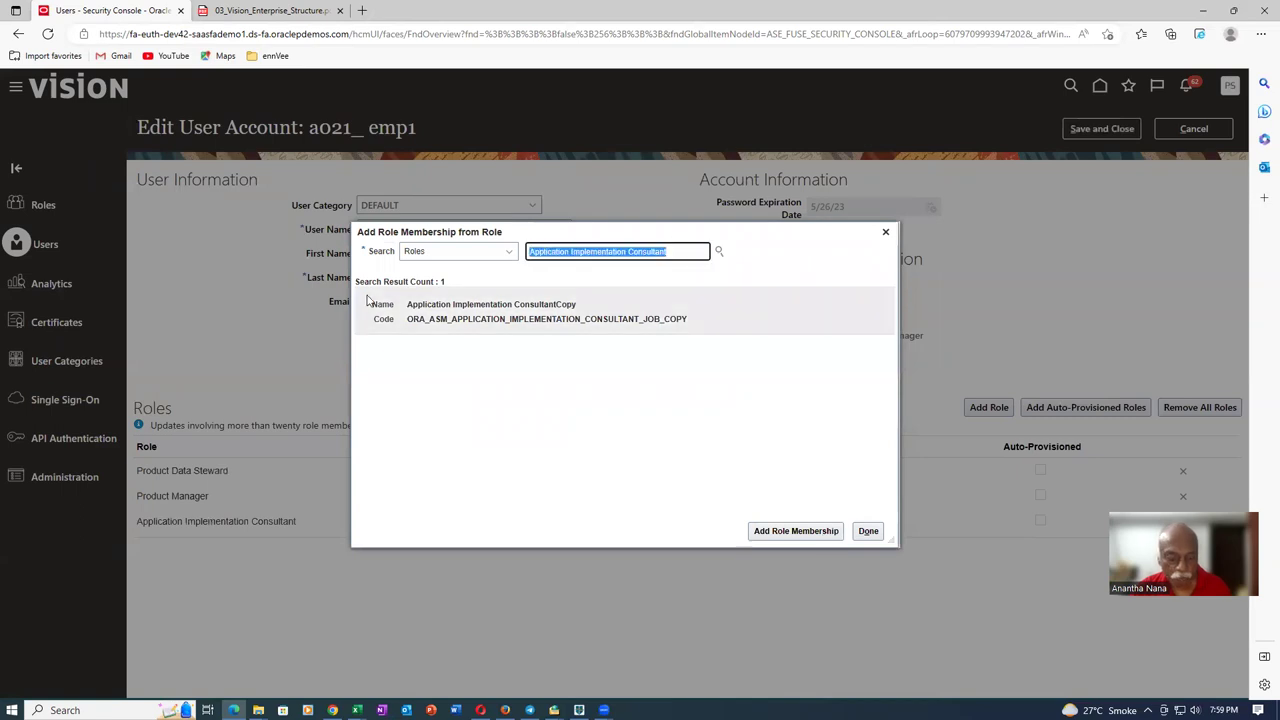
key(ctrl+v)
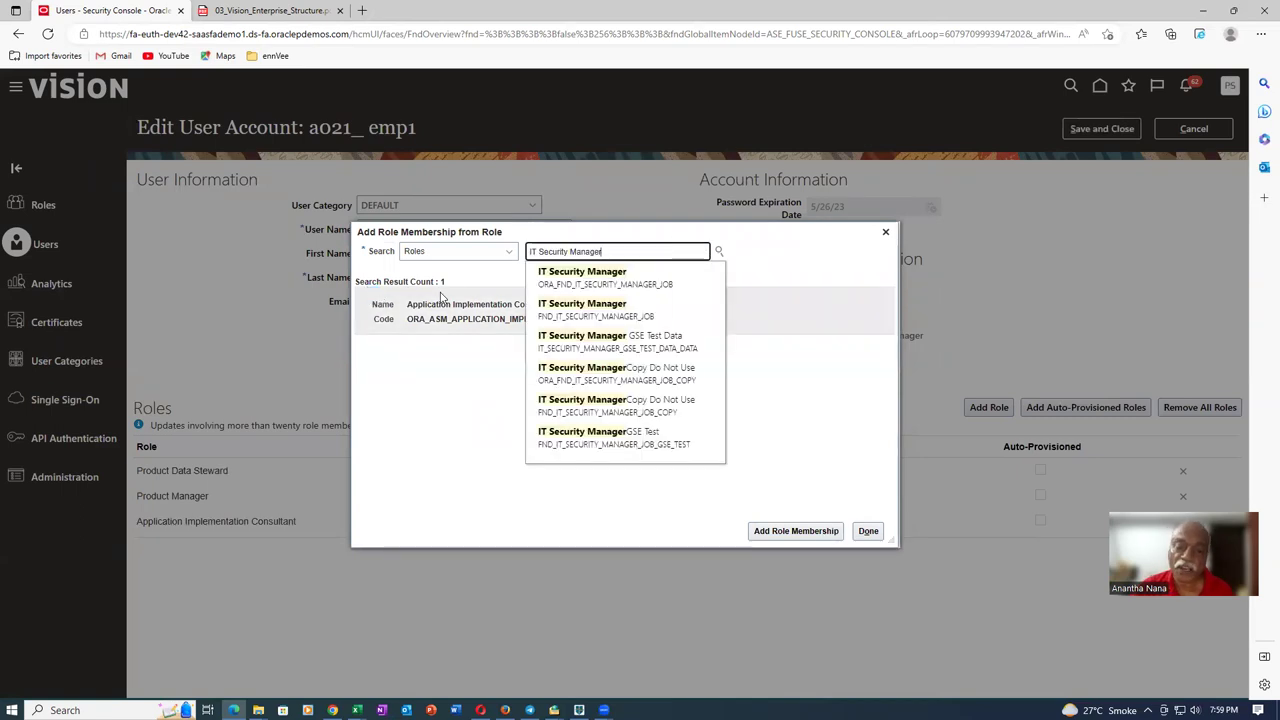
click(590, 278)
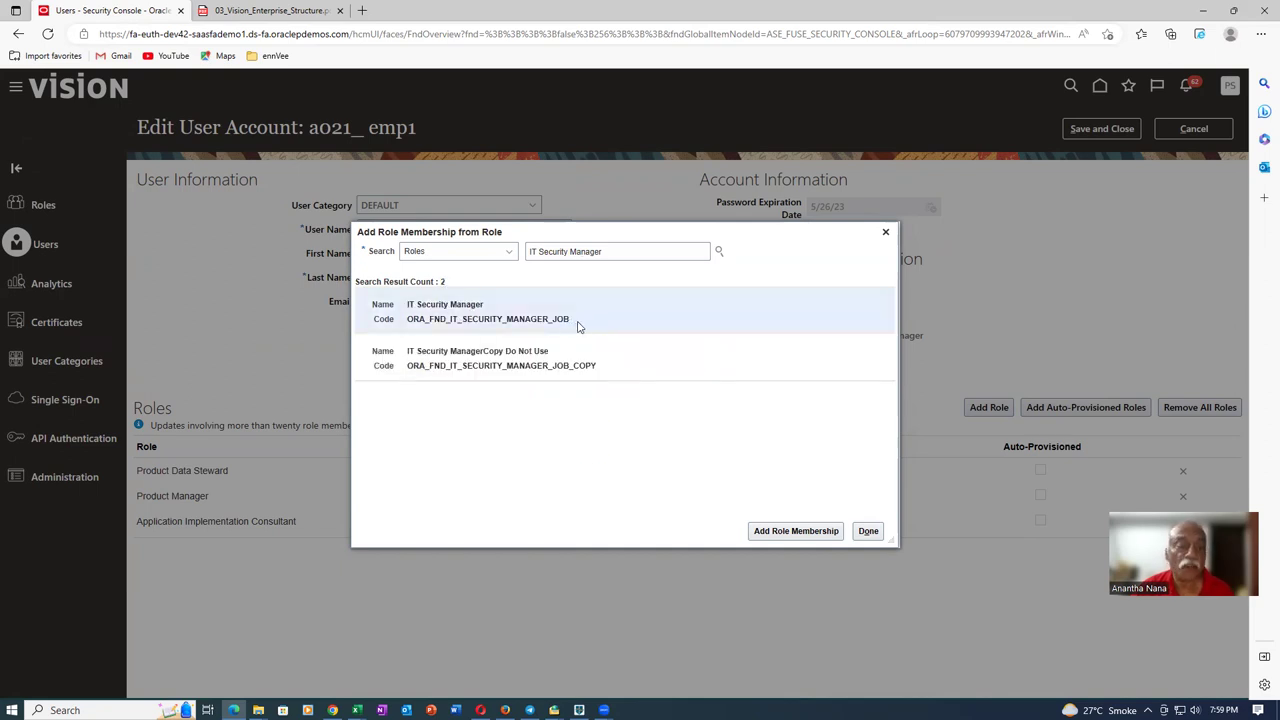
click(778, 534)
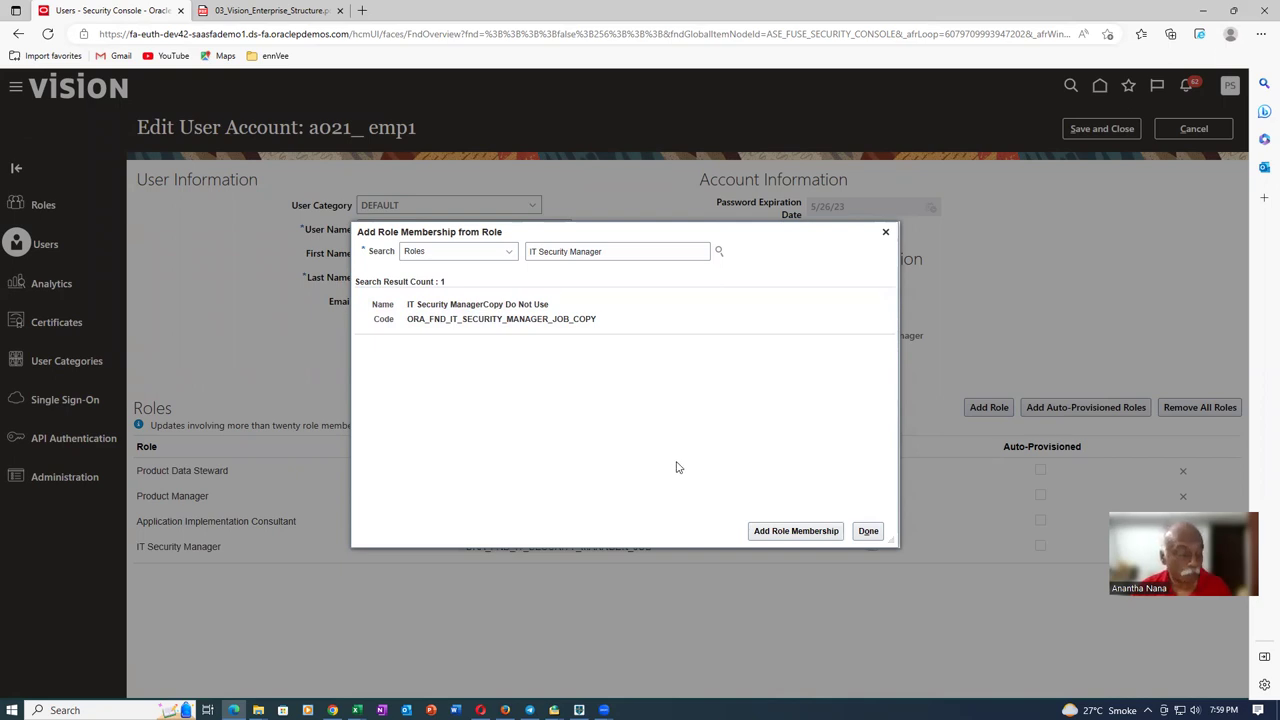
Add the Employee role, pasting its name from the worksheet.
key(alt+Tab)
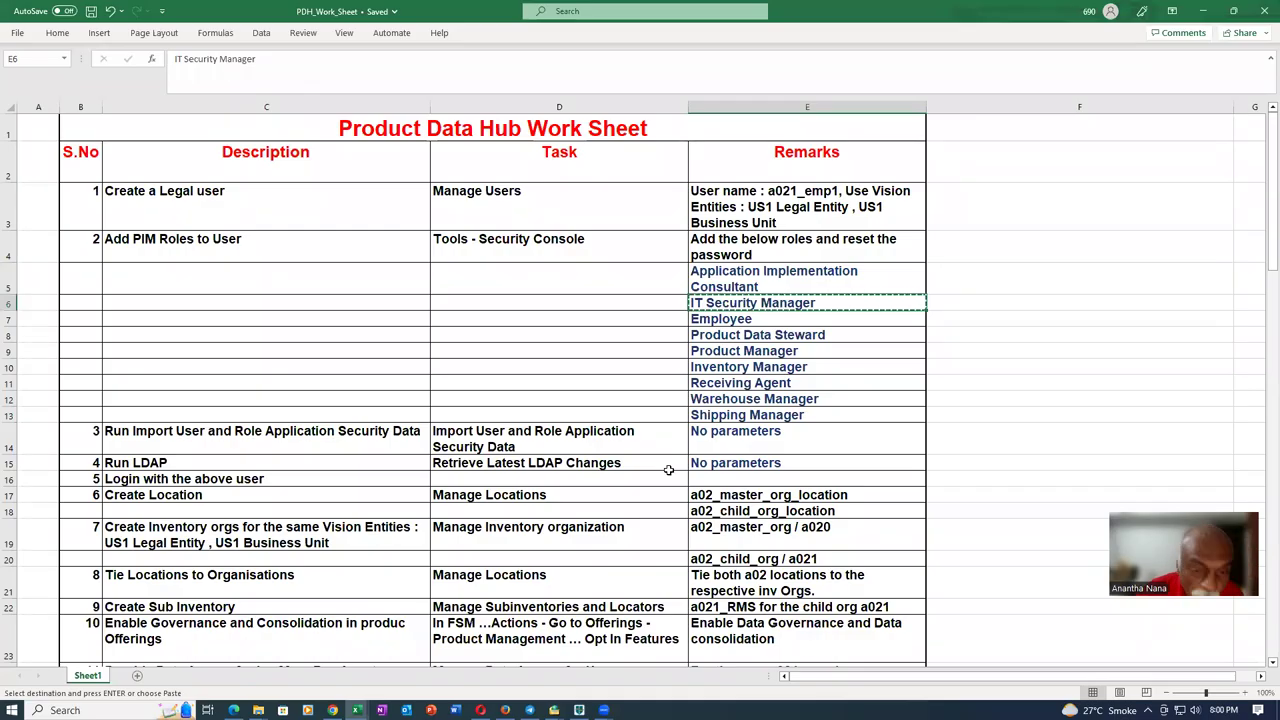
click(720, 322)
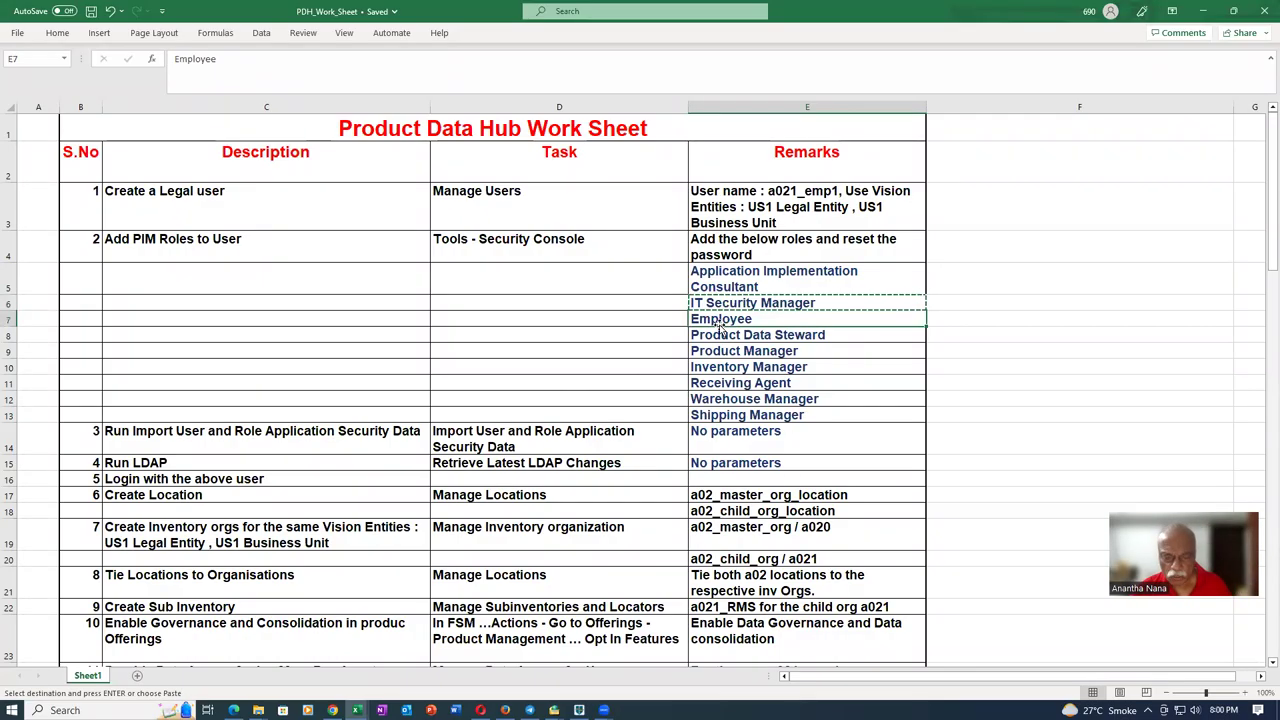
key(ctrl+c)
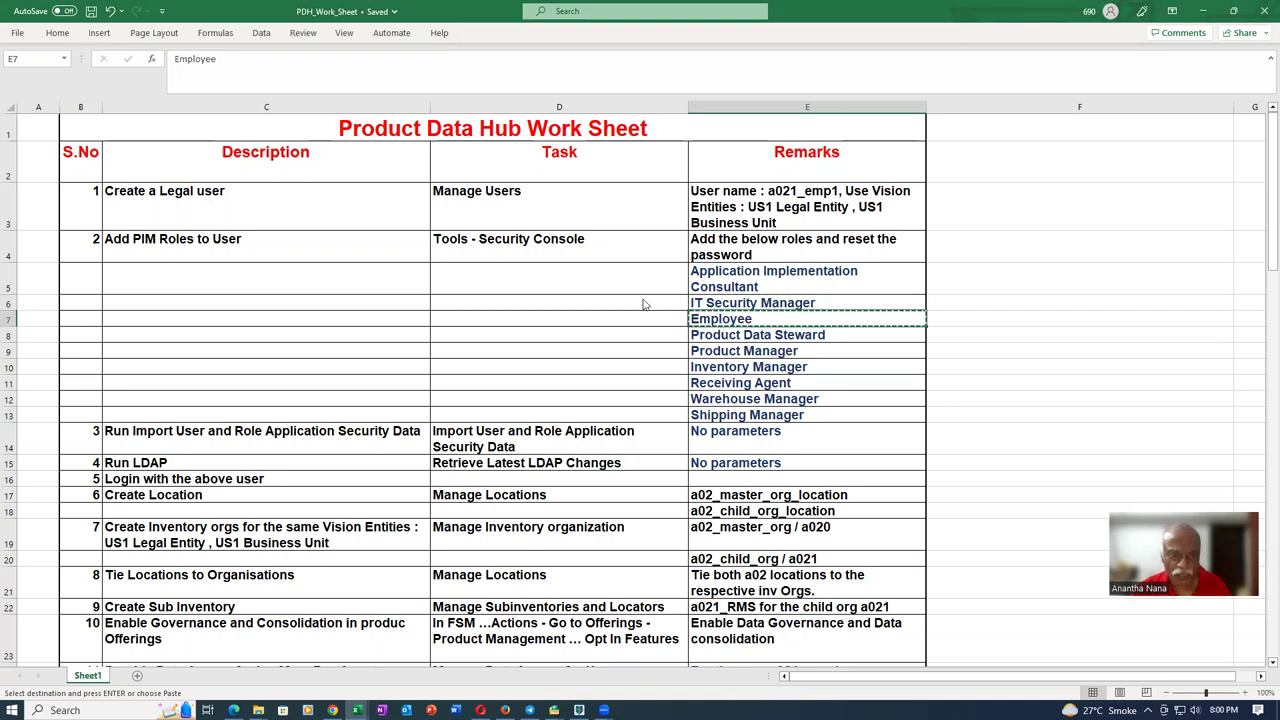
key(alt+Tab)
drag(609, 252, 510, 259)
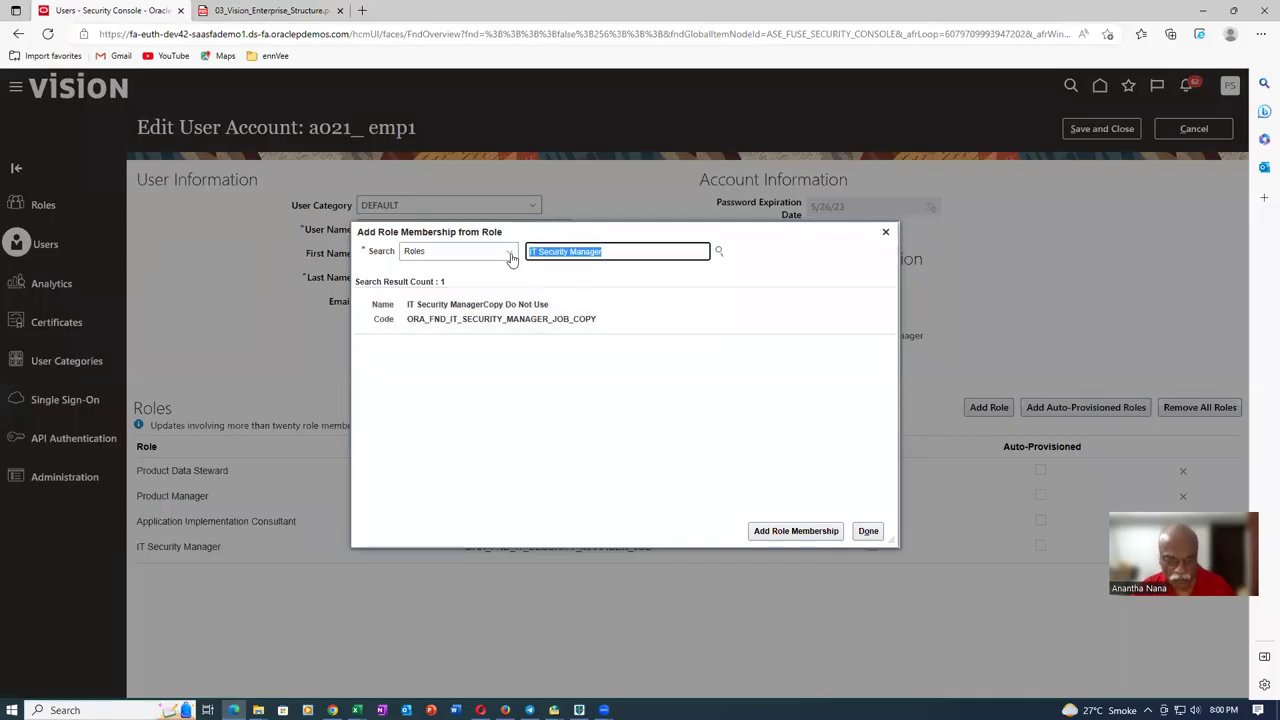
key(ctrl+v)
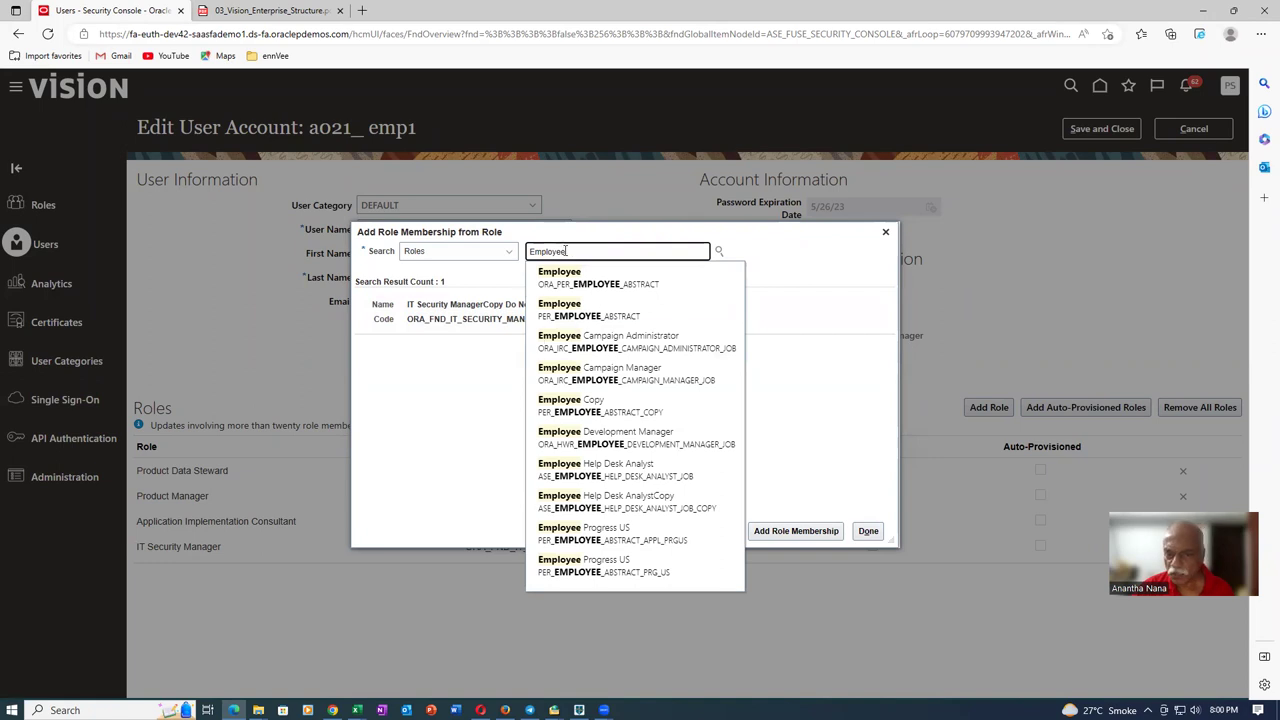
click(578, 284)
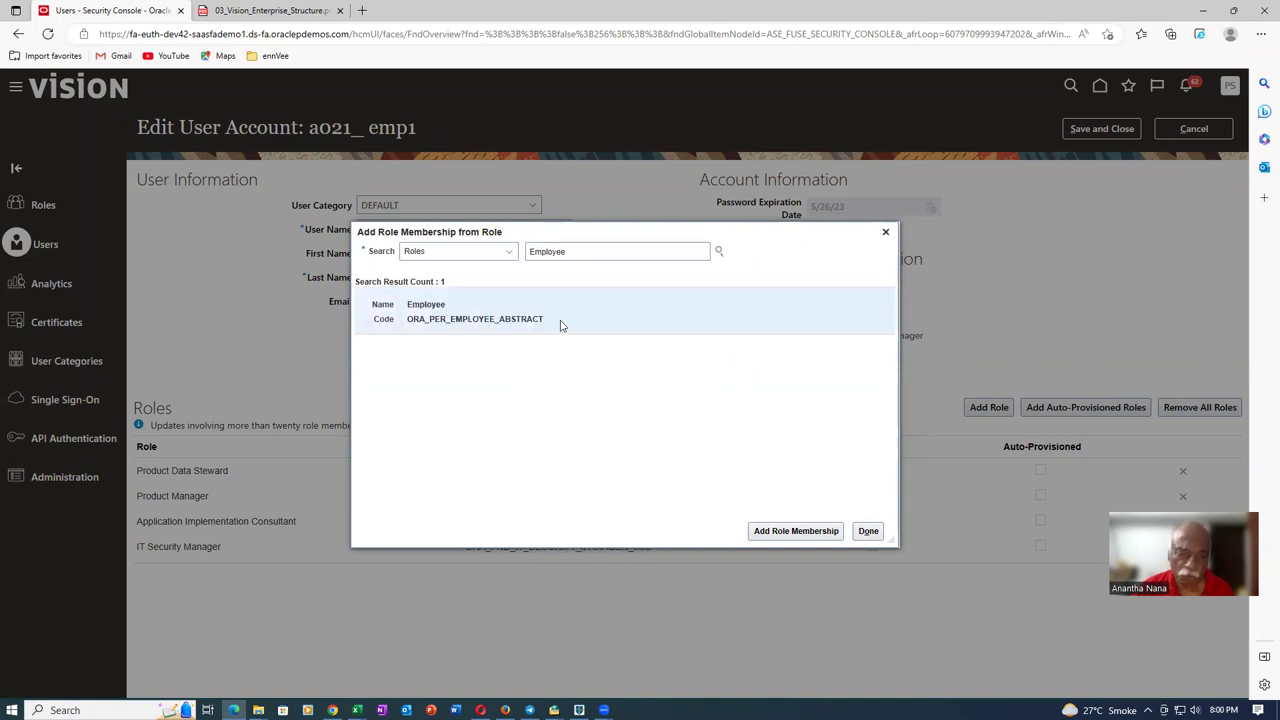
click(796, 534)
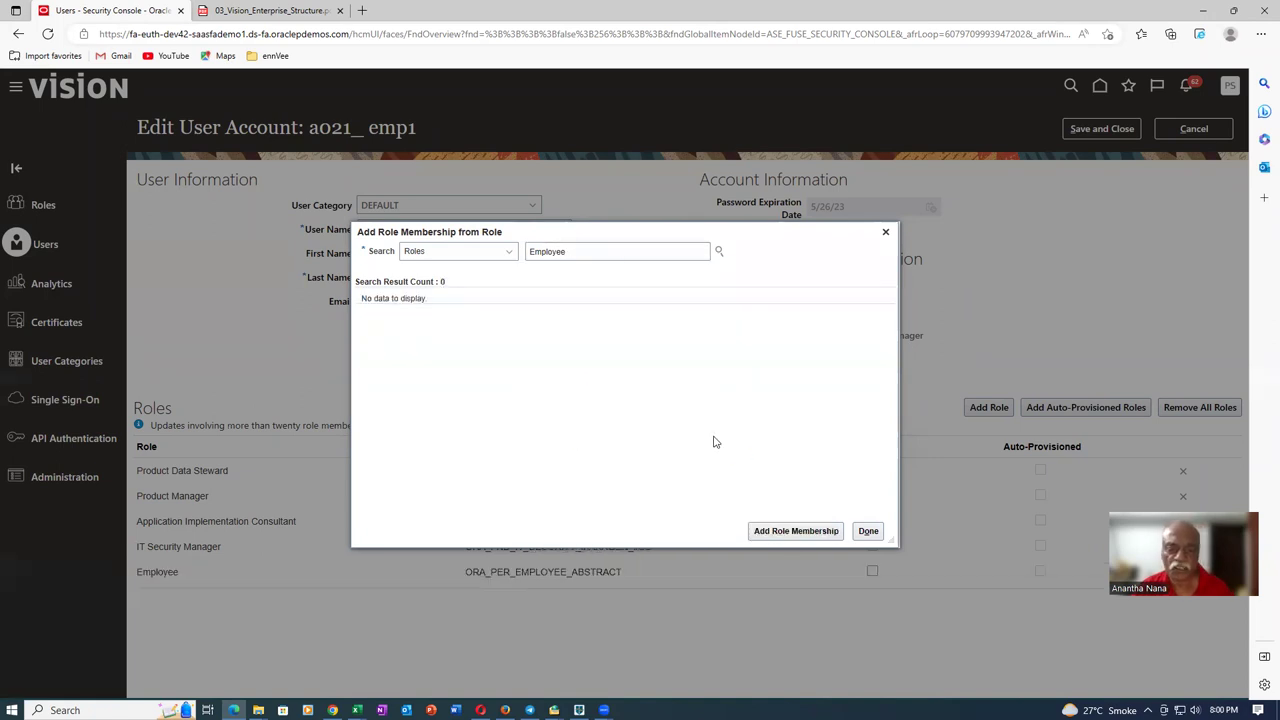
Add the Inventory Manager role from the worksheet list.
key(alt+Tab)
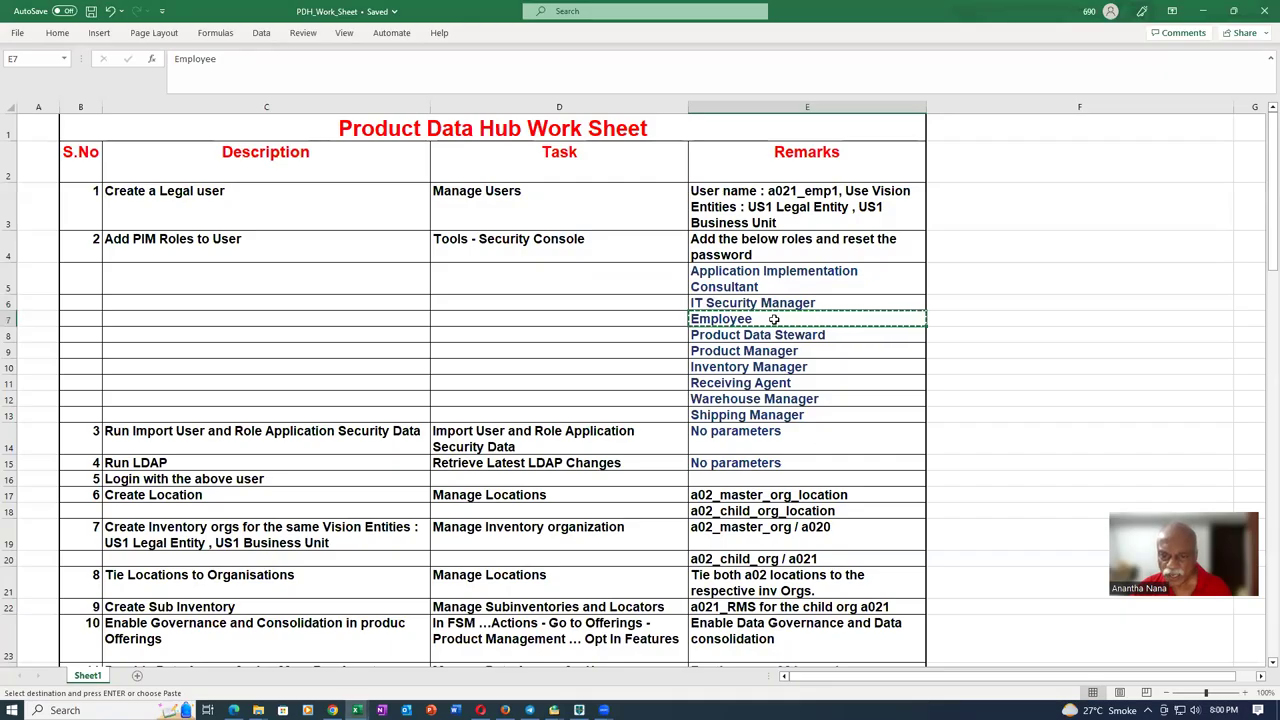
click(748, 374)
key(ctrl+c)
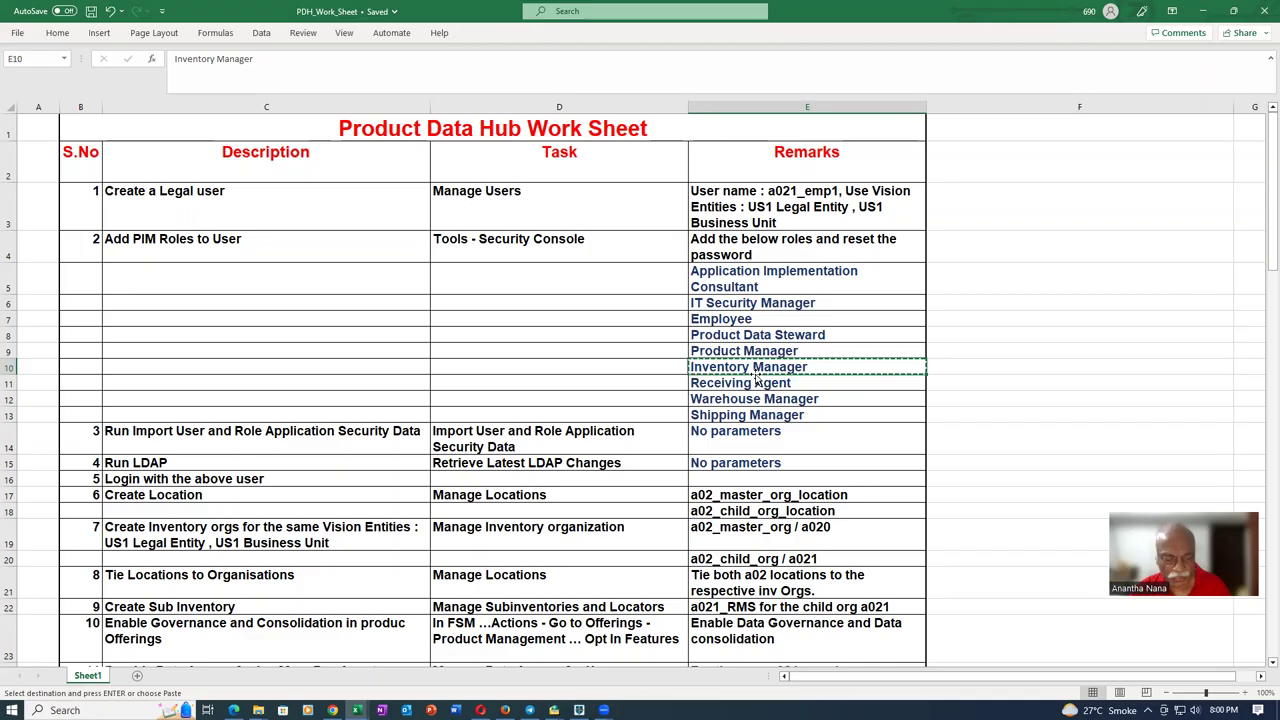
key(alt+Tab)
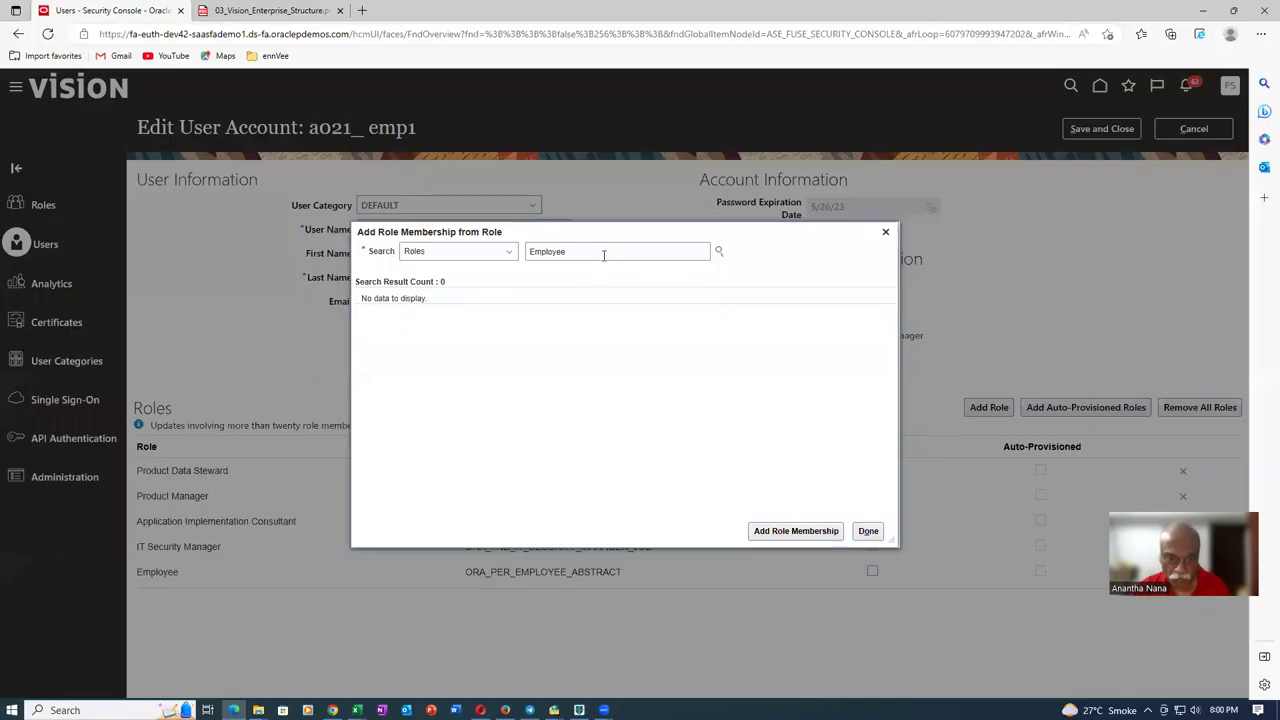
double_click(603, 255)
key(ctrl+v)
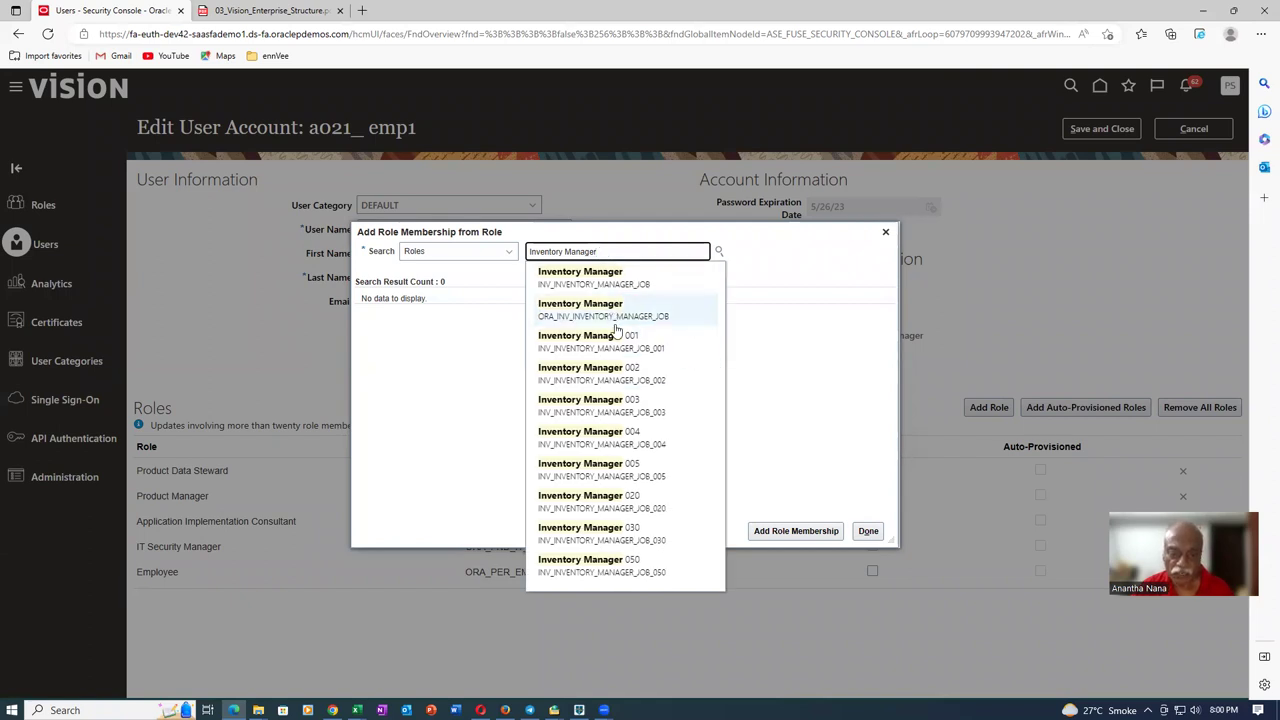
click(614, 316)
click(617, 316)
click(776, 530)
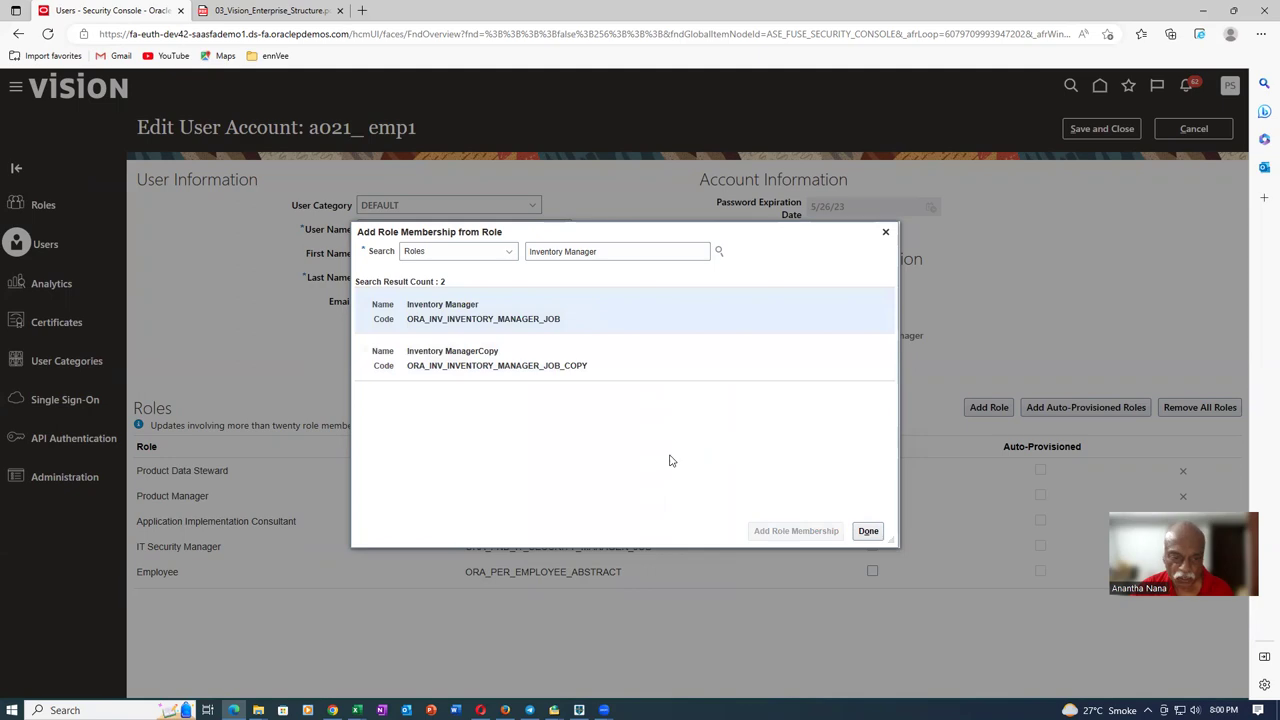
Add the Receiving Agent role to the user.
key(alt+Tab)
click(874, 366)
key(ctrl+c)
click(813, 383)
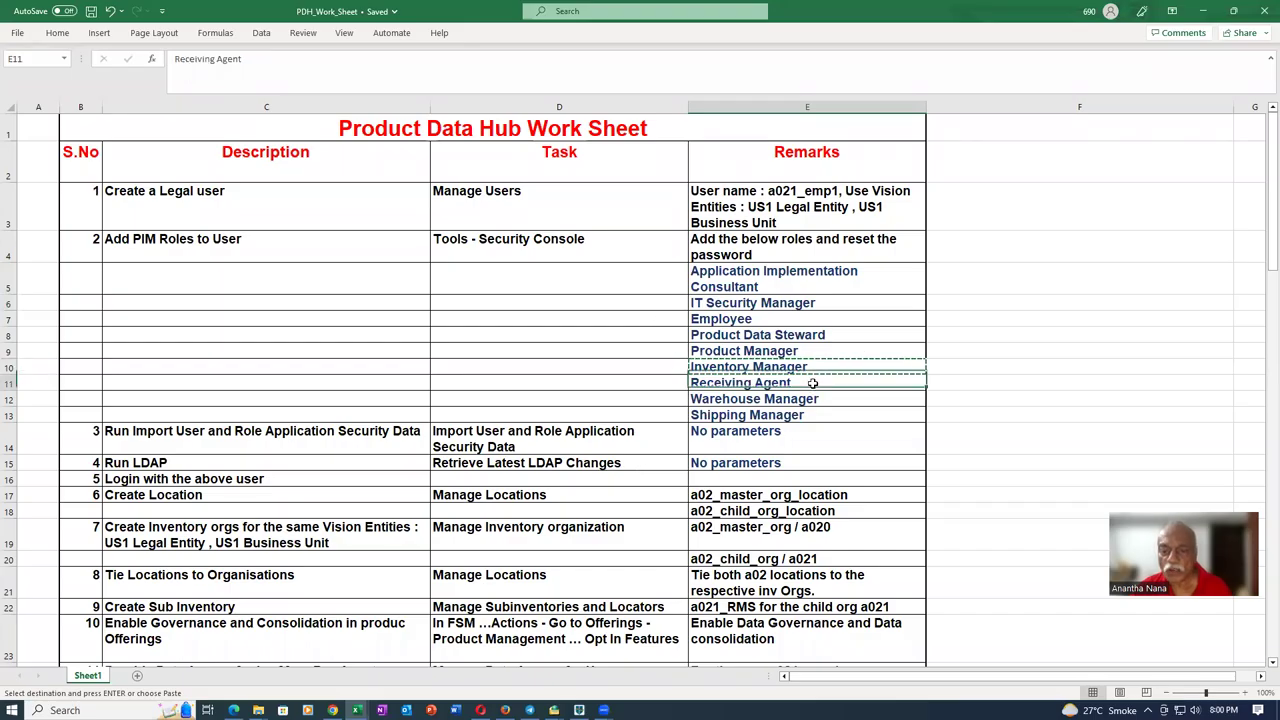
key(ctrl+c)
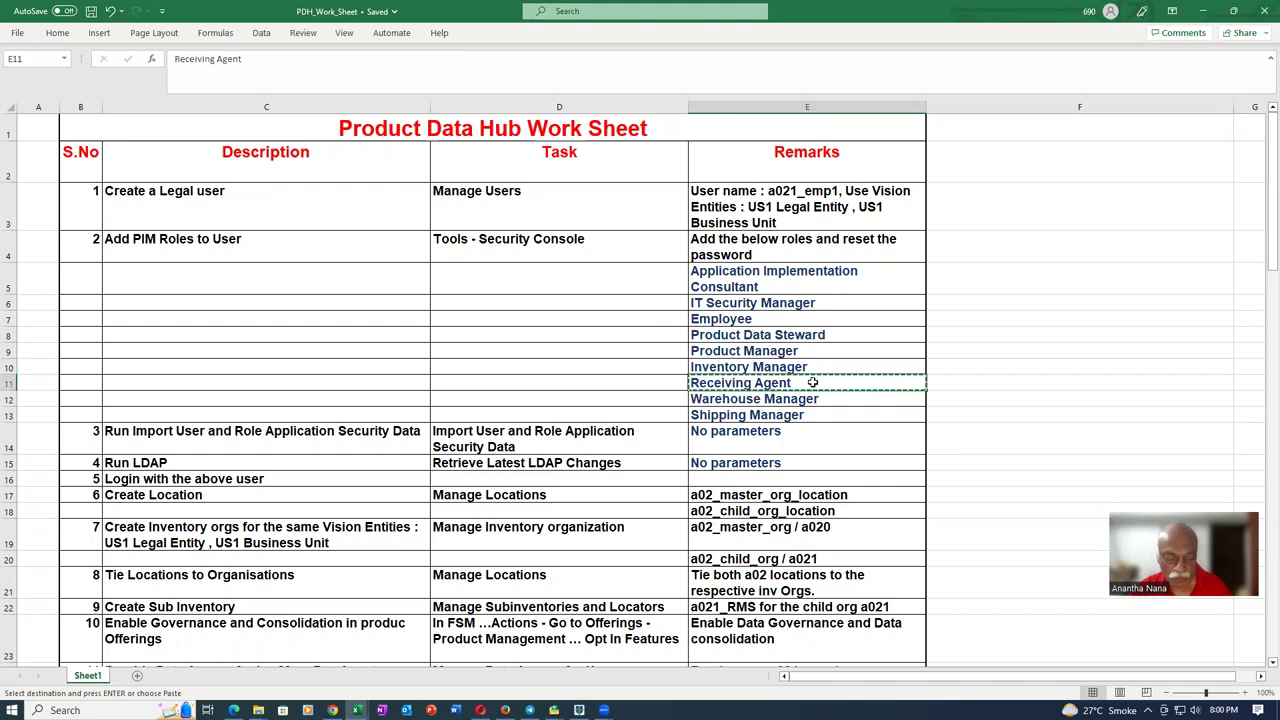
key(alt+Tab)
triple_click(620, 253)
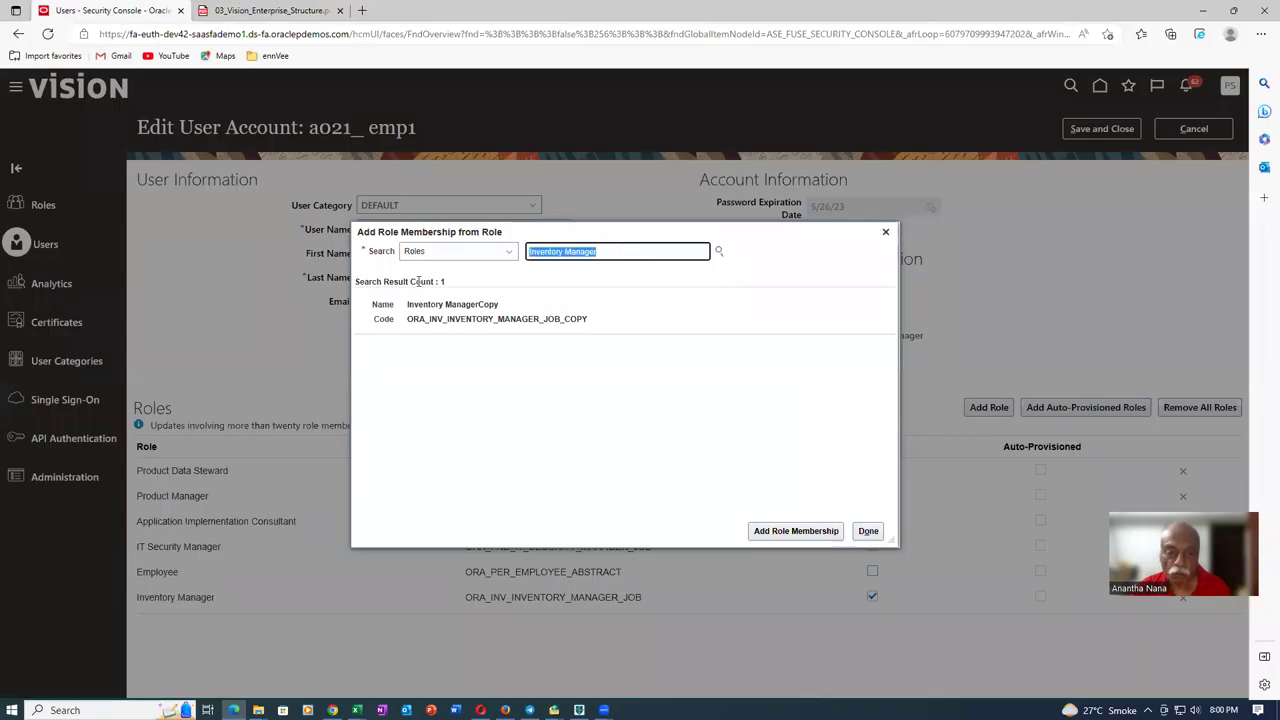
key(ctrl+v)
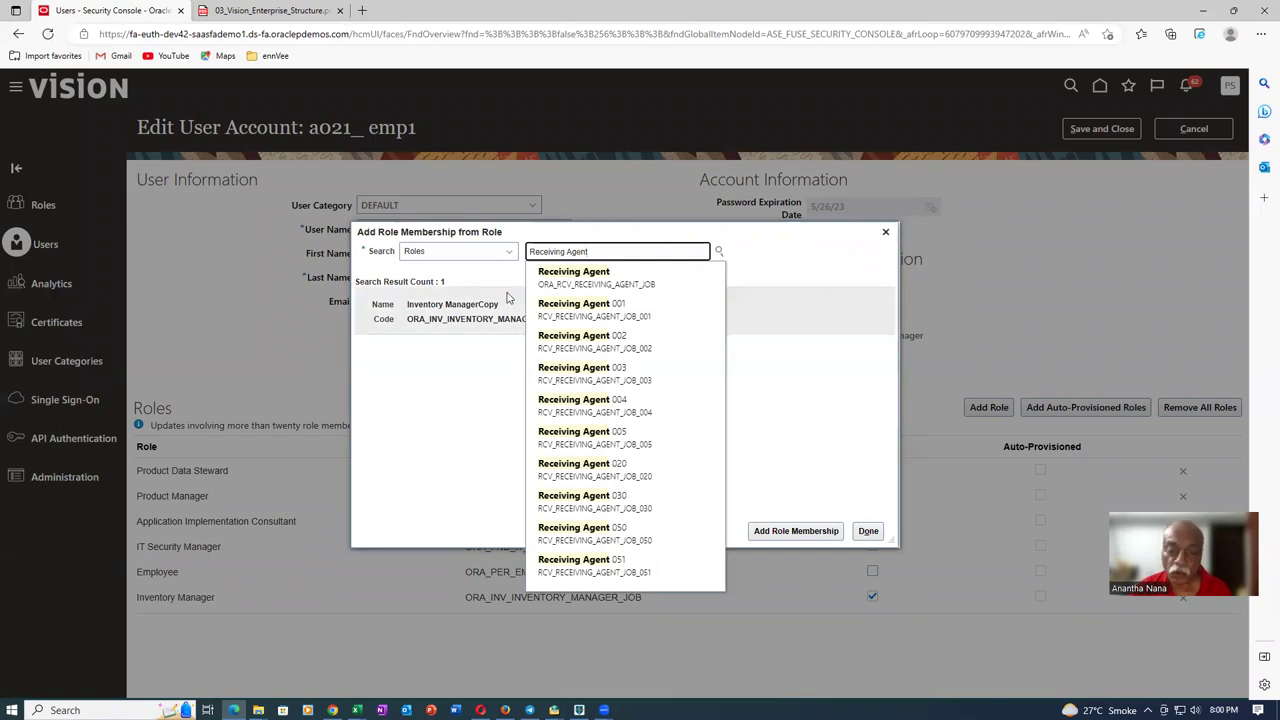
click(591, 281)
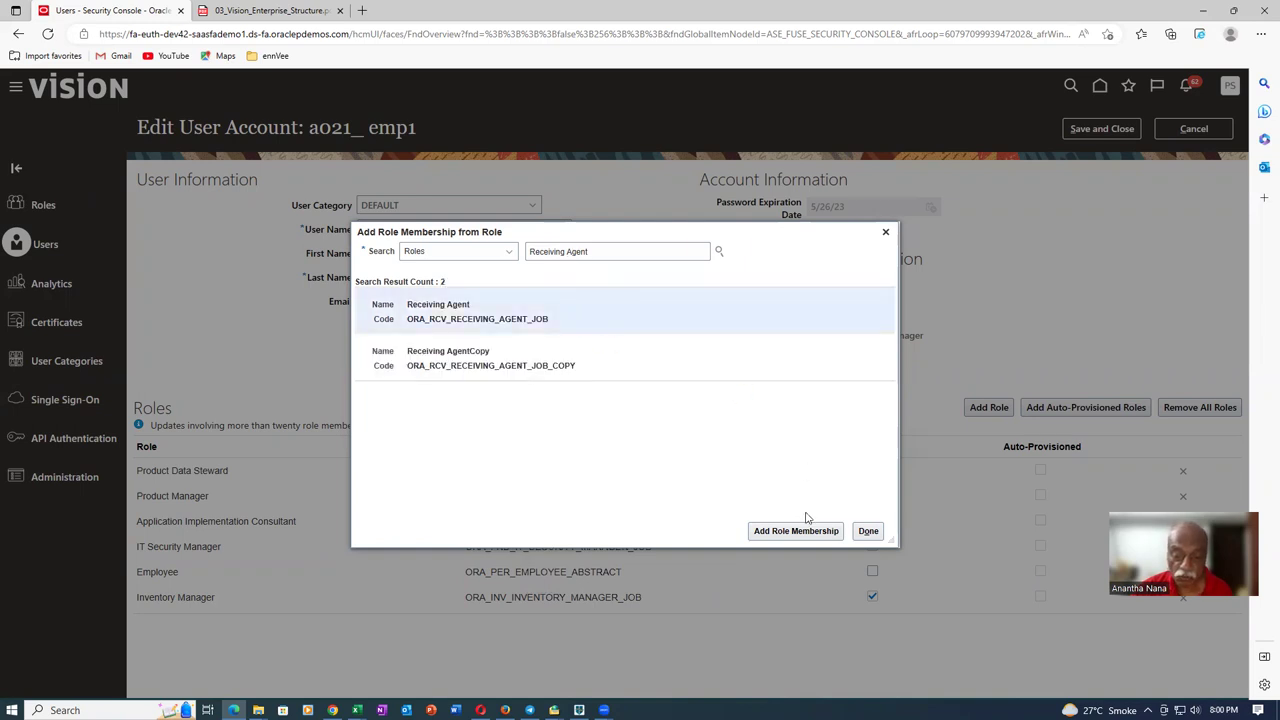
click(770, 531)
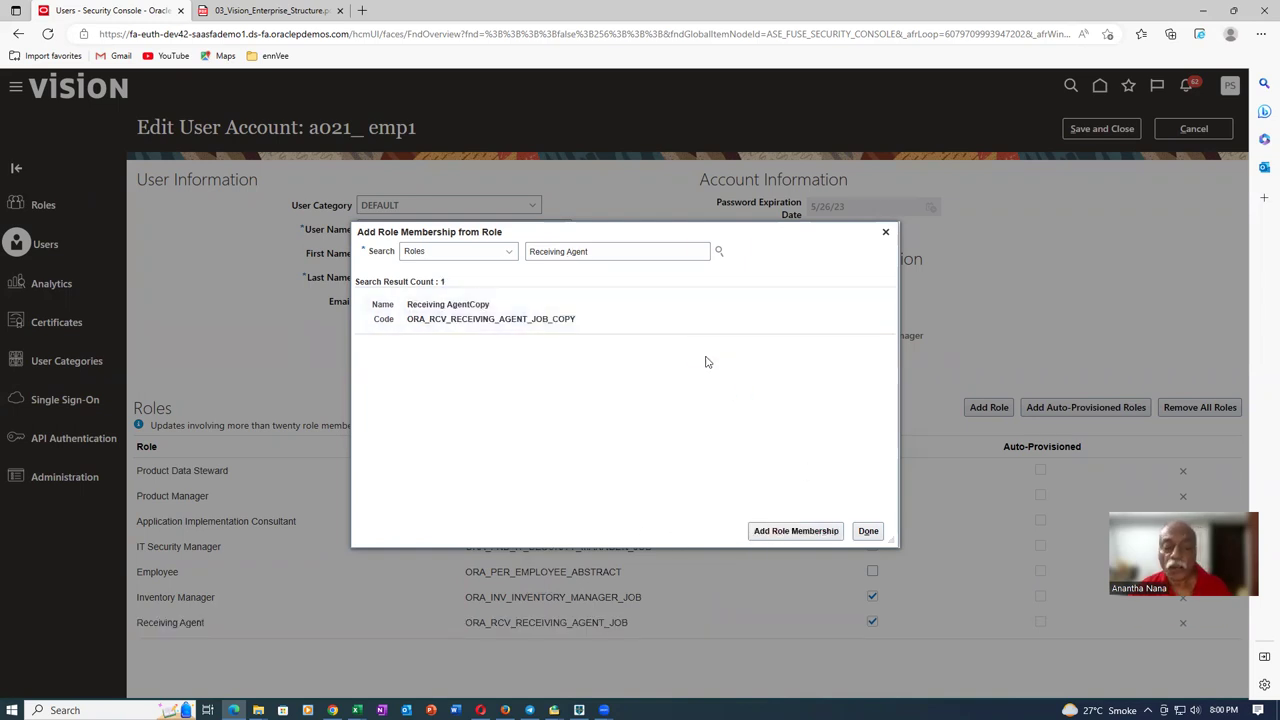
Copy the Warehouse Manager role name from the worksheet.
key(alt+Tab)
click(710, 399)
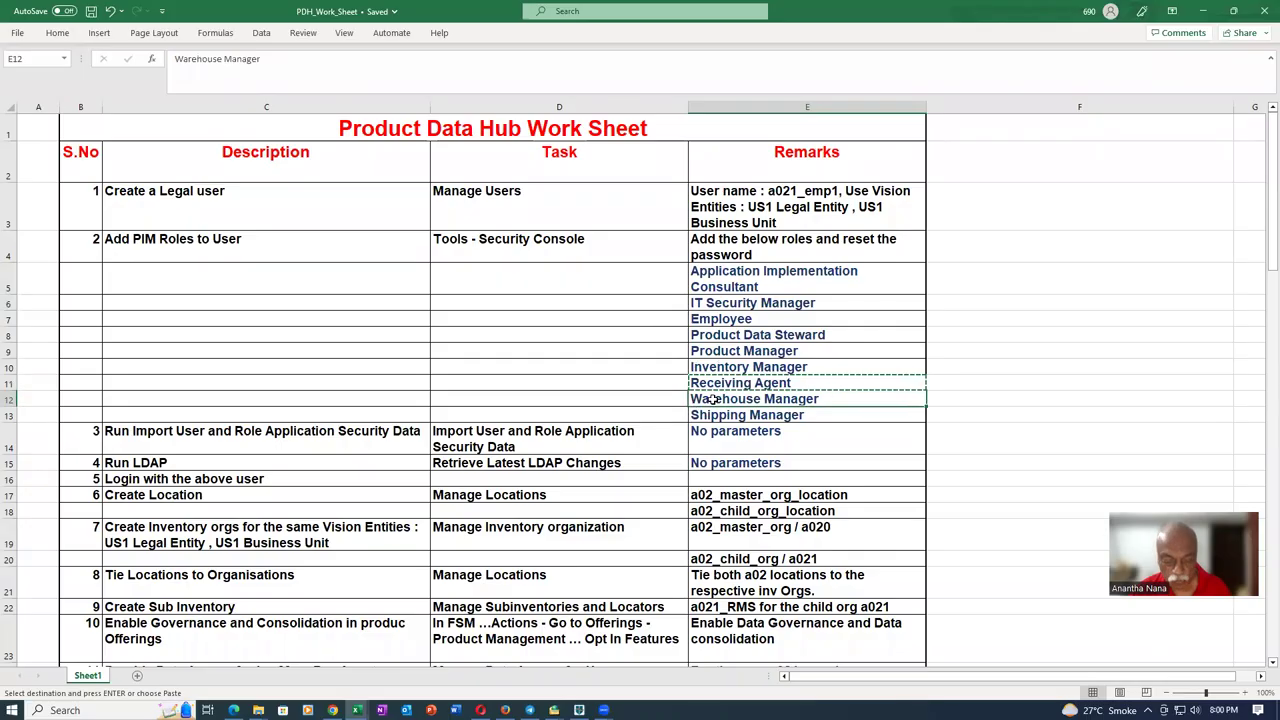
key(ctrl+c)
key(alt+Tab)
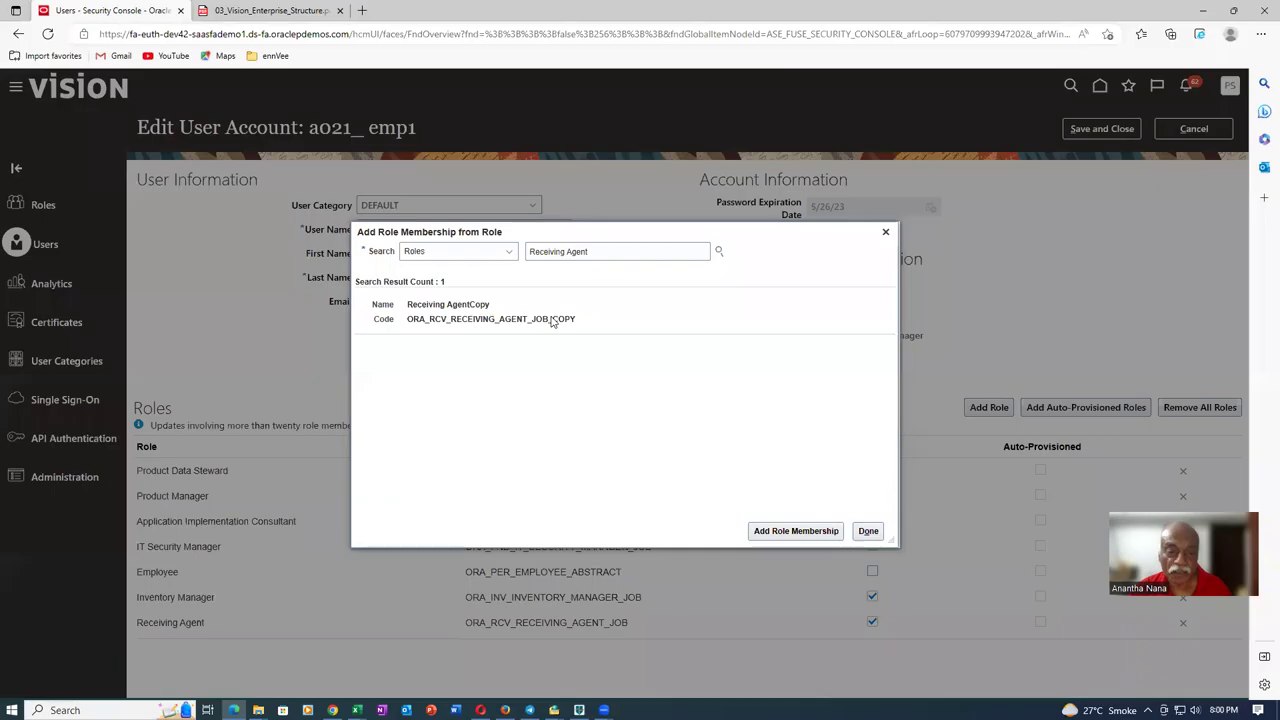
Add the Warehouse Manager role to the user.
drag(605, 250, 505, 254)
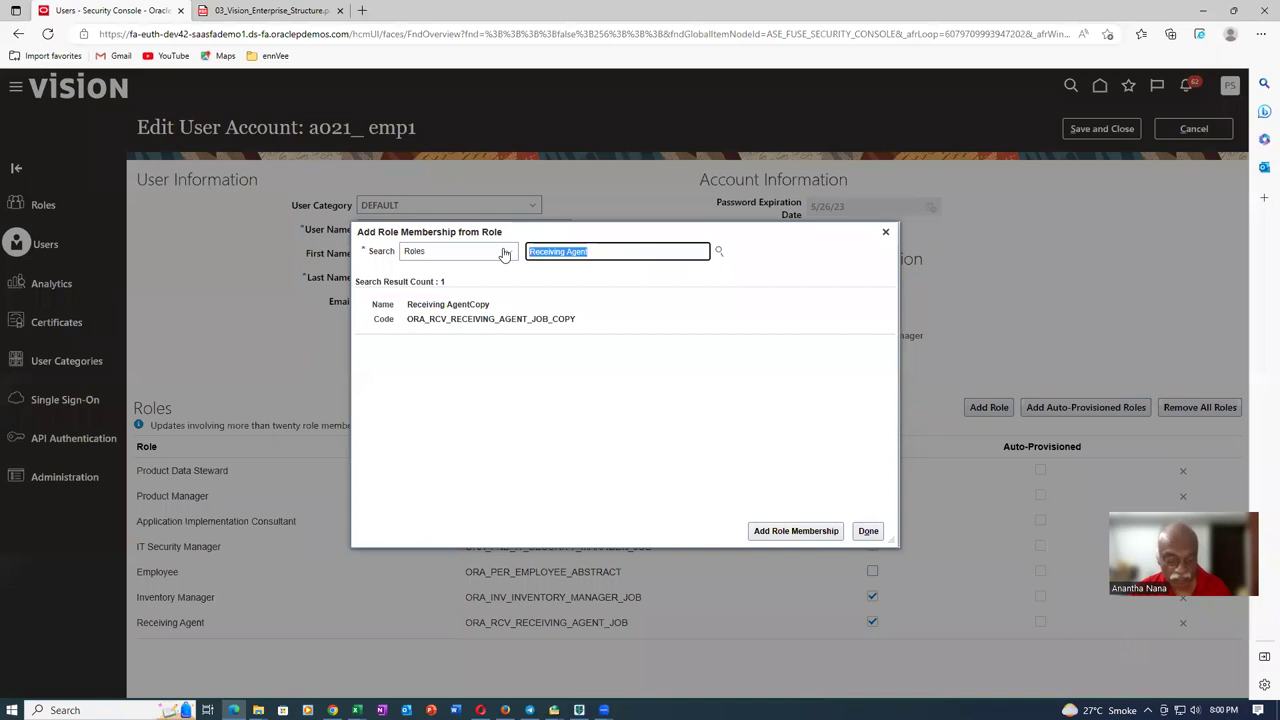
key(ctrl+v)
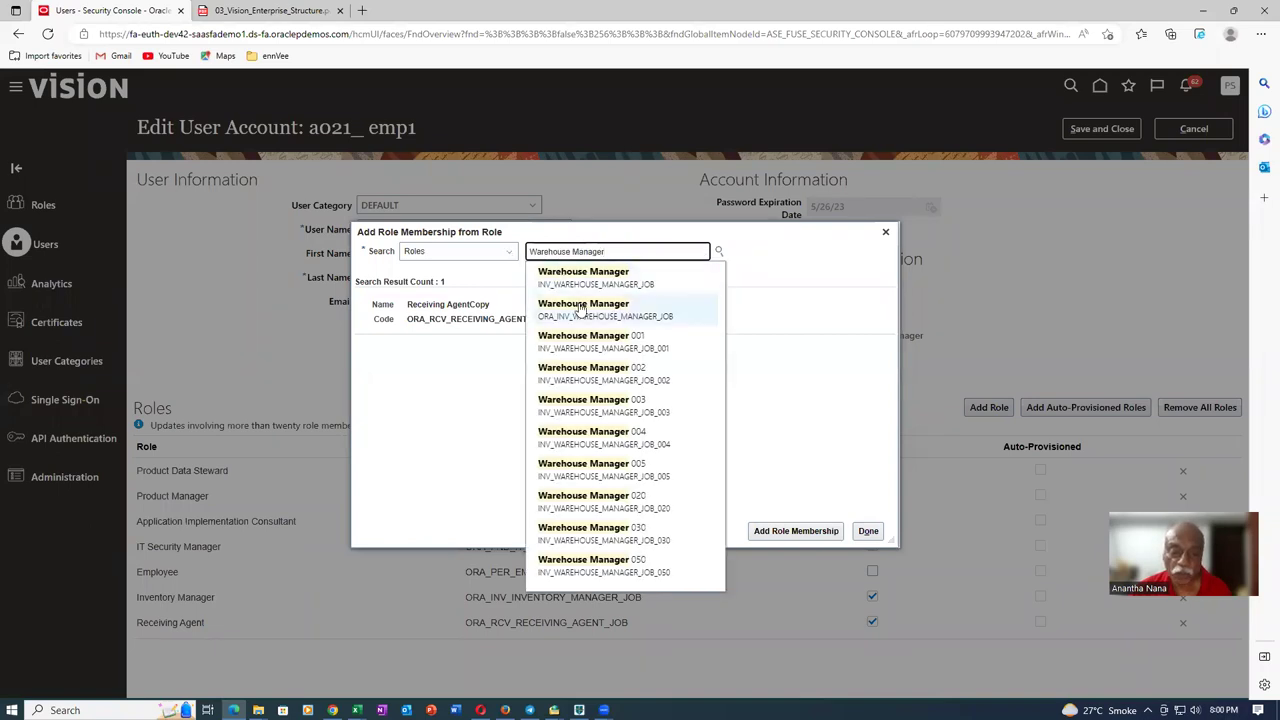
click(580, 310)
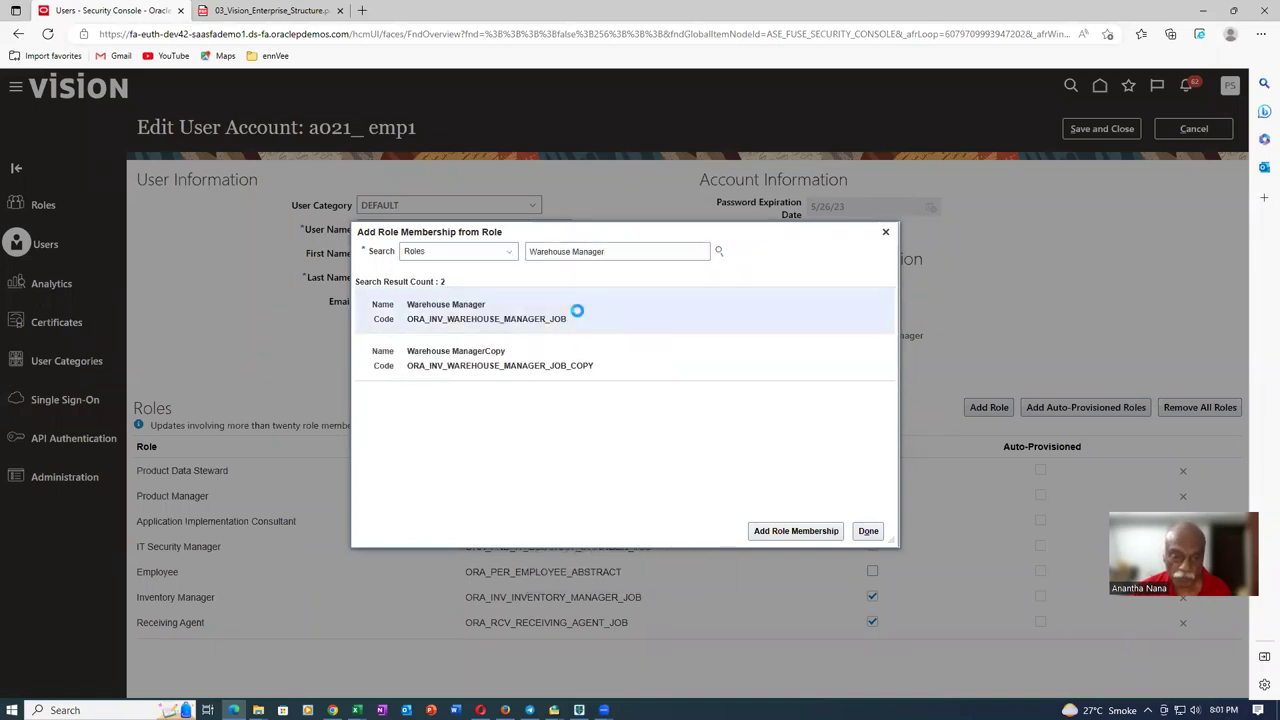
click(796, 531)
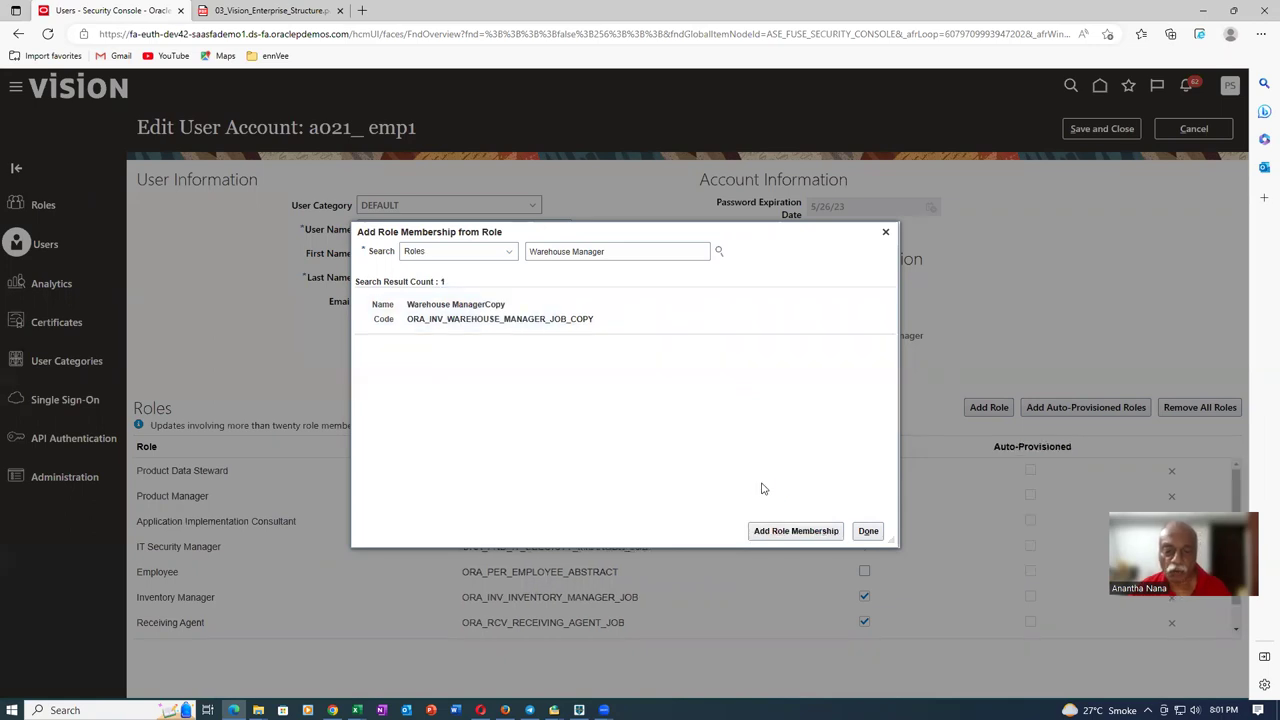
Add the Shipping Manager role, copied from the worksheet, to the user.
key(alt+Tab)
click(766, 415)
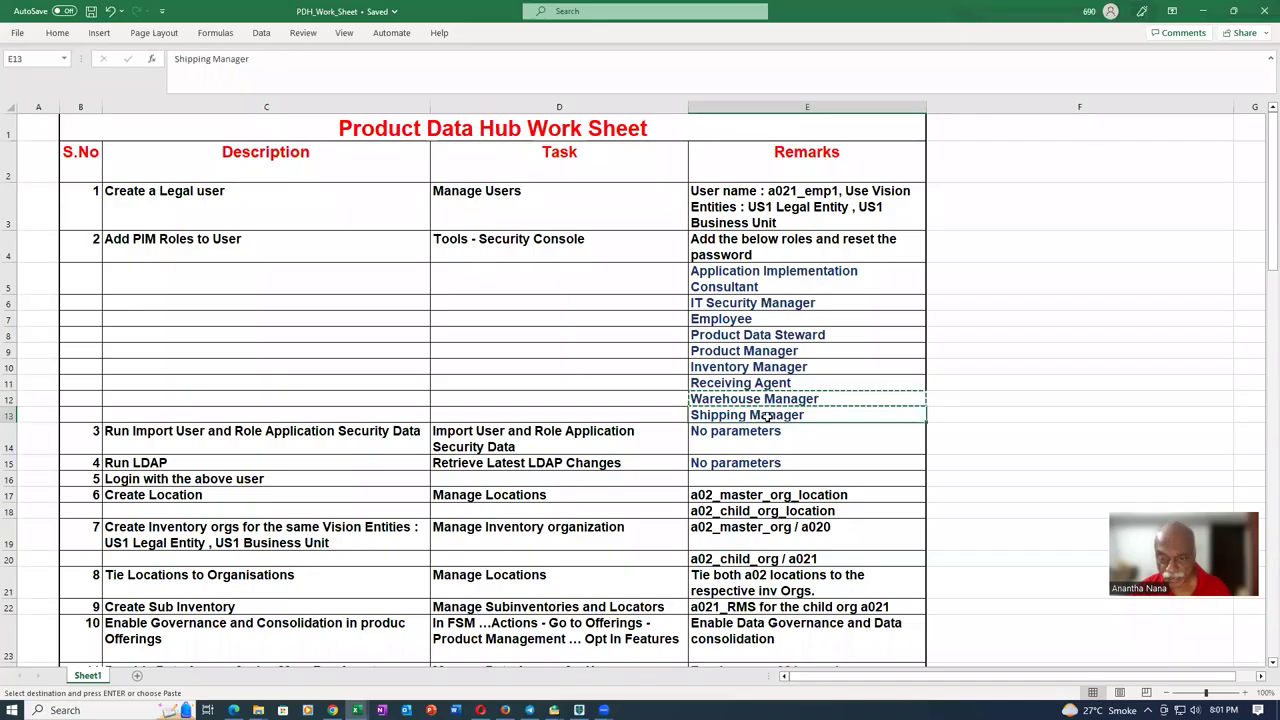
key(ctrl+c)
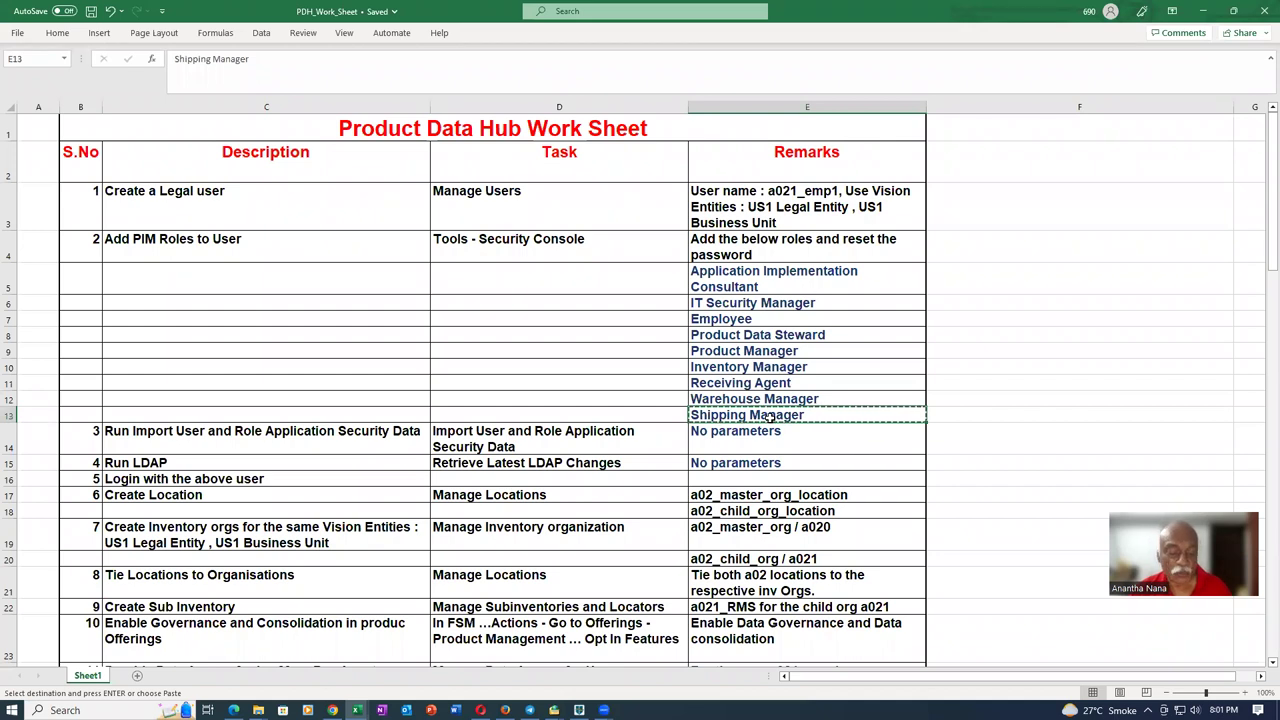
key(alt+Tab)
key(ctrl+a)
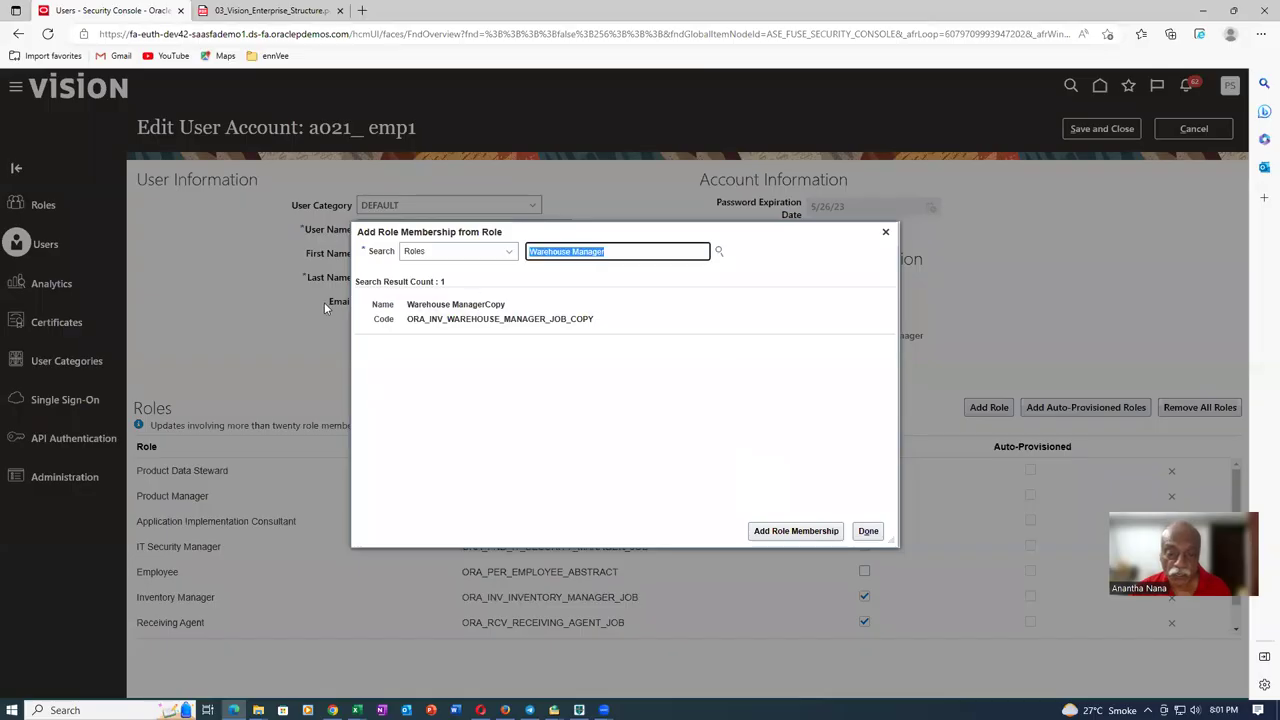
key(ctrl+v)
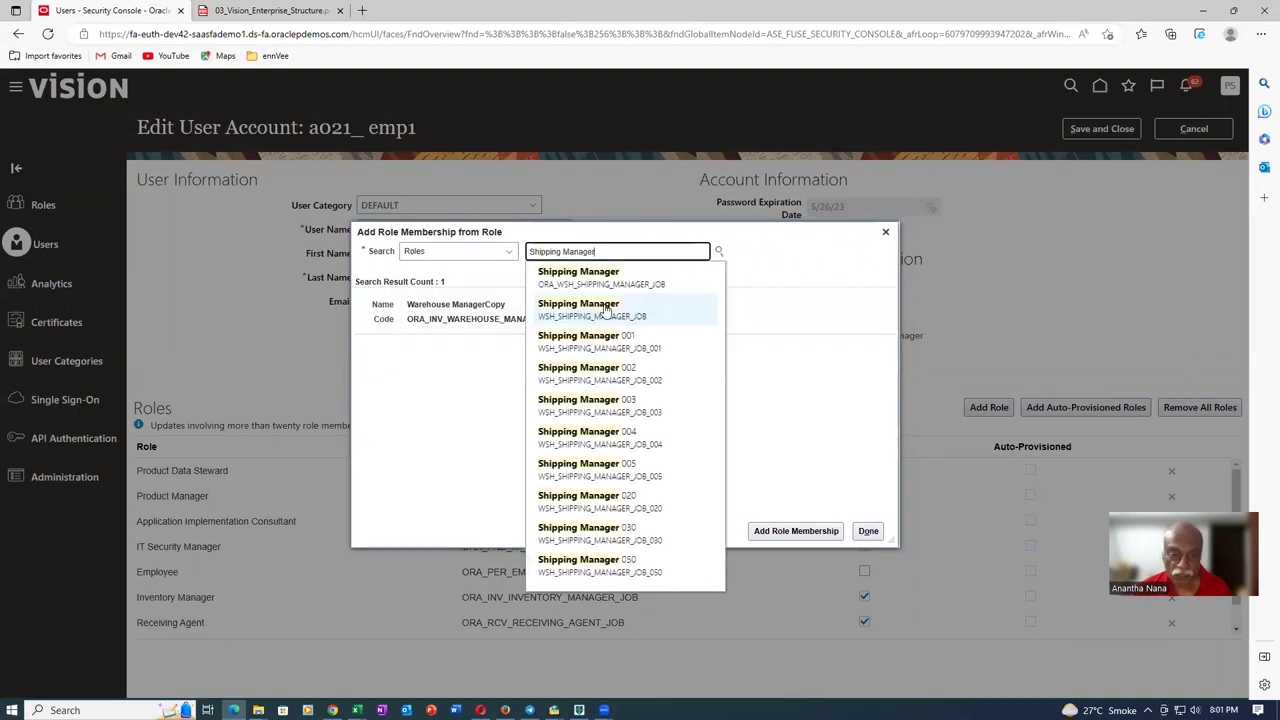
click(597, 279)
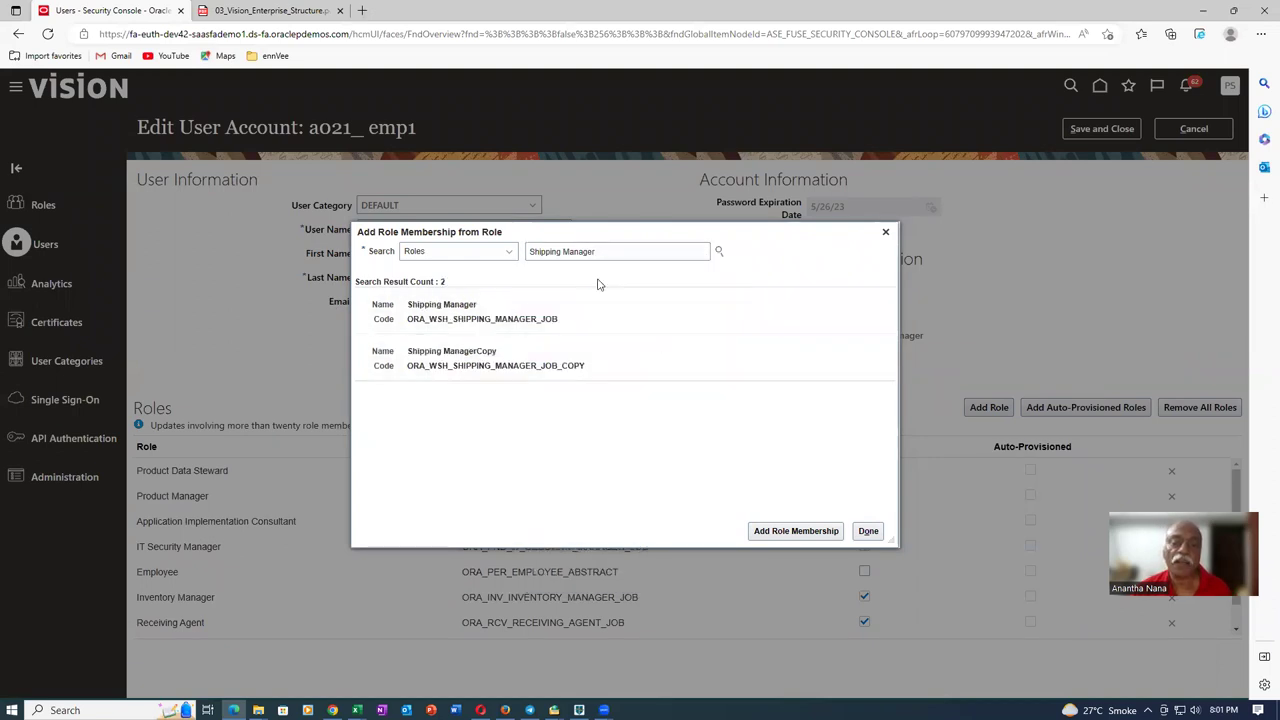
click(600, 312)
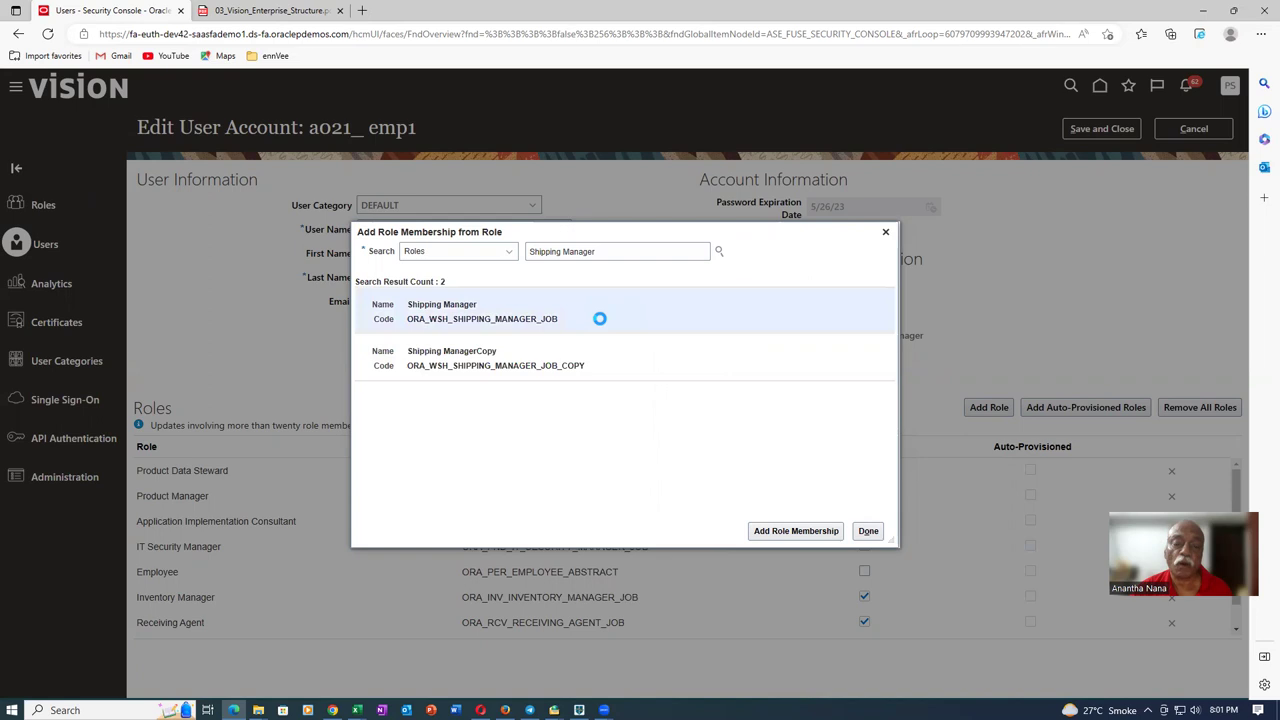
click(797, 531)
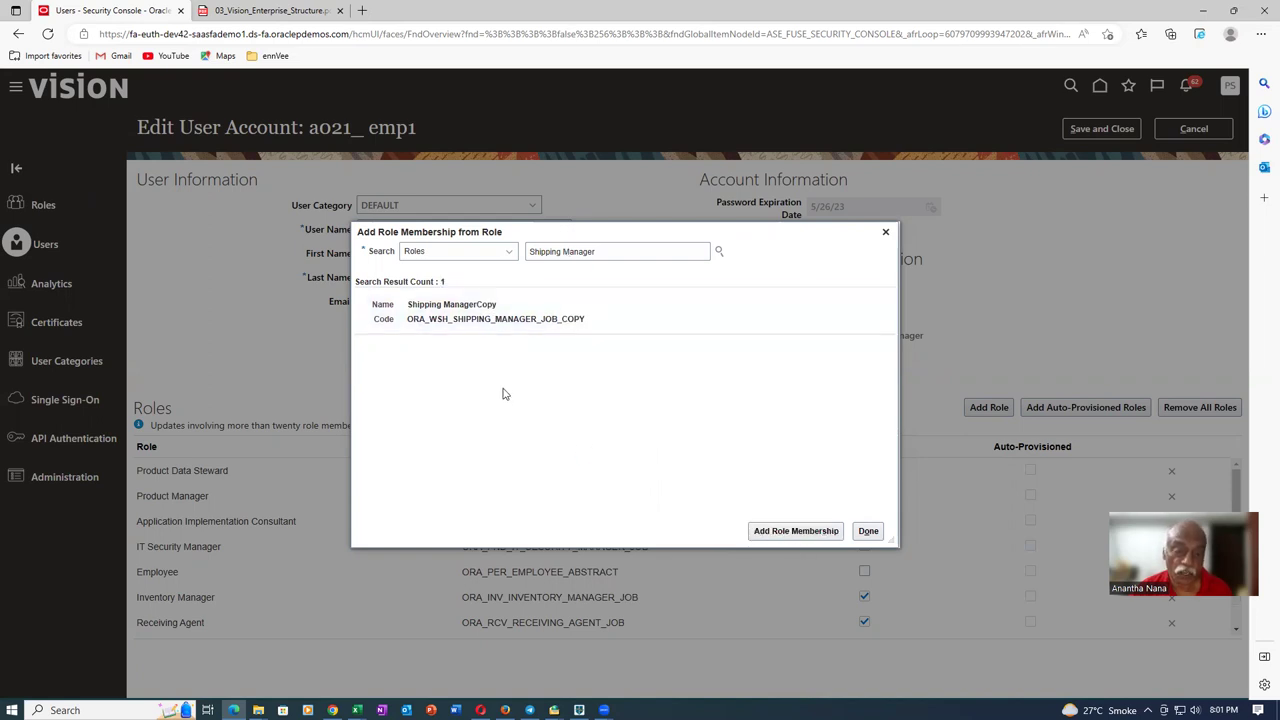
Review the role list under Remarks in the PDH worksheet, then return to the role search.
key(alt+Tab)
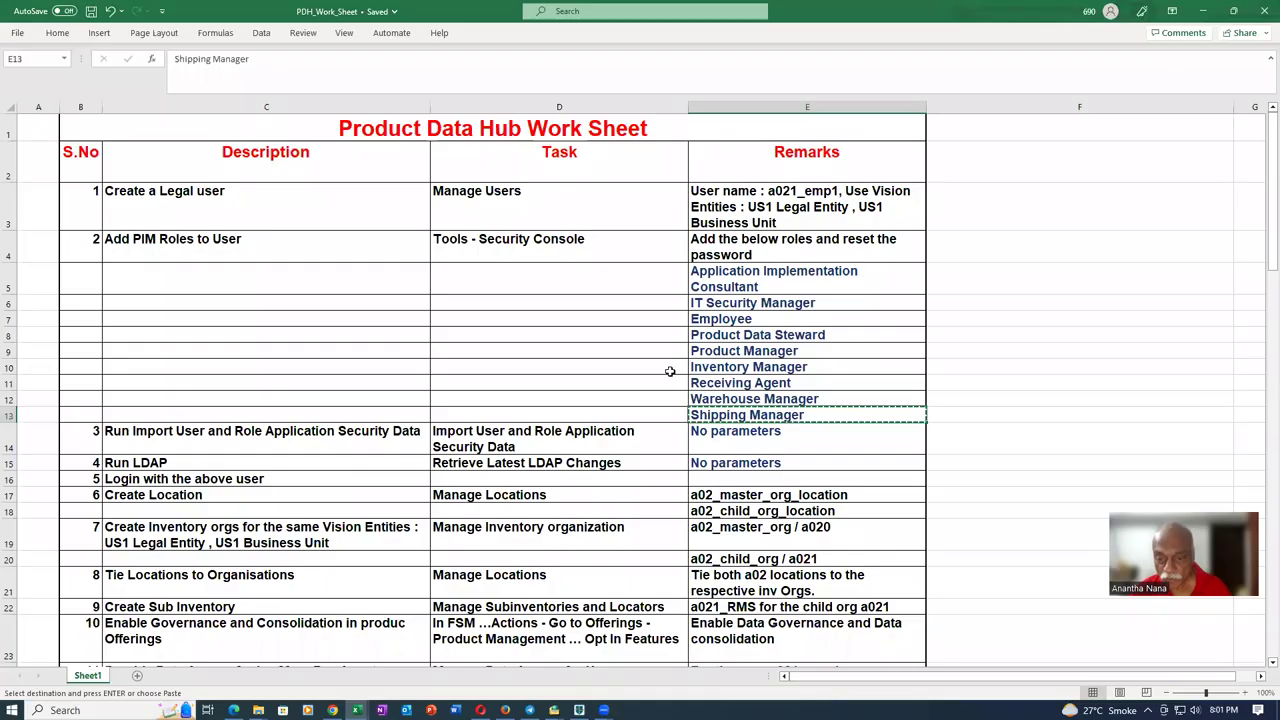
drag(750, 276, 758, 412)
click(418, 352)
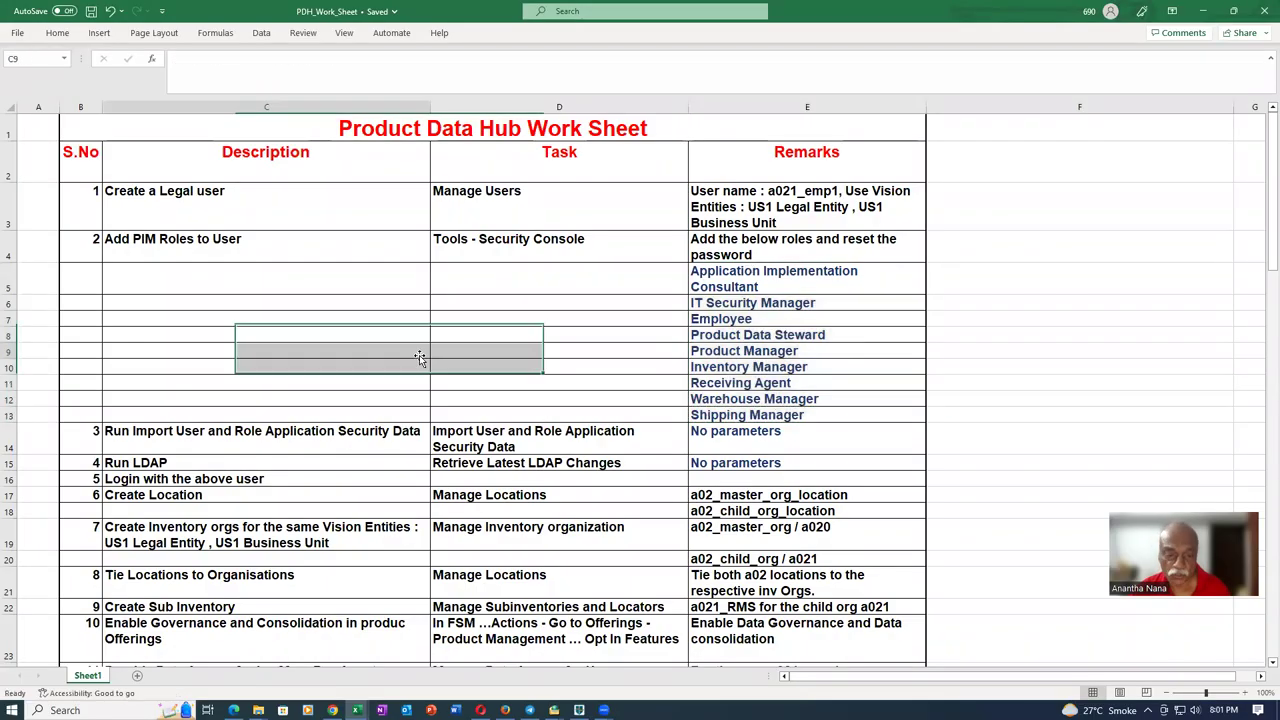
key(alt+Tab)
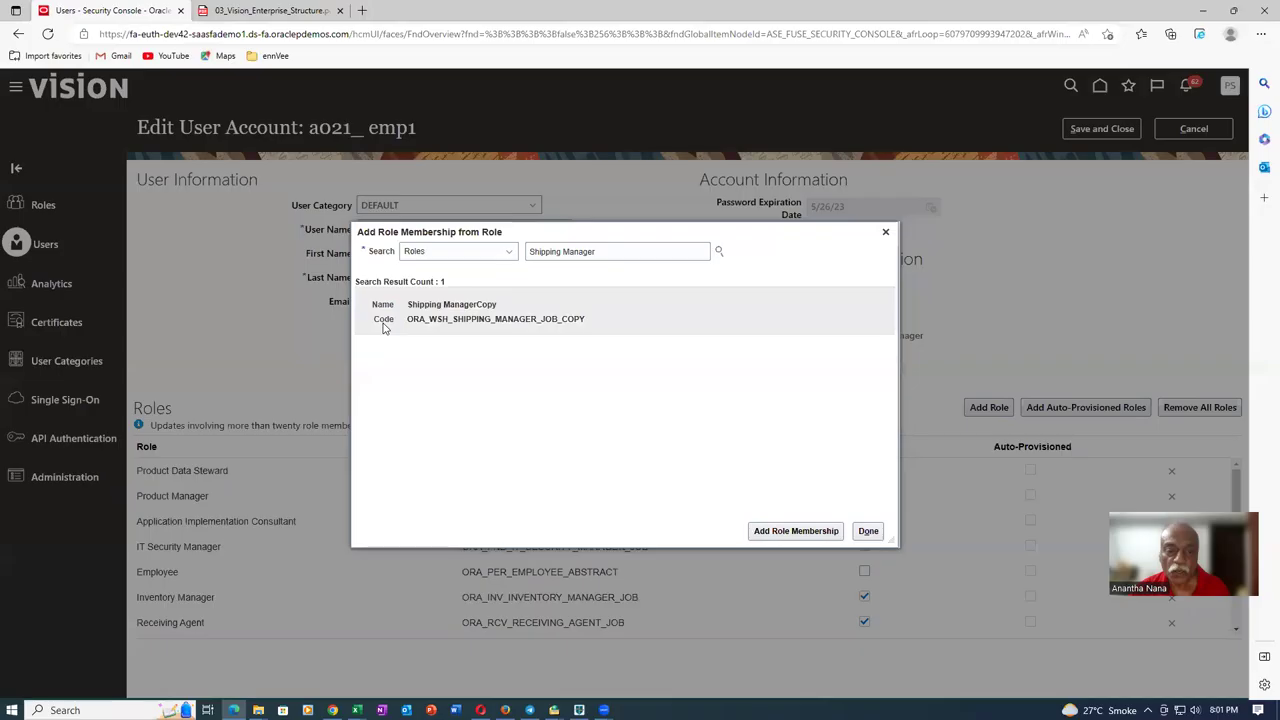
Close the role search, add a domain to the Email address, and save the account.
click(867, 531)
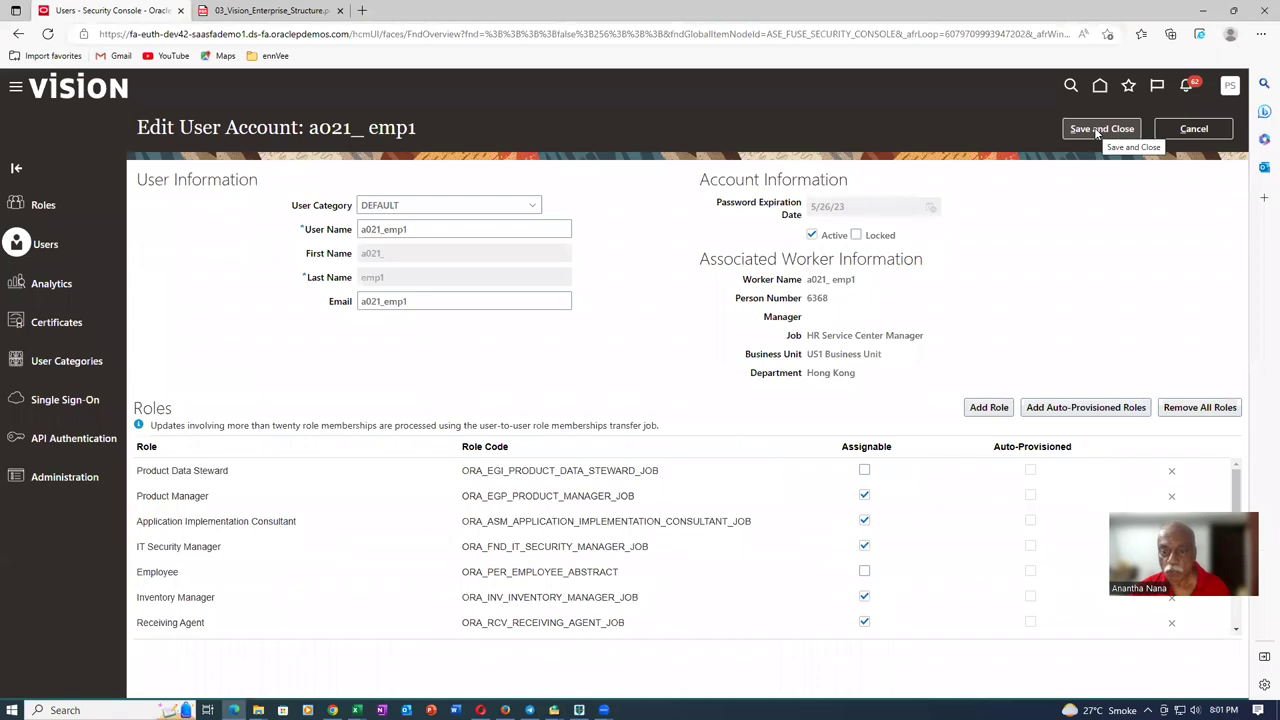
click(1099, 131)
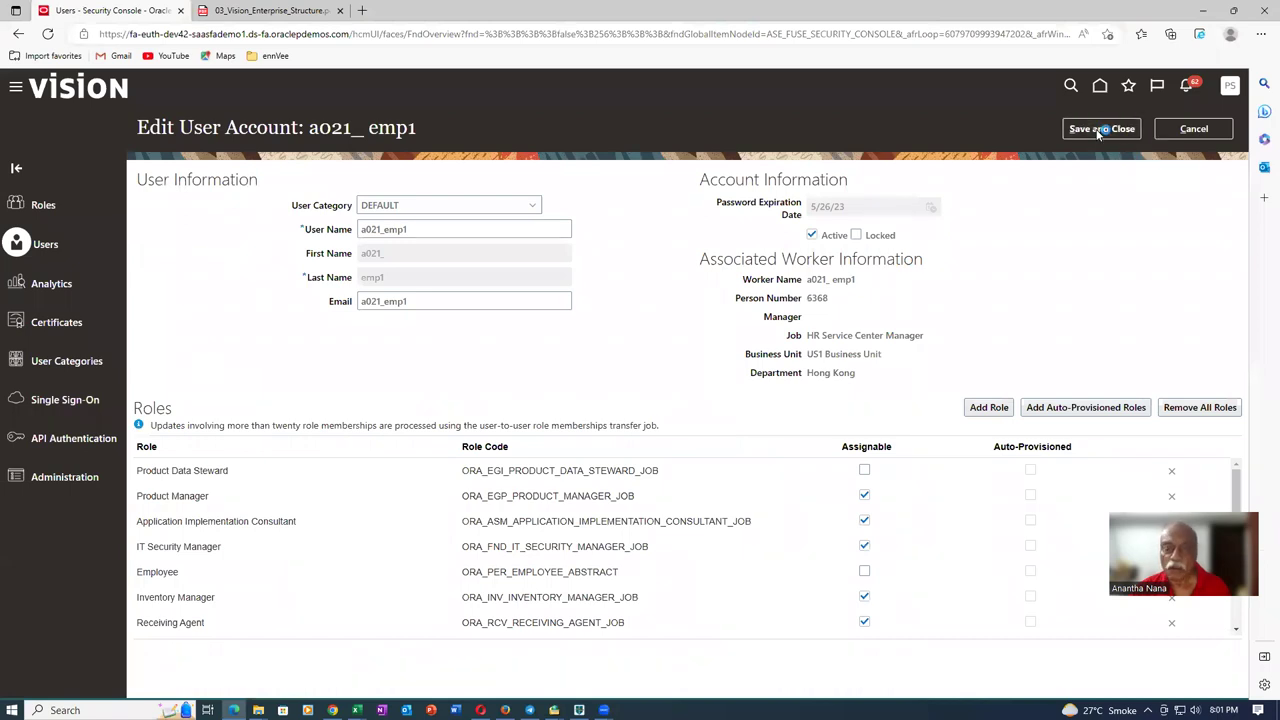
click(428, 305)
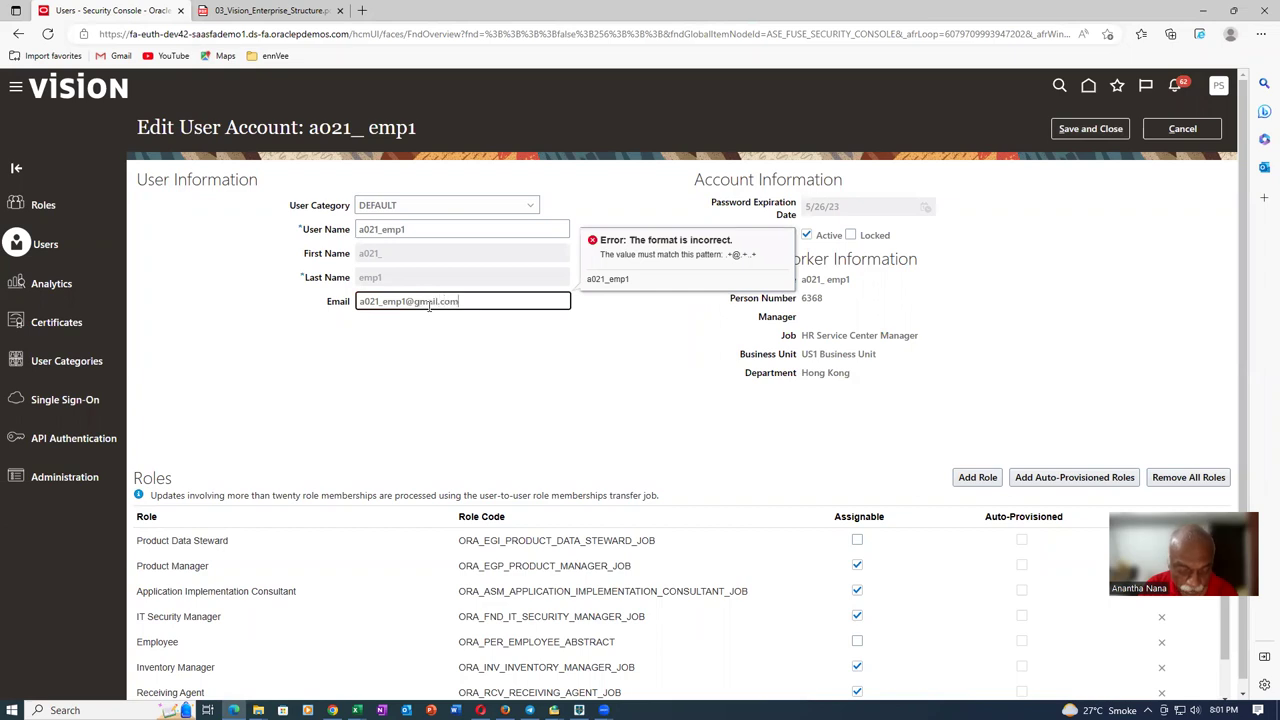
click(489, 391)
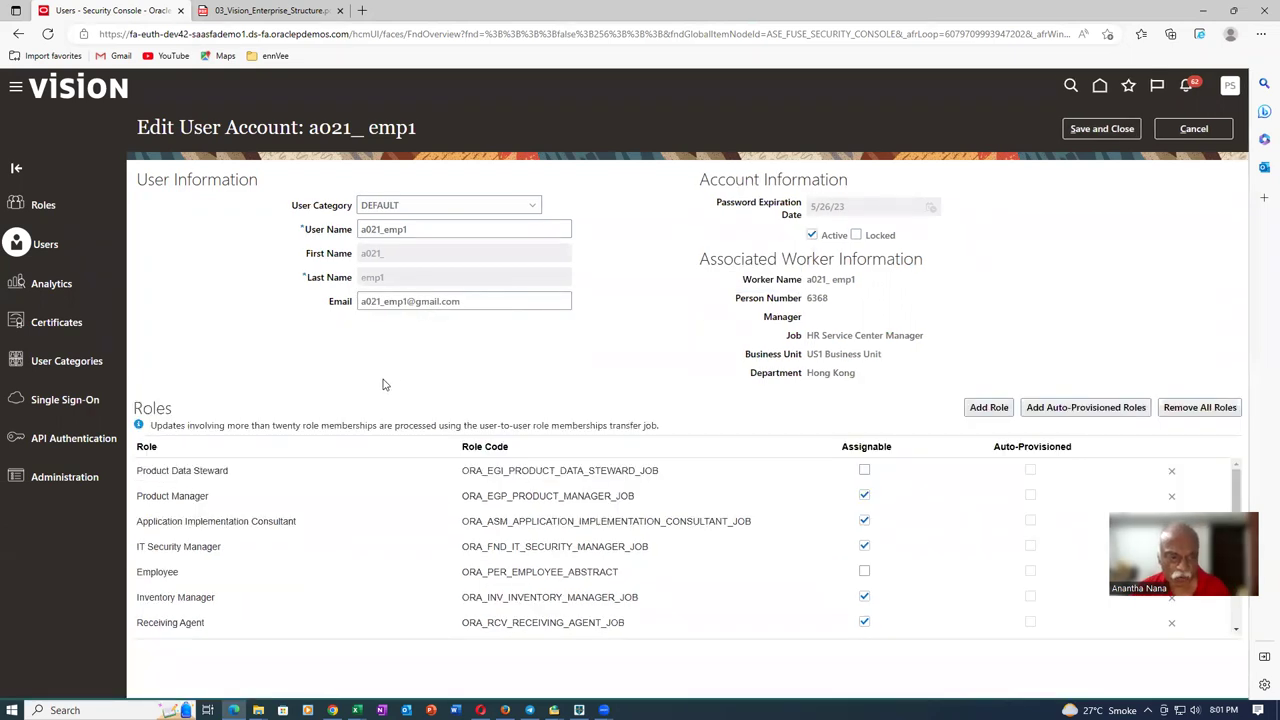
click(1098, 132)
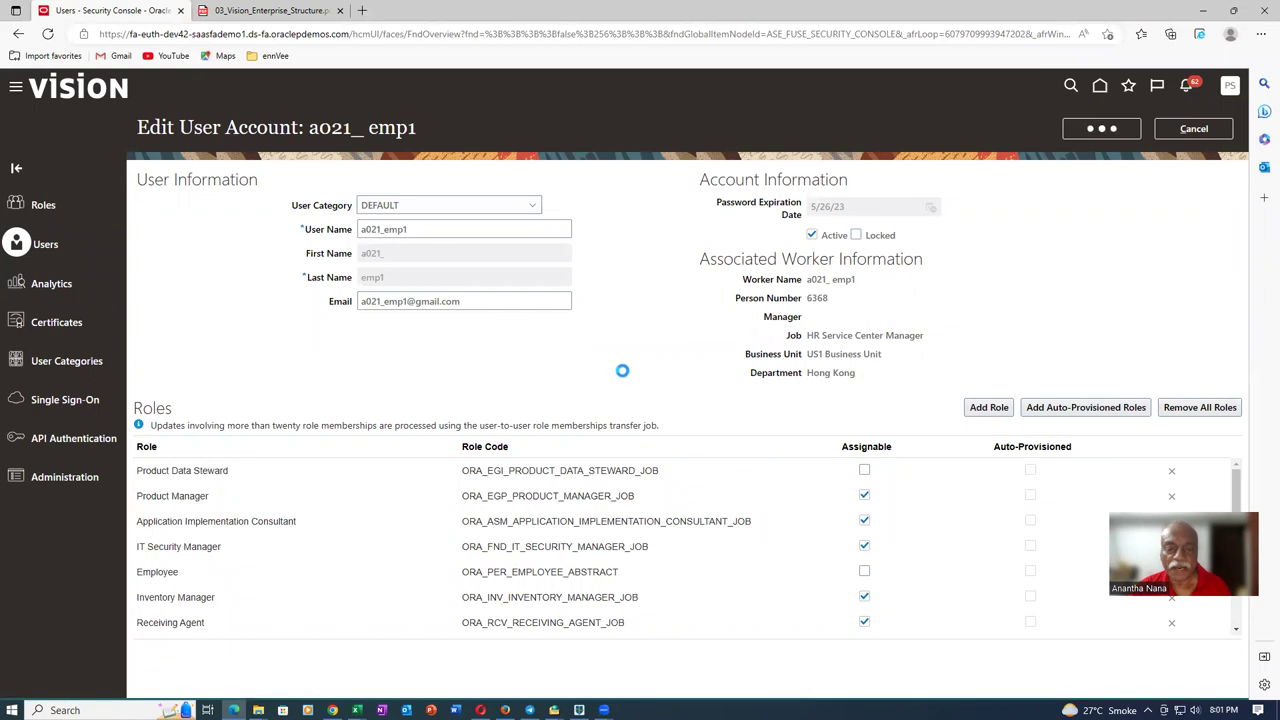
Copy the import task name from worksheet cell D14.
key(alt+Tab)
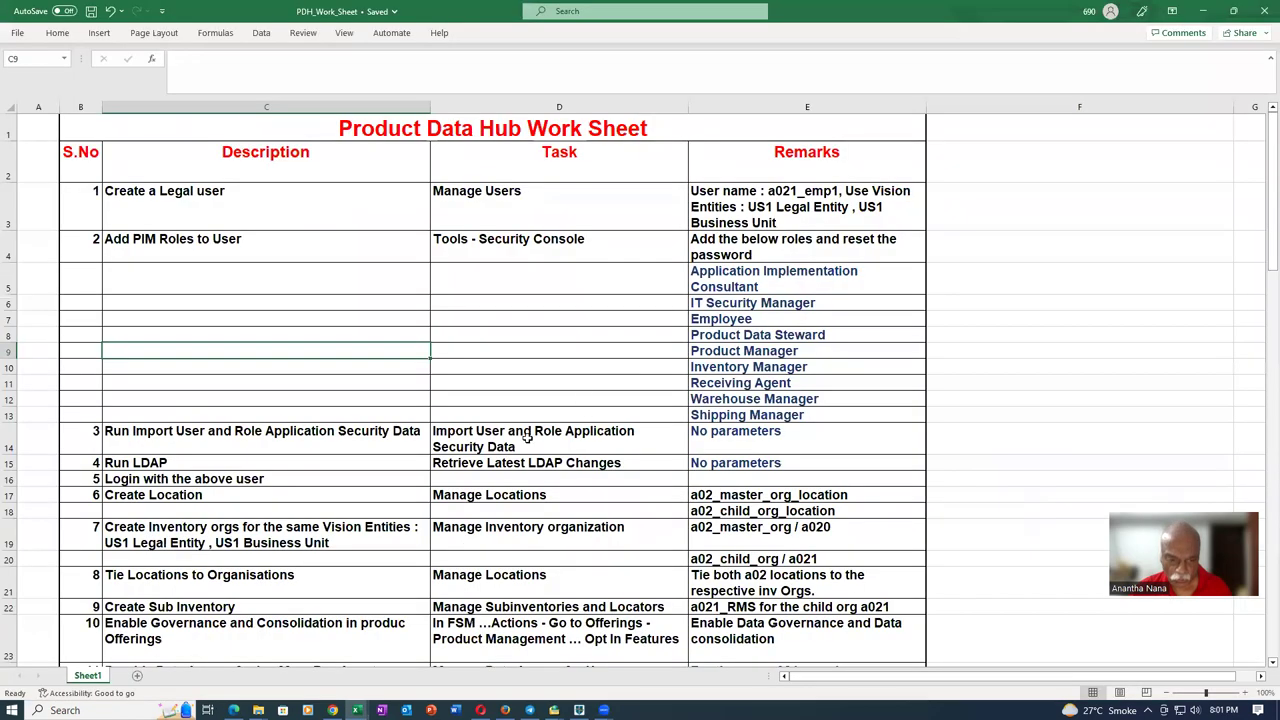
click(521, 447)
key(ctrl+c)
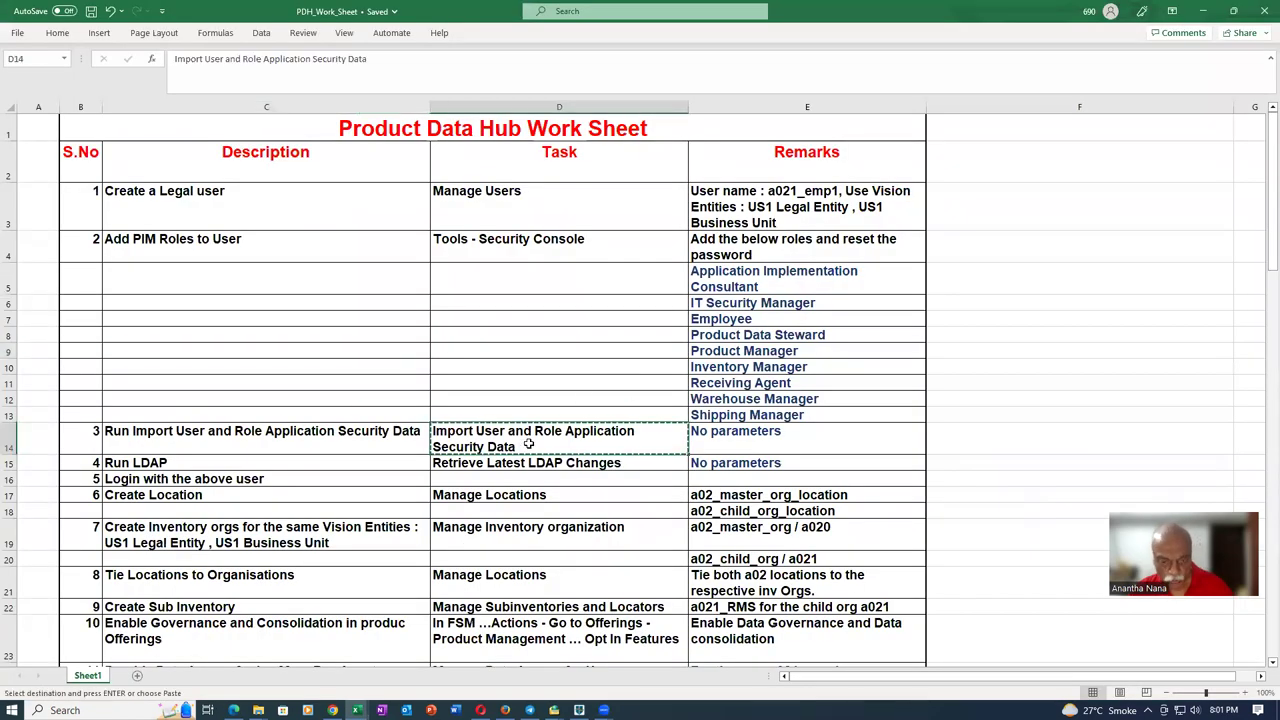
key(alt+Tab)
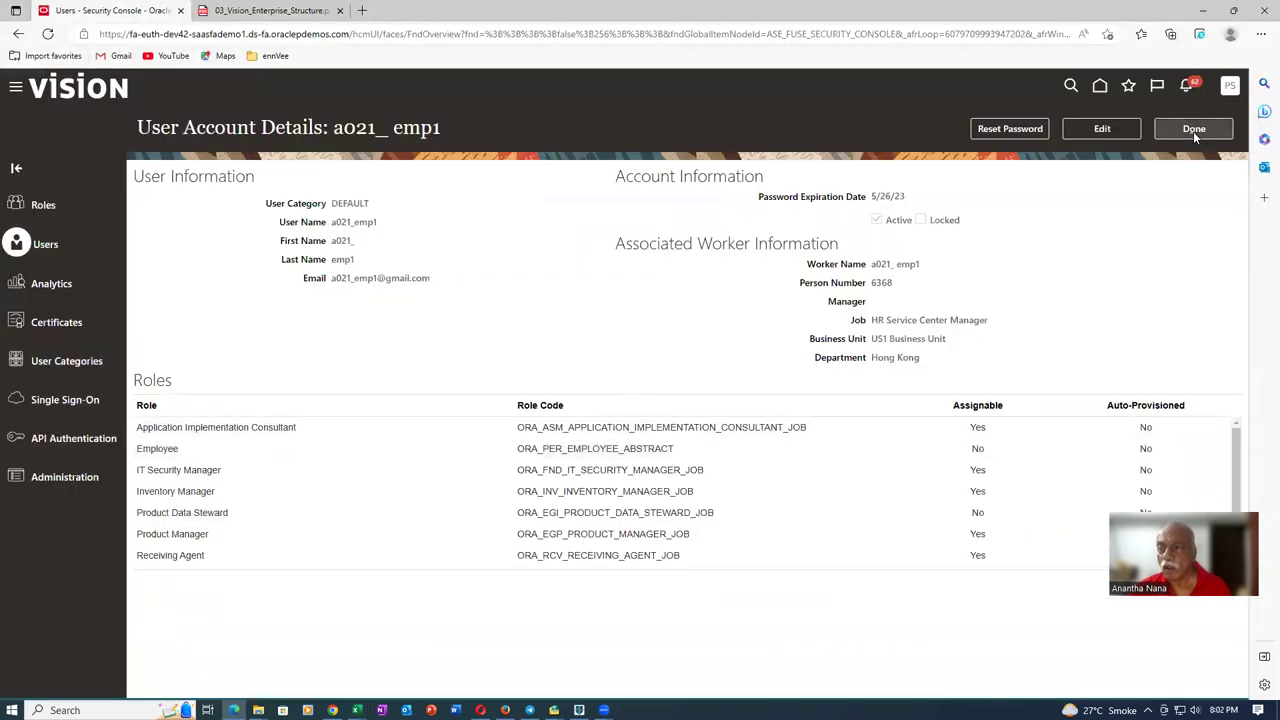
Finish with the user account details and return to the home page.
click(1193, 131)
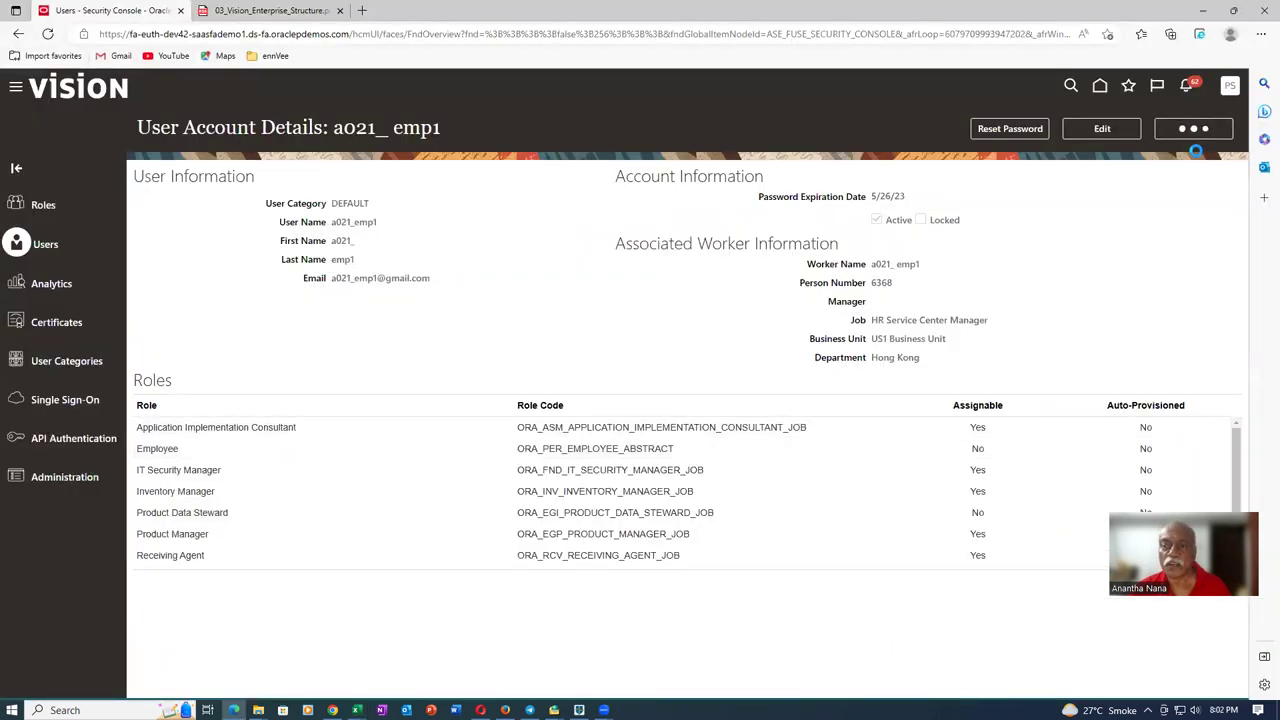
click(1100, 86)
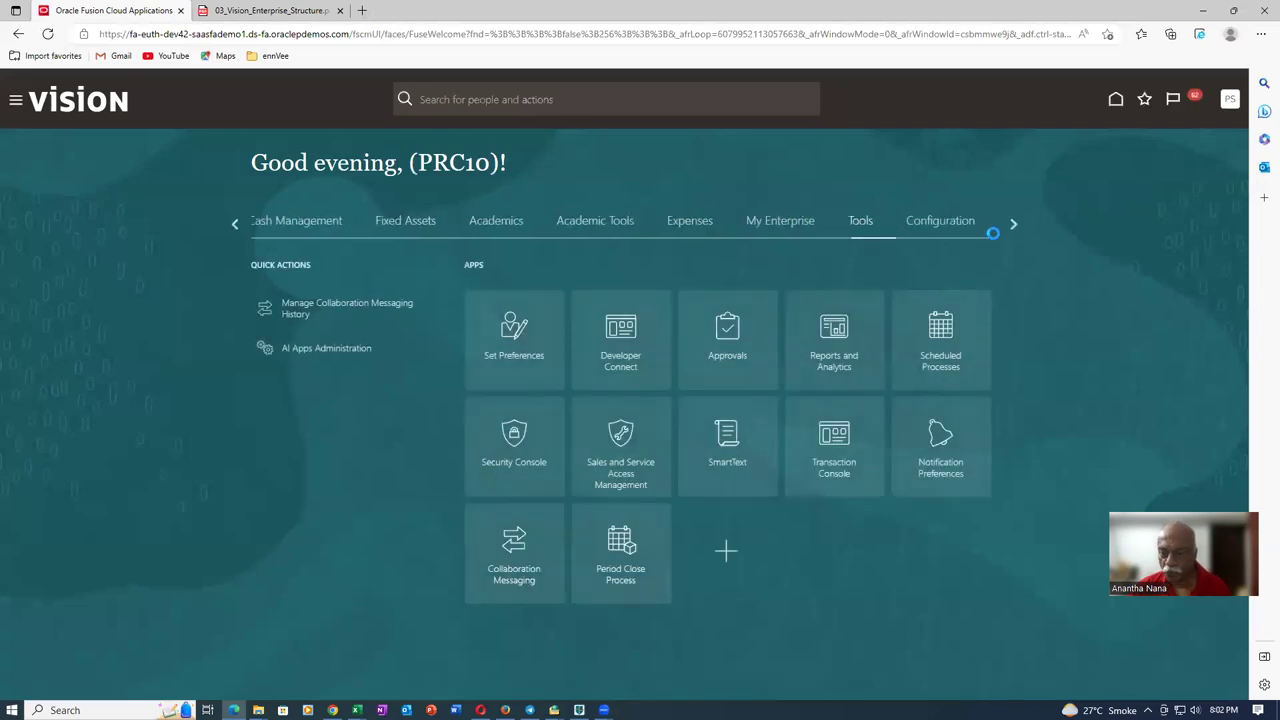
click(508, 440)
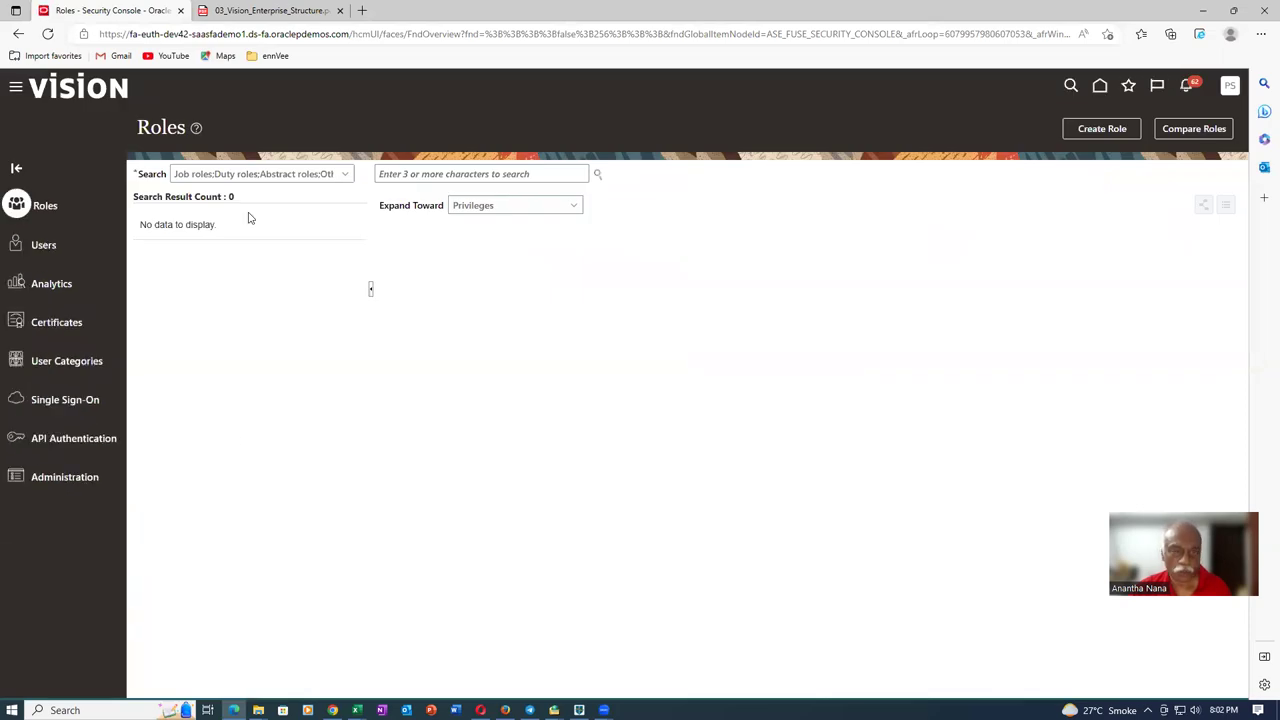
click(1100, 87)
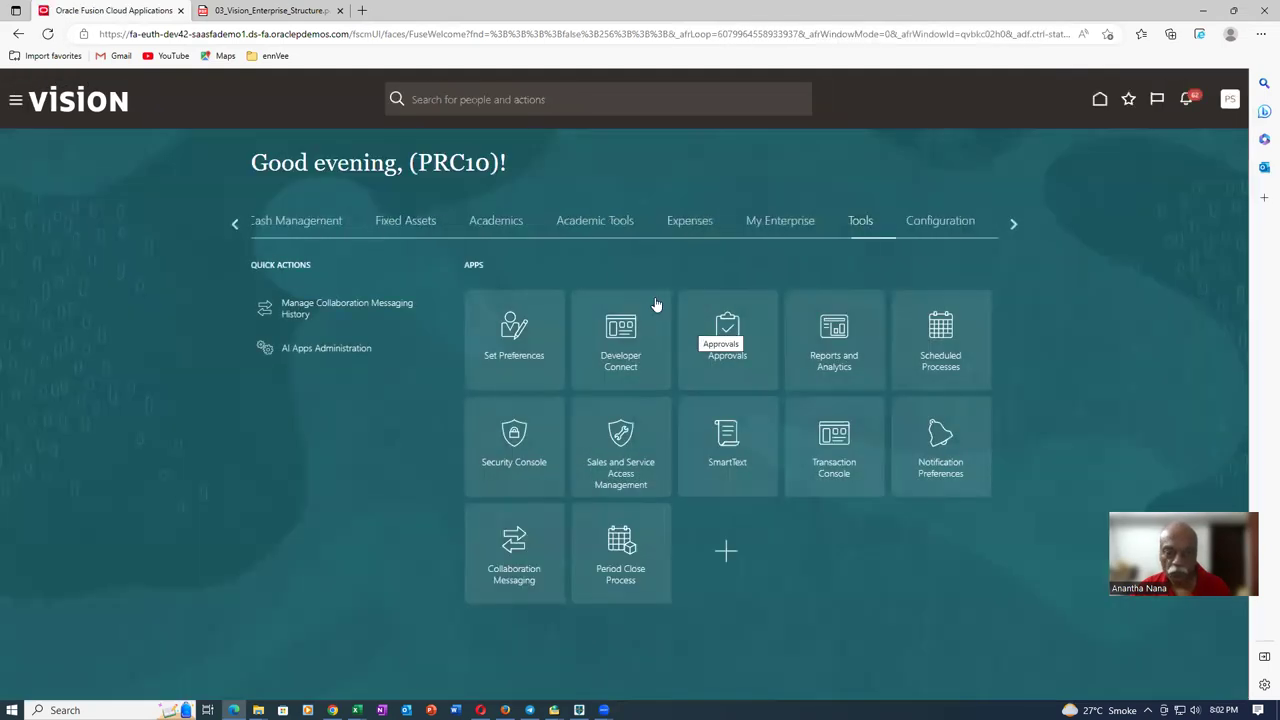
Schedule and submit the Import User and Role Application Security Data process.
click(952, 357)
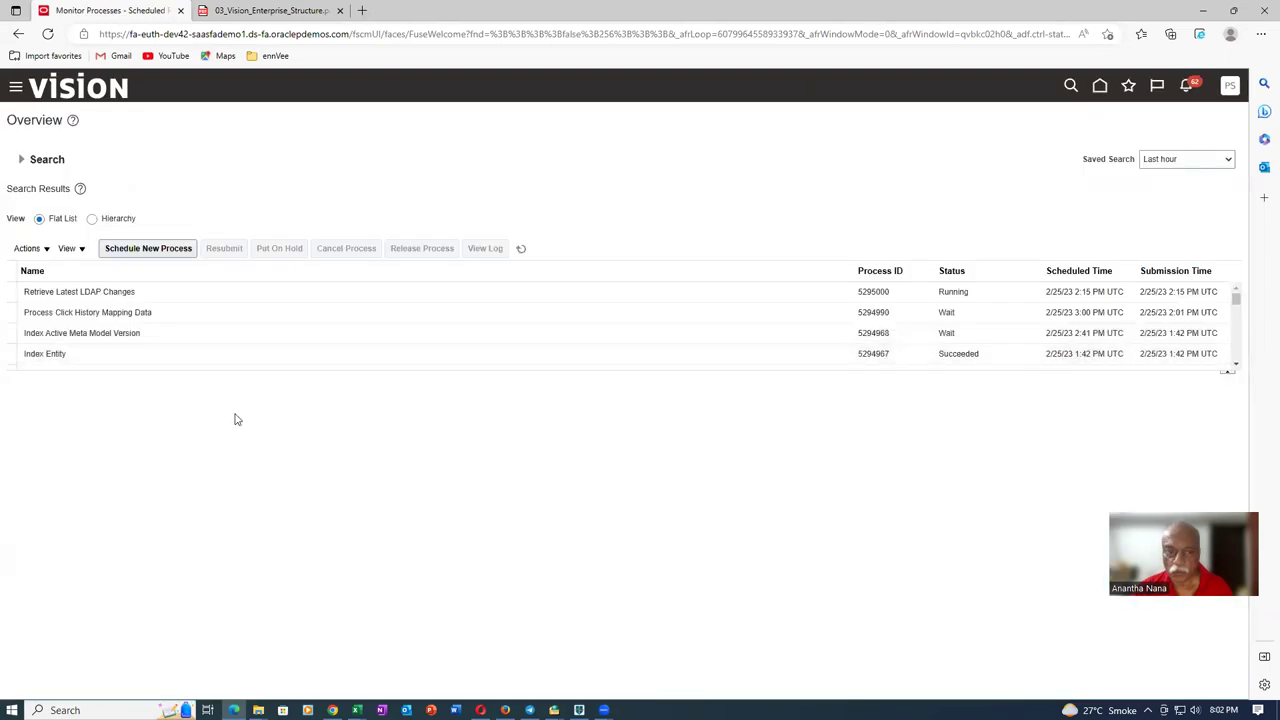
click(168, 250)
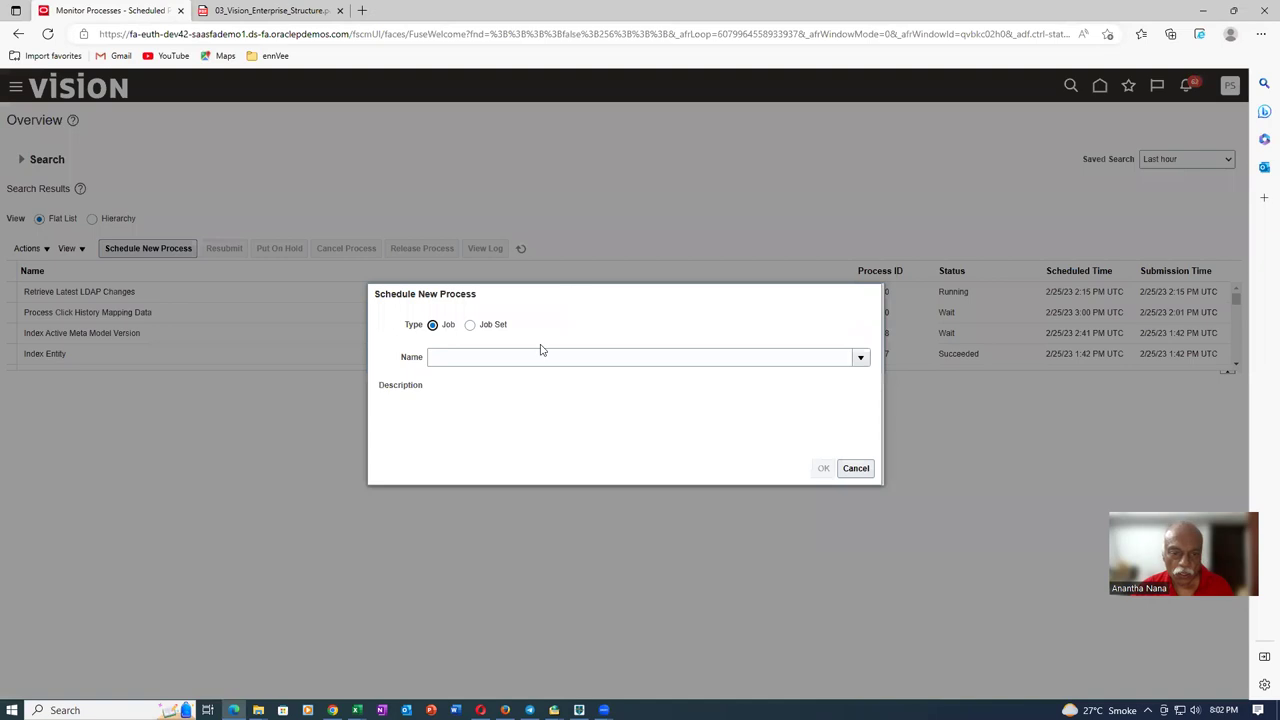
click(536, 352)
key(Down)
key(Down)
key(Return)
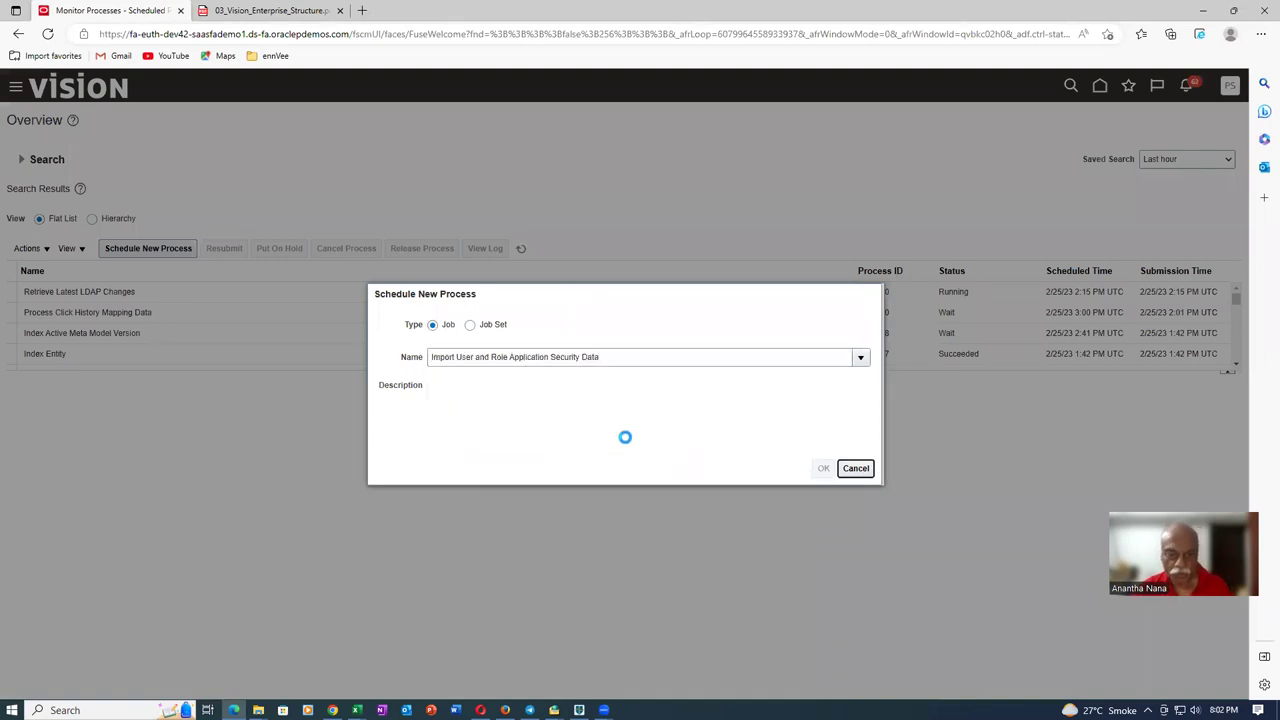
click(822, 469)
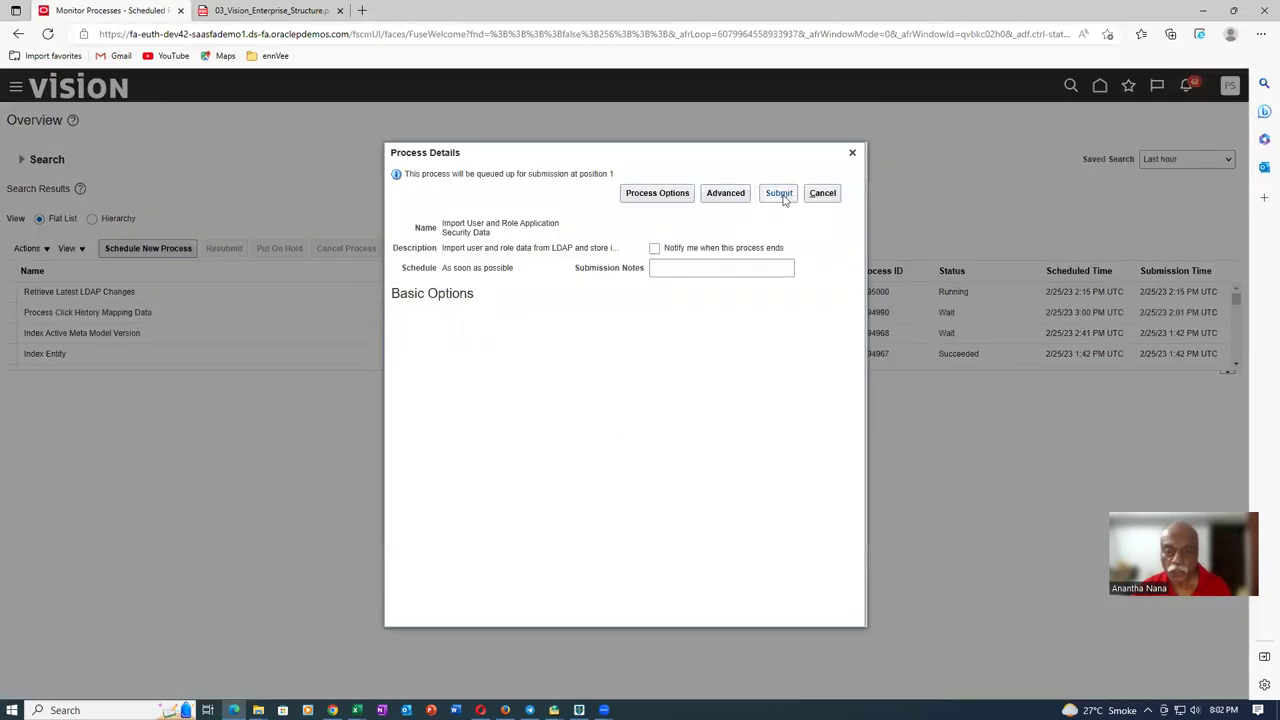
click(780, 194)
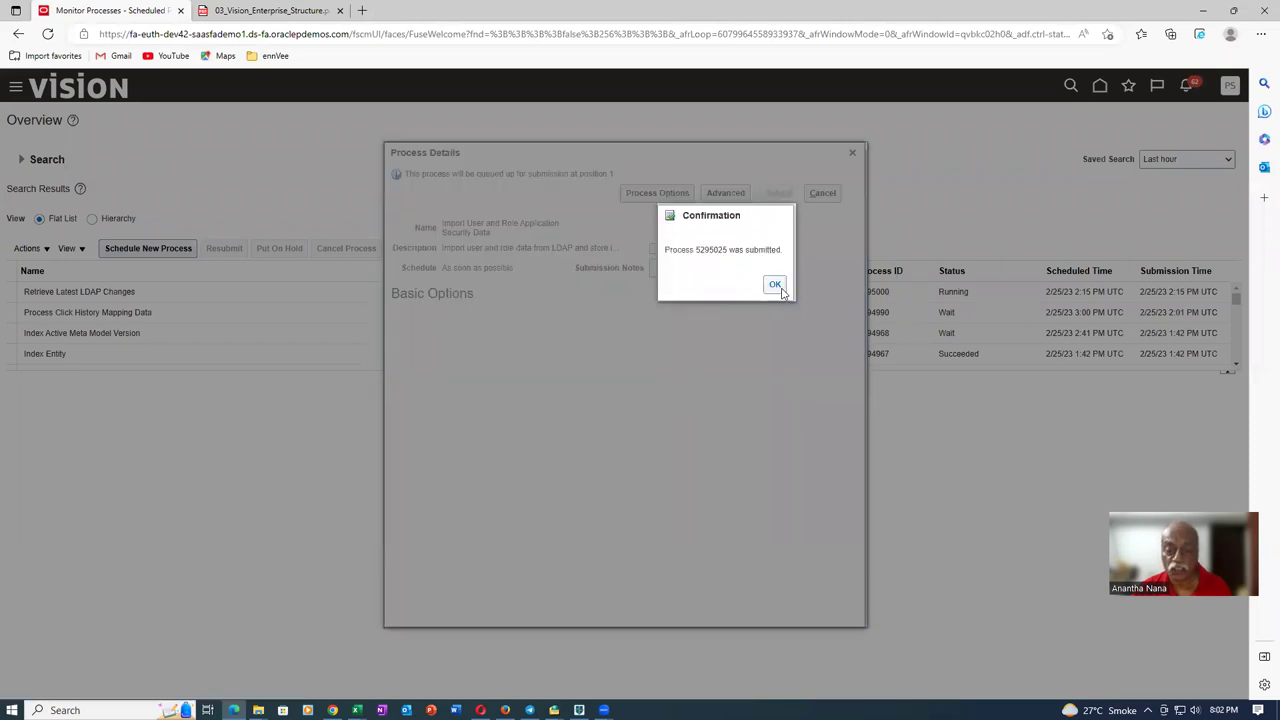
click(775, 285)
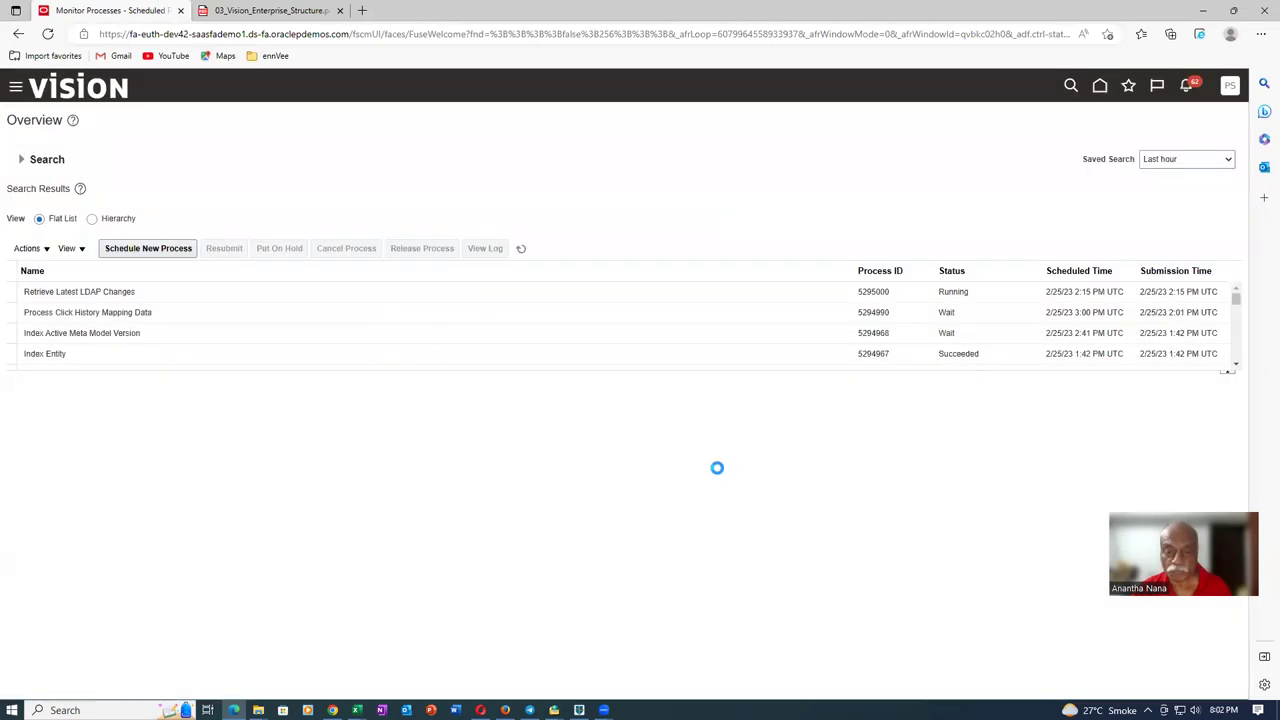
Refresh the process list until process 5295025 shows as running.
click(522, 251)
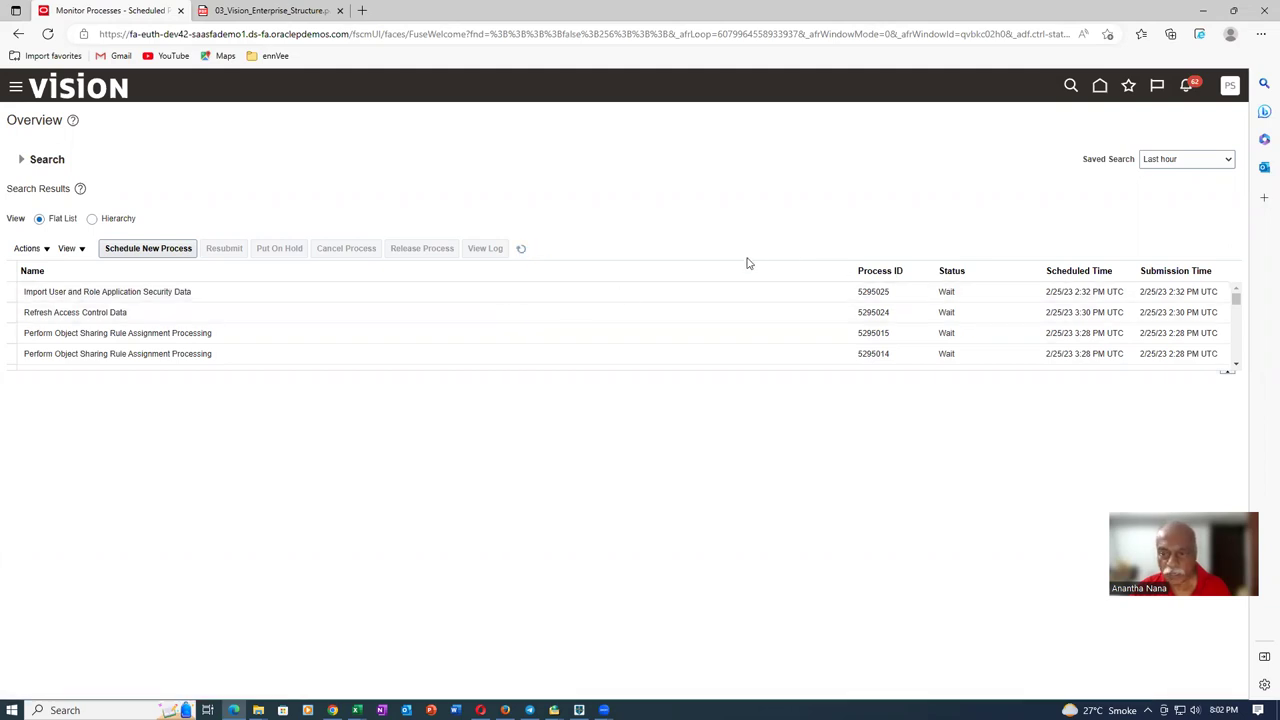
click(522, 249)
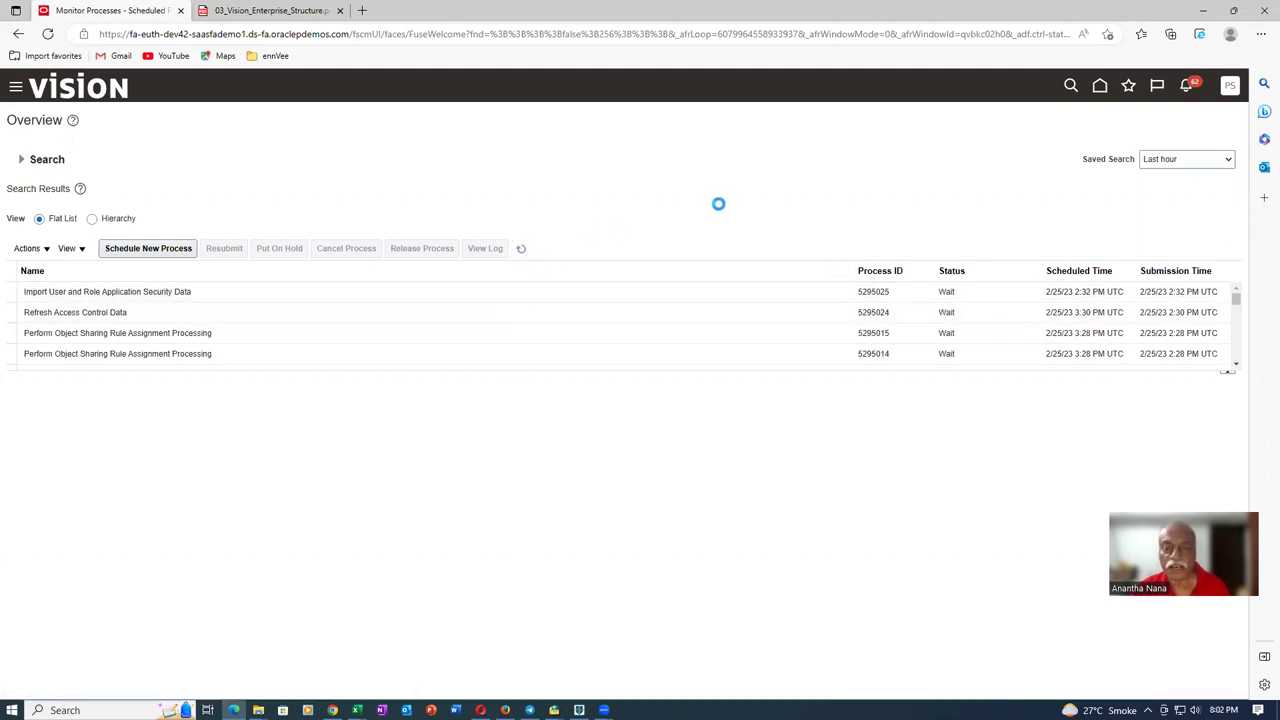
click(524, 251)
Copy 'Retrieve Latest LDAP Changes' from cell D15 and return to the process monitor.
key(alt+Tab)
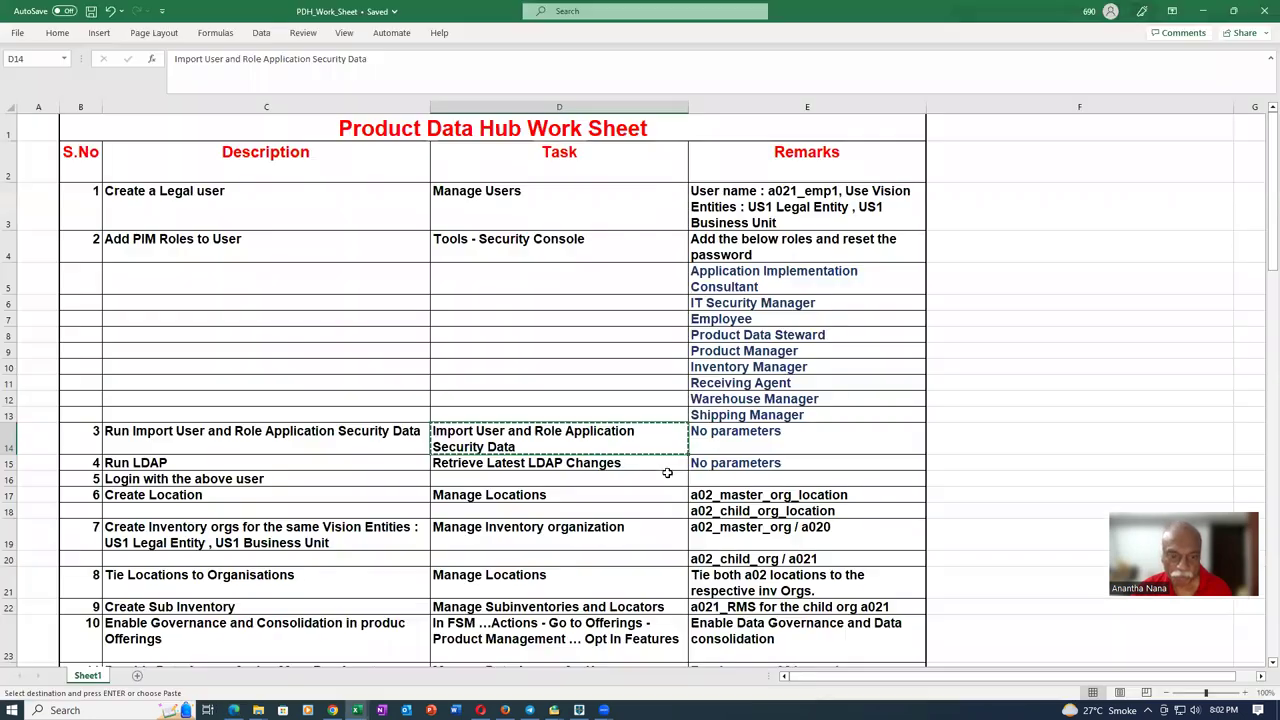
click(452, 462)
key(ctrl+c)
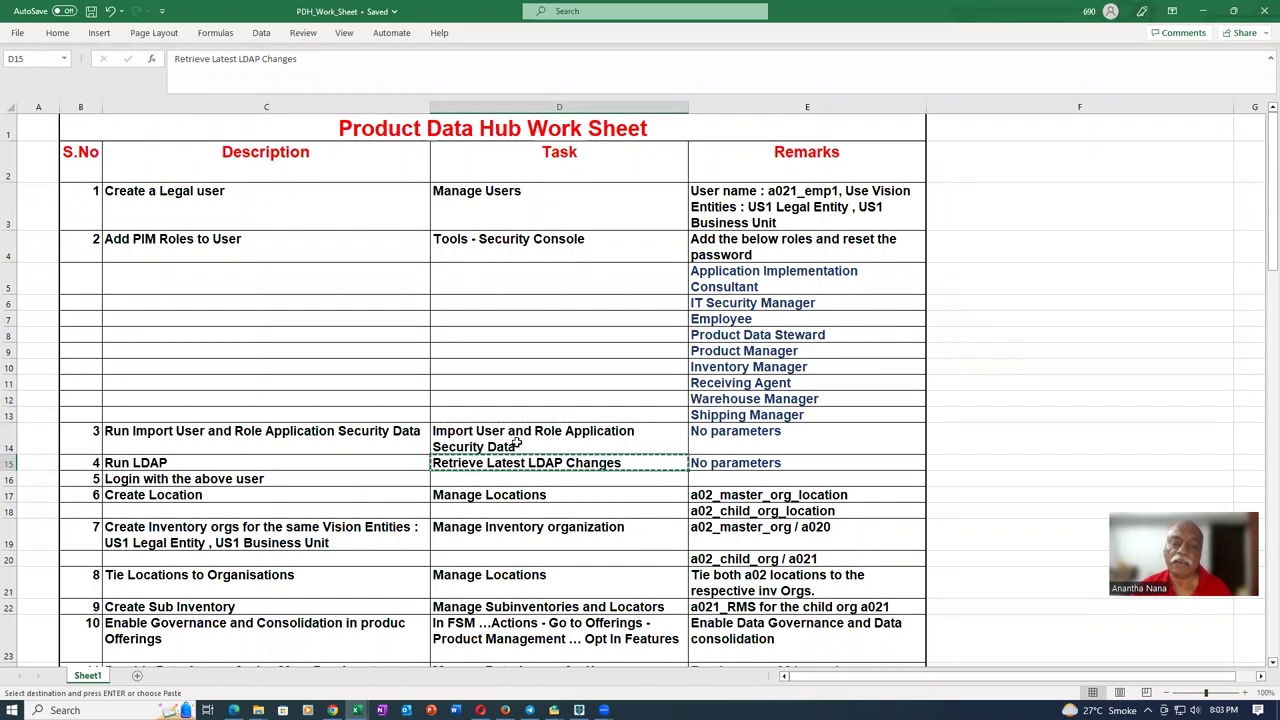
key(alt+Tab)
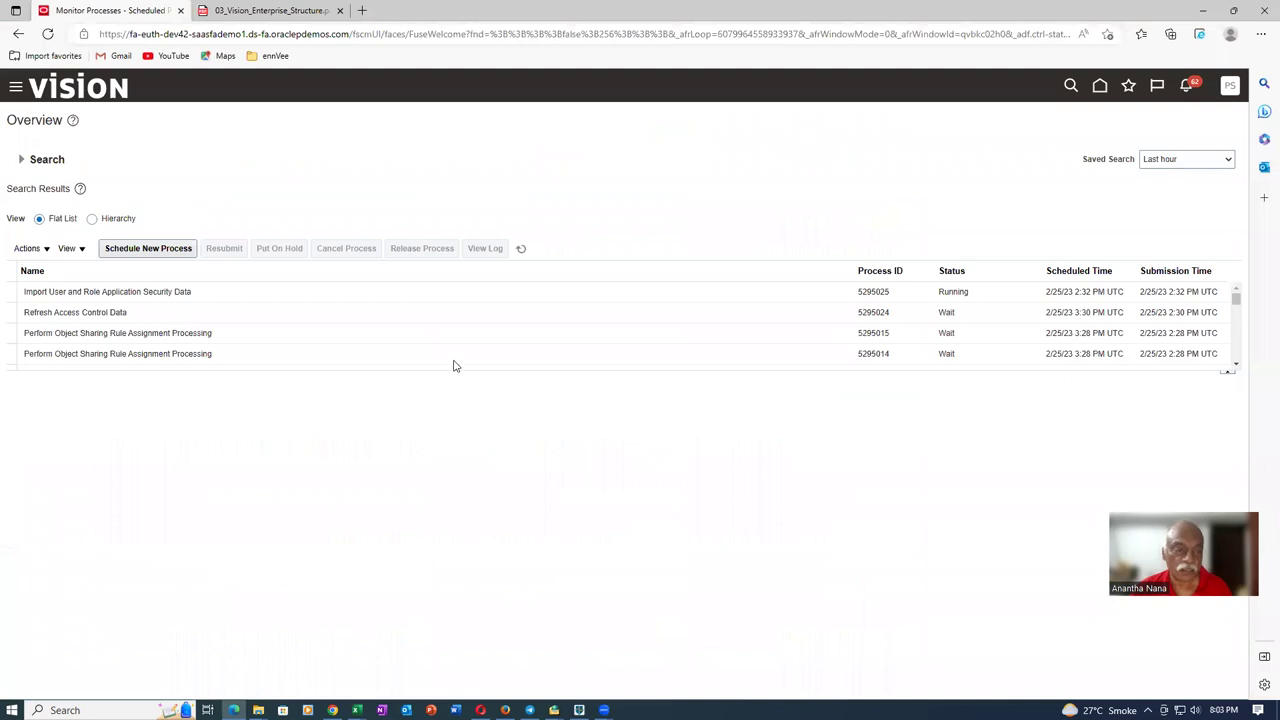
Submit the Retrieve Latest LDAP Changes process and refresh until 5295026 appears as Blocked.
click(186, 252)
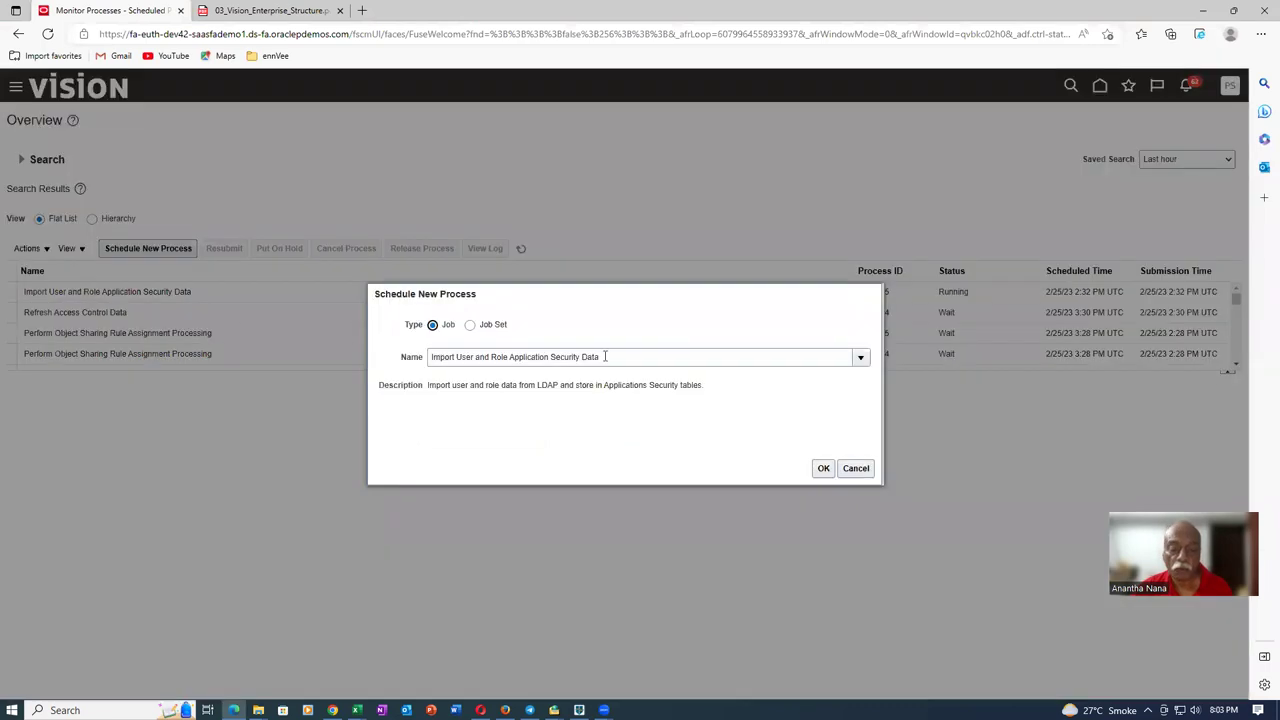
click(604, 356)
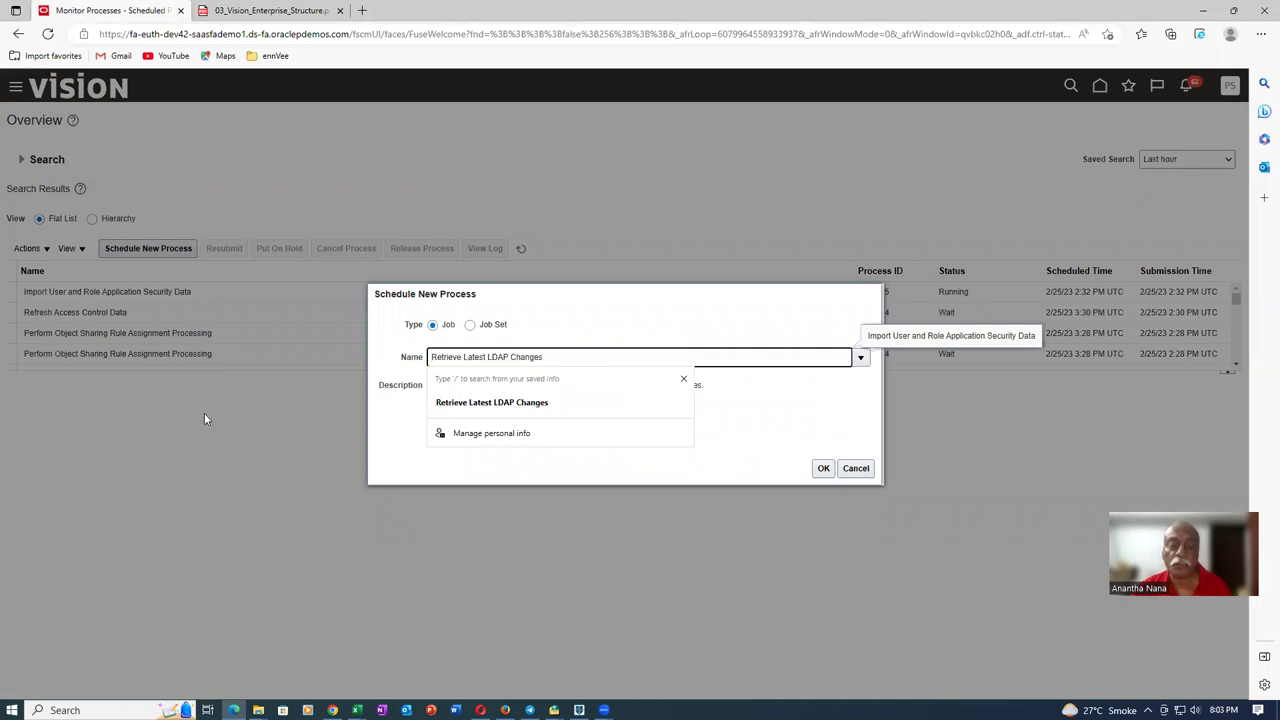
click(211, 418)
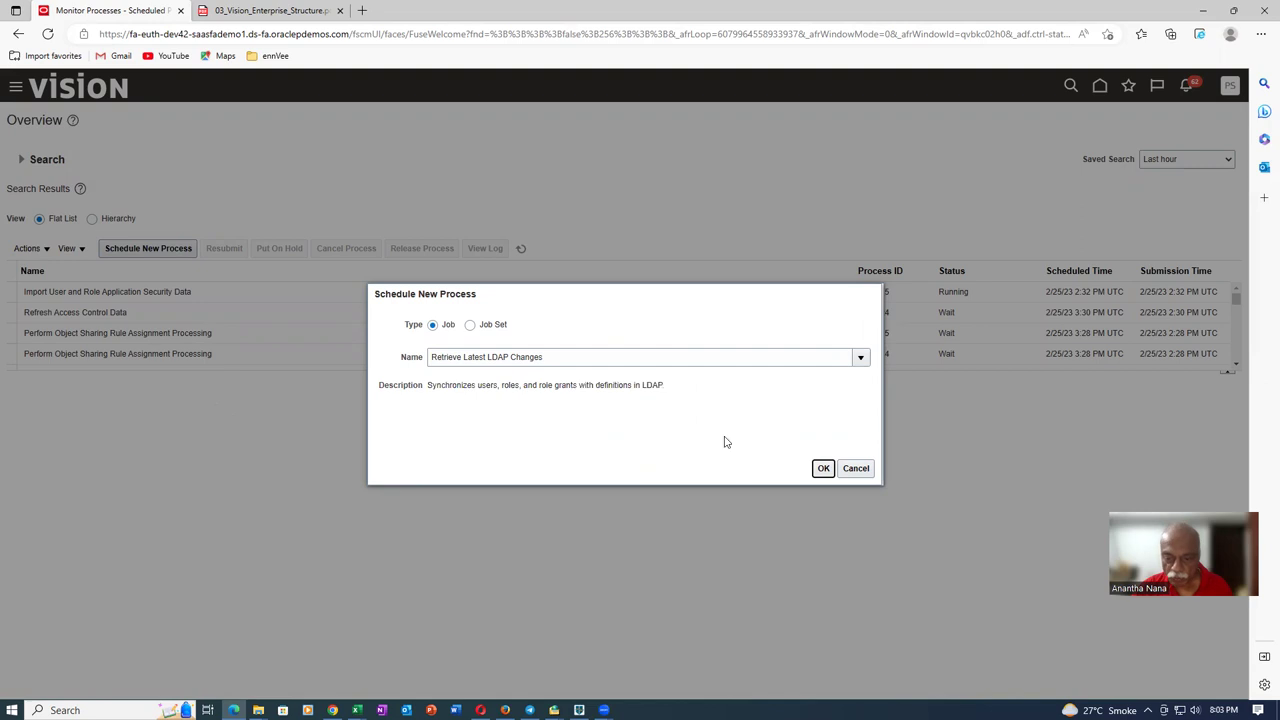
click(823, 468)
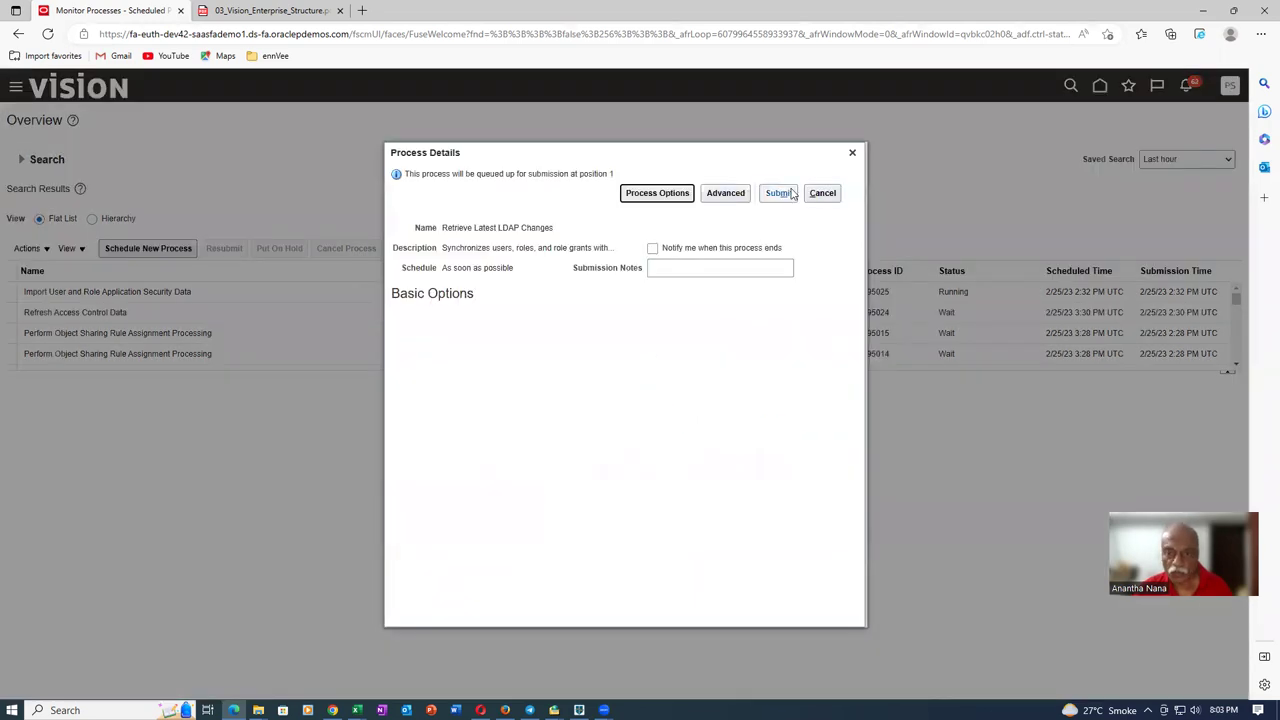
click(778, 193)
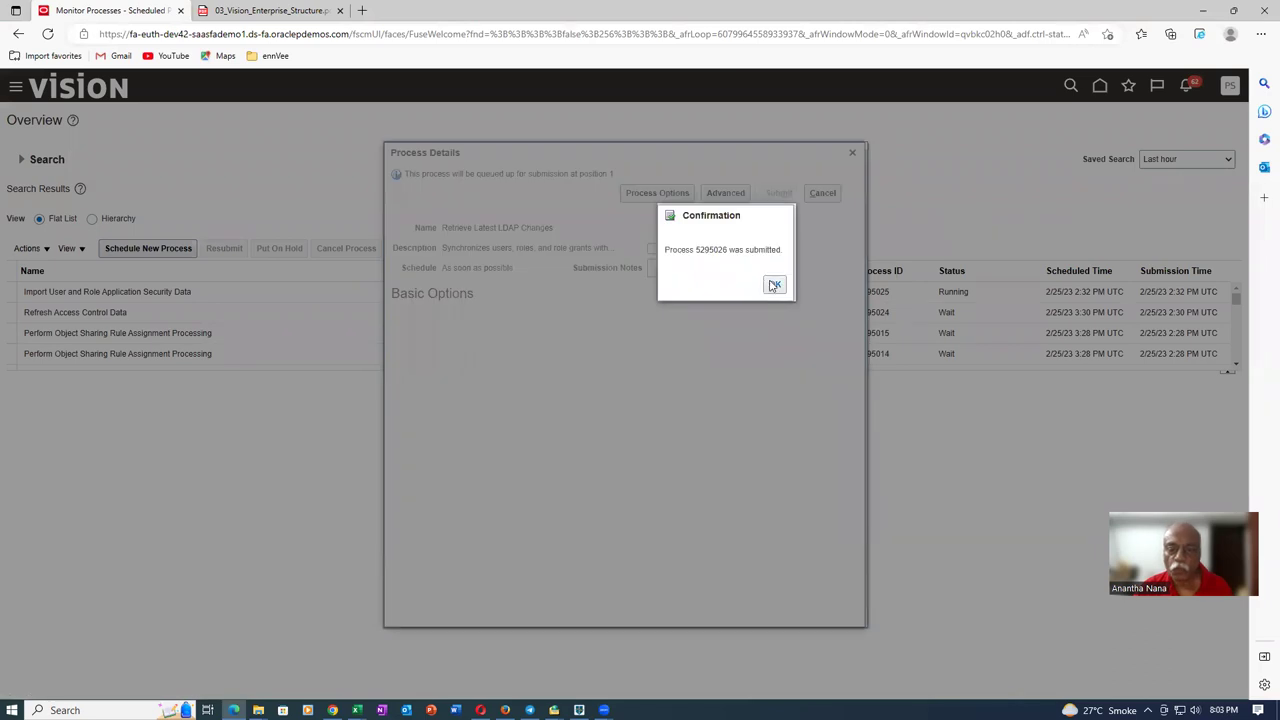
click(774, 285)
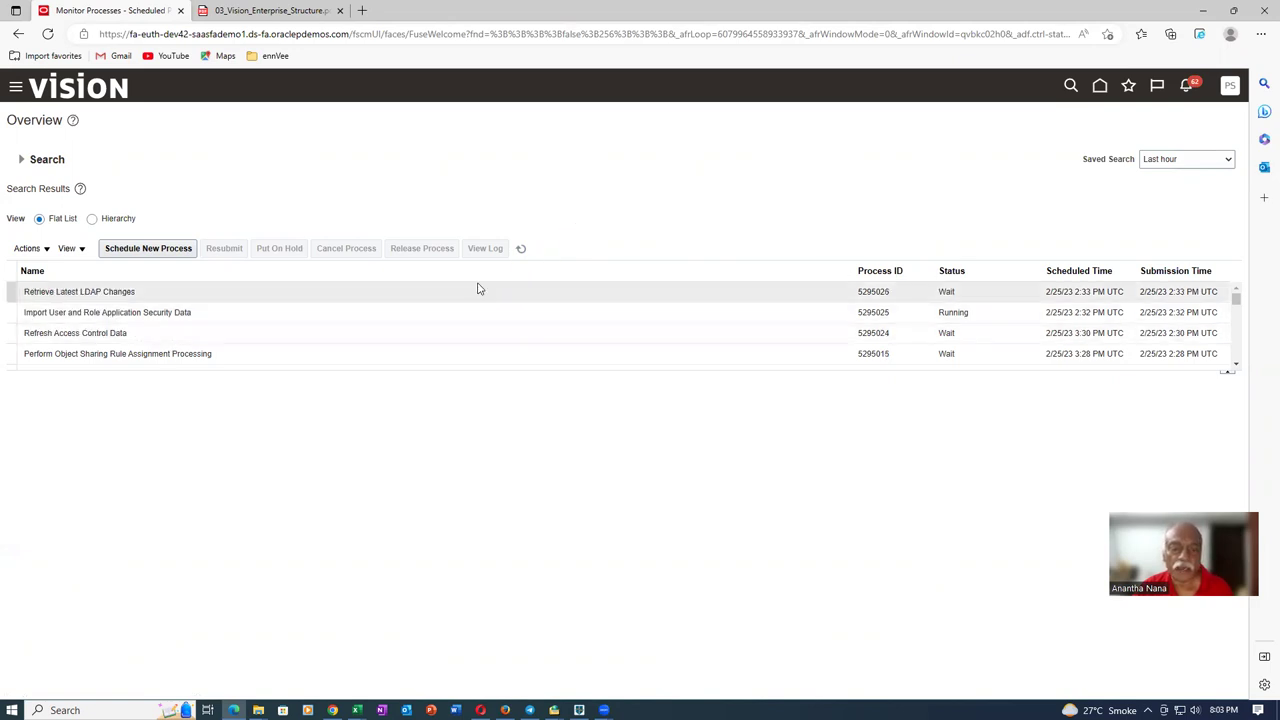
click(522, 250)
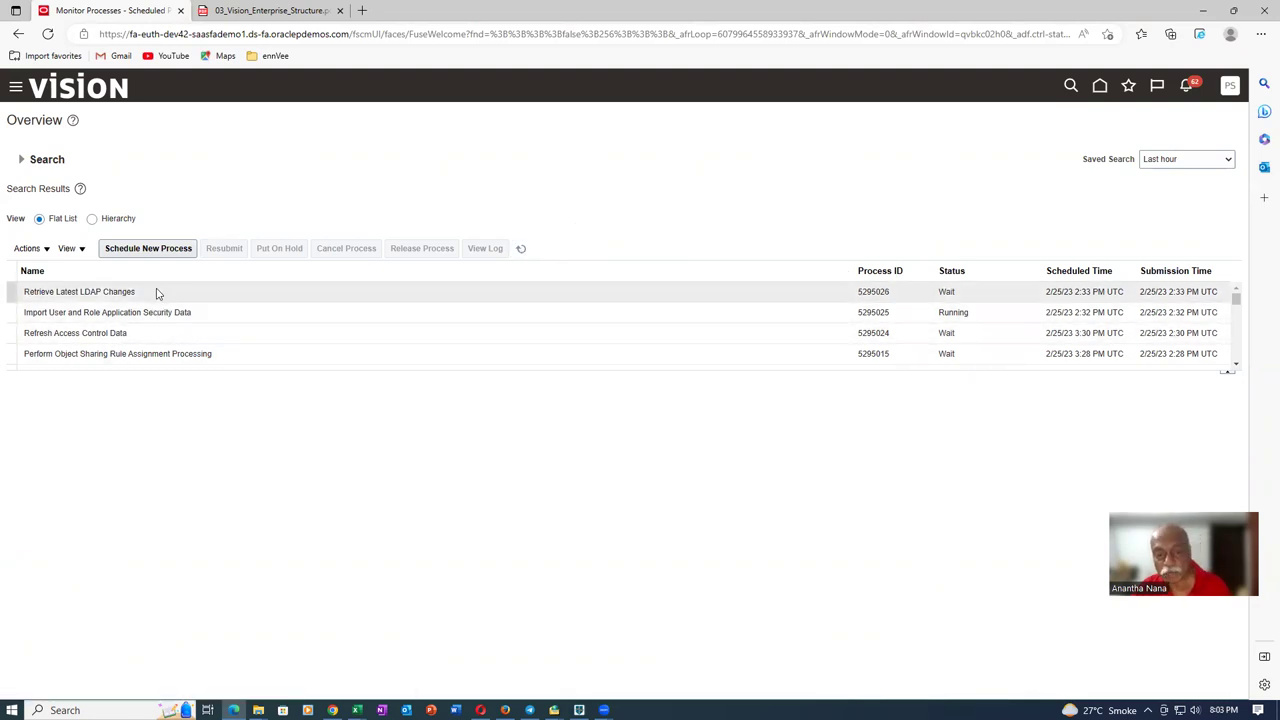
click(520, 248)
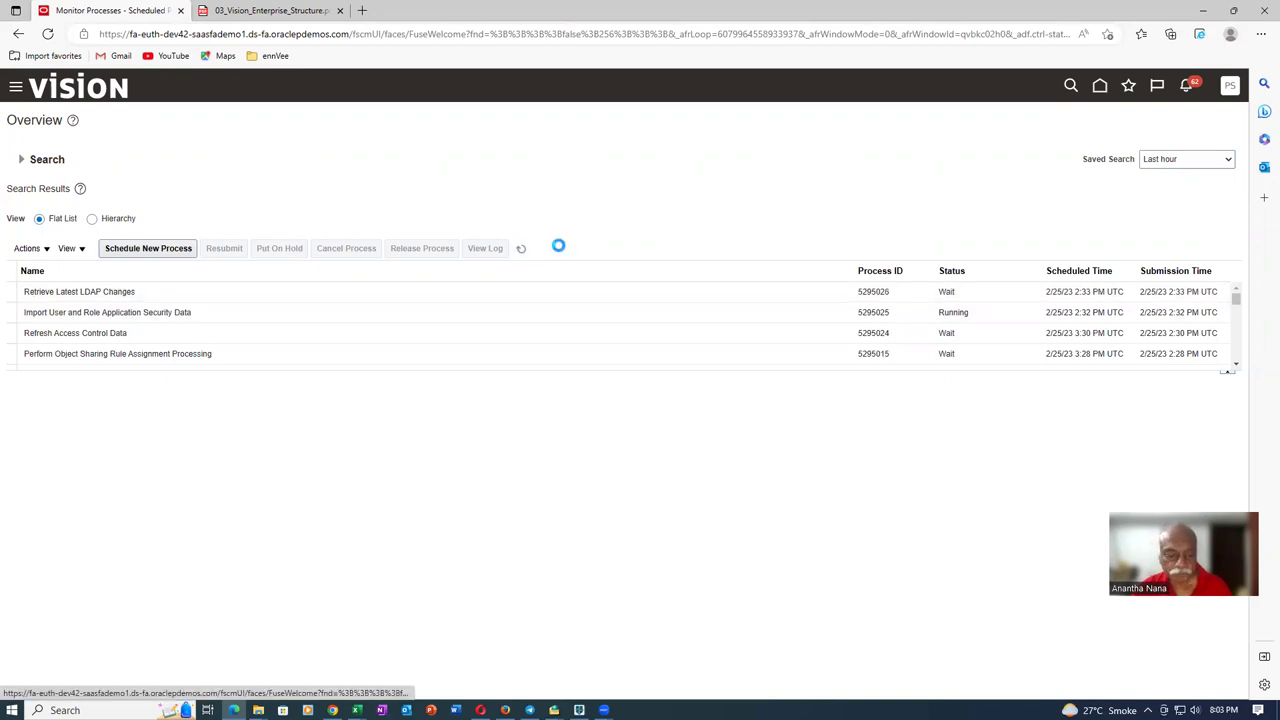
Check worksheet step 5, Login with the above user, then return to Oracle Fusion.
key(alt+Tab)
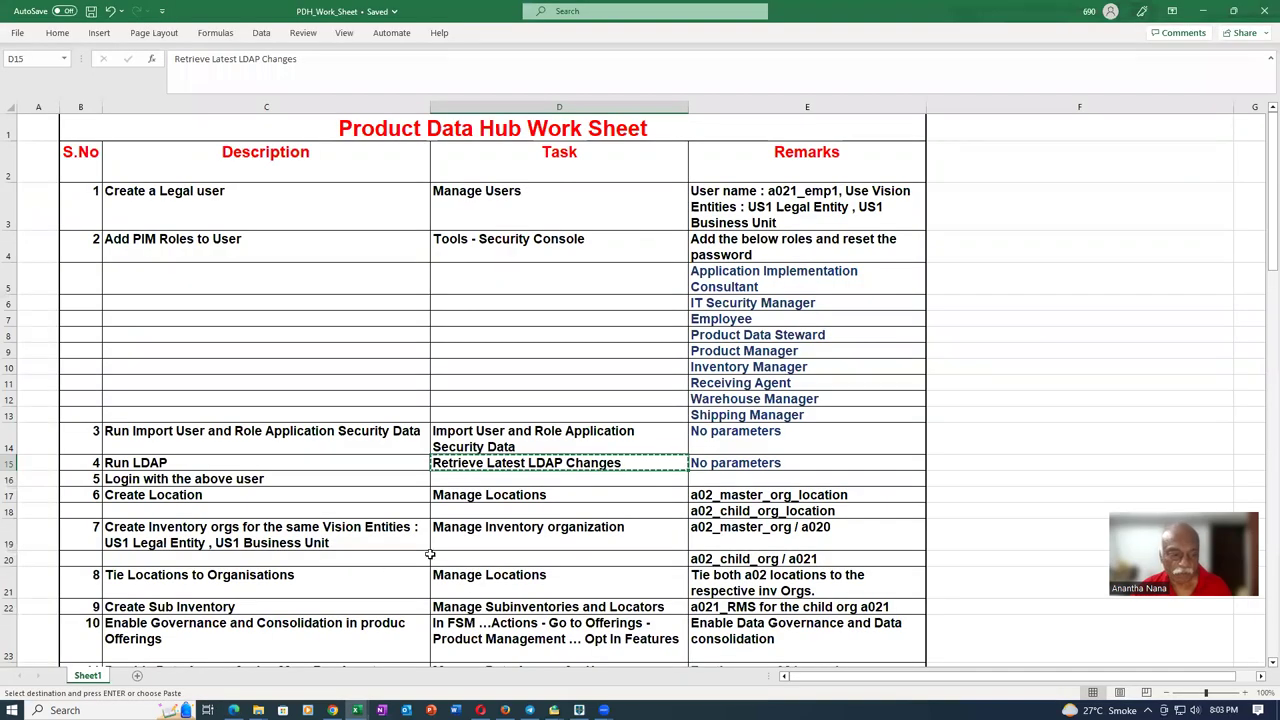
scroll(430, 554, down, 2)
click(233, 384)
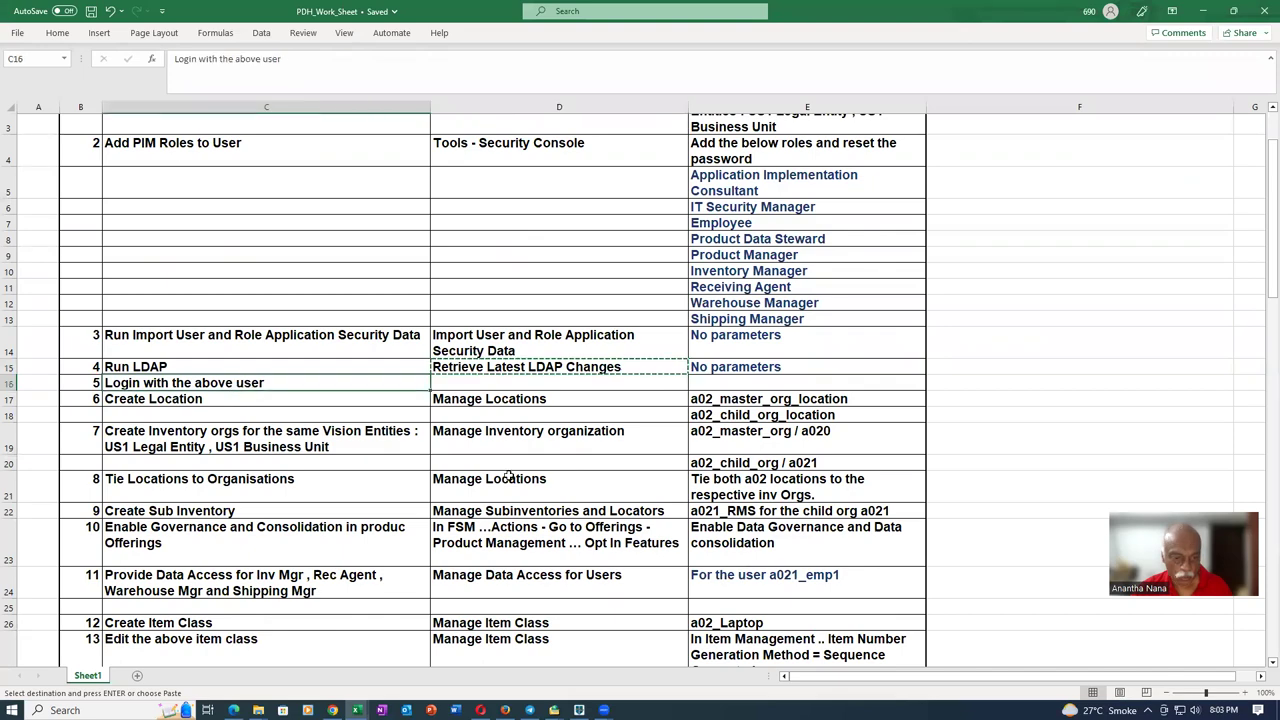
key(alt+Tab)
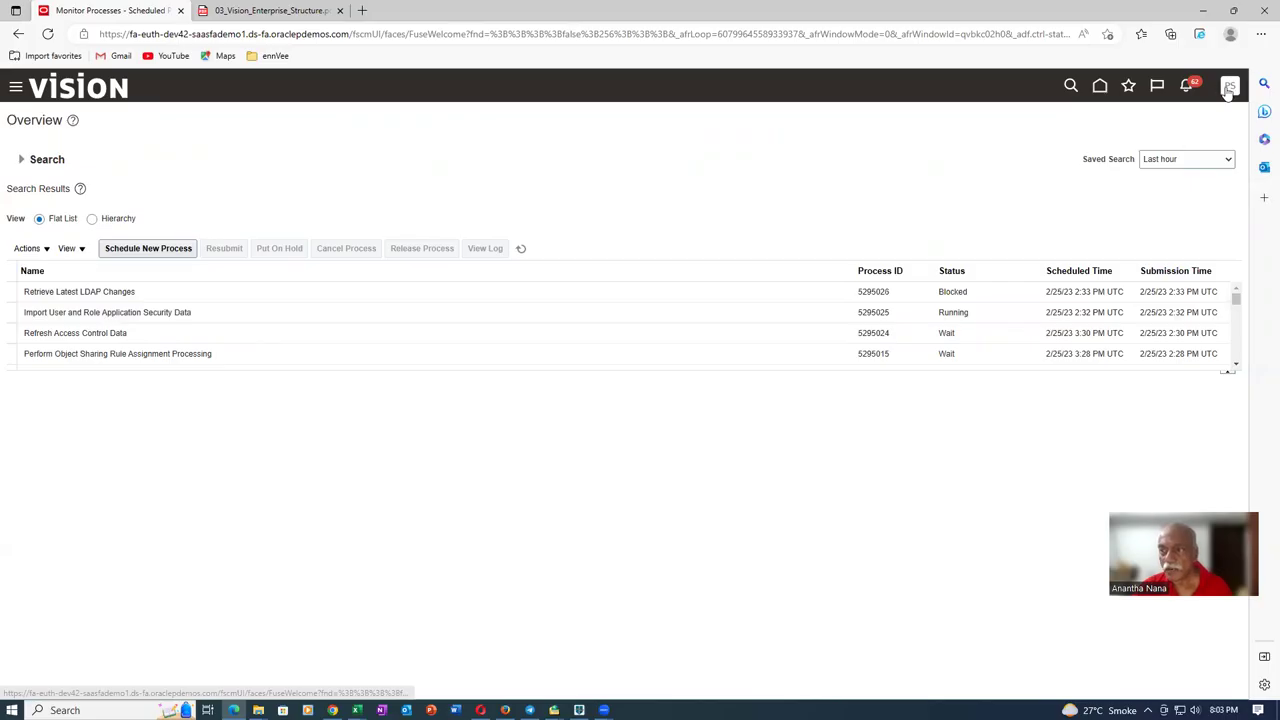
Sign out of the current Oracle Fusion session and confirm.
click(1229, 88)
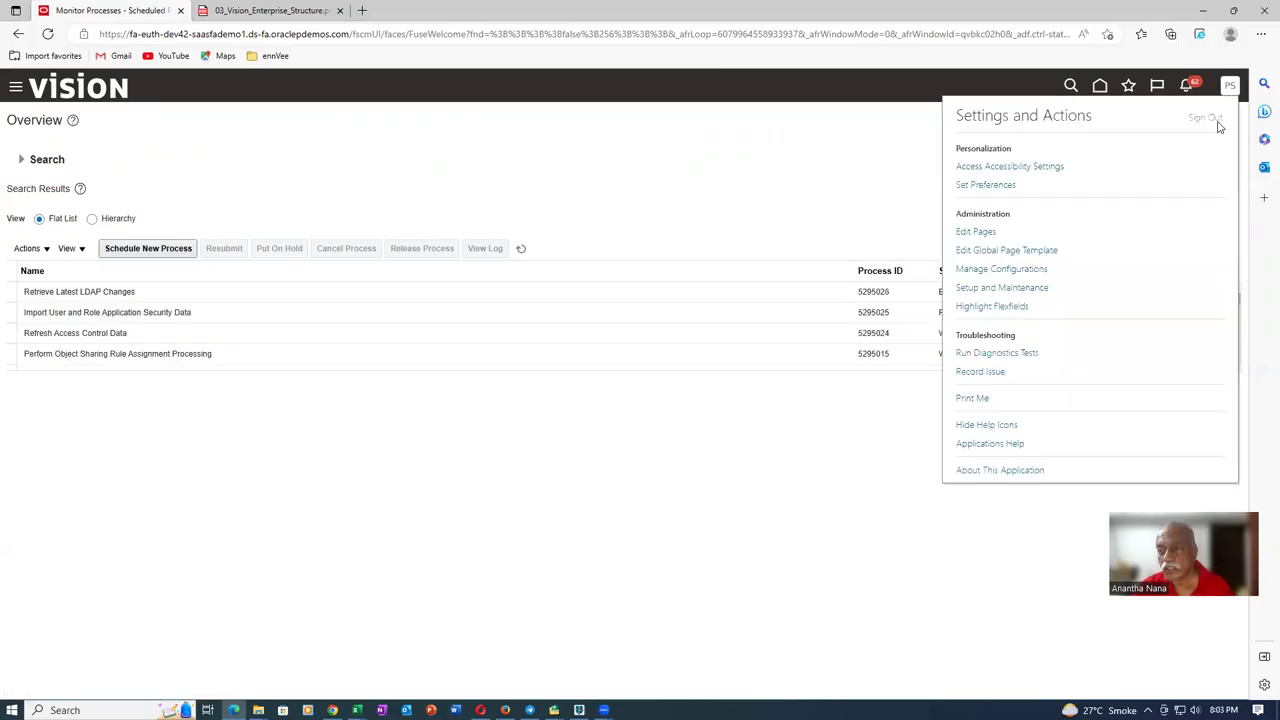
click(1217, 121)
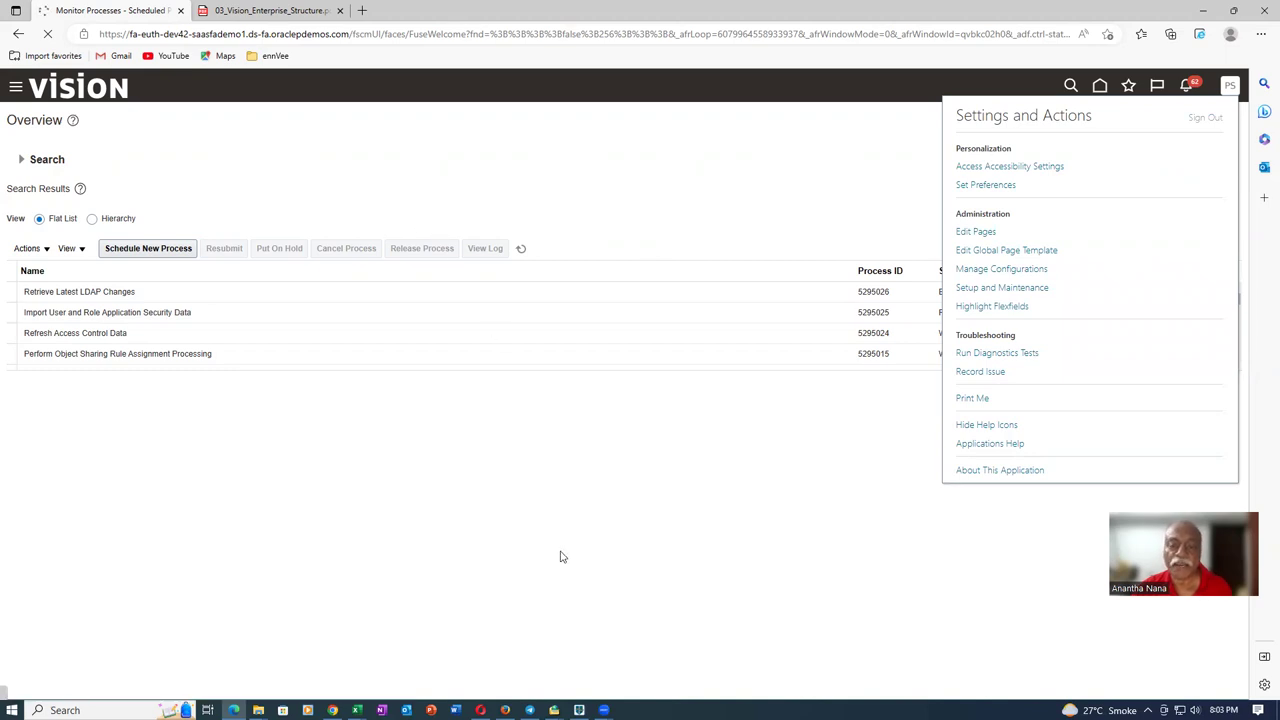
click(626, 346)
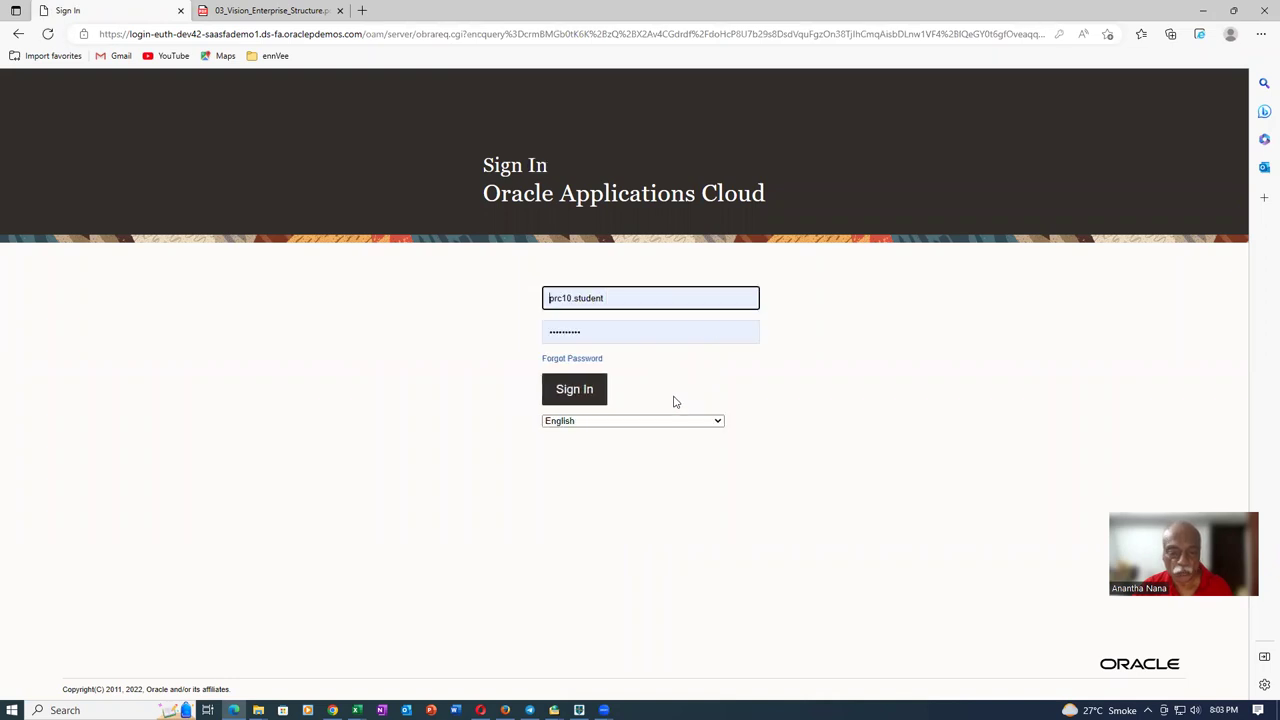
Sign in as user A021_EMP1 with the account password, reaching its home page.
double_click(634, 296)
text(A)
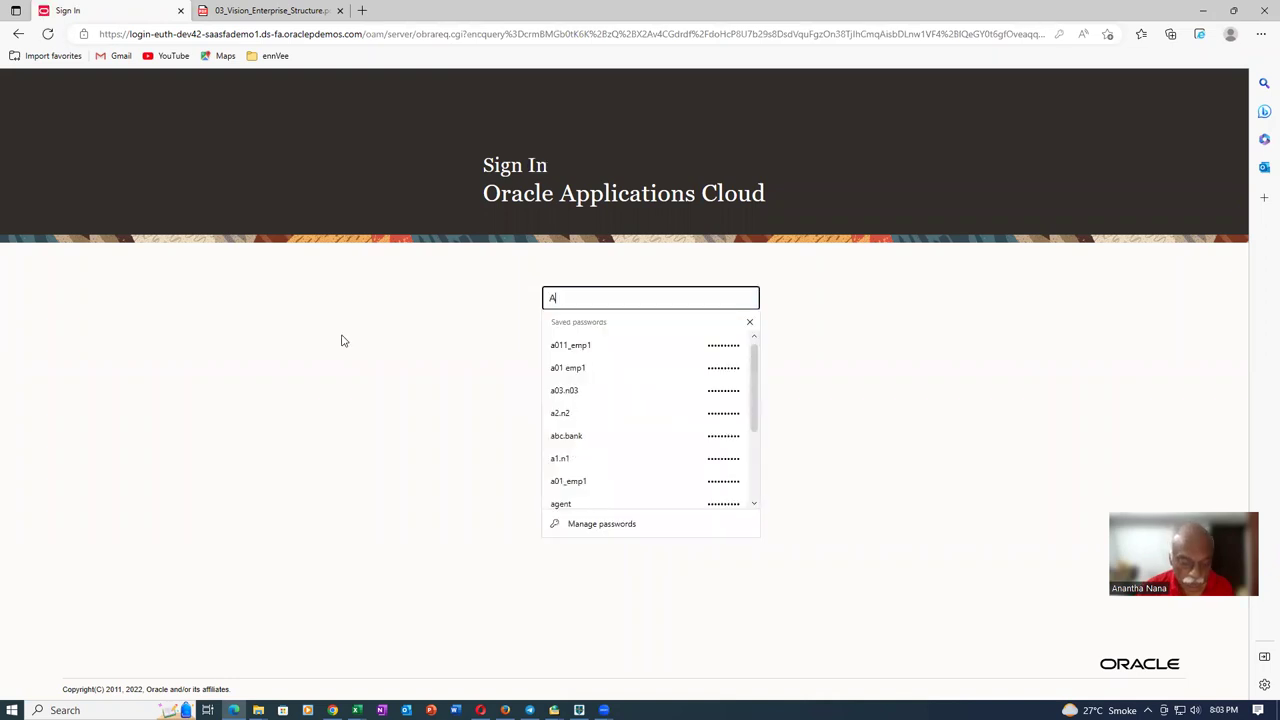
text(021_EM)
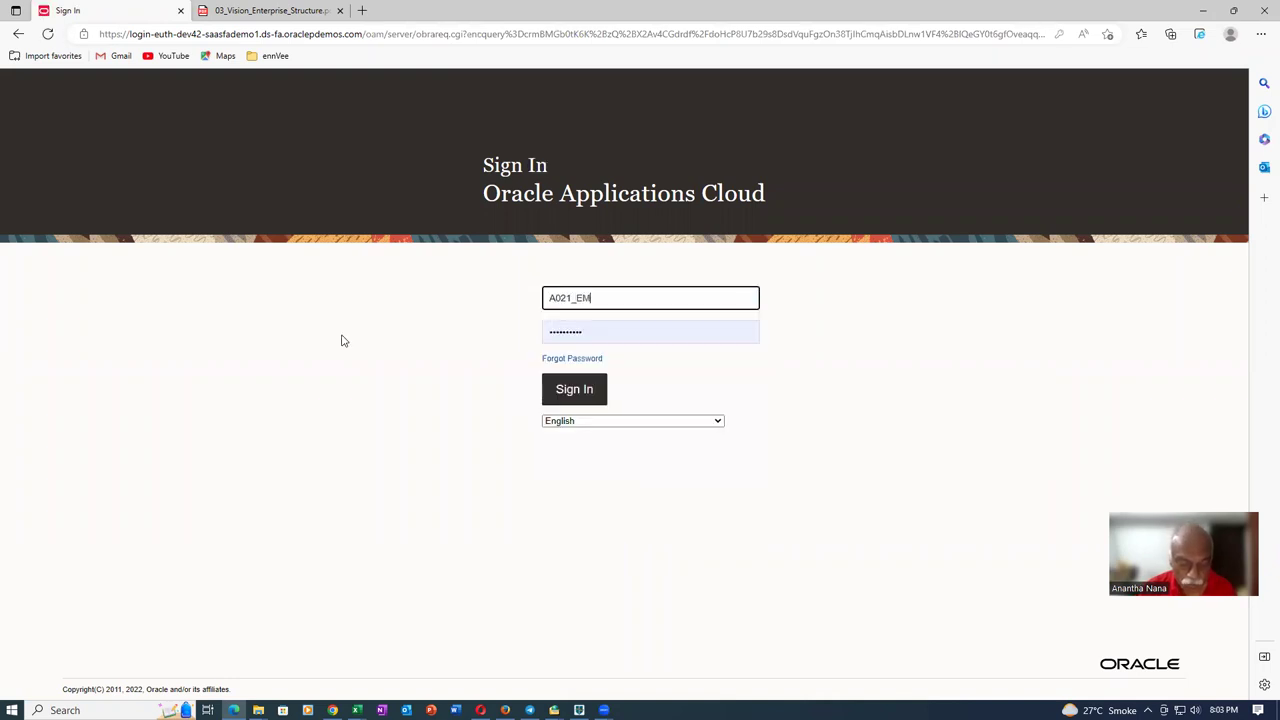
text(P1)
key(Tab)
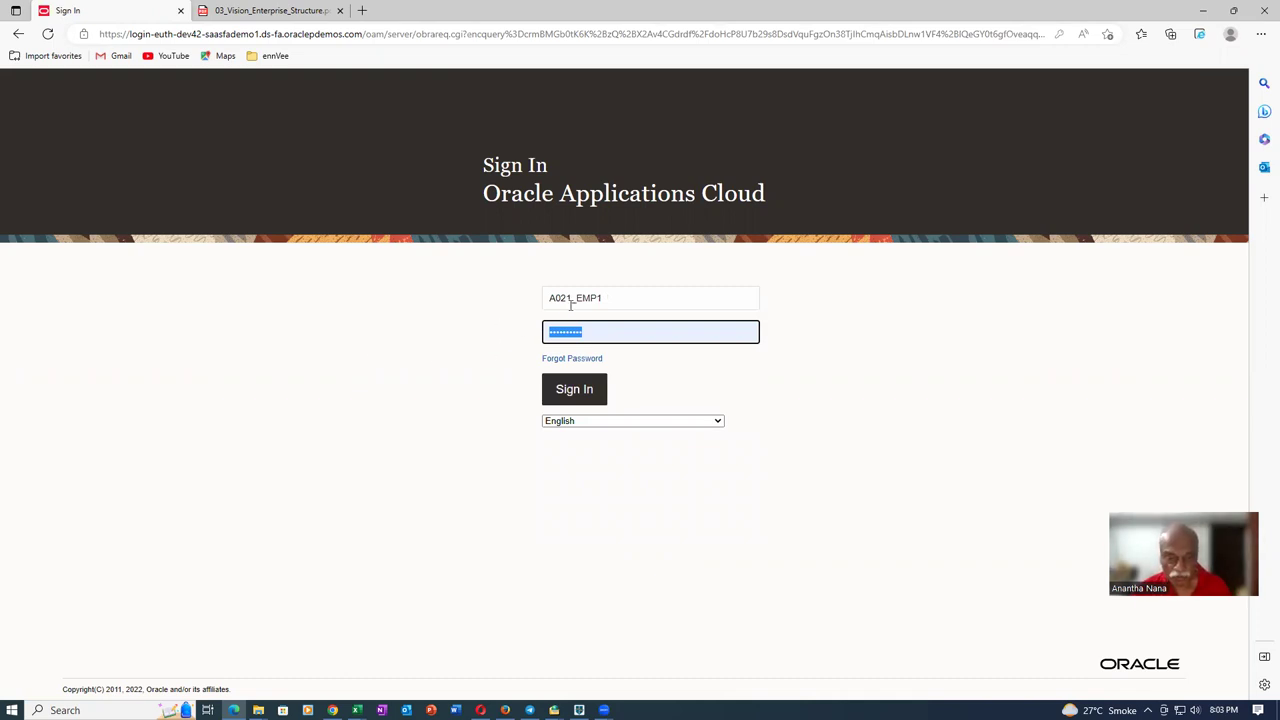
click(572, 396)
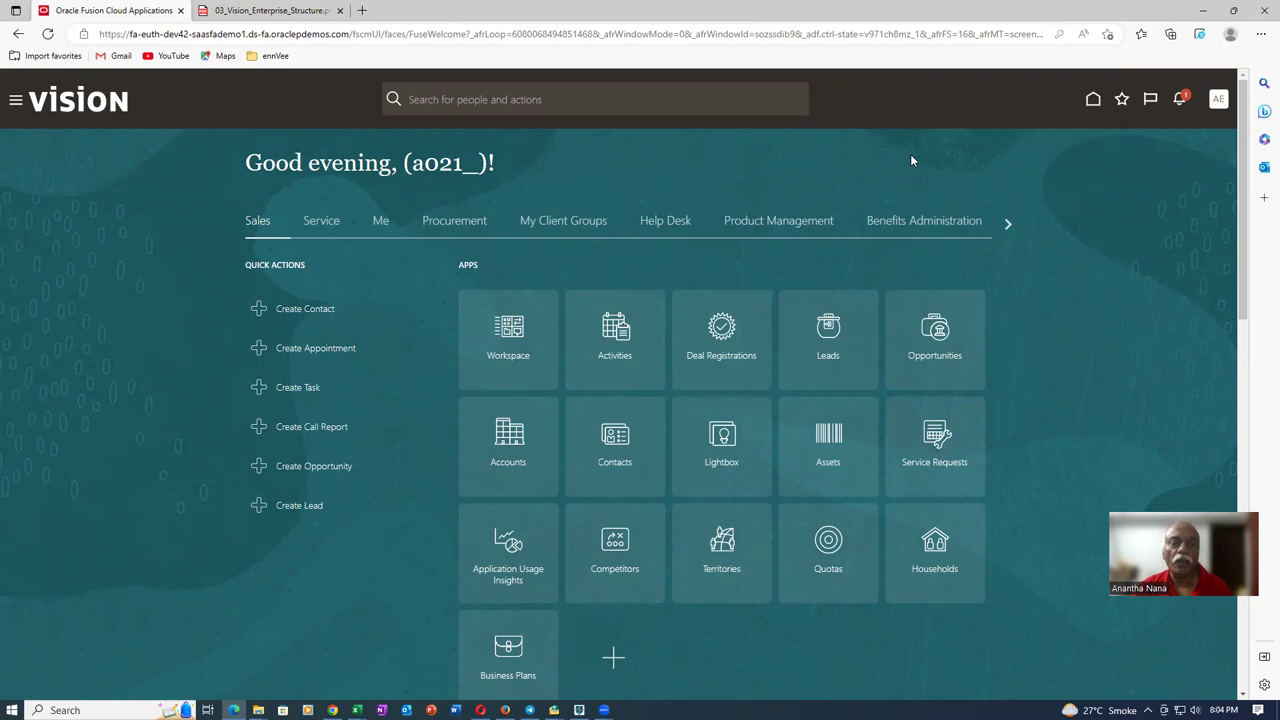
key(alt+Tab)
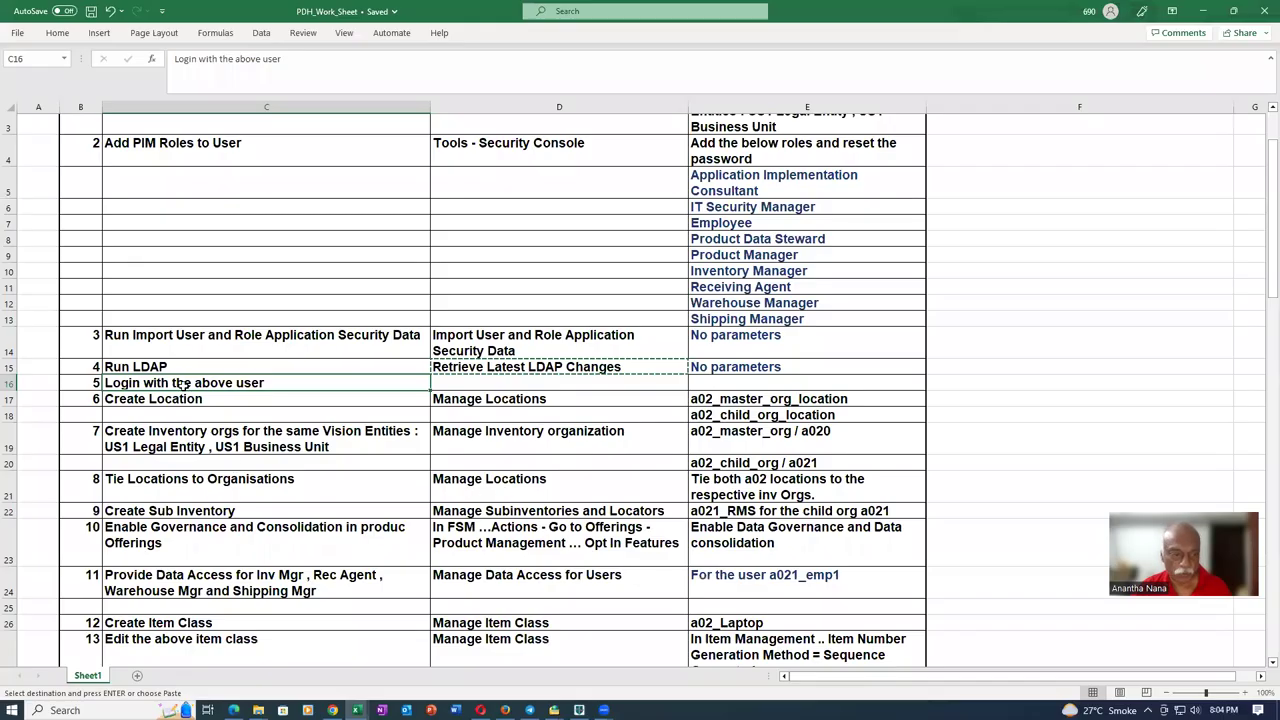
Review worksheet step 6, Create Location via Manage Locations, and glance at the additional documents folder.
click(188, 400)
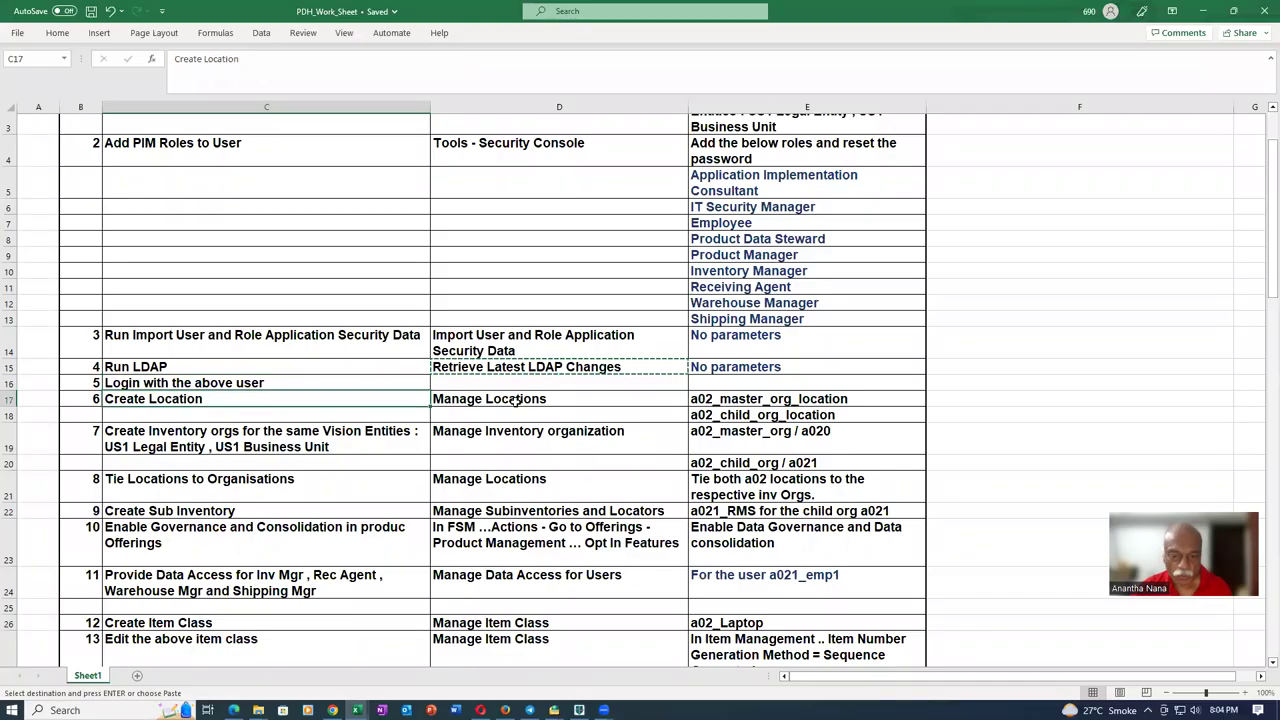
click(516, 400)
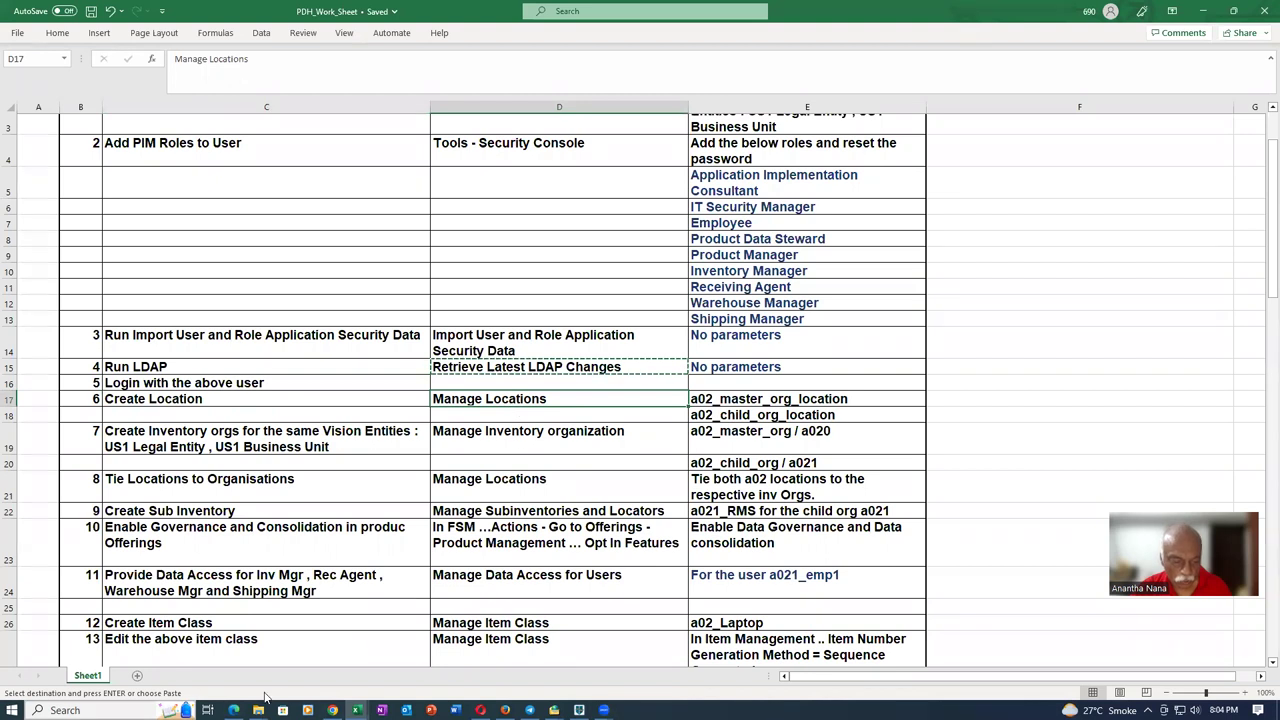
mouse_move(258, 710)
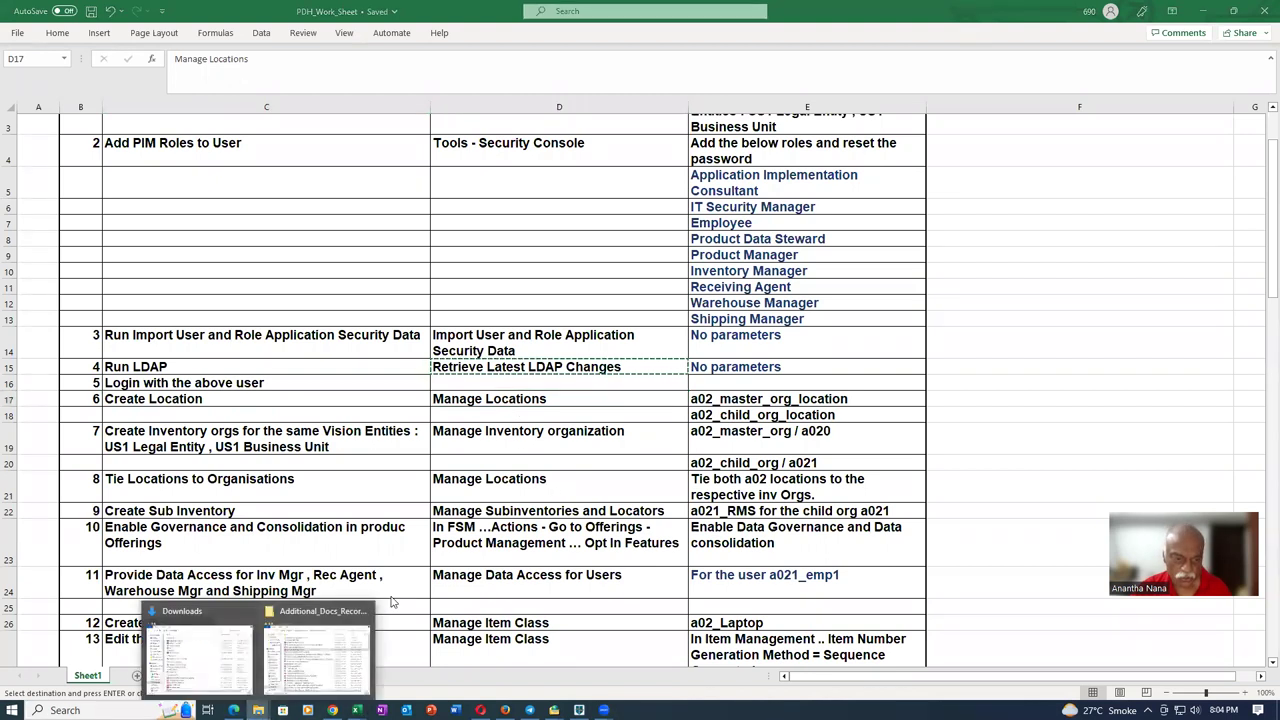
click(315, 640)
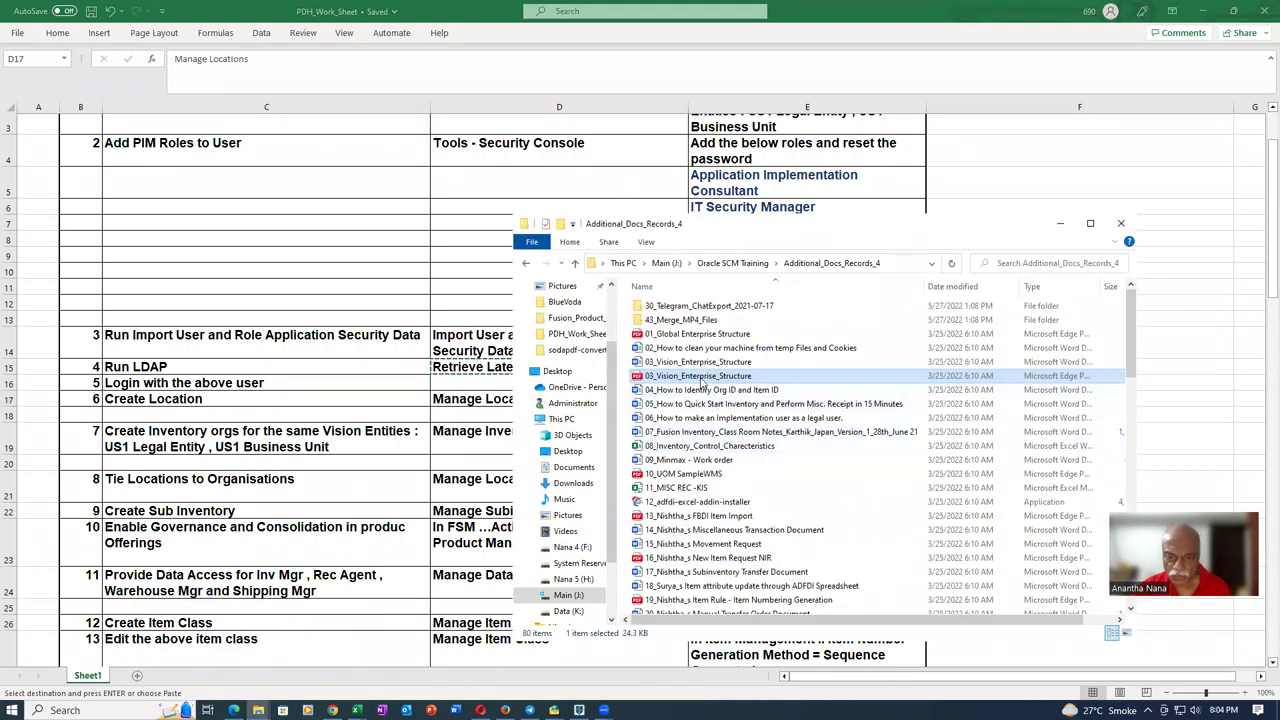
click(349, 72)
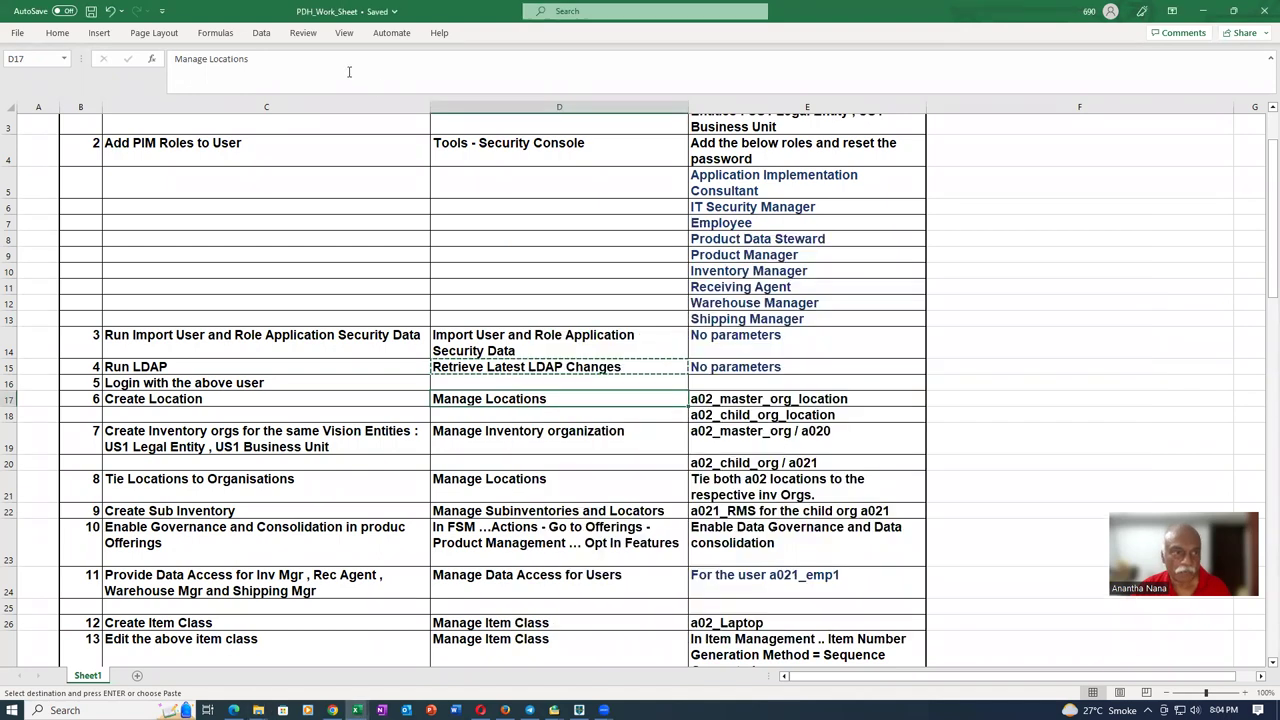
key(alt+Tab)
key(alt+Tab)
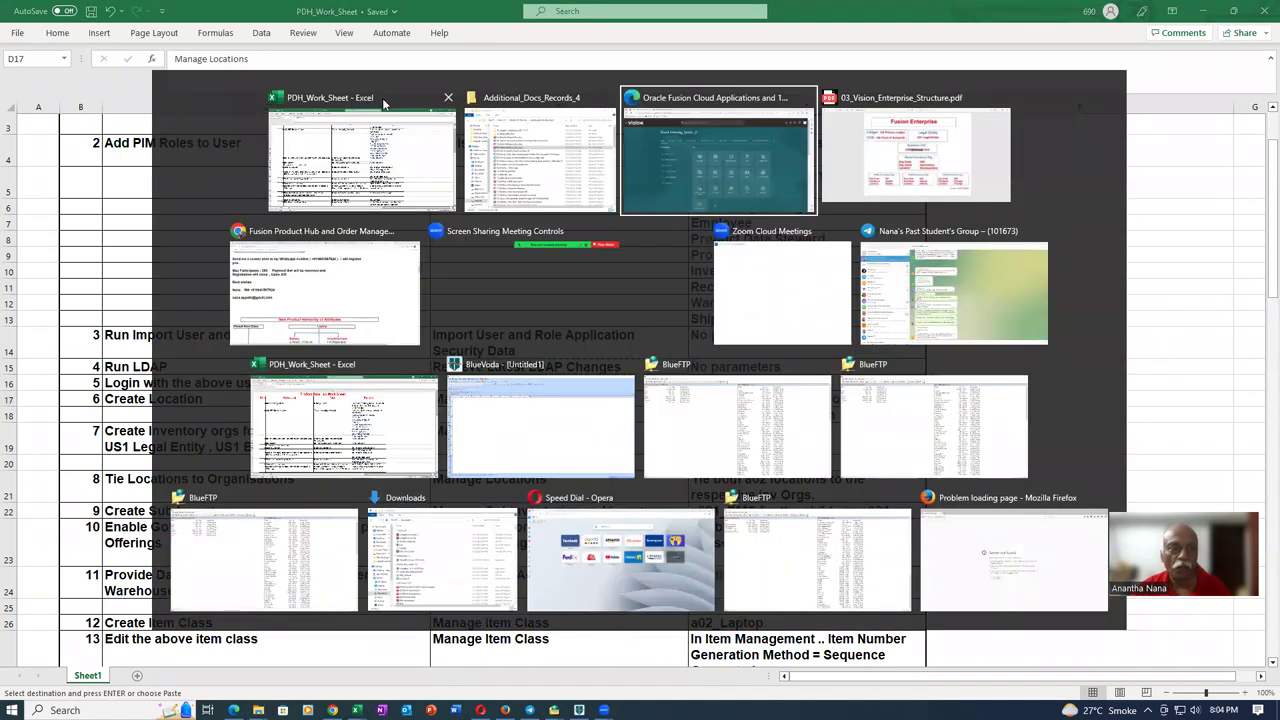
Review 03_Vision_Enterprise_Structure.pdf, highlighting the Master Inventory Org heading in the diagram.
click(257, 11)
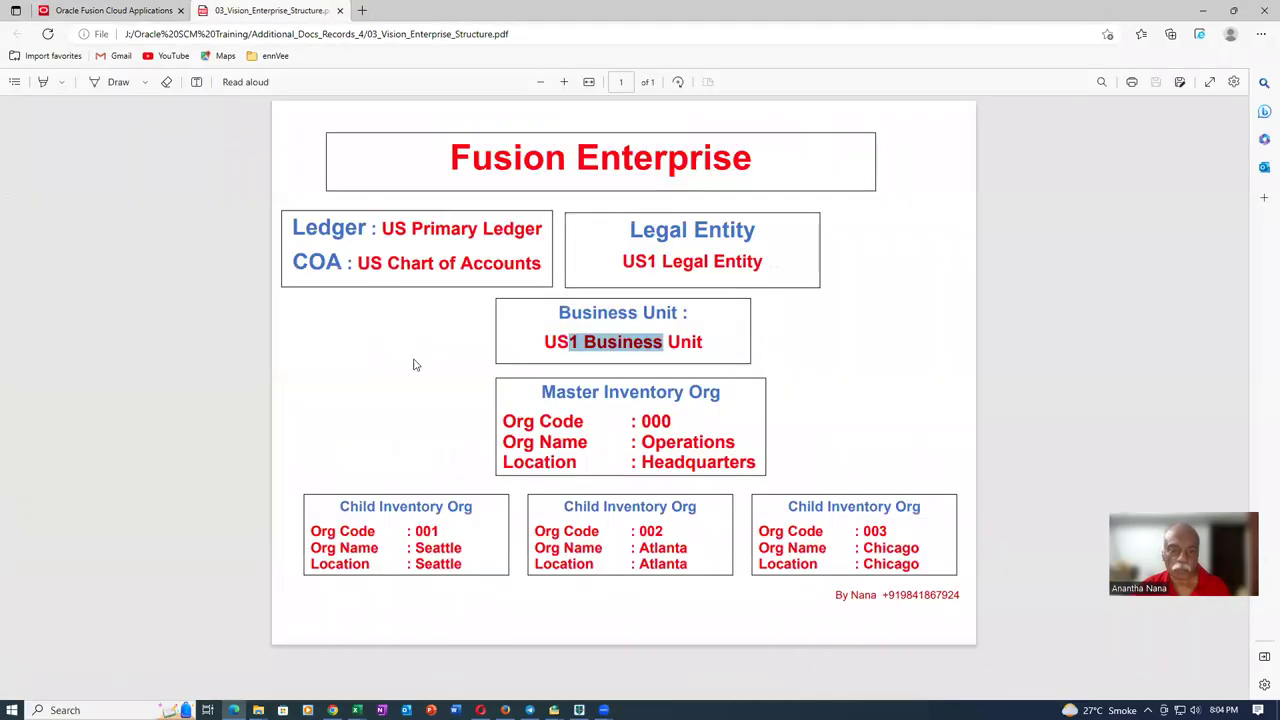
click(737, 340)
drag(576, 395, 722, 394)
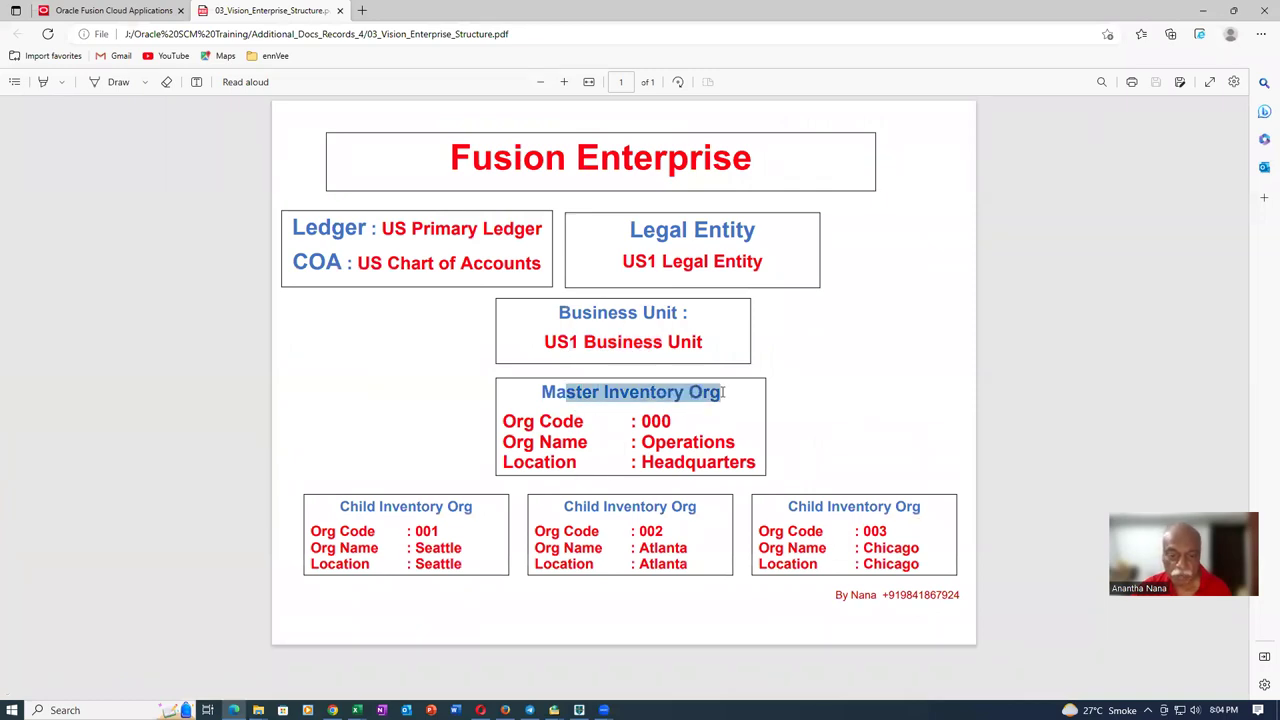
click(669, 559)
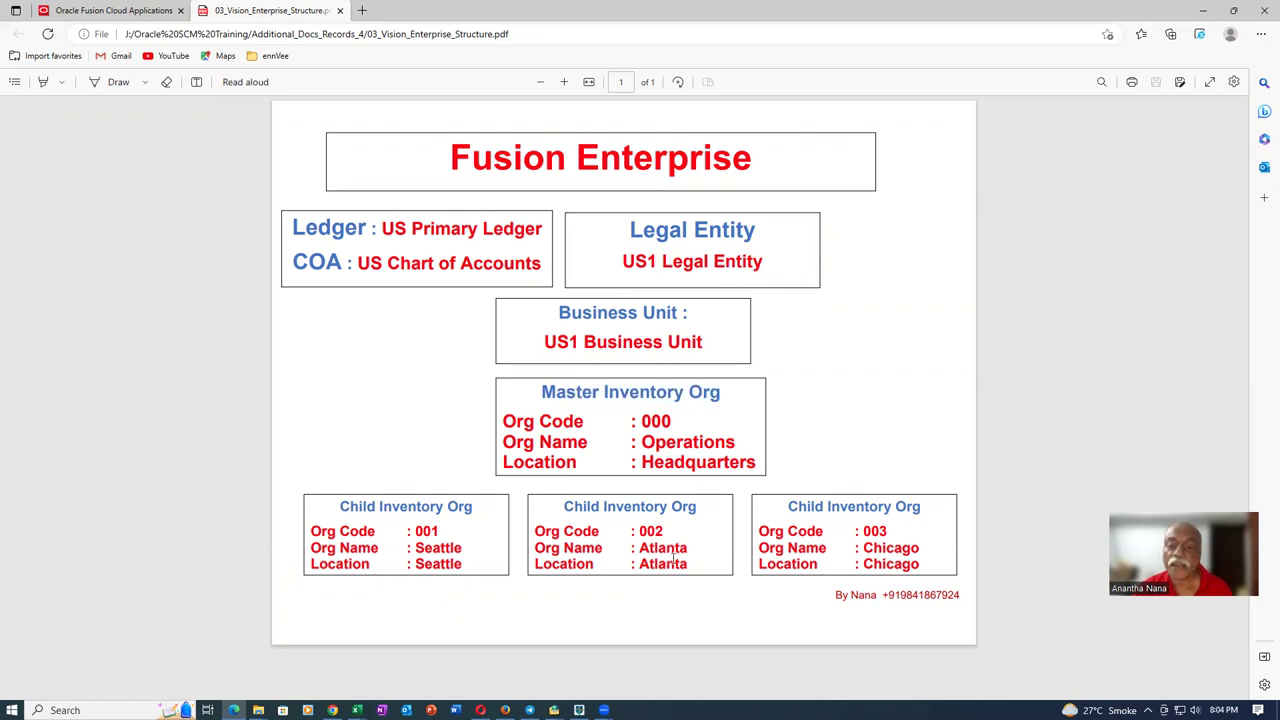
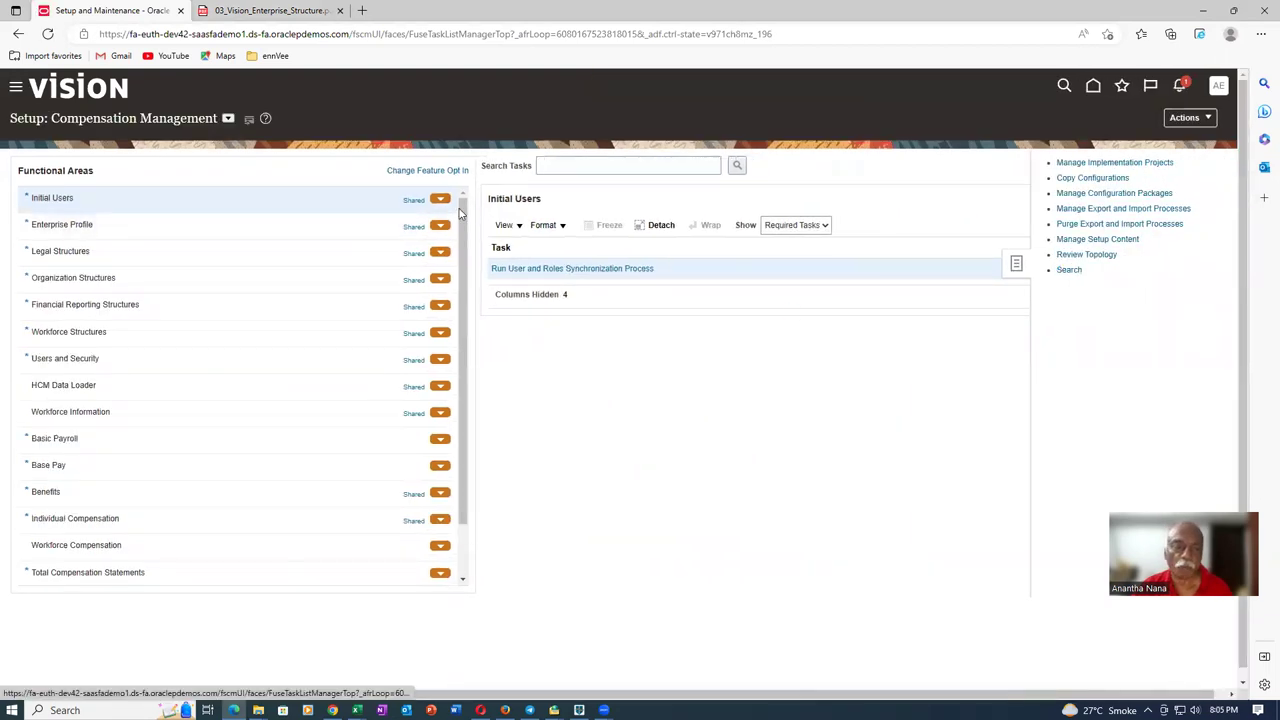
Search Setup and Maintenance for 'Manage Locations' and open that task.
click(455, 168)
key(Down)
key(Return)
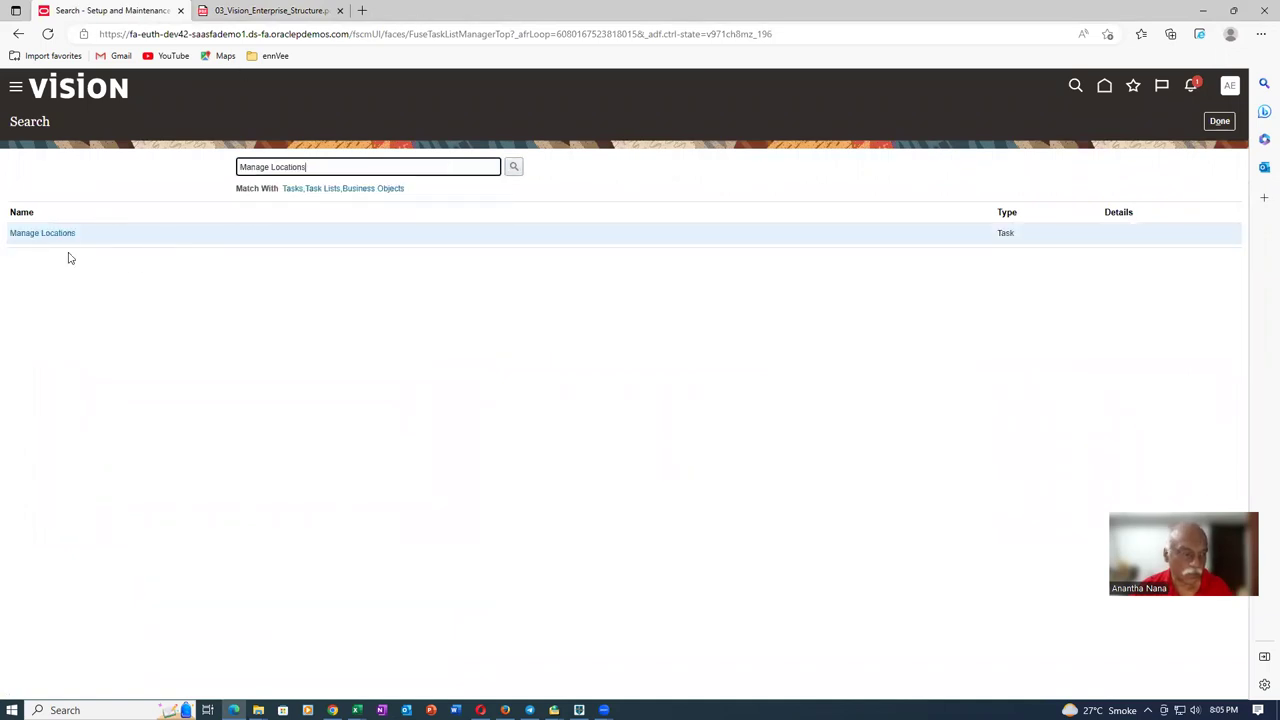
click(70, 236)
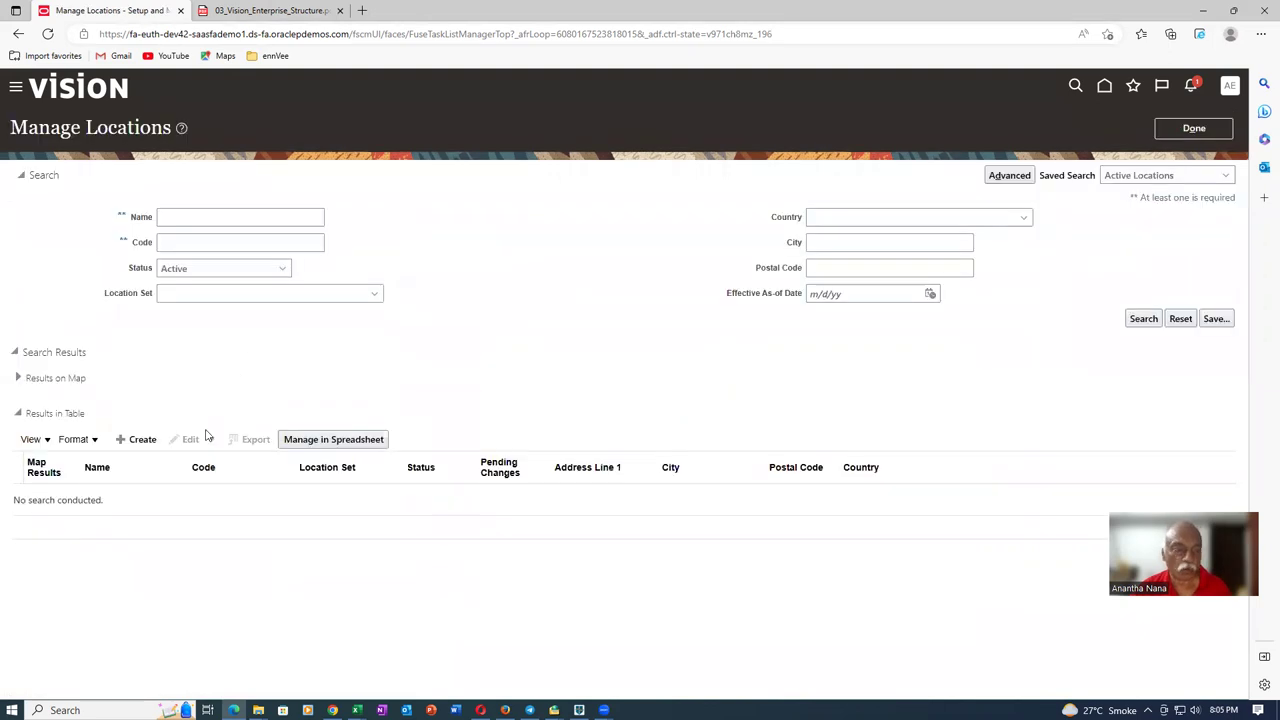
Copy the master location name from cell E17 in the Excel worksheet.
key(alt+Tab)
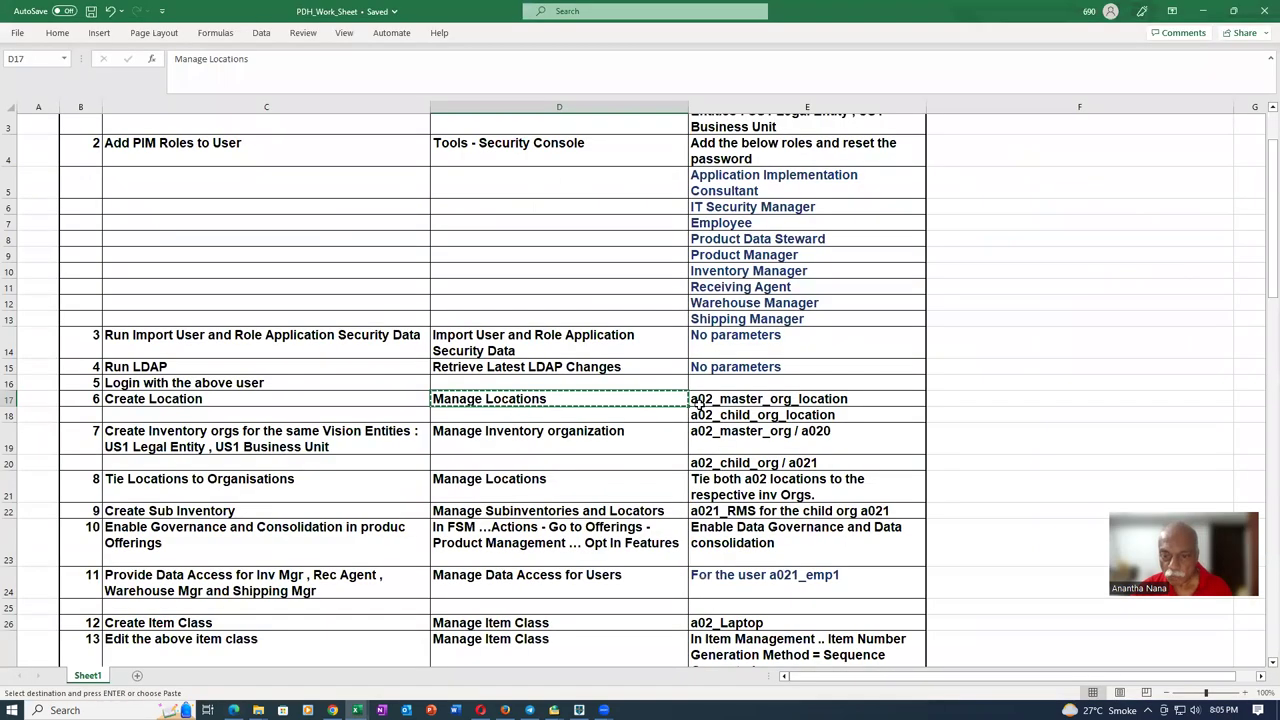
click(716, 398)
key(ctrl+c)
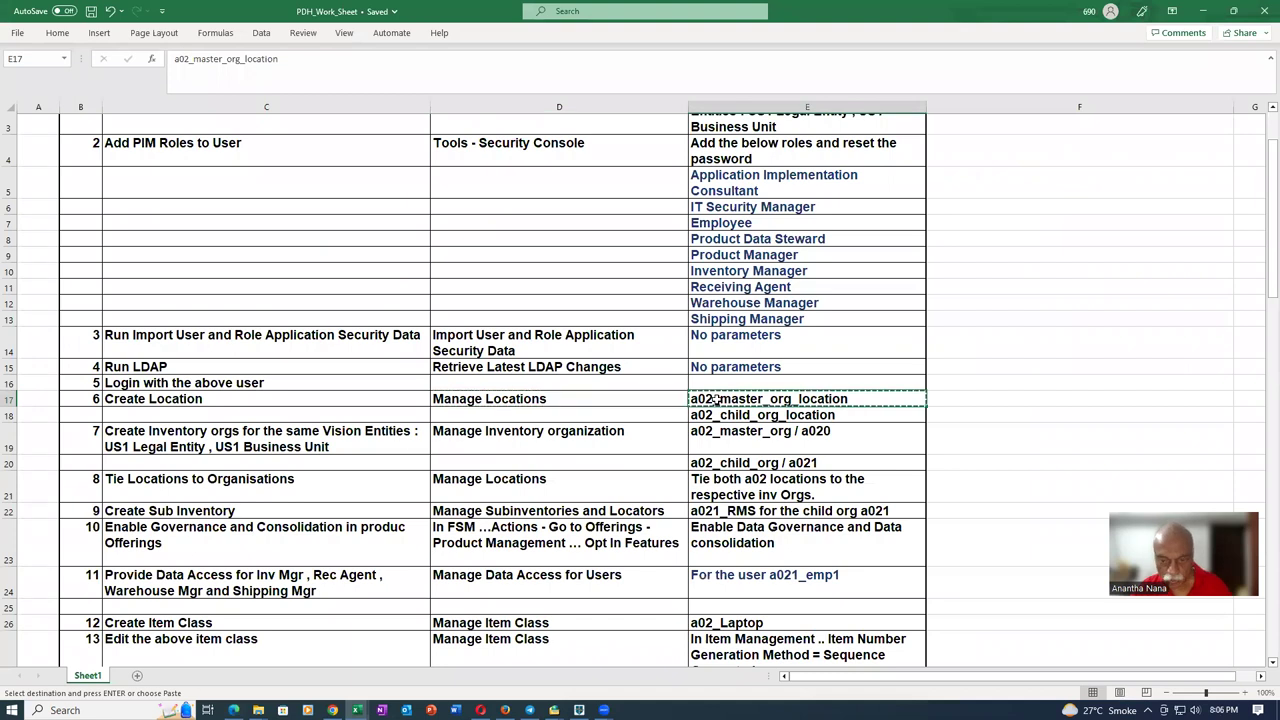
key(alt+Tab)
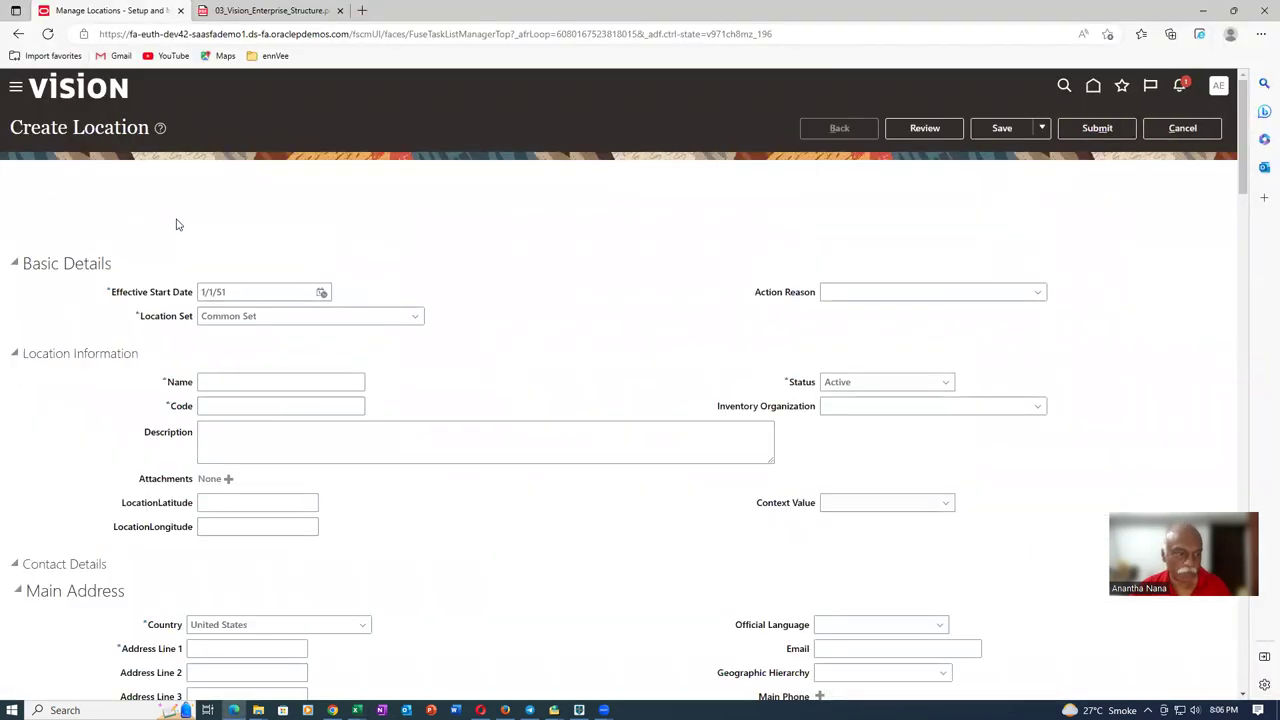
Paste the copied location name into Name, Code and Description.
click(229, 380)
key(ctrl+v)
click(242, 407)
key(ctrl+v)
click(249, 433)
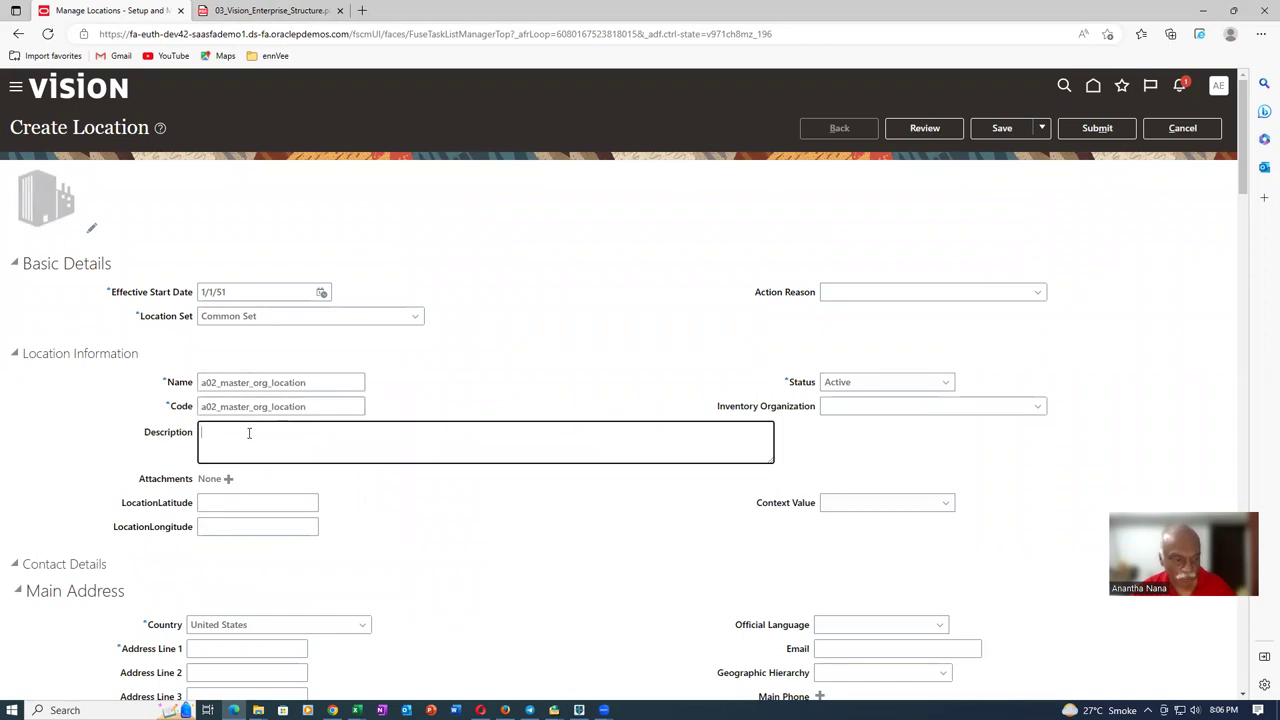
key(ctrl+v)
Set ZIP code 10020 with the Manhattan, New York match and fill Address Line 1.
scroll(250, 433, down, 3)
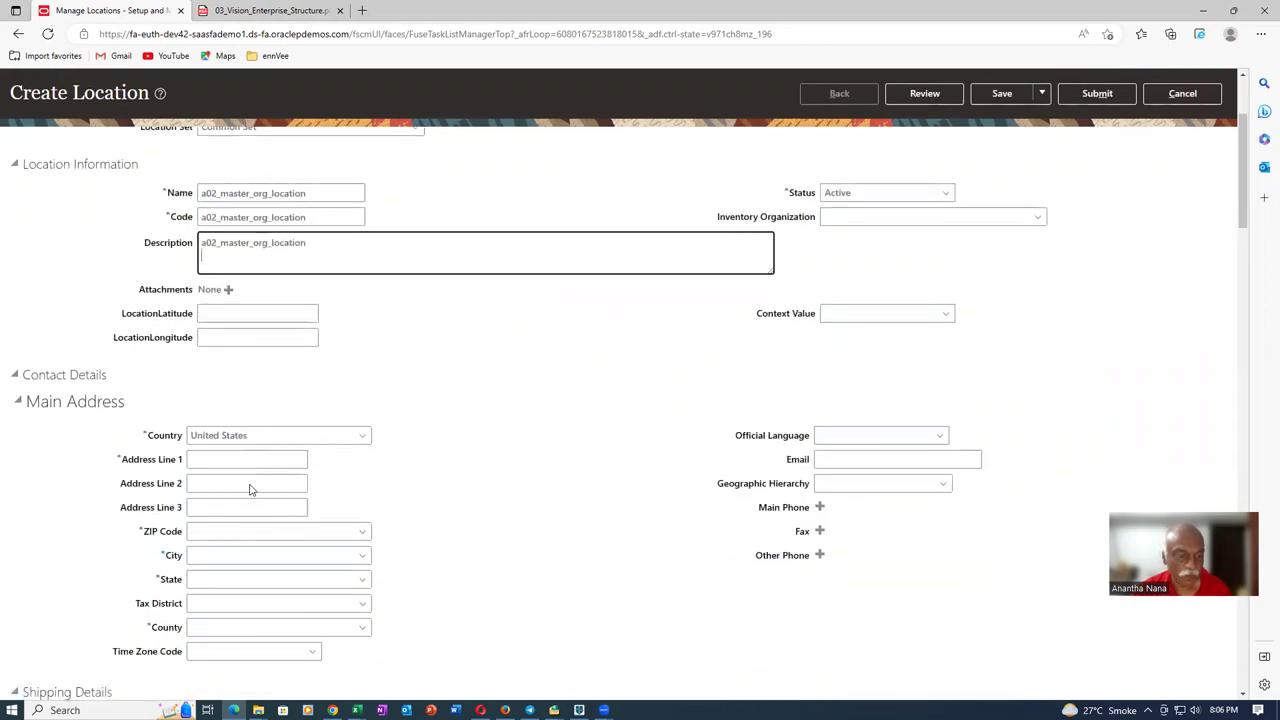
click(232, 530)
text(100)
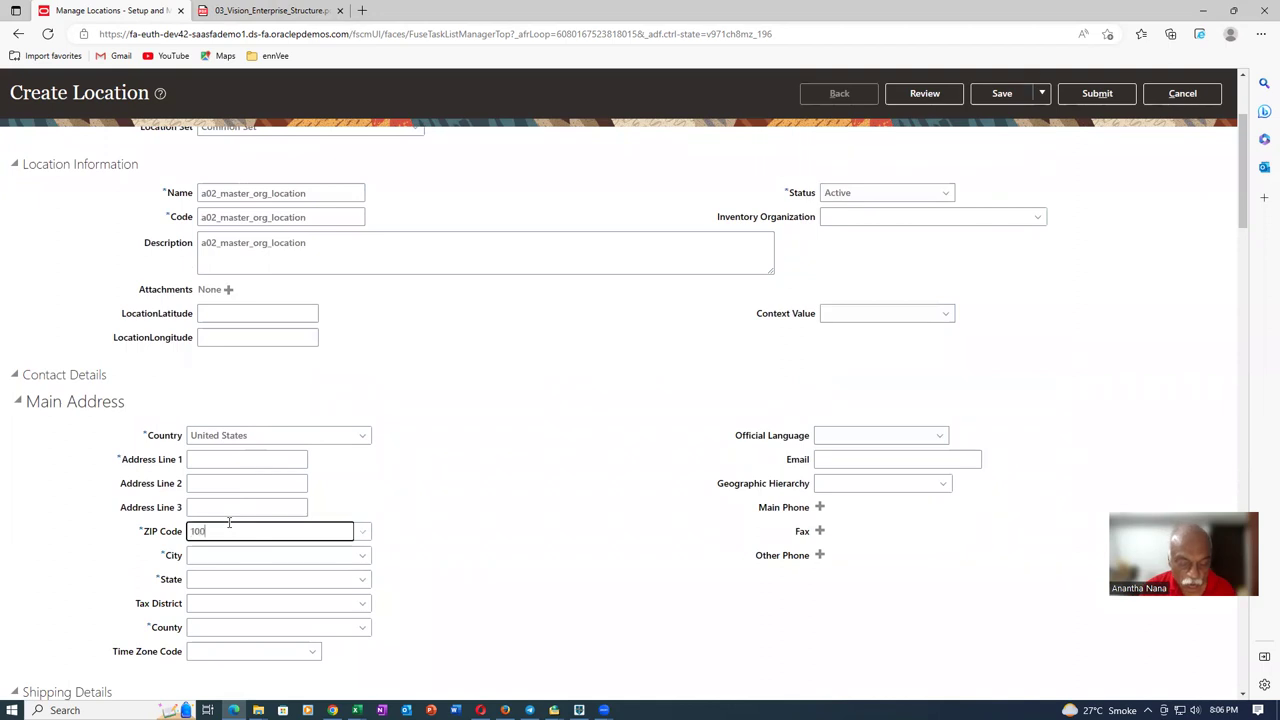
text(20)
key(Tab)
click(480, 413)
click(979, 476)
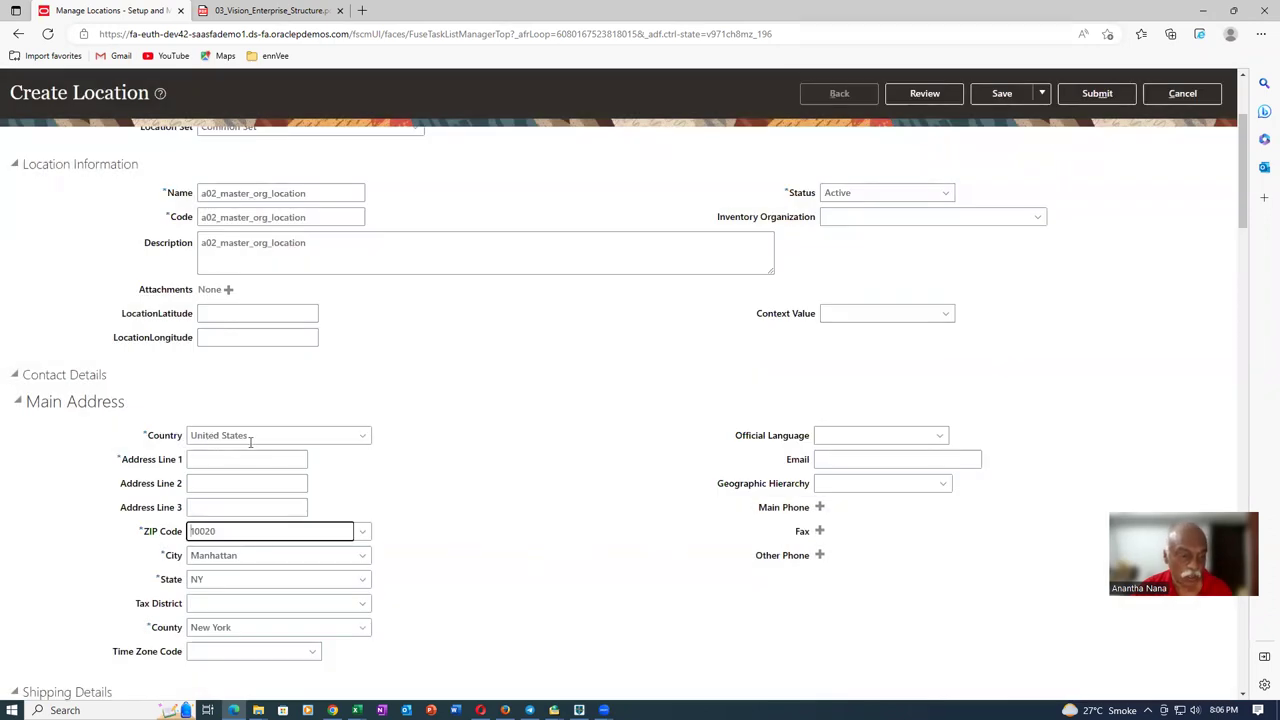
click(213, 460)
text(a02 addr 0)
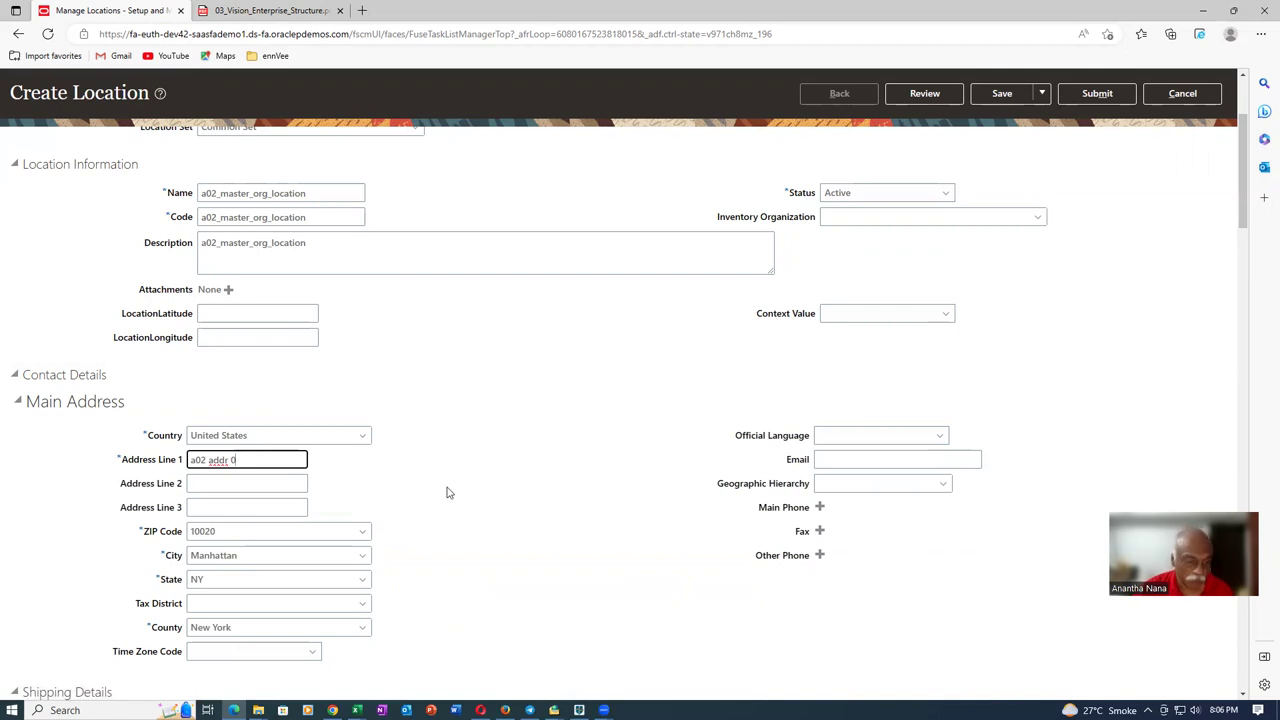
Submit the new location and confirm the submission.
scroll(464, 477, down, 15)
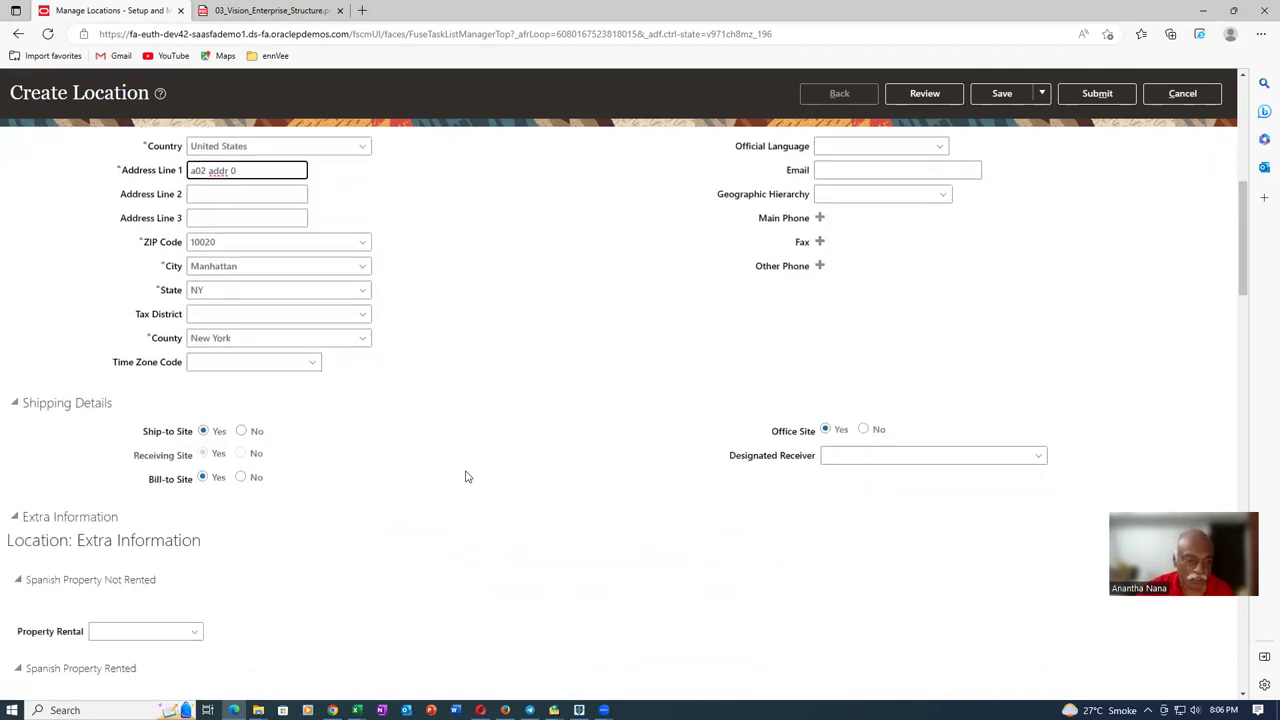
scroll(465, 477, down, 10)
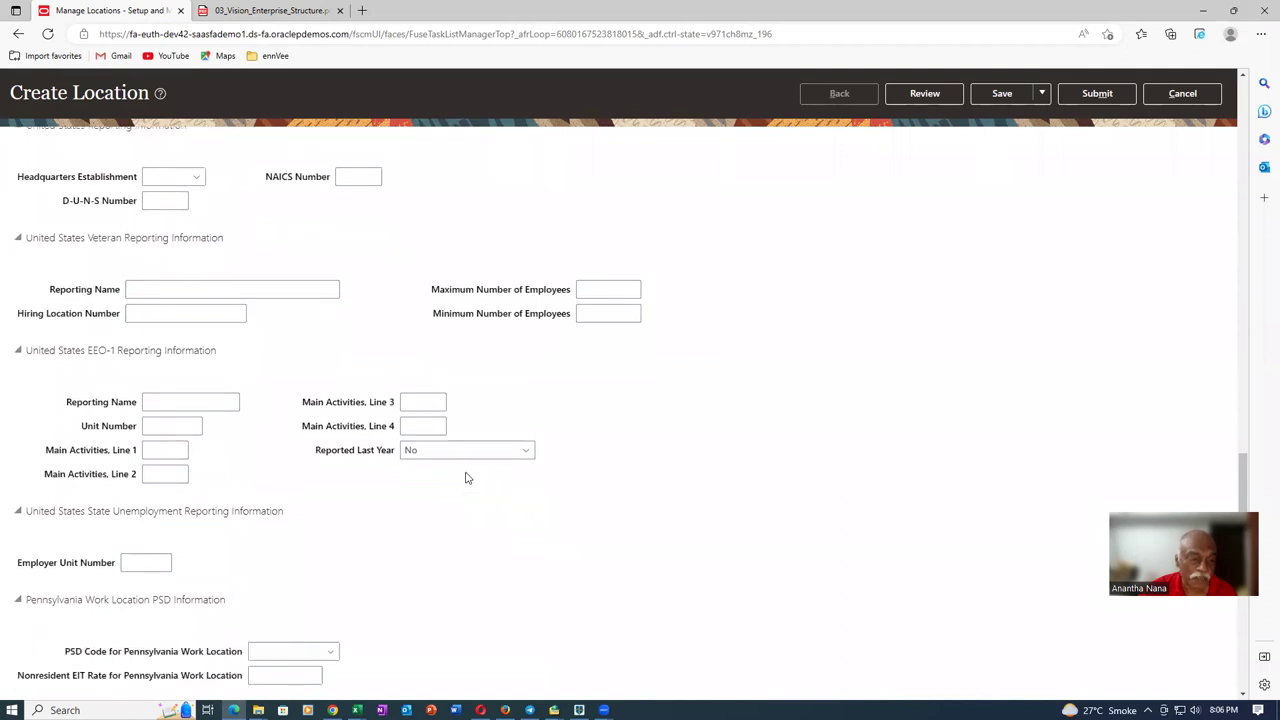
scroll(465, 478, up, 20)
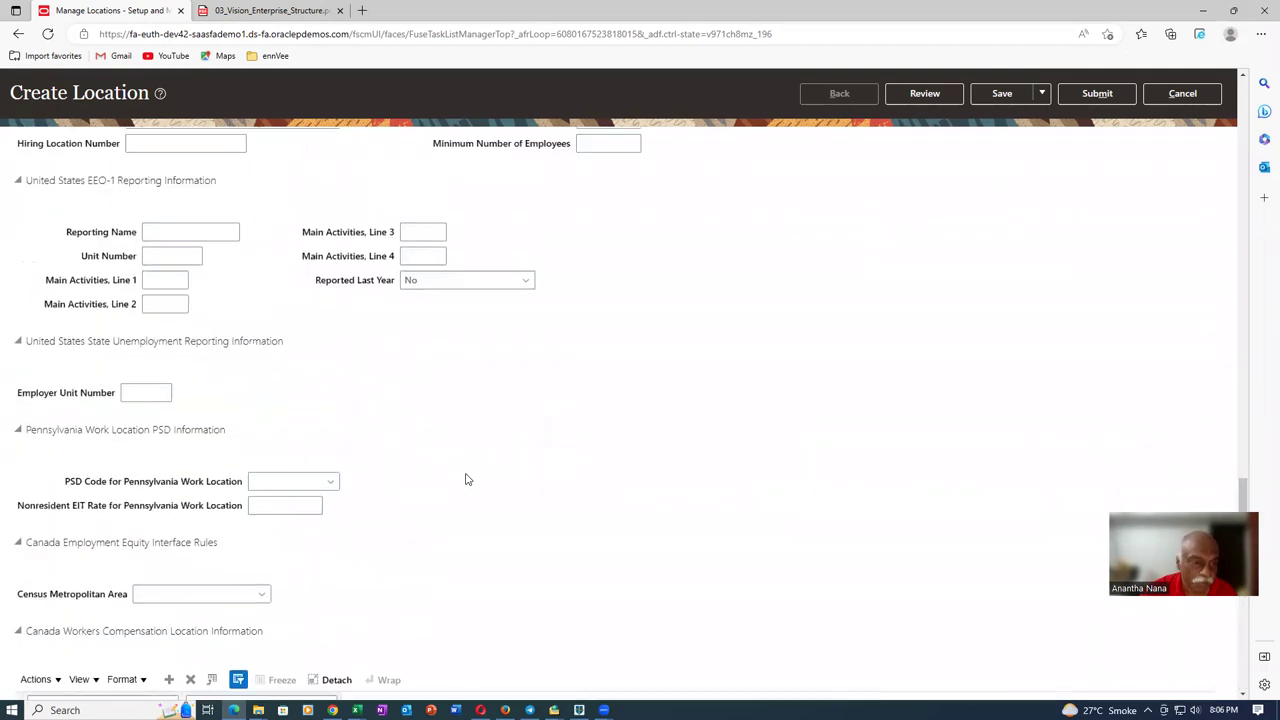
scroll(465, 478, up, 5)
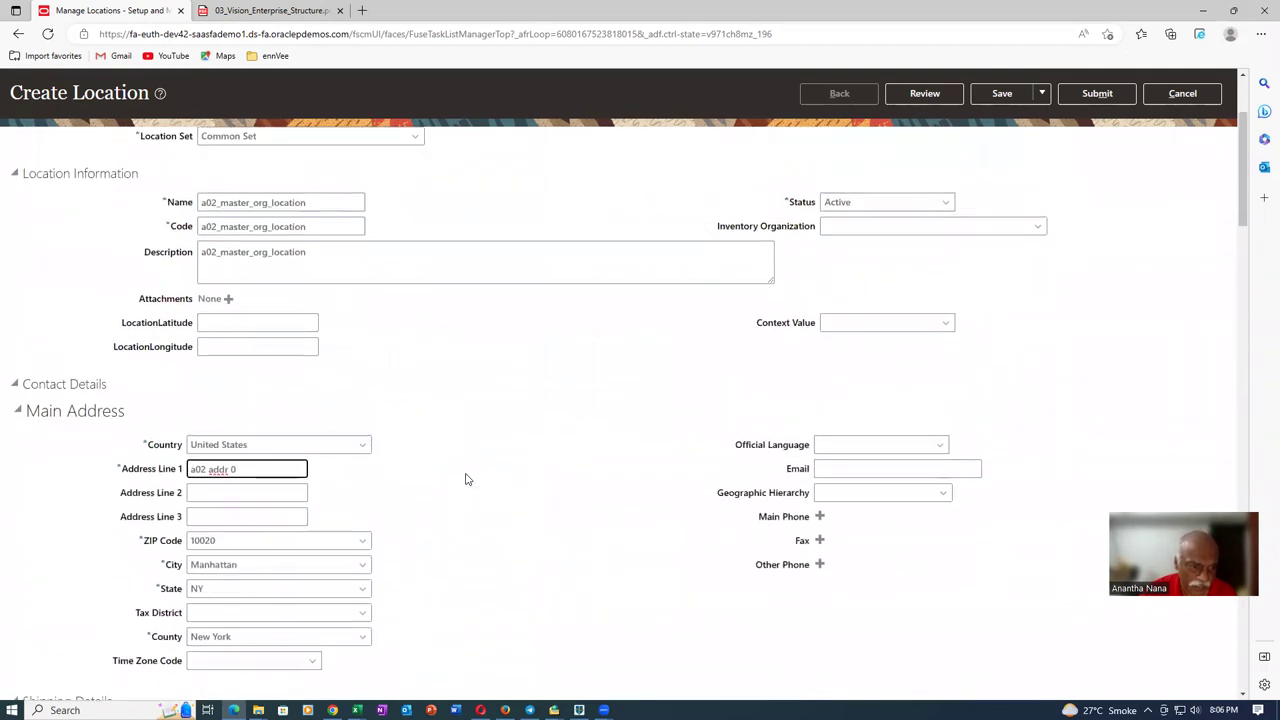
click(1094, 99)
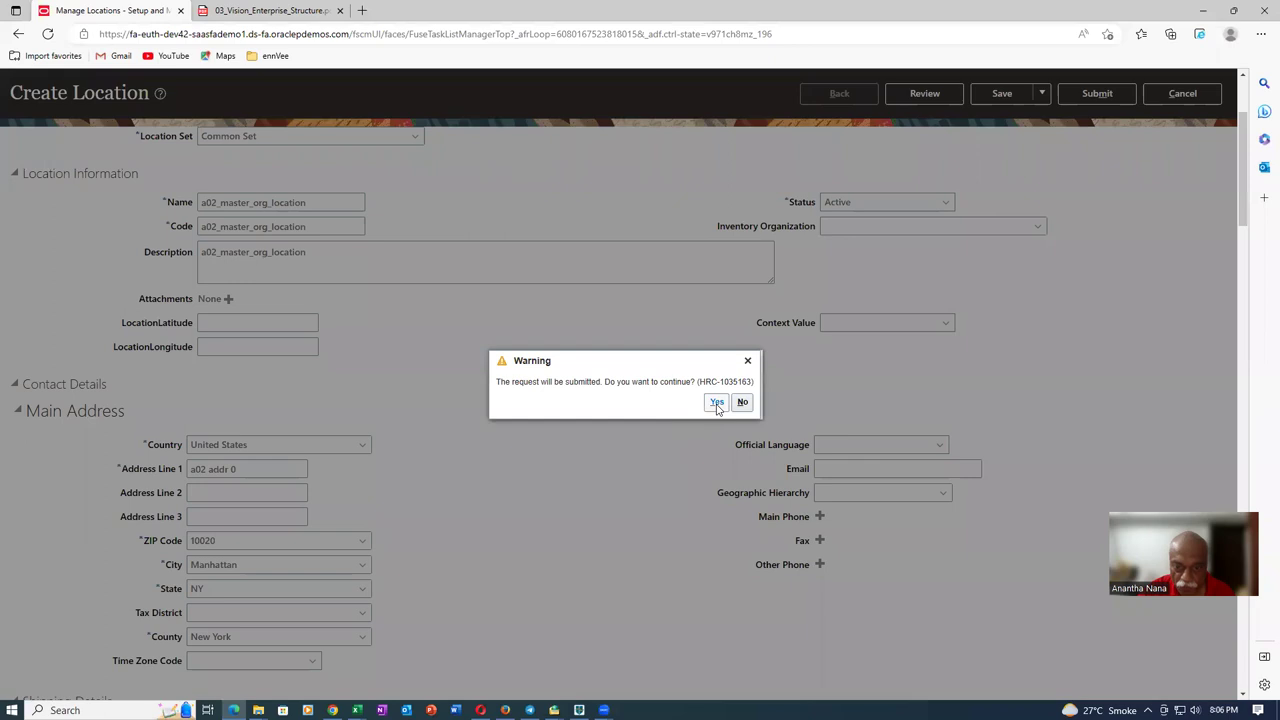
click(717, 403)
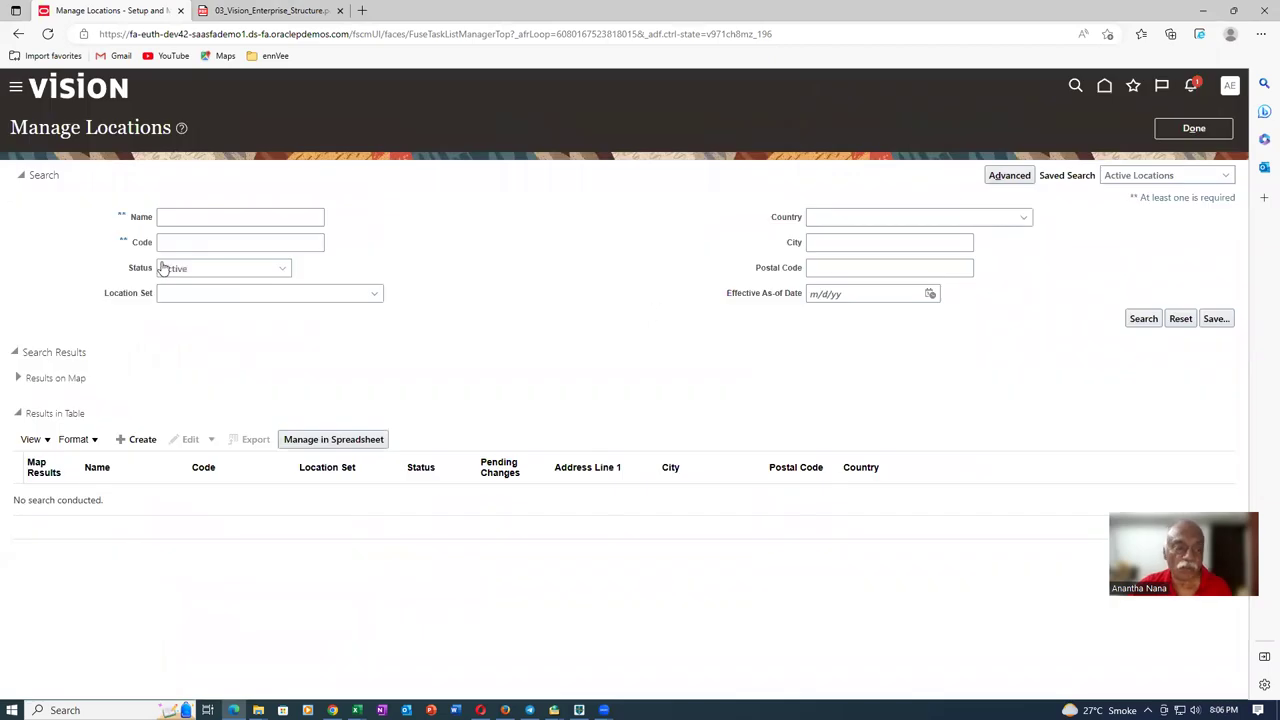
click(234, 216)
Search locations for 'a02' to verify it, then start another new location.
text(a02)
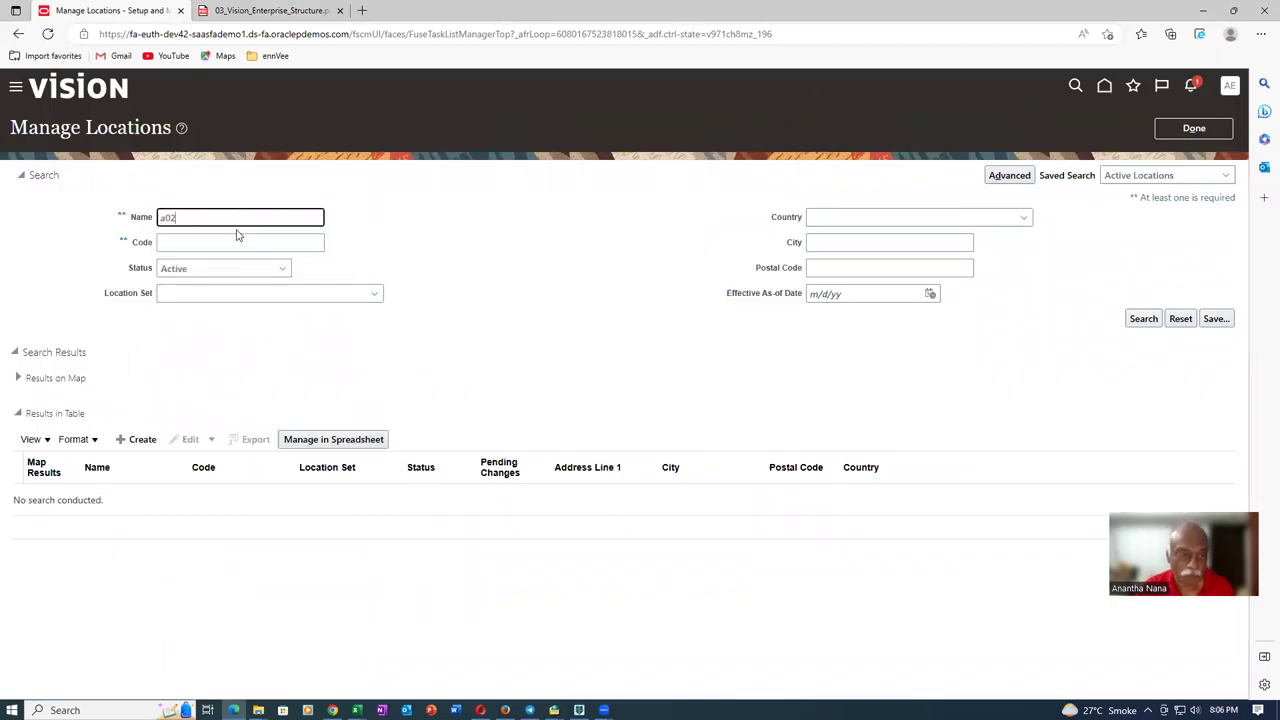
click(1143, 318)
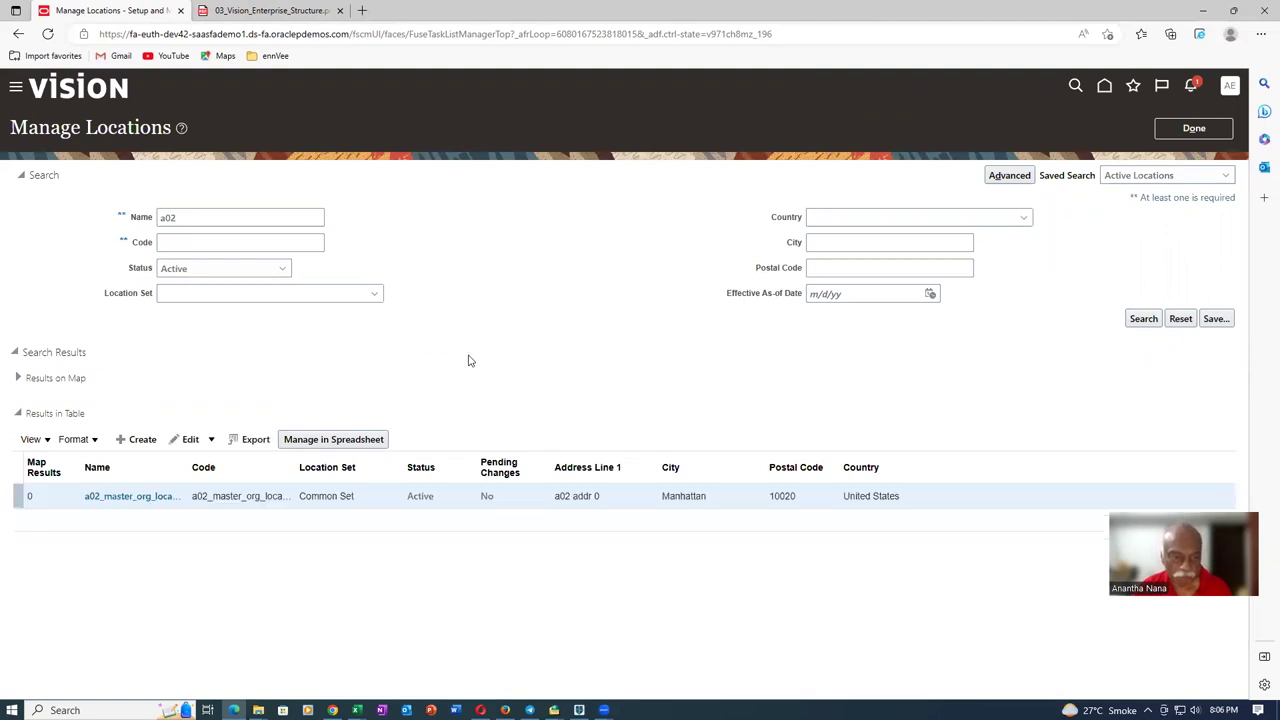
click(130, 439)
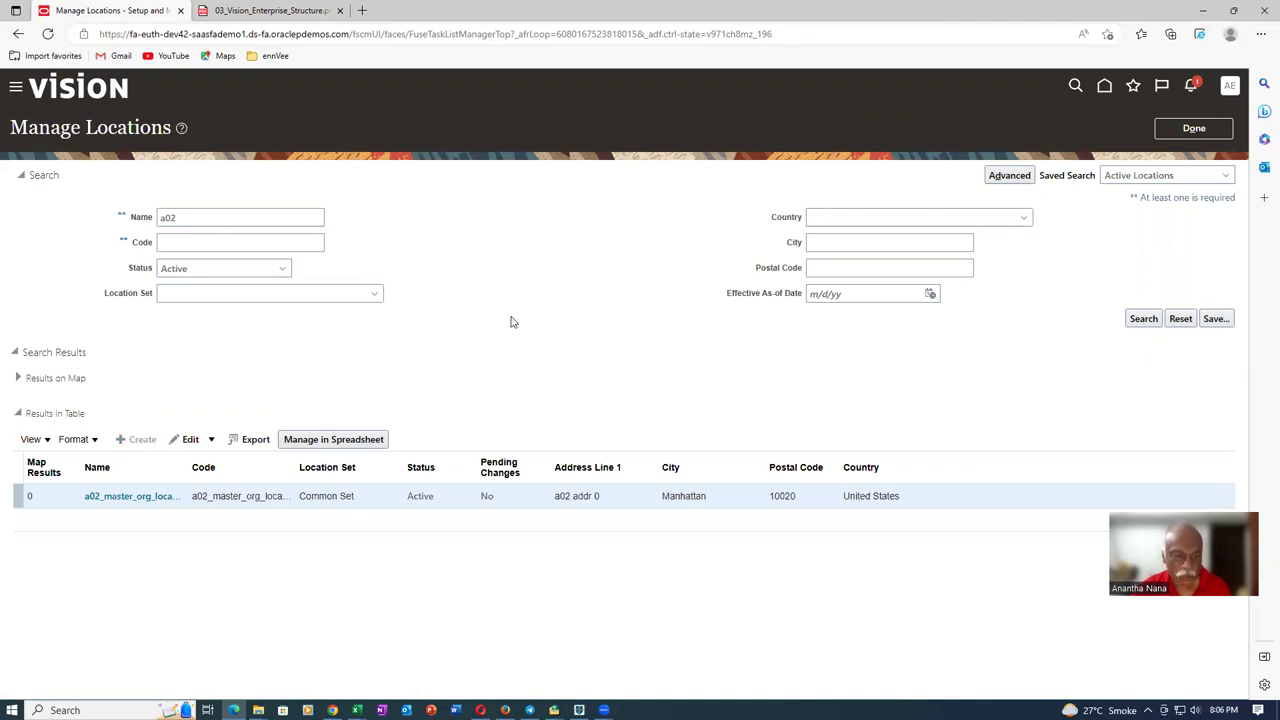
key(alt+Tab)
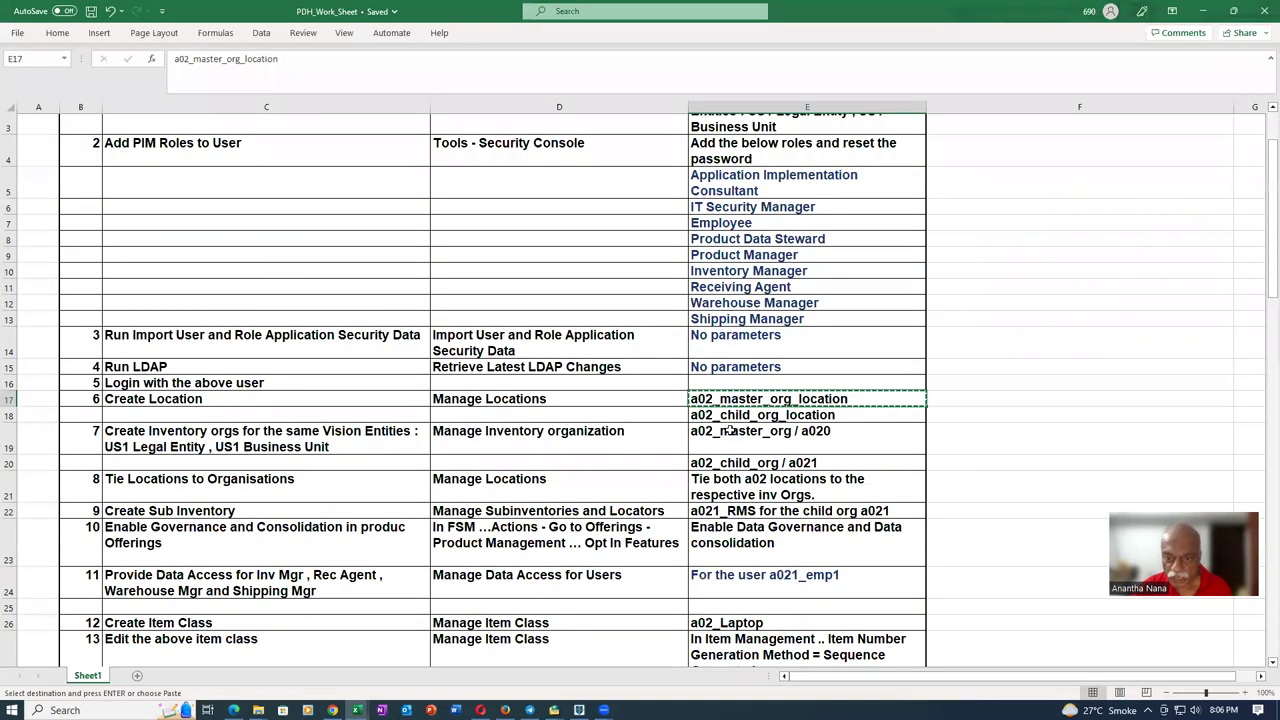
Copy a02_child_org_location from cell E18 and paste it as Name, Code and Description.
click(723, 417)
key(ctrl+c)
key(alt+Tab)
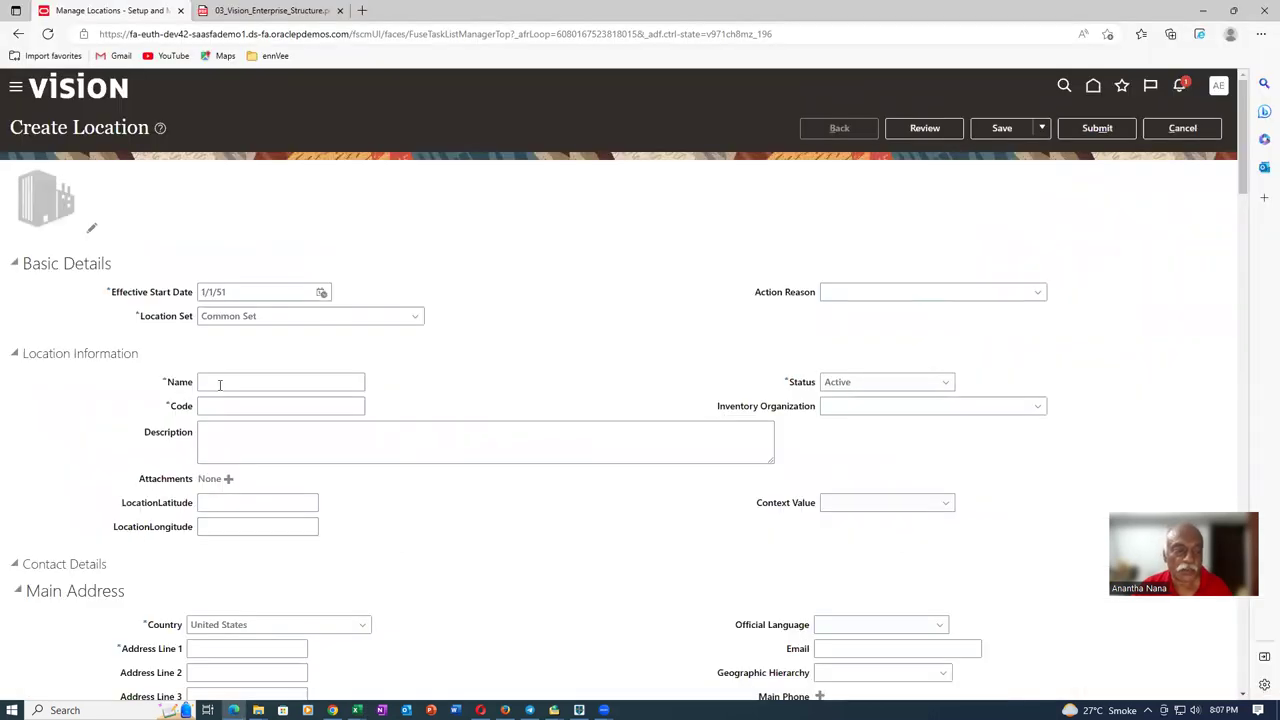
click(220, 383)
key(ctrl+v)
click(228, 407)
key(ctrl+v)
click(218, 446)
key(ctrl+v)
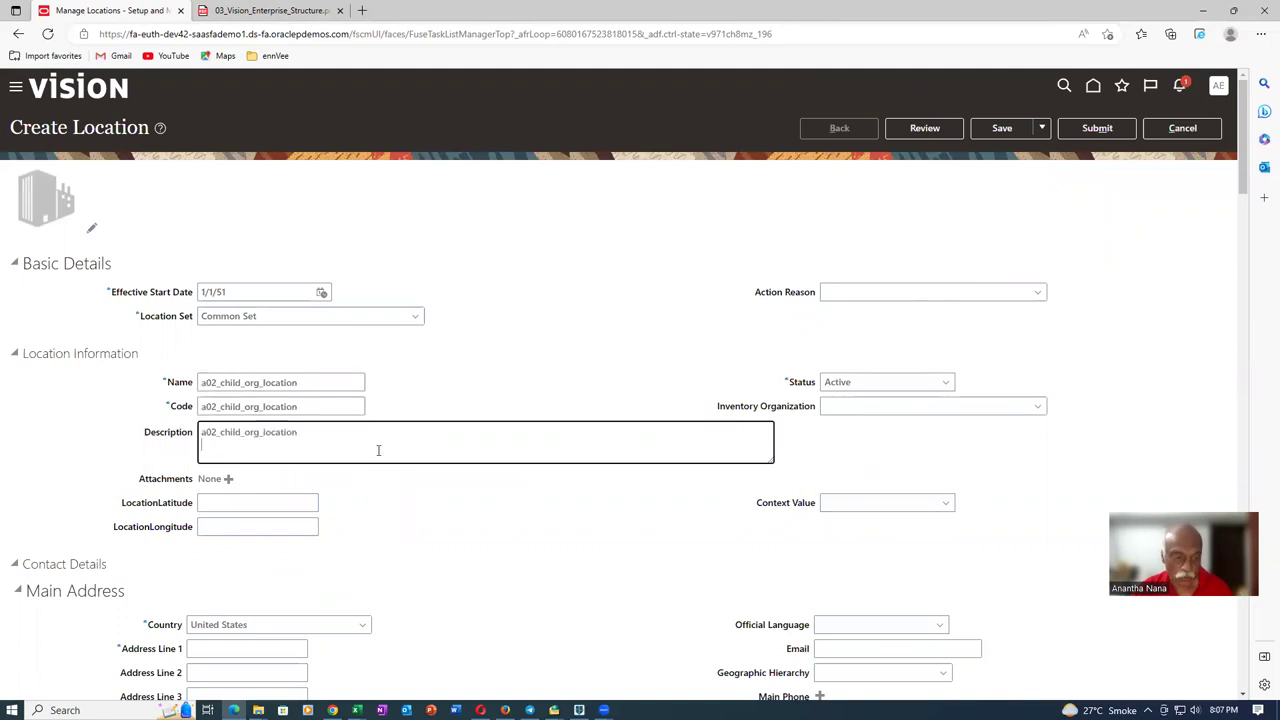
Set ZIP code 10020 (Manhattan, New York) and Address Line 1 'a02 addr'.
scroll(371, 463, down, 3)
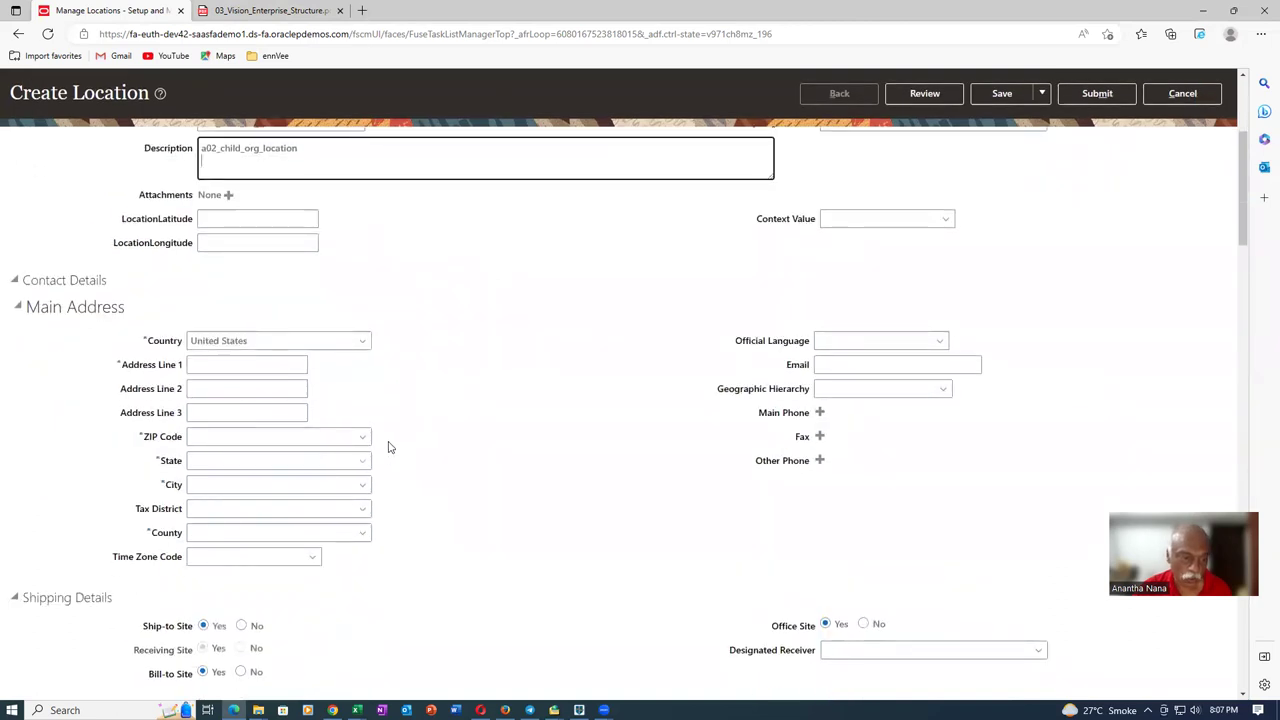
scroll(389, 420, up, 3)
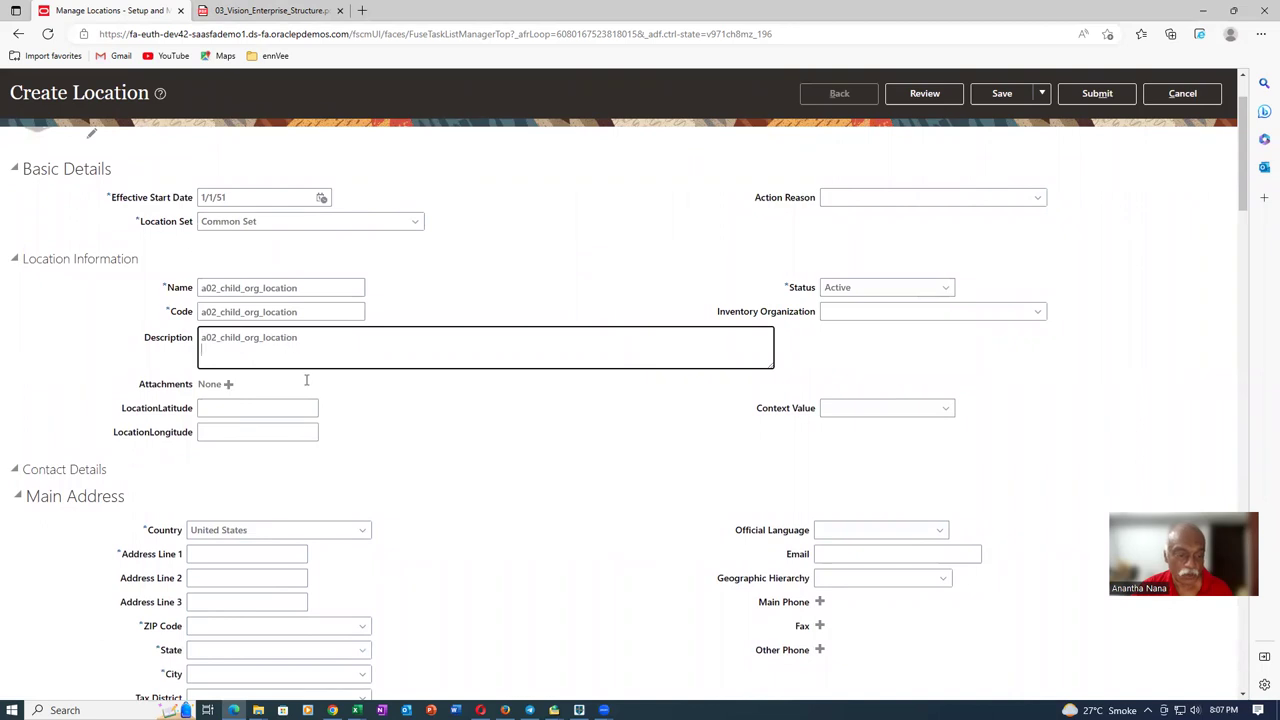
scroll(260, 609, down, 1)
click(211, 535)
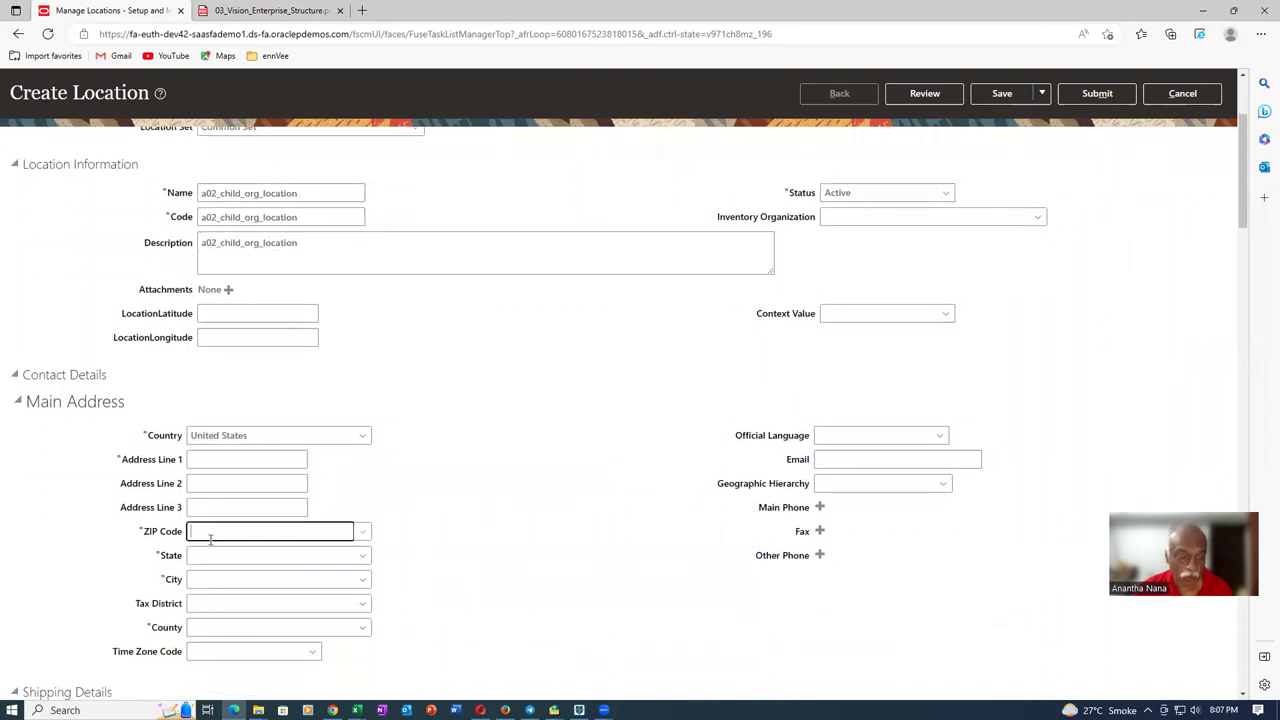
key(Tab)
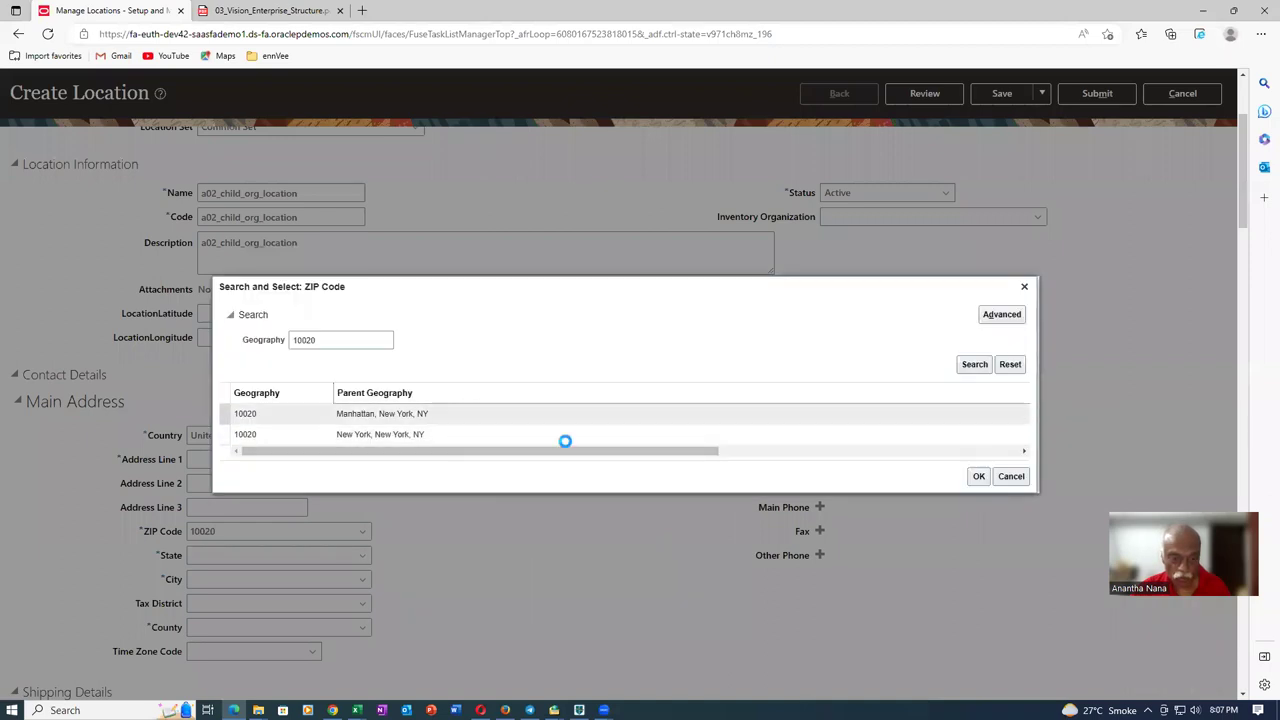
click(979, 476)
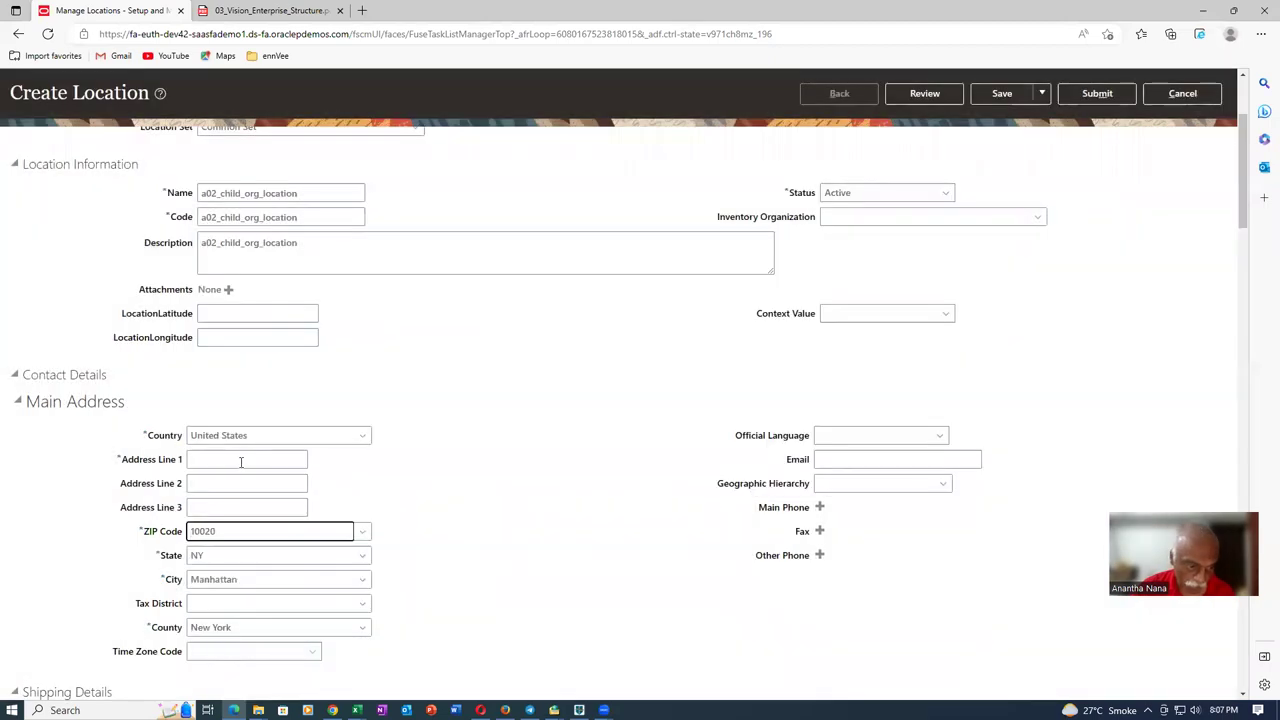
click(238, 460)
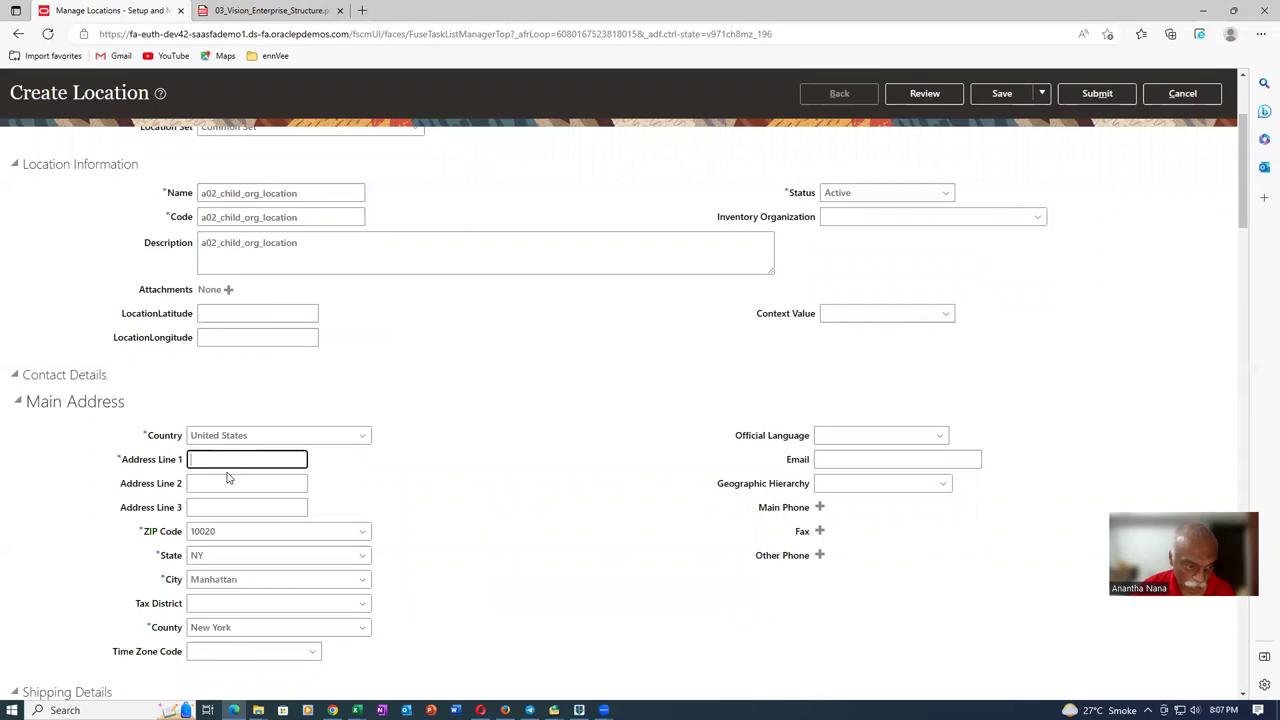
text(a02 addr 1)
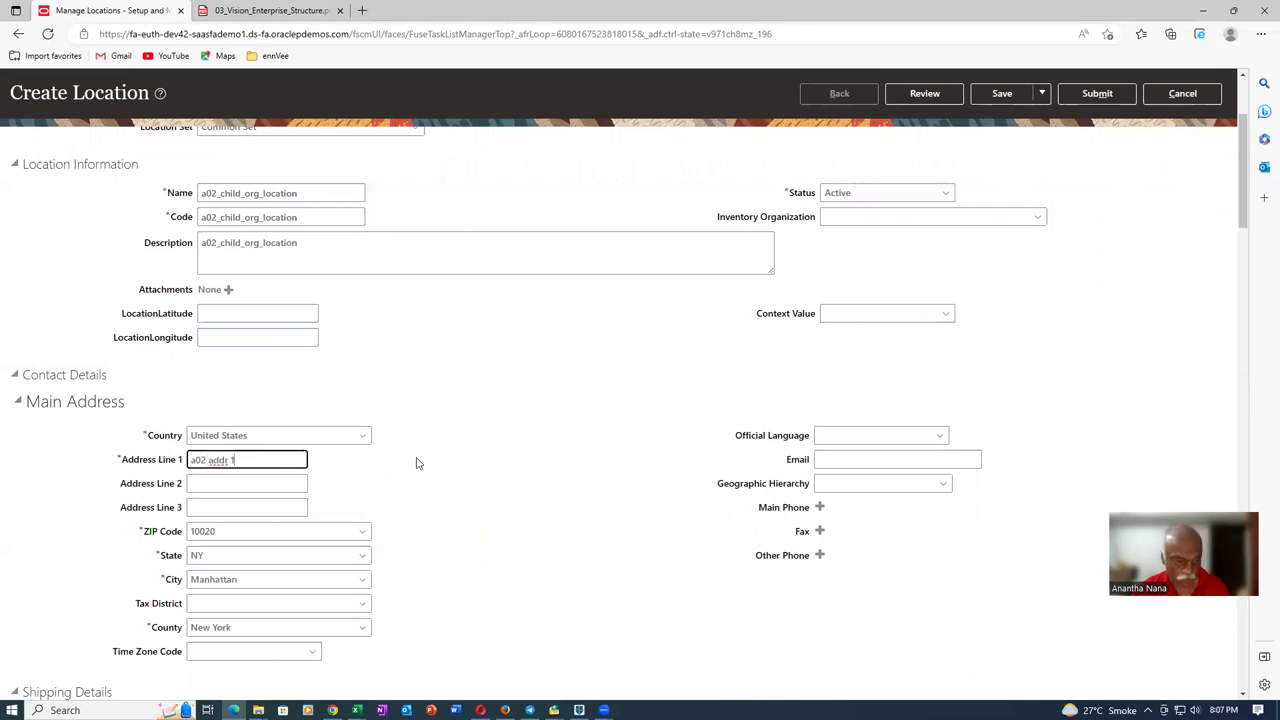
Submit the child location, confirm it, and rerun the 'a02' location search.
scroll(557, 448, up, 3)
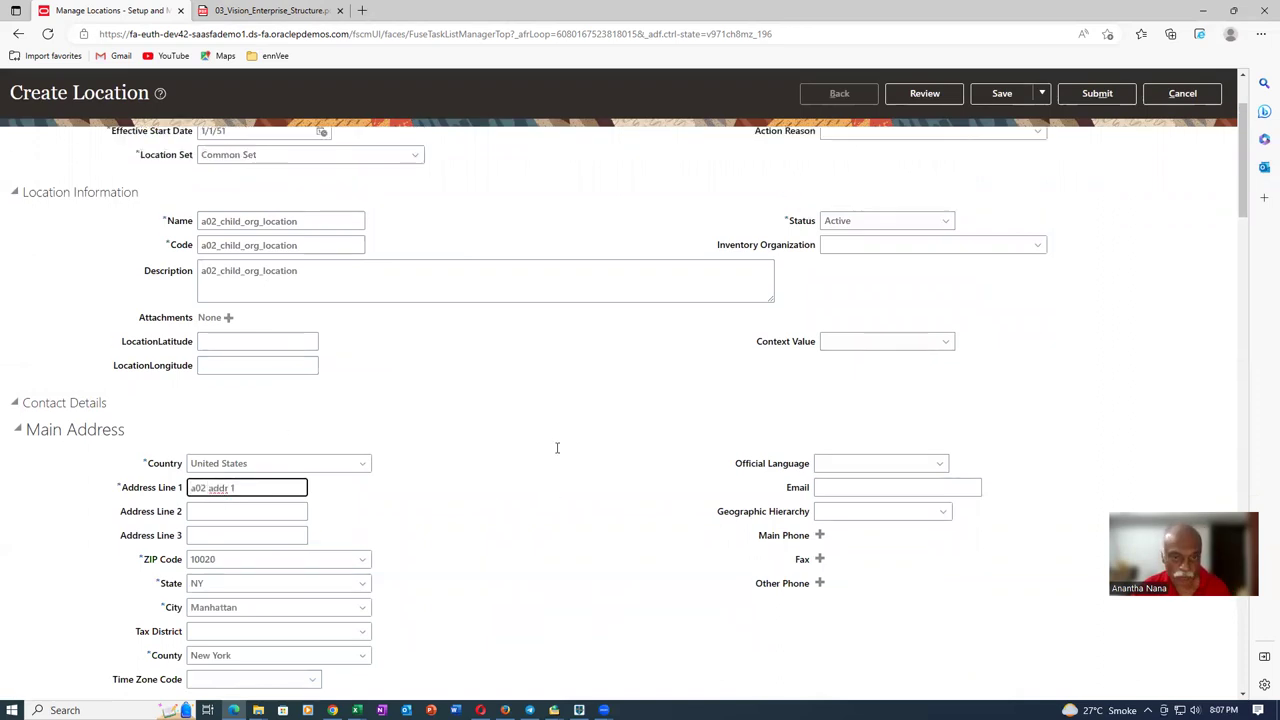
click(1105, 128)
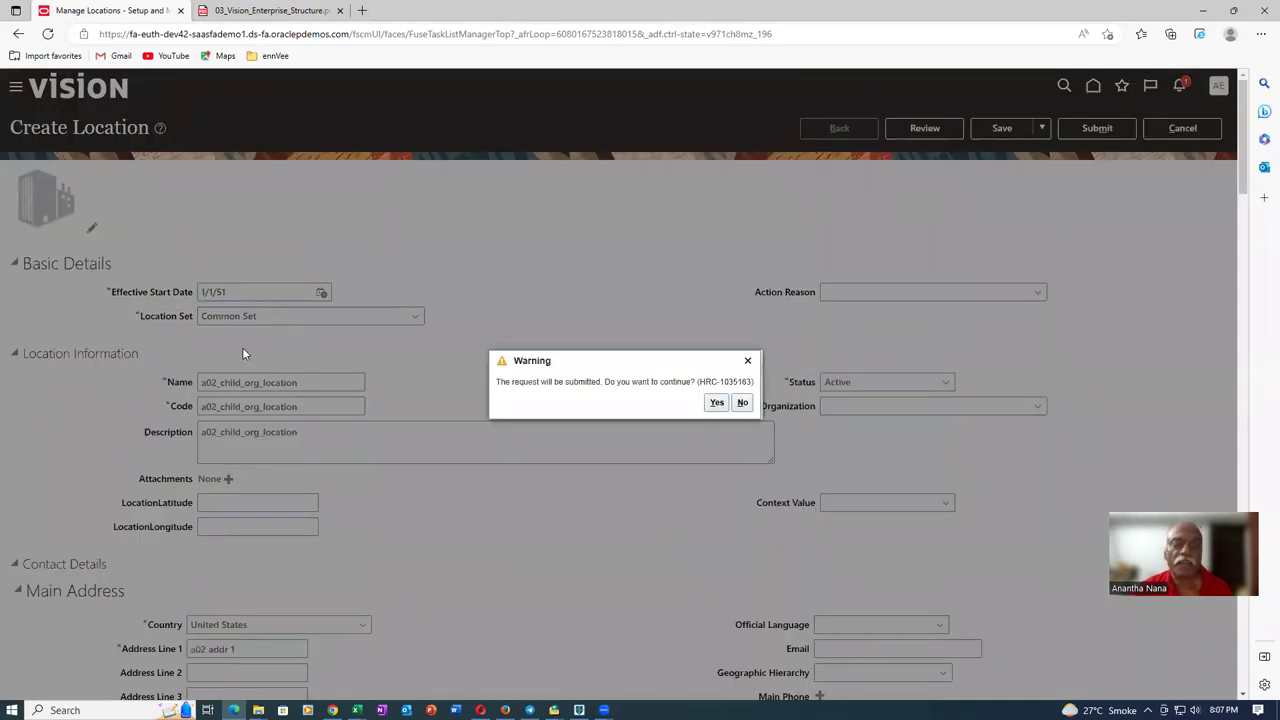
click(717, 410)
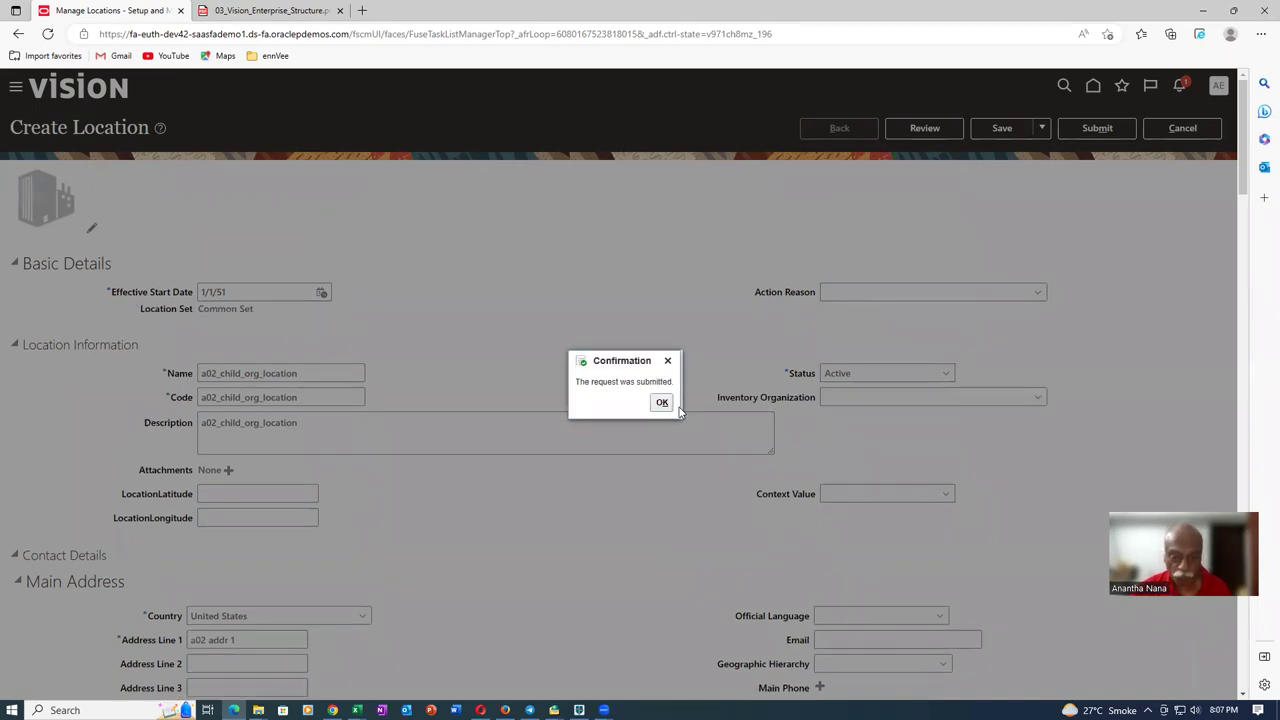
click(661, 402)
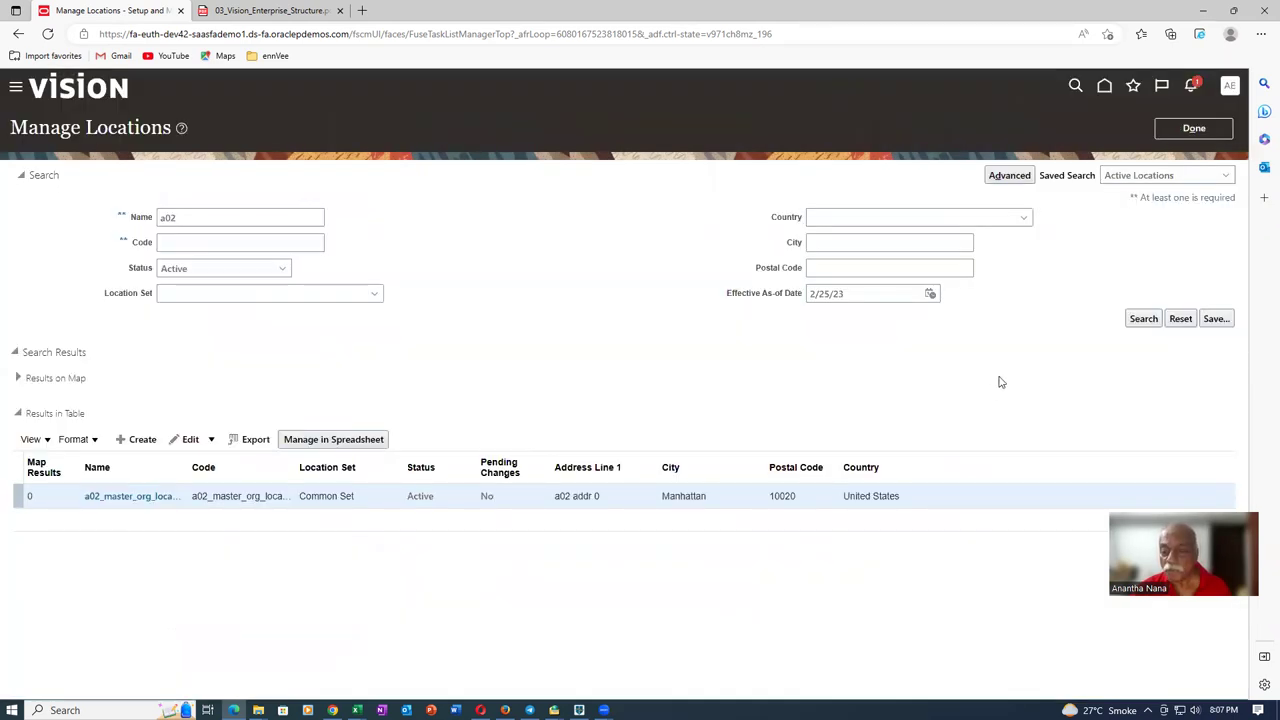
click(1143, 318)
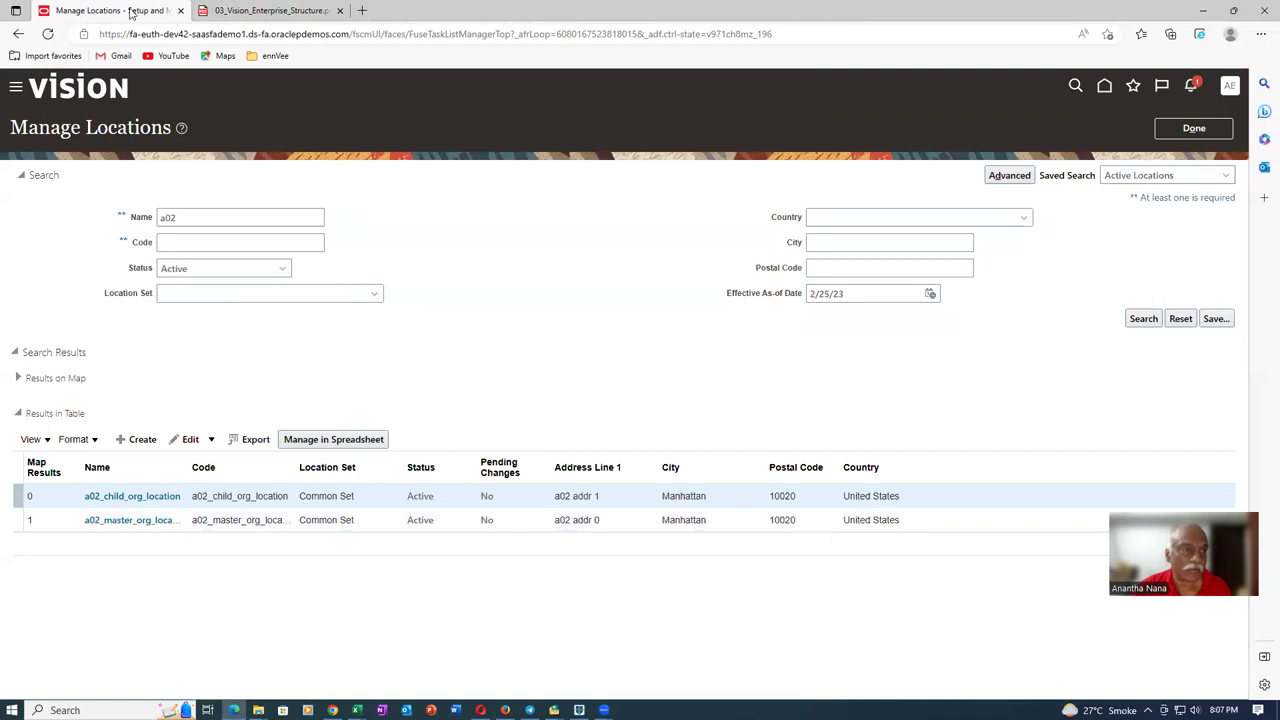
Duplicate the Manage Locations browser tab.
right_click(130, 12)
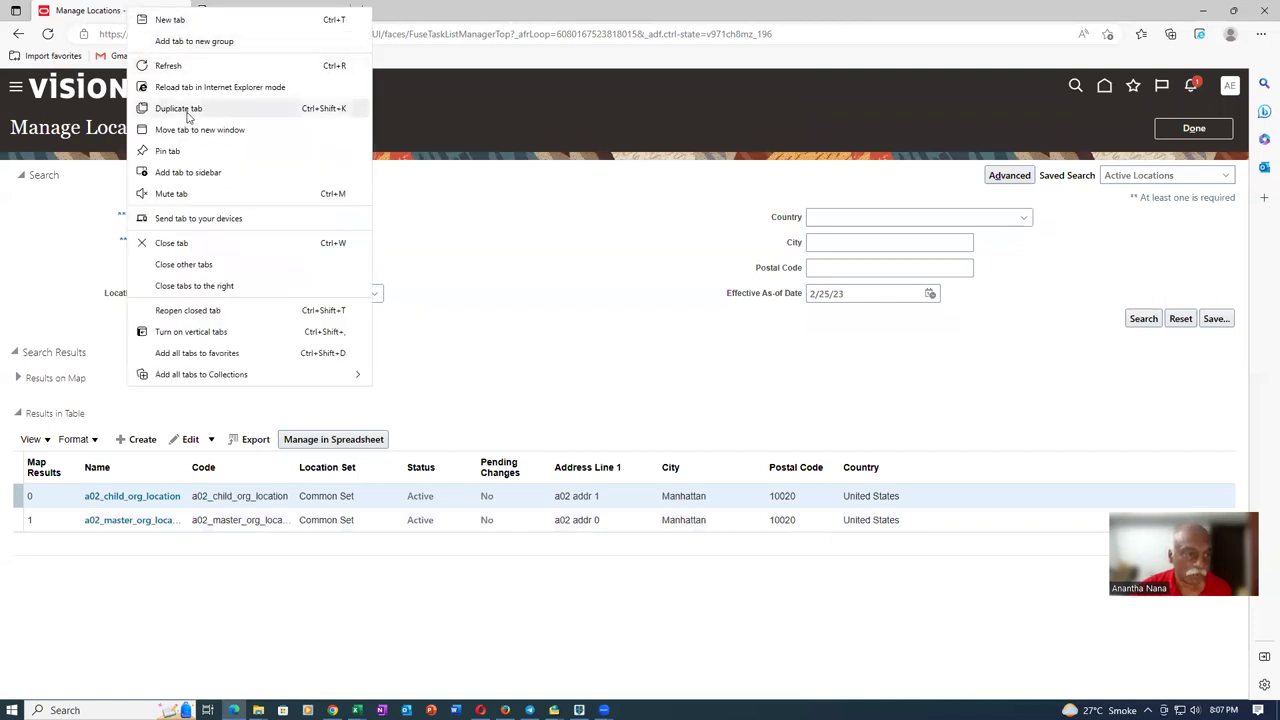
click(185, 111)
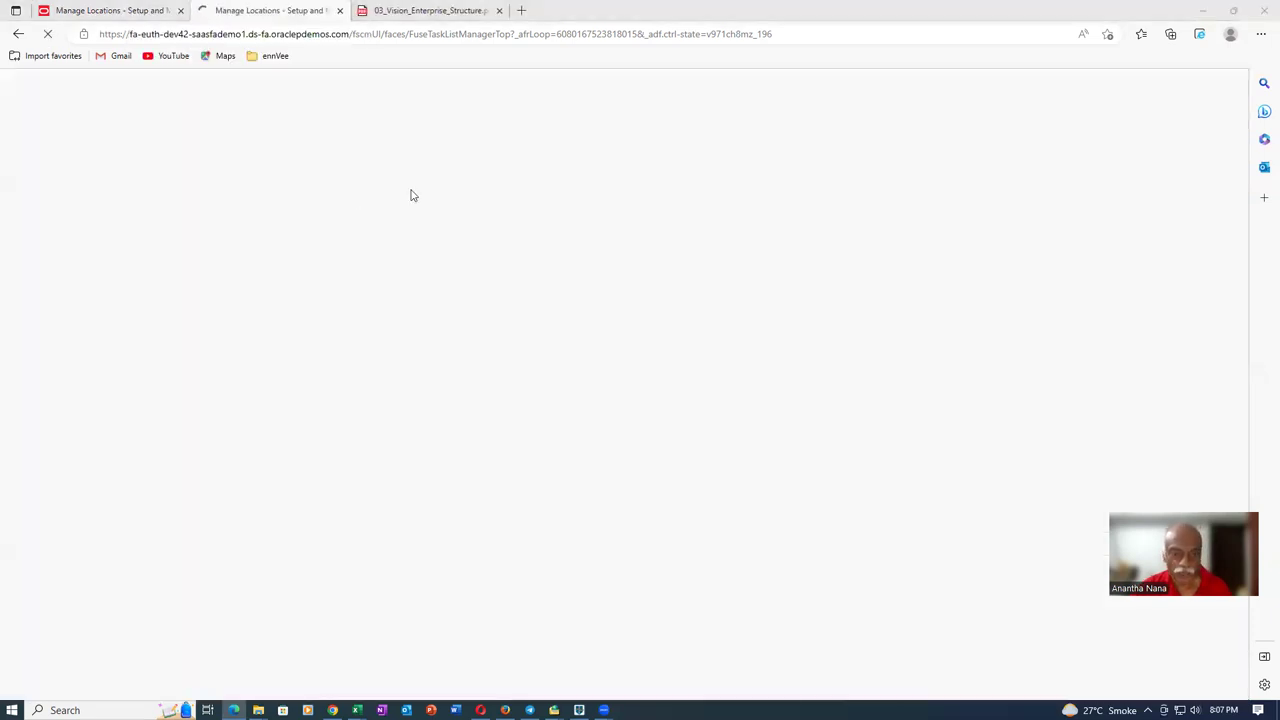
key(ctrl+shift+Tab)
Copy the task name 'Manage Inventory organization' from the Excel work sheet.
key(alt+Tab)
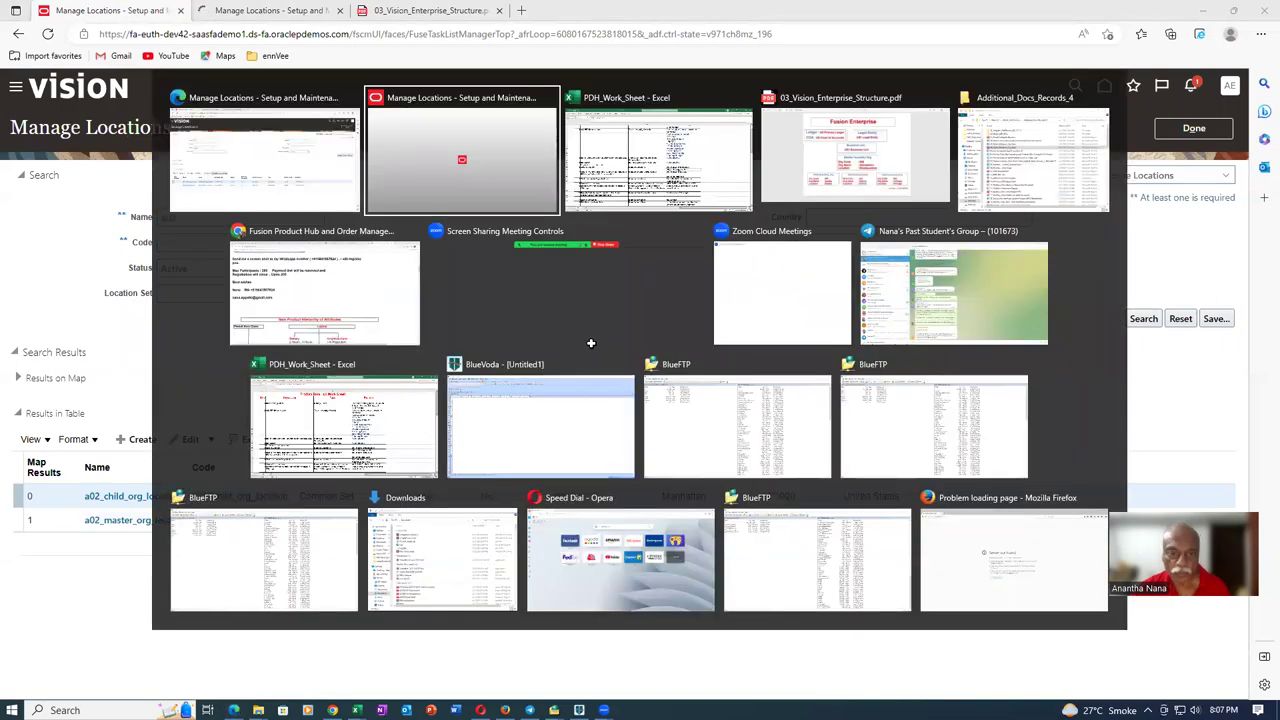
key(alt+Tab)
click(106, 370)
click(128, 399)
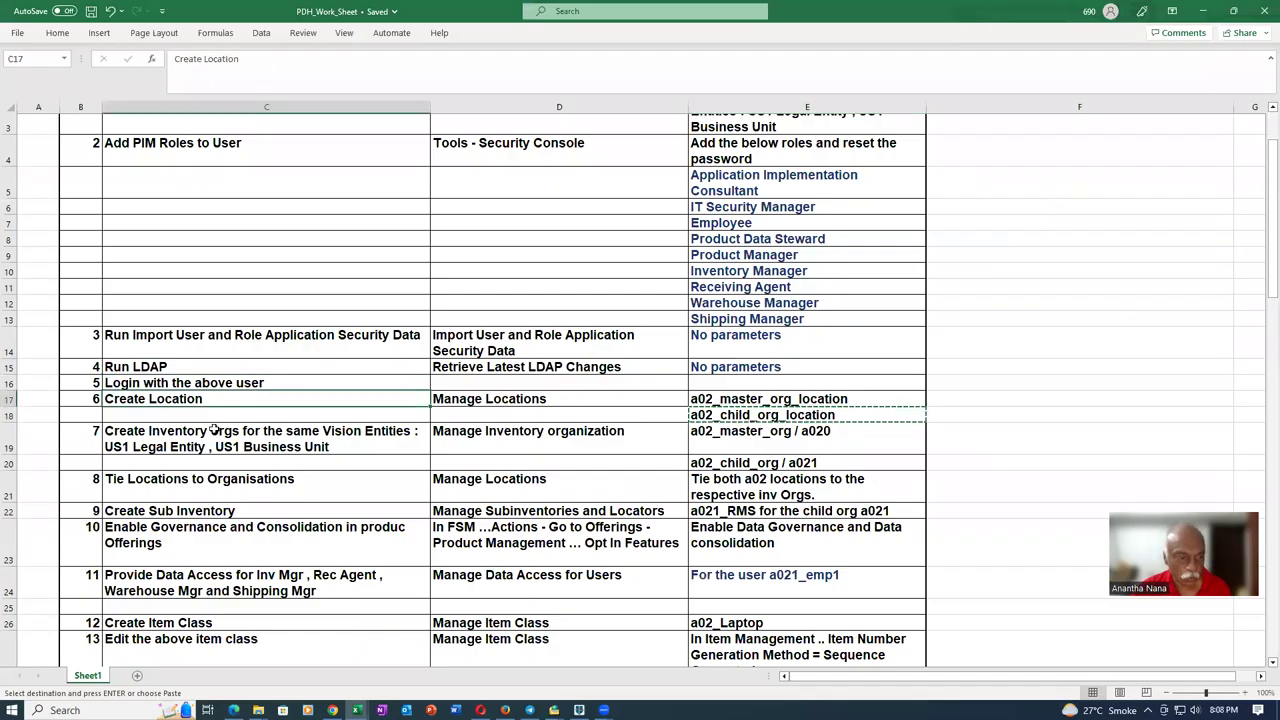
scroll(213, 430, down, 3)
click(169, 298)
click(472, 298)
key(ctrl+c)
key(alt+Tab)
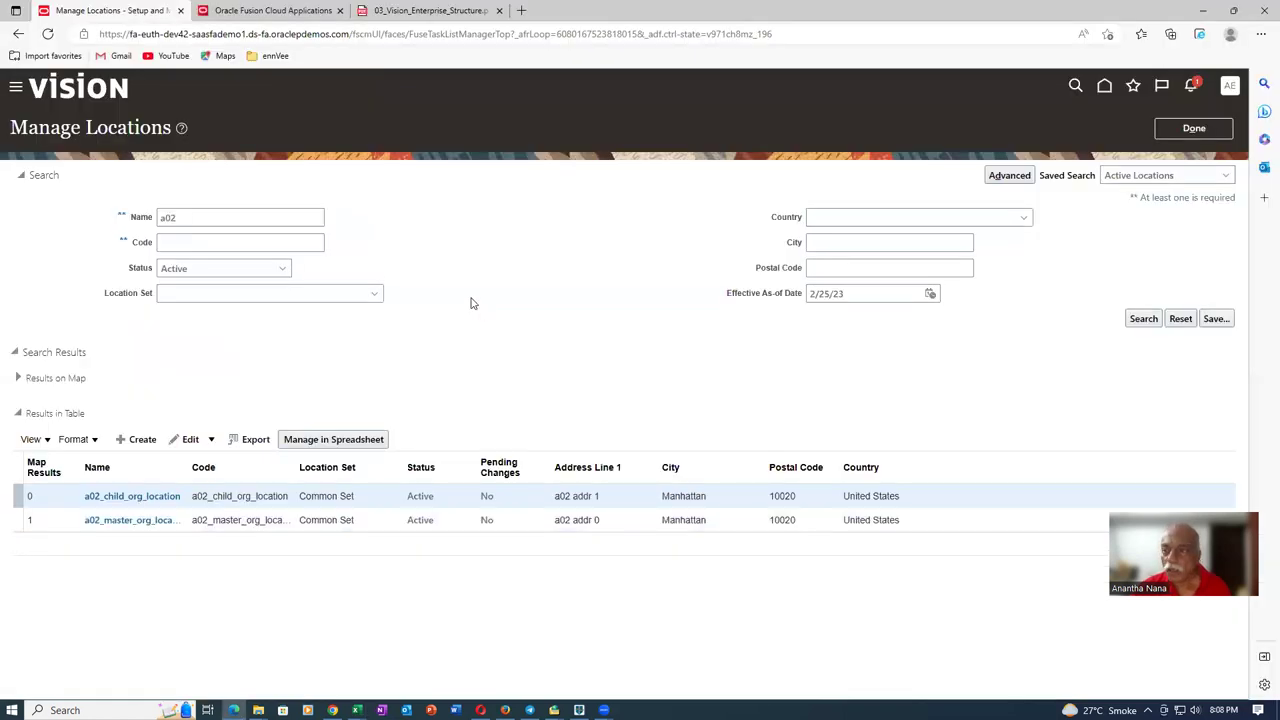
In the duplicated tab, open Setup and Maintenance and its task search page.
click(296, 12)
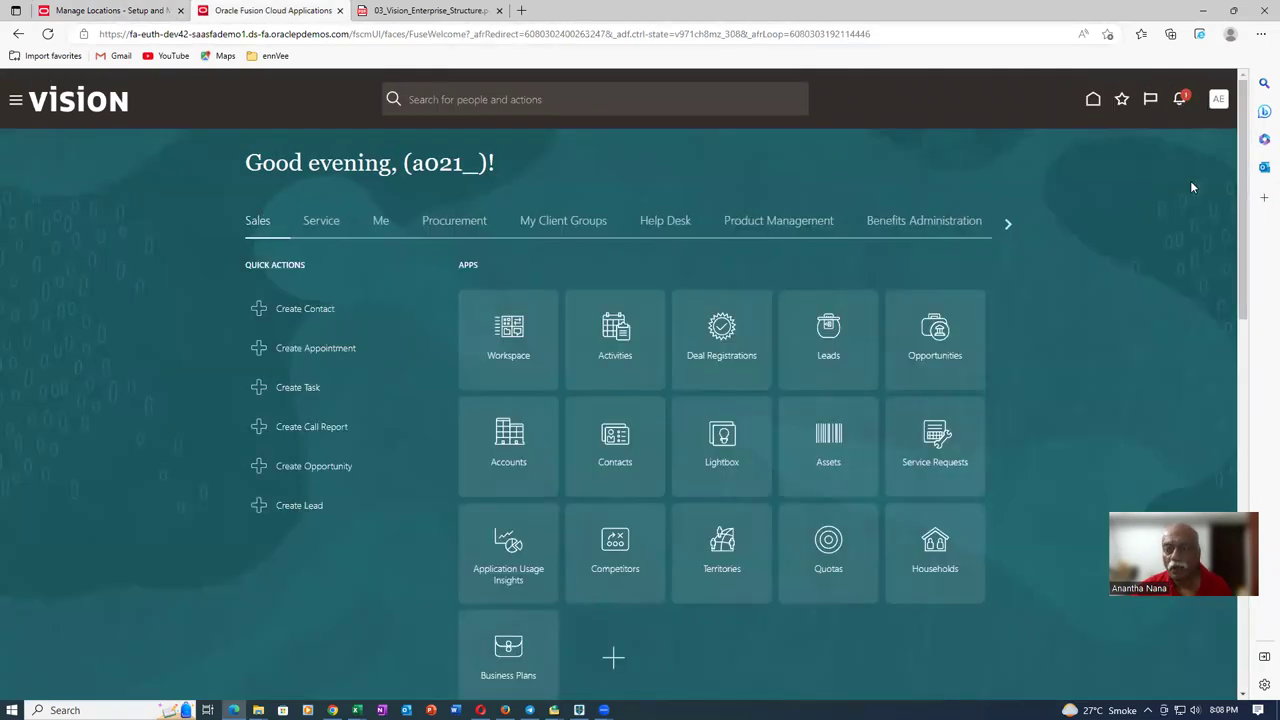
click(1218, 100)
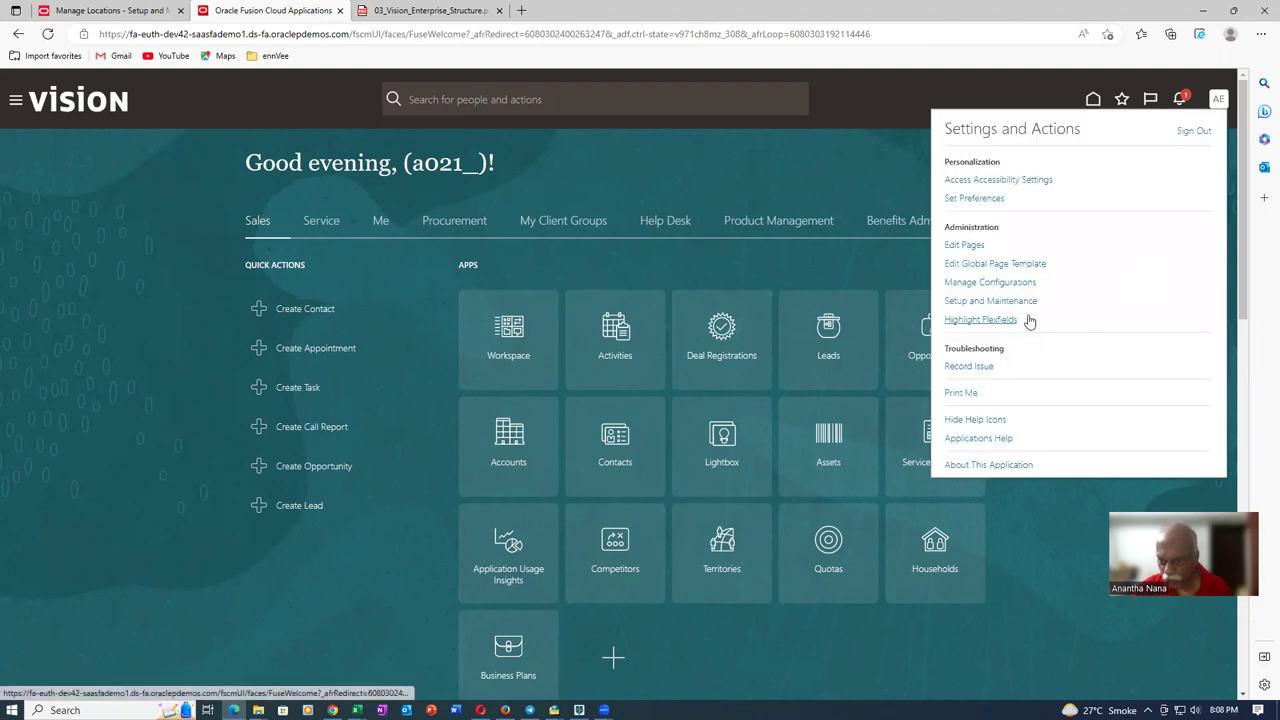
click(1018, 301)
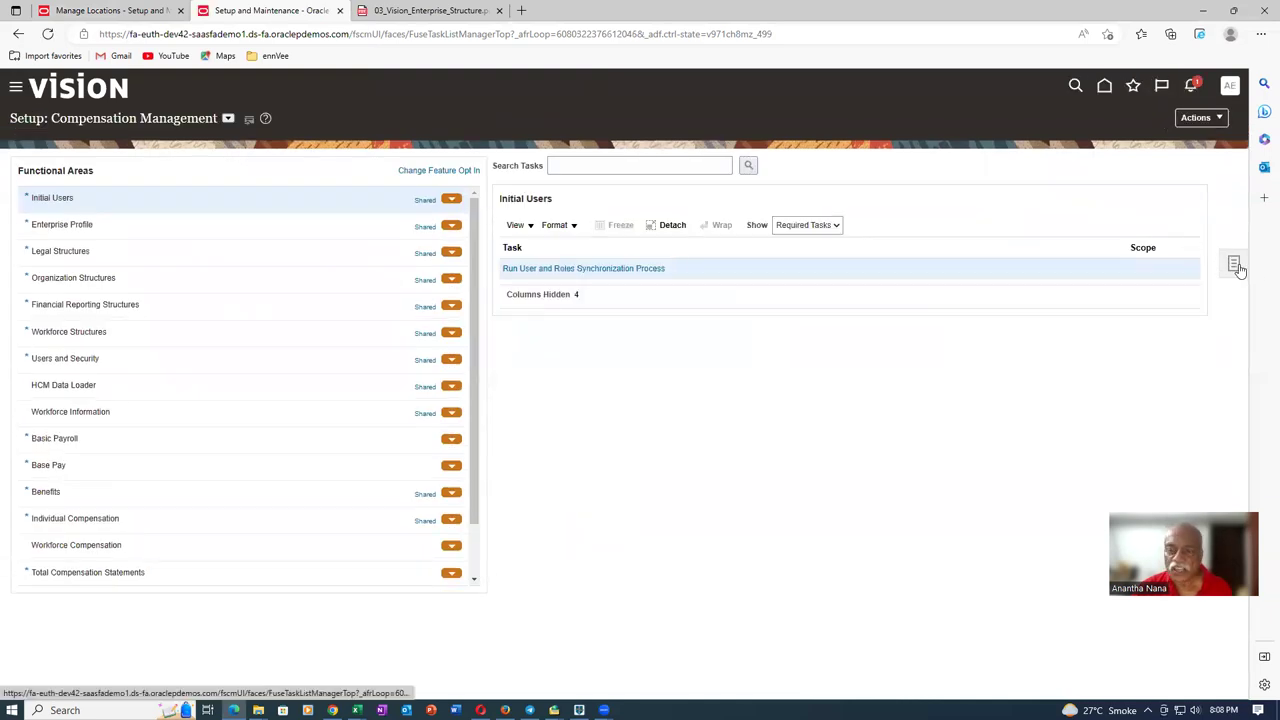
click(1234, 264)
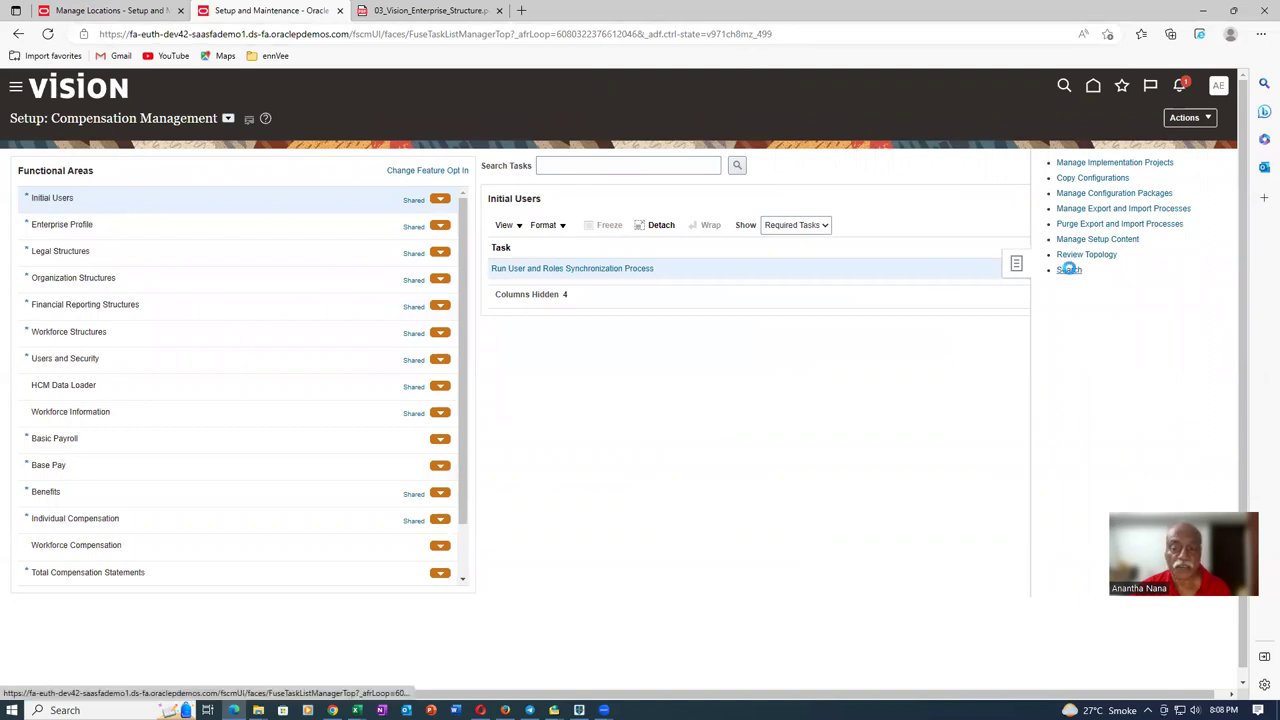
click(1069, 271)
Search tasks for 'Manage Inventory organization' and open Manage Inventory Organizations.
click(310, 168)
text(Manage Inventory organization)
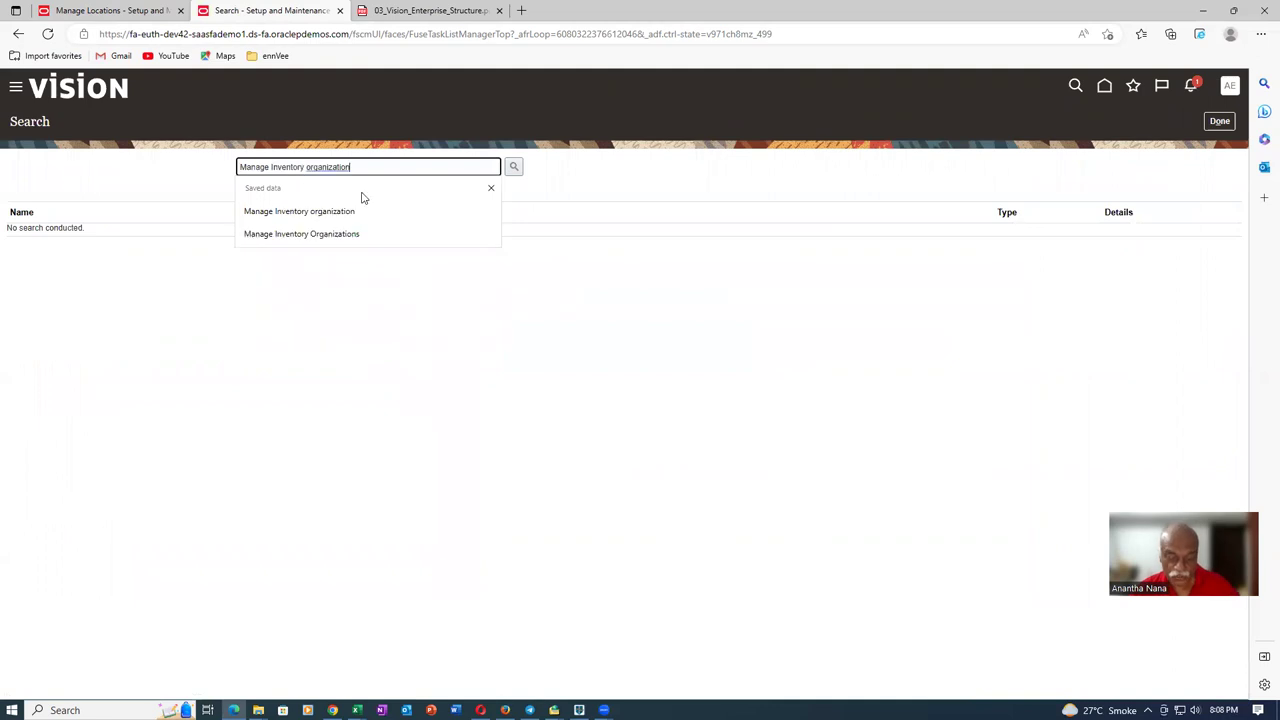
key(Return)
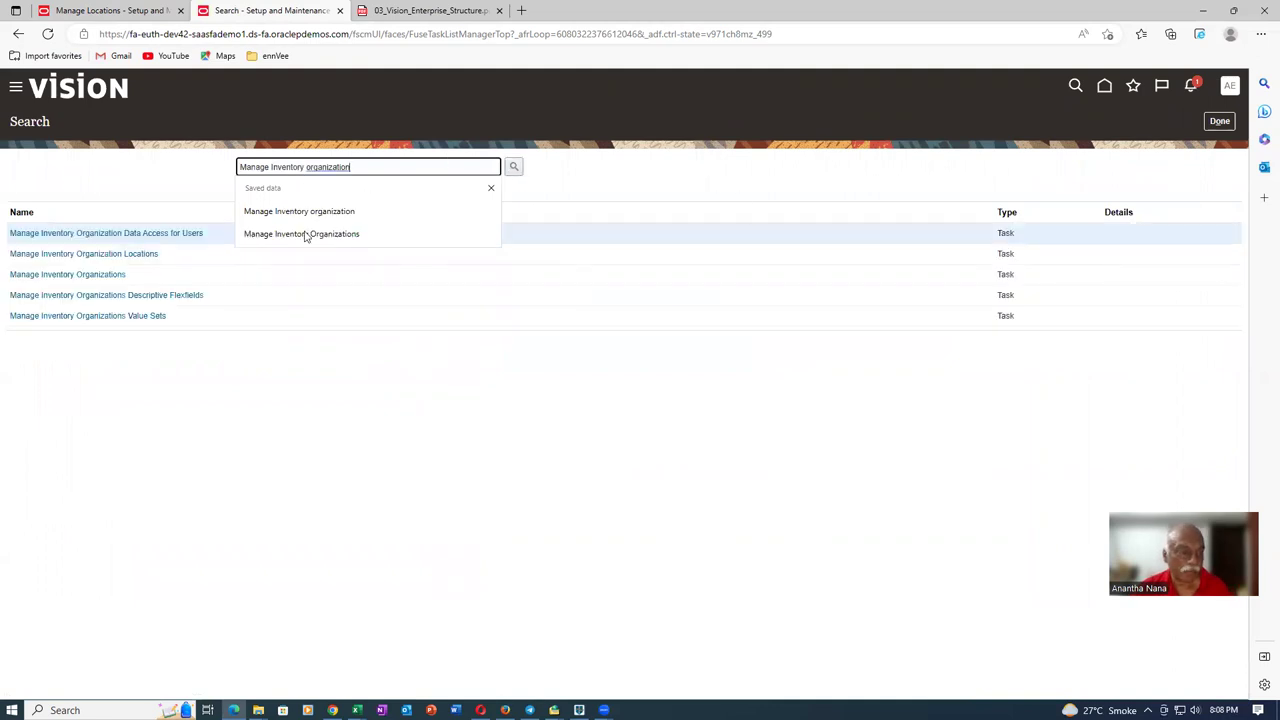
click(122, 276)
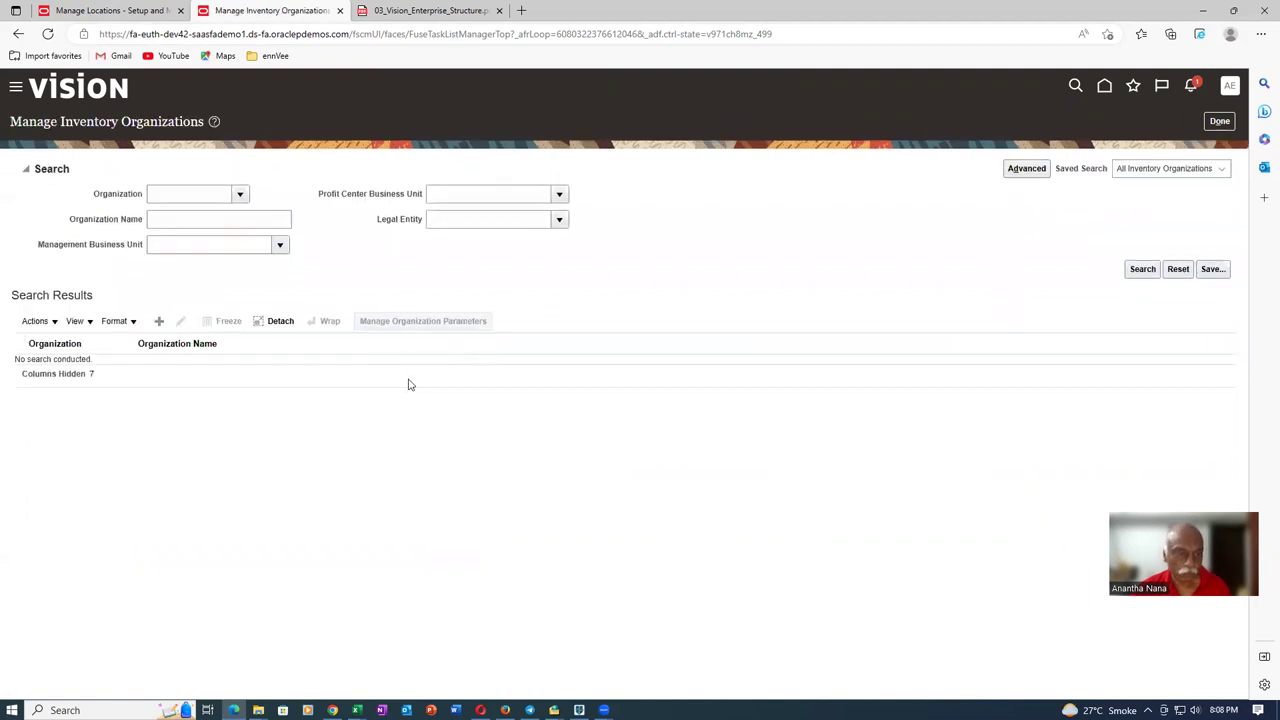
key(ctrl+shift+Tab)
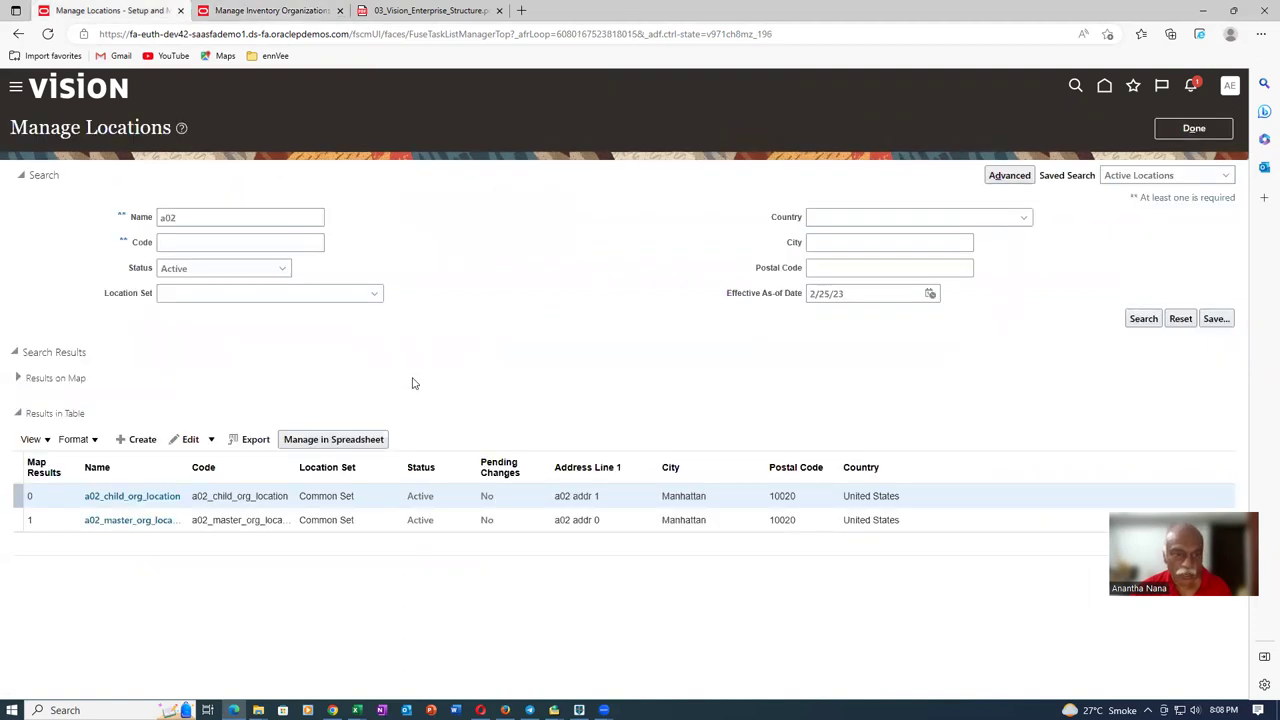
key(ctrl+Tab)
Copy the org name a02_master_org from cell E19 of the work sheet.
key(alt+Tab)
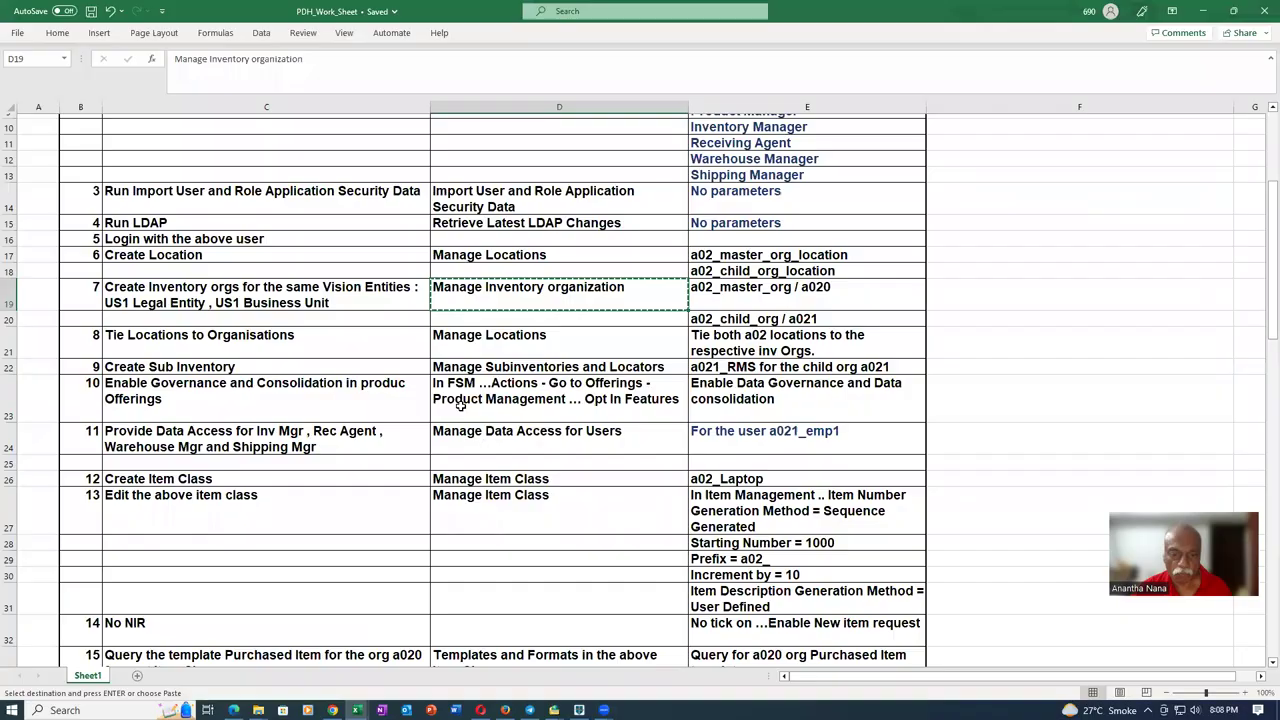
click(490, 338)
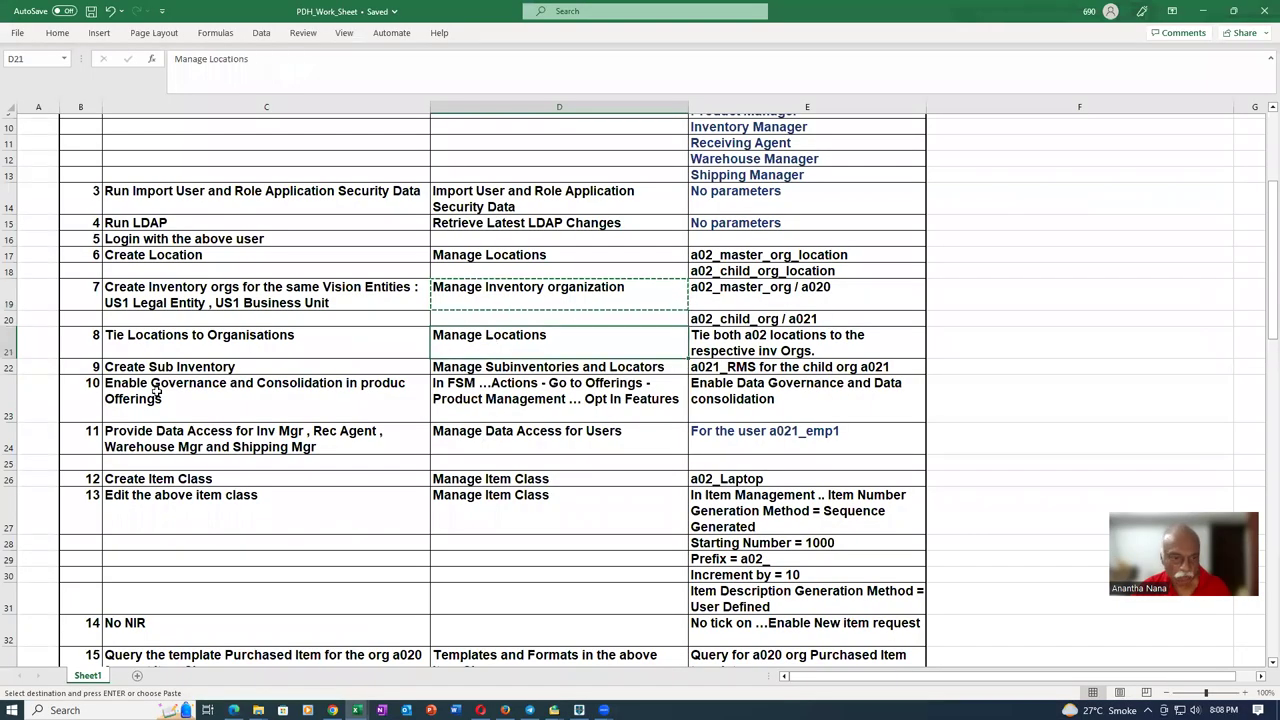
click(495, 302)
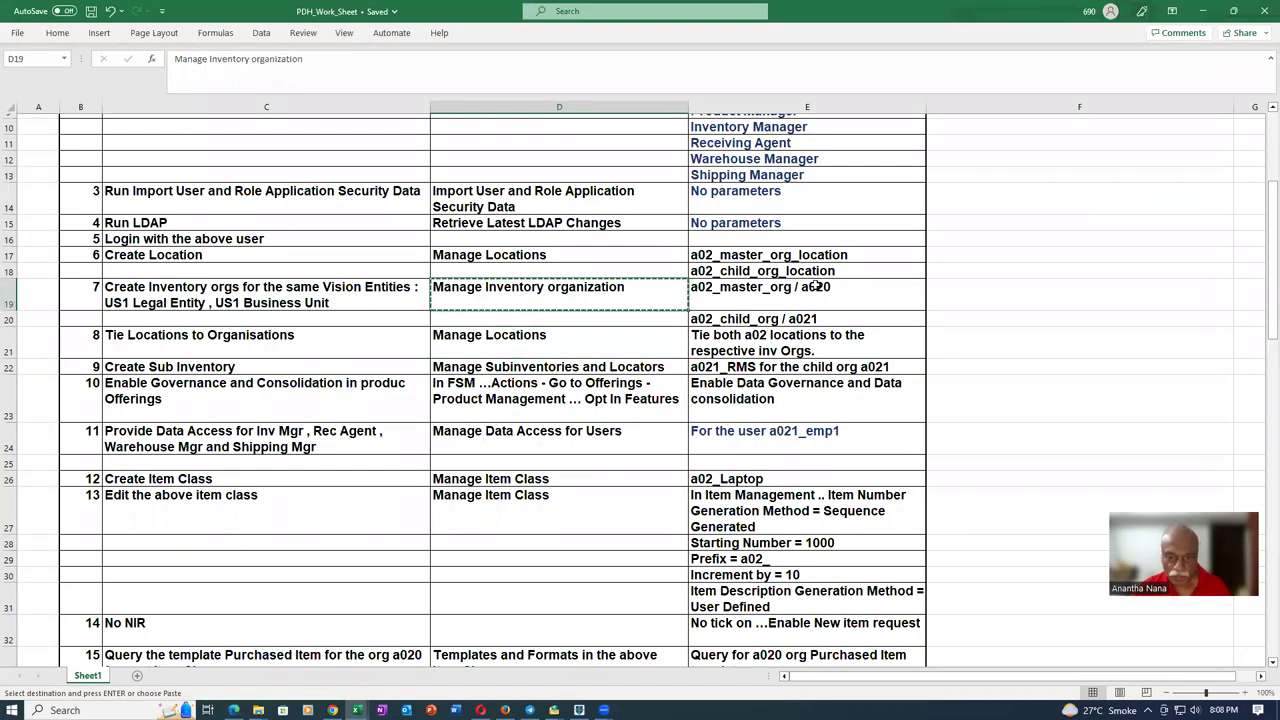
click(817, 288)
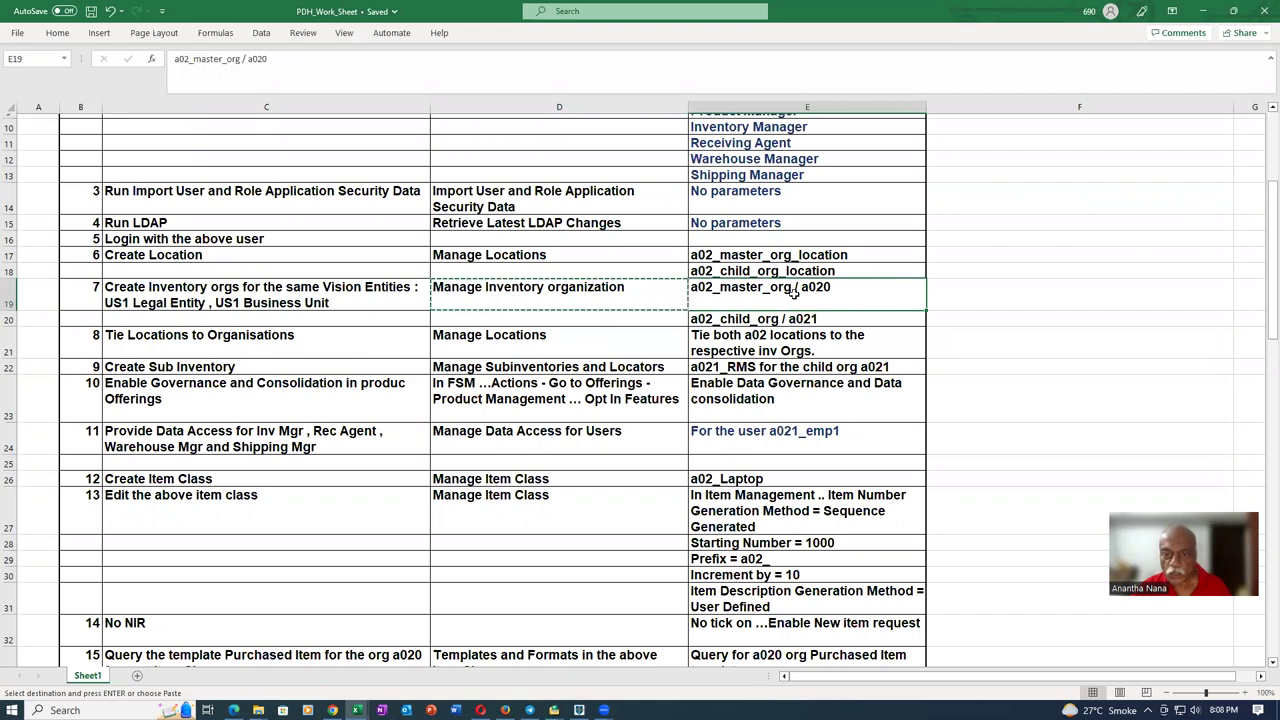
key(Escape)
double_click(700, 289)
drag(692, 289, 792, 288)
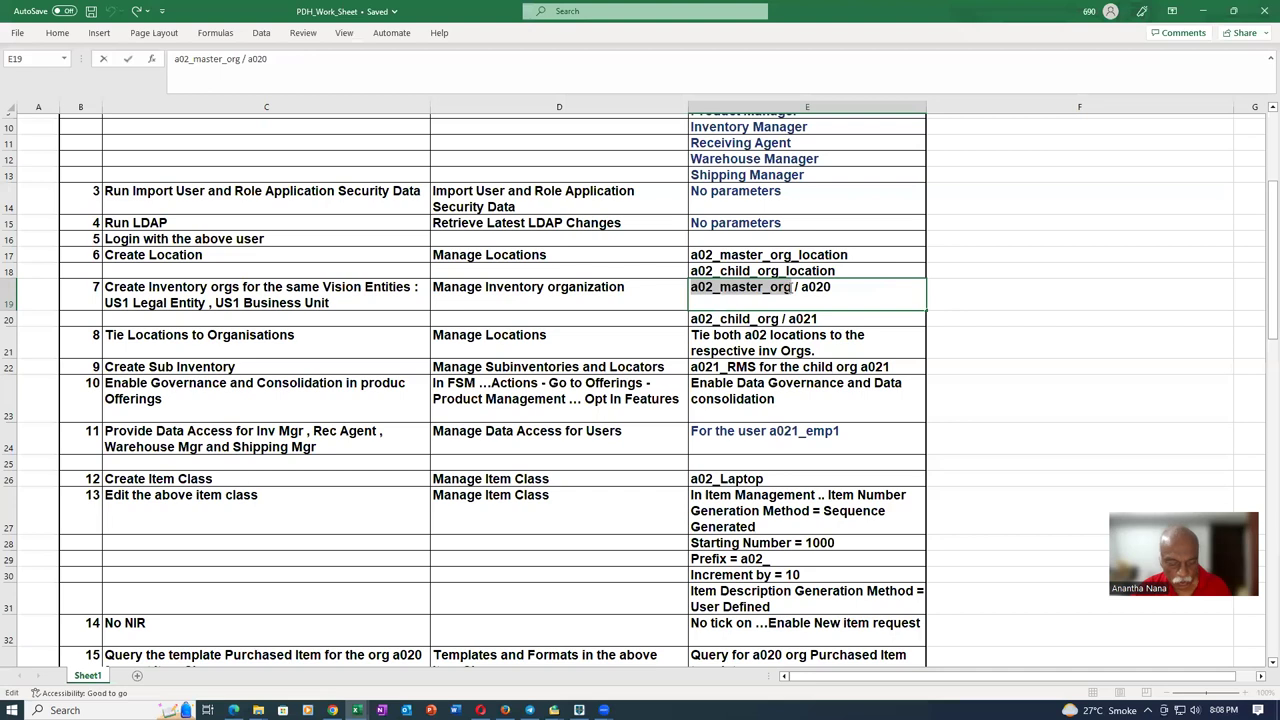
key(alt+Tab)
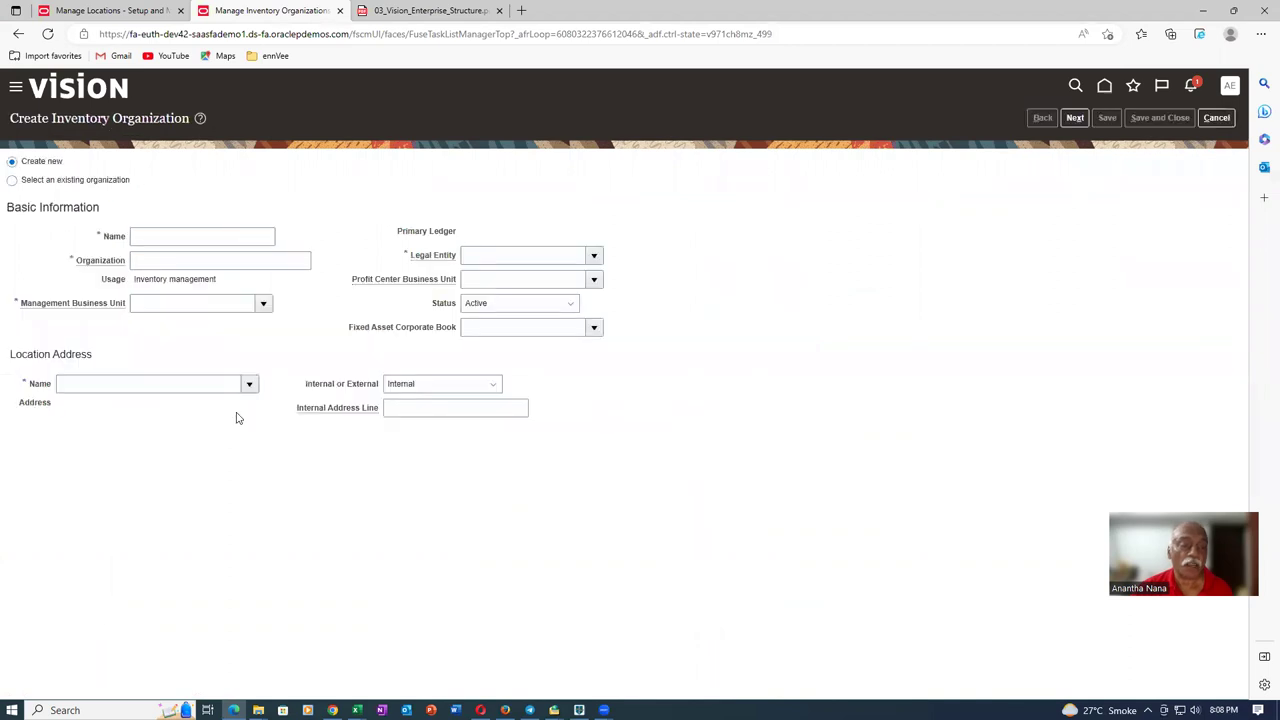
Enter Name a02_master_org and Organization A020 on the Create Inventory Organization form.
click(154, 240)
key(ctrl+v)
click(178, 261)
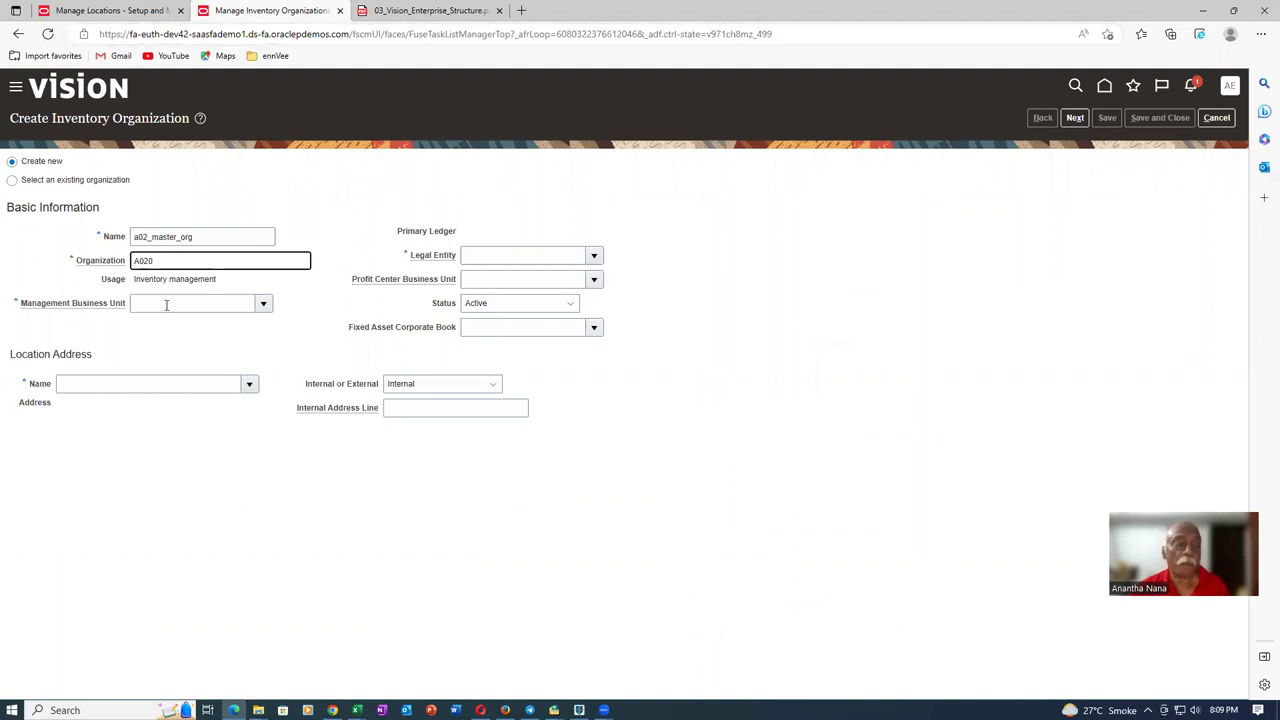
drag(148, 281, 201, 281)
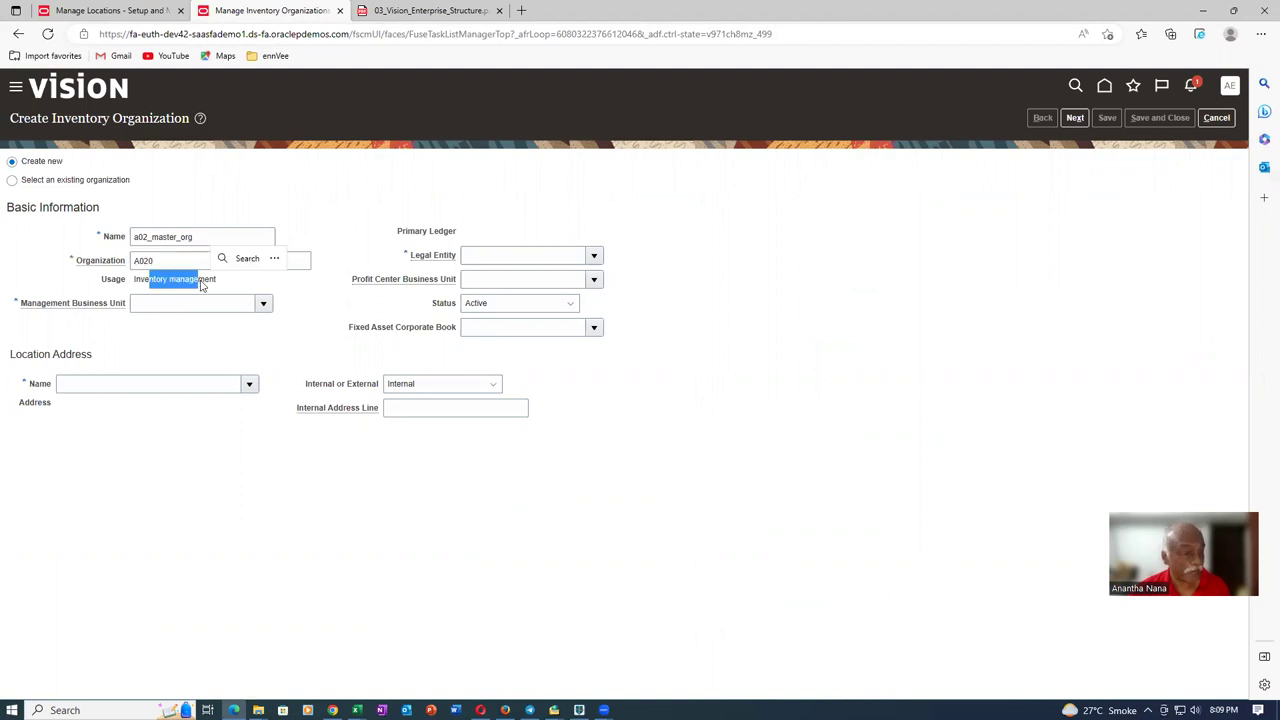
click(190, 307)
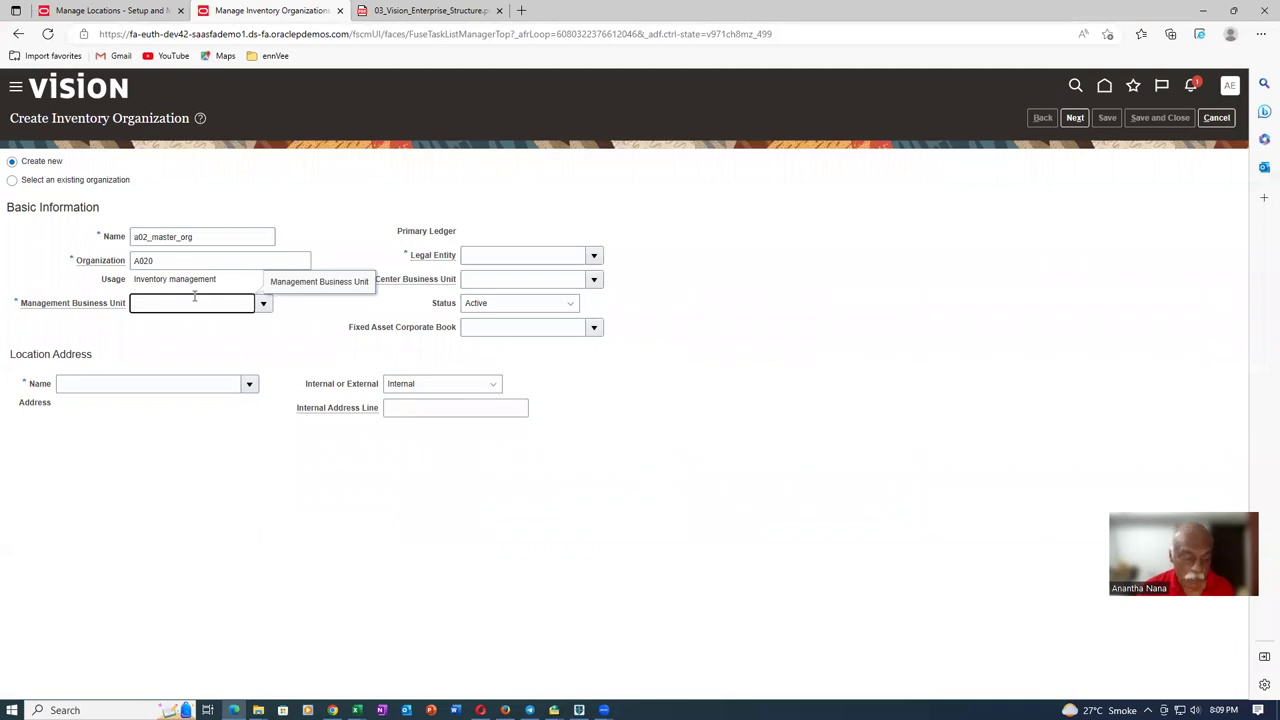
key(alt+Tab)
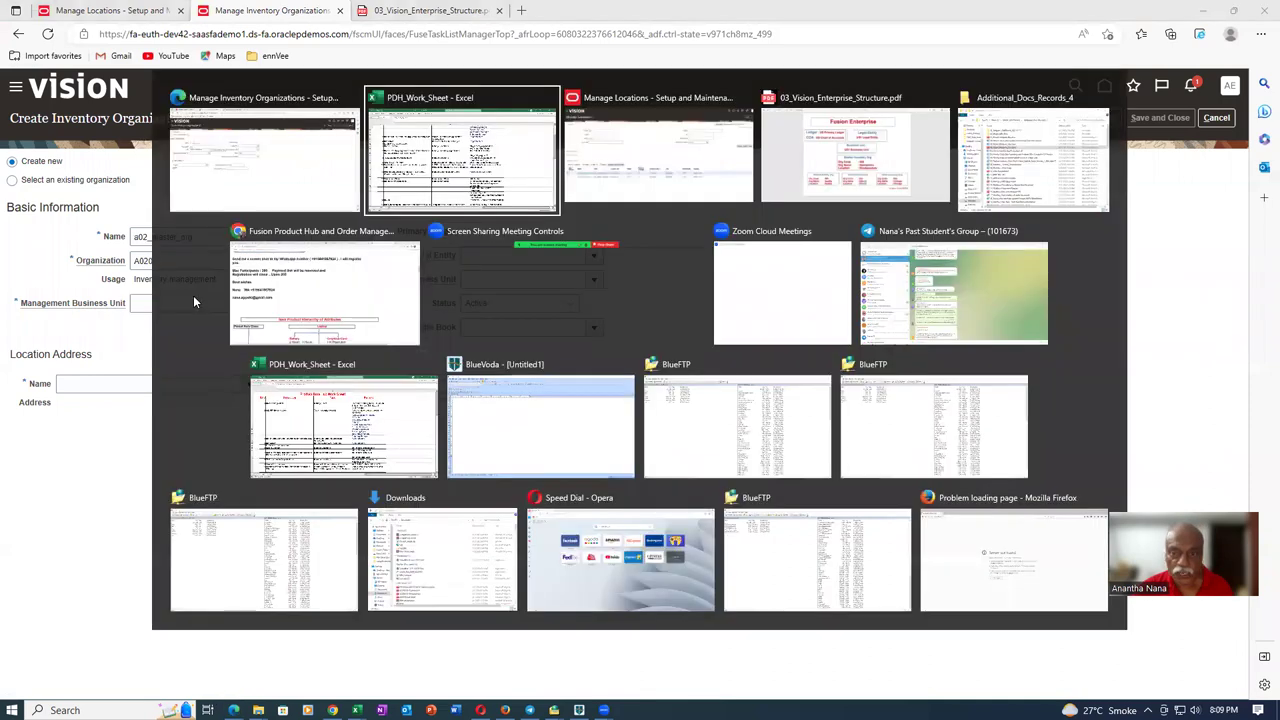
key(Tab)
key(Tab)
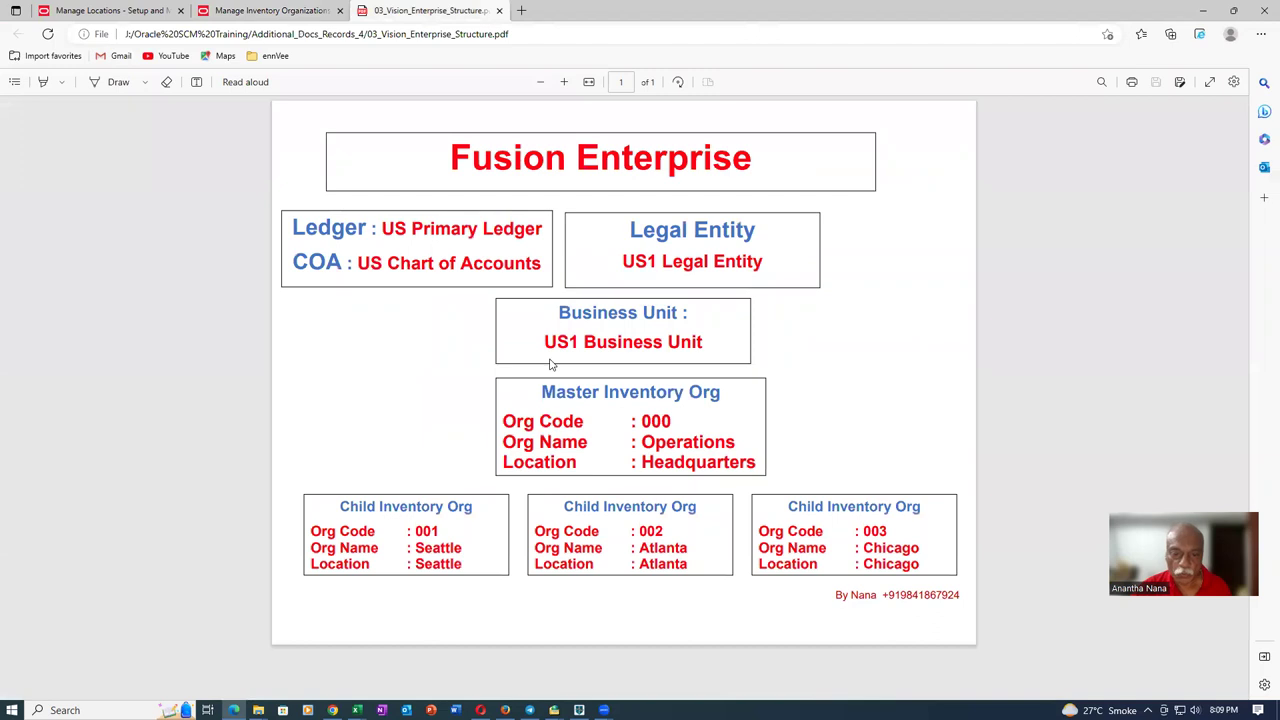
Find 'US1 Business Unit' in the enterprise structure PDF and return to the form.
drag(544, 342, 706, 344)
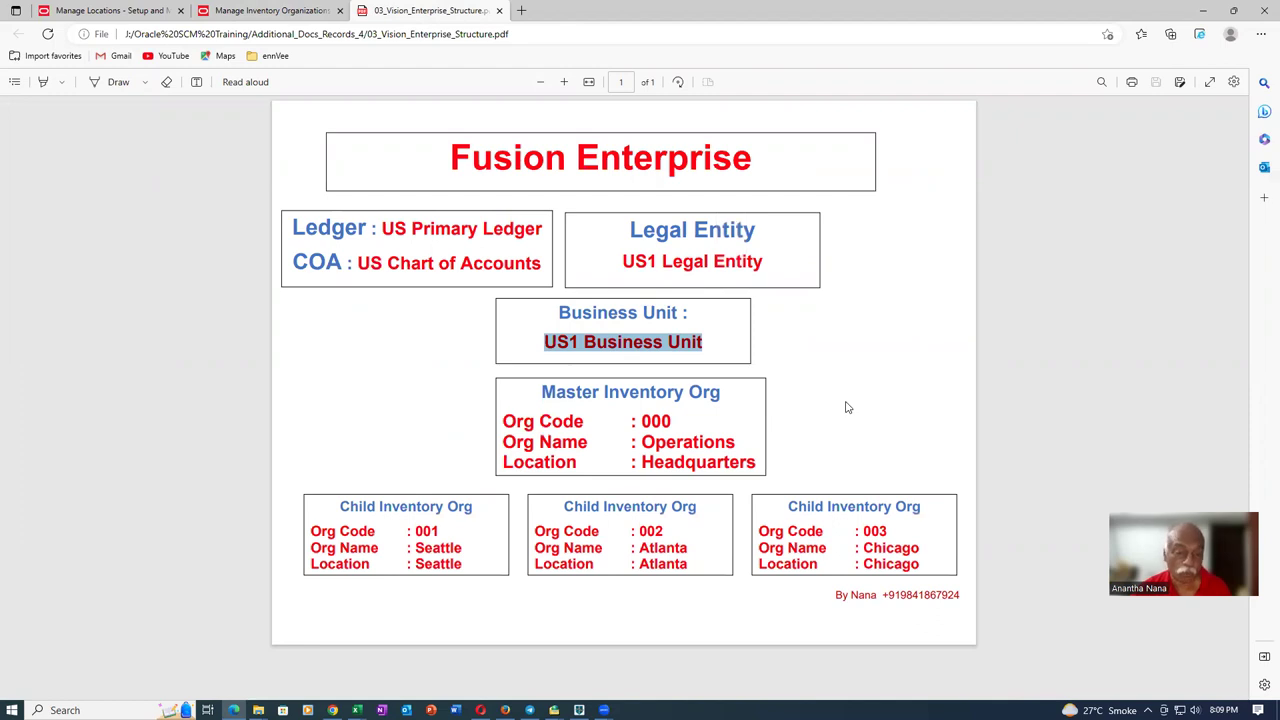
key(ctrl+shift+Tab)
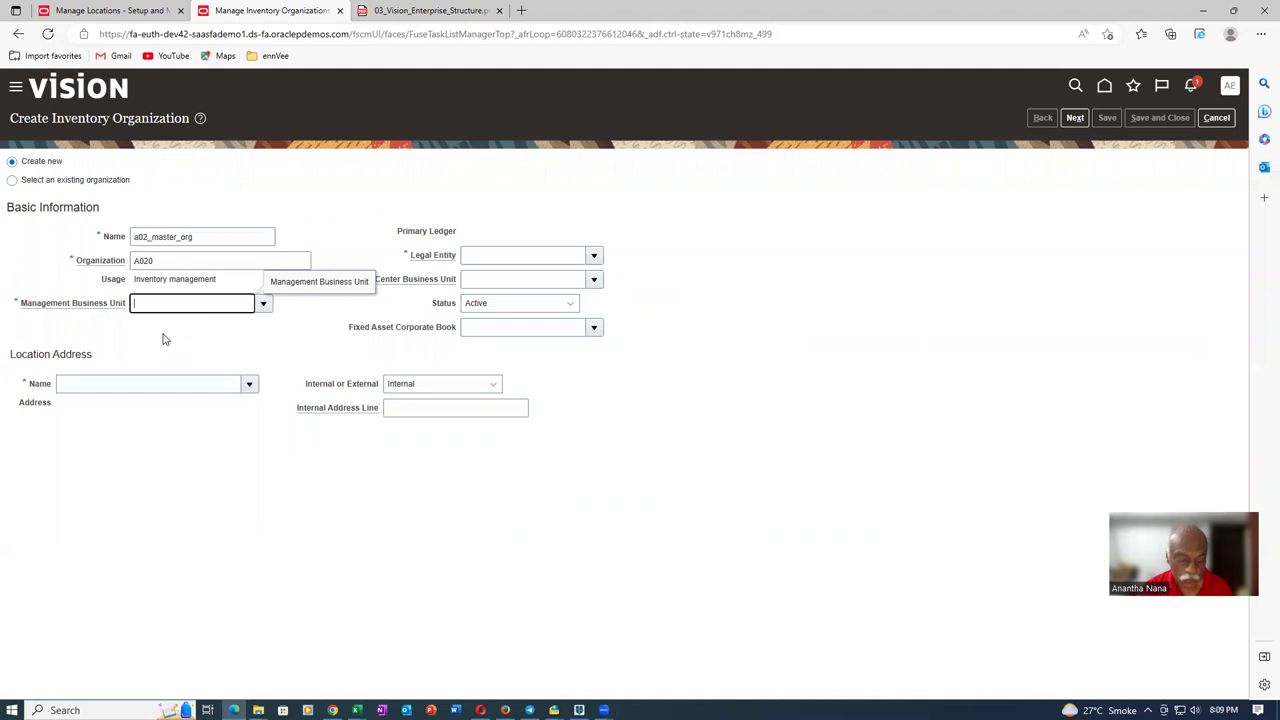
Set US1 Business Unit, location a02_master_org_location and US1 Legal Entity, then continue.
text(1)
key(Tab)
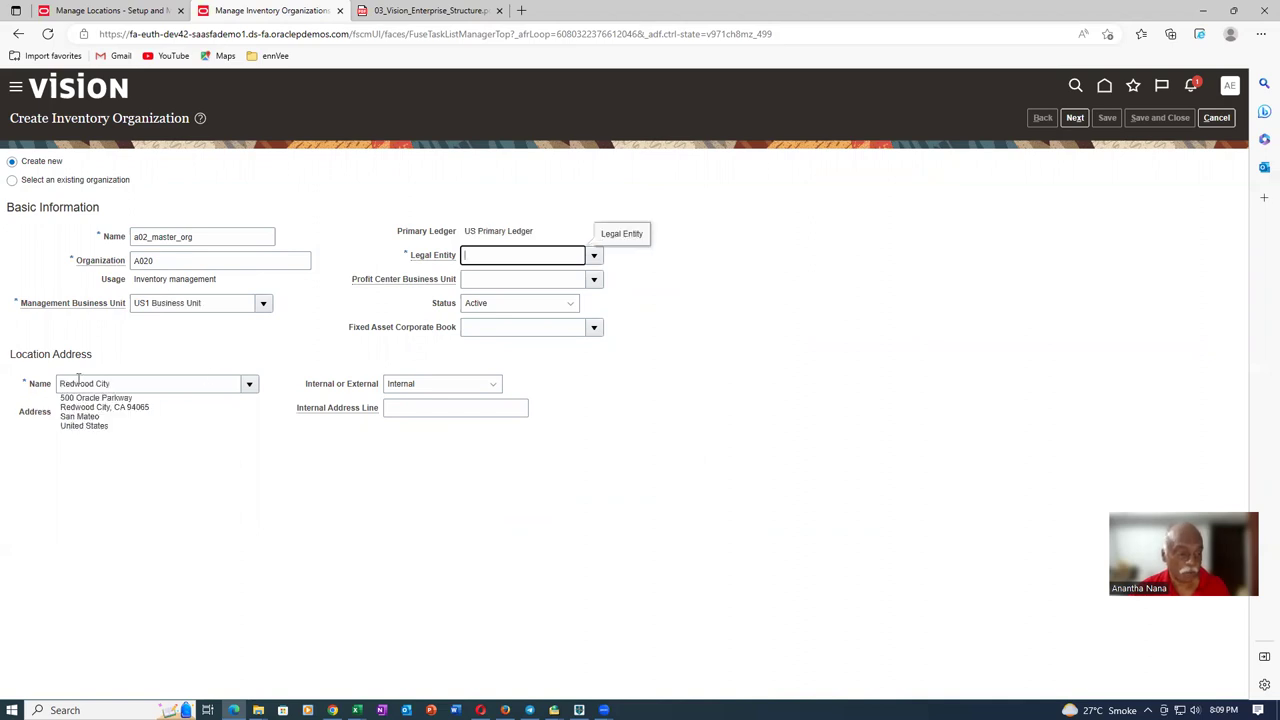
triple_click(164, 386)
text(a02)
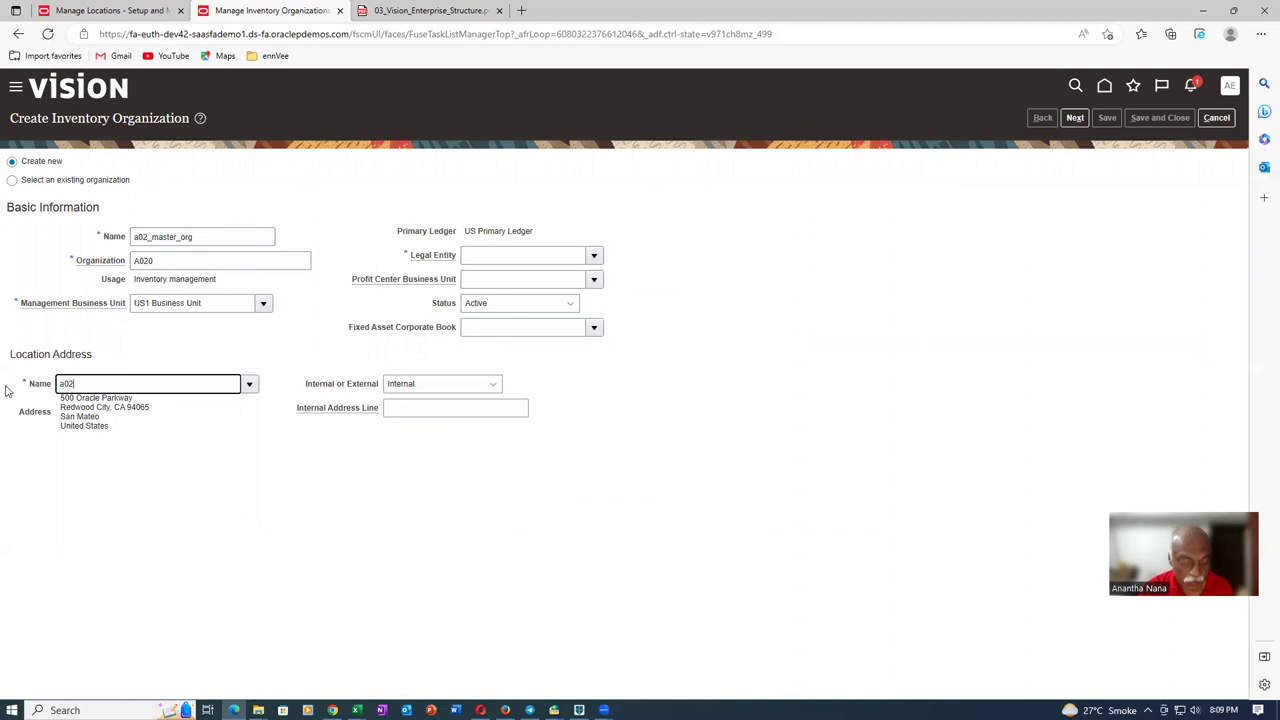
key(Tab)
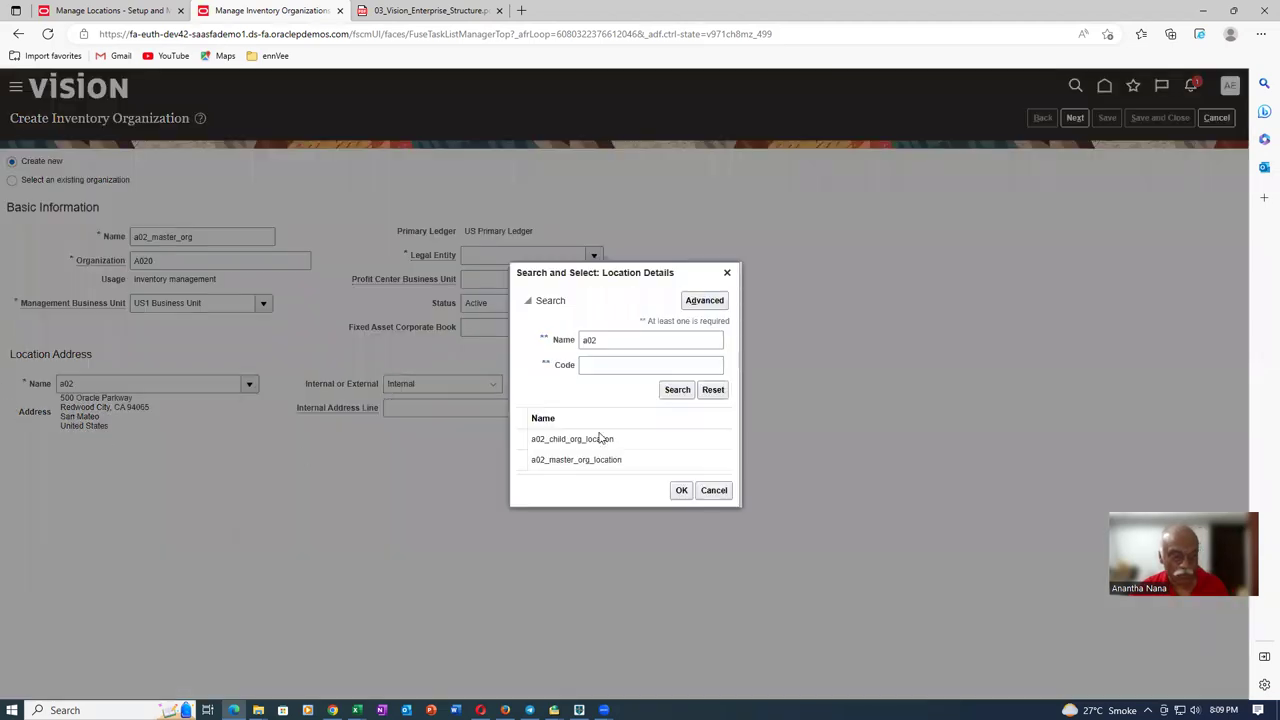
click(666, 464)
click(681, 490)
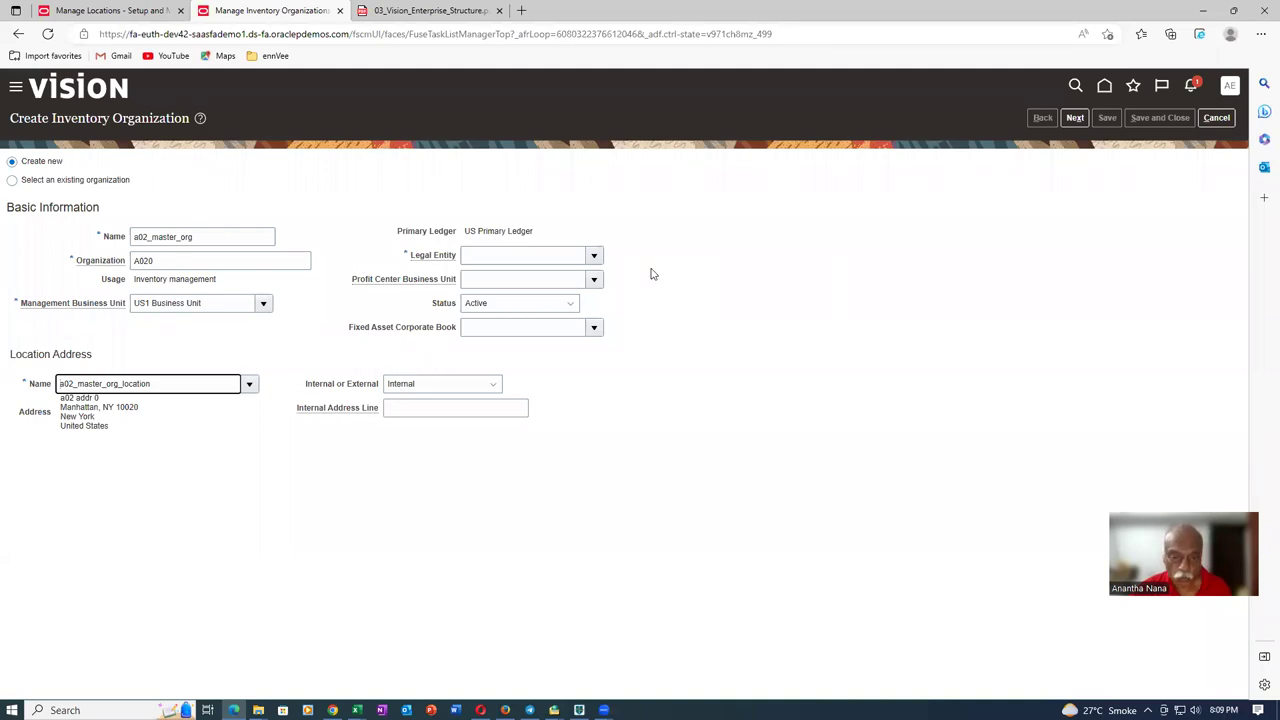
click(595, 257)
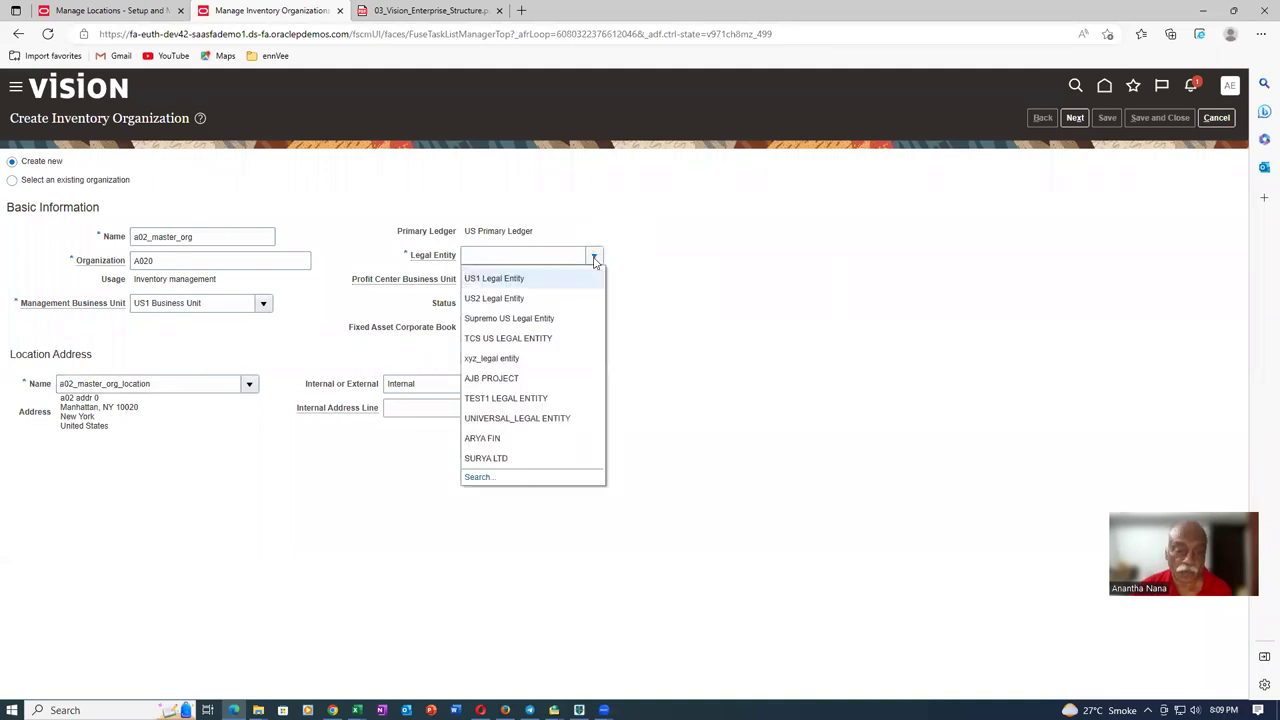
click(594, 279)
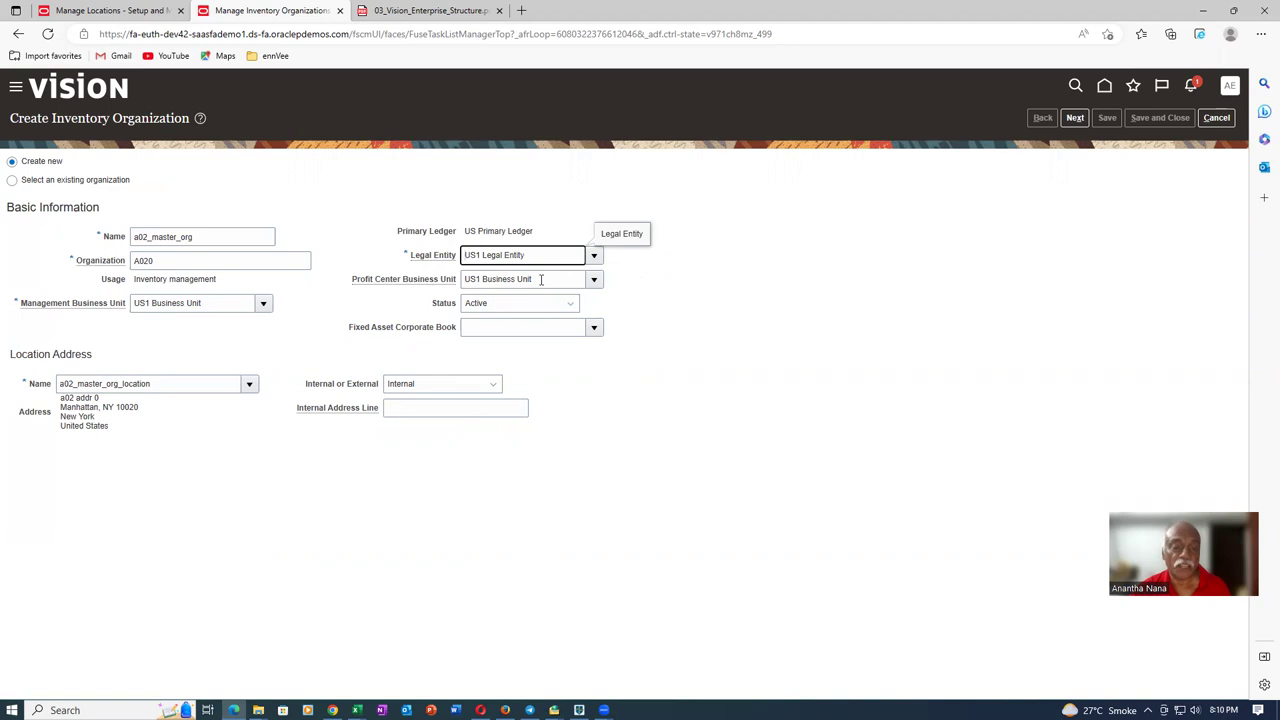
click(890, 258)
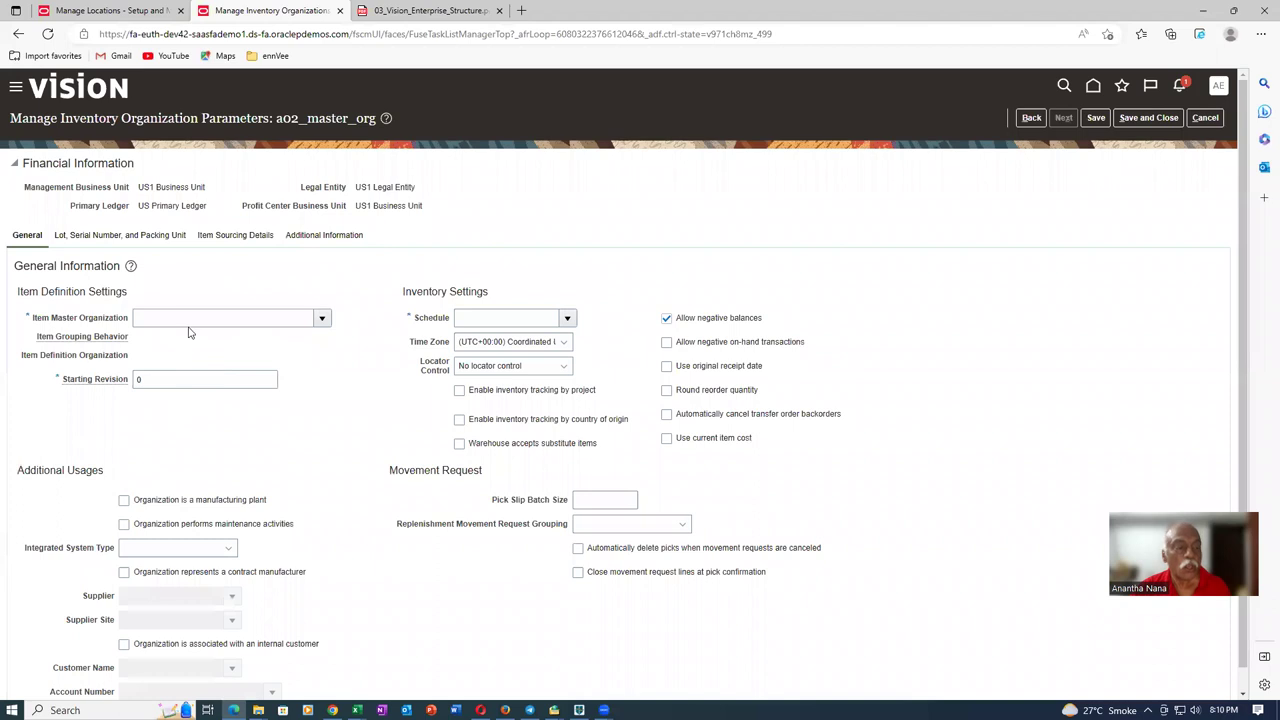
Set Item Master Organization to a02_master_org and Schedule to Operations.
click(191, 322)
text(a02)
key(Tab)
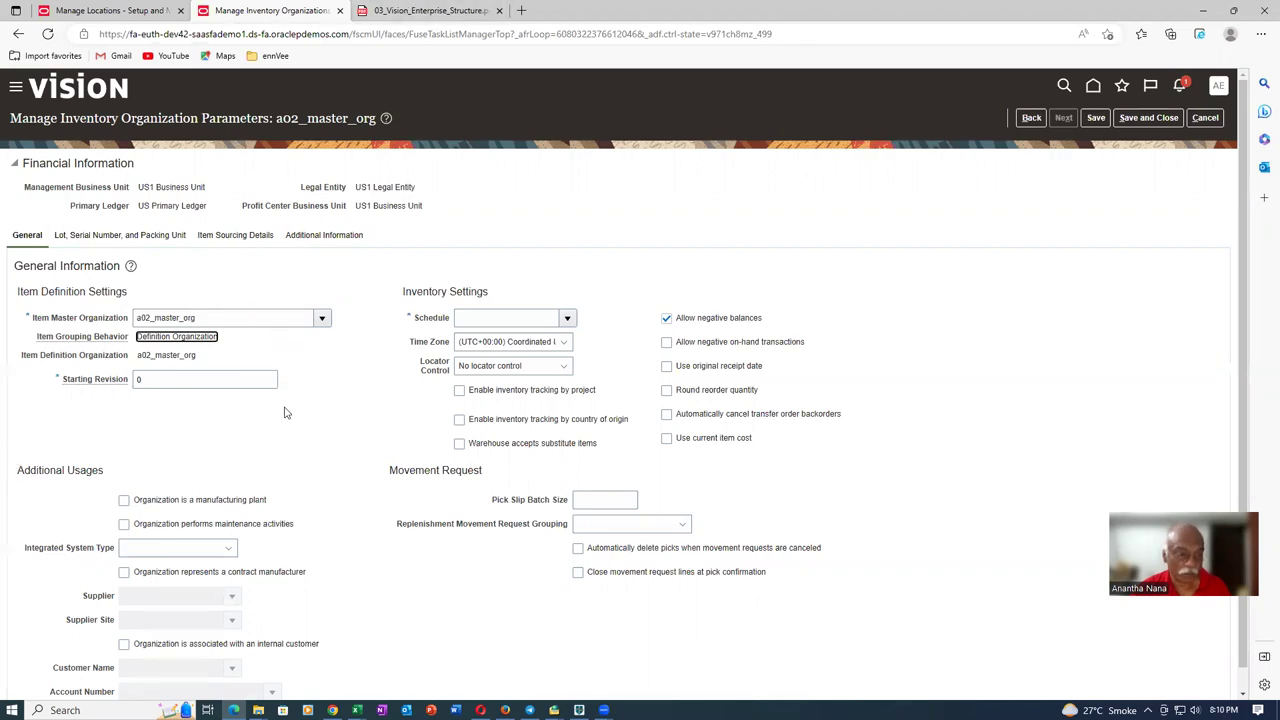
click(542, 314)
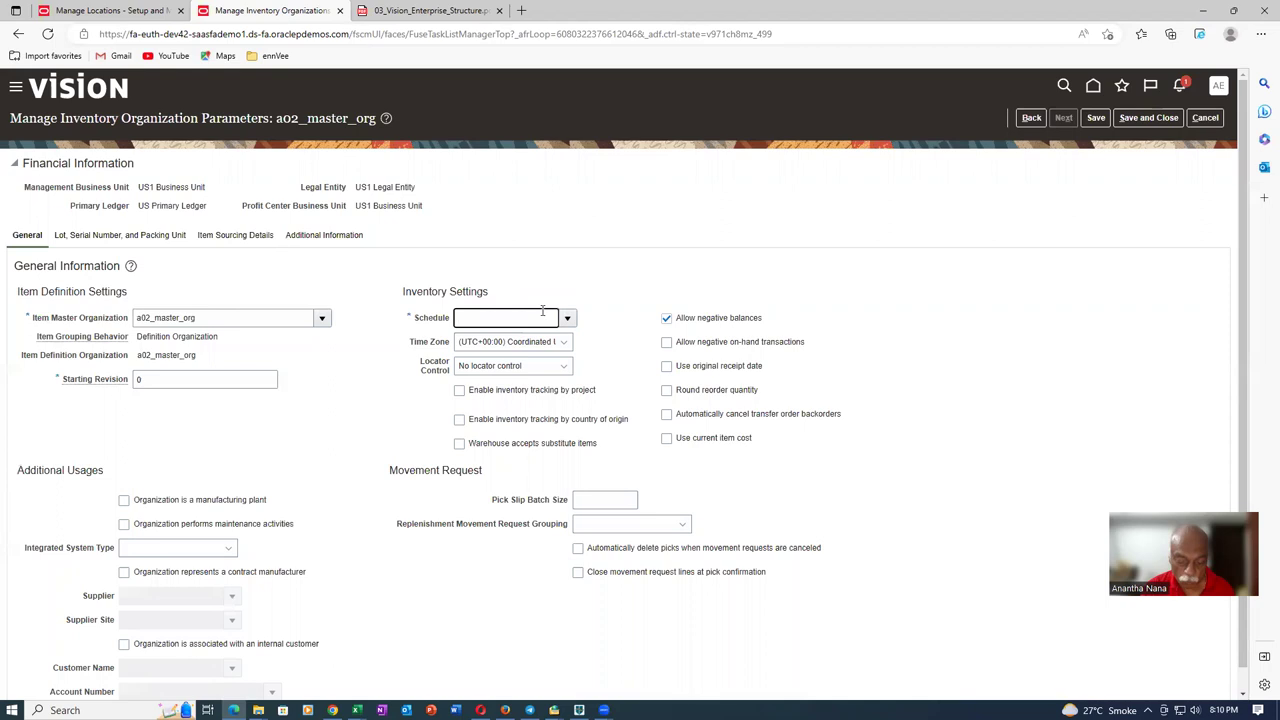
text(Operat)
key(Tab)
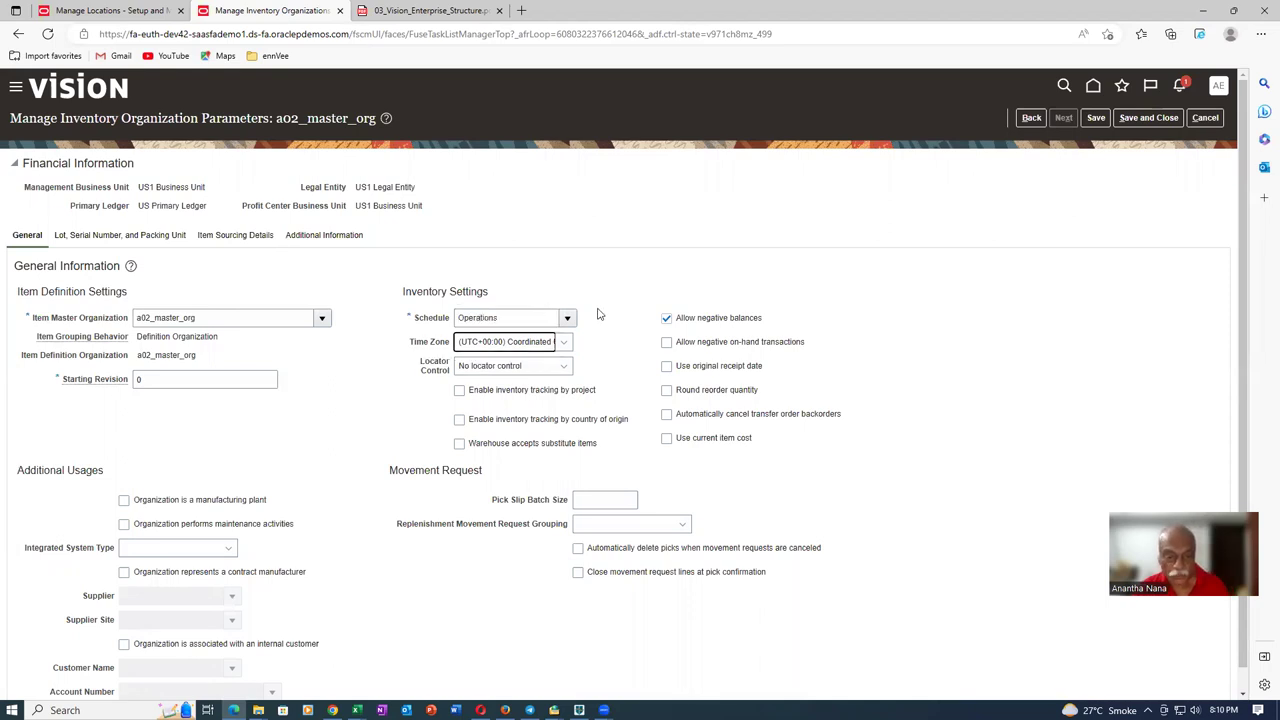
Use subinventory-level locator control, tick manufacturing plant and maintenance, and save.
click(506, 366)
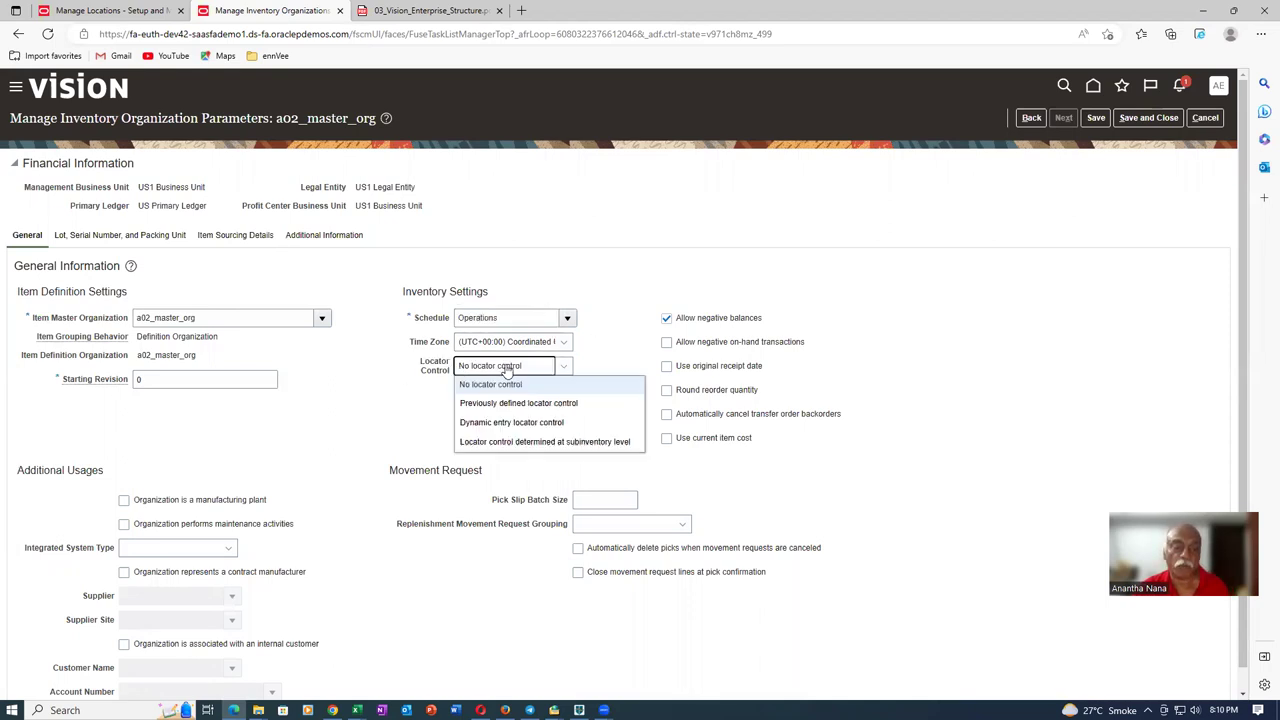
click(510, 445)
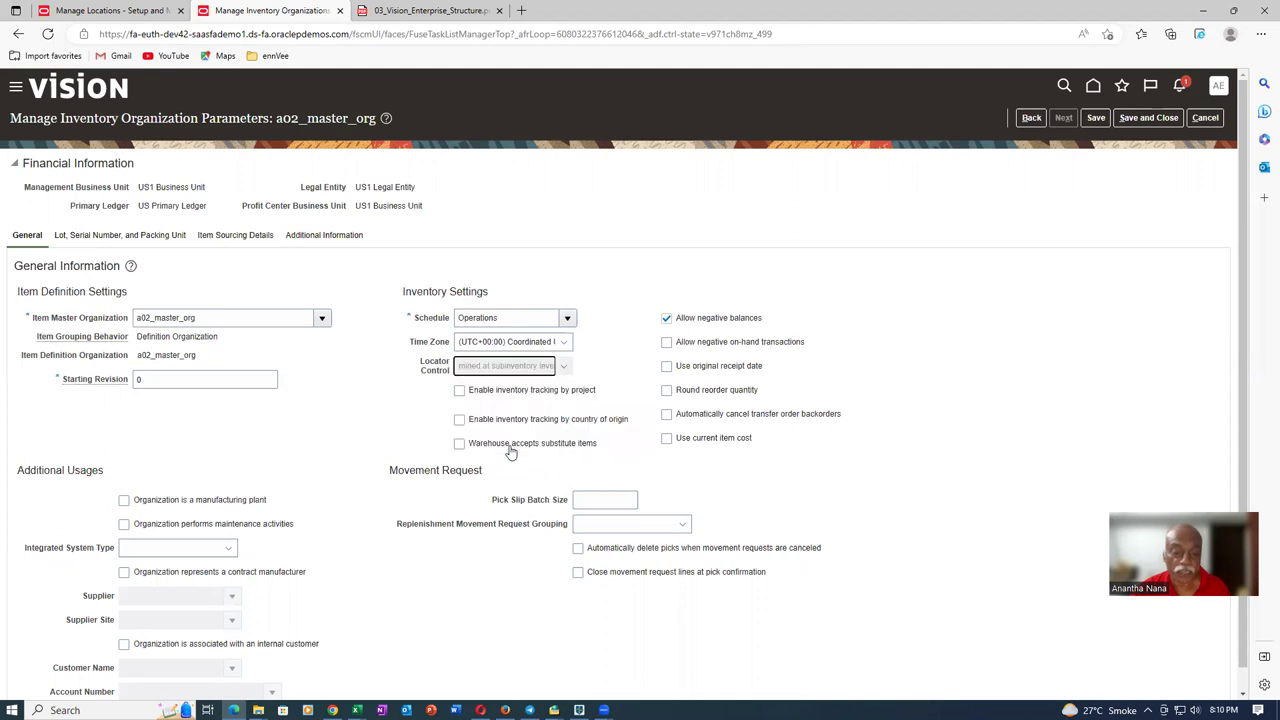
click(123, 500)
click(124, 527)
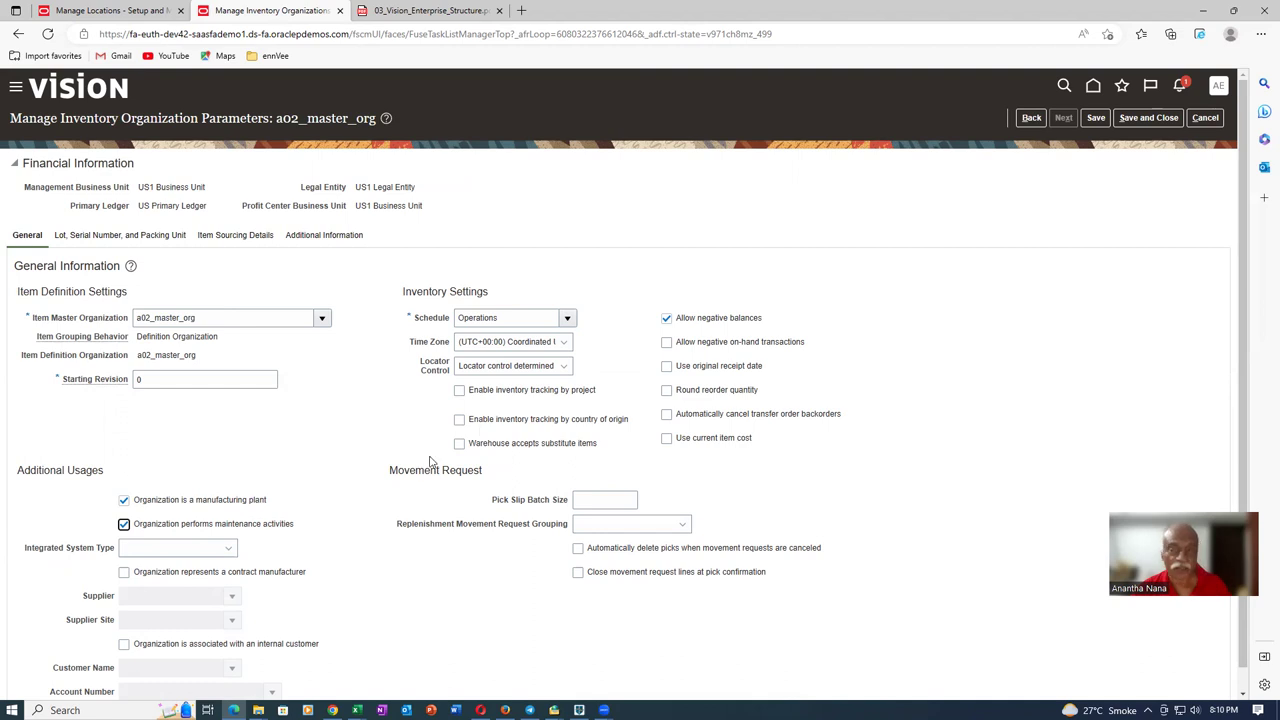
click(1161, 117)
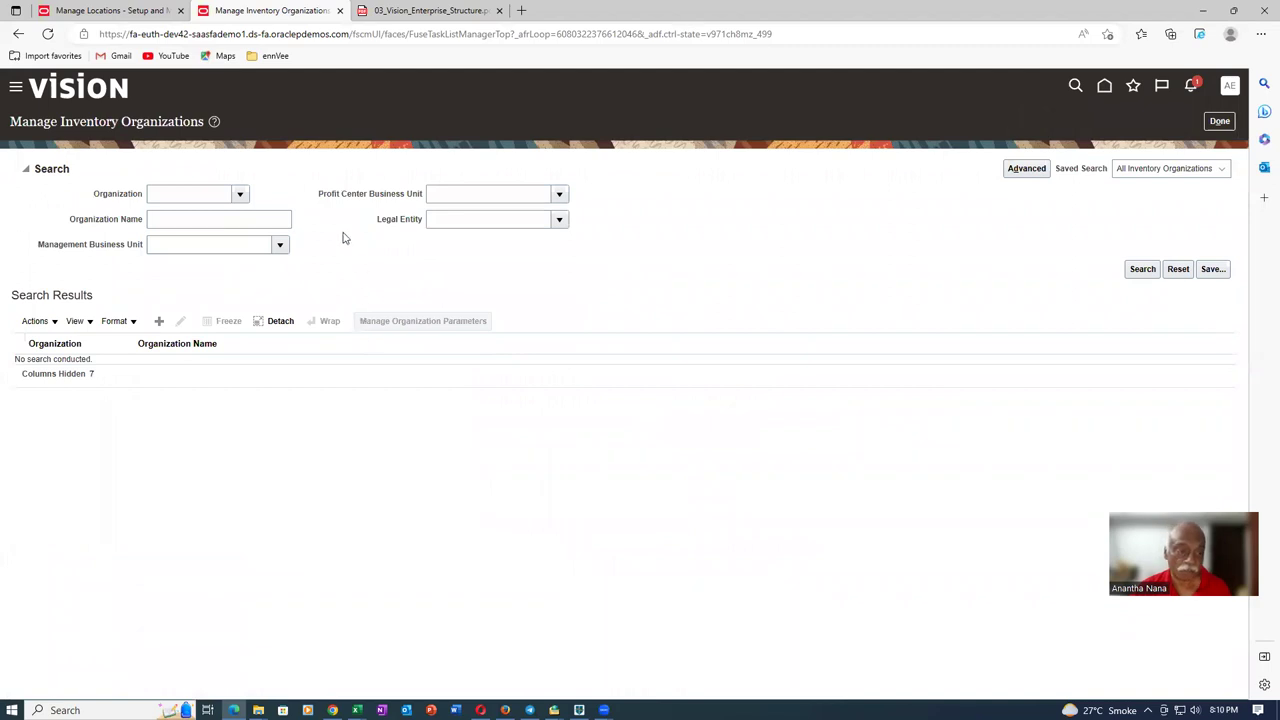
Search organizations for a02 to see A020 a02_master_org listed, then begin a new organization.
click(204, 221)
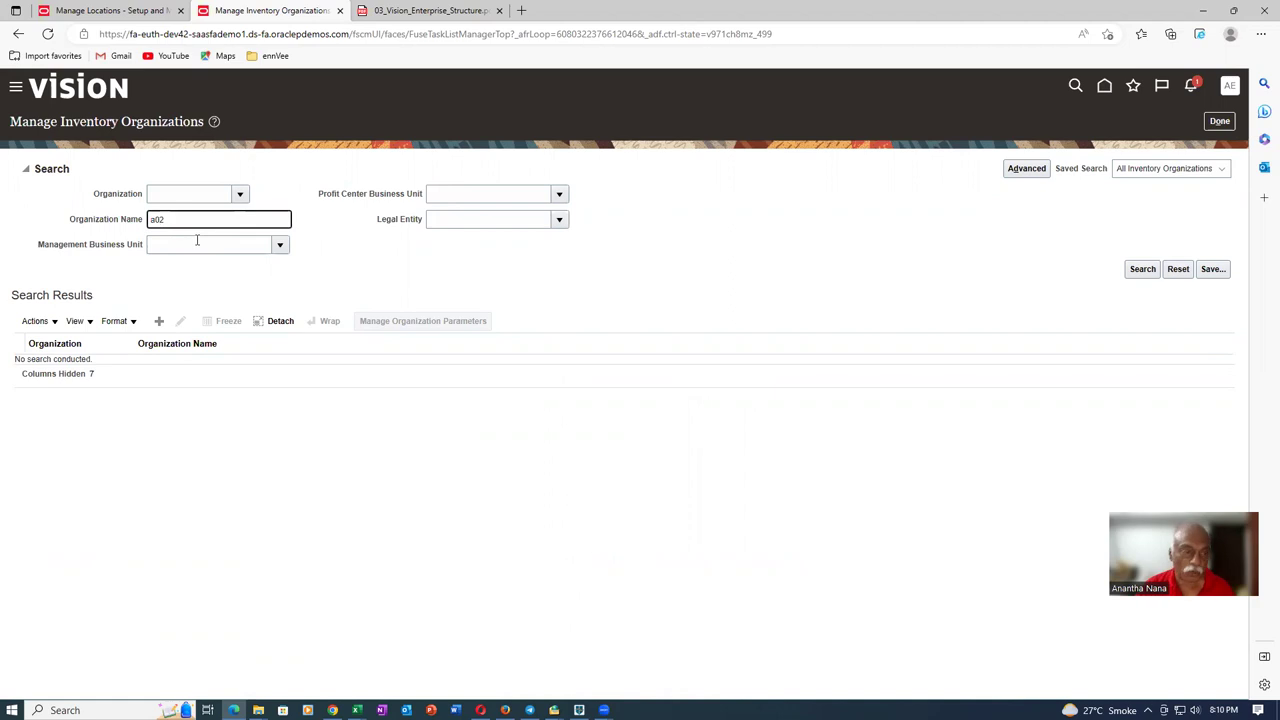
key(Return)
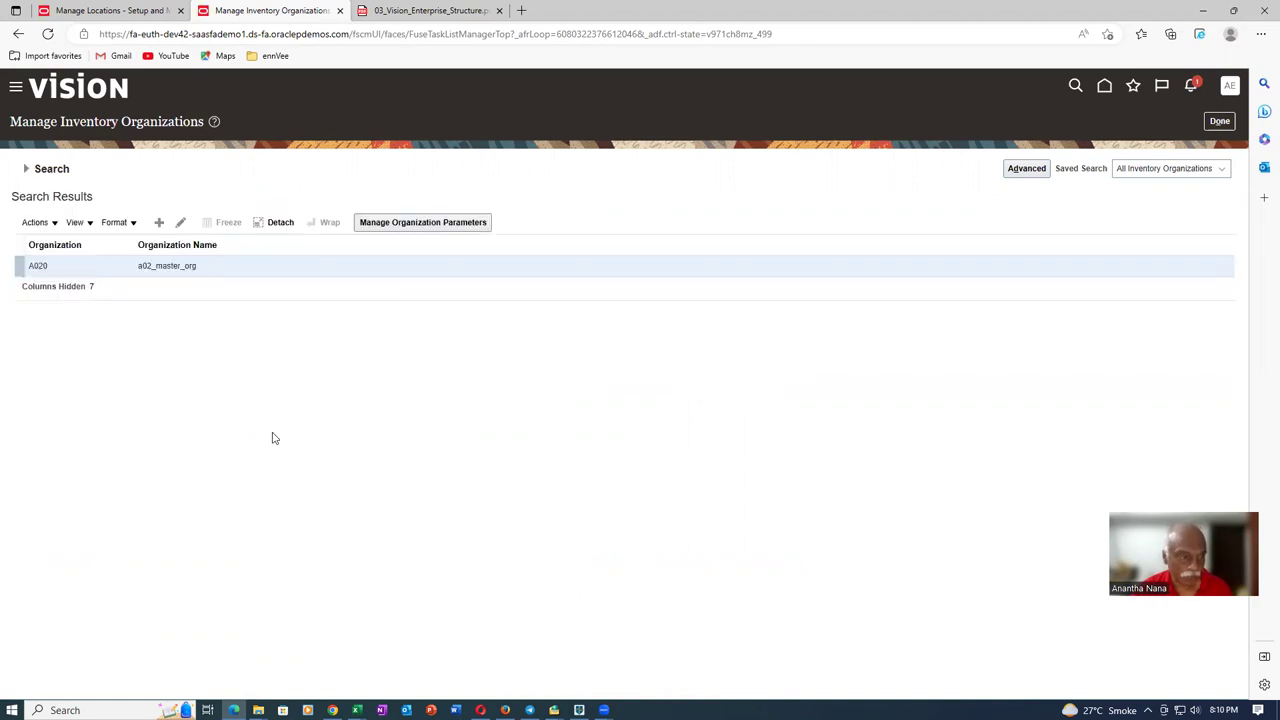
click(159, 224)
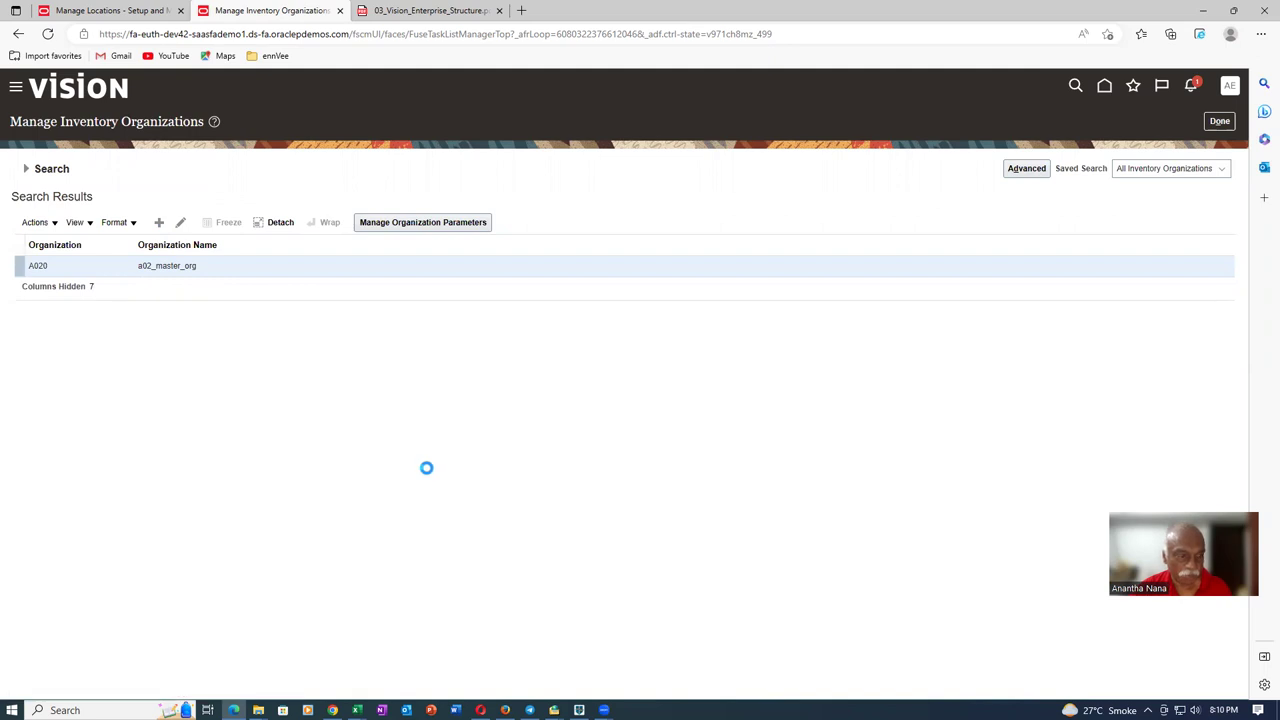
key(alt+Tab)
key(alt+Tab)
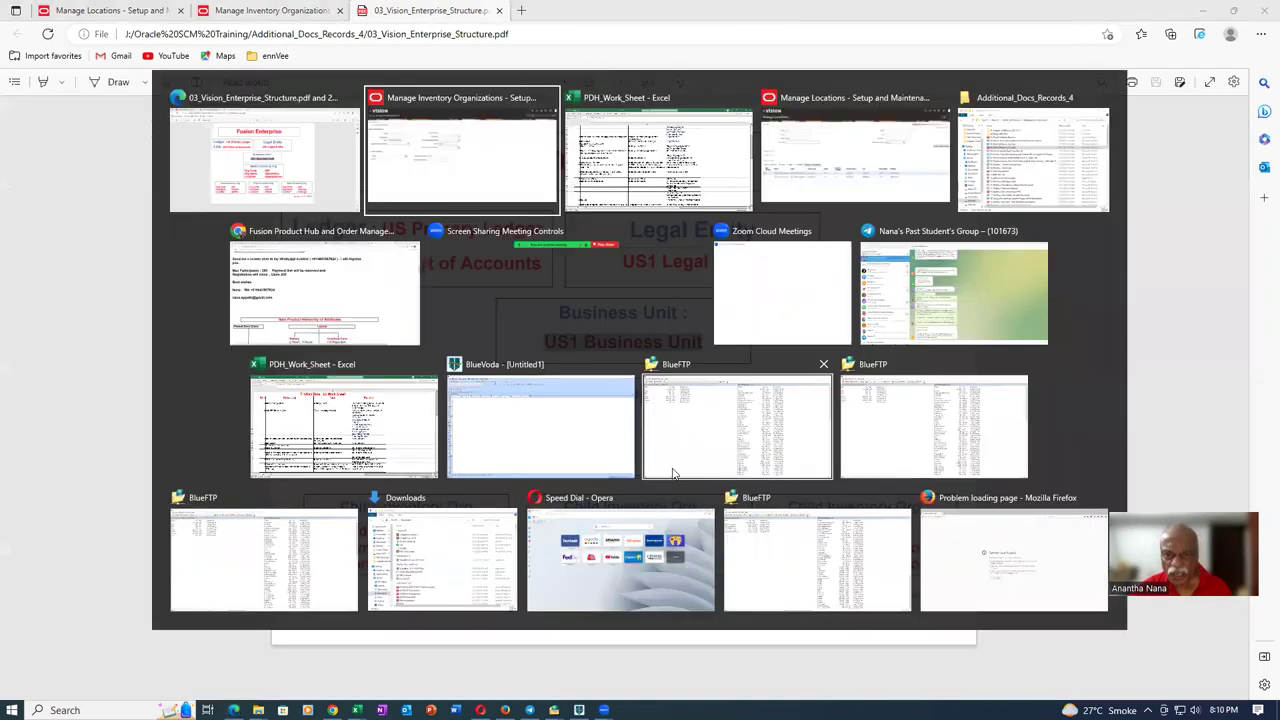
key(alt+Tab)
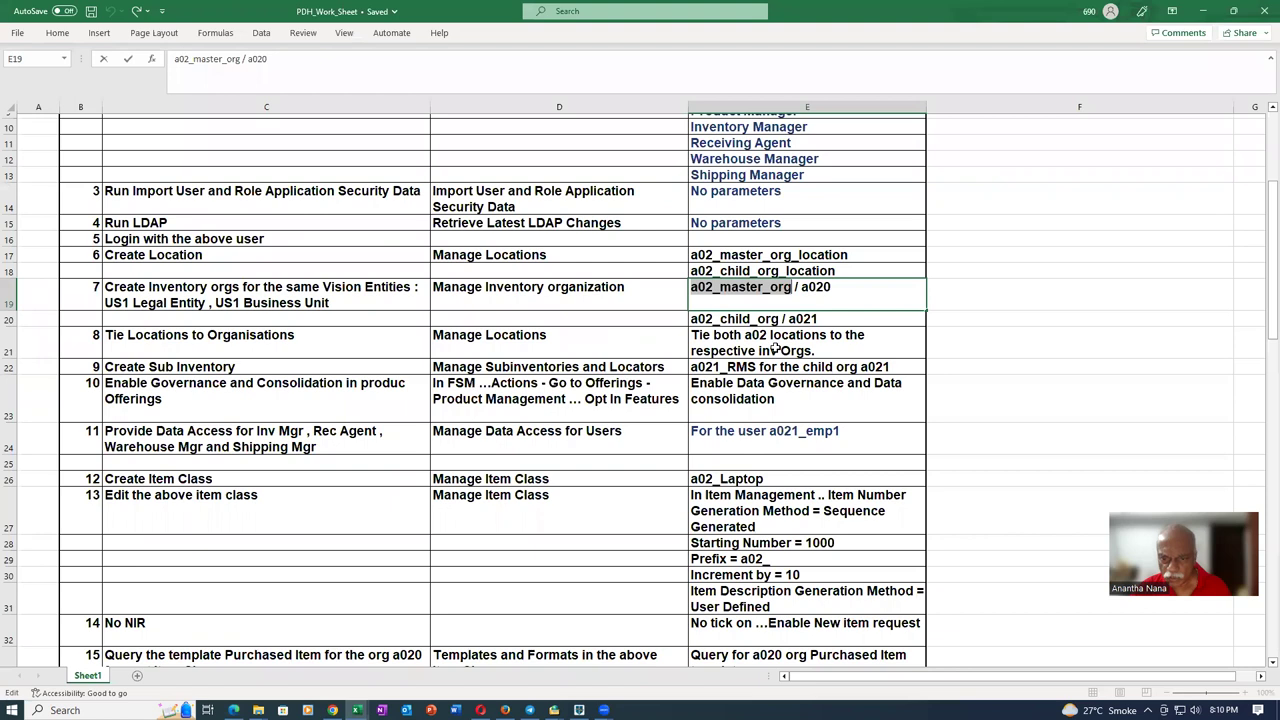
Select the a02_child_org name in worksheet cell E20, then return to the blank organization form.
click(720, 318)
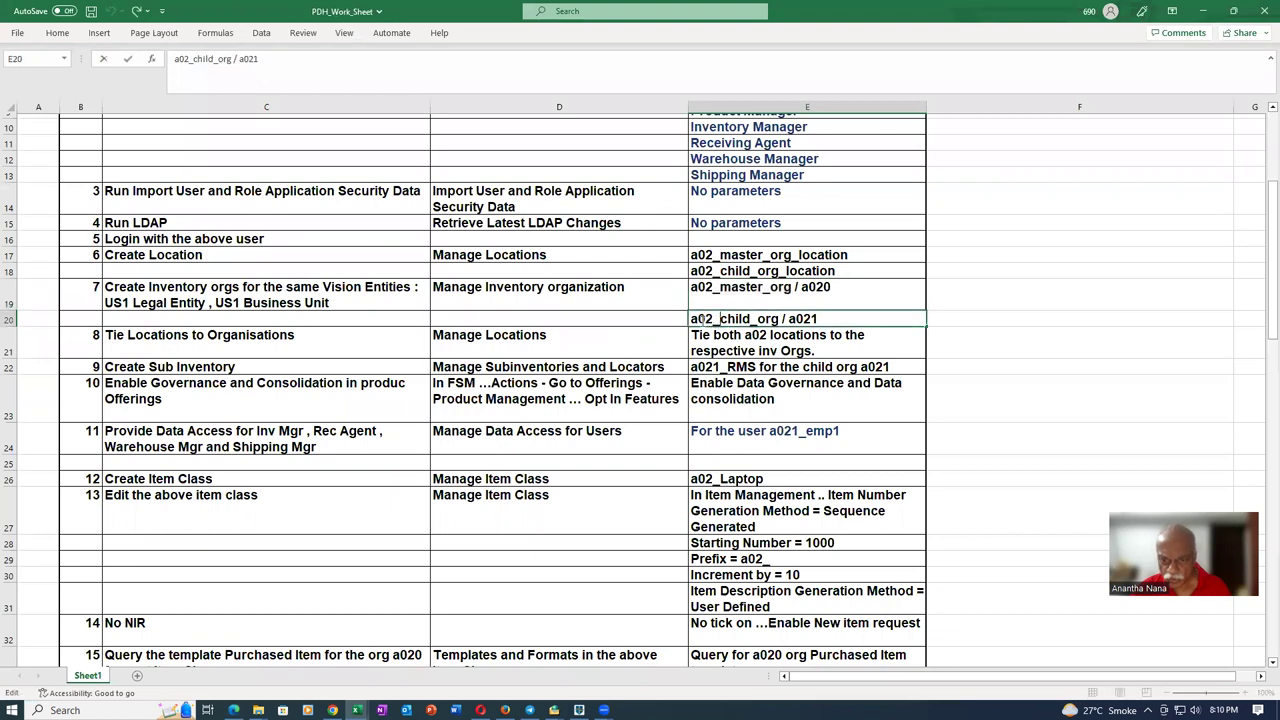
double_click(691, 318)
drag(691, 318, 778, 318)
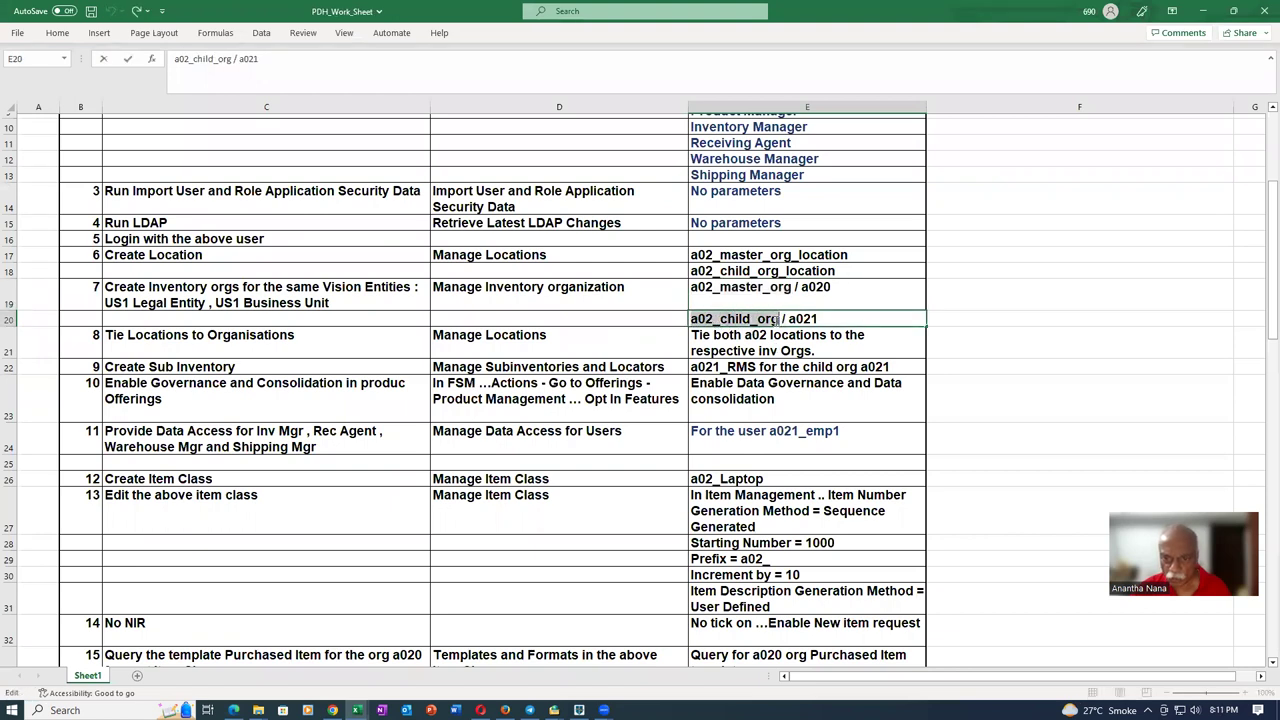
key(alt+Tab)
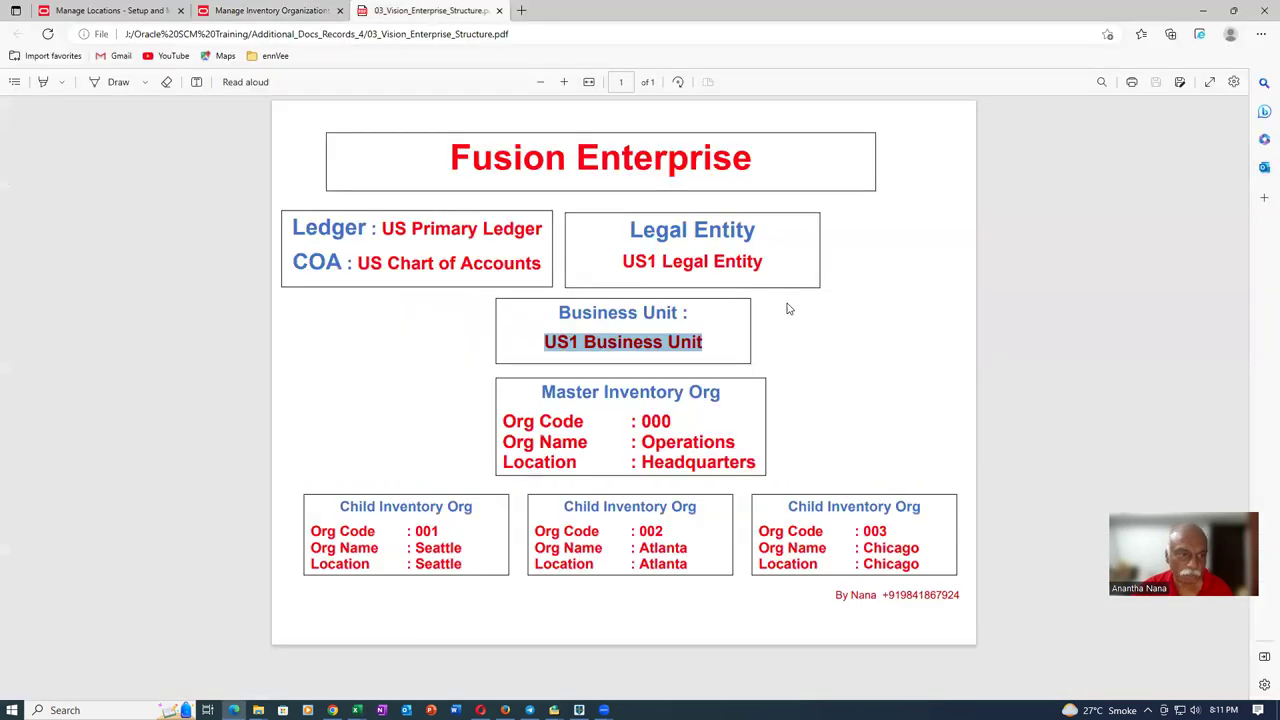
key(alt+Tab)
key(Tab)
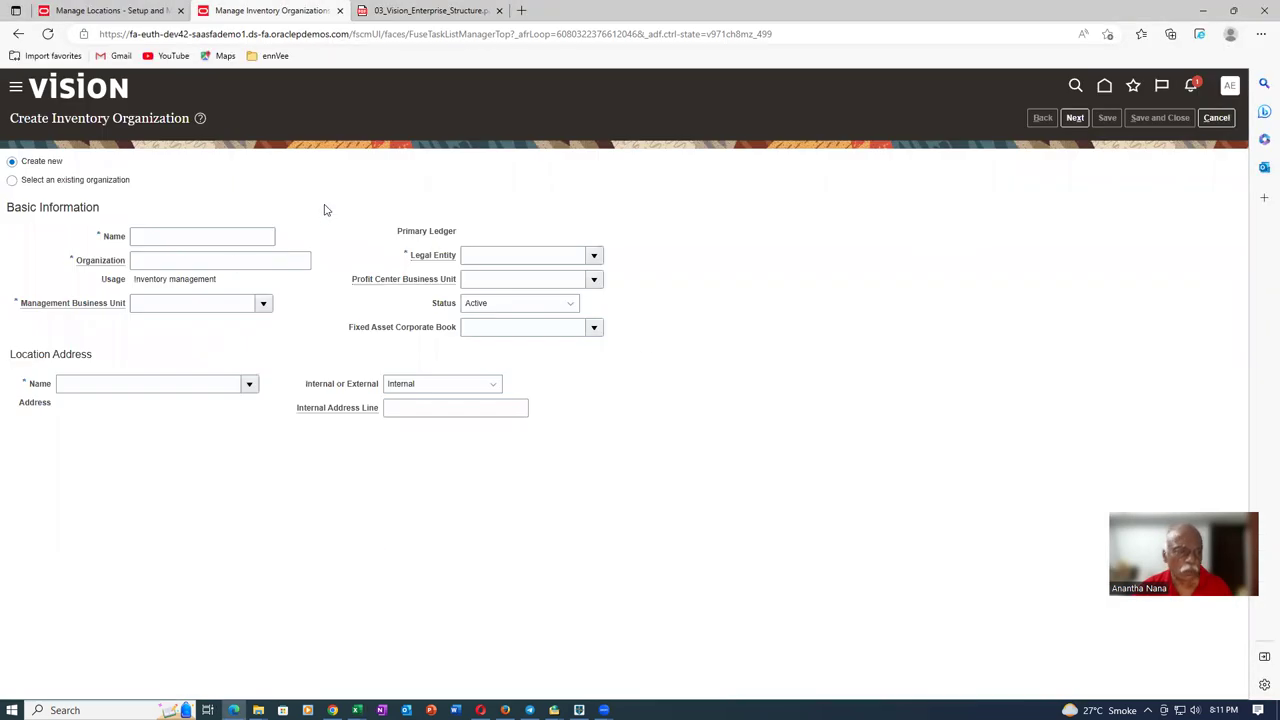
Paste a02_child_org as the name, fill the code, and set US1 Business Unit as management business unit.
click(173, 241)
text(a02_child_pro)
click(186, 263)
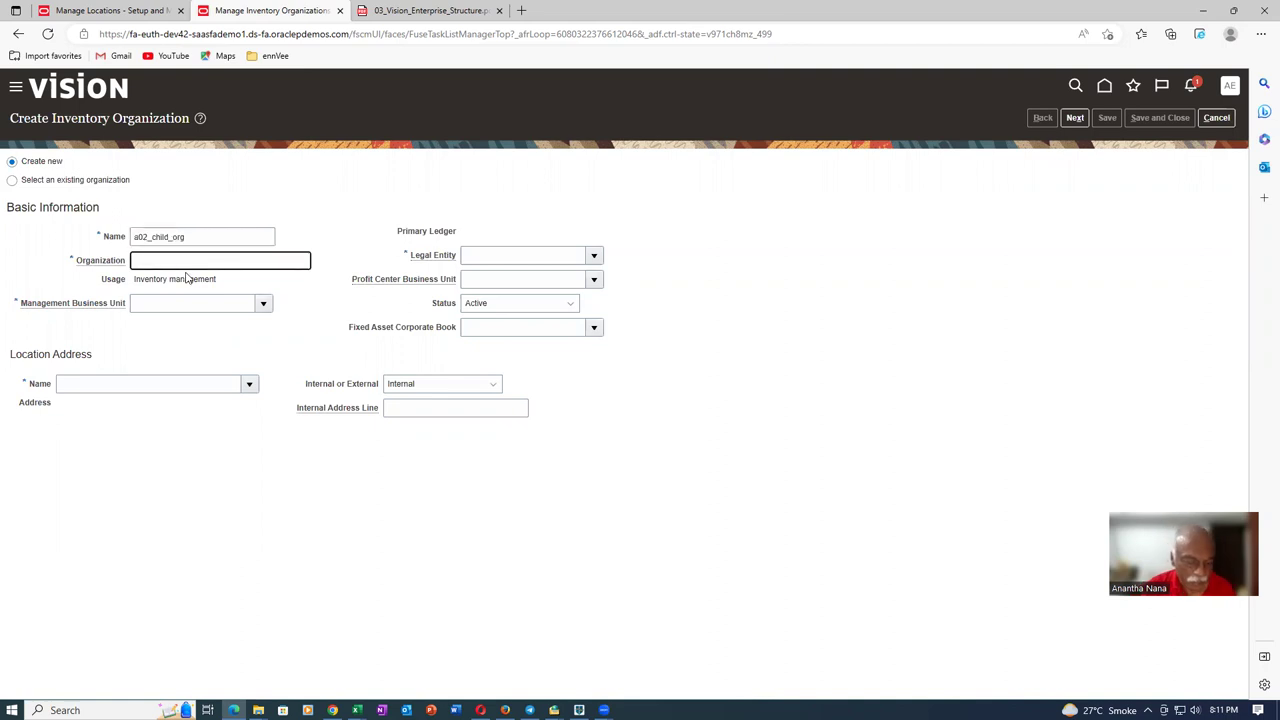
triple_click(186, 278)
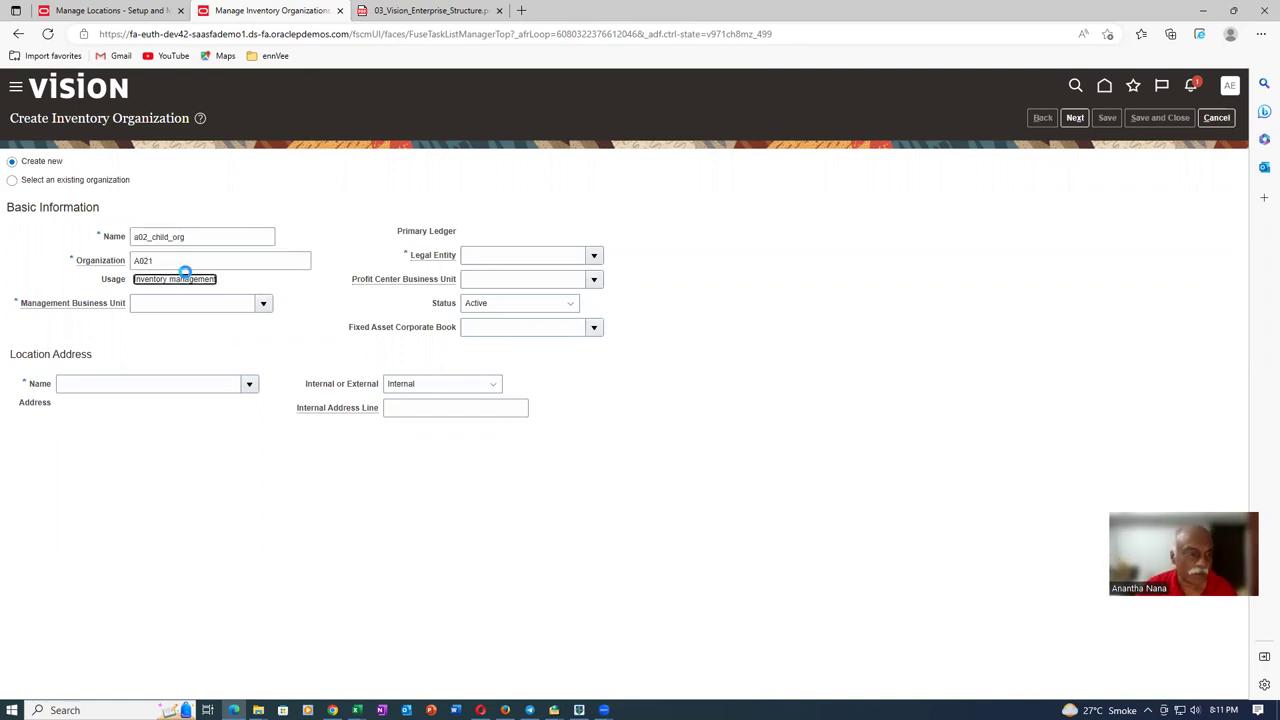
click(158, 308)
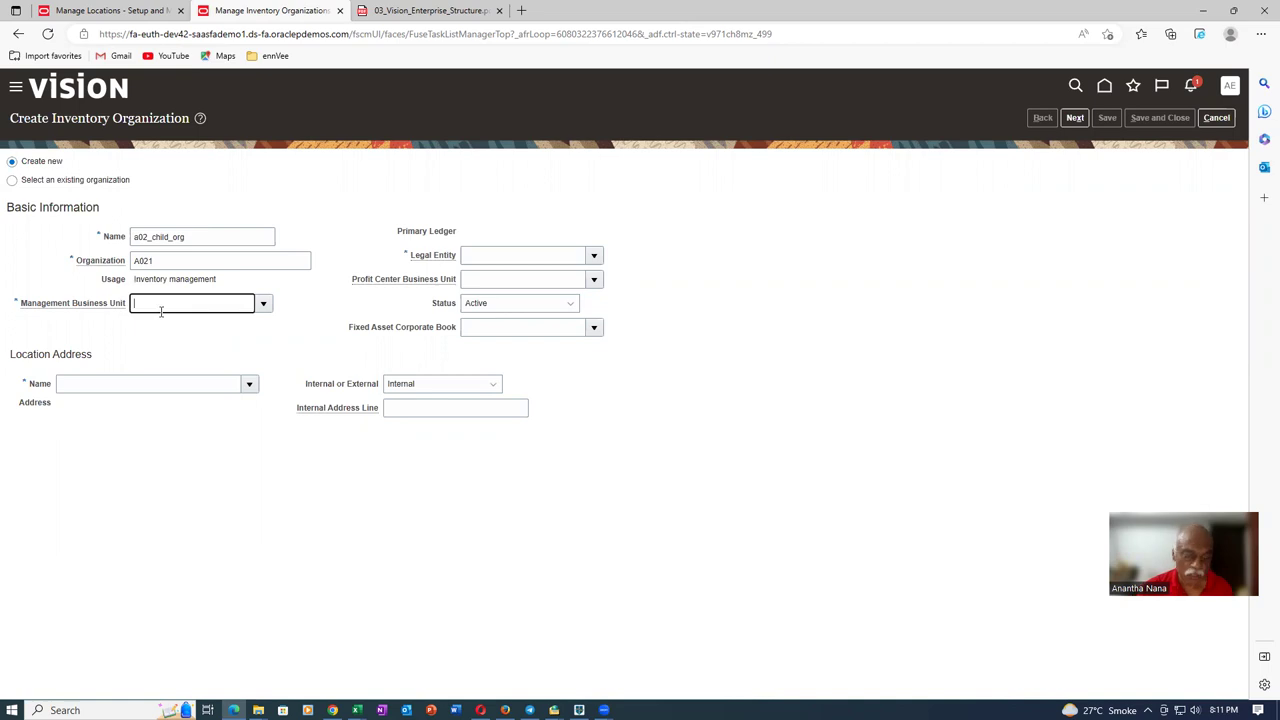
text(US)
key(Tab)
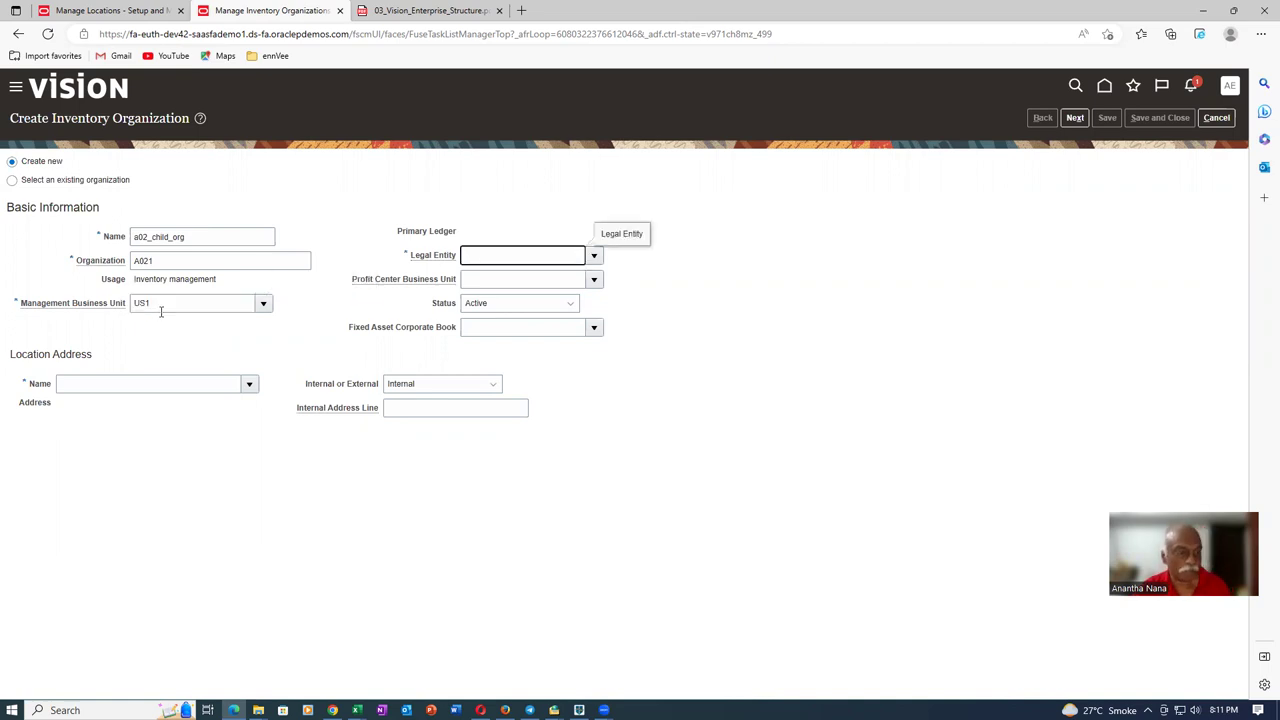
Set location a02_child_org_location and legal entity US1 Legal Entity, then continue to the parameters.
triple_click(141, 376)
text(a02)
key(Tab)
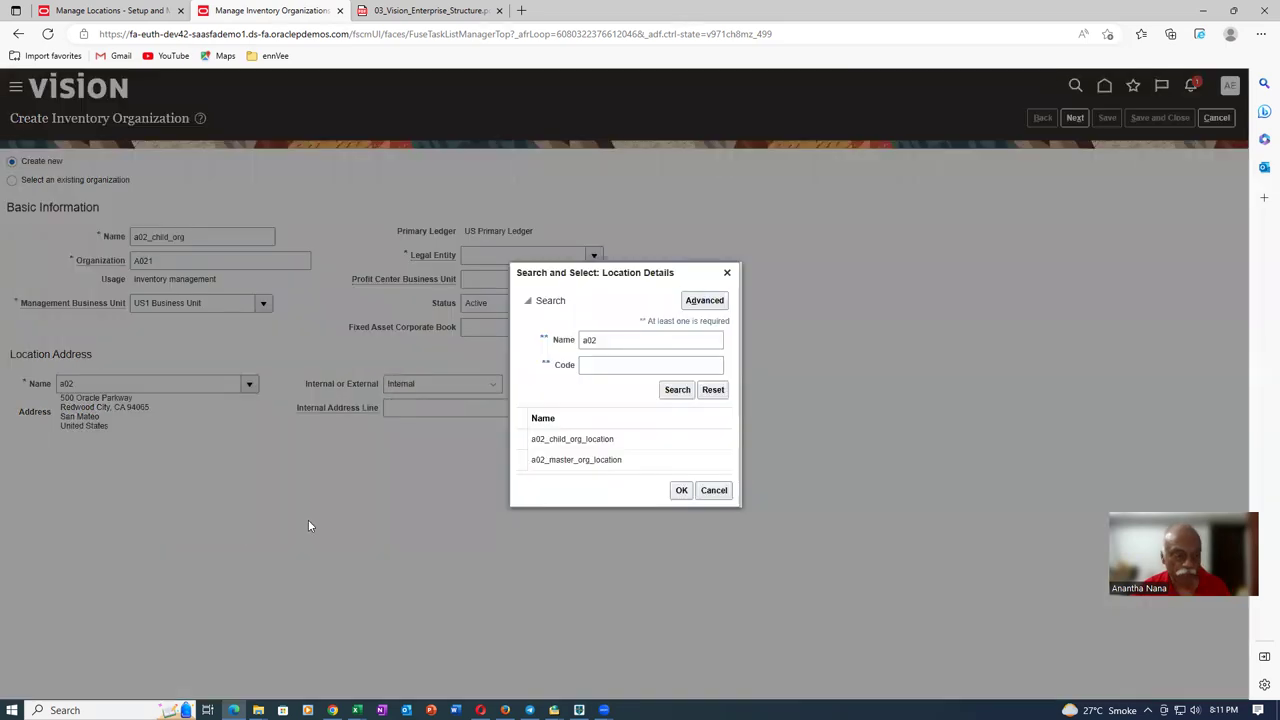
click(645, 443)
click(681, 490)
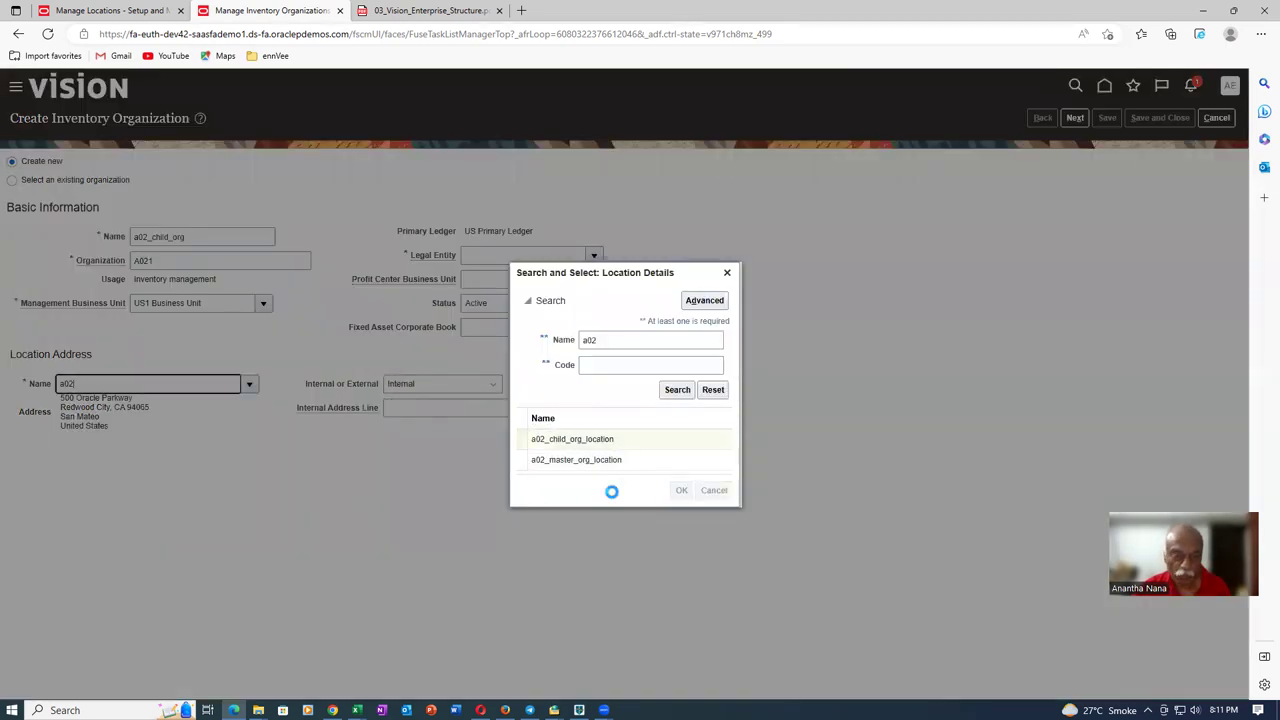
click(593, 258)
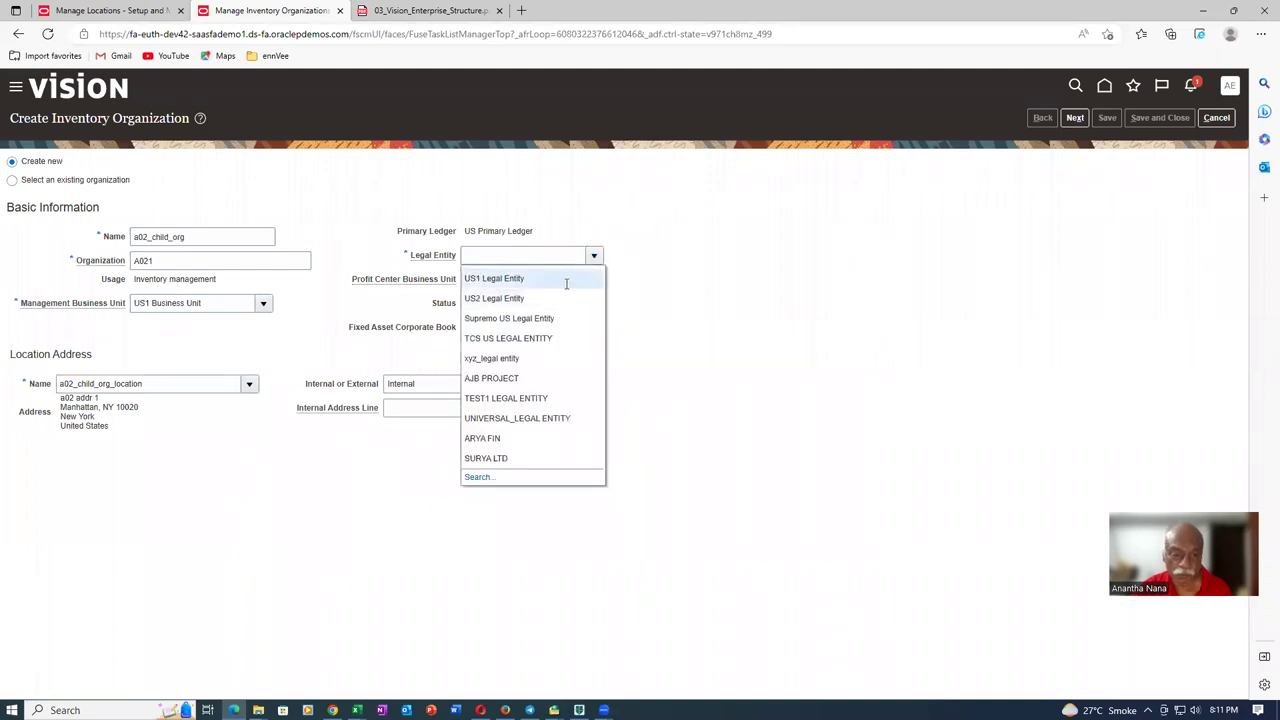
click(593, 256)
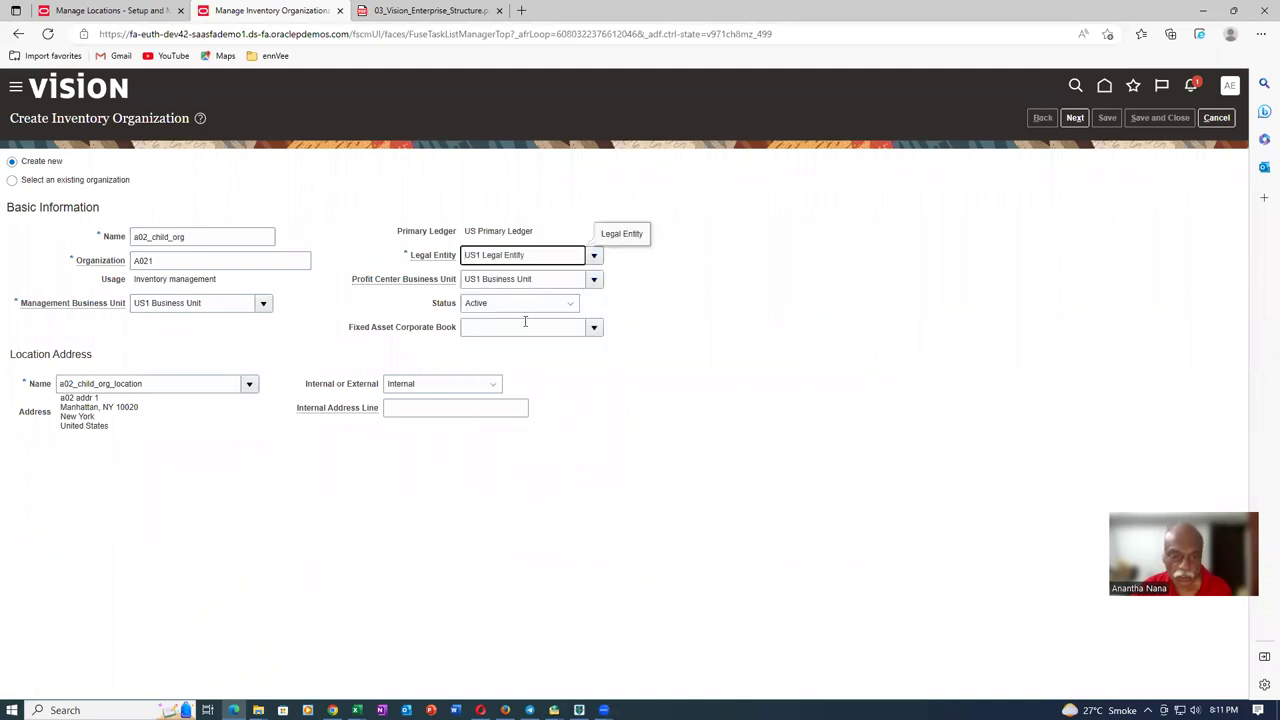
click(1075, 119)
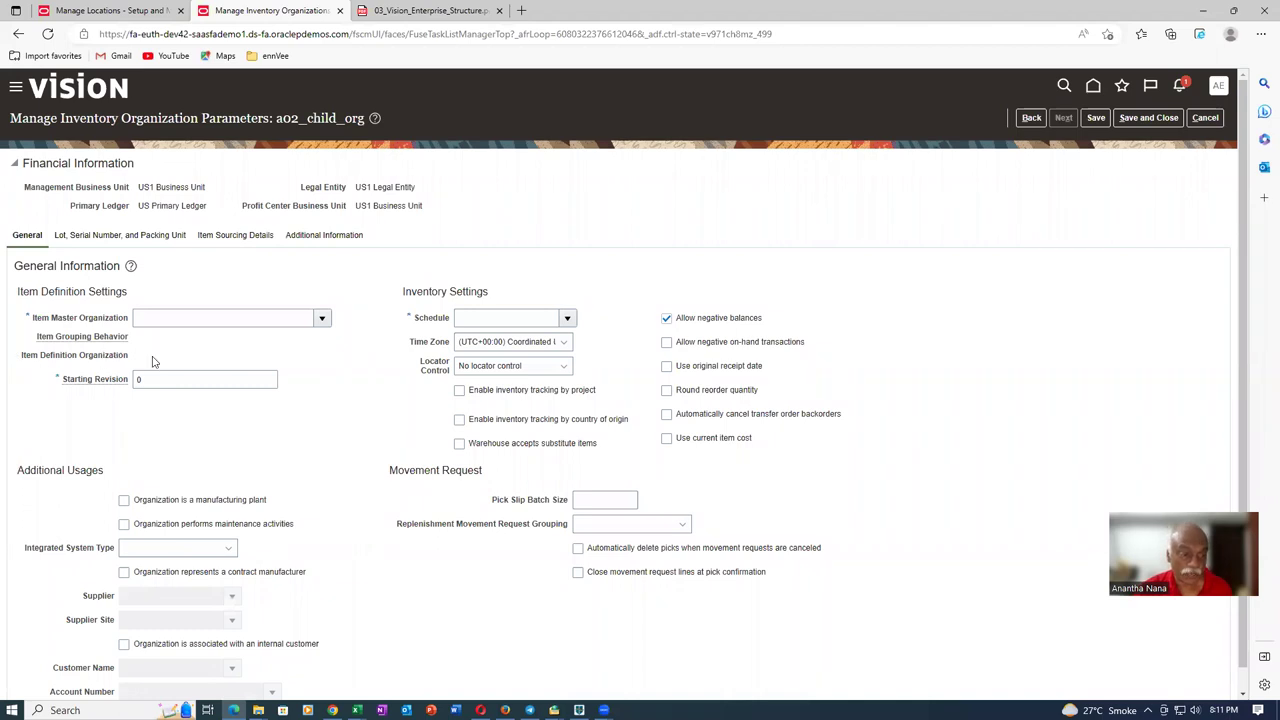
Search a02 for item master, correct the pick to a02_master_org, and choose Definition Organization grouping.
click(196, 319)
text(a02)
key(Tab)
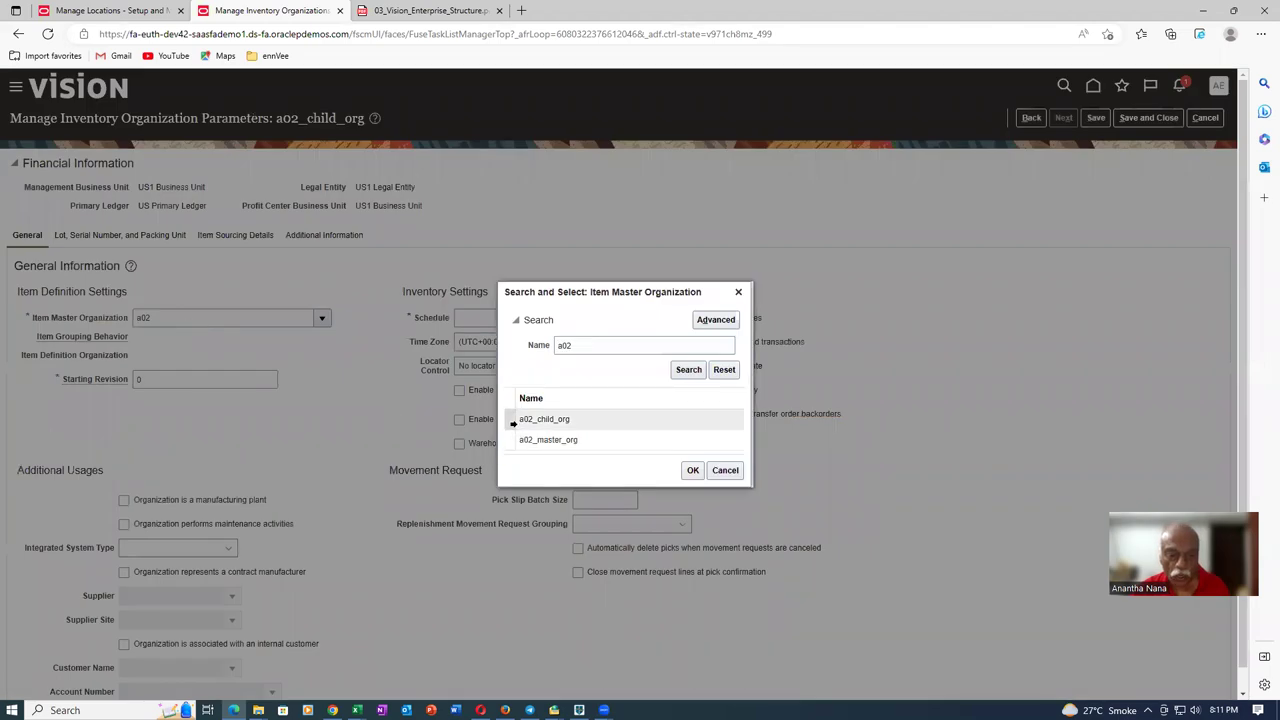
click(583, 420)
click(692, 470)
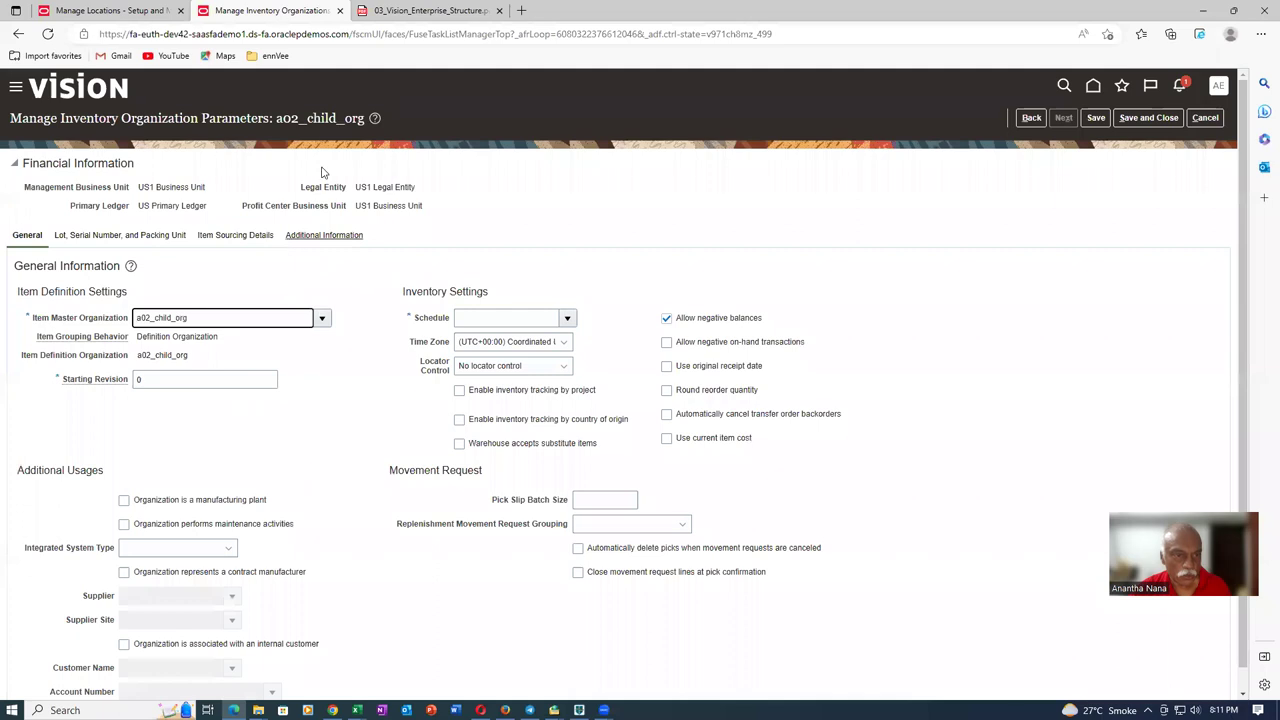
drag(243, 319, 2, 390)
text(a)
key(Tab)
click(623, 441)
click(692, 470)
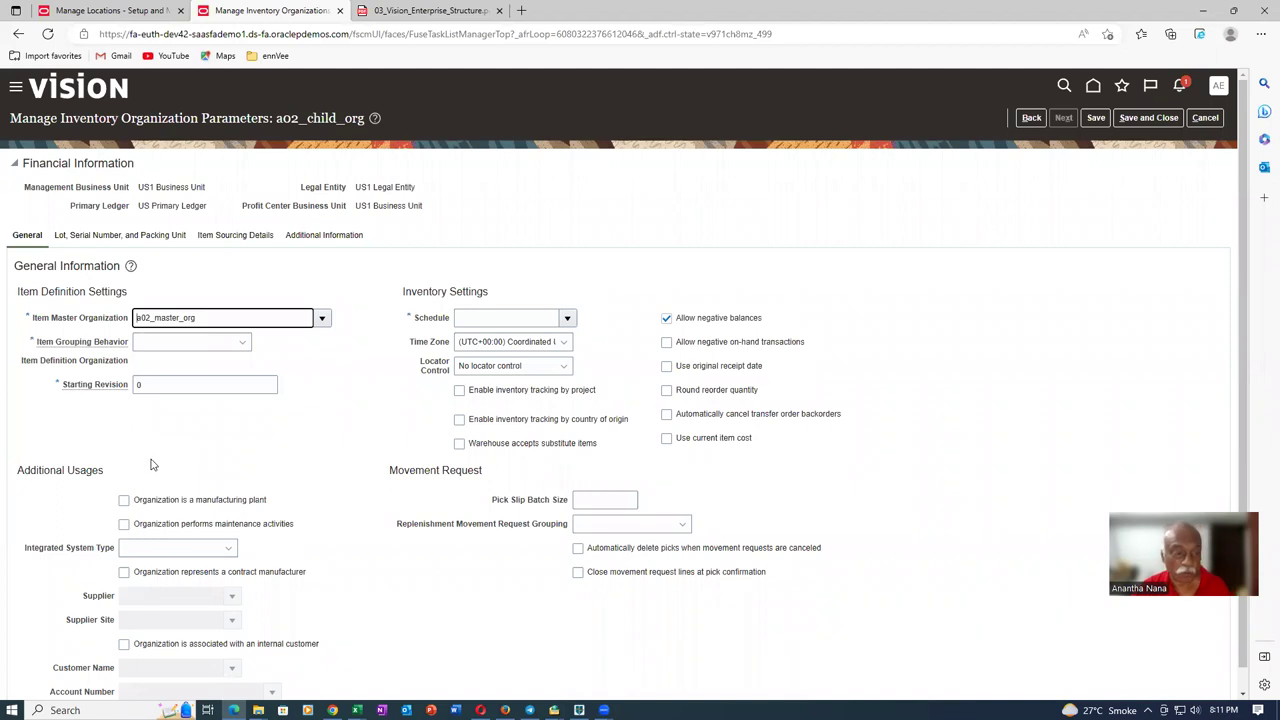
click(158, 342)
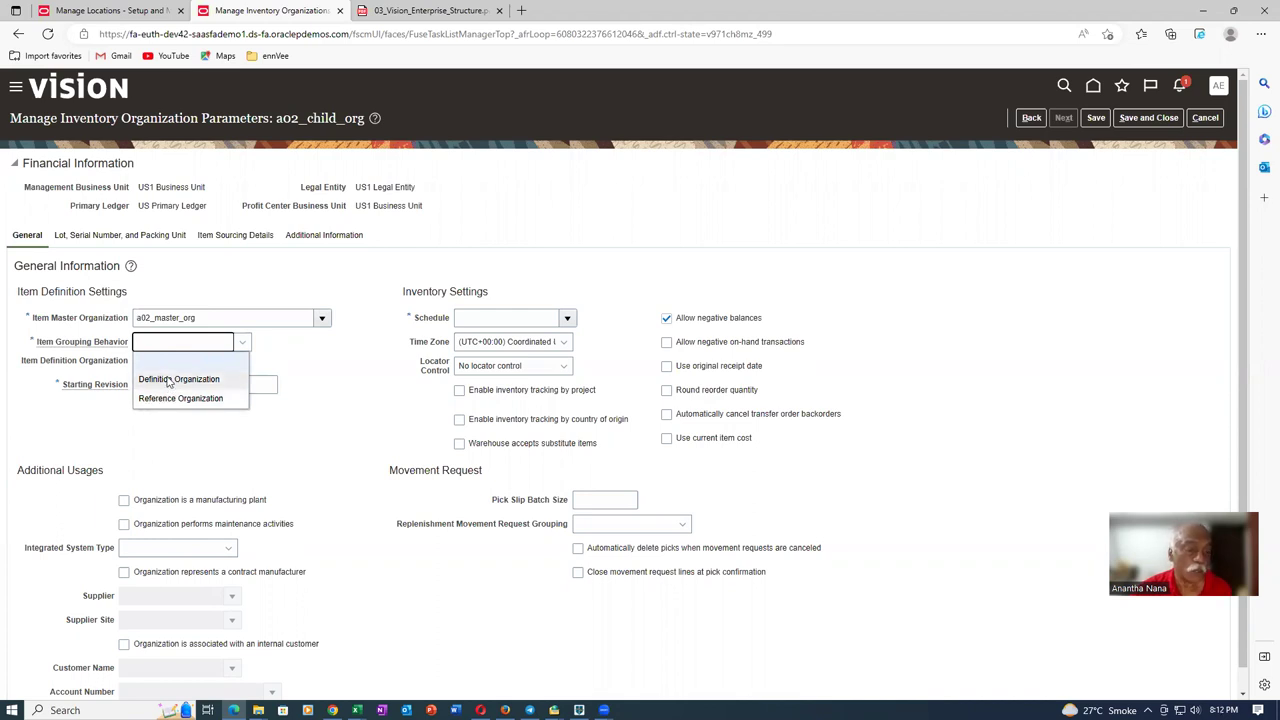
click(168, 382)
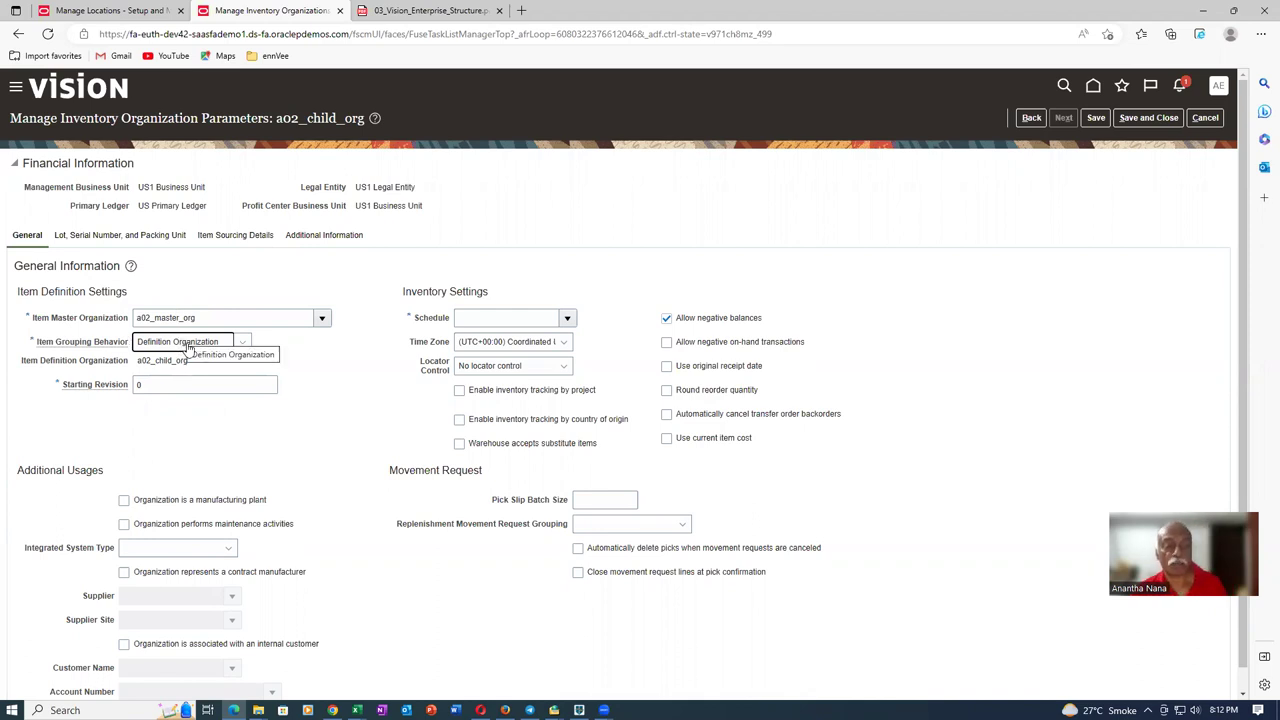
Set the schedule to Operations by searching schedules for Opera.
click(461, 317)
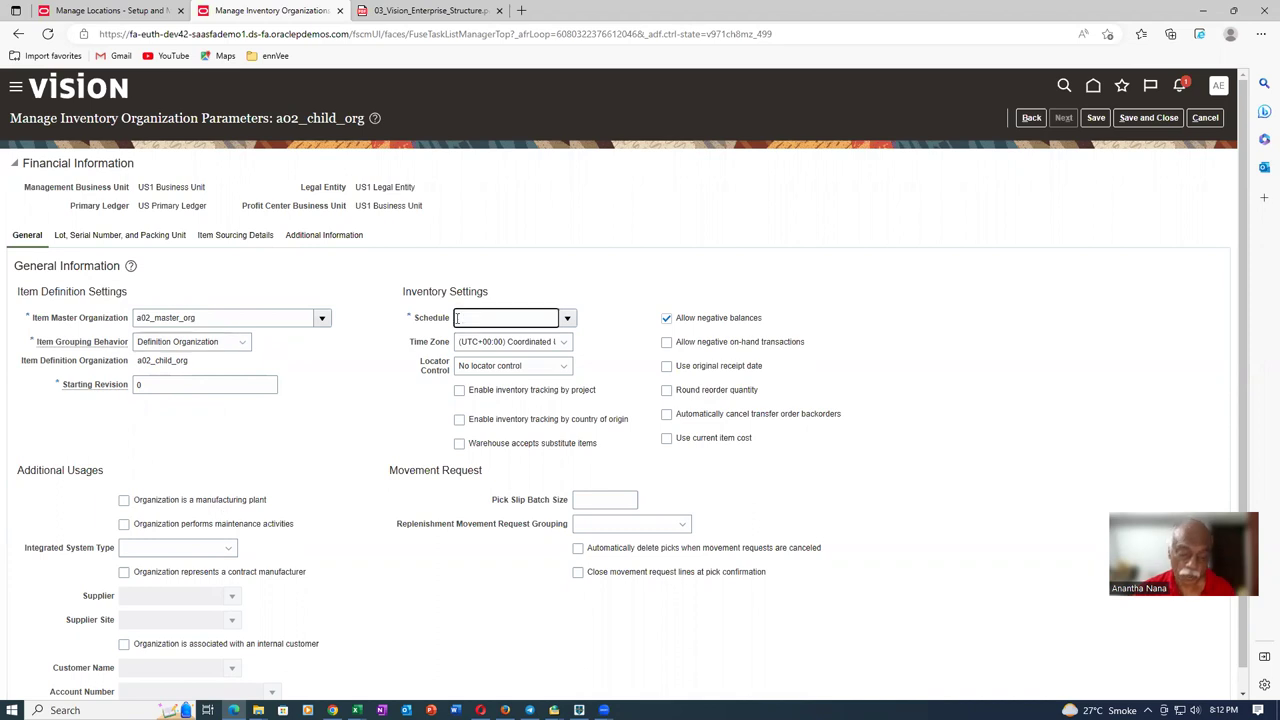
text(Opertat)
key(Tab)
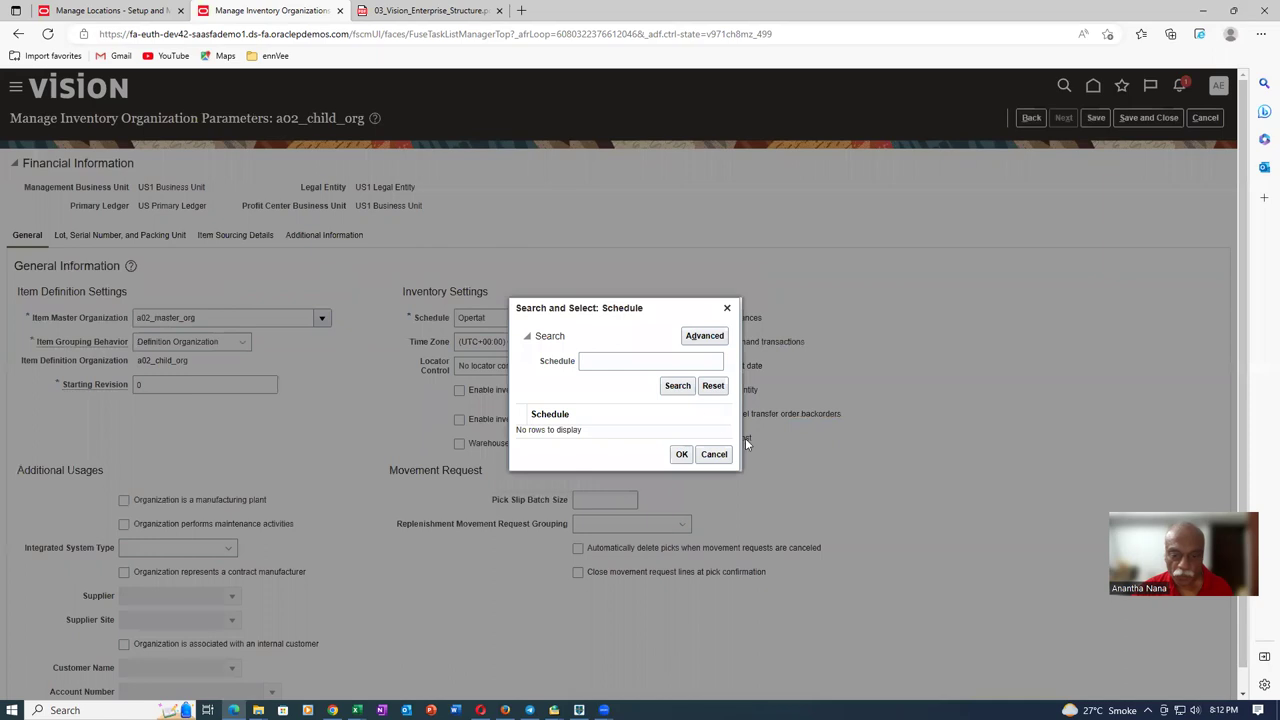
click(606, 361)
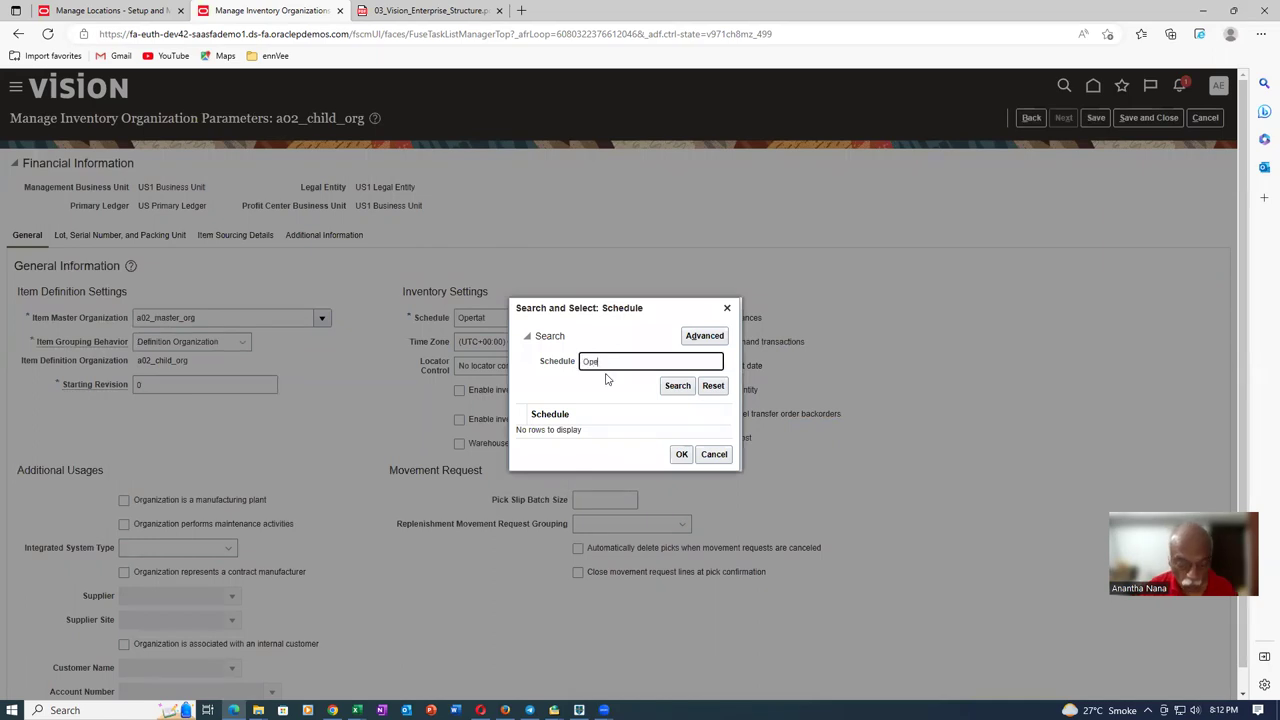
click(677, 386)
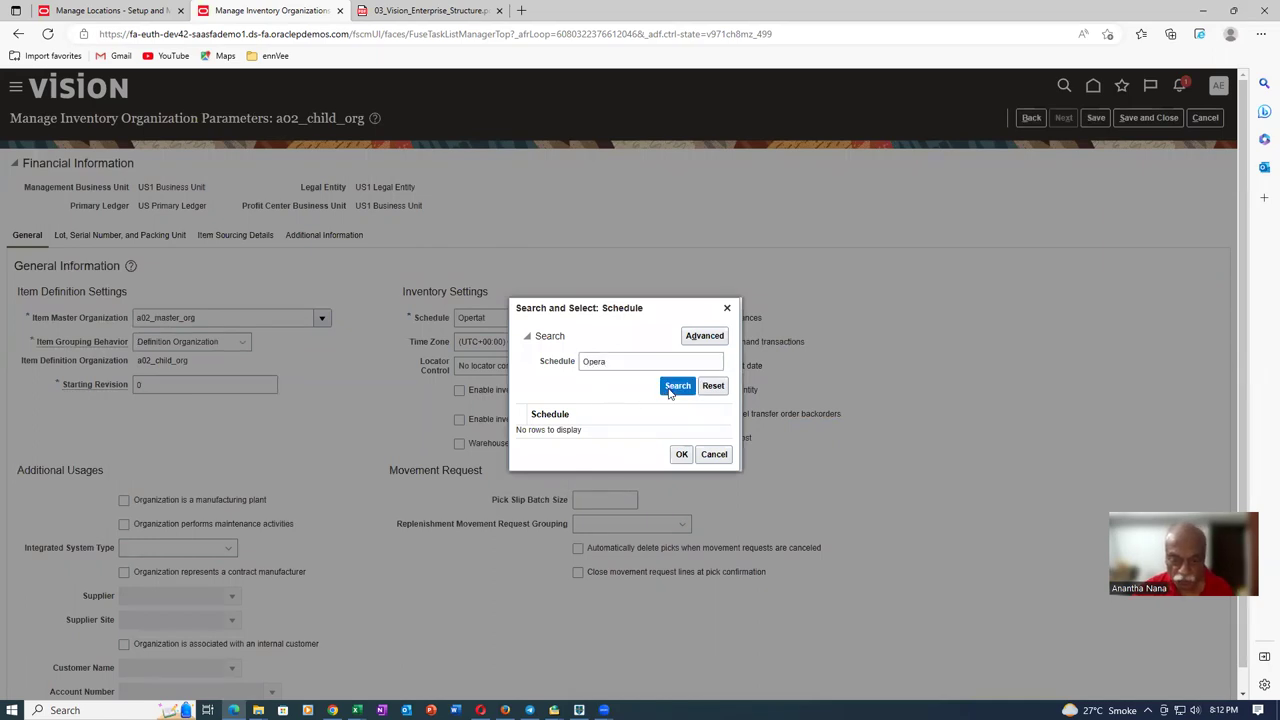
click(627, 431)
click(681, 462)
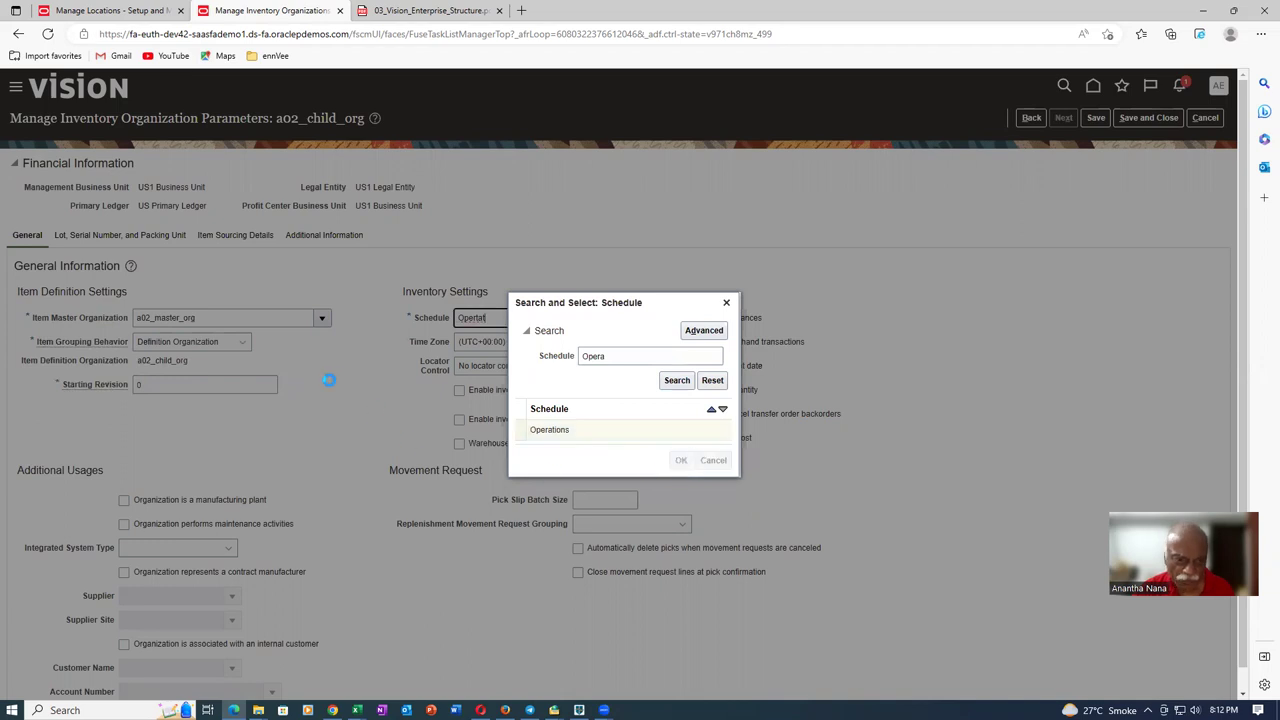
Use subinventory-level locator control, tick manufacturing plant and maintenance, then save and close.
click(508, 368)
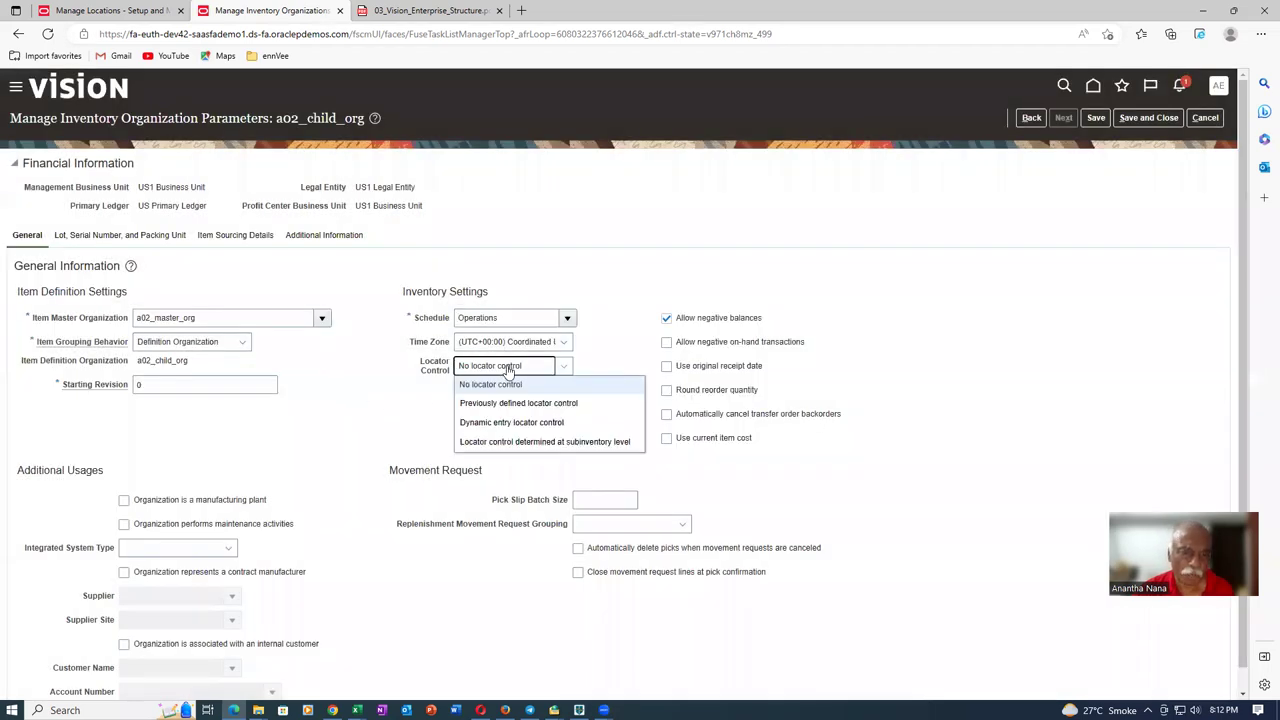
click(505, 445)
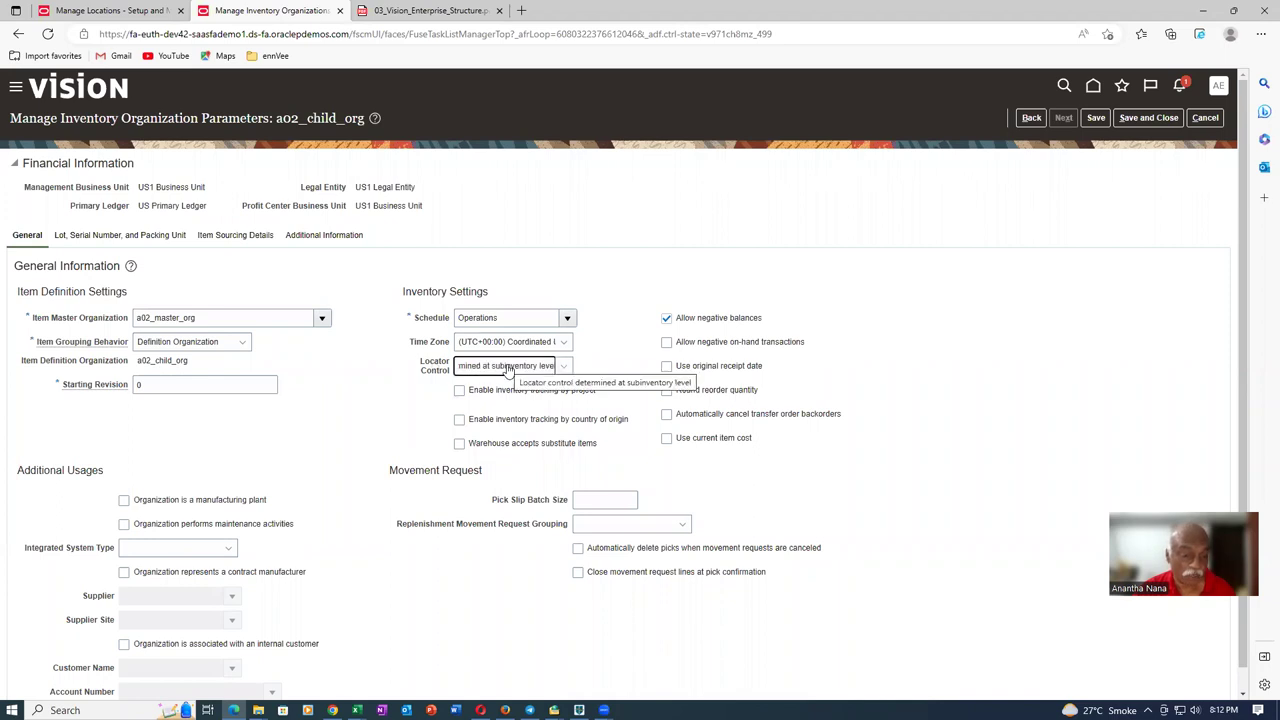
click(124, 500)
click(124, 524)
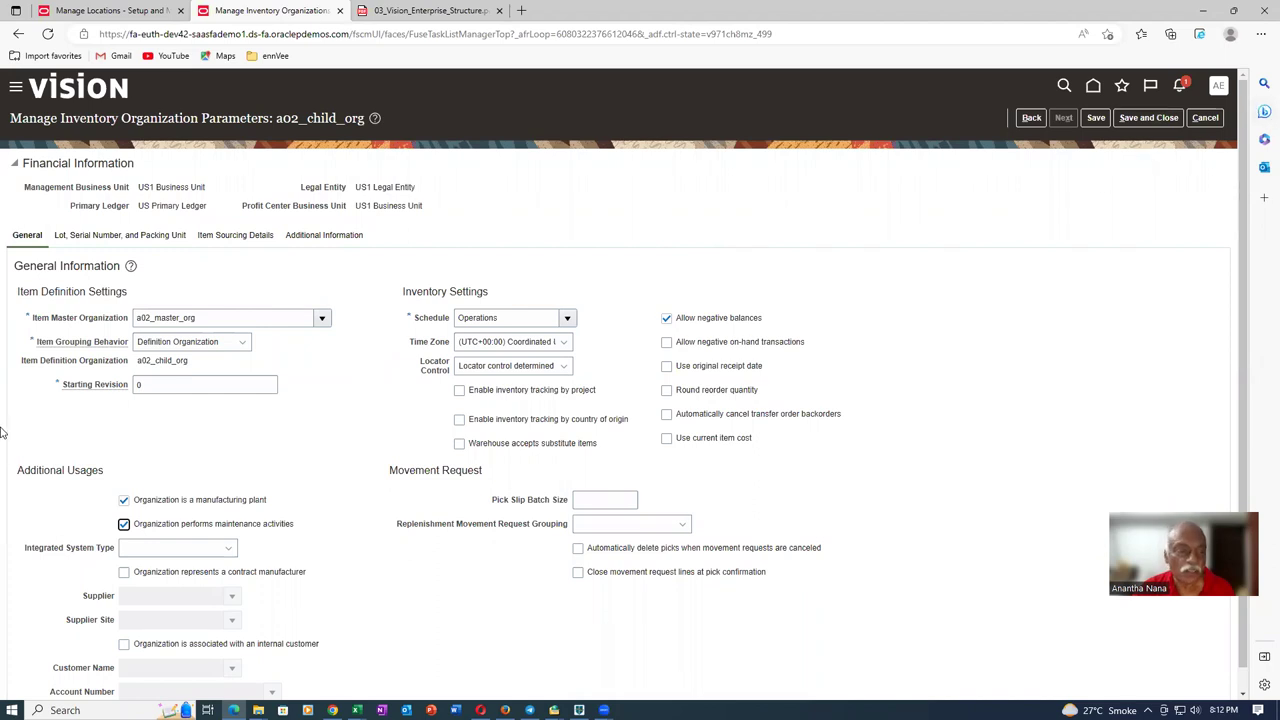
click(204, 319)
key(ctrl+a)
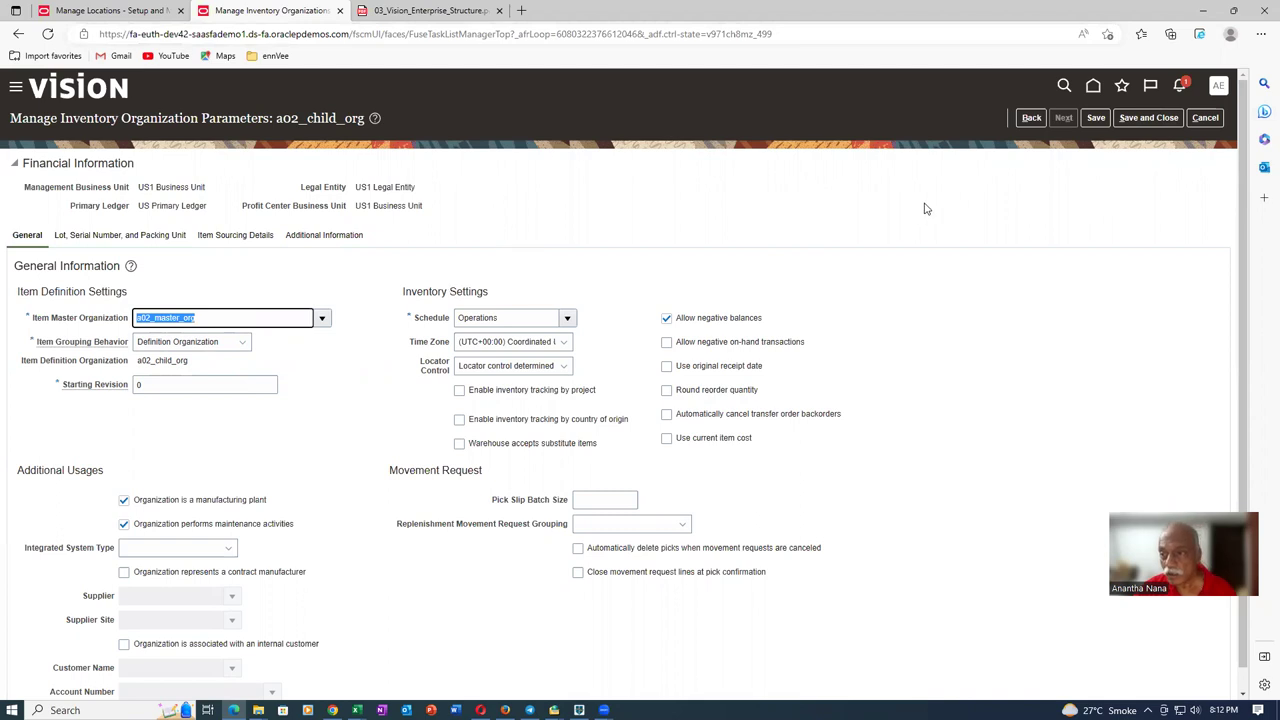
click(1148, 118)
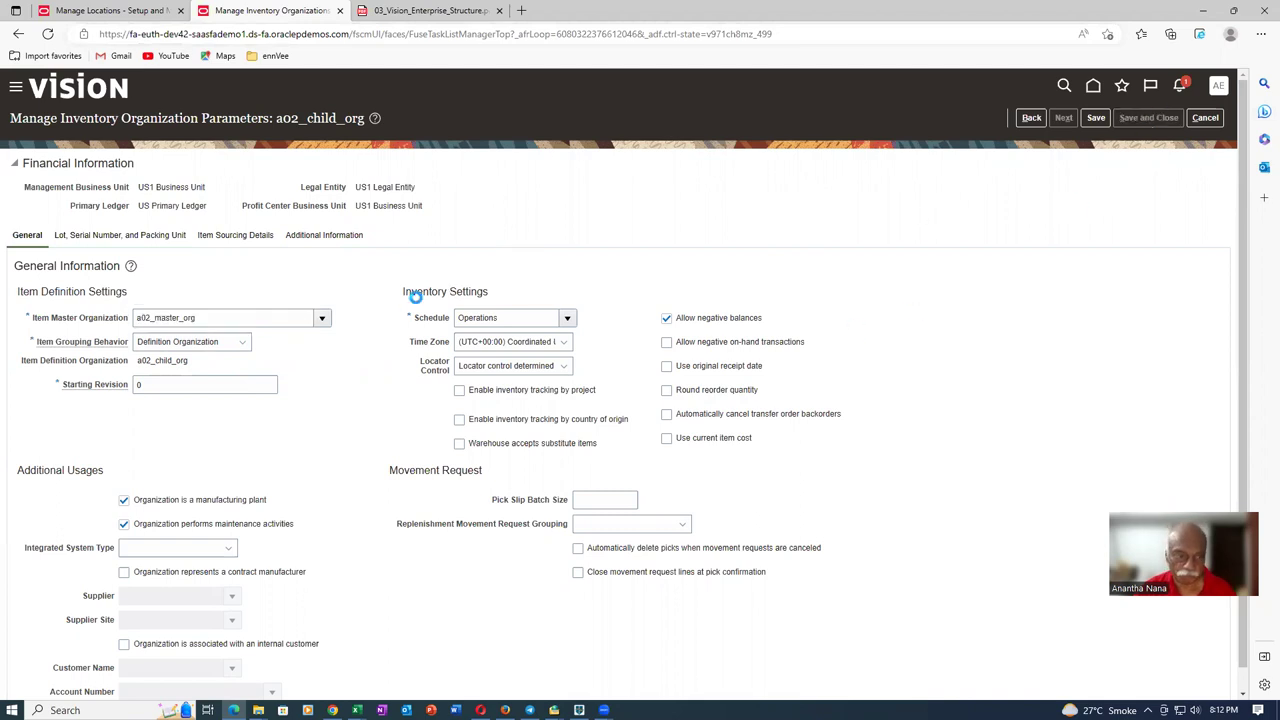
List organizations showing A020 and A021, then start an Edit > Update of a02_master_org_location.
click(1150, 270)
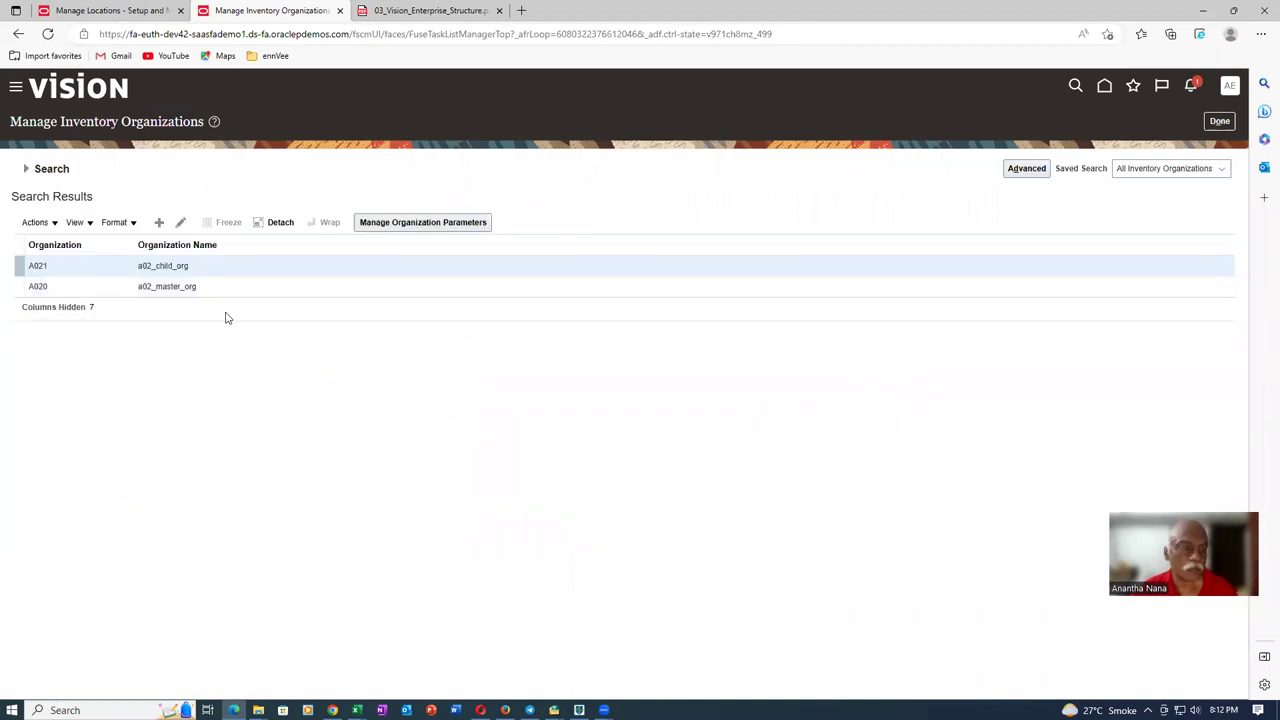
click(1219, 121)
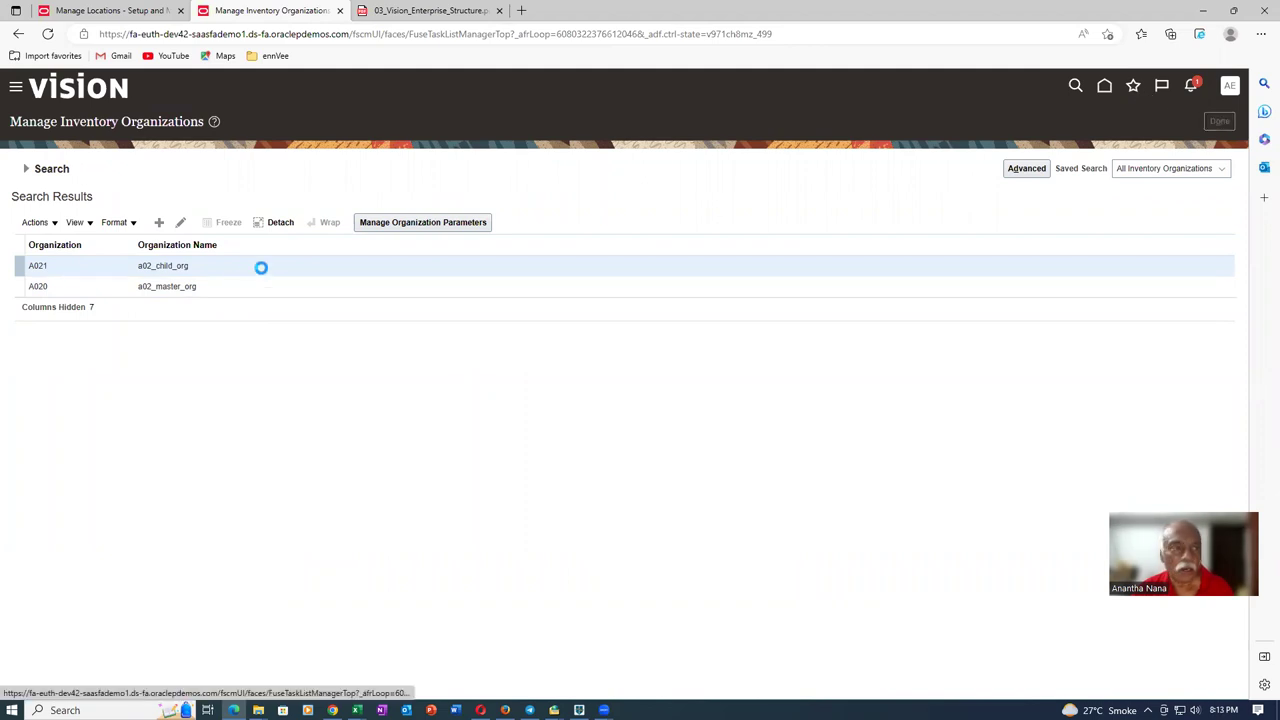
click(110, 12)
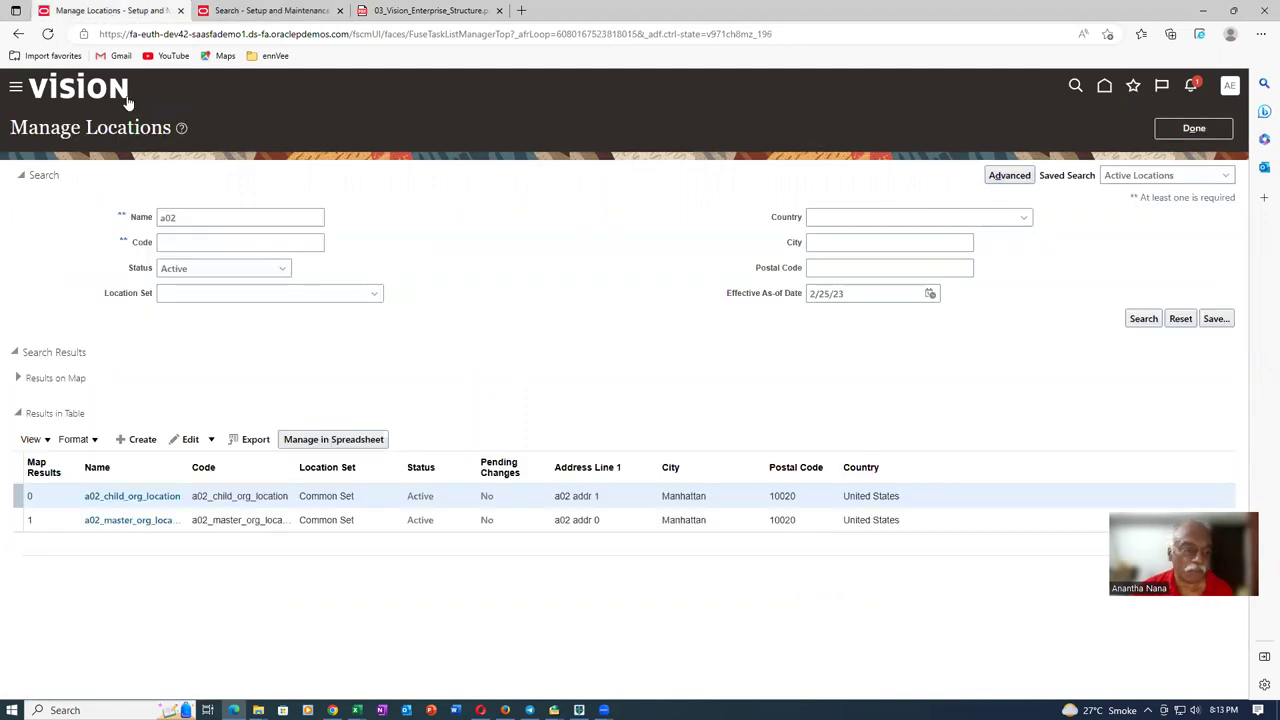
click(42, 530)
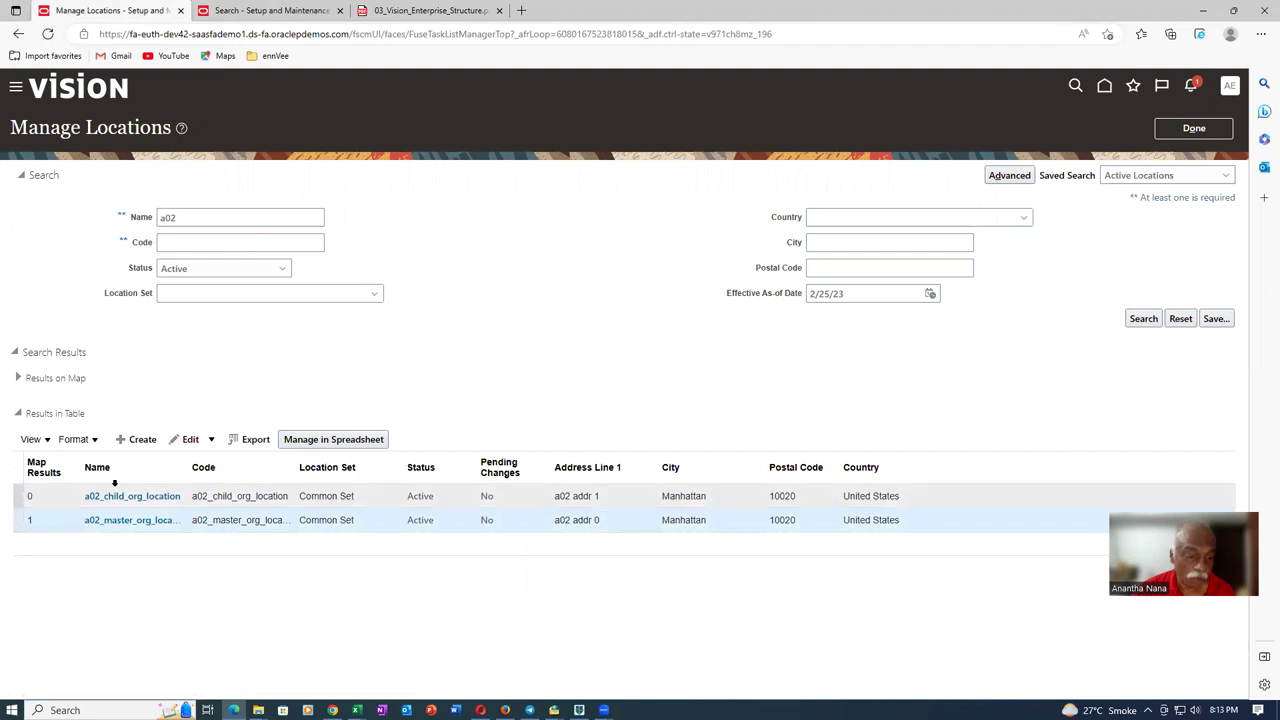
click(196, 441)
click(198, 461)
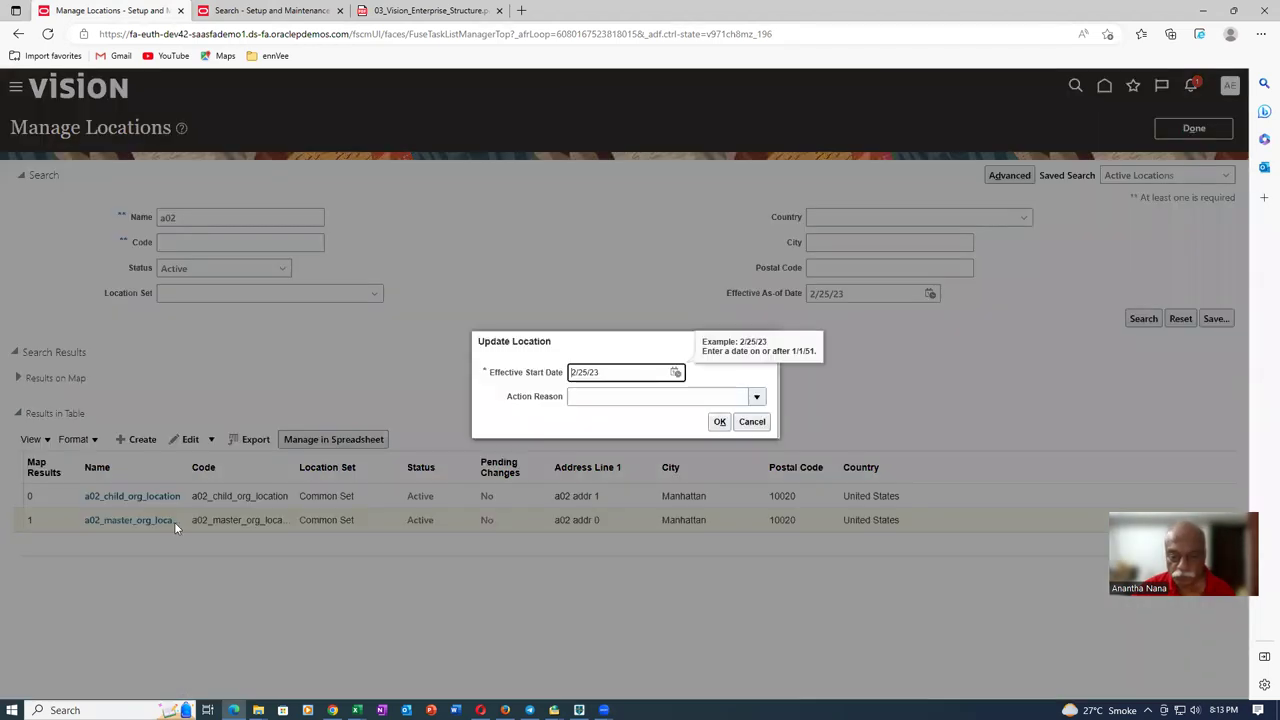
Link a02_master_org_location to a02_master_org effective 2/25/23 and submit, confirming both prompts.
click(719, 421)
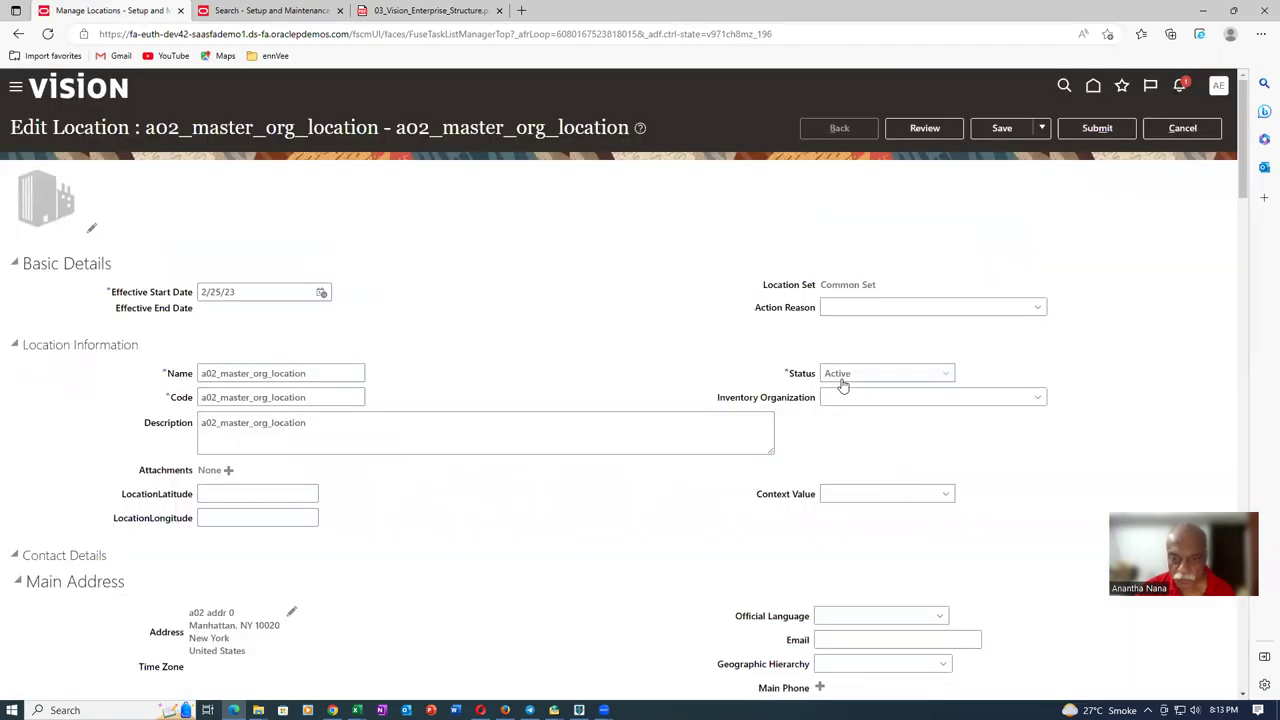
click(836, 396)
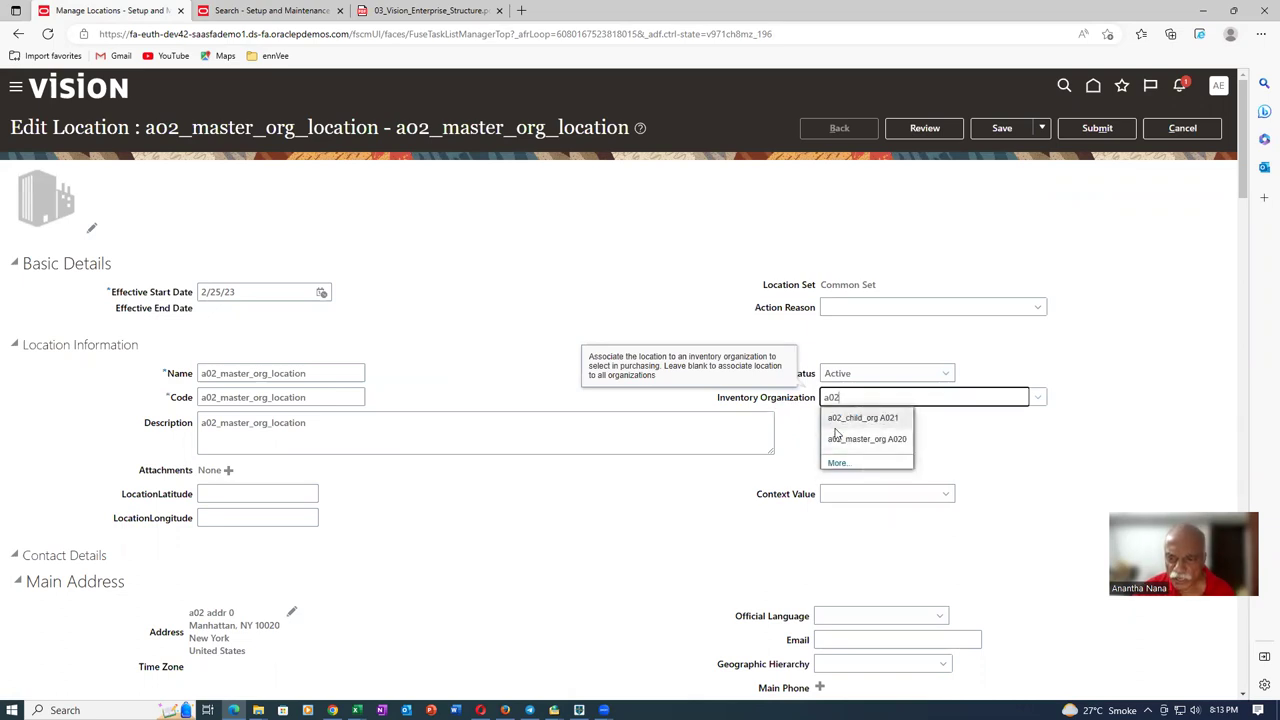
click(865, 447)
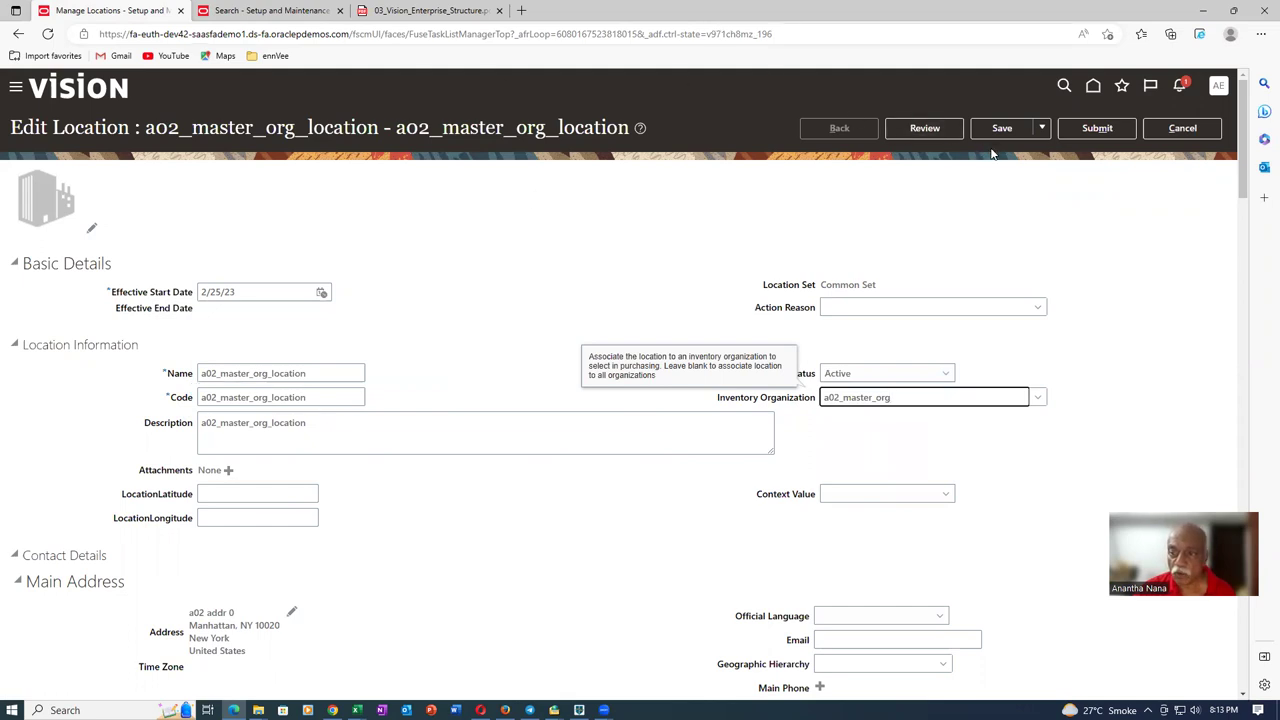
click(1097, 128)
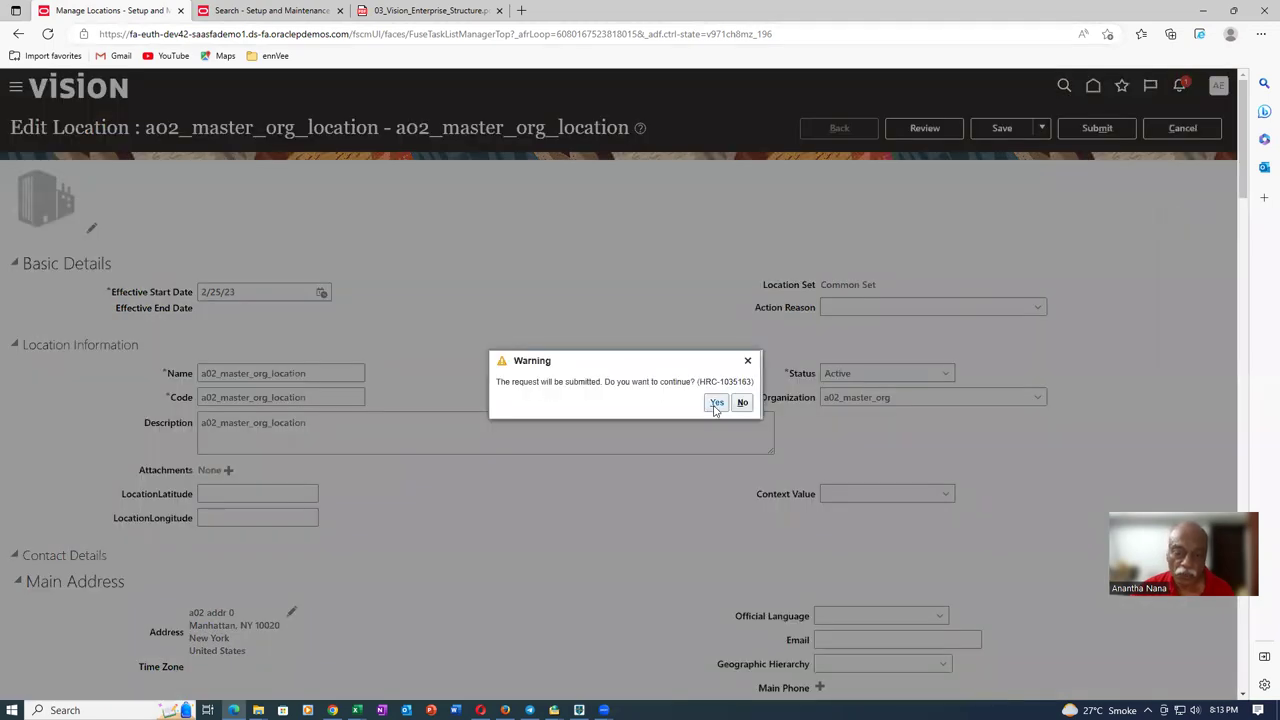
click(716, 402)
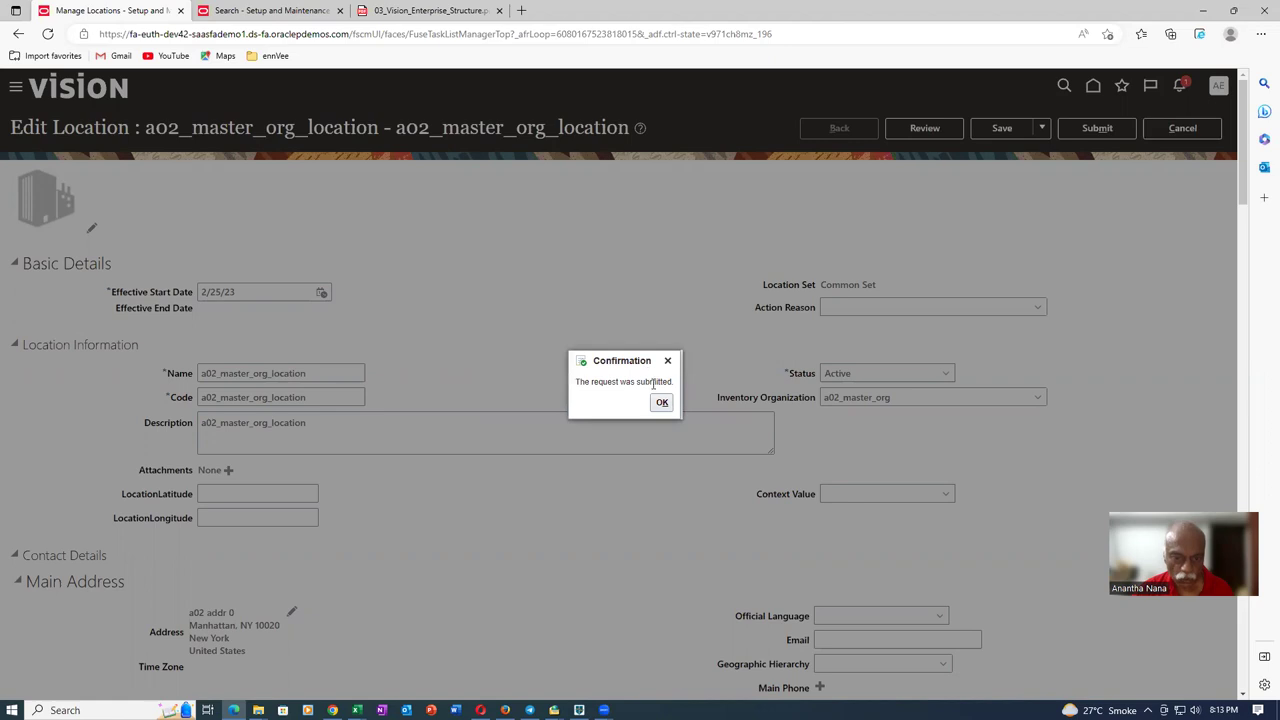
click(661, 404)
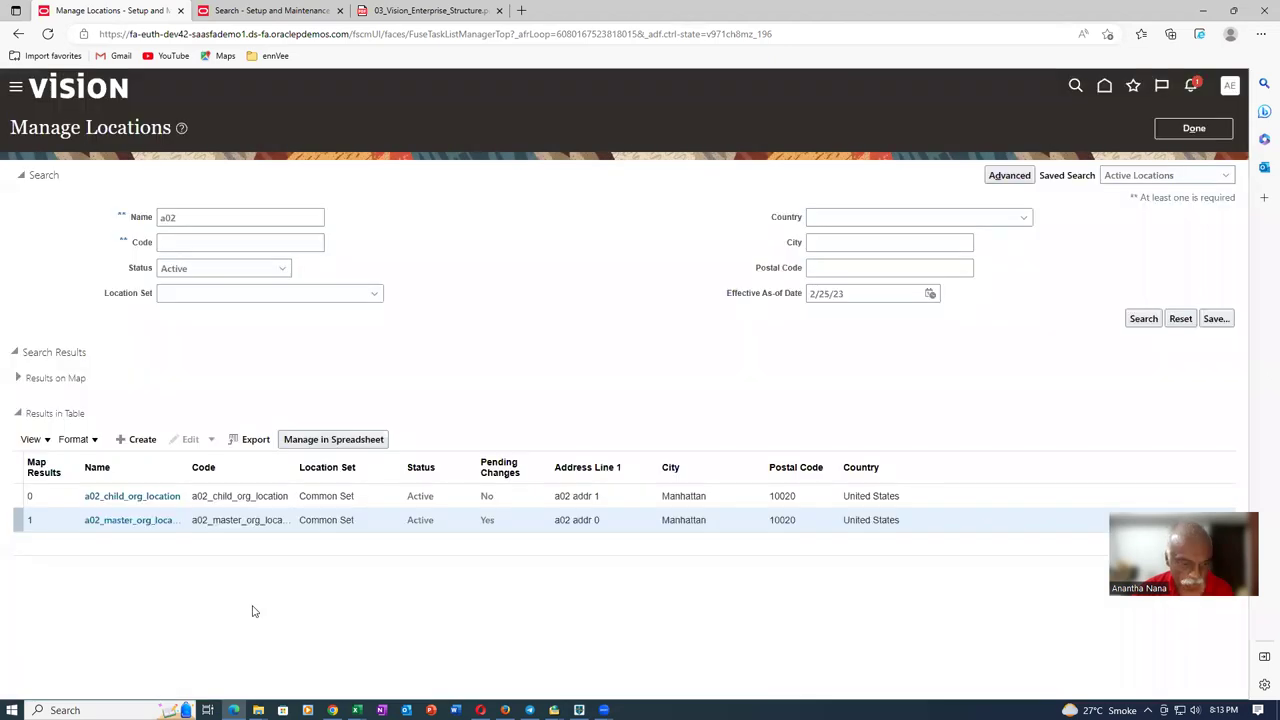
Update a02_child_org_location to inventory organization a02_child_org A021 and submit it, confirming both prompts.
click(368, 502)
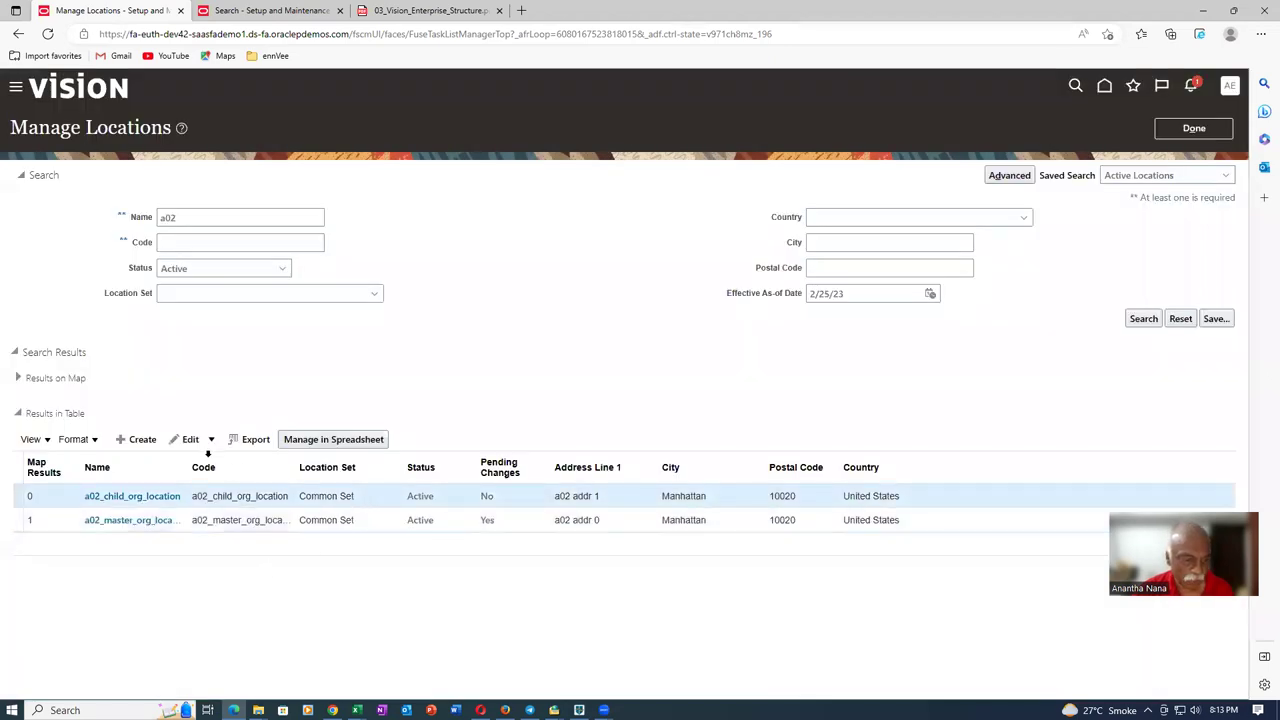
click(192, 440)
click(192, 458)
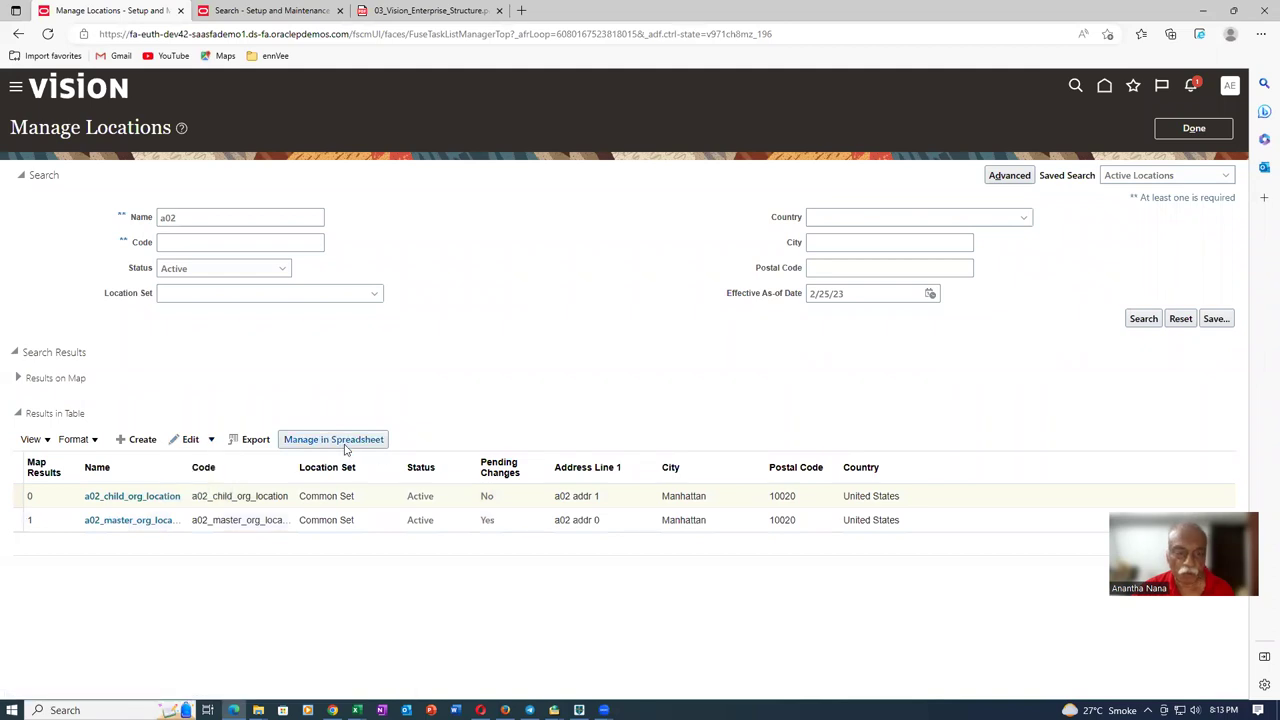
click(719, 421)
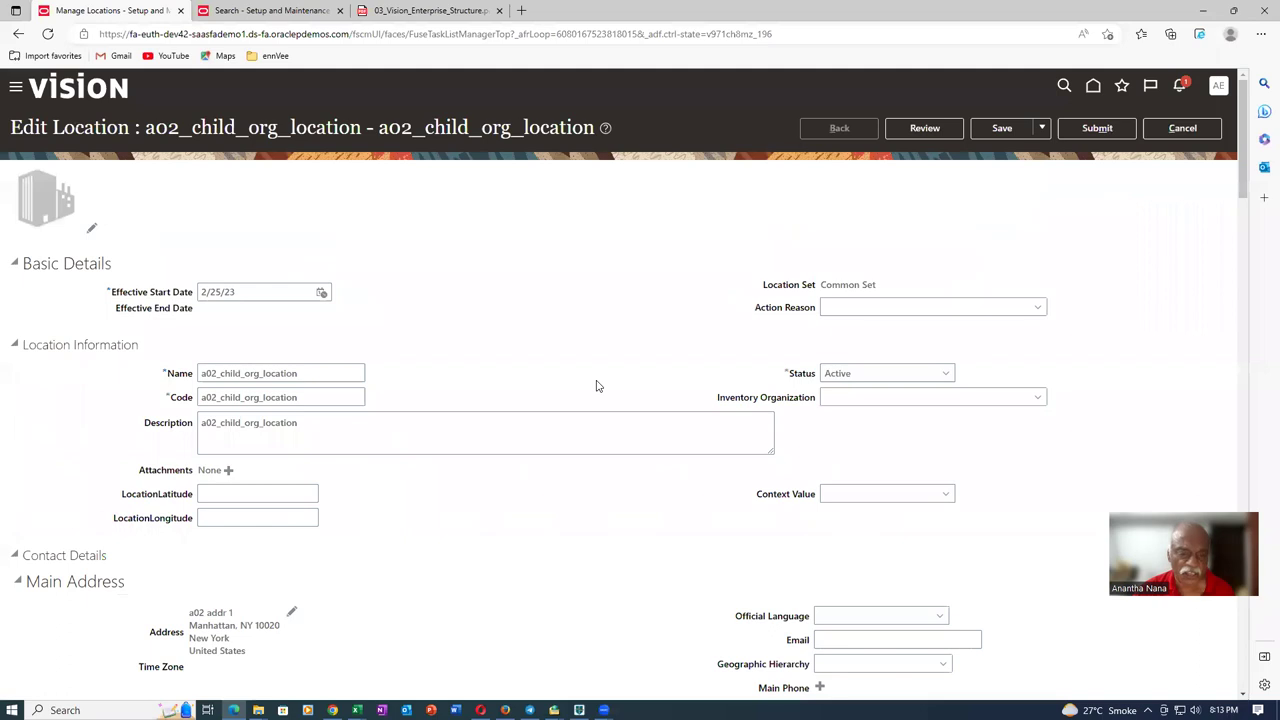
click(833, 397)
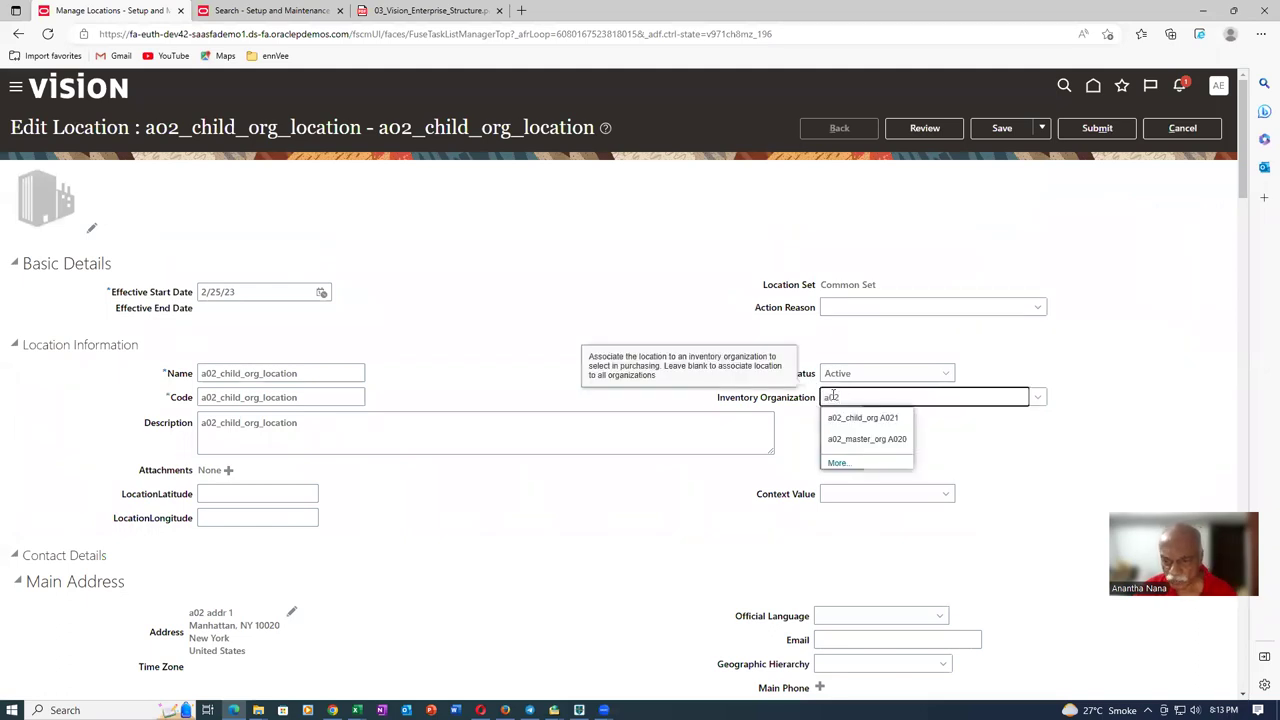
click(857, 419)
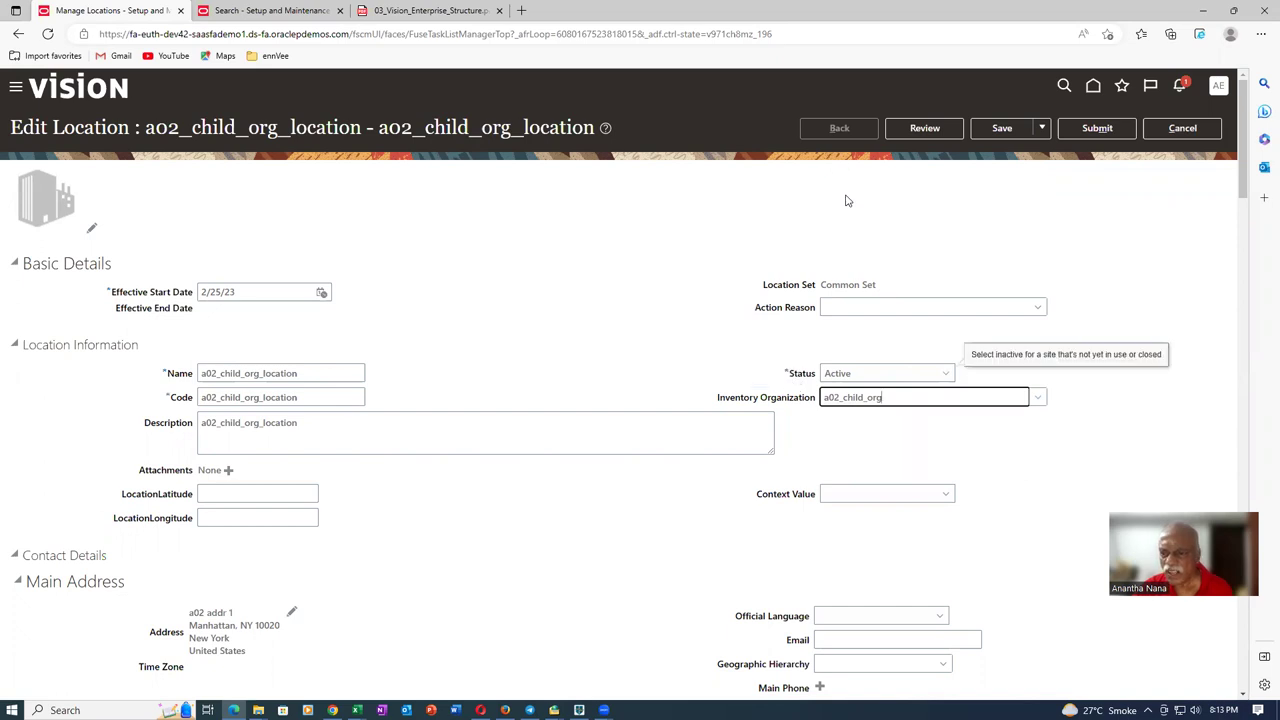
click(1088, 130)
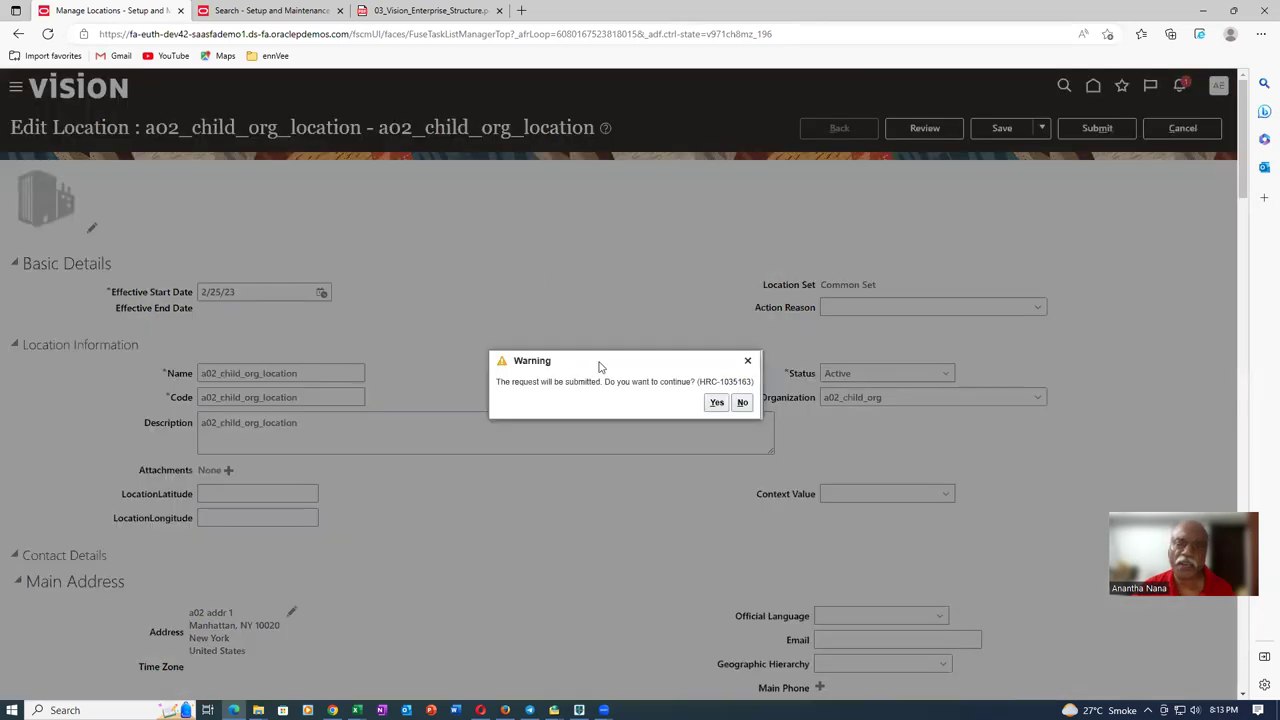
click(716, 402)
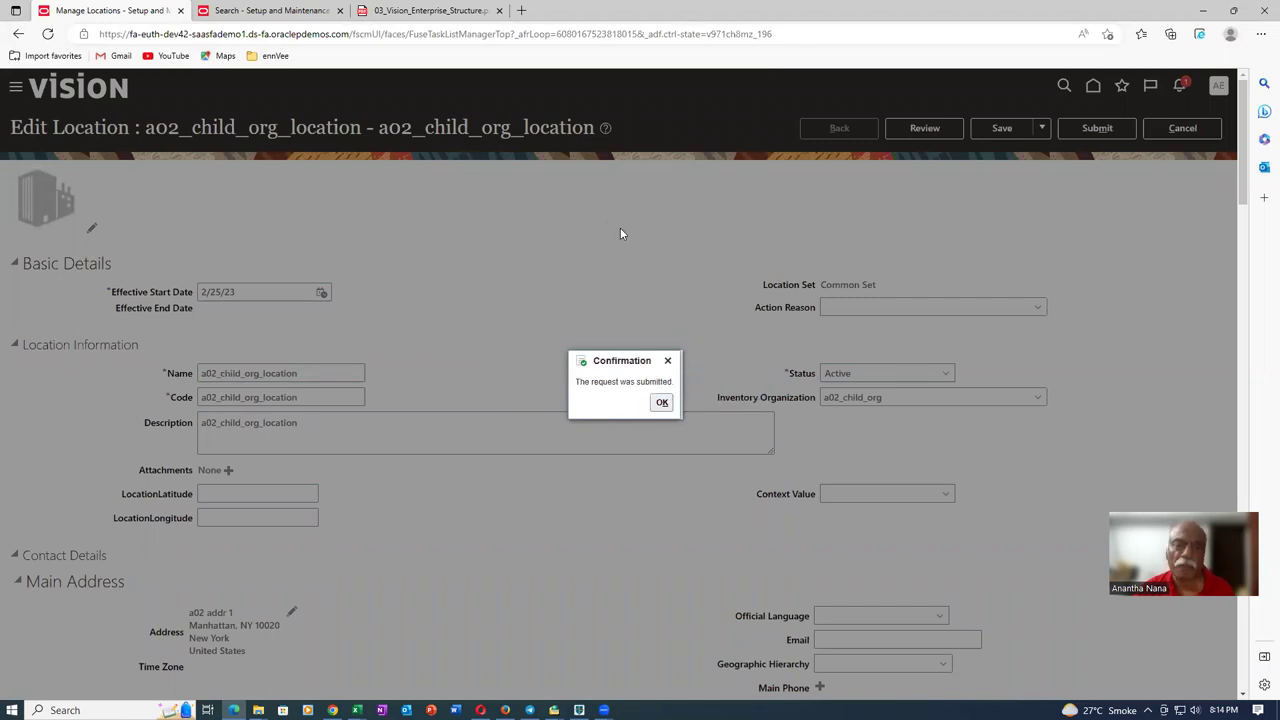
click(661, 402)
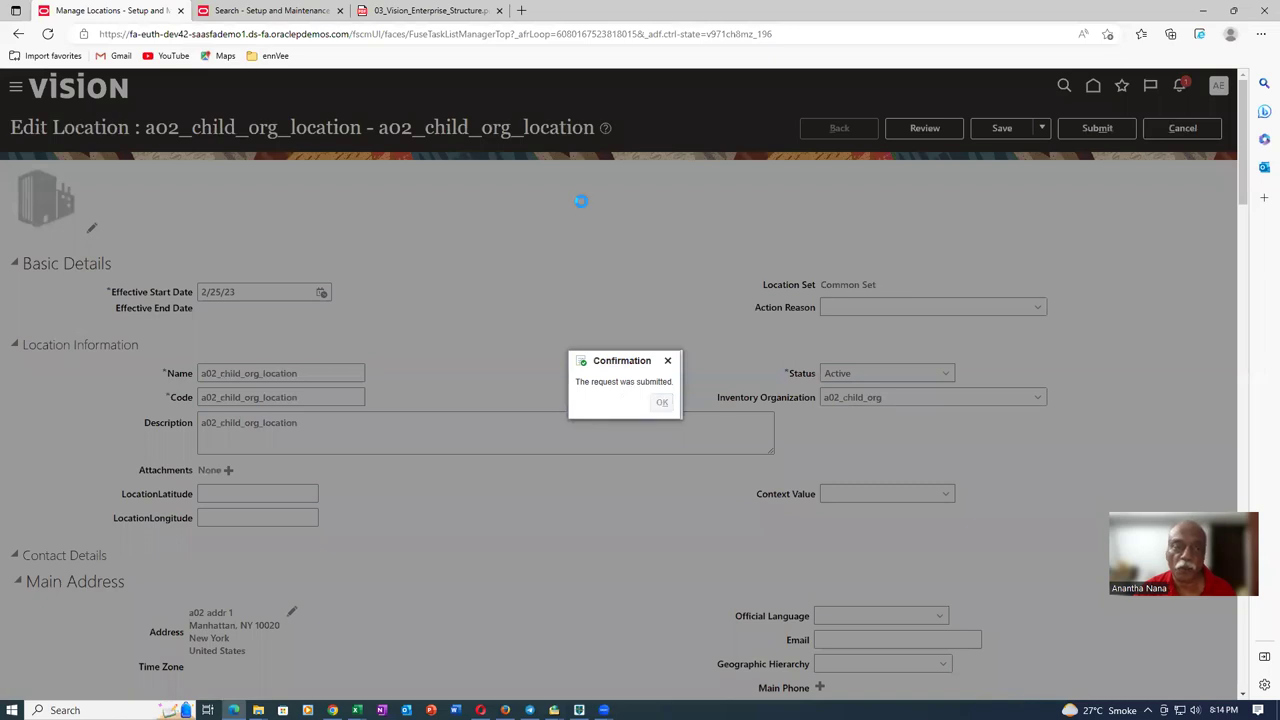
Copy Manage Subinventories and Locators from cell D22 and run it as the task search.
key(ctrl+Tab)
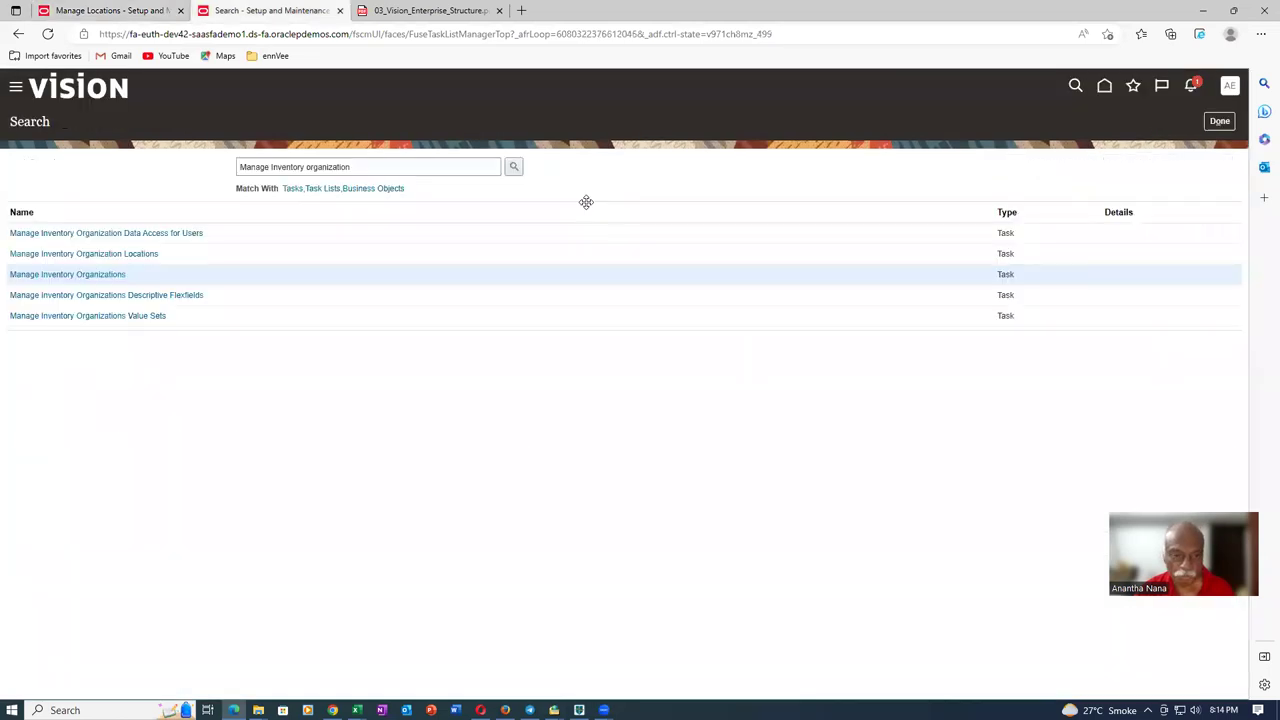
key(alt+Tab)
key(Tab)
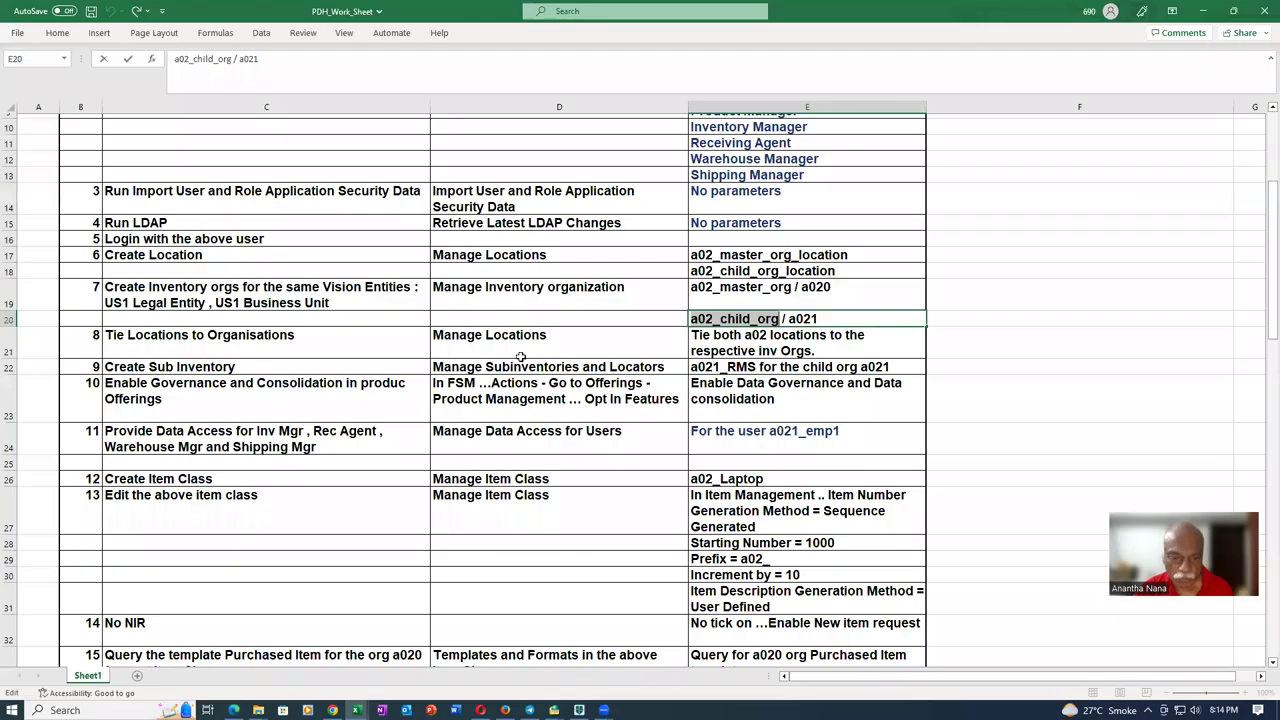
click(519, 362)
key(ctrl+c)
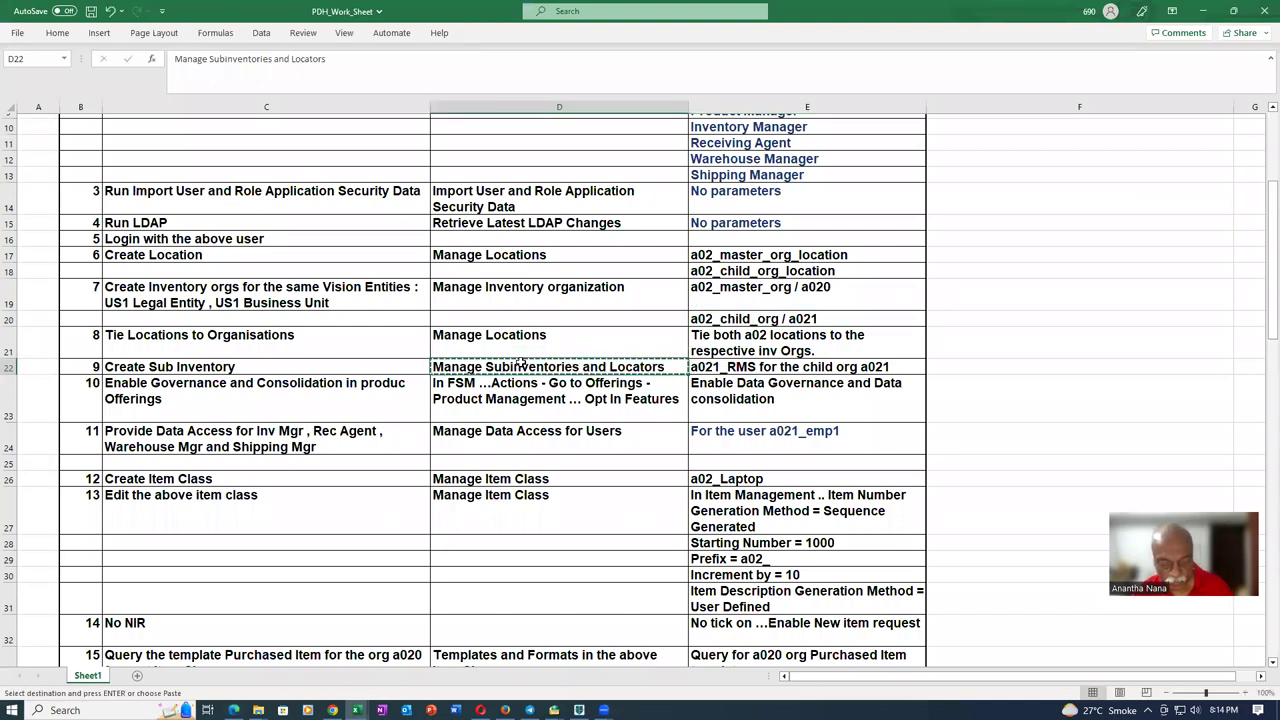
key(alt+Tab)
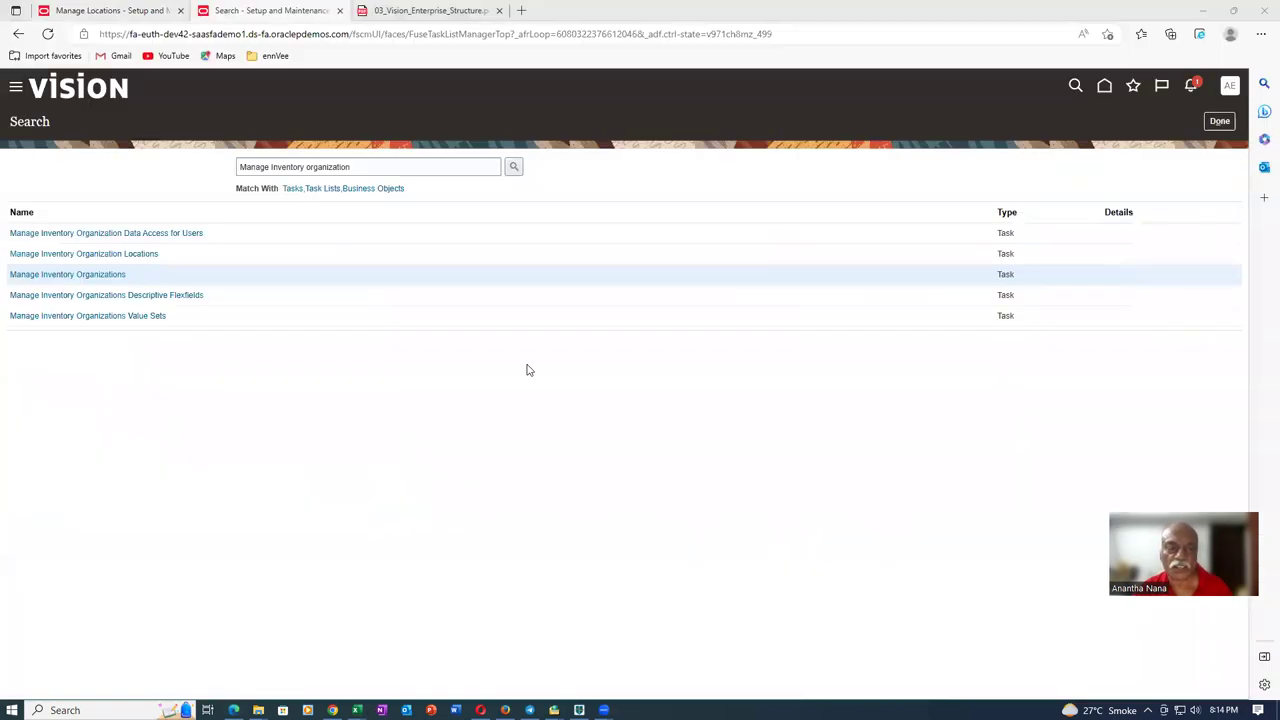
click(350, 167)
key(ctrl+a)
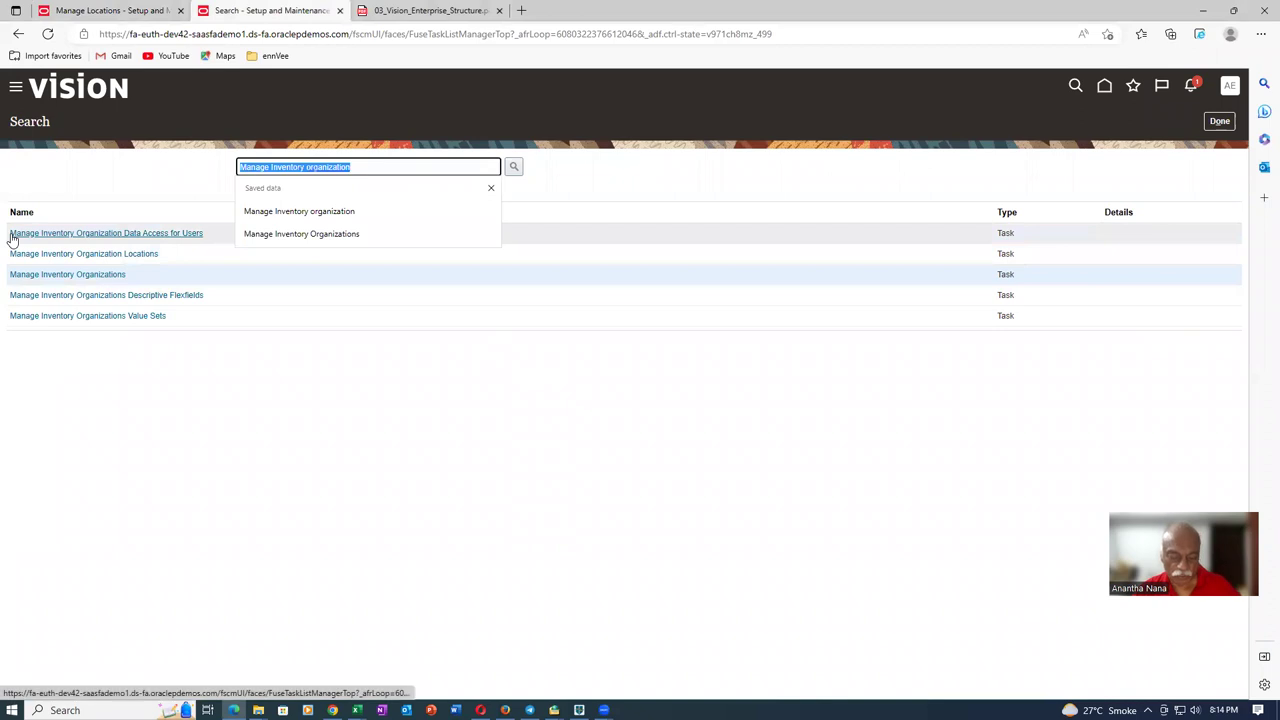
key(ctrl+v)
key(Return)
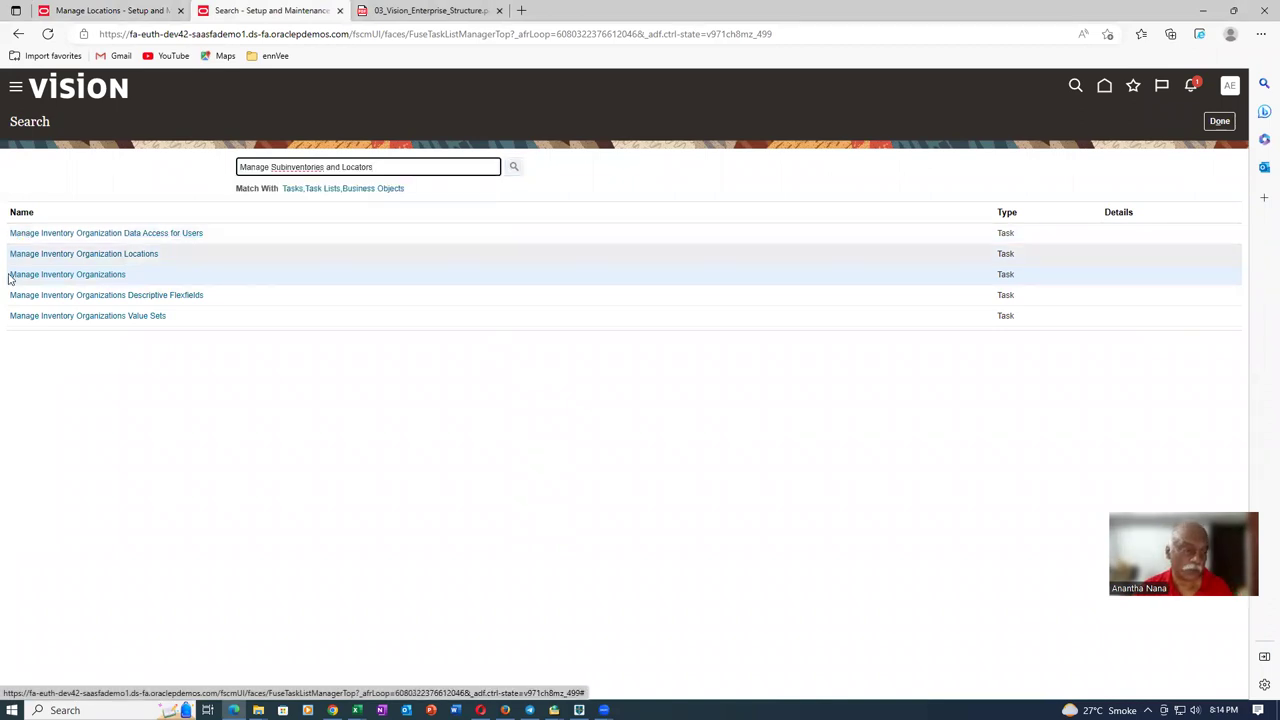
Open Manage Subinventories and Locators for organization A021 and begin a new subinventory.
key(Return)
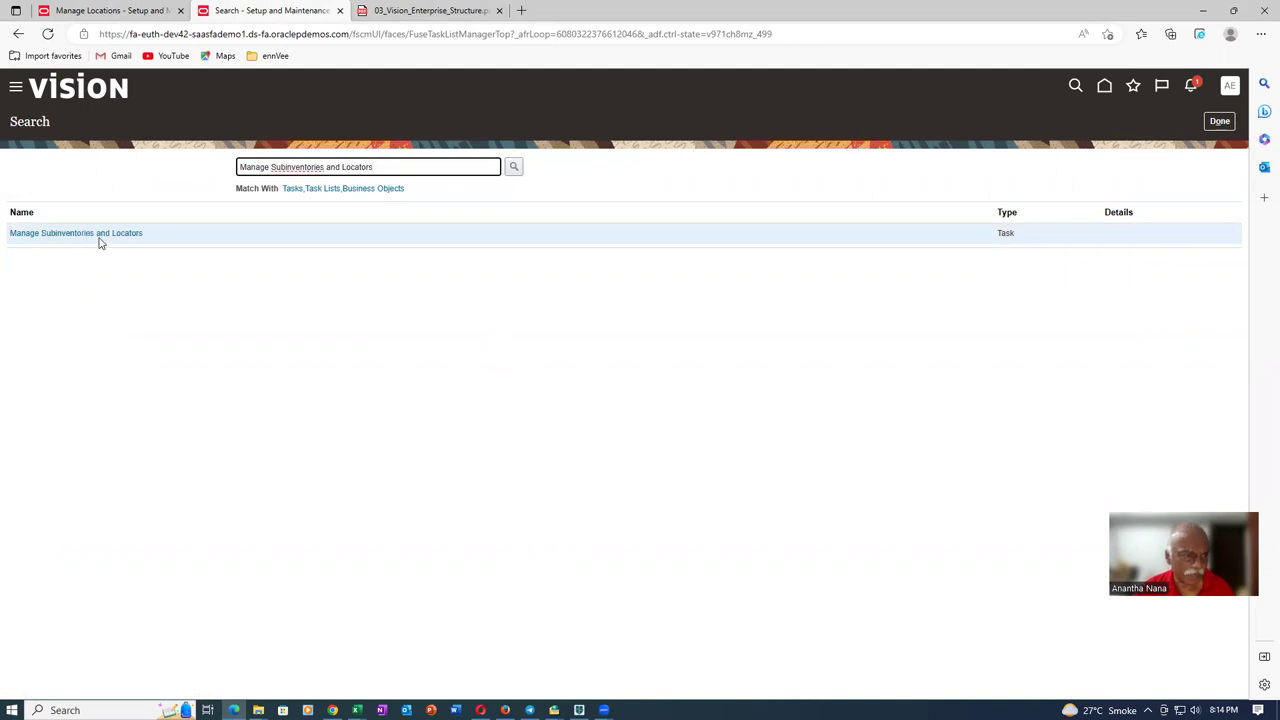
click(103, 234)
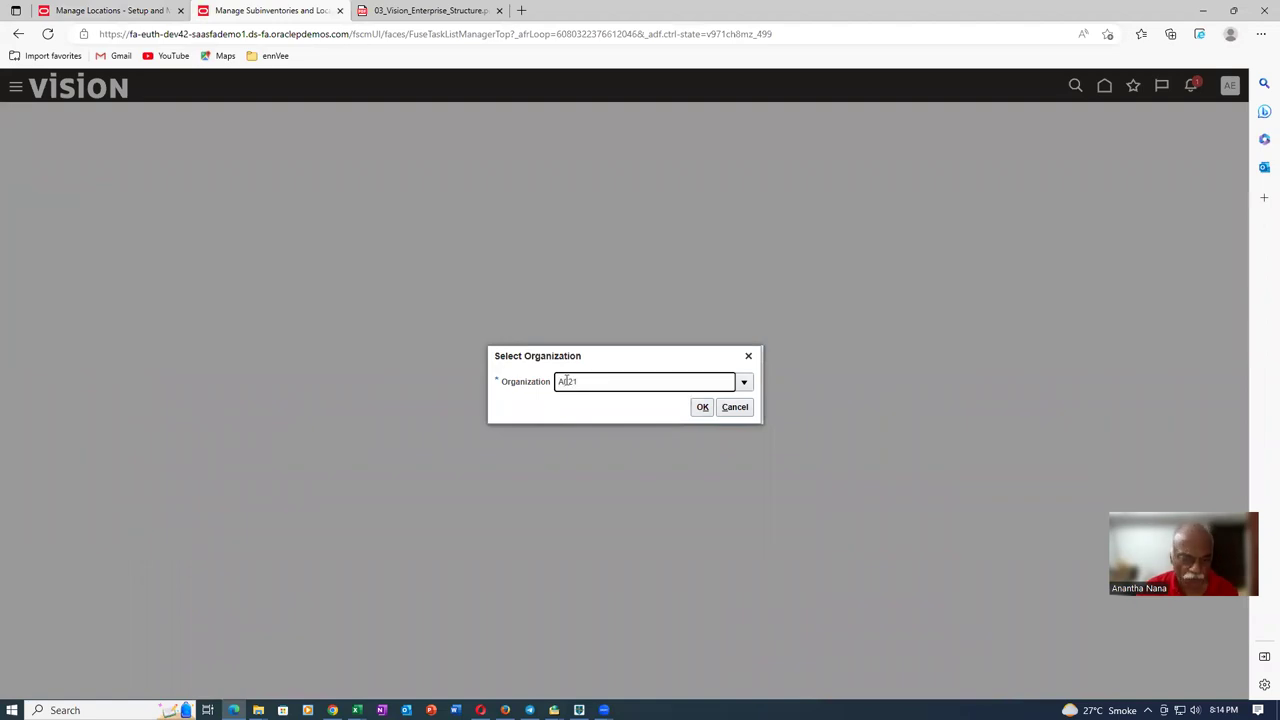
text(A021)
click(702, 407)
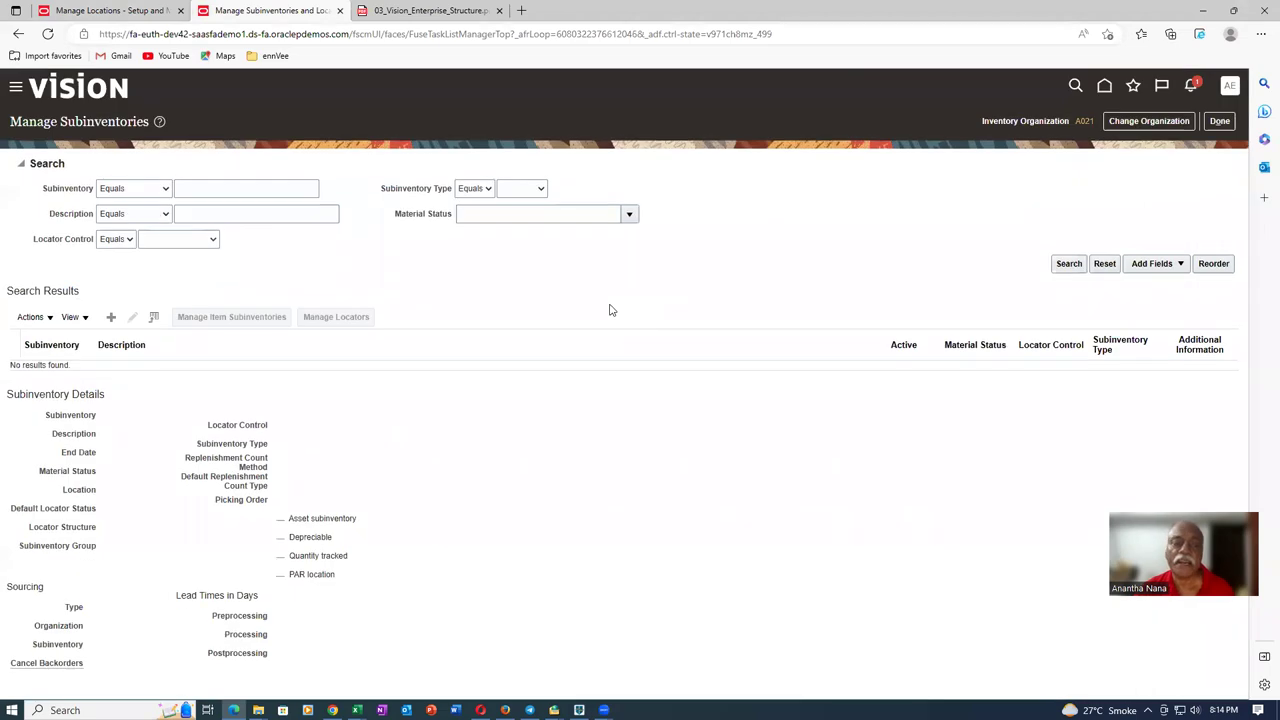
click(111, 317)
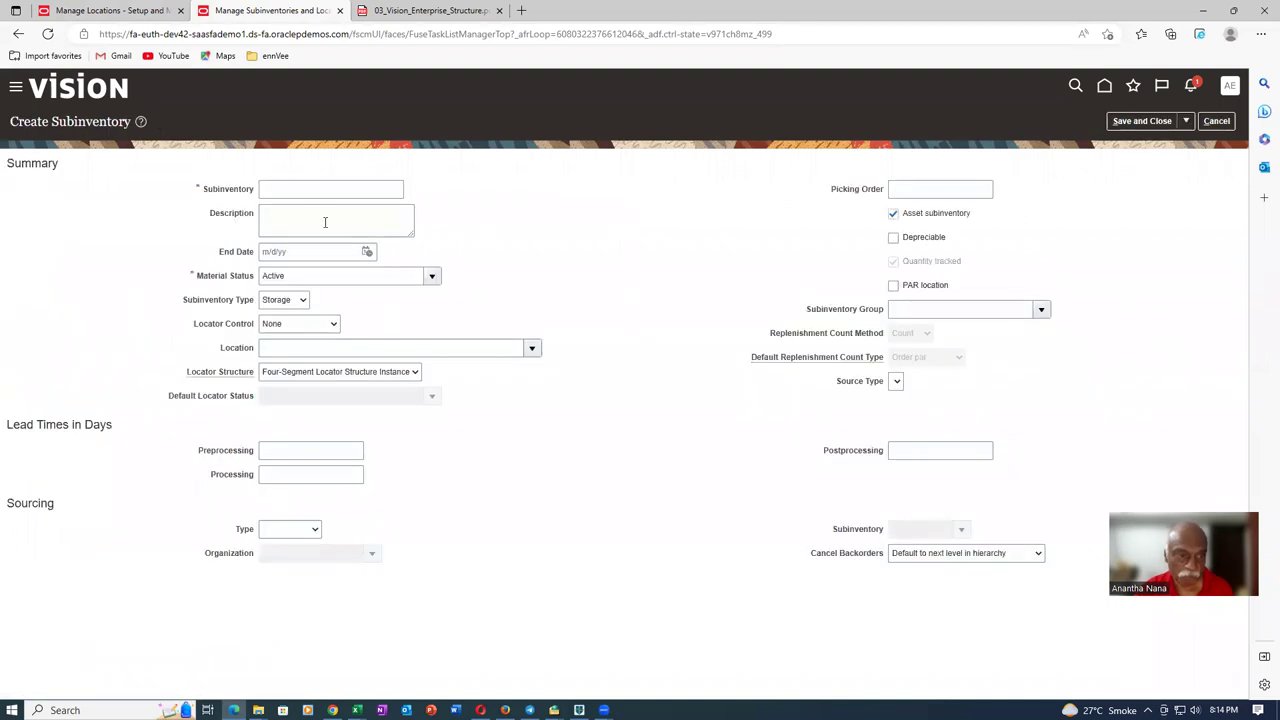
Name the subinventory a021_RMS_1 and reuse that name as its description.
click(293, 189)
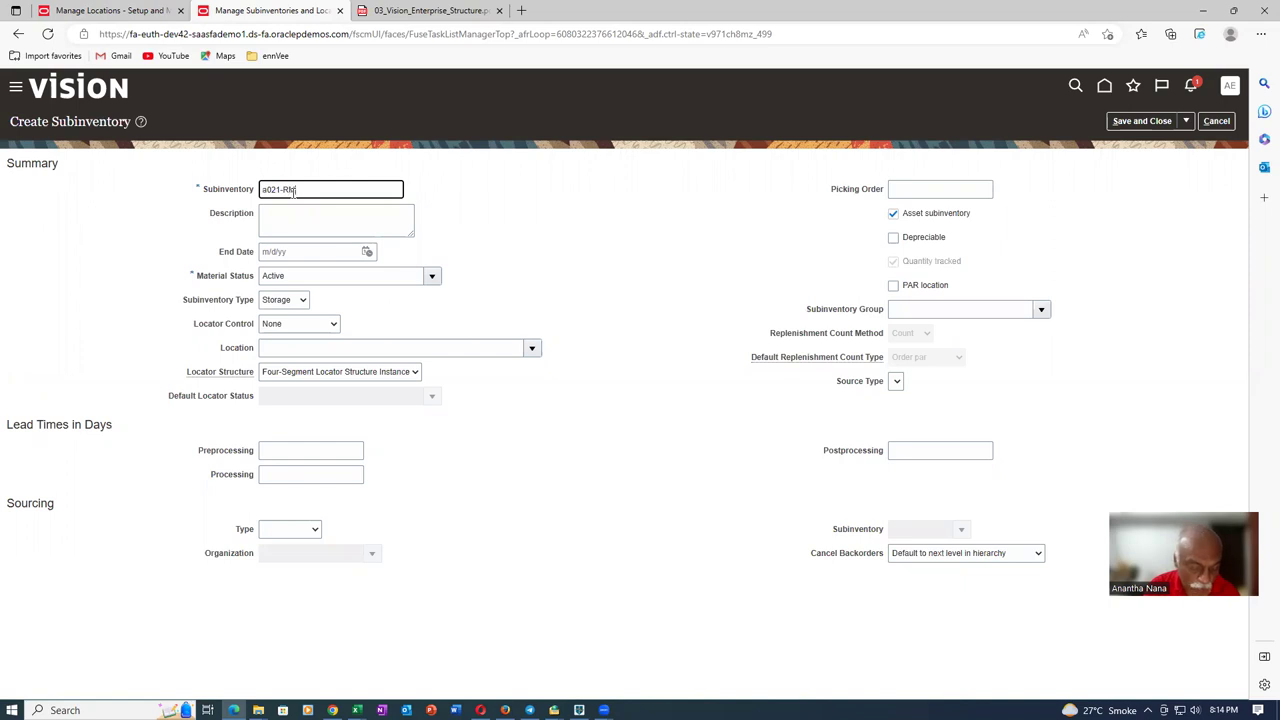
text(a021-RMS_1)
key(Tab)
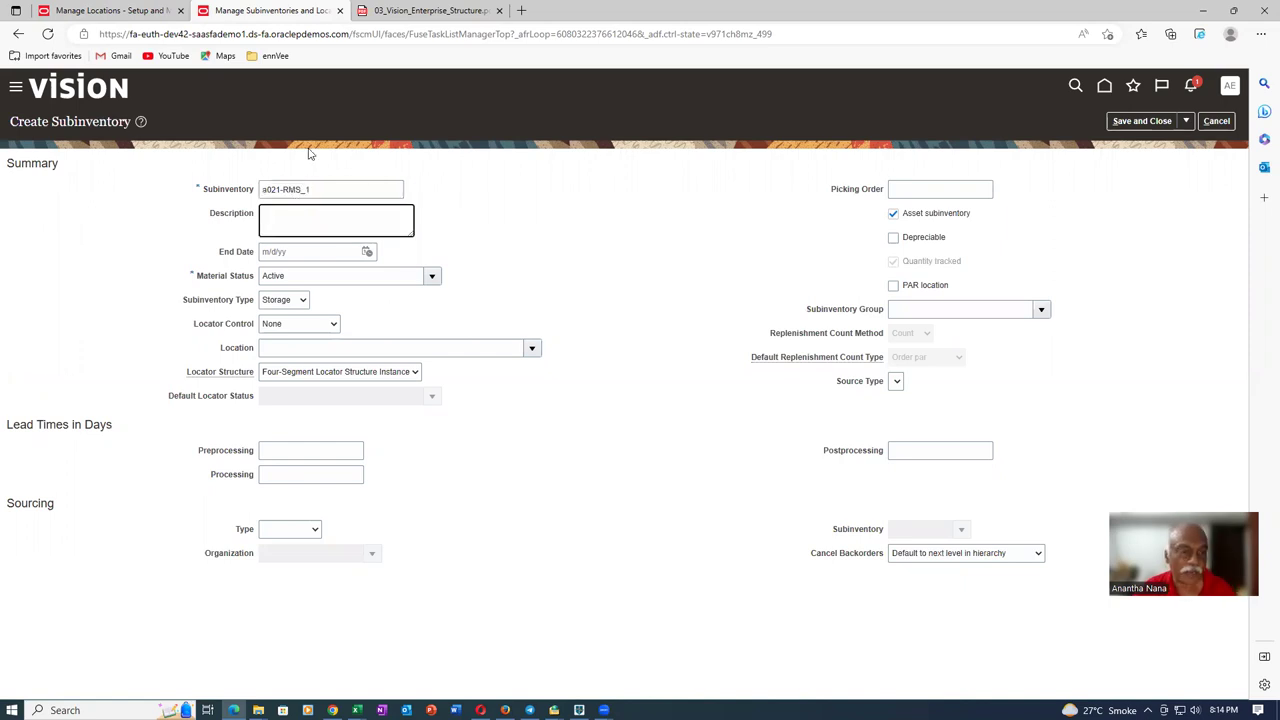
click(282, 190)
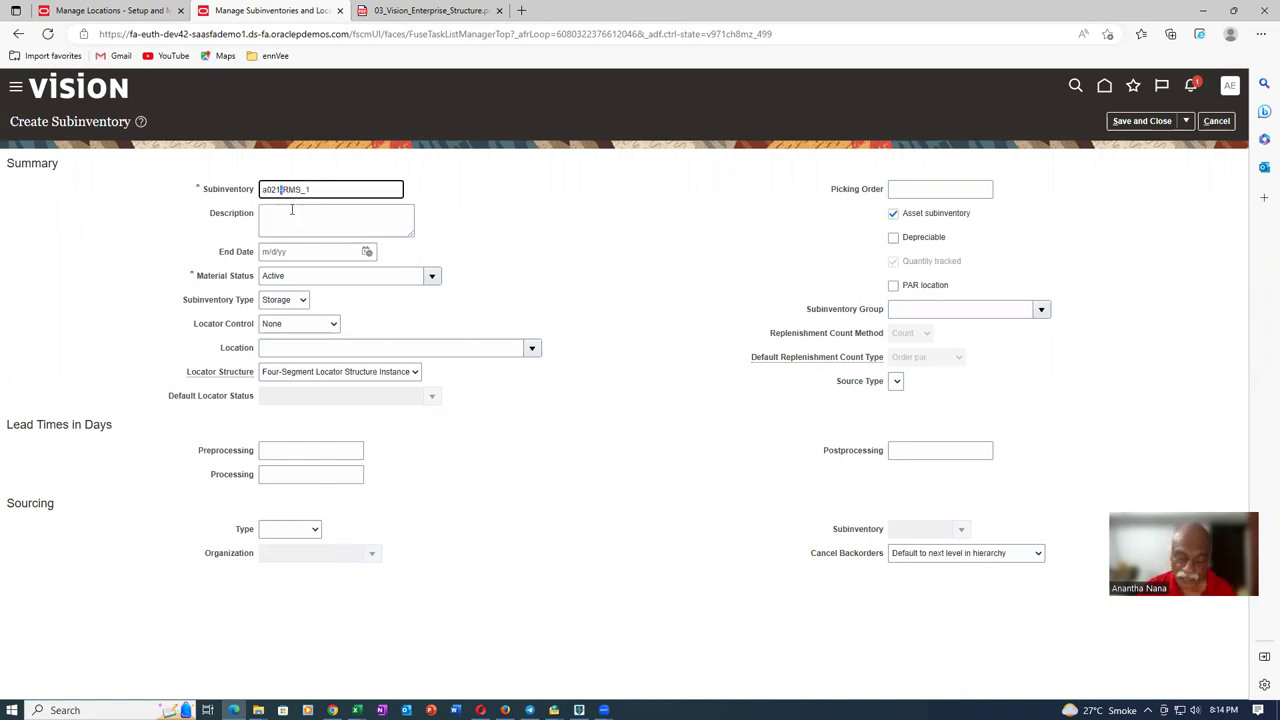
text(_)
drag(337, 187, 71, 246)
click(284, 214)
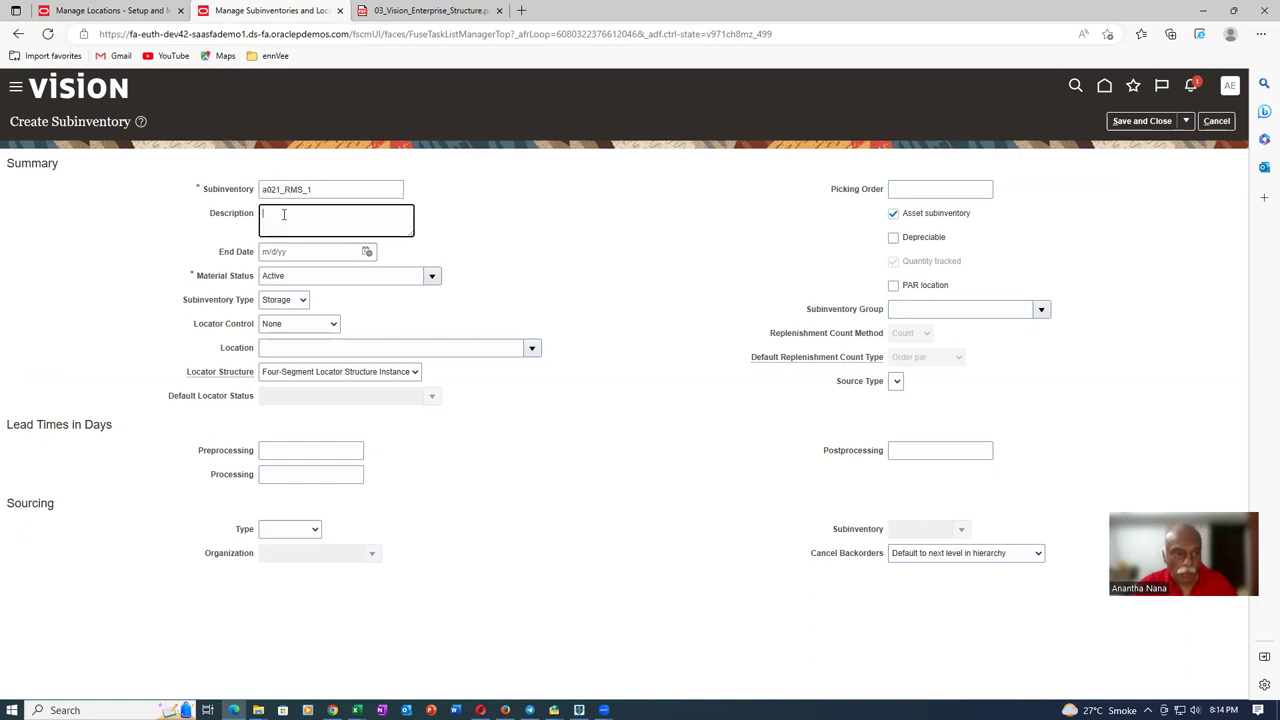
key(ctrl+v)
Set the subinventory location to a02_child_org_location.
click(295, 344)
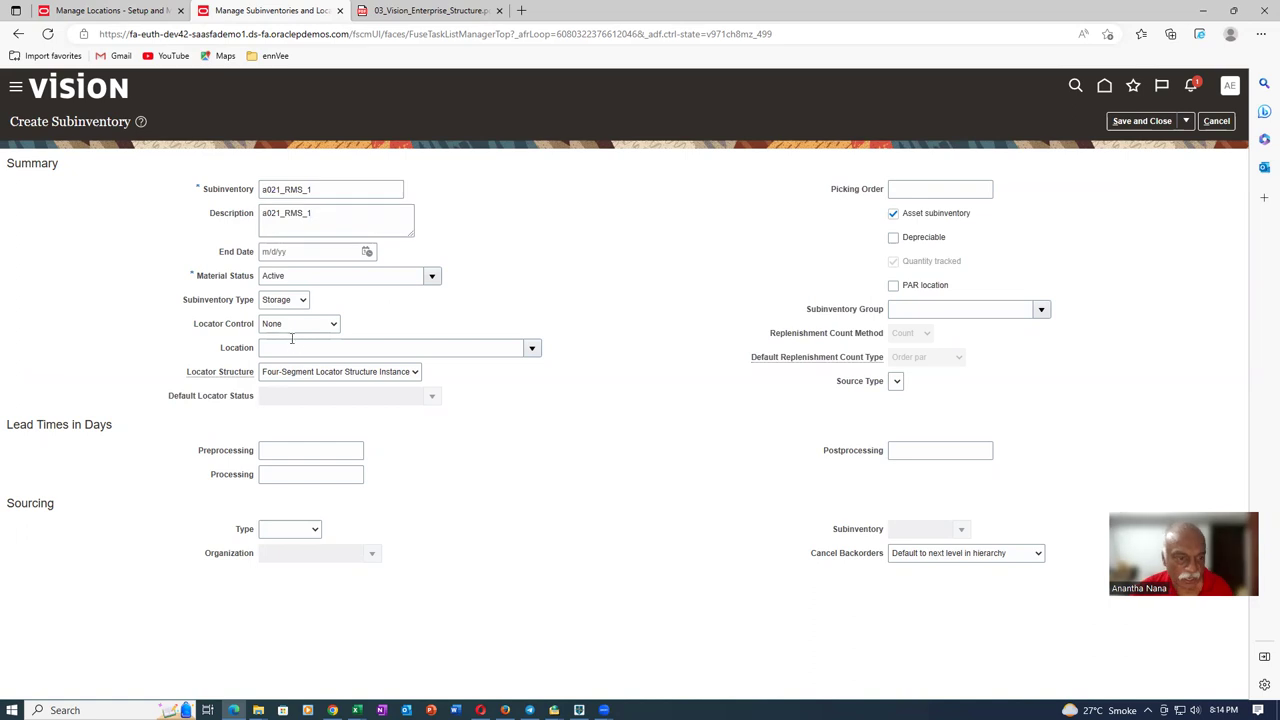
text(a02)
key(Tab)
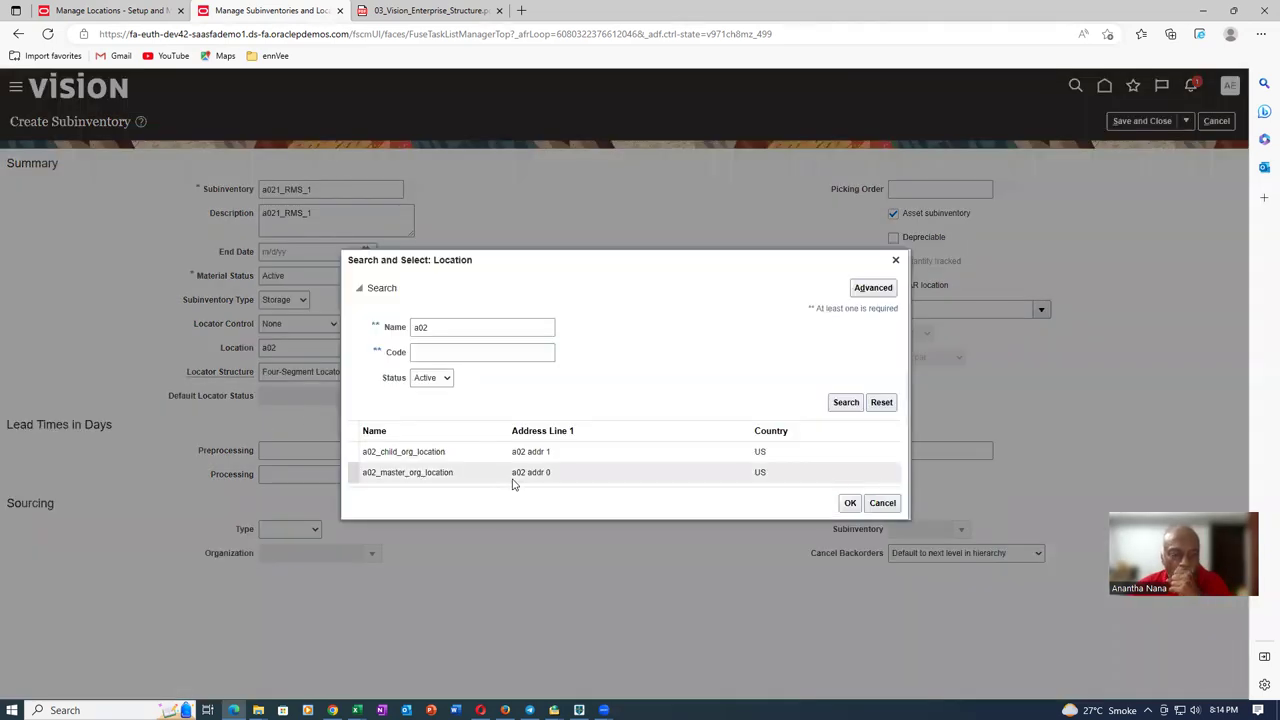
click(486, 452)
click(850, 502)
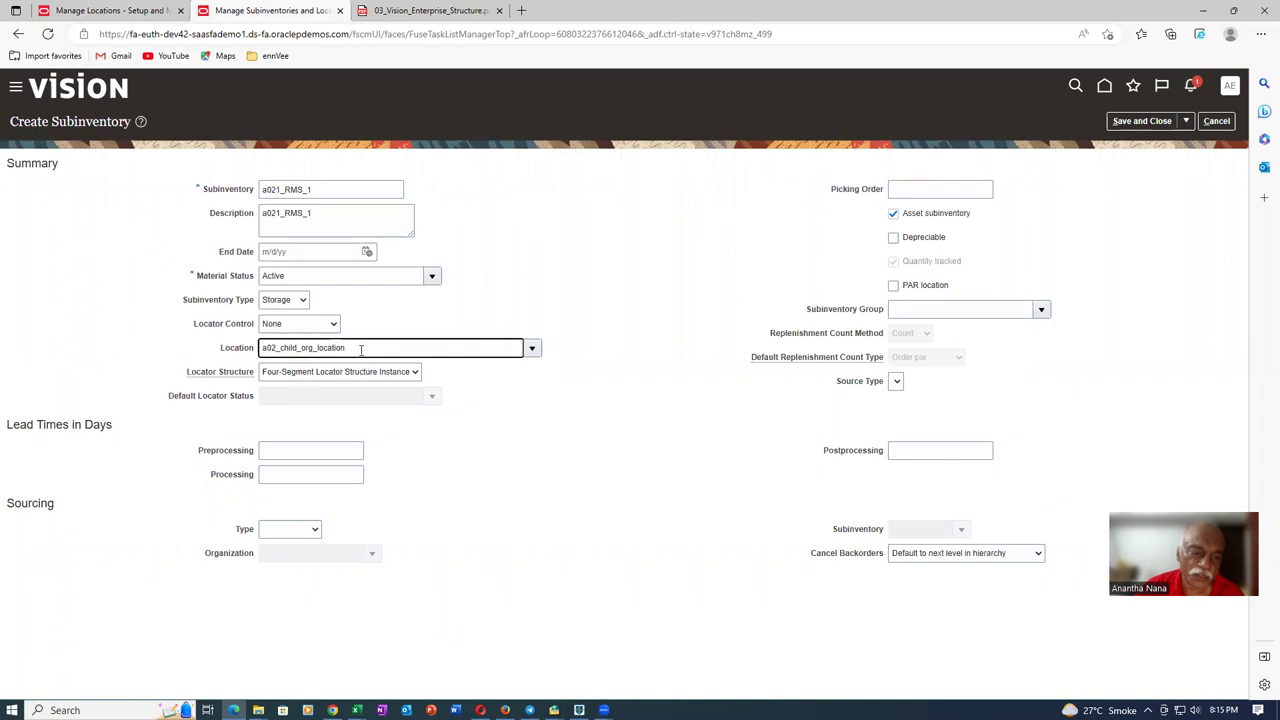
drag(361, 349, 211, 376)
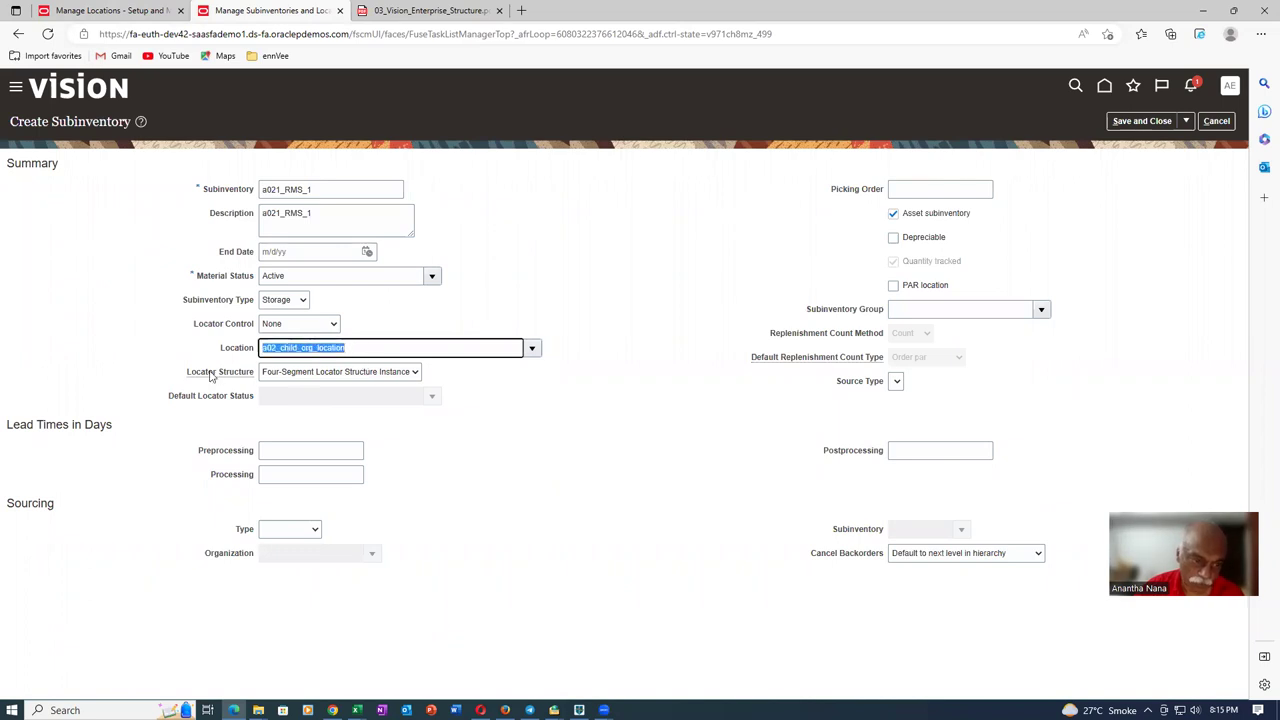
click(481, 446)
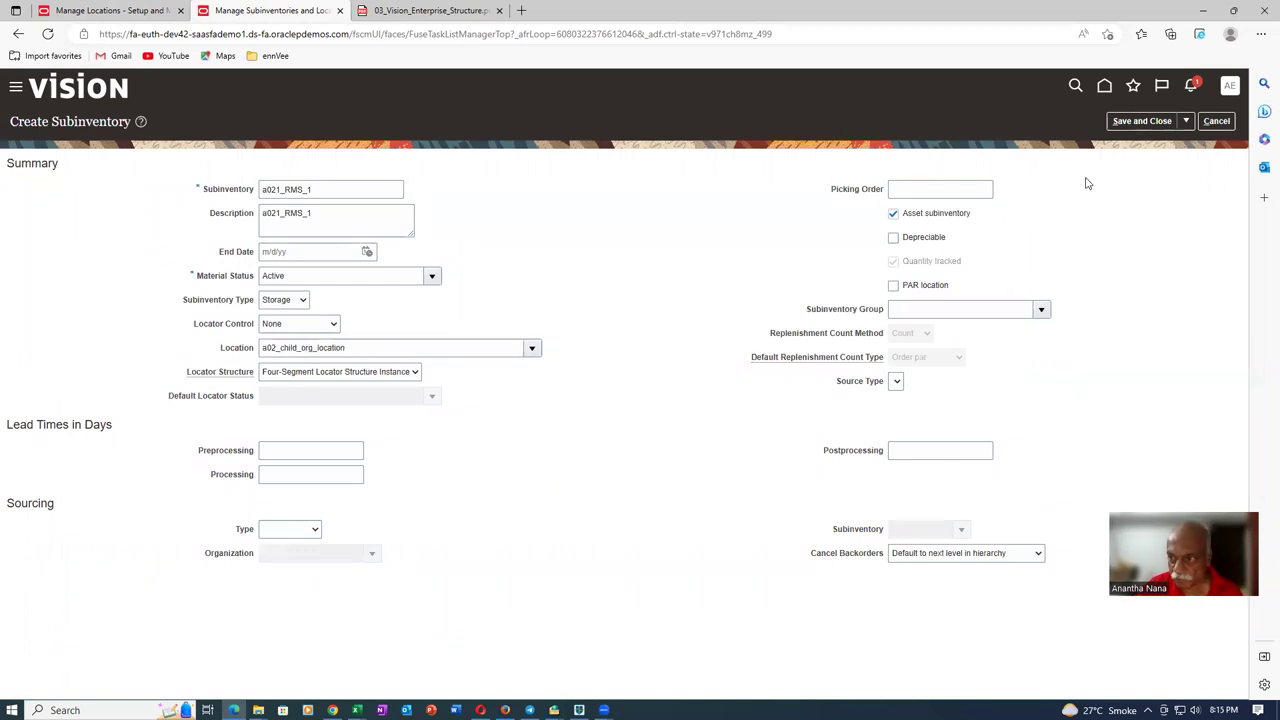
Save and close the subinventory, acknowledge the confirmation, and return to search.
click(1140, 122)
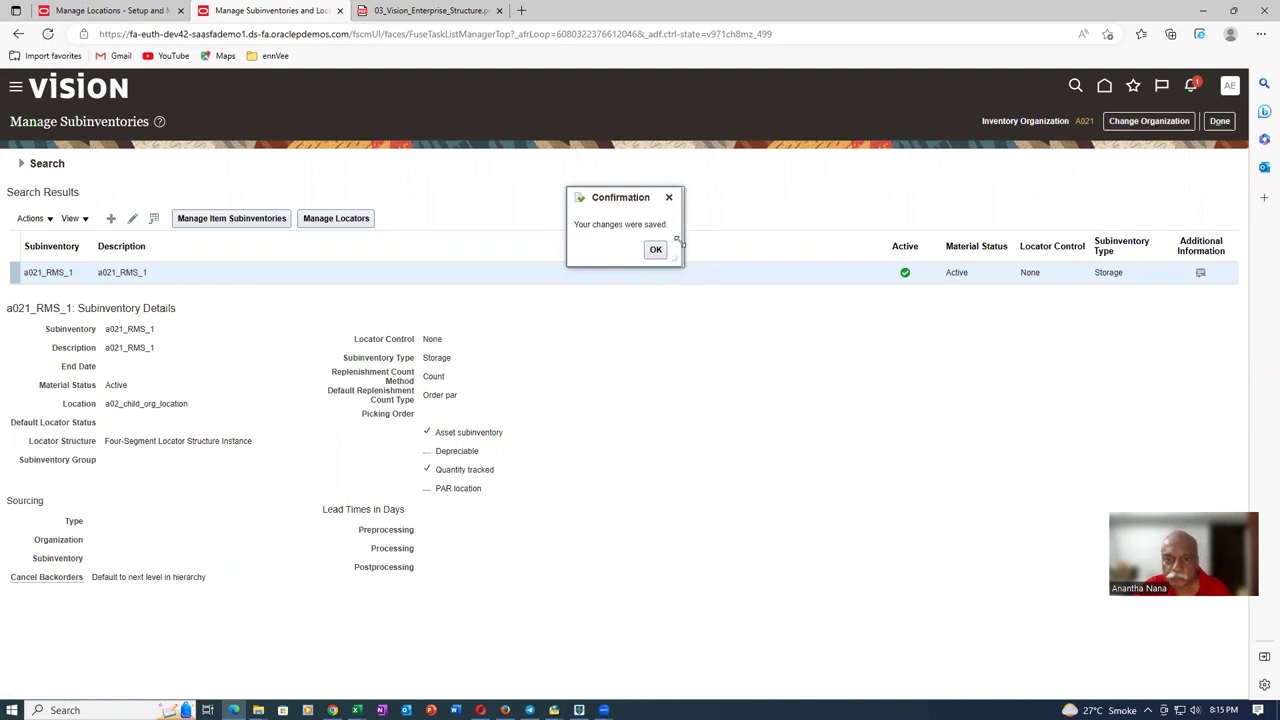
click(655, 250)
click(1219, 121)
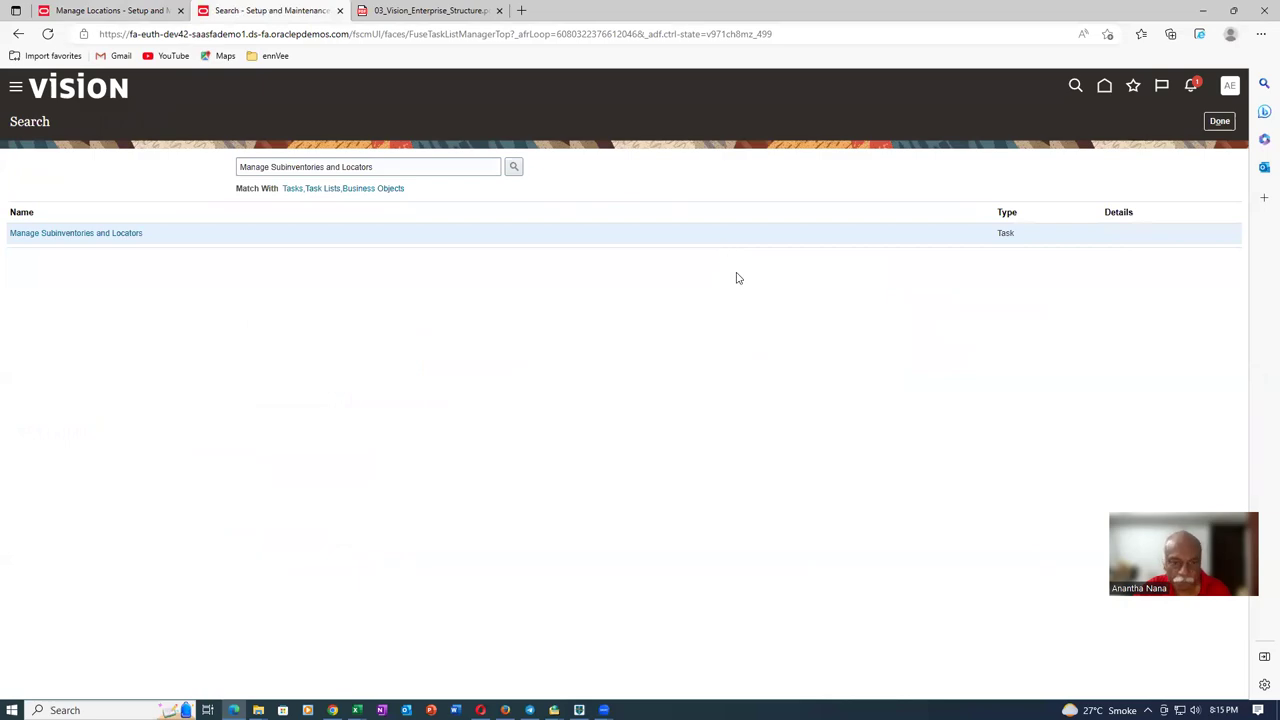
Read worksheet step 10 on enabling Data Governance and Data Consolidation.
key(alt+Tab)
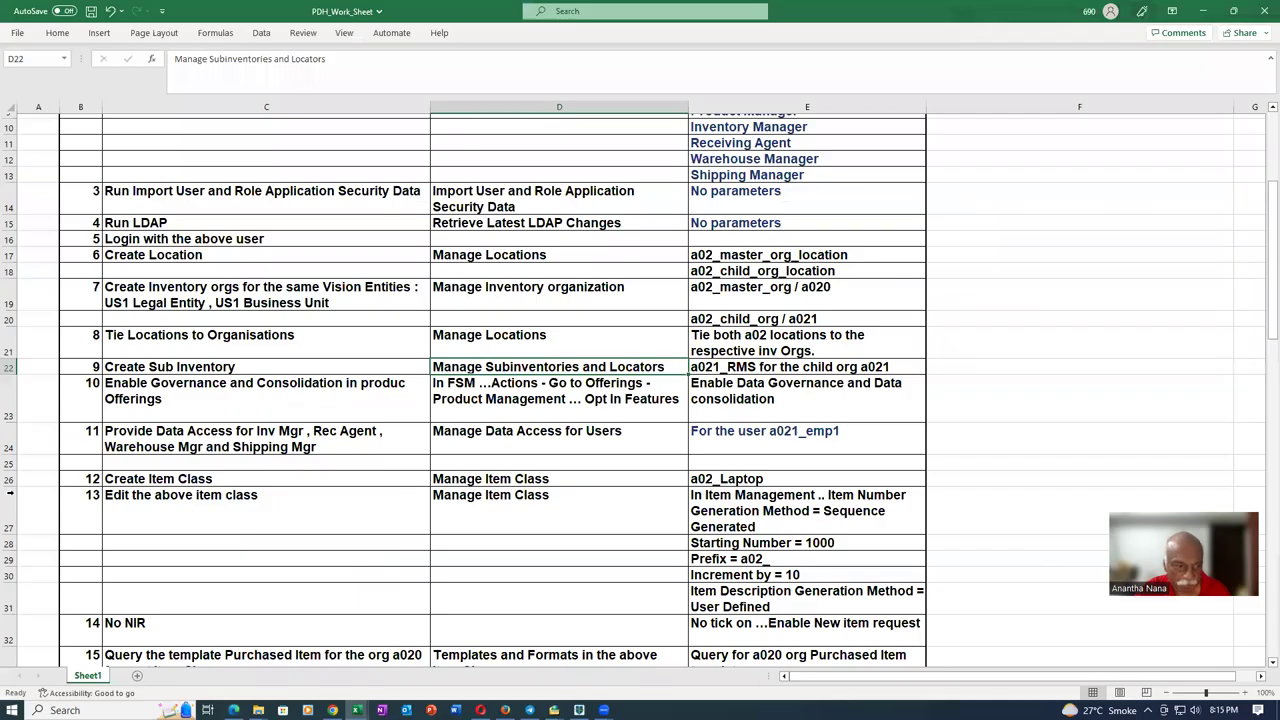
click(178, 399)
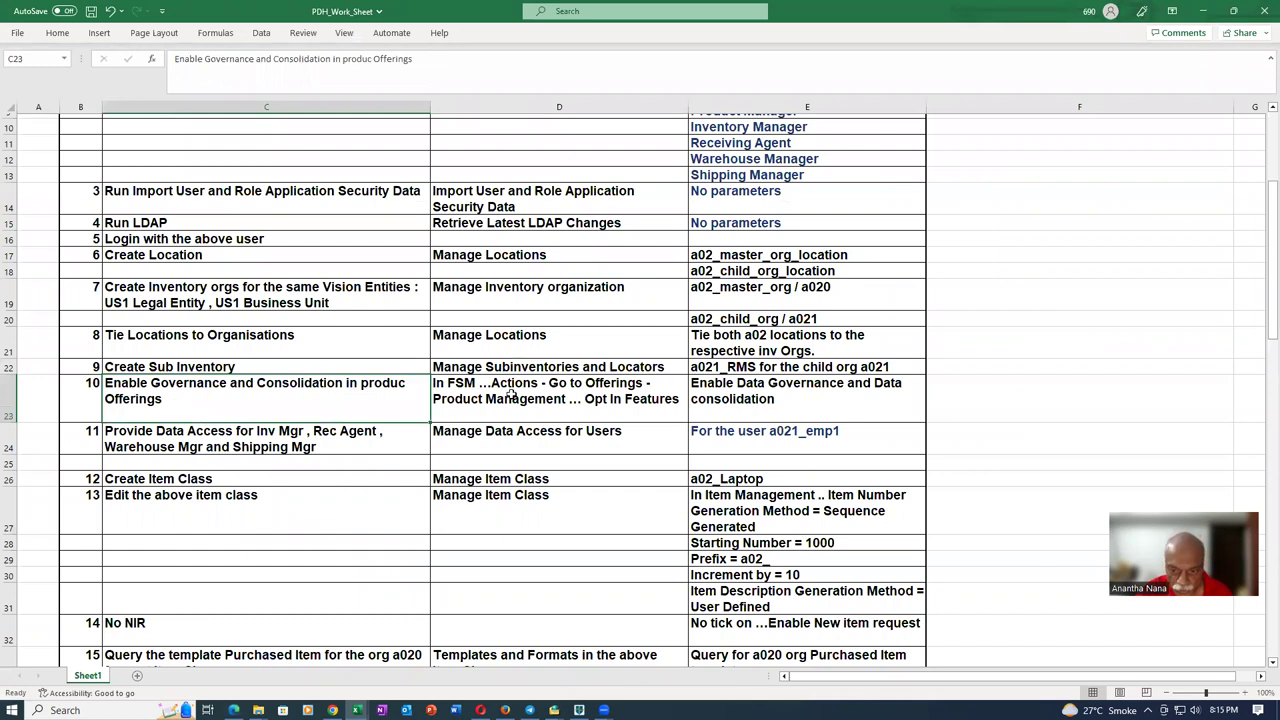
click(800, 395)
scroll(800, 395, down, 3)
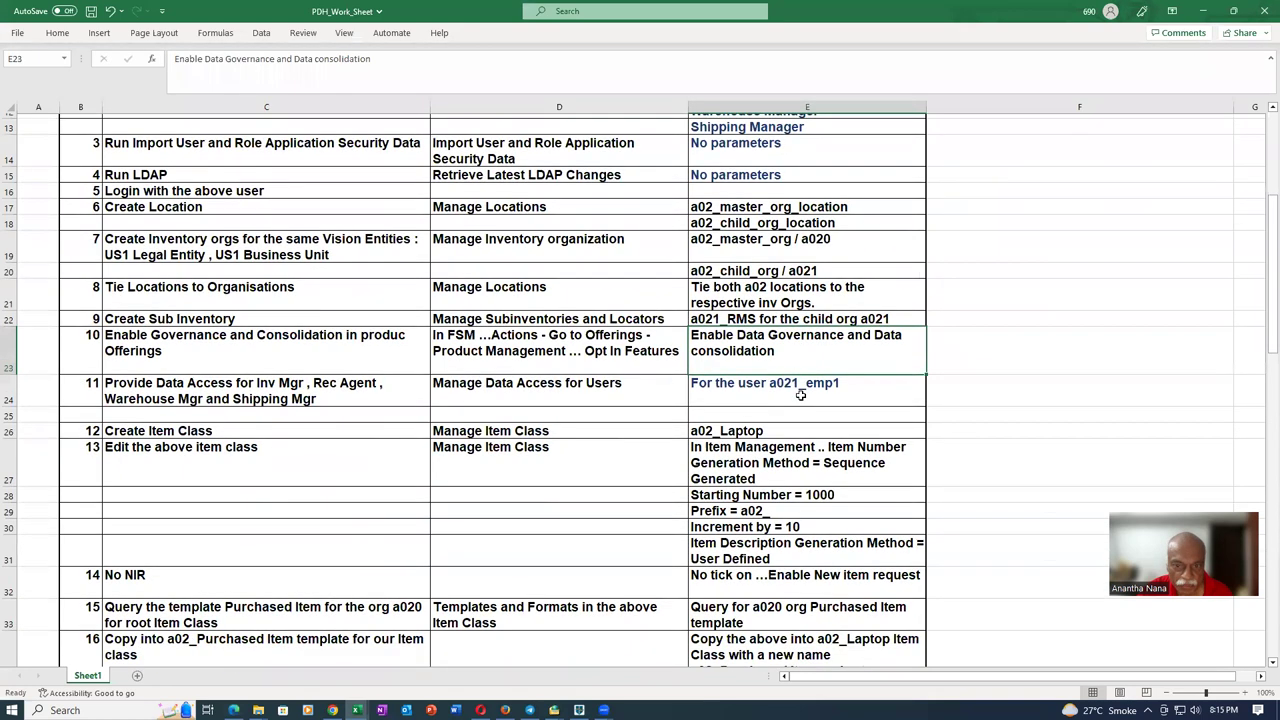
Back in Oracle, close the task search and bring up the setup Actions list.
key(alt+Tab)
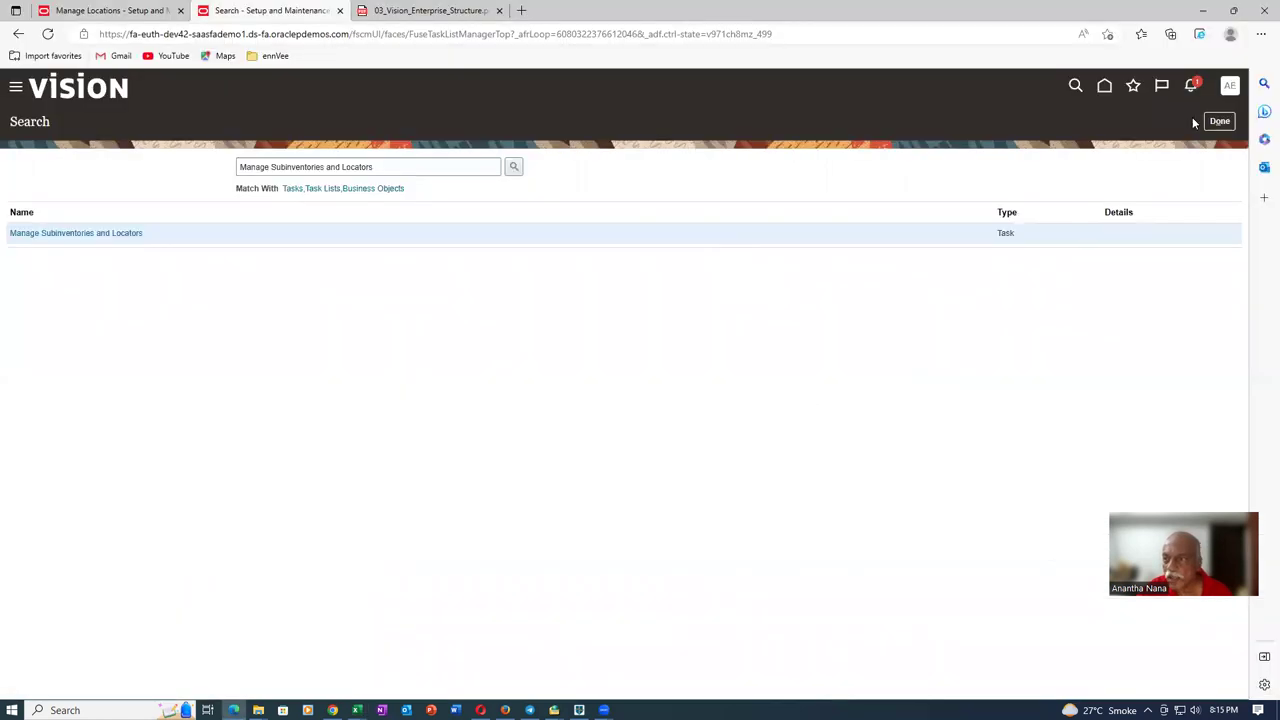
click(1209, 124)
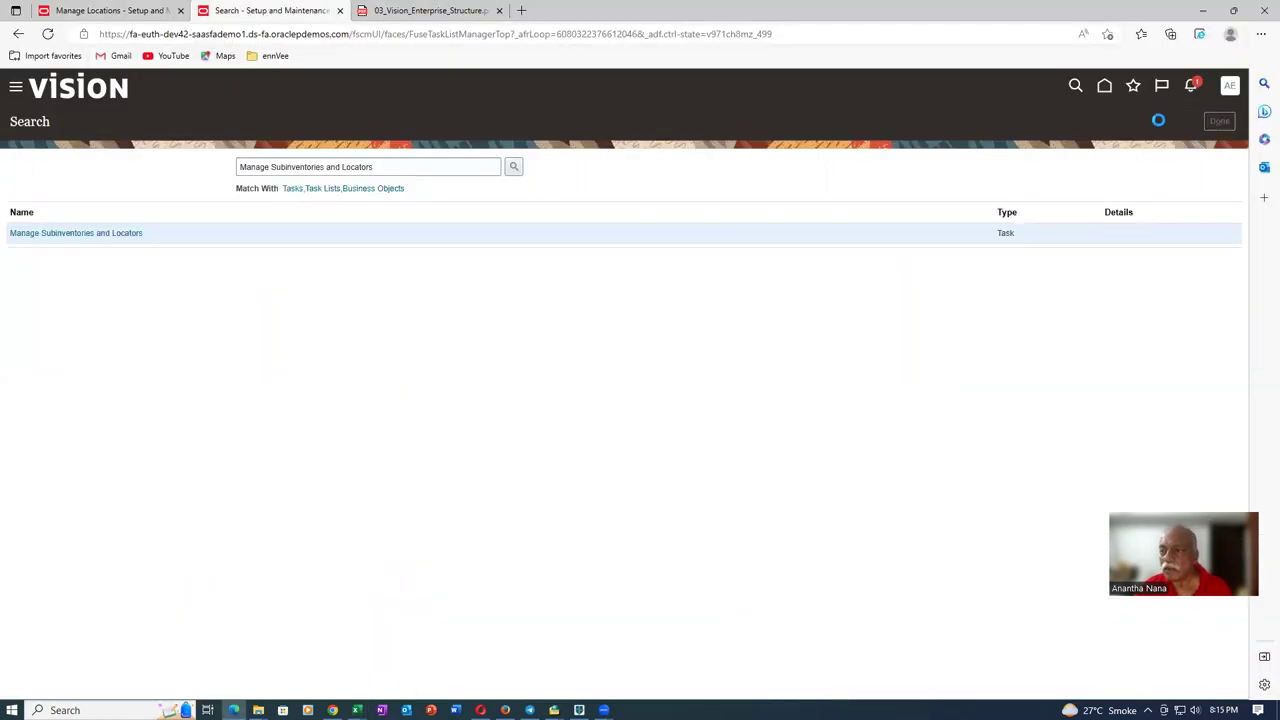
click(1208, 116)
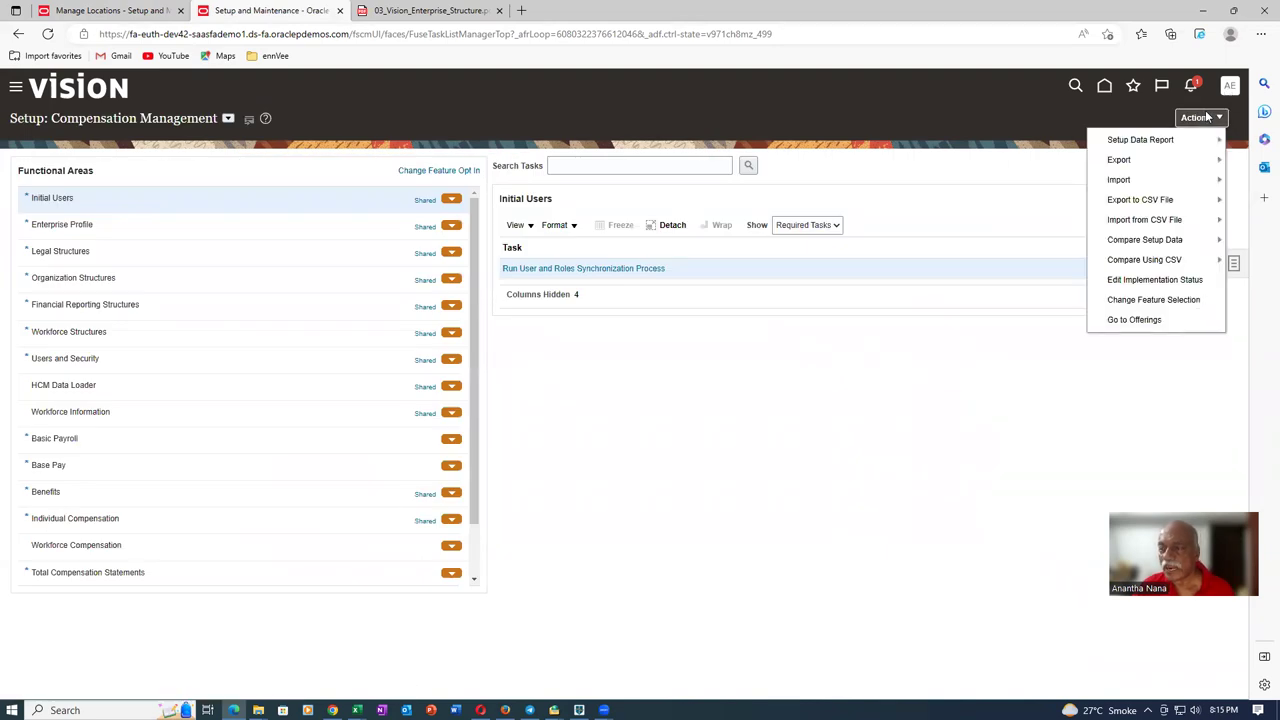
Check Product Management's opt-in features show Data Governance and Data Consolidation enabled.
click(1134, 320)
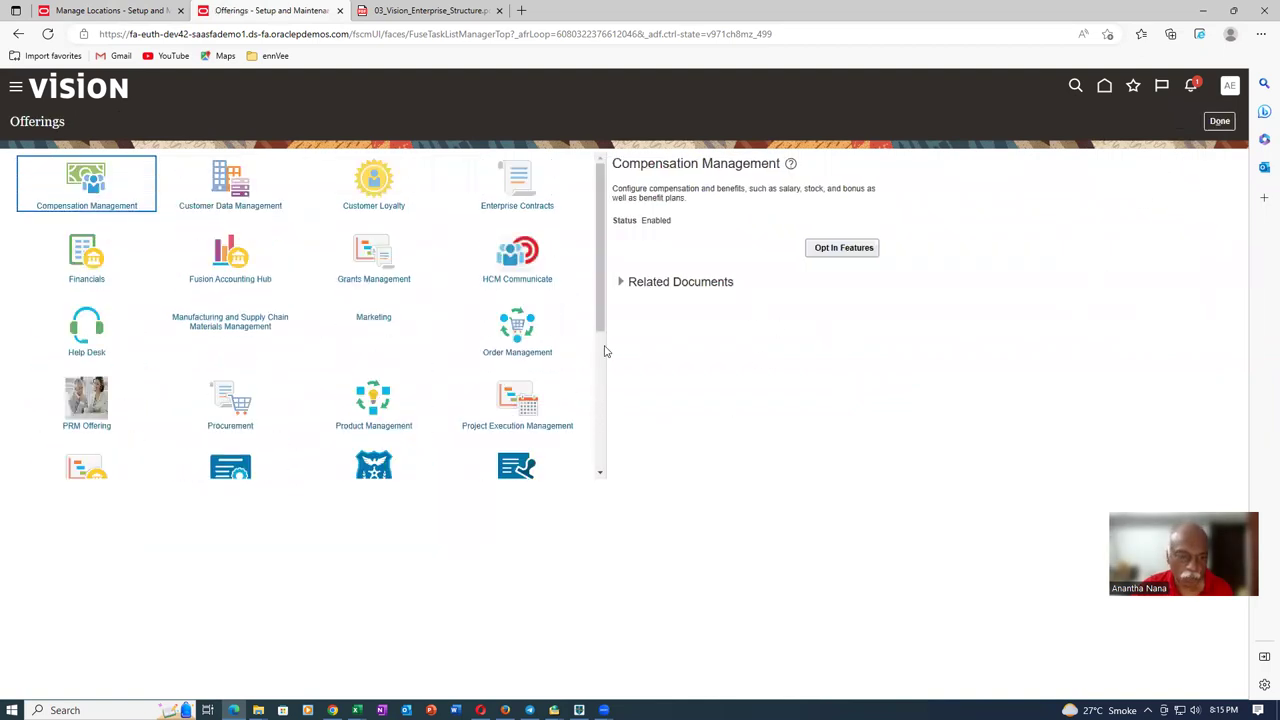
click(376, 405)
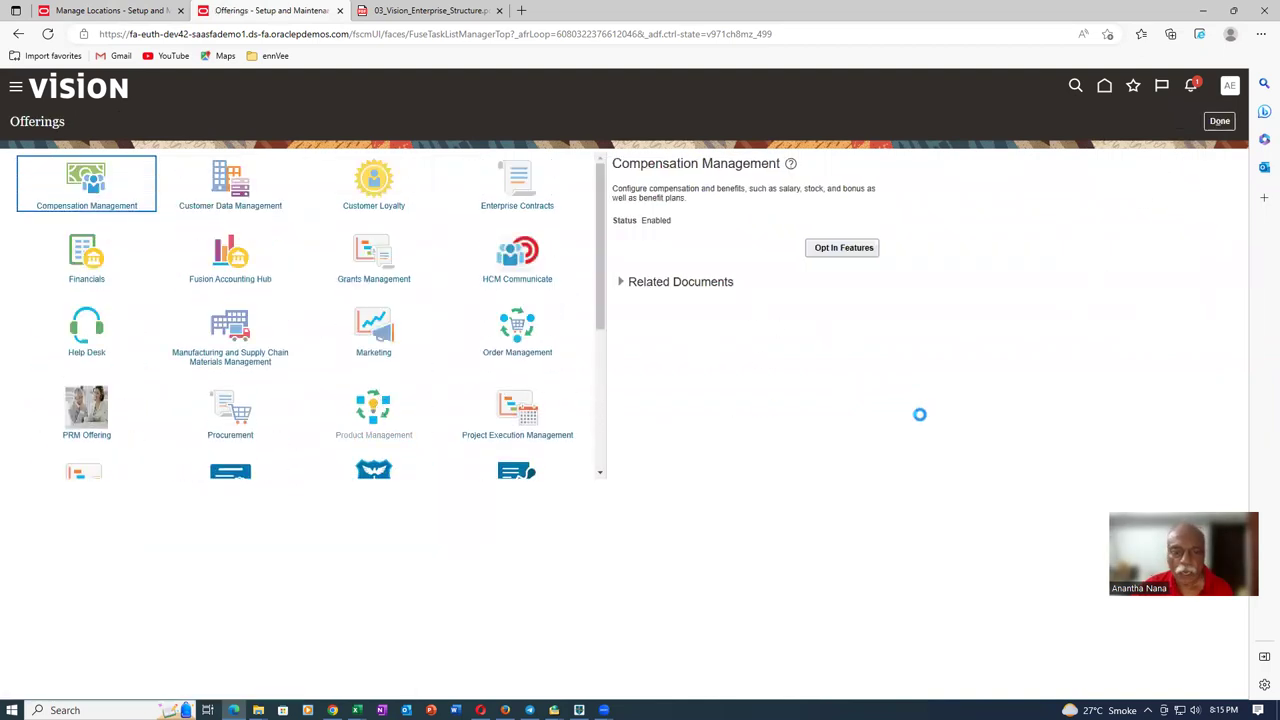
click(844, 266)
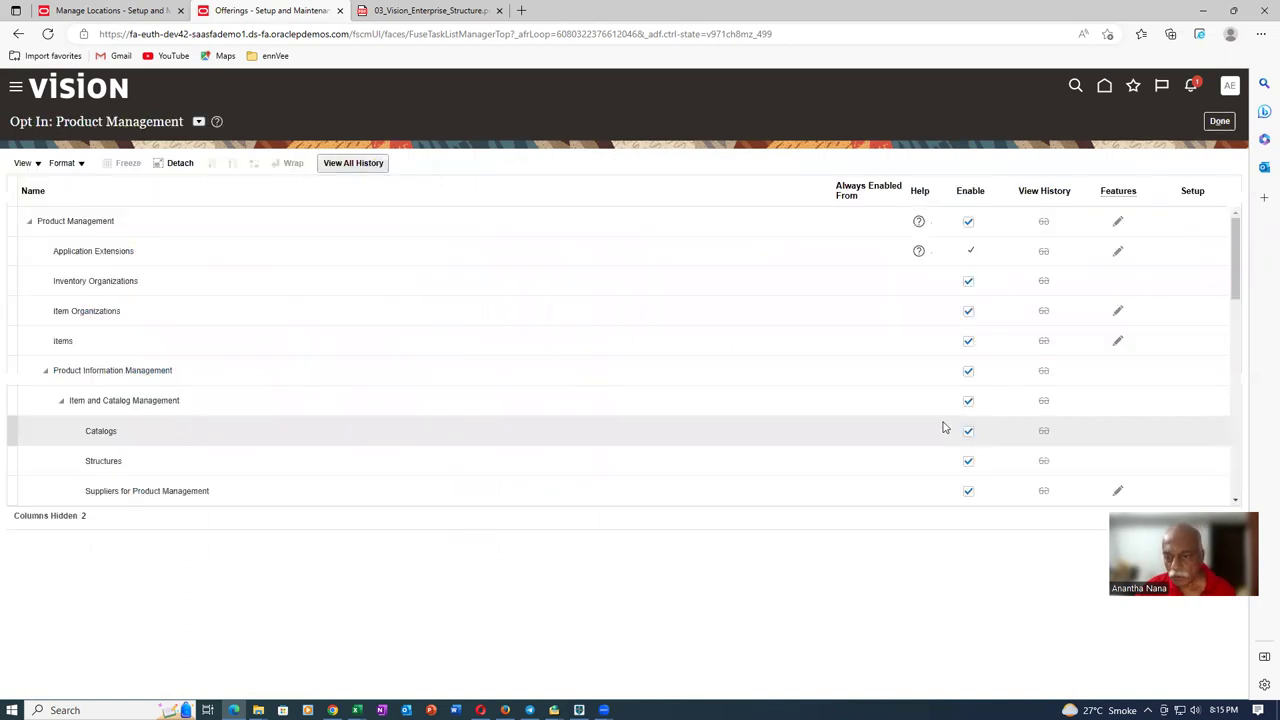
scroll(614, 379, down, 3)
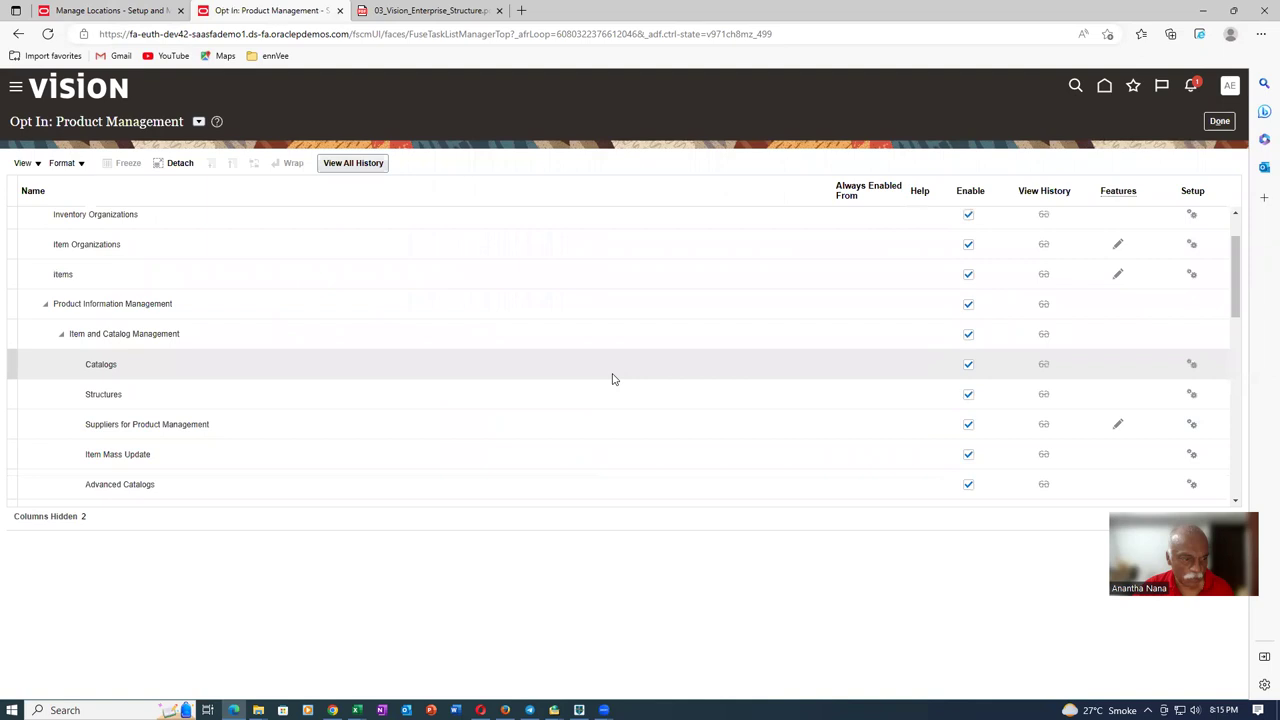
scroll(615, 380, down, 2)
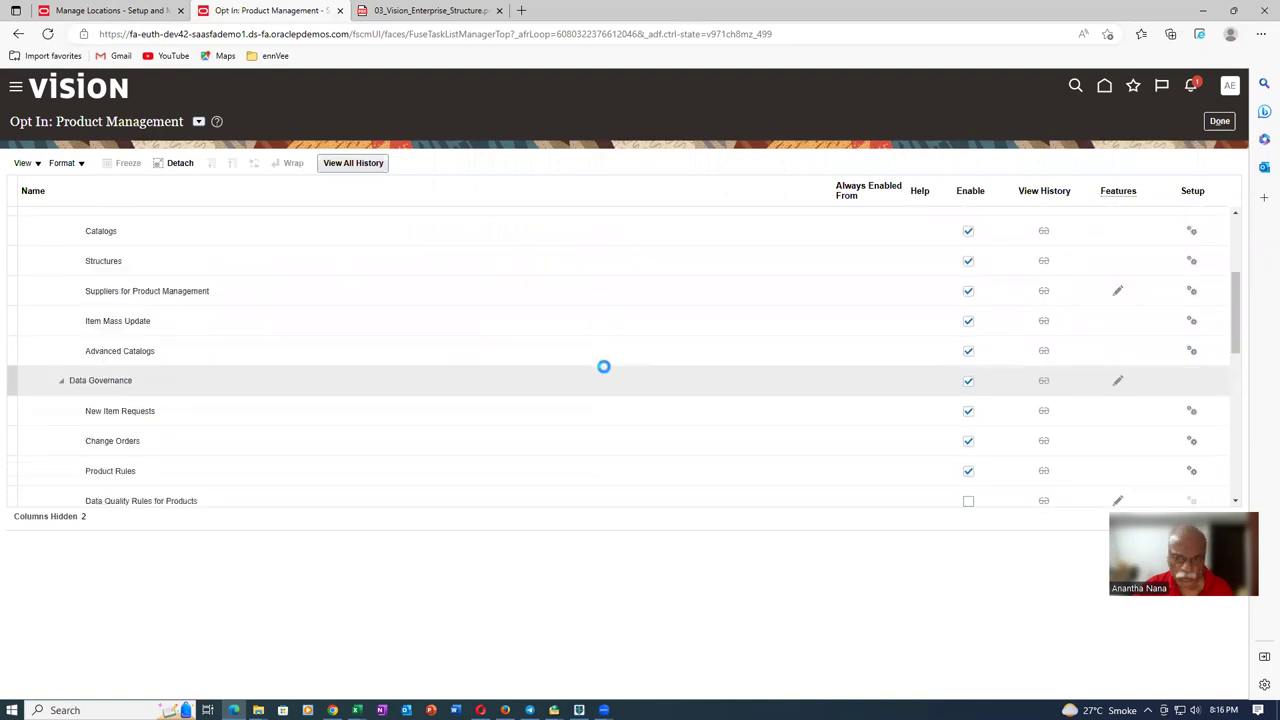
scroll(529, 493, down, 2)
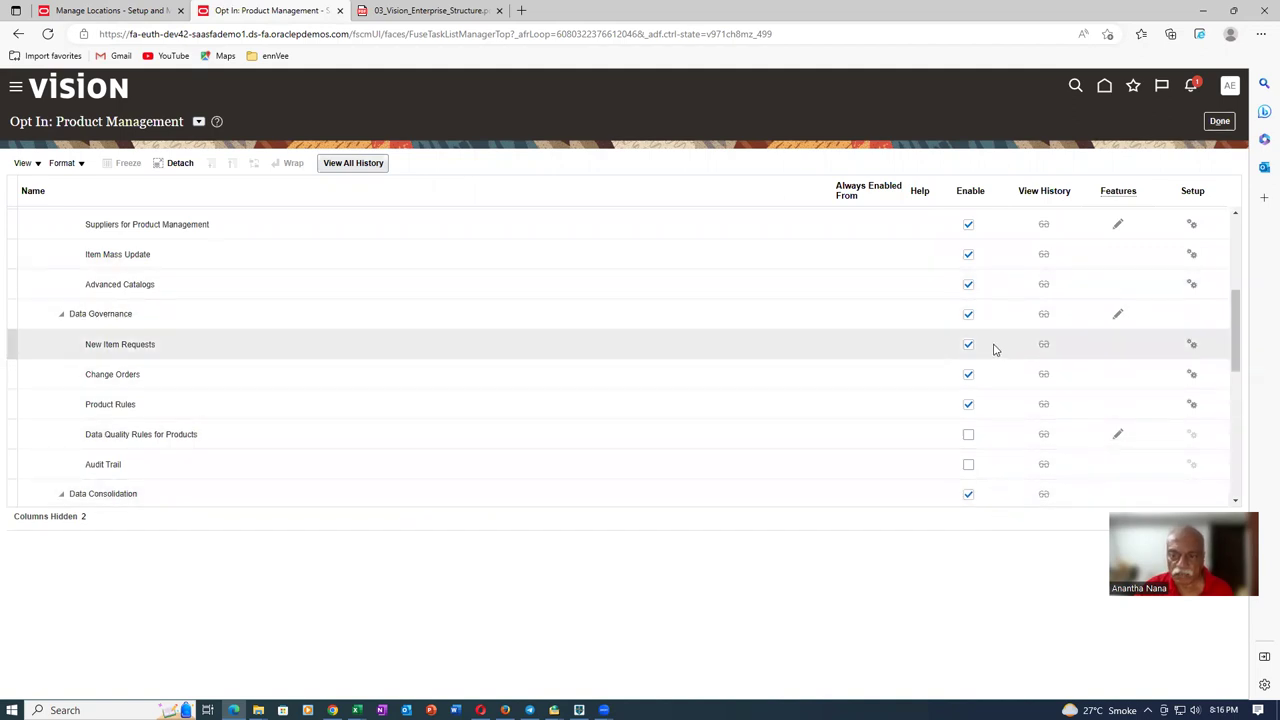
click(1217, 121)
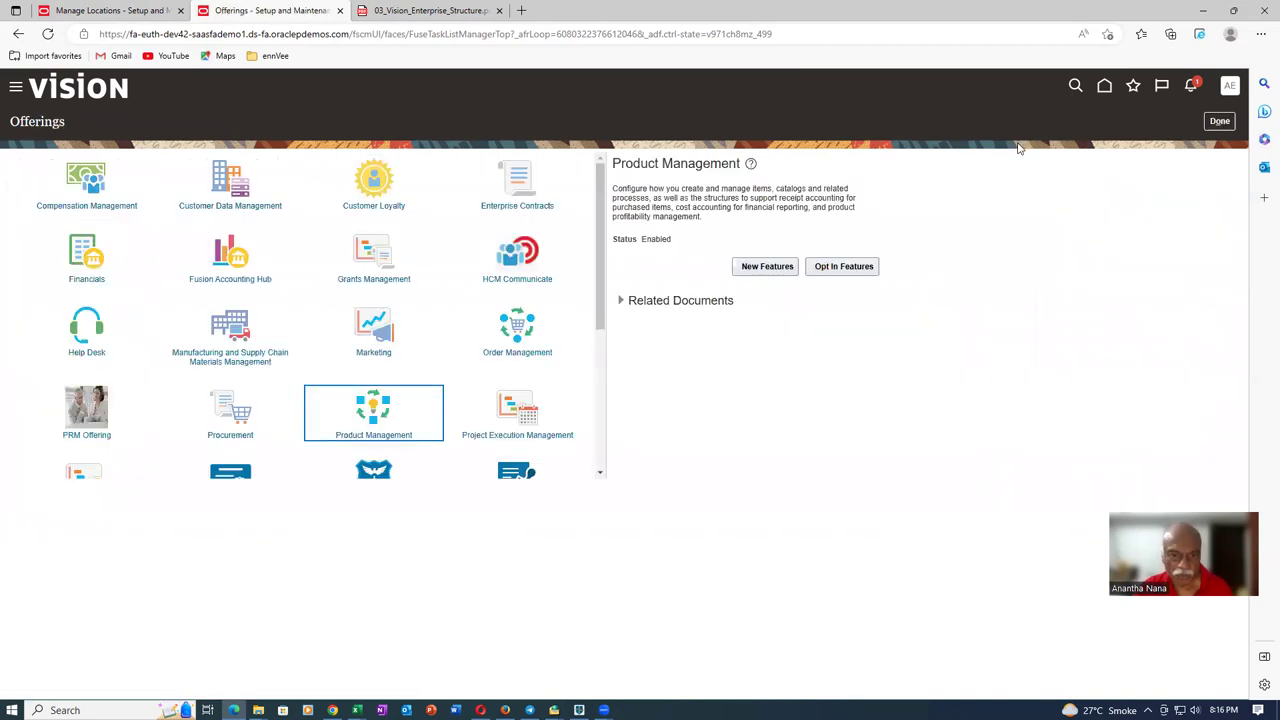
key(alt+Tab)
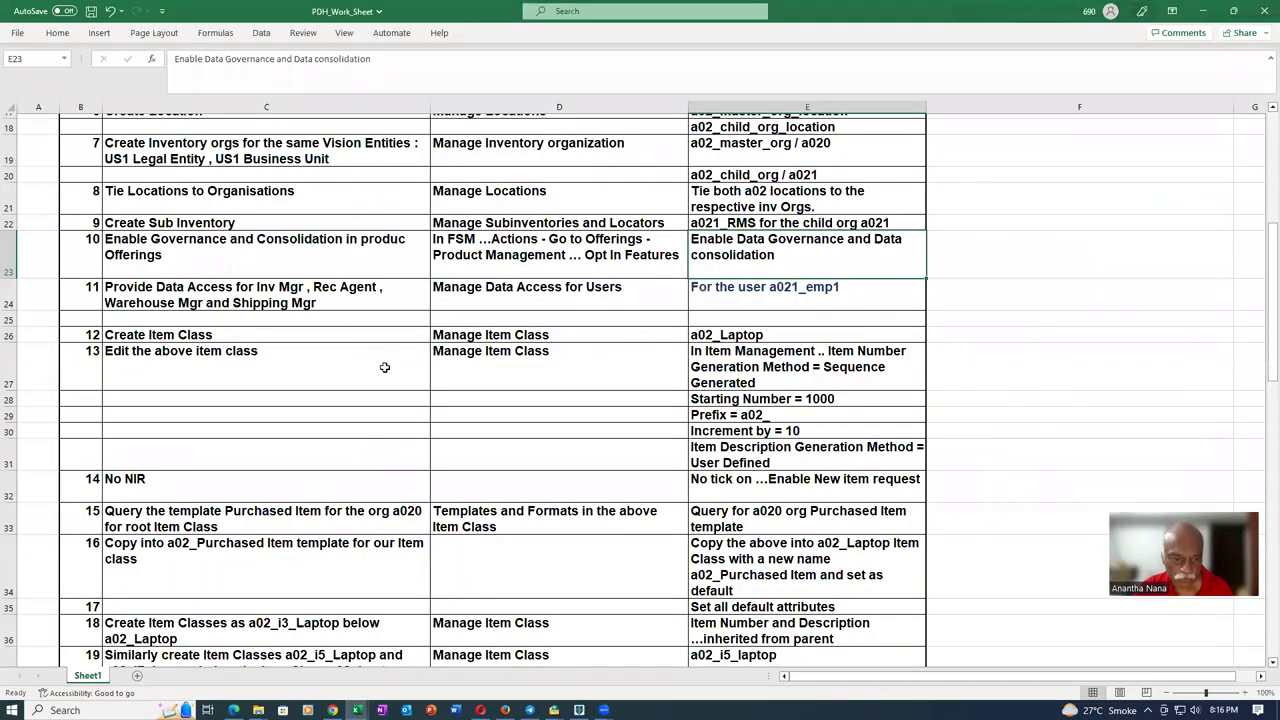
Copy the step 11 task name 'Manage Data Access for Users' from the worksheet.
click(386, 368)
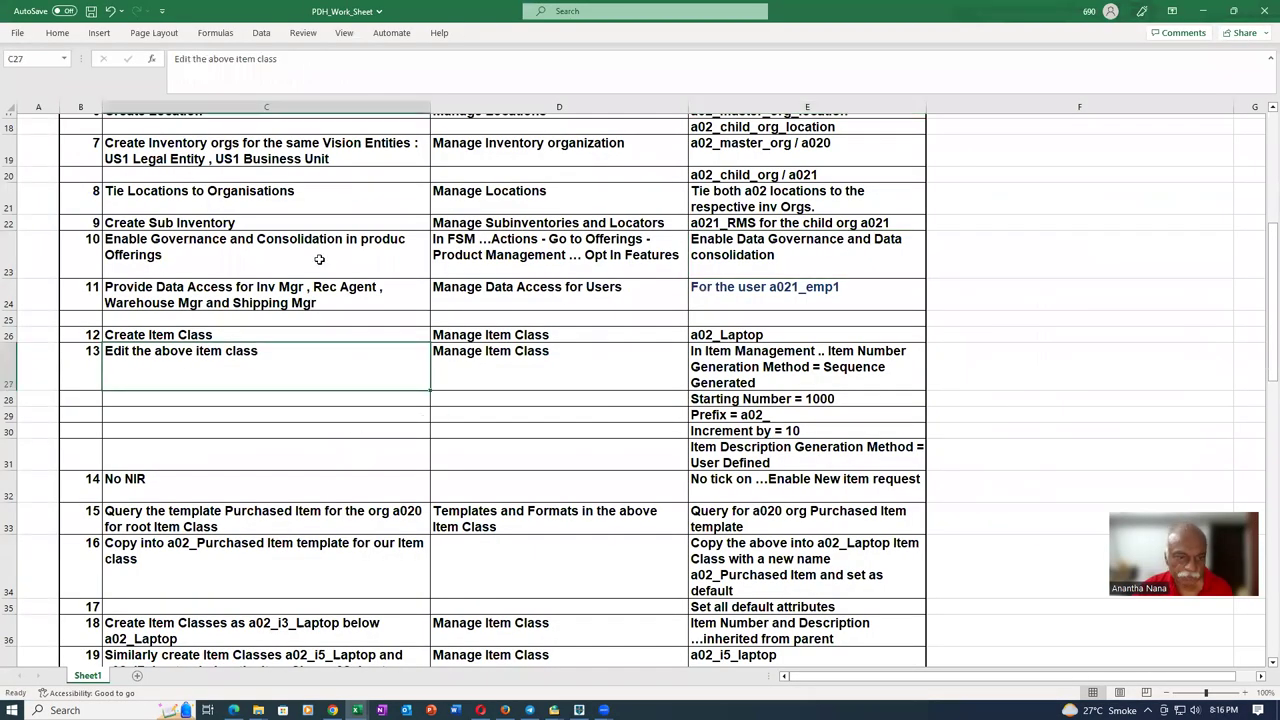
click(311, 288)
click(534, 300)
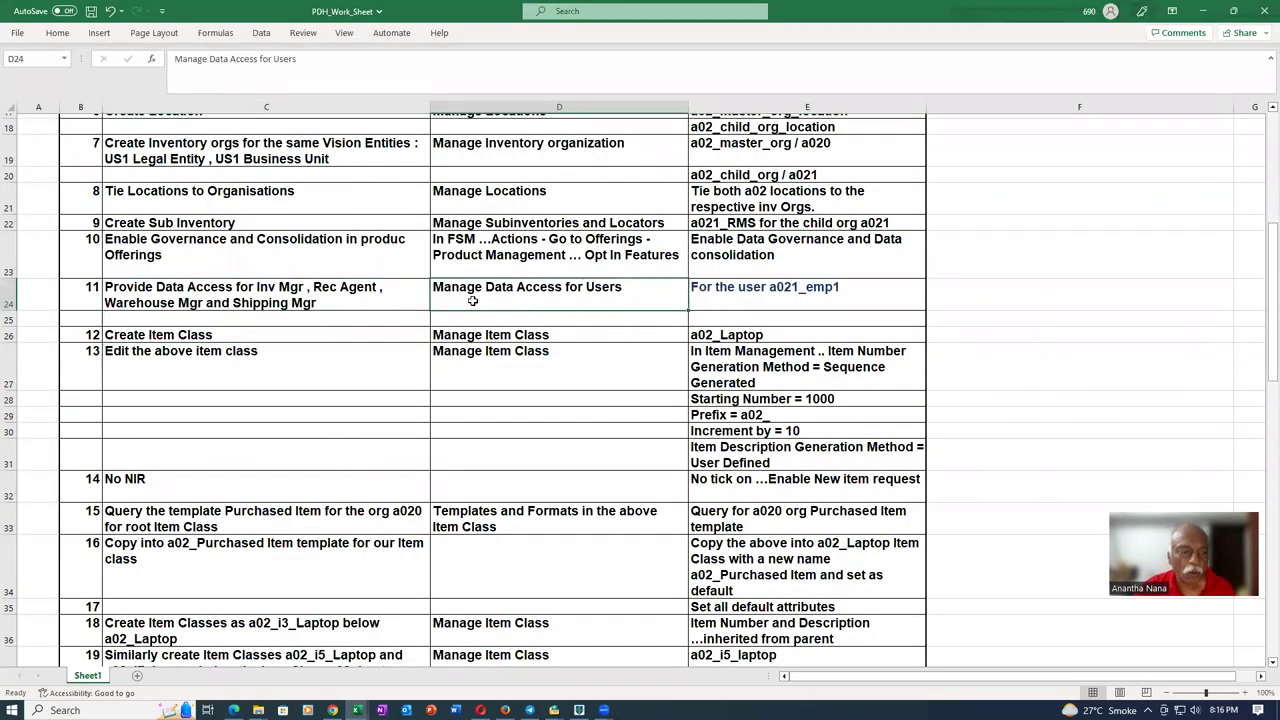
click(374, 308)
click(484, 289)
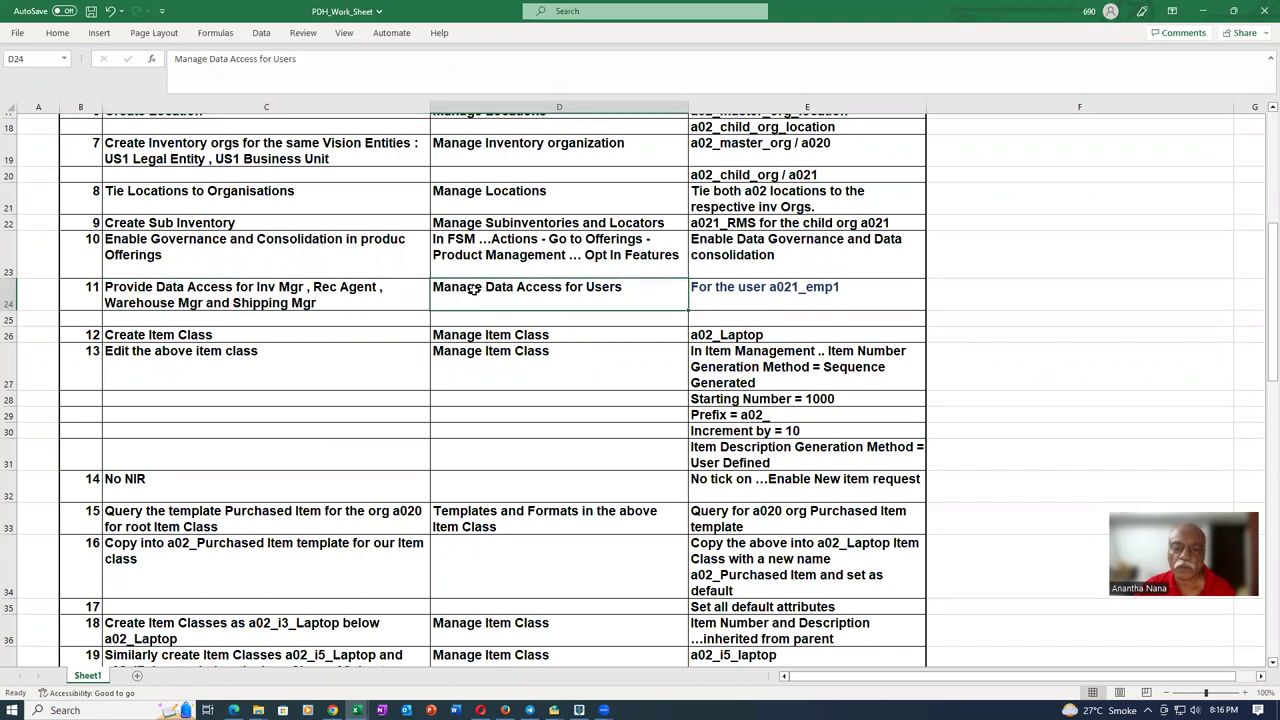
click(256, 300)
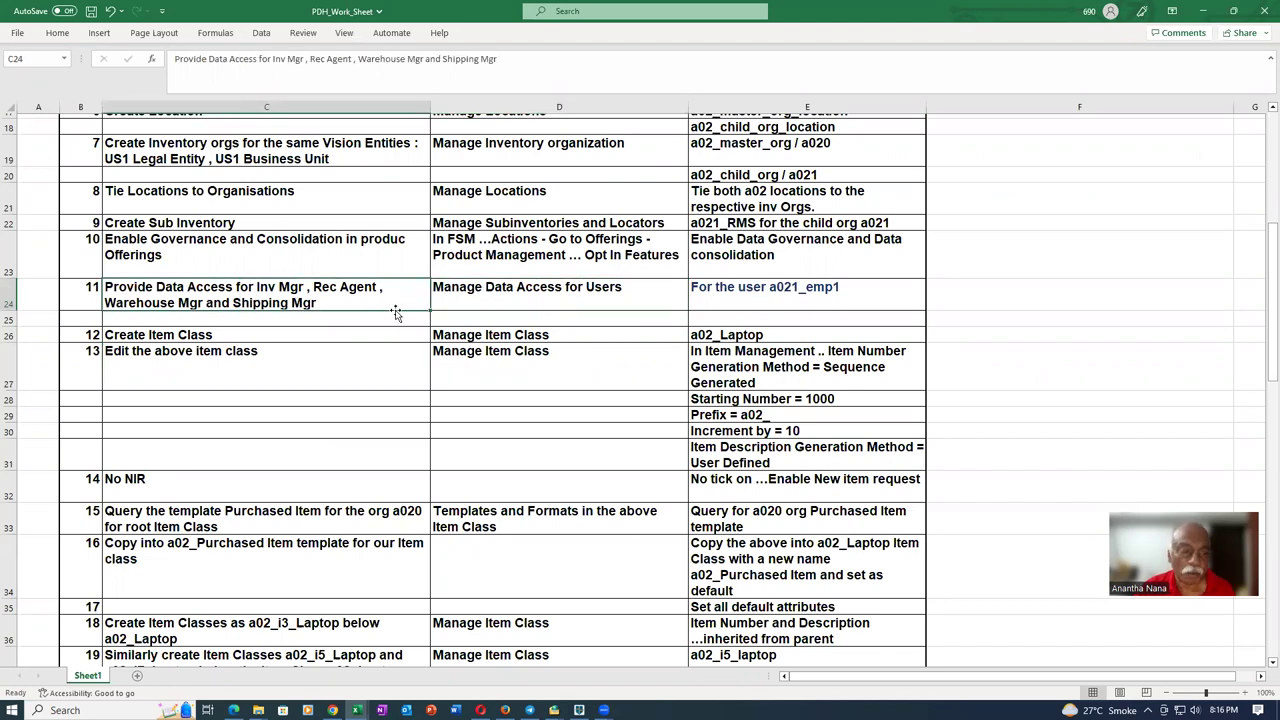
click(479, 305)
key(ctrl+c)
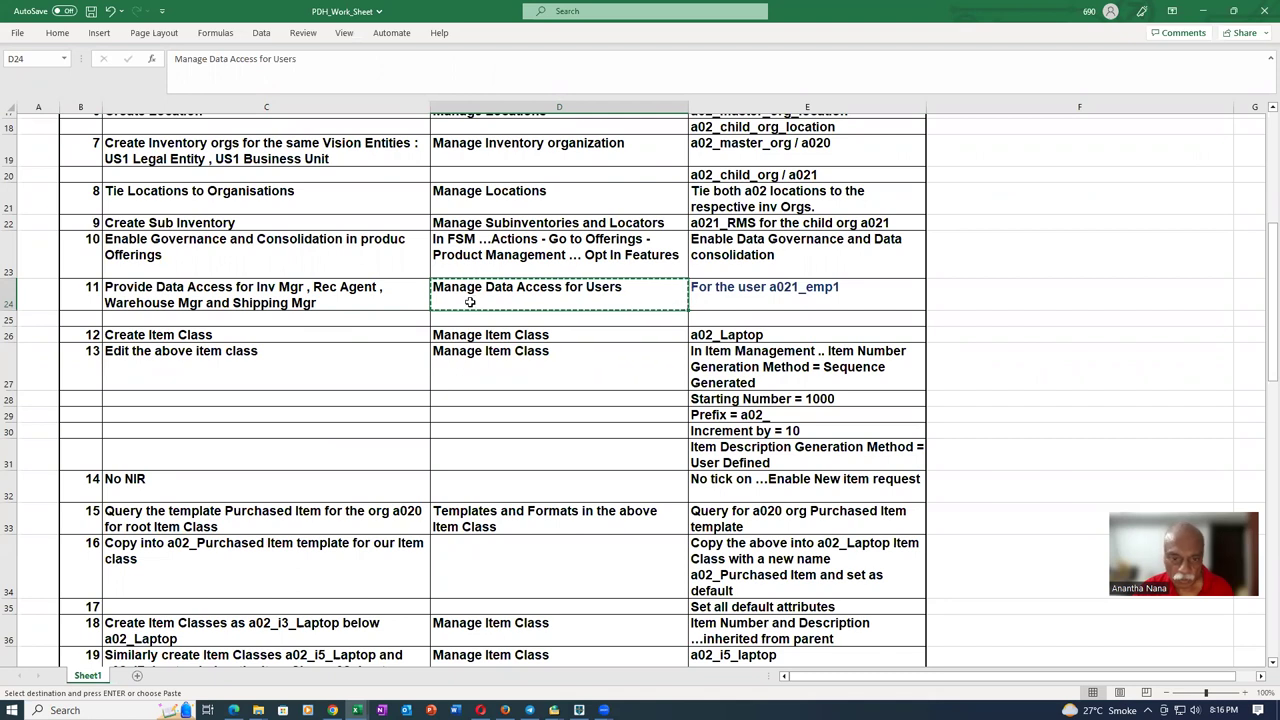
key(alt+Tab)
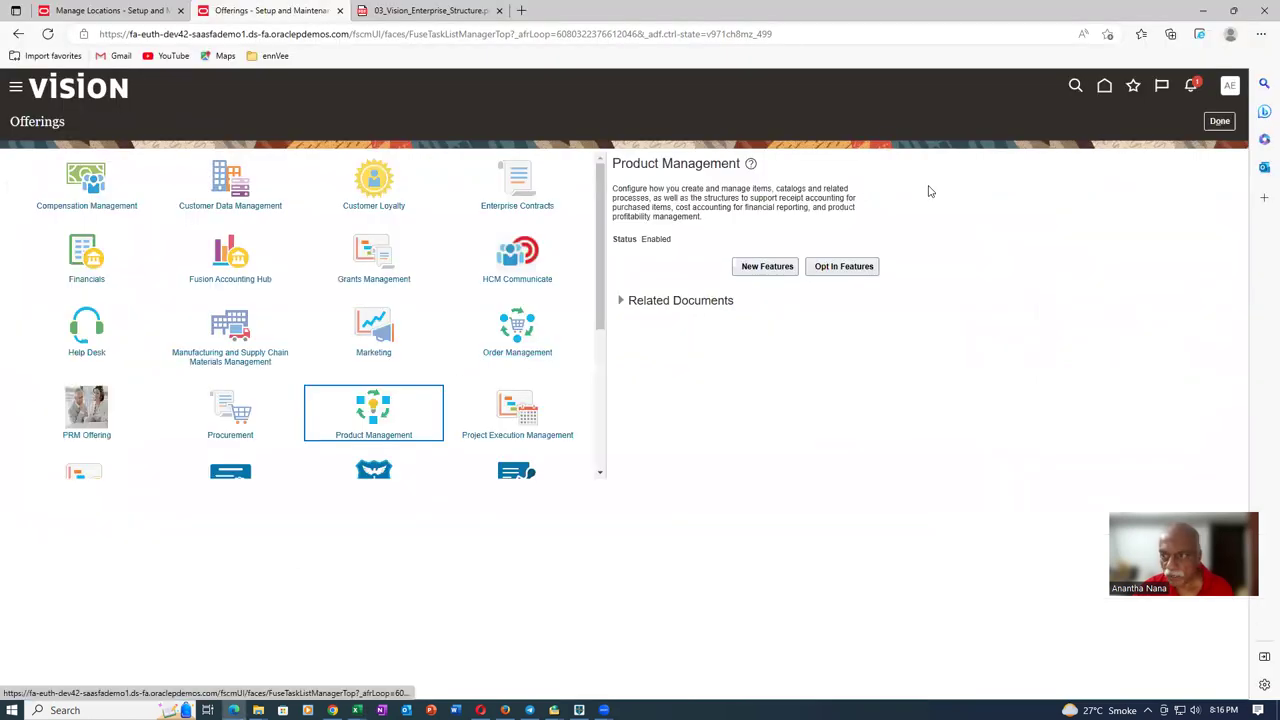
Search setup tasks for 'Manage Data Access for Users' and open the task.
click(1218, 126)
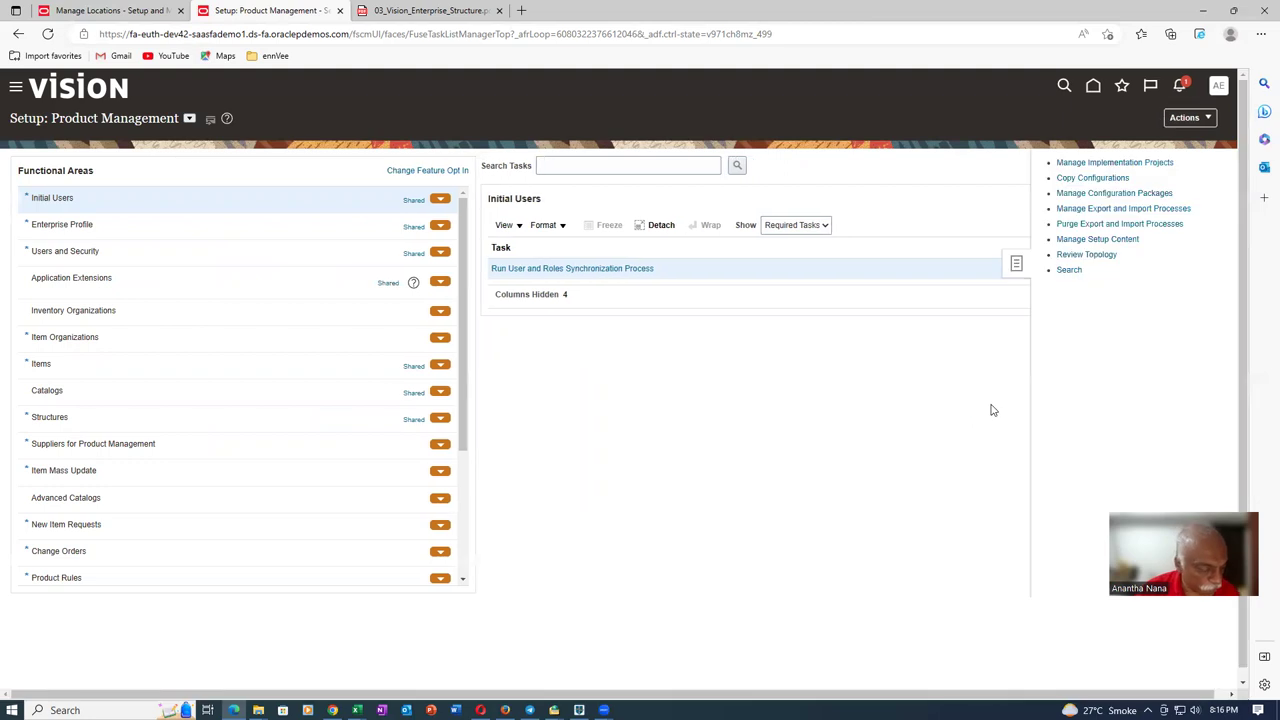
click(1067, 271)
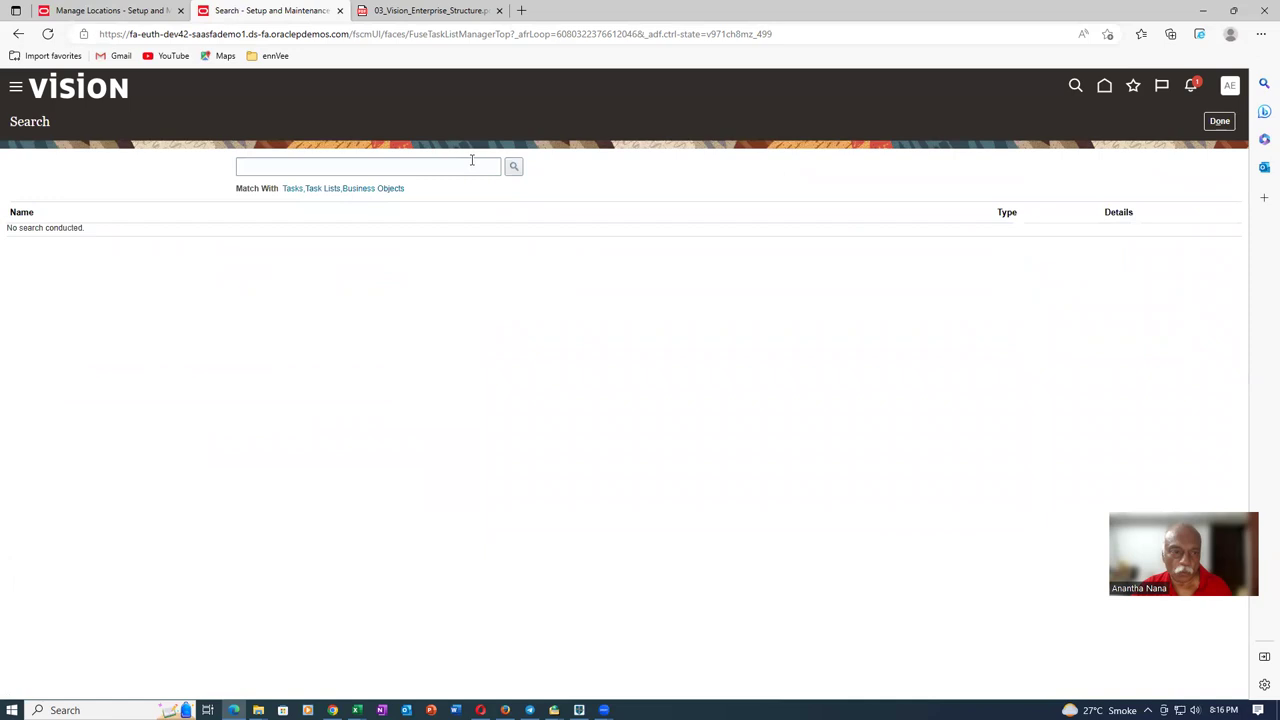
click(471, 162)
key(ctrl+v)
key(Return)
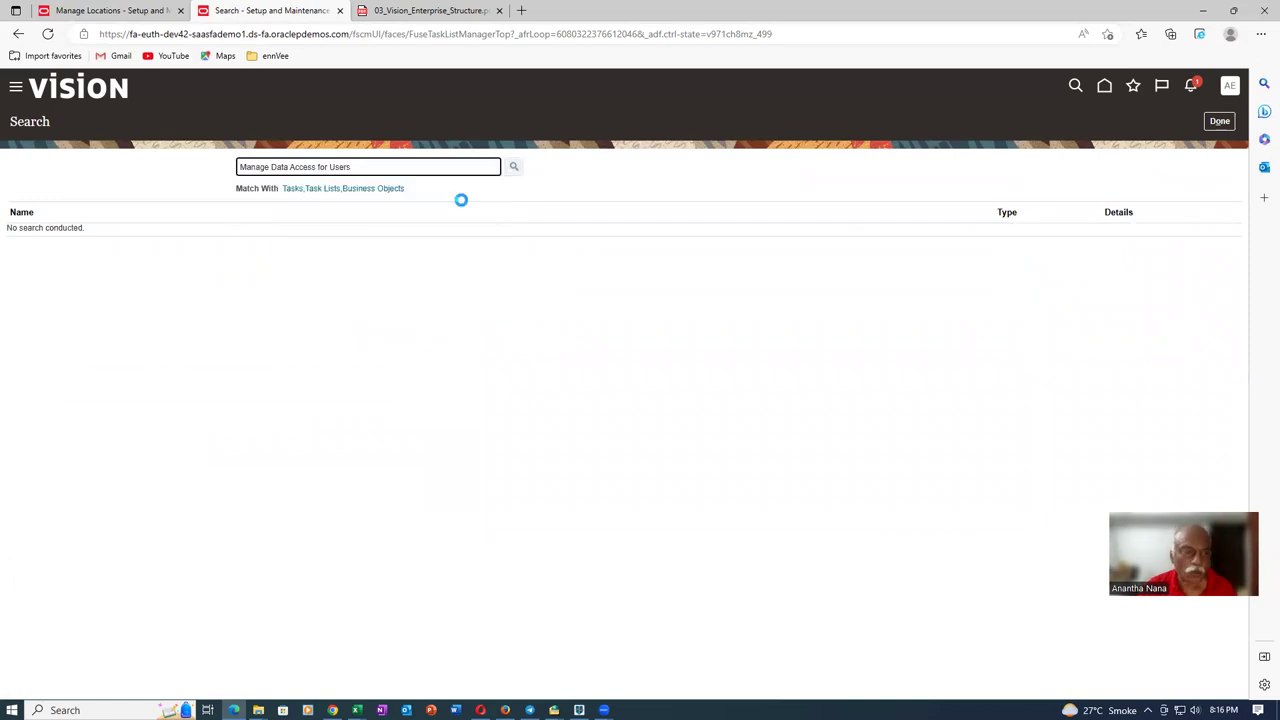
click(64, 233)
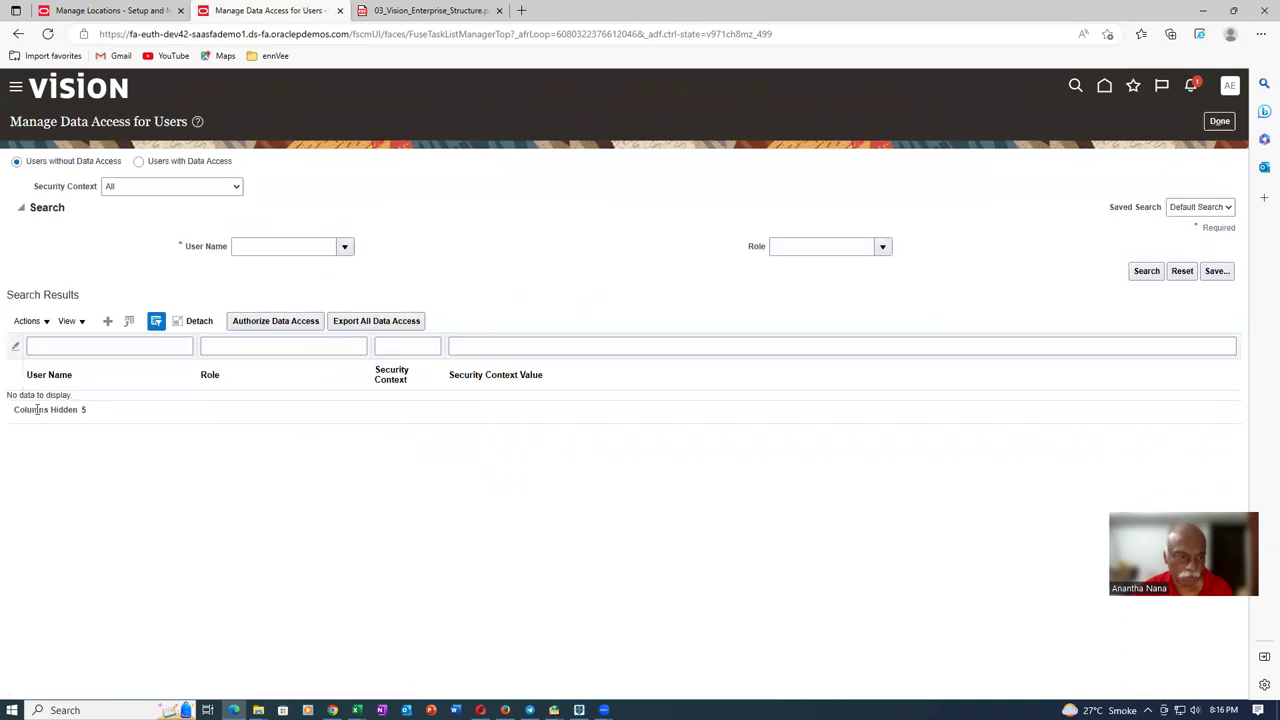
Start a new data access entry for the employee user with the Inventory Manager role.
click(107, 320)
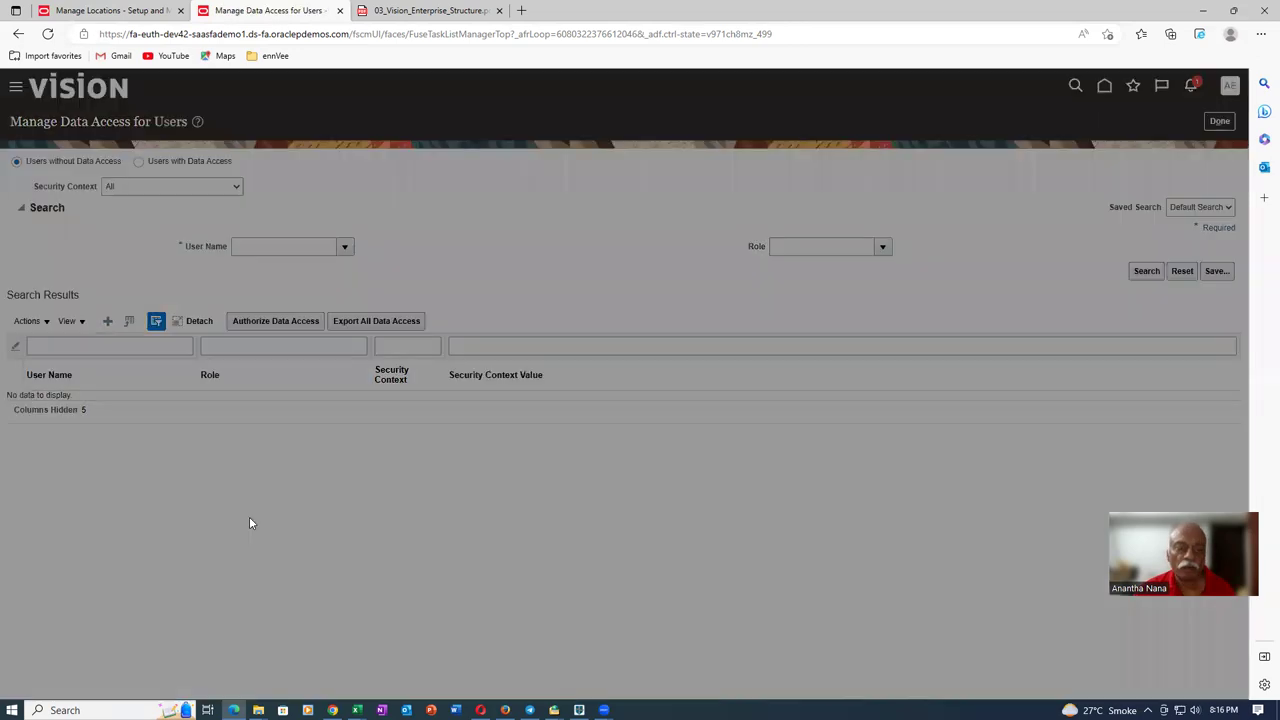
click(405, 397)
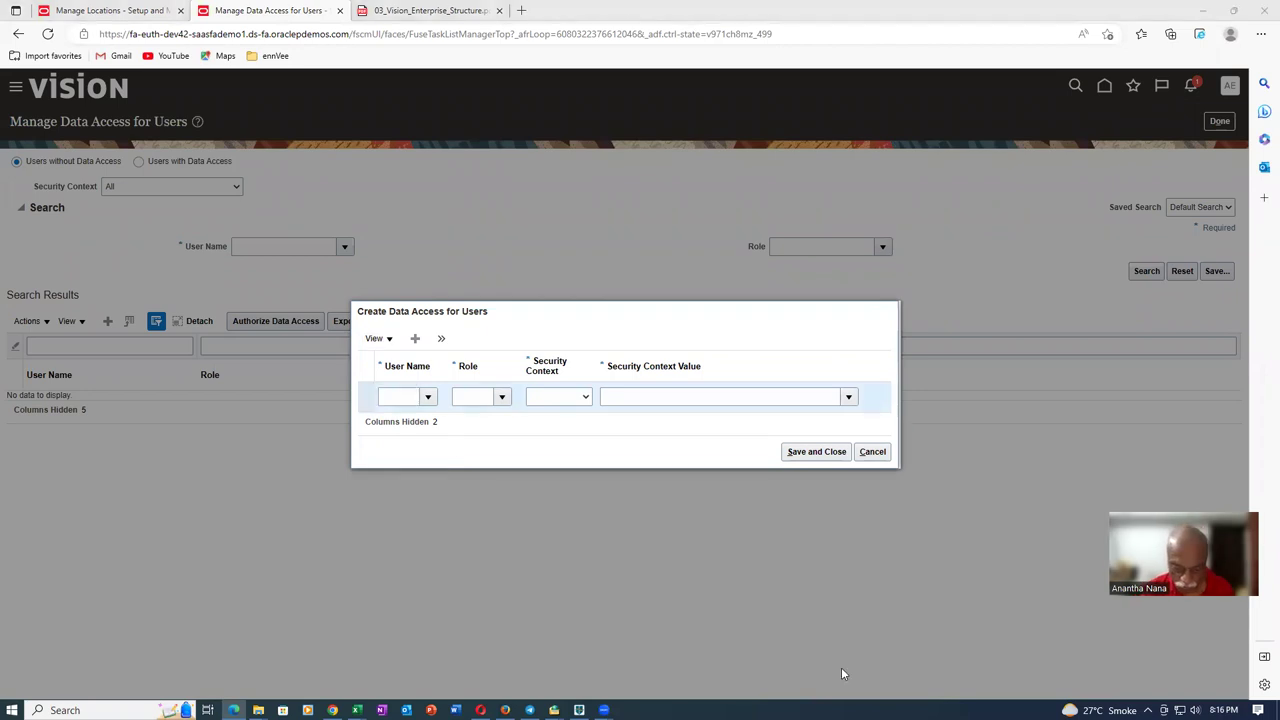
click(408, 393)
text(ad)
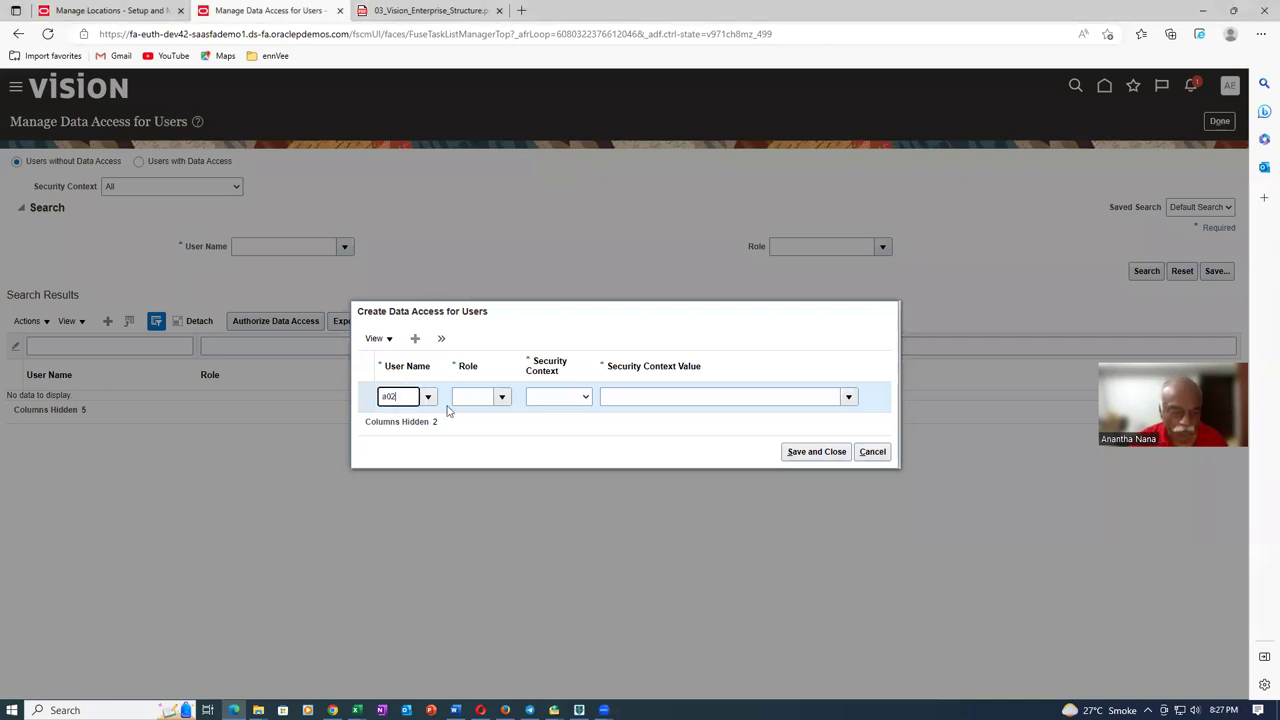
click(407, 424)
click(457, 396)
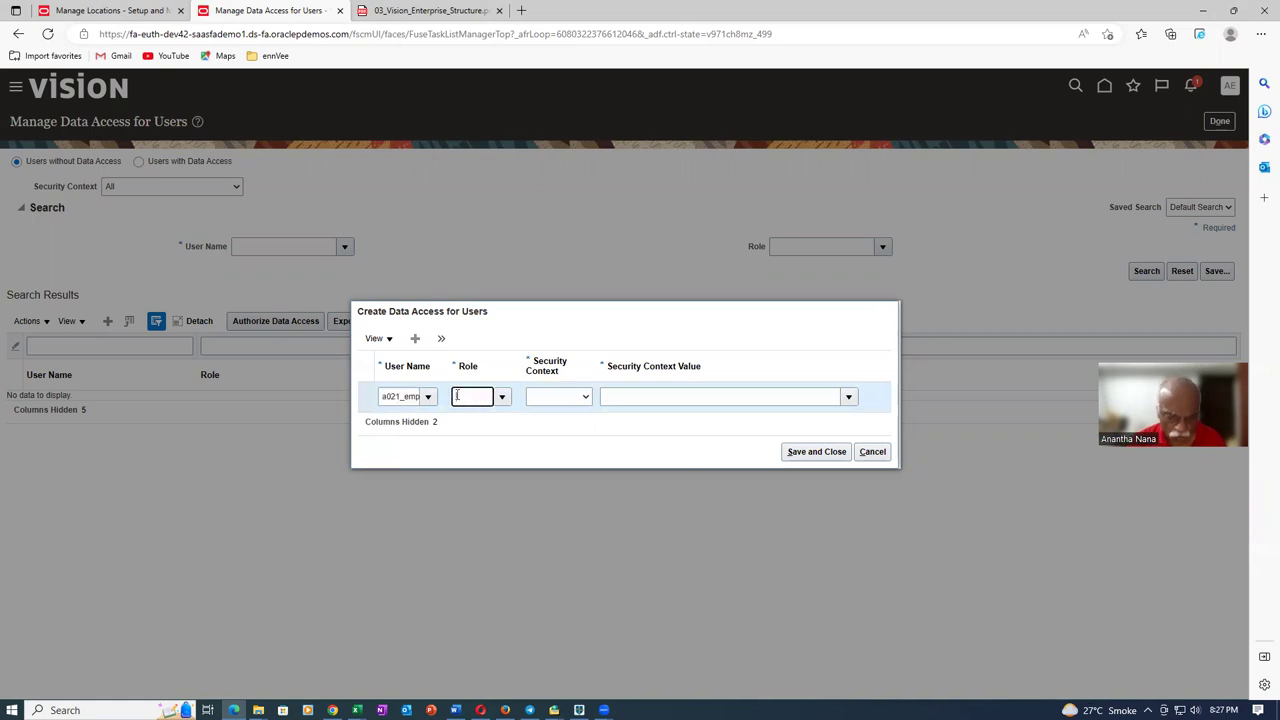
text(Inv)
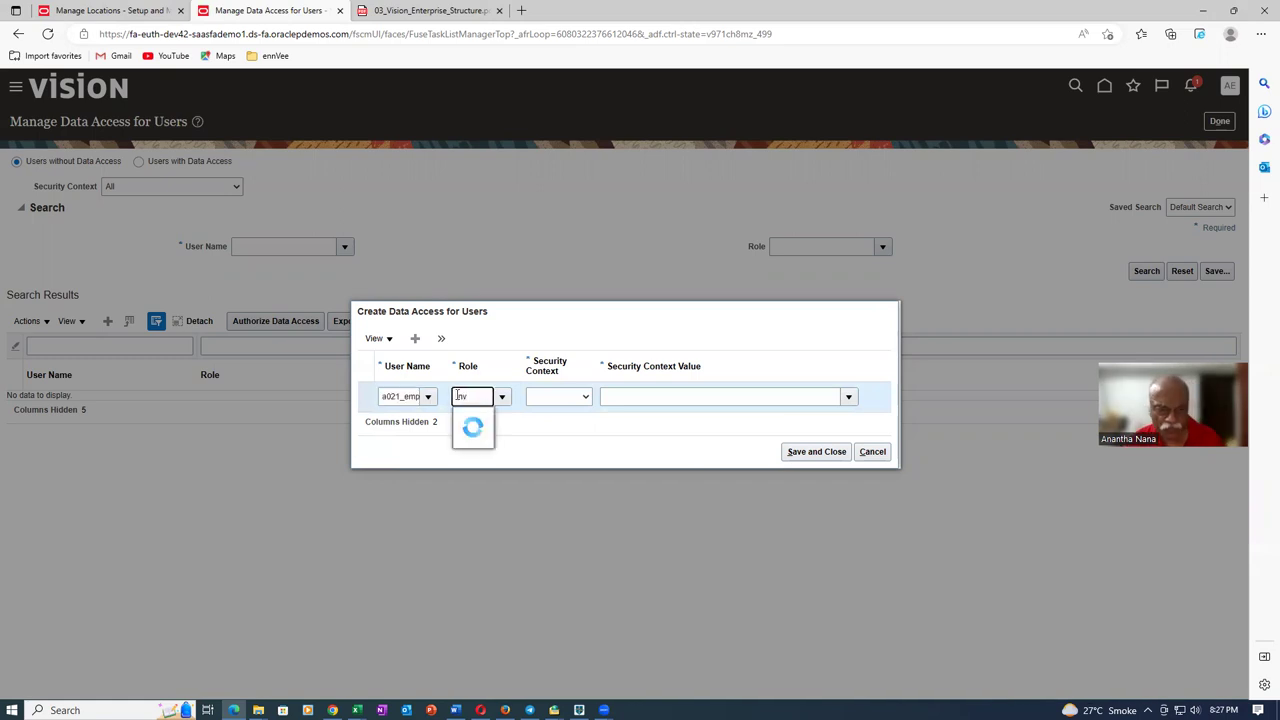
click(484, 427)
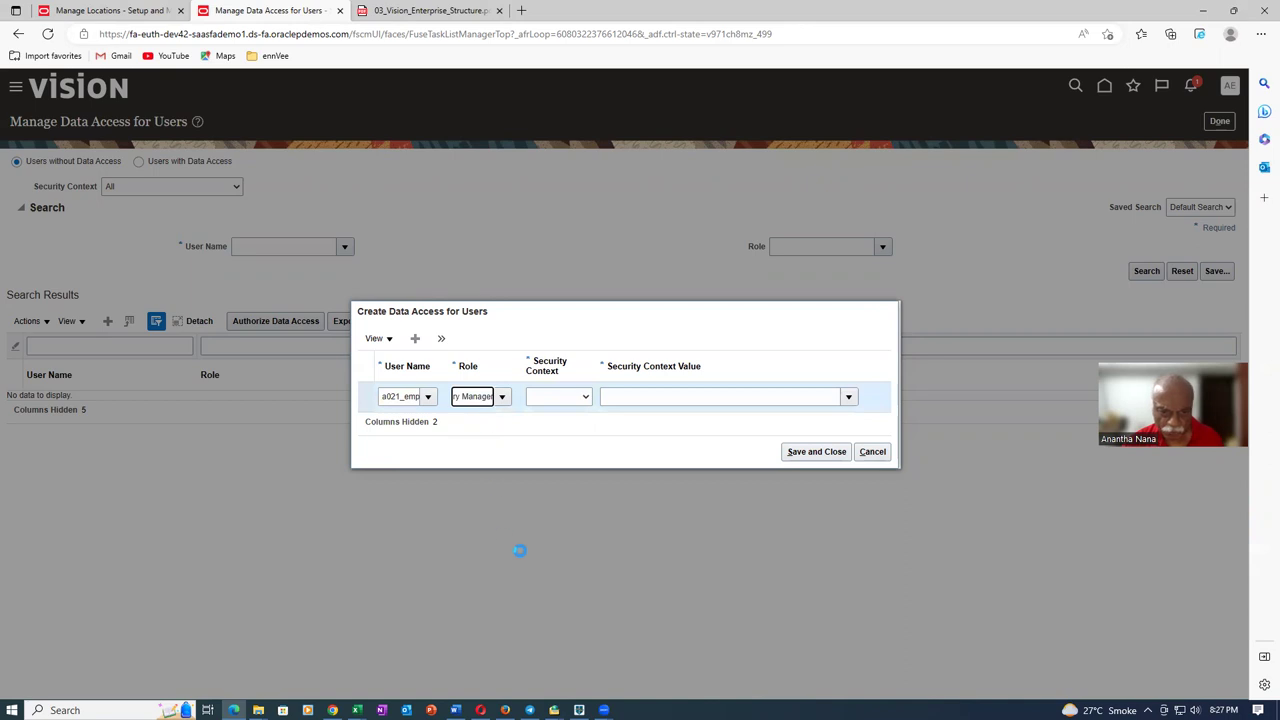
Set the security context to Inventory organization with value A021.
click(557, 397)
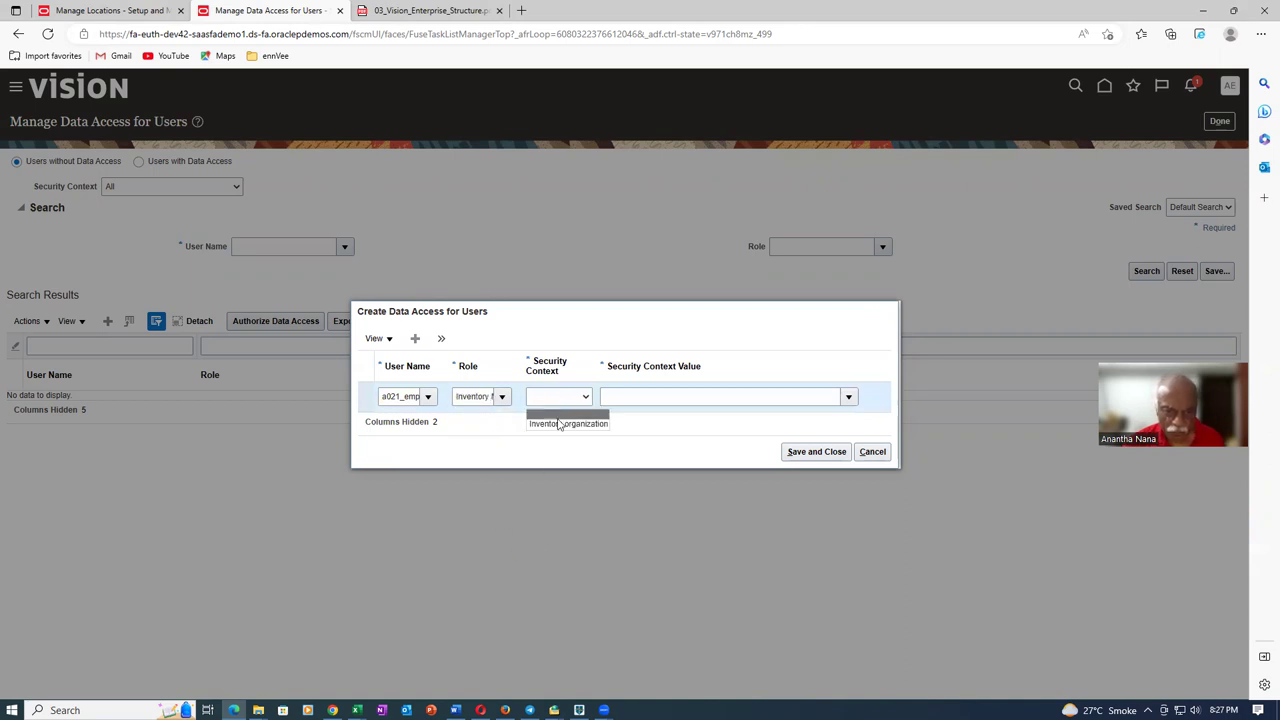
click(560, 428)
click(640, 397)
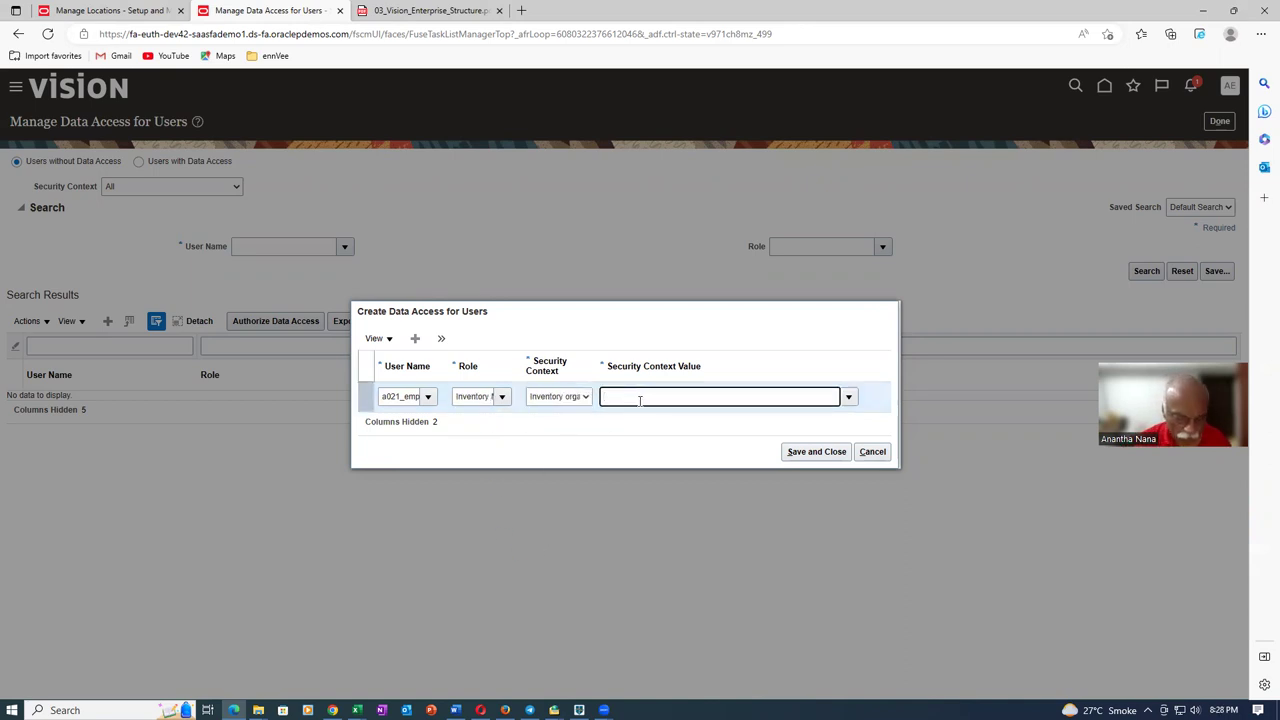
text(A02)
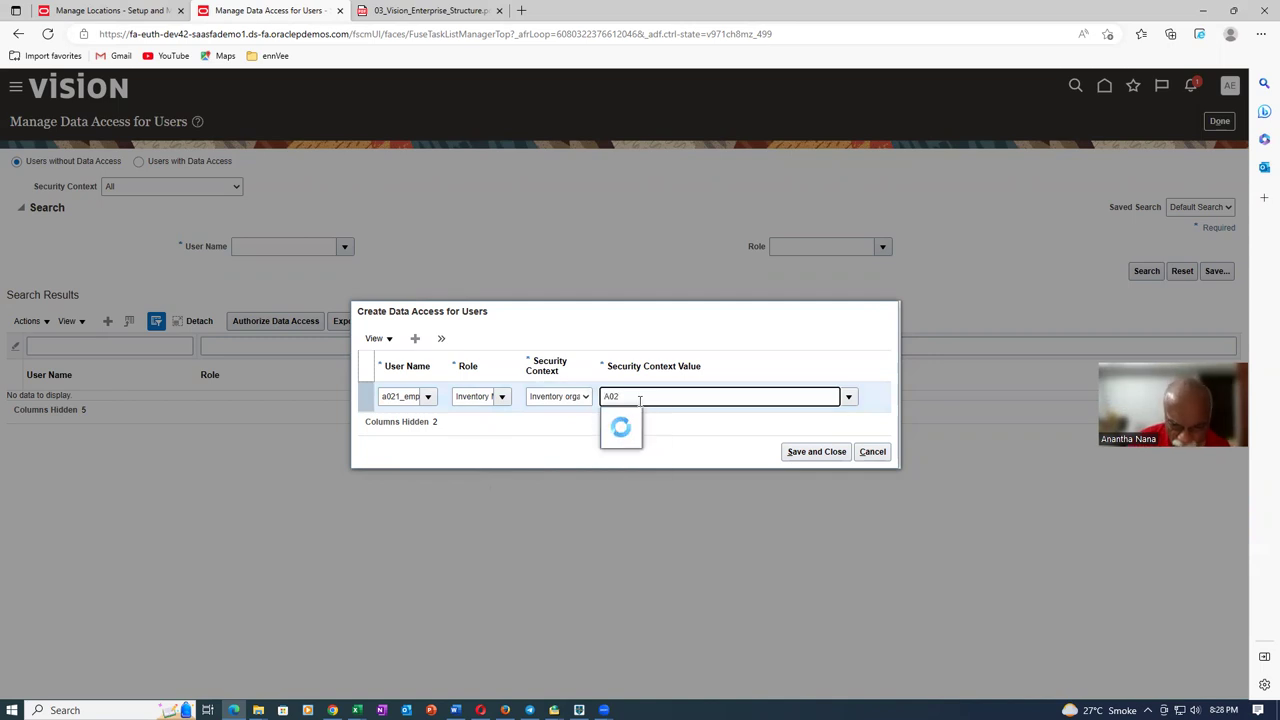
click(617, 439)
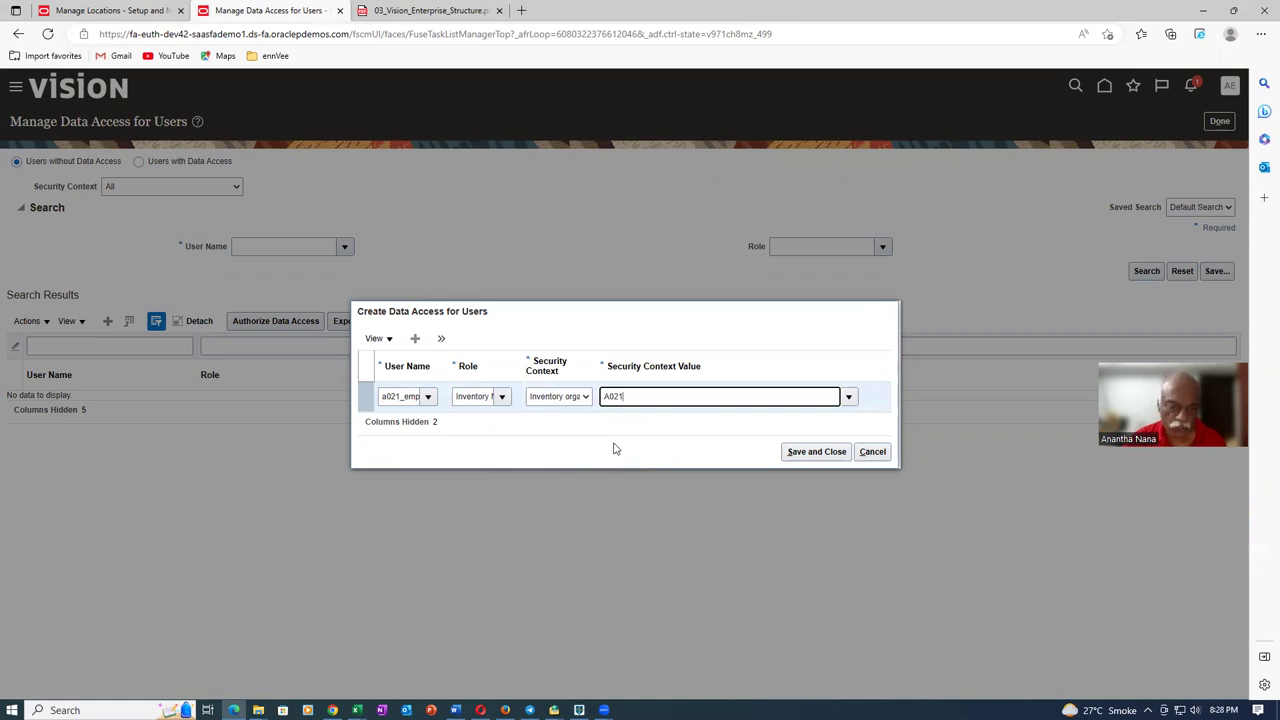
click(443, 340)
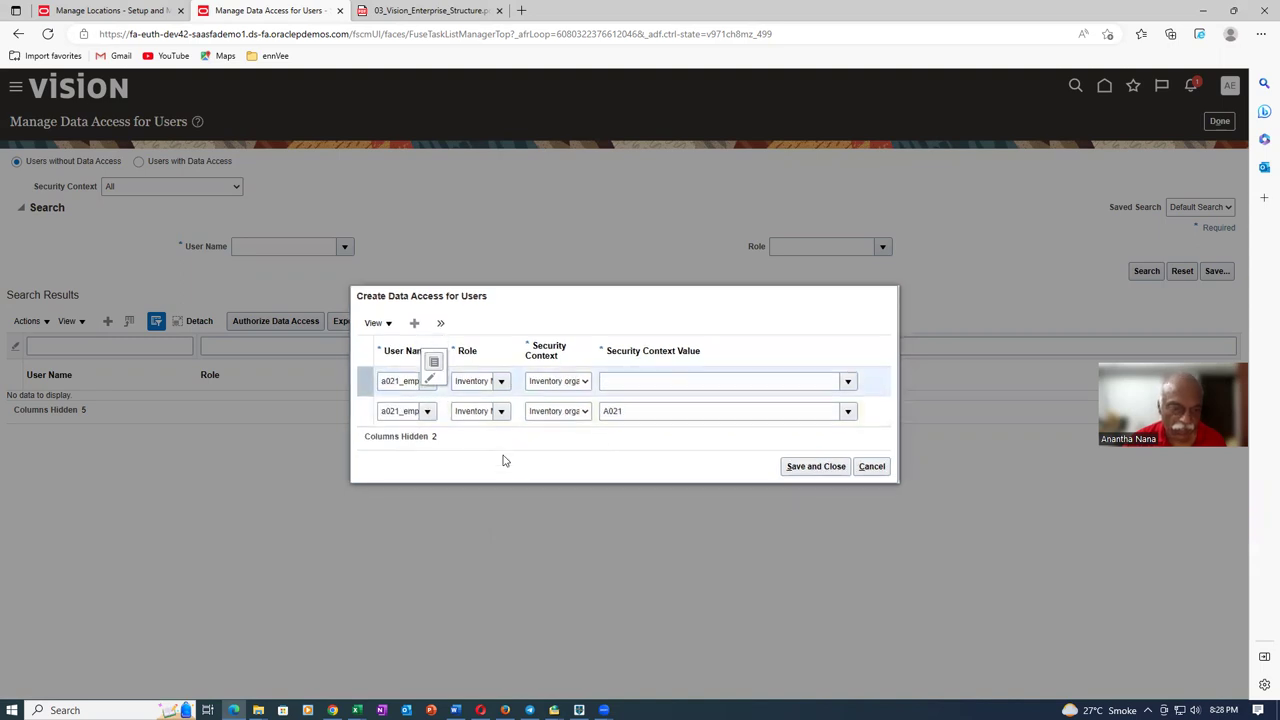
Change the copied row to the Receiving Agent role for inventory organization A021.
triple_click(455, 381)
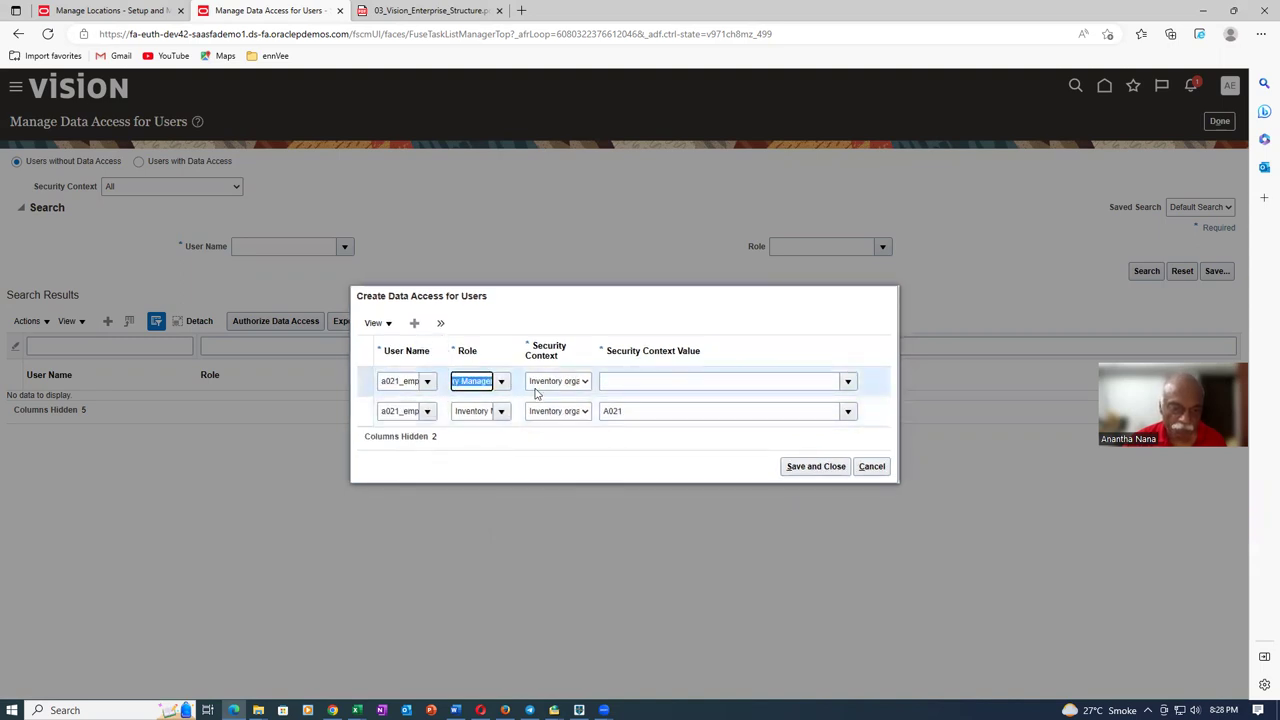
text(rec)
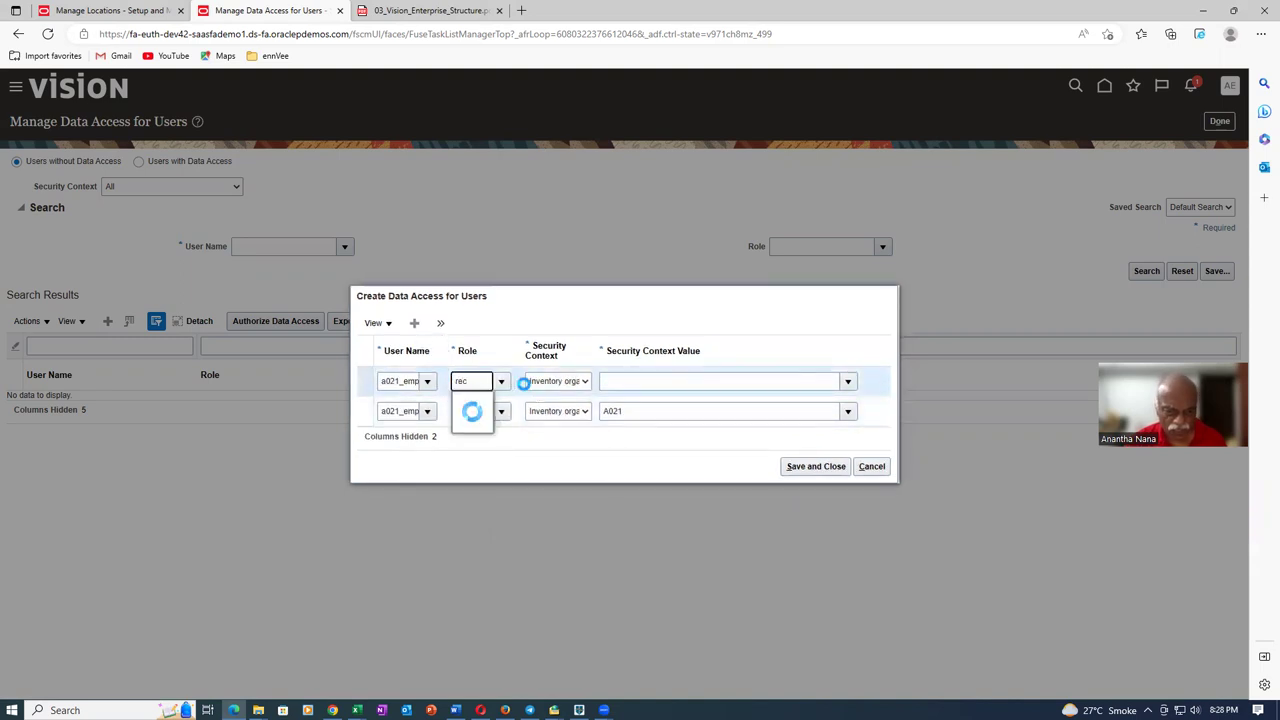
click(503, 402)
click(557, 384)
click(563, 410)
click(620, 381)
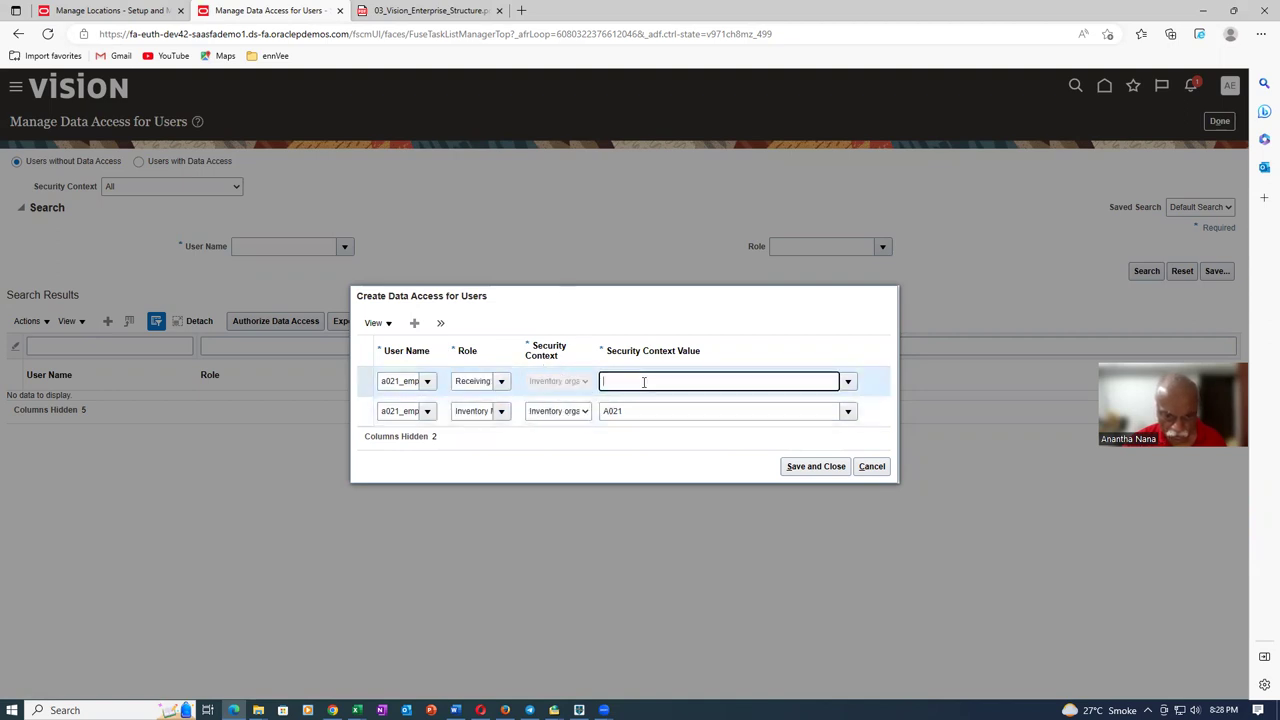
text(A02)
click(617, 418)
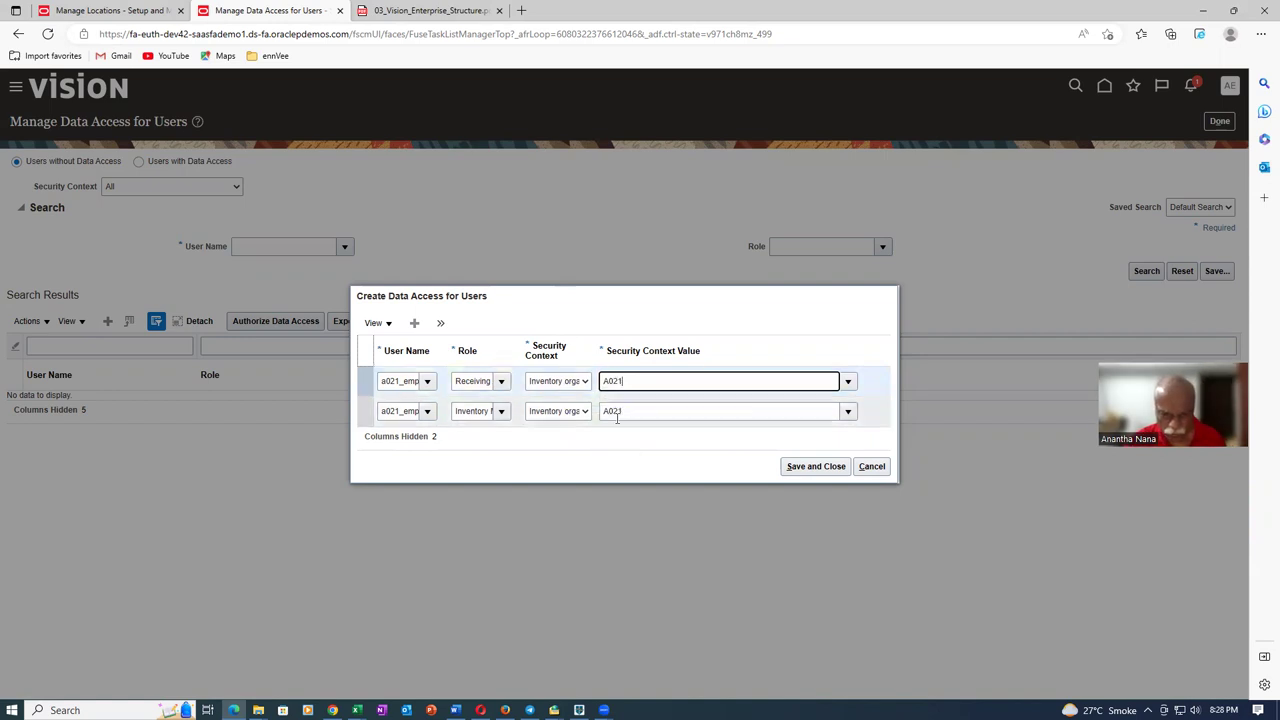
Duplicate the row and set it to Warehouse Manager for inventory organization A021.
click(434, 349)
click(434, 349)
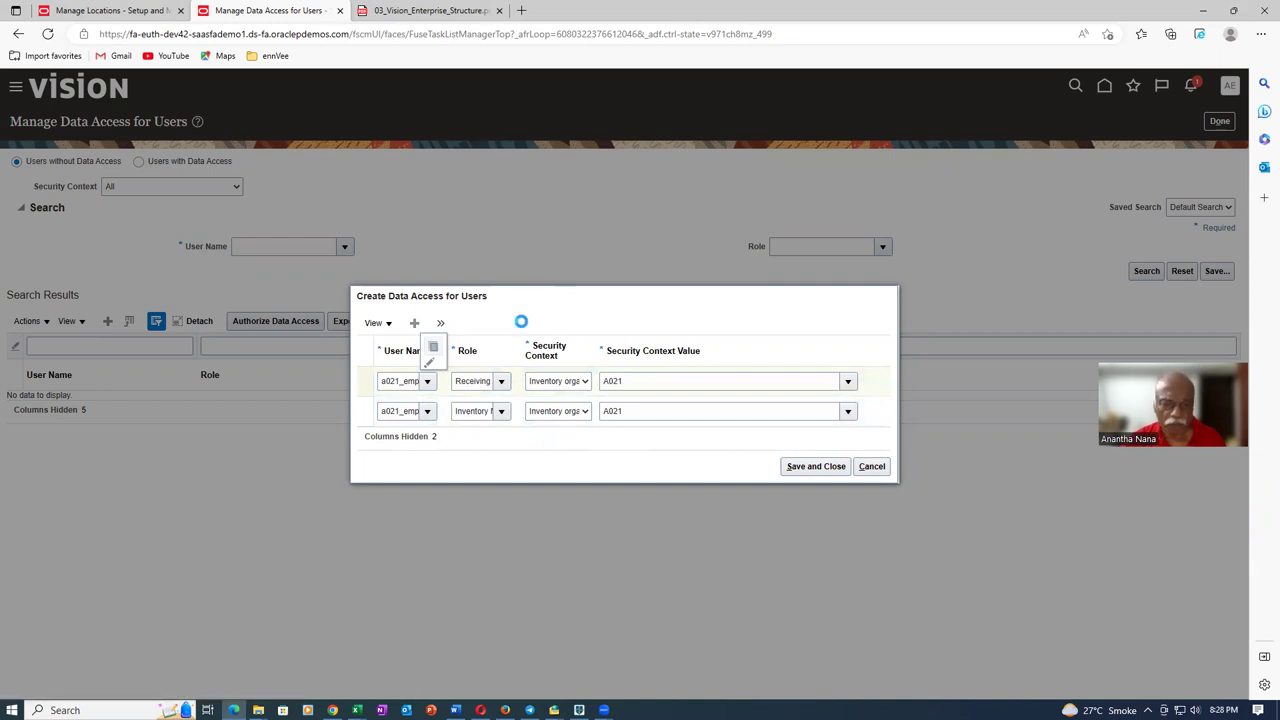
click(455, 367)
drag(455, 367, 521, 369)
text(ware)
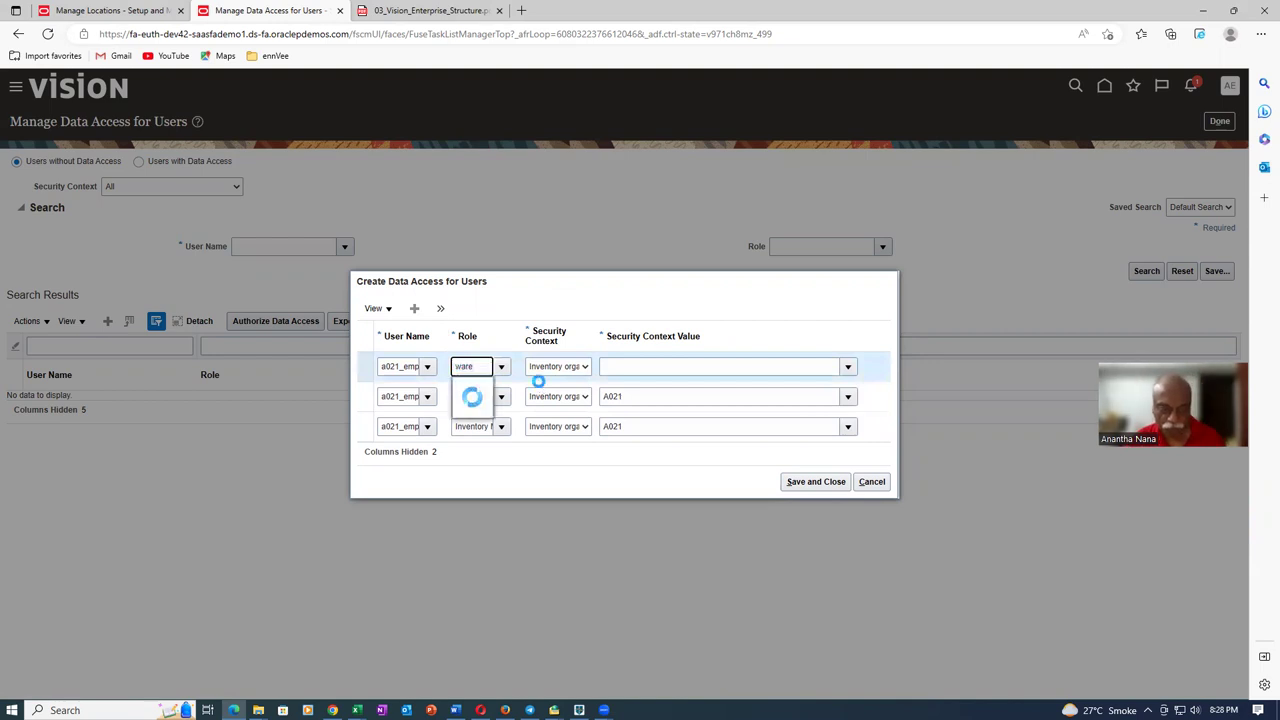
click(480, 388)
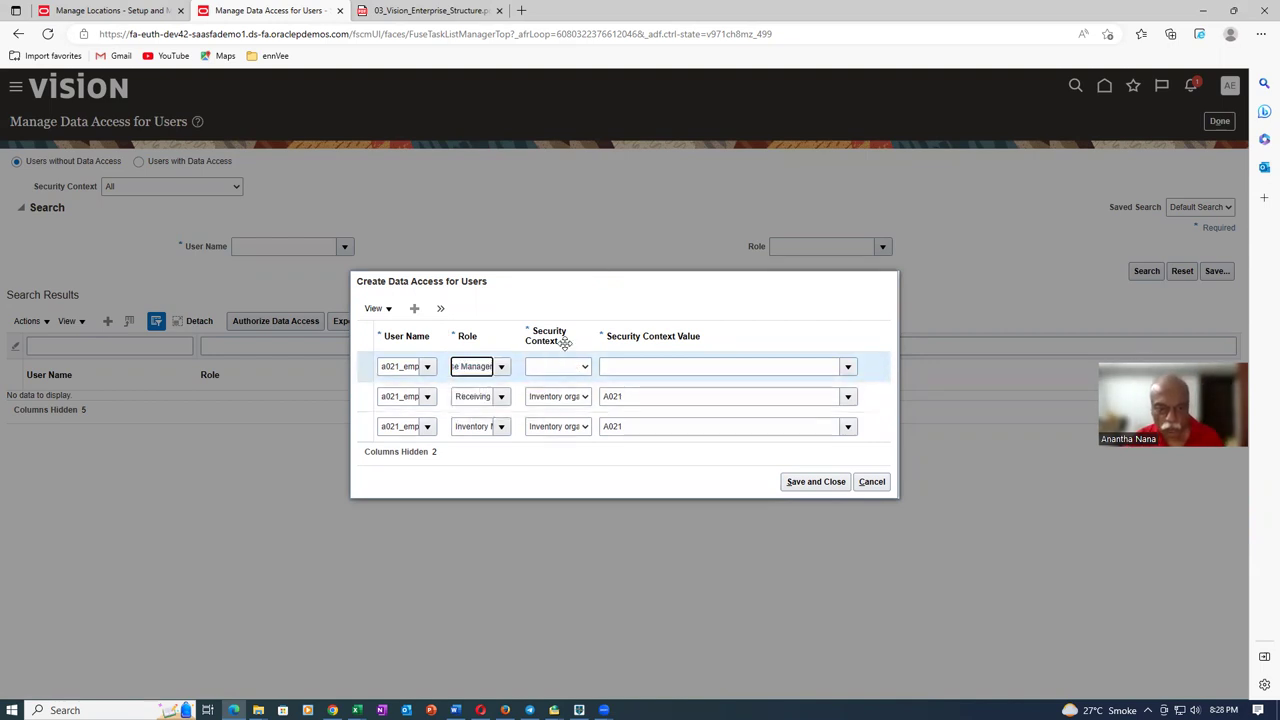
click(553, 367)
click(558, 391)
click(611, 371)
text(A02)
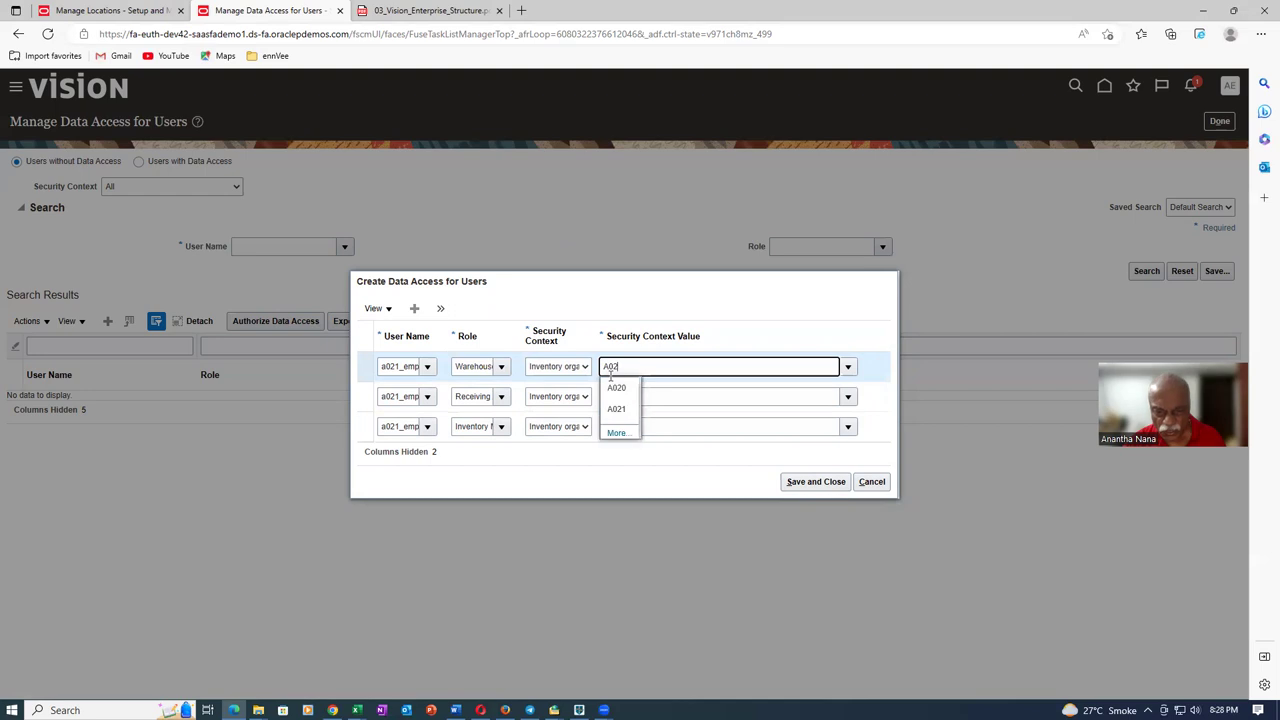
click(617, 409)
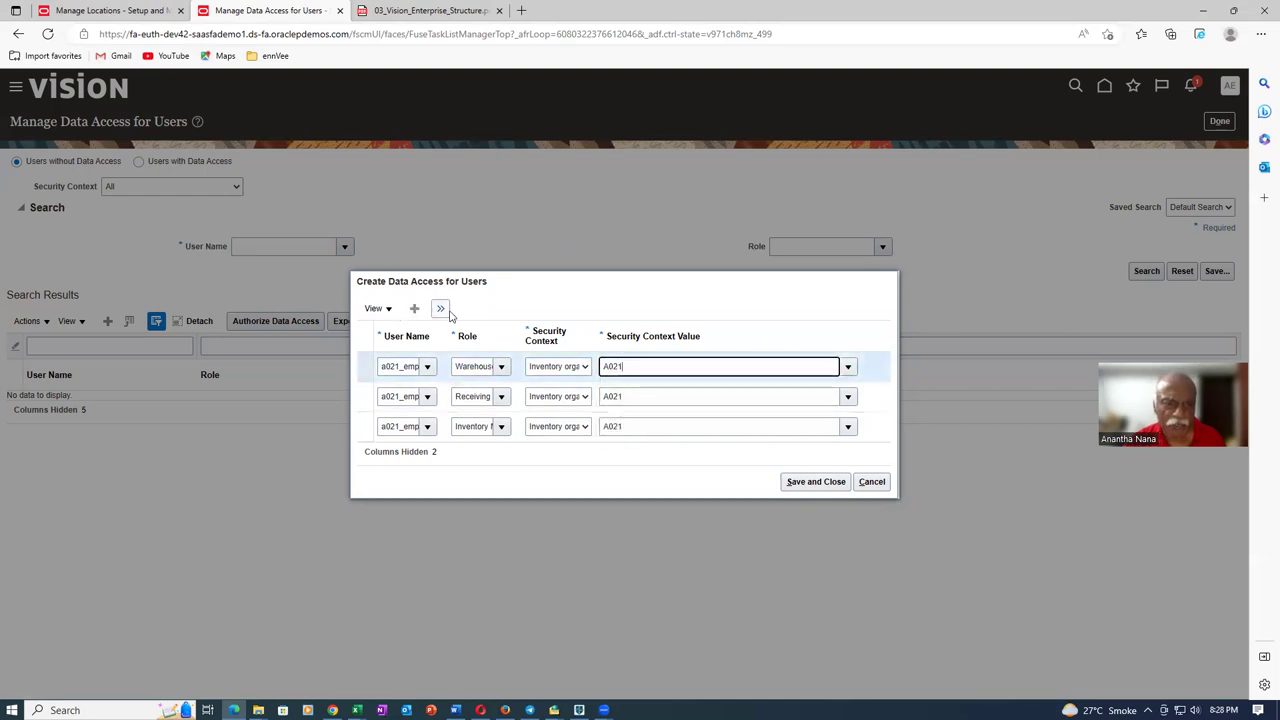
click(439, 311)
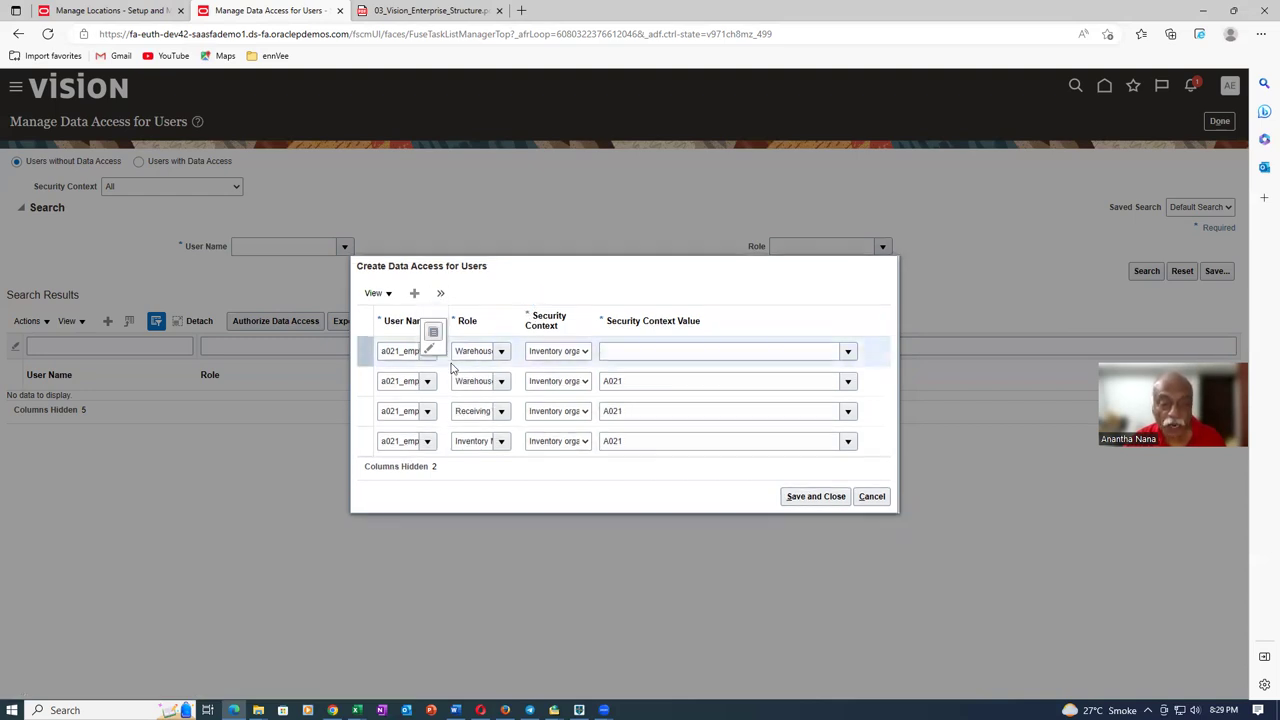
Make the fourth row Shipping Manager for inventory organization A021.
click(455, 351)
drag(455, 351, 523, 361)
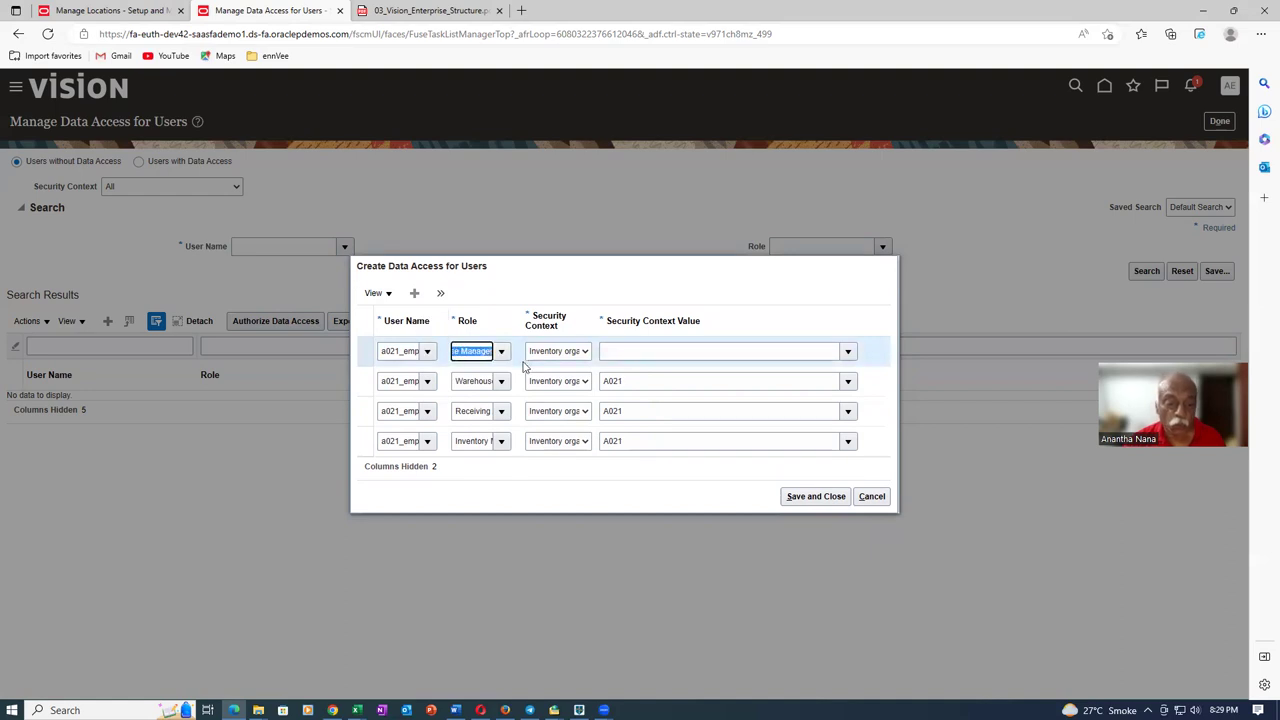
text(sha)
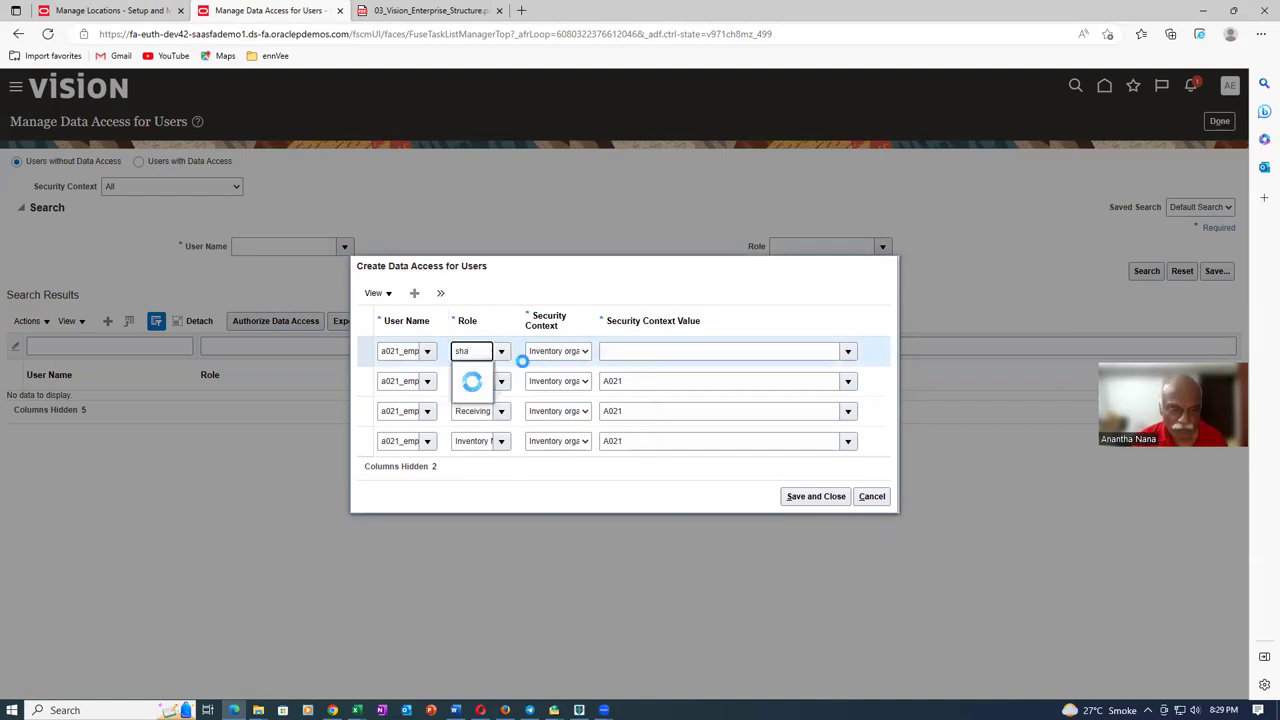
key(BackSpace)
text(ip)
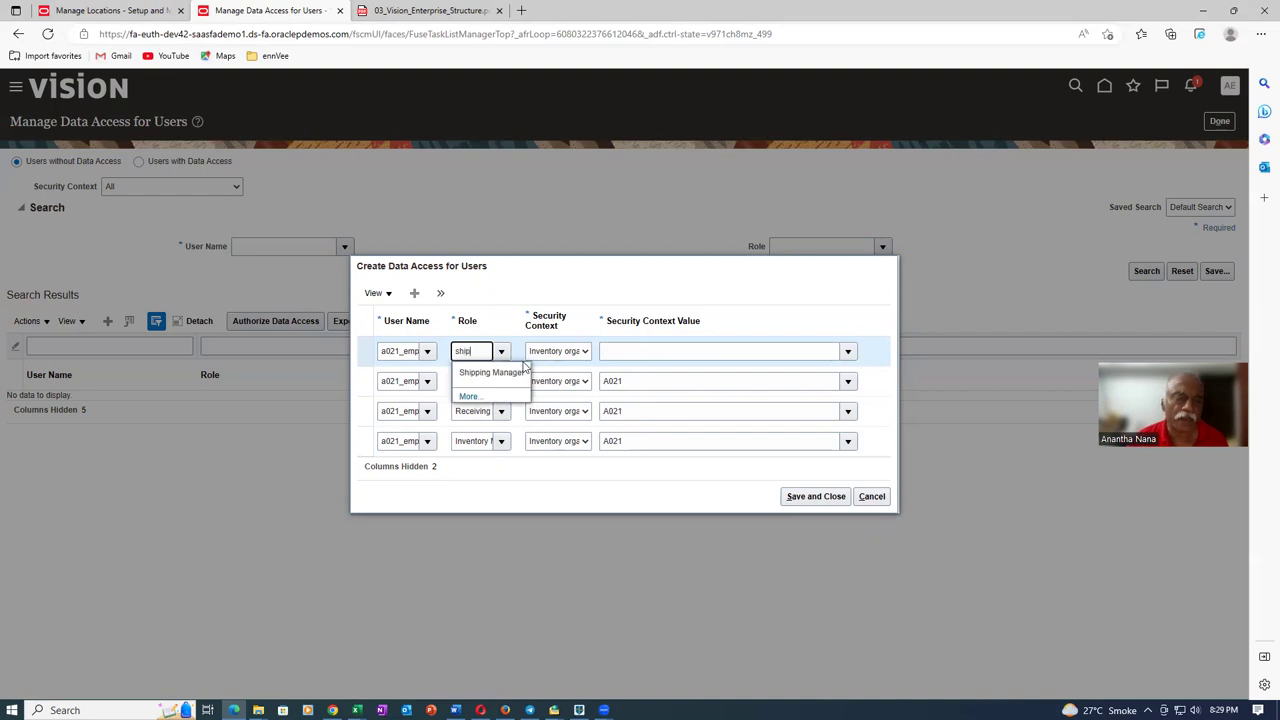
click(490, 373)
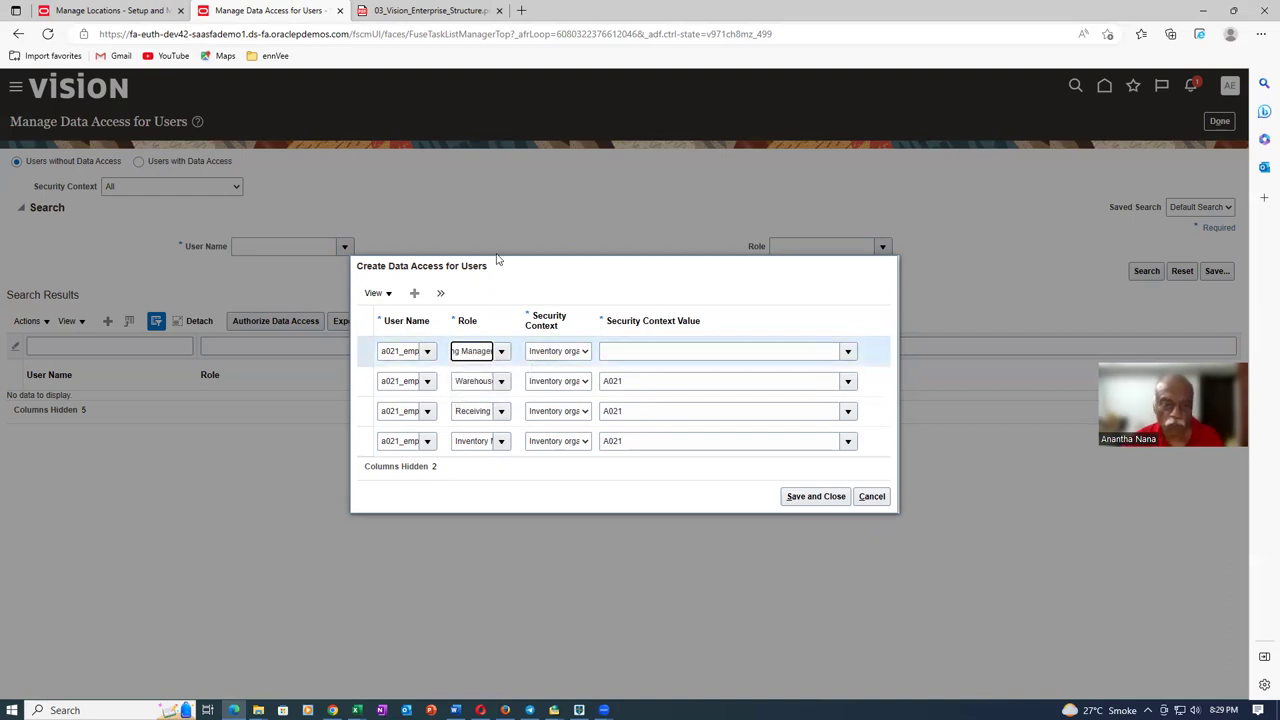
click(567, 354)
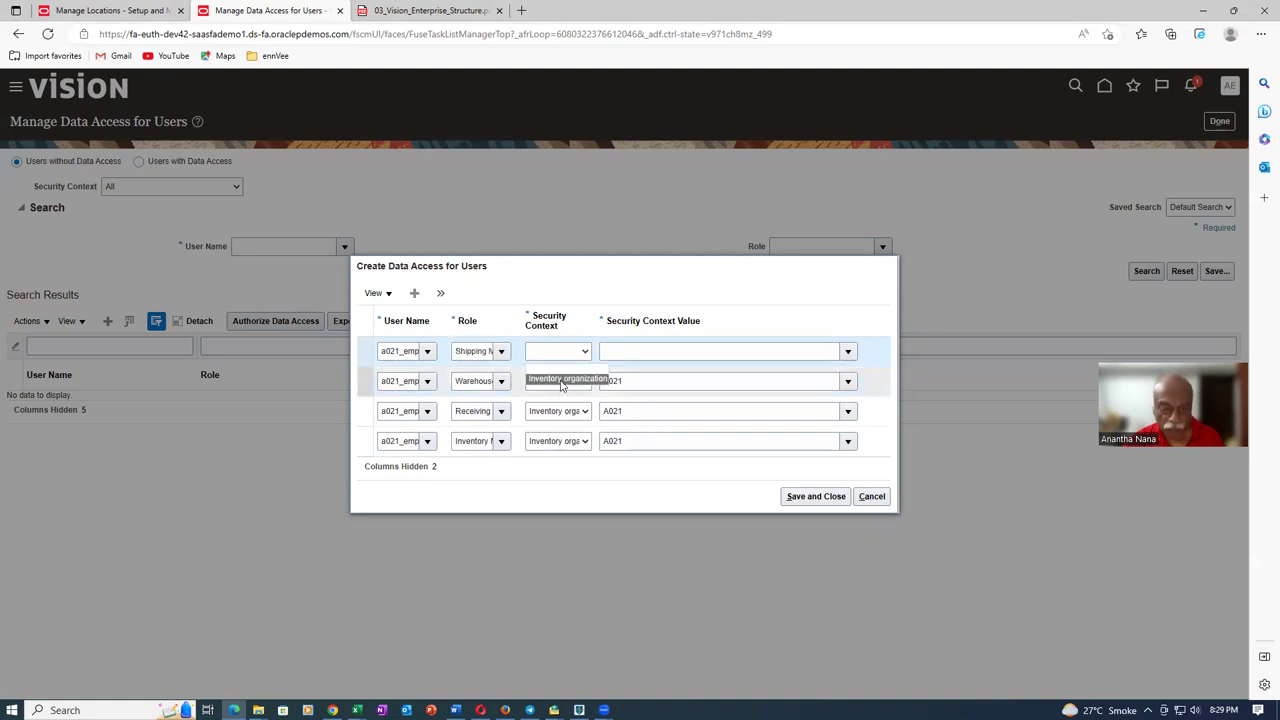
click(582, 376)
click(624, 354)
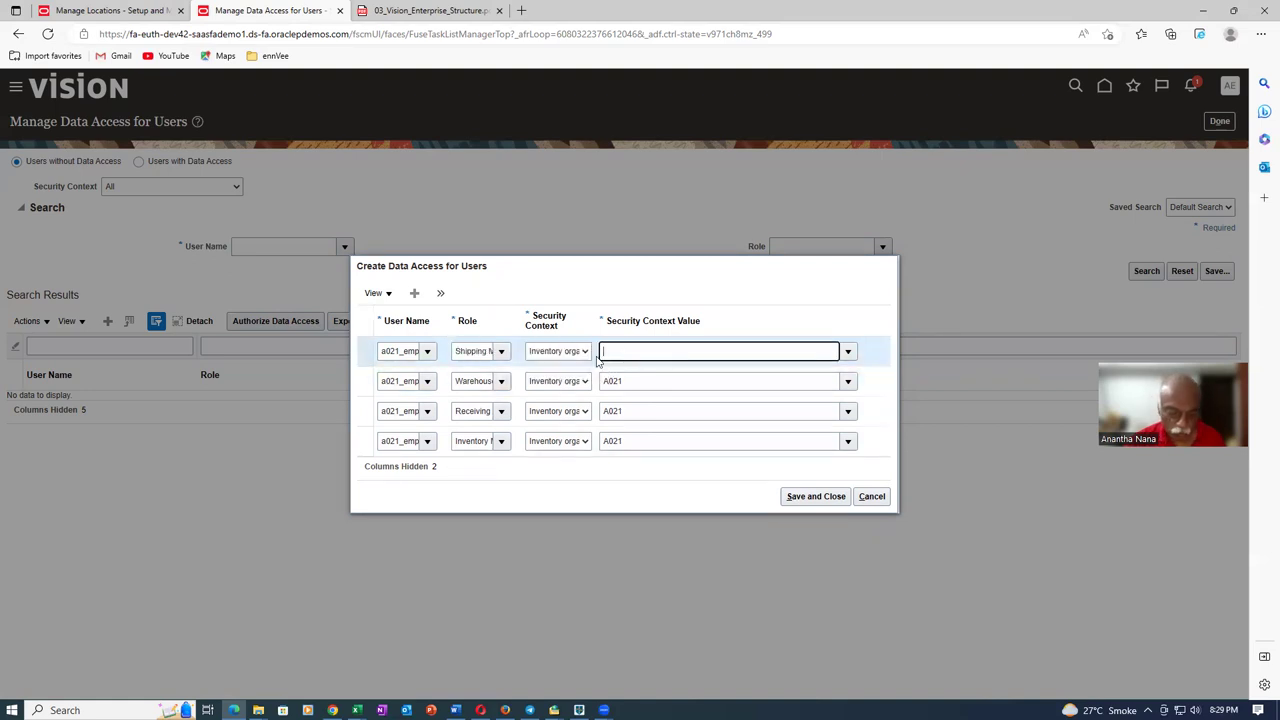
text(A02)
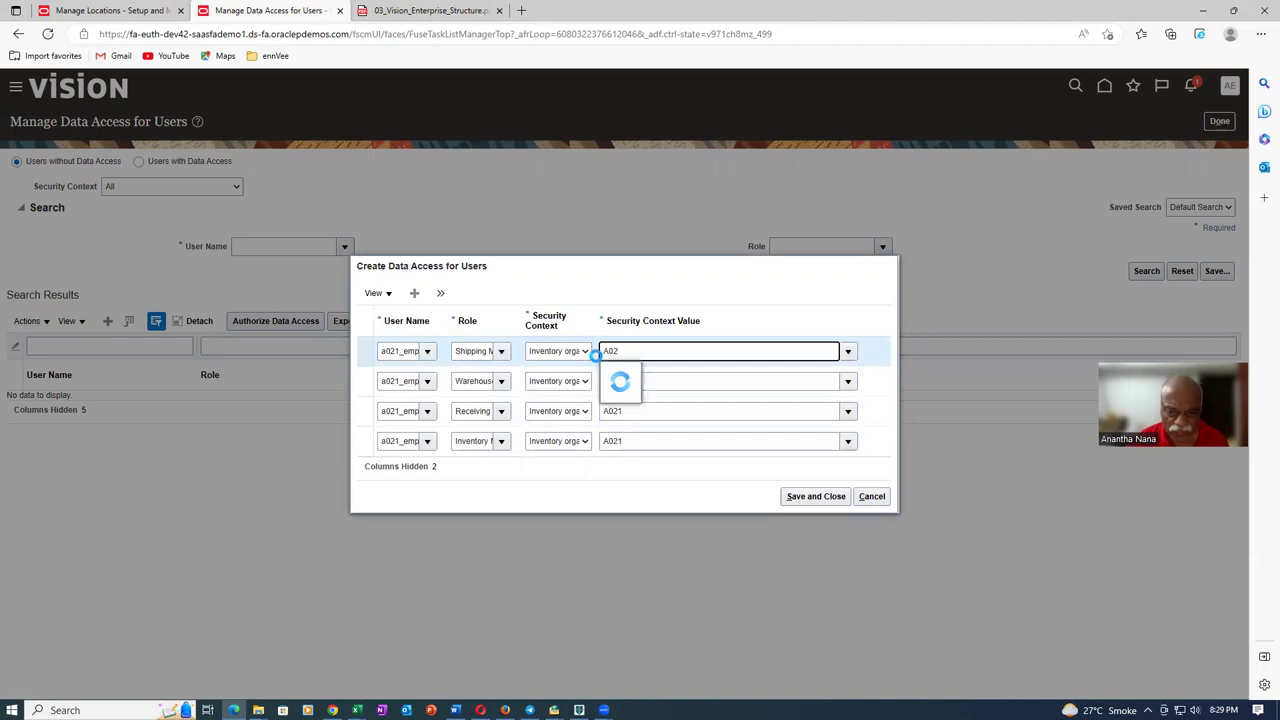
click(620, 392)
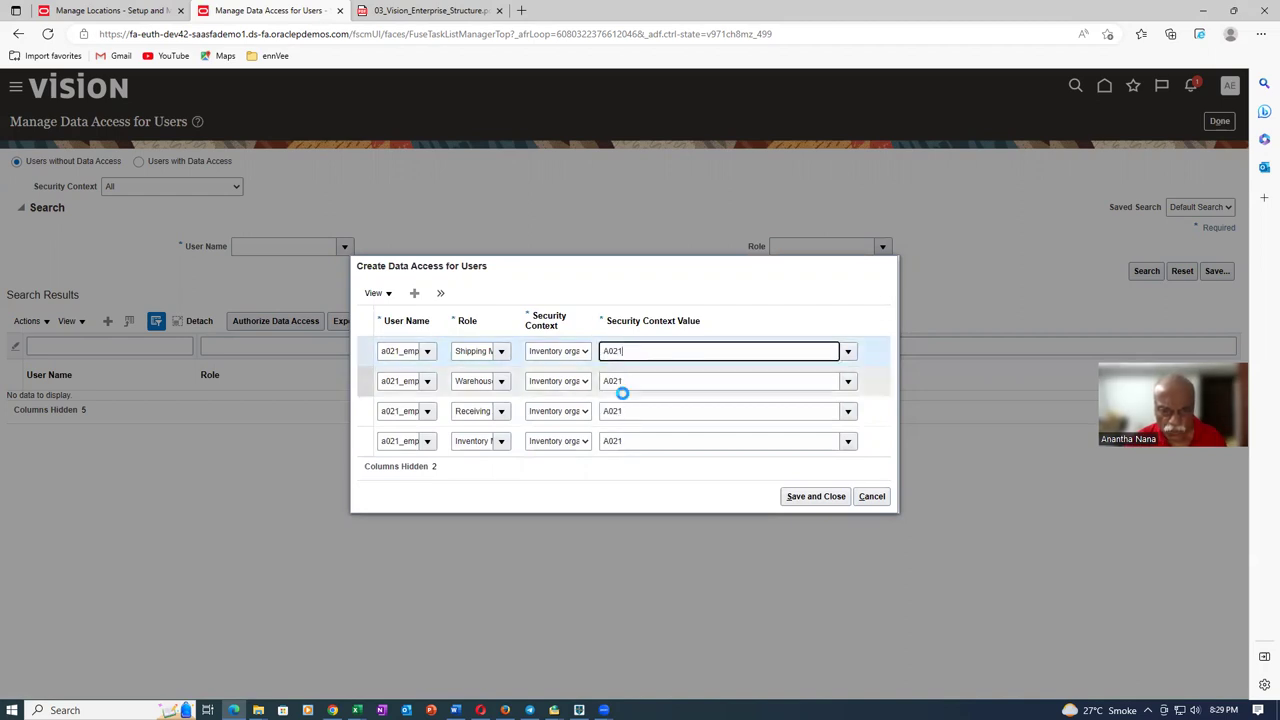
Save all four data access rows and leave the task.
click(613, 297)
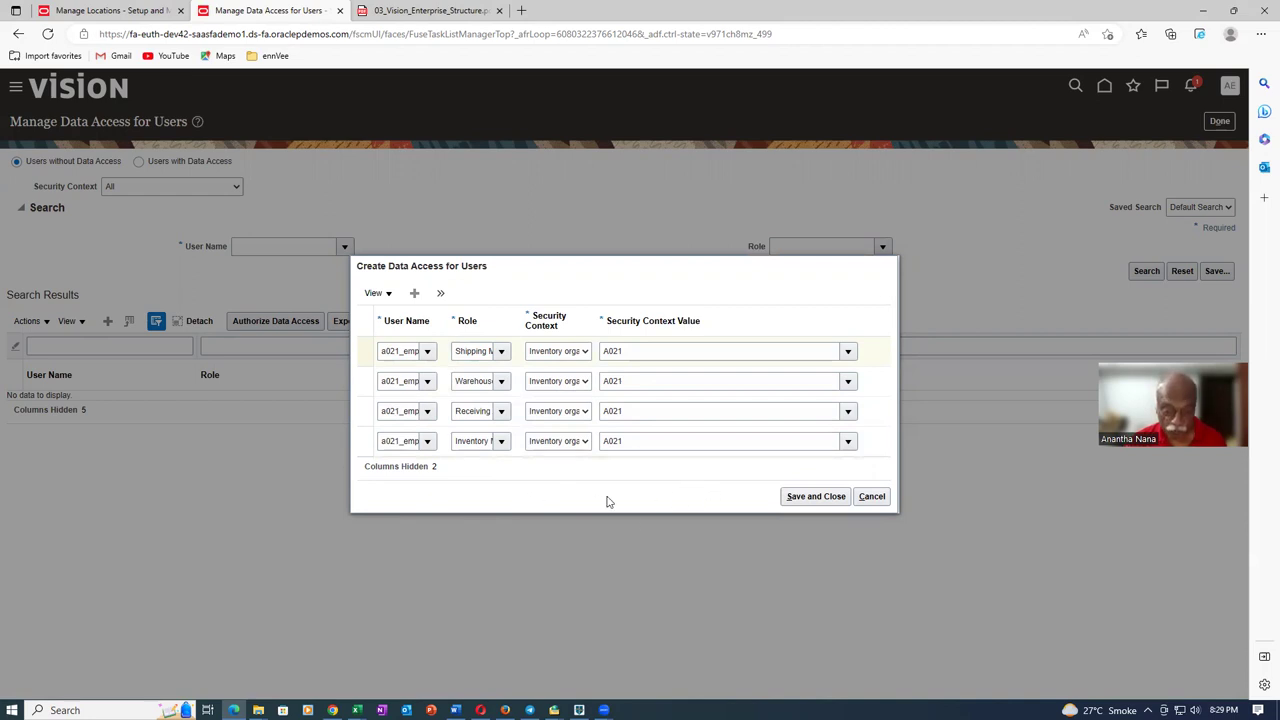
click(826, 496)
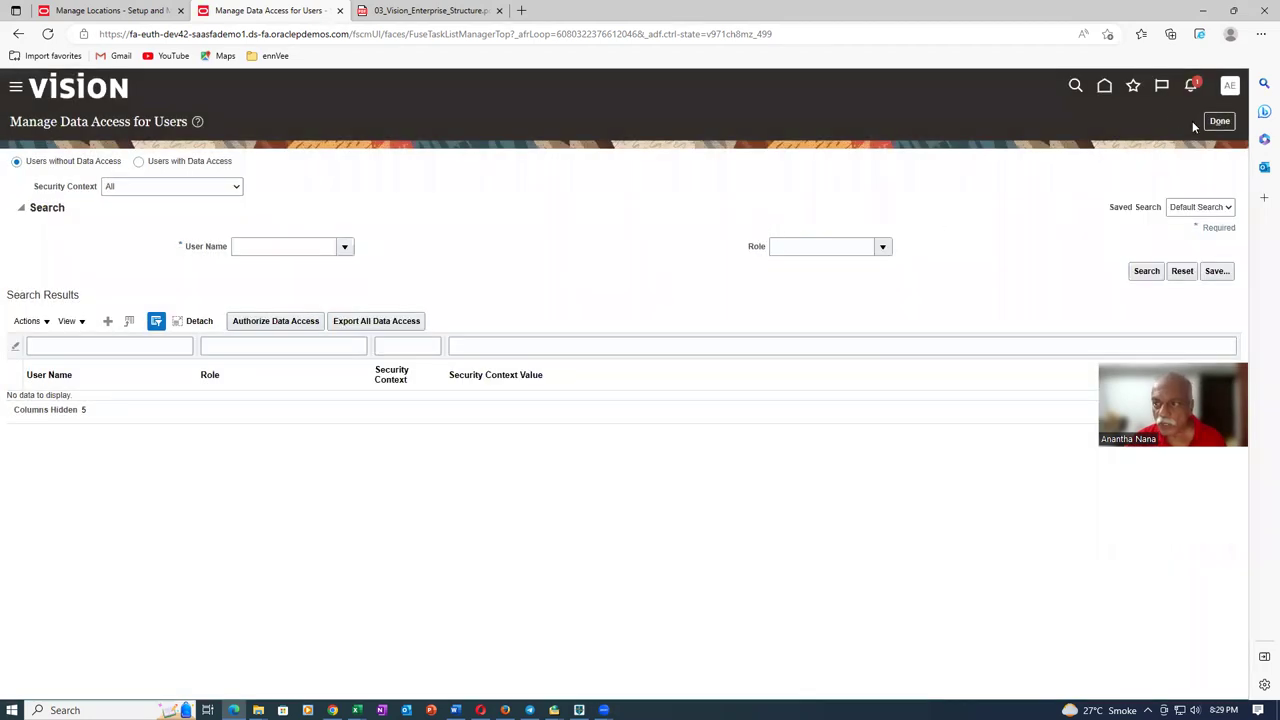
click(1208, 121)
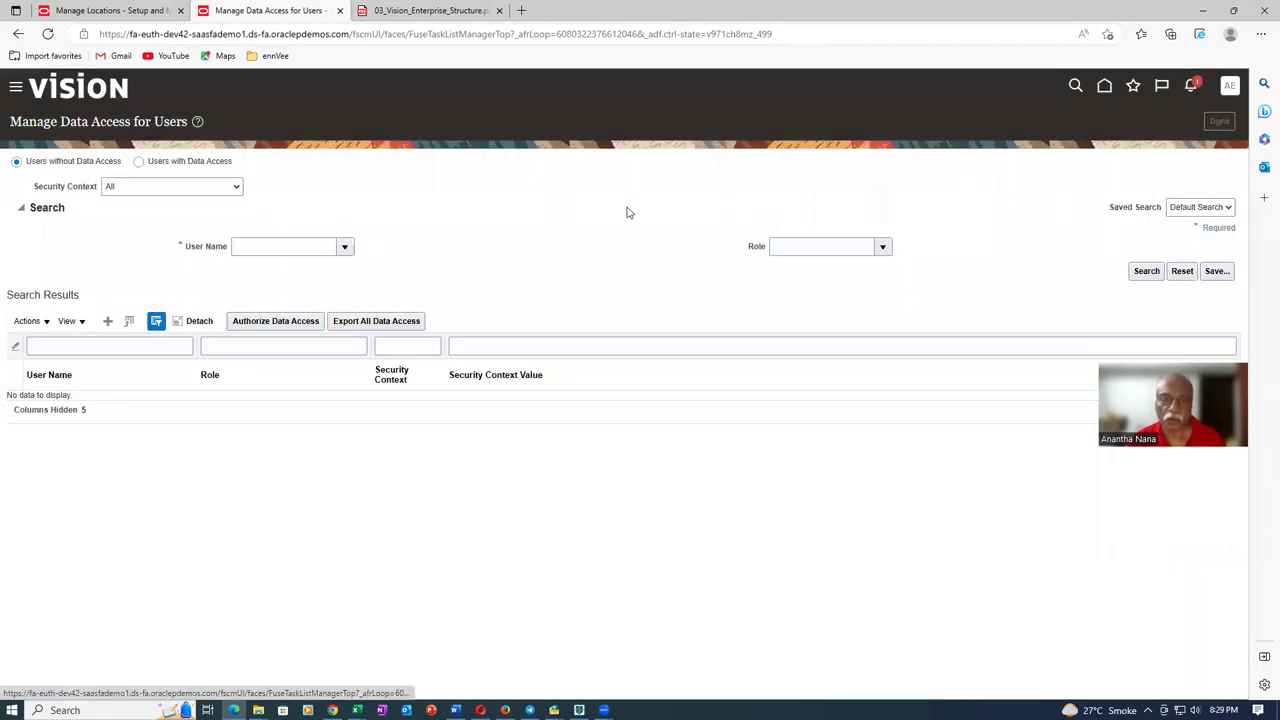
Review the worksheet steps from Run LDAP down to Create Item Class.
key(alt+Tab)
key(alt+Tab)
key(alt+Tab)
key(alt+Tab)
key(alt+Tab)
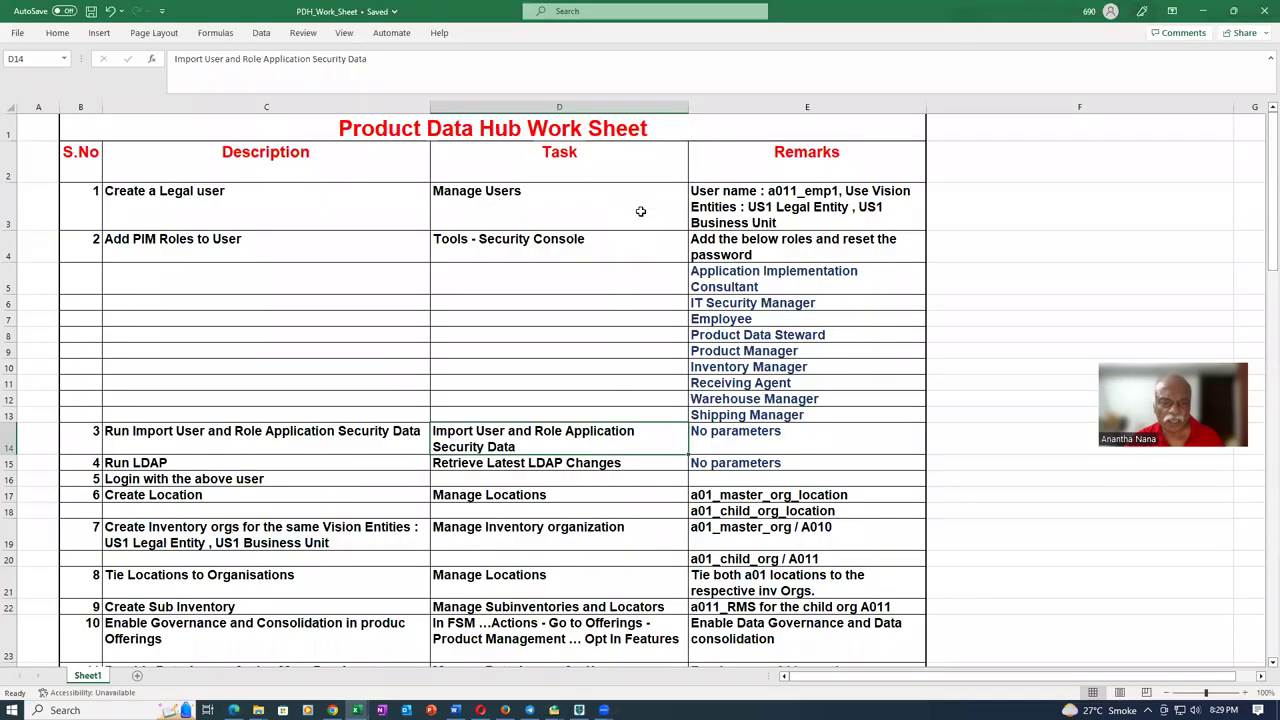
click(275, 465)
scroll(328, 466, down, 2)
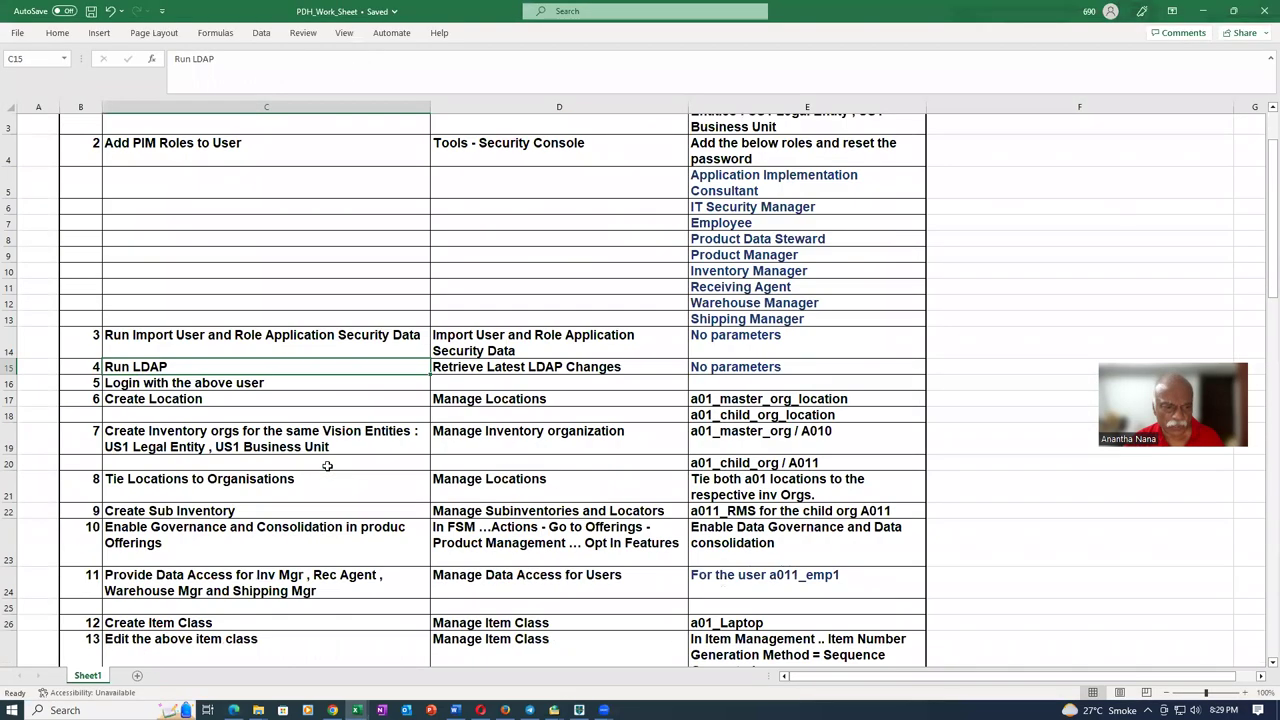
click(208, 290)
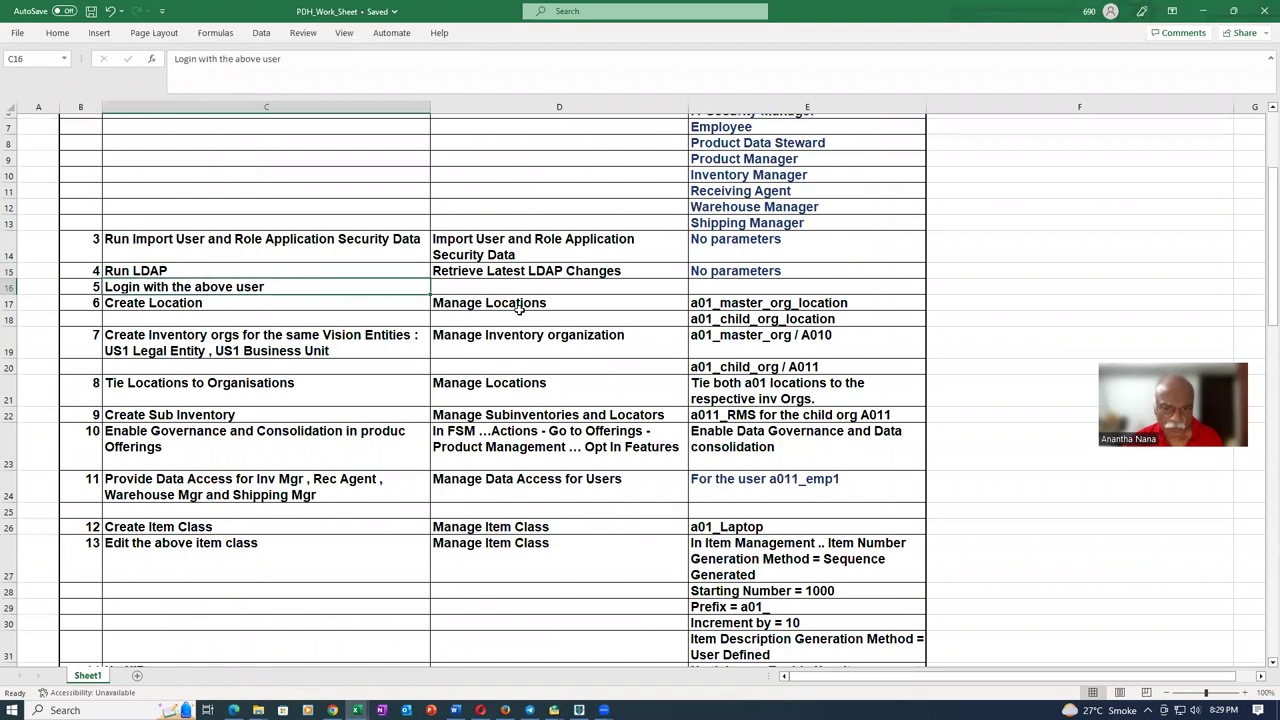
click(533, 340)
scroll(533, 340, down, 2)
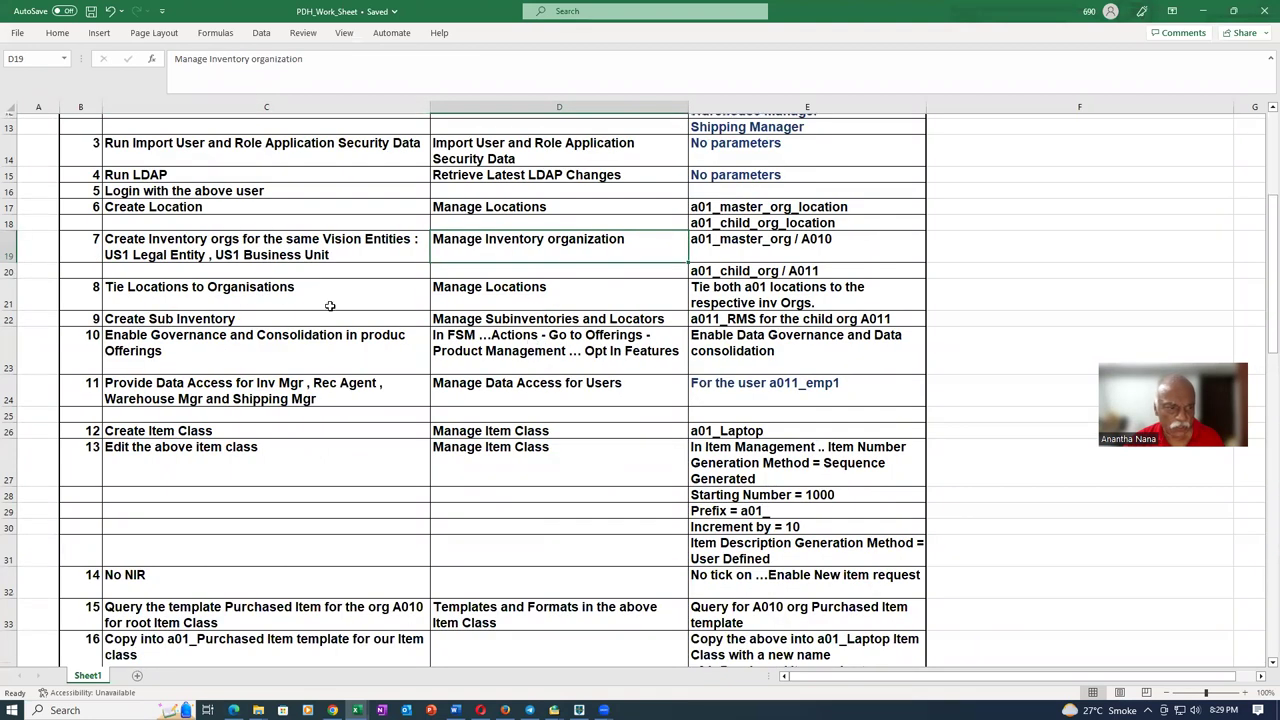
click(266, 293)
click(348, 316)
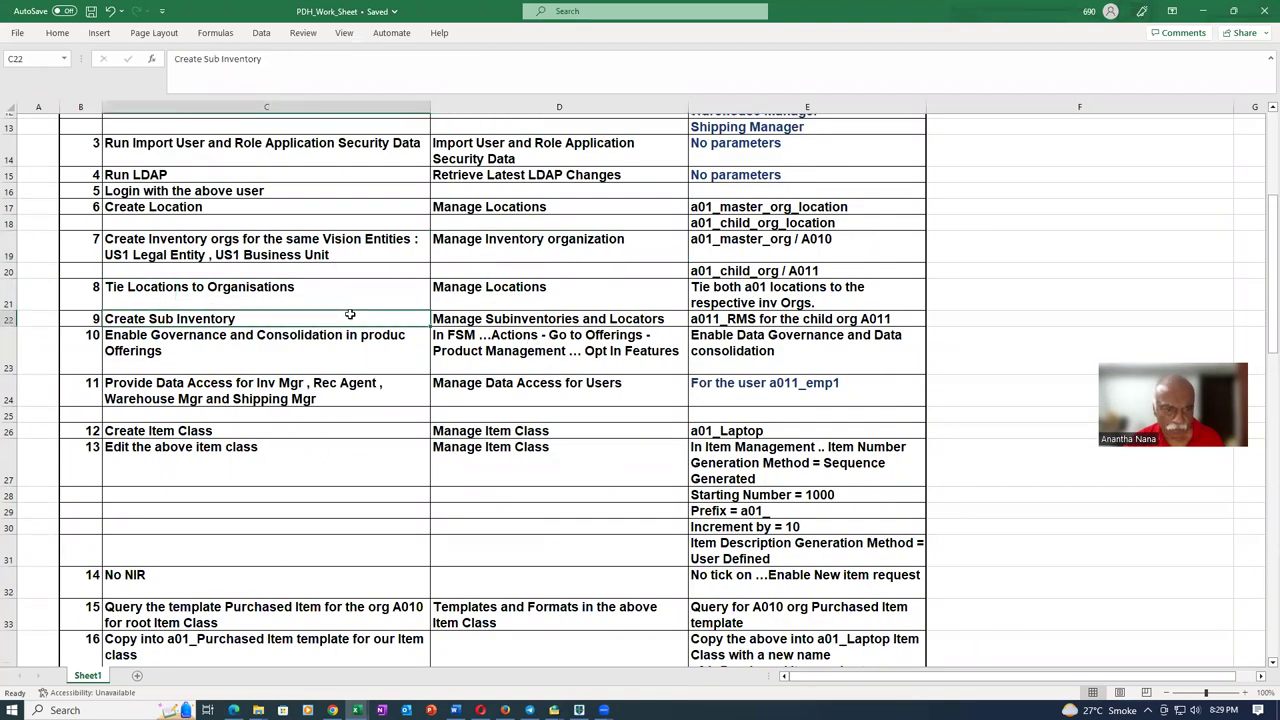
click(617, 349)
click(320, 357)
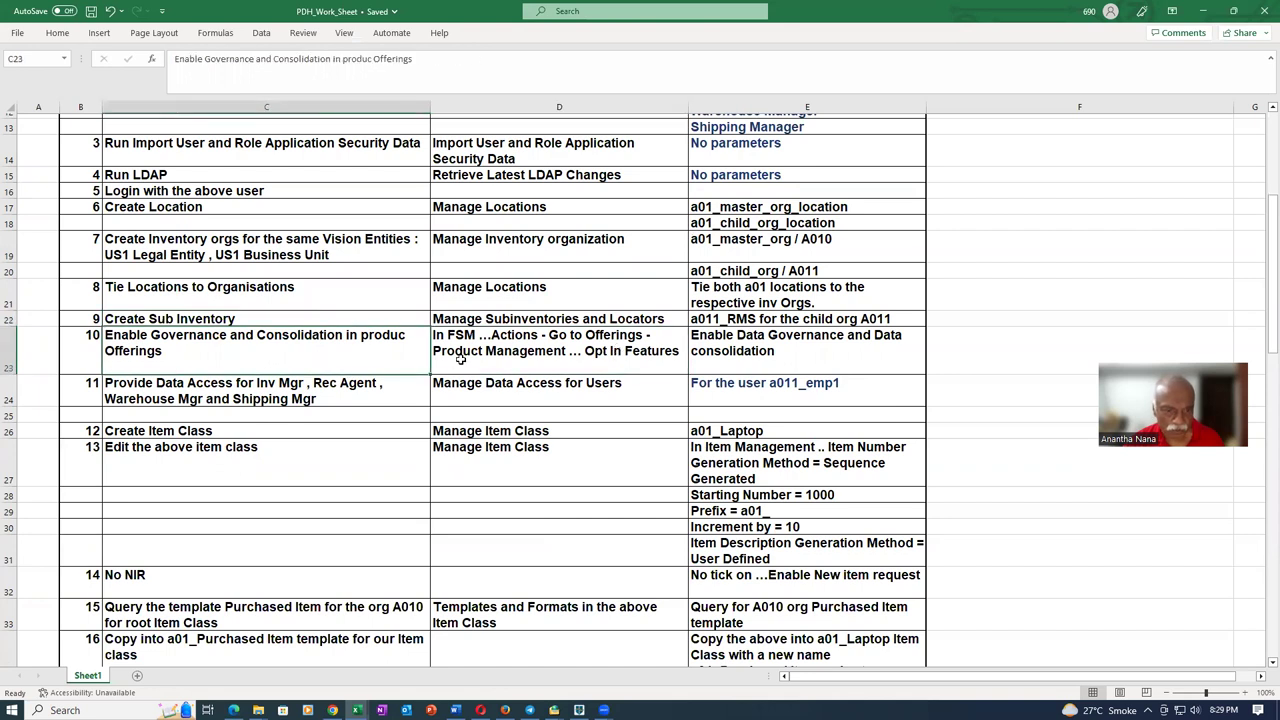
click(345, 400)
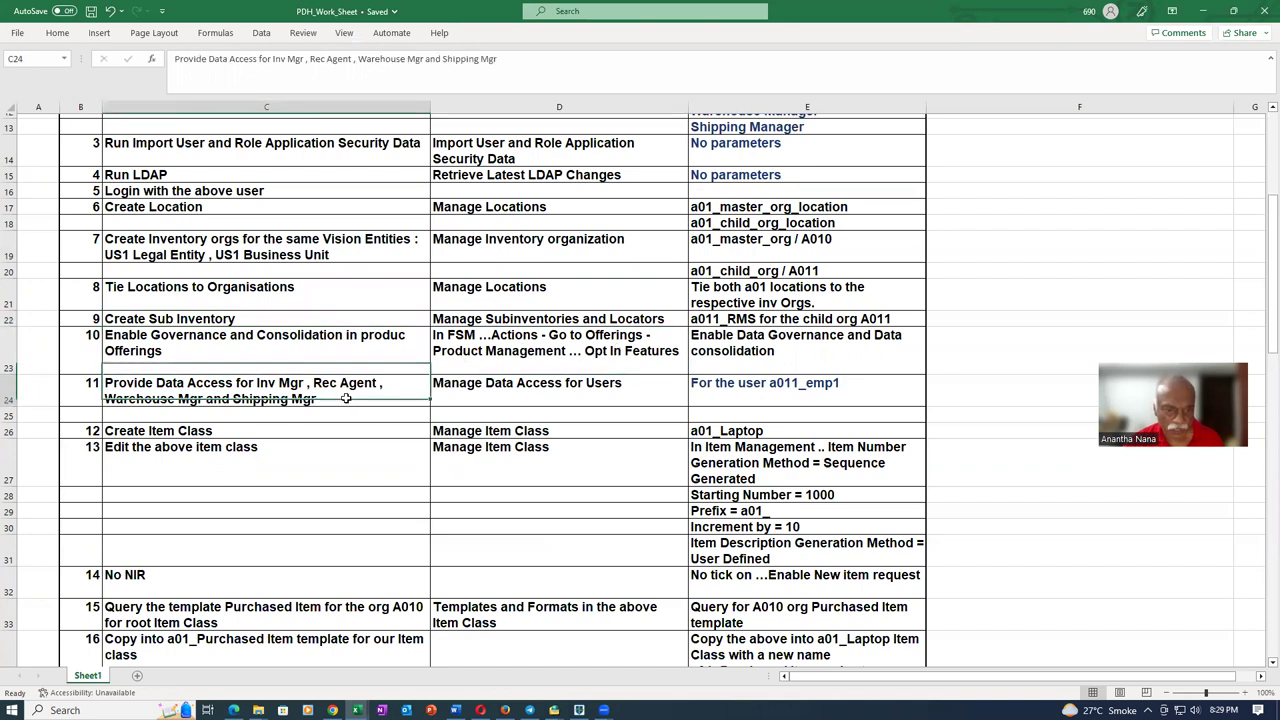
click(521, 390)
scroll(521, 390, down, 2)
click(239, 333)
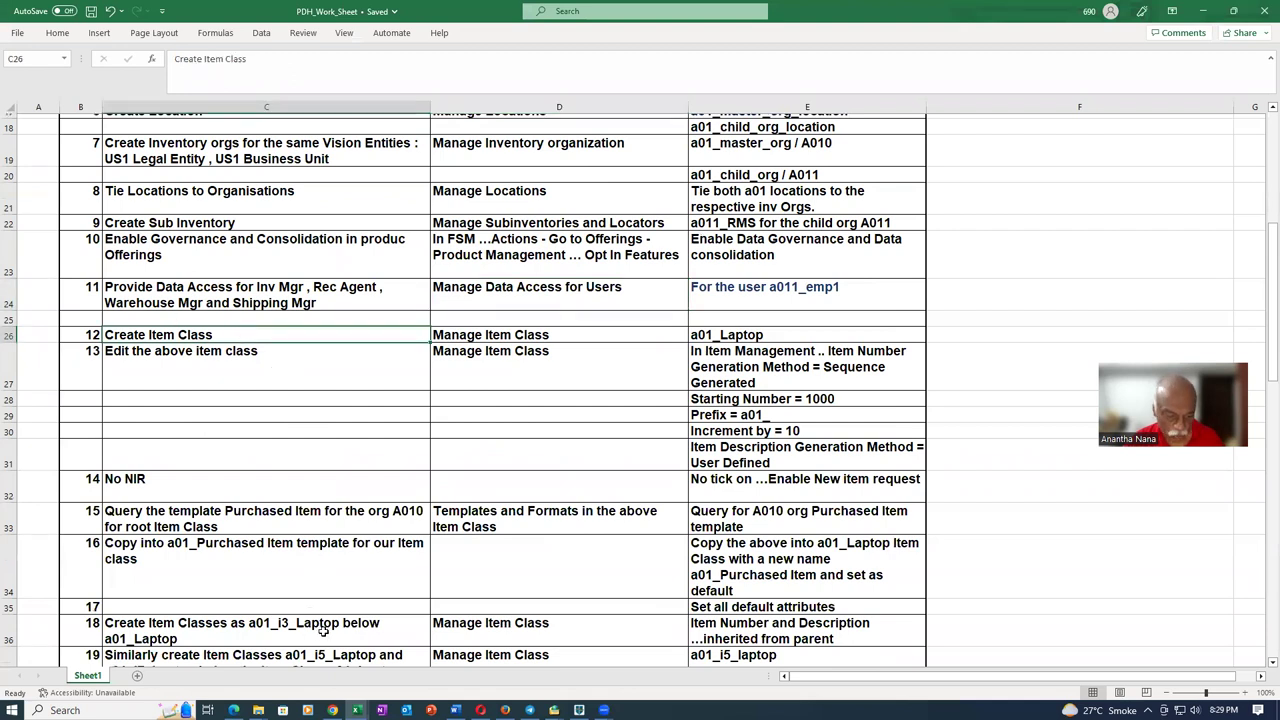
Bring PDH_Work_Sheet forward and open its File view of recent workbooks.
click(356, 710)
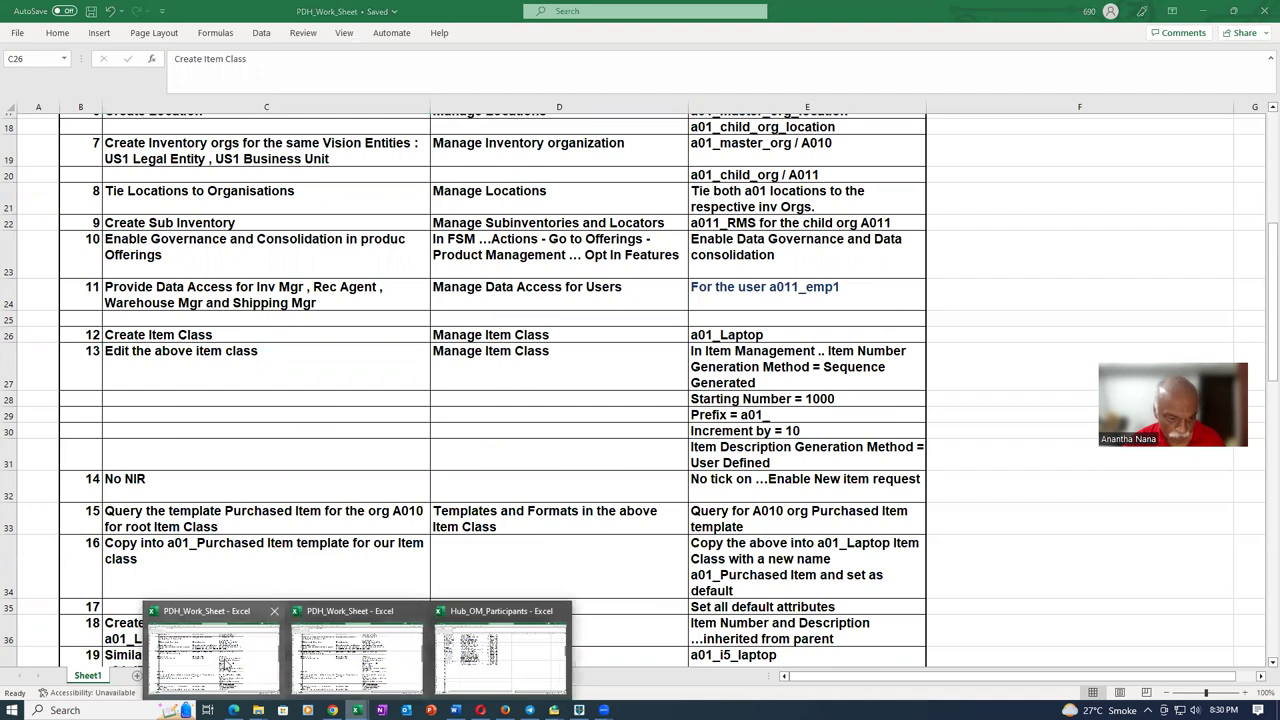
click(228, 666)
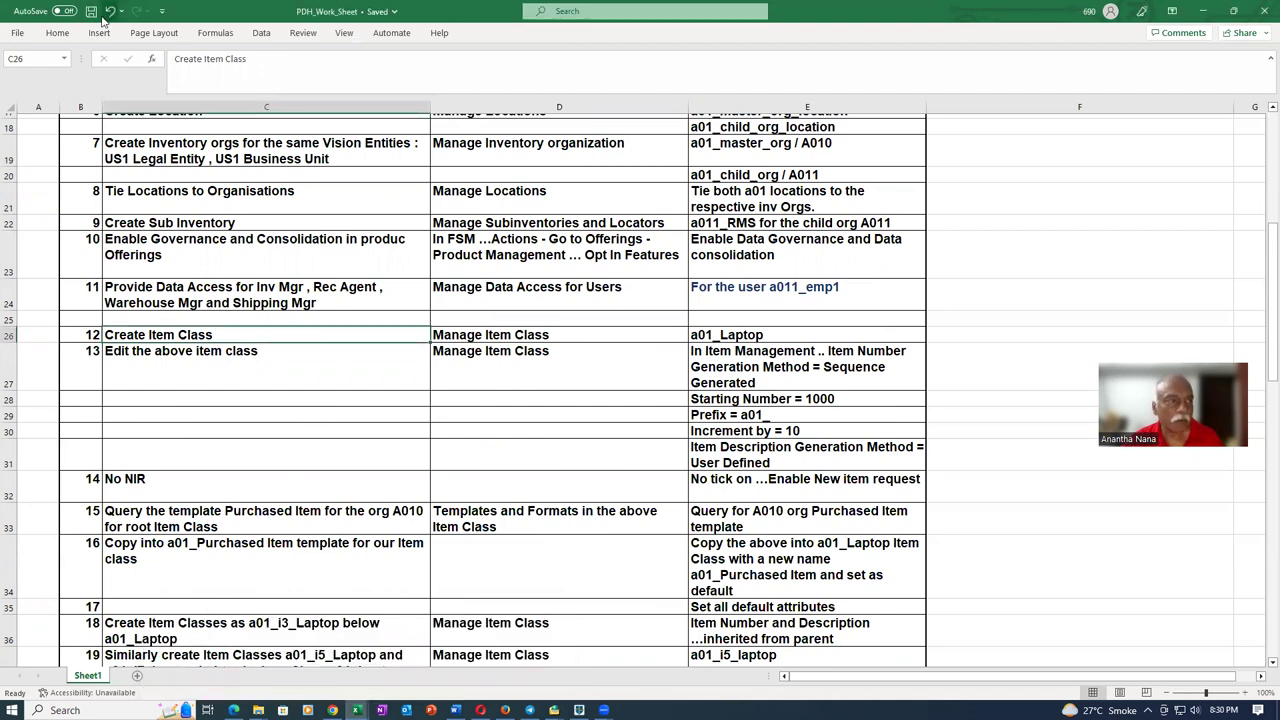
click(20, 33)
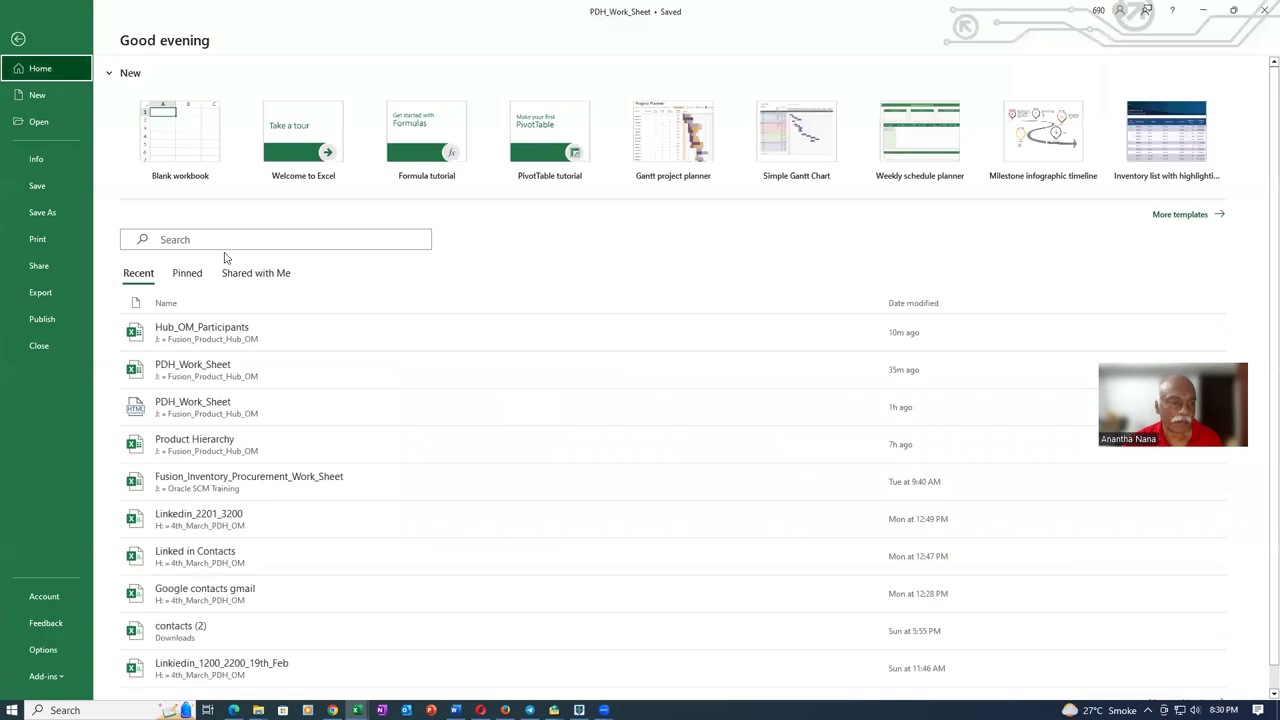
Open the Product Hierarchy workbook showing the Item Product Hierarchy of Attributes diagram.
click(257, 448)
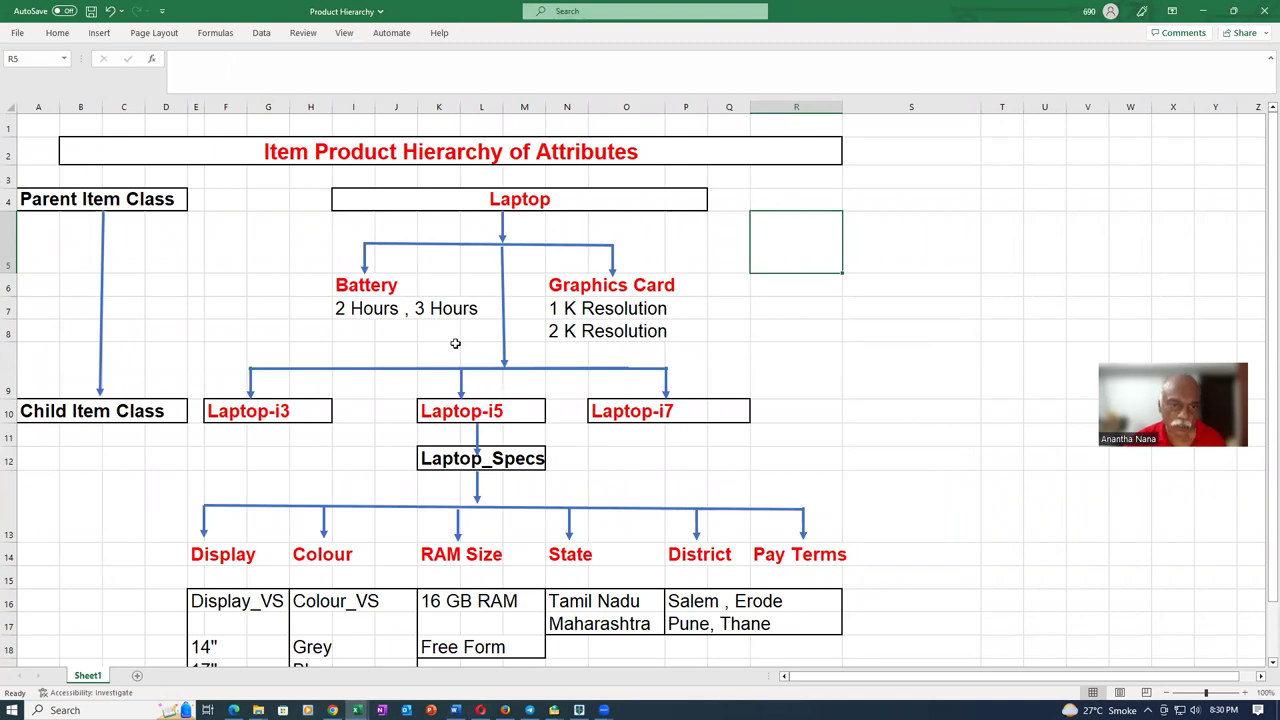
click(781, 326)
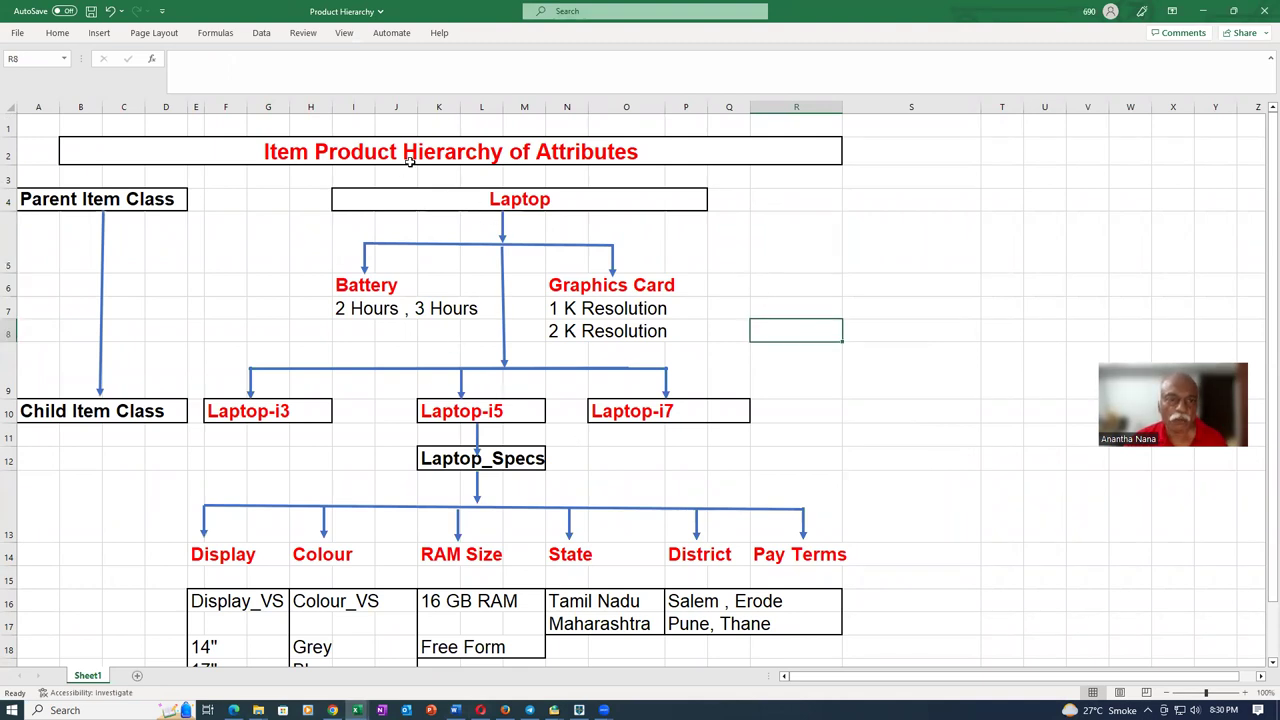
click(409, 156)
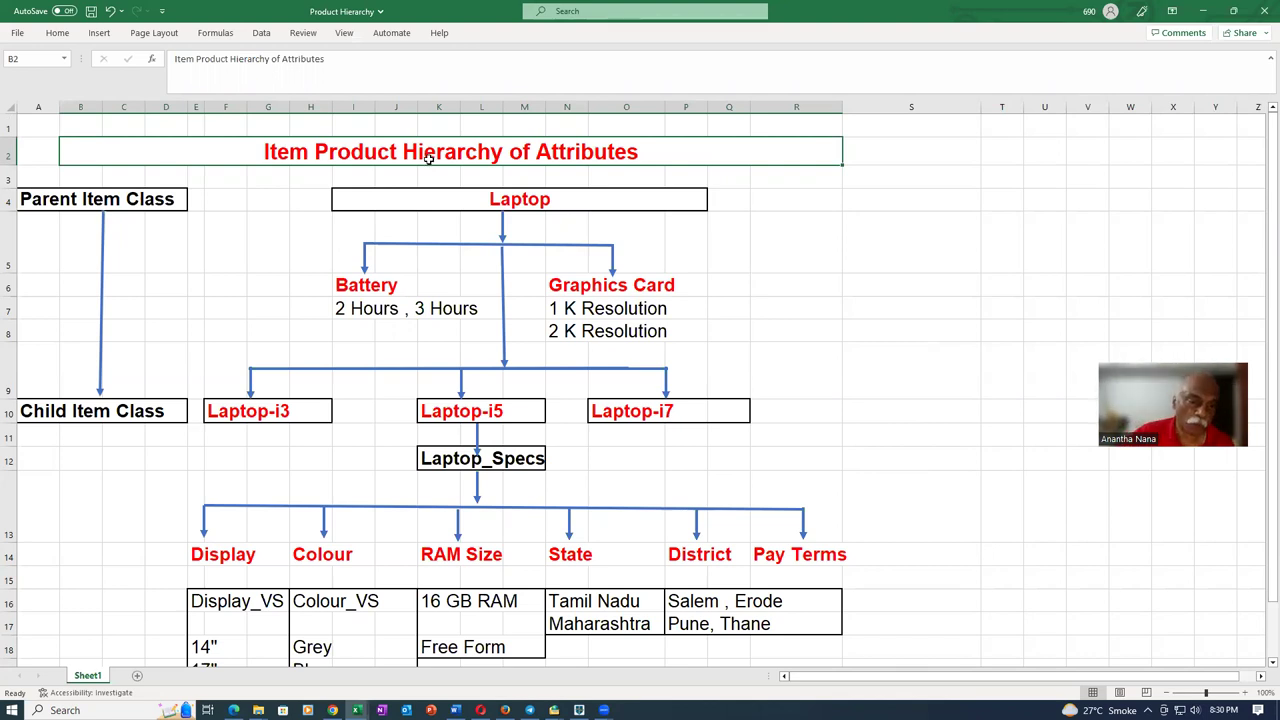
click(804, 257)
click(866, 257)
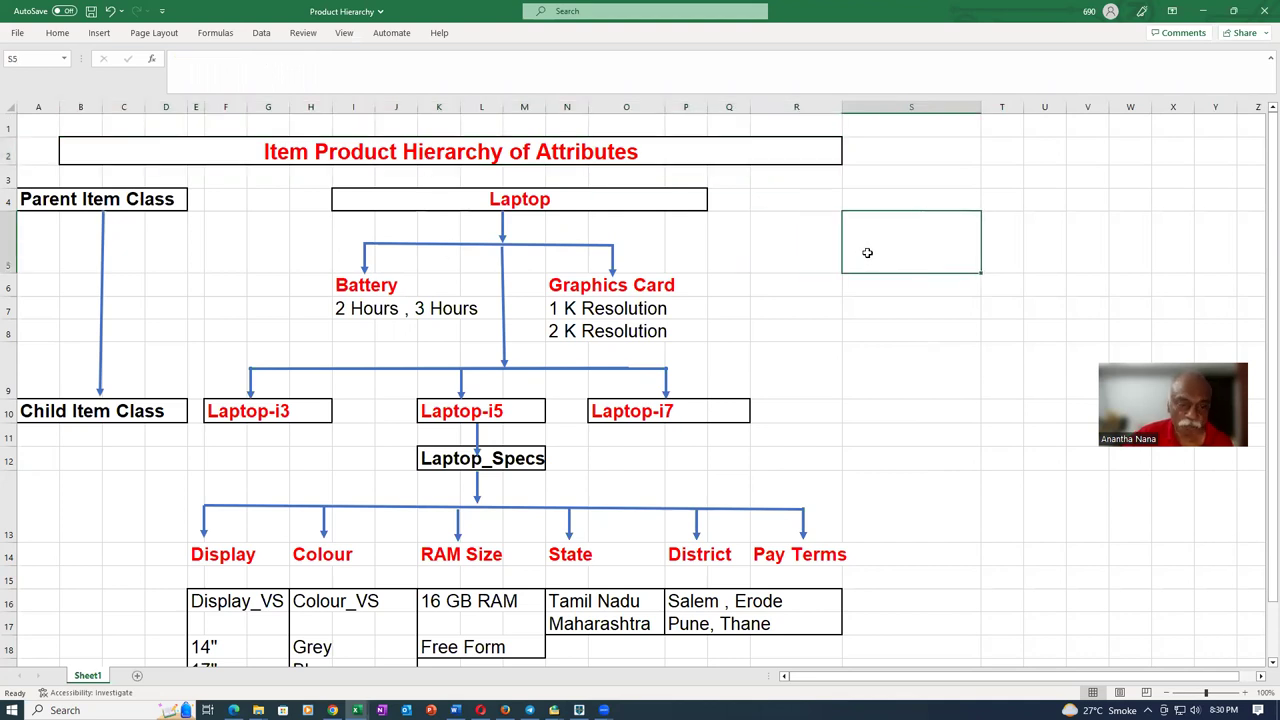
click(800, 252)
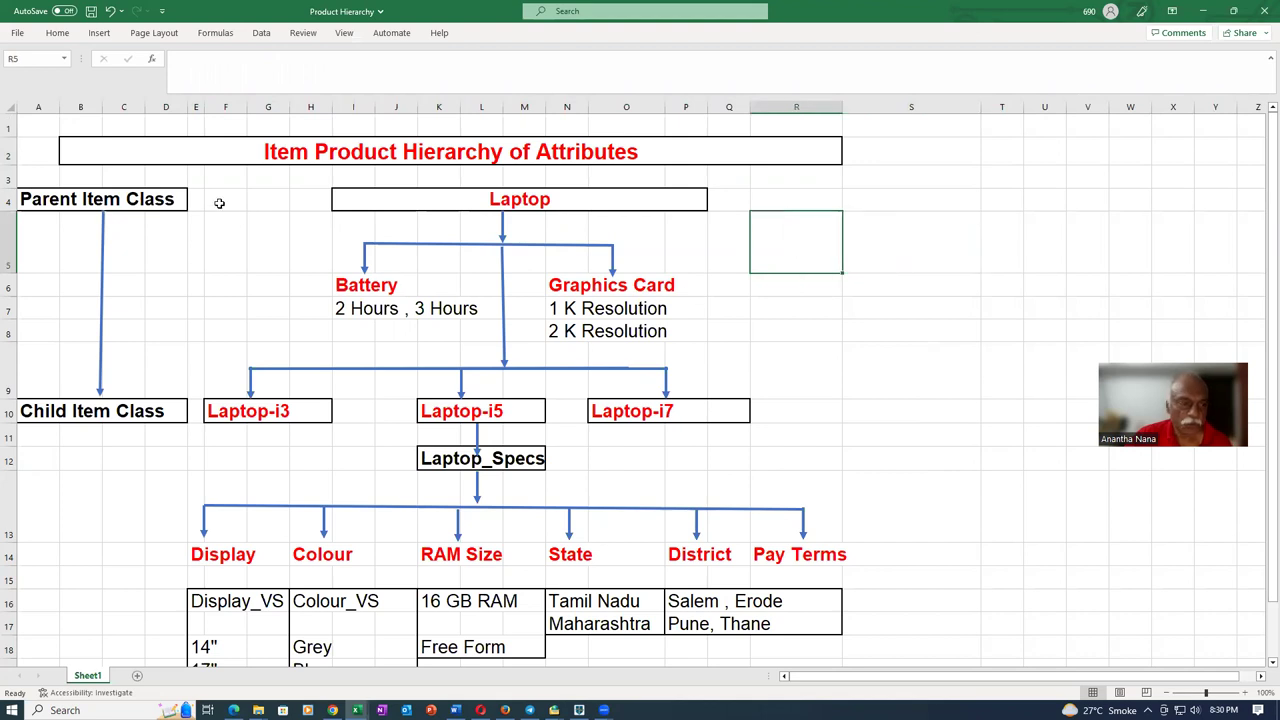
Review the Laptop class, its Battery and Graphics Card attributes, and child classes Laptop-i3, i5, i7.
click(576, 204)
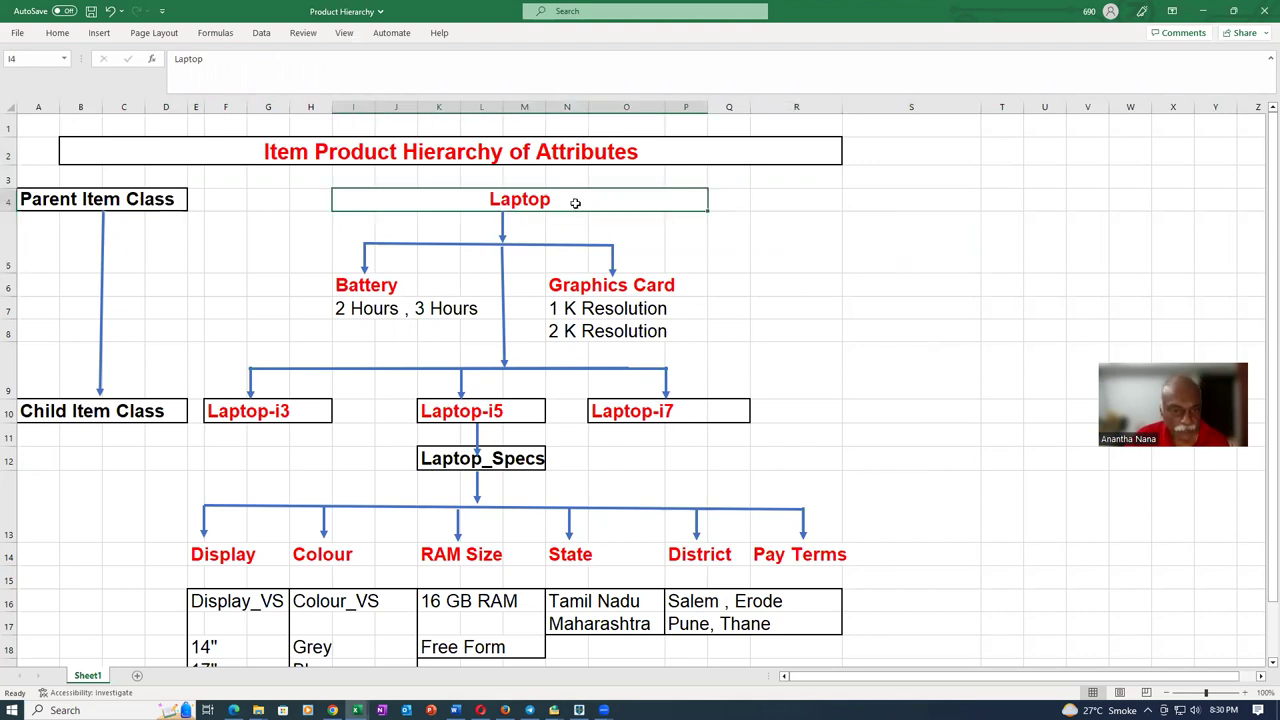
click(341, 286)
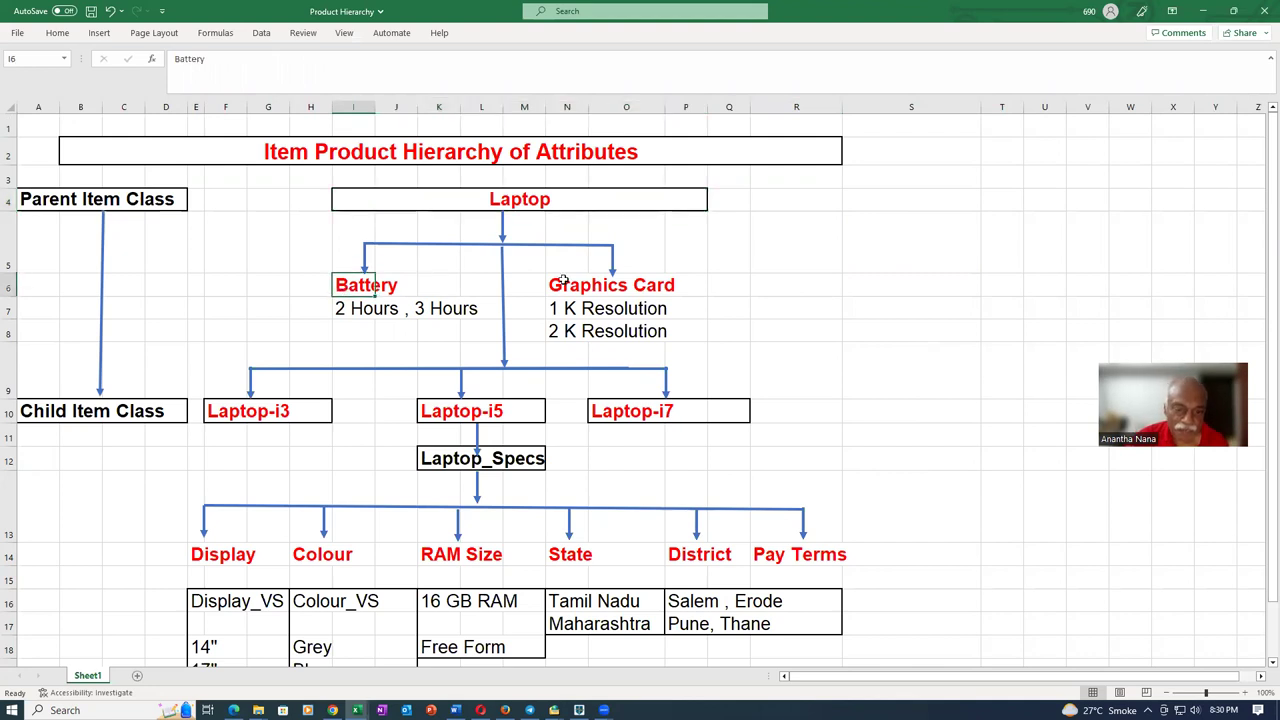
click(568, 289)
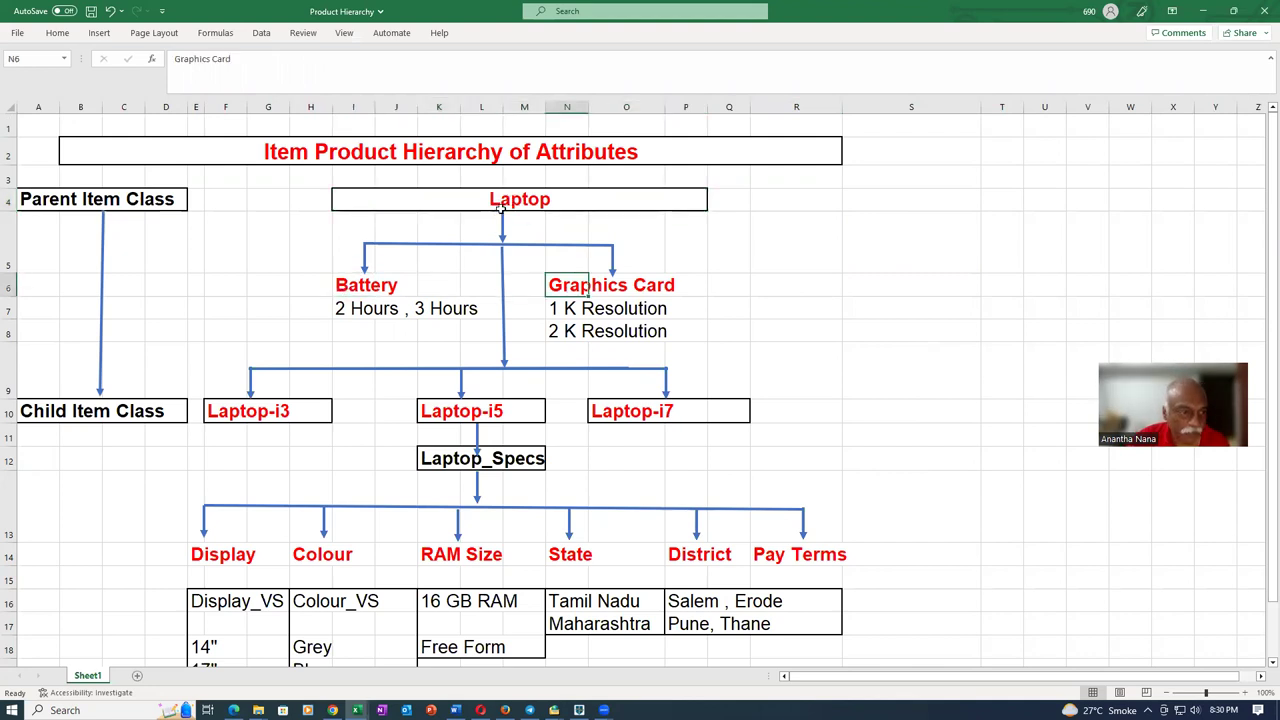
click(411, 201)
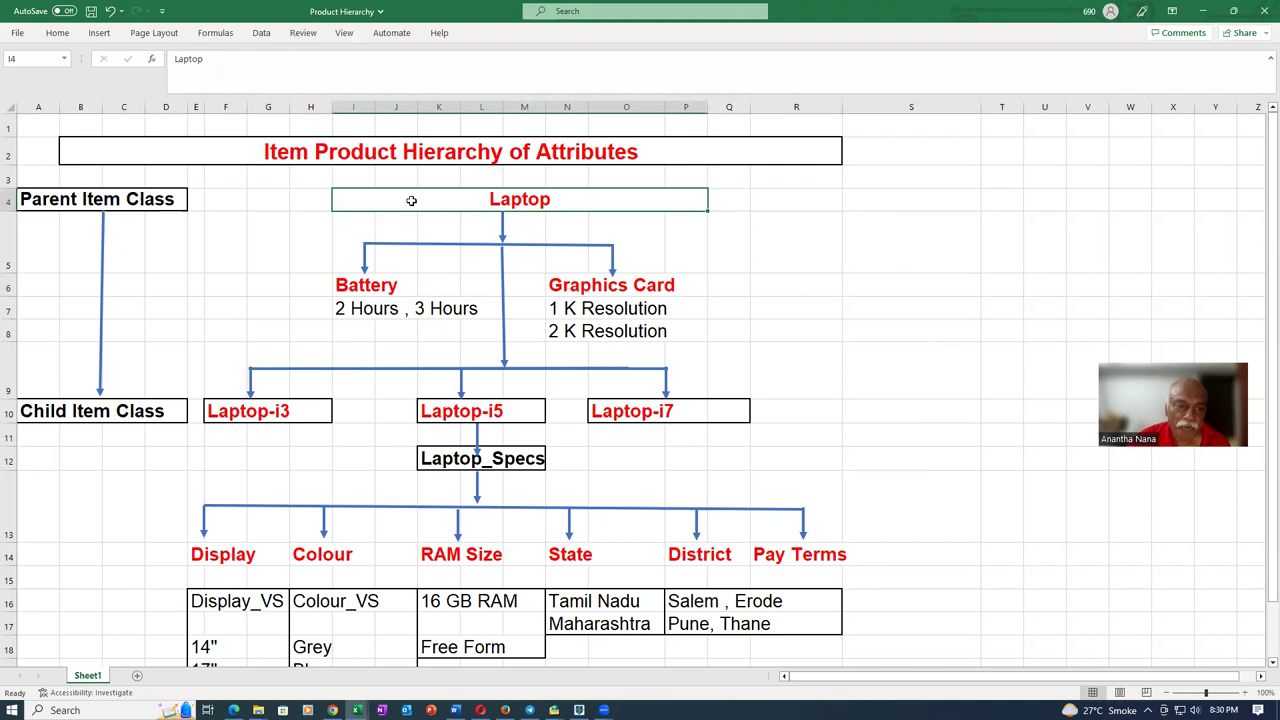
click(73, 421)
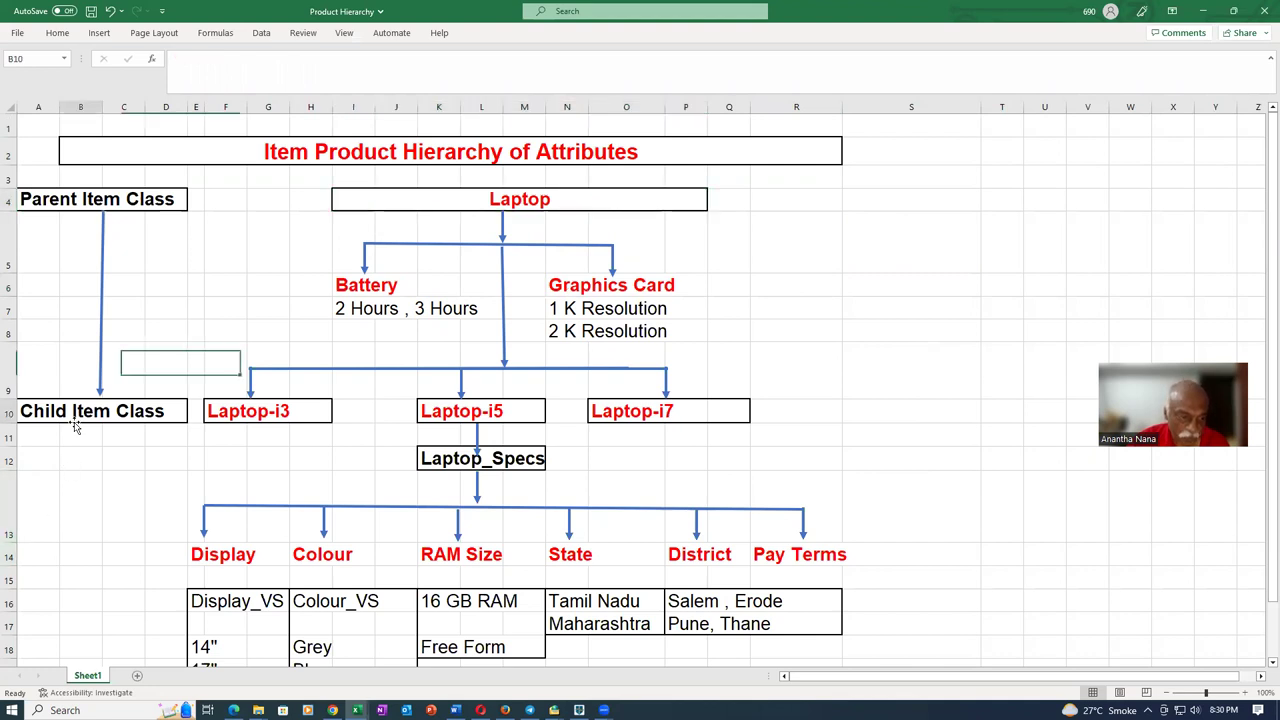
click(242, 412)
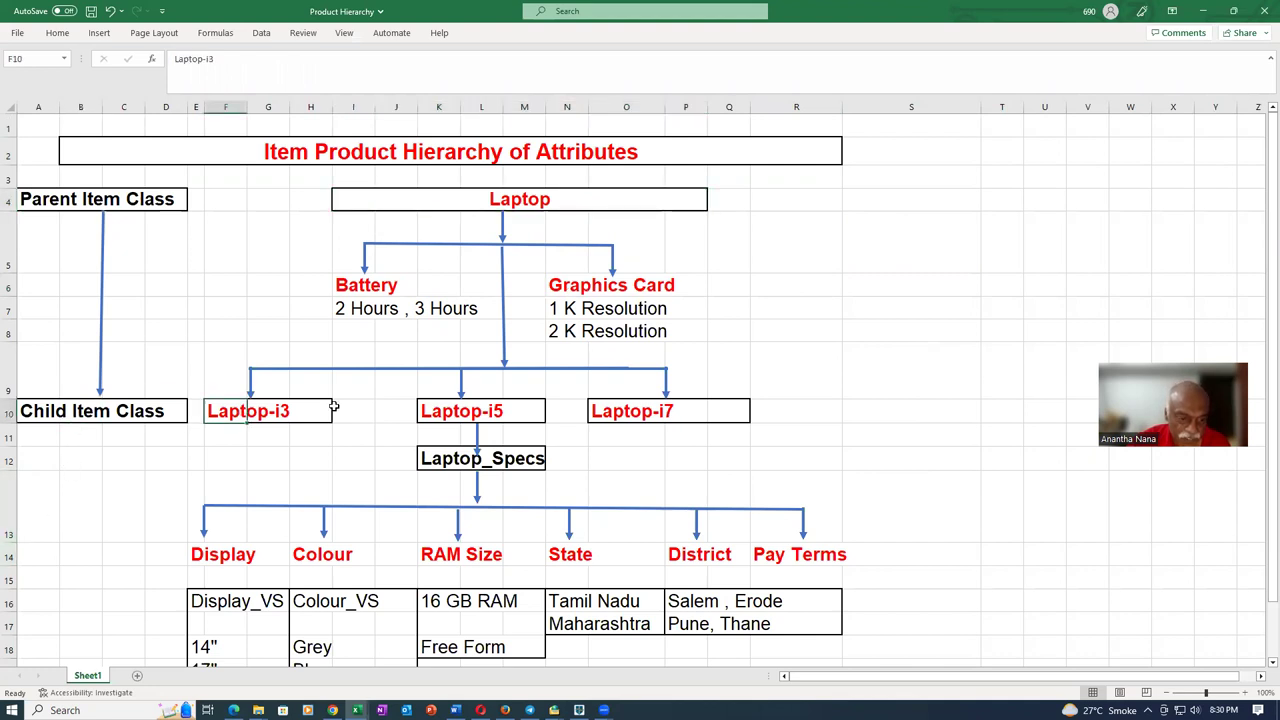
click(451, 413)
click(602, 412)
click(484, 412)
click(440, 460)
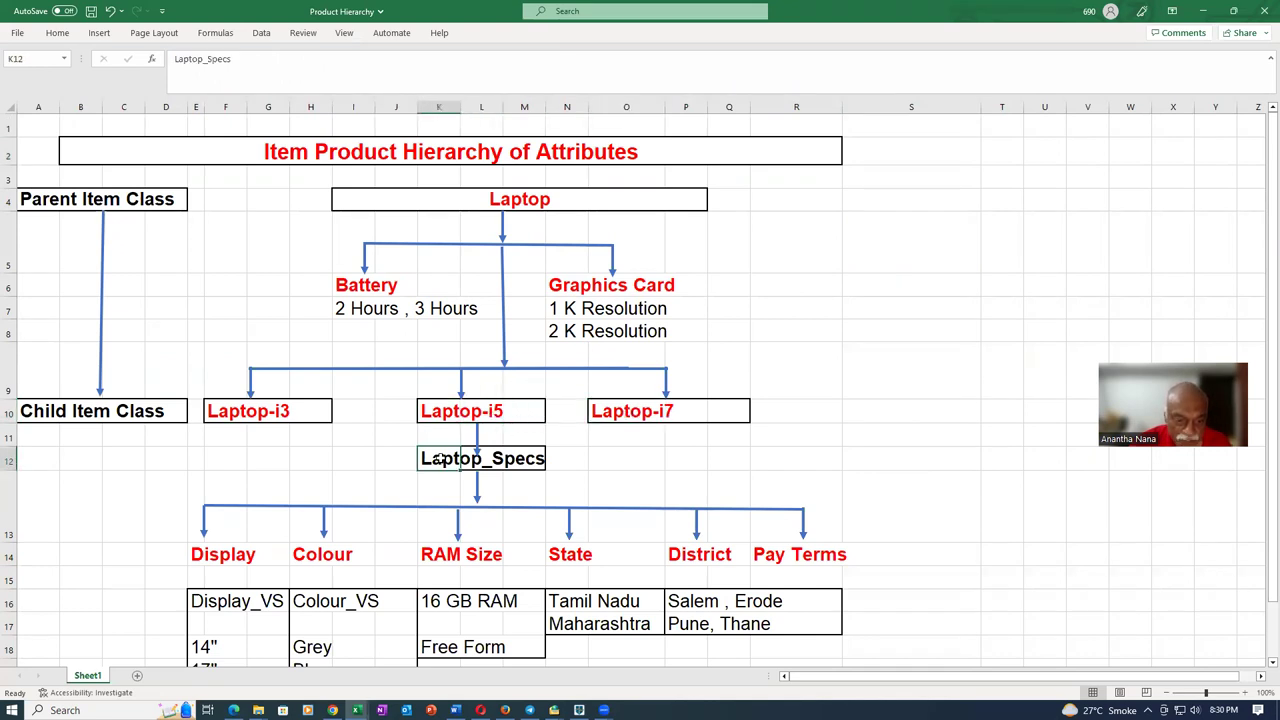
Review the Laptop_Specs attributes: Display, Colour, RAM Size, State, District and Pay Terms.
scroll(466, 457, down, 1)
click(196, 488)
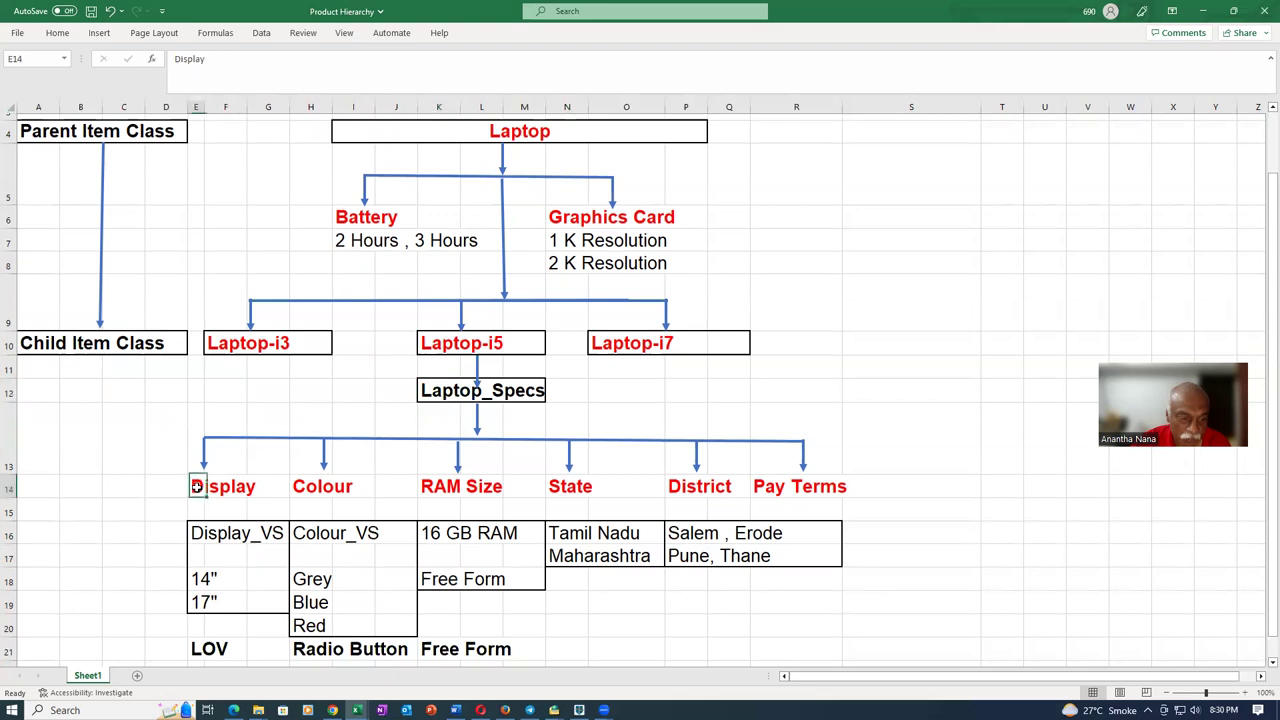
click(337, 491)
click(489, 490)
click(570, 488)
click(686, 484)
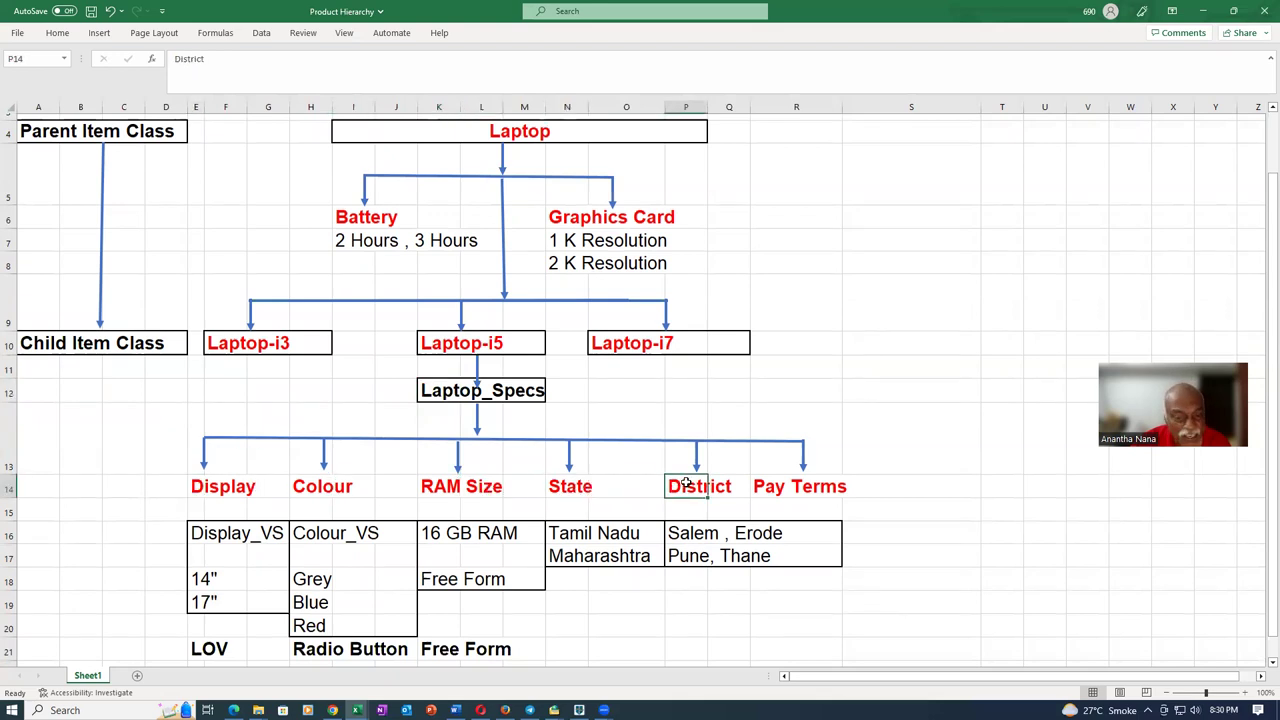
click(575, 490)
click(670, 495)
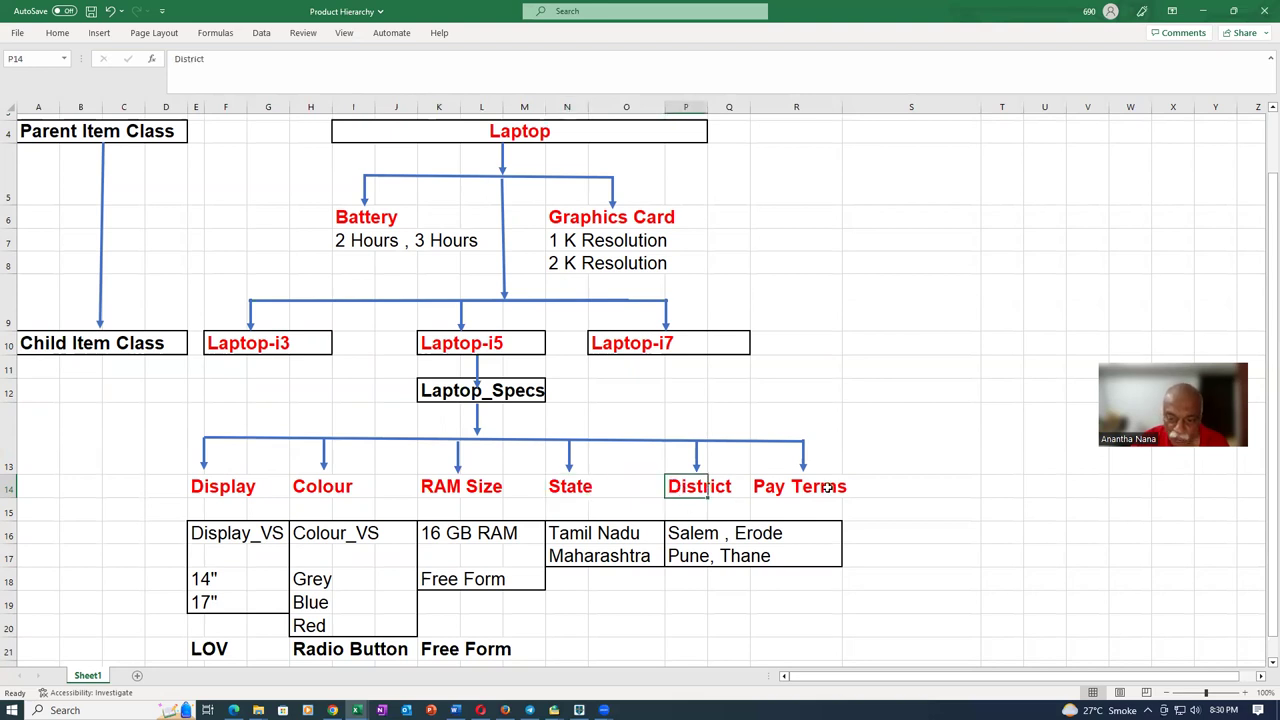
click(808, 490)
click(560, 485)
click(678, 488)
click(776, 490)
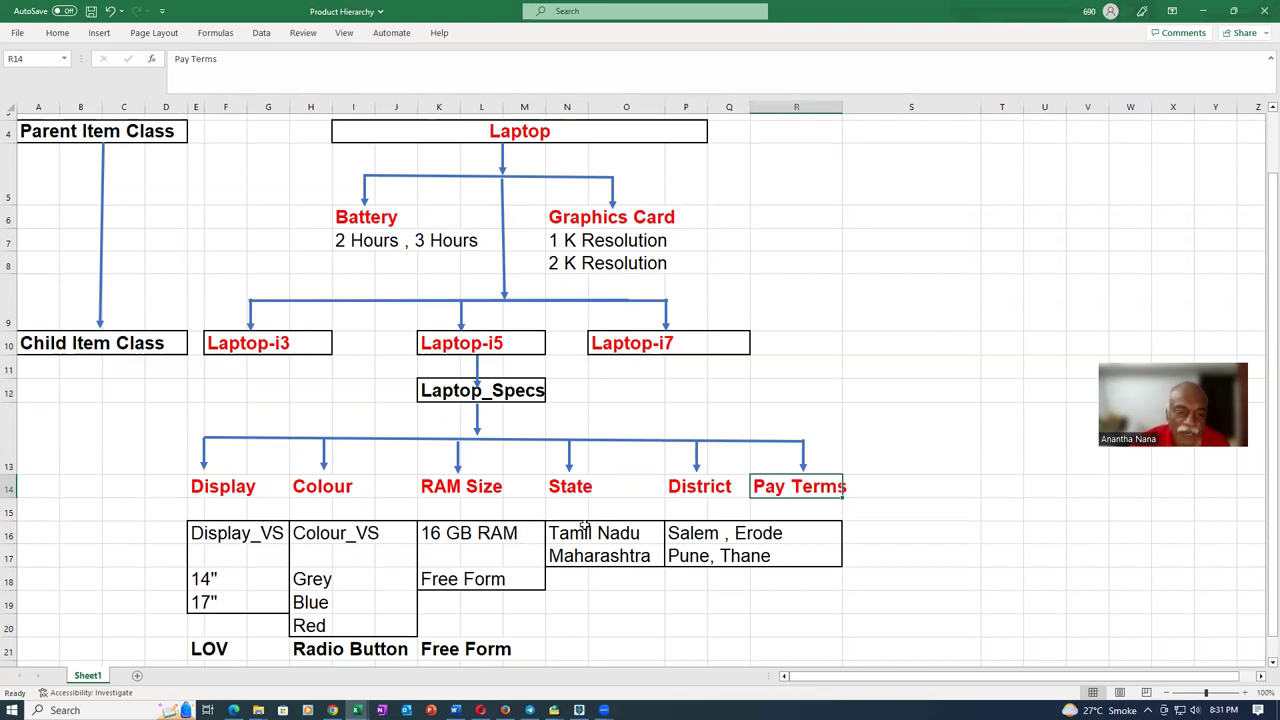
Select Battery, Graphics Card, Laptop-i5 and Laptop-i7 in the diagram, then switch to PDH_Work_Sheet.
click(893, 347)
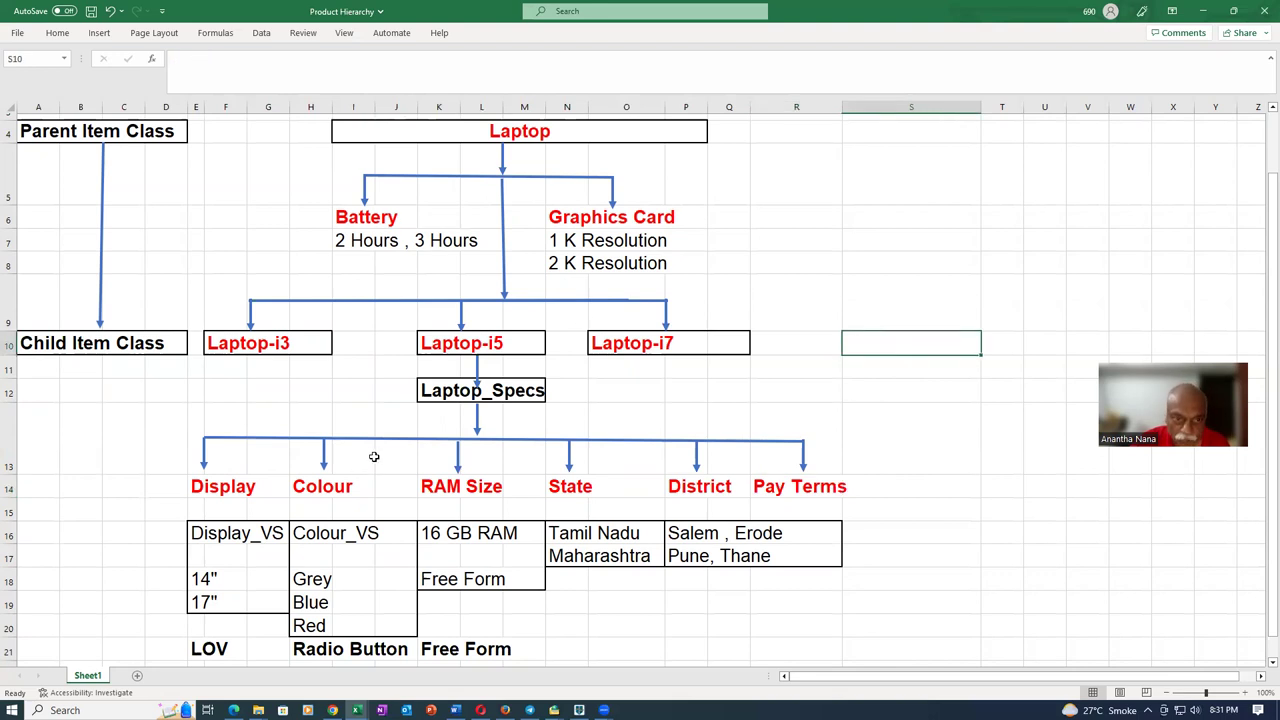
click(352, 224)
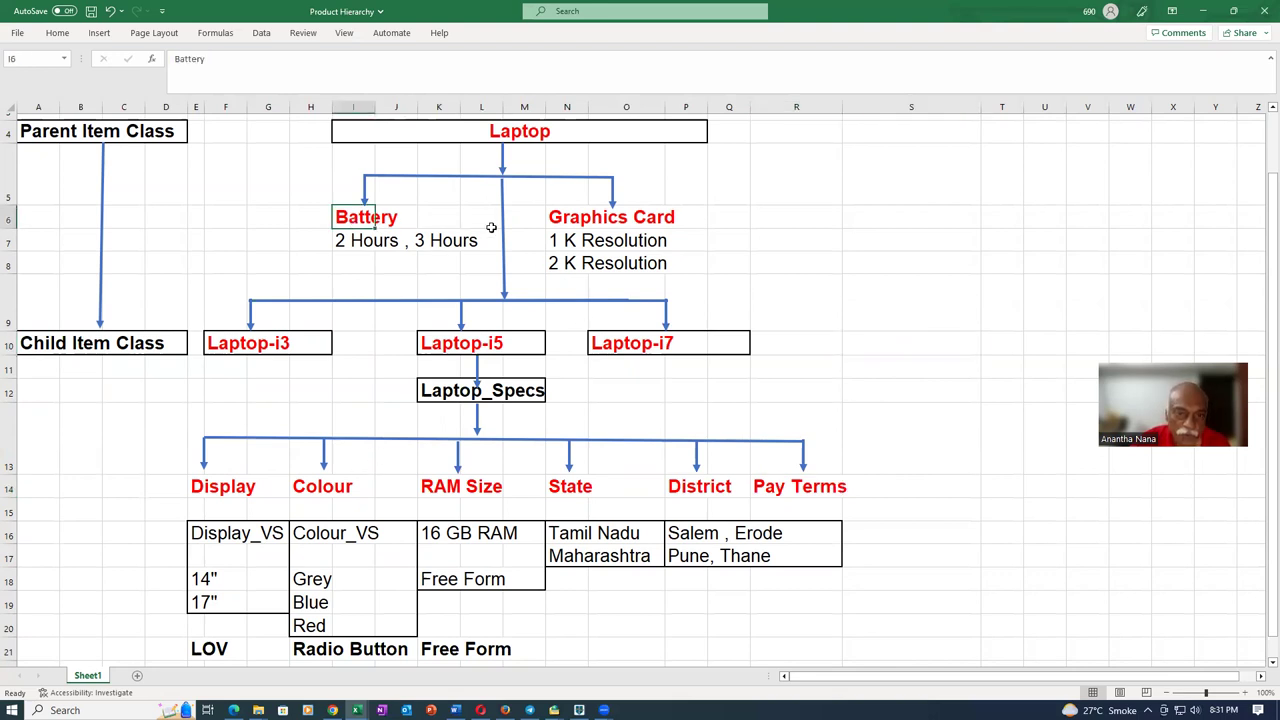
click(560, 226)
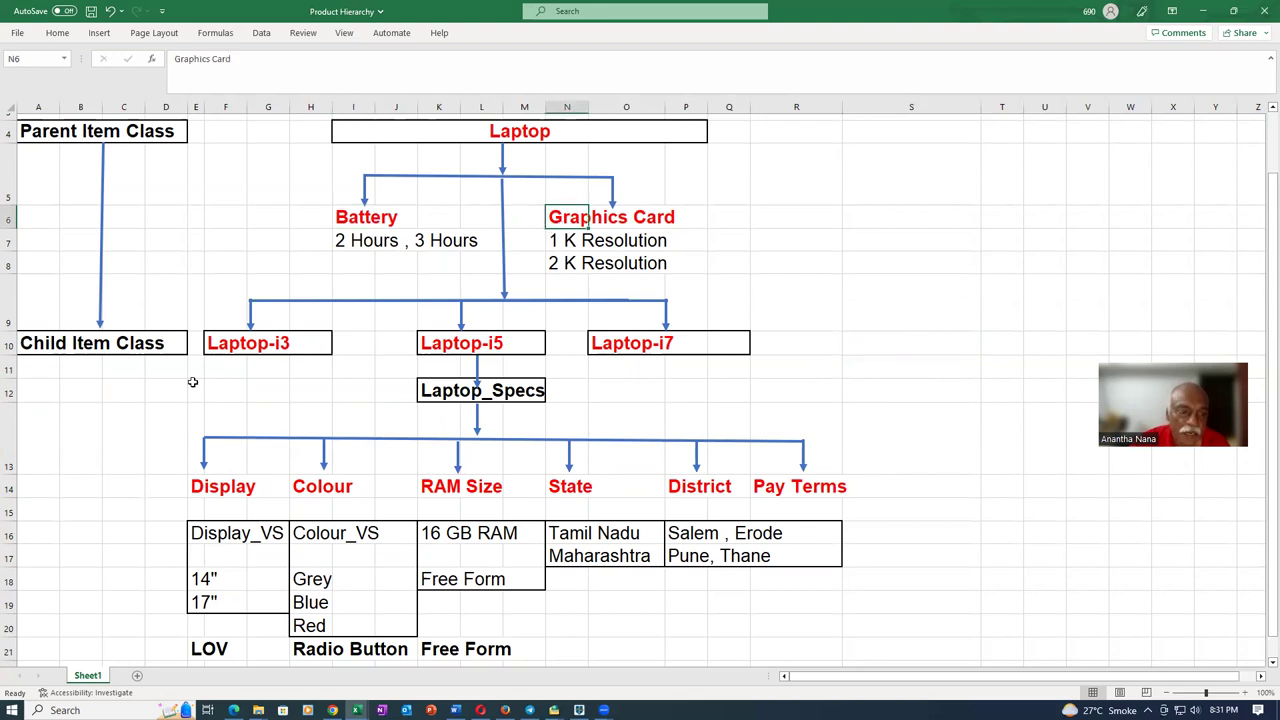
click(494, 346)
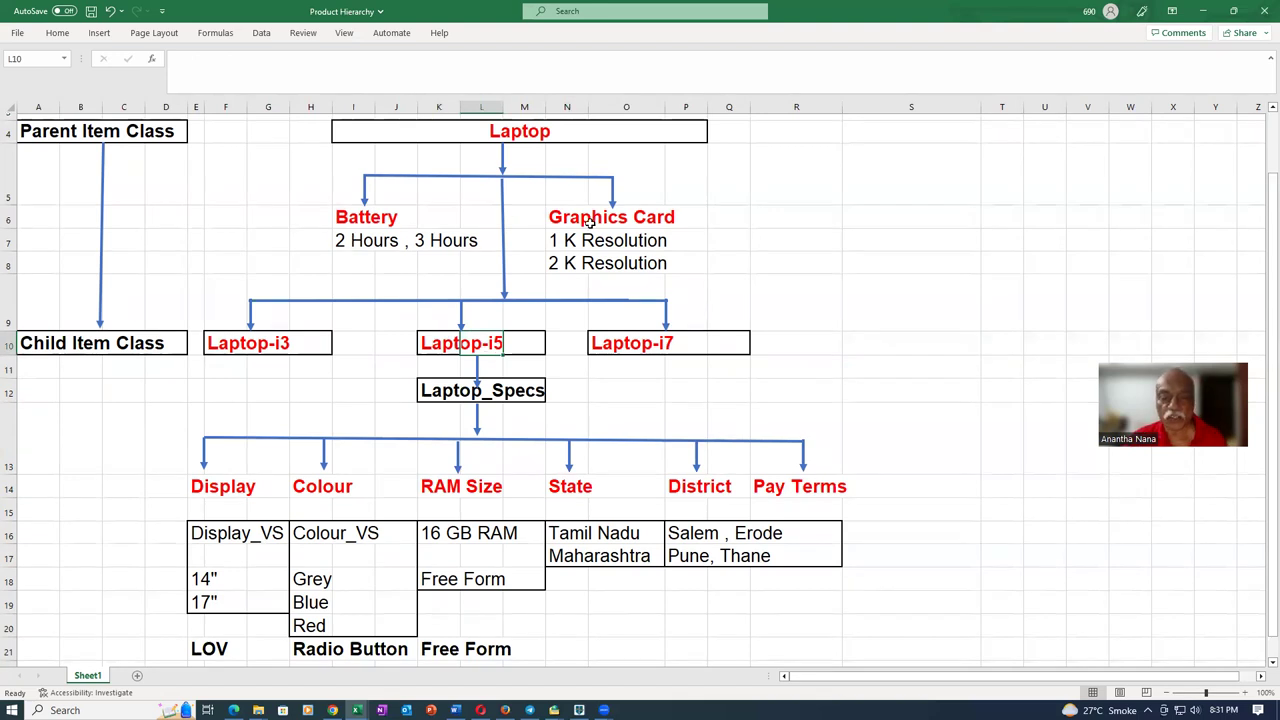
click(618, 344)
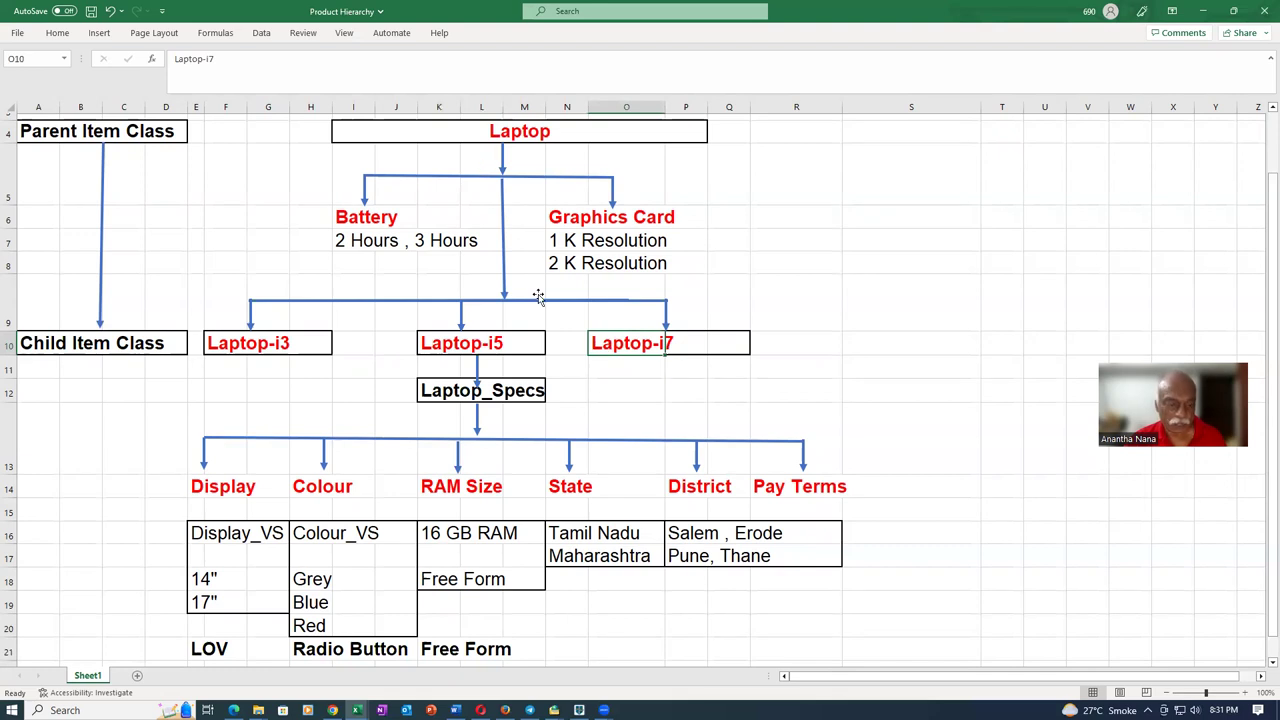
key(alt+Tab)
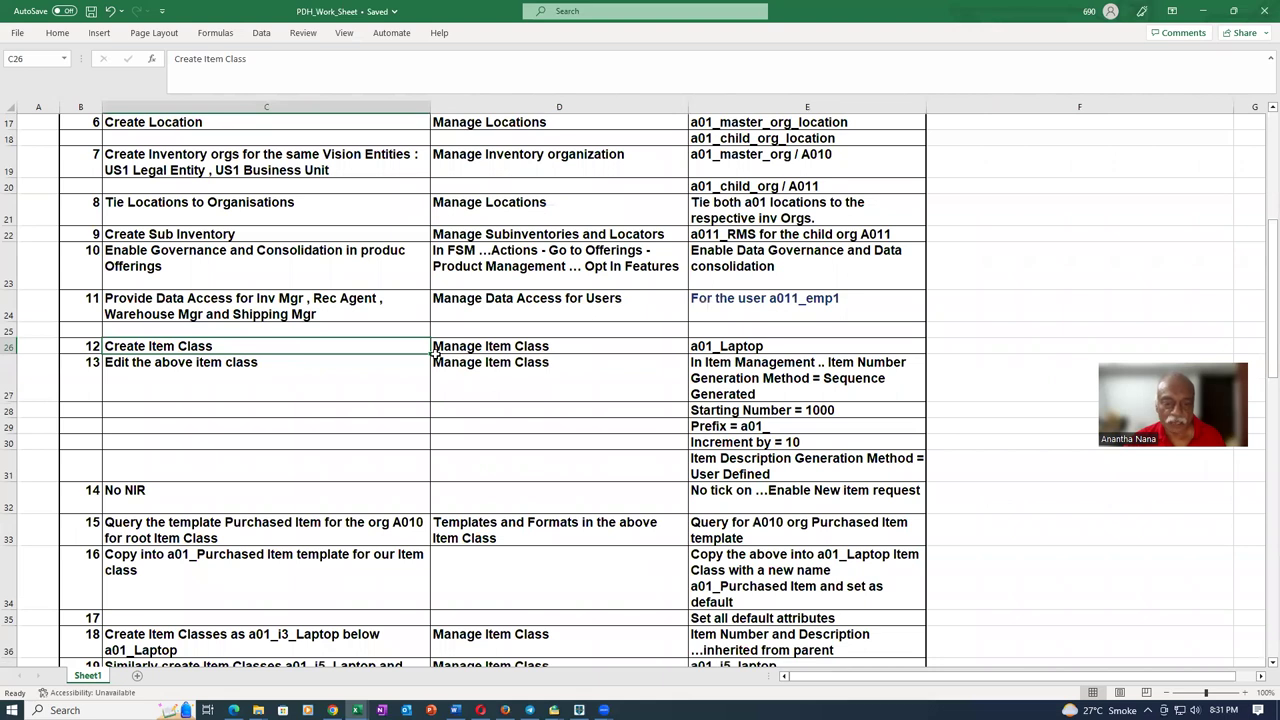
Scroll the task list from the step 13 Manage Item Class task to the top, then close PDH_Work_Sheet.
click(478, 380)
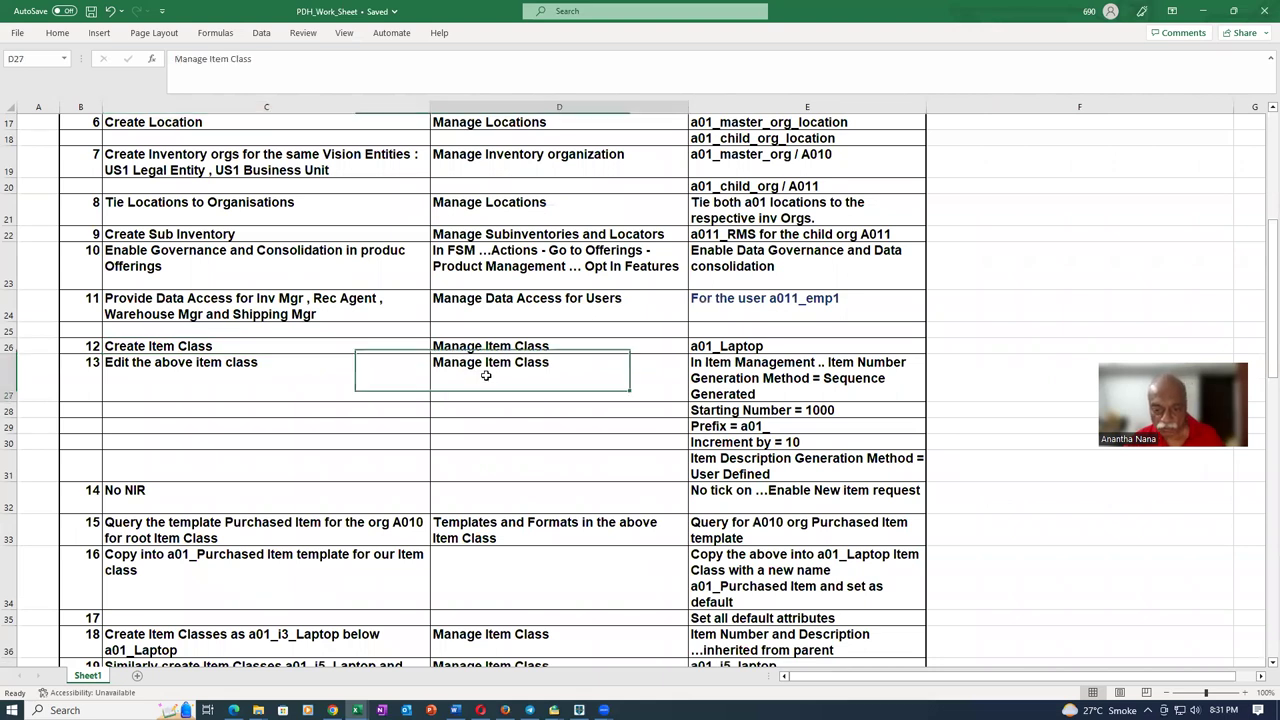
scroll(485, 358, up, 6)
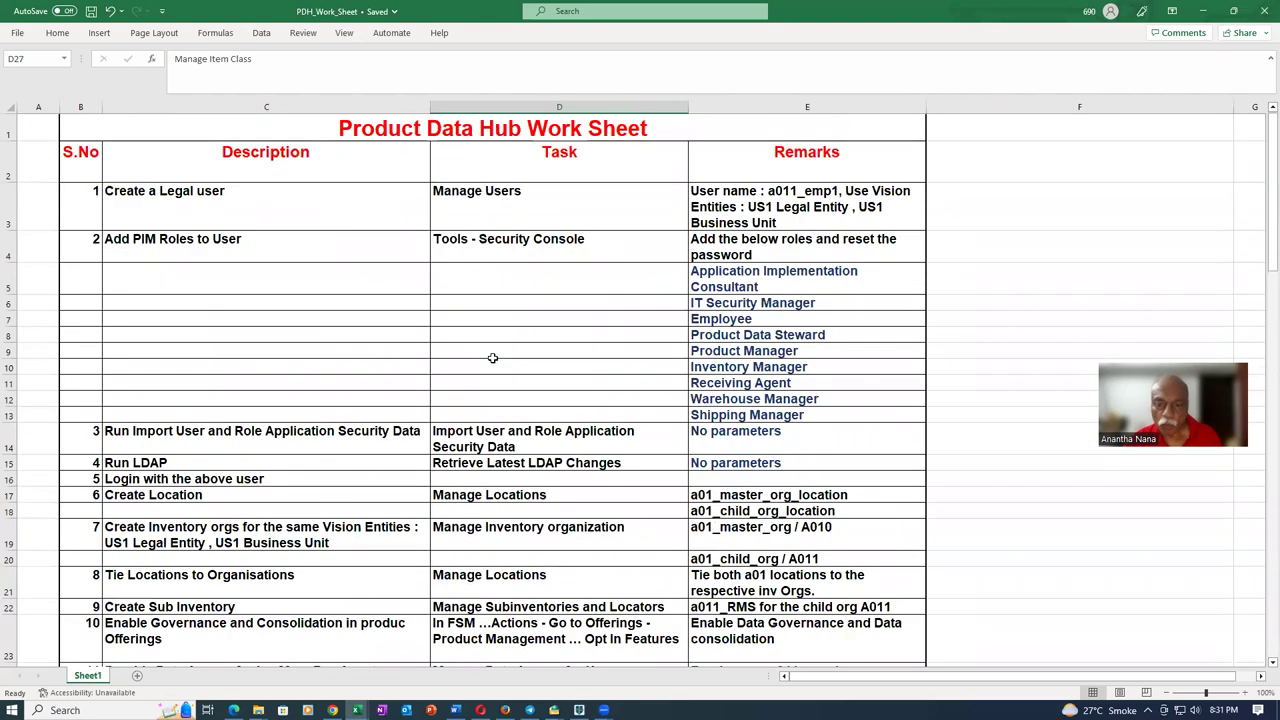
scroll(495, 358, down, 2)
scroll(495, 358, up, 2)
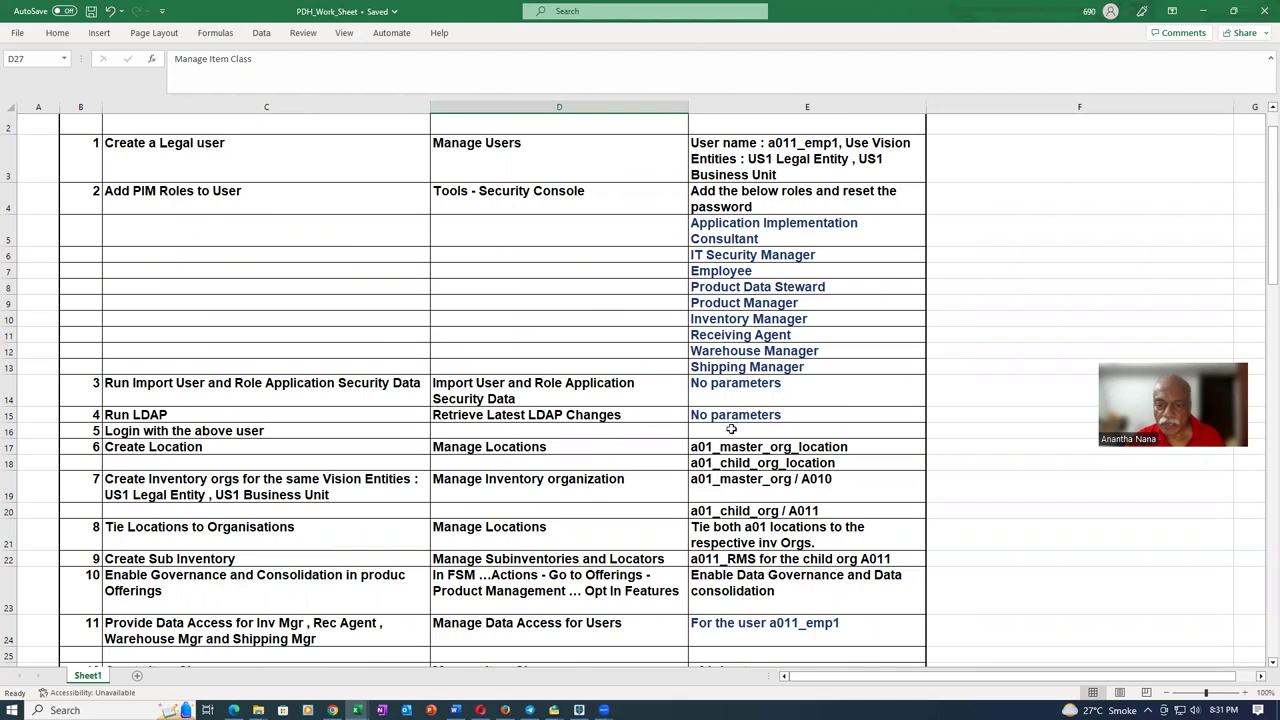
click(1264, 11)
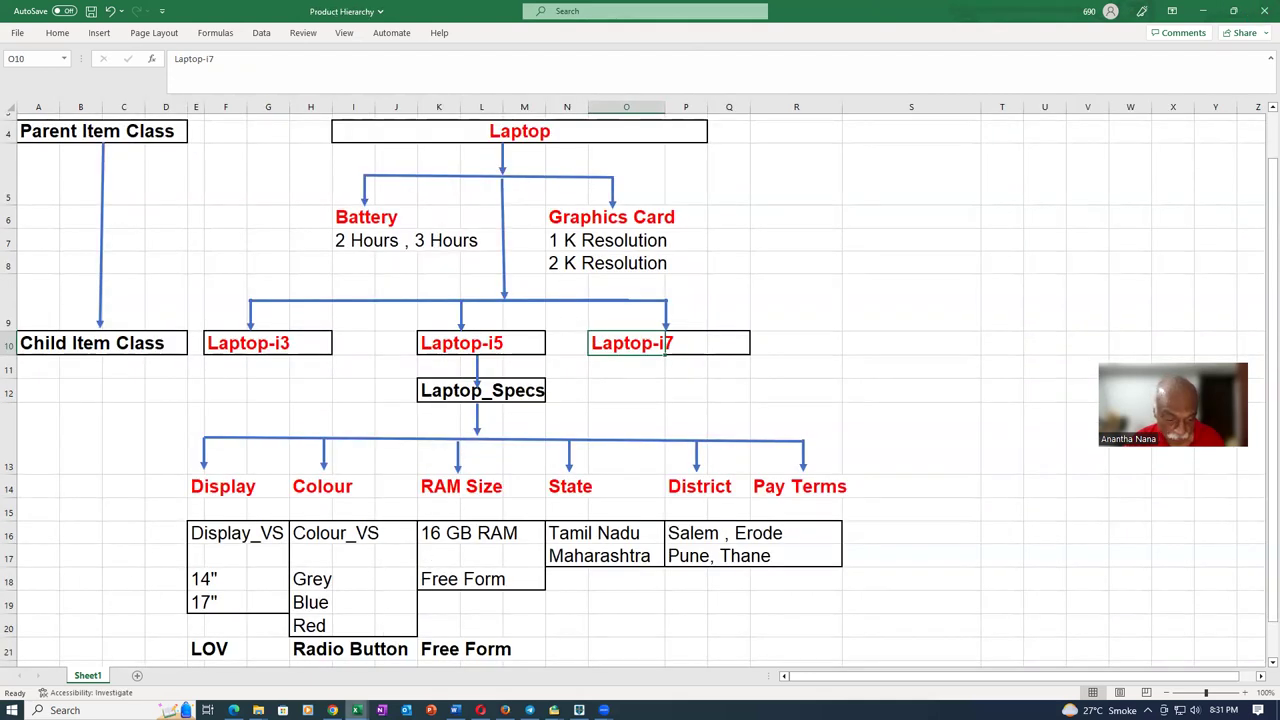
Bring PDH_Work_Sheet back and browse its tasks, including Manage Users and Manage Locations.
mouse_move(356, 710)
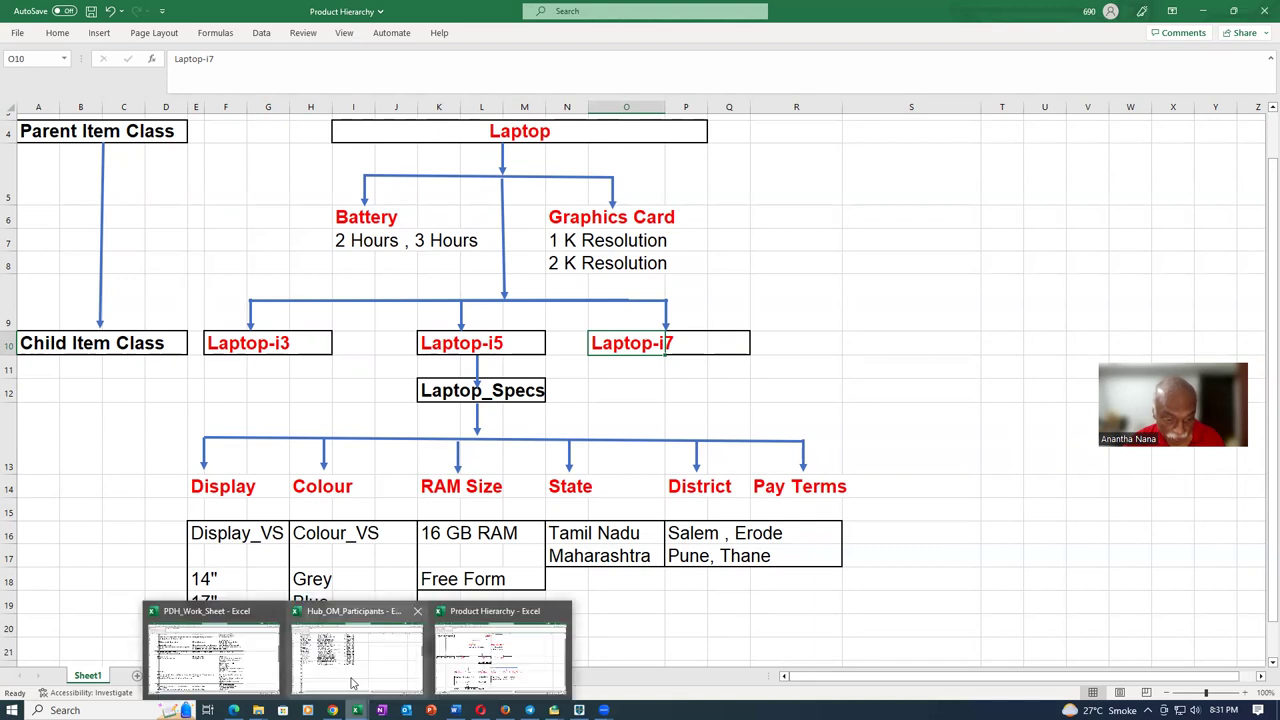
click(205, 676)
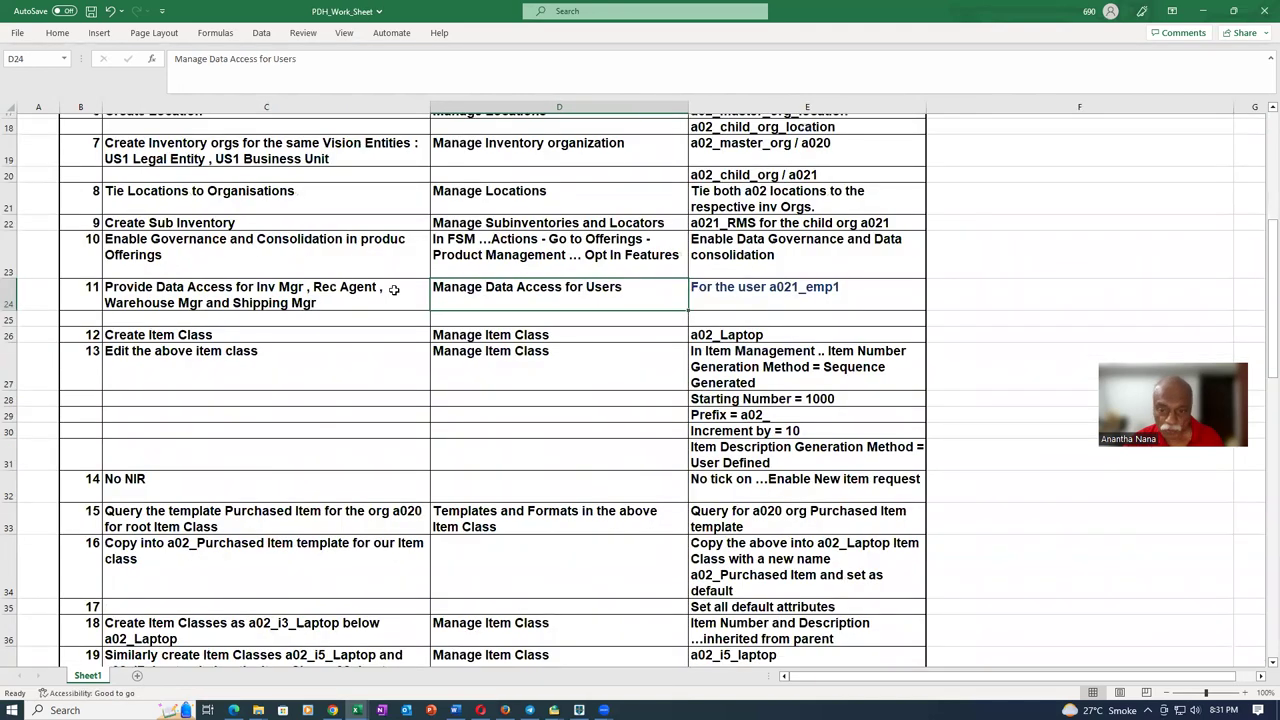
scroll(680, 298, up, 5)
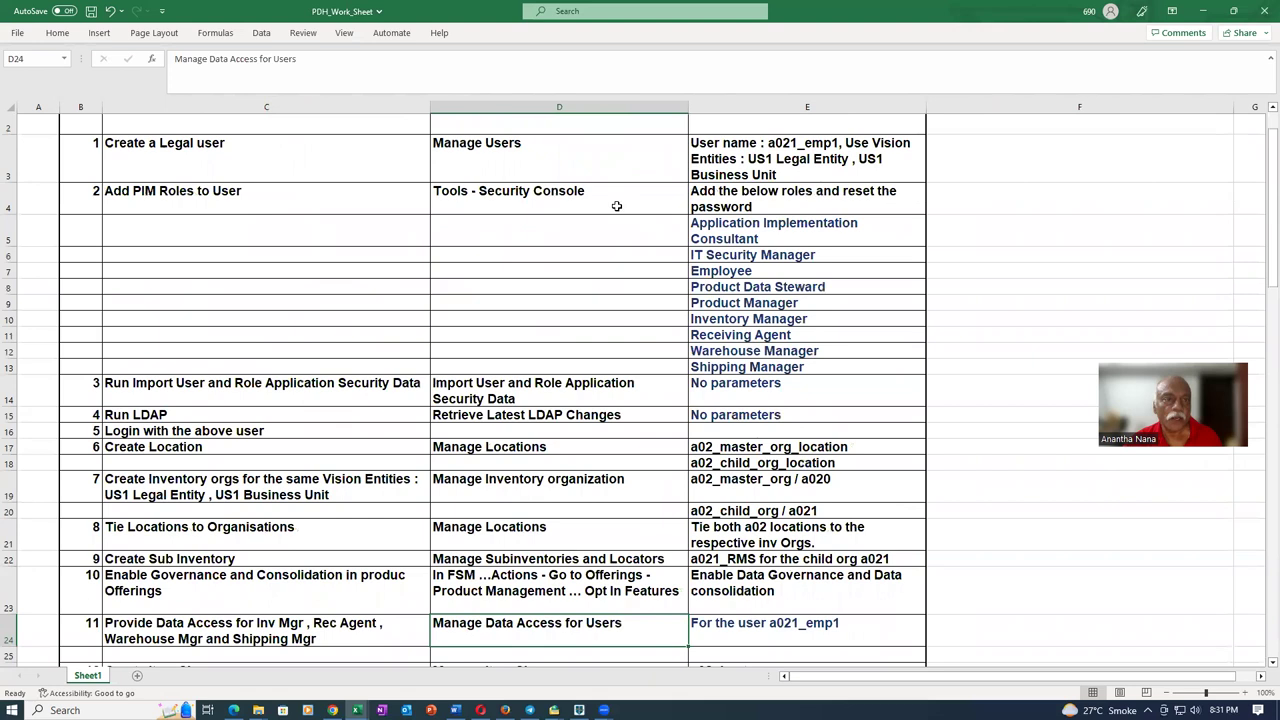
click(572, 170)
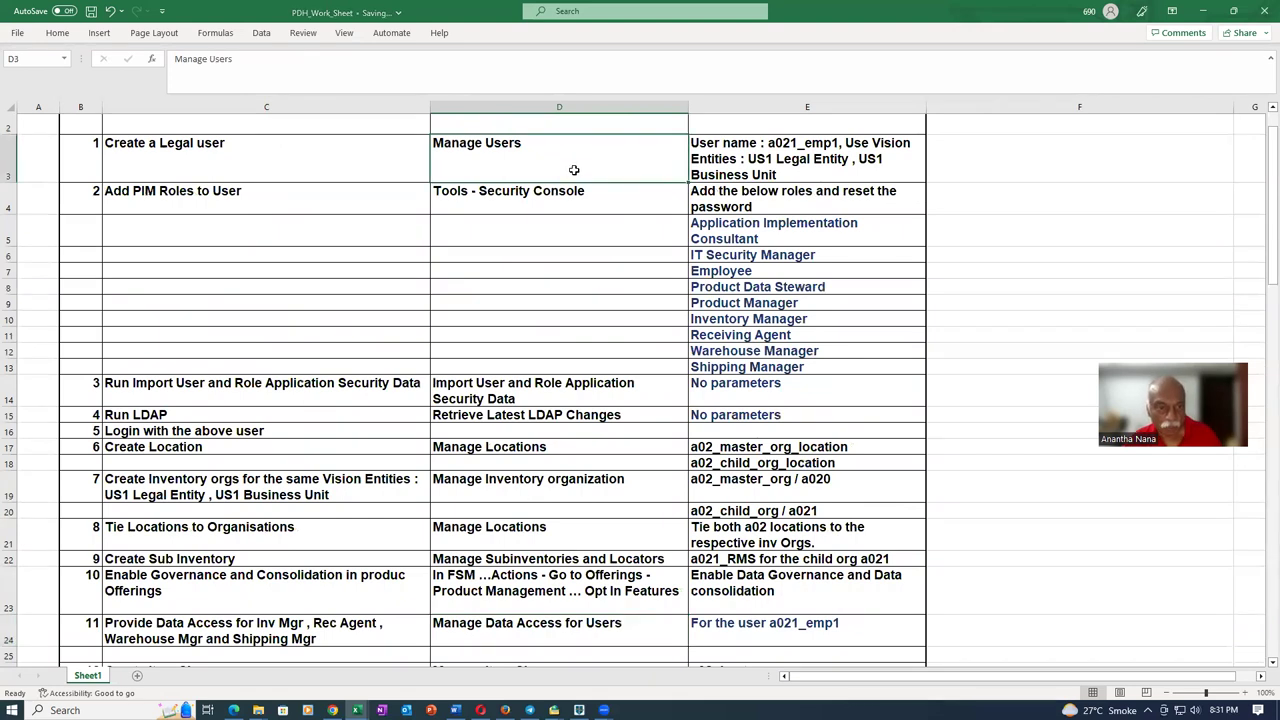
click(490, 444)
scroll(552, 417, down, 2)
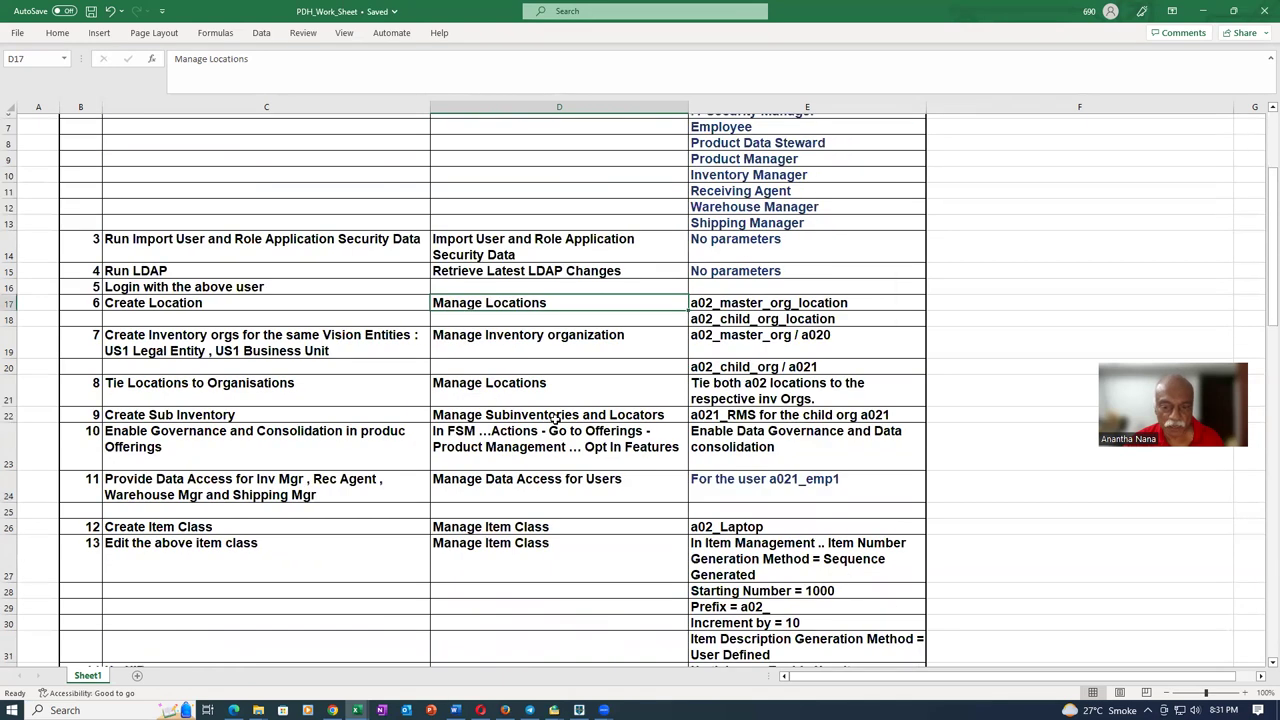
scroll(555, 418, down, 2)
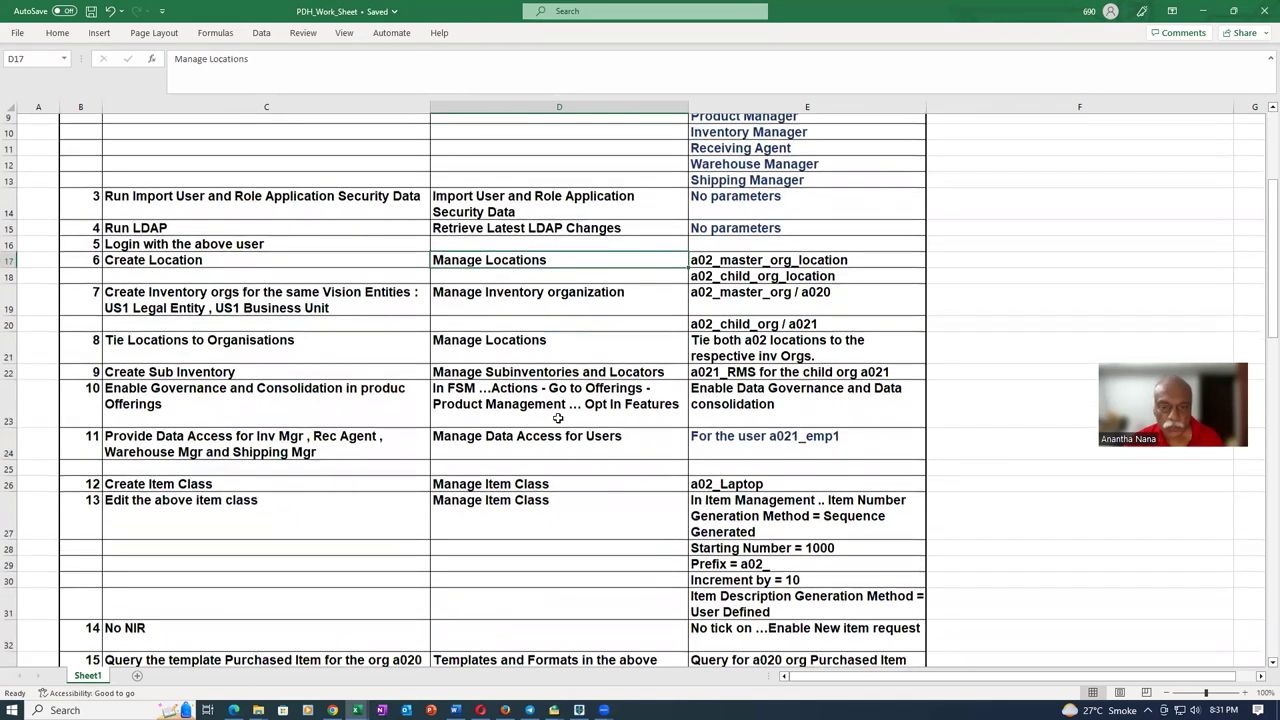
Copy the Manage Item Class task name from row 26 and return to the Setup and Maintenance search.
click(314, 392)
click(298, 478)
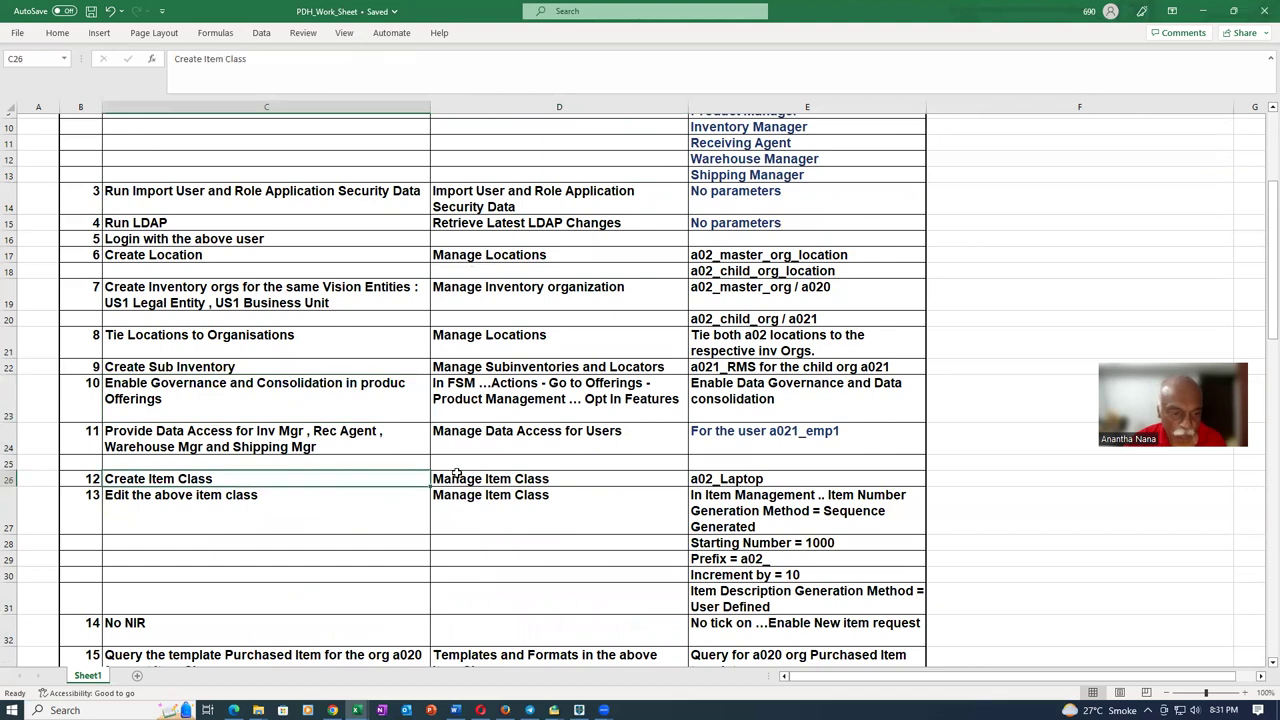
click(518, 481)
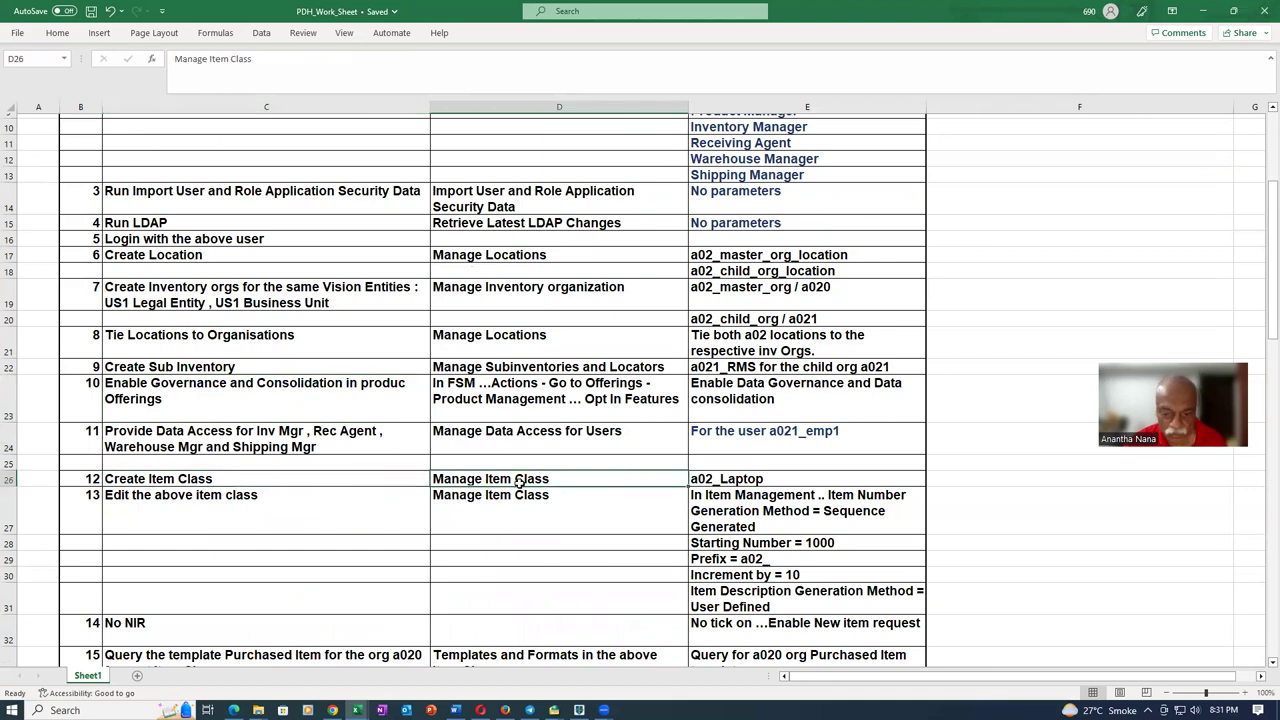
click(824, 479)
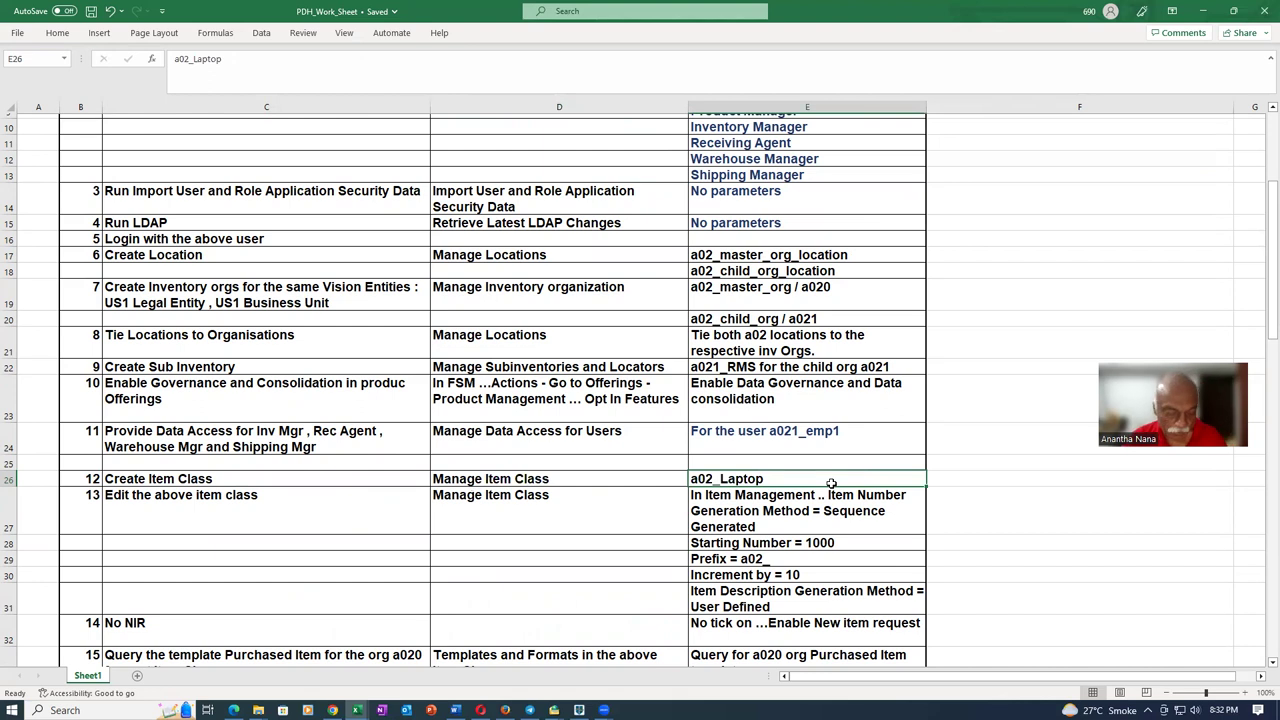
click(495, 480)
key(ctrl+c)
key(alt+Tab)
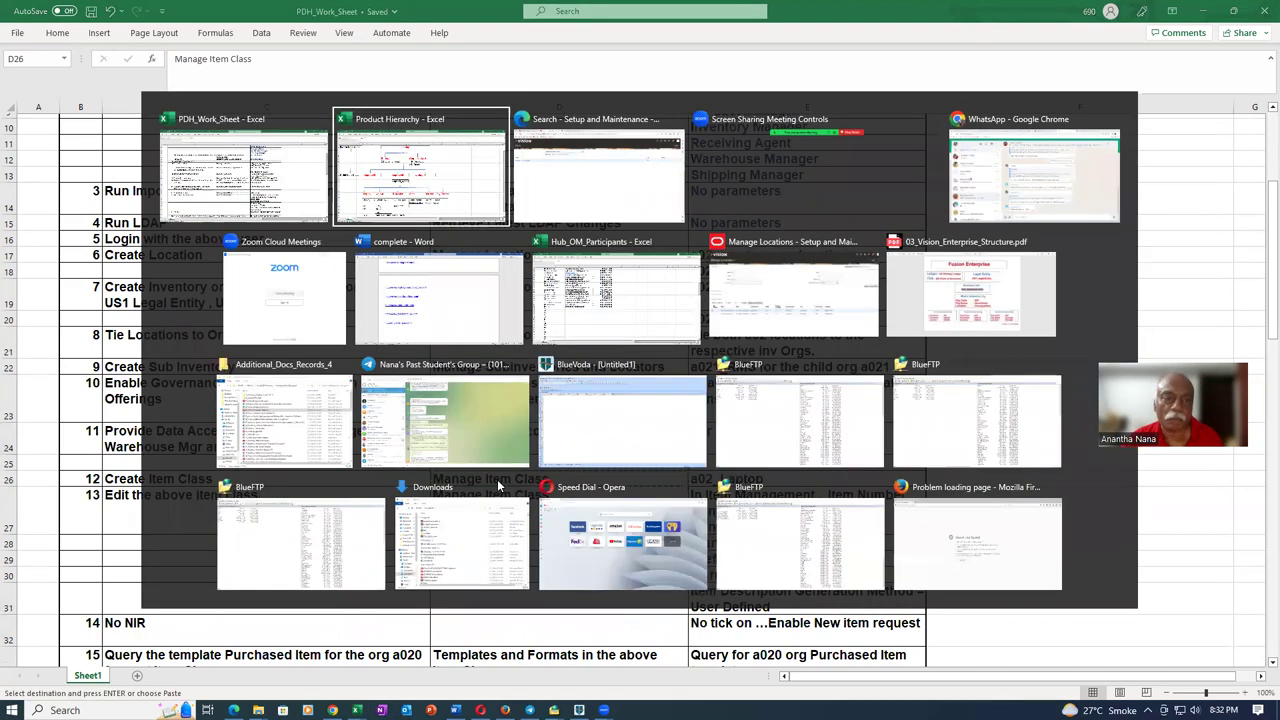
key(alt+Tab)
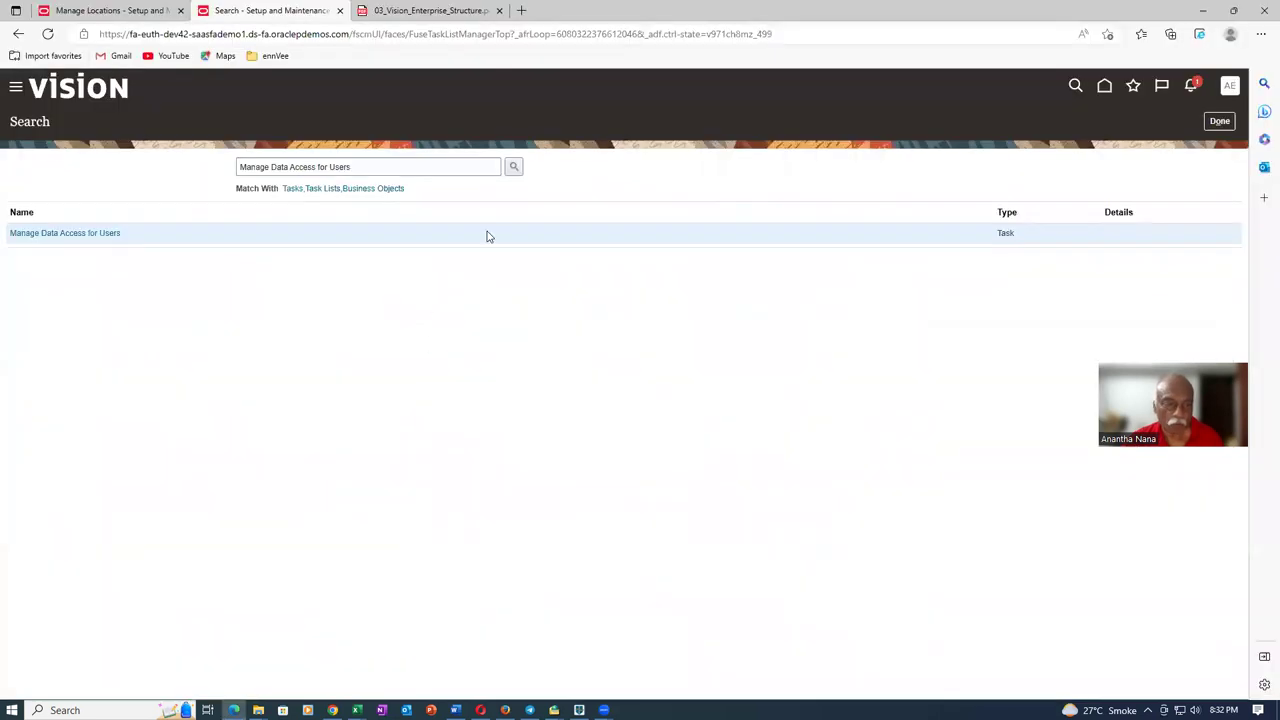
Search for Manage Item Class, open Manage Item Classes and create a new class under root Item Class.
triple_click(390, 166)
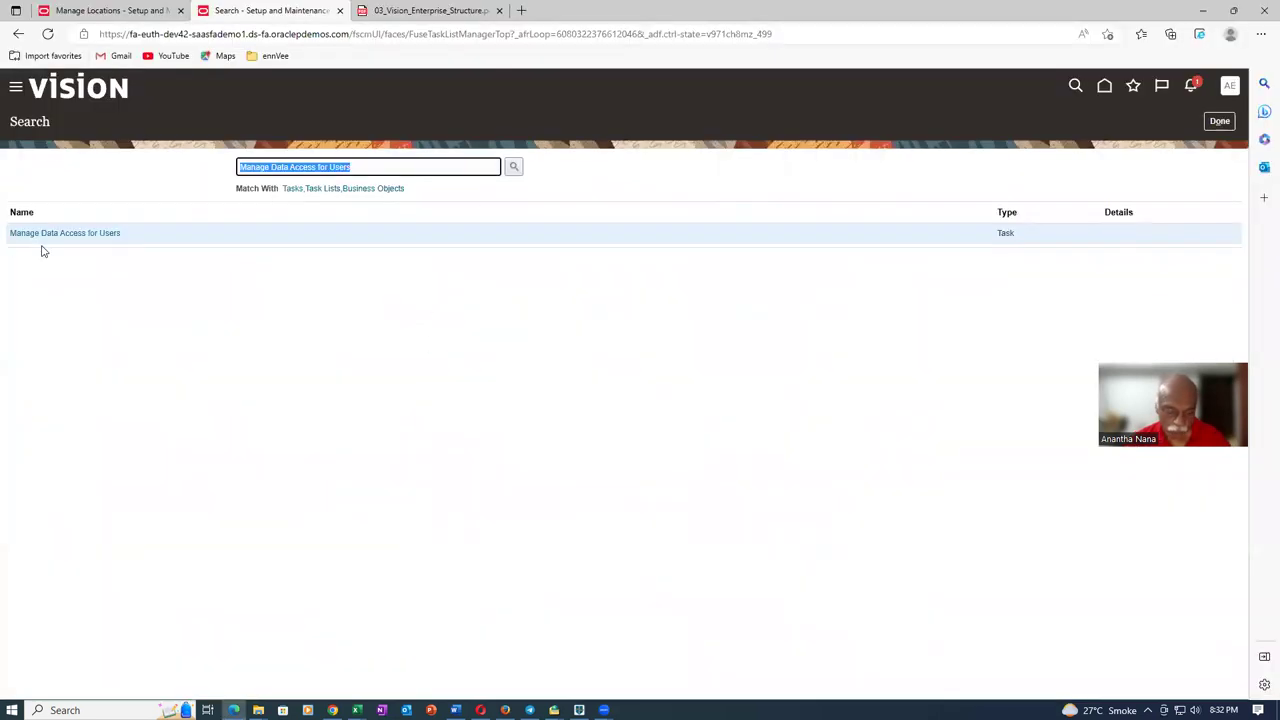
key(ctrl+v)
key(Return)
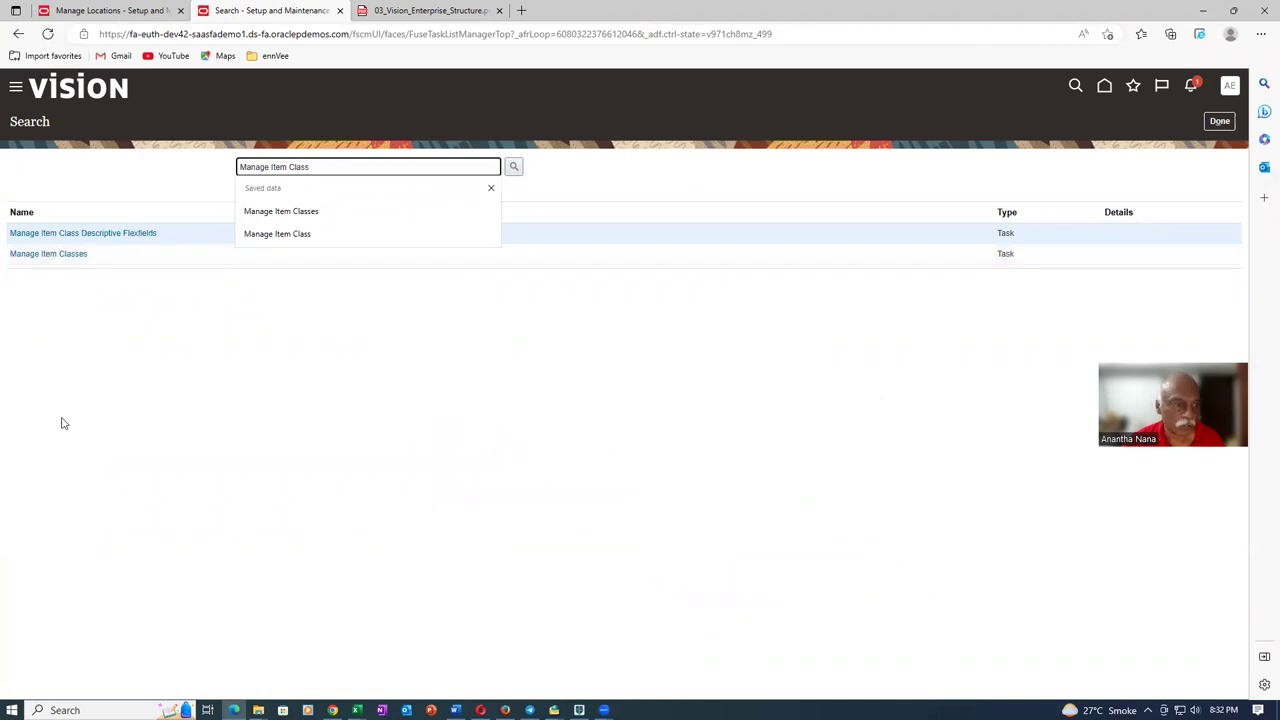
click(60, 254)
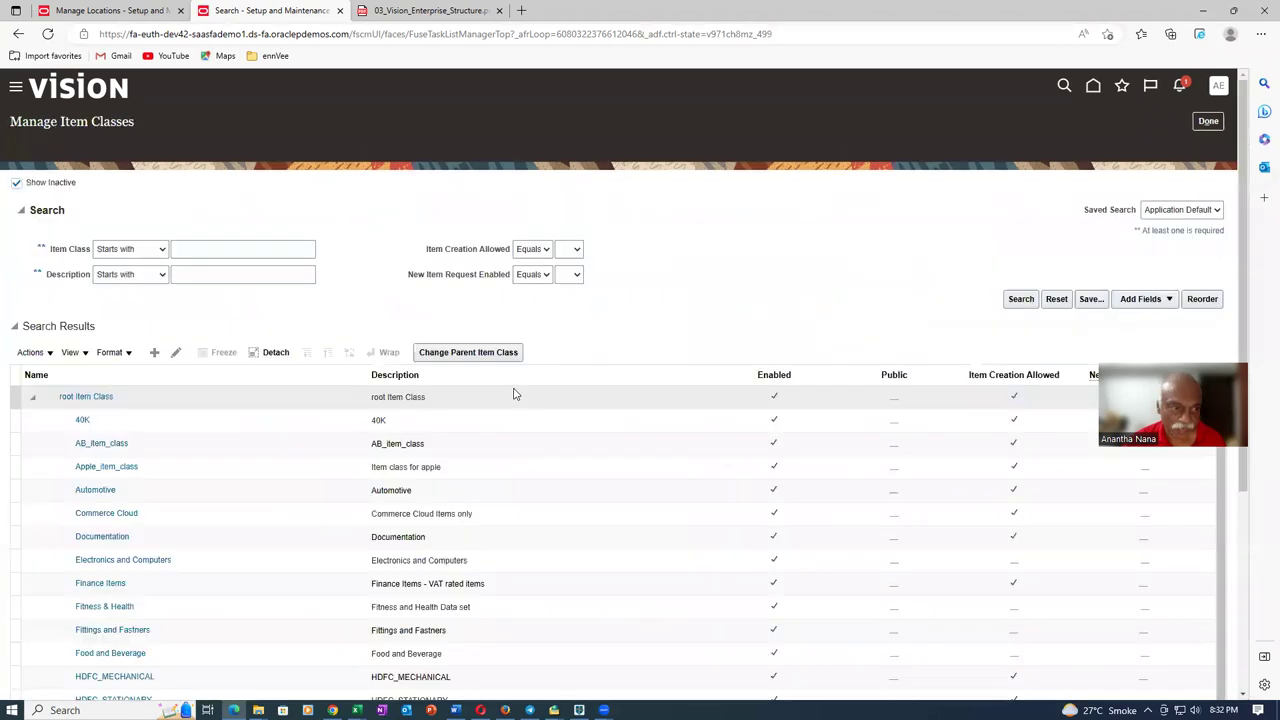
click(154, 331)
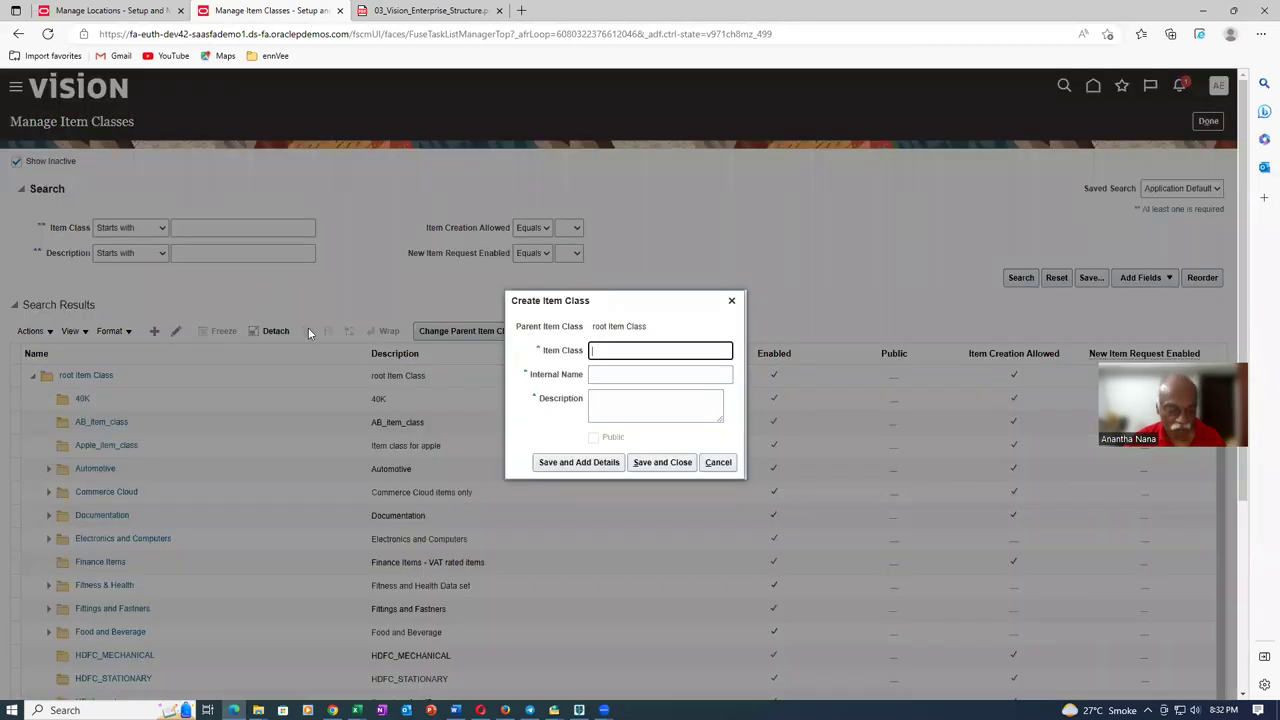
Copy a02_Laptop from the Excel work sheet and paste it as the Item Class name.
key(alt+Tab)
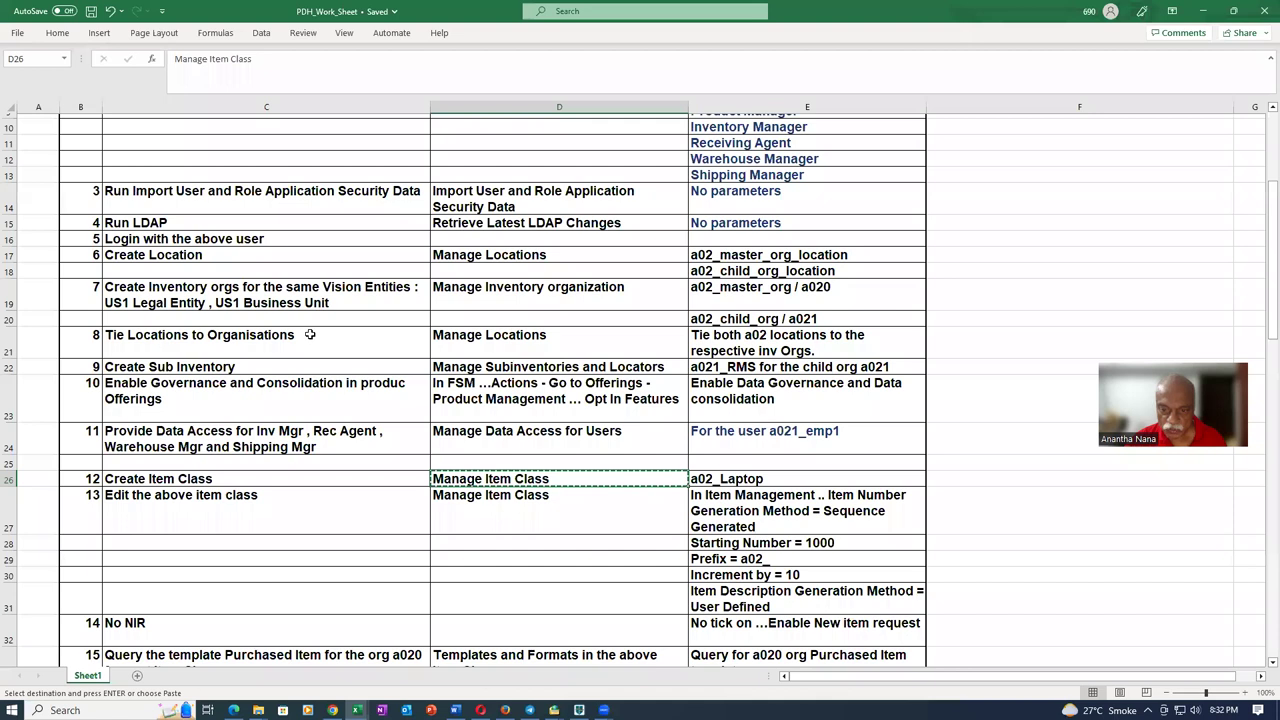
click(727, 480)
key(ctrl+c)
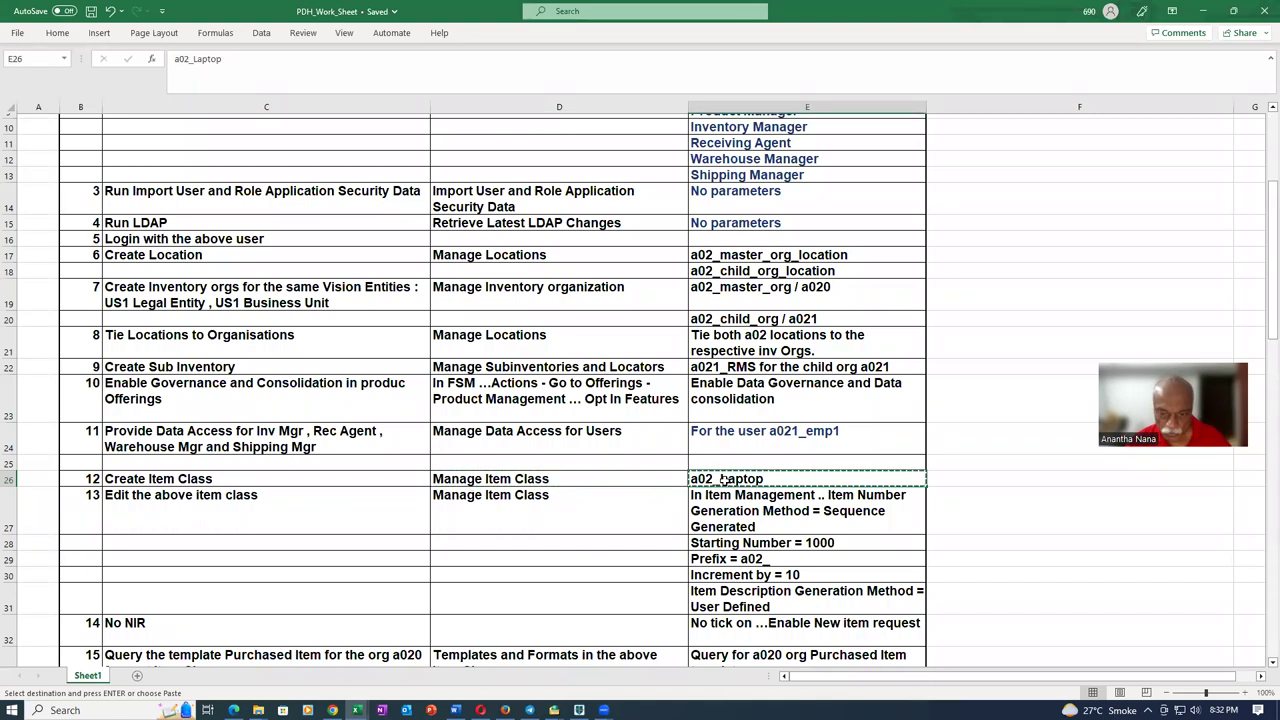
key(alt+Tab)
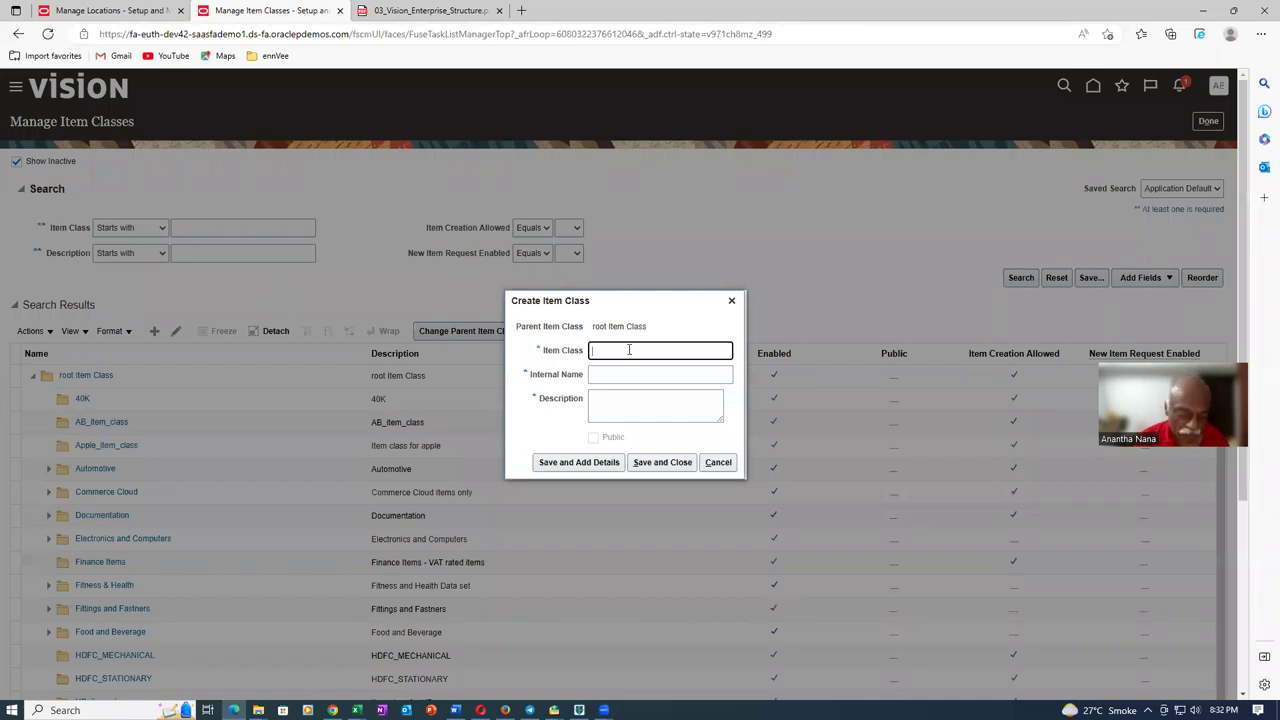
key(ctrl+v)
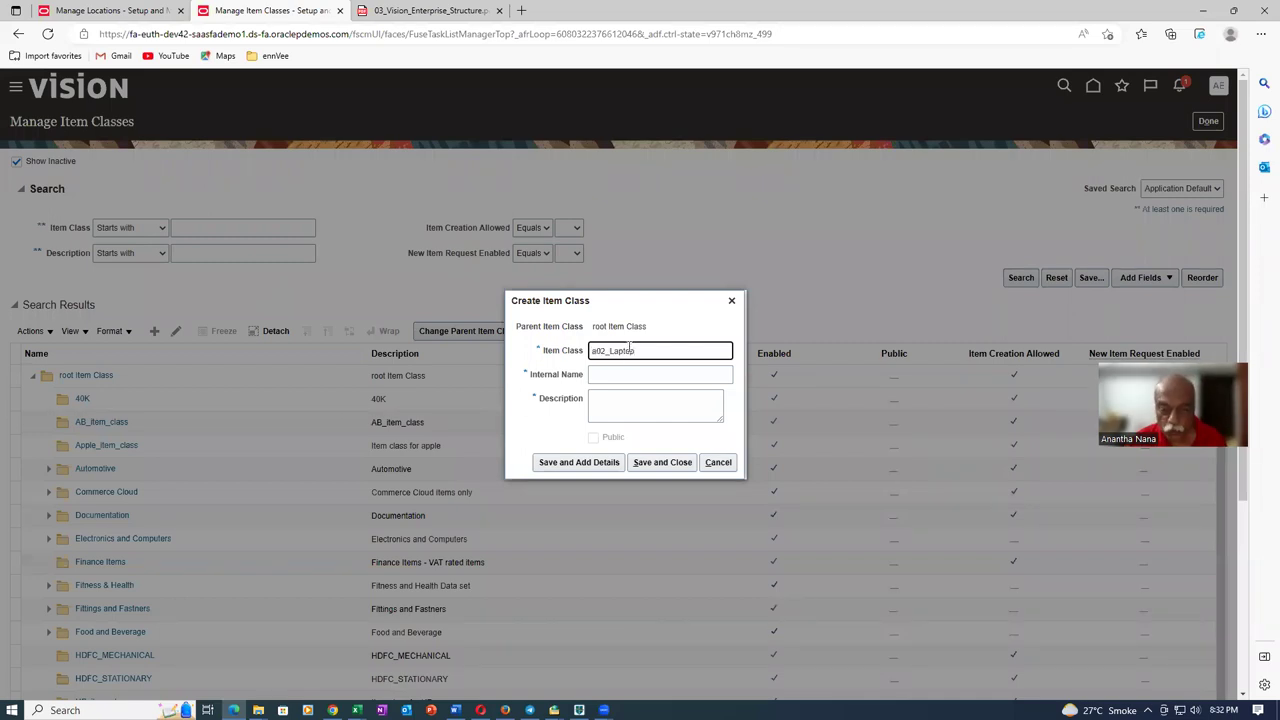
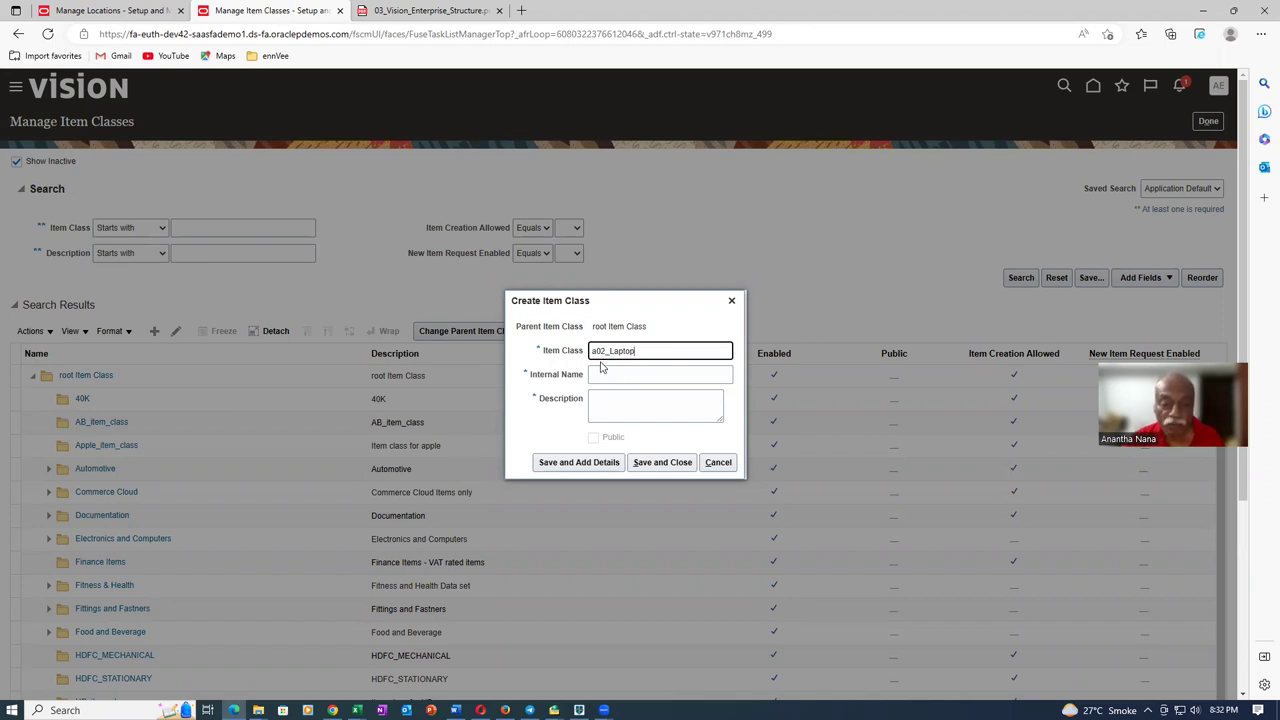
Fill in the a02_Laptop internal name and description, then save the new item class.
click(622, 377)
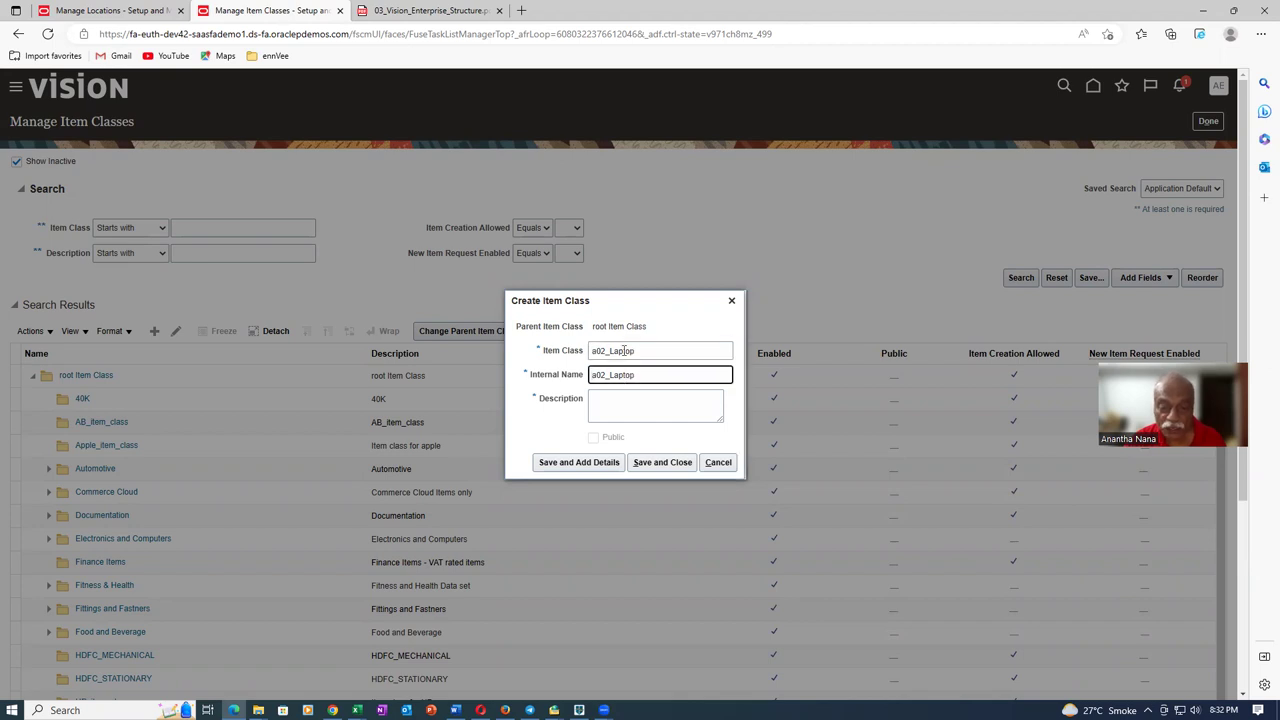
click(626, 406)
text(a02_Laptop)
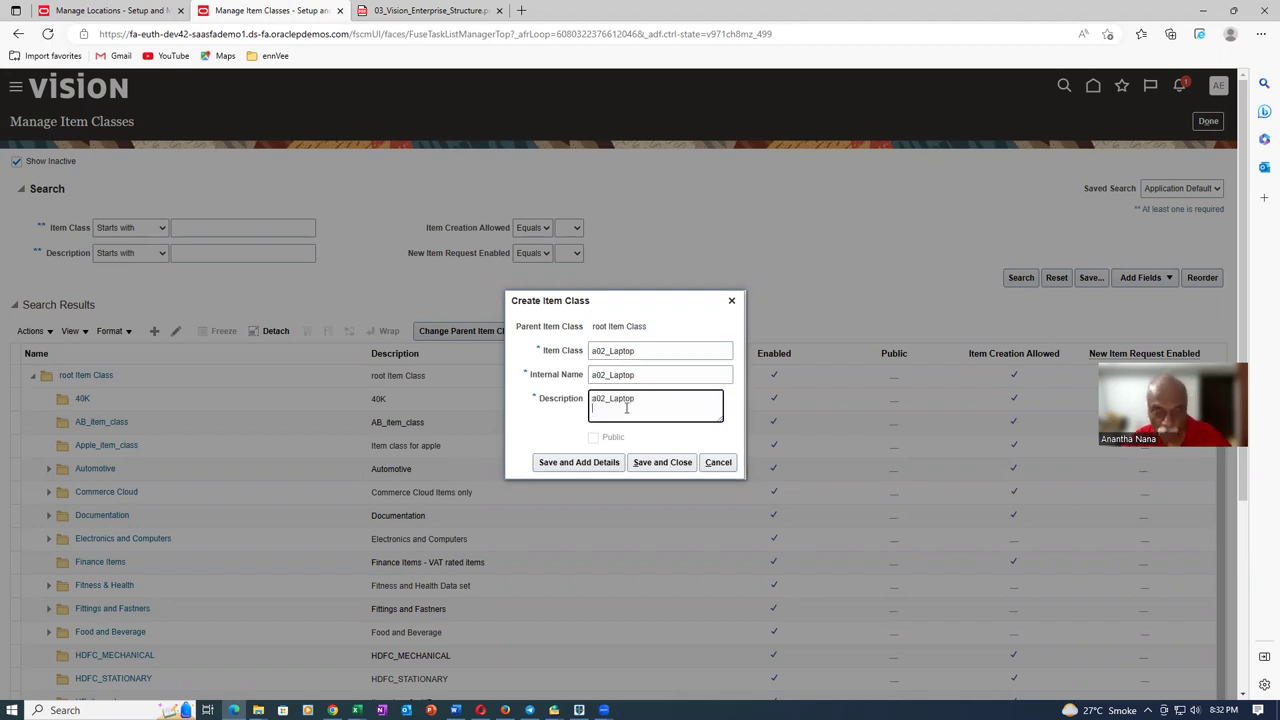
click(672, 463)
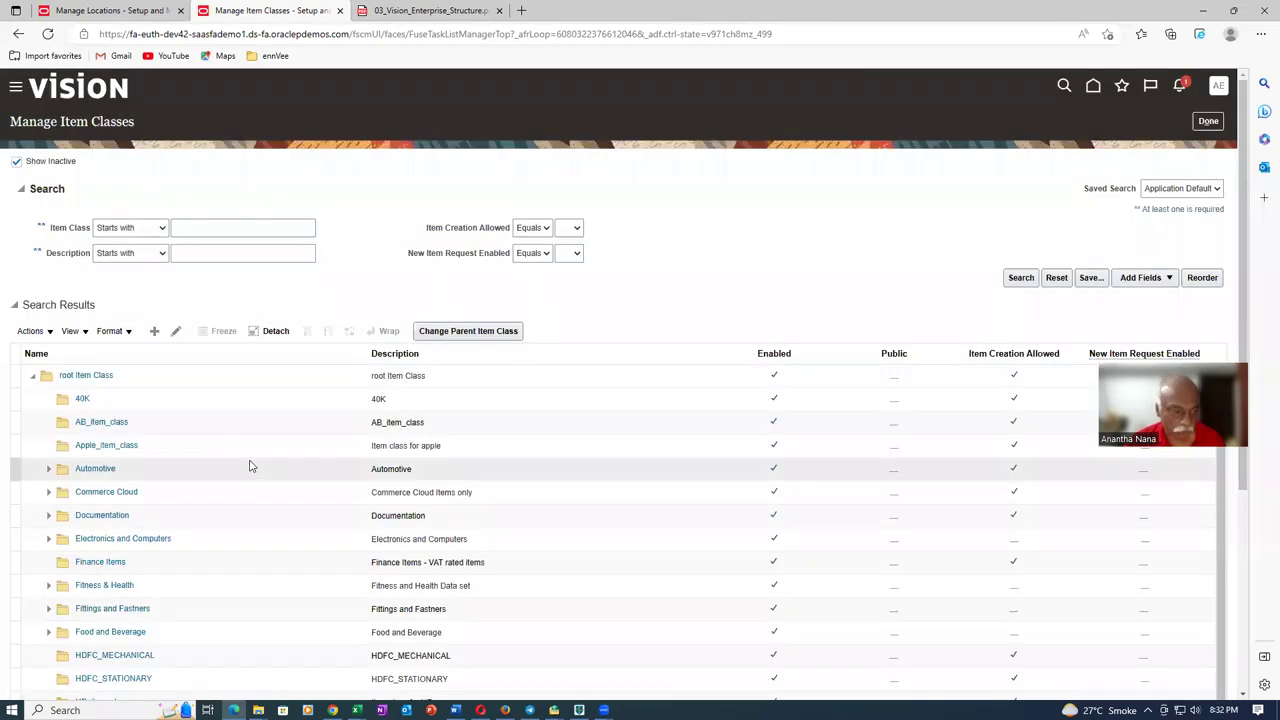
Select a02_Laptop in the results and check the worksheet's edit and item-numbering notes.
scroll(250, 468, down, 10)
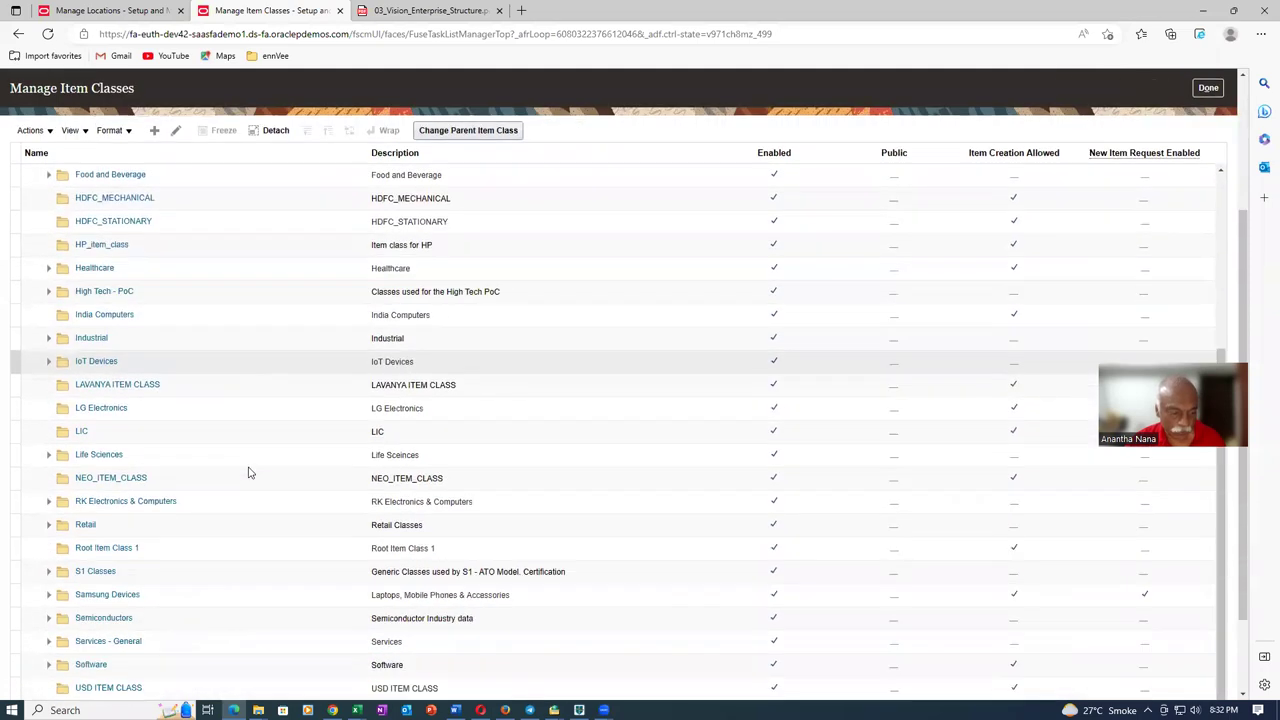
click(140, 654)
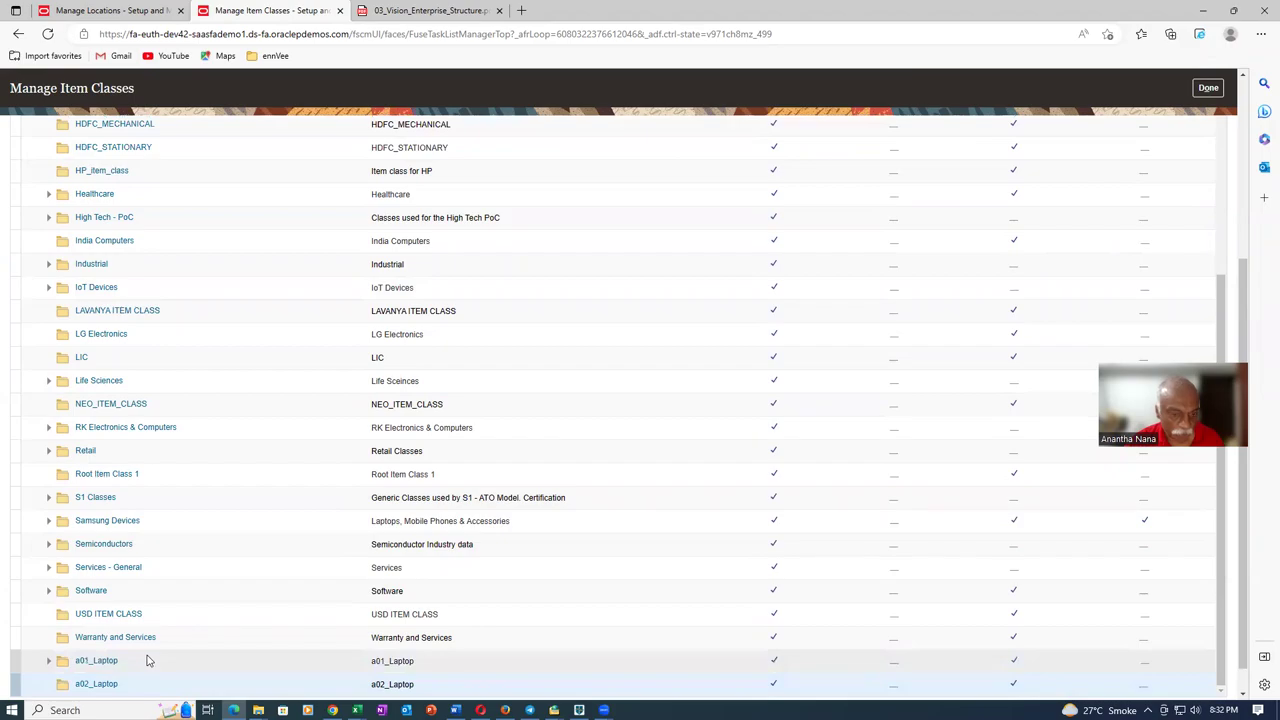
key(alt+Tab)
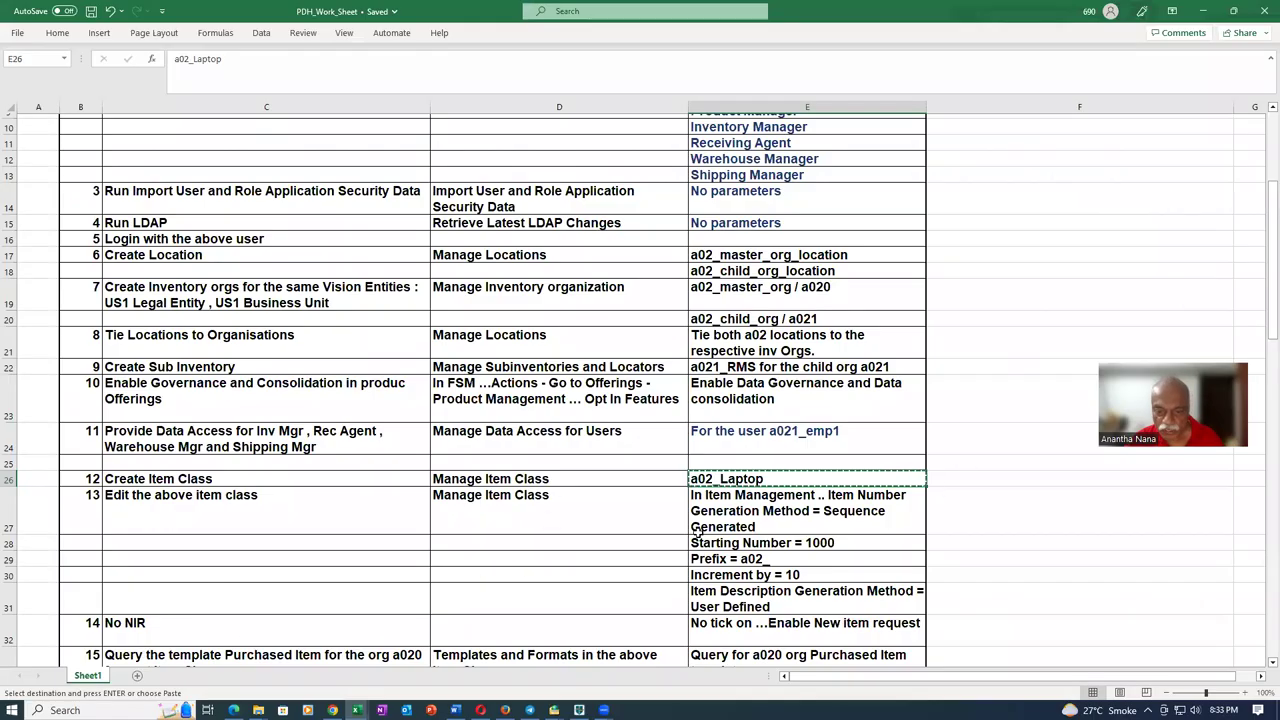
click(479, 522)
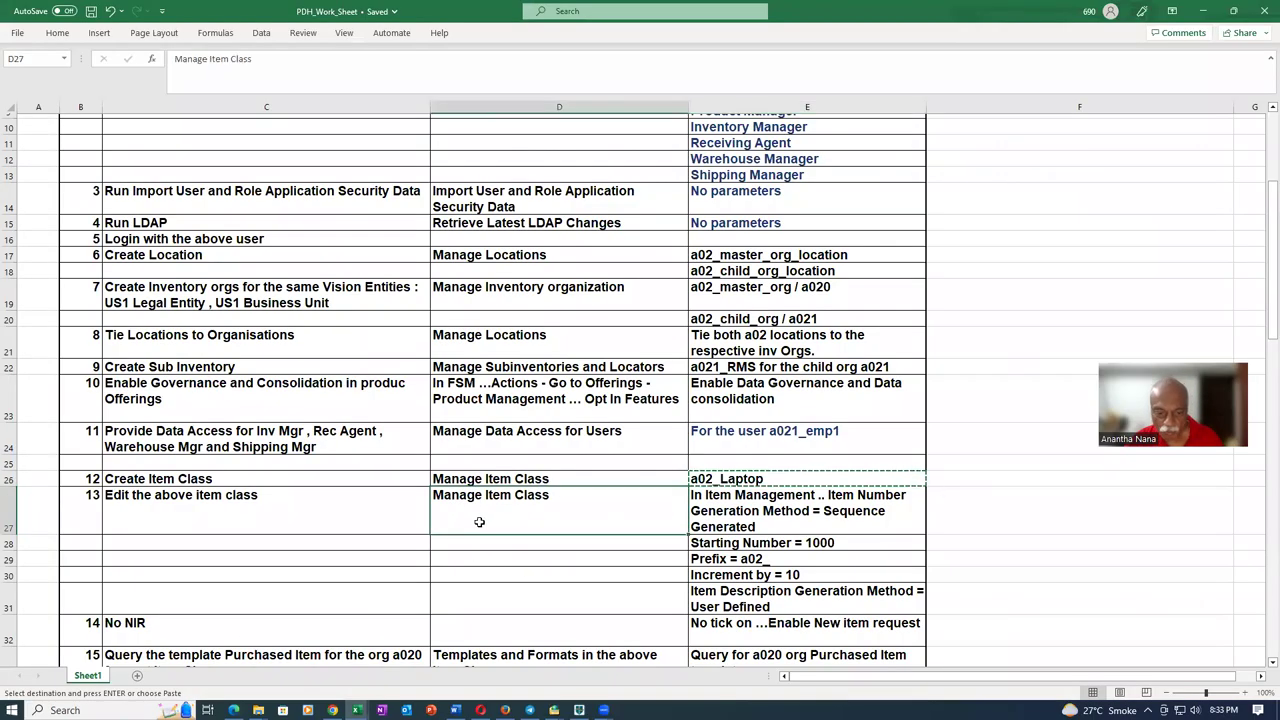
click(762, 524)
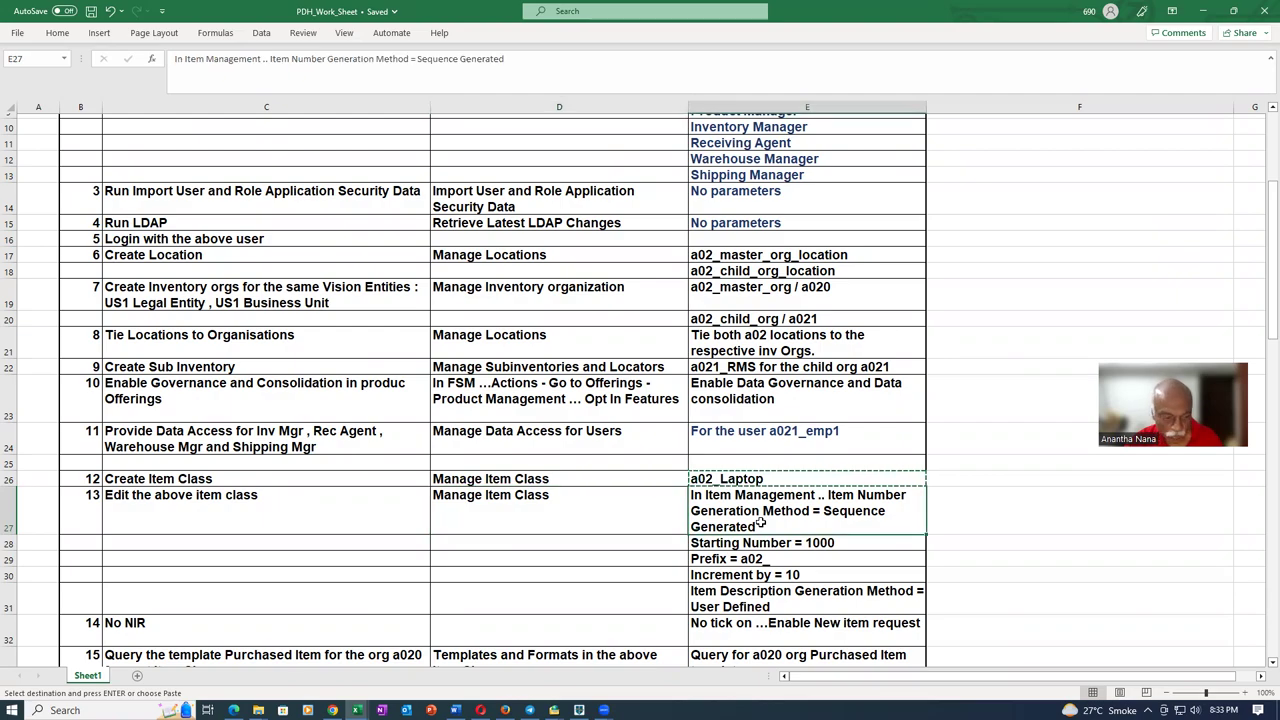
key(alt+Tab)
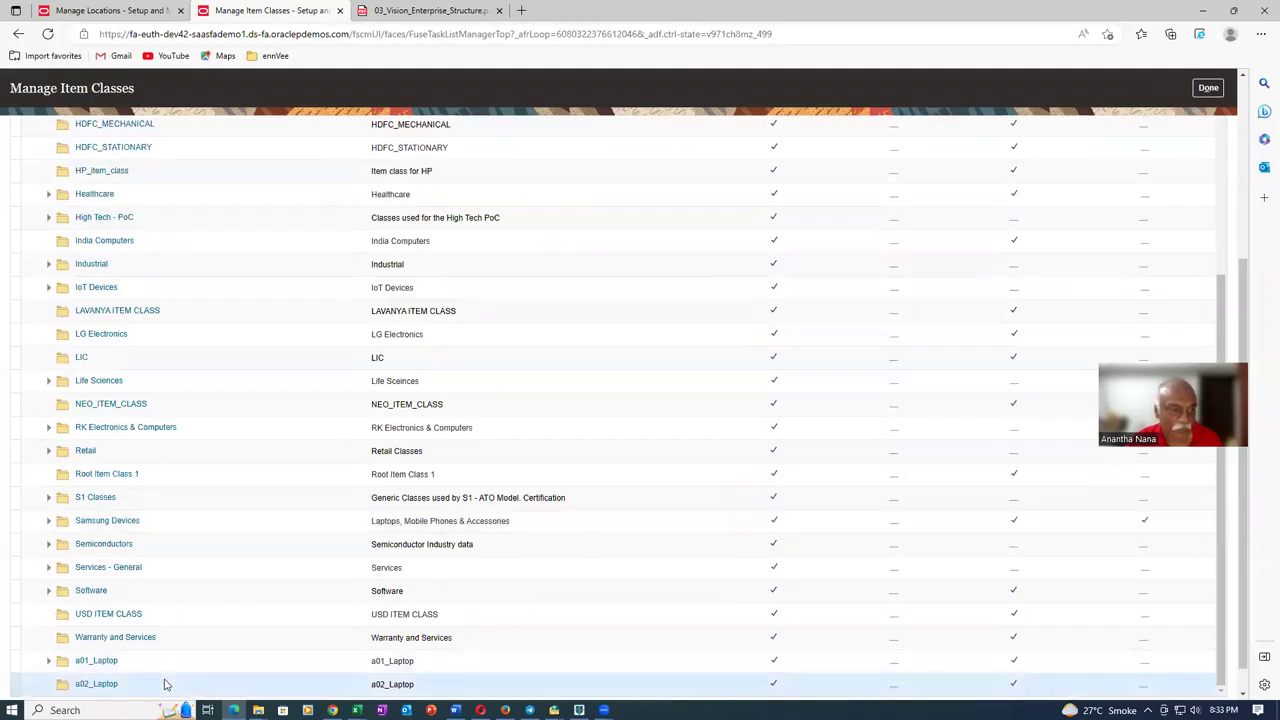
scroll(262, 225, up, 10)
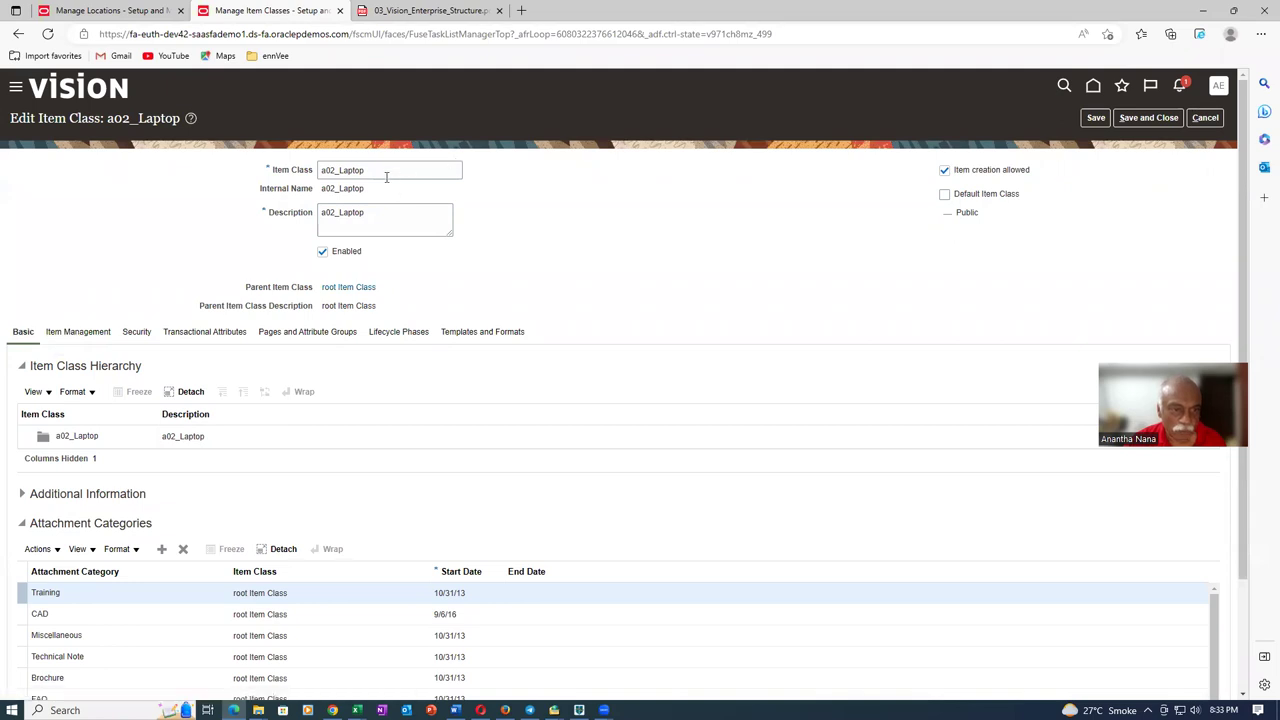
Open a02_Laptop for editing on its Item Management tab and check the worksheet notes.
double_click(386, 177)
click(65, 336)
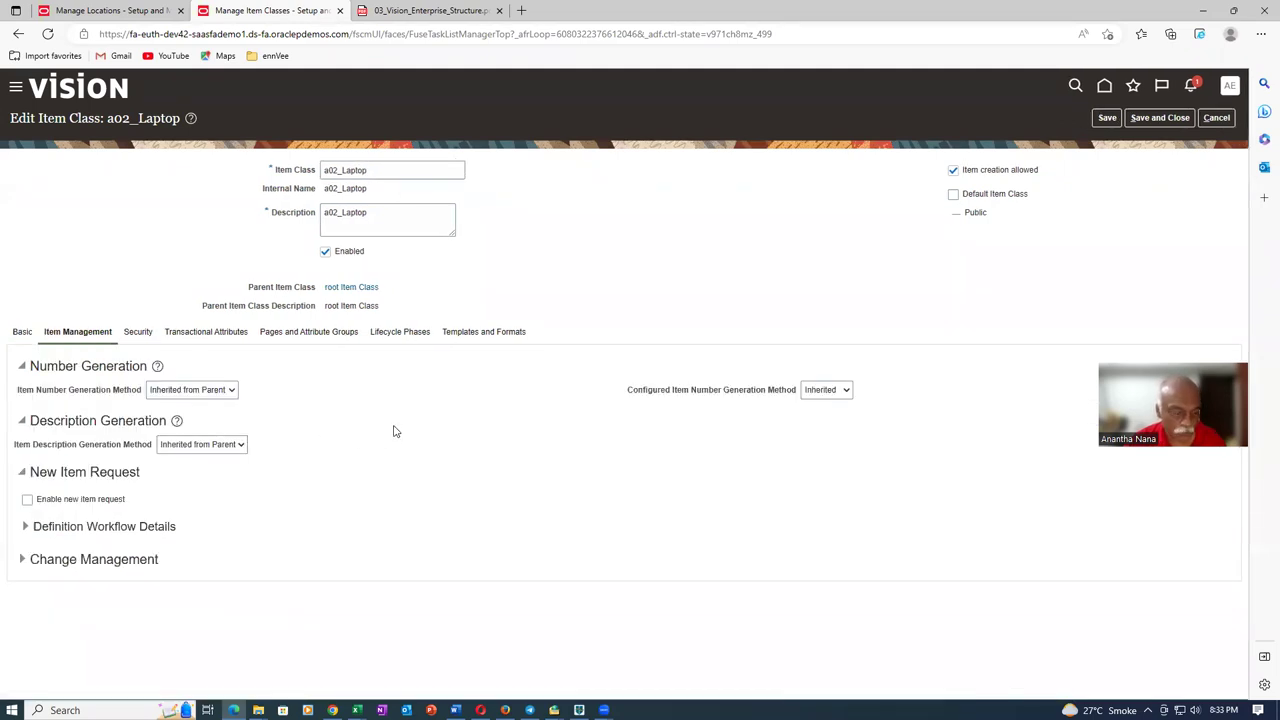
key(alt+Tab)
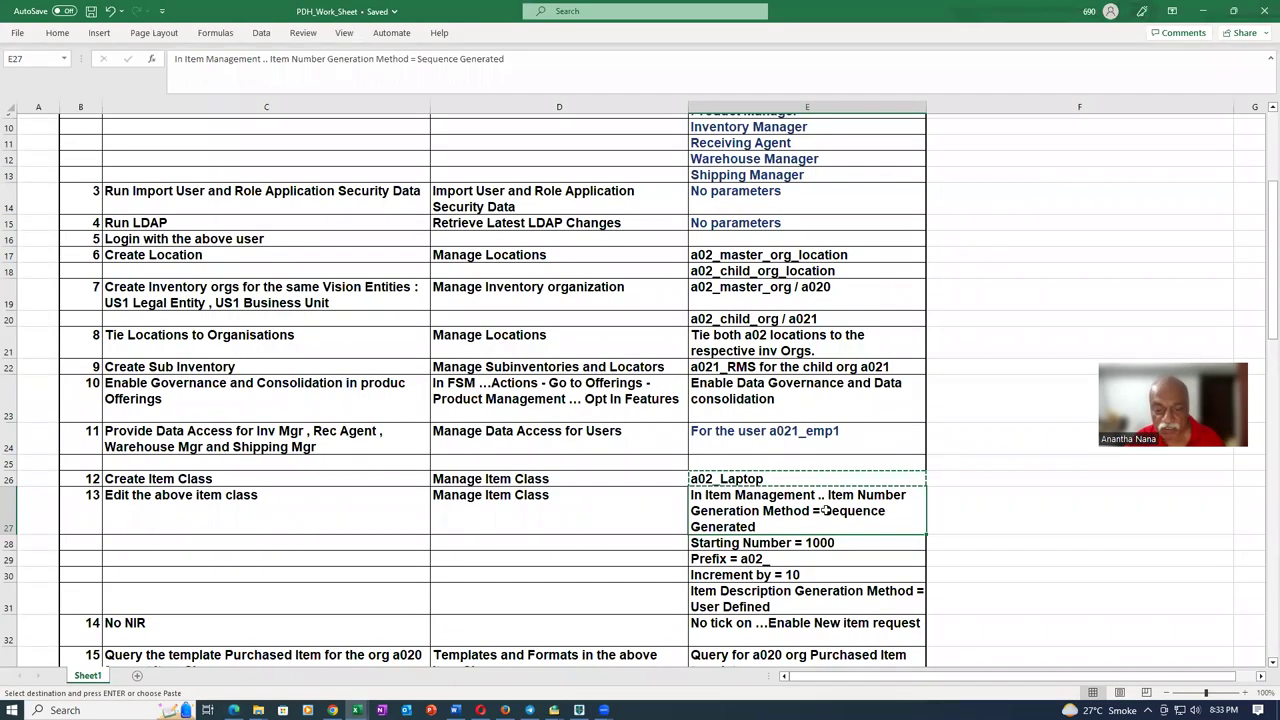
key(alt+Tab)
Choose Sequence Generated numbering with starting number 1000, prefix a02_ and increment 10.
click(192, 390)
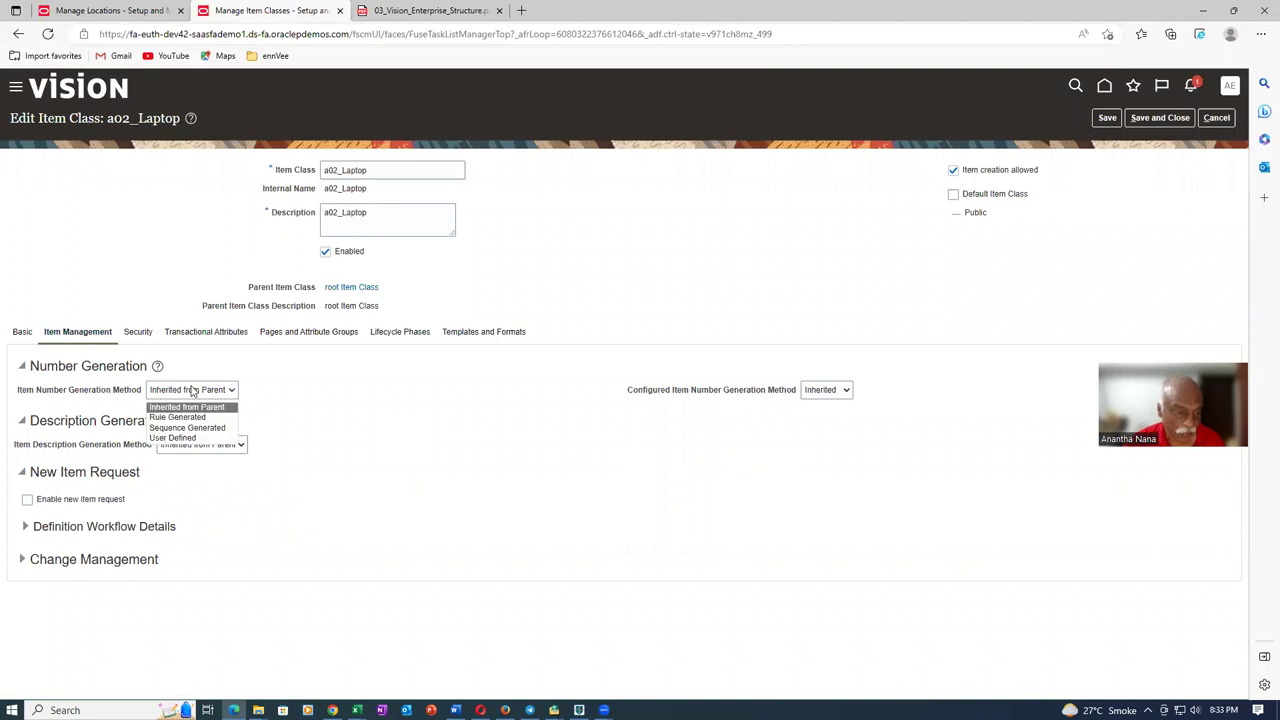
click(187, 427)
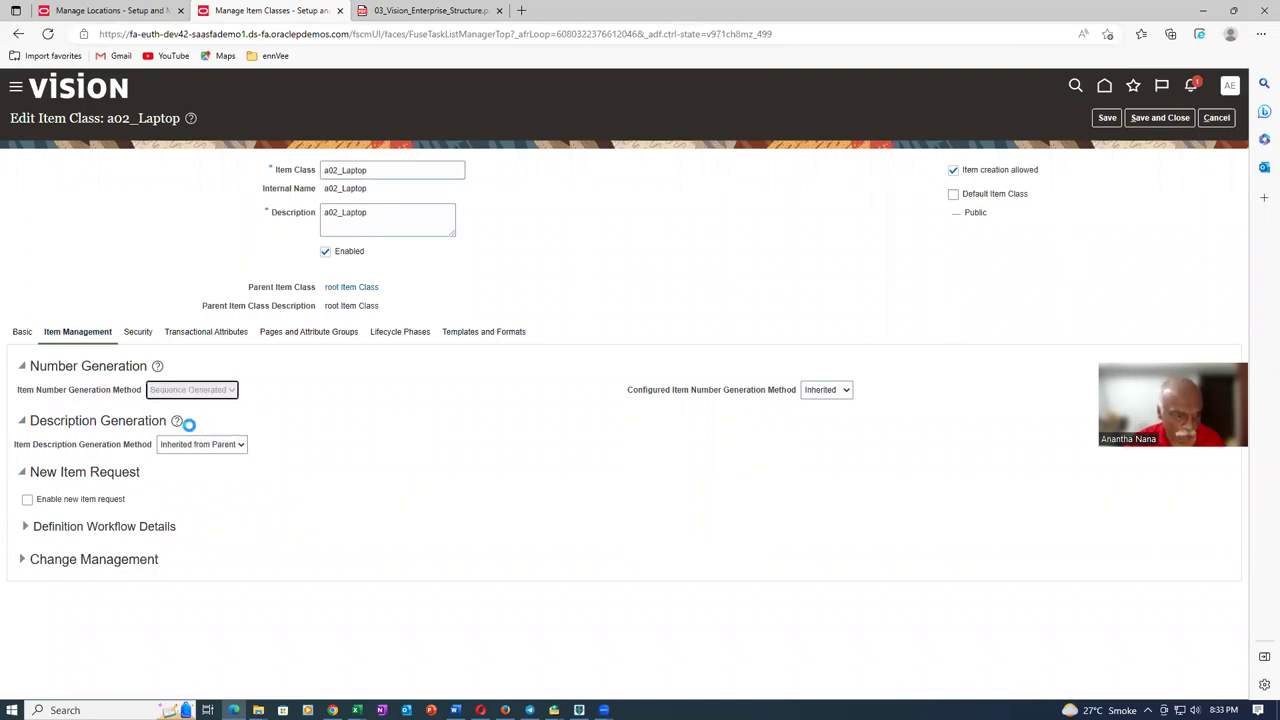
click(130, 444)
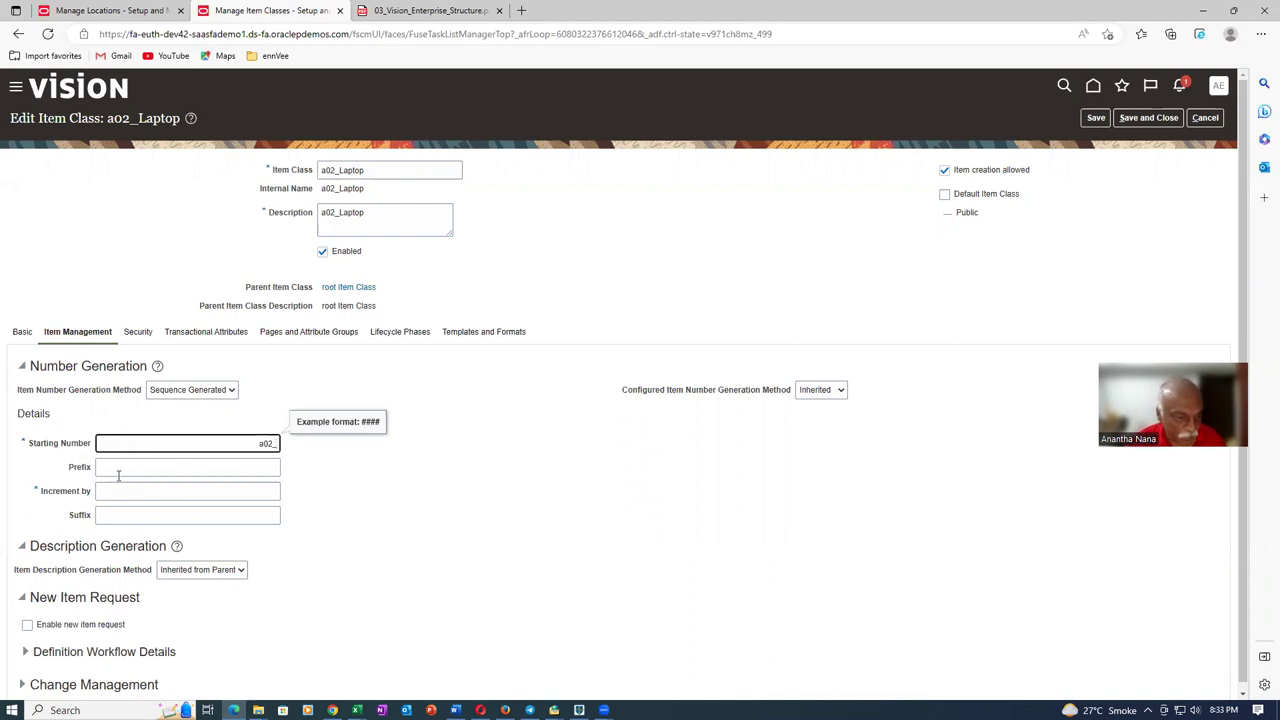
drag(208, 450, 266, 446)
key(BackSpace)
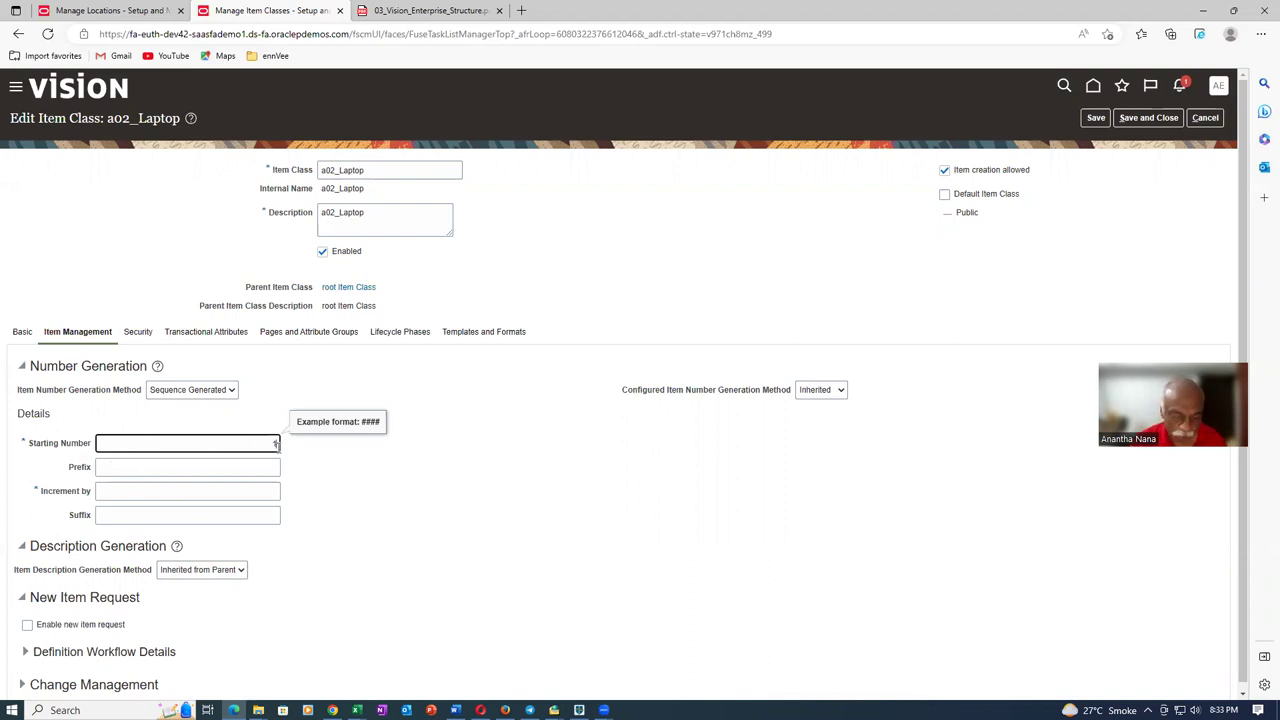
key(Tab)
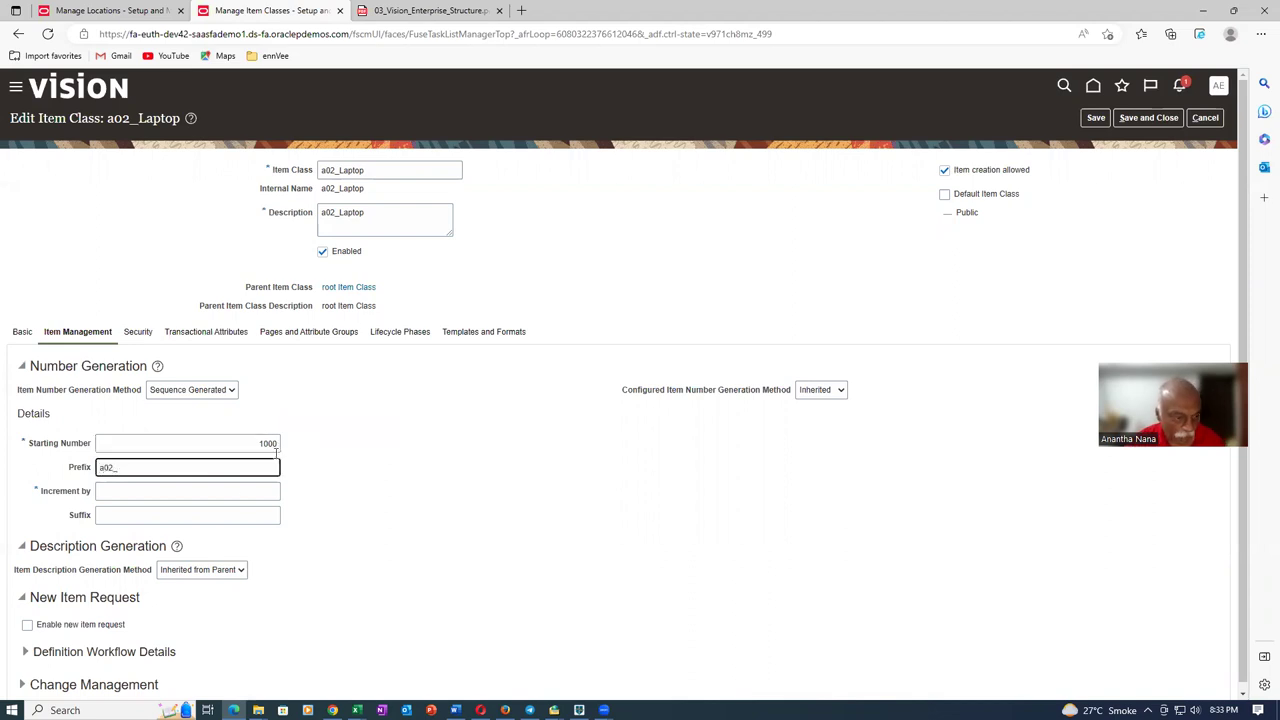
click(150, 494)
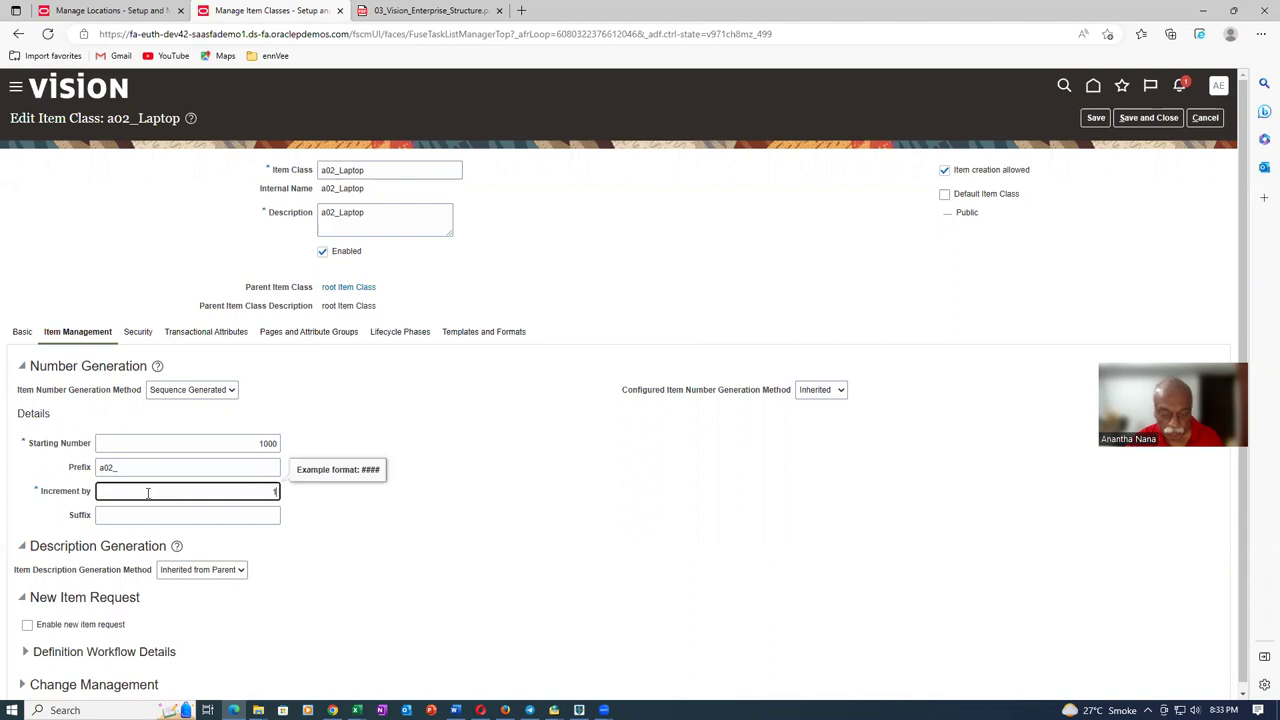
click(155, 512)
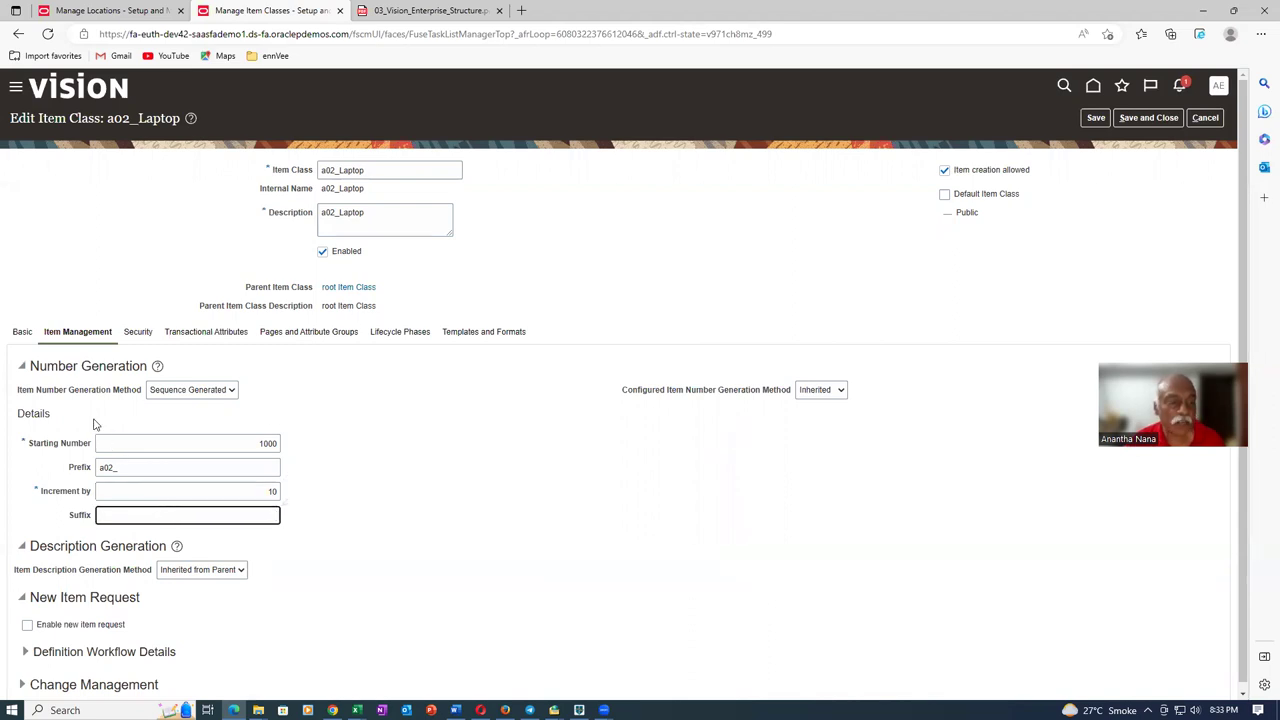
click(203, 394)
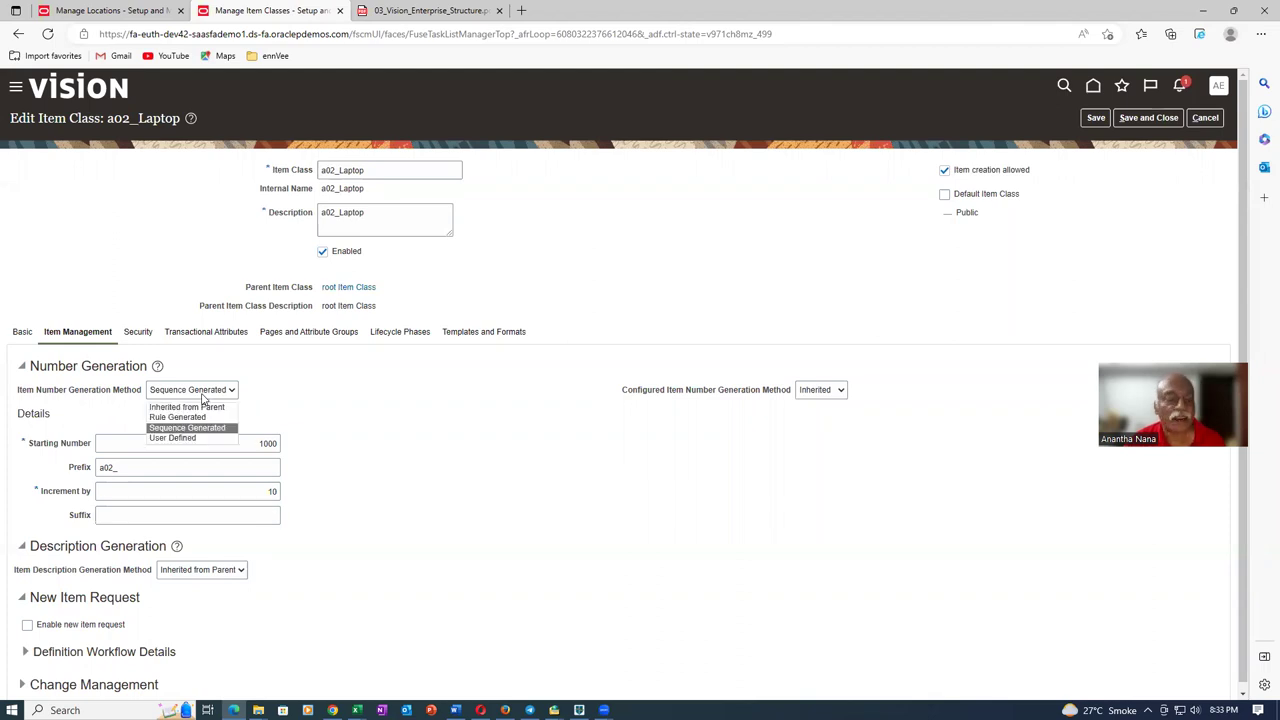
click(285, 410)
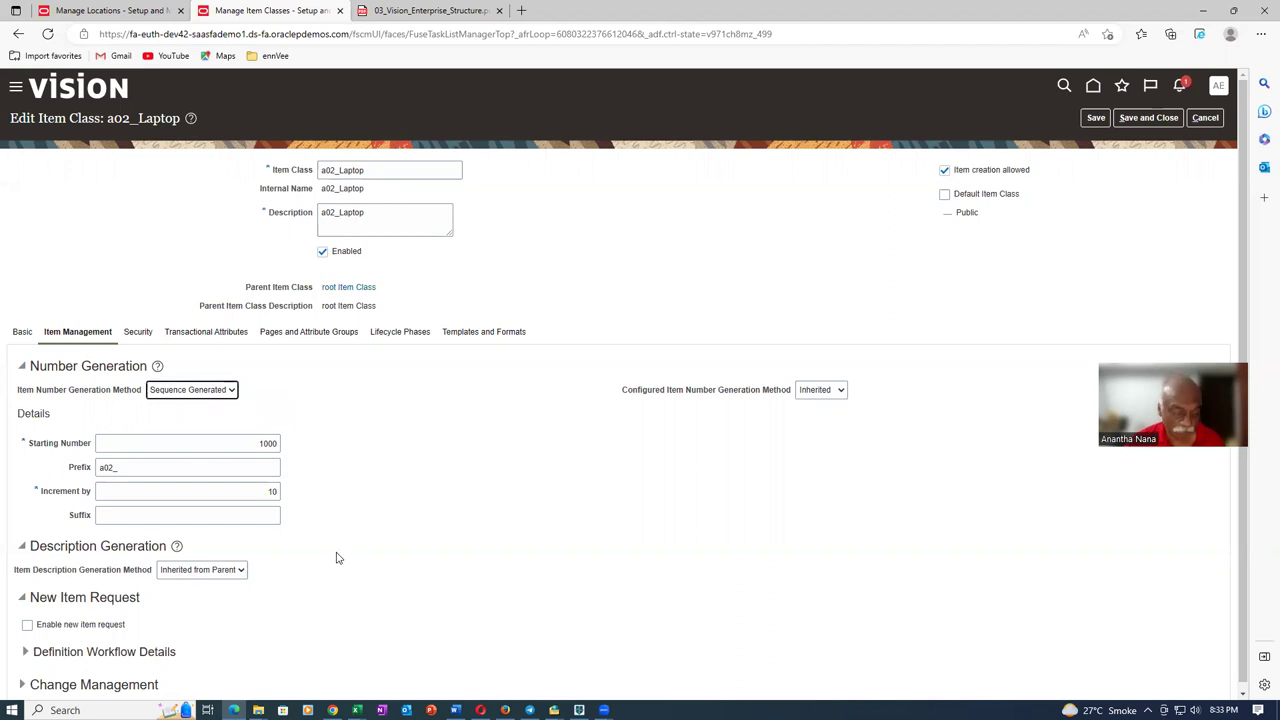
key(alt+Tab)
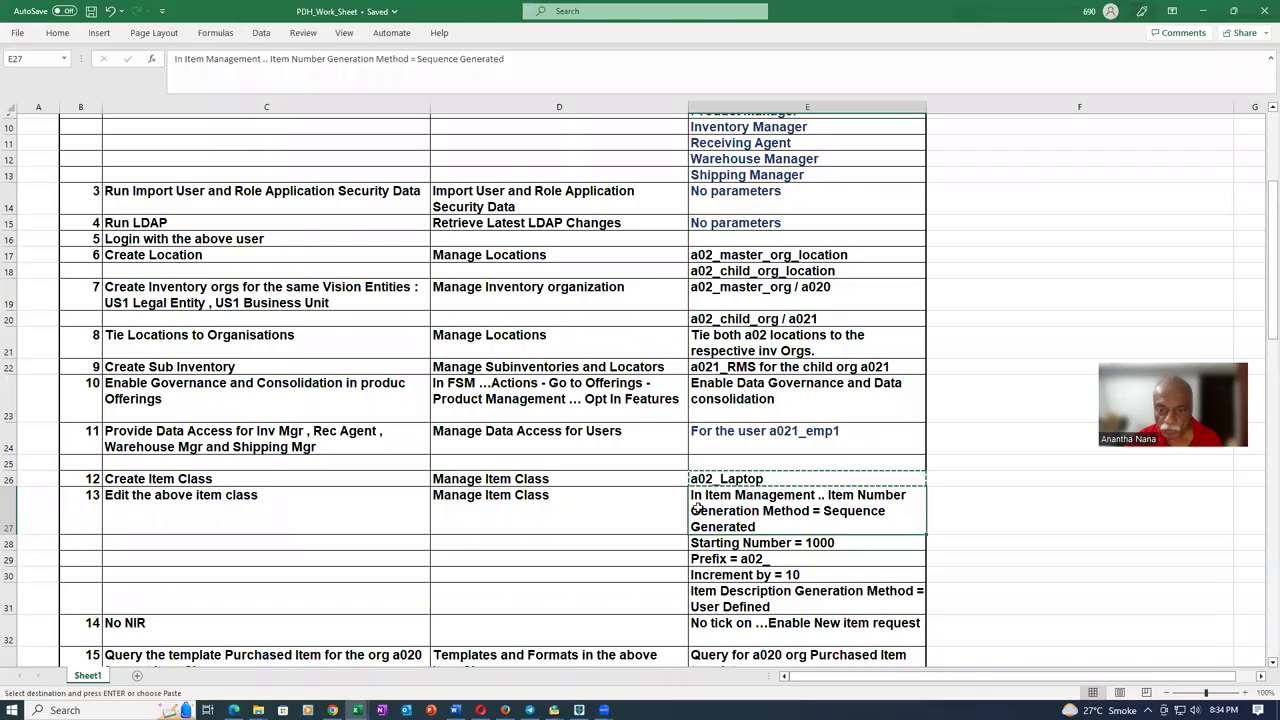
Set the a02_Laptop item description generation method to User Defined.
click(757, 550)
scroll(757, 552, down, 2)
click(722, 512)
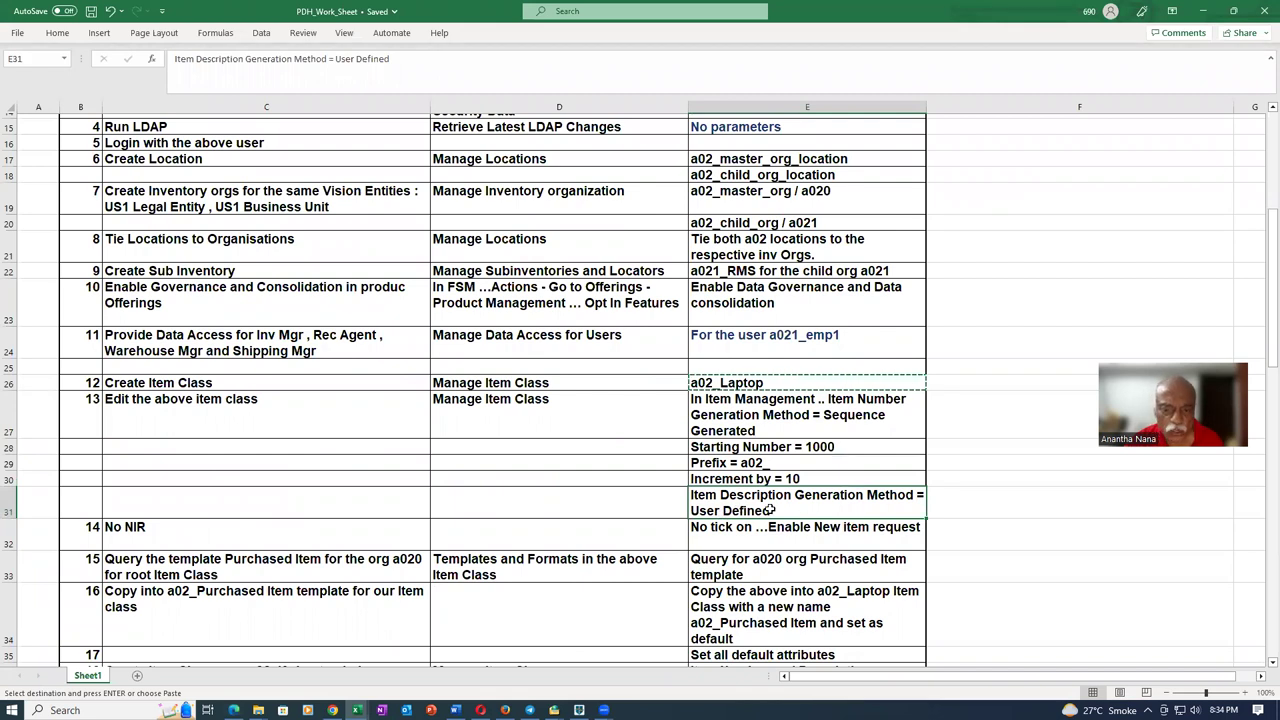
key(alt+Tab)
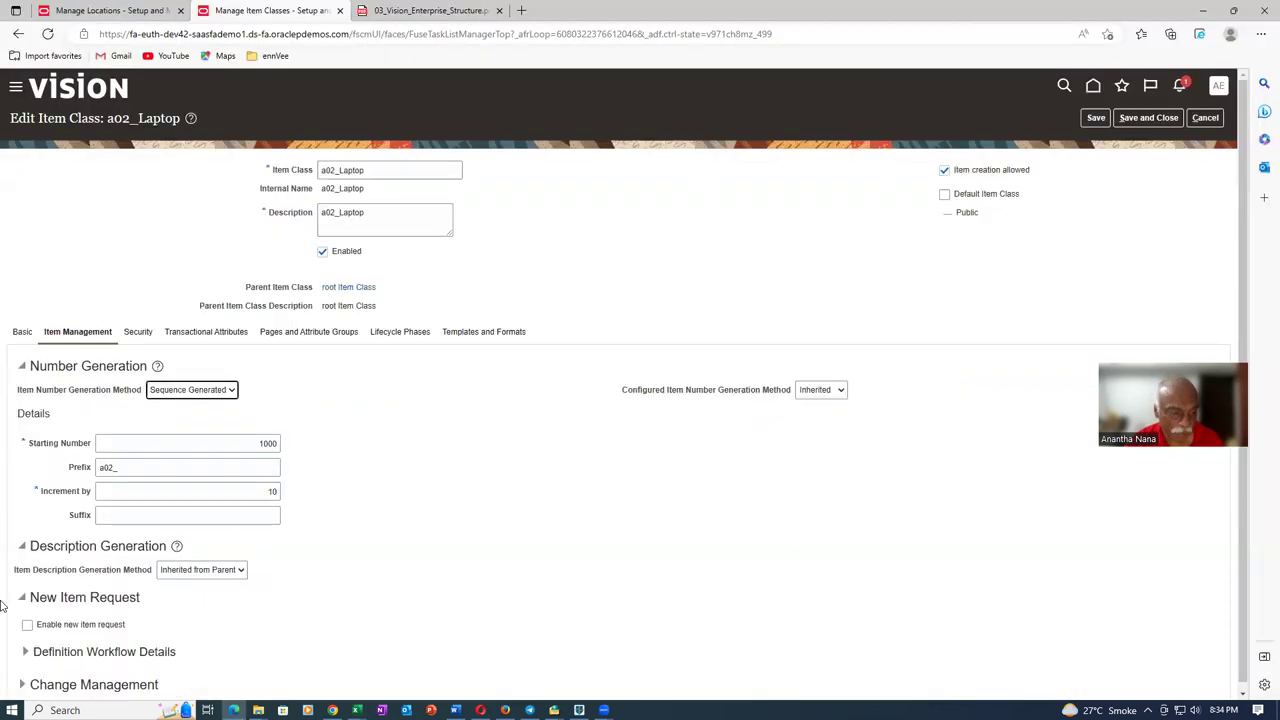
click(231, 572)
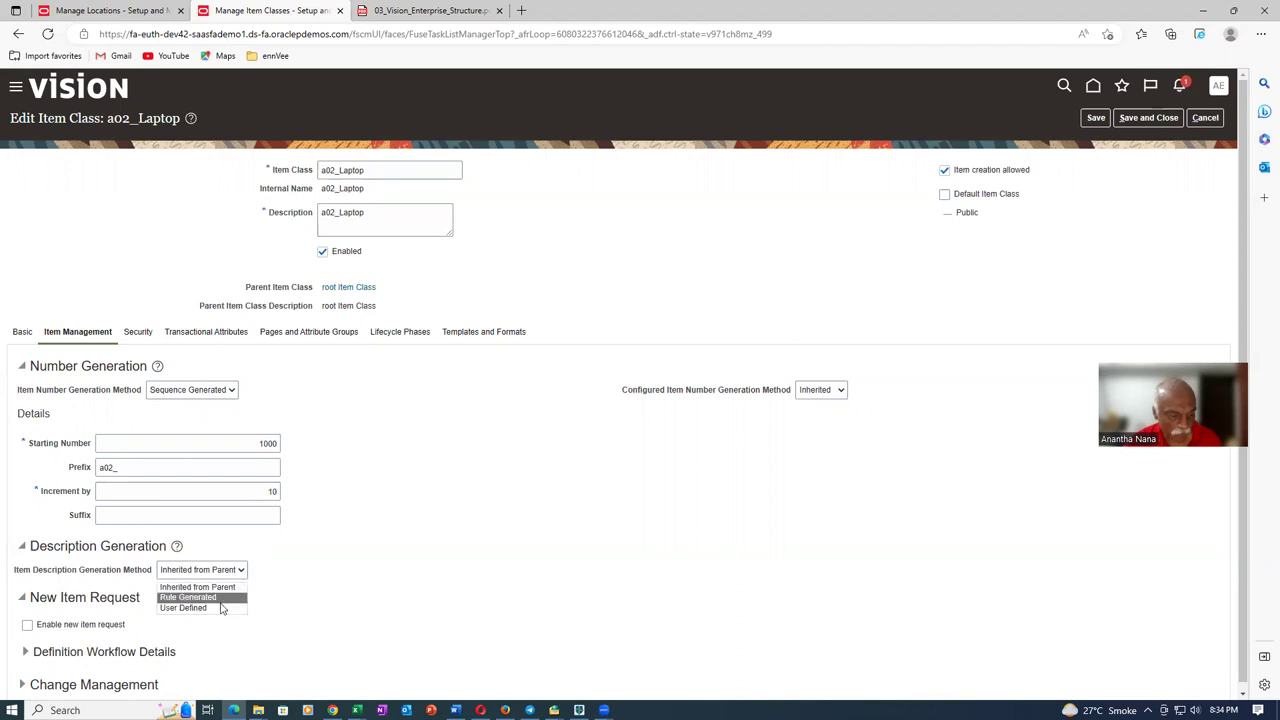
click(215, 607)
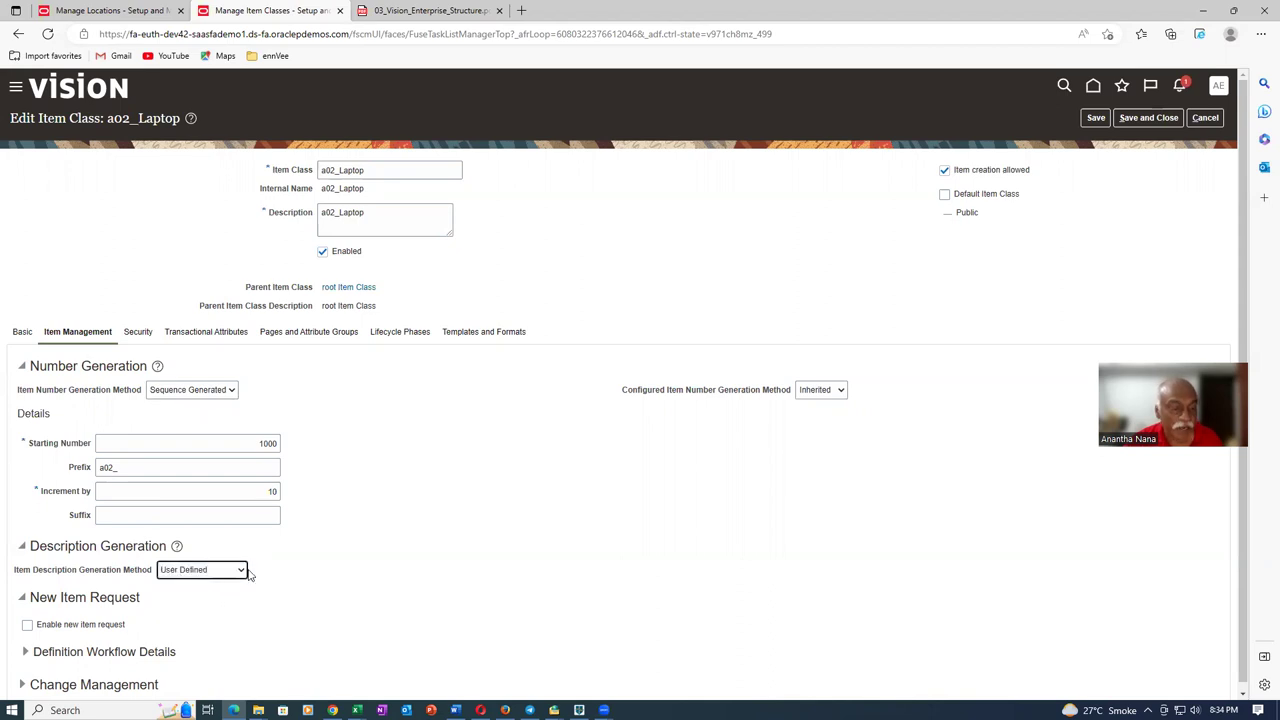
Bring up the Product Hierarchy workbook and select the Laptop parent class cell.
key(alt+Tab)
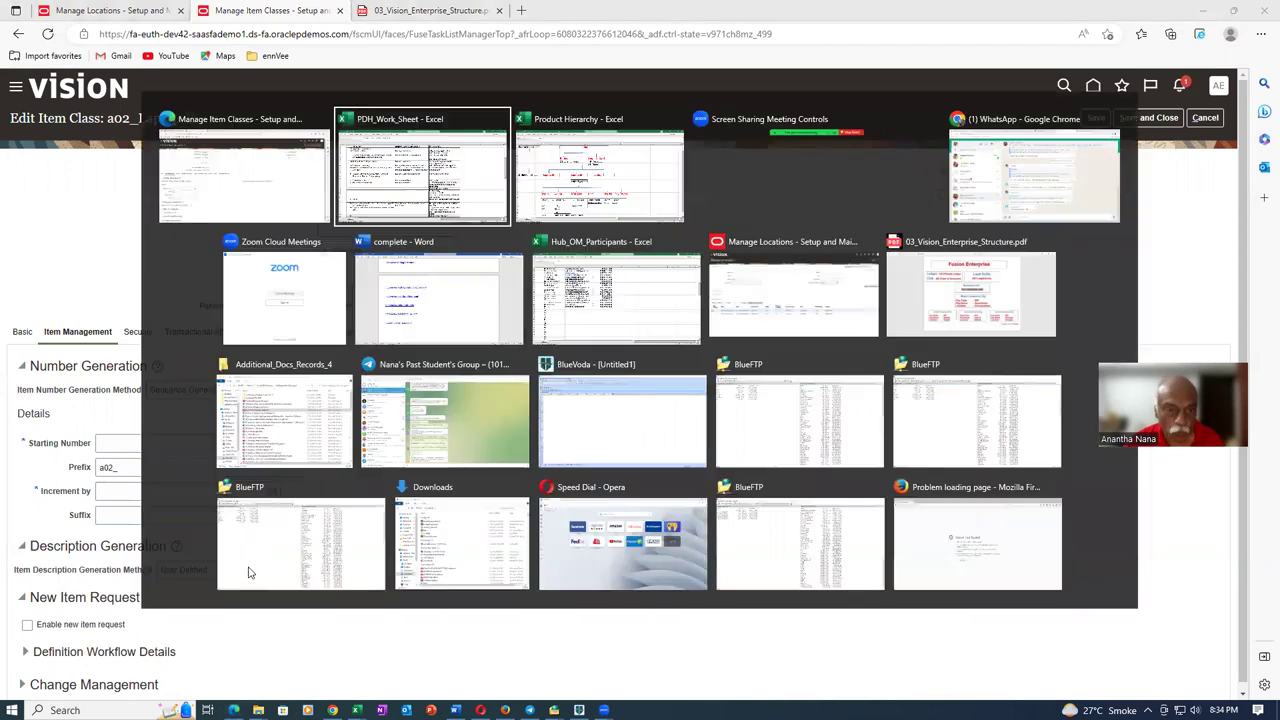
click(524, 139)
click(524, 139)
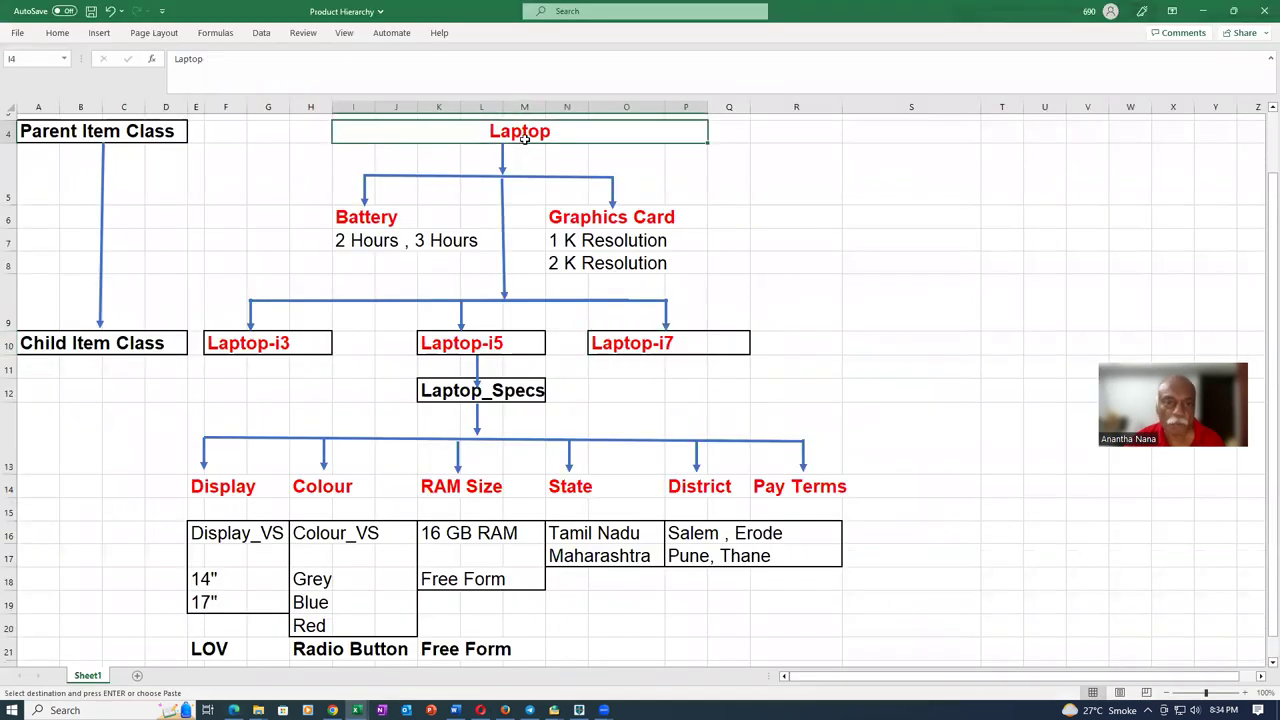
Scroll up to the Laptop hierarchy title, then return to the a02_Laptop Edit Item Class page.
scroll(725, 173, up, 1)
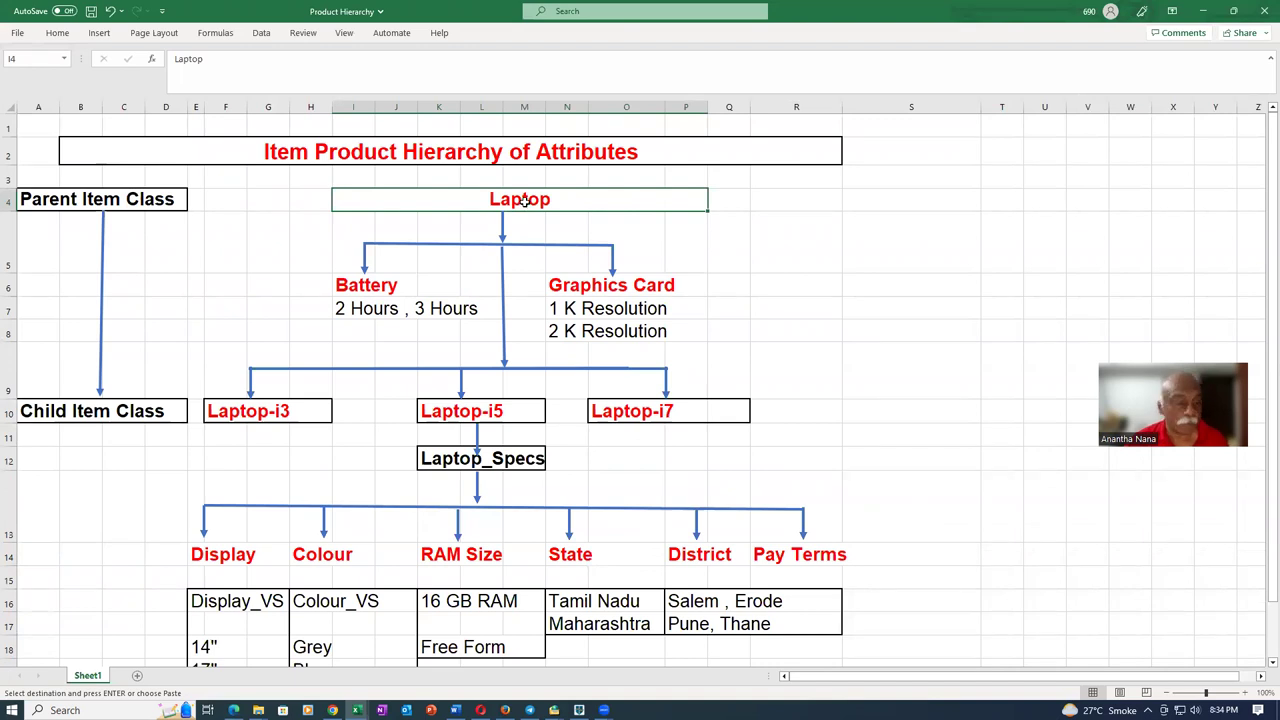
key(alt+Tab)
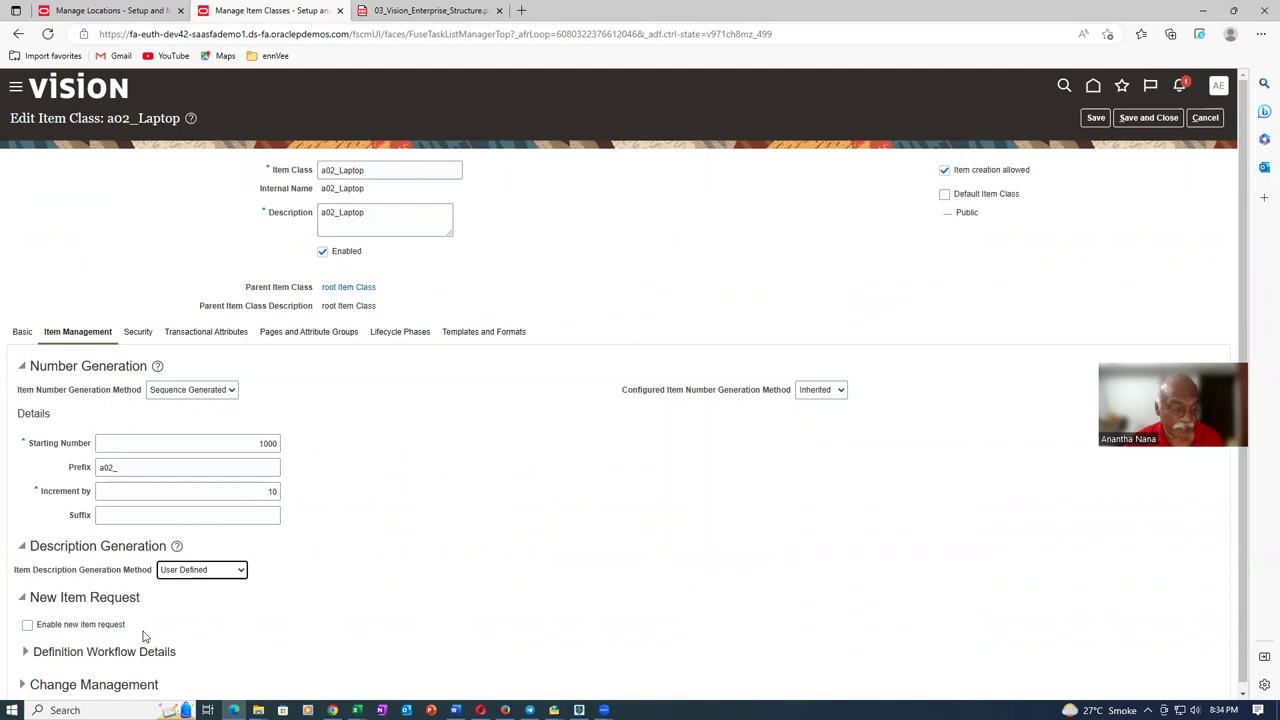
Save the a02_Laptop item class with User Defined descriptions and return to PDH_Work_Sheet.
click(207, 625)
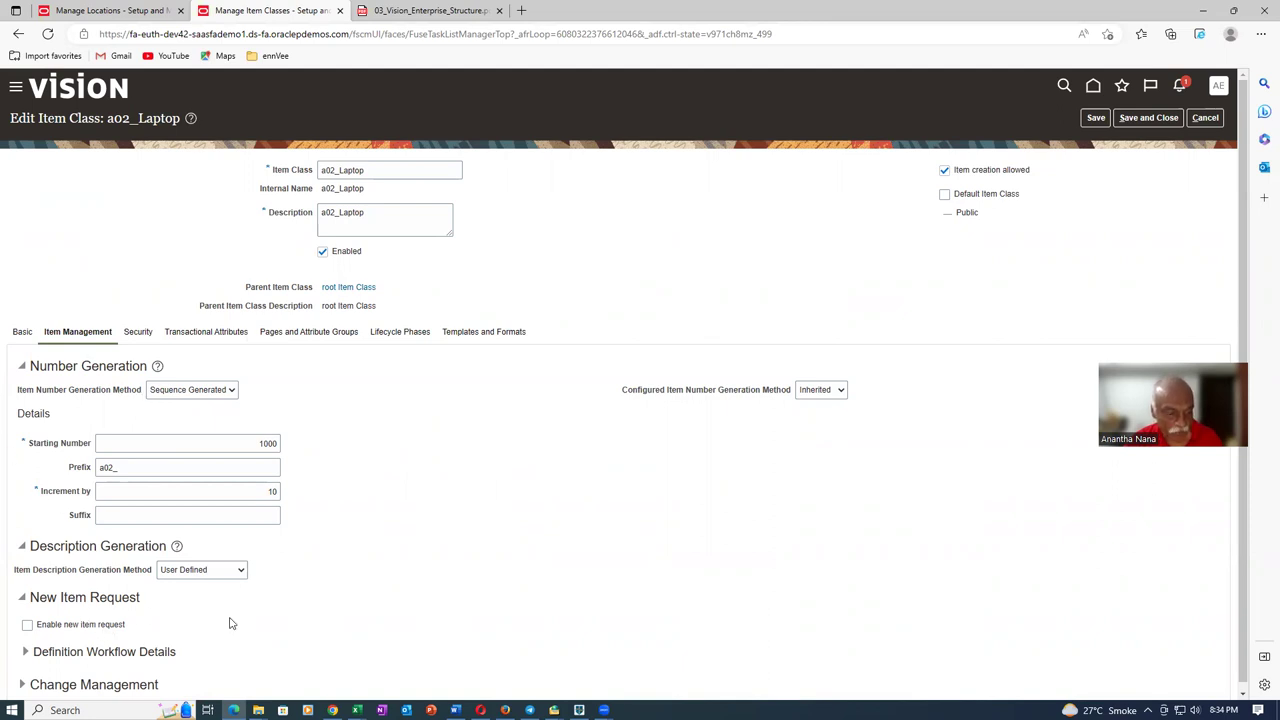
click(1094, 118)
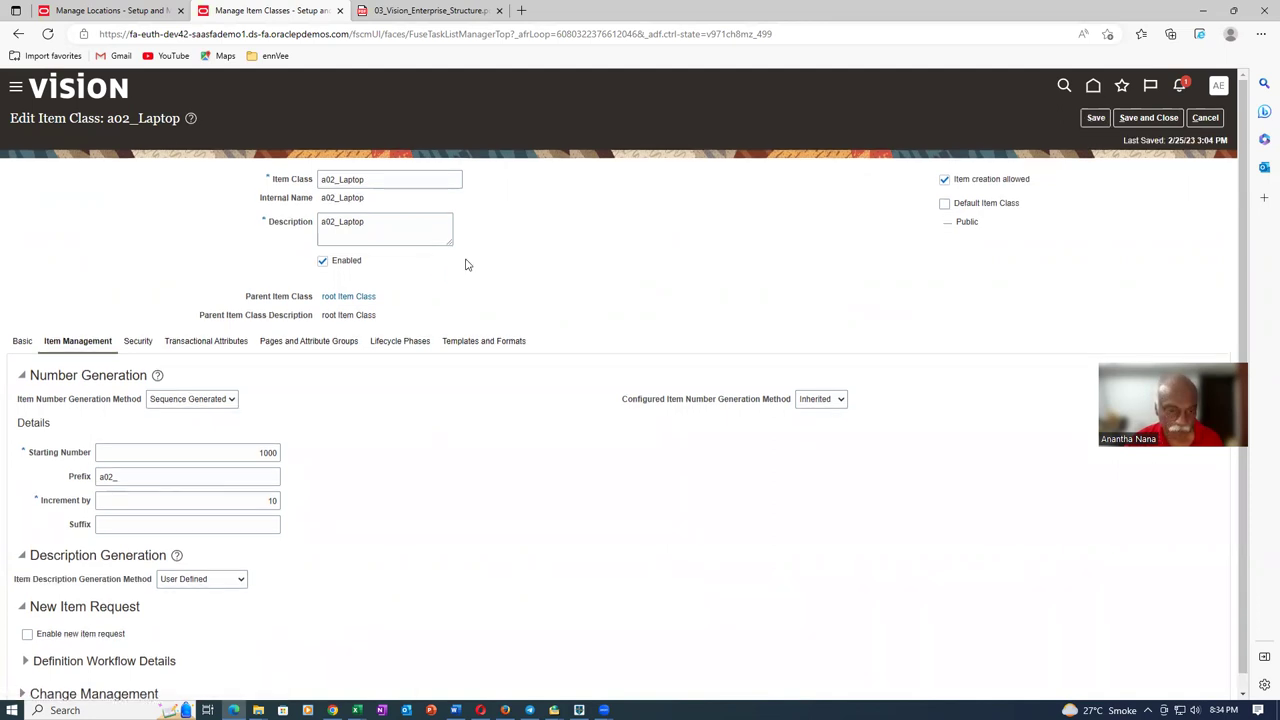
key(alt+Tab)
key(alt+Tab)
key(Tab)
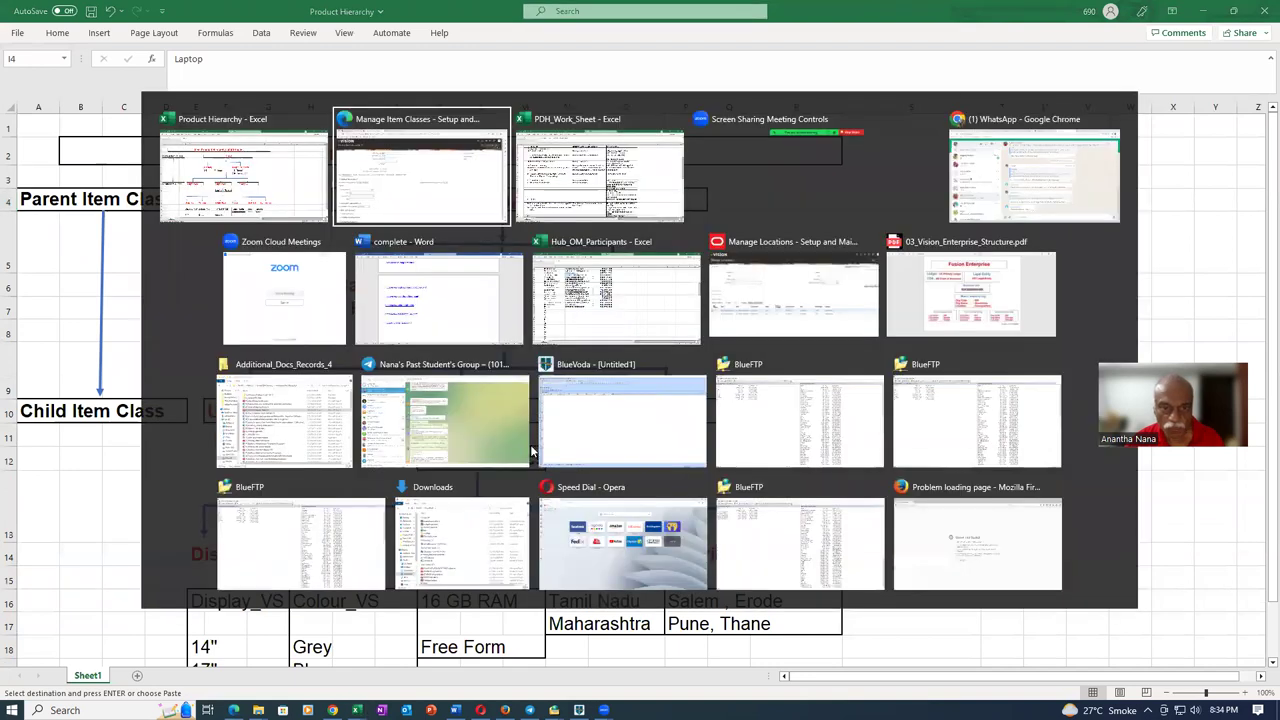
scroll(581, 437, down, 3)
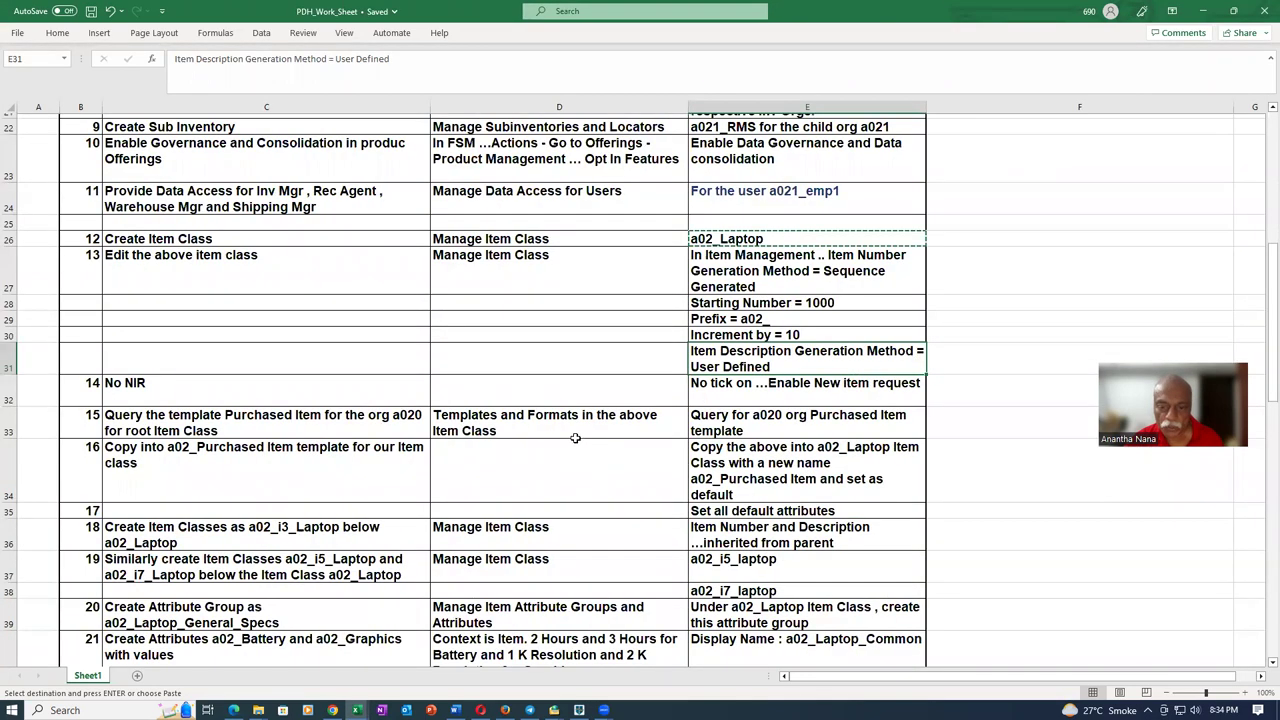
Read the worksheet notes on the No NIR step and on querying templates.
click(136, 391)
click(832, 394)
click(160, 387)
click(745, 388)
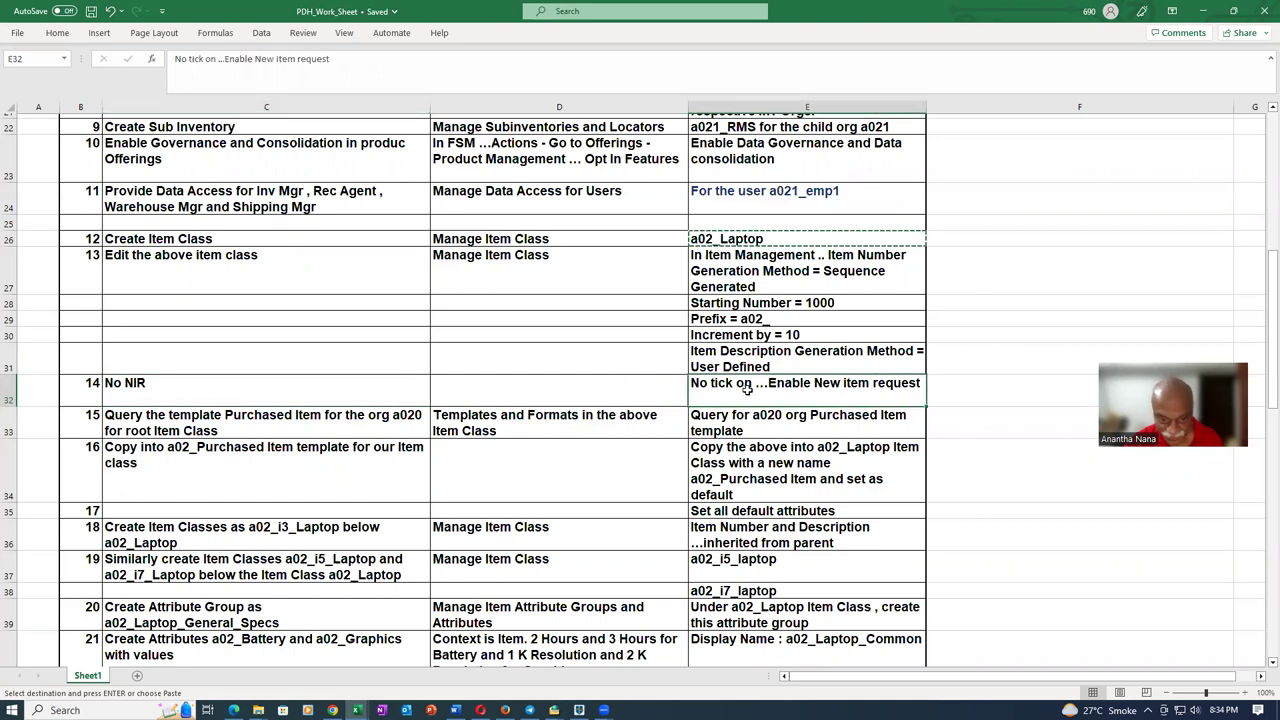
click(203, 427)
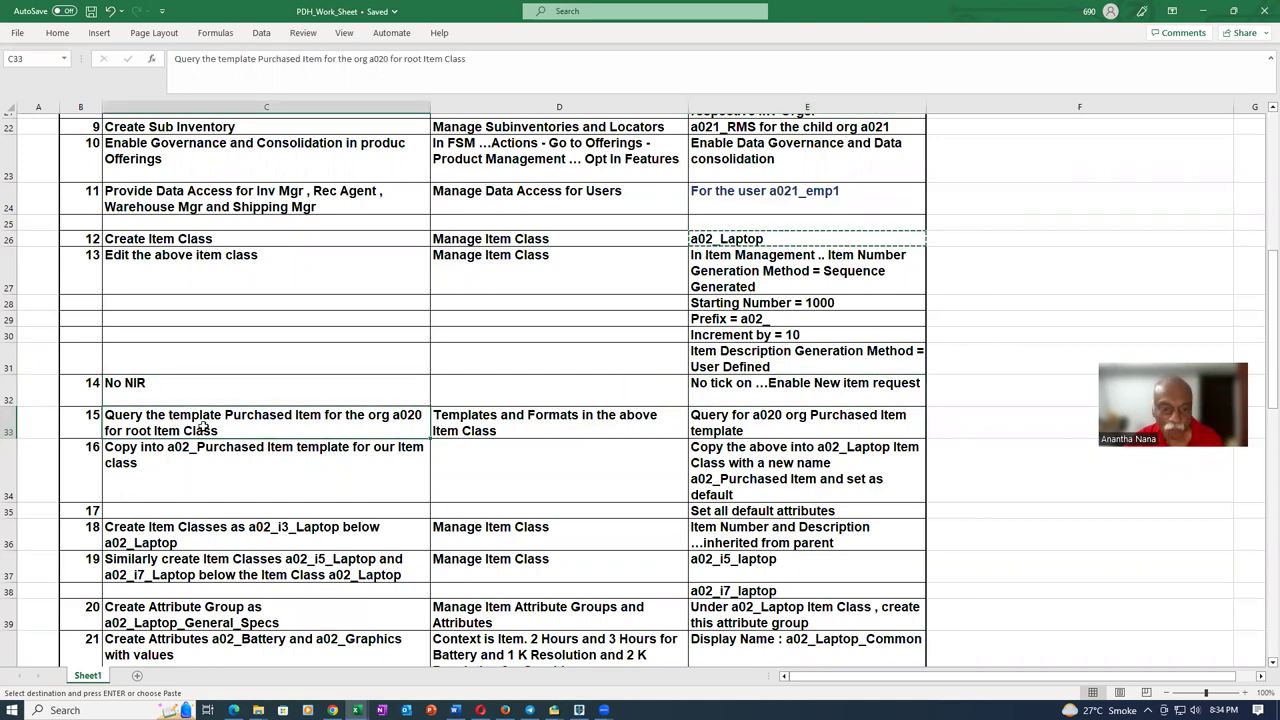
click(528, 421)
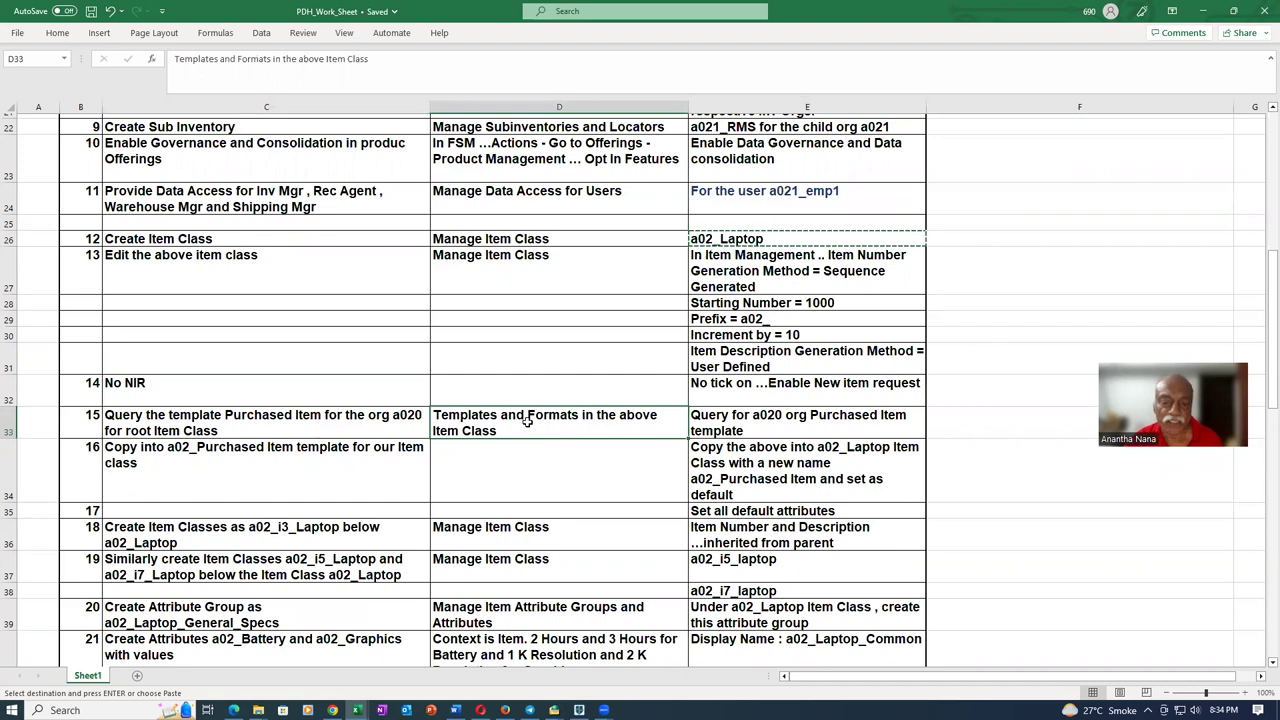
Show the Templates and Formats for the a02_Laptop item class.
key(alt+Tab)
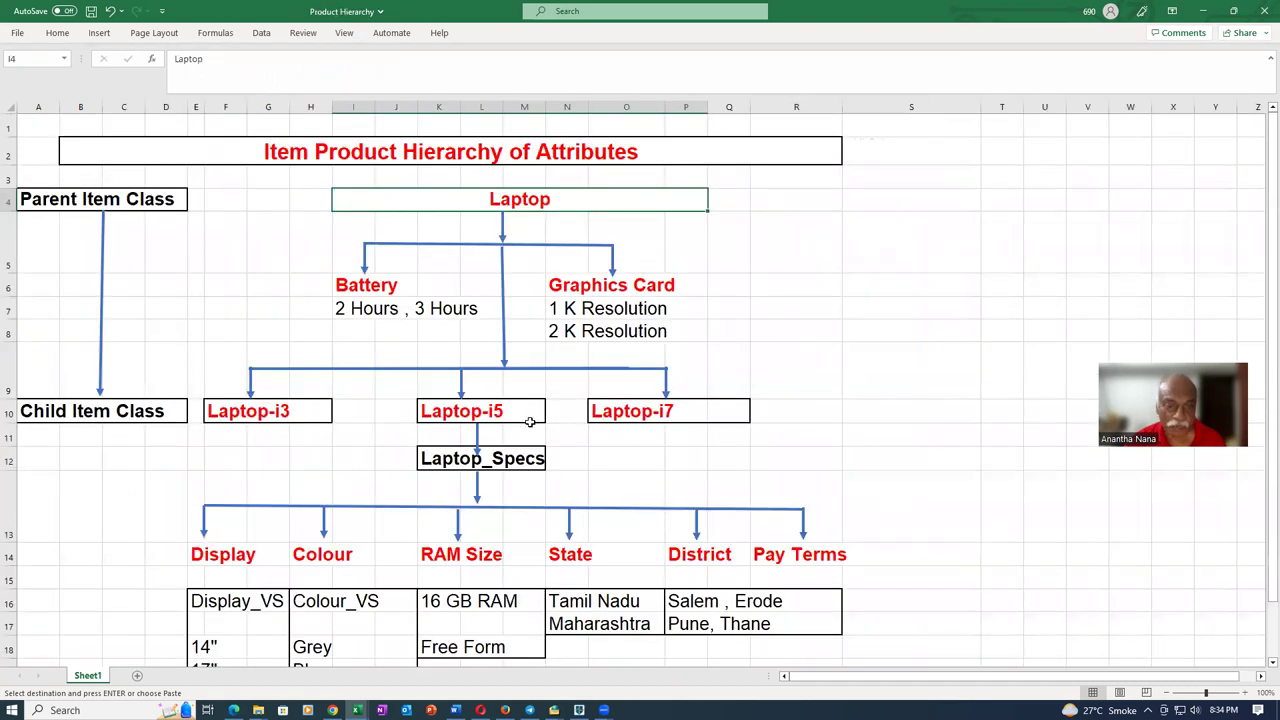
key(alt+Tab)
key(alt+Tab)
click(501, 345)
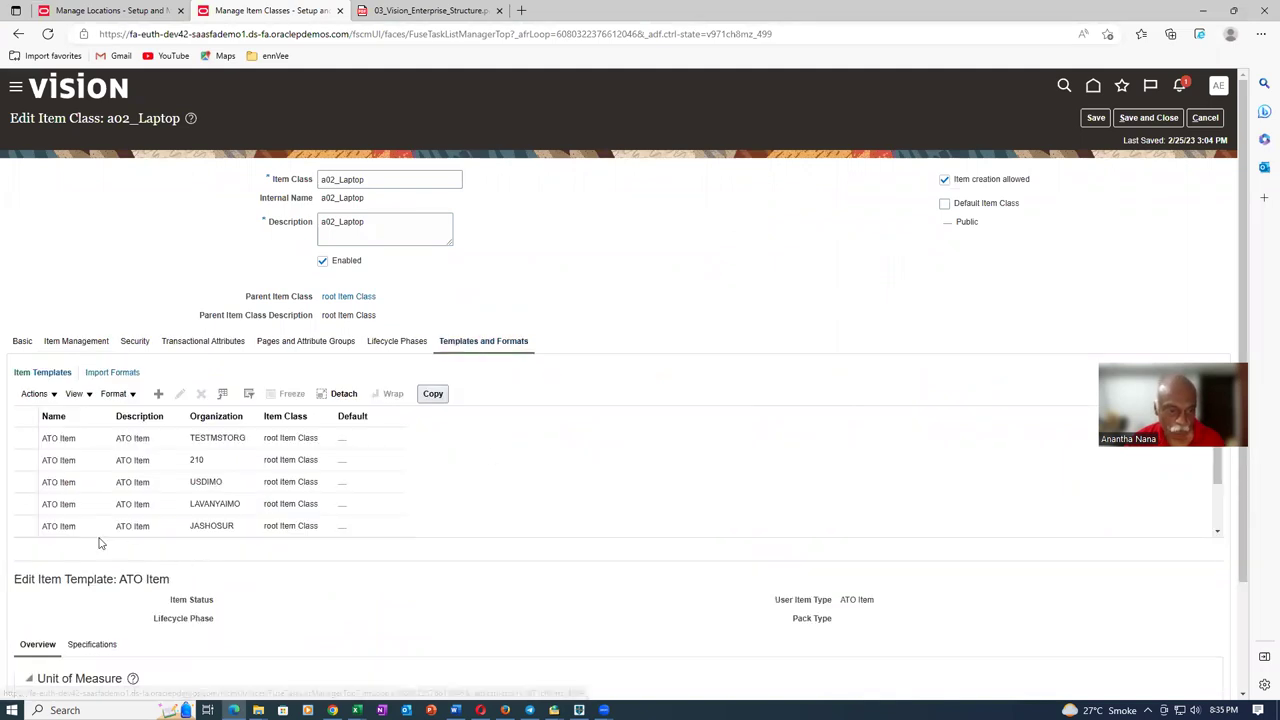
Filter templates by organization A020 and name Pur, then select the Purchased Item row.
click(249, 393)
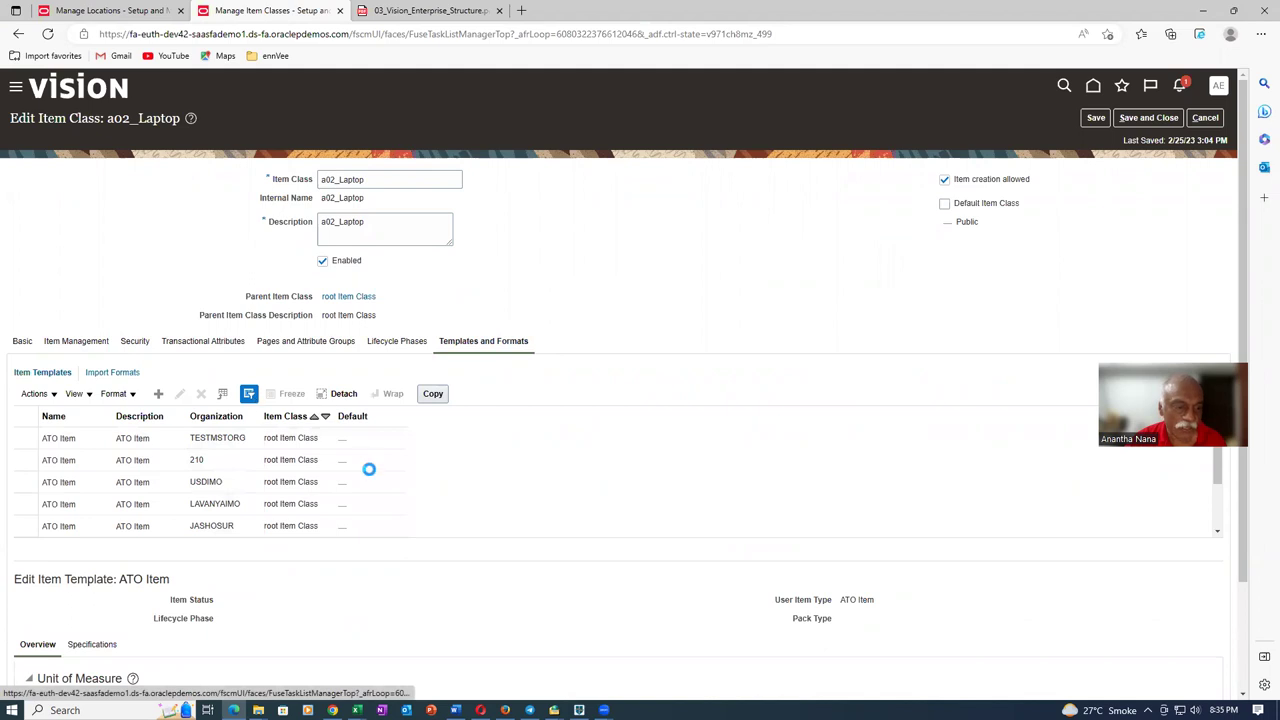
click(234, 418)
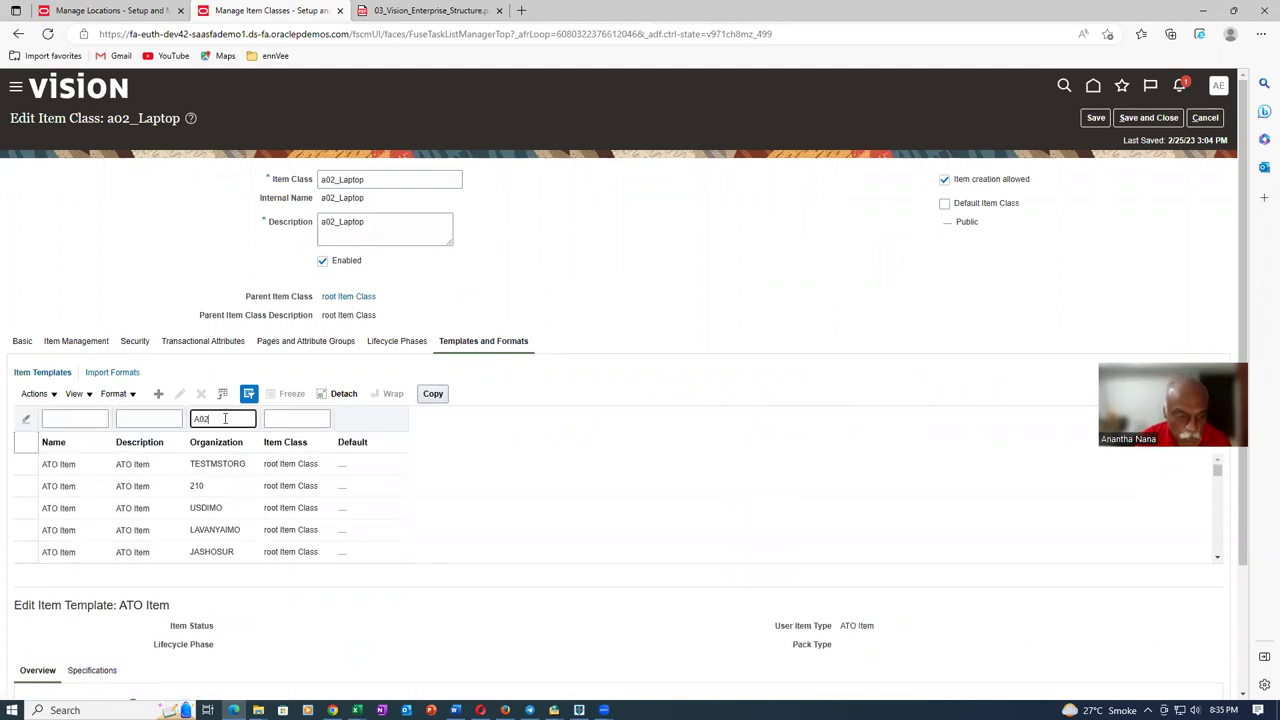
click(94, 424)
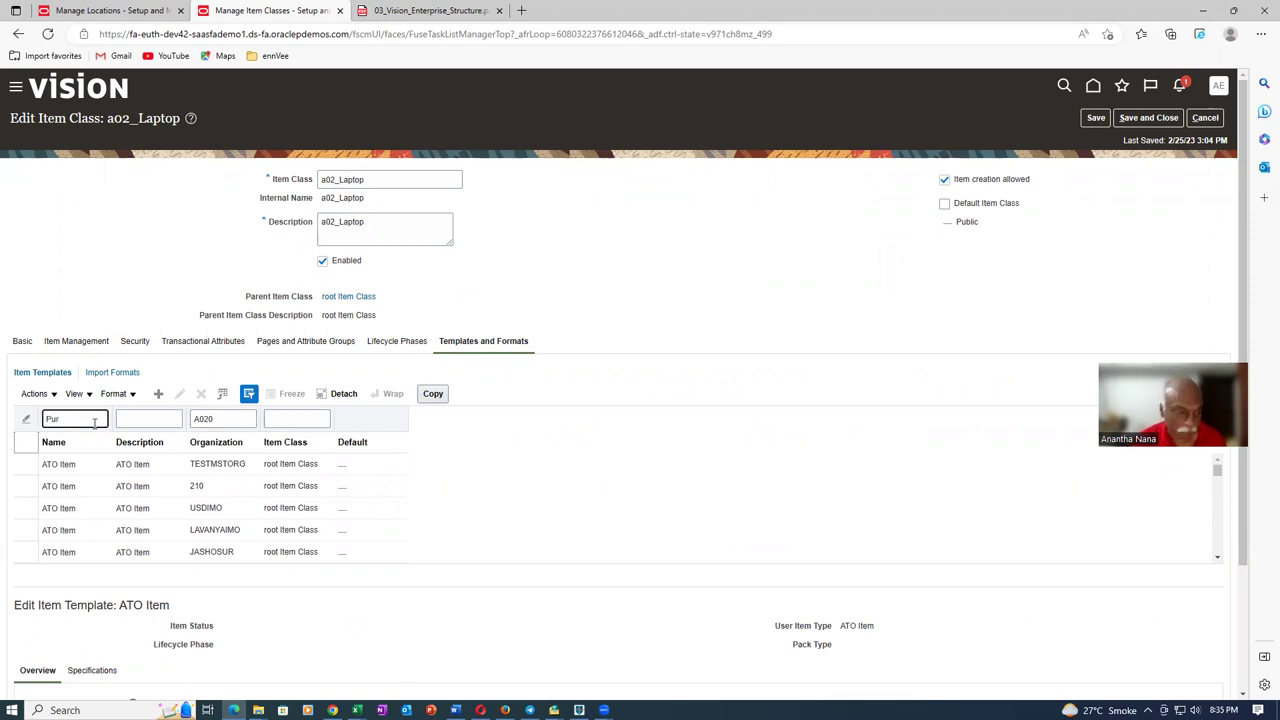
key(Return)
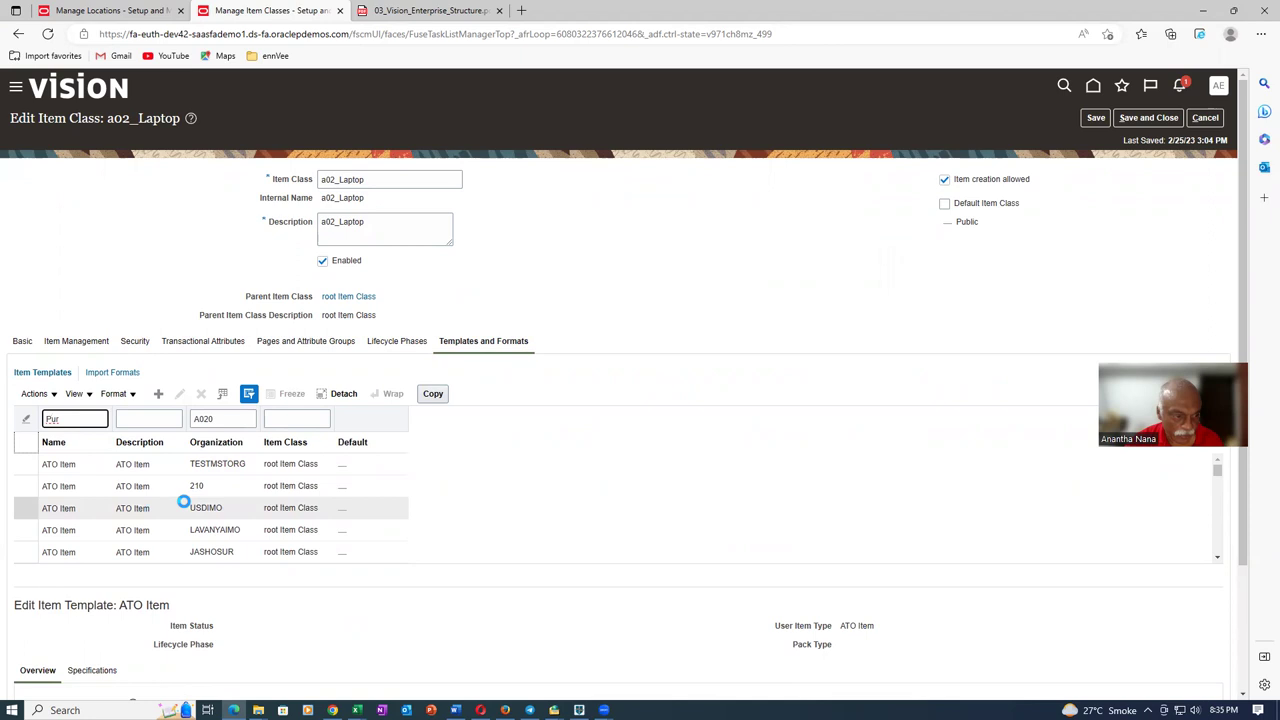
click(110, 470)
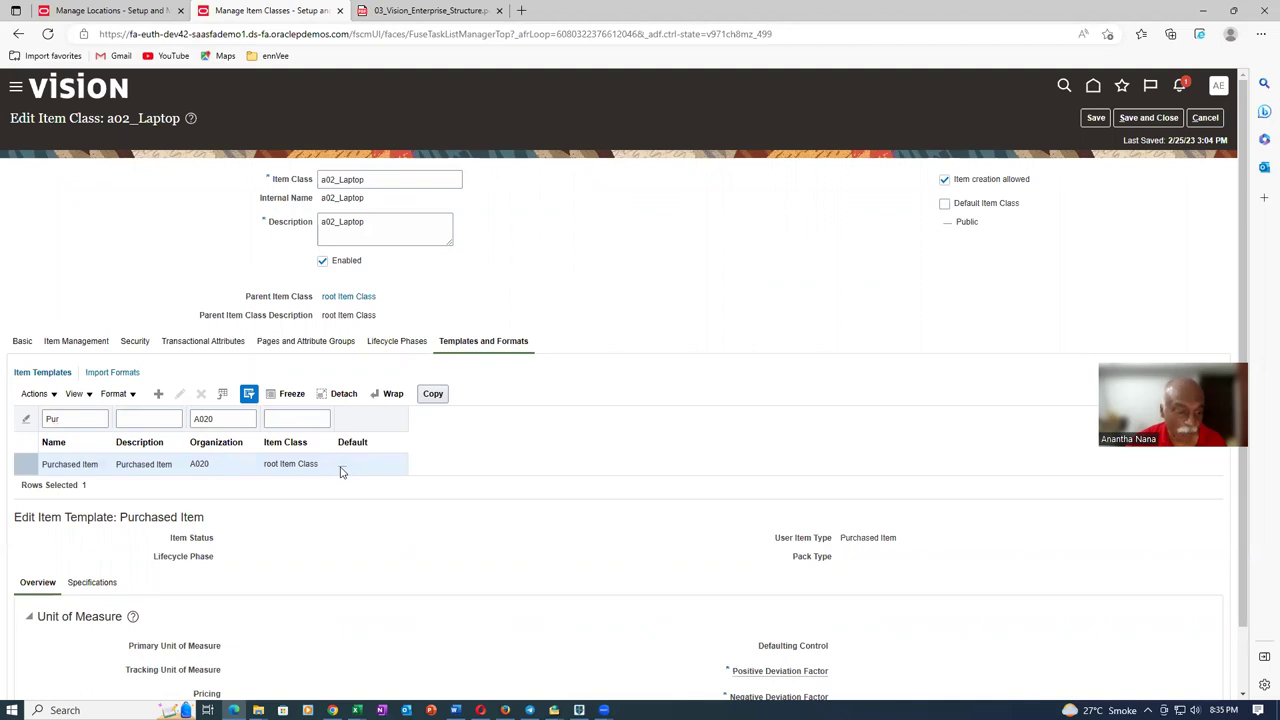
key(alt+Tab)
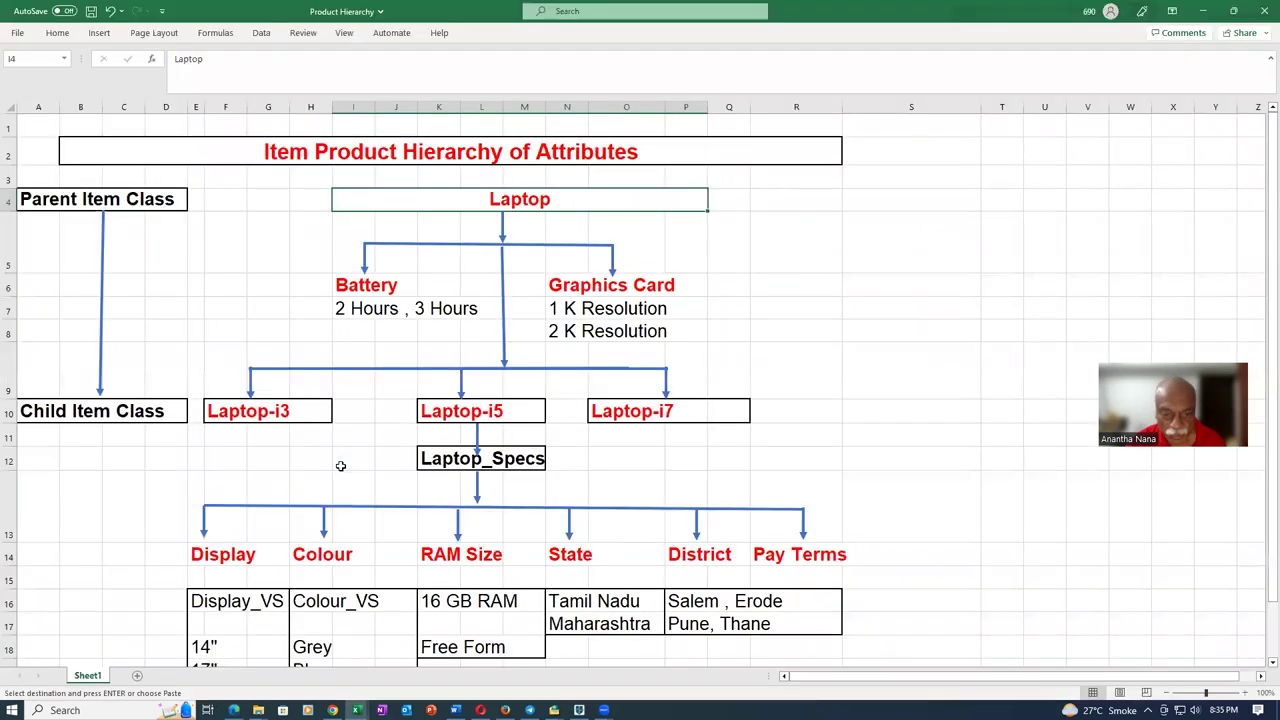
Read the PDH_Work_Sheet steps on querying and copying the Purchased Item template.
key(alt+Tab)
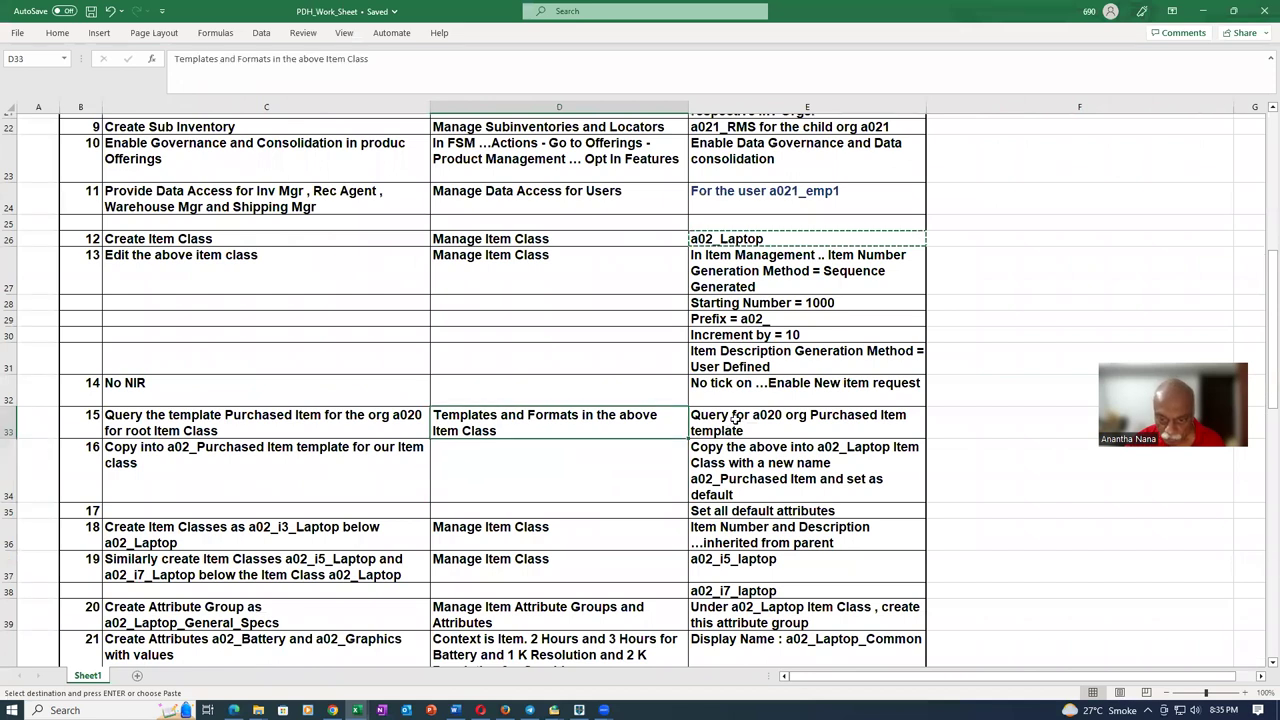
click(737, 418)
click(740, 467)
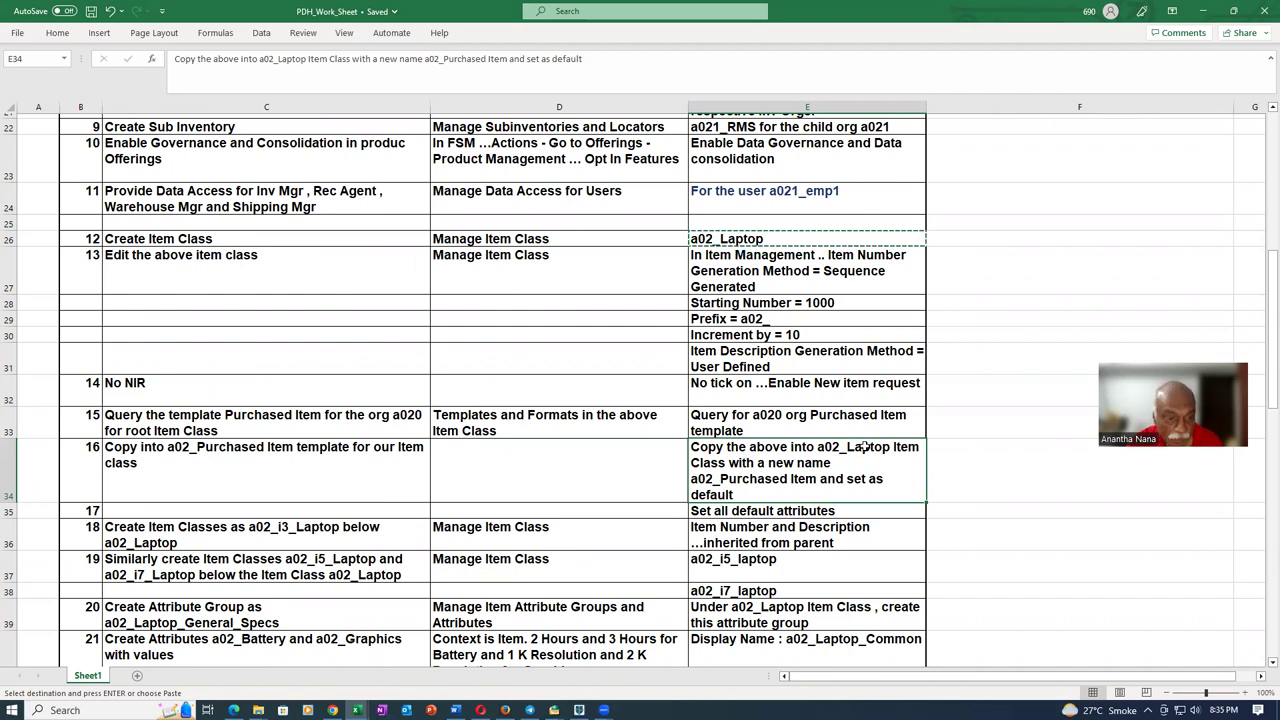
key(alt+Tab)
key(alt+Tab)
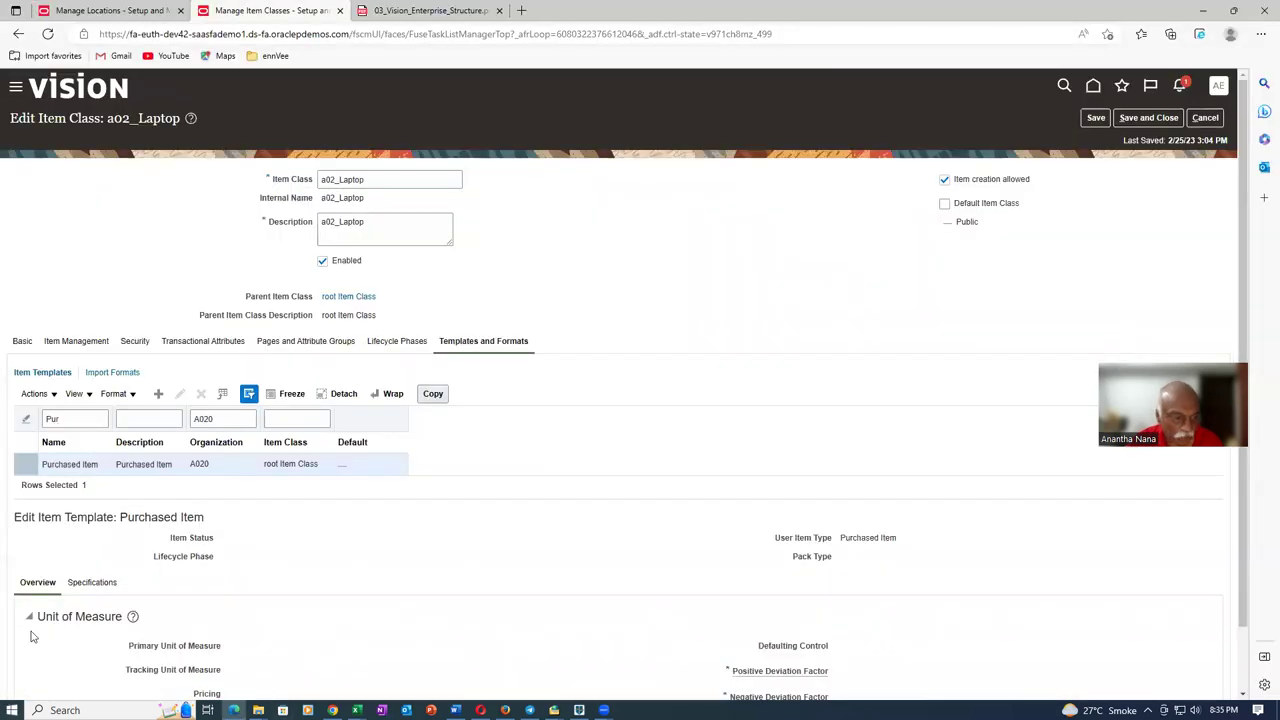
Copy the Purchased Item template to organization A020 (a02_master_org).
click(436, 394)
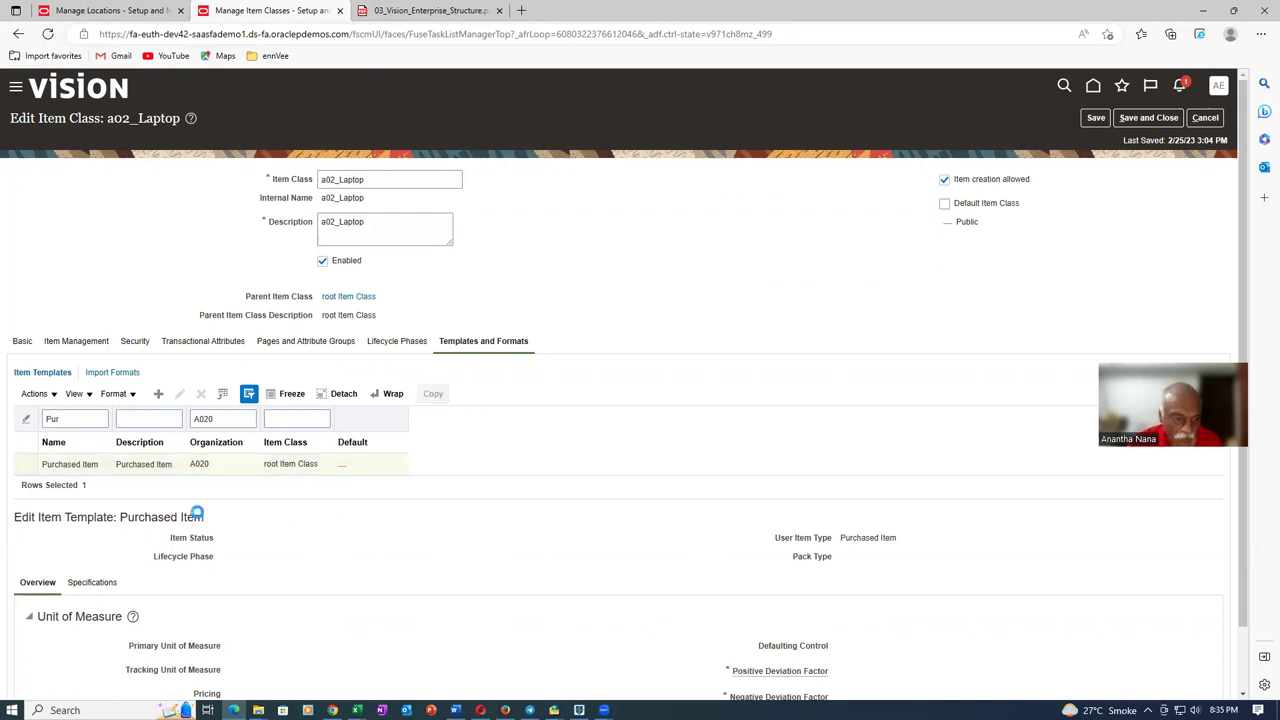
click(500, 381)
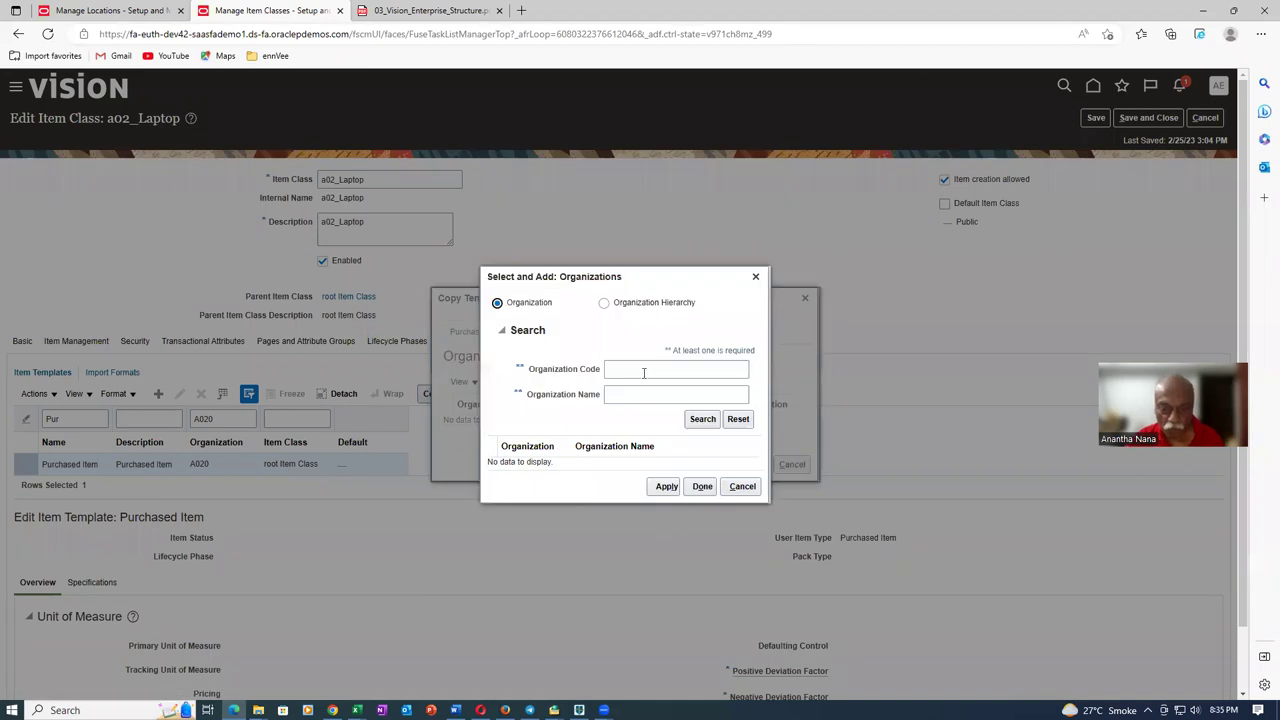
click(643, 370)
text(020)
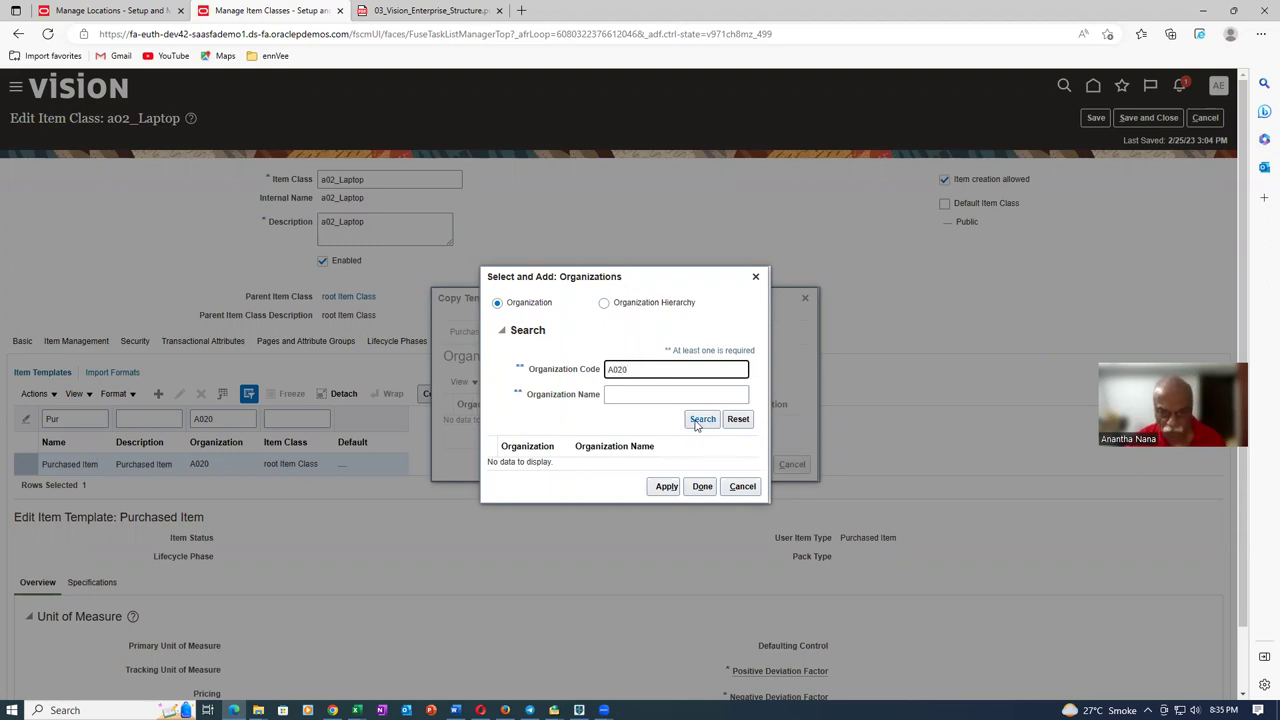
click(700, 420)
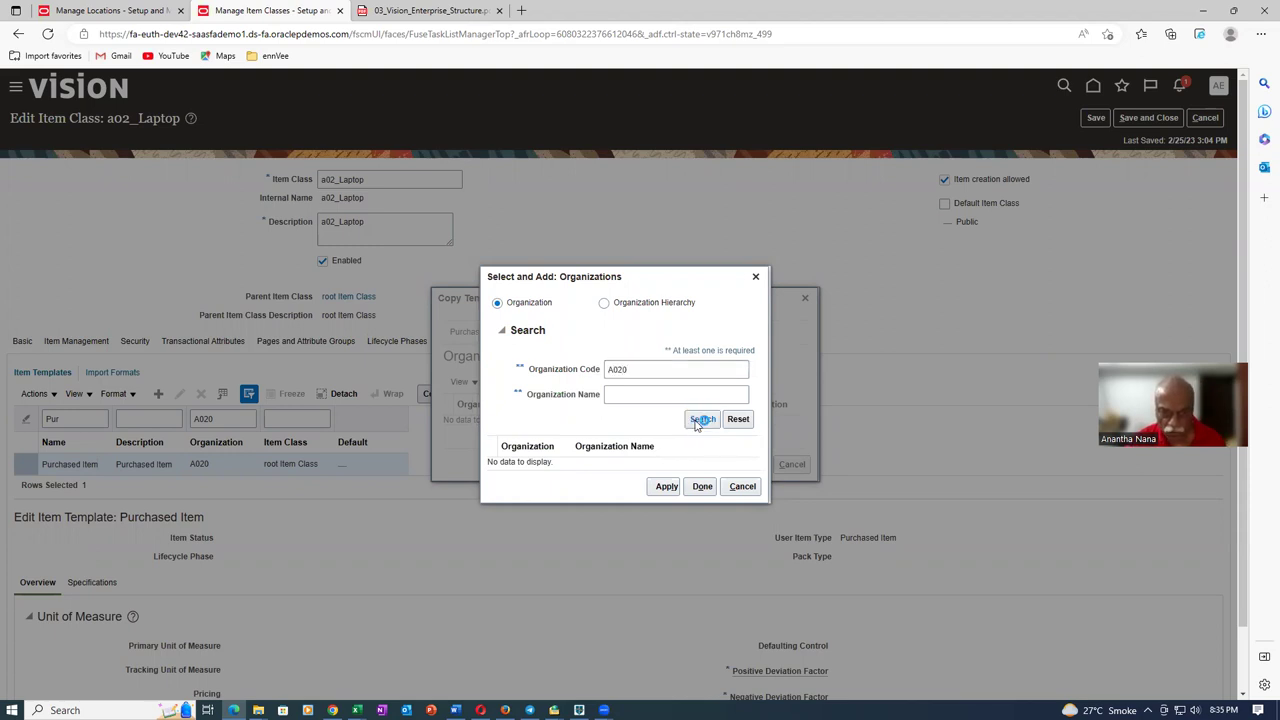
click(678, 462)
click(674, 491)
click(702, 488)
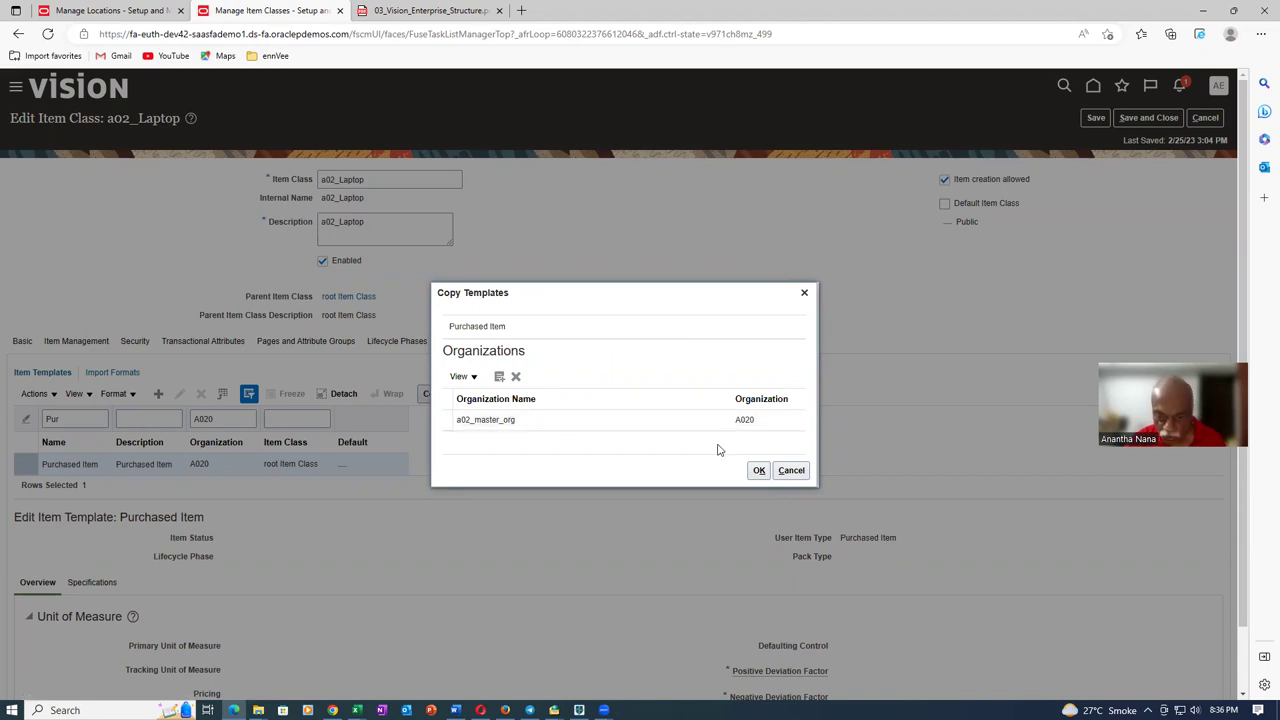
click(756, 476)
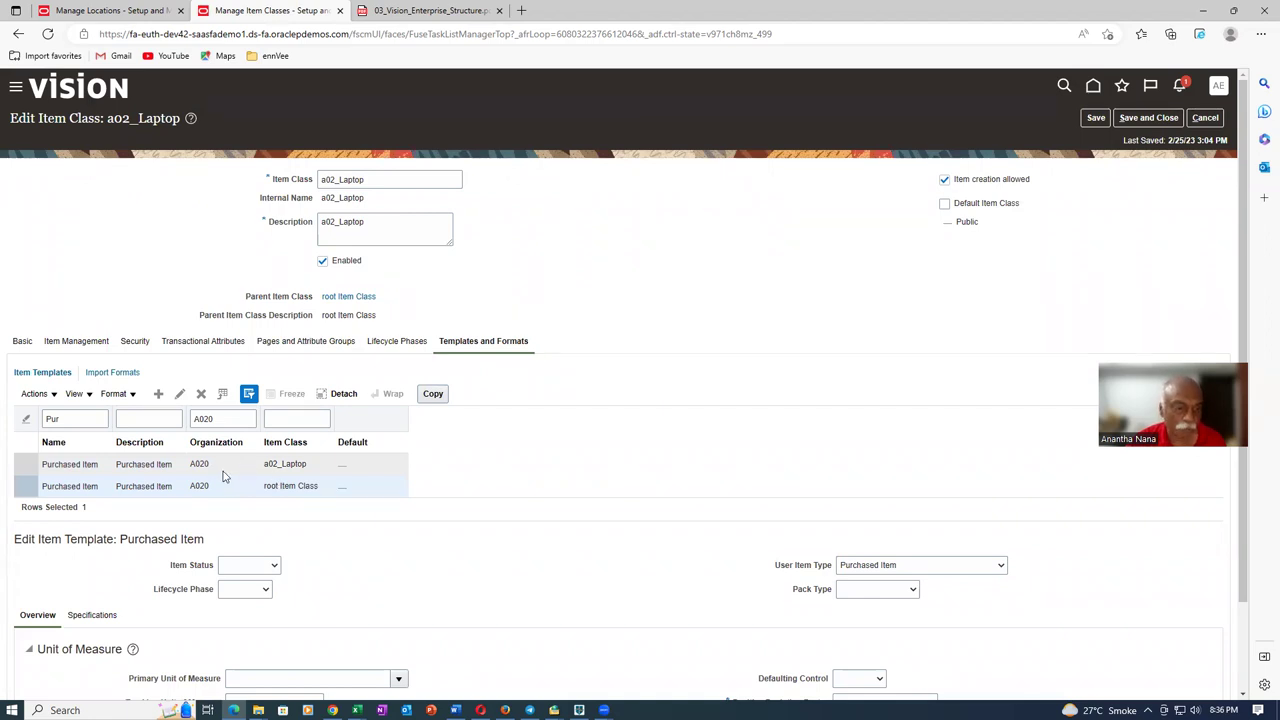
Select the copied a02_Laptop template and set status Active and lifecycle phase Production.
click(393, 176)
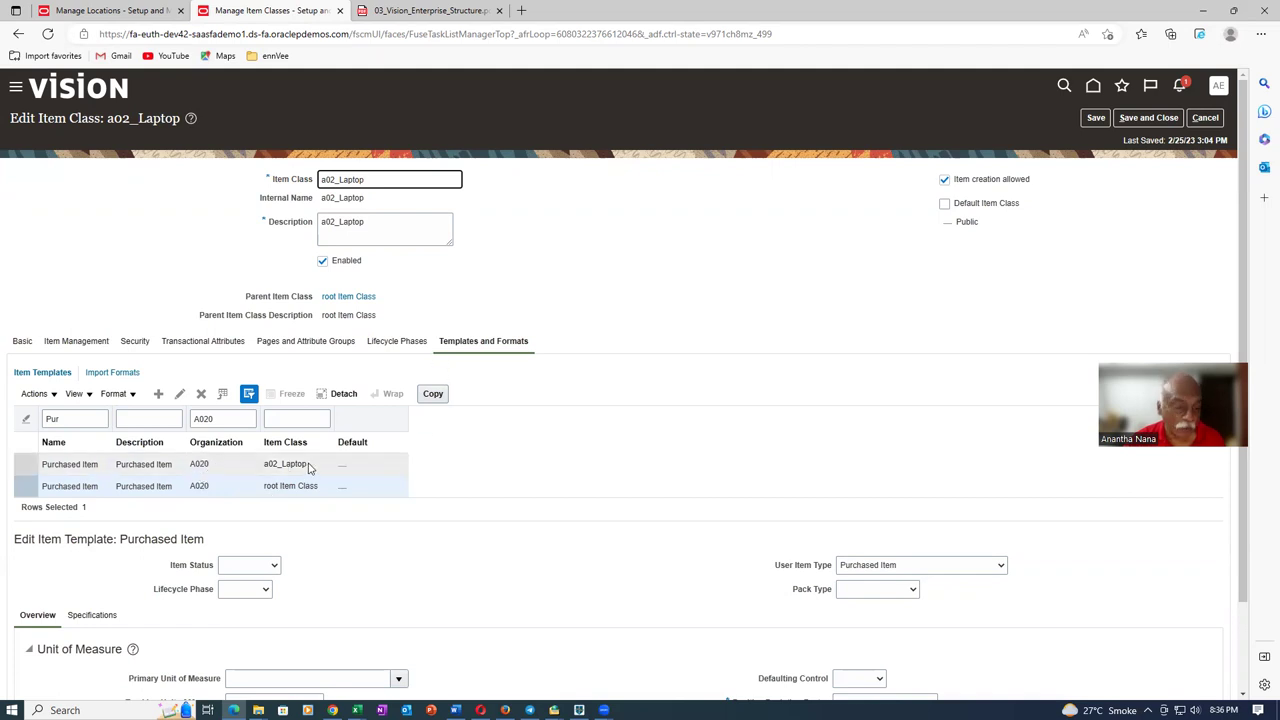
click(229, 462)
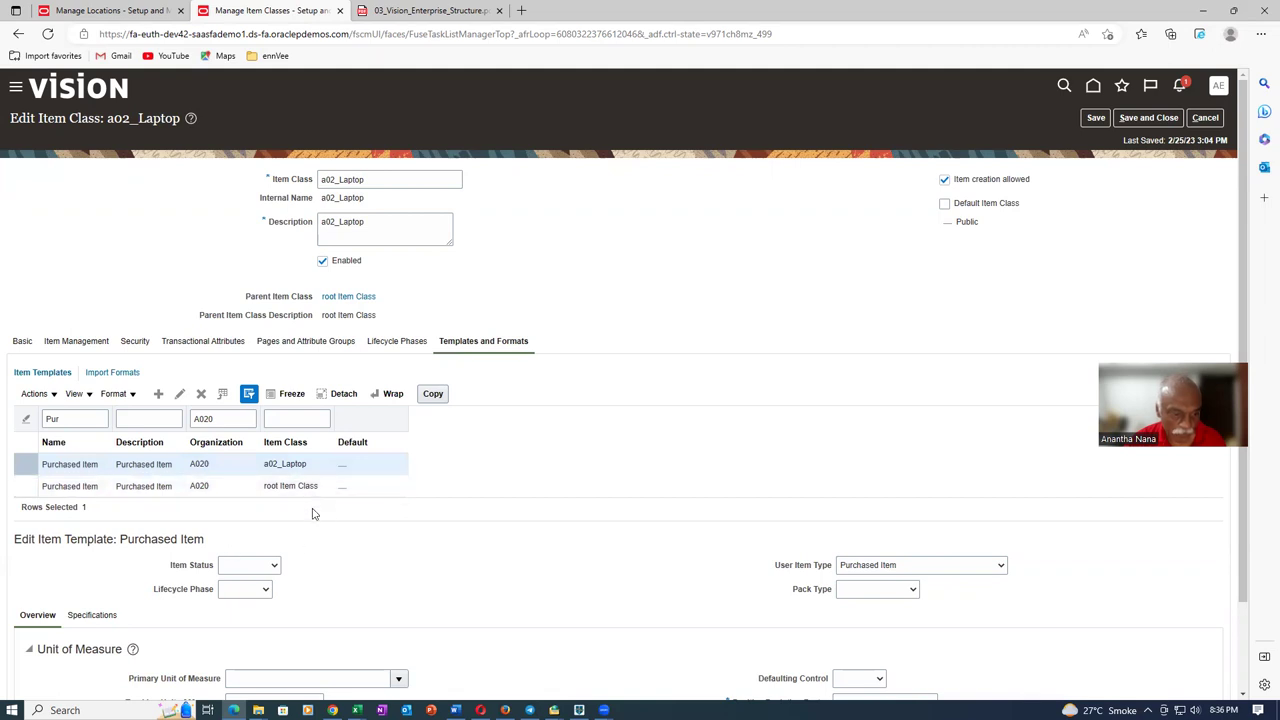
scroll(380, 460, down, 2)
click(245, 484)
click(246, 488)
click(248, 484)
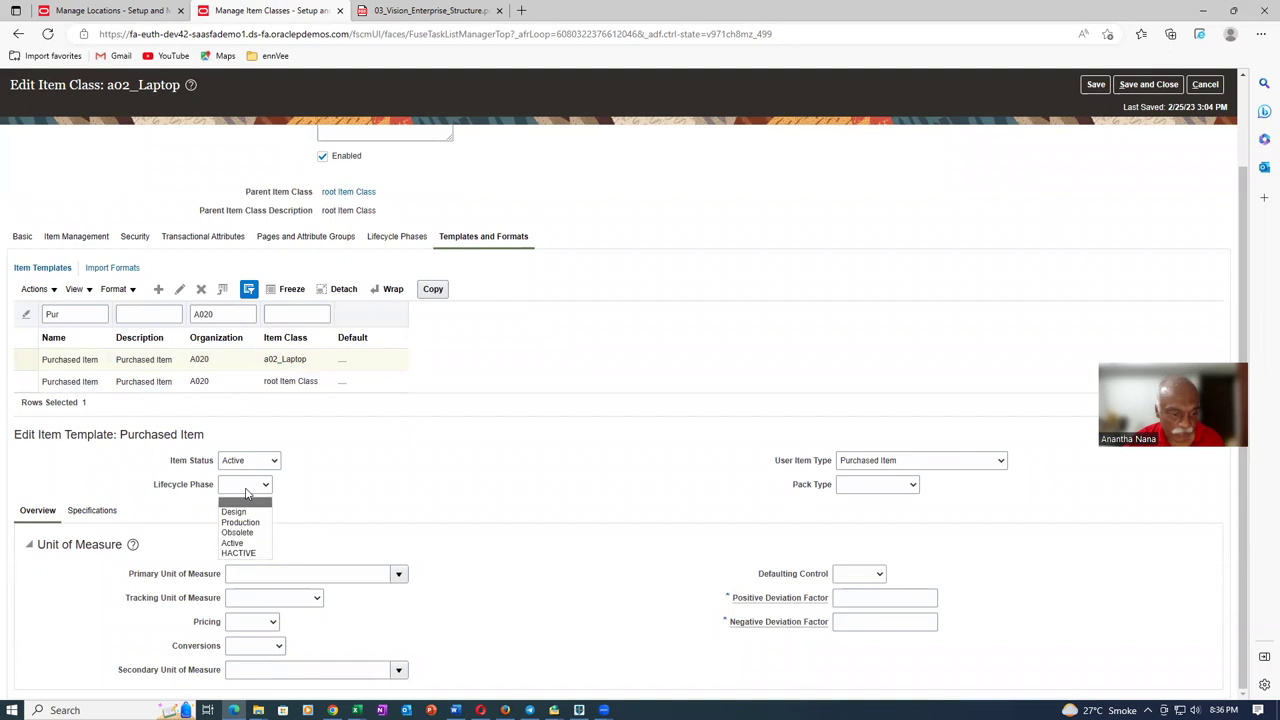
click(258, 524)
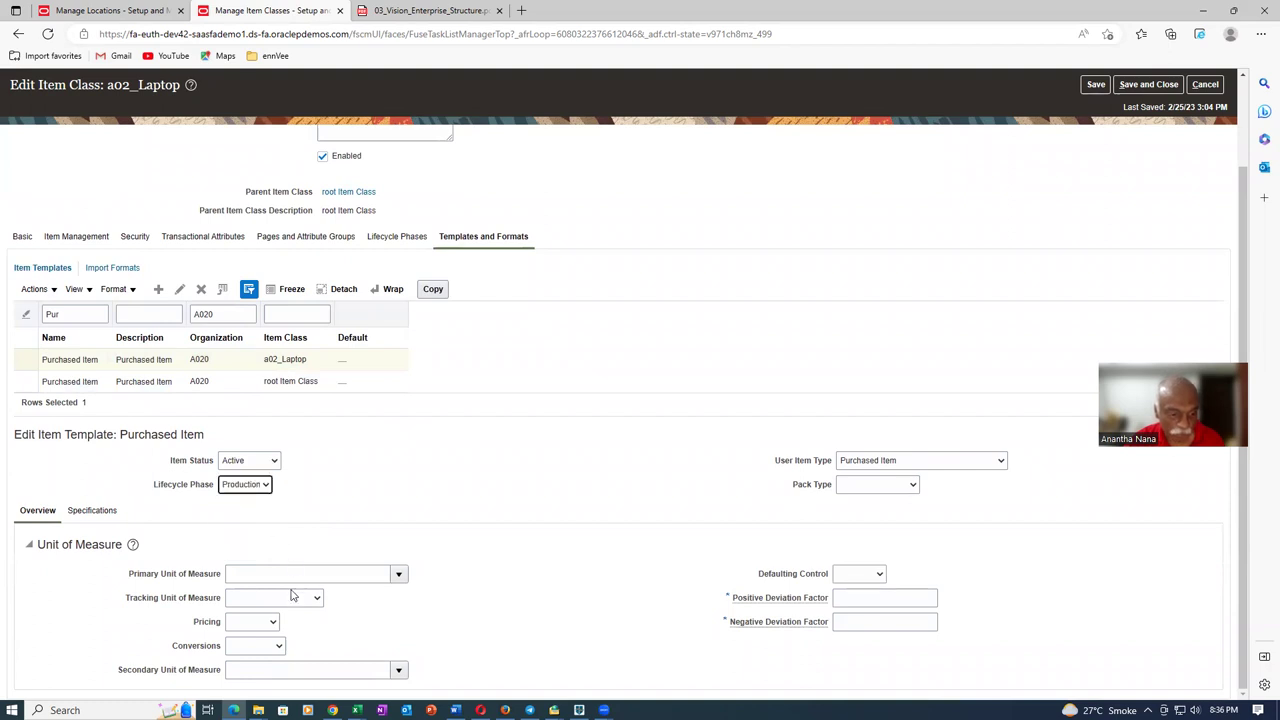
Set the template's primary unit of measure to Ea.
click(237, 573)
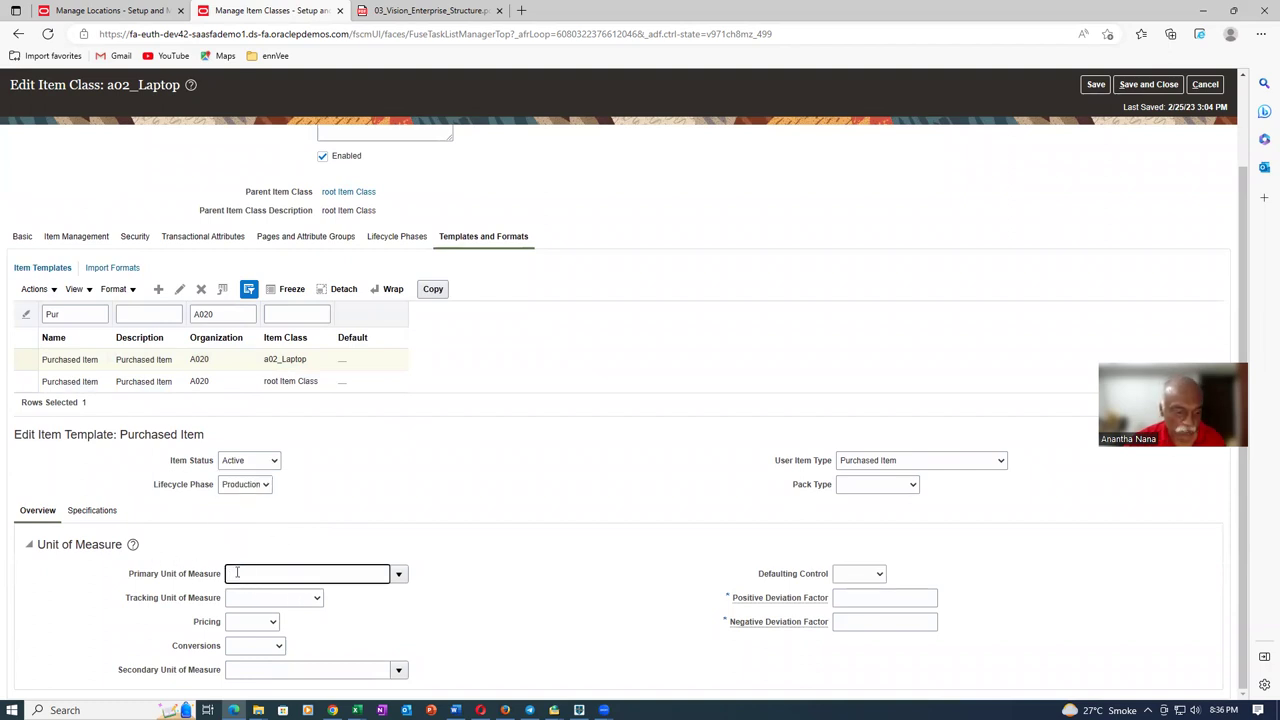
text(Ea)
key(Tab)
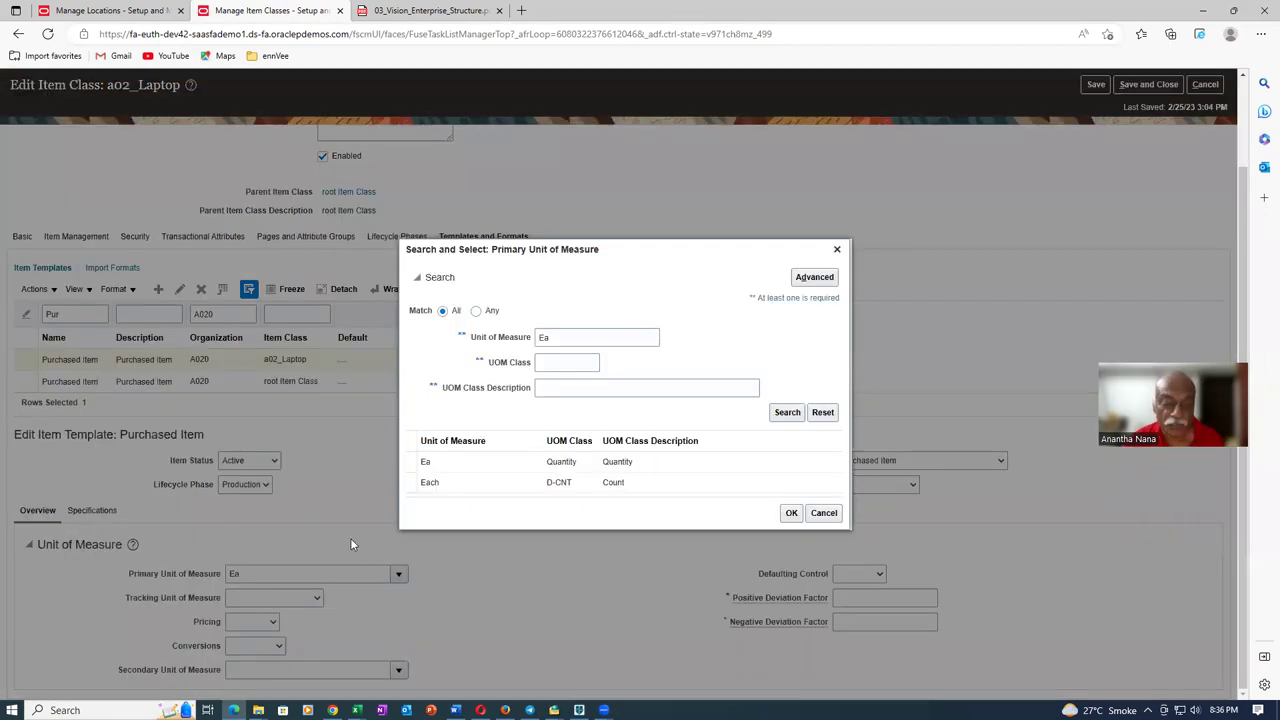
click(520, 468)
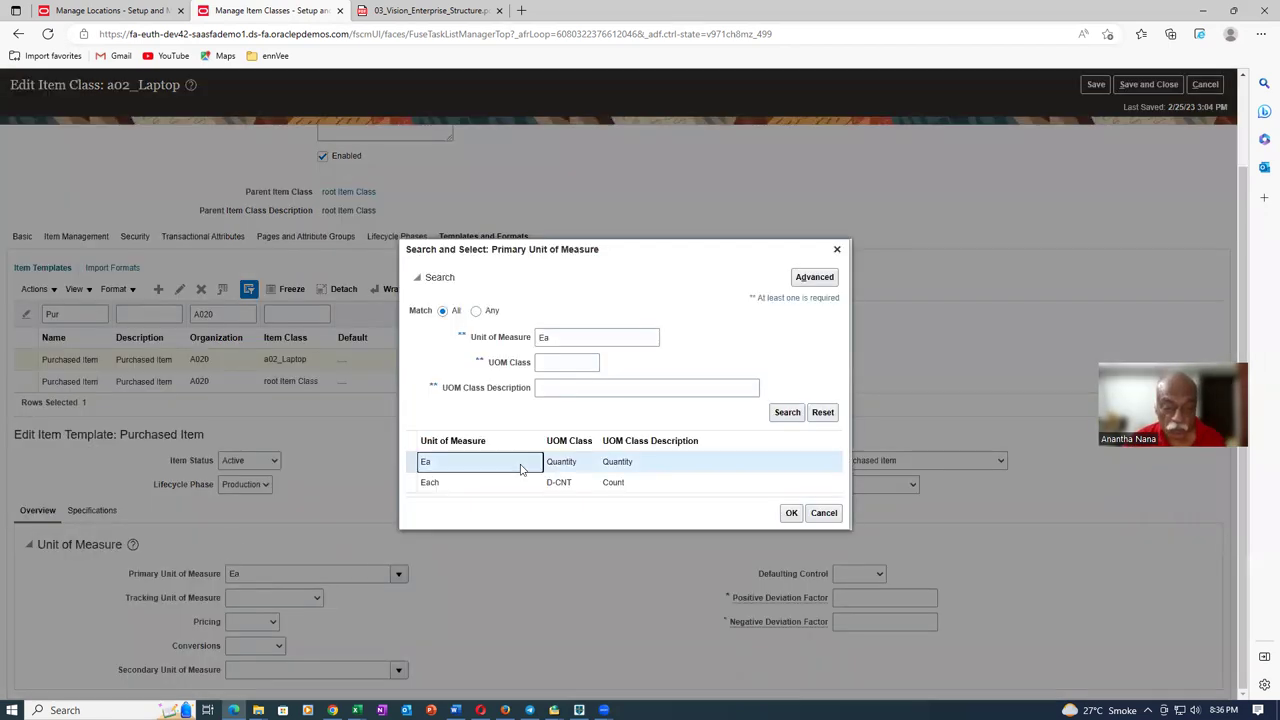
click(791, 512)
Set tracking and pricing units to Primary and conversions to Both, then show the template's specifications.
click(240, 598)
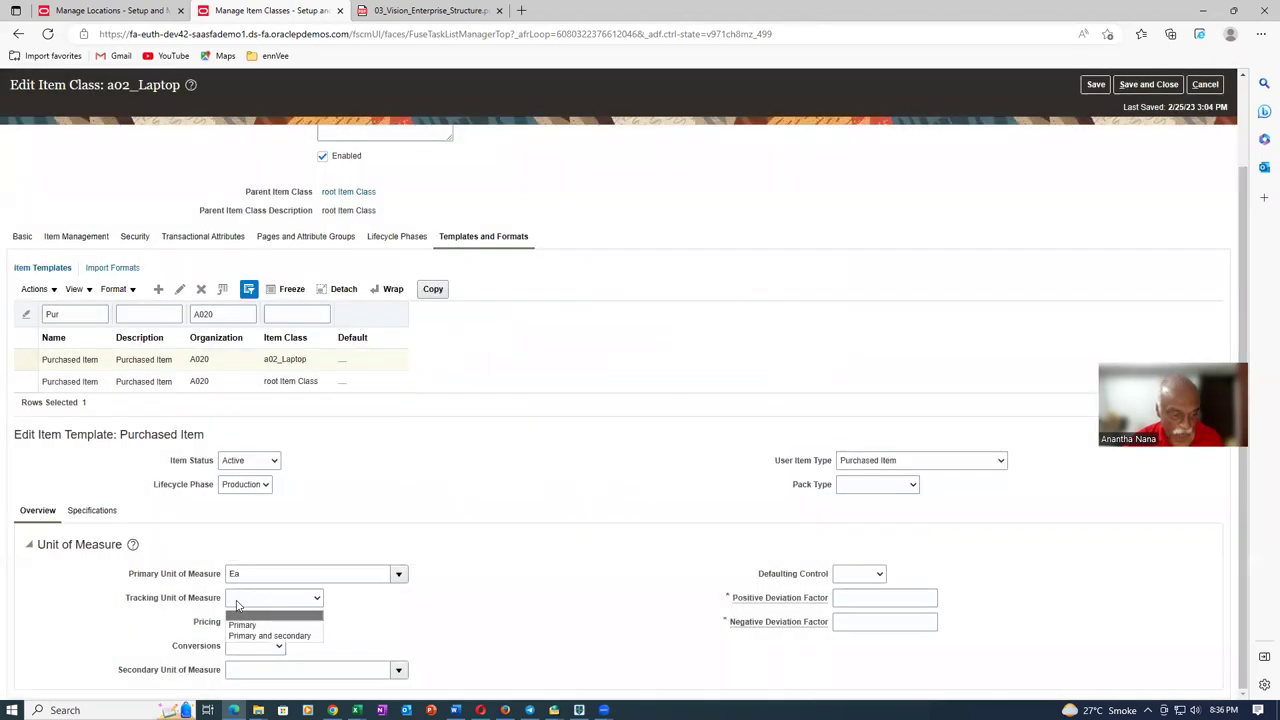
click(240, 608)
click(240, 600)
click(240, 624)
click(245, 622)
click(240, 636)
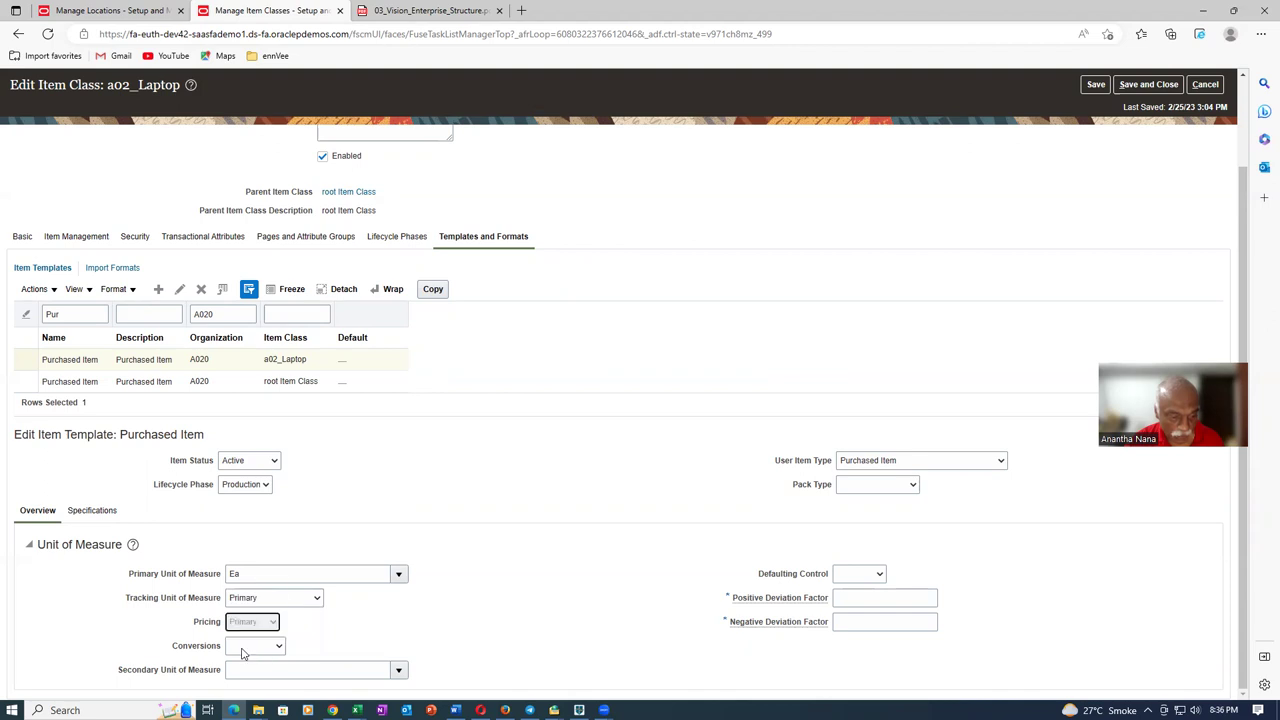
click(245, 646)
click(238, 606)
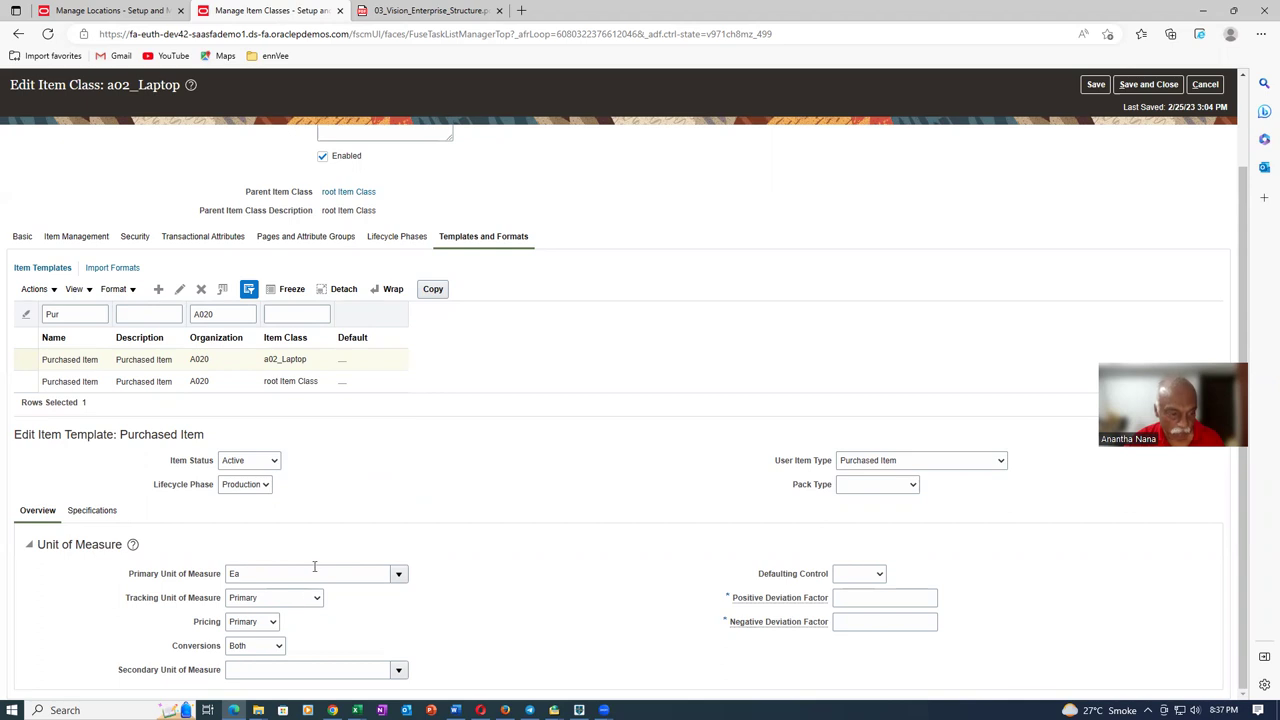
click(18, 360)
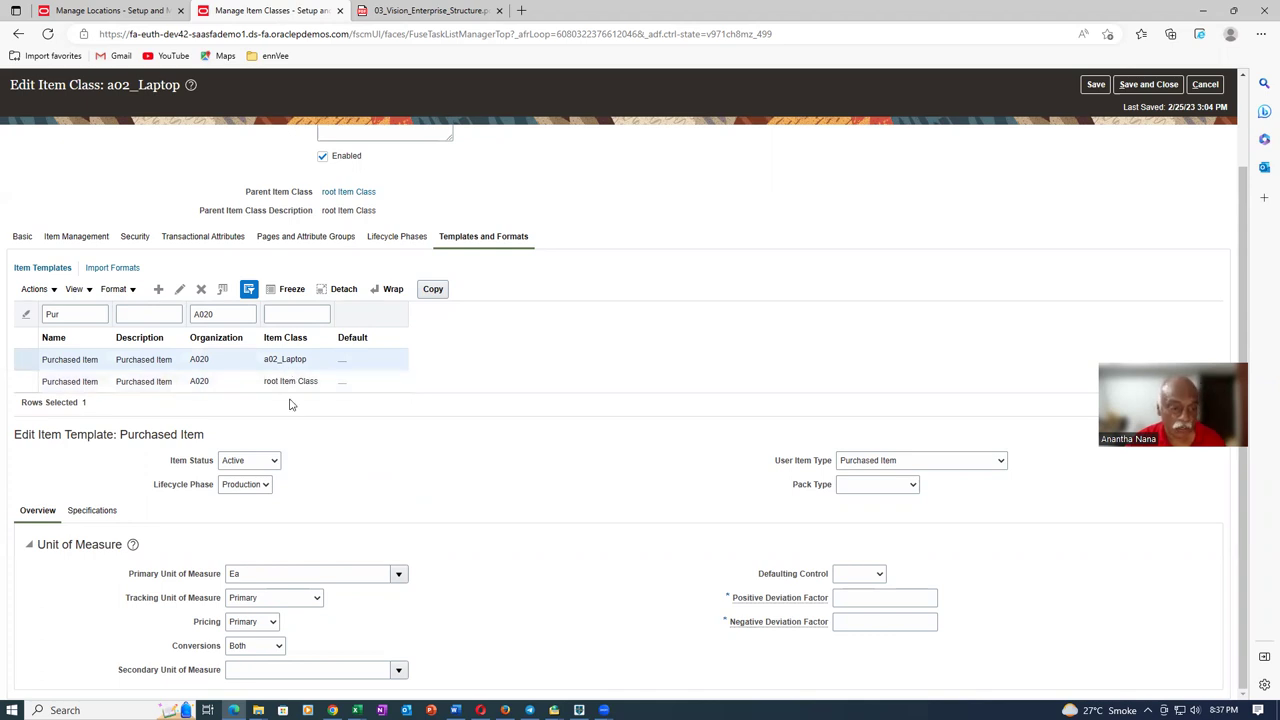
click(86, 511)
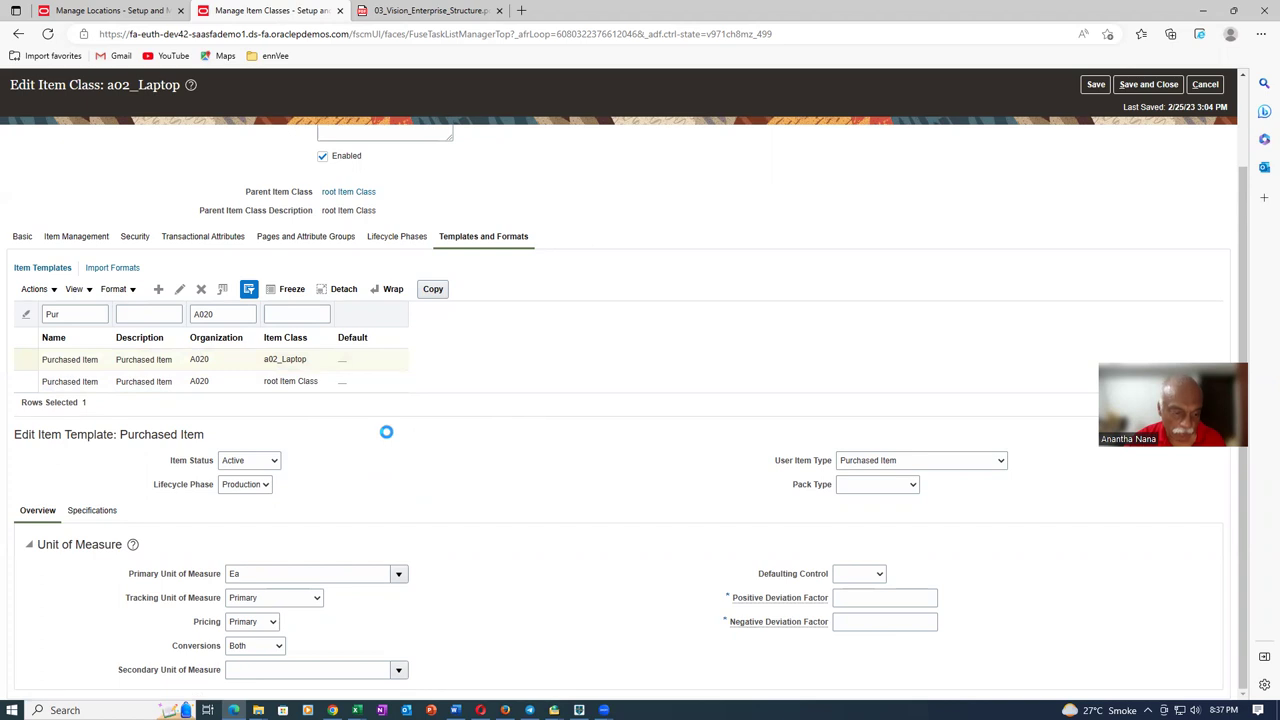
Enter a purchase price of 10 USD in the template's Purchasing specifications.
scroll(389, 437, down, 4)
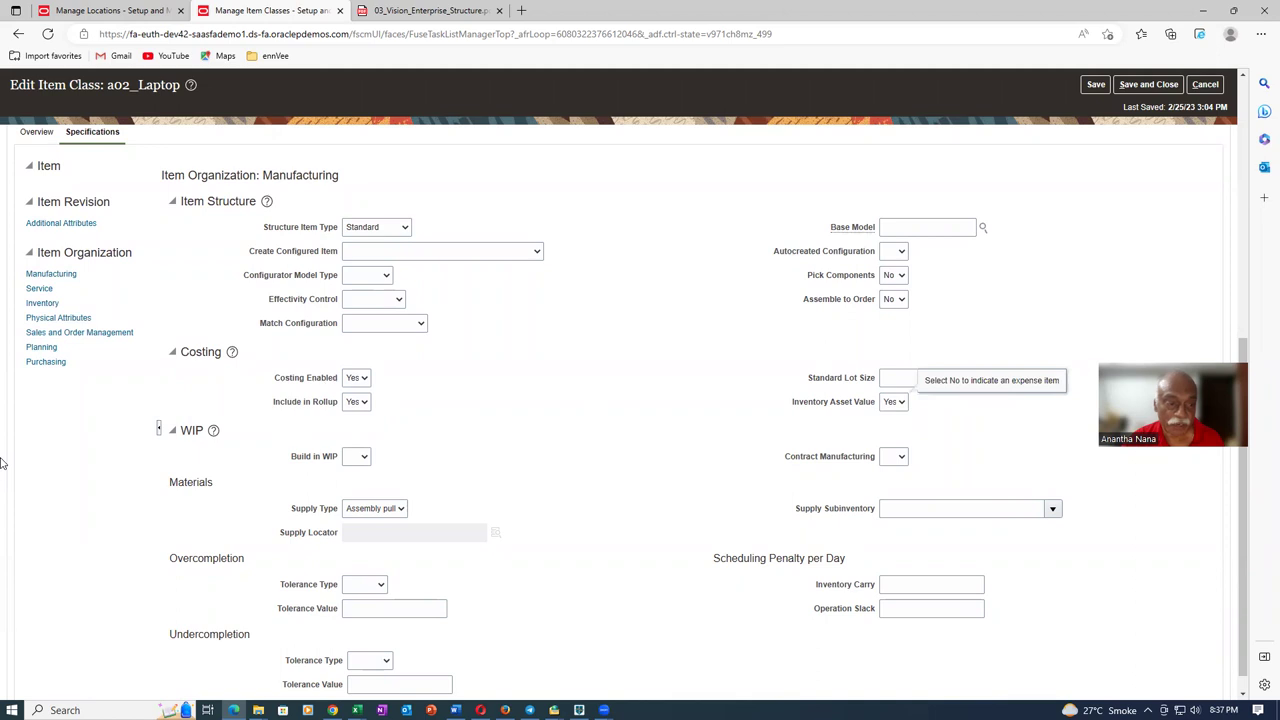
click(42, 303)
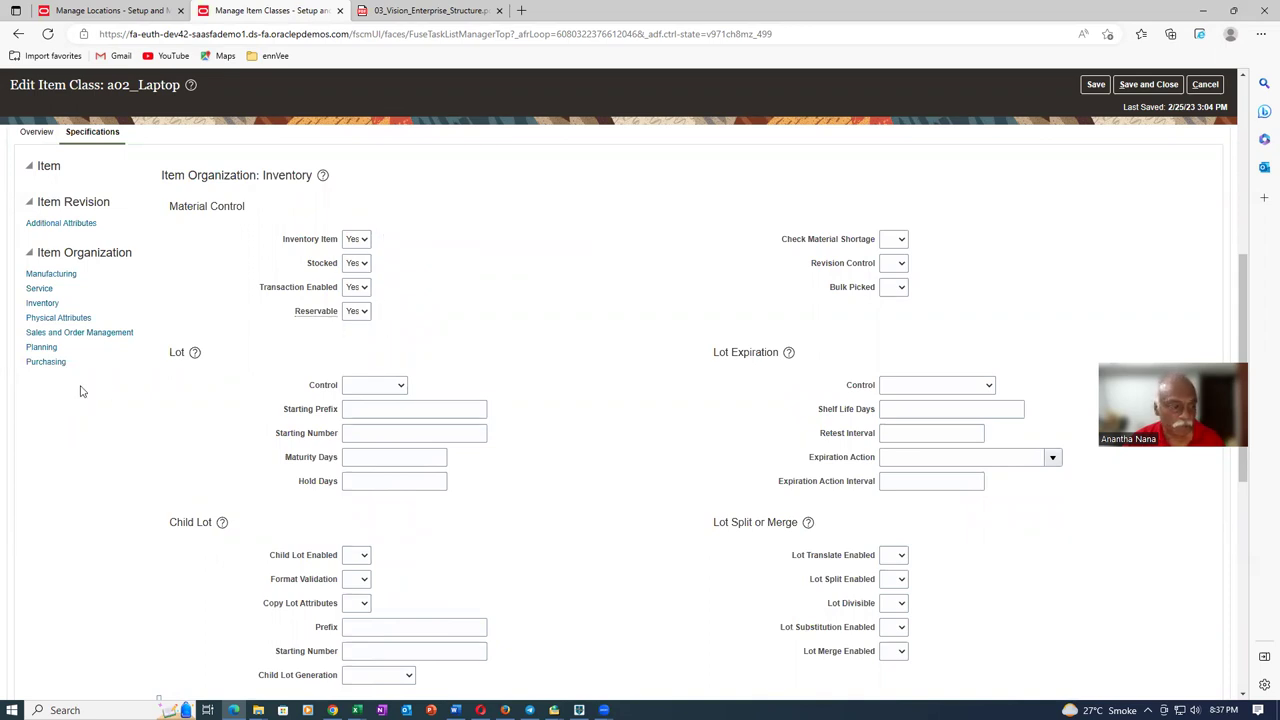
click(62, 331)
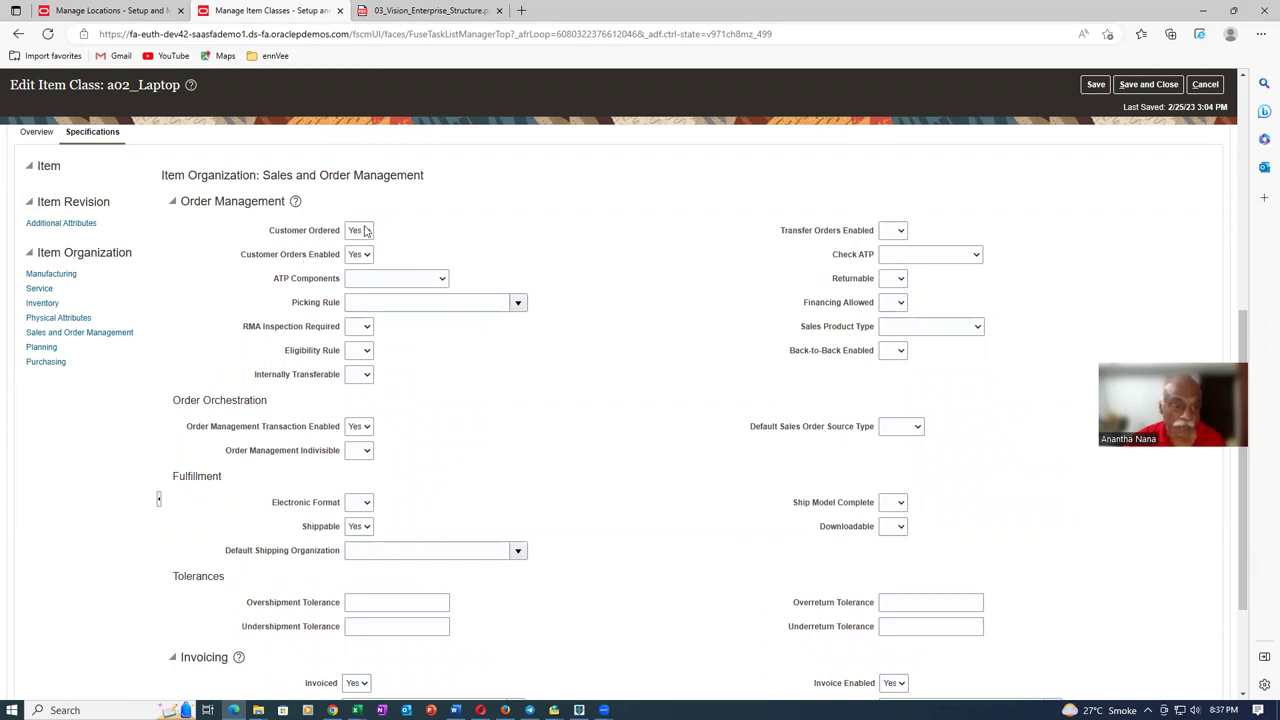
scroll(464, 535, down, 3)
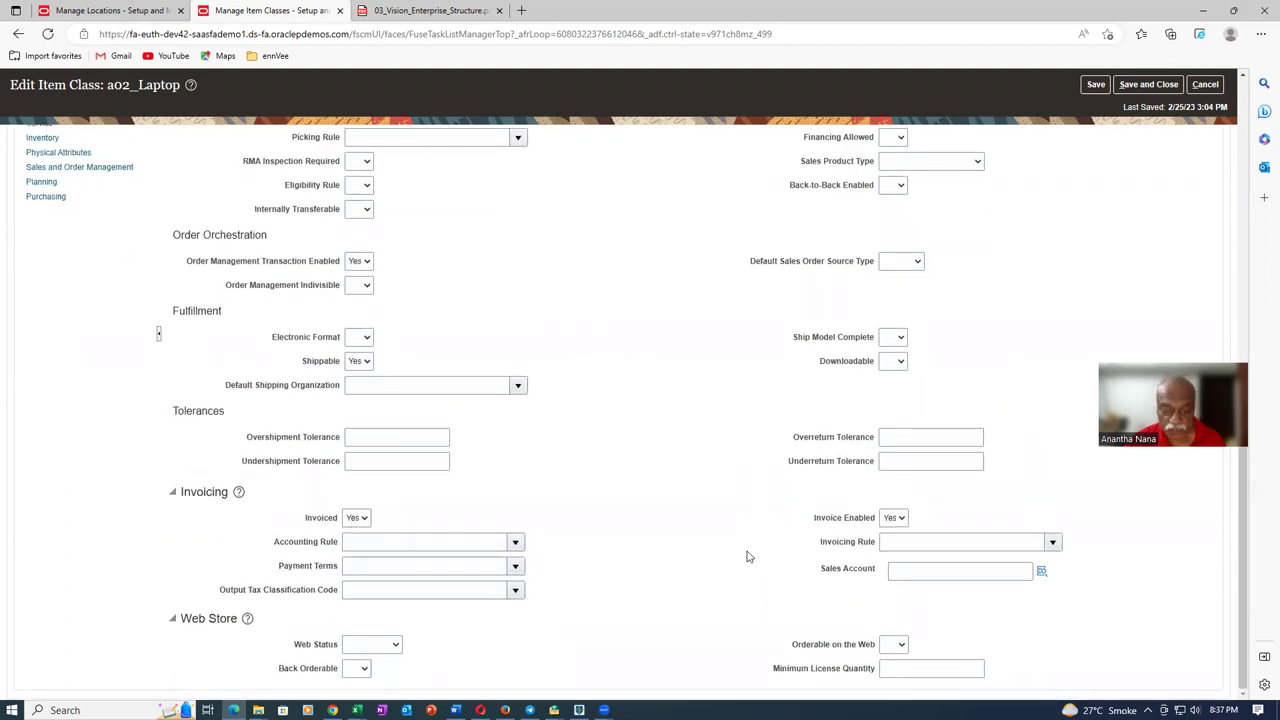
click(44, 198)
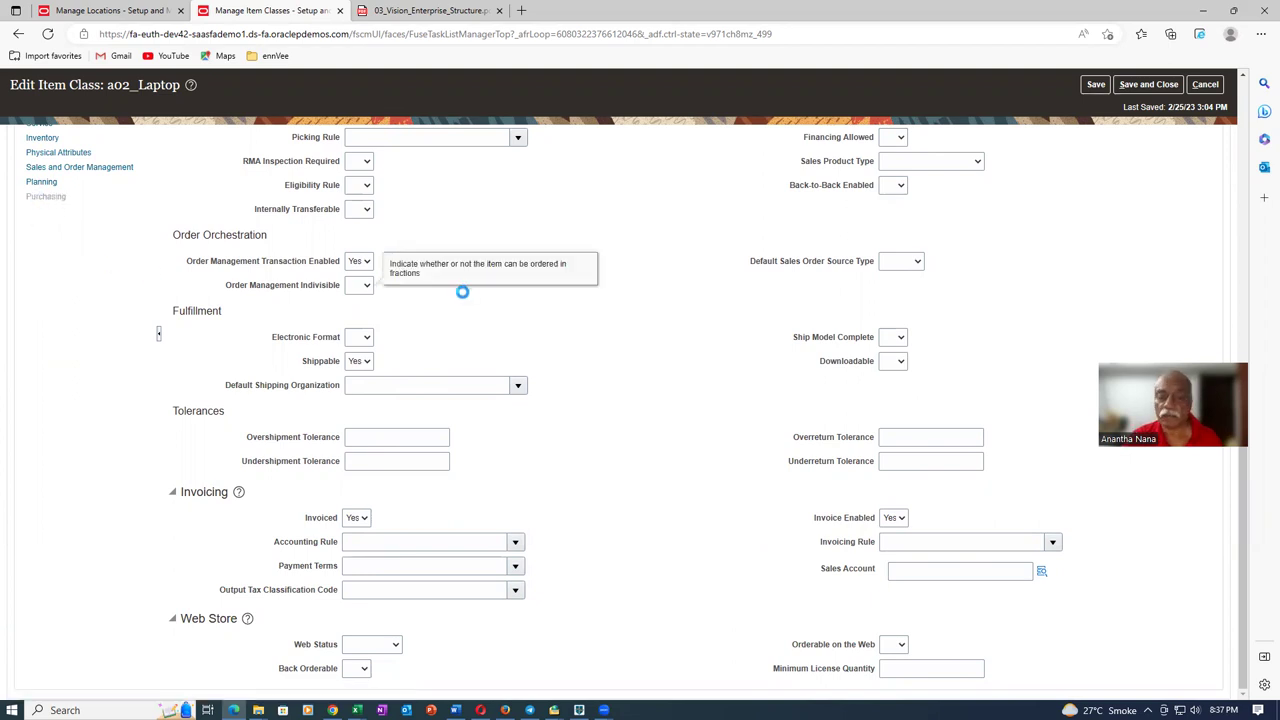
click(426, 316)
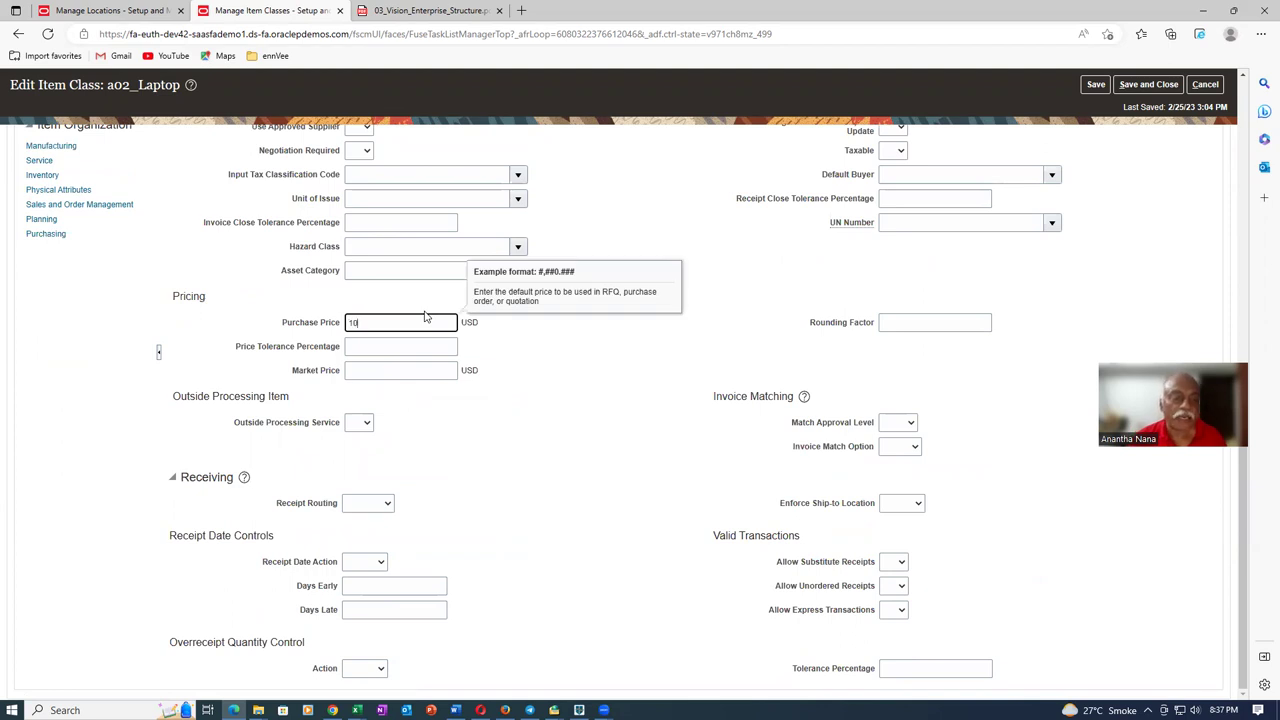
key(Tab)
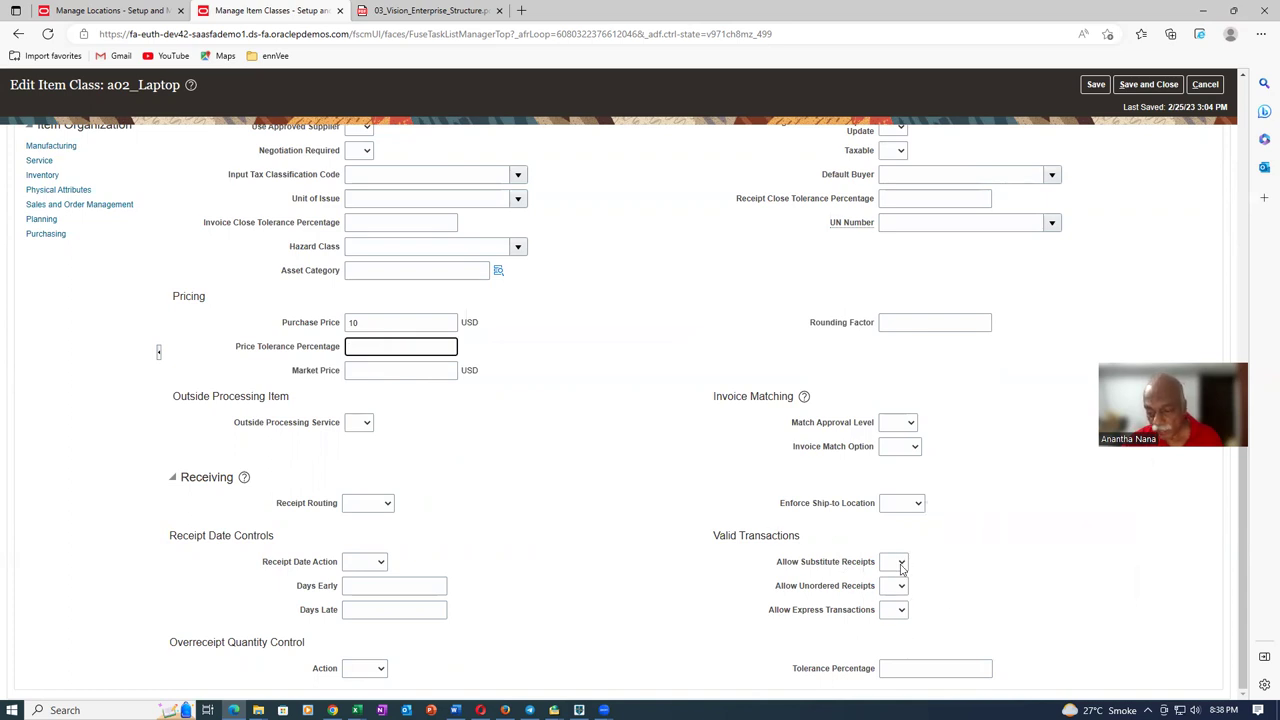
Set Allow Substitute Receipts, Allow Unordered Receipts and Allow Express Transactions to Yes.
click(897, 564)
click(896, 590)
click(897, 590)
click(887, 613)
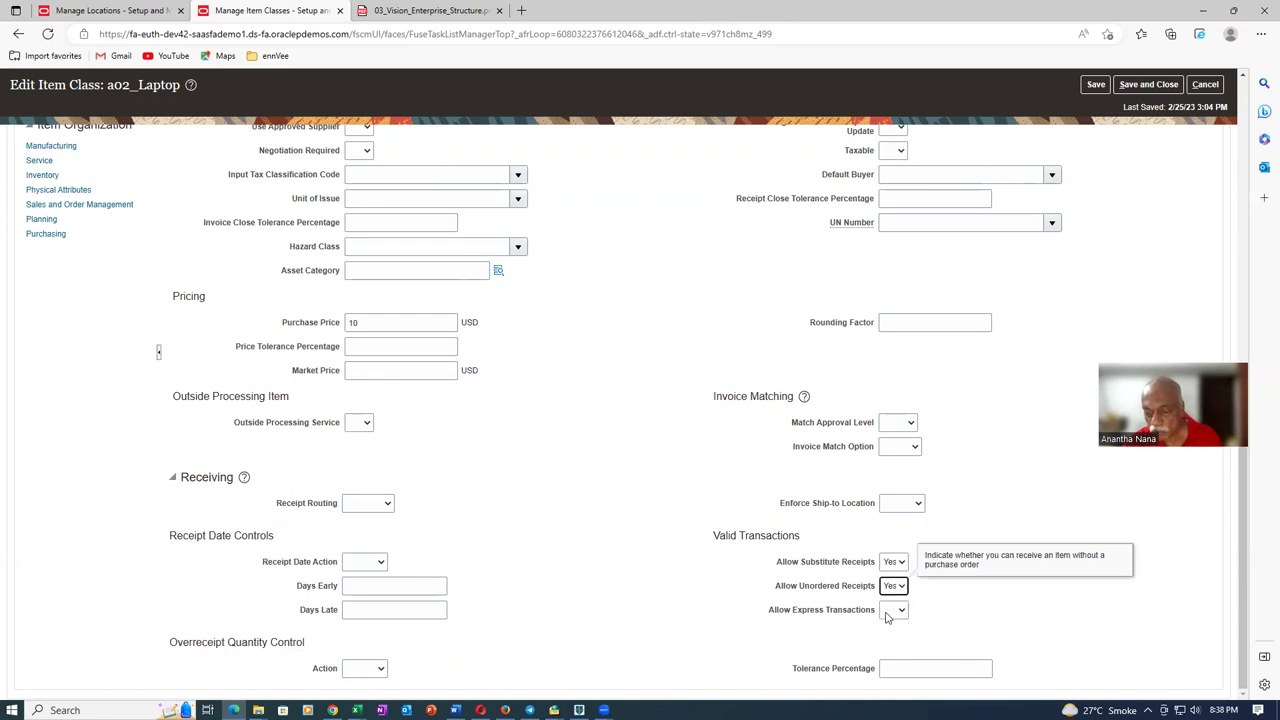
click(899, 610)
click(892, 648)
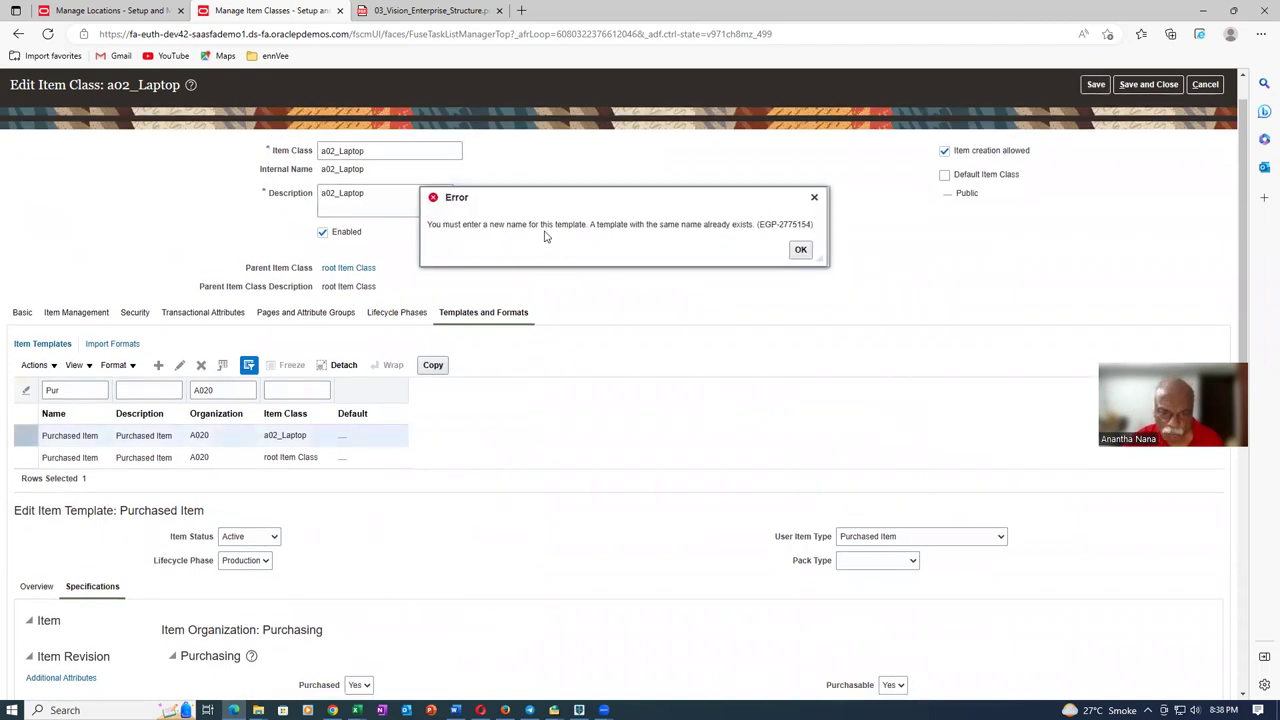
Rename the template to a02_Purchased Item with an a02_ description, make it default, and save.
click(800, 249)
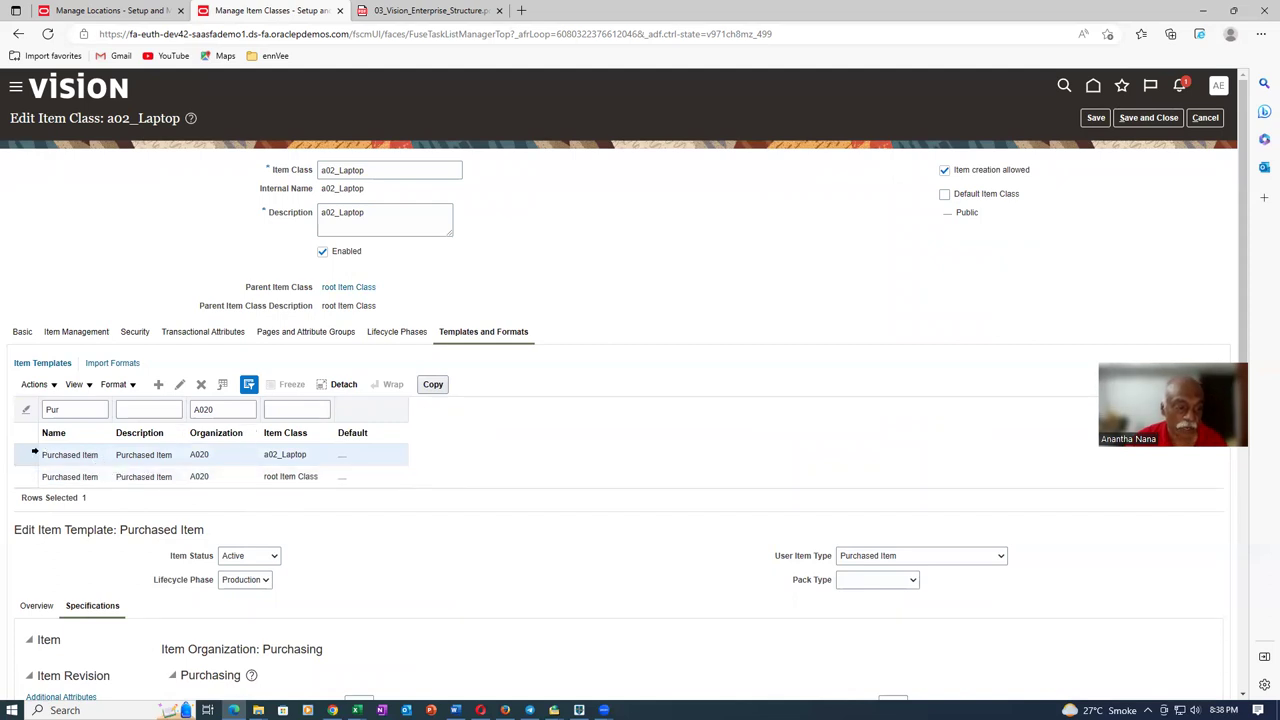
click(179, 384)
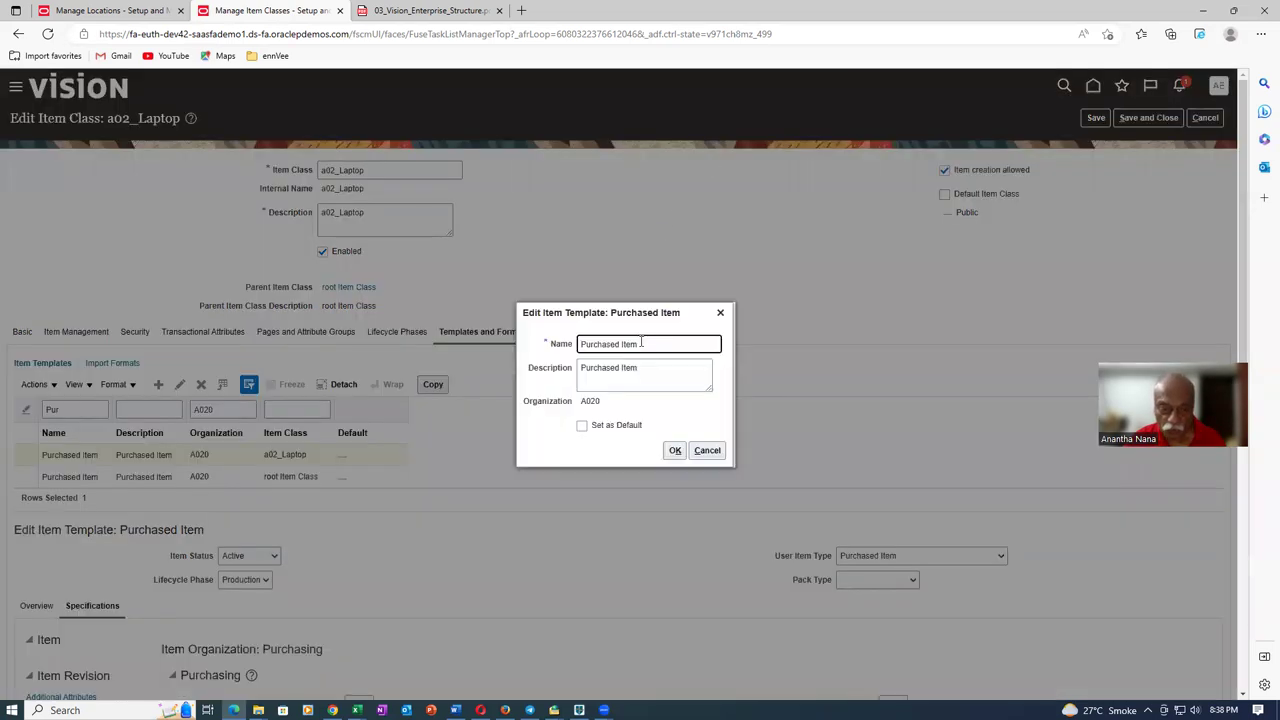
text(a02_)
click(581, 368)
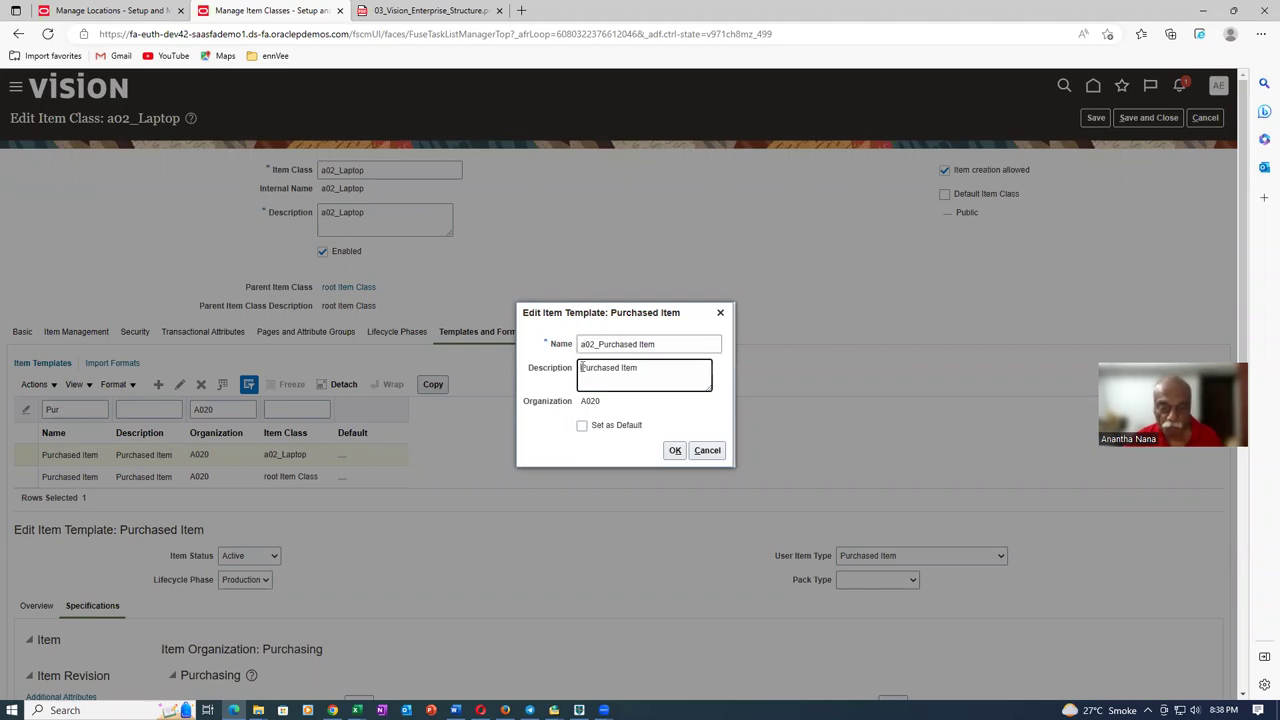
text(a02_)
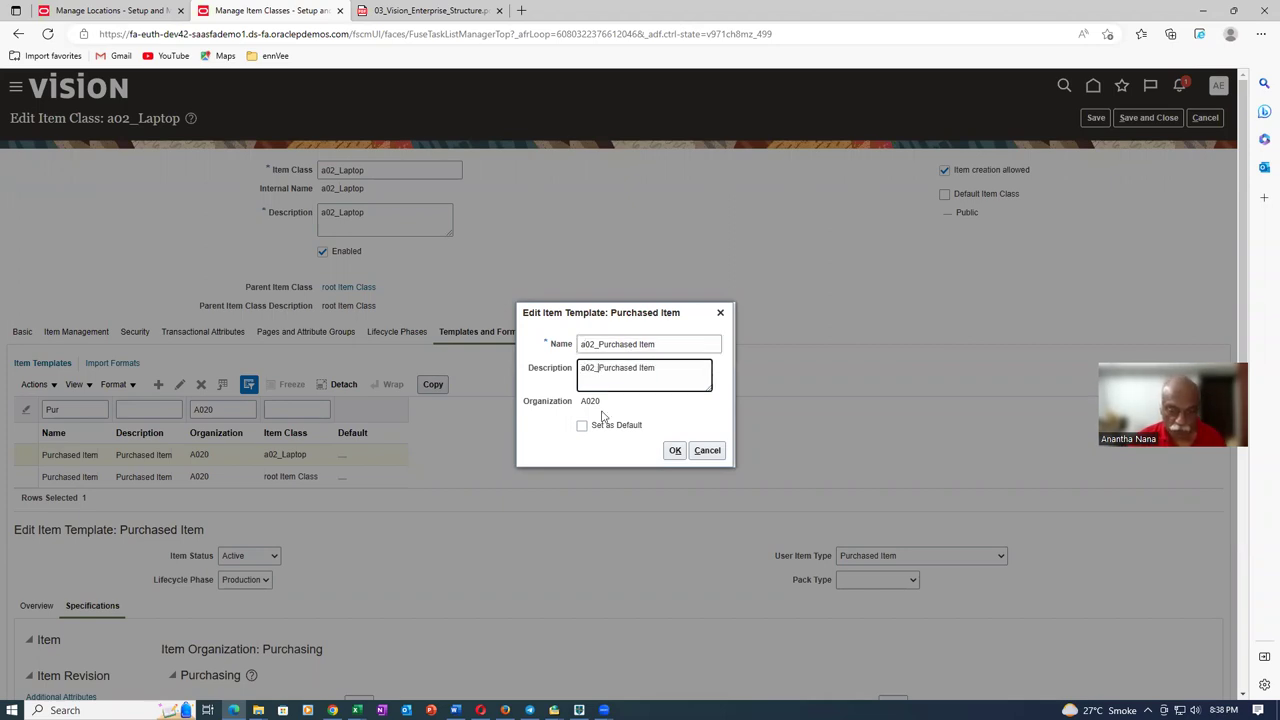
click(582, 427)
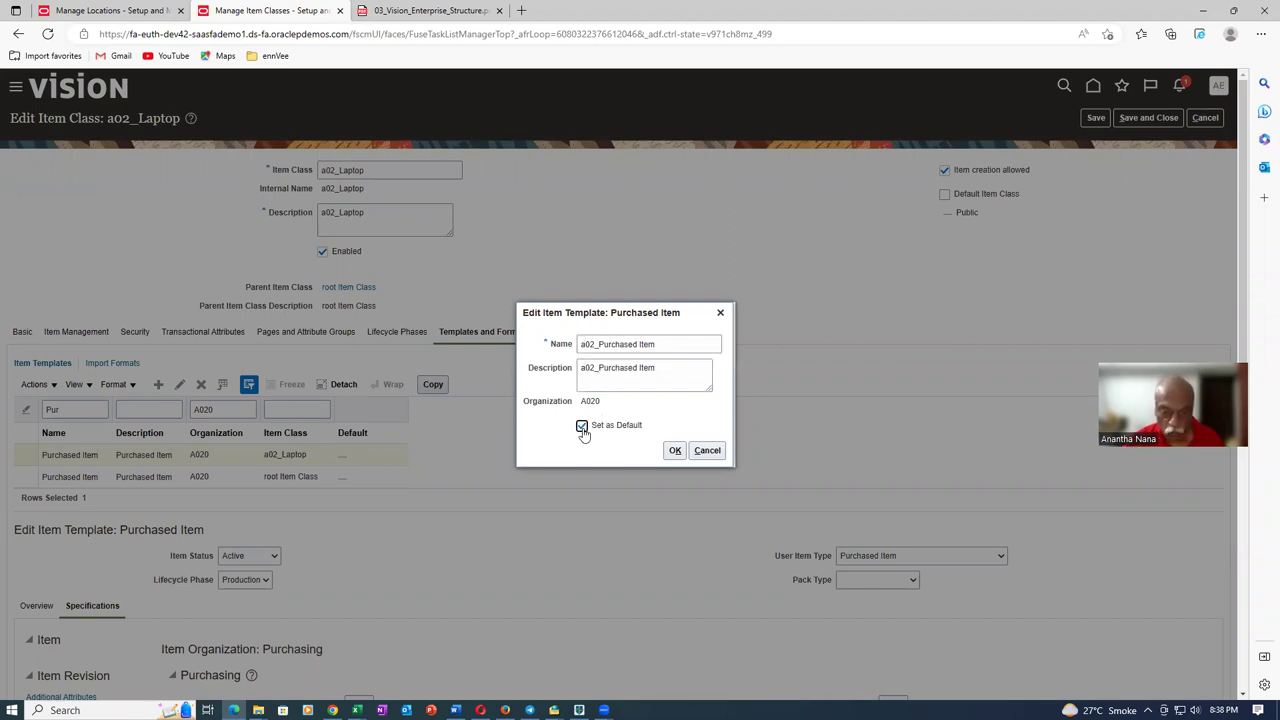
click(676, 451)
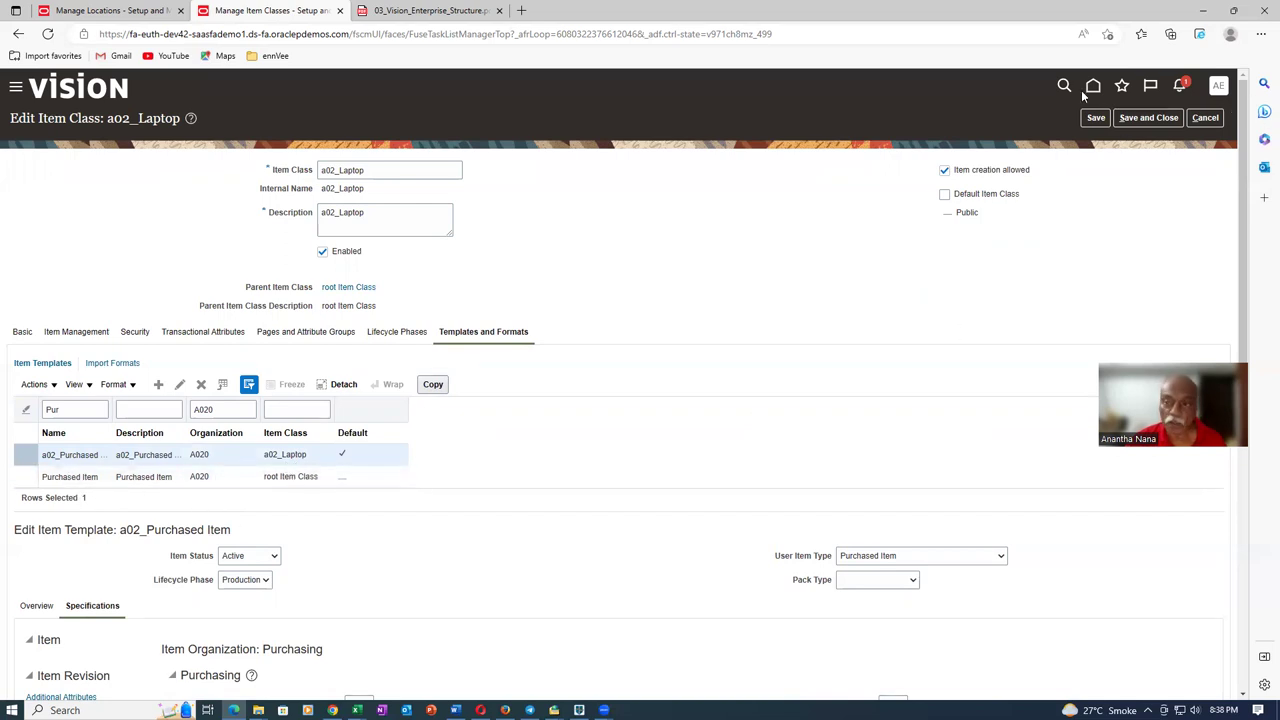
click(1137, 118)
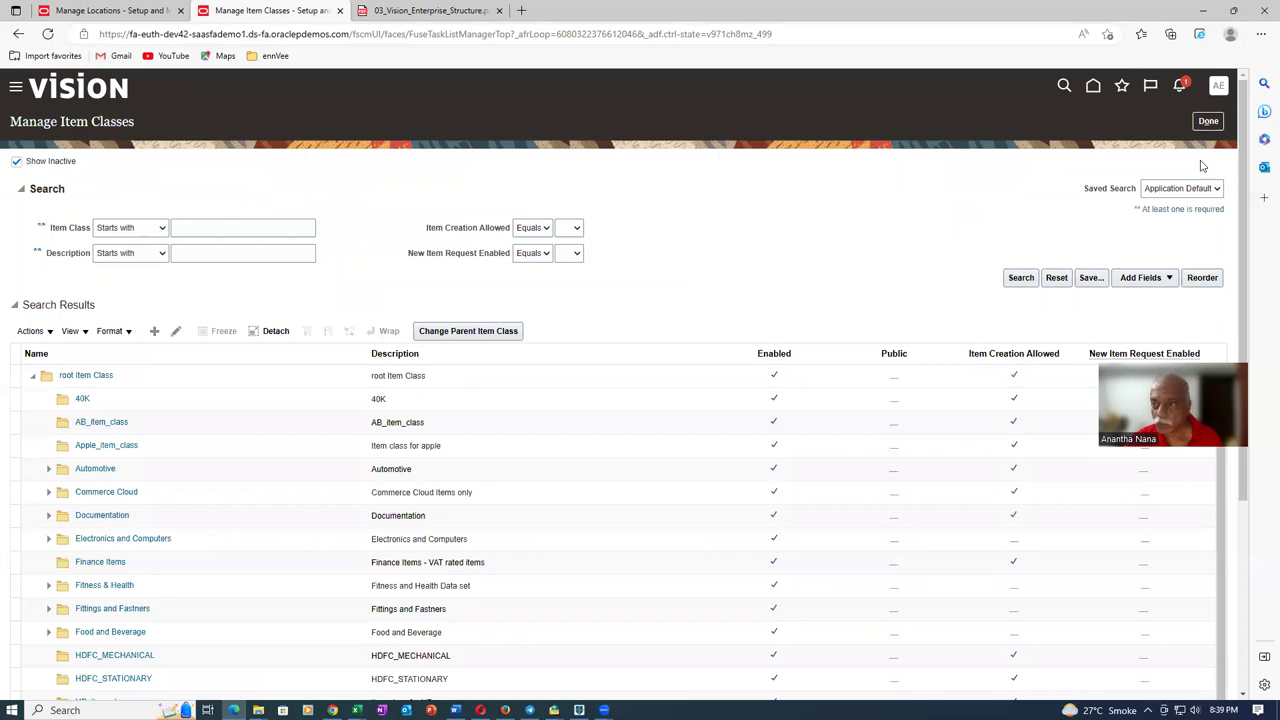
click(1207, 121)
Review the worksheet's step 16 and 18 instructions and the Set all default attributes note.
key(alt+Tab)
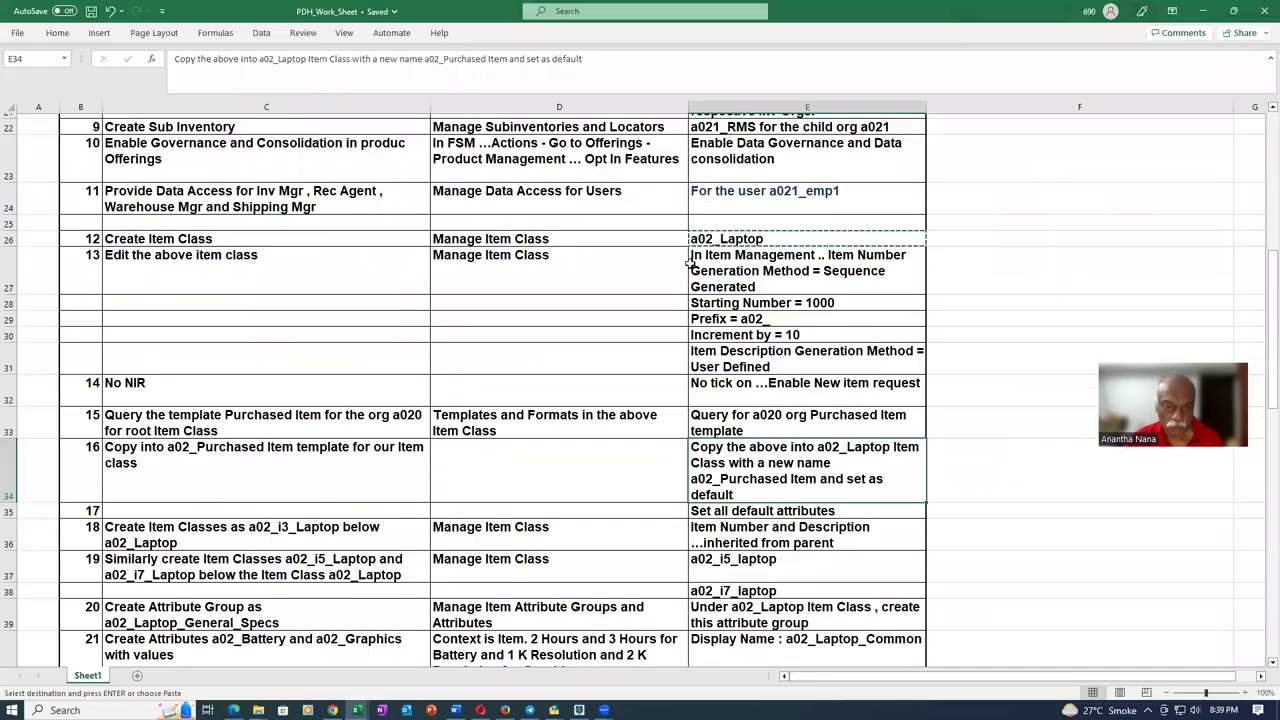
scroll(642, 435, down, 2)
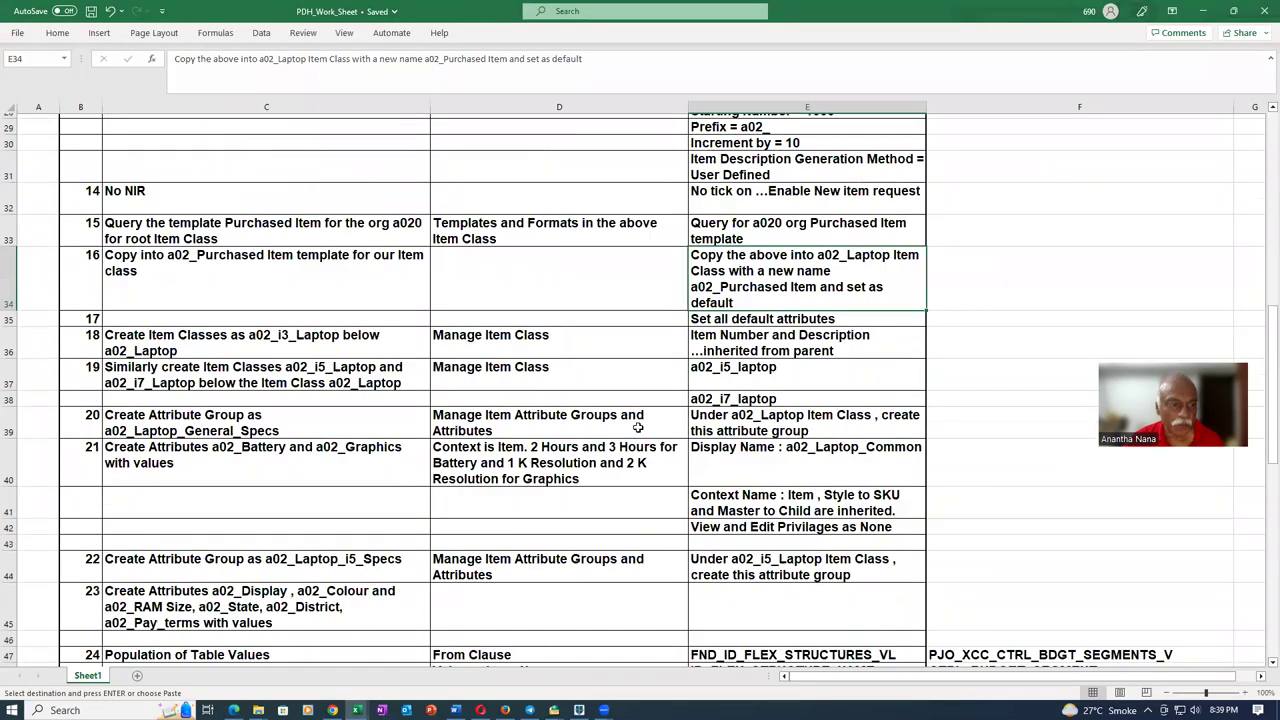
click(313, 256)
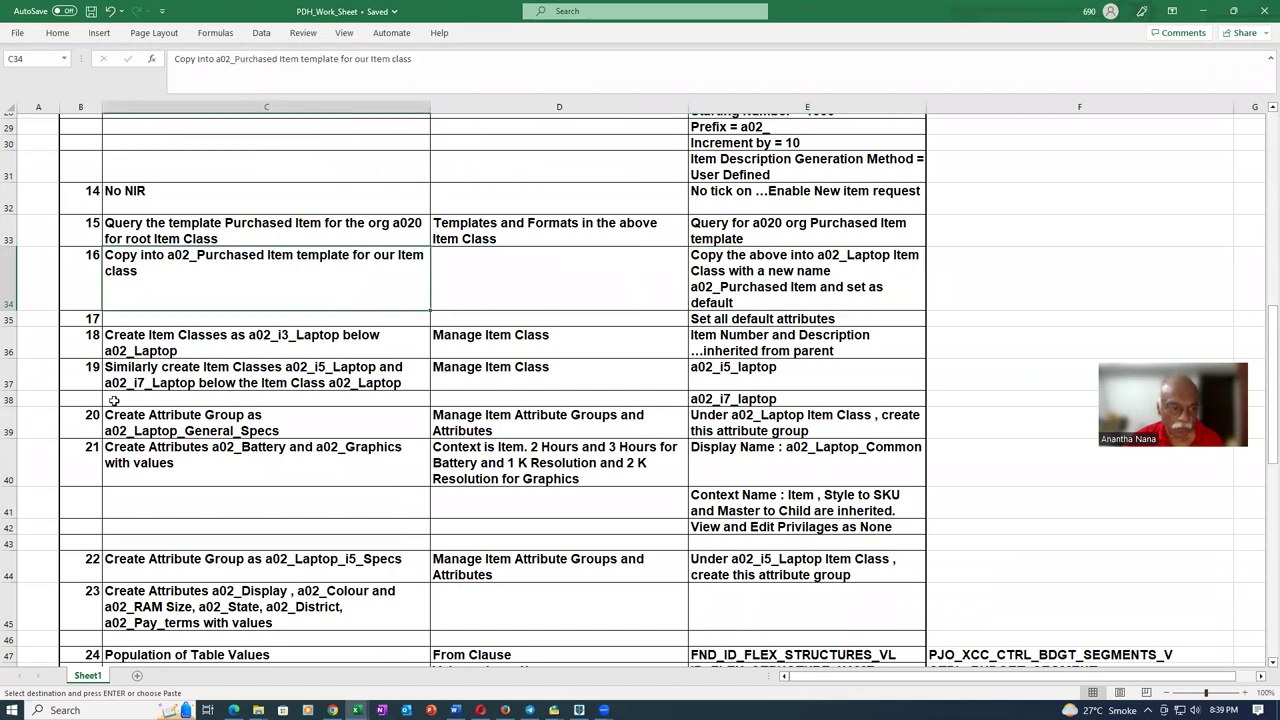
click(793, 313)
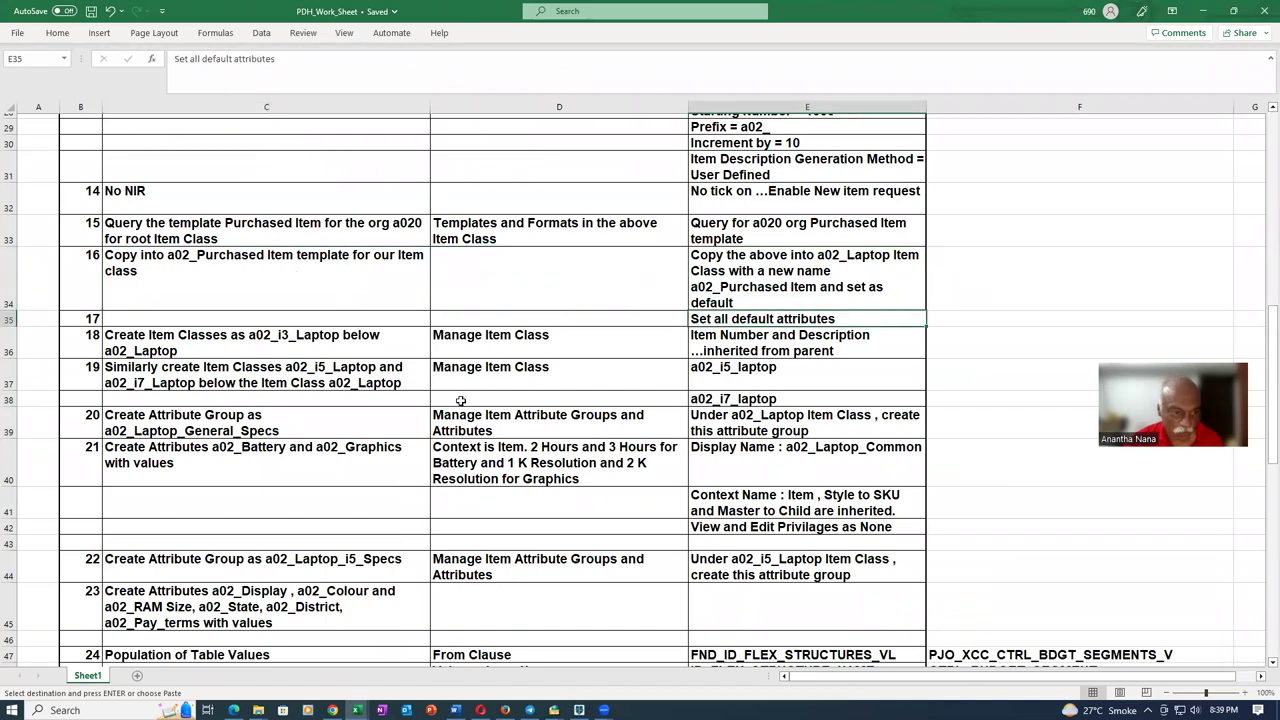
click(129, 347)
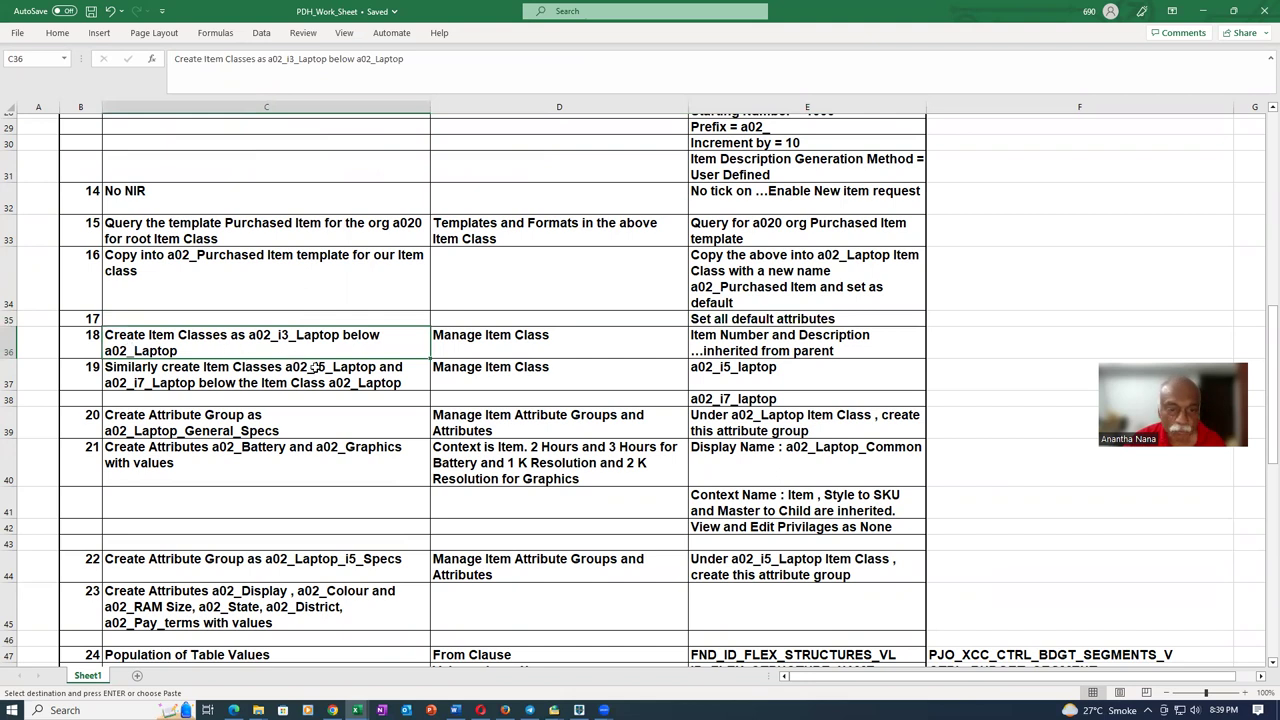
Look over the Laptop-i5 and Laptop-i7 child classes, then return to the D37 step.
key(alt+Tab)
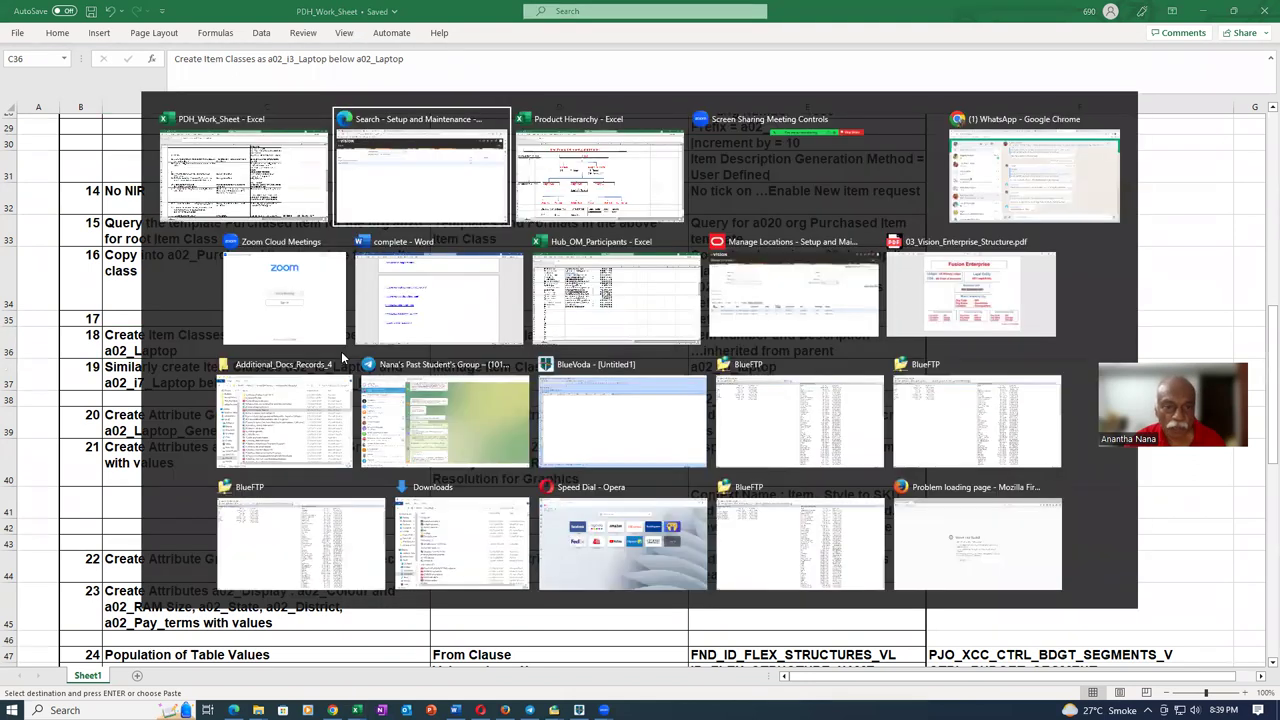
key(alt+Tab)
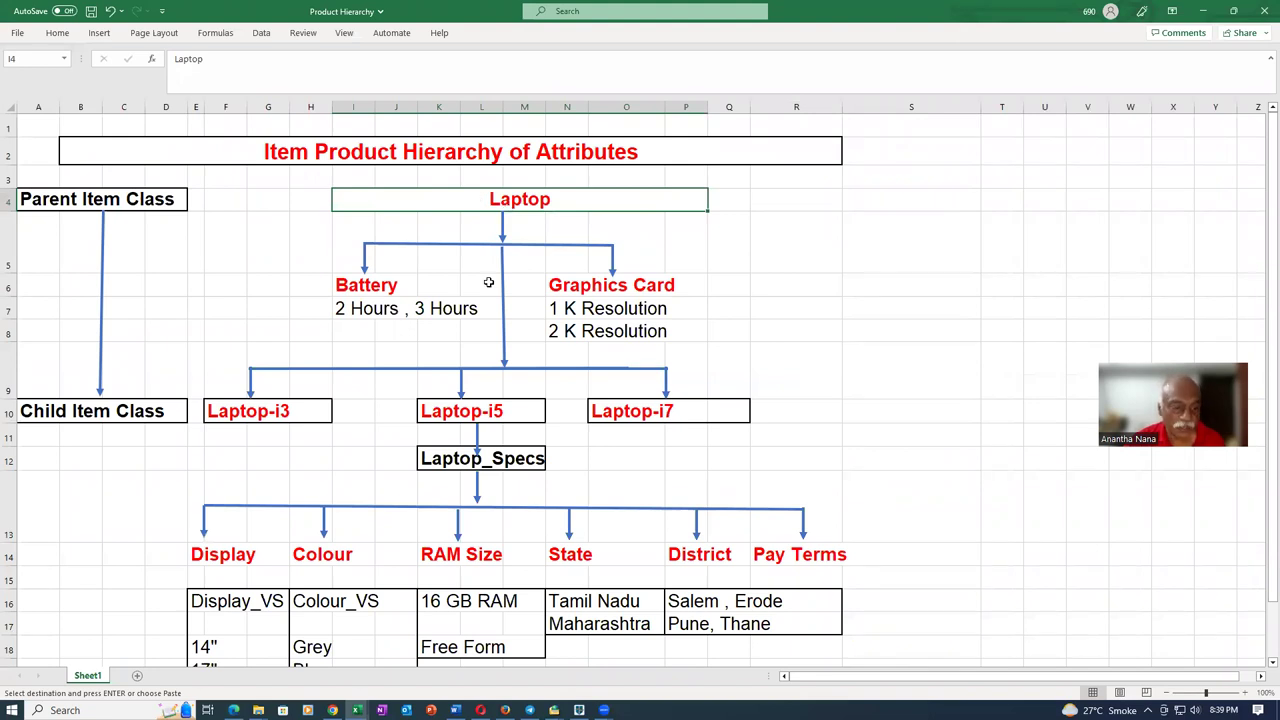
click(244, 418)
click(447, 411)
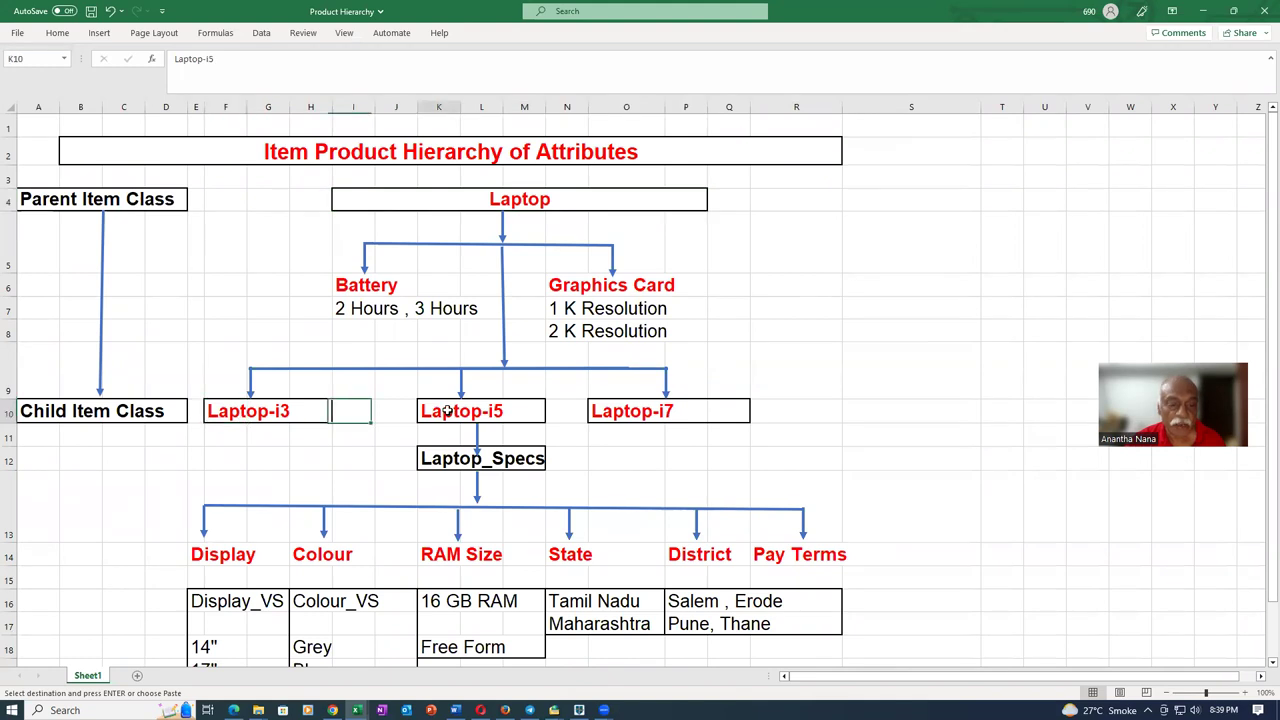
click(640, 416)
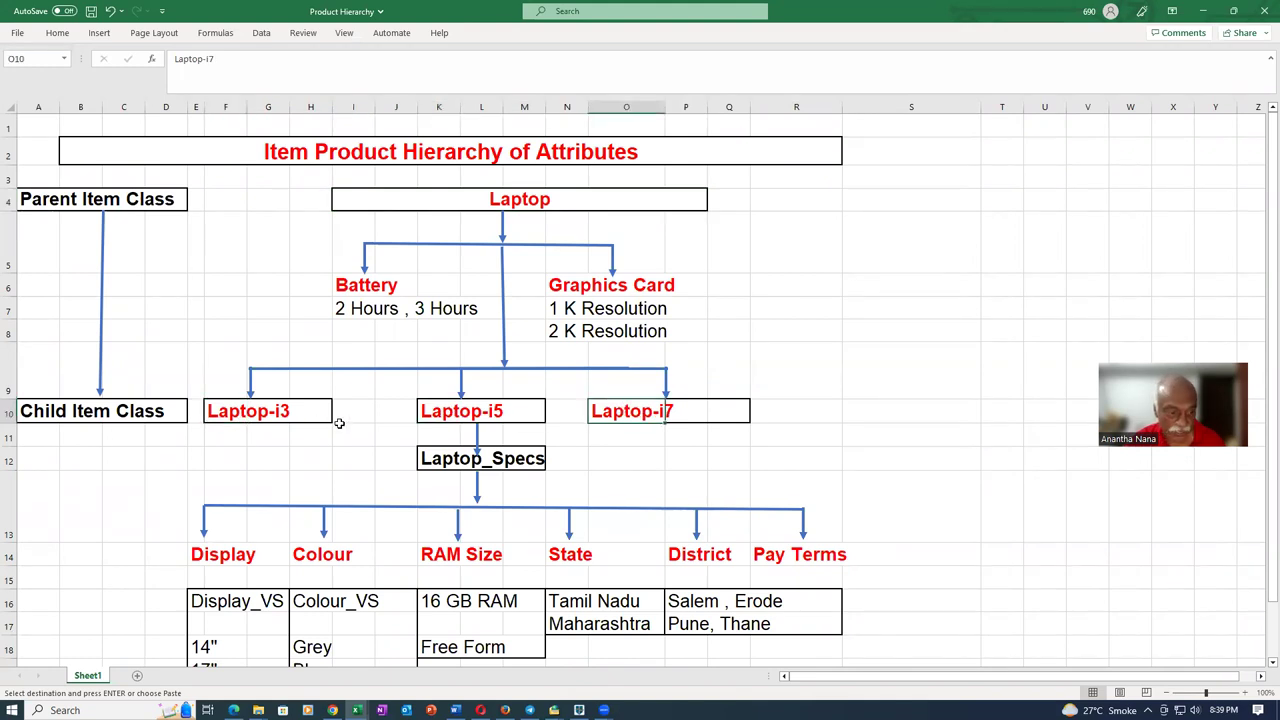
click(298, 414)
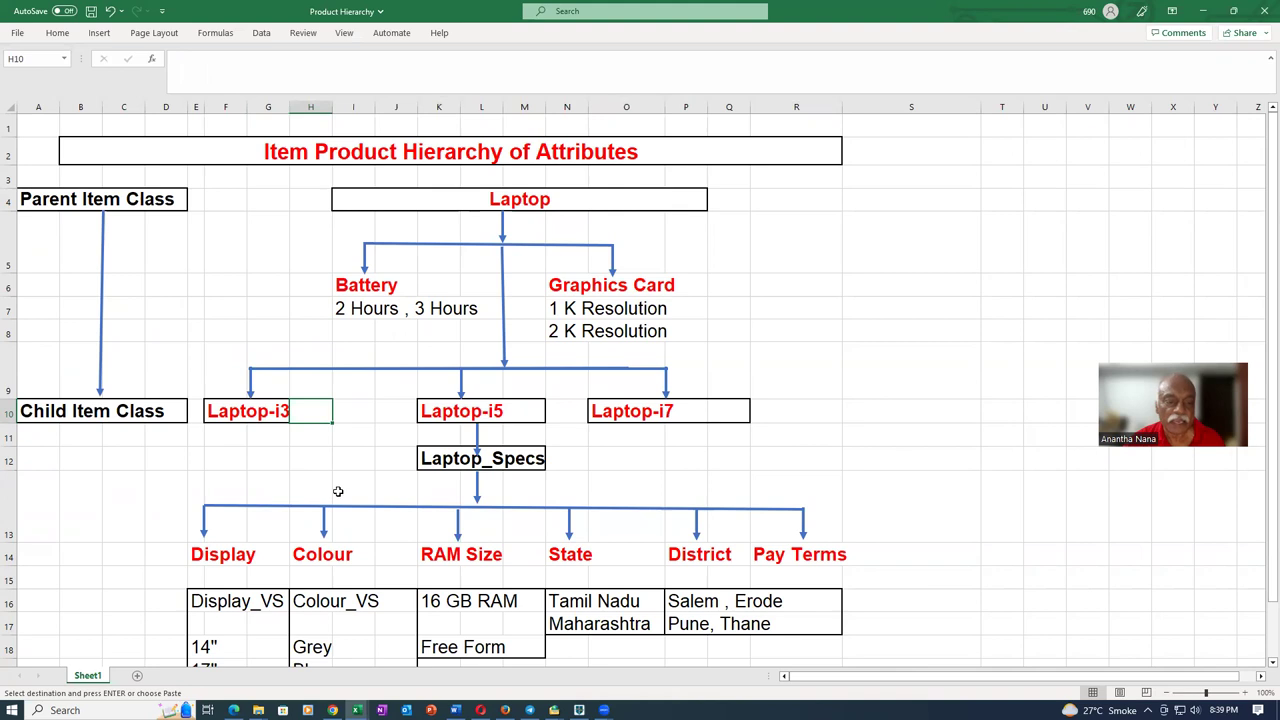
key(alt+Tab)
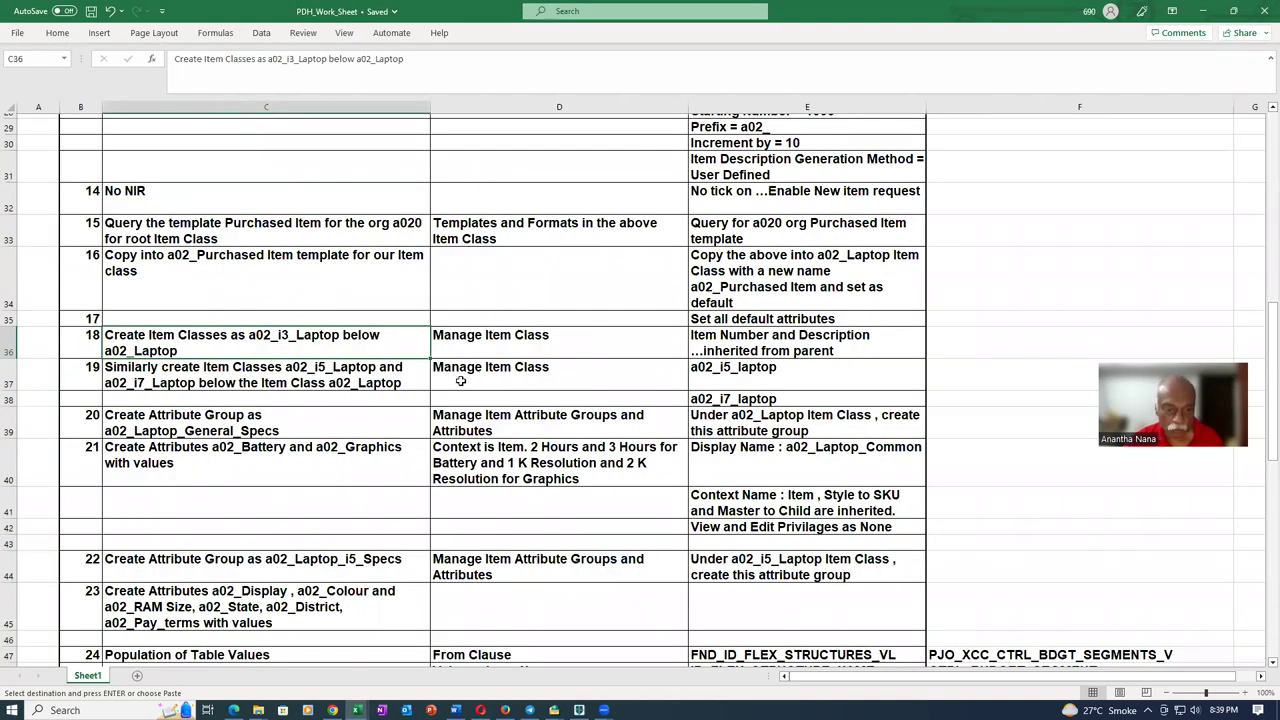
click(460, 378)
In Manage Item Classes, select a02_Laptop and begin a new child item class under it.
key(alt+Tab)
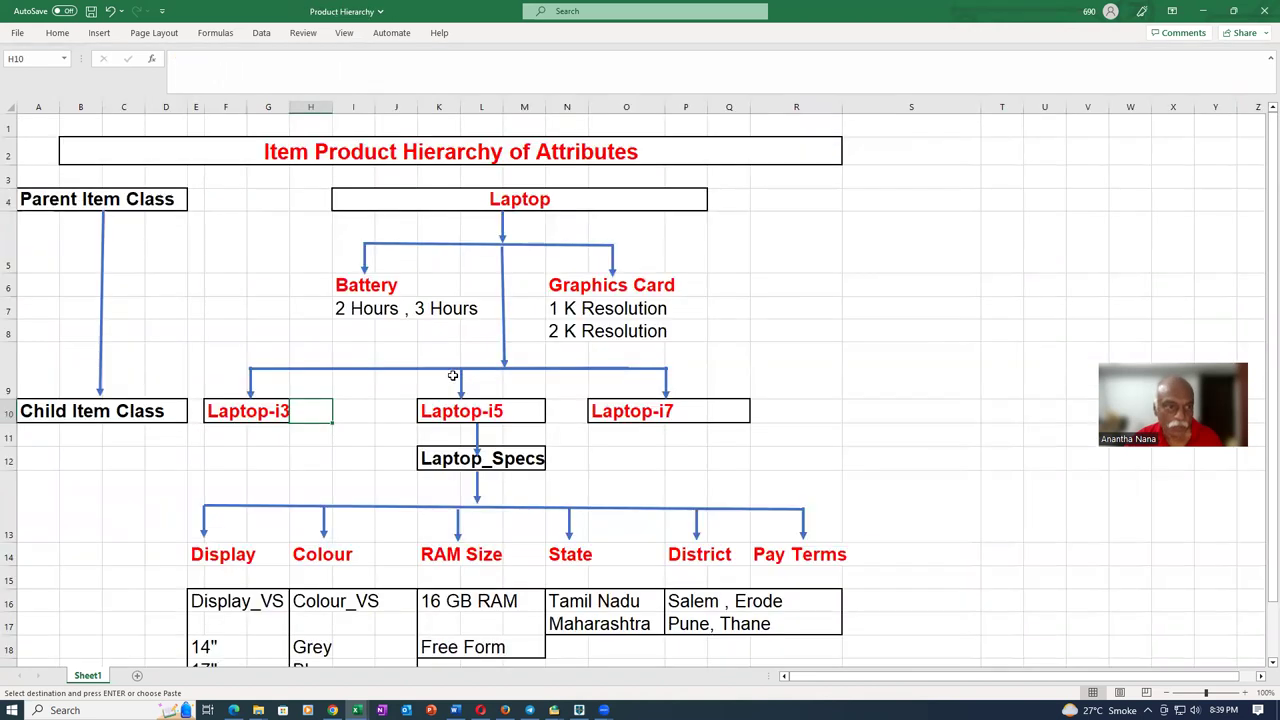
key(alt+Tab)
key(alt+Tab)
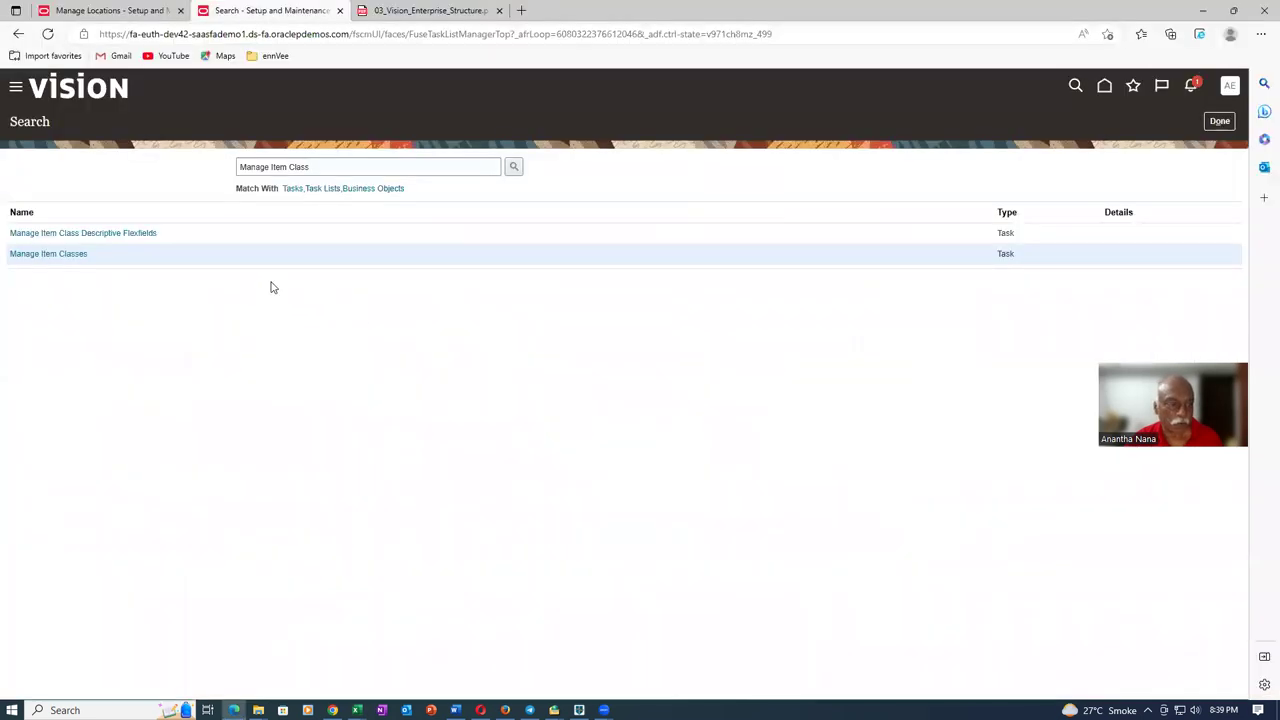
click(40, 255)
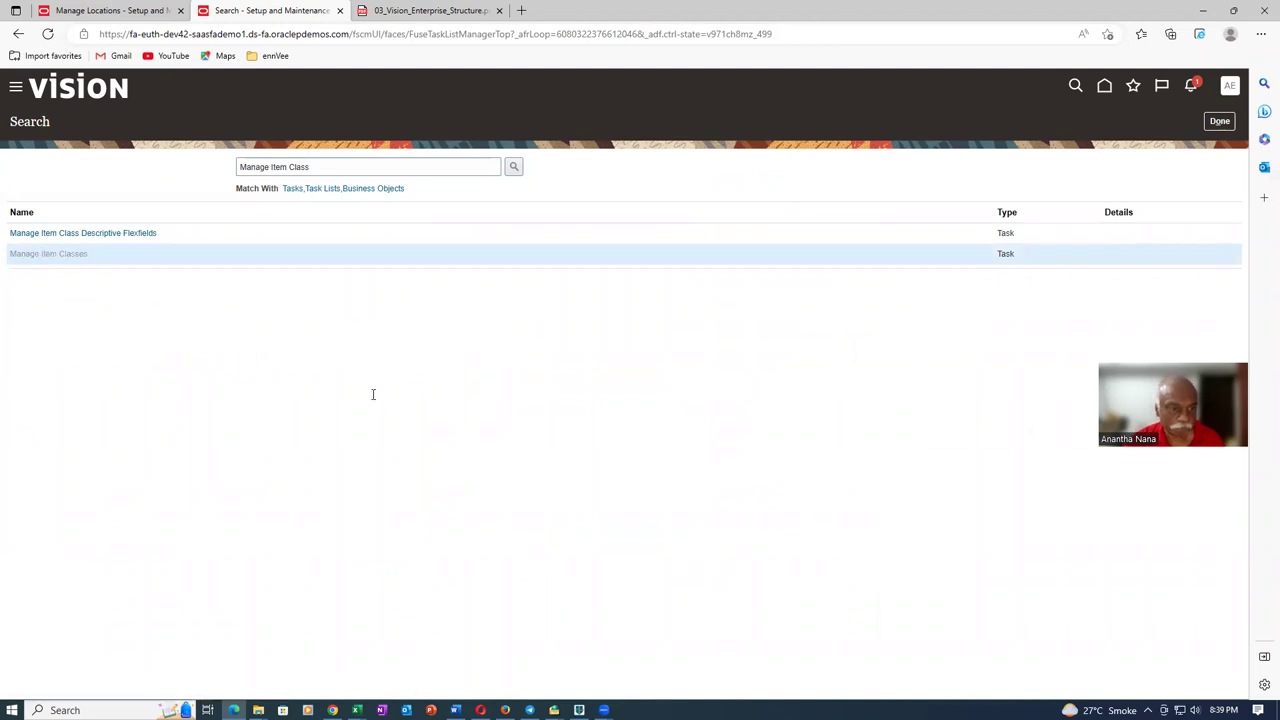
scroll(960, 408, down, 3)
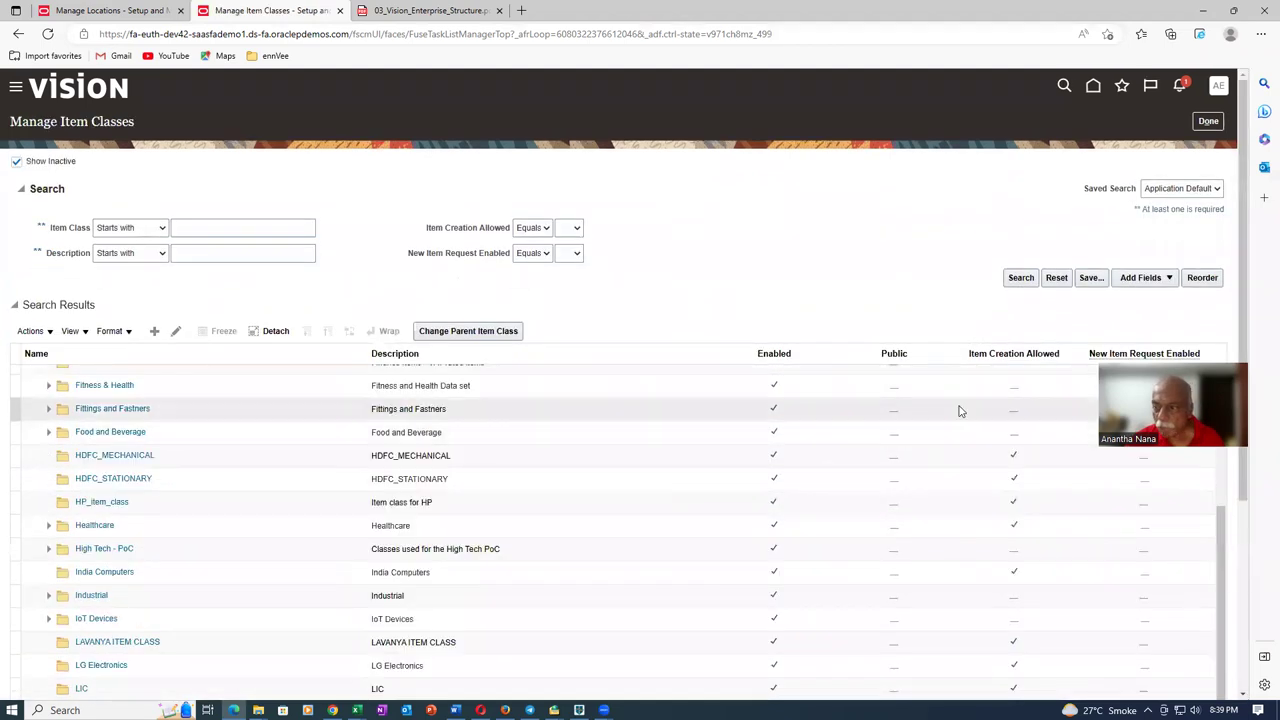
scroll(1243, 316, down, 5)
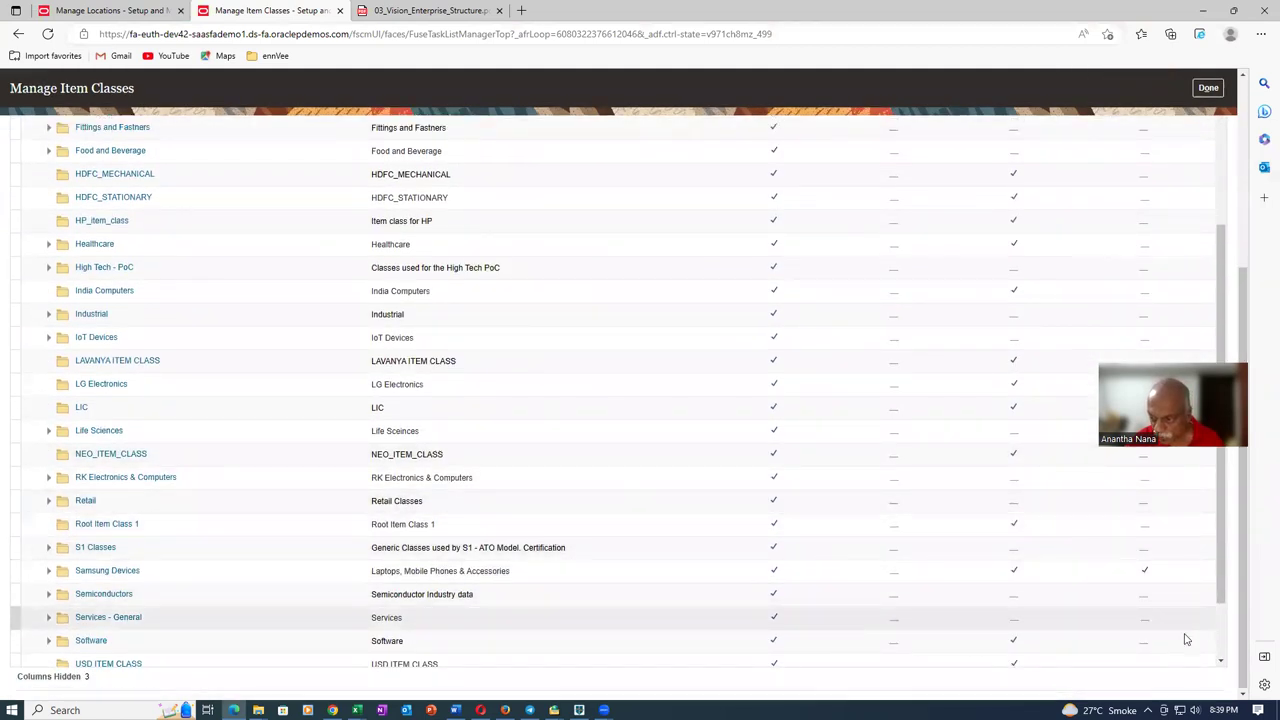
drag(1229, 600, 1229, 677)
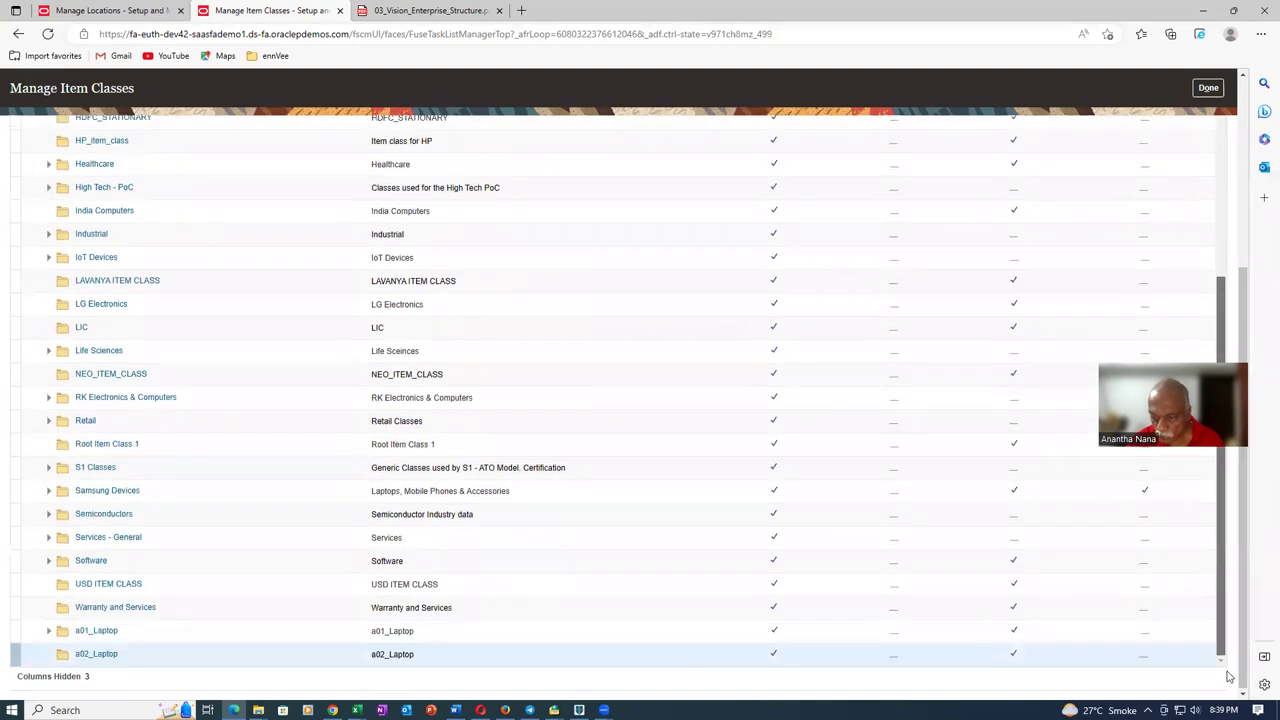
click(143, 657)
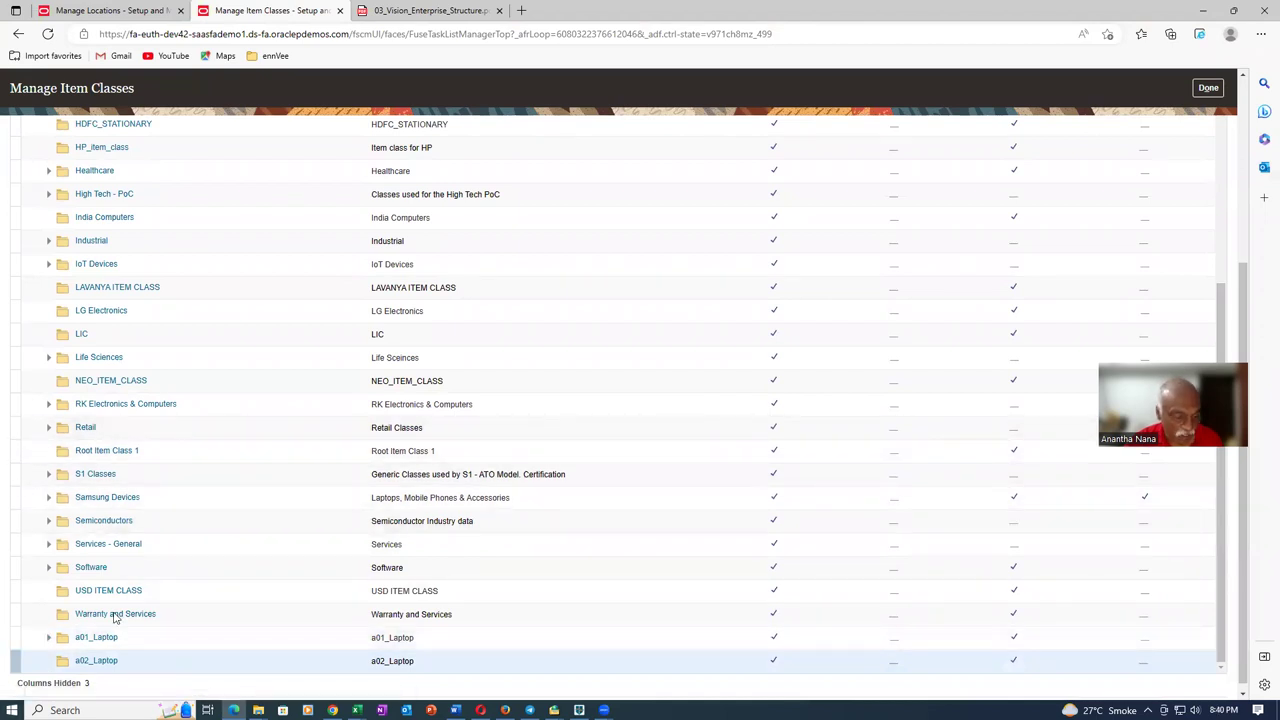
scroll(112, 570, up, 5)
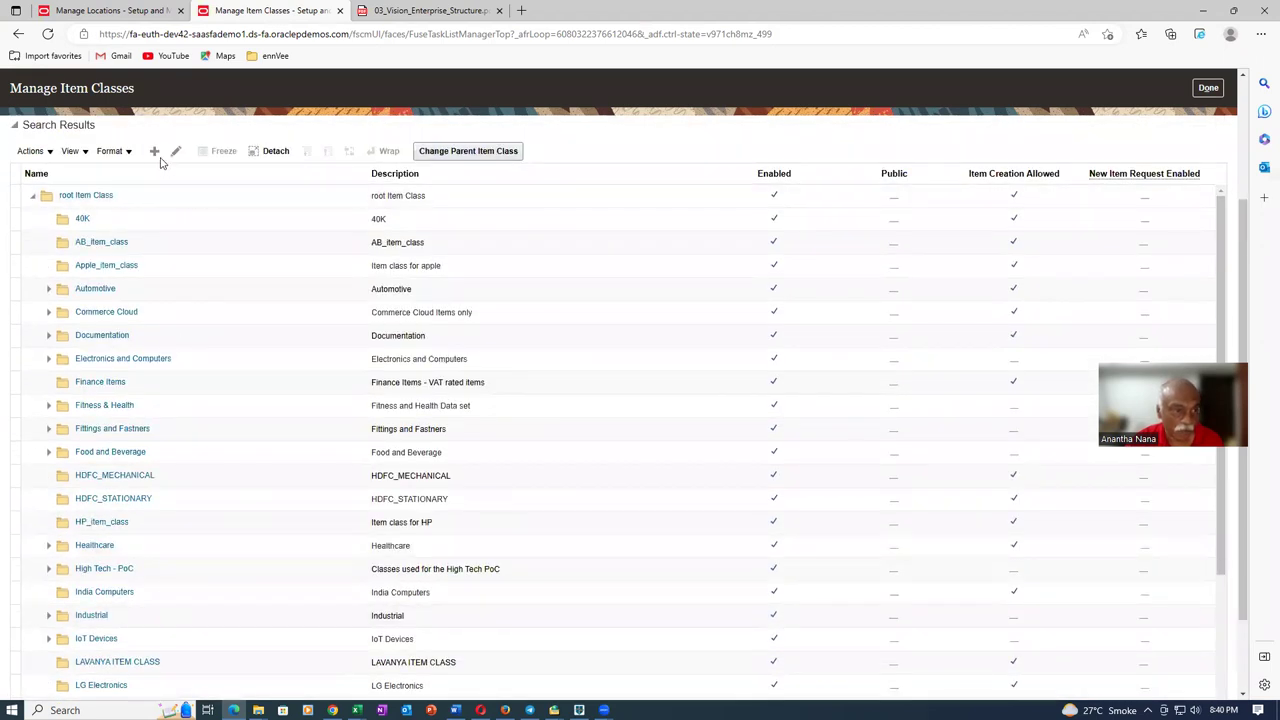
click(154, 152)
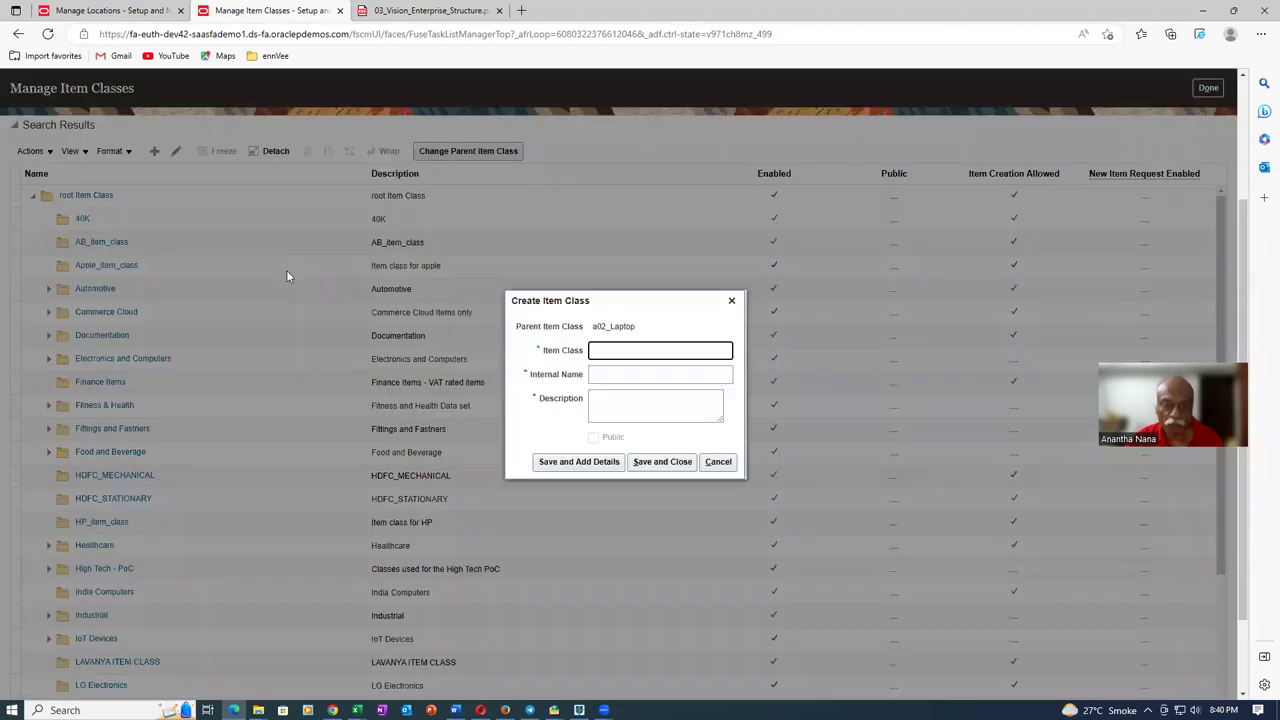
Copy the name a02_i7_laptop from cell E38 of PDH_Work_Sheet.
key(alt+Tab)
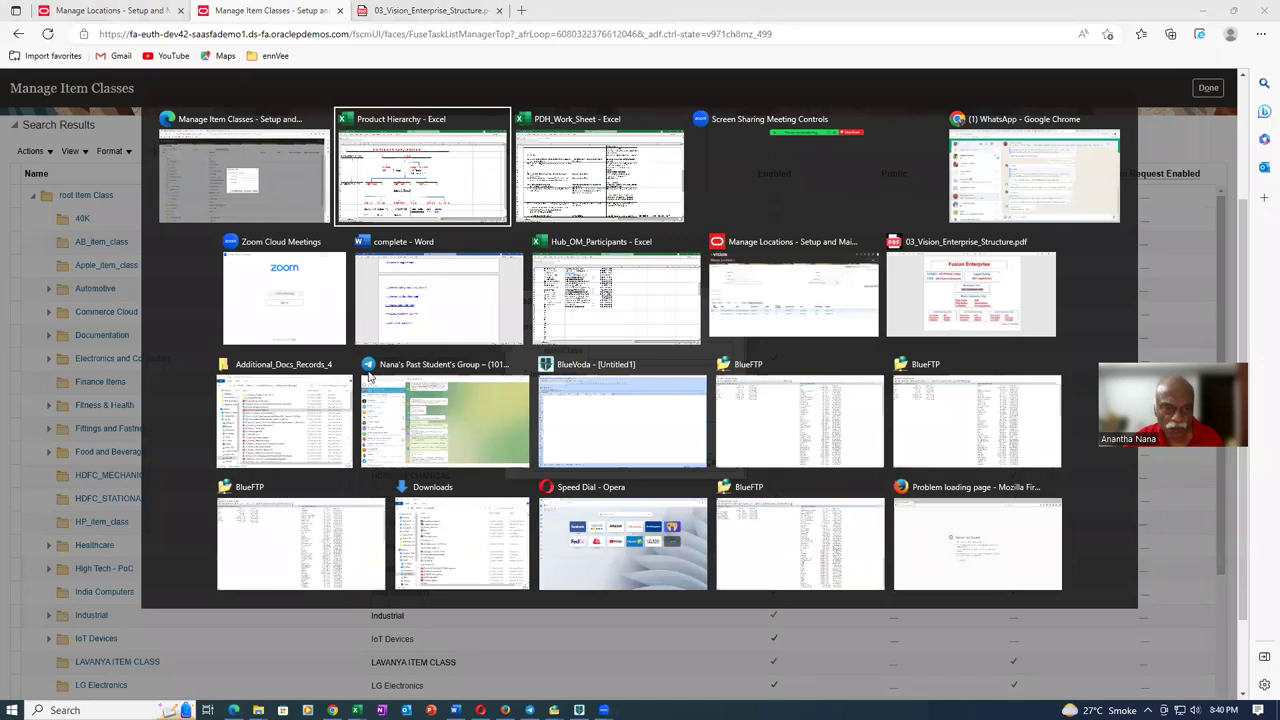
key(alt+Tab)
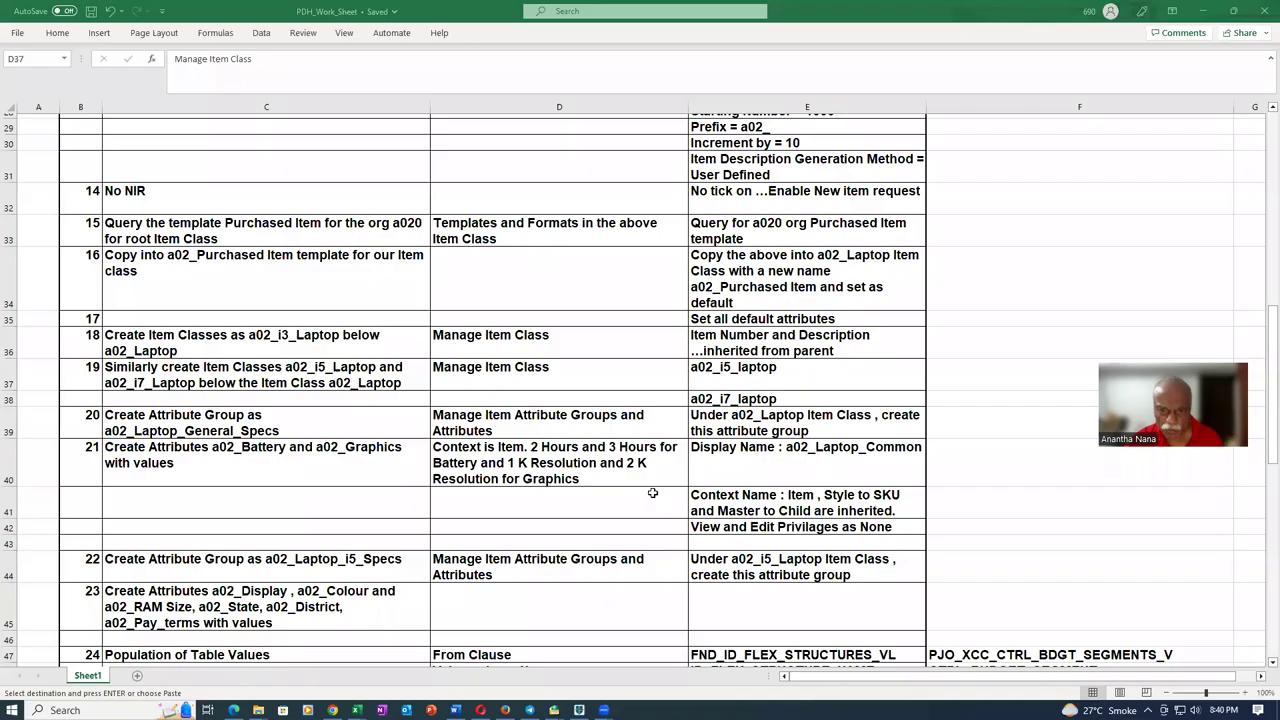
click(616, 421)
key(Up)
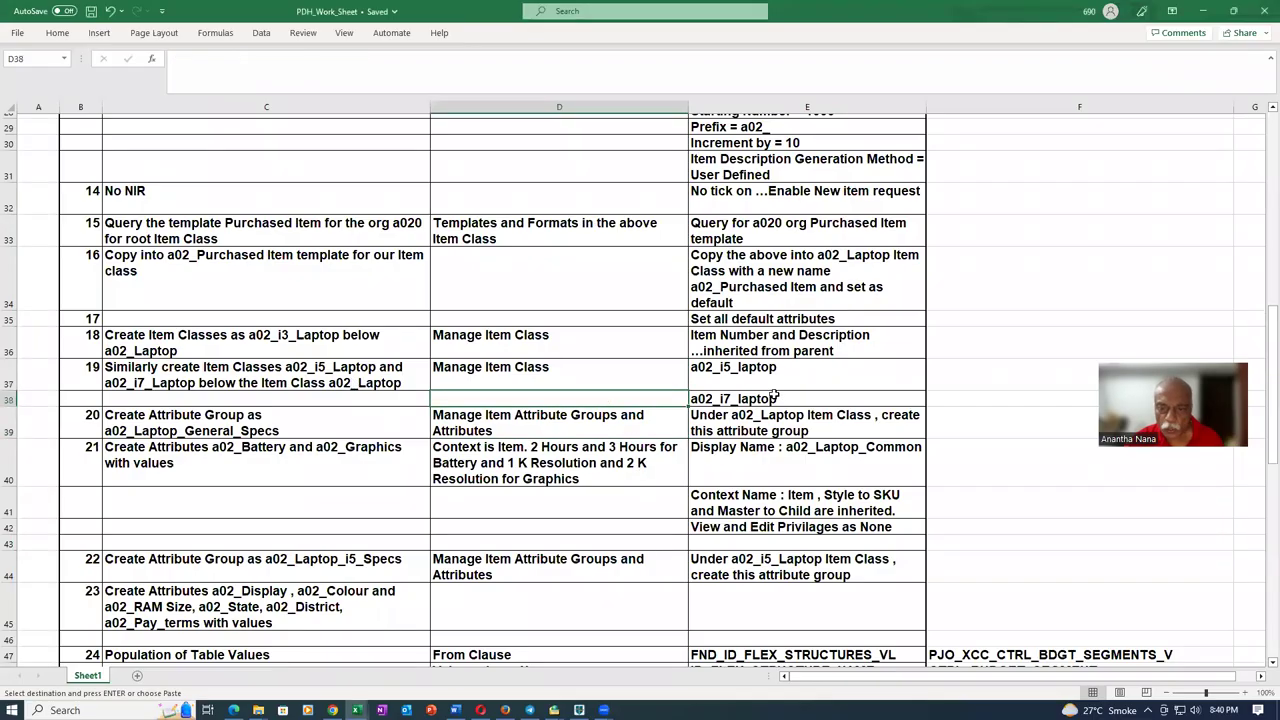
double_click(778, 397)
drag(778, 397, 691, 408)
key(ctrl+c)
Fill Item Class, Internal Name and Description with a02_i7_laptop and save the class.
key(alt+Tab)
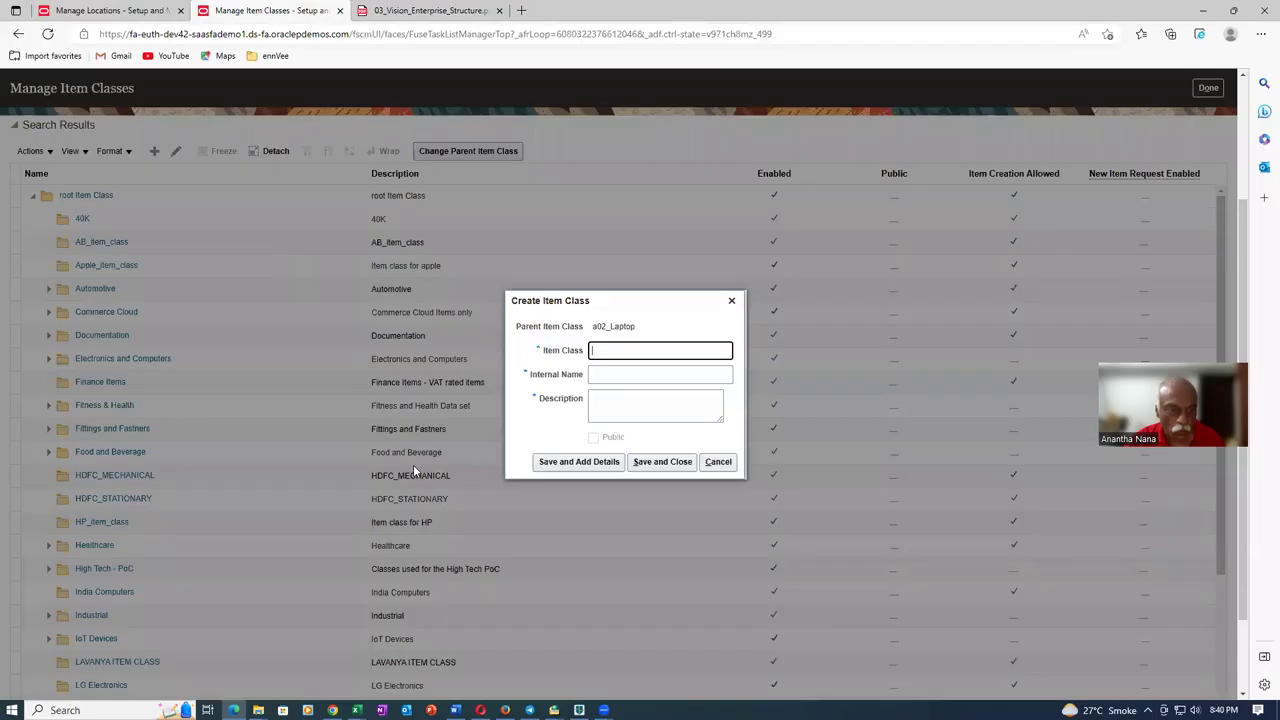
key(ctrl+v)
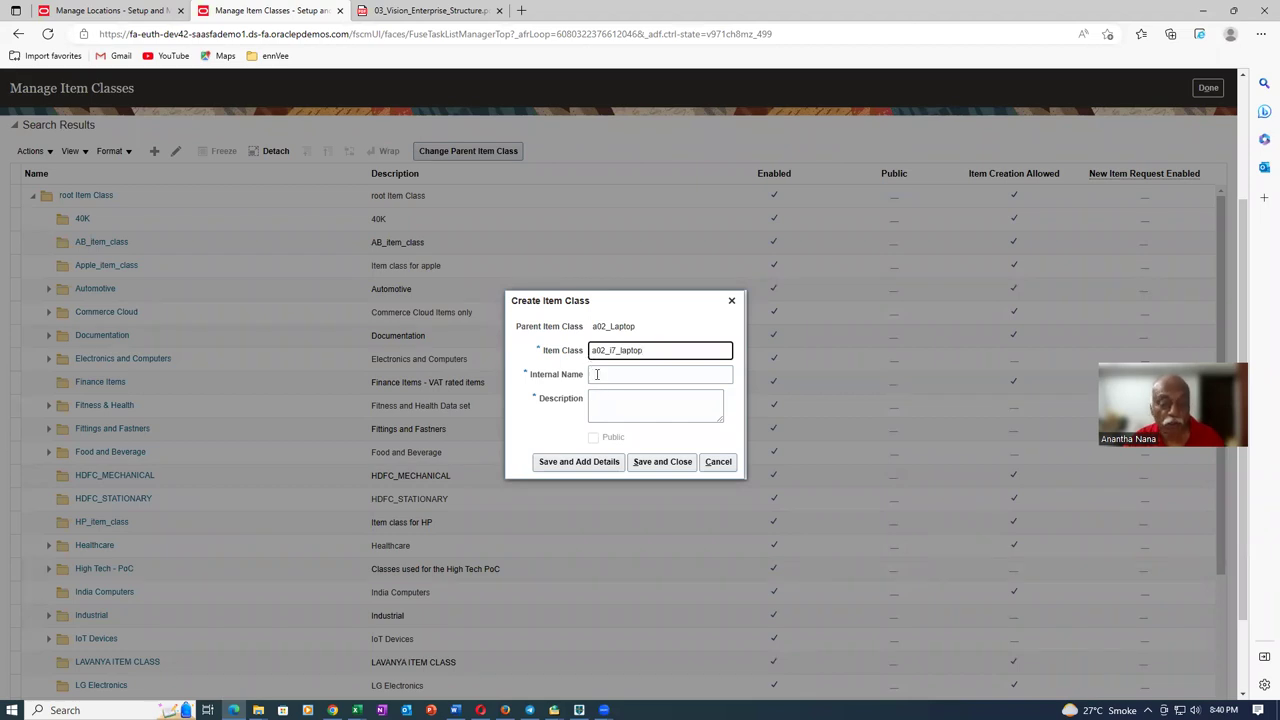
click(595, 376)
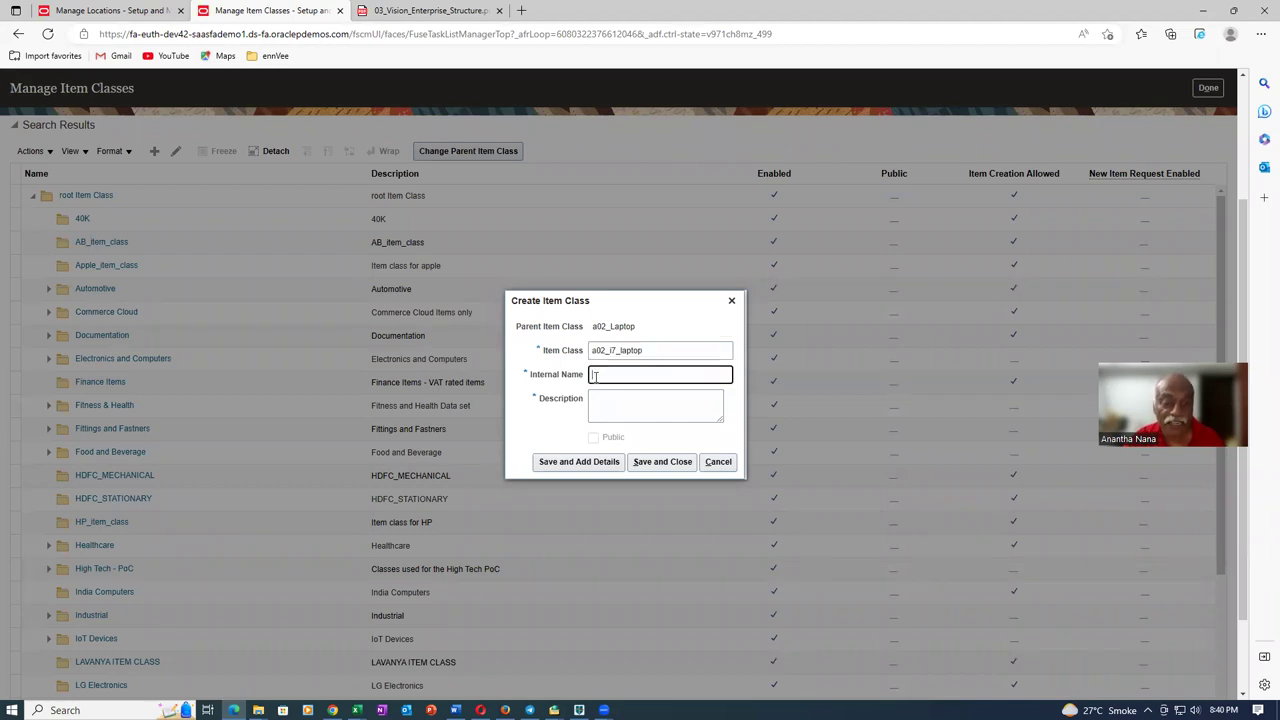
key(ctrl+v)
click(607, 404)
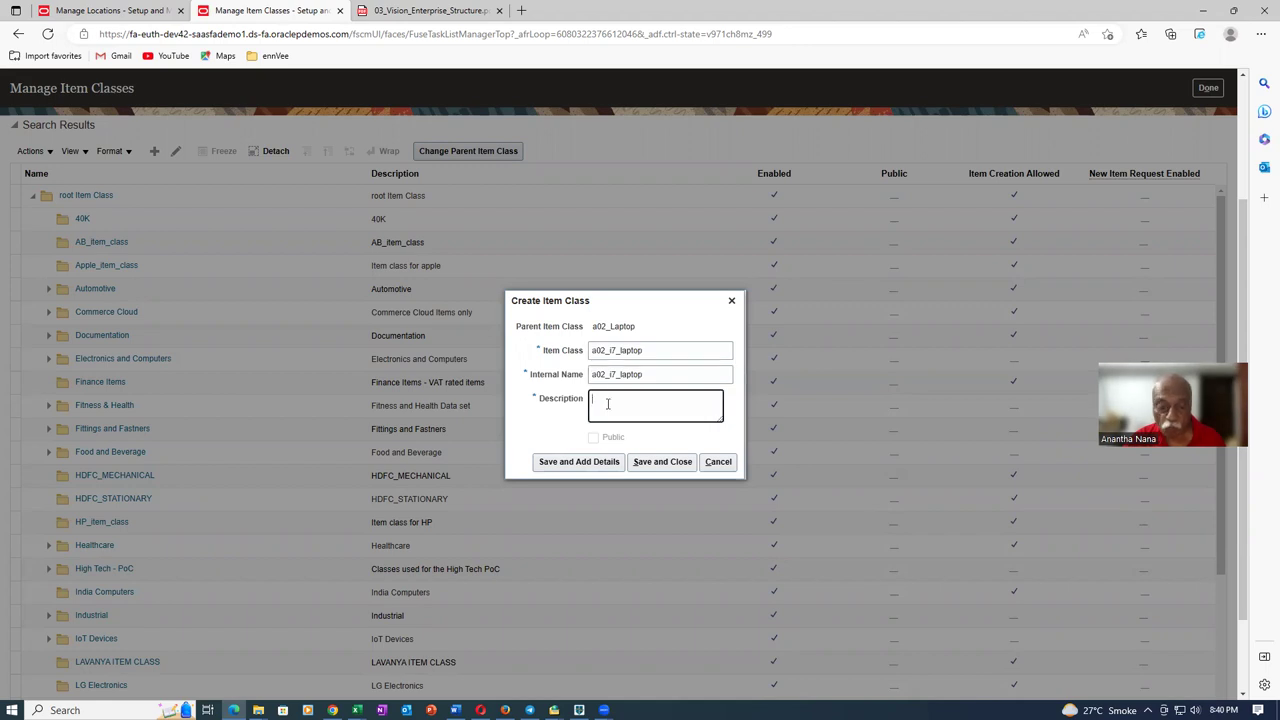
key(ctrl+v)
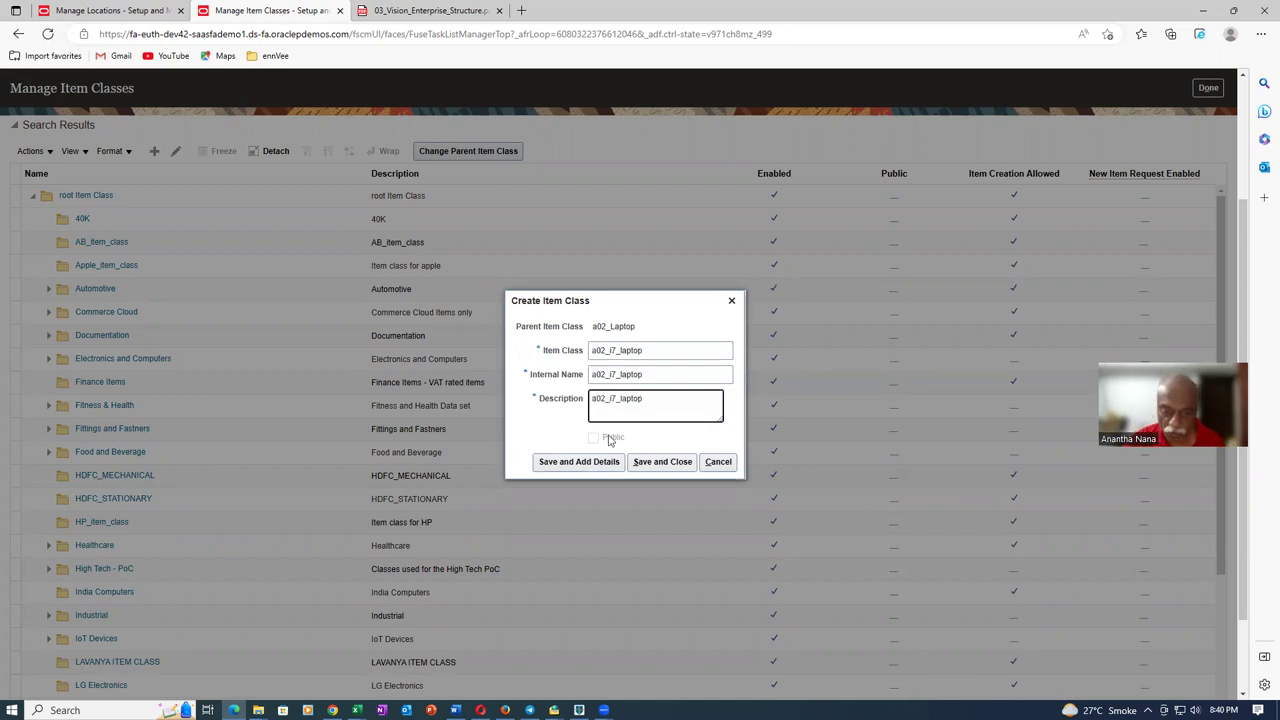
click(658, 466)
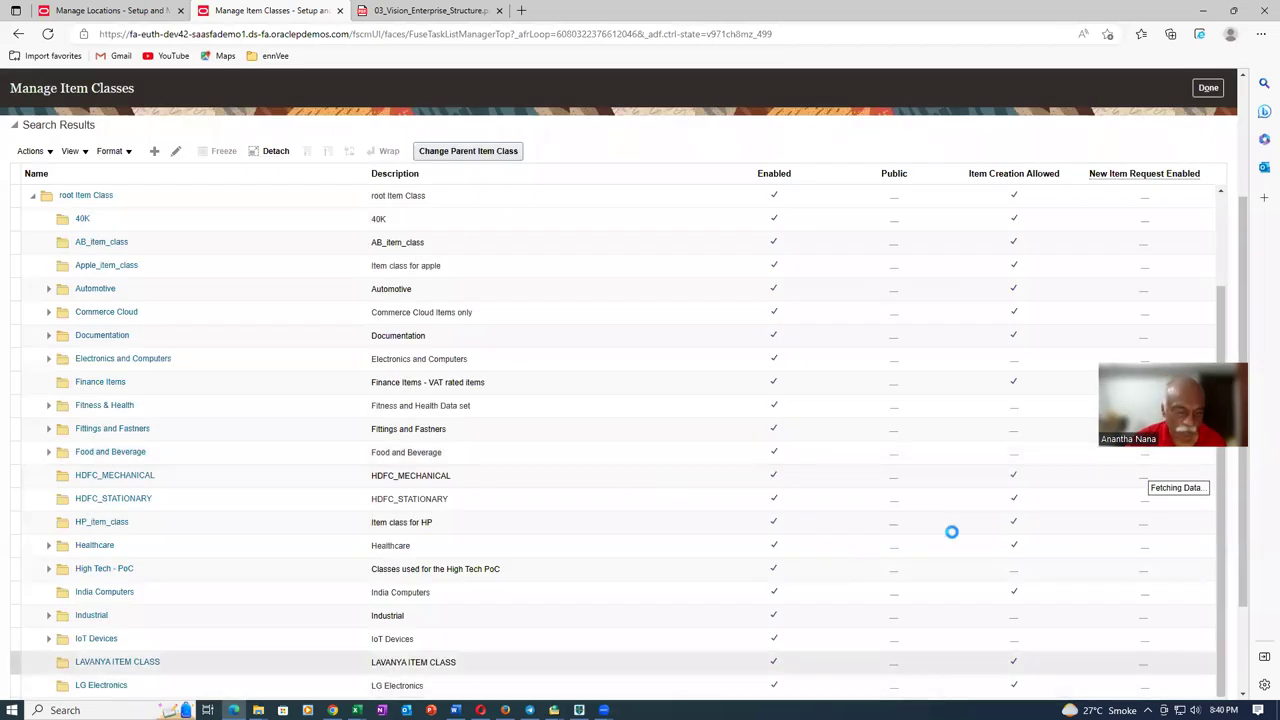
scroll(1262, 625, down, 1)
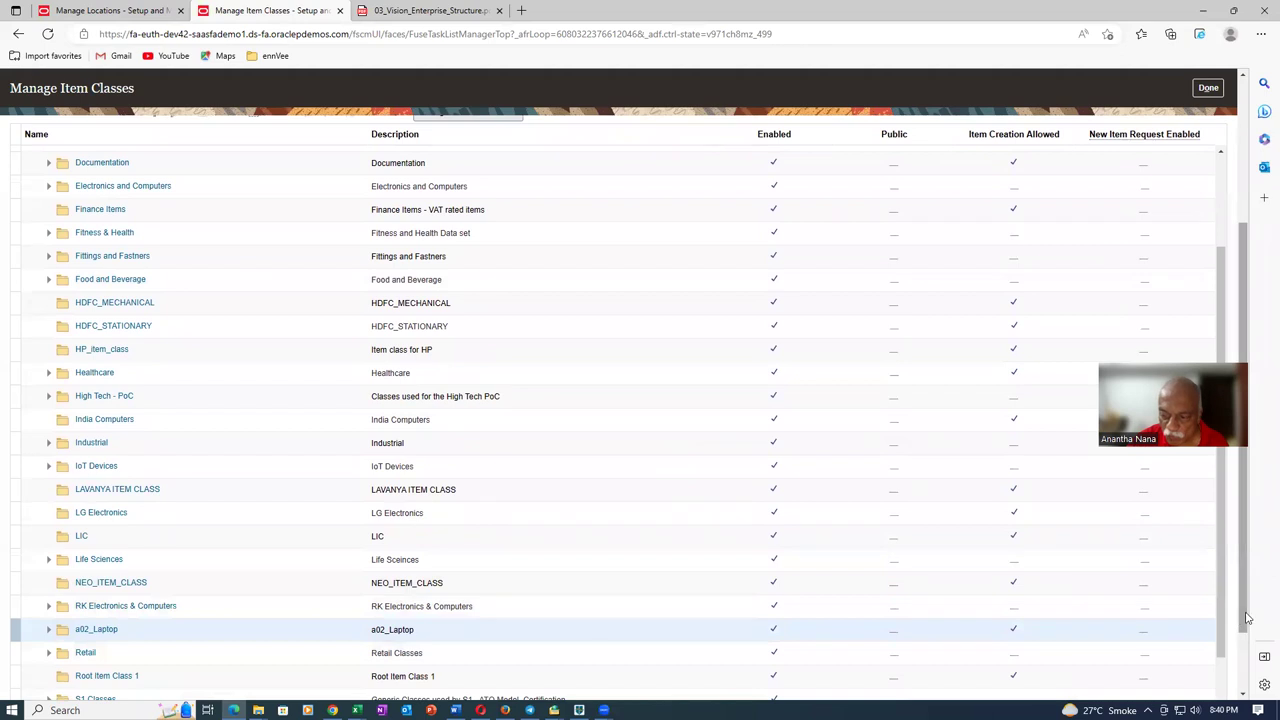
scroll(1243, 622, down, 2)
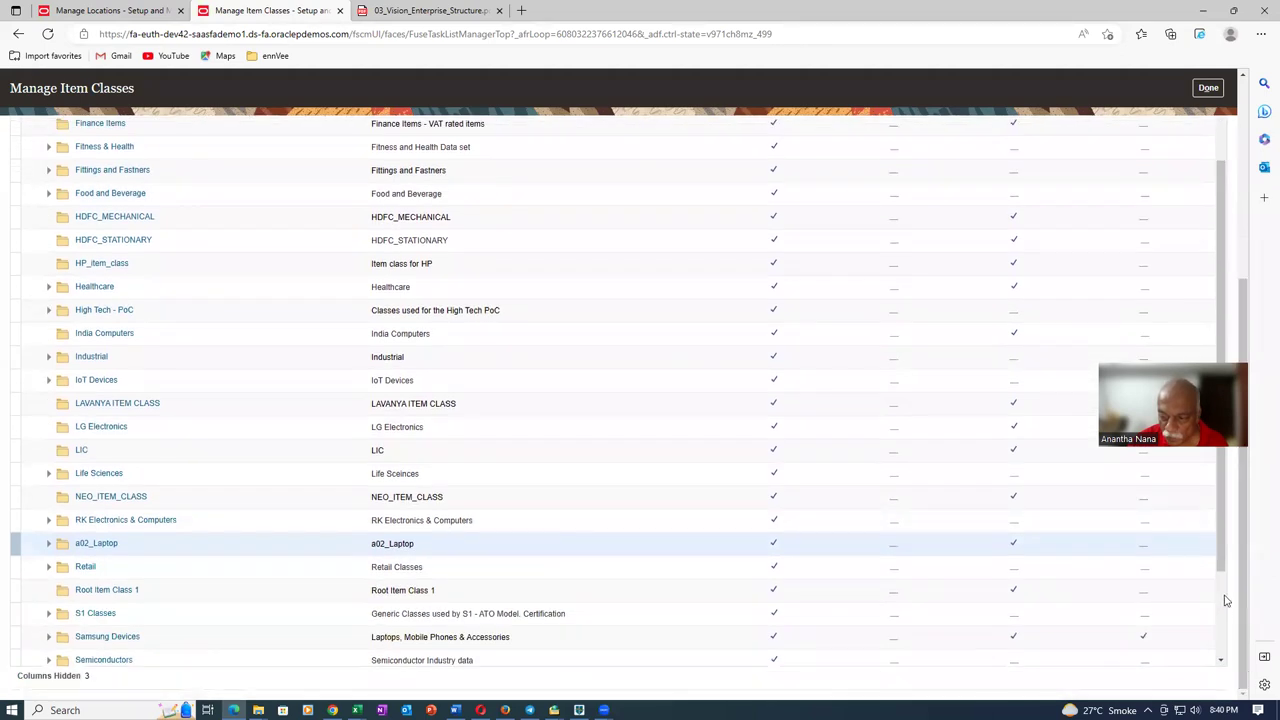
scroll(1224, 655, down, 2)
scroll(1224, 655, down, 1)
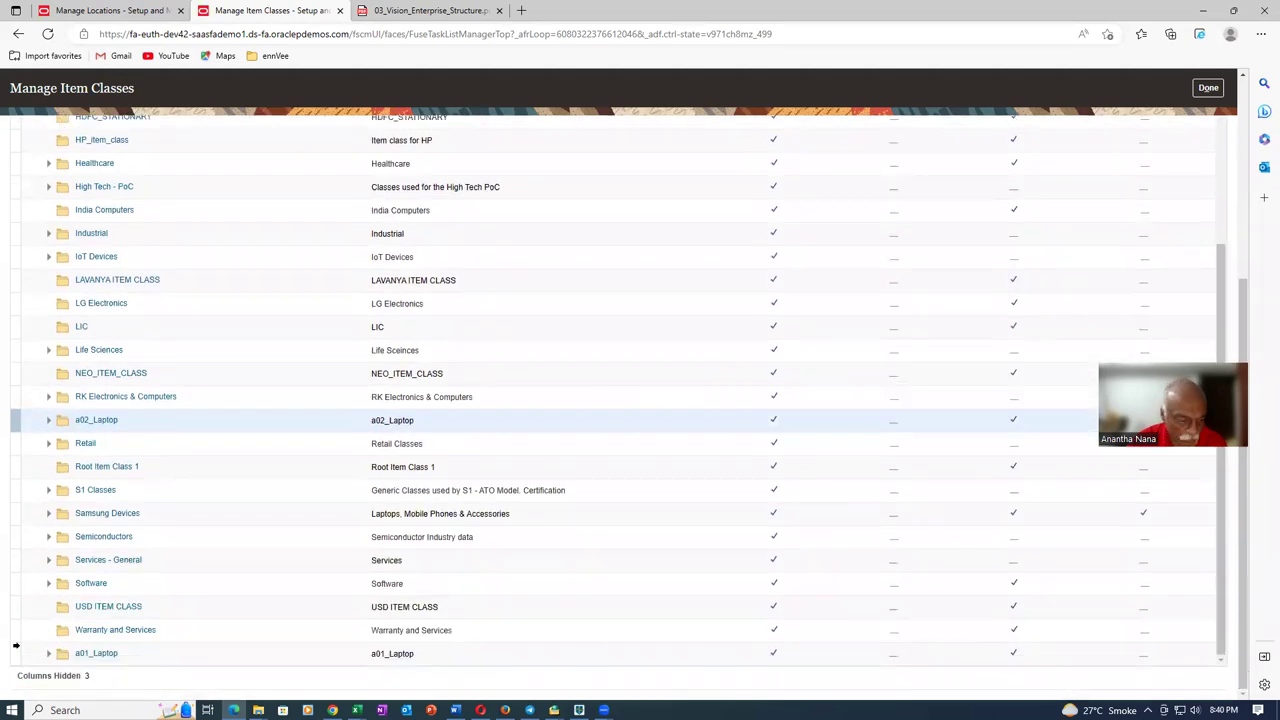
click(48, 653)
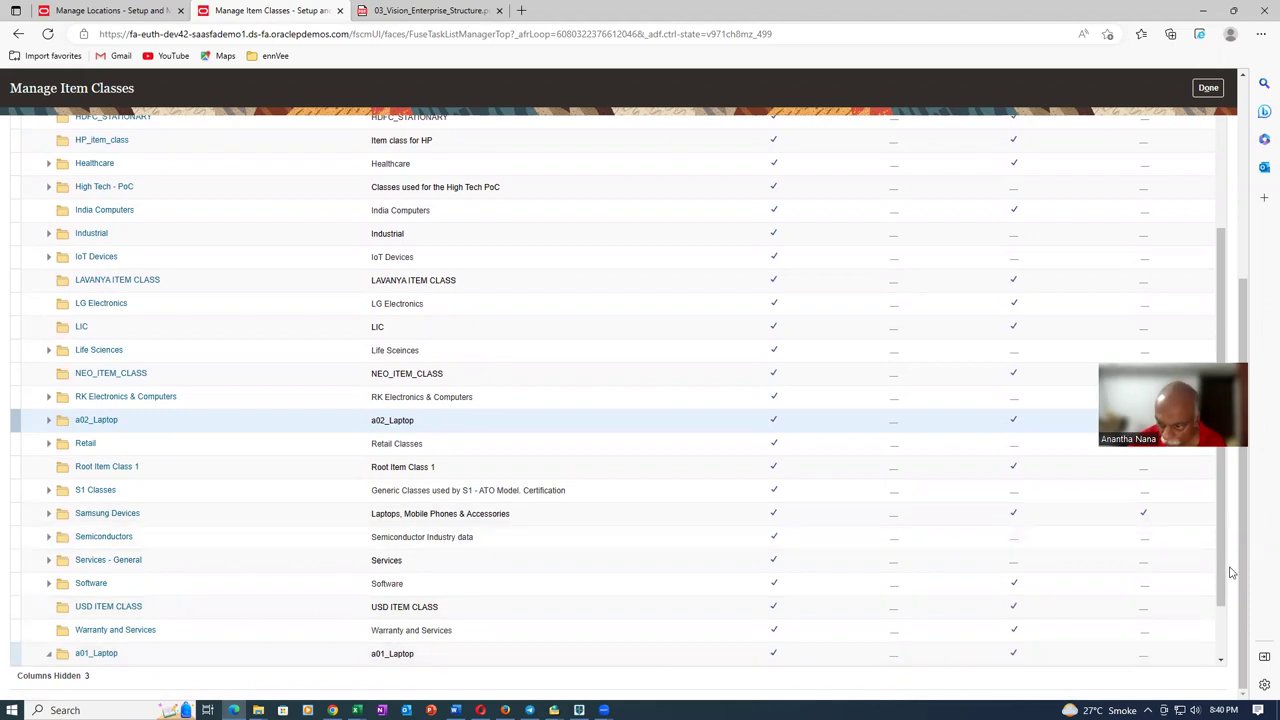
scroll(1237, 641, down, 2)
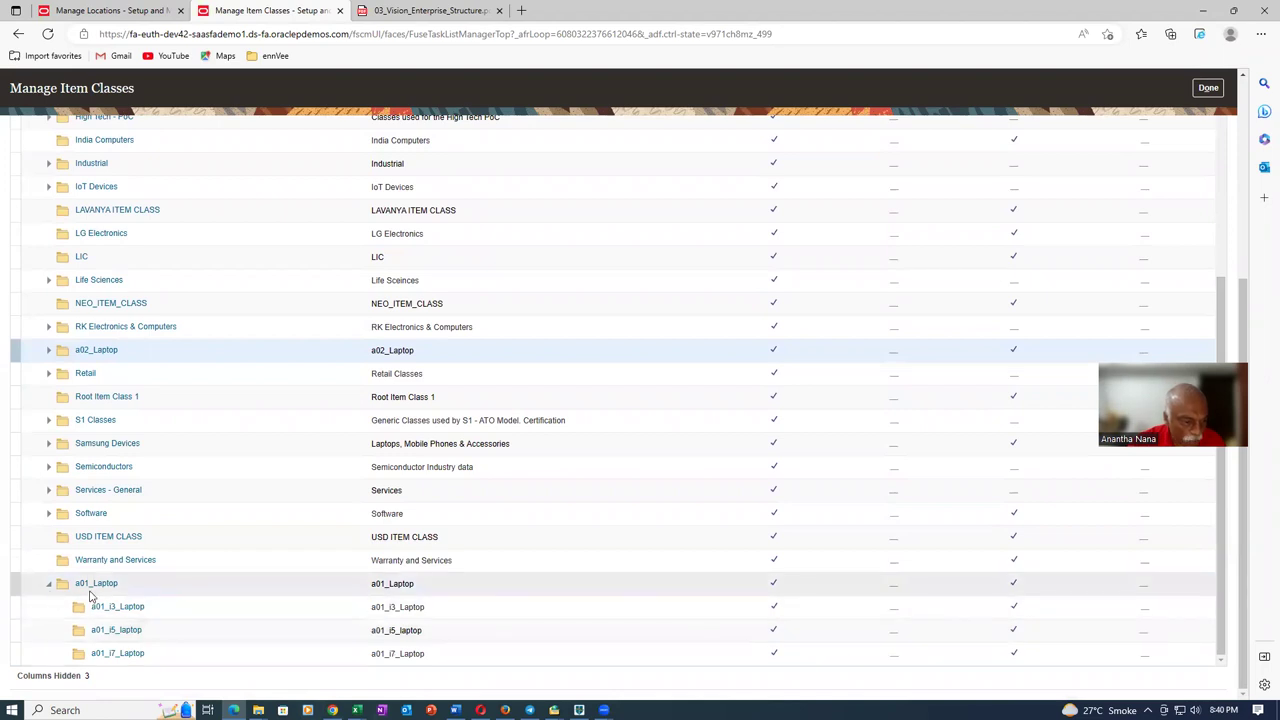
click(48, 587)
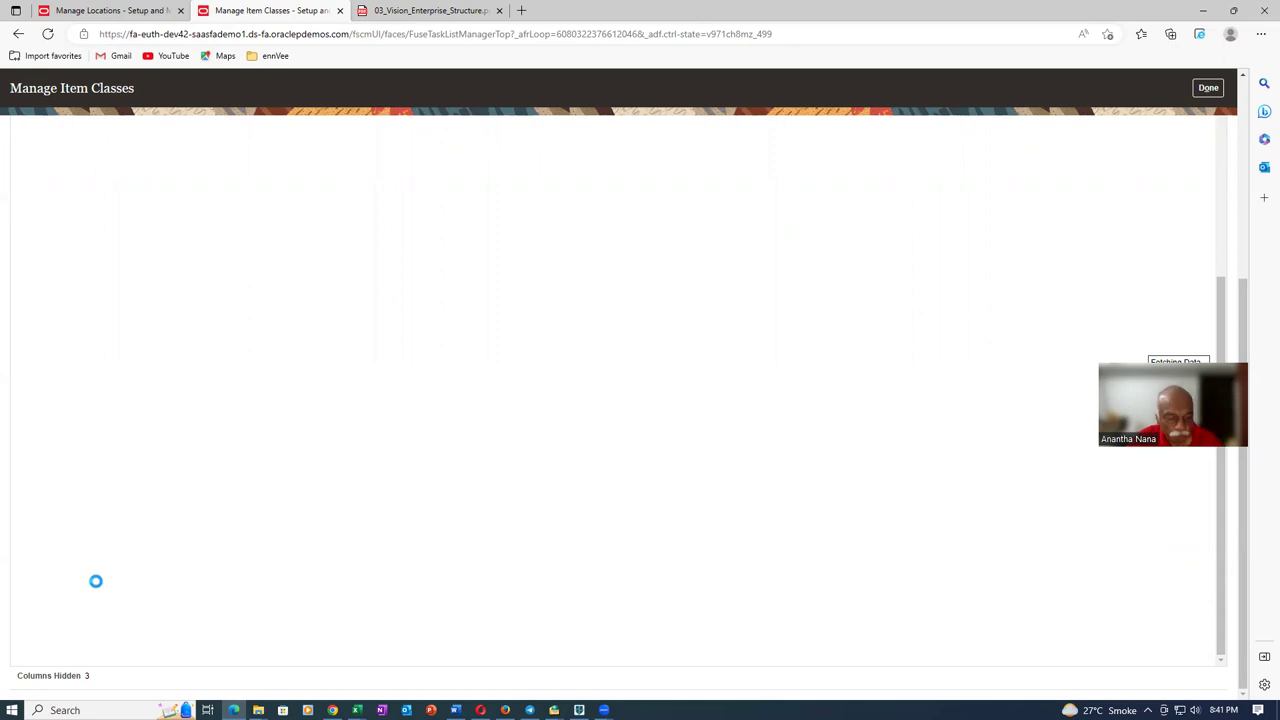
Read the step 18 and 19 notes, including the item number and description inherited from parent.
key(alt+Tab)
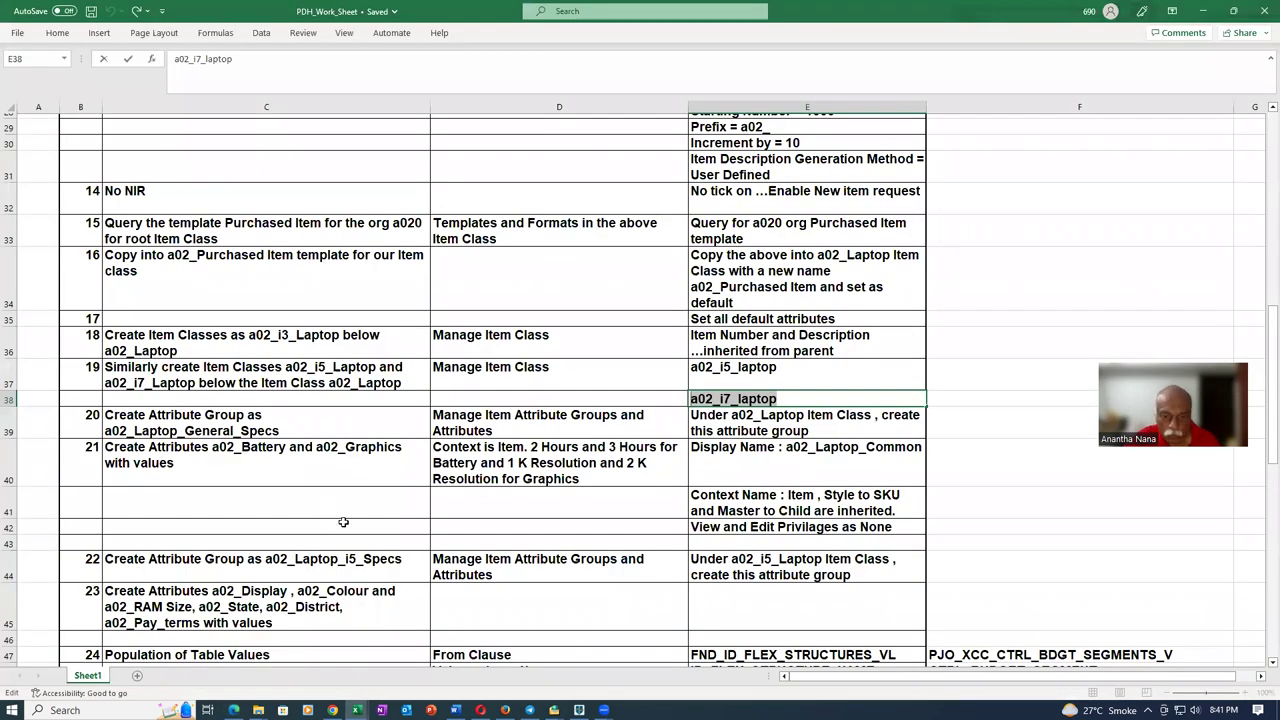
click(578, 400)
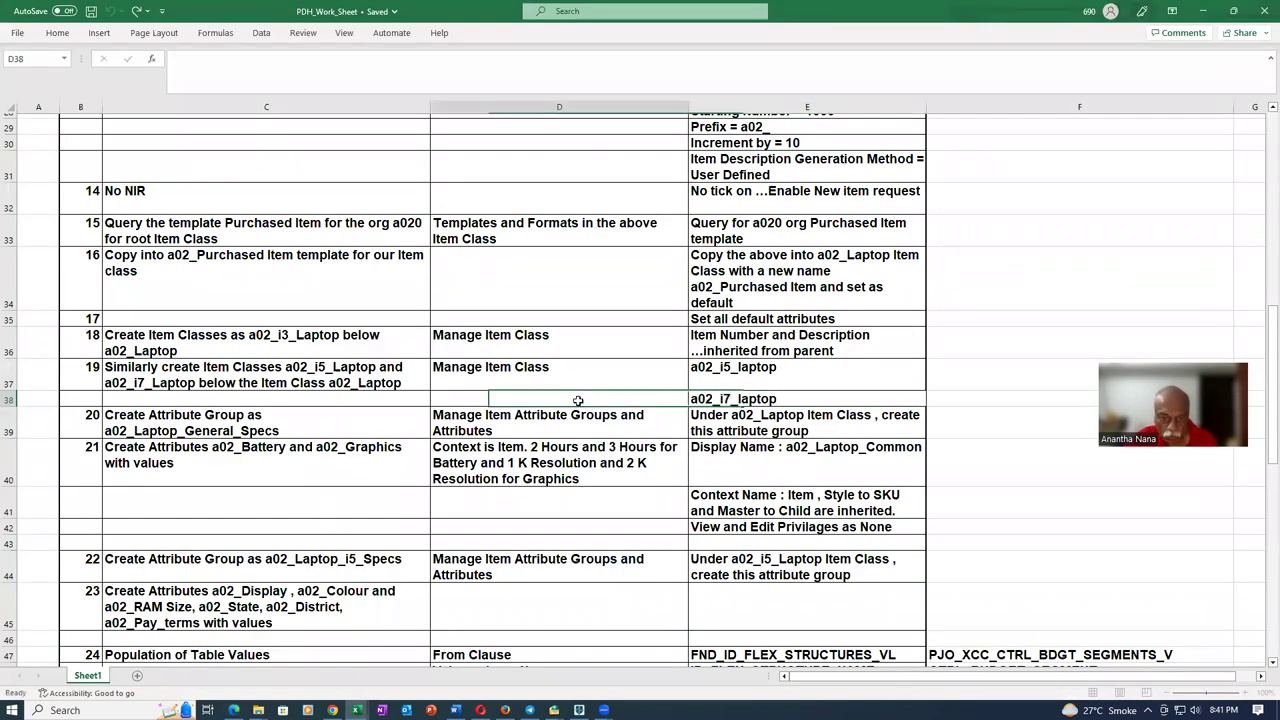
click(620, 347)
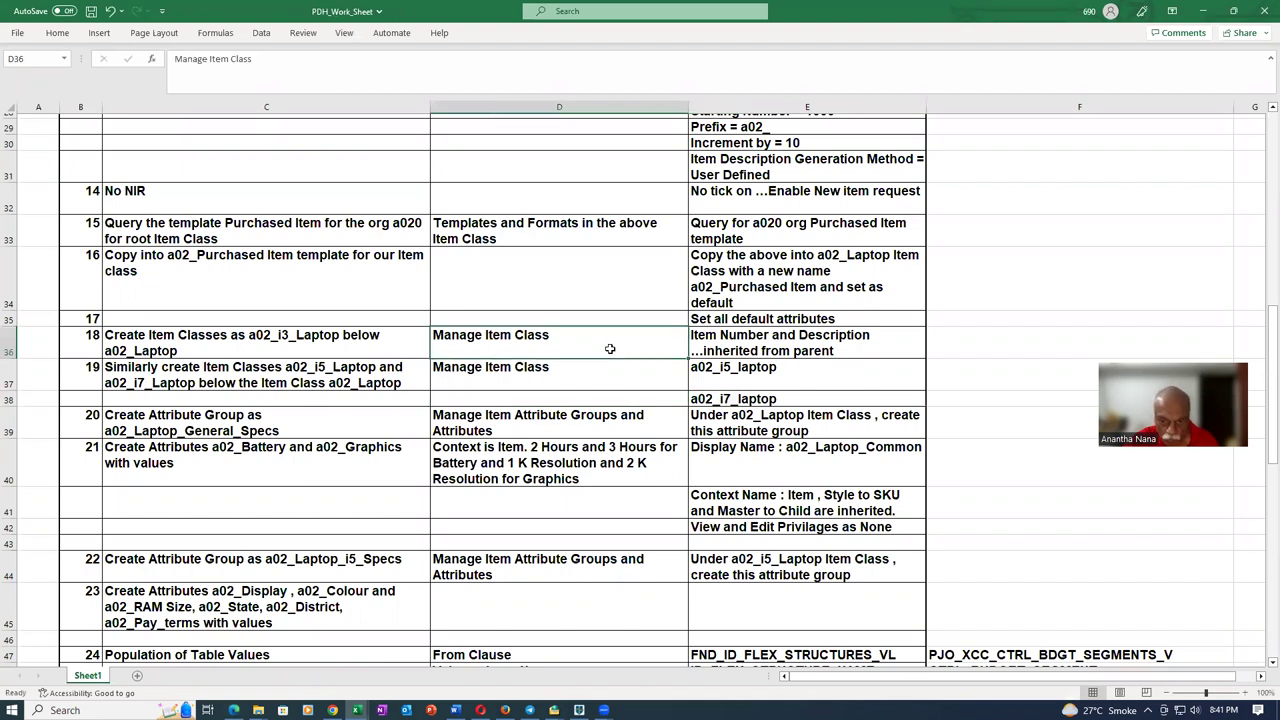
click(305, 347)
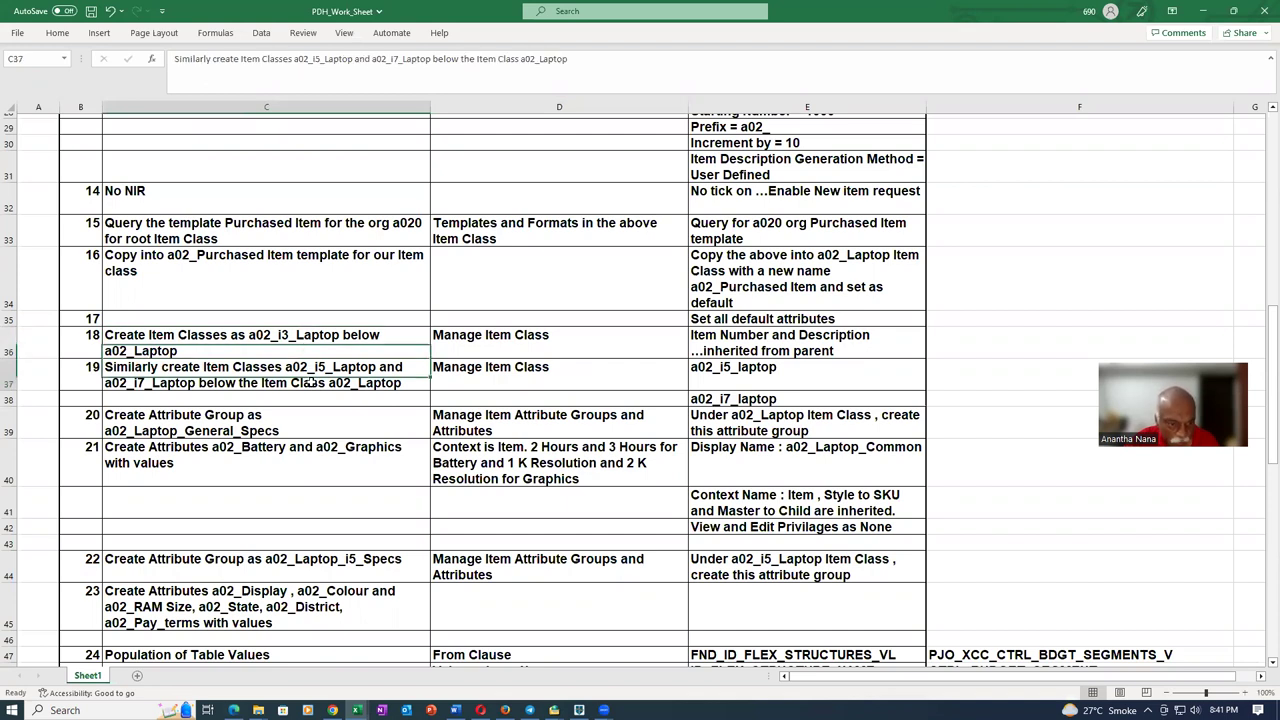
click(636, 342)
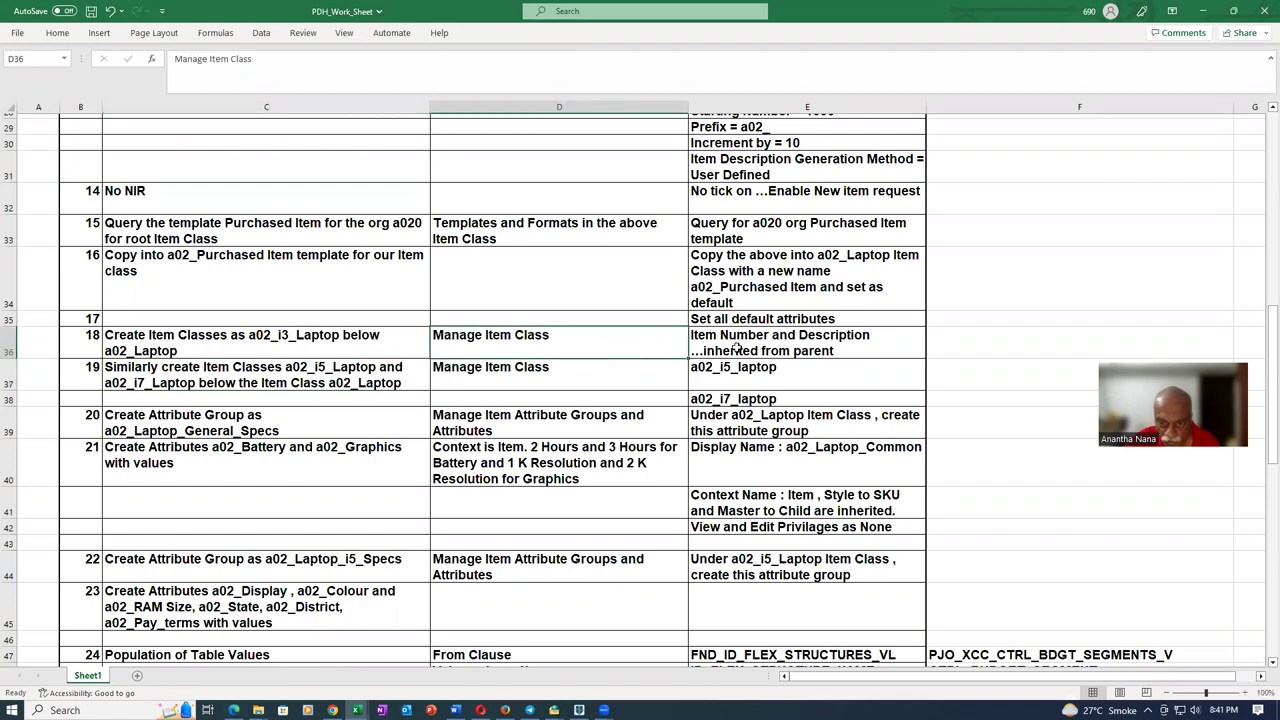
click(731, 349)
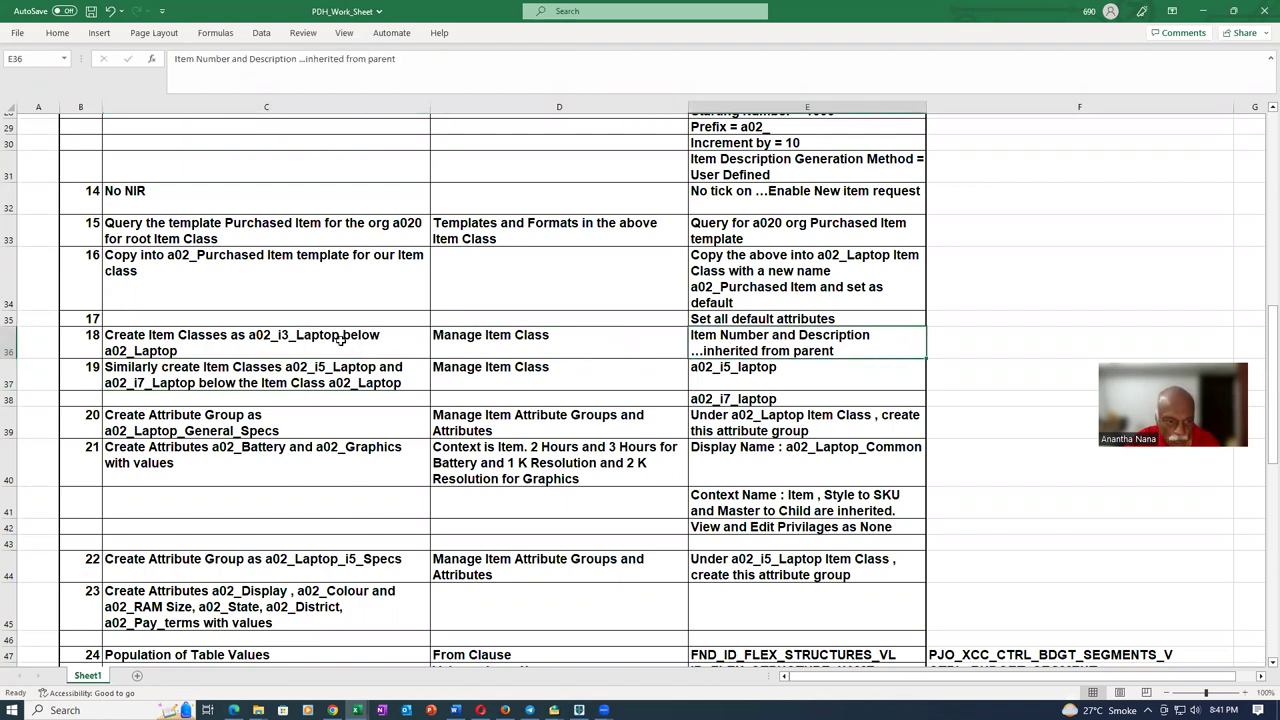
click(341, 340)
click(453, 346)
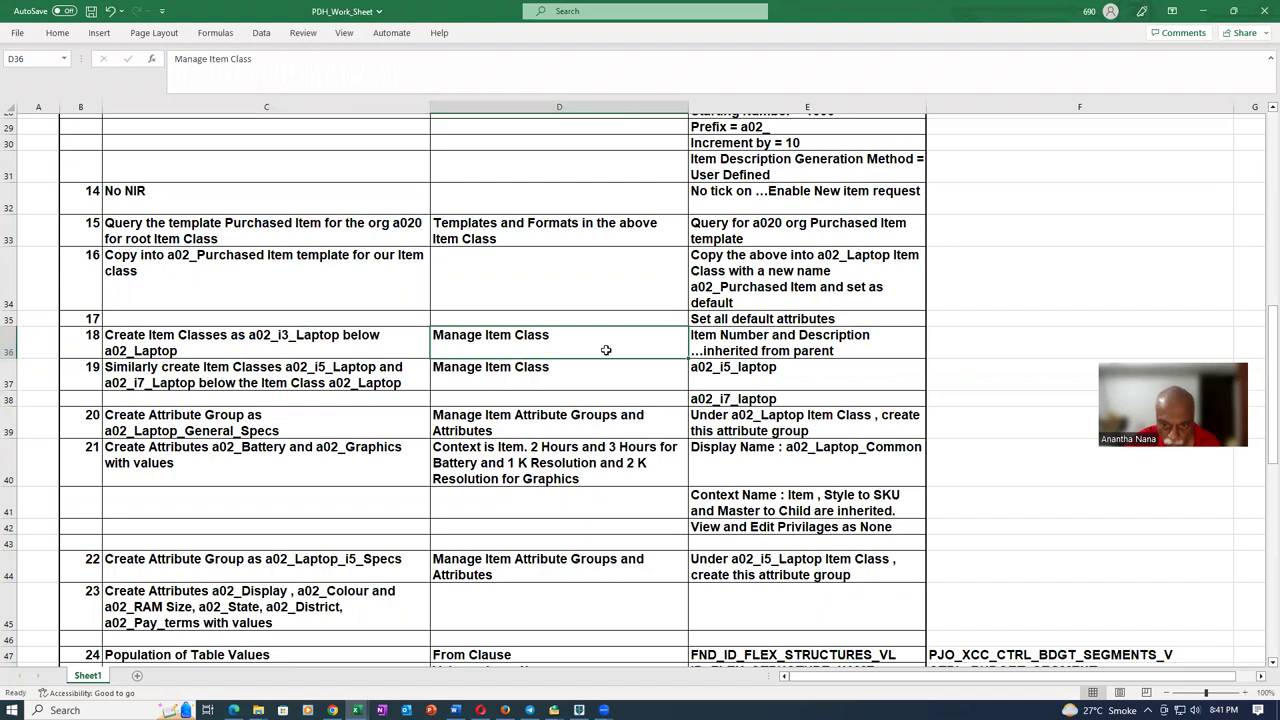
click(288, 378)
click(555, 340)
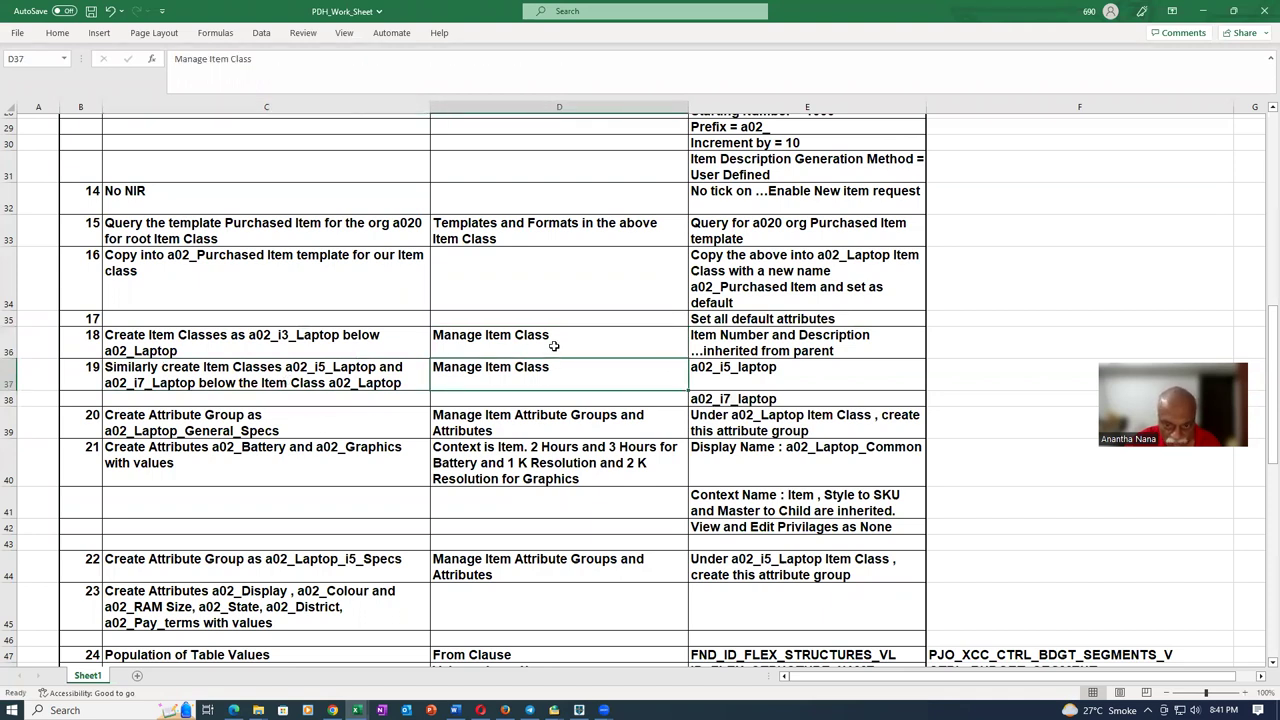
click(810, 346)
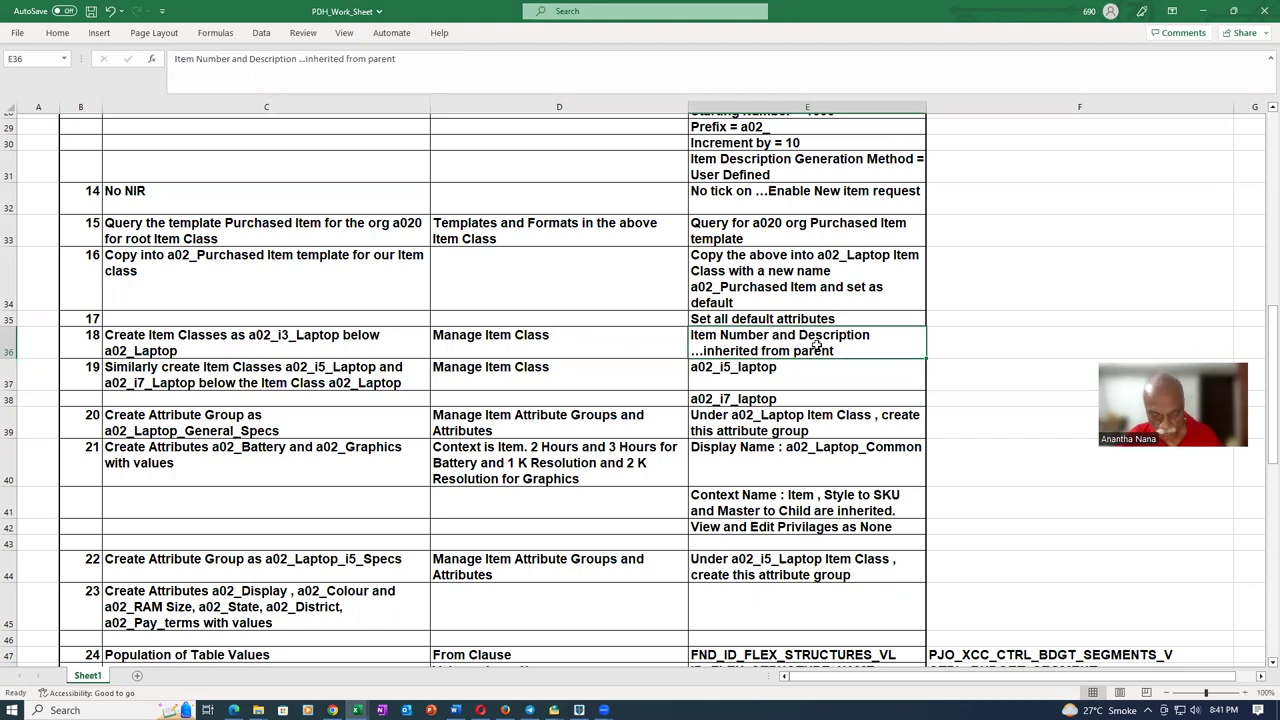
key(alt+Tab)
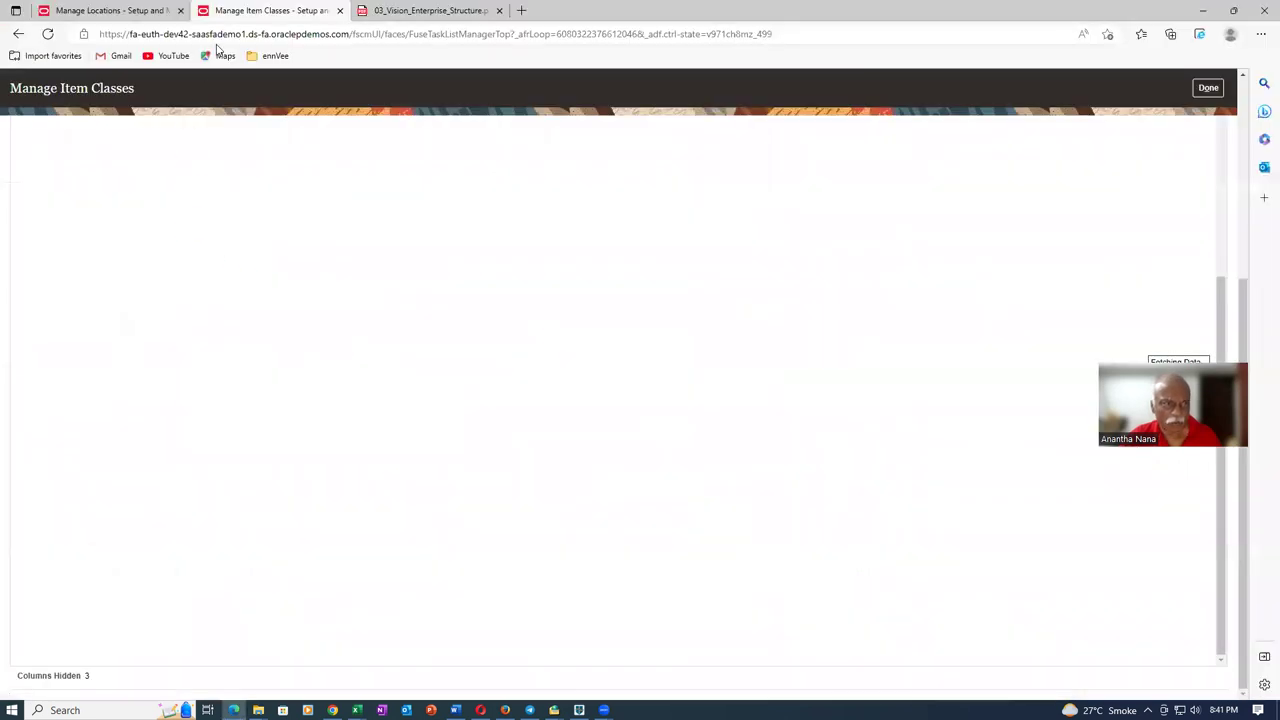
Reload Manage Item Classes, then scroll down to select and expand a02_Laptop.
click(220, 40)
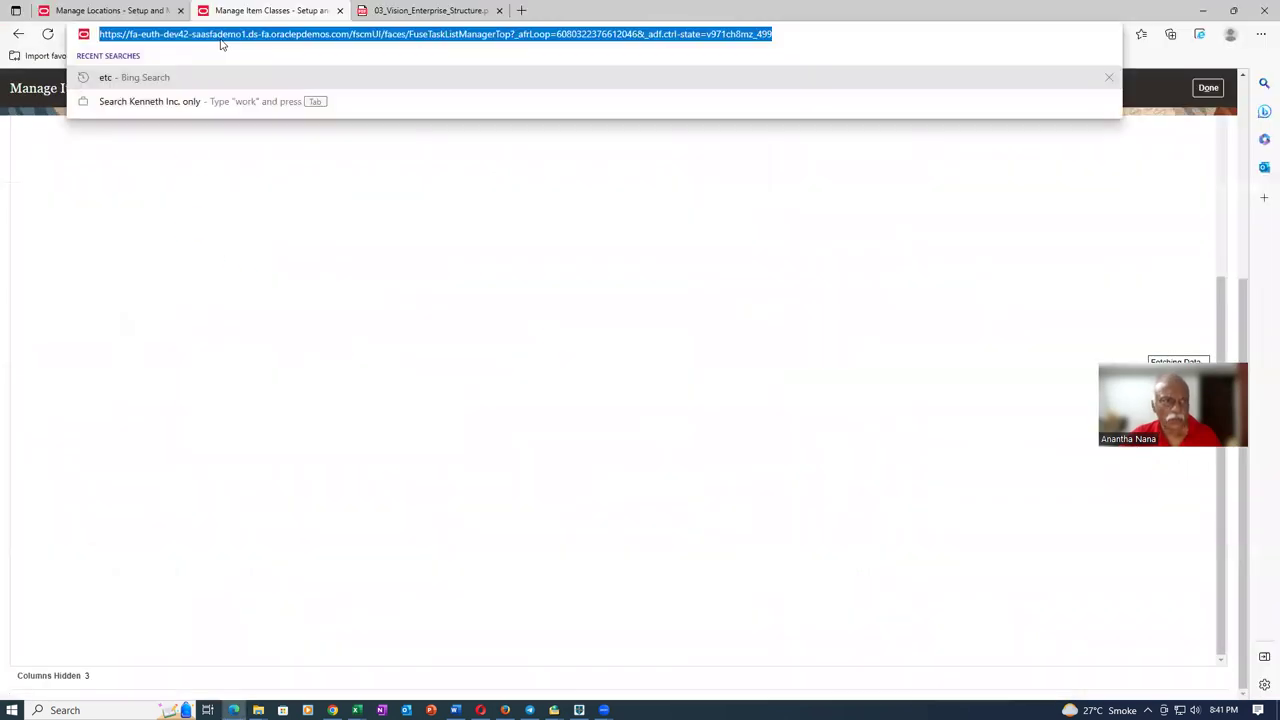
key(Return)
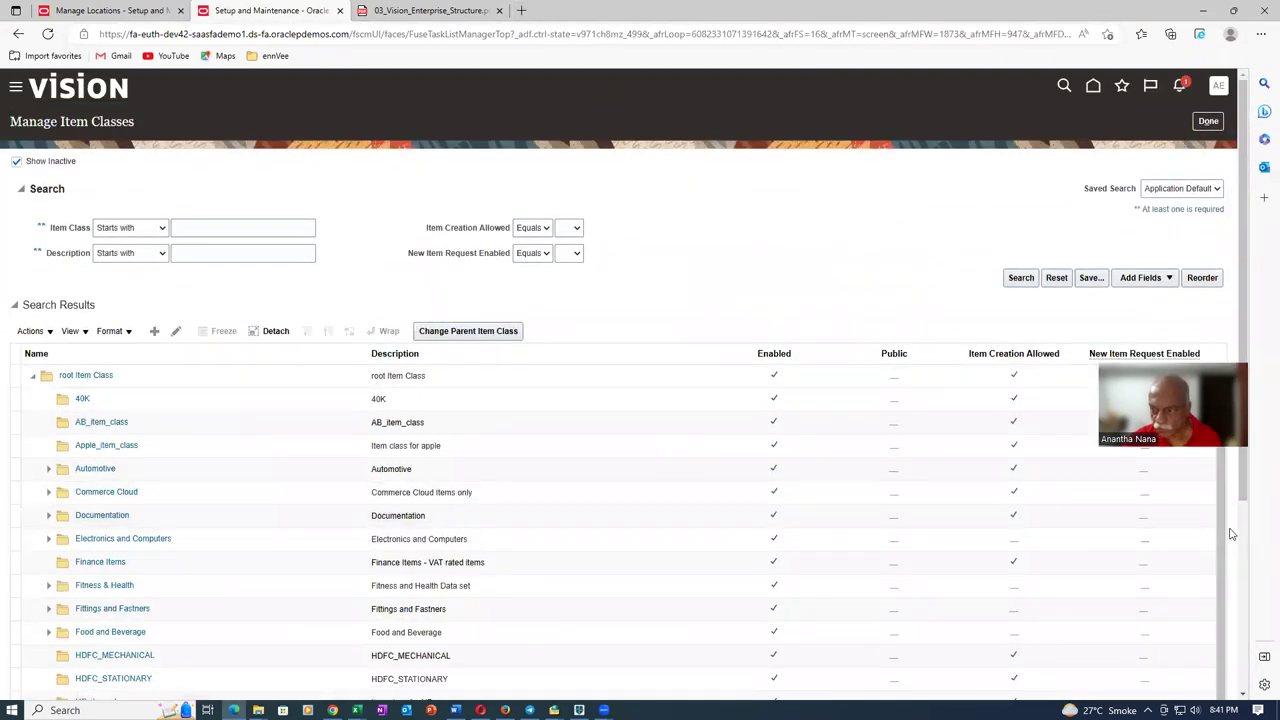
drag(1245, 490, 1262, 688)
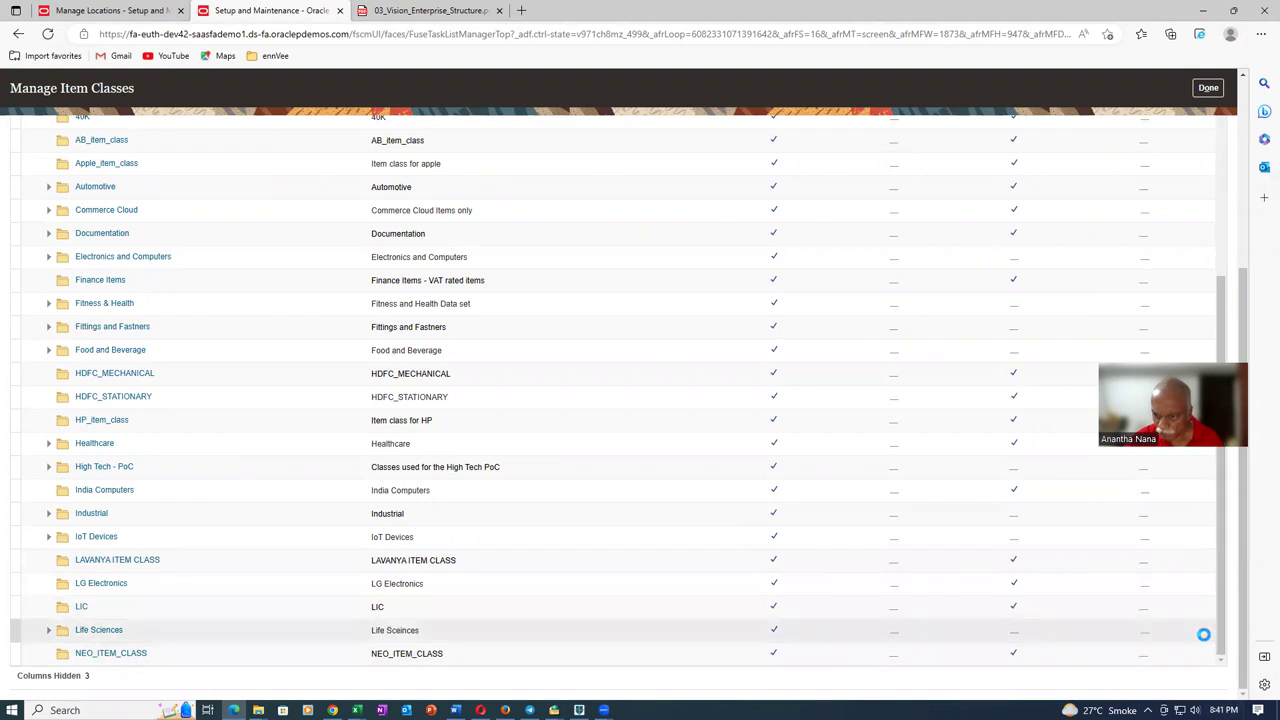
scroll(155, 640, down, 3)
click(170, 651)
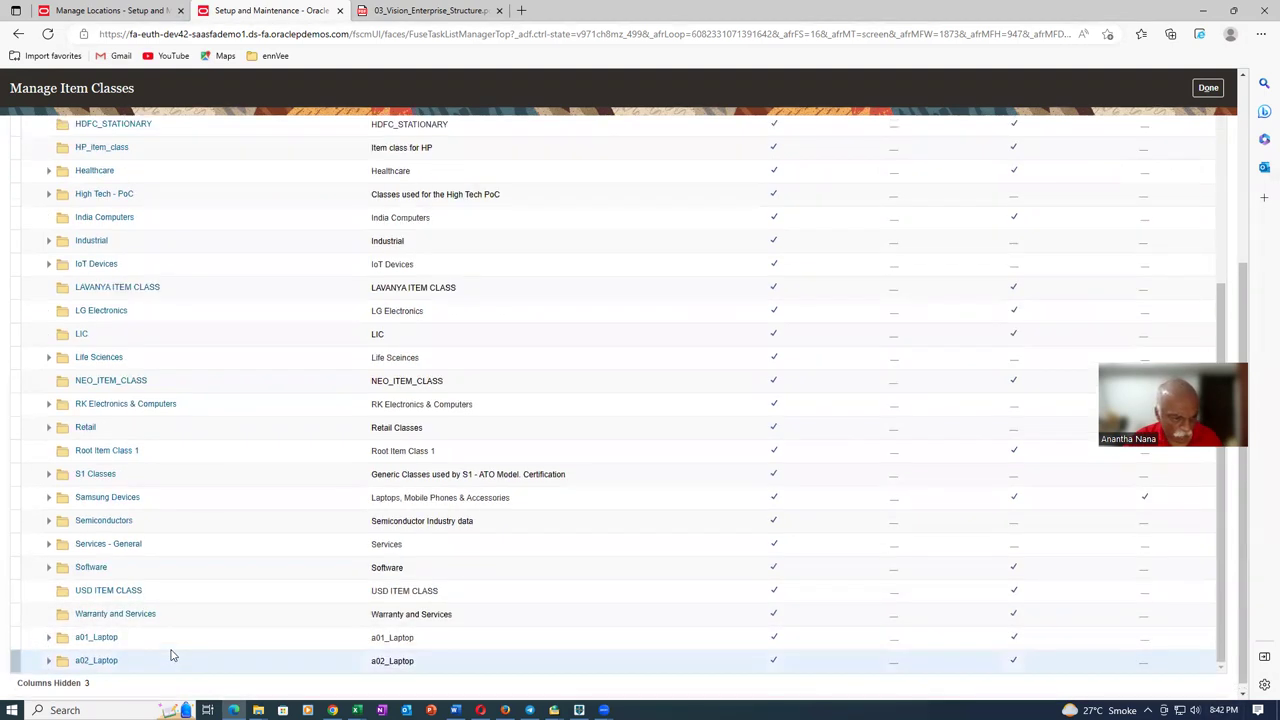
click(54, 665)
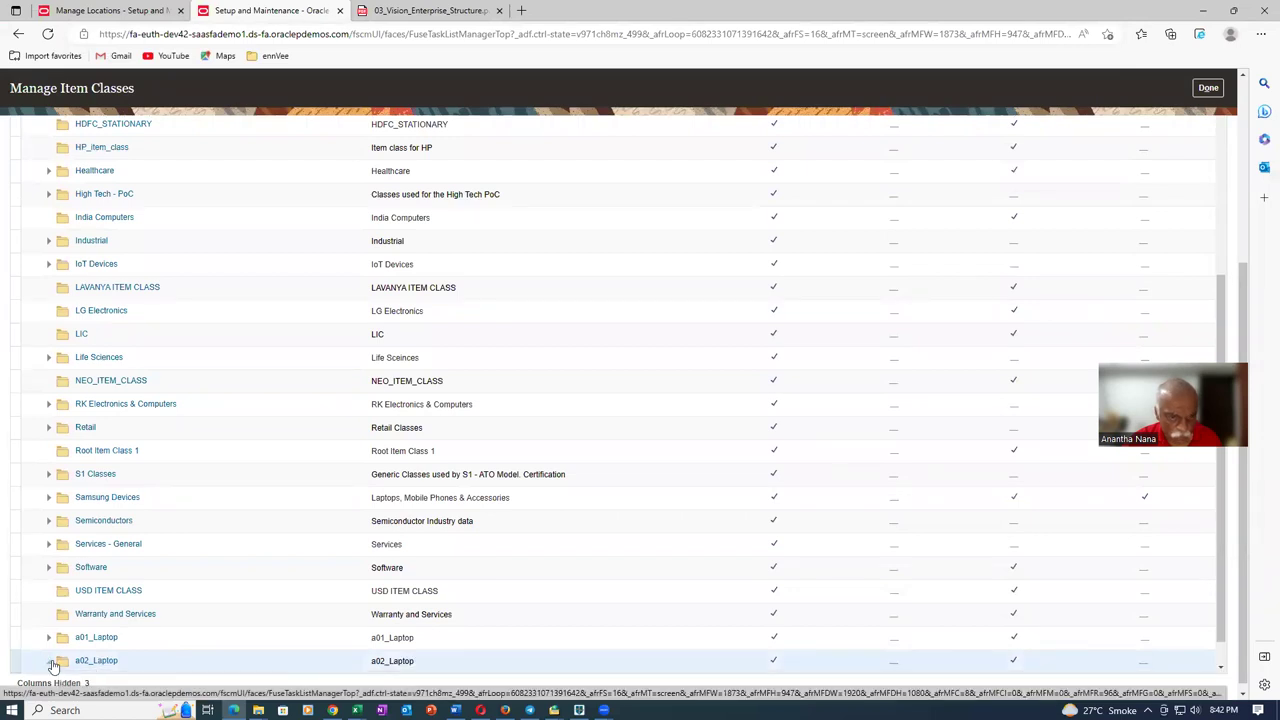
key(alt+Tab)
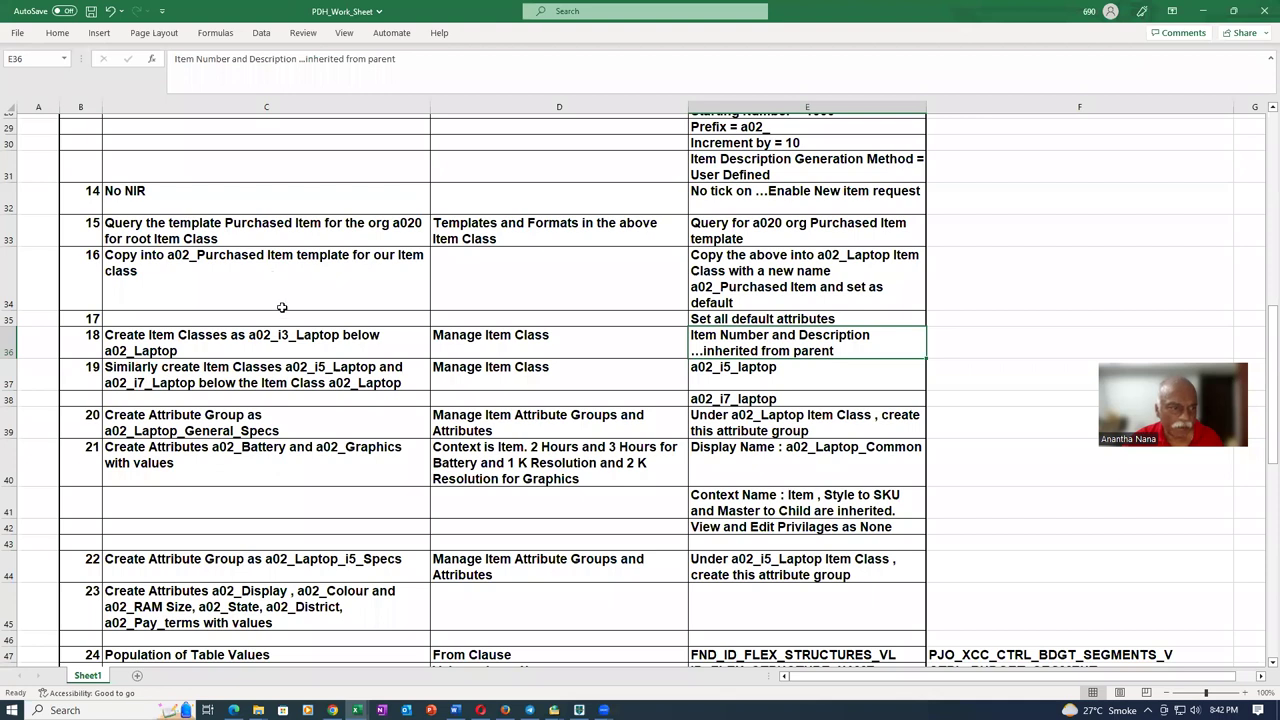
Read the worksheet's steps 15, 16 and 18 and their notes for the laptop classes.
click(278, 287)
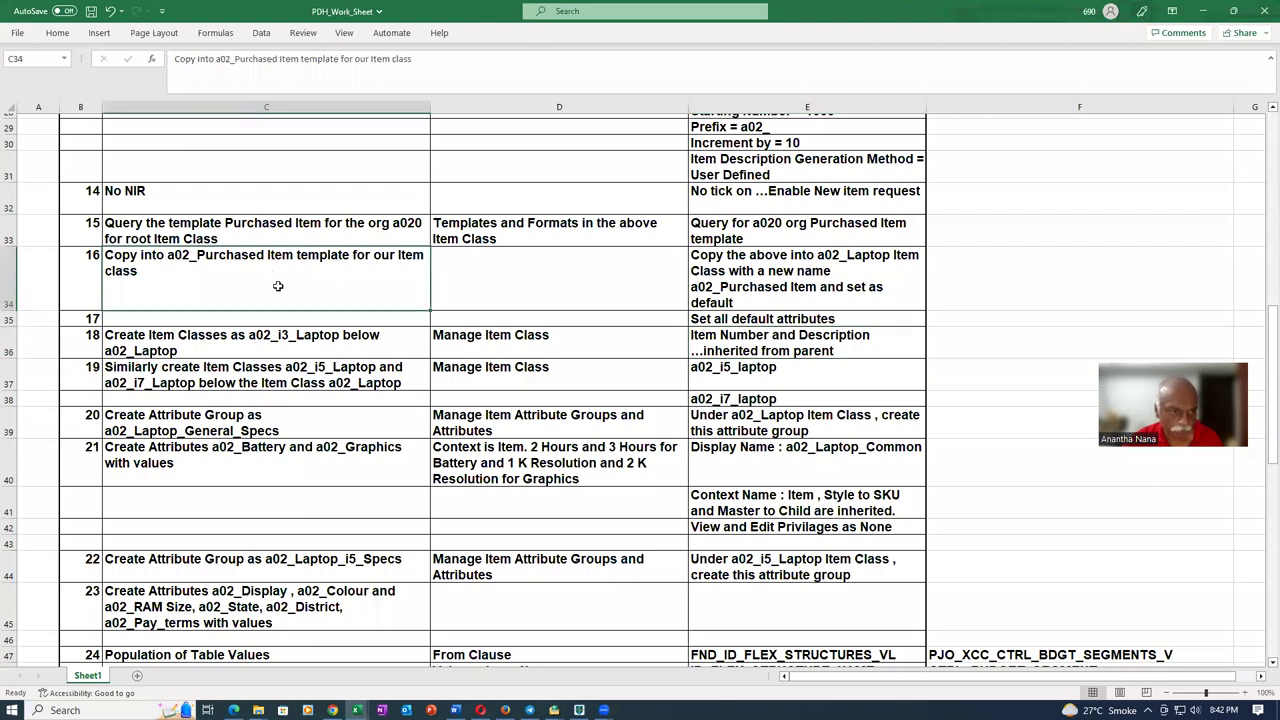
click(210, 346)
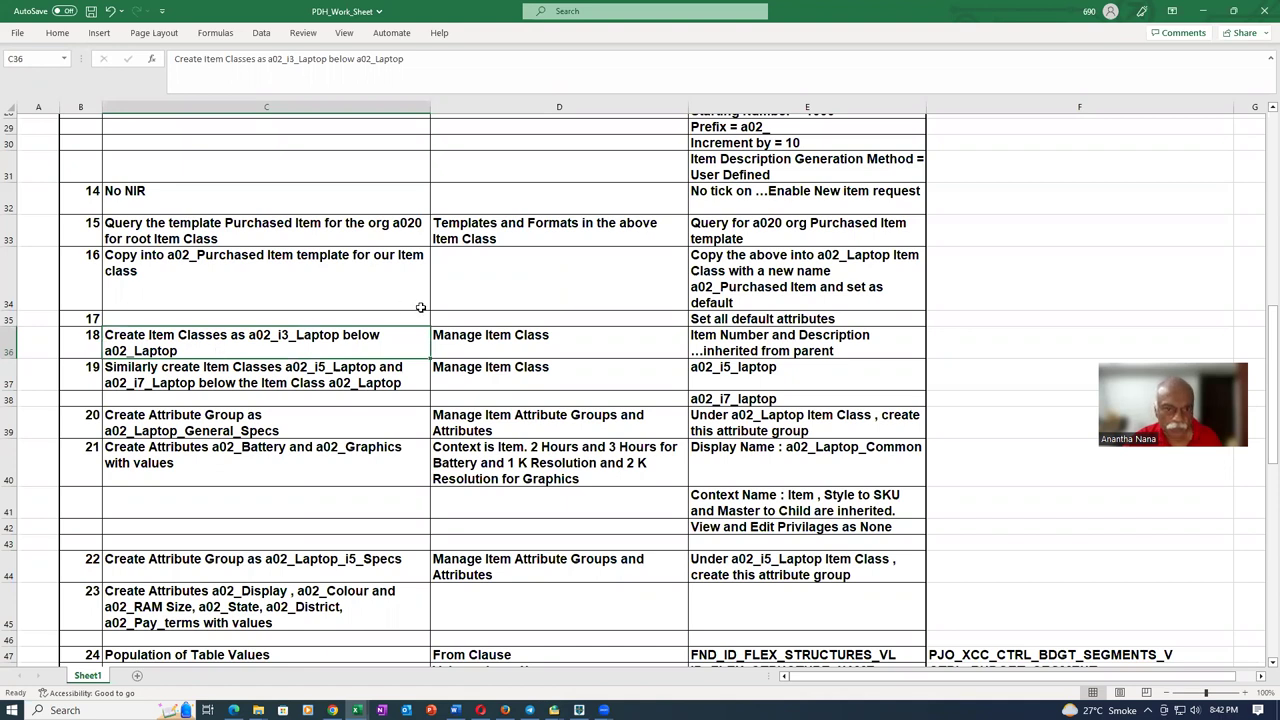
scroll(478, 303, up, 2)
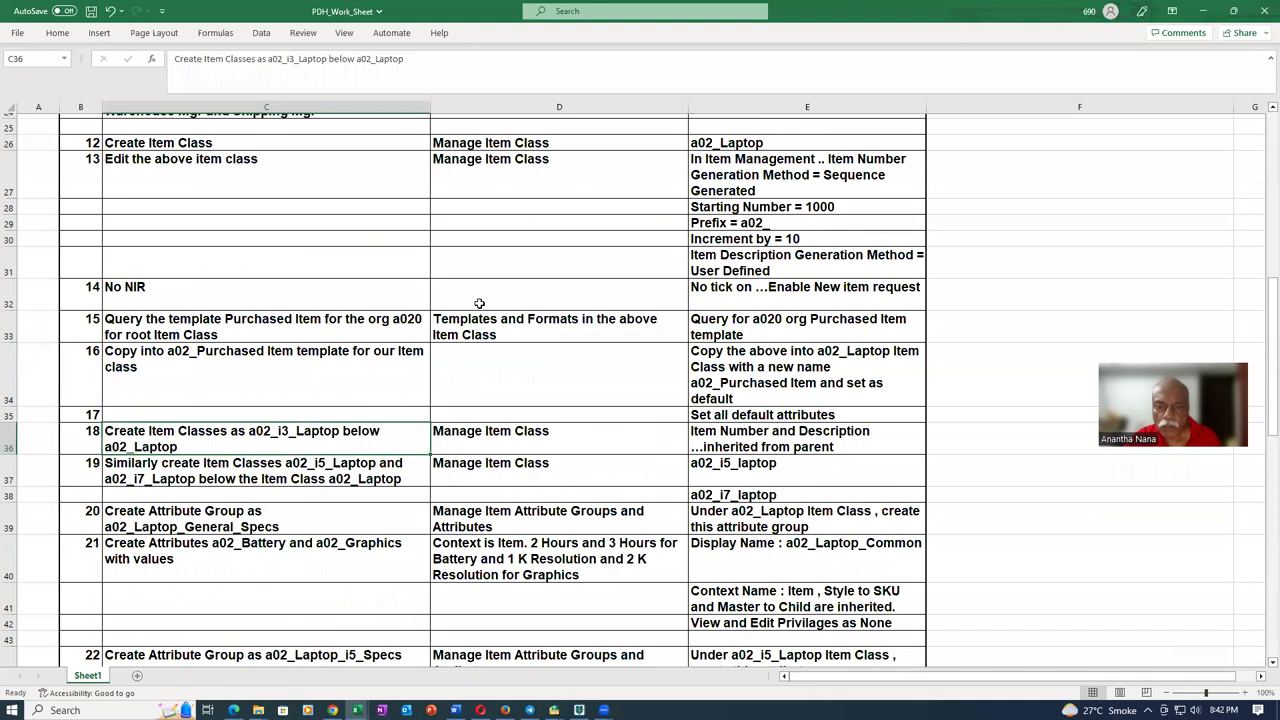
click(155, 328)
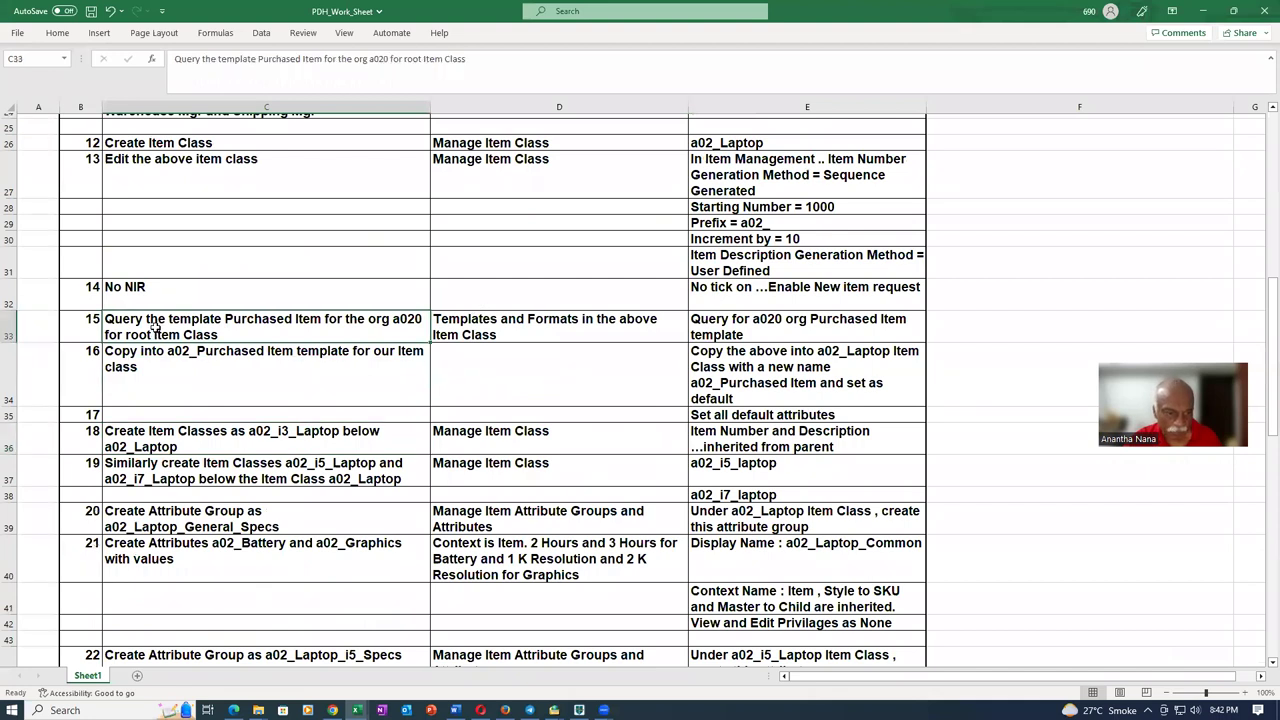
click(504, 330)
click(760, 322)
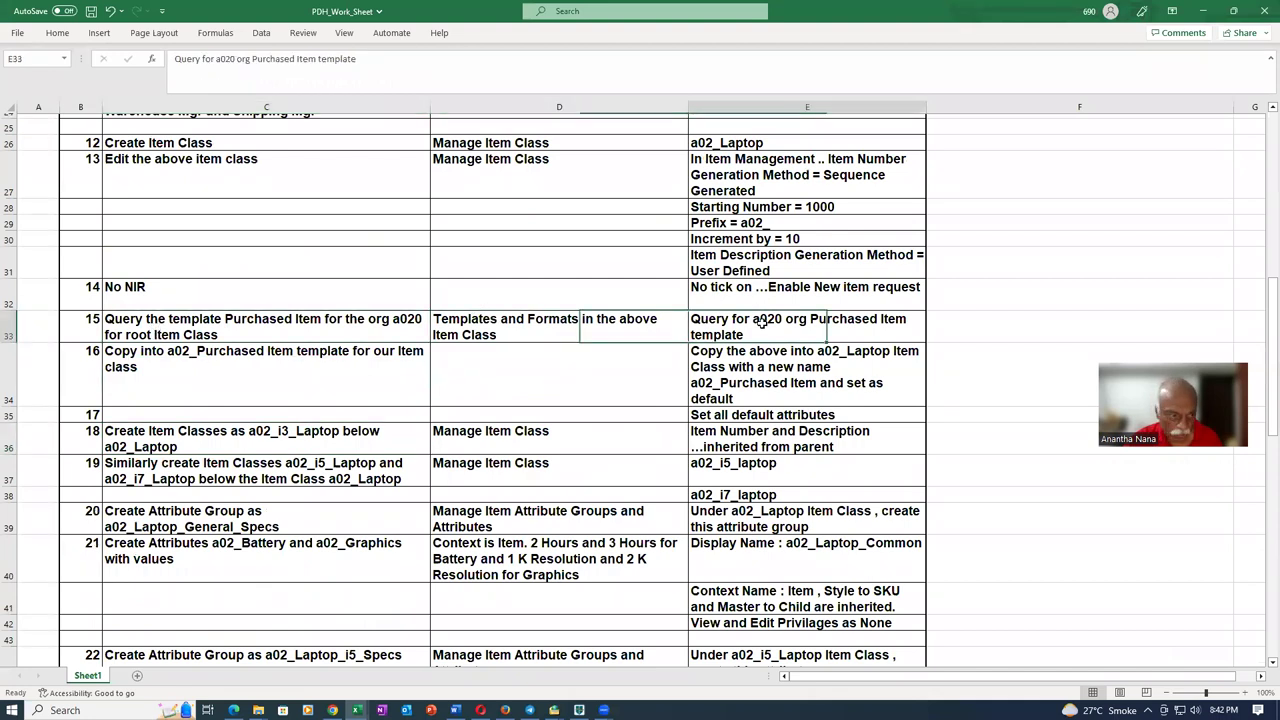
click(206, 387)
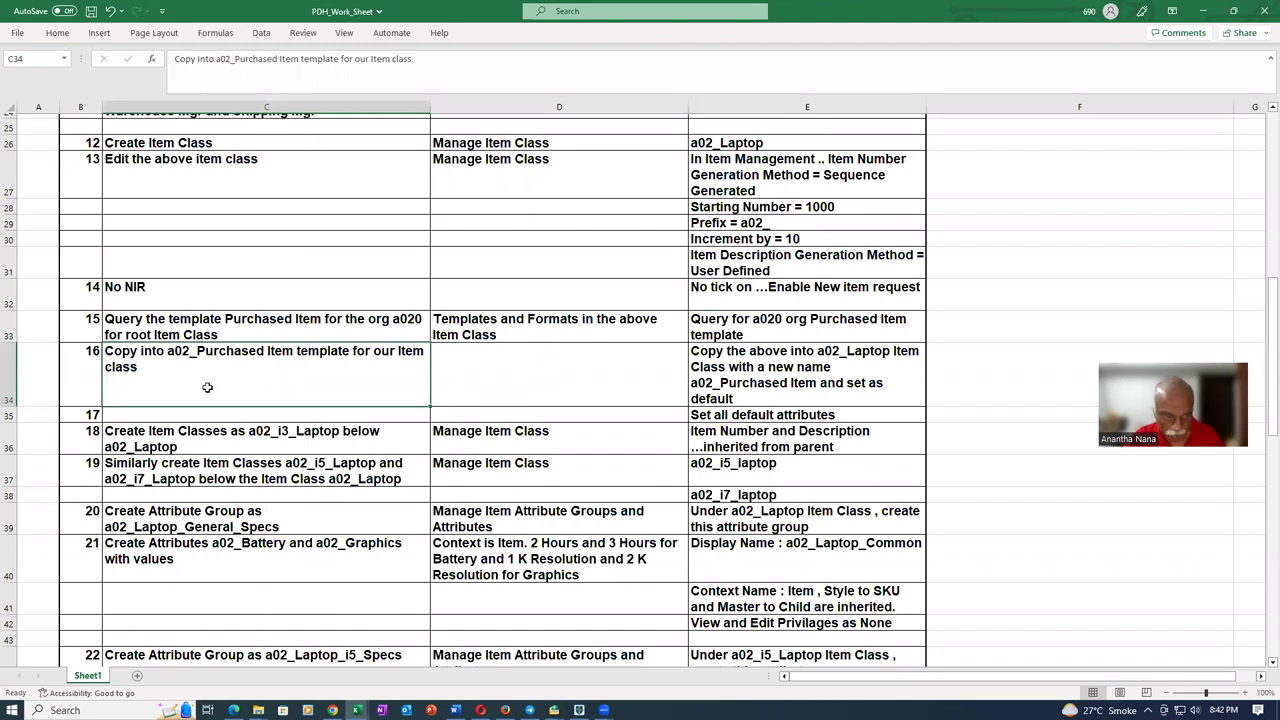
click(130, 446)
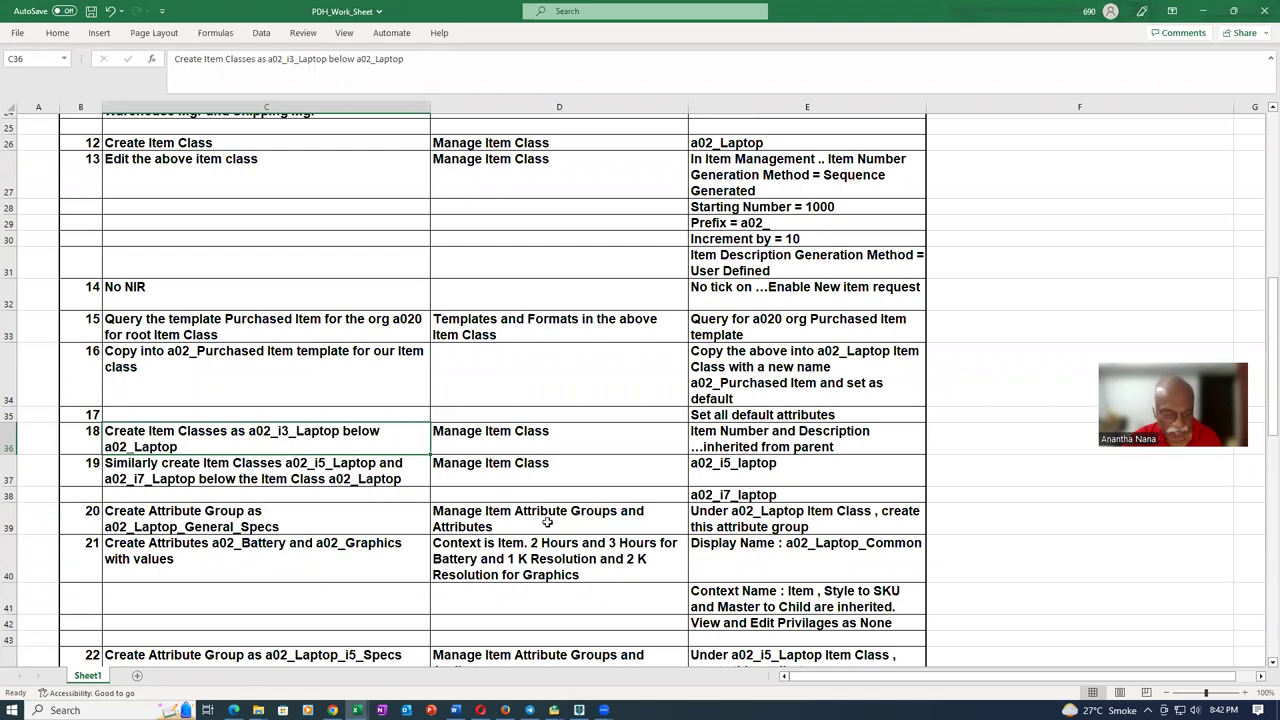
key(alt+Tab)
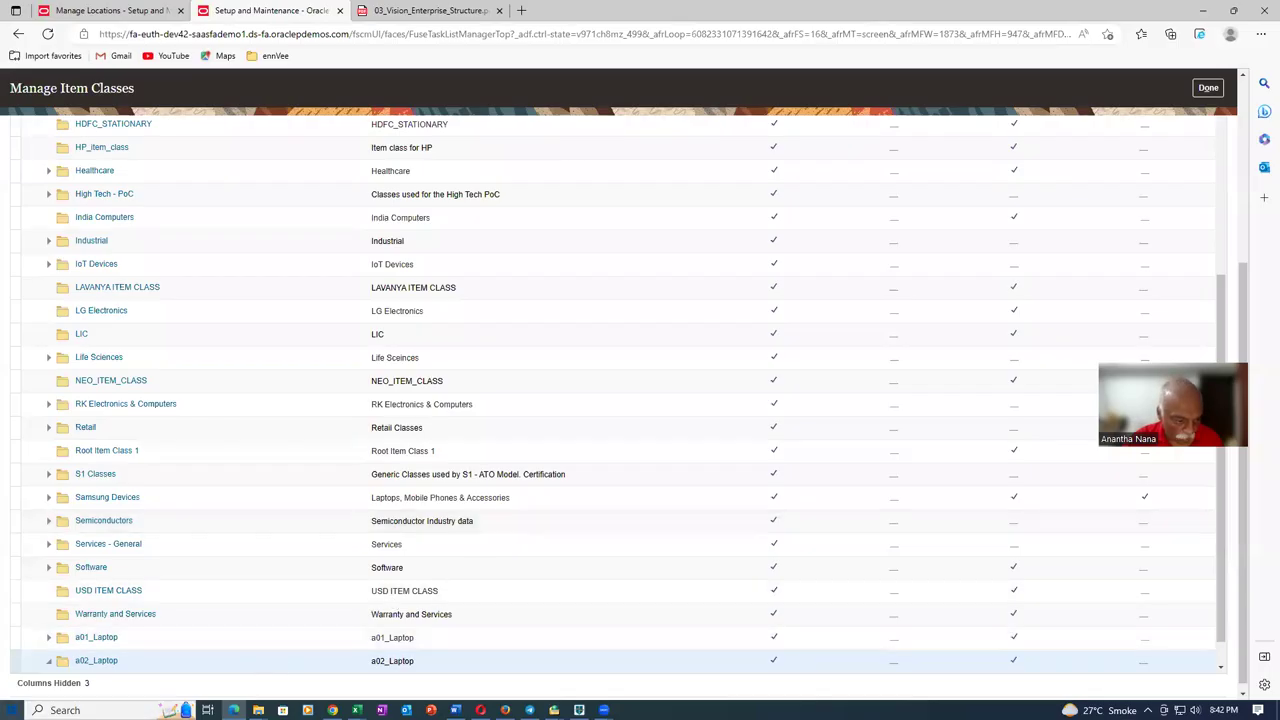
Expand a02_Laptop and scroll to confirm a02_i7_laptop is listed as its child.
click(102, 661)
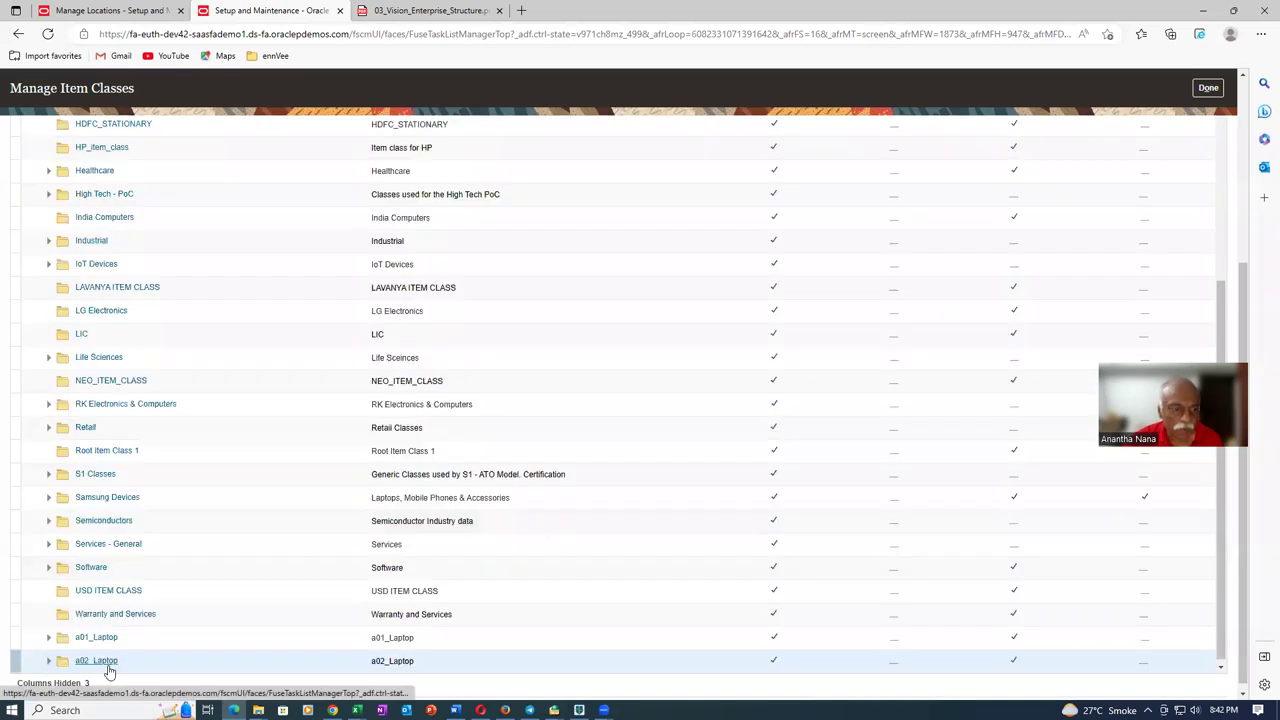
click(49, 662)
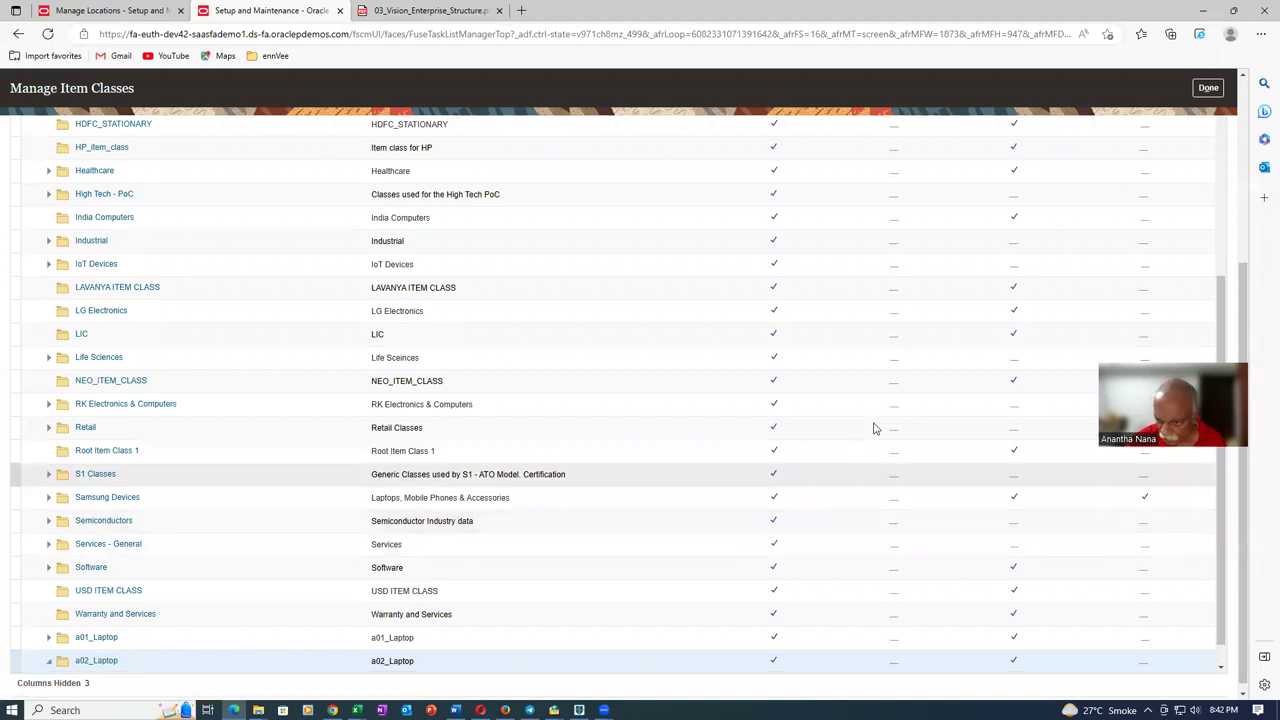
drag(1220, 611, 1232, 640)
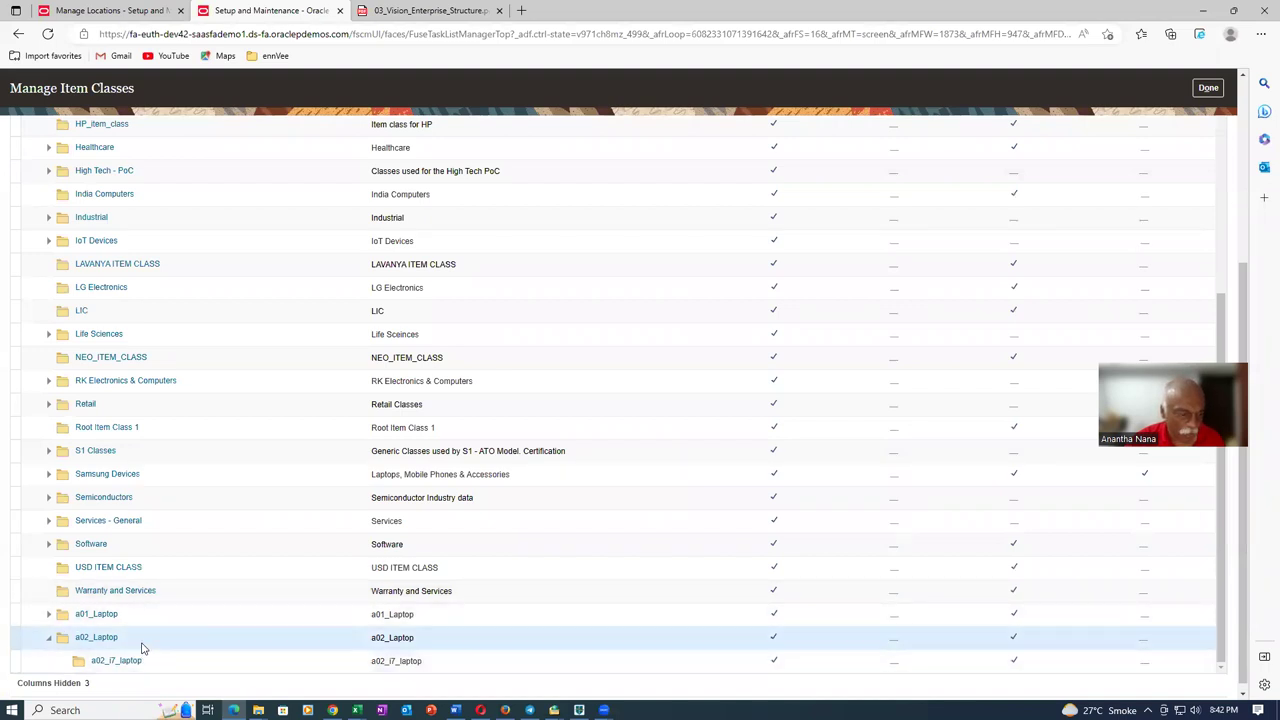
scroll(165, 200, up, 10)
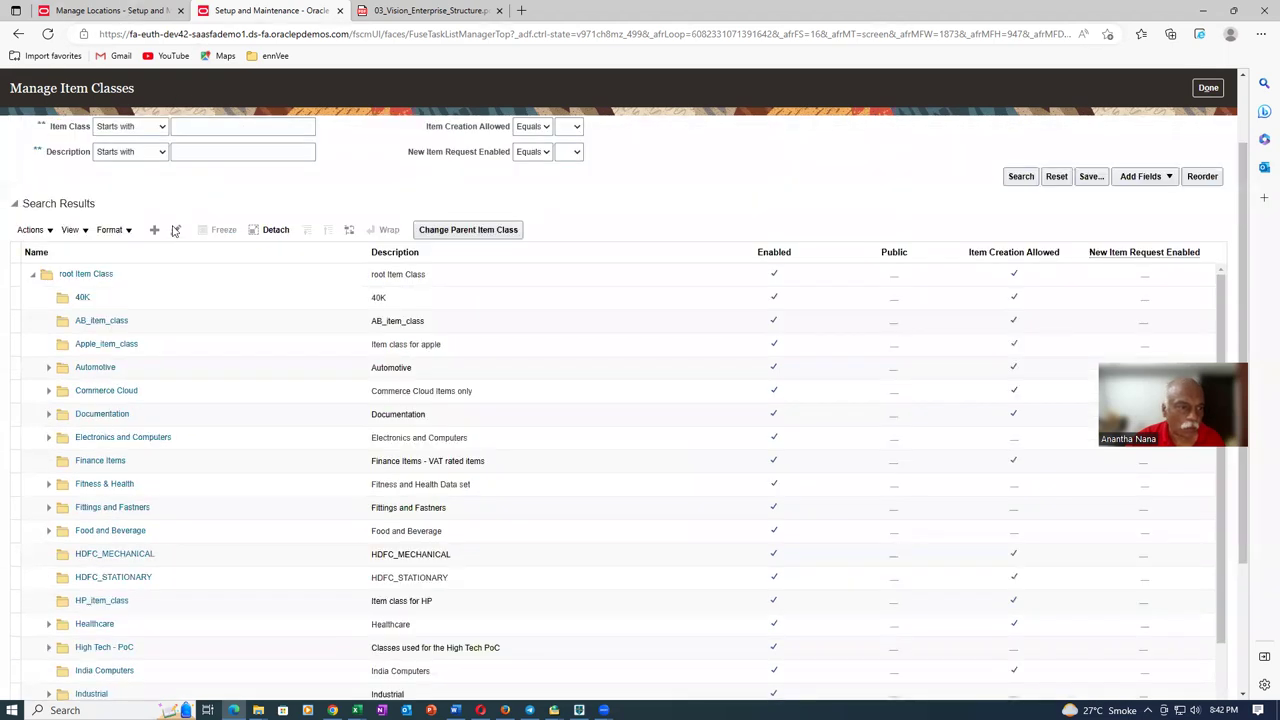
Start a new a02_Laptop child class and copy the a02_i3_Laptop name from step 18.
click(154, 246)
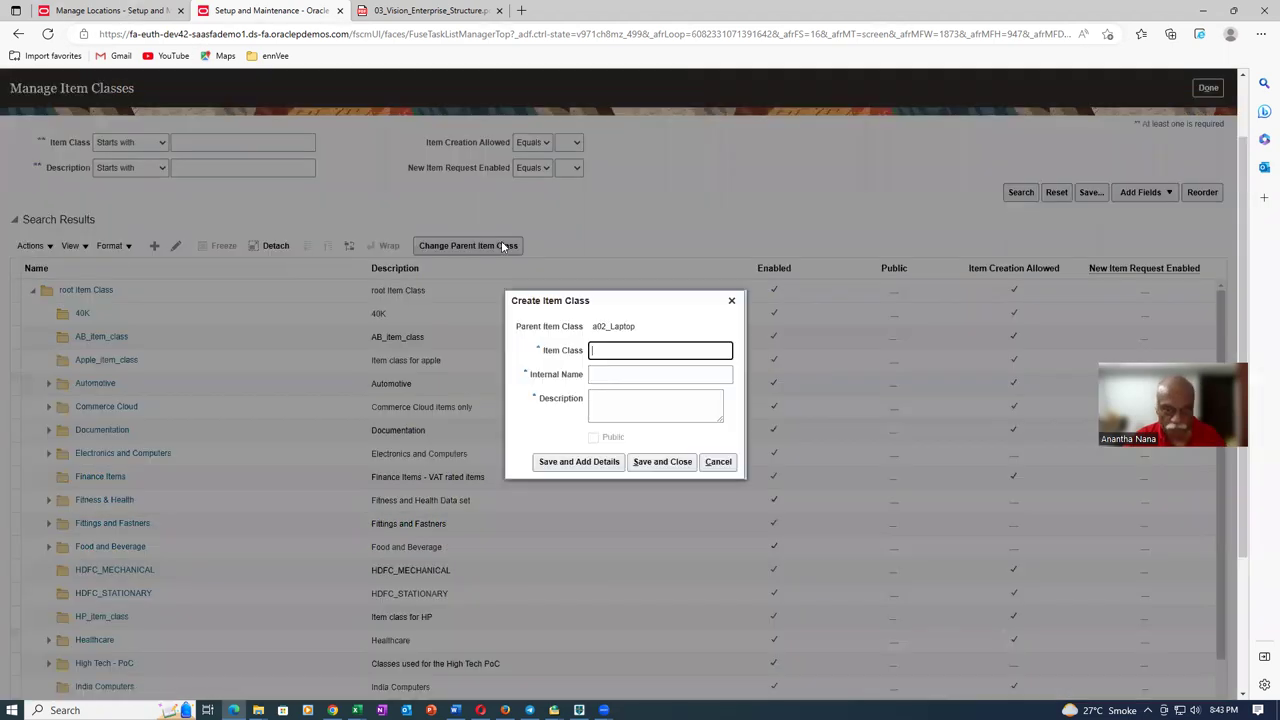
key(alt+Tab)
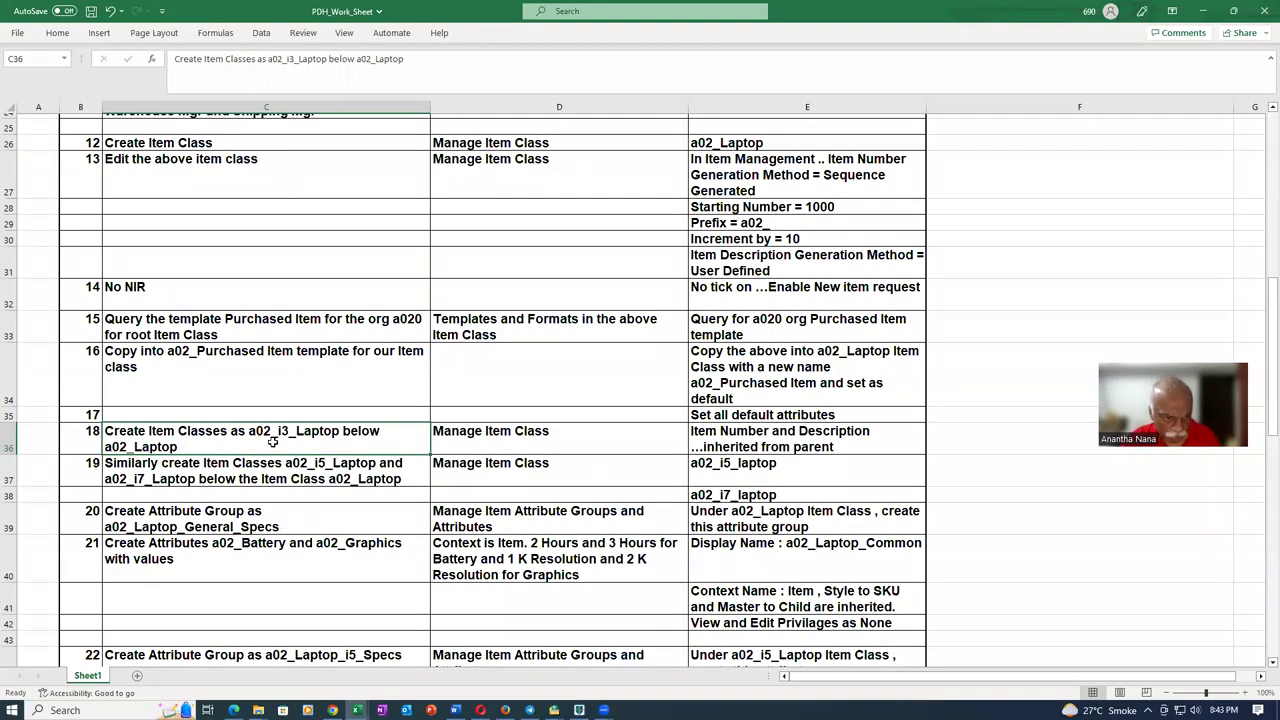
double_click(272, 436)
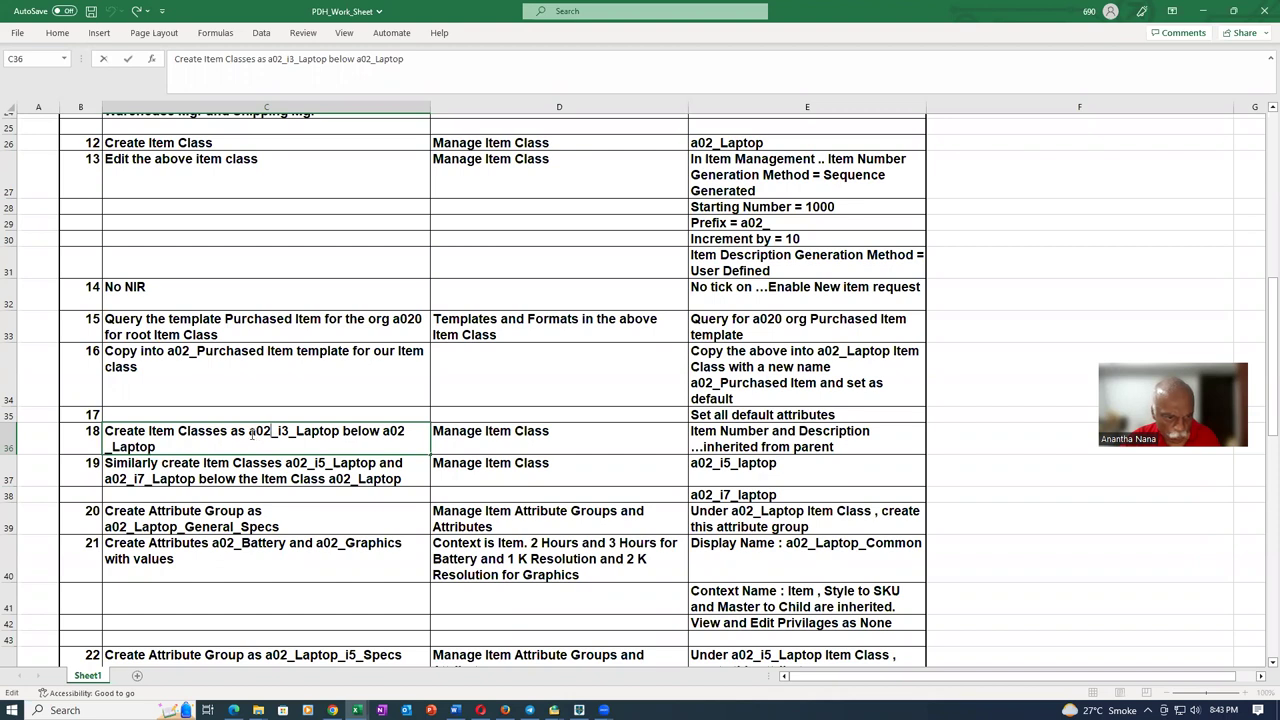
drag(250, 432, 297, 431)
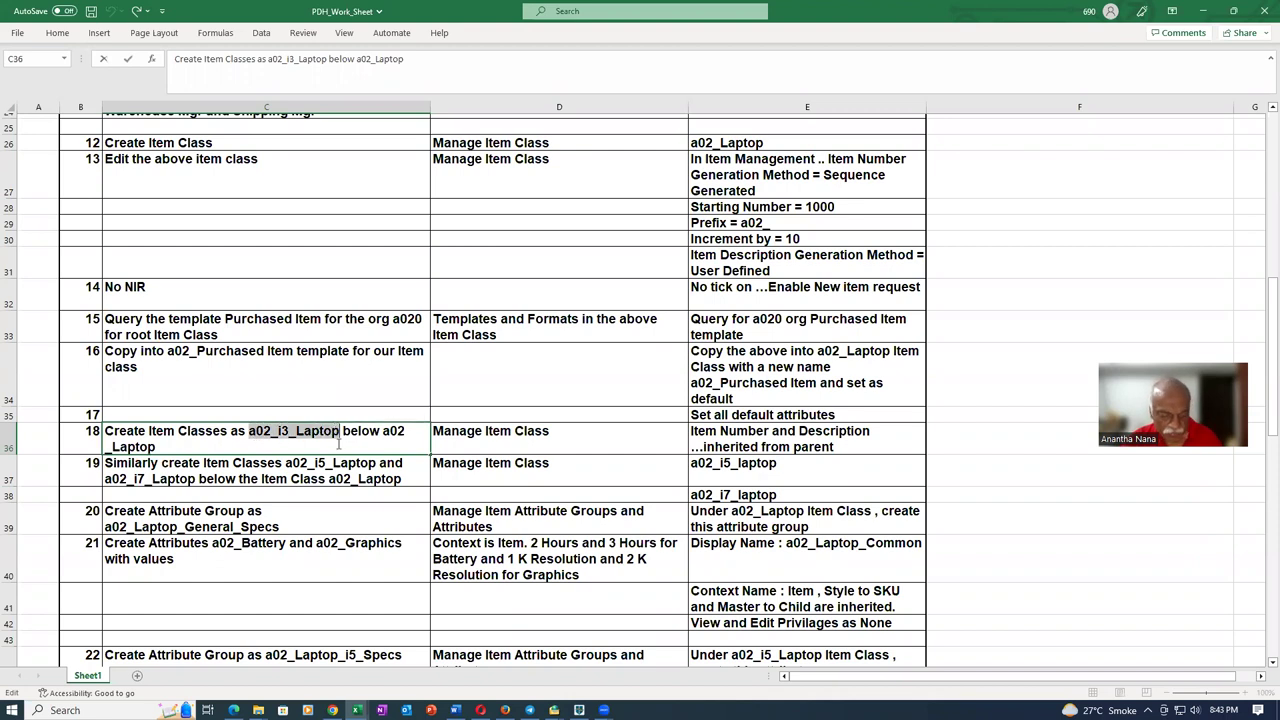
Fill Item Class, Internal Name and Description with a02_i3_Laptop and save the class.
key(alt+Tab)
text(a02_i3_Laptop)
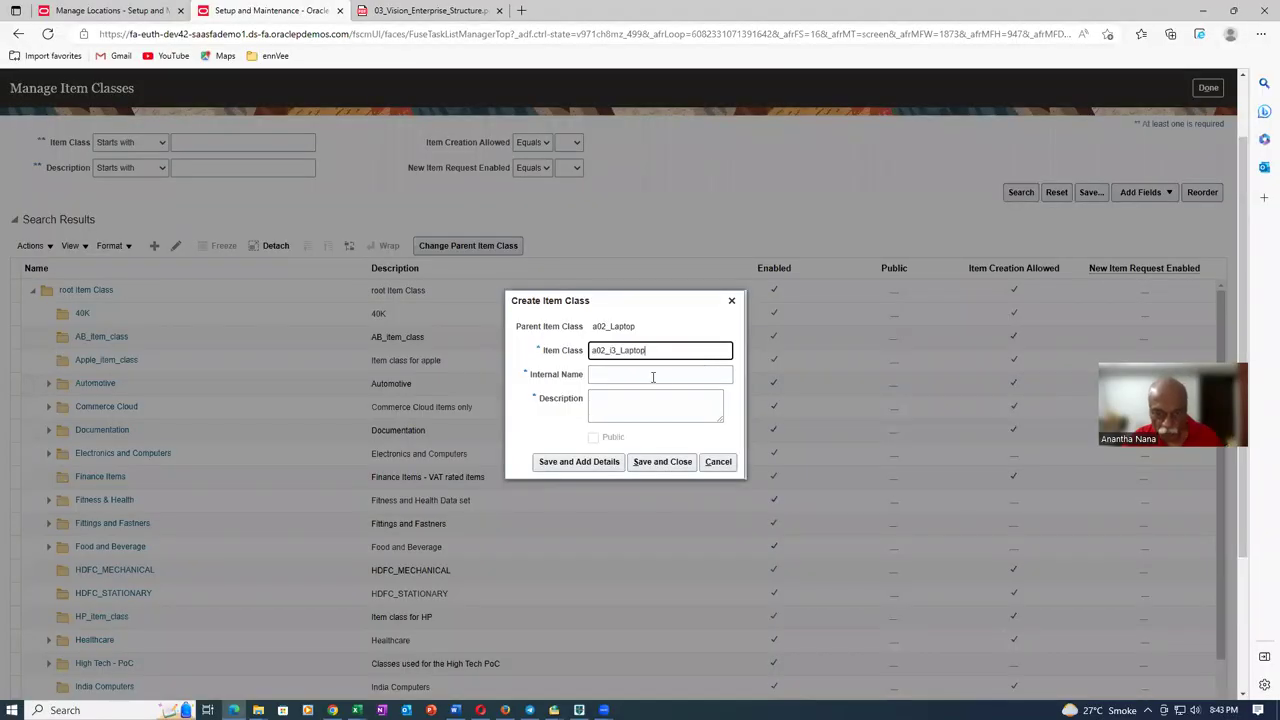
click(651, 377)
text(a02_i3_Laptop)
click(646, 401)
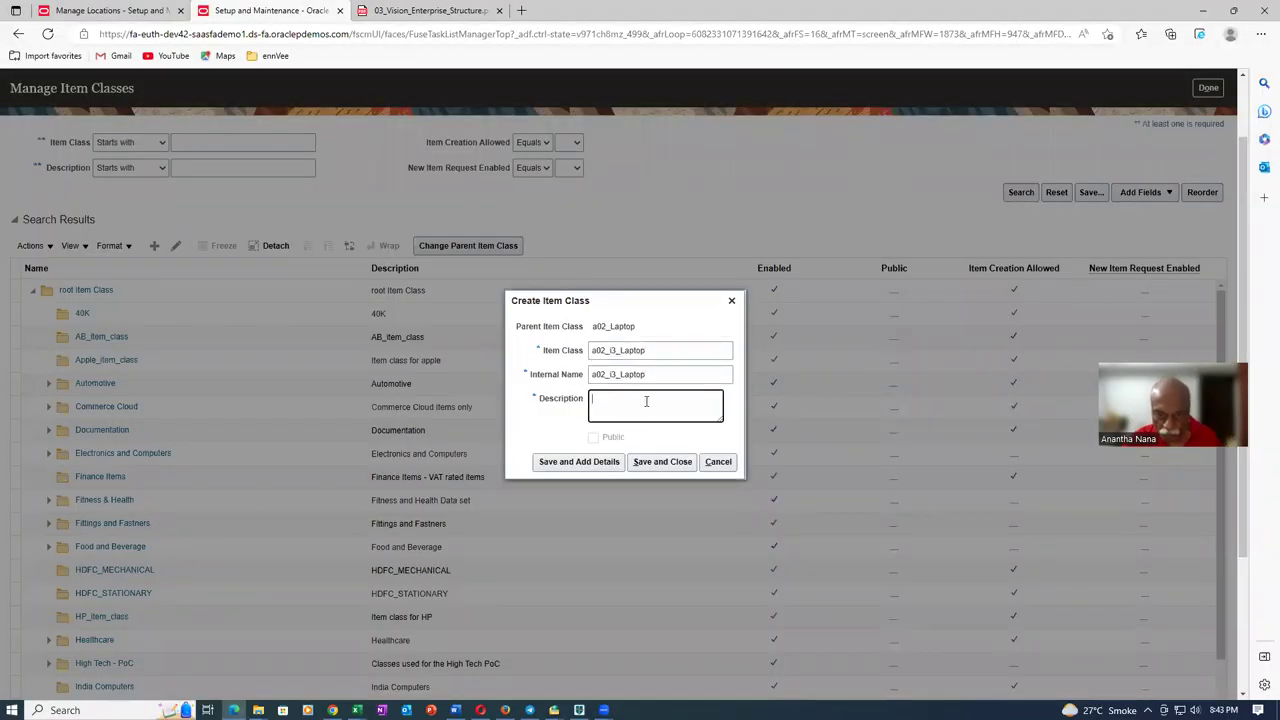
text(a02_i3_Laptop)
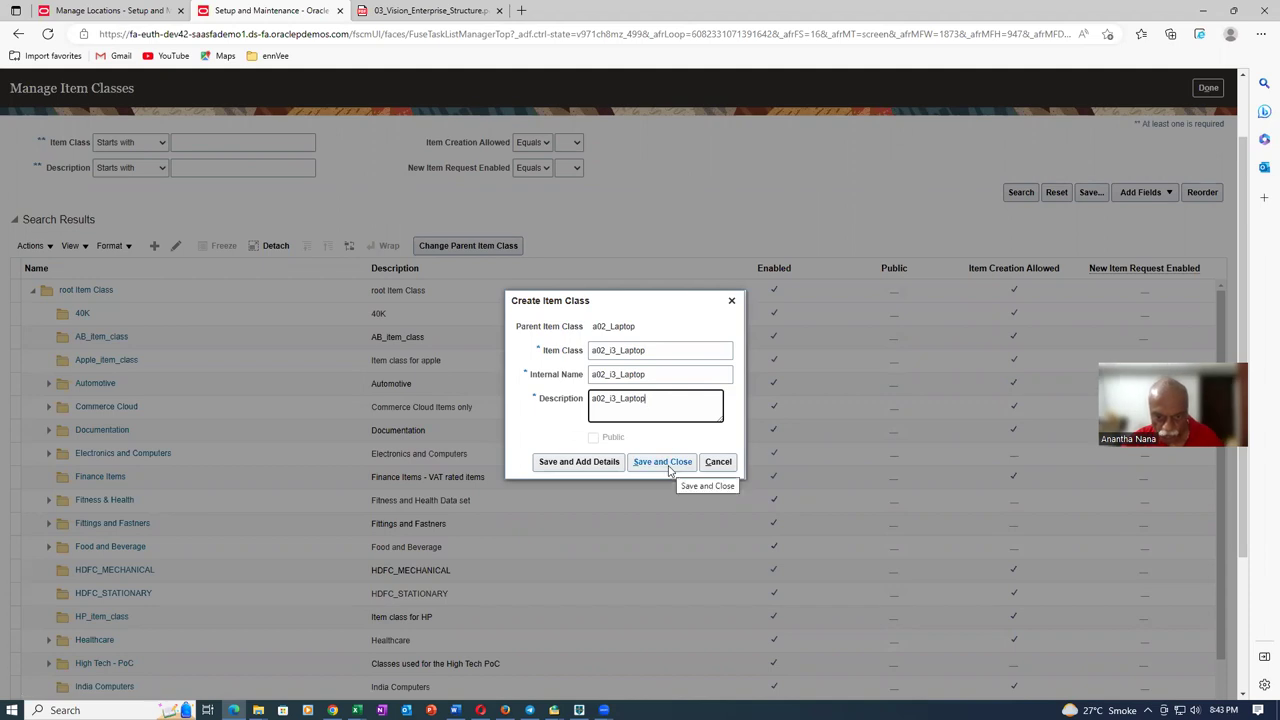
click(665, 462)
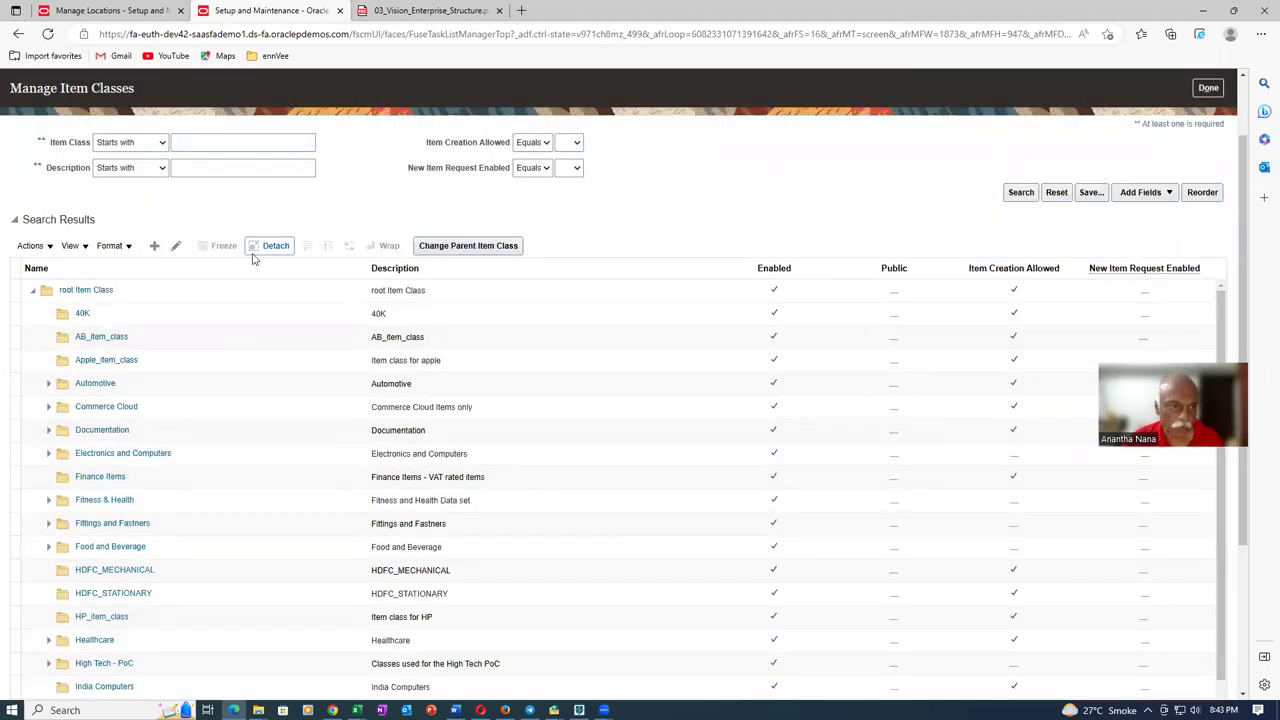
click(154, 245)
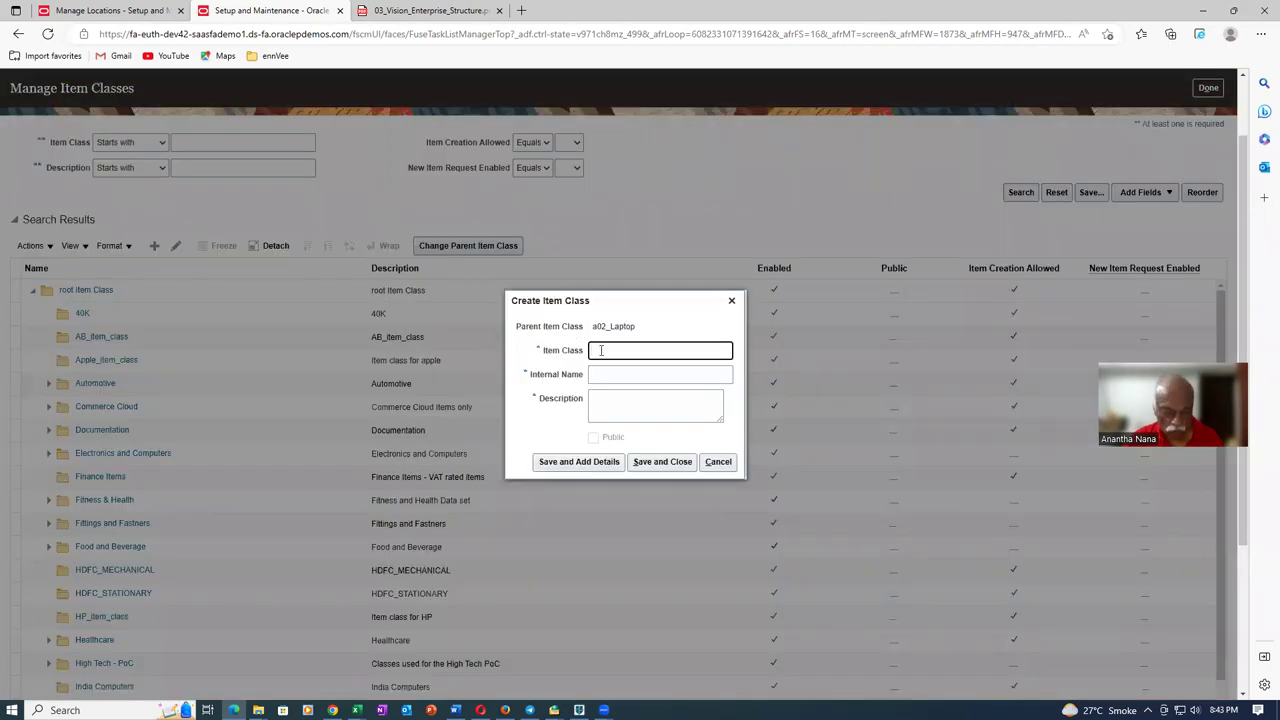
Copy the class name a02_i5_laptop from cell E37 of the worksheet.
key(alt+Tab)
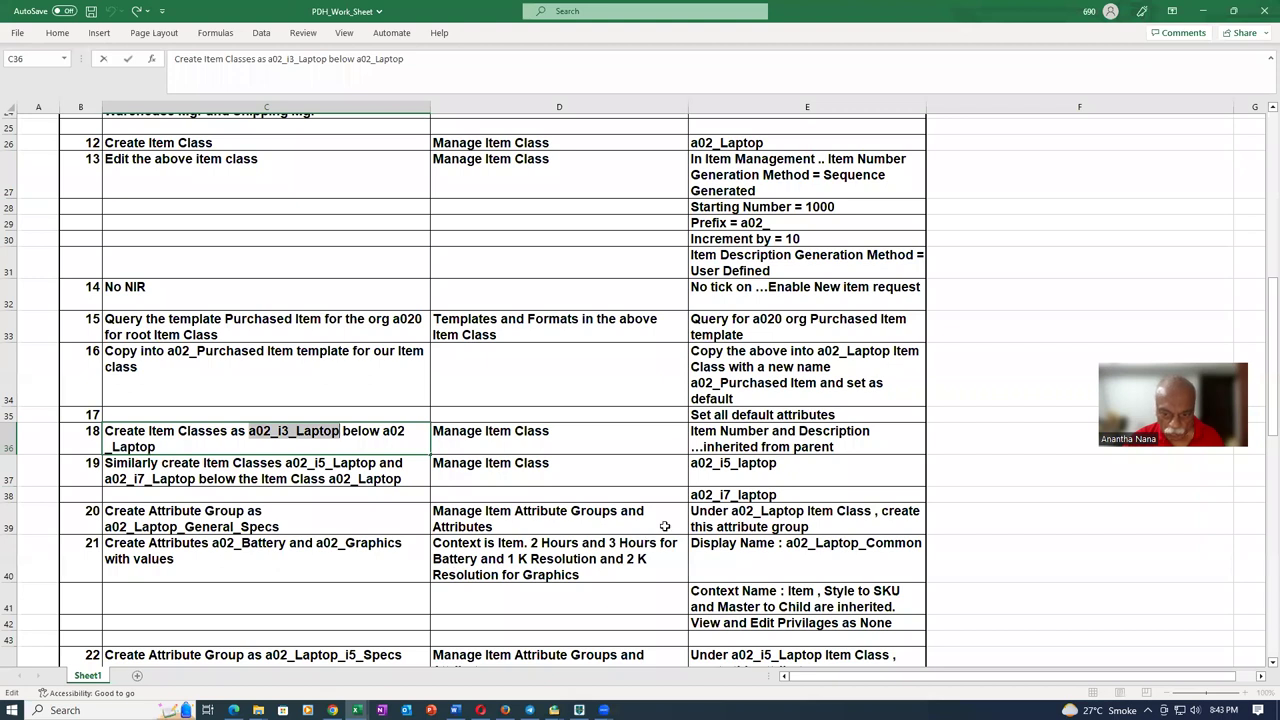
double_click(694, 468)
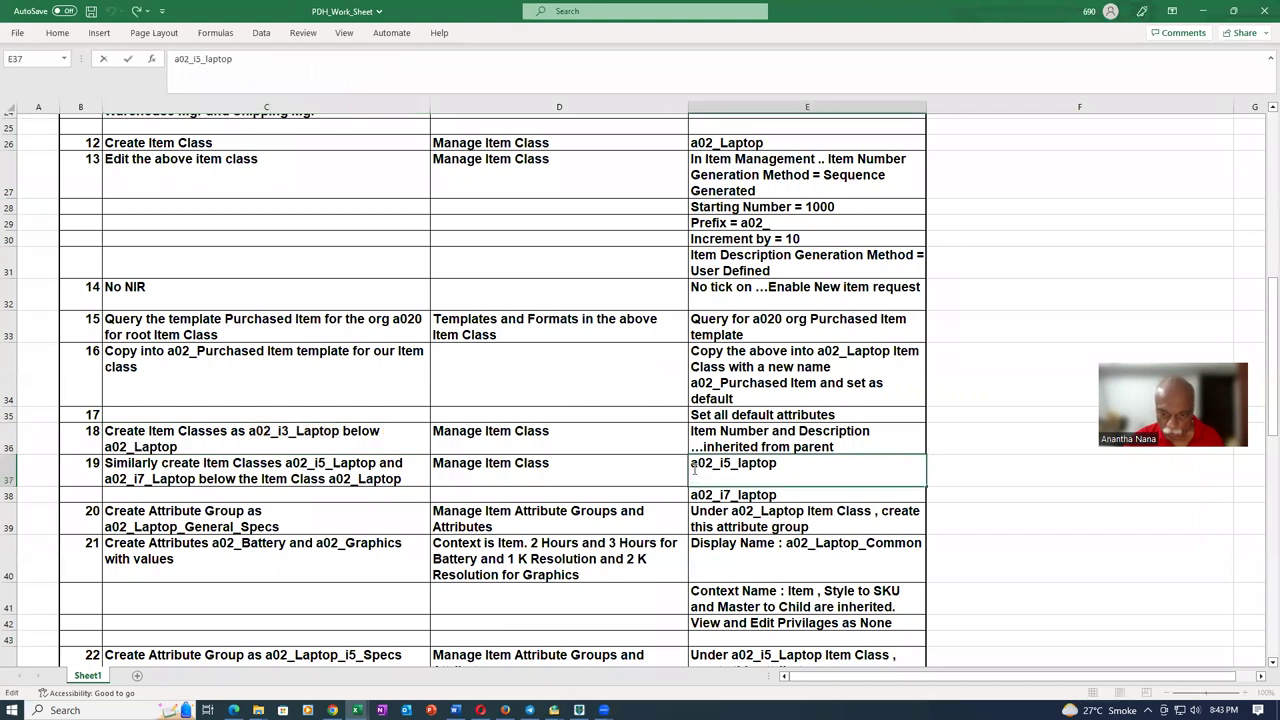
drag(693, 468, 783, 468)
key(ctrl+c)
key(alt+Tab)
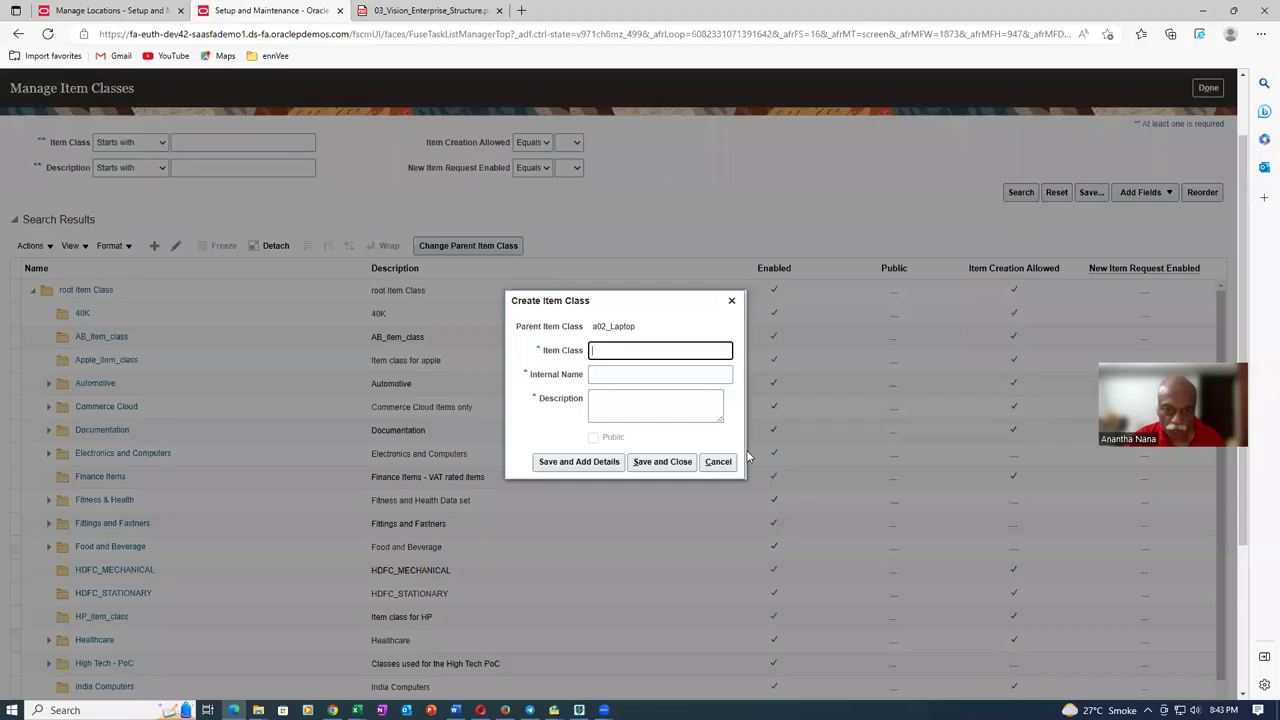
Enter a02_i5_laptop as the class name, internal name and description, then save and close.
key(ctrl+v)
click(641, 375)
key(ctrl+v)
click(645, 406)
key(ctrl+v)
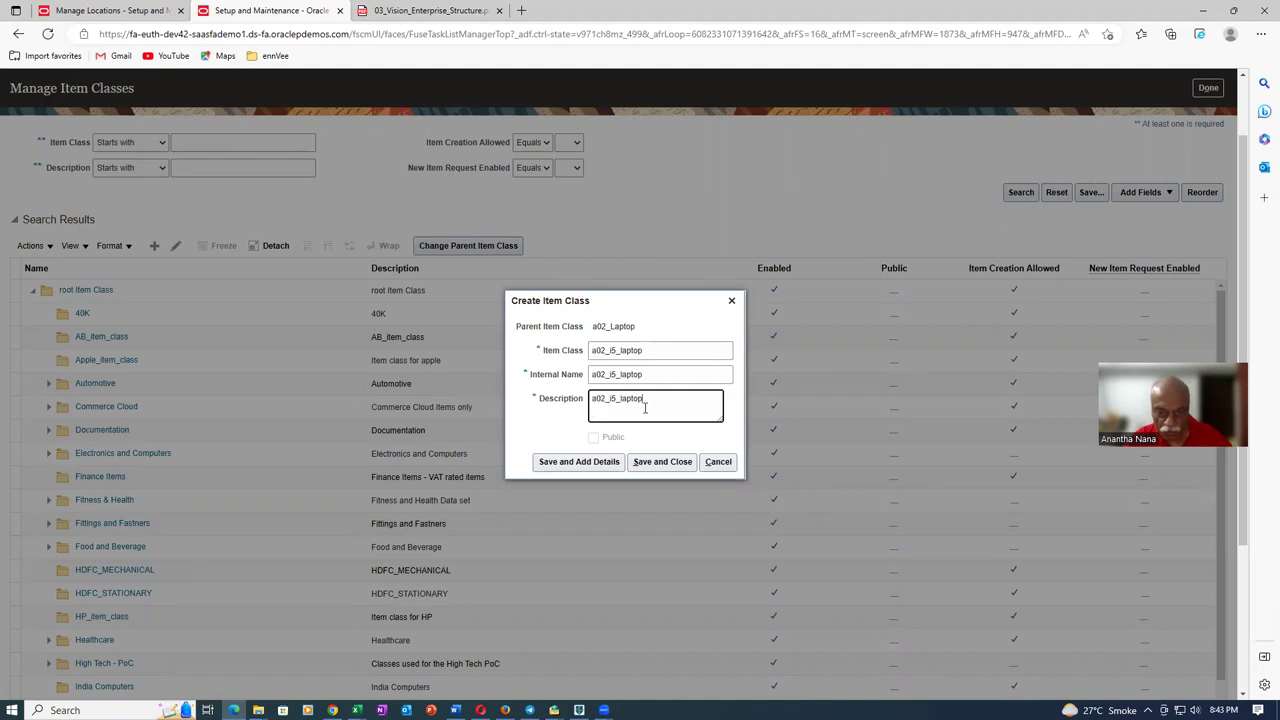
click(661, 466)
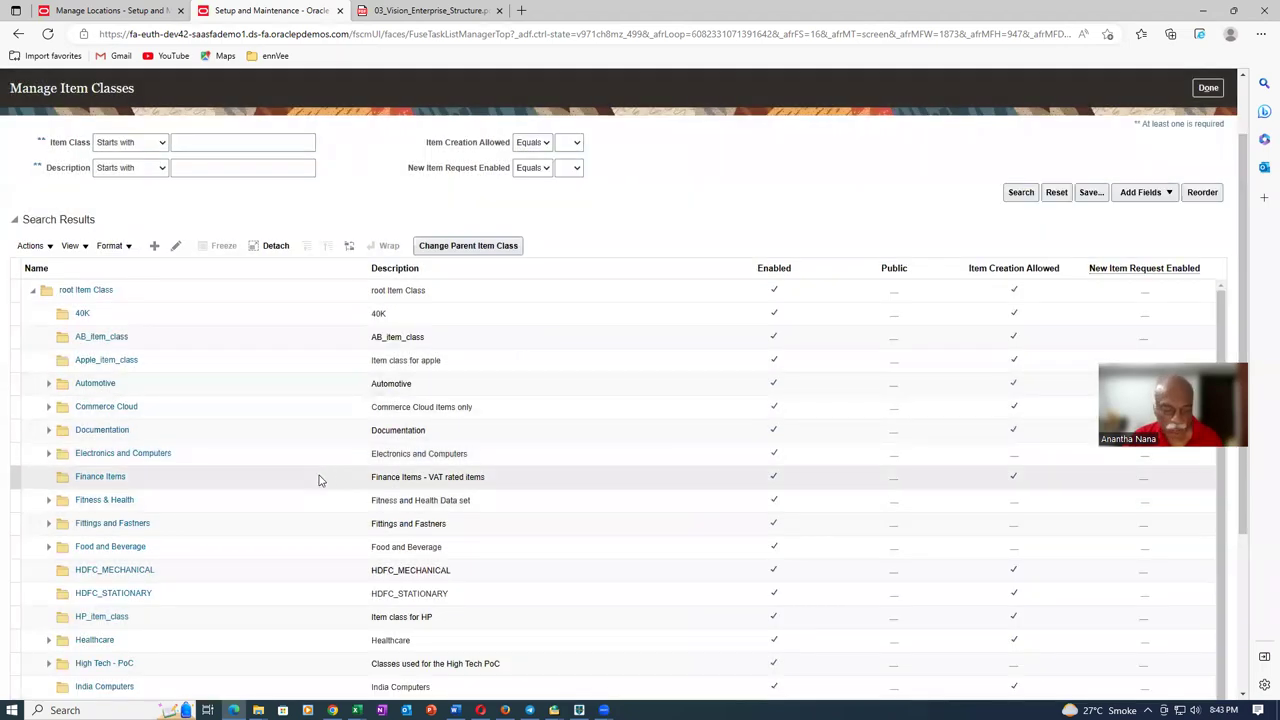
key(alt+Tab)
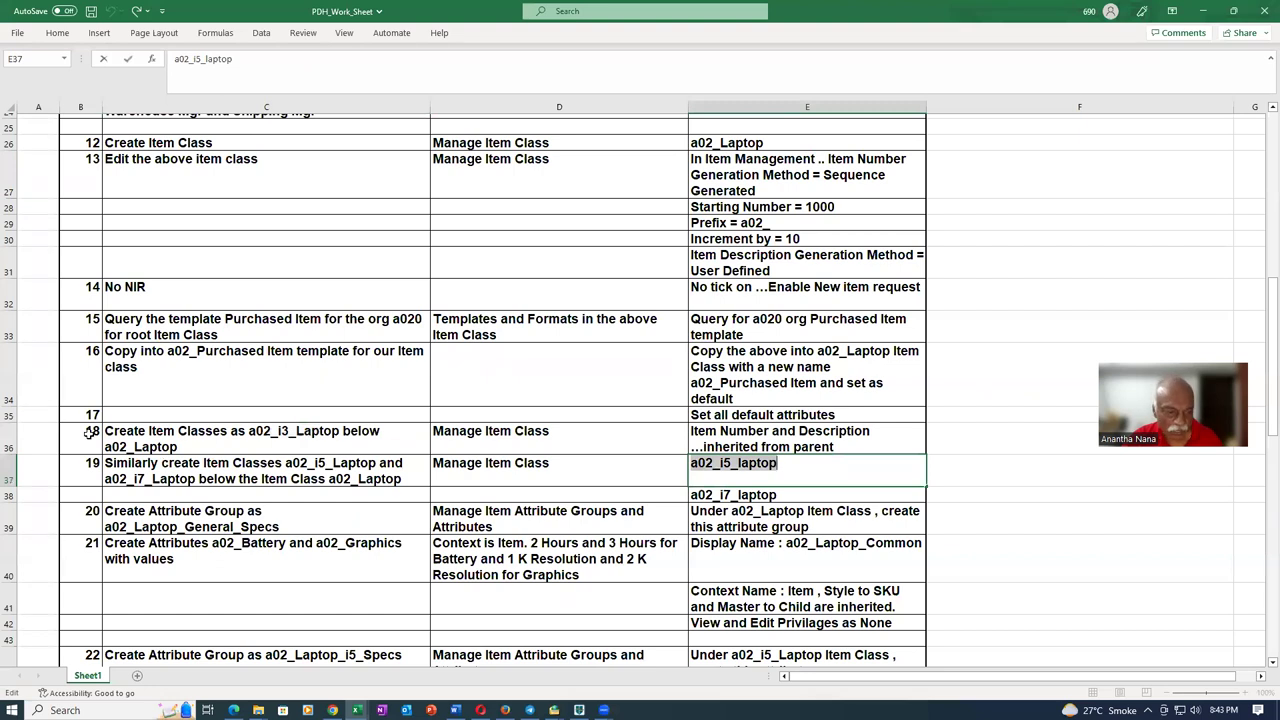
Review the worksheet steps in cells C37, C39, C36 and the inheritance note in E36.
click(108, 478)
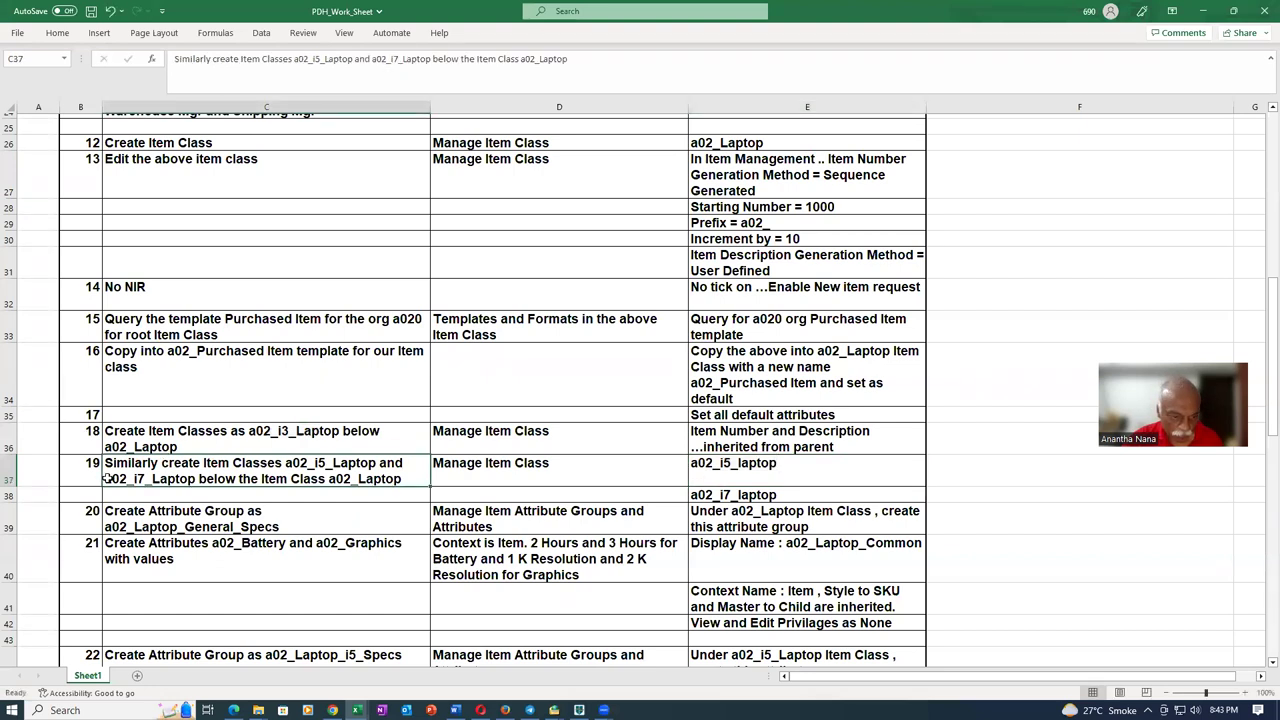
click(282, 528)
click(374, 482)
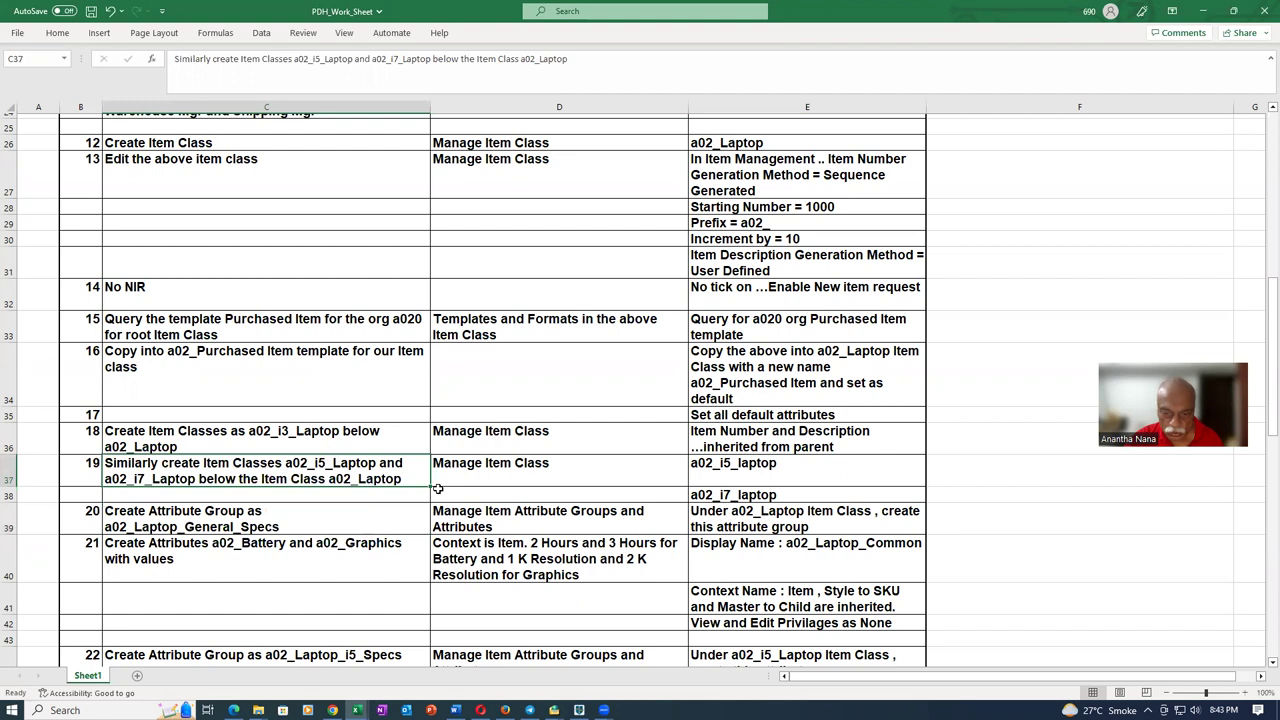
click(264, 433)
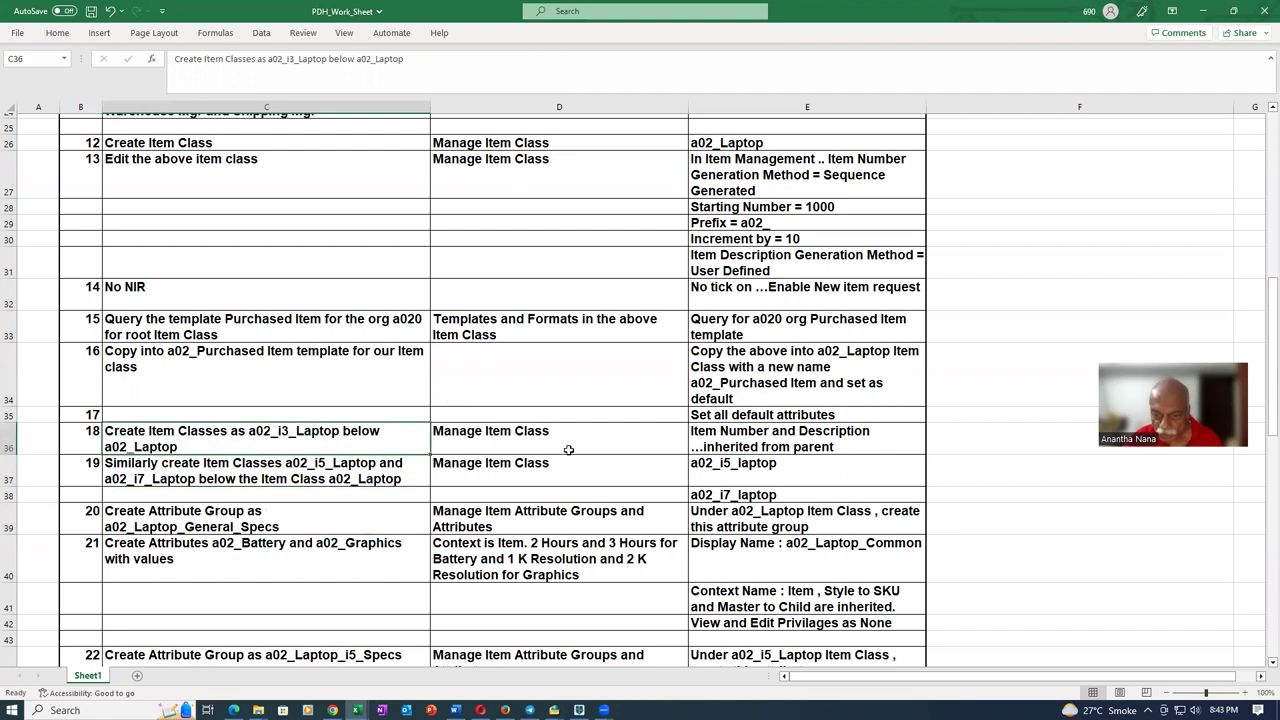
click(737, 437)
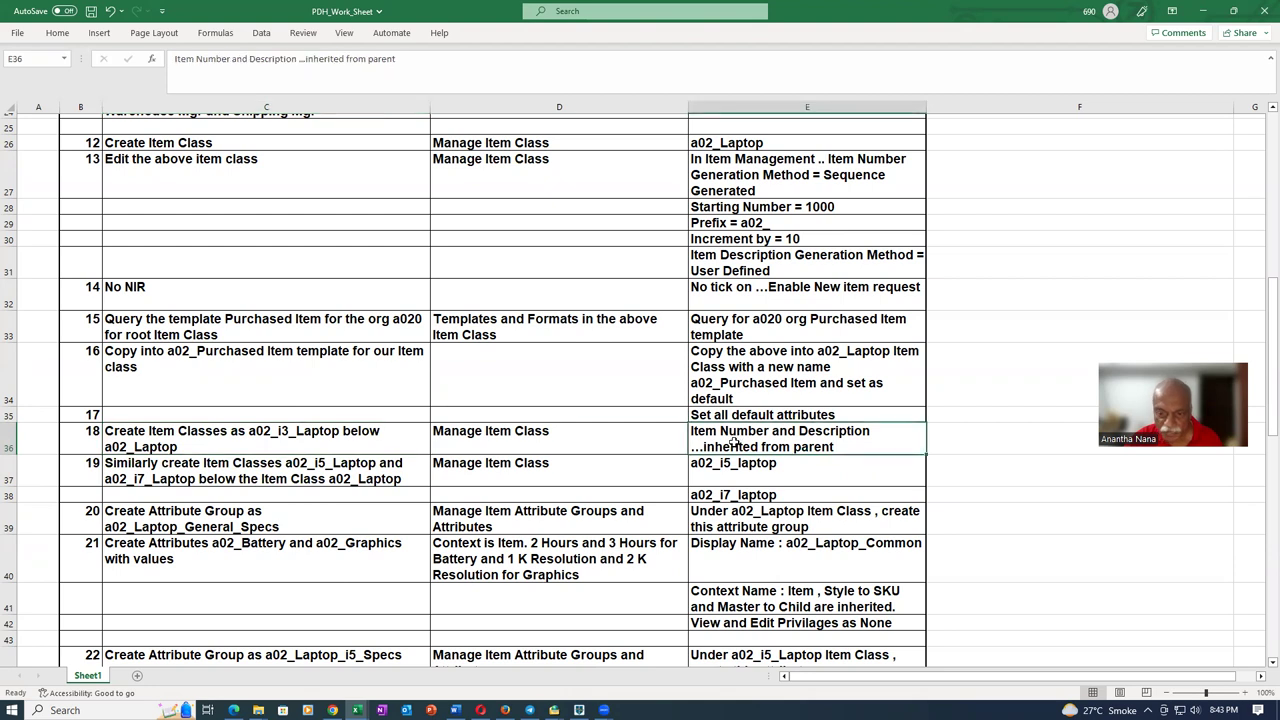
Scroll the Manage Item Classes table down to the a02_Laptop row.
key(alt+Tab)
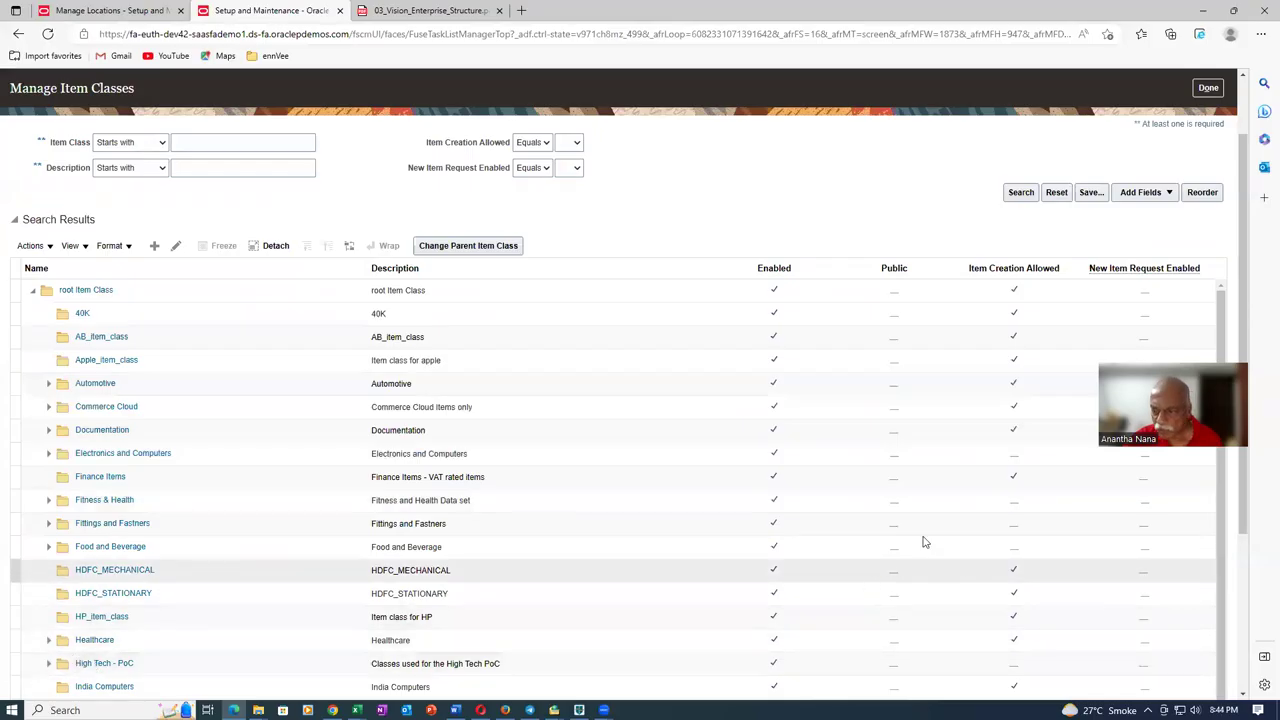
drag(1244, 523, 1227, 685)
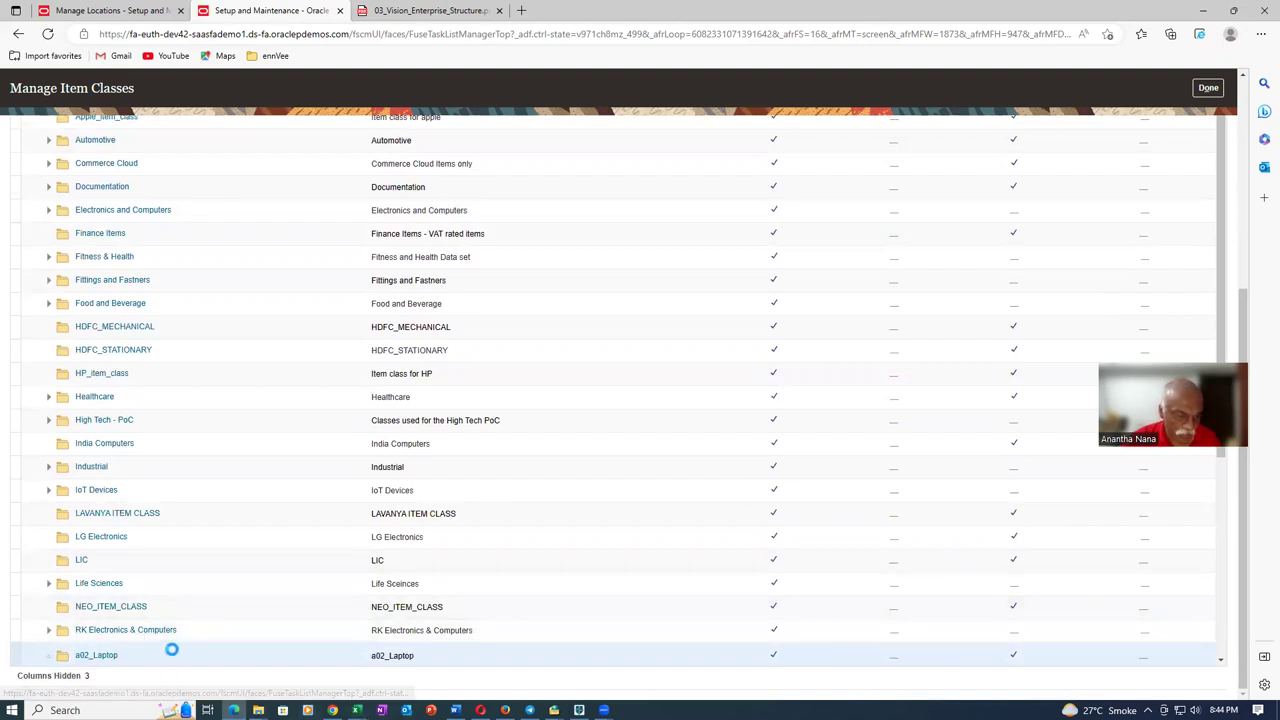
key(alt+Tab)
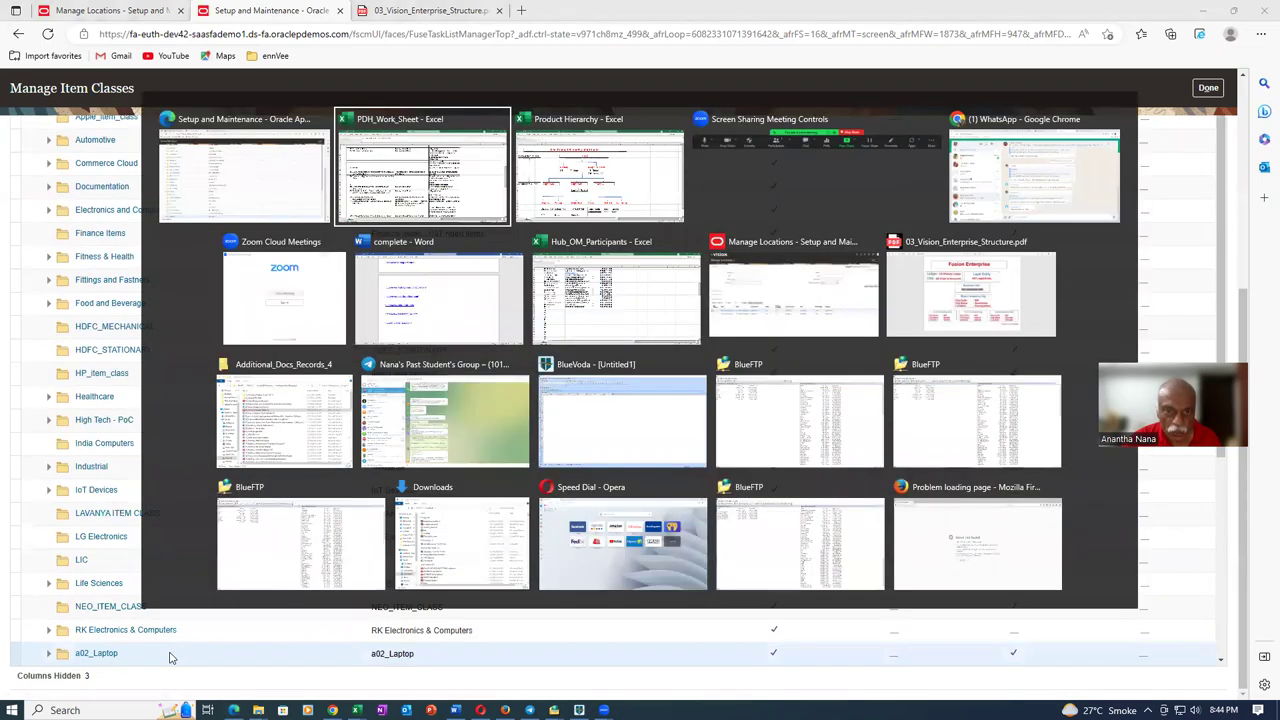
key(alt+Tab)
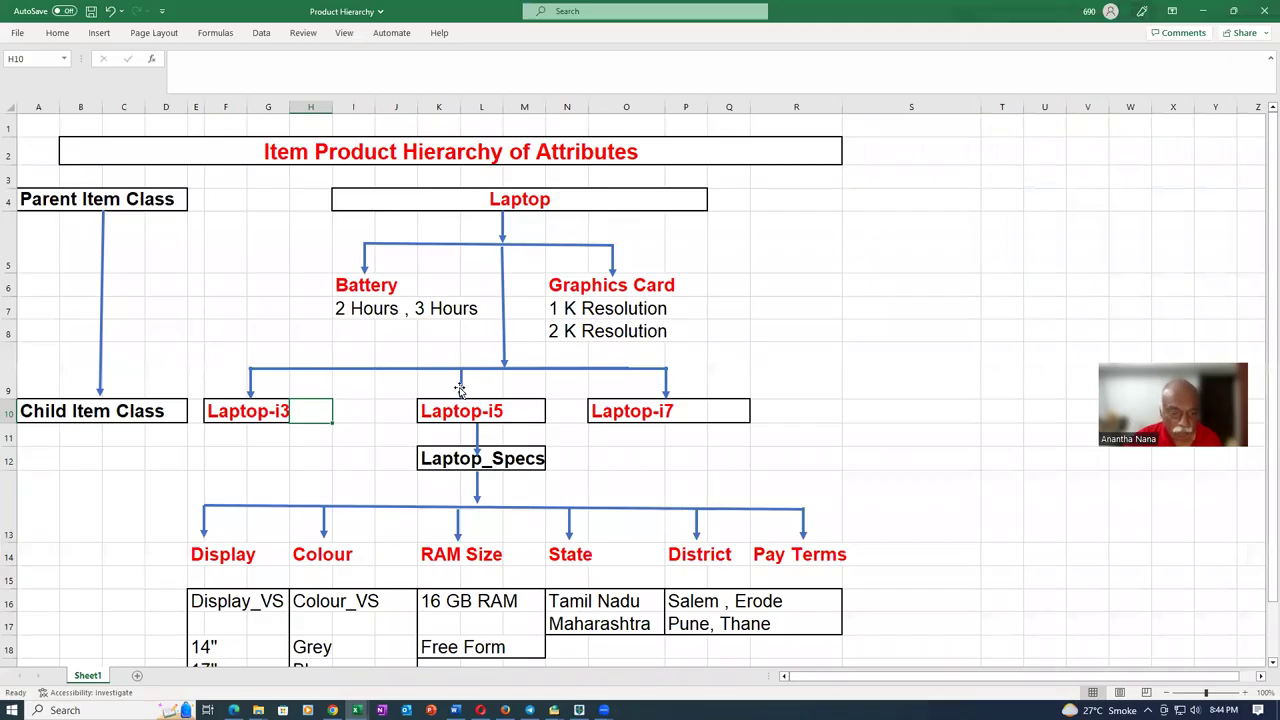
click(472, 413)
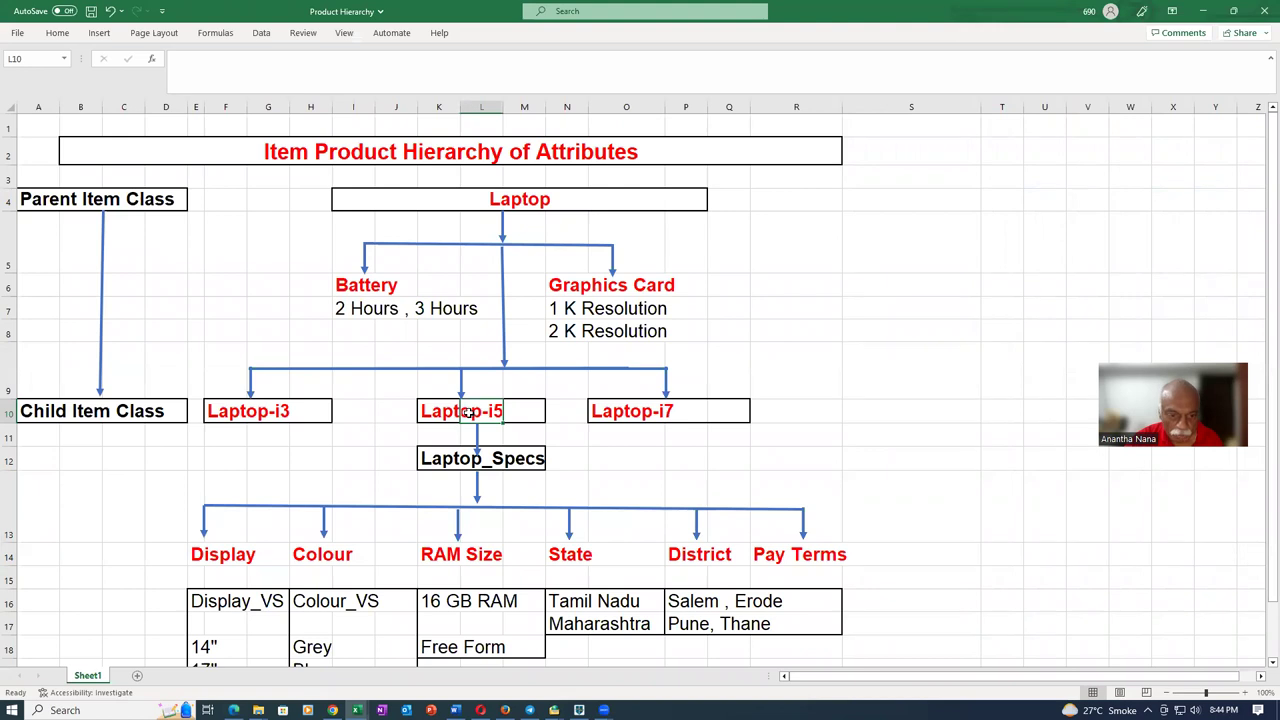
click(440, 417)
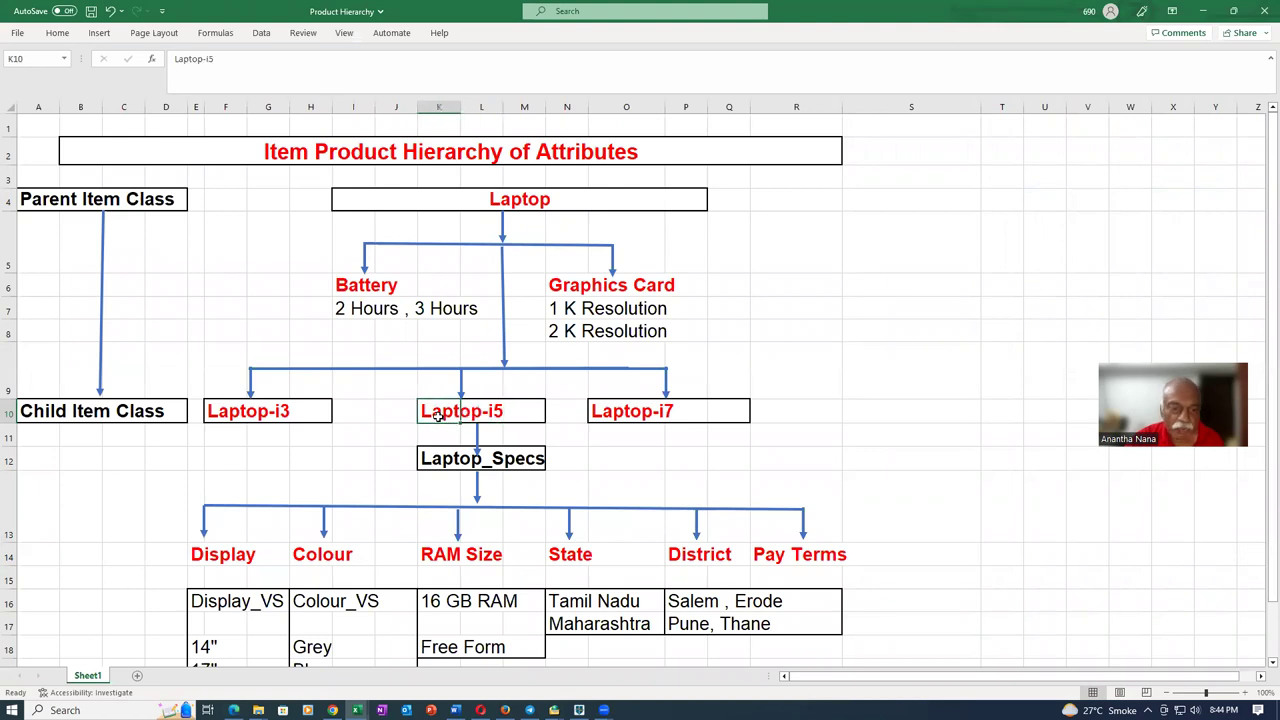
click(243, 414)
click(615, 411)
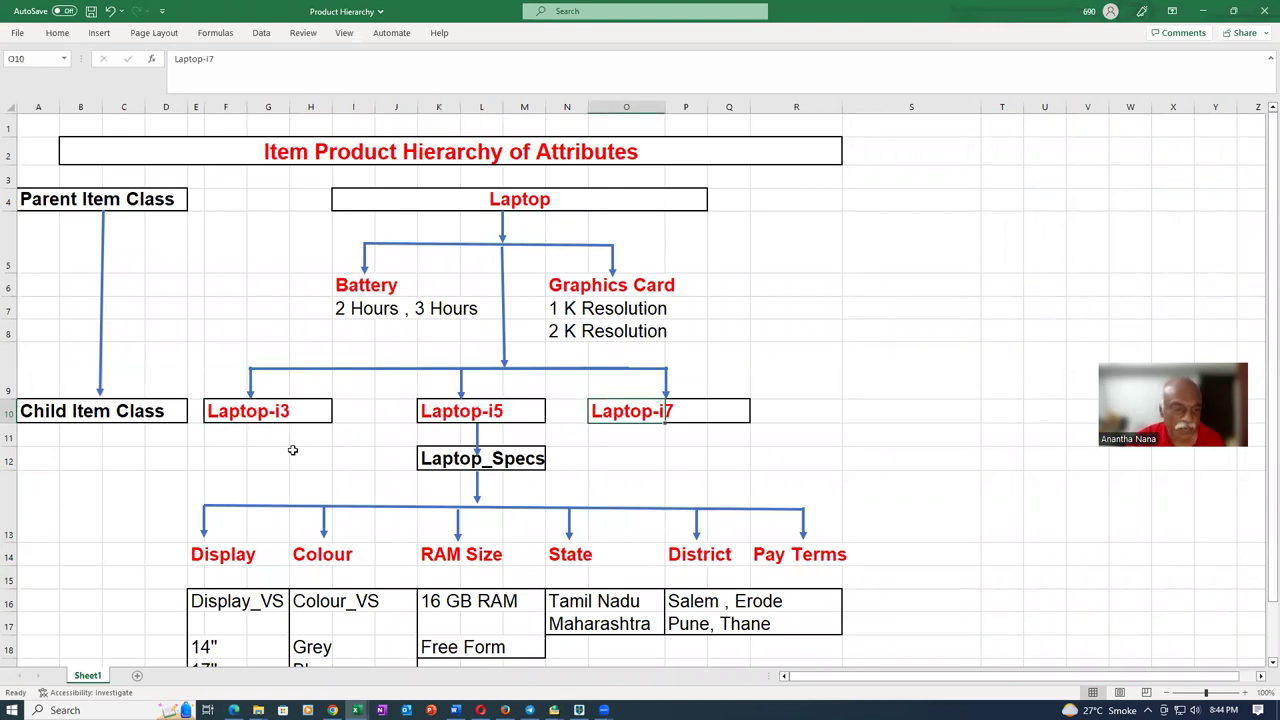
click(428, 417)
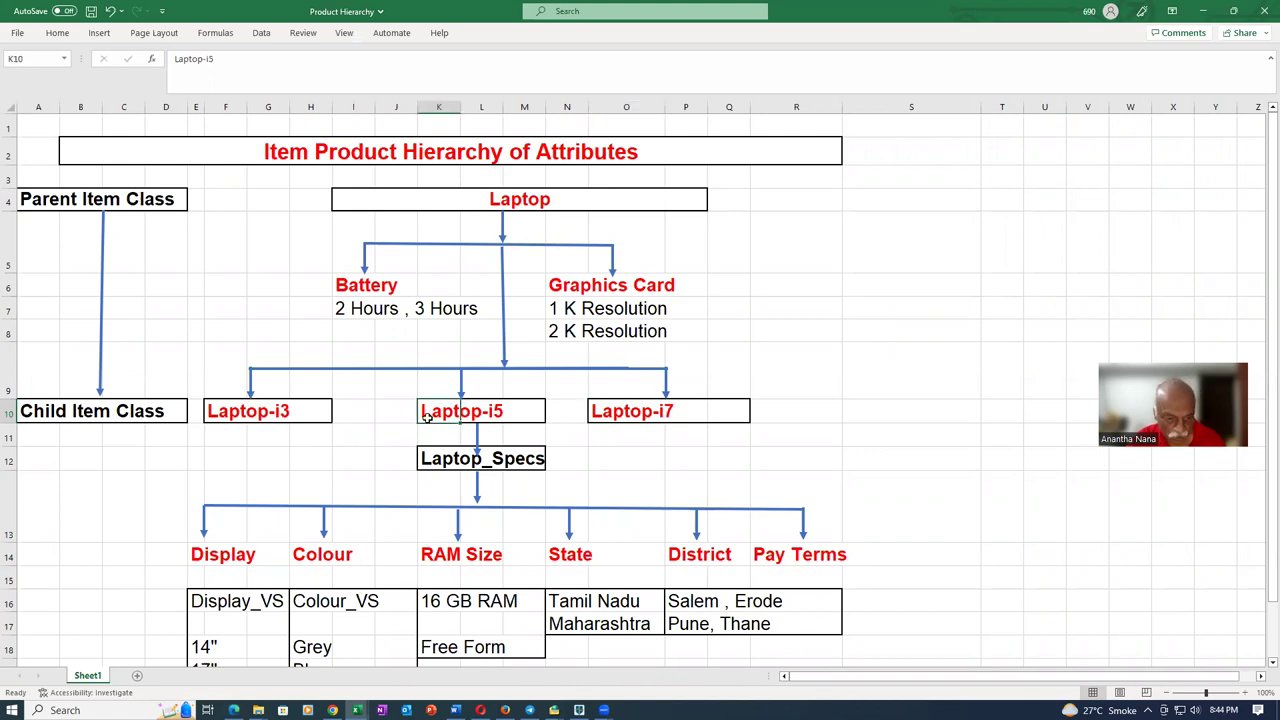
key(alt+Tab)
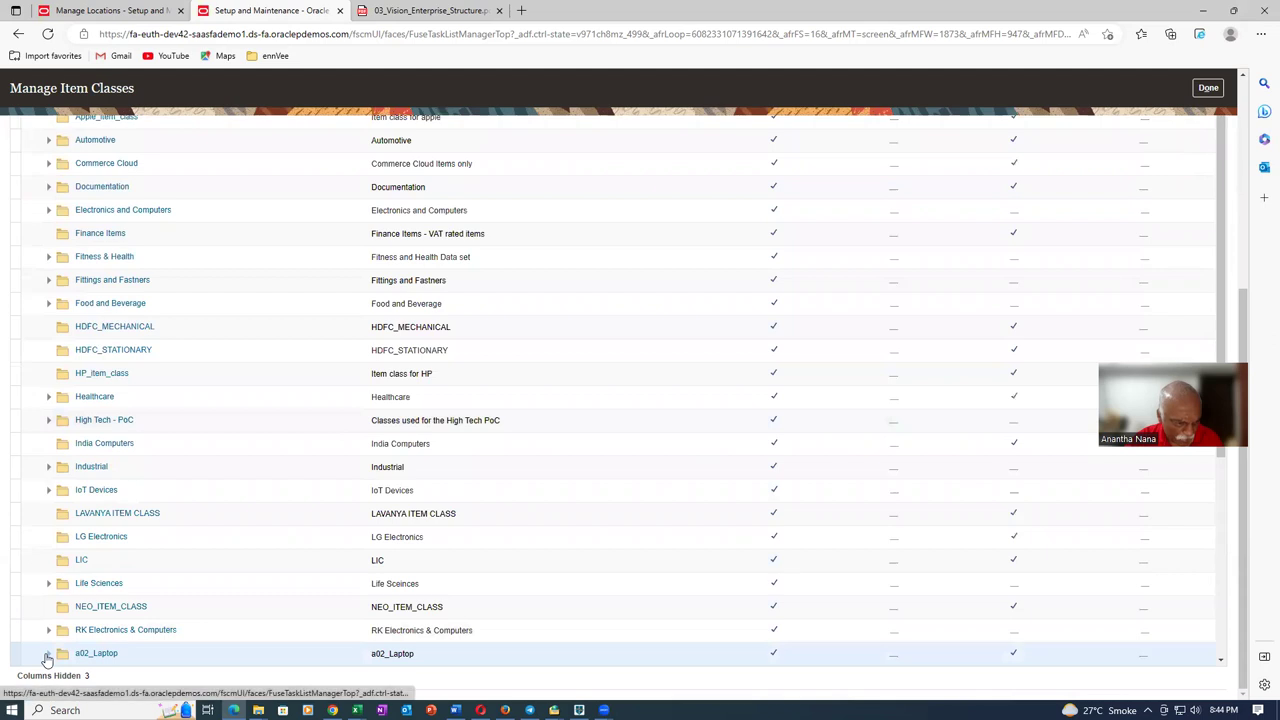
Expand a02_Laptop's child classes and open a02_i5_laptop in Edit Item Class.
click(47, 655)
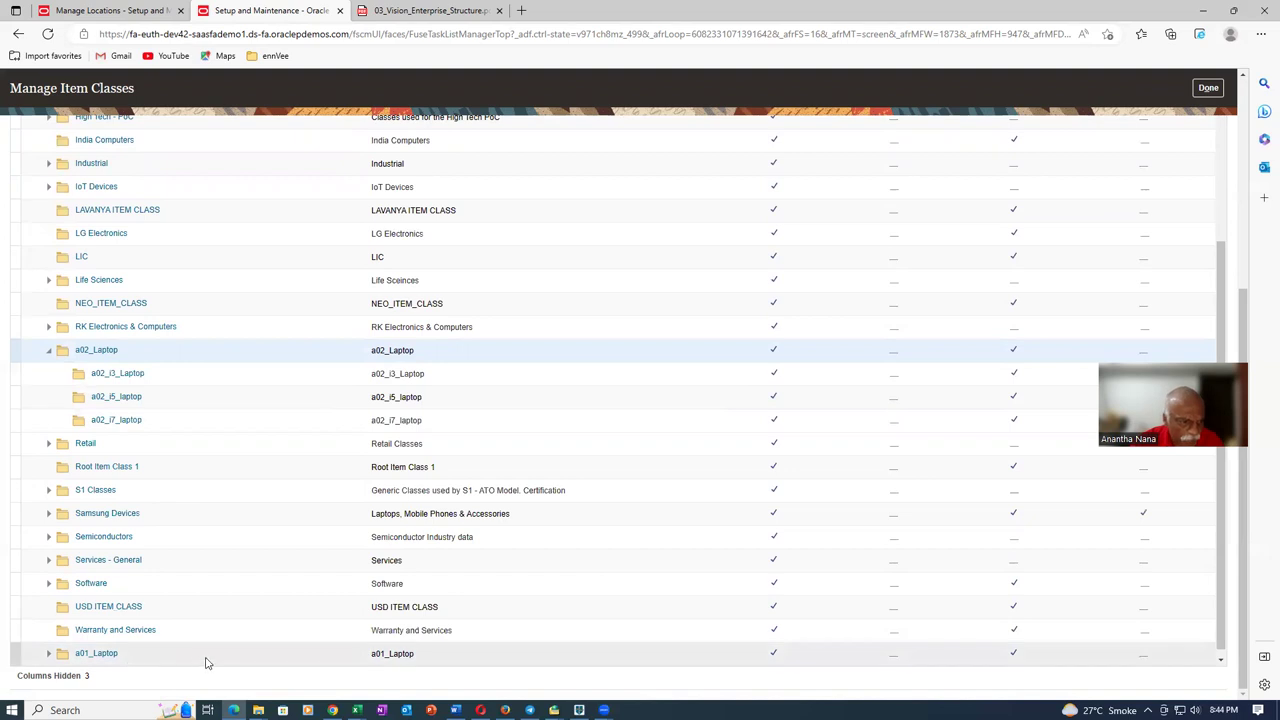
click(196, 399)
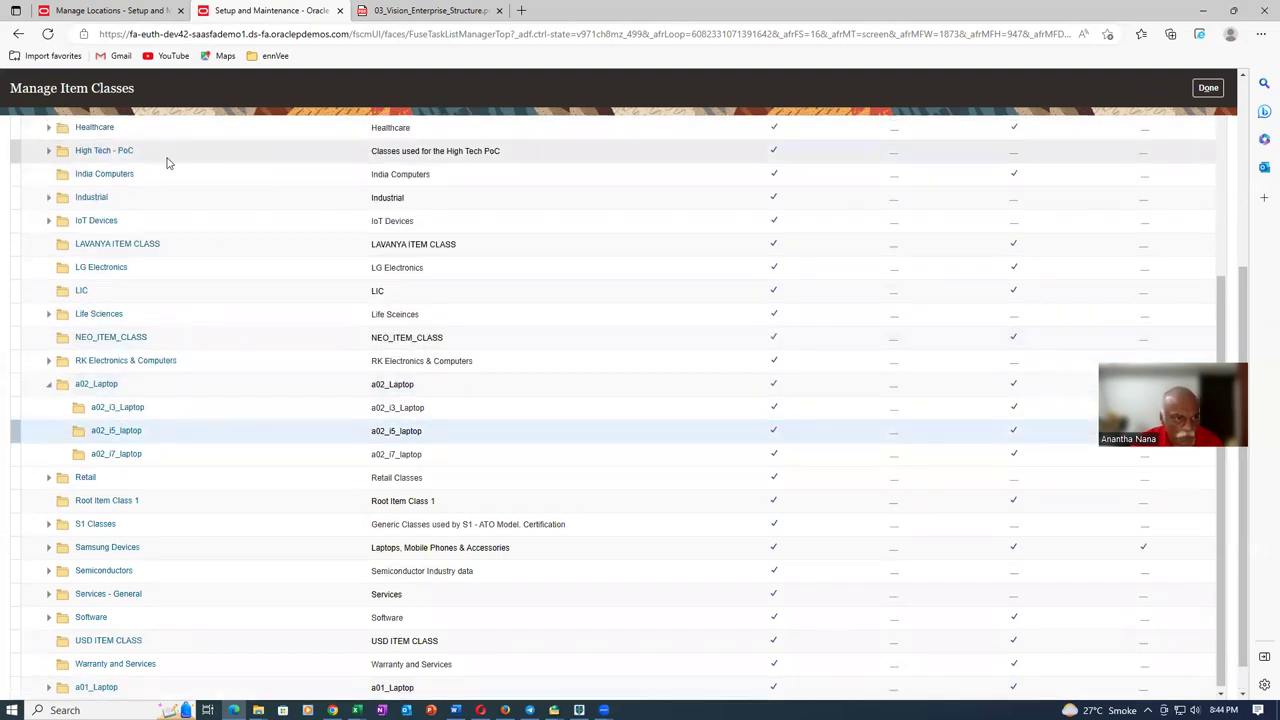
scroll(168, 165, up, 3)
scroll(178, 188, up, 3)
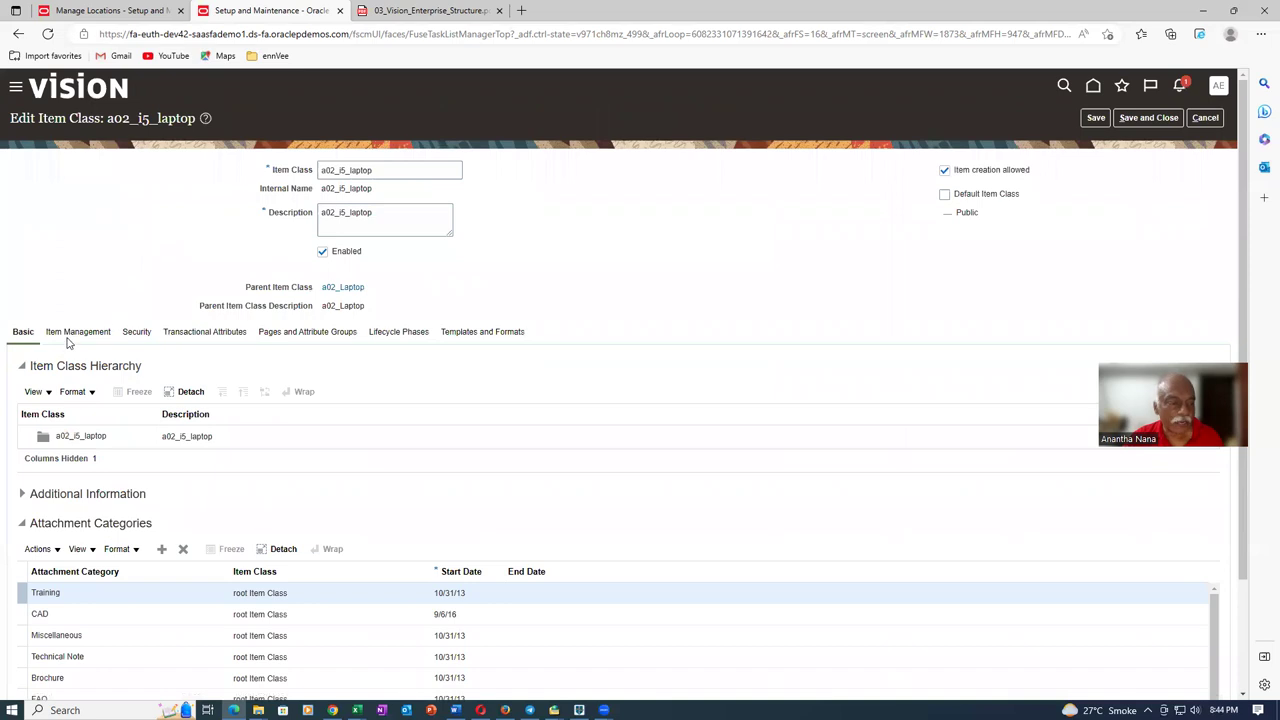
Check that a02_i5_laptop's item number and description generation are both Inherited from Parent.
click(72, 335)
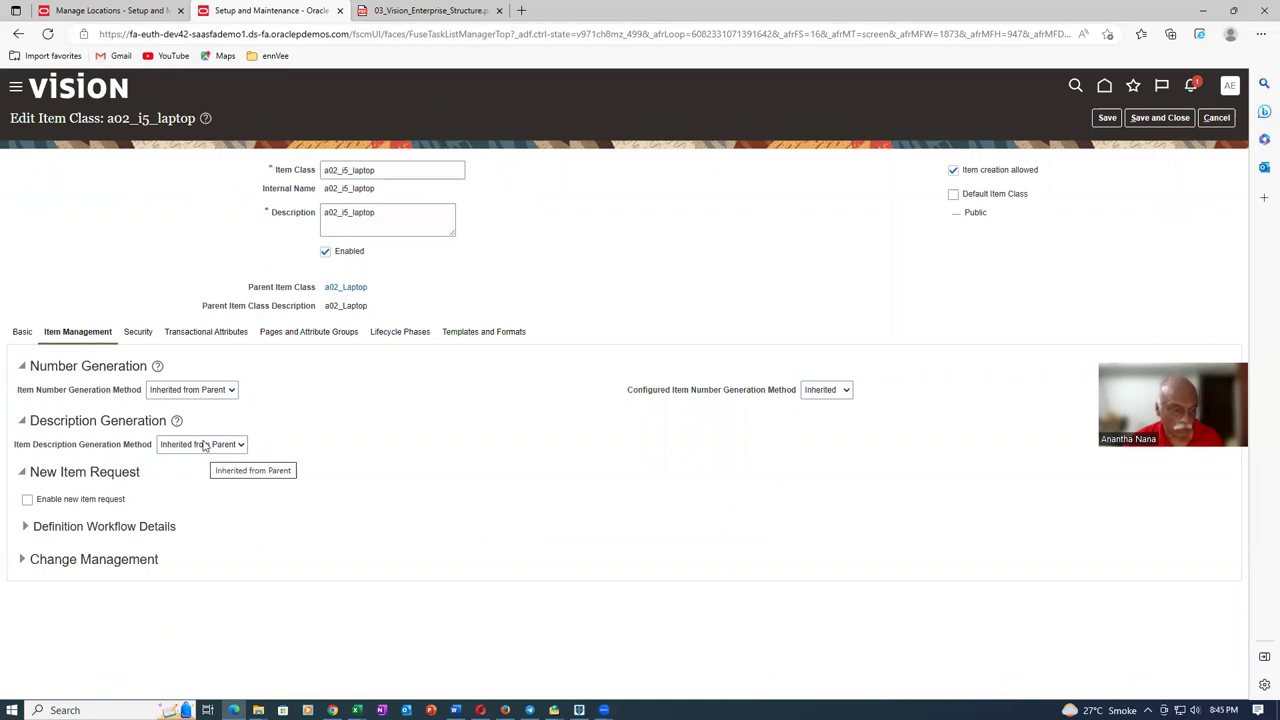
key(alt+Tab)
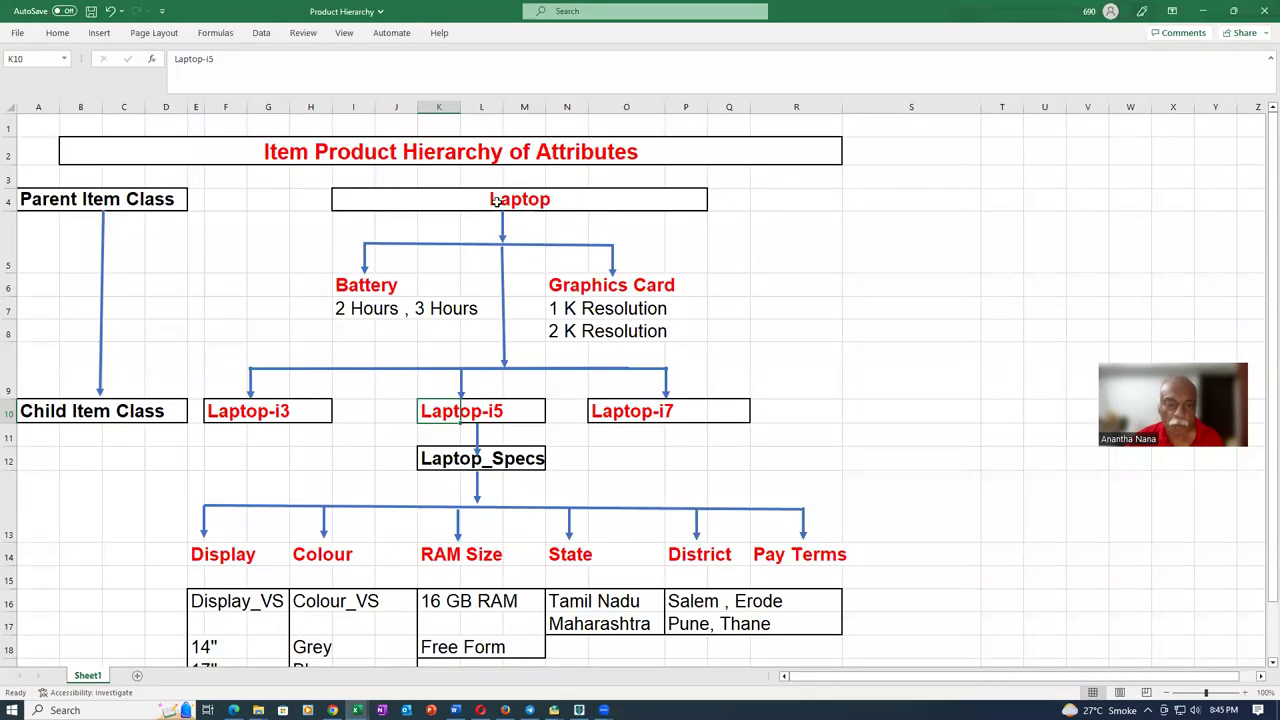
Compare the parent Laptop box with the Laptop-i5 child class in the Product Hierarchy diagram.
click(495, 201)
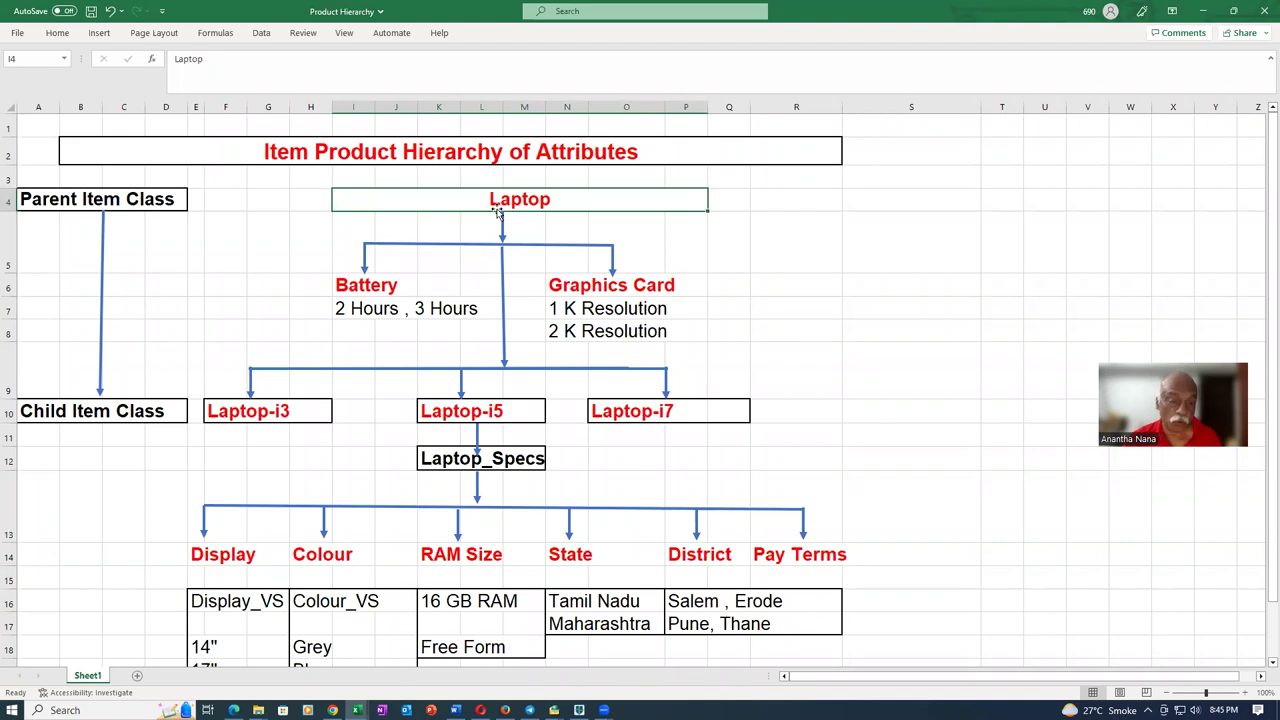
click(428, 420)
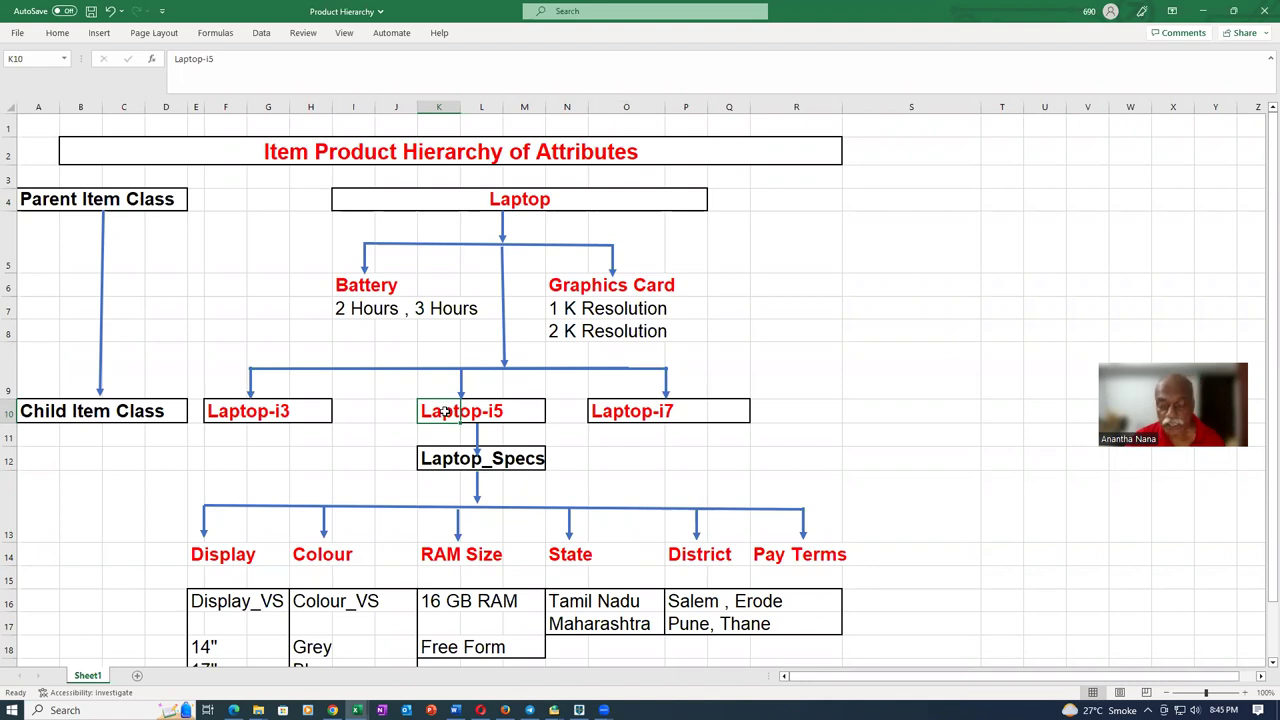
click(493, 199)
click(440, 420)
key(alt+Tab)
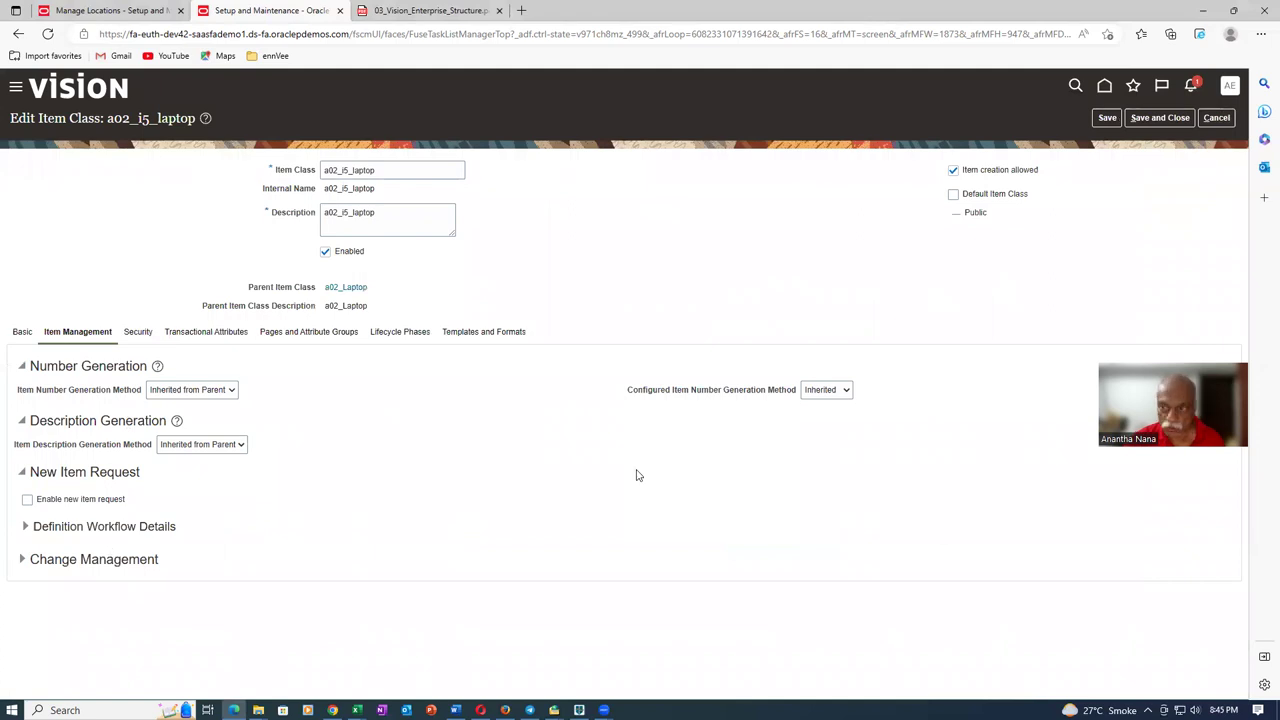
Cancel the edits to a02_i5_laptop and bring up the PDH work sheet.
click(1217, 118)
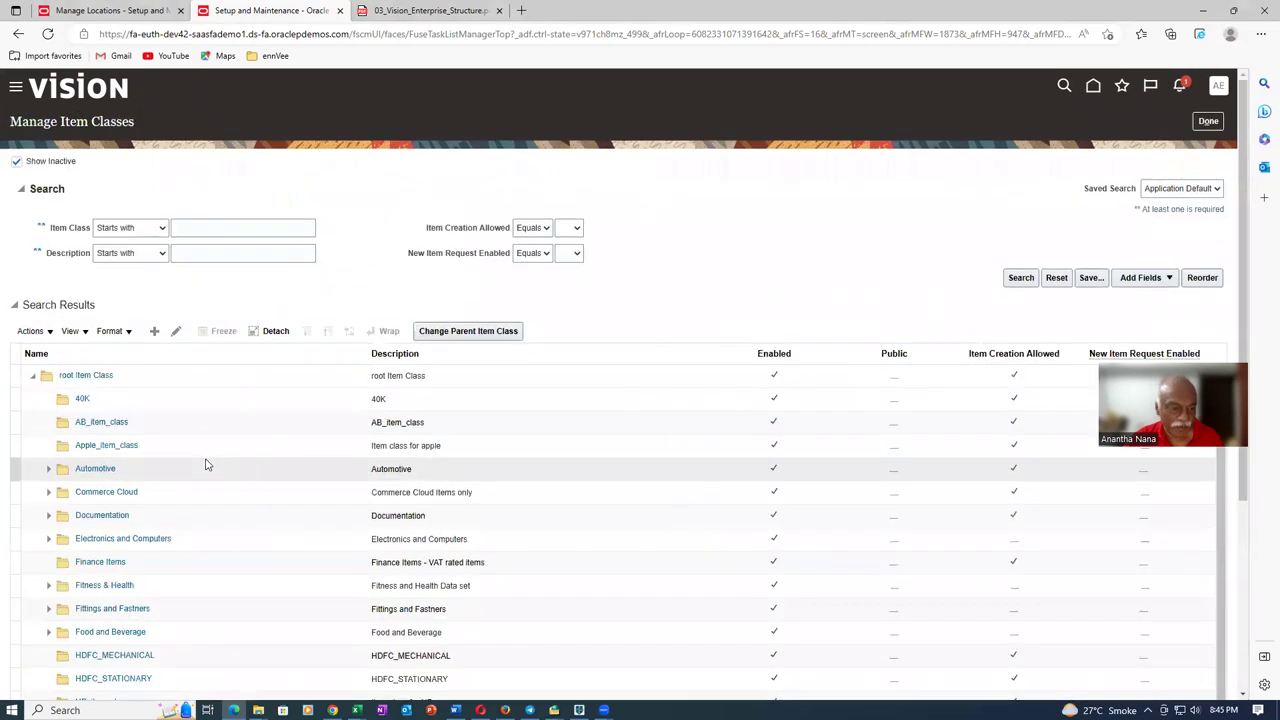
key(alt+Tab)
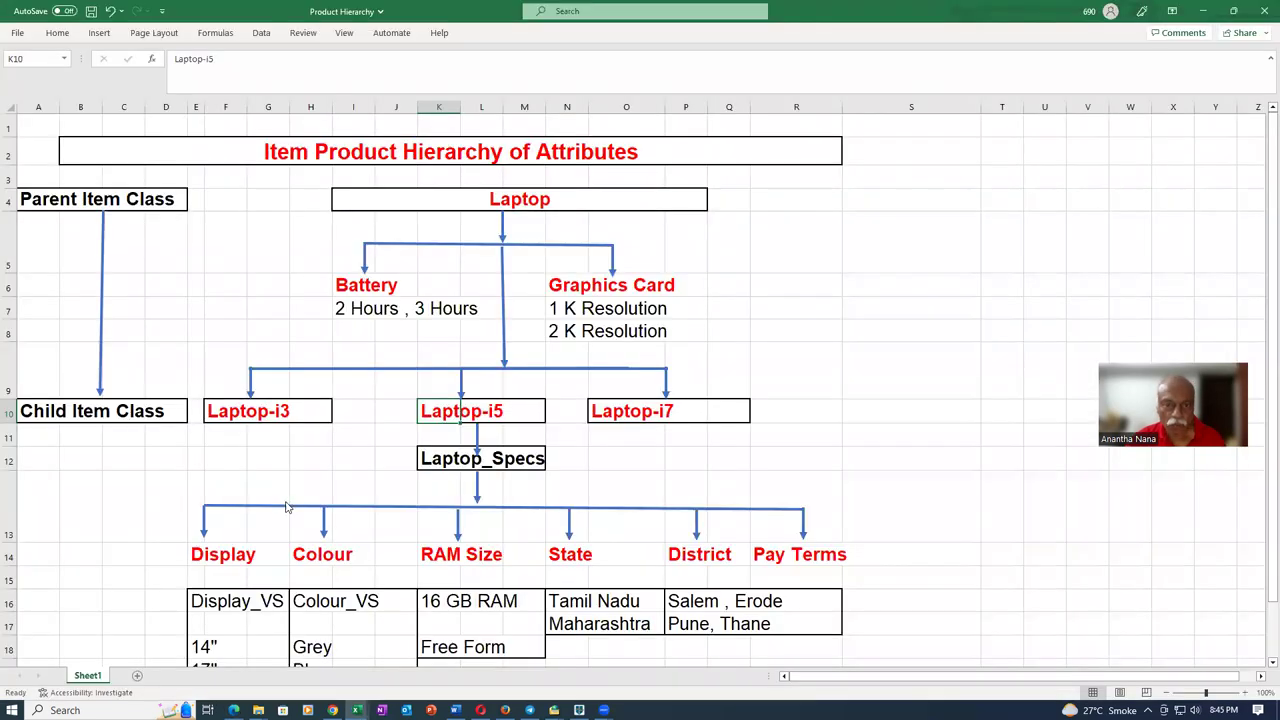
key(alt+Tab)
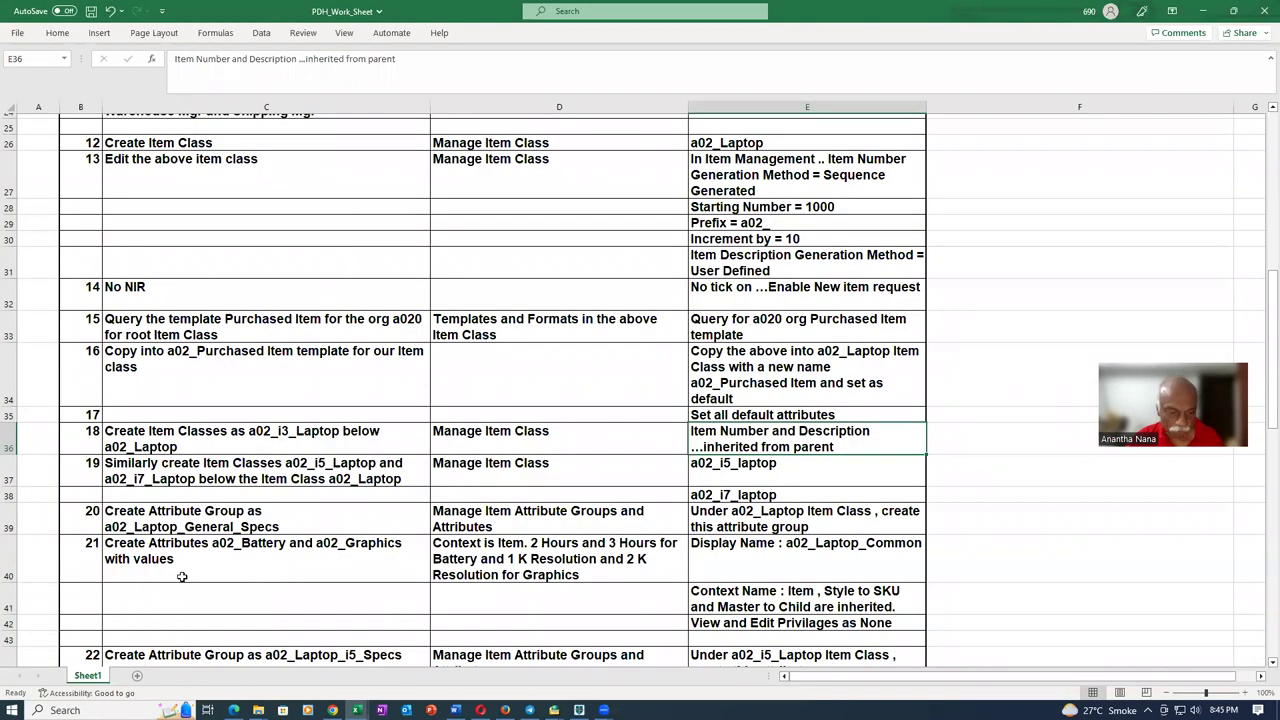
Copy step 20's task name 'Manage Item Attribute Groups and Attributes' from cell D39.
click(272, 579)
scroll(270, 540, down, 1)
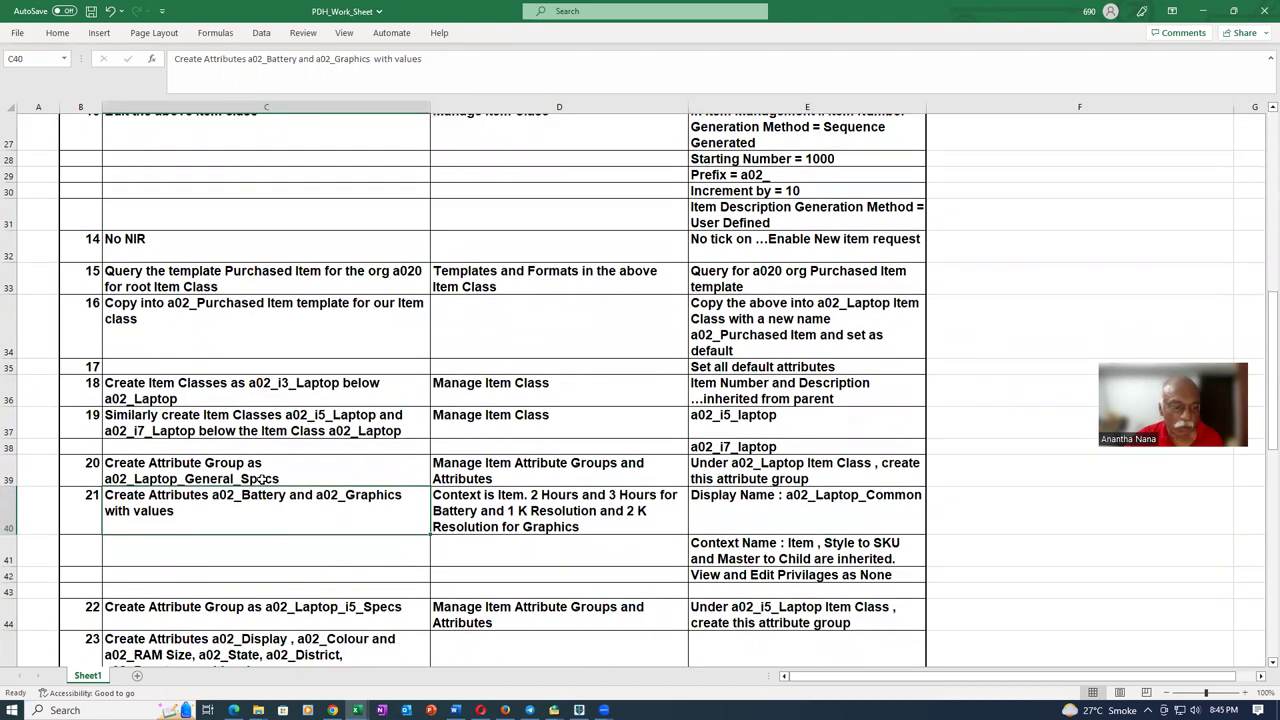
click(262, 479)
click(559, 473)
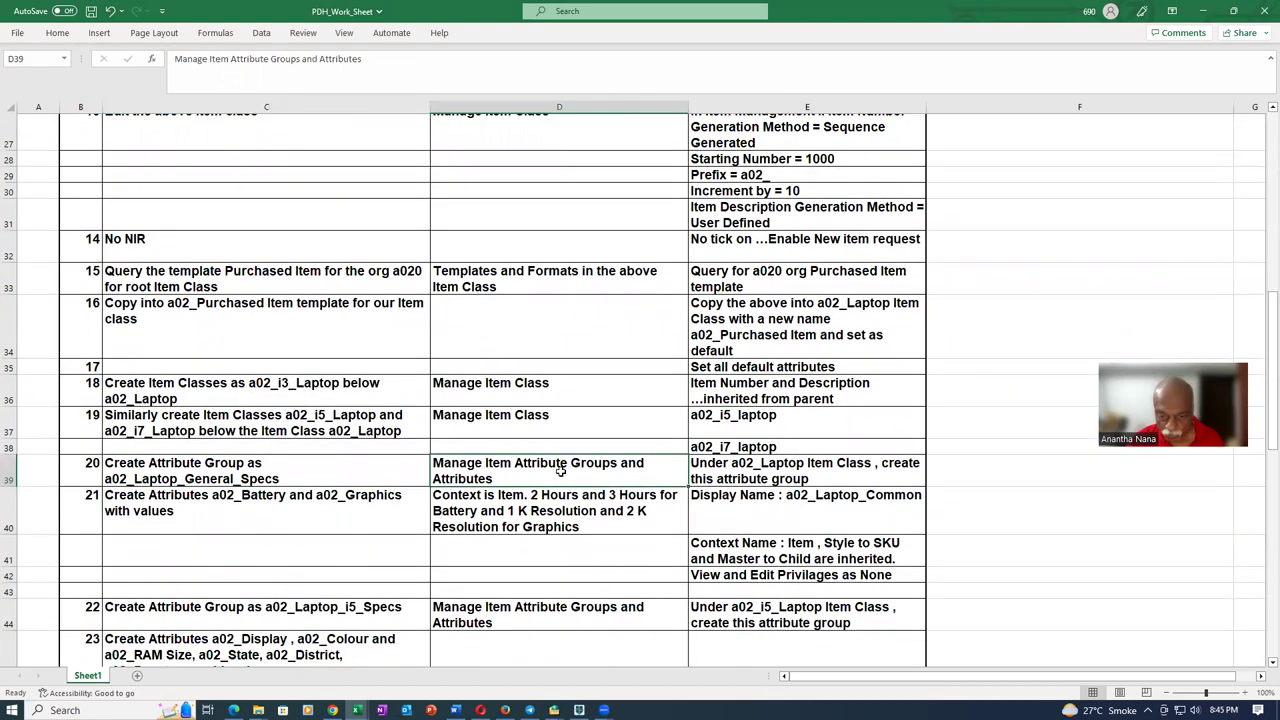
key(ctrl+c)
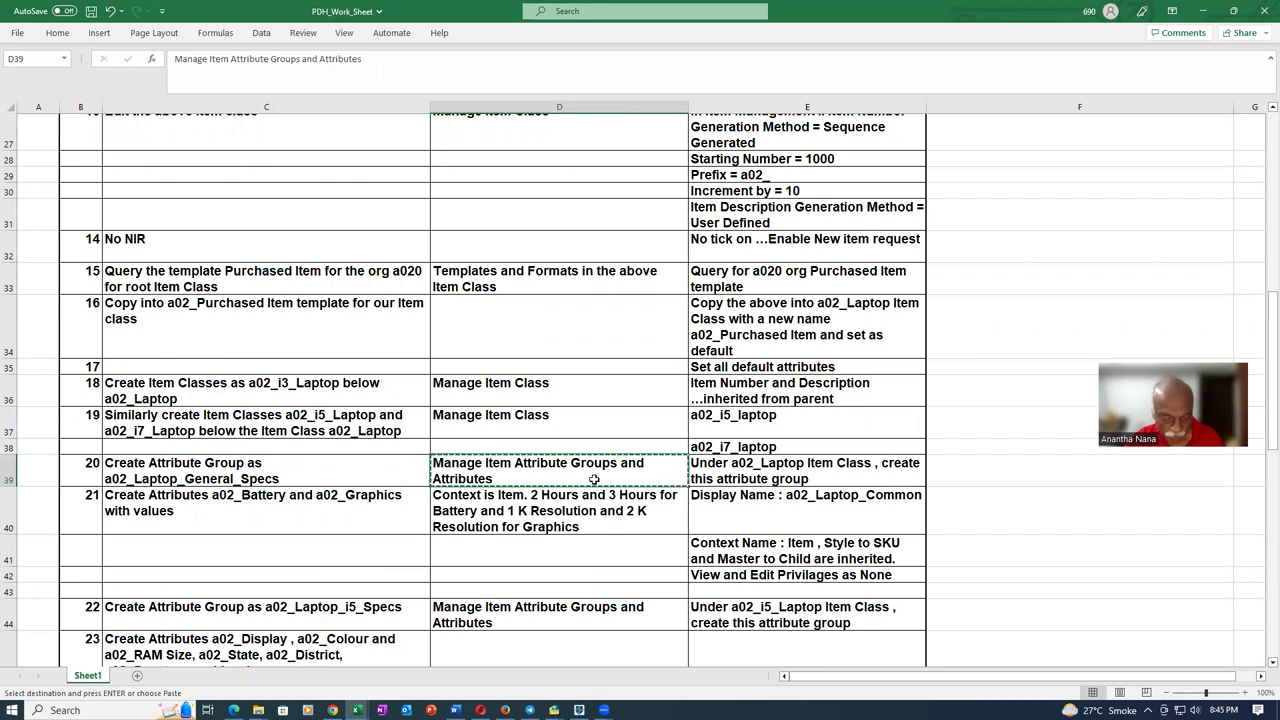
key(alt+Tab)
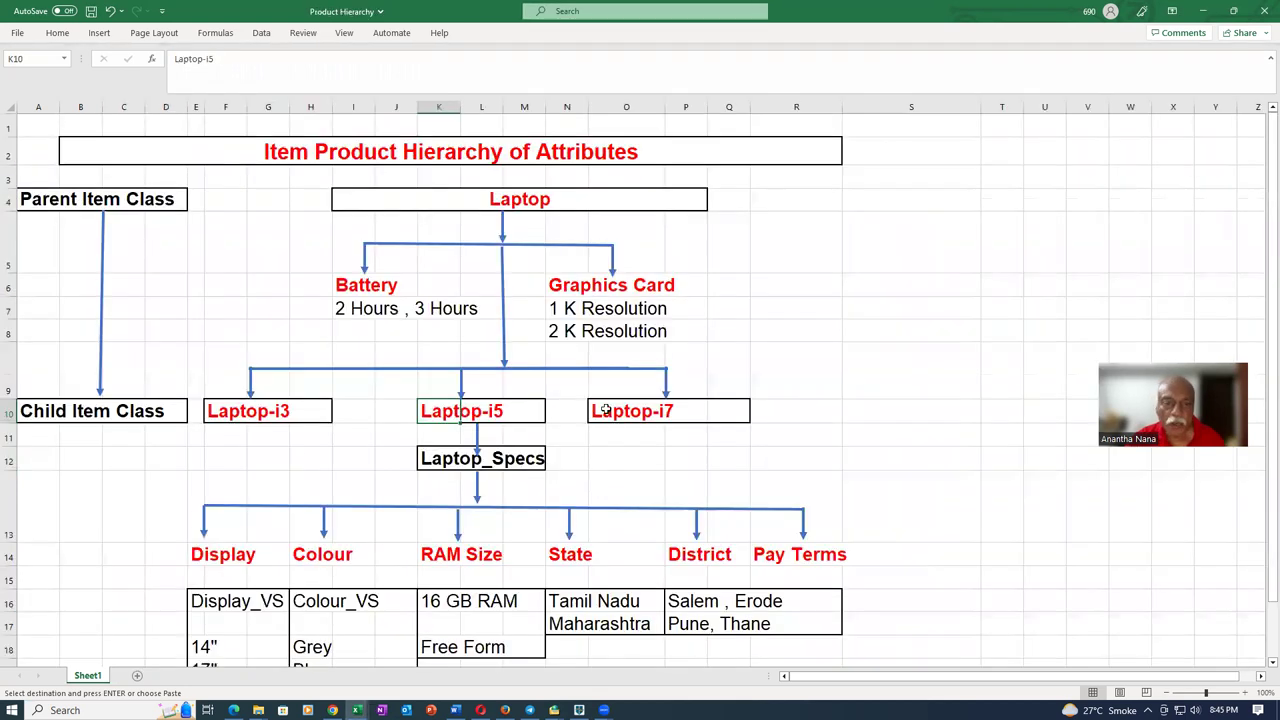
Point out the Laptop parent class and its Battery and Graphics Card attributes in the hierarchy.
click(544, 201)
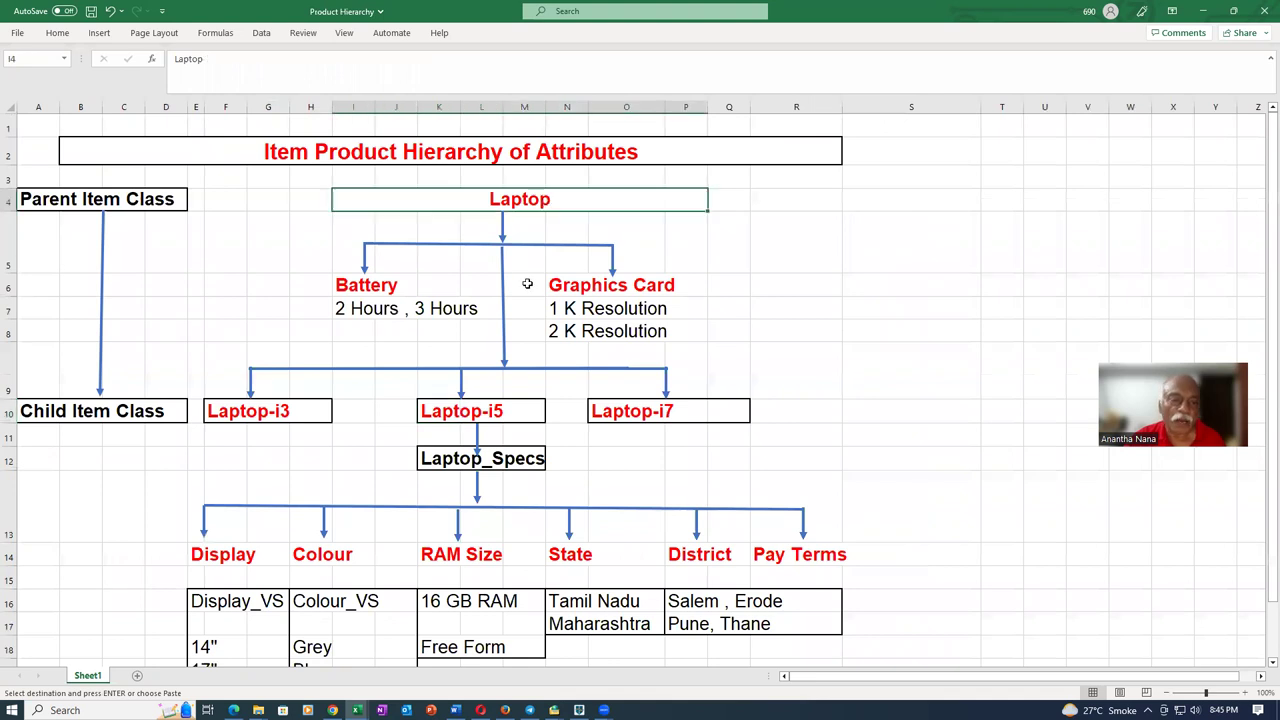
click(342, 296)
click(575, 288)
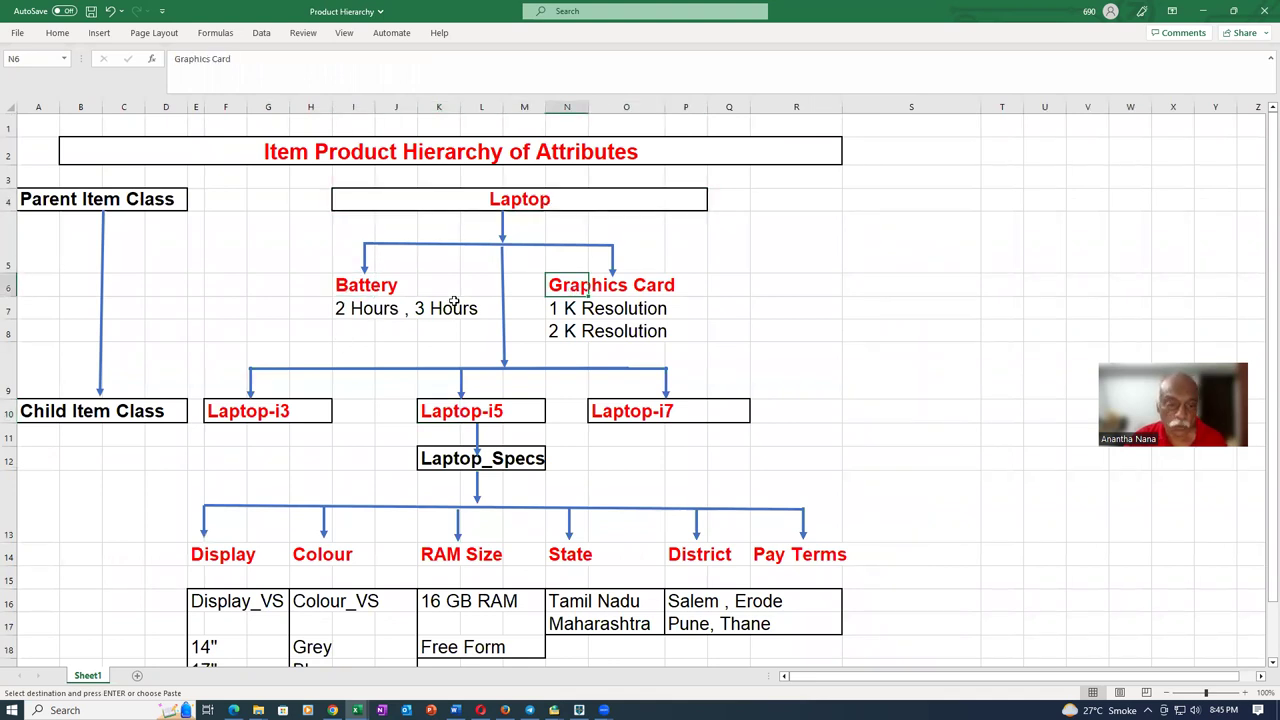
click(335, 294)
click(556, 293)
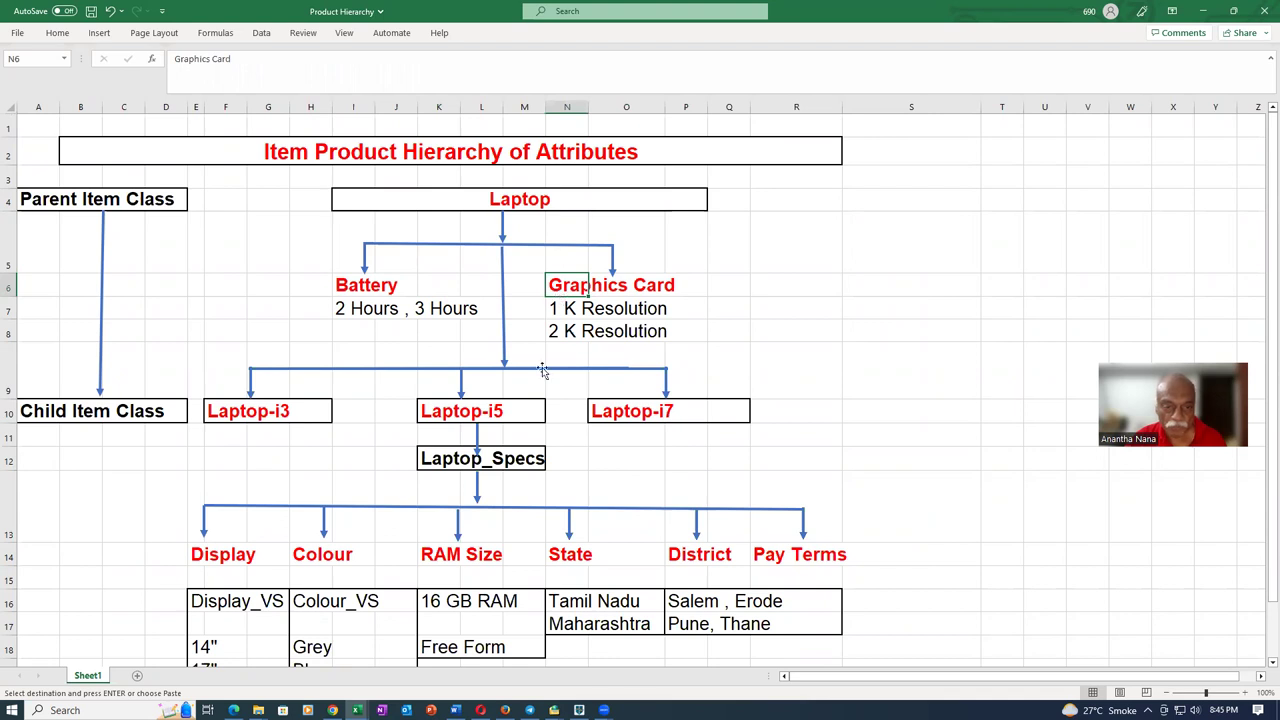
key(alt+Tab)
key(alt+Tab)
Search for the Manage Item Attribute Groups and Attributes task and start a new attribute group.
click(1210, 122)
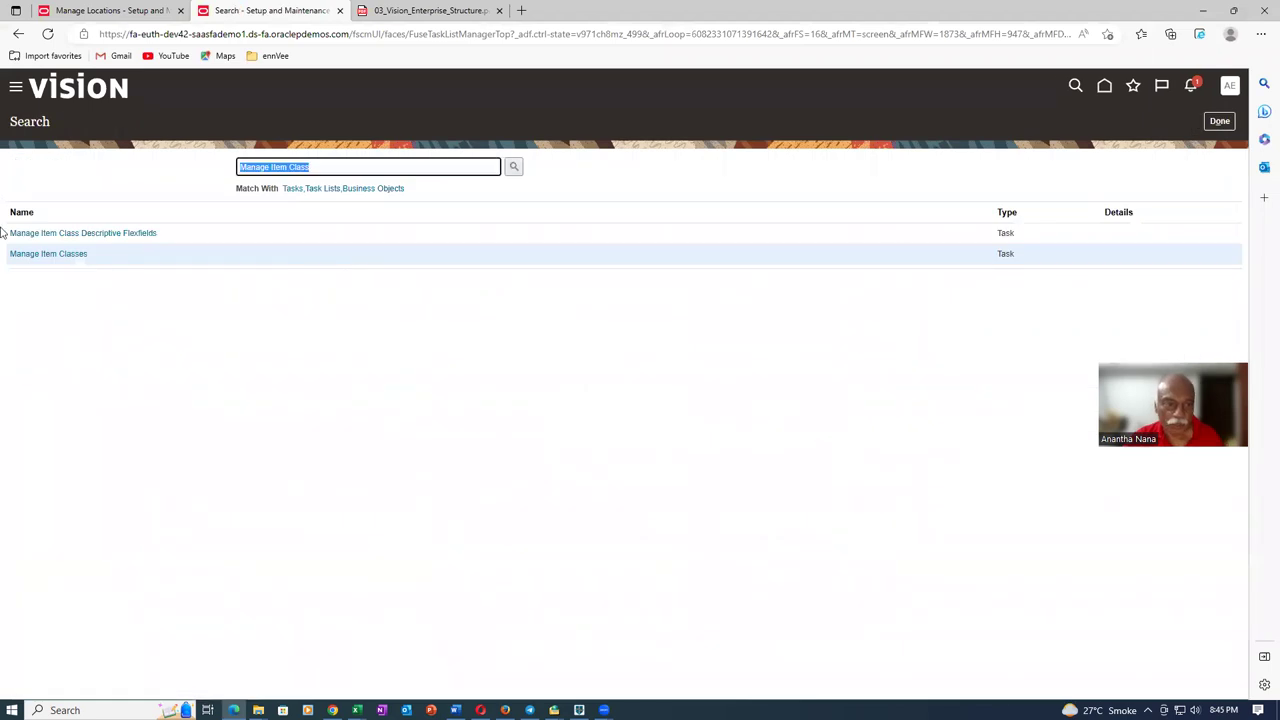
key(ctrl+v)
key(Return)
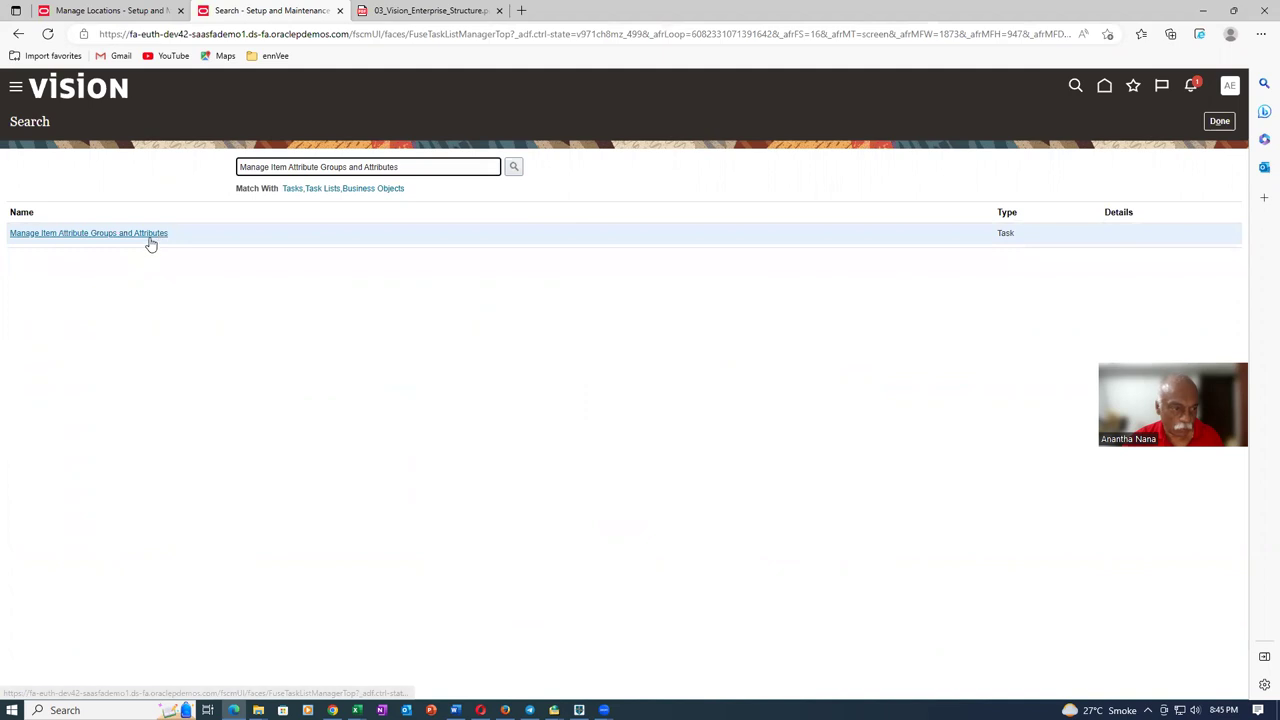
click(138, 233)
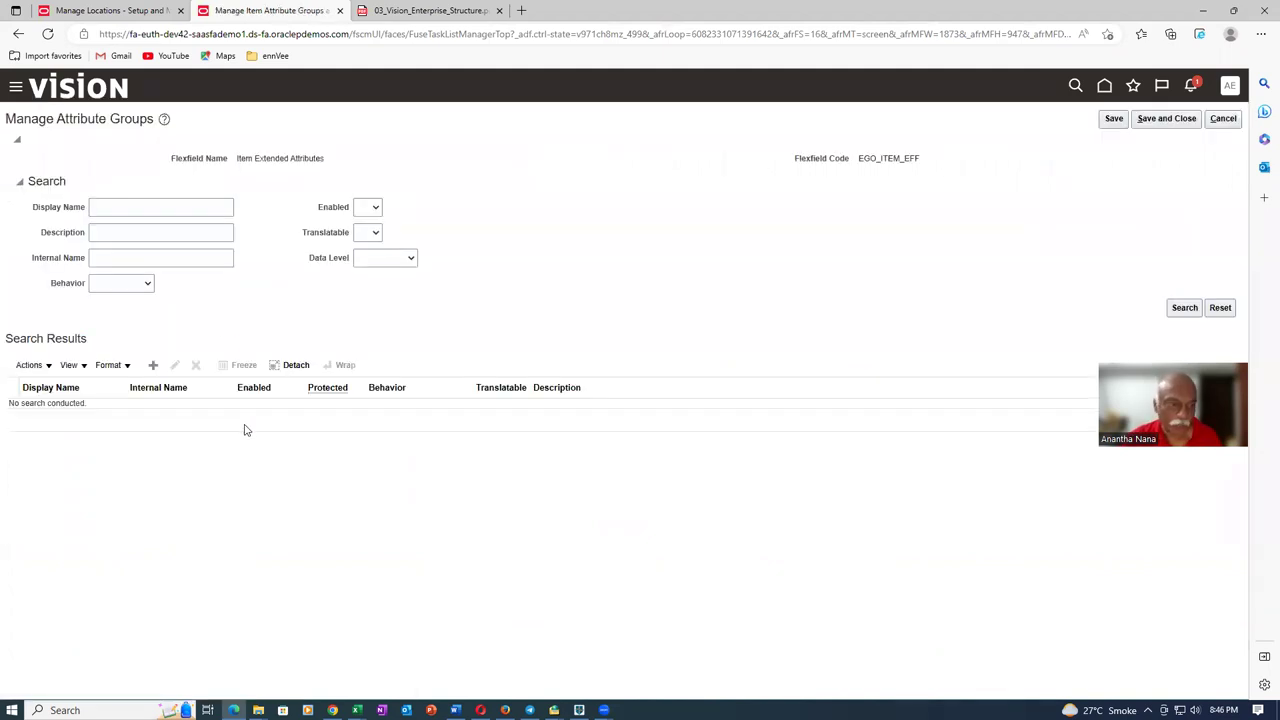
click(153, 367)
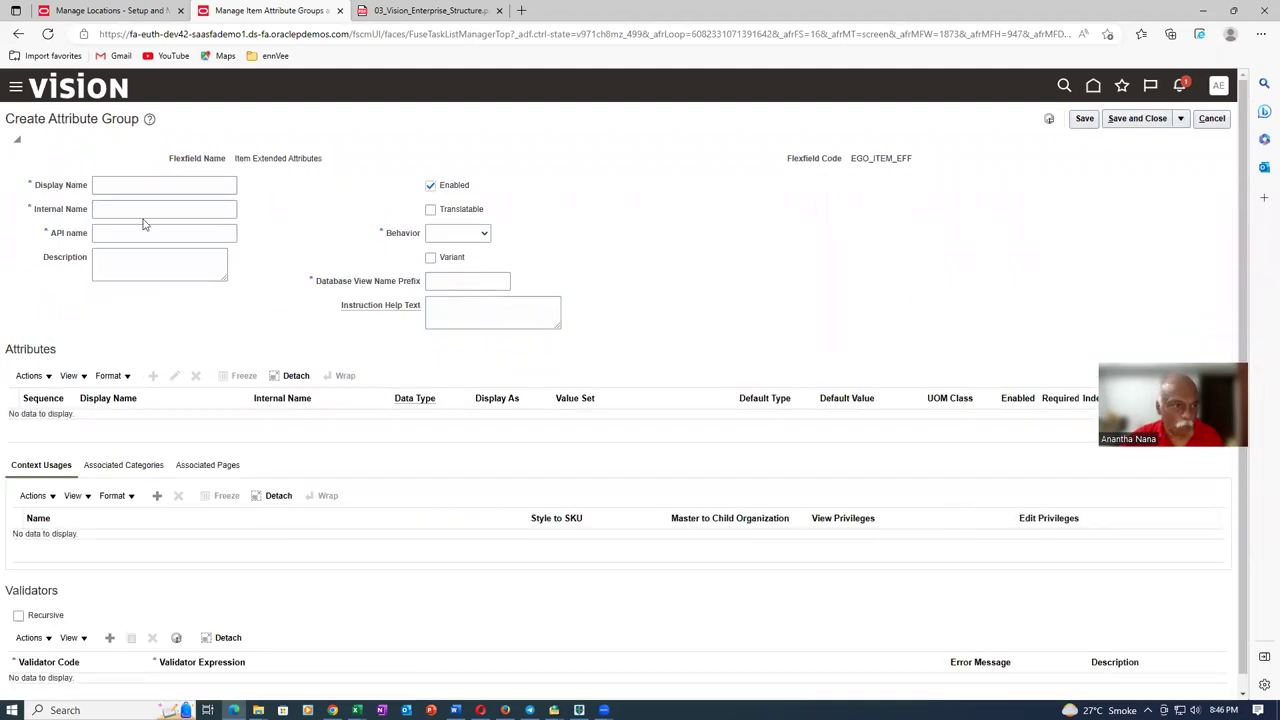
Copy the group name a02_Laptop_General_Specs from step 20's cell C39 in the PDH work sheet.
click(152, 190)
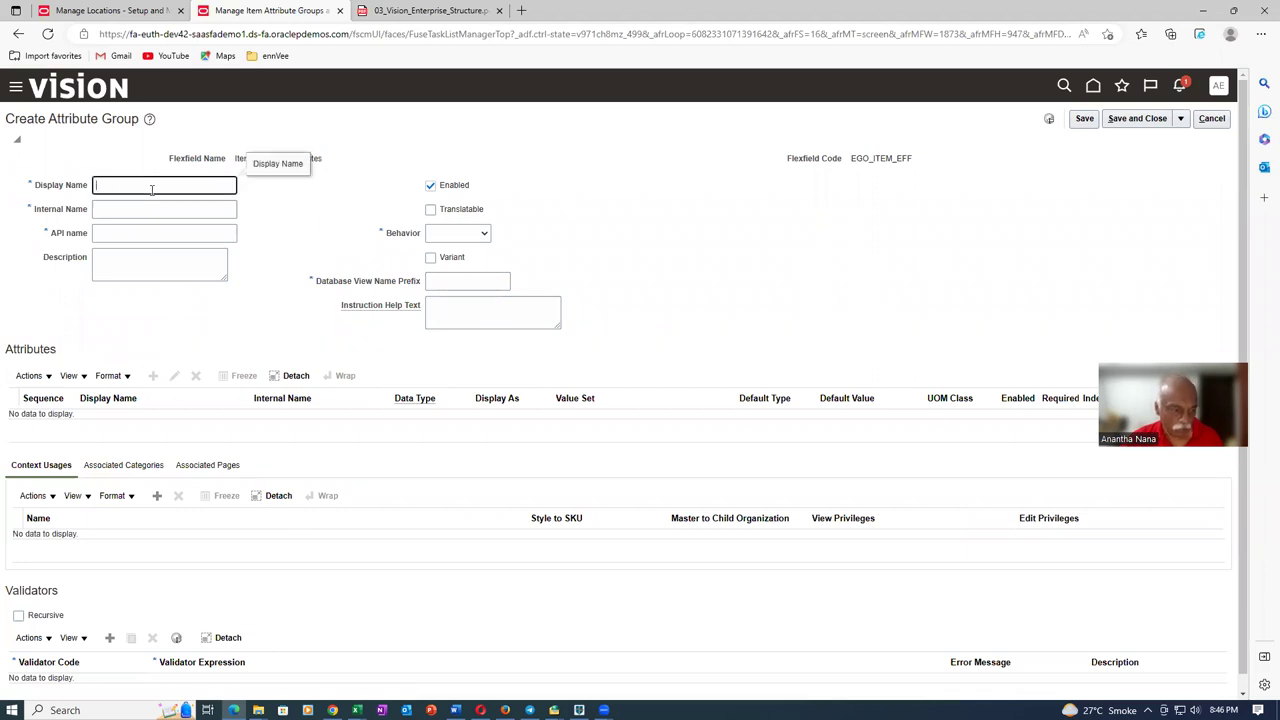
key(alt+Tab)
key(alt+Tab)
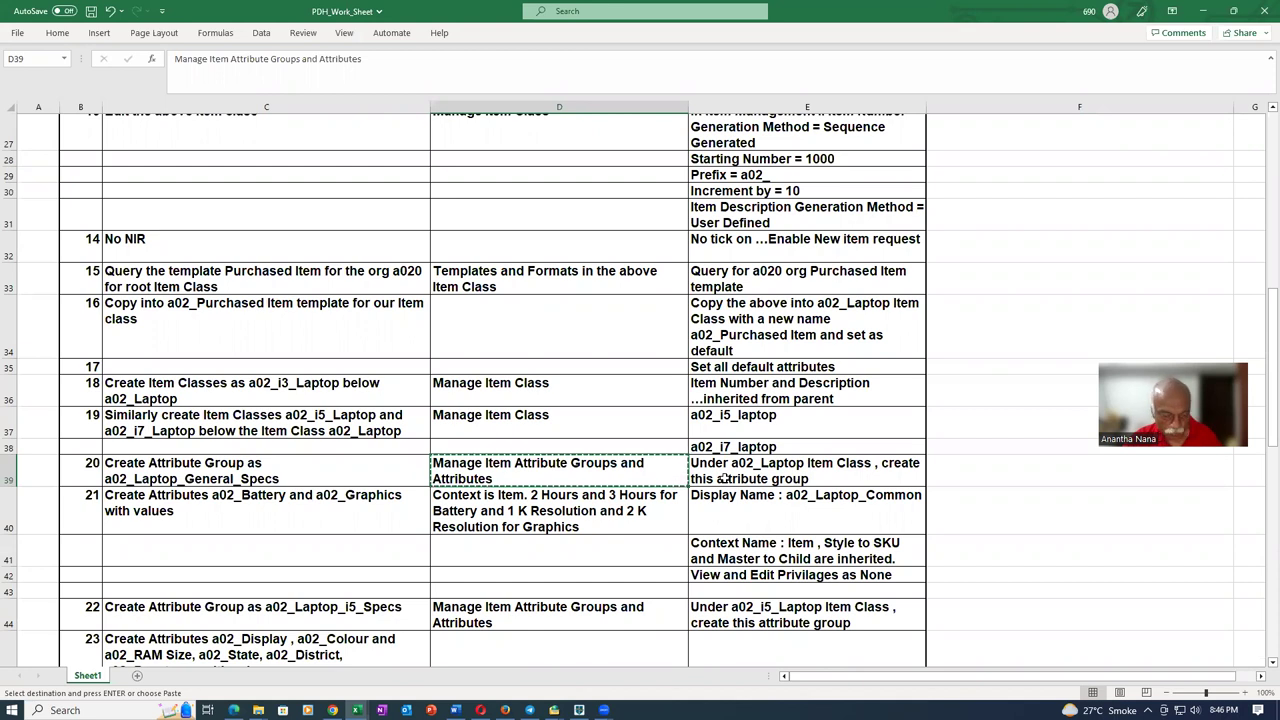
key(alt+Tab)
key(alt+Tab)
key(alt+Tab)
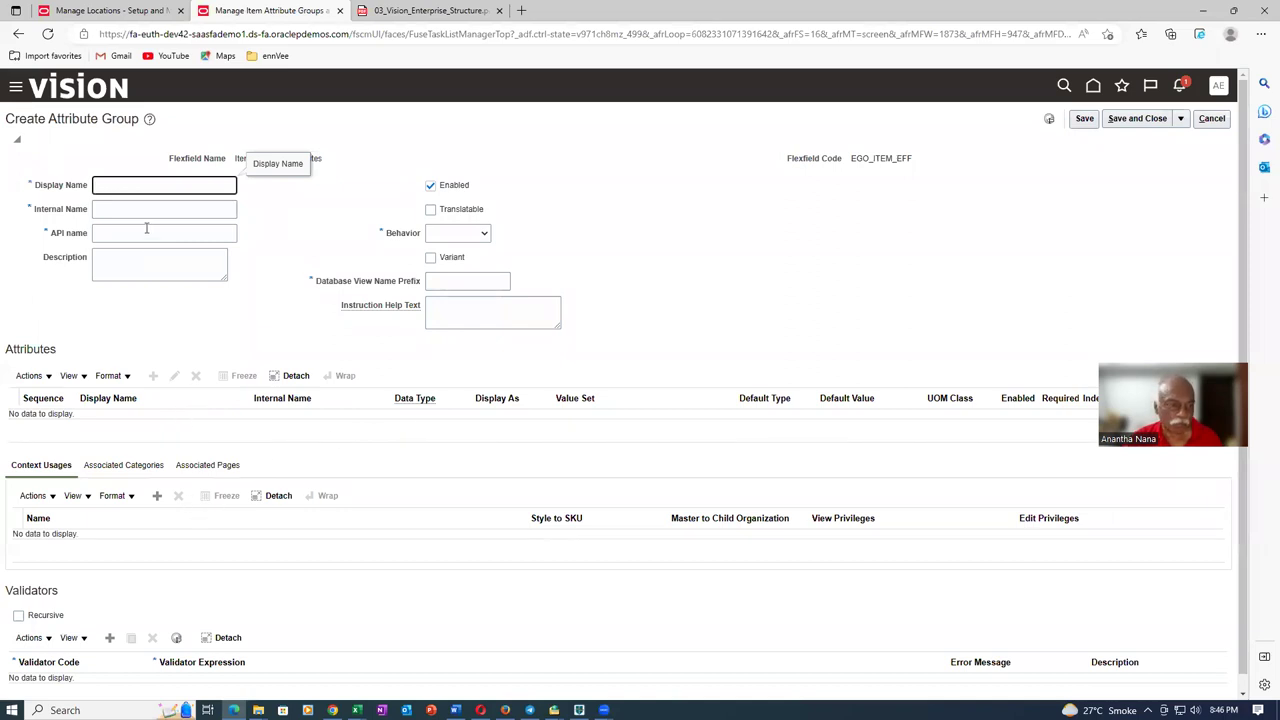
key(alt+Tab)
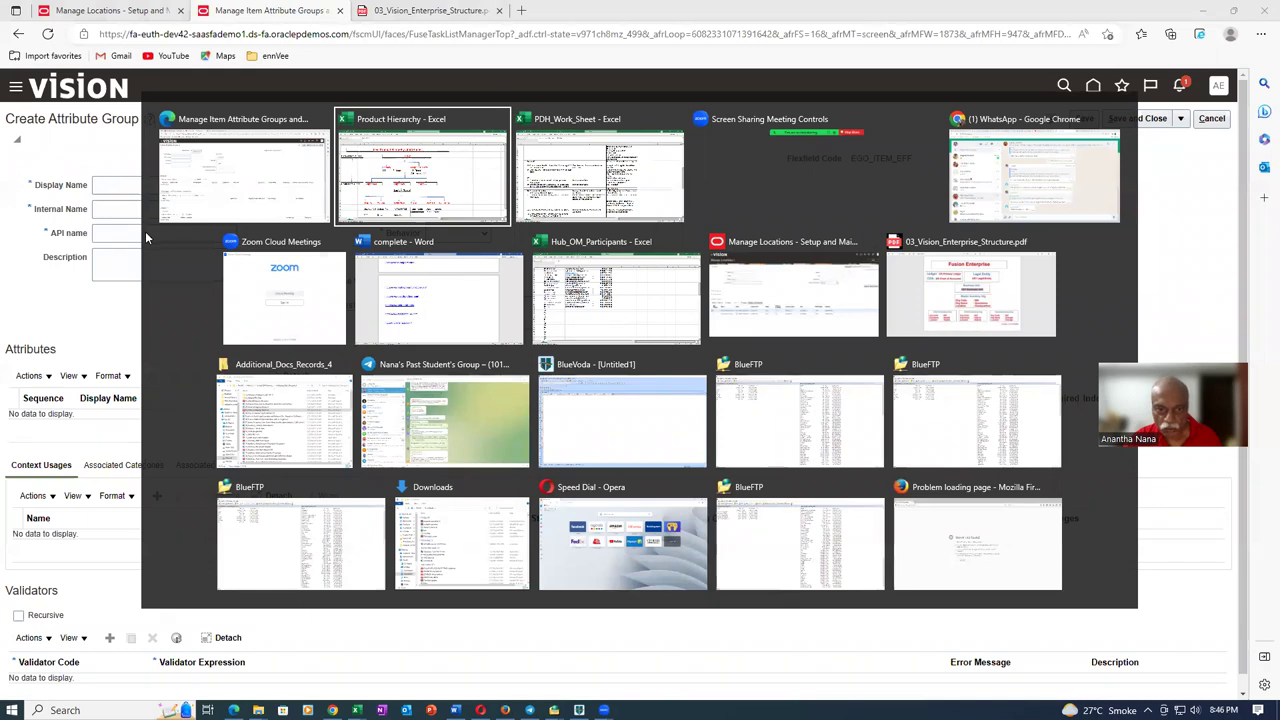
key(alt+Tab)
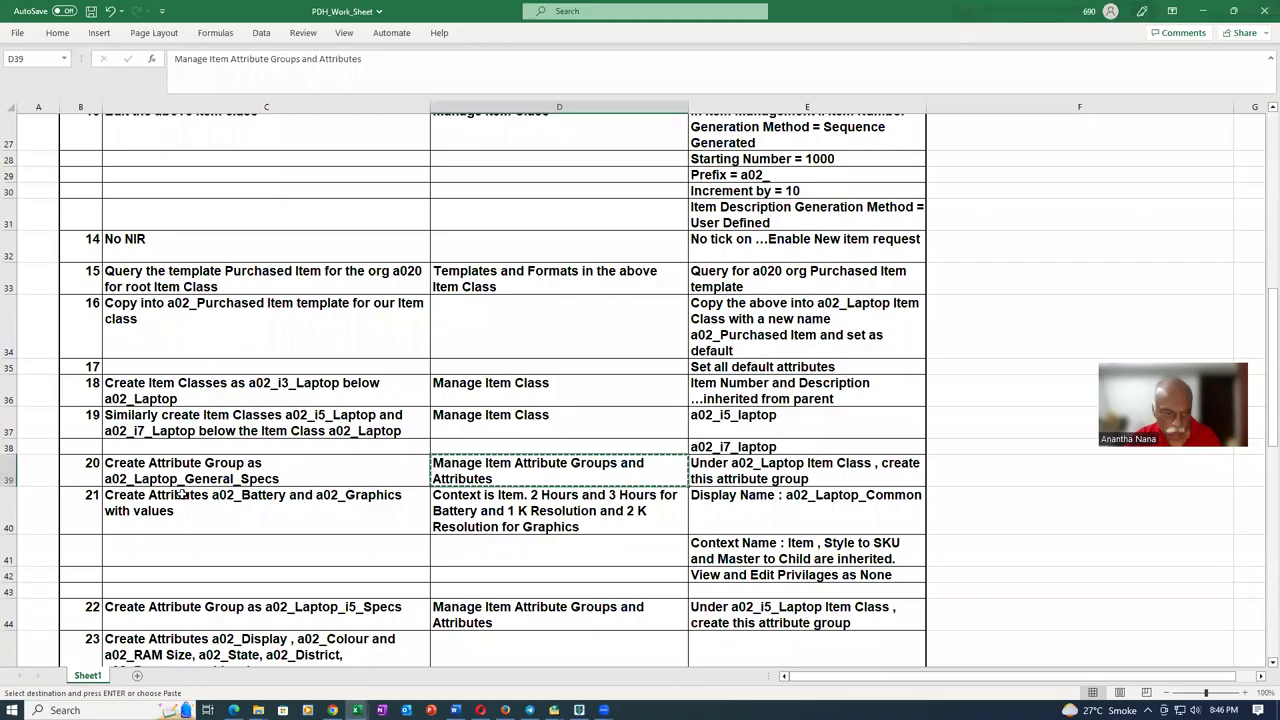
click(180, 494)
click(176, 470)
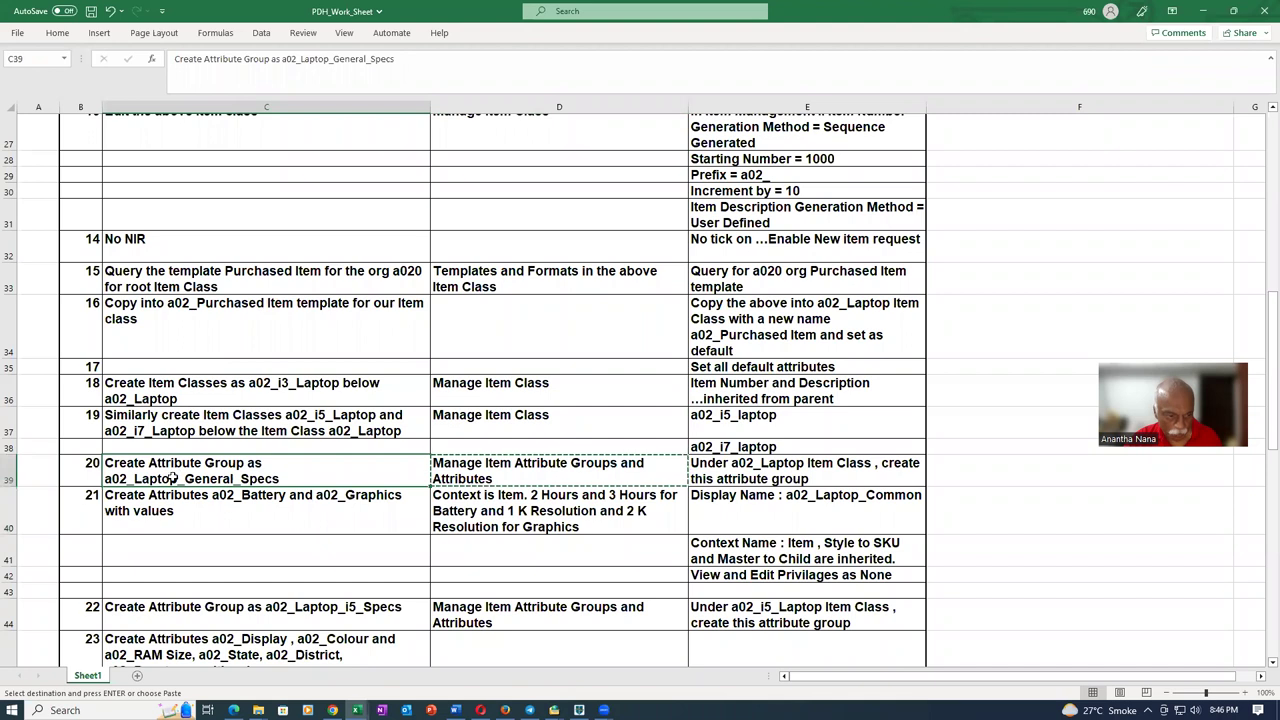
double_click(108, 480)
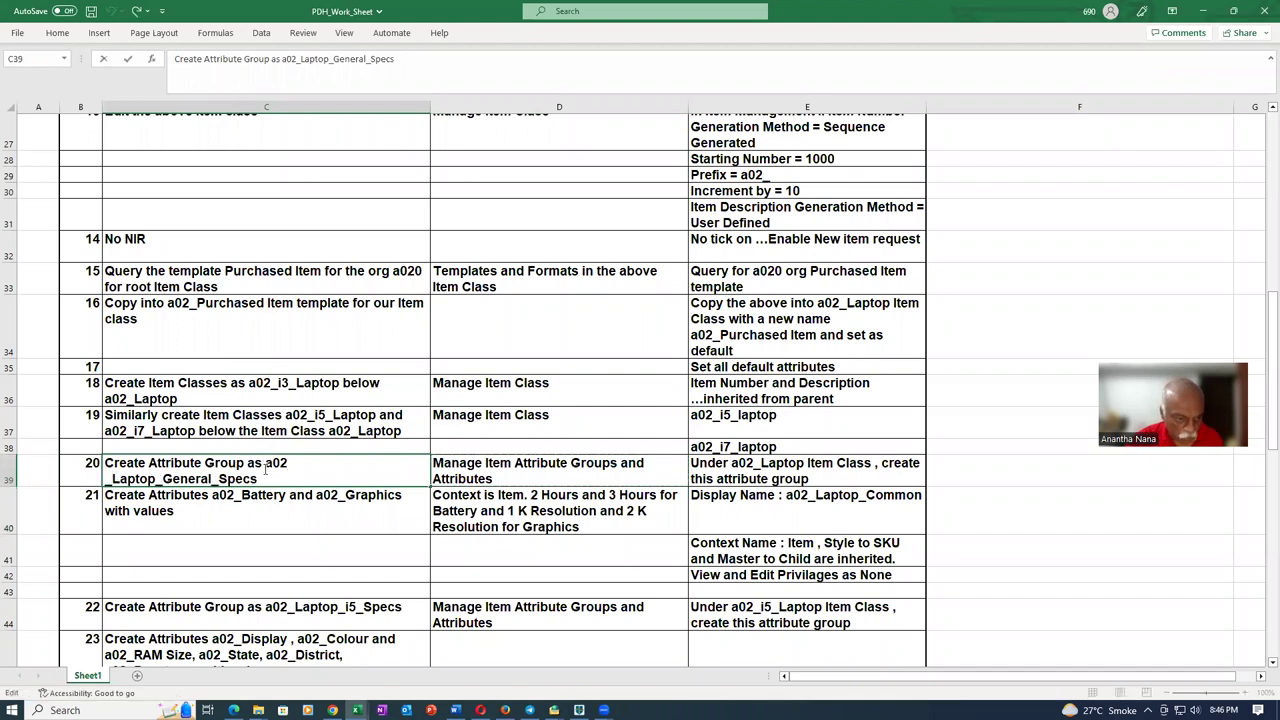
drag(265, 465, 276, 480)
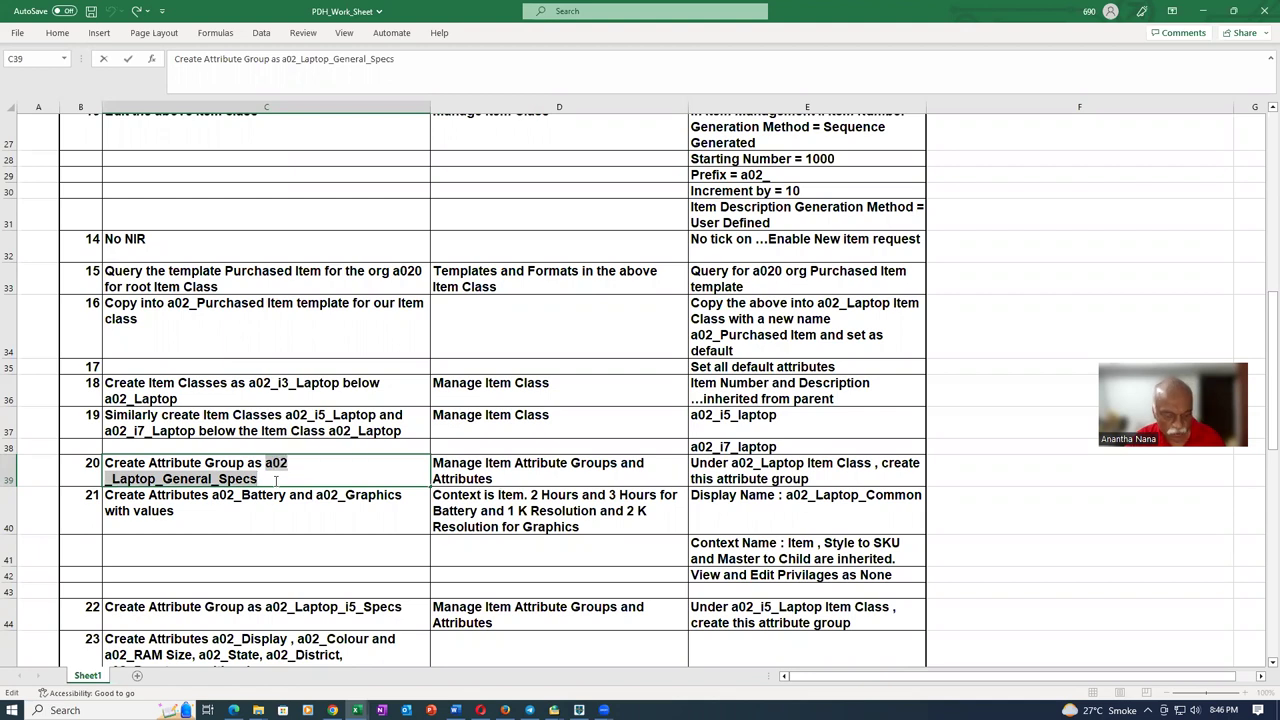
key(alt+Tab)
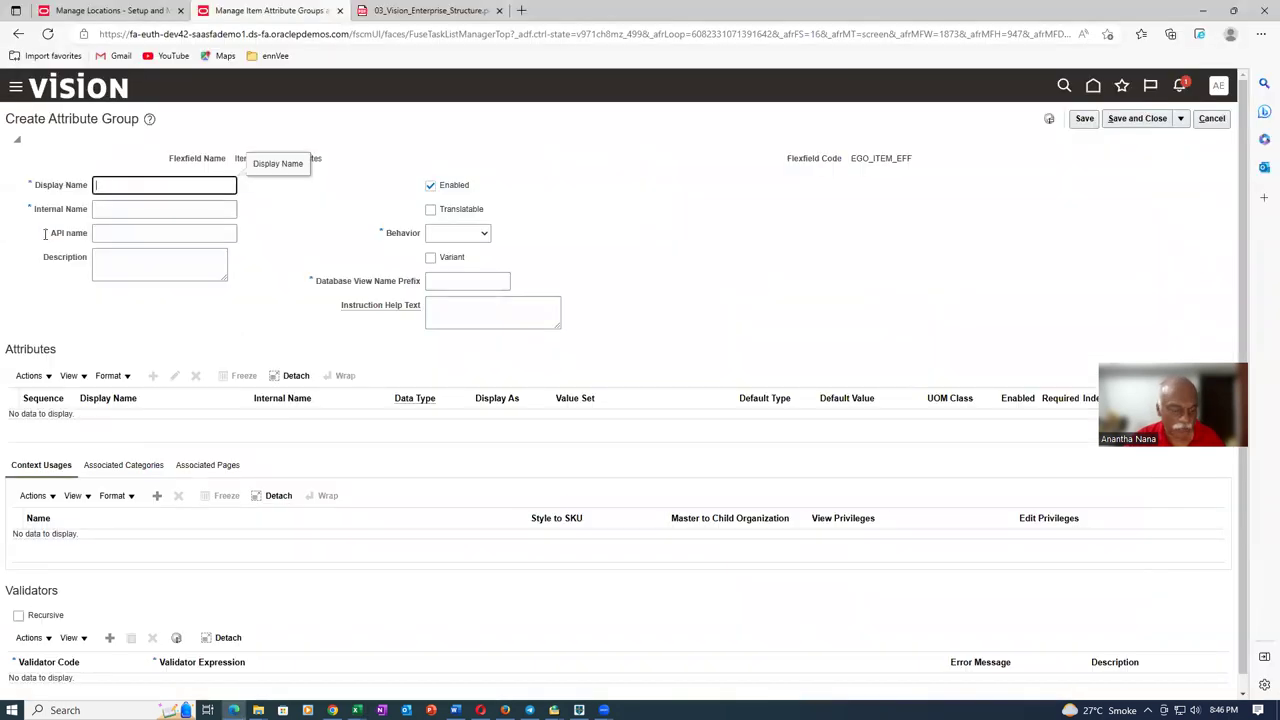
Enter a02_Laptop_General_Specs_display as both the Display Name and the Internal Name.
key(ctrl+v)
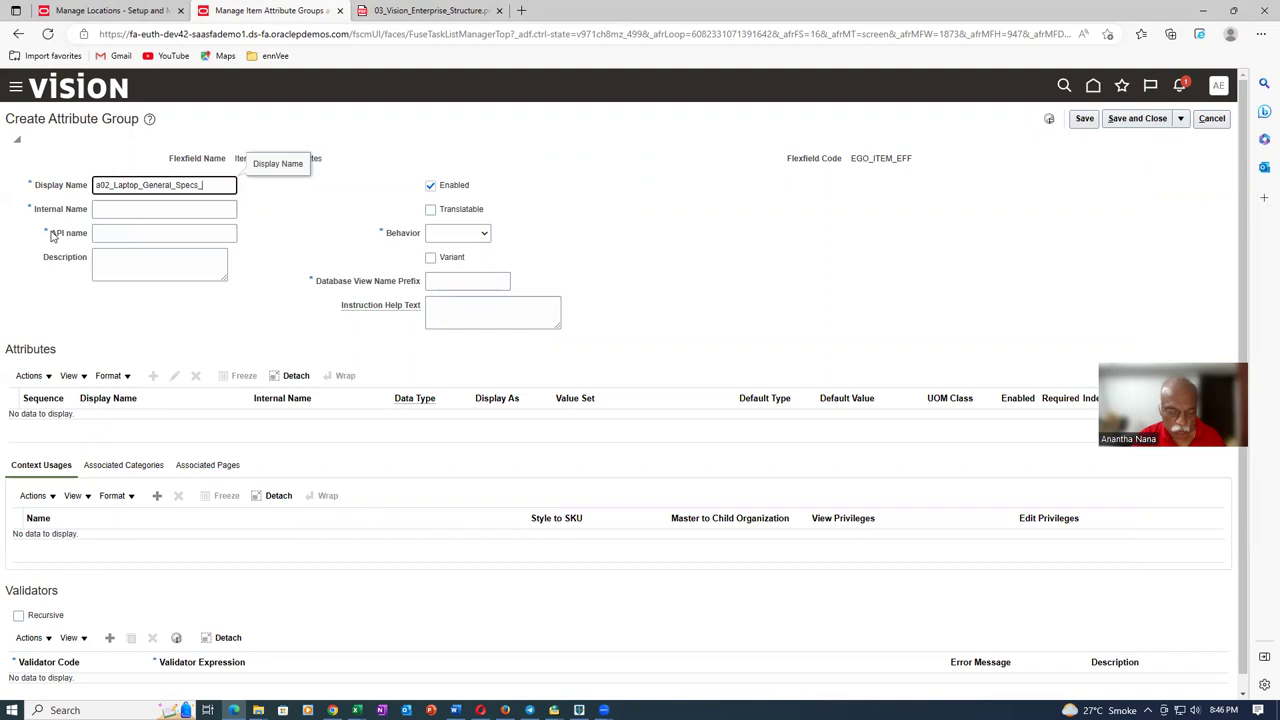
text(_display)
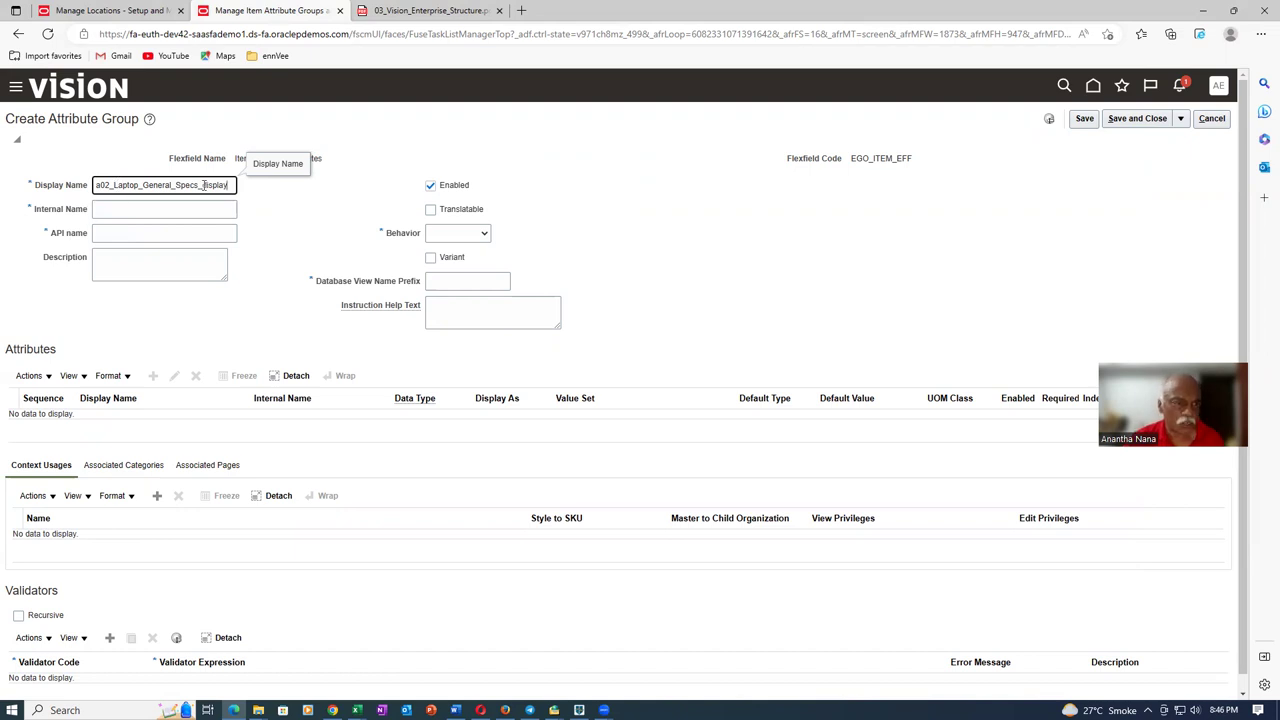
key(ctrl+a)
key(ctrl+c)
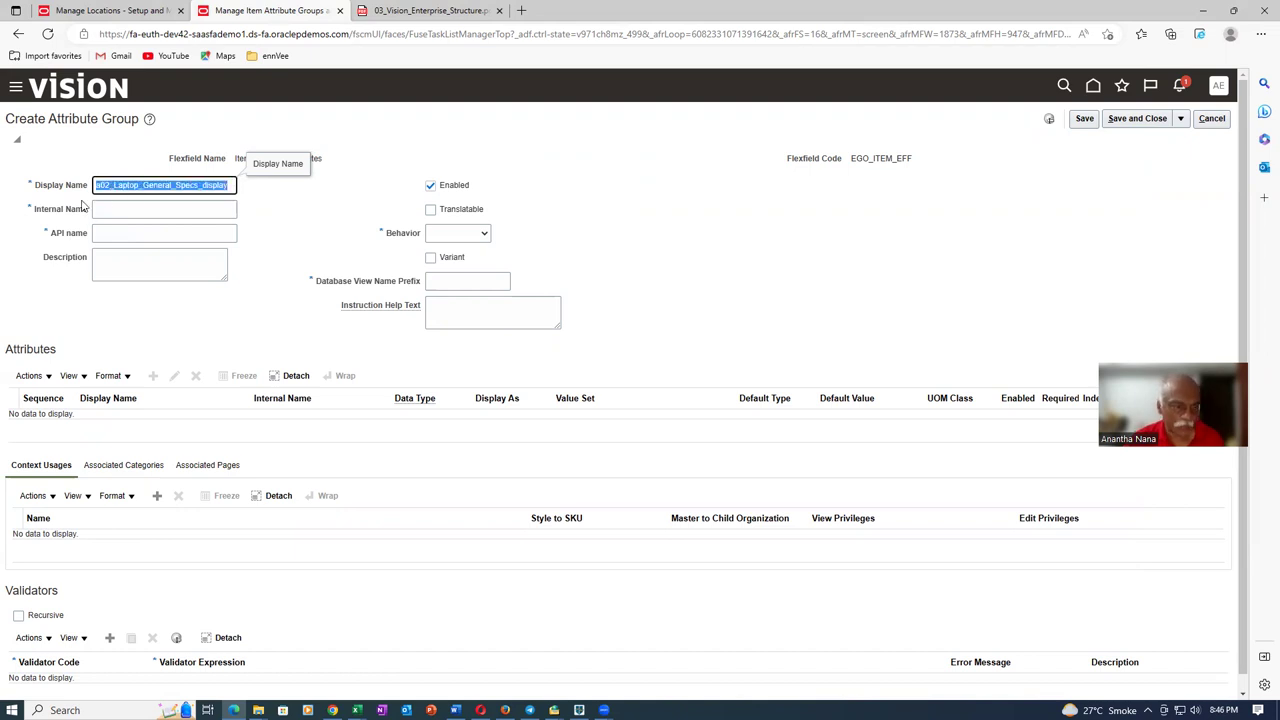
click(140, 210)
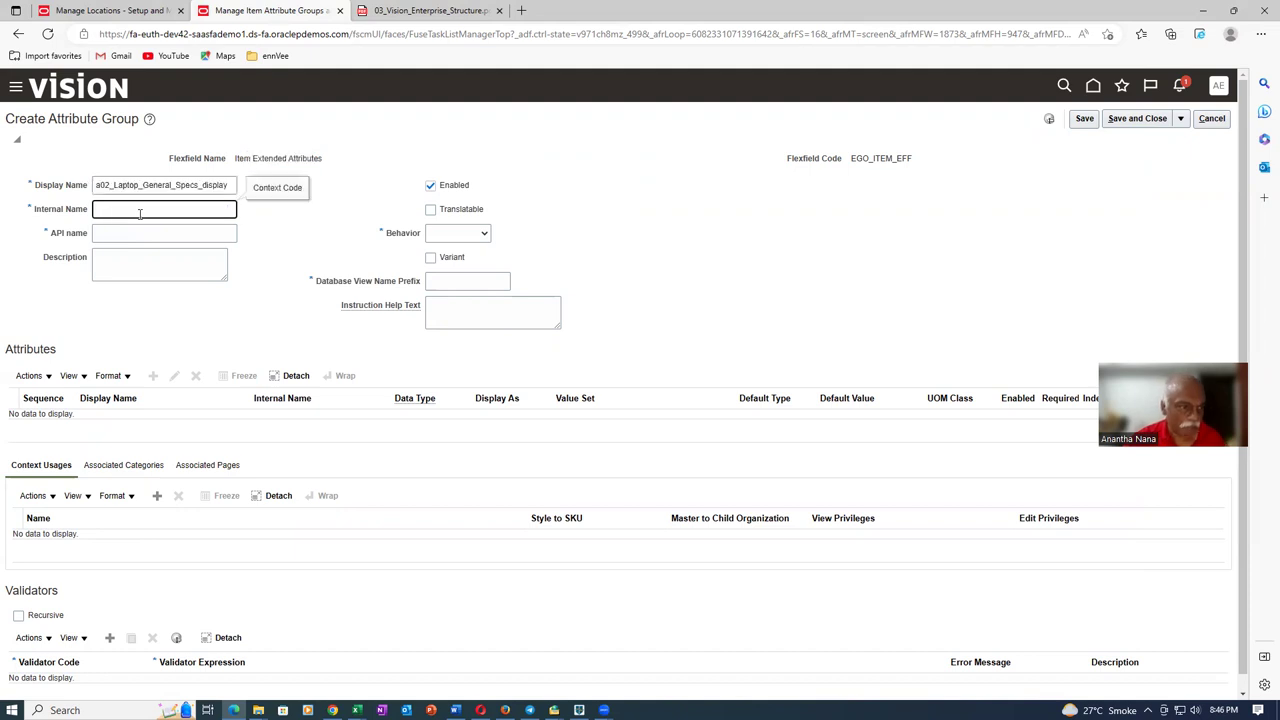
key(ctrl+v)
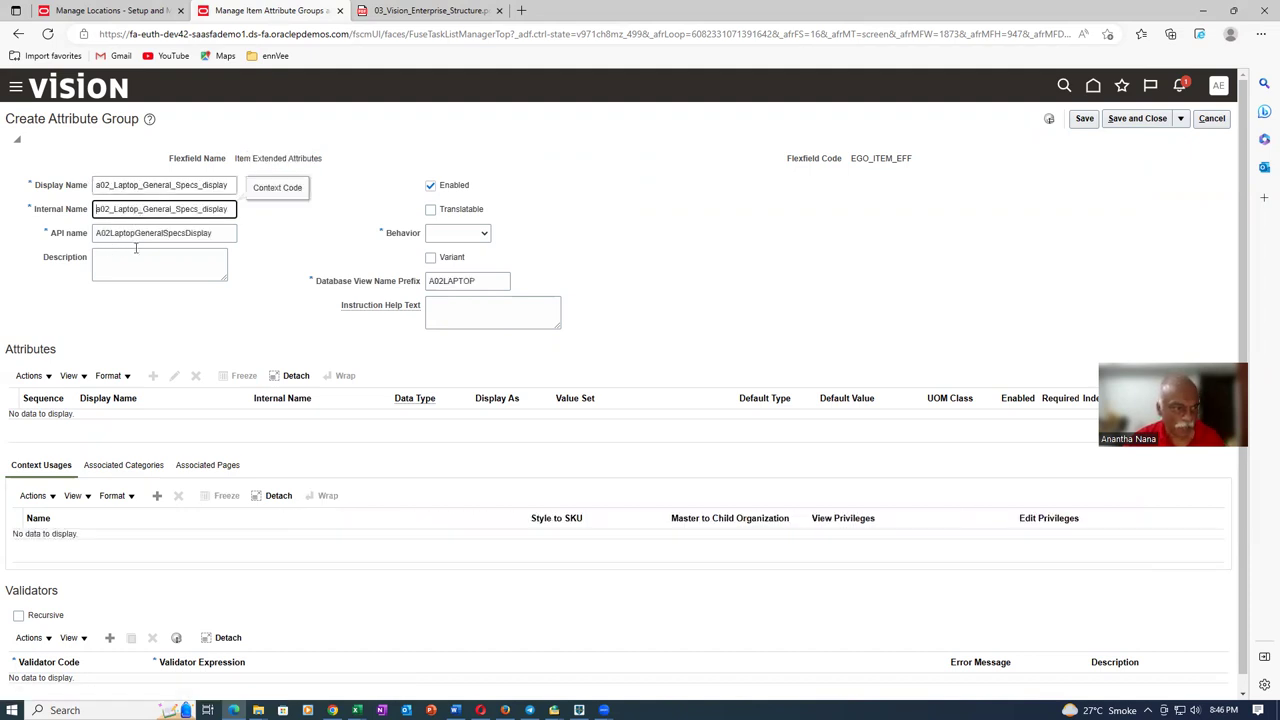
Paste the group name as the description and set Behavior to Single Row.
click(128, 271)
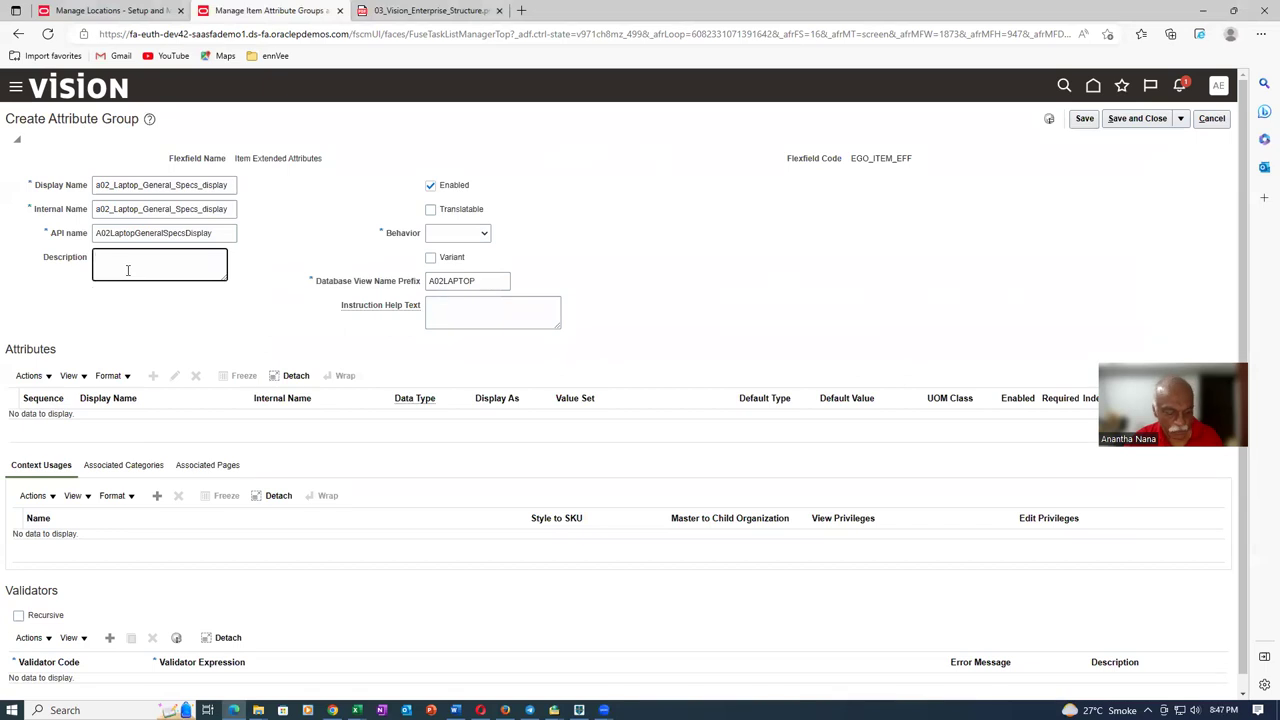
key(ctrl+v)
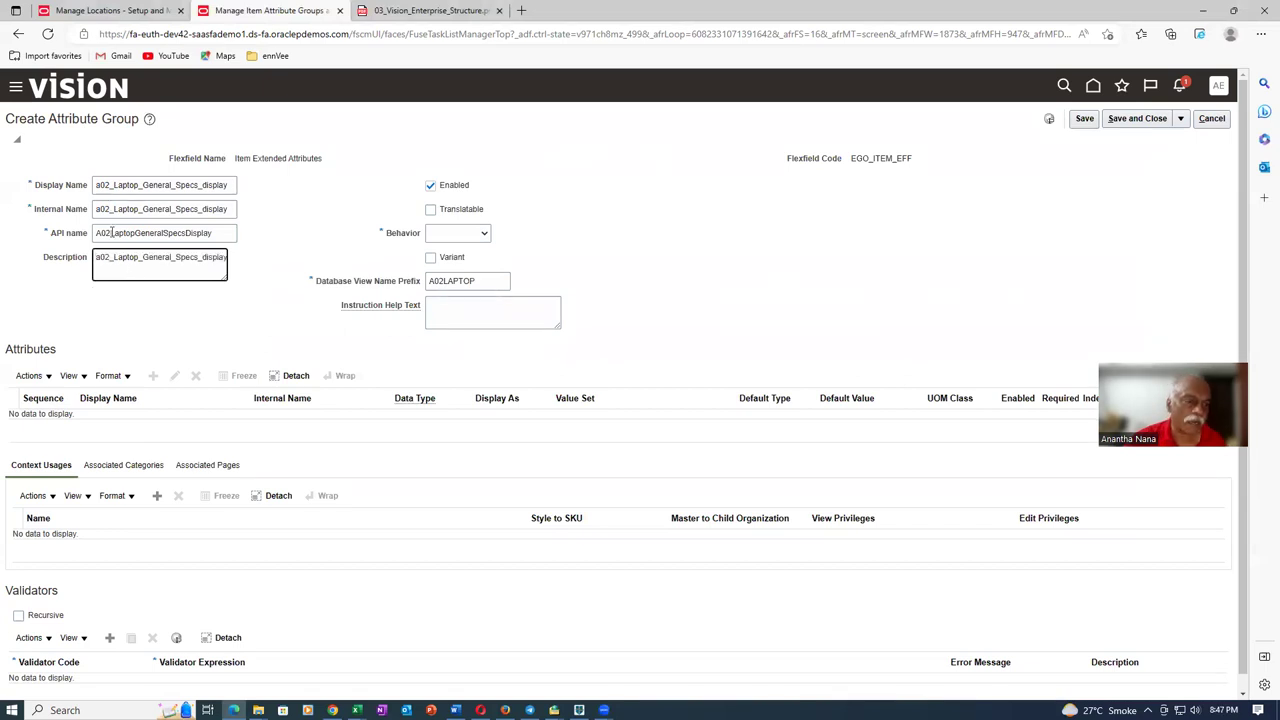
click(467, 236)
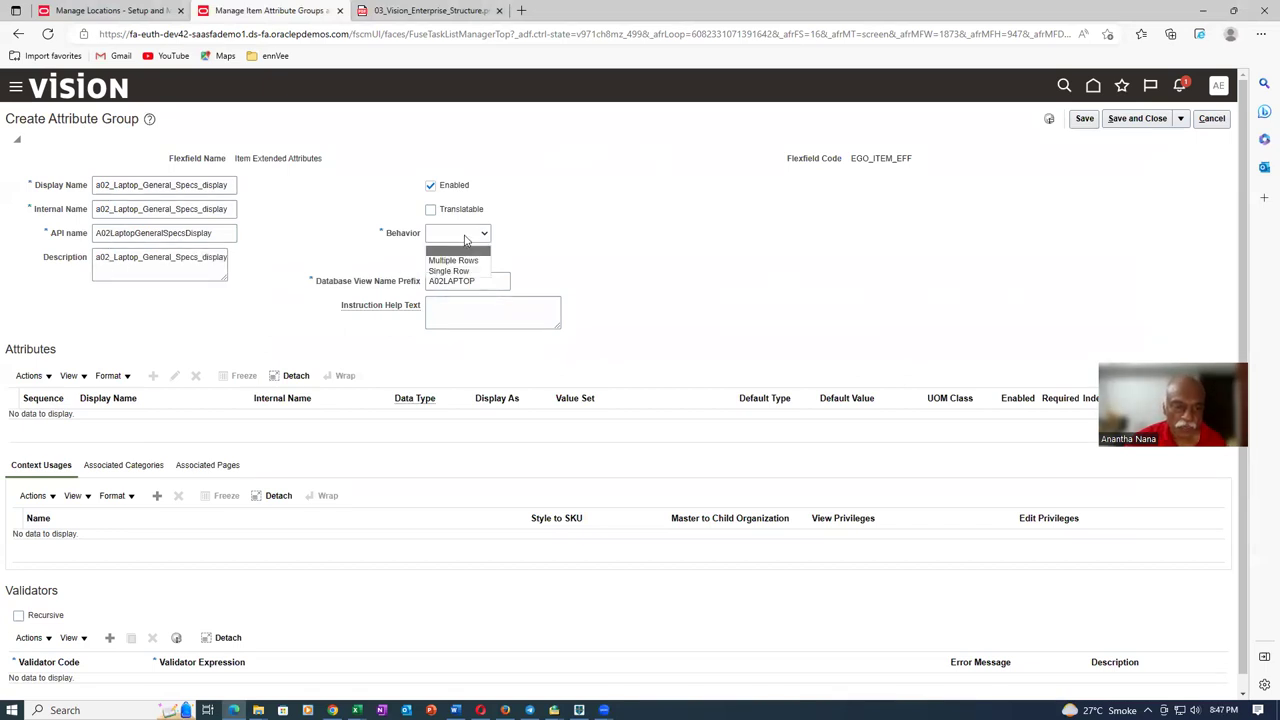
click(463, 271)
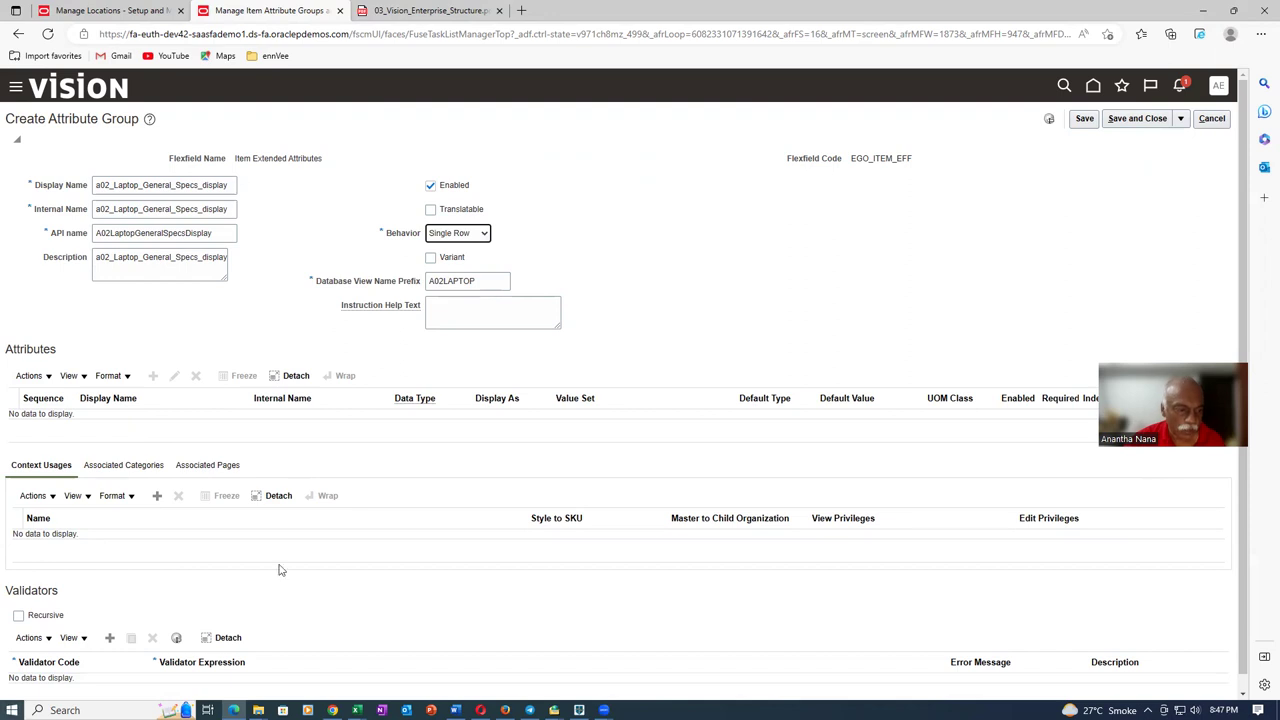
Try saving, dismiss the missing context usage error, and check the context notes in cell D40.
click(1084, 118)
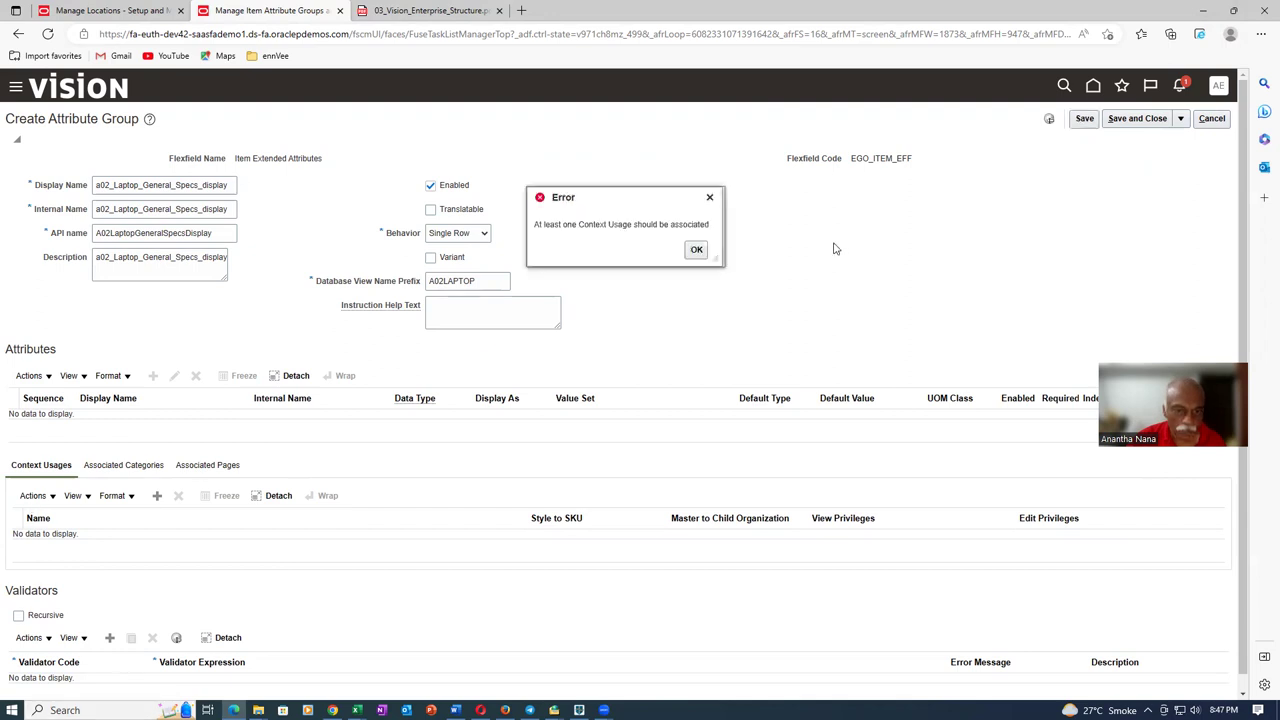
click(697, 250)
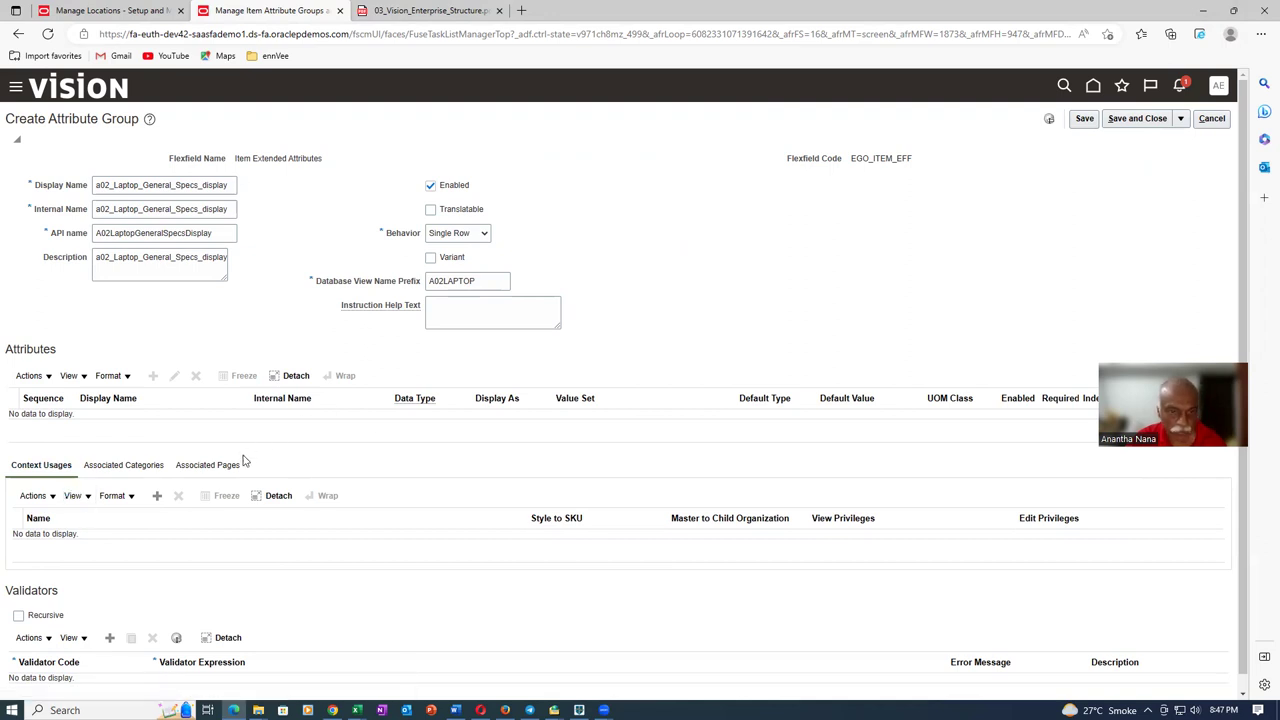
key(alt+Tab)
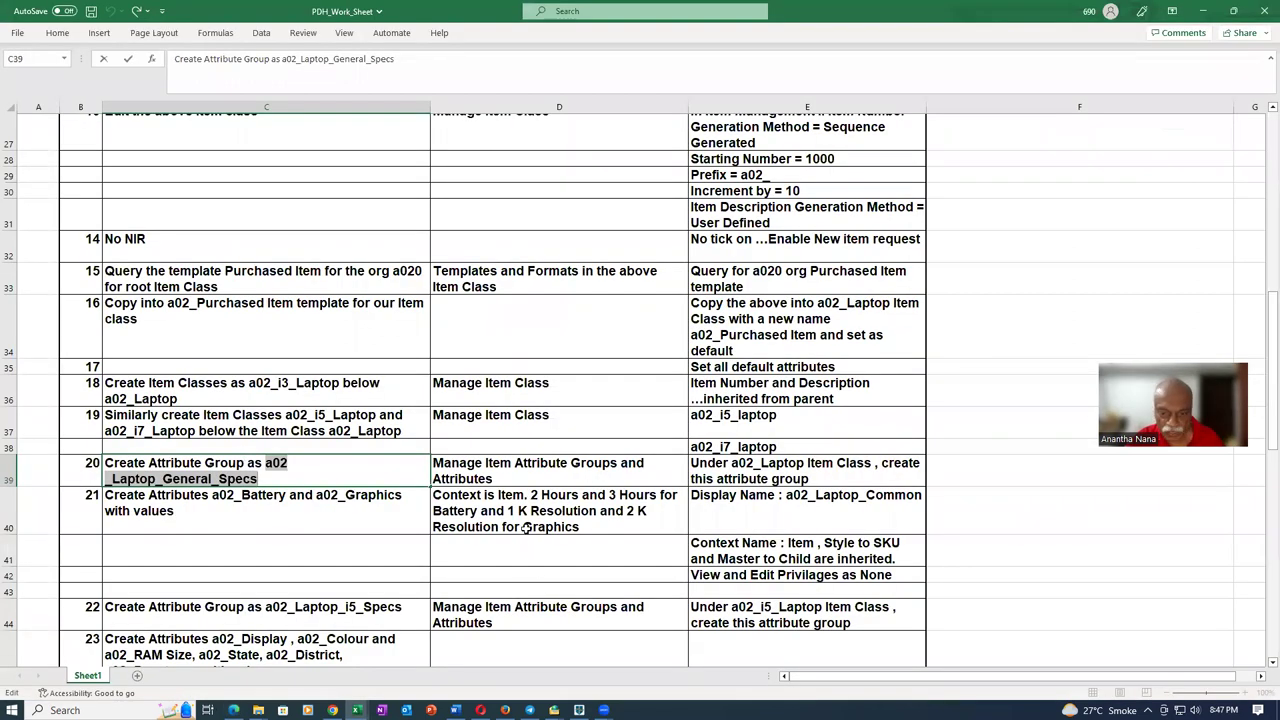
click(502, 519)
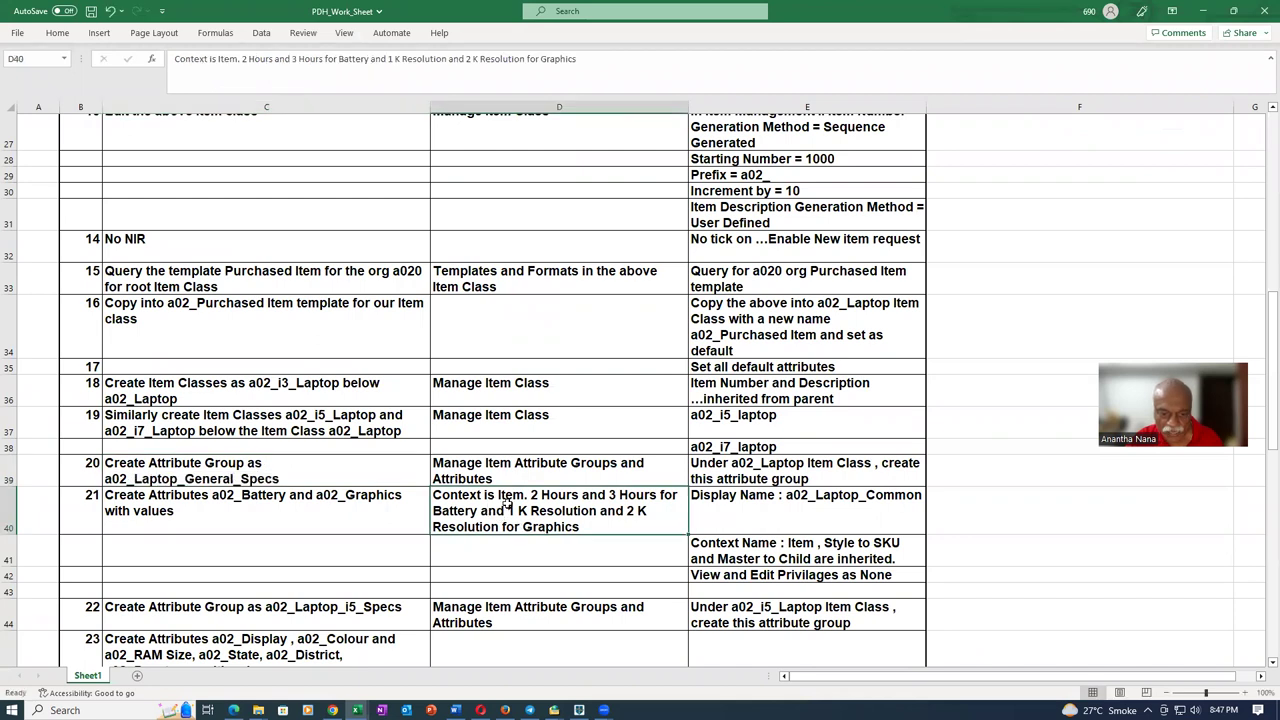
key(alt+Tab)
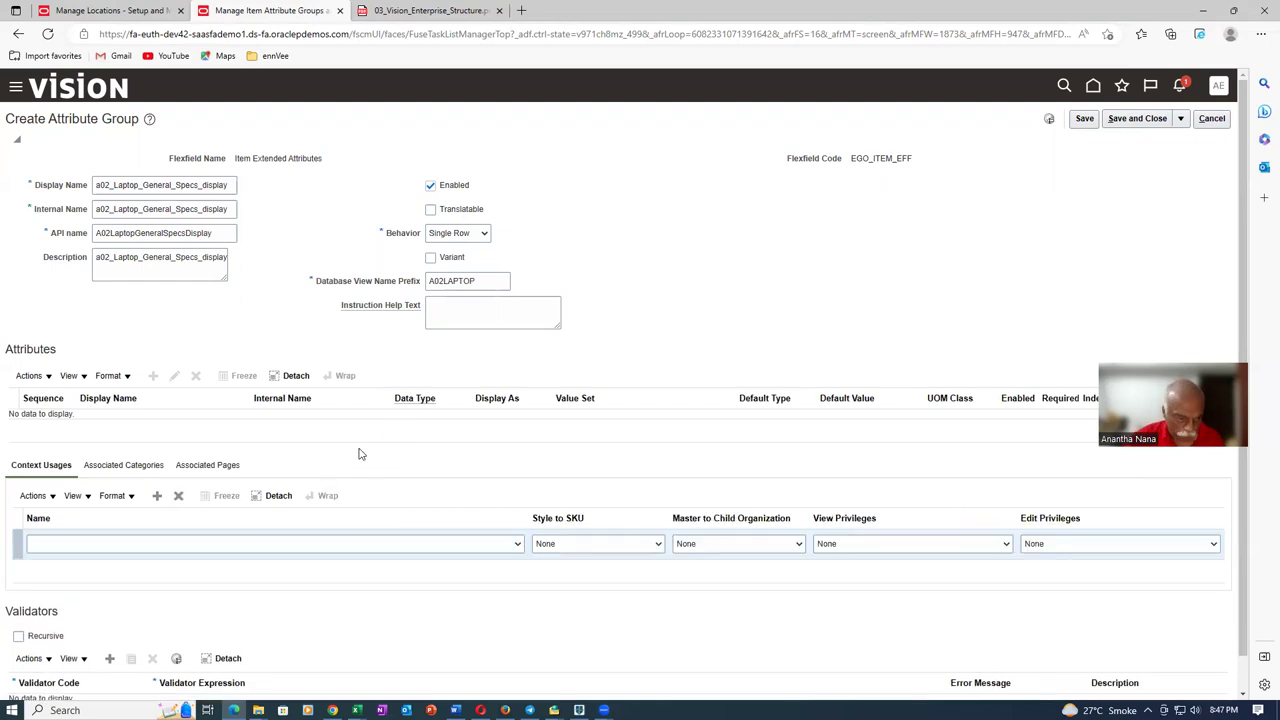
Set the context usage Name to Item and Master to Child Organization to Inherited, then save.
click(393, 549)
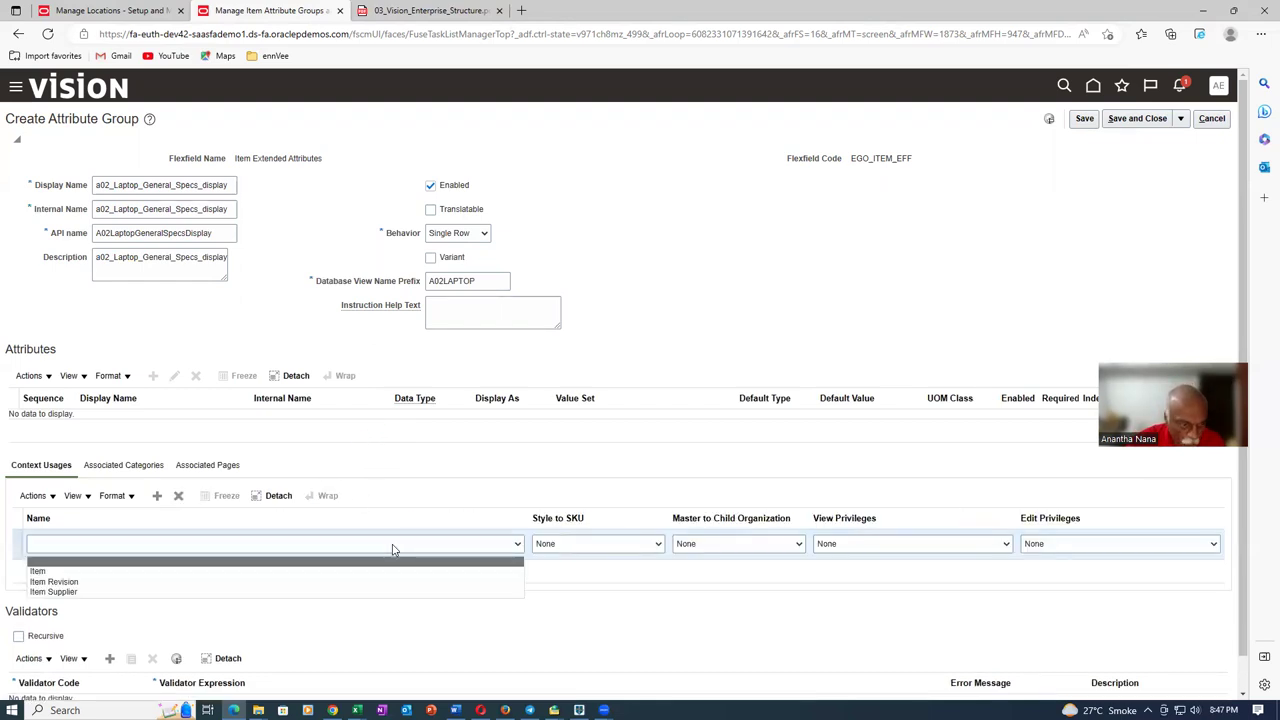
click(376, 571)
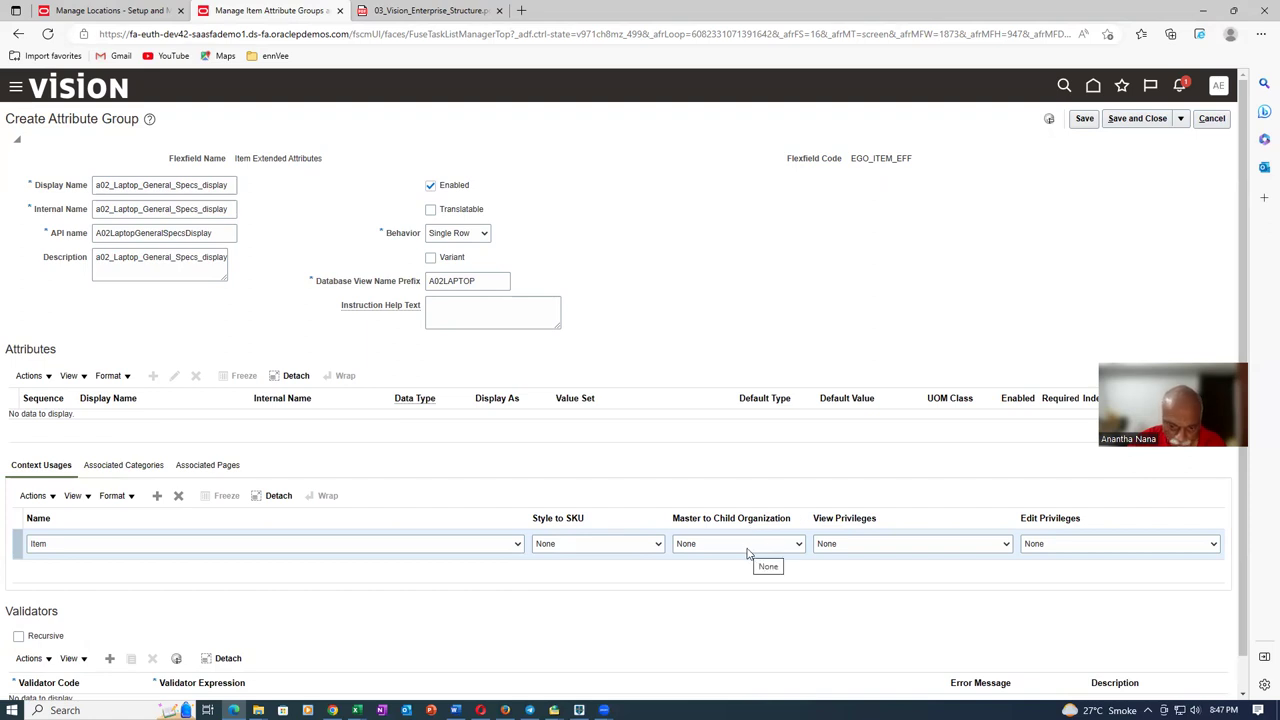
click(746, 550)
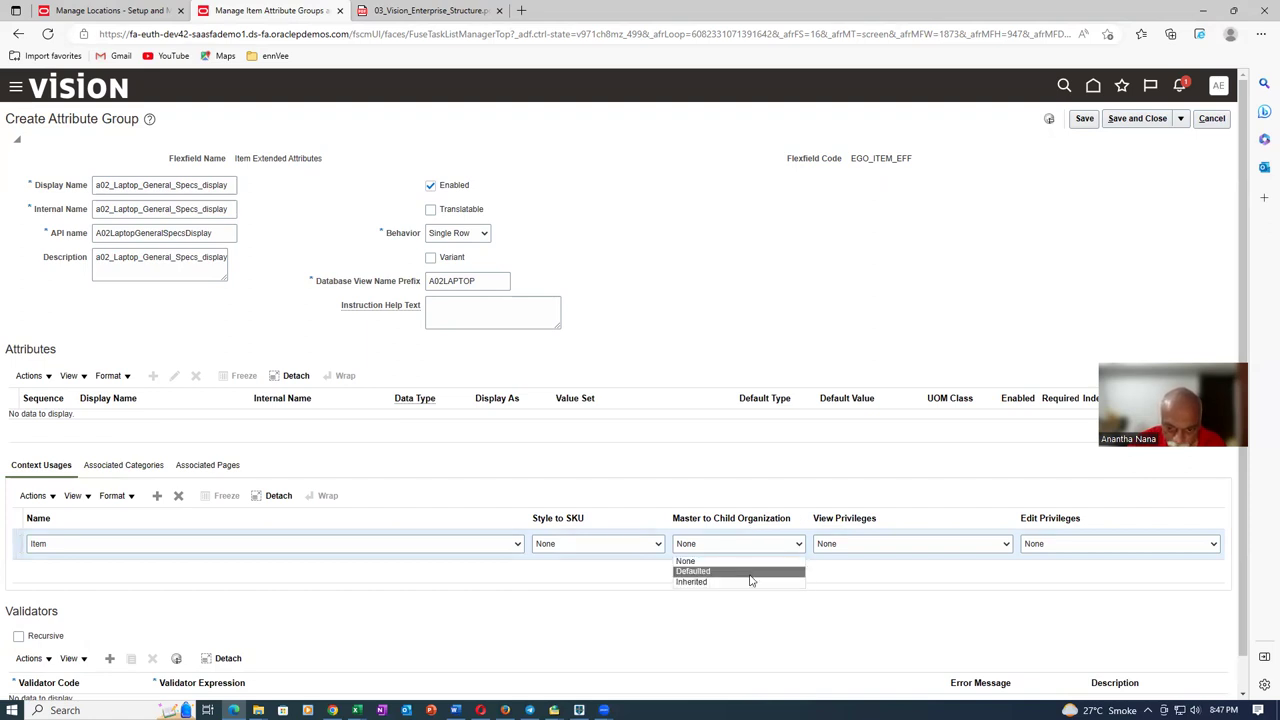
click(751, 583)
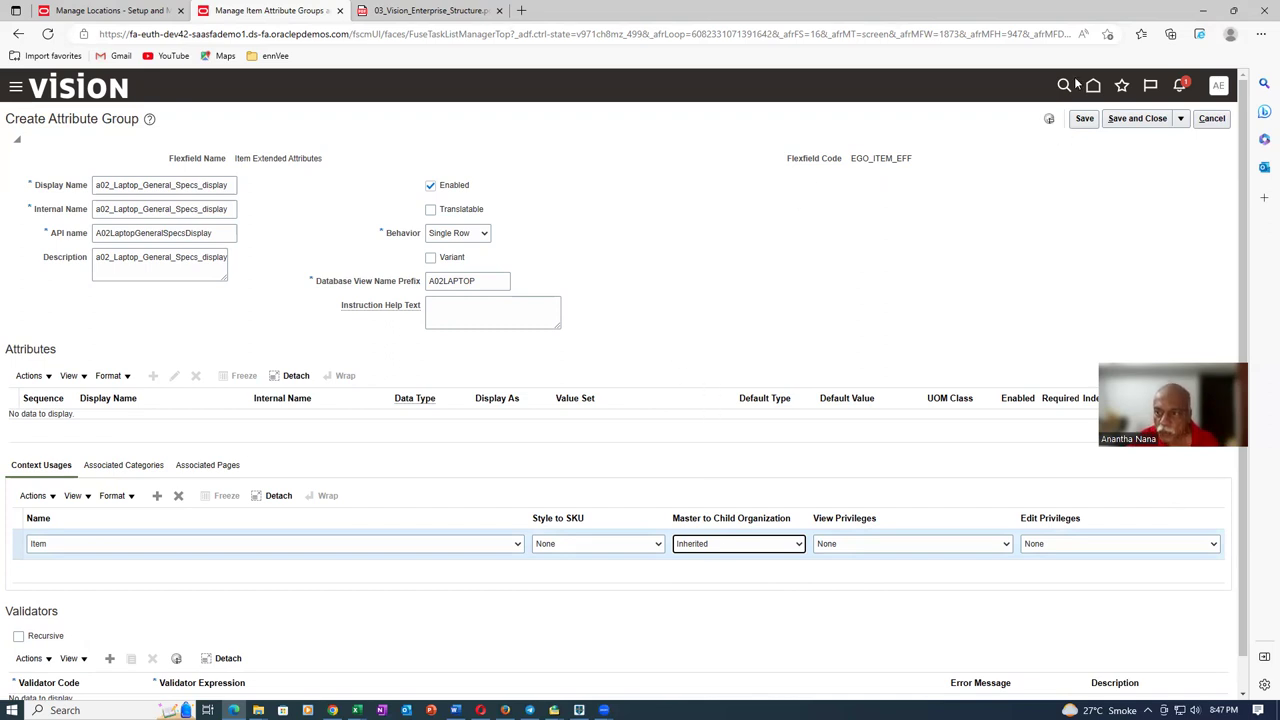
click(1087, 118)
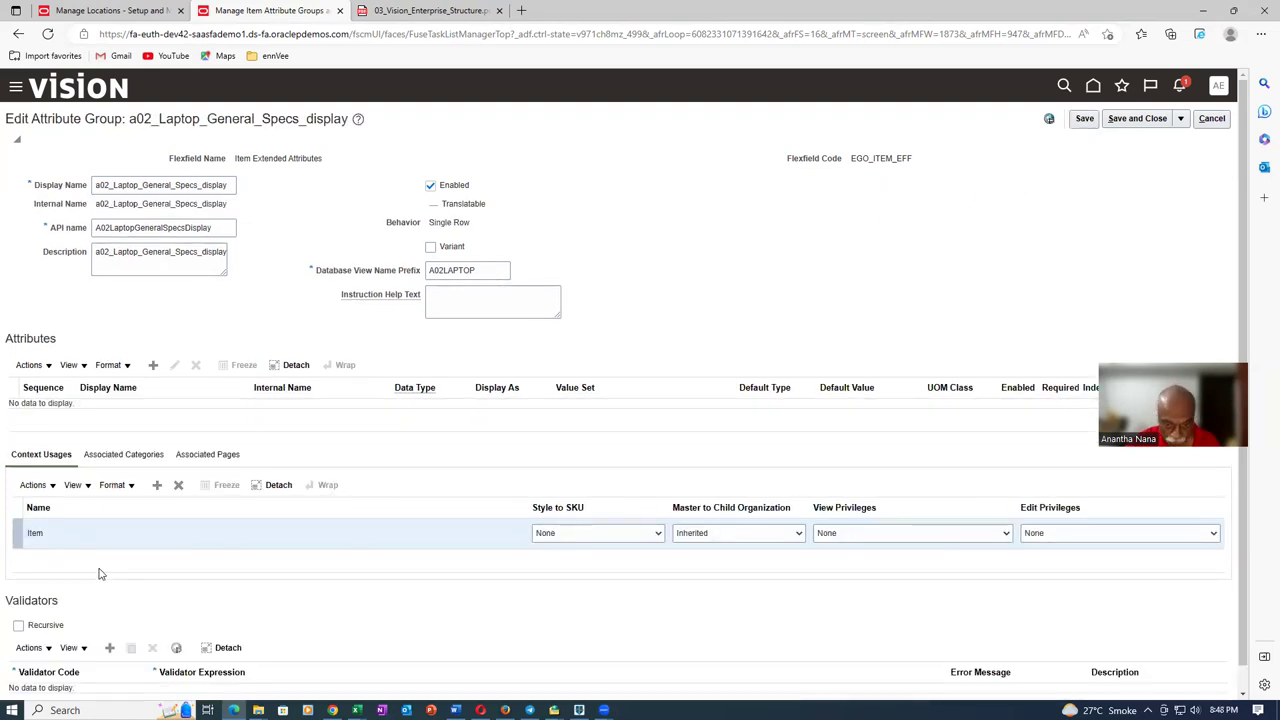
key(alt+Tab)
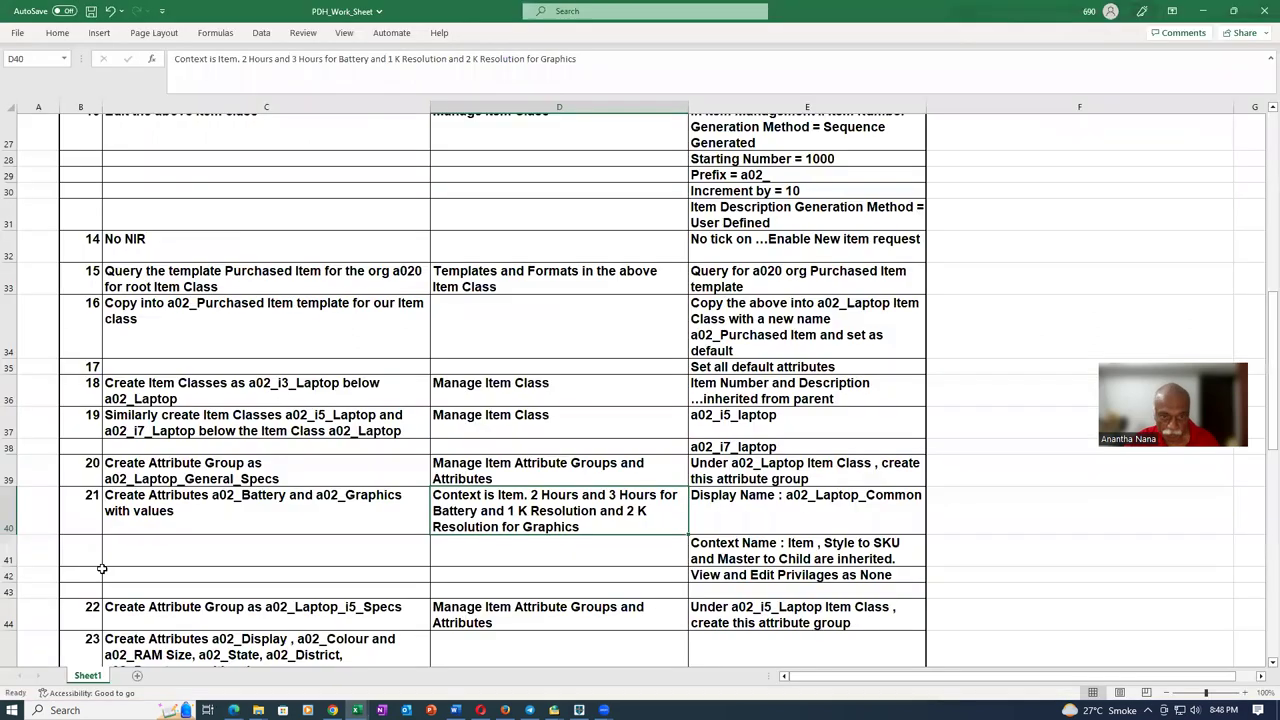
click(347, 332)
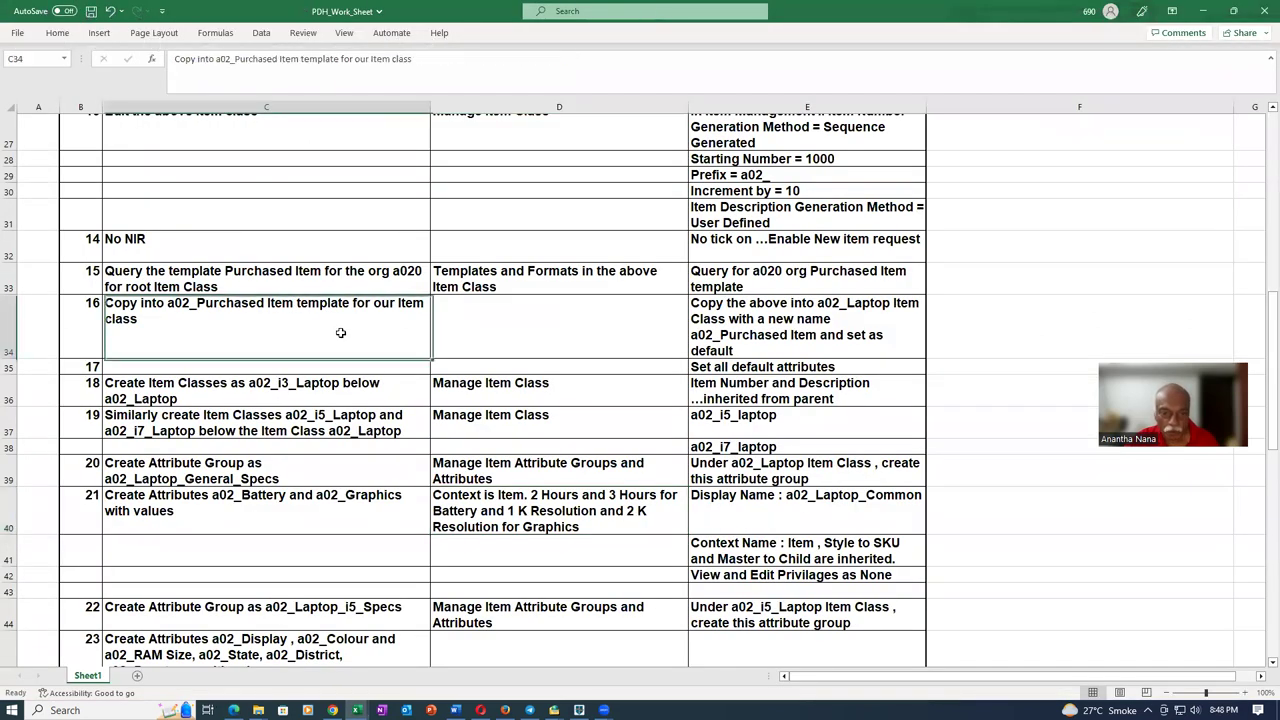
scroll(400, 415, down, 1)
scroll(400, 415, down, 1)
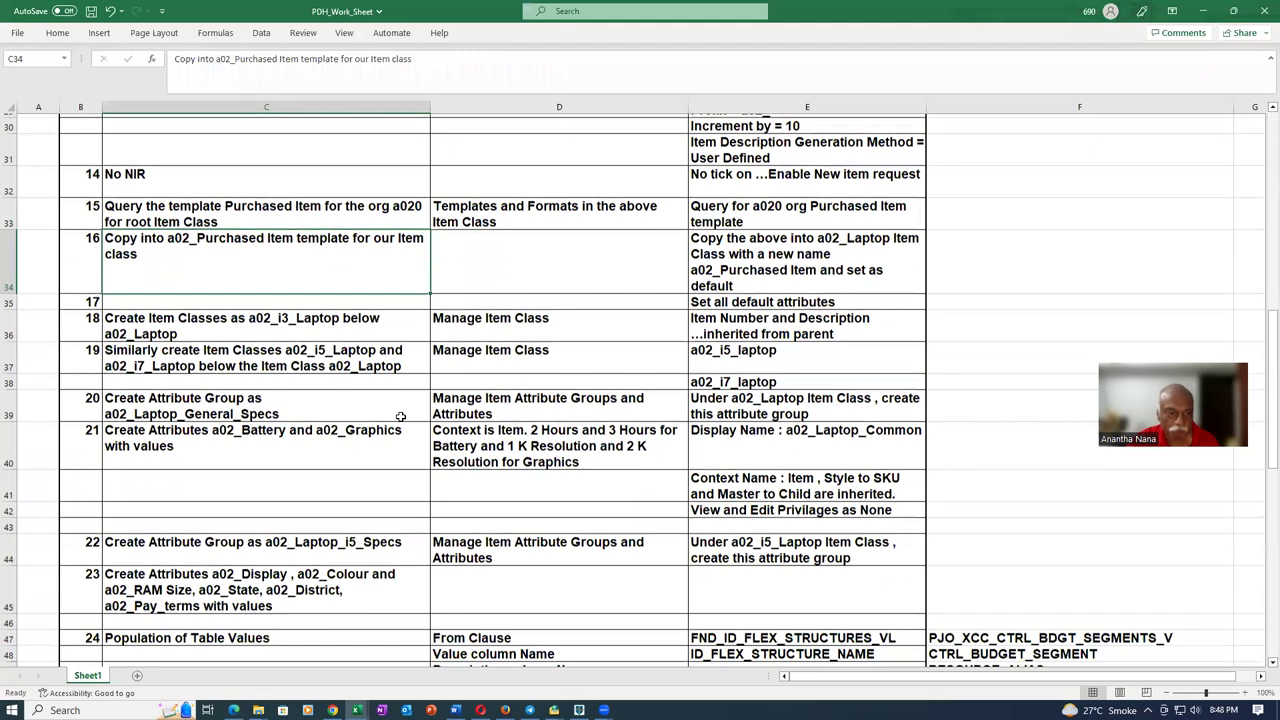
scroll(400, 415, down, 1)
key(Down)
key(Down)
key(Down)
key(Down)
key(Down)
key(Down)
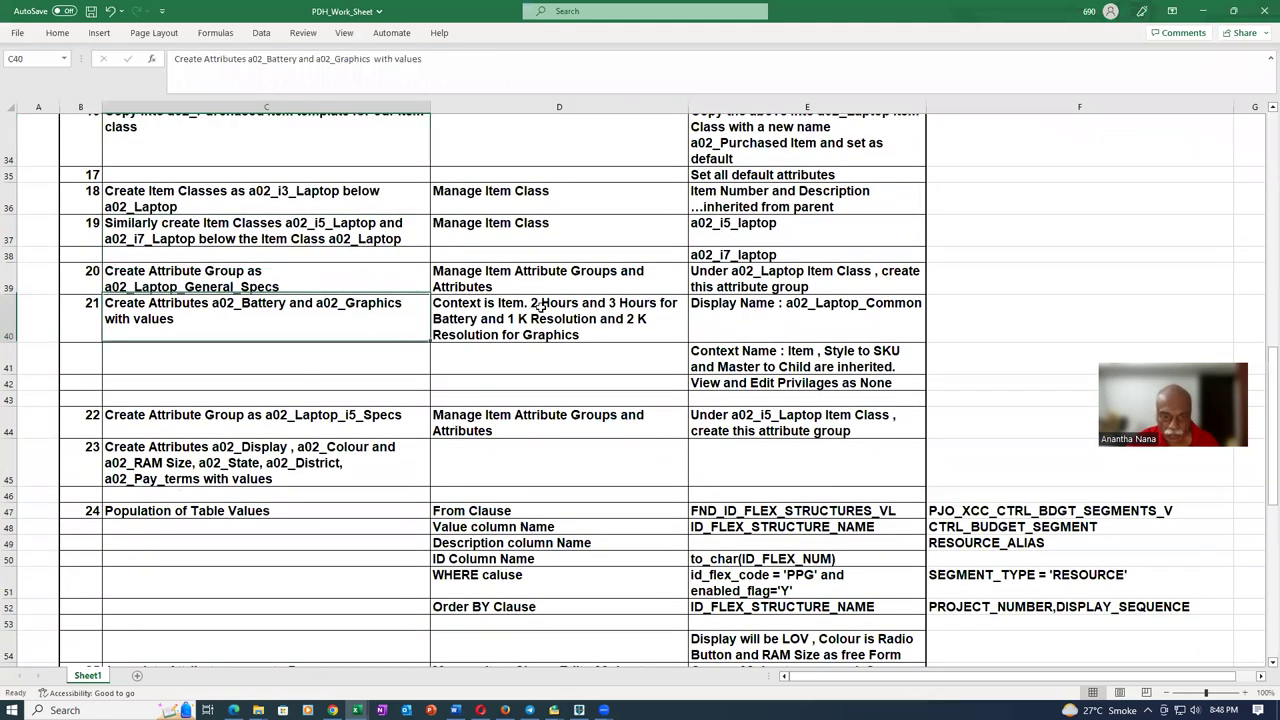
click(533, 305)
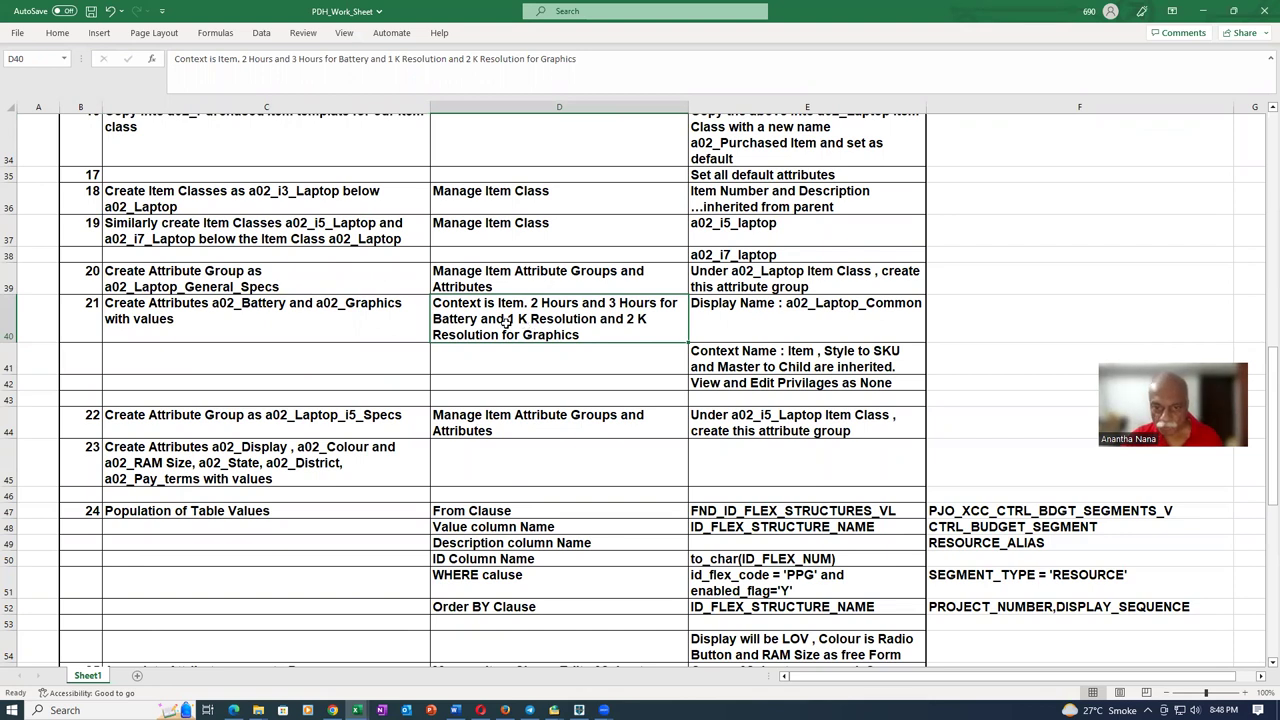
click(745, 310)
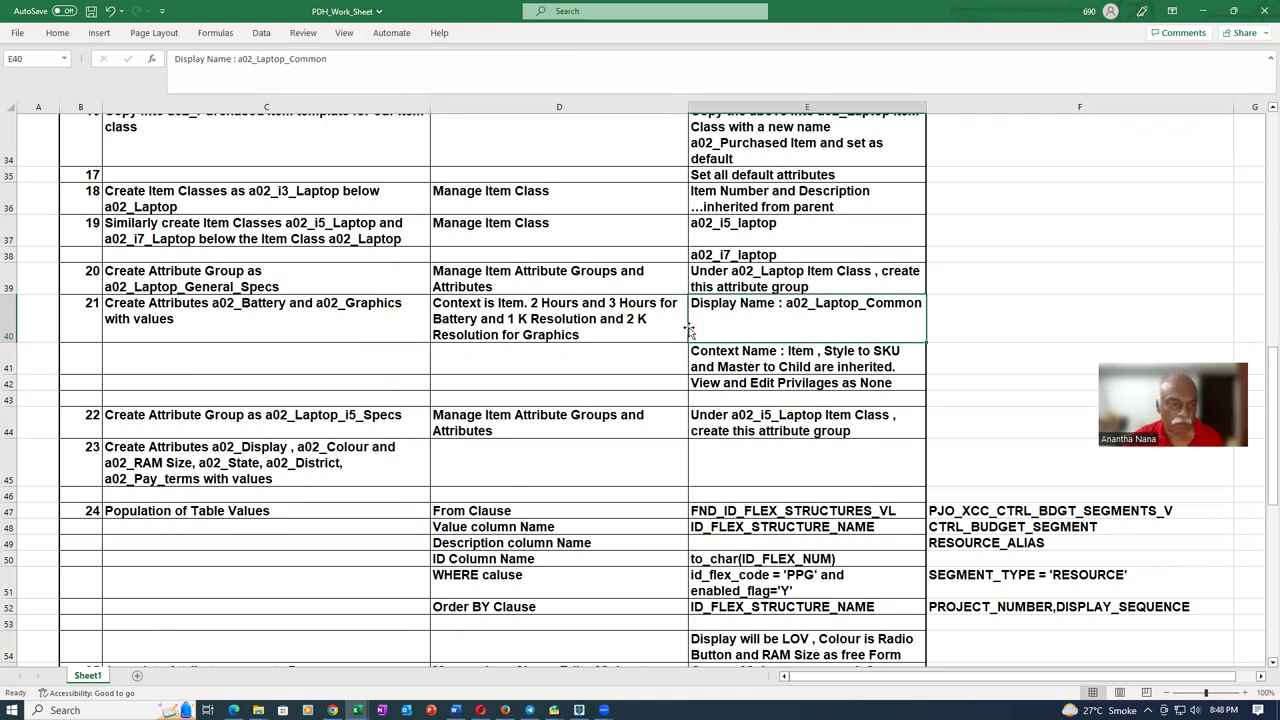
click(215, 287)
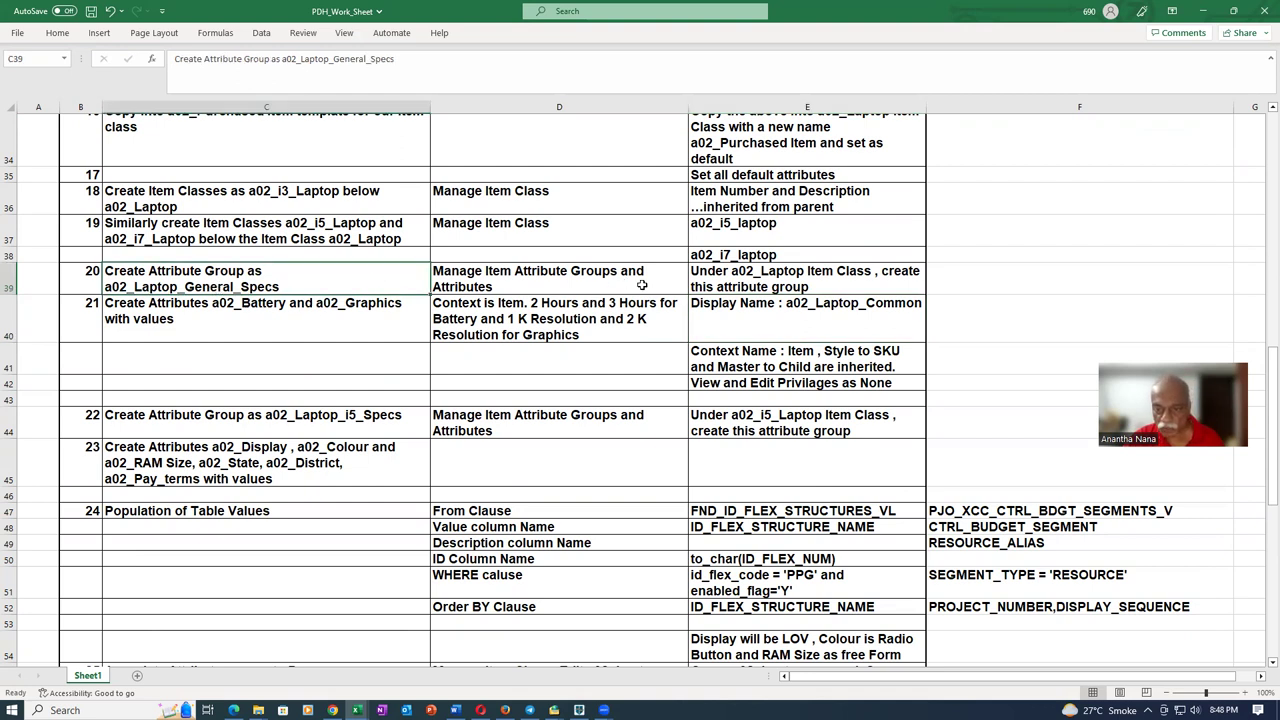
click(811, 305)
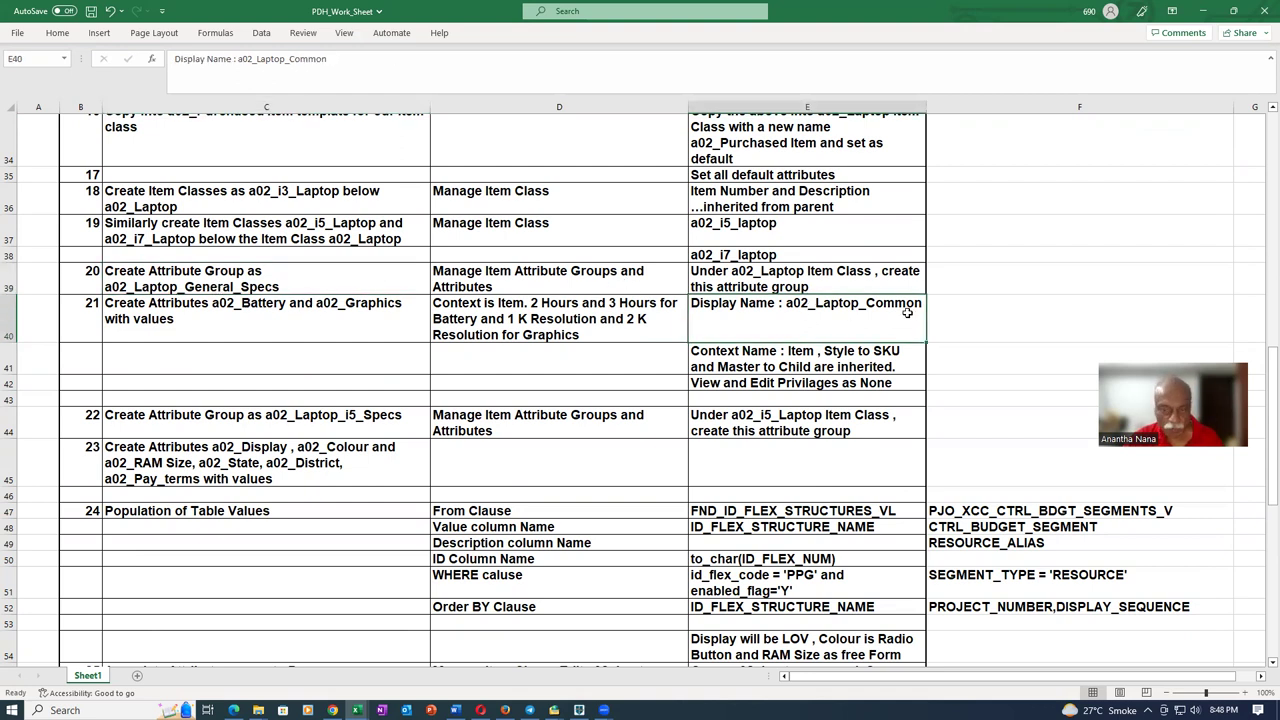
key(alt+Tab)
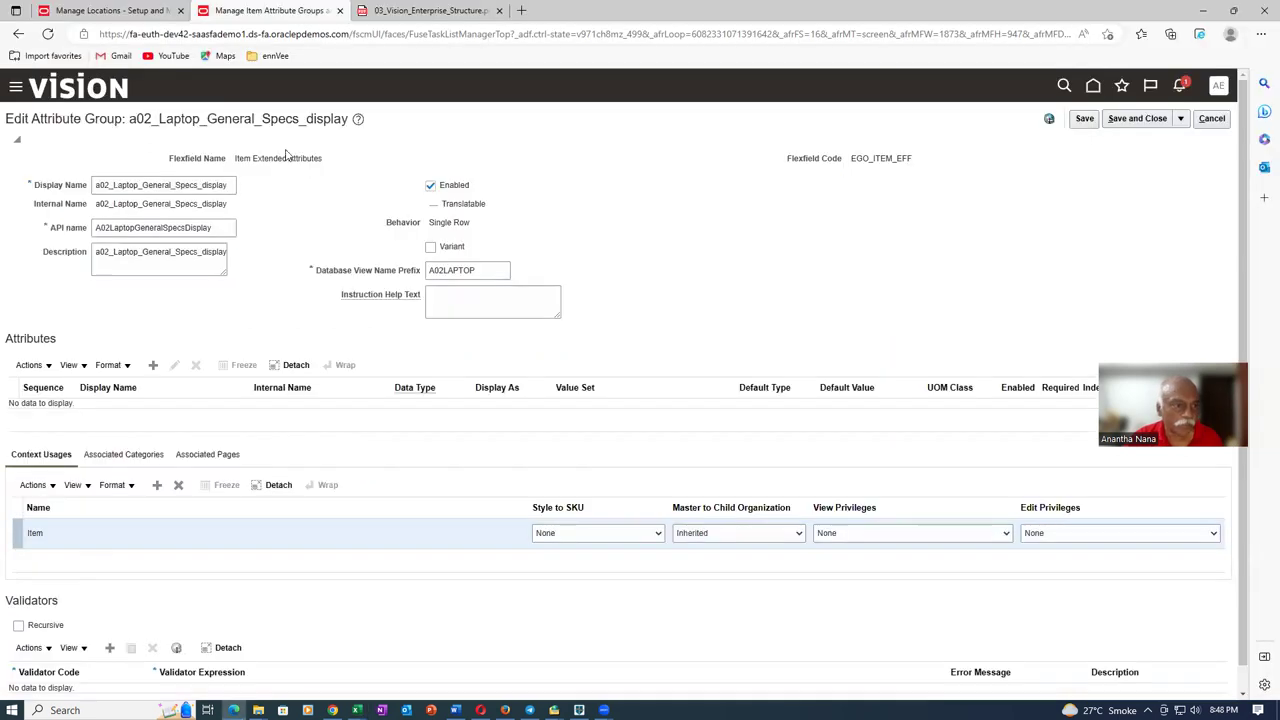
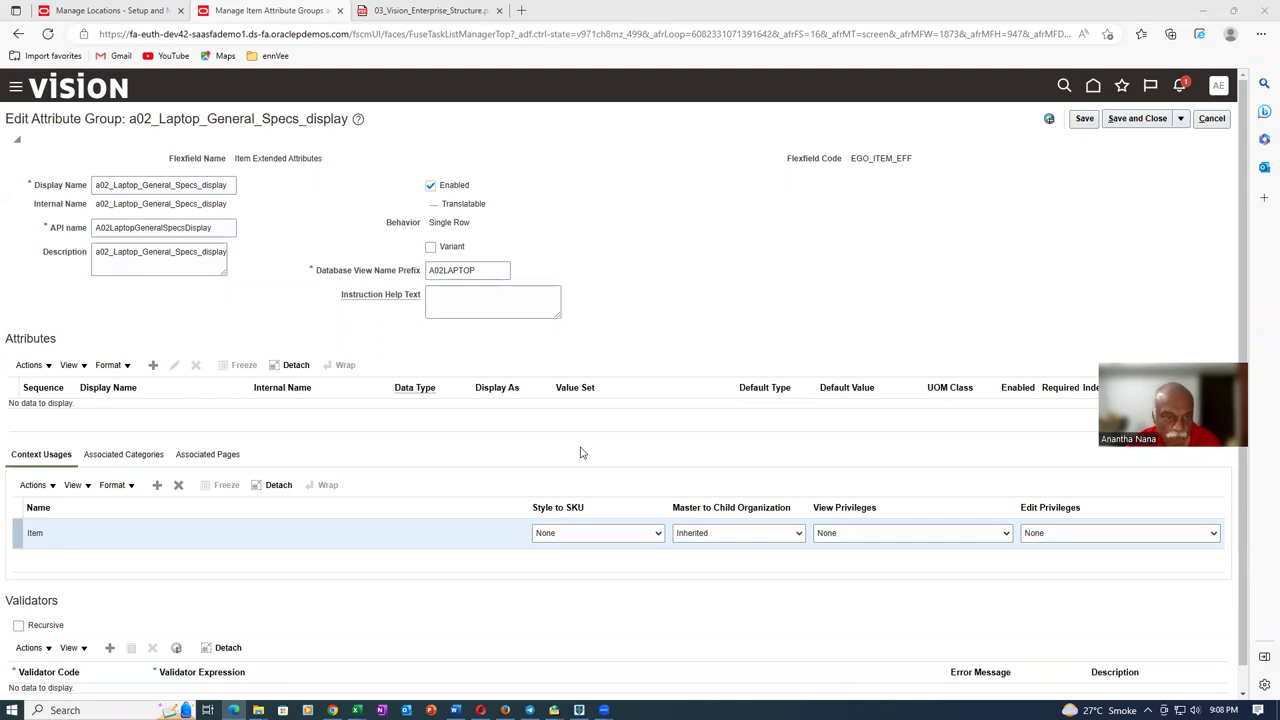
Review the Battery and Graphics Card attributes under the Laptop class in the Product Hierarchy workbook.
key(alt+Tab)
key(alt+Tab)
key(alt+Tab)
key(alt+Tab)
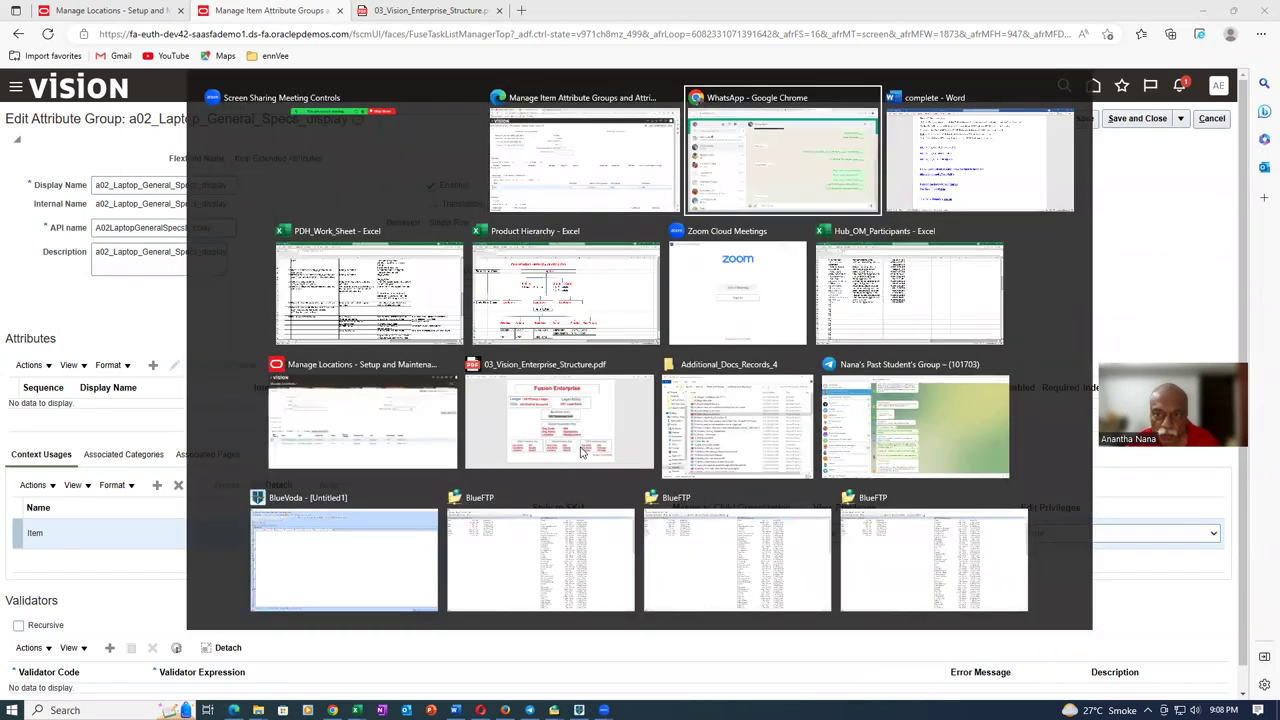
key(alt+Tab)
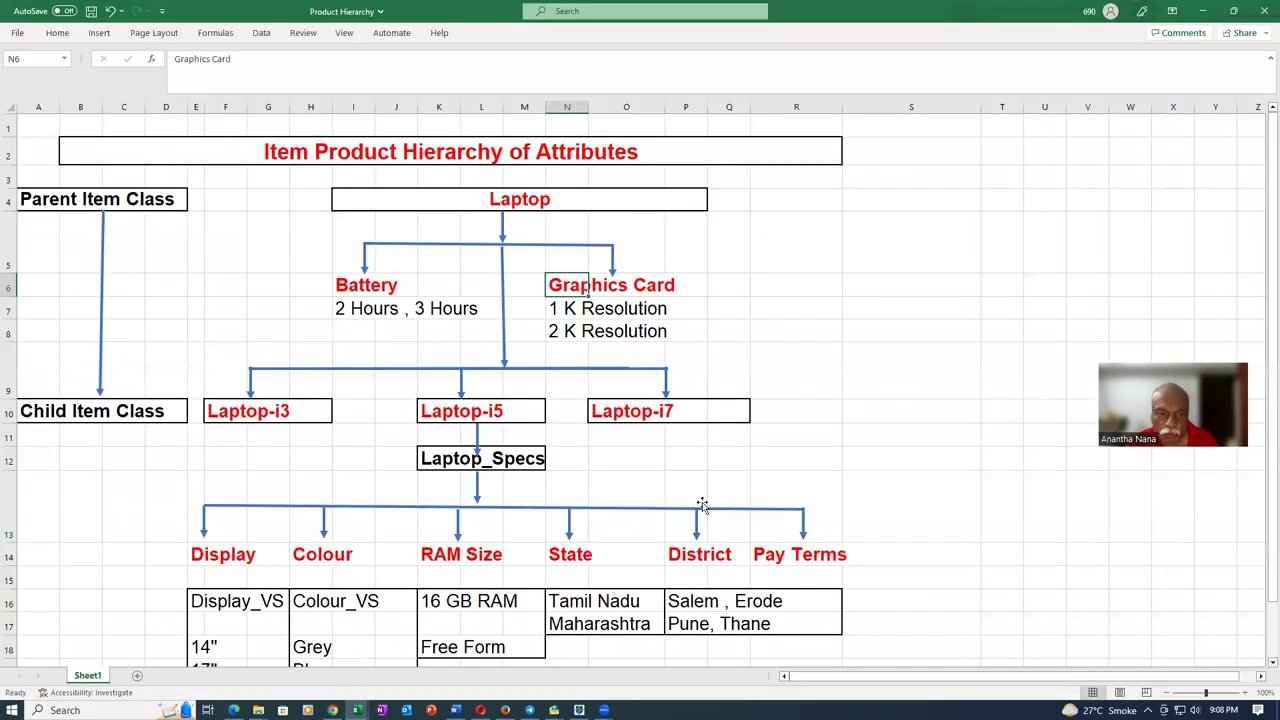
click(366, 290)
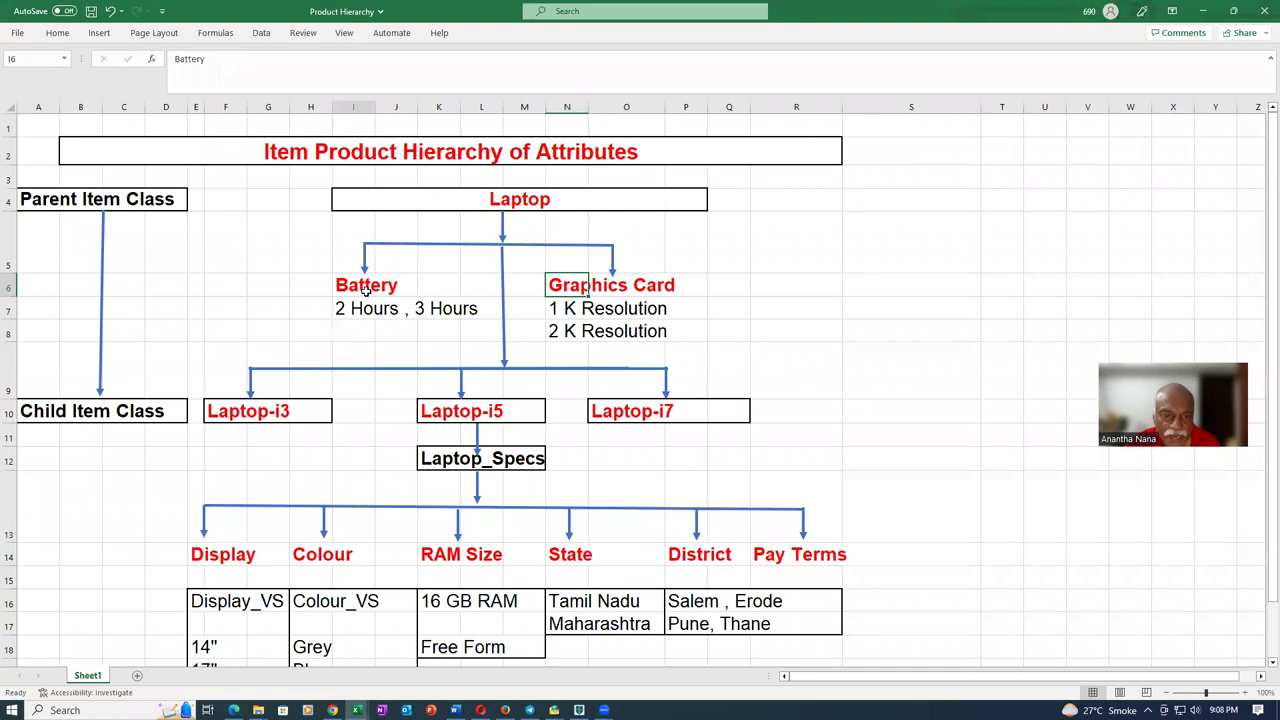
click(593, 294)
click(330, 302)
click(360, 288)
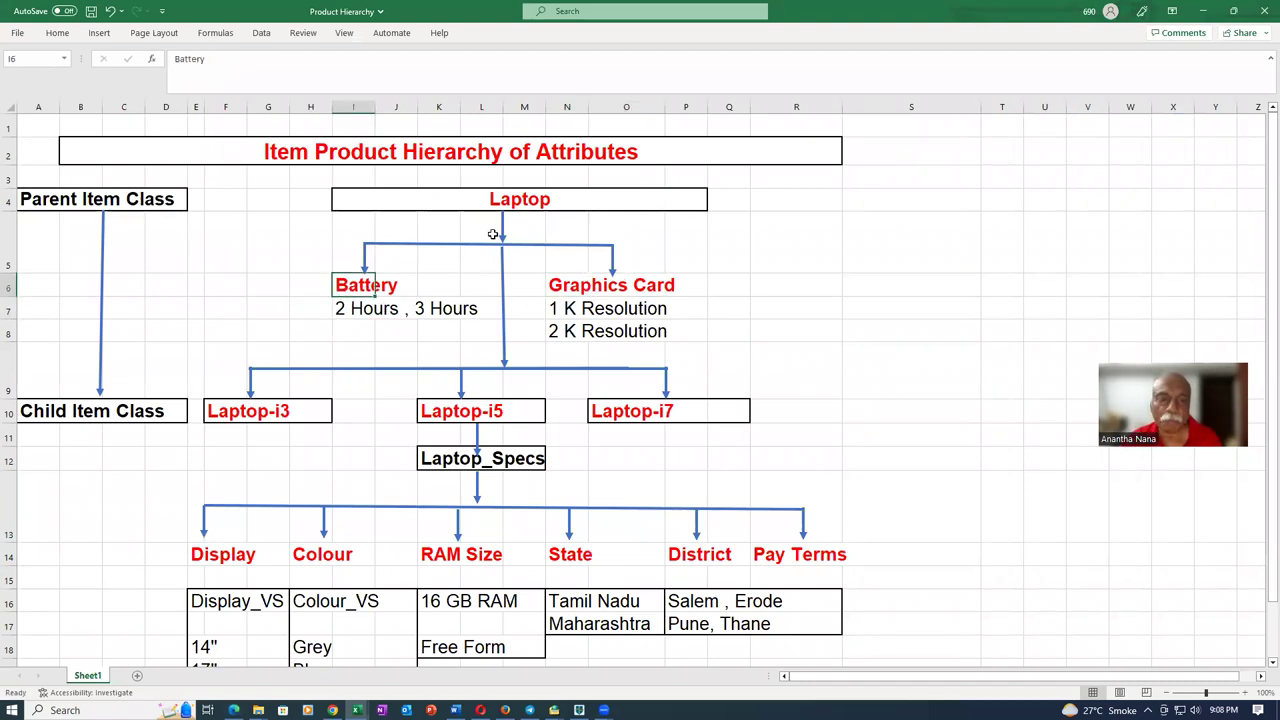
click(520, 202)
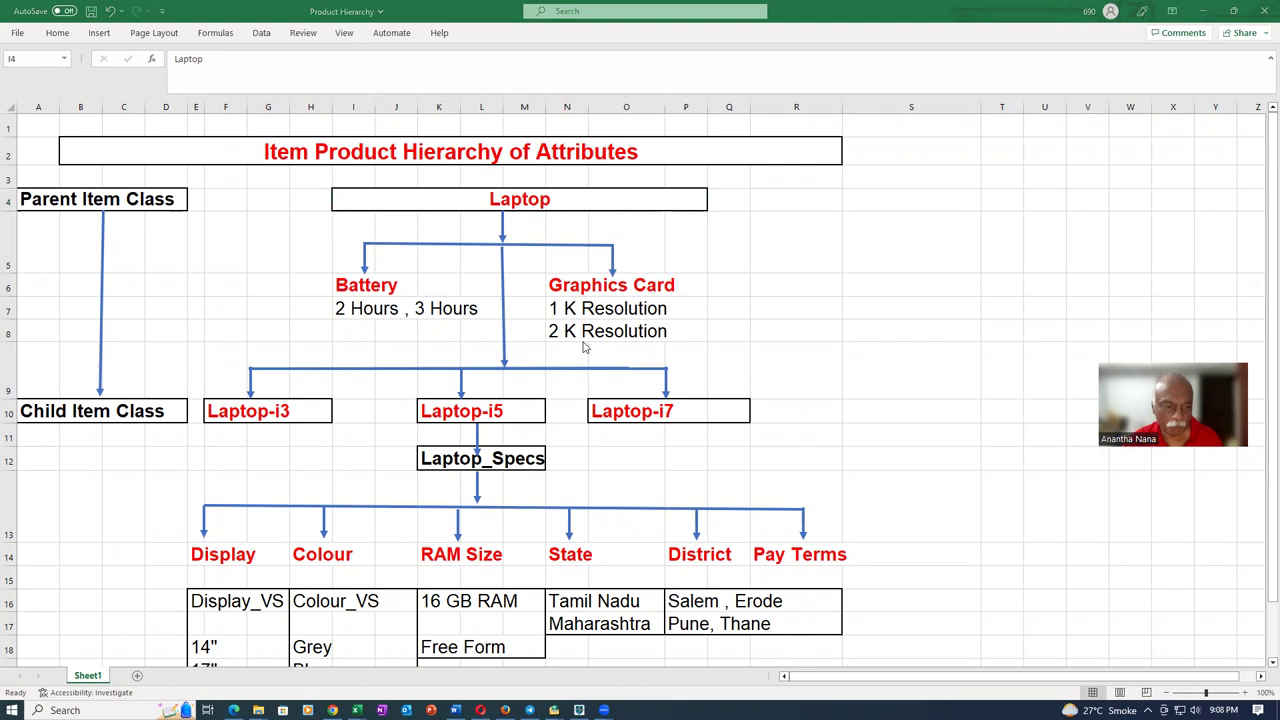
key(alt+Tab)
key(alt+Tab)
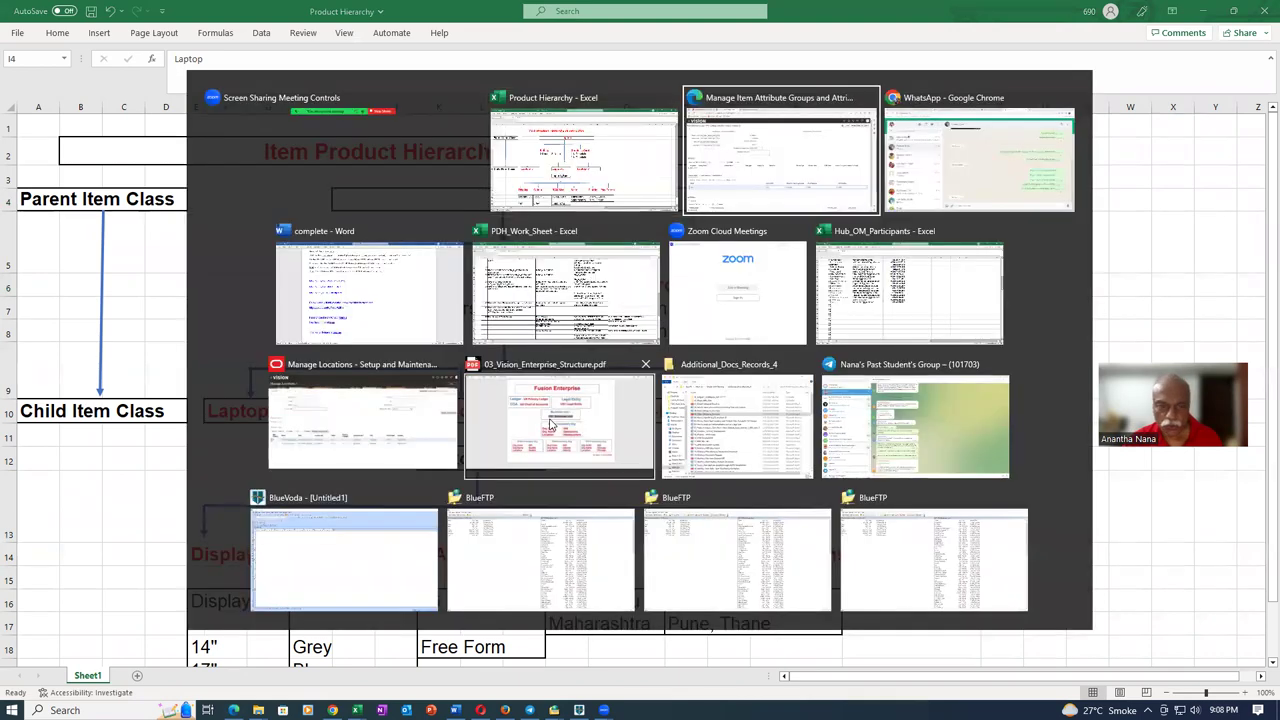
Add attribute a02_battery, reusing the name as internal name and description, stored in ATTRIBUTE_CHAR1.
click(153, 365)
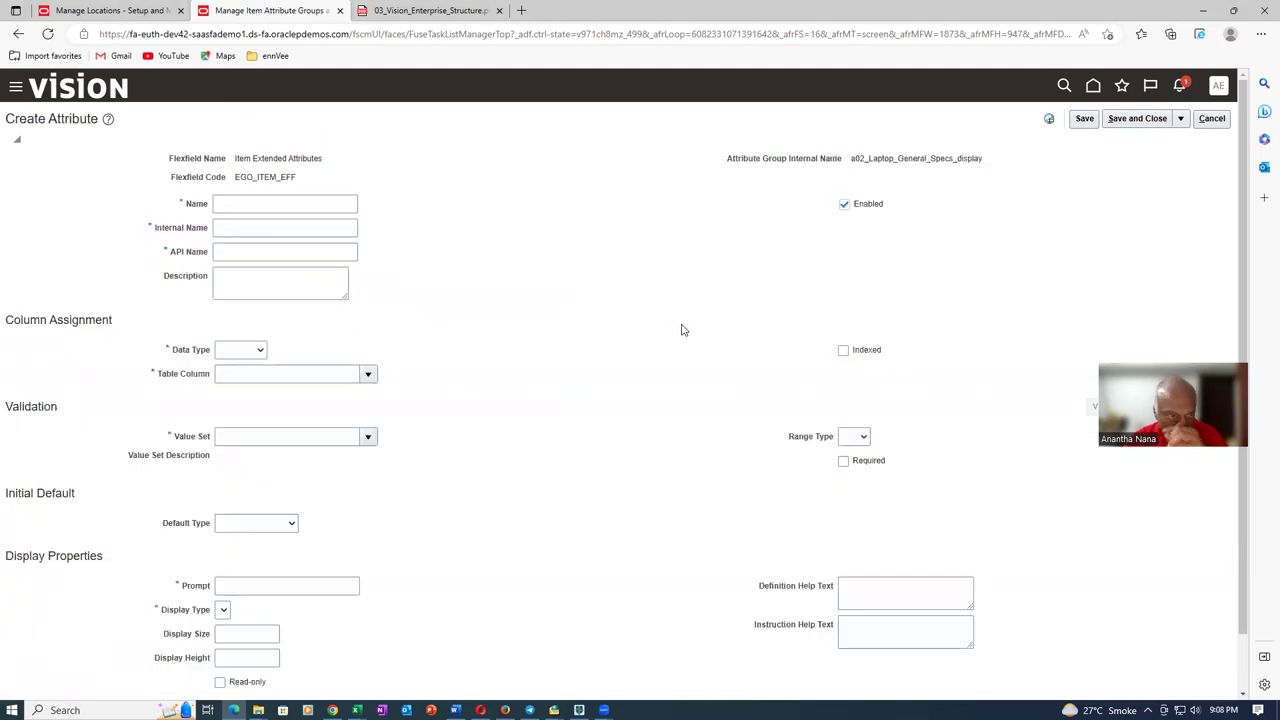
click(226, 204)
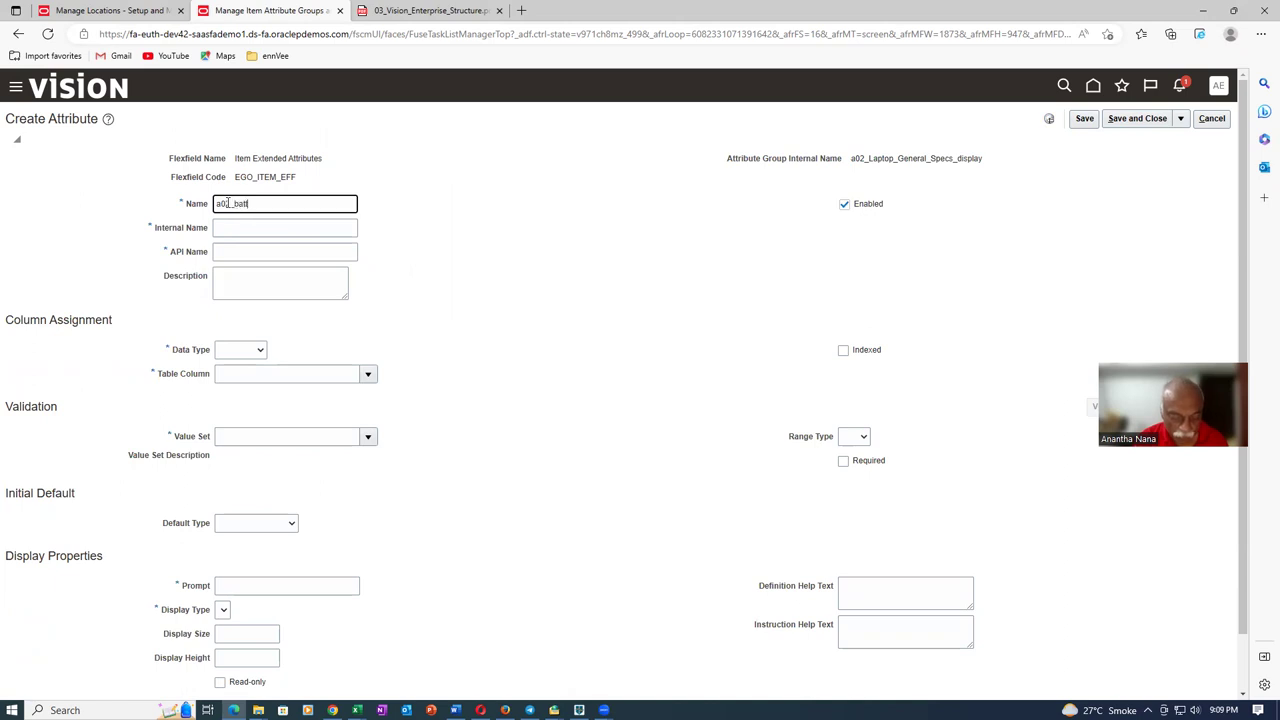
drag(280, 207, 14, 257)
key(ctrl+c)
click(224, 229)
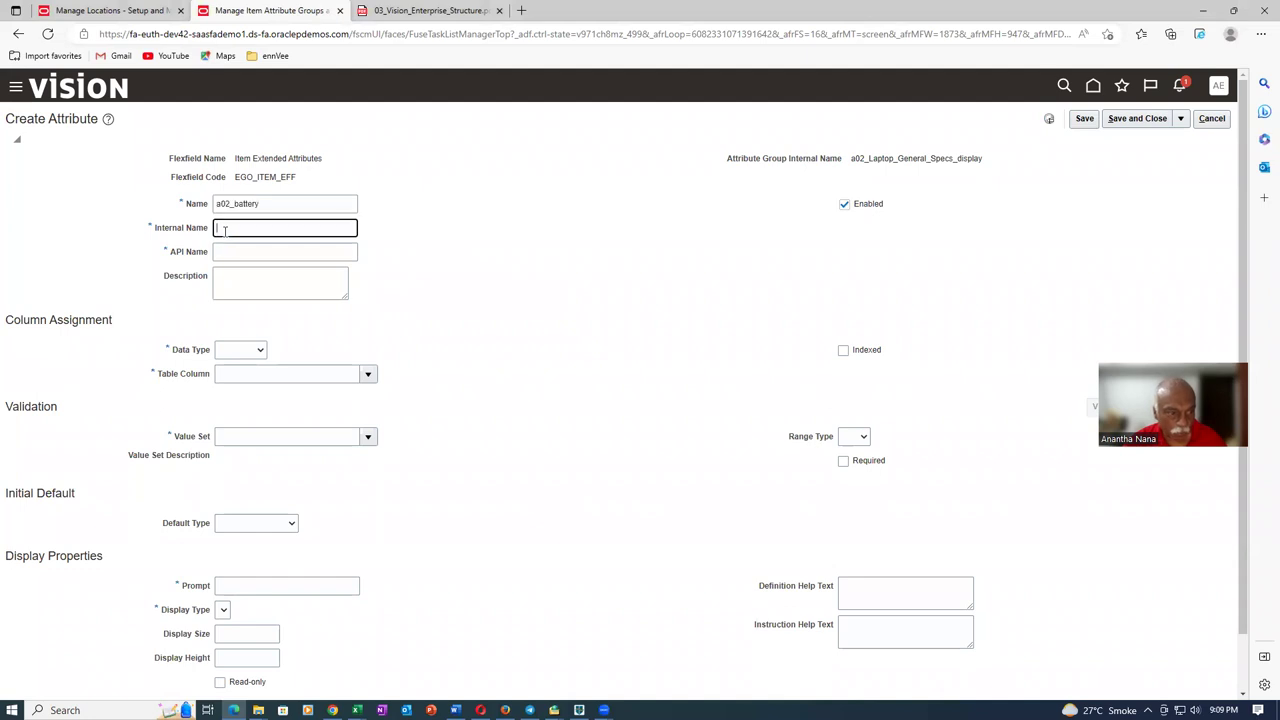
key(ctrl+v)
click(226, 283)
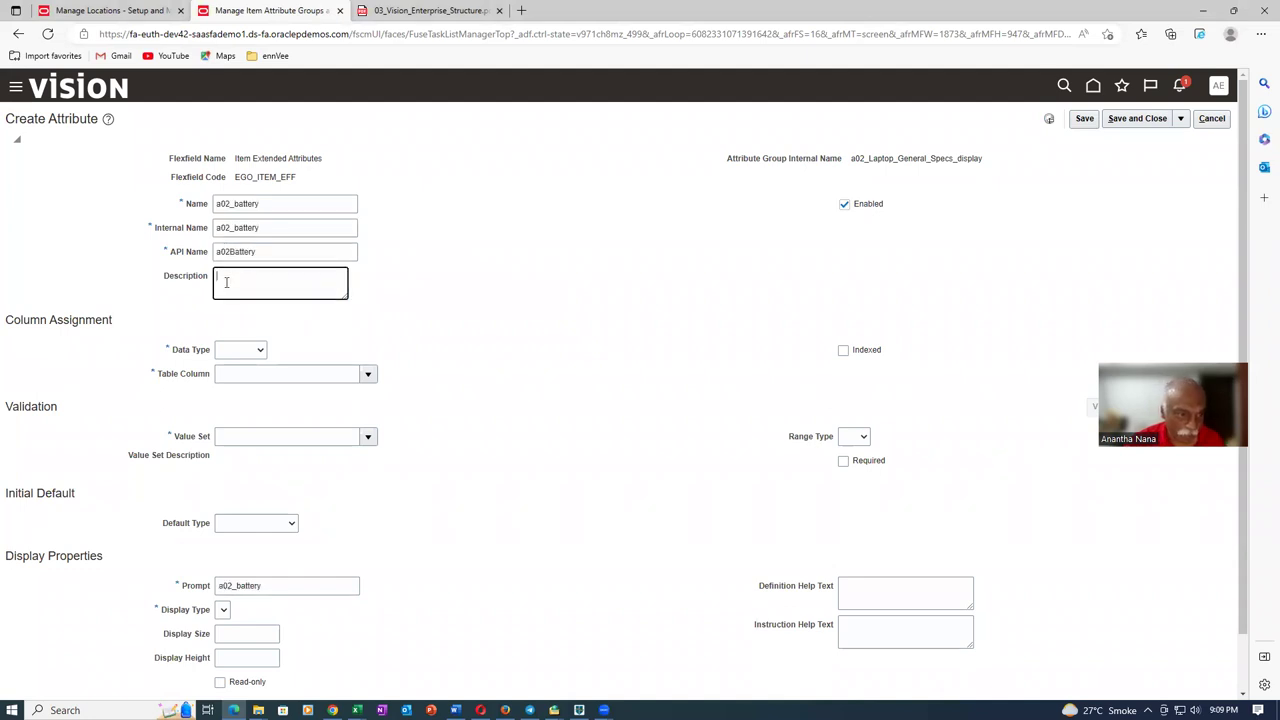
key(ctrl+v)
click(364, 376)
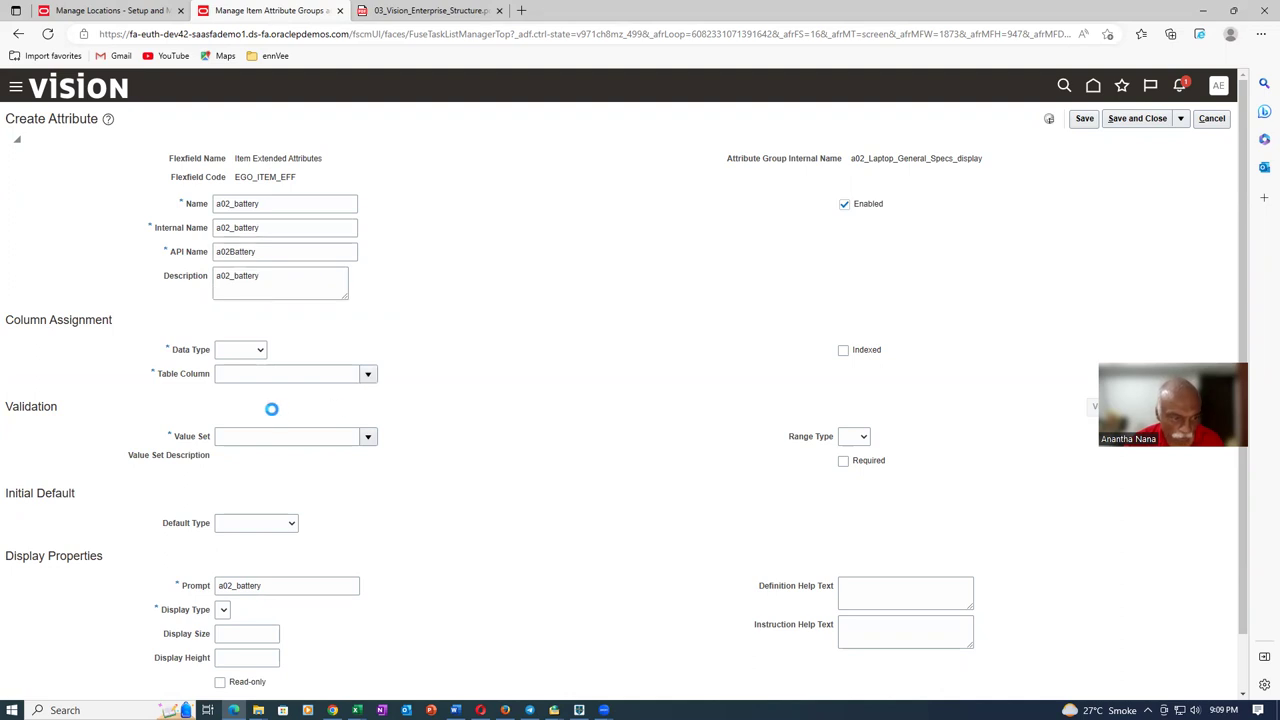
click(262, 397)
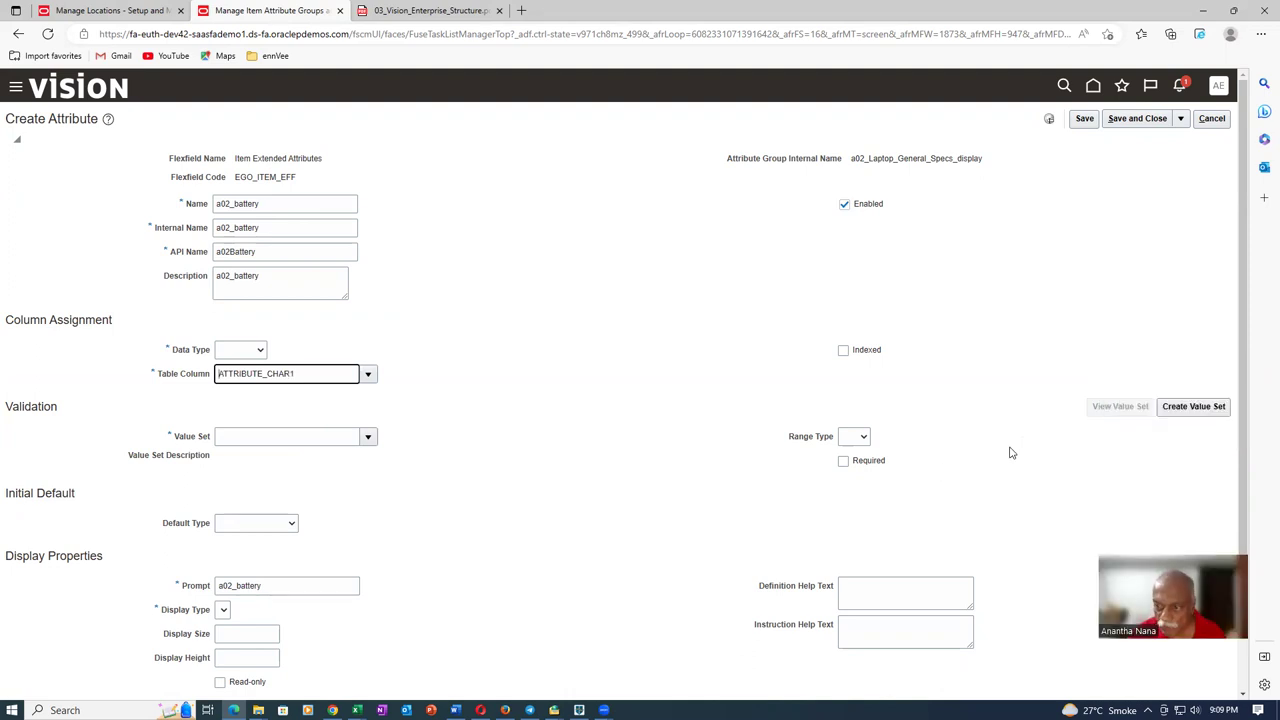
click(495, 344)
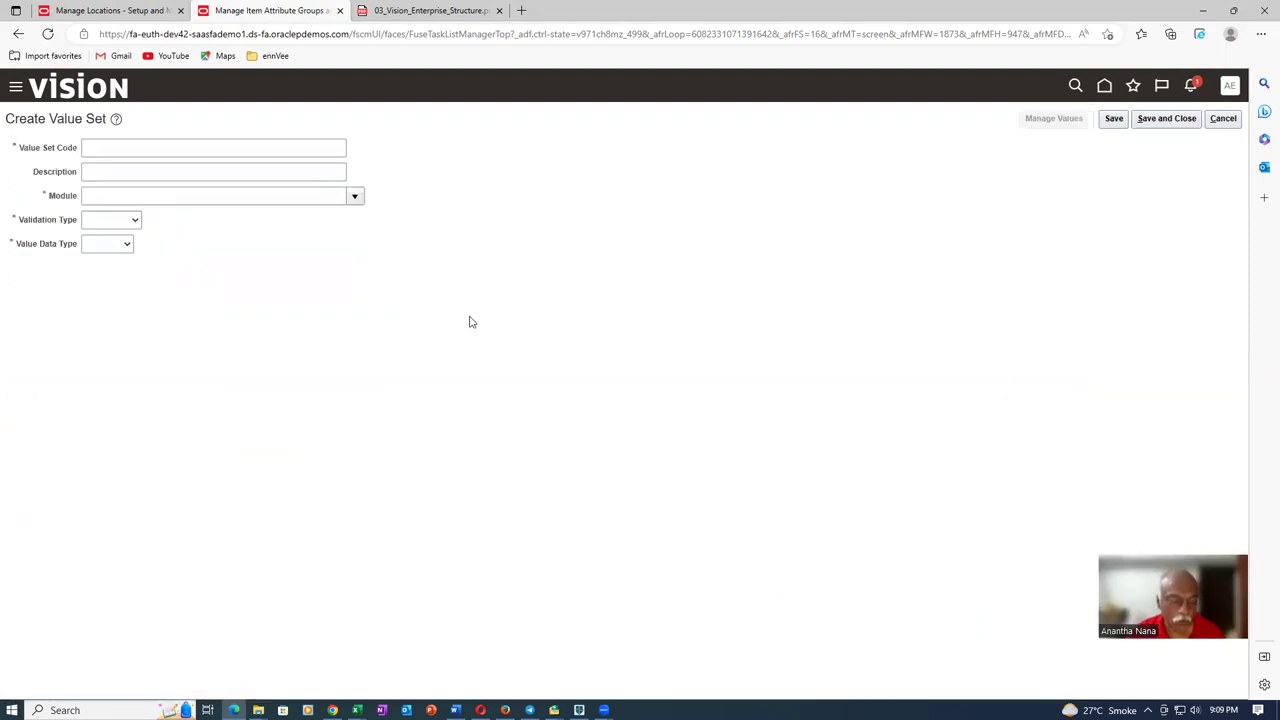
Check the battery hour values, such as 3 Hours, in the Product Hierarchy workbook.
key(alt+Tab)
key(alt+Tab)
click(440, 310)
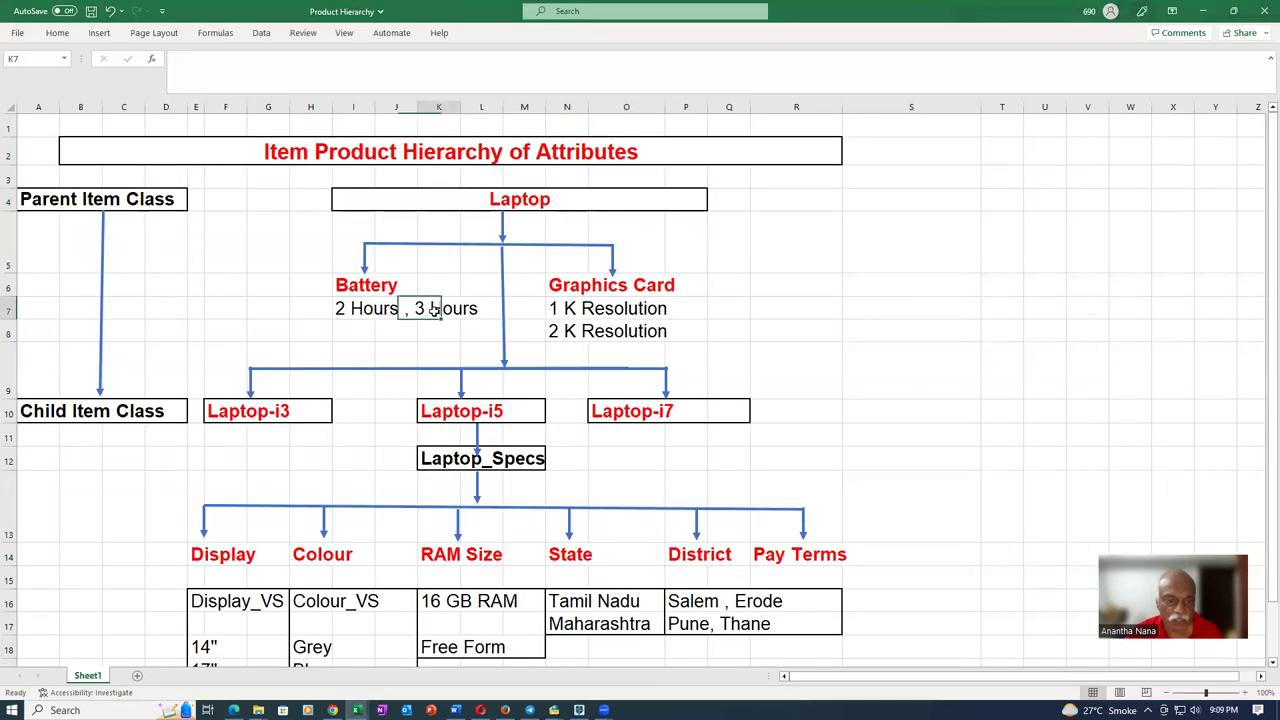
click(347, 308)
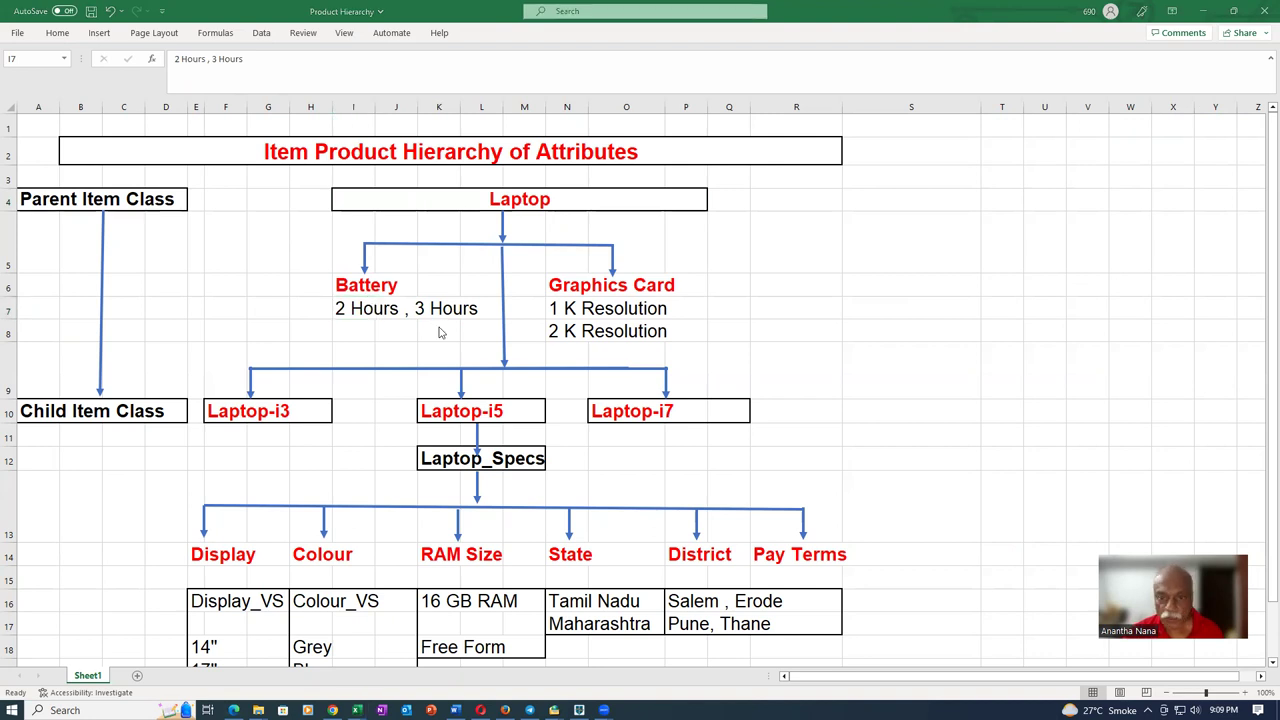
key(alt+Tab)
key(alt+Tab)
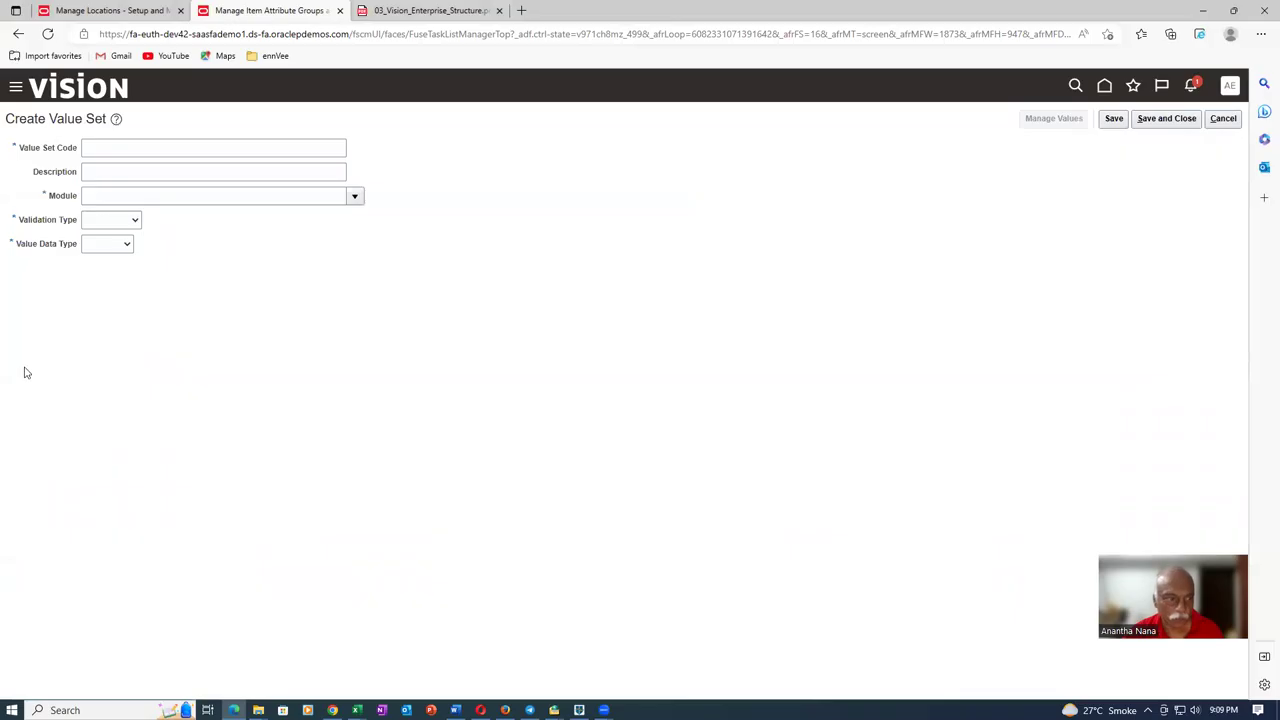
Enter a02_Battery as the value set code and description, then search the module list.
click(123, 150)
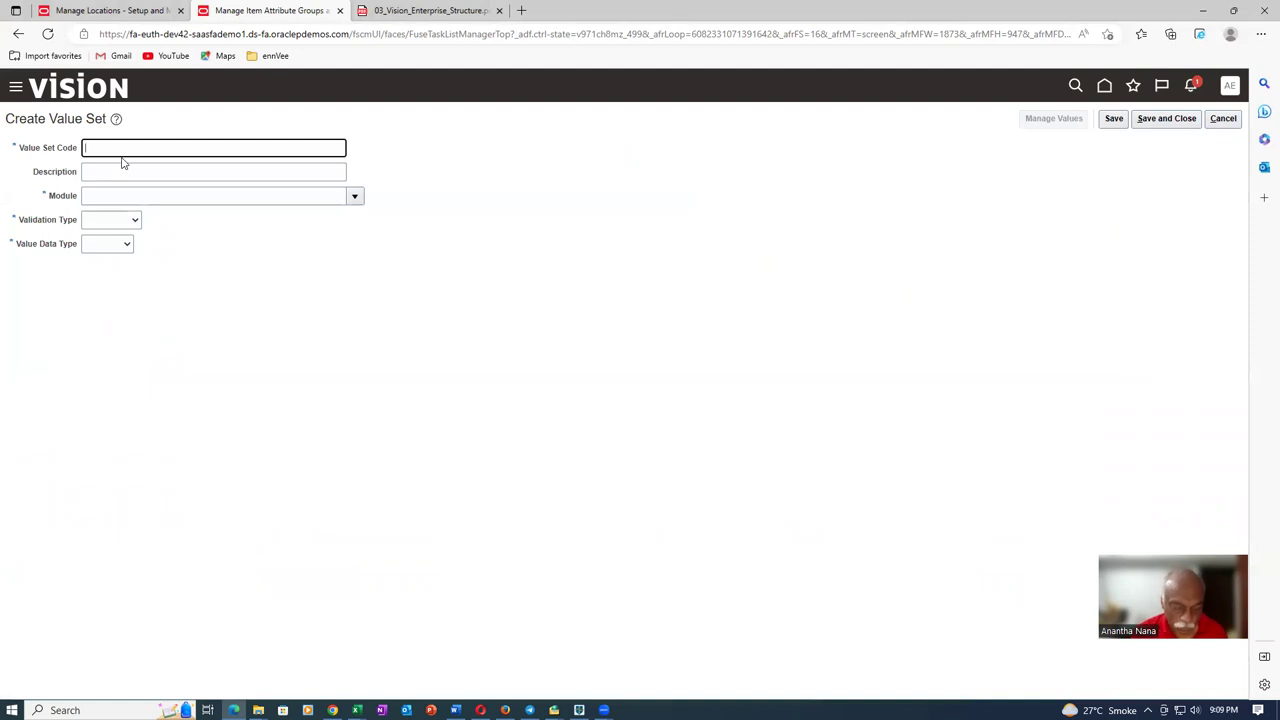
text(a02_Battery)
key(ctrl+a)
key(ctrl+c)
click(117, 170)
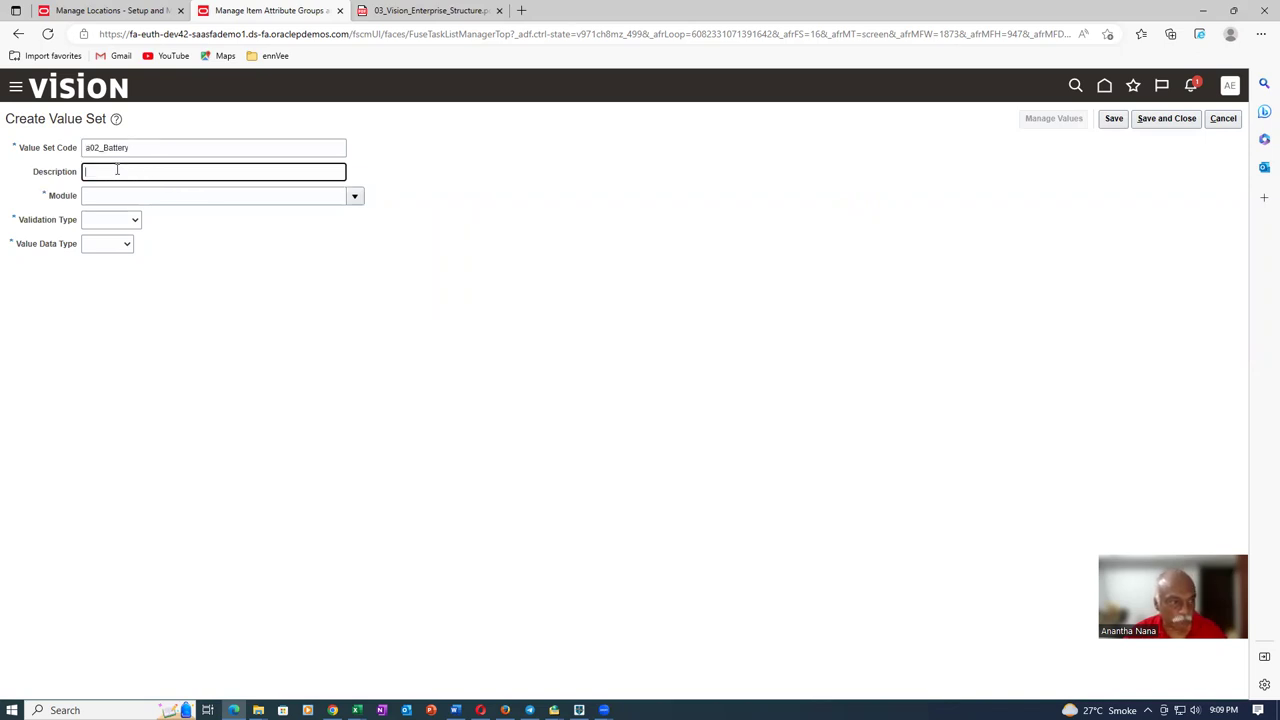
key(ctrl+v)
click(354, 196)
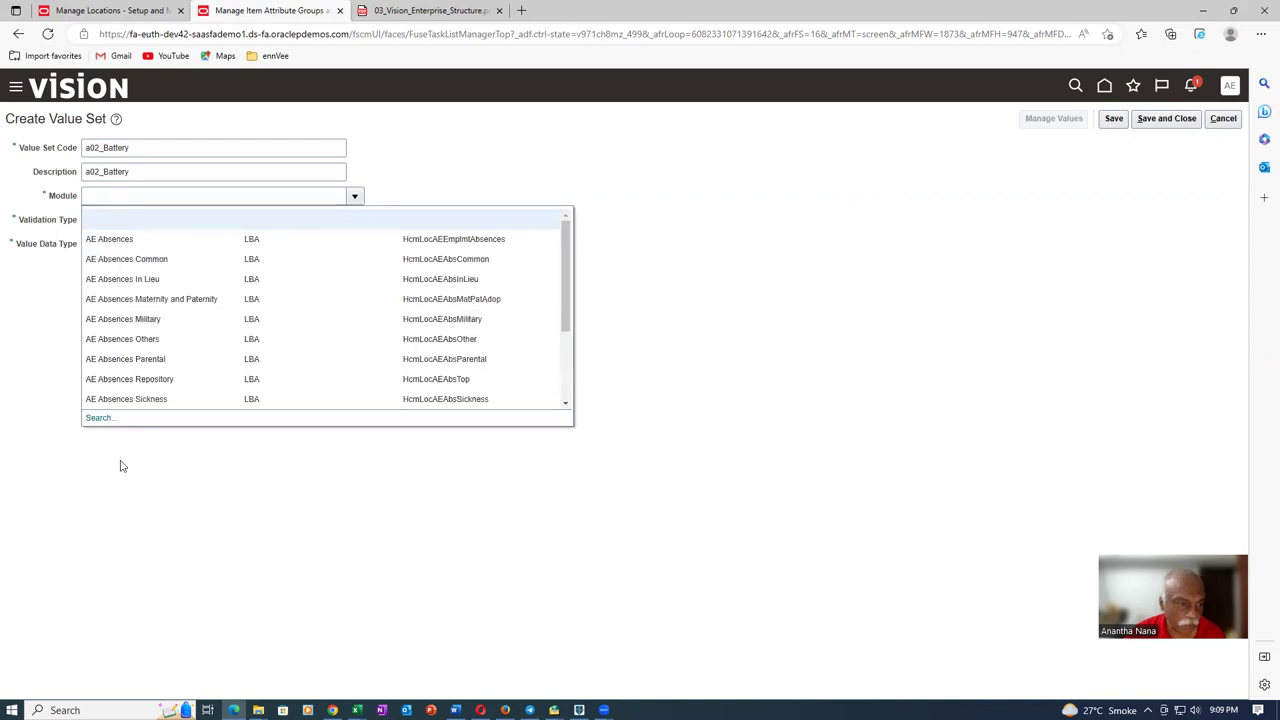
click(99, 418)
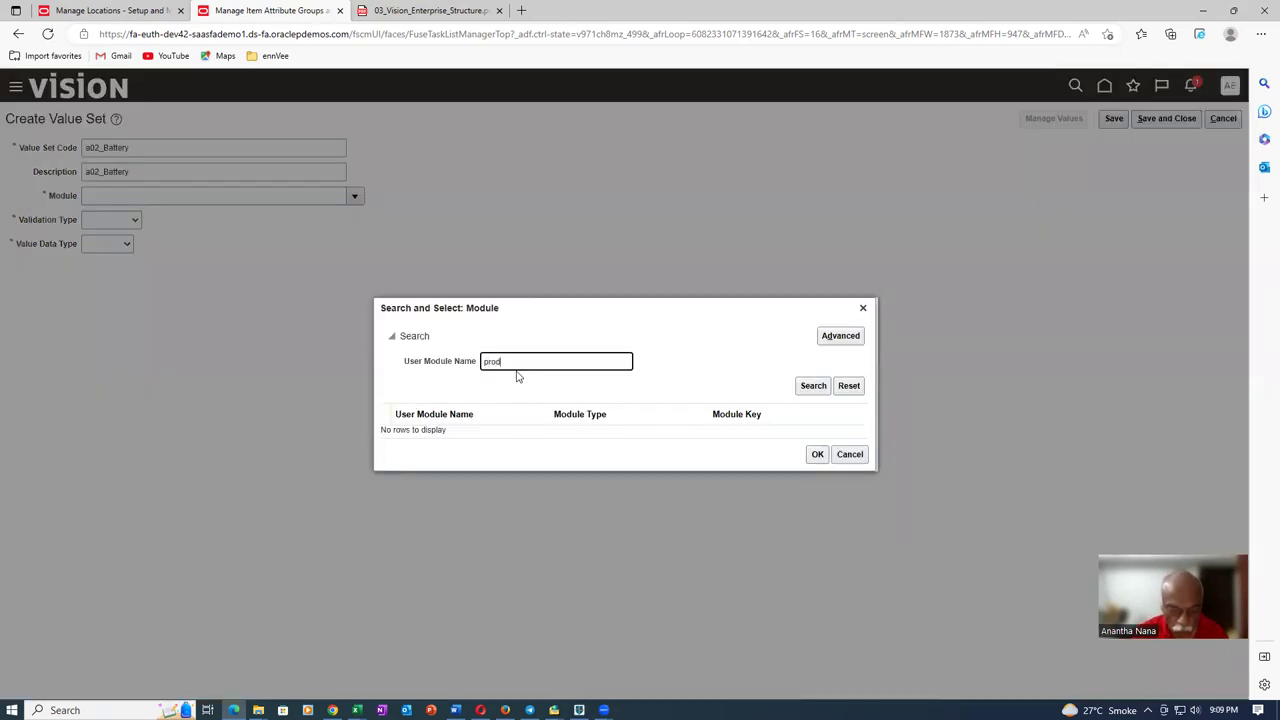
Make a02_Battery a Product Hub, Independent, Character Text value set of length 10, and save.
text(product)
click(809, 386)
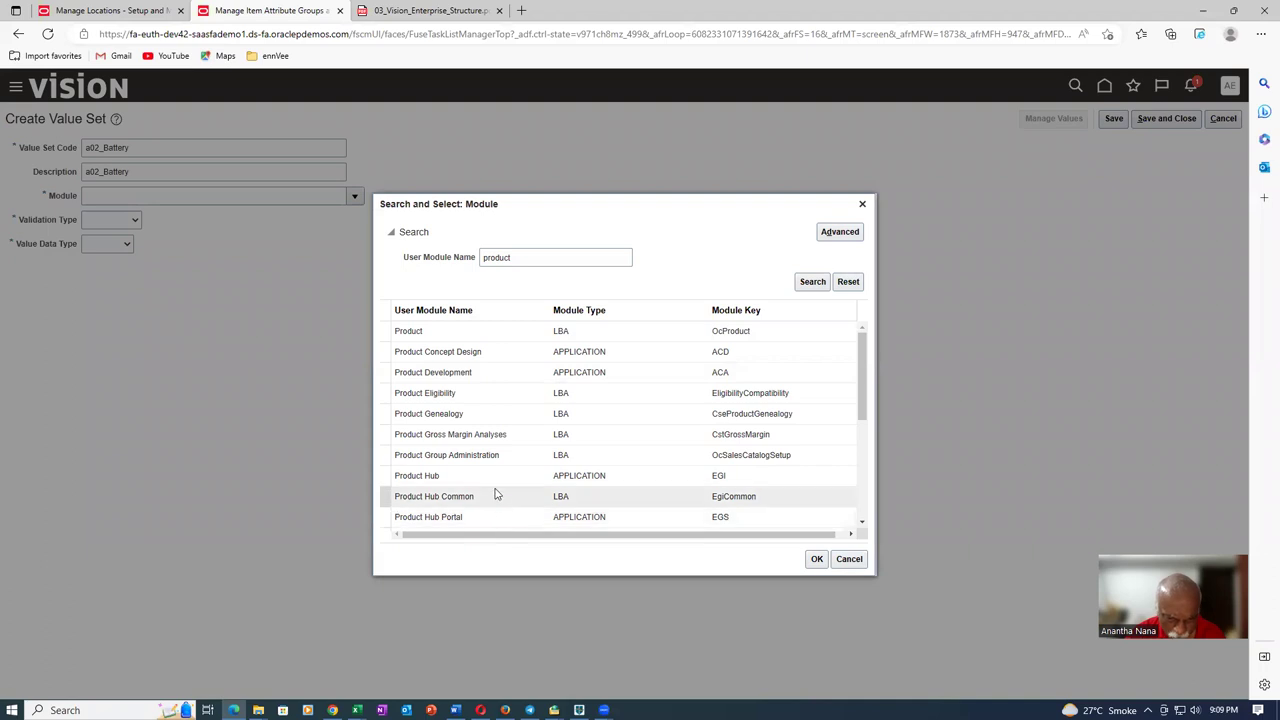
click(817, 559)
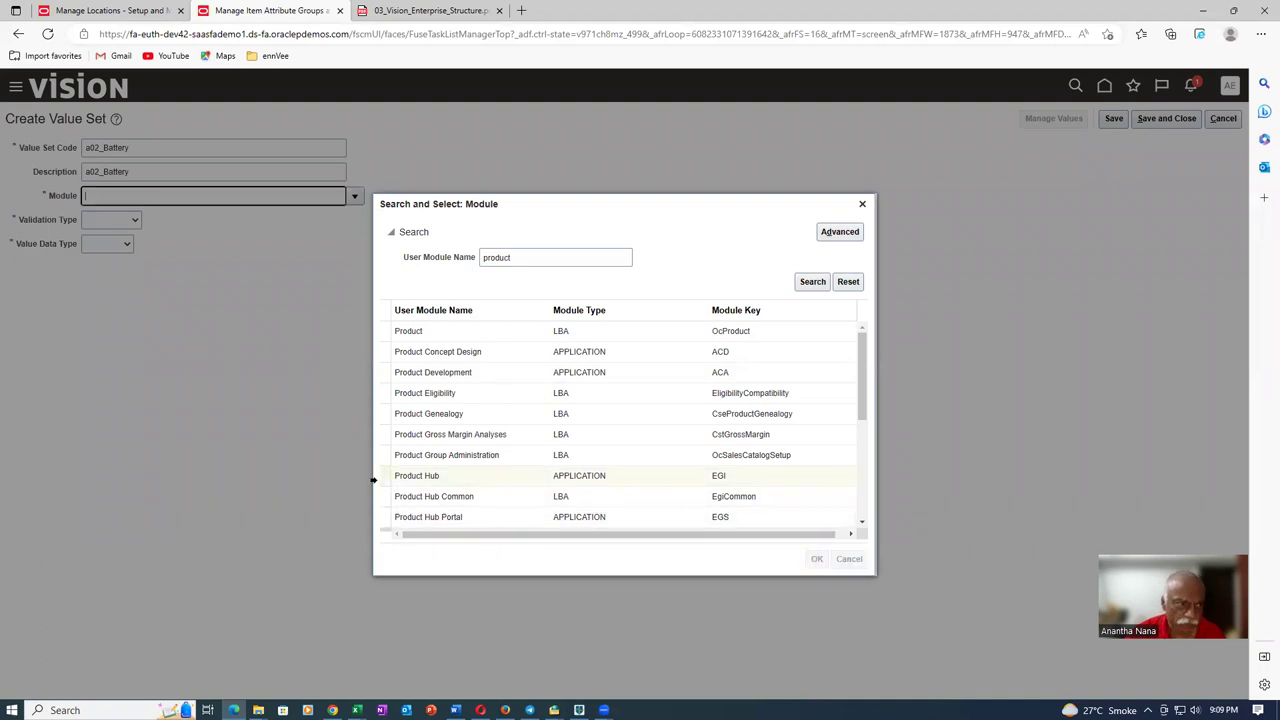
click(114, 219)
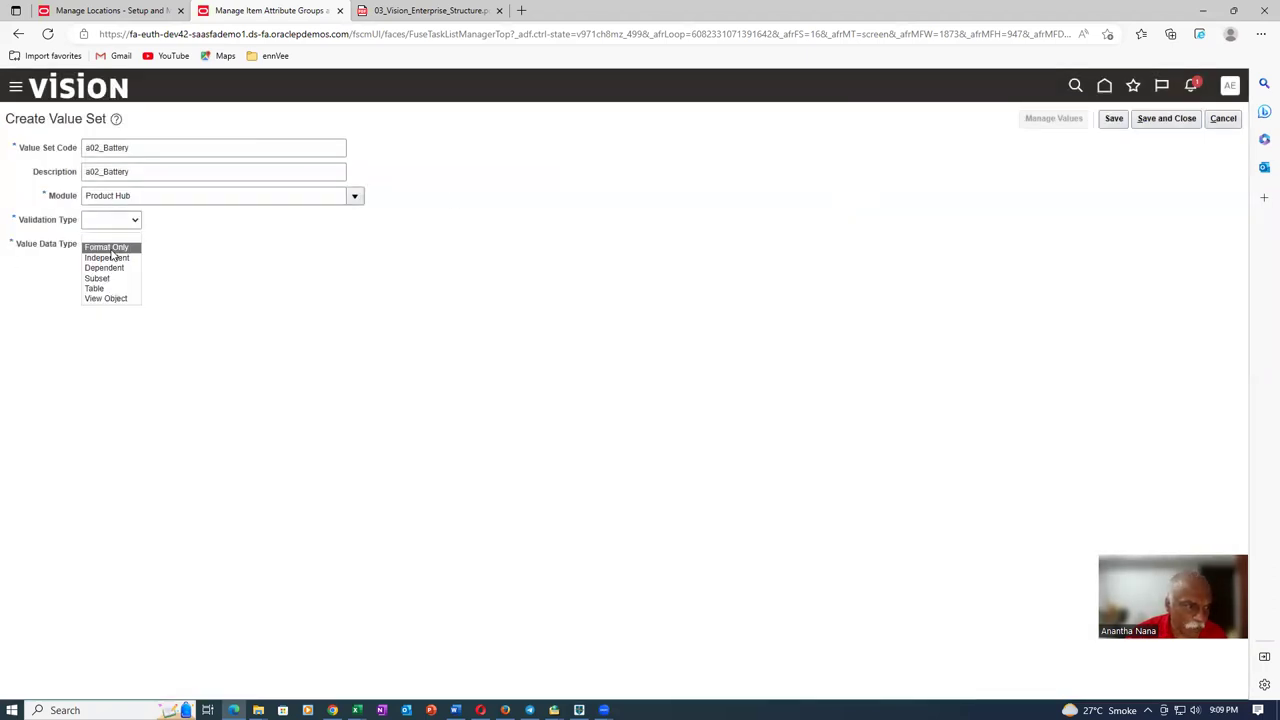
click(98, 256)
click(142, 248)
click(148, 271)
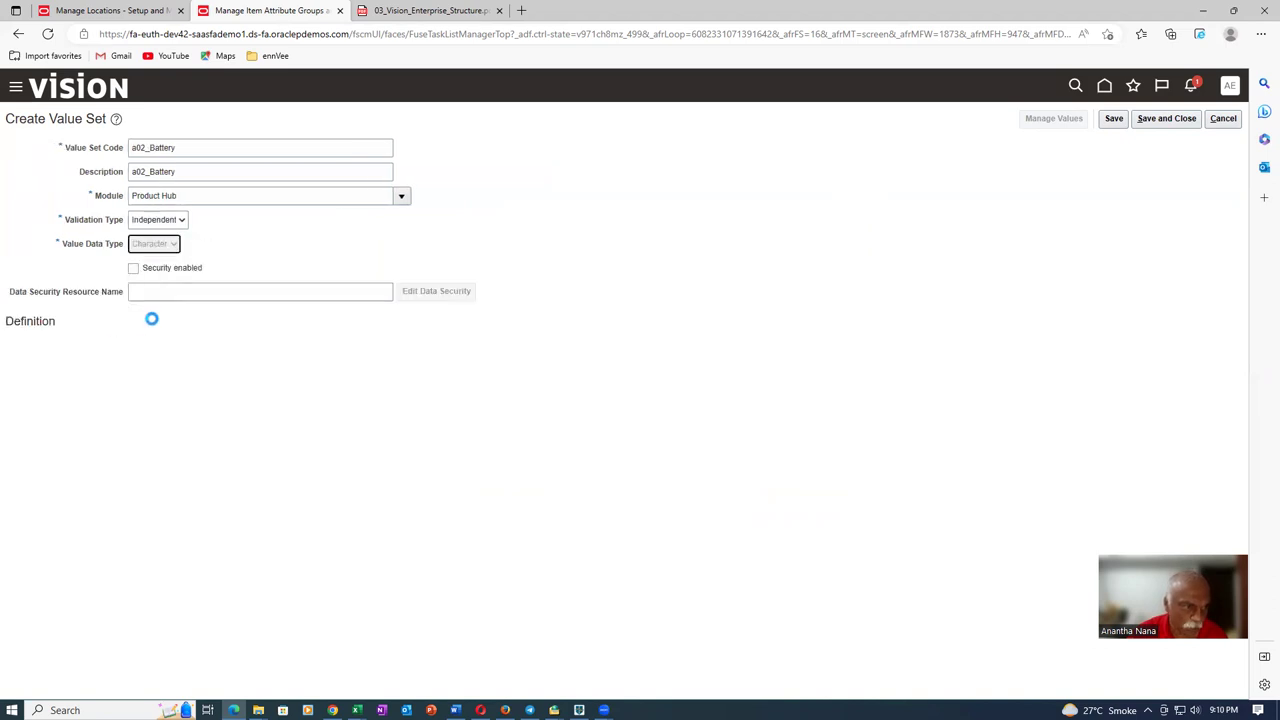
click(137, 350)
click(100, 375)
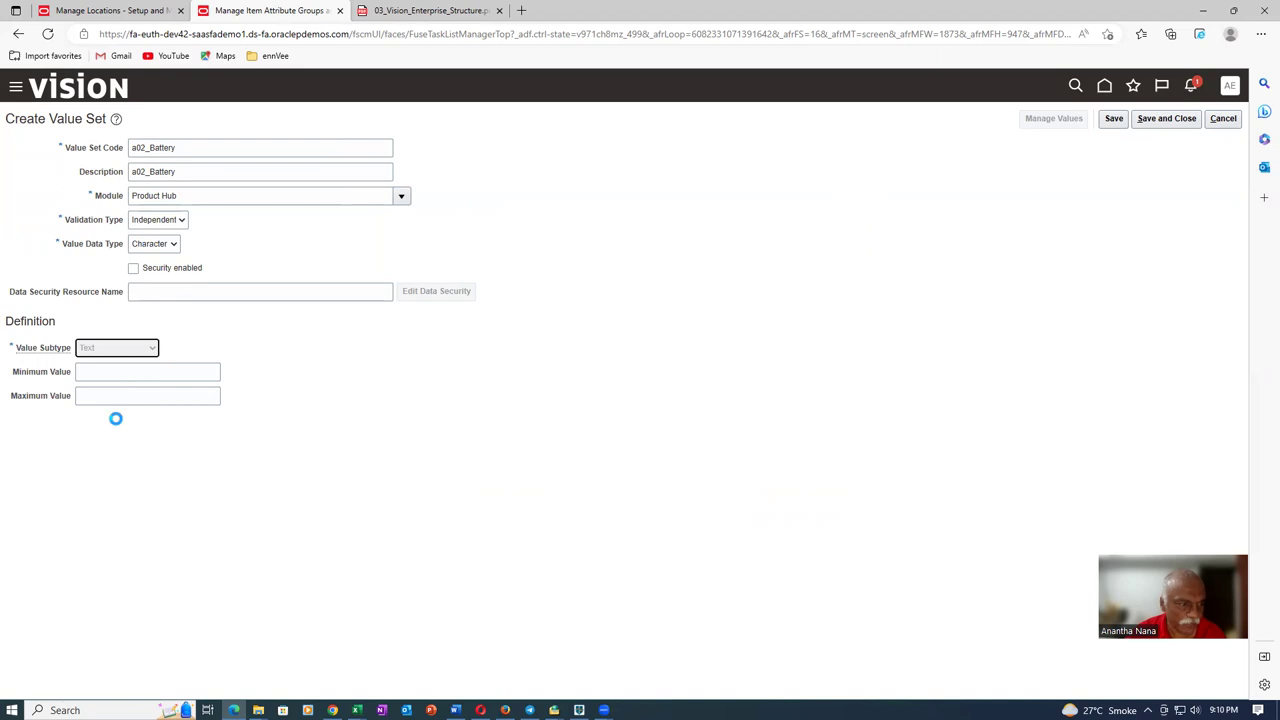
click(107, 373)
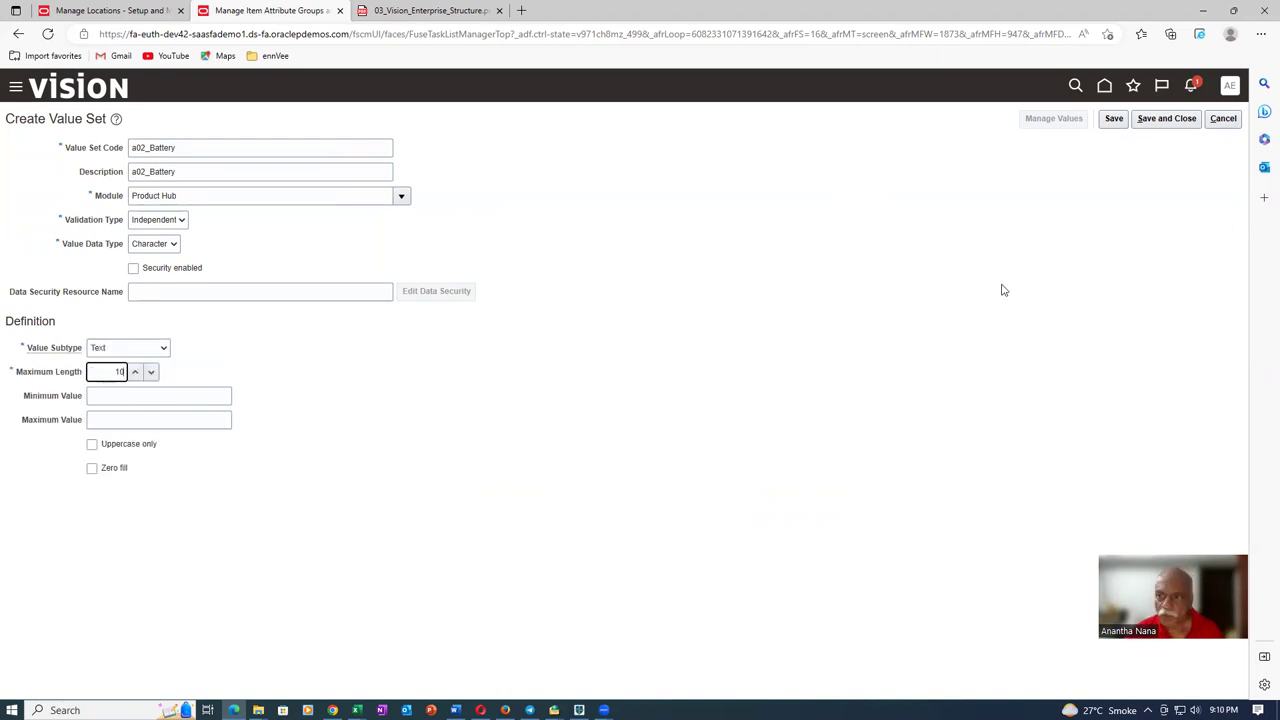
click(1110, 118)
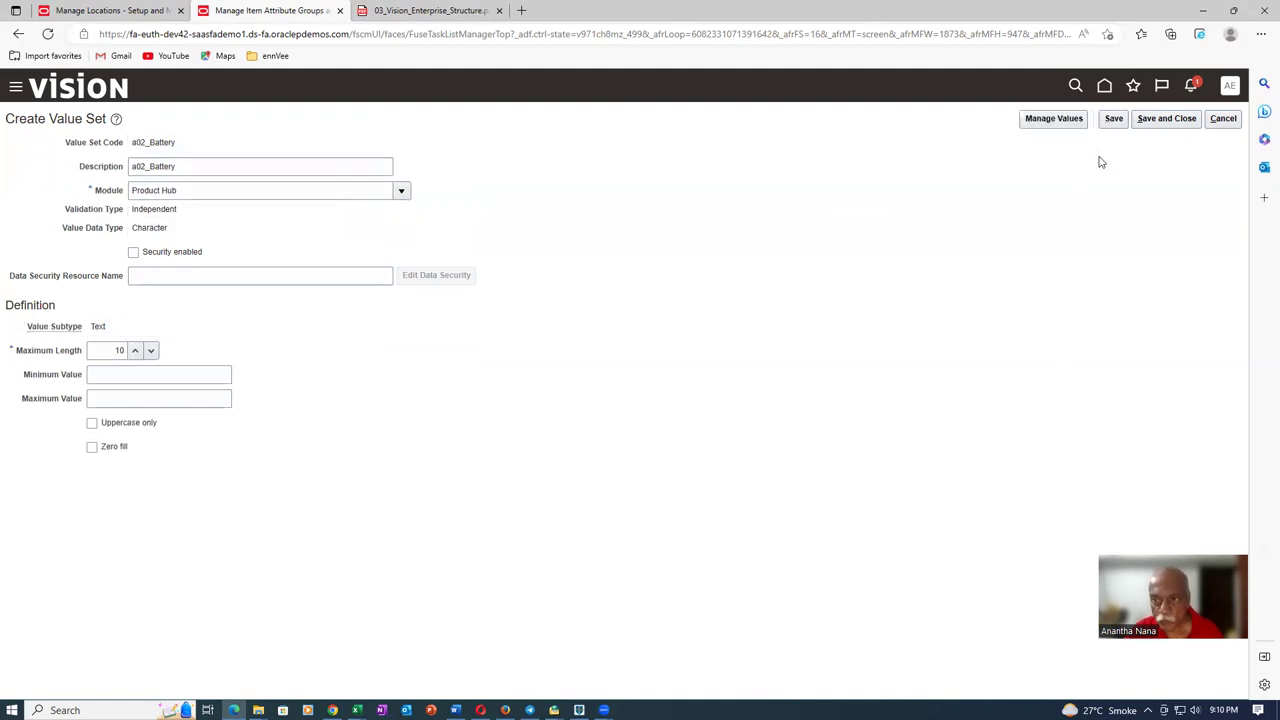
click(1057, 119)
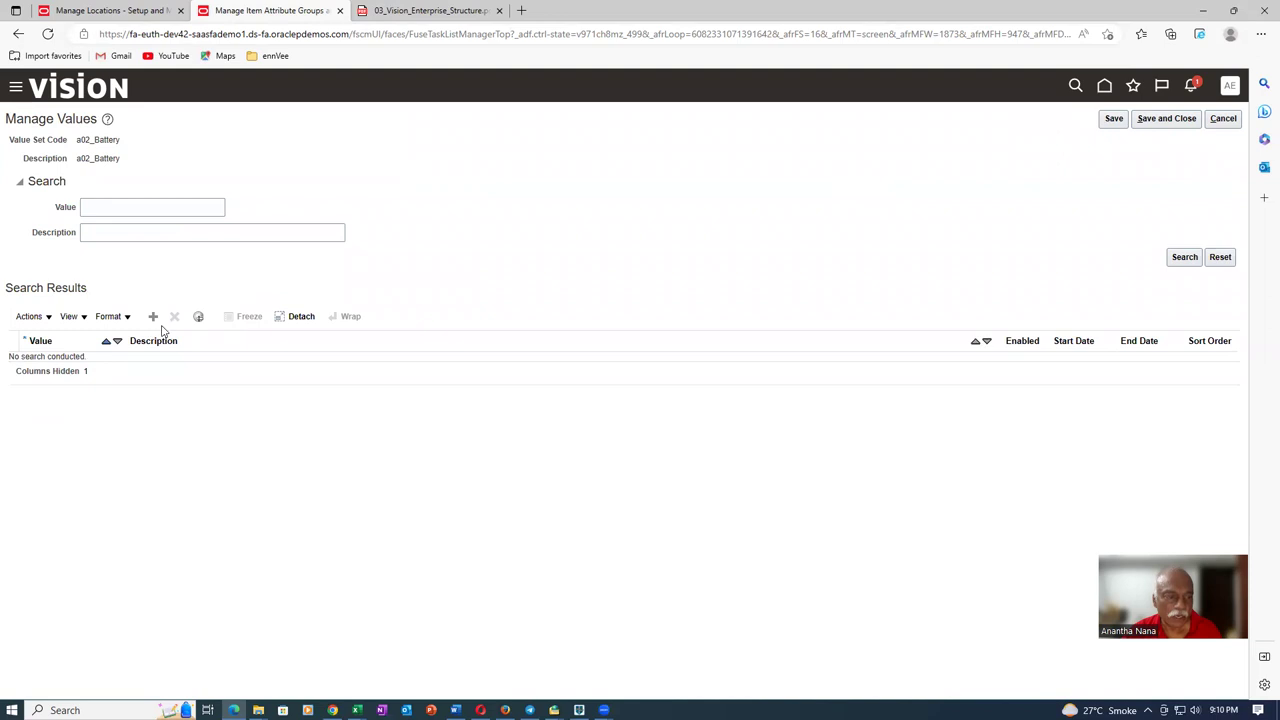
Add the value 2 Hours with description 2 Hours.
click(155, 316)
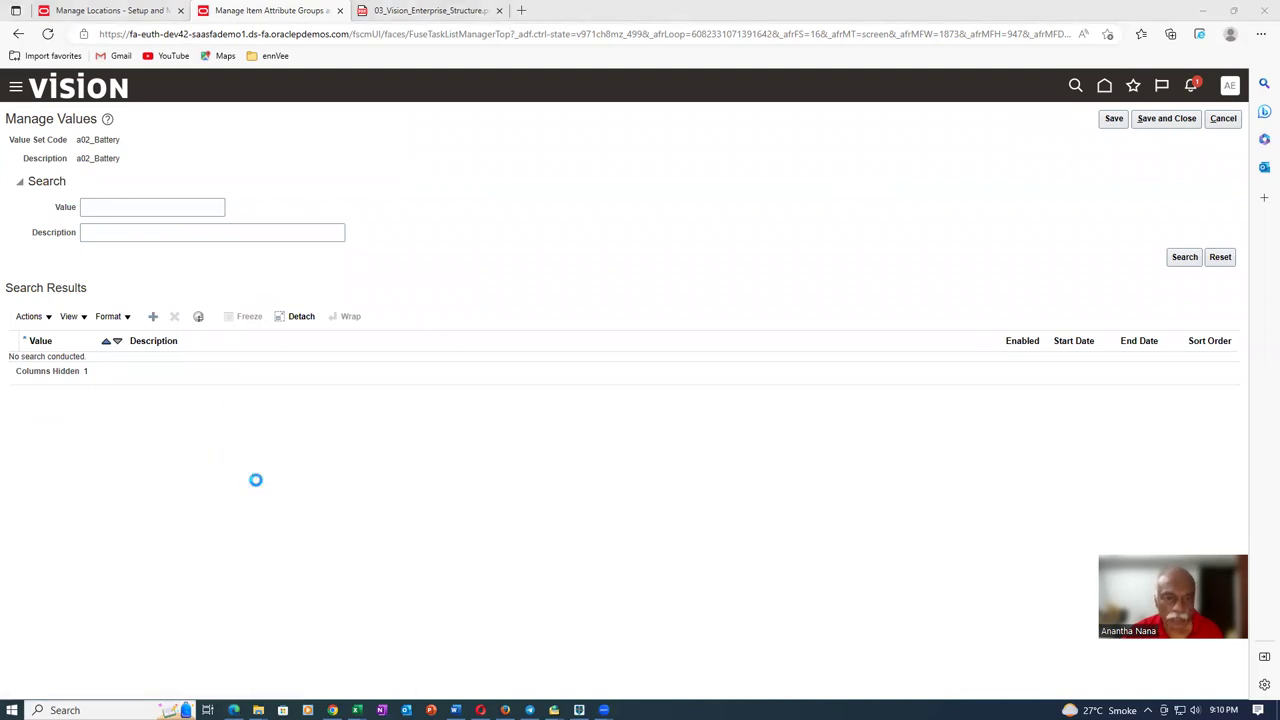
key(alt+Tab)
key(alt+Tab)
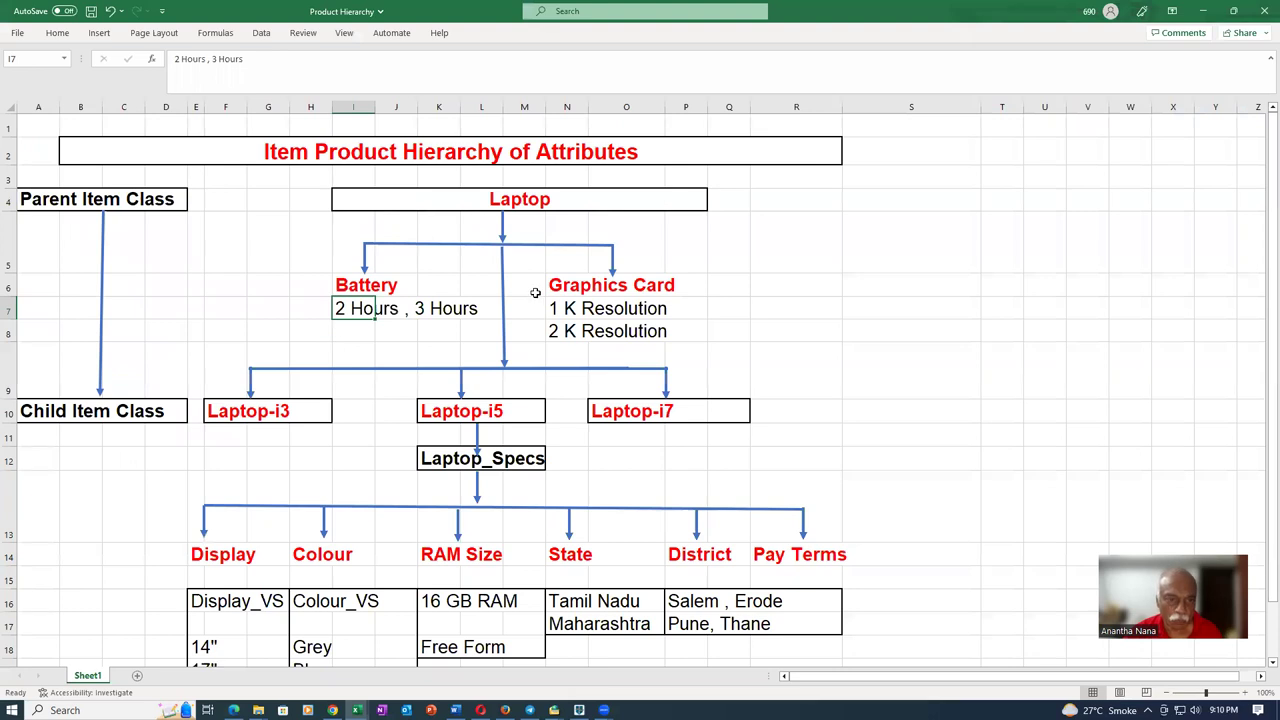
key(alt+Tab)
key(alt+Tab)
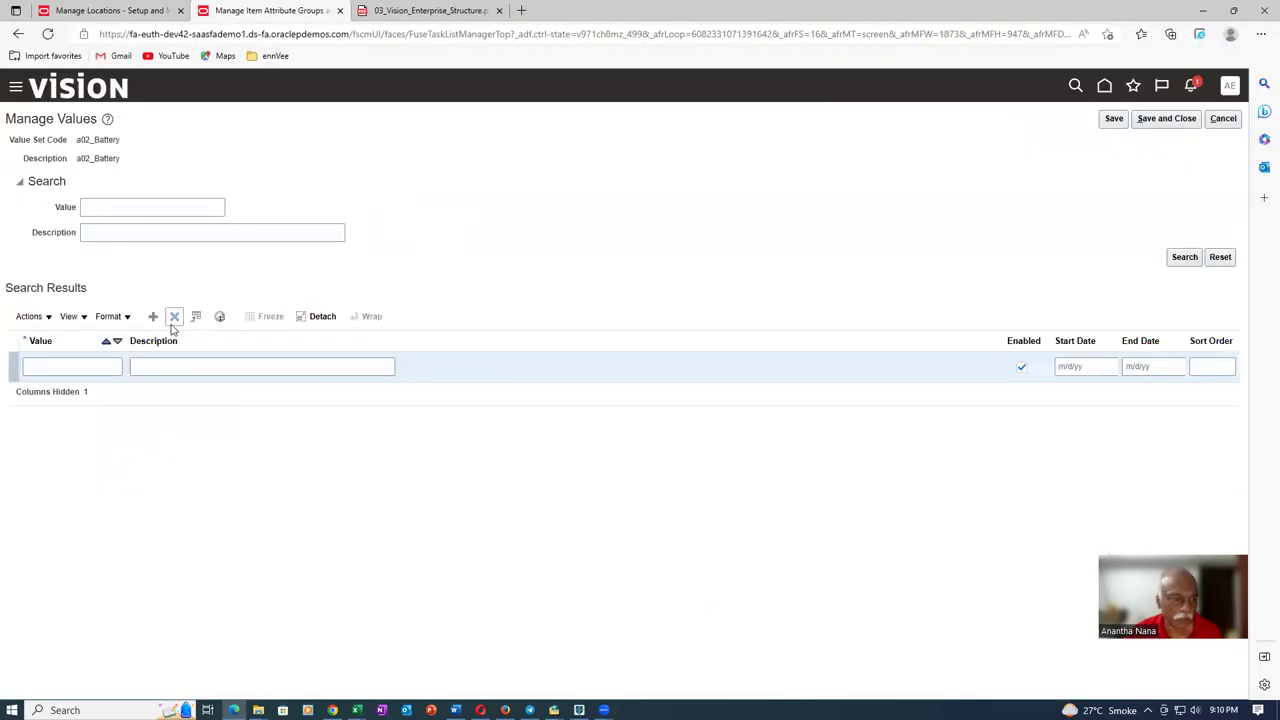
click(113, 363)
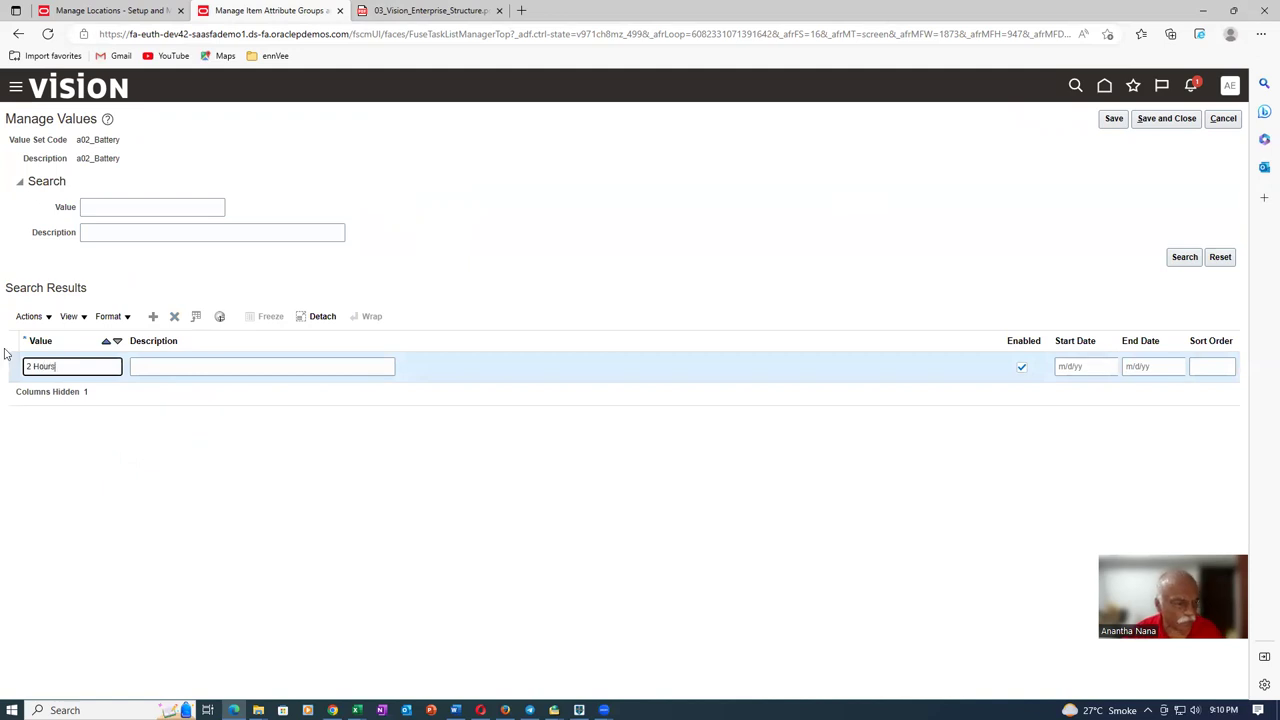
drag(73, 370, 2, 388)
key(ctrl+c)
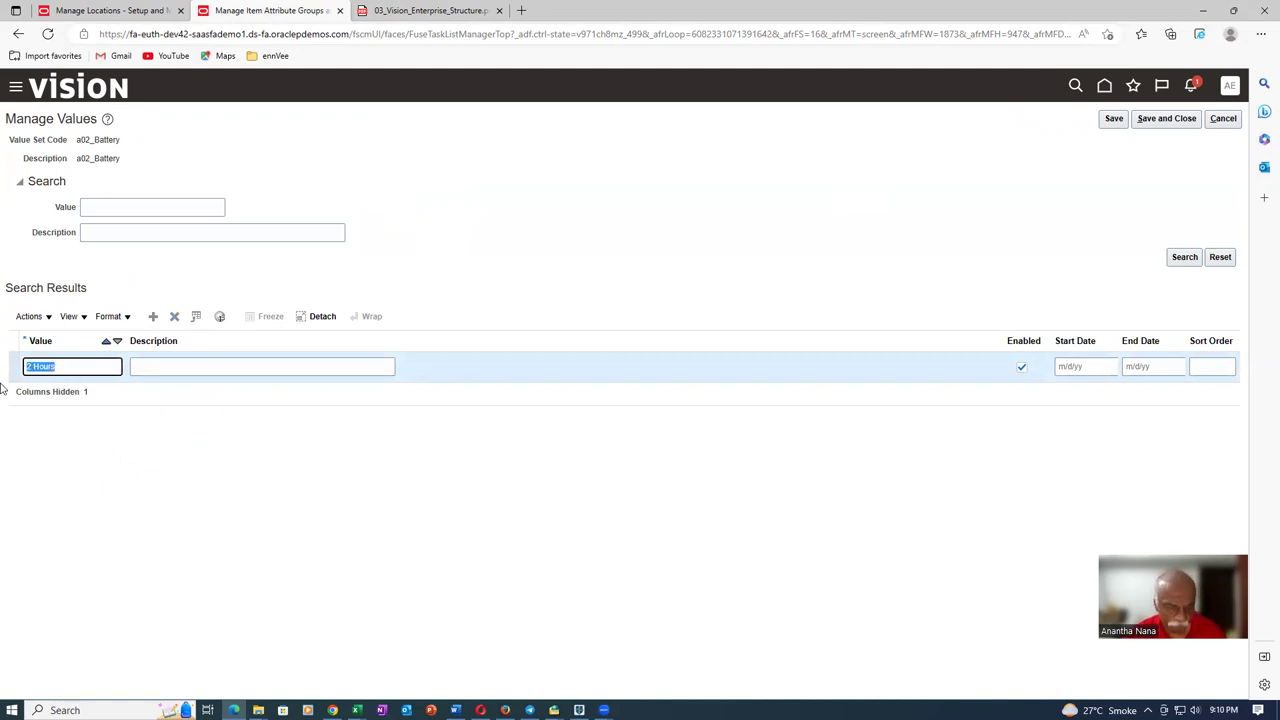
click(154, 369)
key(ctrl+v)
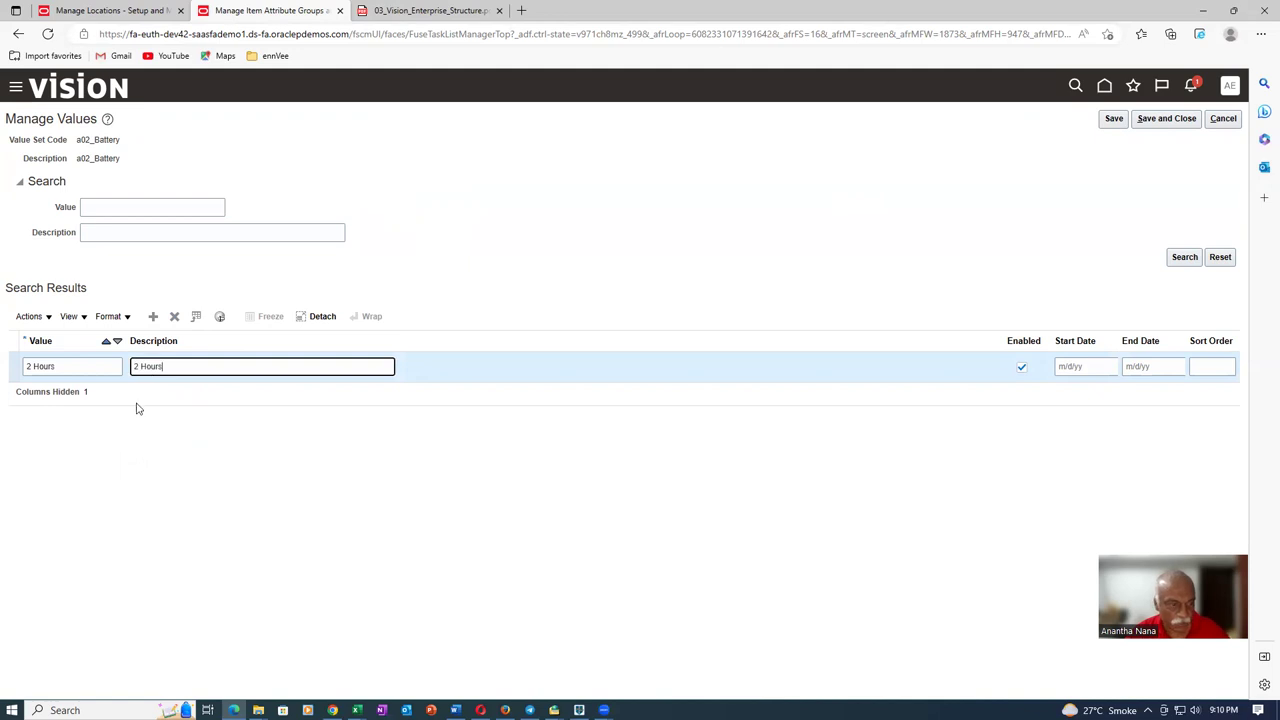
Add the value 3 Hours with matching description, then save and close the value set.
click(153, 316)
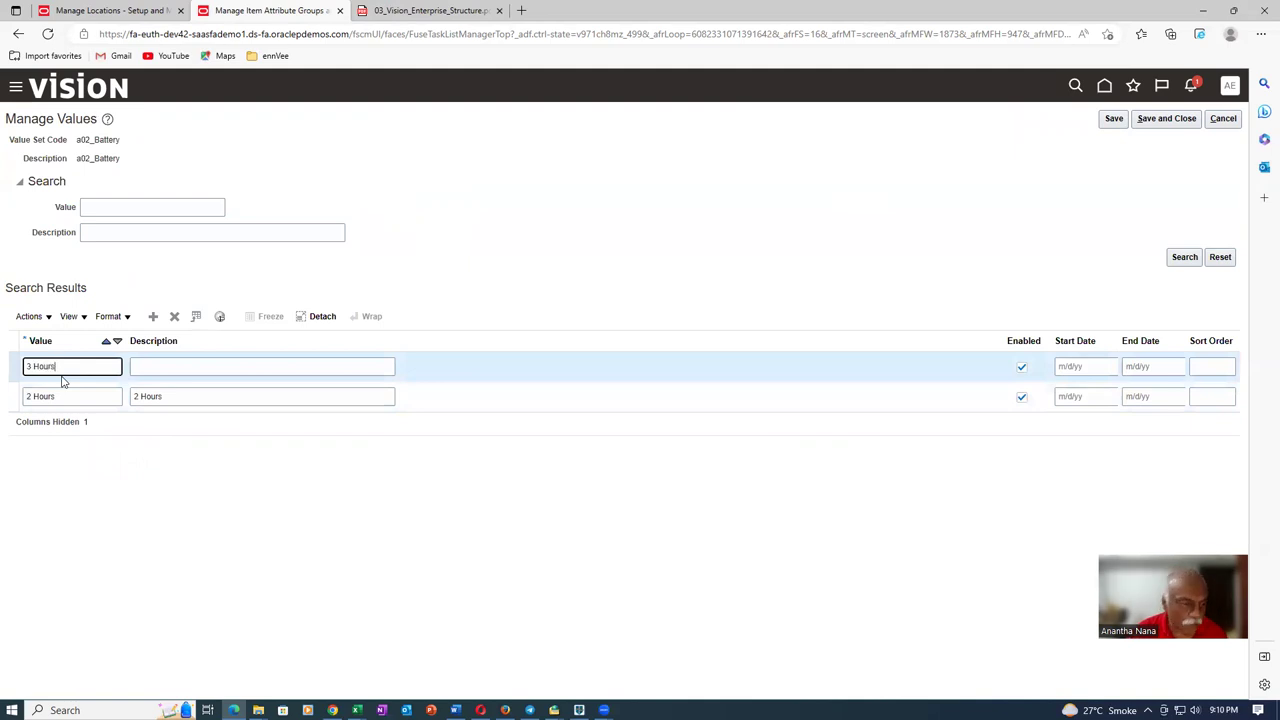
drag(72, 378, 4, 410)
key(ctrl+c)
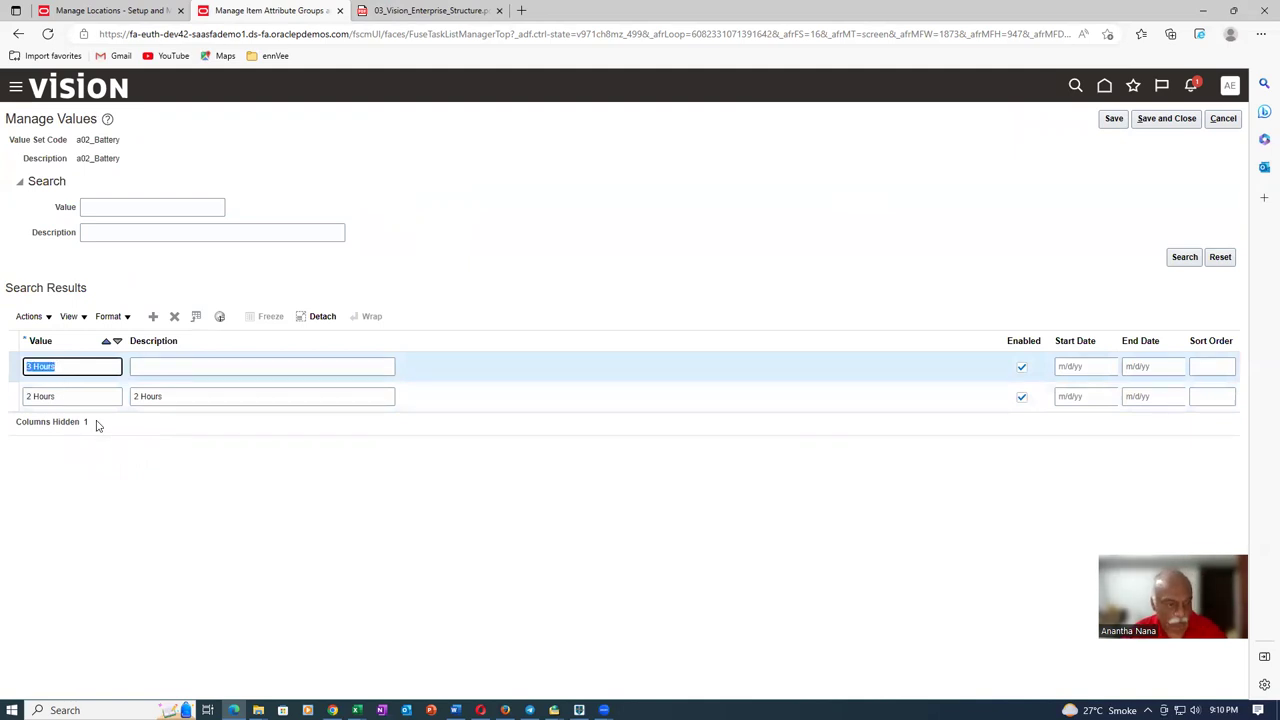
click(140, 368)
key(ctrl+v)
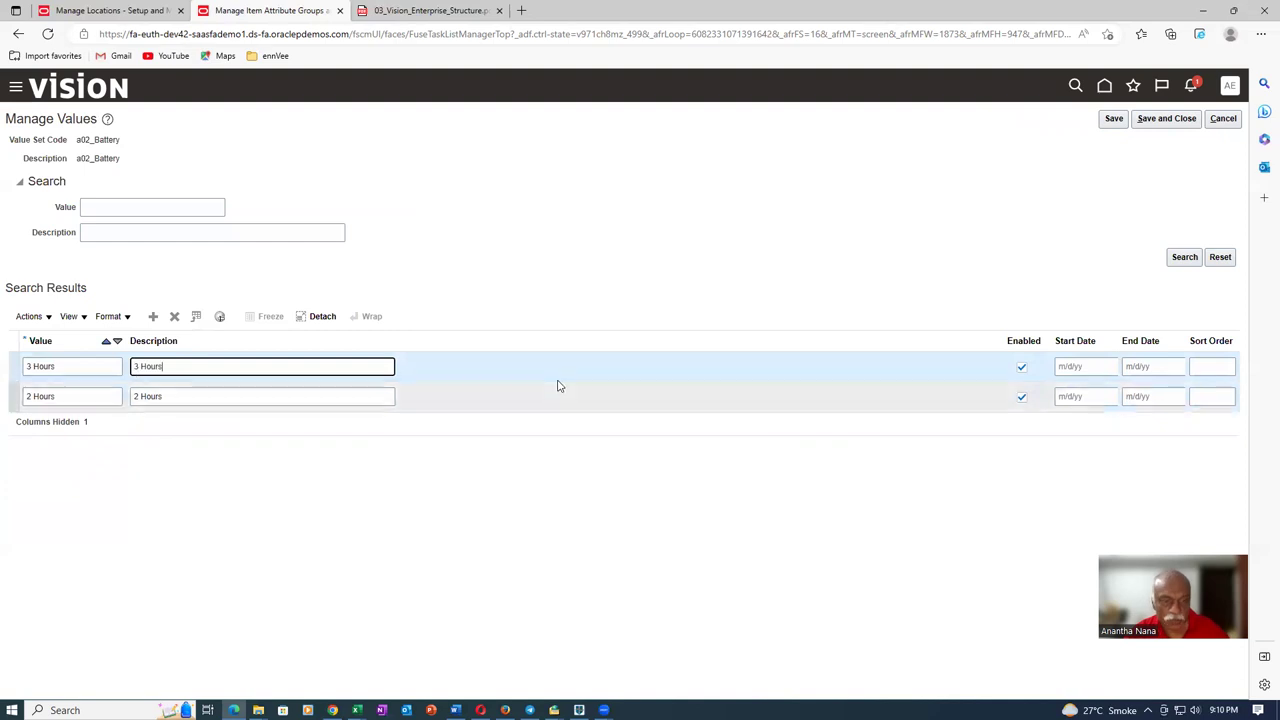
click(1166, 119)
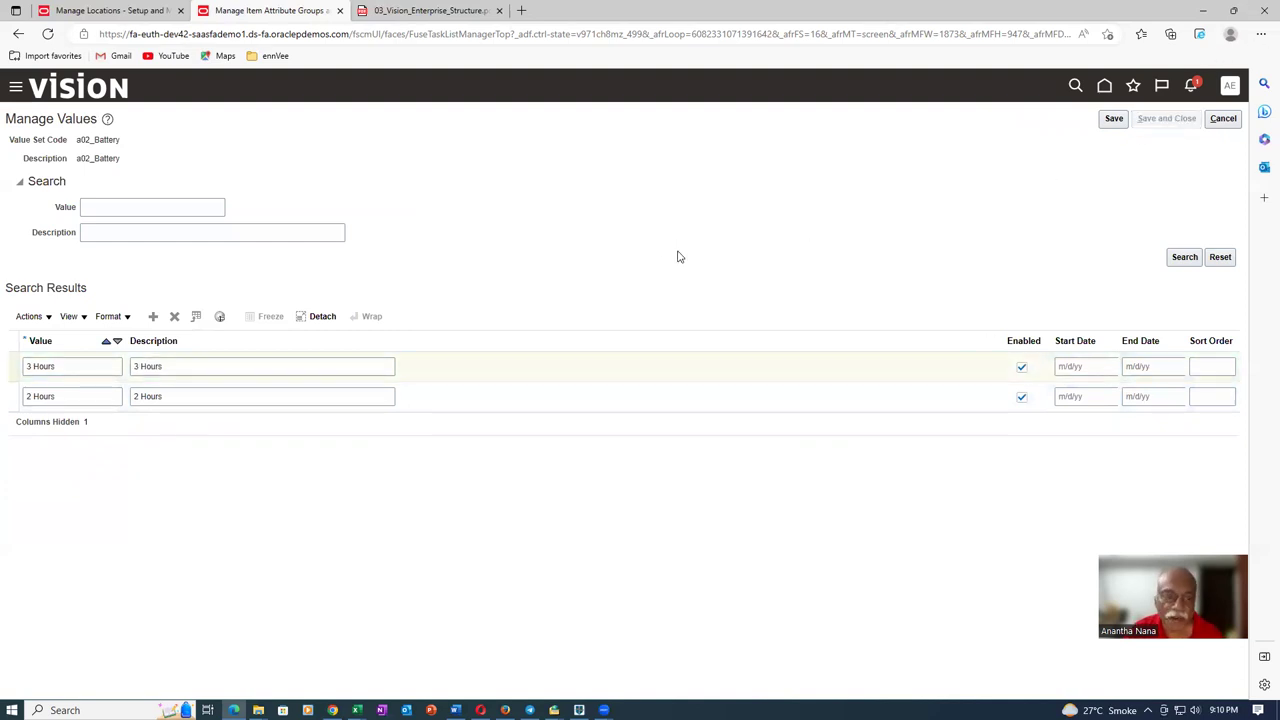
click(1170, 119)
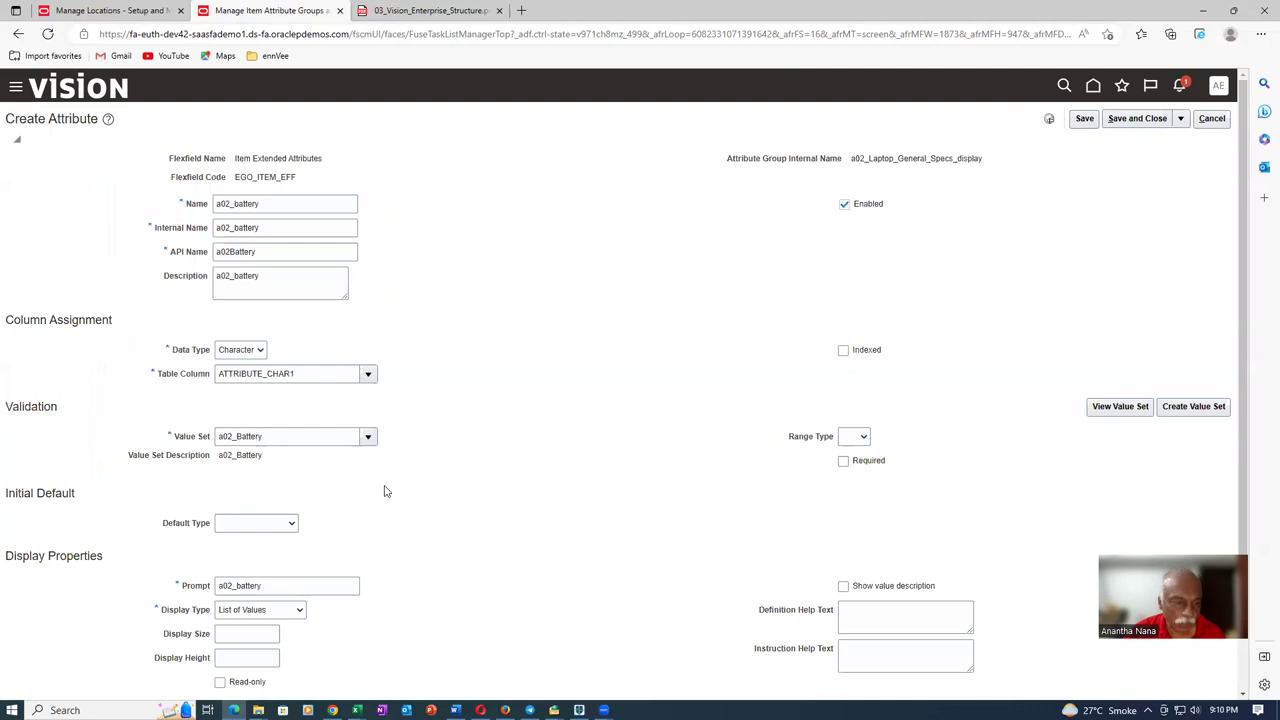
Set the a02_battery display size to 20 and save the attribute.
scroll(400, 540, down, 1)
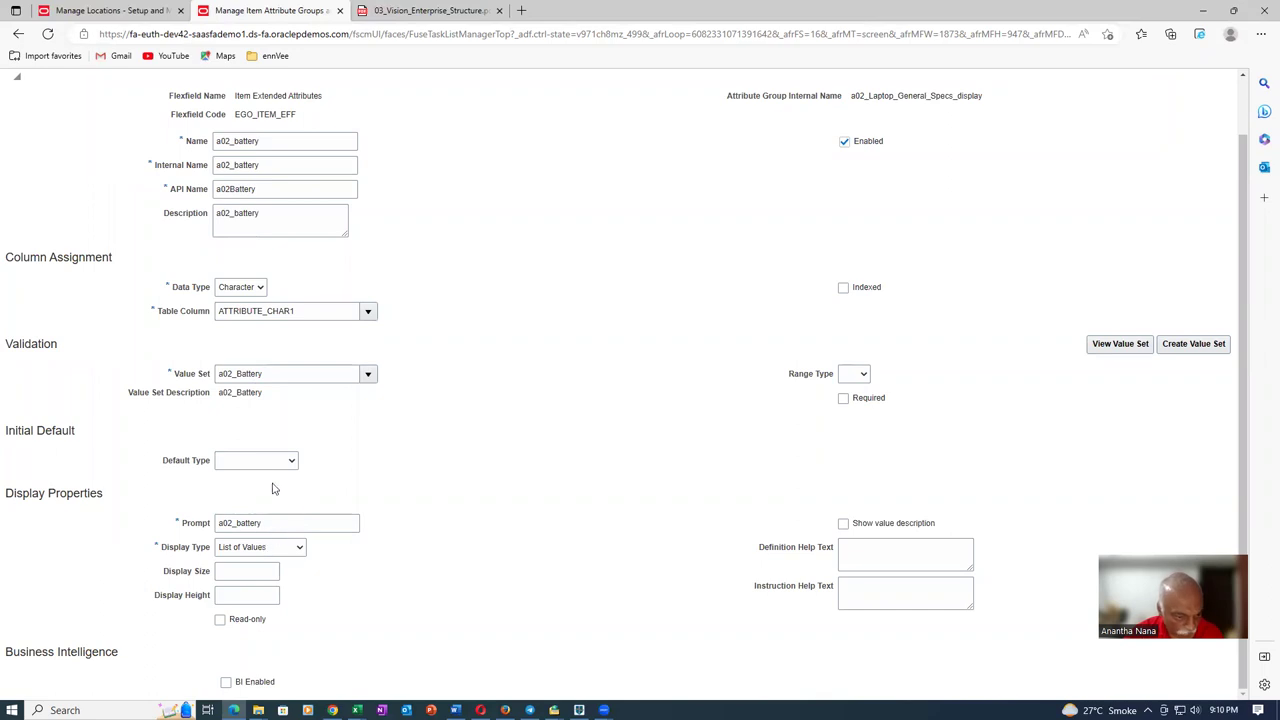
click(238, 574)
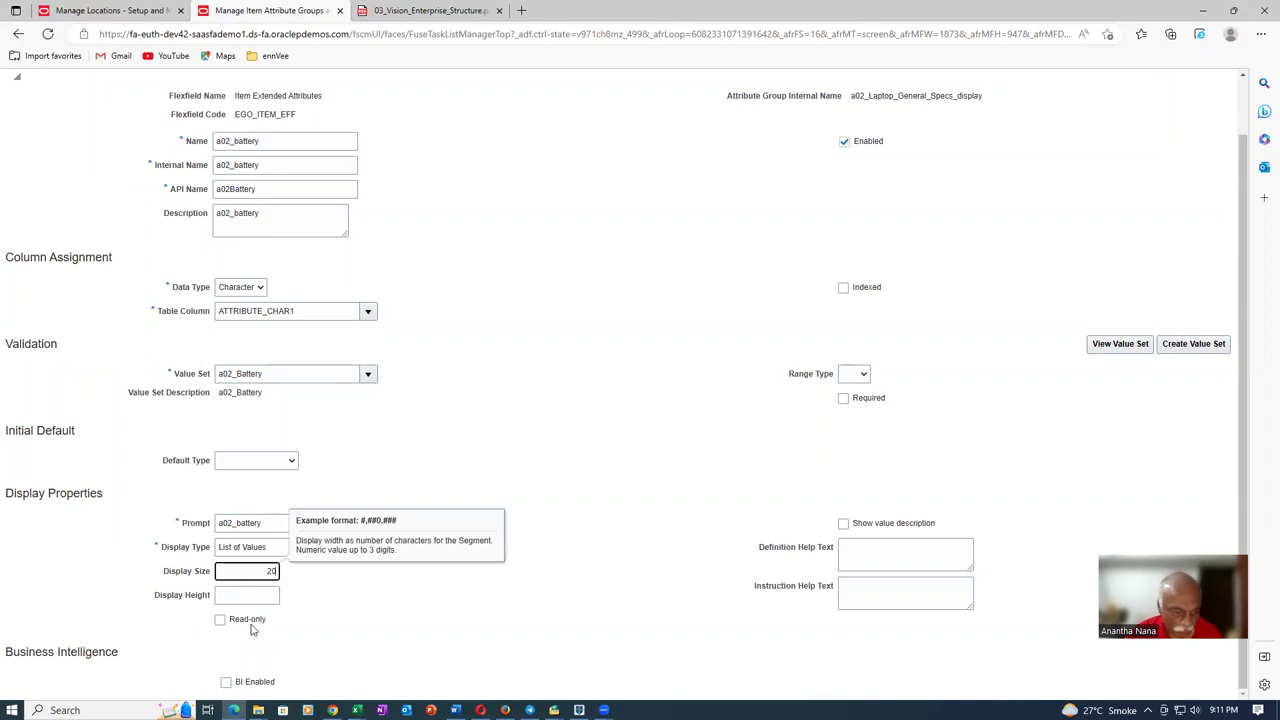
click(501, 425)
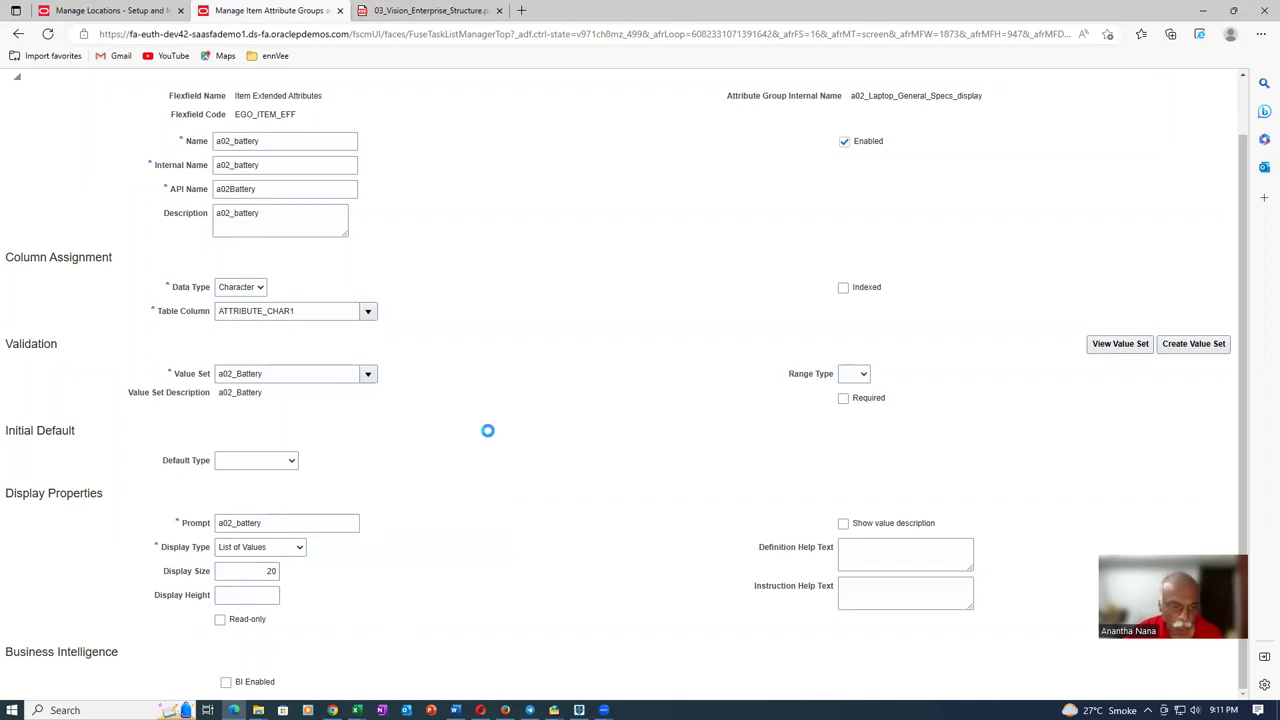
scroll(810, 345, up, 1)
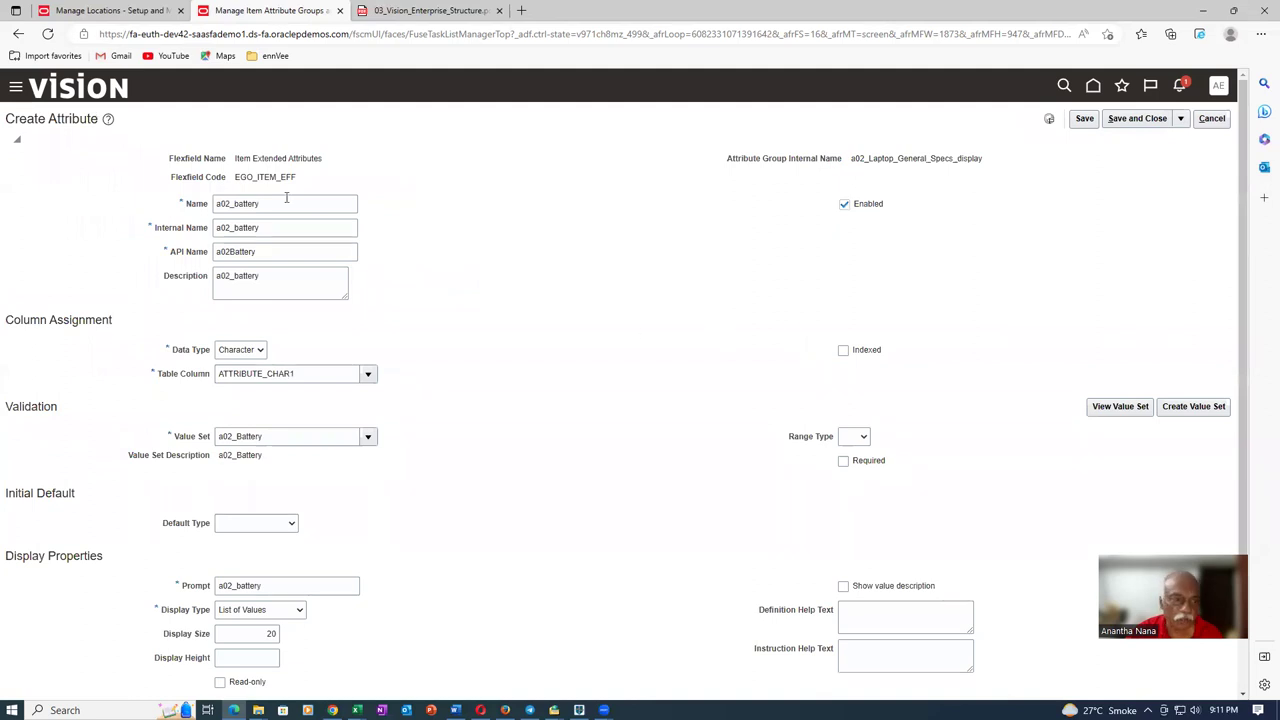
click(1137, 118)
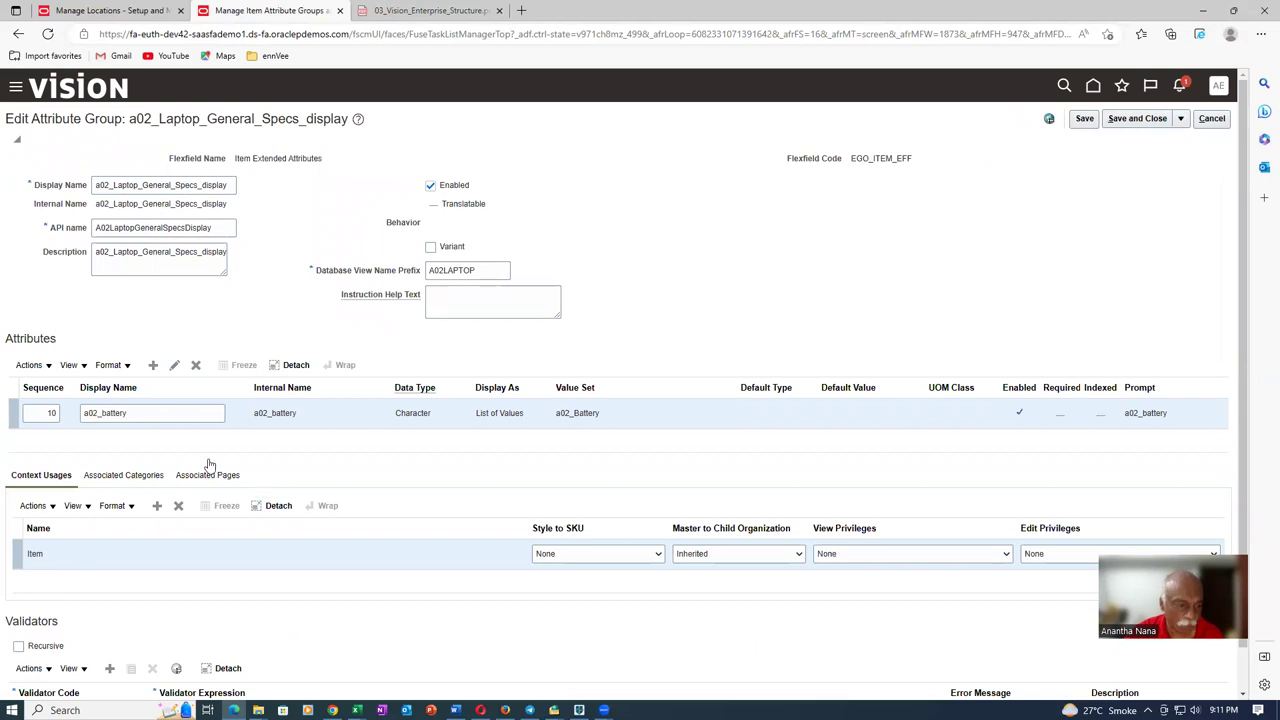
Add a new attribute row to the group and switch to the Excel Product Hierarchy workbook.
click(153, 366)
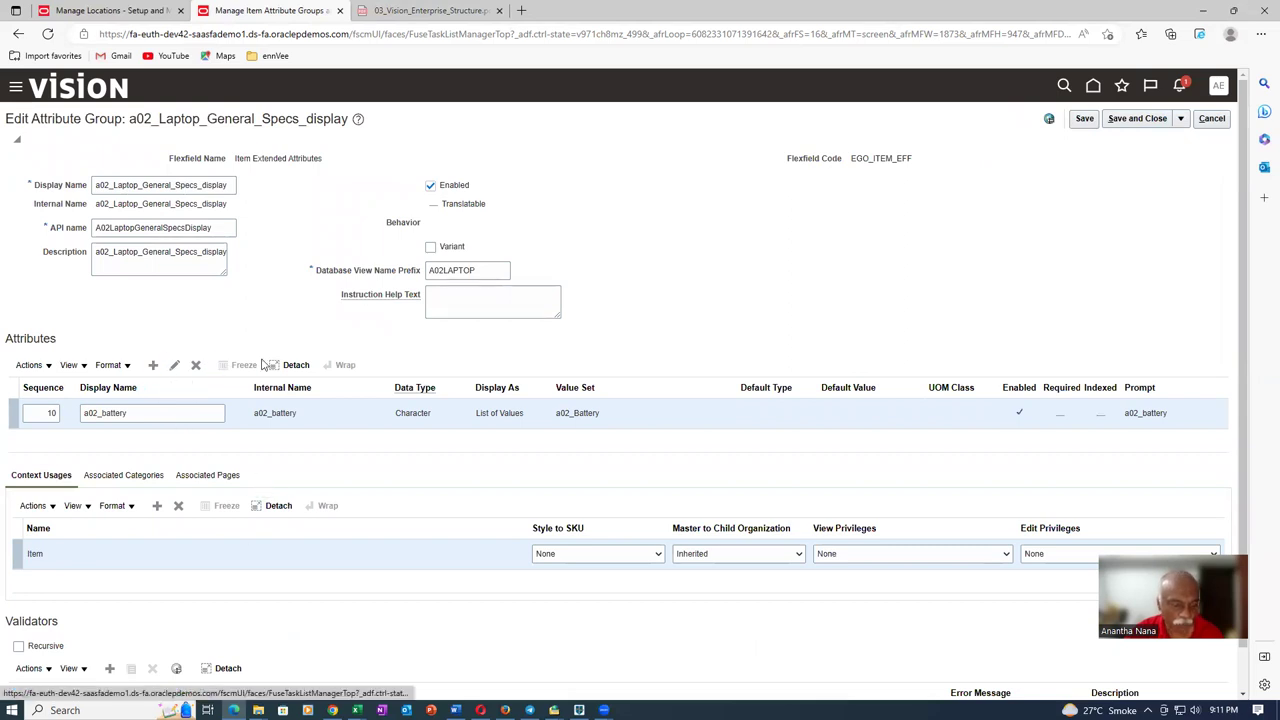
key(alt+Tab)
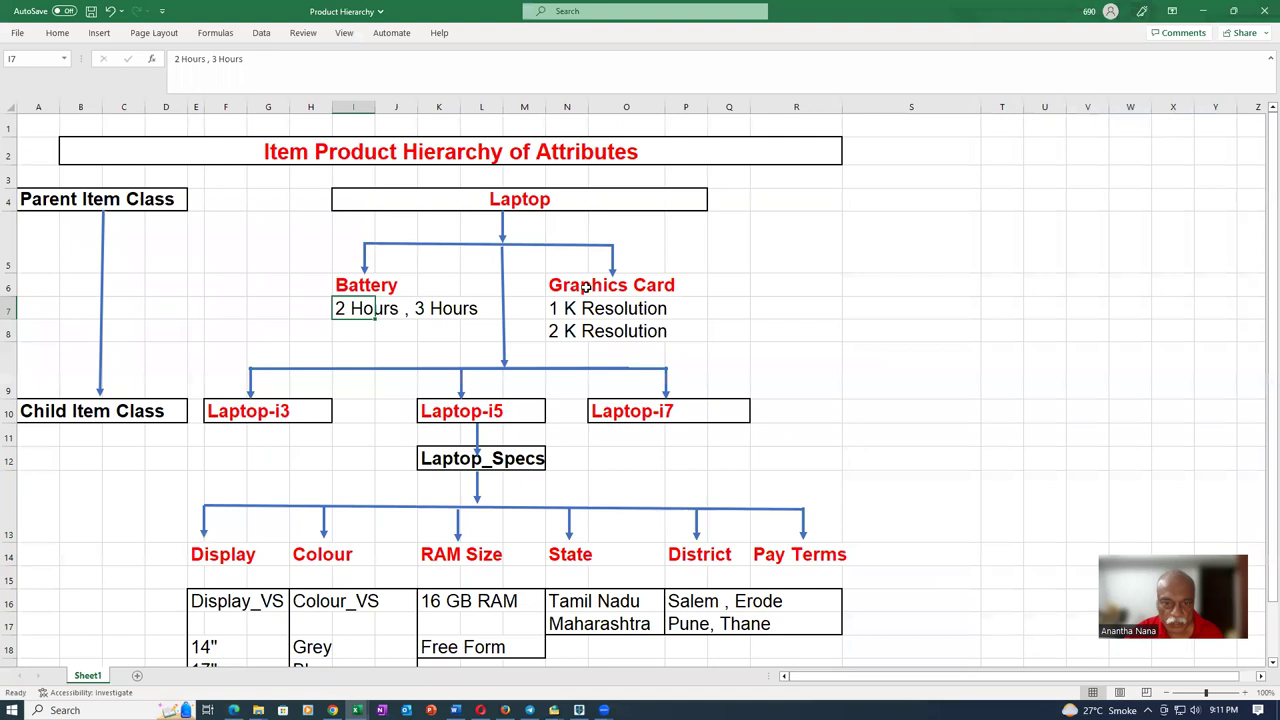
Name the new attribute a02_Graphics_card with Character data type, stored in ATTRIBUTE_CHAR2.
key(alt+Tab)
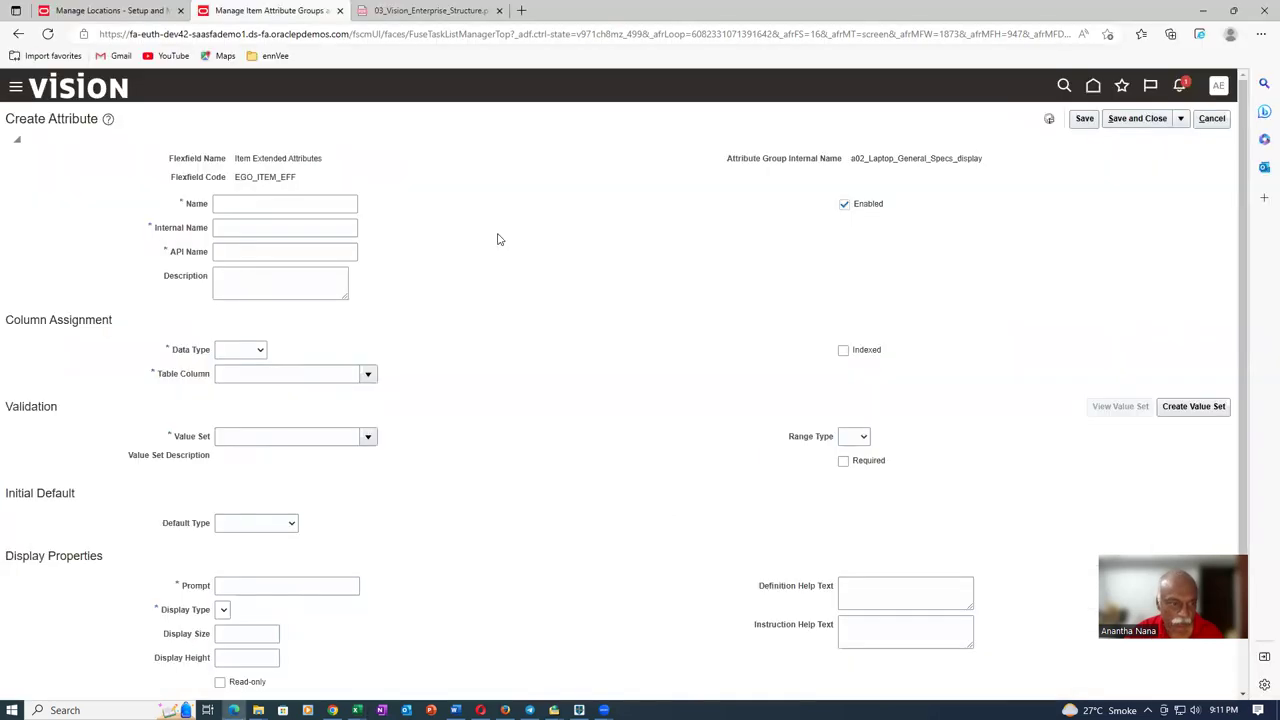
click(298, 203)
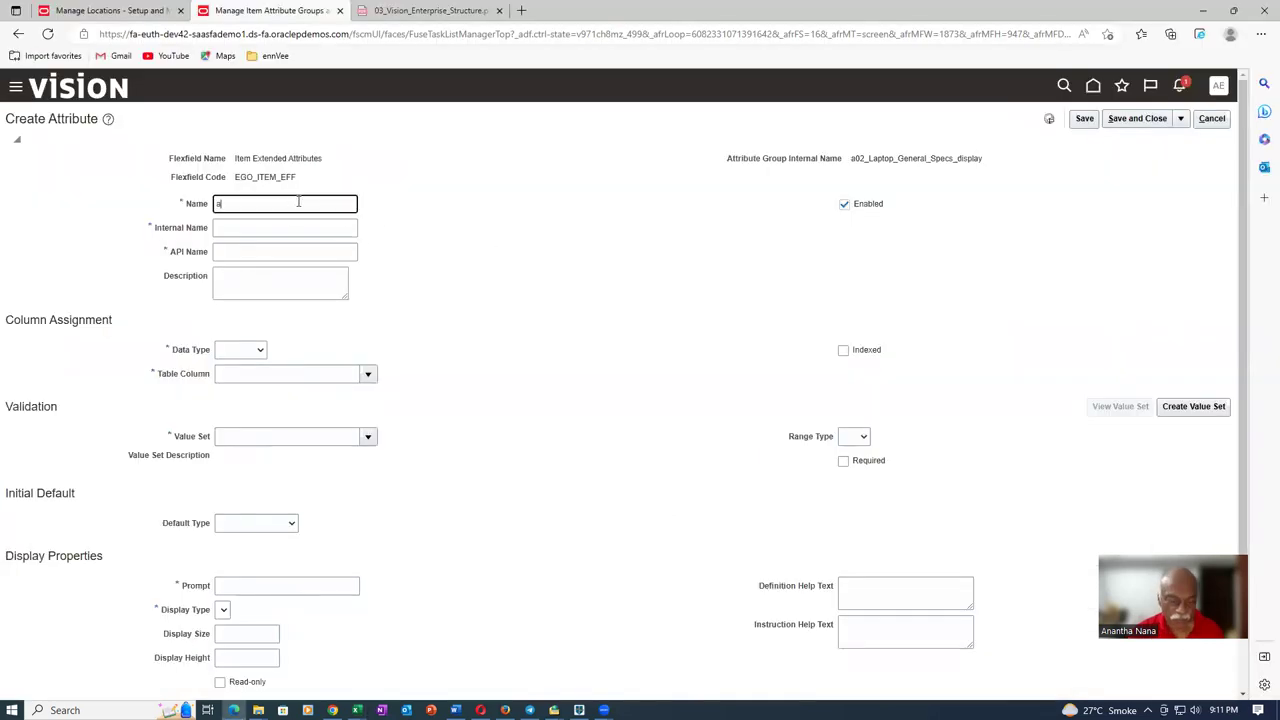
text(a02_Graphics_card)
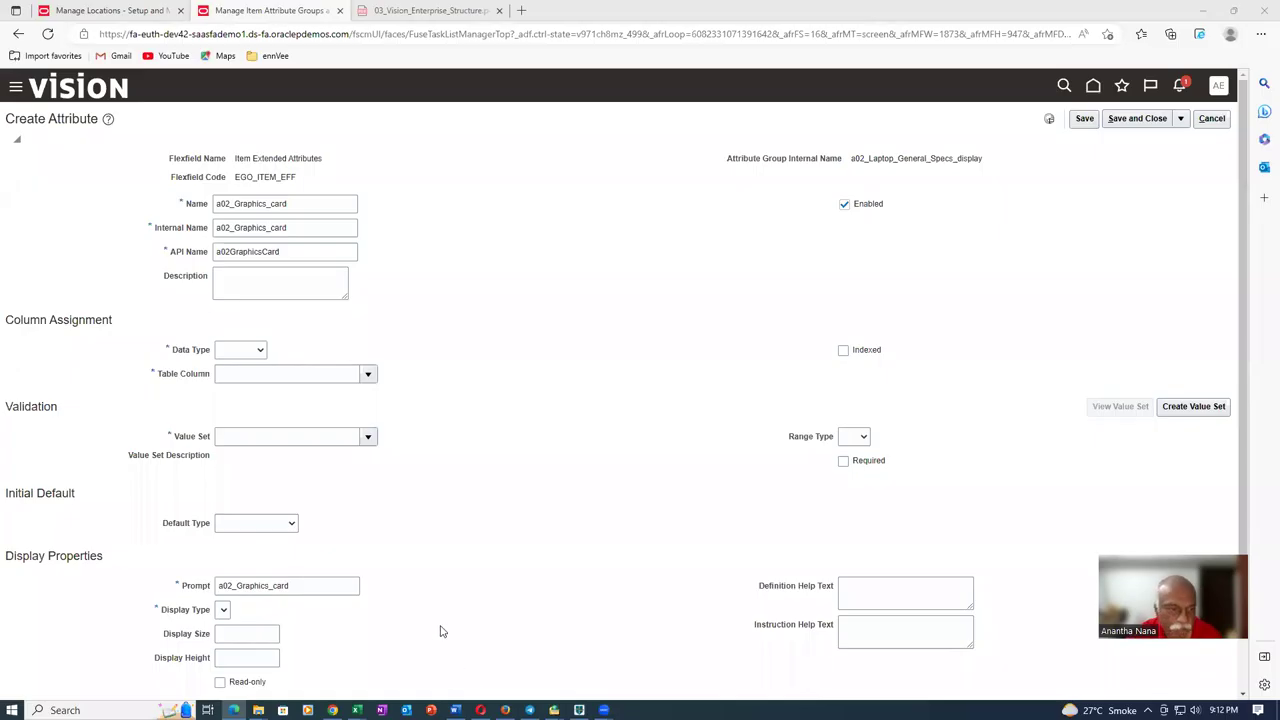
click(238, 352)
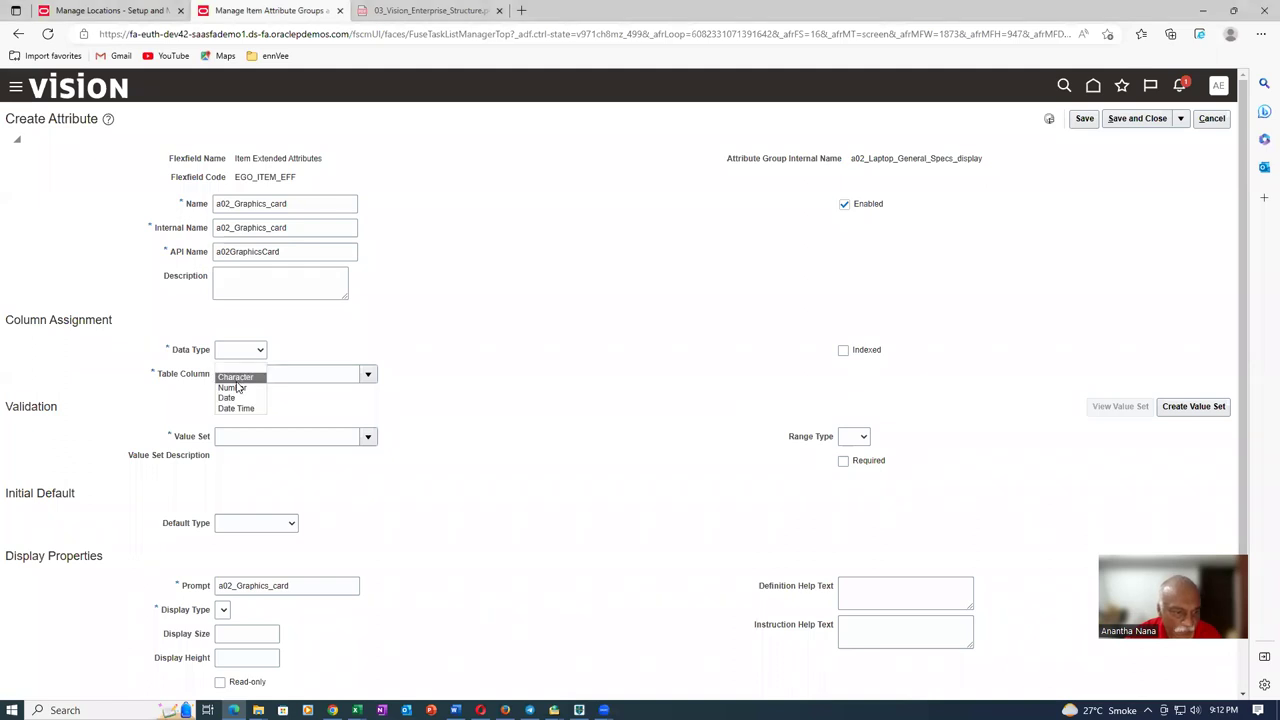
click(238, 374)
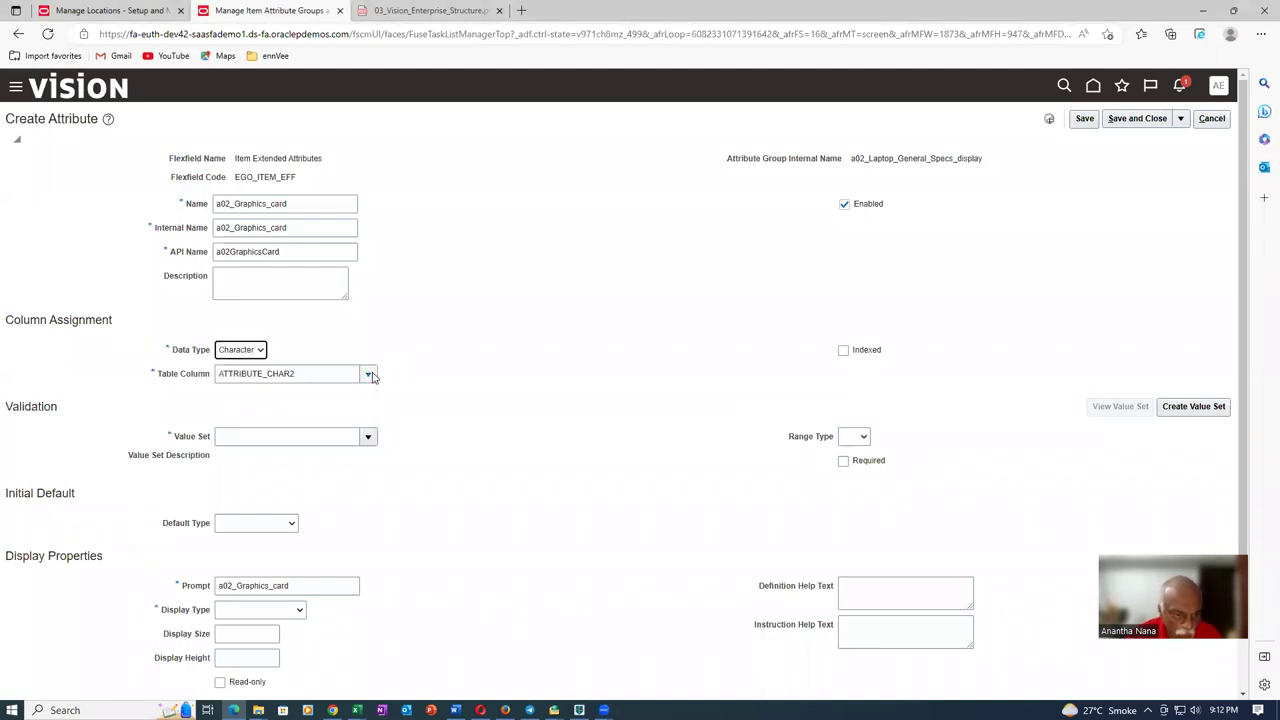
click(1205, 406)
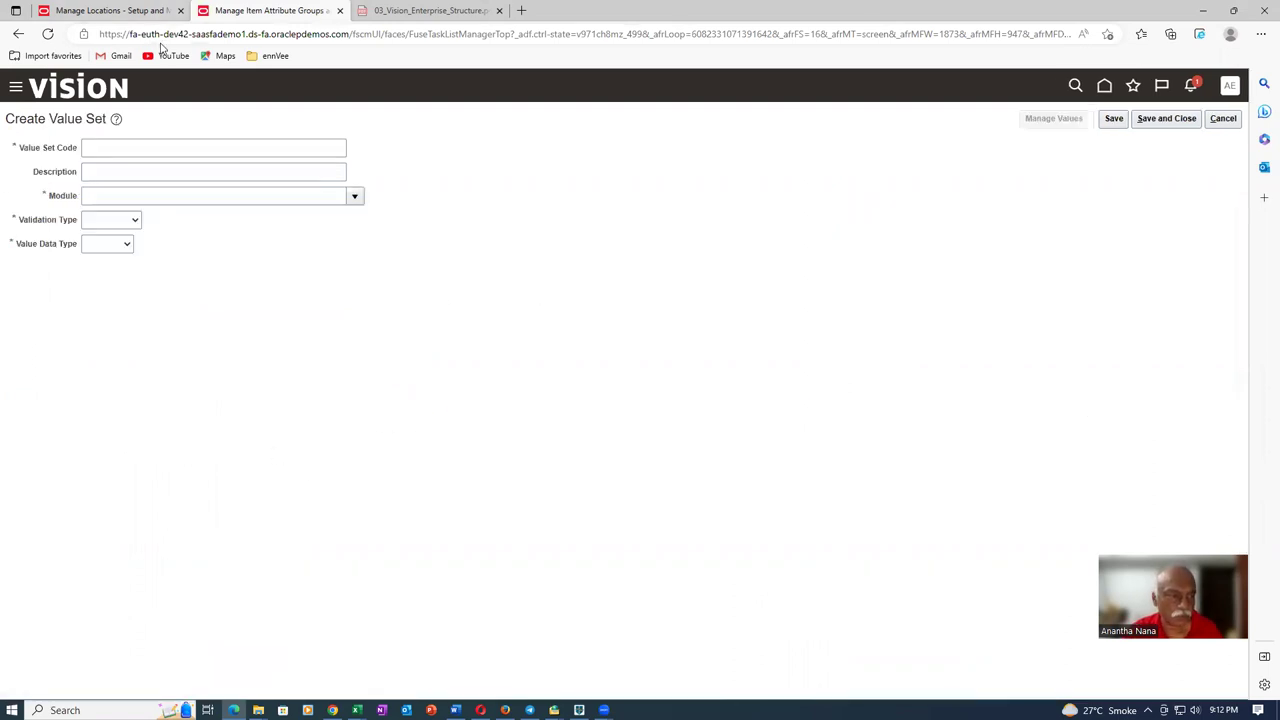
Enter a02_Grapichs_card as value set code and description, with module Product Hub.
click(166, 150)
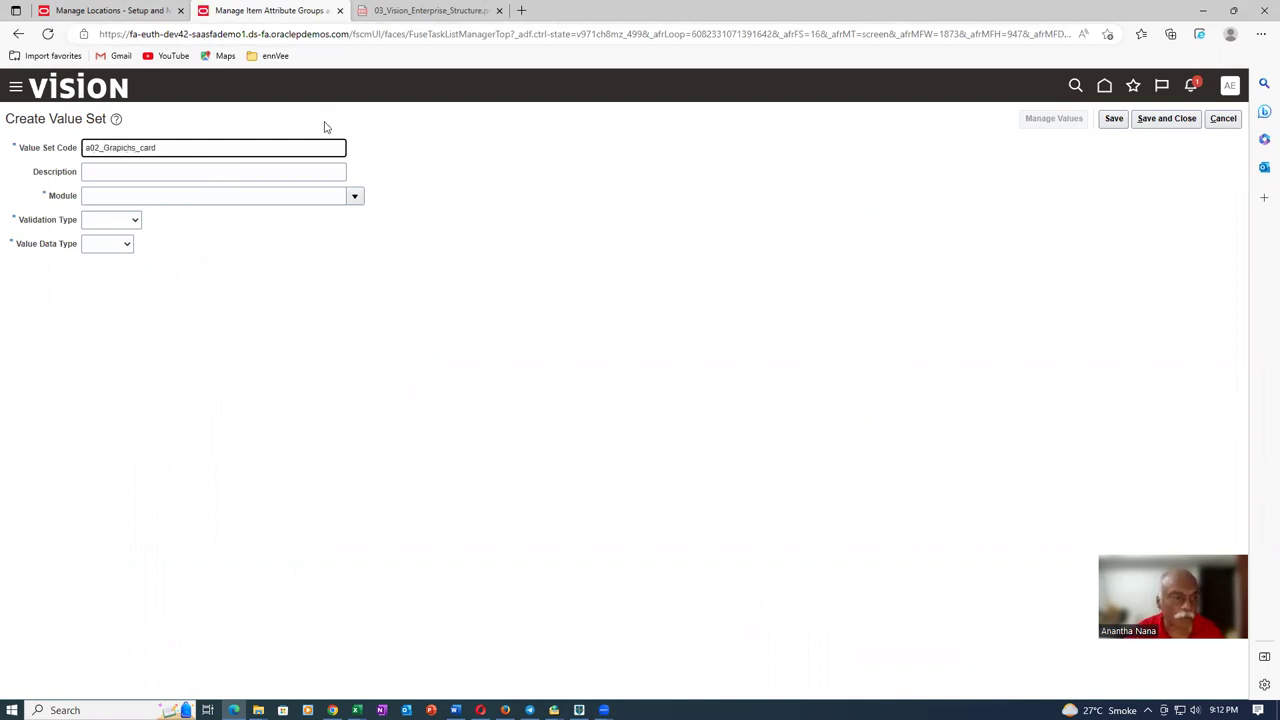
drag(206, 150, 2, 237)
key(ctrl+c)
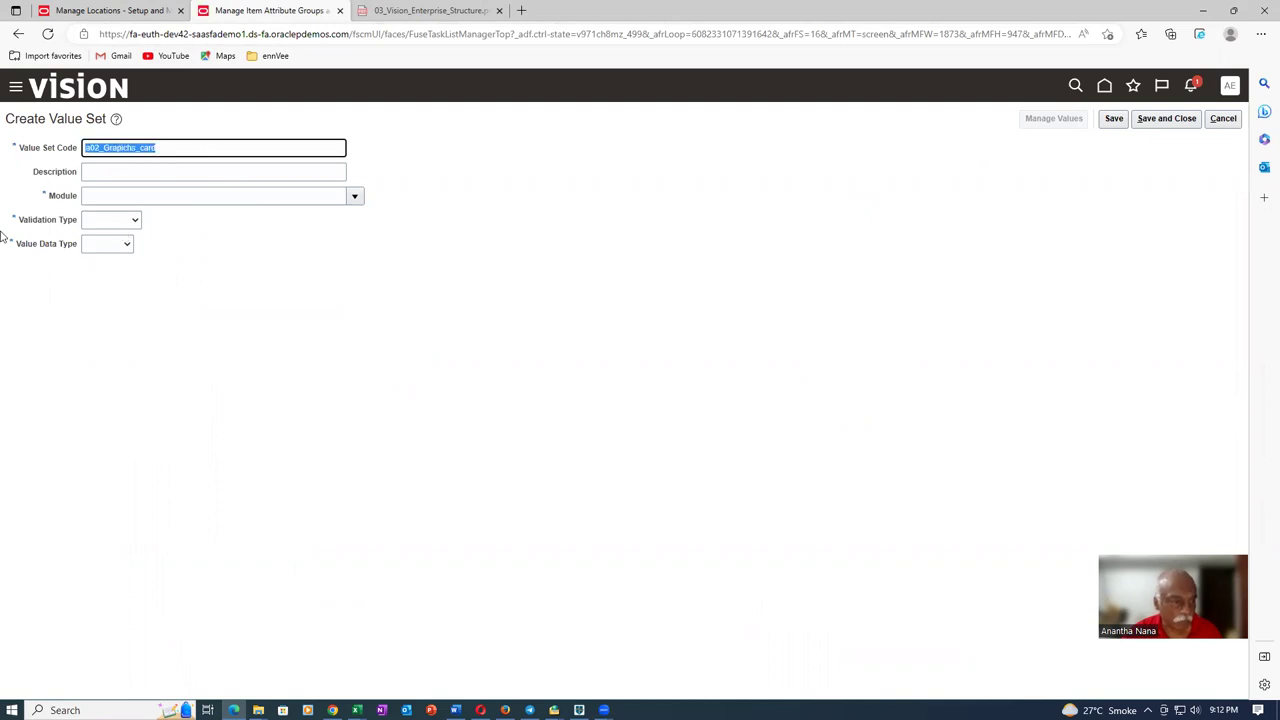
click(112, 172)
key(ctrl+v)
click(354, 196)
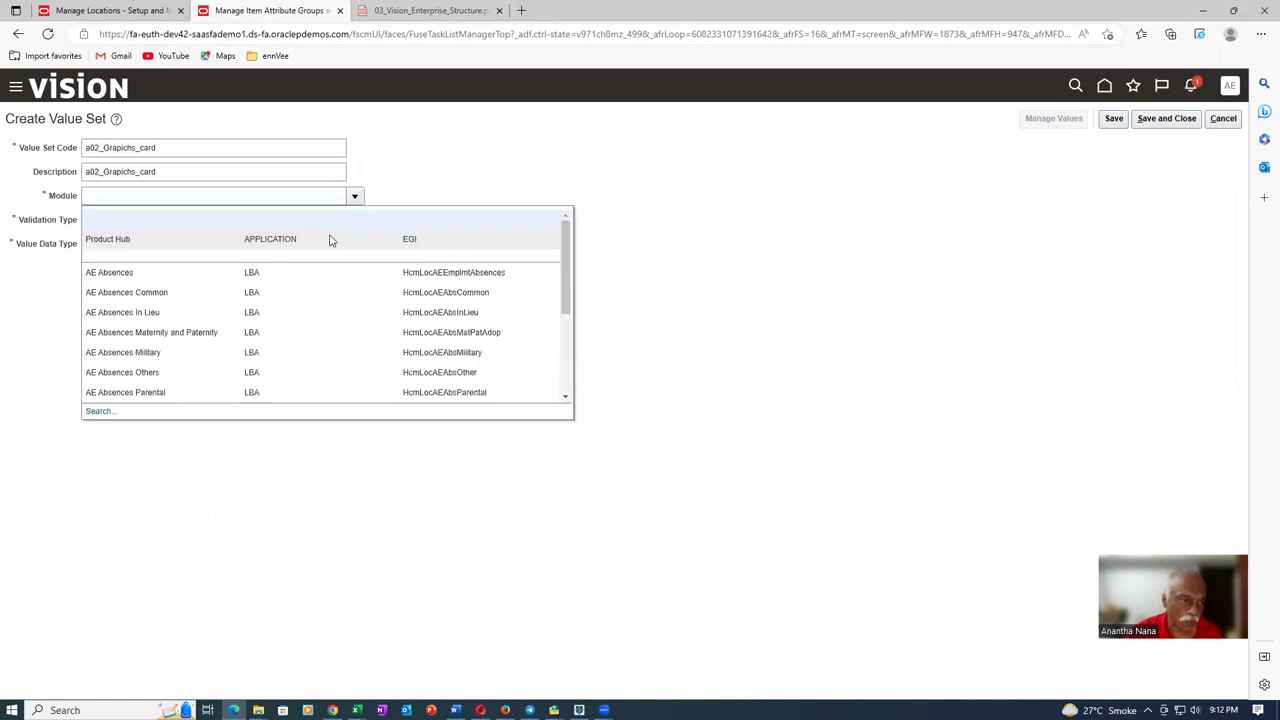
click(267, 239)
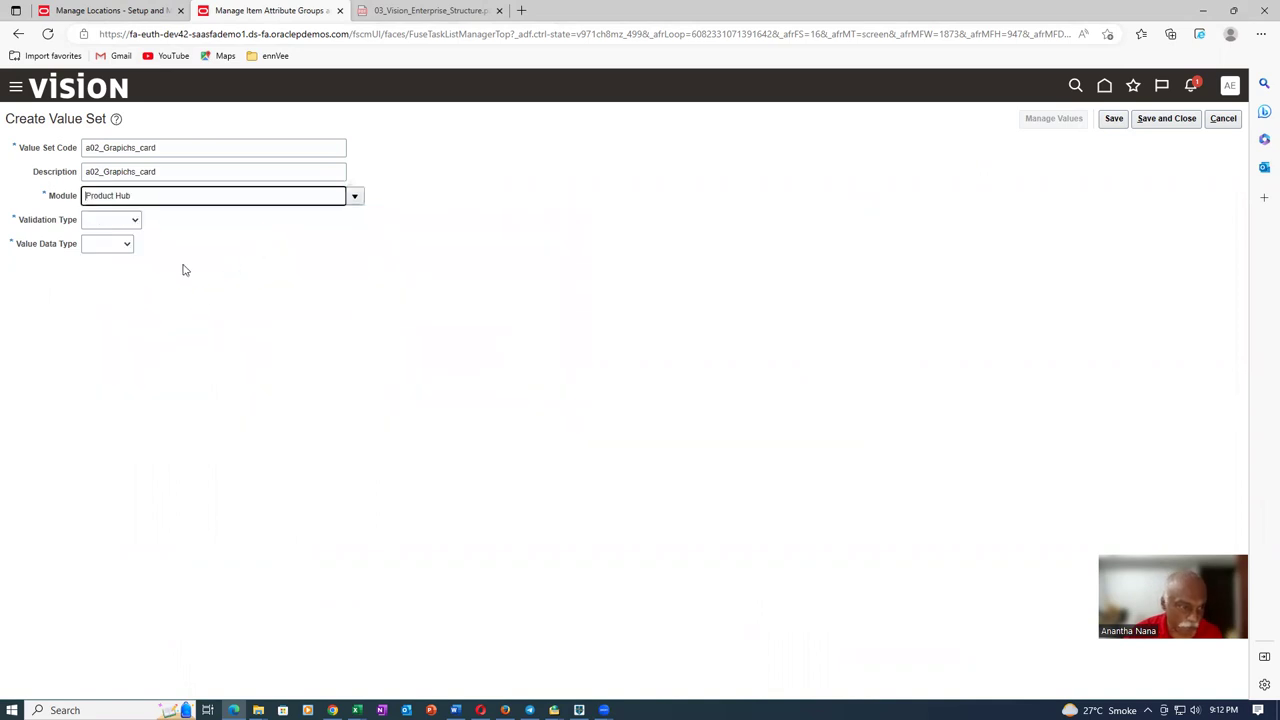
Make it Independent, Character, Text with maximum length 15, save, and open its values.
click(112, 219)
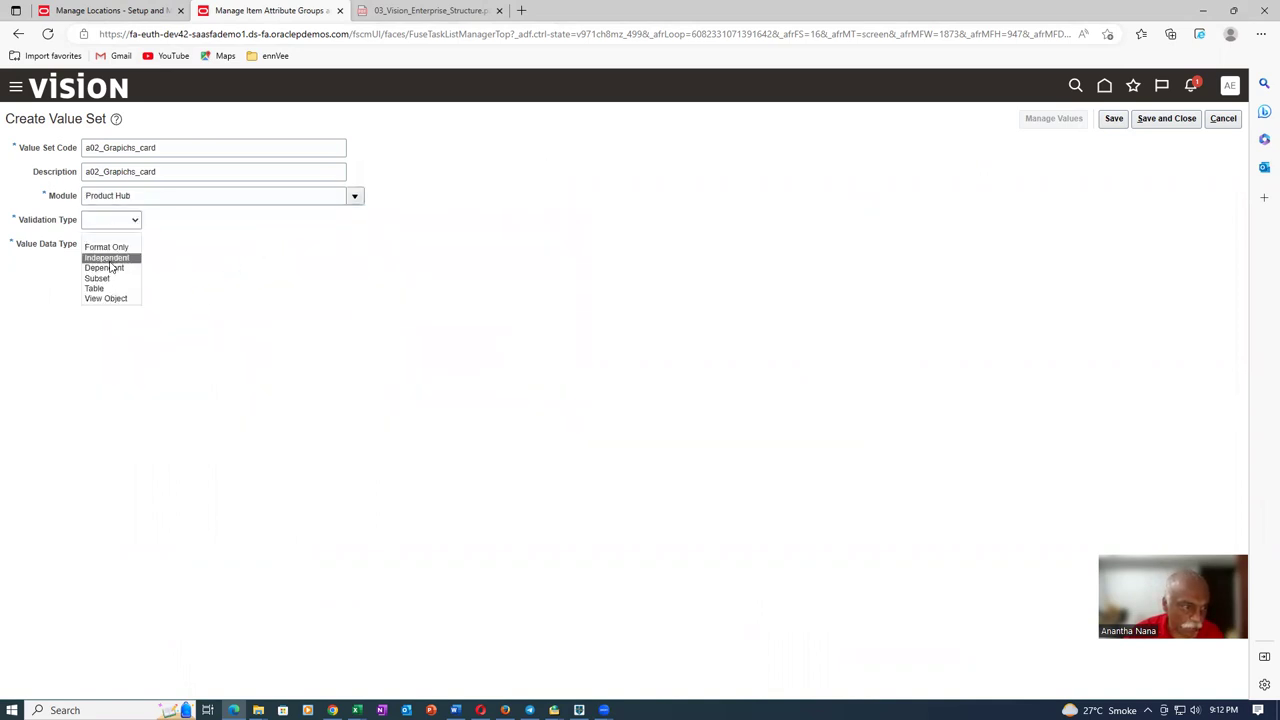
click(107, 259)
click(141, 250)
click(145, 273)
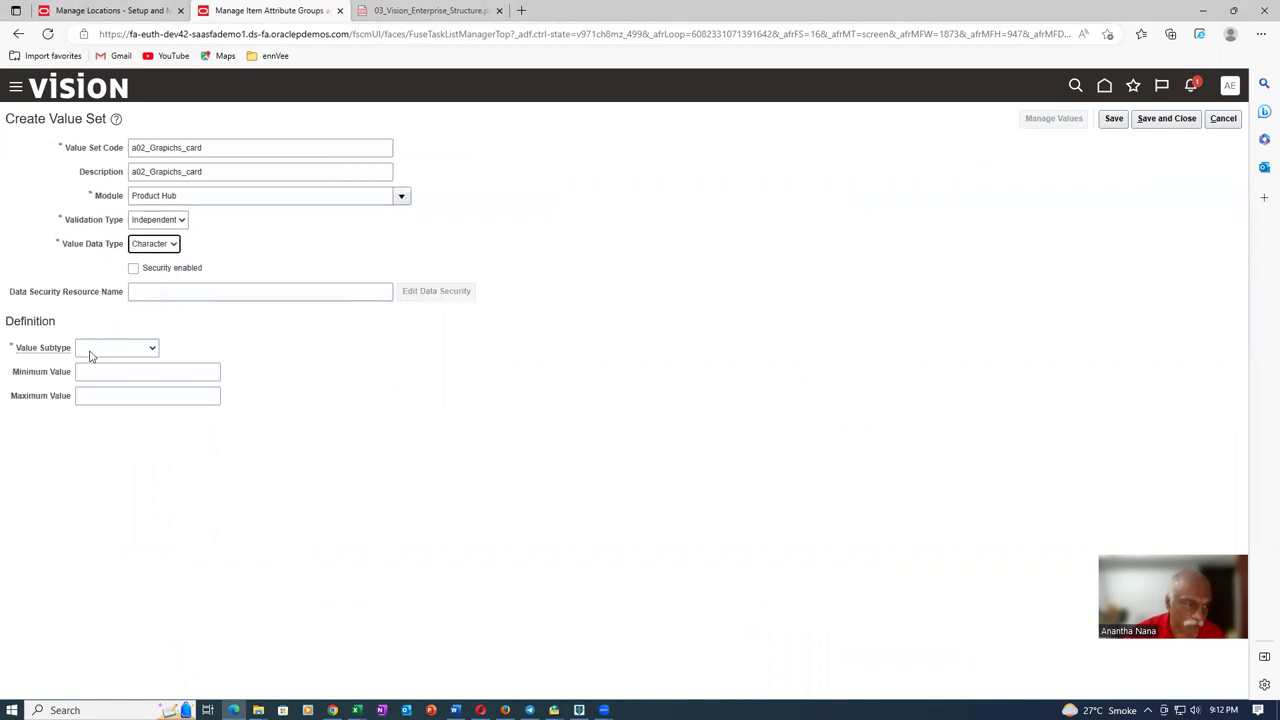
click(97, 350)
click(92, 370)
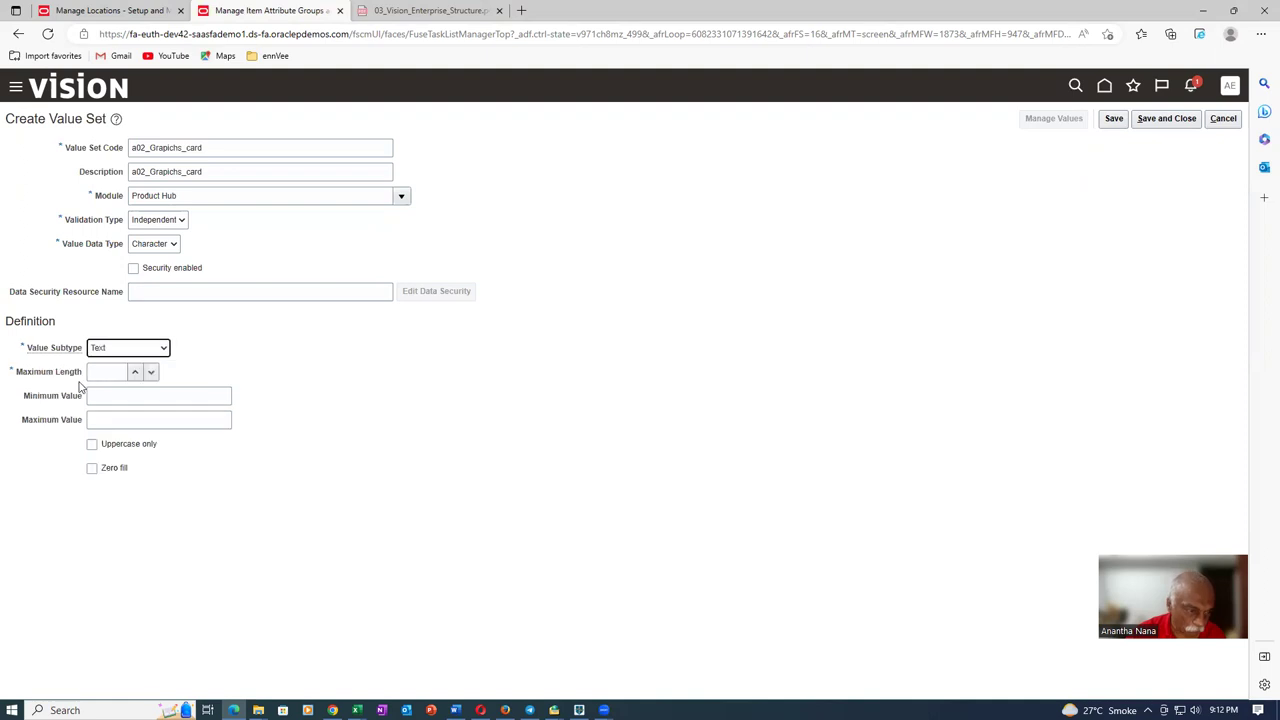
click(96, 374)
text(15)
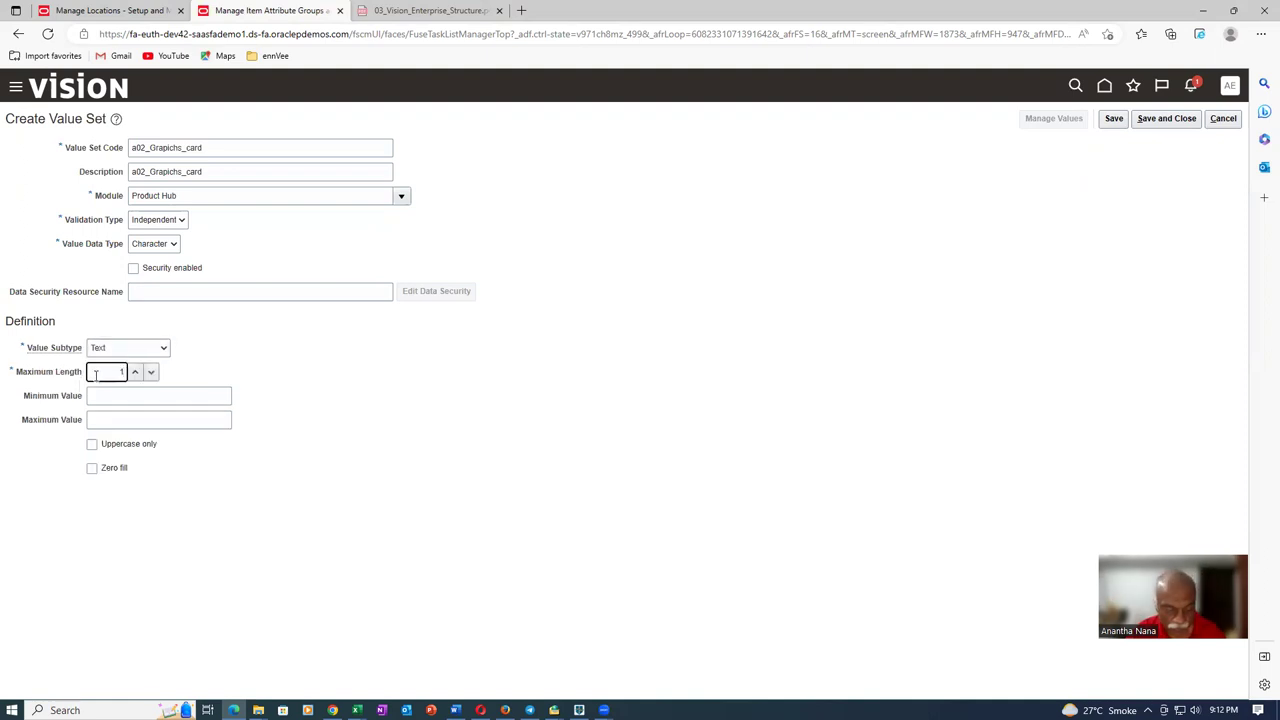
key(Tab)
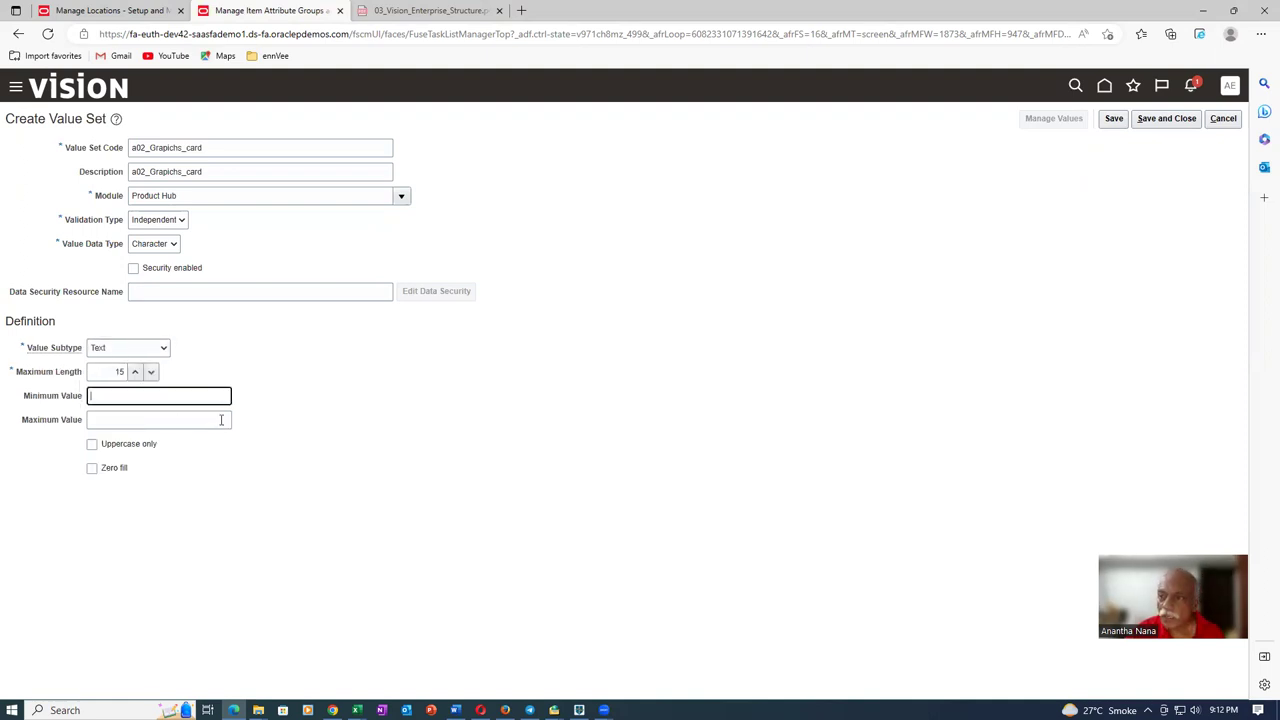
click(1113, 118)
click(1053, 118)
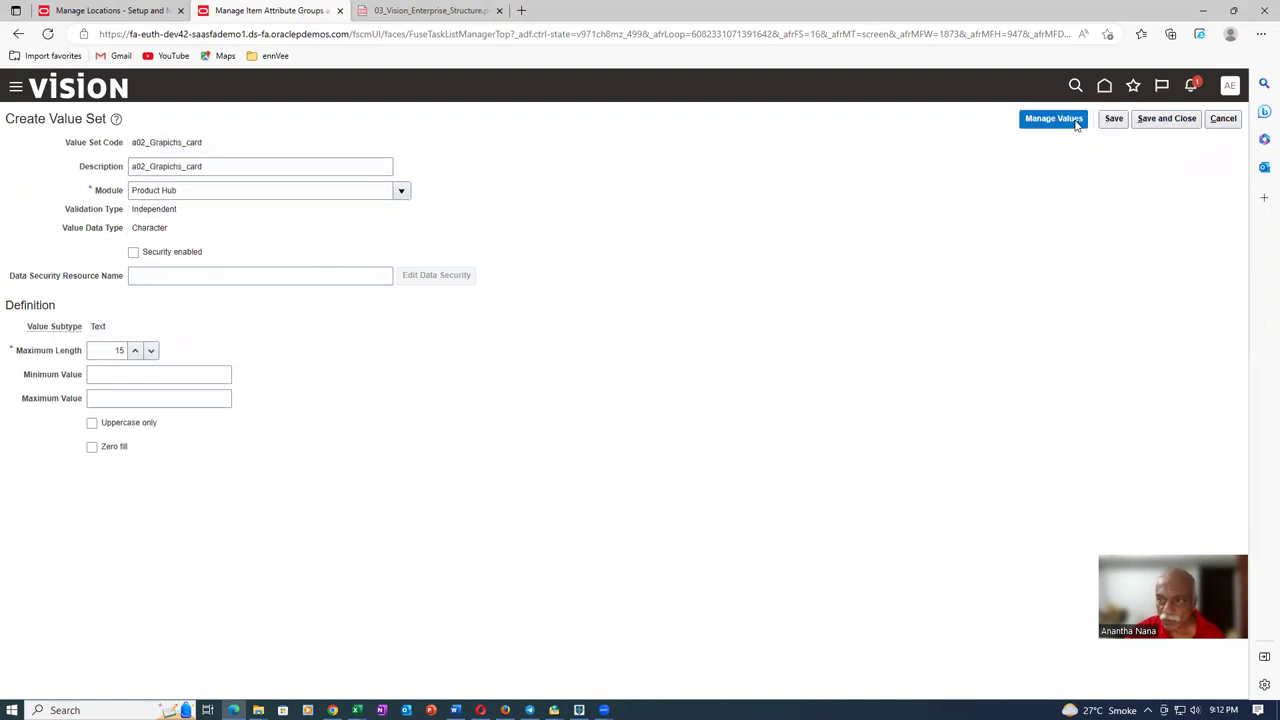
Add the value 1 K Resolution with description 1 K Resolution.
click(153, 316)
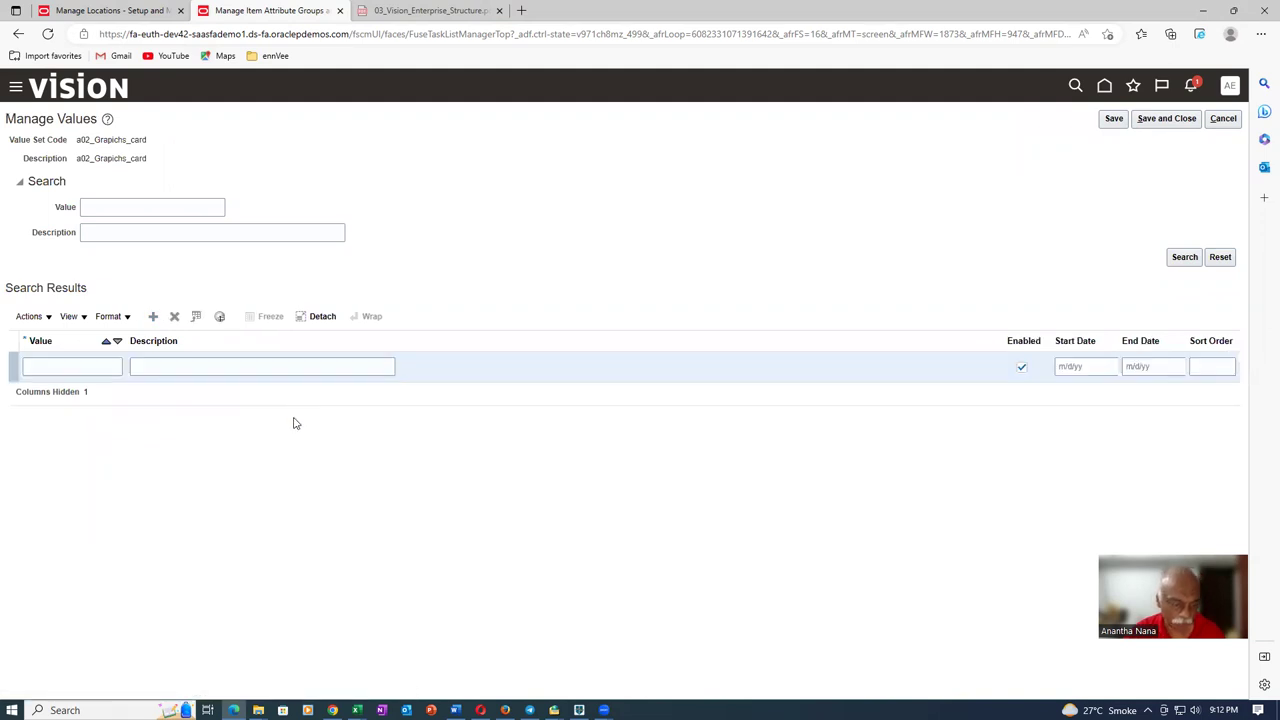
key(alt+Tab)
key(Tab)
key(Tab)
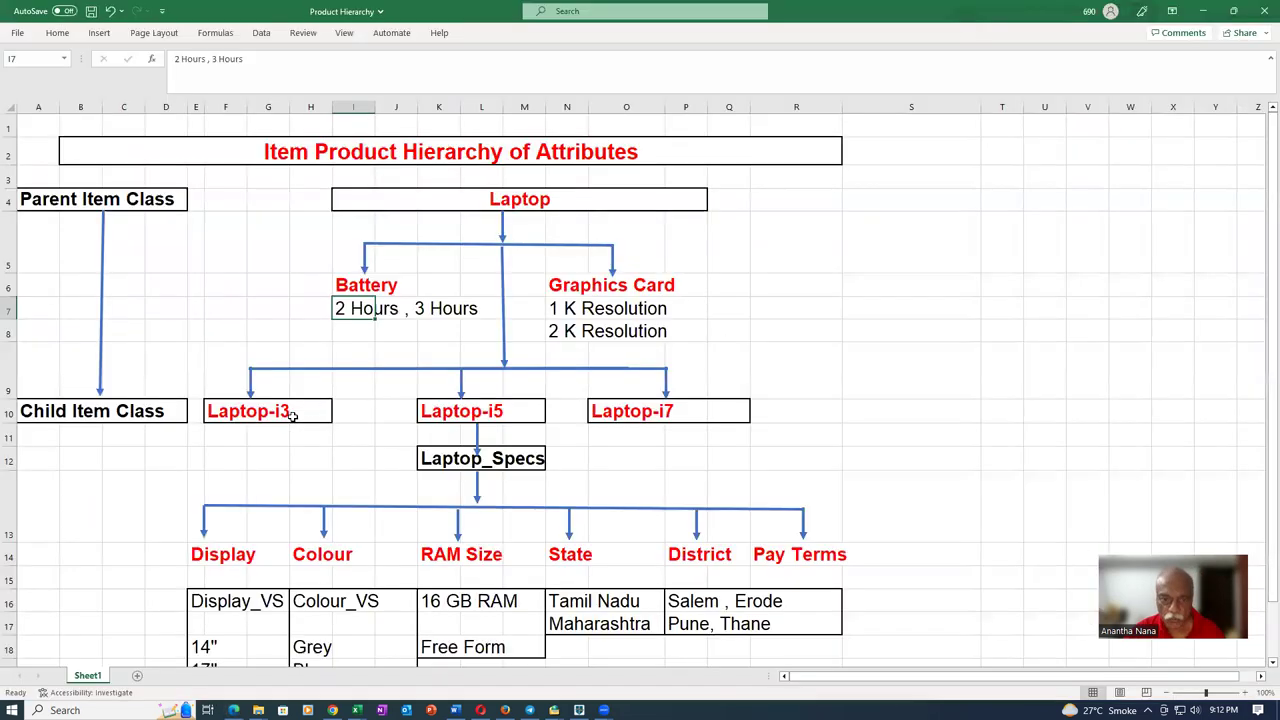
key(alt+Tab)
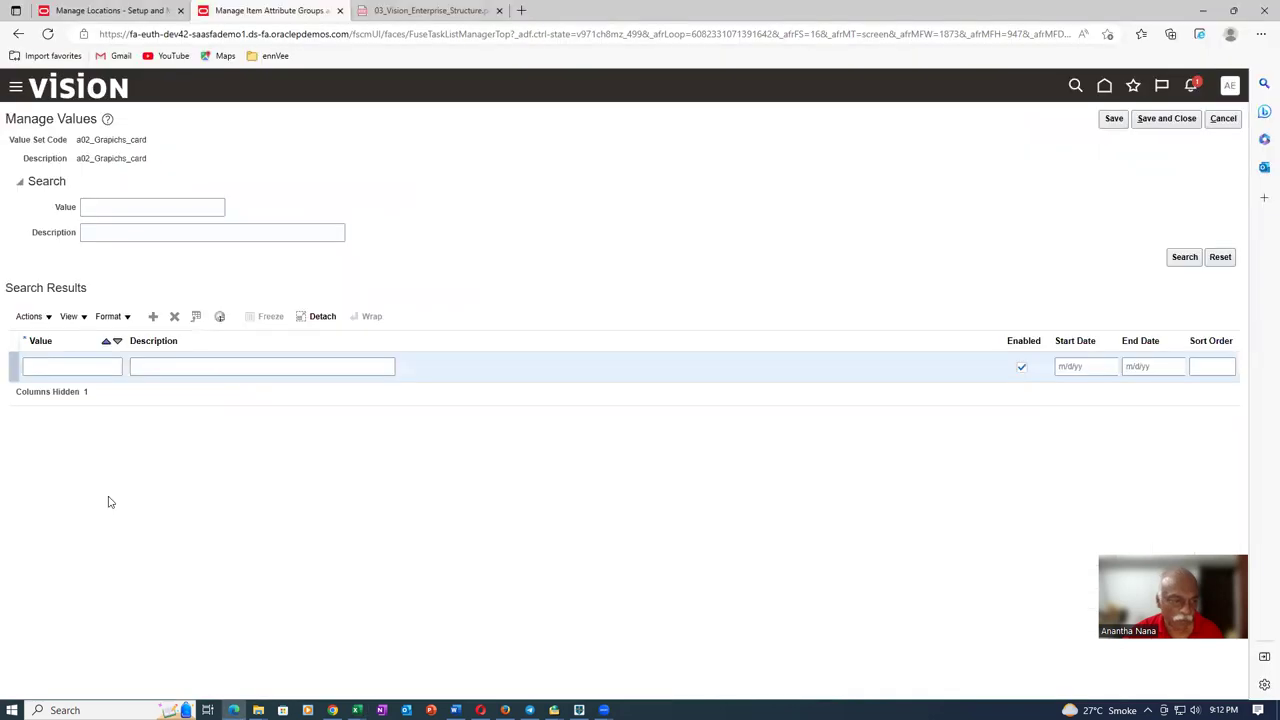
click(76, 370)
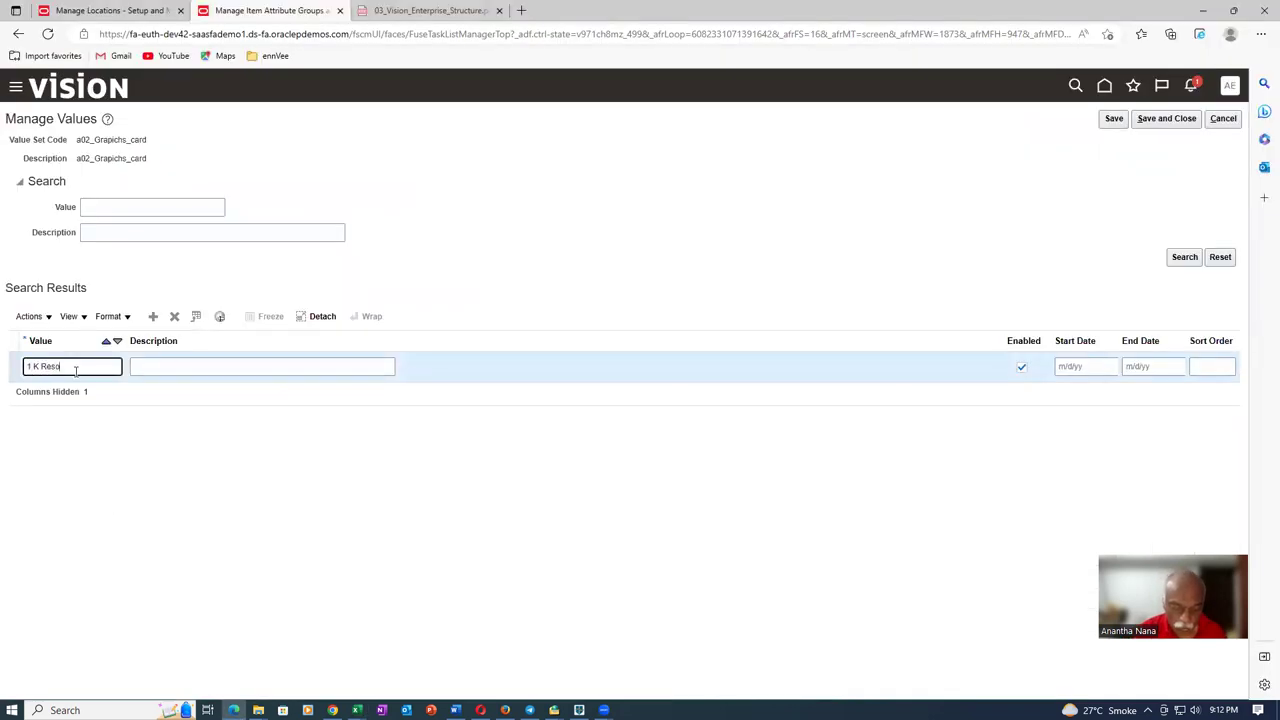
text(1 K Resolution)
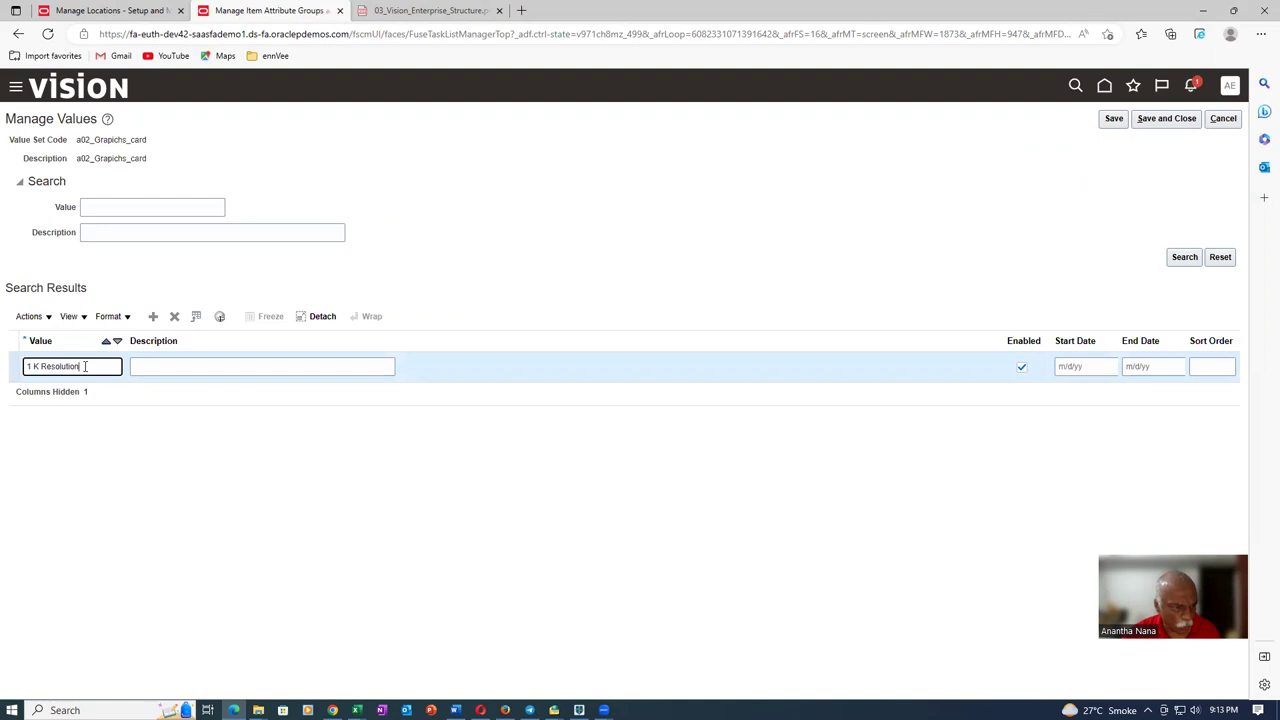
key(ctrl+a)
key(ctrl+c)
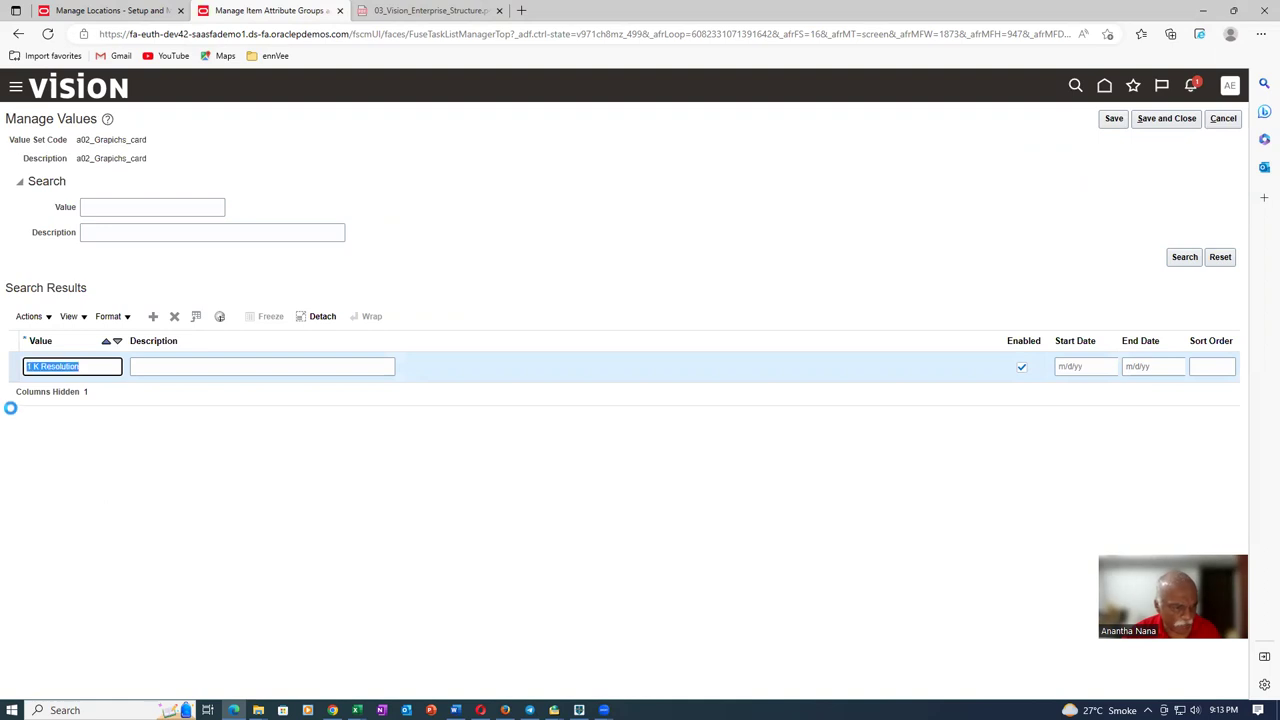
click(157, 363)
key(ctrl+v)
Add 2 K Resolution with matching description, then save and close the values.
click(153, 318)
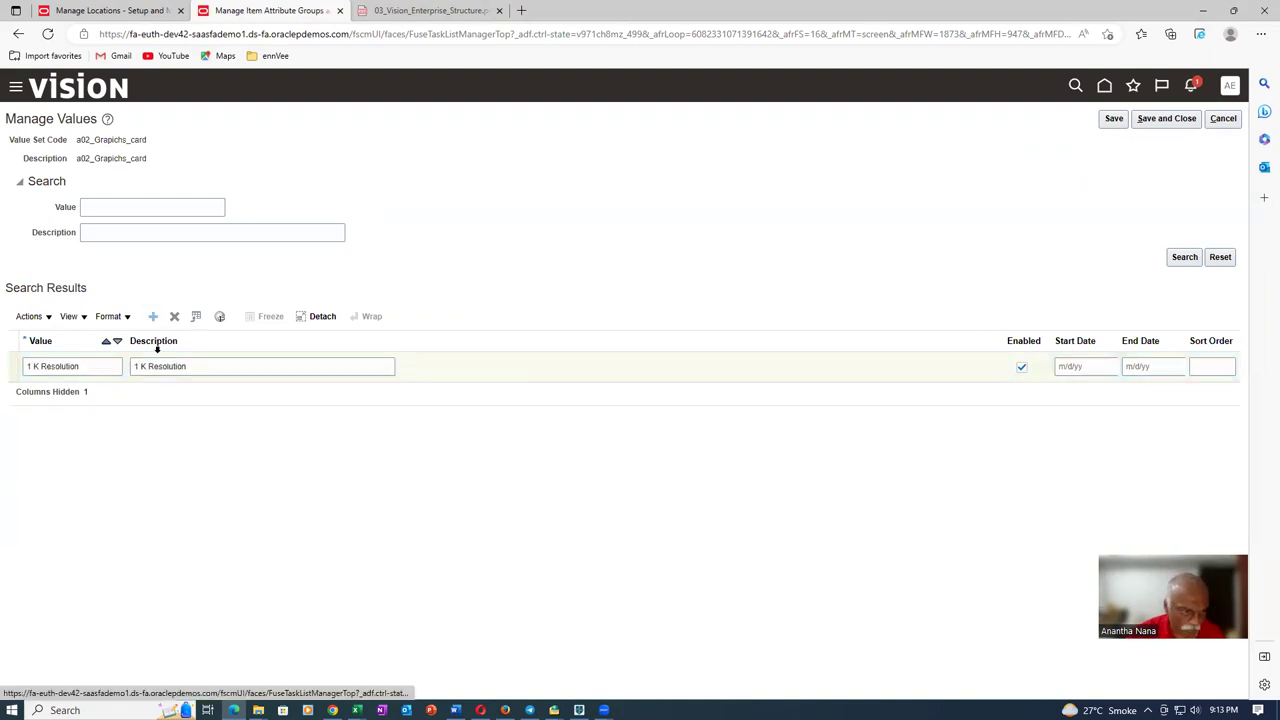
click(70, 365)
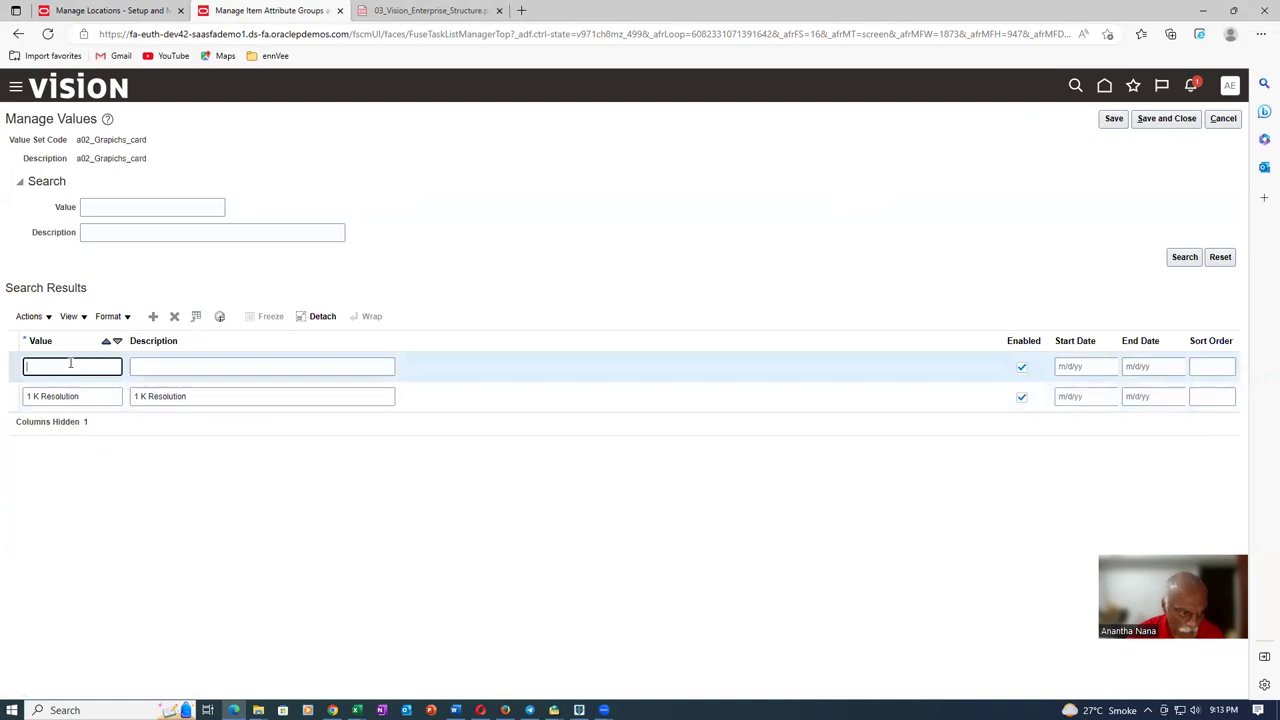
key(ctrl+v)
key(Home)
key(Delete)
key(Delete)
text(2)
key(ctrl+a)
key(ctrl+c)
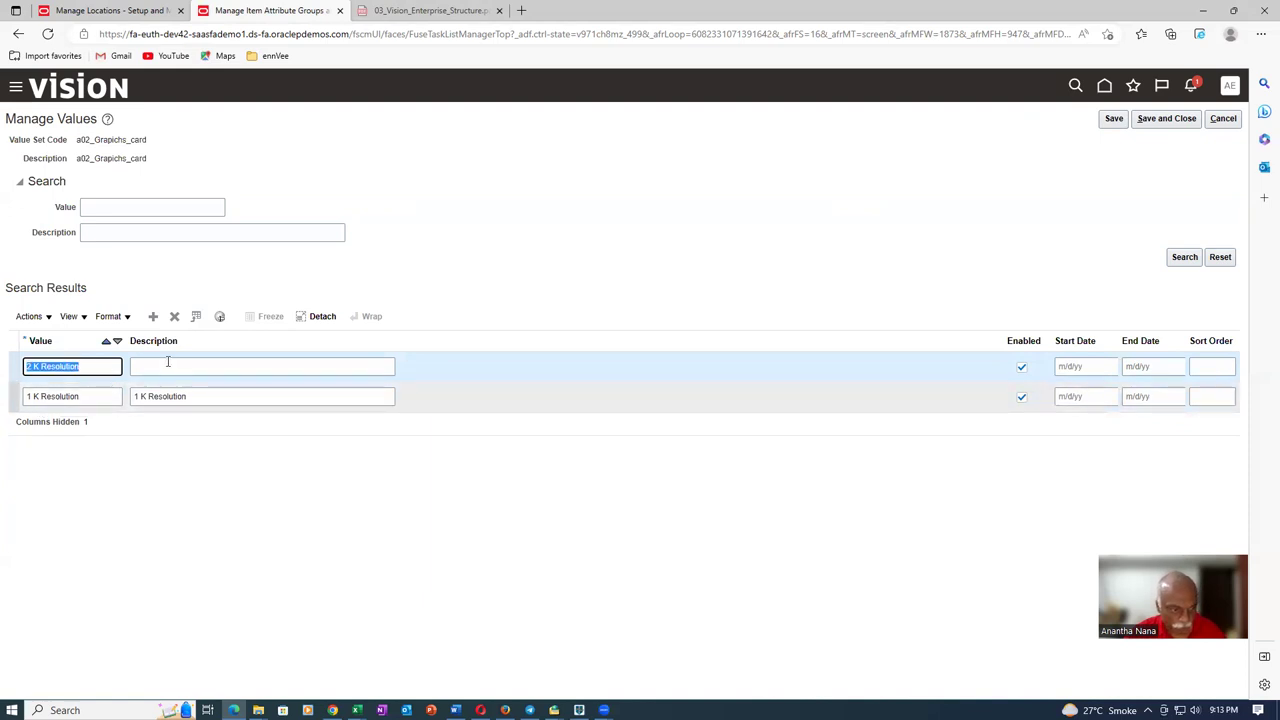
click(162, 365)
key(ctrl+v)
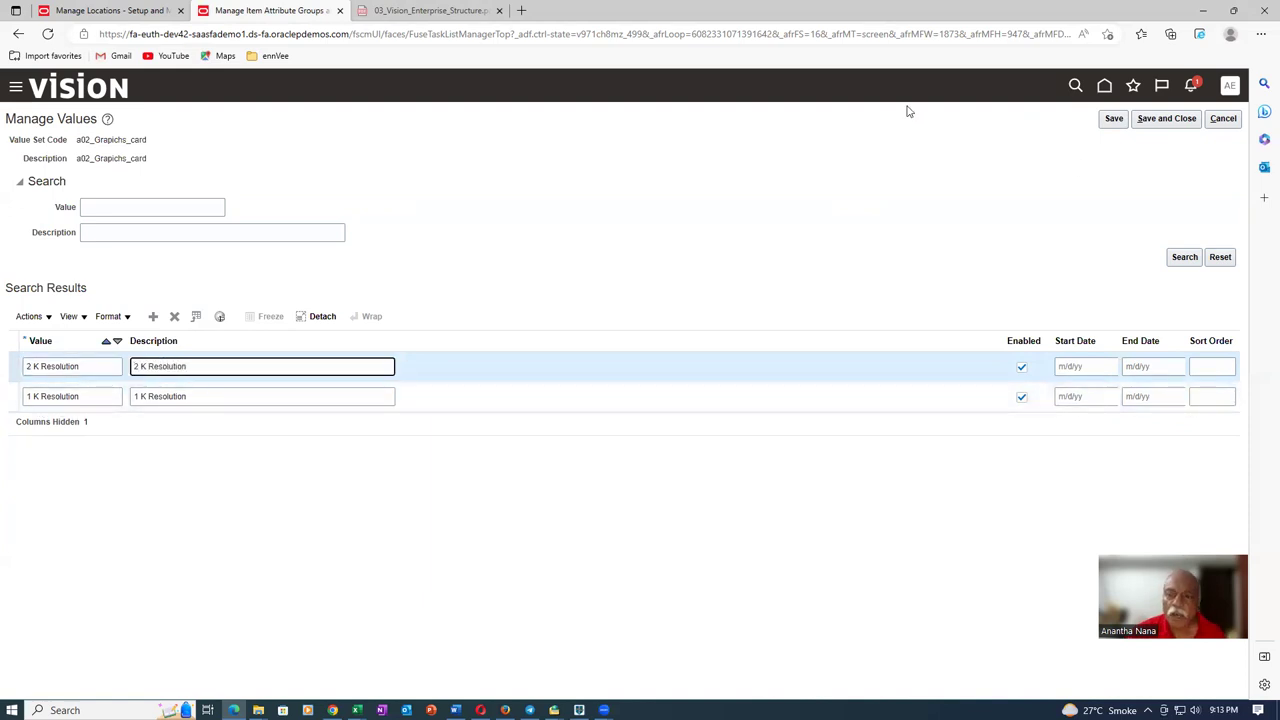
click(1187, 121)
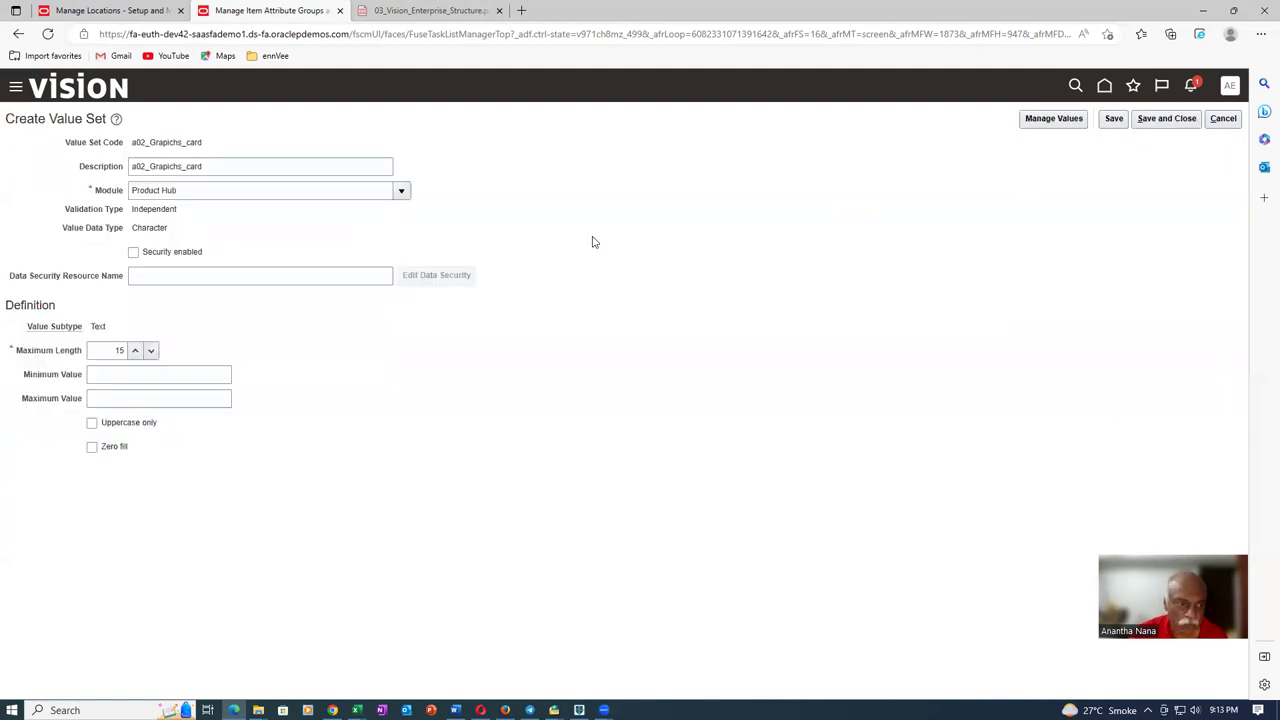
Give a02_Graphics_card display size 30, save it and the attribute group, then return to Excel.
click(1162, 119)
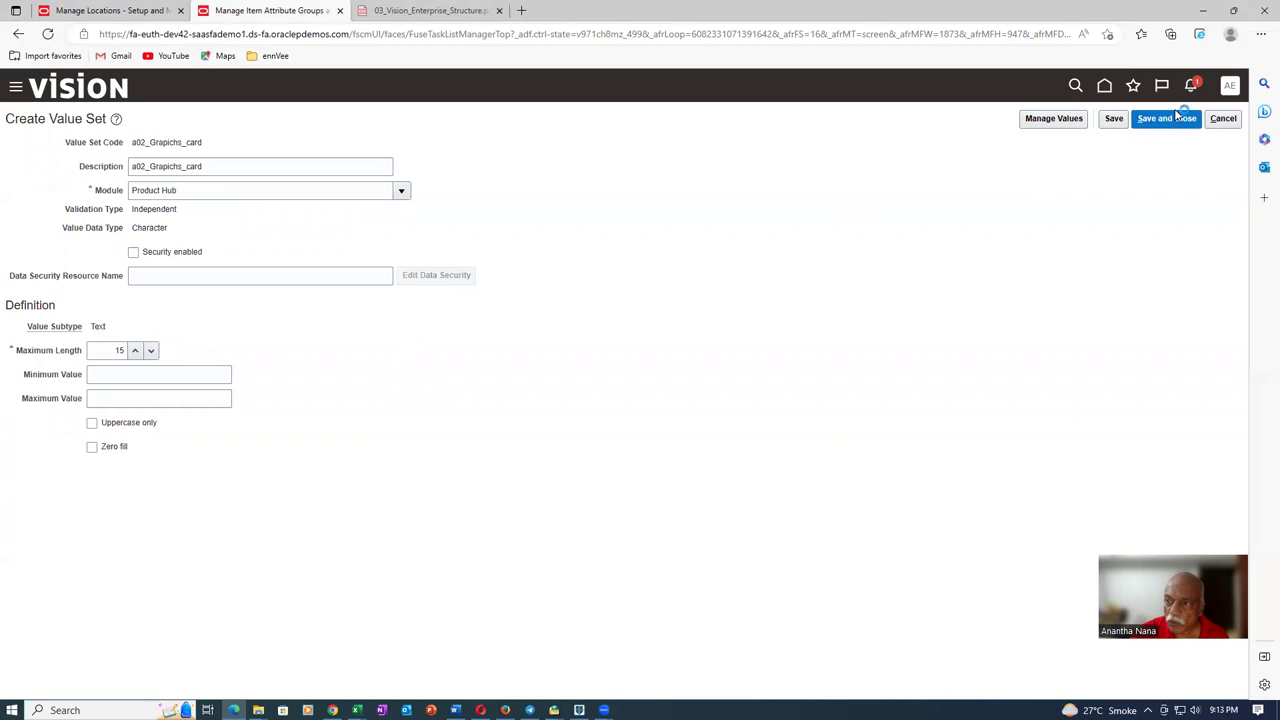
scroll(267, 609, down, 1)
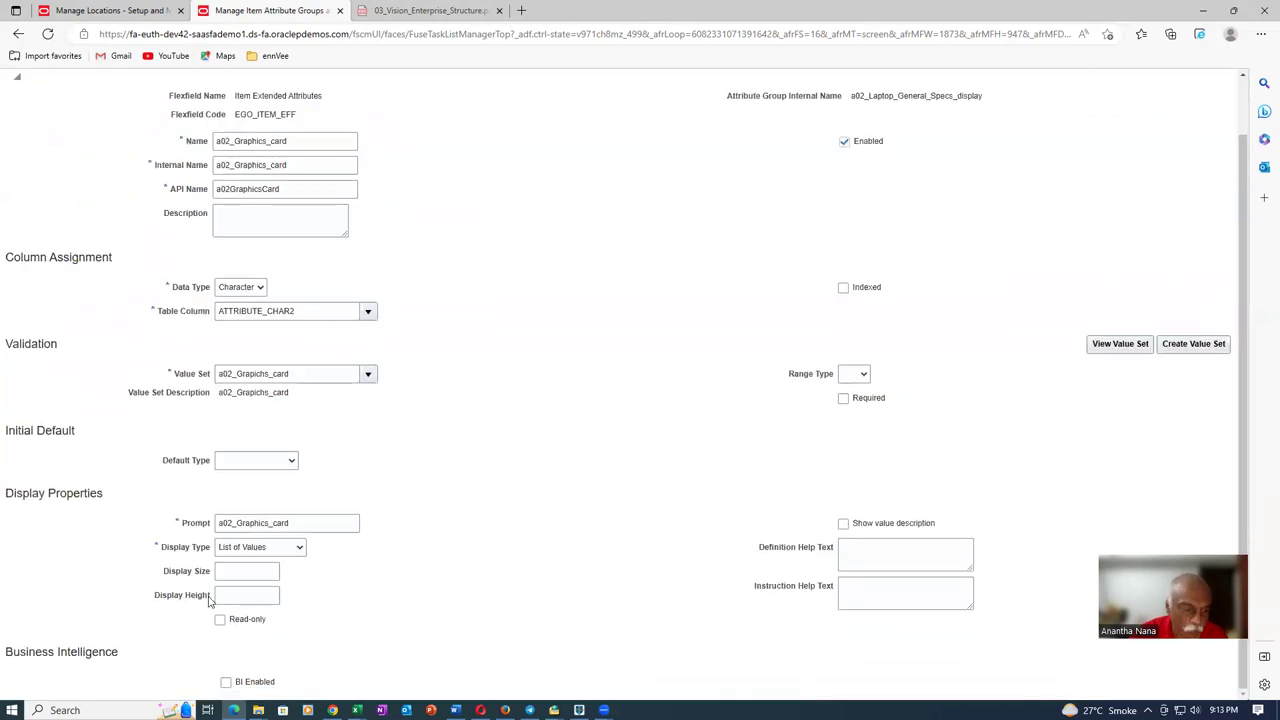
click(234, 573)
text(30)
click(462, 482)
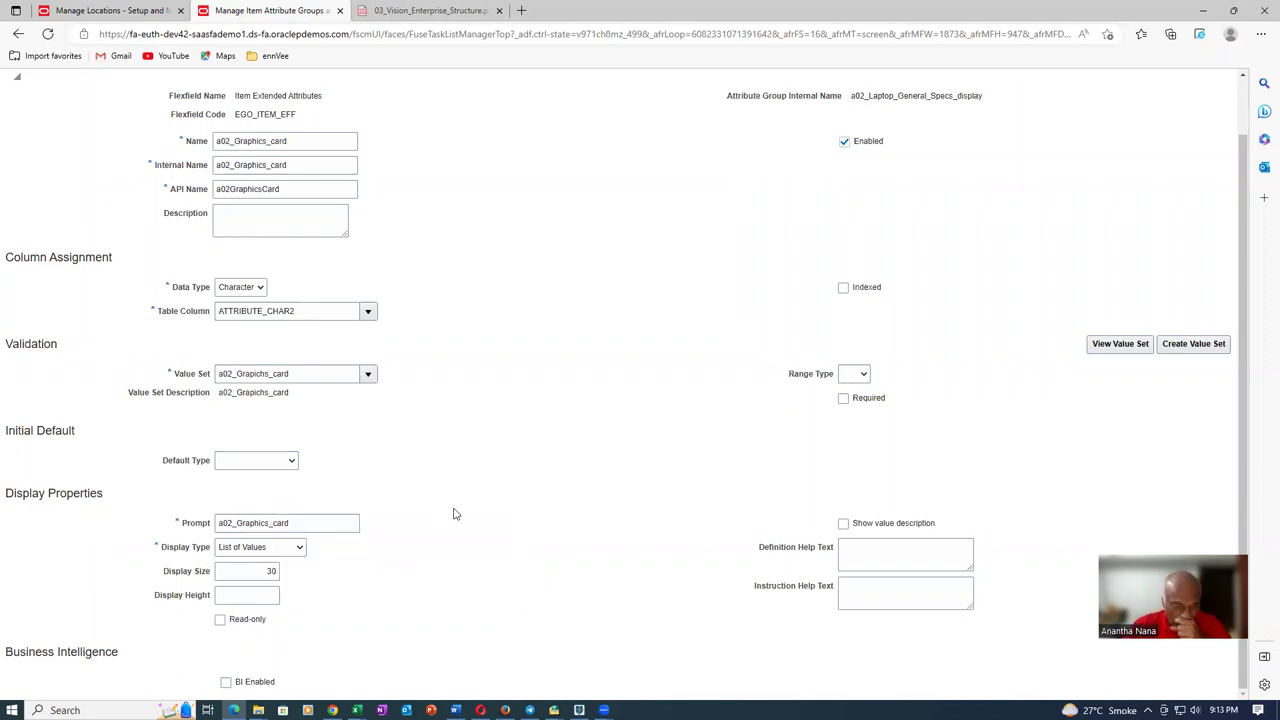
scroll(443, 526, up, 1)
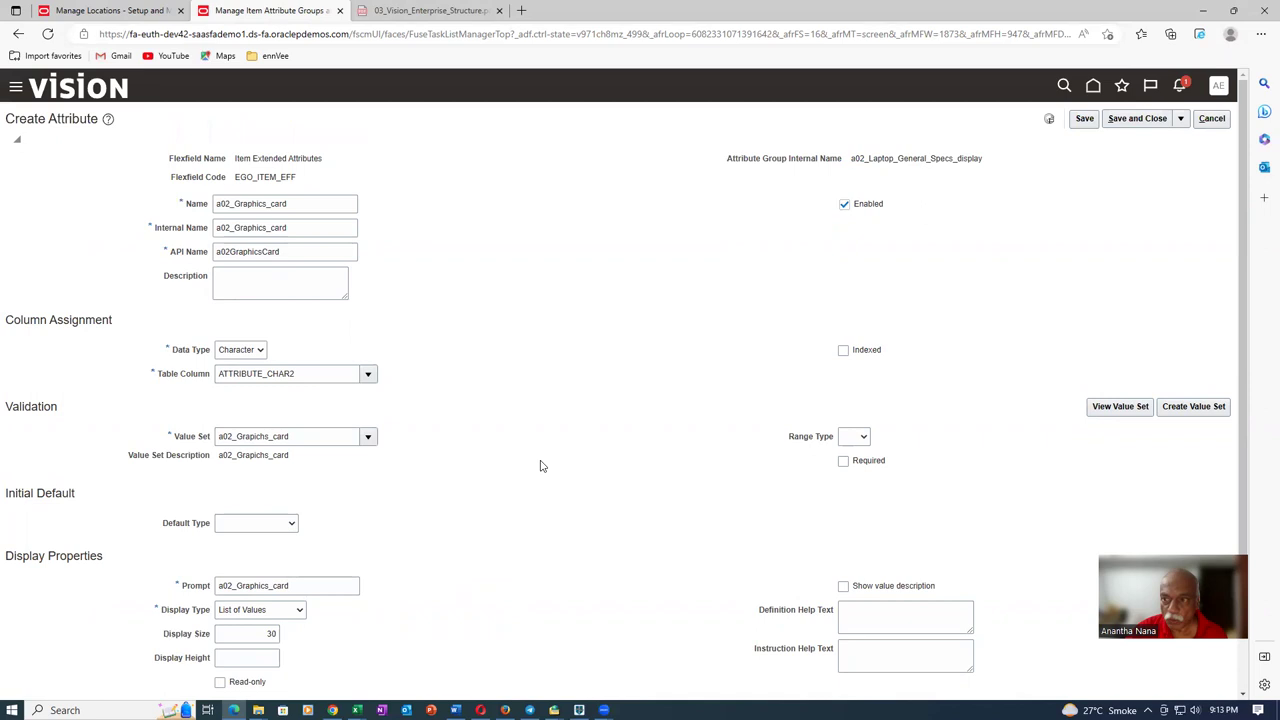
click(1181, 119)
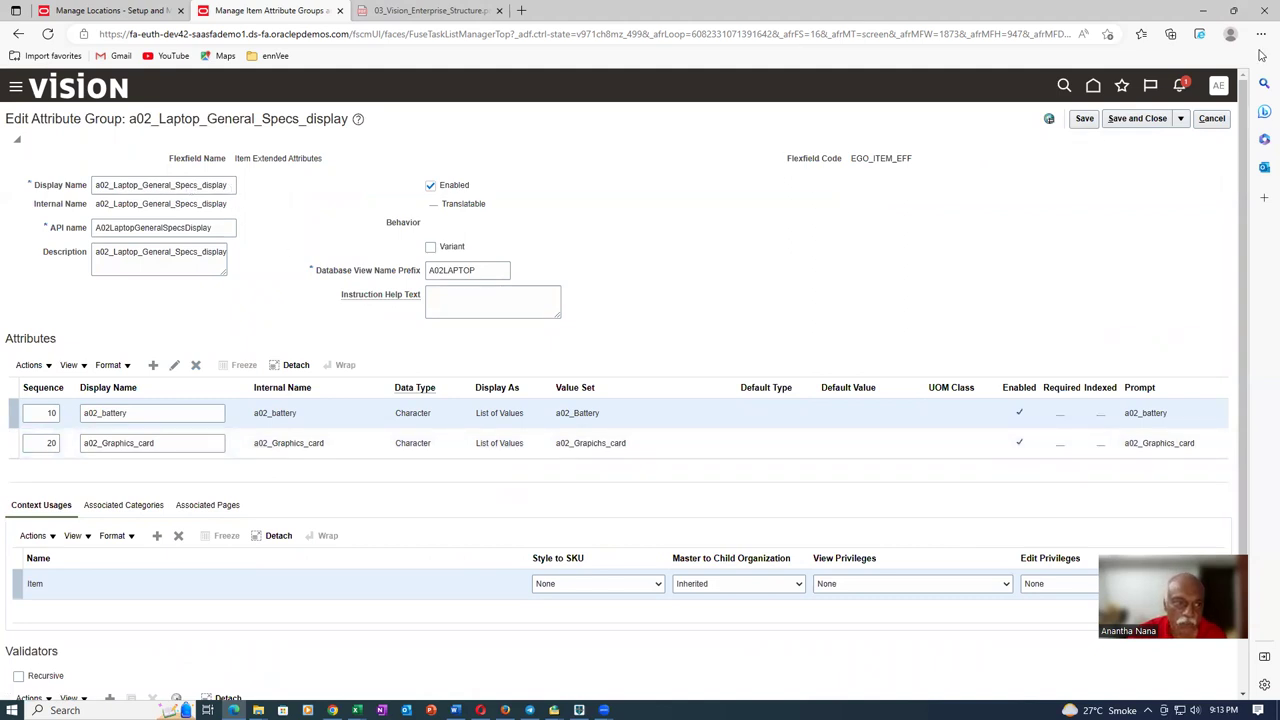
click(1137, 118)
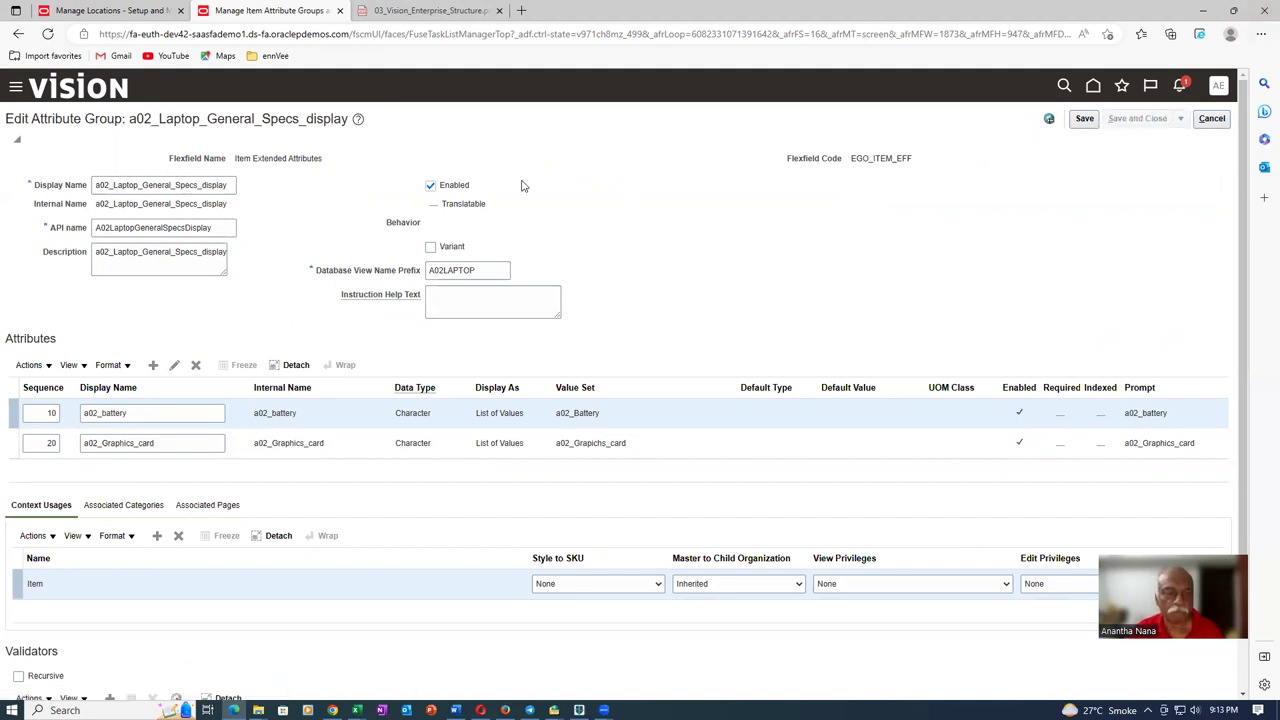
key(alt+Tab)
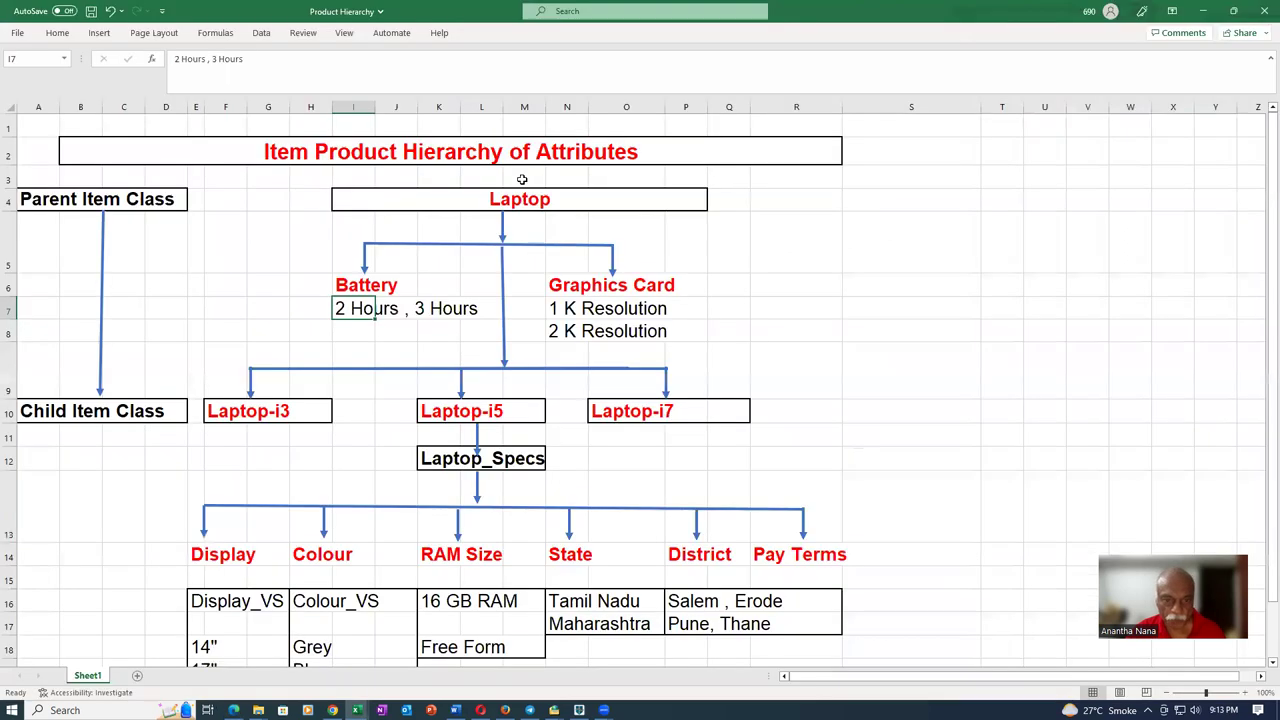
key(alt+Tab)
key(alt+Tab)
key(alt+Tab)
key(alt+Tab)
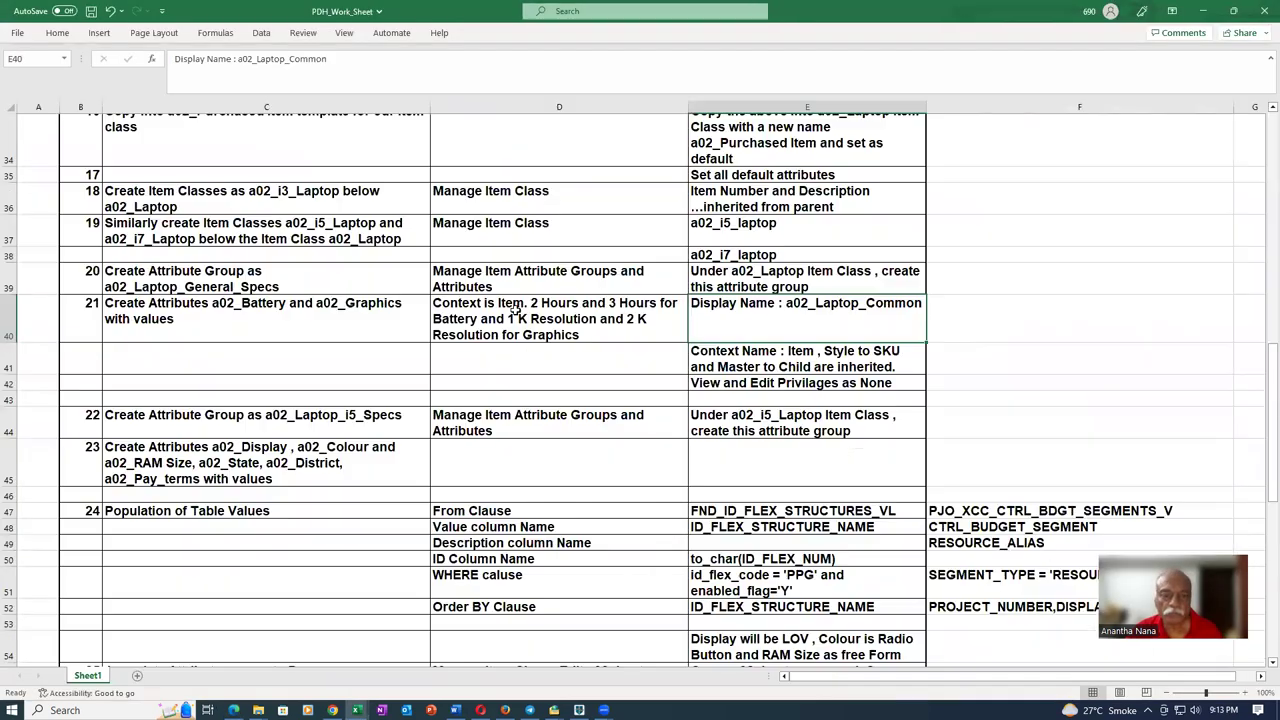
click(619, 360)
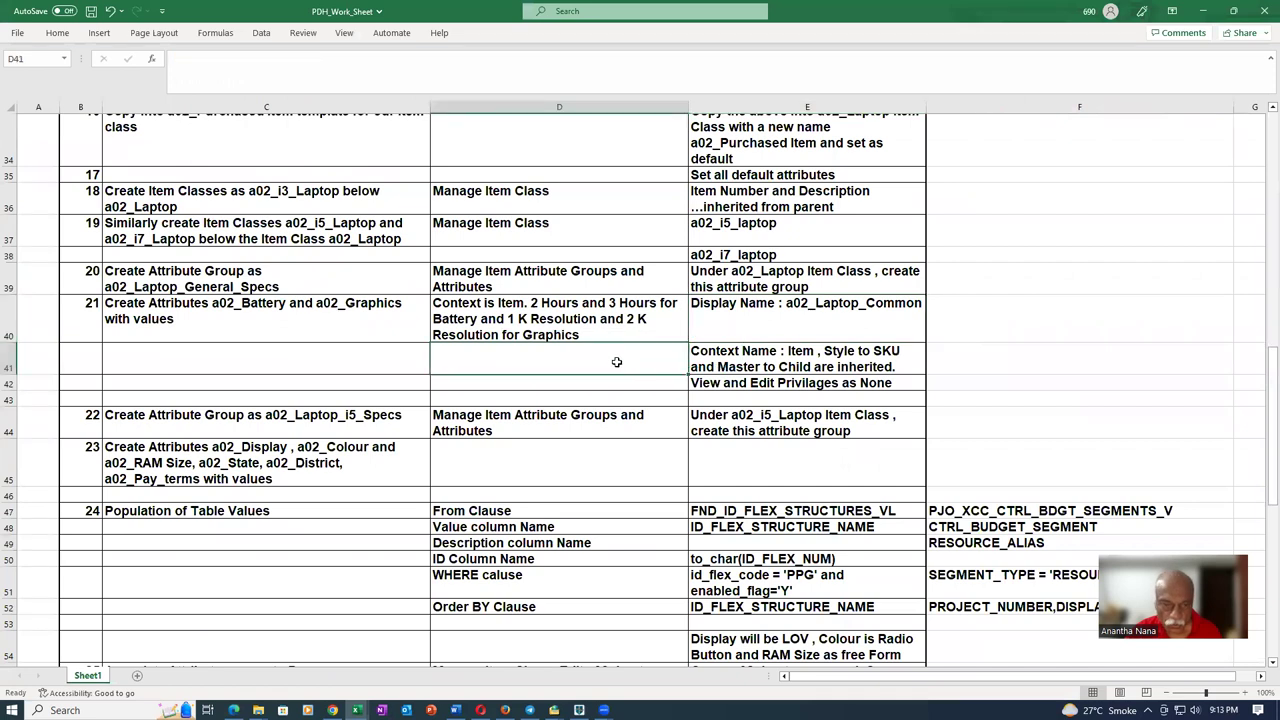
click(511, 415)
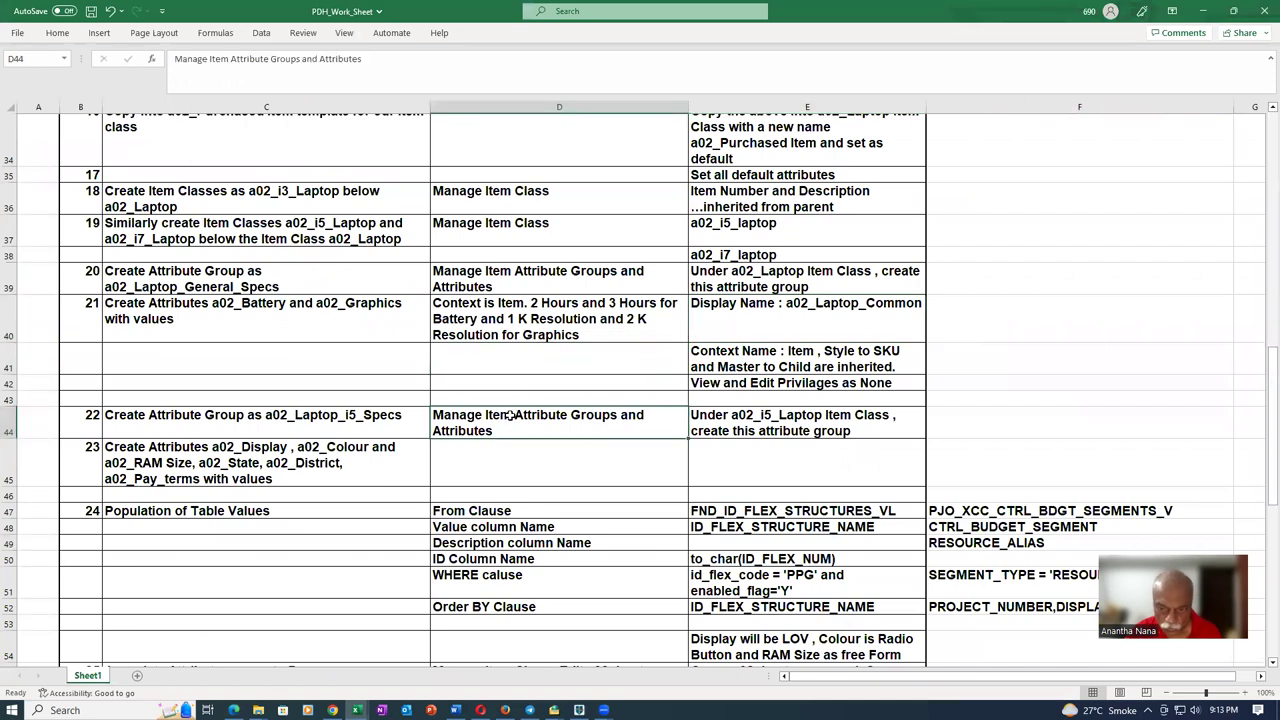
click(252, 426)
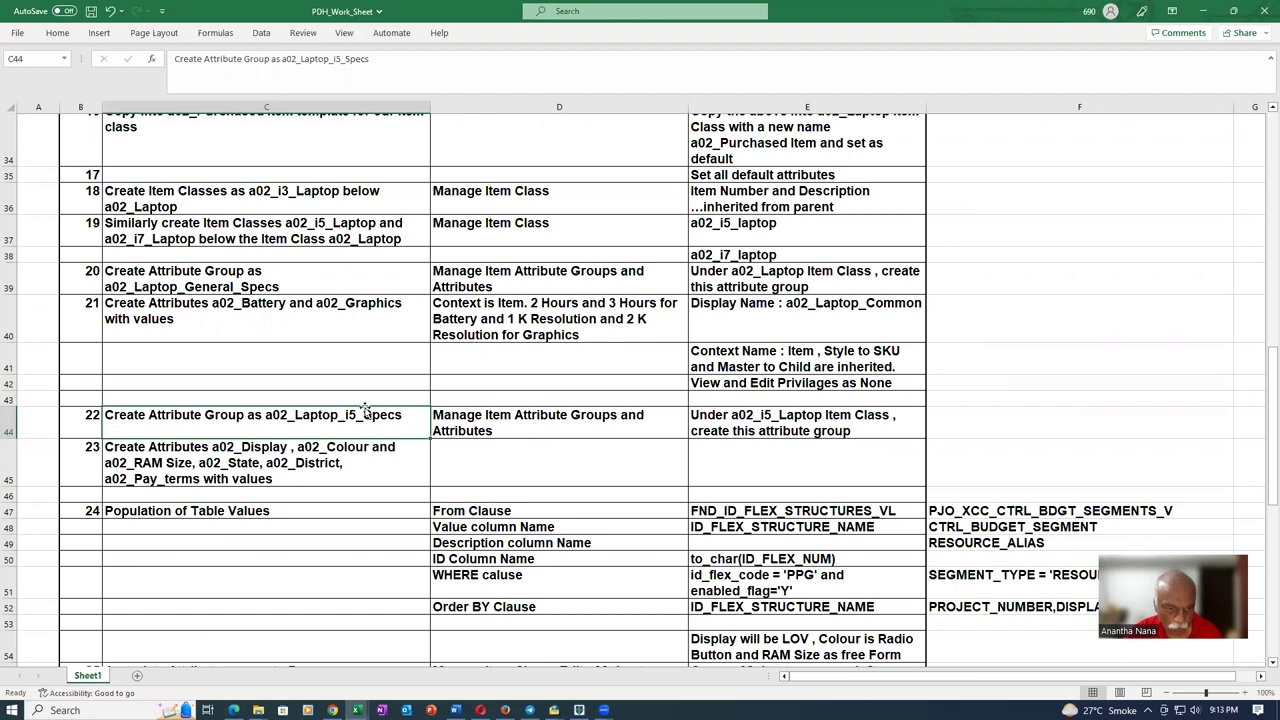
scroll(248, 434, down, 1)
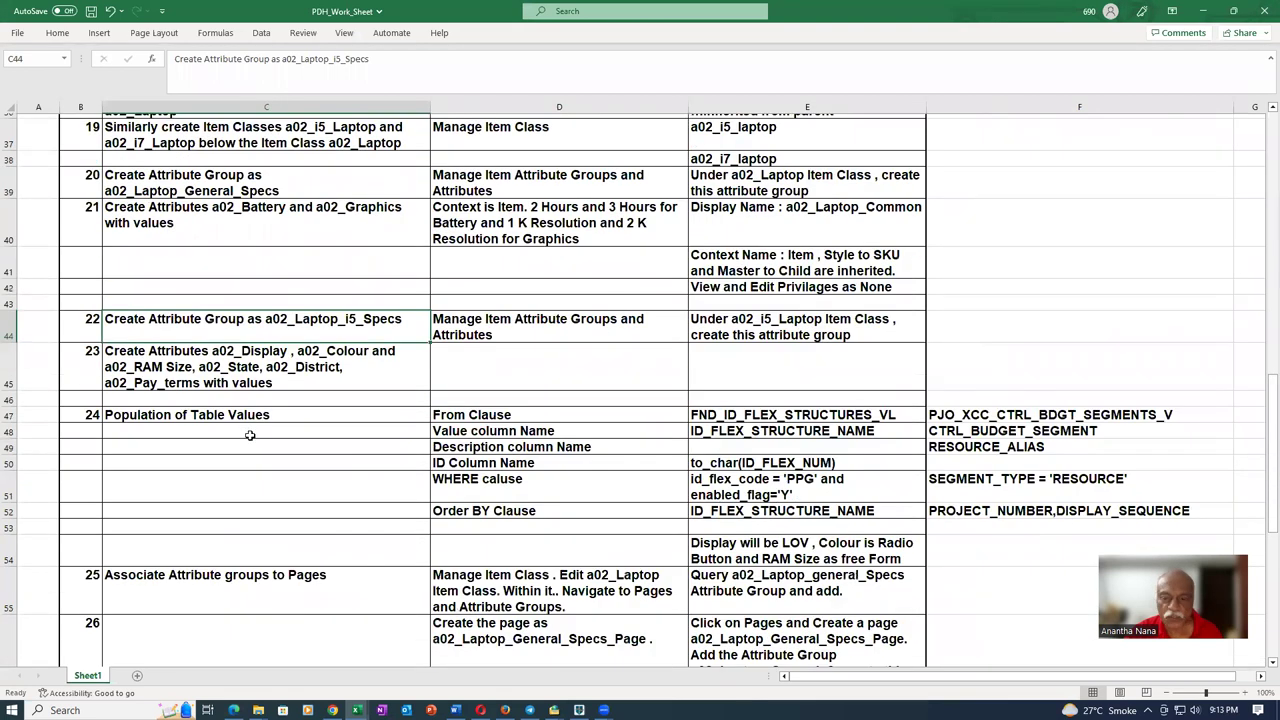
click(328, 224)
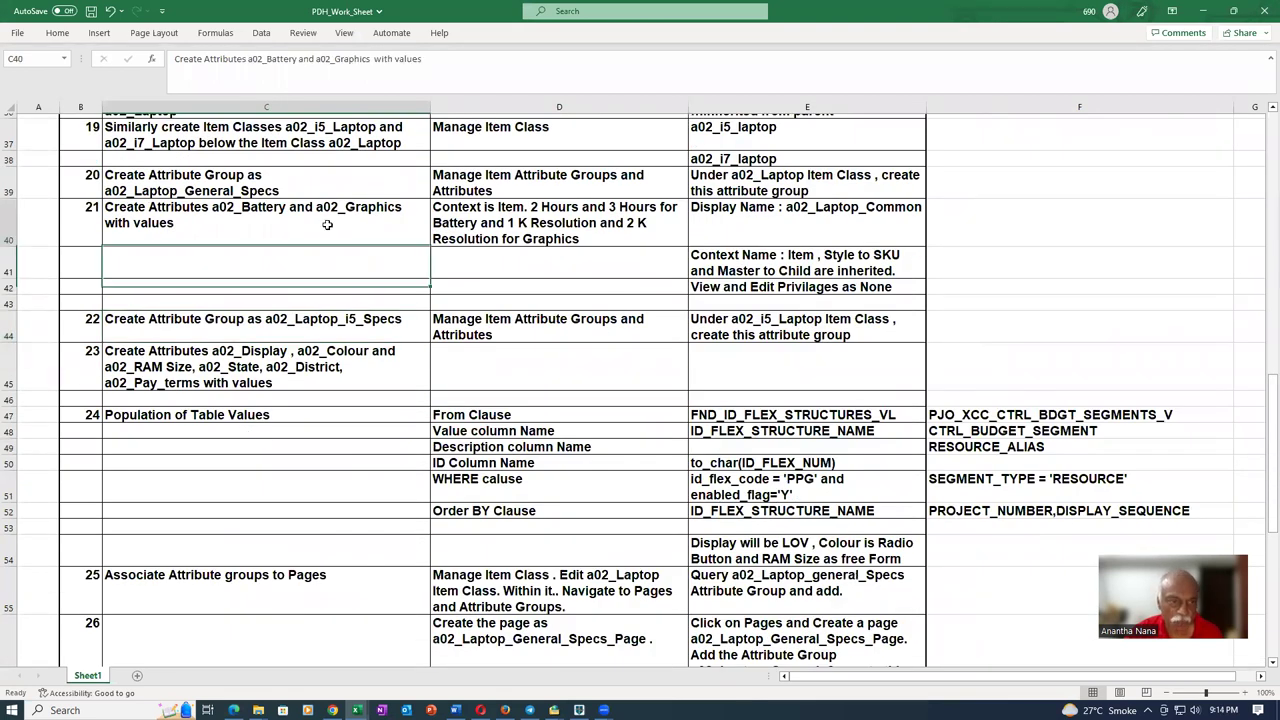
click(462, 335)
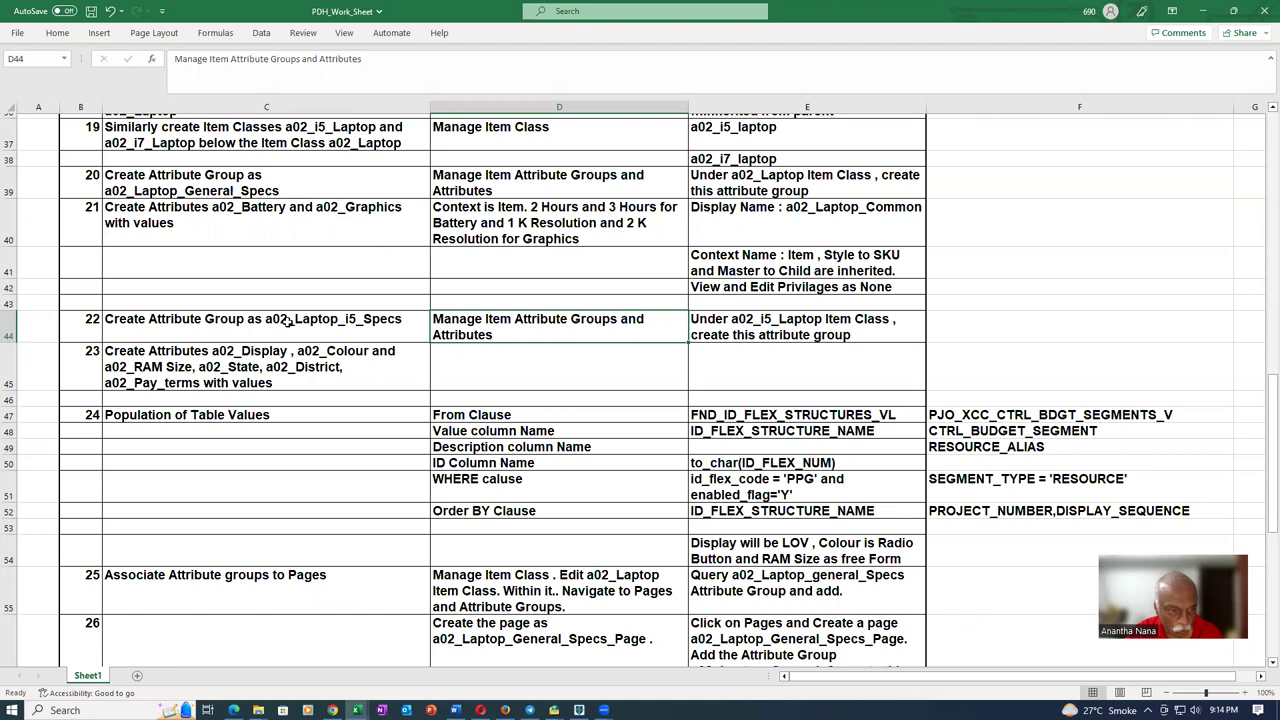
click(272, 319)
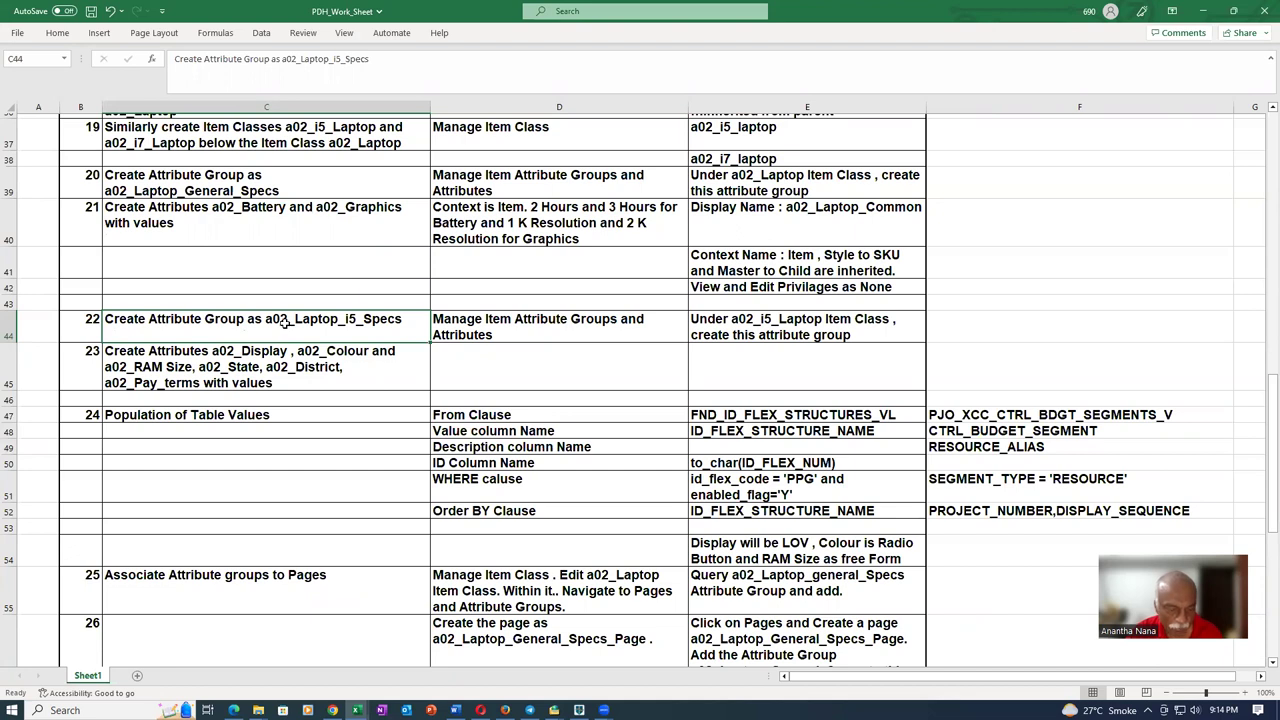
double_click(276, 319)
drag(265, 319, 403, 319)
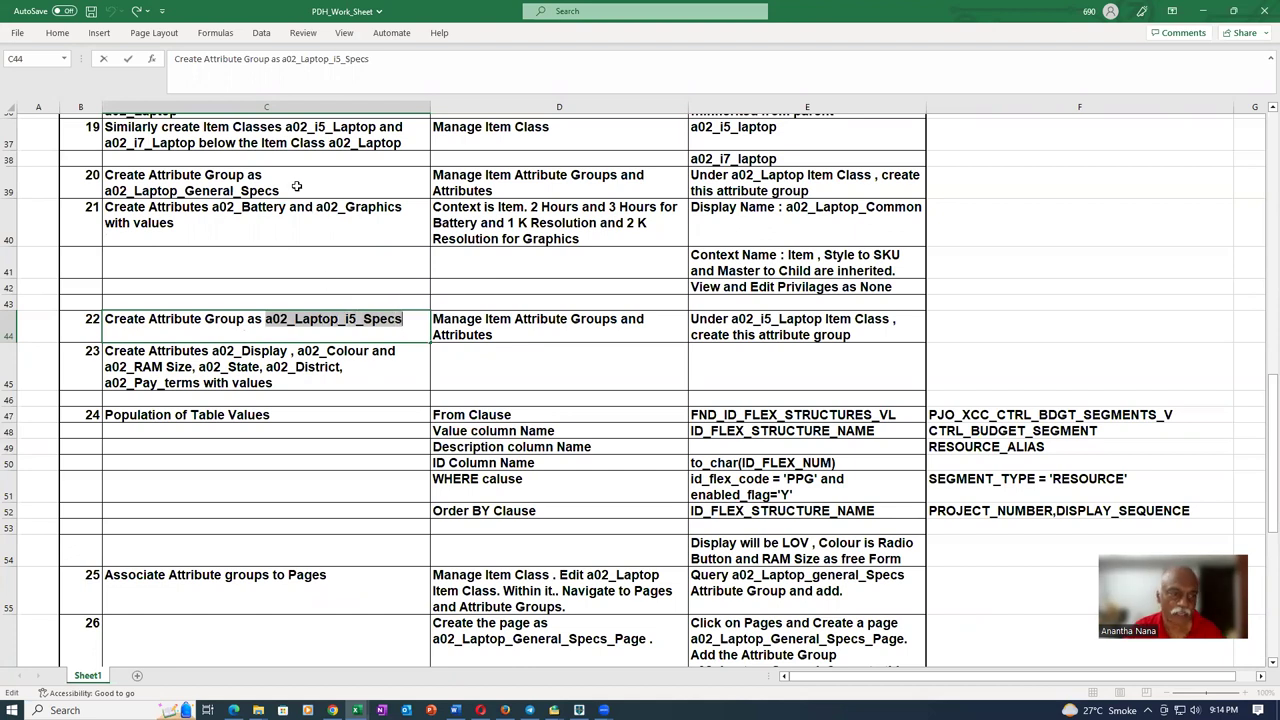
key(alt+Tab)
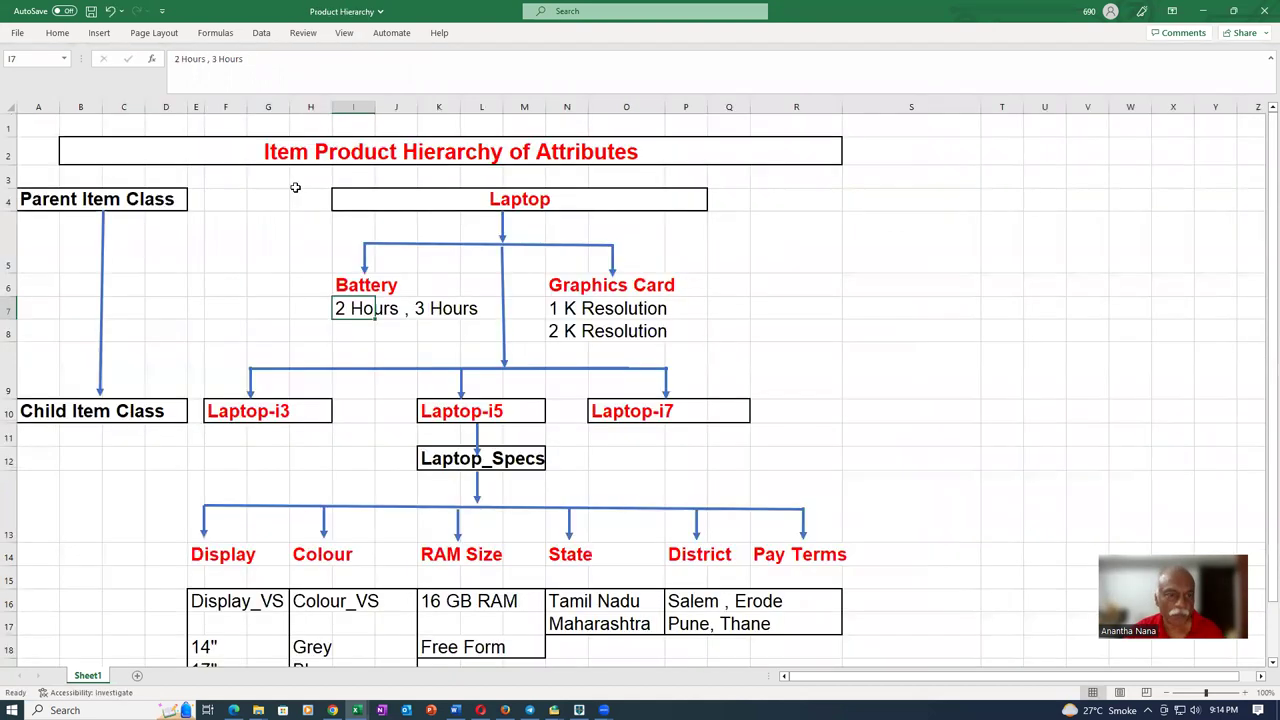
key(alt+Tab)
key(alt+Tab)
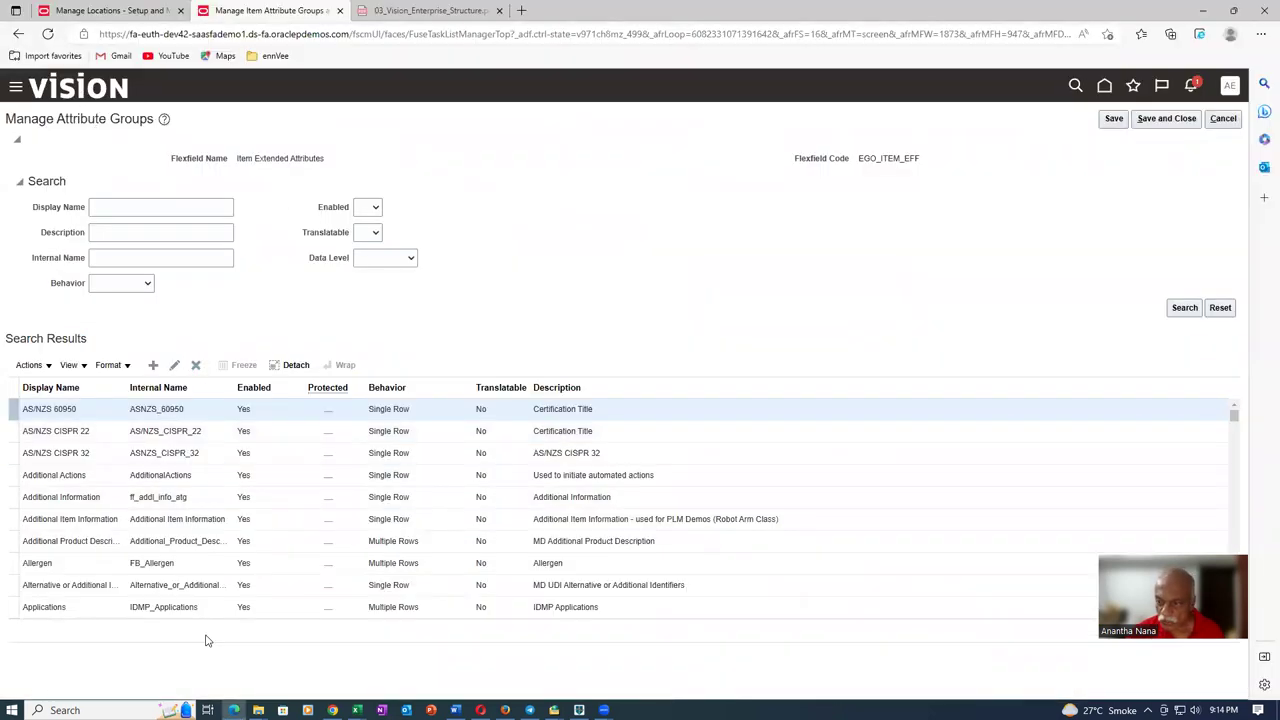
Search attribute groups with display name a02, then start a new attribute group.
click(109, 212)
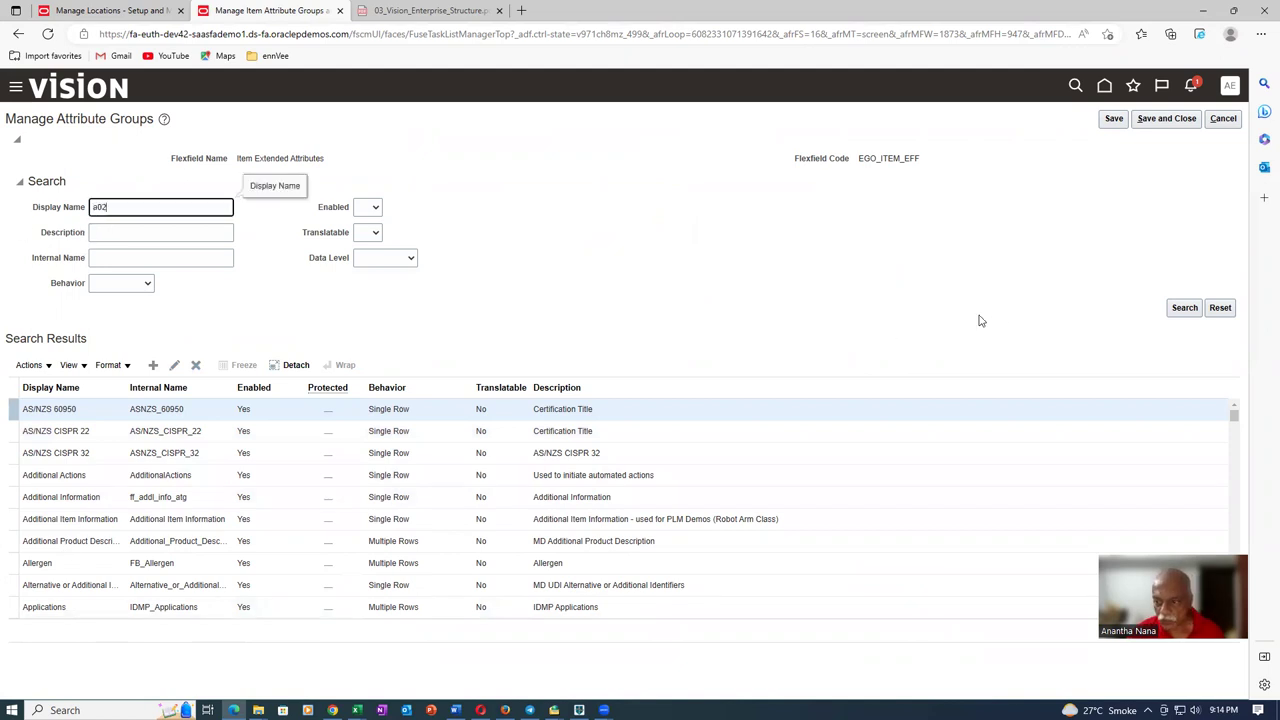
click(1194, 311)
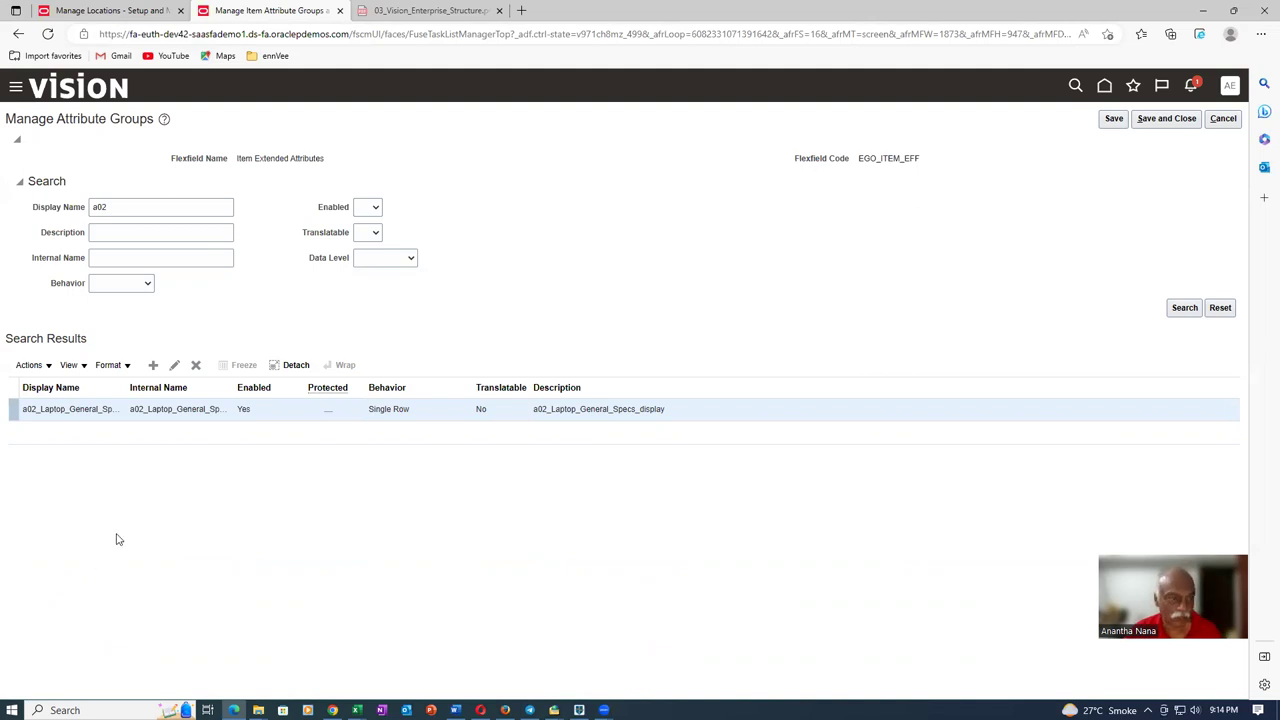
click(155, 366)
Copy a02_Laptop_i5_Specs from Excel and enter display name a02_Laptop_i5_Specs_Display.
click(145, 180)
key(ctrl+v)
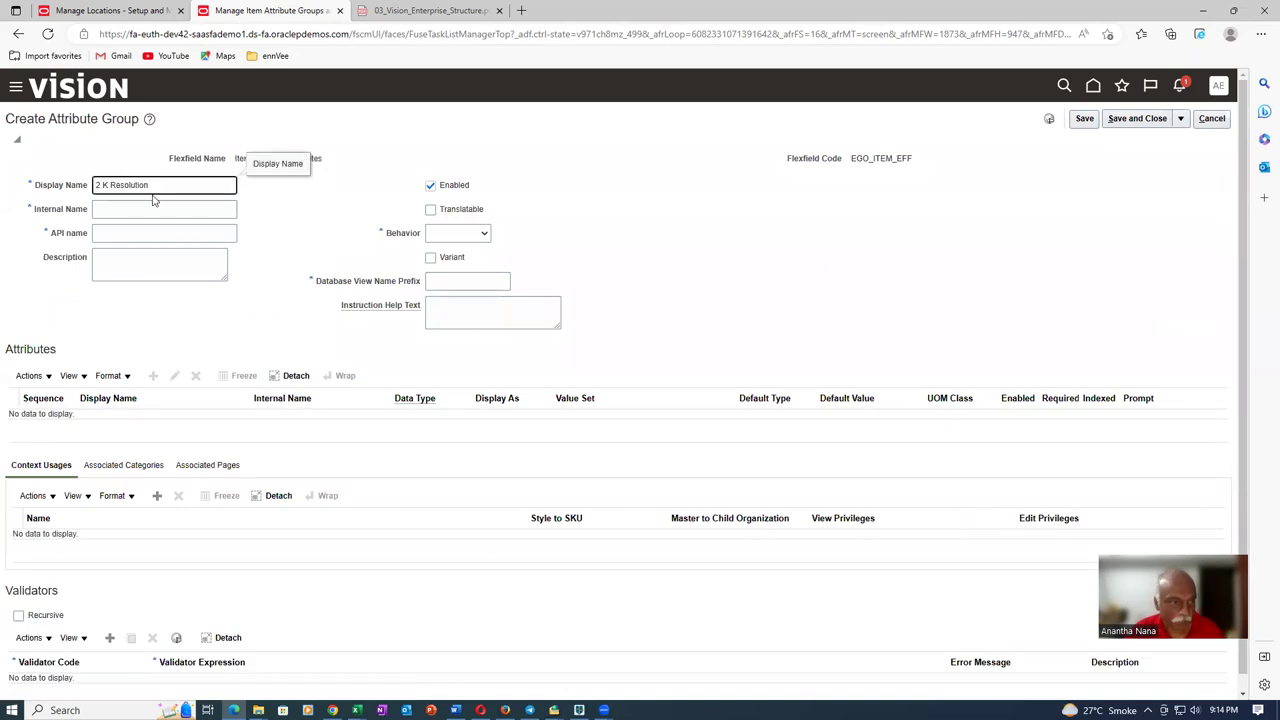
key(ctrl+a)
key(BackSpace)
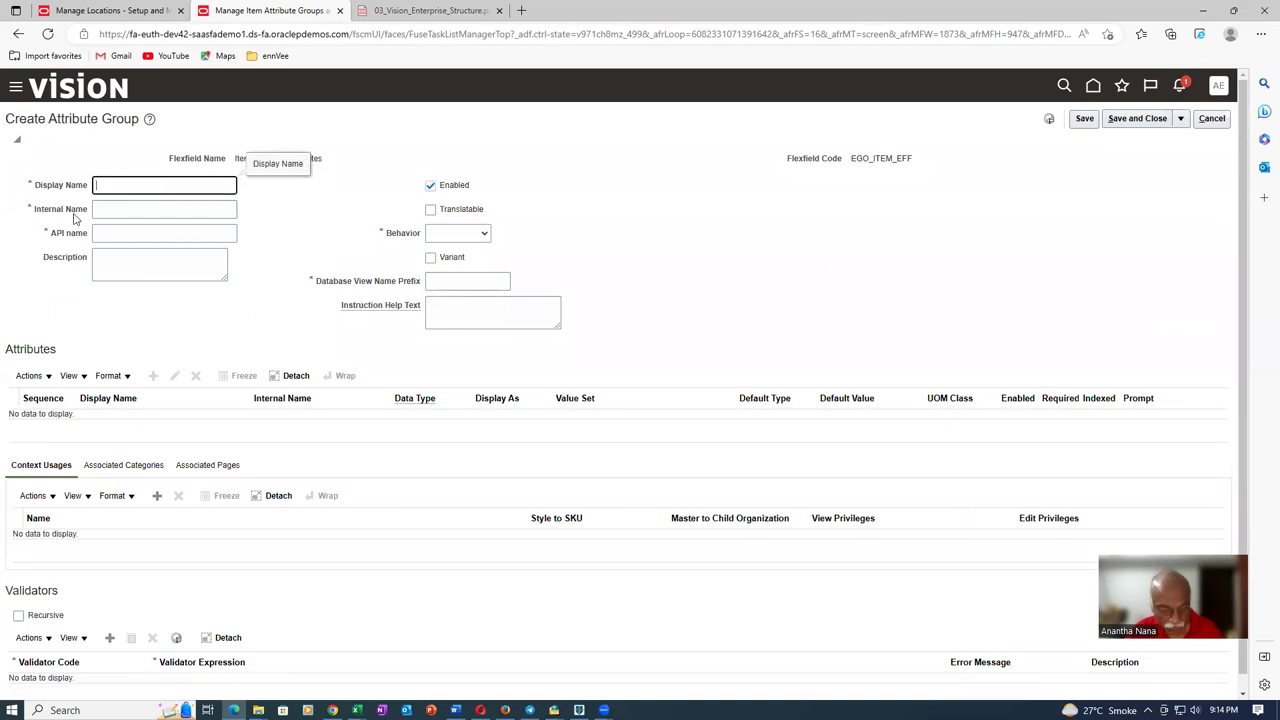
key(alt+Tab)
key(alt+Tab)
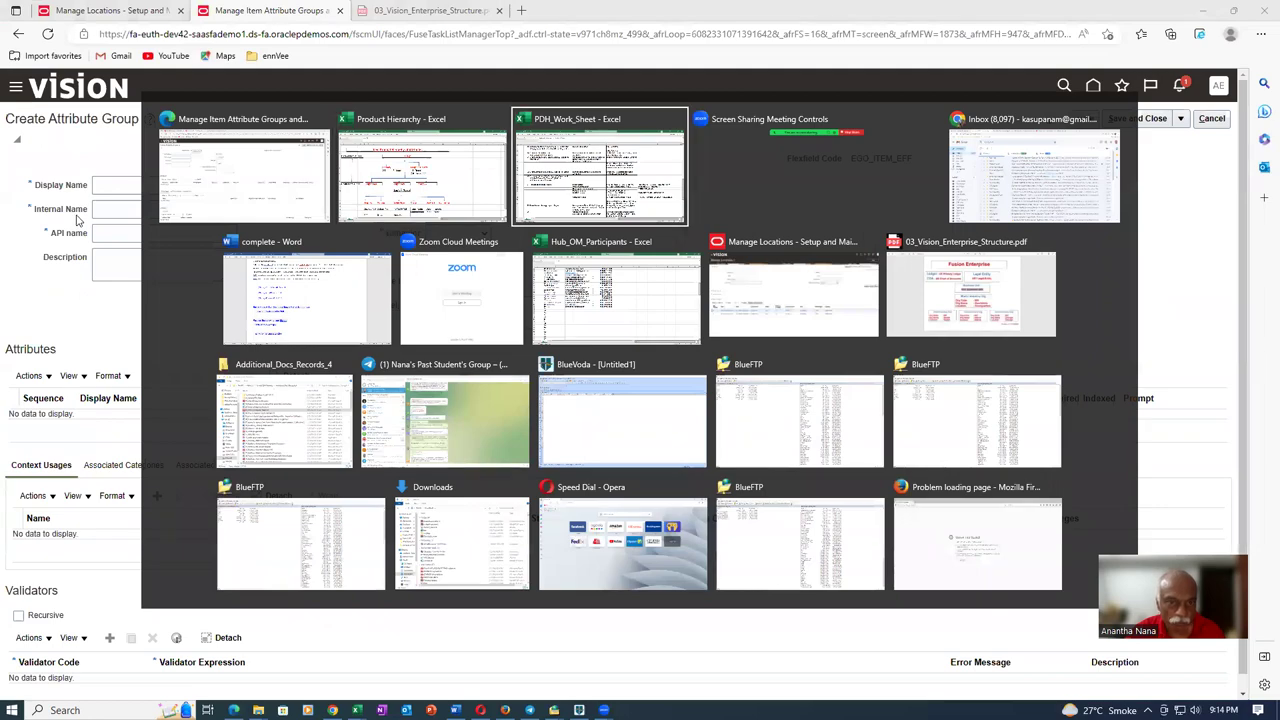
double_click(266, 320)
drag(266, 320, 401, 324)
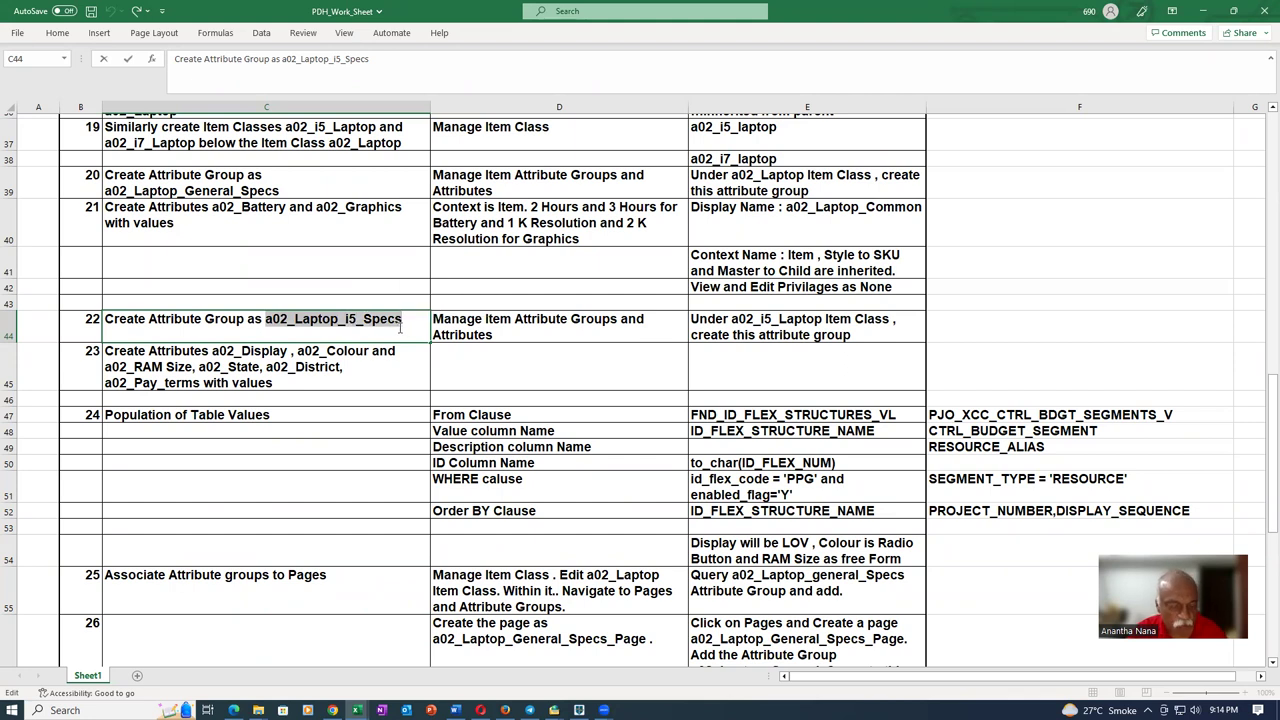
key(ctrl+c)
key(alt+Tab)
key(ctrl+v)
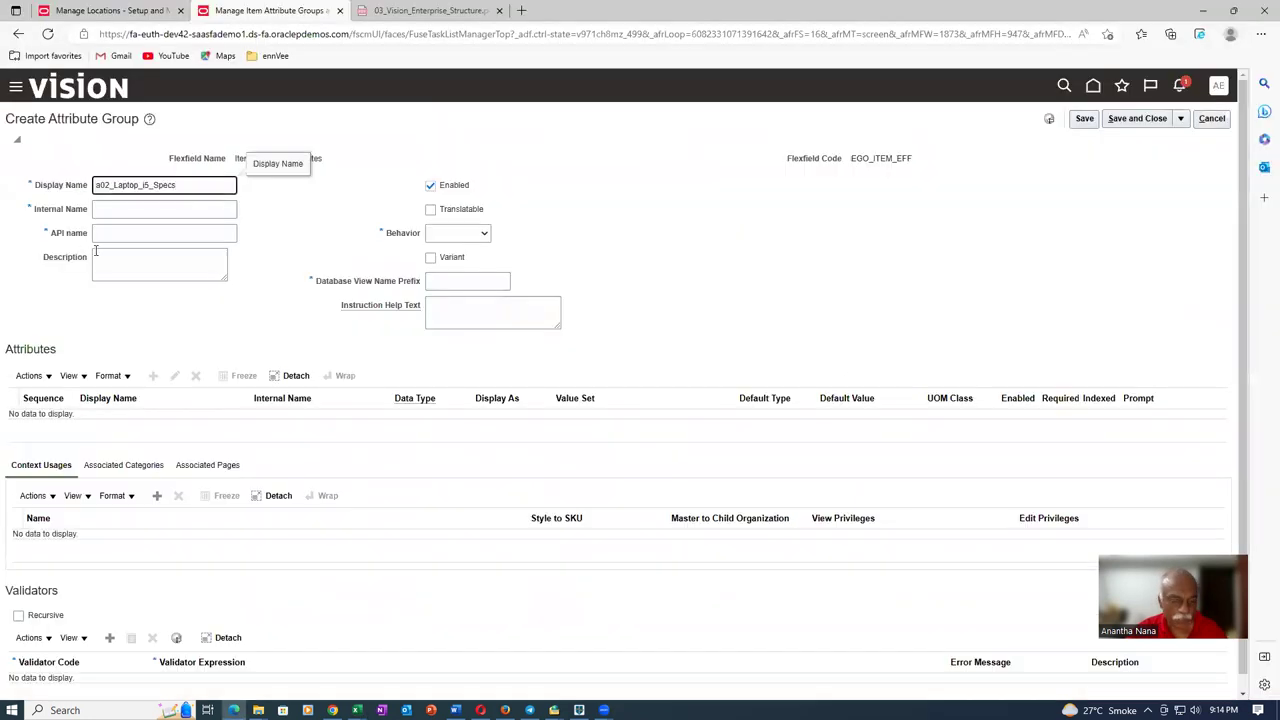
text(_Display)
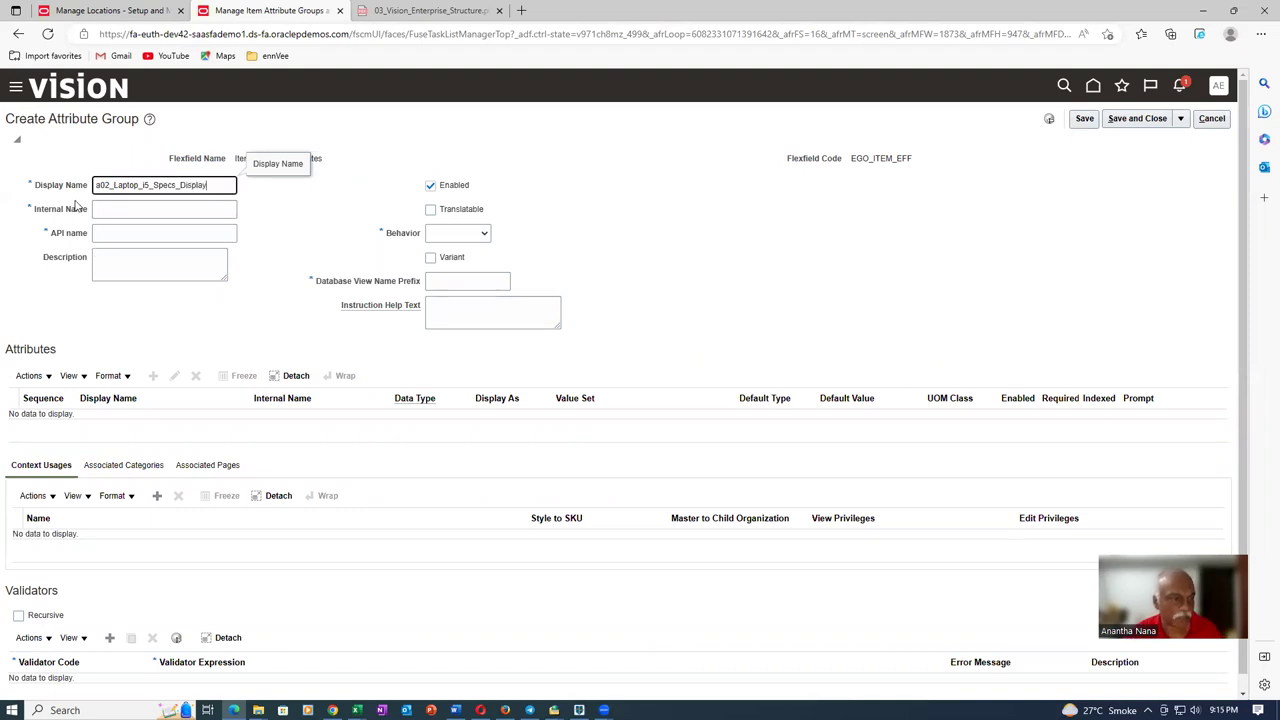
Reuse the name for Internal Name and Description, and set Behavior to Single Row.
drag(228, 185, 96, 231)
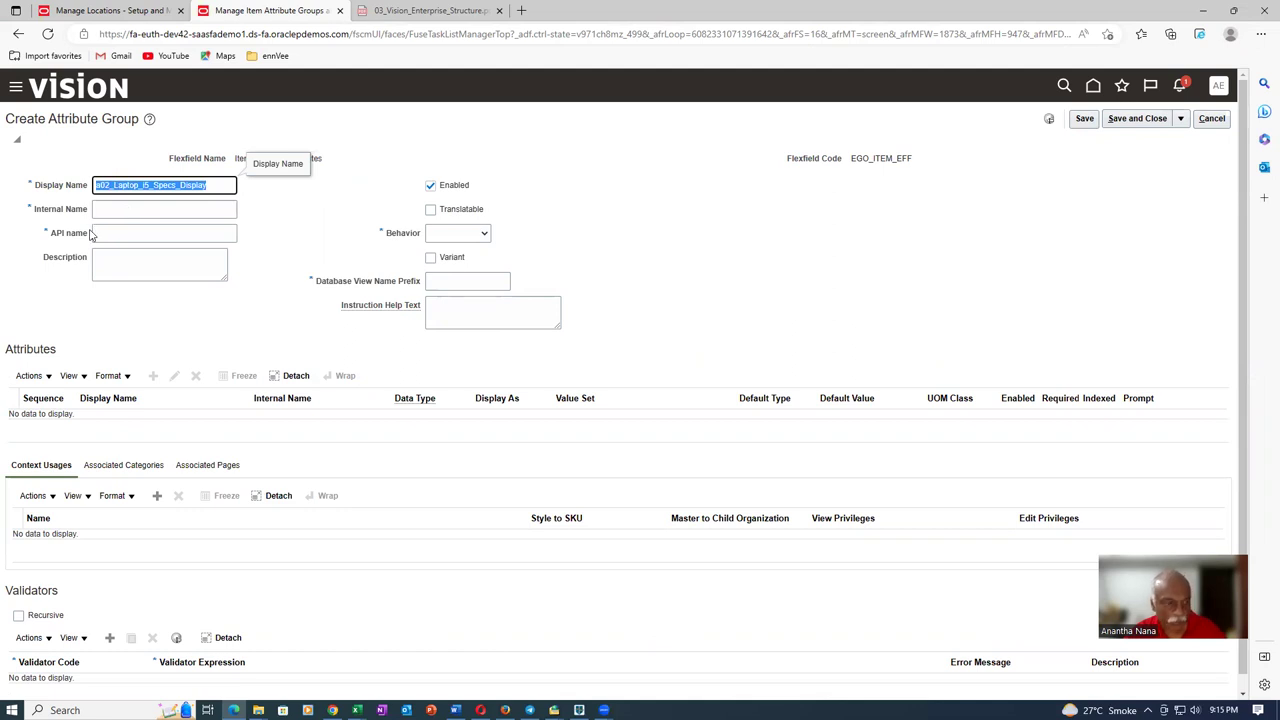
click(170, 213)
key(ctrl+v)
key(Tab)
click(150, 269)
key(ctrl+v)
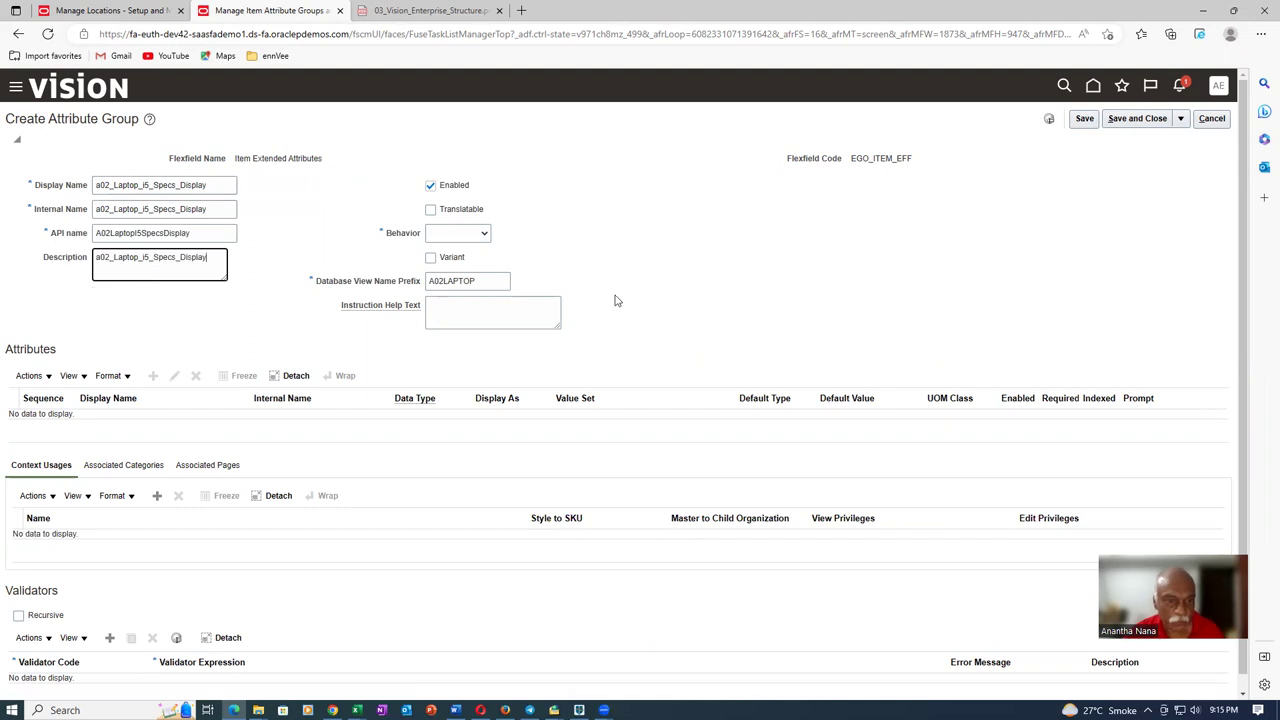
click(476, 232)
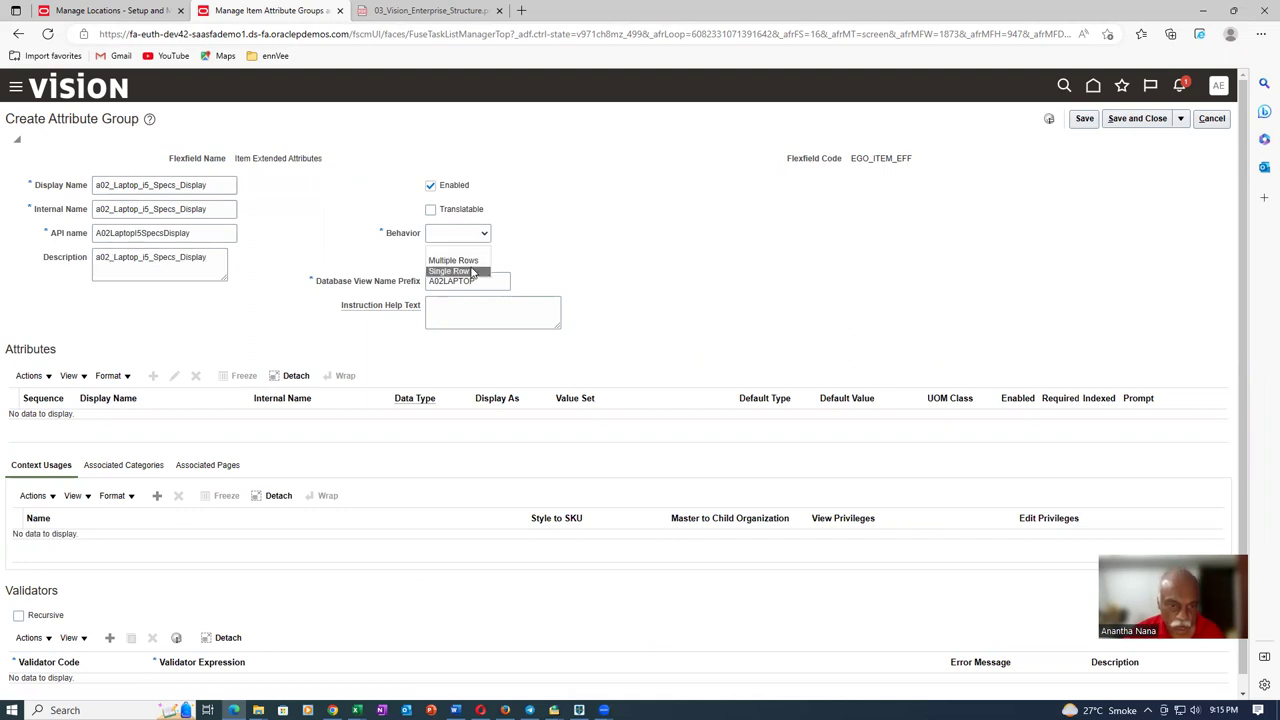
click(469, 275)
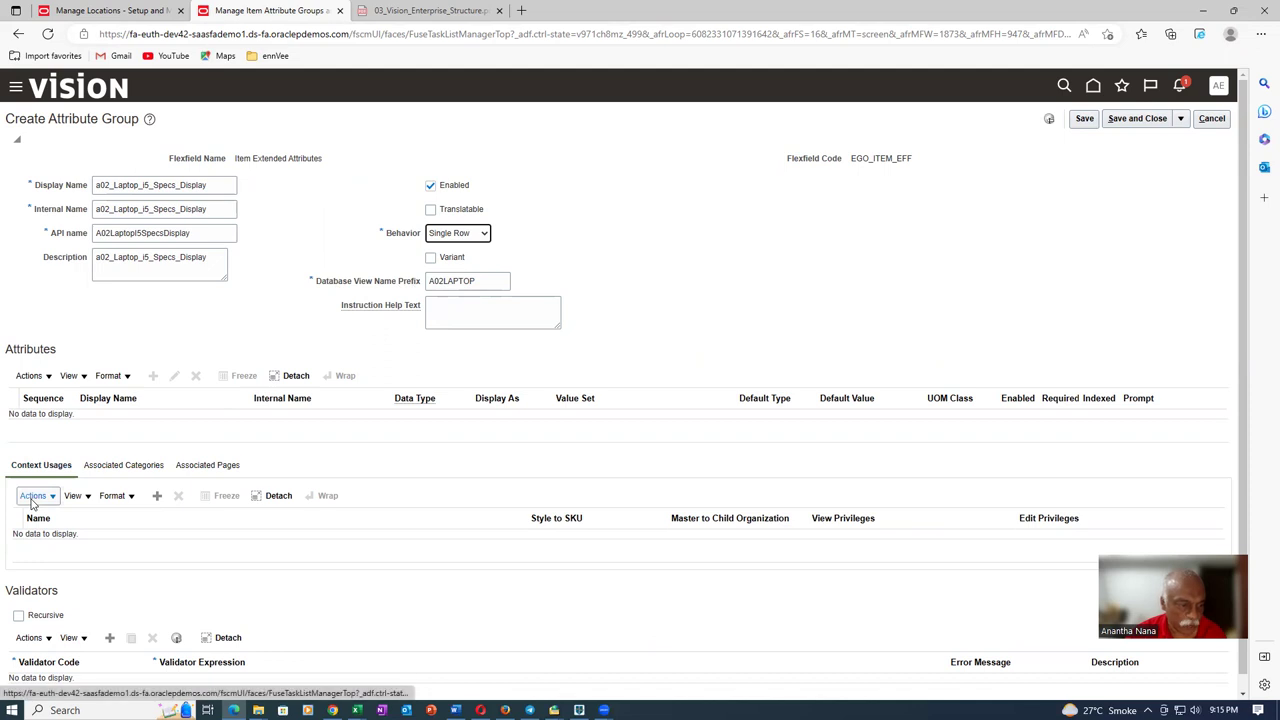
Add an Item context usage with Master to Child set to Inherited, and save.
click(157, 496)
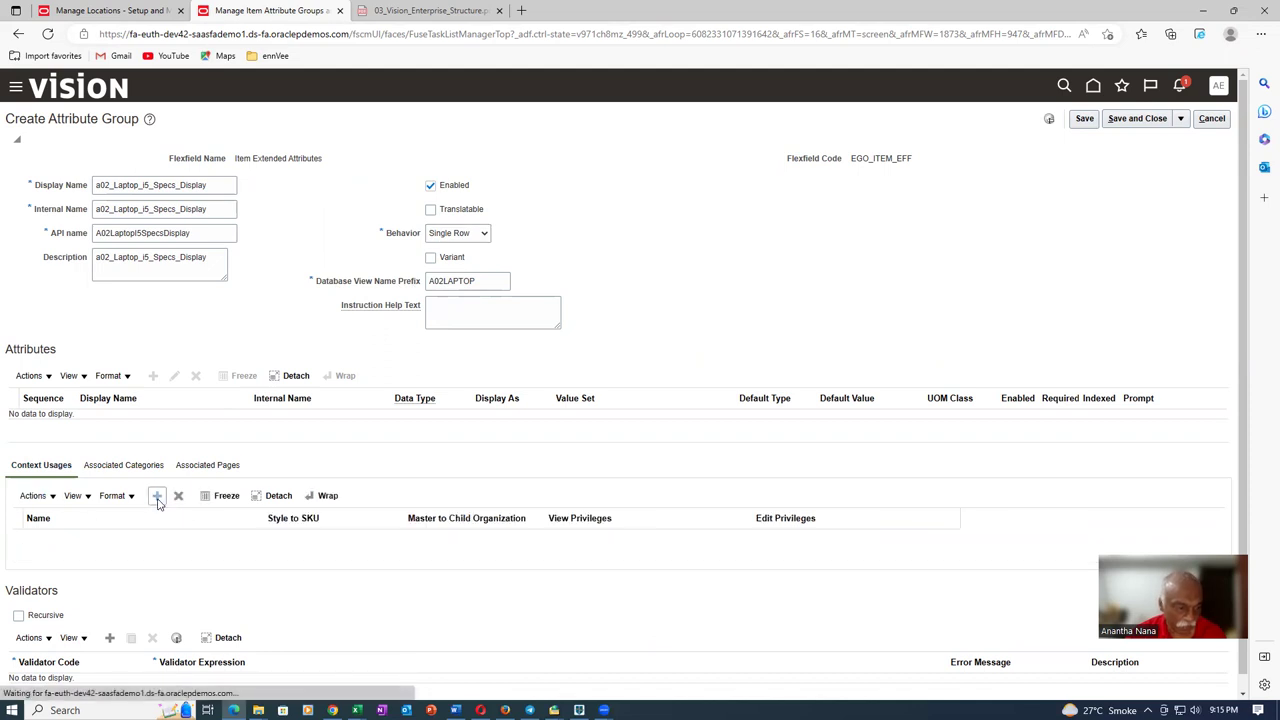
click(116, 545)
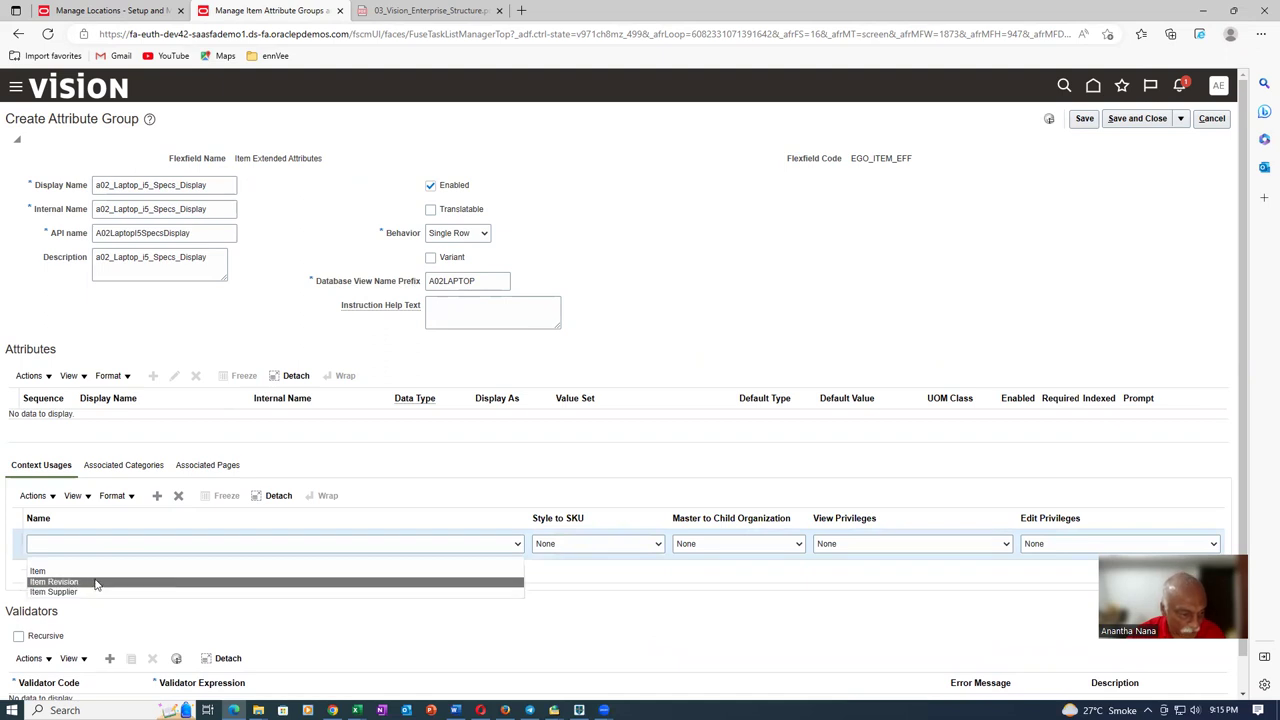
click(94, 575)
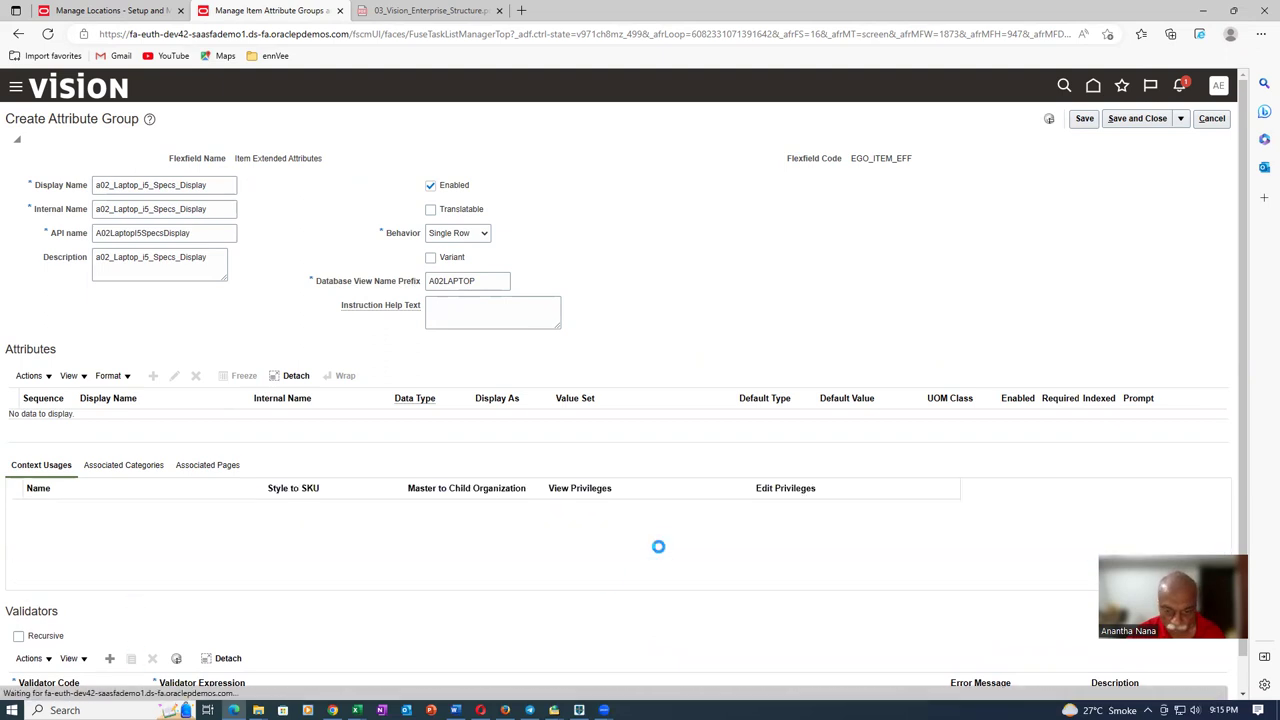
click(713, 549)
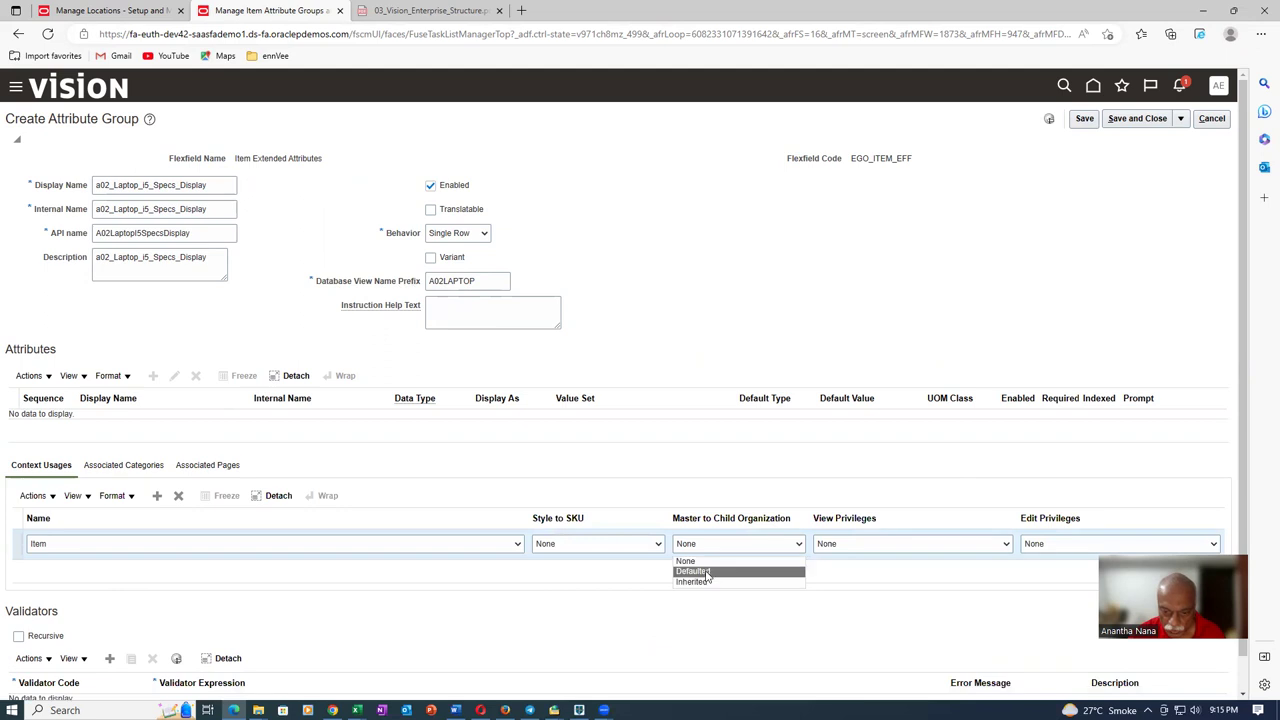
click(704, 586)
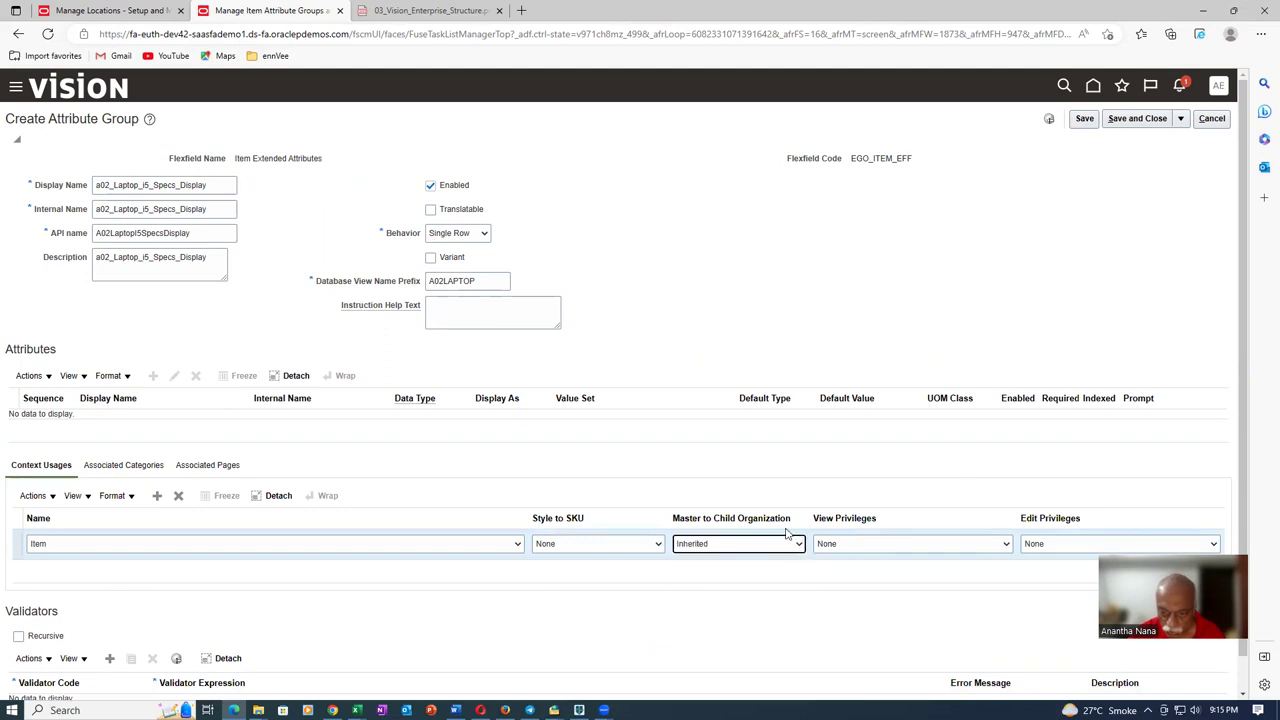
click(1084, 118)
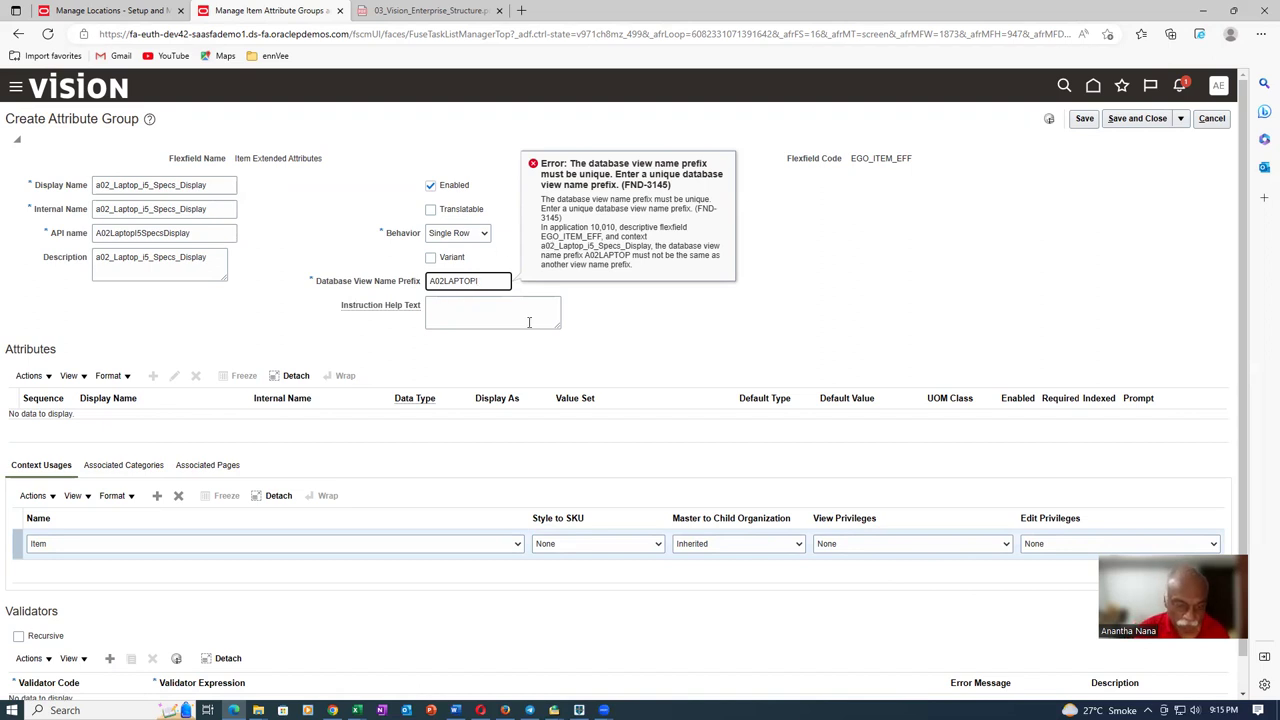
Dismiss the prefix uniqueness error, change the view name prefix to A02LAPTOPI5, and save again.
double_click(688, 338)
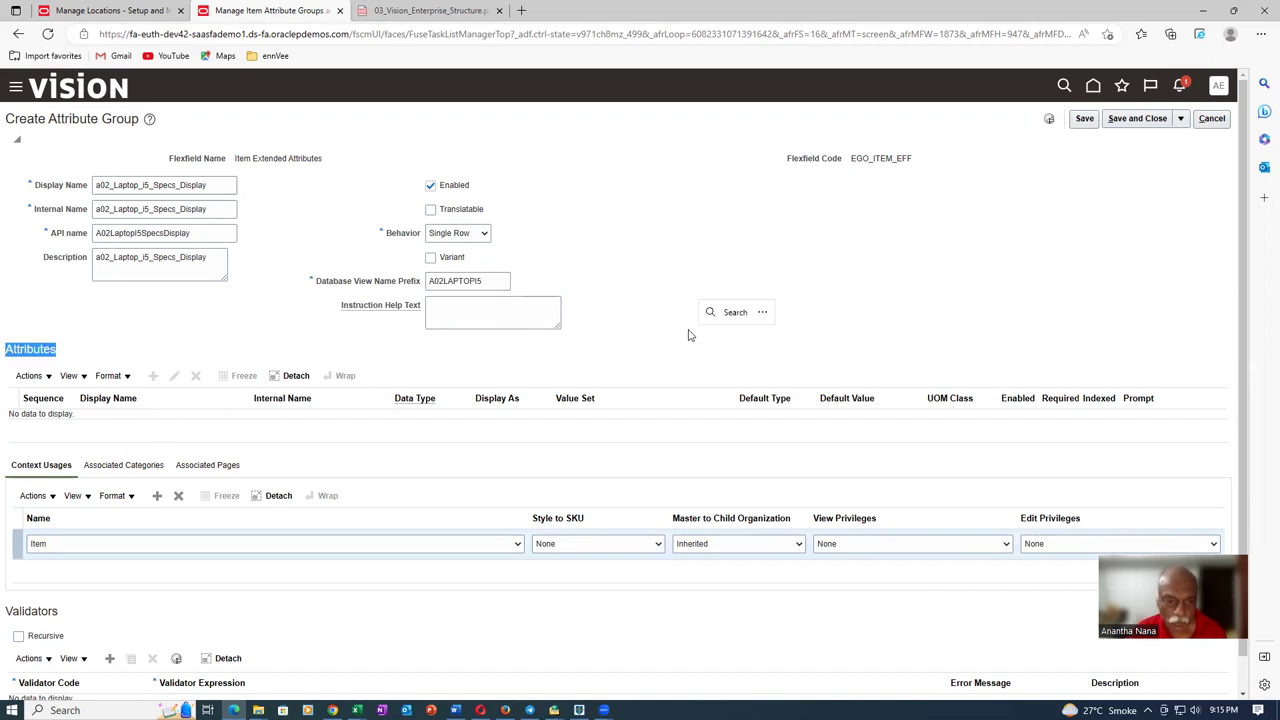
click(489, 281)
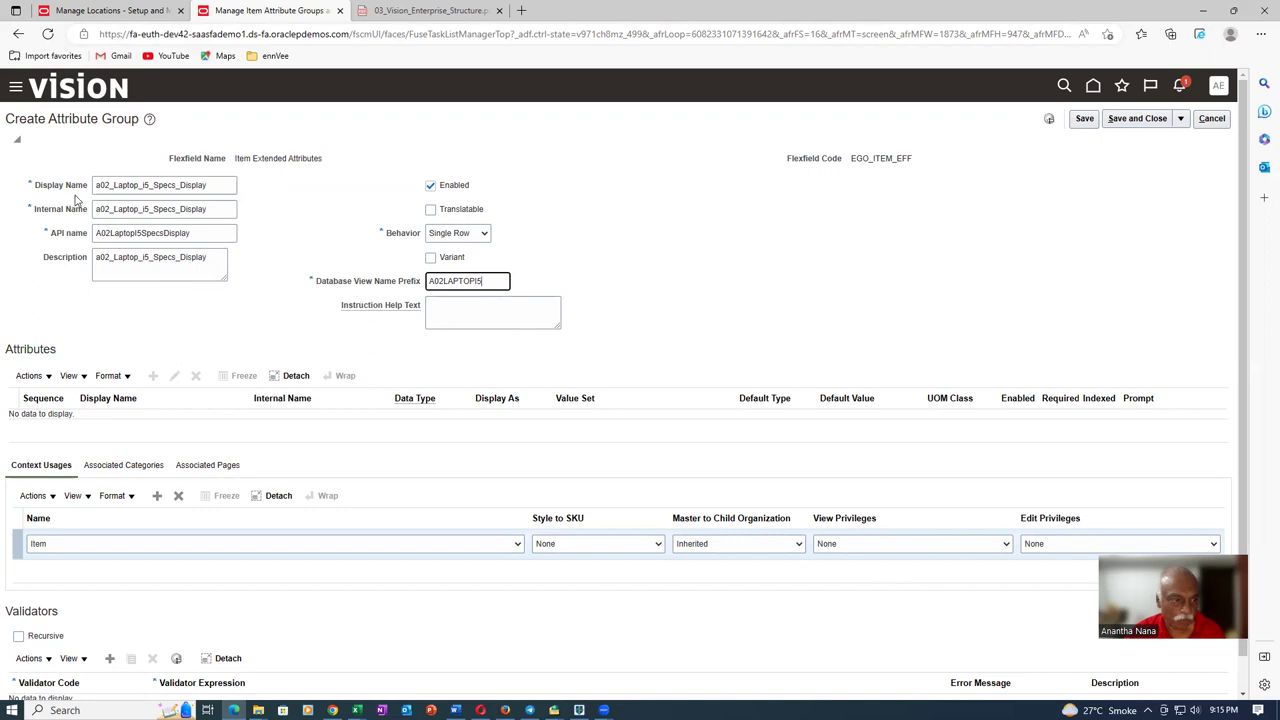
drag(97, 186, 135, 189)
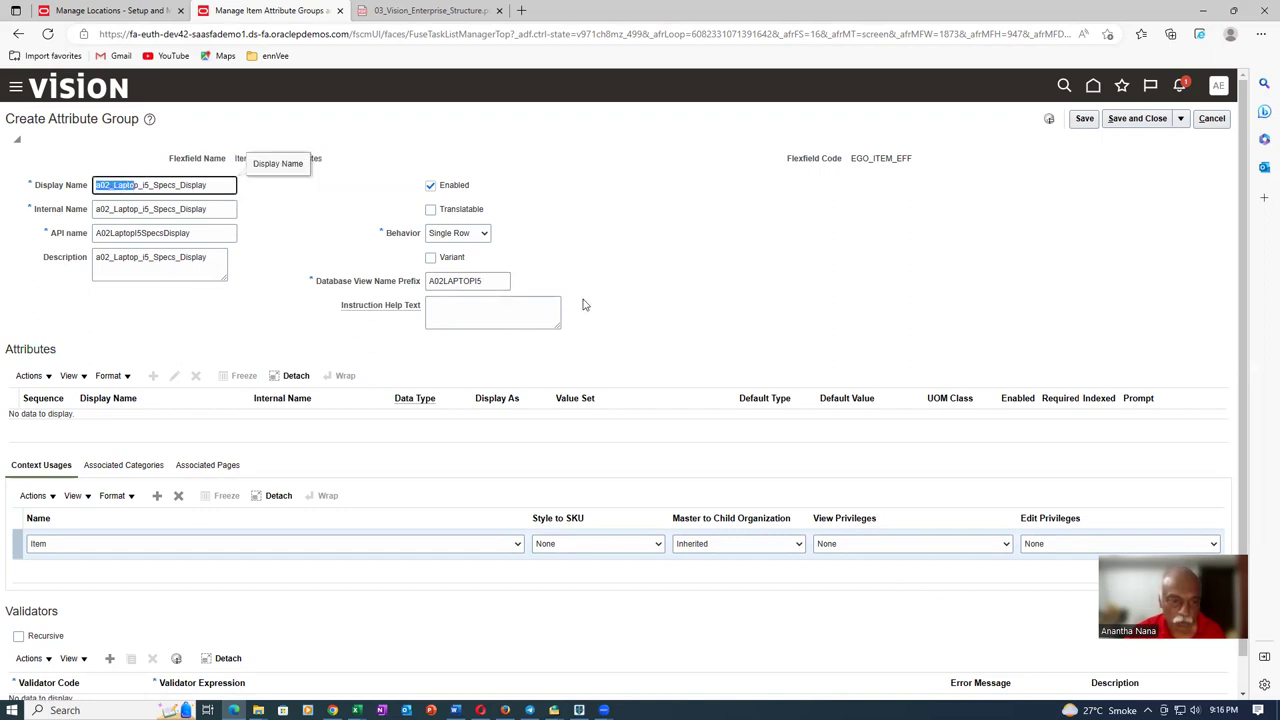
click(498, 284)
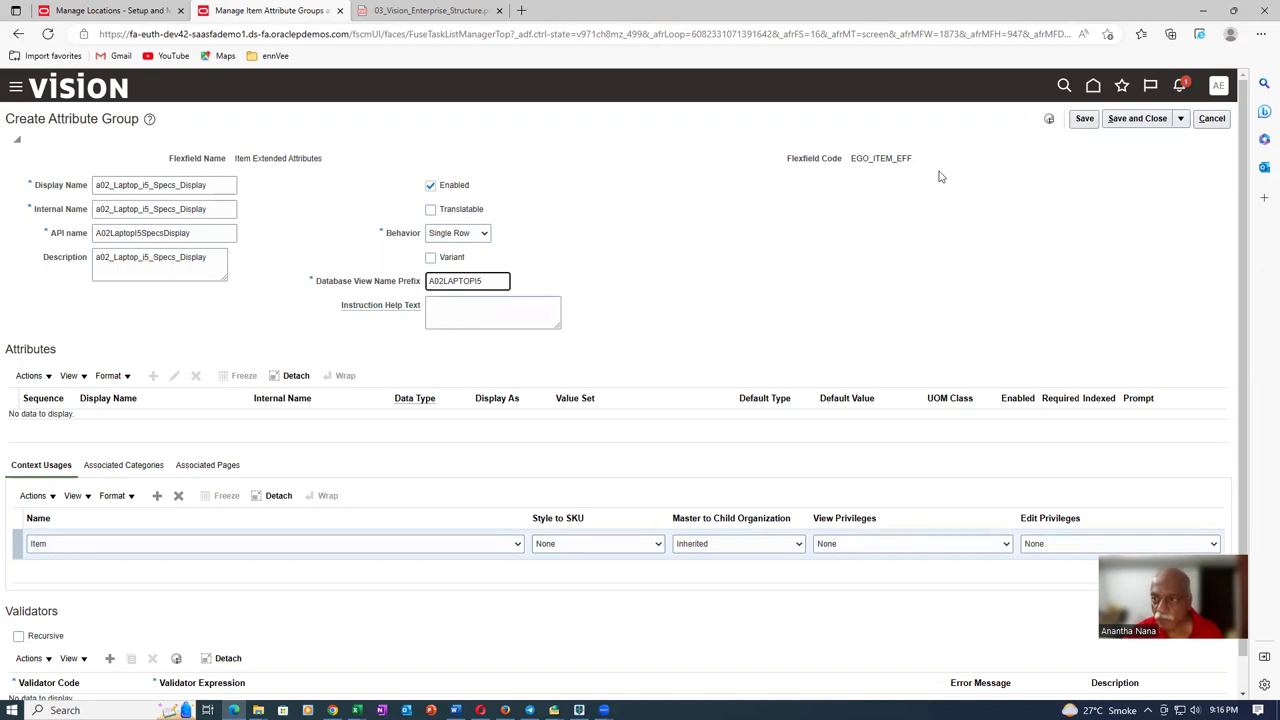
click(1084, 118)
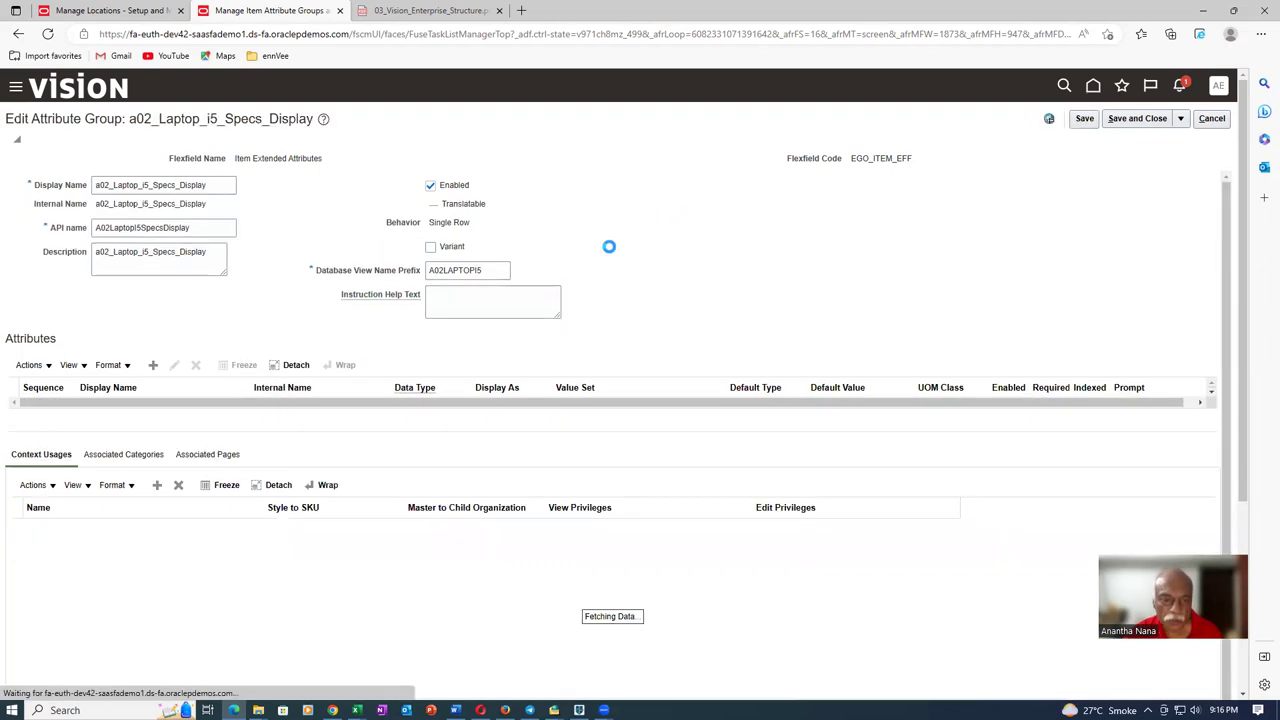
Add a new attribute named a02_Colour, copied from Excel cell C45.
click(153, 365)
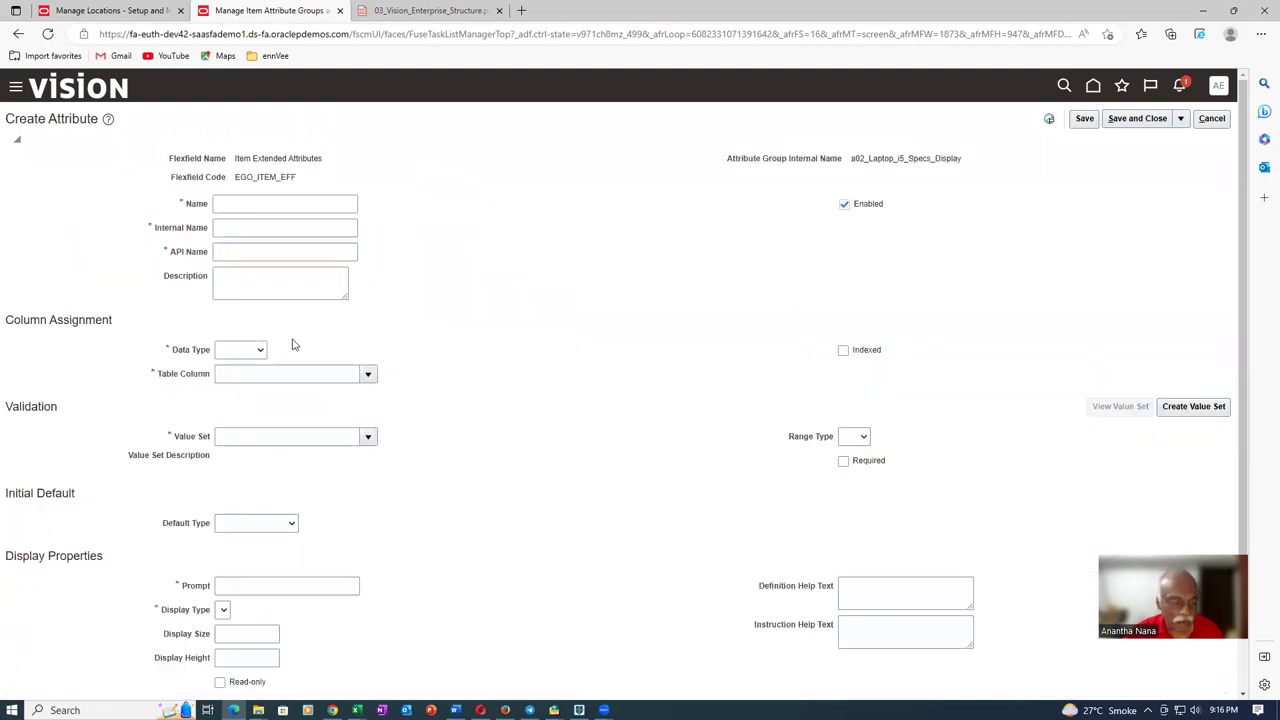
key(alt+Tab)
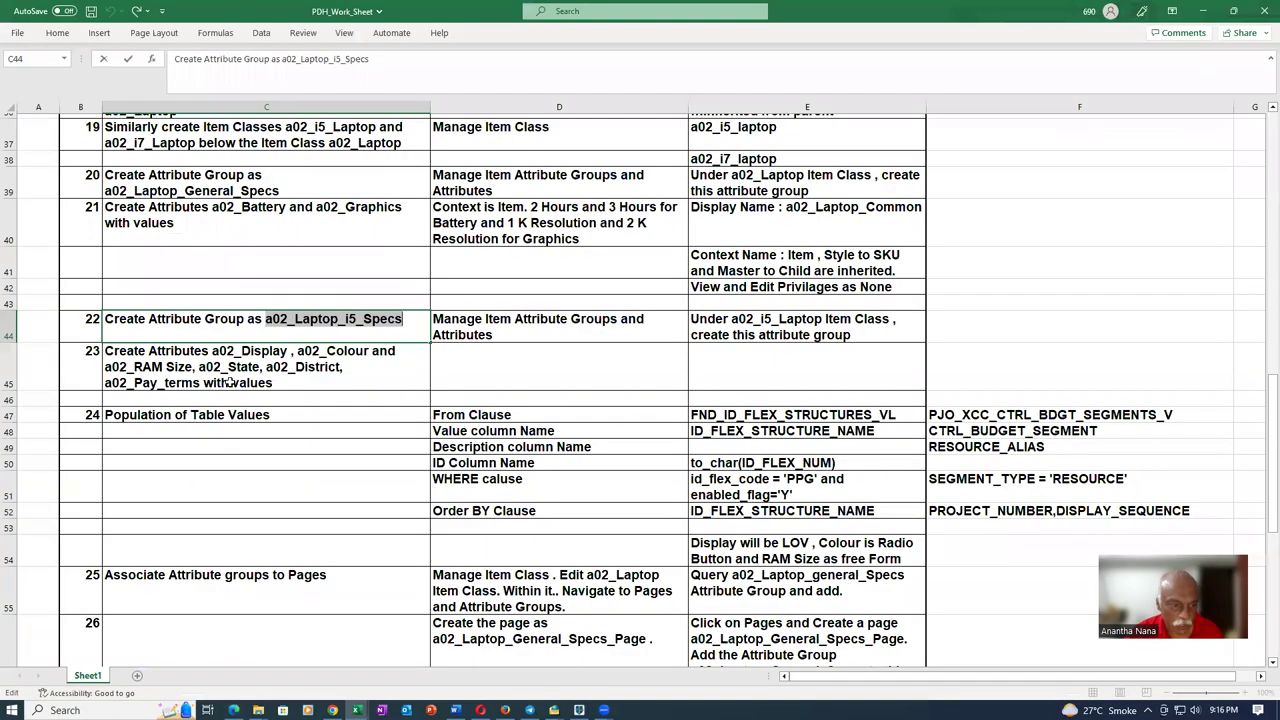
click(268, 354)
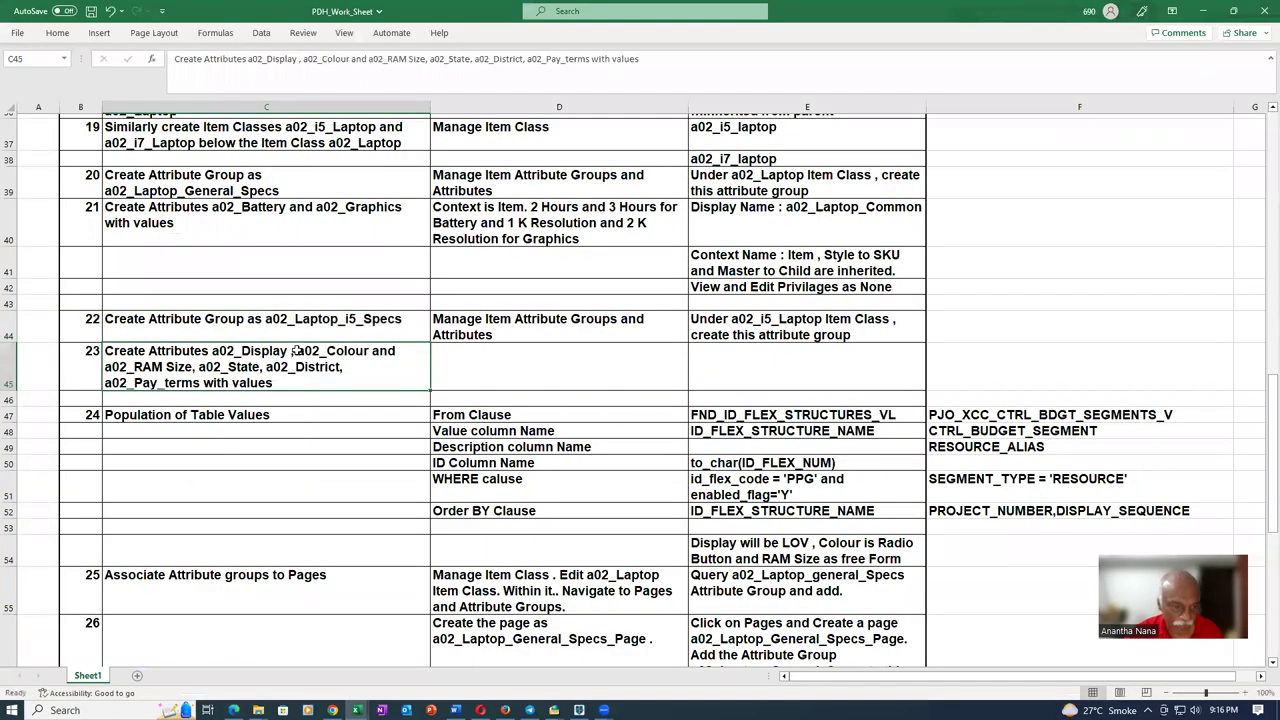
double_click(296, 352)
drag(297, 352, 370, 352)
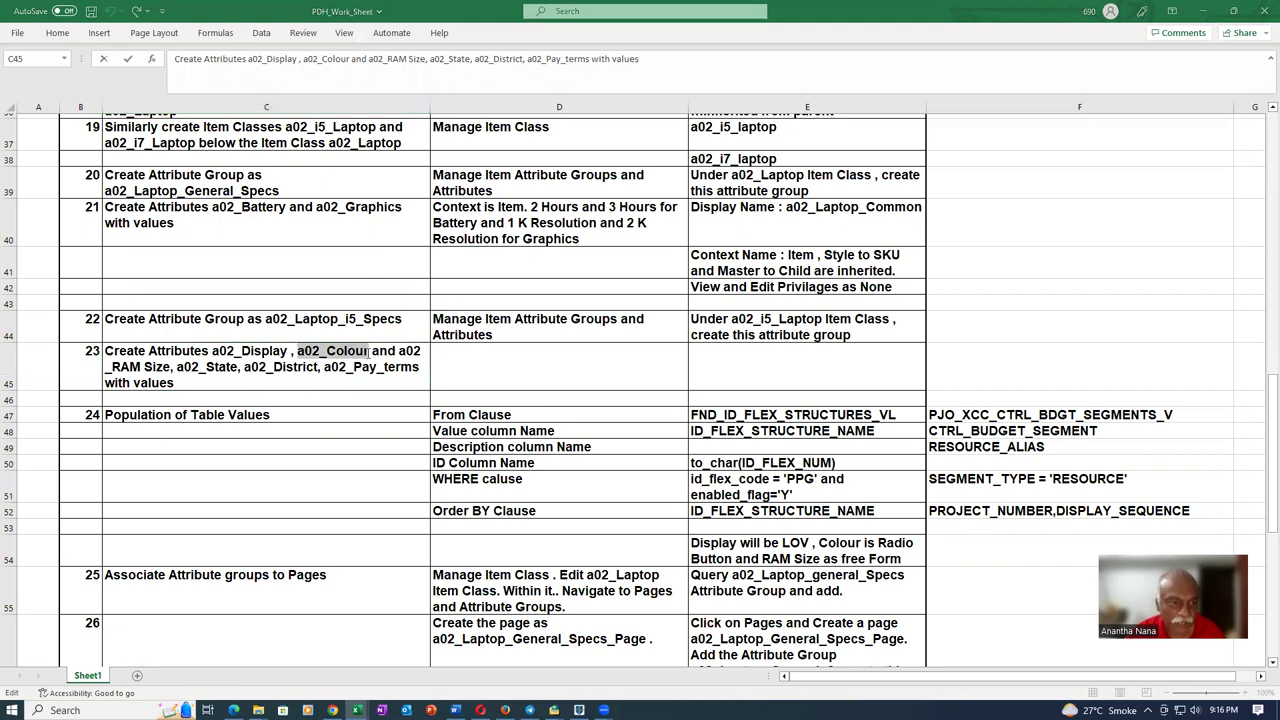
key(alt+Tab)
click(266, 205)
key(ctrl+v)
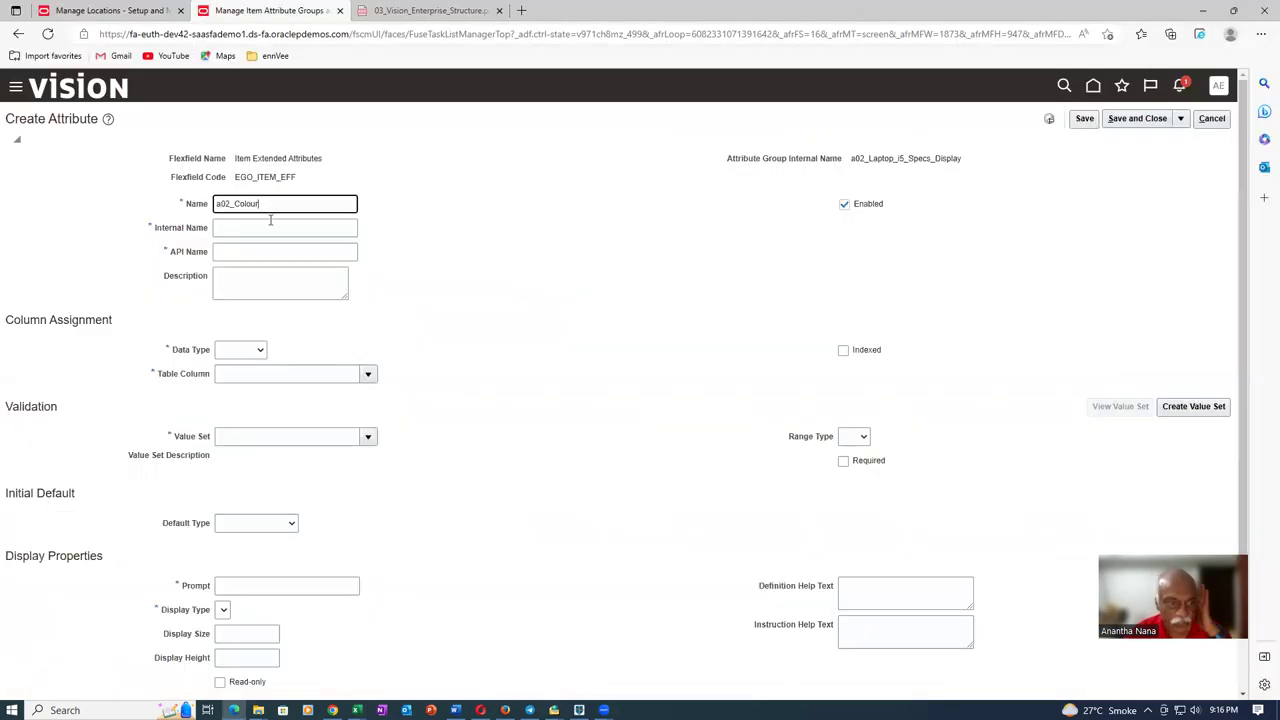
Give it internal name and description a02_Colour, Character data type, and begin a value set.
click(270, 222)
key(ctrl+v)
click(265, 290)
key(ctrl+v)
click(245, 352)
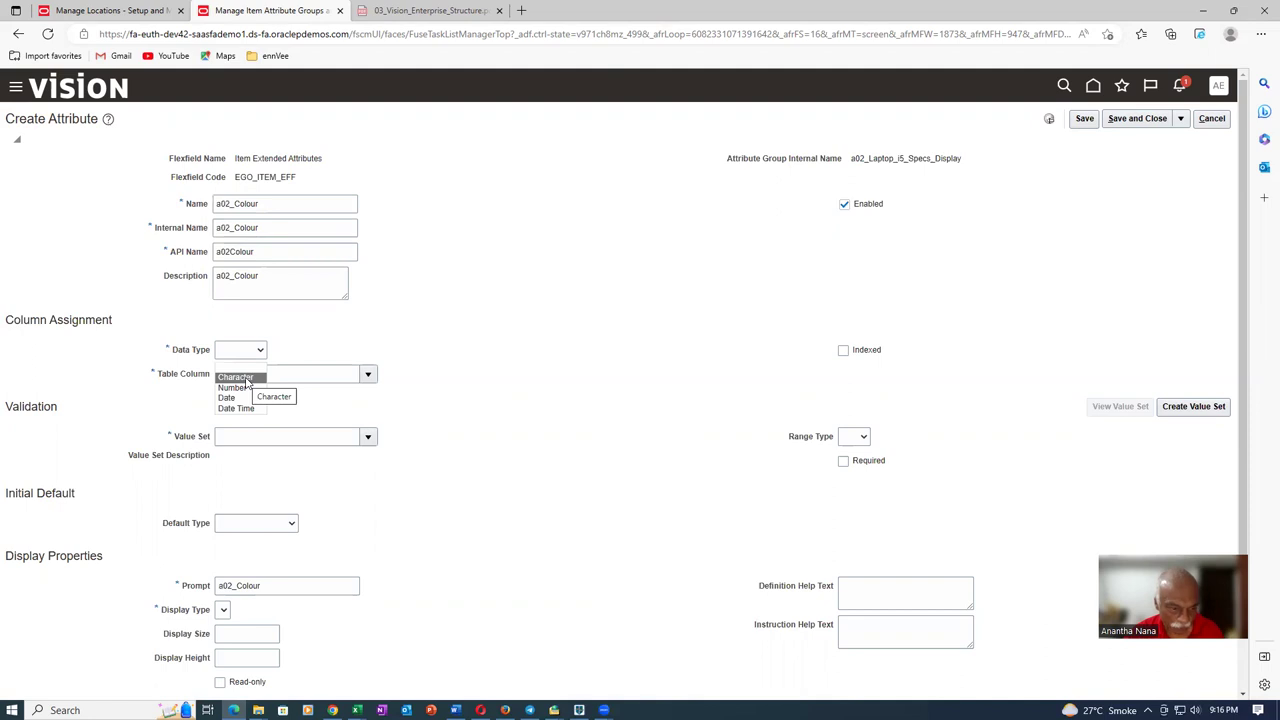
click(245, 379)
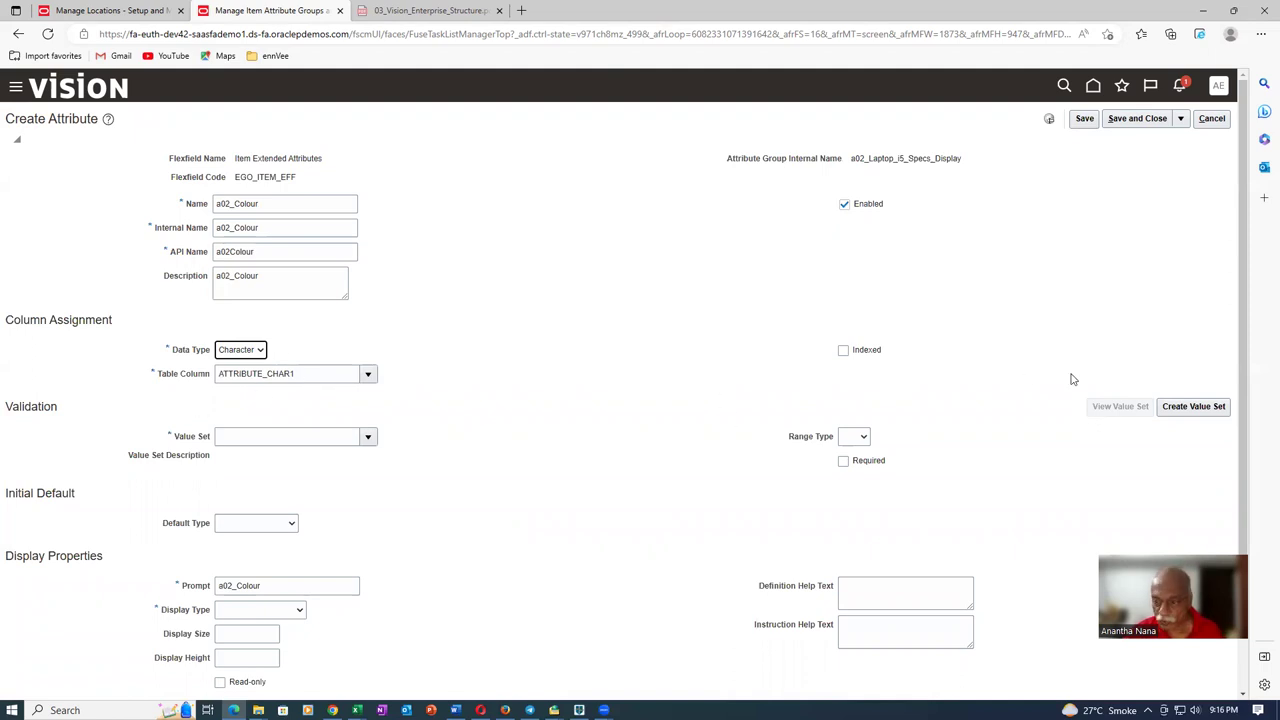
click(1211, 408)
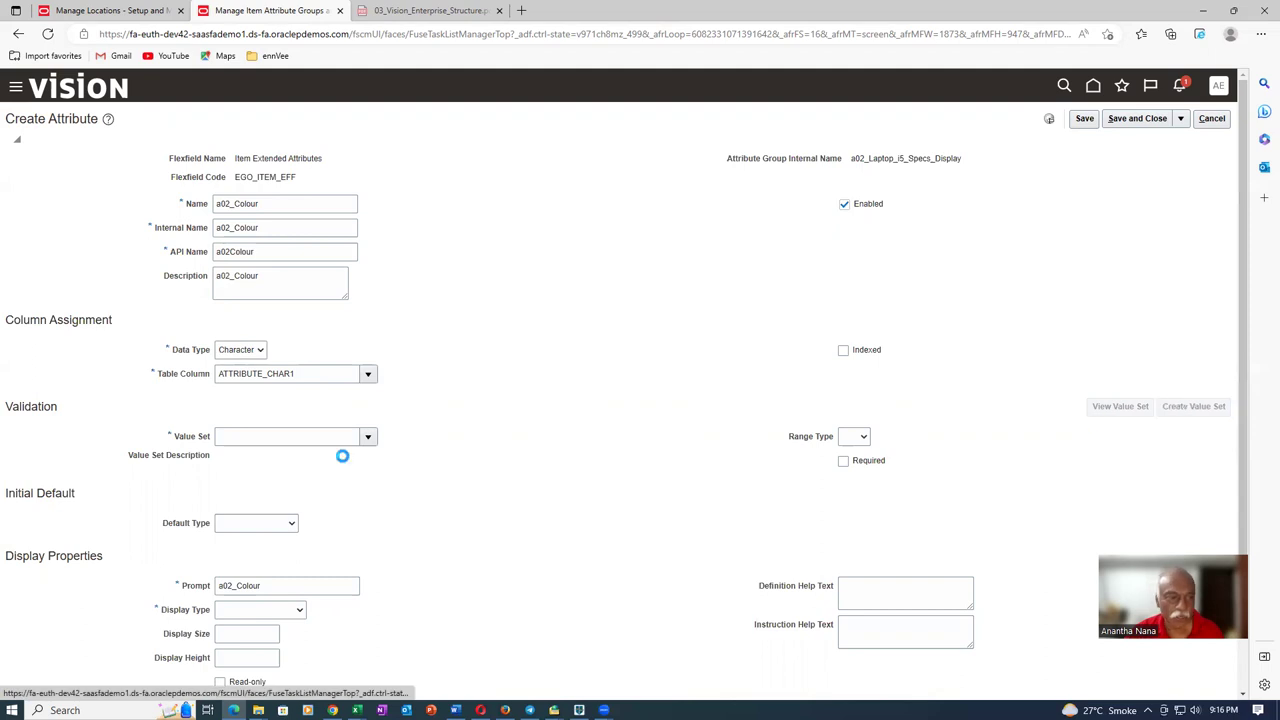
Enter value set code and description a02_colour with module Product Hub.
click(169, 153)
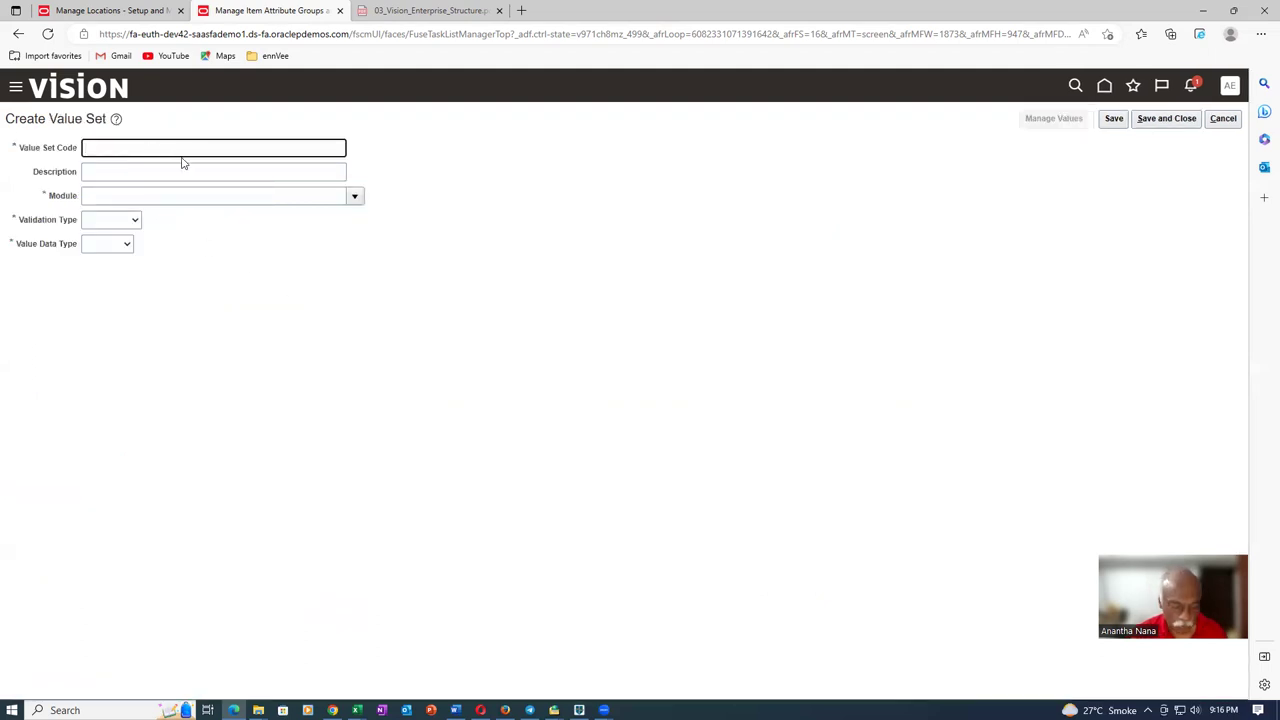
text(a02_c)
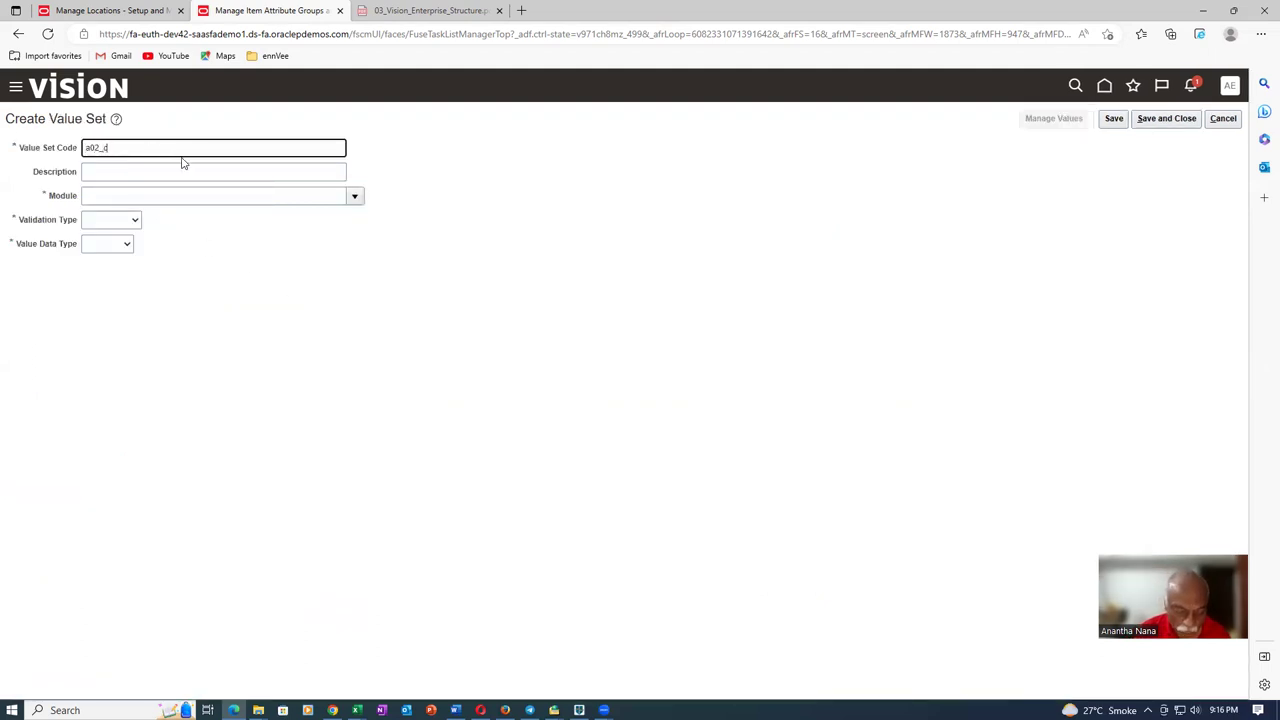
text(olour)
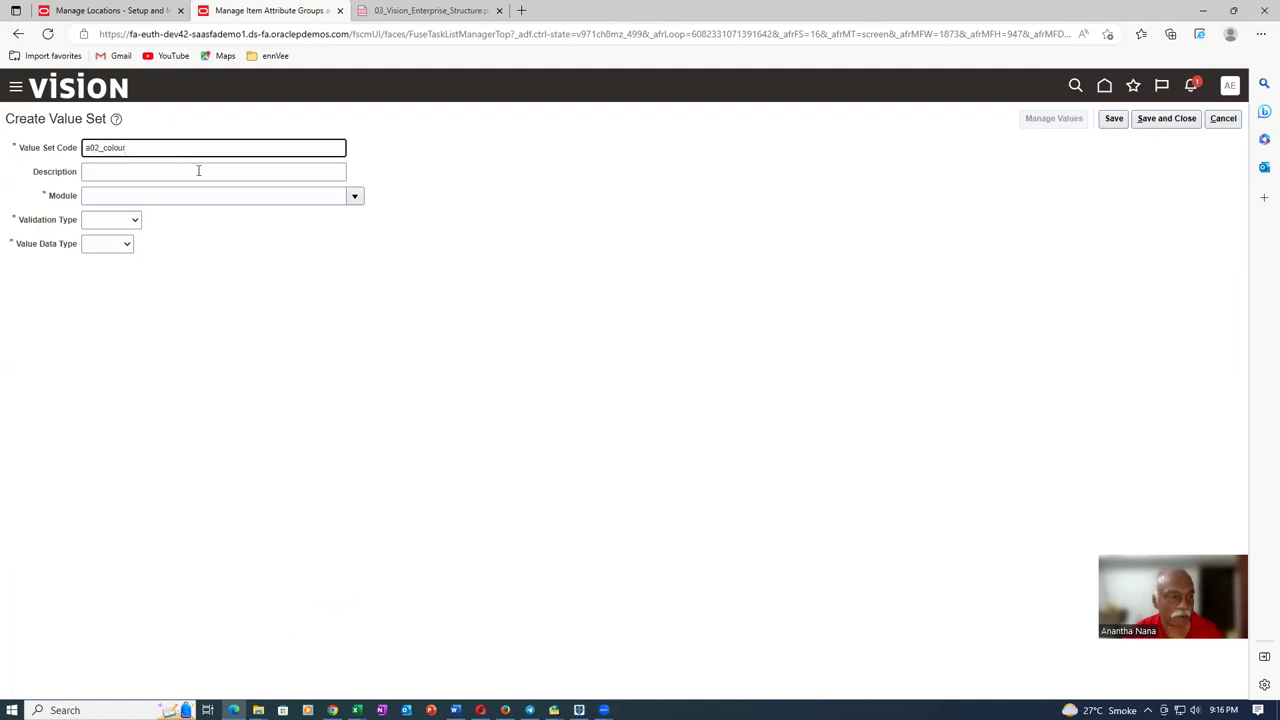
double_click(145, 153)
key(ctrl+c)
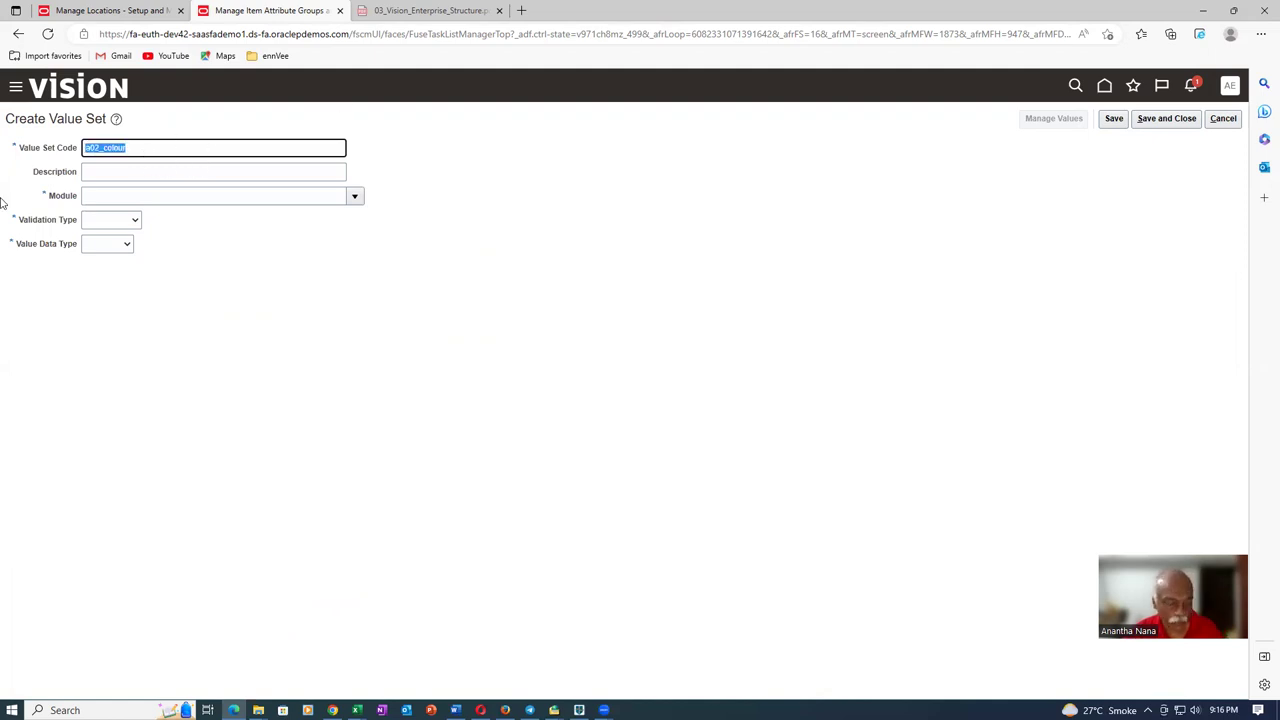
click(109, 170)
key(ctrl+v)
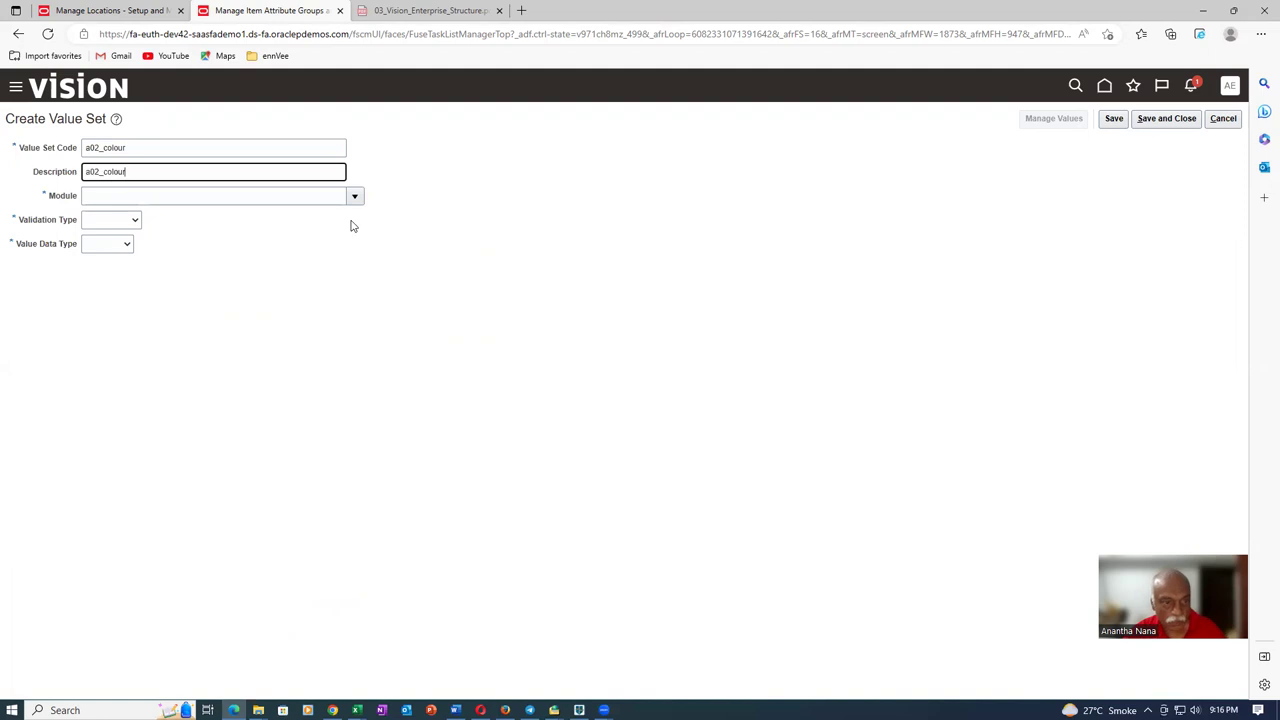
click(355, 196)
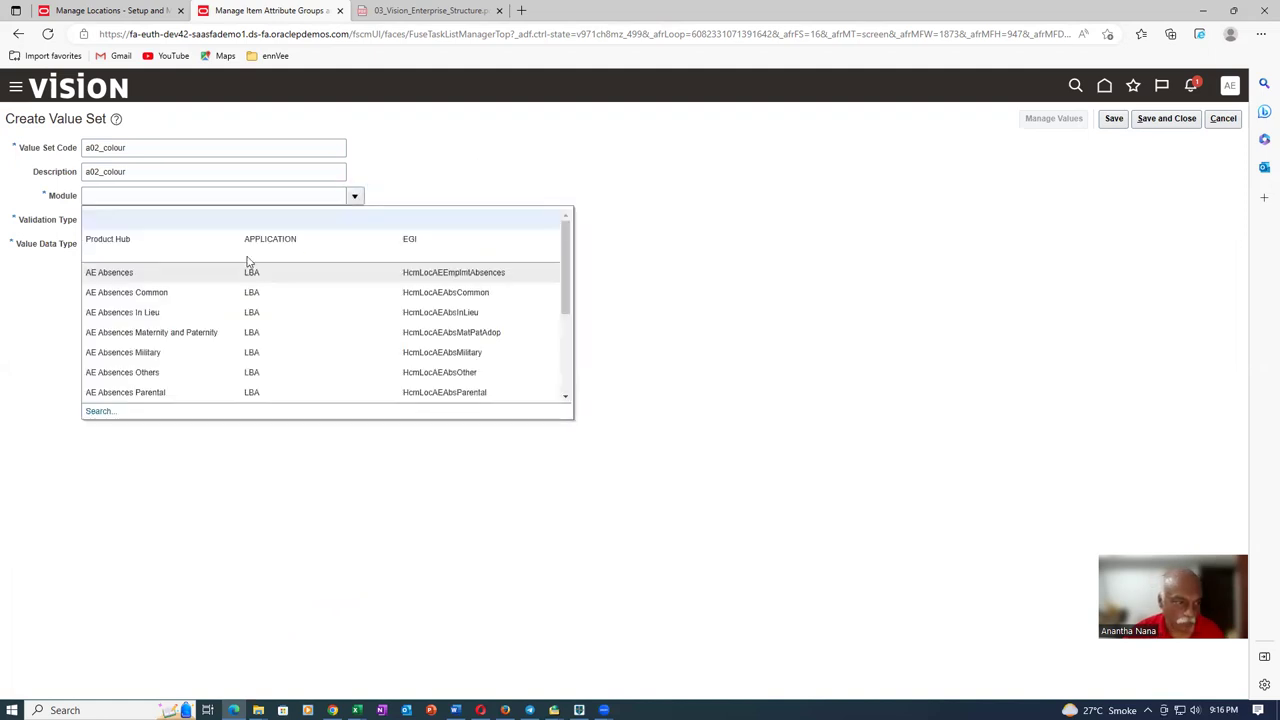
click(251, 263)
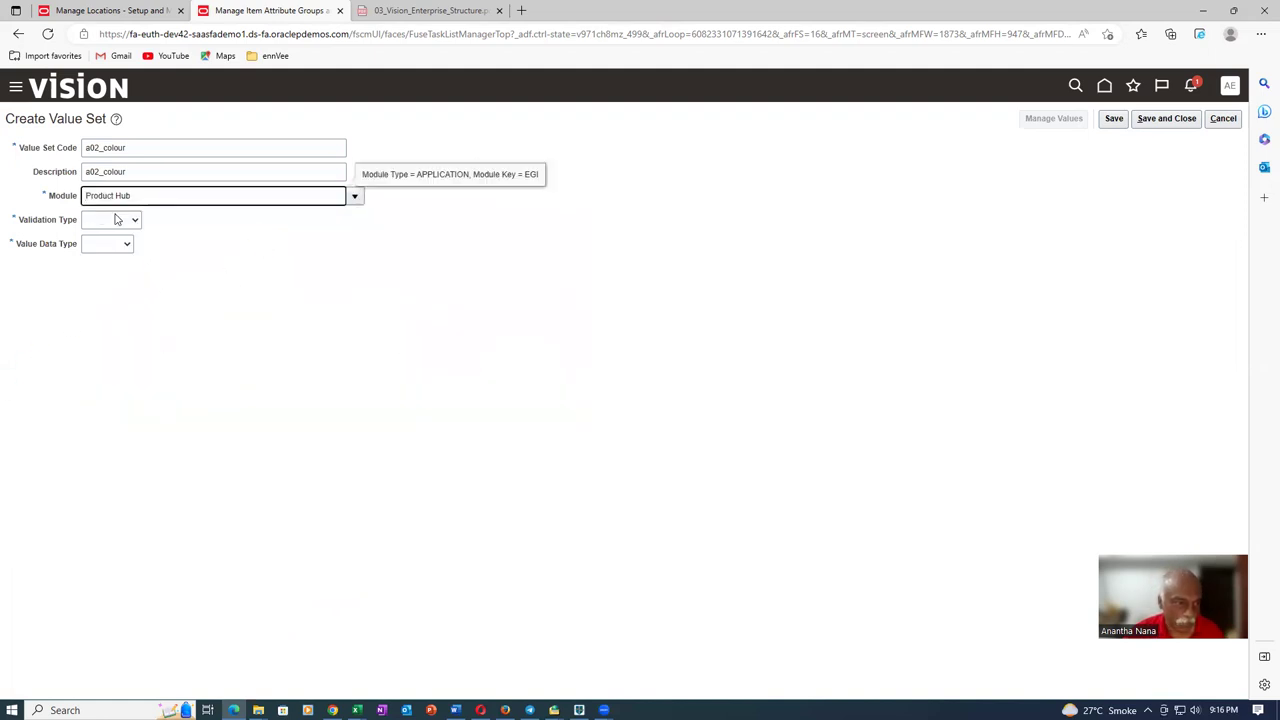
Make it Independent, Character, Text subtype, maximum length 15; save and open its values.
click(114, 219)
click(108, 257)
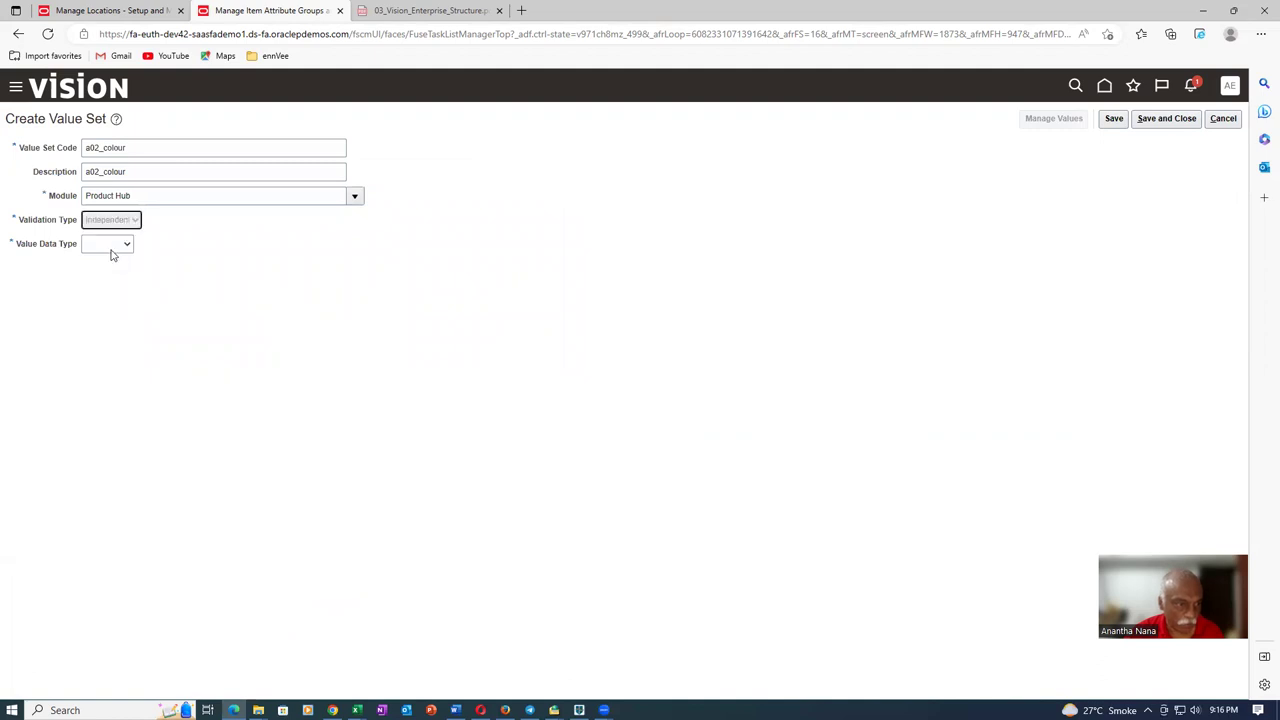
click(157, 245)
click(155, 271)
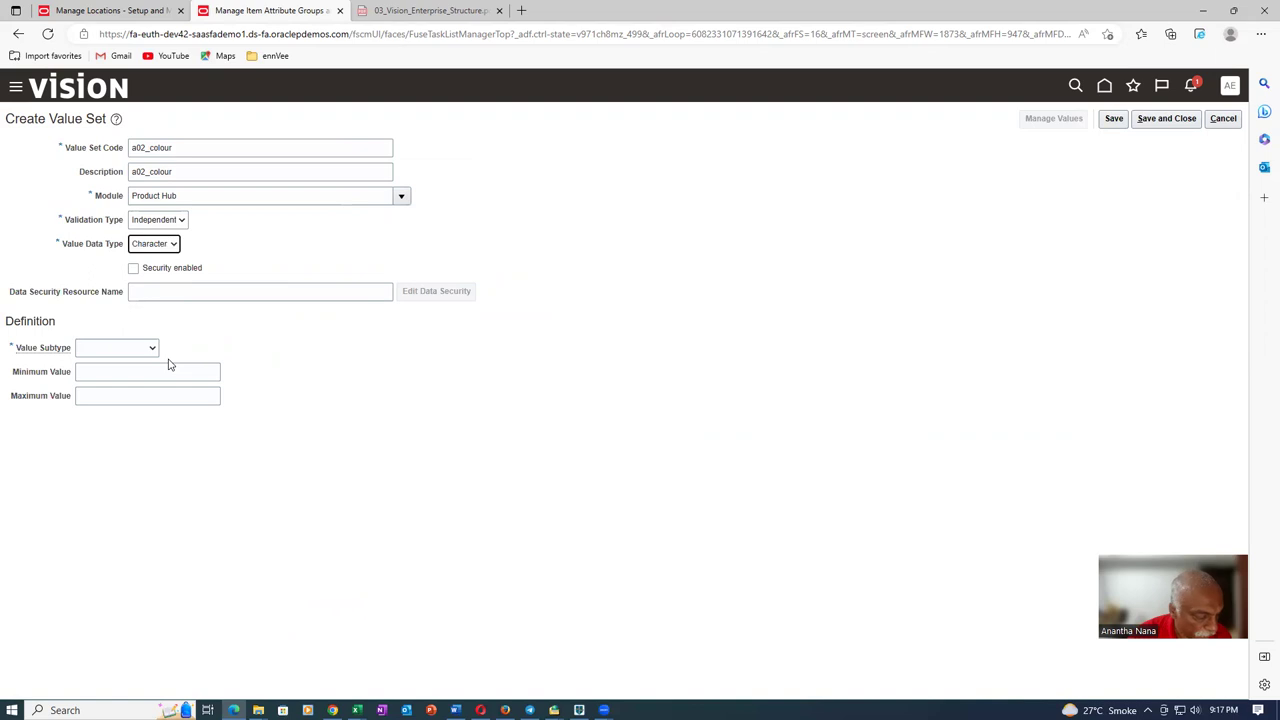
click(114, 349)
click(117, 376)
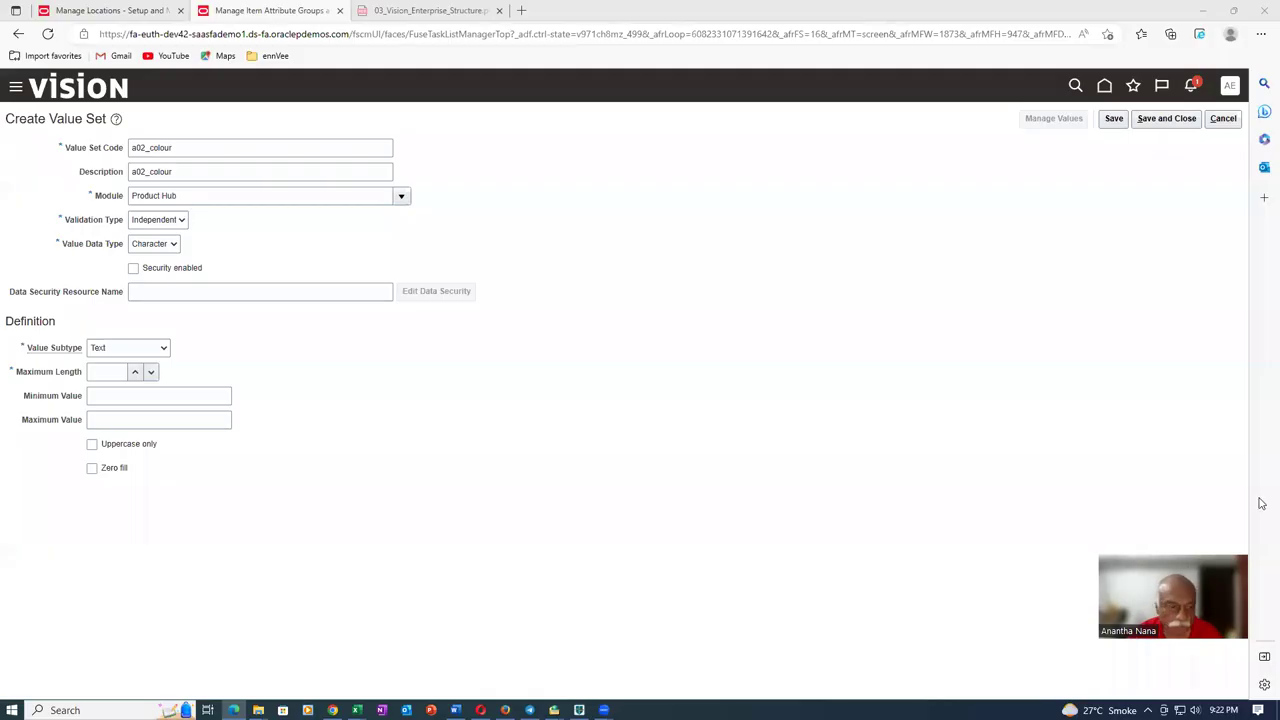
click(108, 373)
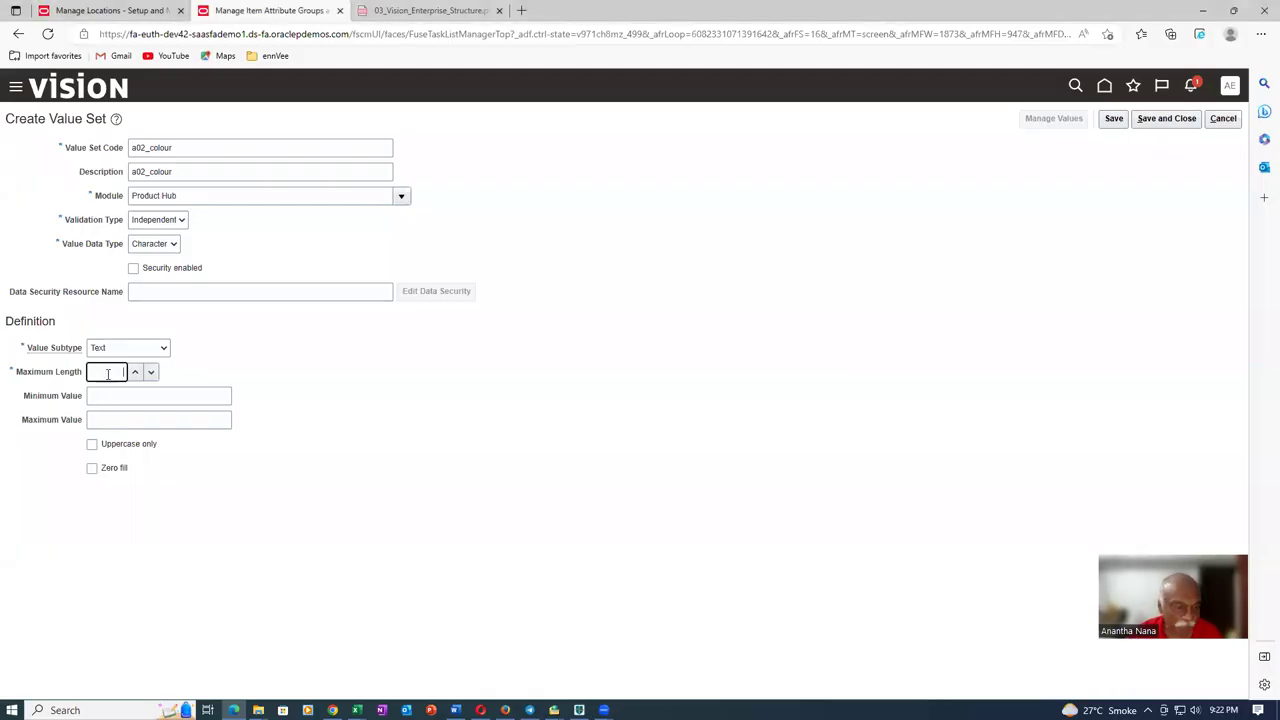
text(15)
key(Tab)
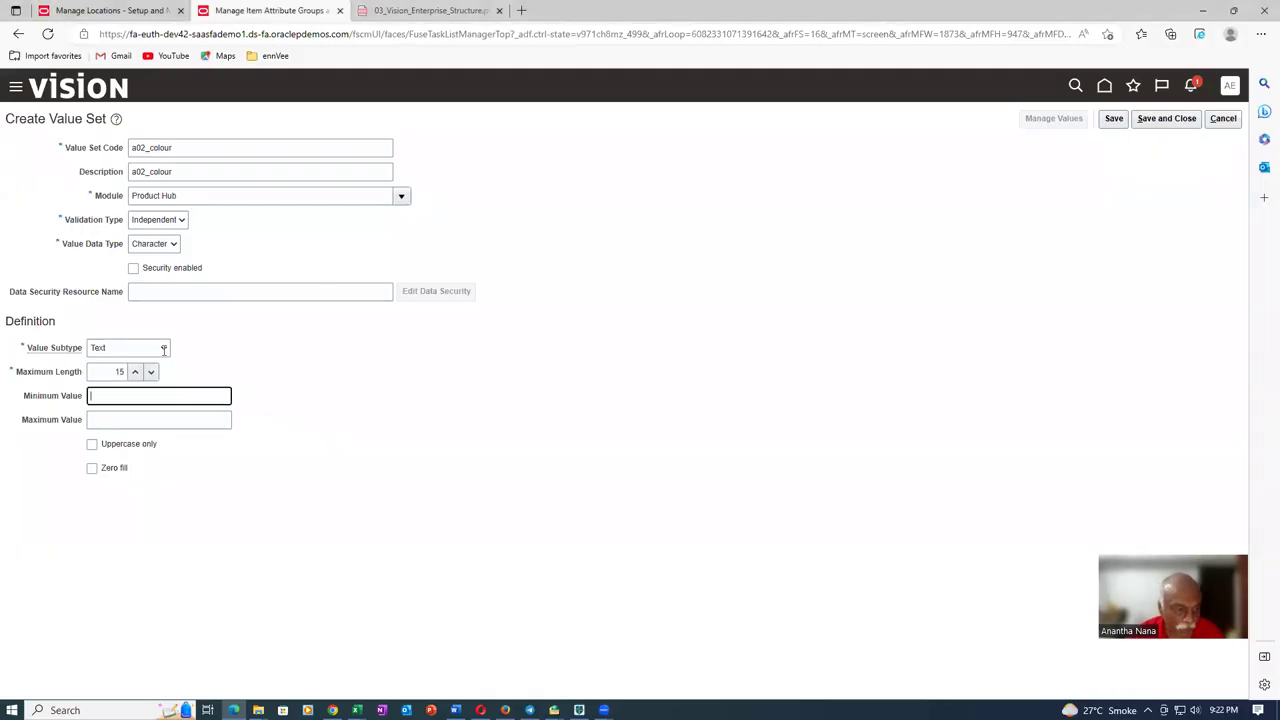
click(1113, 118)
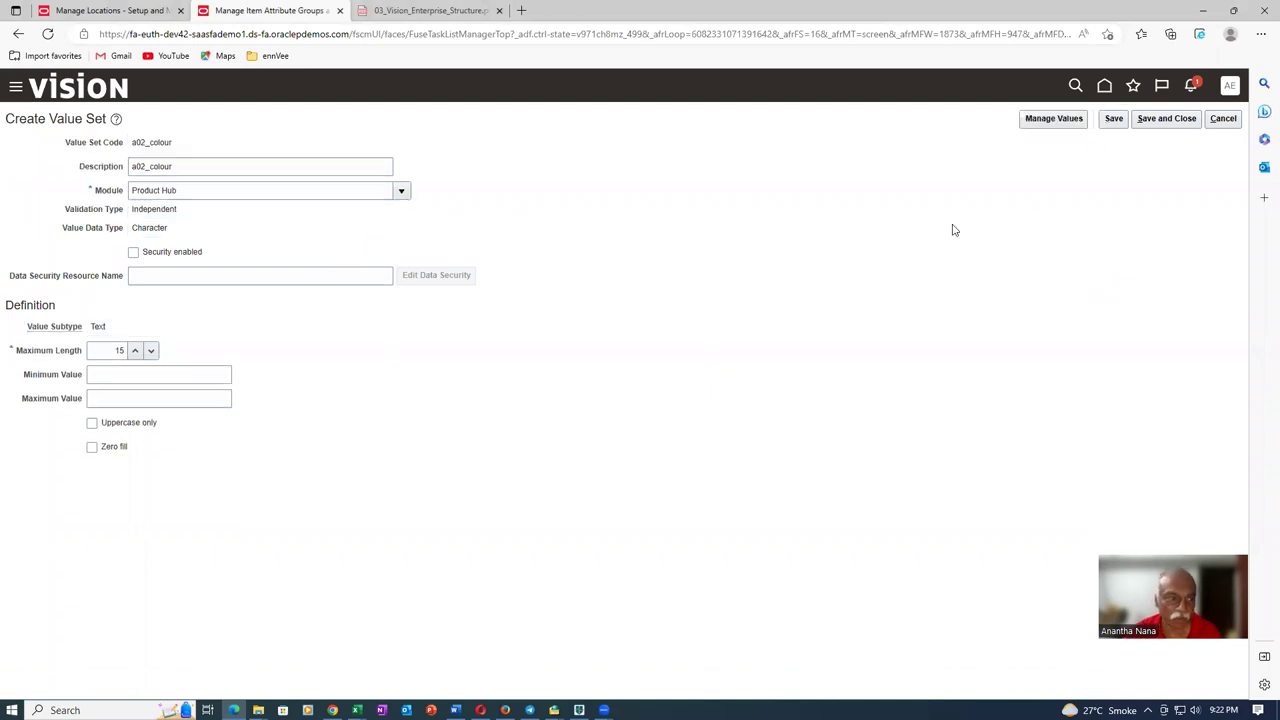
click(1031, 122)
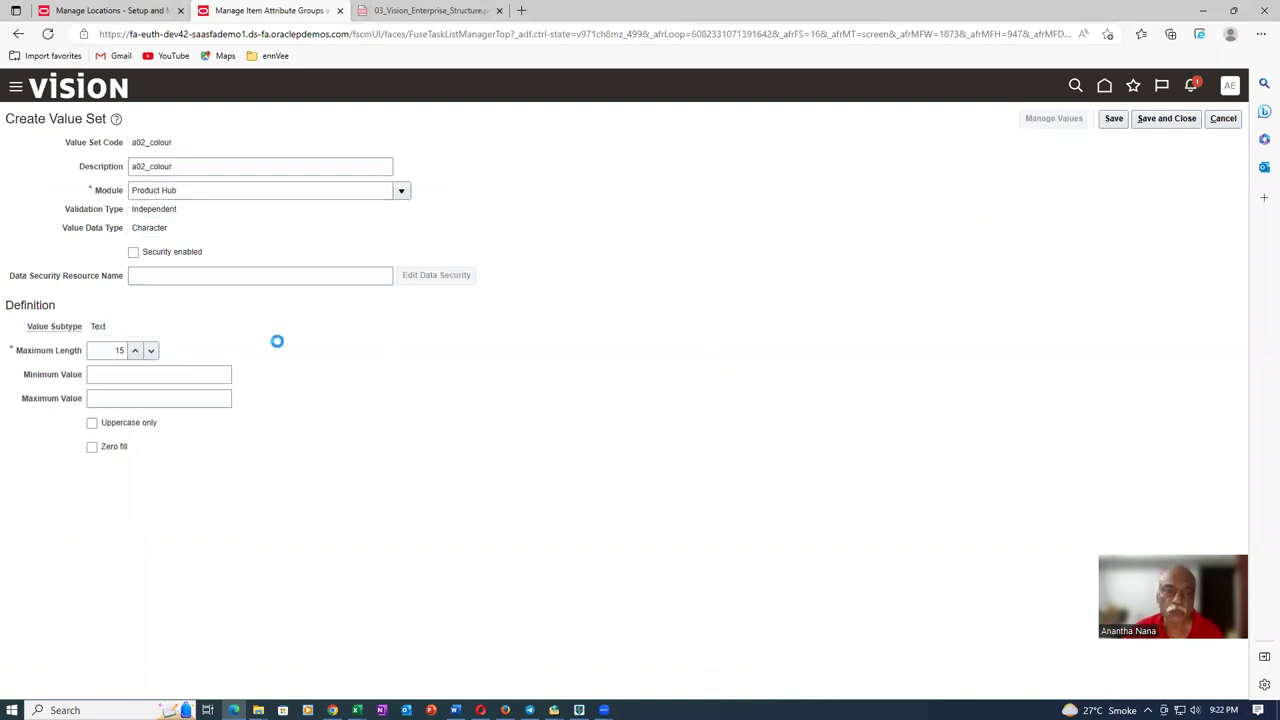
Add values Grey and Black, each with a matching description.
click(153, 316)
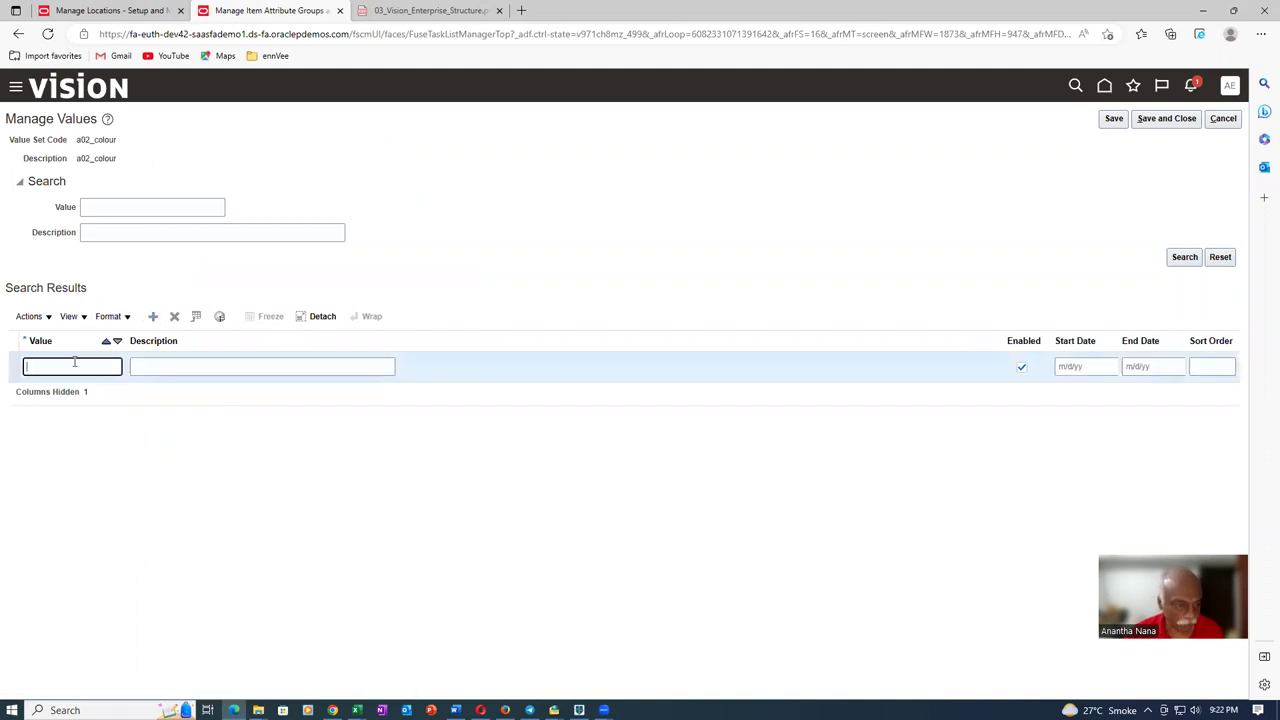
text(Grey)
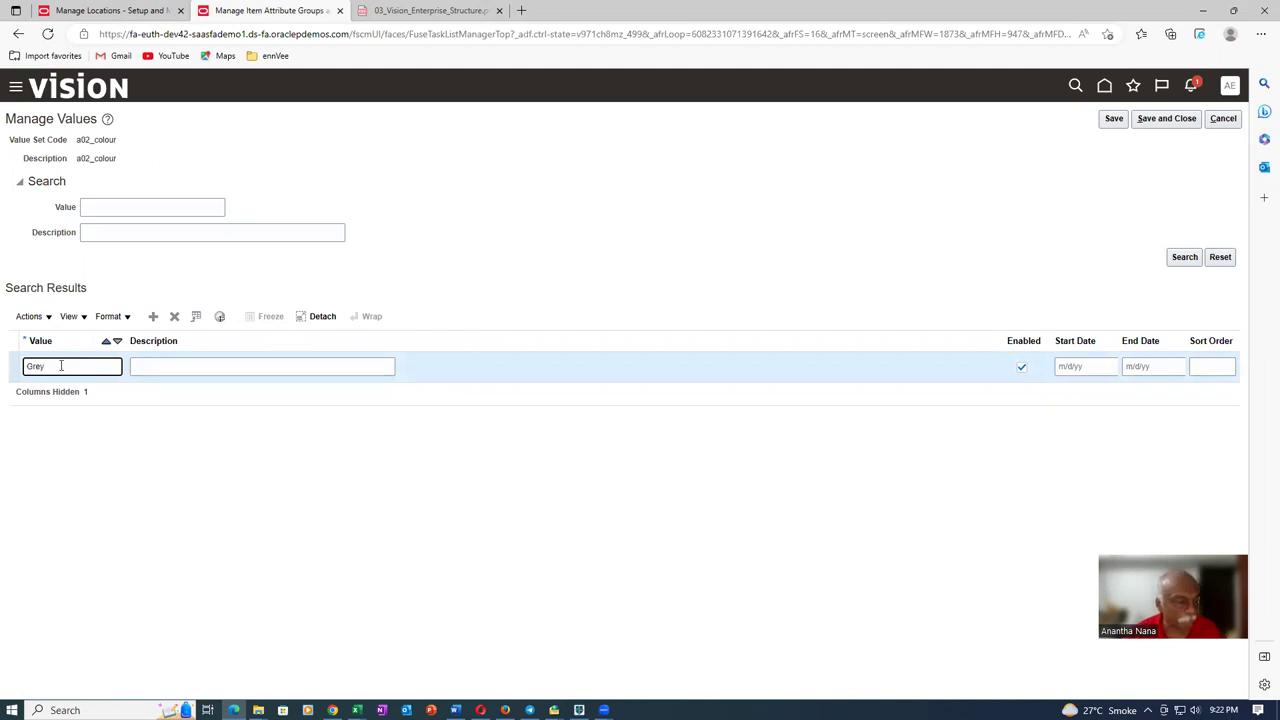
click(236, 365)
text(Grey)
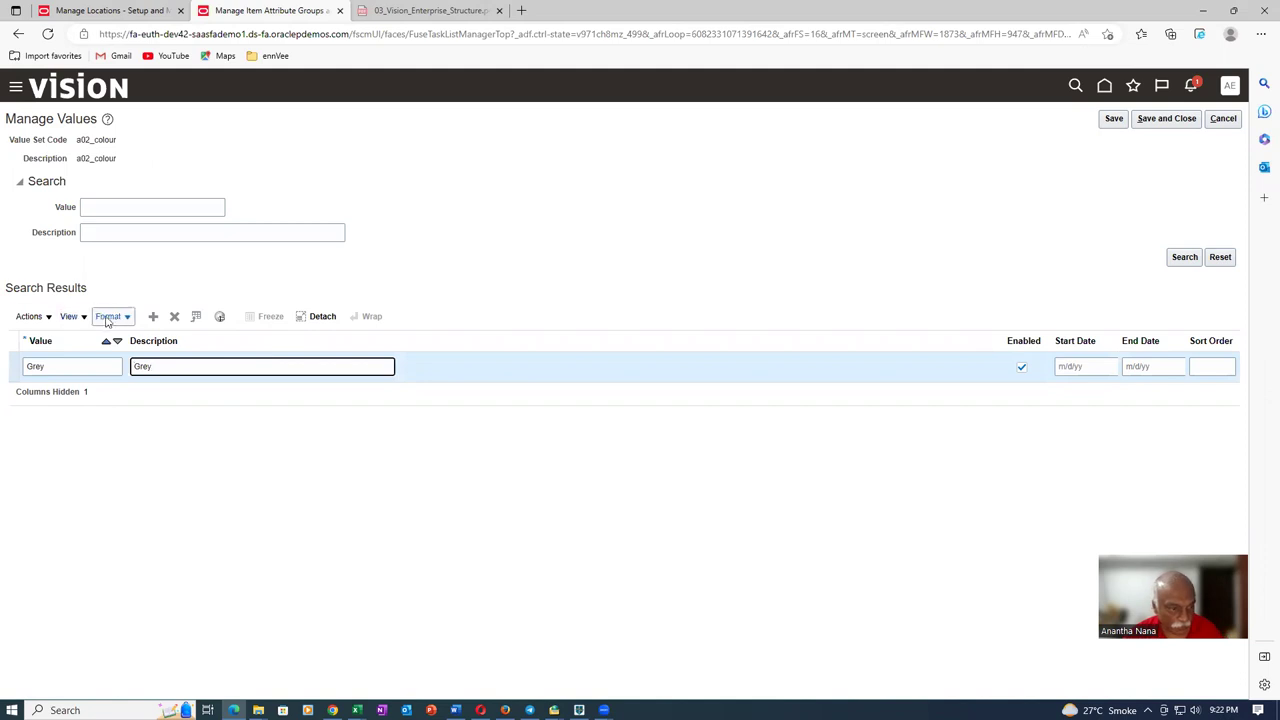
click(153, 316)
click(71, 368)
text(Black)
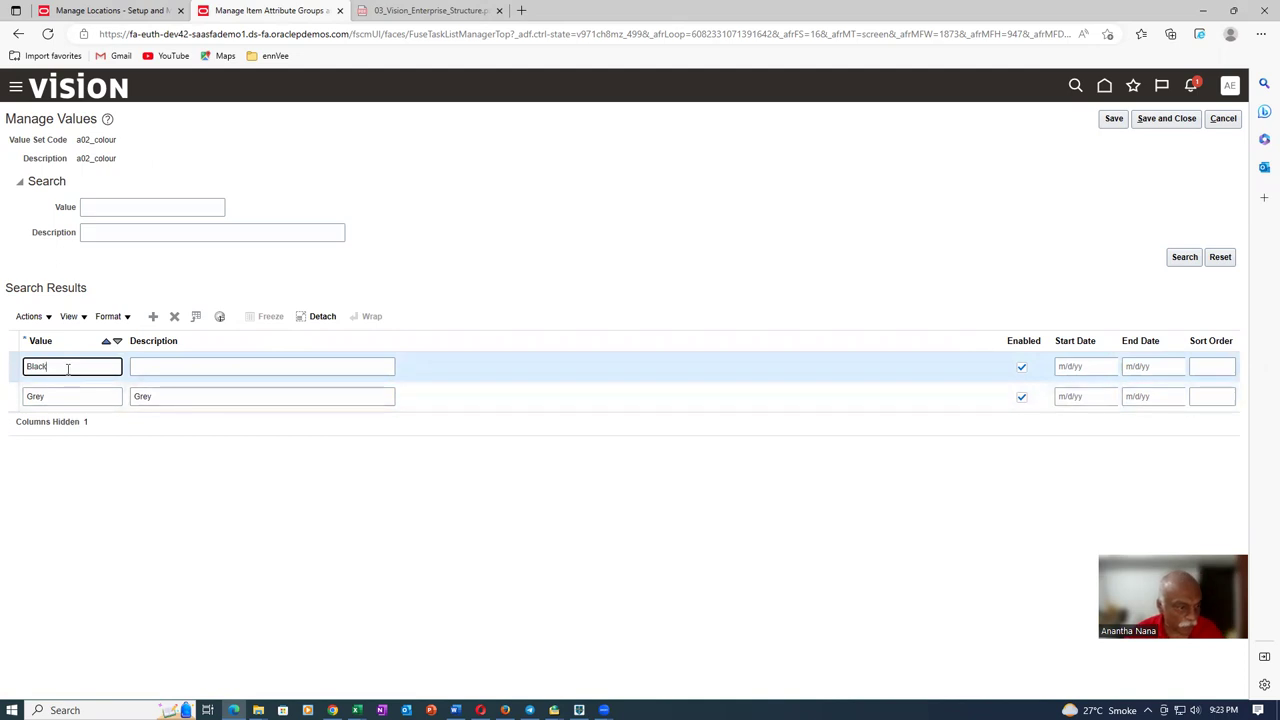
key(ctrl+a)
key(ctrl+c)
click(176, 364)
key(ctrl+v)
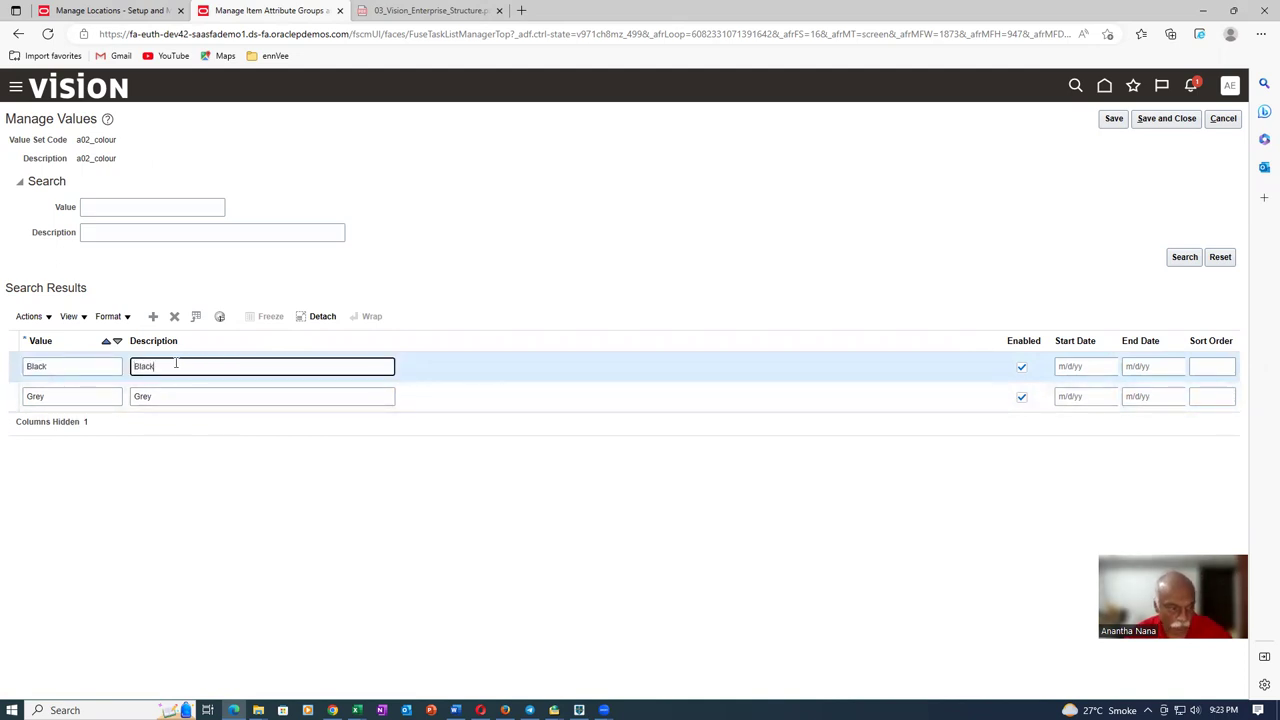
Add the value Blue with matching description and save the values.
click(153, 316)
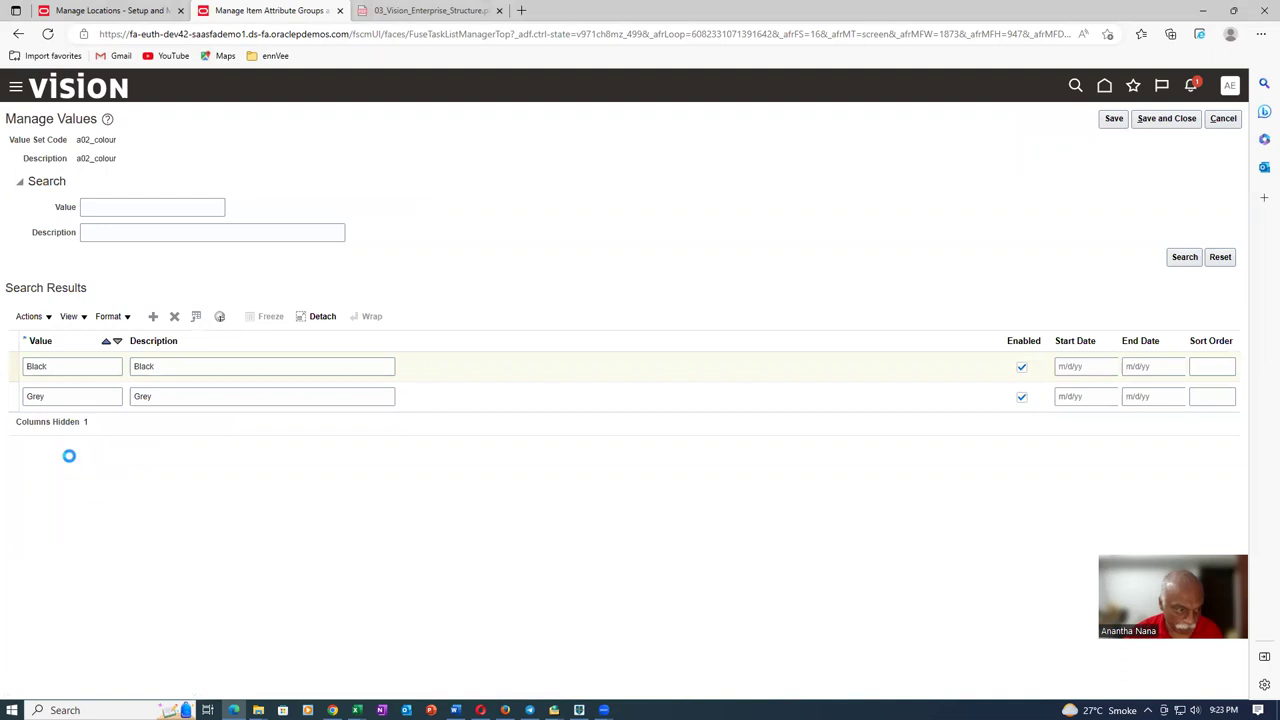
click(77, 371)
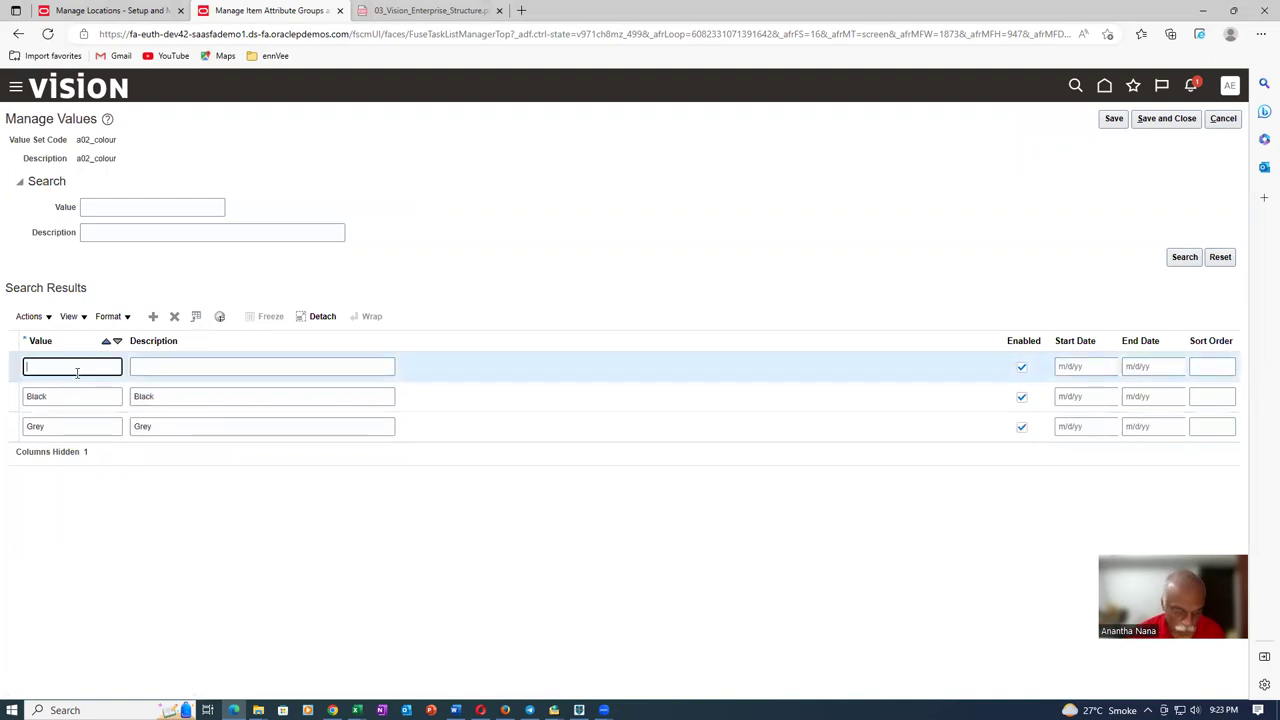
text(Blue)
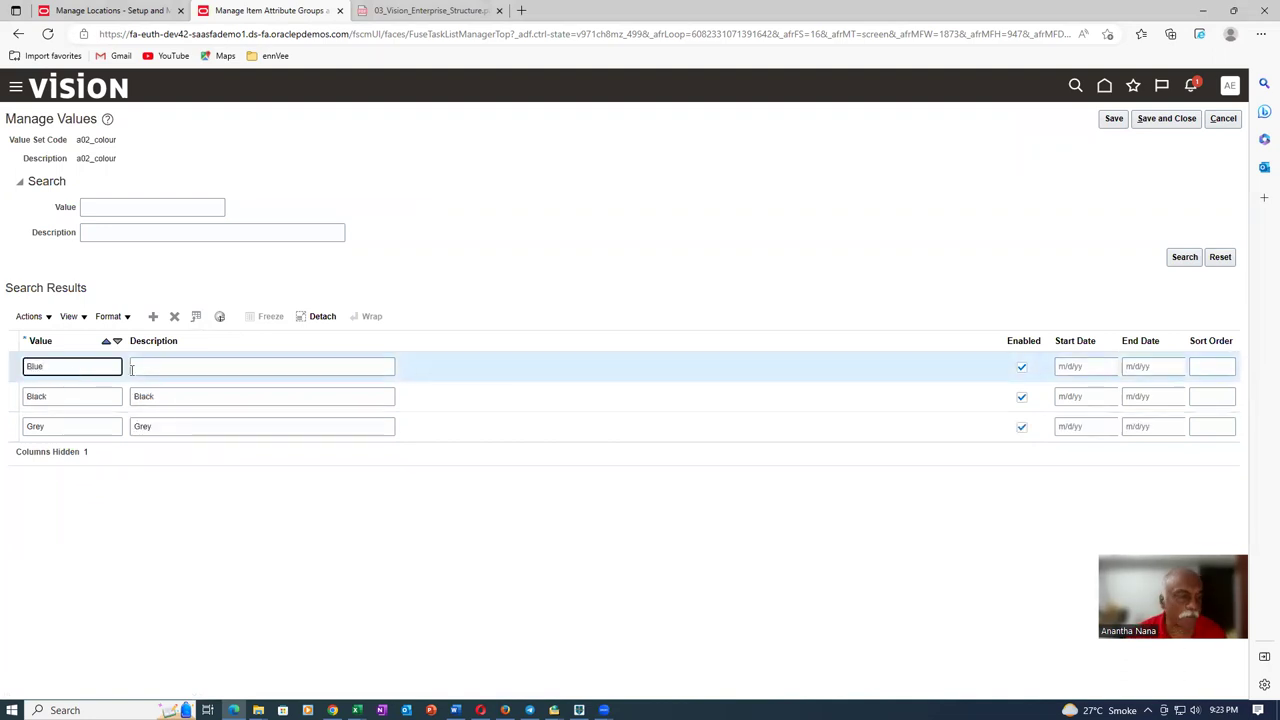
drag(54, 370, 2, 386)
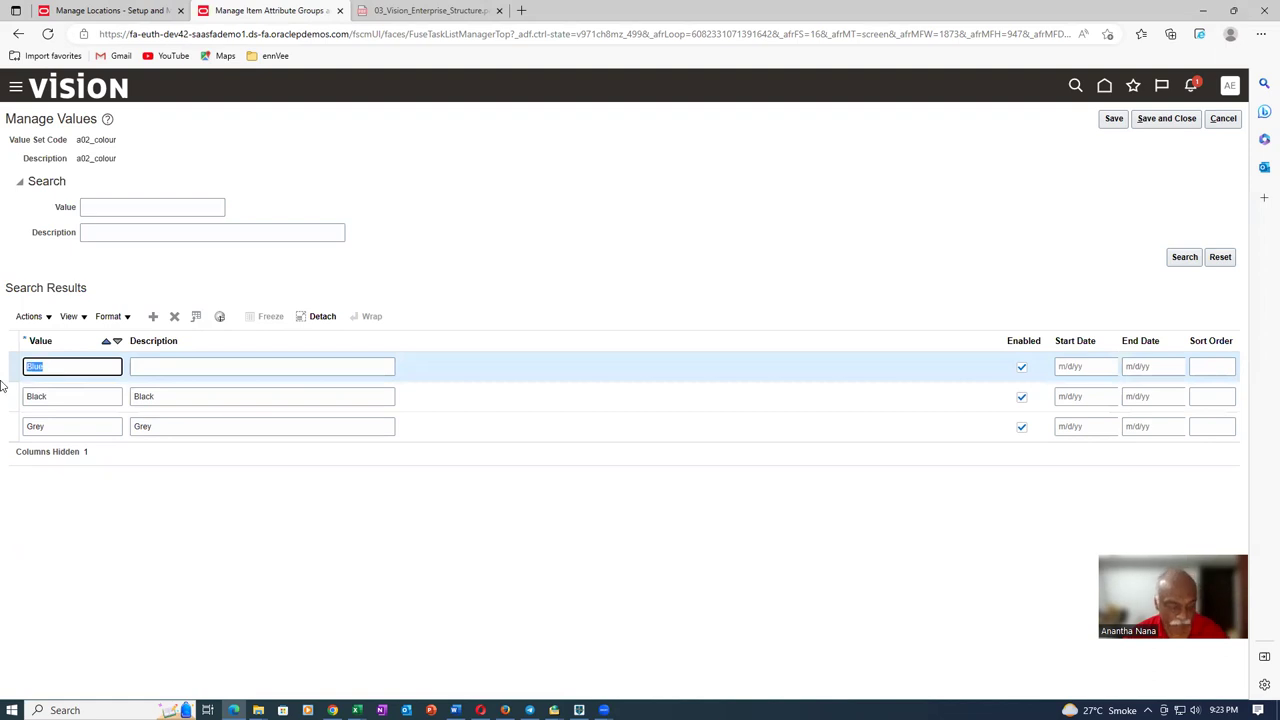
click(184, 365)
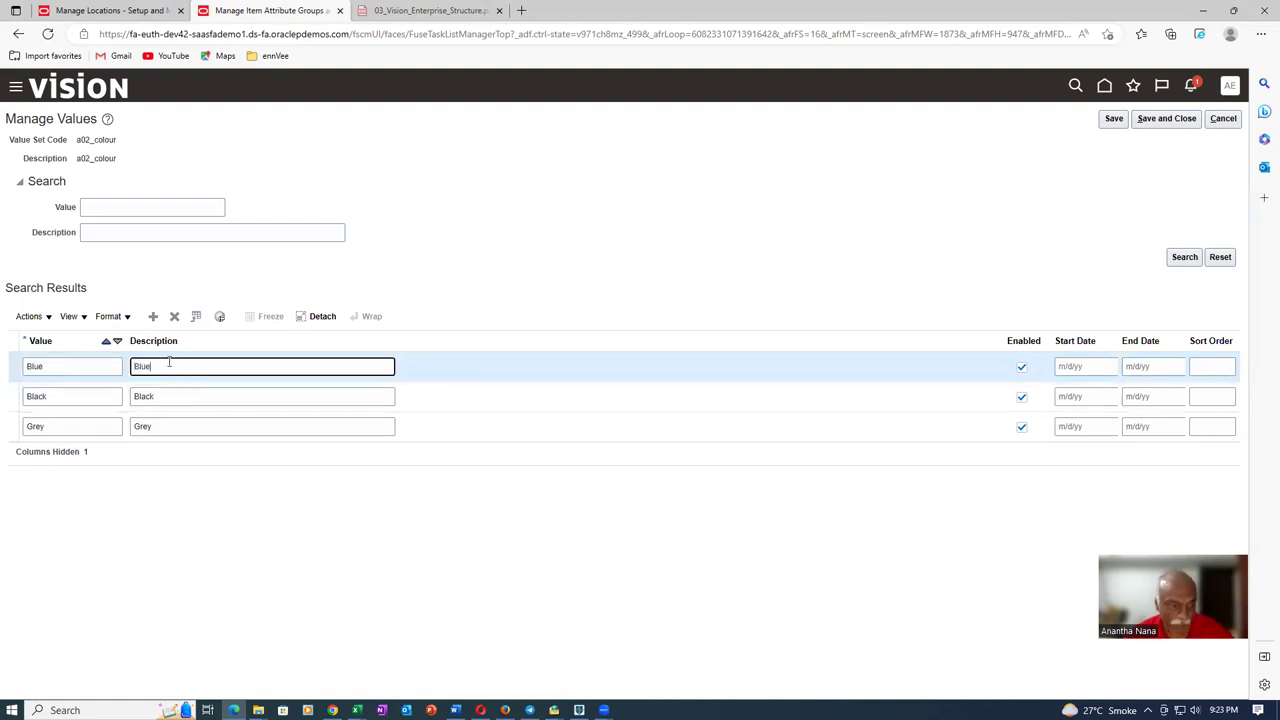
click(1180, 121)
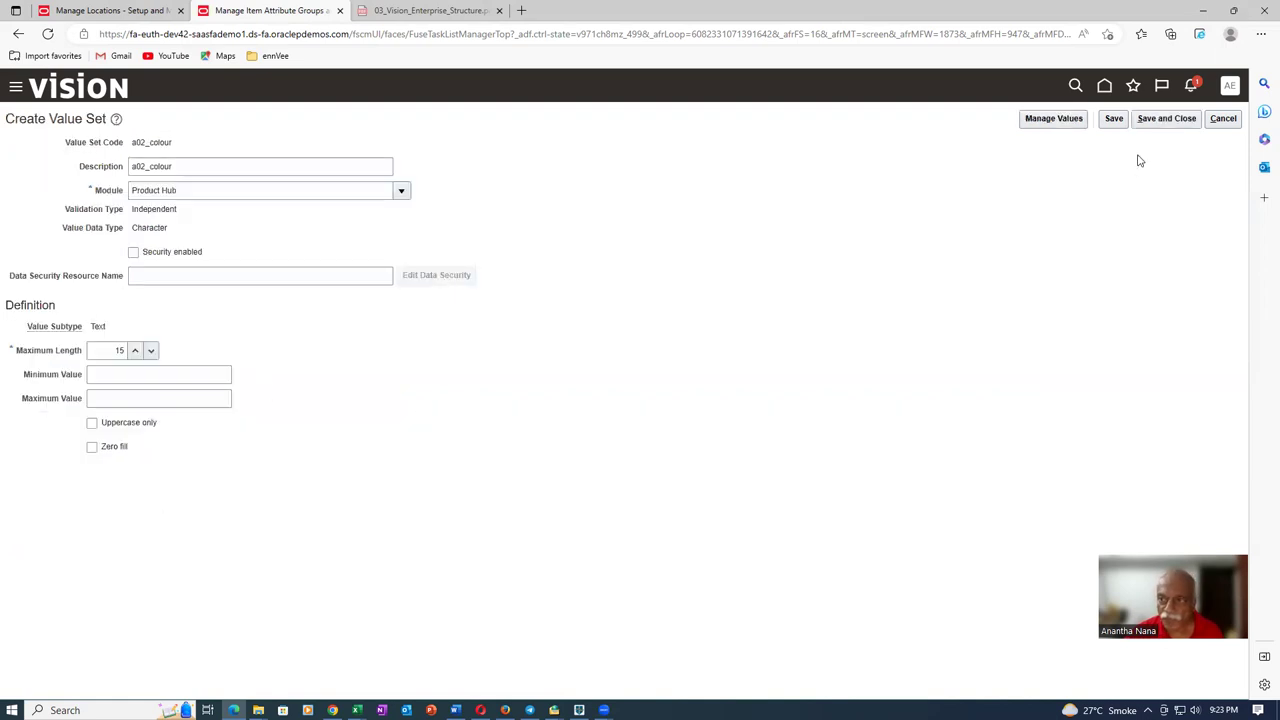
Save the a02_colour value set, display a02_Colour as a Radio Button Group, and save the attribute.
click(1175, 121)
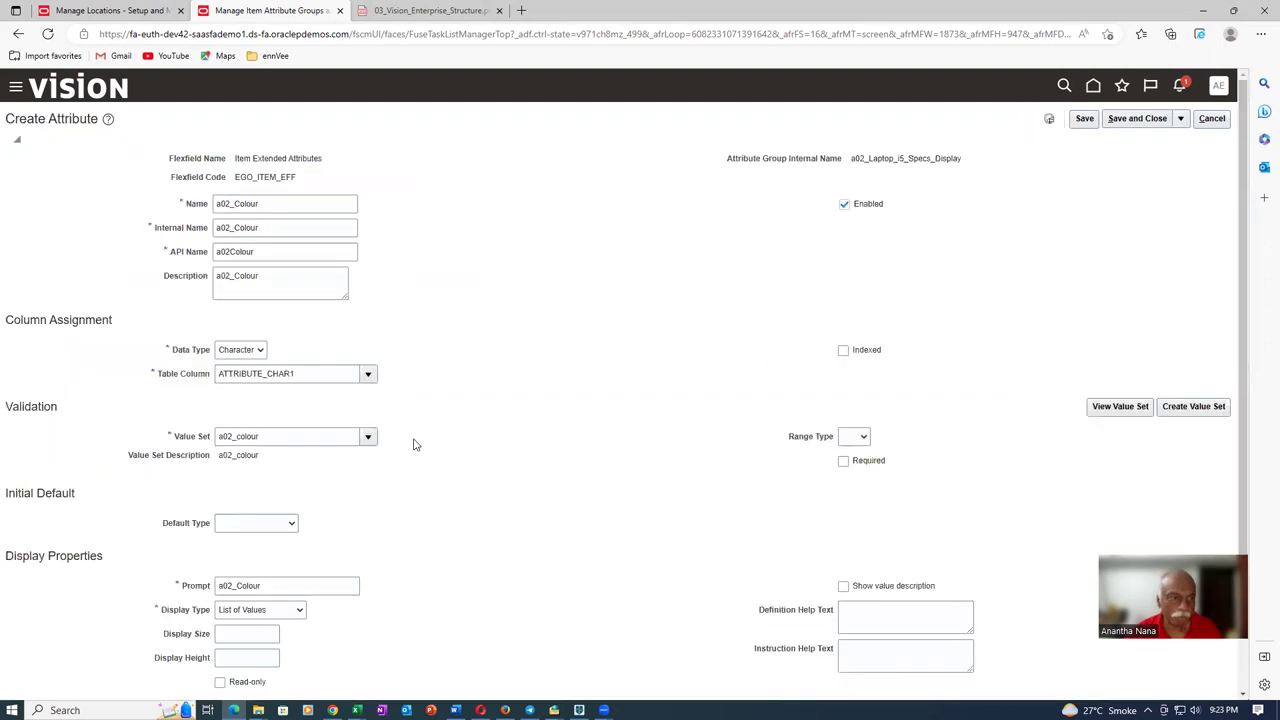
scroll(445, 518, down, 1)
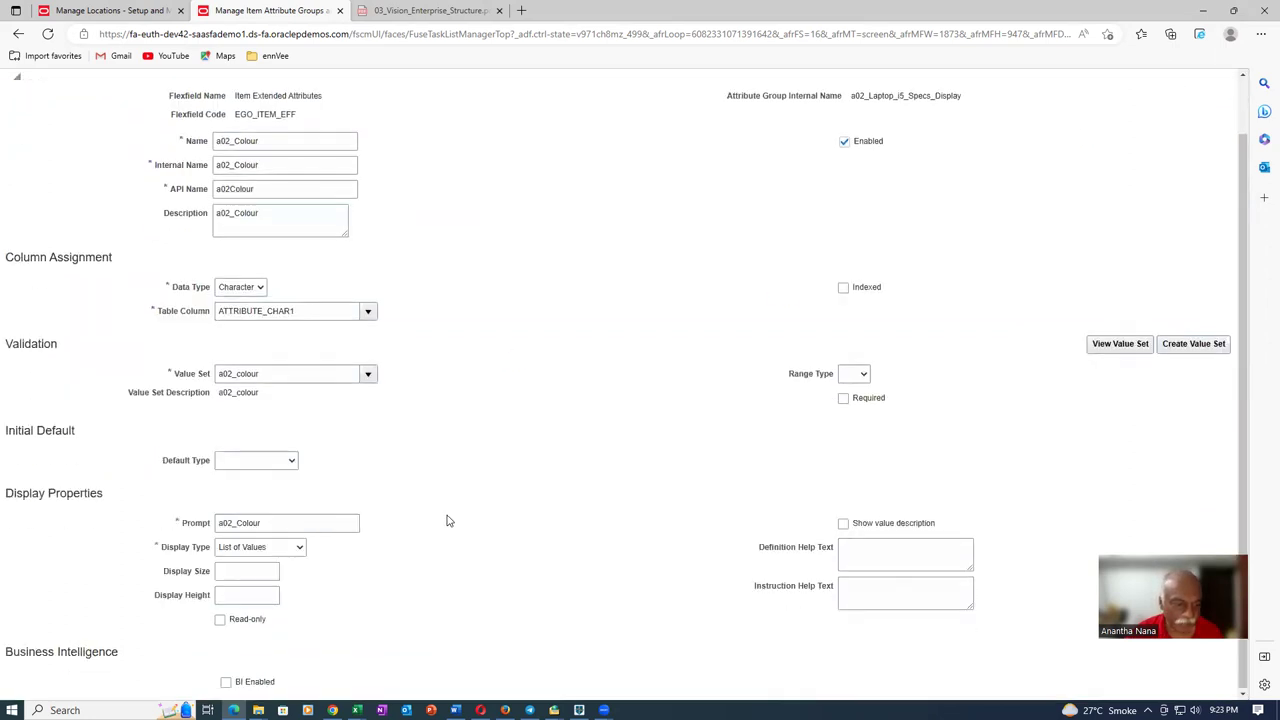
click(258, 550)
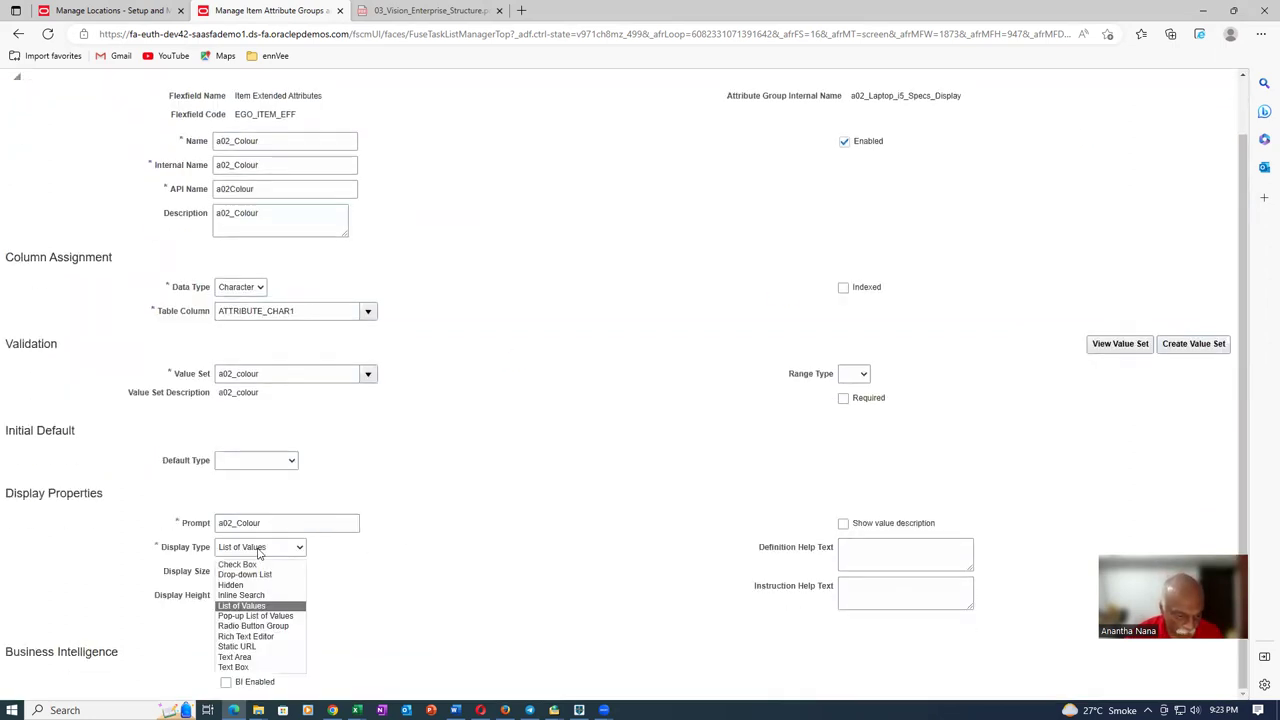
click(262, 626)
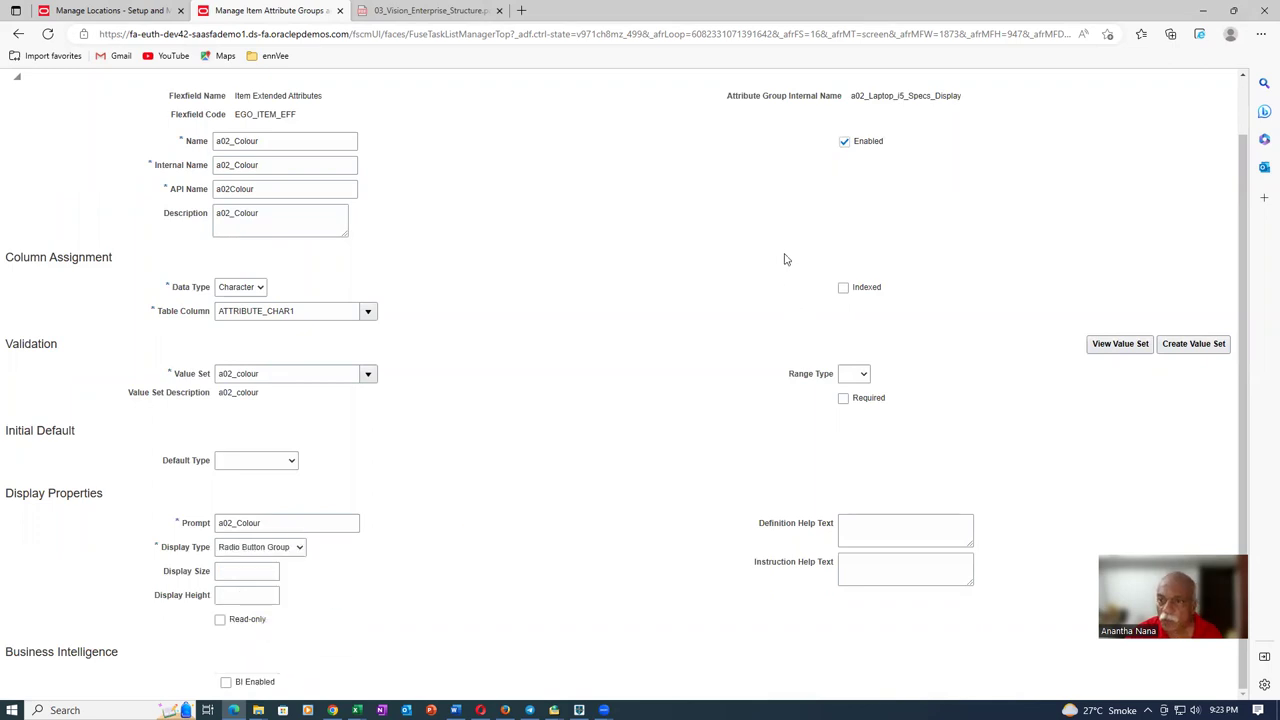
scroll(784, 259, up, 2)
click(1145, 121)
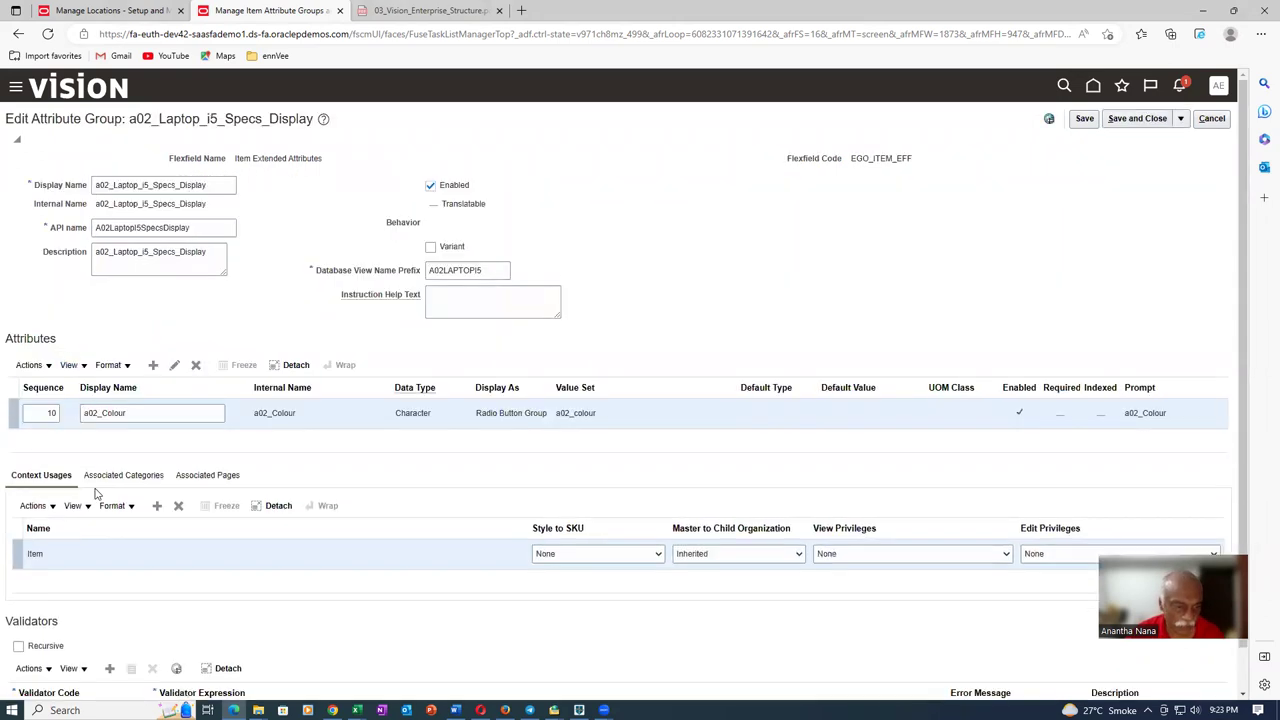
key(alt+Tab)
key(alt+Tab)
key(alt+Tab)
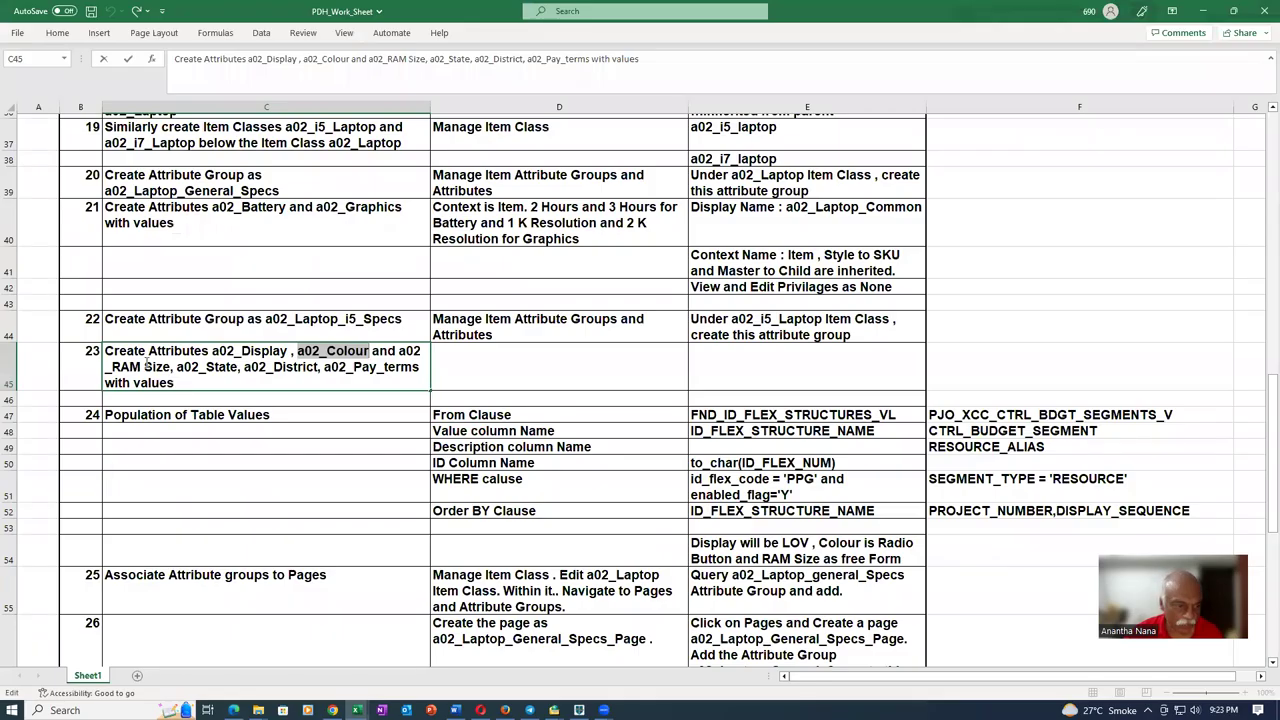
Check the next attribute name in Excel step 23, then add a new attribute to the group.
click(140, 368)
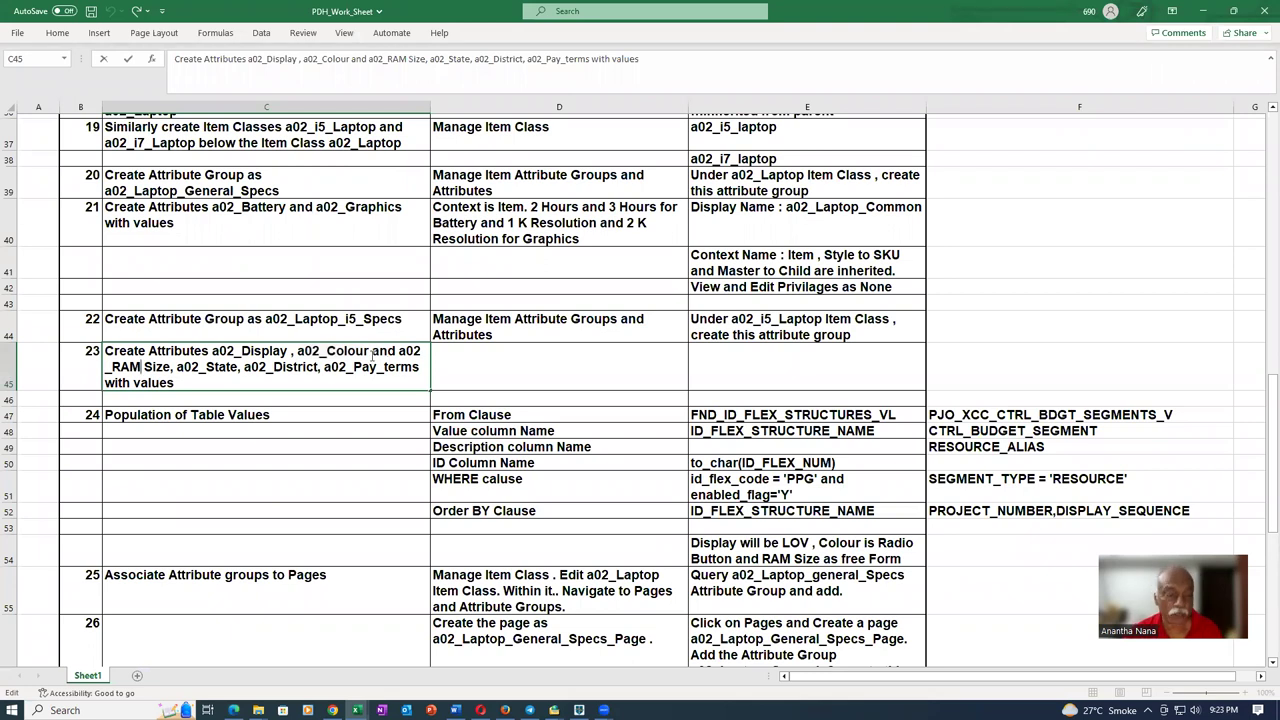
key(alt+Tab)
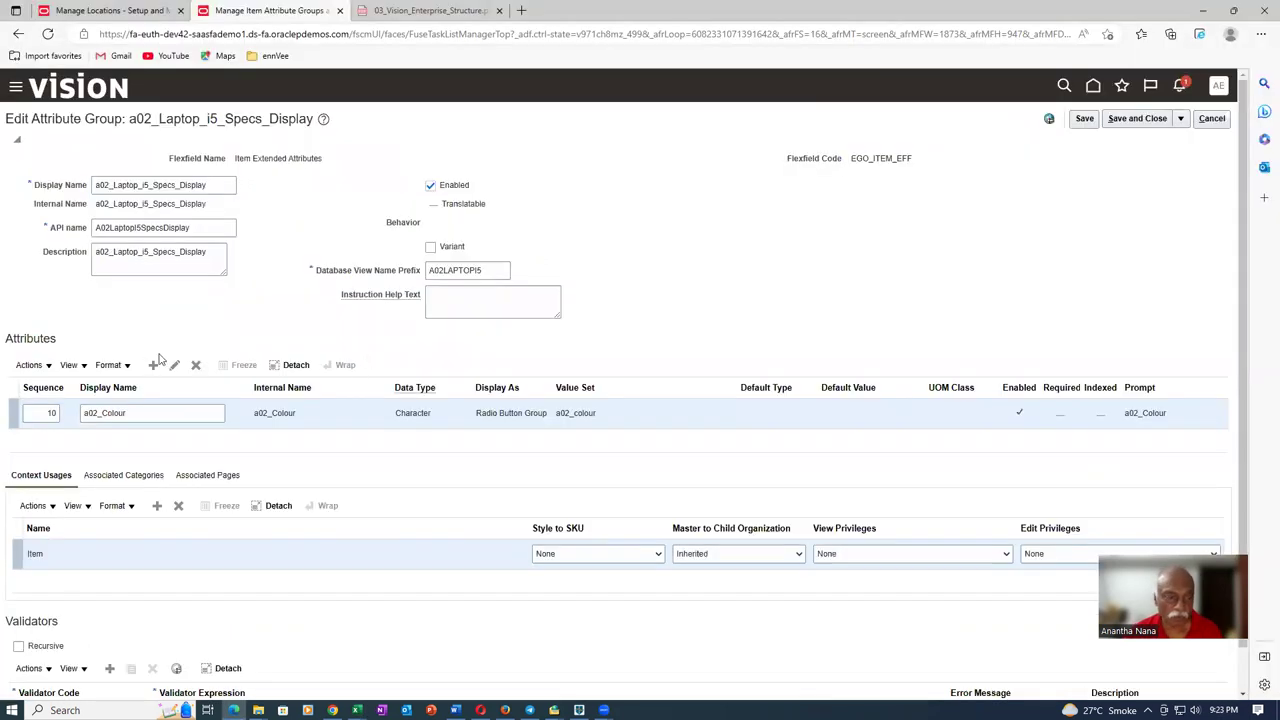
click(155, 366)
Name the attribute a02_RAM Size with matching description, Character data, and open Create Value Set.
click(271, 211)
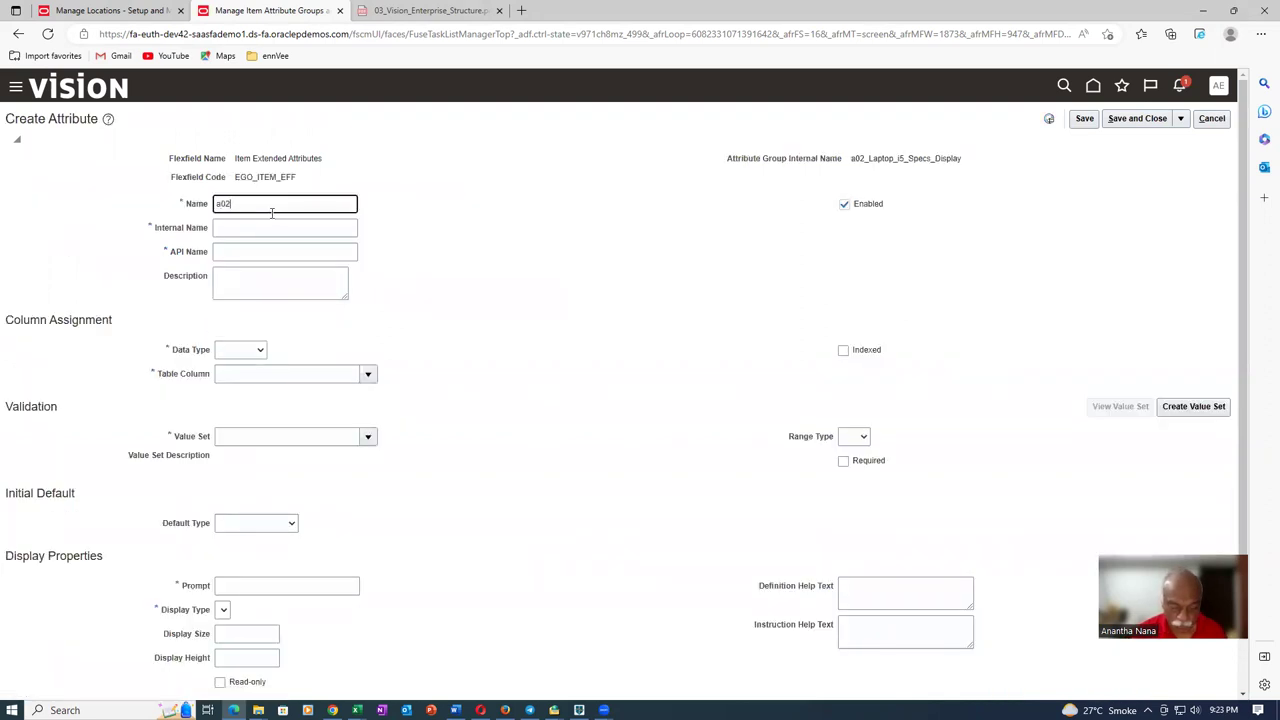
text(a02_R)
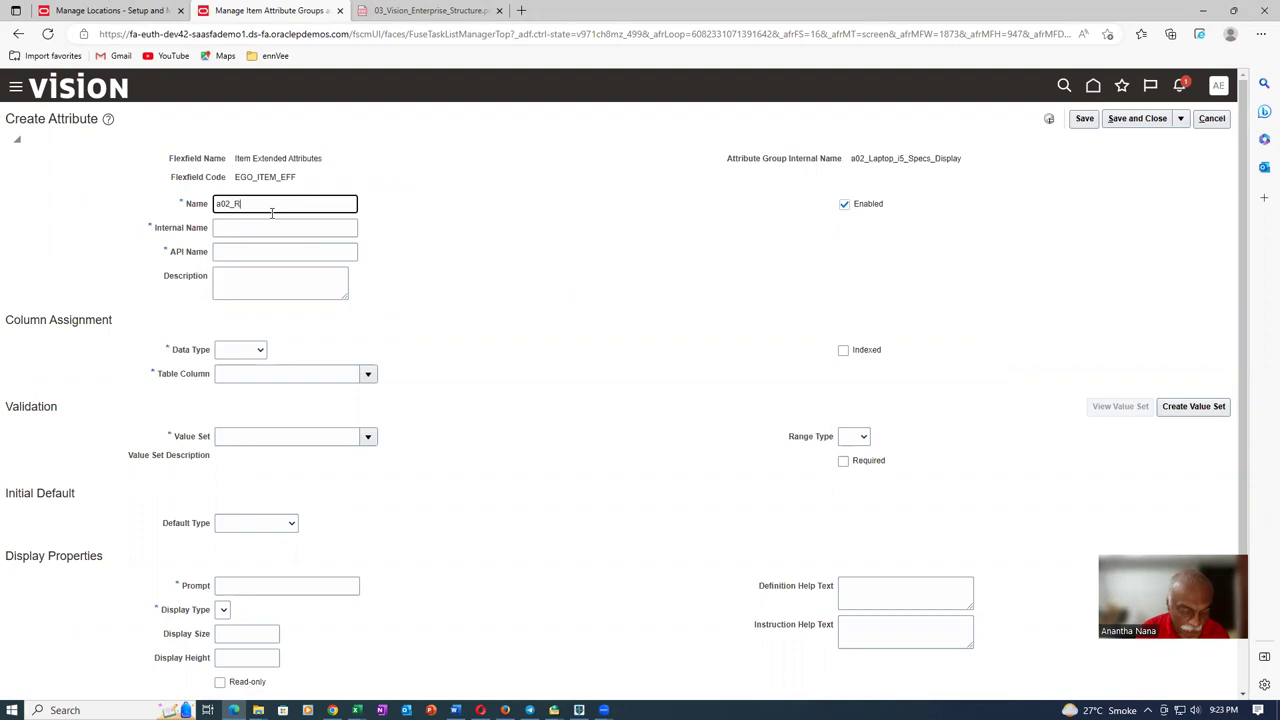
text(AM Size)
drag(289, 206, 85, 240)
key(ctrl+c)
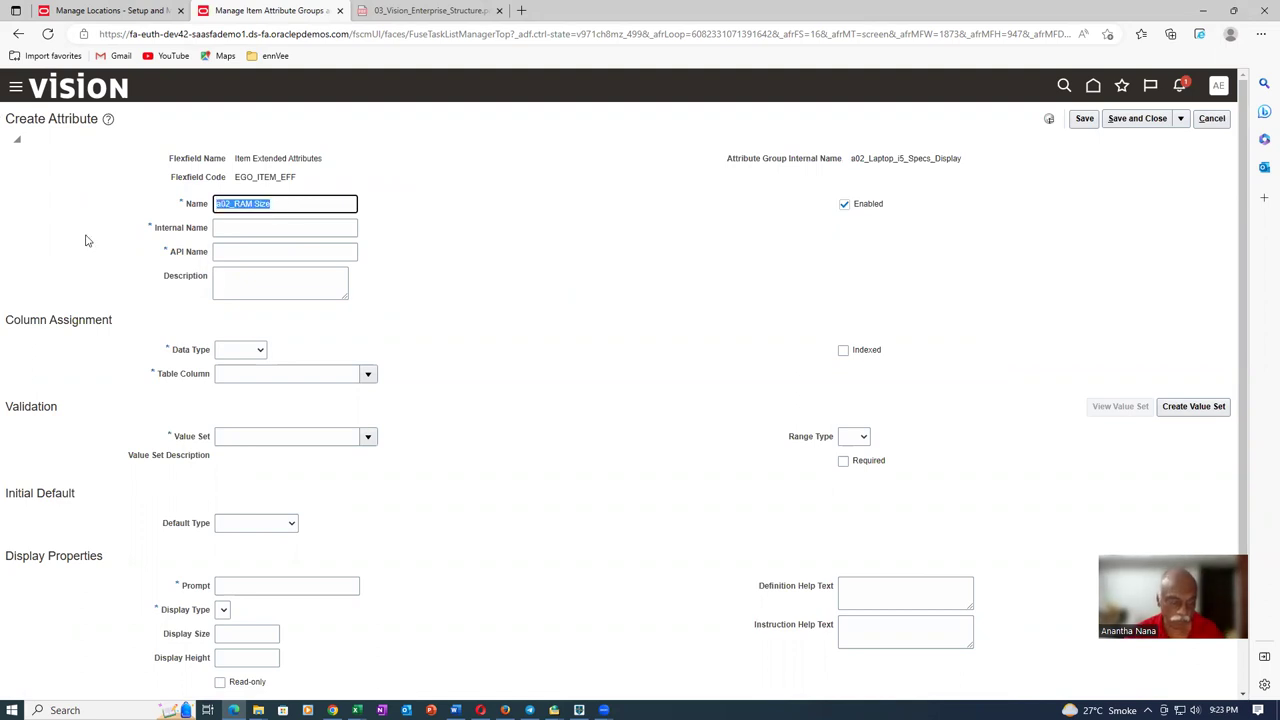
click(230, 226)
click(238, 283)
key(ctrl+v)
click(248, 354)
click(240, 378)
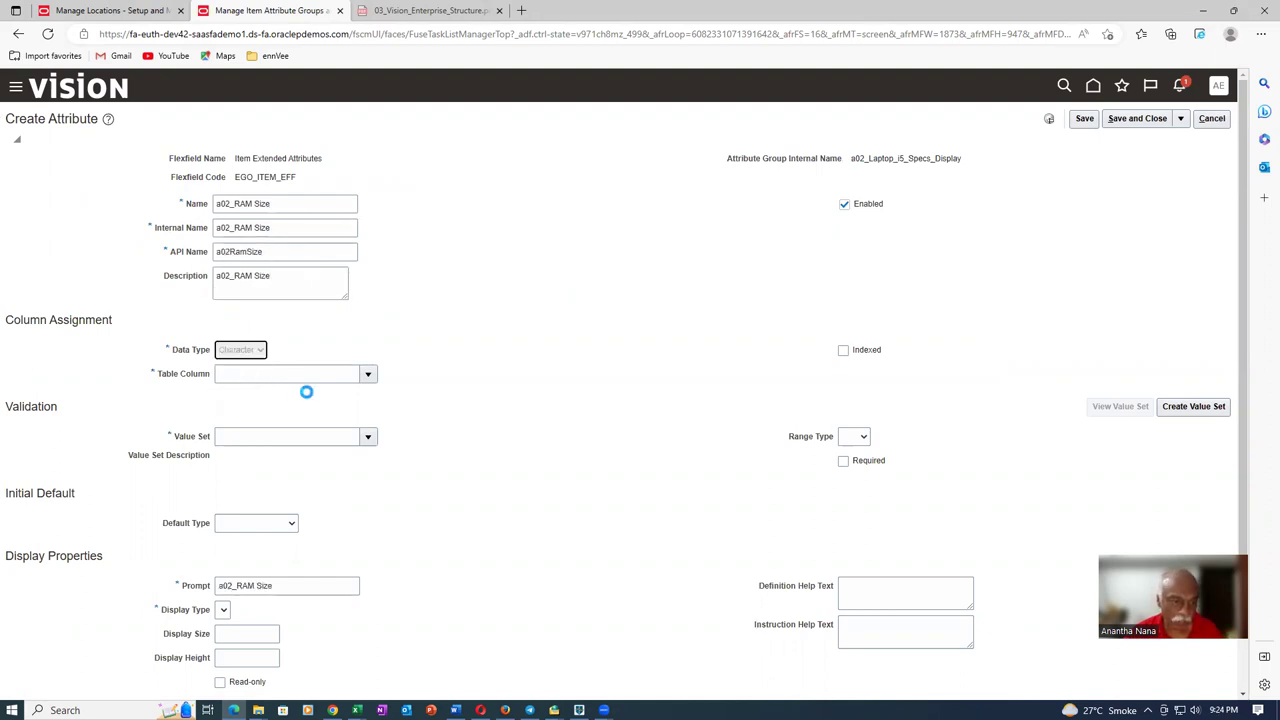
click(1163, 410)
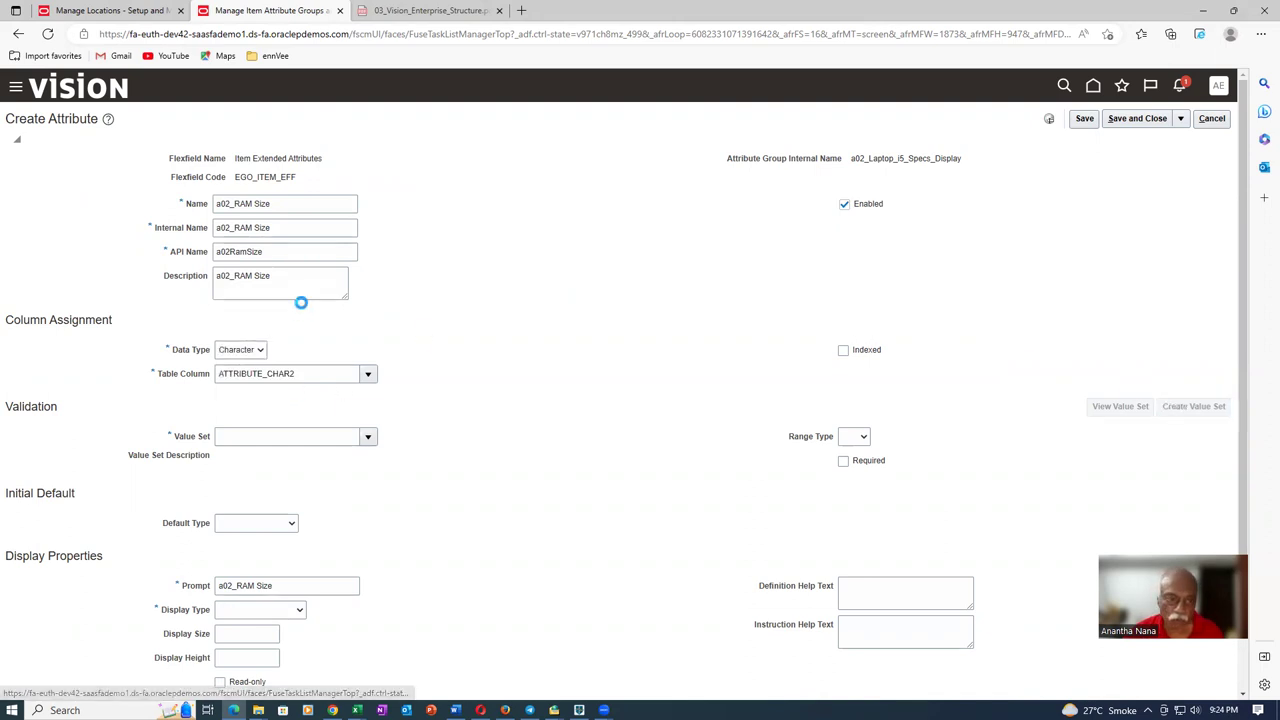
click(211, 146)
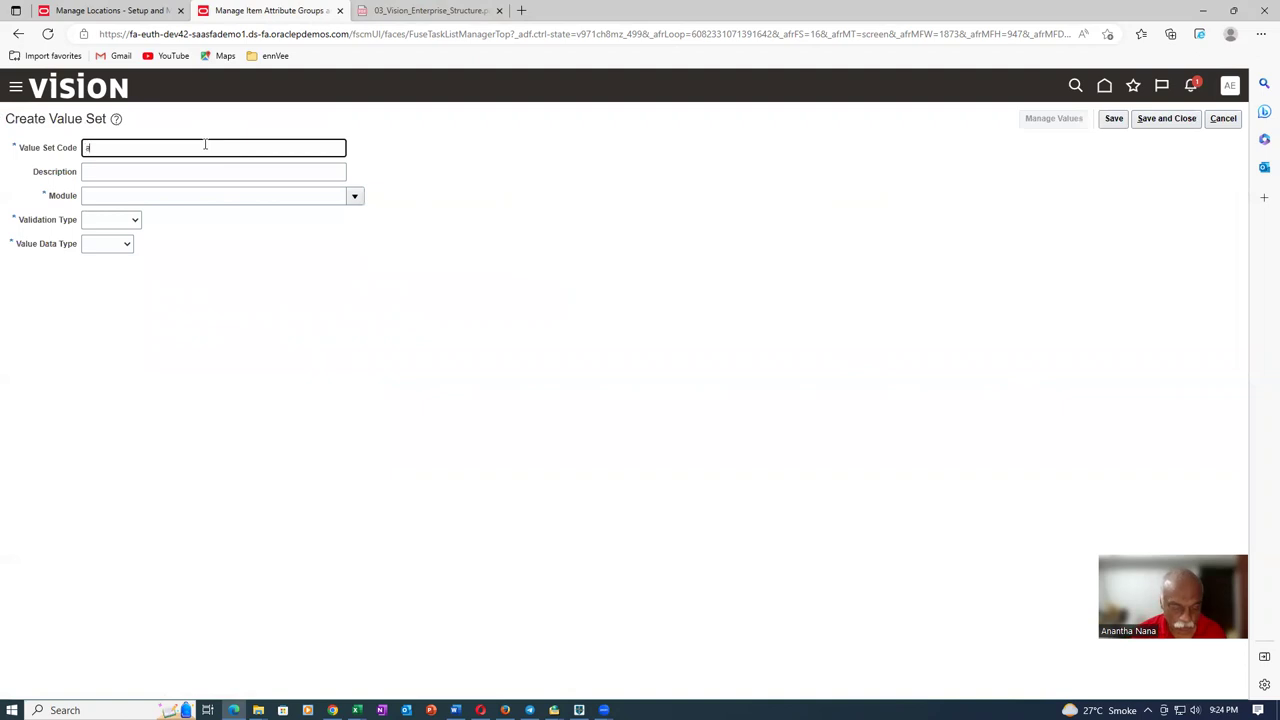
Enter value set code and description a02_RAM_Size, module Product Hub, validation Format Only.
text(a02_RA)
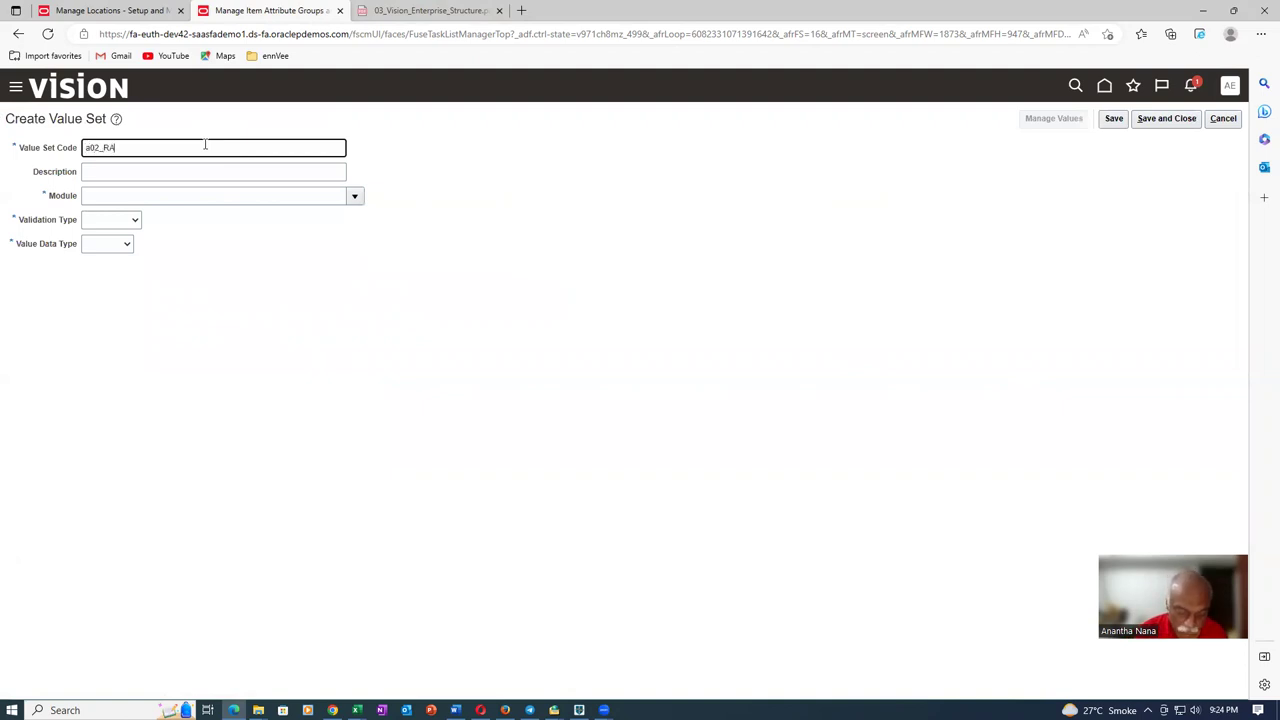
text(N)
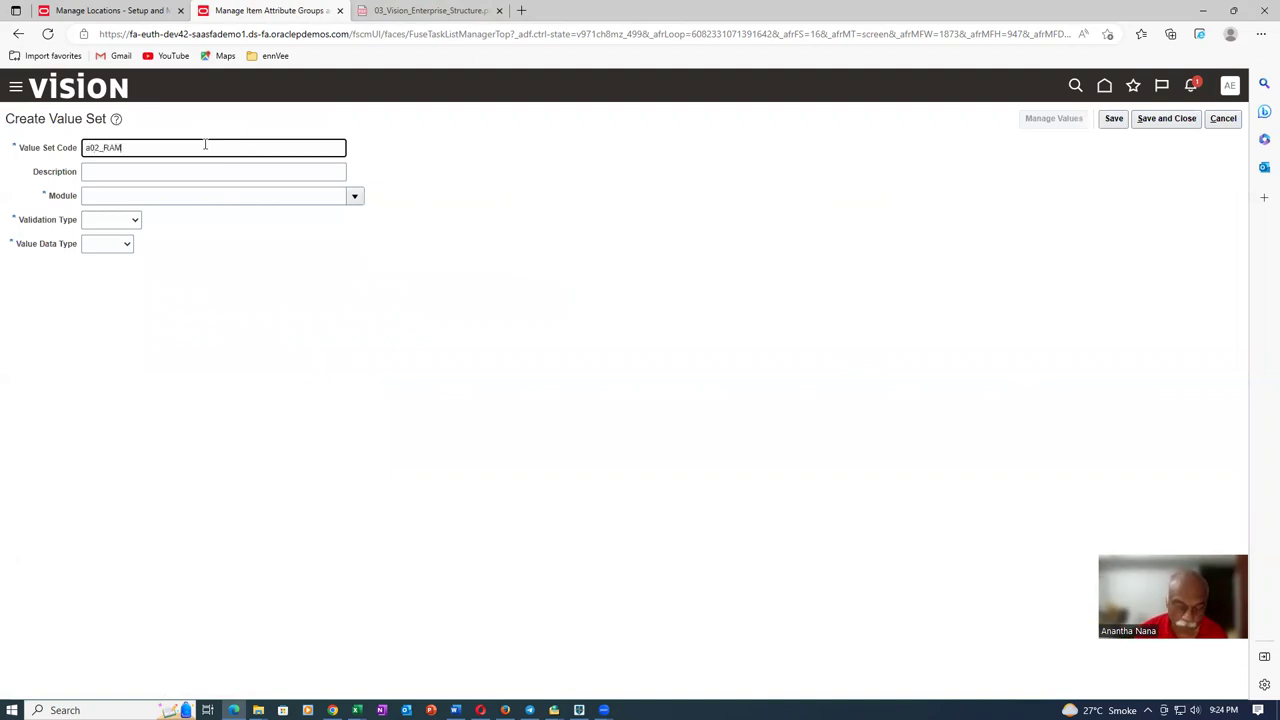
text(_Size)
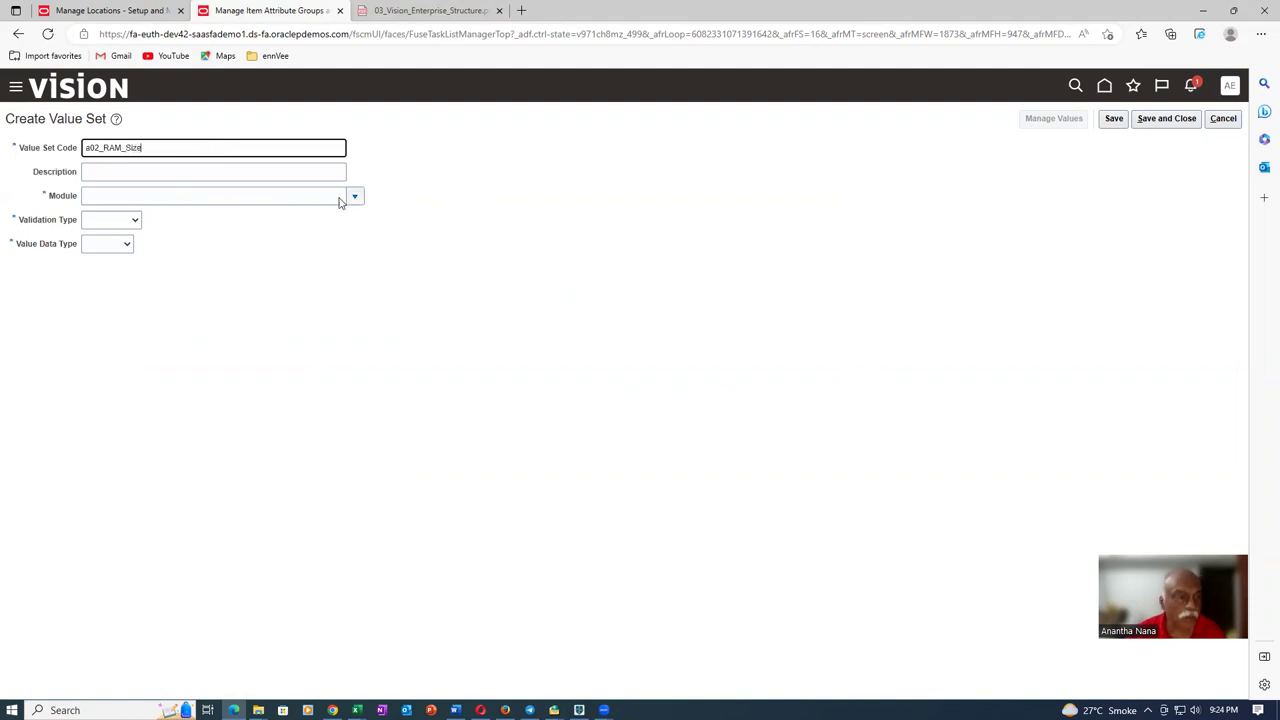
drag(160, 148, 78, 166)
key(ctrl+c)
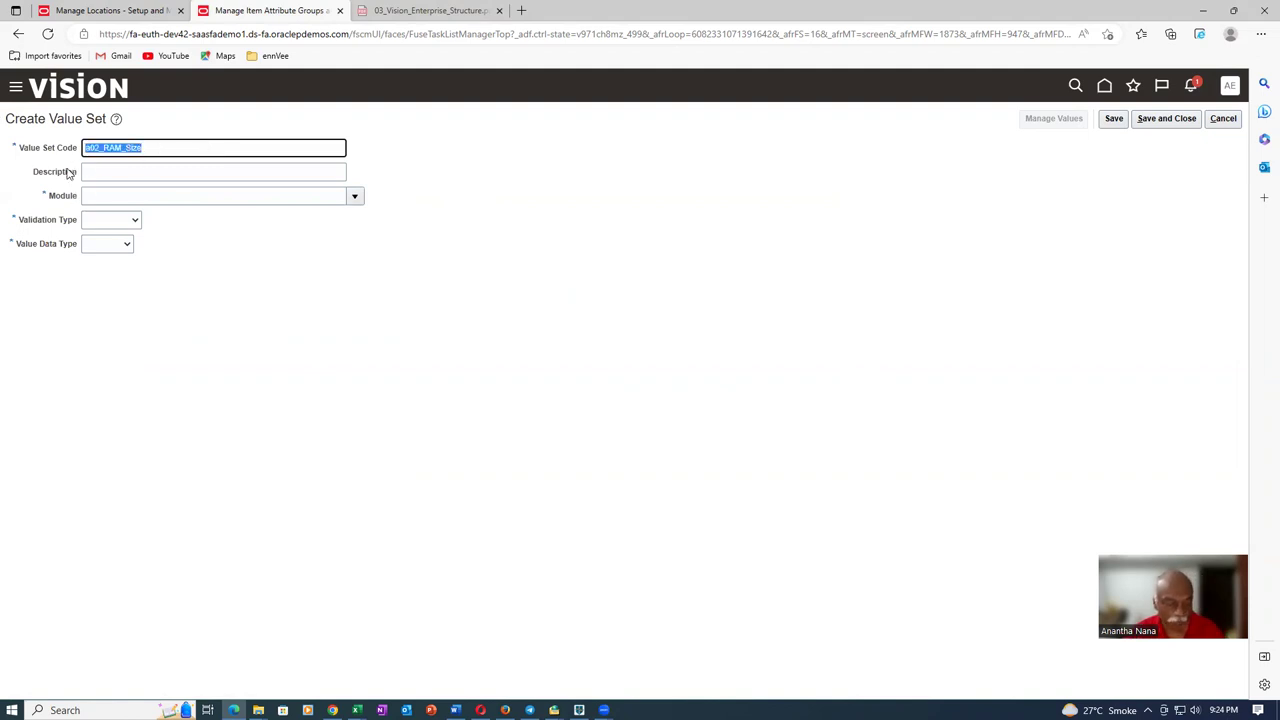
click(116, 176)
key(ctrl+v)
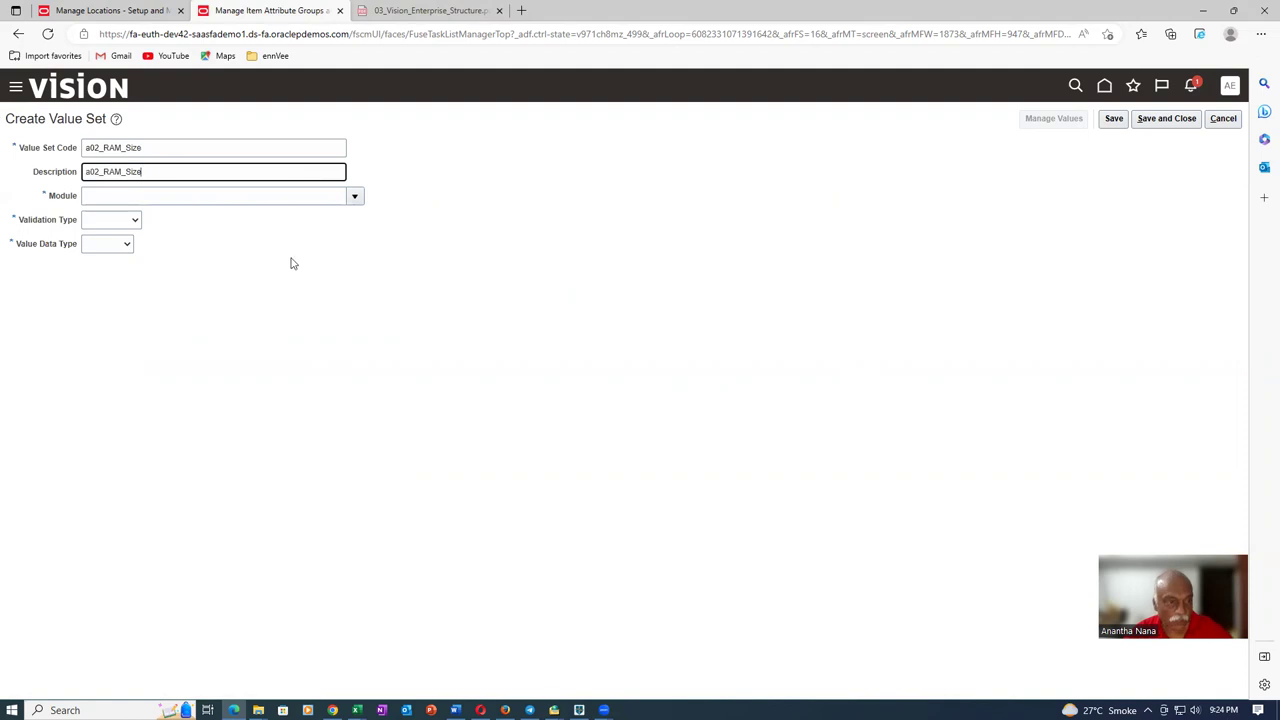
click(354, 196)
click(110, 237)
click(101, 222)
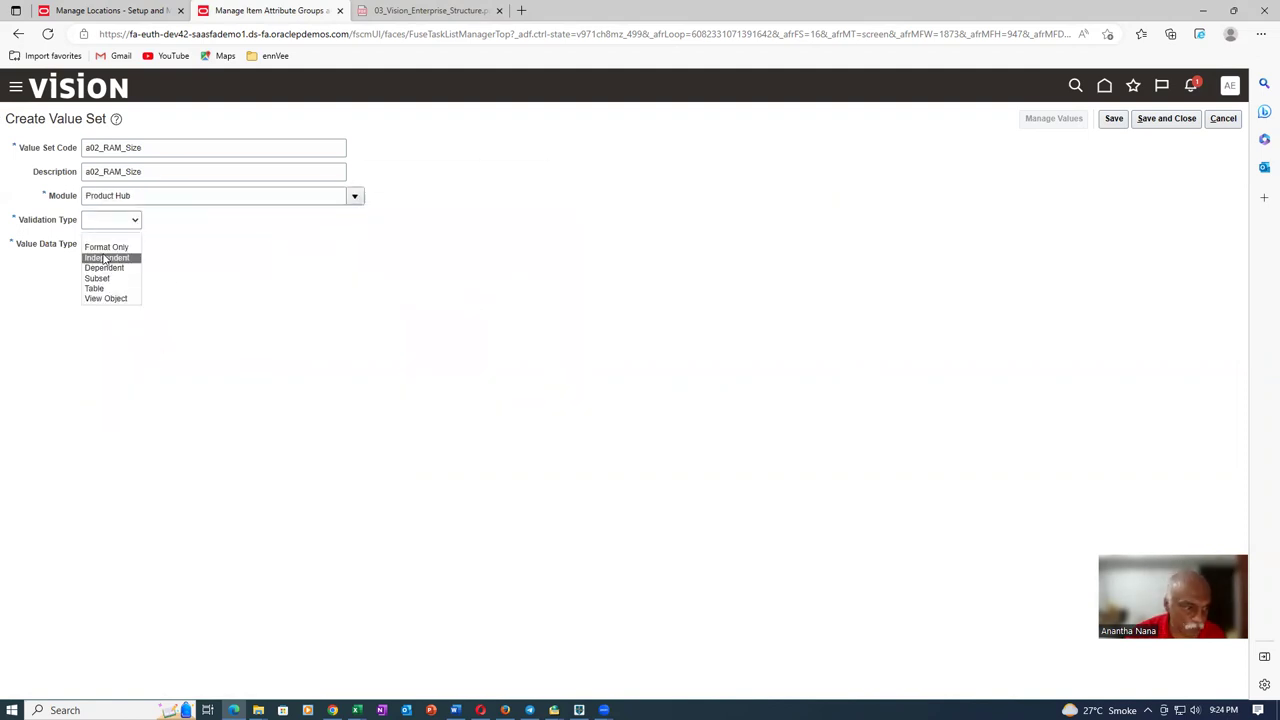
click(108, 248)
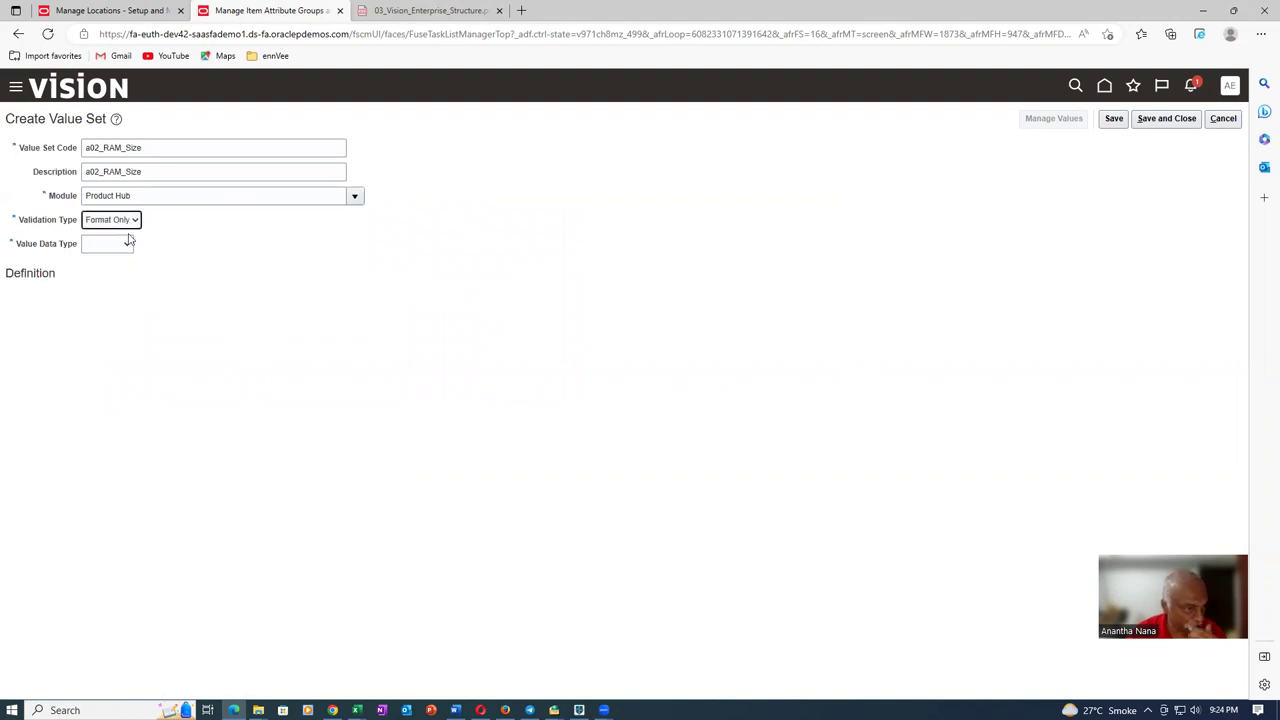
Set Character data, Text subtype, maximum length 15, then save and return to the attribute.
click(109, 246)
click(111, 272)
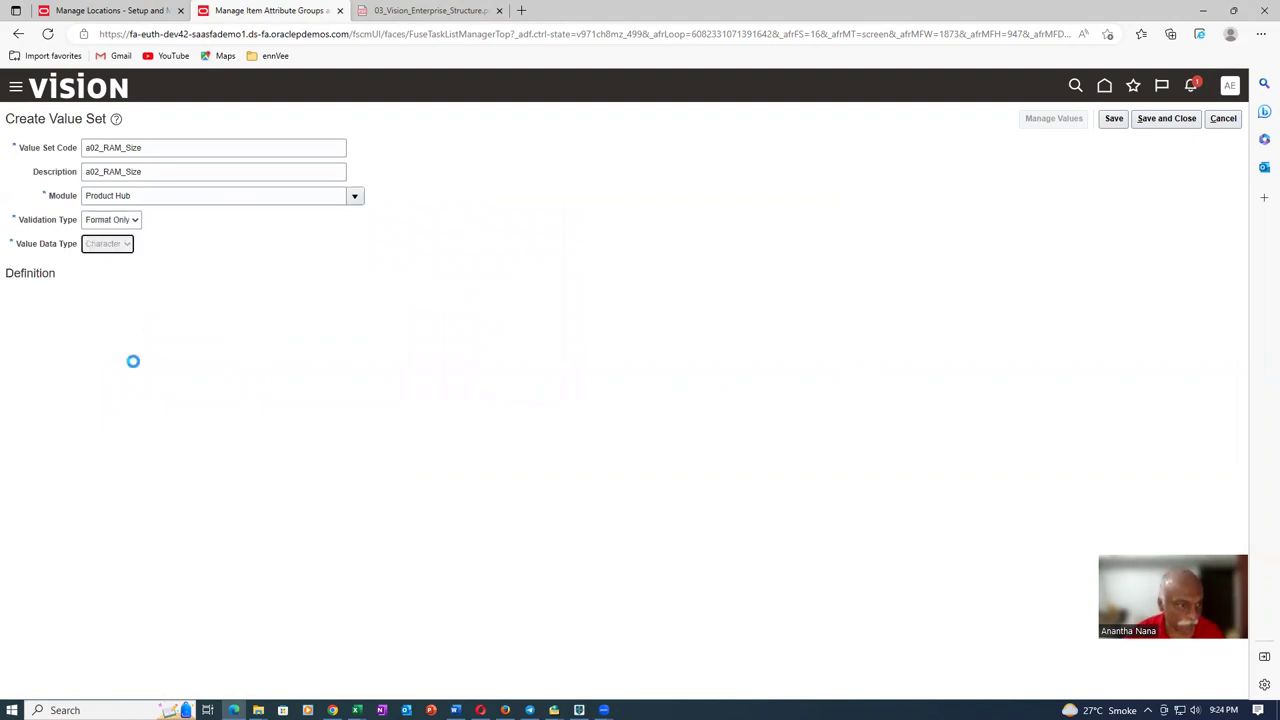
click(113, 300)
click(100, 343)
click(102, 322)
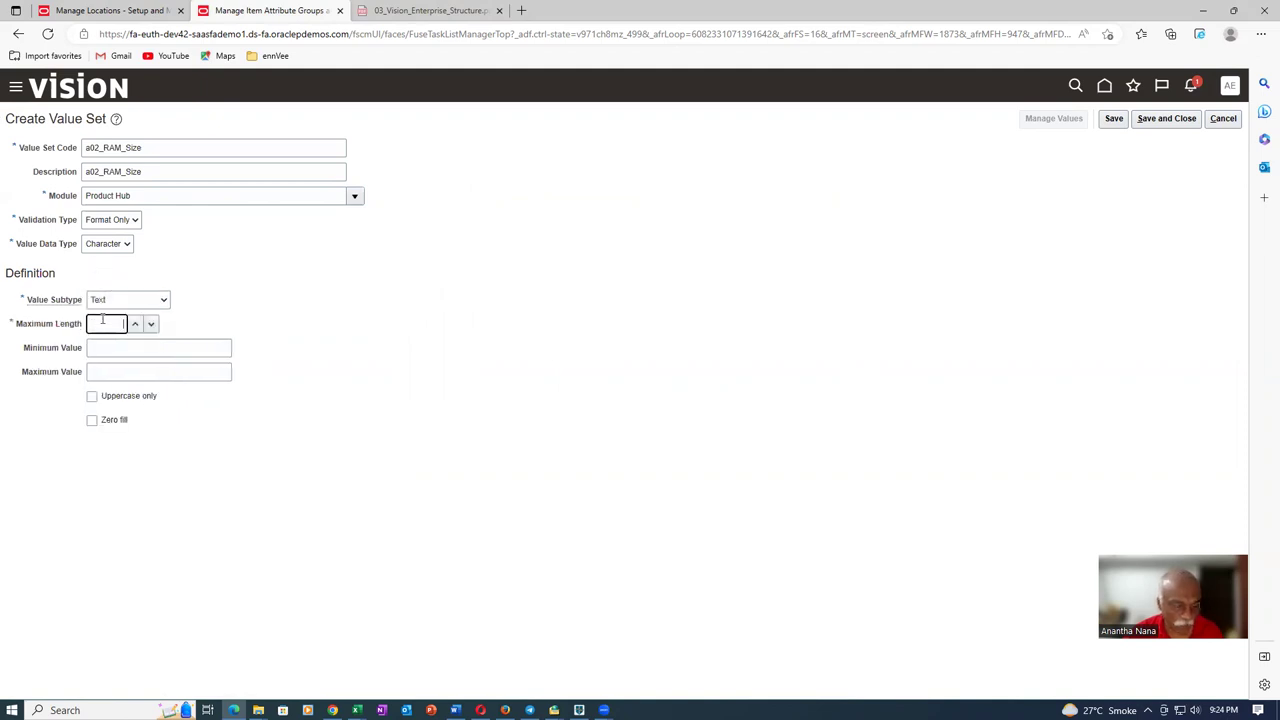
text(15)
click(1113, 118)
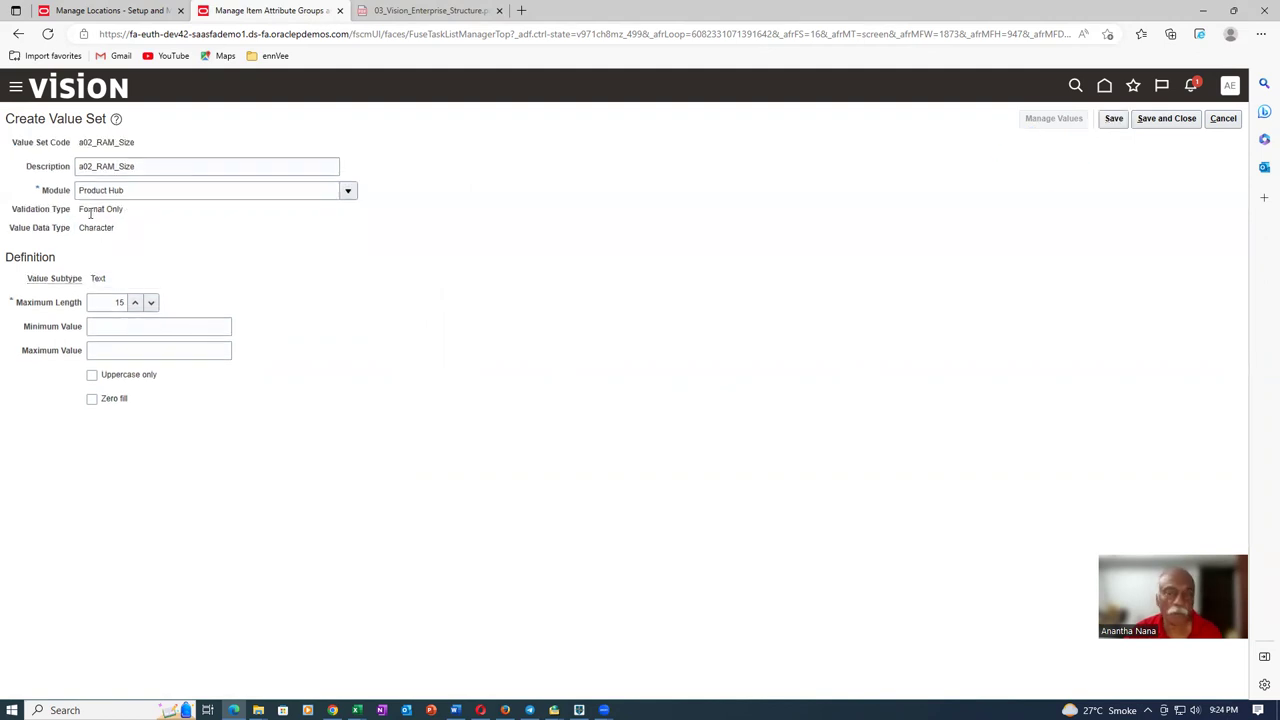
click(1166, 118)
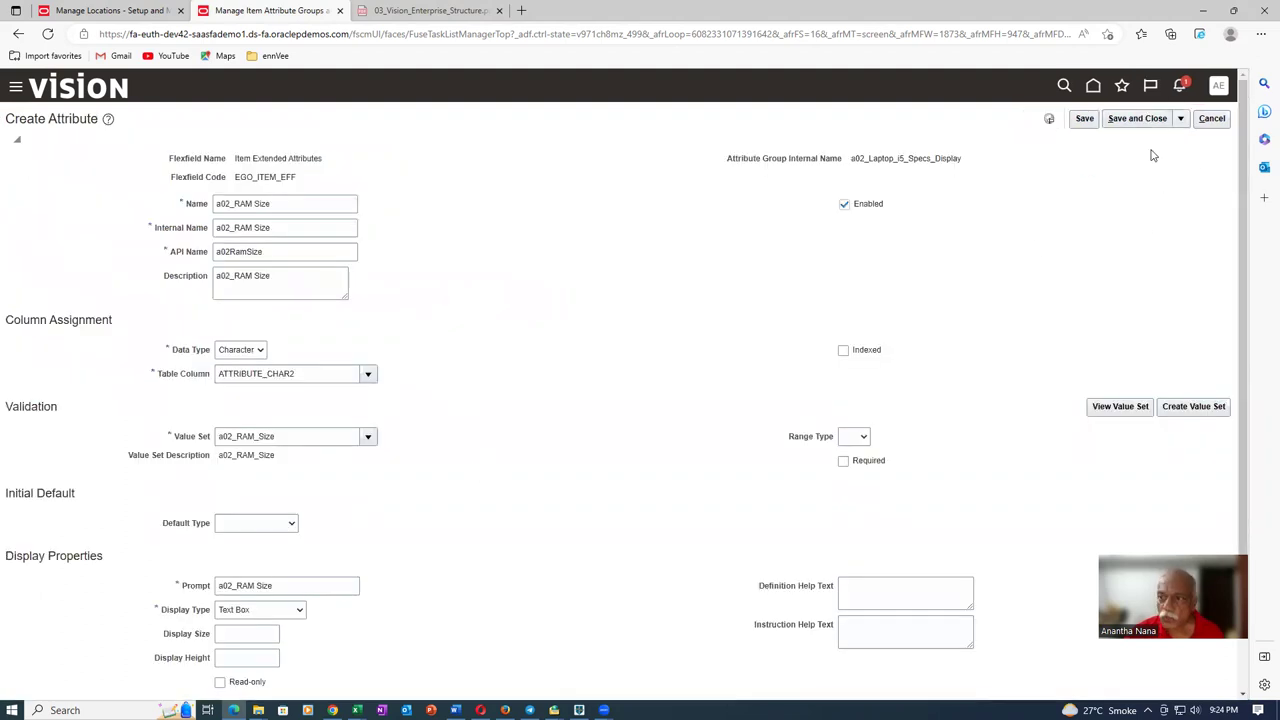
Save the a02_RAM Size attribute, then glance at the PDH_Work_Sheet workbook and return.
click(1148, 118)
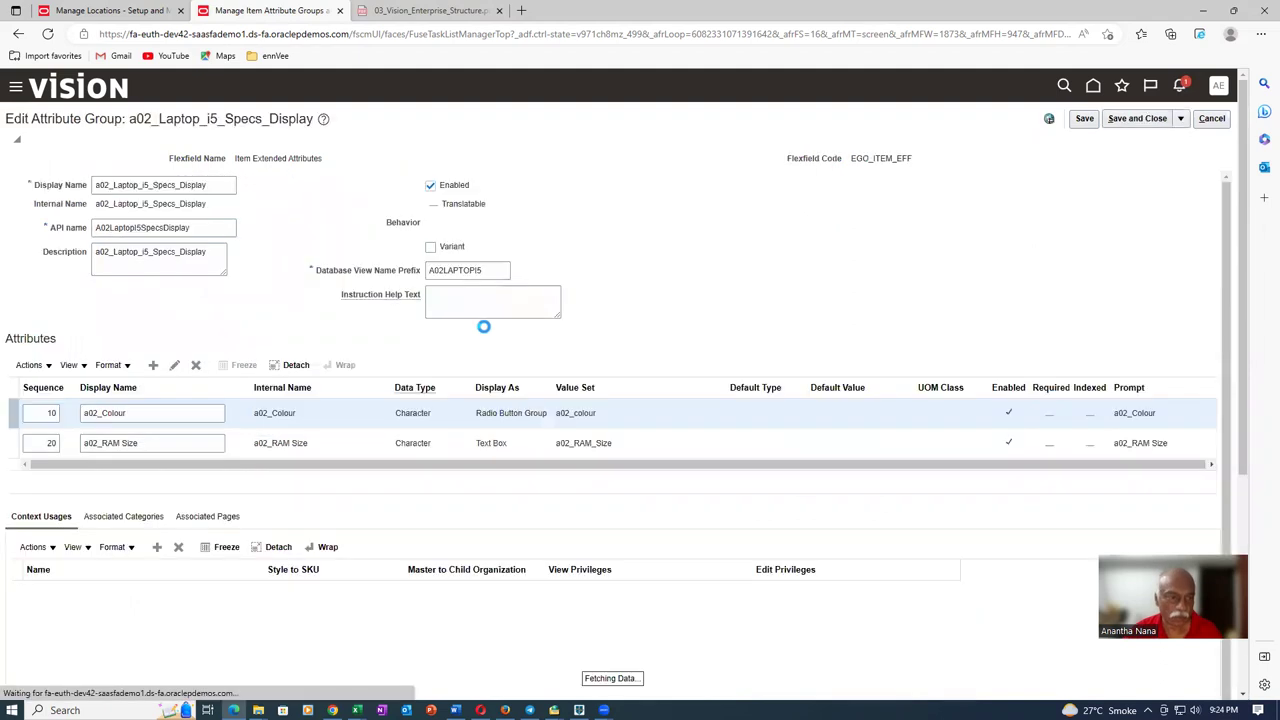
key(alt+Tab)
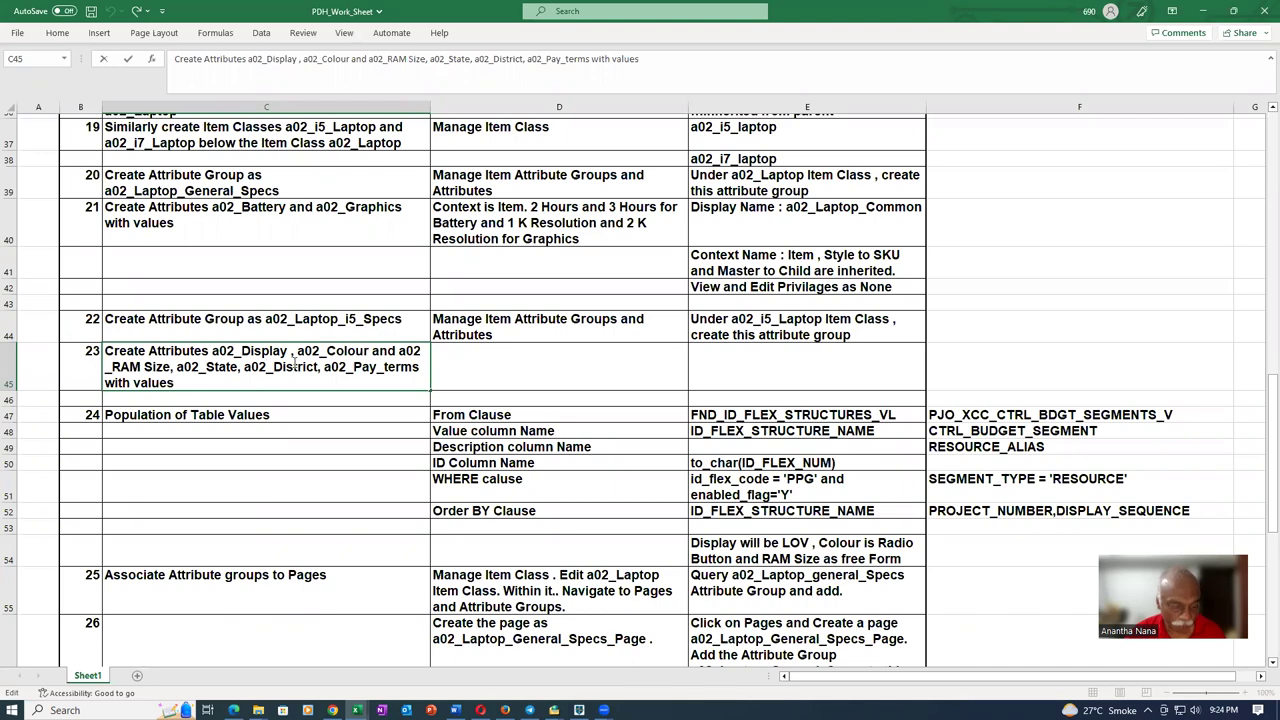
key(alt+Tab)
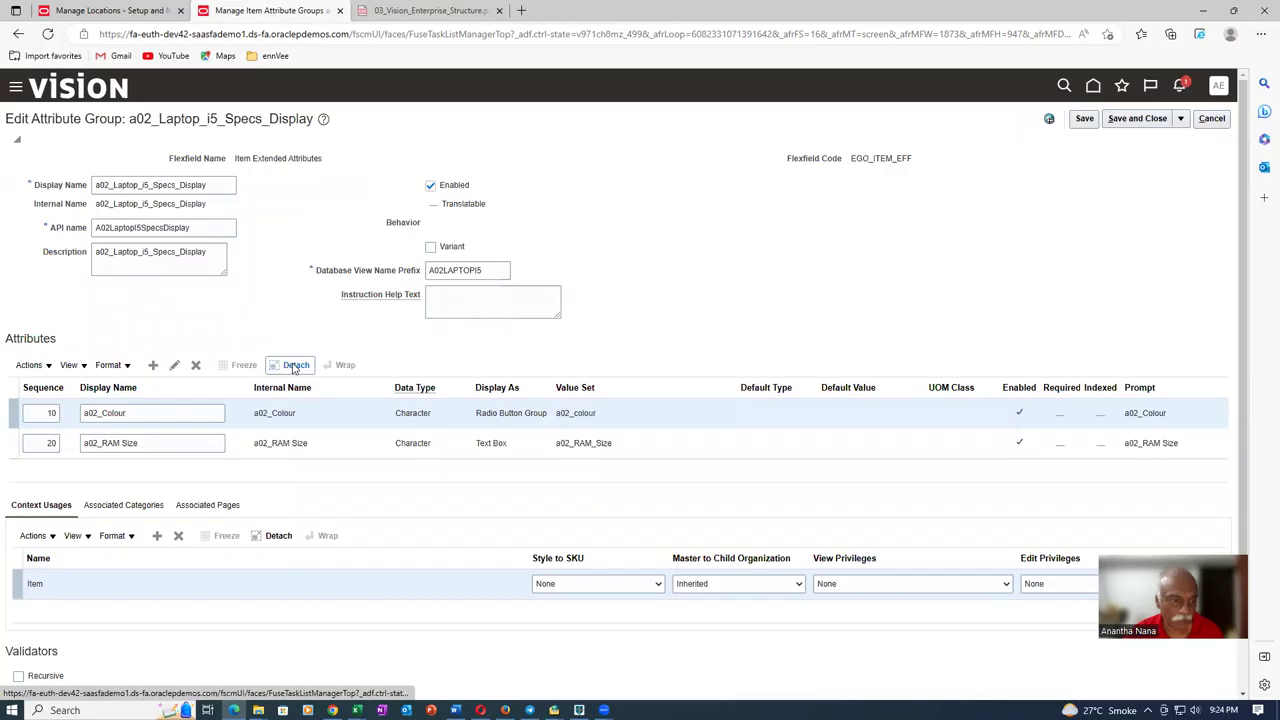
Add attribute a02_state with description a02_state and Character data type, then create its value set.
click(152, 366)
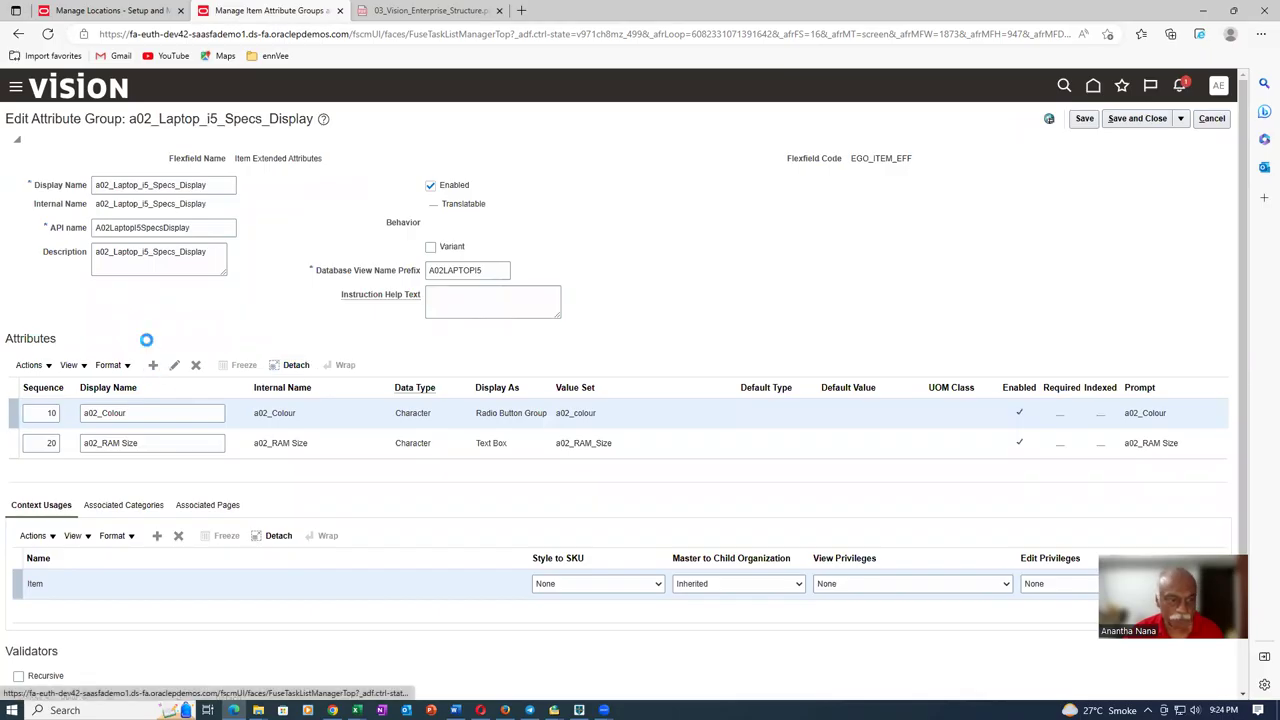
click(221, 210)
text(a02_state)
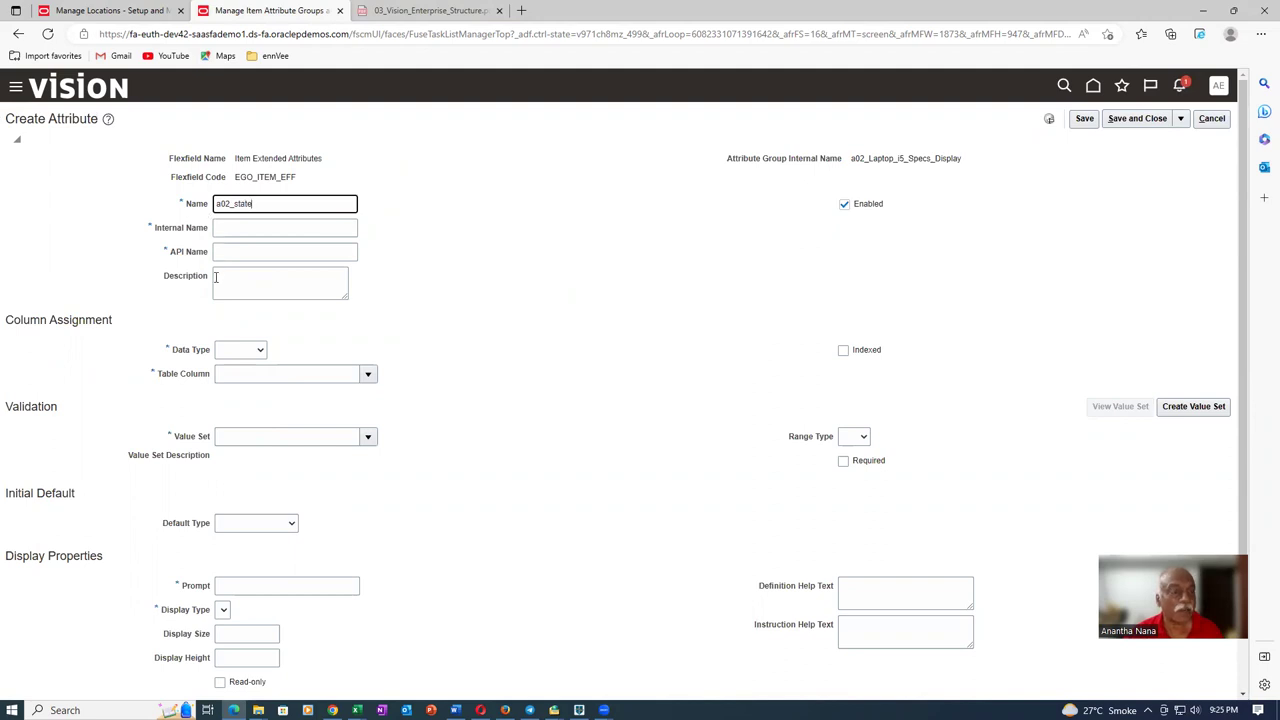
double_click(264, 203)
key(ctrl+c)
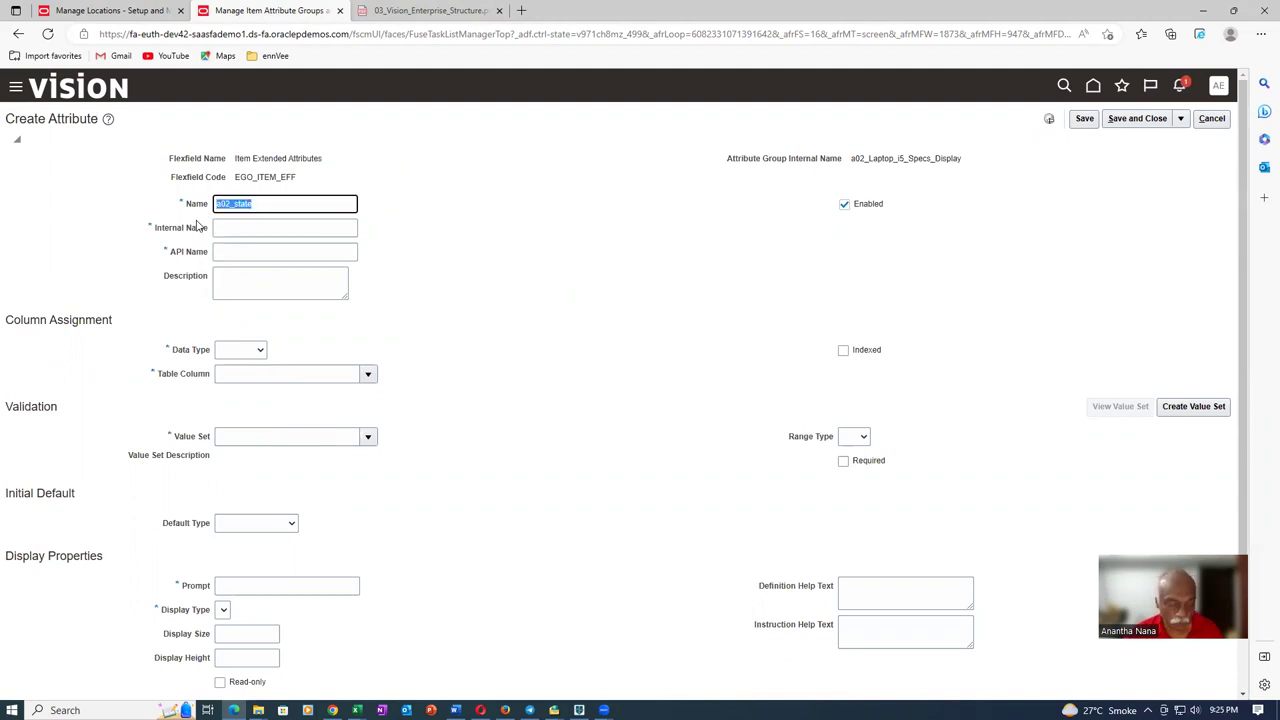
click(270, 222)
click(244, 288)
key(ctrl+v)
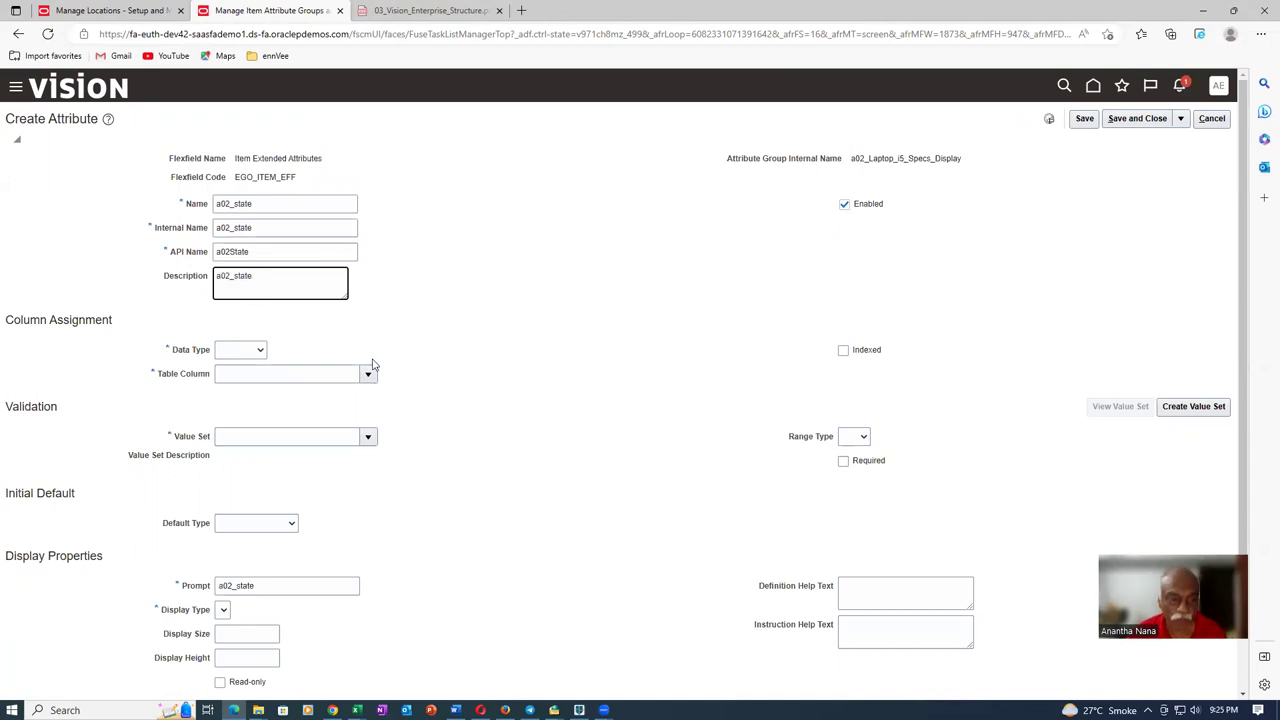
click(238, 350)
click(235, 371)
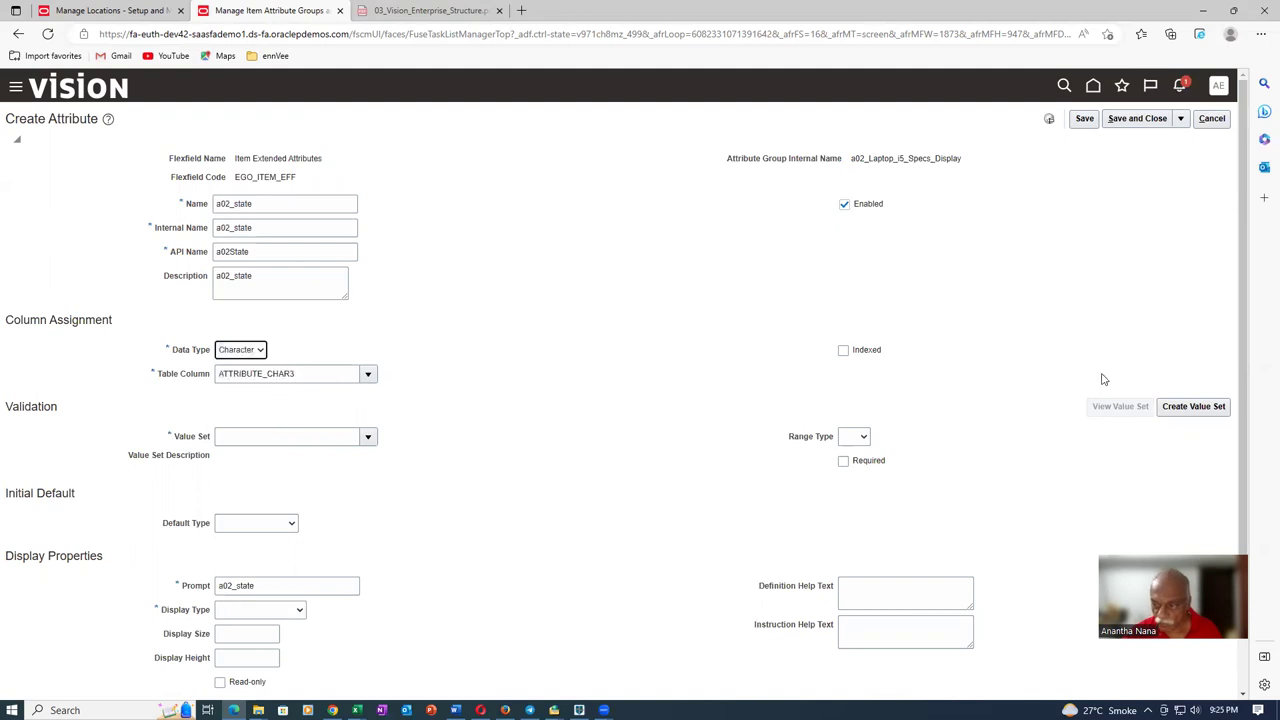
click(1166, 406)
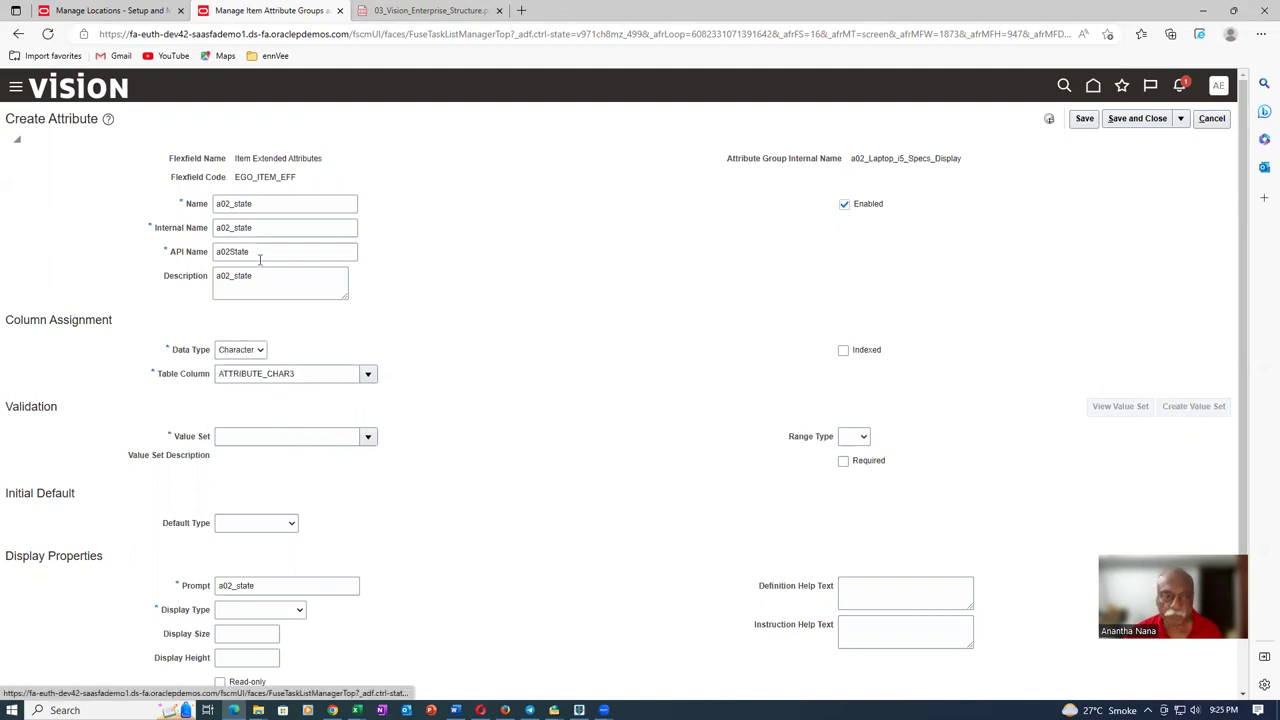
Enter value set code a02_state with a matching description and module Product Hub.
click(100, 150)
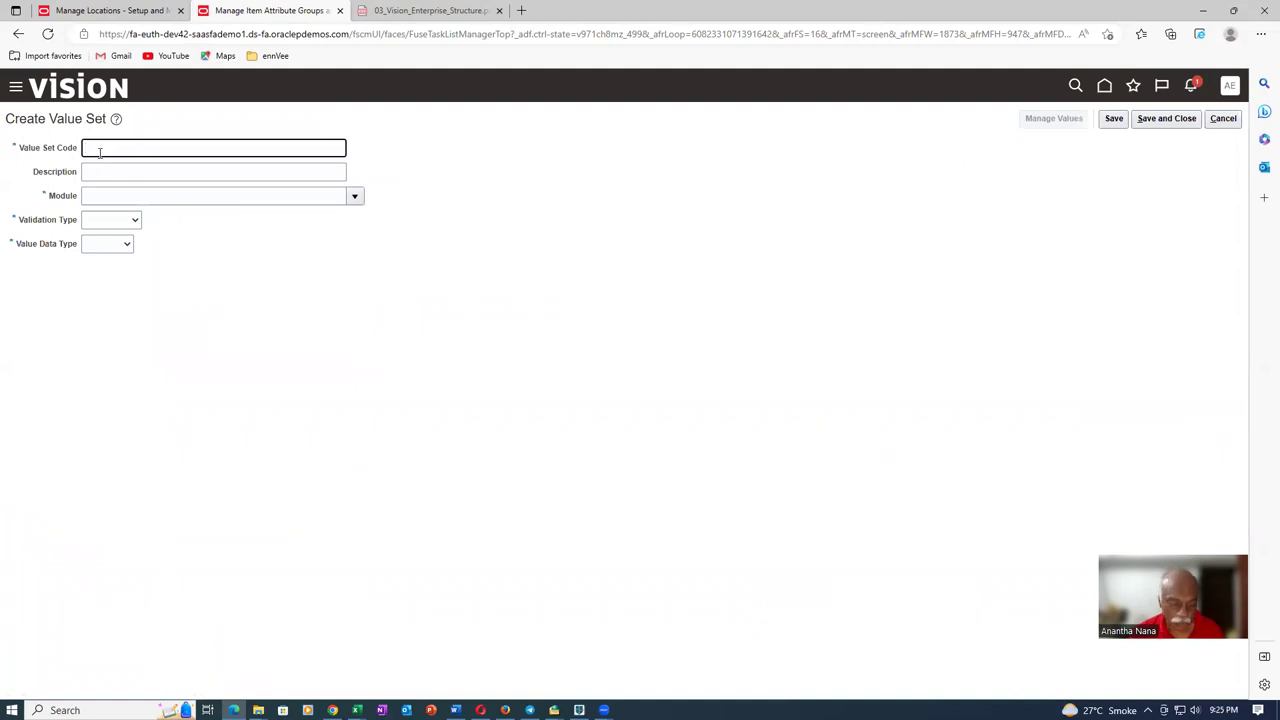
text(a02_state)
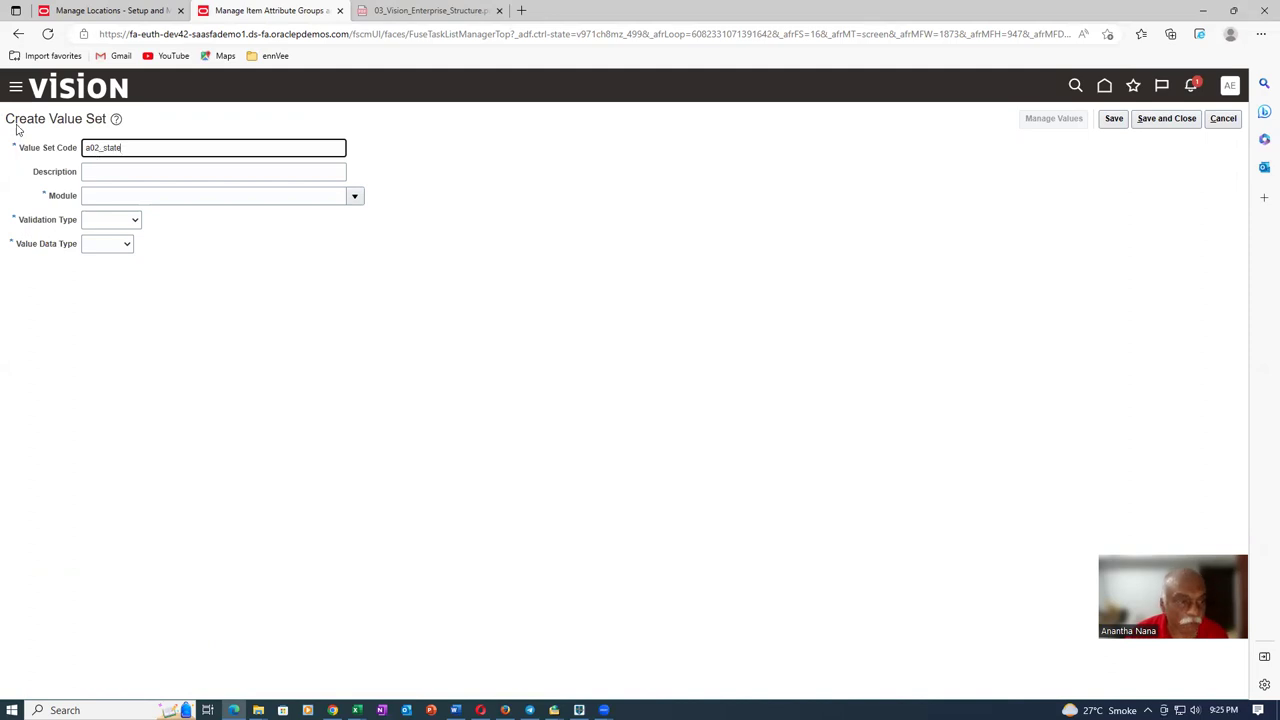
key(ctrl+a)
key(ctrl+c)
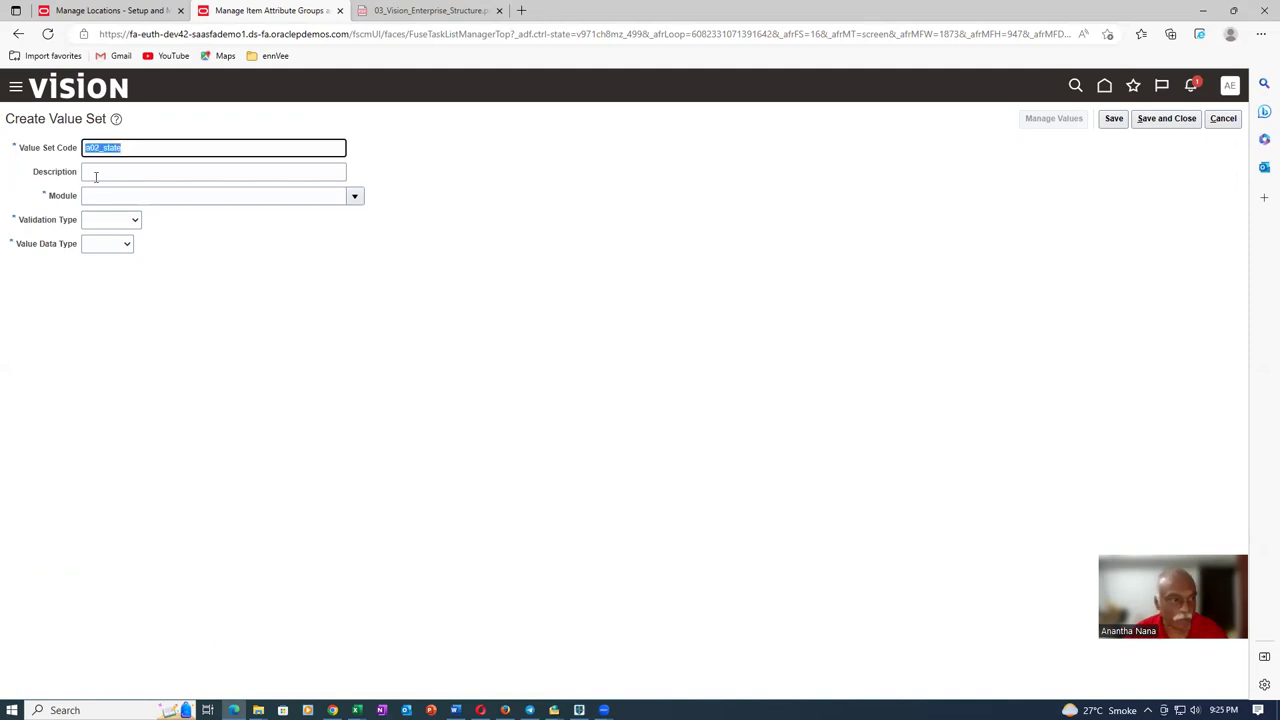
click(95, 174)
key(ctrl+v)
click(355, 196)
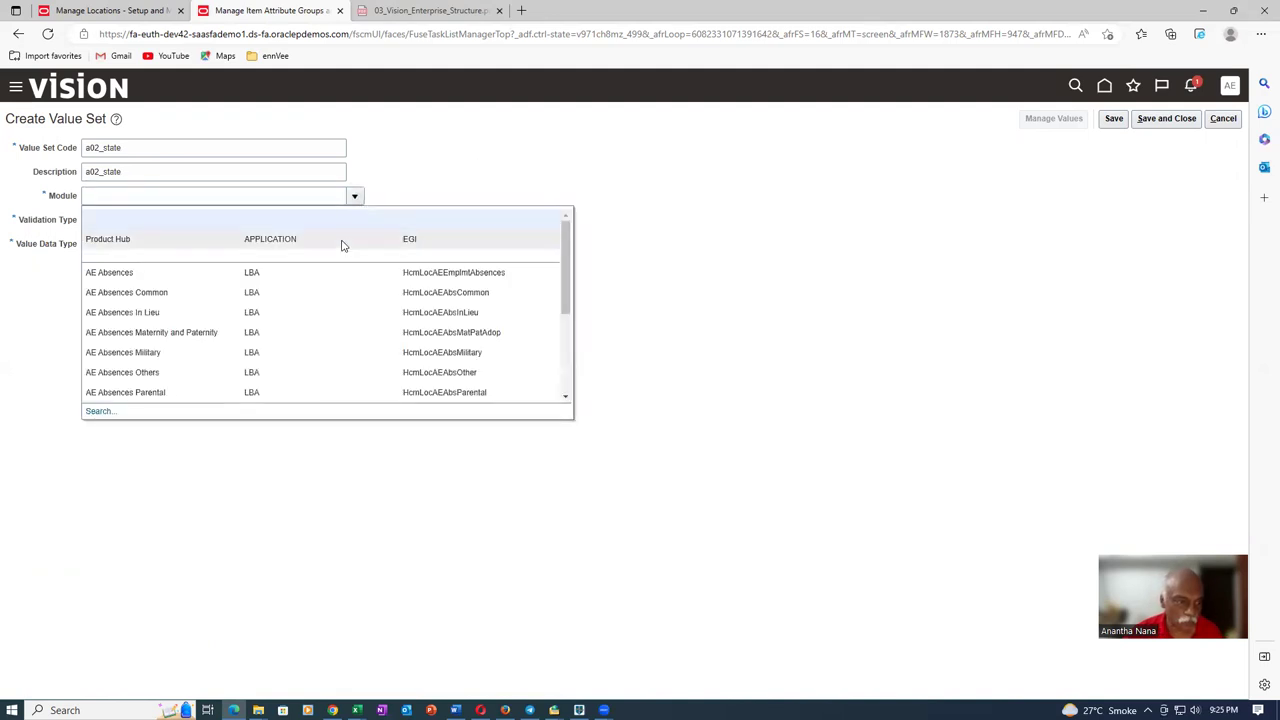
click(343, 258)
Make it an Independent set of Character Text values, maximum length 20, and save.
click(99, 222)
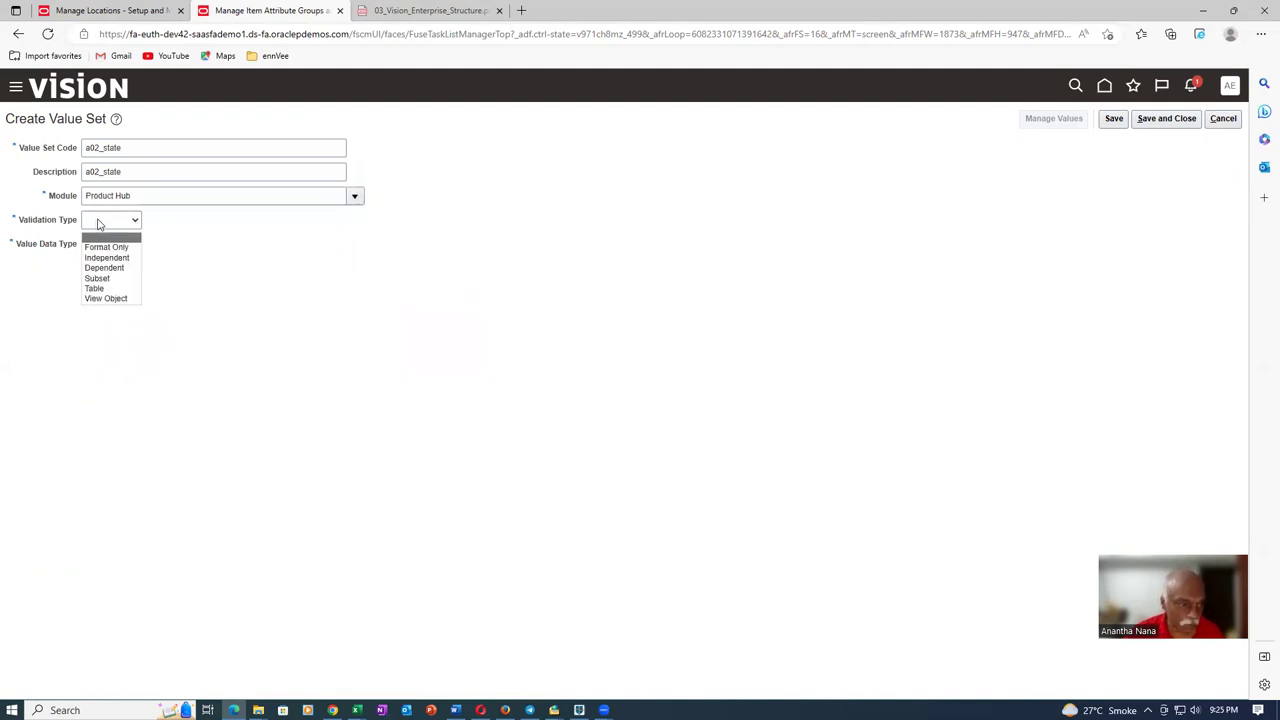
click(112, 258)
click(153, 245)
click(148, 268)
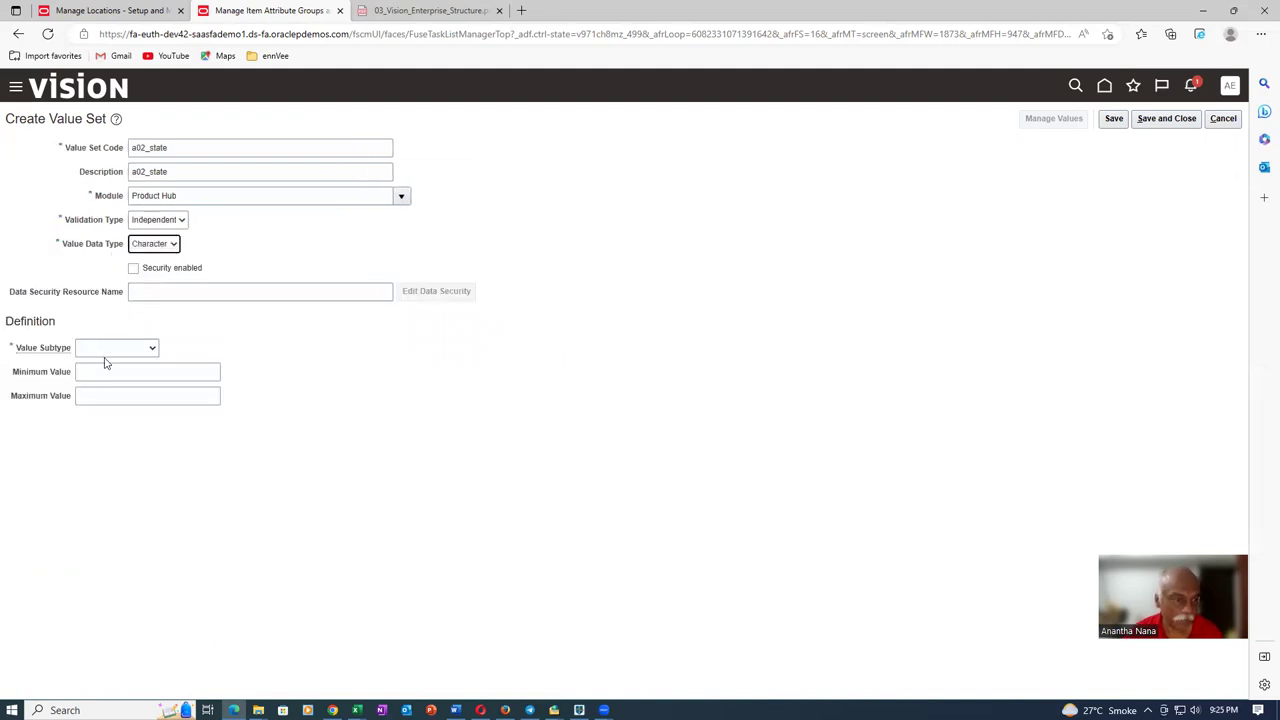
click(105, 350)
click(105, 374)
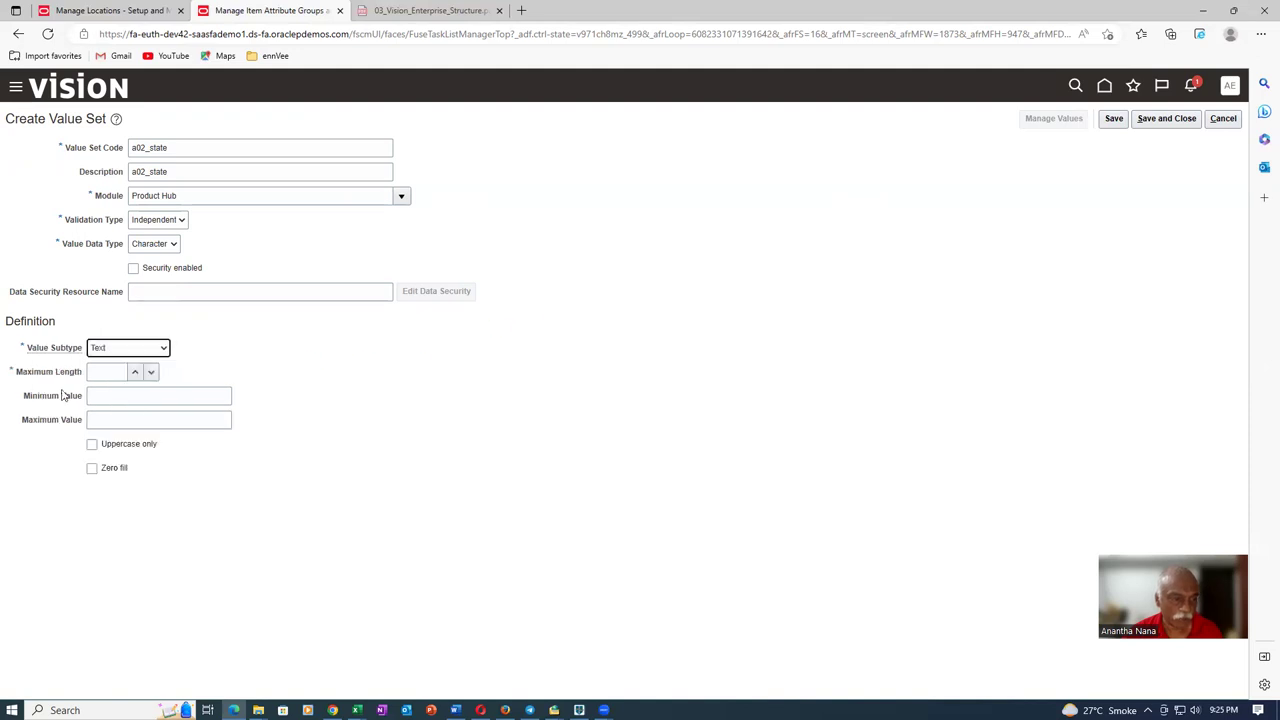
click(109, 373)
text(2)
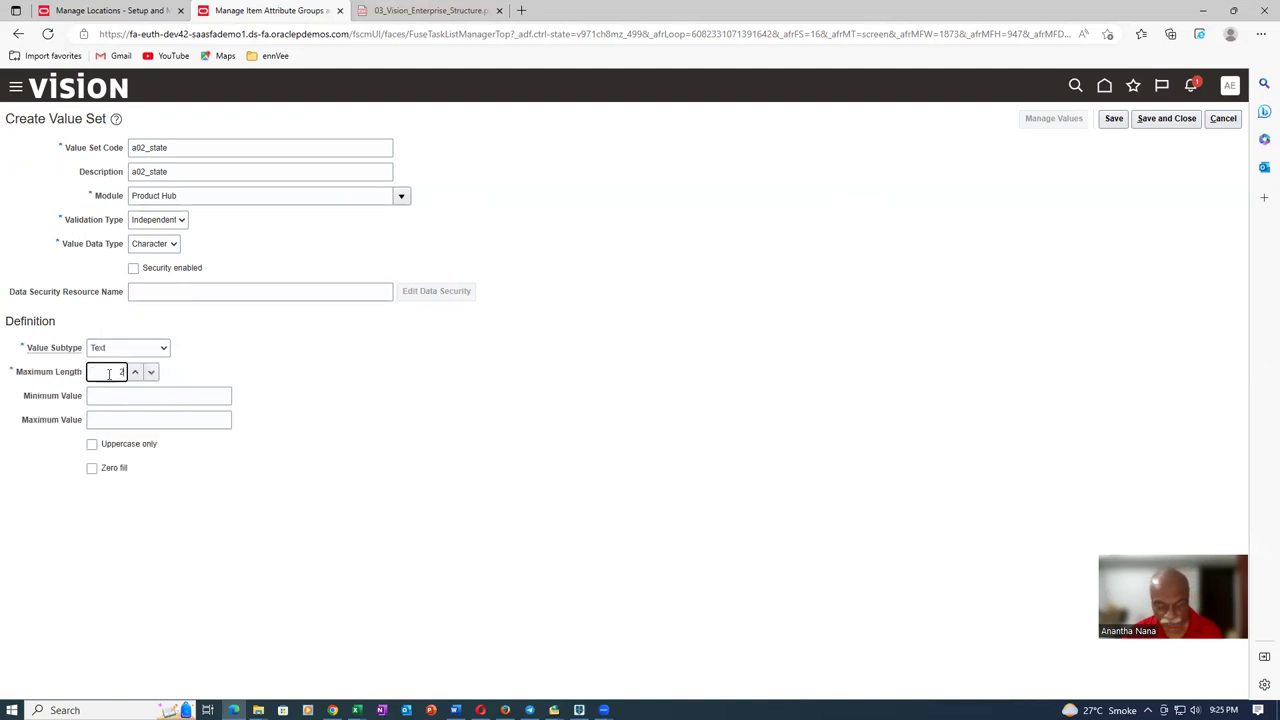
text(0)
click(1122, 120)
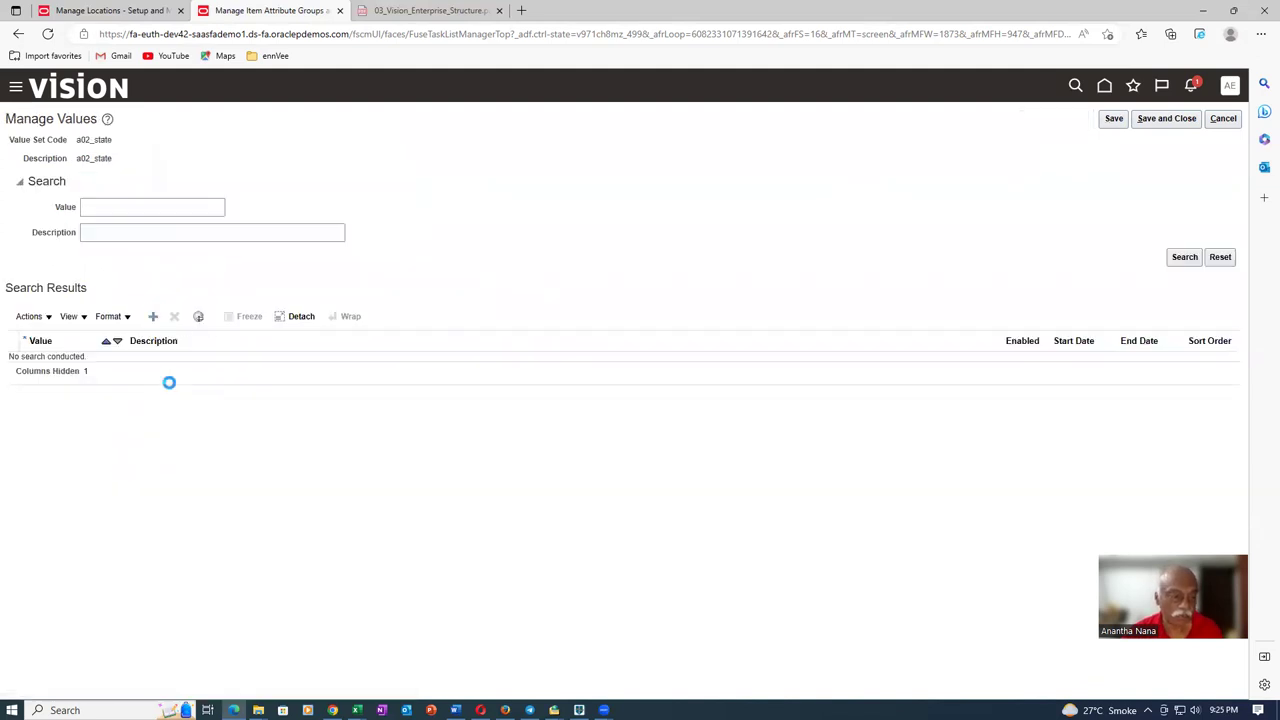
Add the value maharashtra with description maharashtra.
click(101, 366)
text(ma)
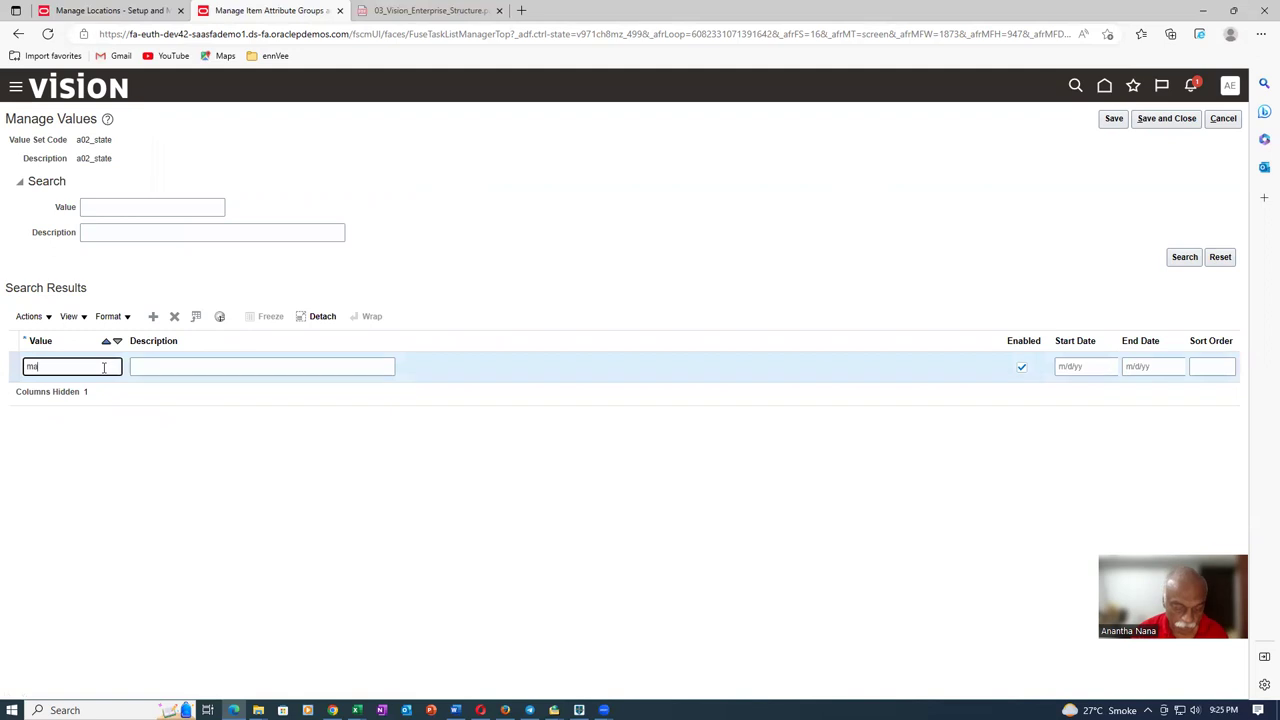
text(harashtra)
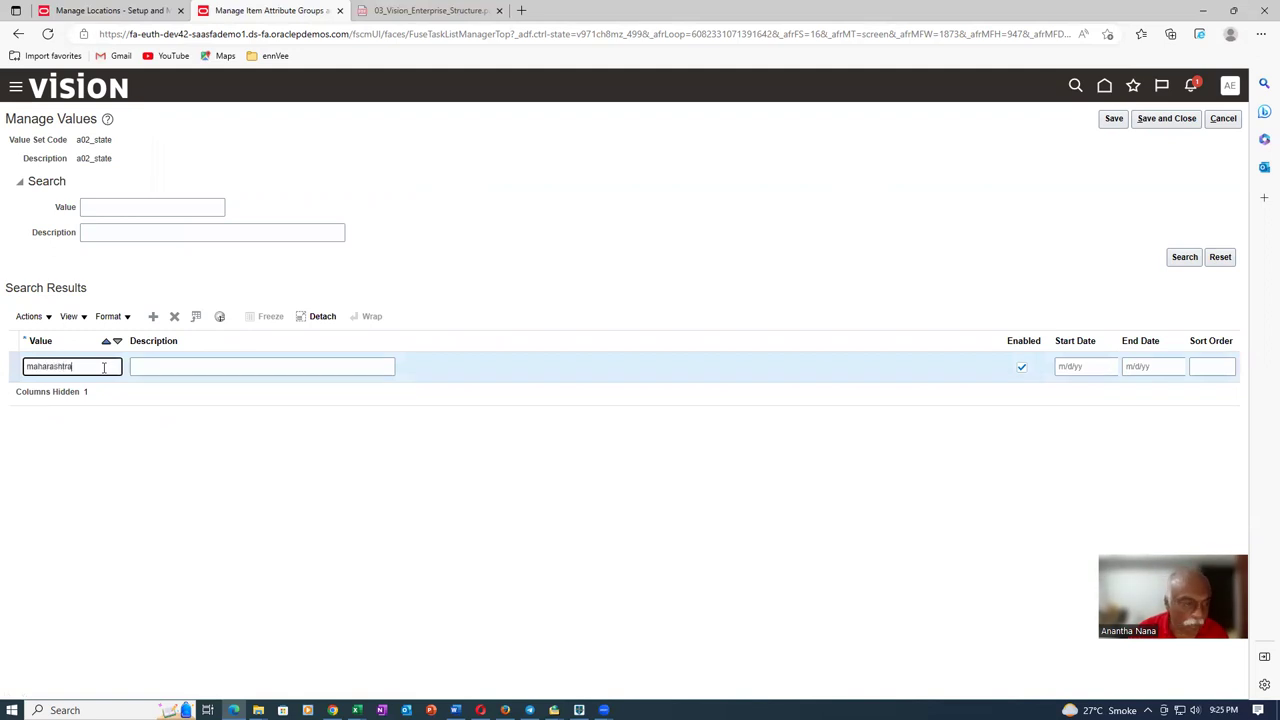
key(ctrl+a)
key(ctrl+c)
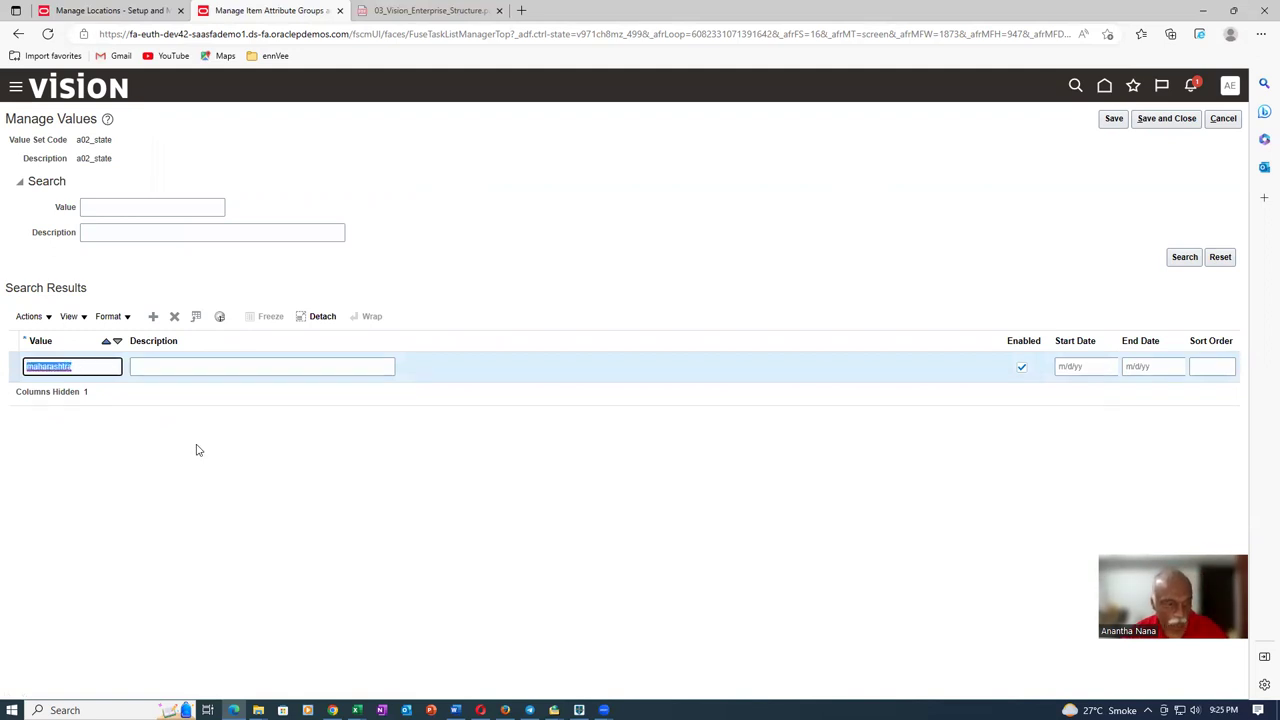
key(Tab)
key(ctrl+v)
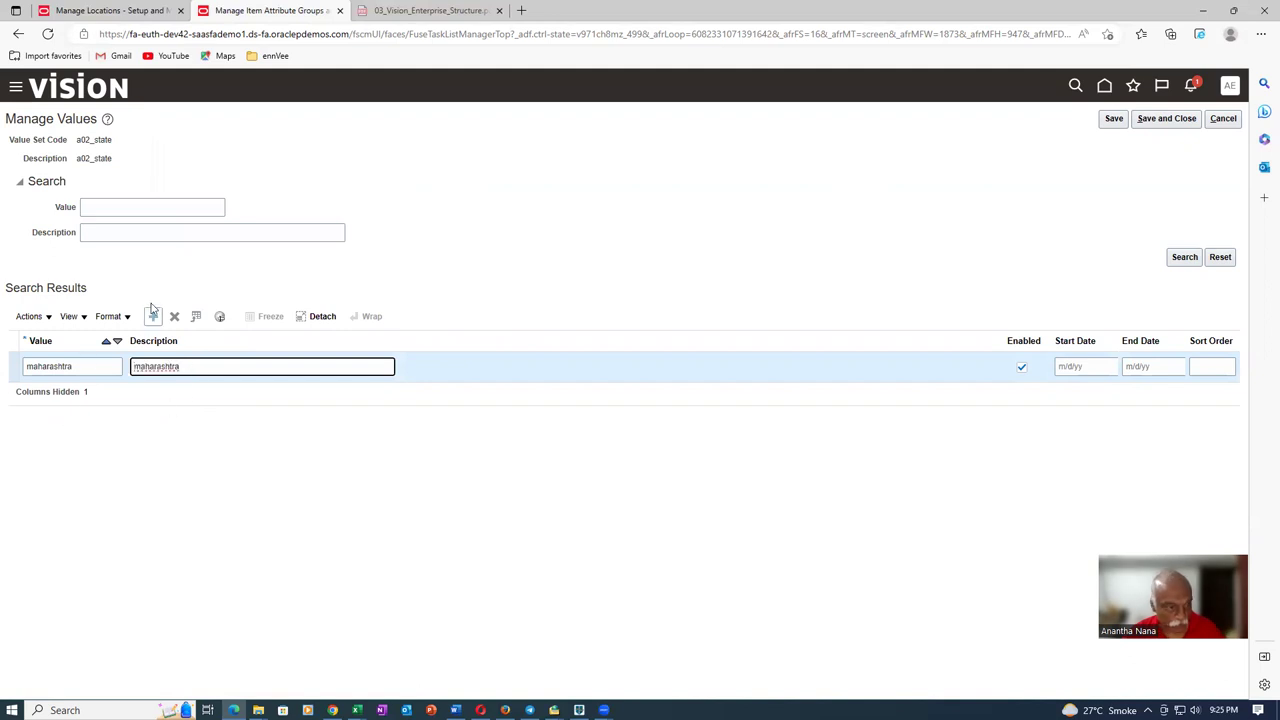
Add a second value tamil nadu with a matching description and save the values.
click(153, 315)
click(57, 374)
text(tam)
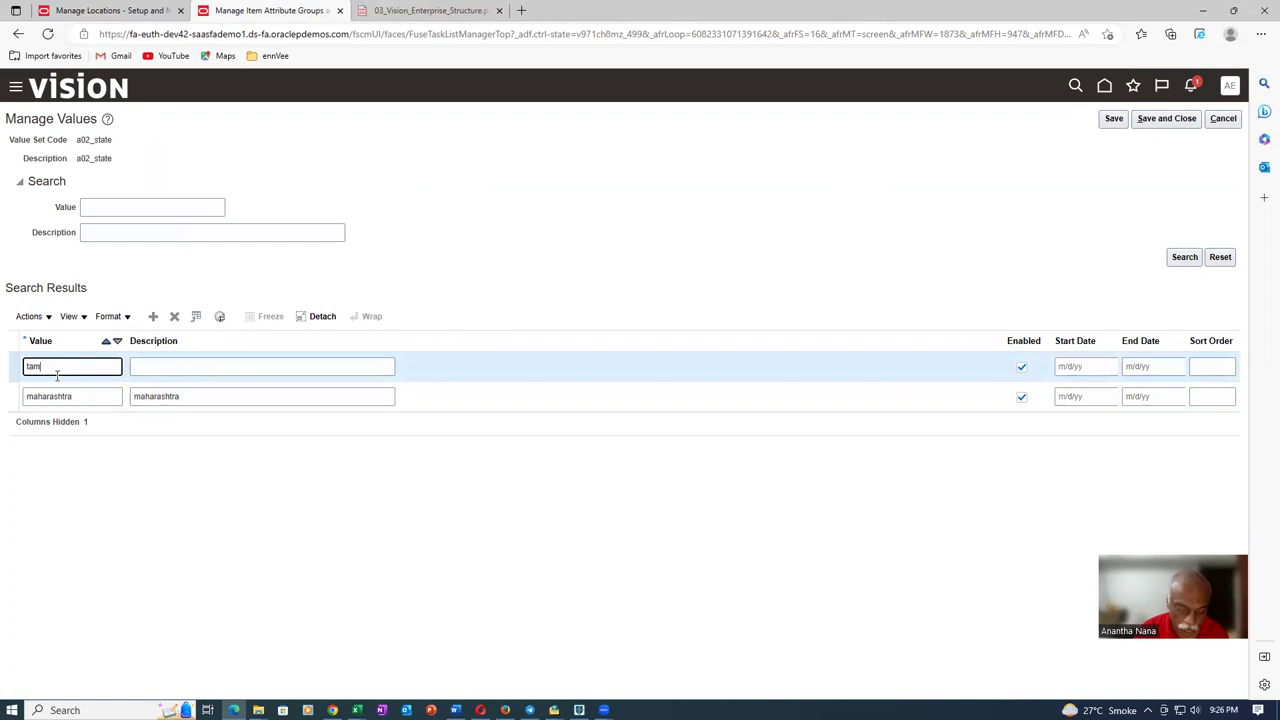
text(il nadu)
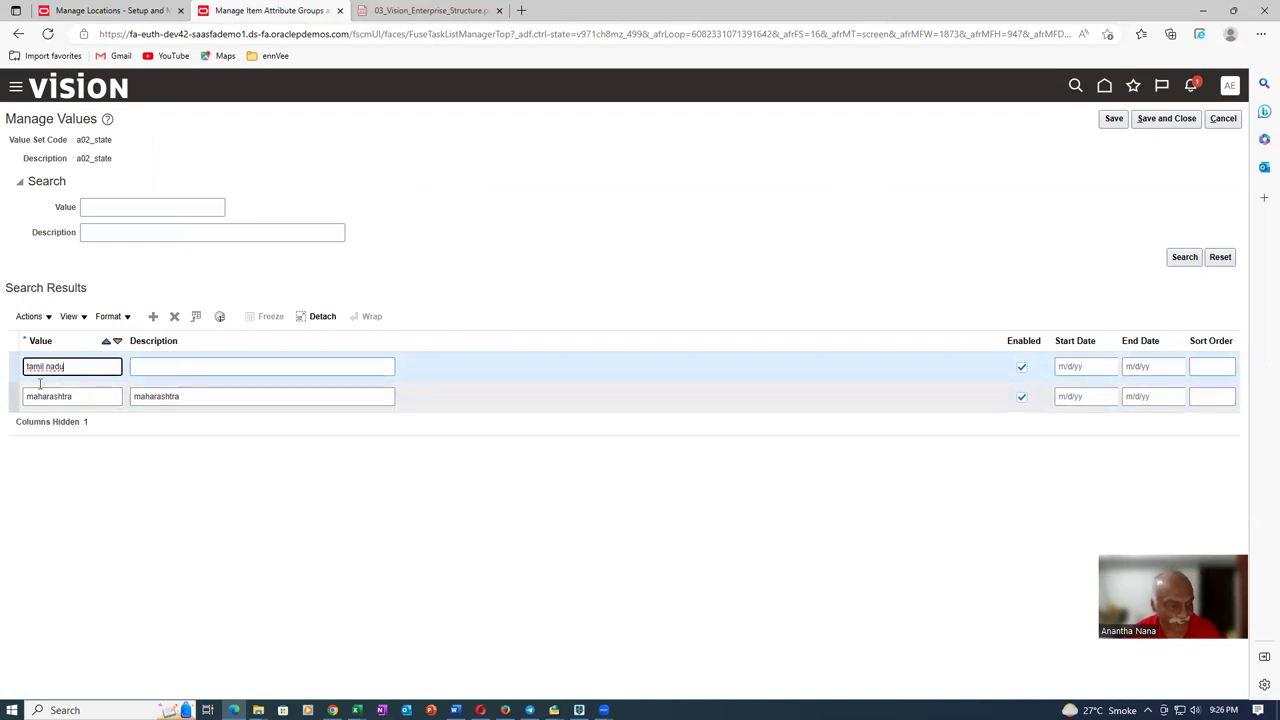
key(ctrl+a)
key(ctrl+c)
click(142, 369)
key(ctrl+v)
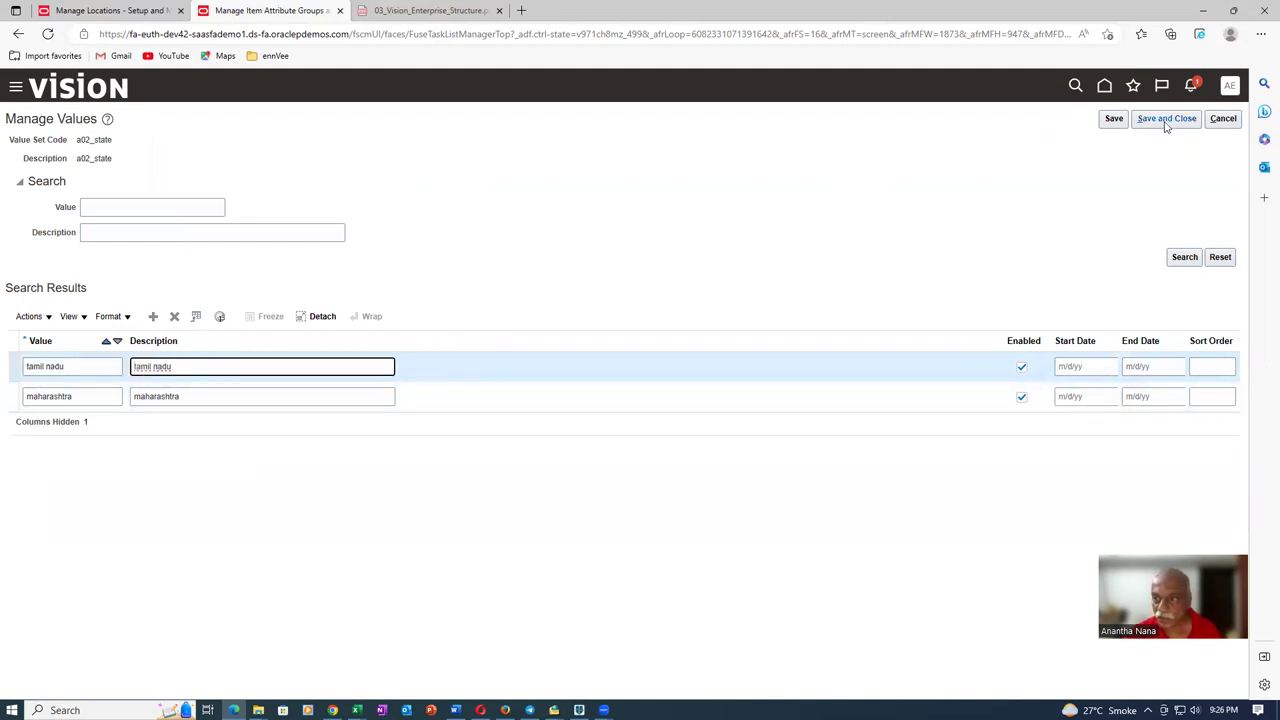
click(1165, 120)
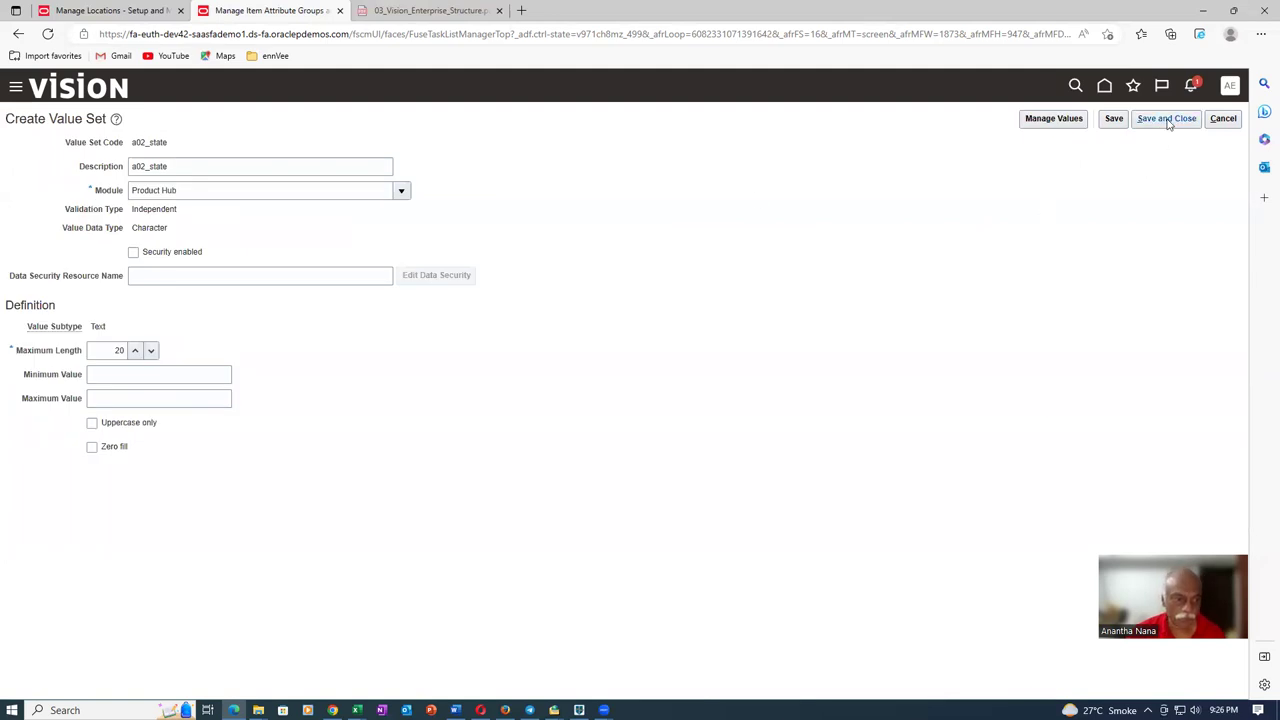
Save the a02_state value set and attribute, then start attribute a02_district with matching description.
click(1167, 120)
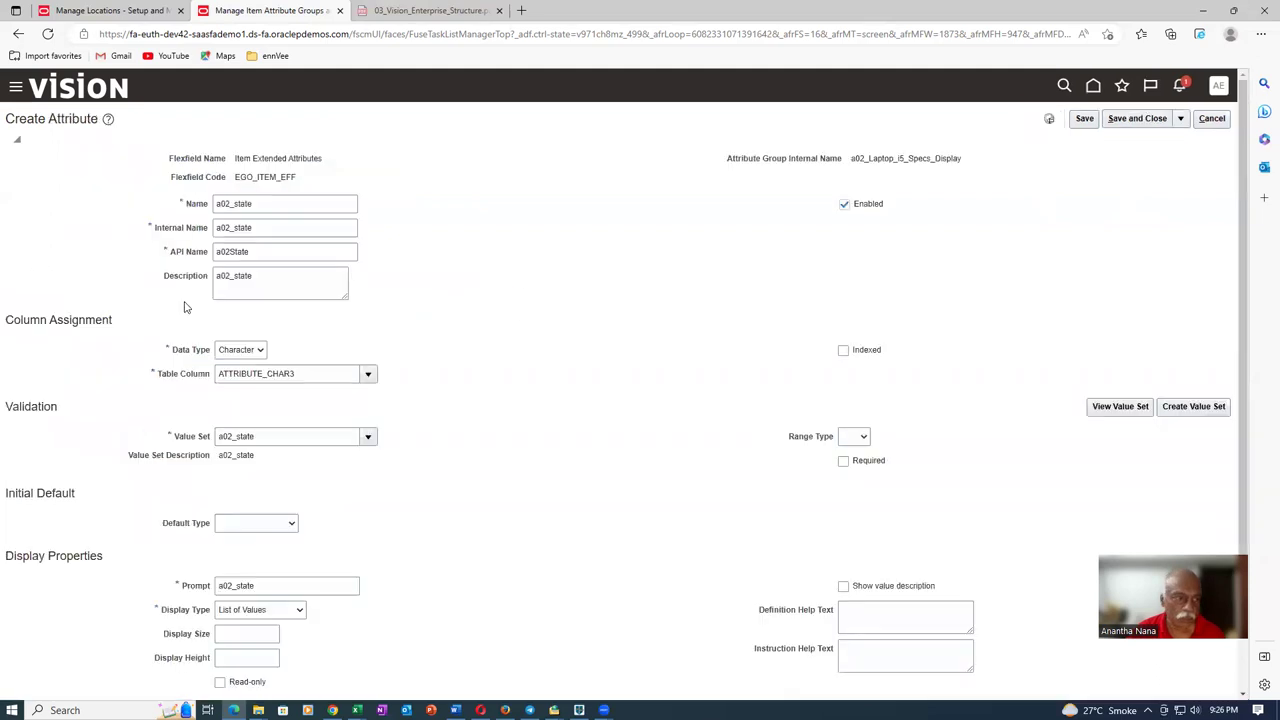
click(1137, 119)
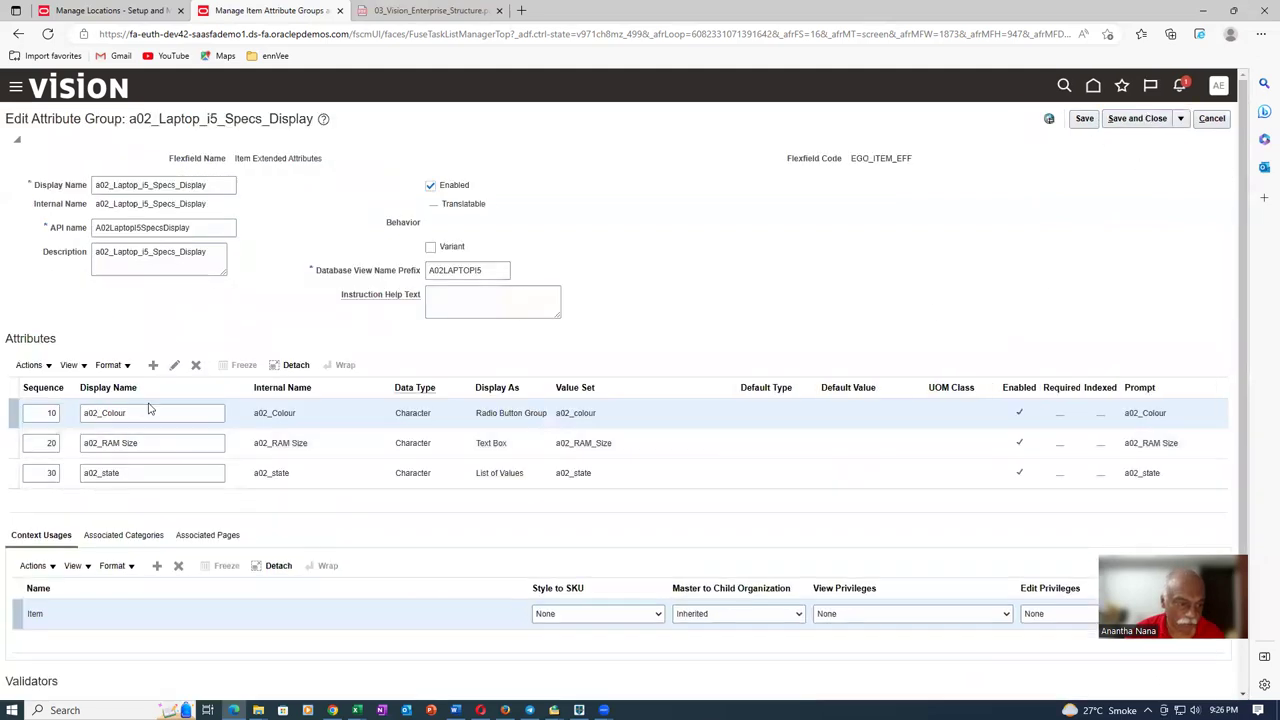
click(248, 204)
text(a02)
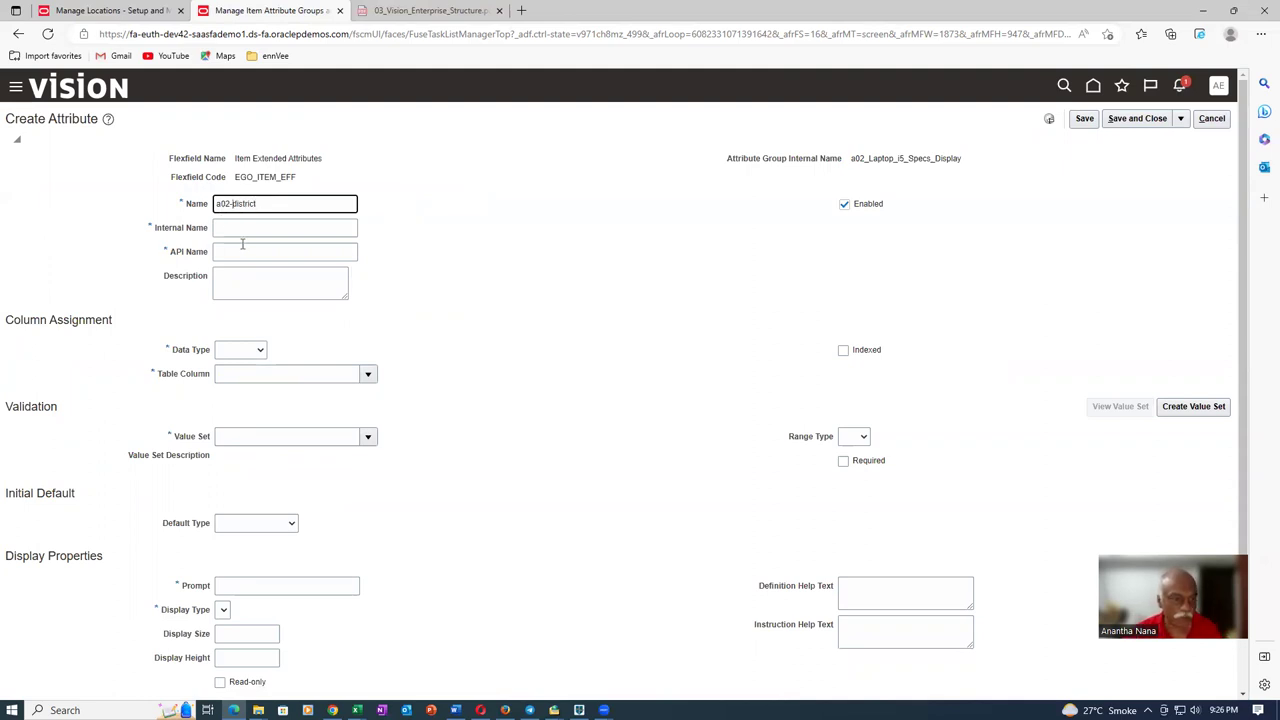
text(_)
key(ctrl+a)
key(ctrl+c)
click(268, 227)
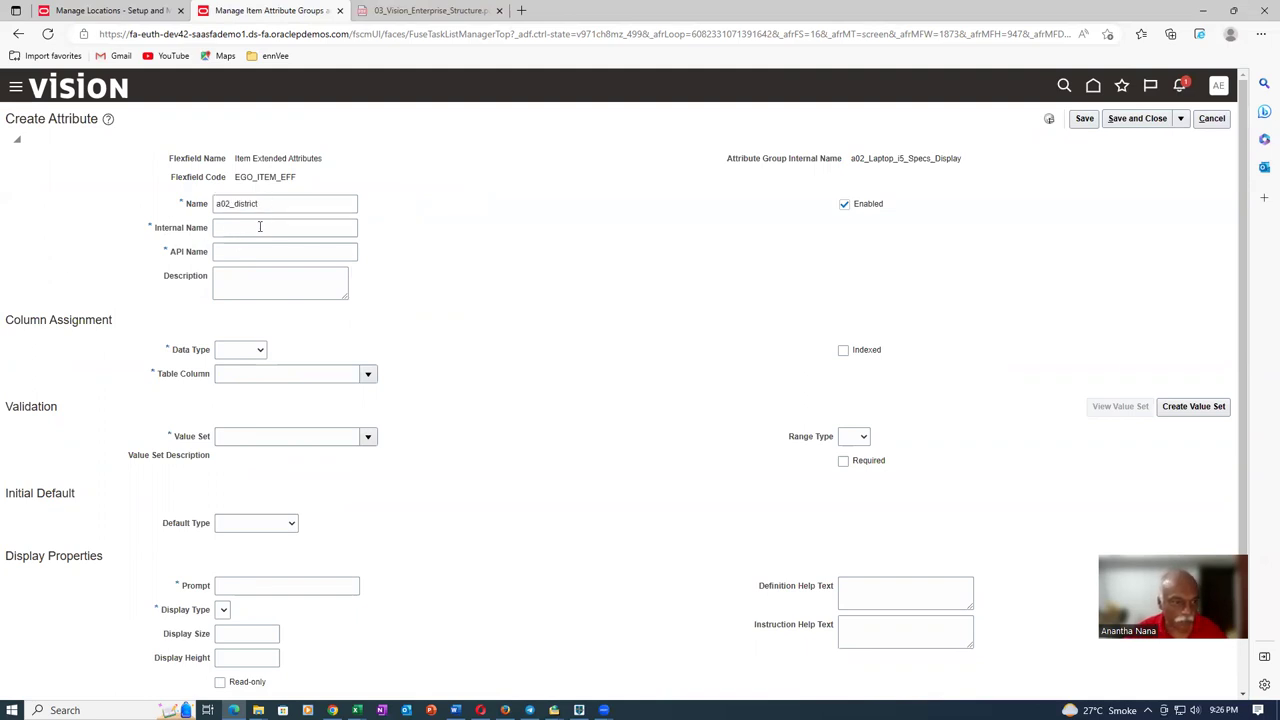
click(248, 288)
key(ctrl+v)
Give a02_district the Character data type and begin a new value set.
click(245, 354)
click(248, 379)
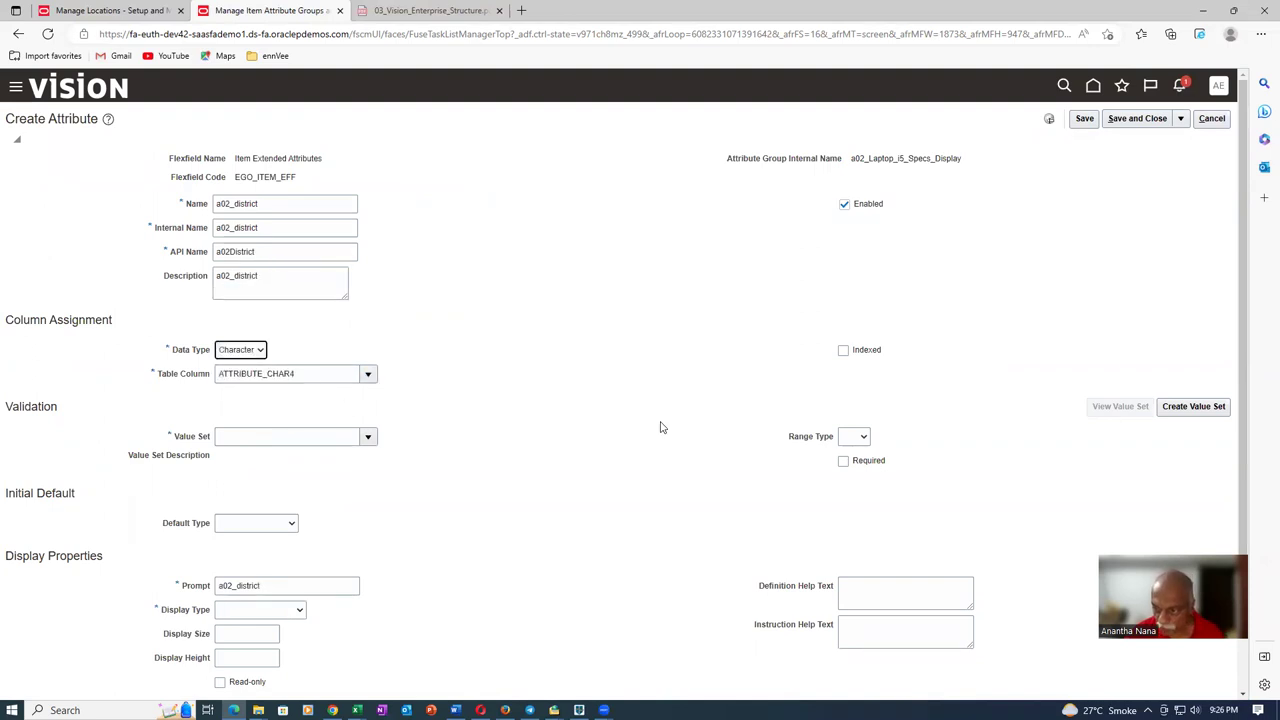
click(1198, 410)
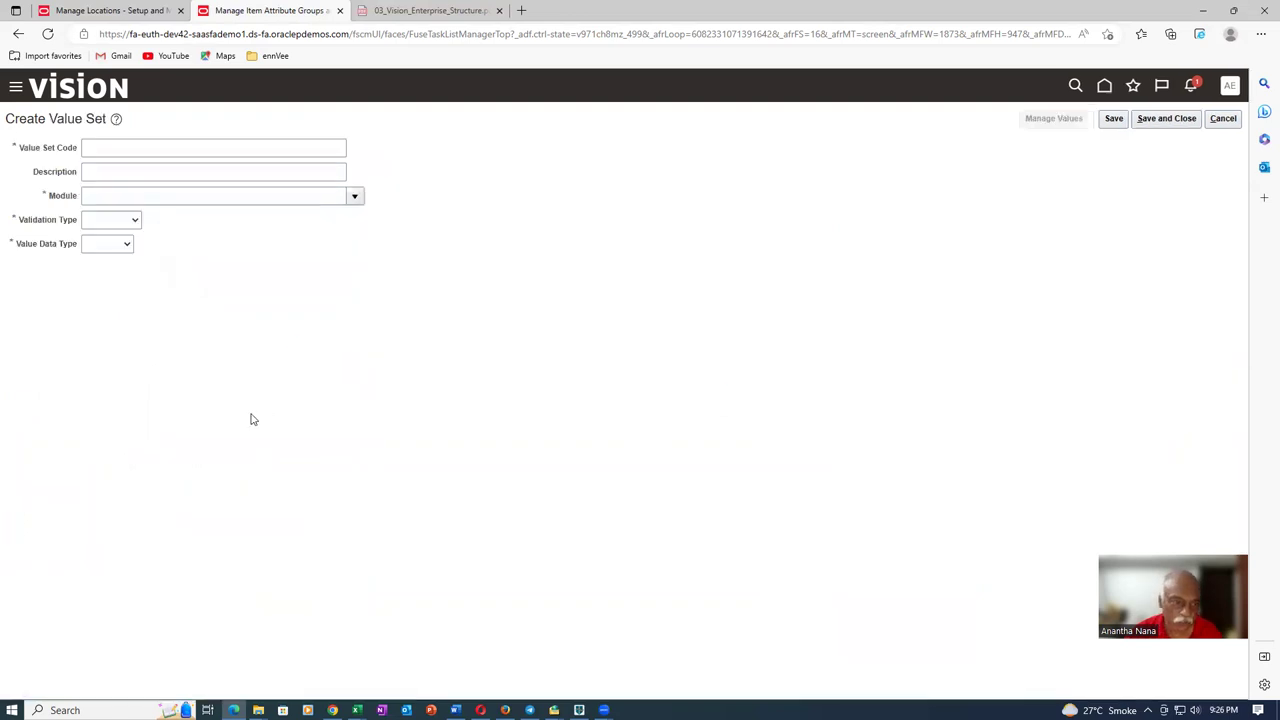
Enter value set code a02_District with a matching description and module Product Hub.
click(120, 149)
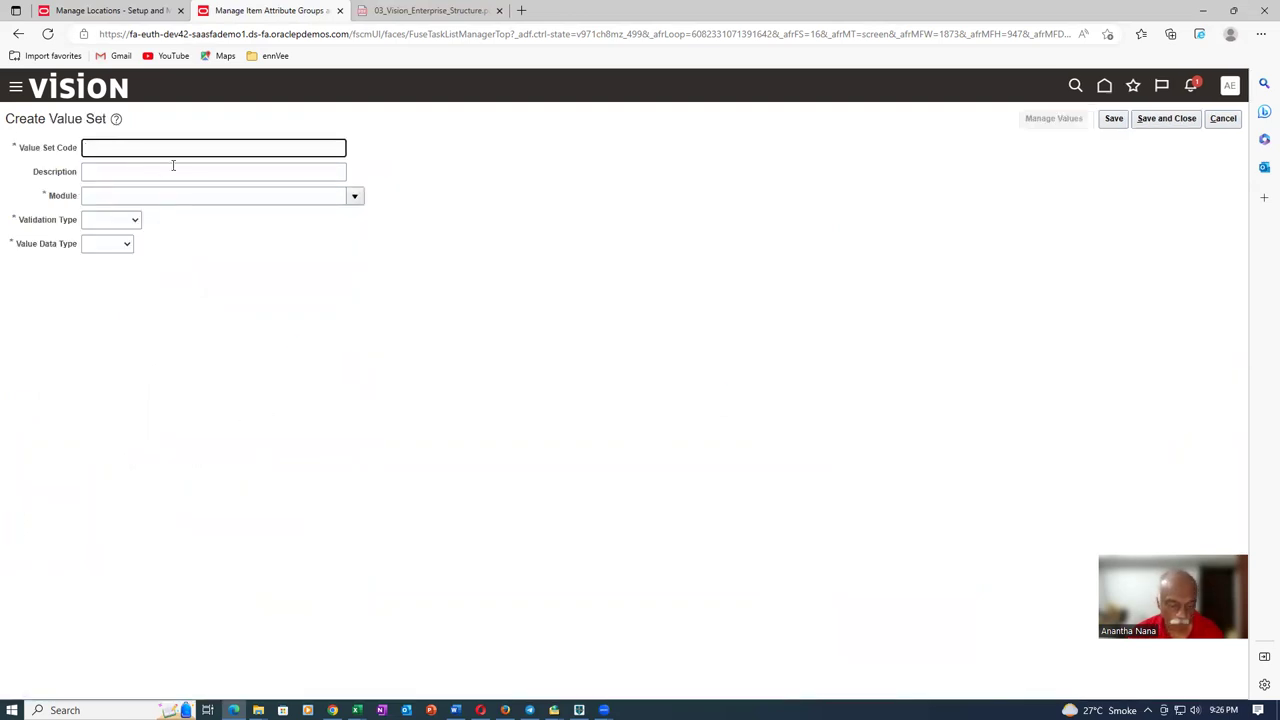
text(a02_District)
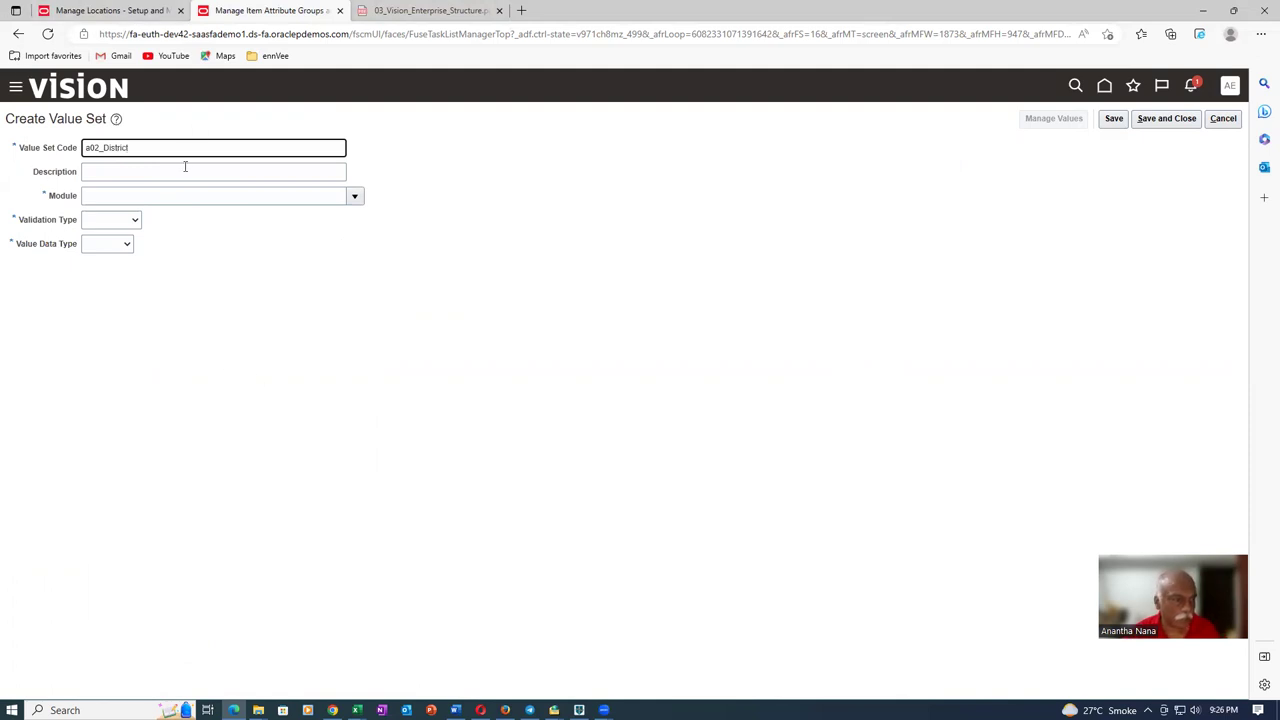
drag(183, 154, 4, 182)
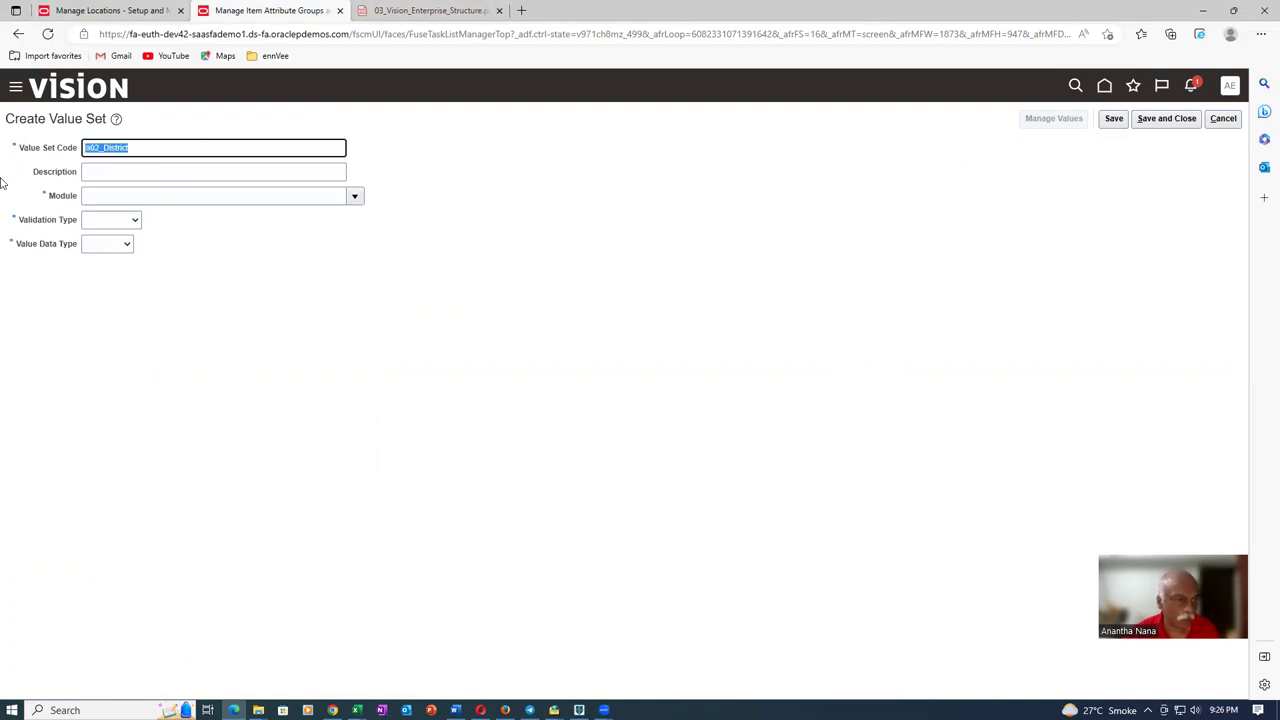
key(ctrl+c)
click(116, 189)
click(111, 174)
key(ctrl+v)
click(357, 204)
click(180, 294)
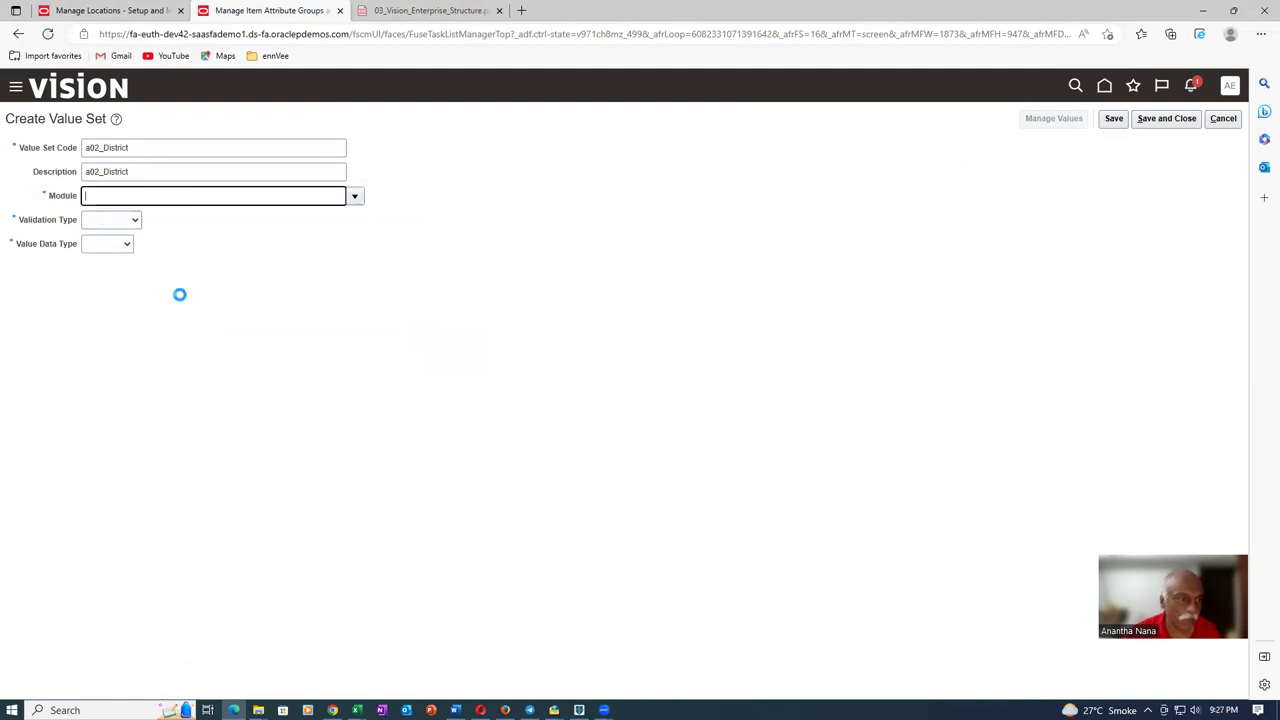
Make it a Dependent set of Character Text values with maximum length 20.
click(110, 220)
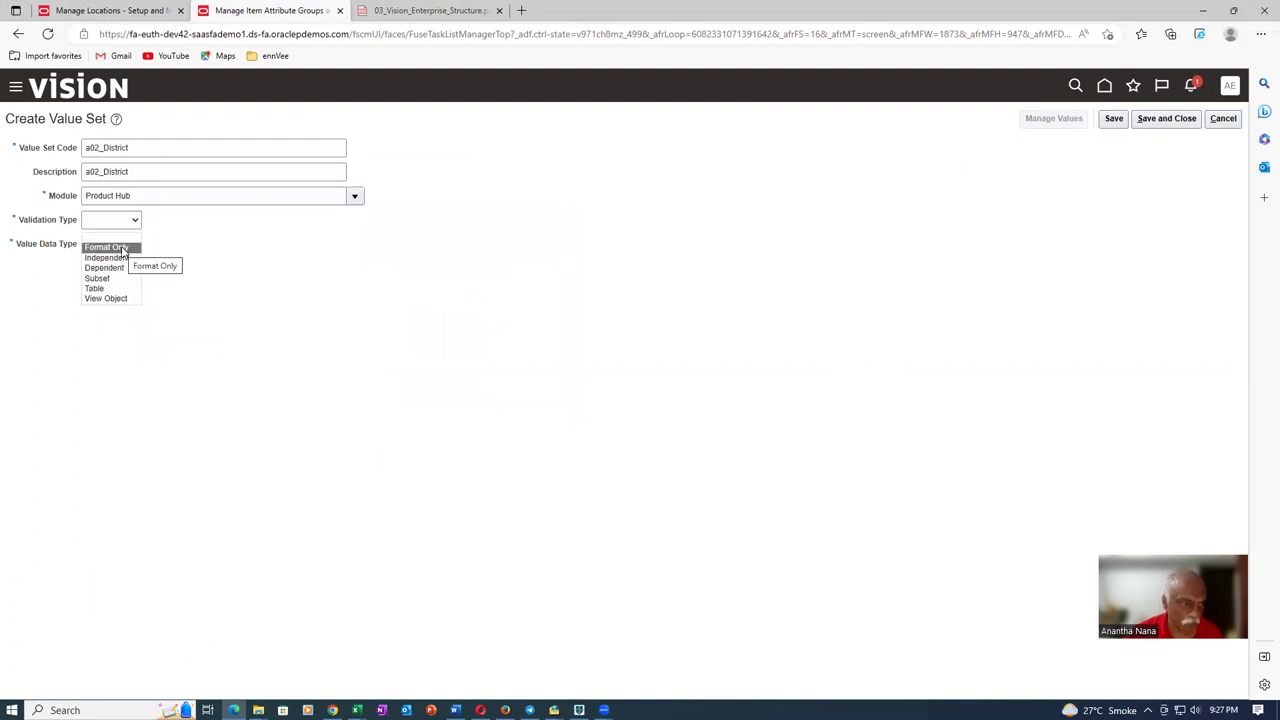
click(105, 267)
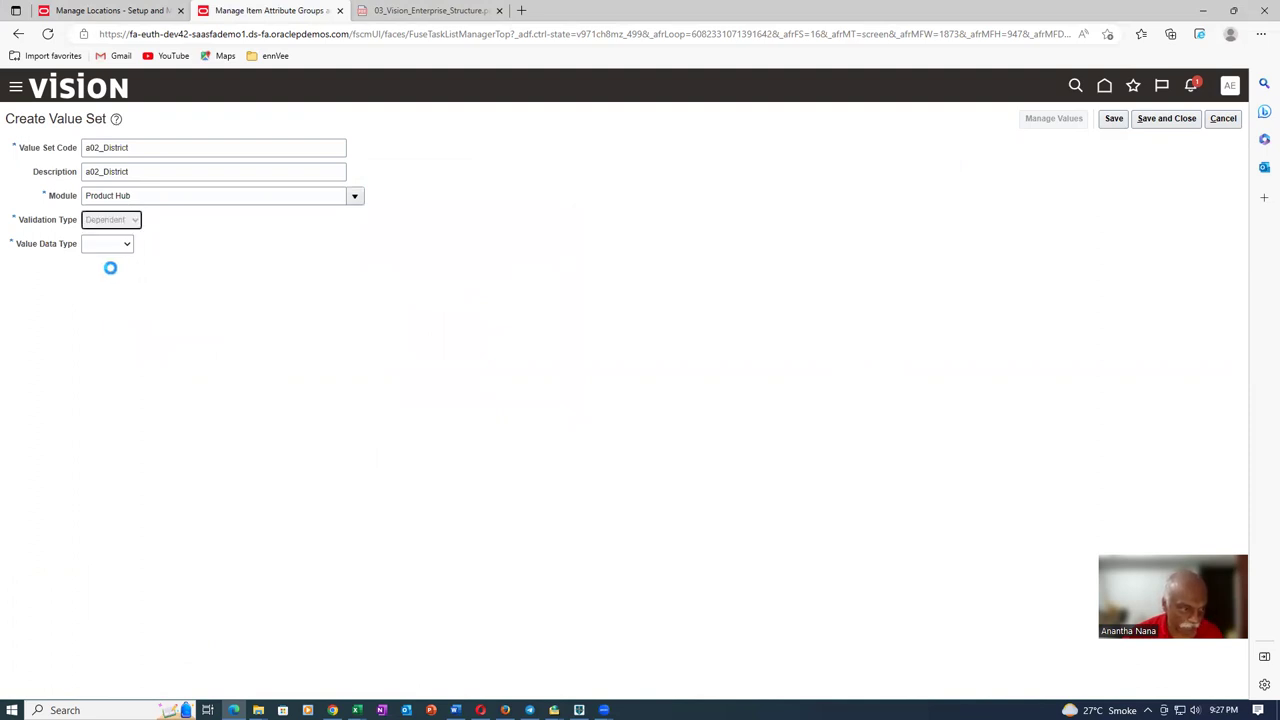
click(152, 246)
click(150, 268)
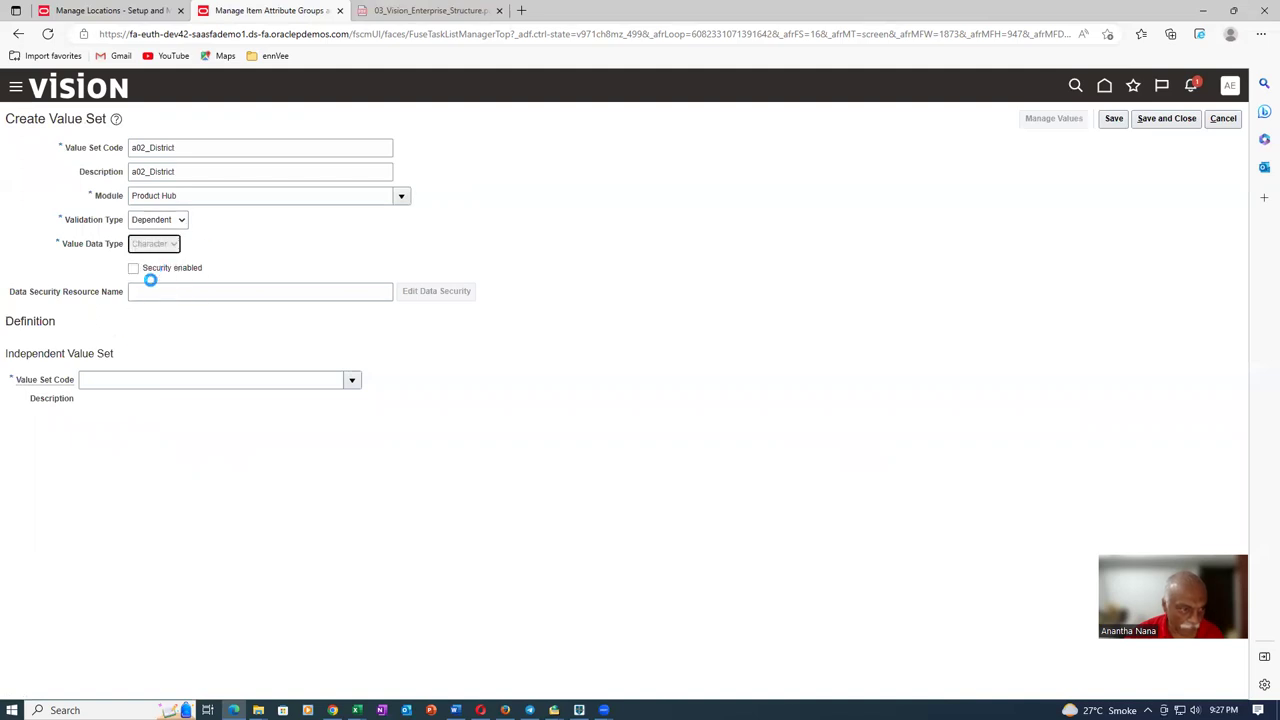
click(114, 350)
click(112, 370)
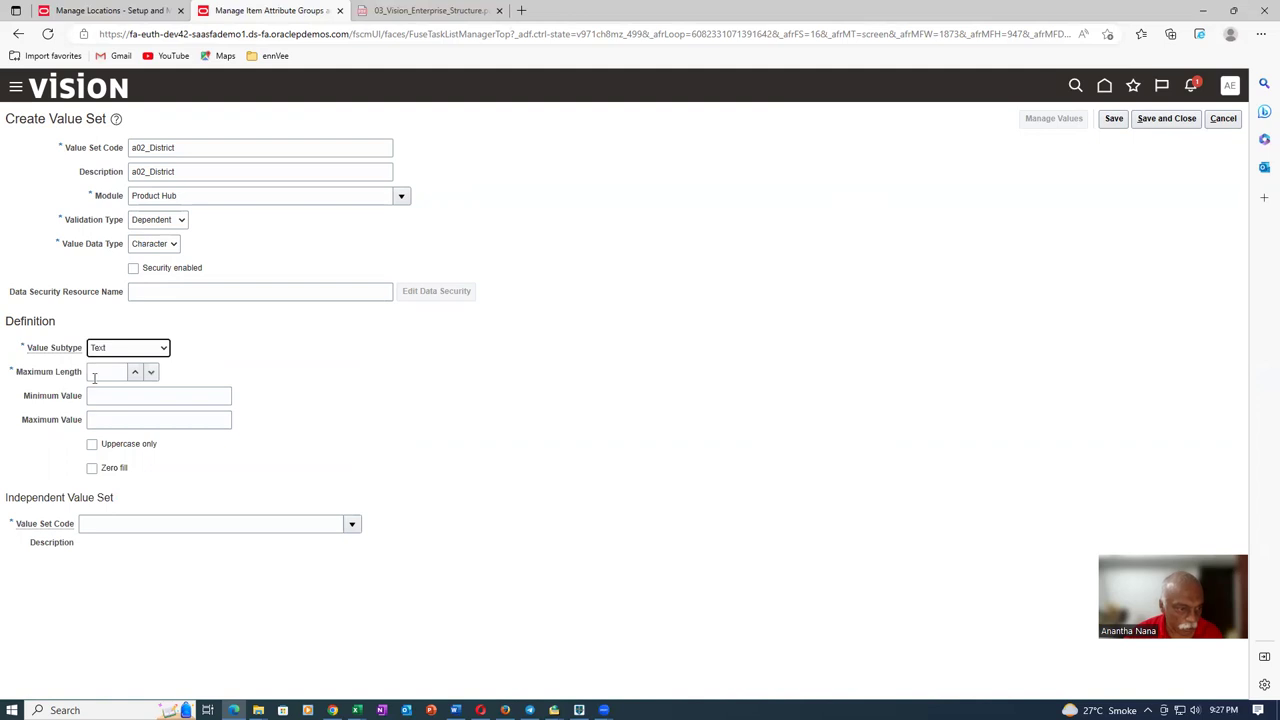
click(97, 373)
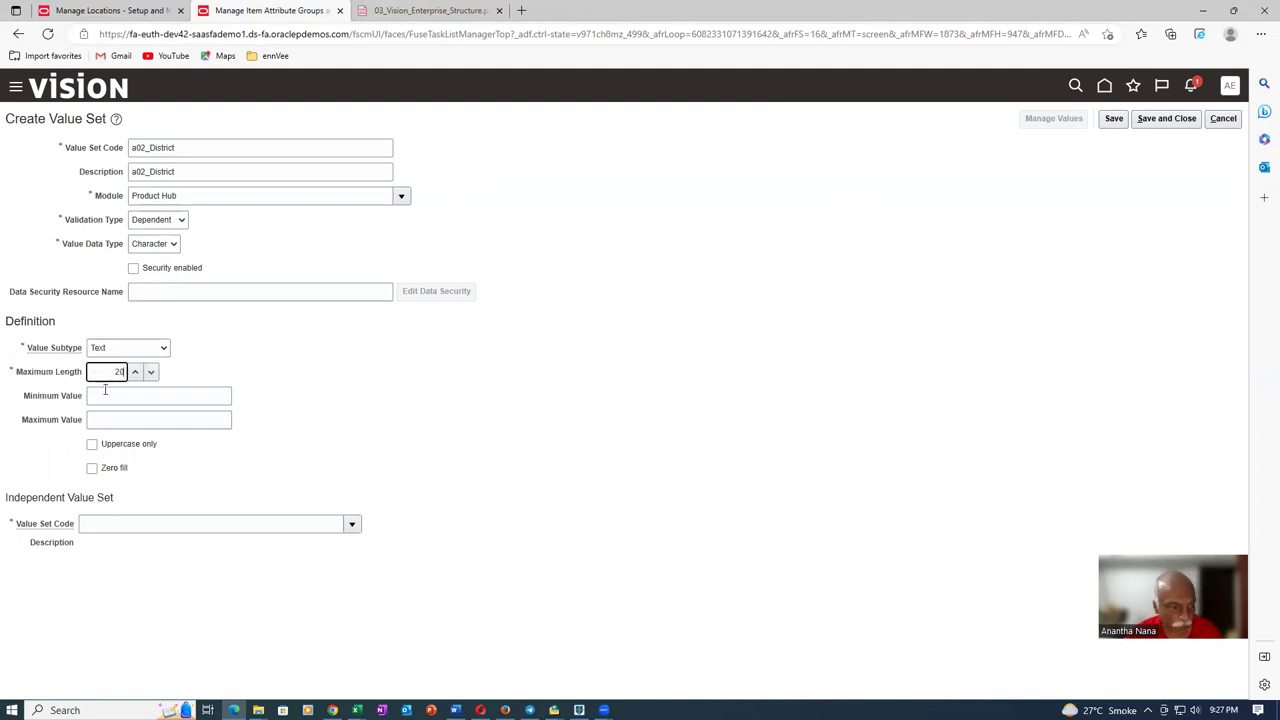
Choose a02_state as the independent value set, save, and open Manage Values.
click(94, 521)
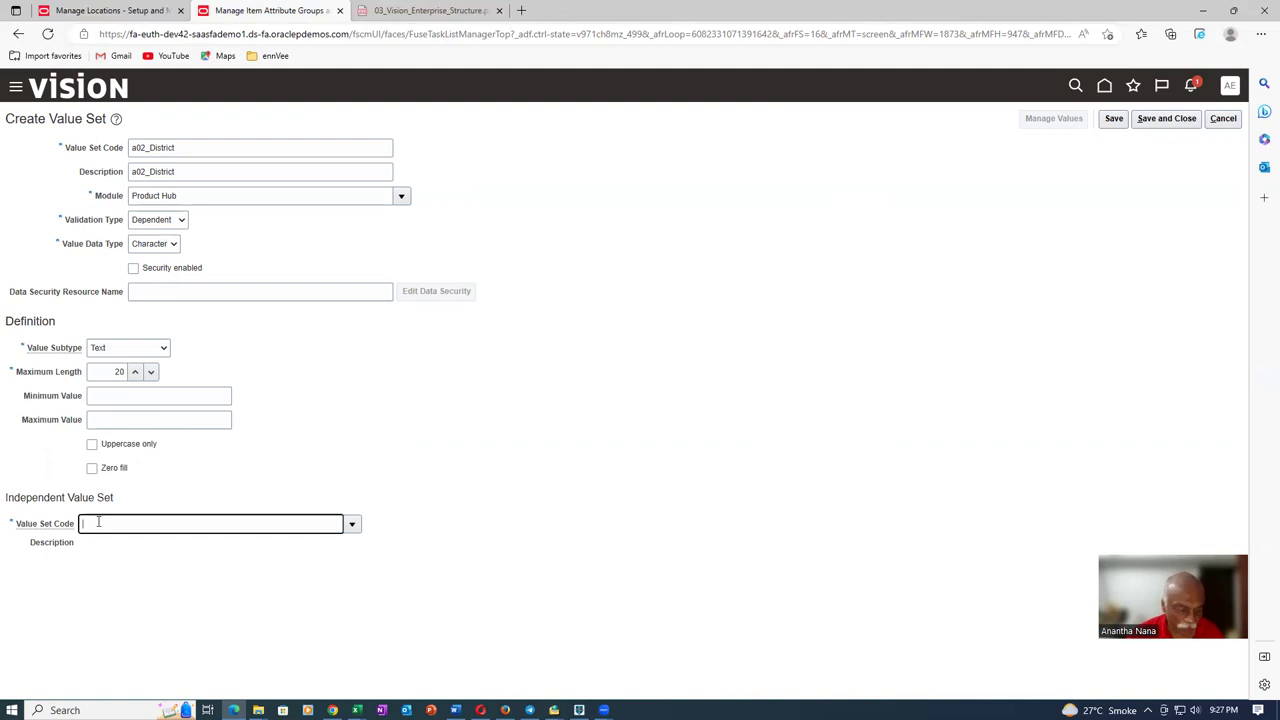
text(a02)
key(Tab)
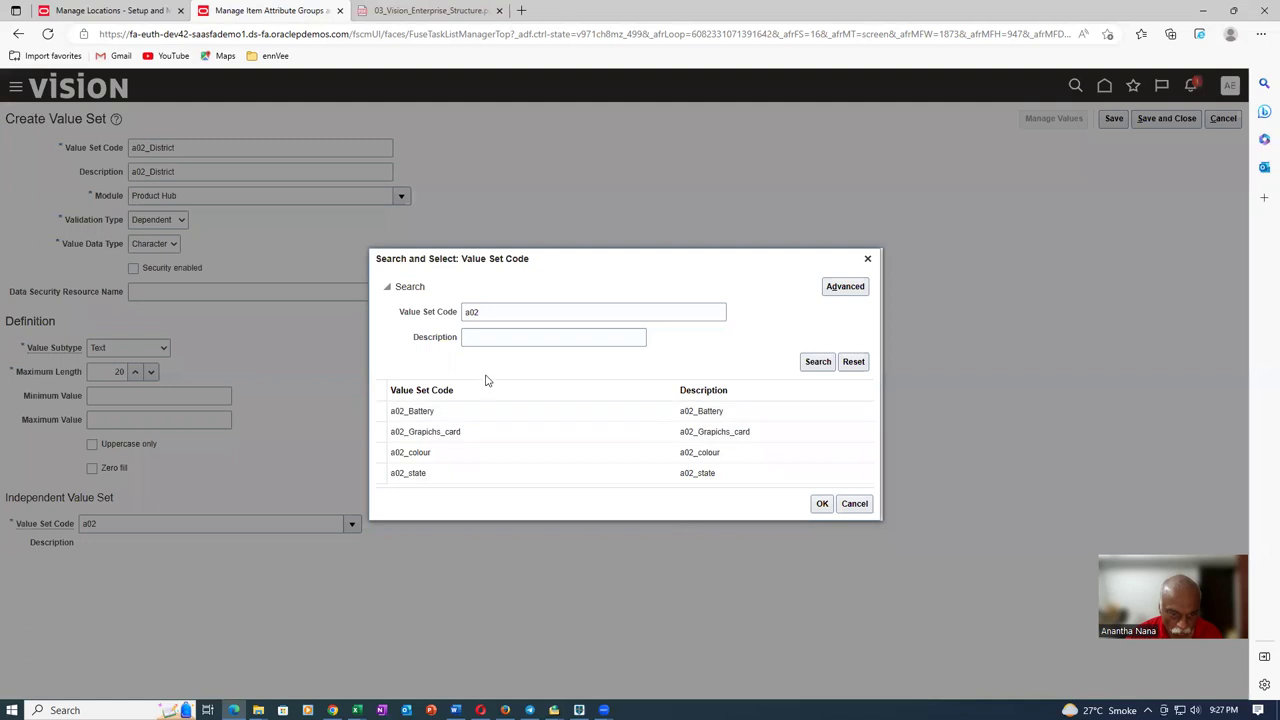
click(472, 473)
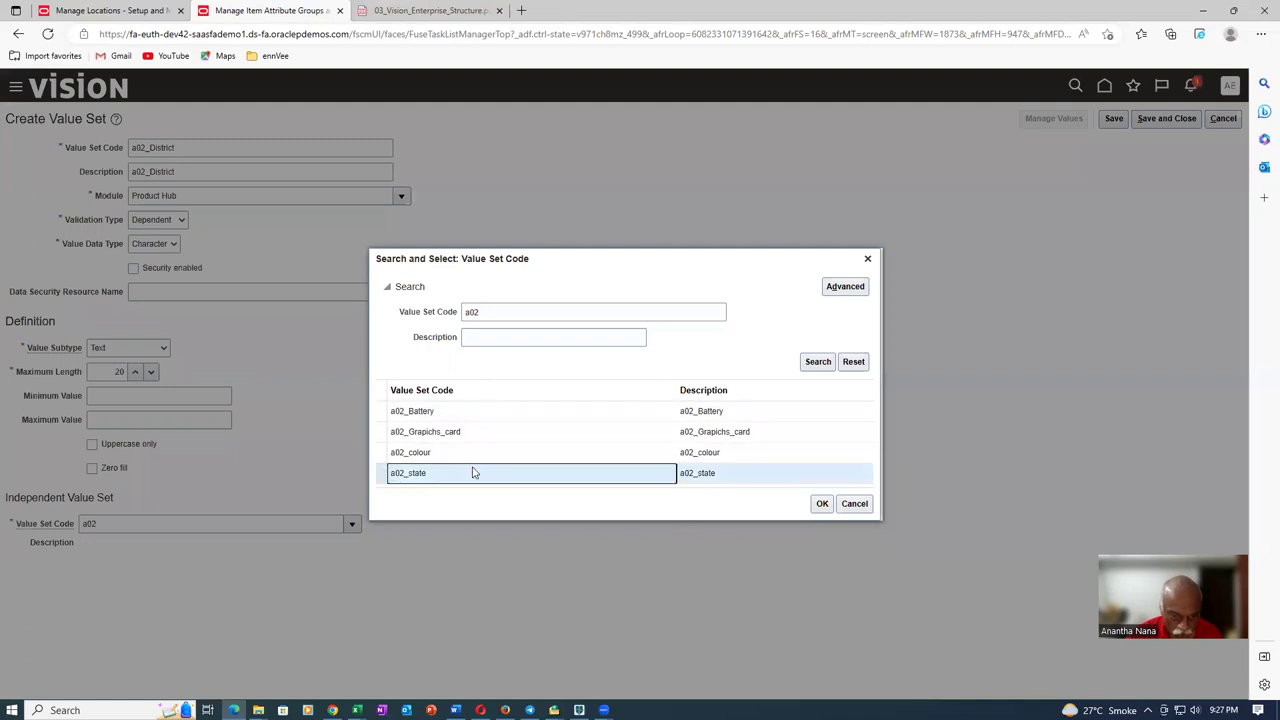
click(822, 504)
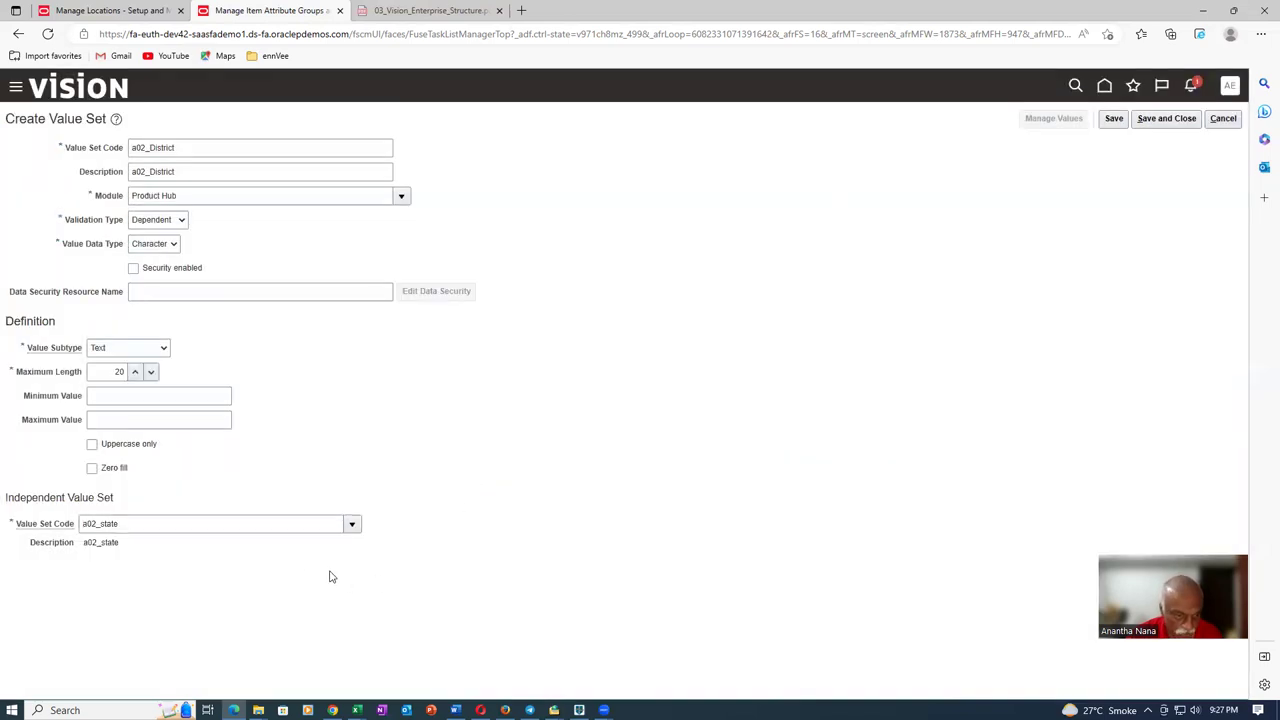
click(1114, 120)
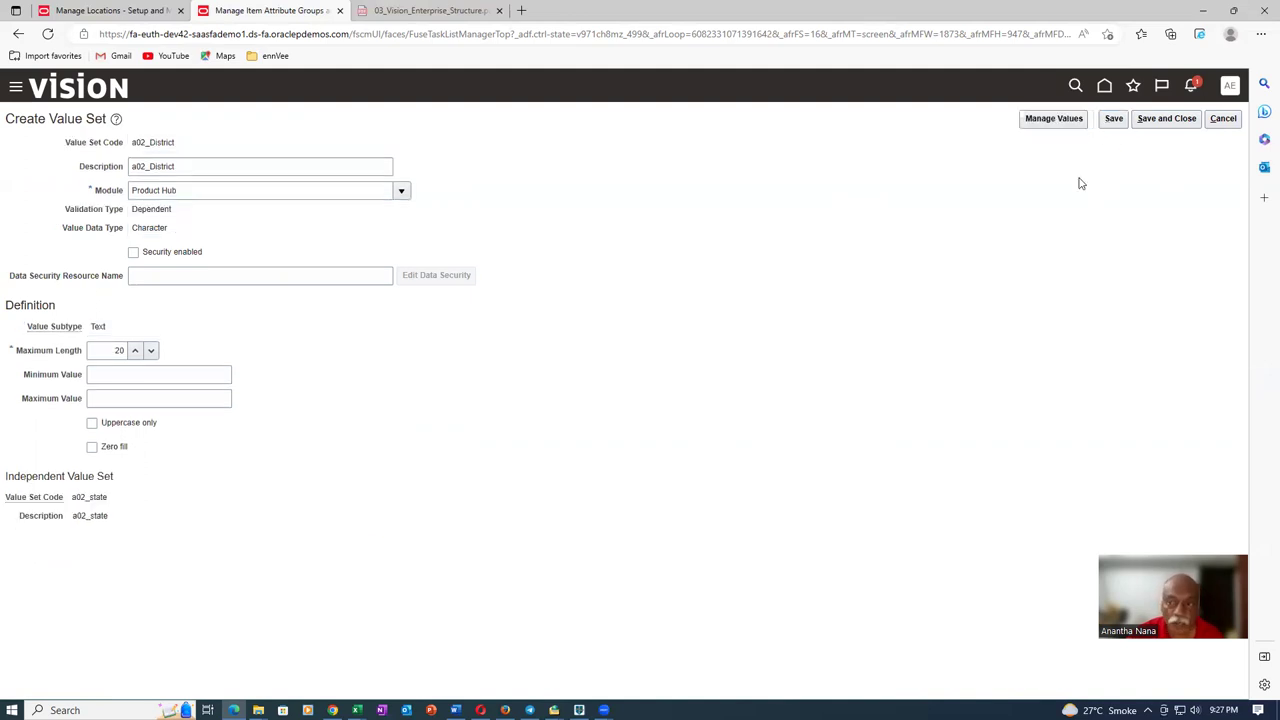
click(1063, 120)
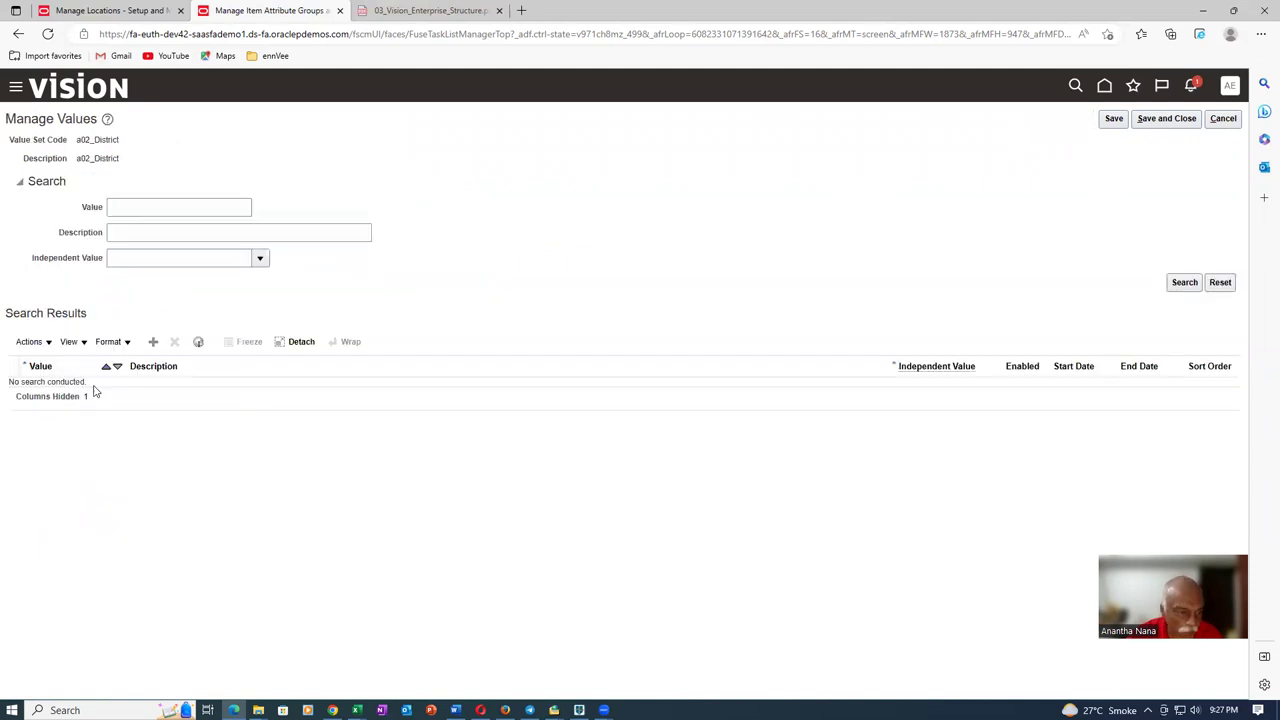
Add district Pune, described Pune, under state maharashtra.
click(152, 342)
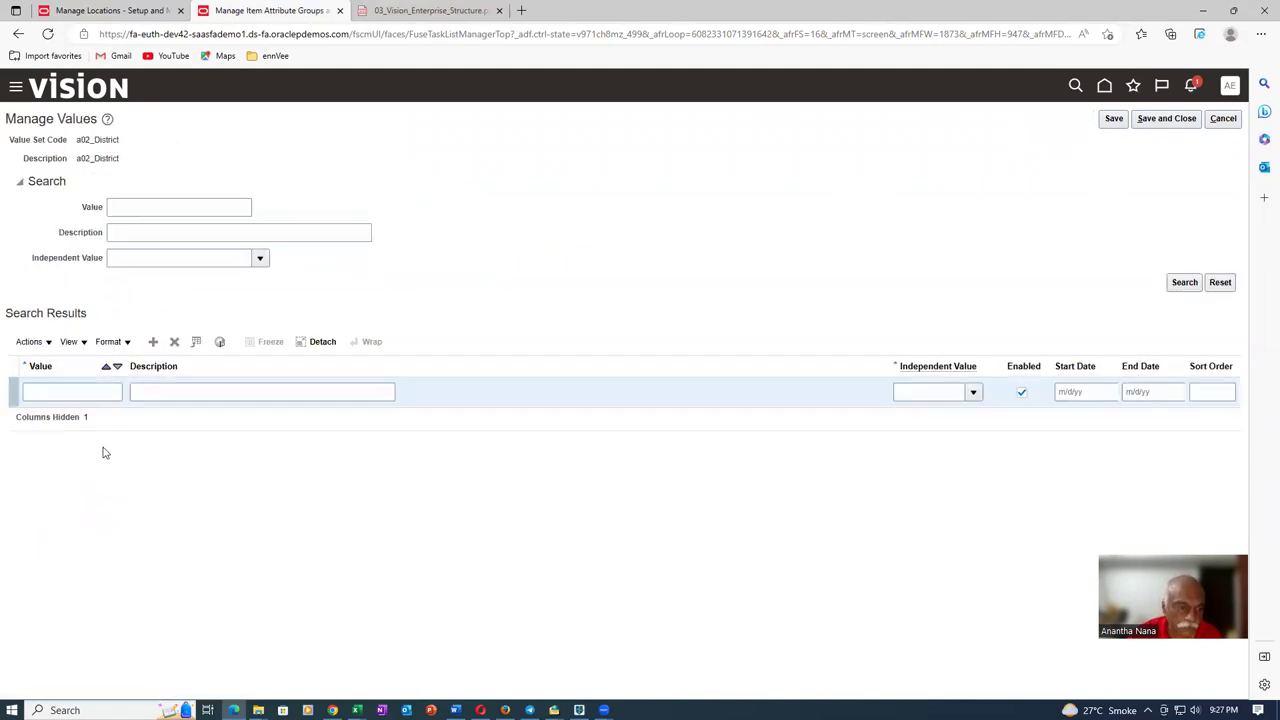
click(69, 393)
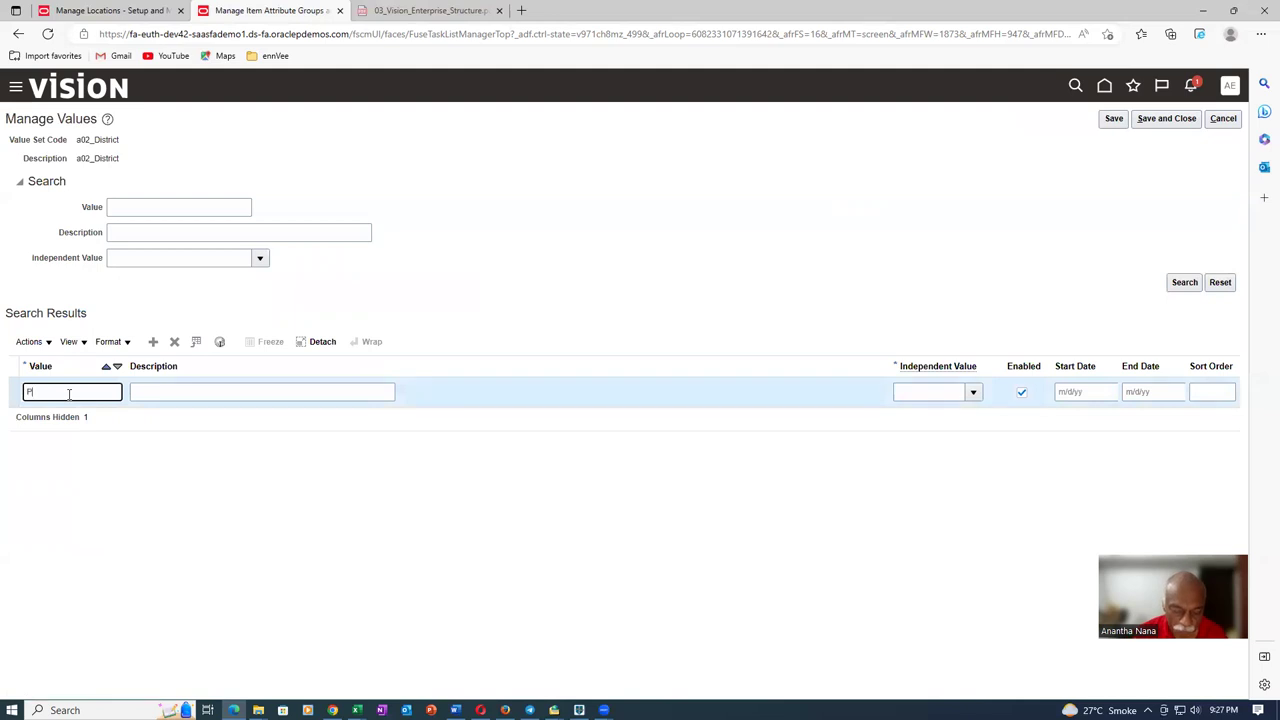
text(Pune)
key(Tab)
key(shift+Tab)
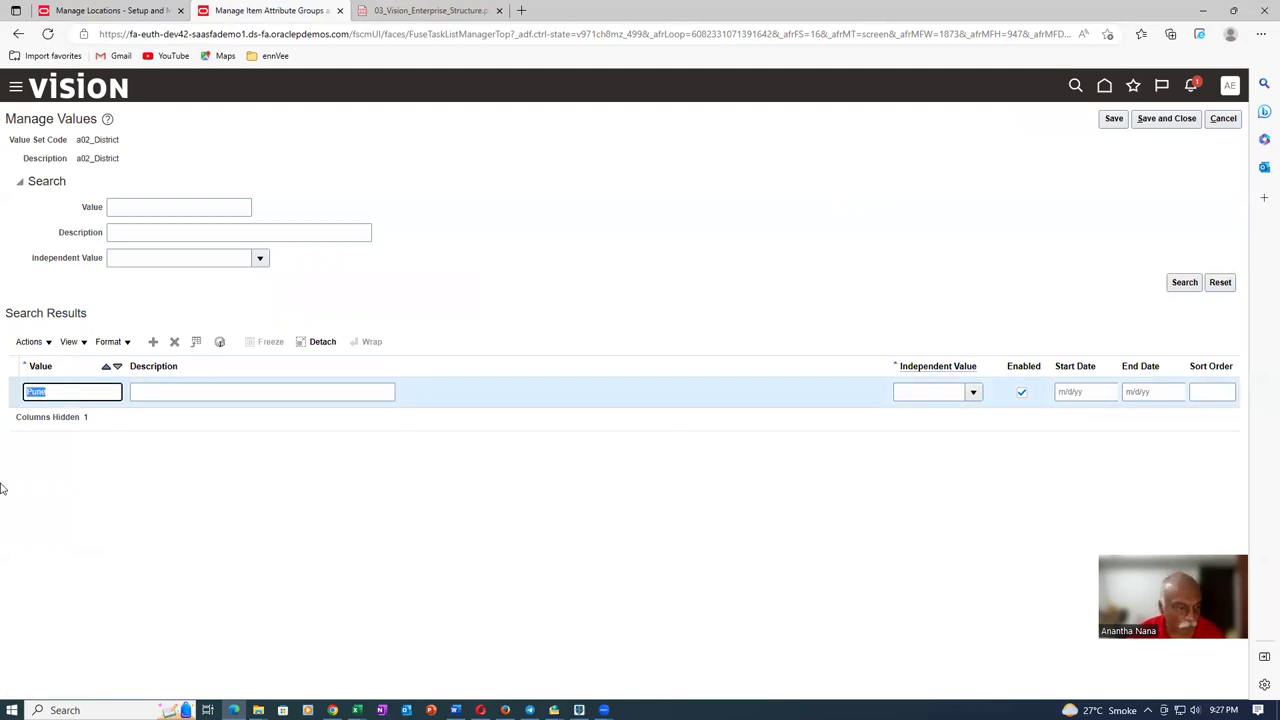
click(184, 395)
key(ctrl+v)
click(966, 393)
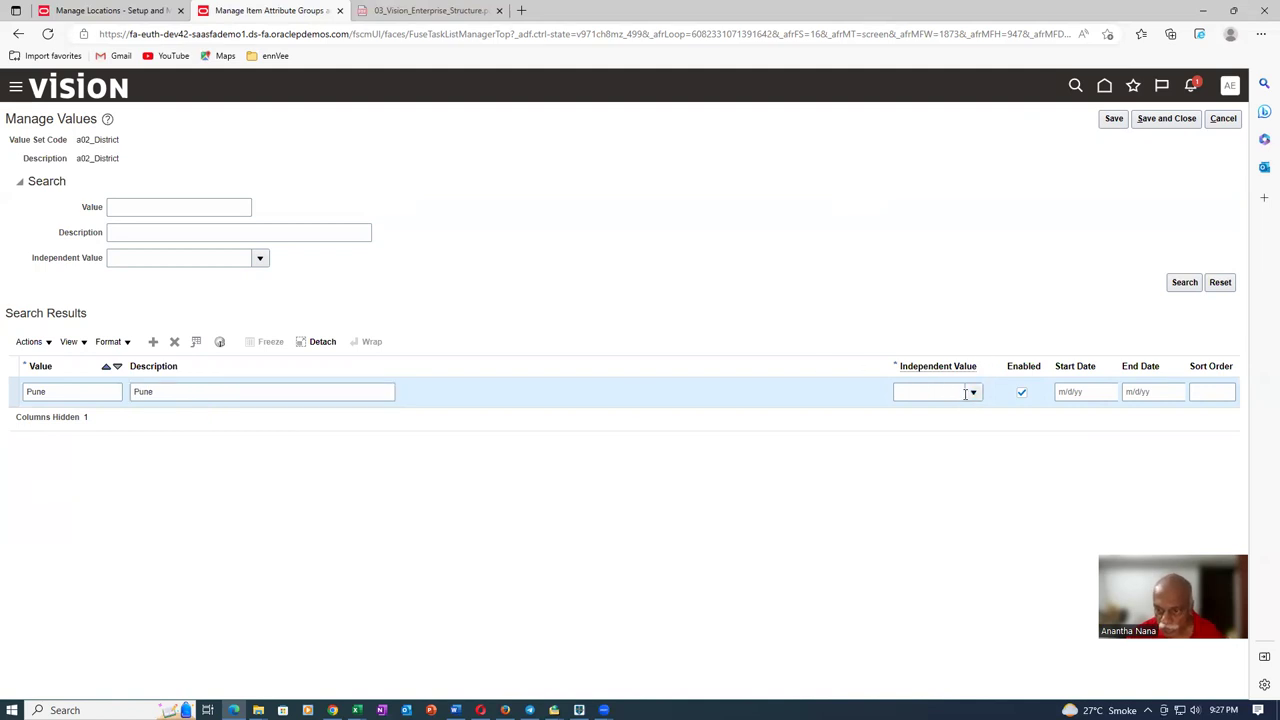
click(972, 392)
click(917, 440)
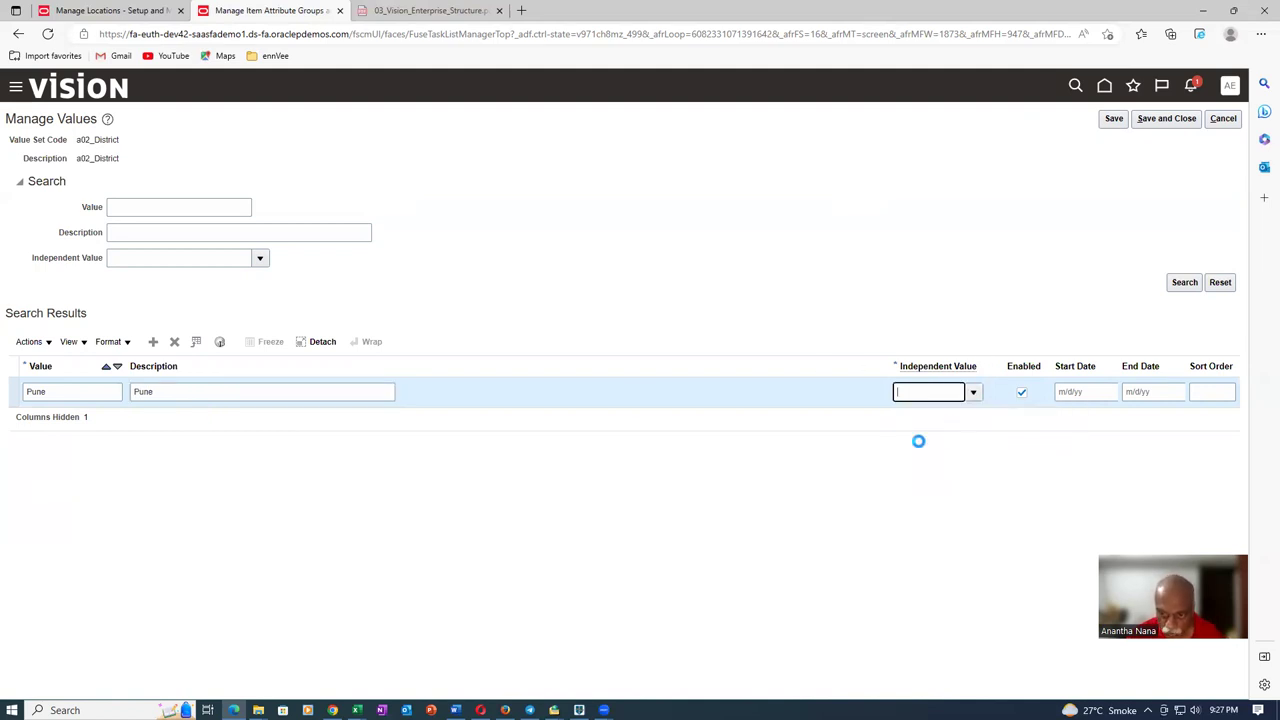
Add district Thane with a matching description, correcting its state to maharashtra.
click(153, 342)
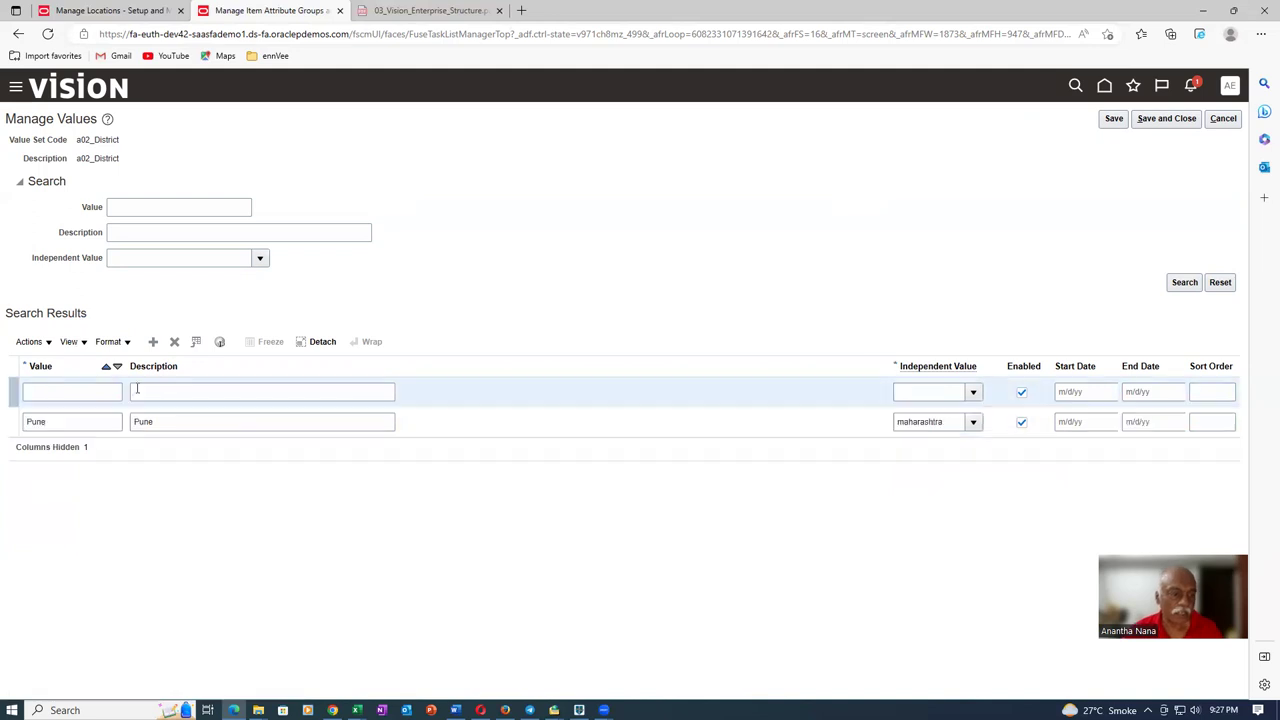
click(89, 388)
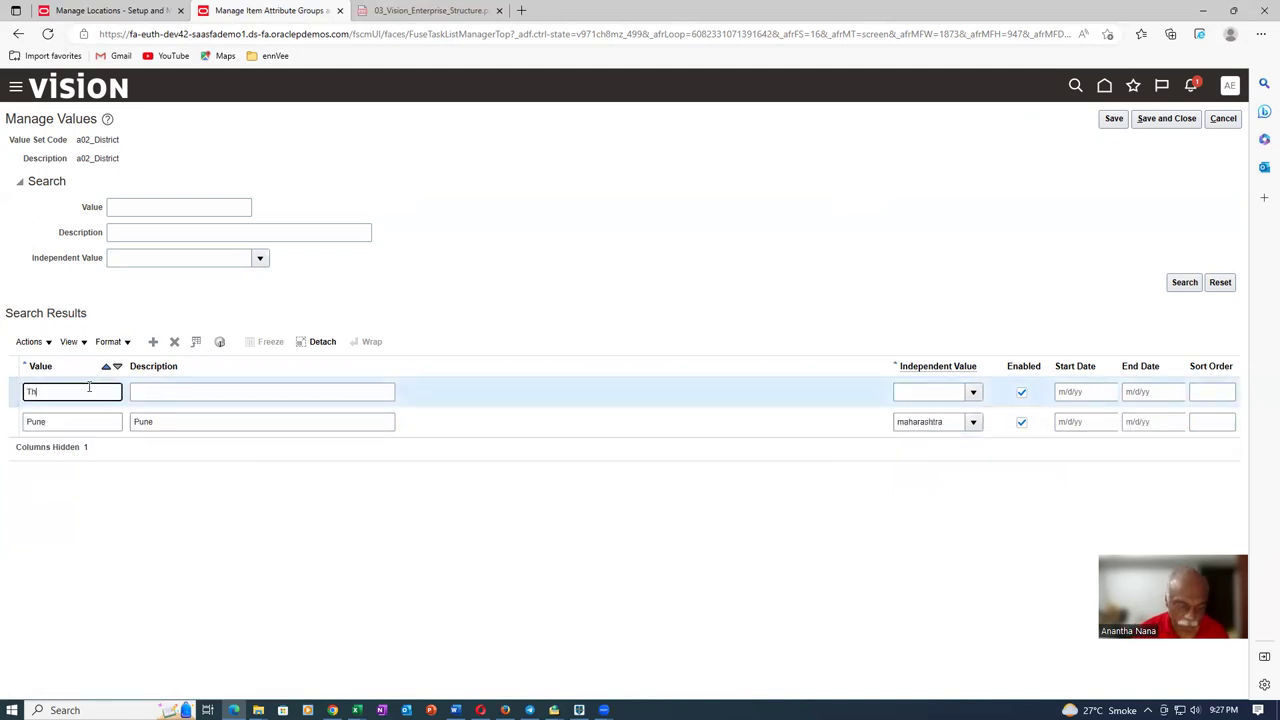
double_click(77, 392)
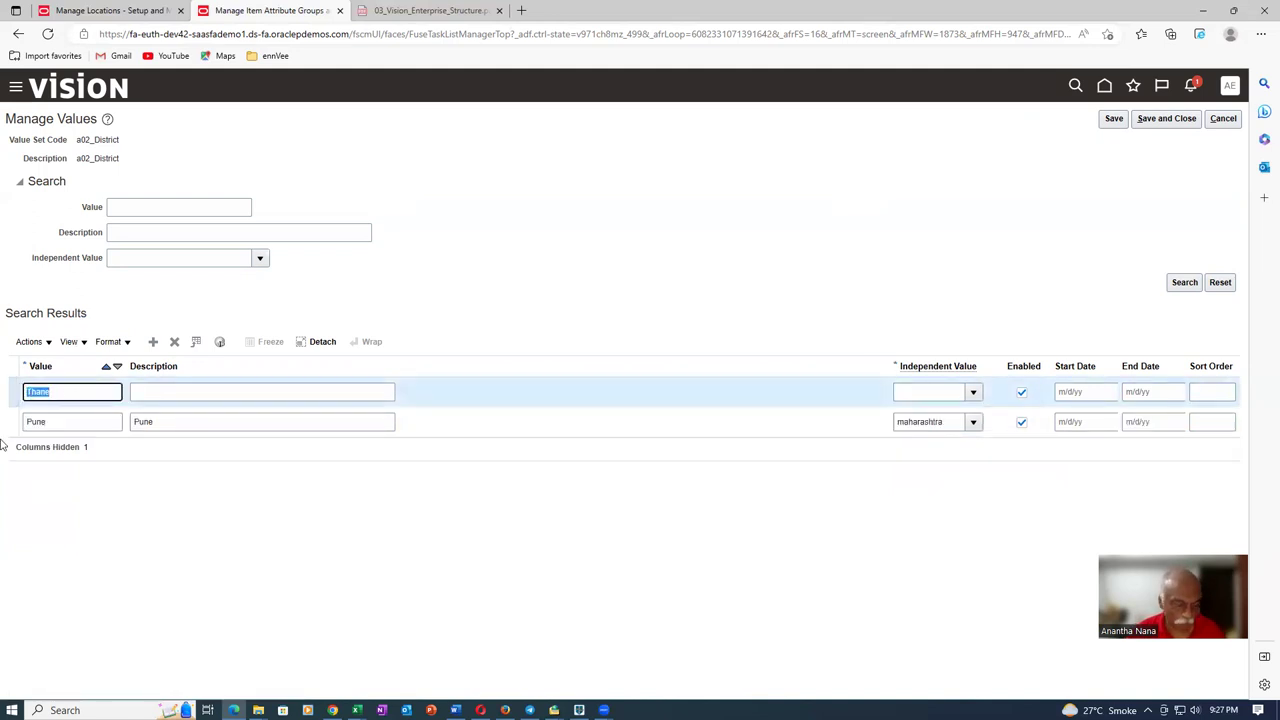
click(182, 392)
key(ctrl+v)
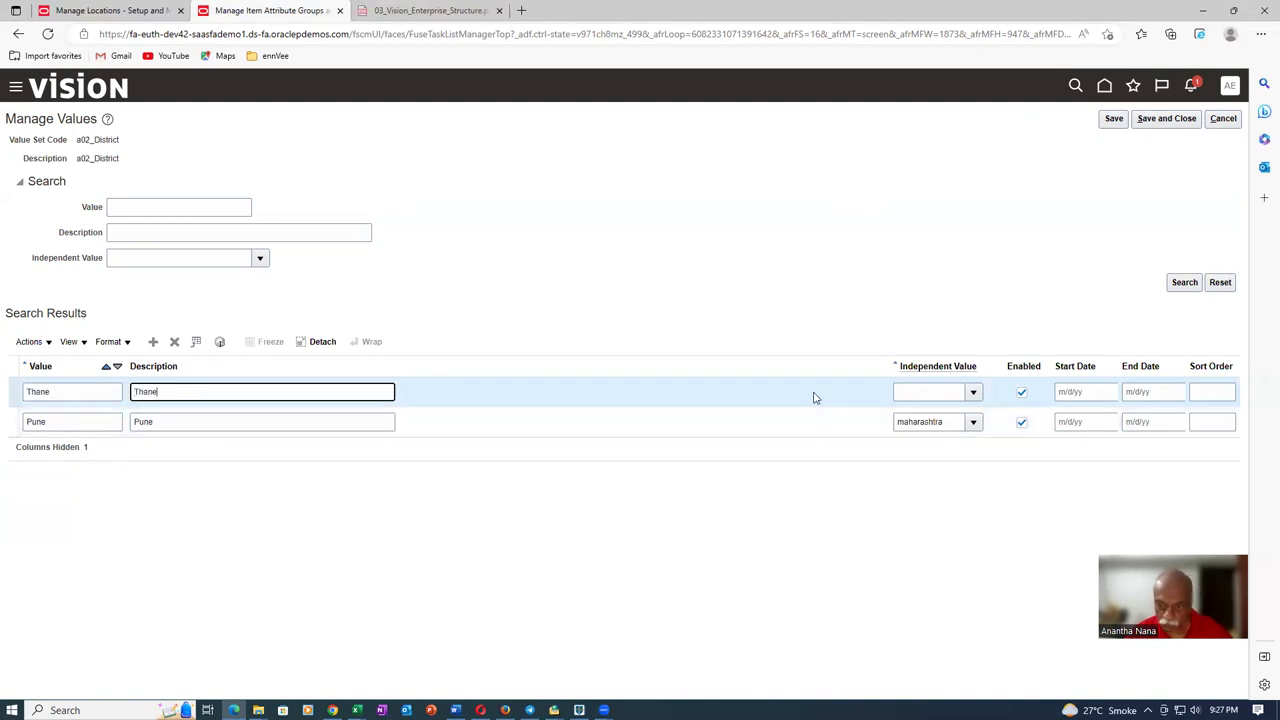
click(975, 394)
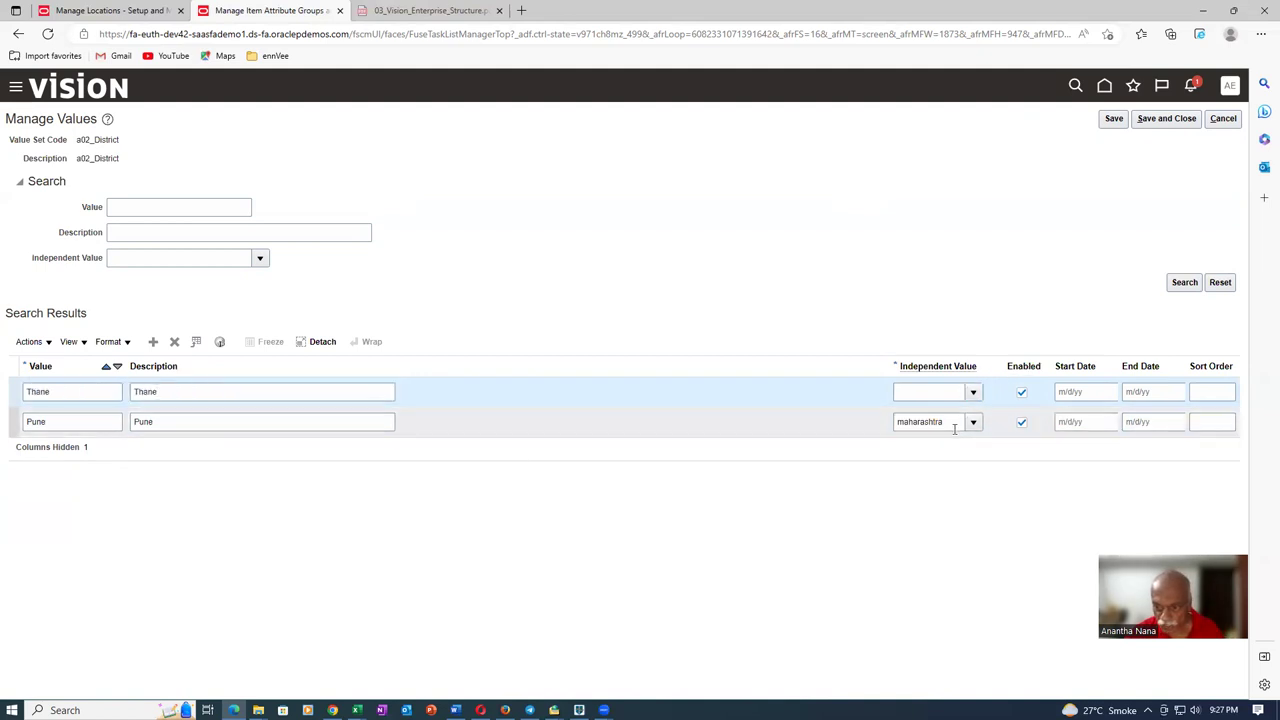
click(973, 392)
click(923, 449)
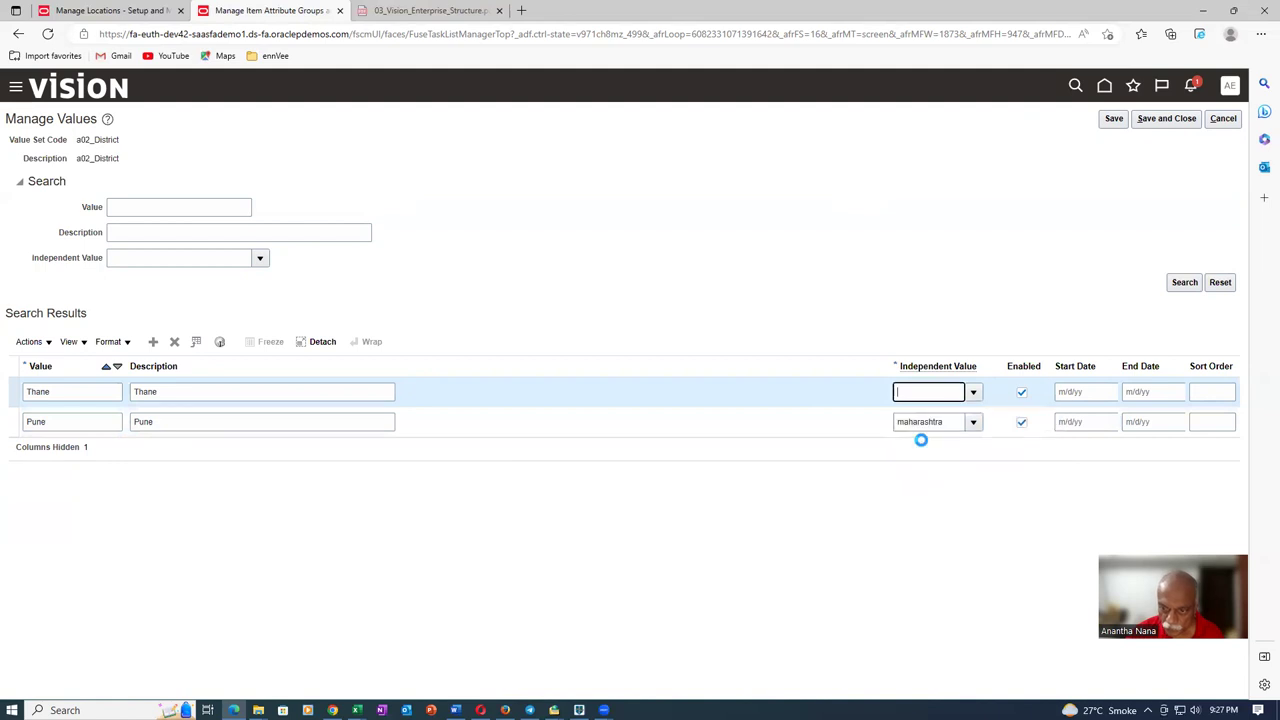
click(972, 393)
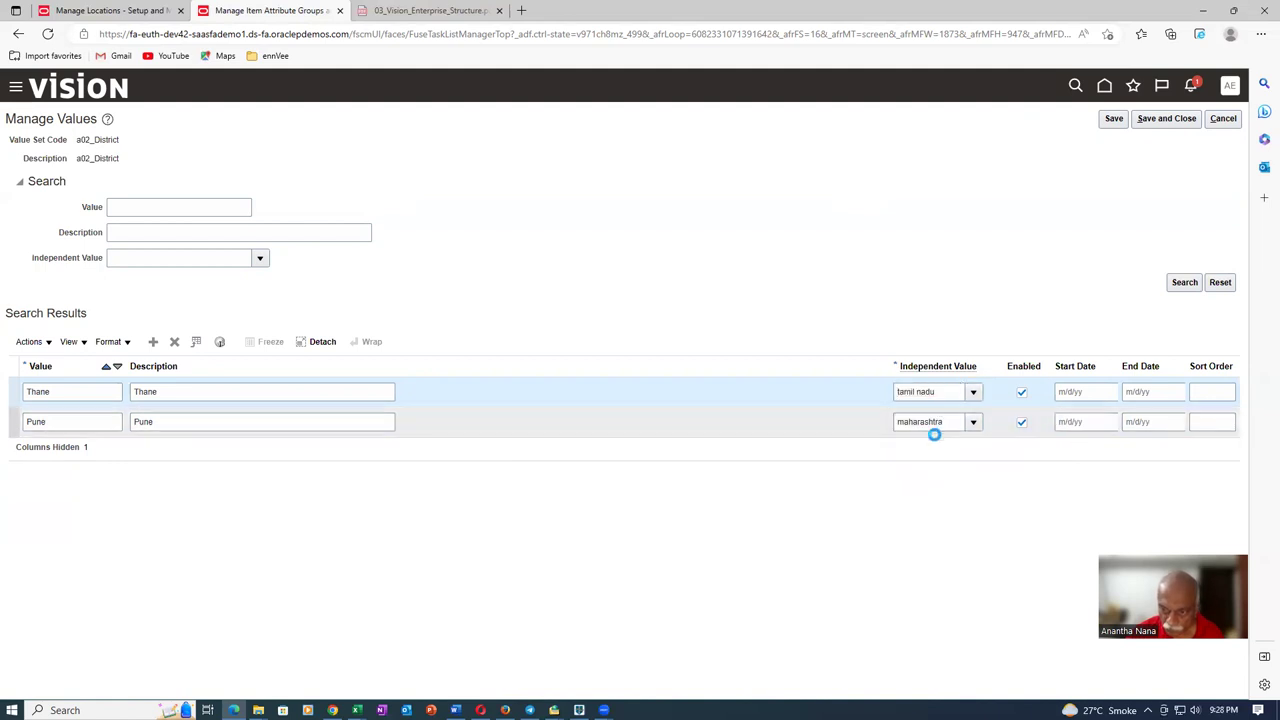
click(934, 434)
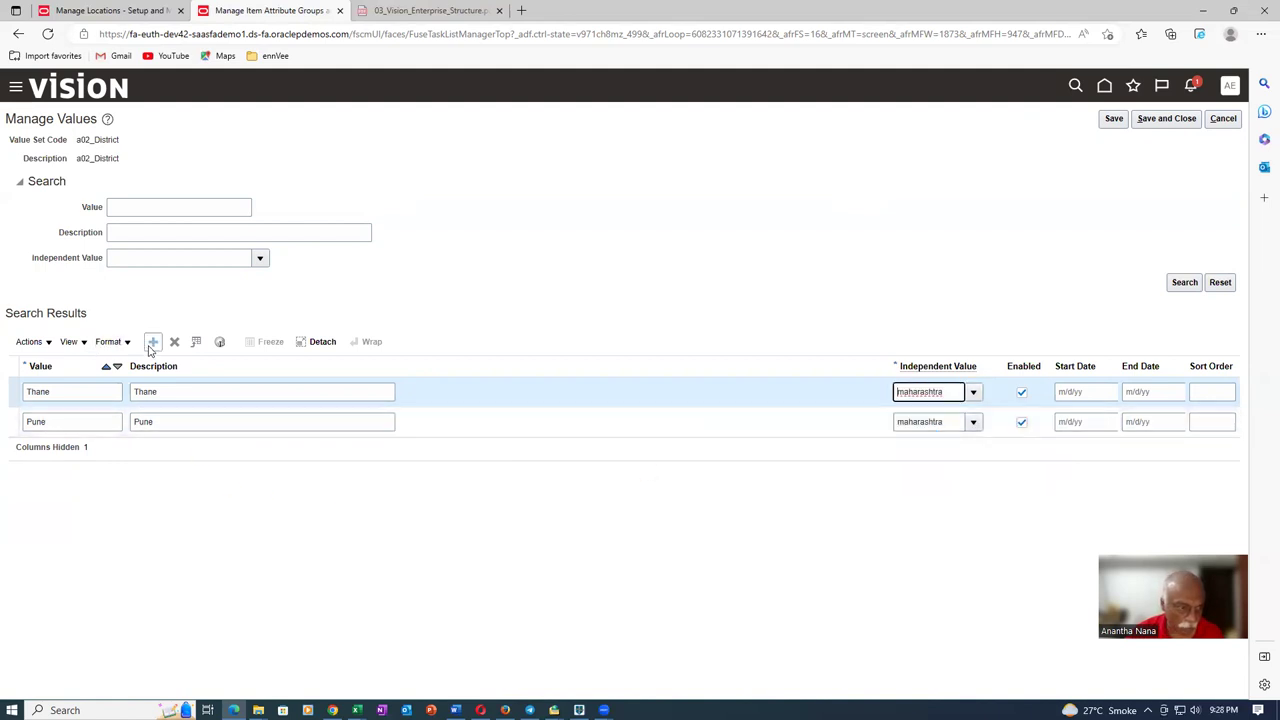
Add district Vellore with a matching description under state tamil nadu.
click(153, 343)
click(68, 392)
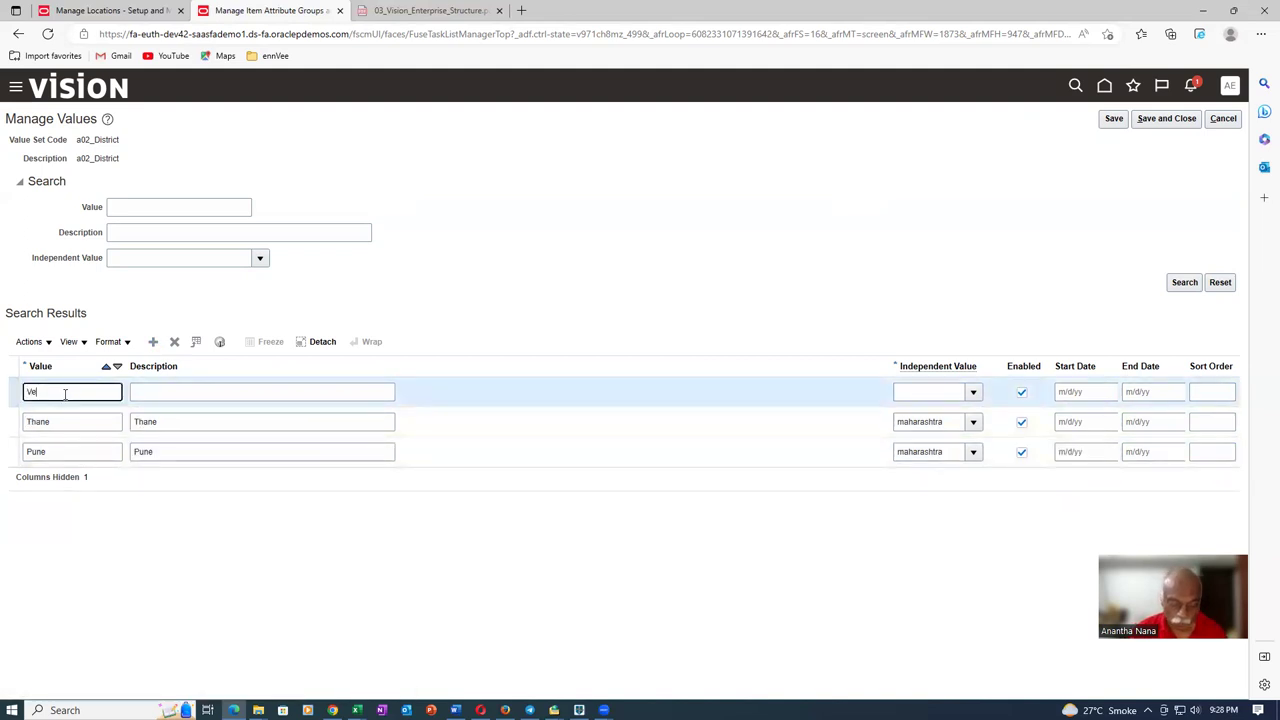
drag(66, 392, 0, 451)
key(ctrl+c)
click(280, 392)
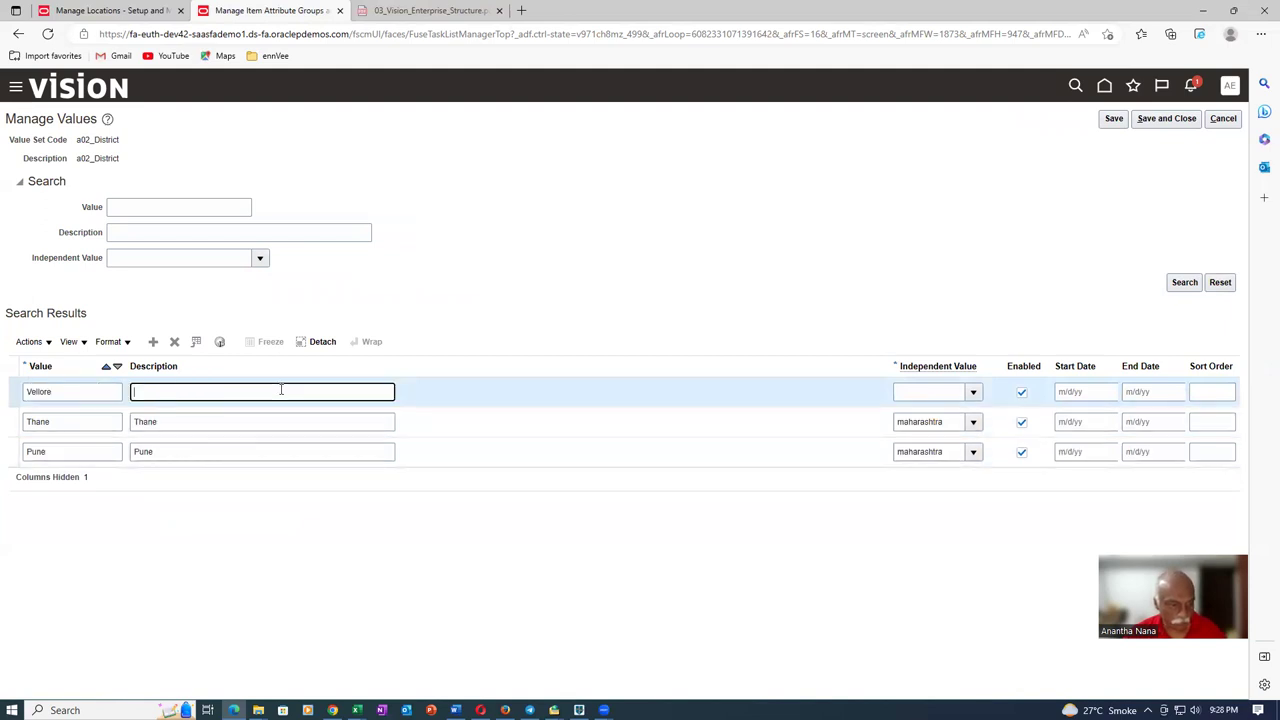
key(ctrl+v)
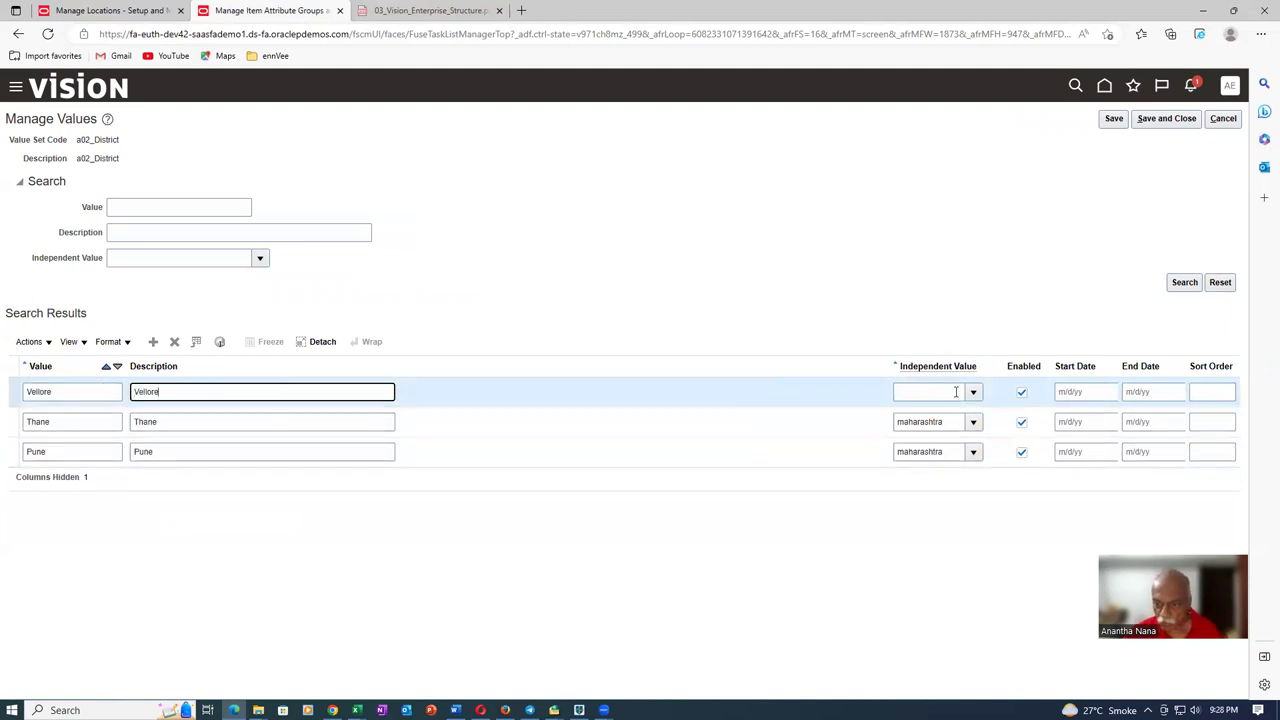
click(955, 392)
click(973, 392)
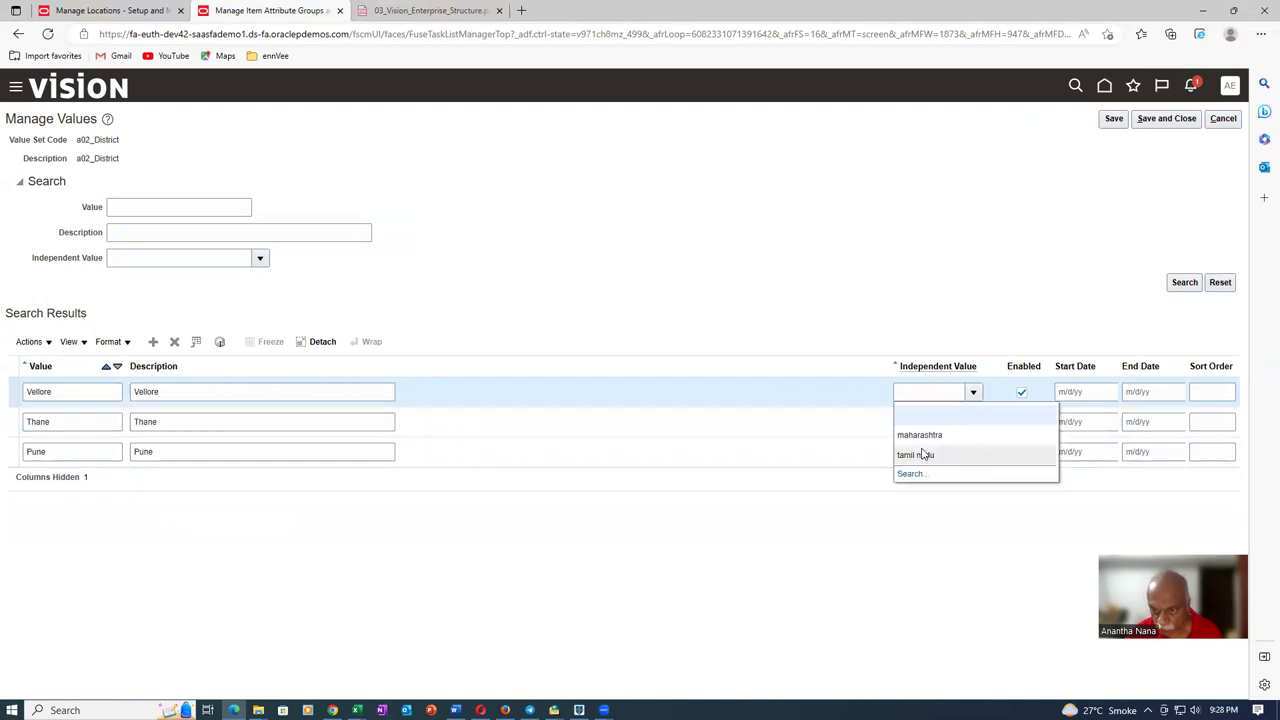
click(920, 451)
Add district salem under tamil nadu with a matching description, then save the values.
click(152, 342)
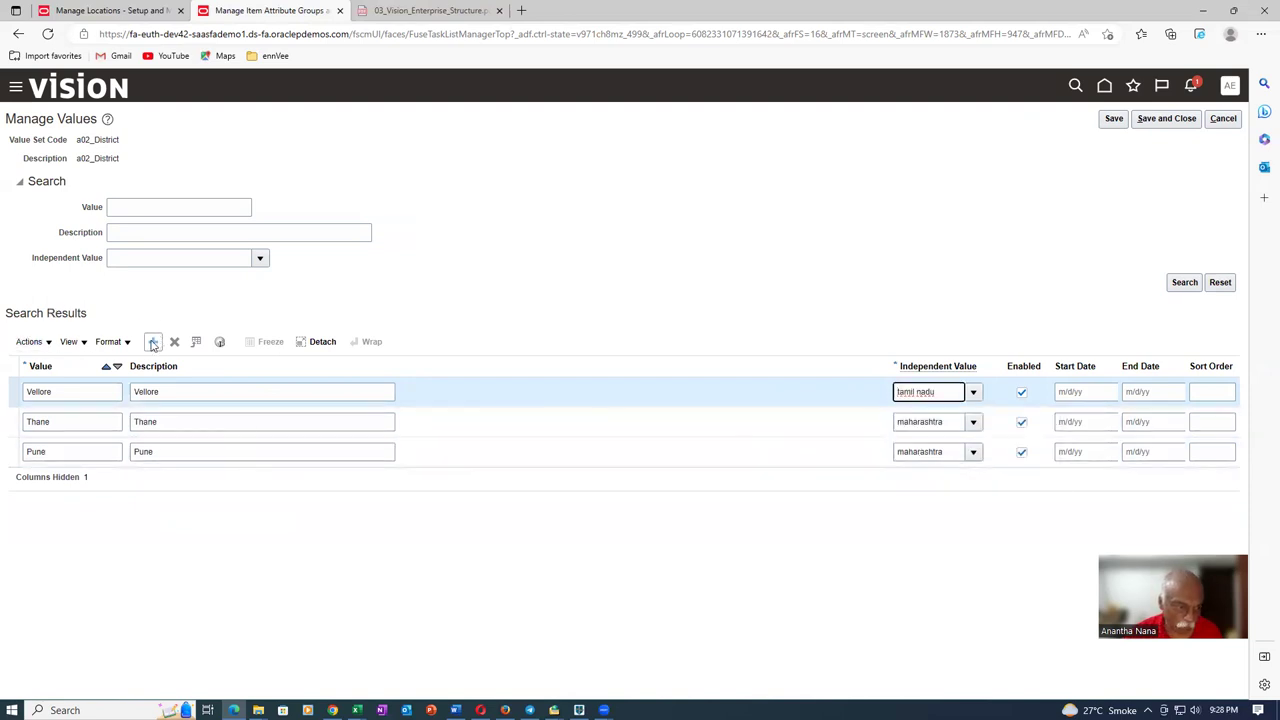
click(70, 392)
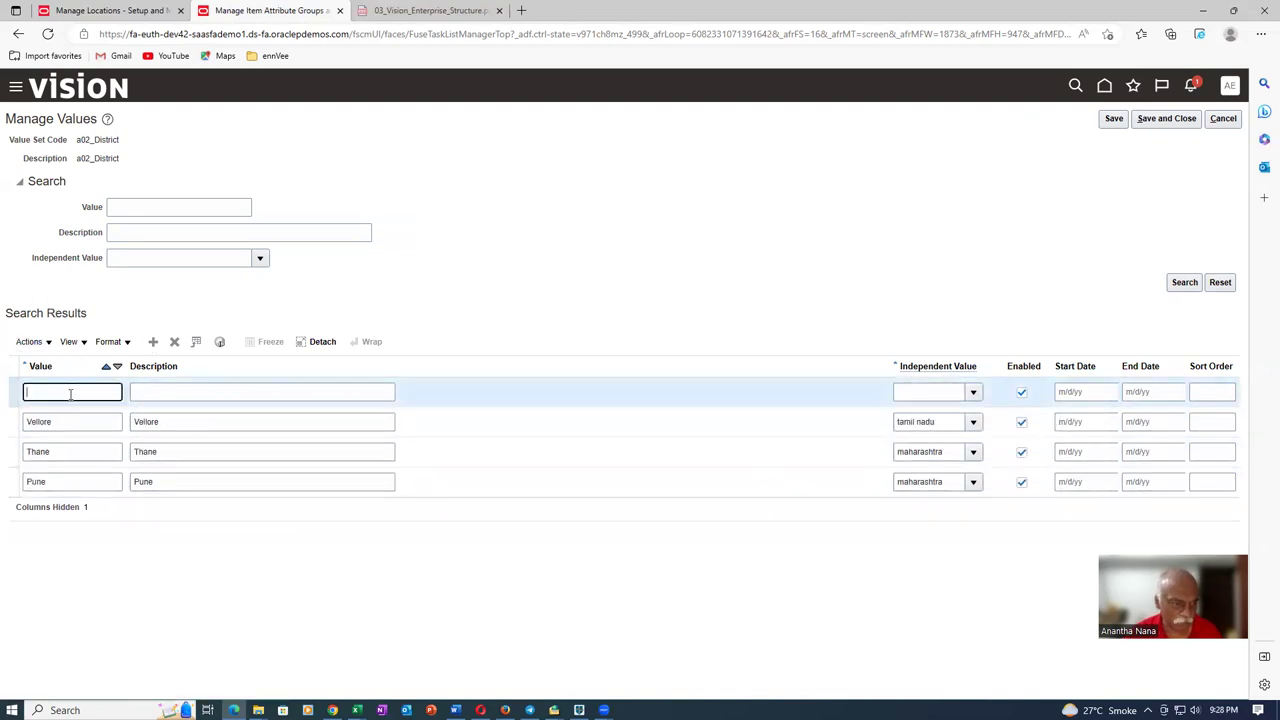
text(sale)
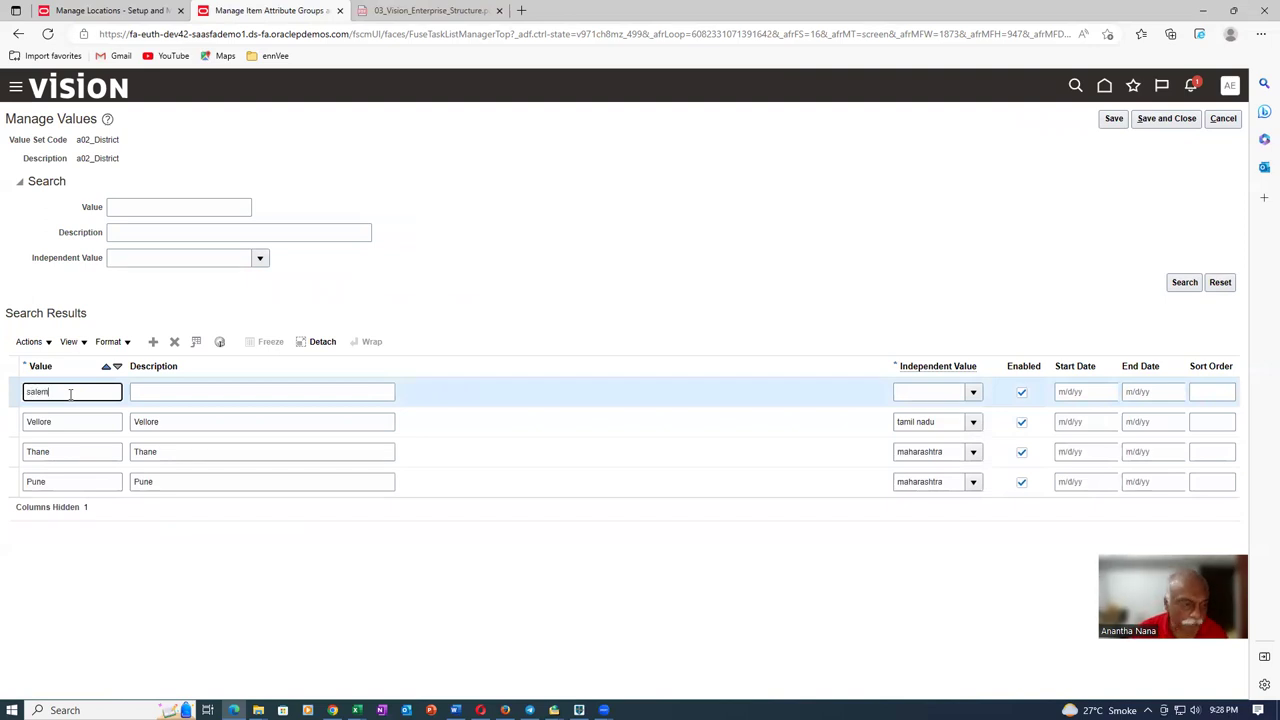
text(m)
key(ctrl+a)
key(ctrl+c)
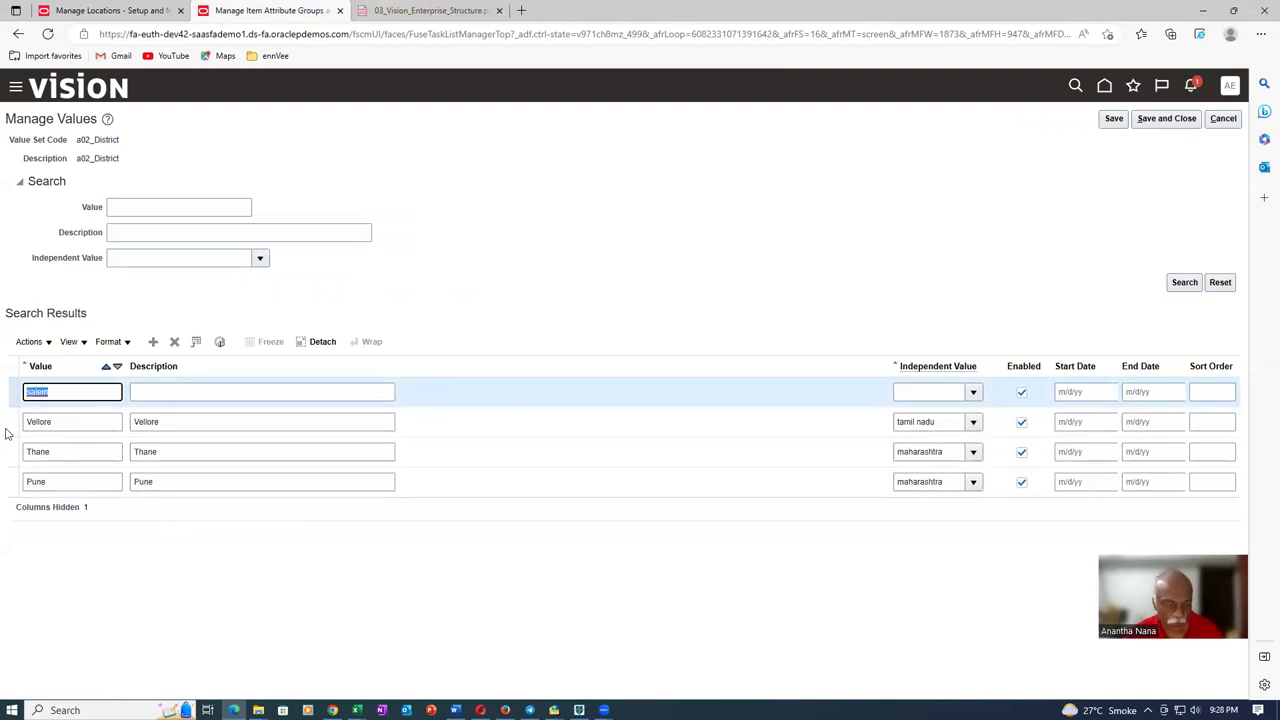
click(190, 392)
key(ctrl+v)
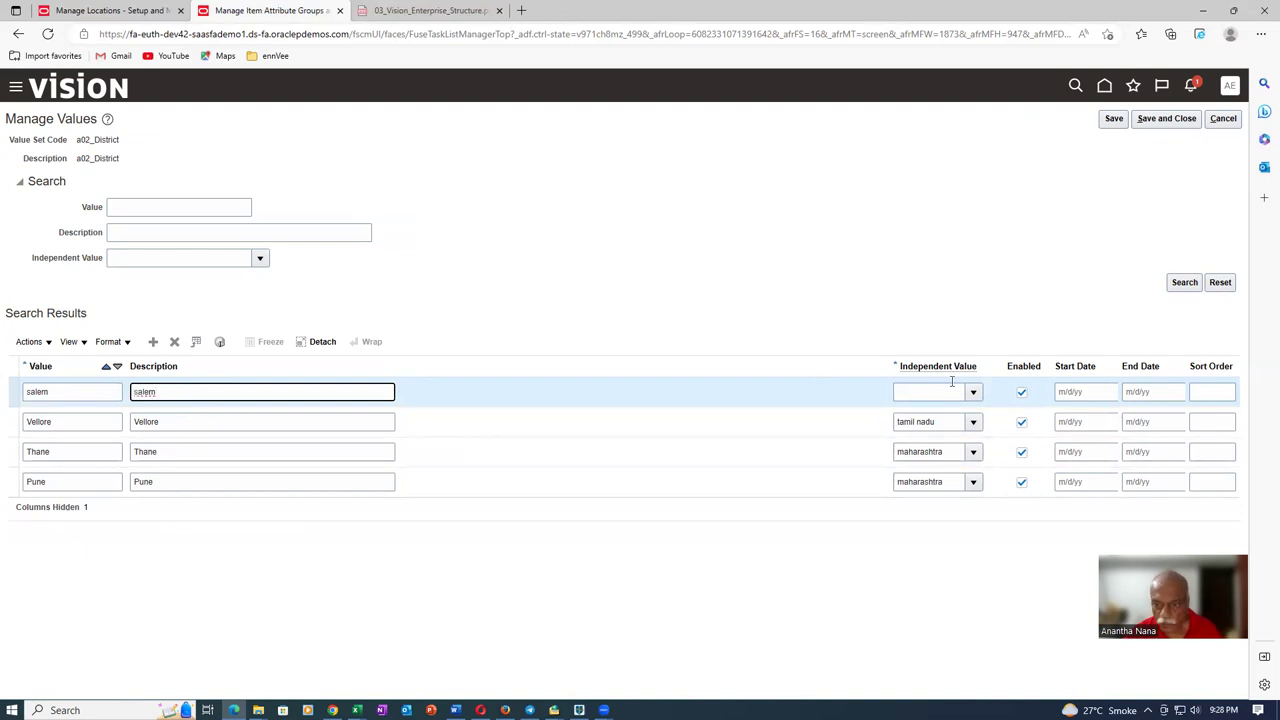
click(973, 392)
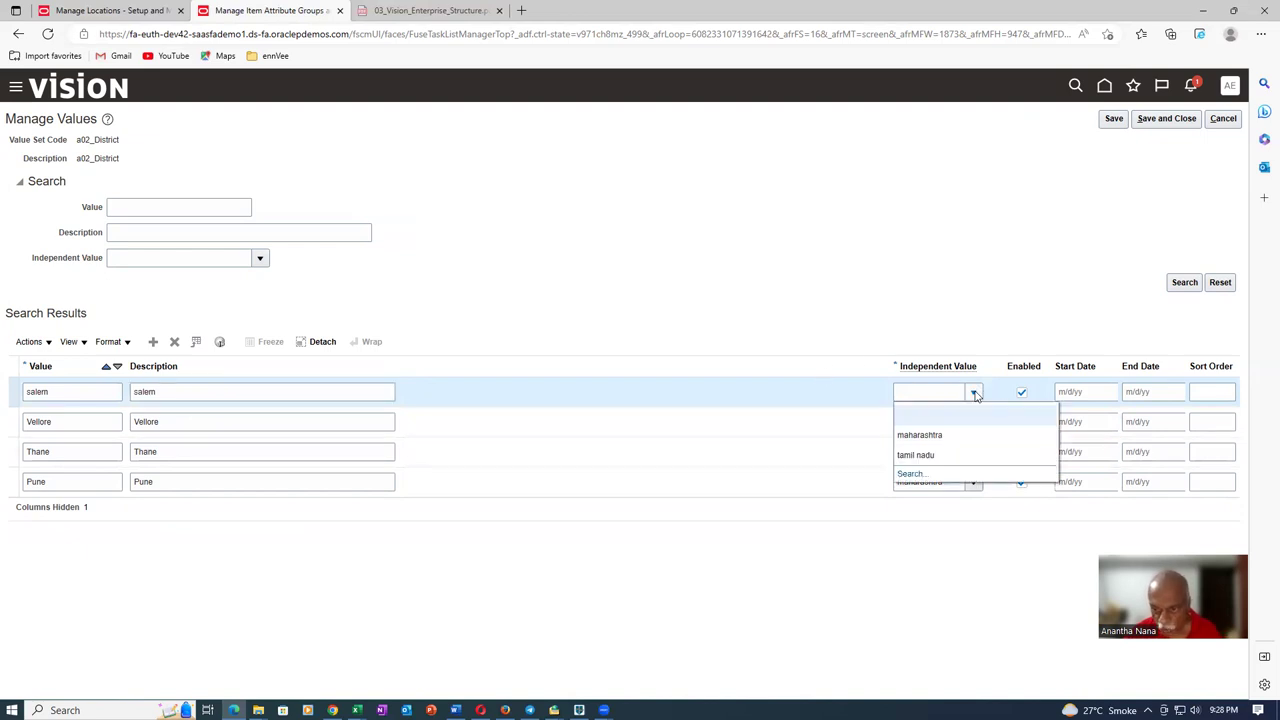
click(943, 455)
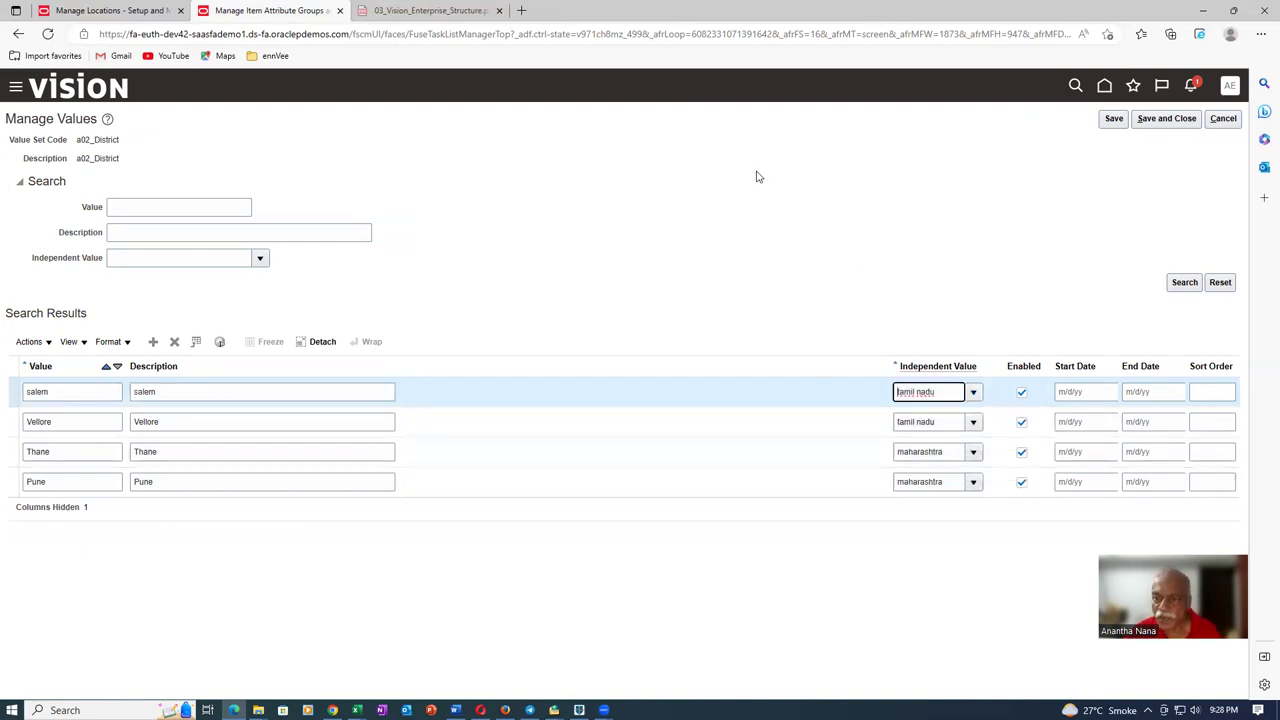
click(1187, 121)
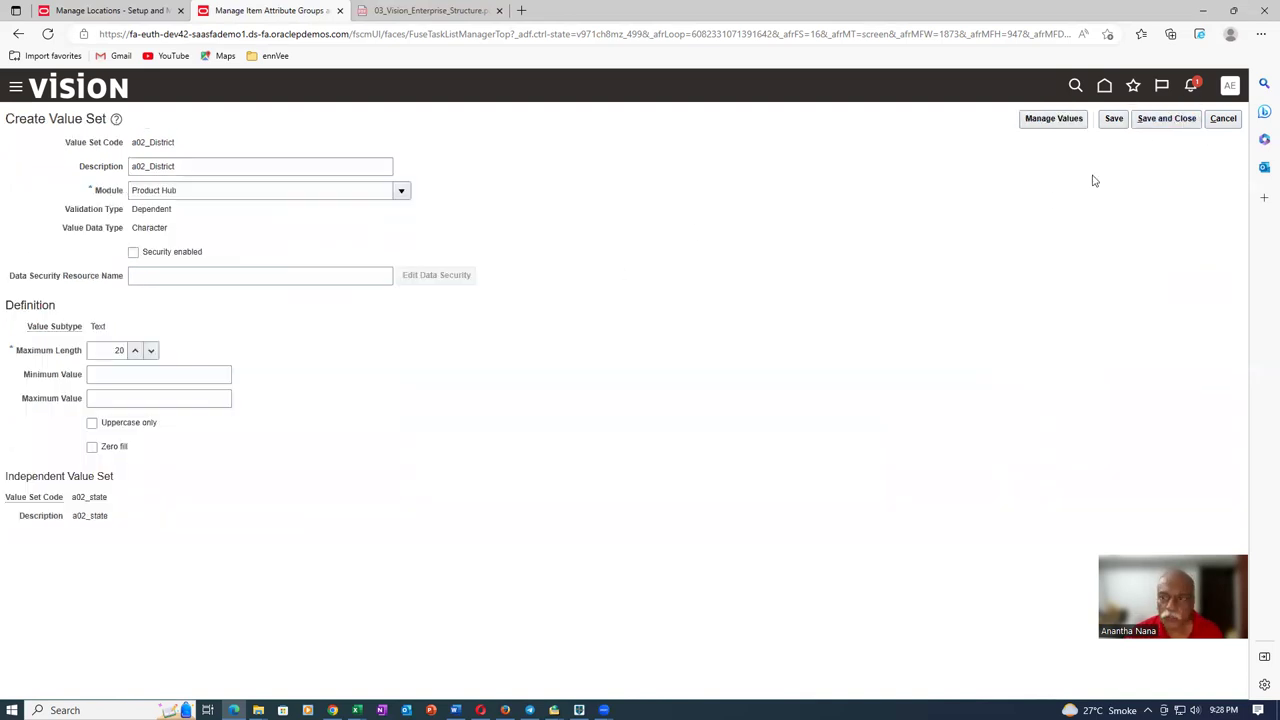
Save the a02_District value set and a02_district attribute, then switch to the task worksheet.
click(1160, 118)
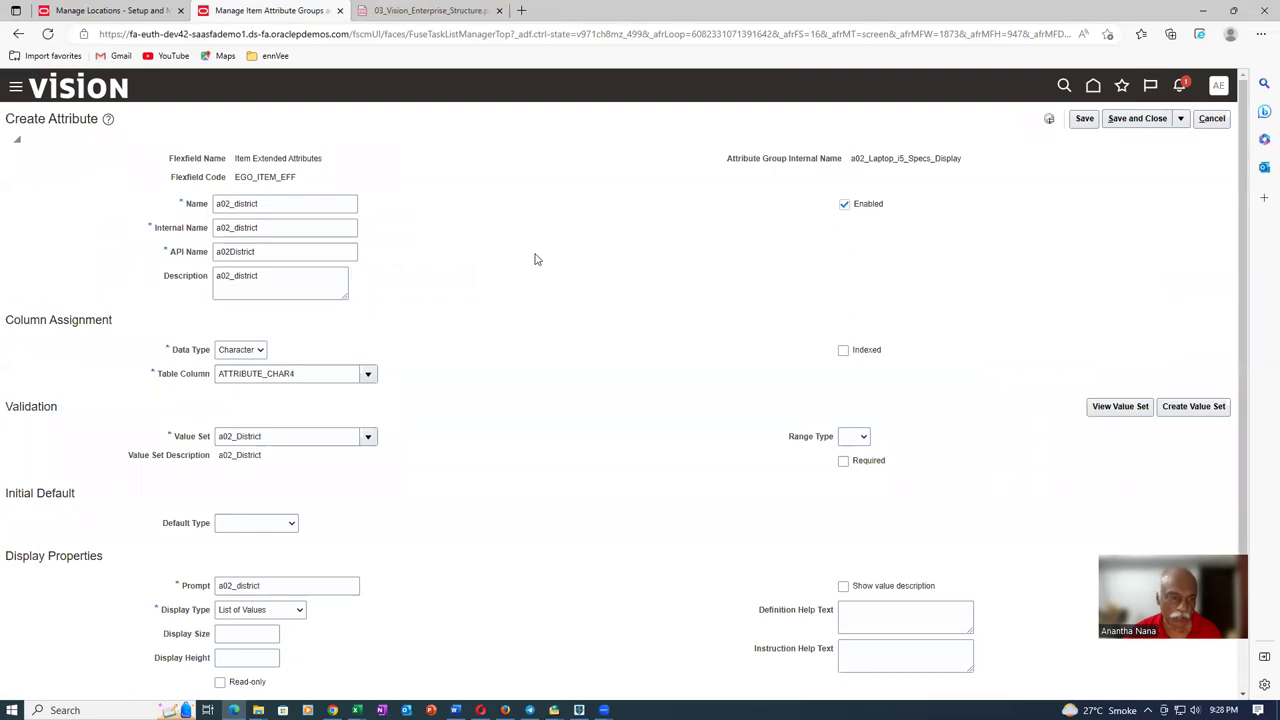
click(1137, 119)
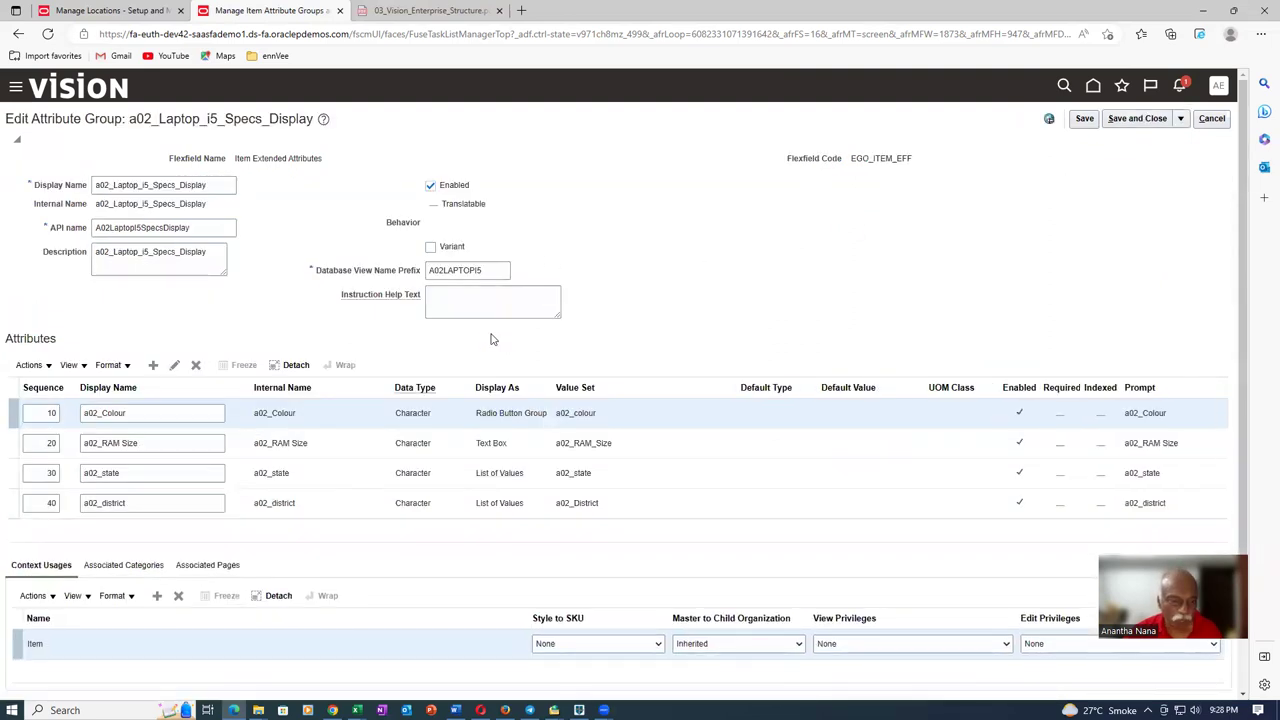
key(alt+Tab)
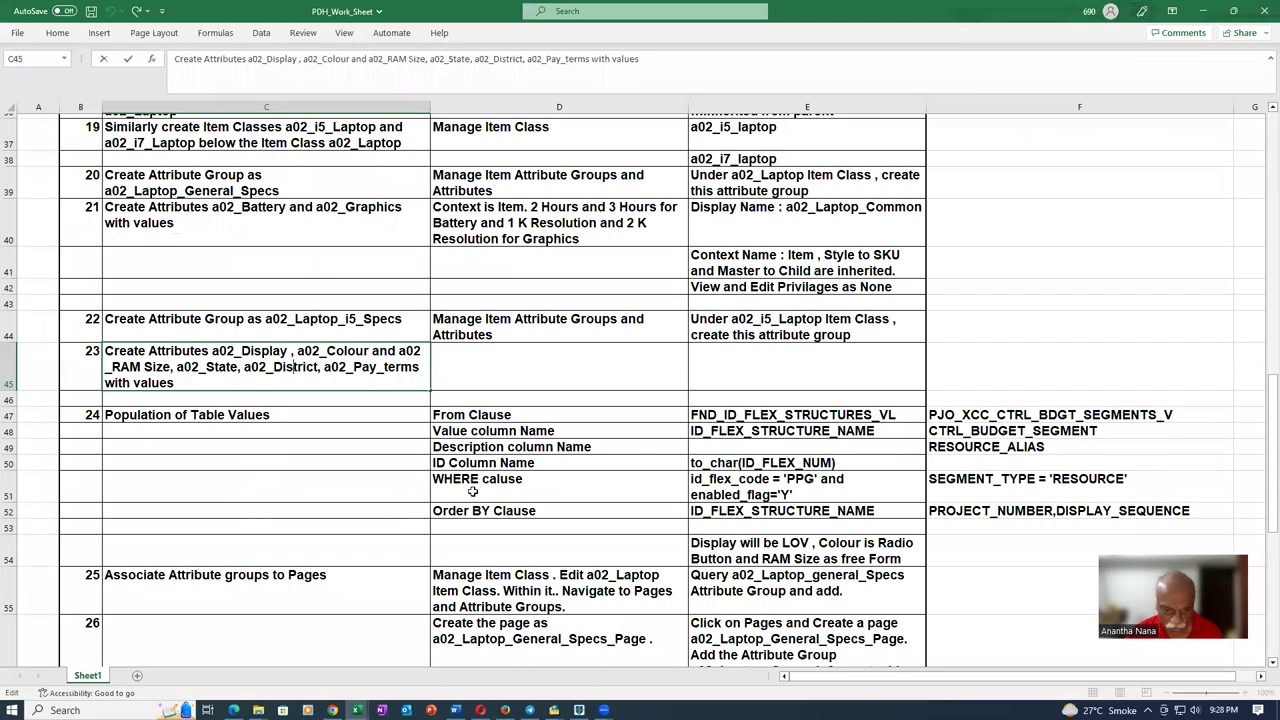
click(473, 491)
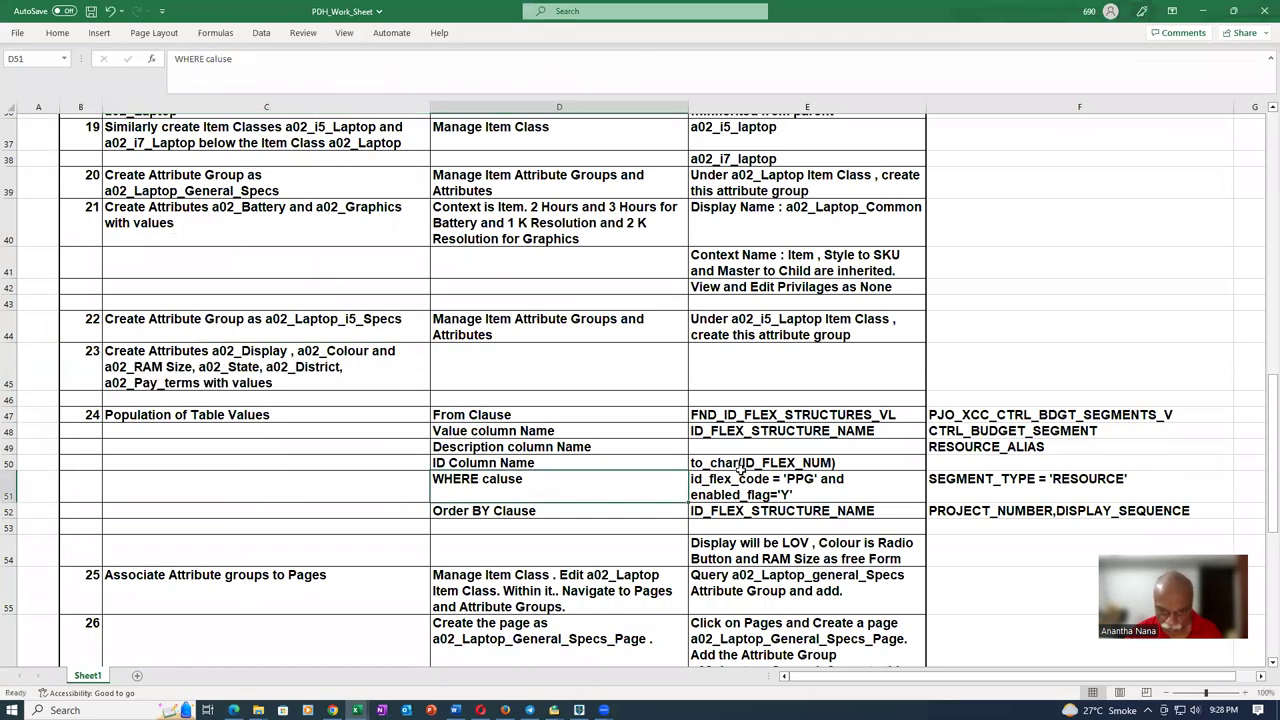
click(157, 386)
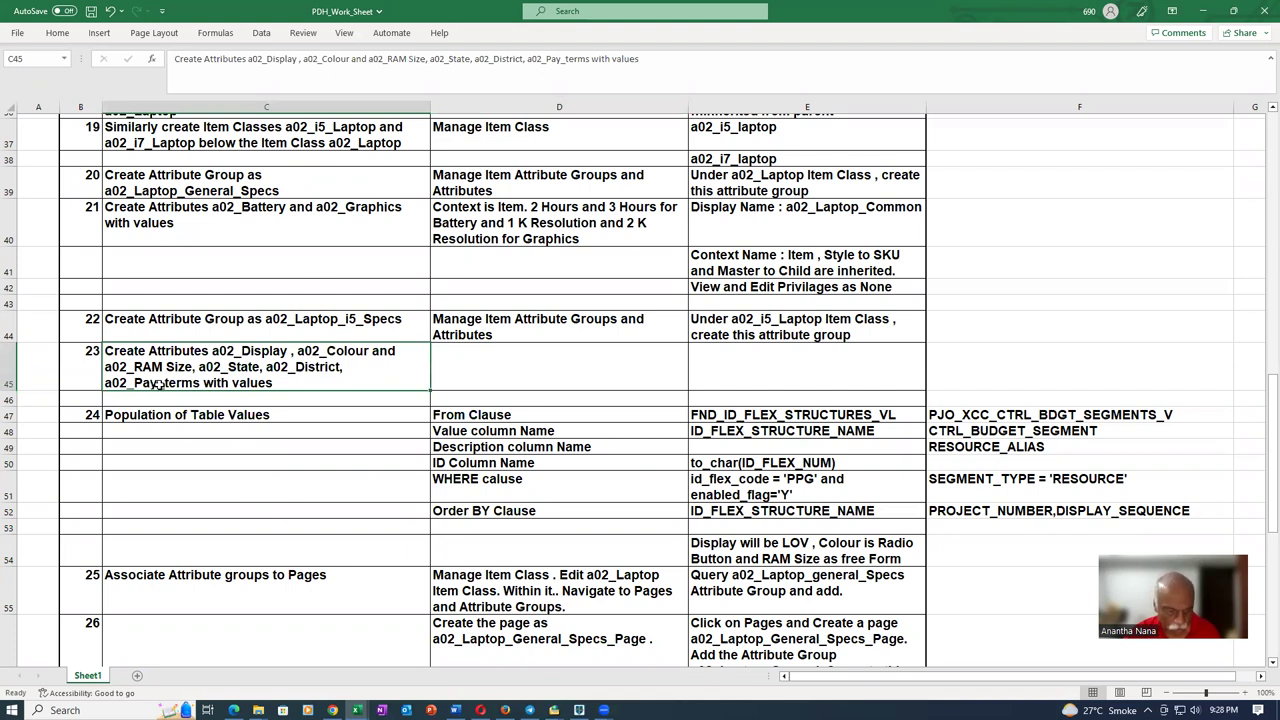
key(alt+Tab)
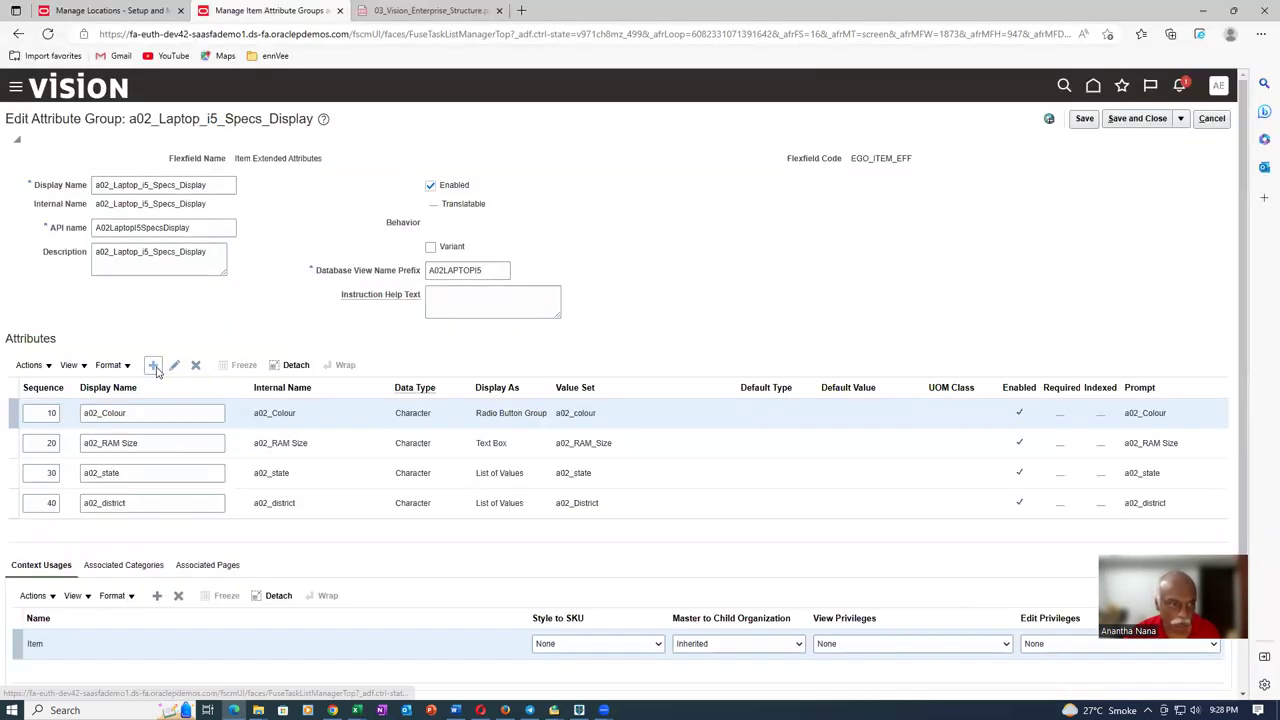
Finish the Manage Locations task and dismiss the internal error message.
click(52, 14)
click(1222, 136)
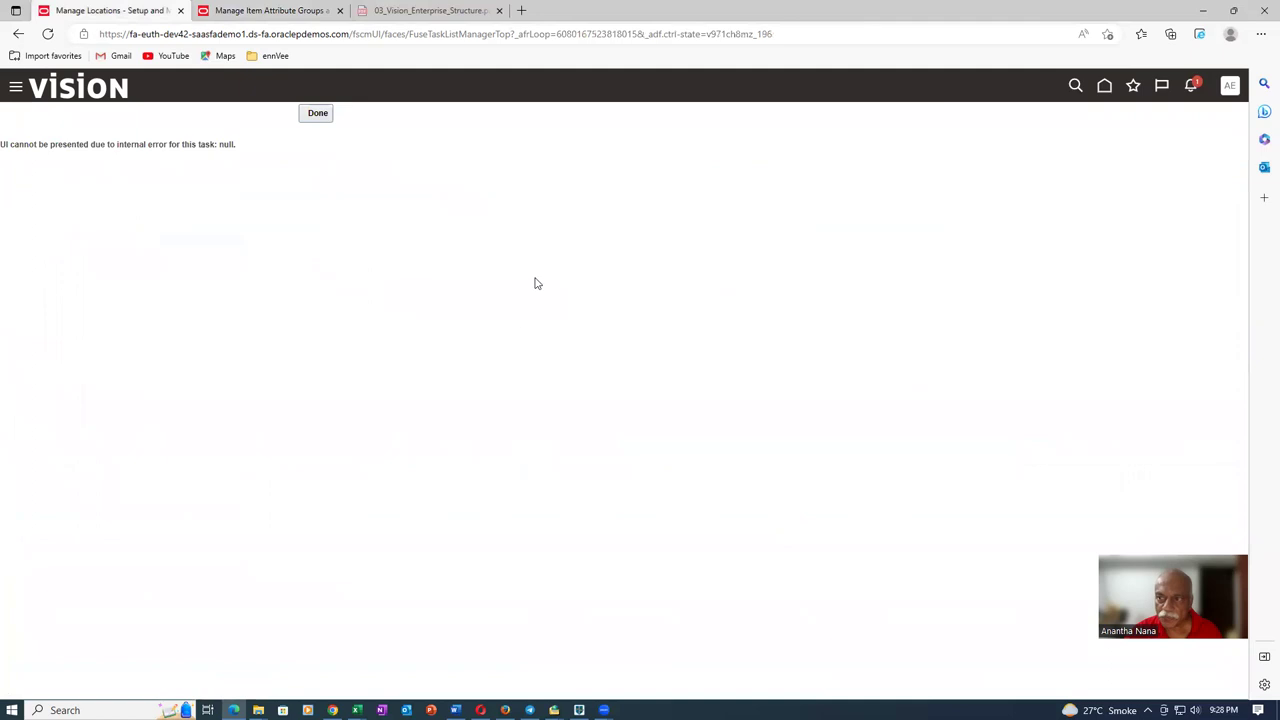
click(317, 113)
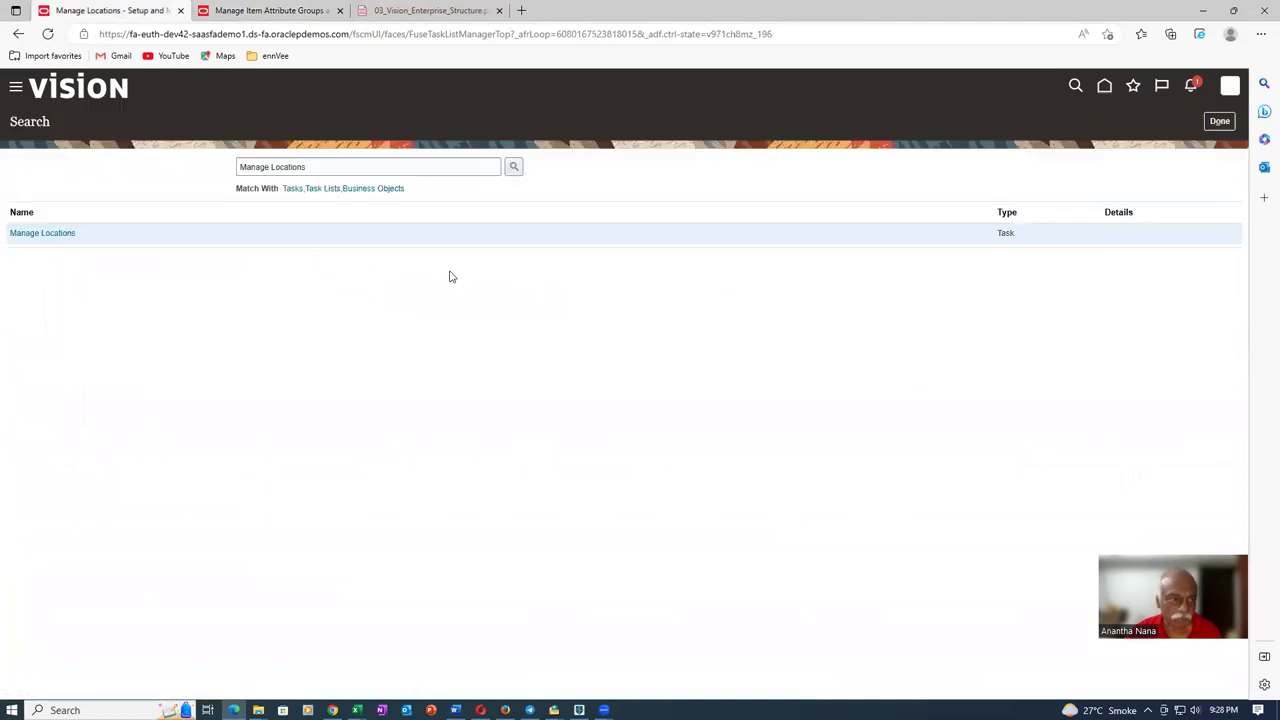
Search setup tasks for value sets and open Manage Value Sets.
click(419, 166)
key(BackSpace)
key(BackSpace)
key(BackSpace)
key(BackSpace)
key(BackSpace)
key(BackSpace)
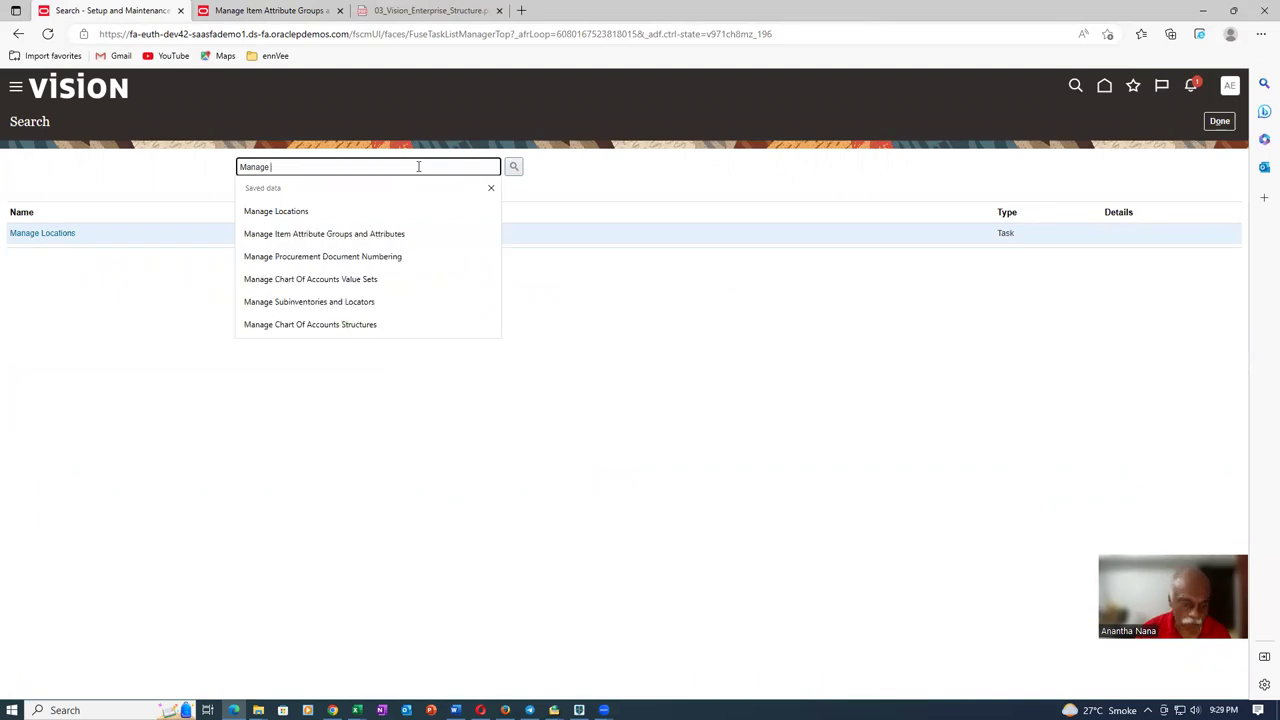
text(value%set%)
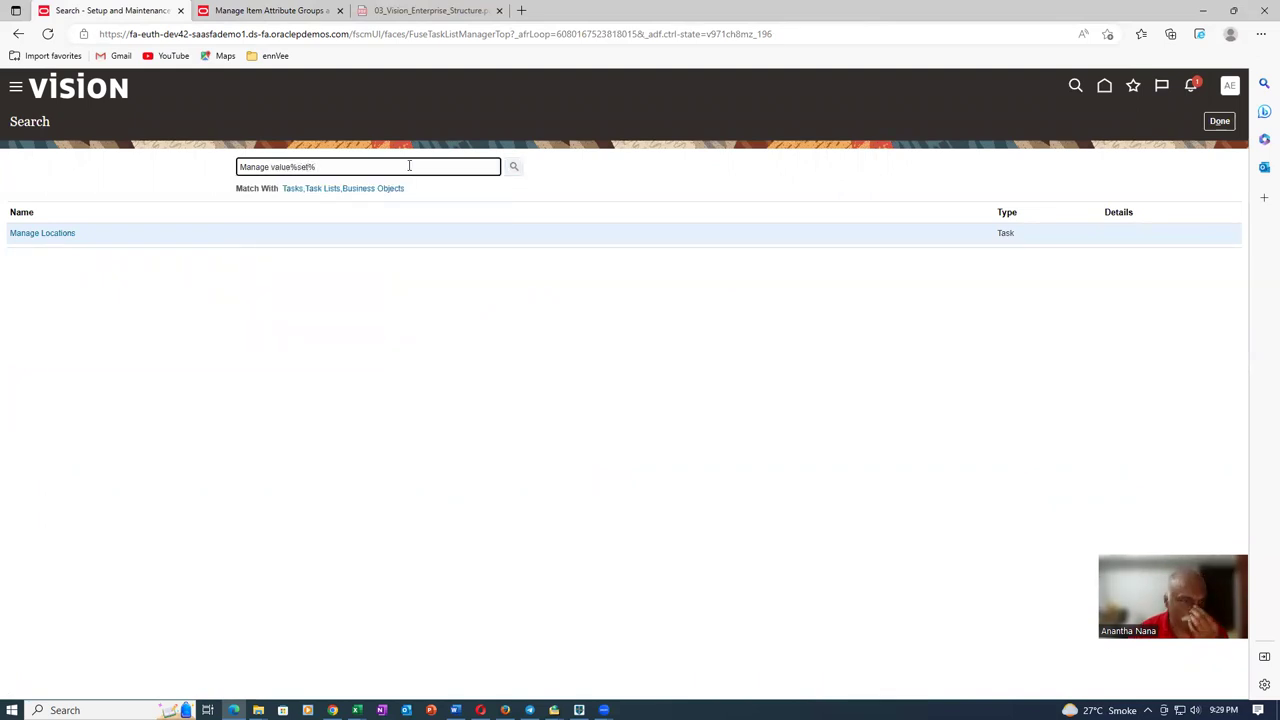
key(Return)
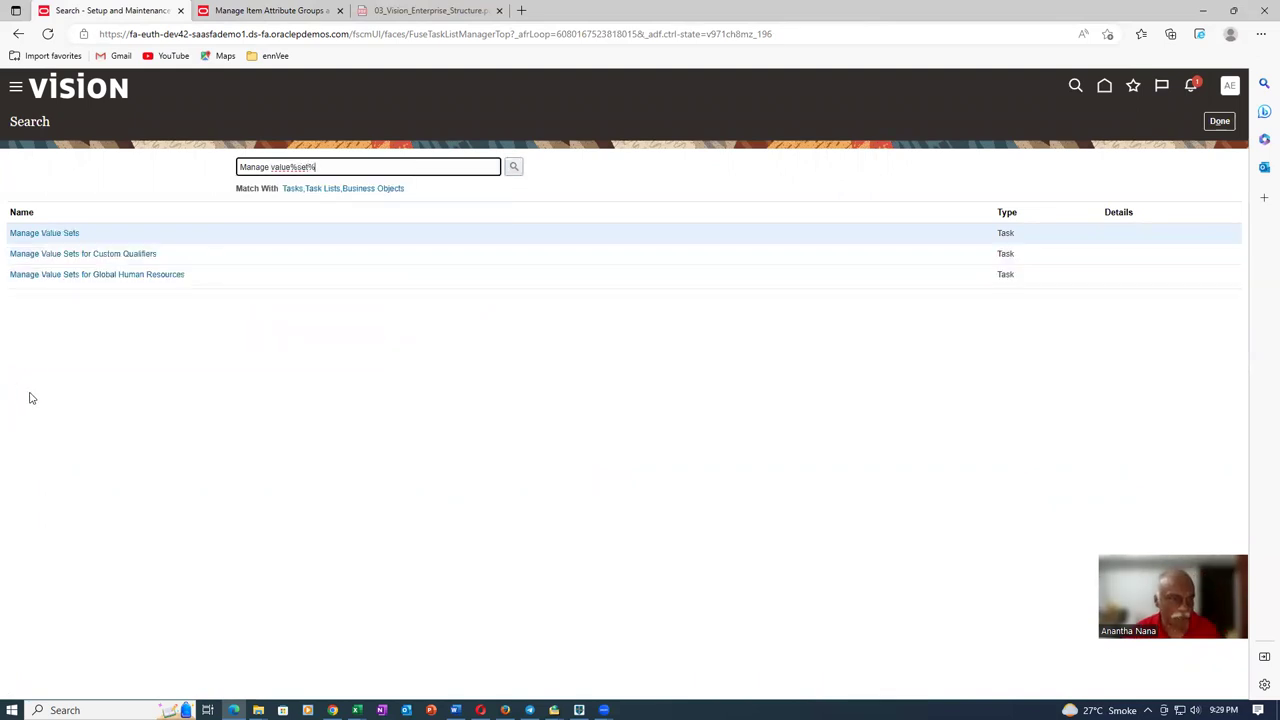
click(55, 234)
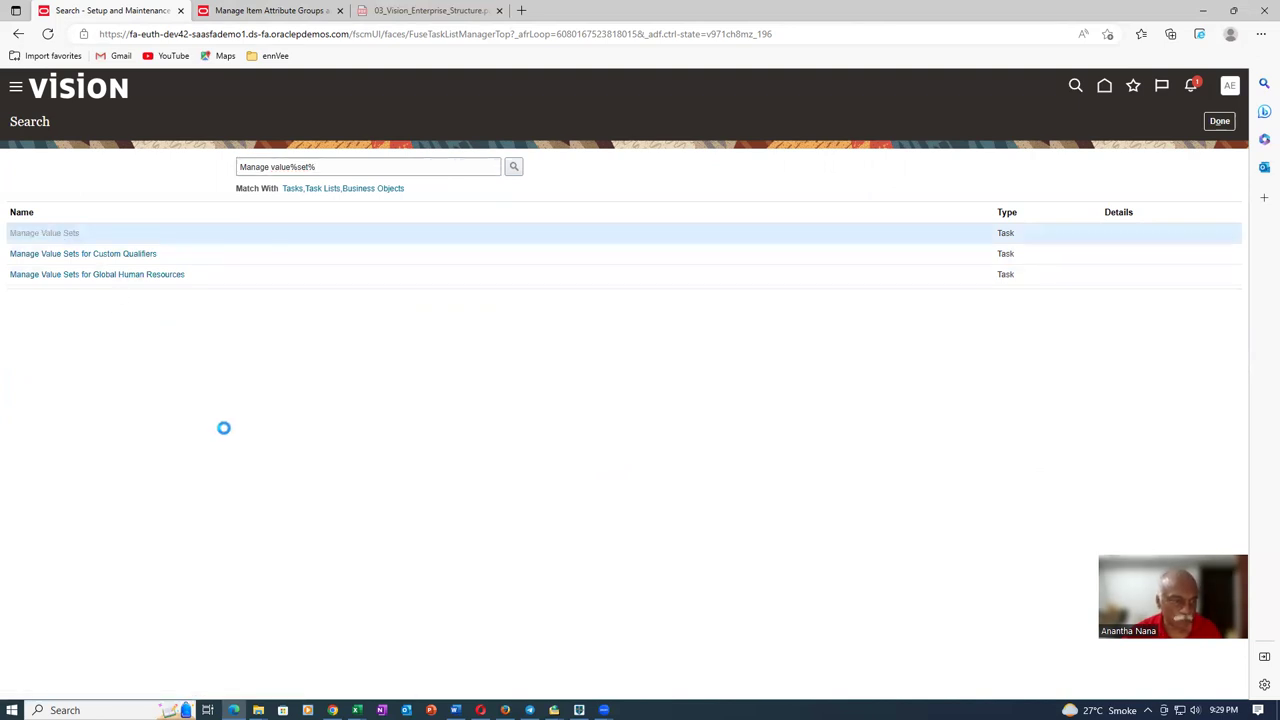
click(145, 287)
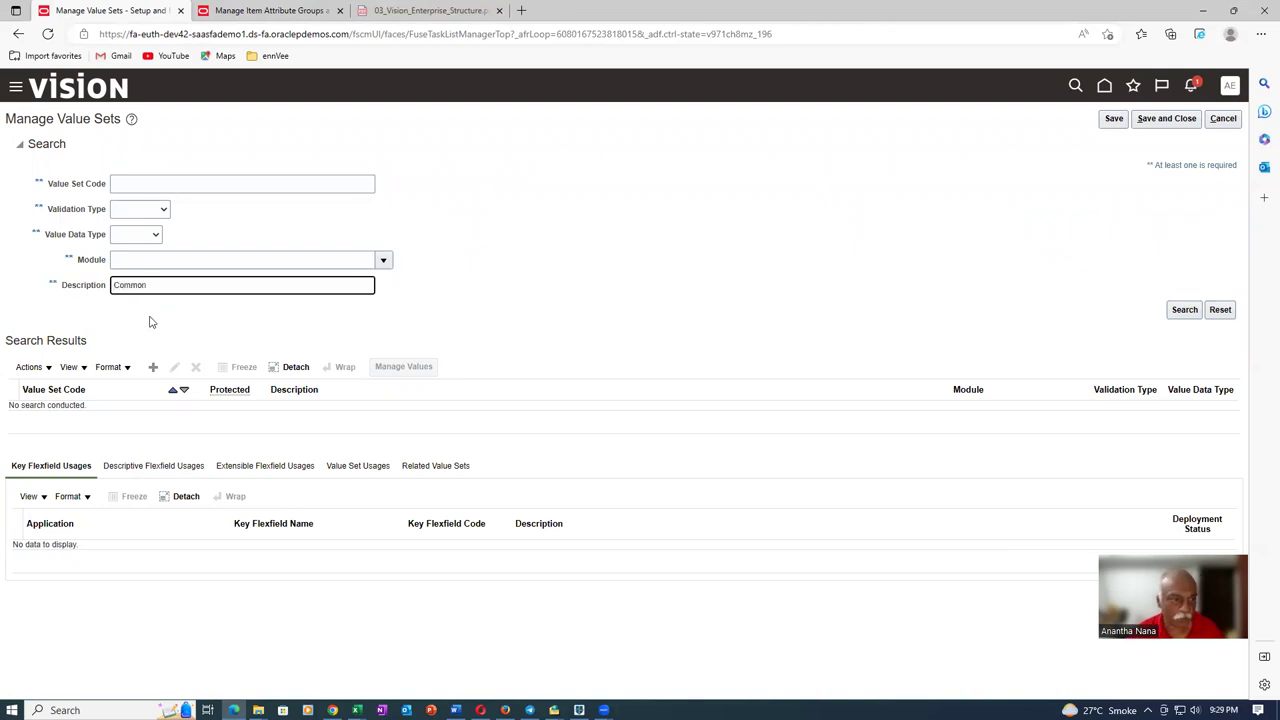
Search for value sets with description Common.
click(1185, 310)
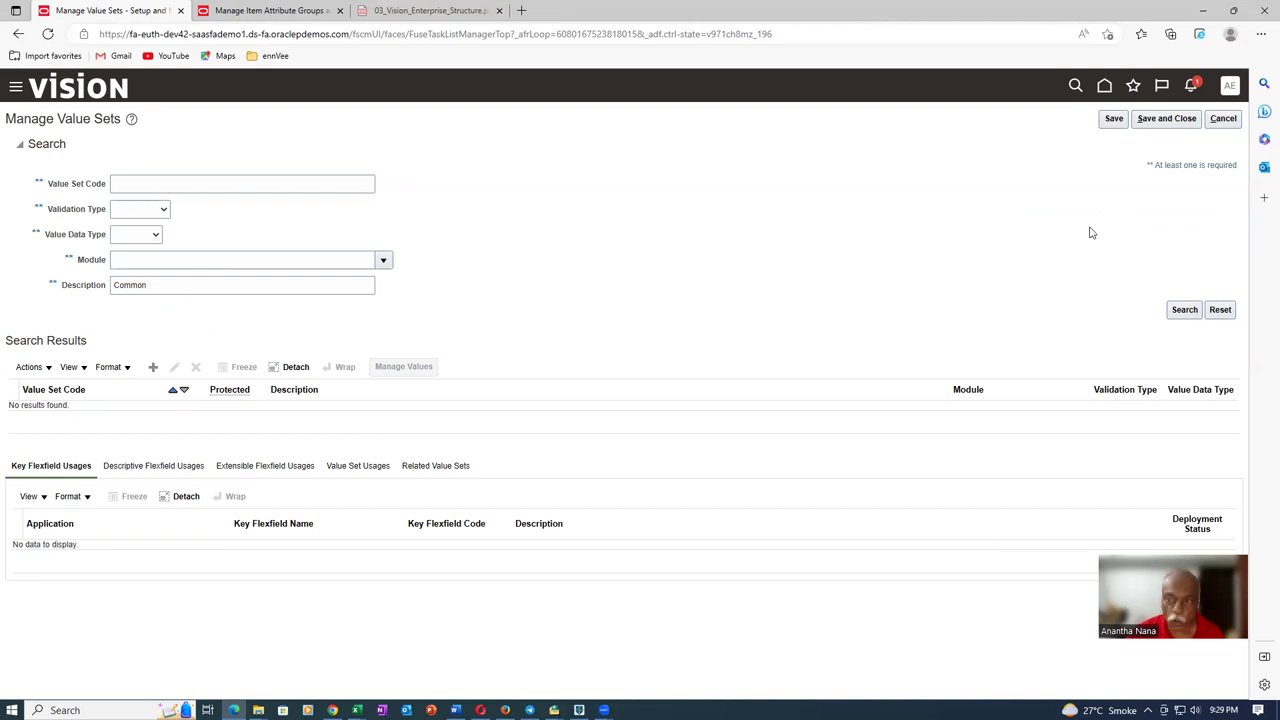
click(1184, 312)
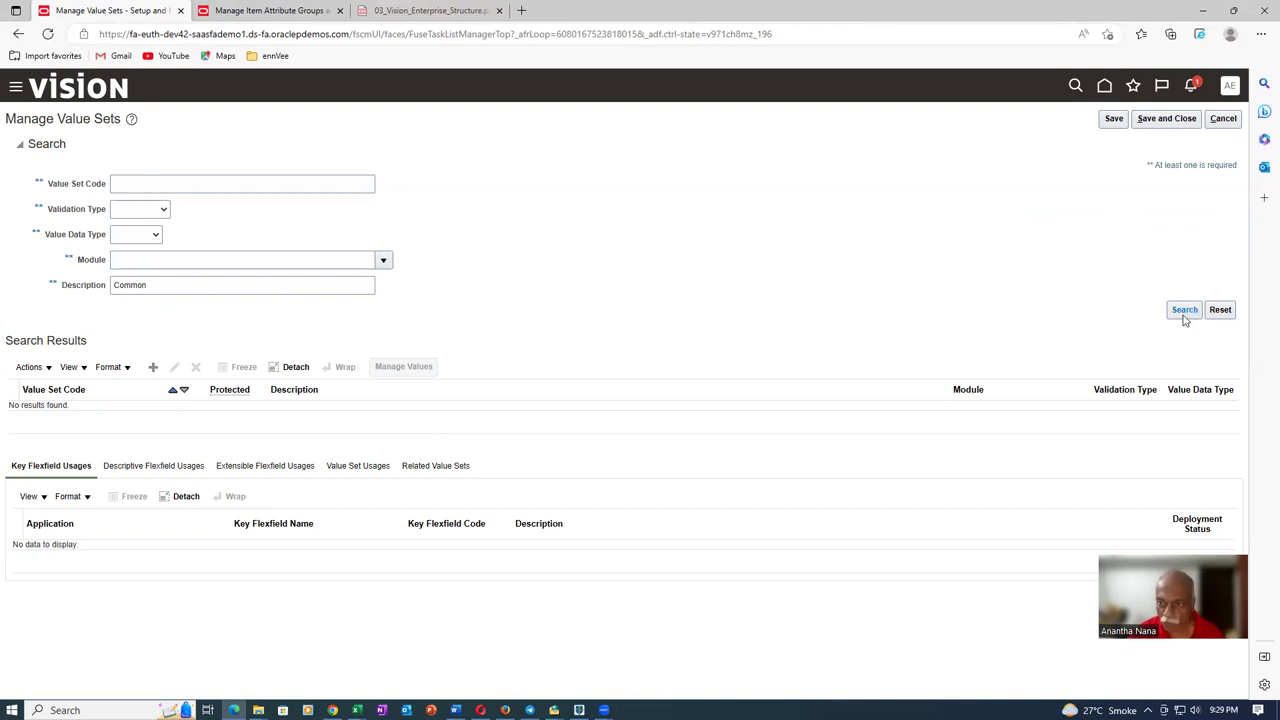
click(164, 285)
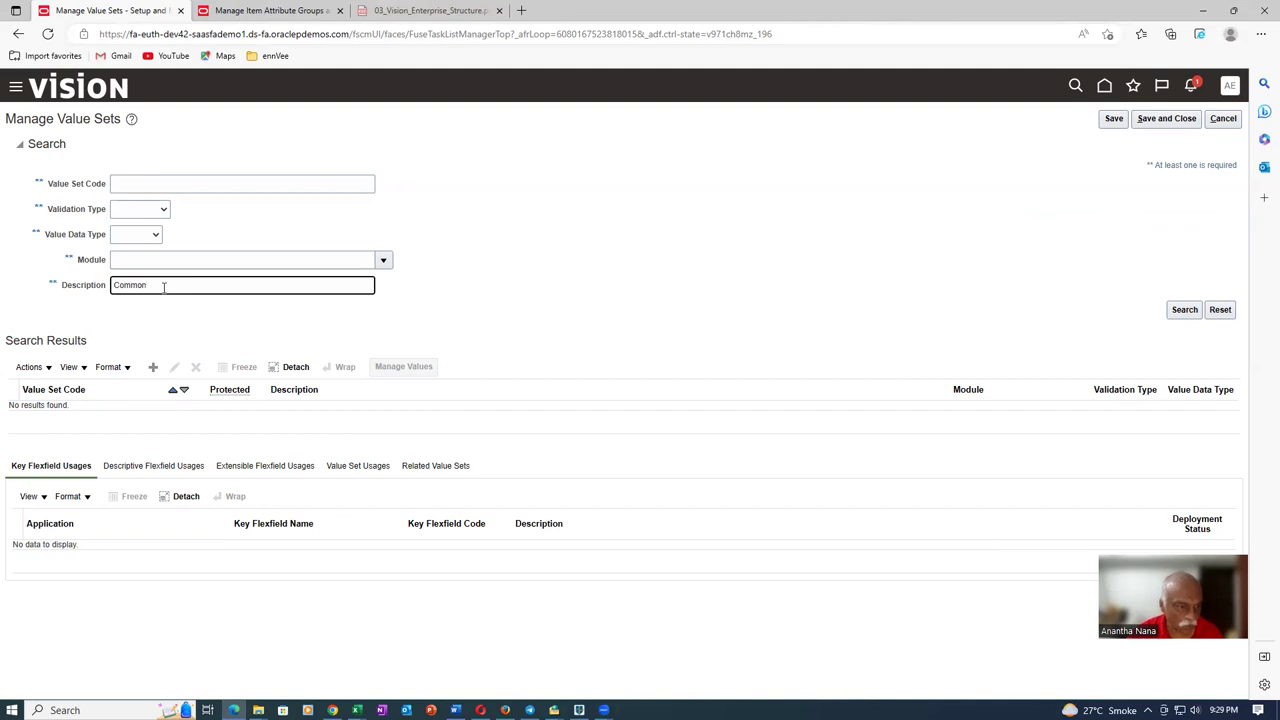
Restrict the search to module General Ledger and run it again.
click(383, 260)
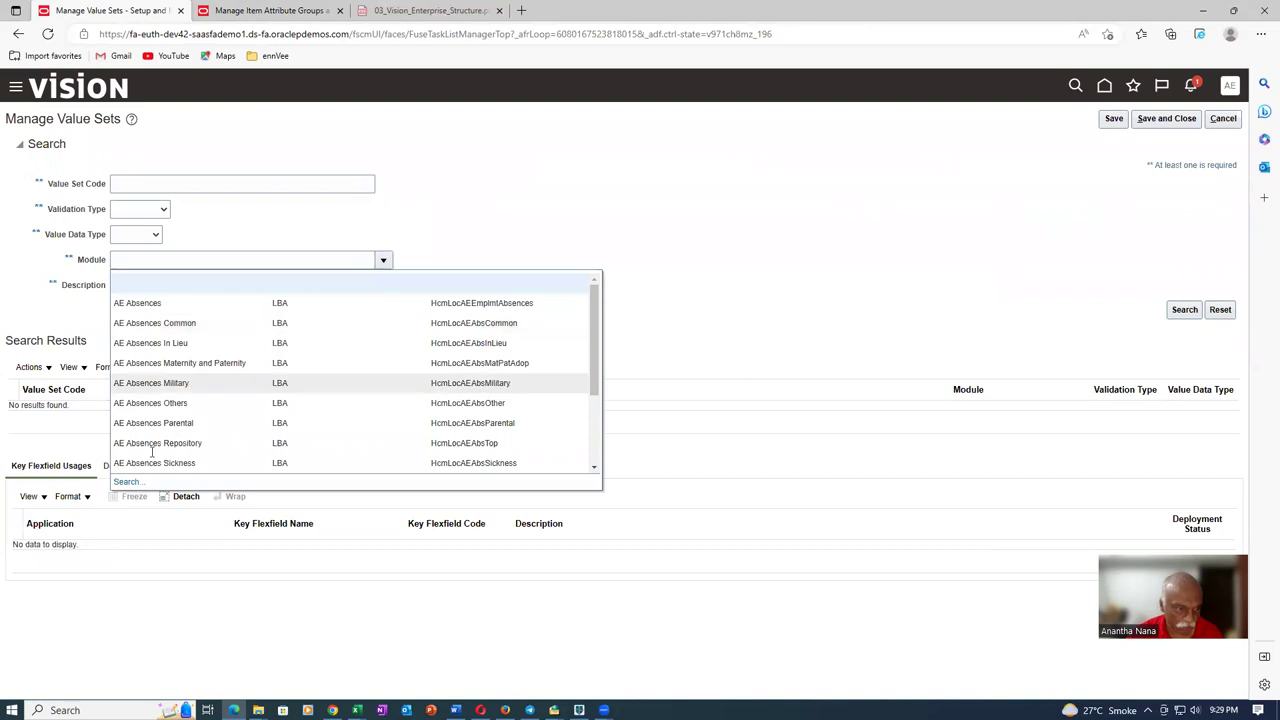
click(126, 482)
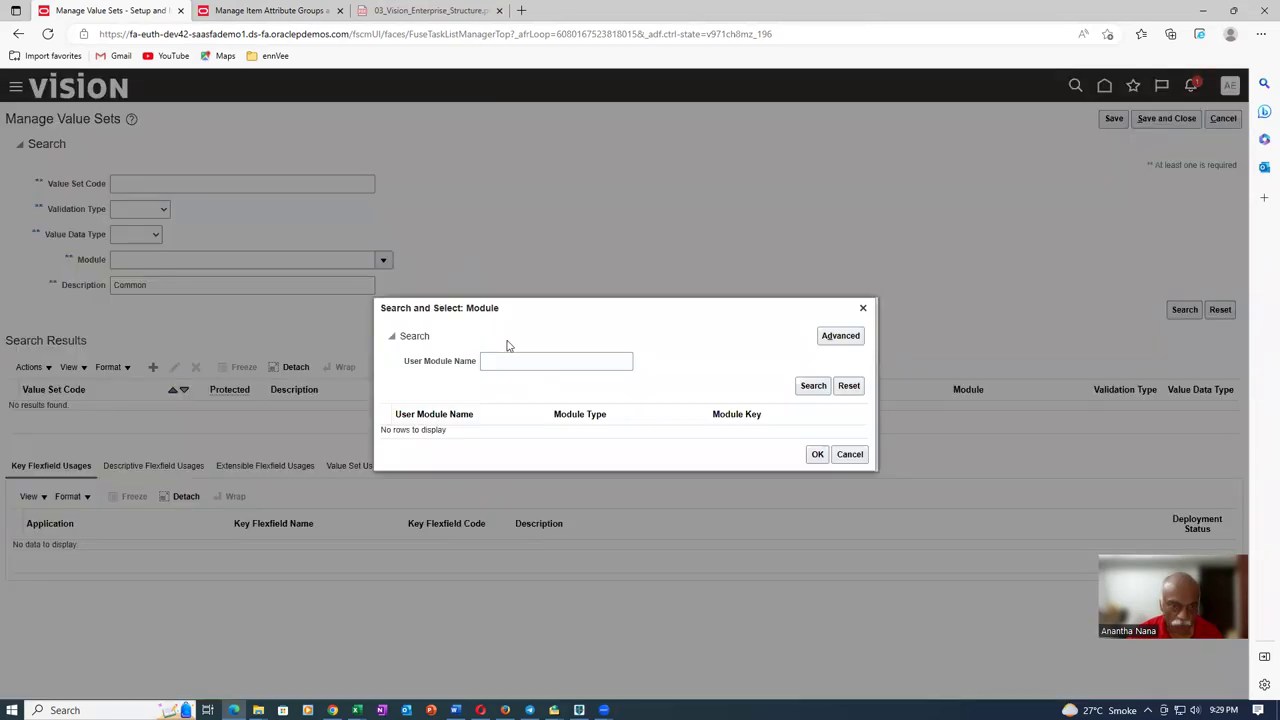
click(495, 364)
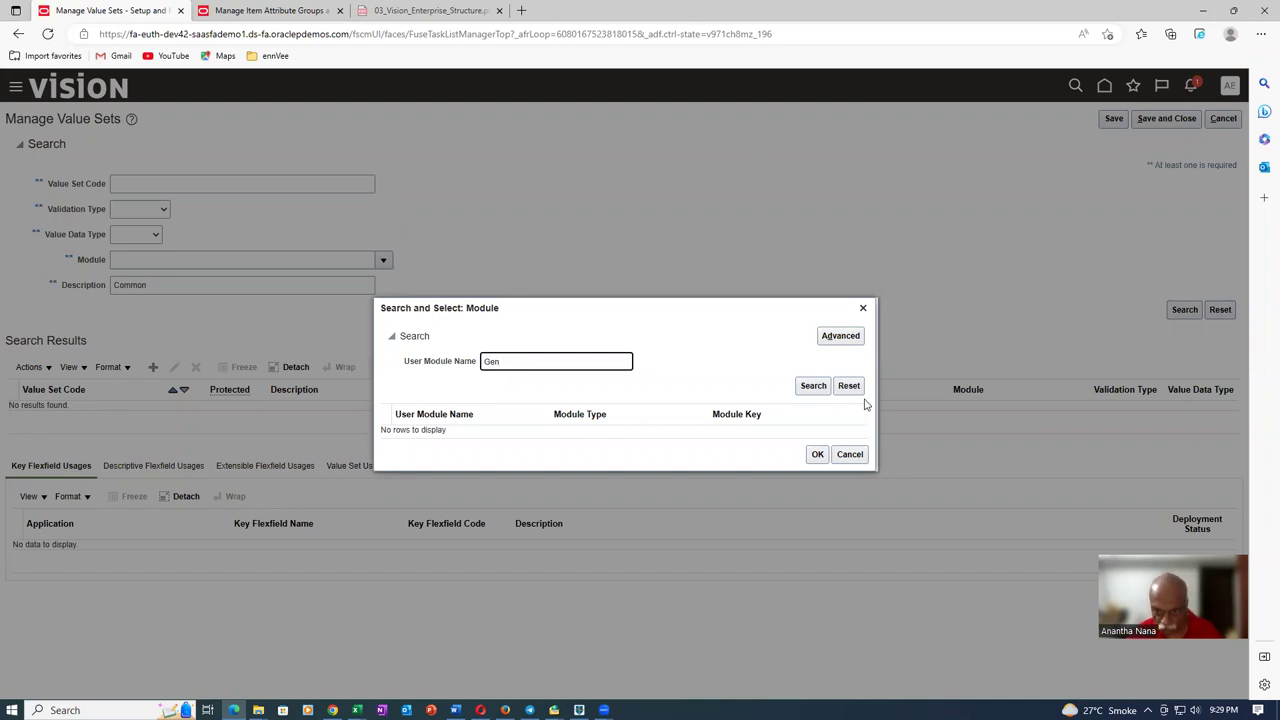
click(824, 390)
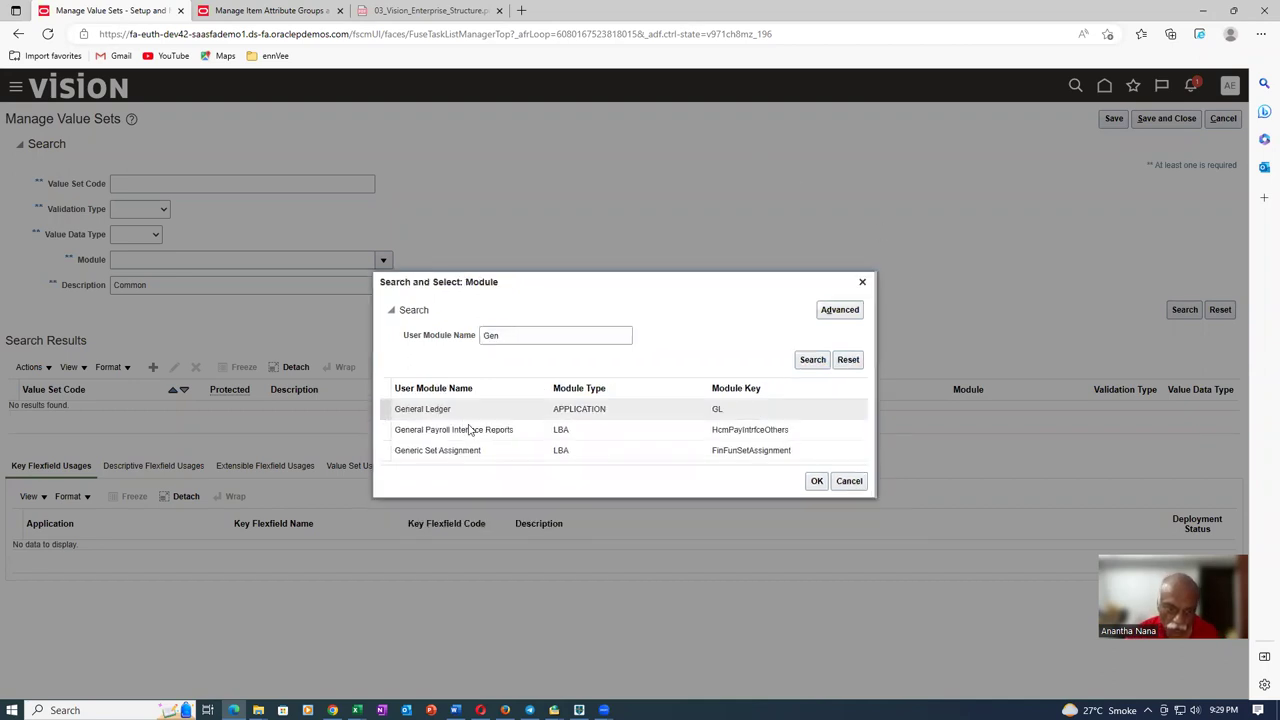
click(816, 481)
click(1186, 311)
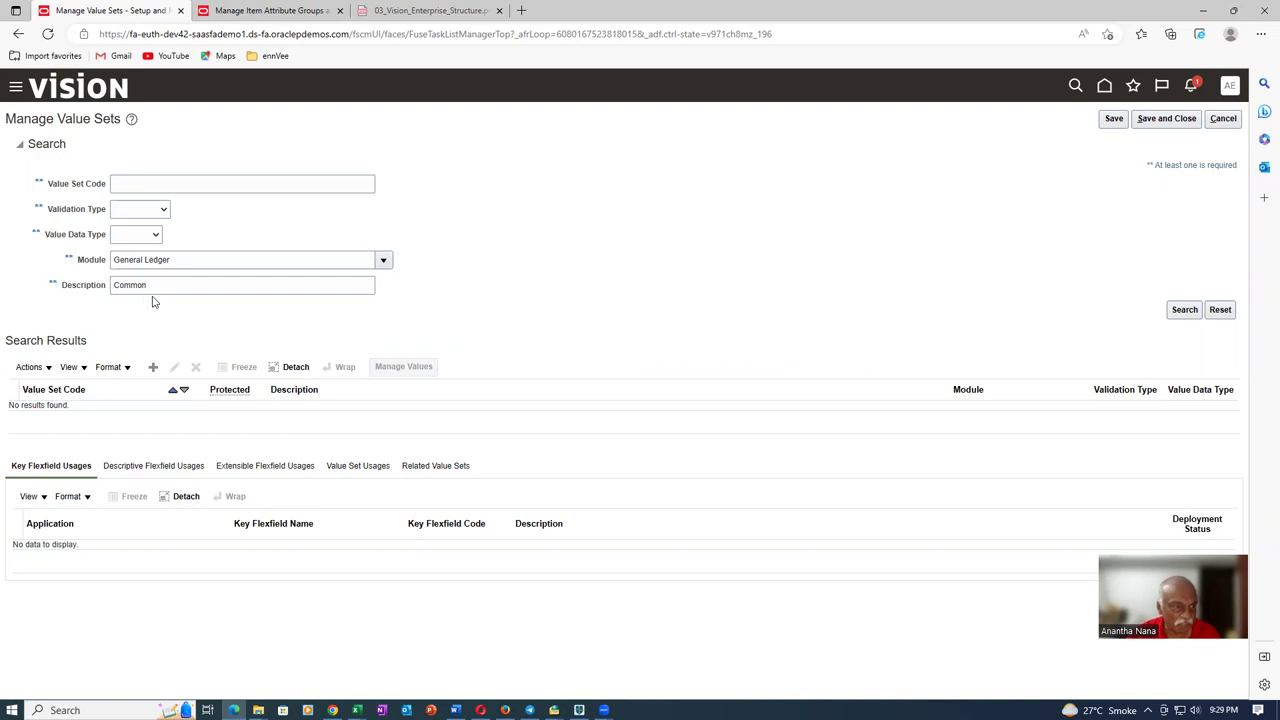
Search Independent General Ledger value sets with description COM.
click(143, 209)
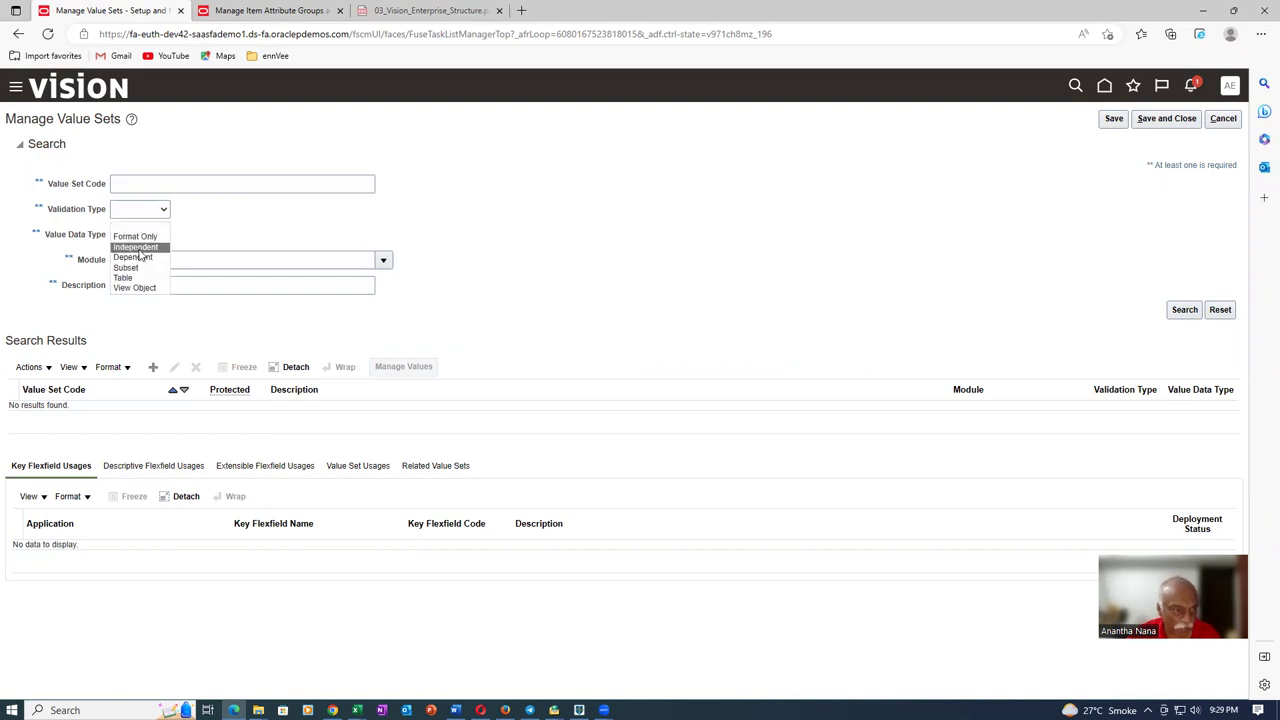
click(139, 248)
click(252, 284)
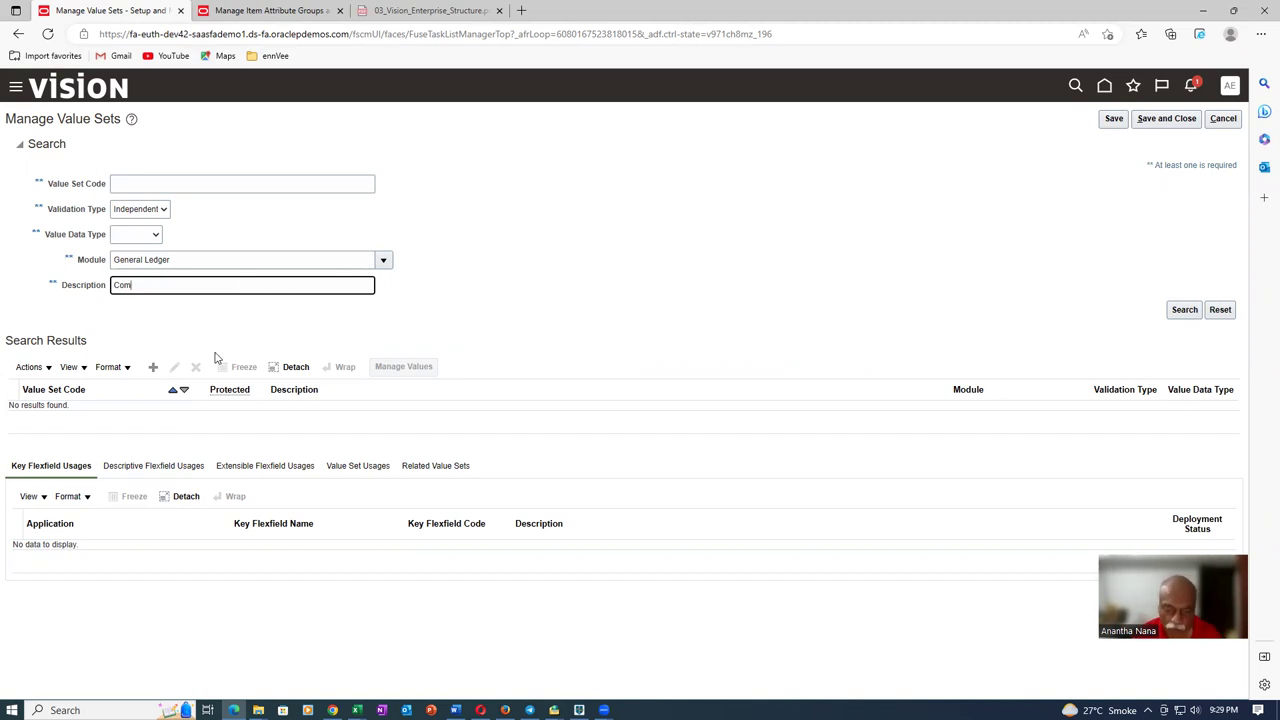
key(ctrl+shift+m)
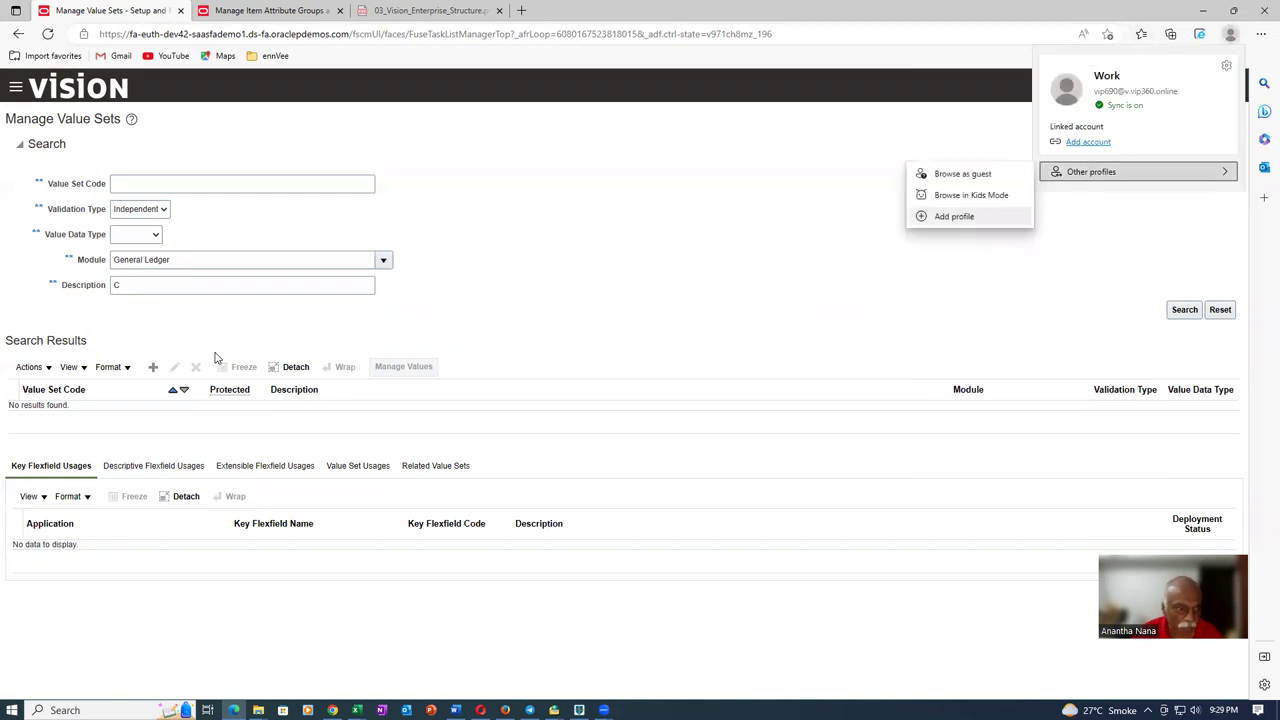
click(420, 325)
click(178, 291)
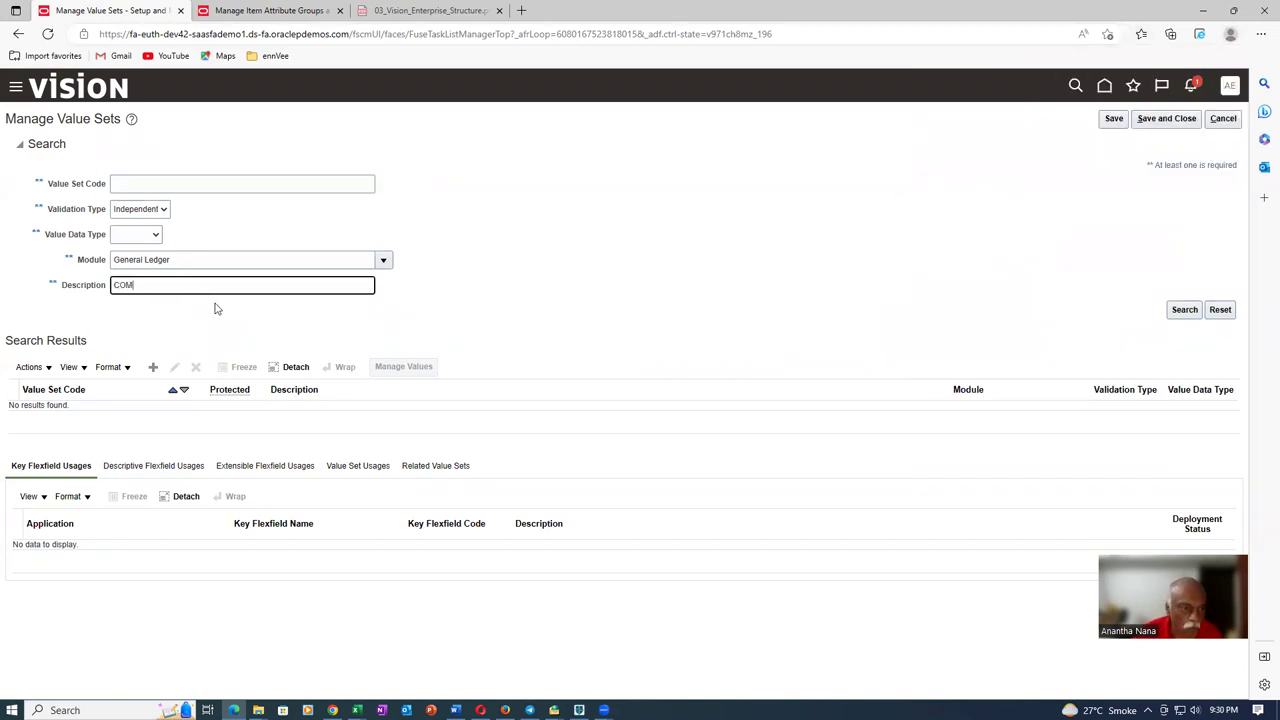
click(1183, 311)
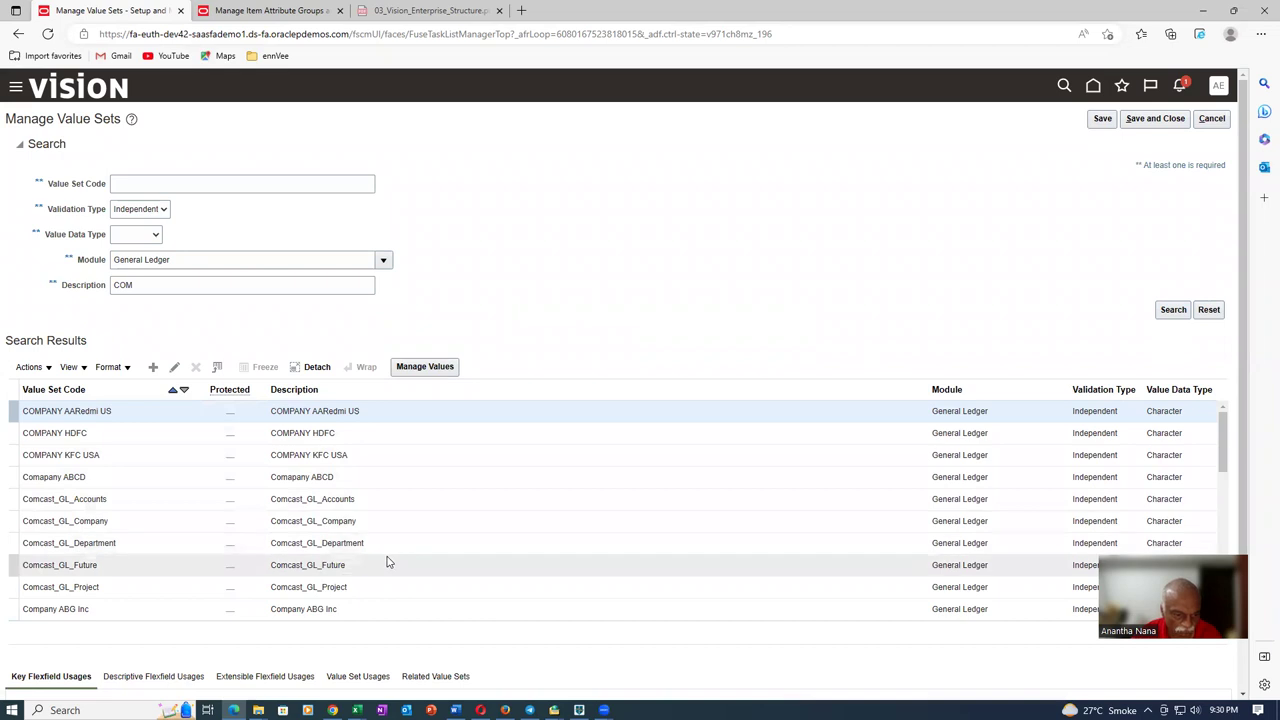
Clear the General Ledger module criterion and search all modules for COMMON value sets.
scroll(388, 558, down, 10)
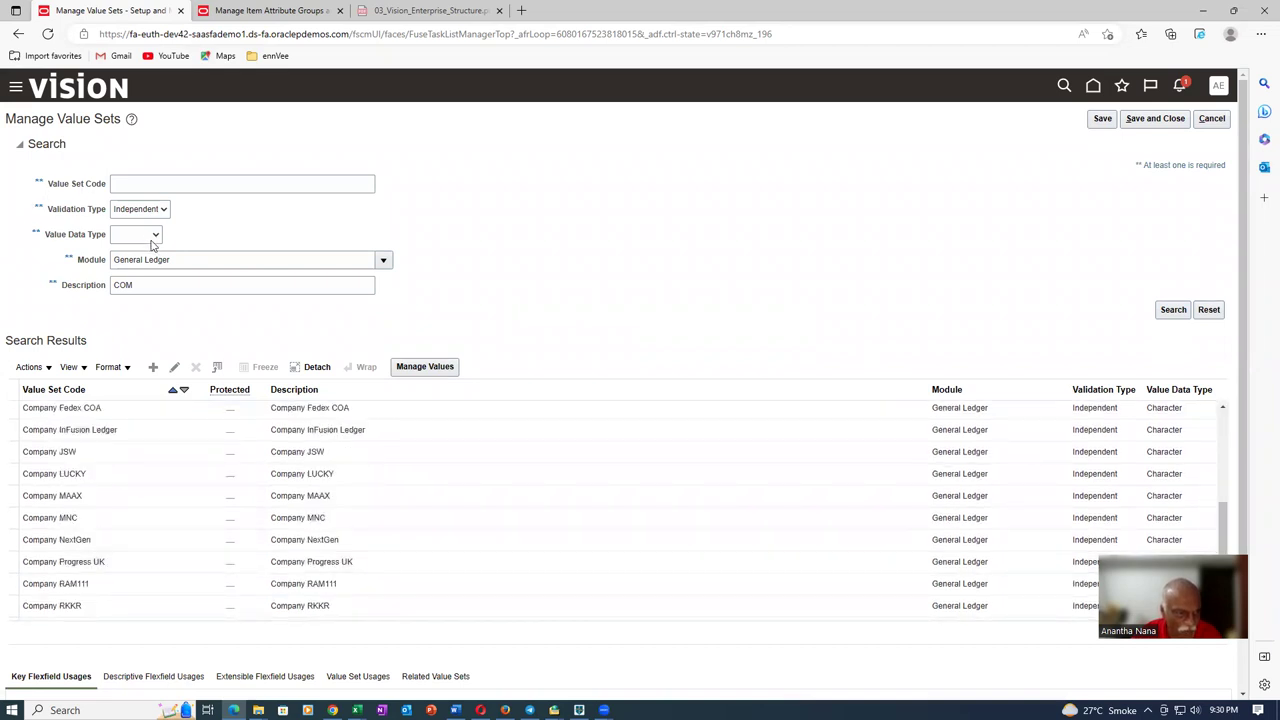
drag(175, 262, 4, 280)
key(BackSpace)
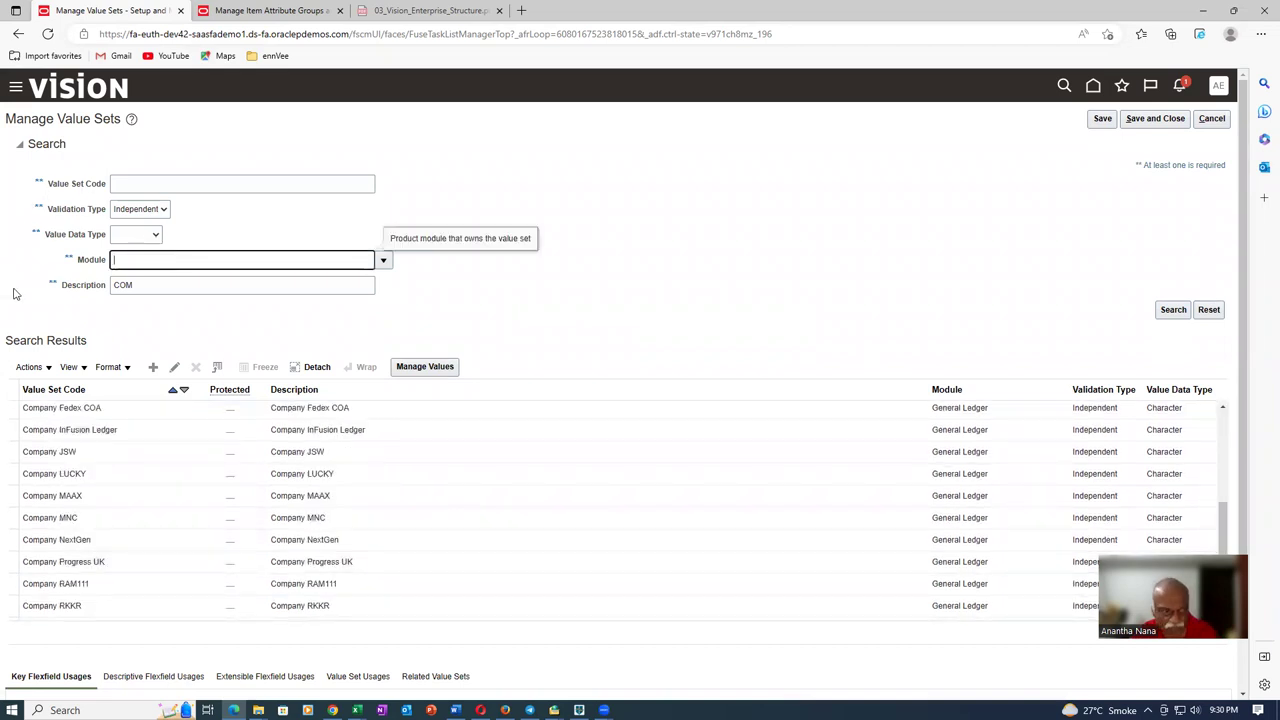
click(133, 286)
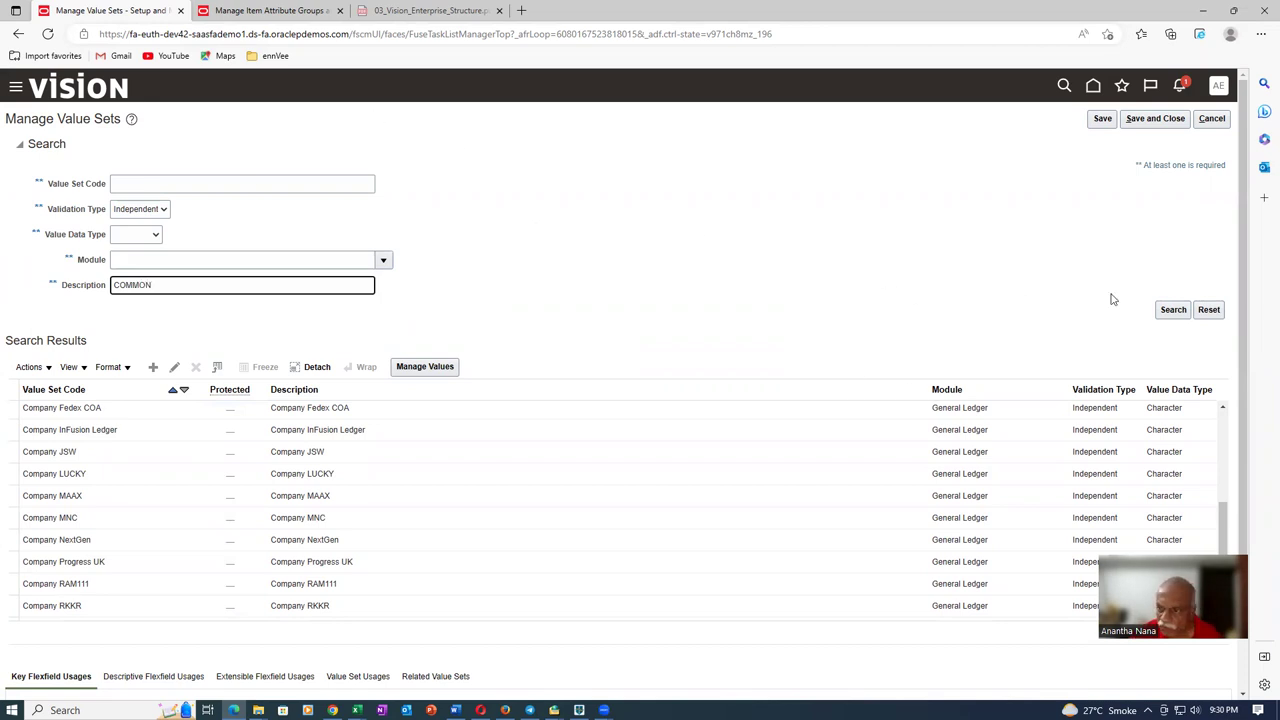
click(1173, 312)
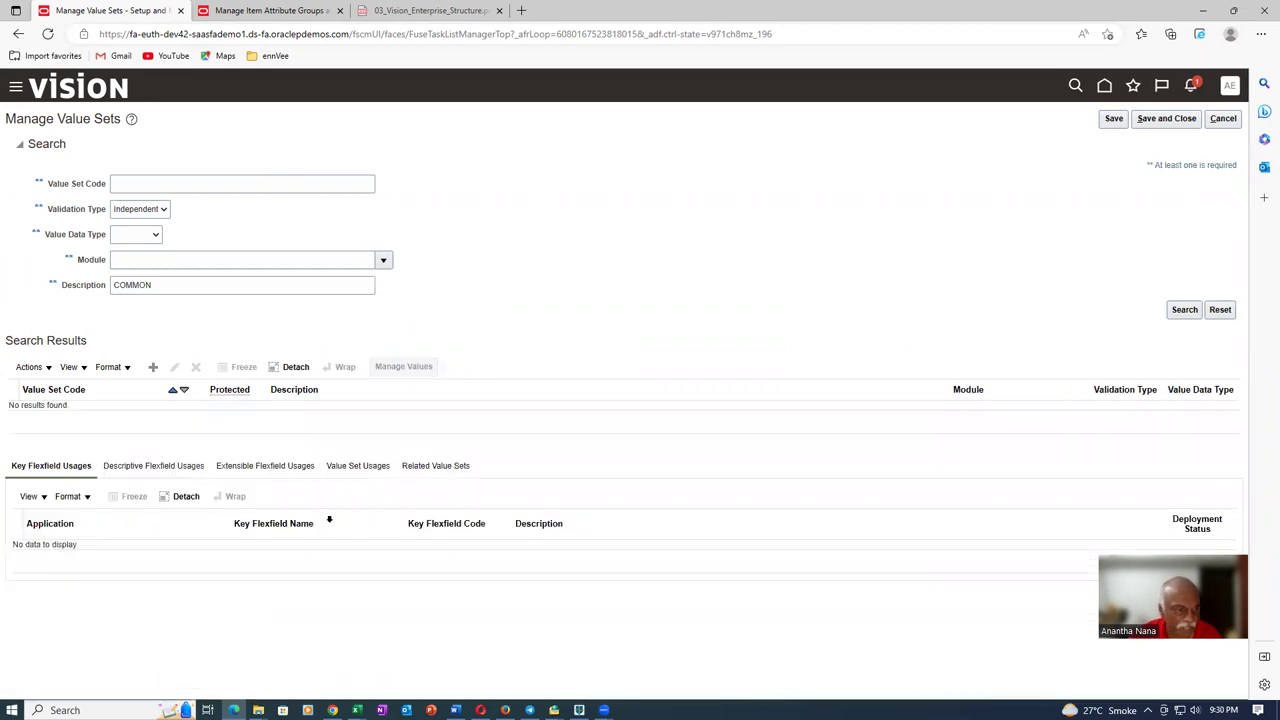
Search for value sets described as Corp and select Corporate Product.
click(208, 290)
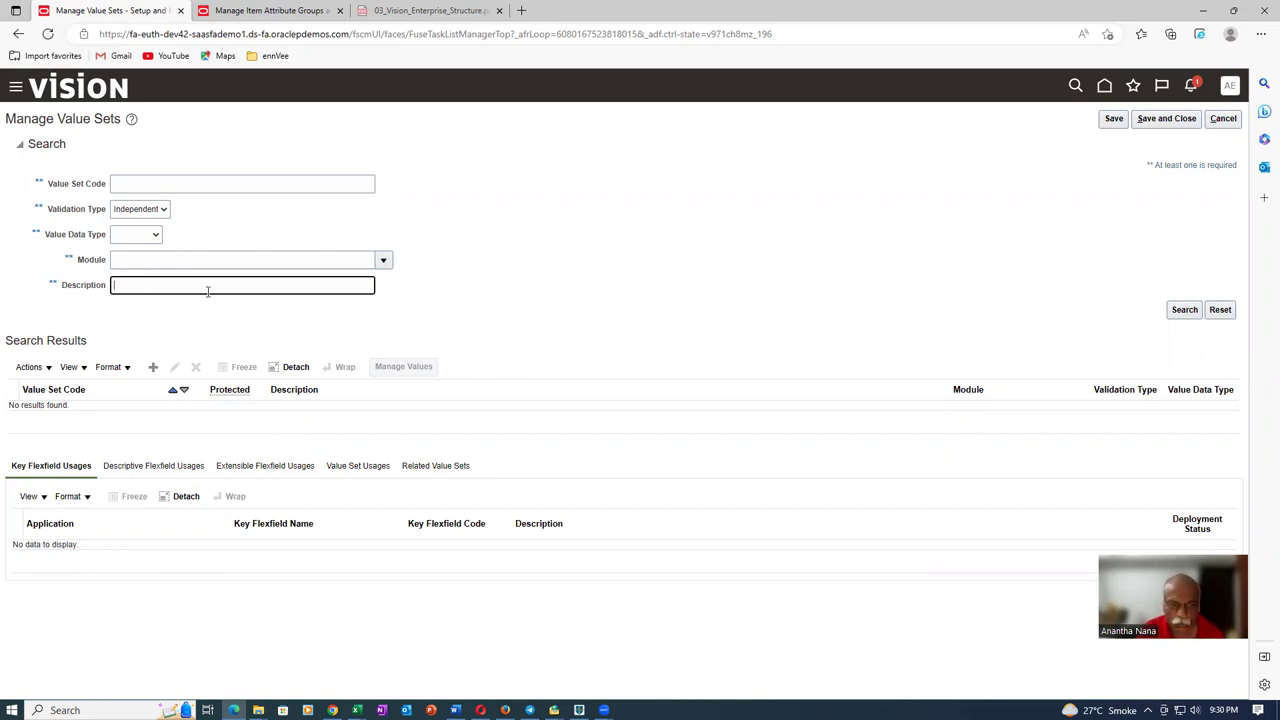
text(C)
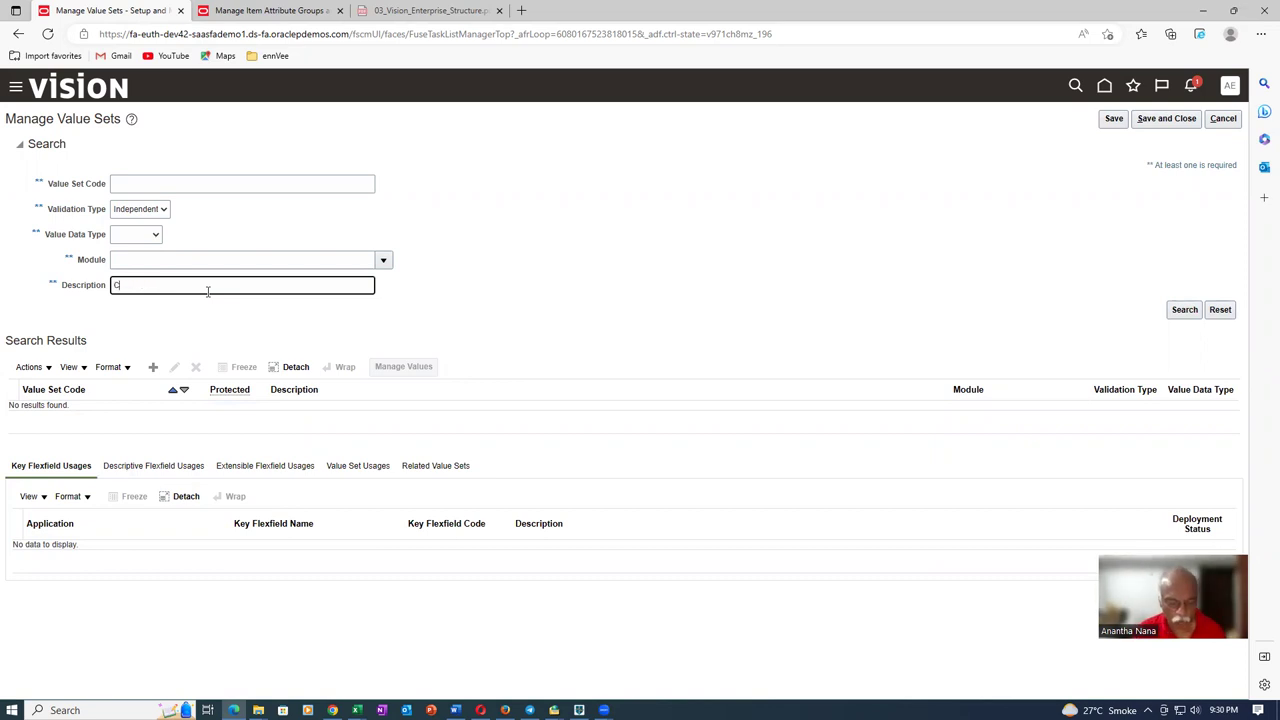
click(1184, 310)
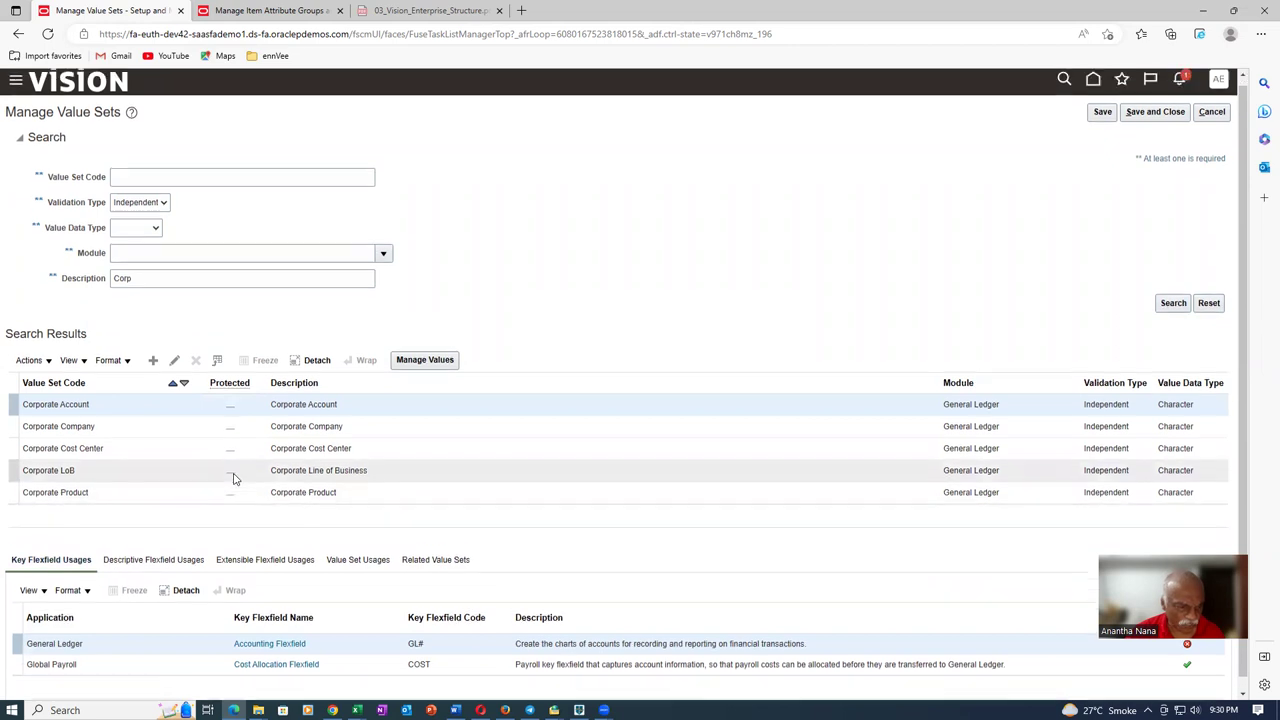
scroll(232, 477, down, 1)
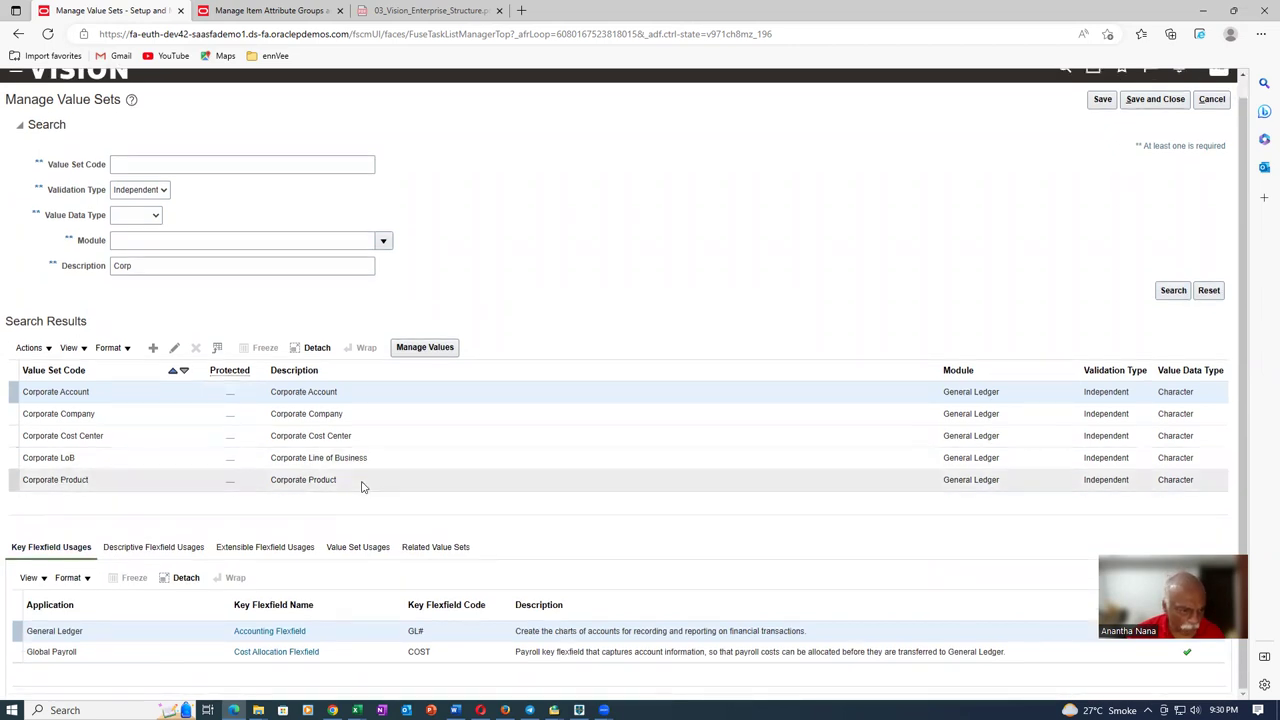
click(362, 483)
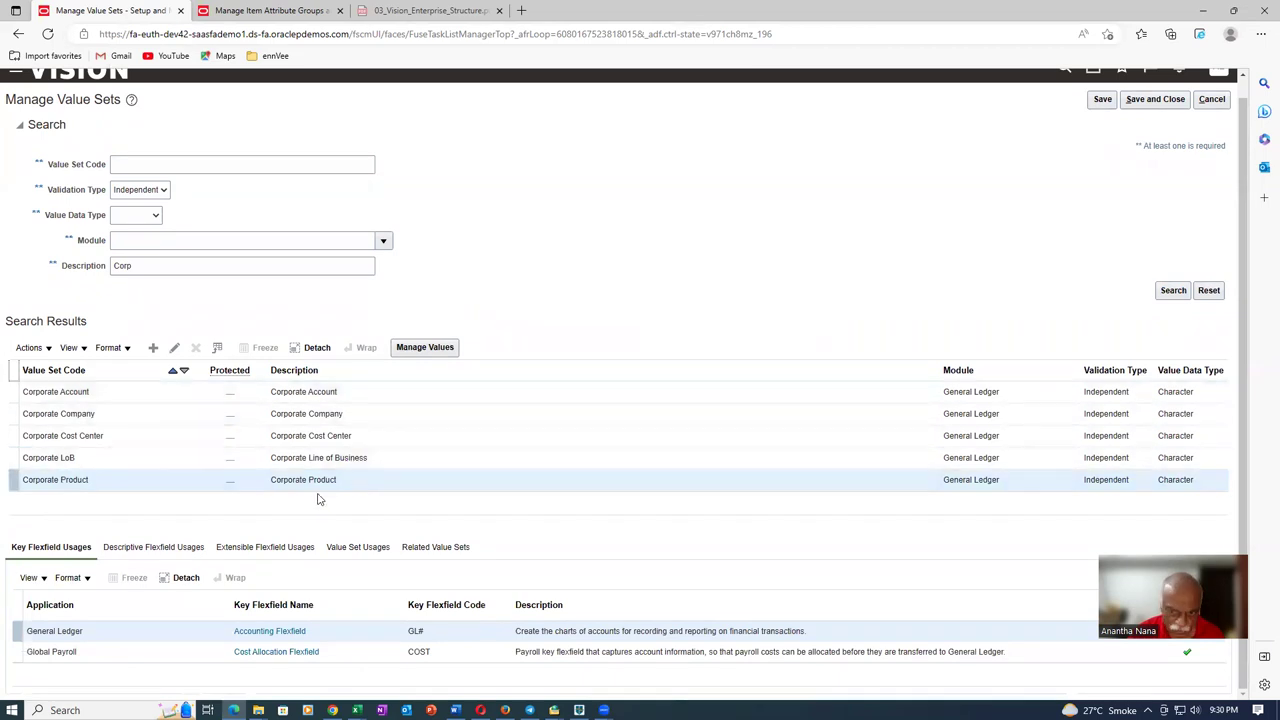
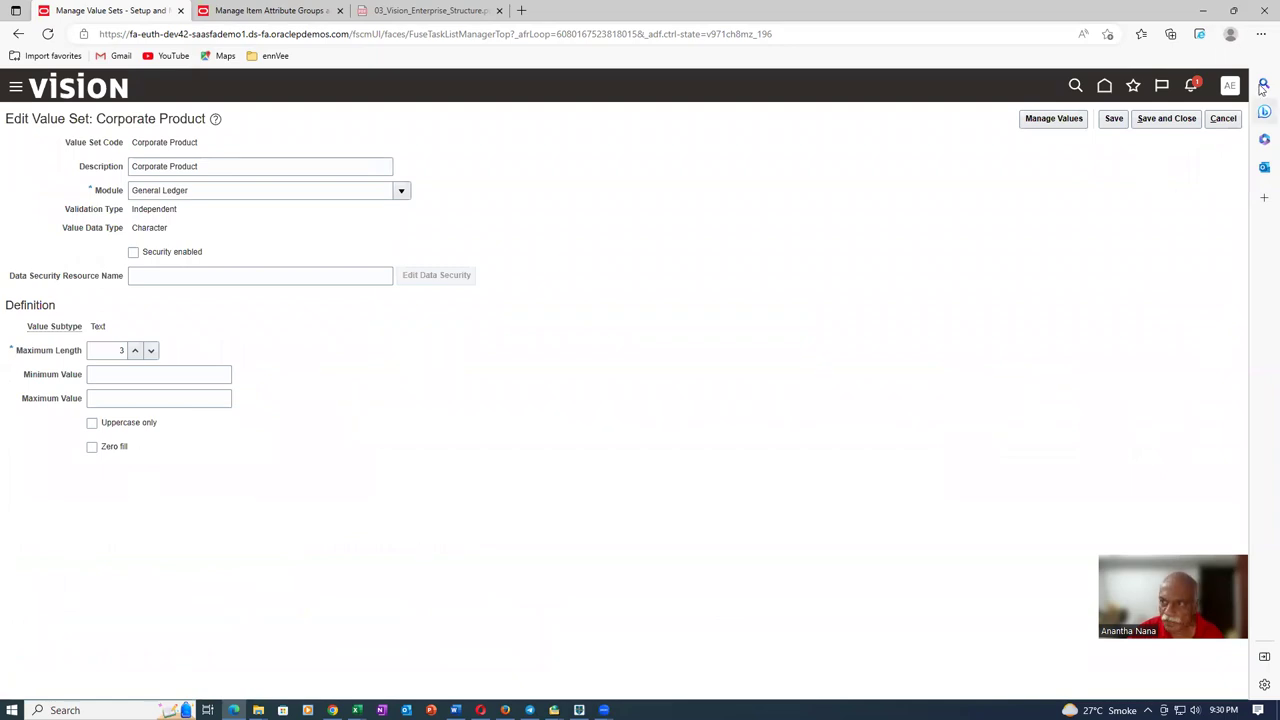
Discard the Corporate Product value set edits and switch to the PDH_Work_Sheet workbook.
click(1222, 118)
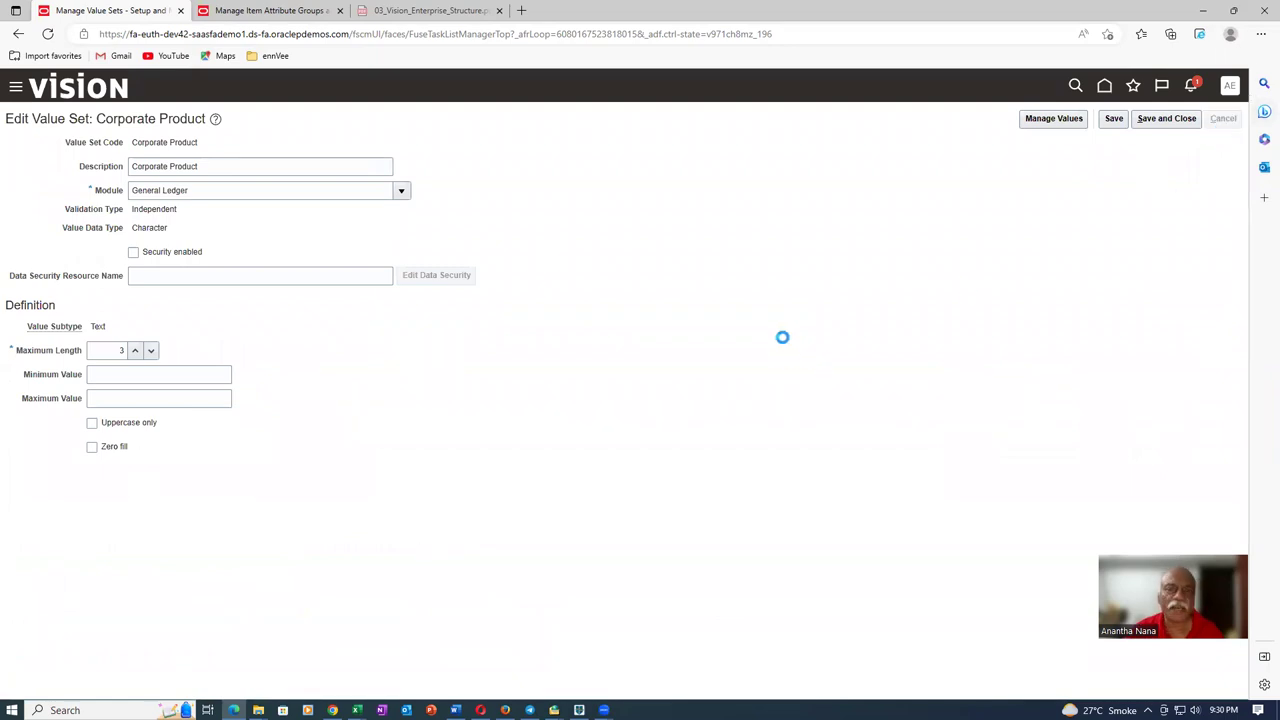
key(alt+Tab)
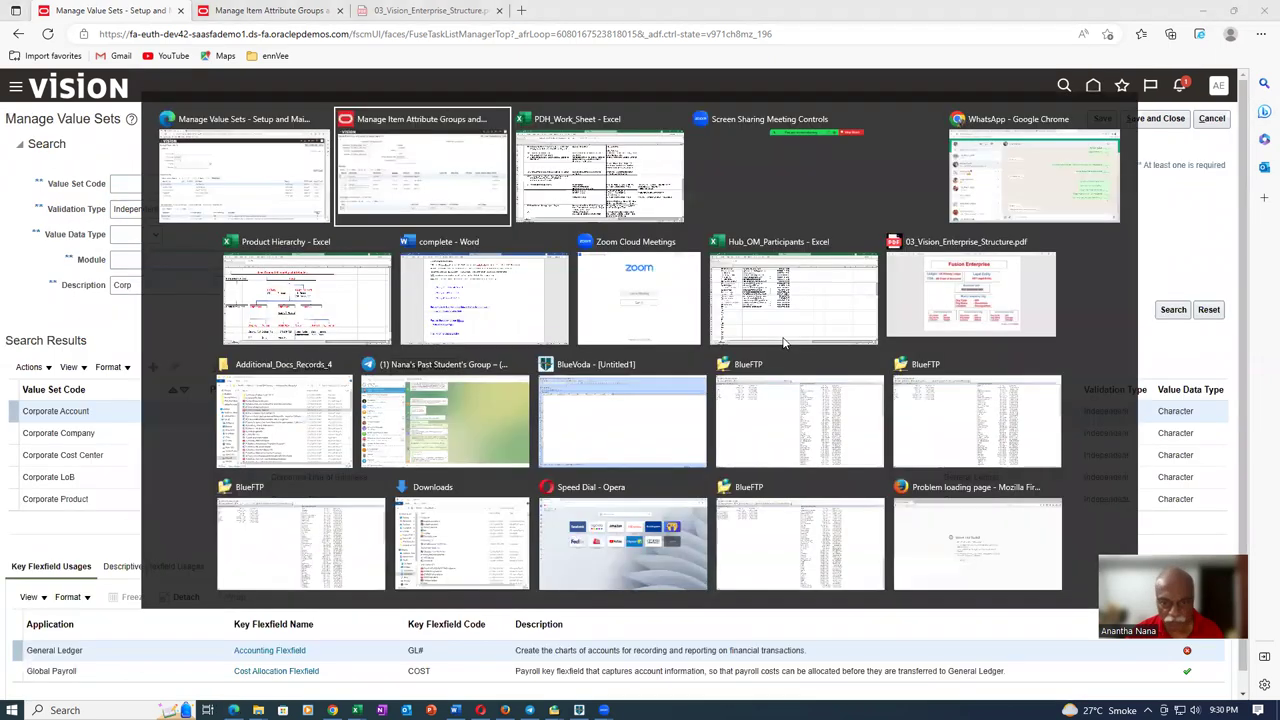
key(alt+Tab)
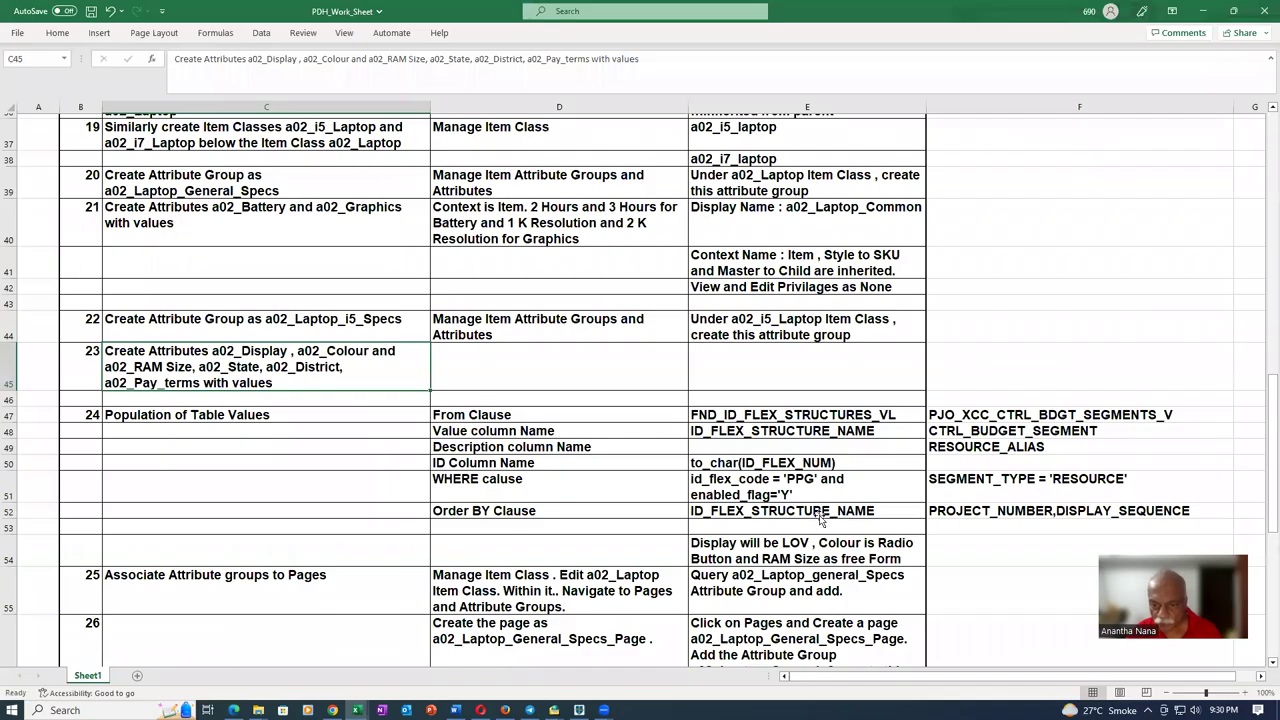
Review the table query entries in cells E47 and F47–F52: FROM, WHERE, value and order-by.
click(816, 418)
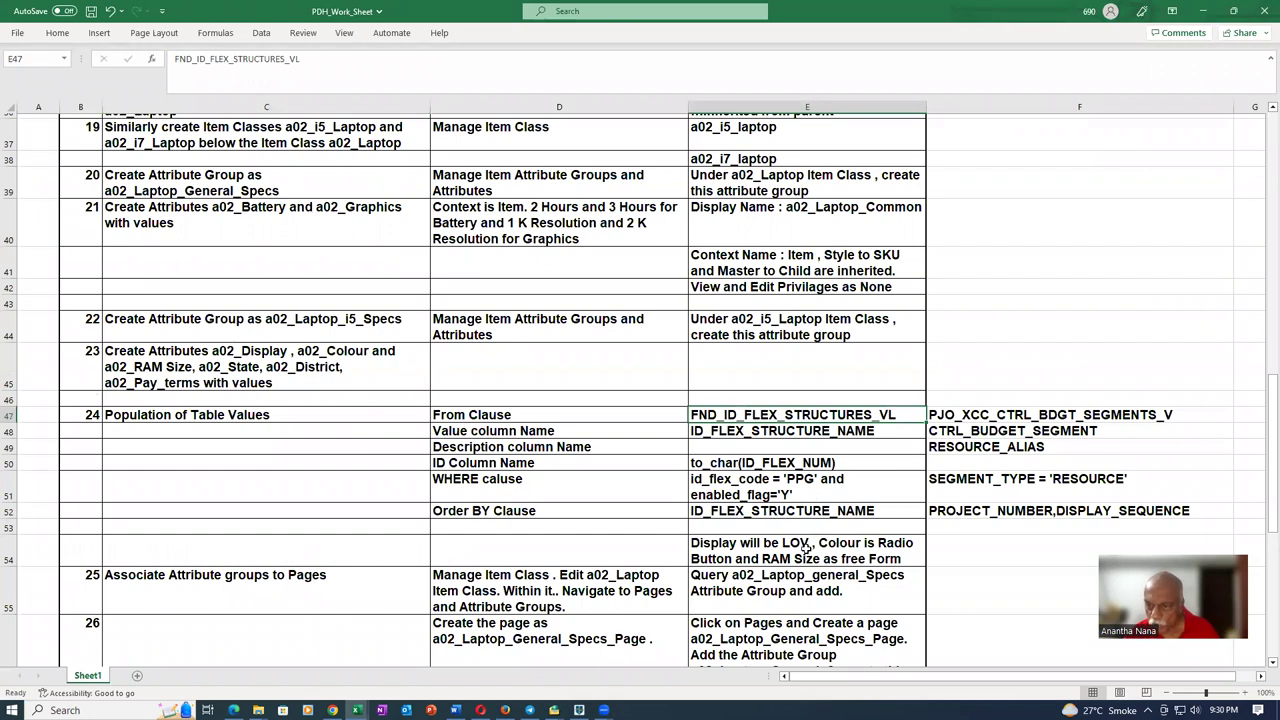
click(1002, 490)
click(996, 511)
click(1004, 419)
click(1004, 431)
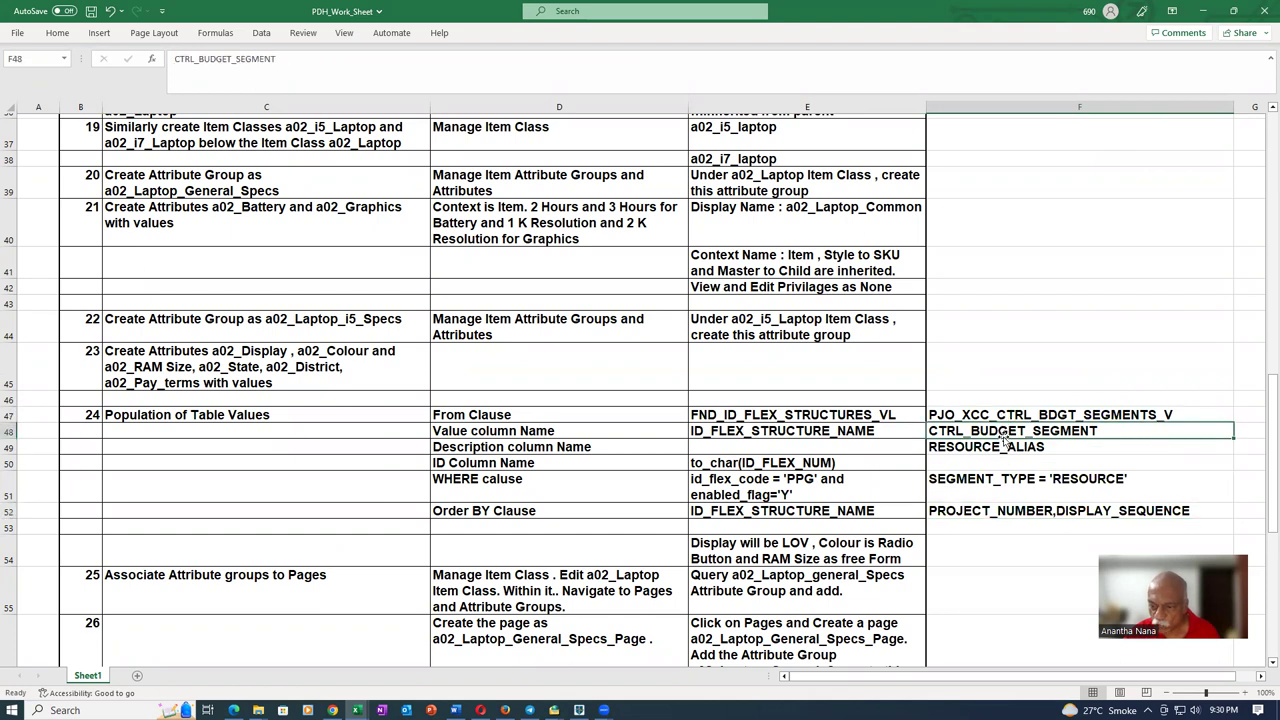
click(1006, 447)
click(1021, 484)
click(1025, 511)
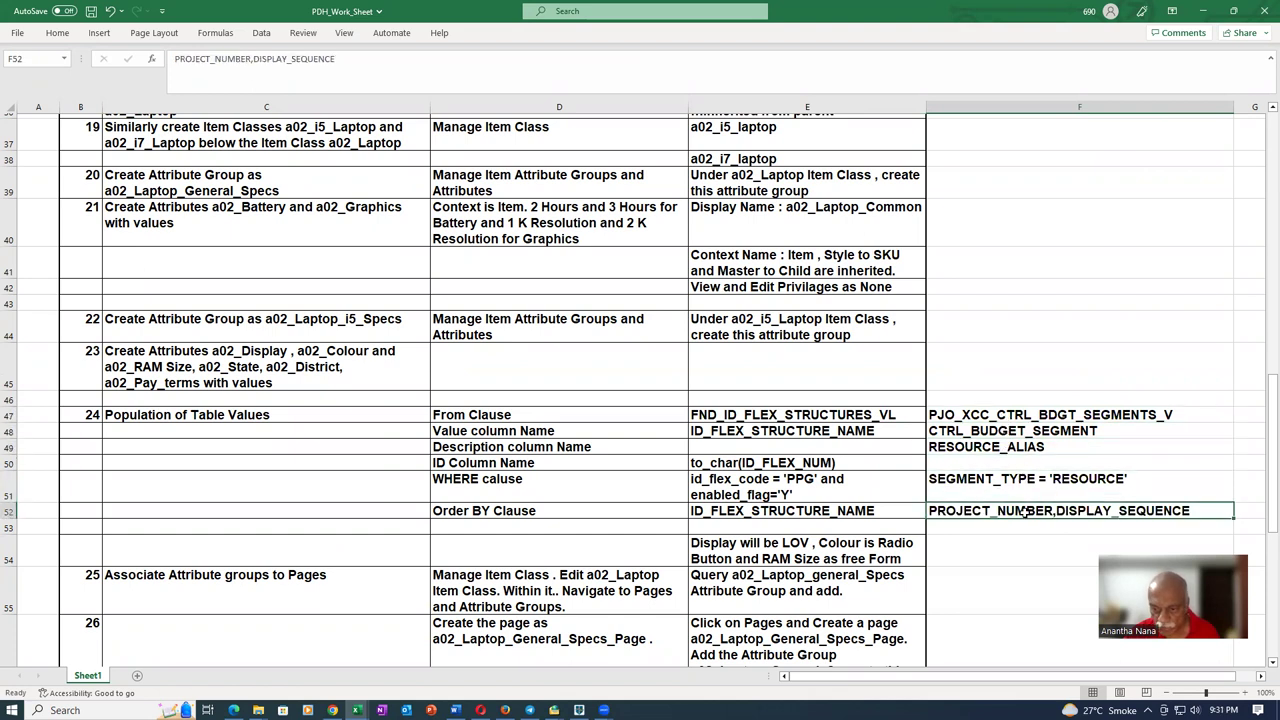
Recheck the FROM, description-column and ORDER BY entries in E47:E51 and F47–F52, then return to Manage Value Sets.
click(994, 419)
click(988, 430)
click(987, 442)
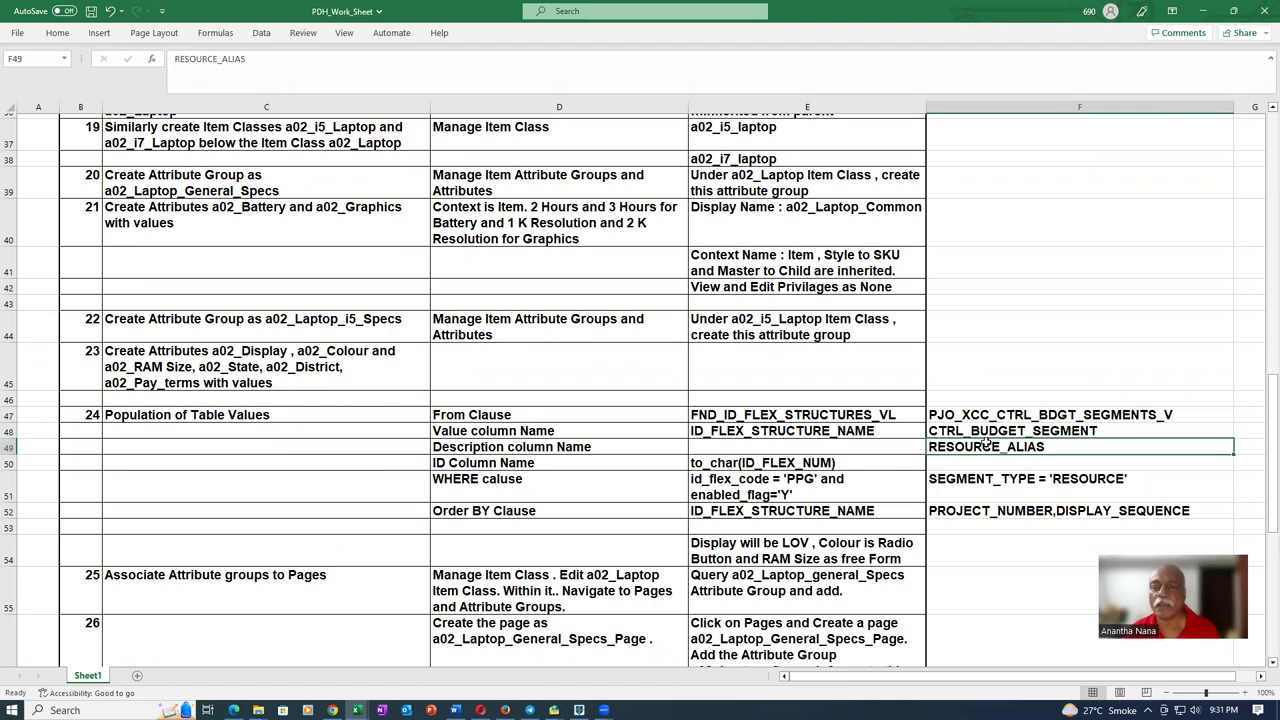
click(984, 479)
click(988, 512)
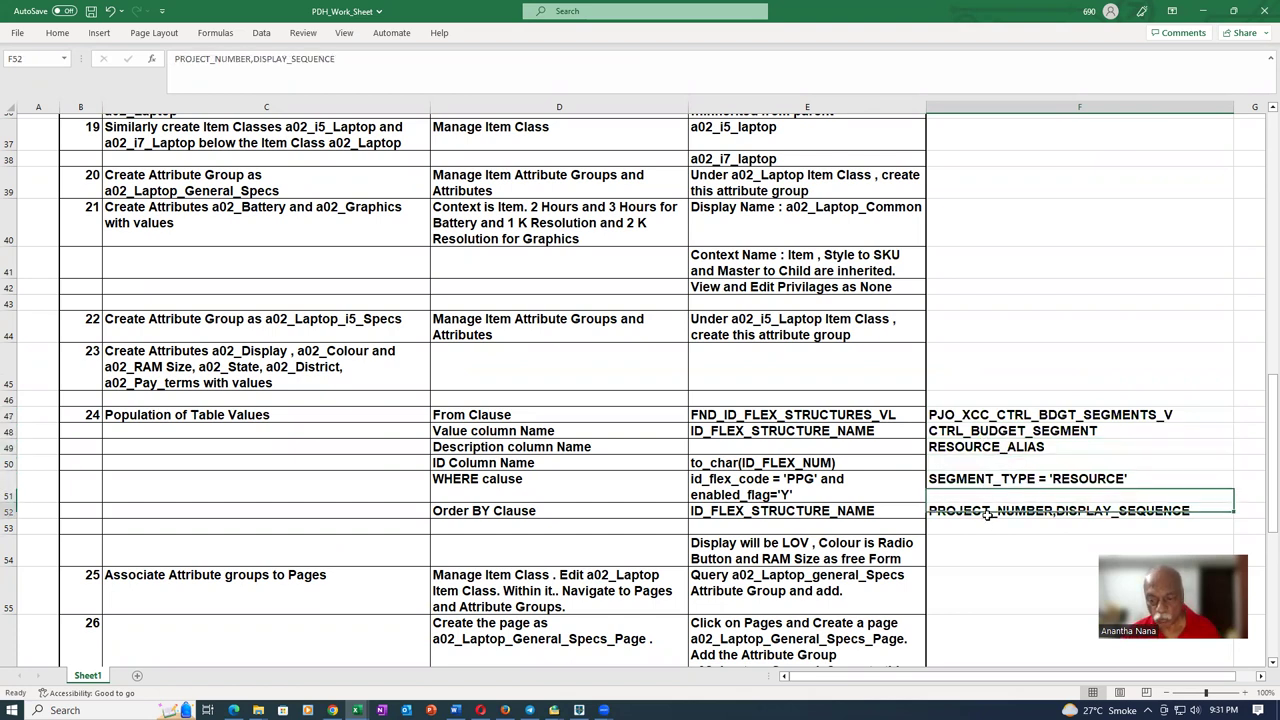
drag(786, 418, 804, 500)
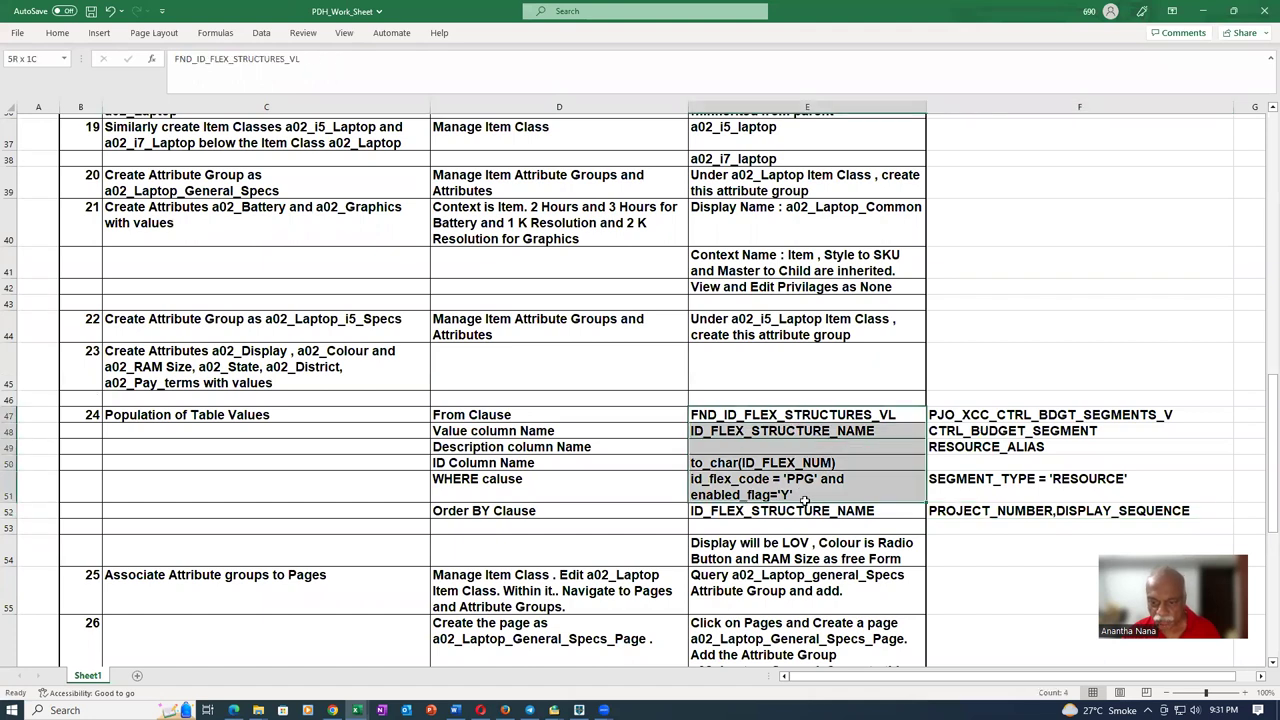
click(1030, 415)
click(1033, 511)
key(alt+Tab)
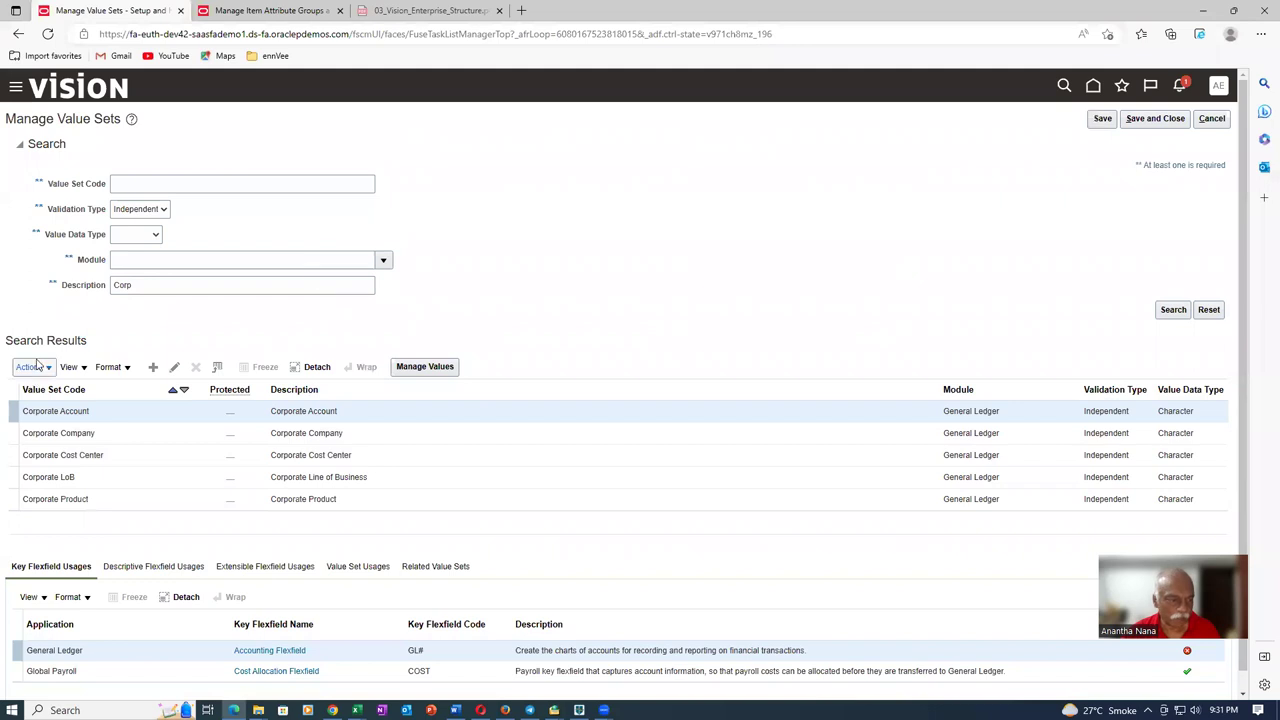
Look up retail_manual_price_entry_vs by description 'Manu', close it unsaved, and return to the attribute group.
click(161, 281)
key(BackSpace)
key(BackSpace)
key(BackSpace)
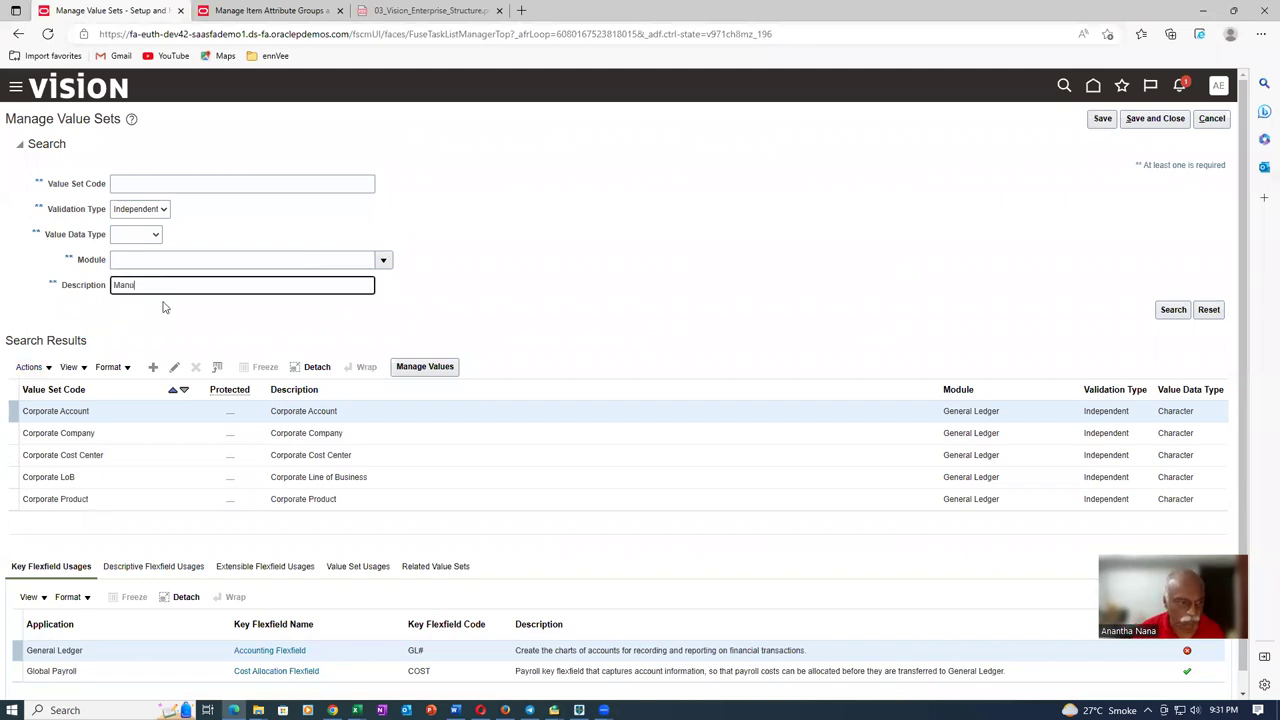
click(1183, 311)
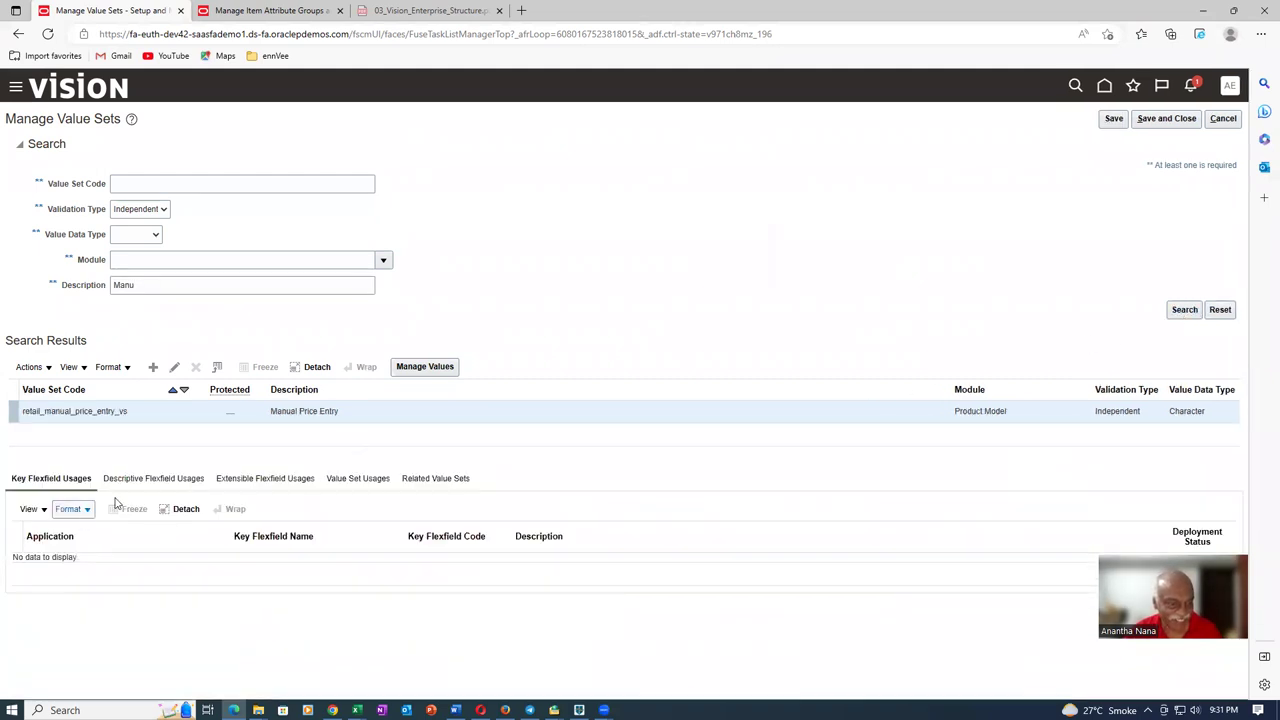
click(388, 411)
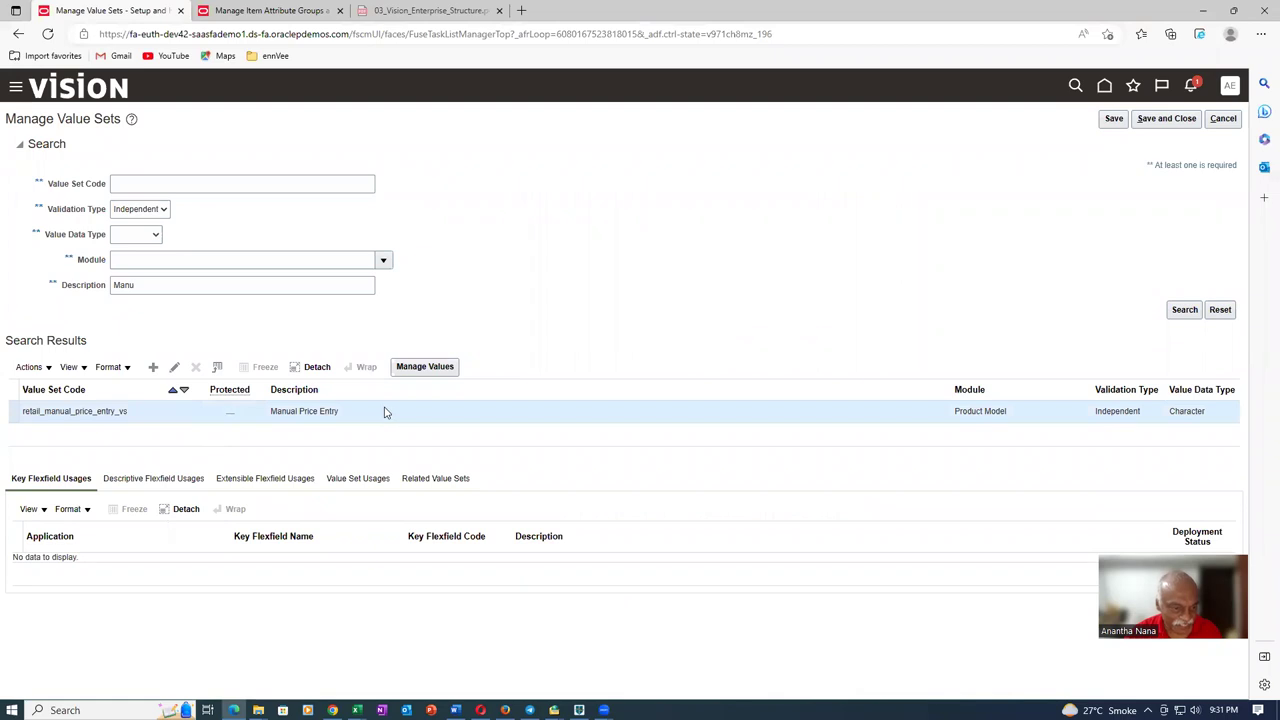
click(175, 367)
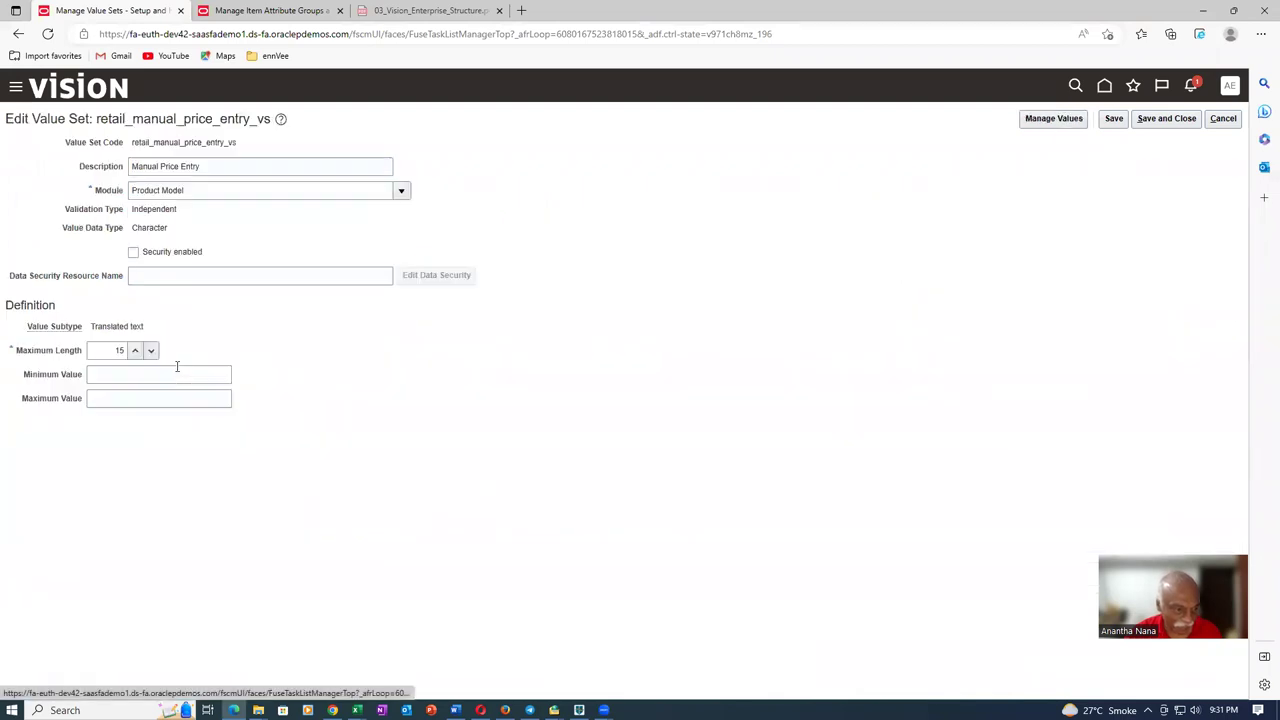
click(1222, 118)
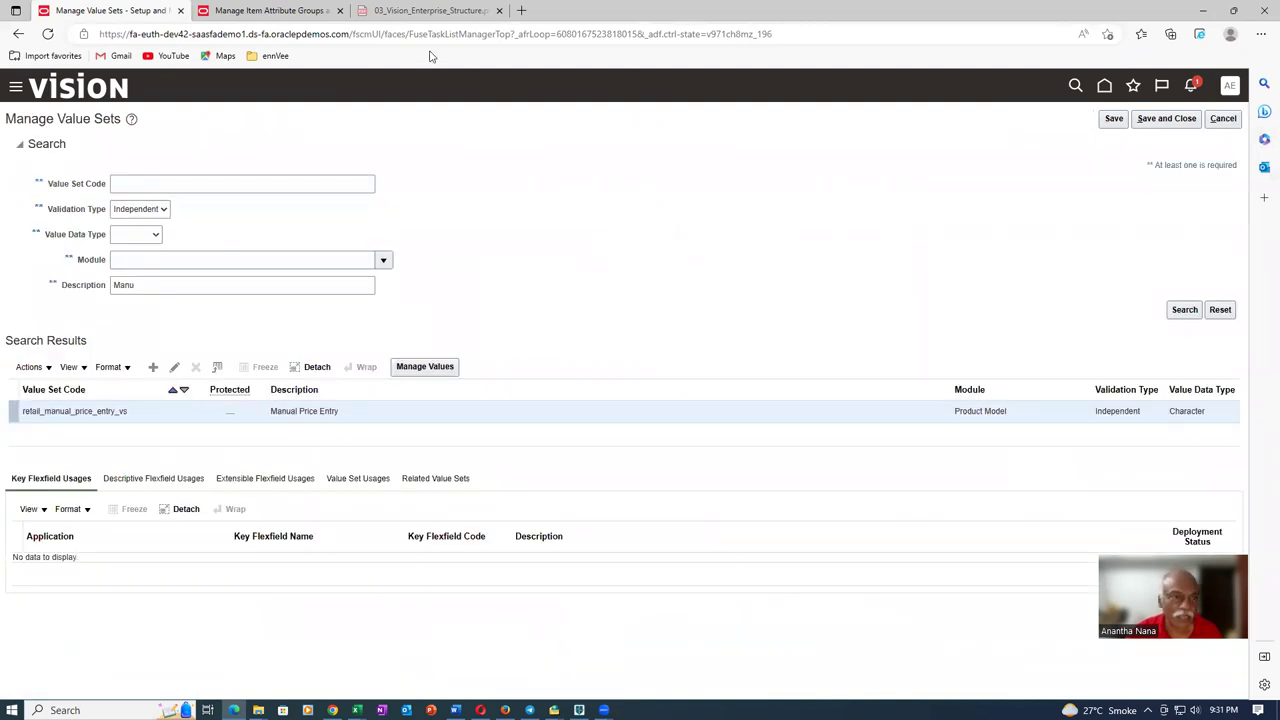
click(255, 11)
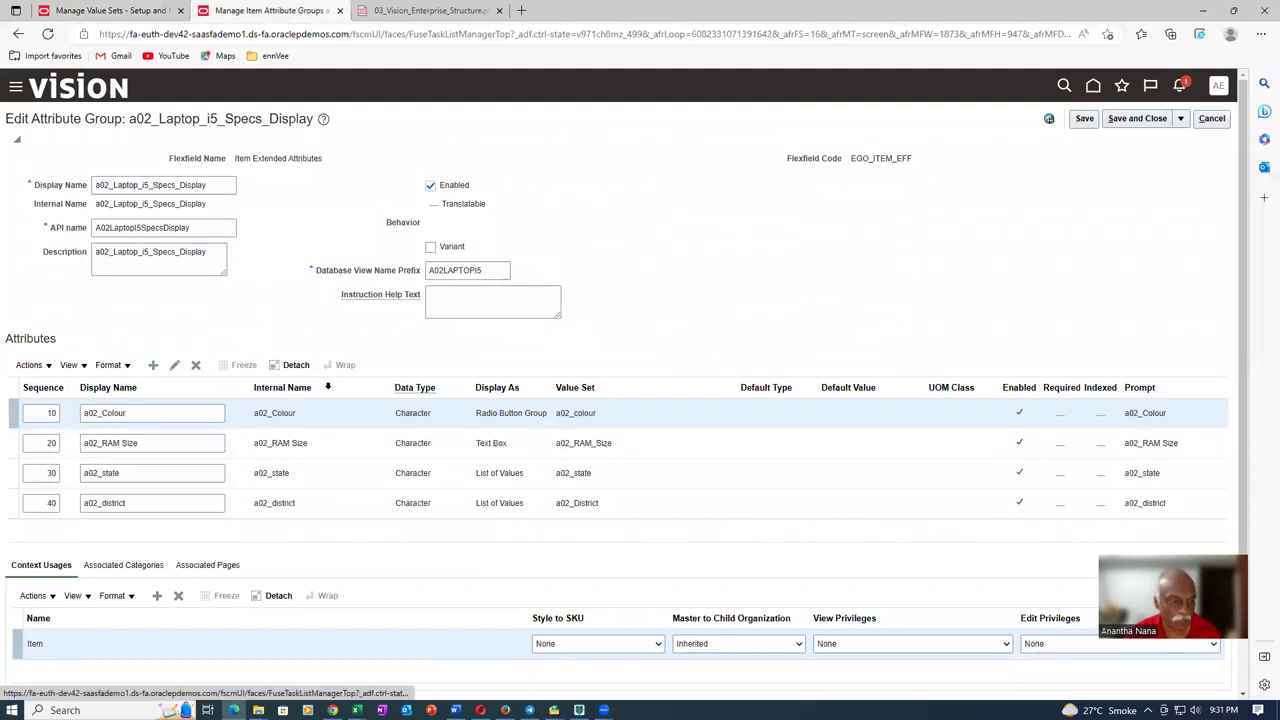
Add Character attribute a02_pay_terms, reusing the name as internal name and description, and start its value set.
click(153, 365)
click(281, 210)
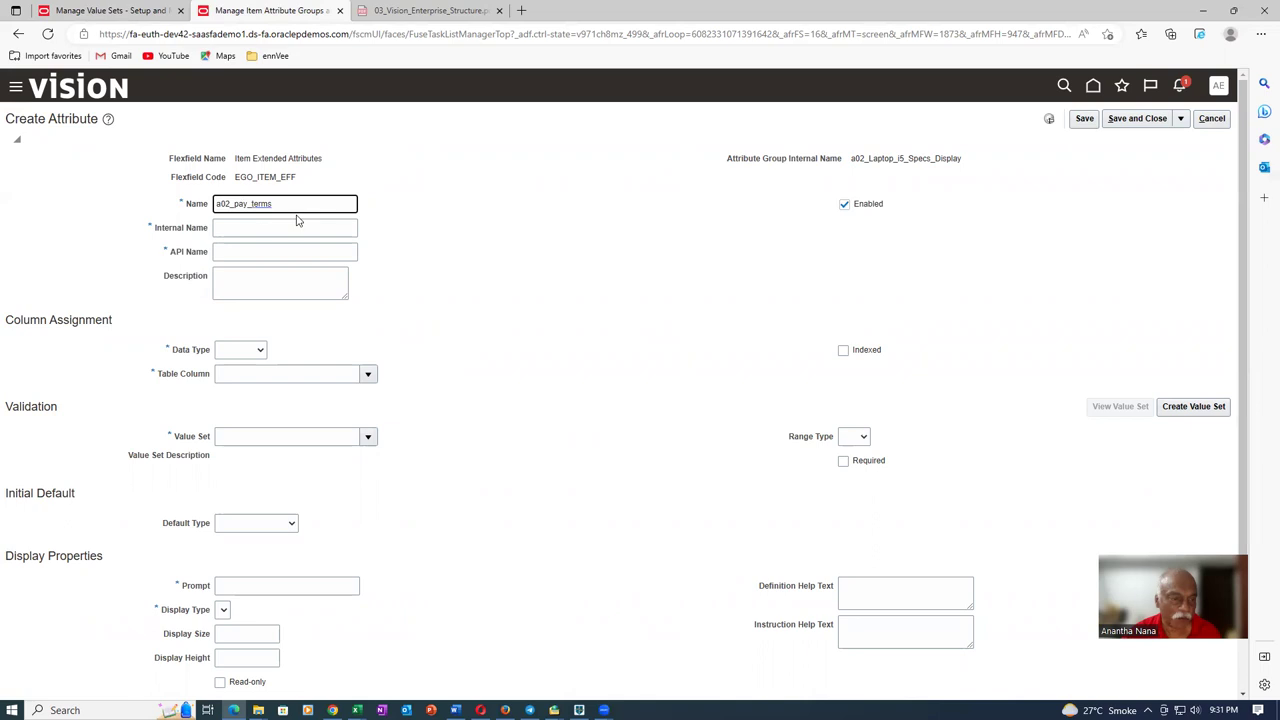
drag(284, 207, 163, 236)
key(ctrl+c)
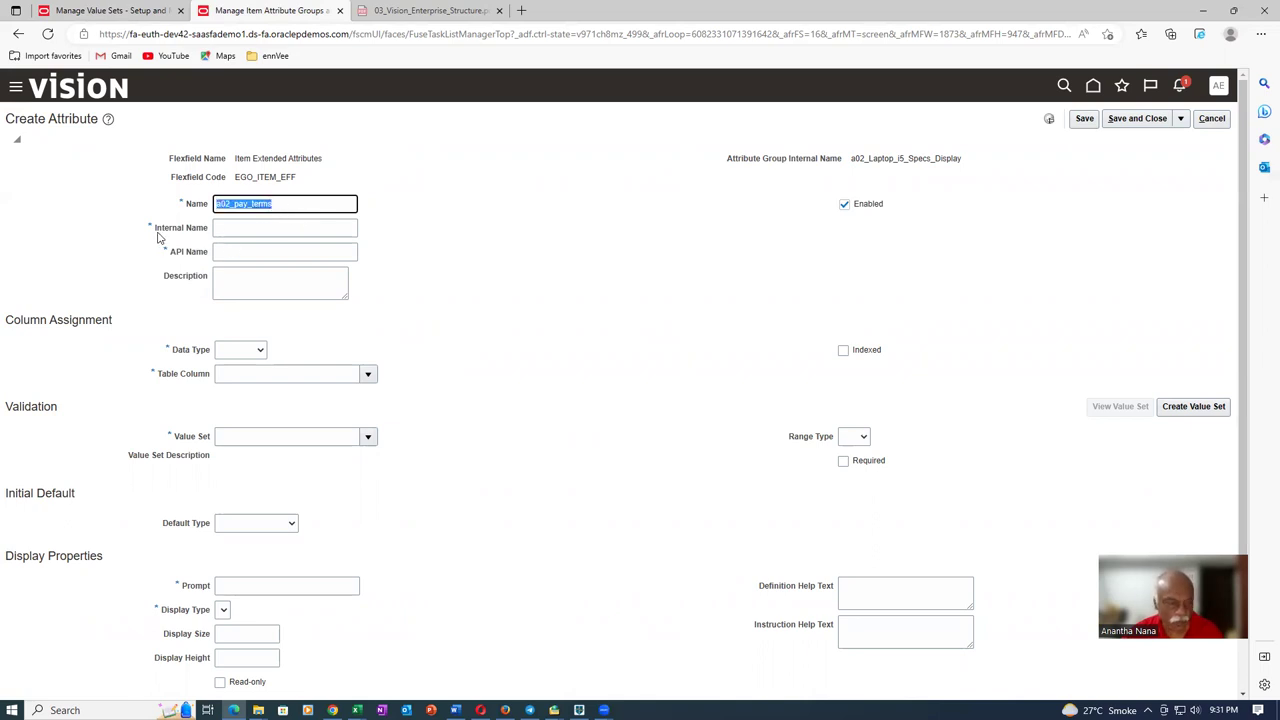
click(233, 229)
key(ctrl+v)
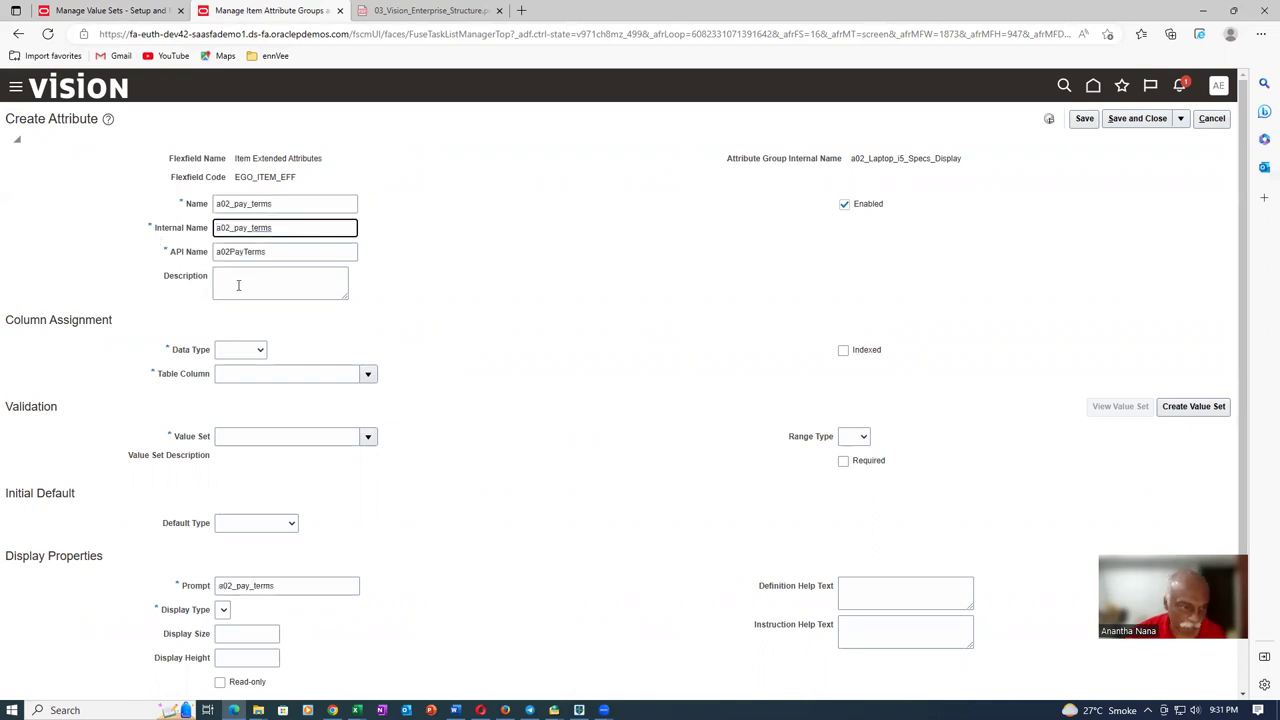
click(238, 286)
key(ctrl+v)
click(248, 350)
click(234, 379)
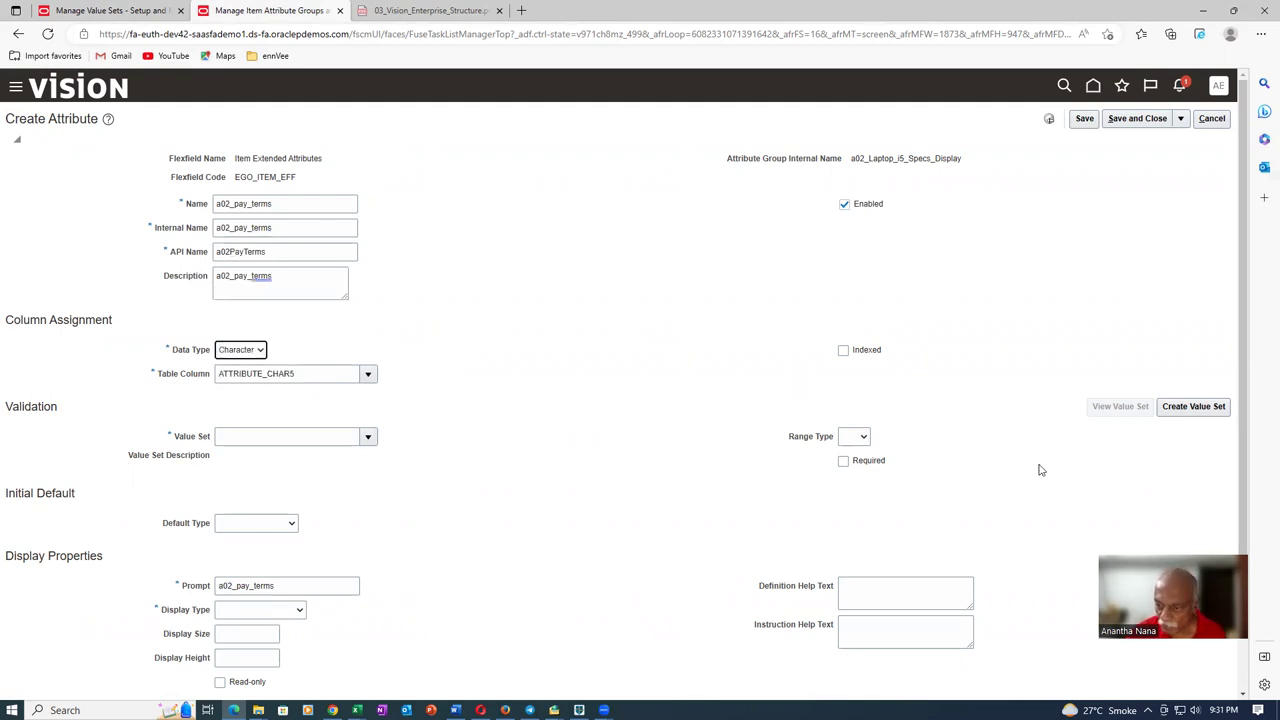
click(1204, 413)
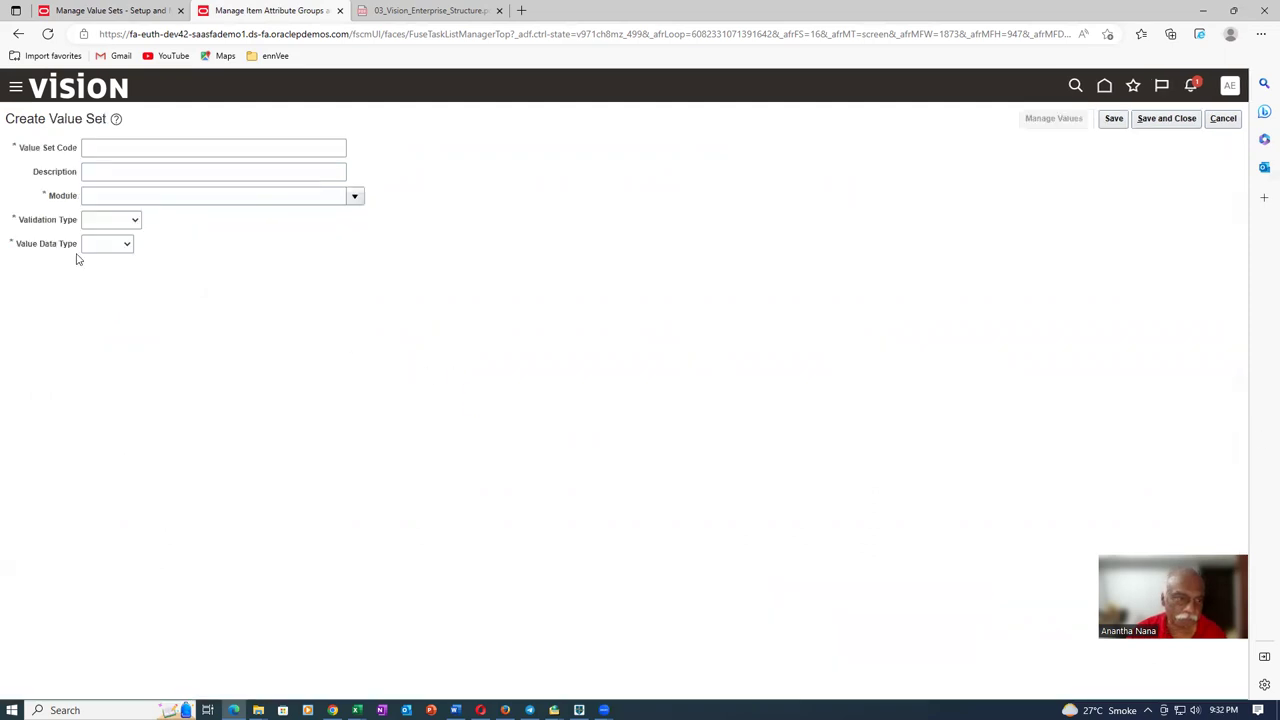
Define value set a02_pay_terms with matching description, module Product Hub, Table validation and Character data type.
click(108, 148)
text(a02_pay_)
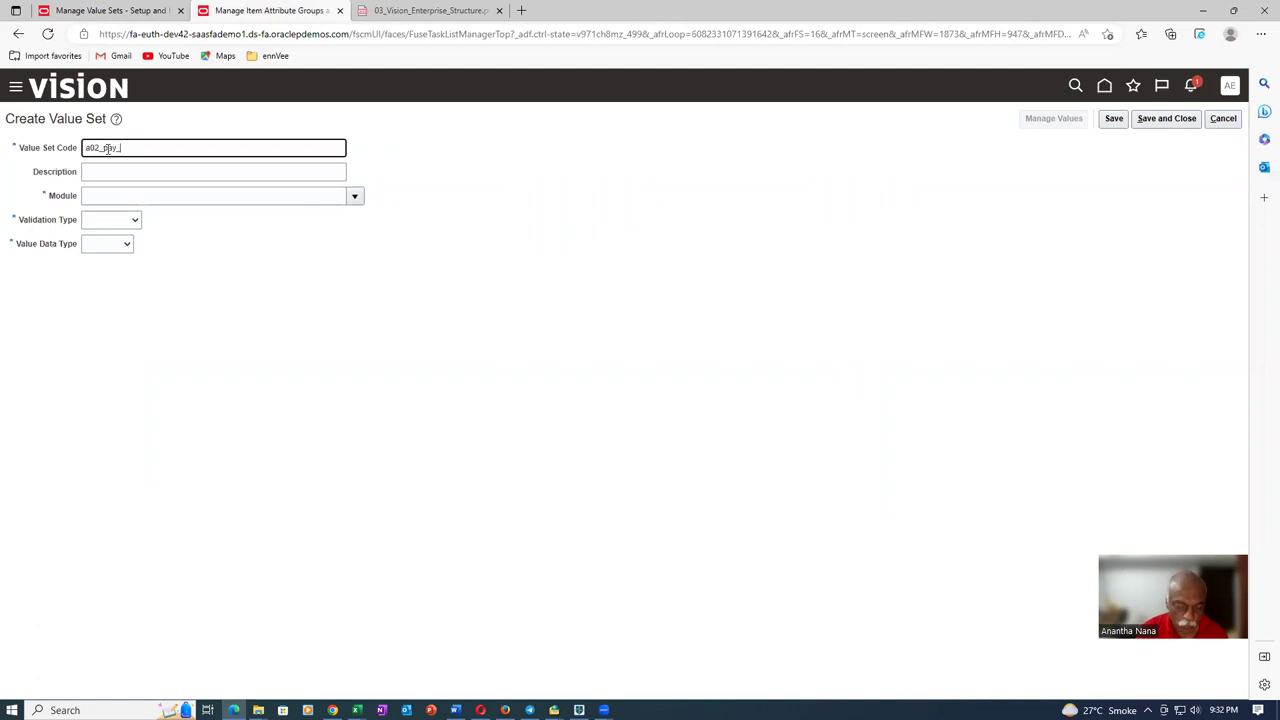
text(terms)
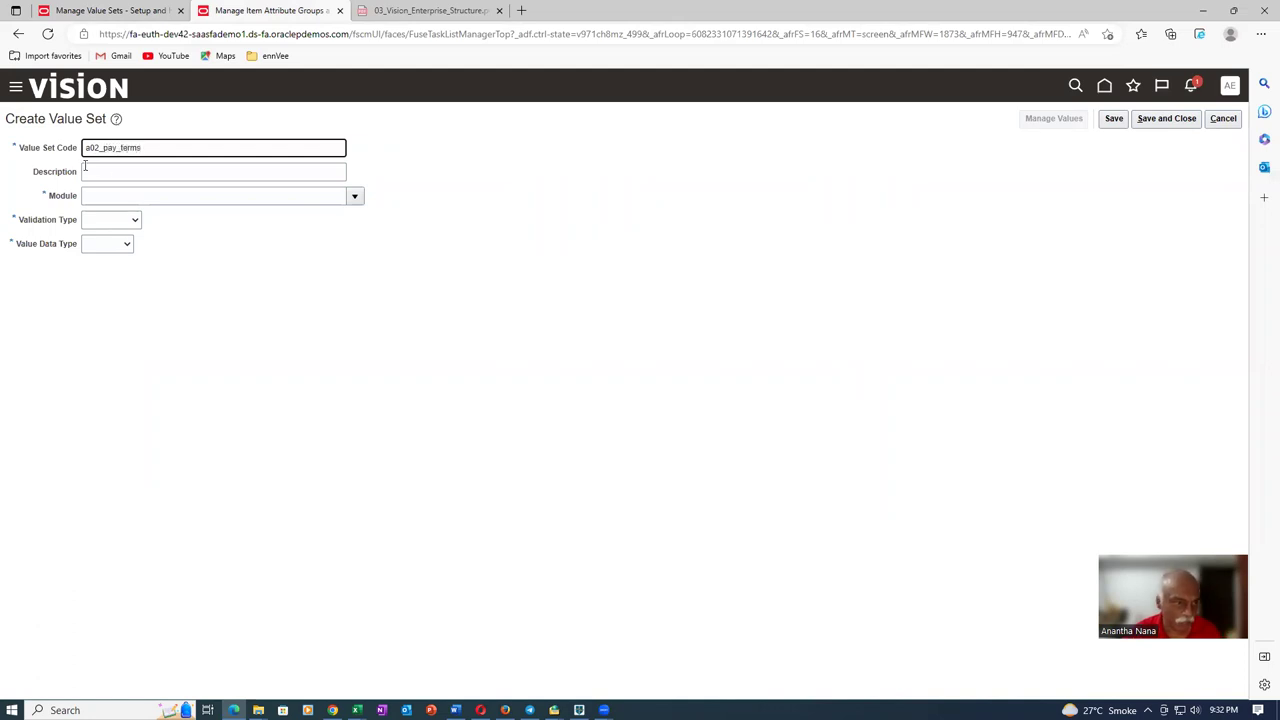
key(ctrl+a)
key(ctrl+c)
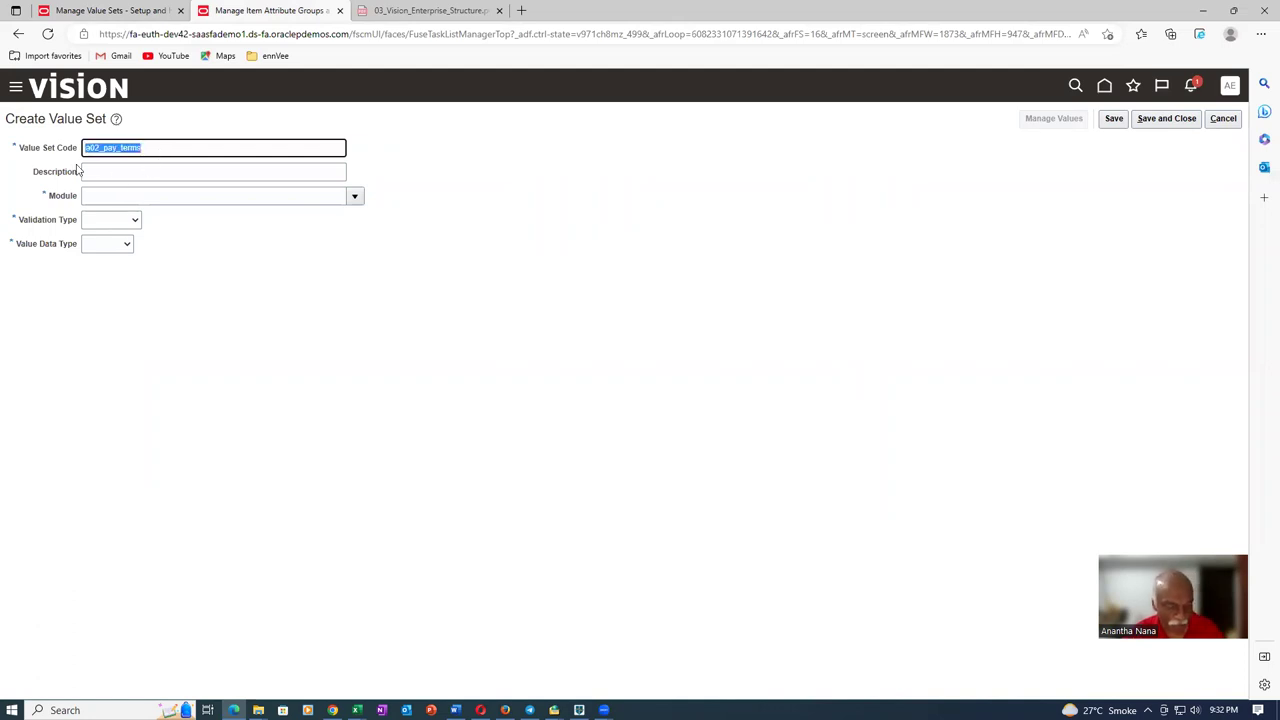
click(106, 168)
key(ctrl+v)
click(354, 196)
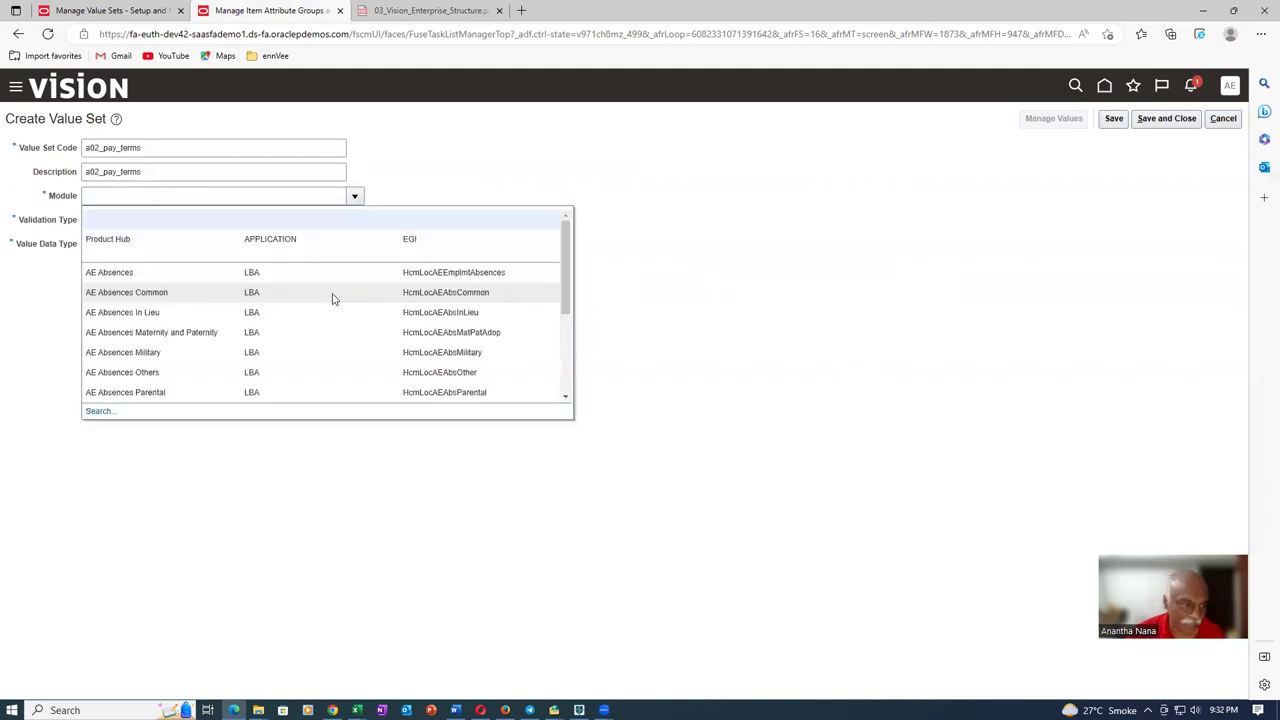
click(330, 242)
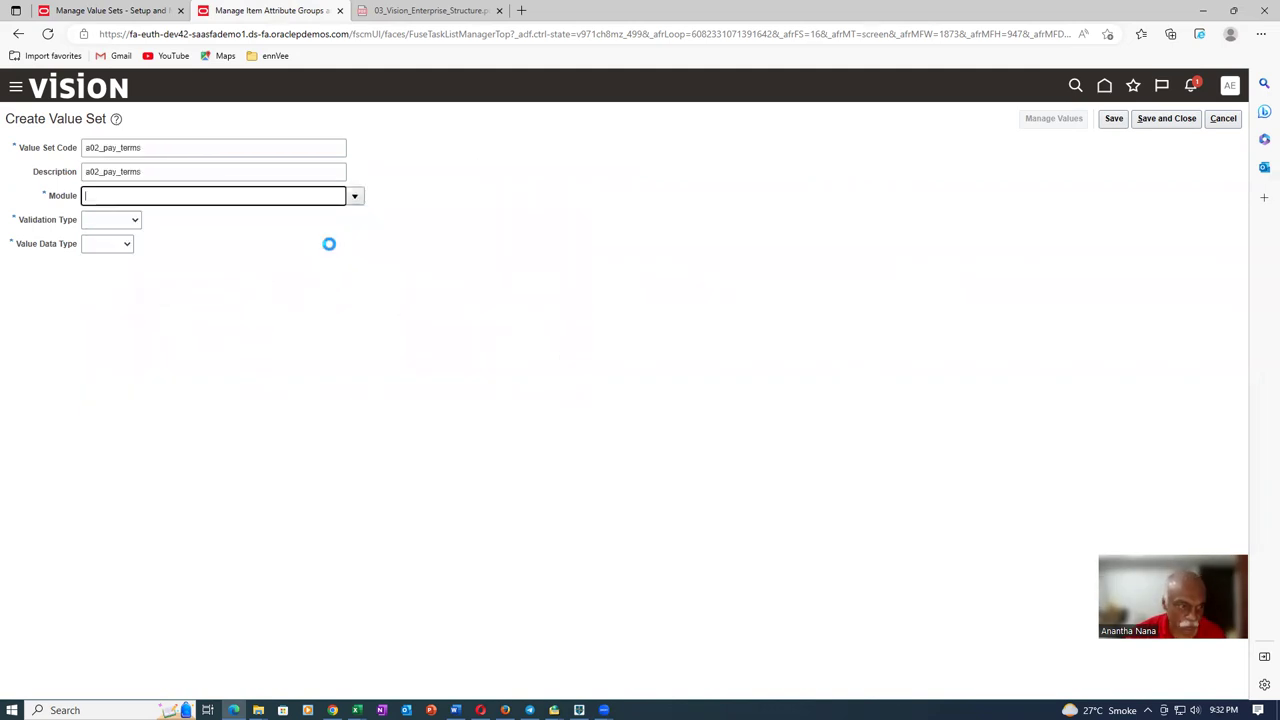
click(121, 223)
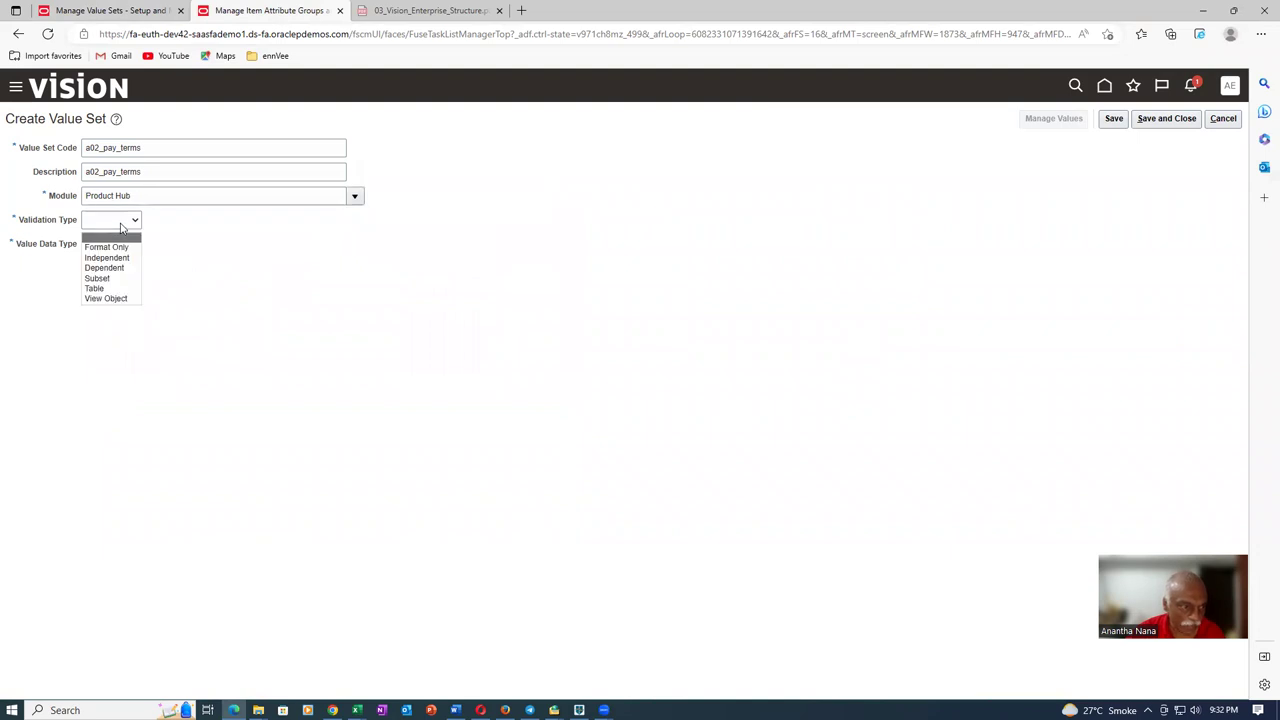
click(97, 290)
click(158, 246)
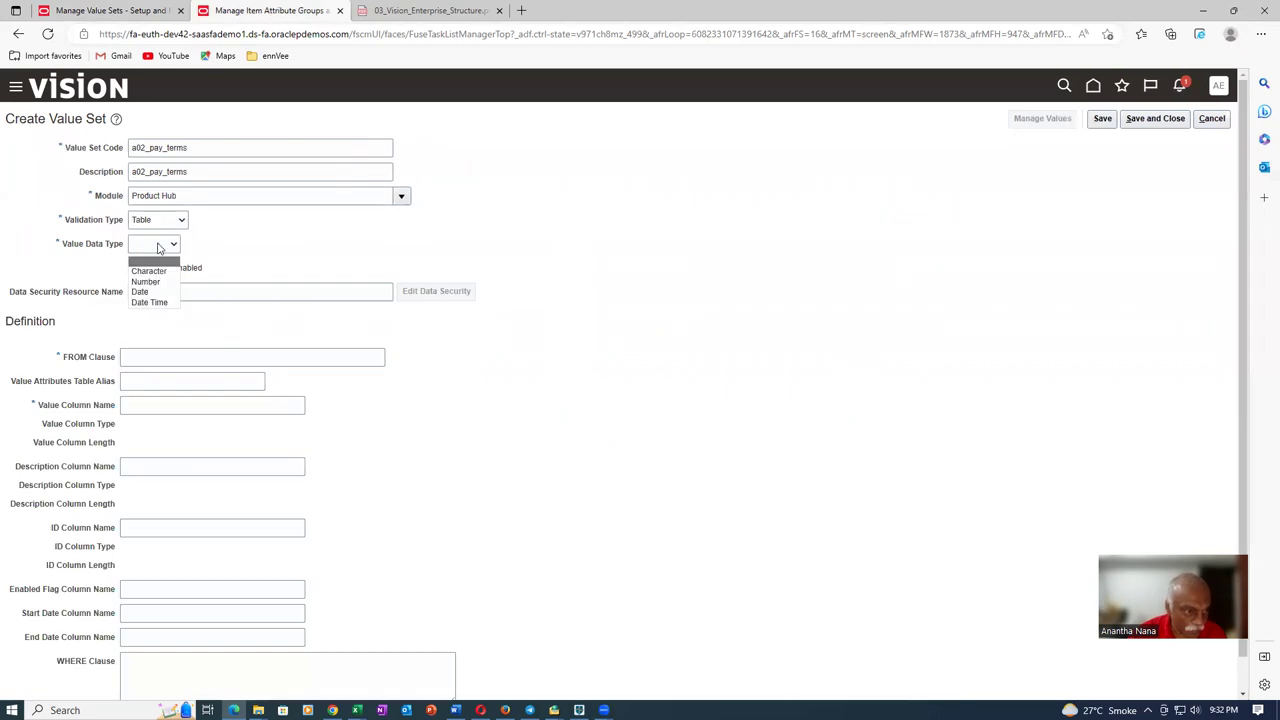
click(161, 272)
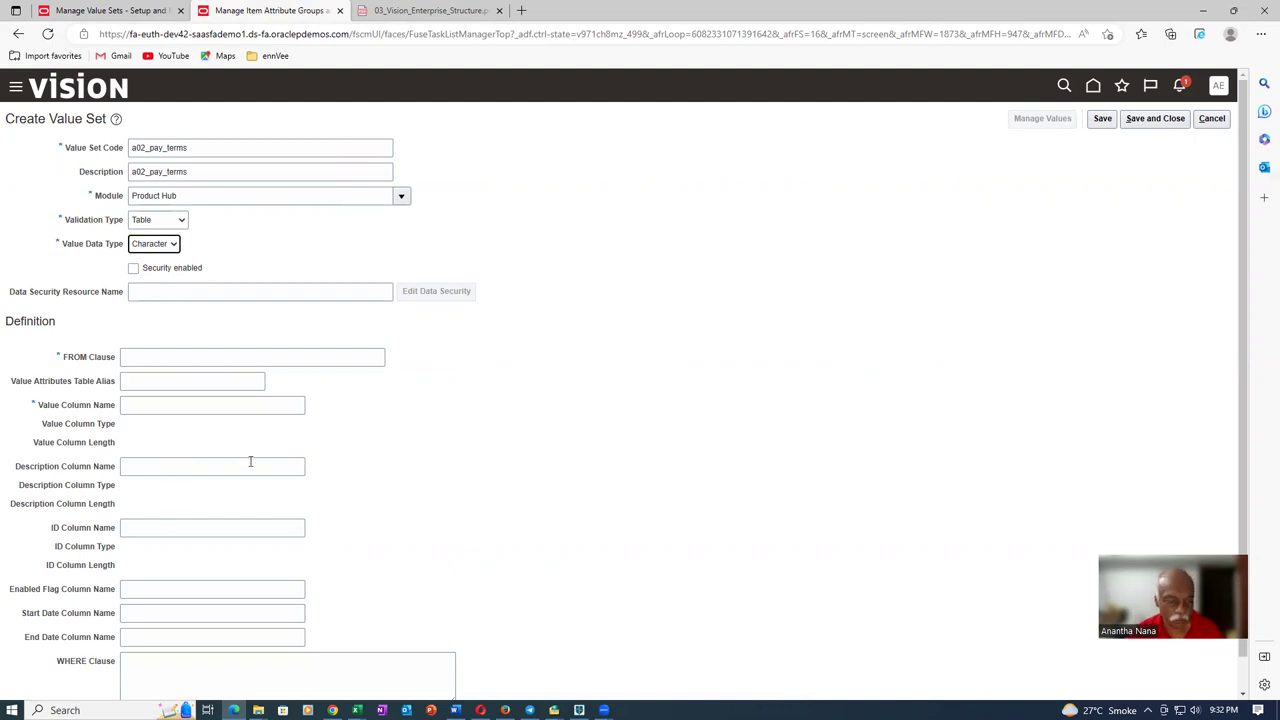
key(alt+Tab)
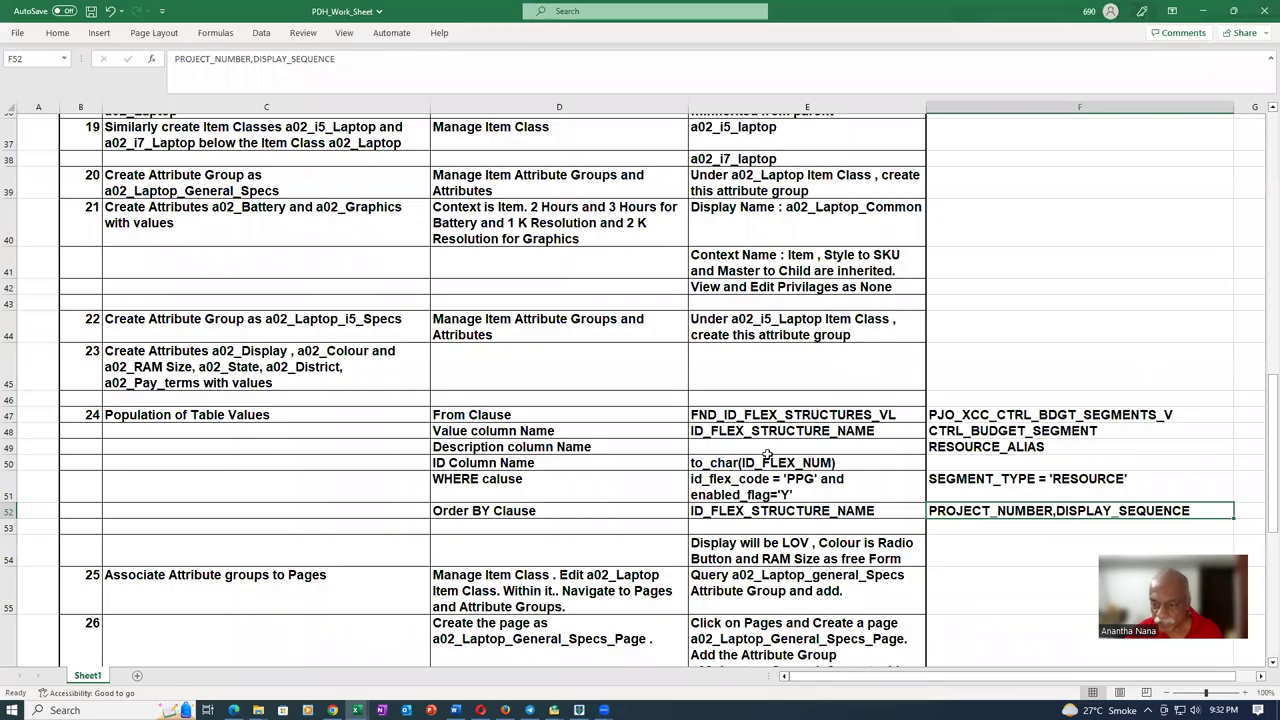
Set the FROM clause to PJO_XCC_CTRL_BDGT_SEGMENTS_V, copied from cell F47 of the worksheet.
click(533, 413)
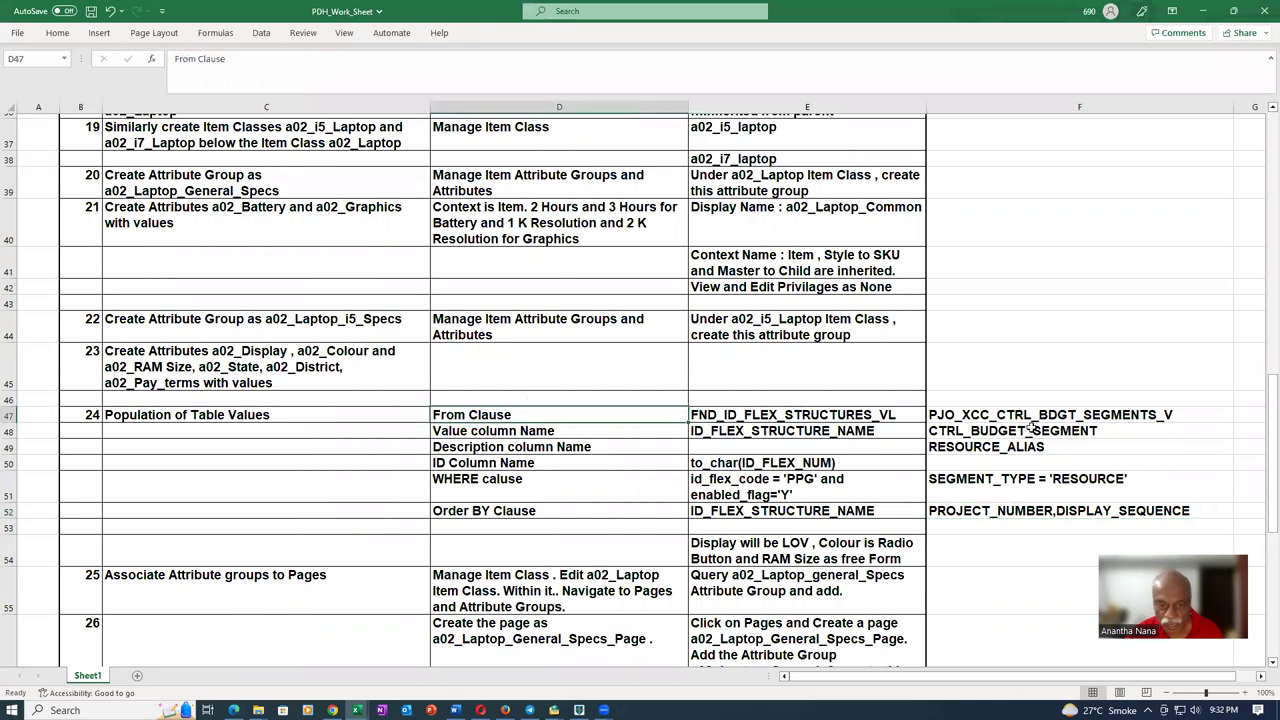
click(1068, 414)
key(ctrl+c)
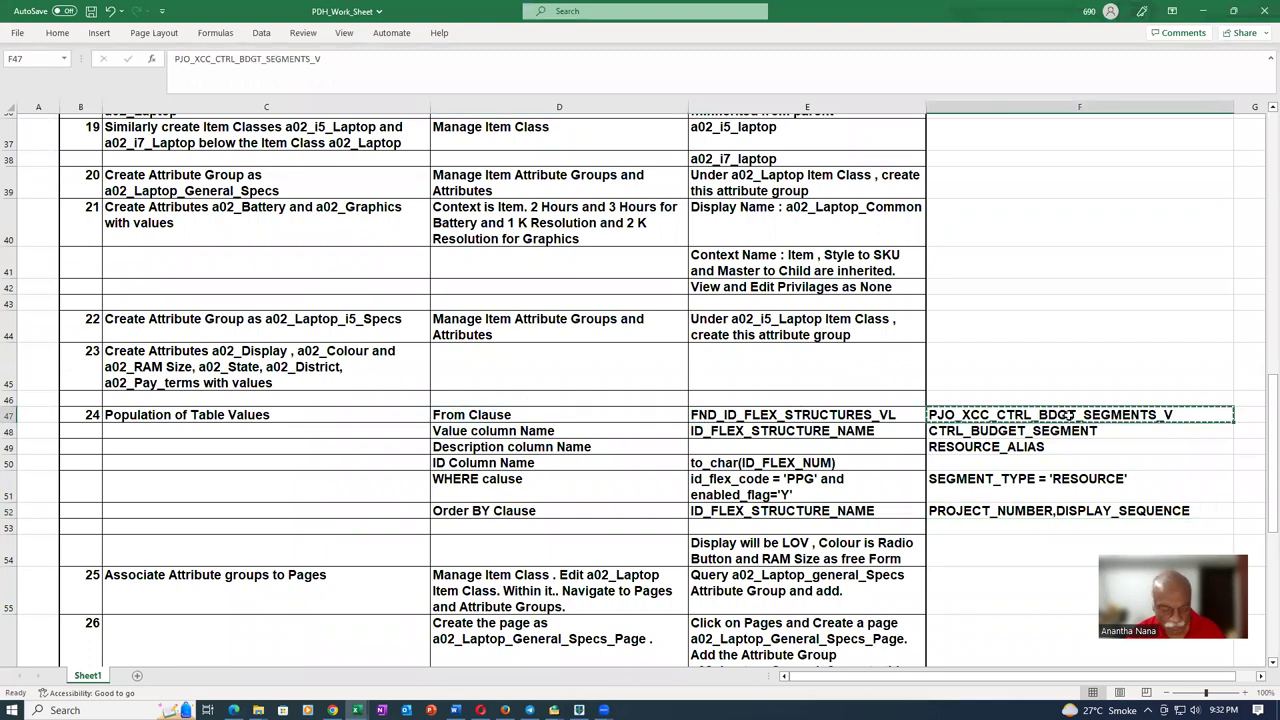
key(alt+Tab)
click(209, 357)
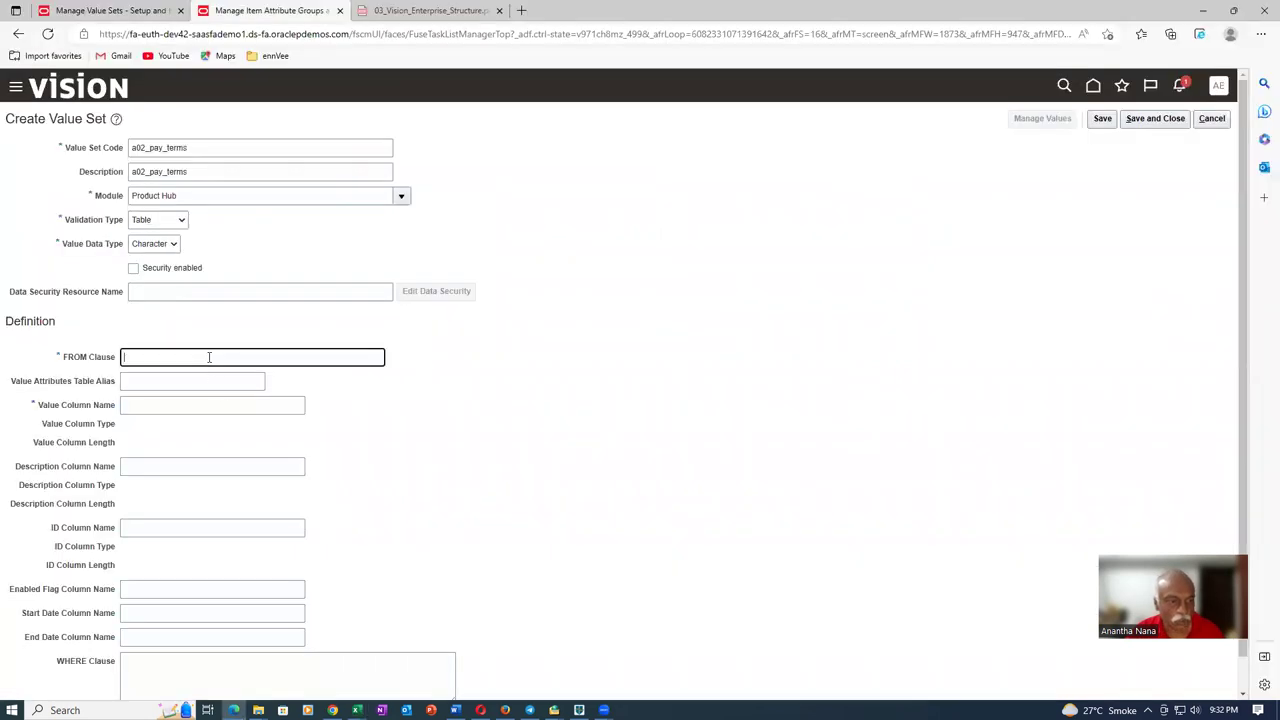
key(ctrl+v)
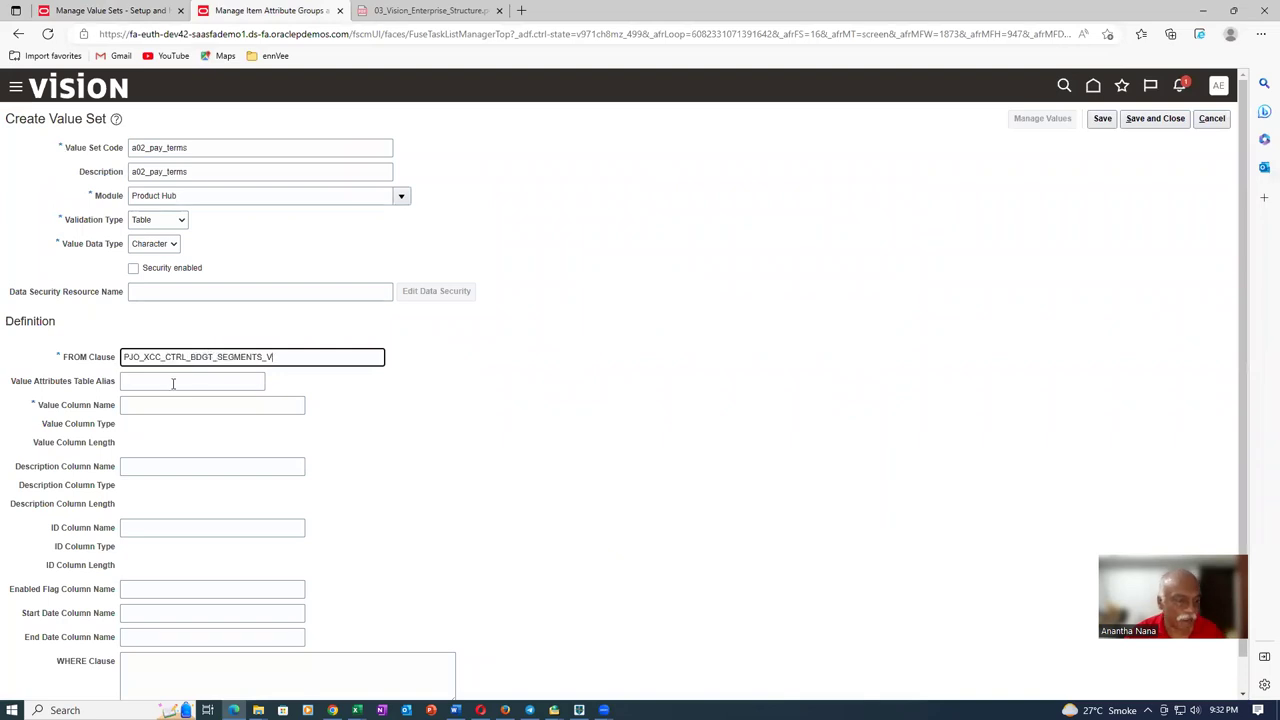
Set the value column to CTRL_BUDGET_SEGMENT and copy the RESOURCE_ALIAS column name from the worksheet.
key(alt+Tab)
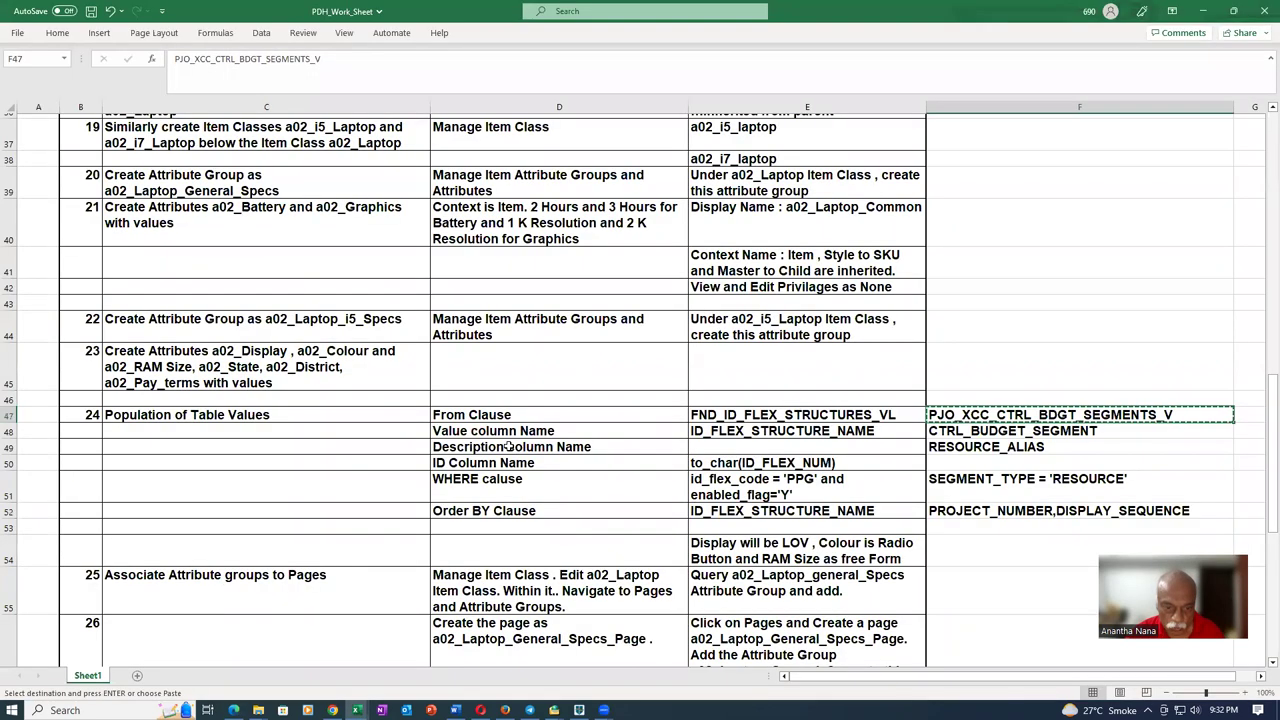
click(505, 431)
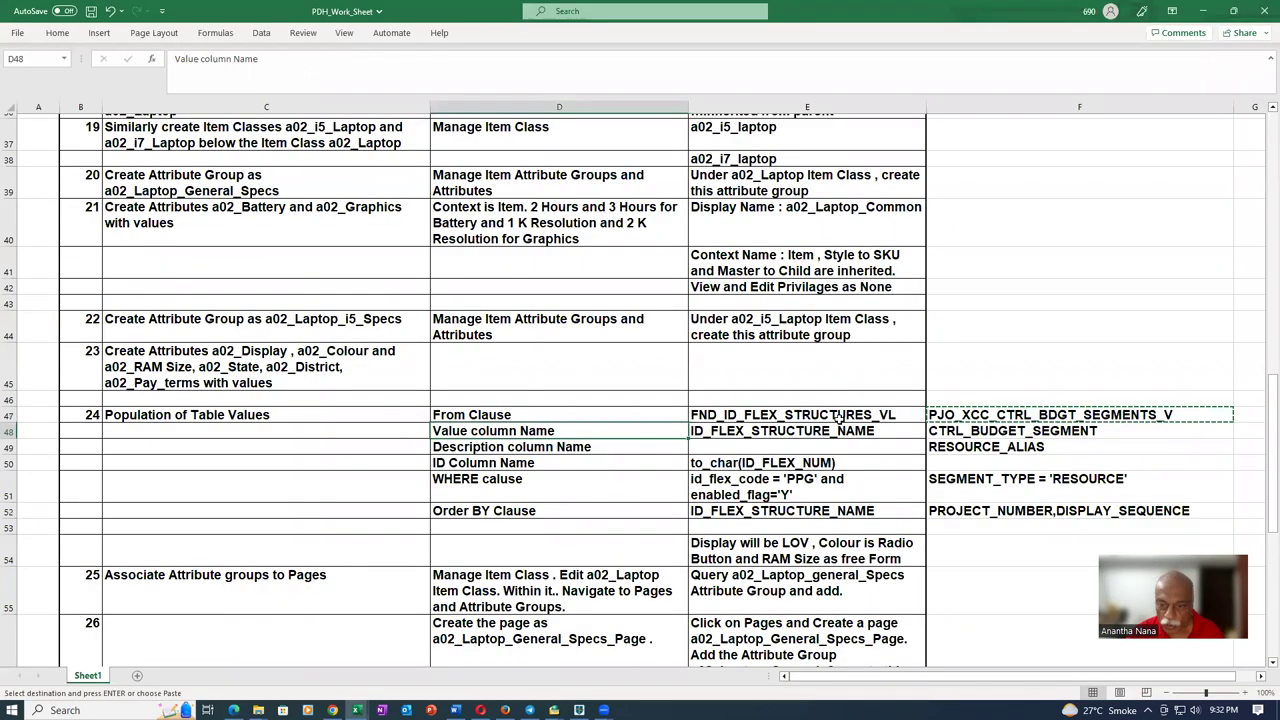
click(950, 432)
key(ctrl+c)
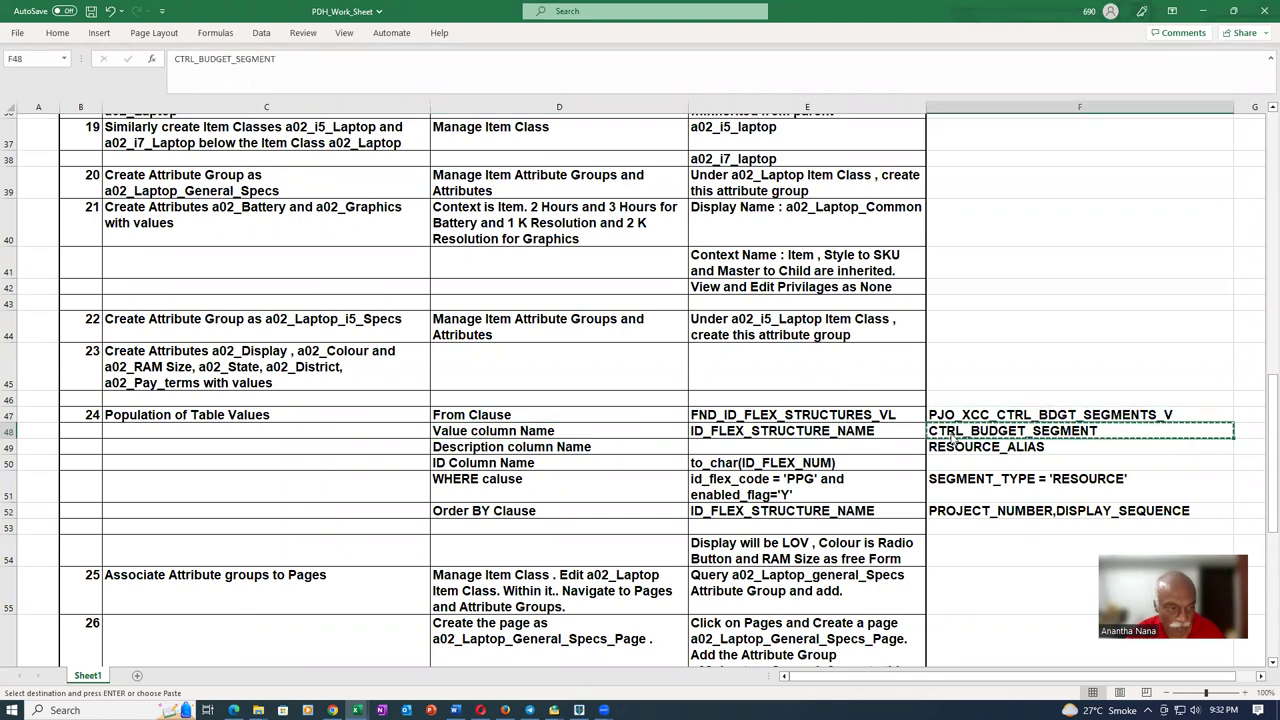
key(alt+Tab)
click(145, 407)
key(ctrl+v)
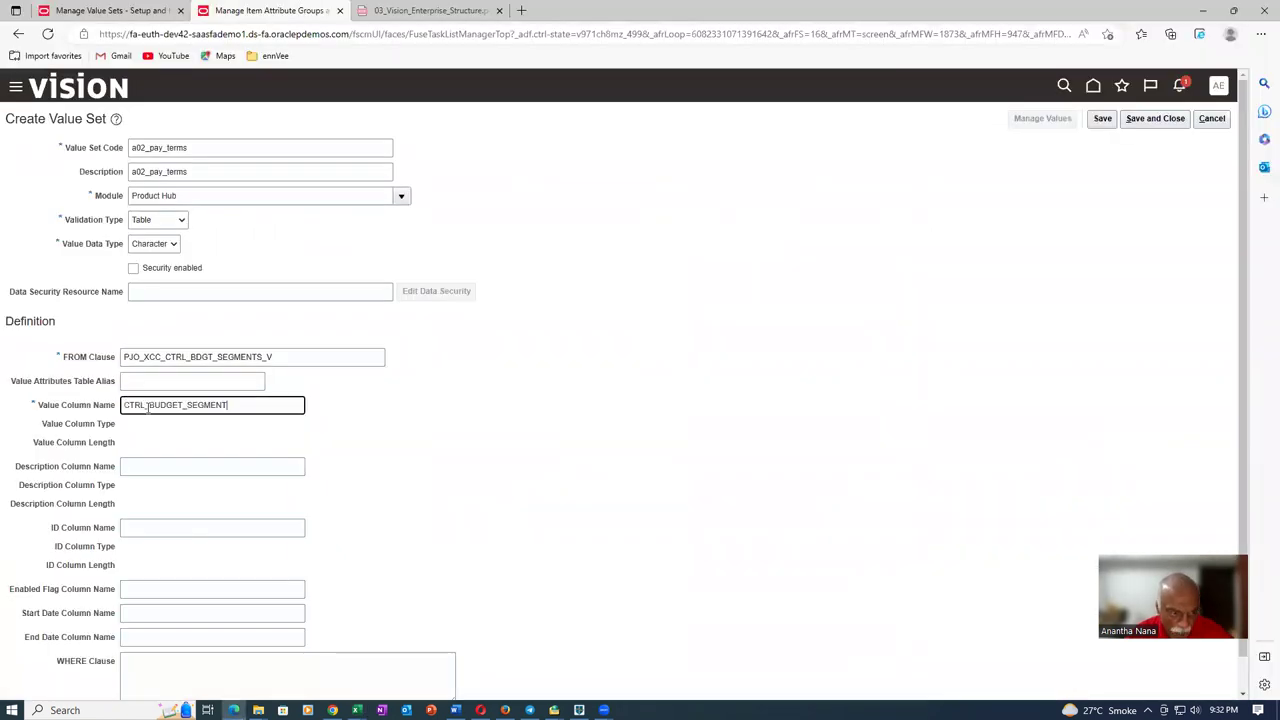
key(alt+Tab)
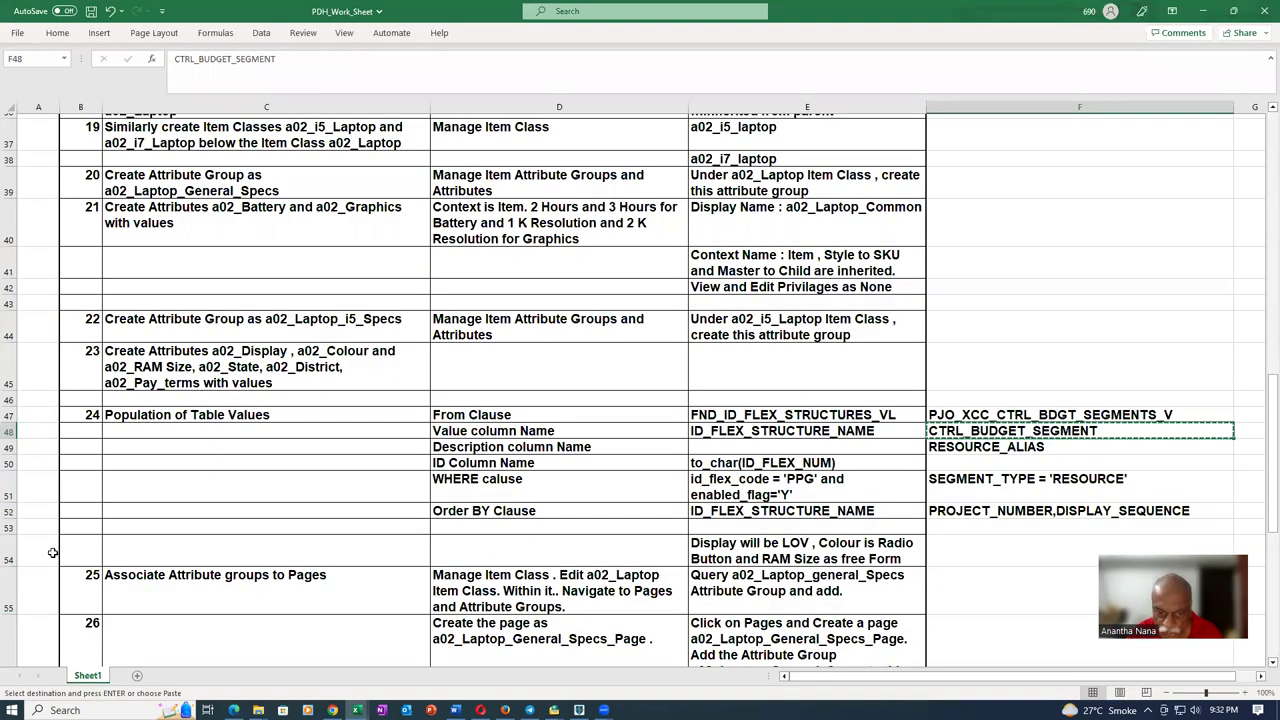
click(1027, 447)
key(ctrl+c)
key(alt+Tab)
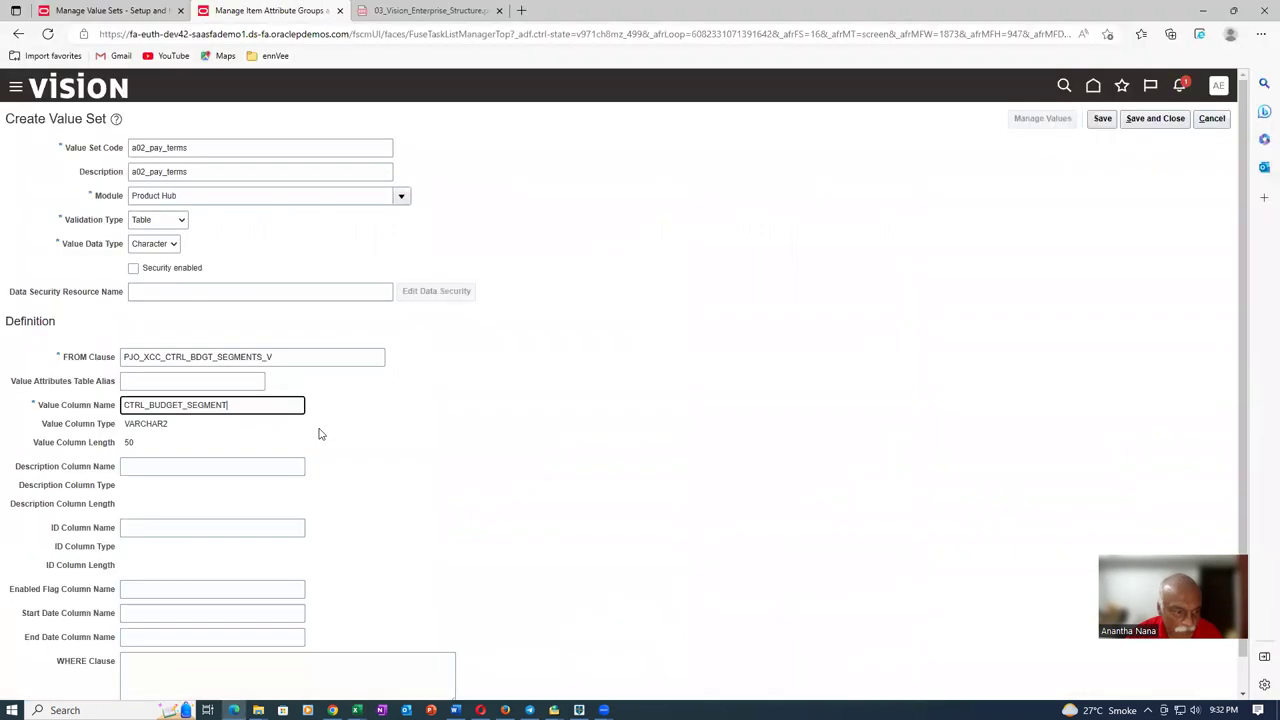
Set the description column to RESOURCE_ALIAS and the WHERE clause to SEGMENT_TYPE = 'RESOURCE'.
click(144, 469)
key(ctrl+v)
key(Tab)
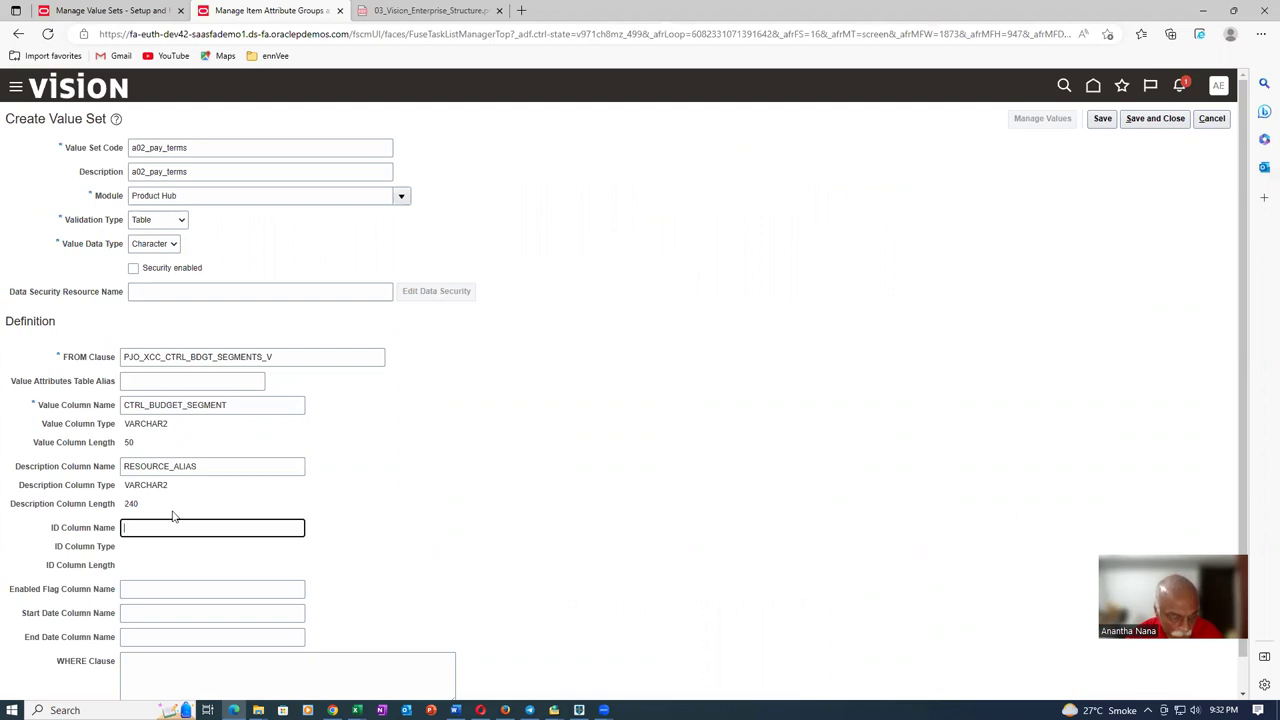
key(alt+Tab)
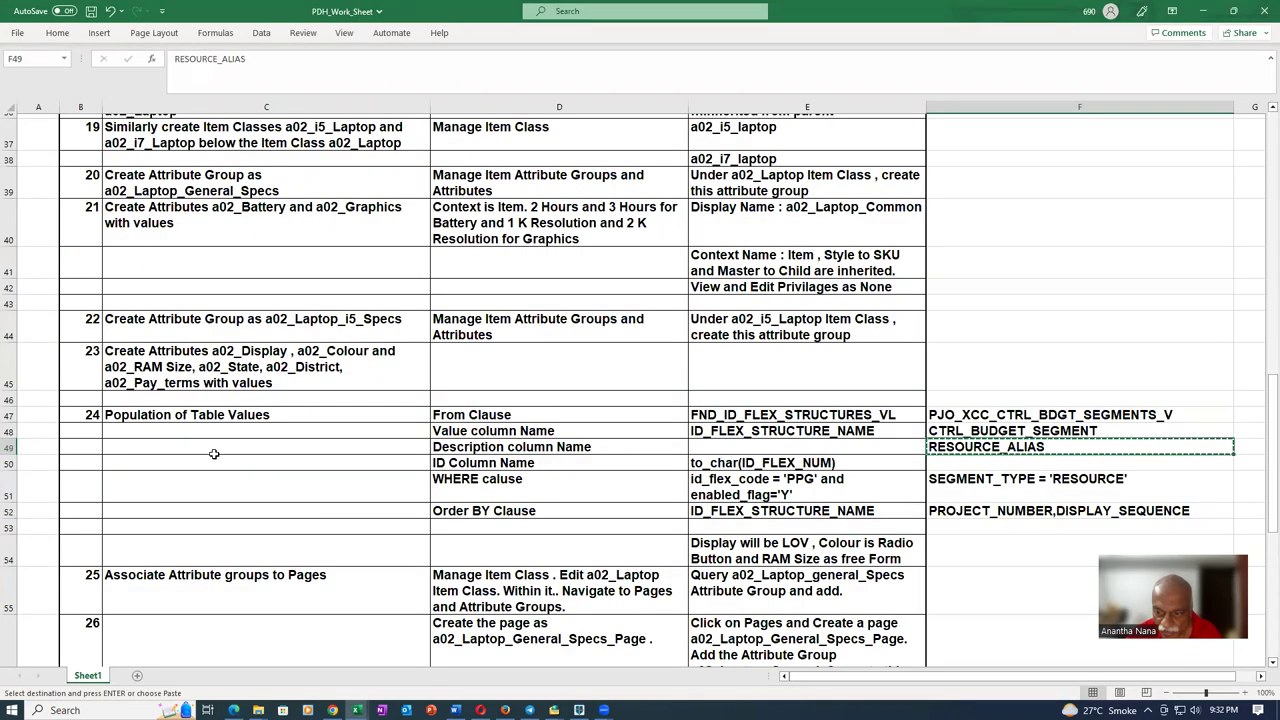
click(953, 490)
key(ctrl+c)
key(alt+Tab)
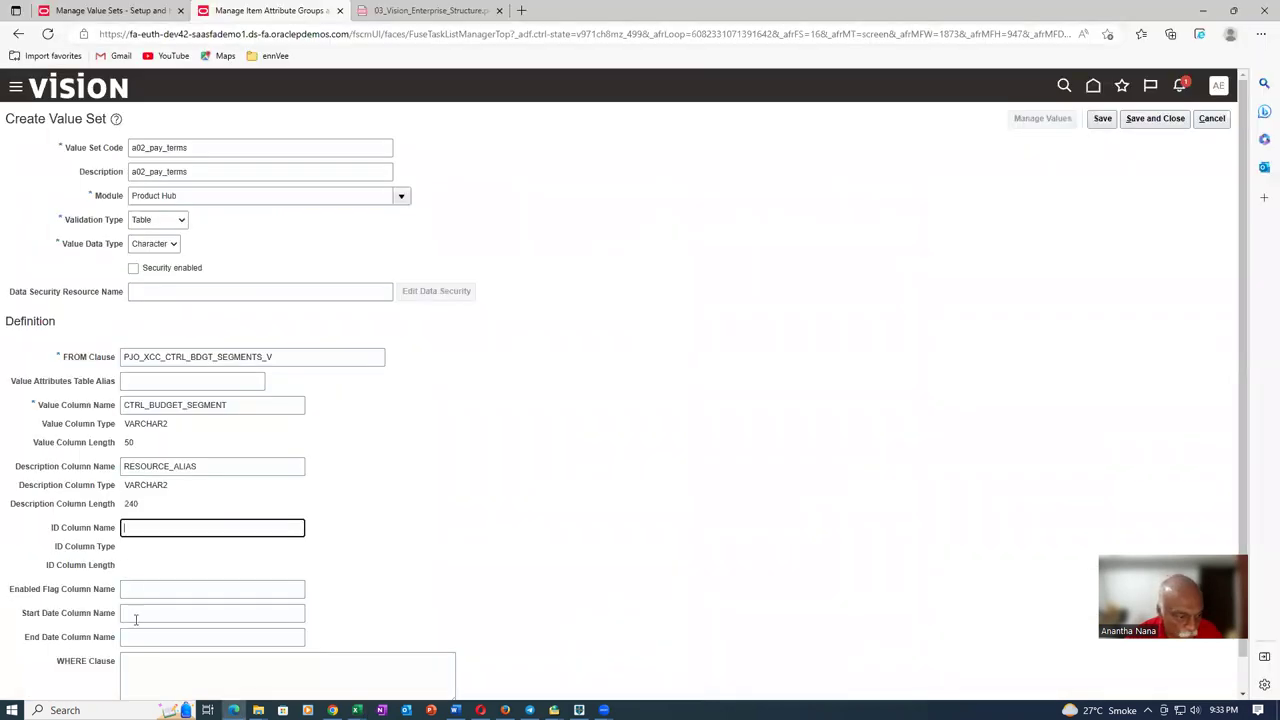
scroll(180, 575, down, 1)
click(160, 638)
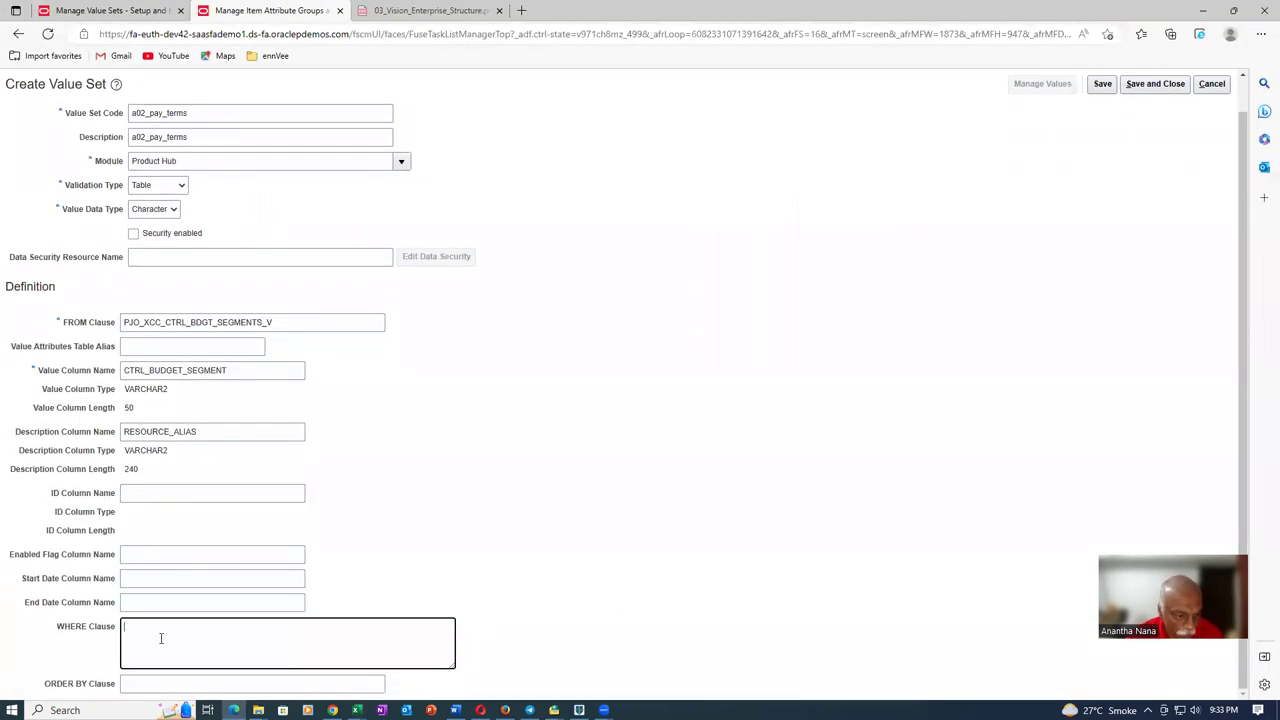
key(ctrl+v)
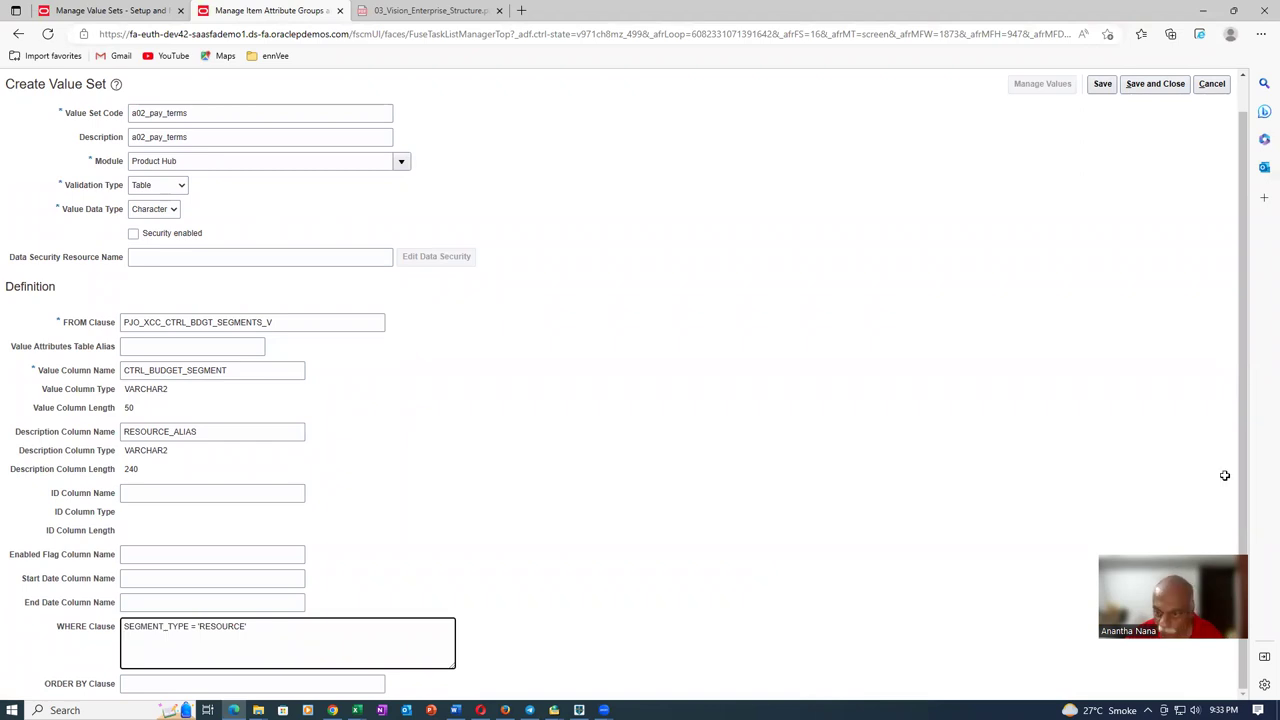
Set the ORDER BY clause to PROJECT_NUMBER,DISPLAY_SEQUENCE from cell F52.
key(alt+Tab)
key(Down)
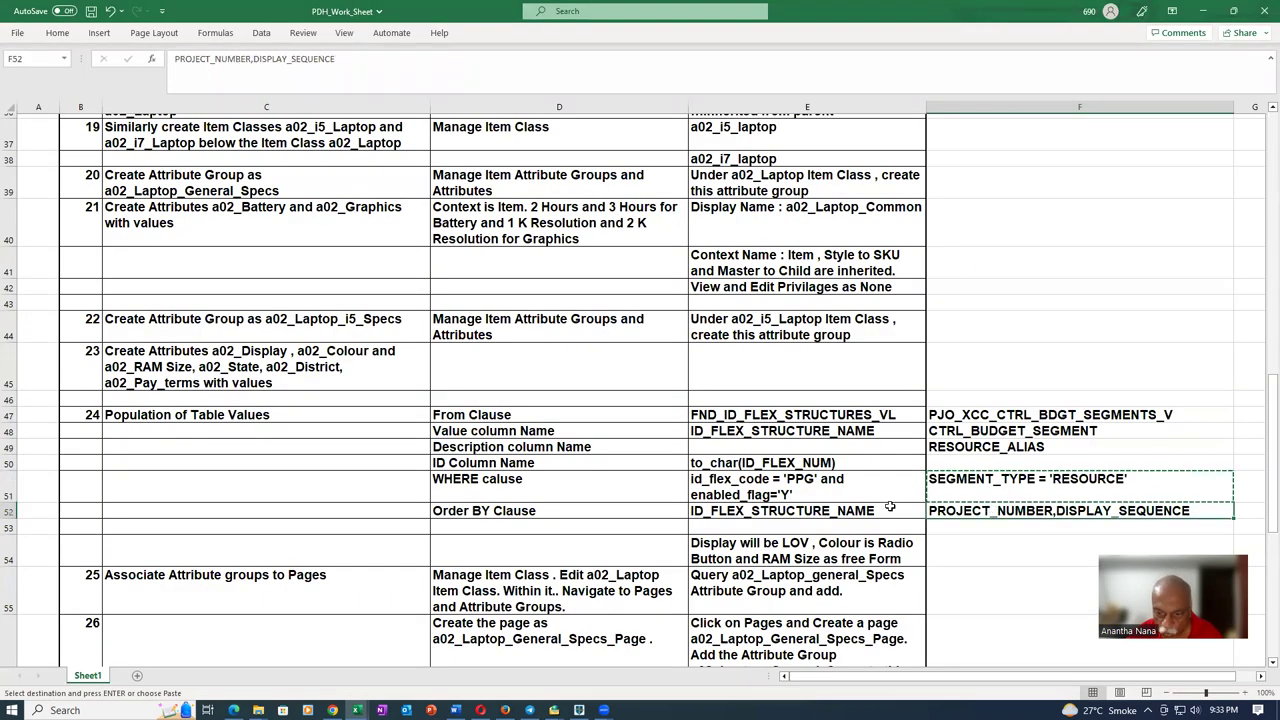
key(ctrl+c)
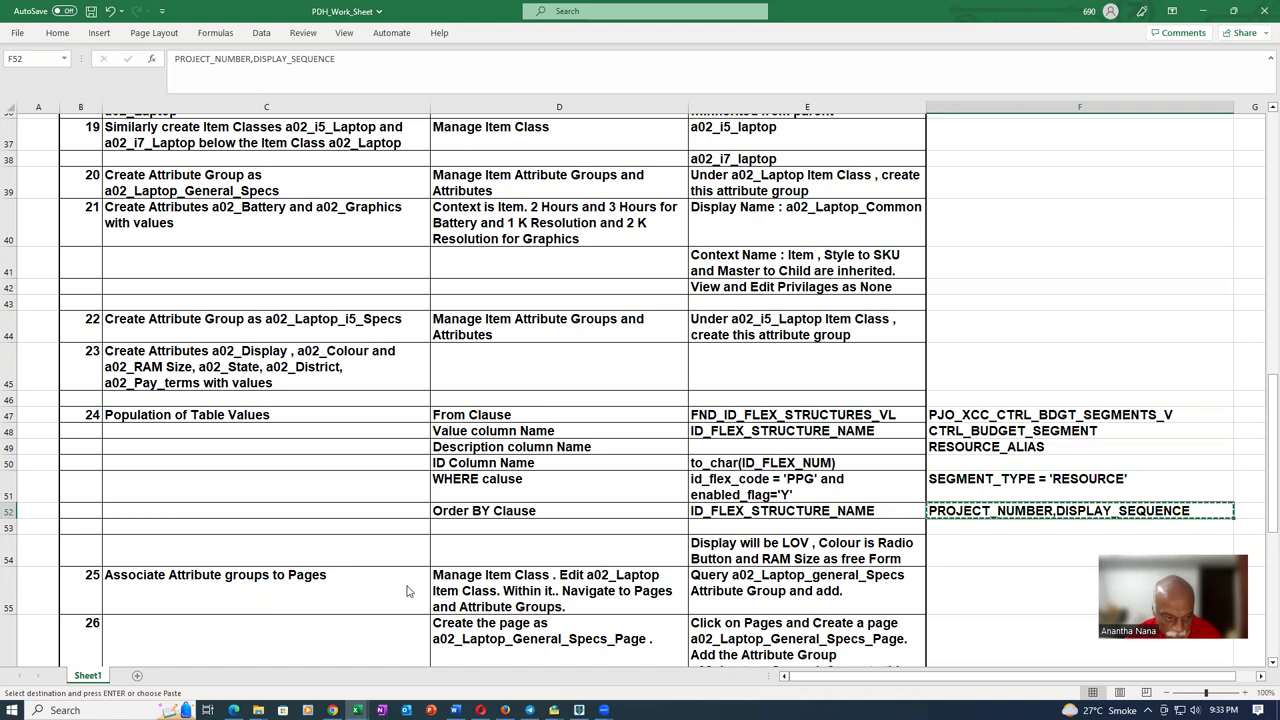
key(alt+Tab)
click(233, 684)
key(ctrl+v)
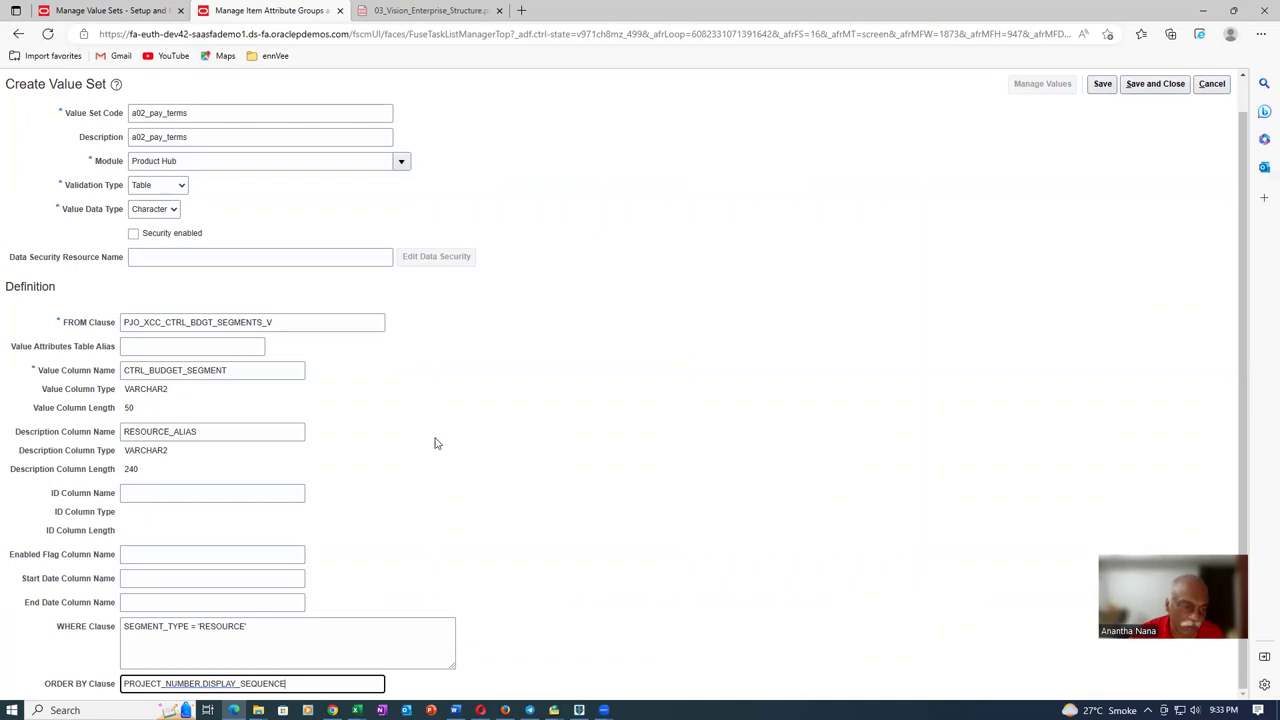
click(660, 400)
Save the a02_pay_terms value set, then save the a02_pay_terms attribute into the group.
scroll(755, 417, up, 1)
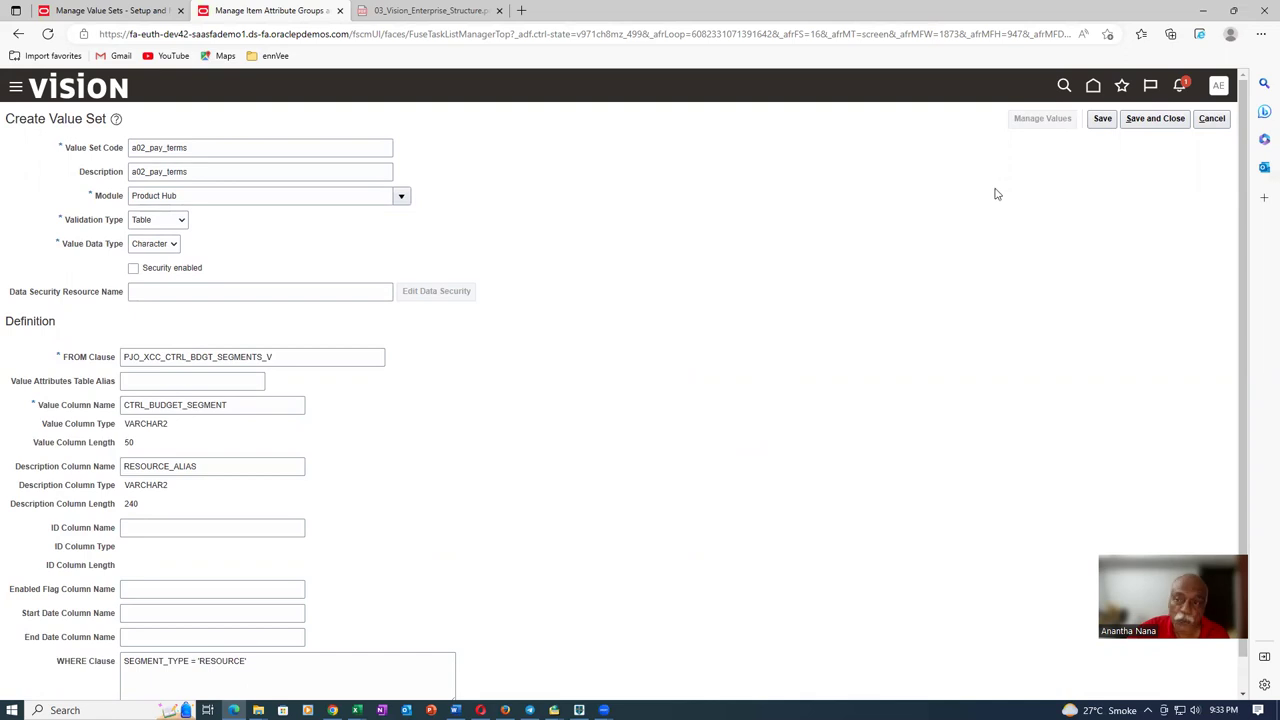
click(1173, 120)
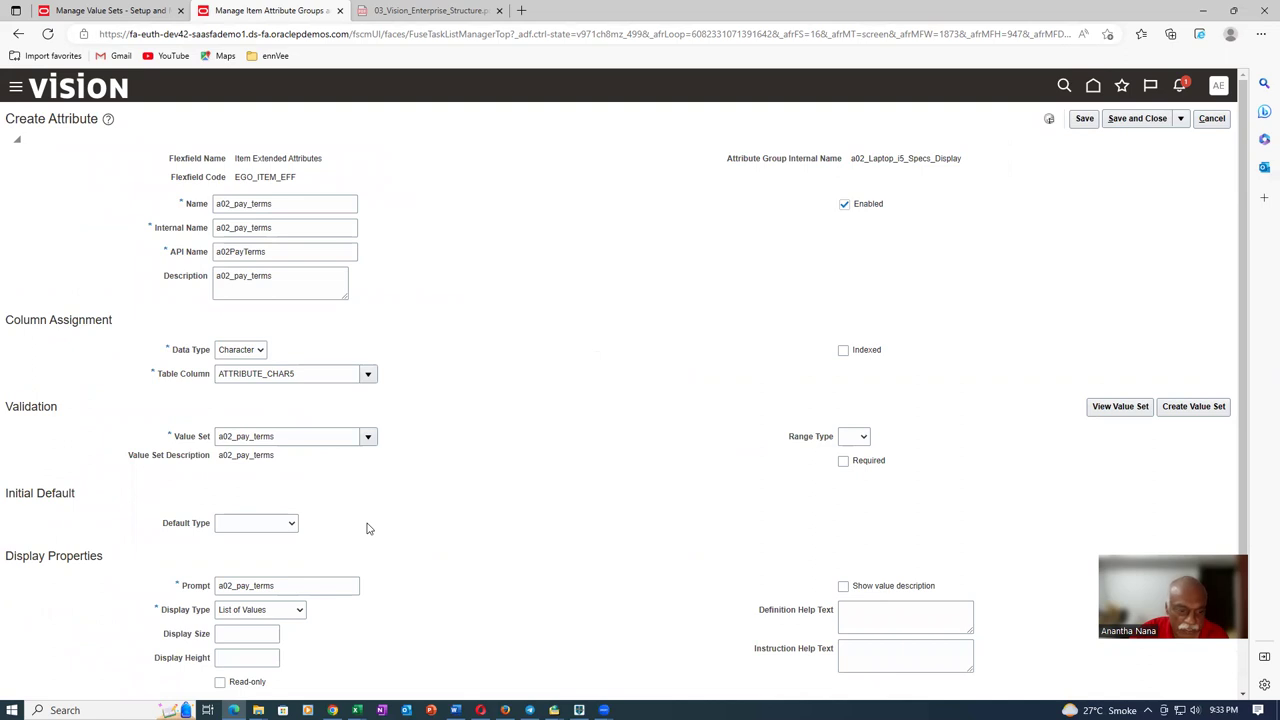
scroll(366, 528, down, 1)
scroll(366, 528, up, 1)
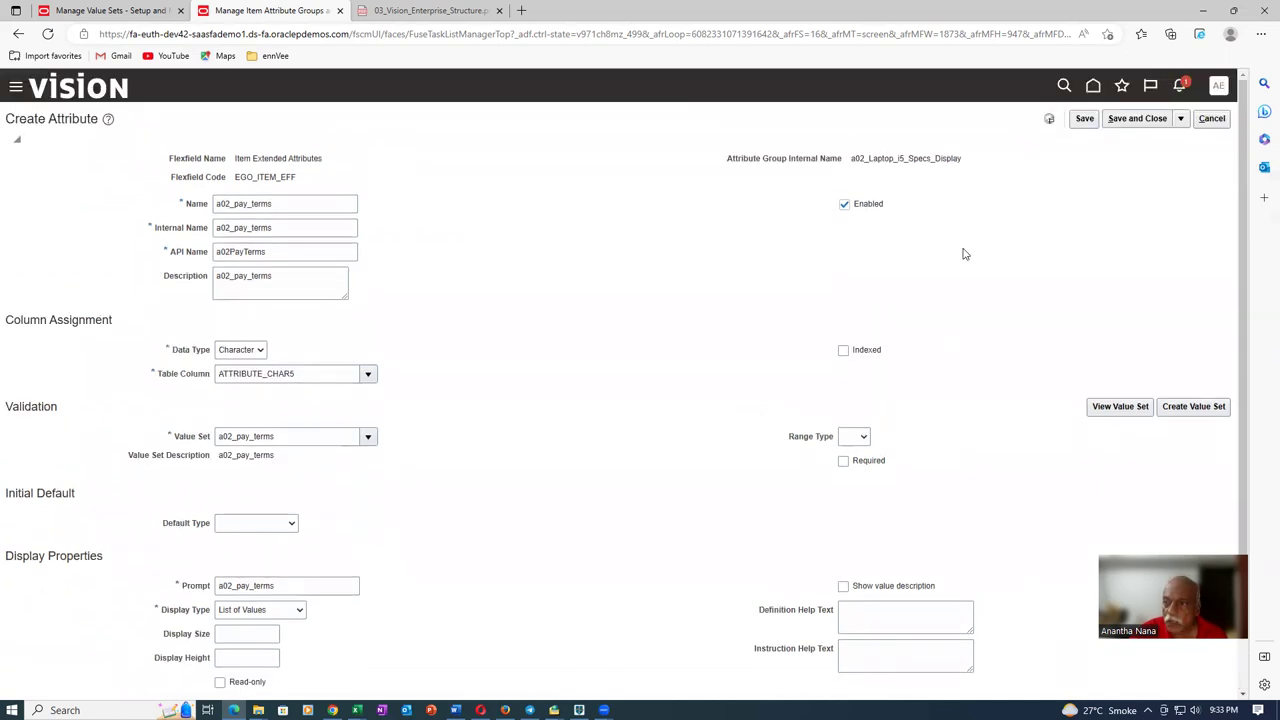
click(1139, 118)
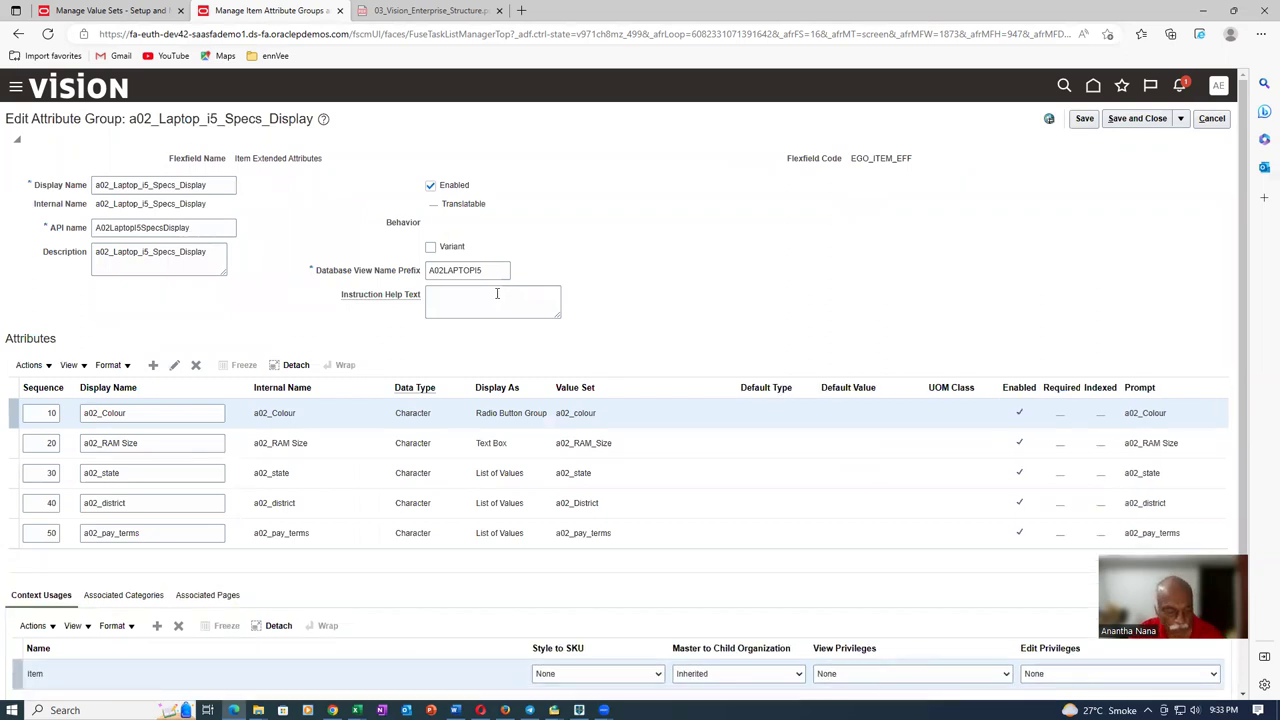
key(alt+Tab)
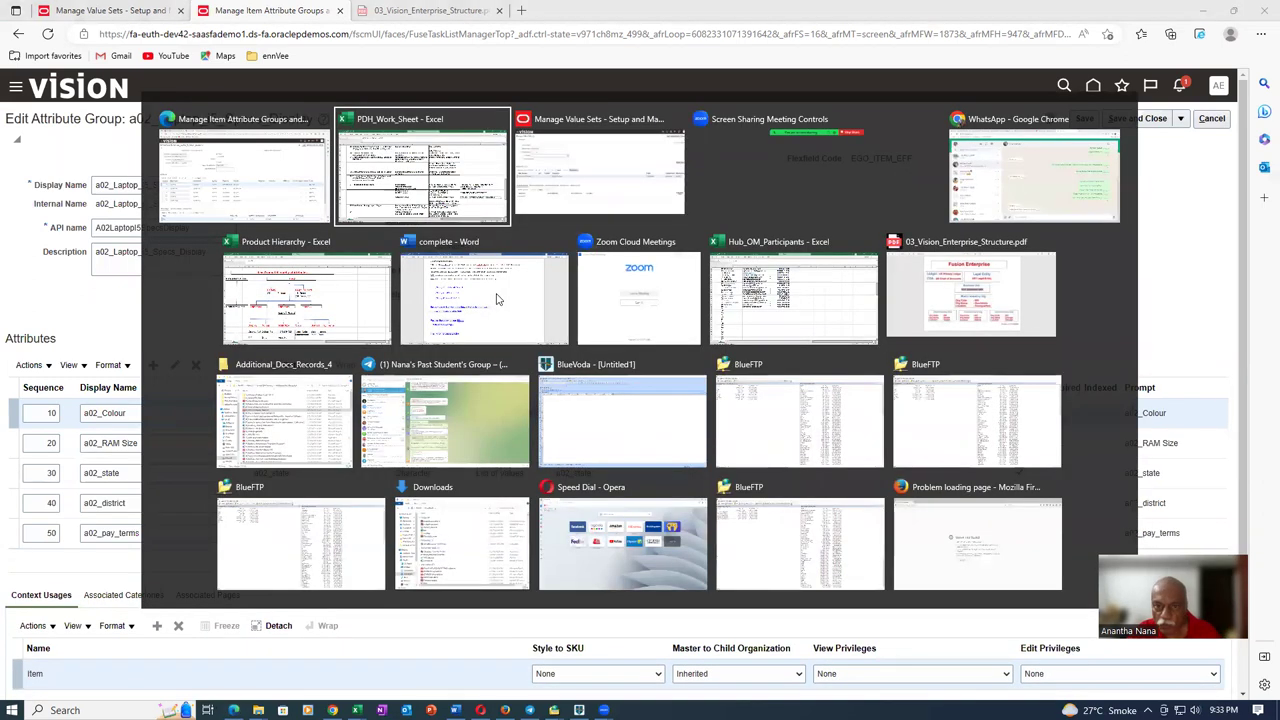
Check the Display, Colour and RAM Size attributes in the Product Hierarchy workbook.
key(alt+Tab)
key(alt+Tab)
key(alt+Tab)
key(alt+Tab)
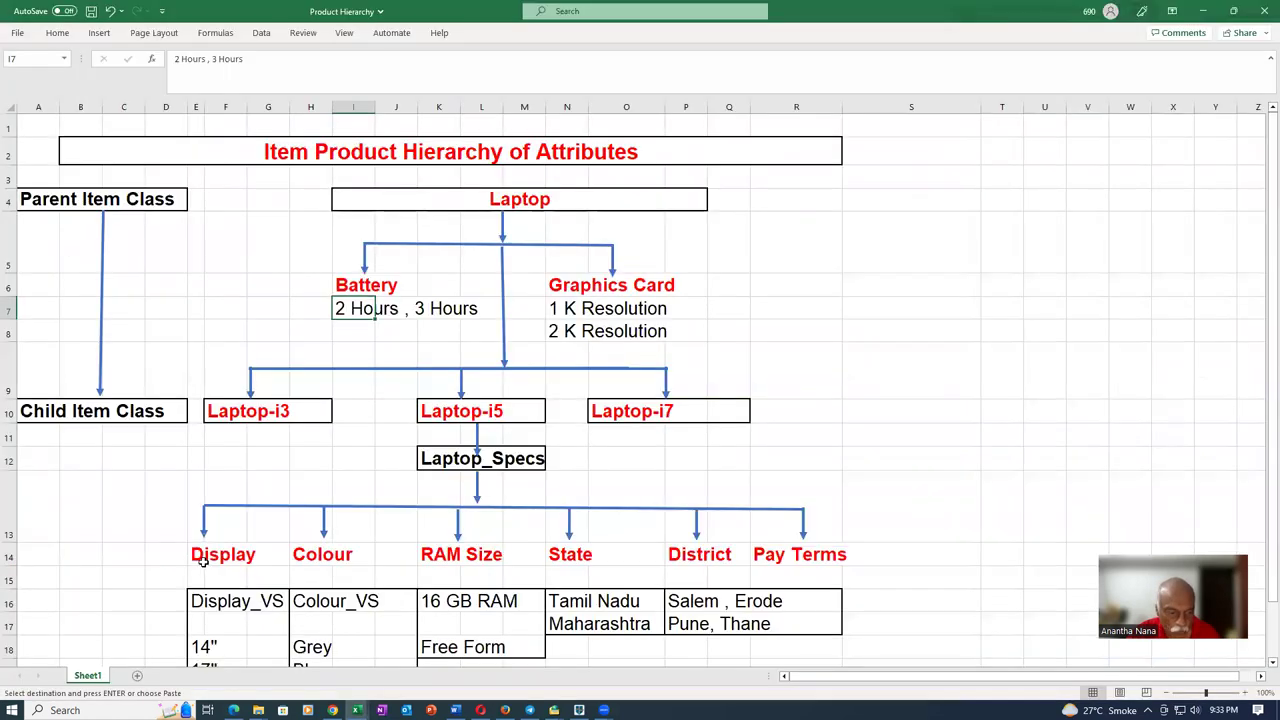
click(199, 564)
scroll(277, 563, down, 1)
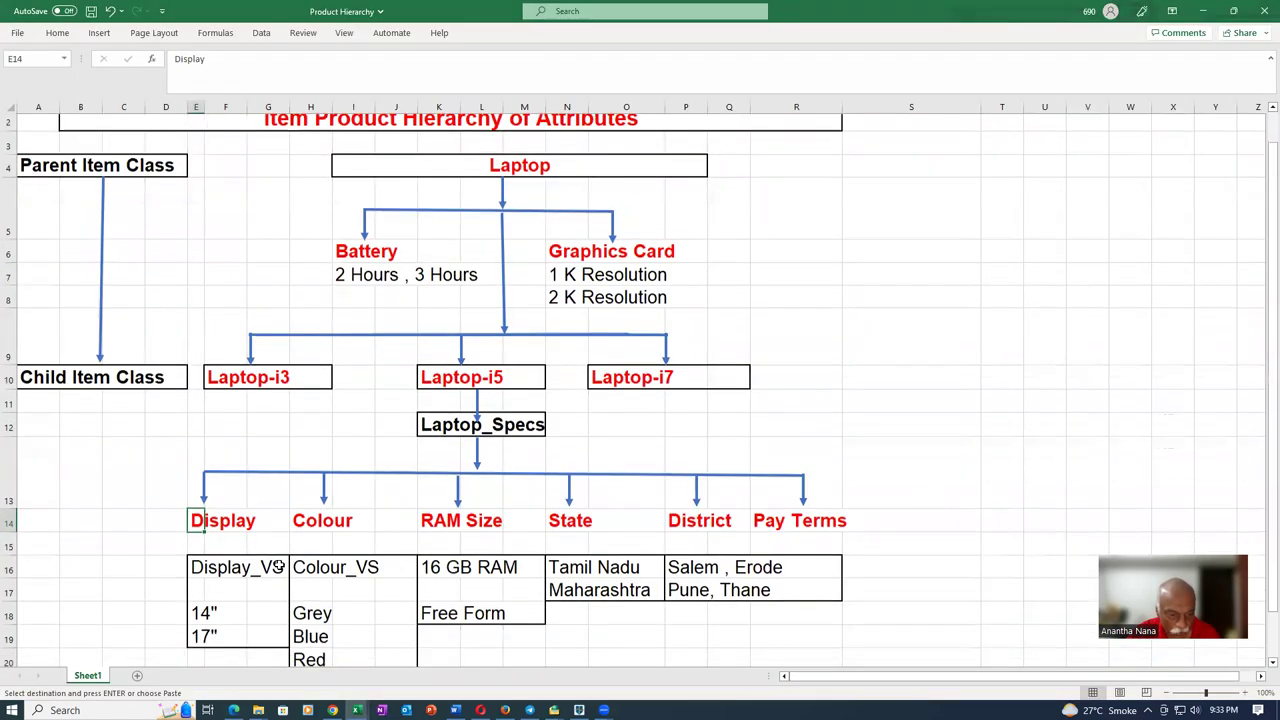
click(318, 484)
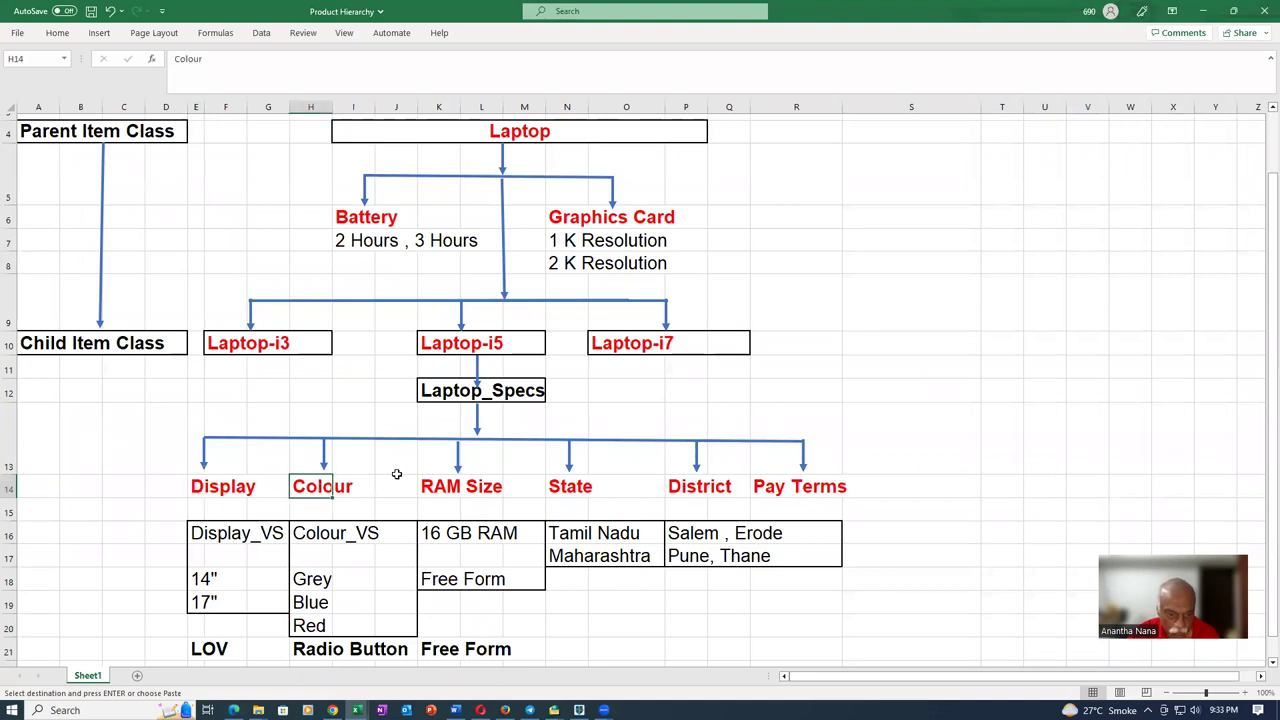
click(440, 498)
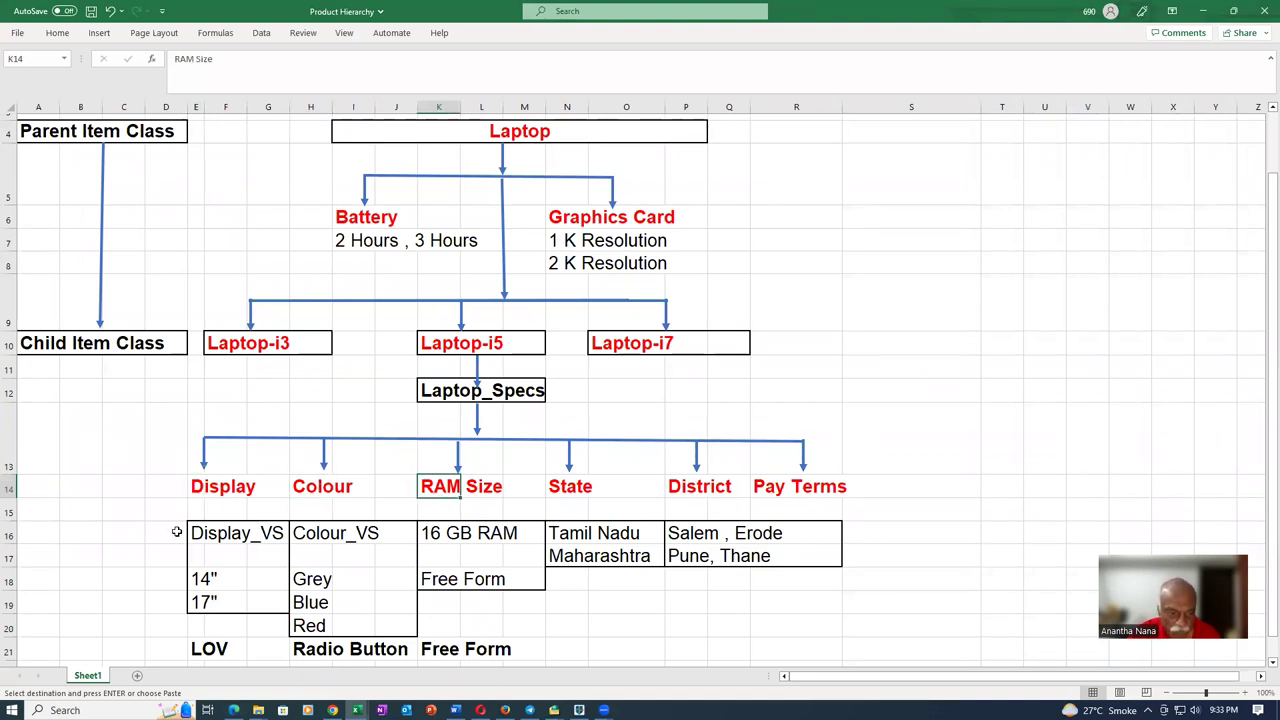
click(221, 485)
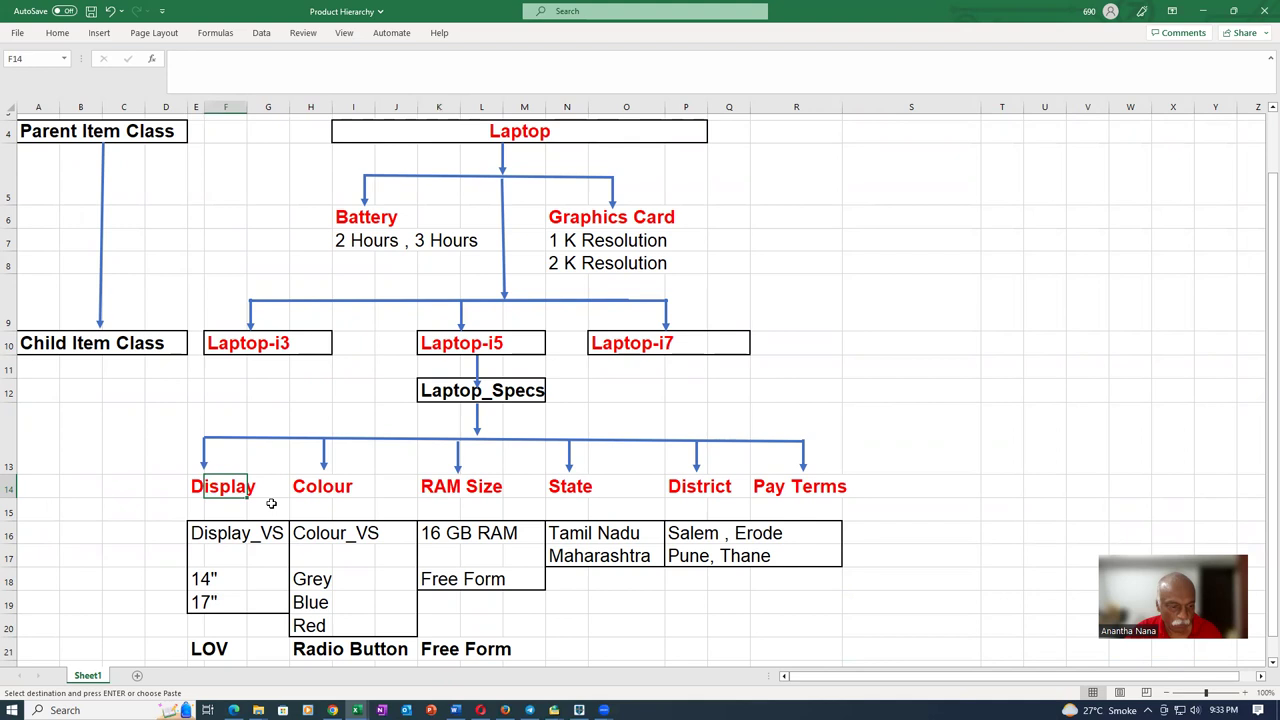
key(alt+Tab)
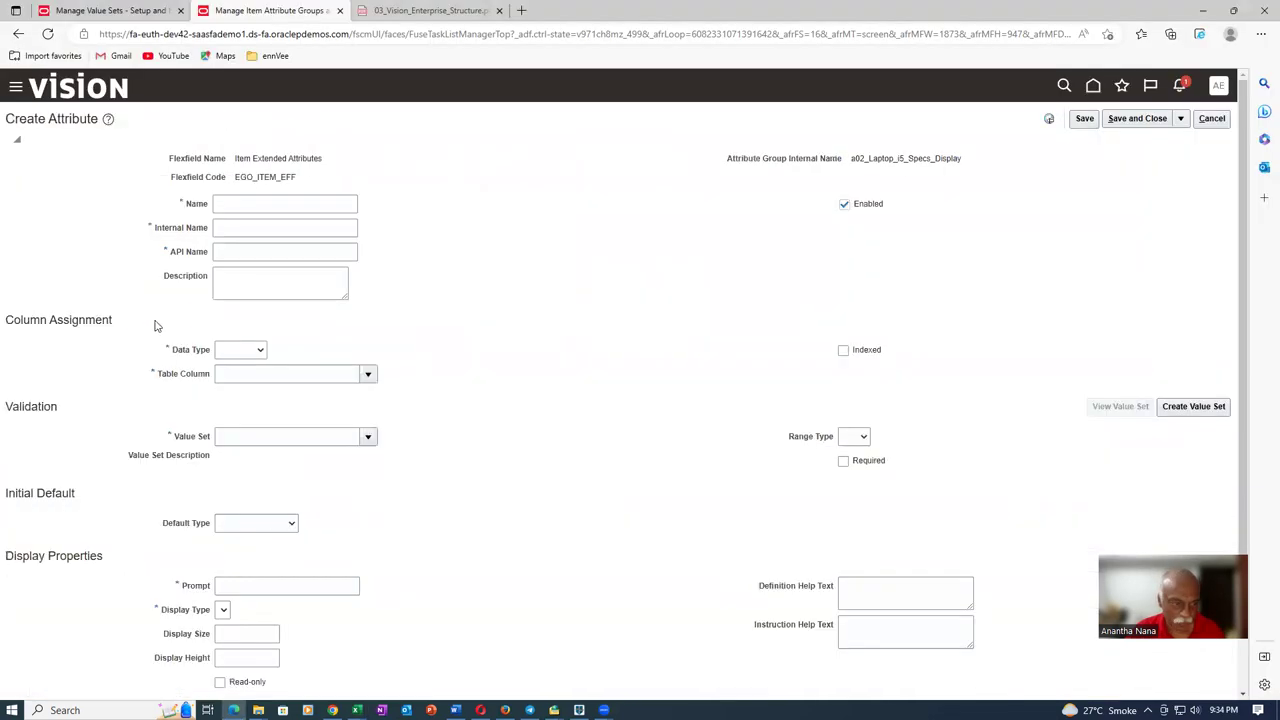
Define Character attribute a02_Display with the name copied as description, and begin its new value set.
click(237, 205)
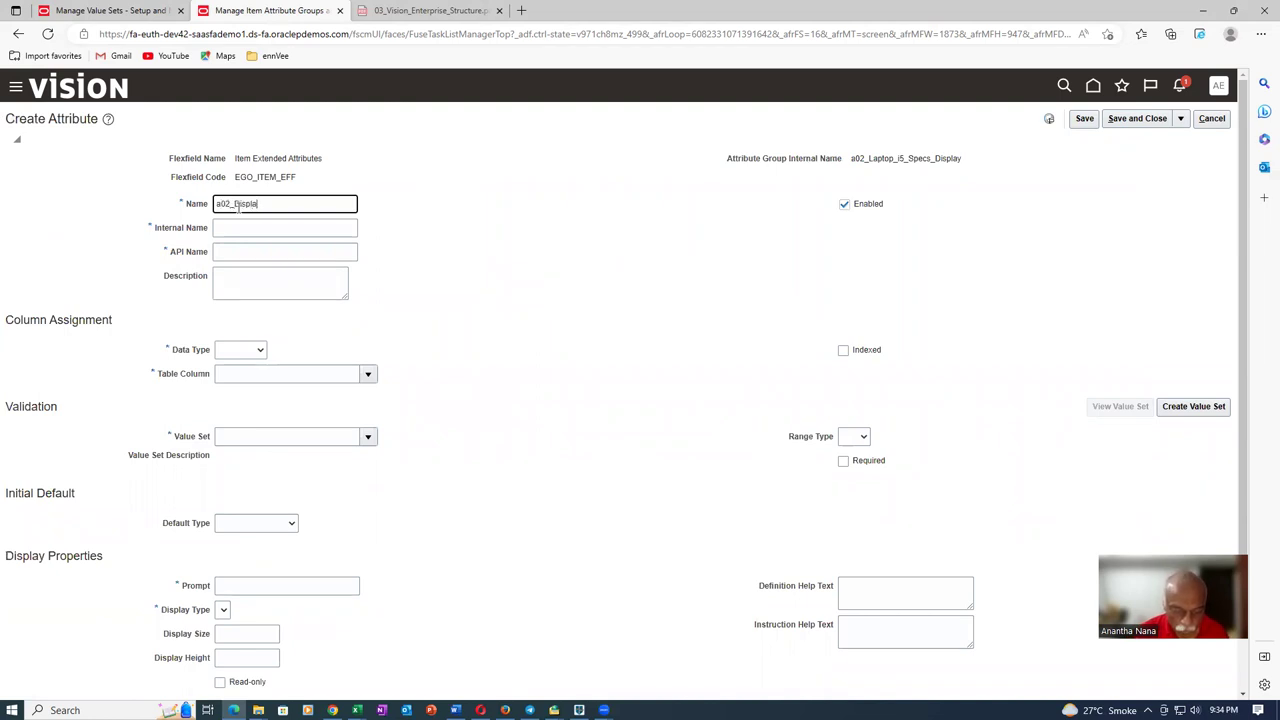
key(ctrl+a)
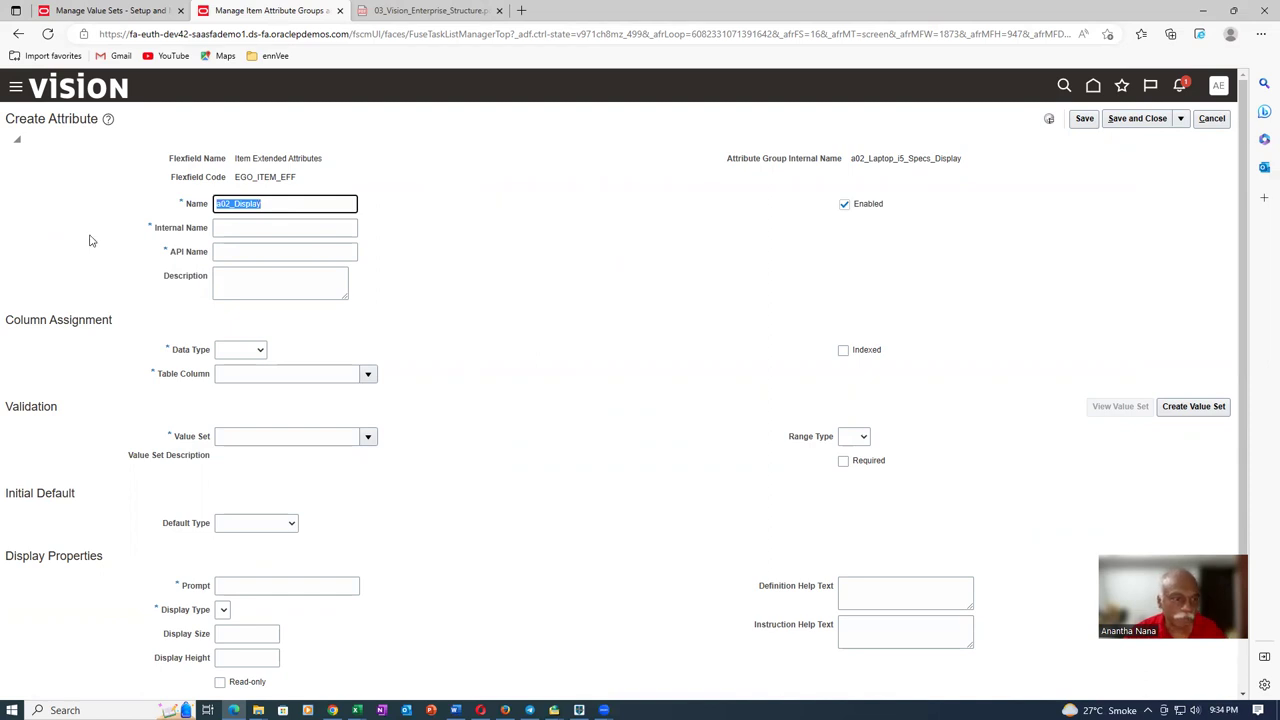
click(276, 221)
click(256, 287)
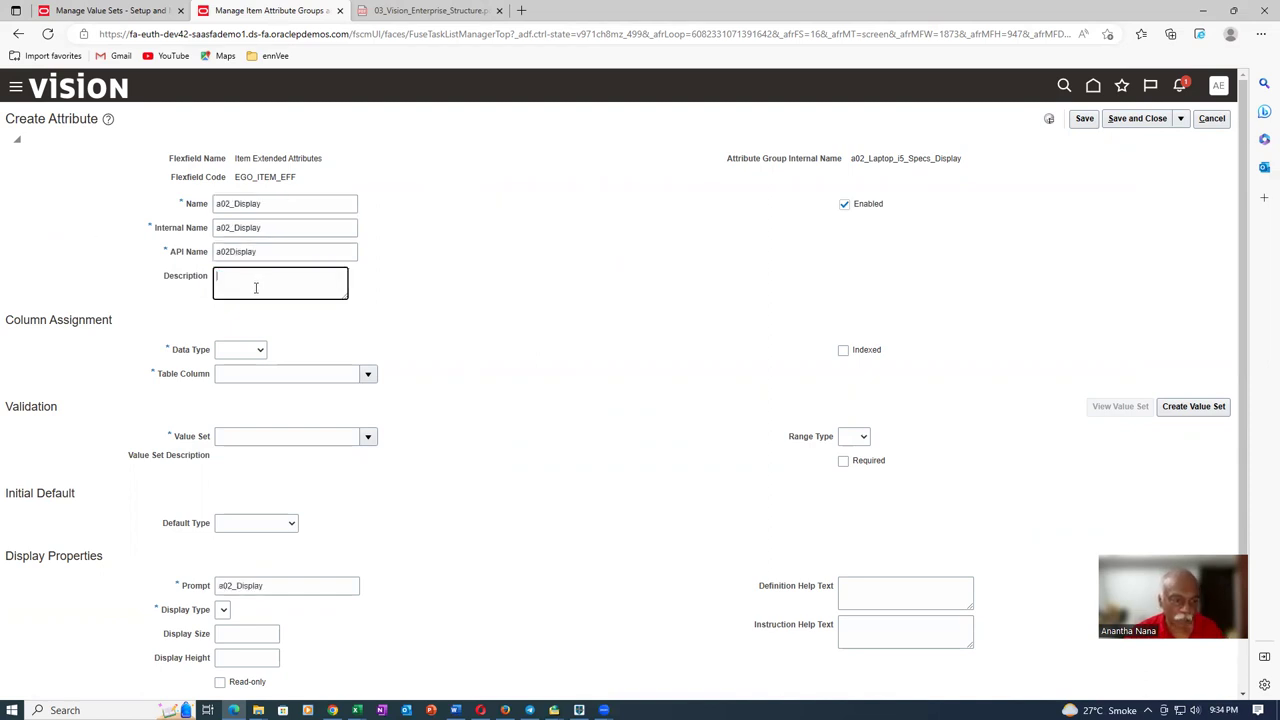
key(ctrl+v)
click(242, 350)
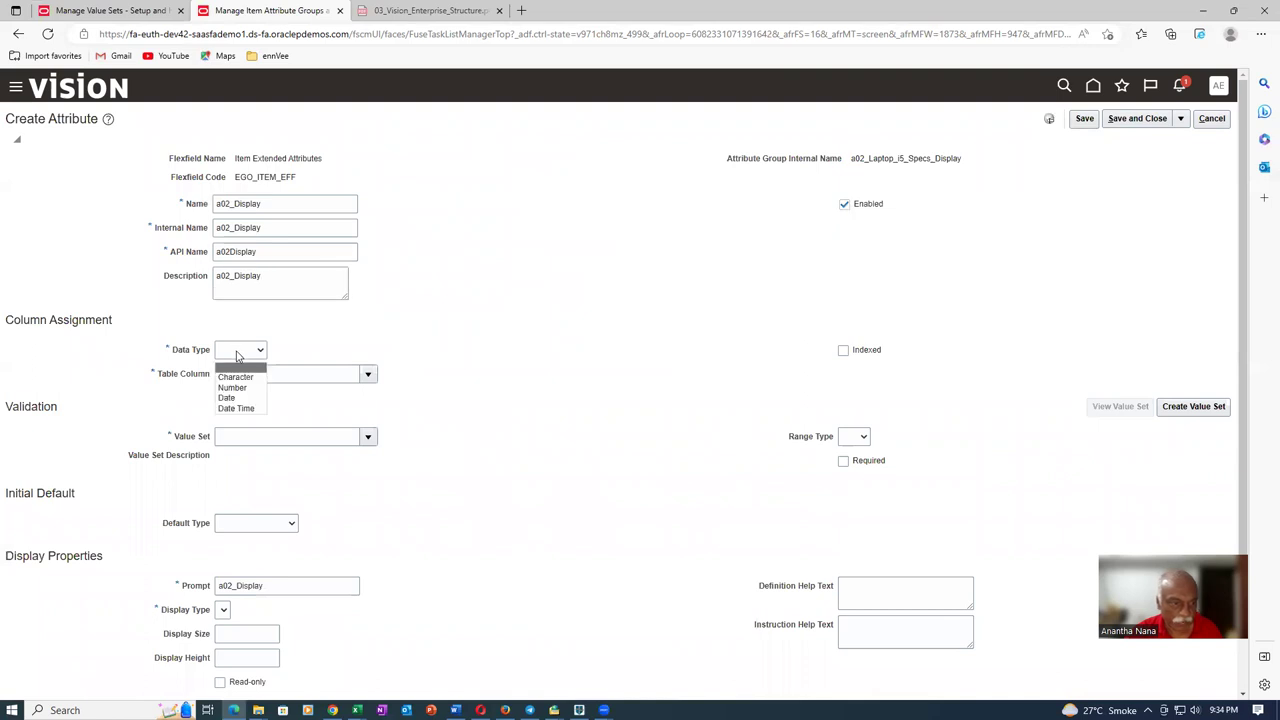
click(245, 378)
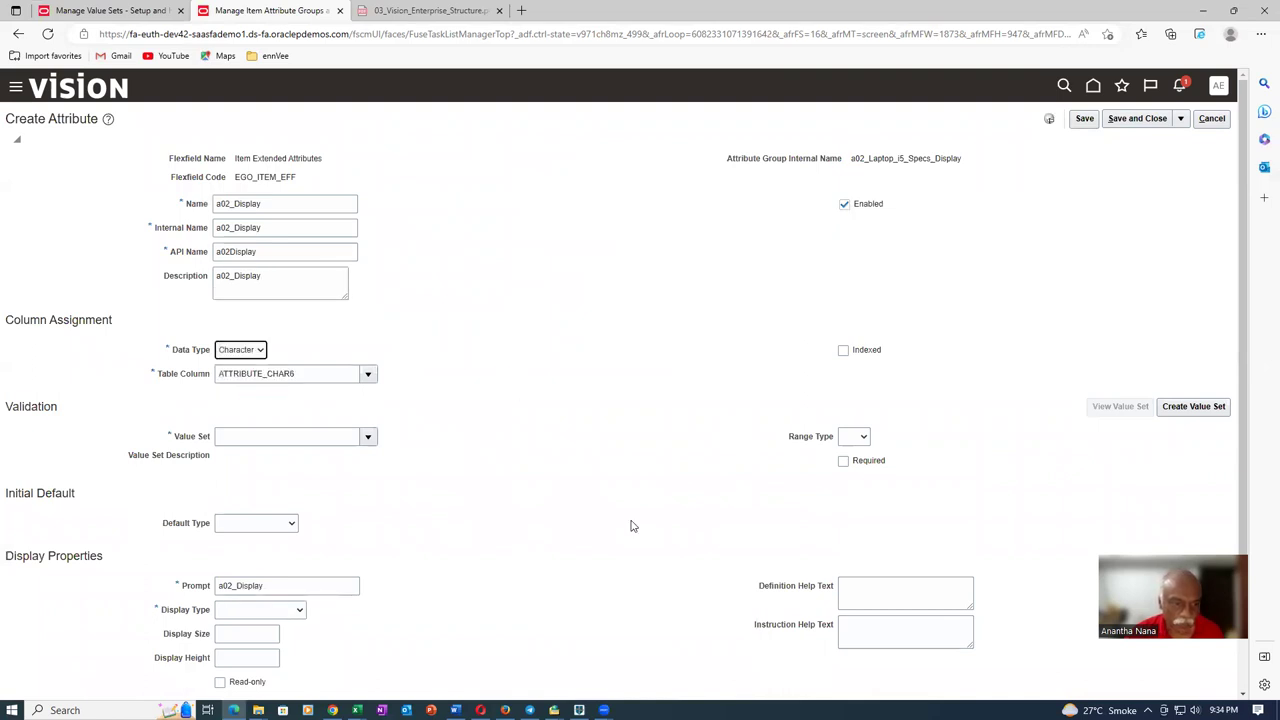
click(1195, 407)
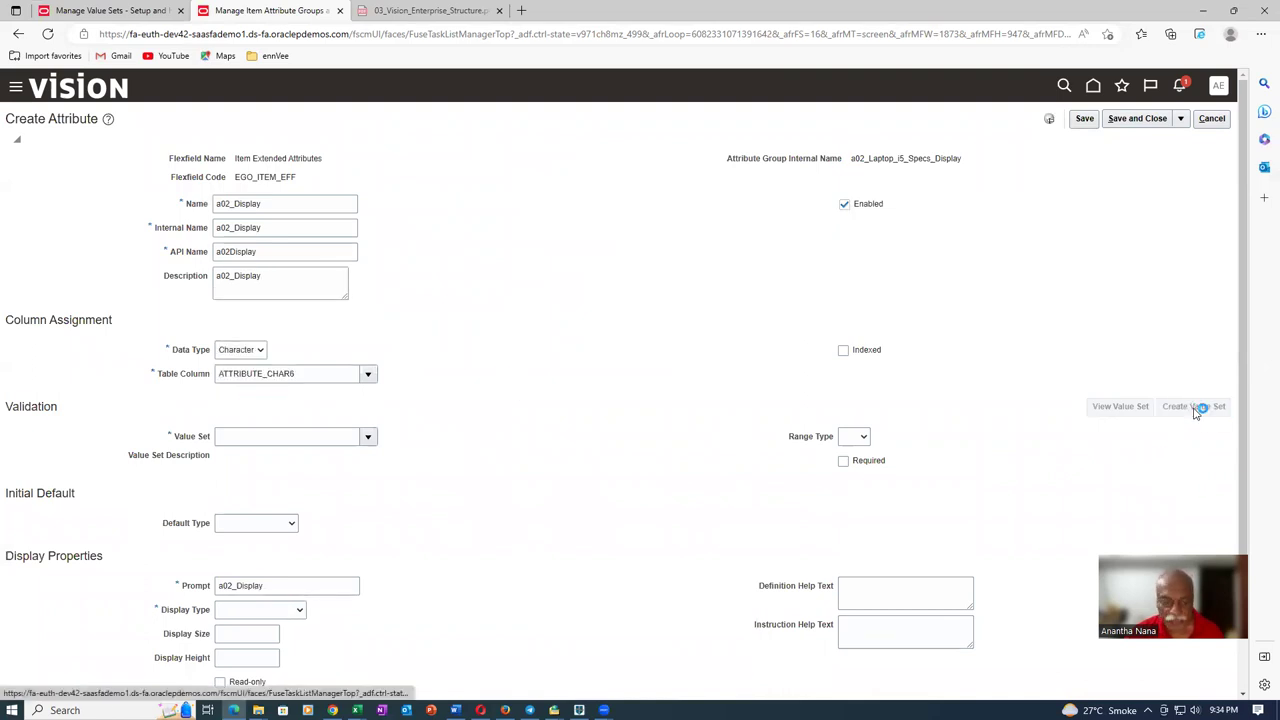
click(198, 150)
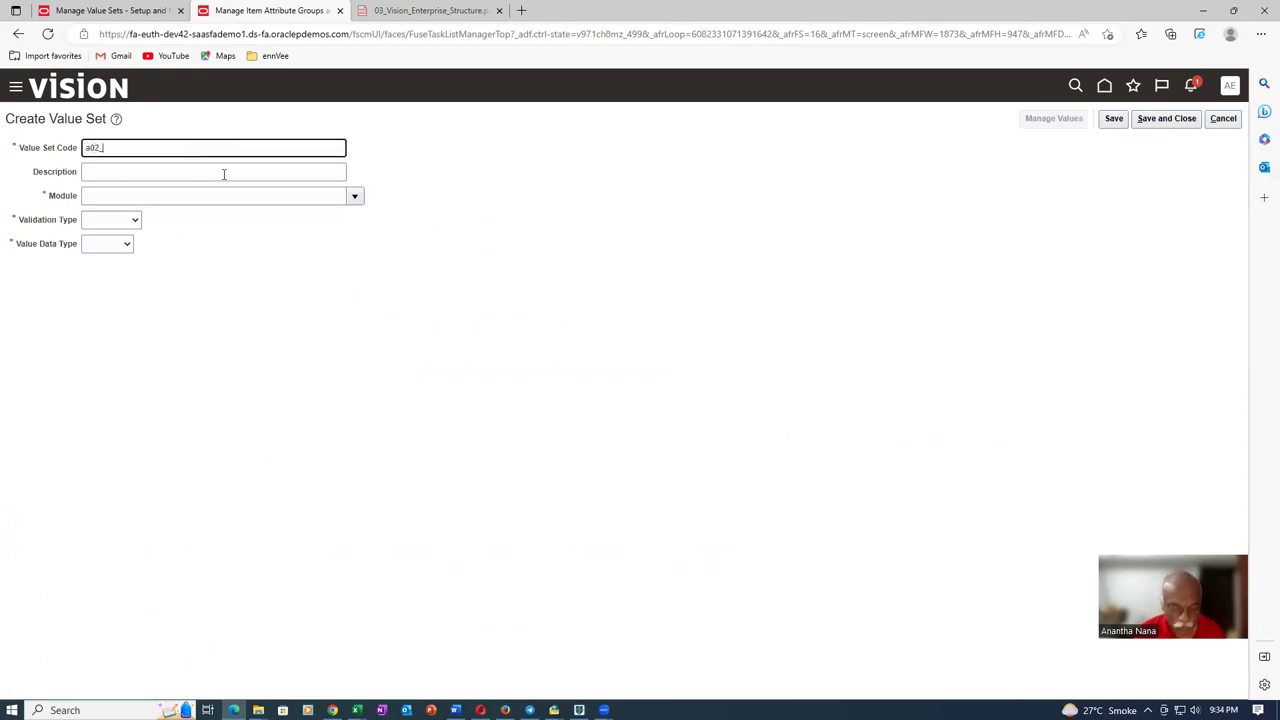
Enter a02_display as value set code and description, with module Product Hub and Independent validation.
text(a02_display)
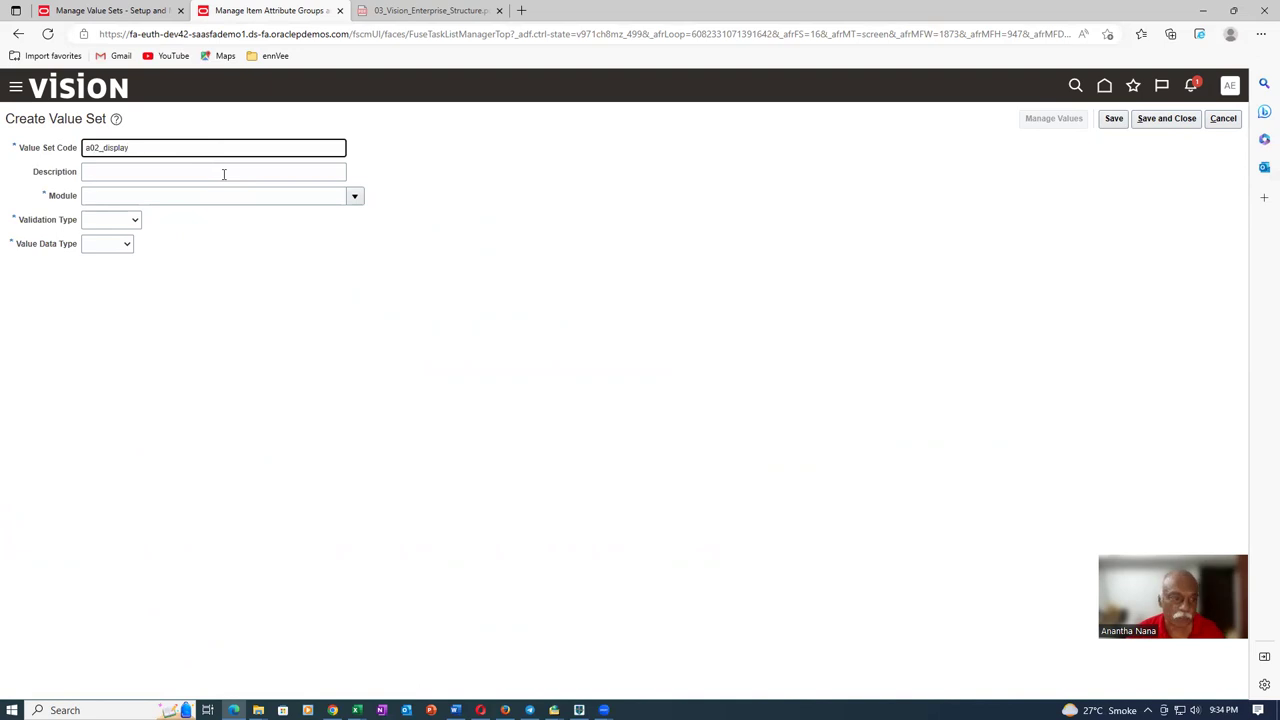
drag(149, 152, 2, 203)
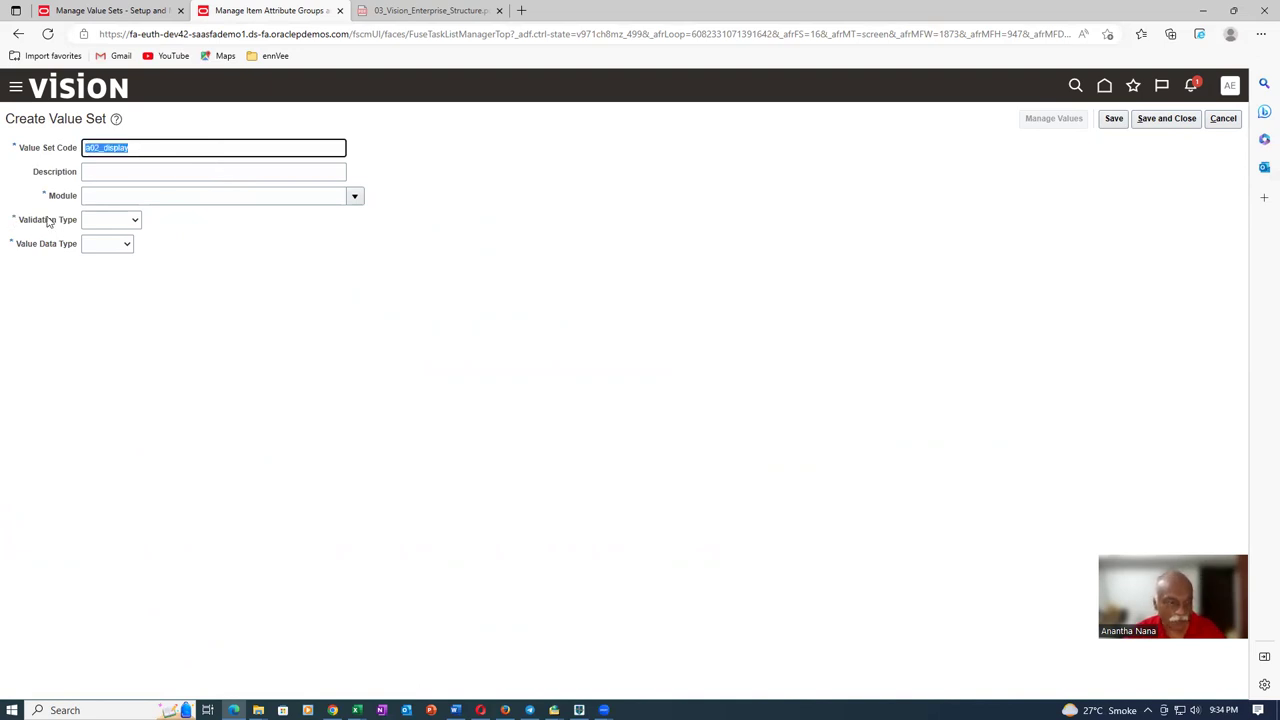
click(130, 165)
key(ctrl+v)
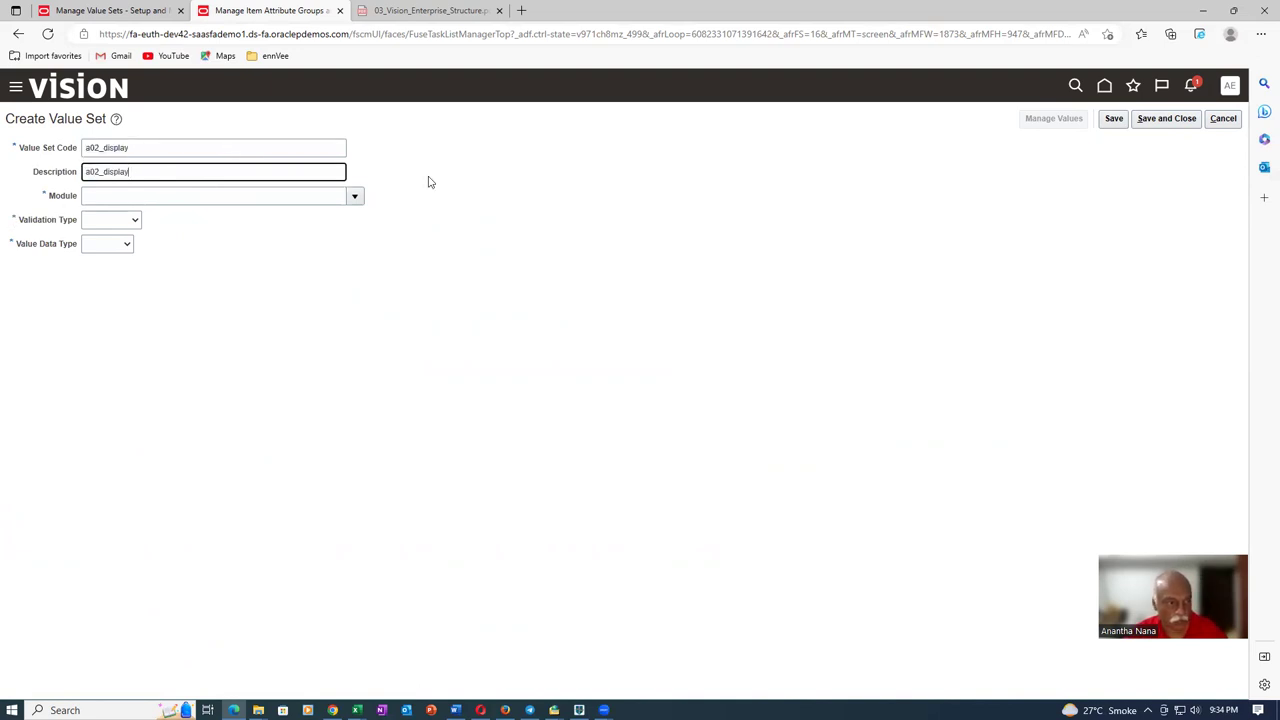
click(360, 195)
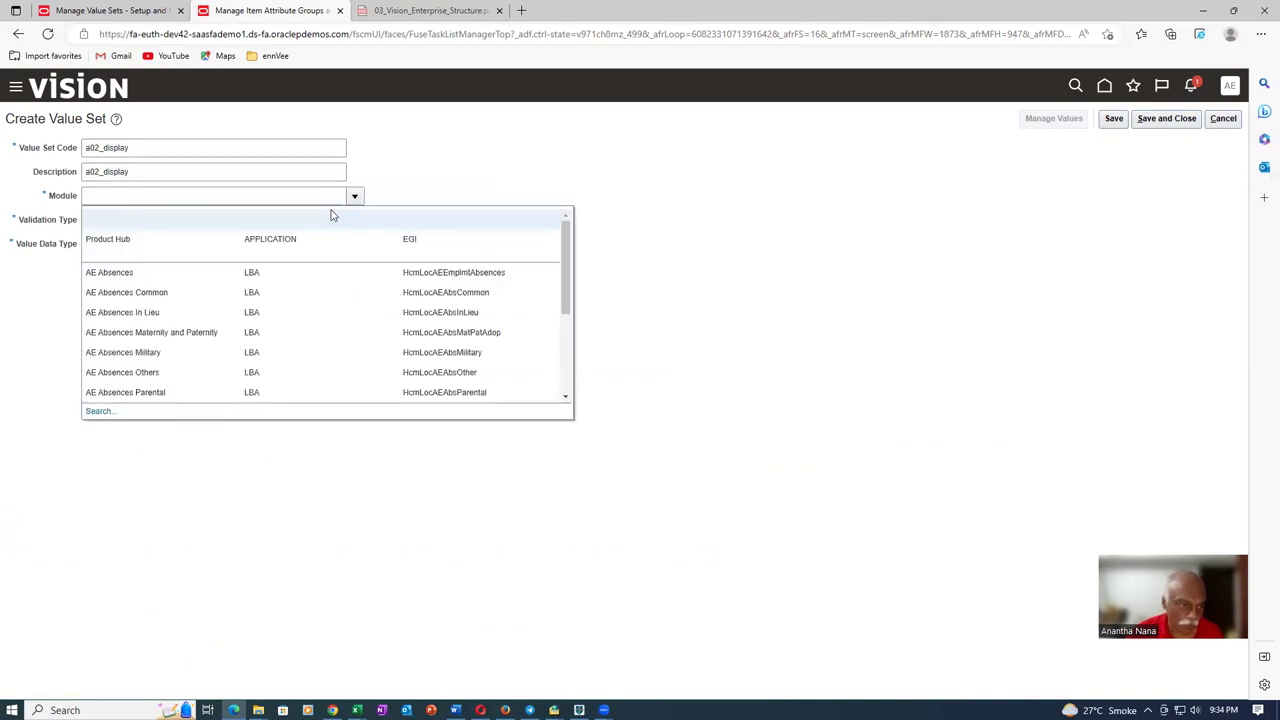
click(322, 234)
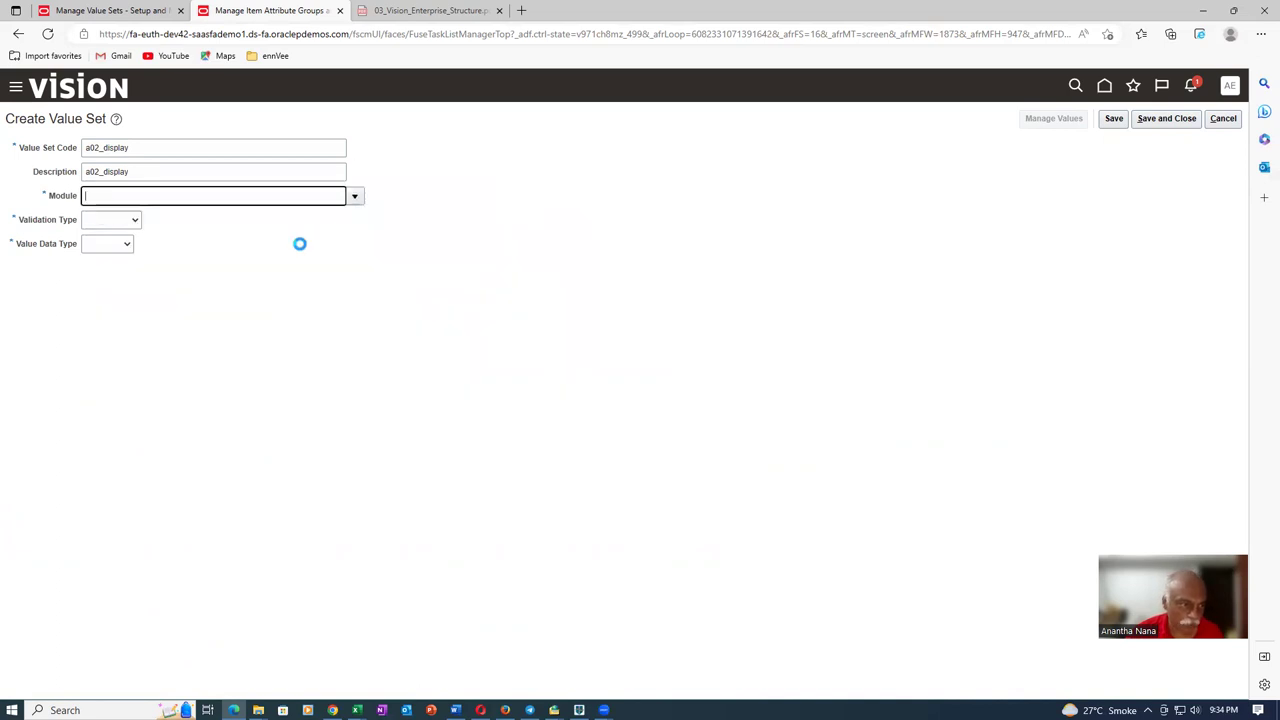
click(108, 221)
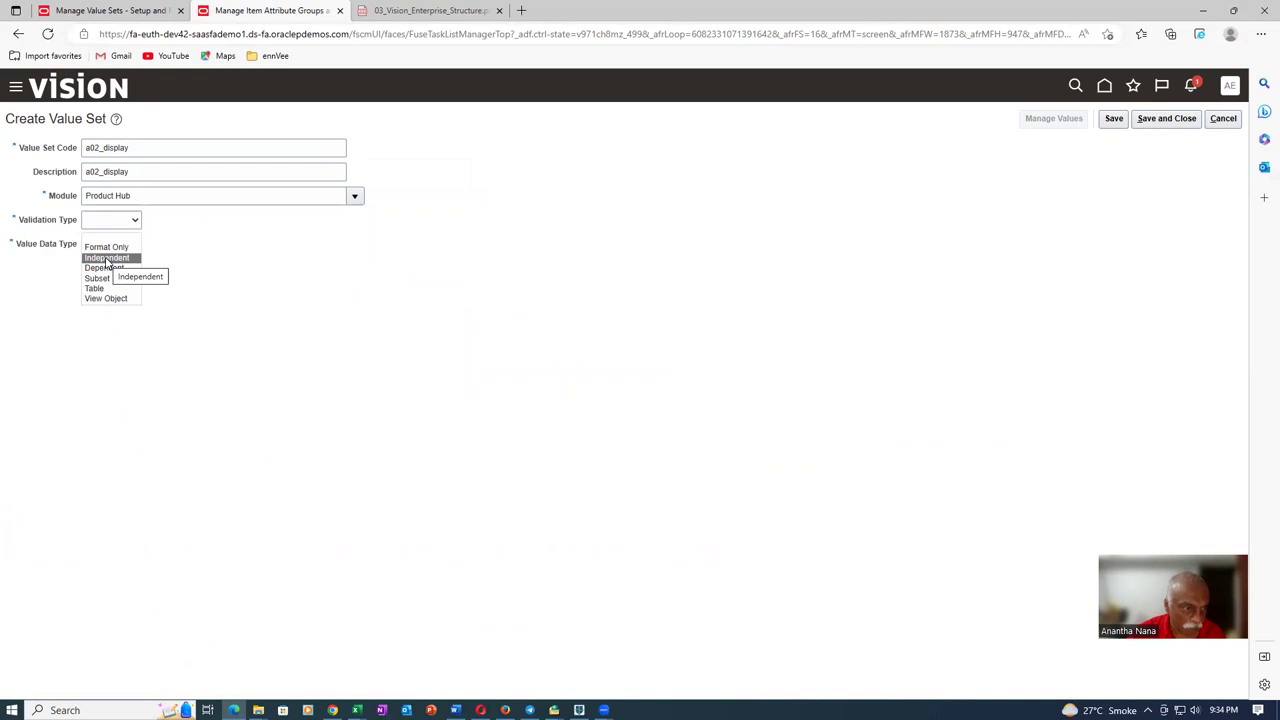
click(106, 258)
Make the values Character Text with maximum length 15, save, and open Manage Values.
click(134, 249)
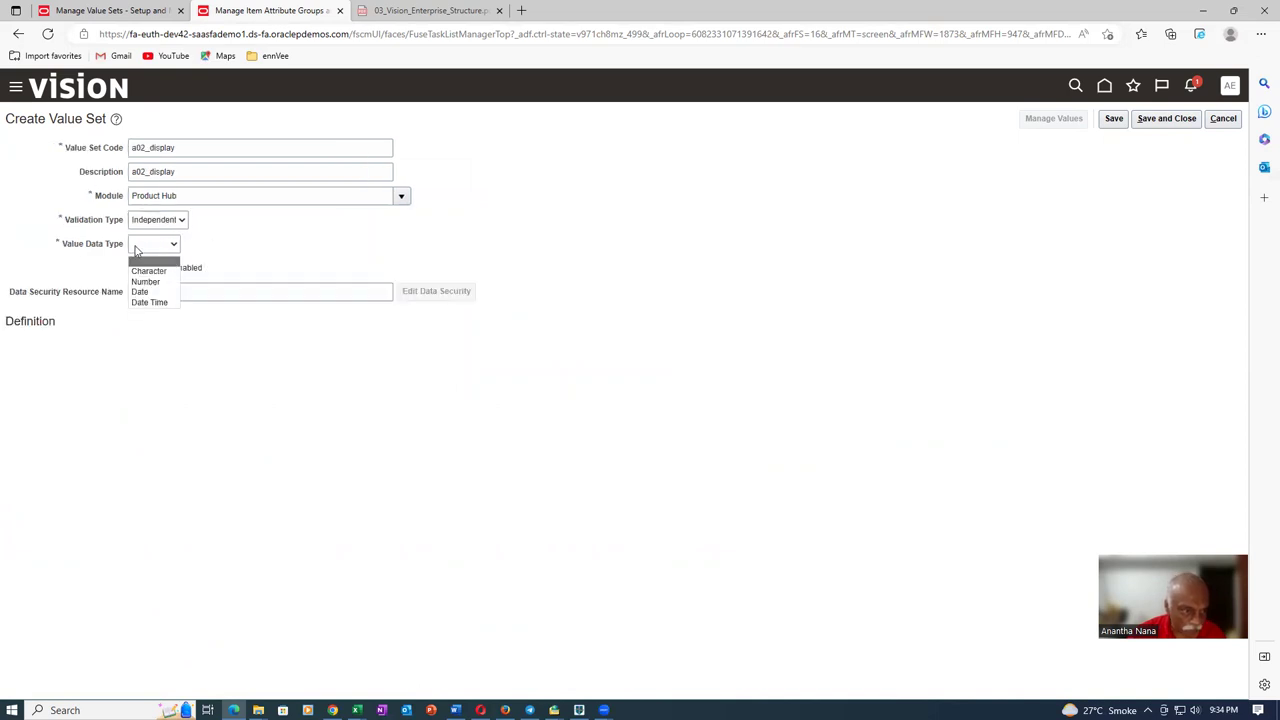
click(148, 271)
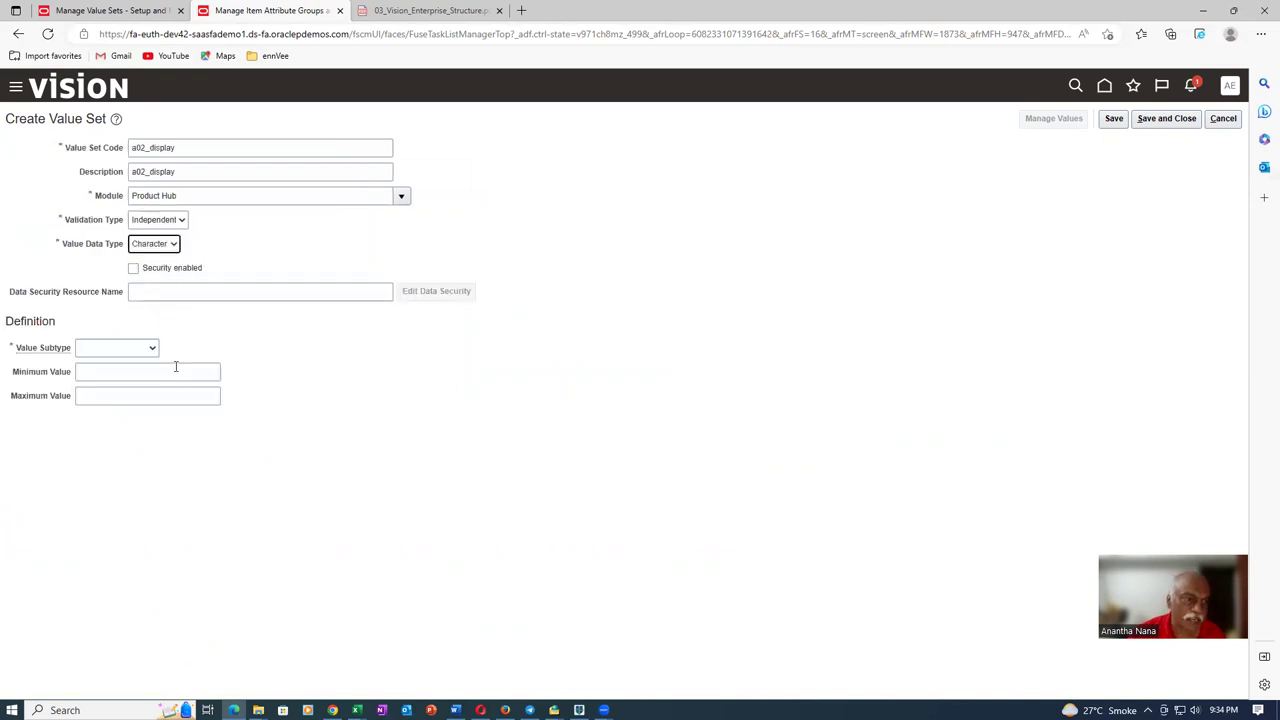
click(131, 347)
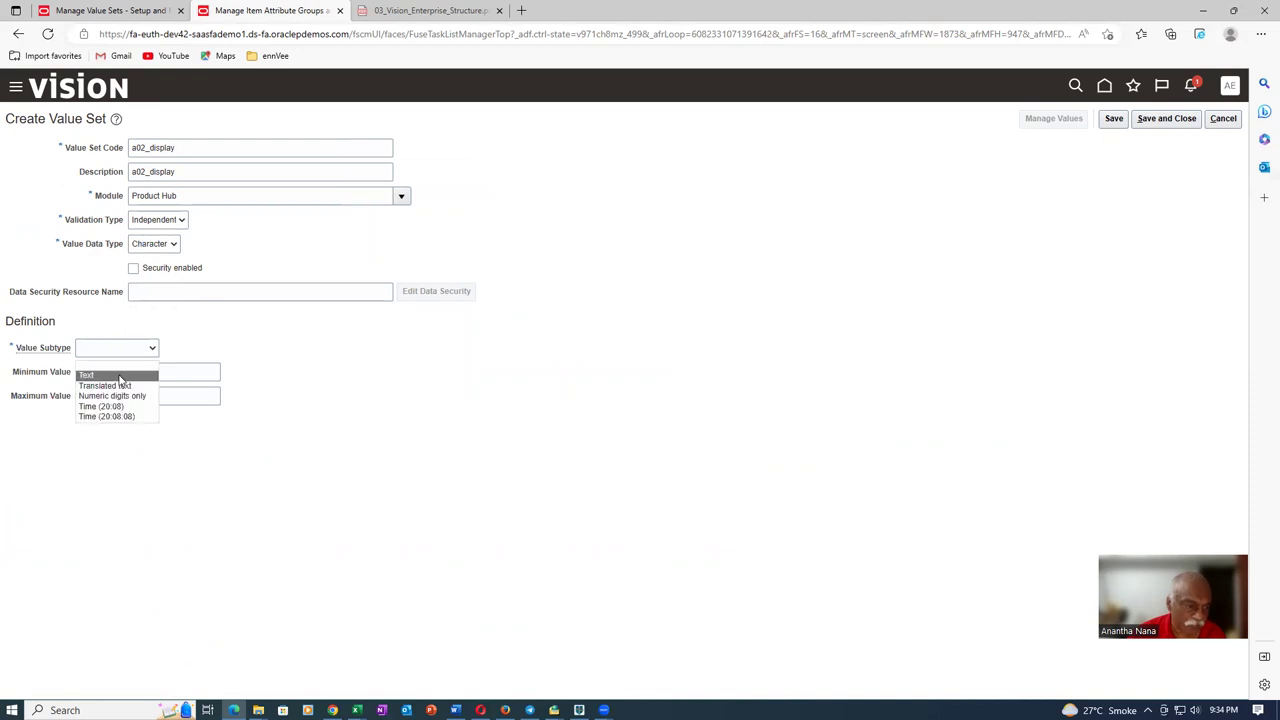
click(122, 372)
click(109, 372)
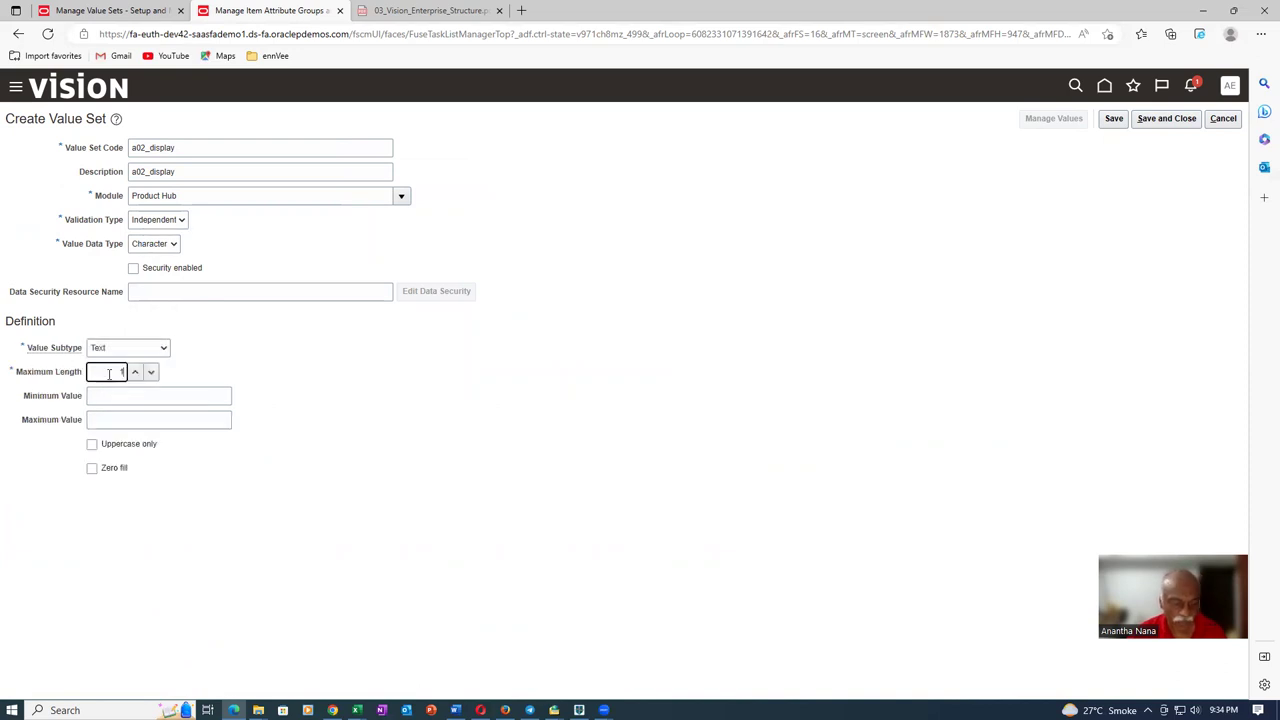
click(1114, 120)
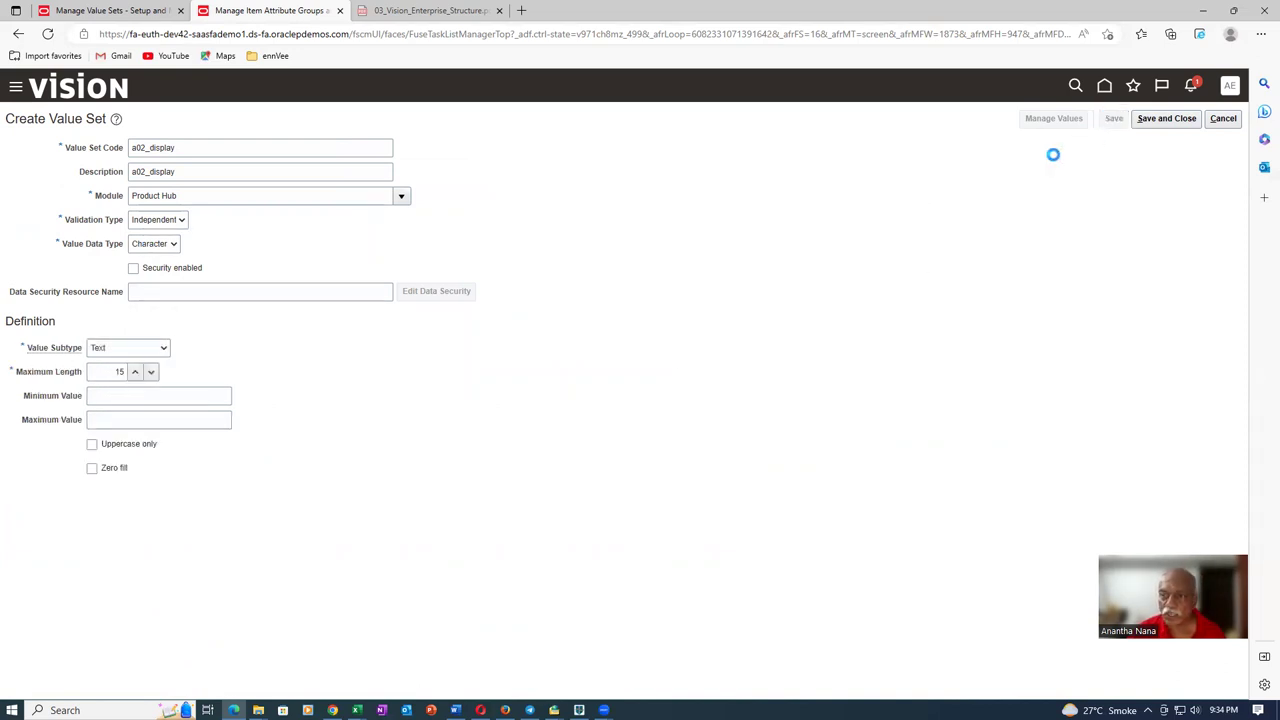
click(1055, 120)
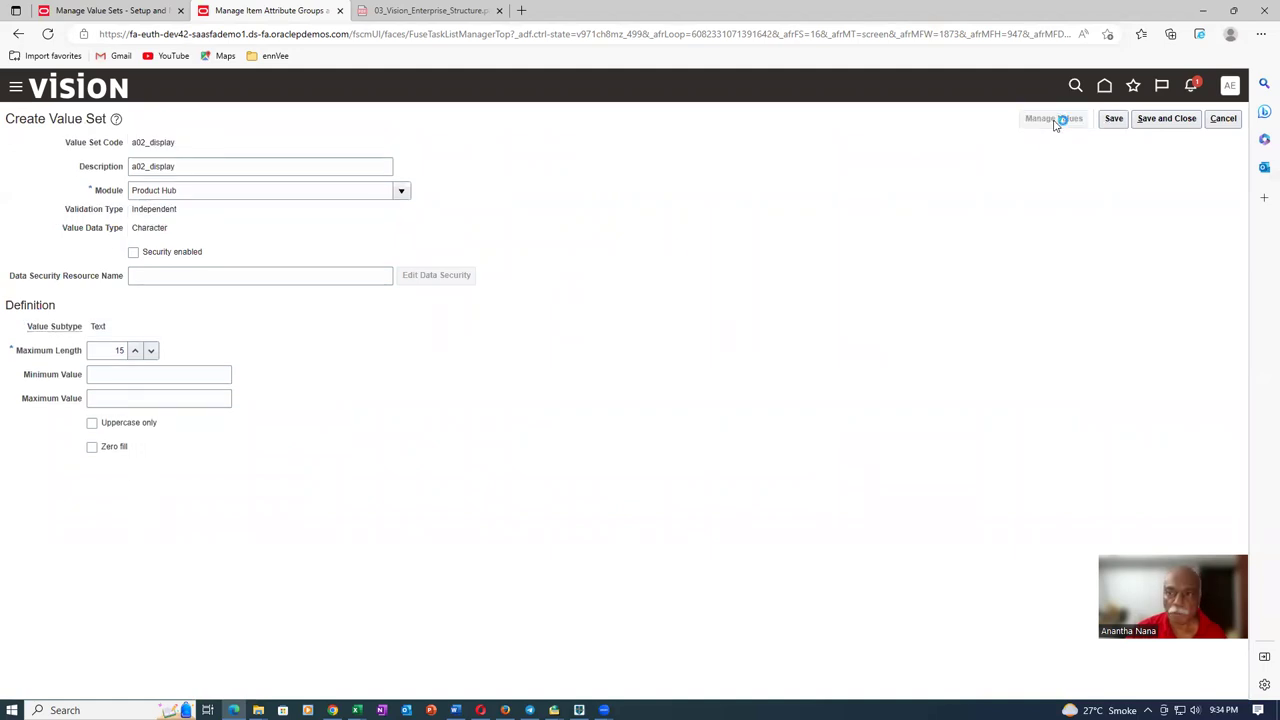
Add values 14 inch and 17 Inch to a02_display, each with a matching description, and save.
click(153, 316)
click(105, 367)
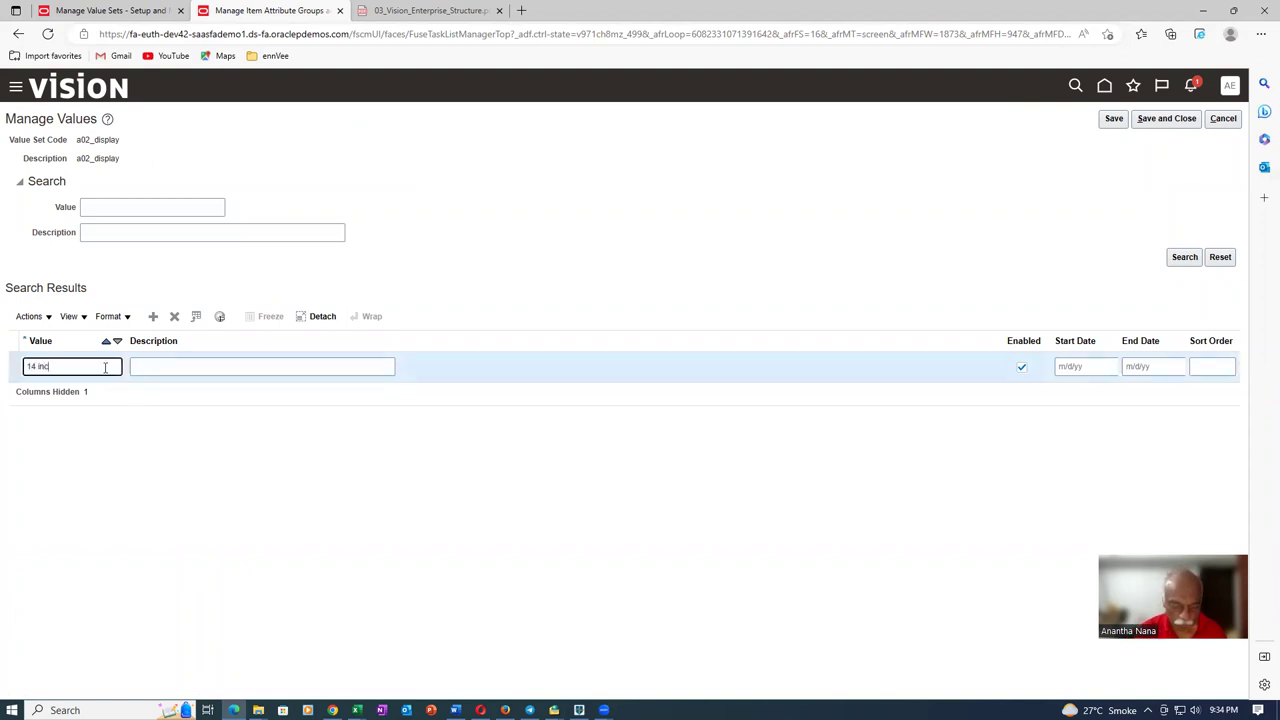
drag(78, 368, 3, 406)
key(ctrl+c)
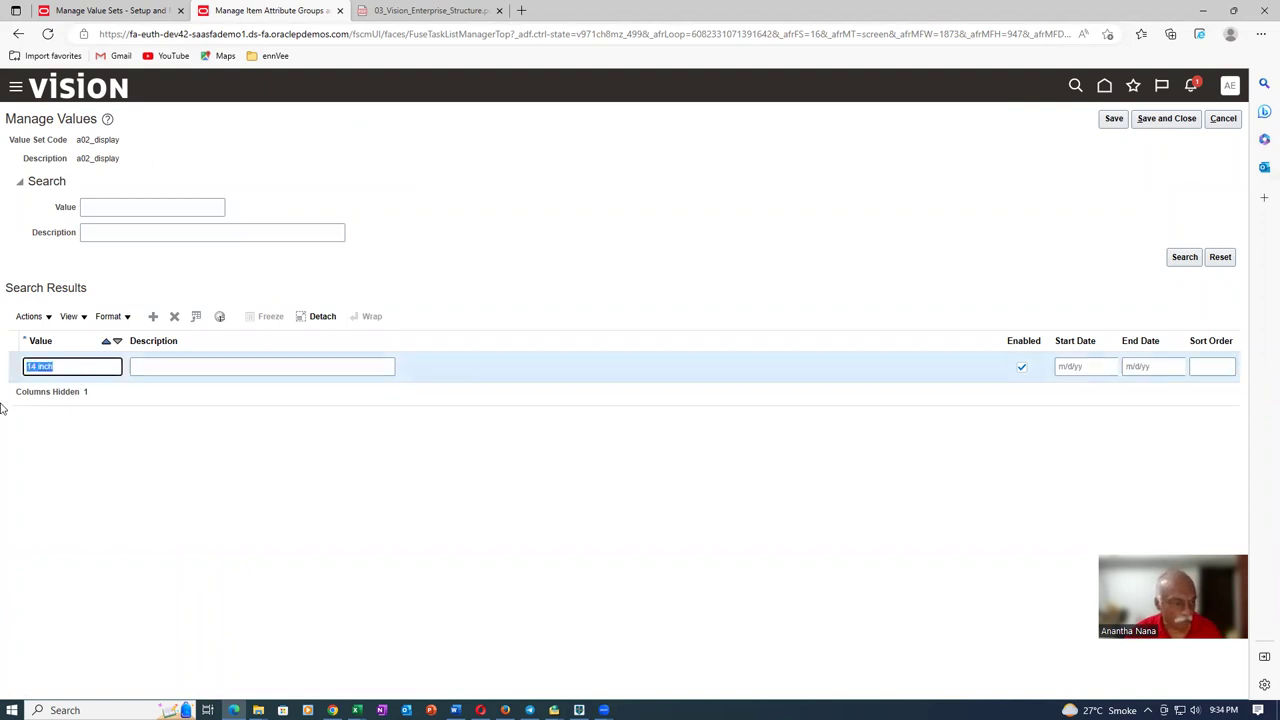
click(136, 368)
key(ctrl+v)
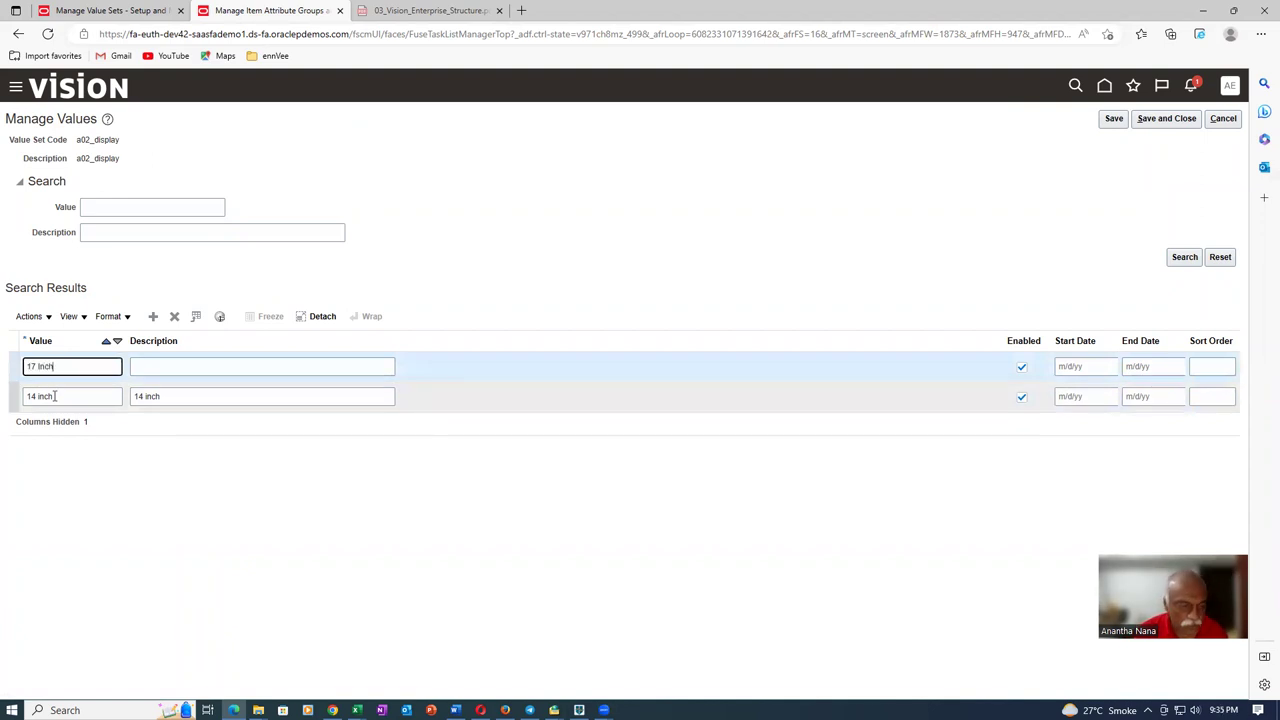
triple_click(33, 368)
key(ctrl+c)
click(225, 362)
key(ctrl+v)
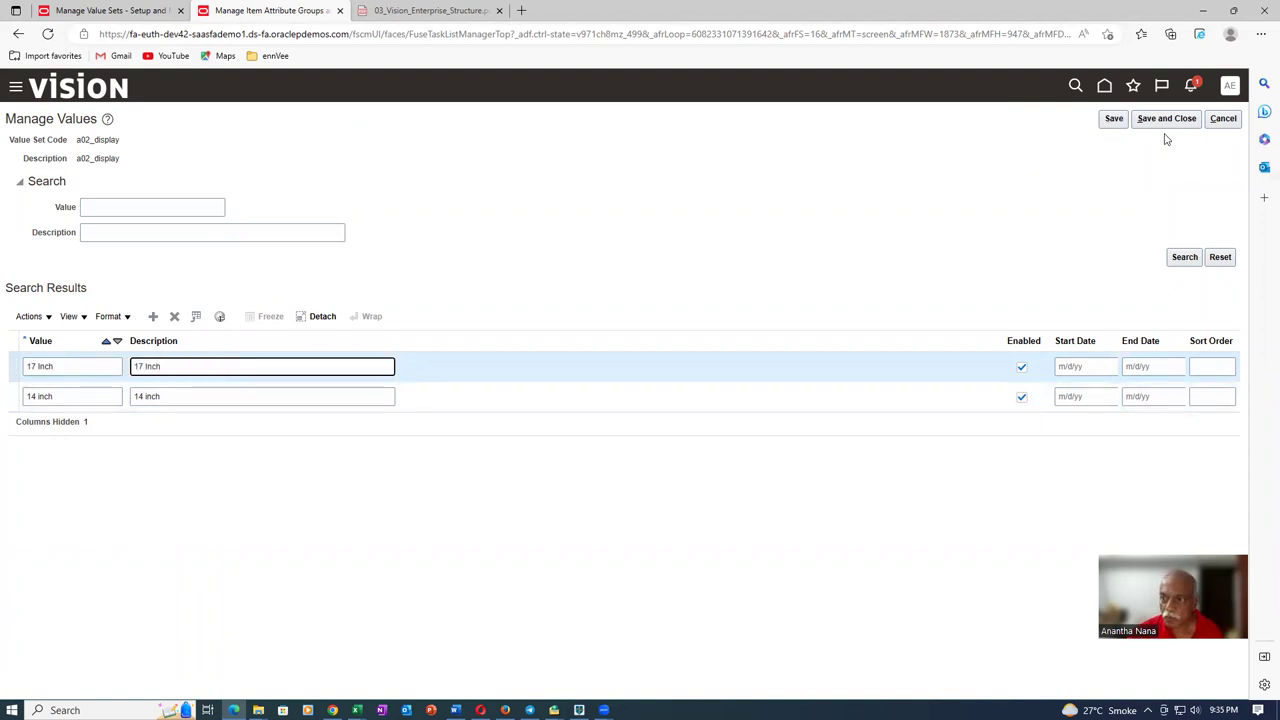
click(1184, 122)
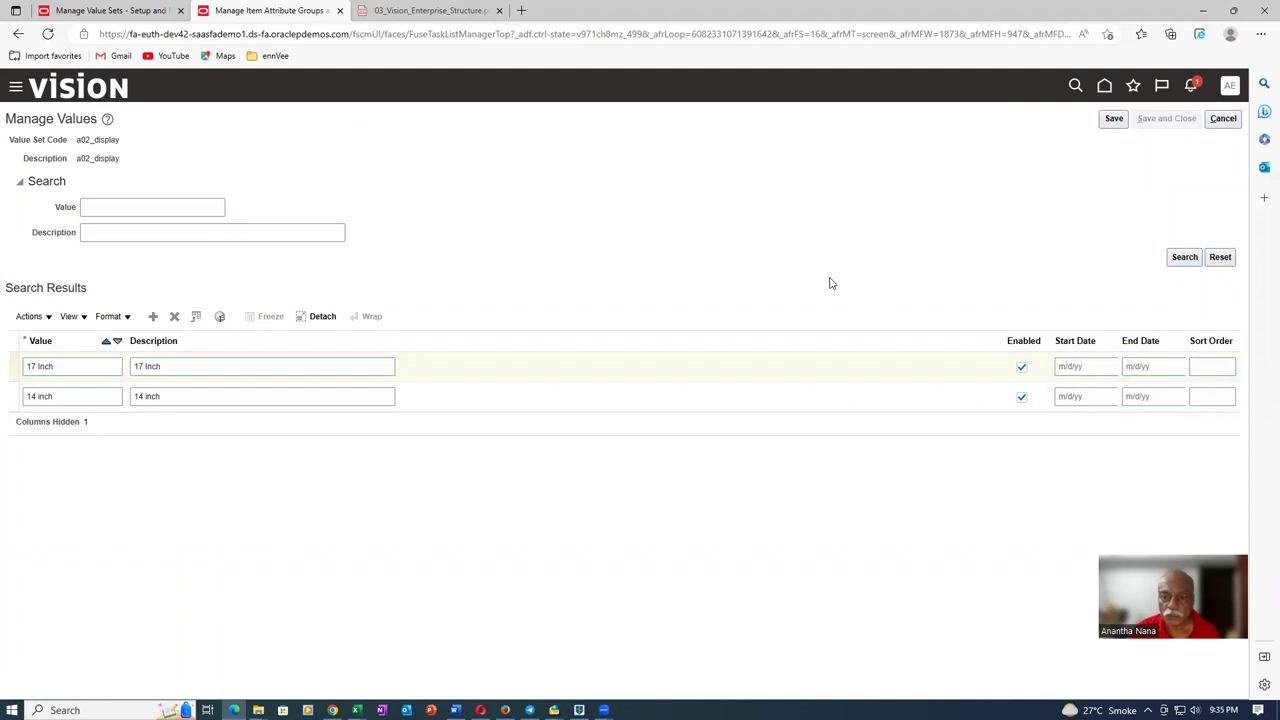
Make a02_Display a Drop-down List attribute using a02_display, leaving display size empty, and save.
click(1170, 120)
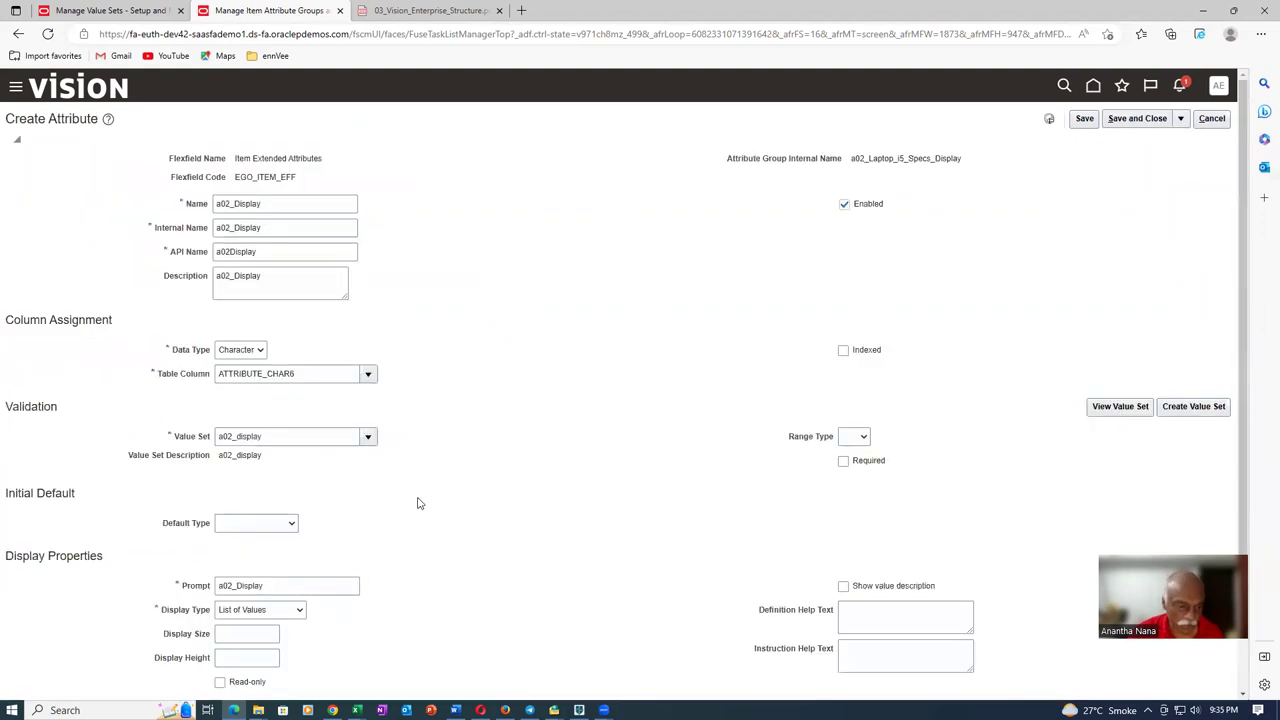
scroll(417, 500, down, 2)
click(275, 552)
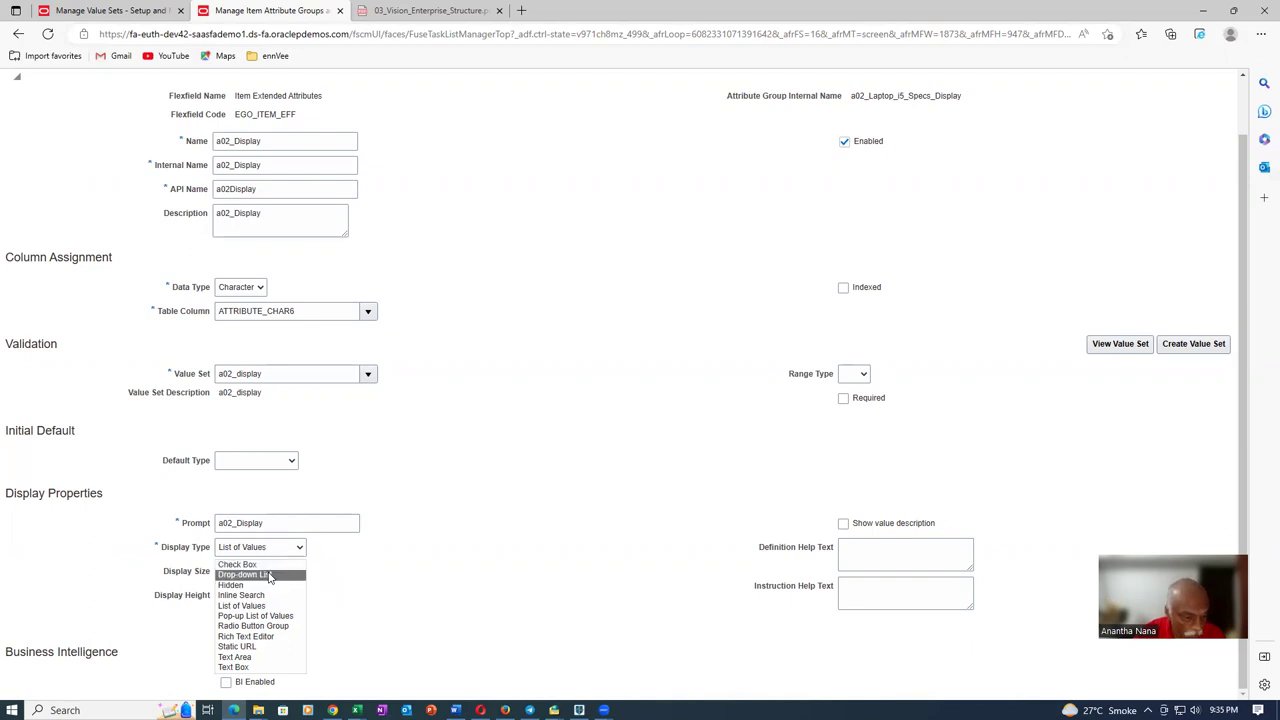
click(262, 575)
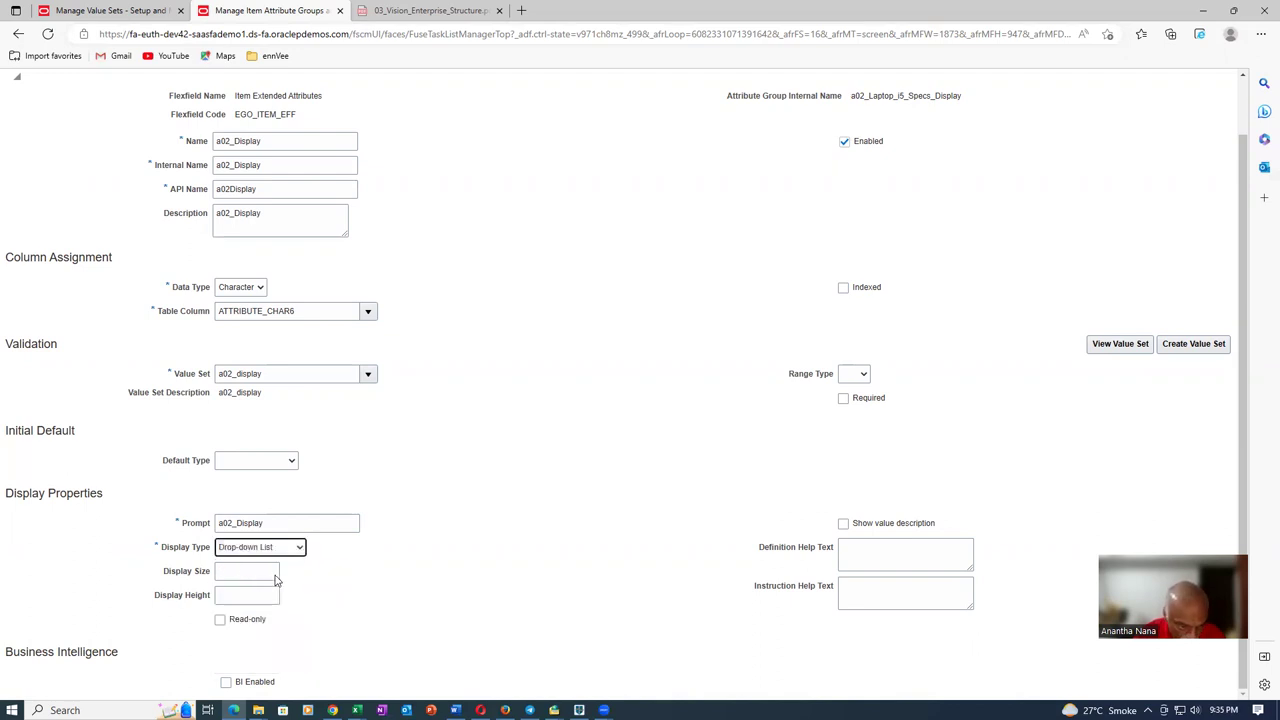
click(238, 569)
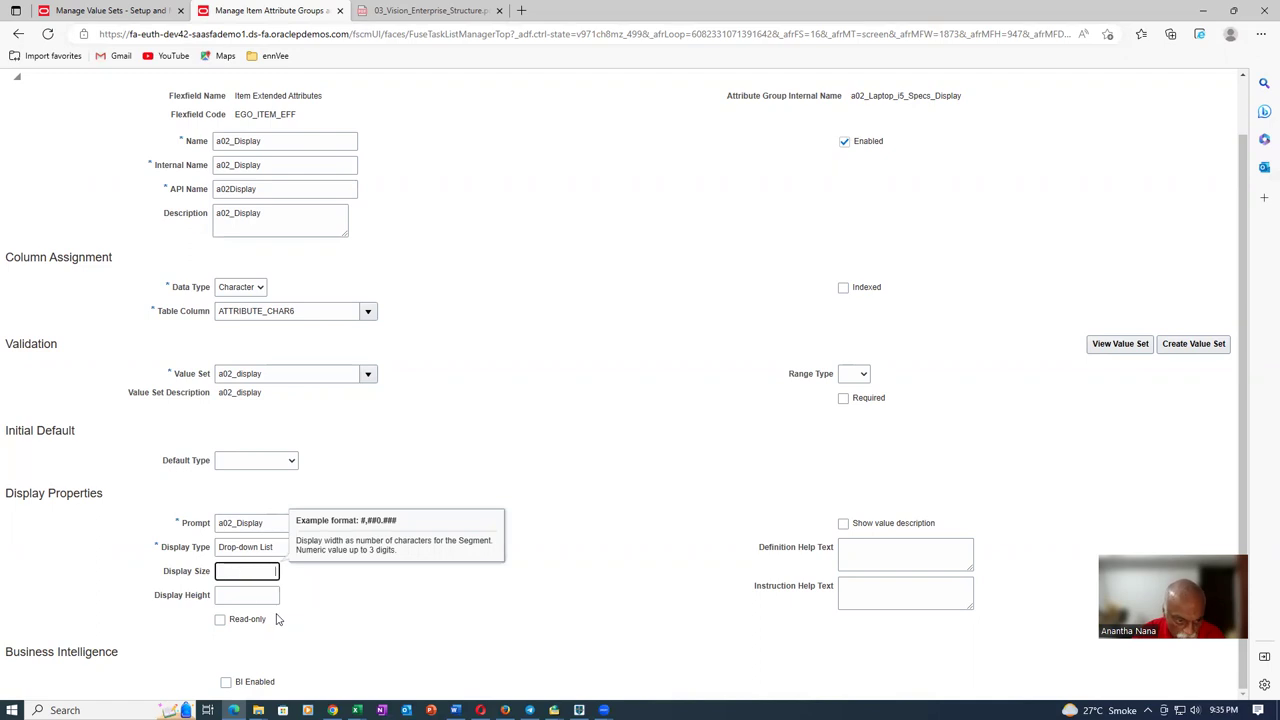
click(477, 404)
scroll(1116, 170, up, 1)
click(1138, 118)
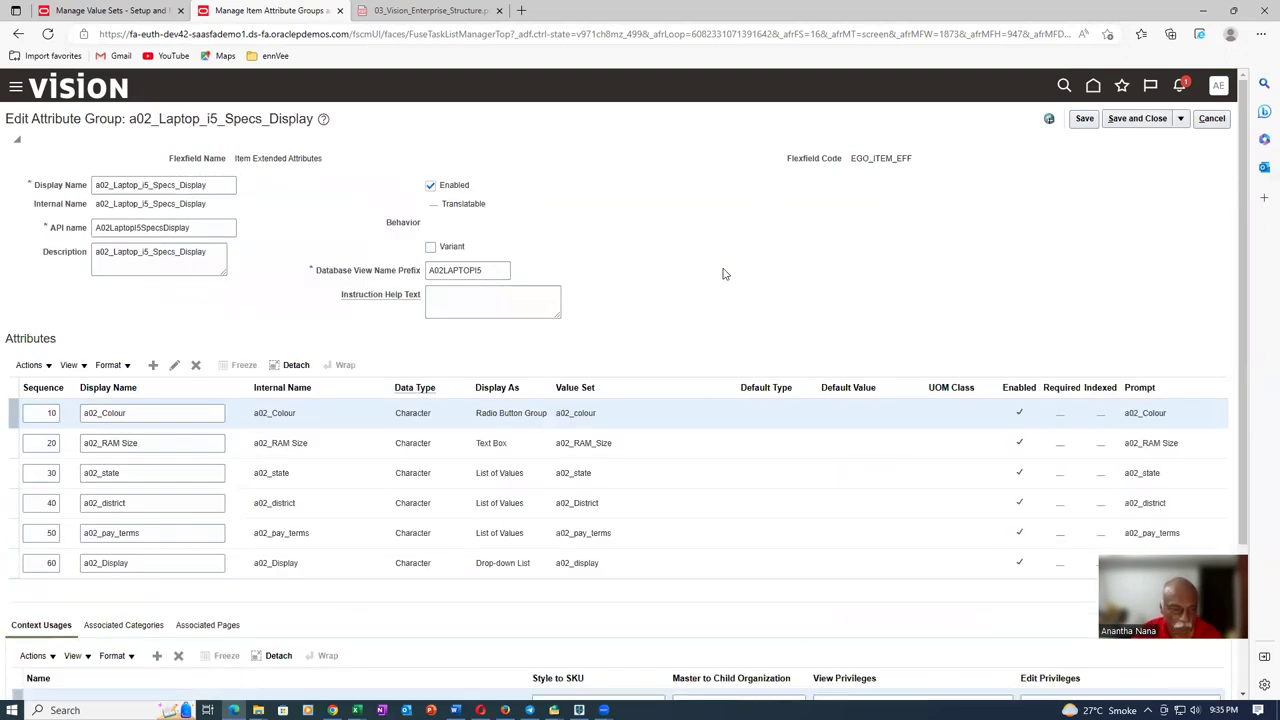
key(alt+Tab)
key(alt+Tab)
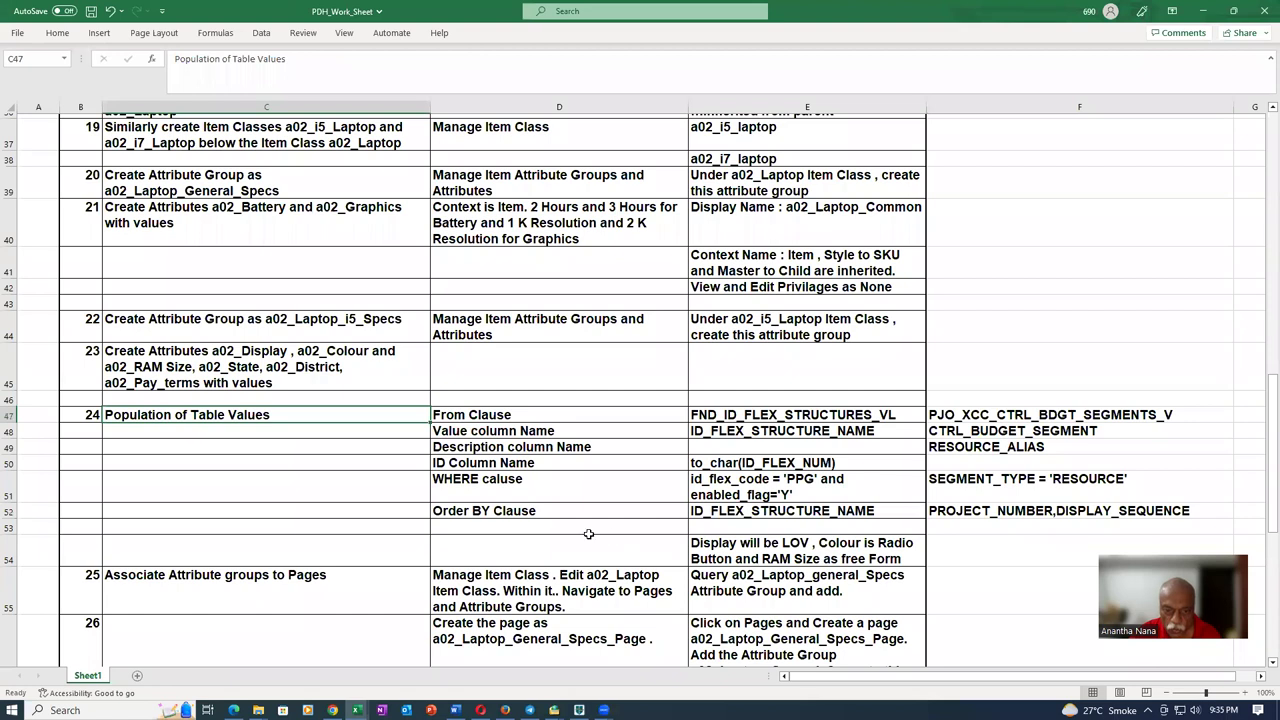
Review the Associate Attribute groups to Pages step in cells C55 and D44.
scroll(568, 545, down, 1)
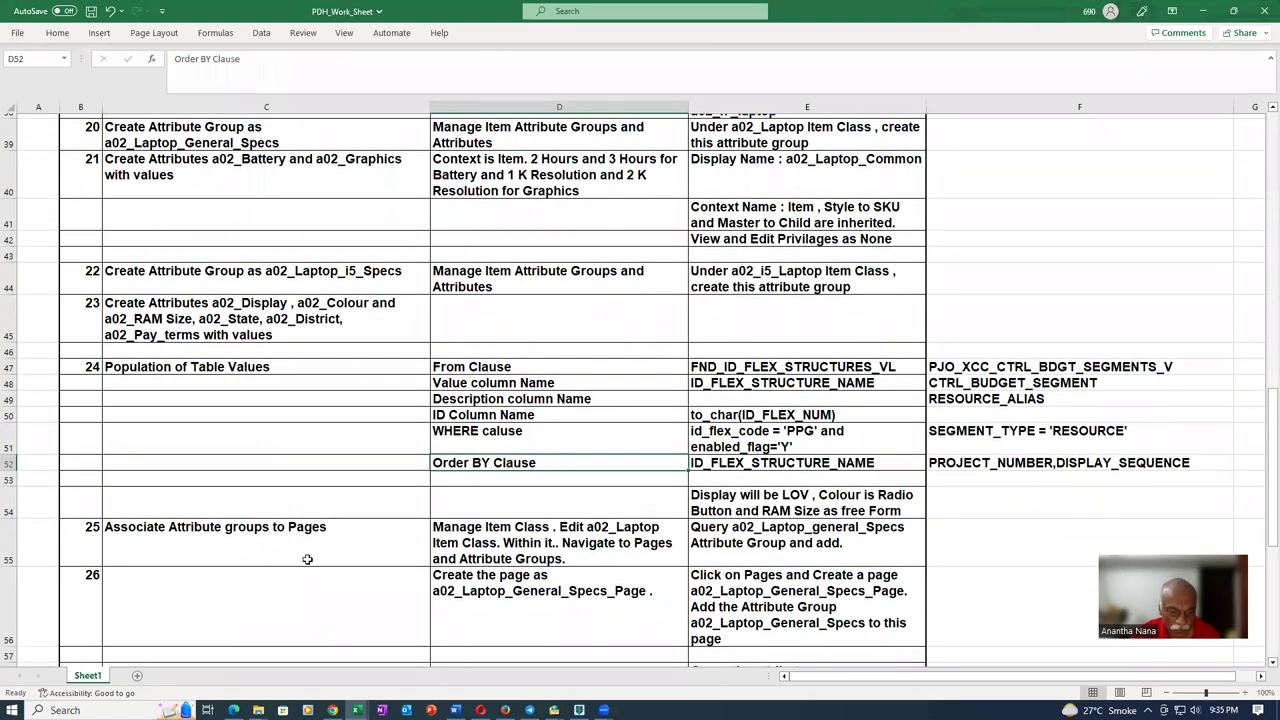
click(270, 544)
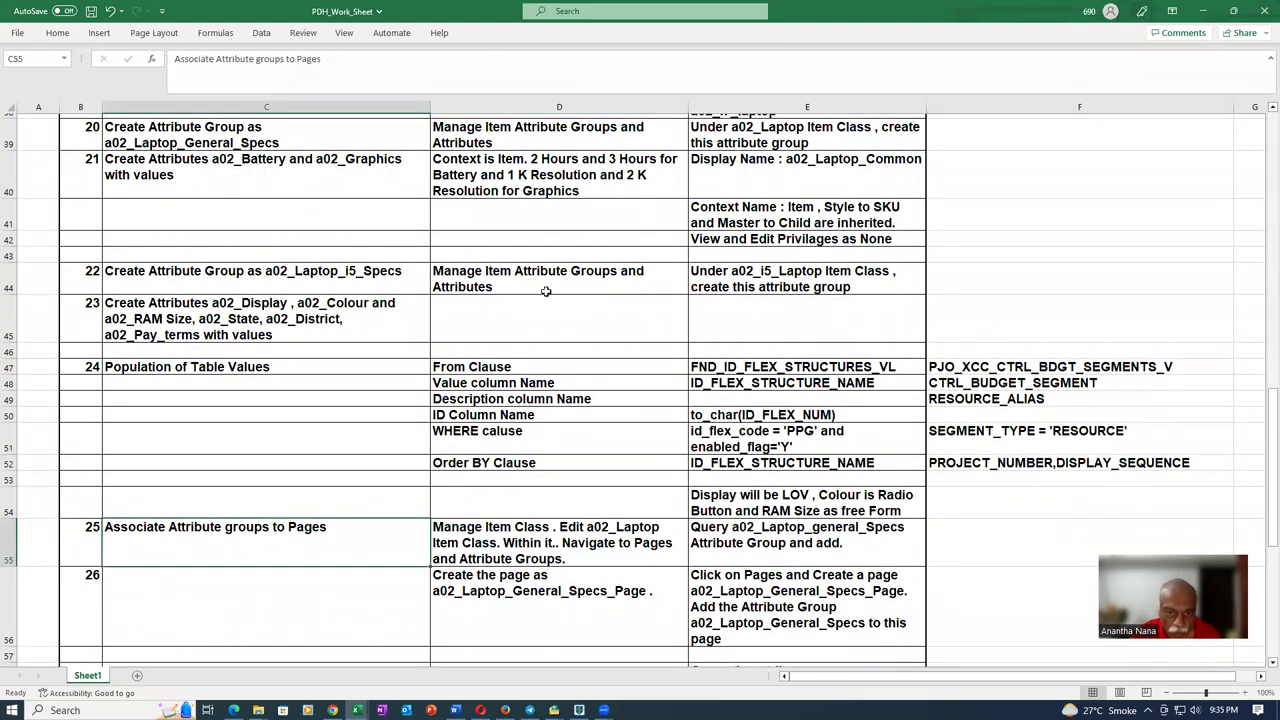
click(546, 286)
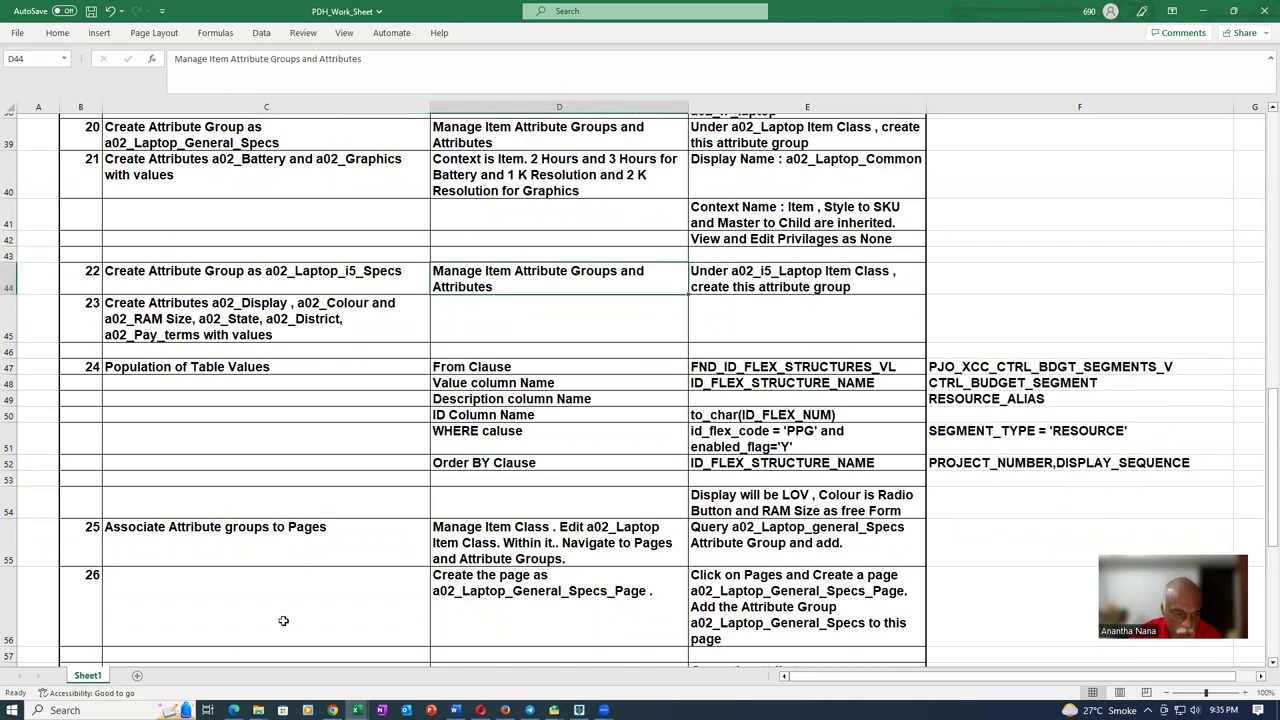
click(296, 536)
key(alt+Tab)
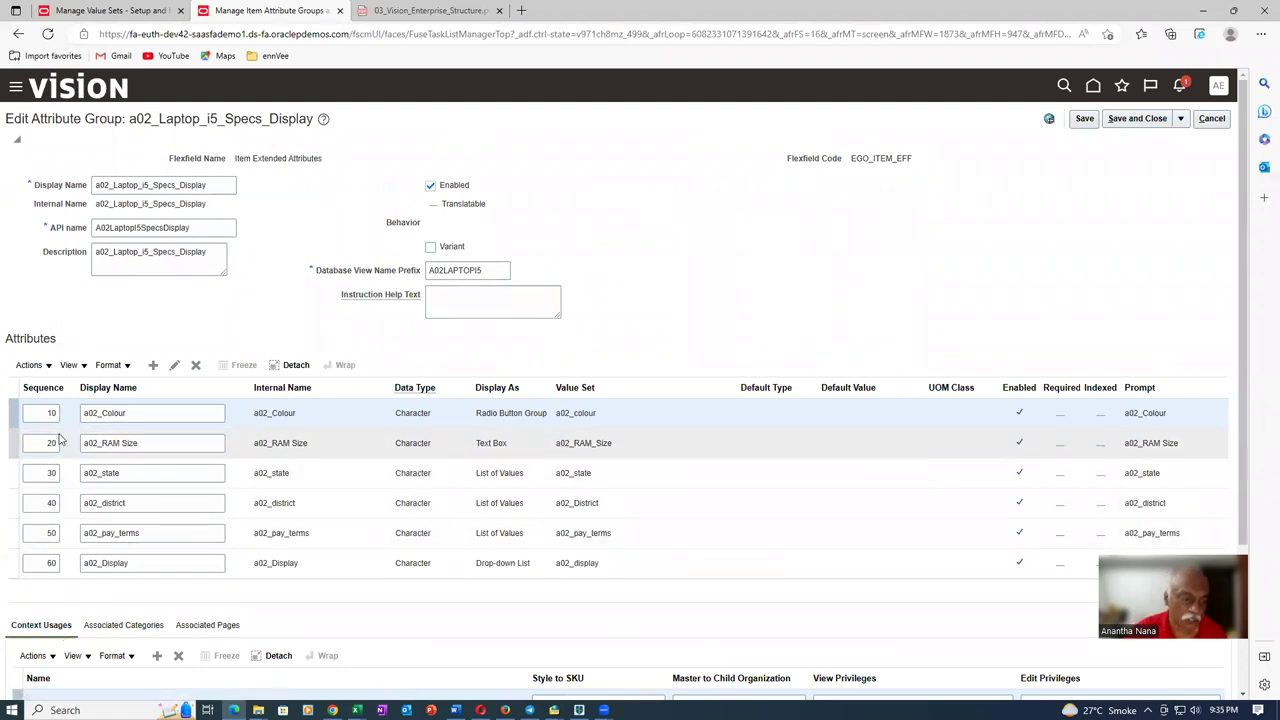
Save and close the i5 specs attribute group and widen the Display Name column.
click(1148, 124)
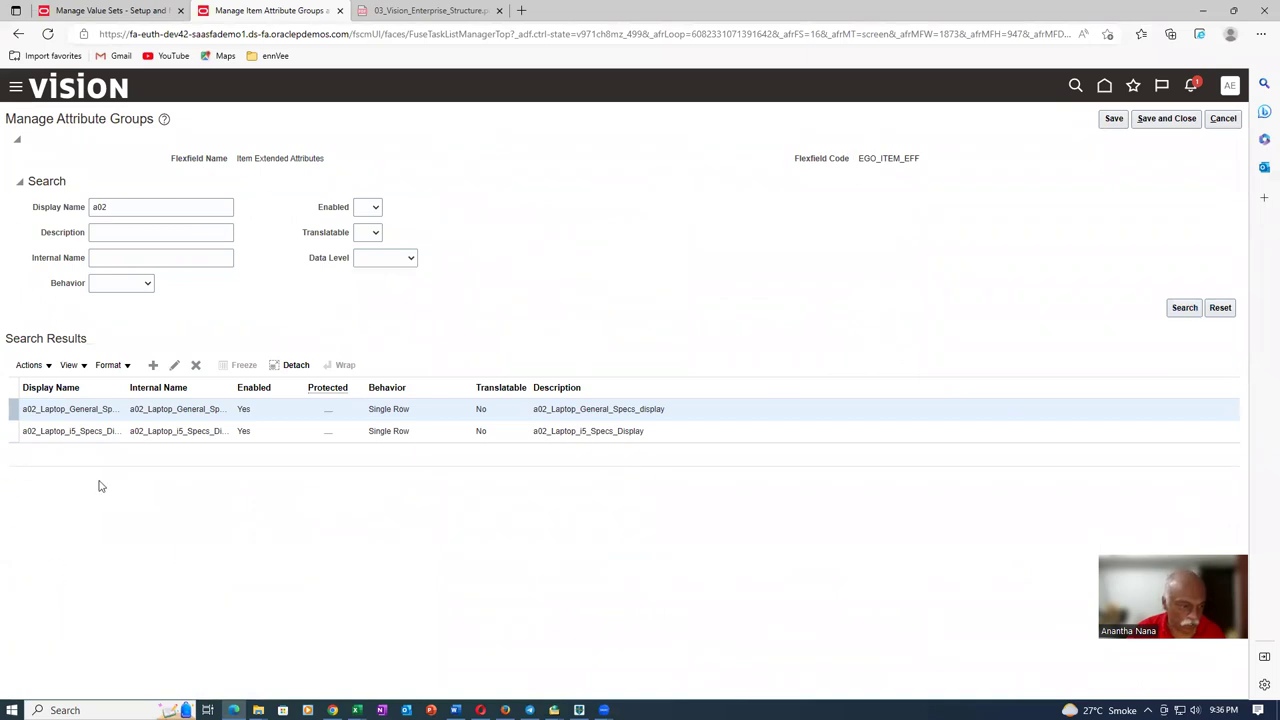
drag(121, 387, 170, 392)
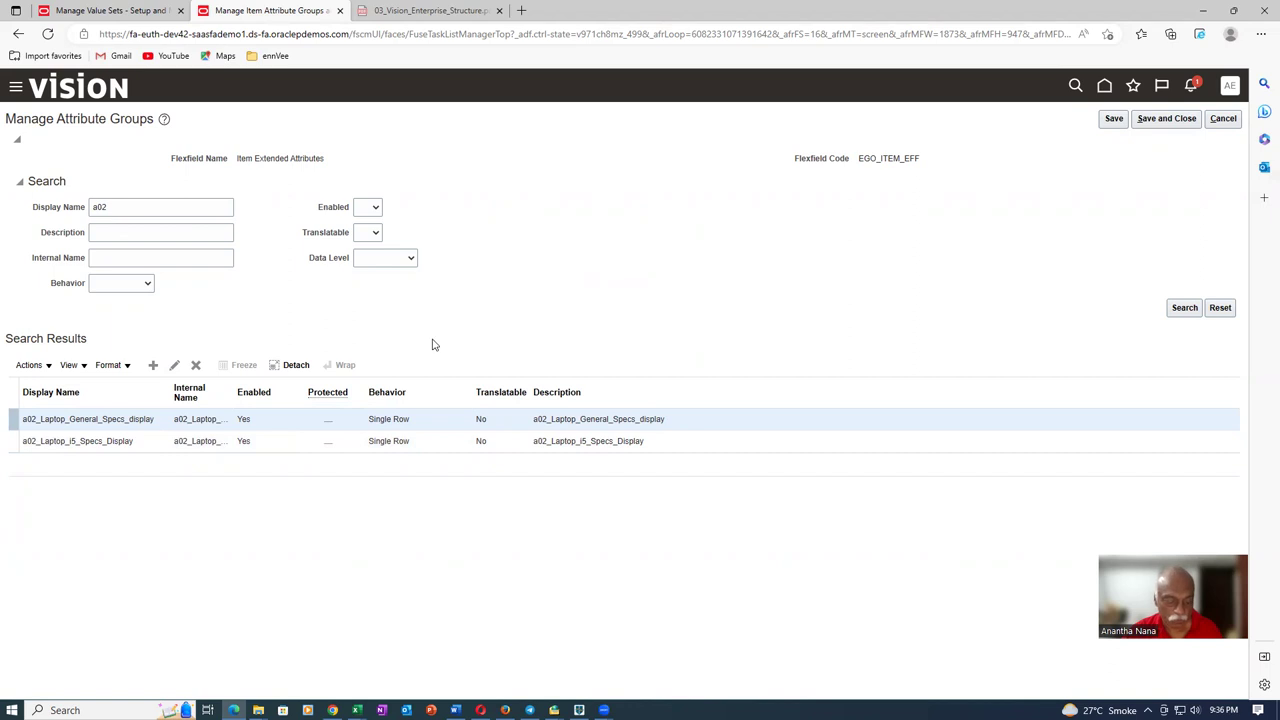
key(alt+Tab)
key(alt+Tab)
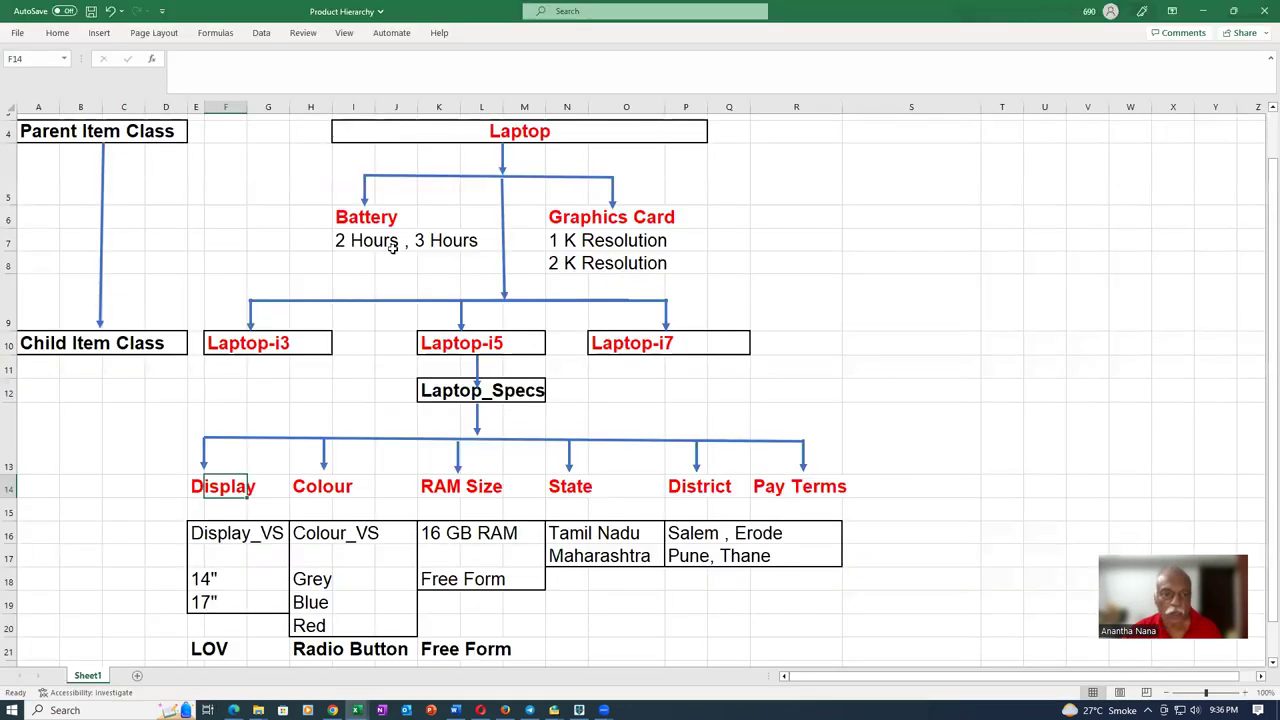
Review the laptop hierarchy: Battery, Graphics Card, the Laptop parent and Laptop-i5 child class.
click(340, 224)
click(567, 222)
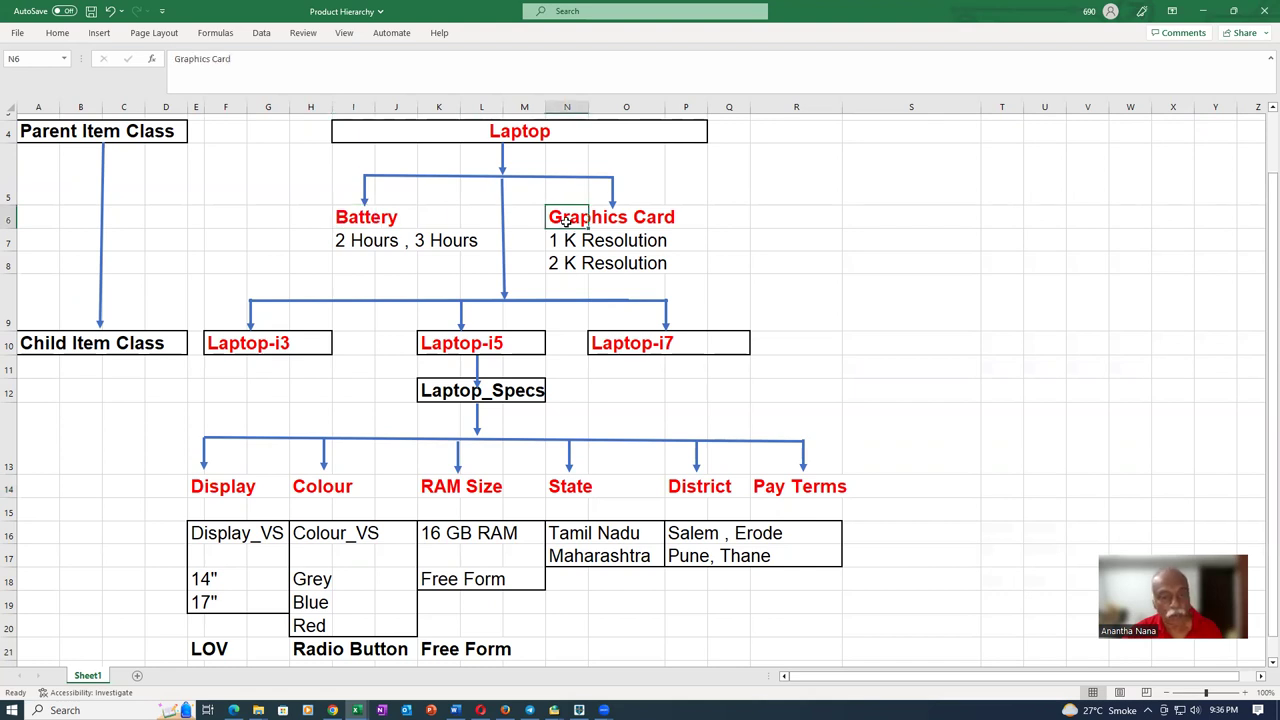
click(532, 132)
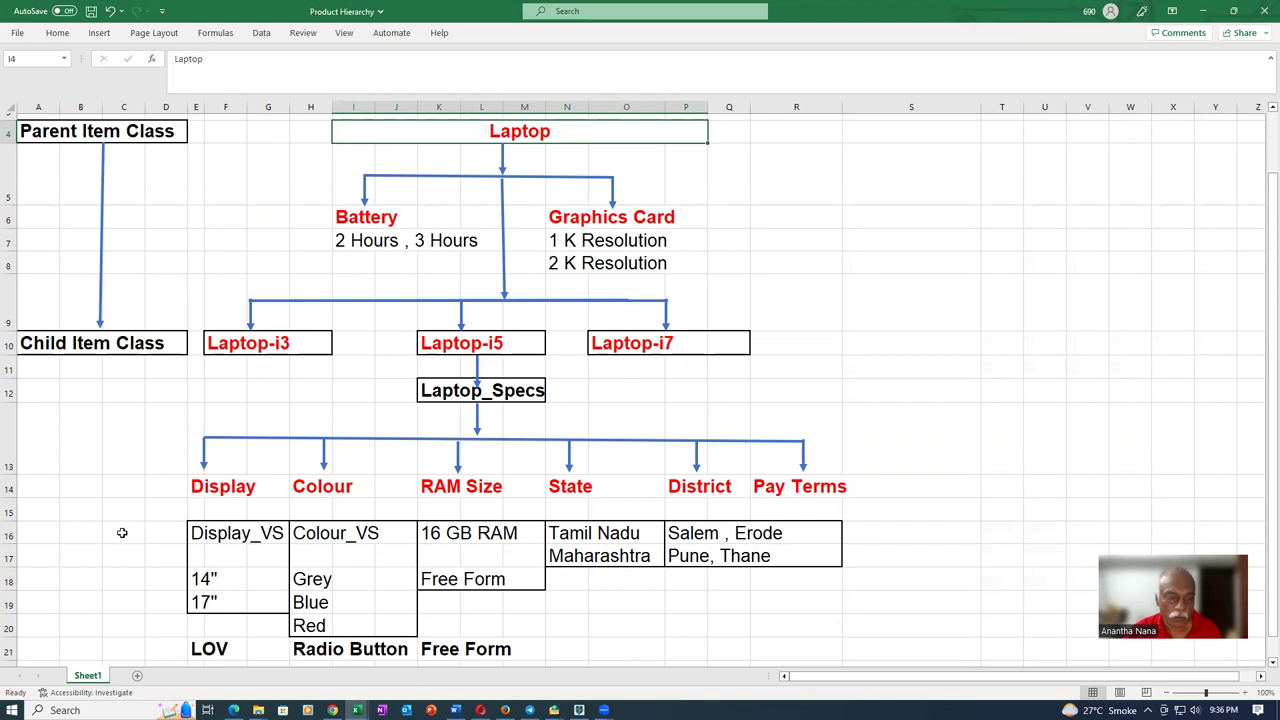
click(468, 341)
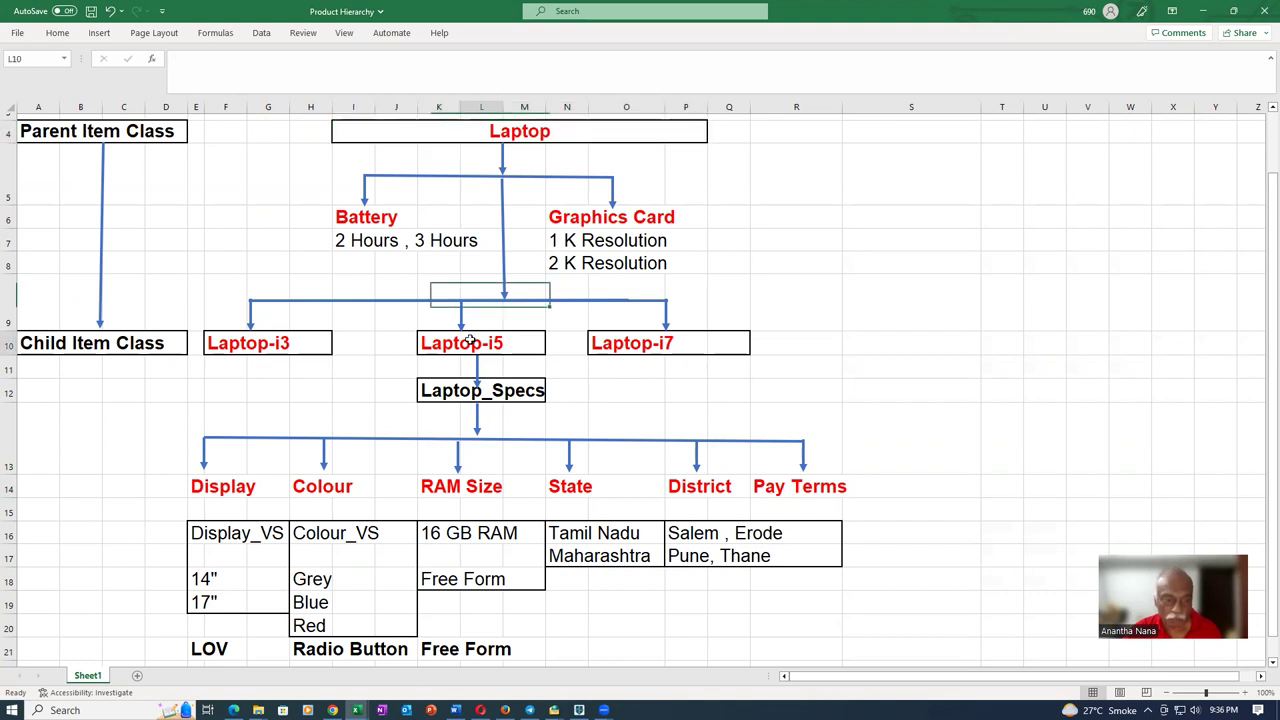
click(80, 348)
click(462, 336)
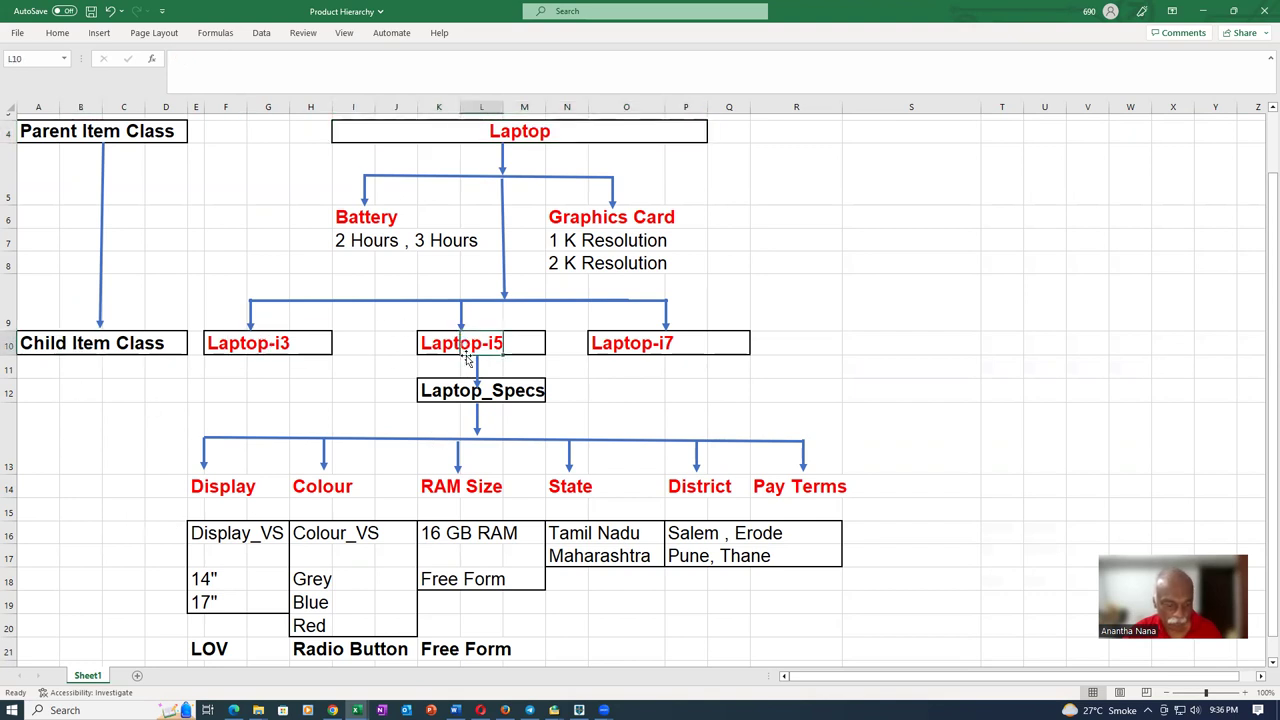
Close the Manage Attribute Groups page and read the Manage Item Class instruction in D55.
key(alt+Tab)
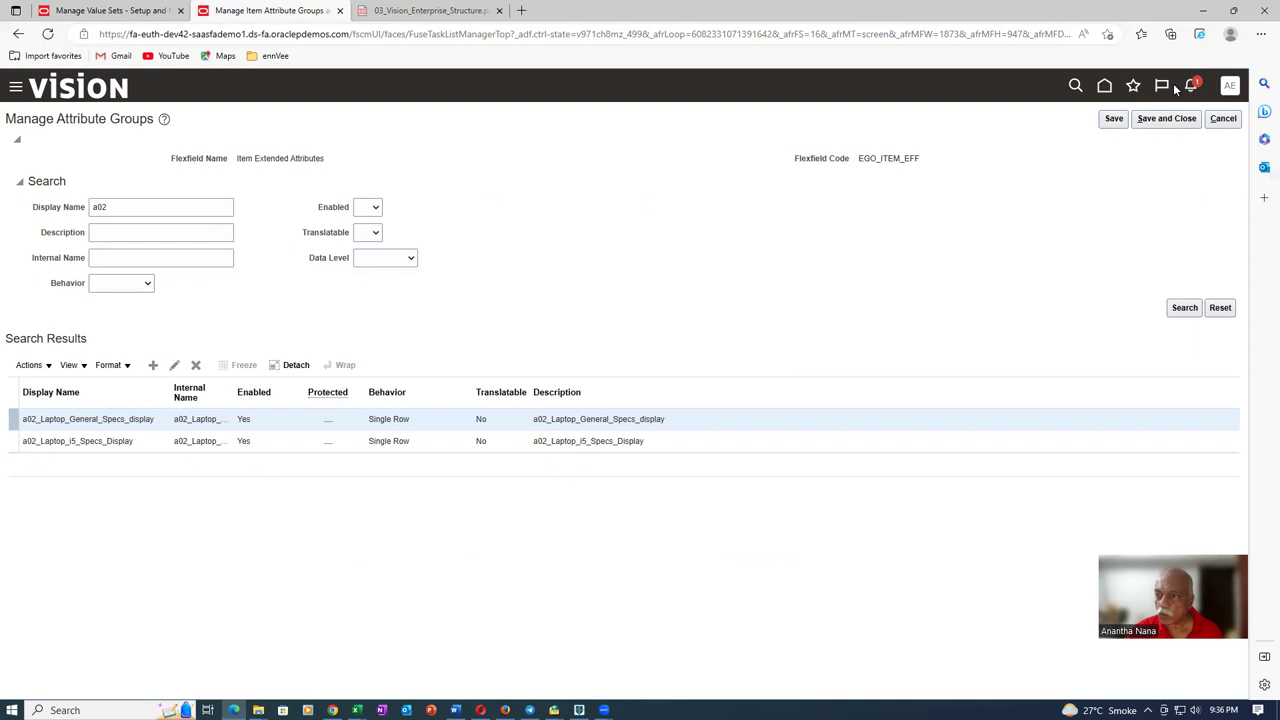
click(1160, 119)
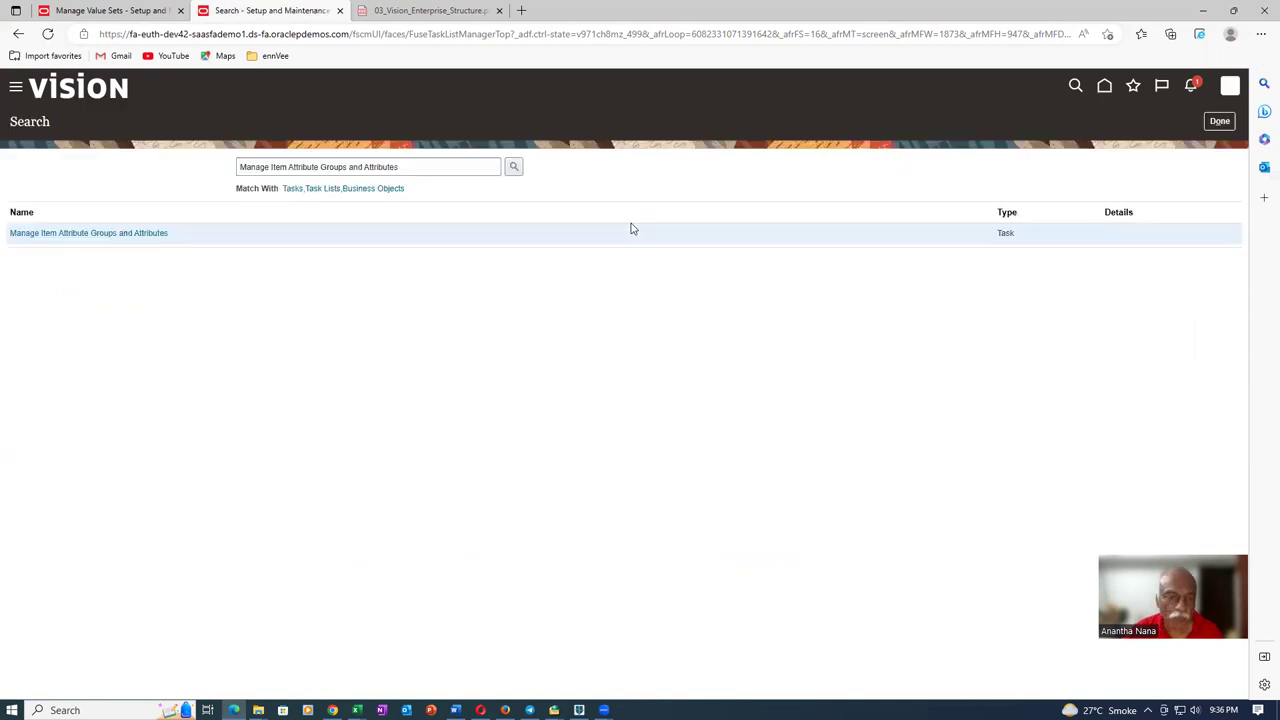
key(alt+Tab)
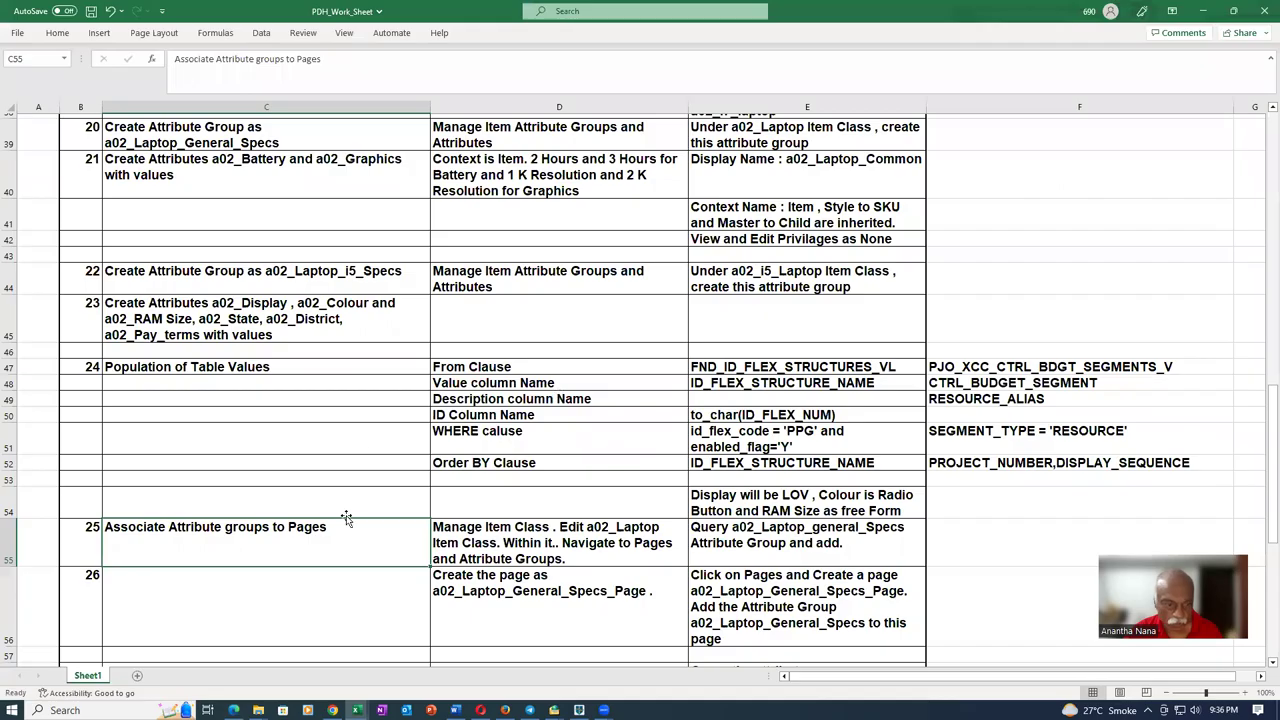
scroll(310, 507, down, 2)
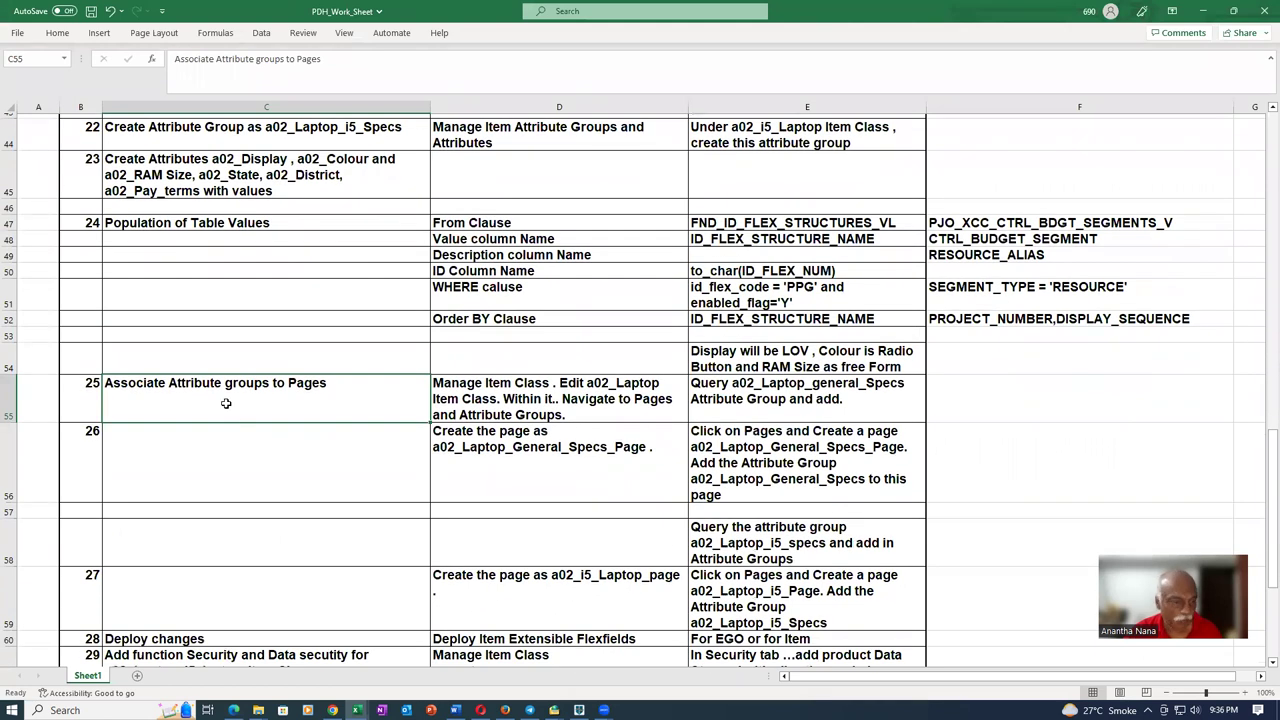
click(470, 392)
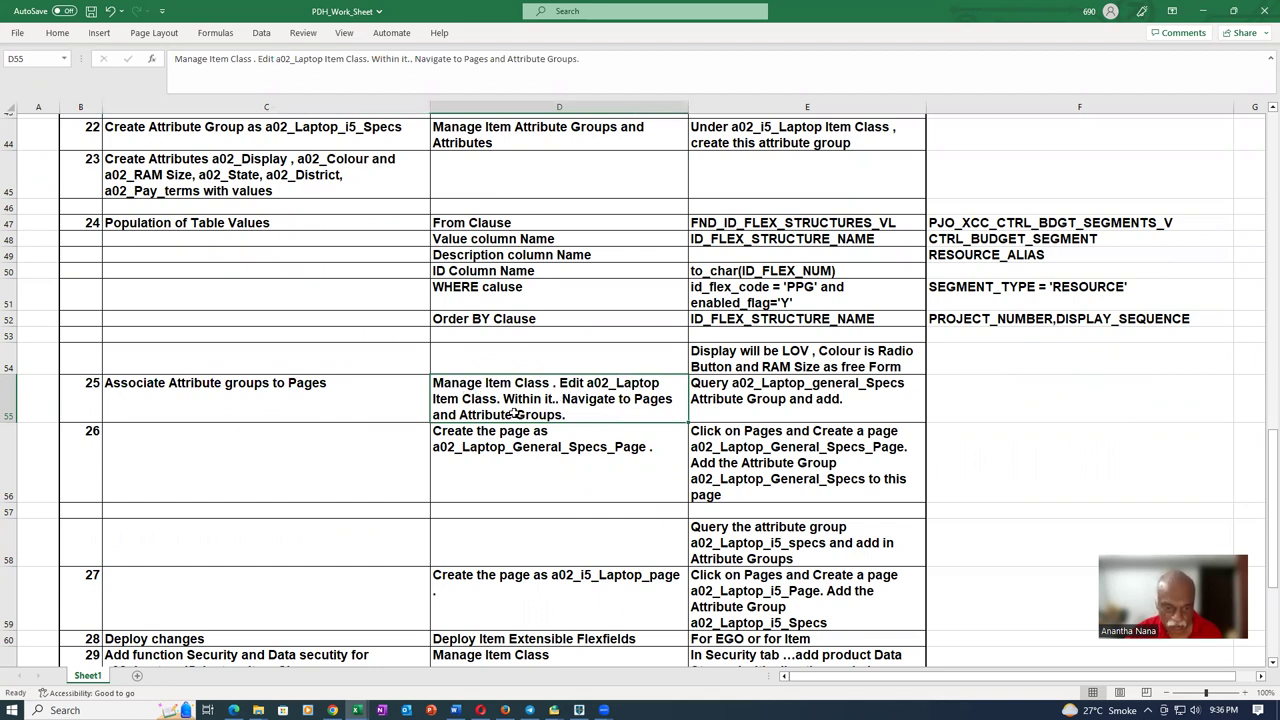
key(alt+Tab)
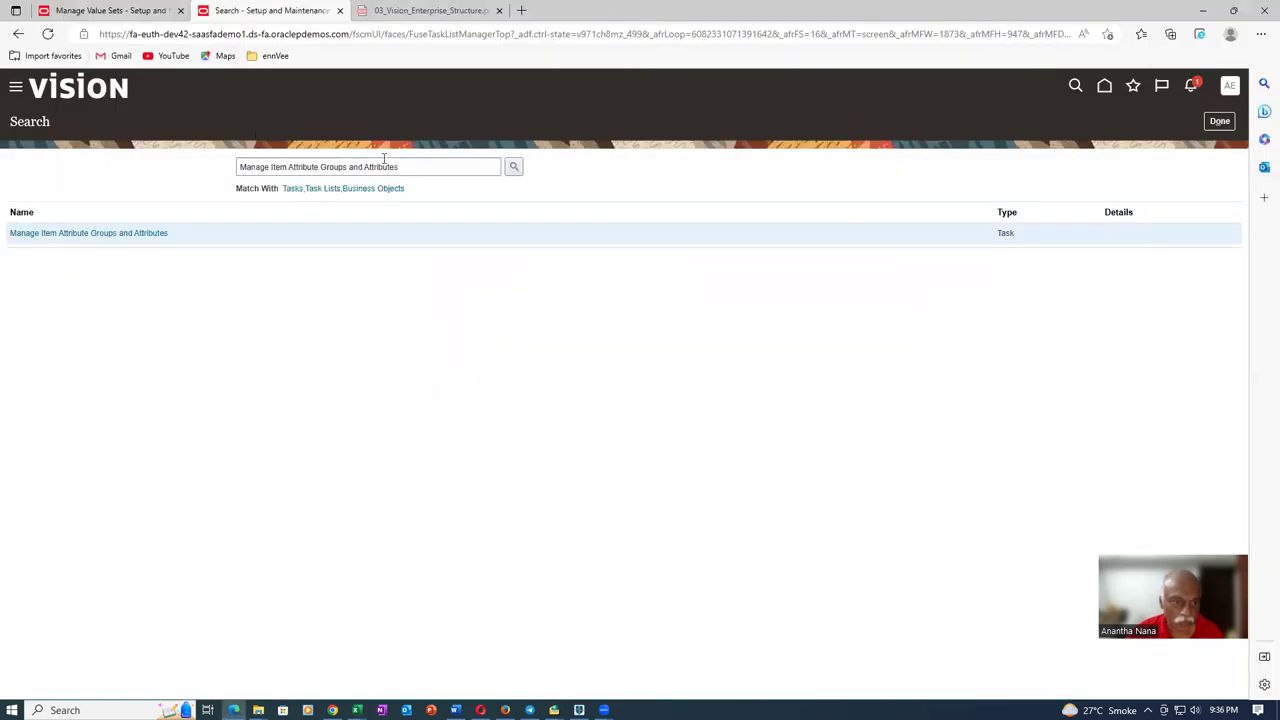
Search tasks for man%item%class% and open Manage Item Classes.
key(ctrl+a)
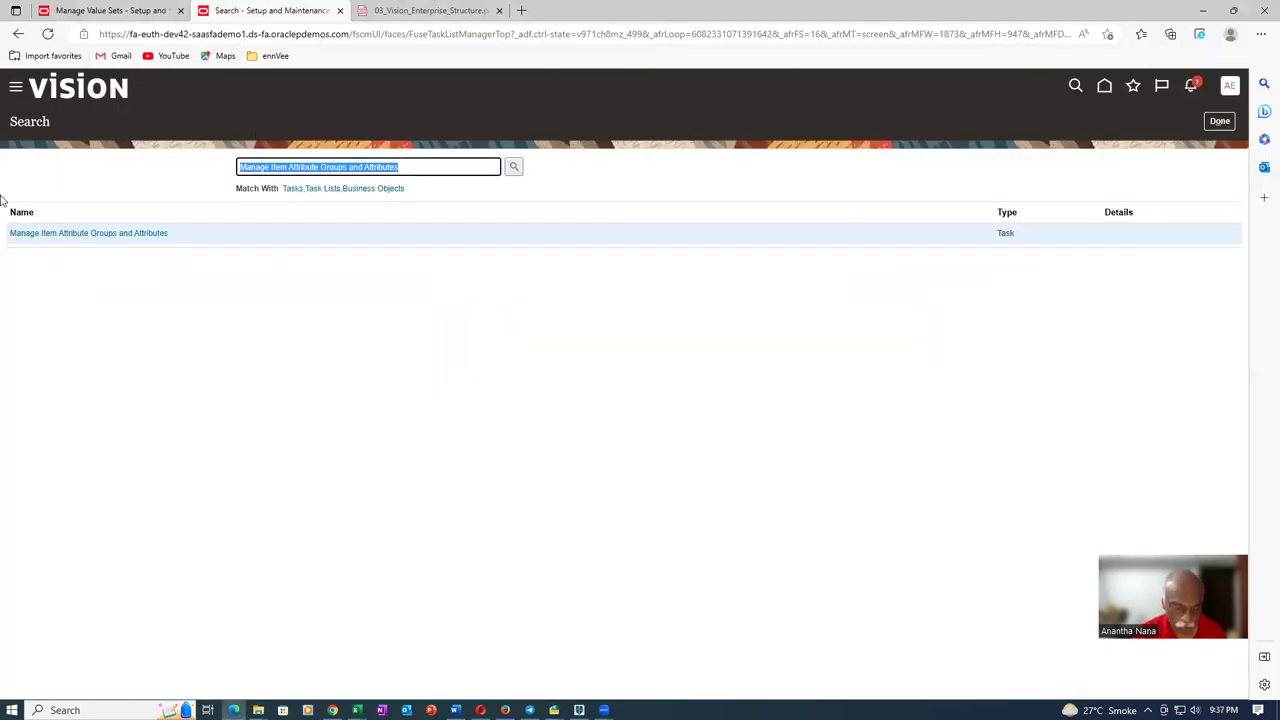
text(man%ite)
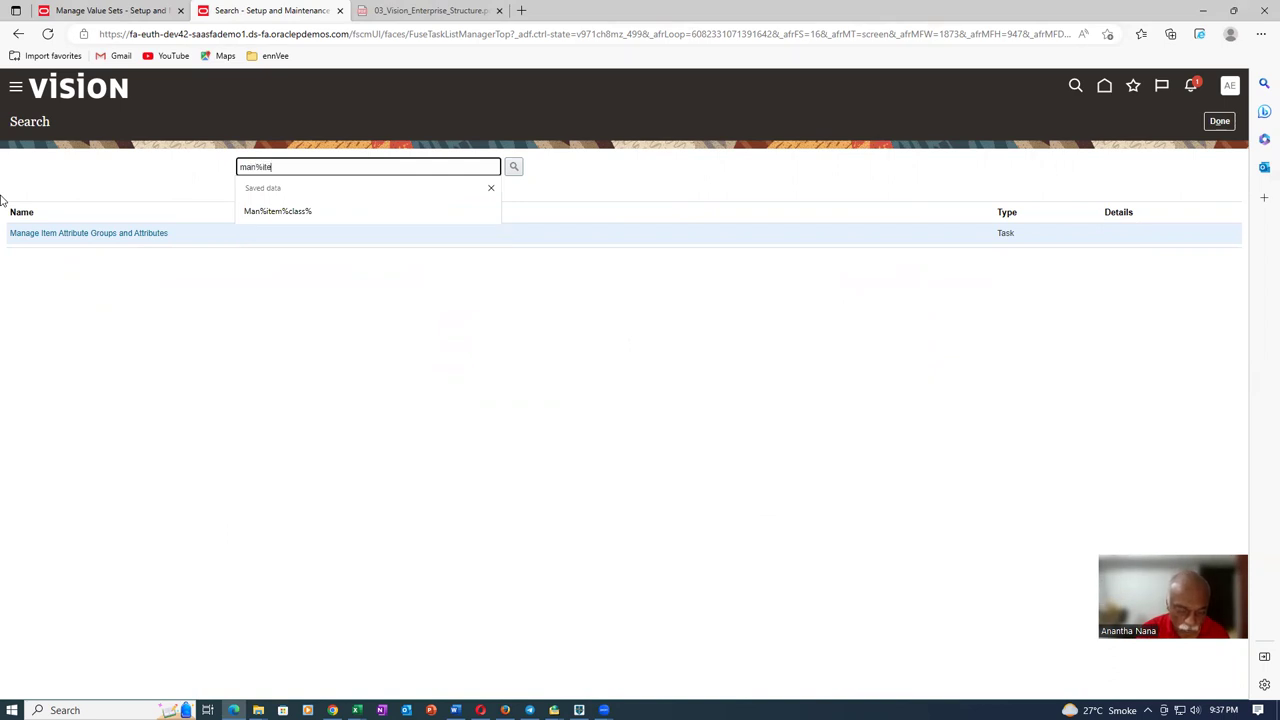
text(m%class%)
key(Return)
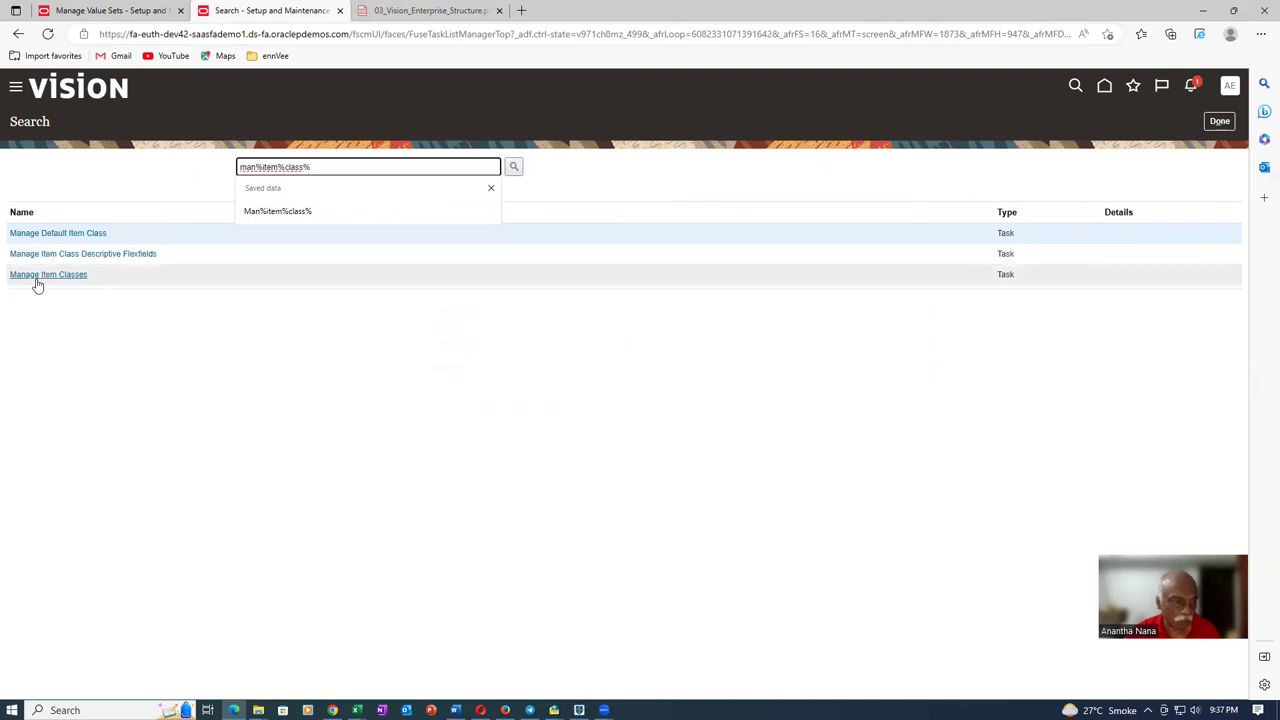
click(62, 282)
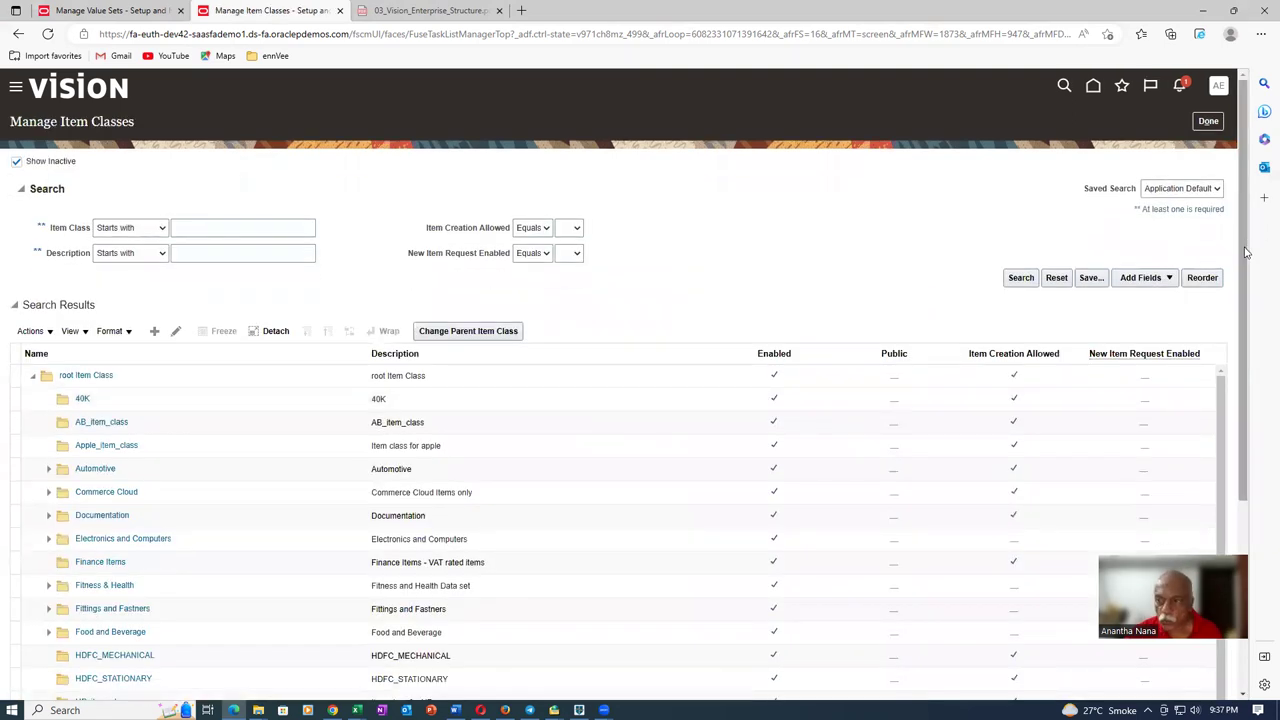
Search item classes for a02 and confirm a class from the results.
scroll(1247, 252, down, 3)
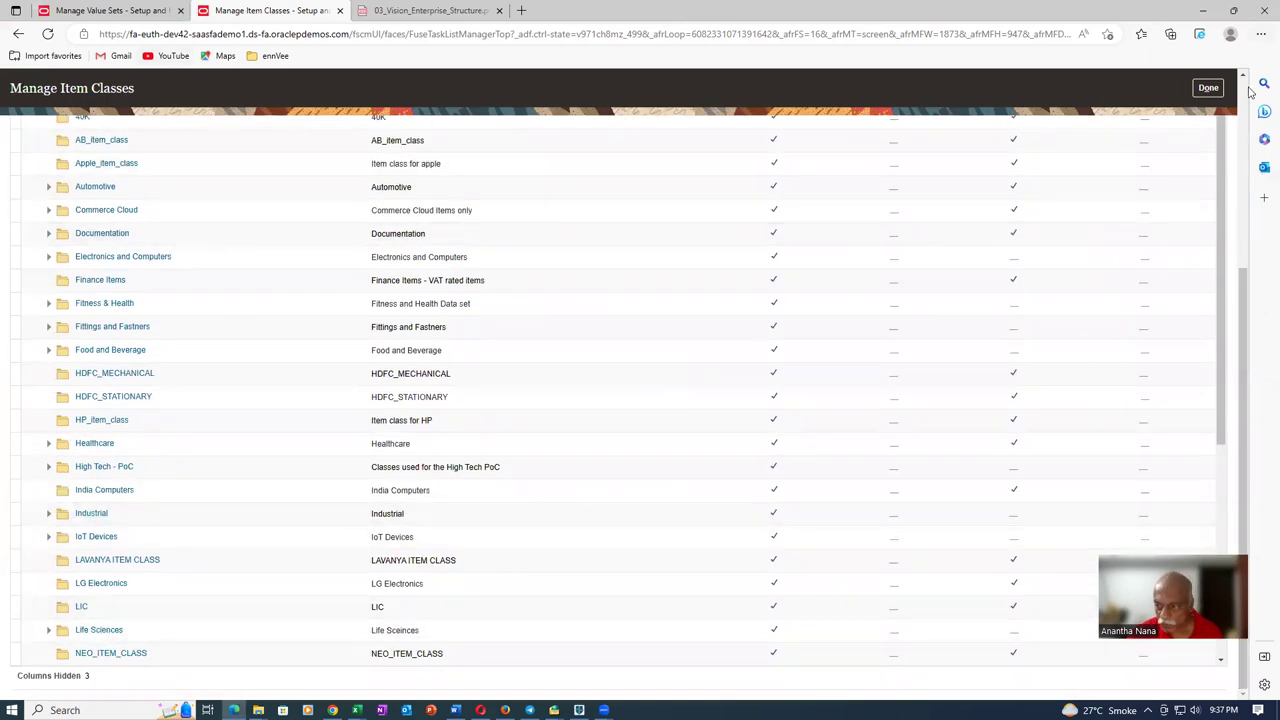
scroll(1243, 400, up, 3)
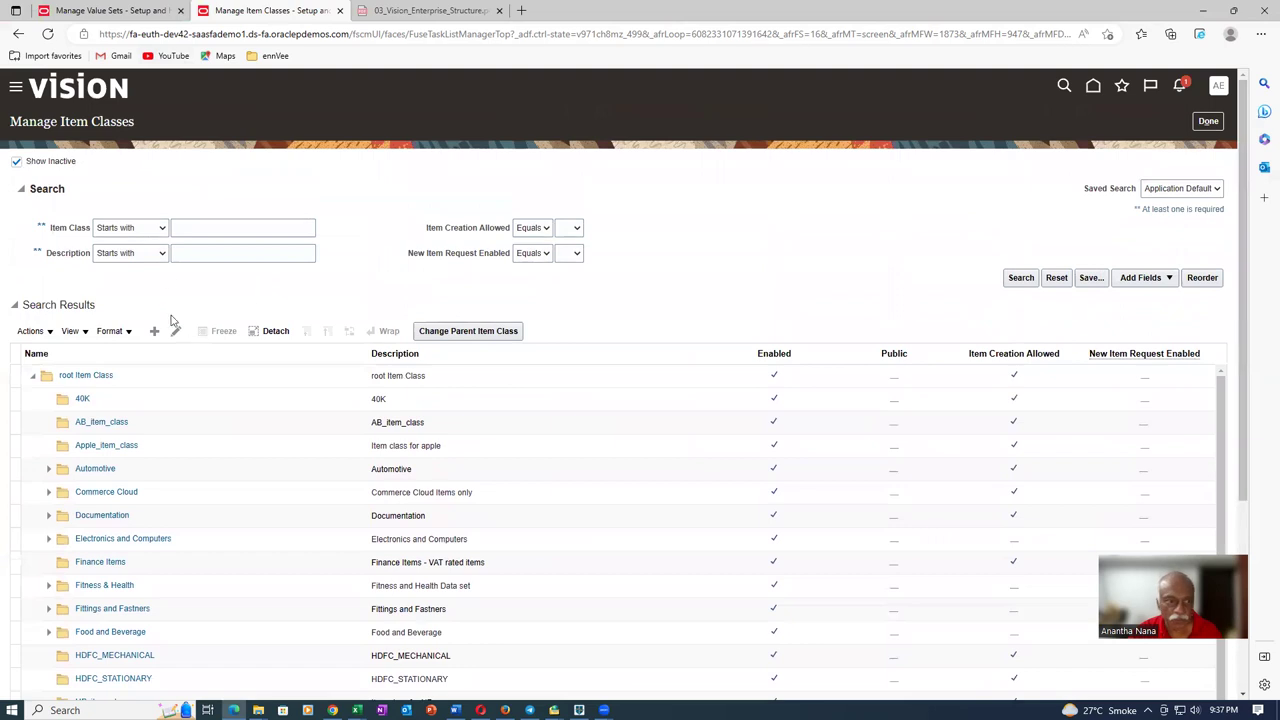
click(198, 228)
text(a02)
click(1020, 278)
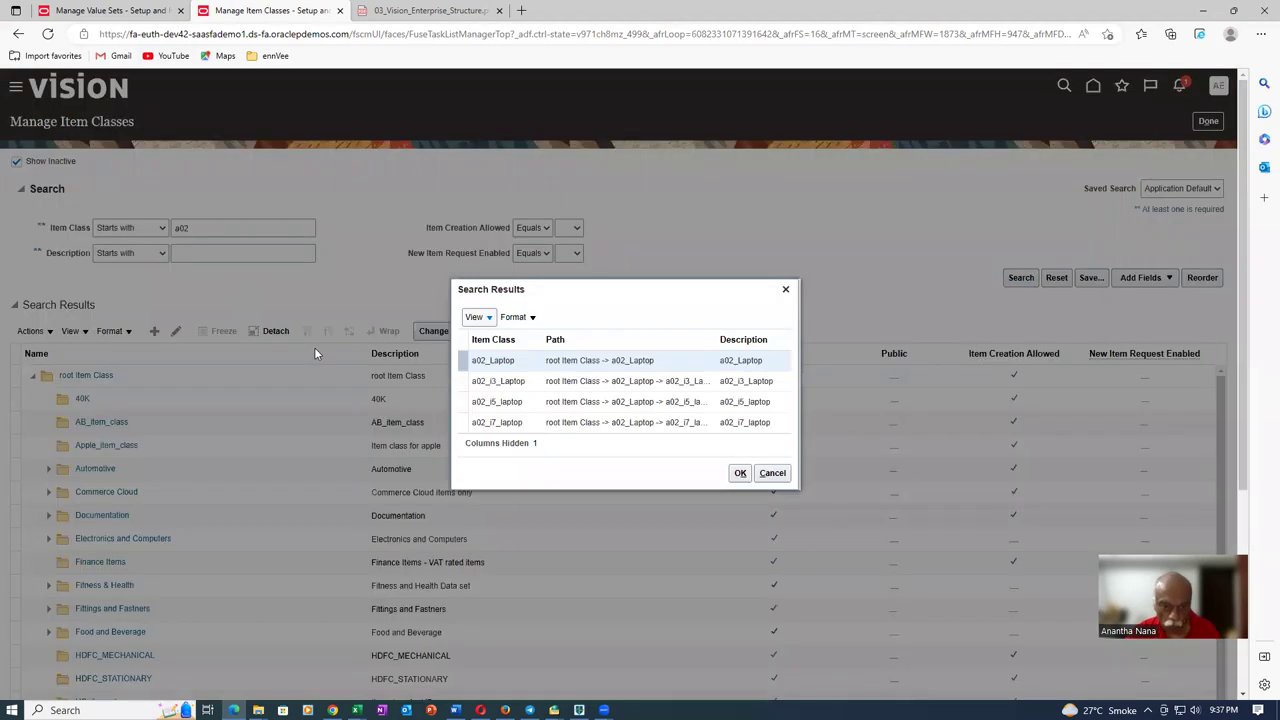
click(535, 368)
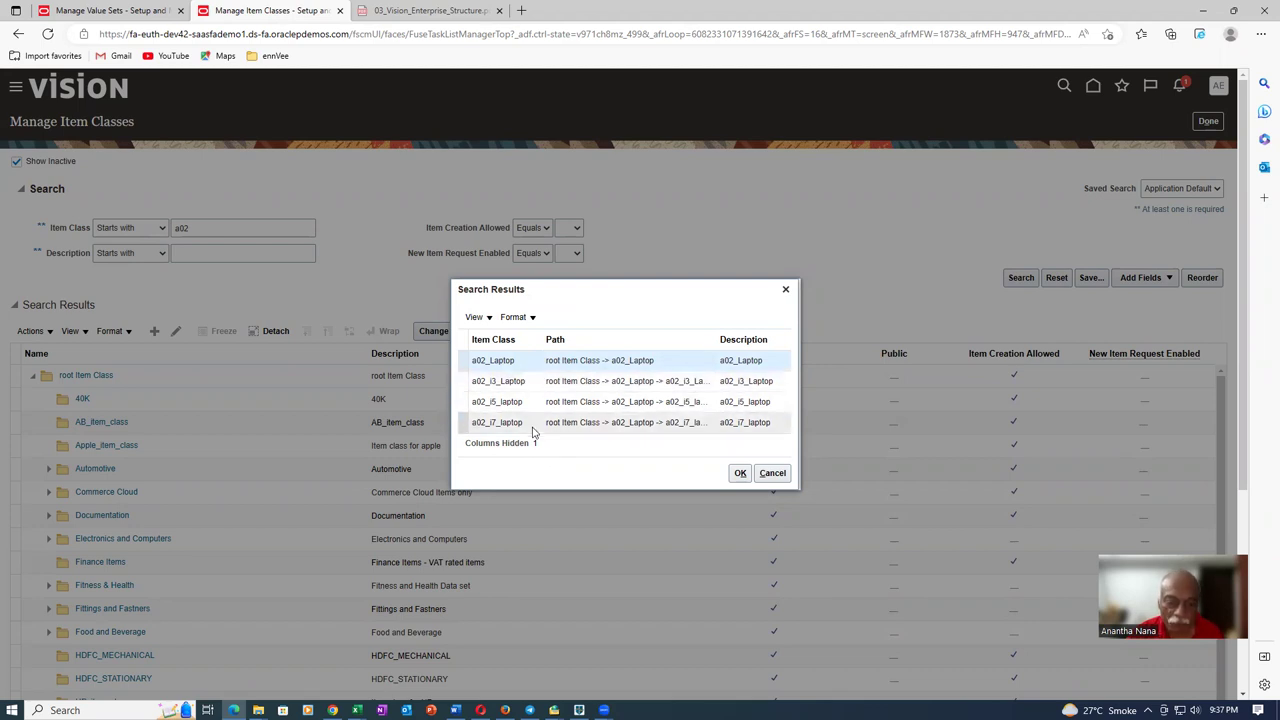
click(741, 477)
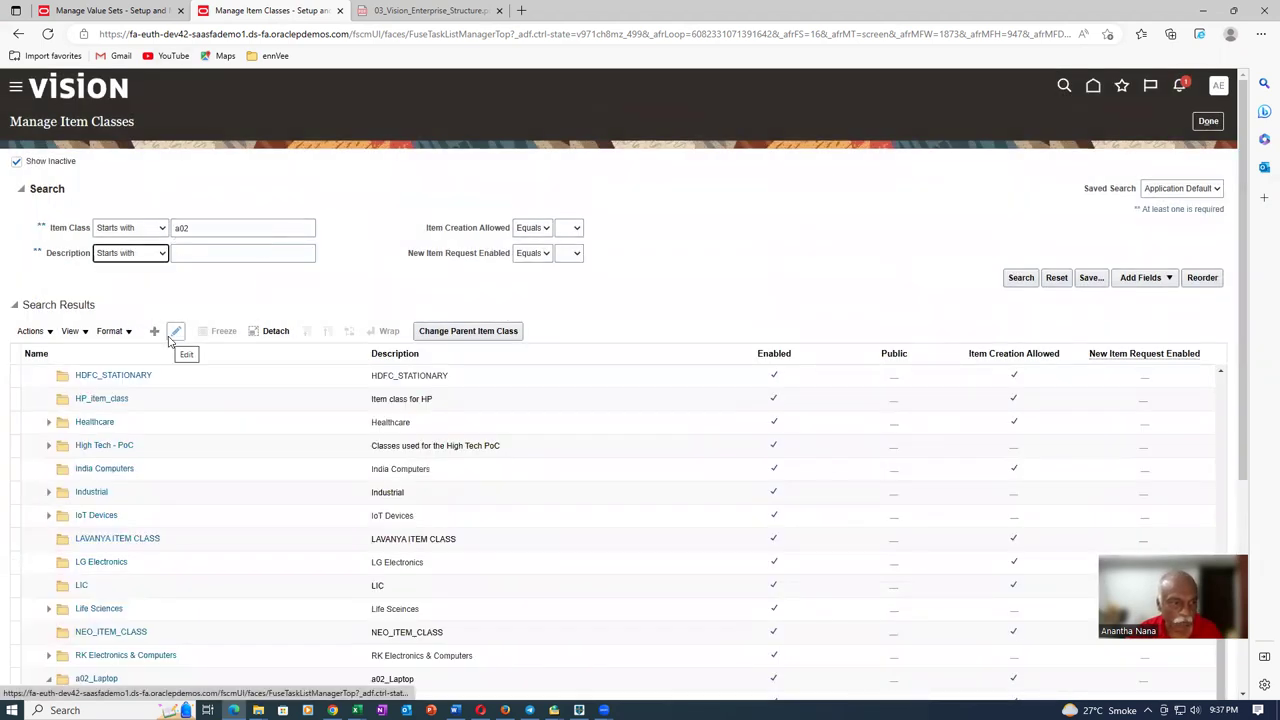
Back out of a02_i5_laptop unchanged and open the a02_Laptop item class instead.
click(172, 337)
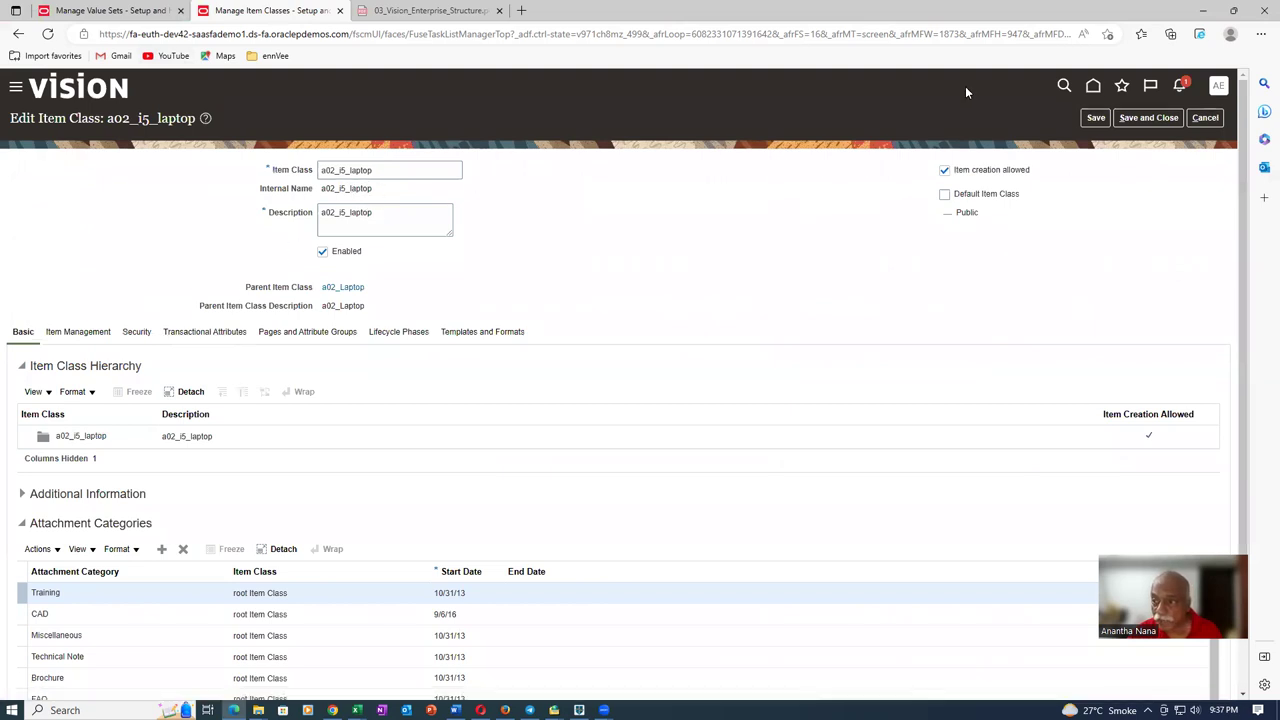
click(1203, 118)
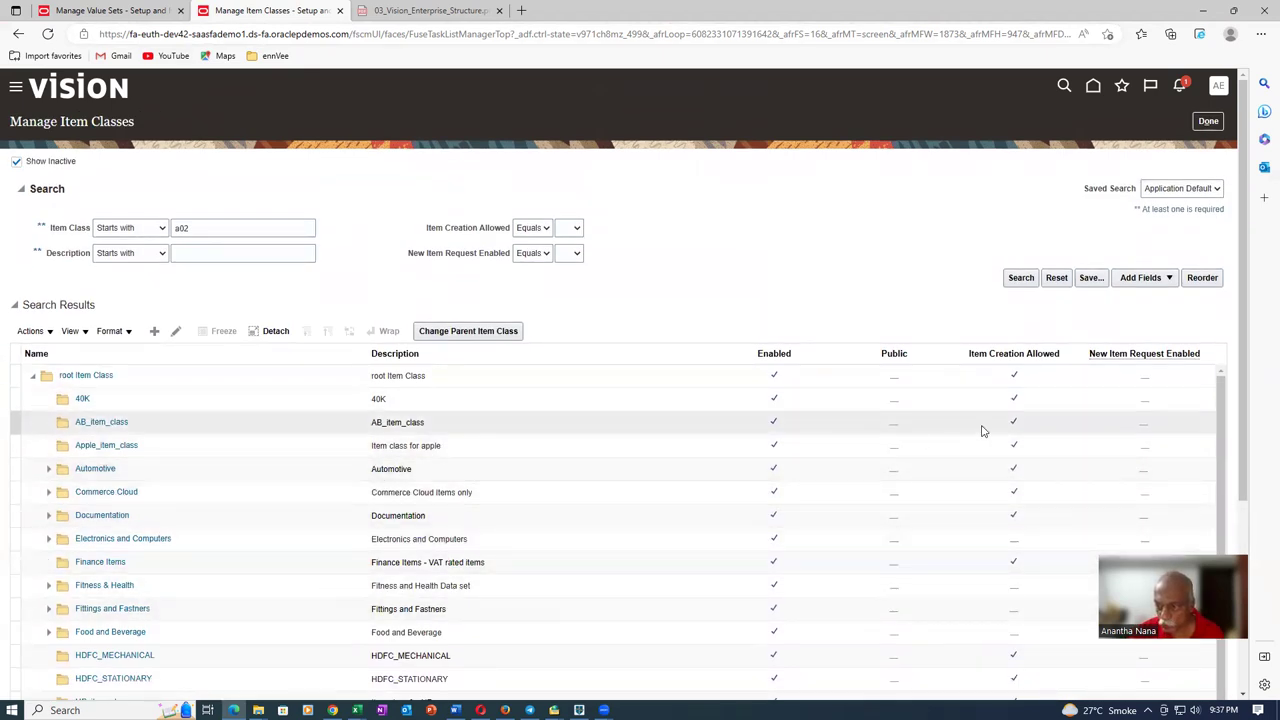
drag(1243, 455, 1243, 641)
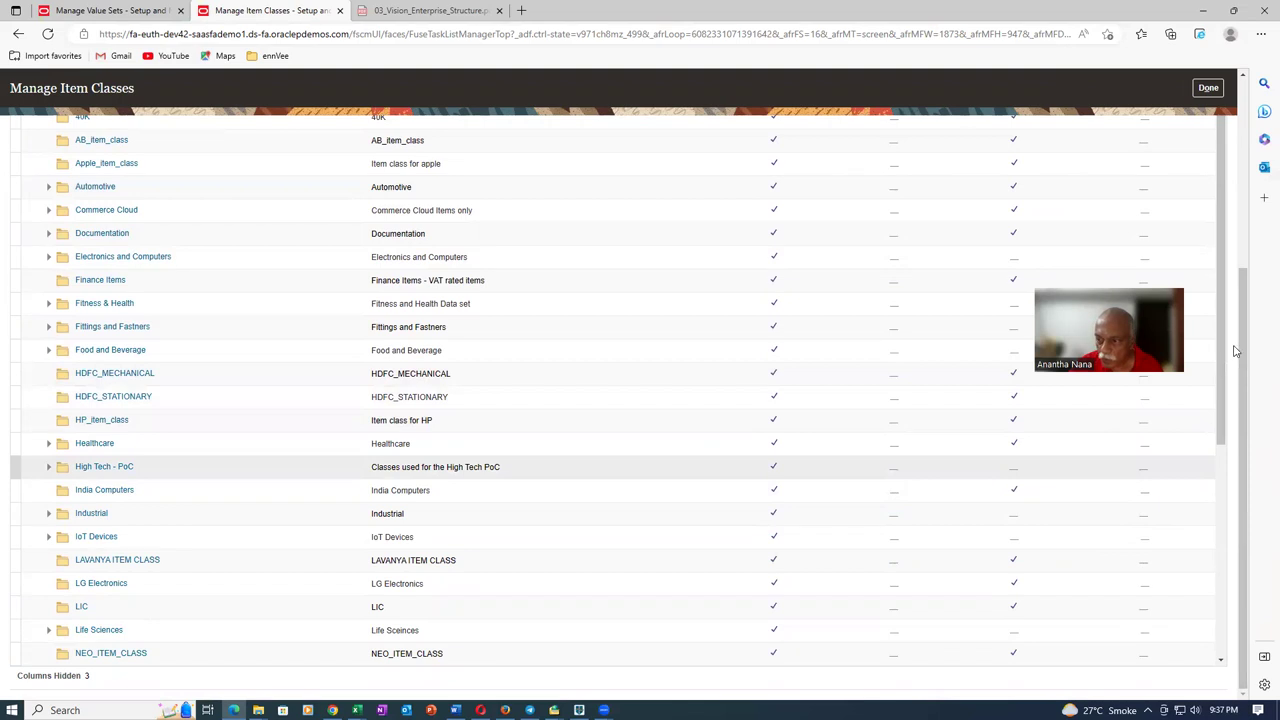
scroll(1250, 485, down, 5)
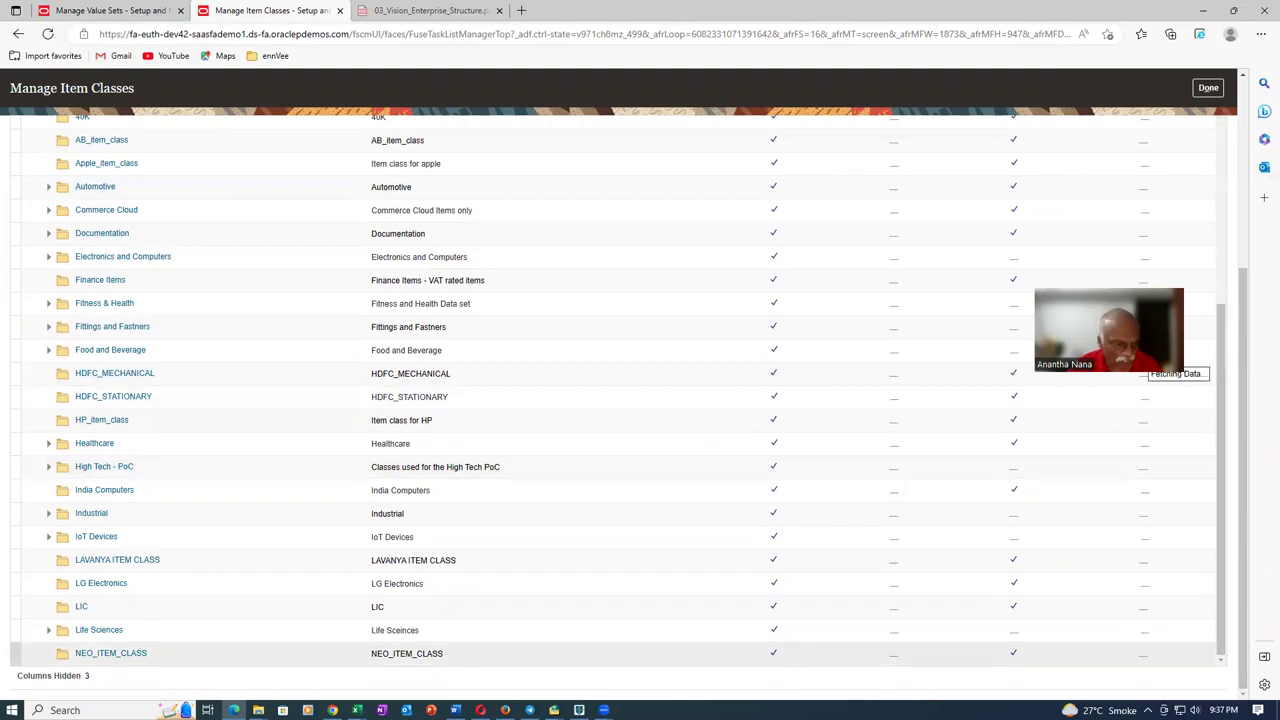
click(135, 349)
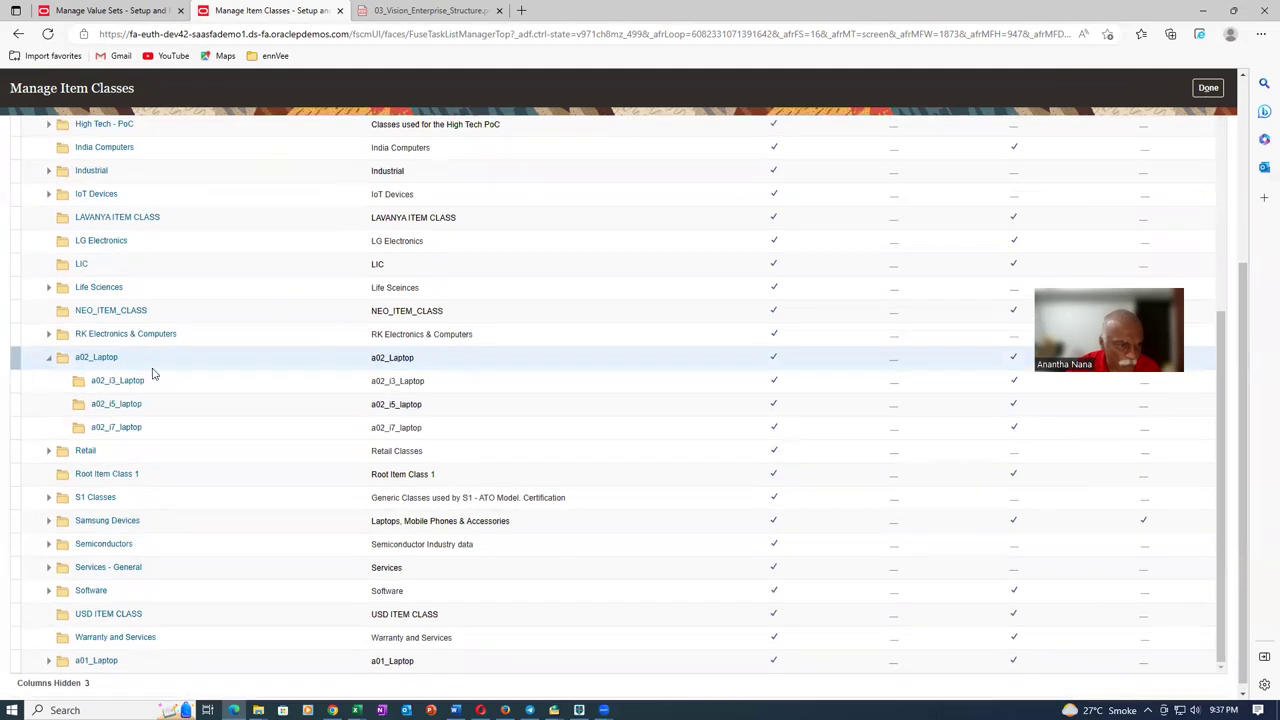
scroll(107, 267, up, 5)
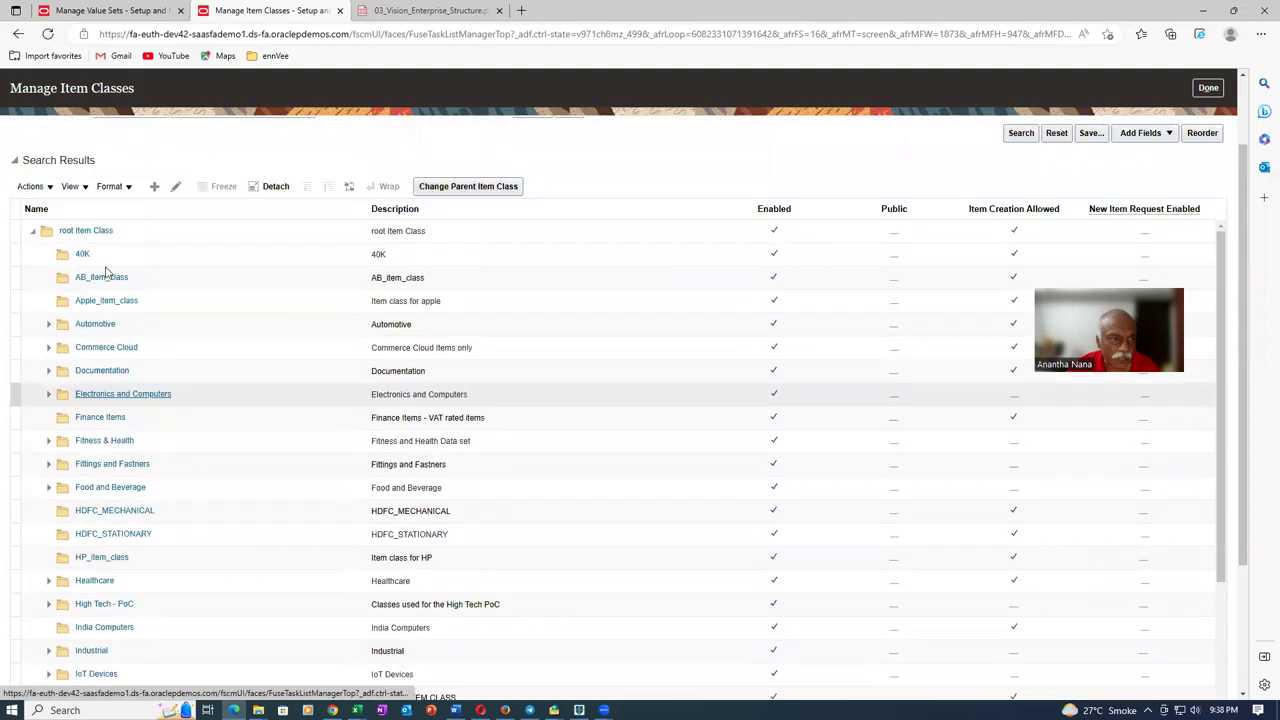
scroll(107, 270, up, 3)
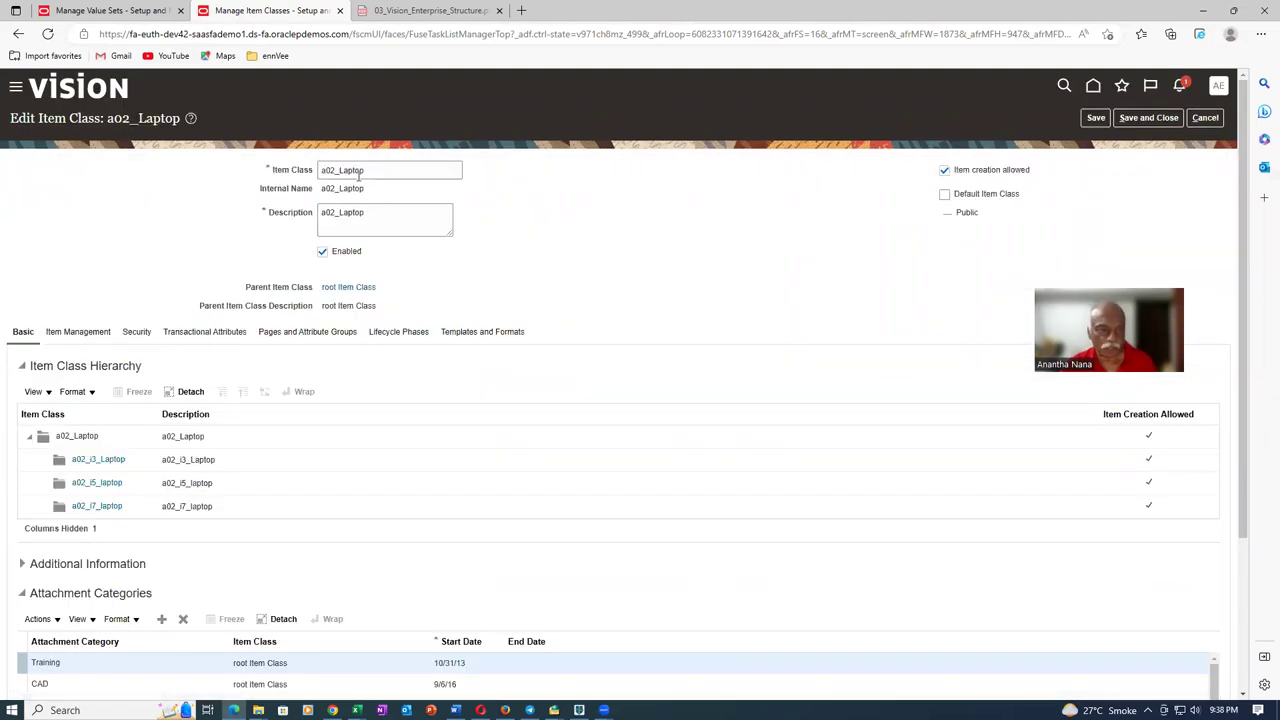
Show a02_Laptop's pages and attribute groups, listing only the inherited Demo Item Type group.
click(377, 171)
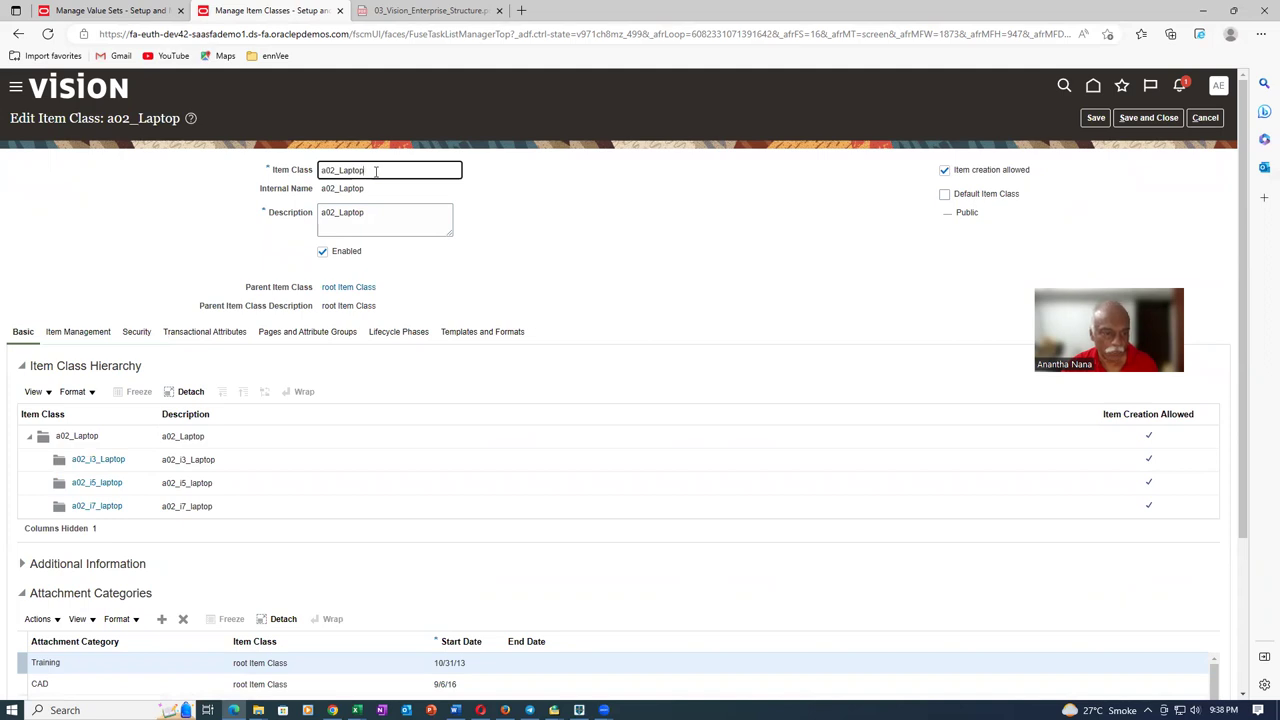
click(323, 335)
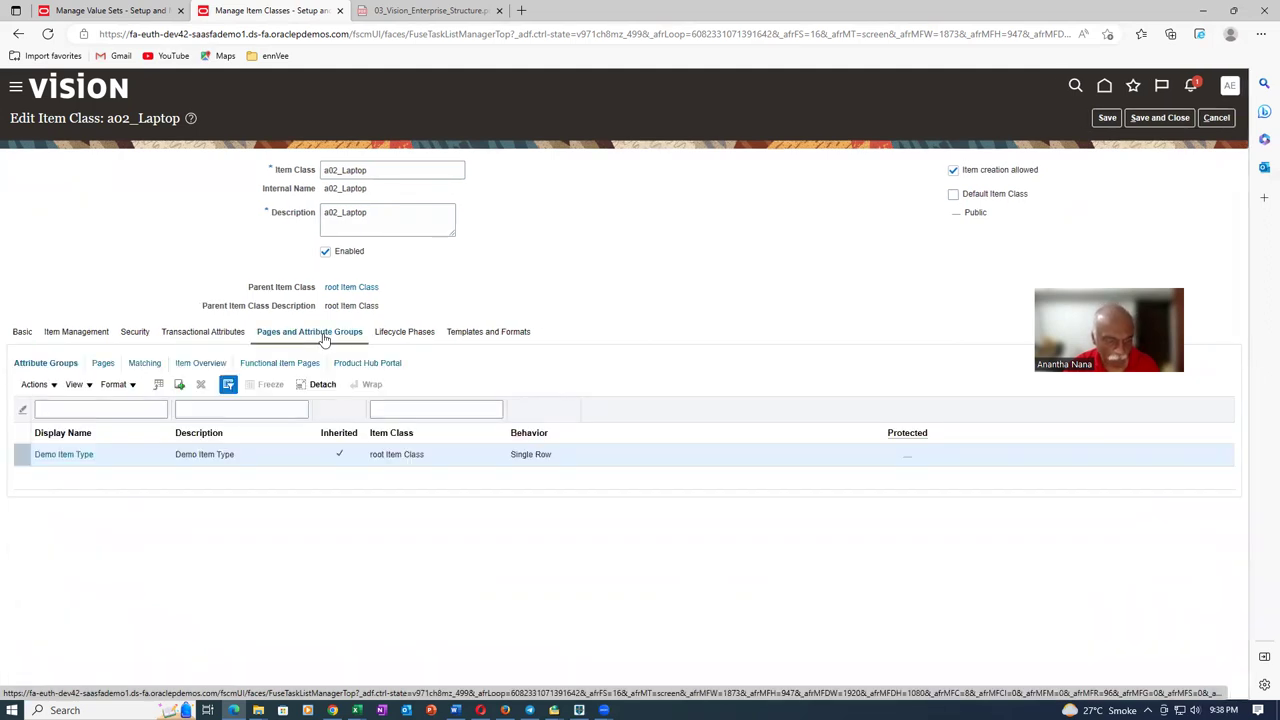
key(alt+Tab)
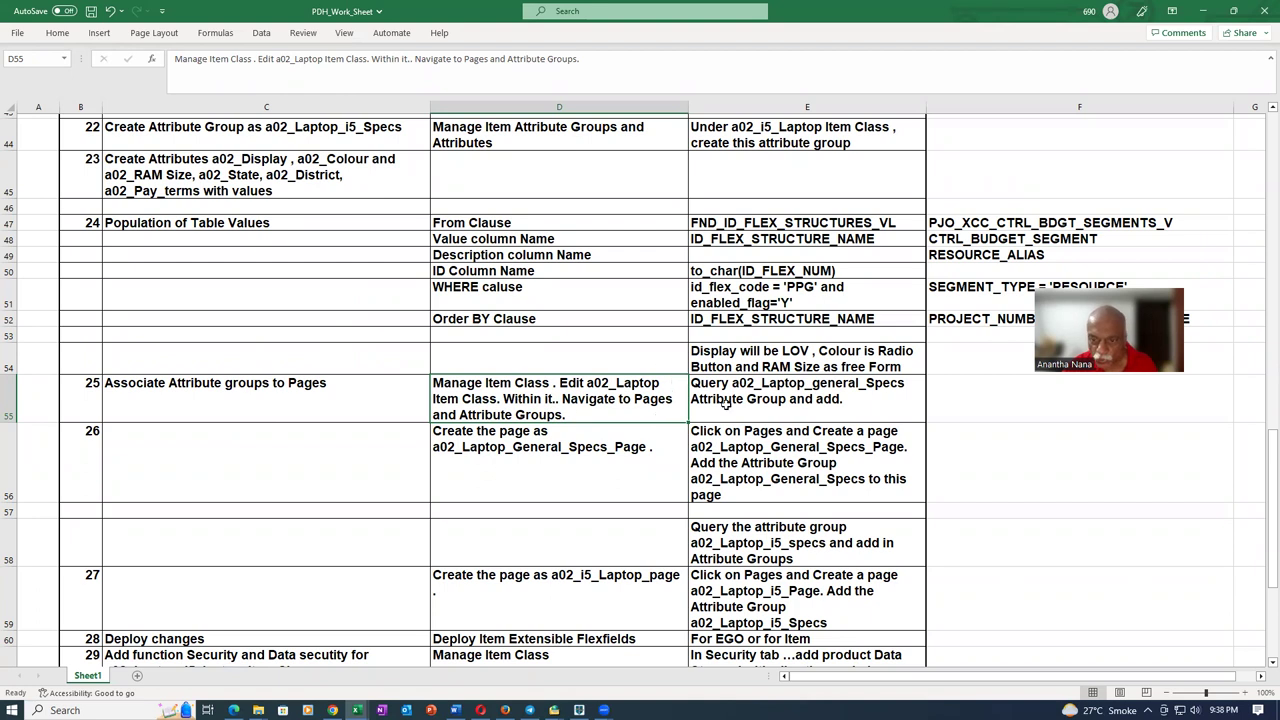
Read the step 25 instruction in E55 on adding the general specs attribute group.
click(755, 398)
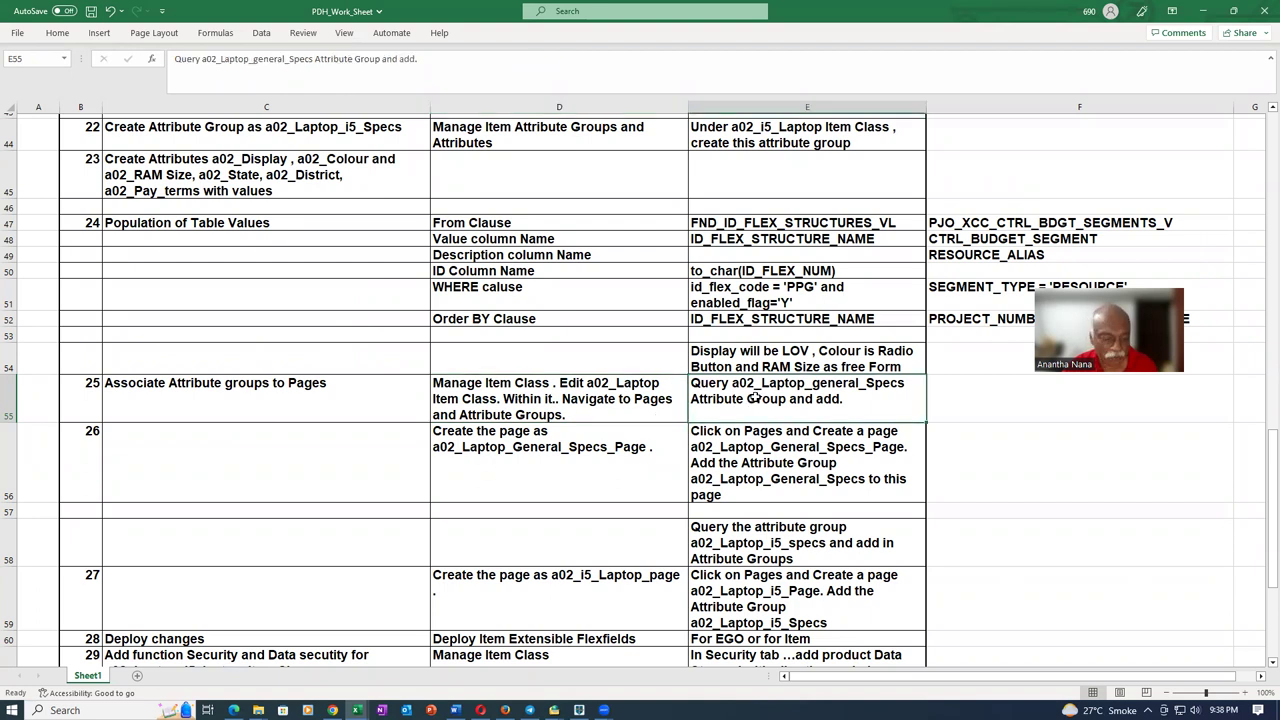
key(alt+Tab)
key(alt+Tab)
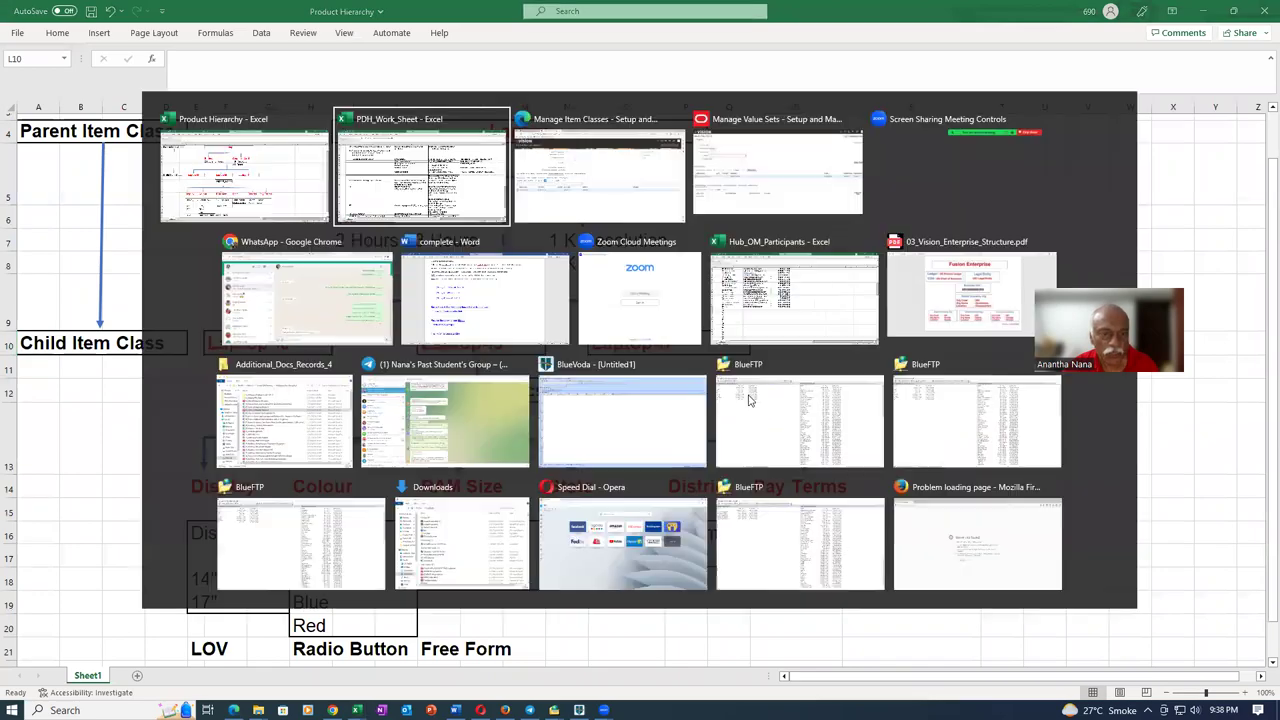
key(alt+Tab)
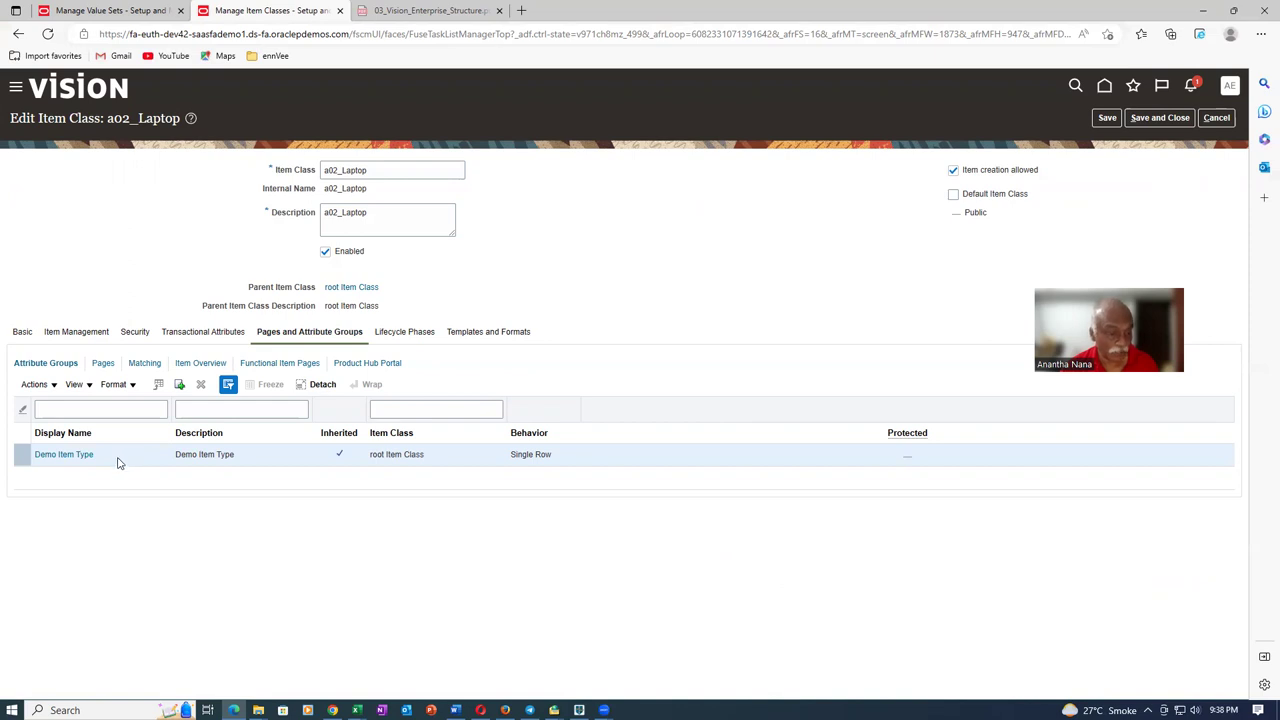
Search the attribute groups available to add by the name 'a'.
click(182, 385)
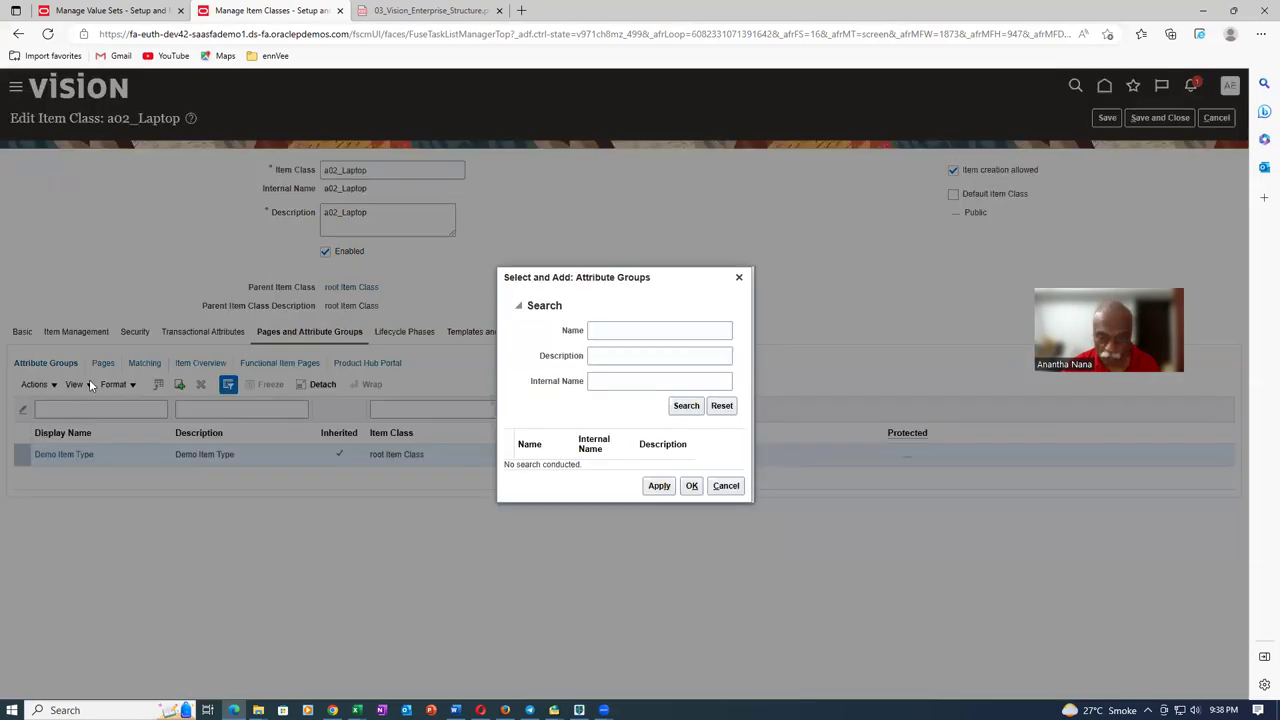
click(726, 487)
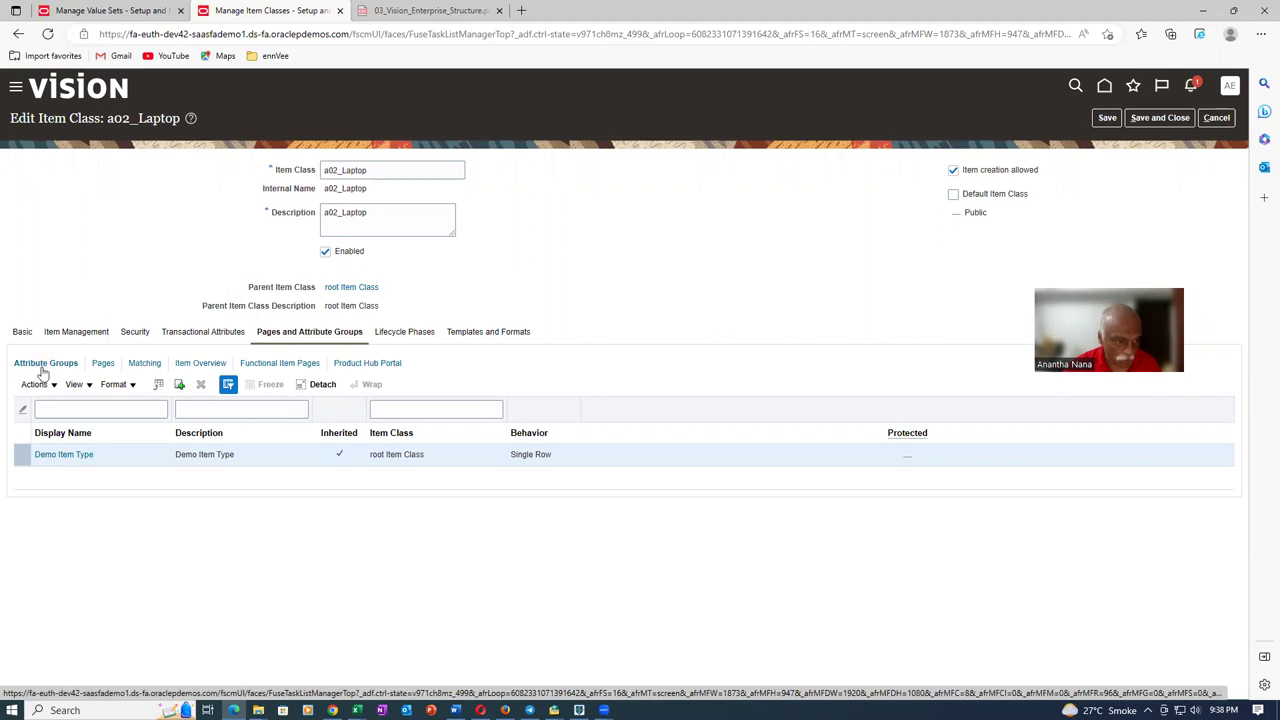
click(181, 386)
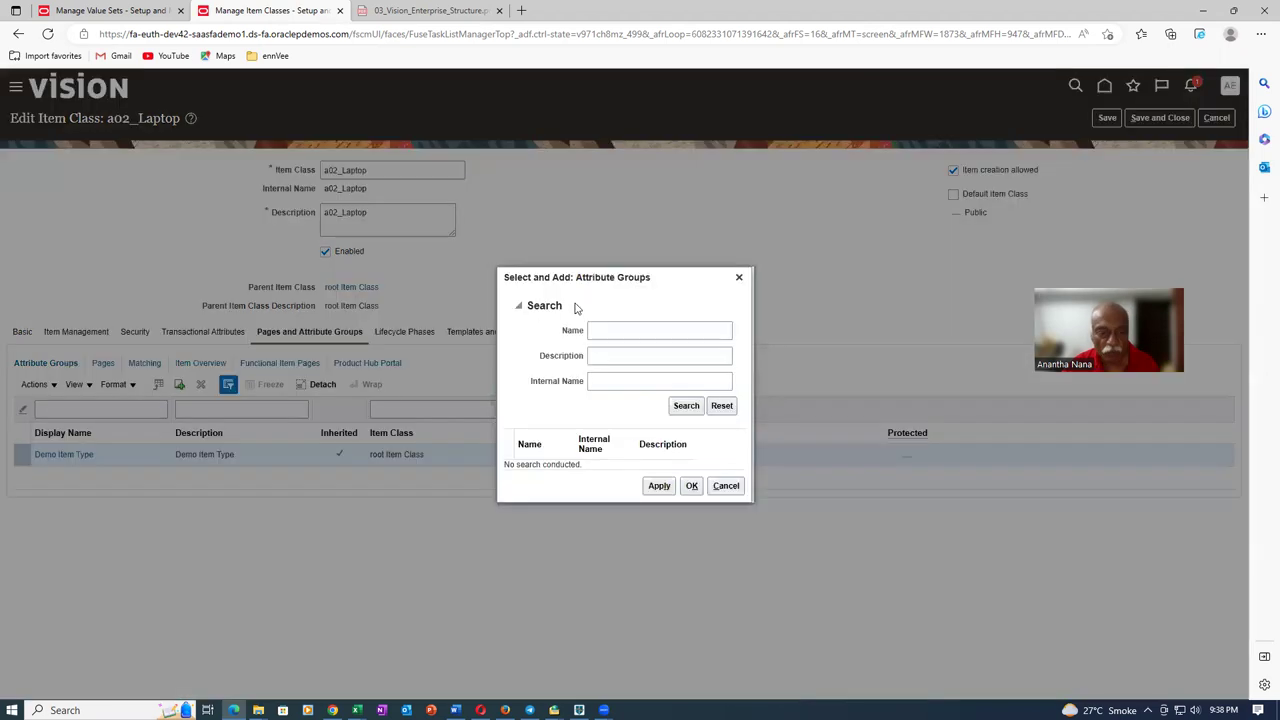
click(598, 331)
text(a02)
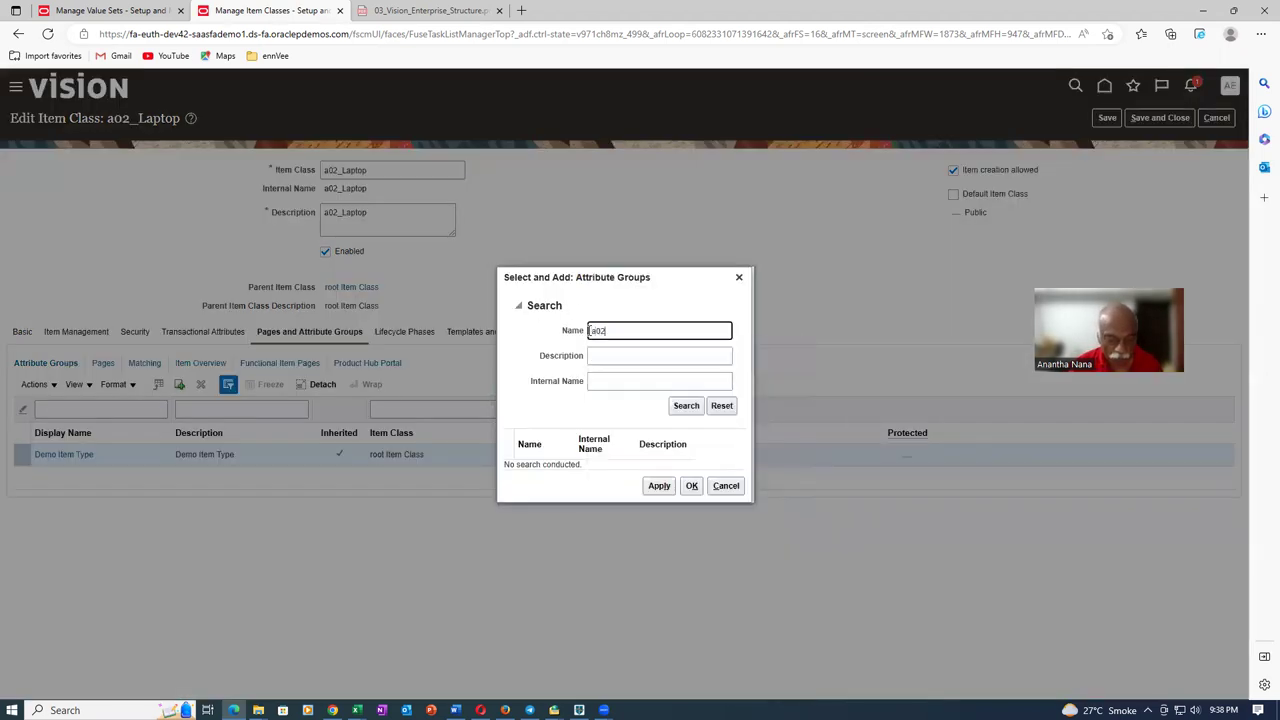
click(697, 410)
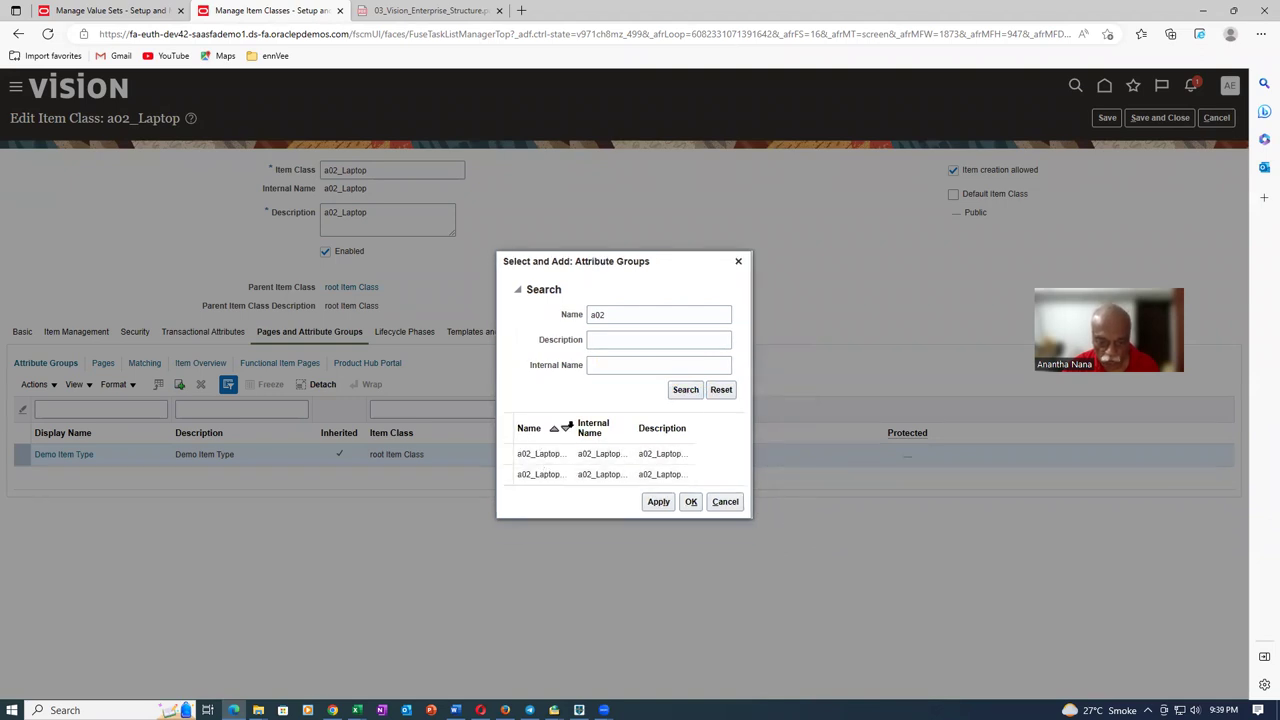
Add a02_Laptop_General_Specs_display to the a02_Laptop item class and save it.
click(615, 427)
click(624, 448)
click(666, 507)
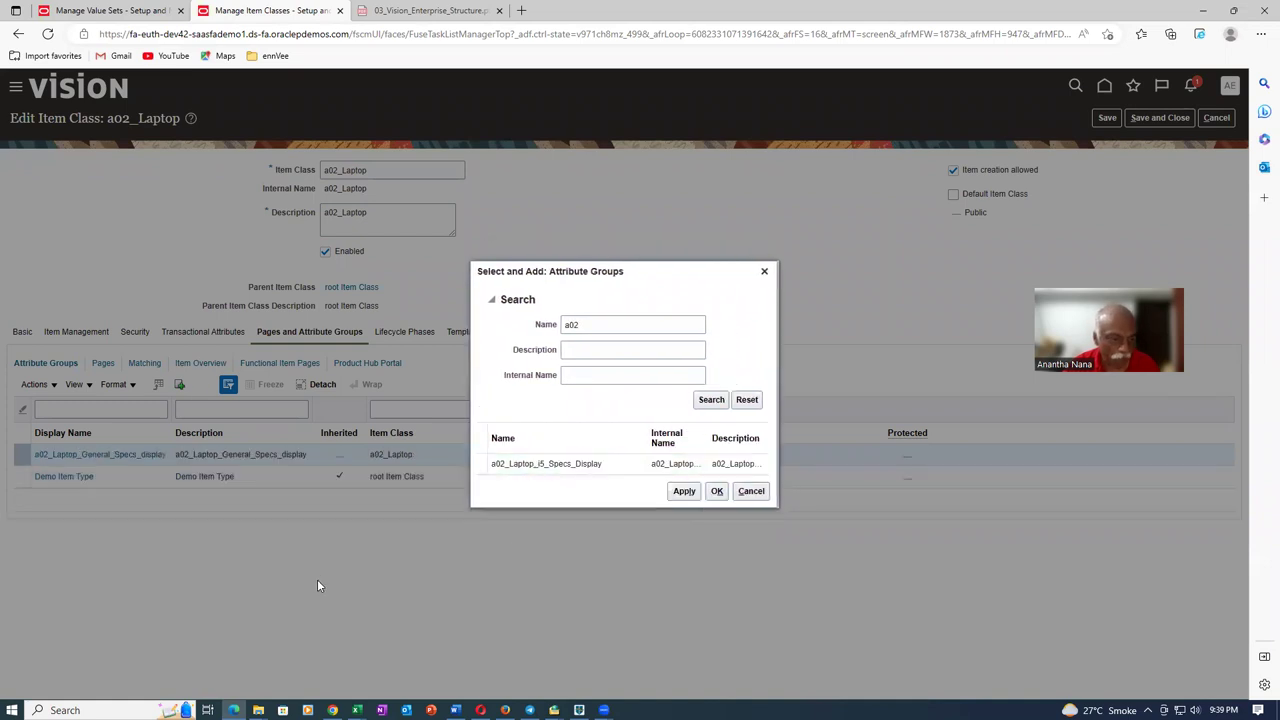
click(716, 491)
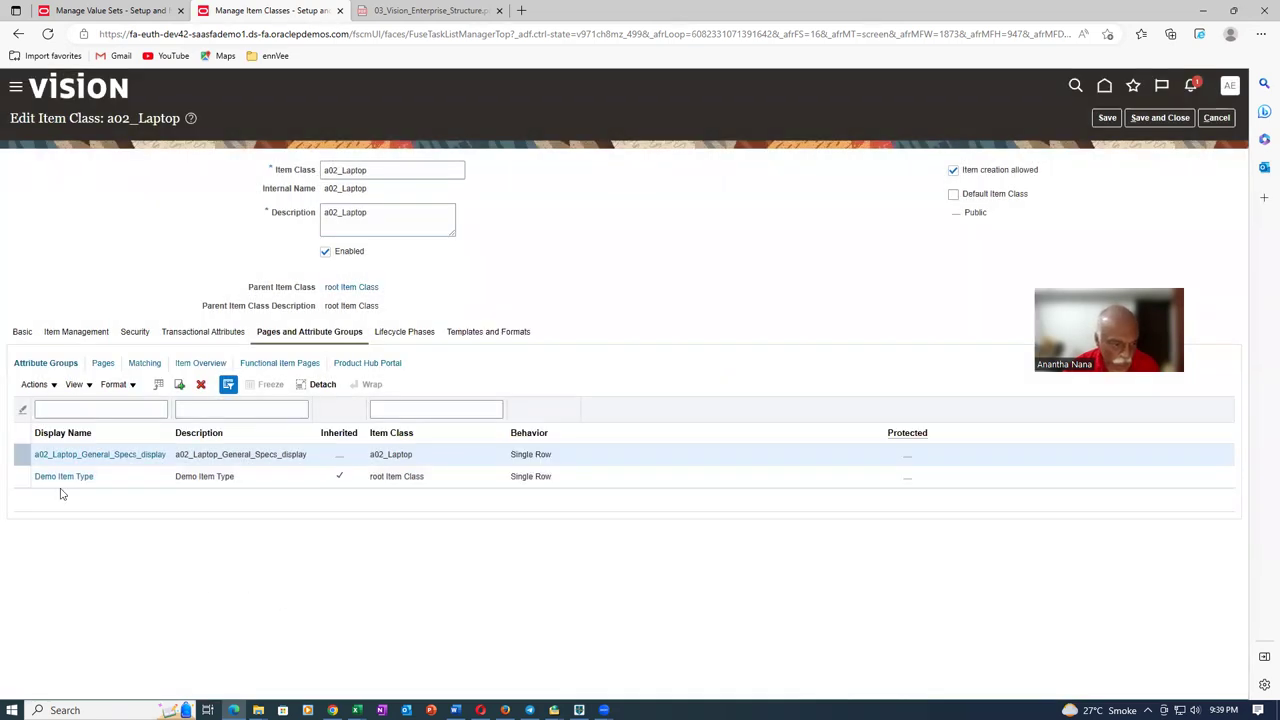
click(1108, 119)
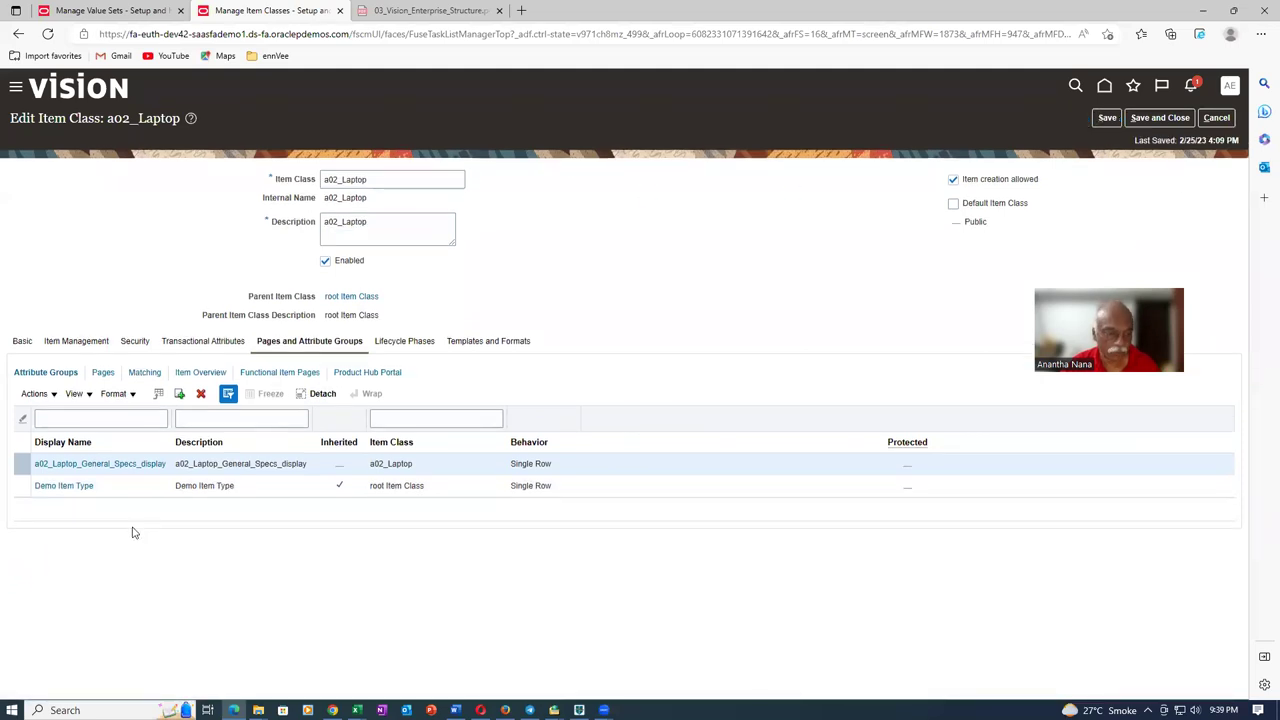
key(alt+Tab)
key(alt+Tab)
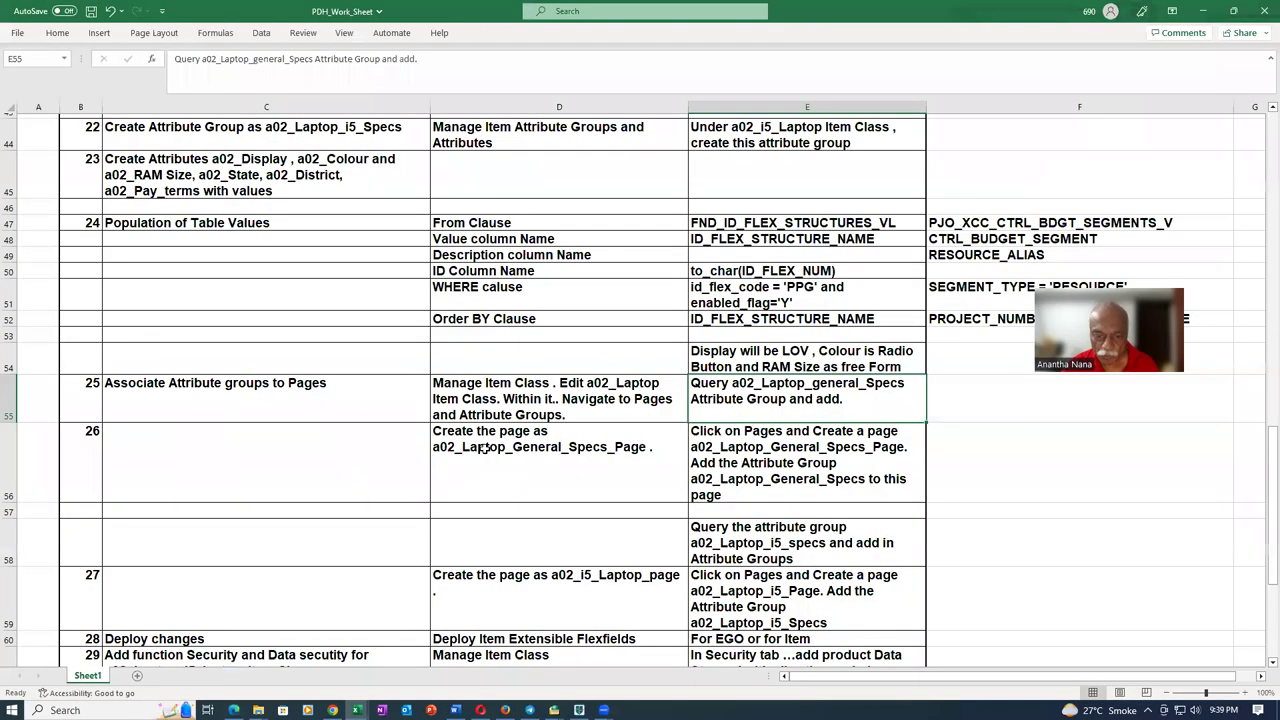
Read the step 25 and step 26 notes in the setup worksheet.
click(483, 449)
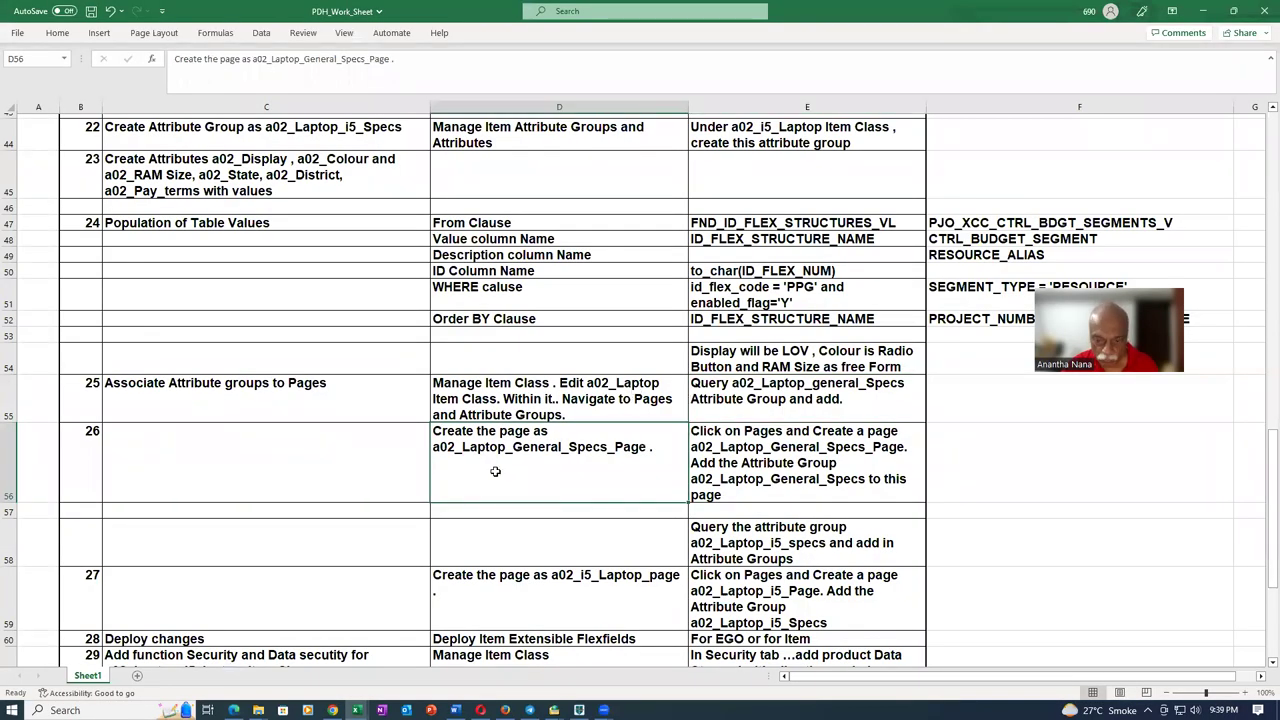
click(765, 393)
click(616, 394)
click(703, 416)
click(538, 450)
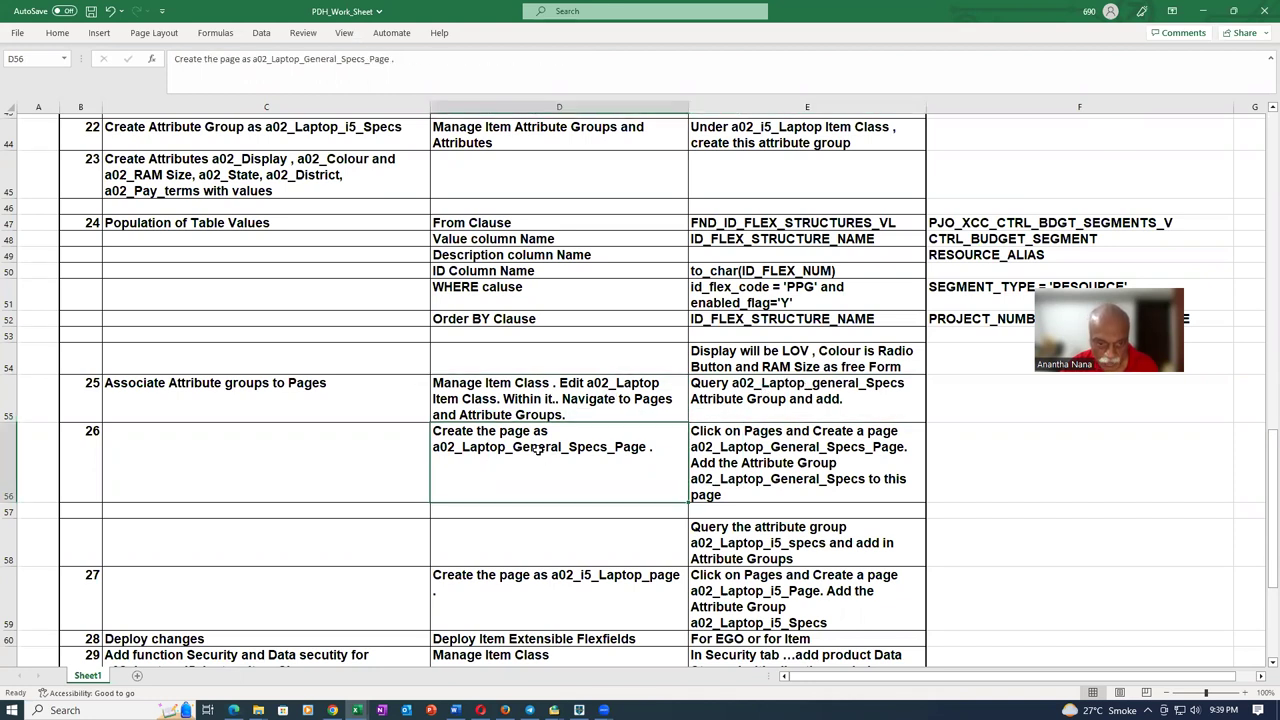
Copy the page name a02_Laptop_General_Specs_Page from the step 26 cell.
double_click(438, 451)
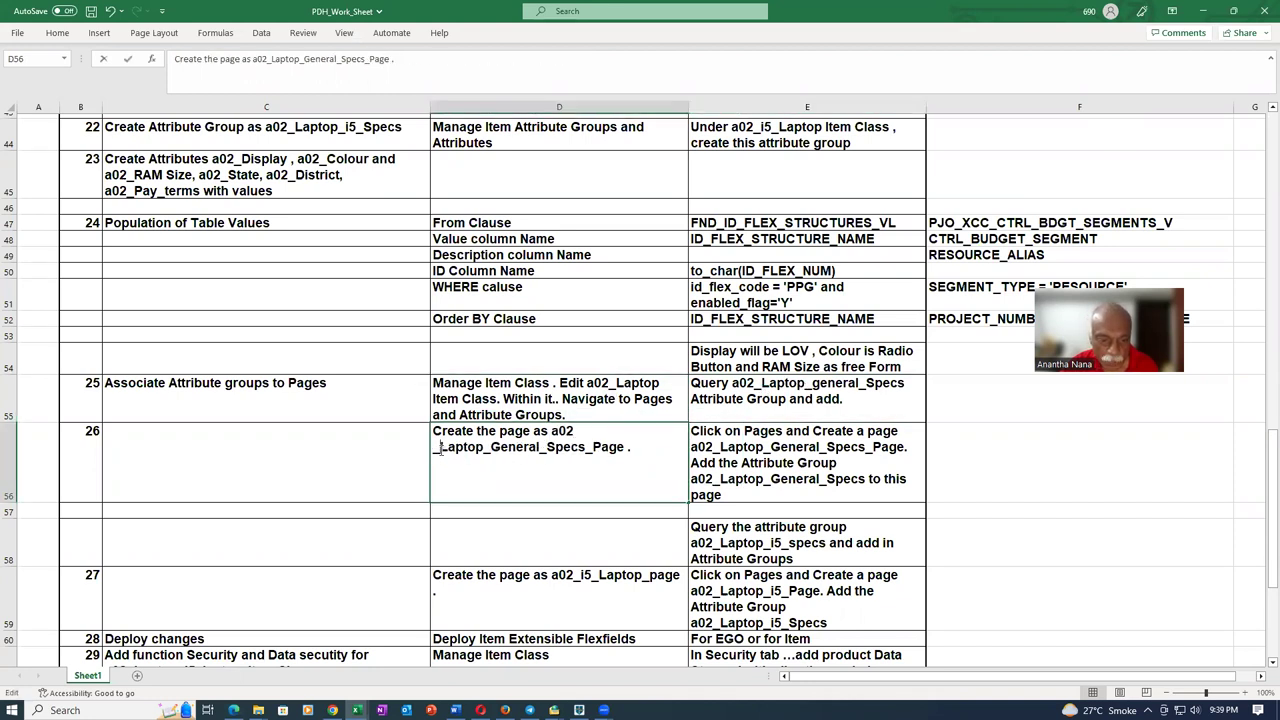
drag(552, 431, 627, 443)
key(ctrl+c)
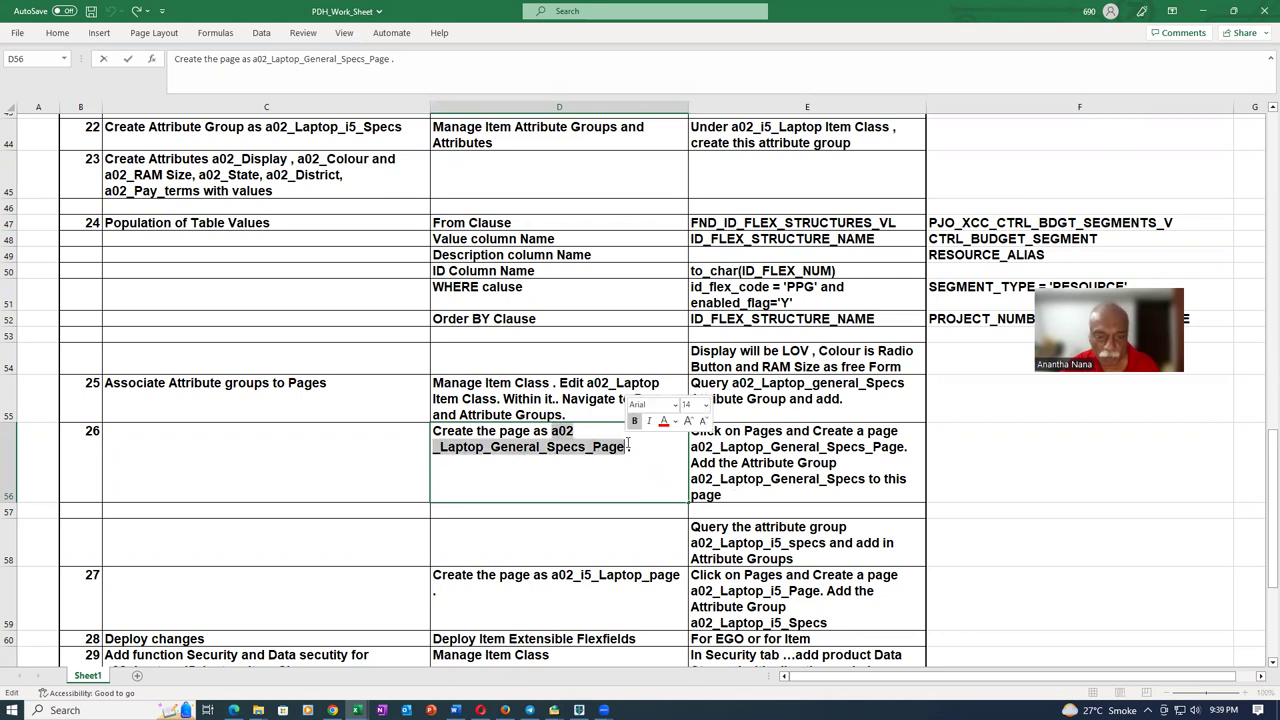
key(alt+Tab)
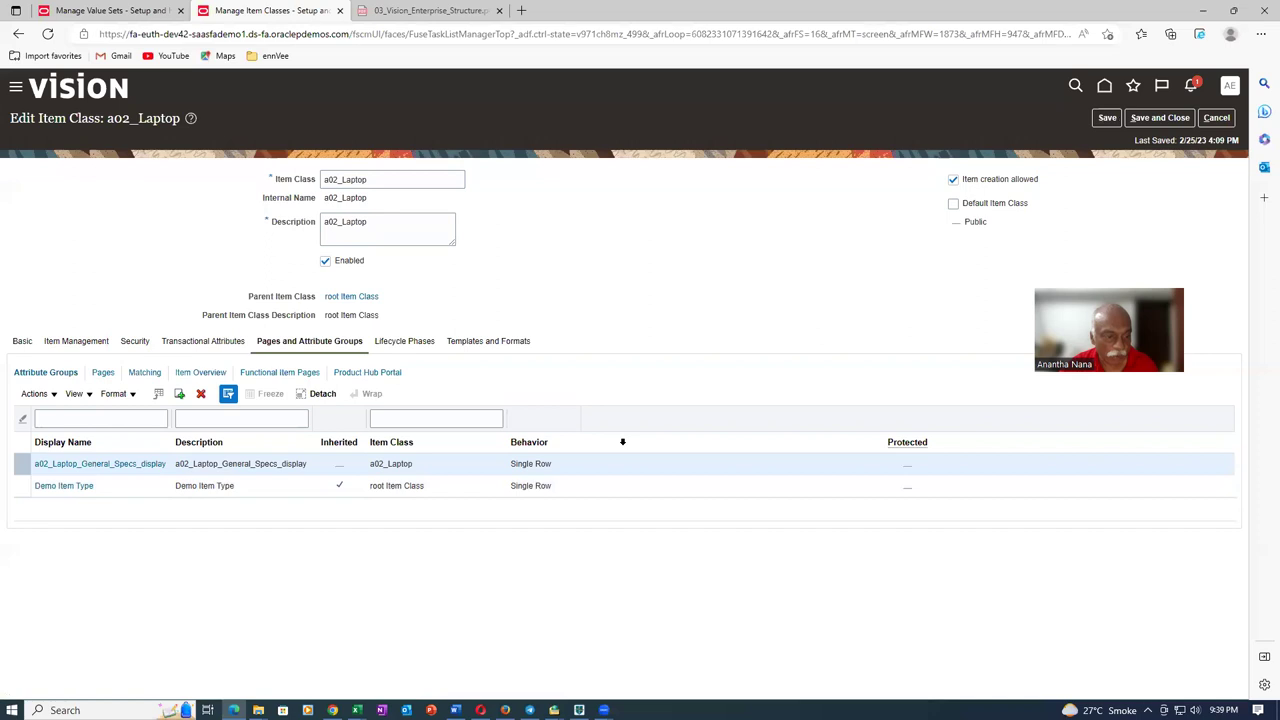
Show the a02_Laptop class's Pages list and add a new blank page row.
click(102, 373)
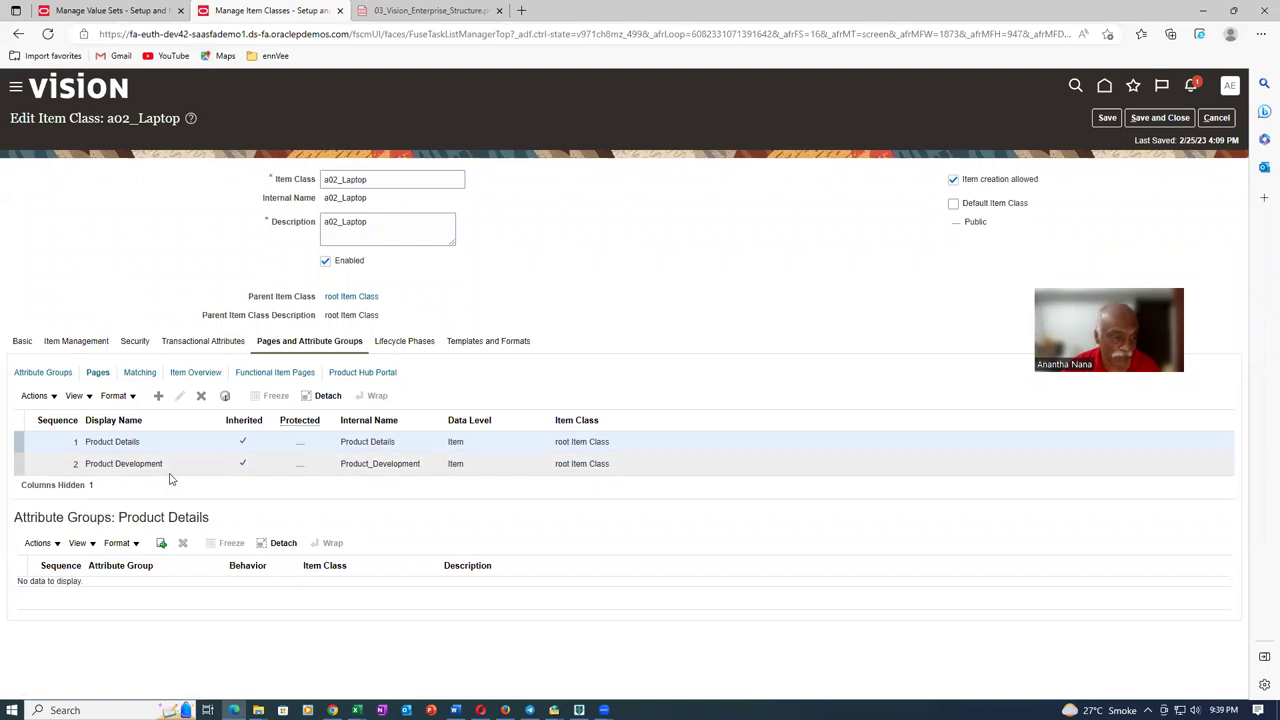
click(158, 396)
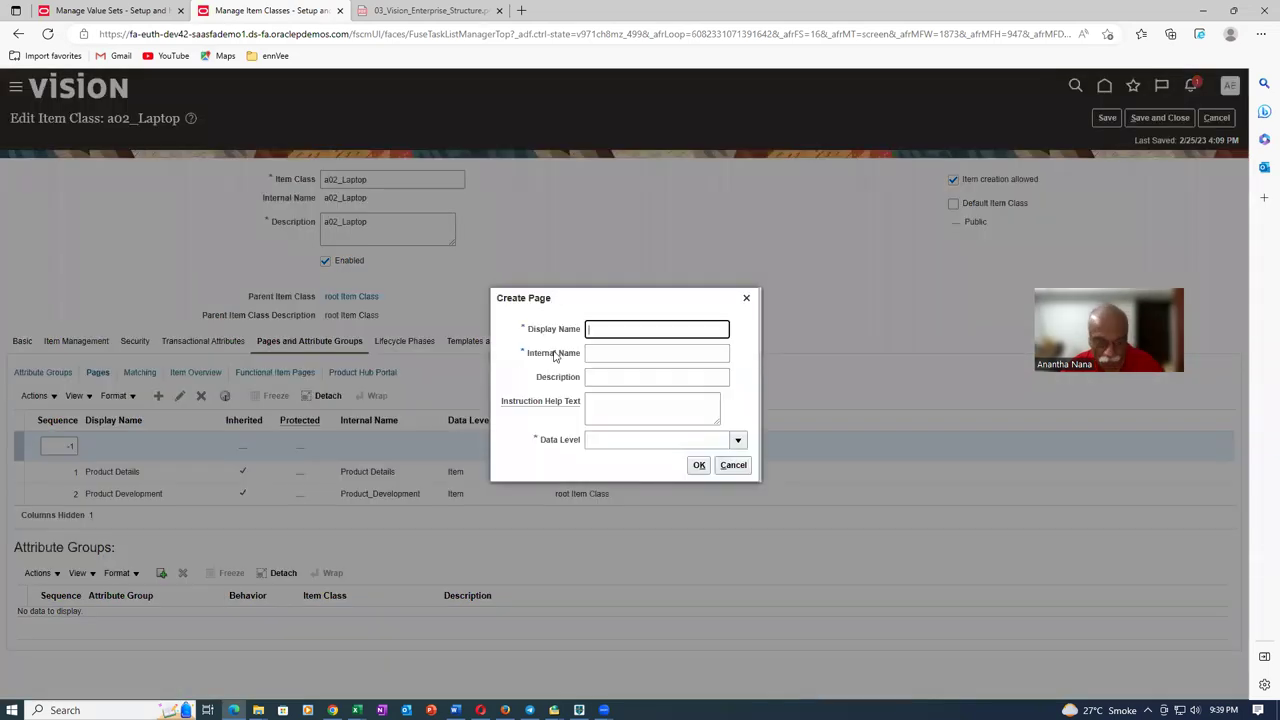
Fill the page's display name, internal name and description with a02_Laptop_General_Specs_Page.
key(ctrl+v)
click(638, 352)
key(ctrl+v)
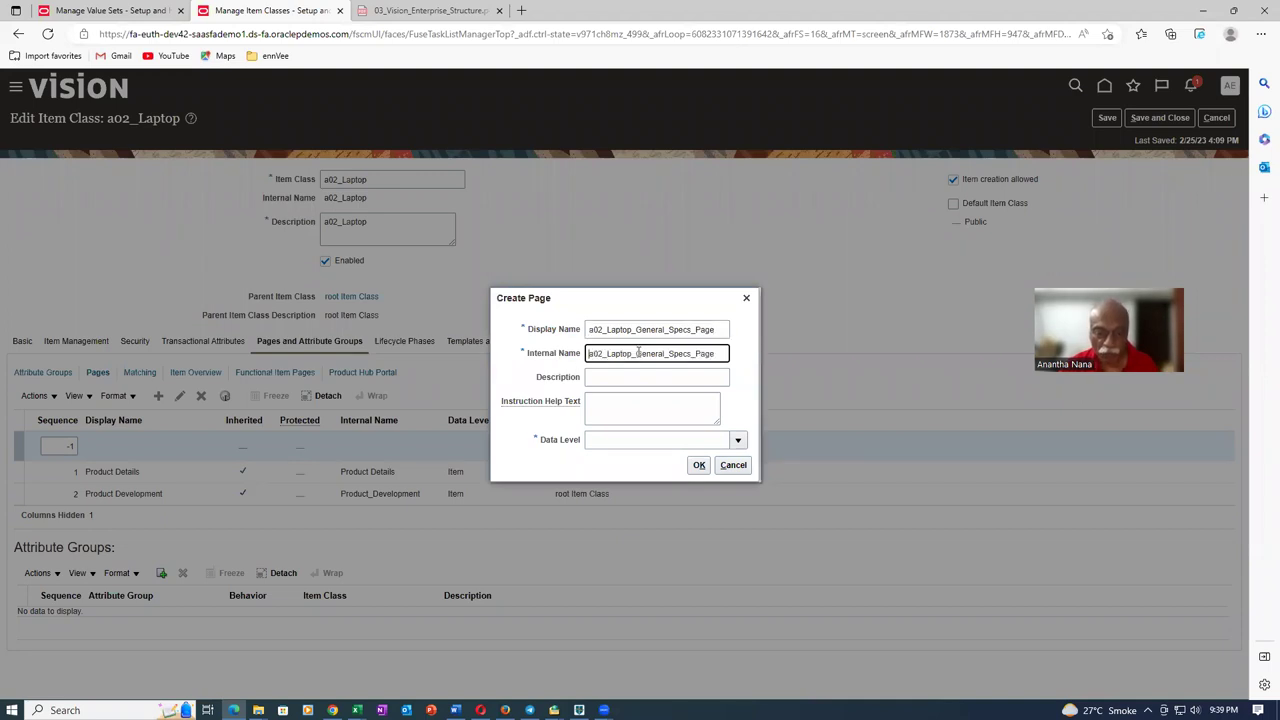
click(631, 376)
key(ctrl+v)
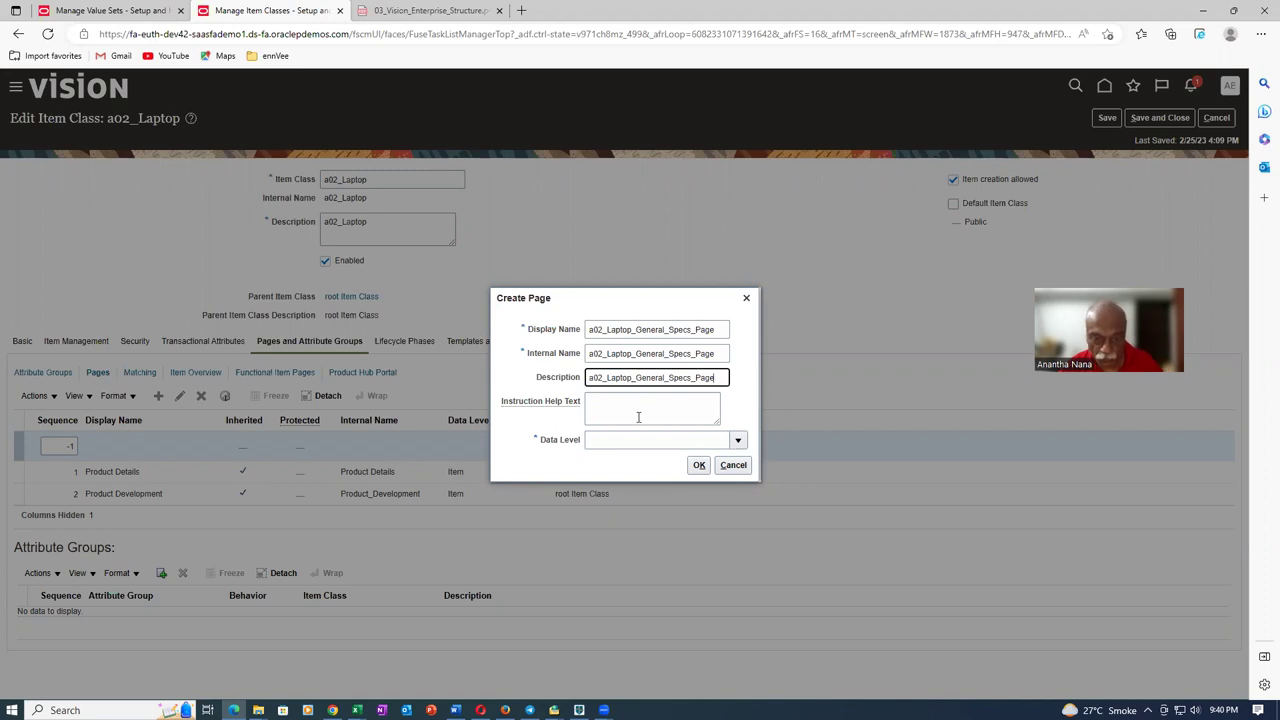
click(640, 417)
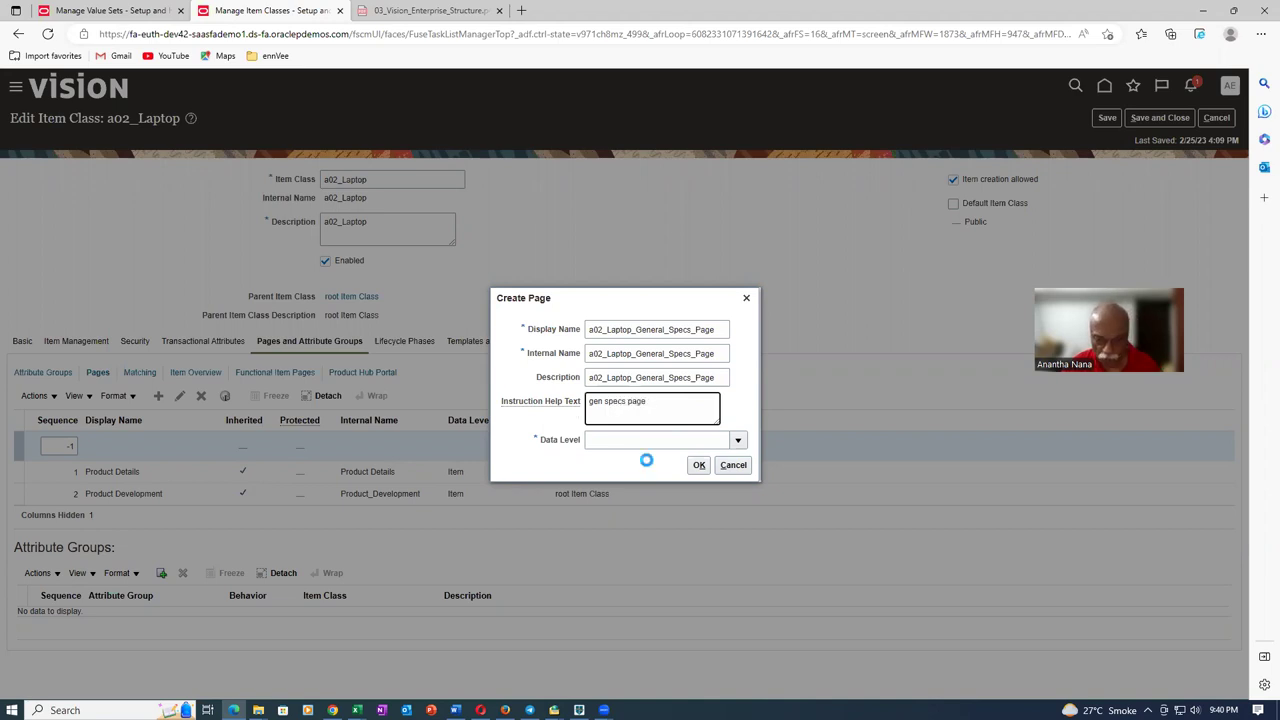
Set the data level to Item, create the page, and show its attribute groups.
click(737, 440)
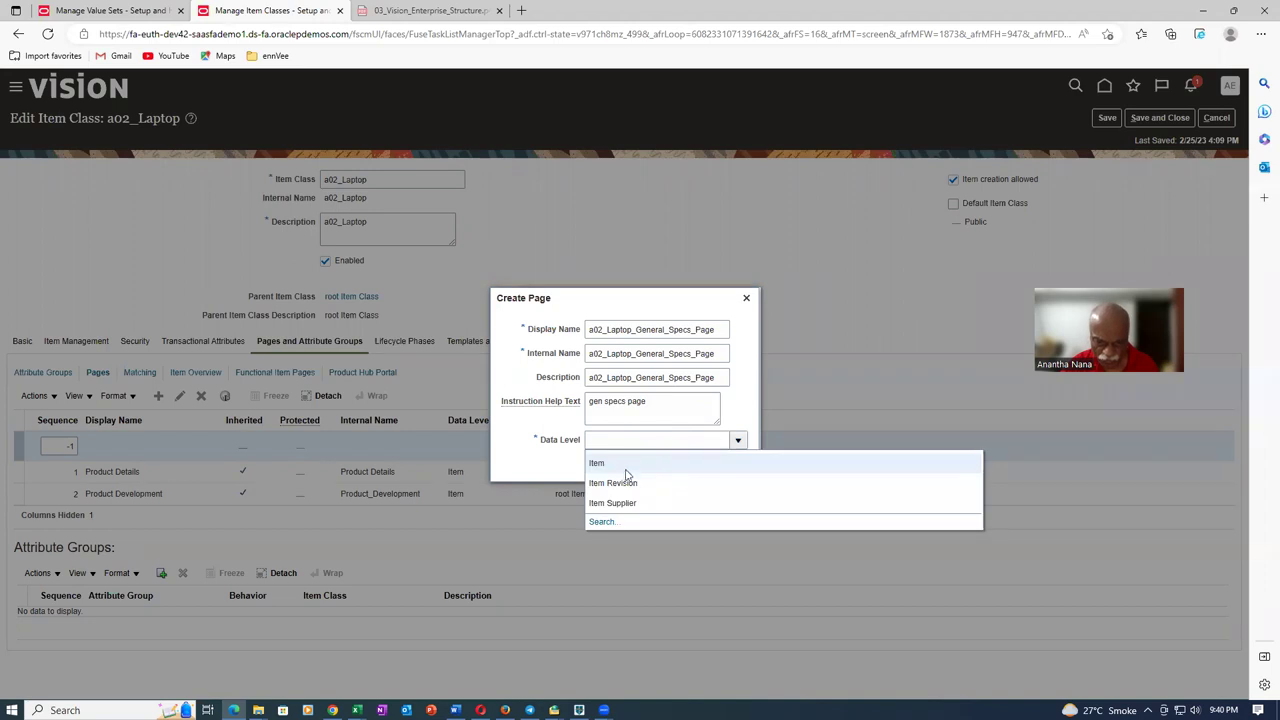
click(616, 463)
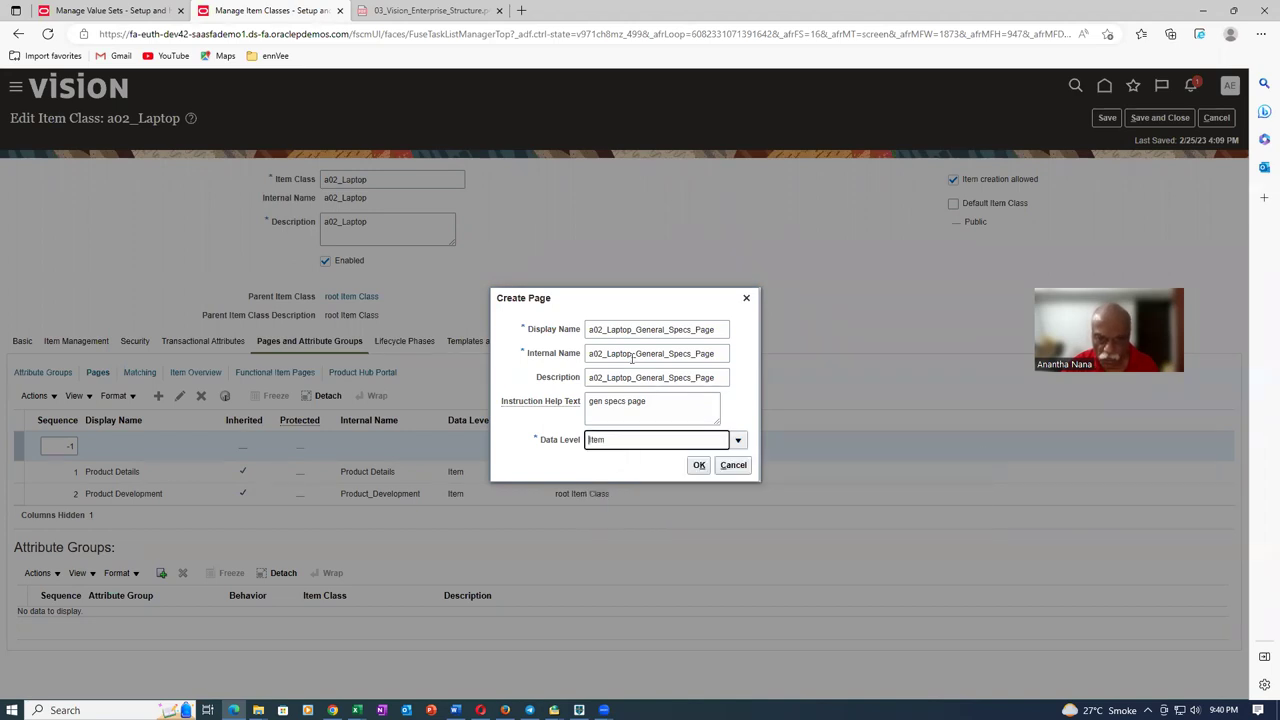
click(700, 467)
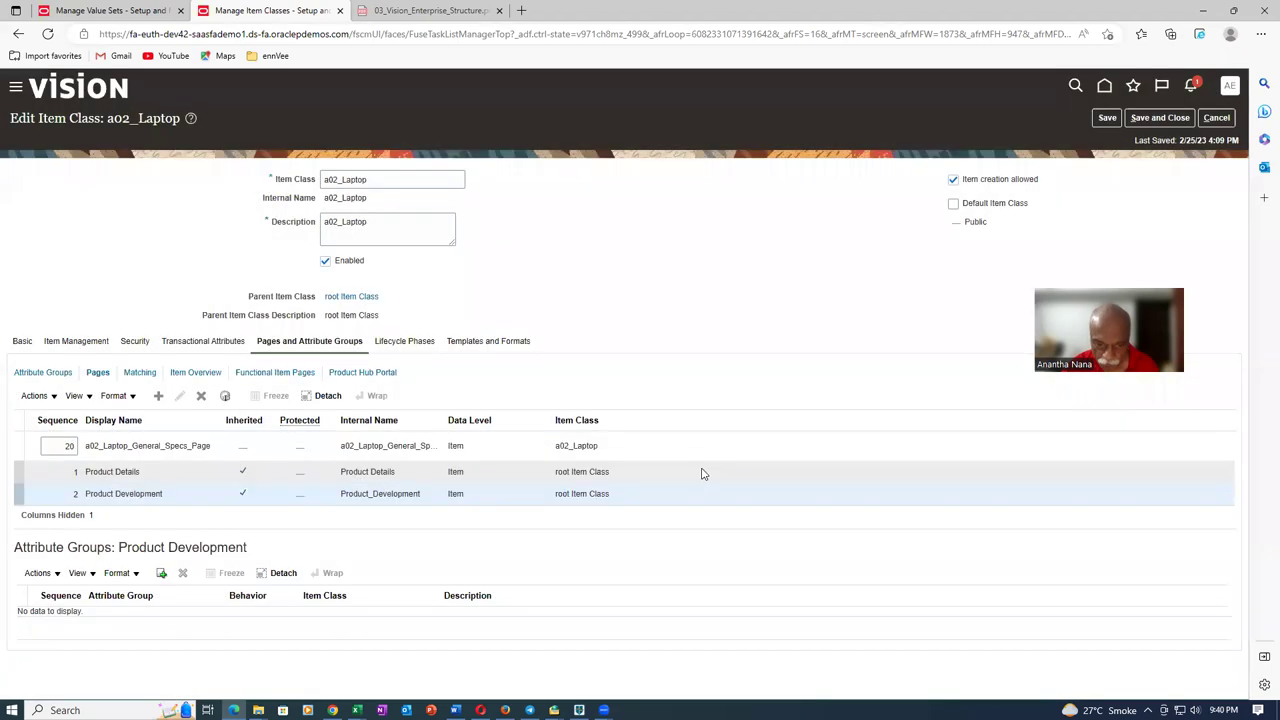
click(22, 447)
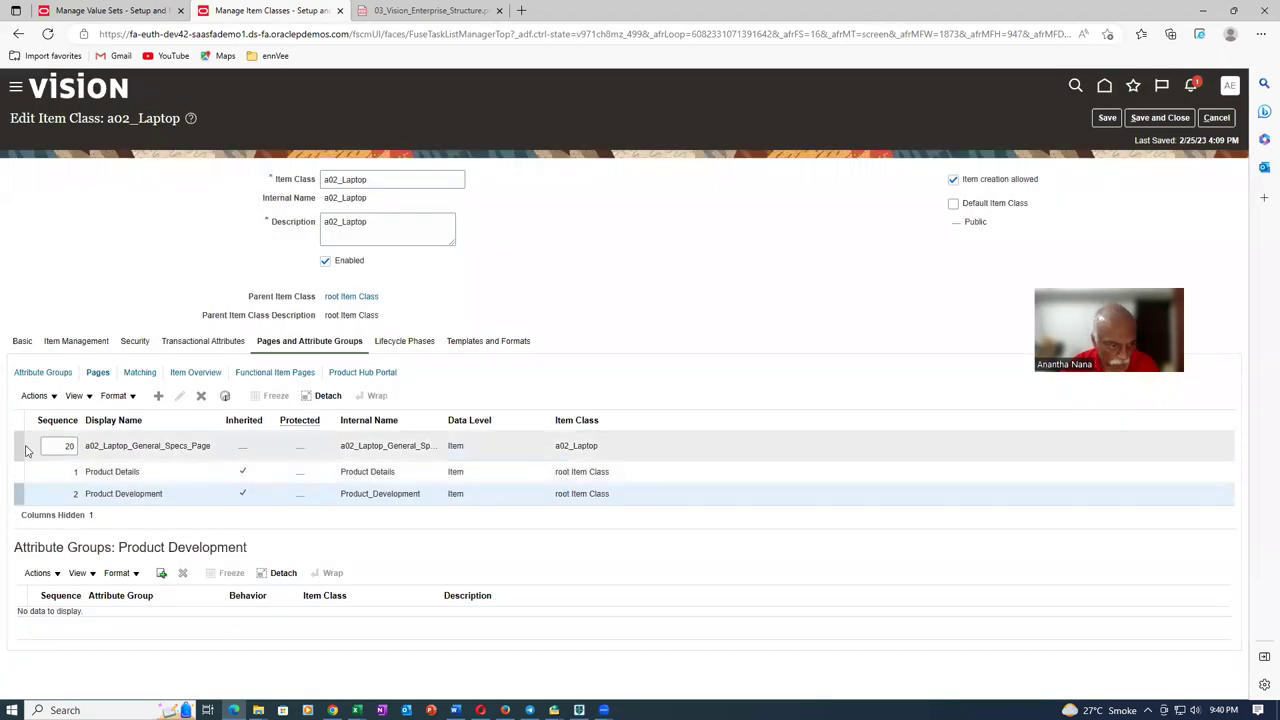
click(58, 446)
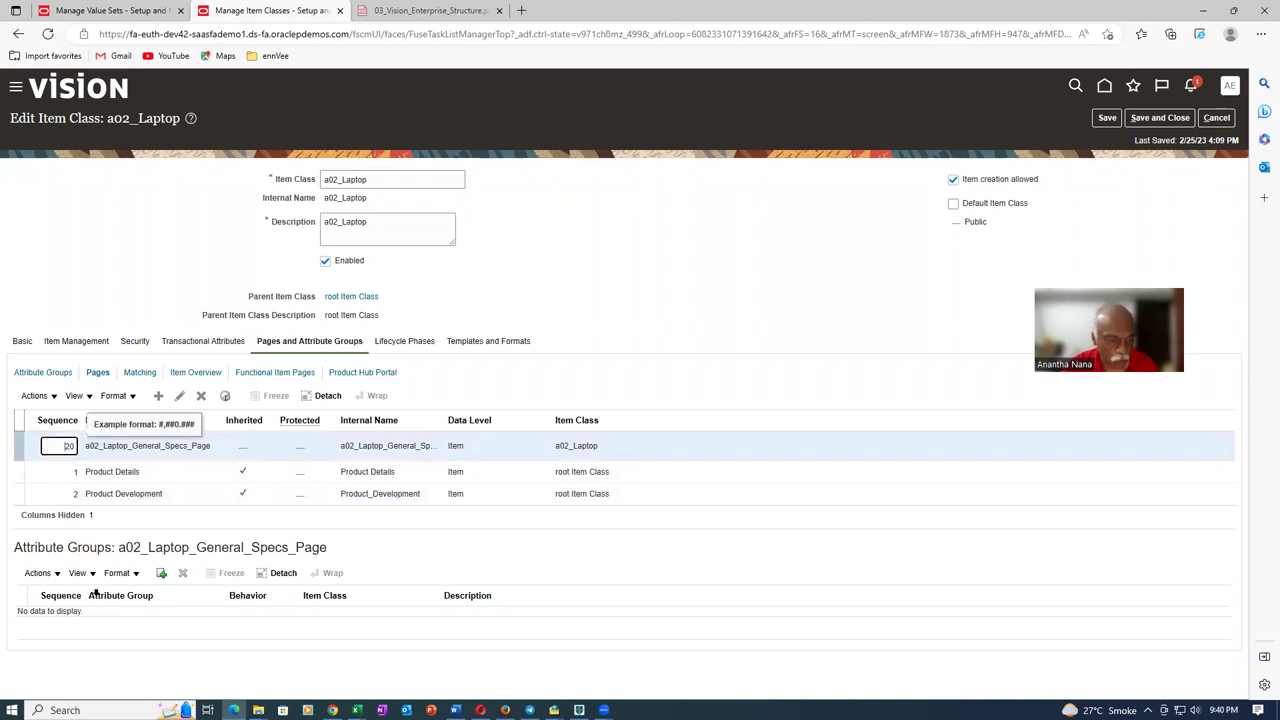
key(alt+Tab)
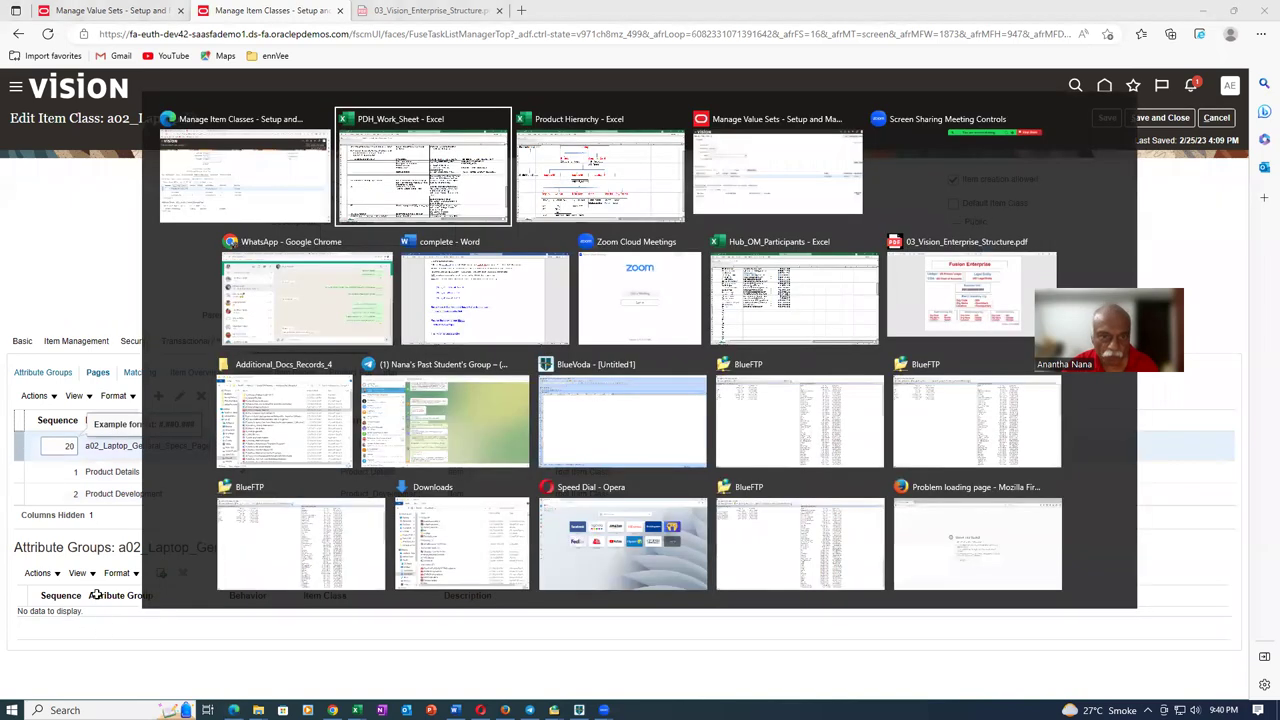
click(601, 463)
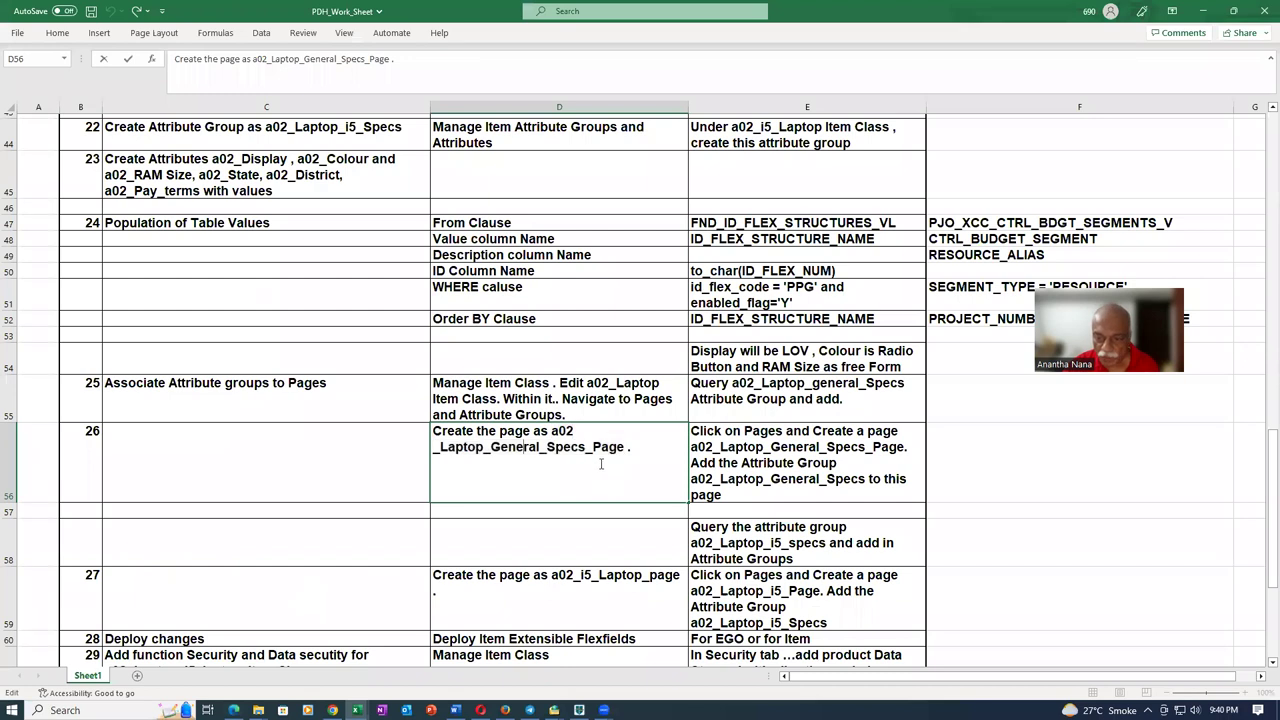
click(764, 460)
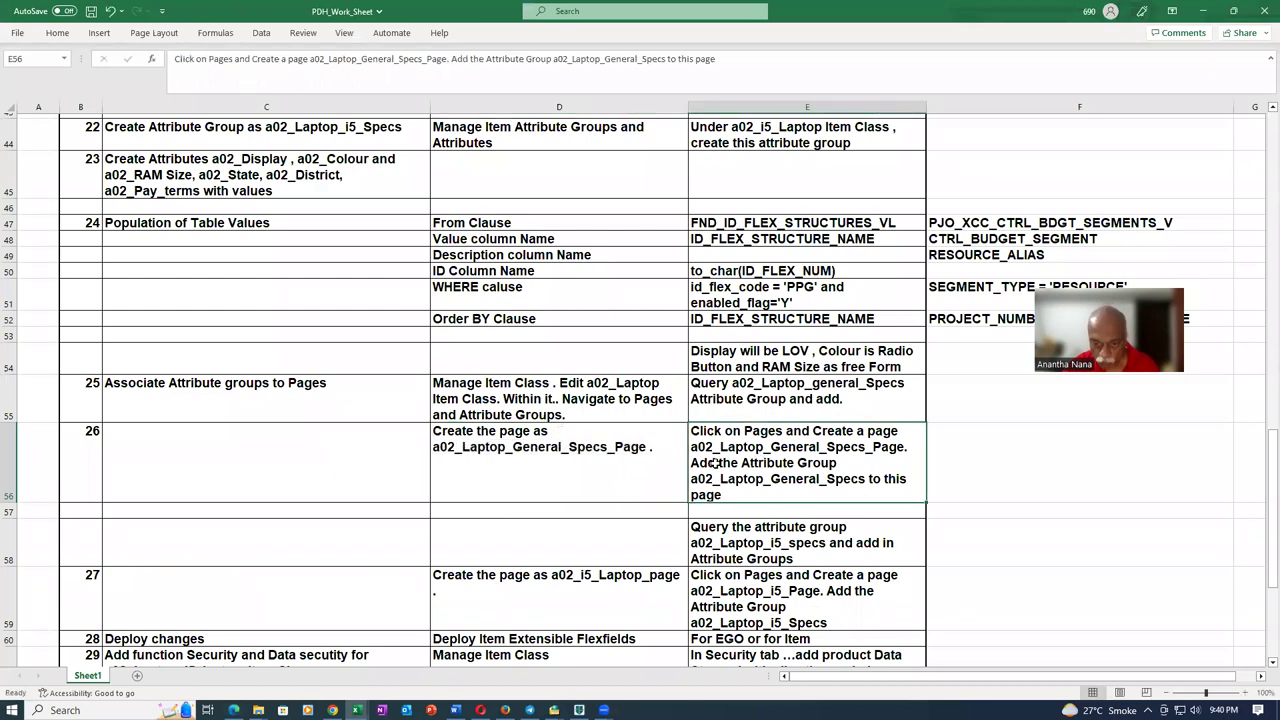
double_click(714, 463)
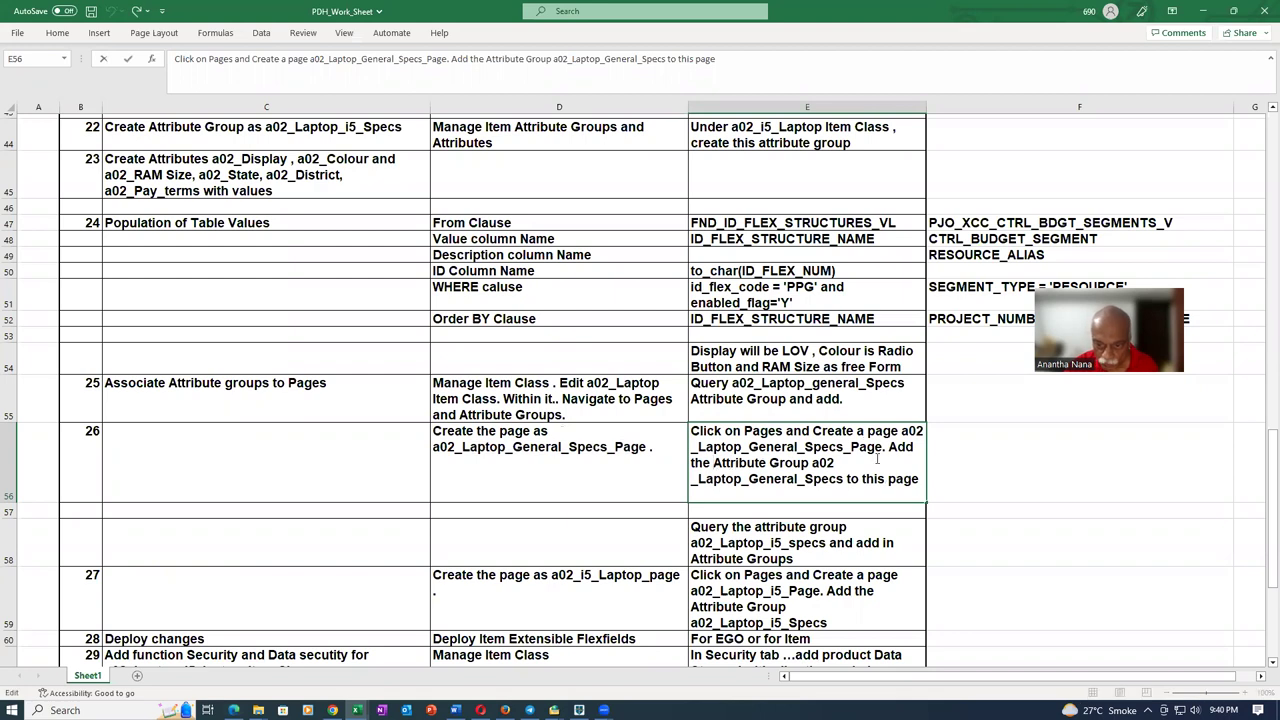
drag(897, 447, 918, 480)
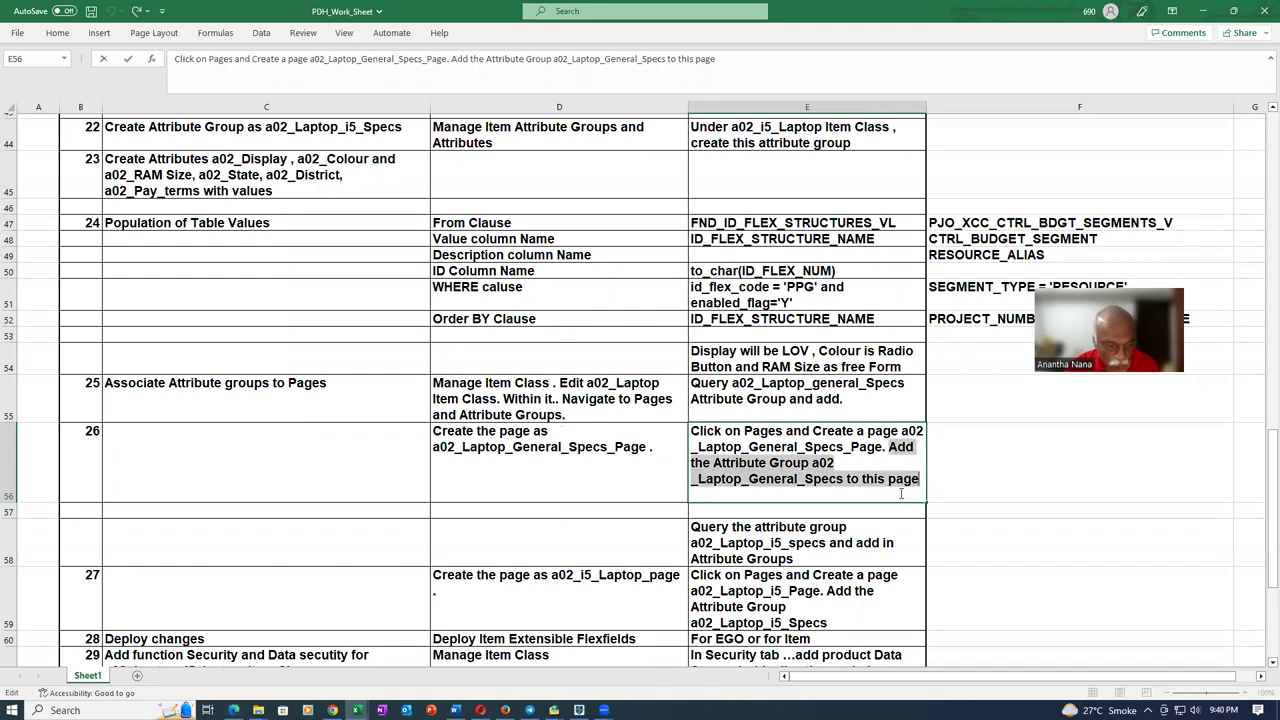
key(alt+Tab)
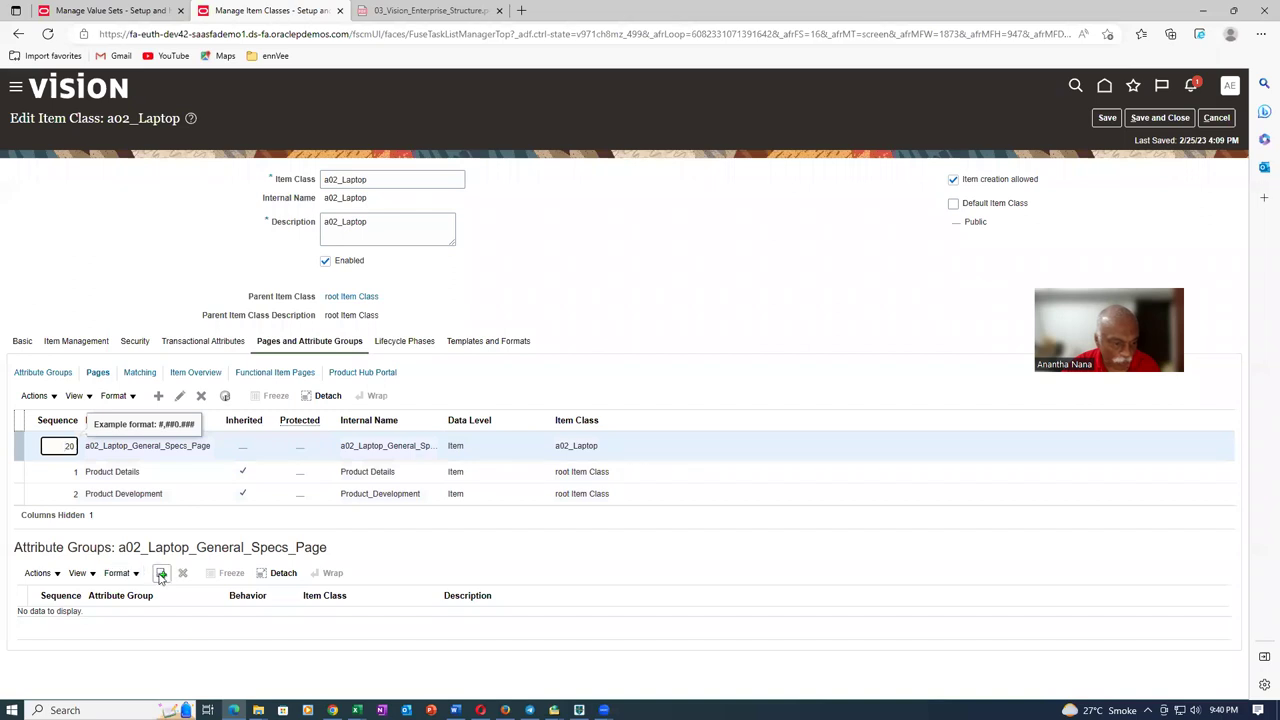
Find a02 attribute groups, add a02_Laptop_General_Specs_display to the page, and save.
click(160, 574)
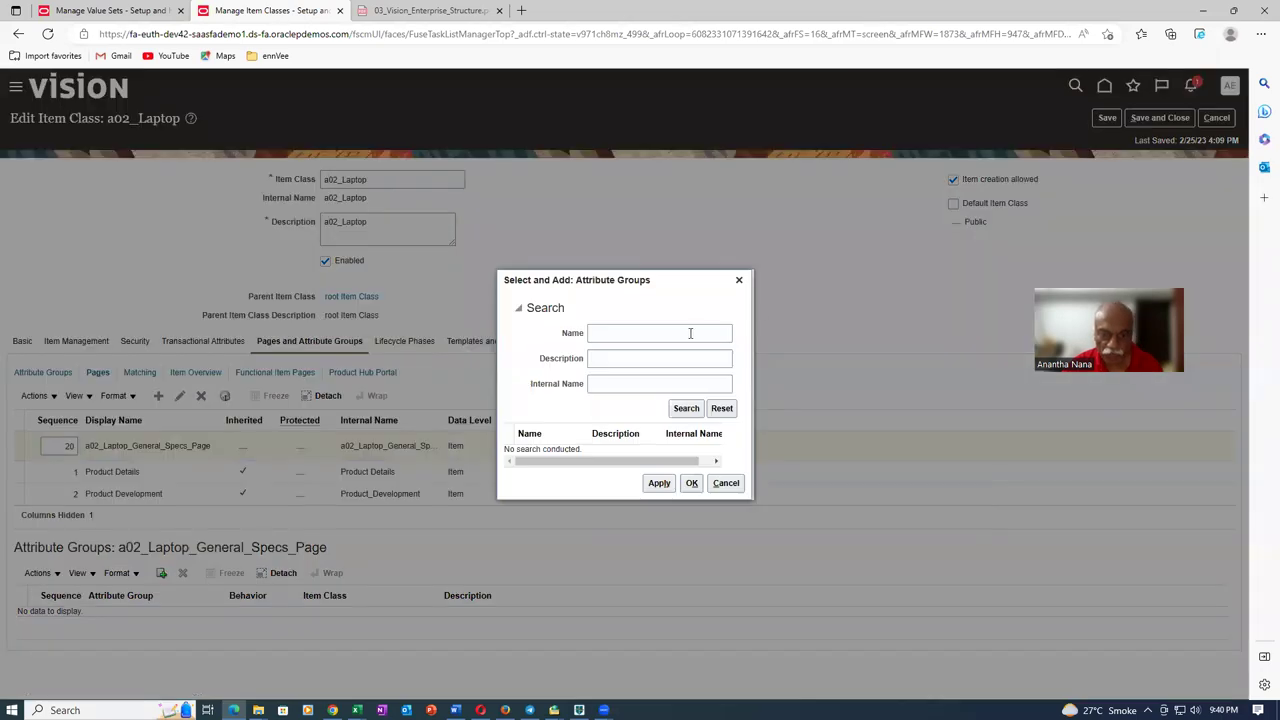
click(690, 333)
text(a02)
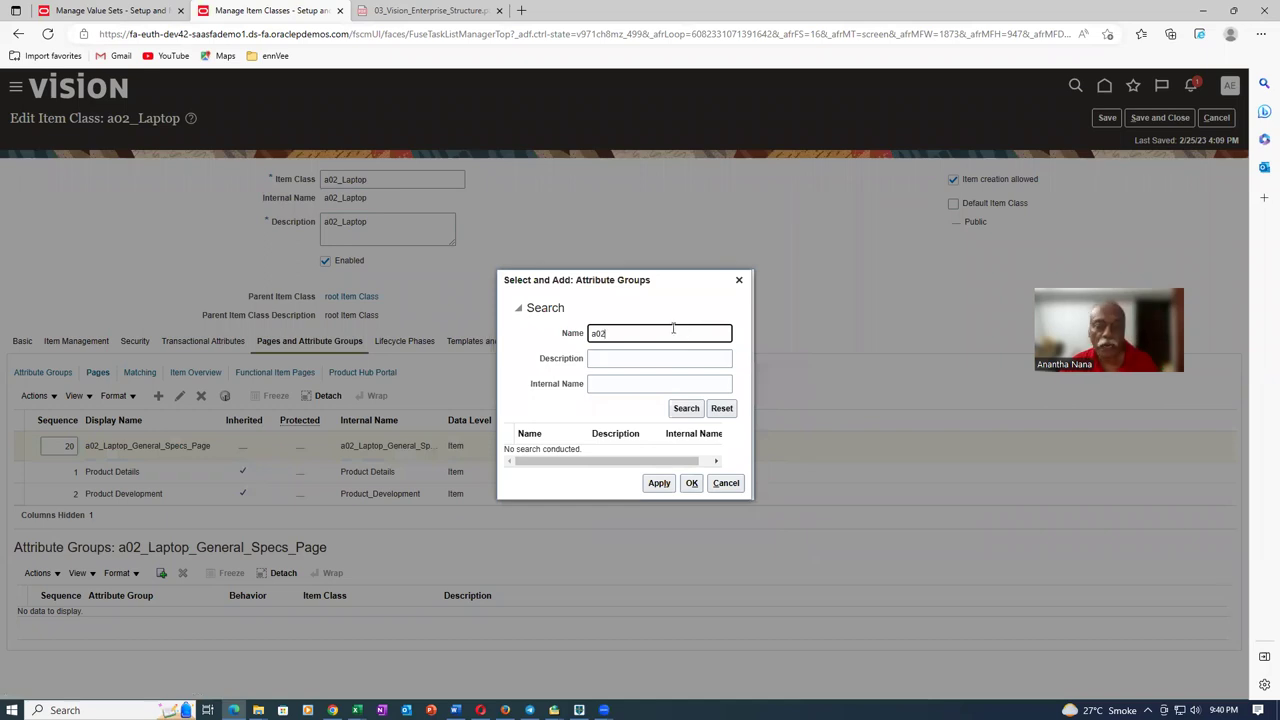
key(Return)
drag(587, 432, 650, 432)
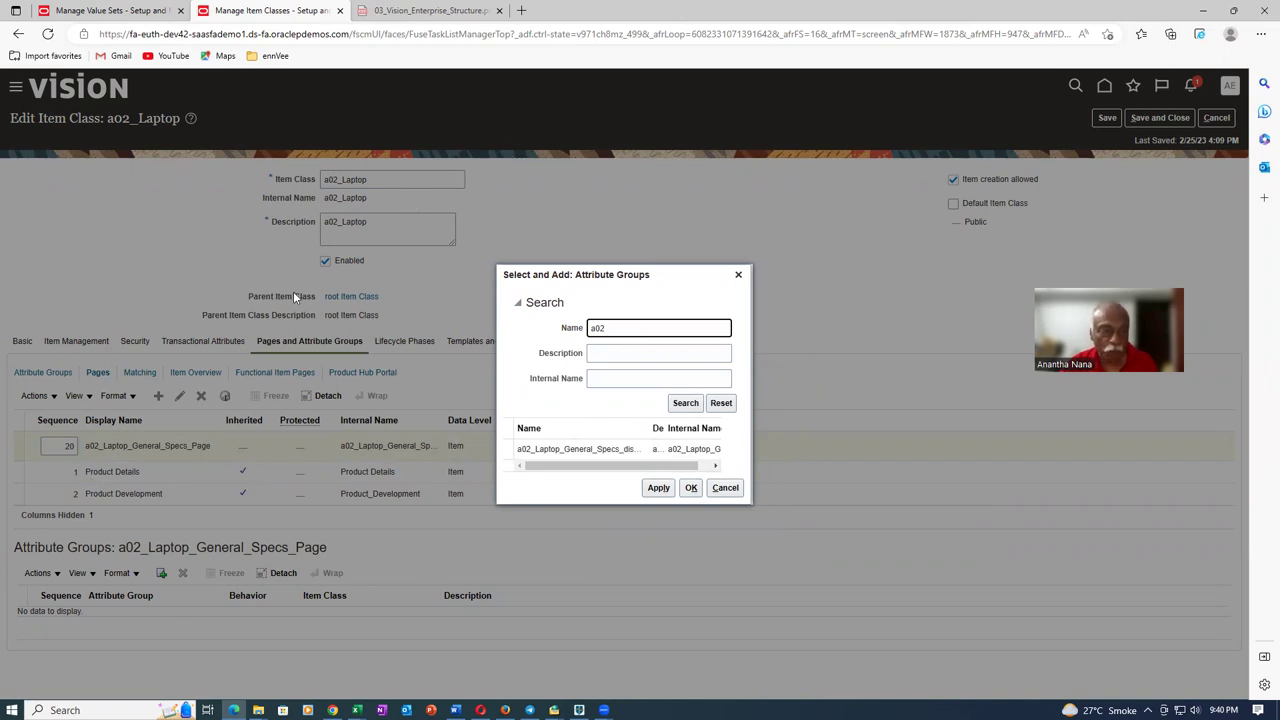
click(590, 449)
click(660, 490)
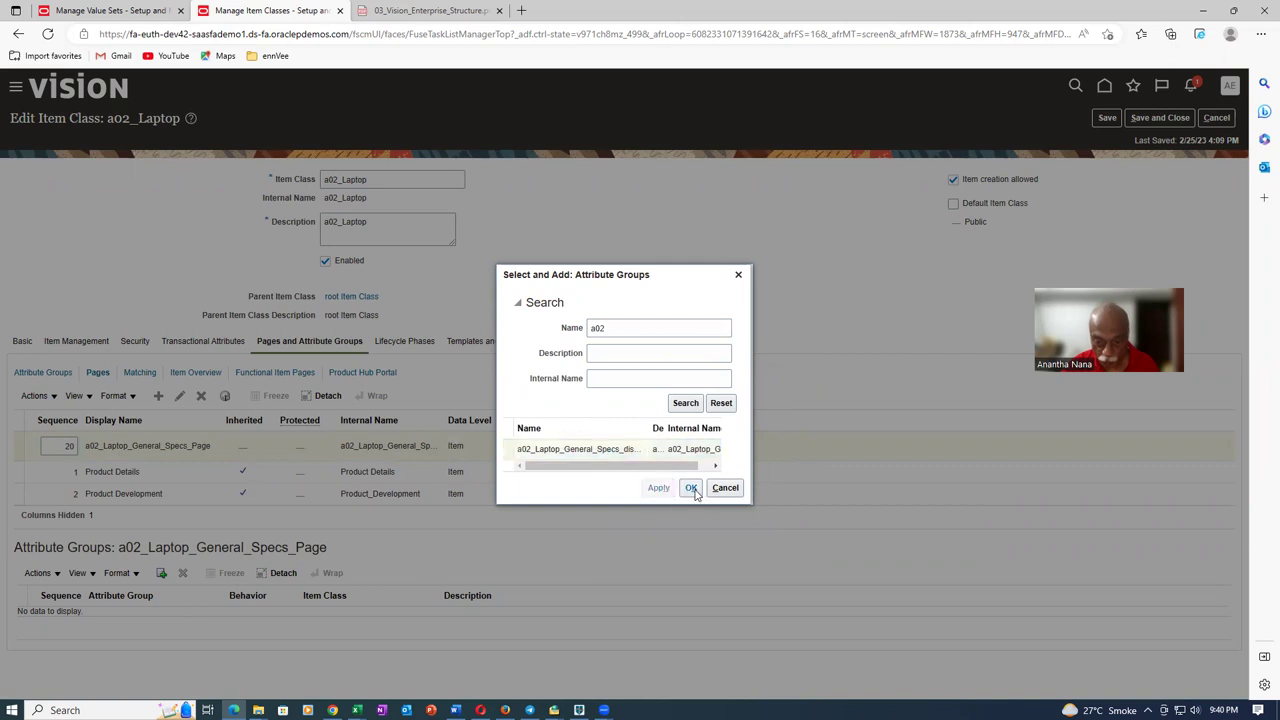
click(690, 483)
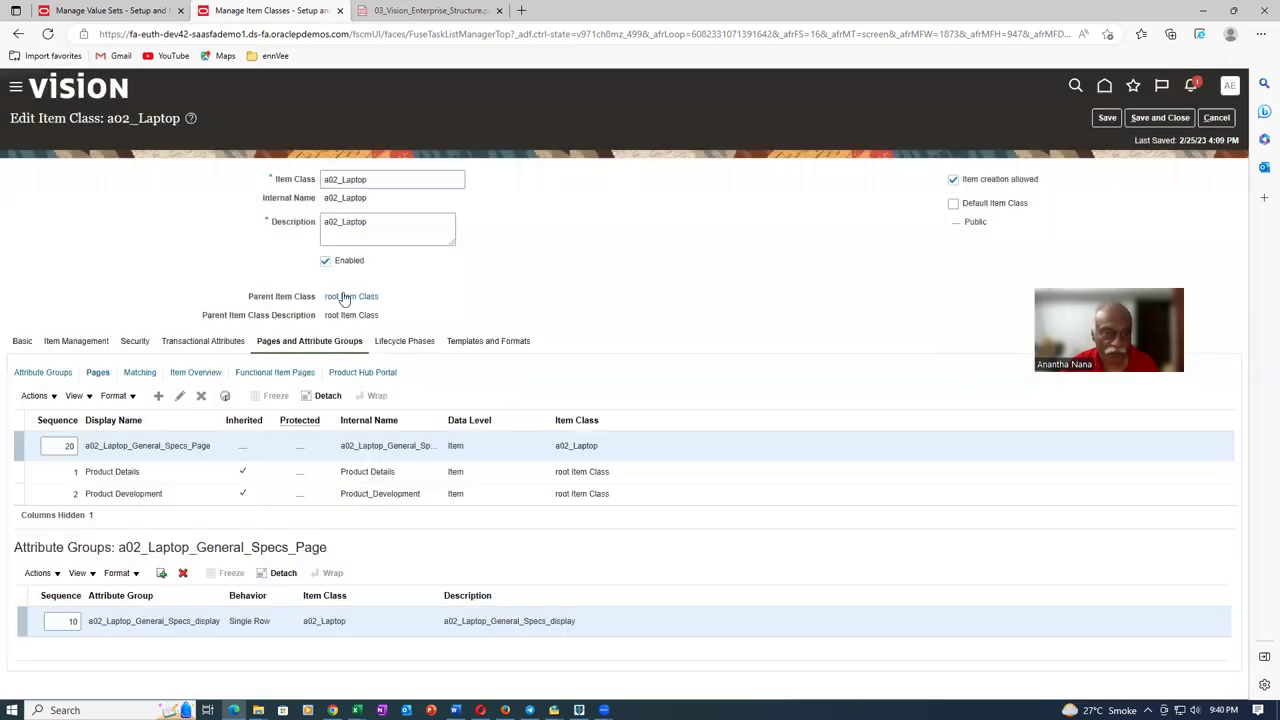
click(1102, 118)
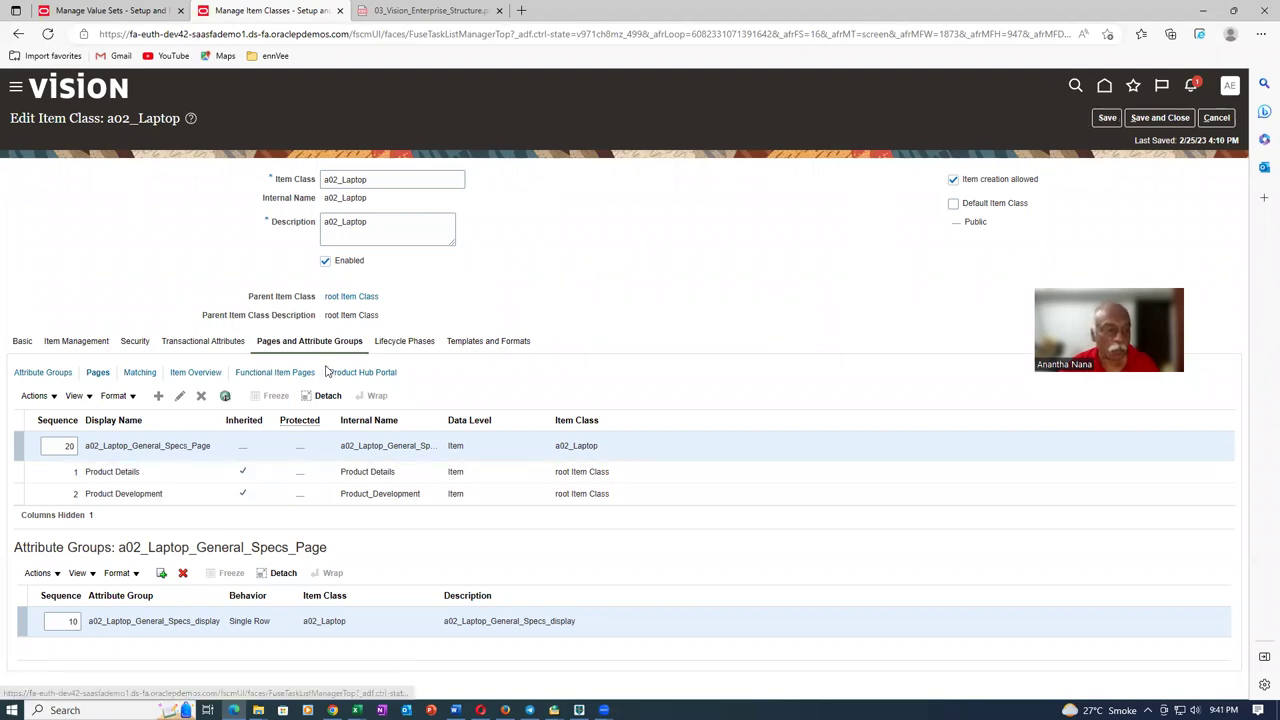
Review the Attribute Groups and Pages subtabs, then save and close a02_Laptop.
click(44, 378)
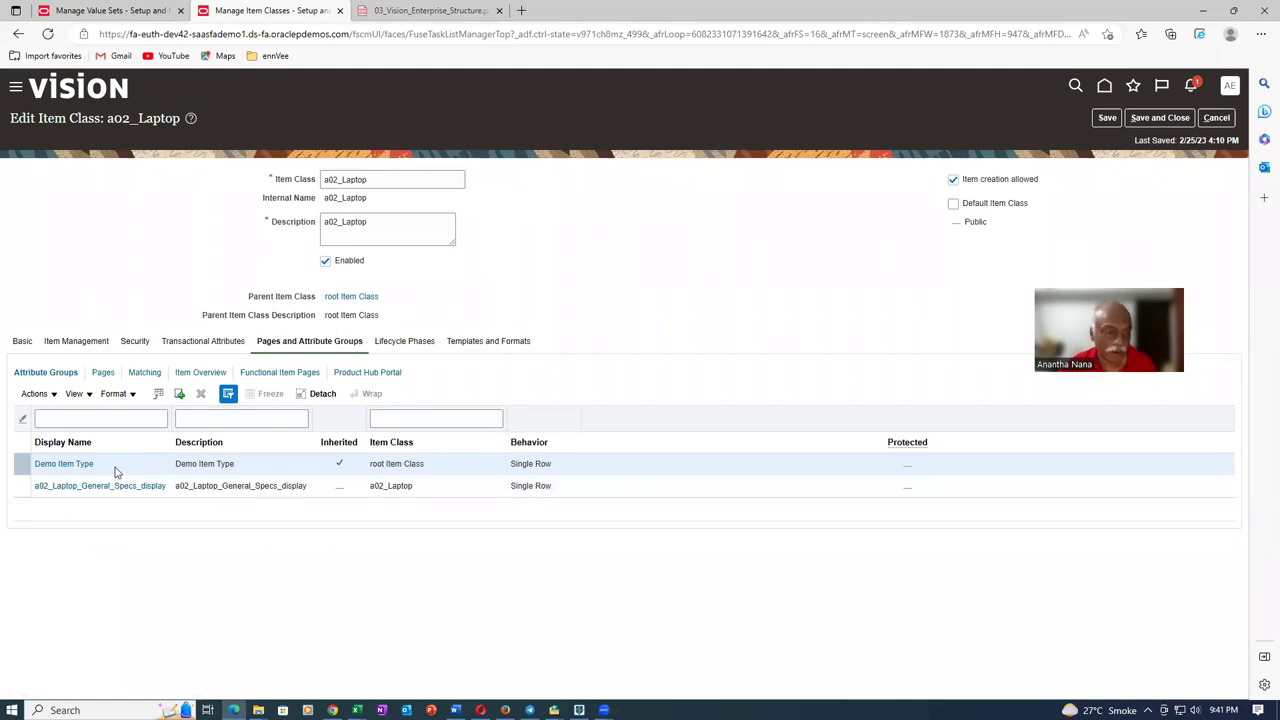
click(104, 376)
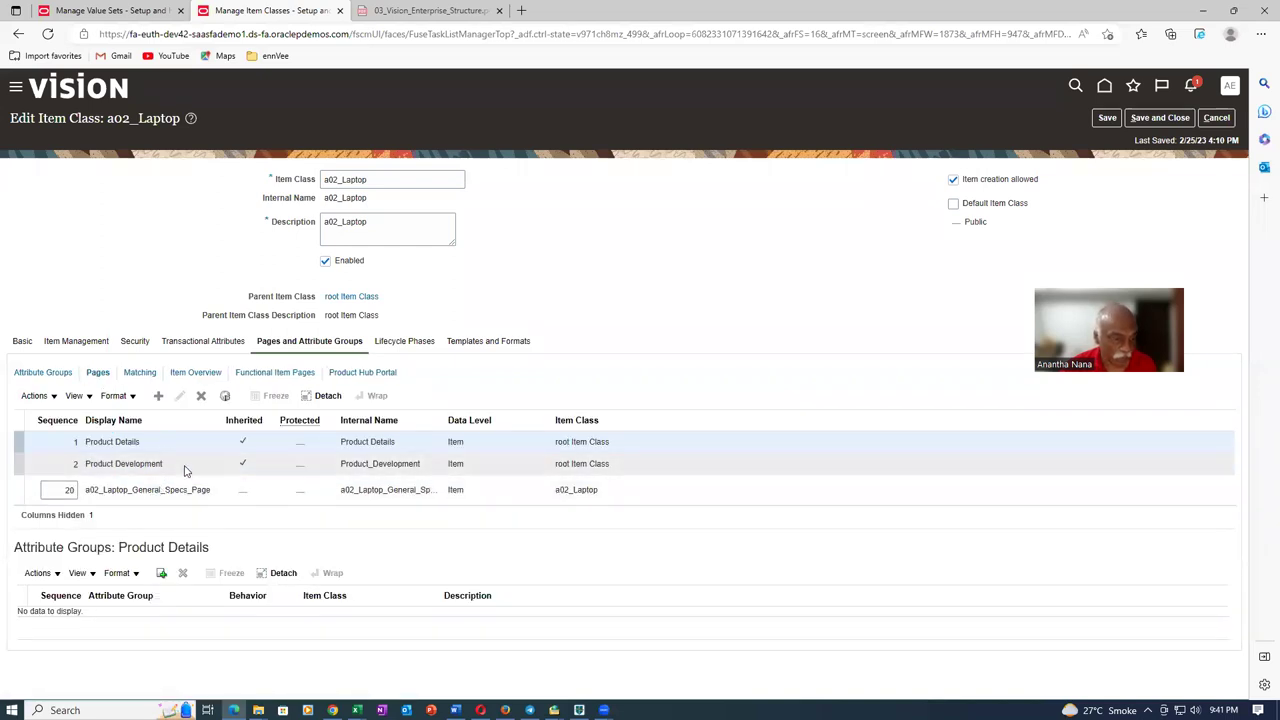
click(60, 489)
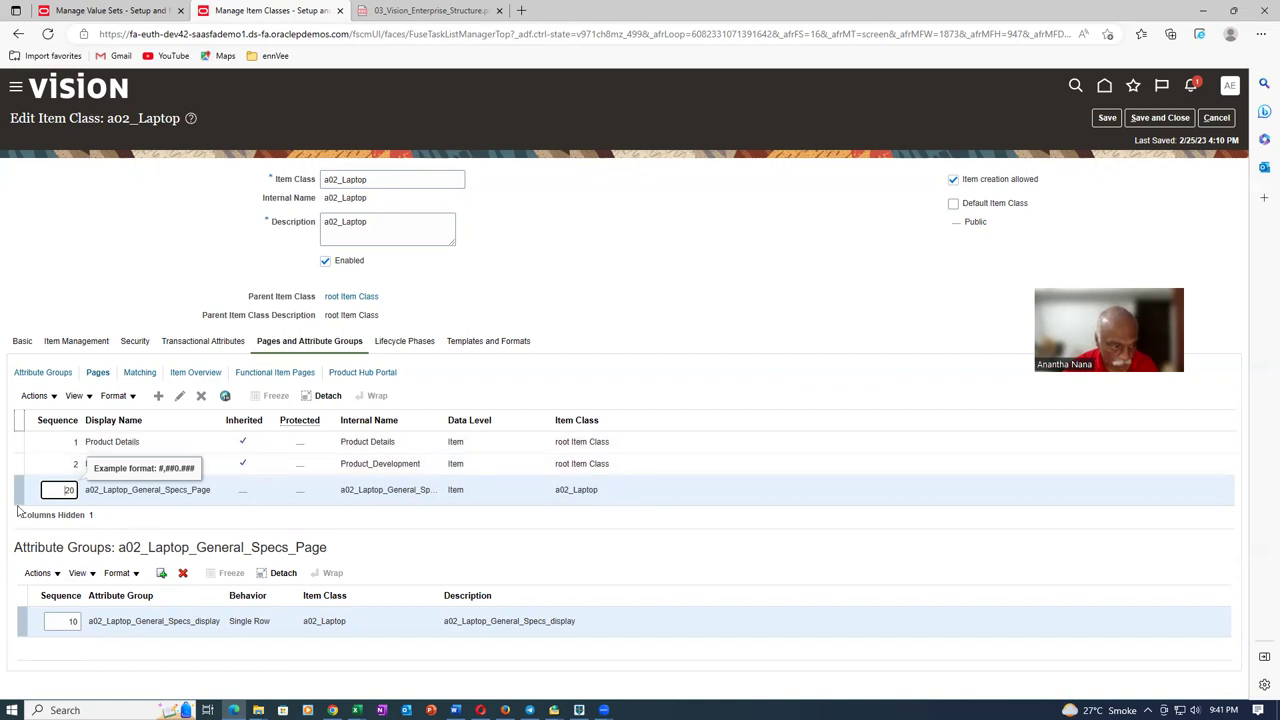
click(14, 490)
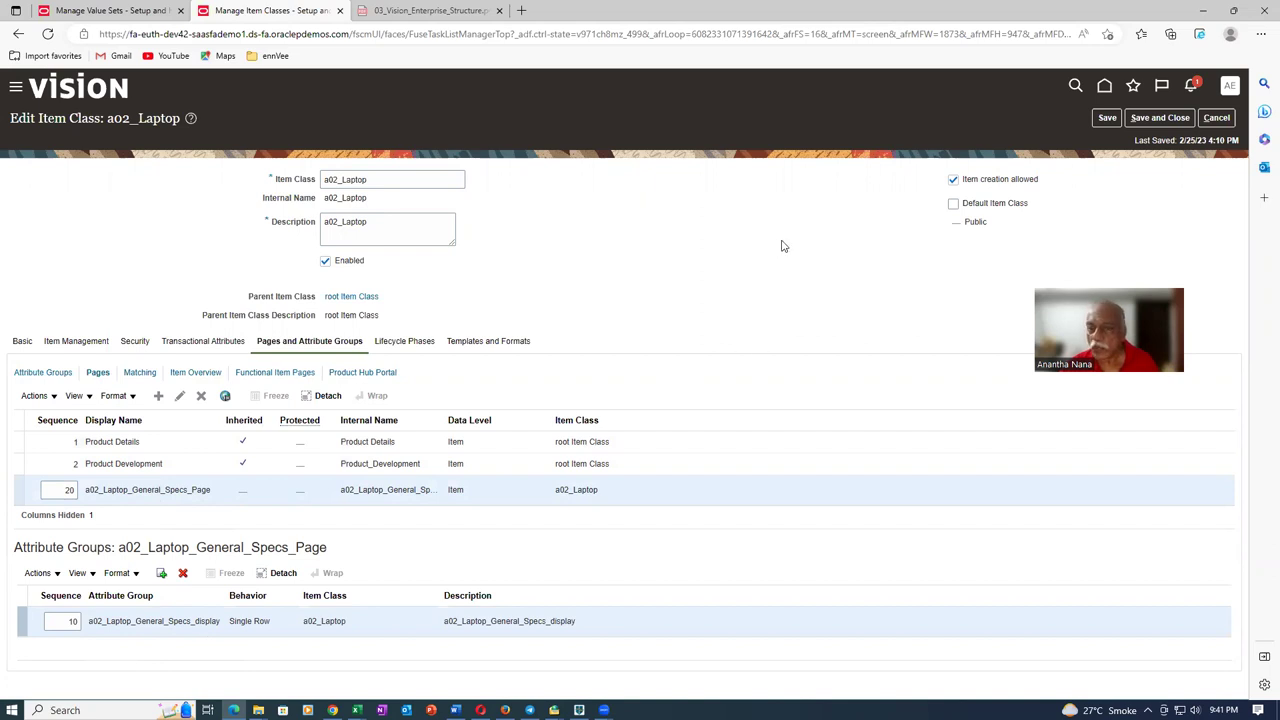
click(1162, 117)
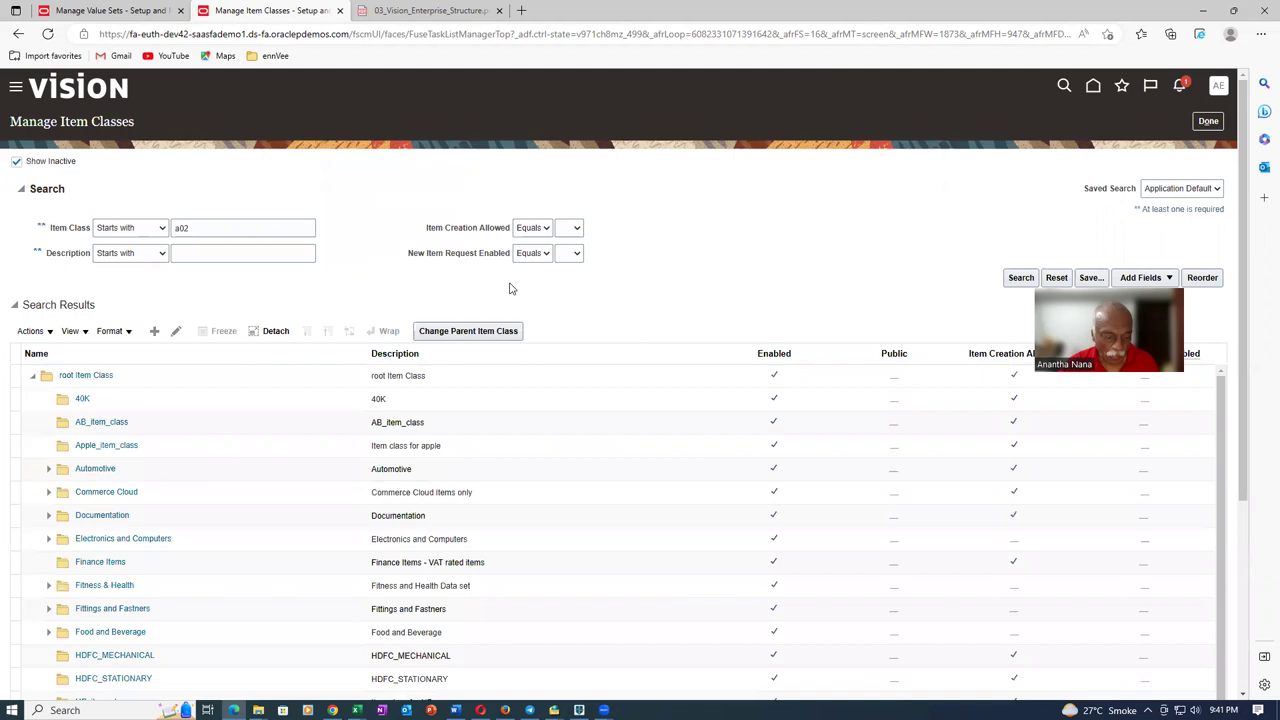
key(alt+Tab)
Read the worksheet notes on the i5 attribute group and creating a02_i5_Laptop_page.
click(530, 458)
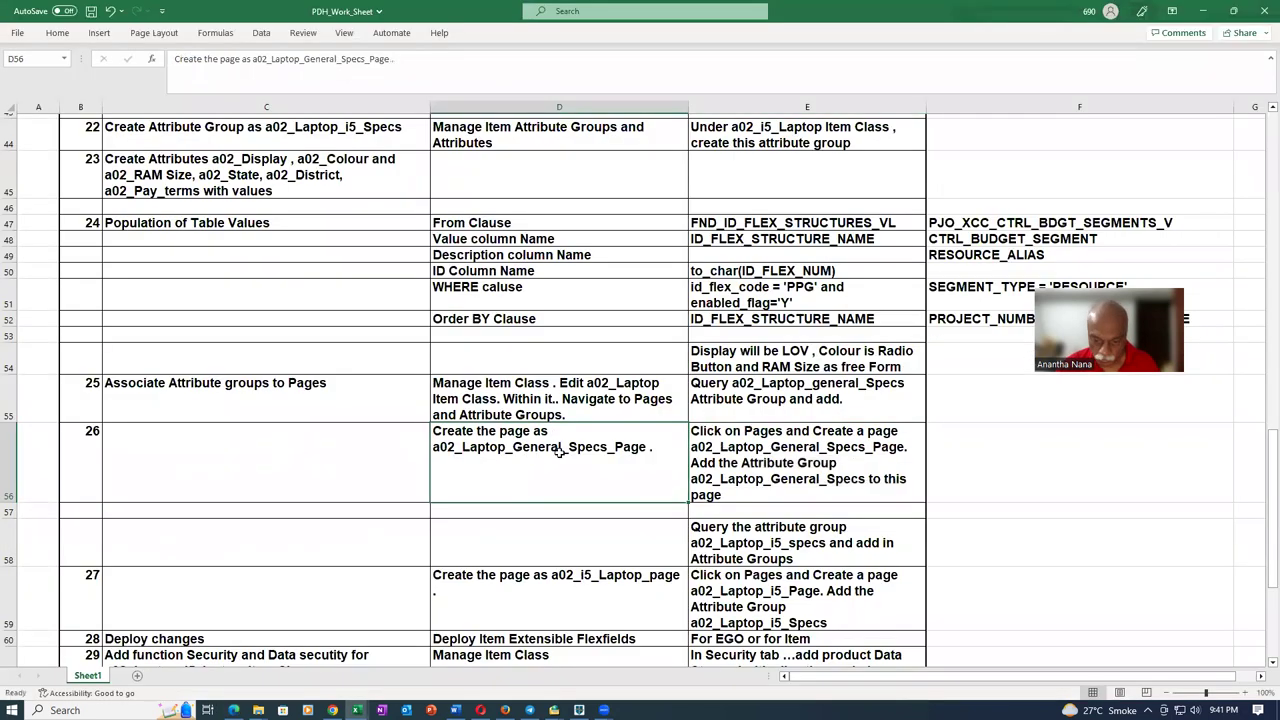
click(550, 542)
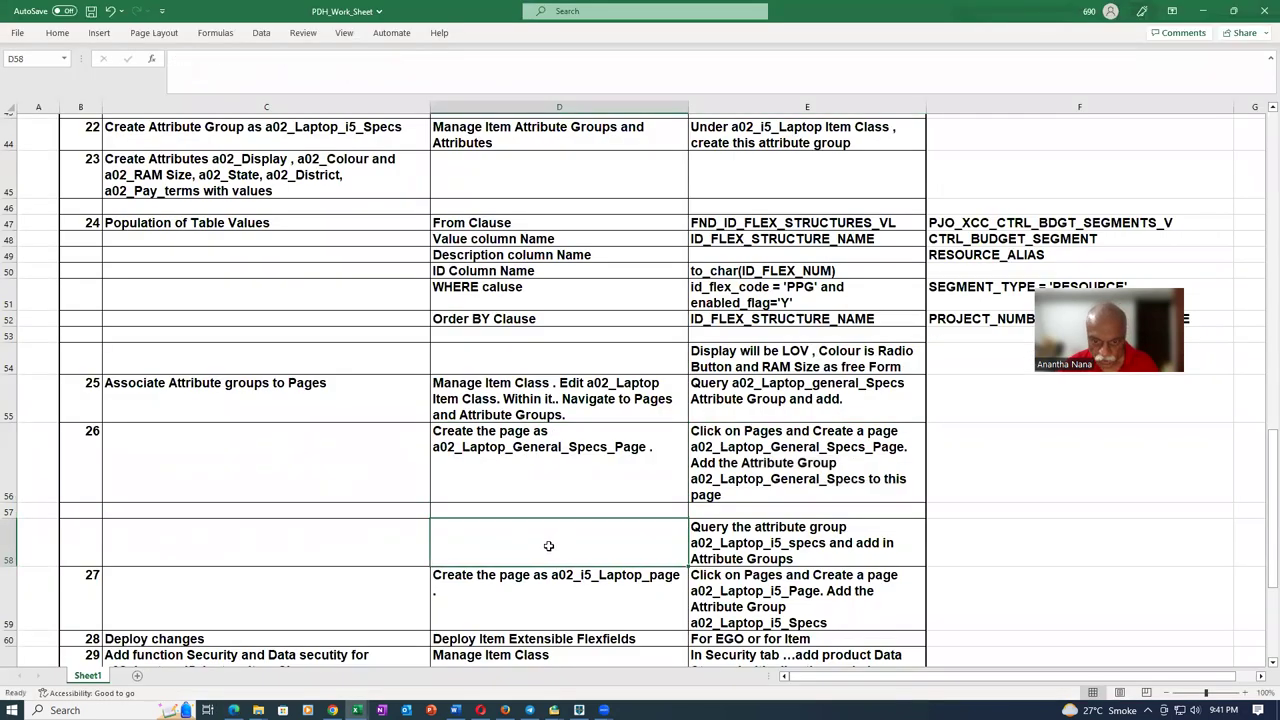
click(813, 540)
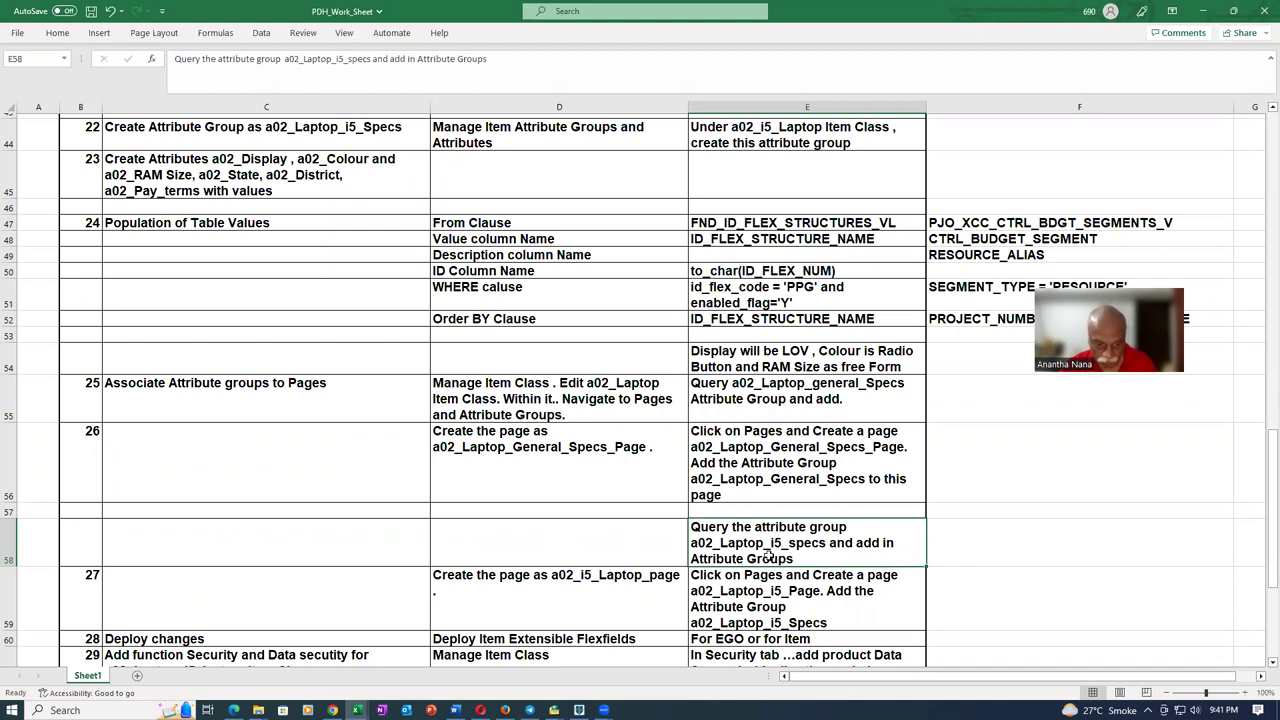
click(569, 545)
click(719, 545)
click(504, 622)
scroll(504, 604, down, 1)
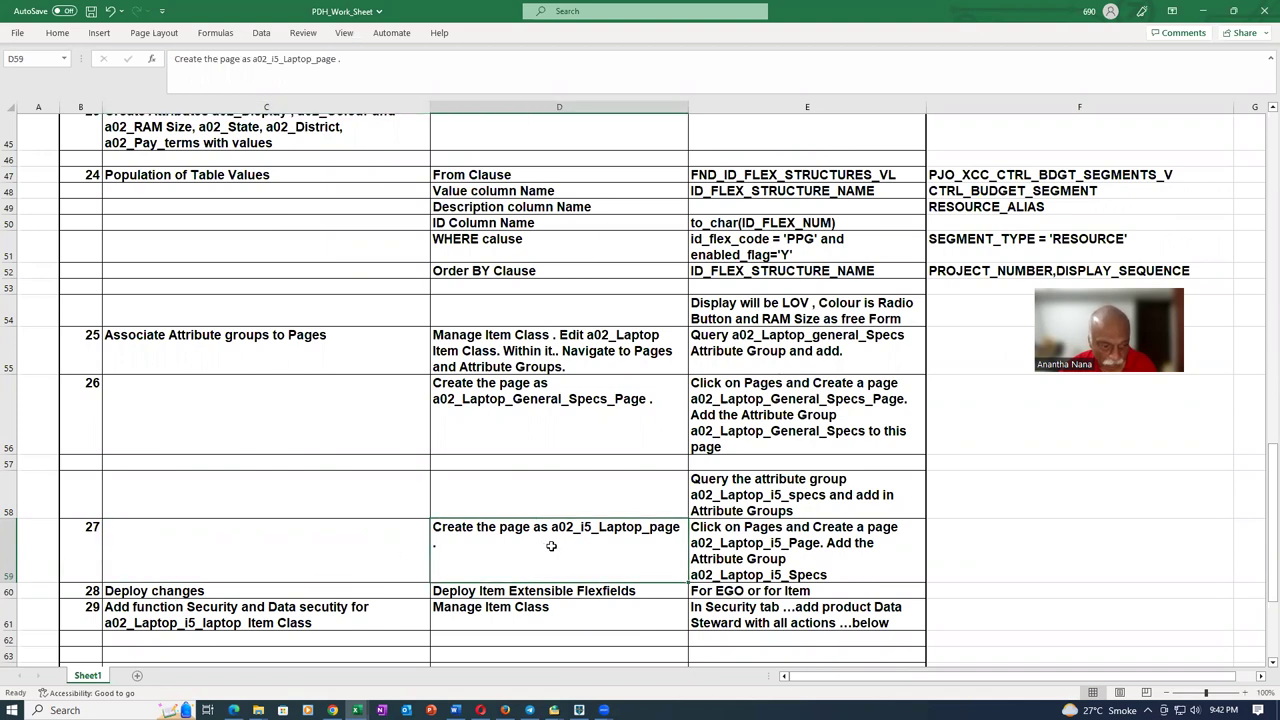
key(alt+Tab)
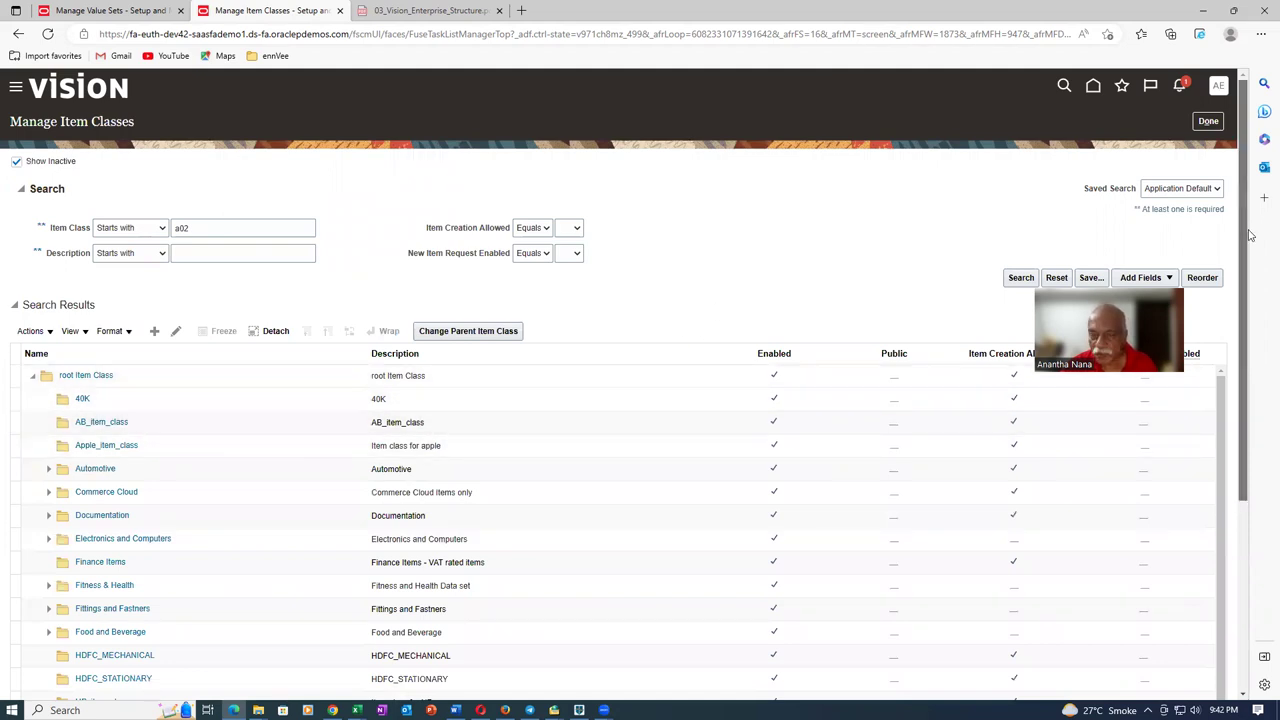
Search the a02 item classes and choose a02_i5_laptop.
drag(1244, 220, 1261, 470)
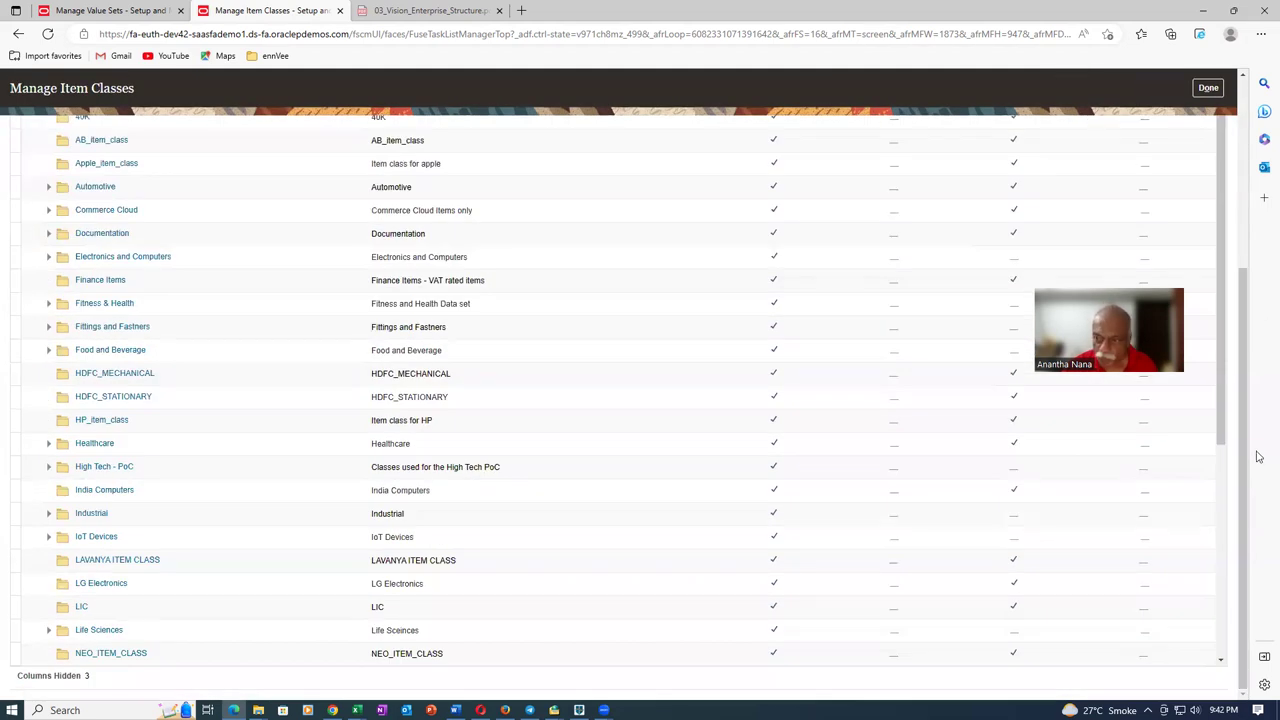
scroll(700, 250, up, 5)
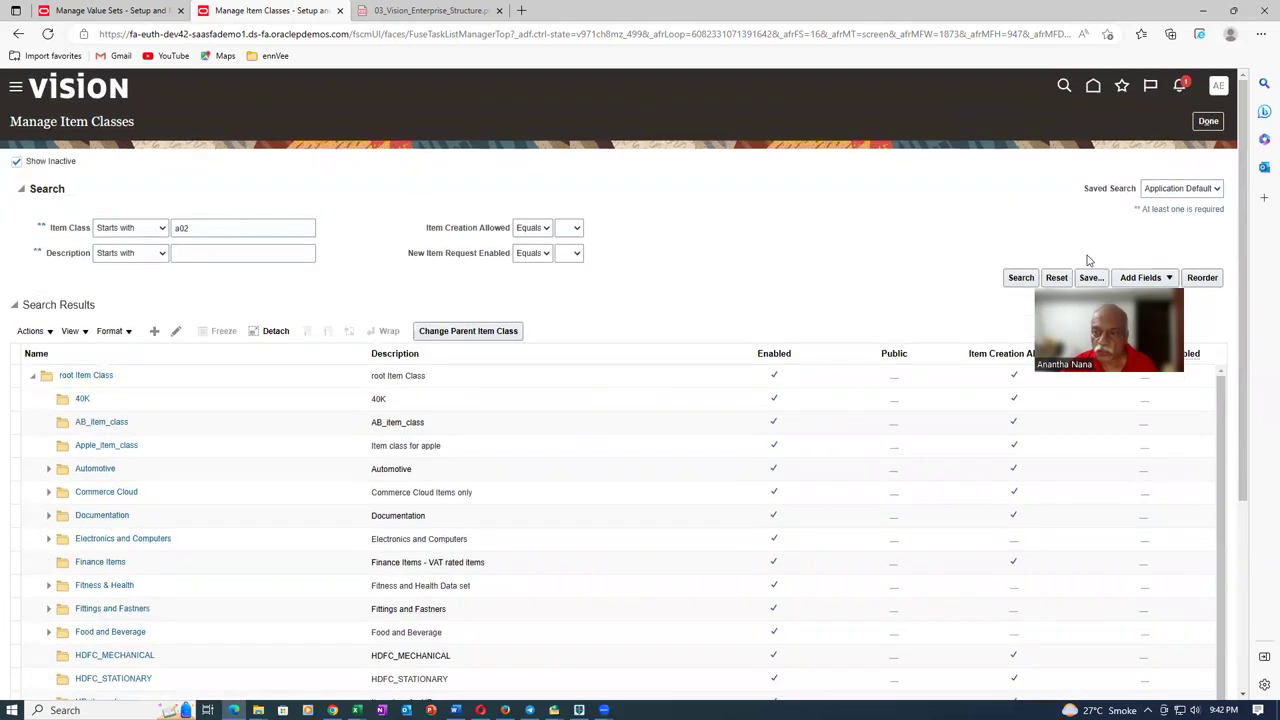
click(1021, 278)
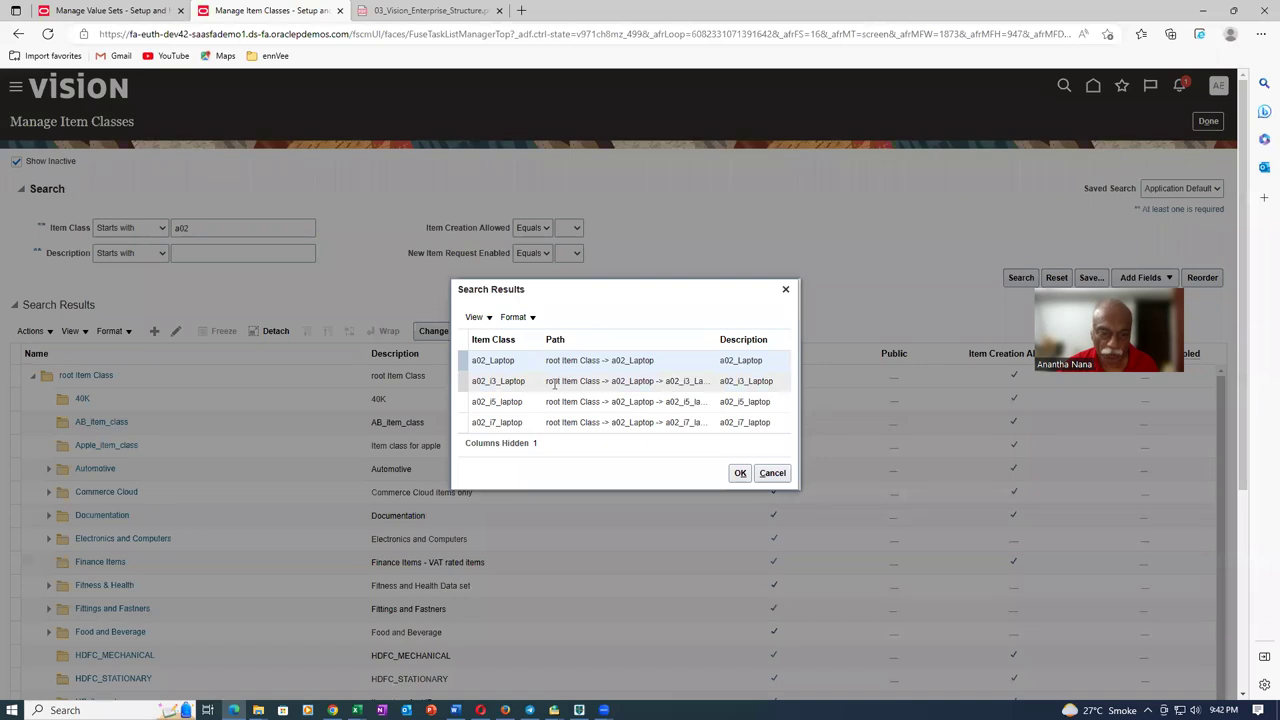
click(532, 402)
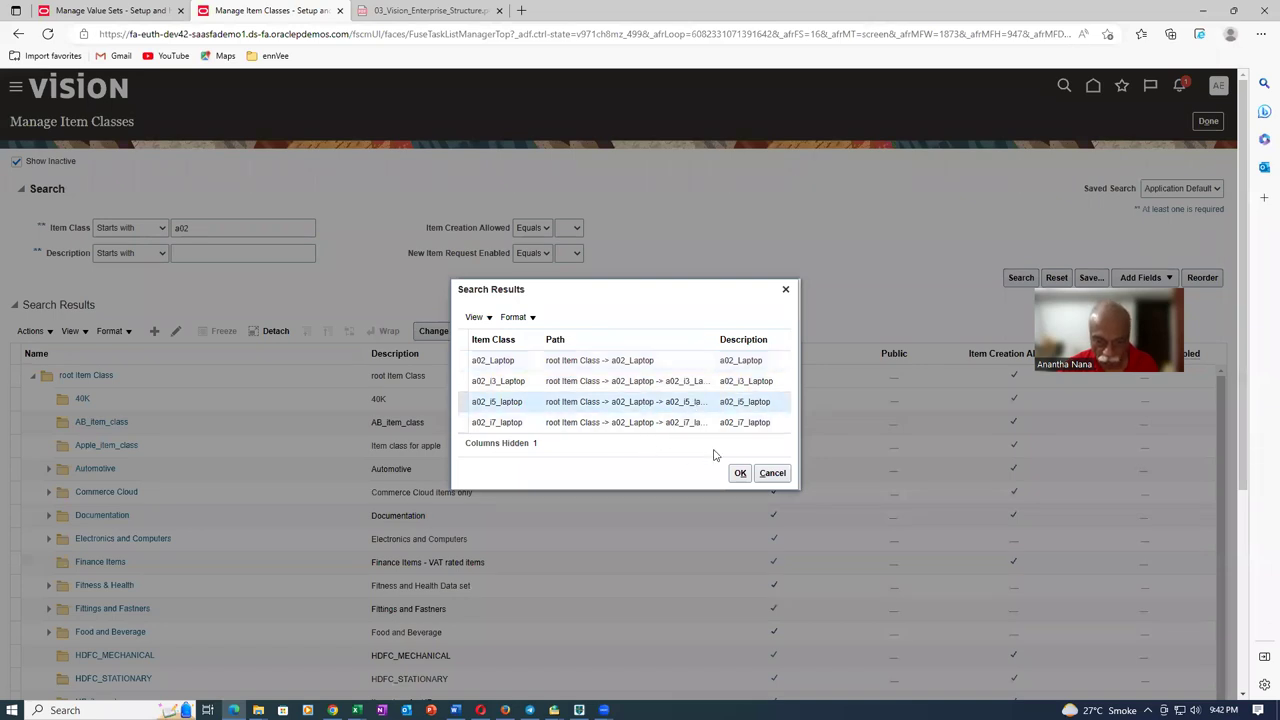
click(740, 476)
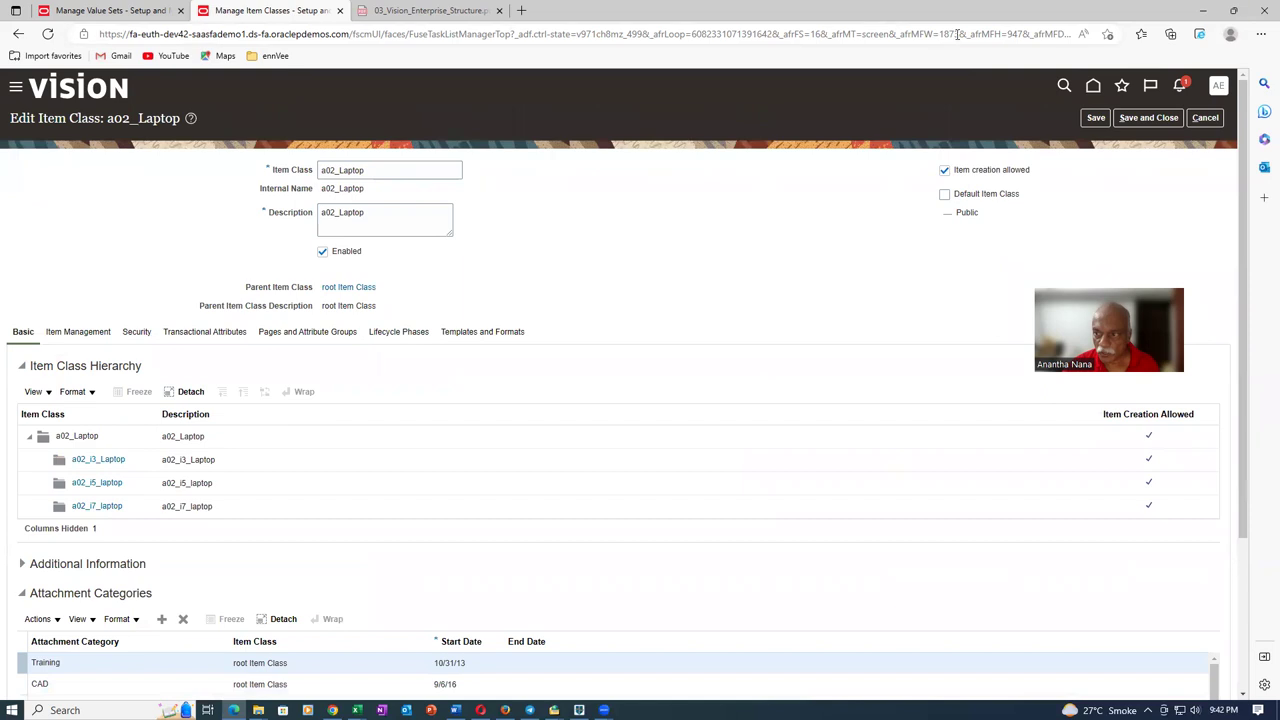
Cancel a02_Laptop without changes and open a02_i5_laptop for editing from the class tree.
click(1205, 117)
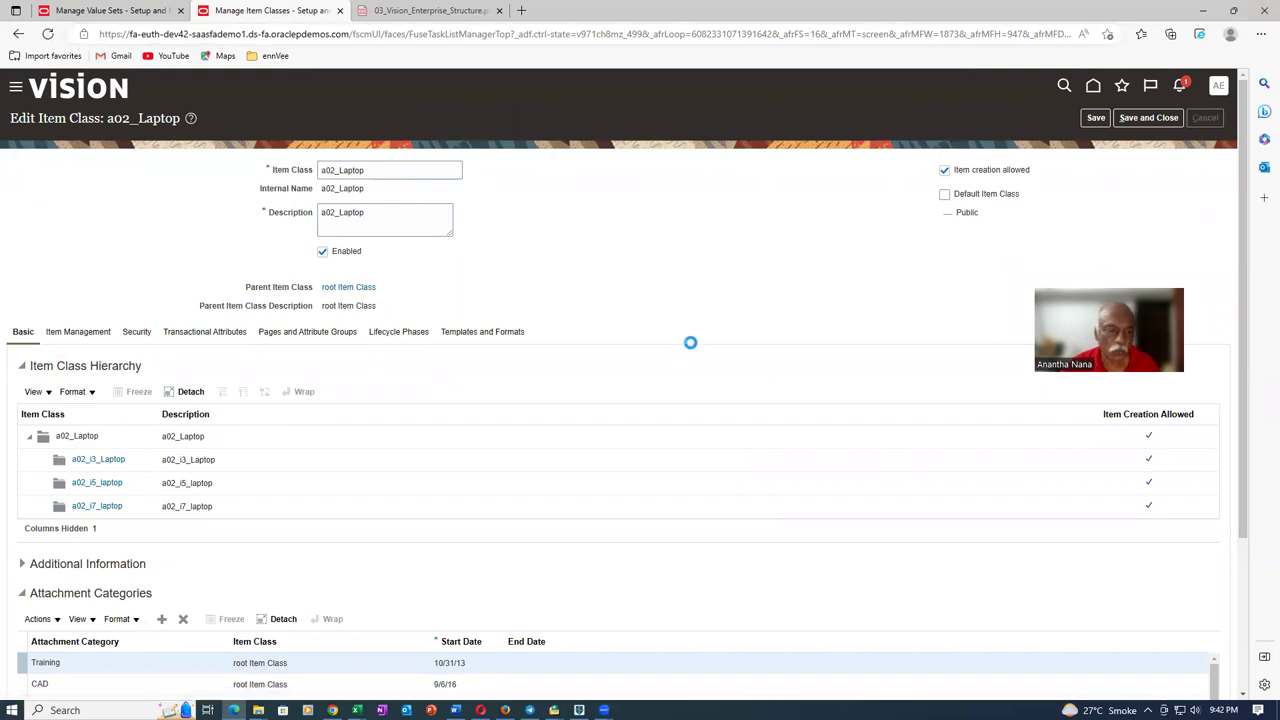
drag(1238, 418, 1236, 676)
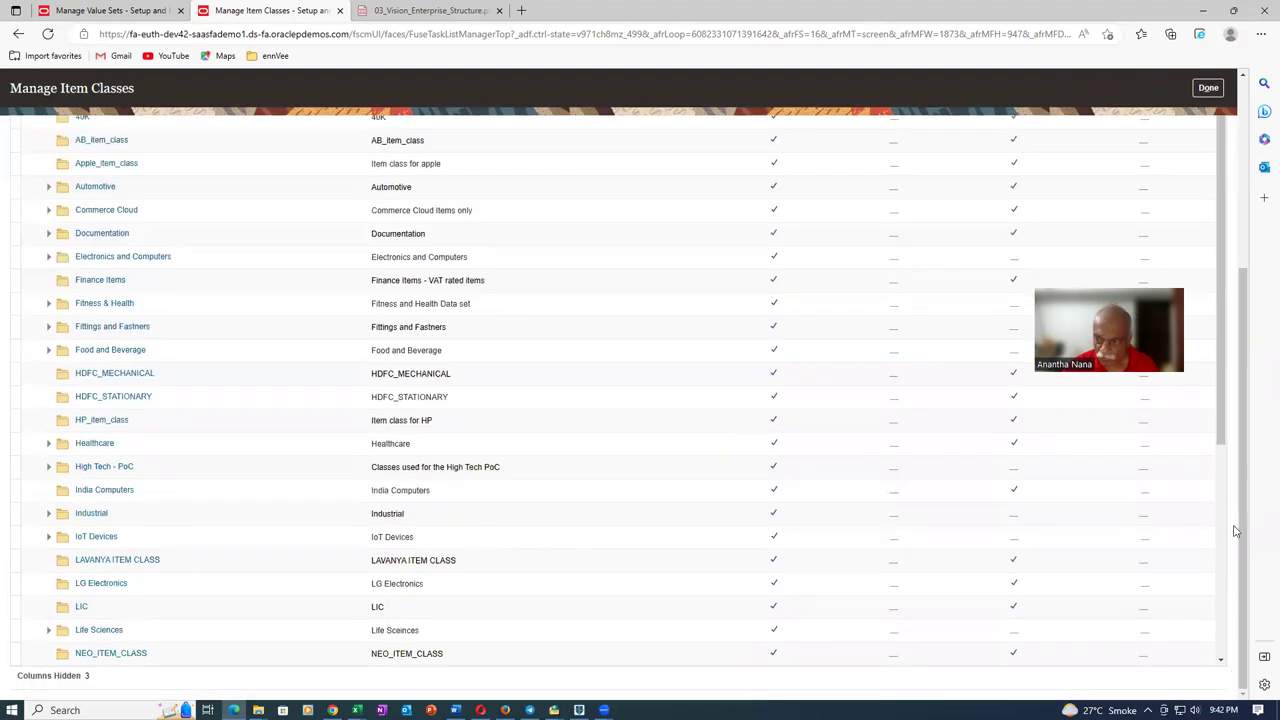
drag(1229, 478, 1245, 640)
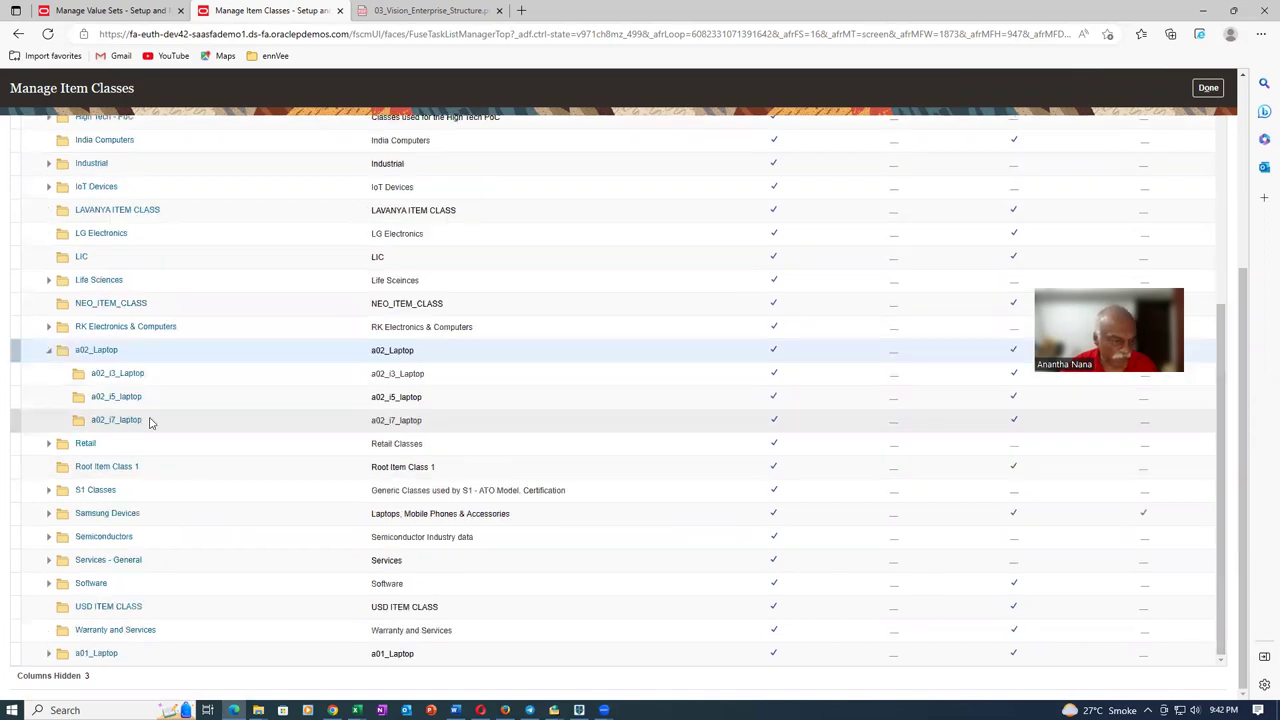
click(183, 397)
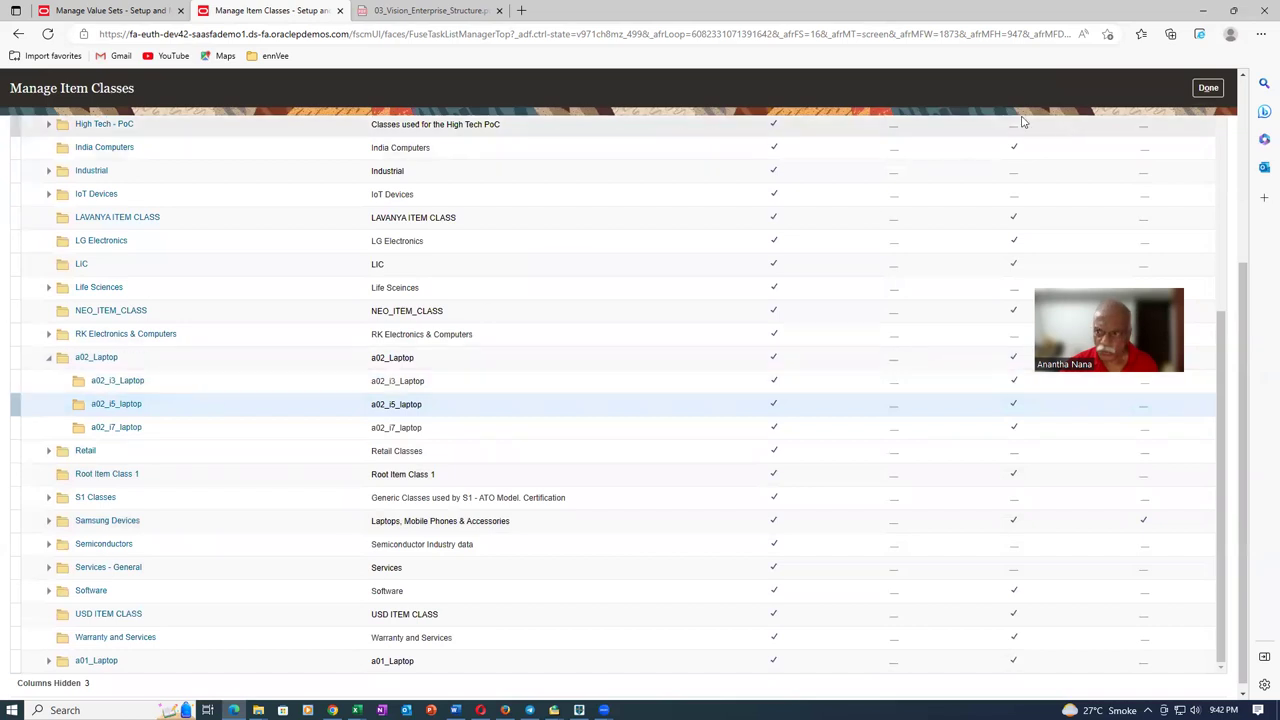
scroll(624, 250, up, 3)
scroll(624, 250, up, 10)
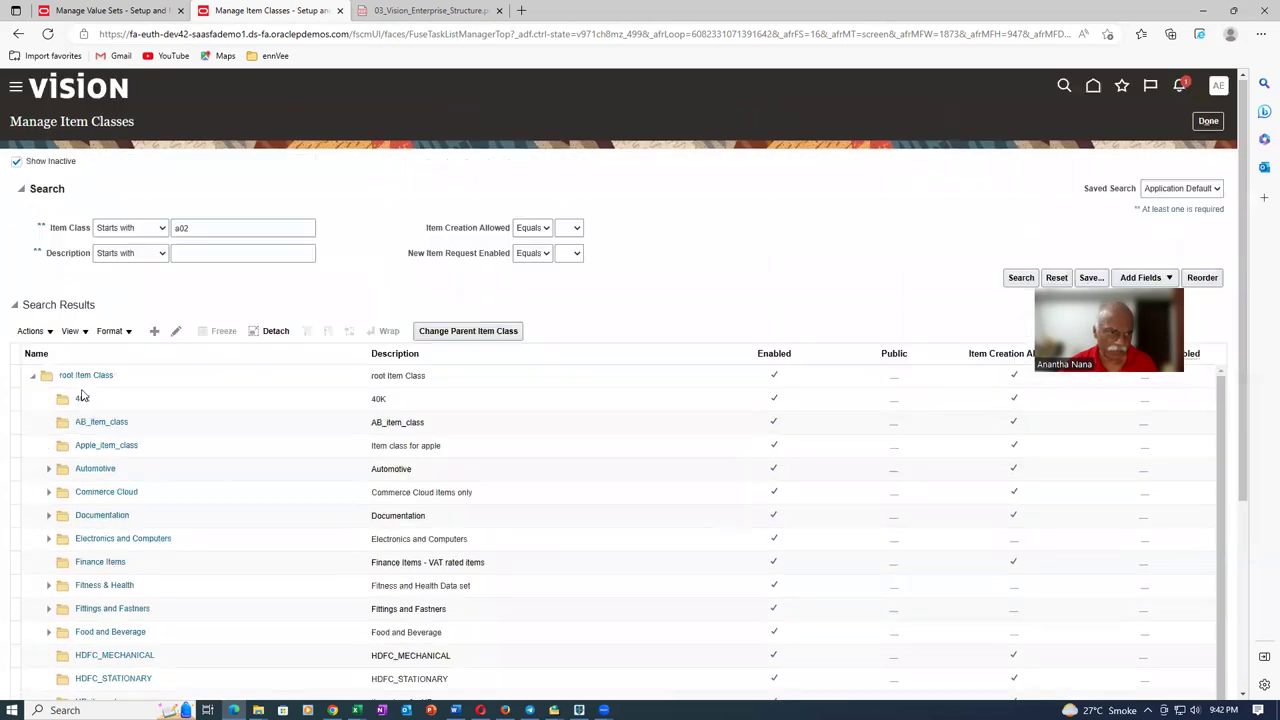
click(175, 333)
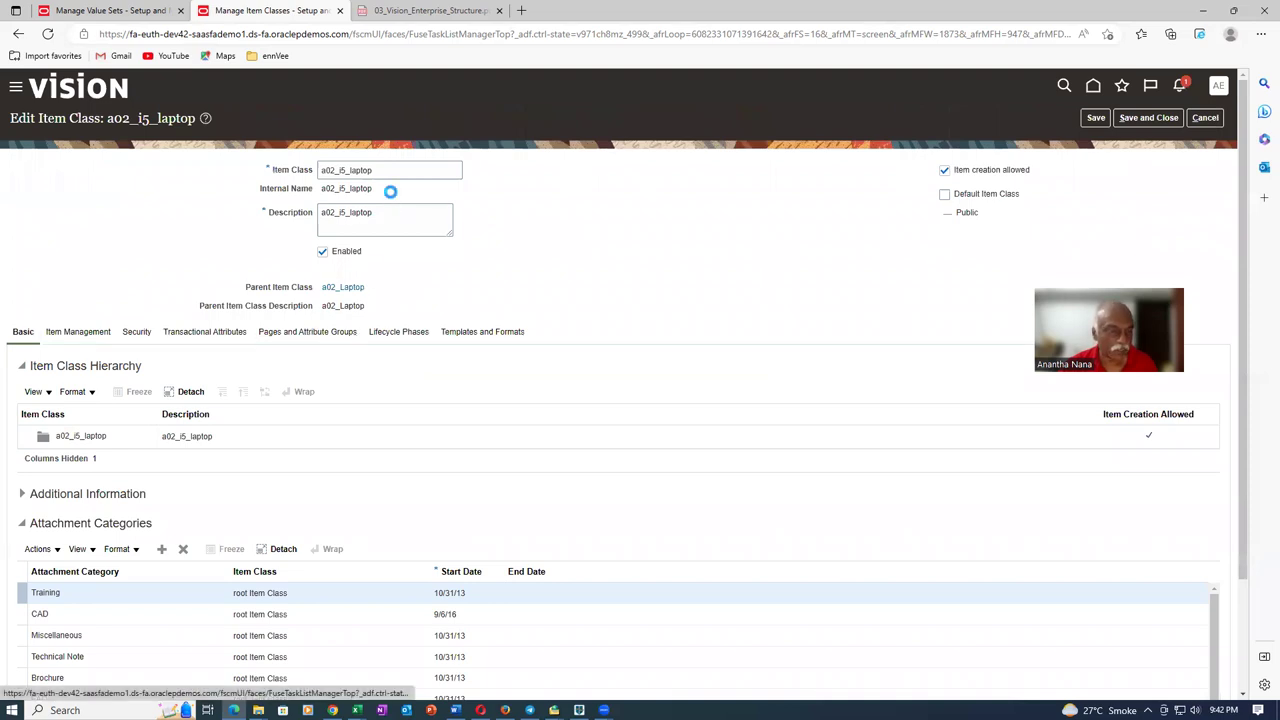
Add the a02_Laptop_i5_Specs_Display attribute group to a02_i5_laptop, then save.
click(345, 336)
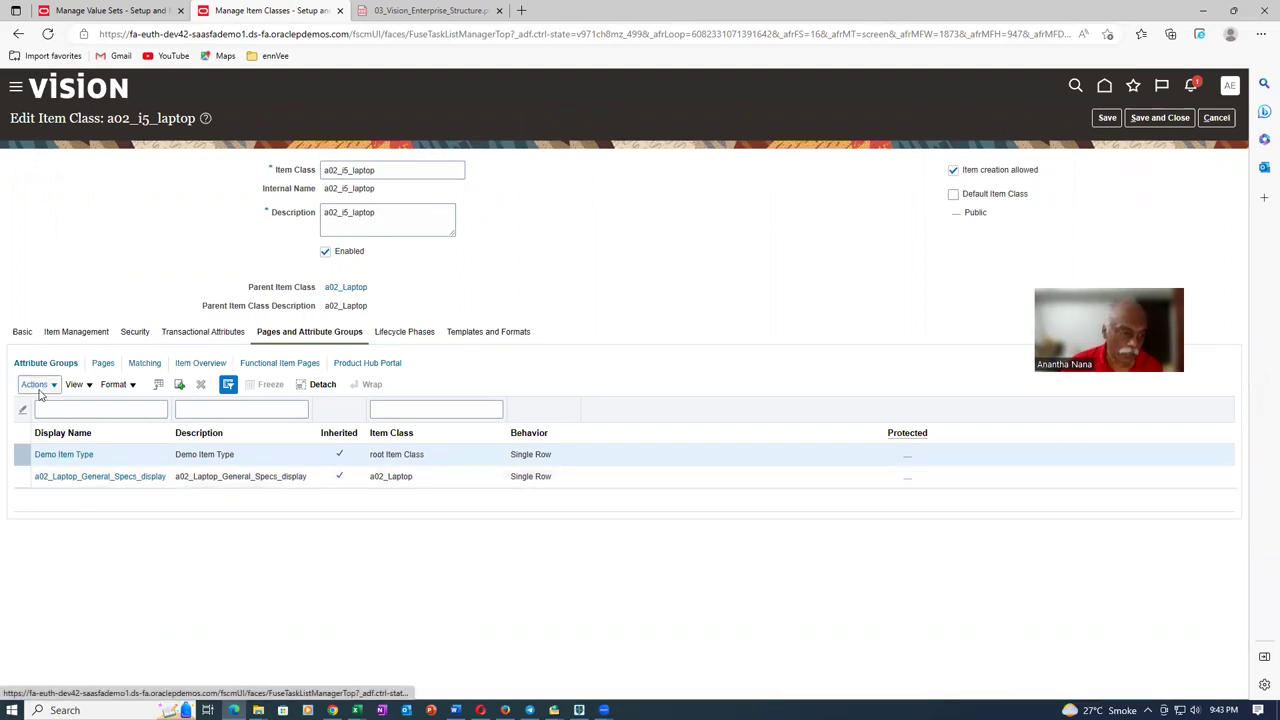
click(179, 385)
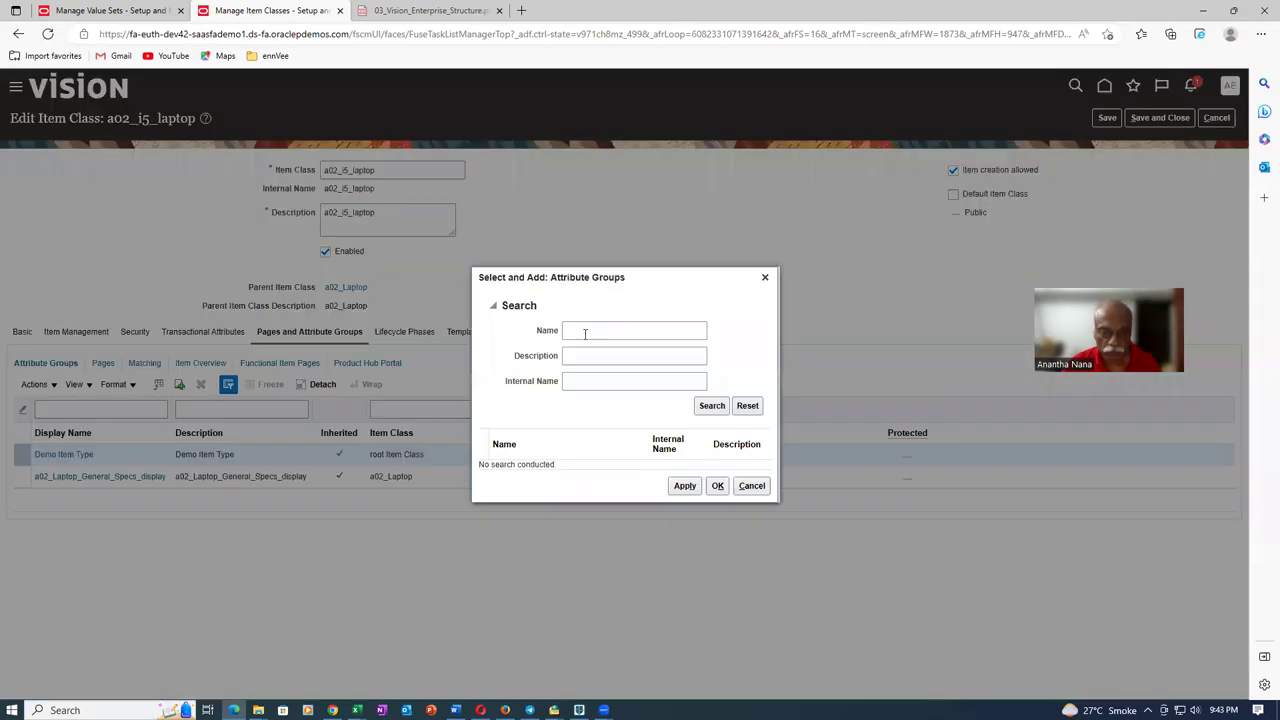
click(585, 332)
text(a02)
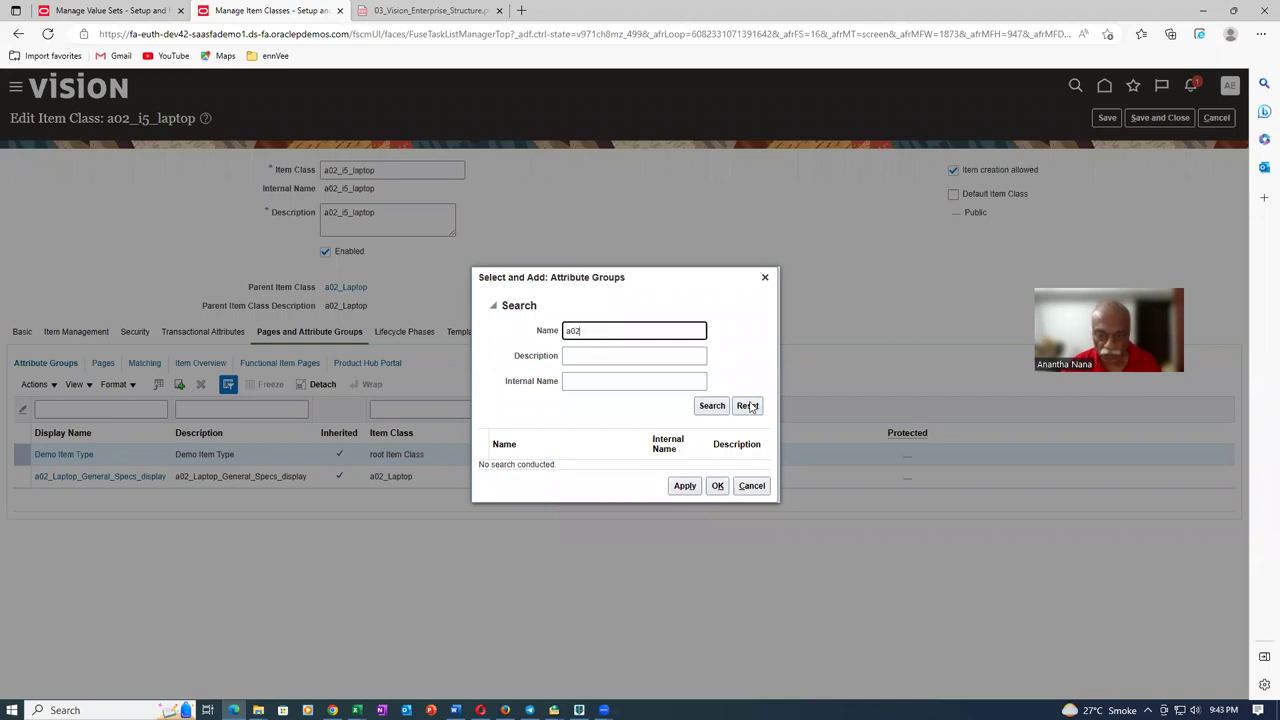
click(710, 405)
click(560, 465)
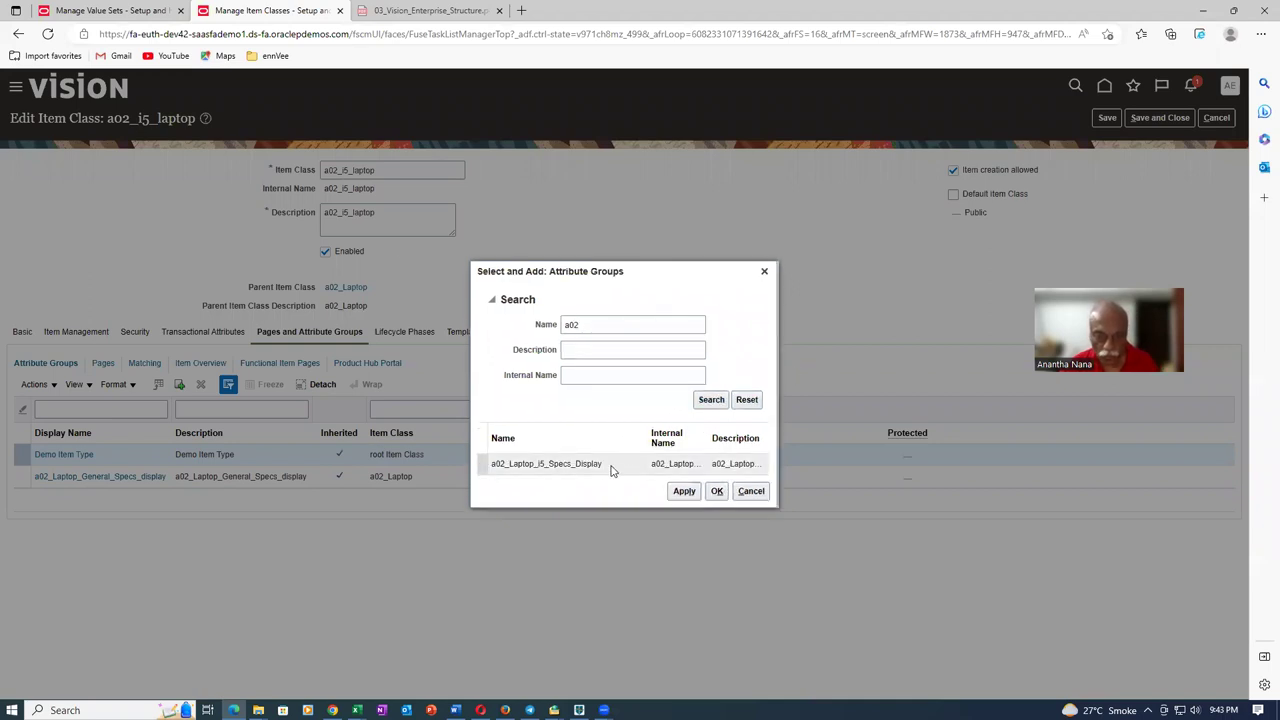
click(684, 491)
click(717, 487)
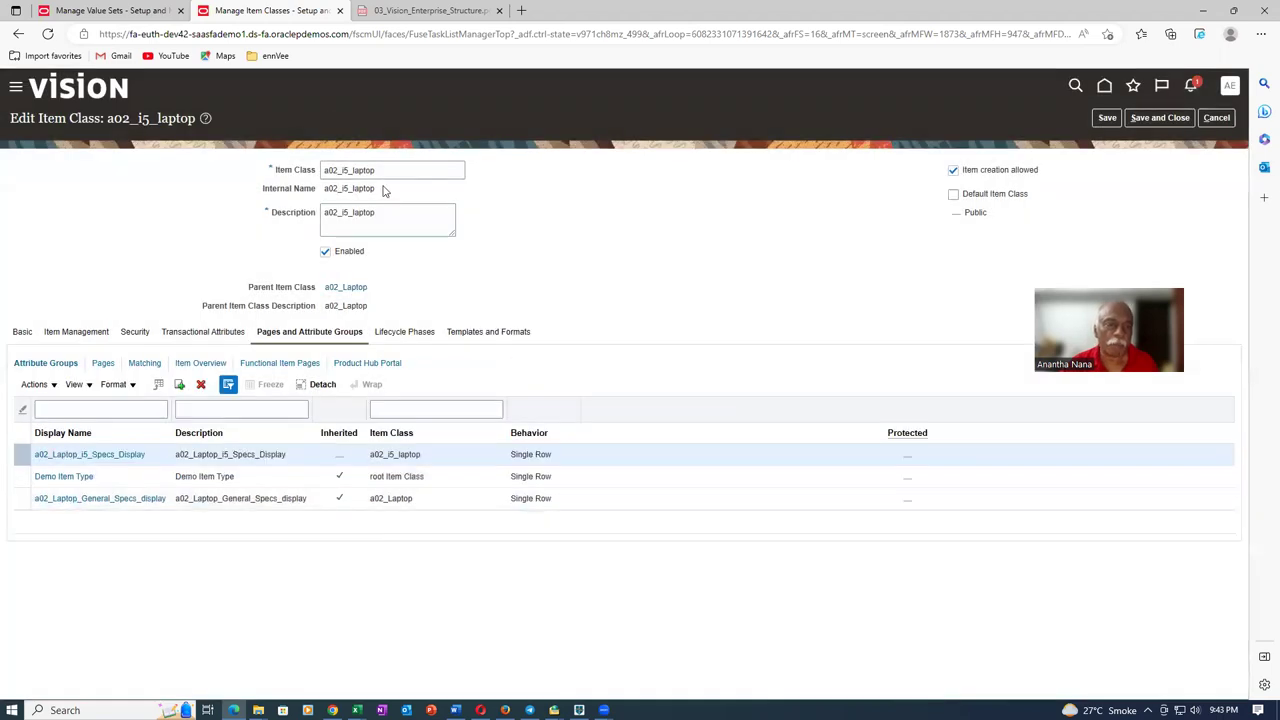
double_click(407, 168)
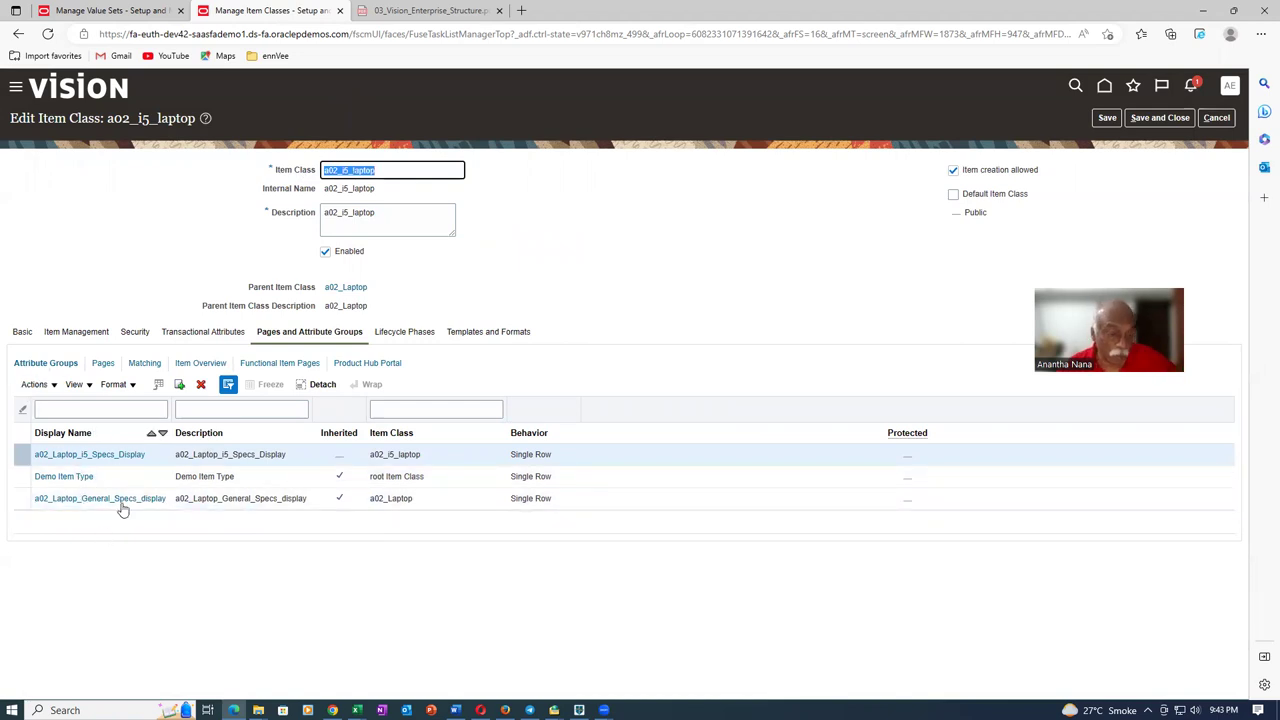
click(1107, 117)
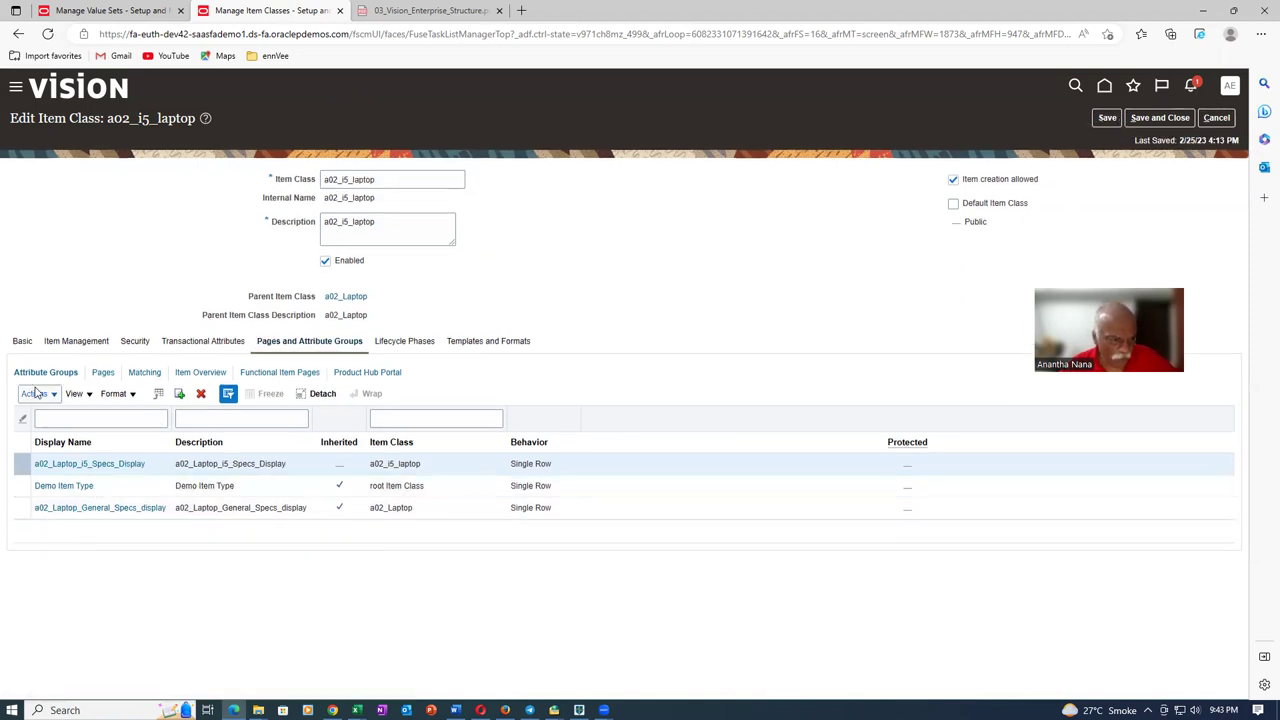
click(343, 181)
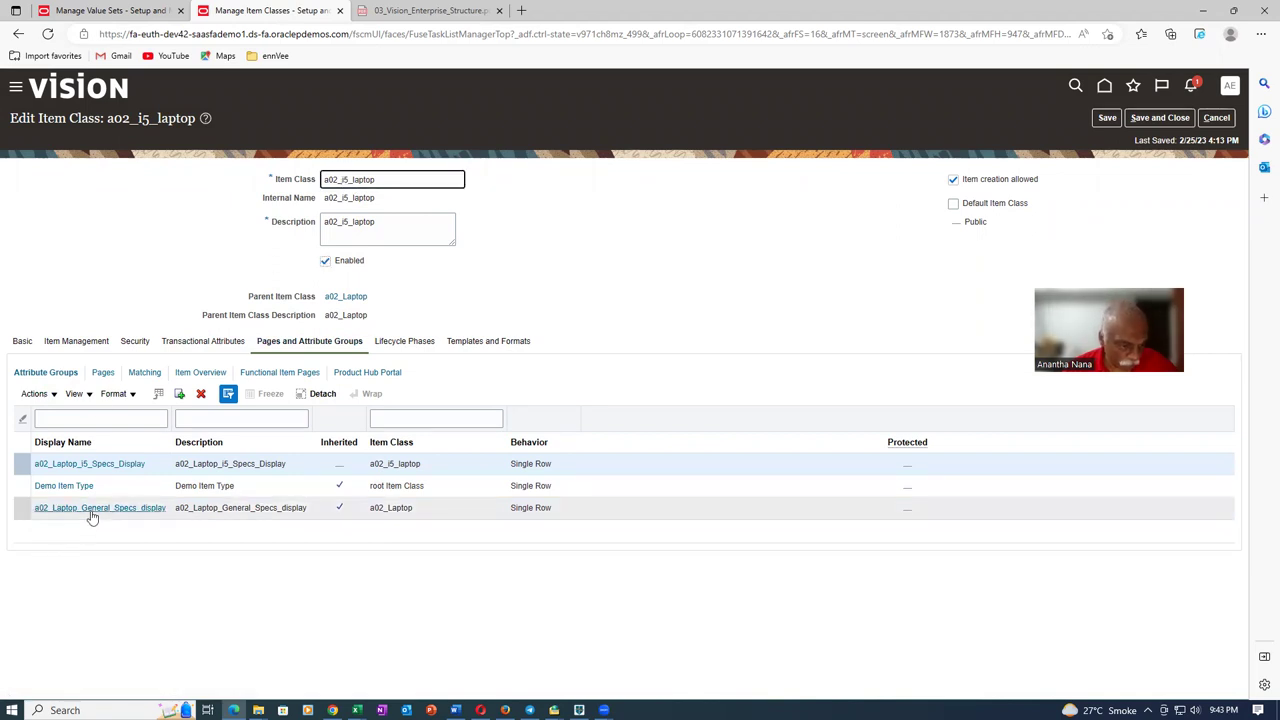
In the Pages list, select a02_Laptop_General_Specs_Page and start creating a new page.
click(102, 373)
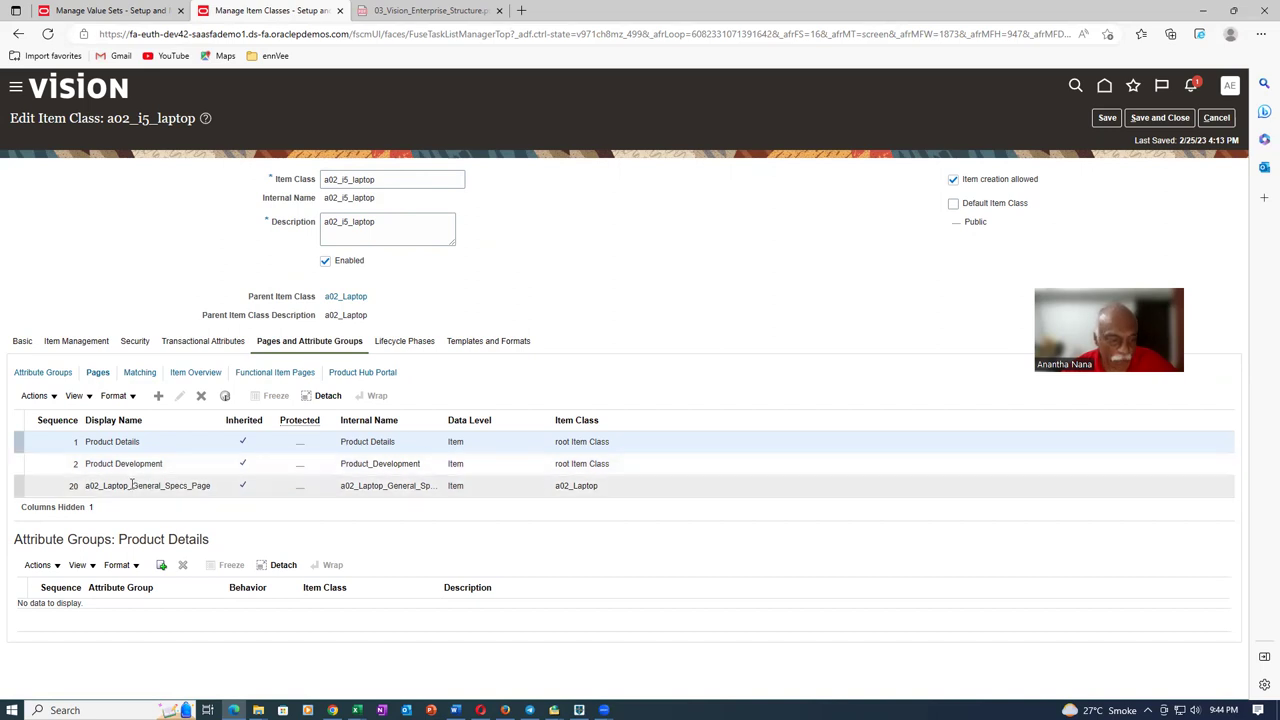
click(645, 485)
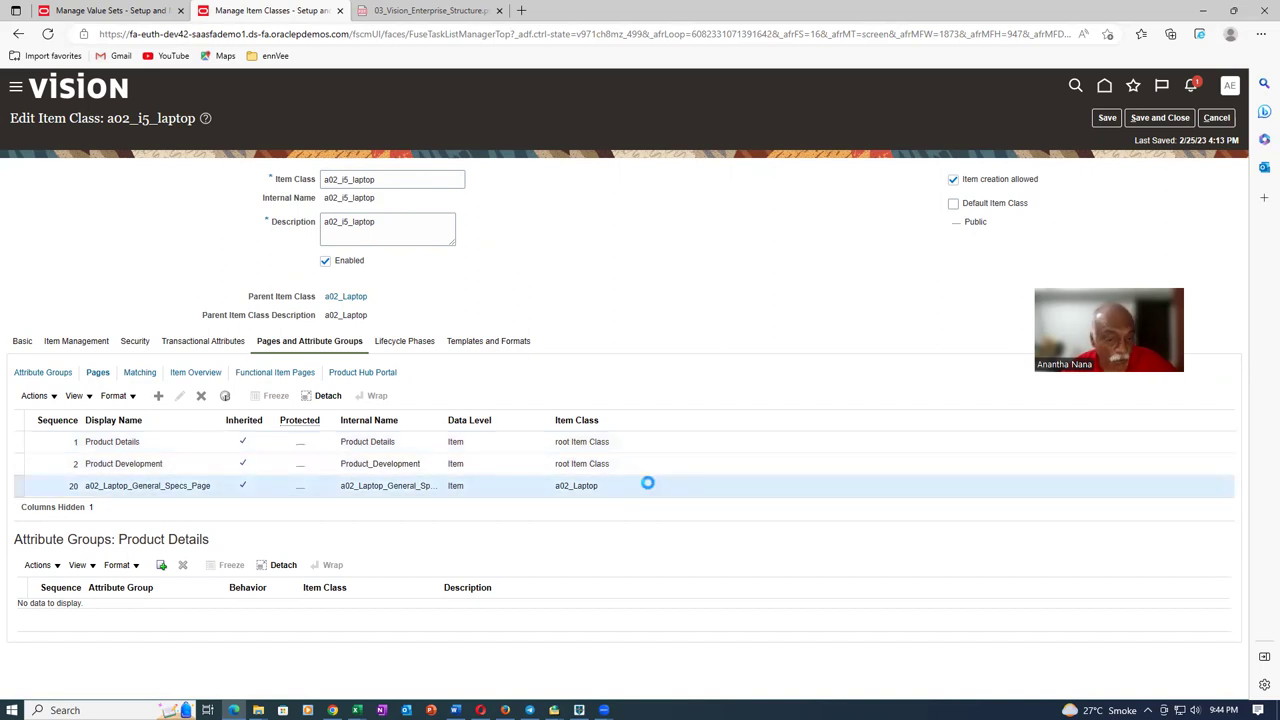
click(158, 396)
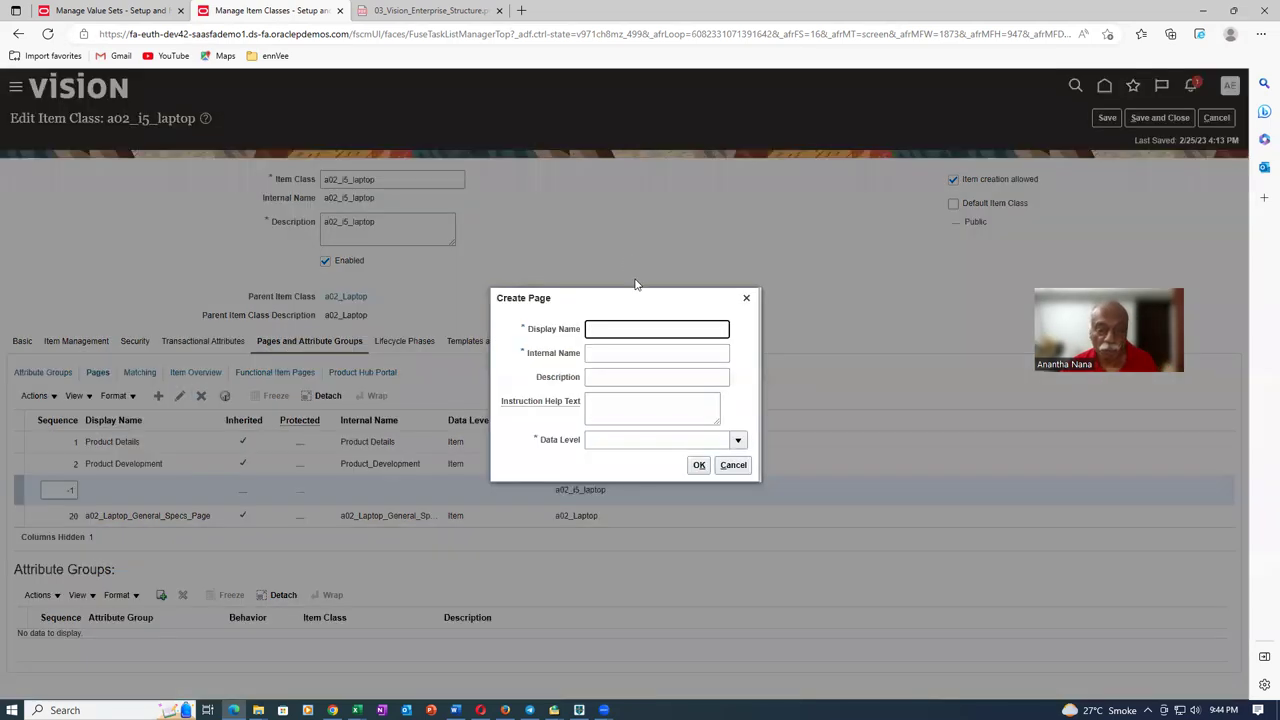
key(alt+Tab)
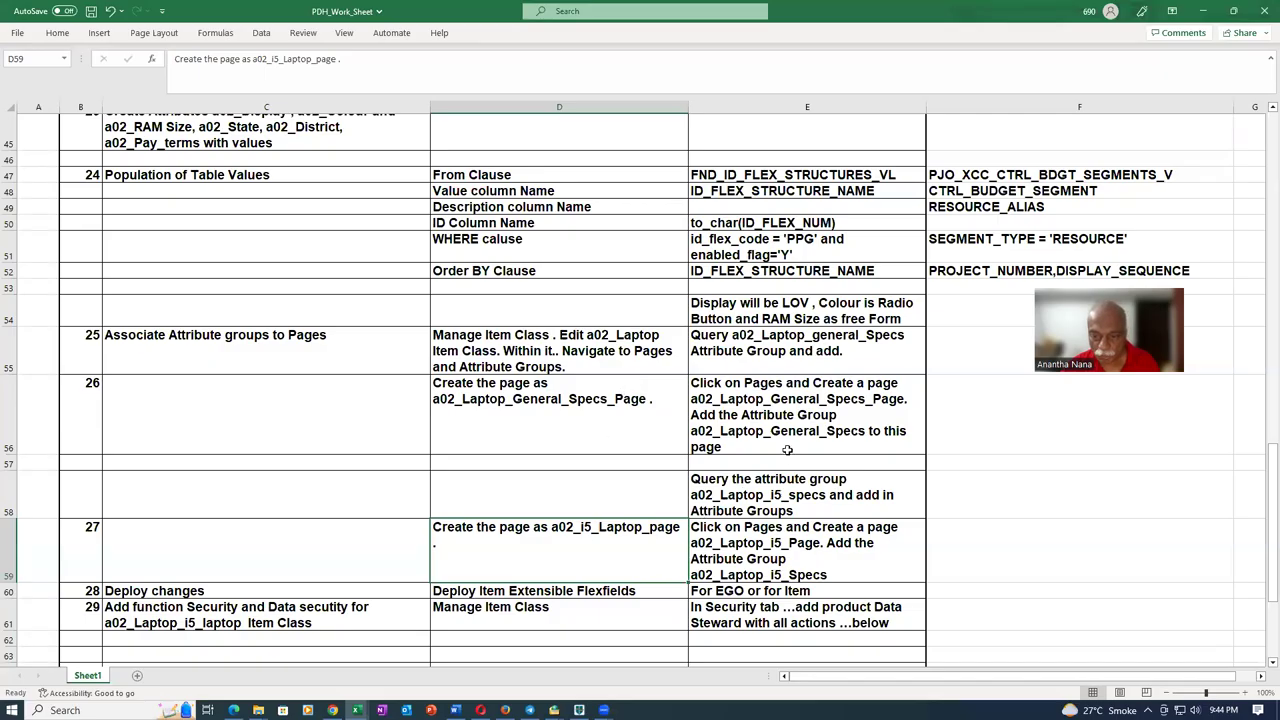
Copy the attribute group name a02_Laptop_i5_Specs from step 27's note in cell E59.
click(716, 549)
double_click(712, 546)
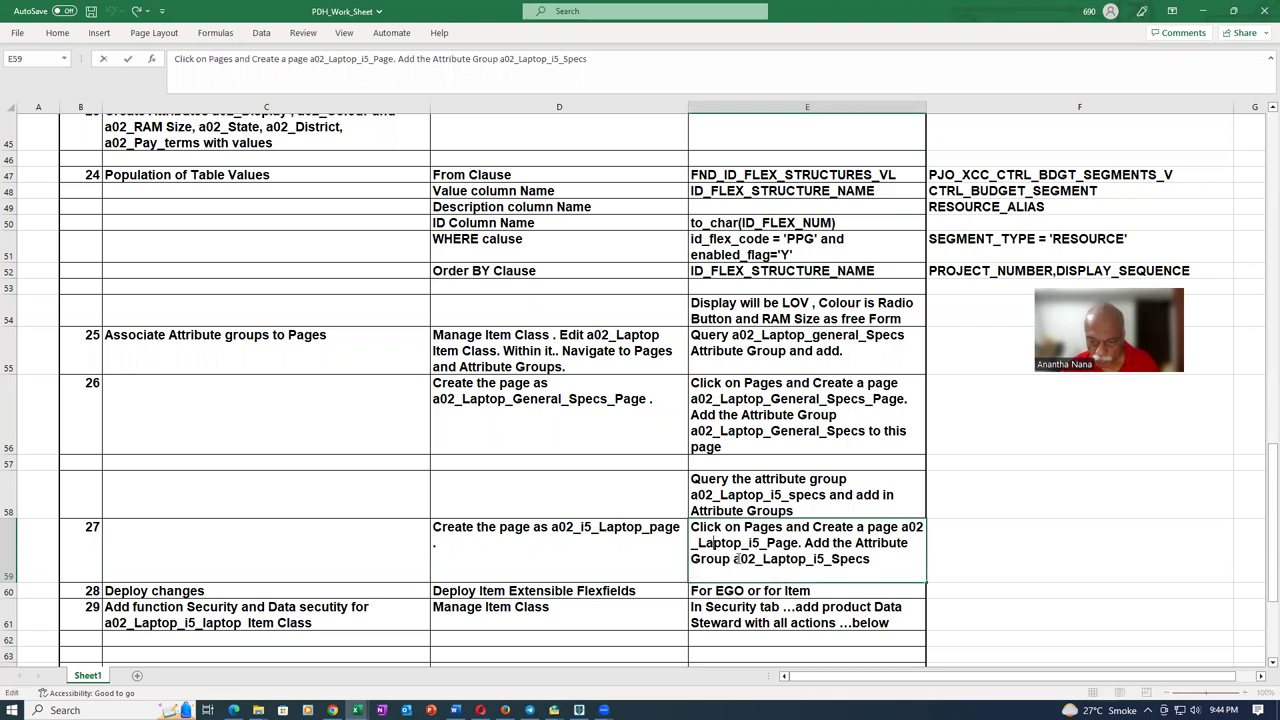
drag(736, 565, 868, 573)
key(ctrl+c)
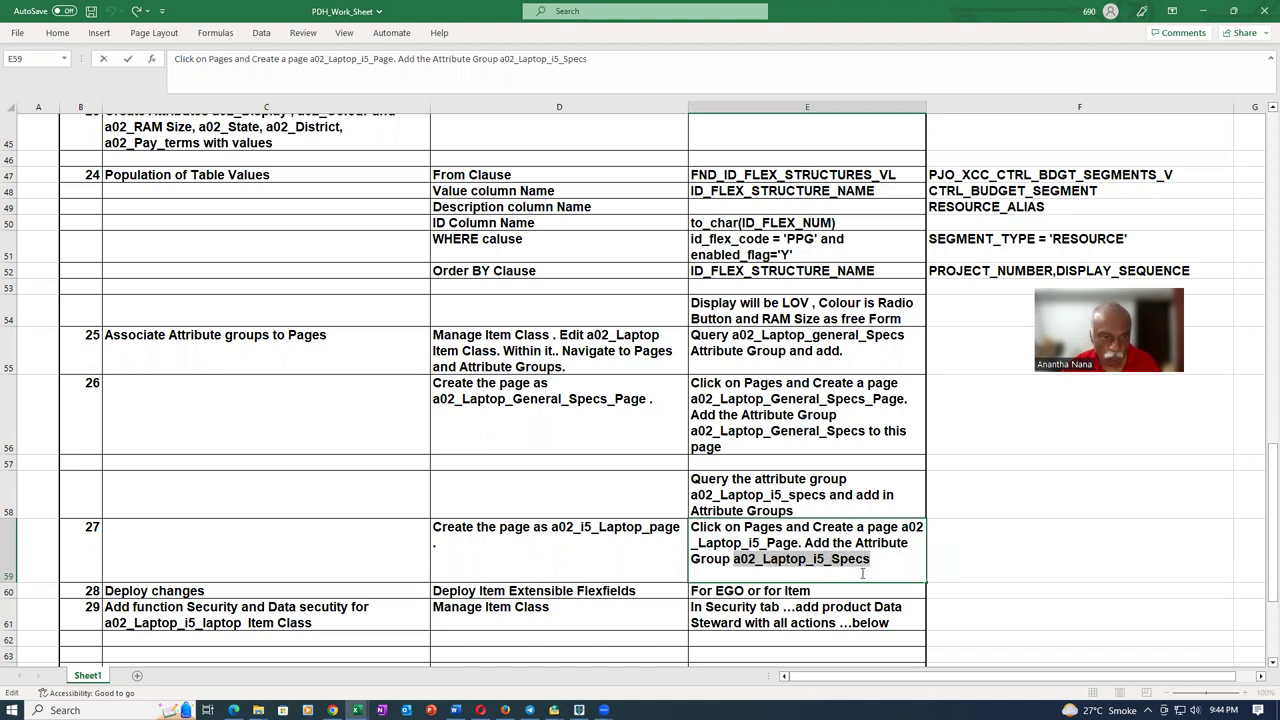
key(alt+Tab)
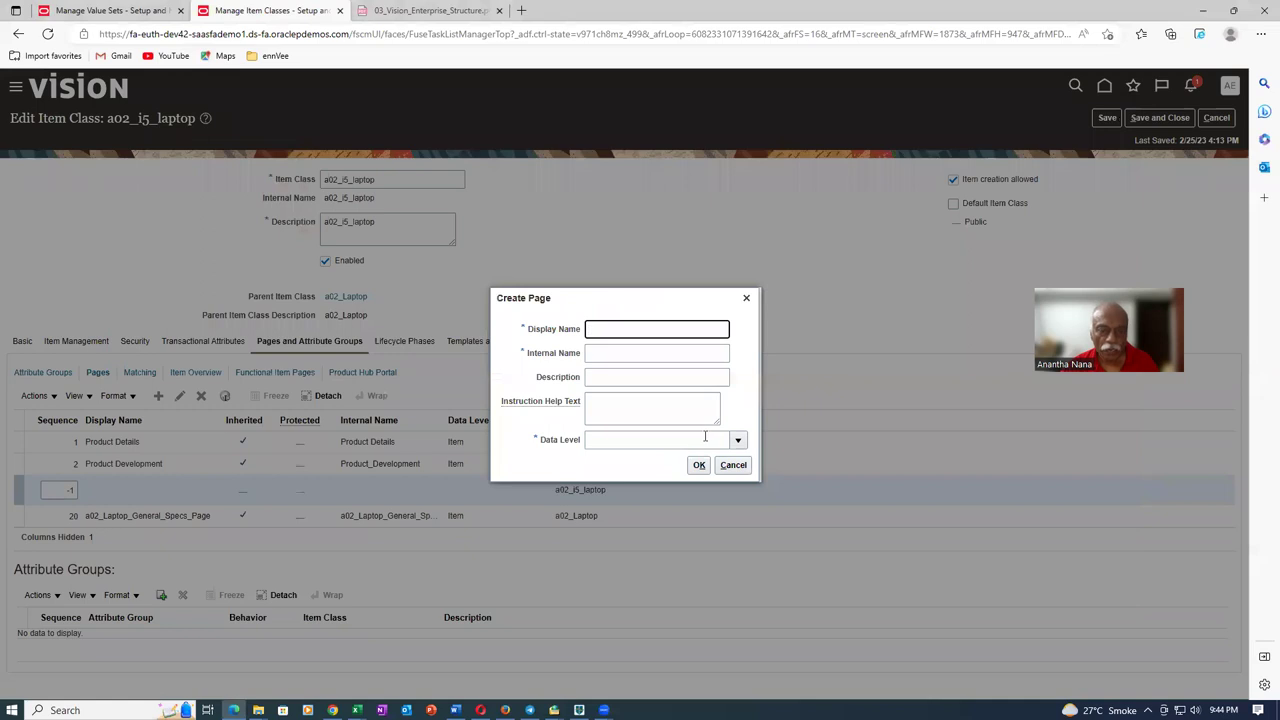
Create page a02_Laptop_i5_Specs_page, described as the pasted name, with help text 'i5 specs' at Item data level.
key(ctrl+v)
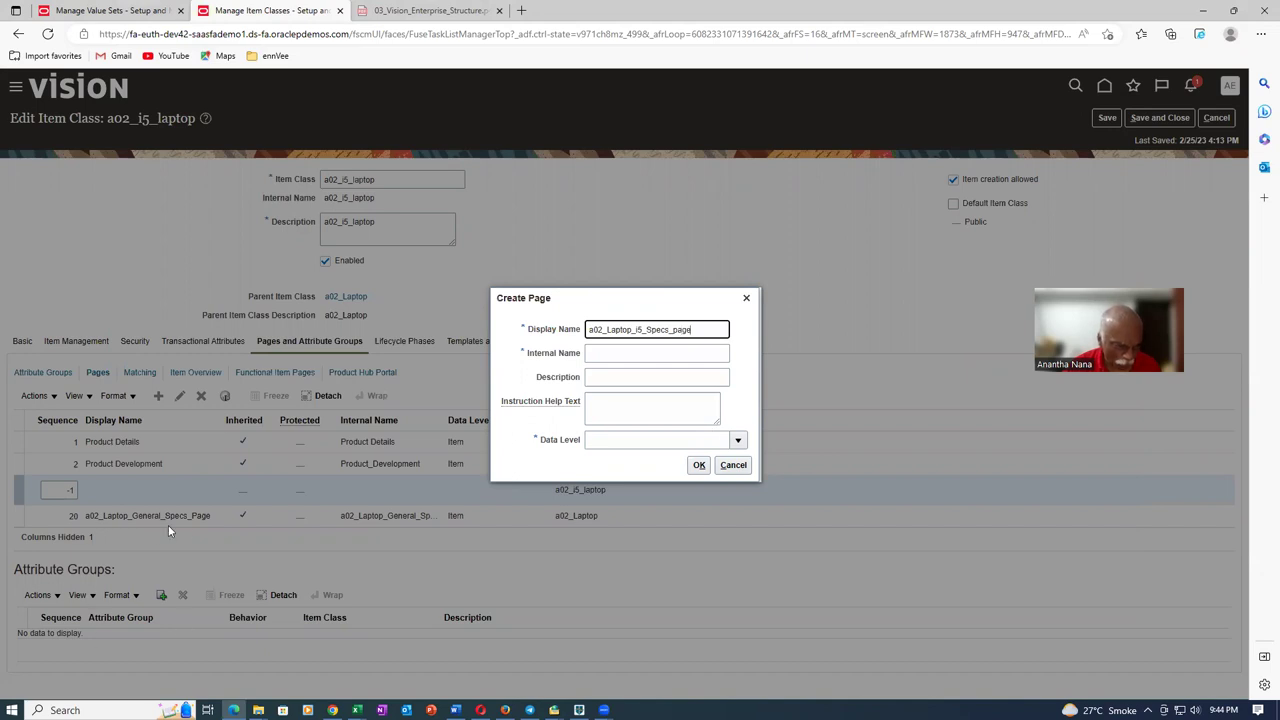
click(607, 357)
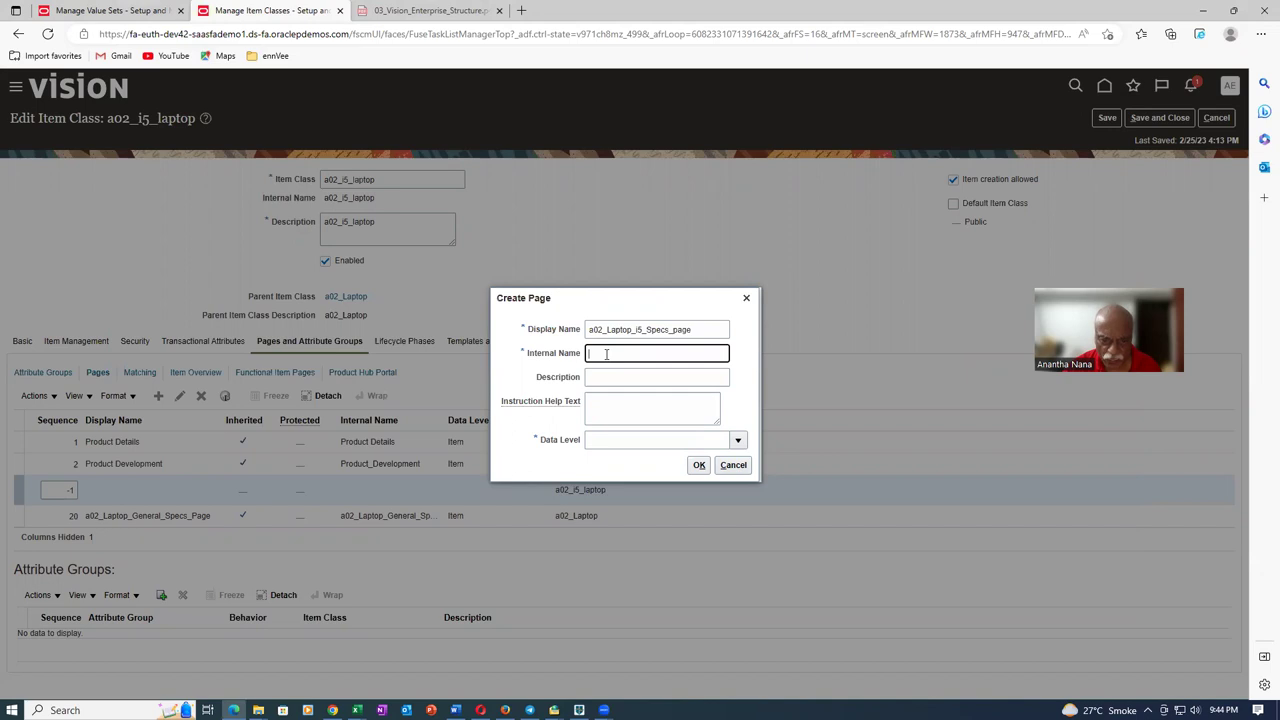
click(610, 376)
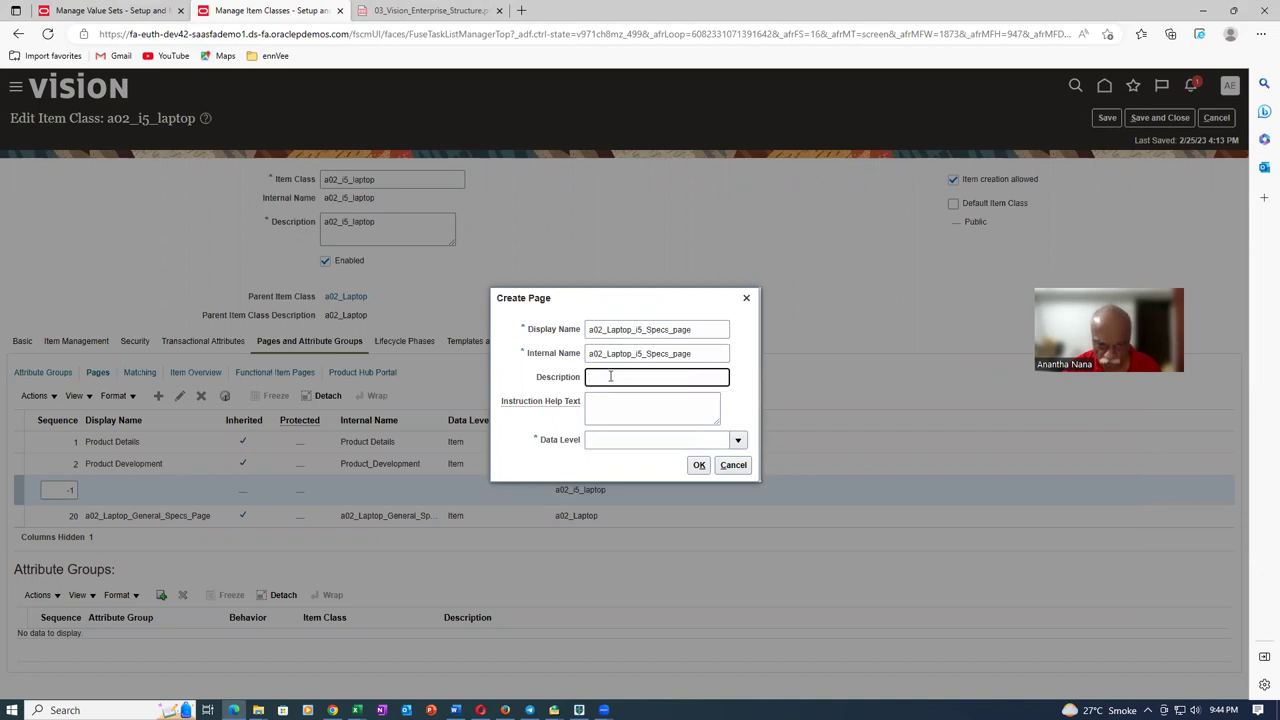
key(ctrl+v)
click(614, 407)
text(i5)
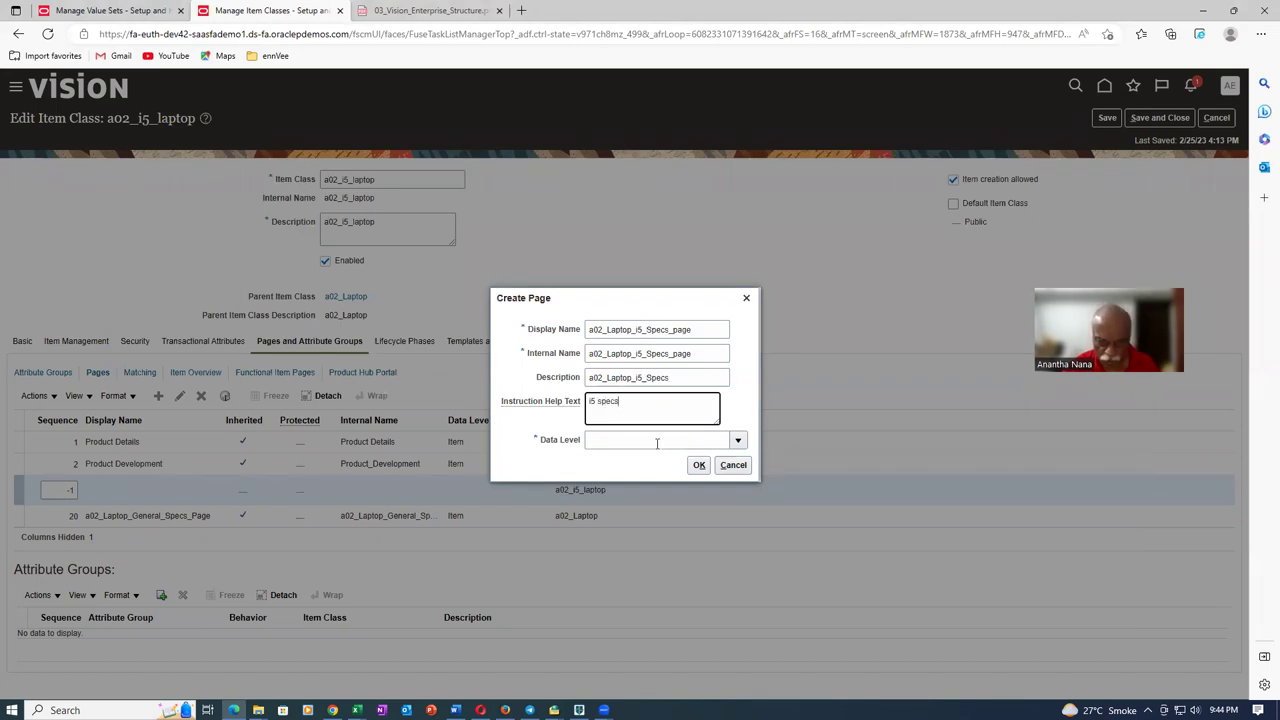
click(738, 441)
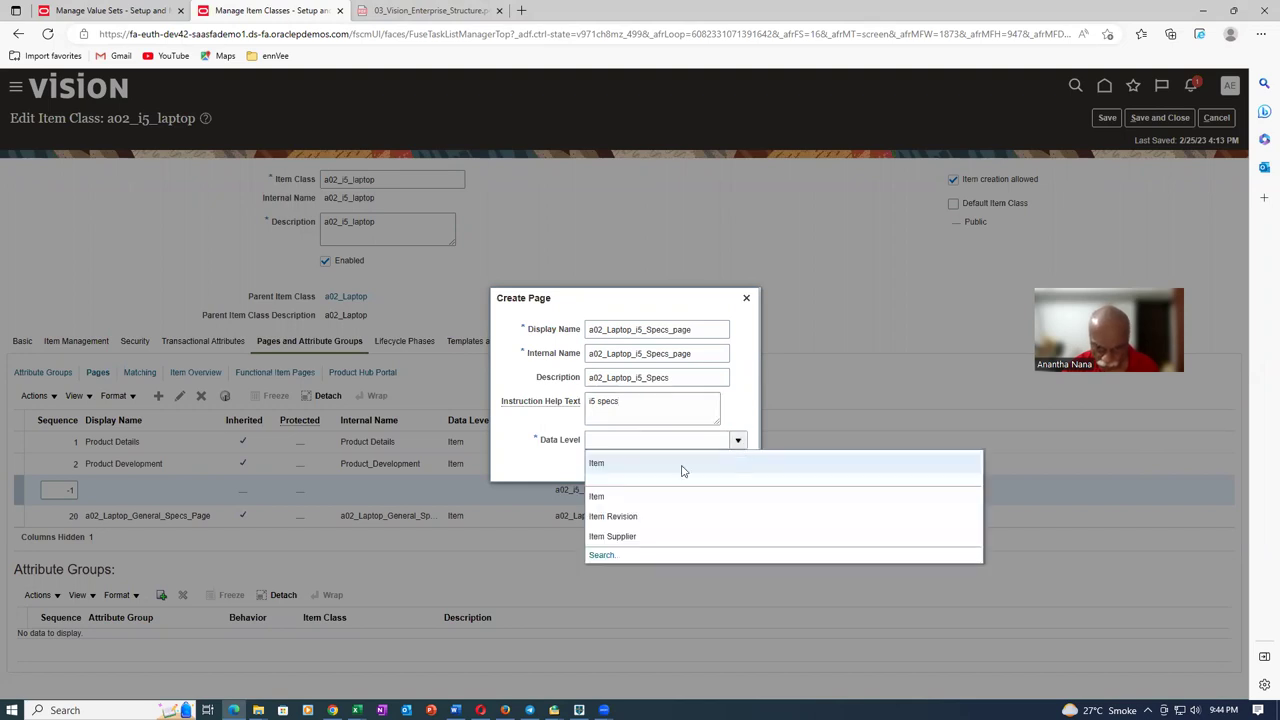
click(697, 466)
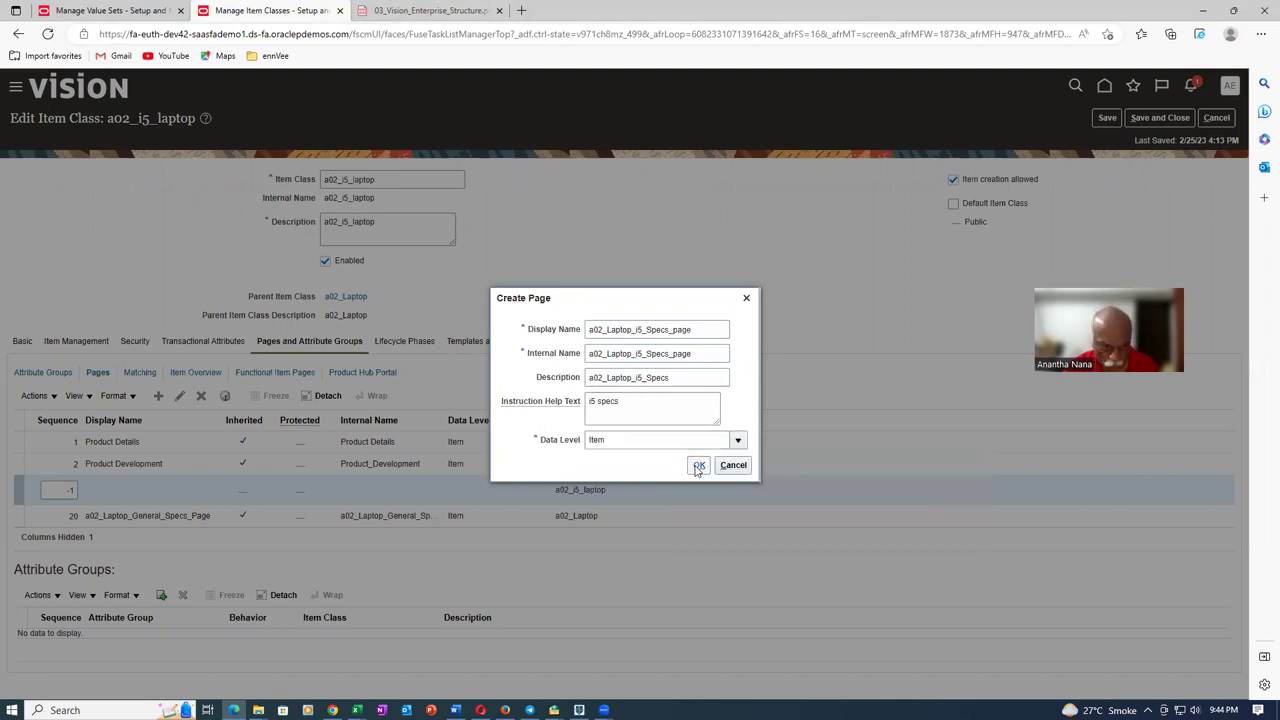
click(698, 466)
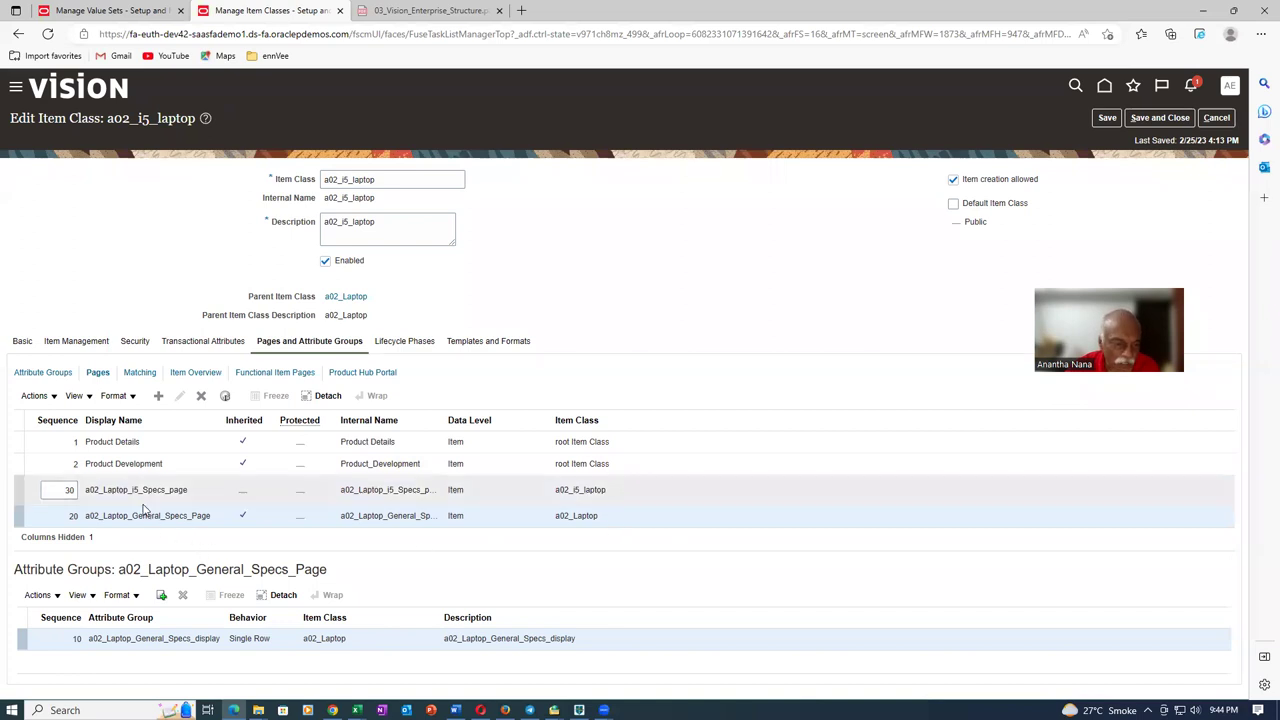
Add the a02_Laptop_i5_Specs_Display attribute group, found by searching 'a0', to a02_Laptop_i5_Specs_page.
click(1107, 117)
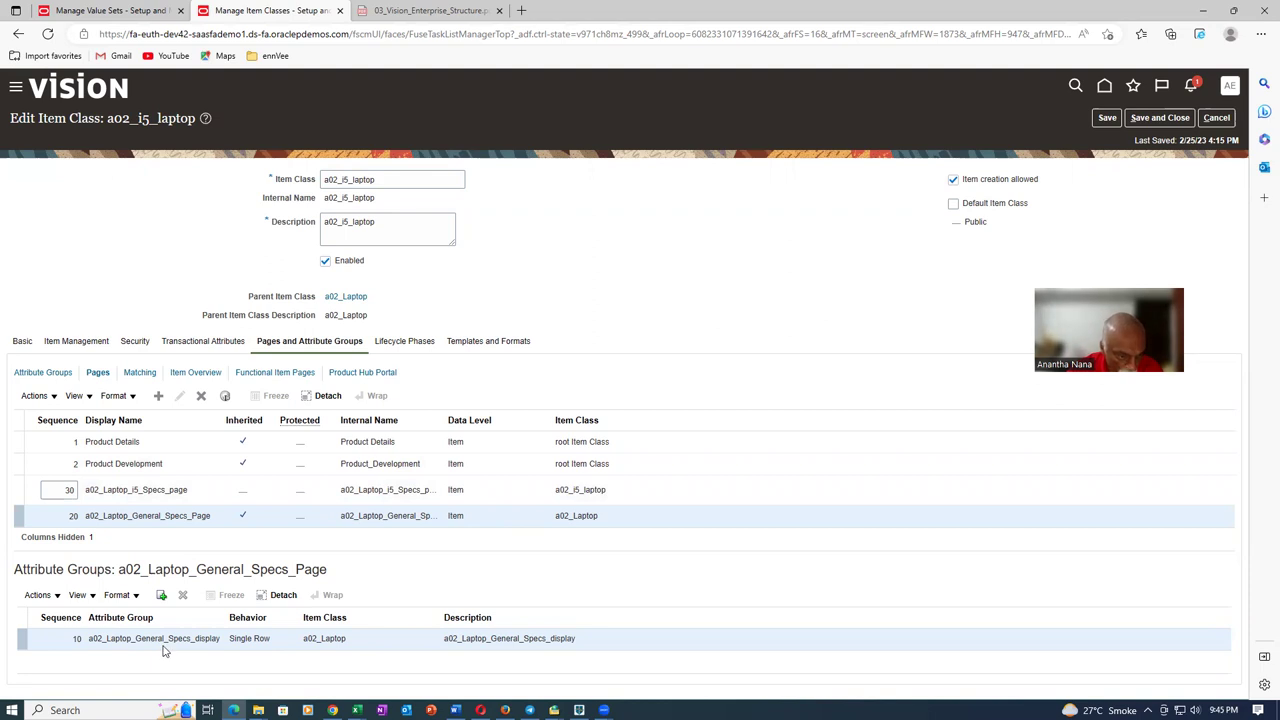
click(677, 491)
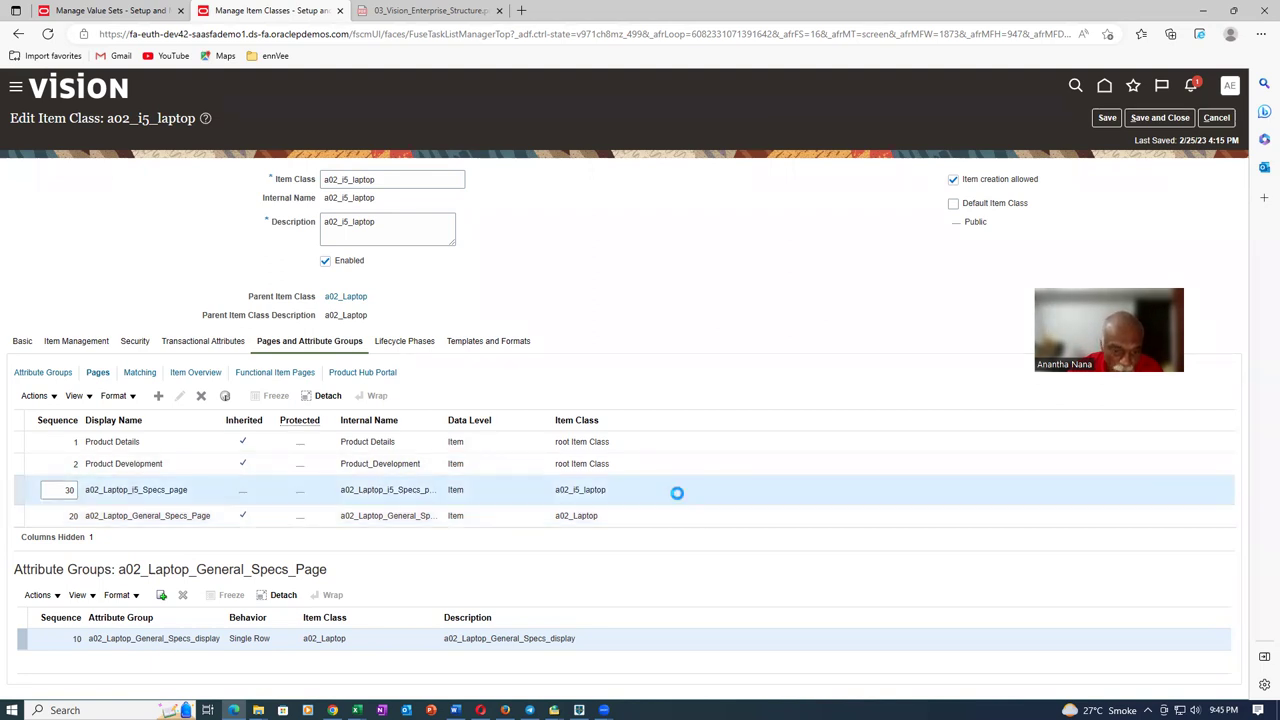
click(161, 595)
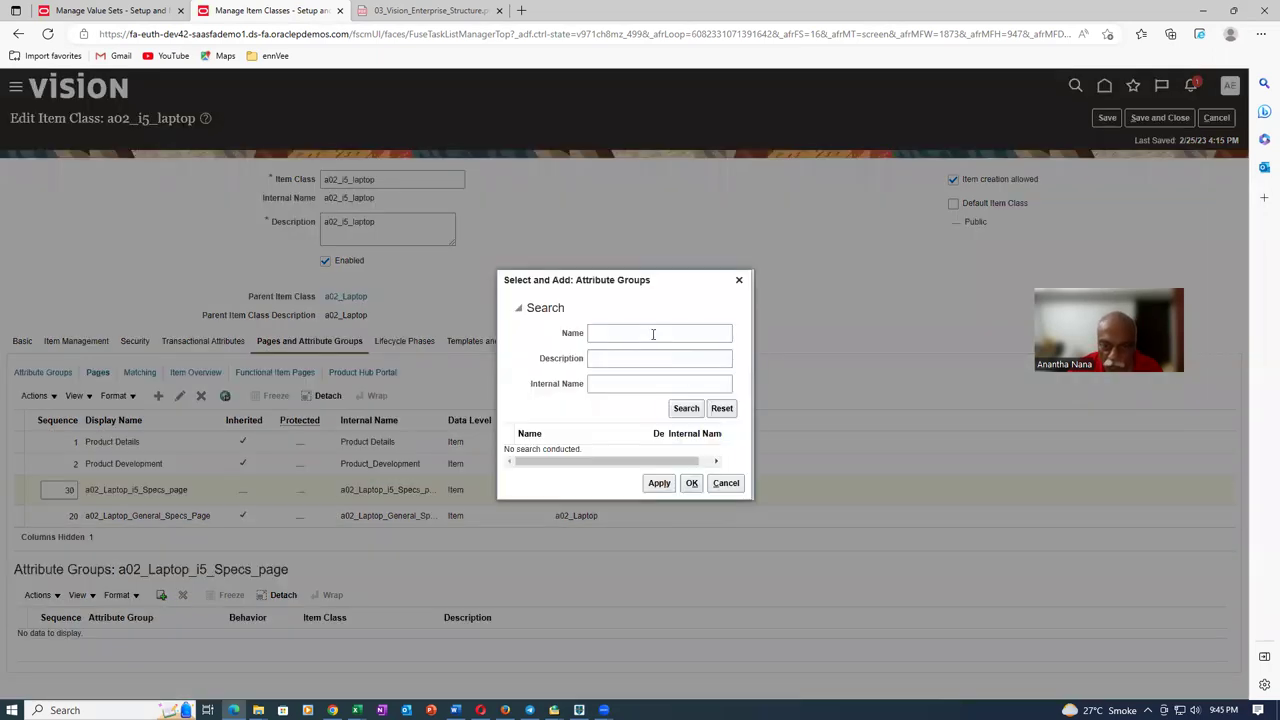
click(657, 335)
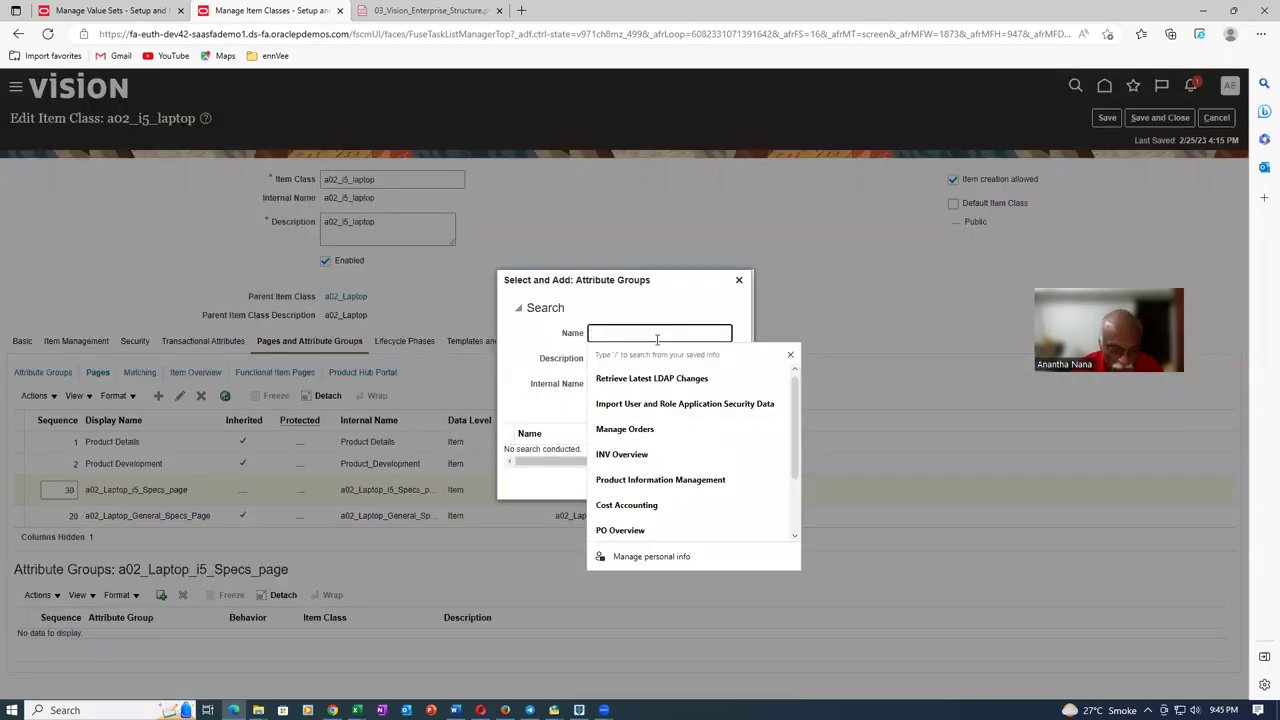
text(a02)
click(686, 408)
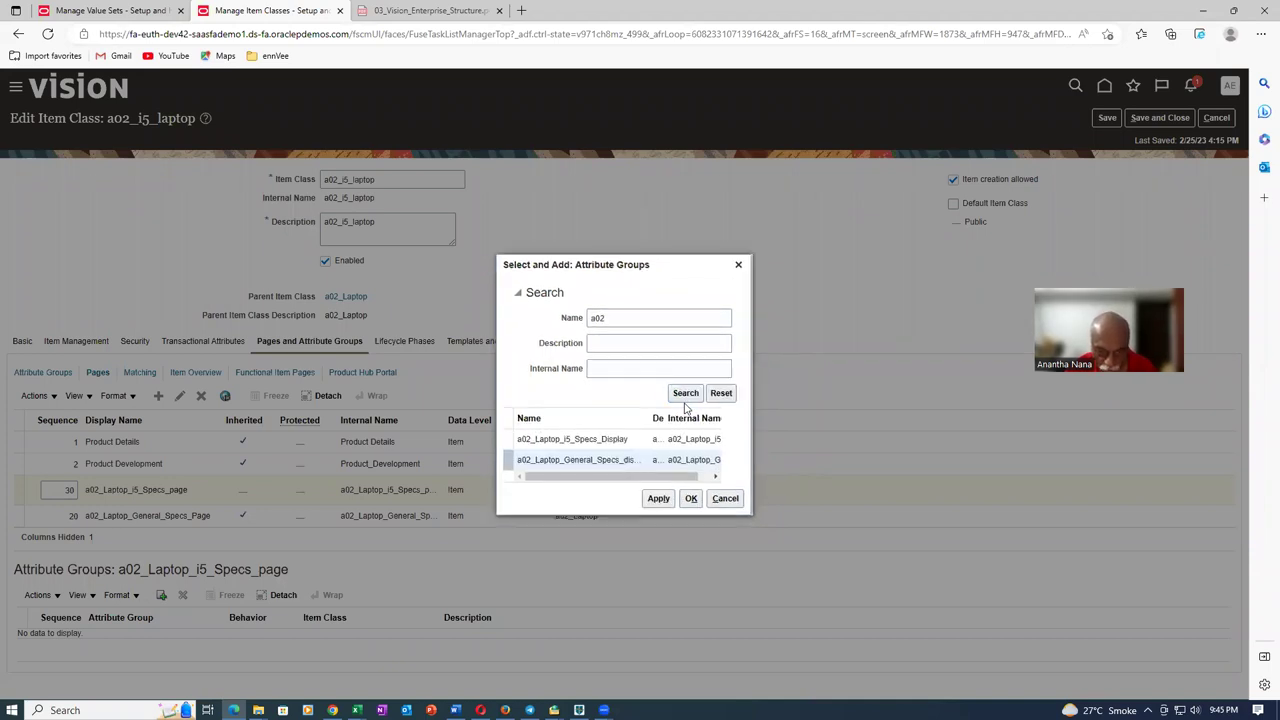
click(618, 439)
click(658, 498)
click(689, 499)
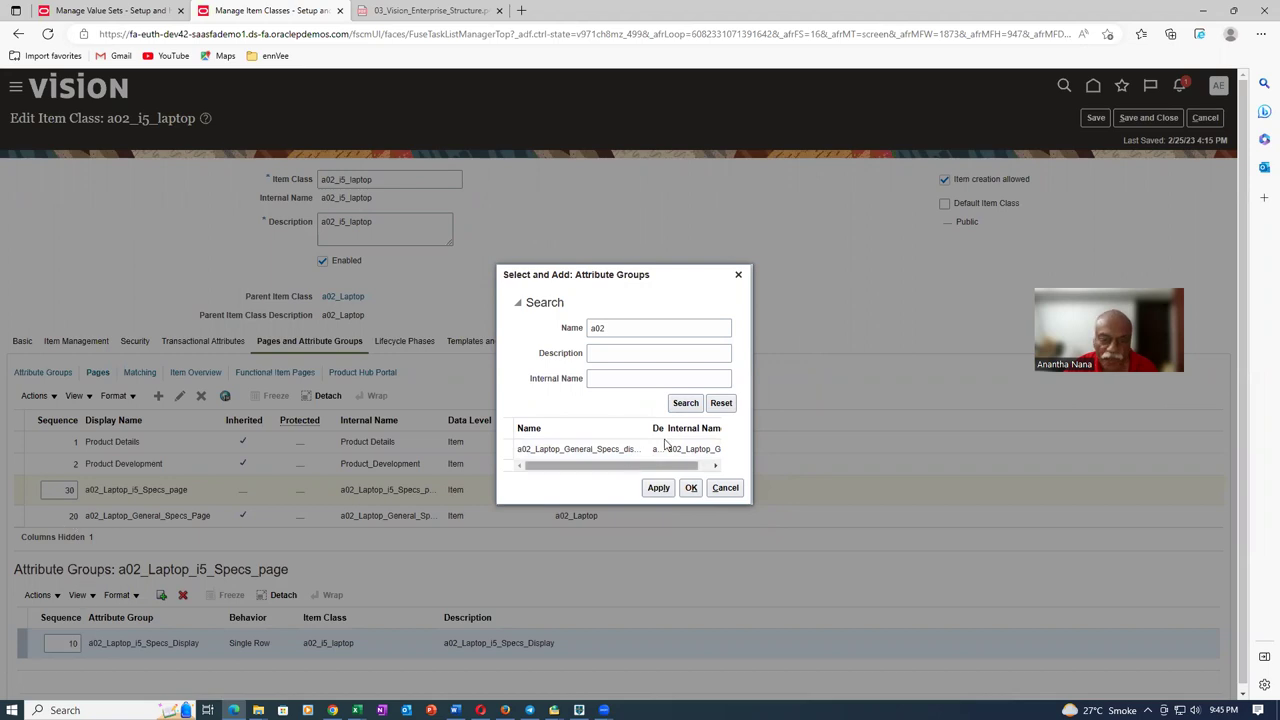
click(658, 488)
click(691, 488)
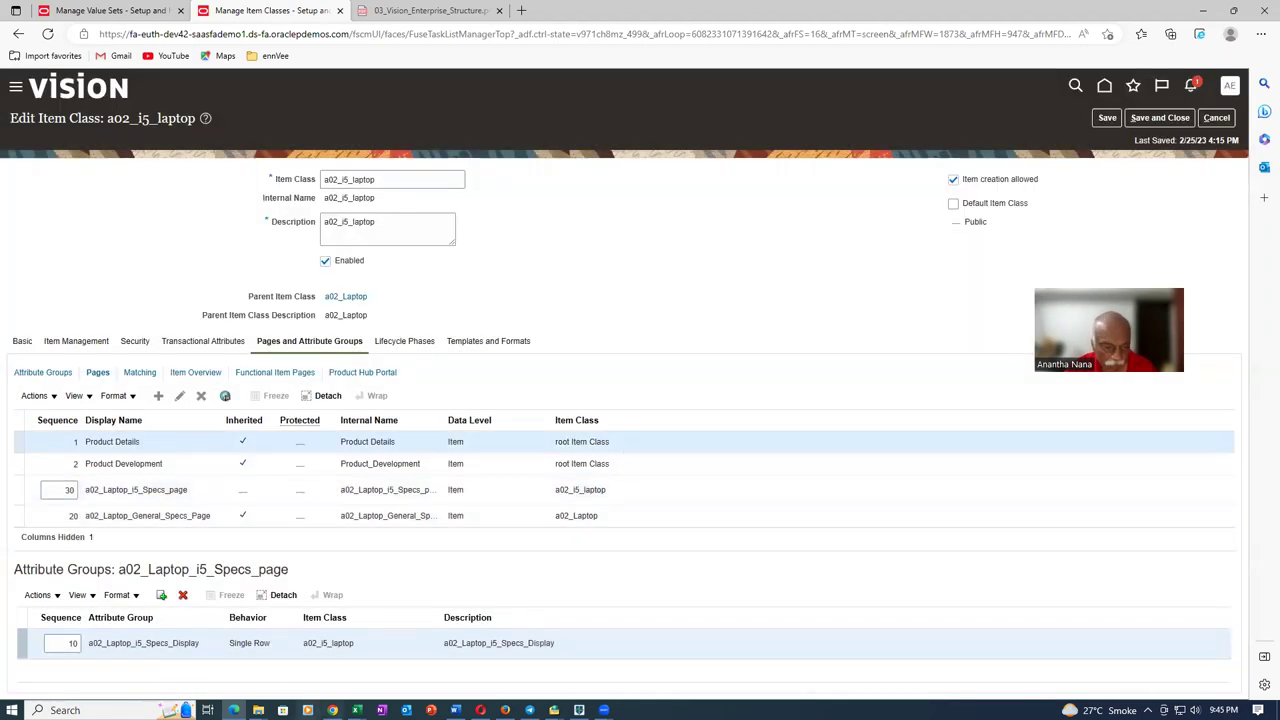
Review the pages' attribute groups, then save and close the a02_i5_laptop item class.
click(623, 492)
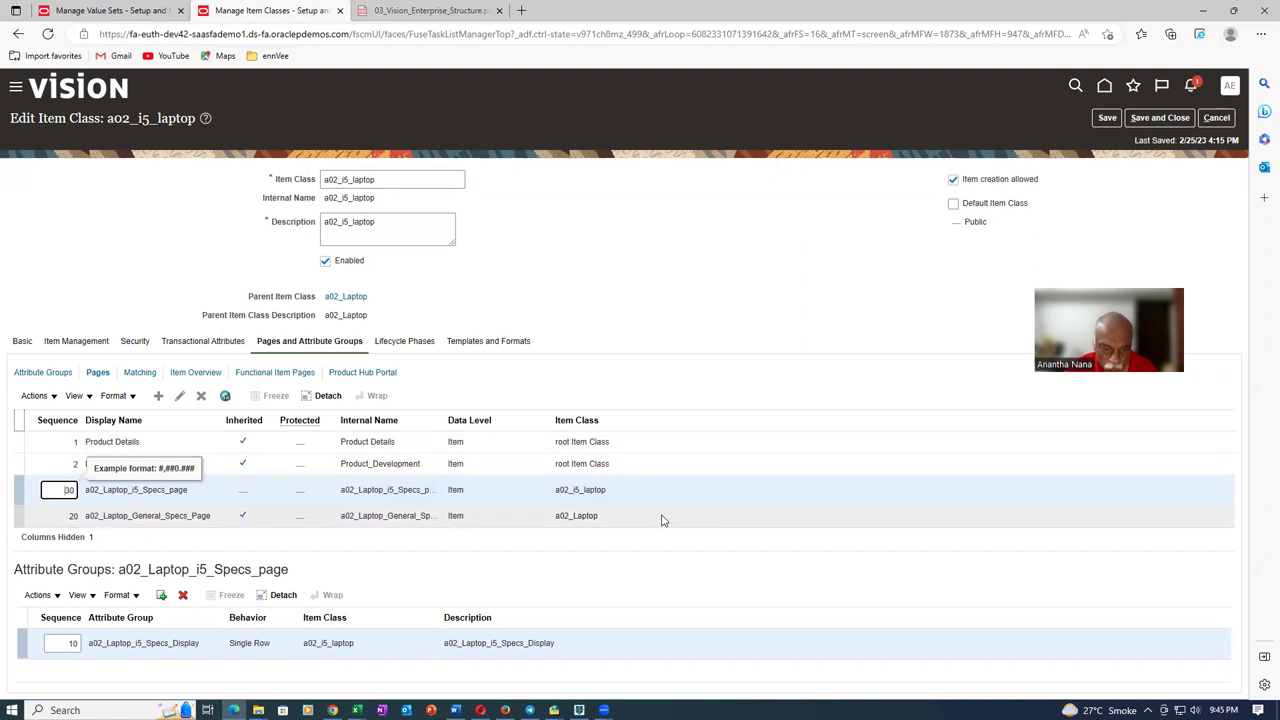
click(596, 518)
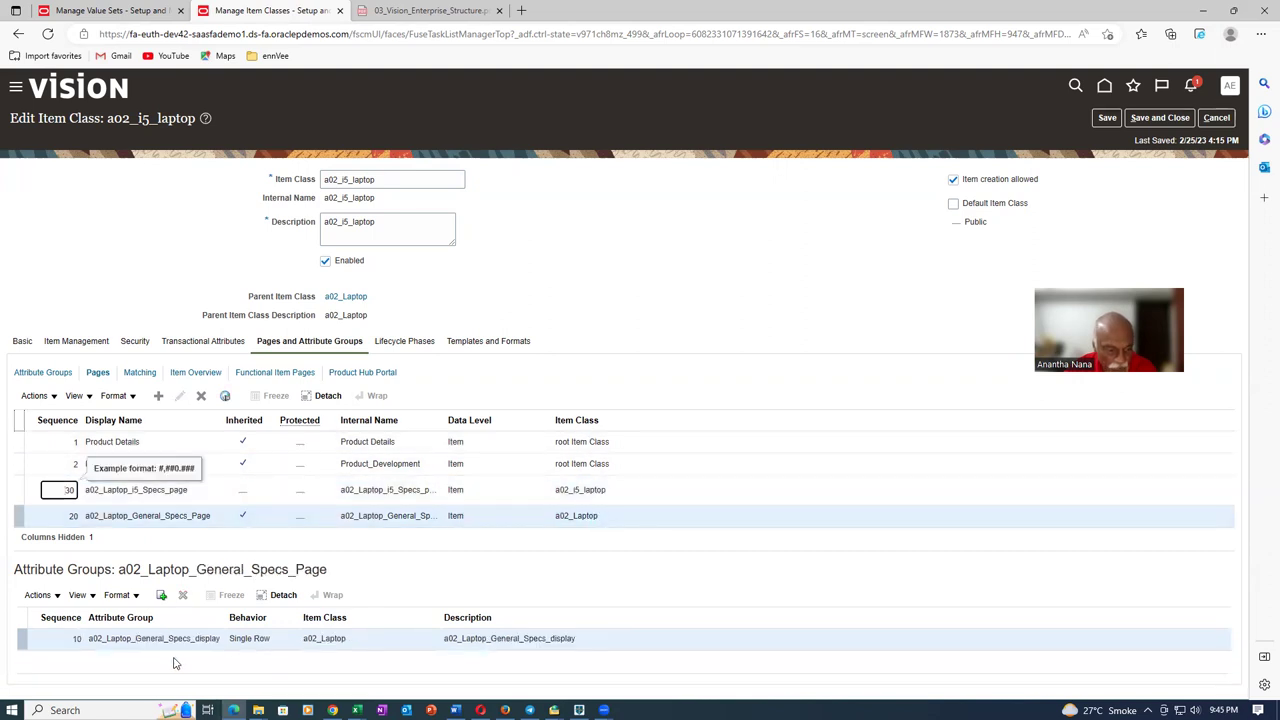
click(1107, 118)
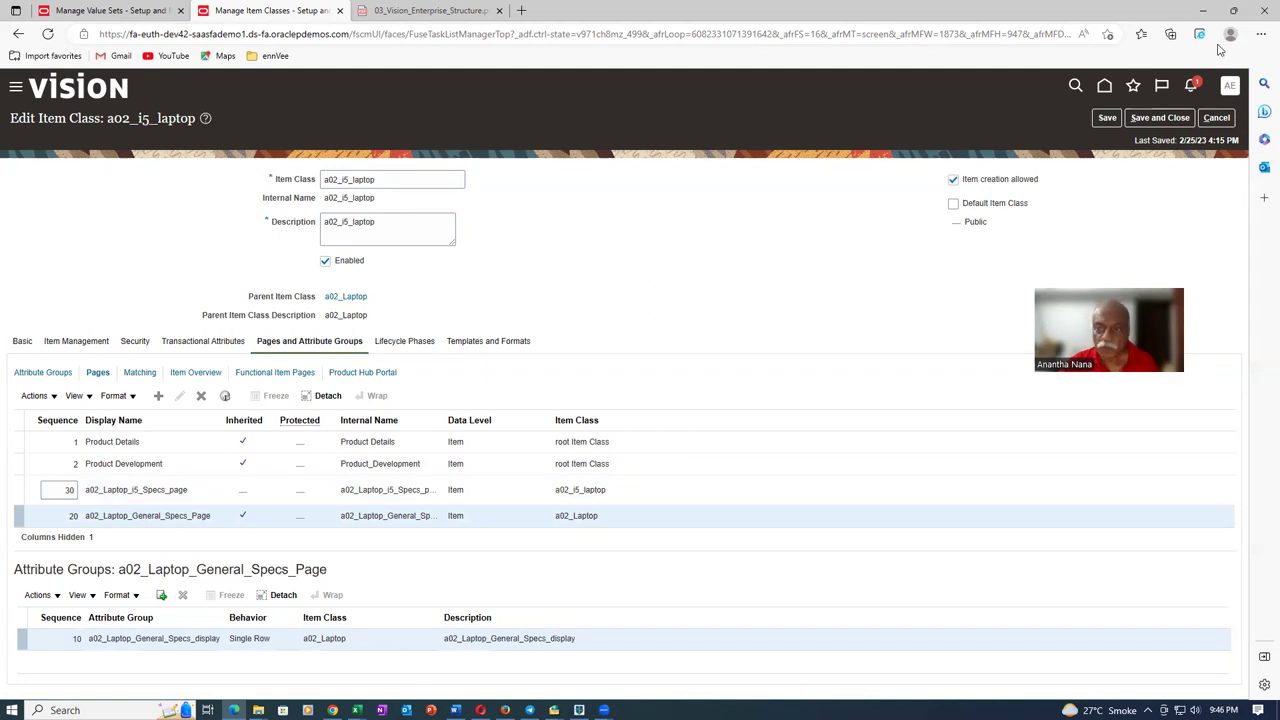
click(1183, 118)
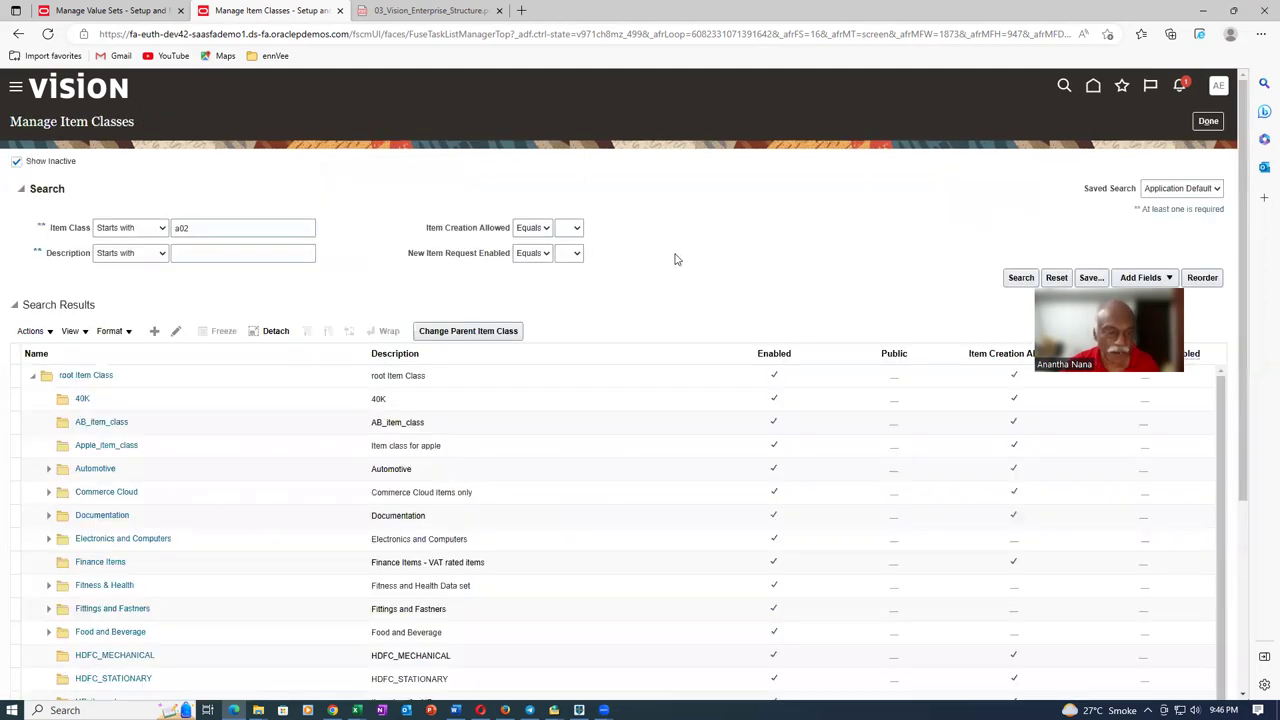
key(alt+Tab)
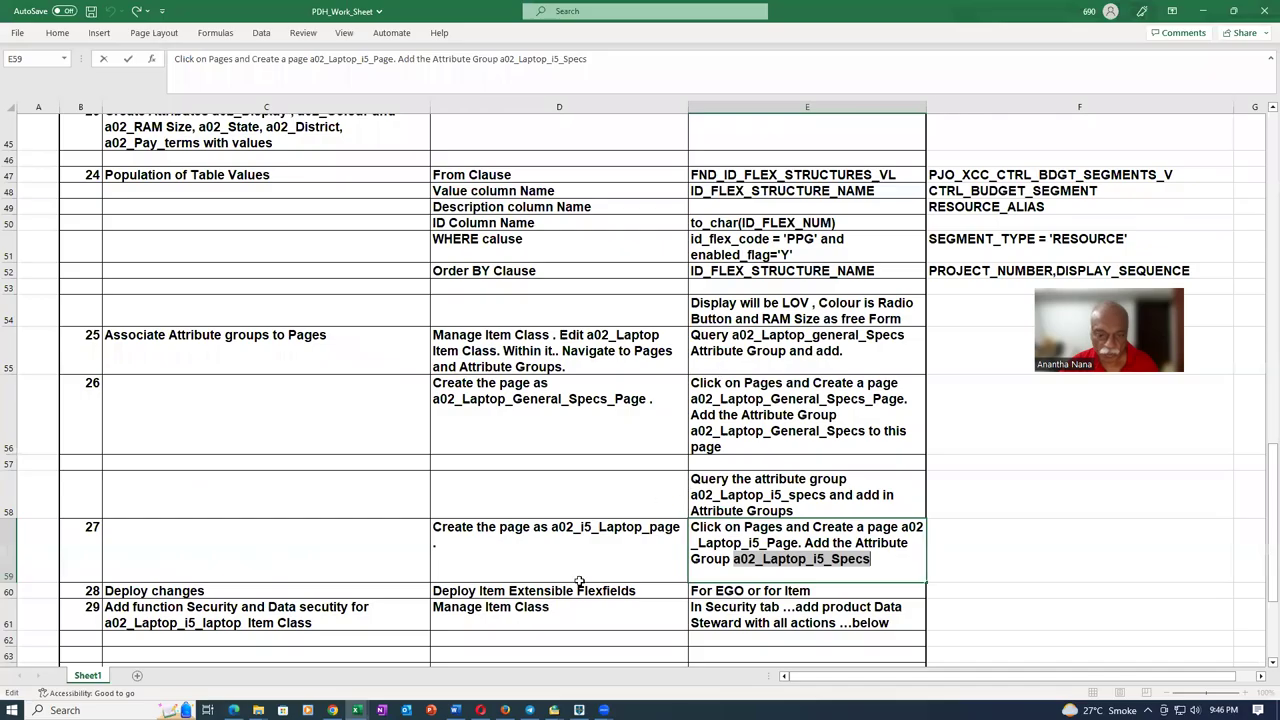
Copy the 'Deploy Item Extensible Flexfields' task name from cell D60 of the work sheet.
click(574, 535)
scroll(574, 535, down, 3)
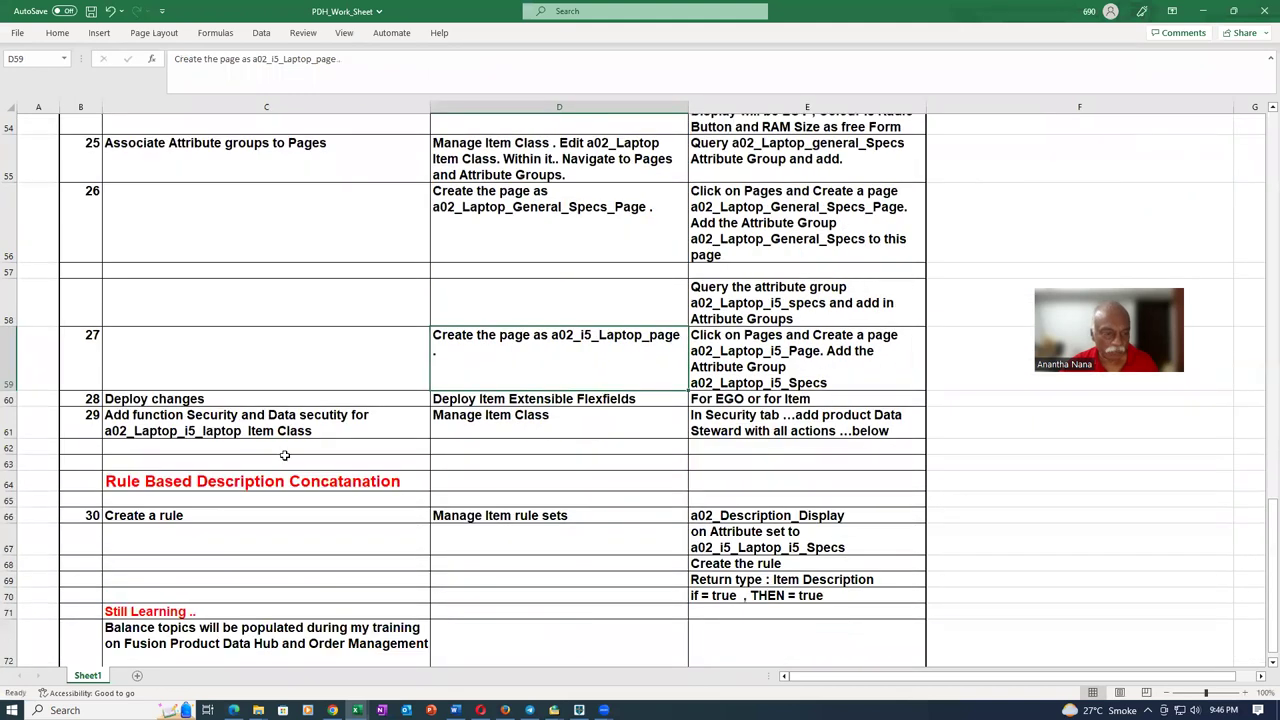
click(426, 394)
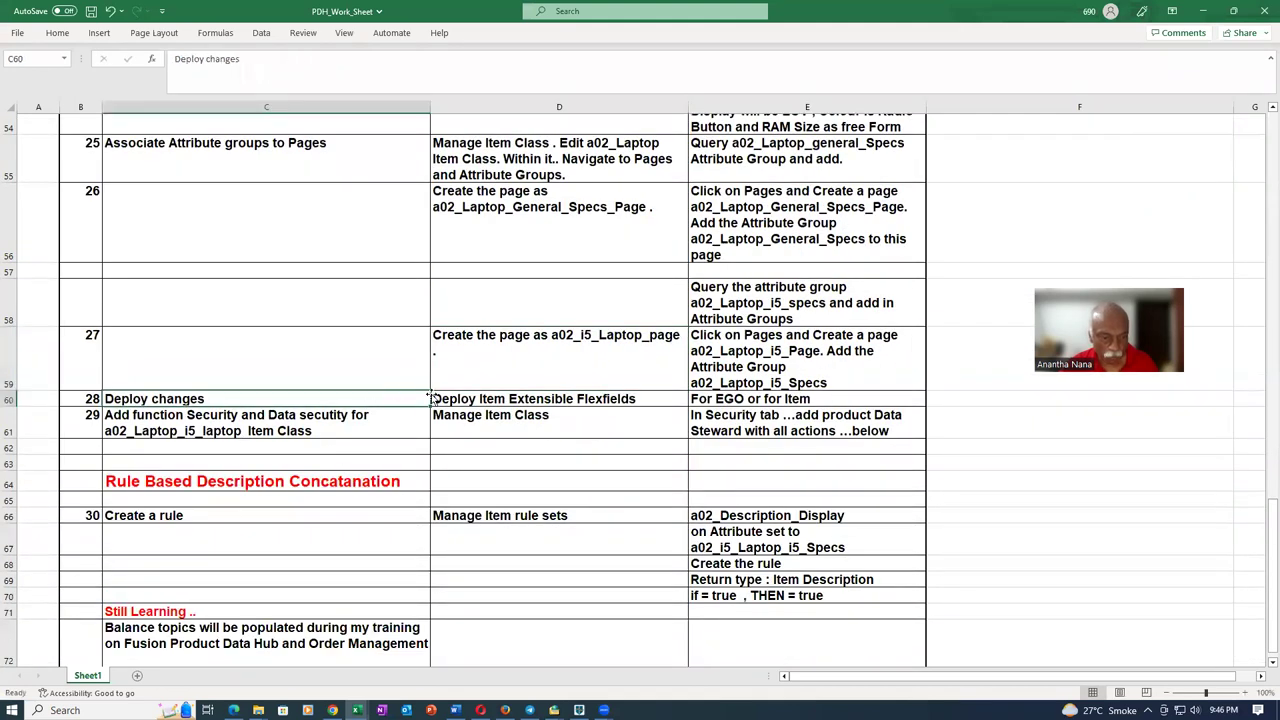
click(500, 405)
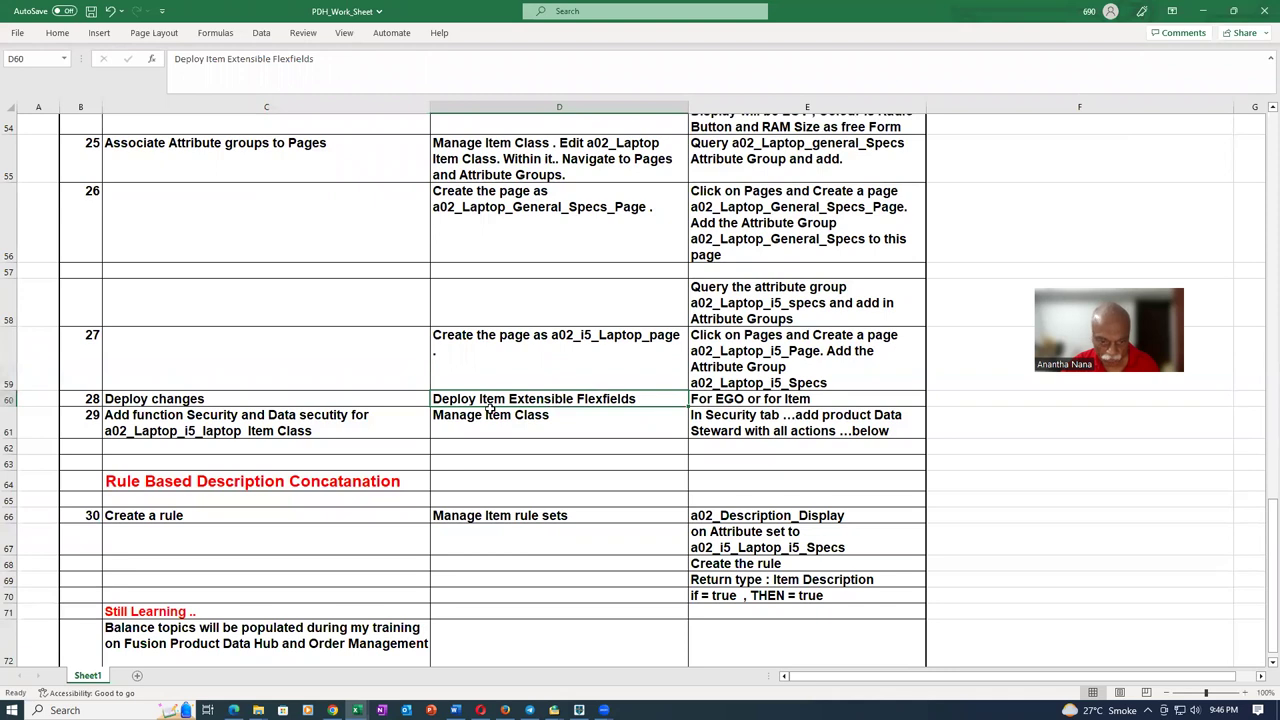
key(ctrl+c)
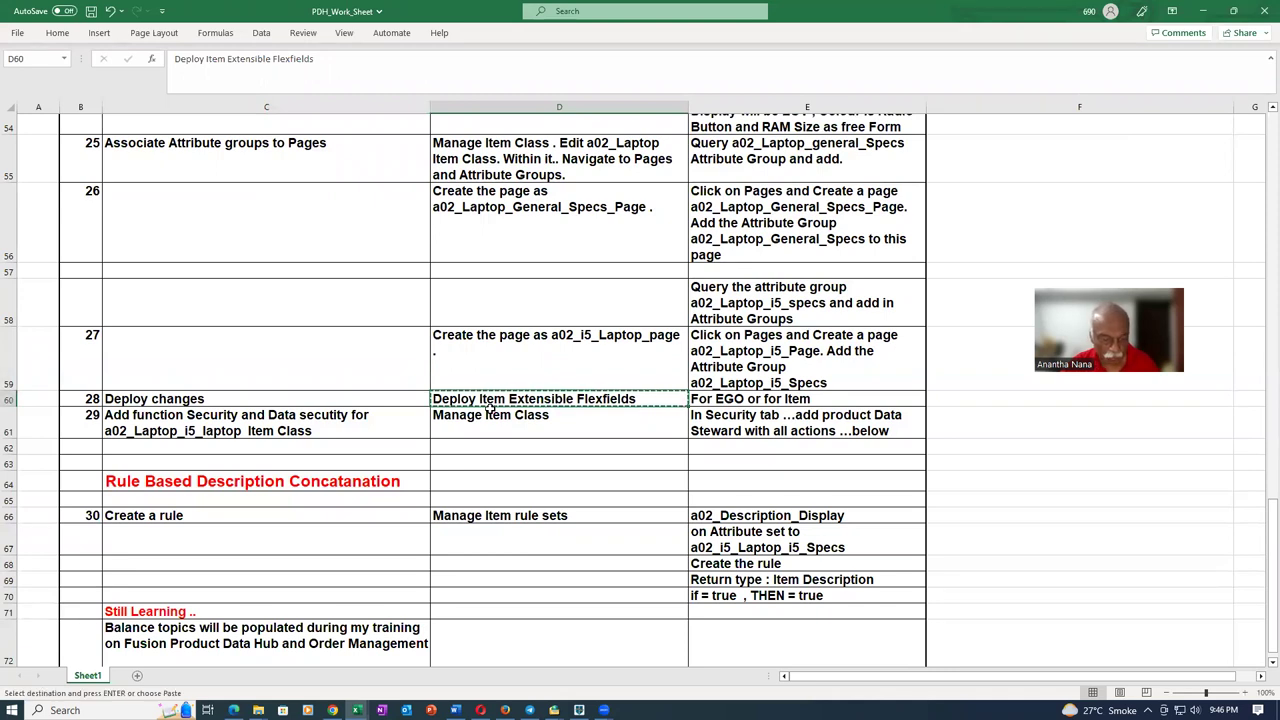
key(alt)
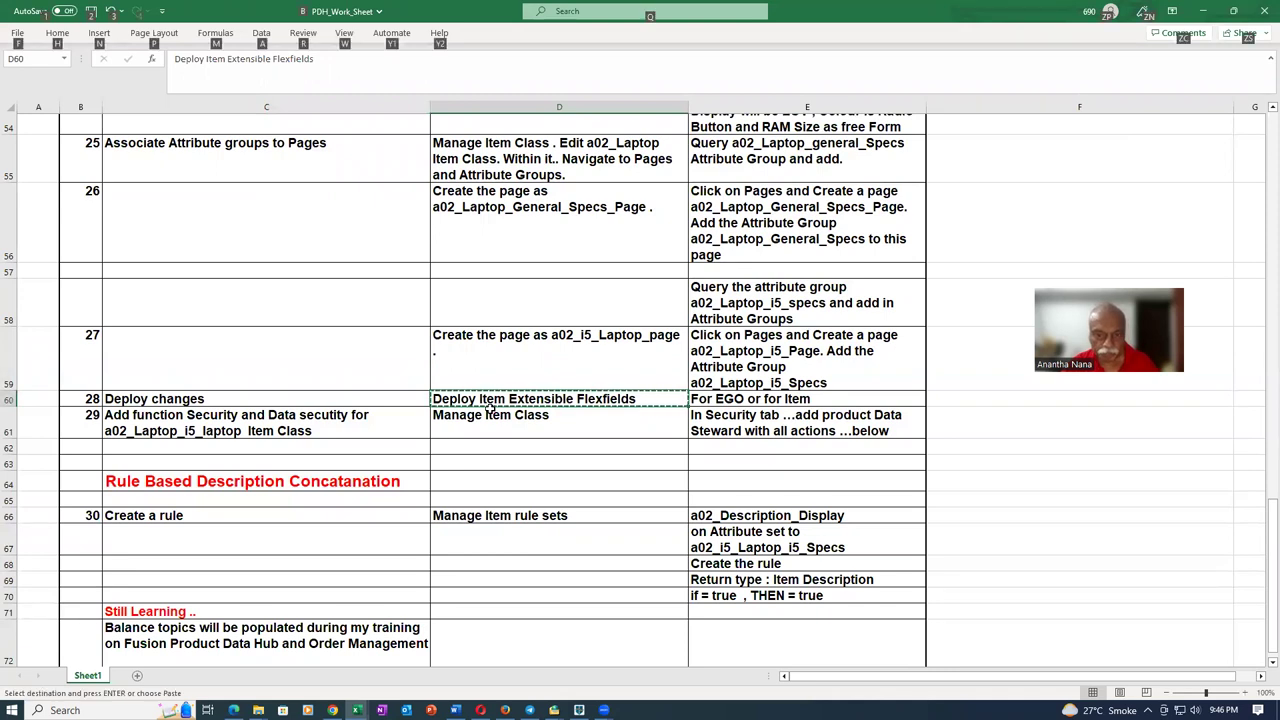
key(alt+Tab)
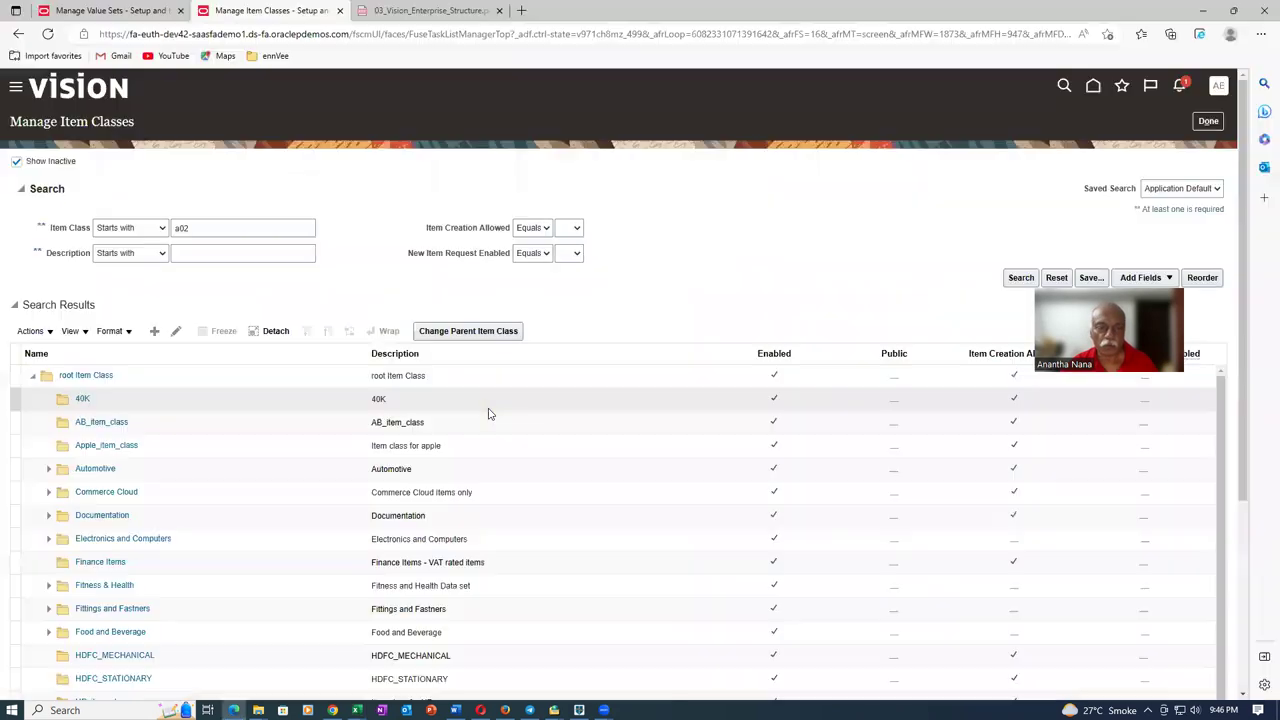
Search the task list for Deploy Item Extensible Flexfields and open that task.
click(1208, 121)
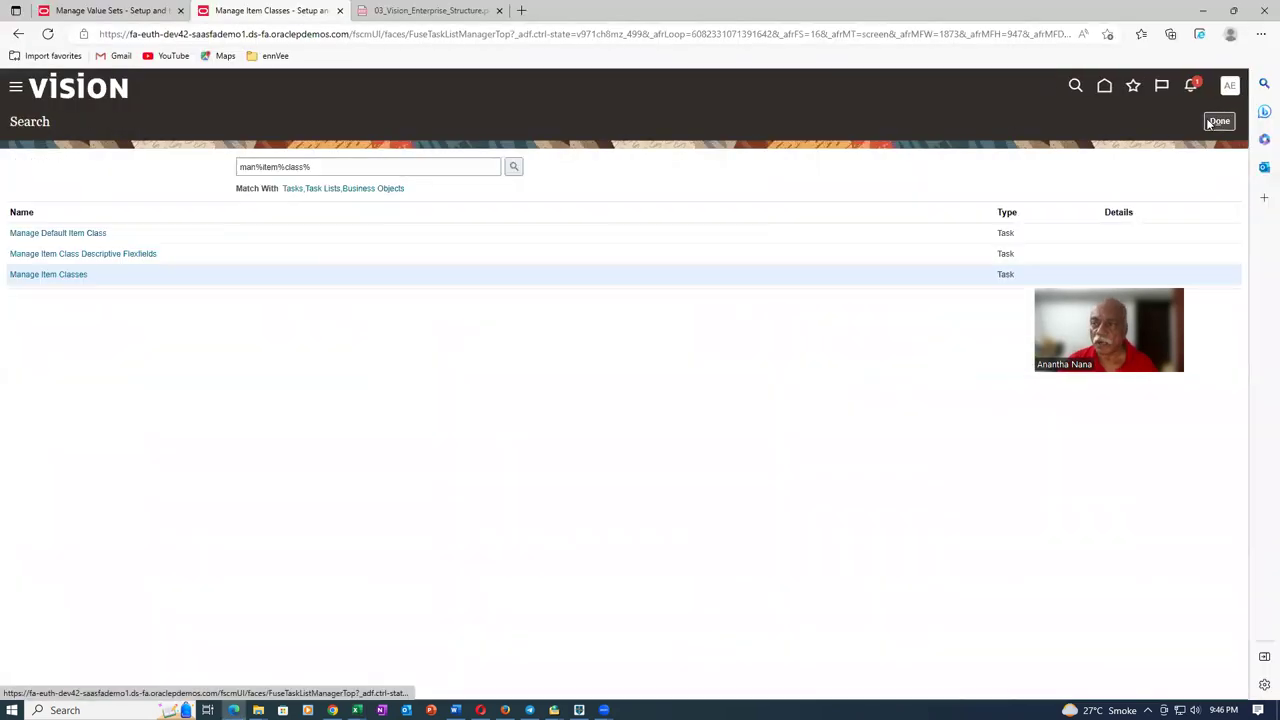
triple_click(320, 167)
key(ctrl+v)
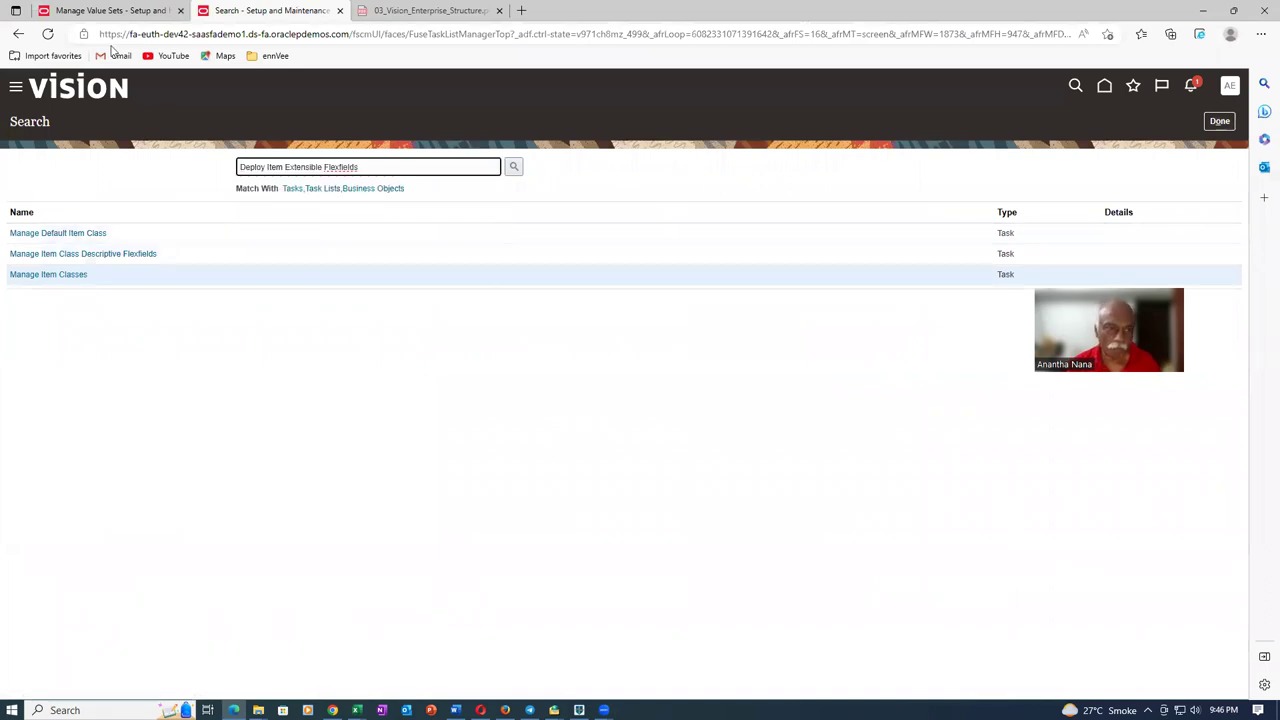
key(Return)
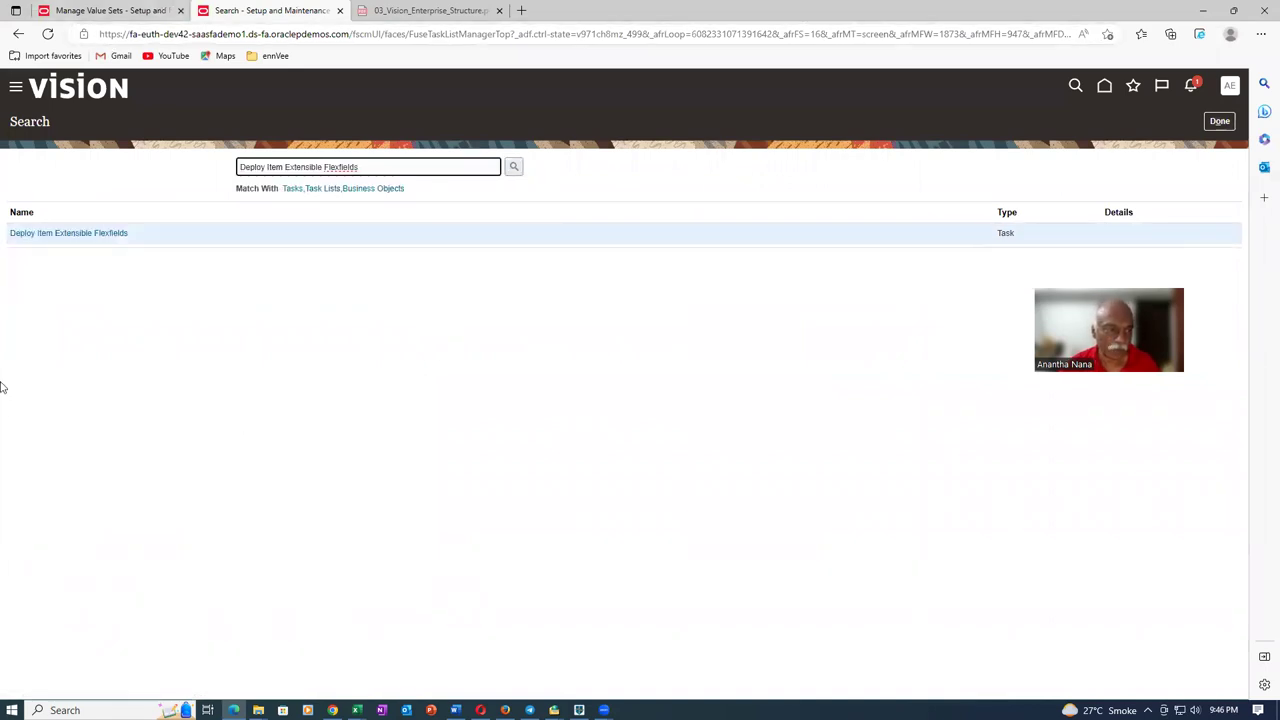
click(74, 236)
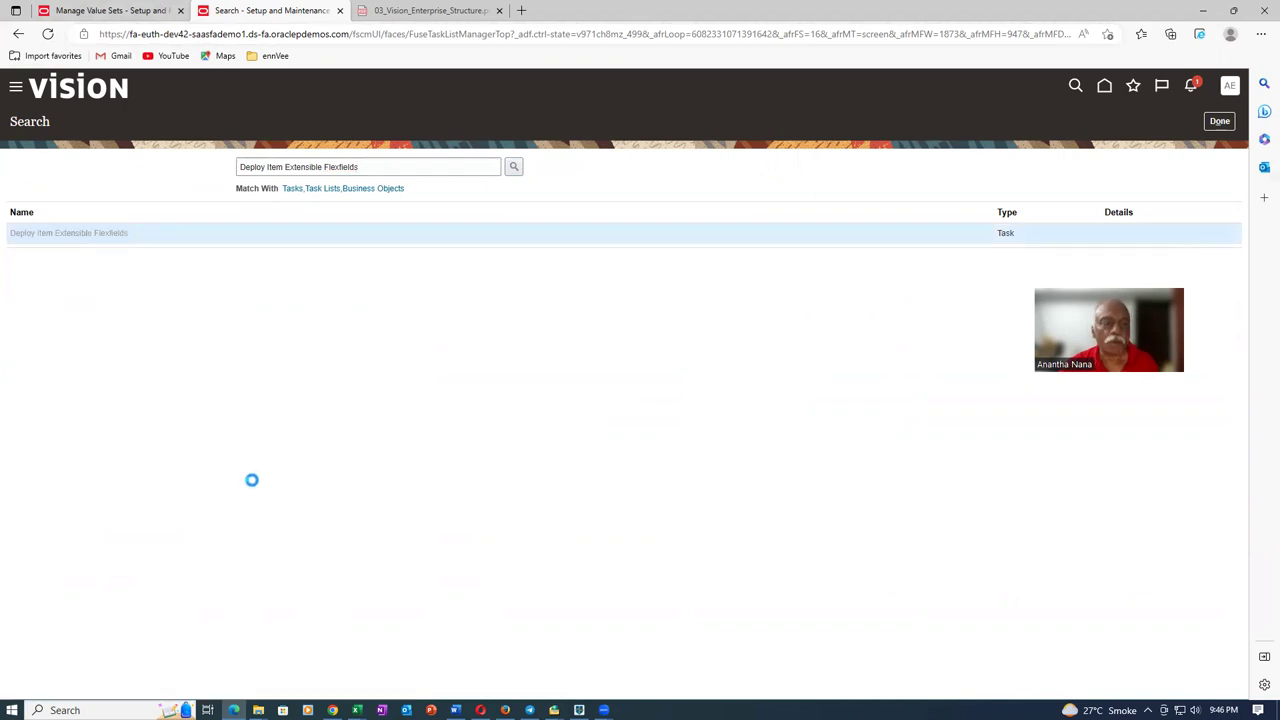
Search flexfields by code EGO and deploy Item Extended Attributes (EGO_ITEM_EFF).
click(122, 176)
text(Item)
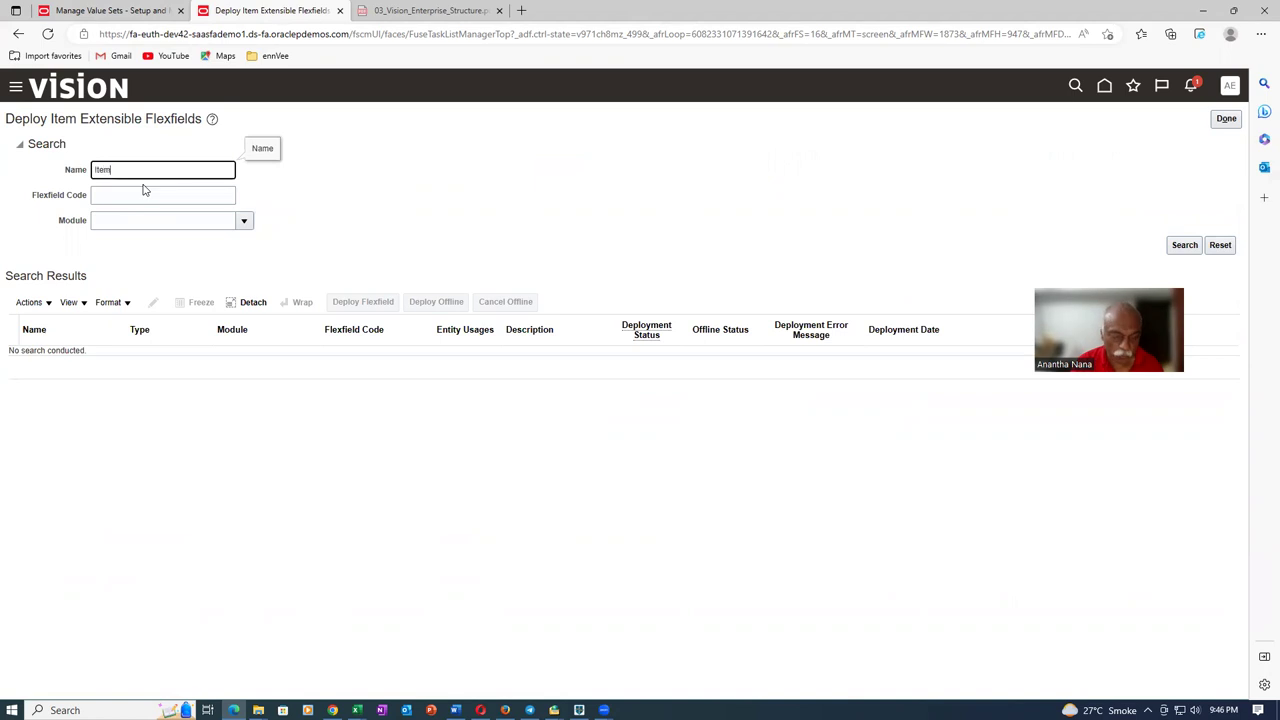
click(1176, 248)
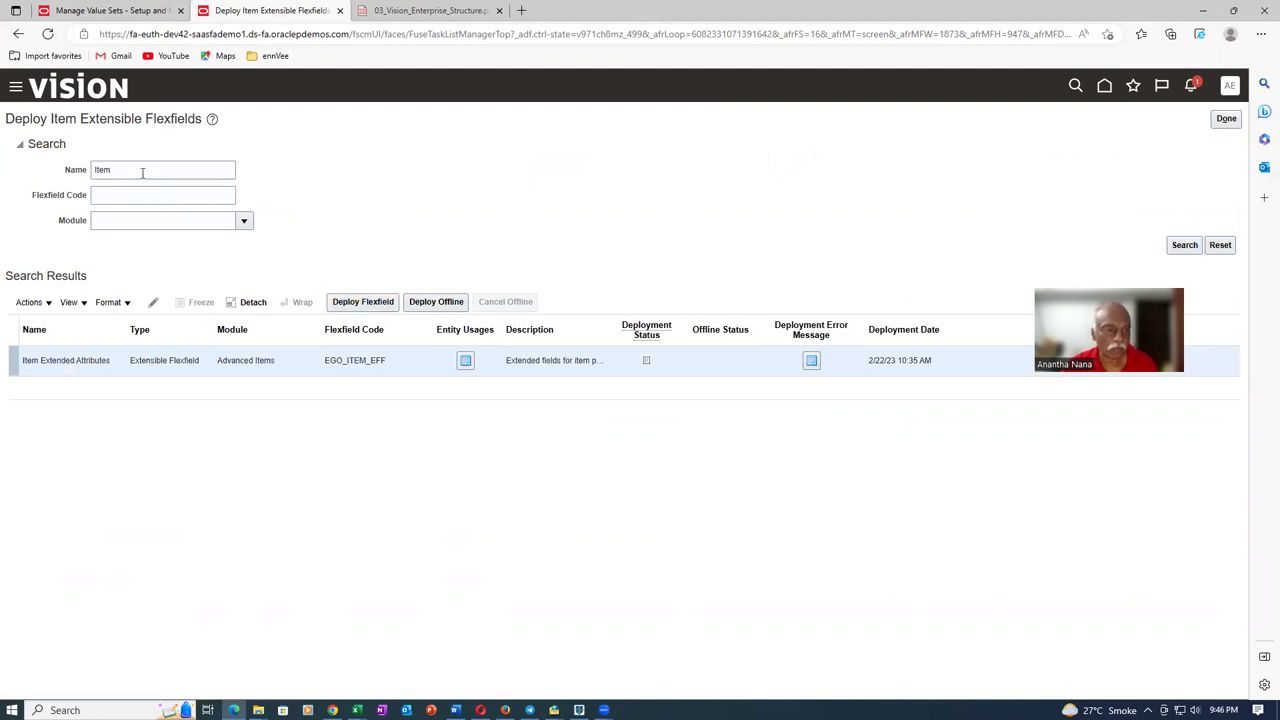
key(BackSpace)
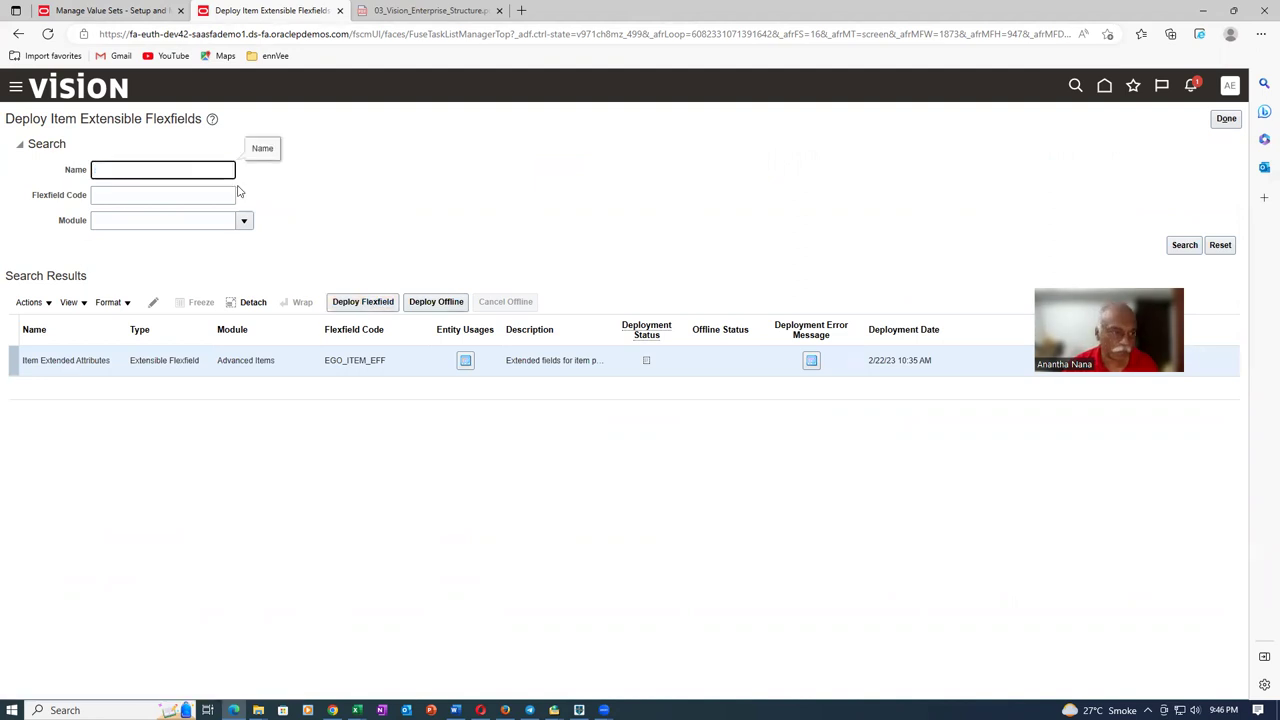
click(219, 191)
text(E)
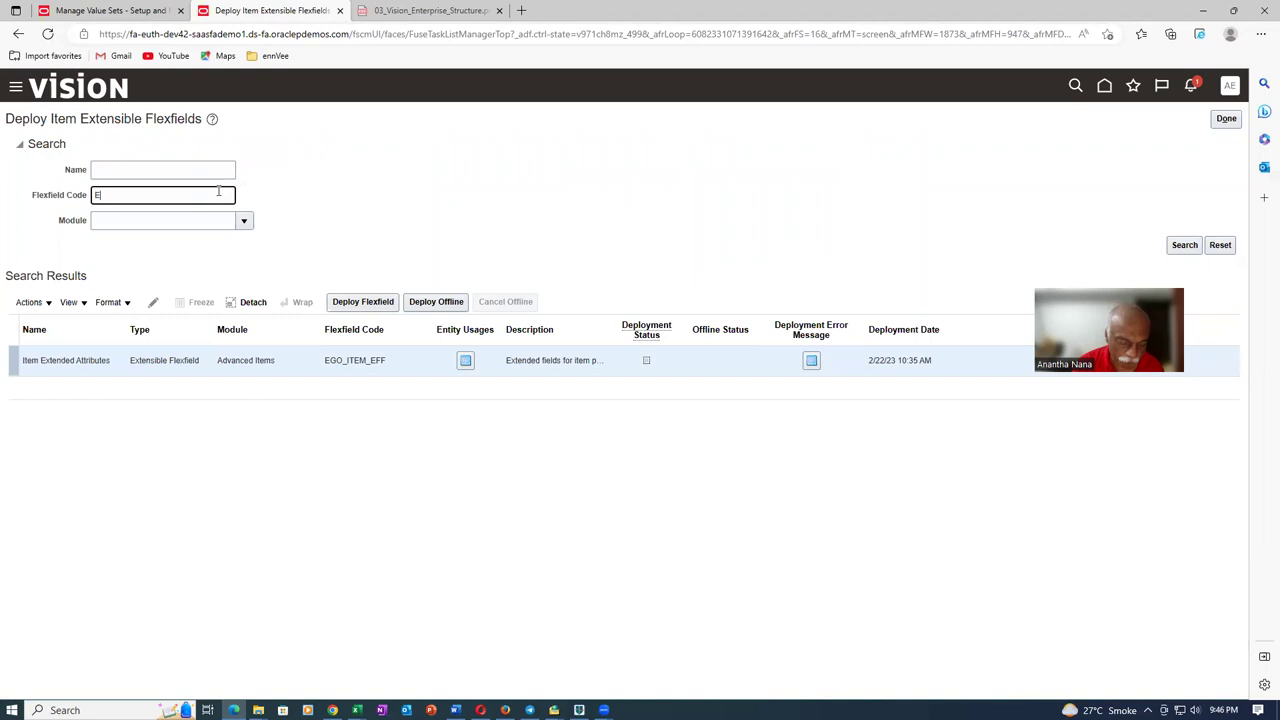
text(GO)
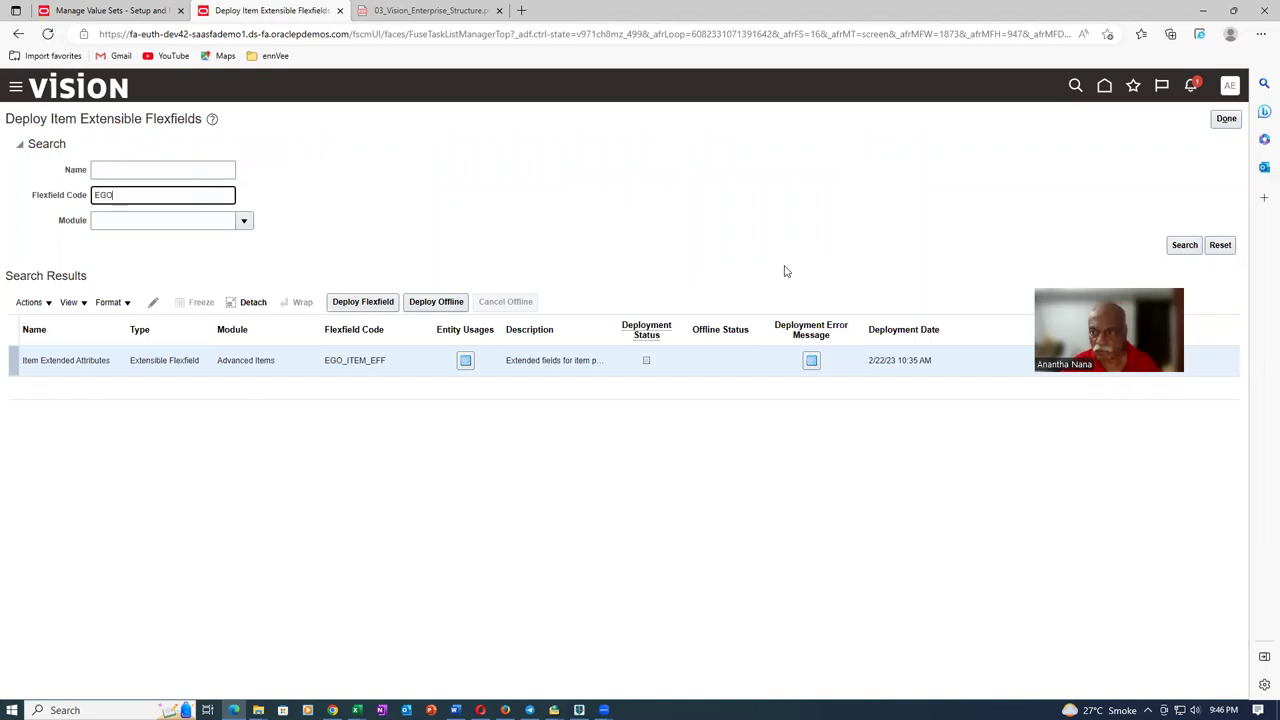
click(1184, 245)
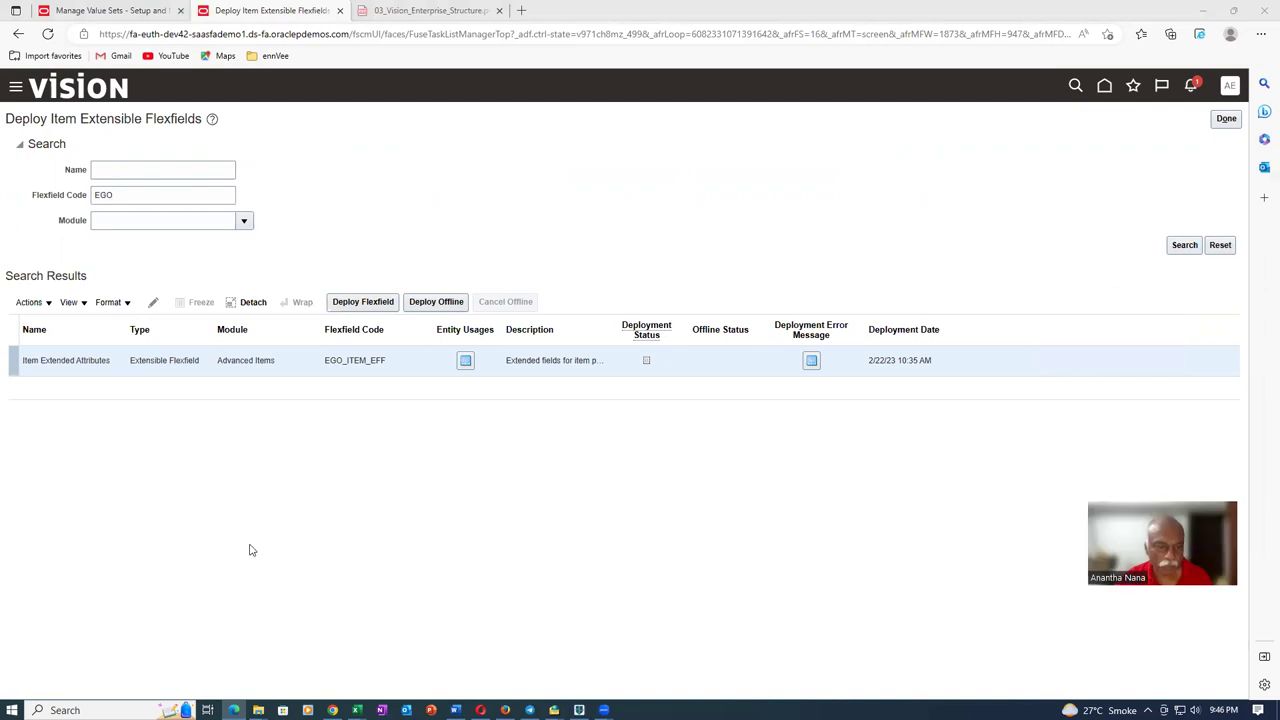
click(383, 310)
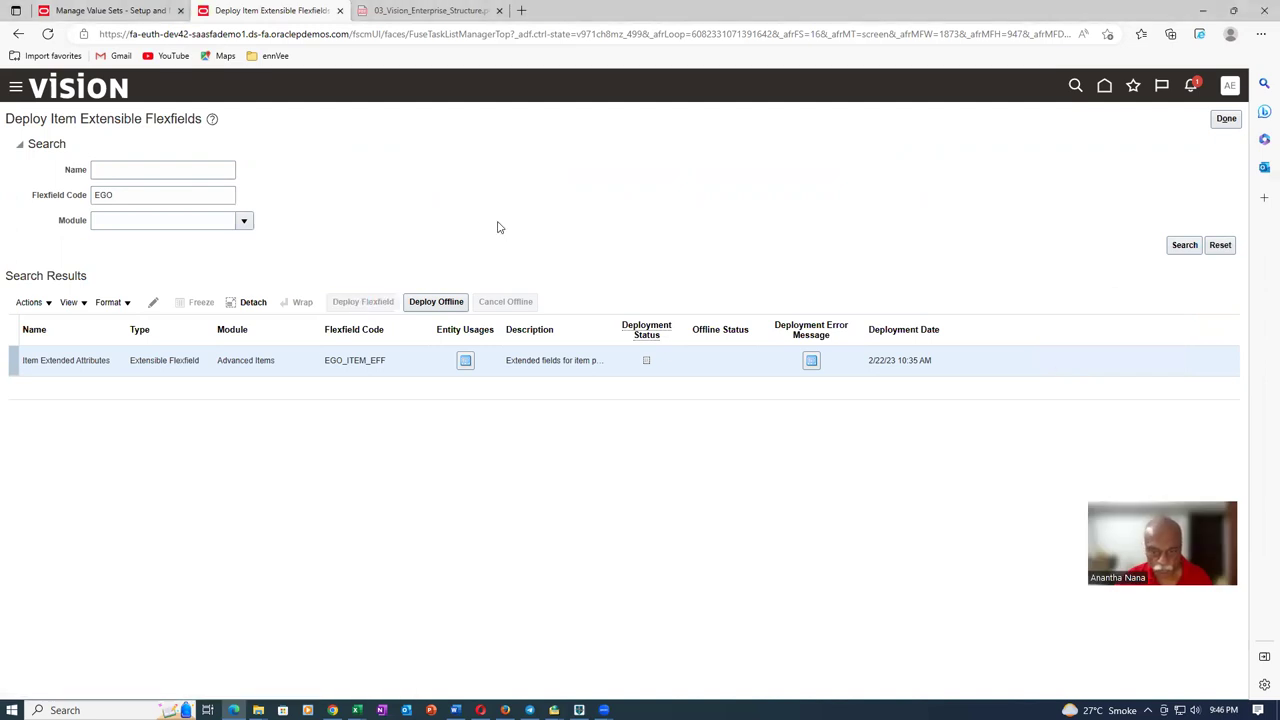
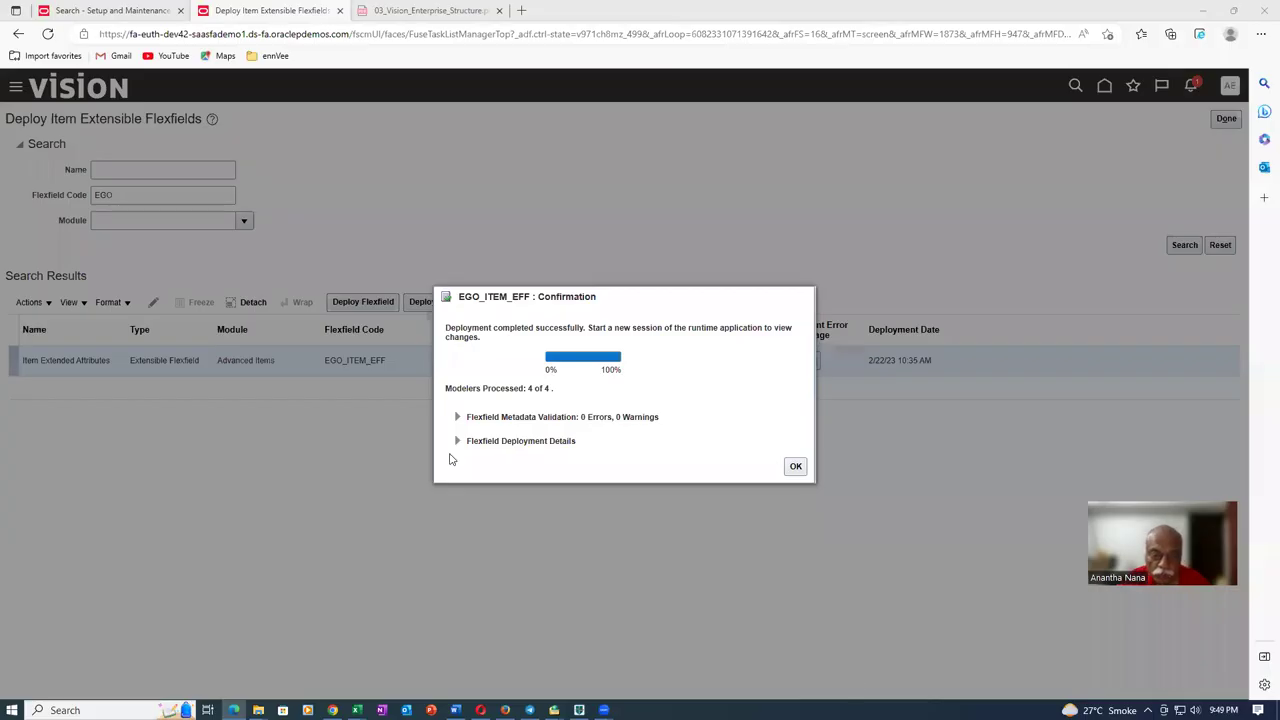
Dismiss the EGO_ITEM_EFF deployment confirmation, duplicate the deploy tab, and switch to the PDH_Work_Sheet workbook.
click(790, 467)
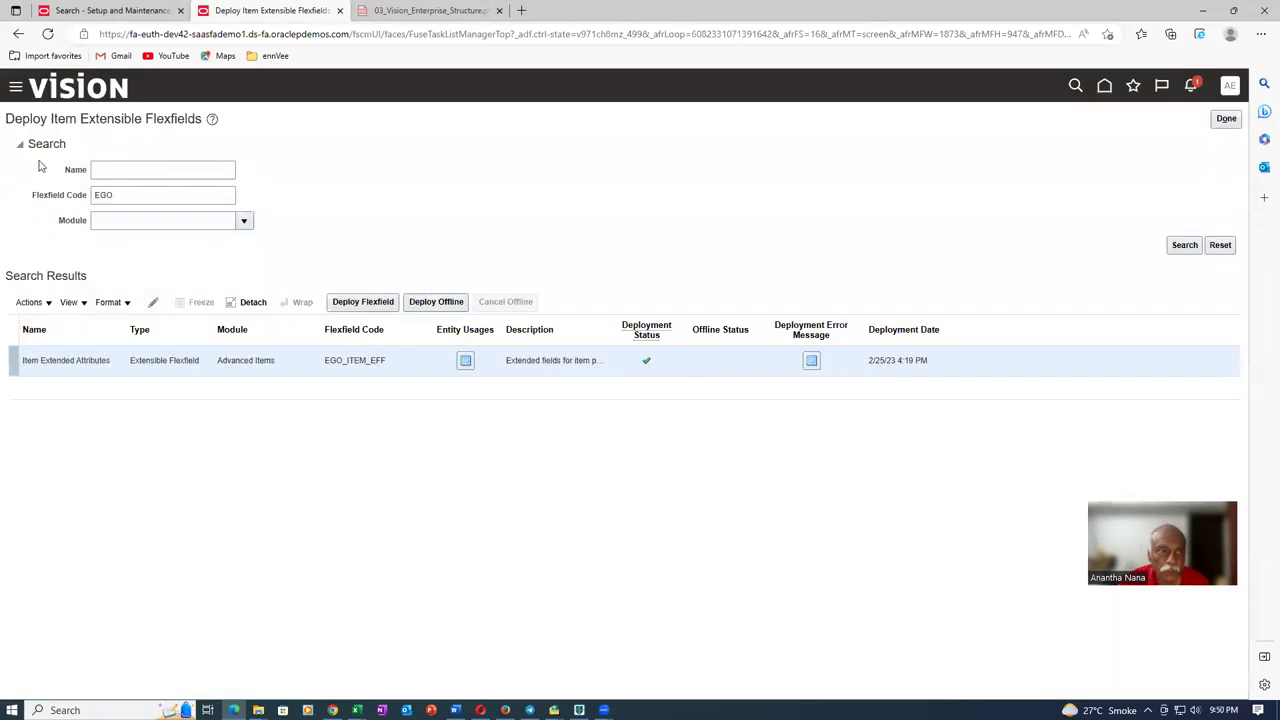
right_click(257, 14)
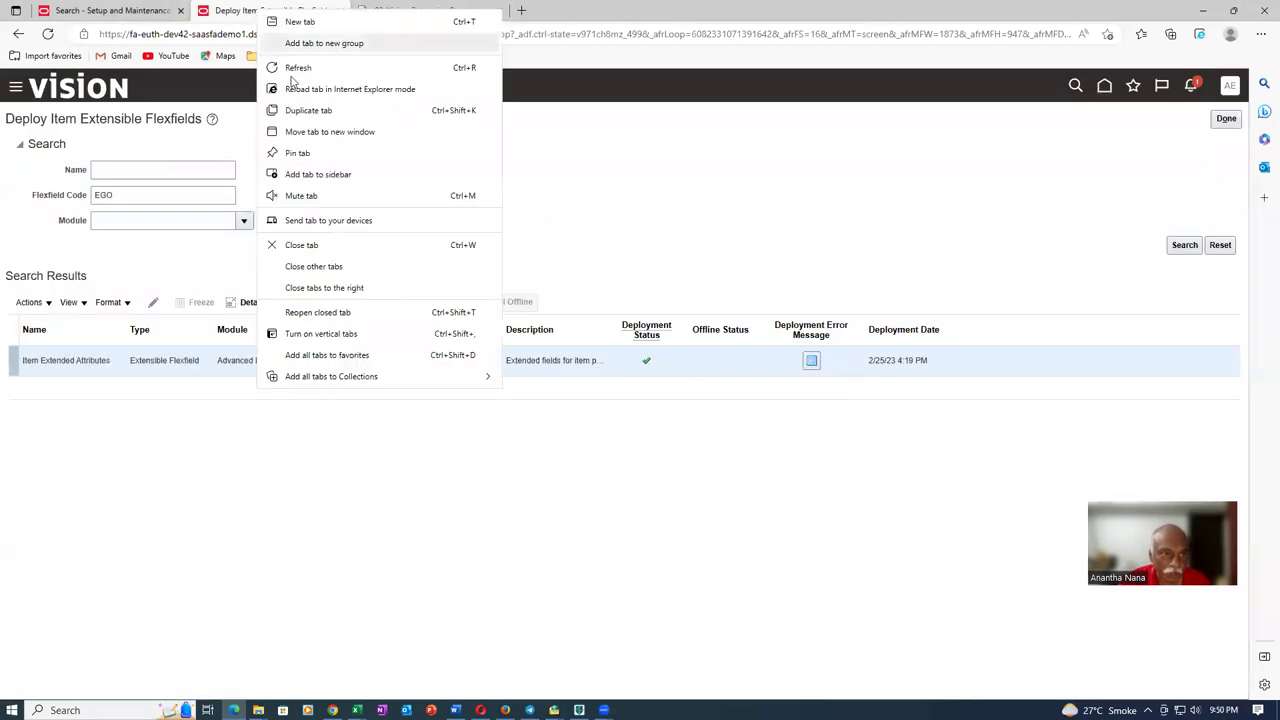
click(290, 112)
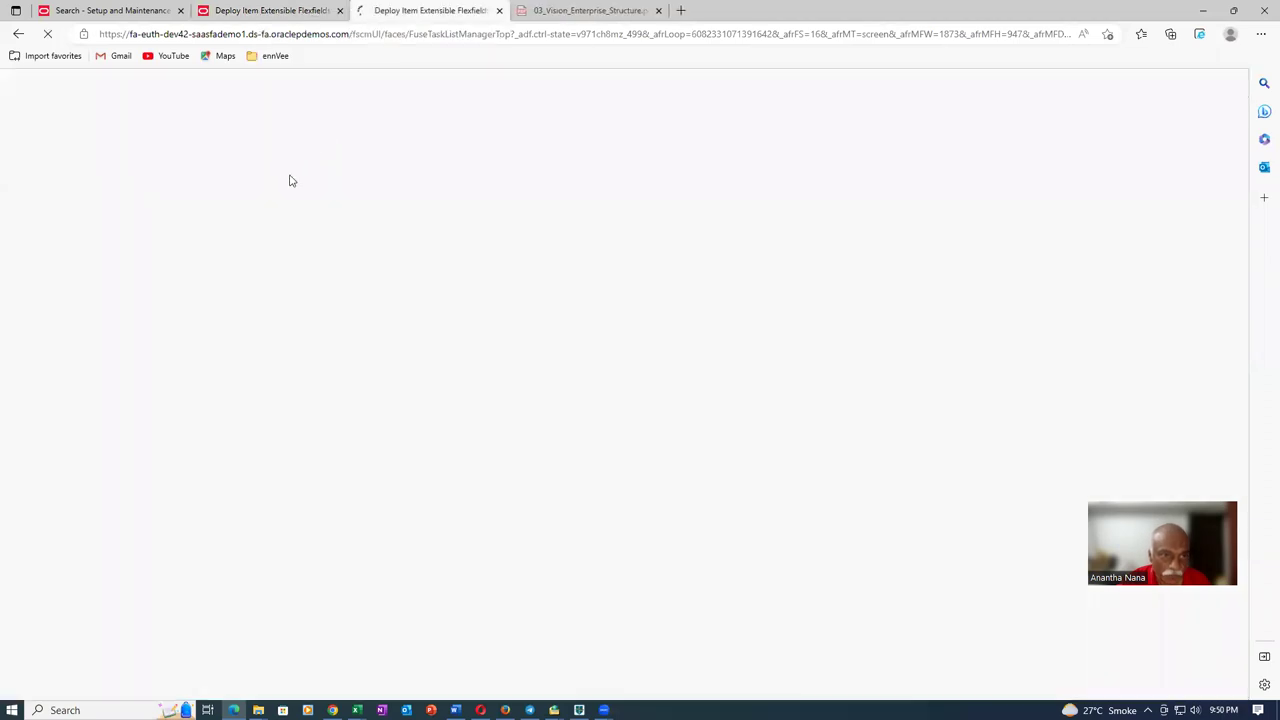
key(alt+Tab)
key(alt+Tab)
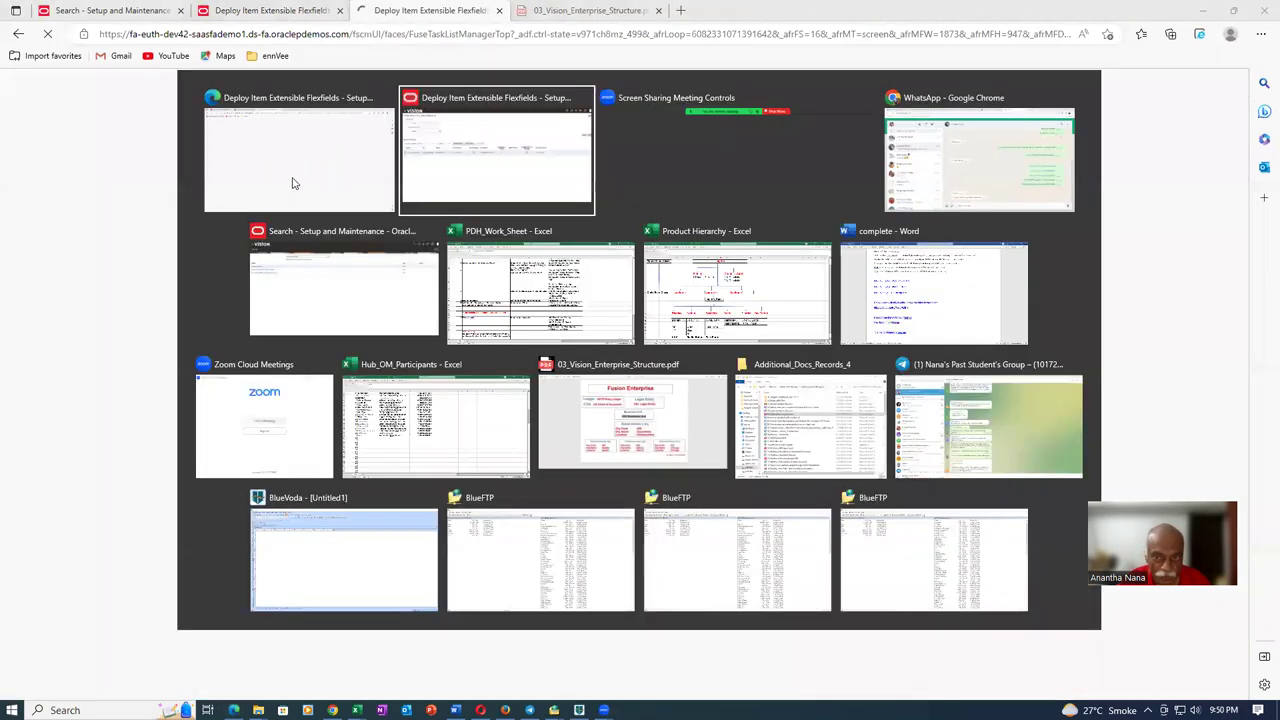
key(alt+Tab)
key(alt+Tab)
key(alt+Tab)
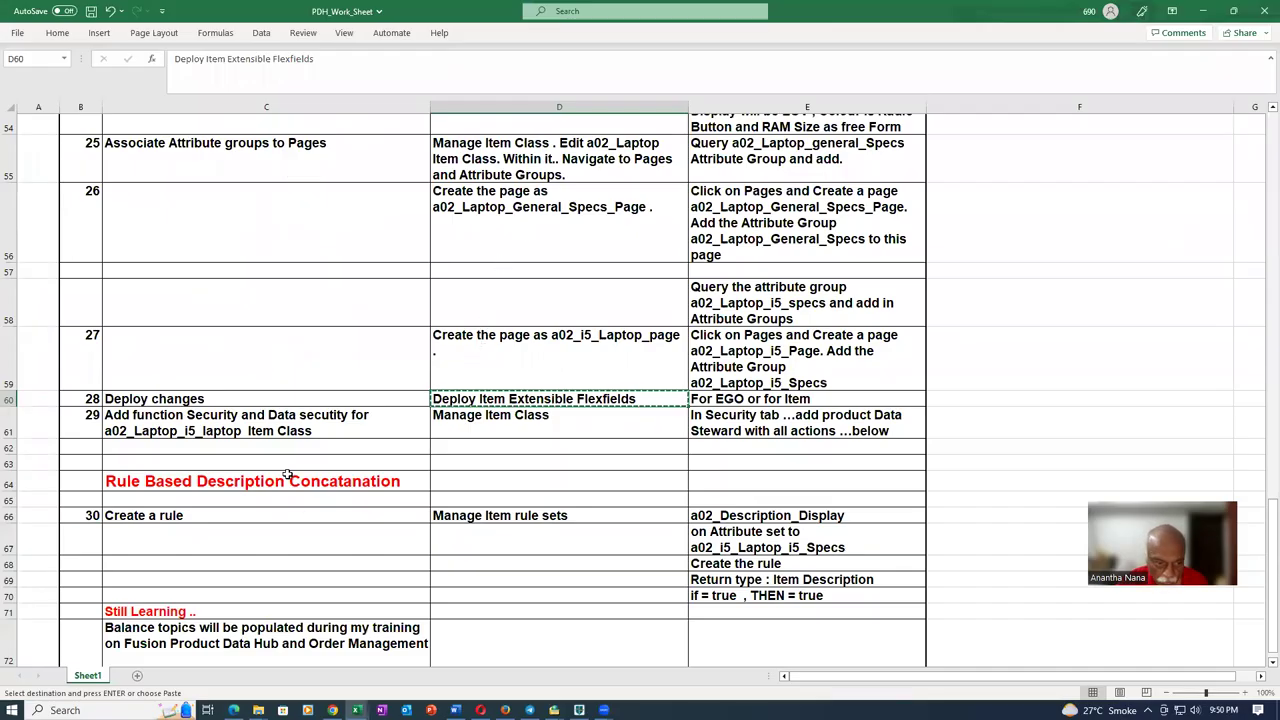
Read step 29's item class security instructions in cells C61, D61 and E61, then return to the browser.
click(255, 430)
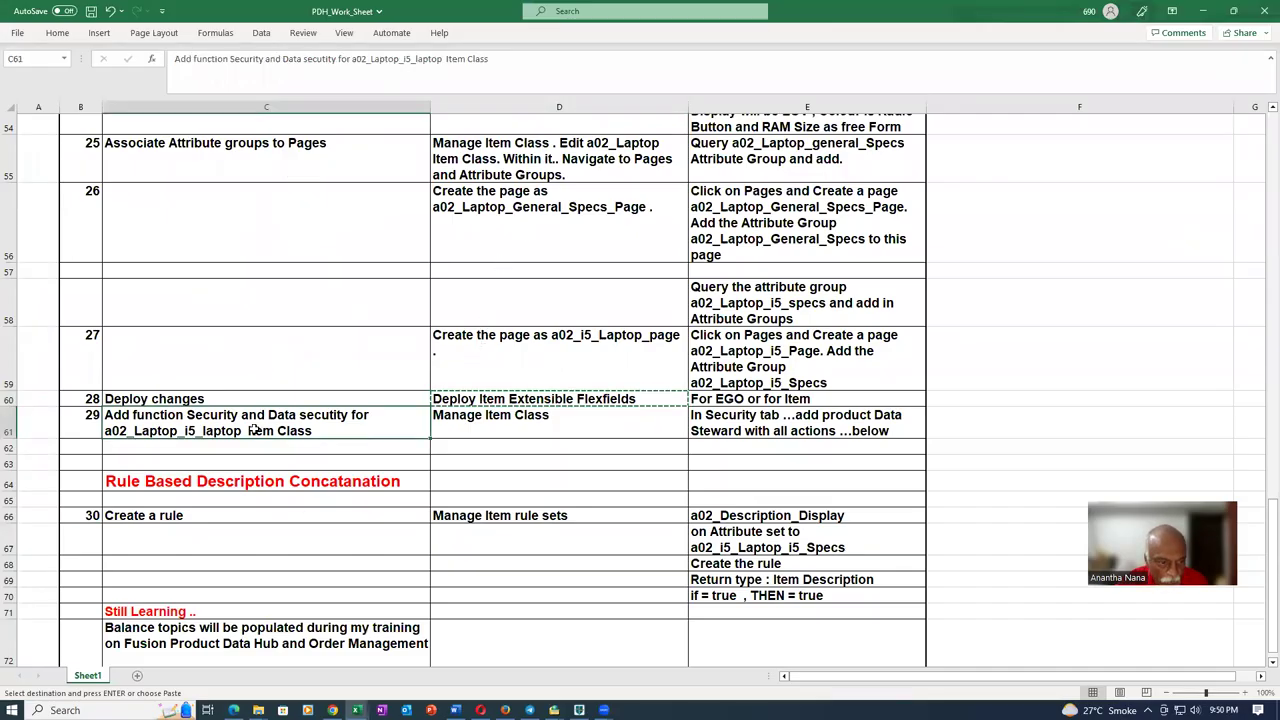
click(545, 415)
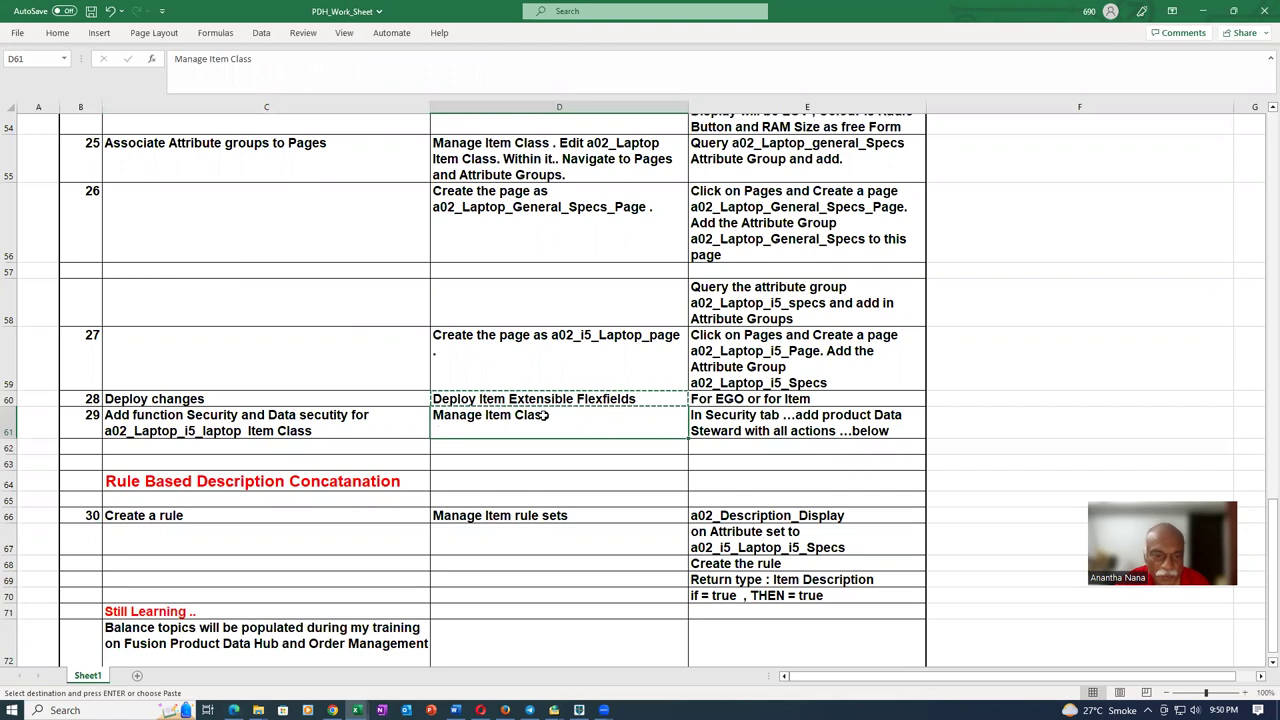
click(285, 431)
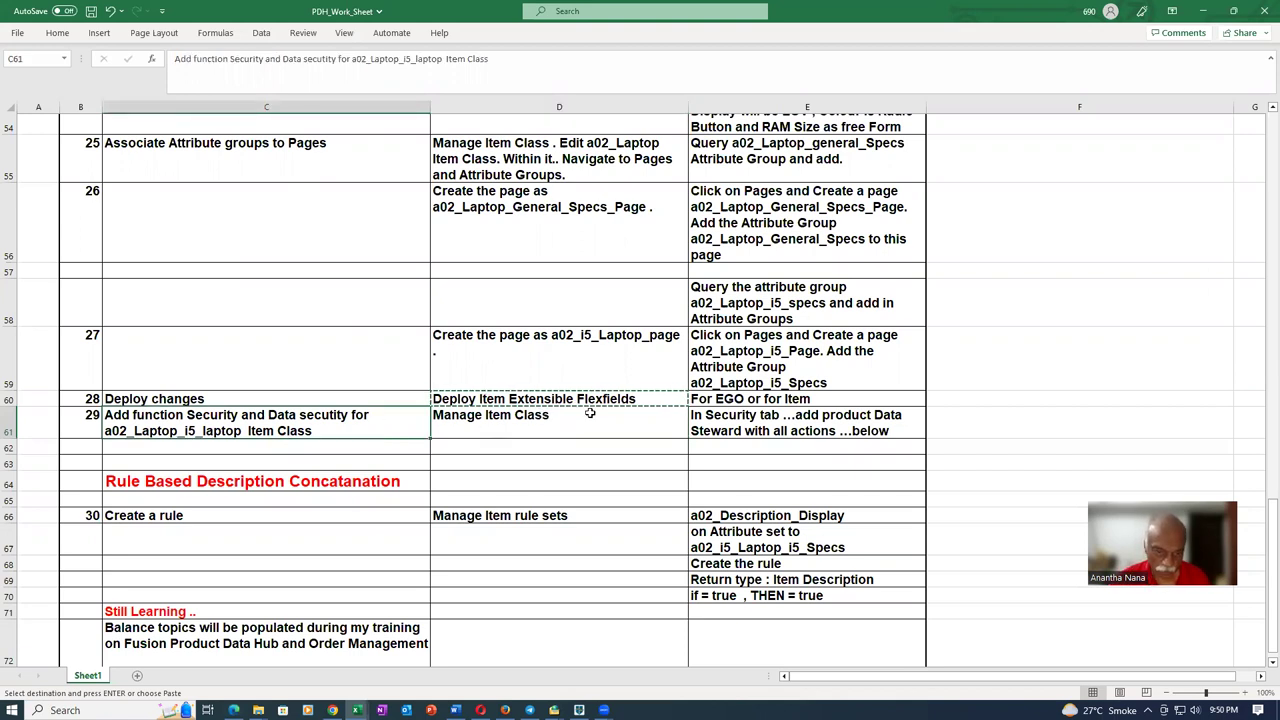
click(822, 423)
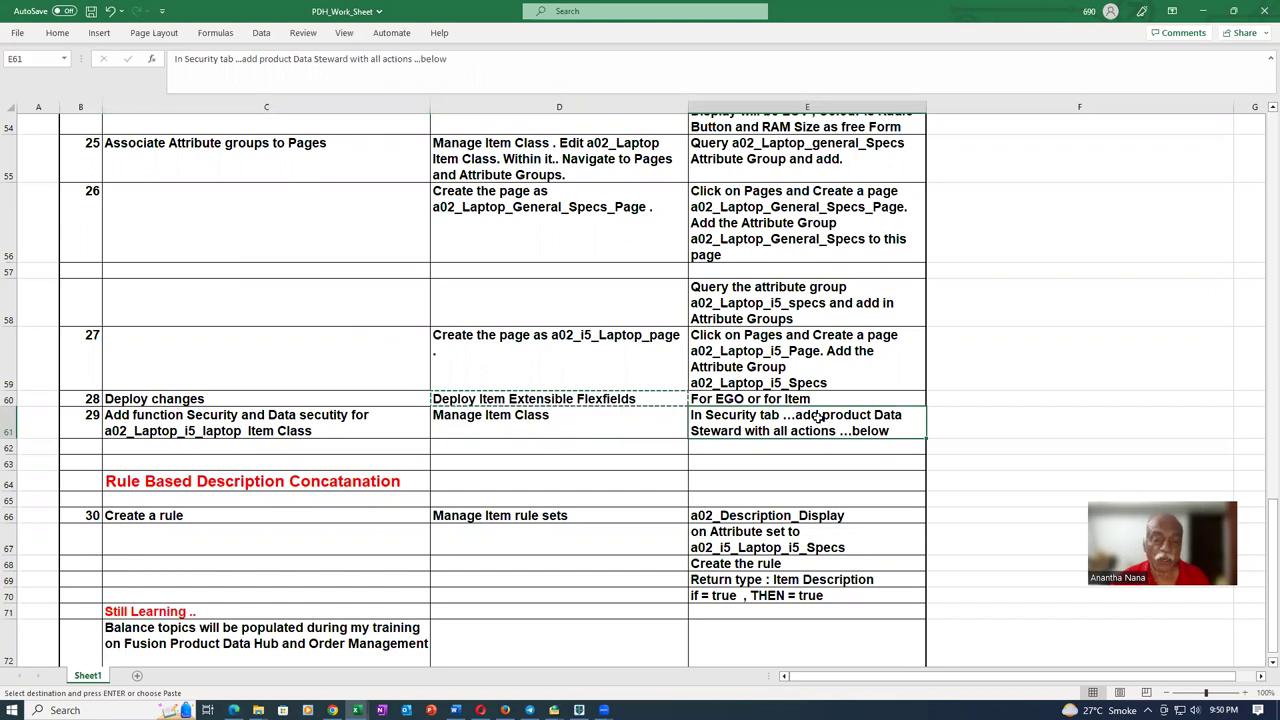
key(alt+Tab)
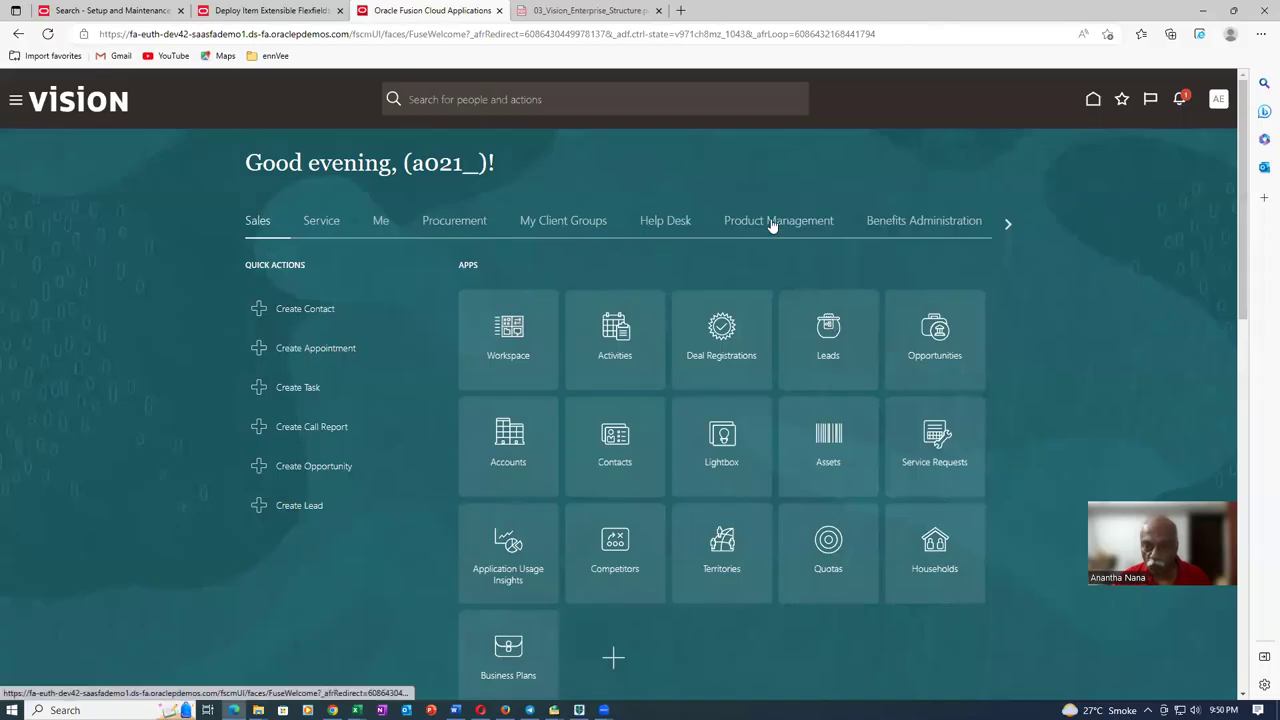
Open Product Information Management from Product Management, working in a duplicated home page tab.
click(772, 222)
click(520, 466)
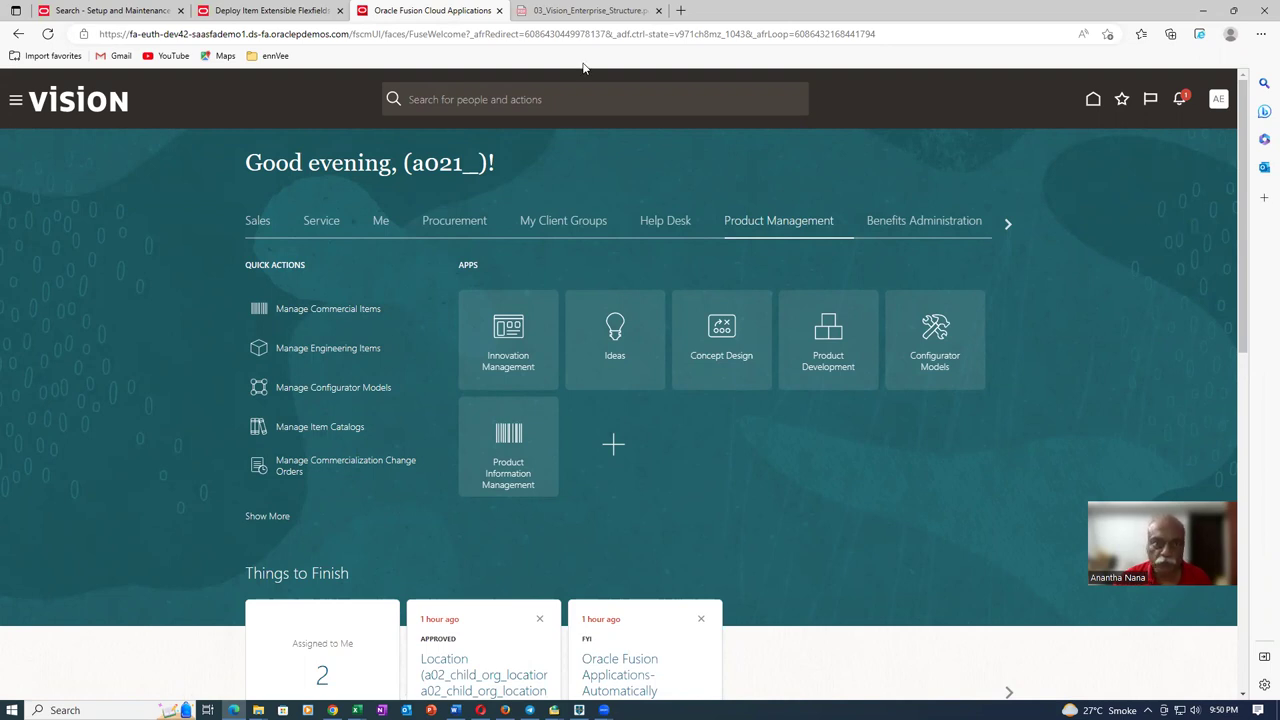
right_click(406, 10)
click(450, 106)
click(432, 9)
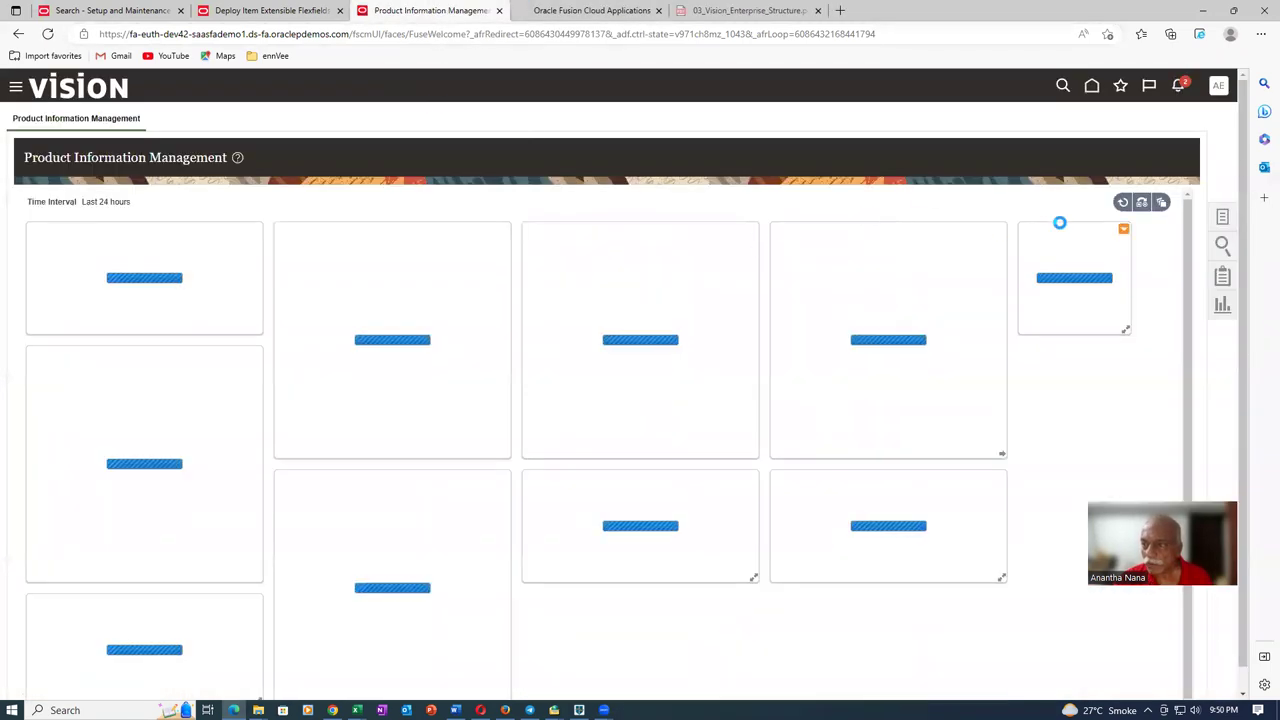
Start a new item in organization A020, look for an item class, then cancel it.
click(1224, 218)
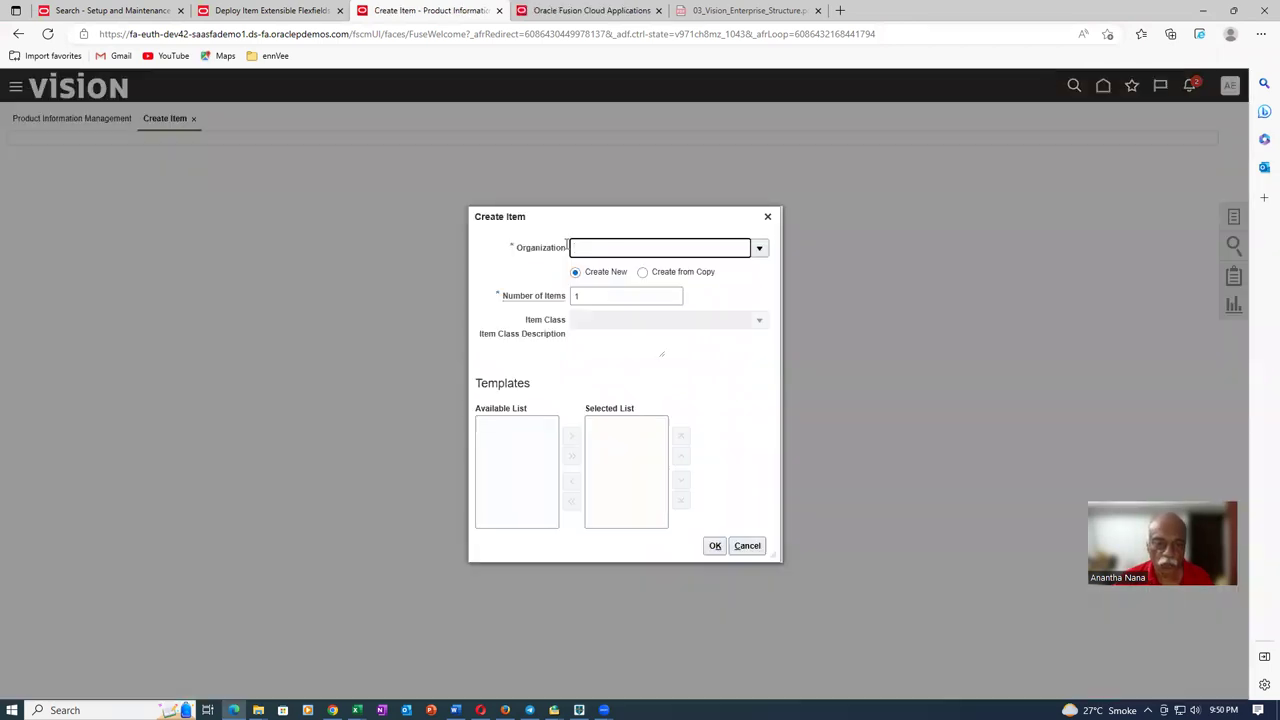
text(a02)
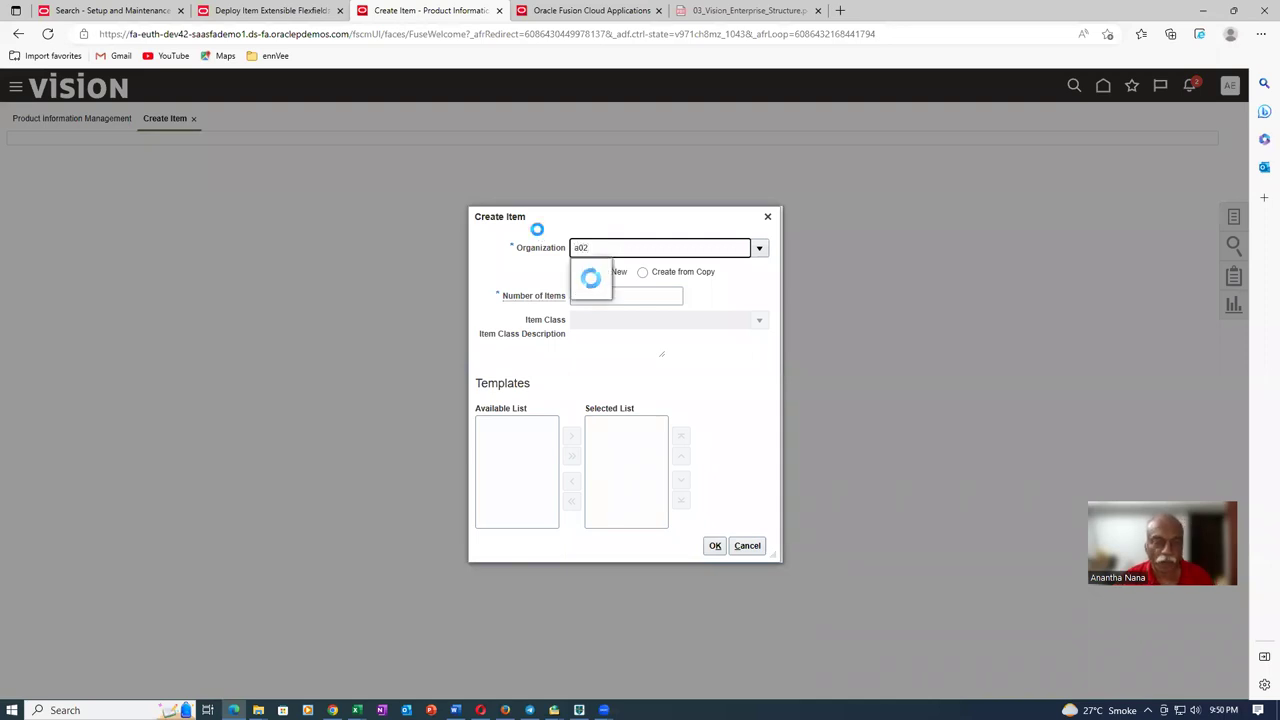
text(0)
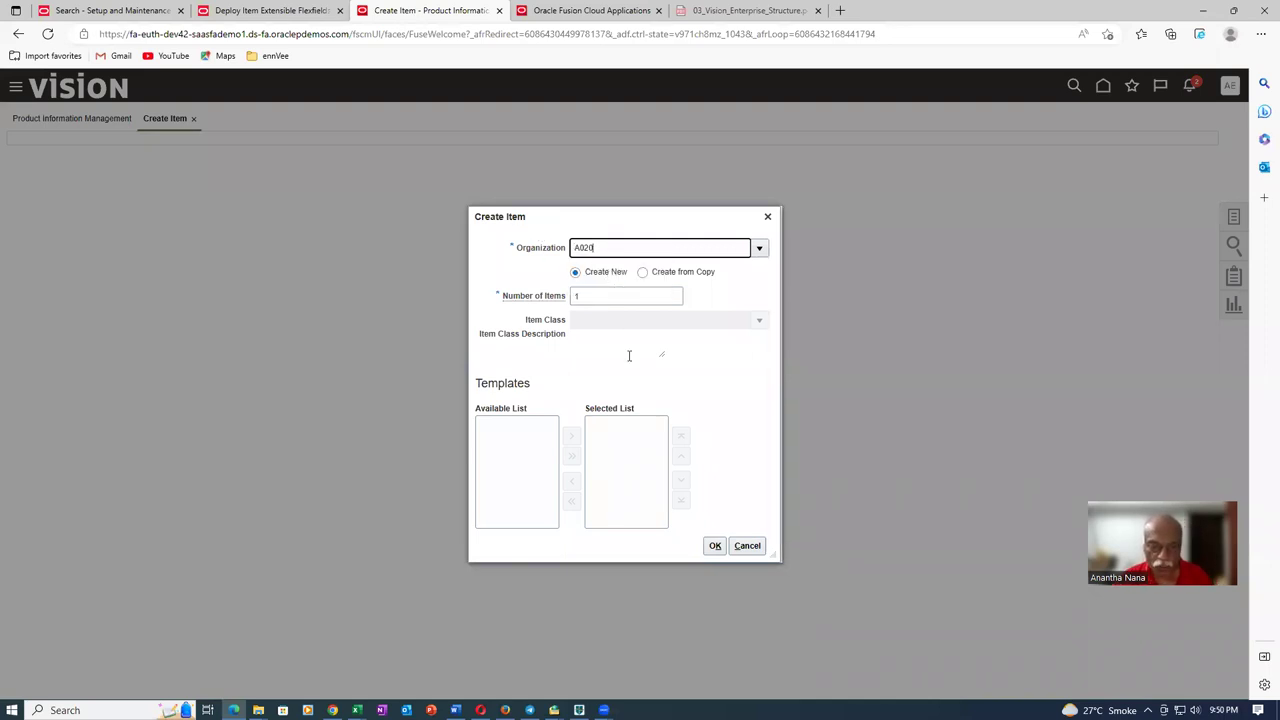
click(759, 320)
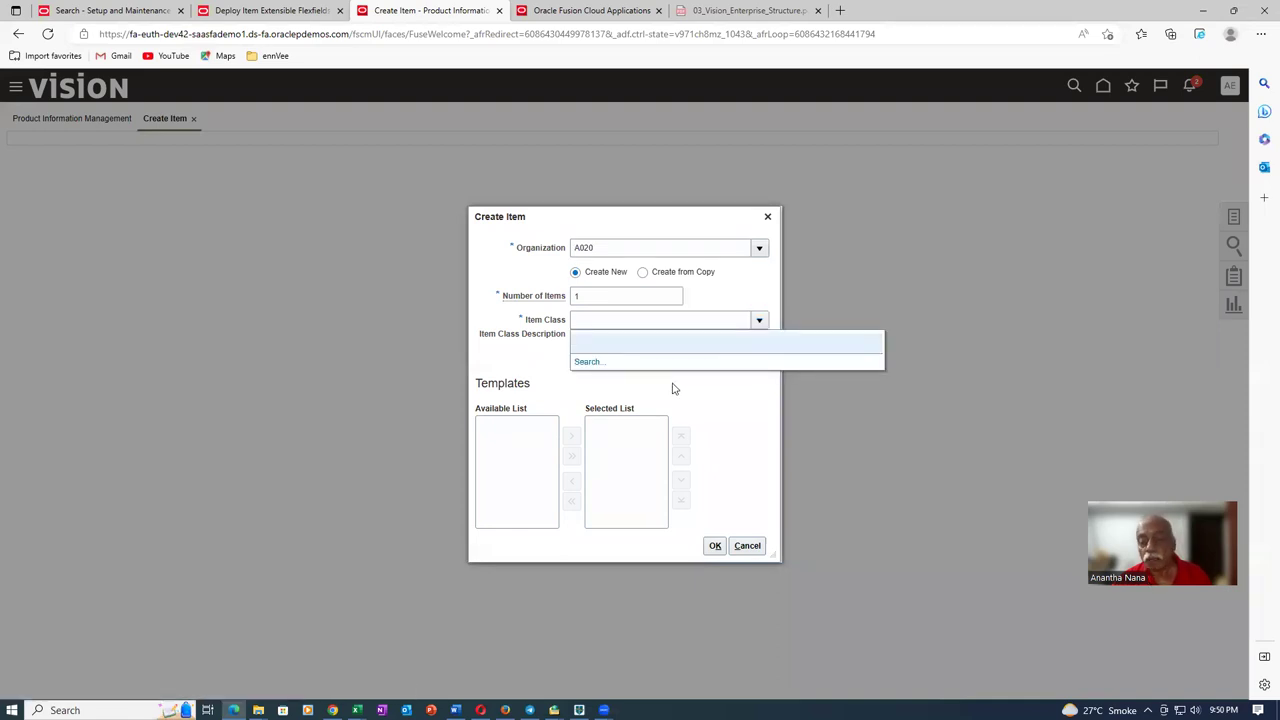
click(747, 545)
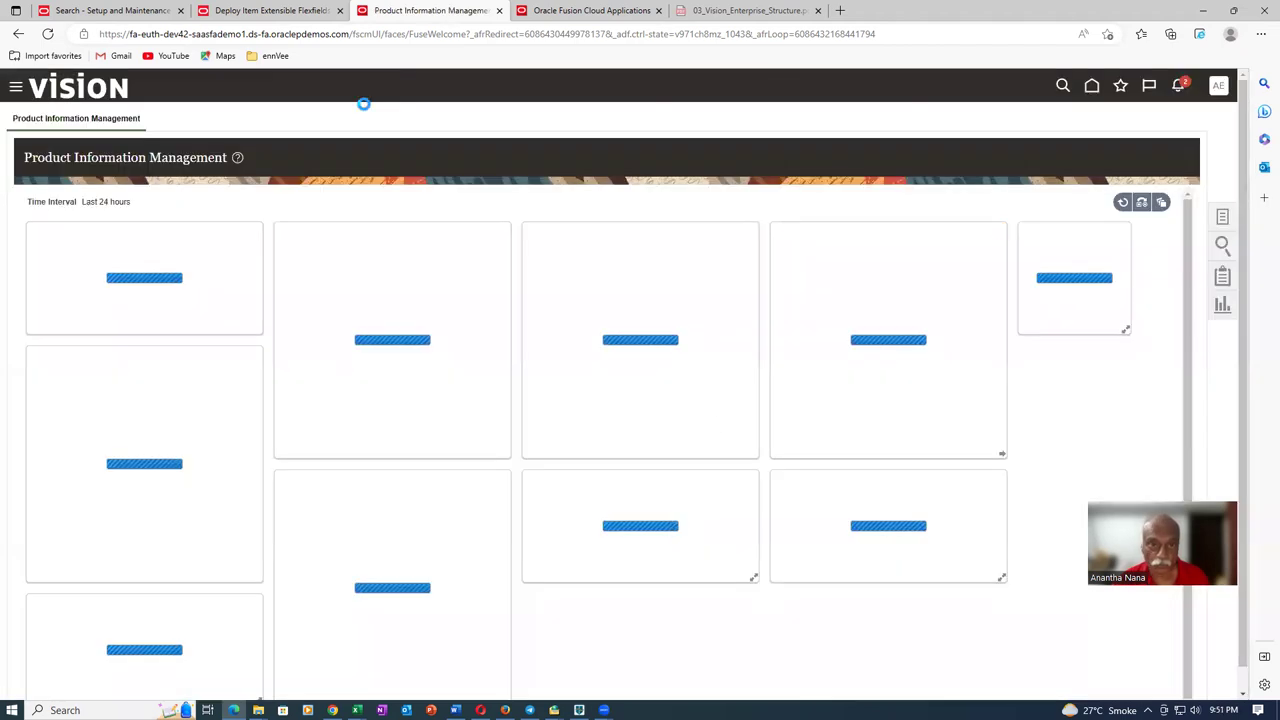
Go to Setup and Maintenance and open its task search page.
click(580, 10)
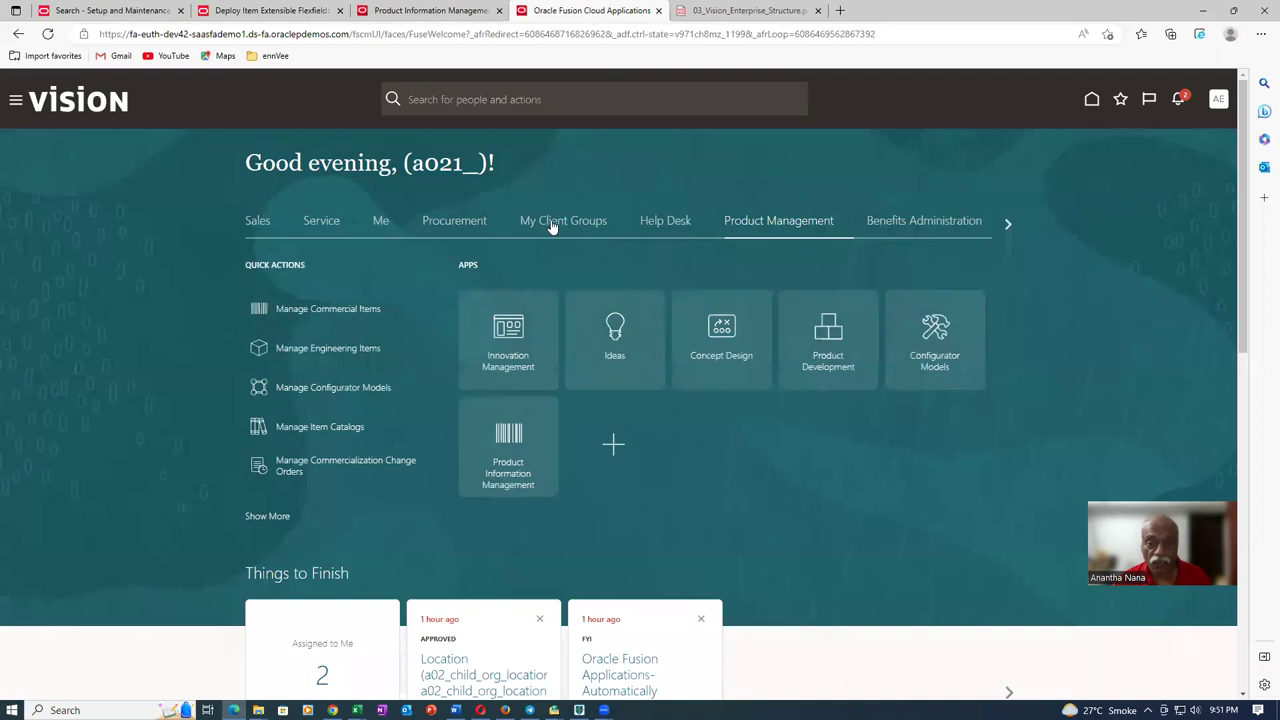
click(1219, 106)
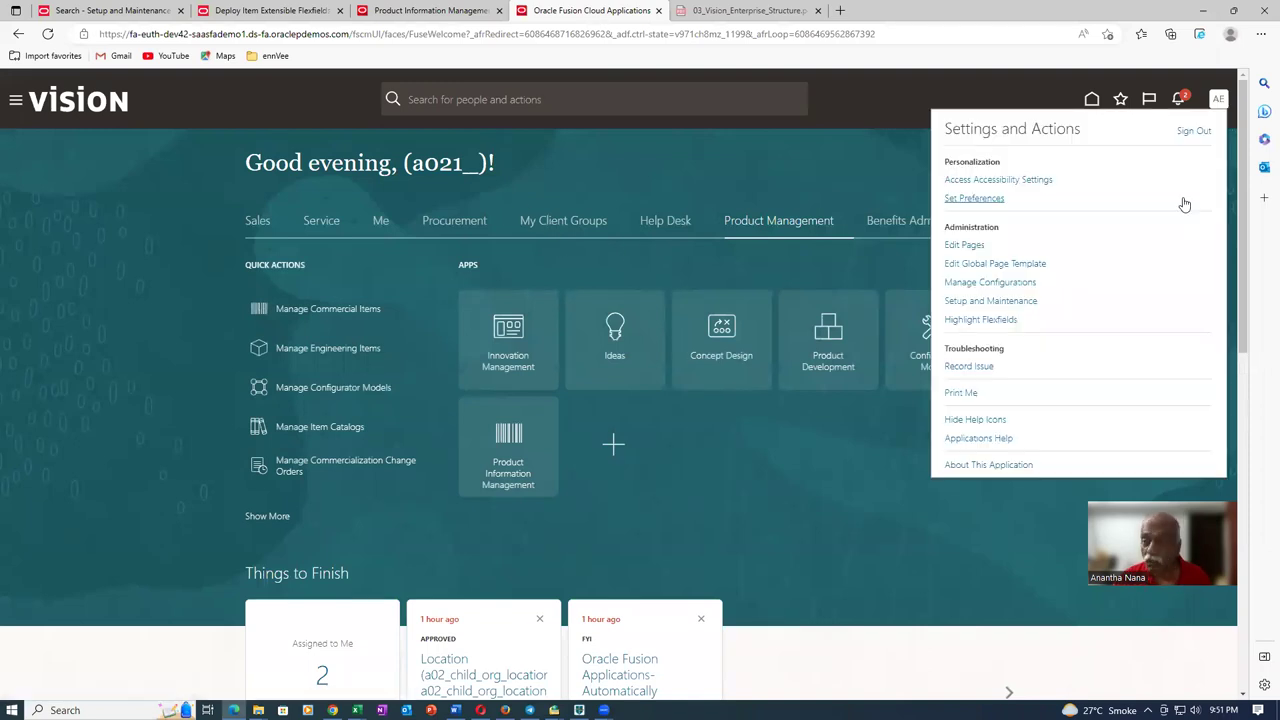
click(1007, 304)
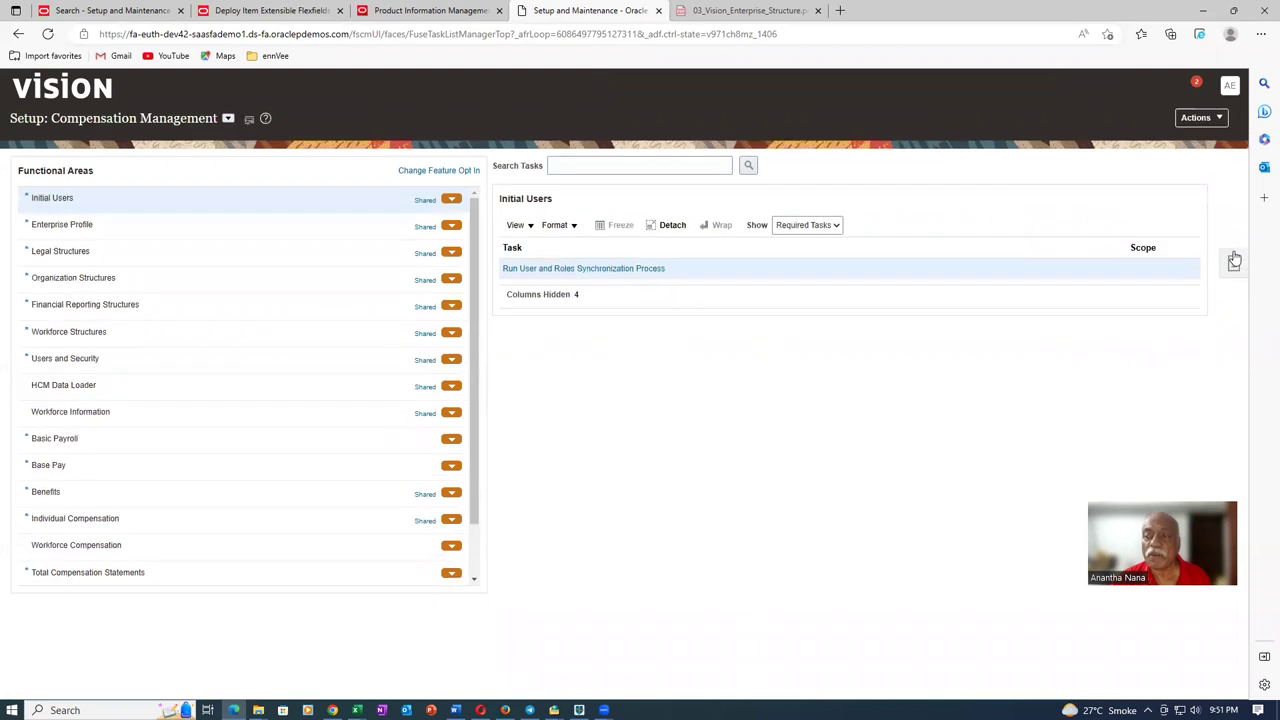
click(1233, 259)
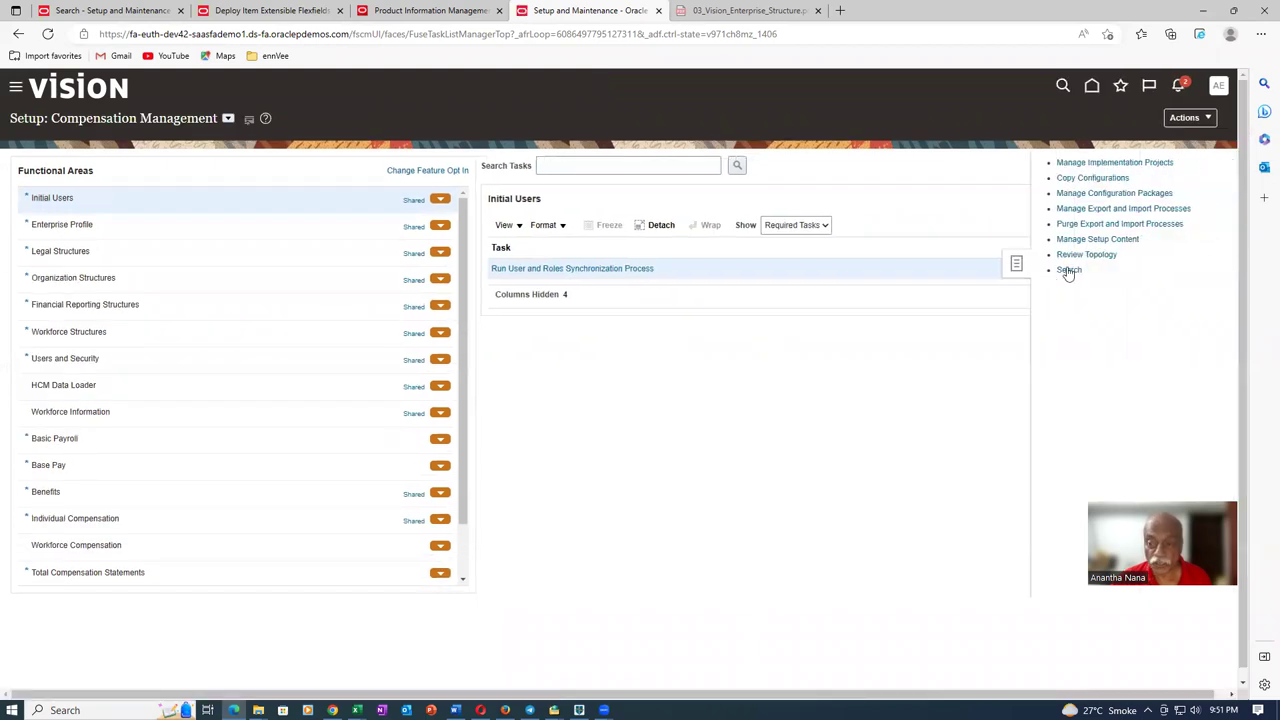
click(1066, 269)
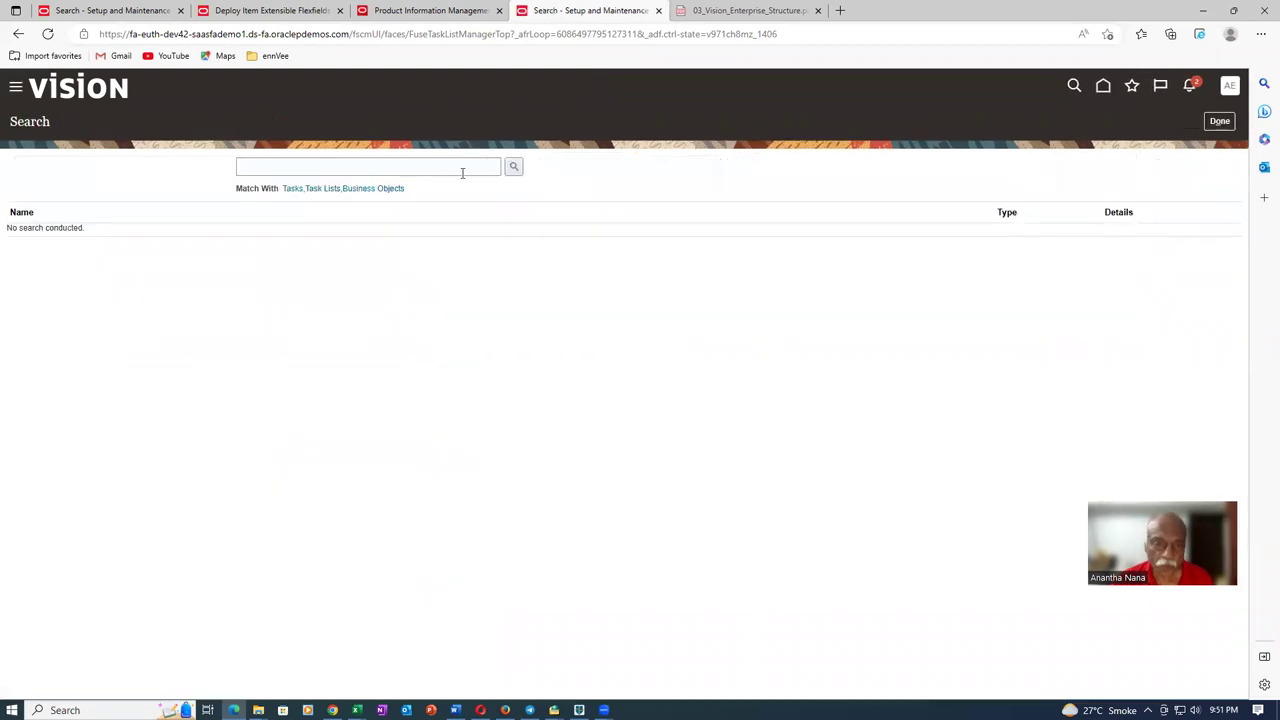
Search setup tasks for a man%item pattern and open Manage Item Classes.
click(463, 168)
text(man%)
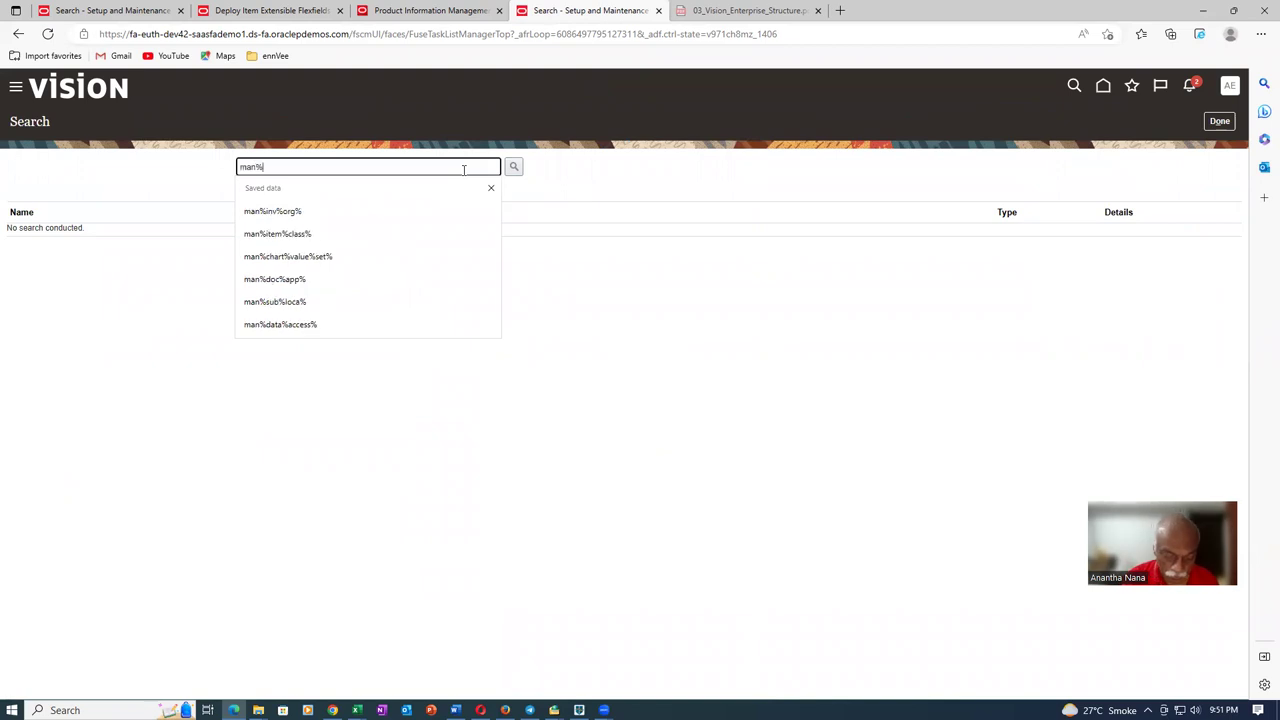
text(item5class%)
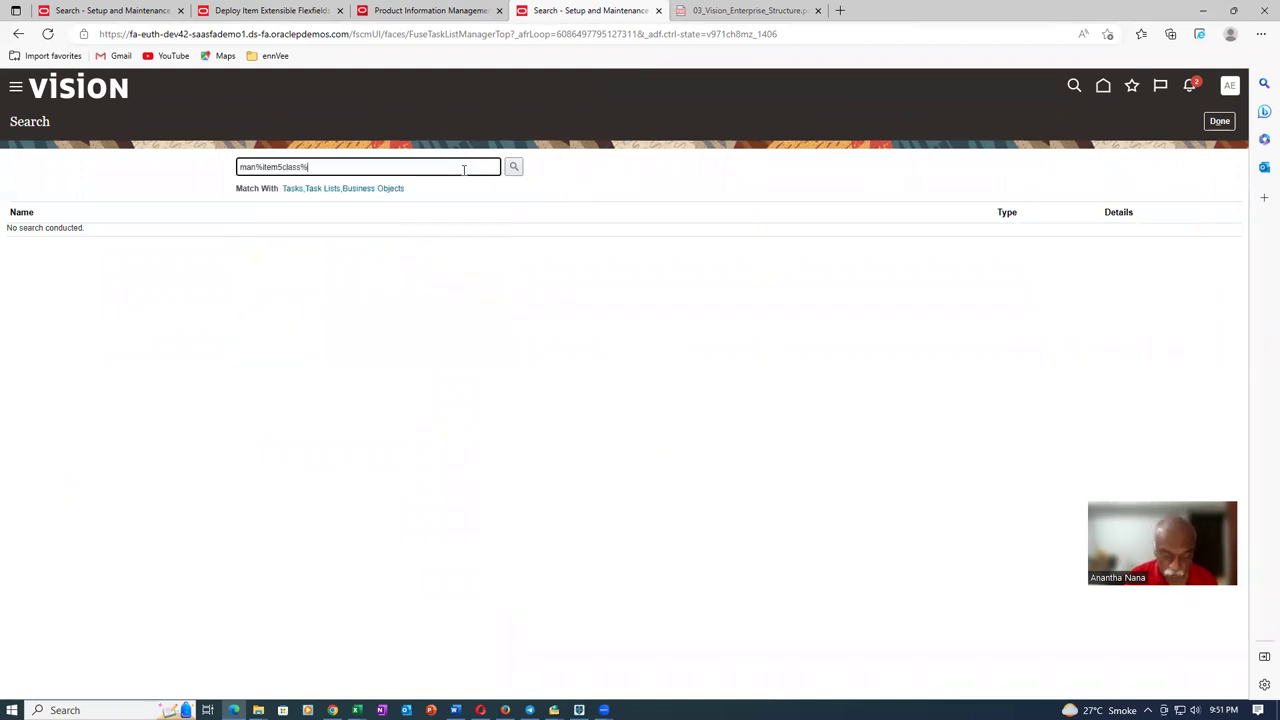
key(Return)
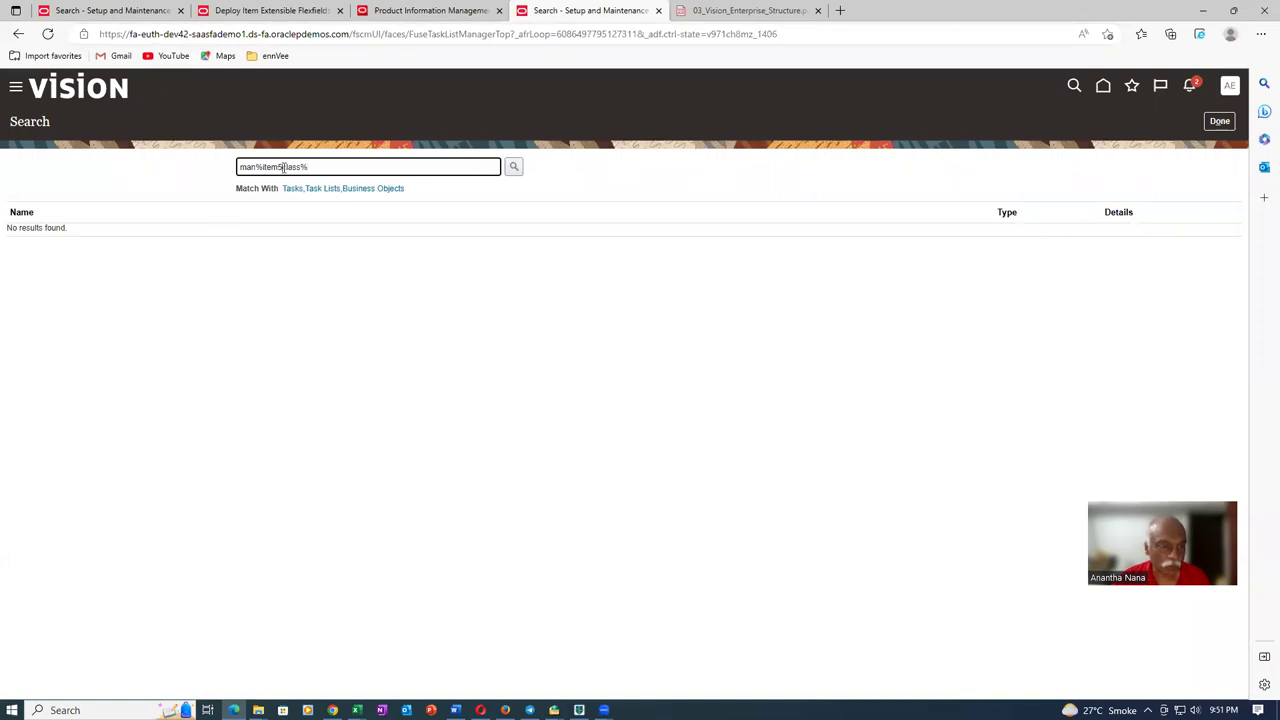
text(%)
key(Return)
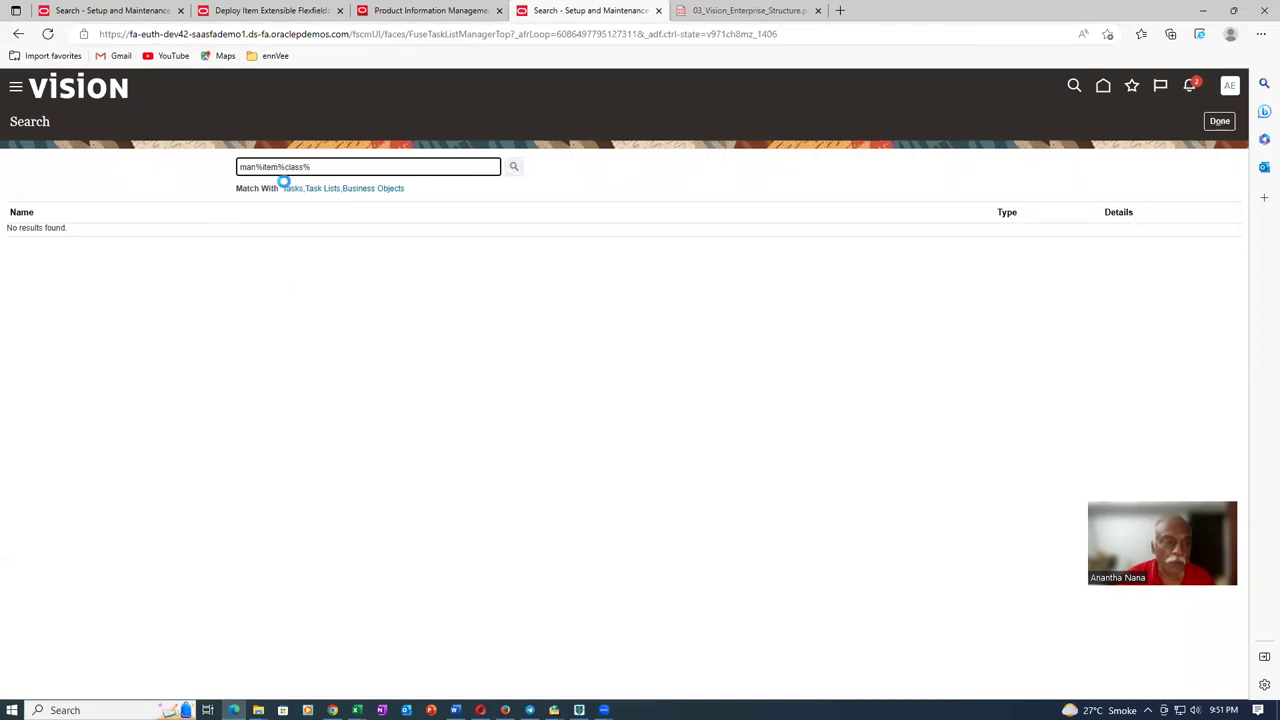
click(66, 276)
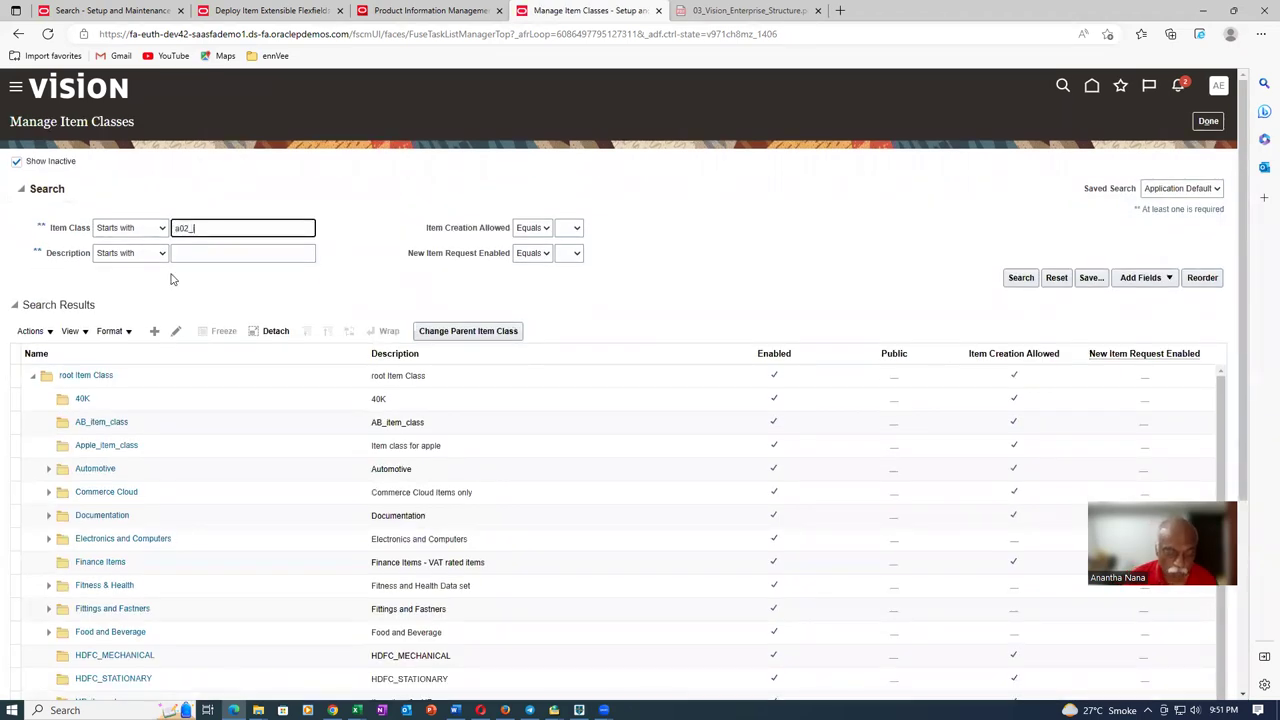
Find item class a02_i5_laptop, open it for editing, and show its Security grants.
click(1020, 280)
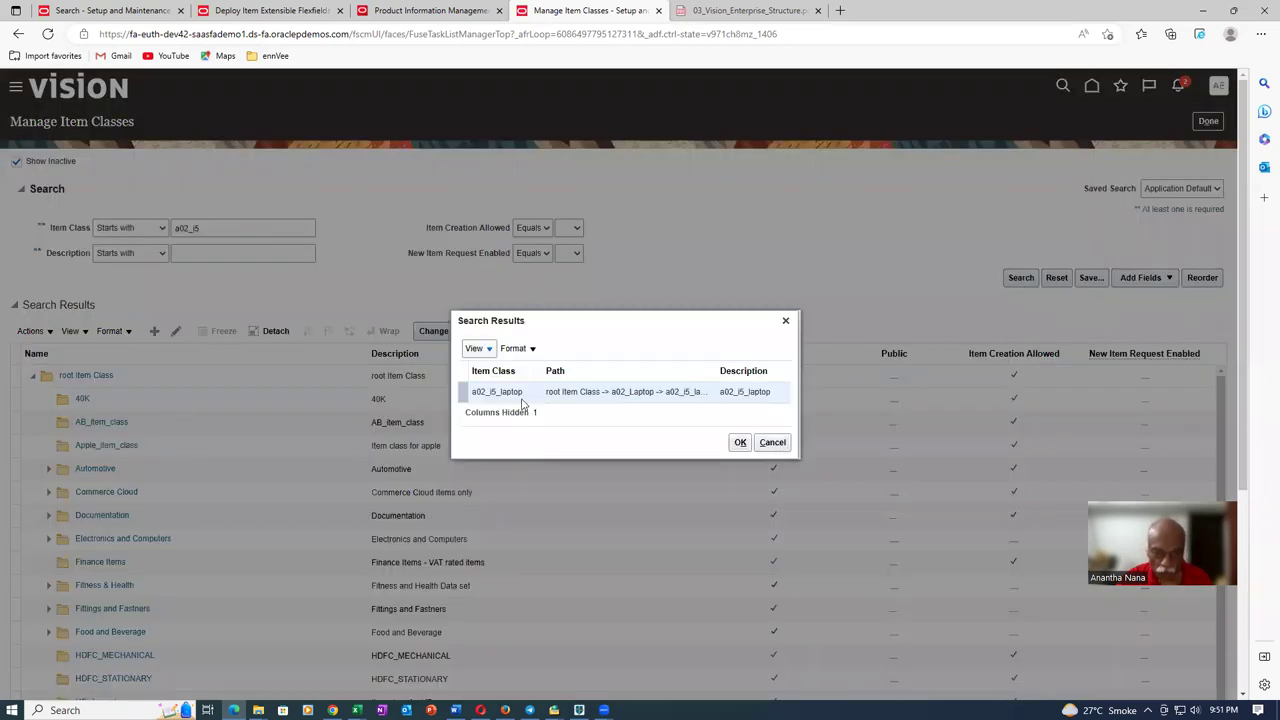
click(521, 398)
click(742, 443)
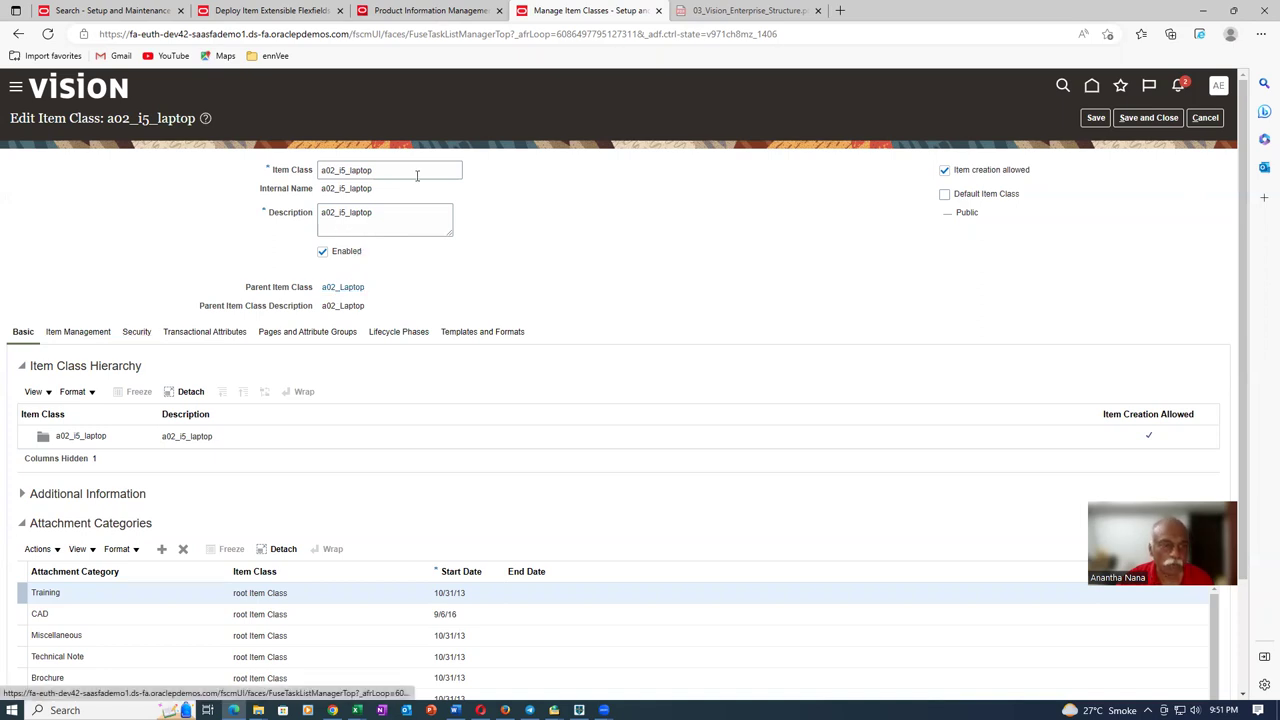
key(Tab)
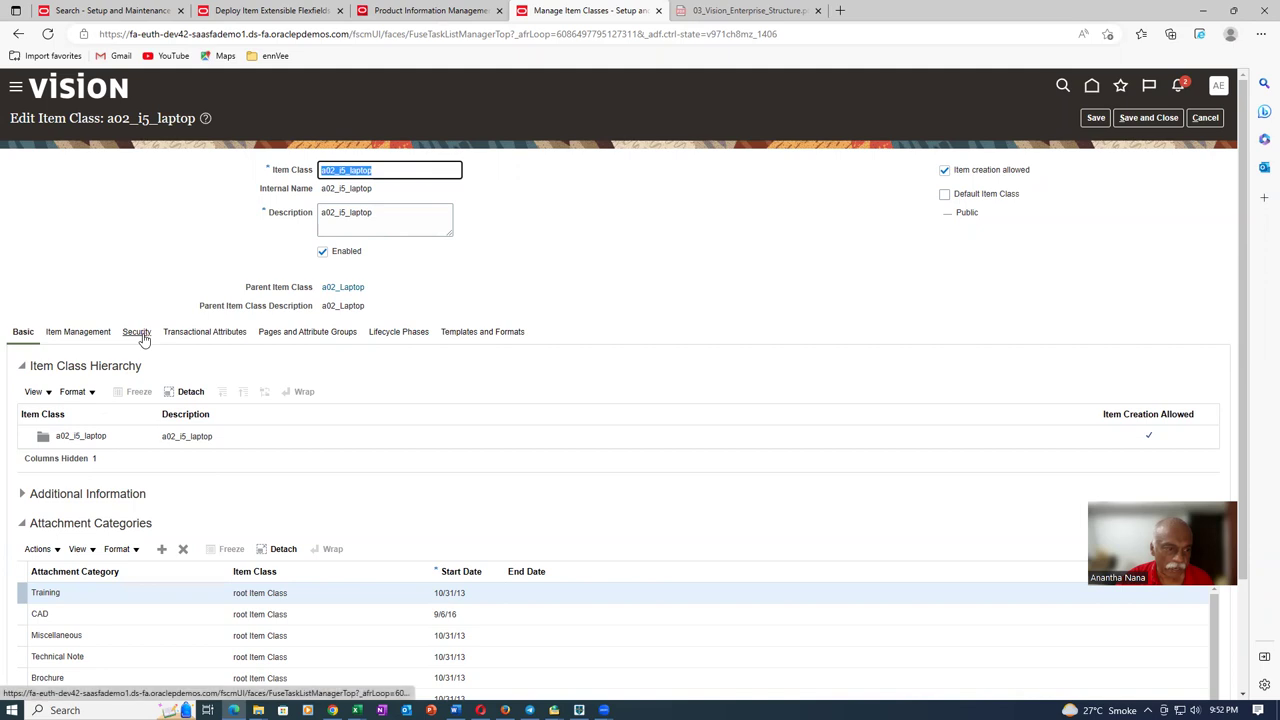
click(171, 276)
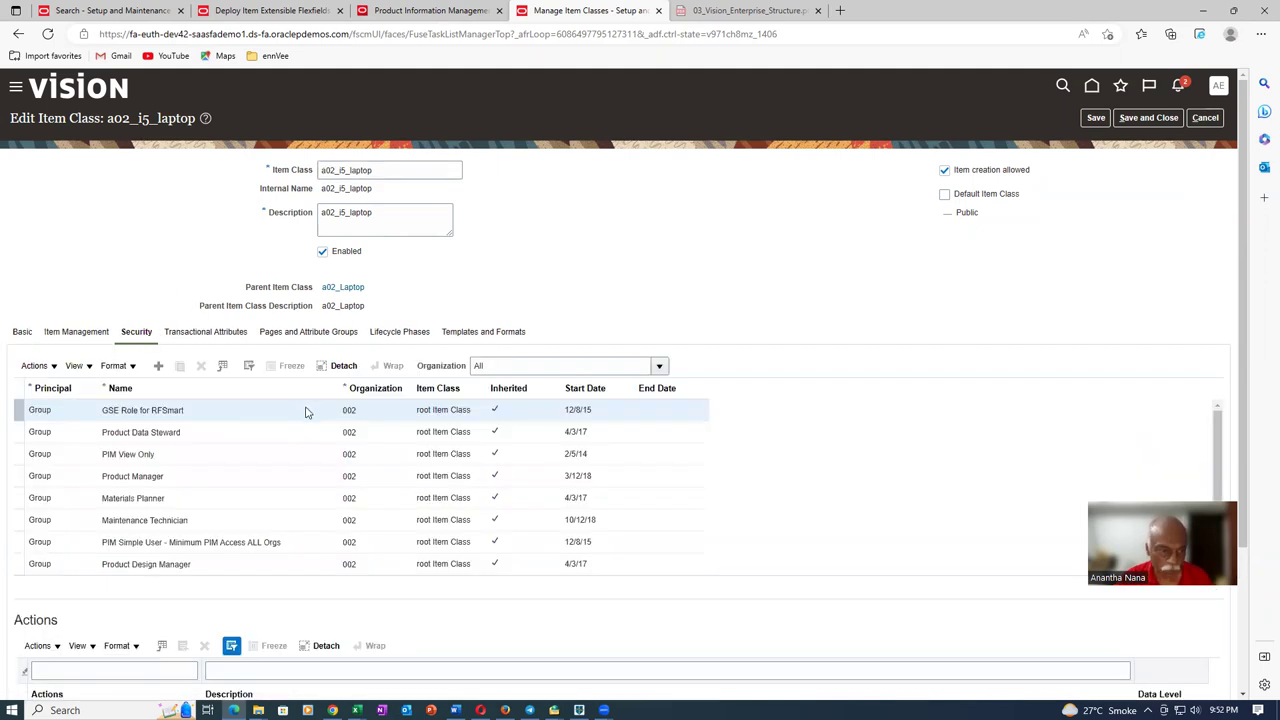
Add a Product Data Steward group grant for organization A020 on a02_i5_laptop and save it.
click(158, 367)
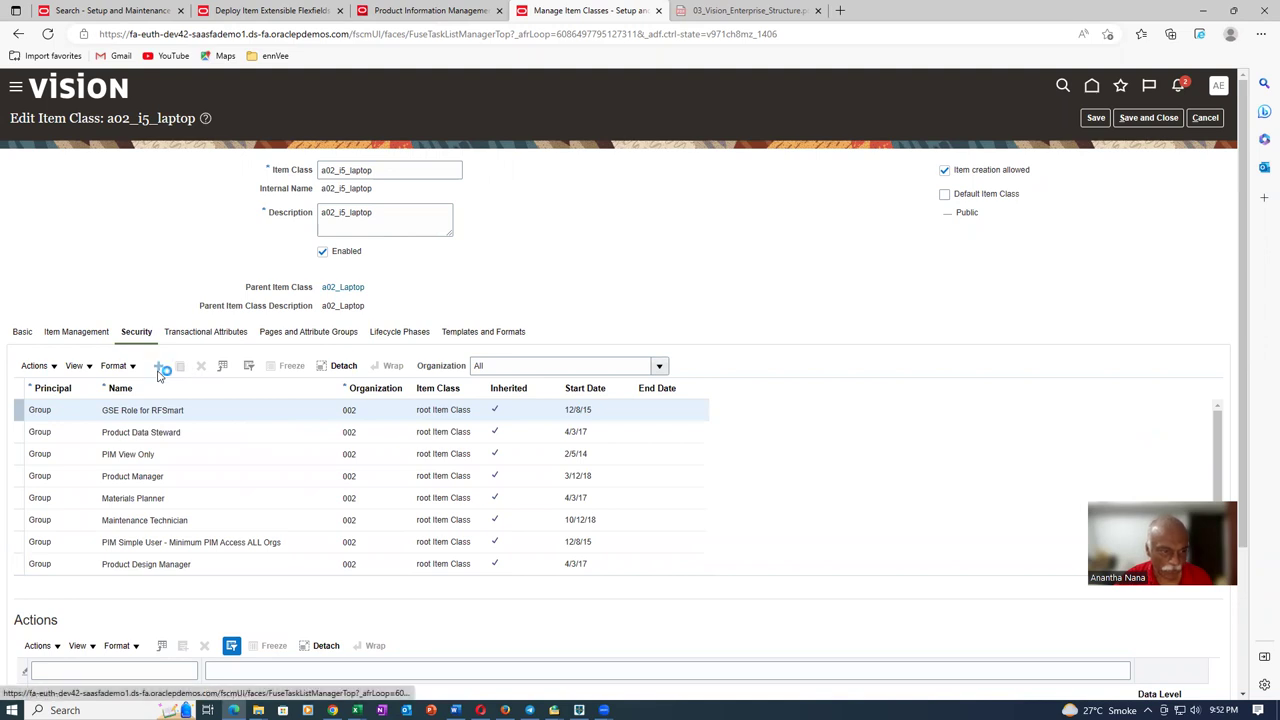
click(176, 415)
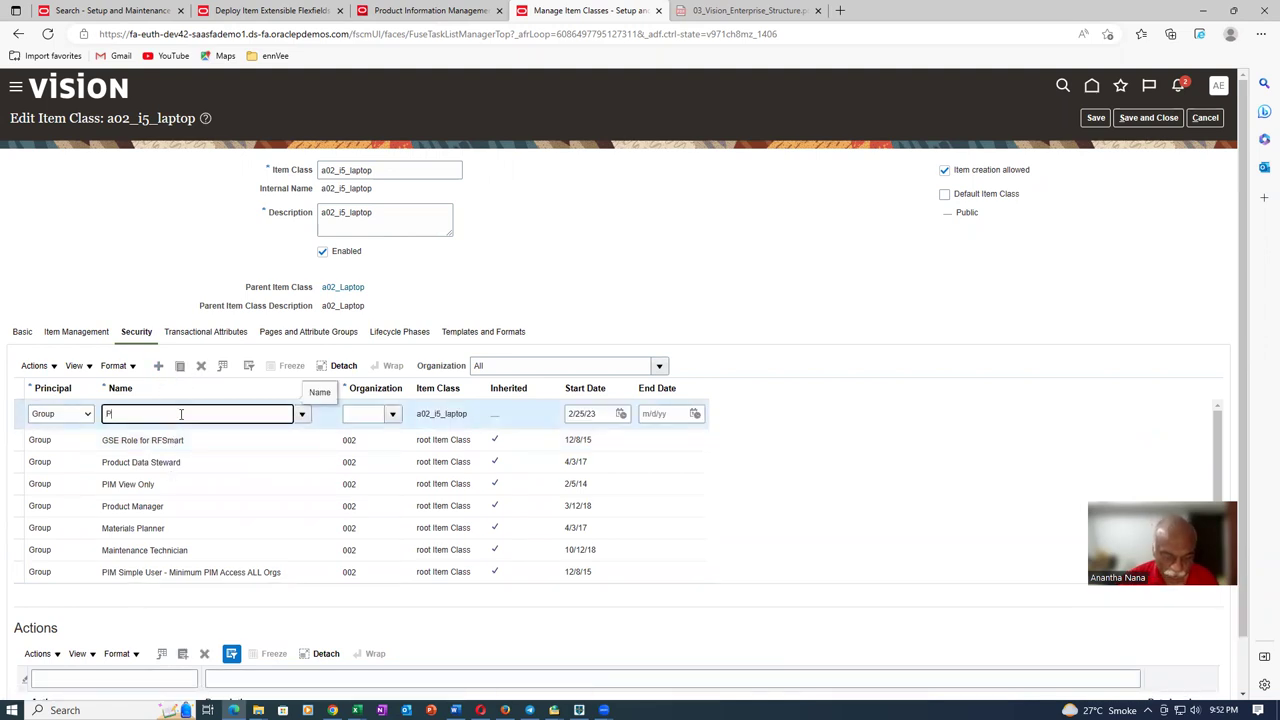
text(Prodcu)
key(BackSpace)
key(BackSpace)
text(uct Data)
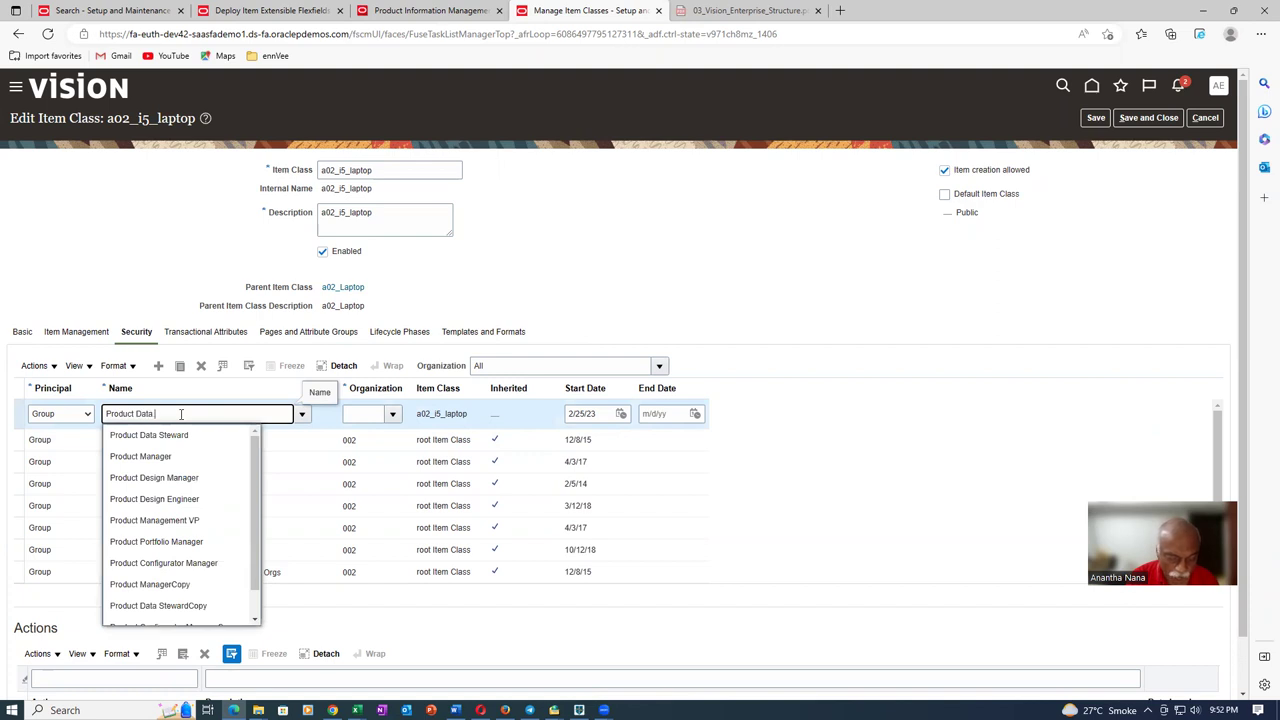
text( ste)
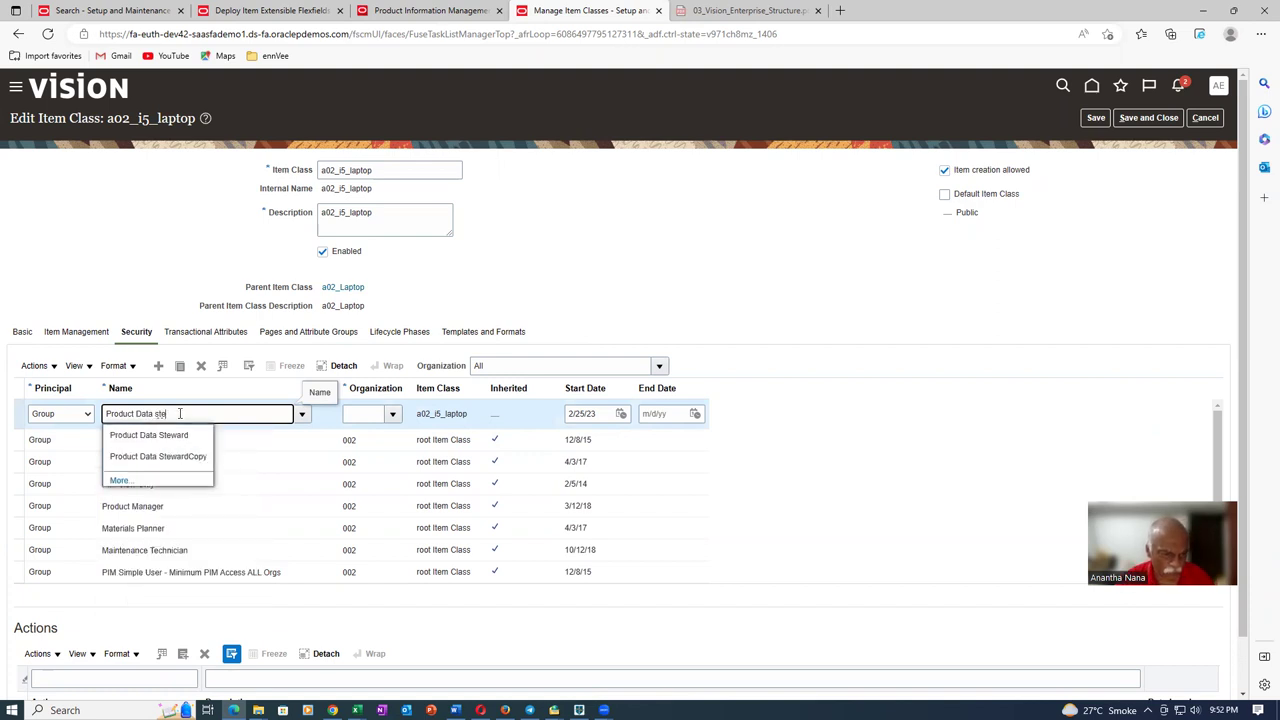
click(190, 440)
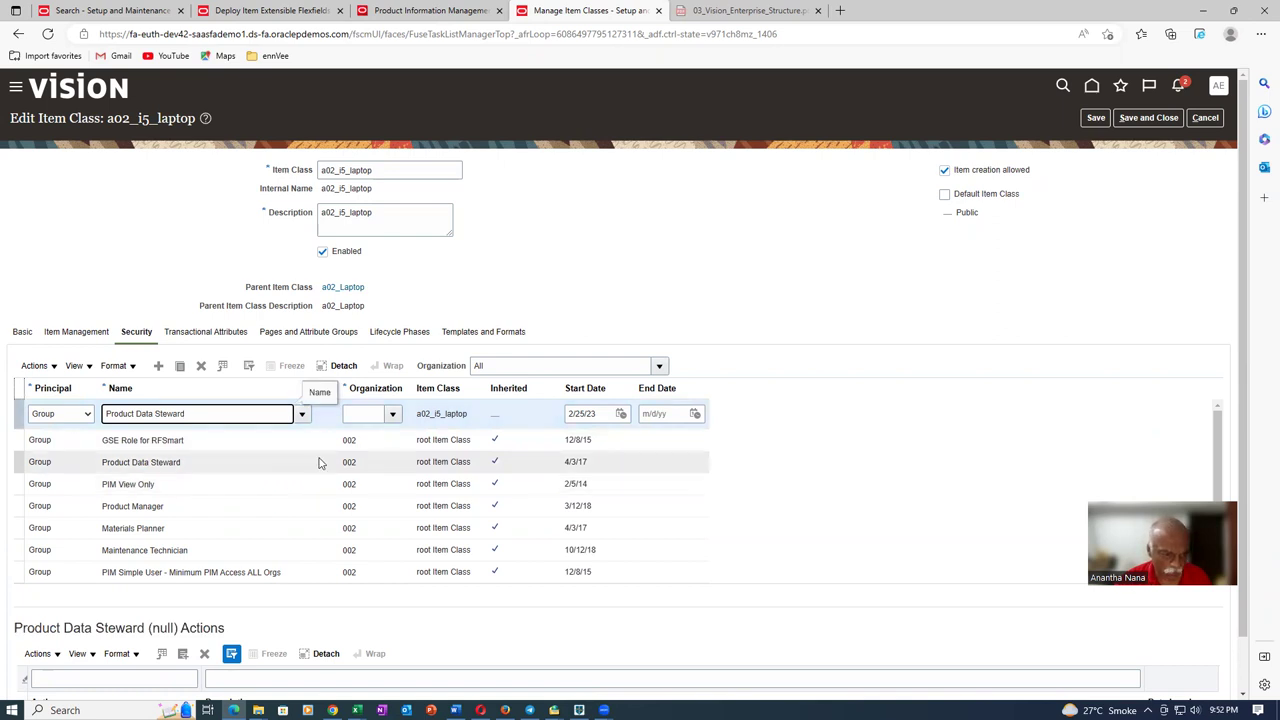
click(358, 415)
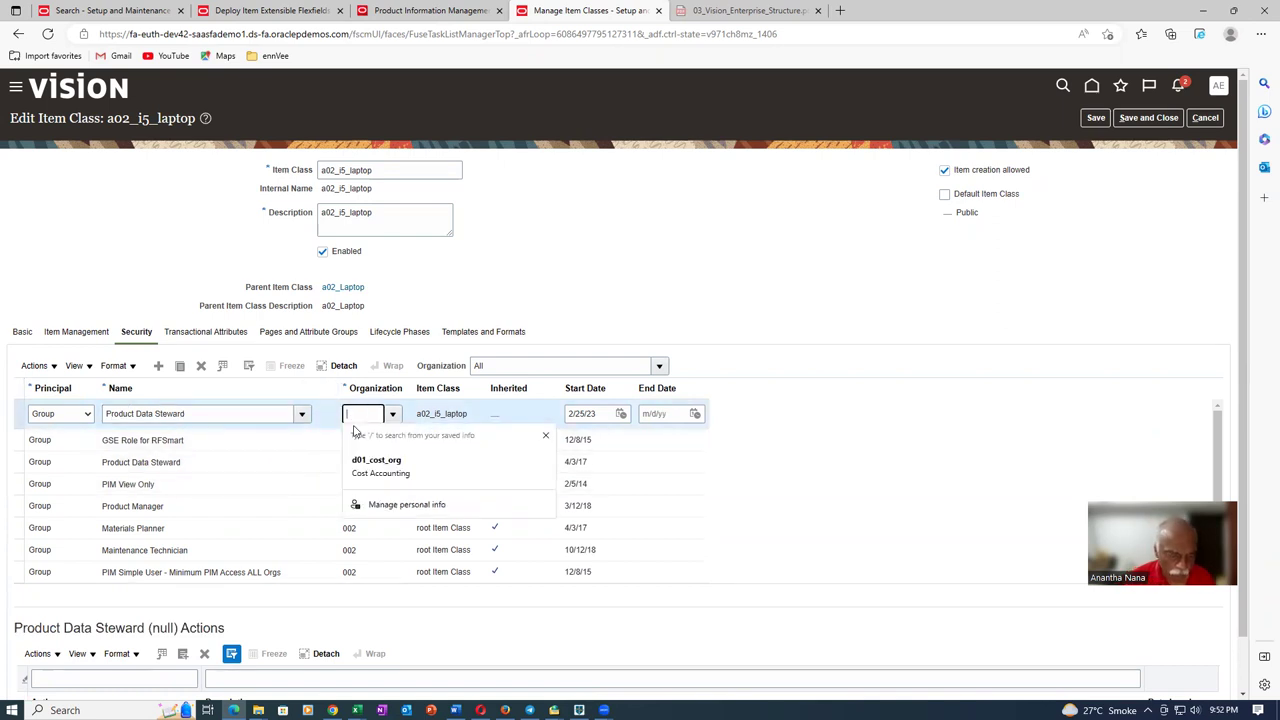
text(A02)
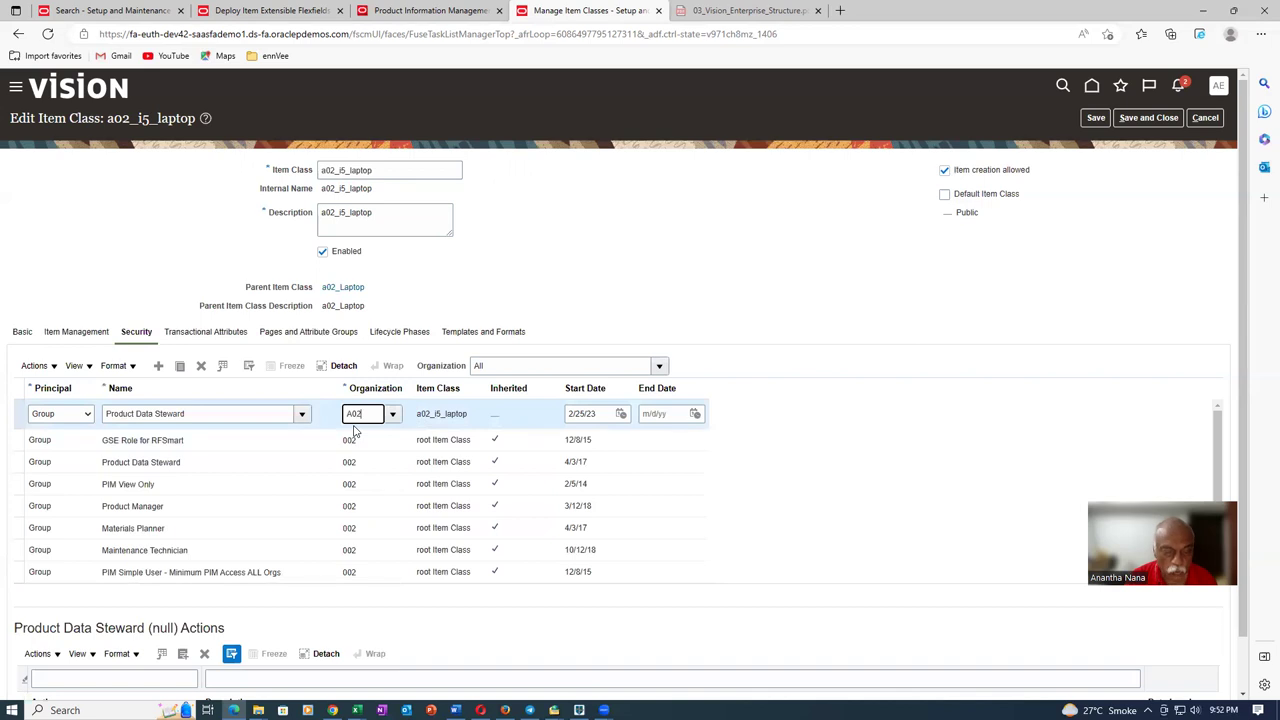
text(0)
key(Tab)
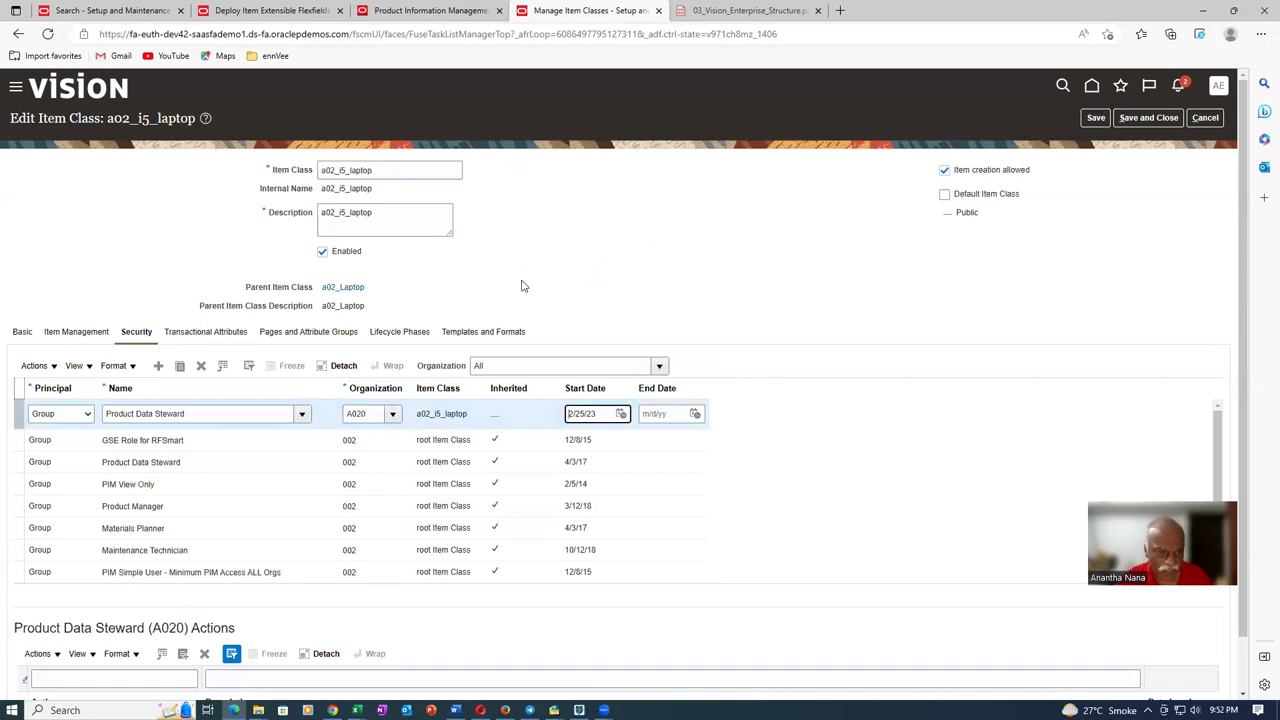
click(1096, 117)
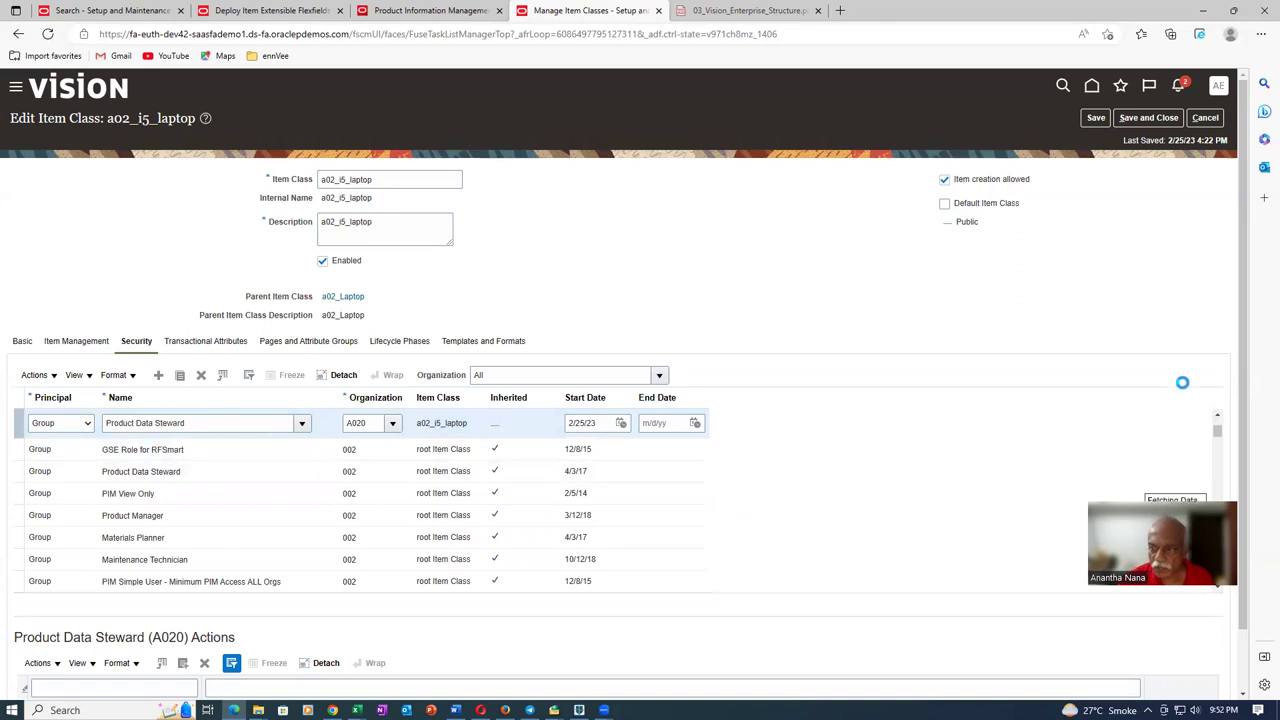
scroll(1165, 400, down, 5)
scroll(1248, 340, down, 1)
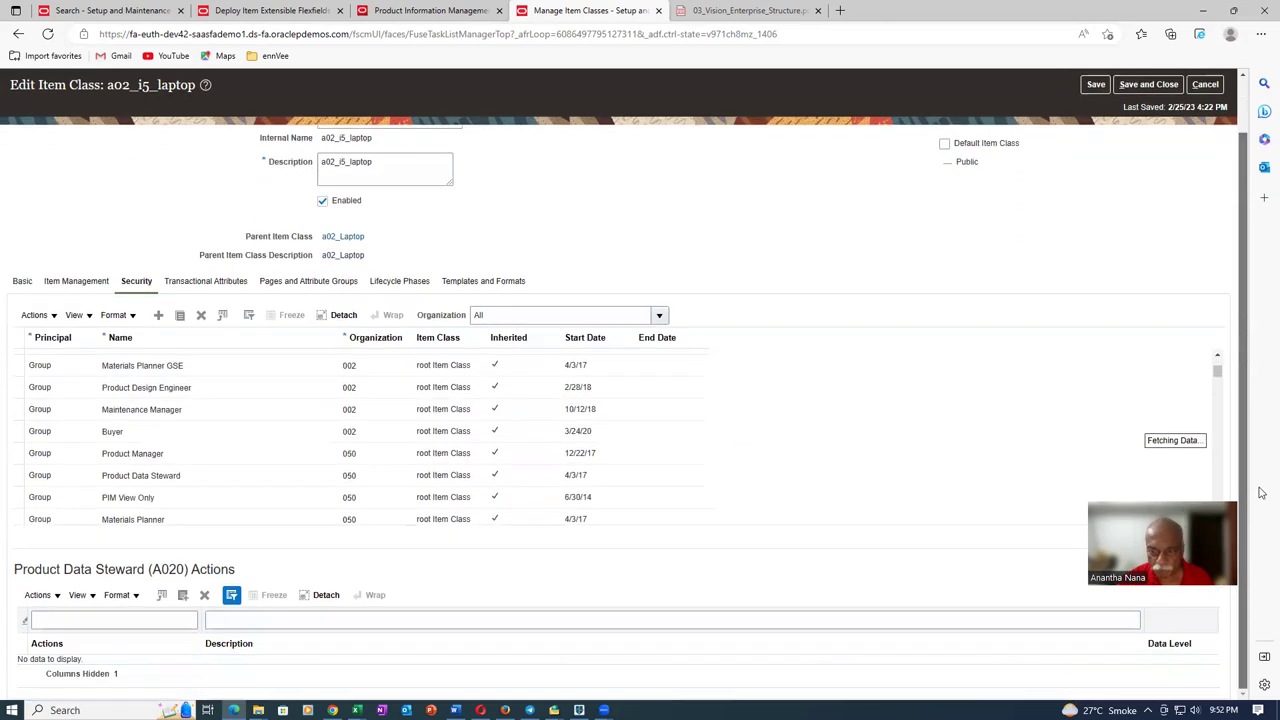
Add every available item action to the Product Data Steward grant.
click(38, 595)
click(56, 644)
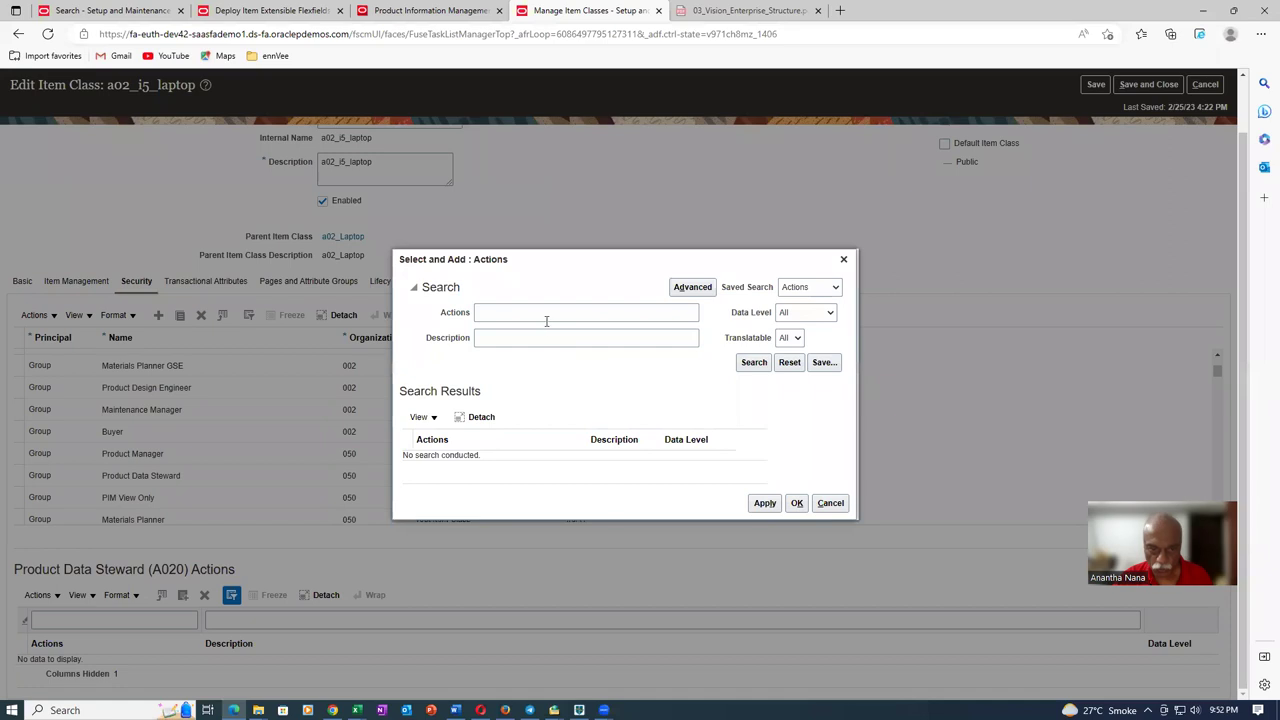
click(755, 363)
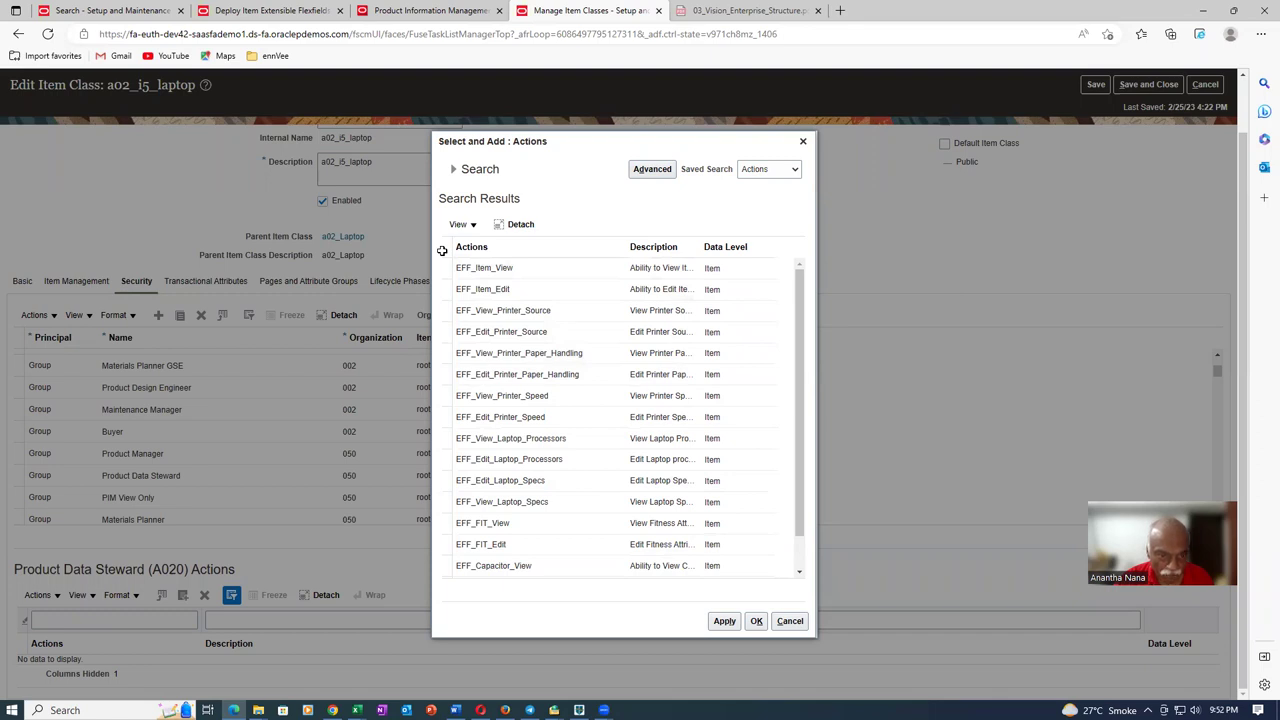
click(443, 251)
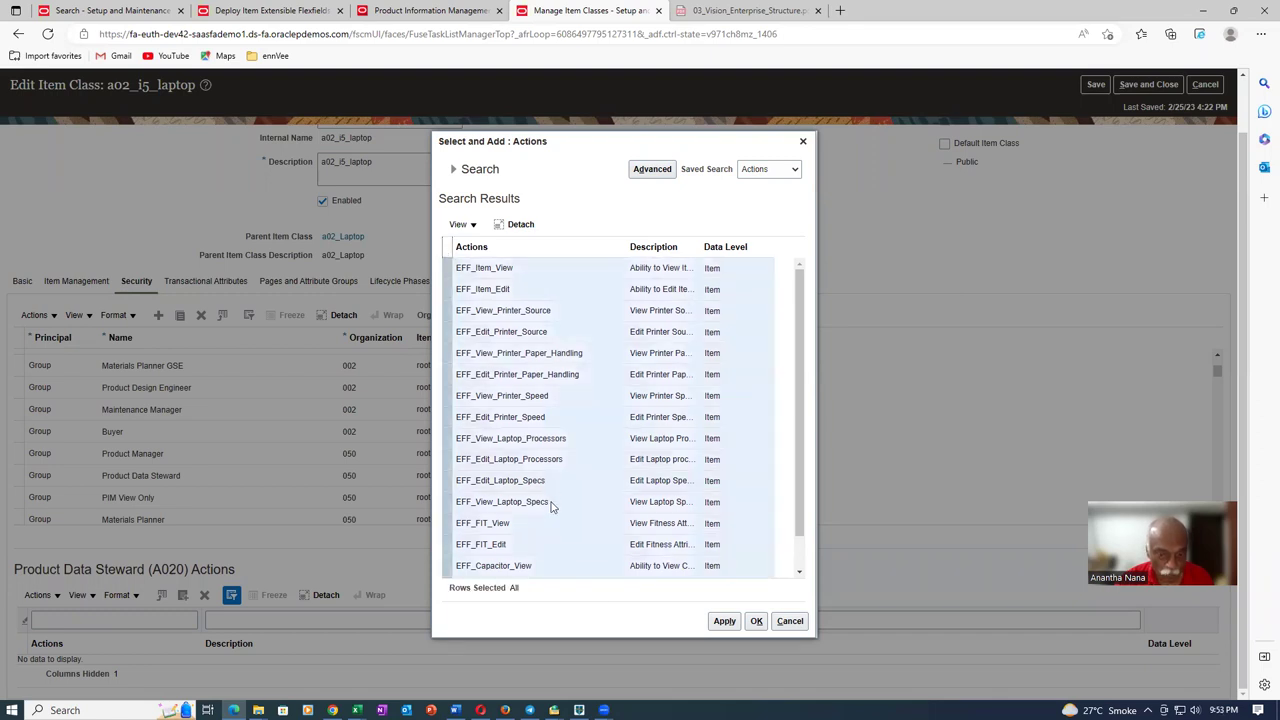
click(756, 621)
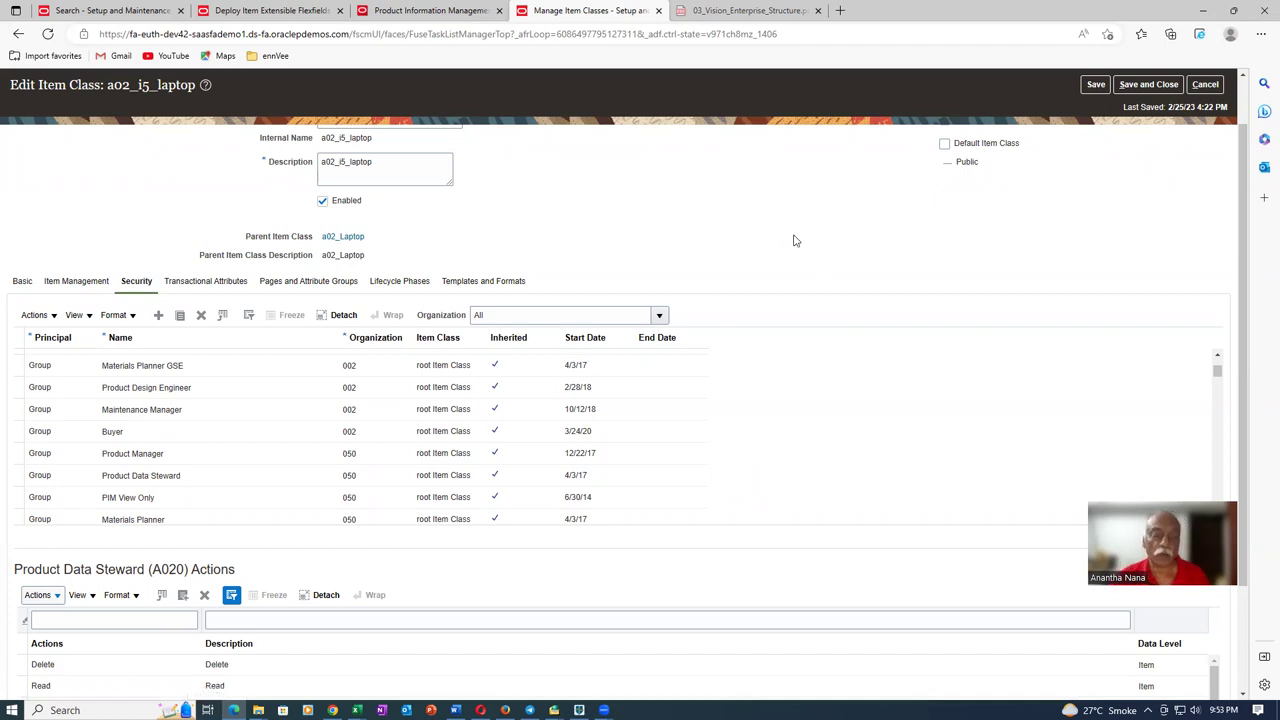
Save and close the a02_i5_laptop item class and return to the Product Information Management tab.
drag(1246, 210, 1262, 322)
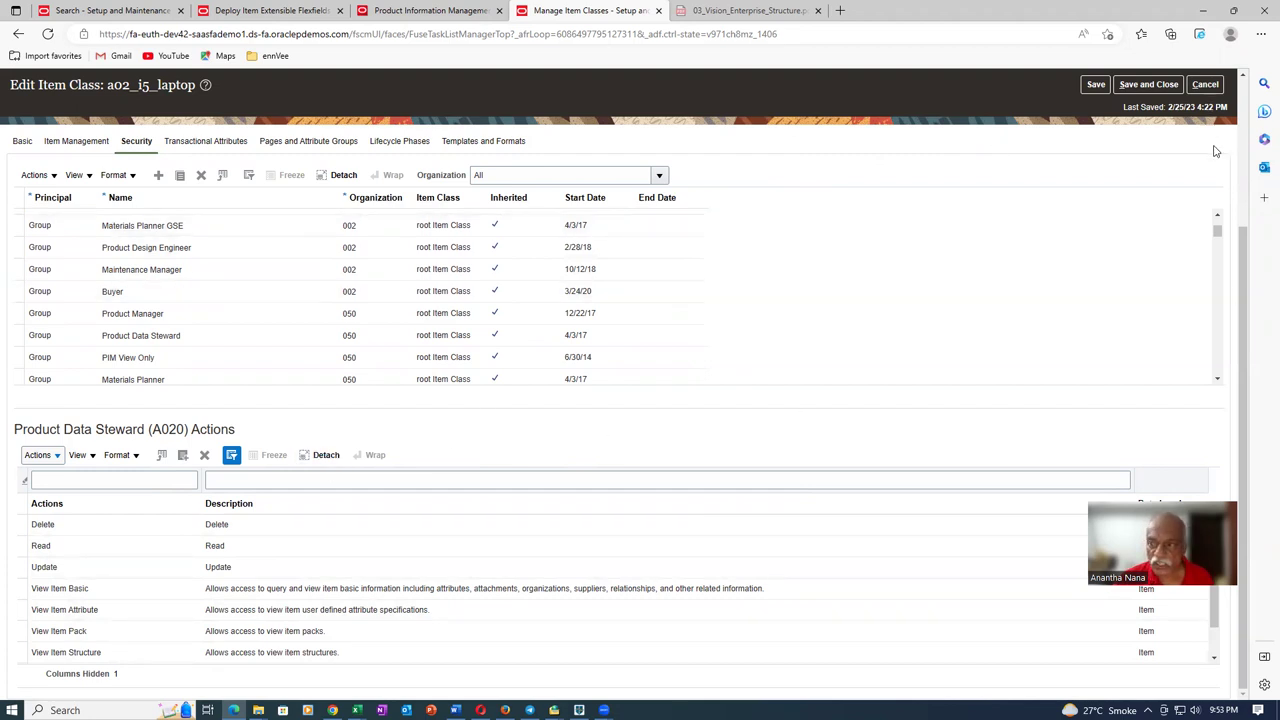
scroll(1210, 130, up, 2)
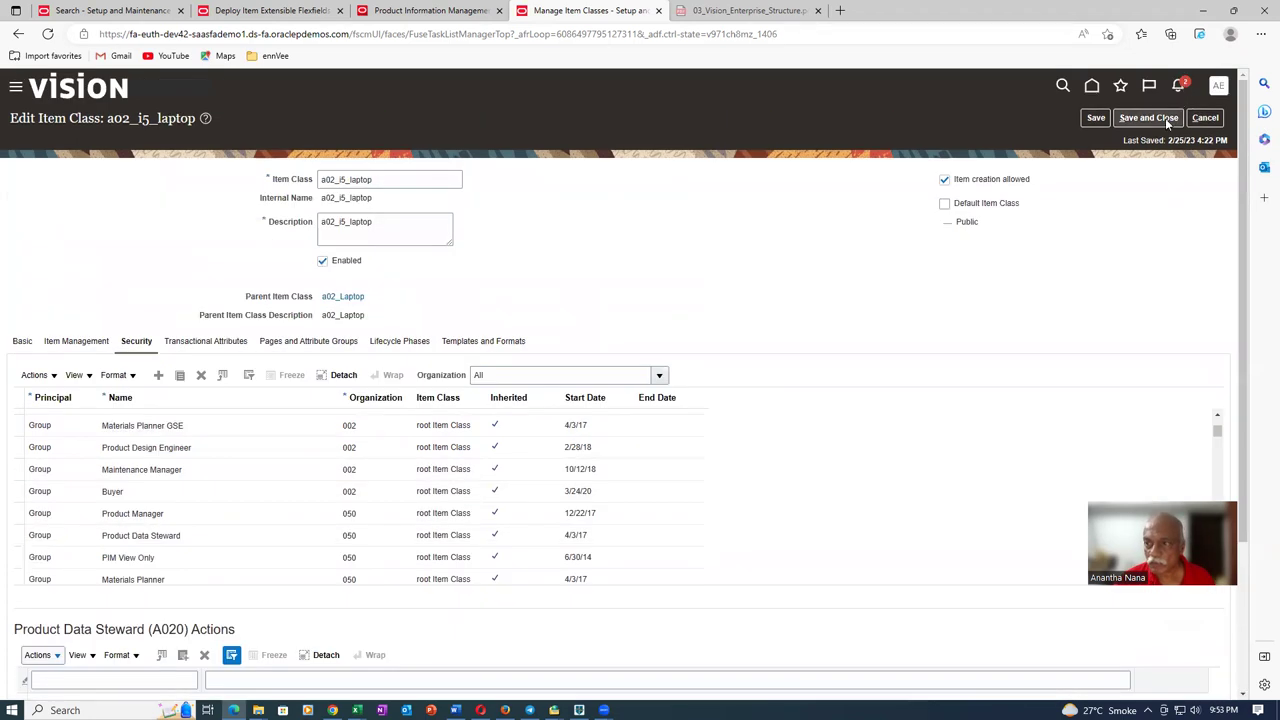
click(1164, 118)
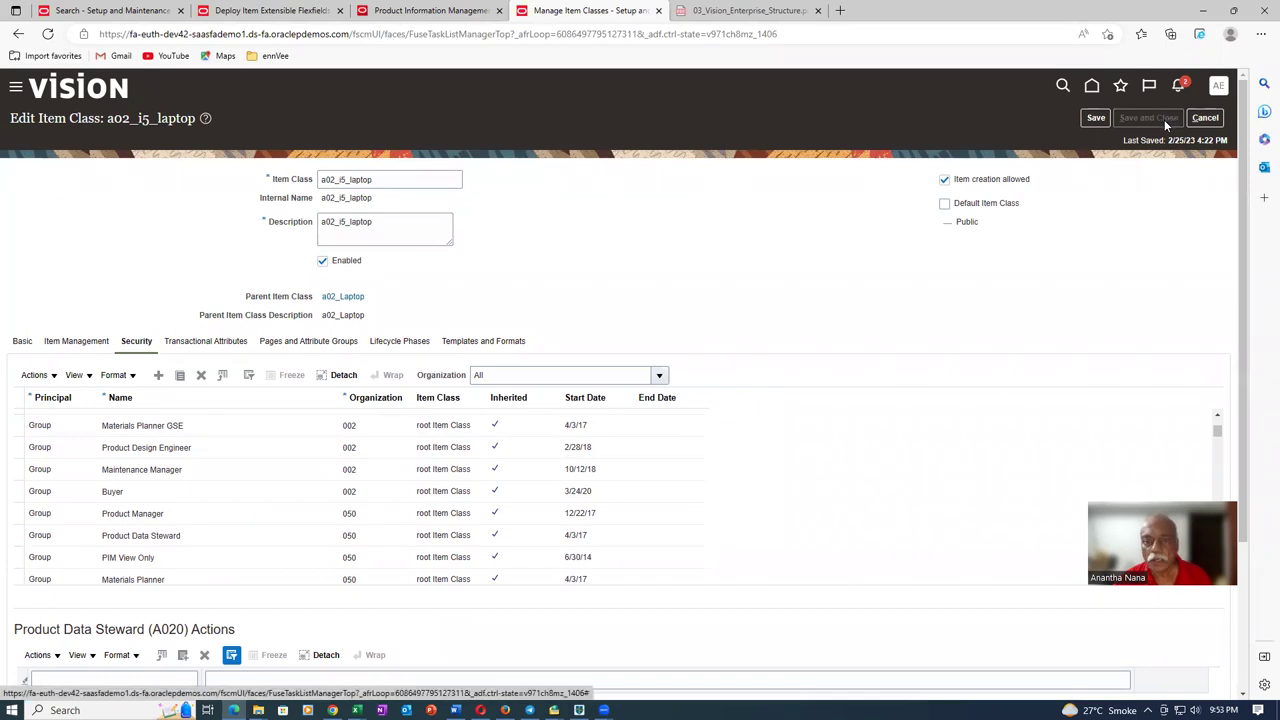
click(430, 10)
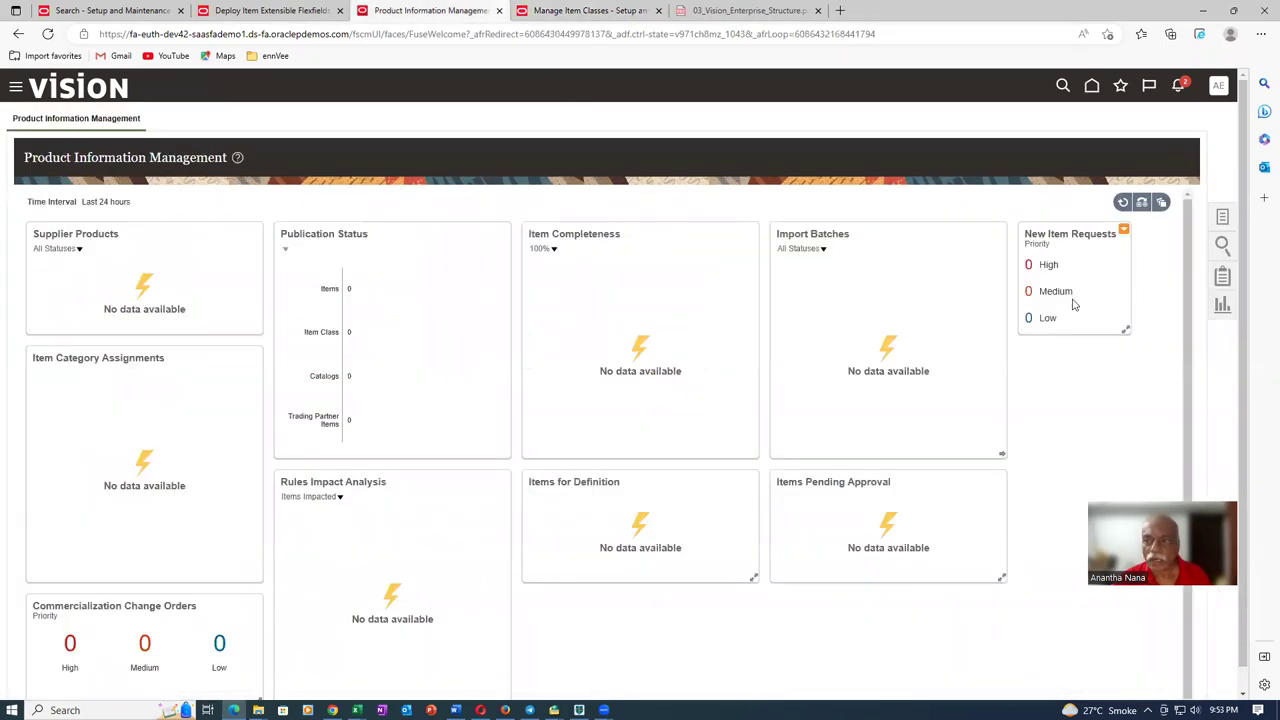
click(1222, 219)
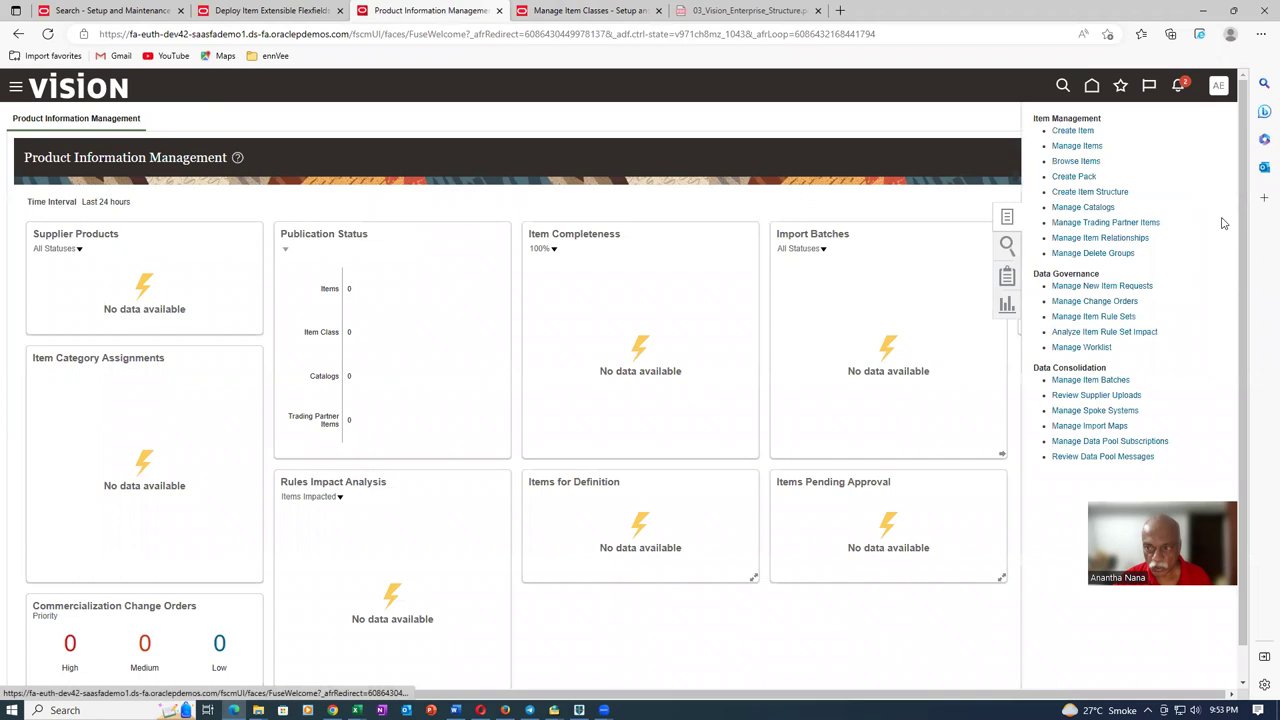
click(1074, 131)
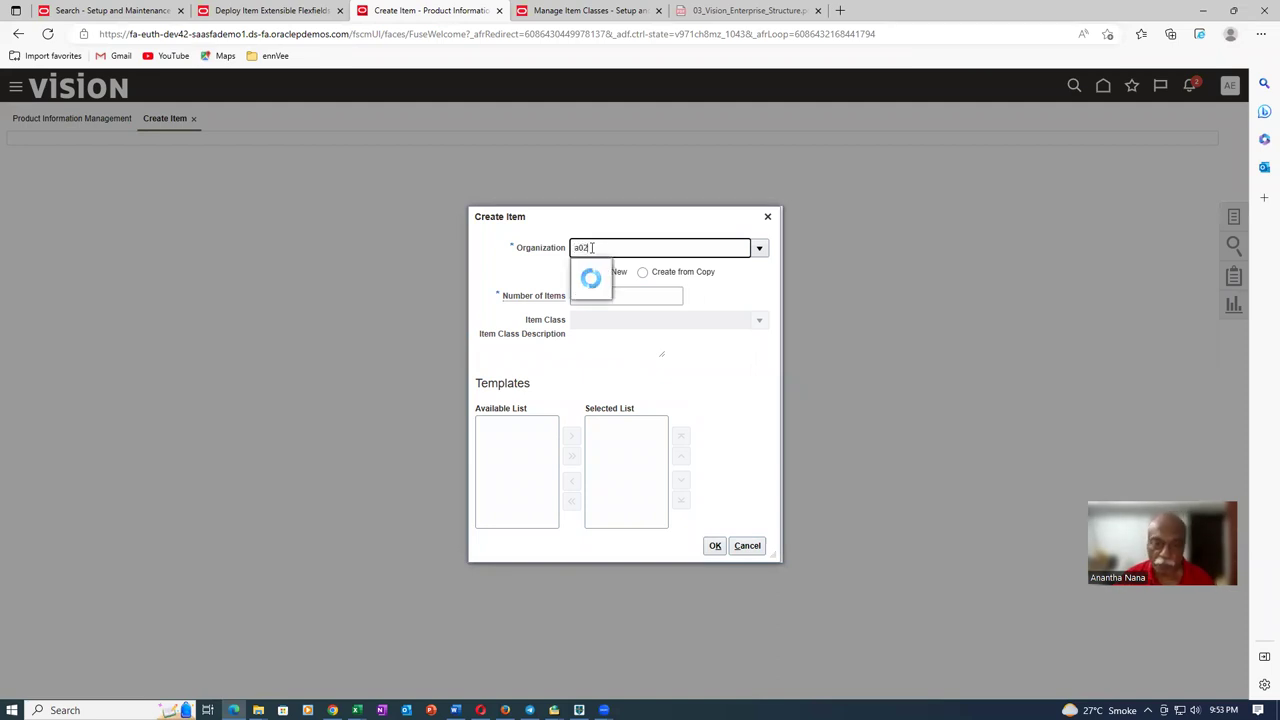
click(598, 269)
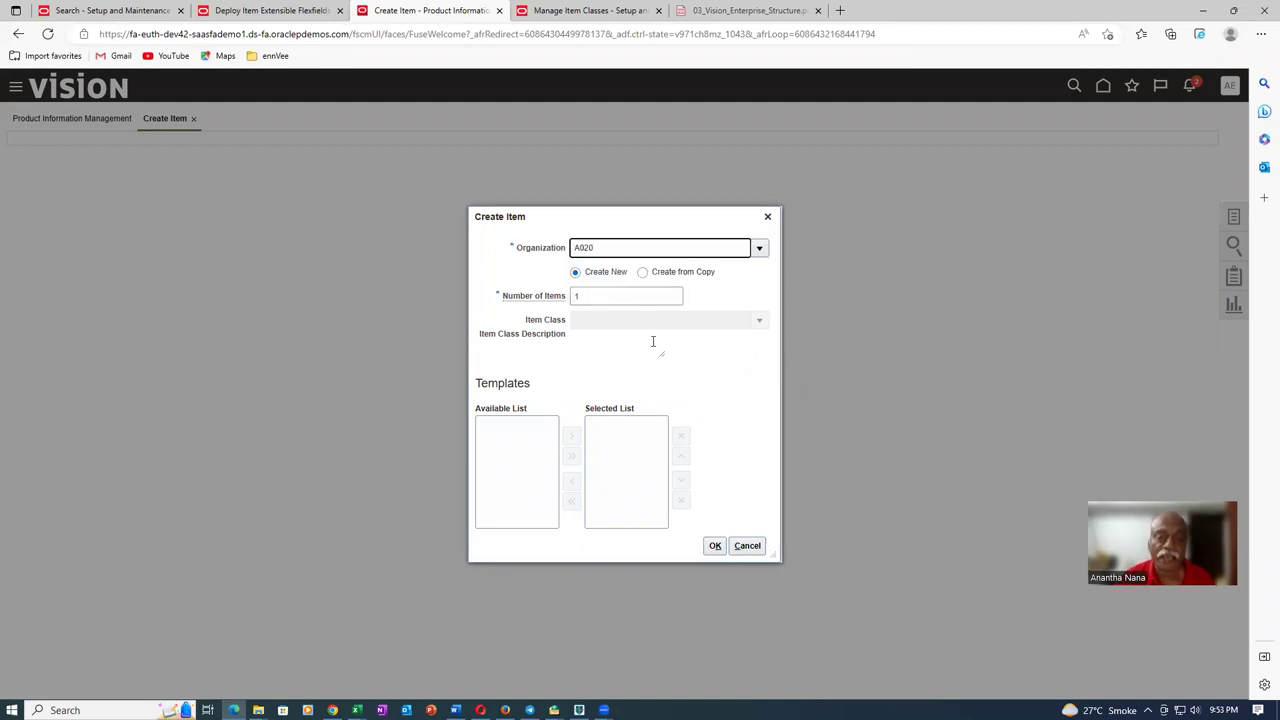
click(760, 320)
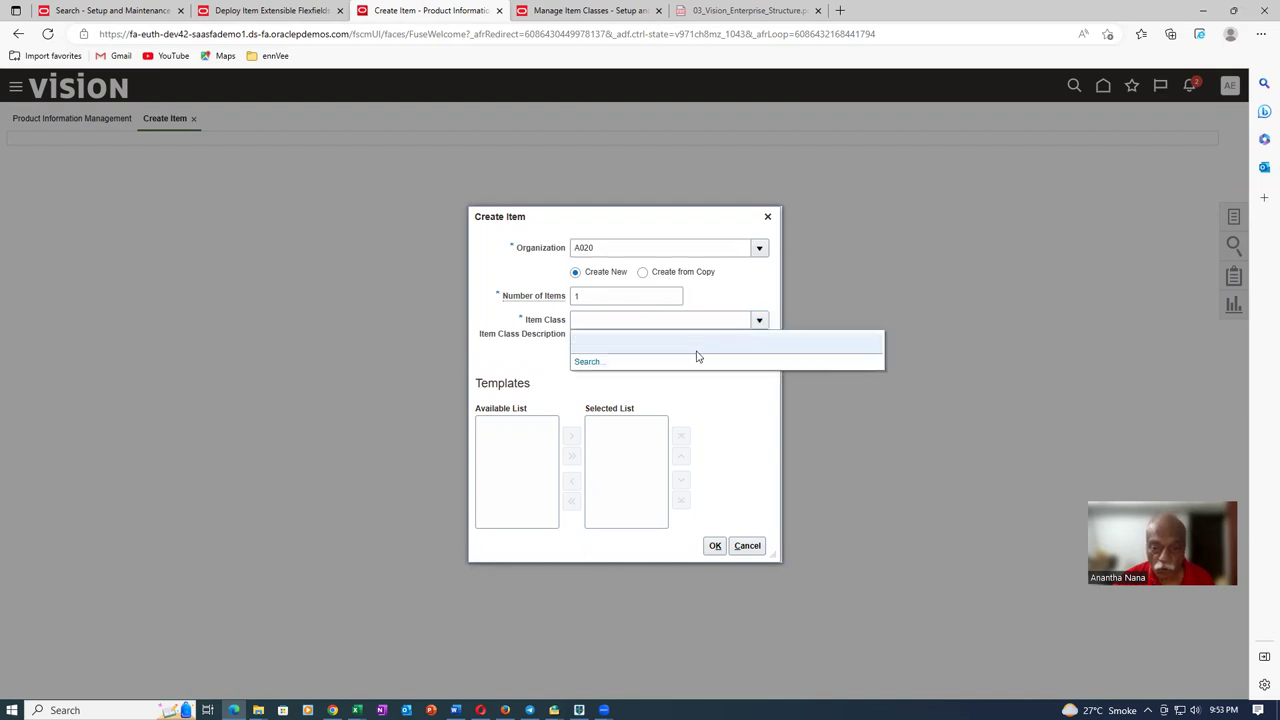
click(727, 427)
click(750, 547)
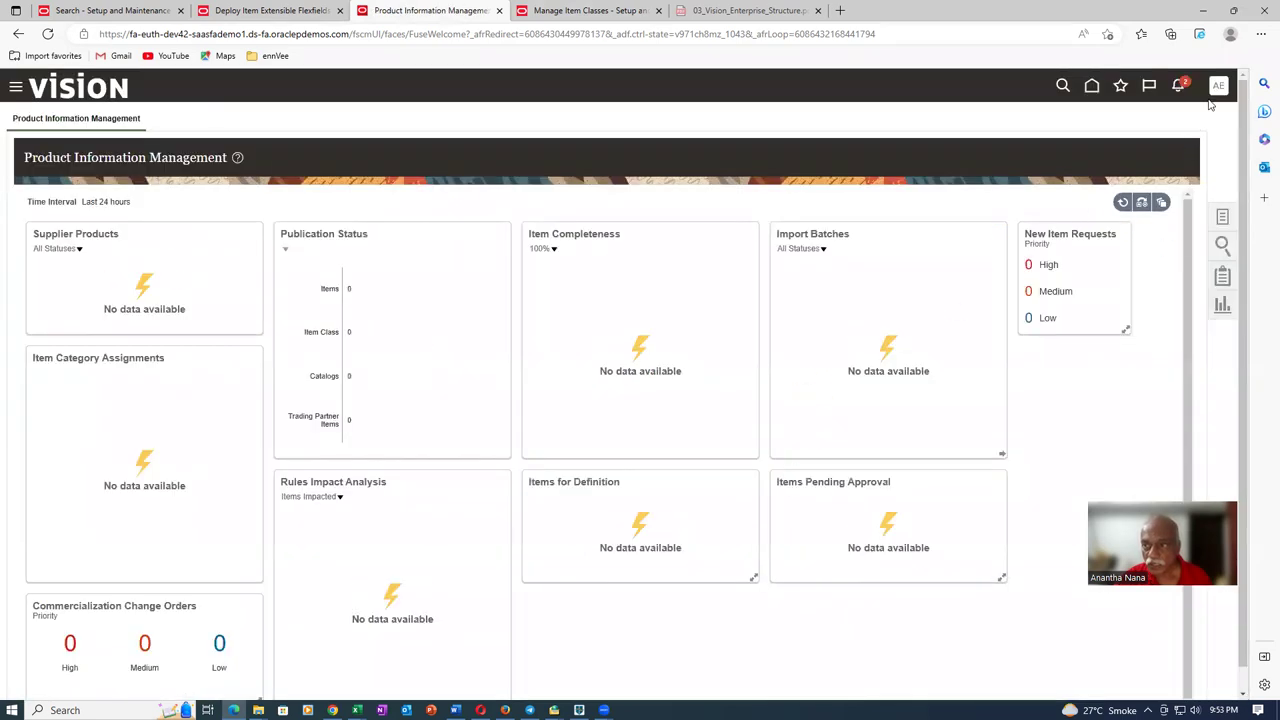
Sign out, confirm, sign back in, and show the Product Management apps.
click(1218, 88)
click(1186, 117)
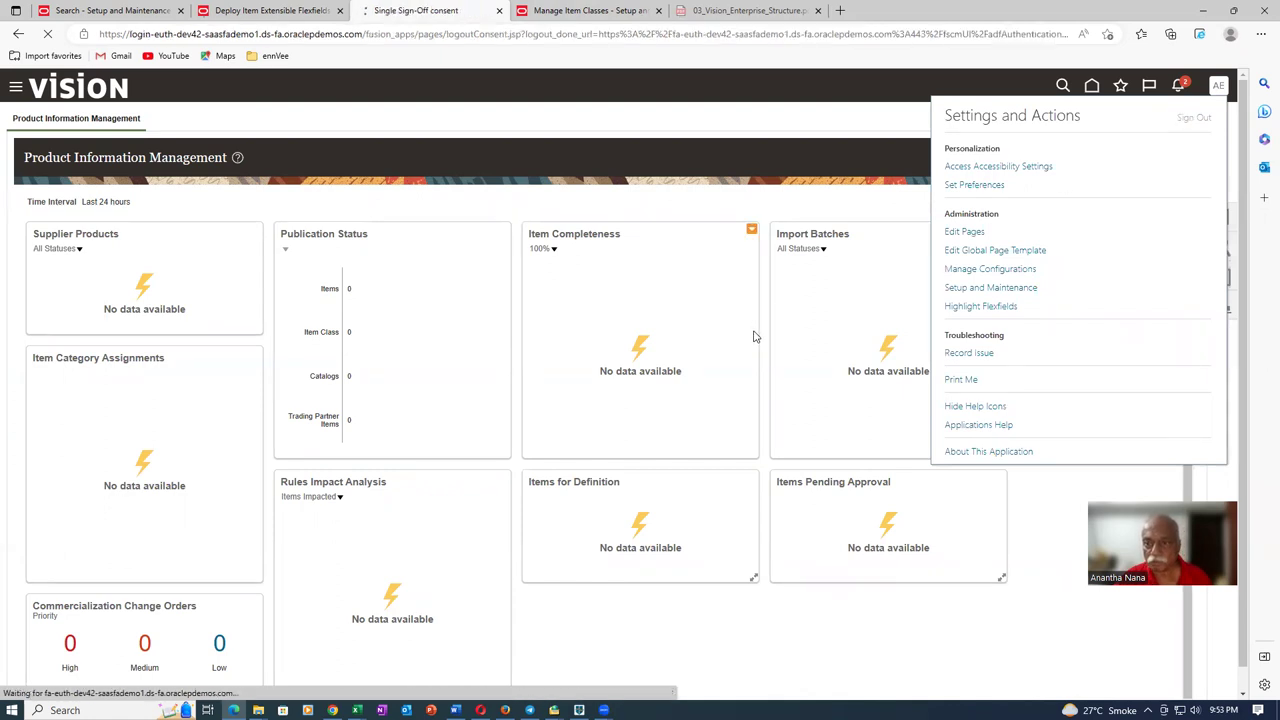
click(608, 356)
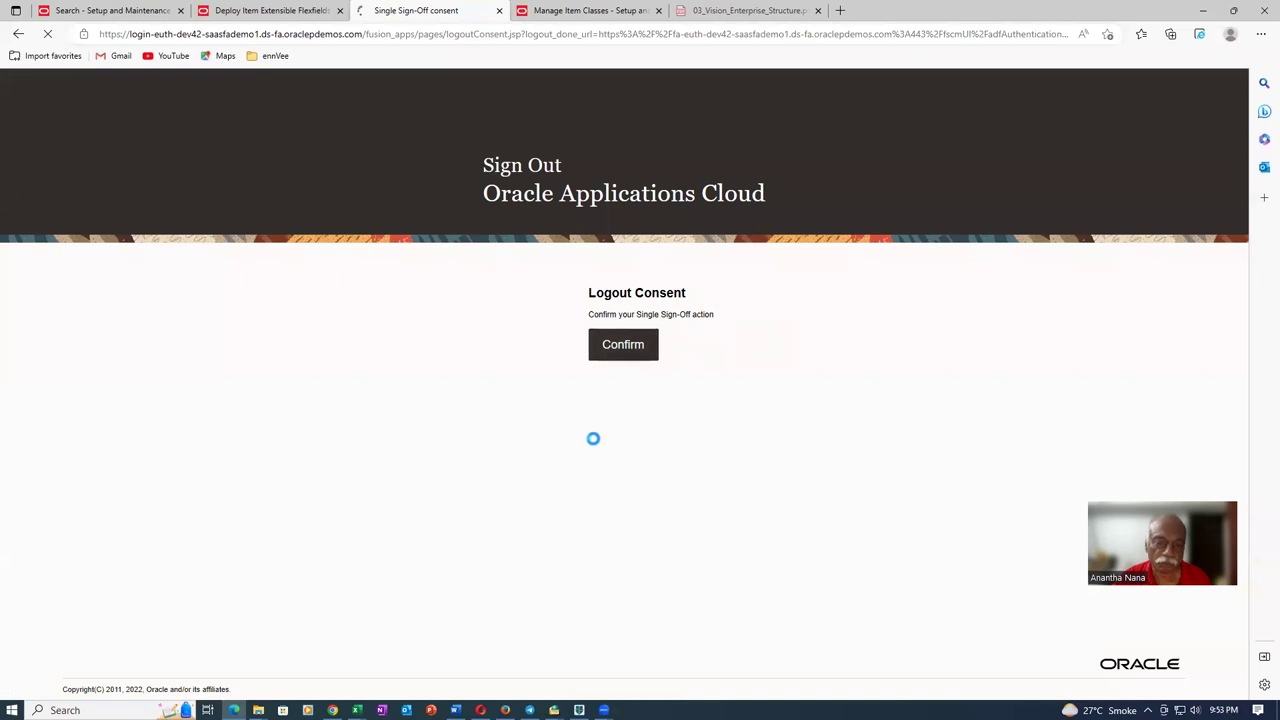
click(573, 398)
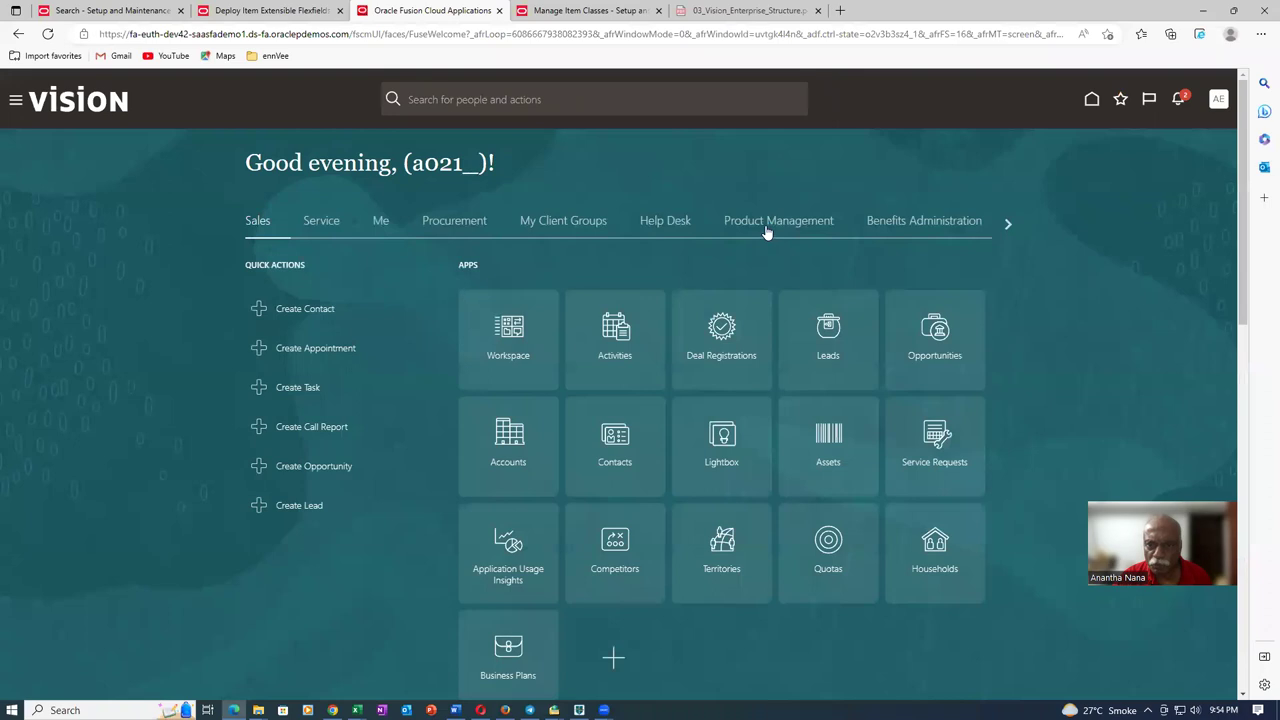
click(766, 224)
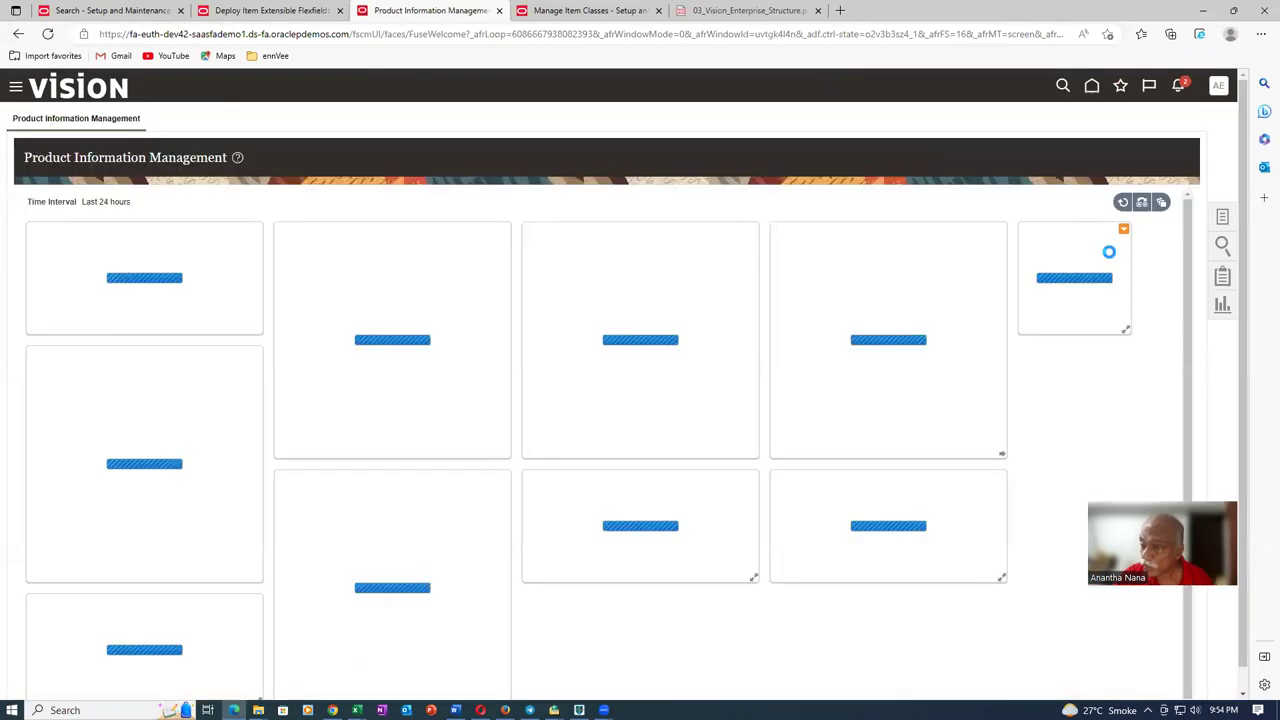
Start creating a new item in organization A020 and open the item class choices.
click(1222, 218)
click(1072, 131)
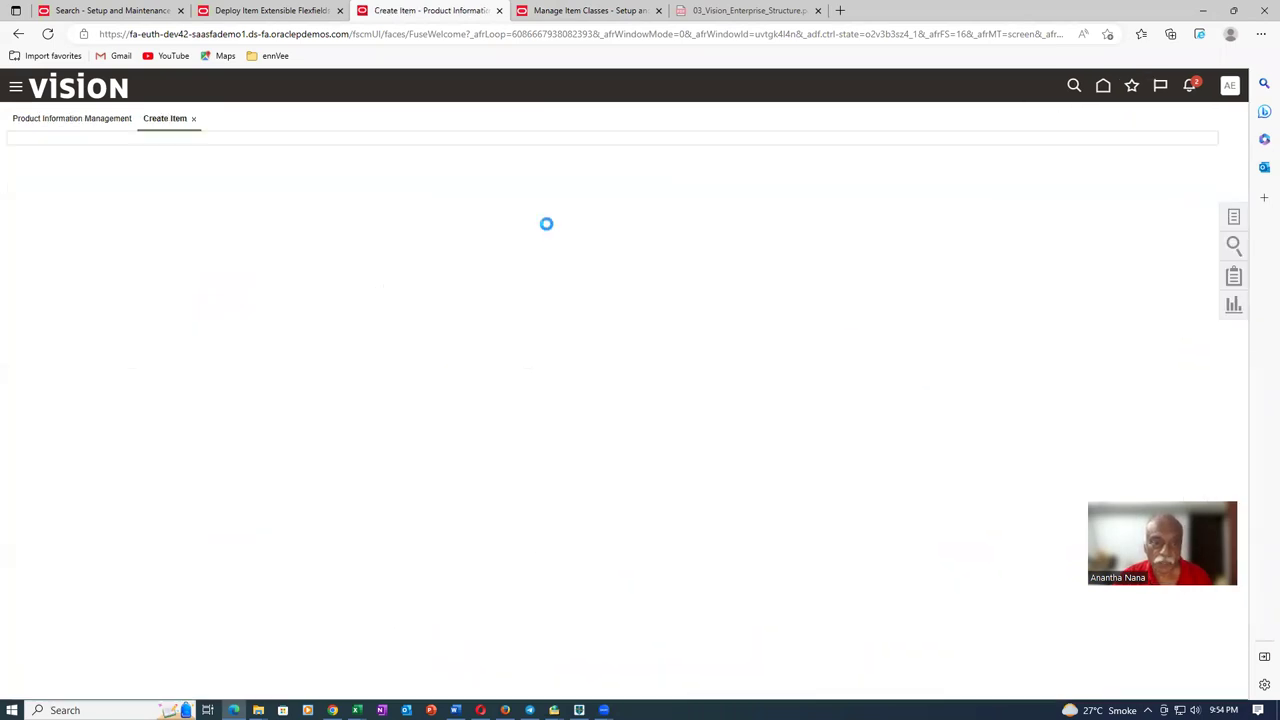
text(a02)
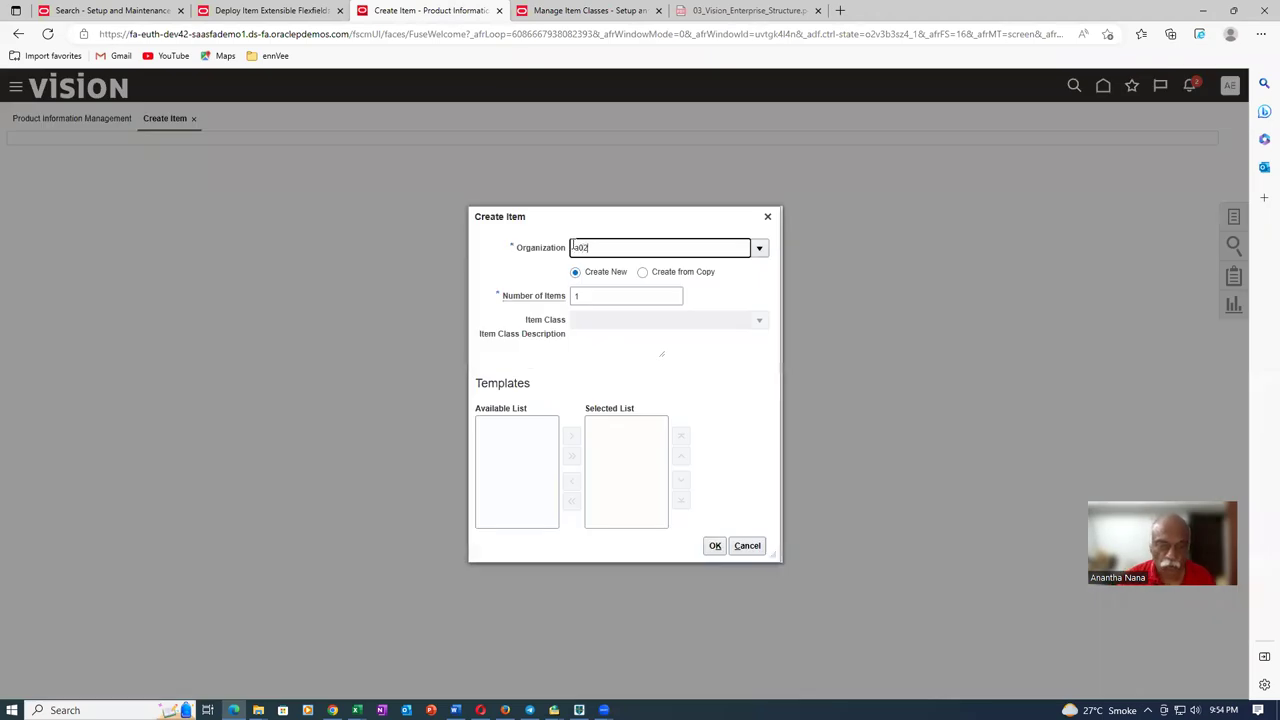
text(0)
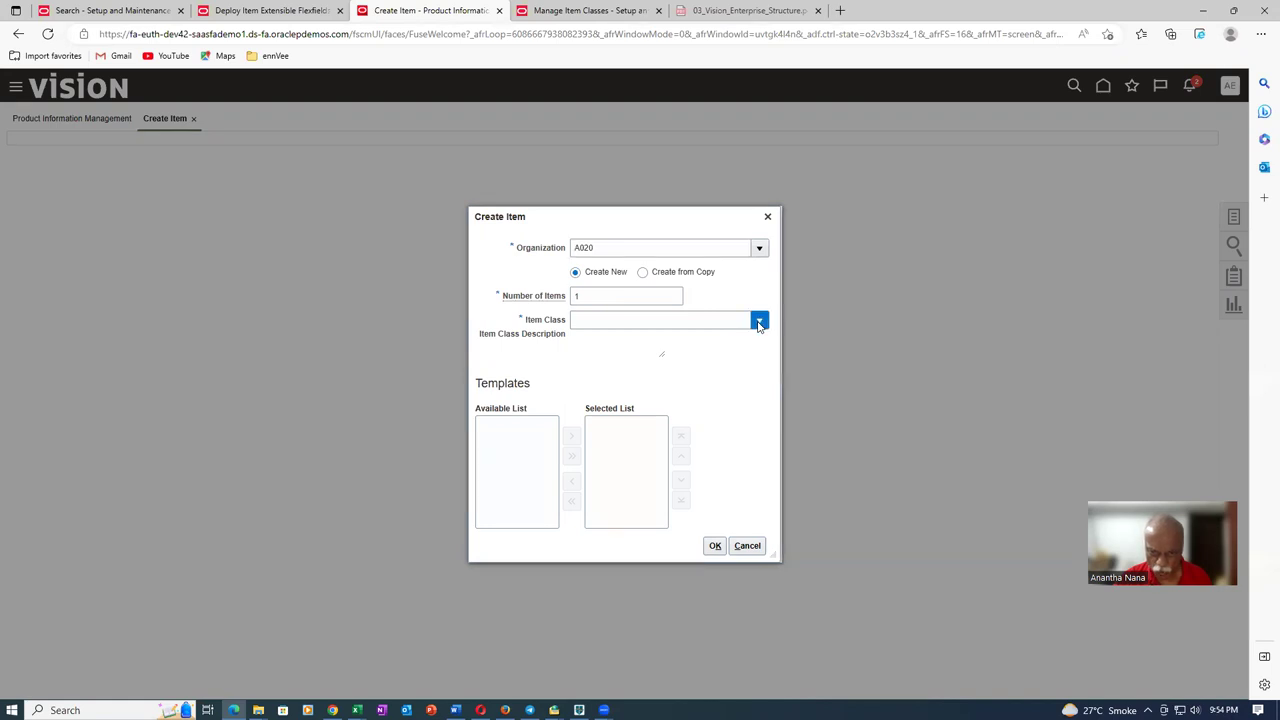
click(759, 320)
Search item classes for 'a', then dismiss the search and cancel the new item.
click(588, 364)
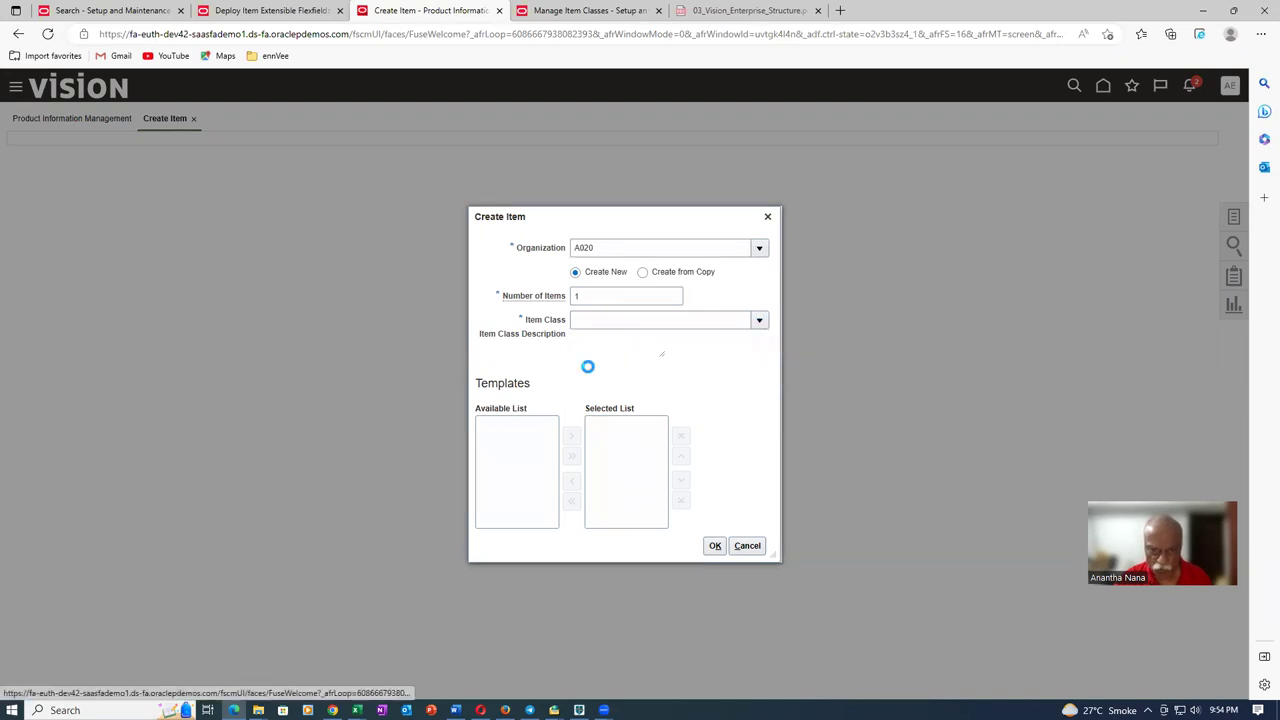
click(614, 358)
text(a02)
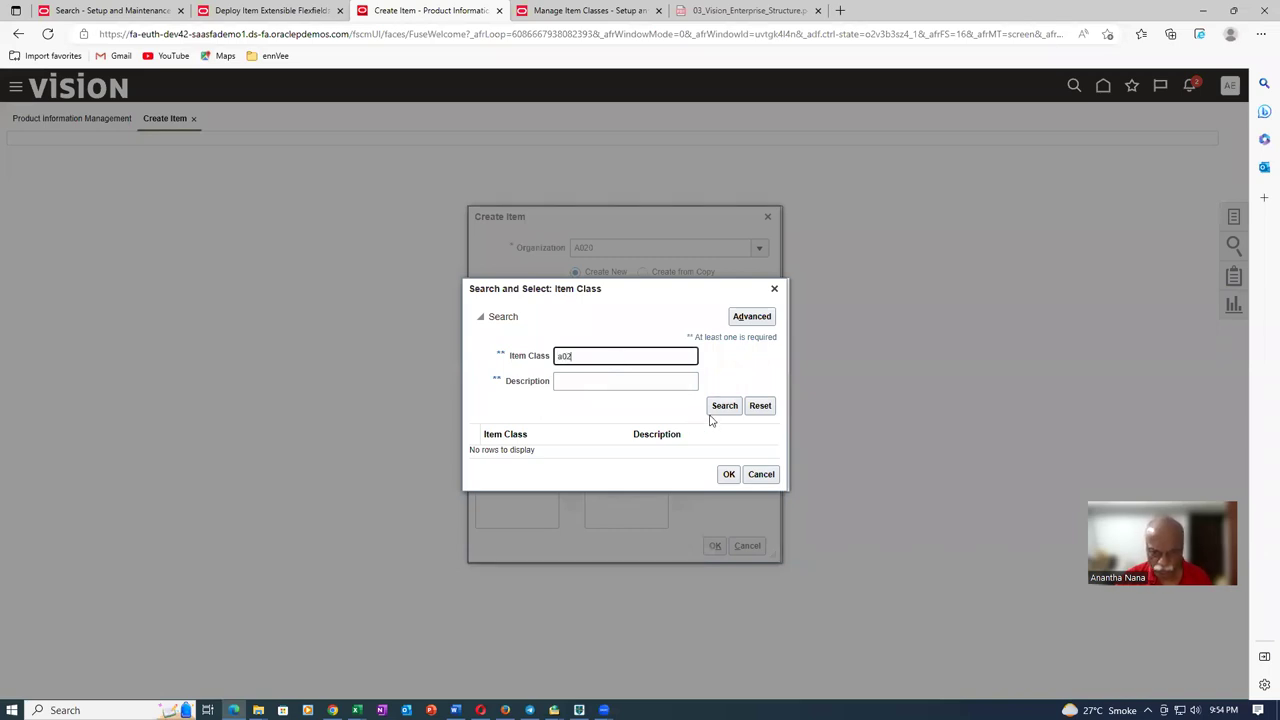
click(729, 409)
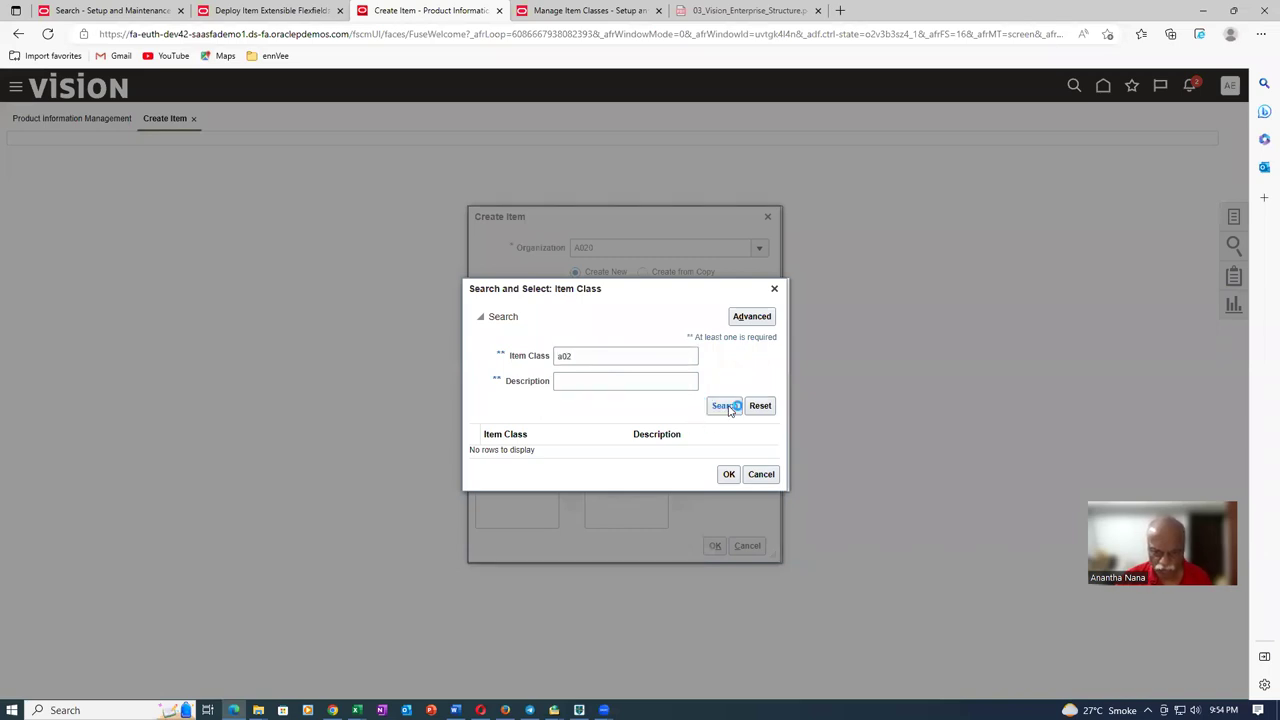
click(763, 475)
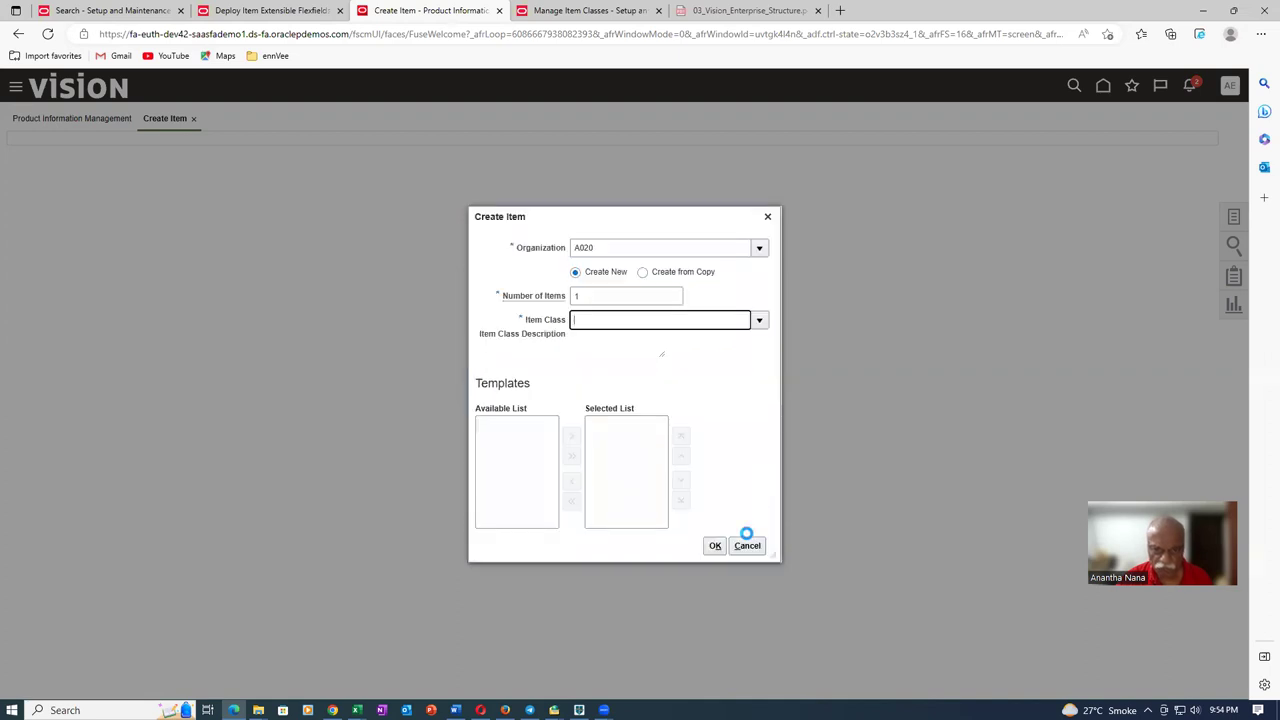
click(747, 544)
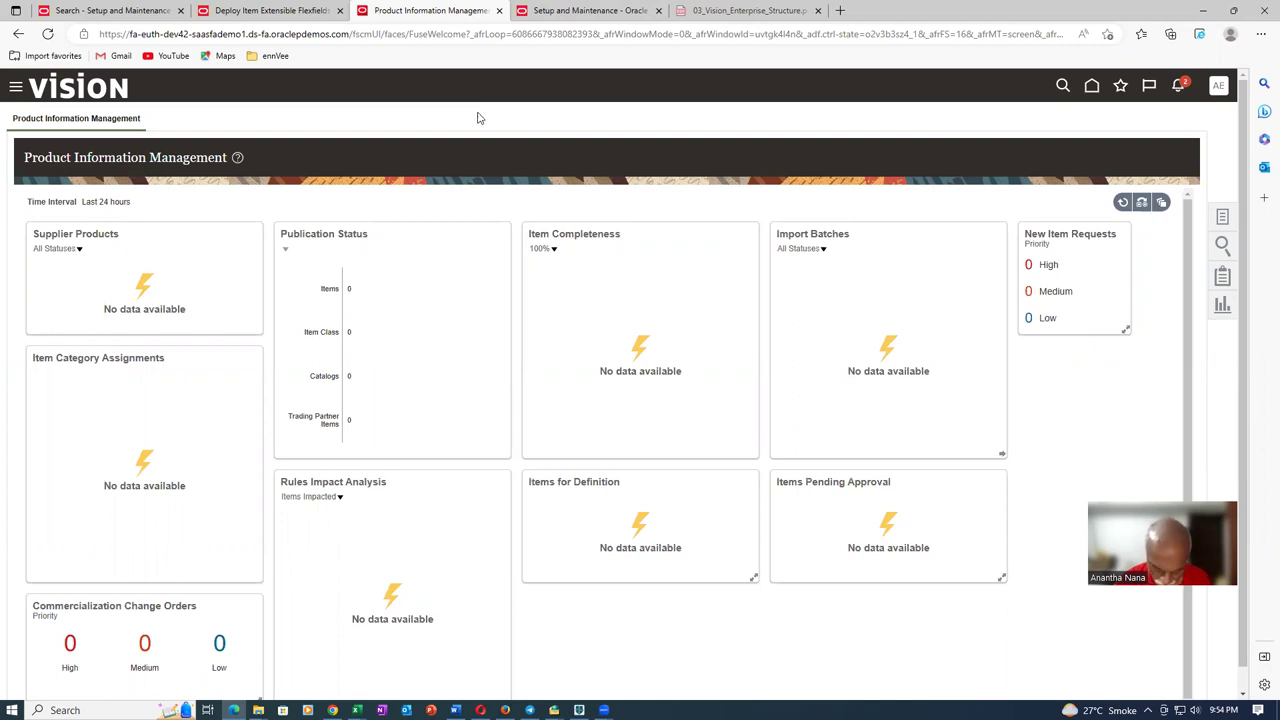
In Setup and Maintenance, search tasks for man%item%class% and open Manage Item Classes.
click(588, 10)
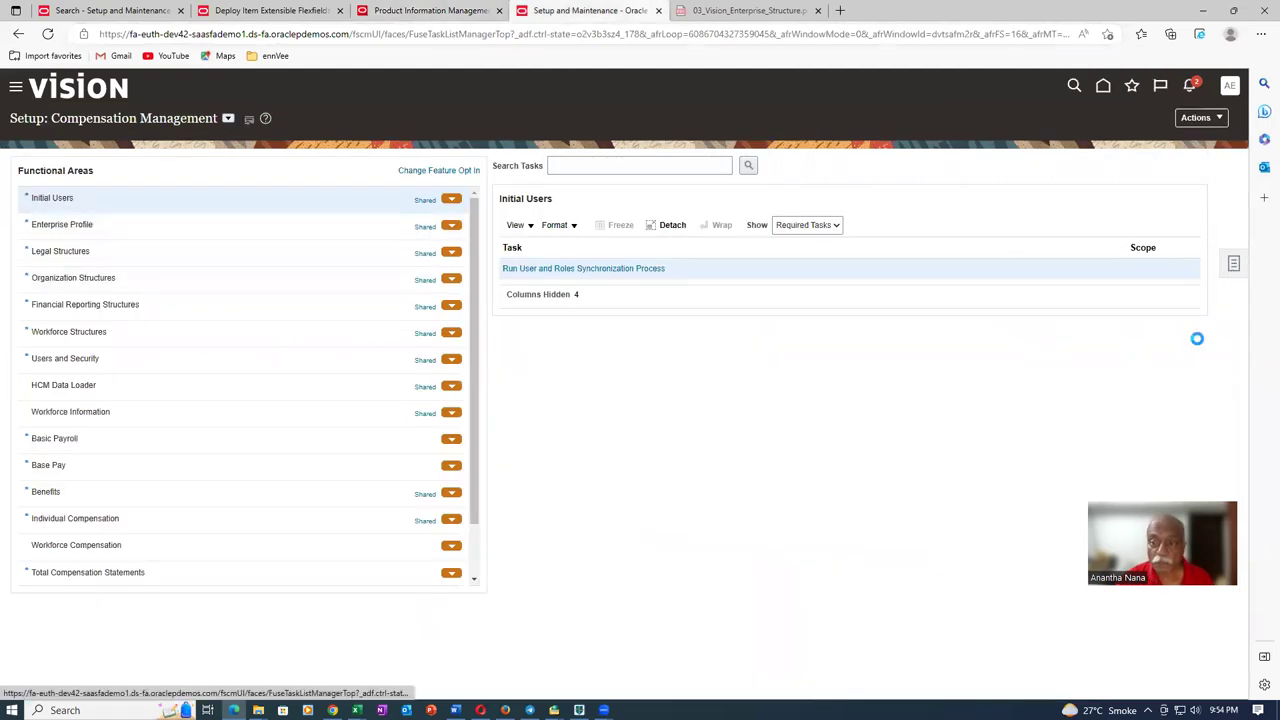
click(1235, 265)
click(1068, 270)
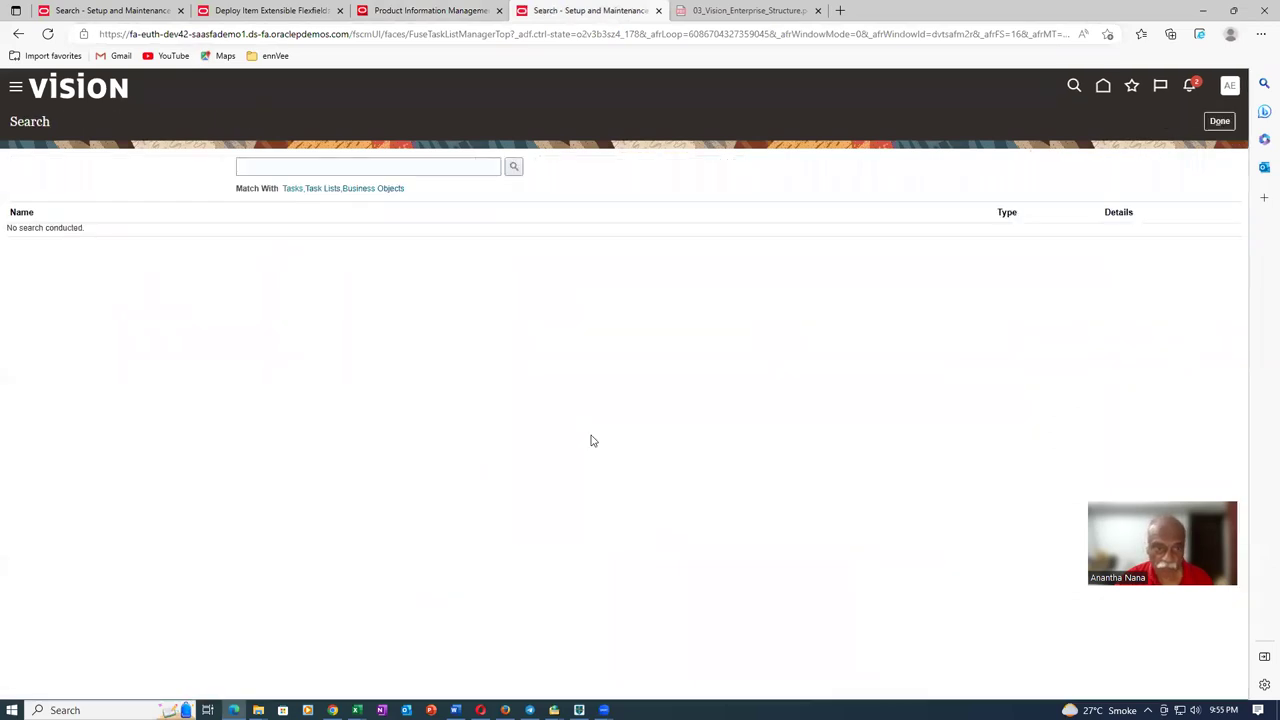
click(292, 167)
text(man%item)
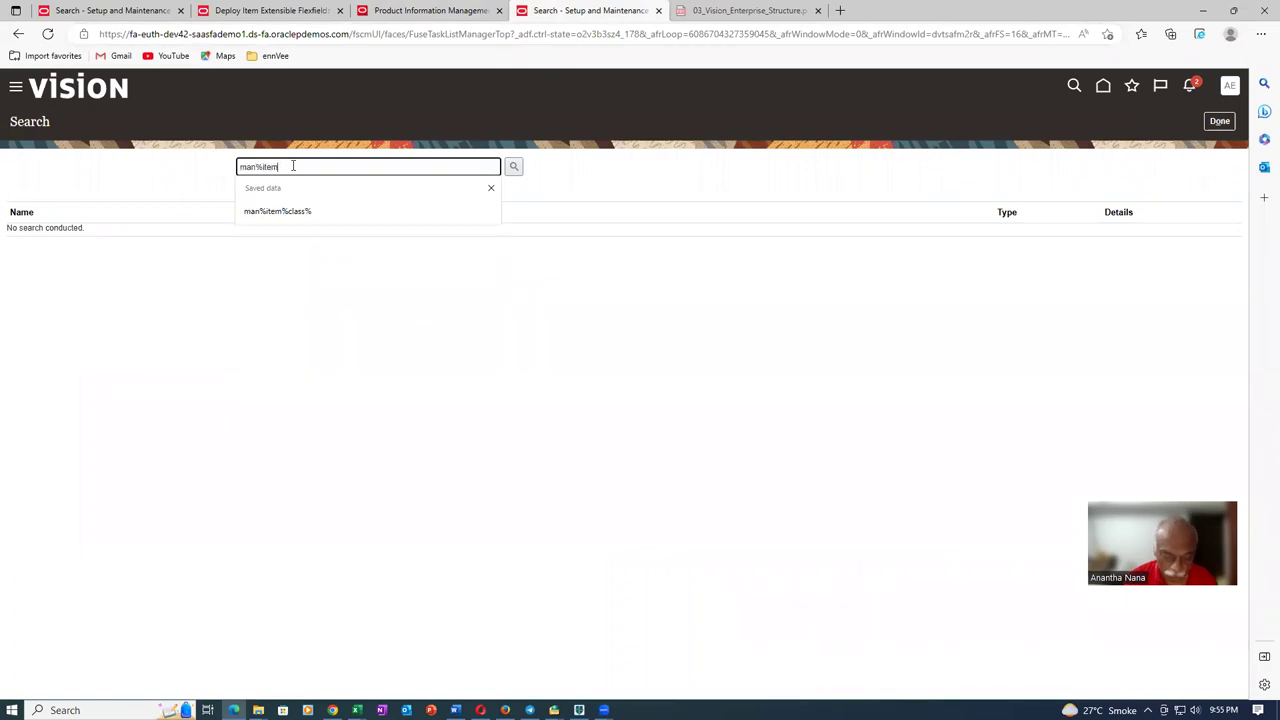
text(%class%)
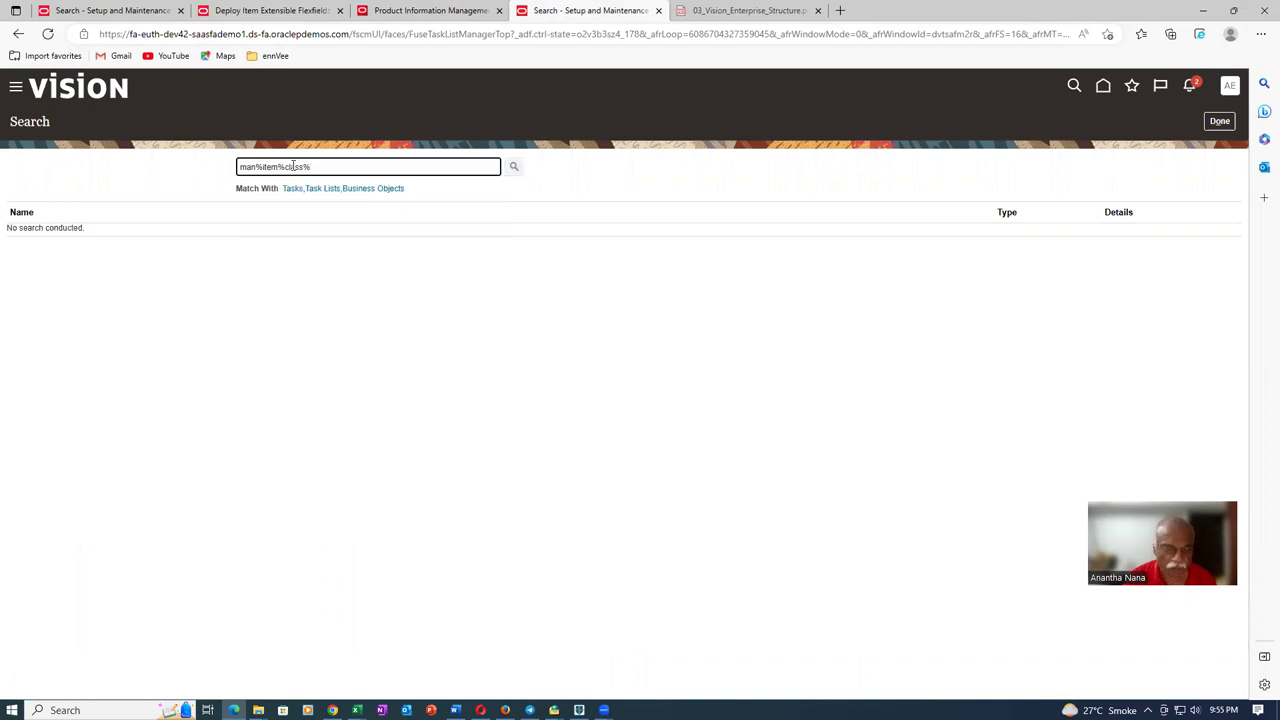
key(Return)
click(52, 274)
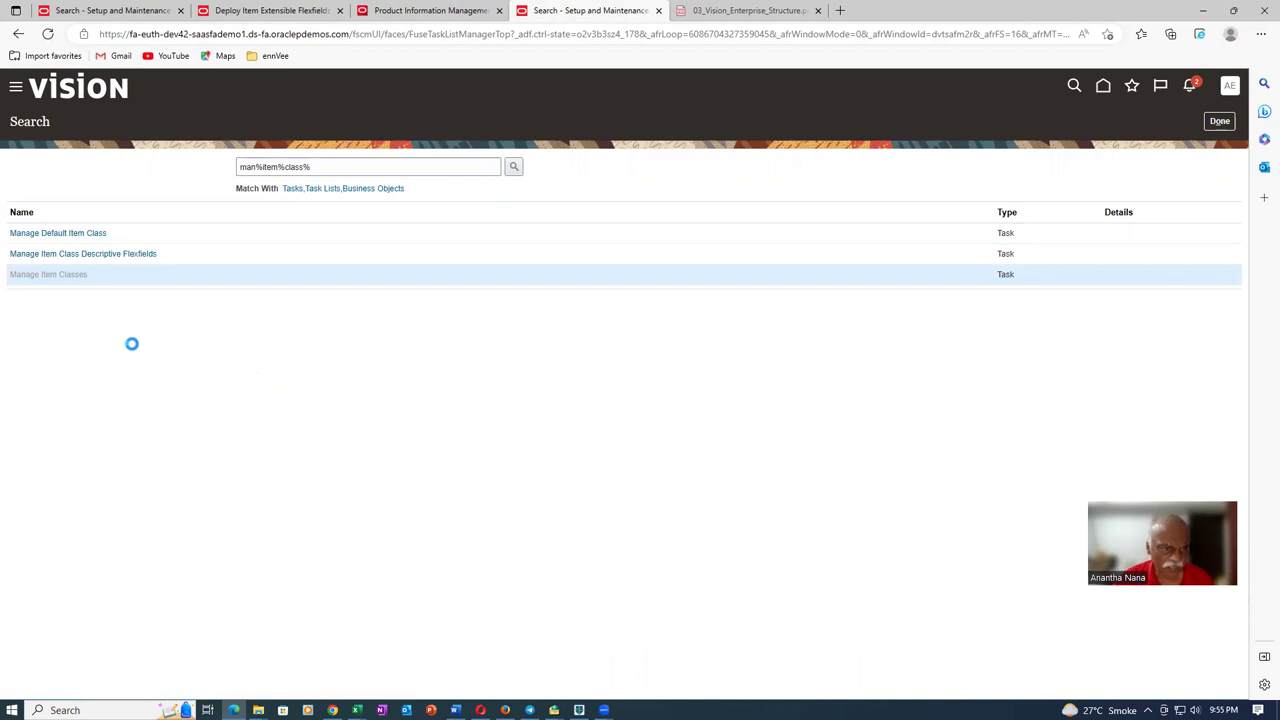
click(253, 229)
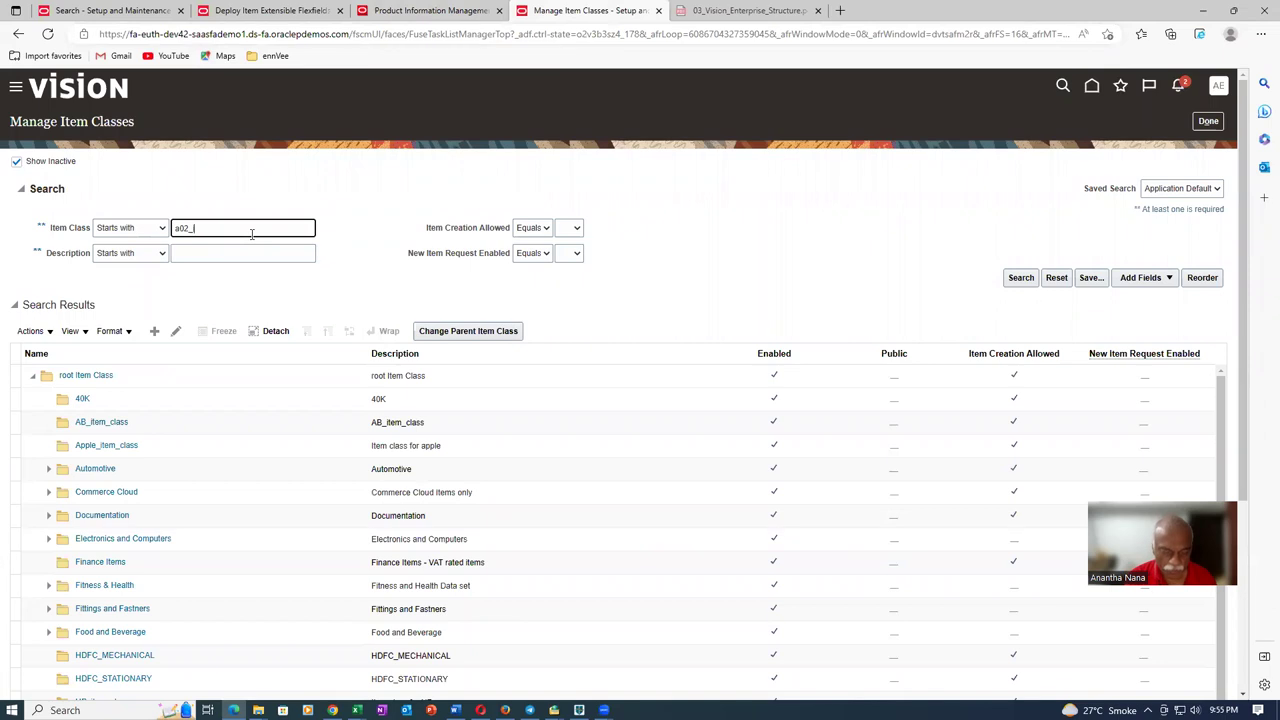
Find item class a02_i5_laptop and show its security assignments.
click(1030, 278)
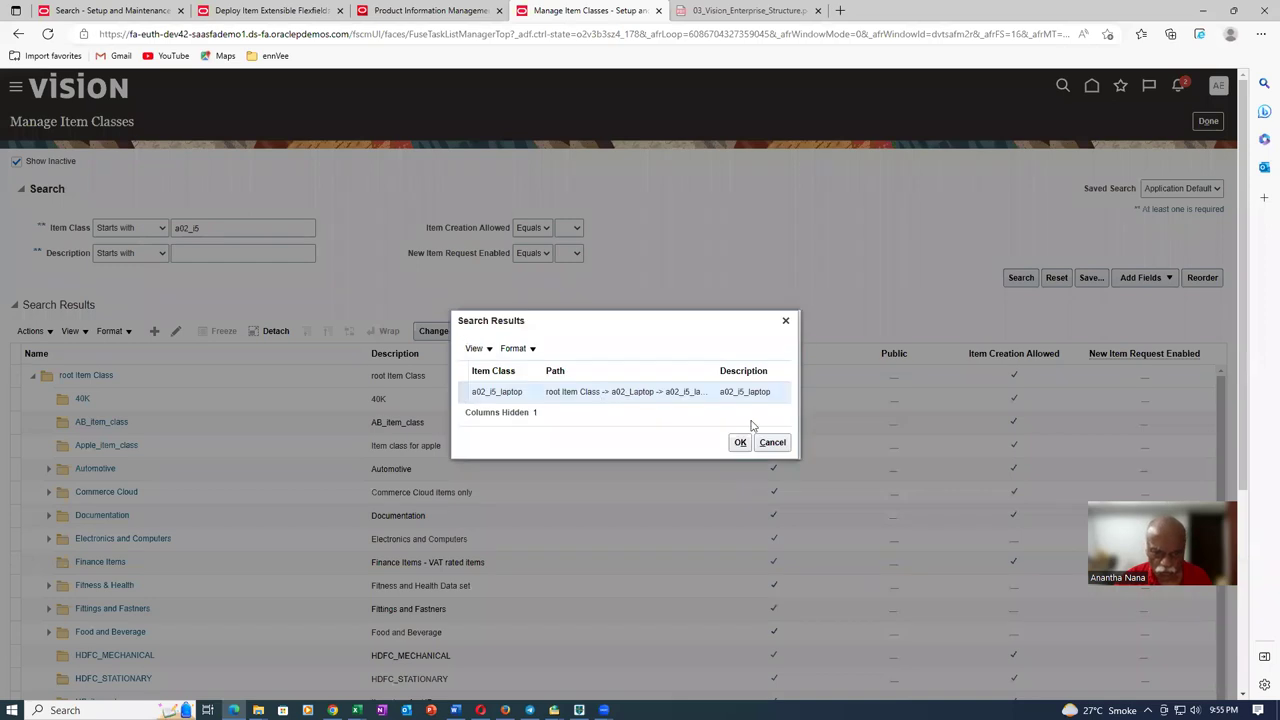
click(740, 442)
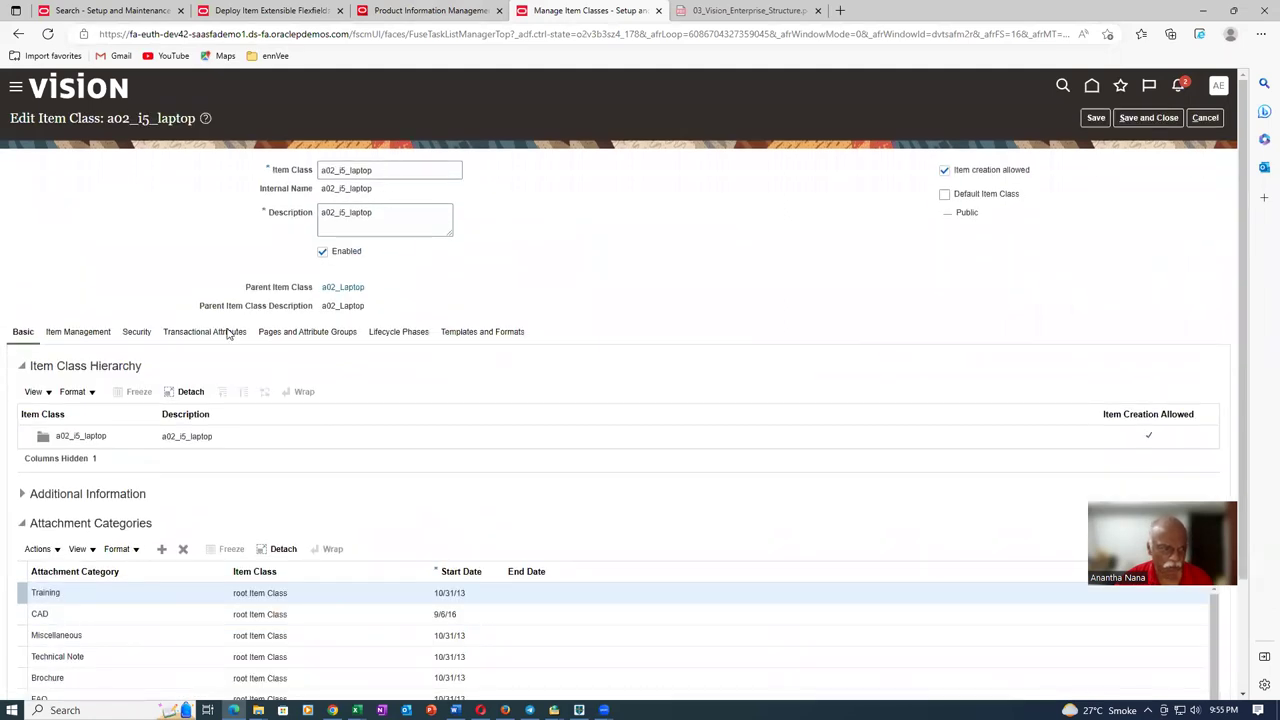
click(140, 332)
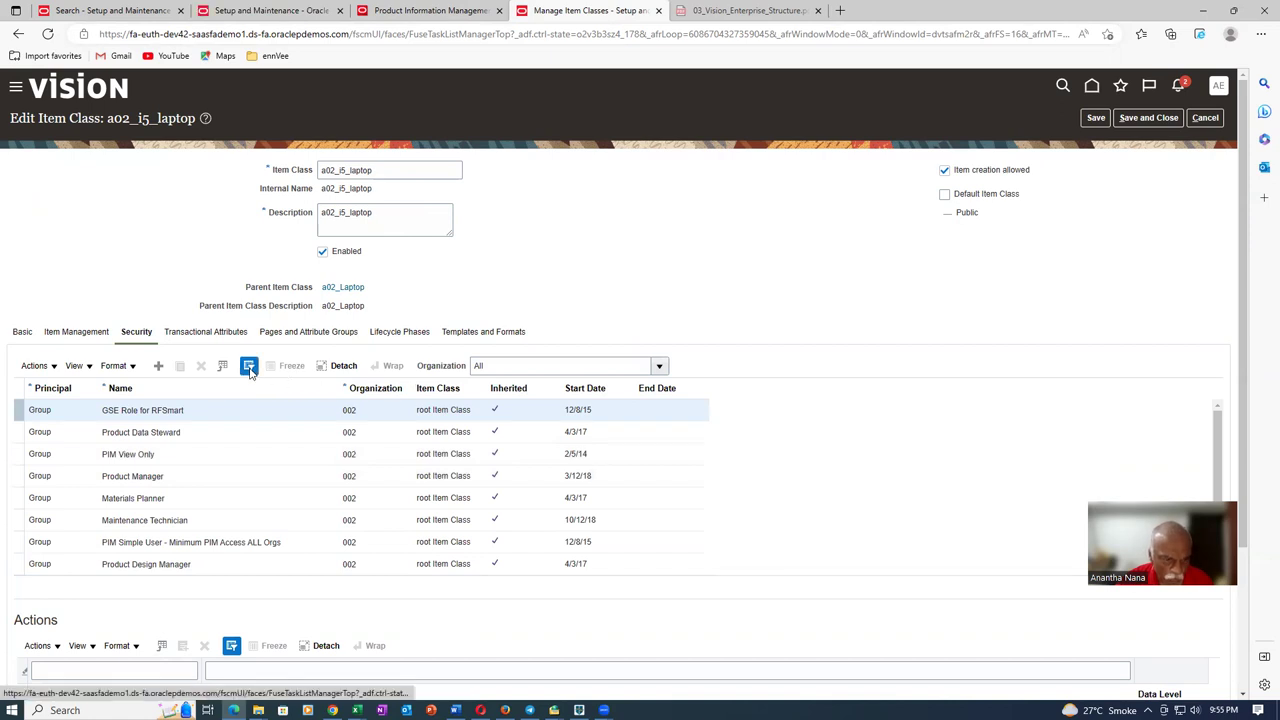
Filter security rows to organization A020, delete the Product Data Steward grant, and save the class.
click(249, 367)
click(371, 389)
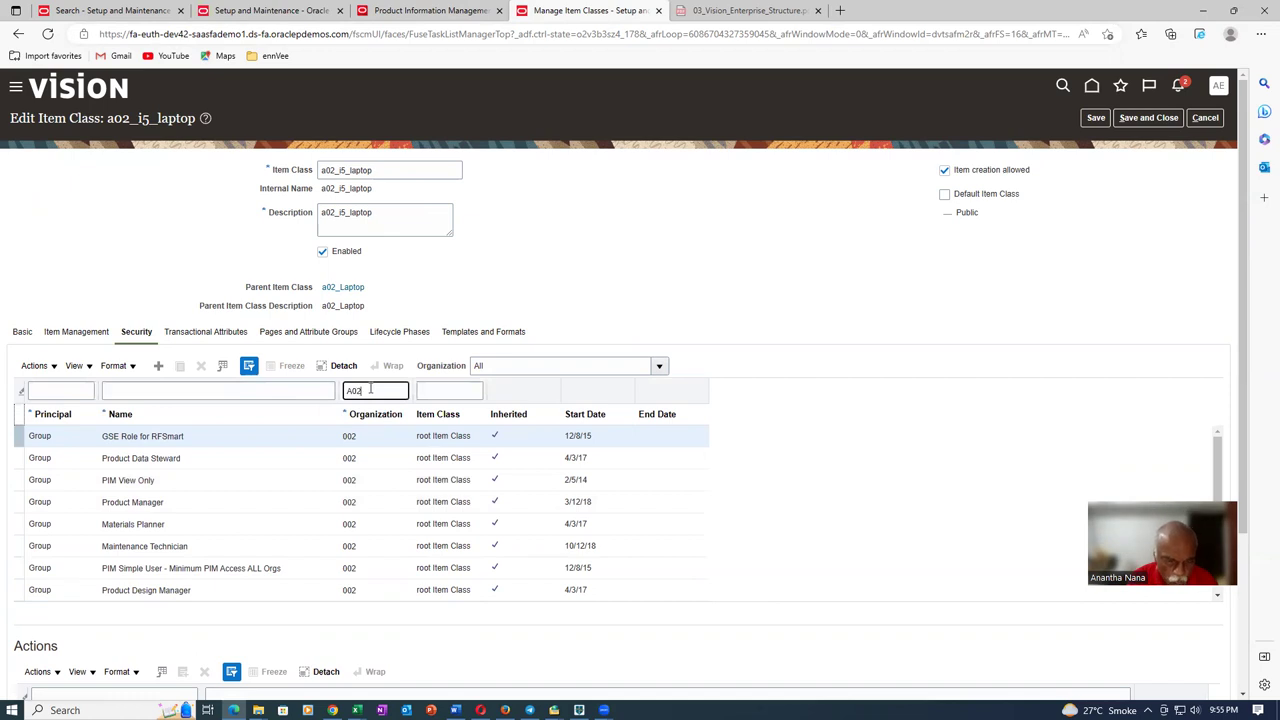
text(A020)
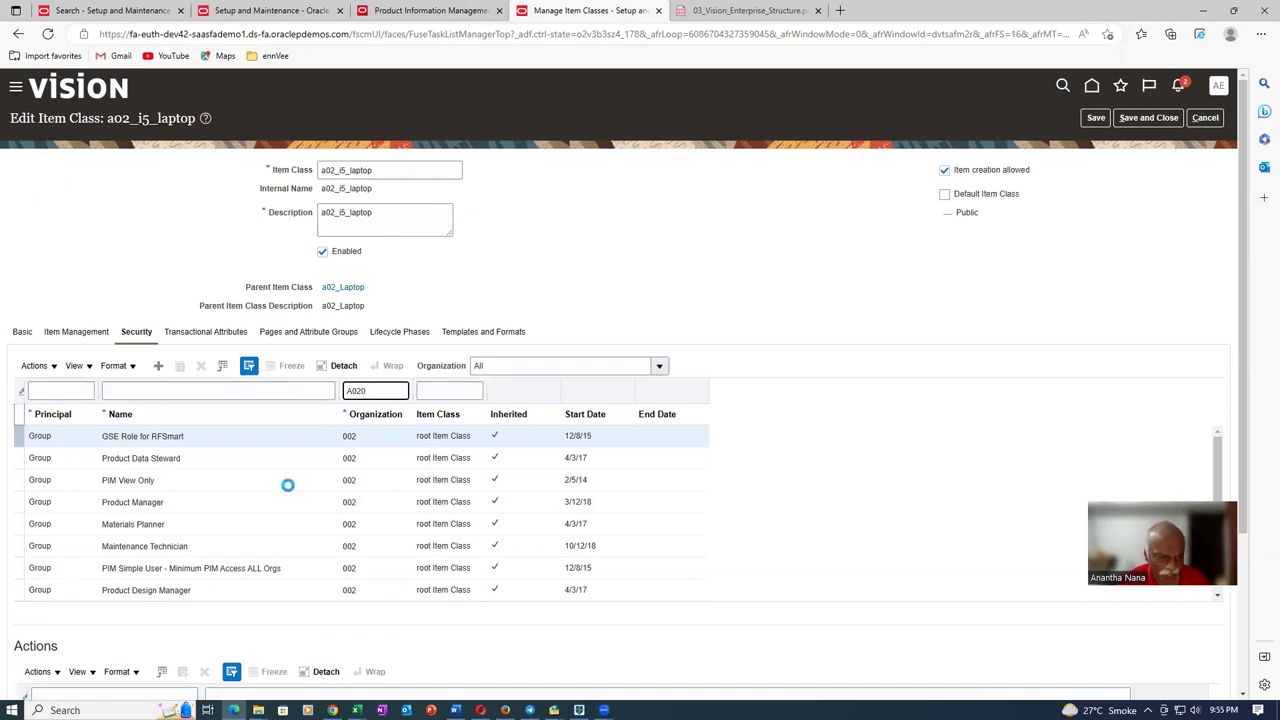
key(Return)
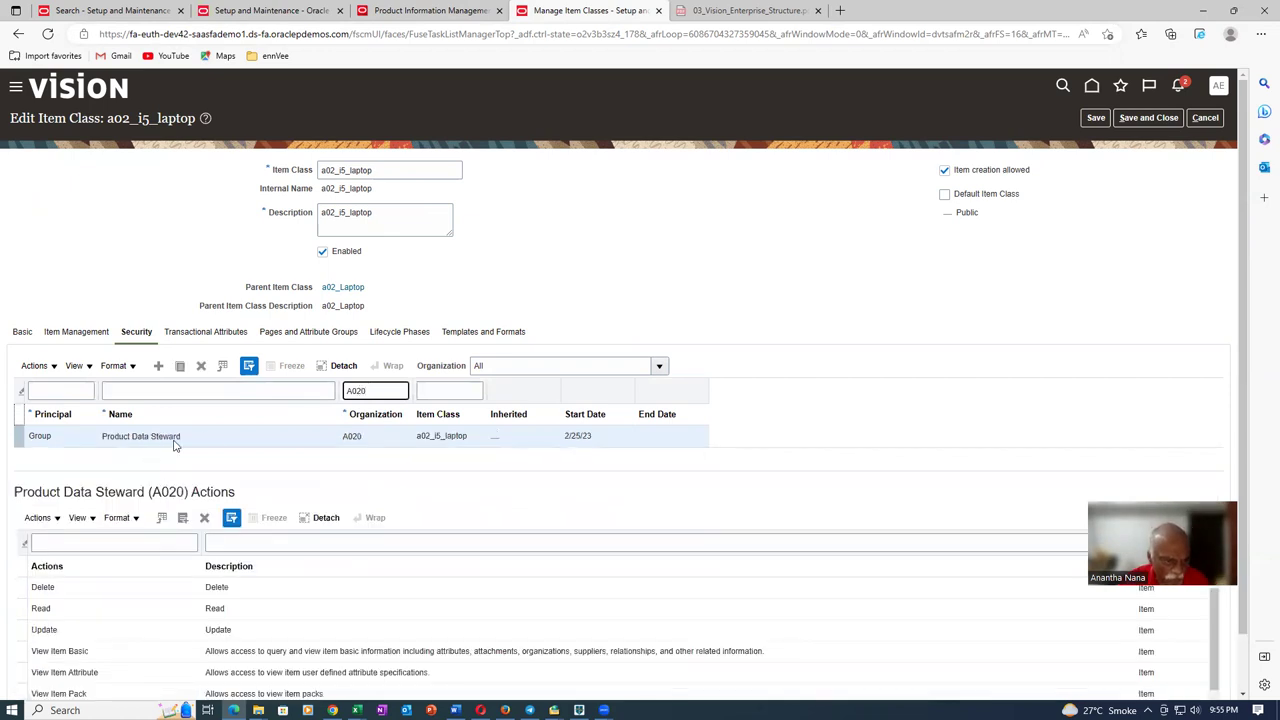
click(15, 431)
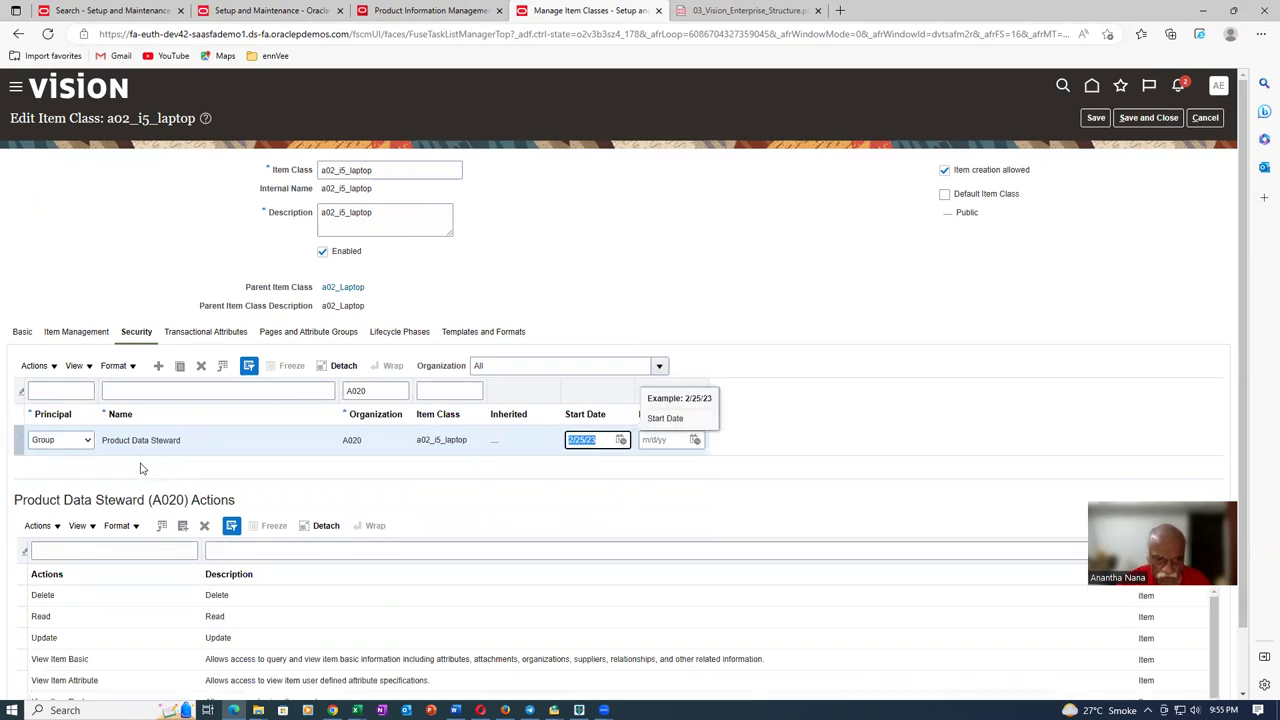
click(201, 366)
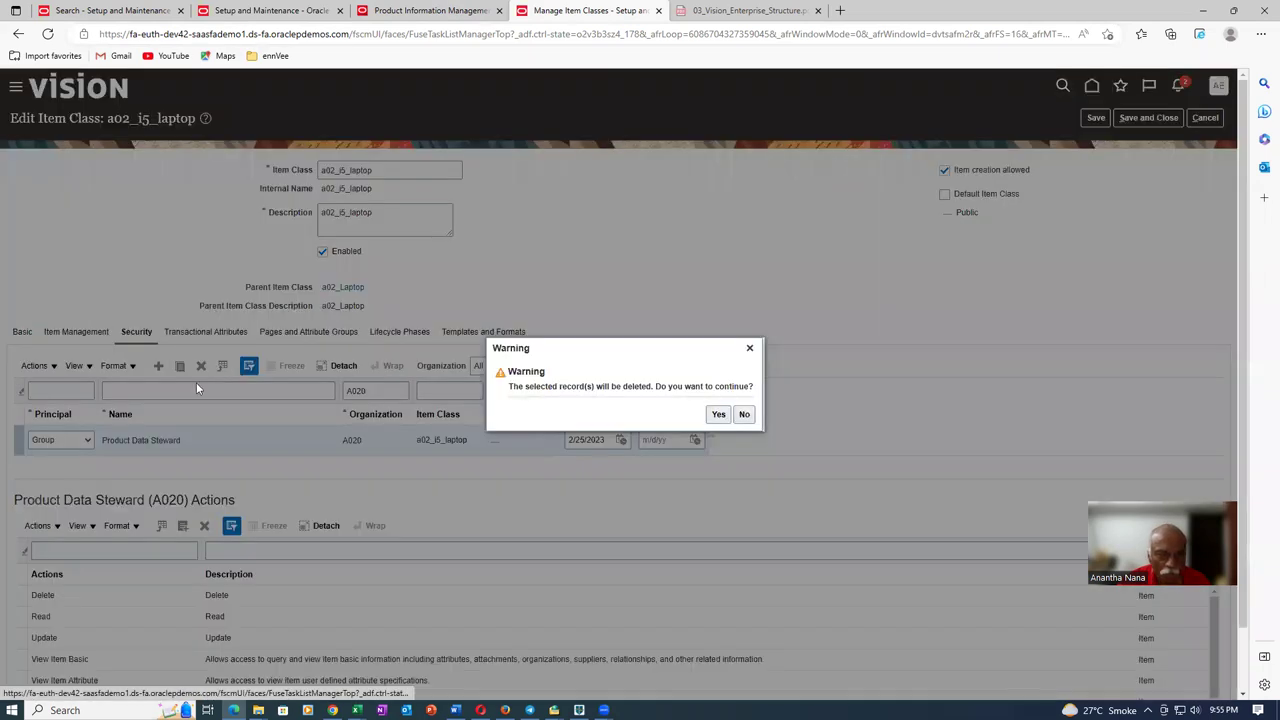
click(720, 414)
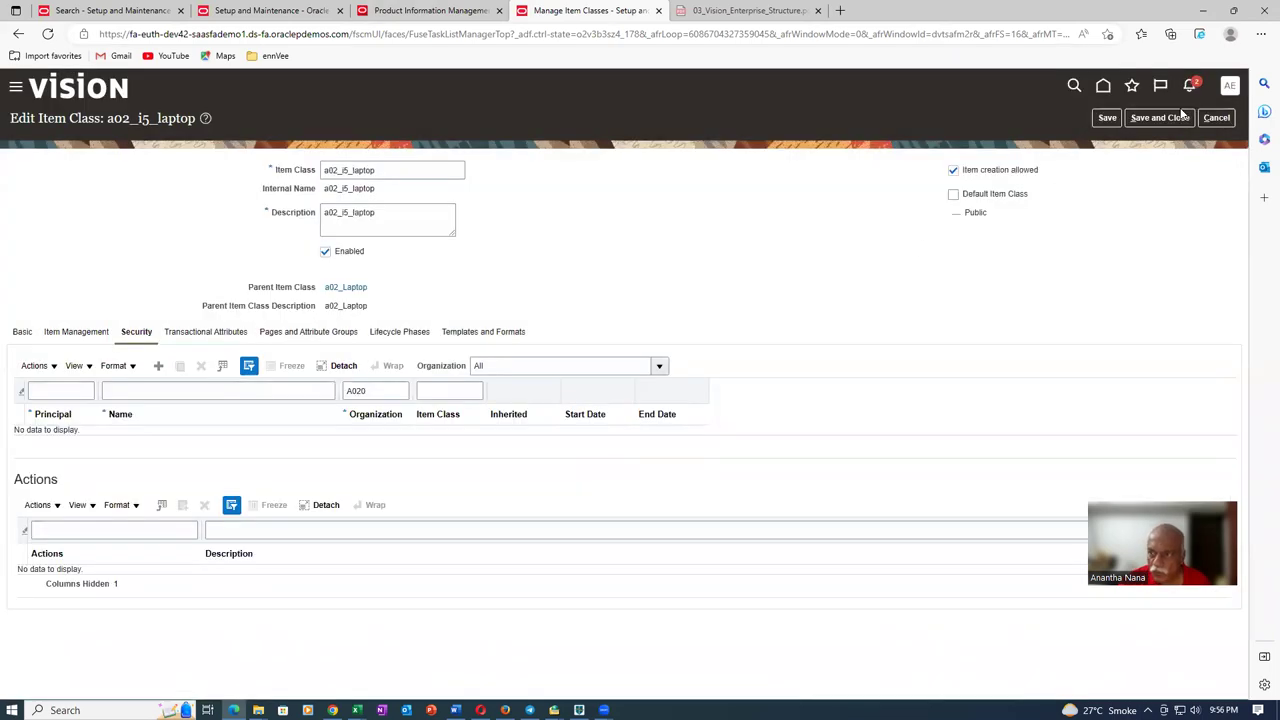
click(1178, 115)
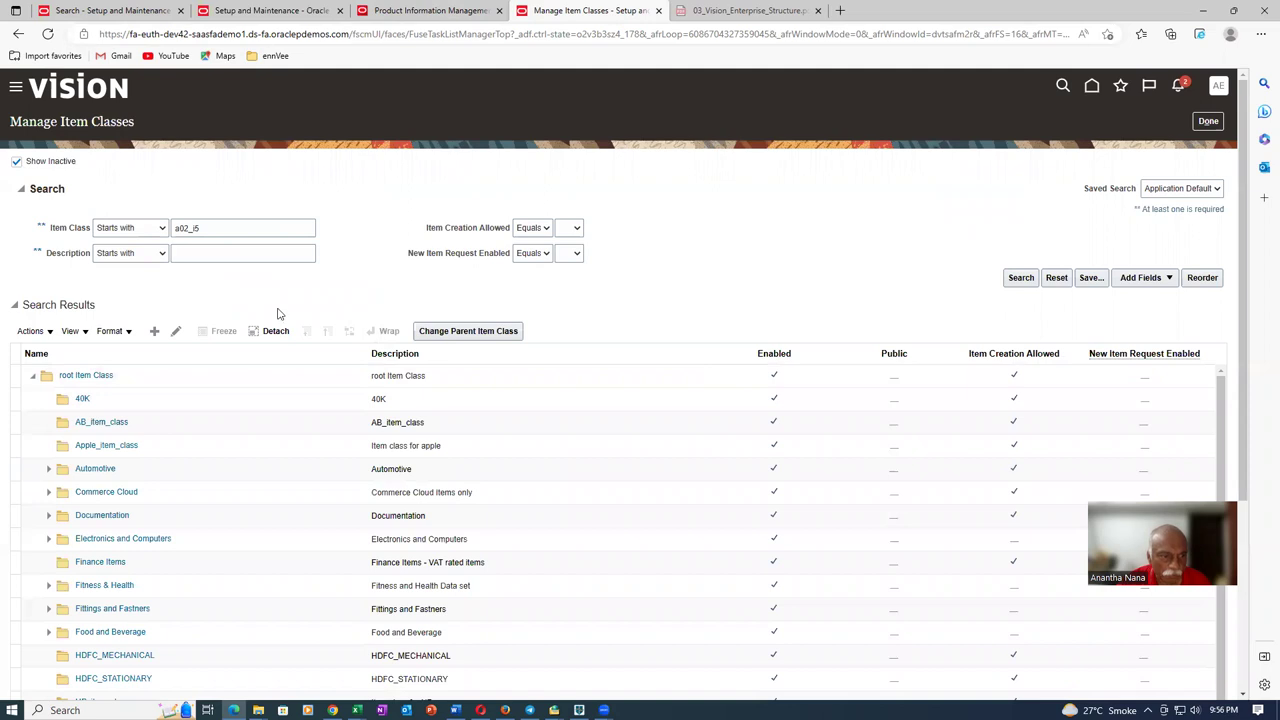
Rerun the a02_i5 item class search and open a02_i5_laptop for editing.
click(176, 331)
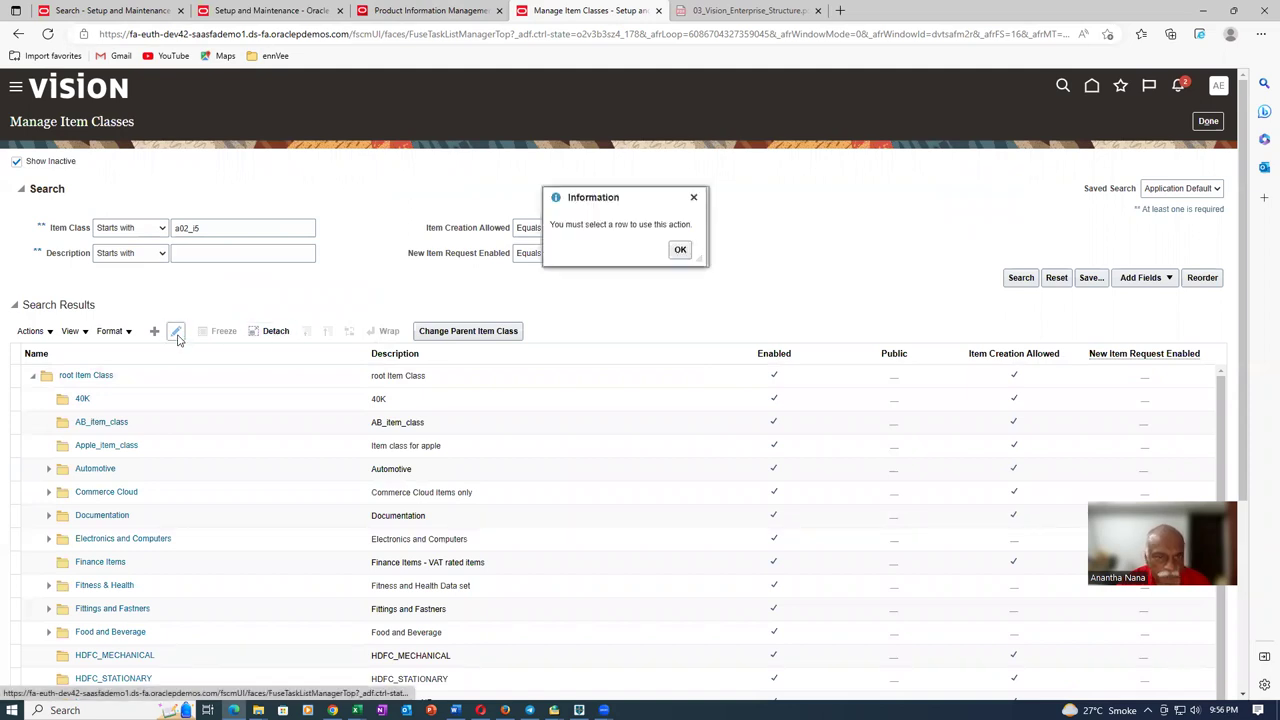
click(680, 250)
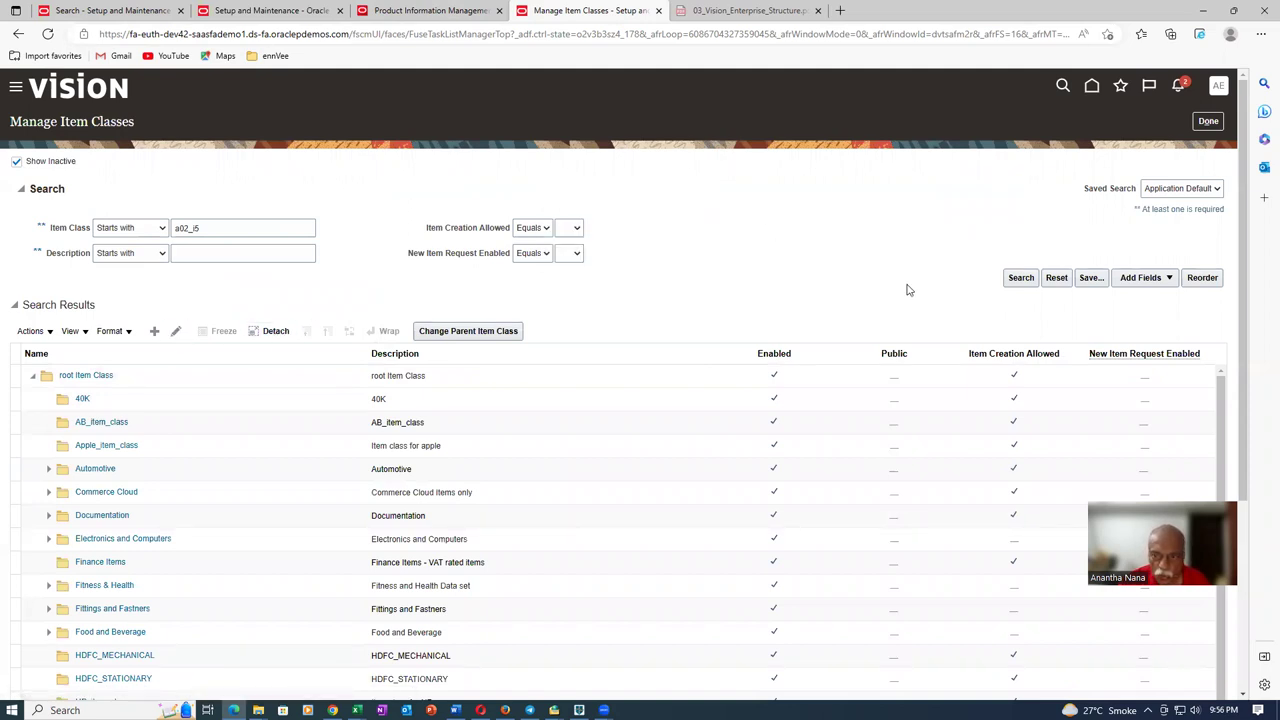
click(1036, 279)
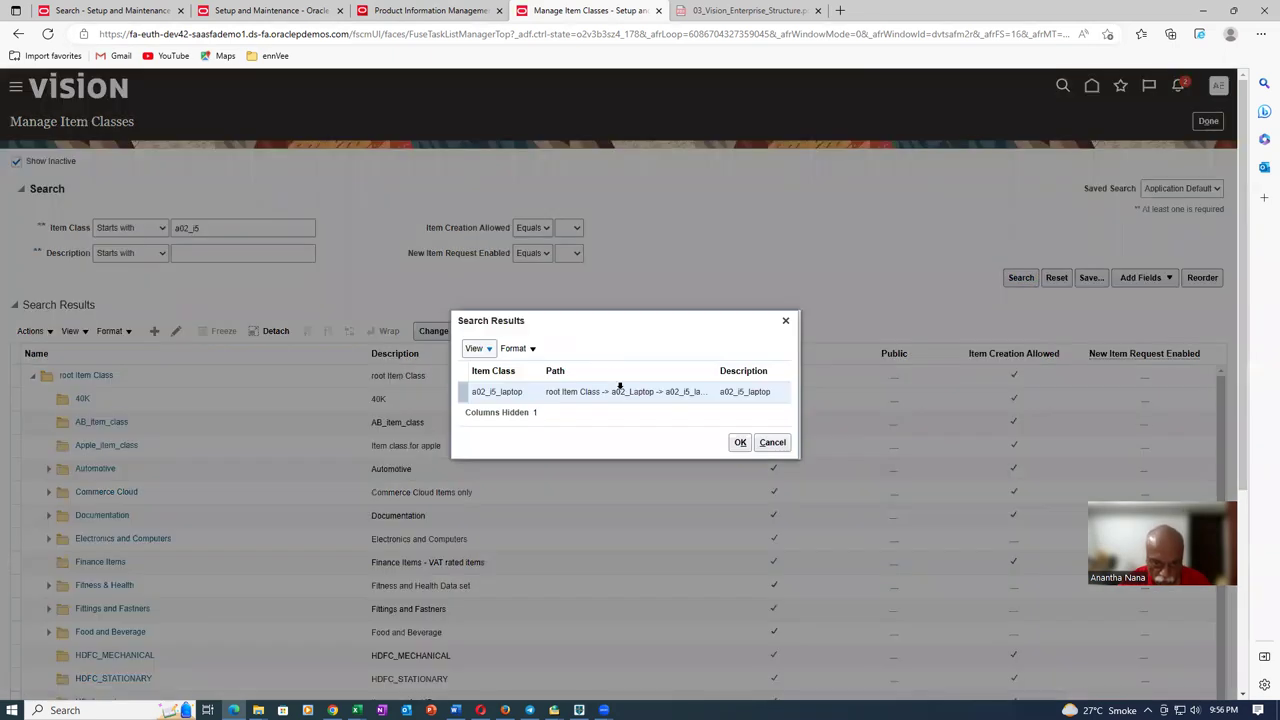
click(740, 442)
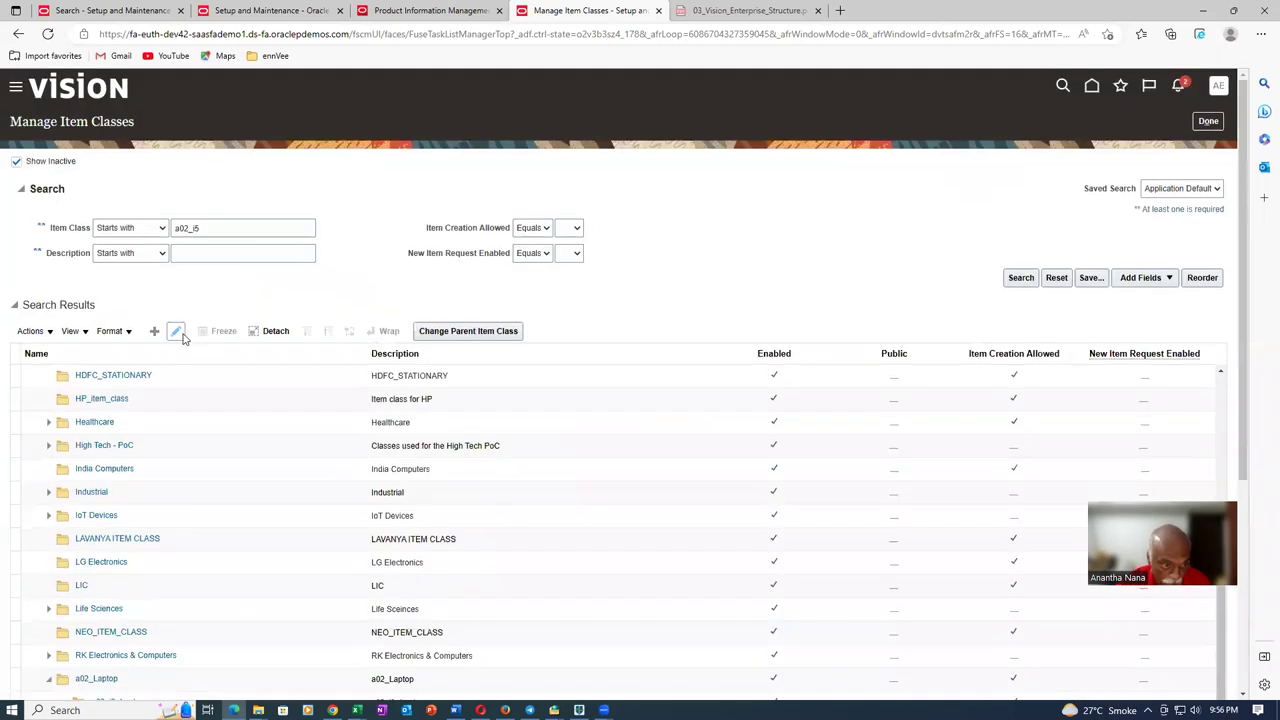
click(182, 338)
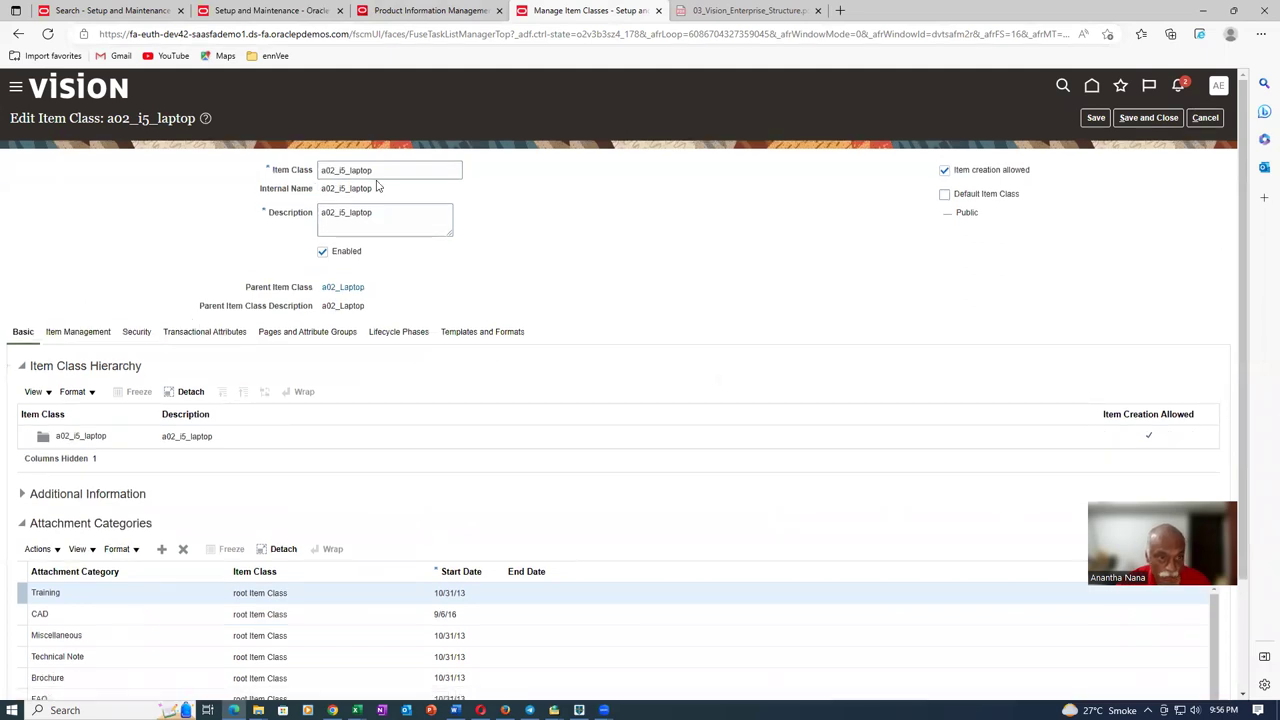
Cancel the attachment category association and bring up the class's security assignments.
click(161, 550)
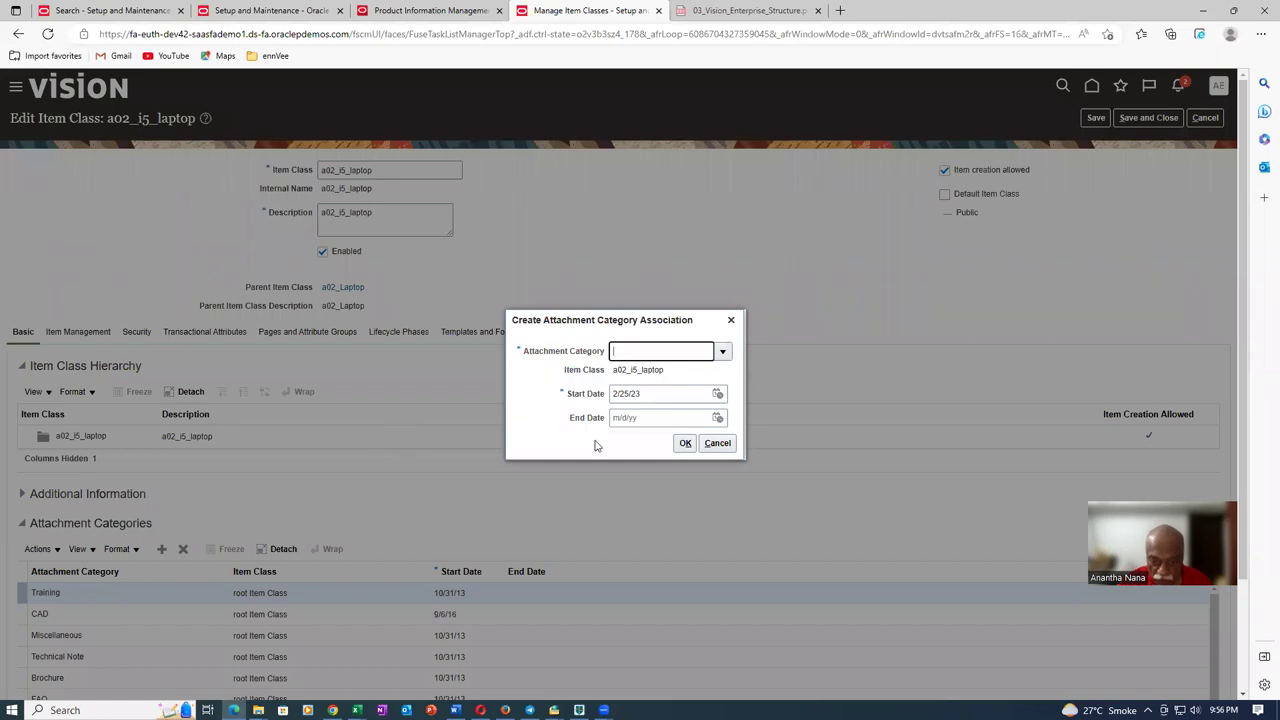
click(719, 443)
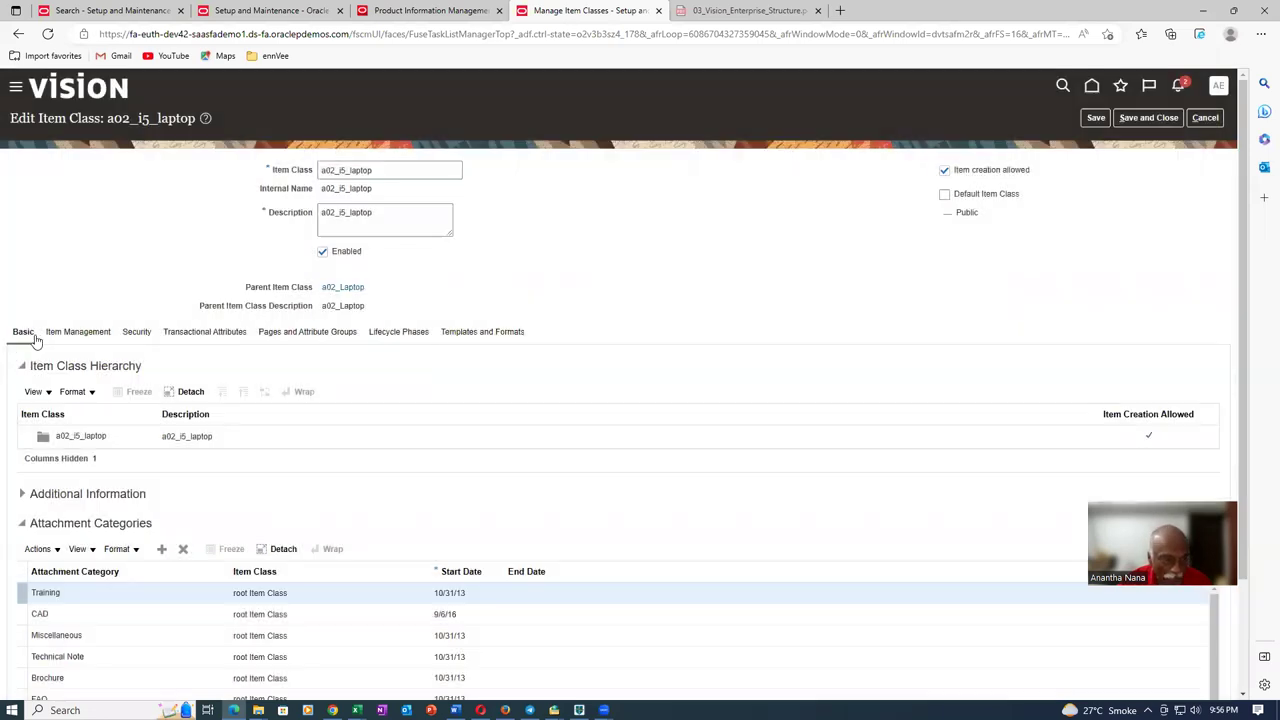
click(82, 332)
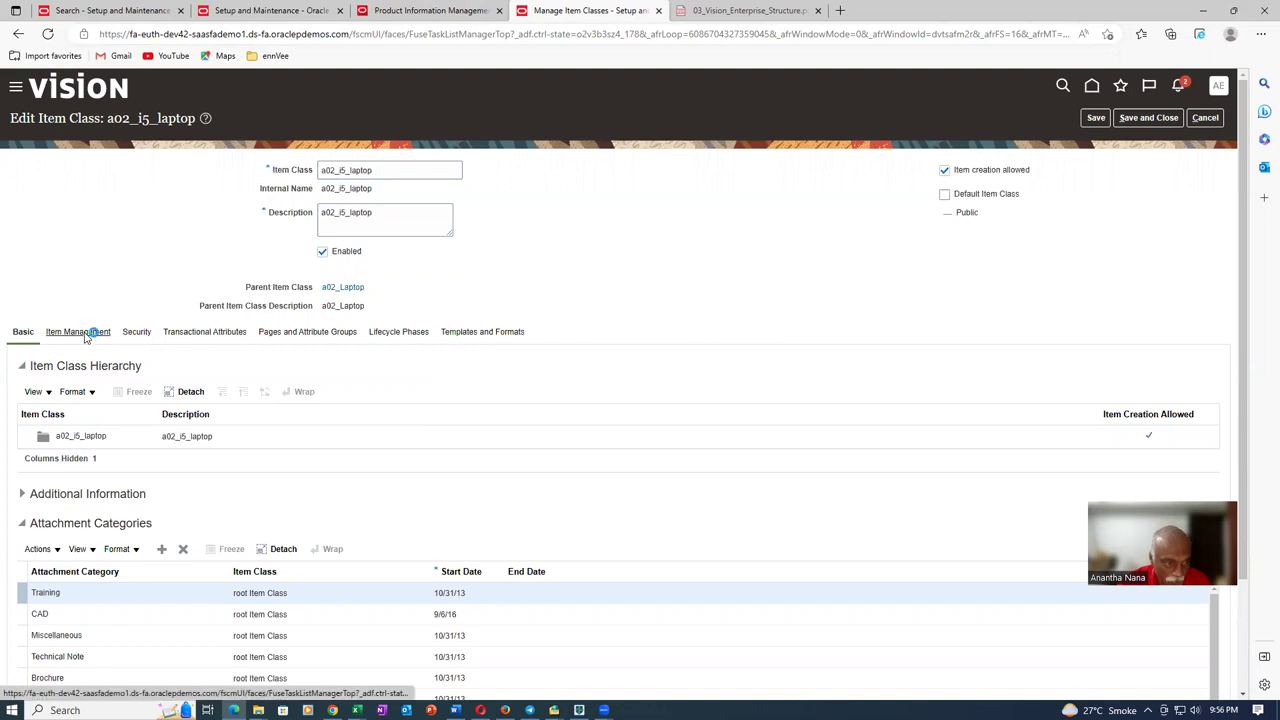
click(136, 335)
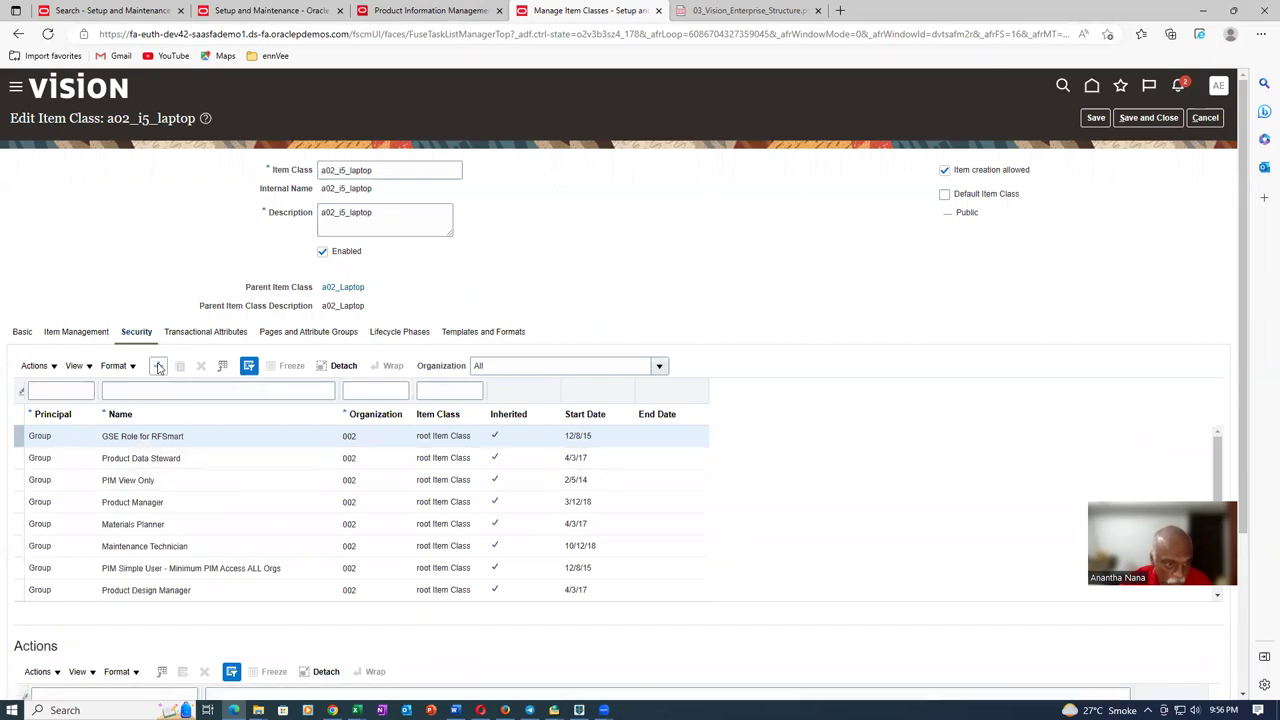
Add a security row named Product Data Steward, re-pasting the name after the error and tabbing to Organization.
click(158, 366)
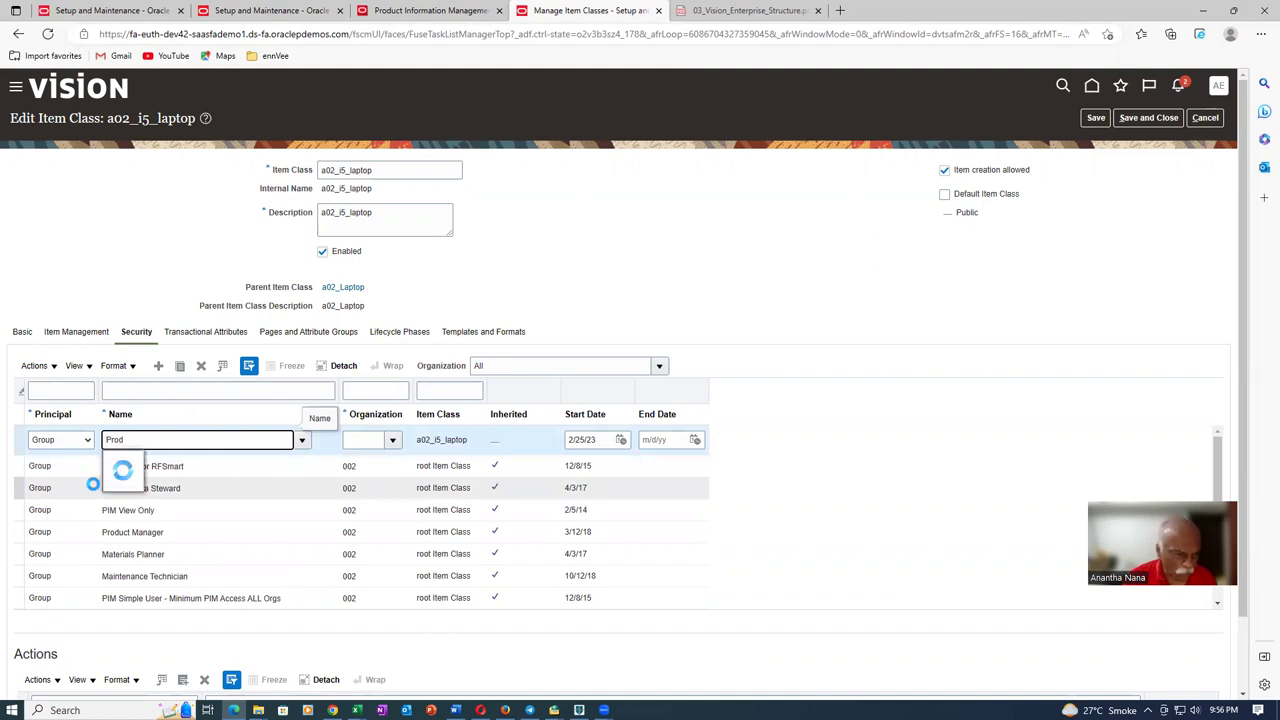
text(uct)
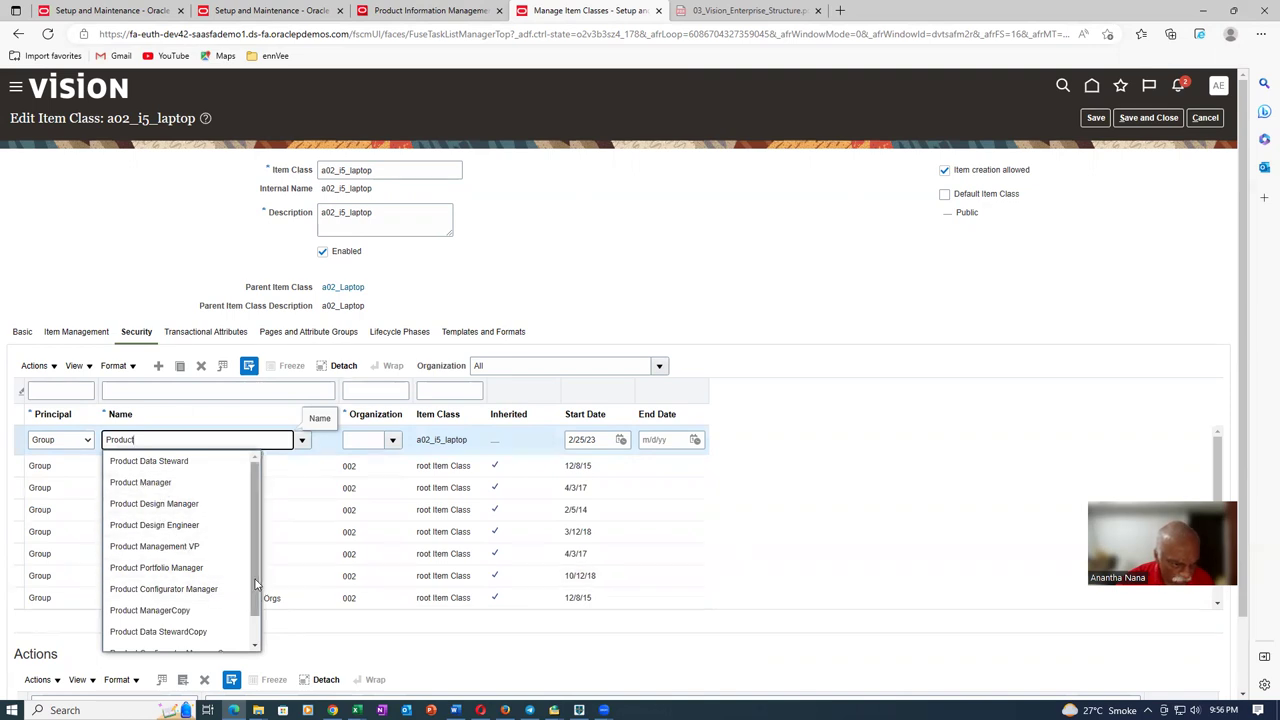
mouse_move(253, 579)
mouse_down()
mouse_move(250, 622)
mouse_move(250, 590)
mouse_up()
click(188, 464)
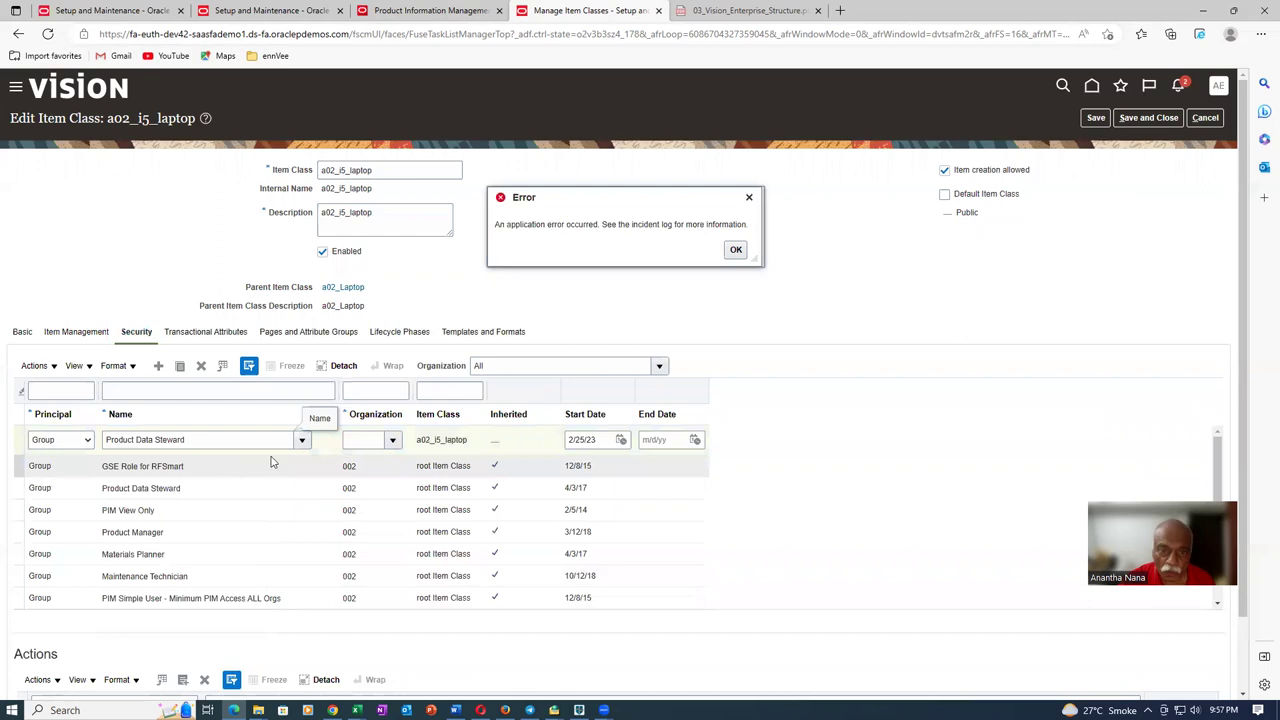
click(735, 250)
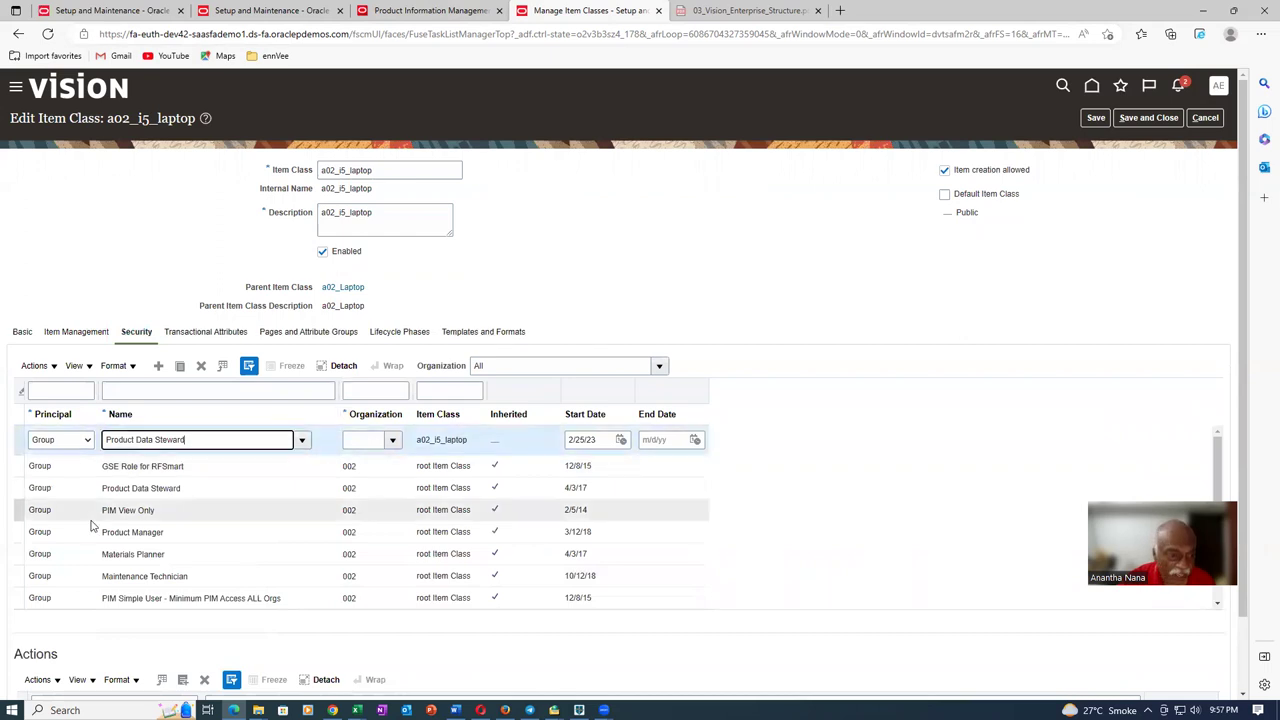
drag(218, 439, 92, 467)
key(ctrl+c)
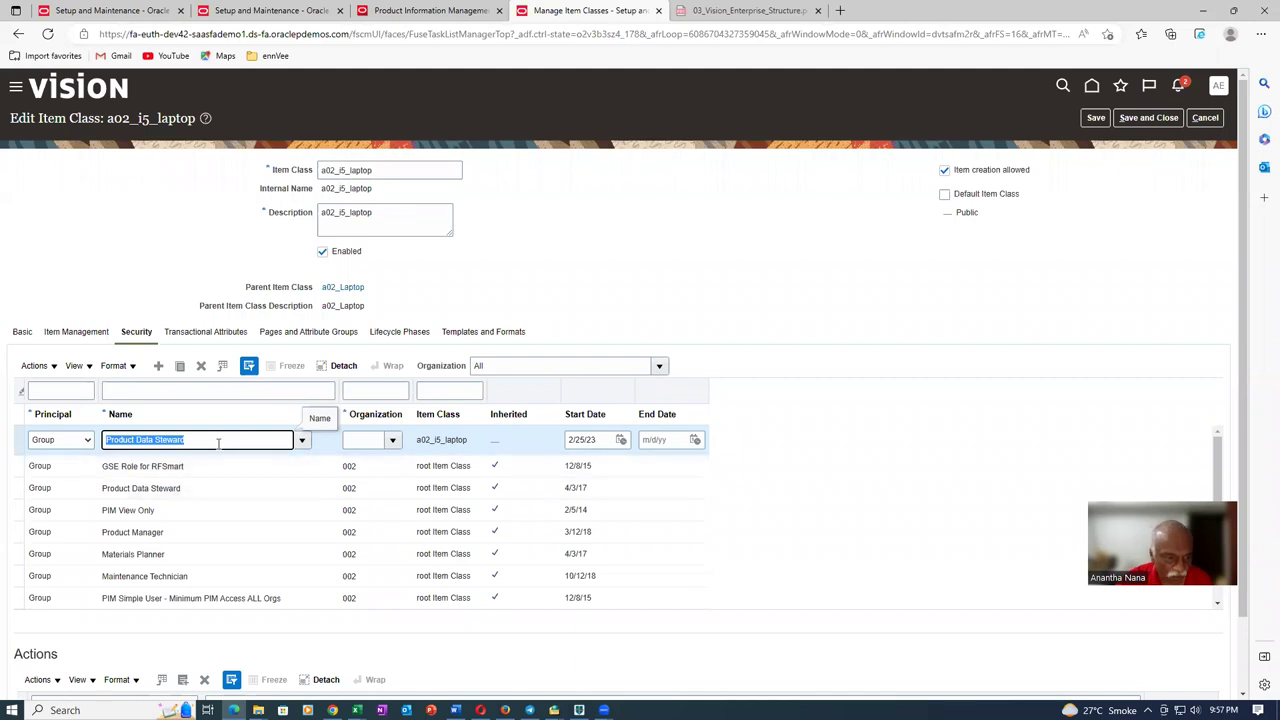
key(BackSpace)
key(ctrl+v)
key(Tab)
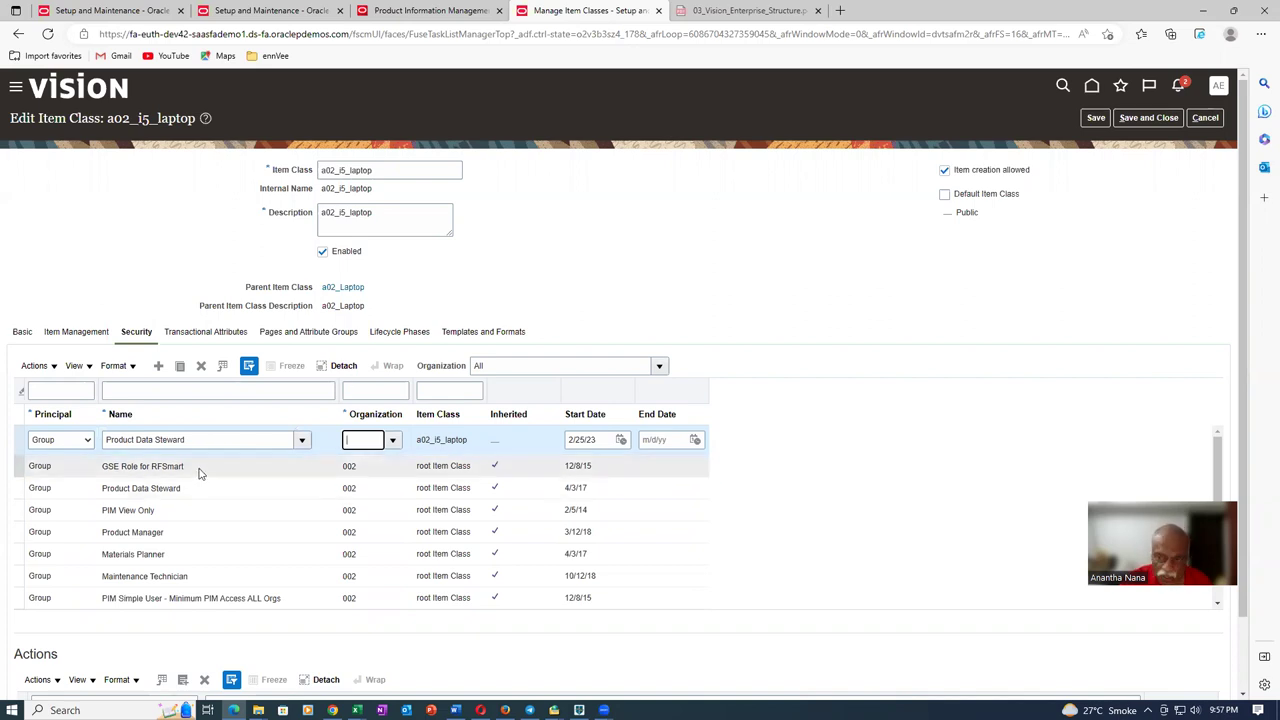
Cancel the unsaved changes, search a02_i5 again, and edit item class a02_i5_laptop.
click(1206, 118)
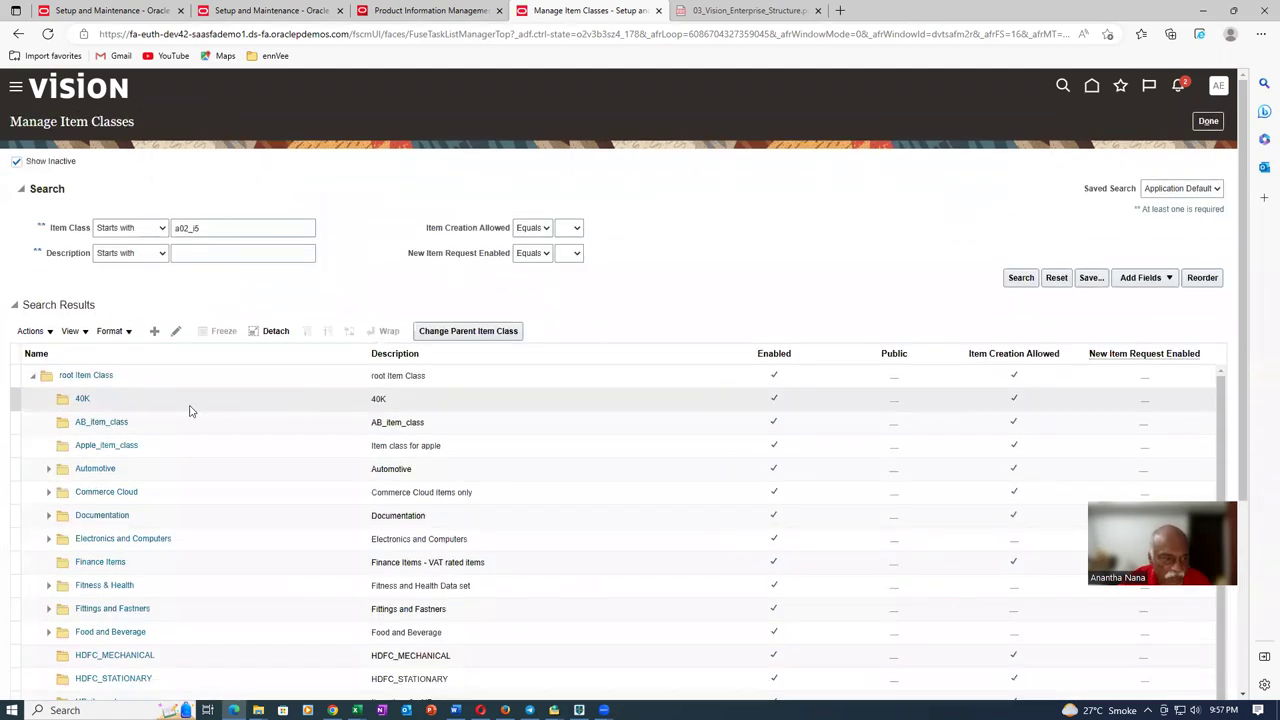
click(174, 331)
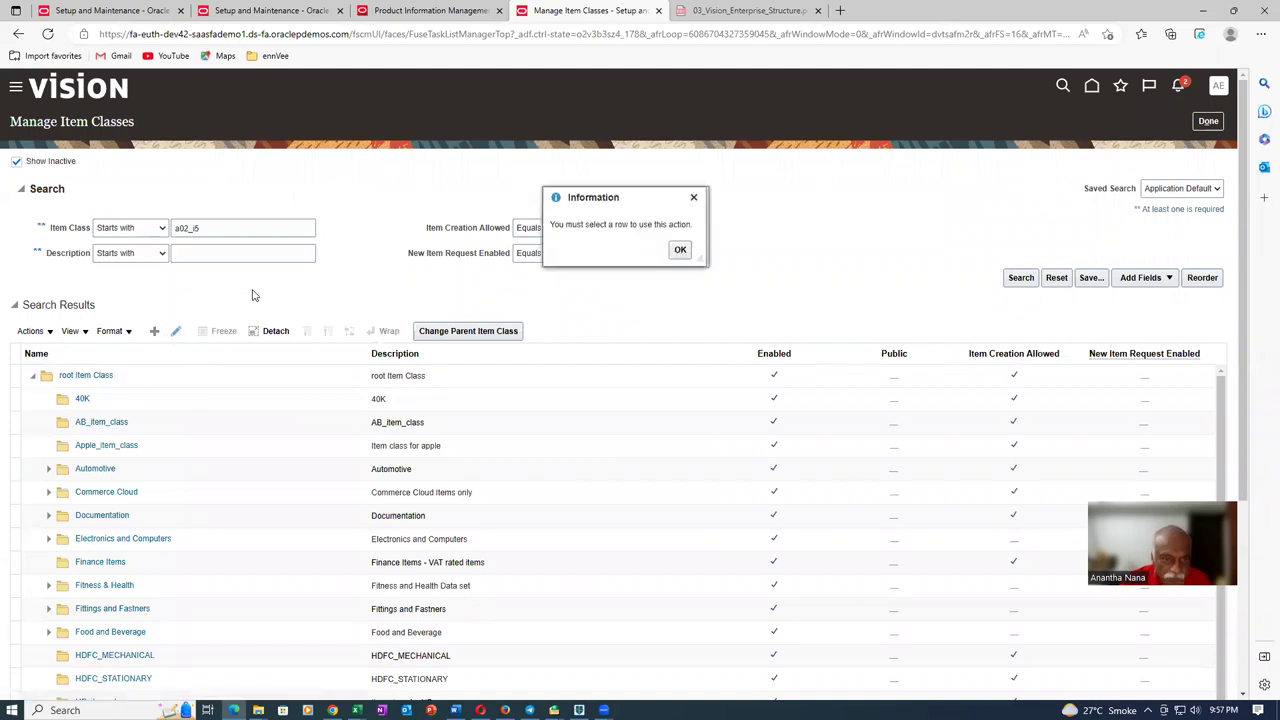
click(681, 249)
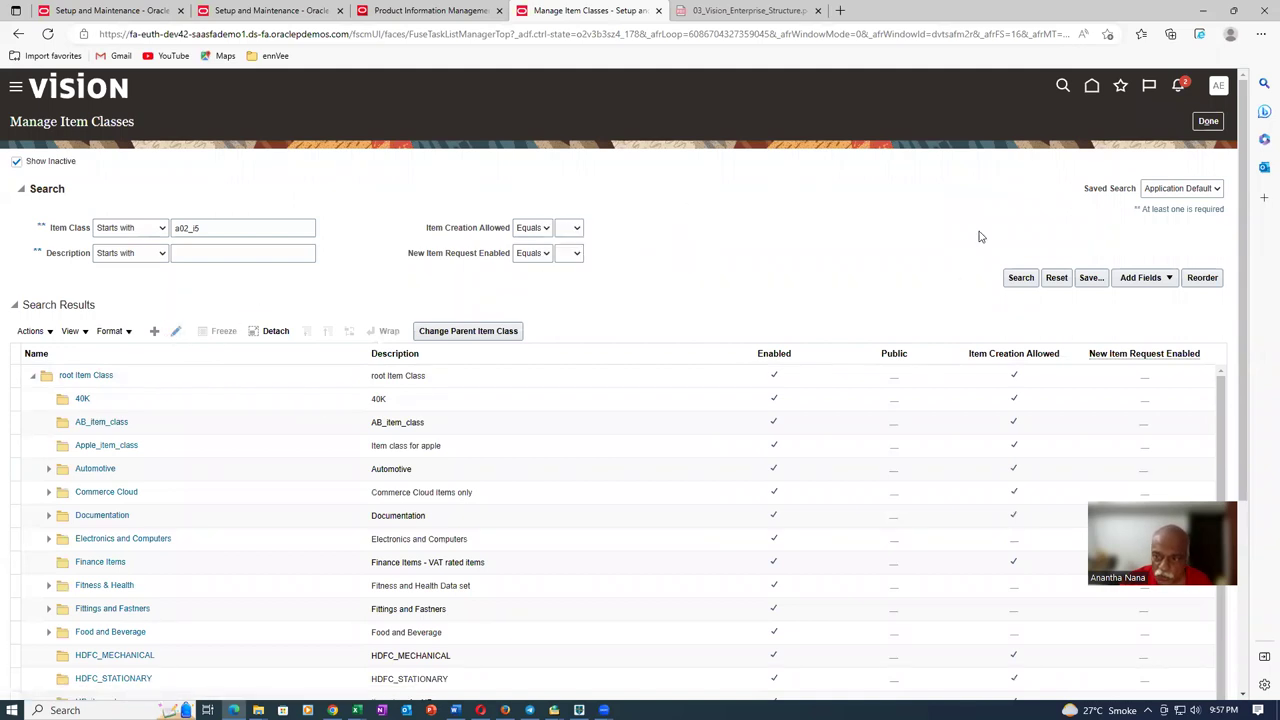
click(1024, 279)
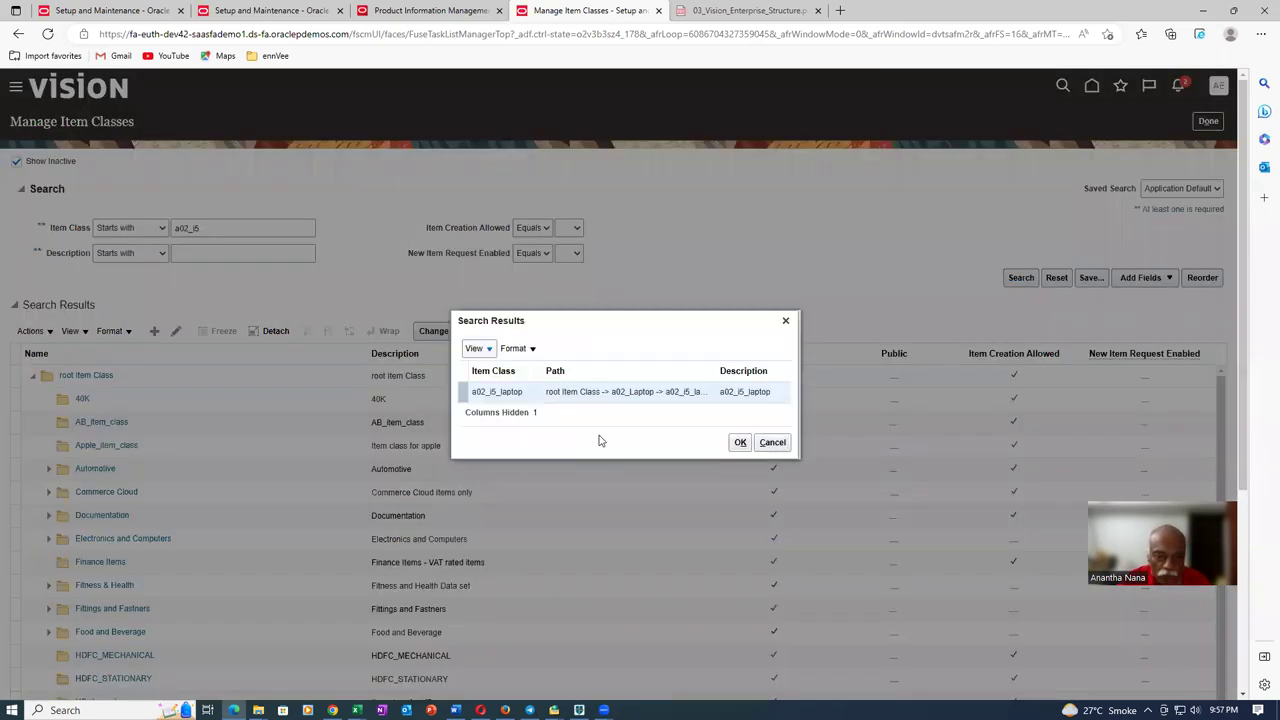
click(740, 442)
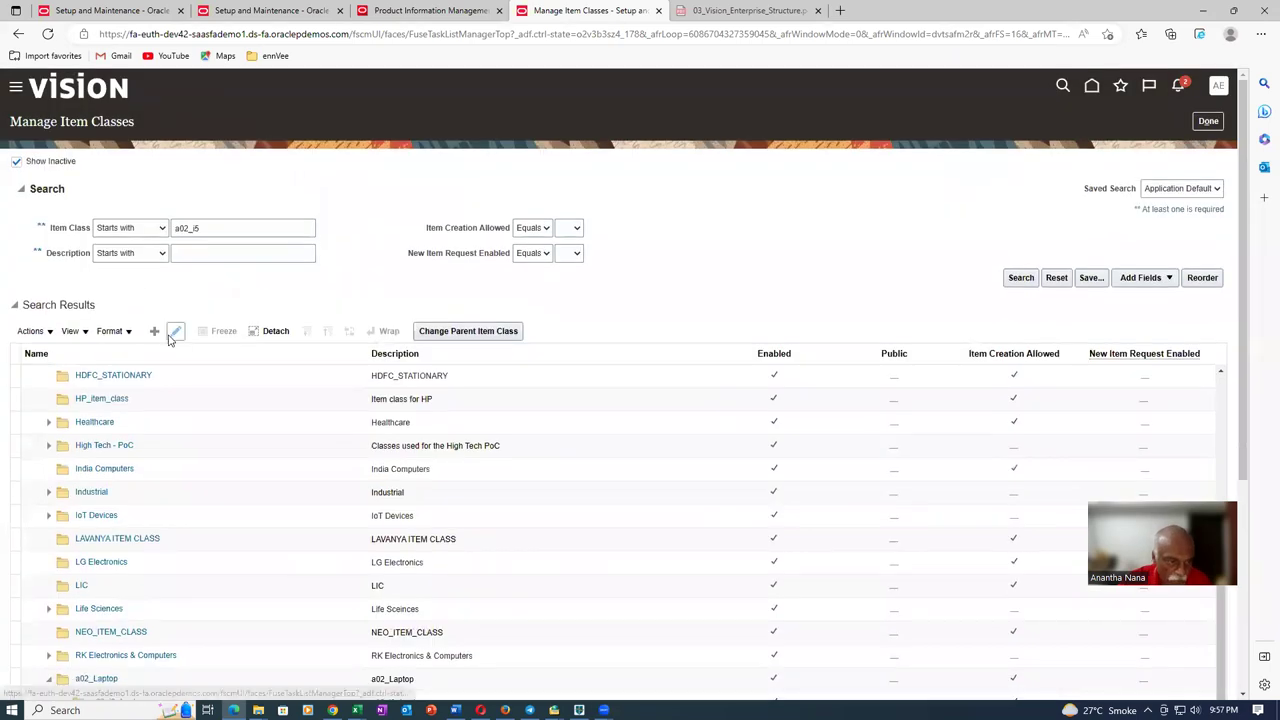
click(175, 333)
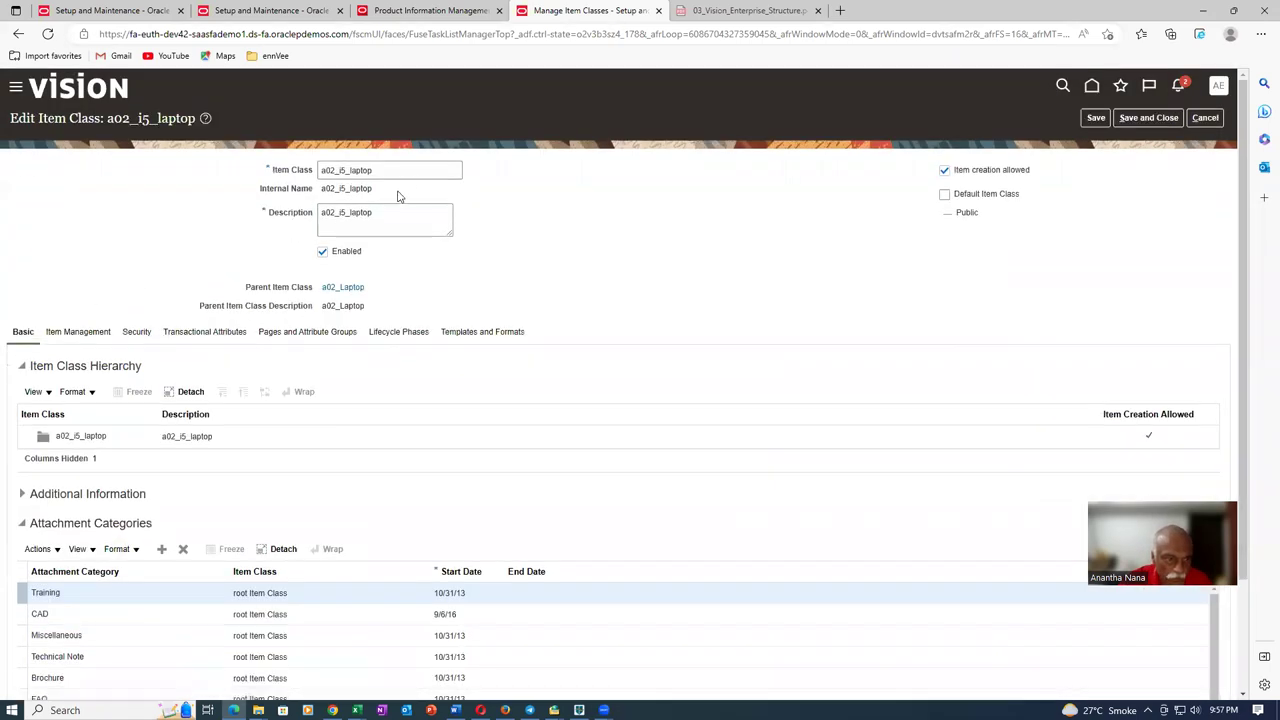
Add a security row choosing the second Product Data Steward role from Search and Select.
click(136, 332)
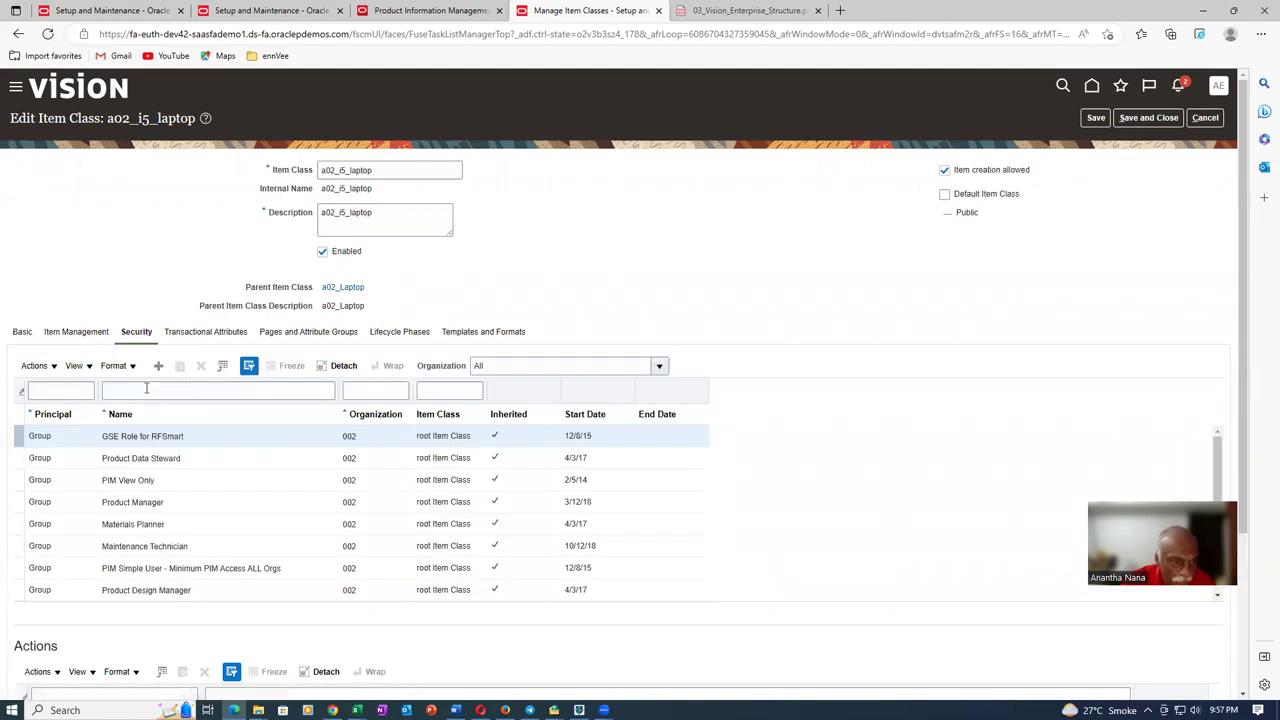
click(158, 366)
click(155, 441)
key(ctrl+v)
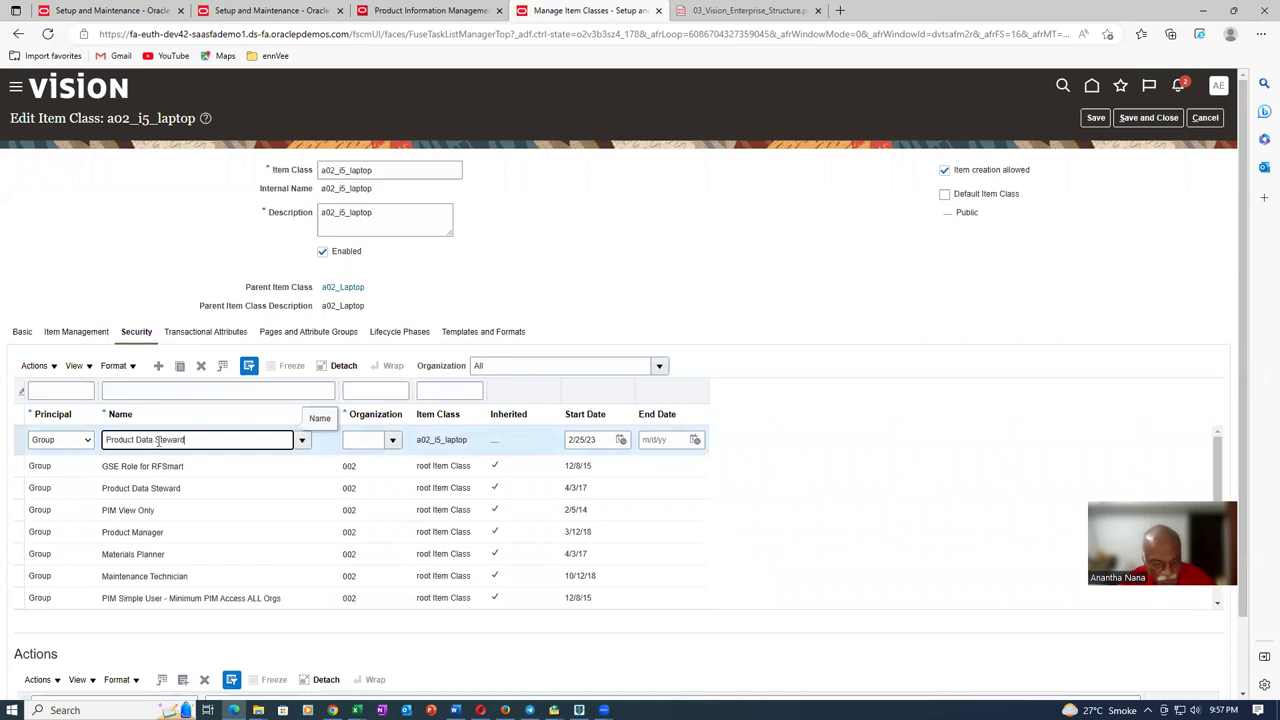
key(Tab)
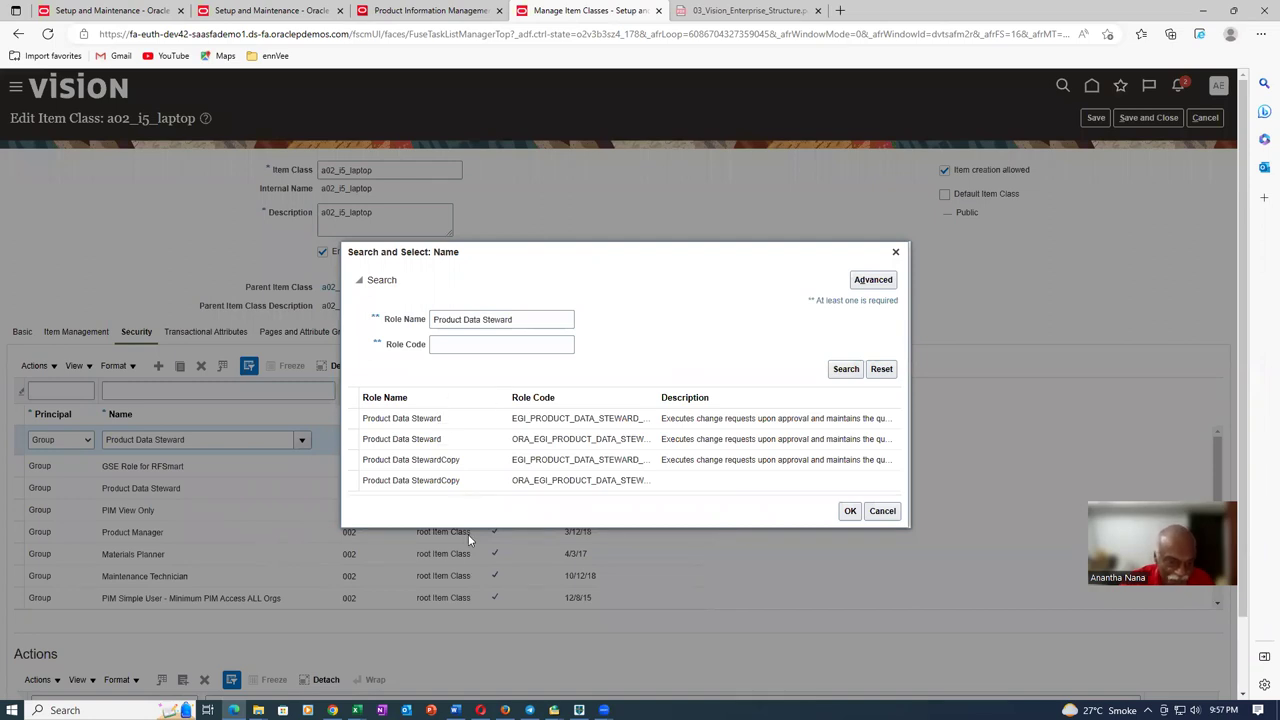
click(464, 446)
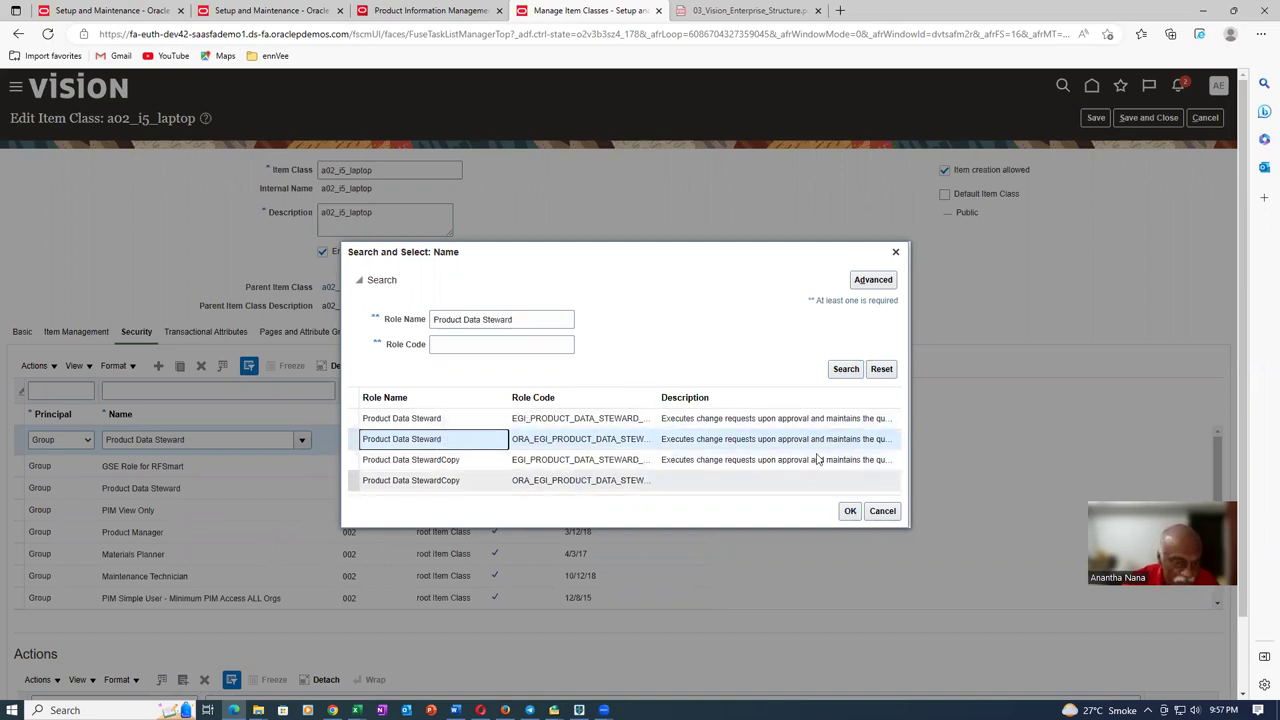
click(849, 511)
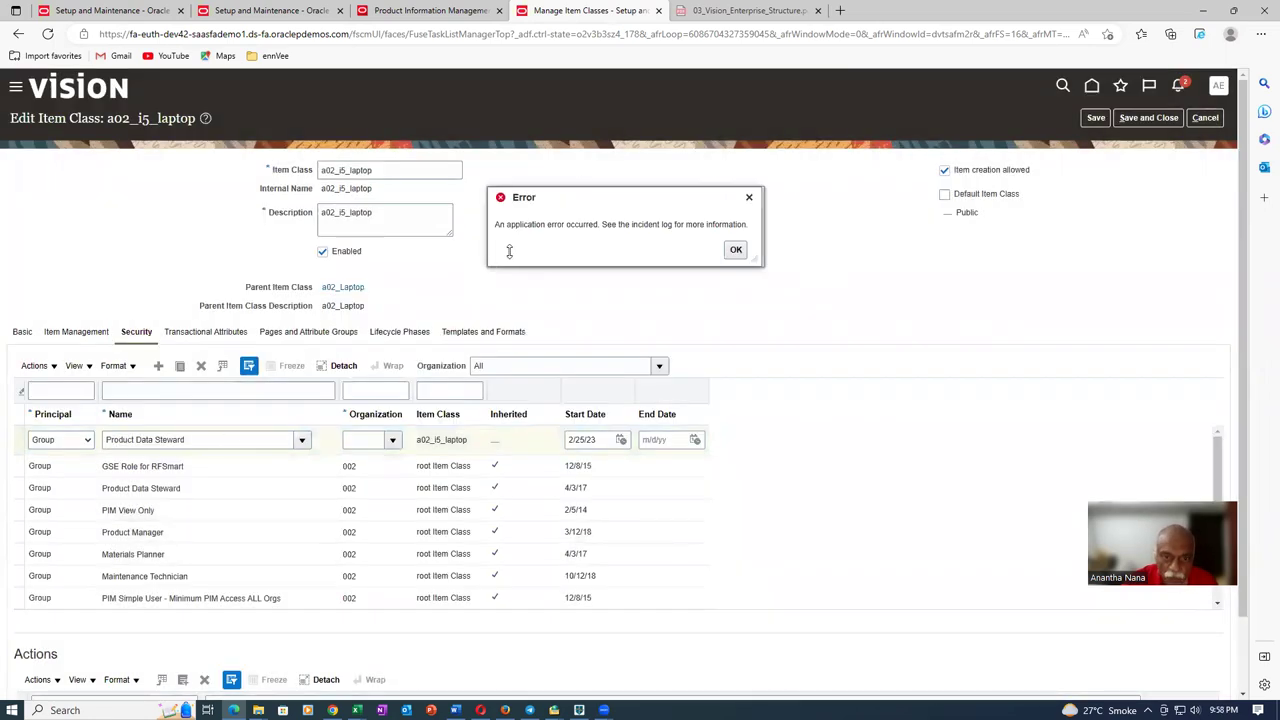
click(736, 249)
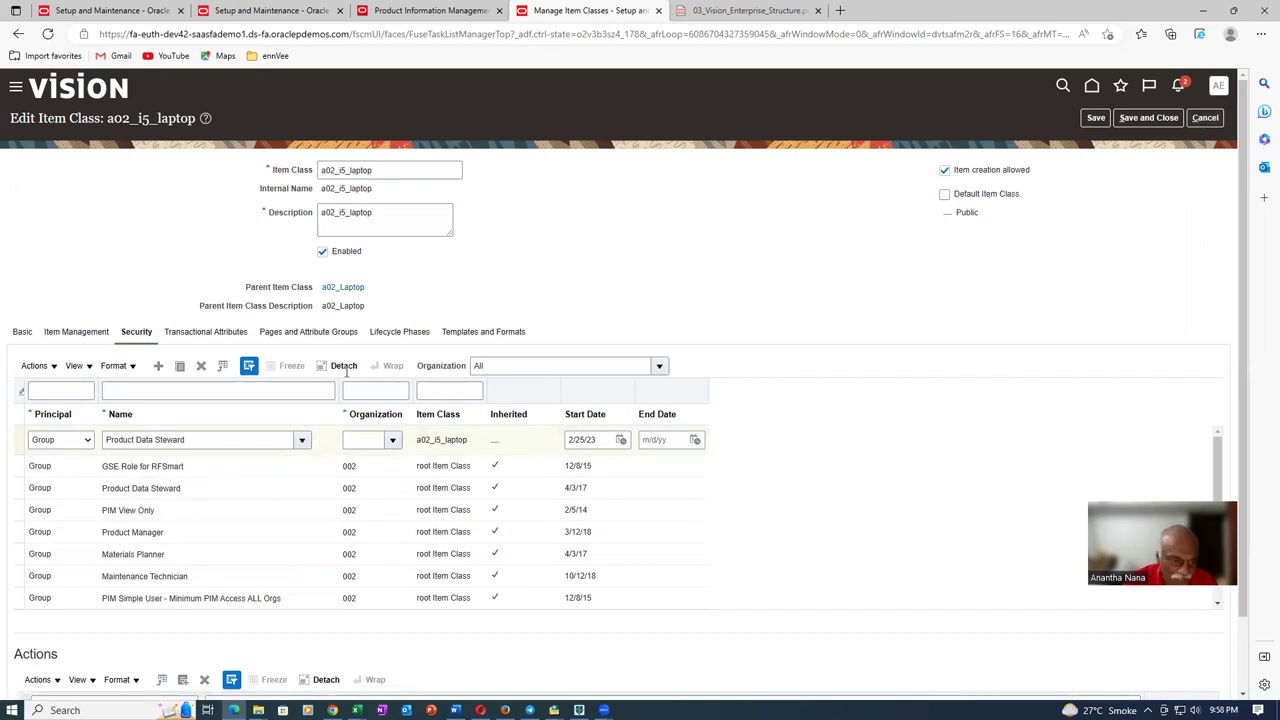
Cancel the unsaved row, search a02_i5 again, and open a02_i5_laptop's security settings for editing.
click(1205, 118)
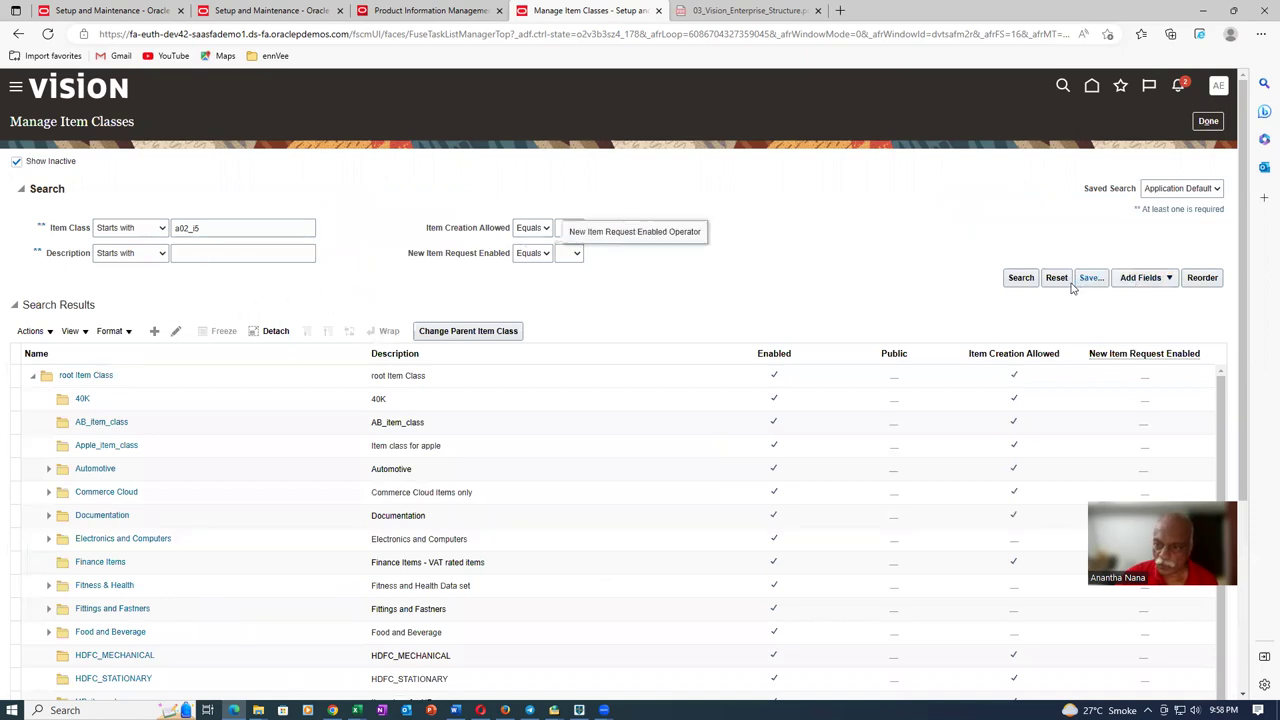
click(1025, 283)
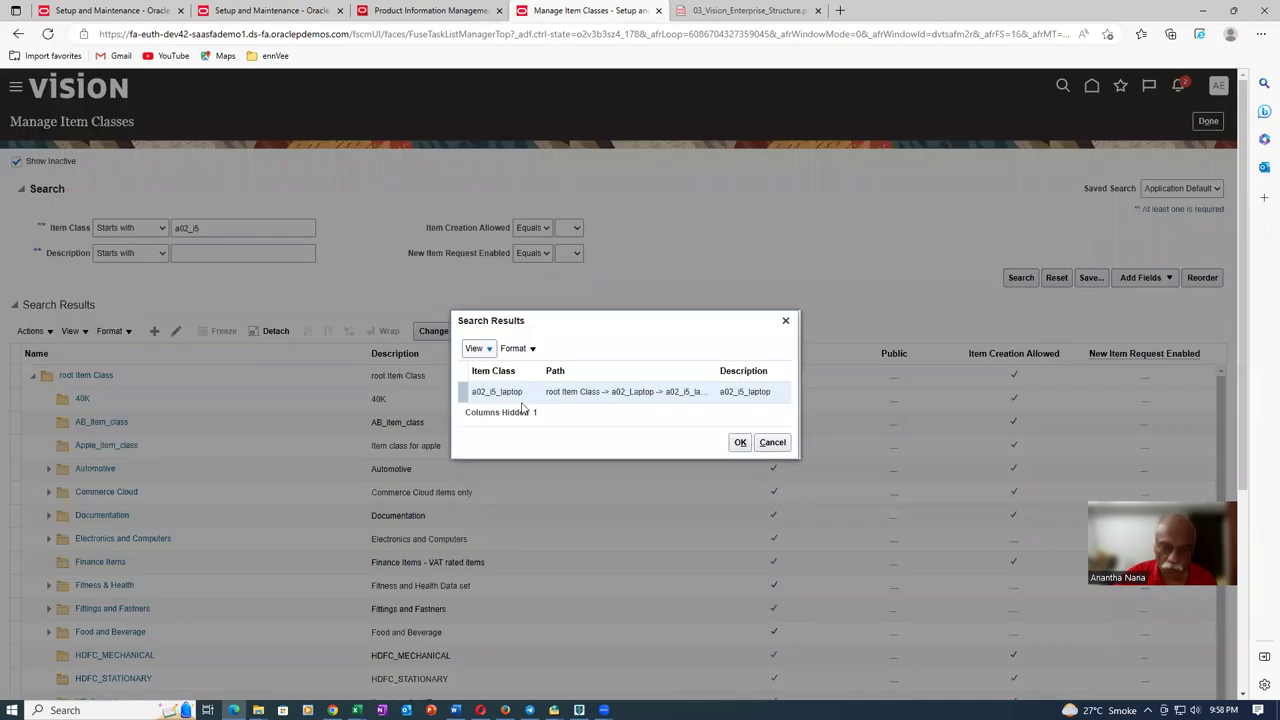
click(740, 446)
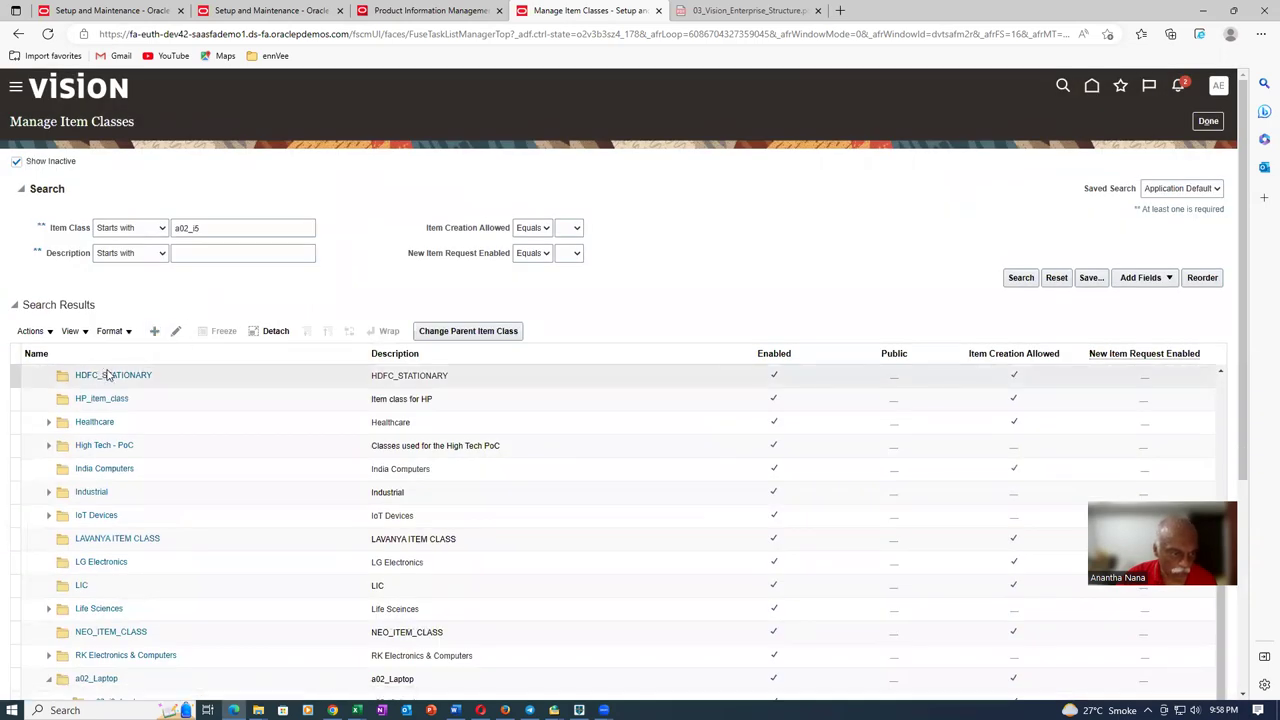
click(176, 334)
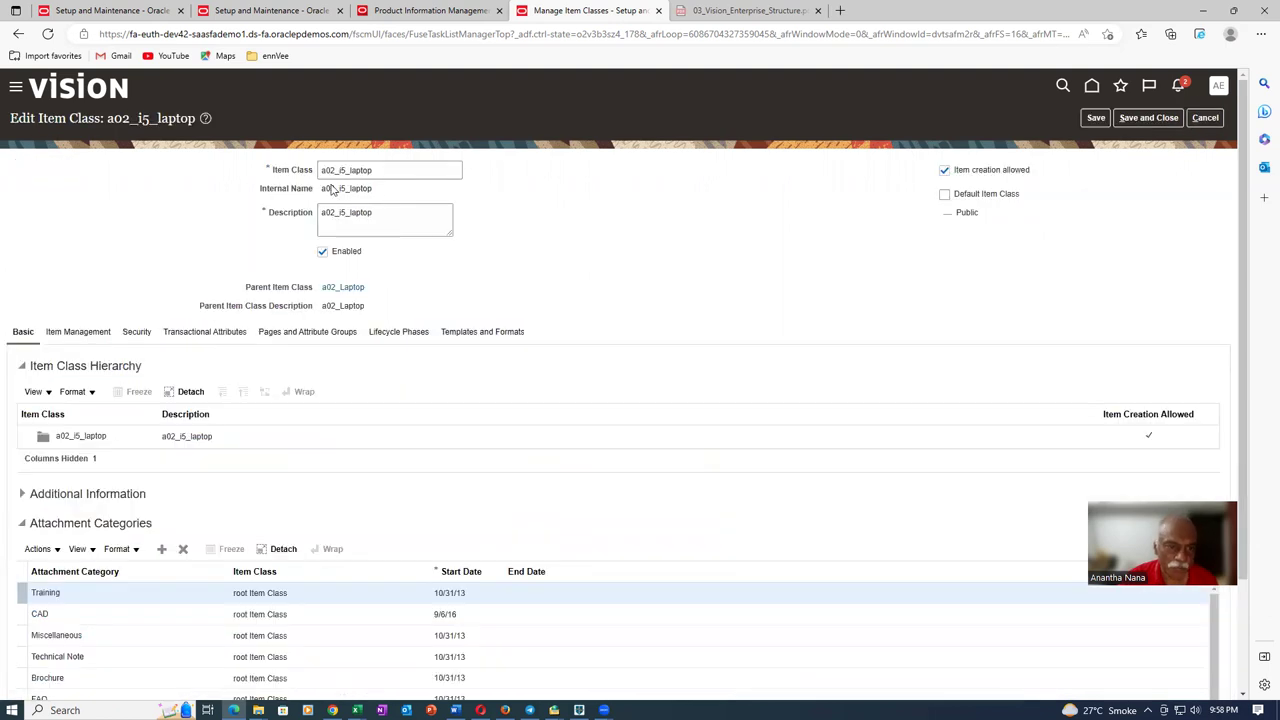
click(138, 333)
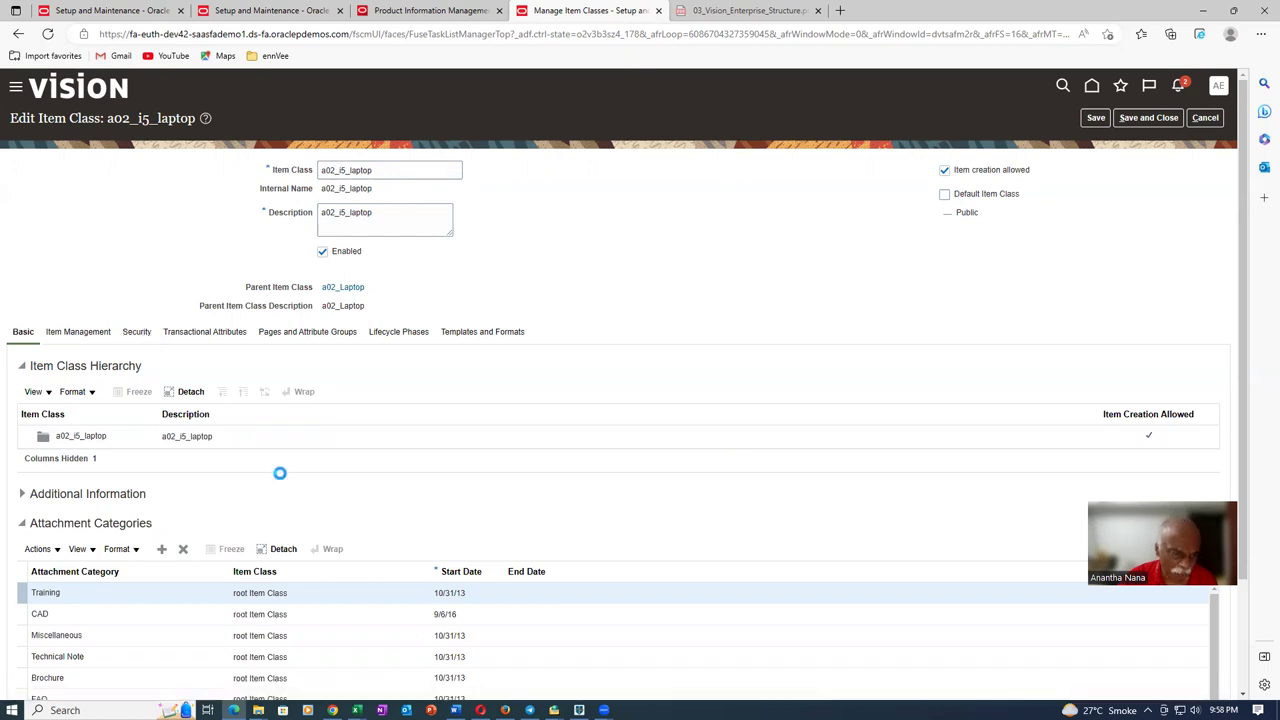
Add a security row named 'Product Data Steward', picking the second matching role.
click(158, 366)
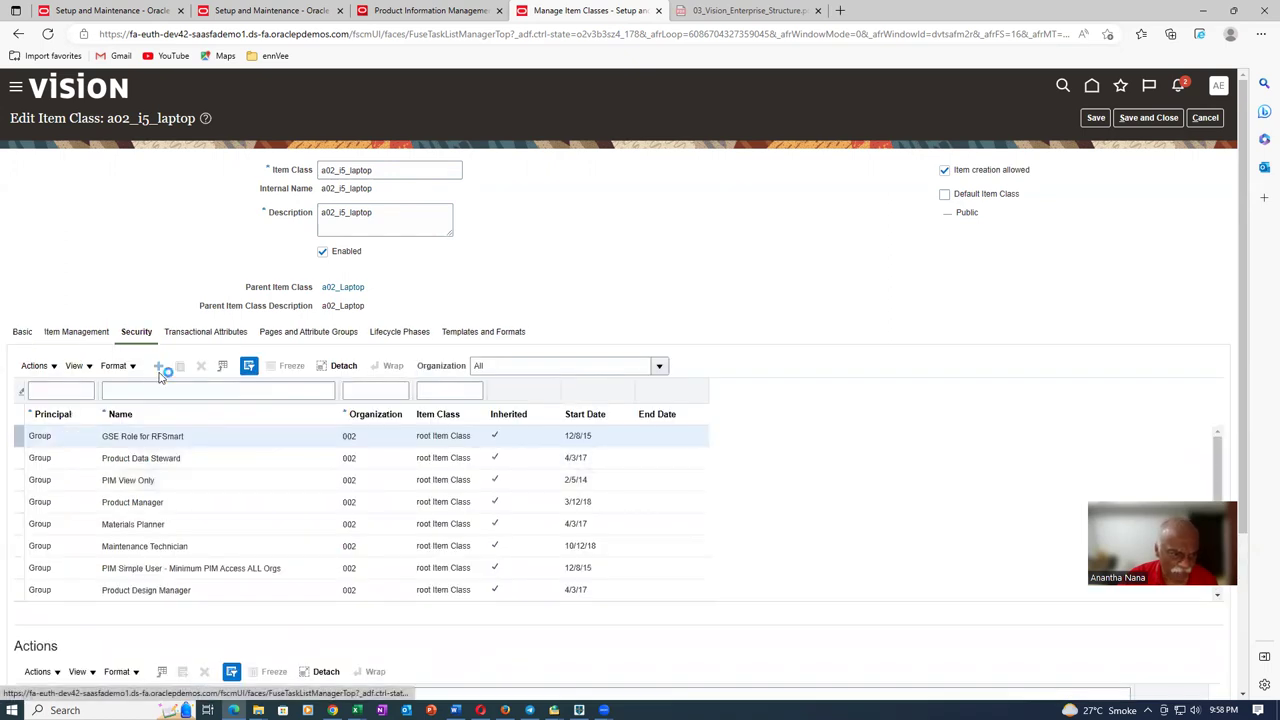
click(175, 439)
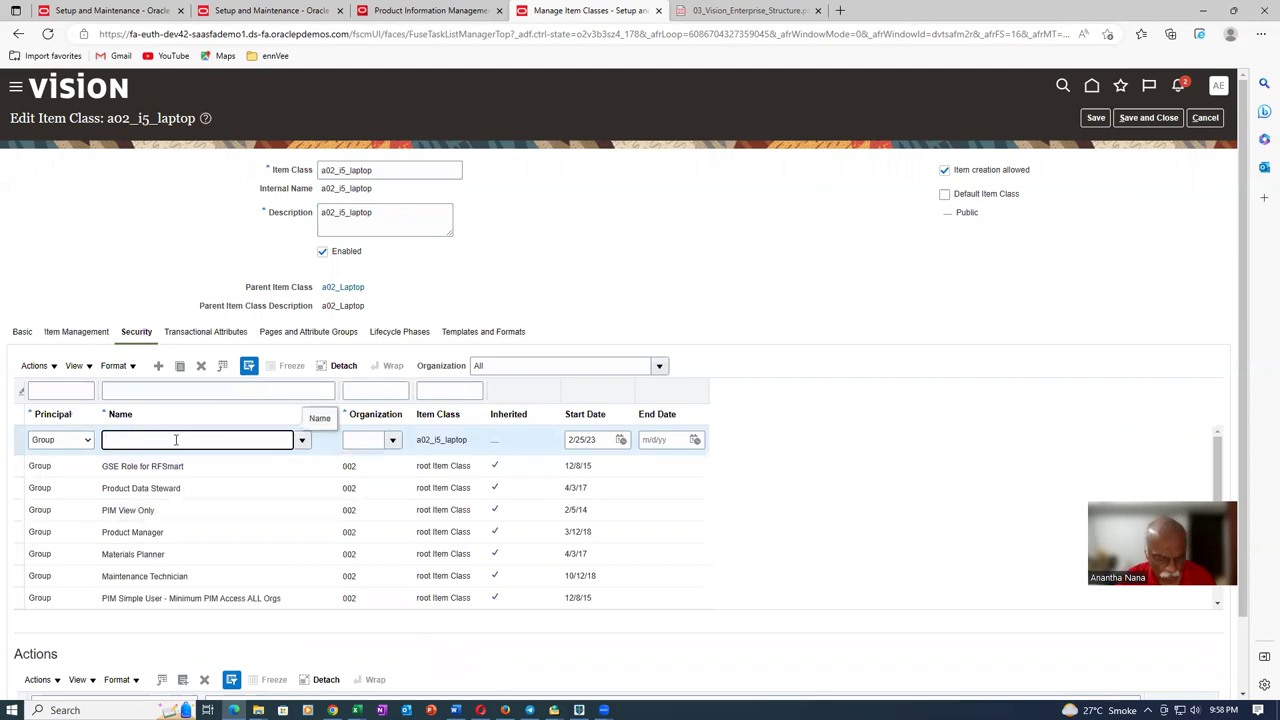
text(Product Data Steward)
key(Tab)
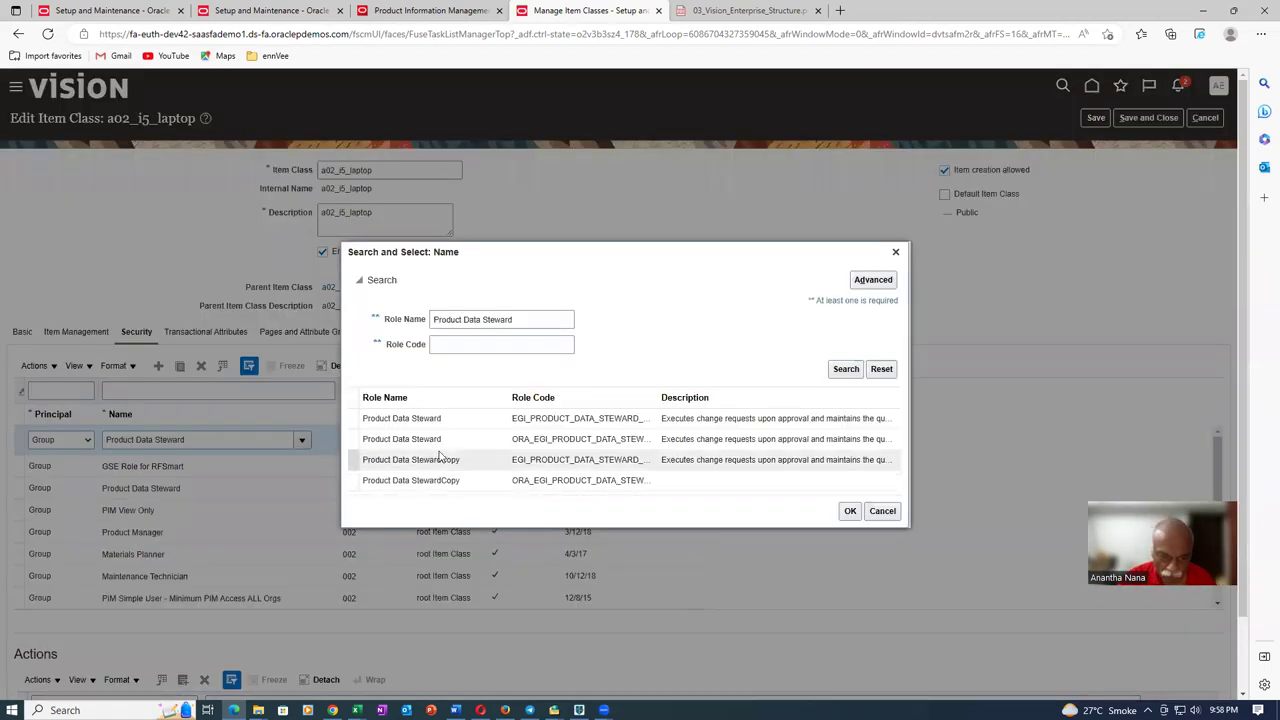
click(410, 440)
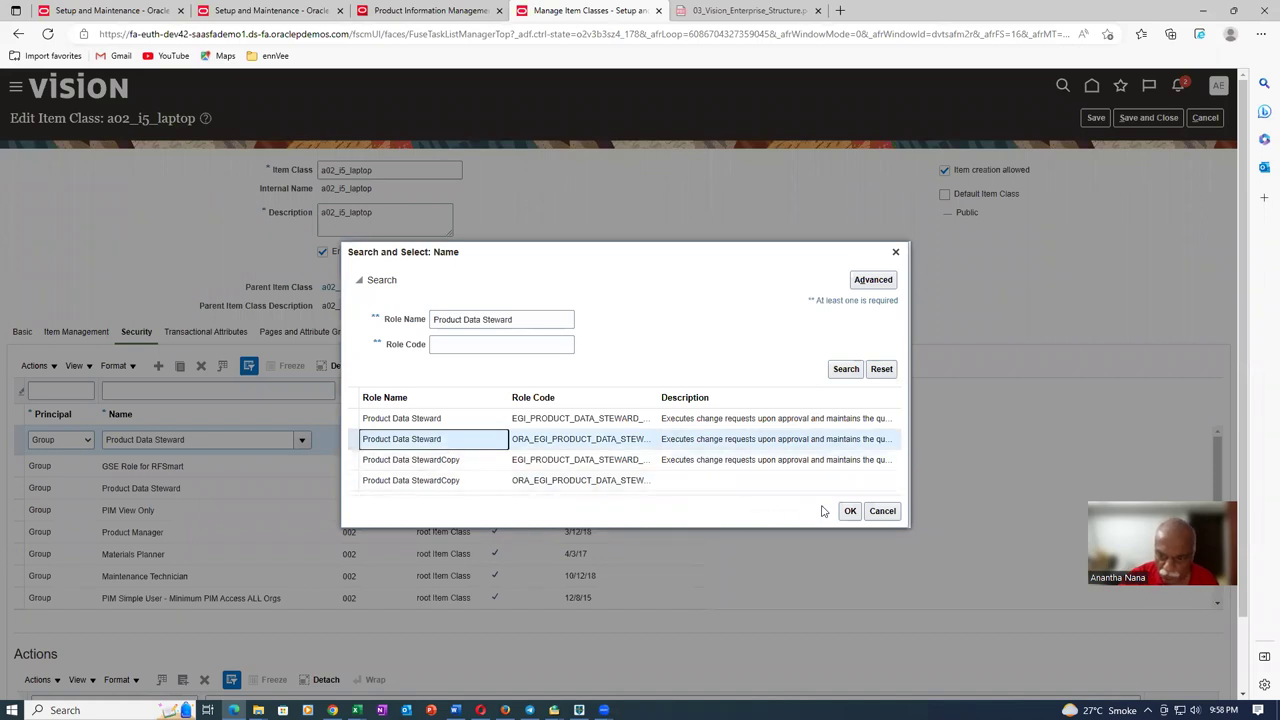
click(849, 511)
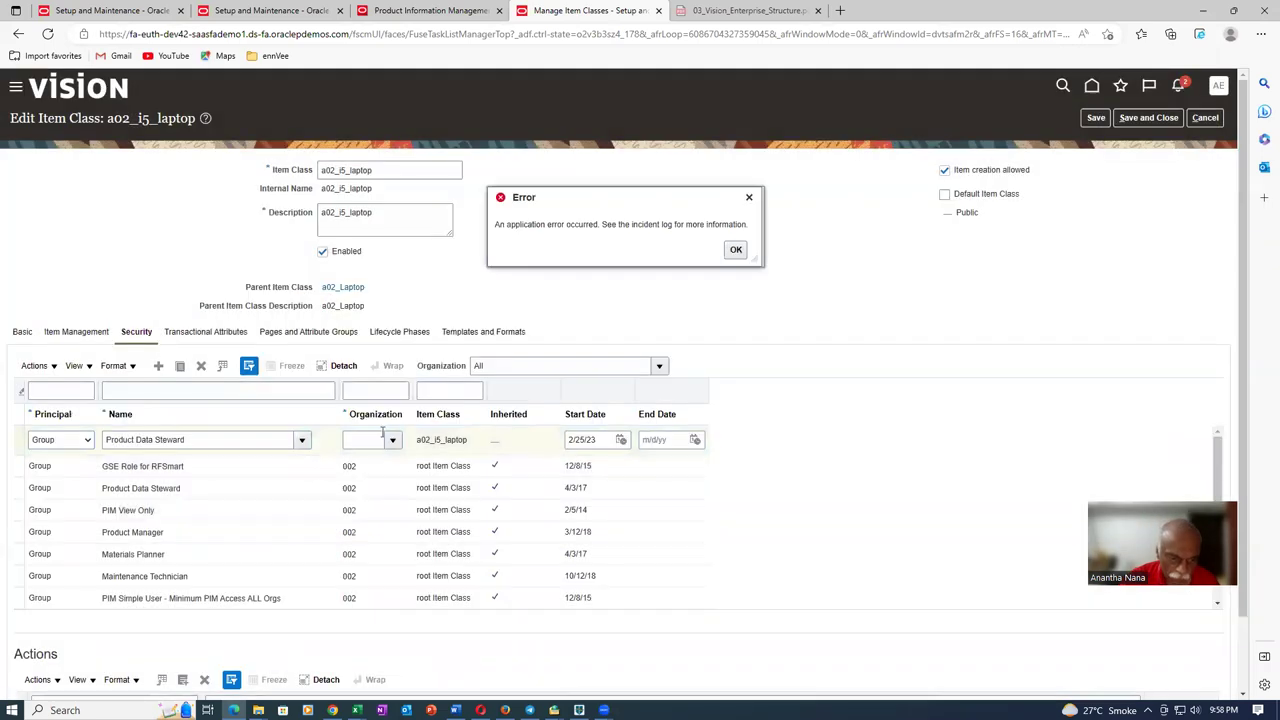
click(736, 250)
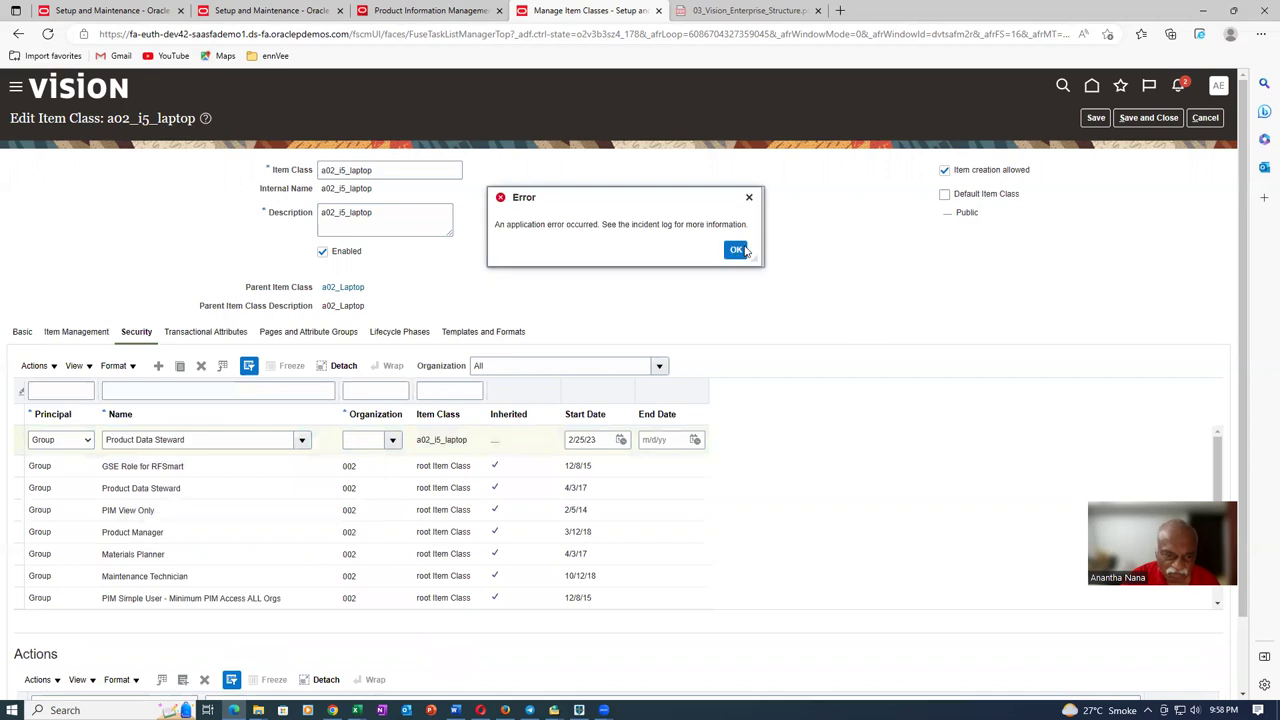
Set the new row's organization to A020 and dismiss the application error.
click(350, 440)
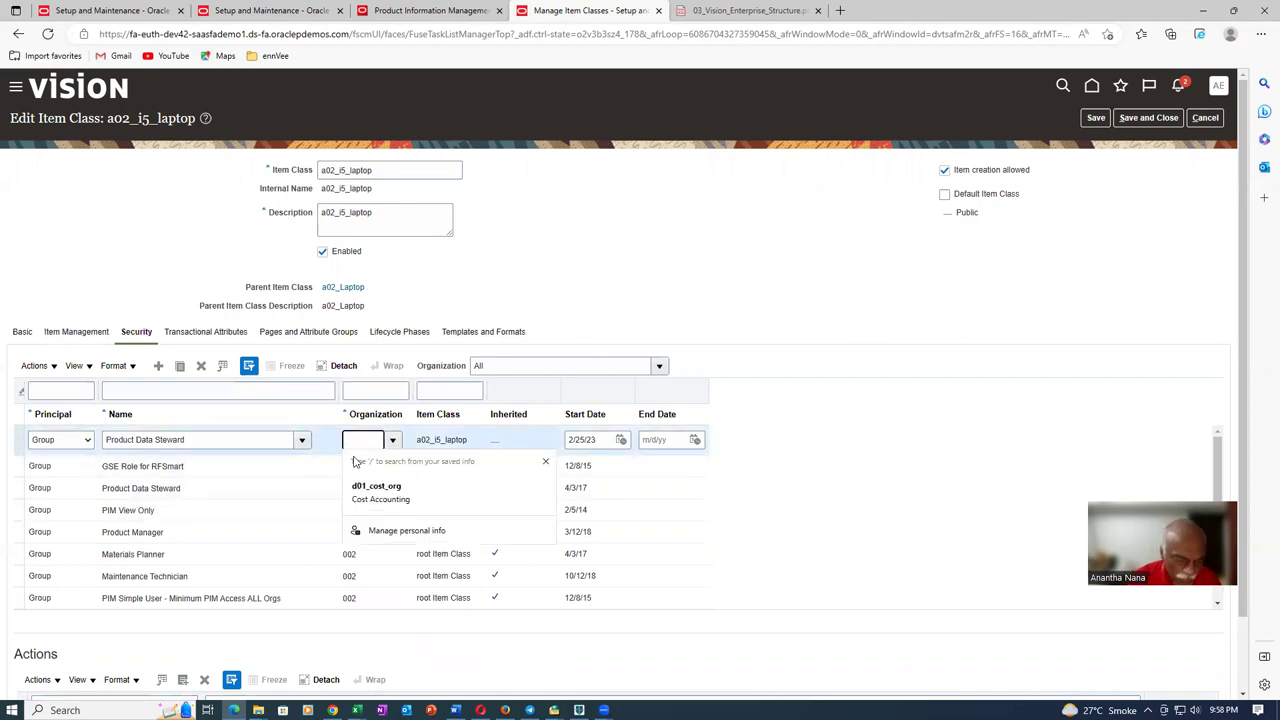
text(A)
key(Tab)
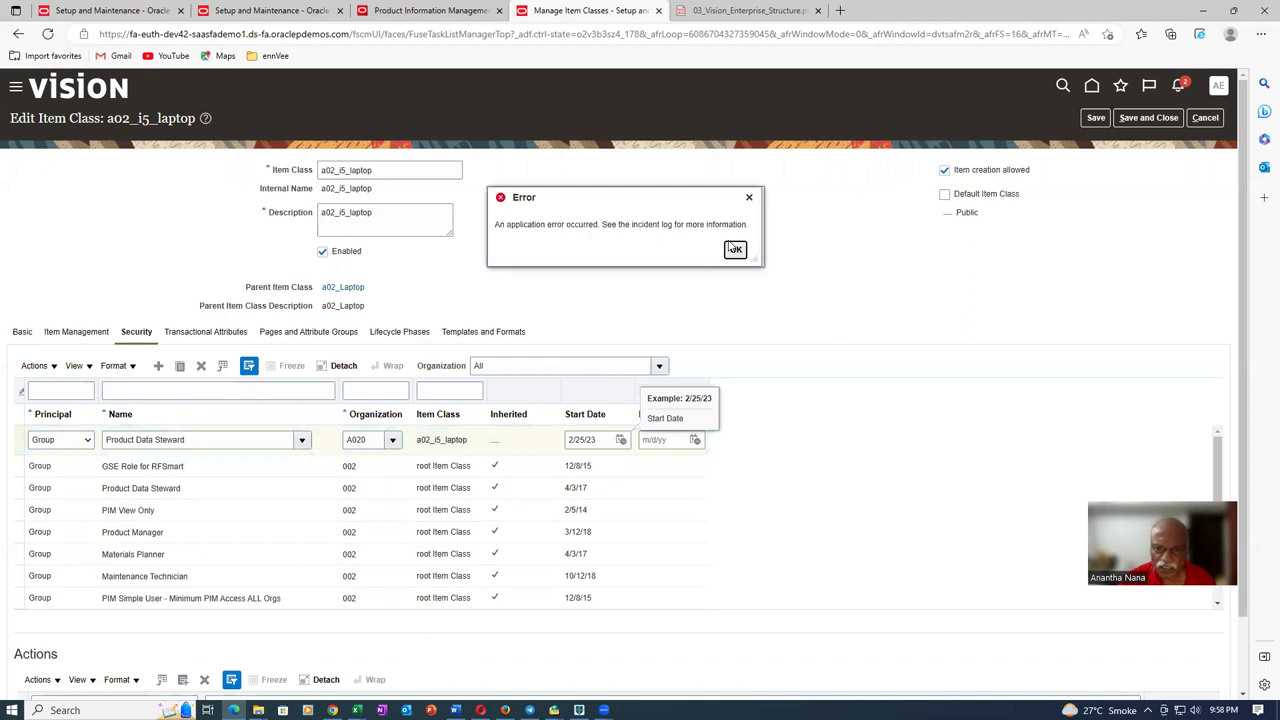
click(735, 249)
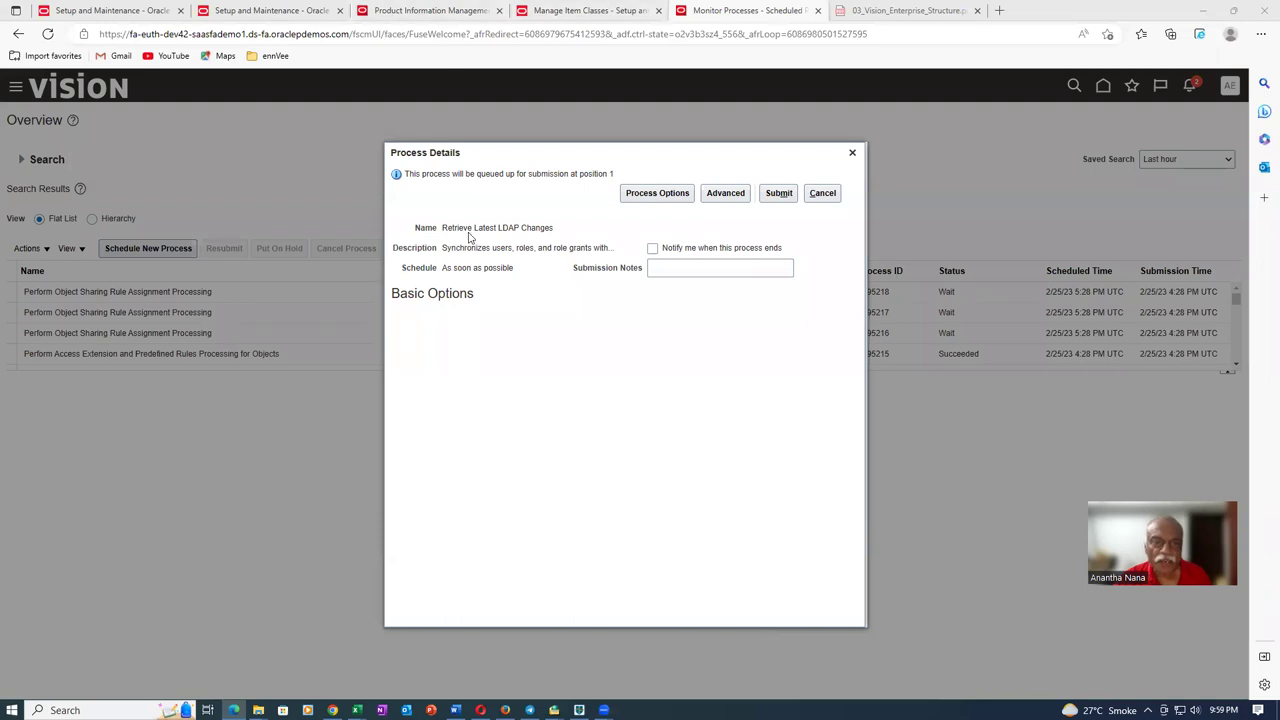
Submit the Retrieve Latest LDAP Changes process and refresh Monitor Processes to see it listed.
click(776, 198)
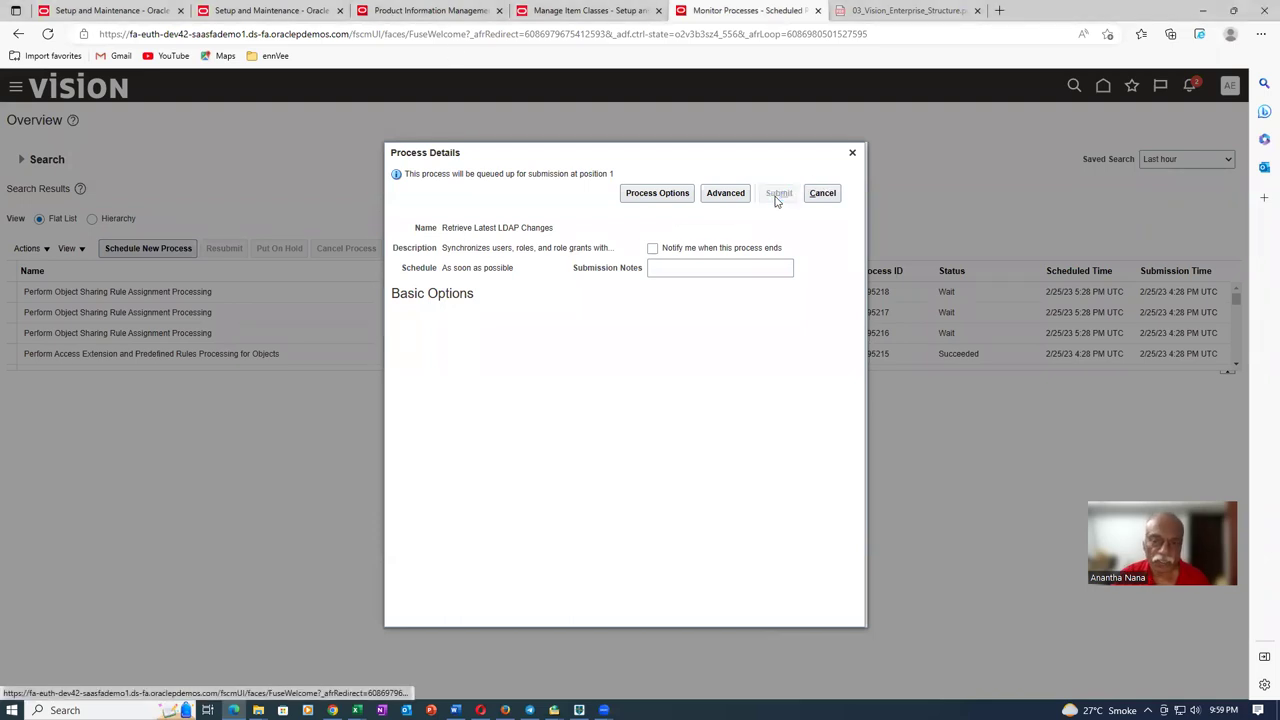
click(775, 285)
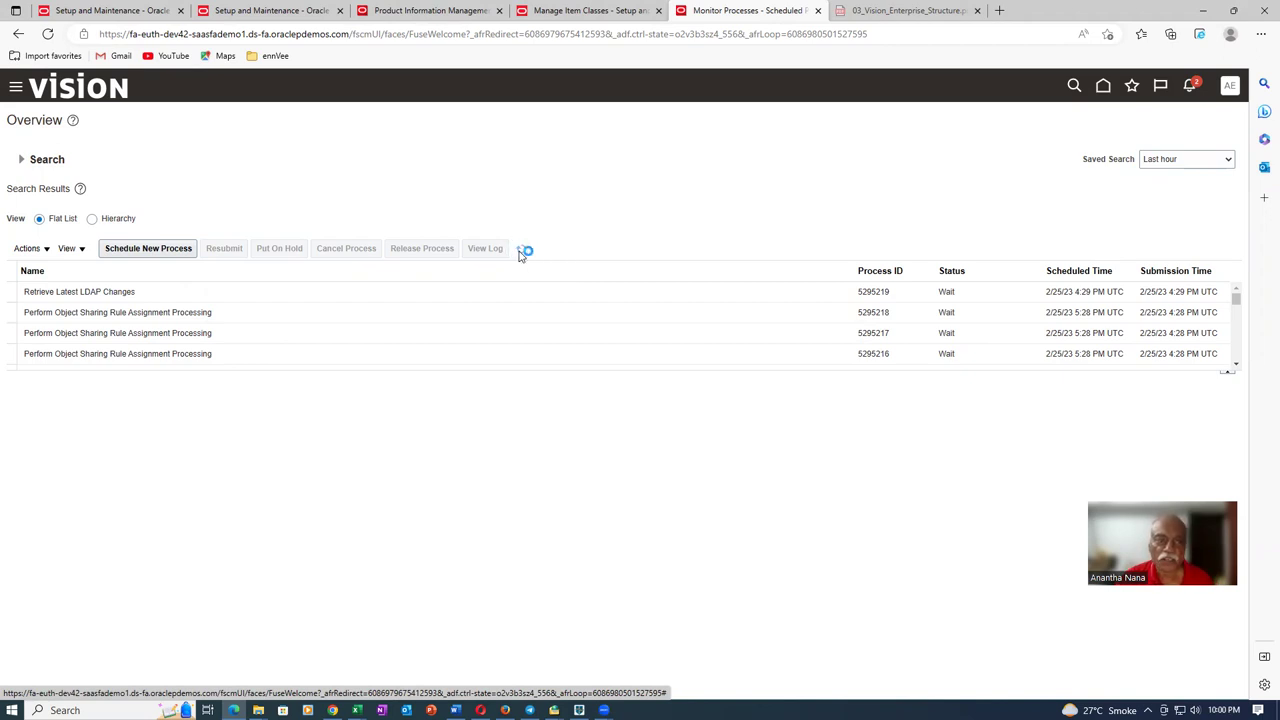
click(521, 249)
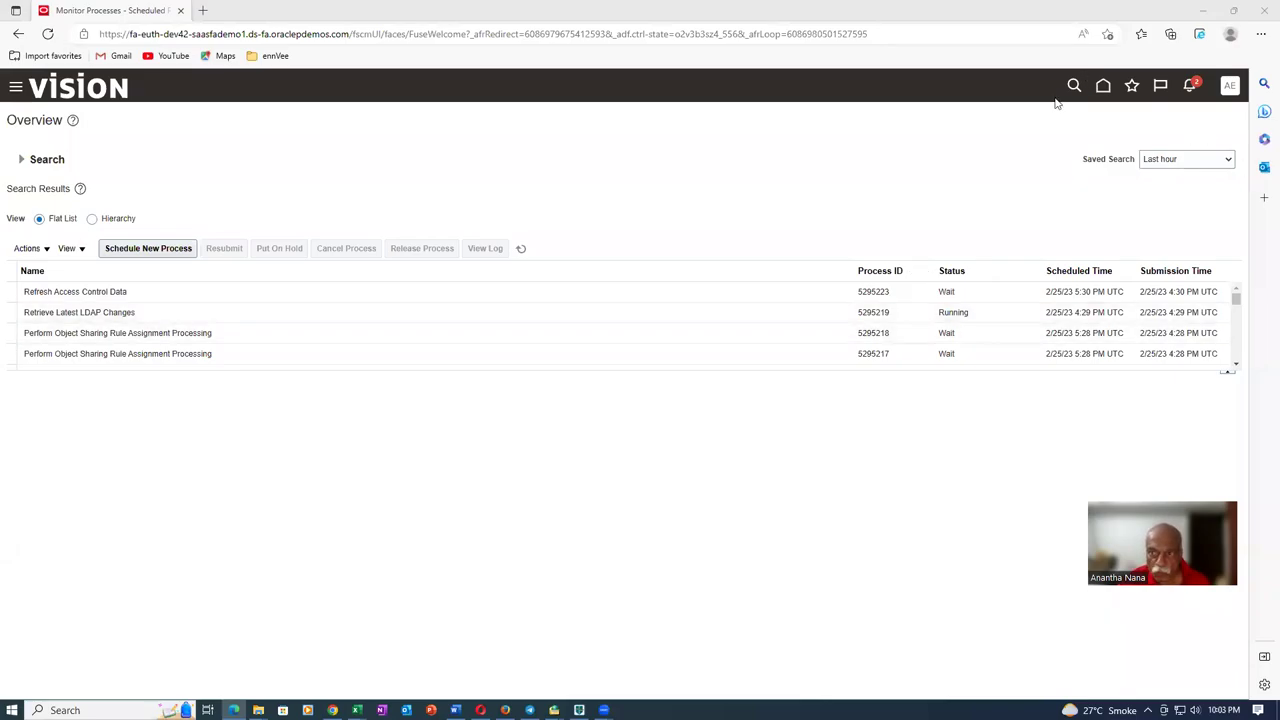
click(1230, 92)
Sign out, confirm, and sign back in with the saved credentials as the other user.
click(1205, 119)
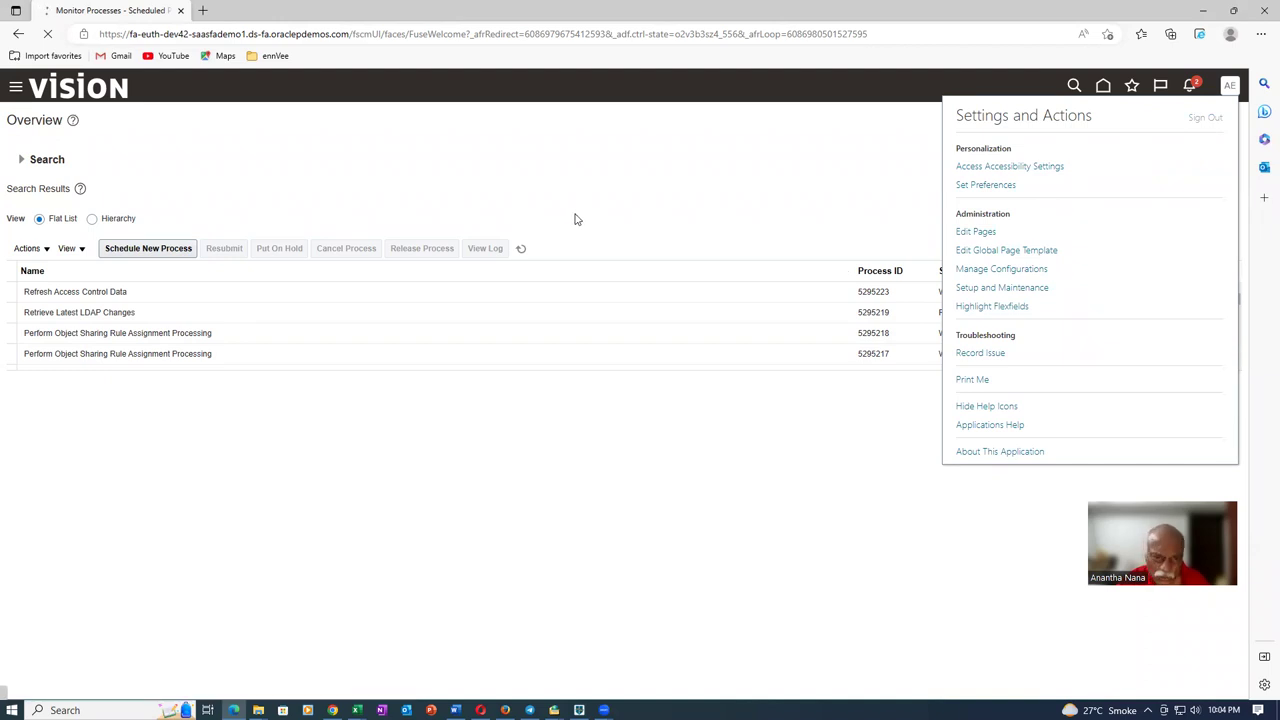
click(613, 355)
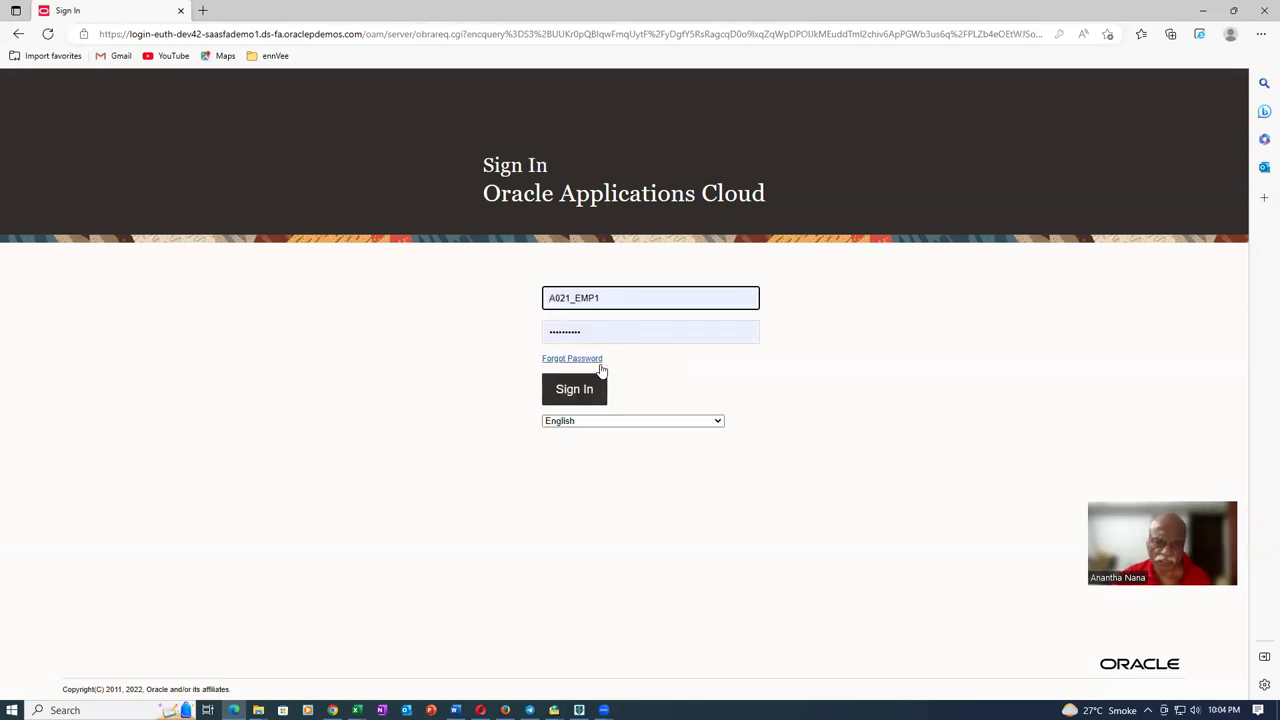
click(584, 396)
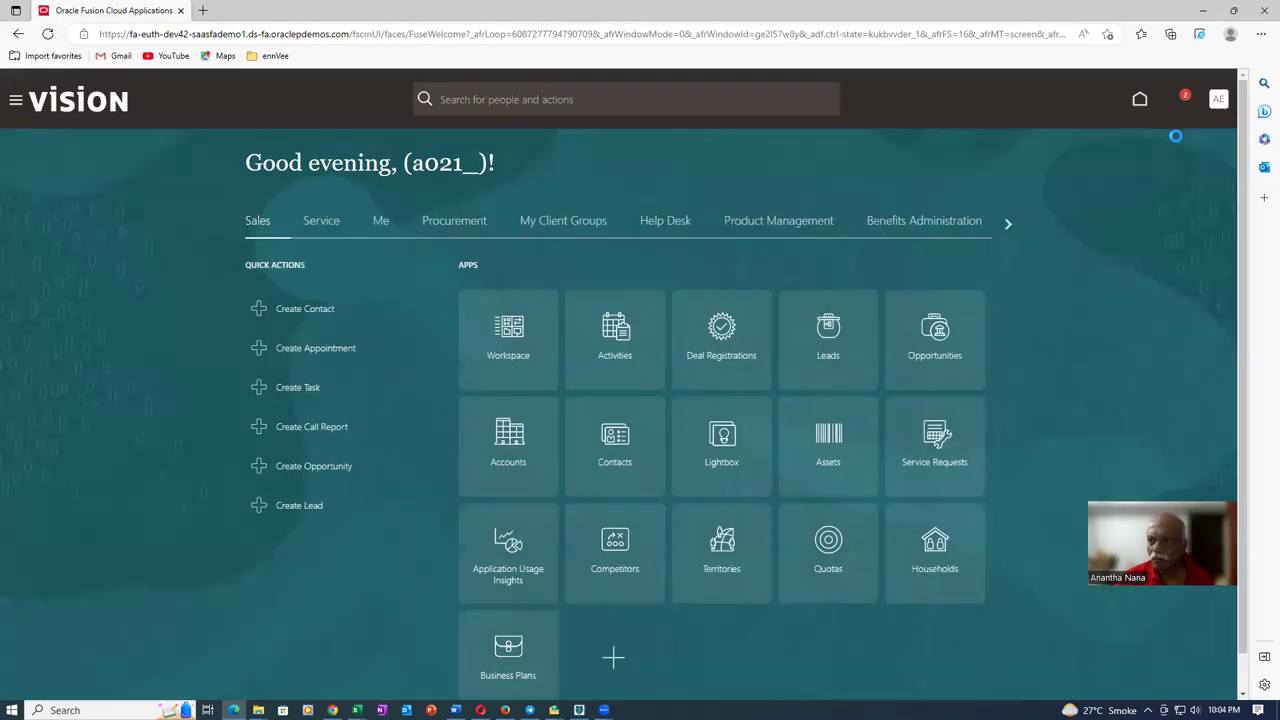
In Setup and Maintenance, search tasks for 'man%item%class%' and open Manage Item Classes.
click(1218, 104)
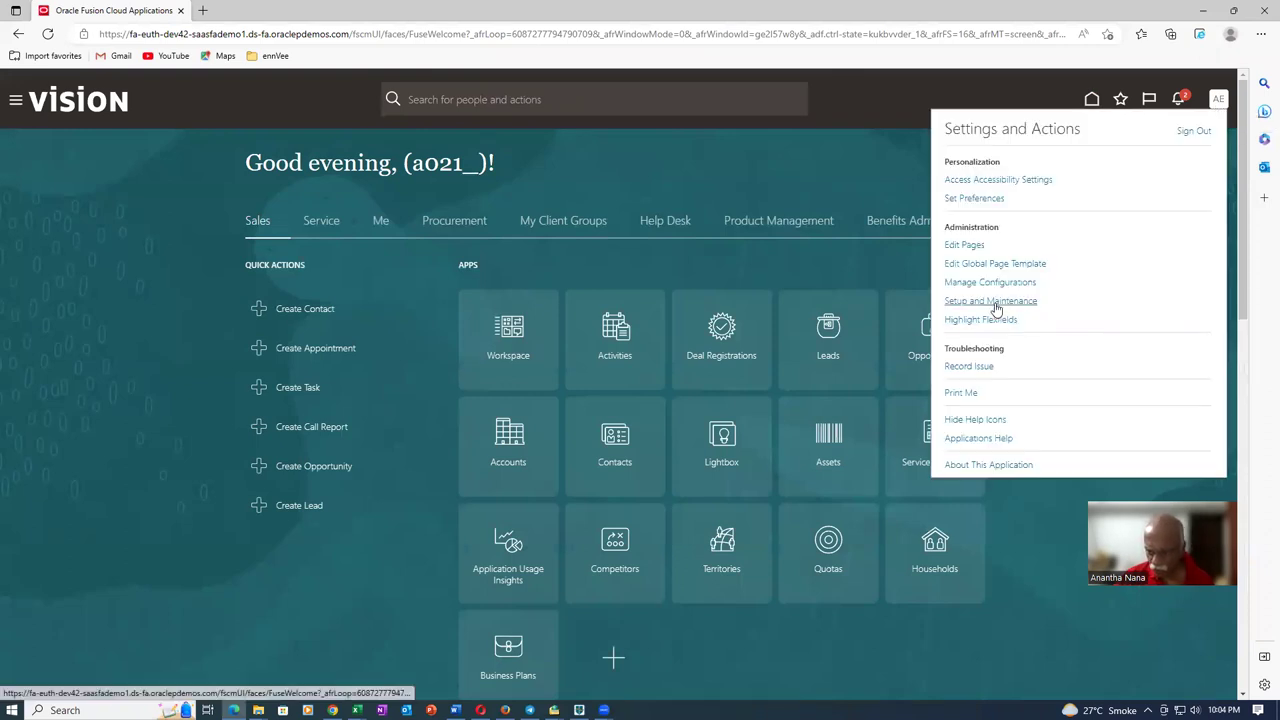
click(992, 302)
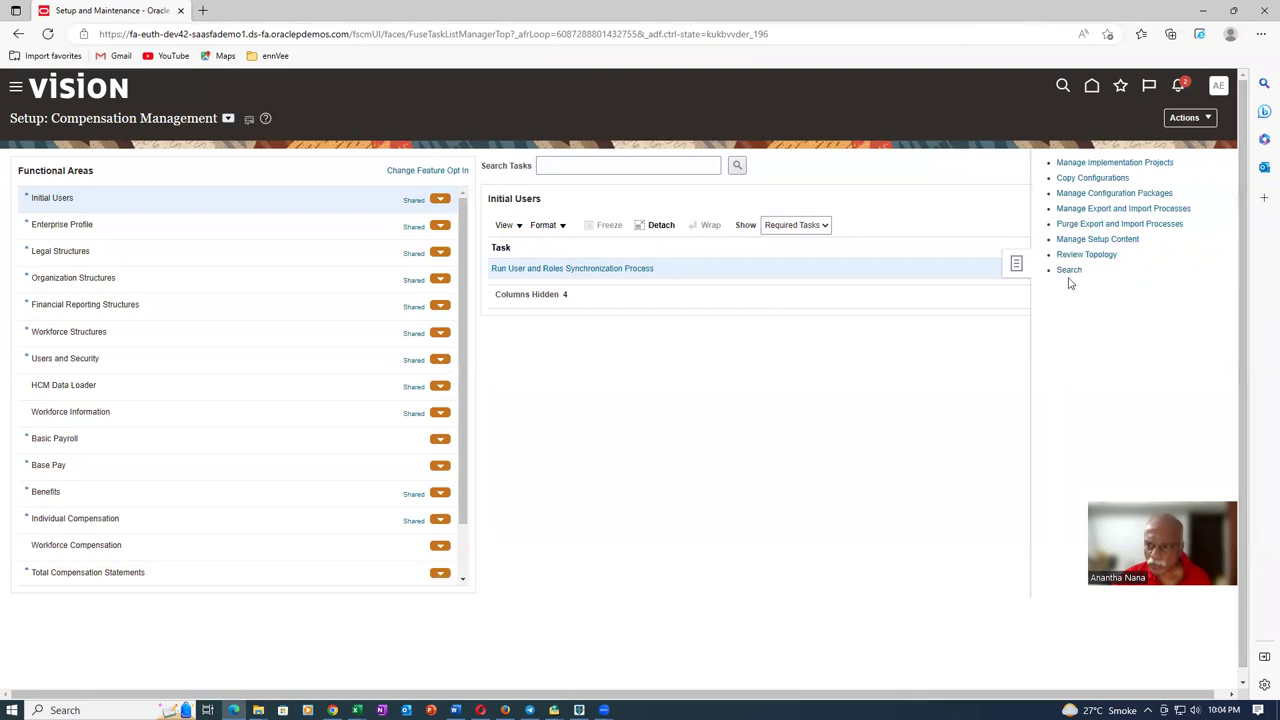
click(1068, 270)
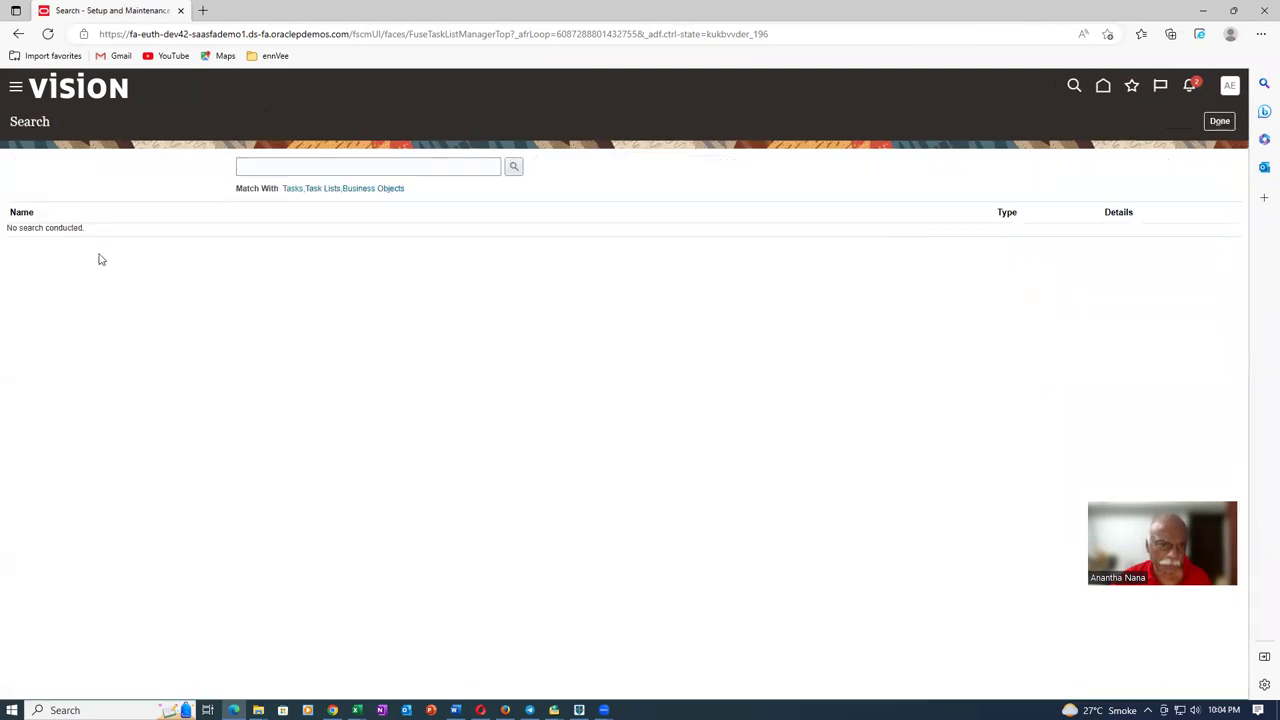
click(382, 166)
text(man%item%)
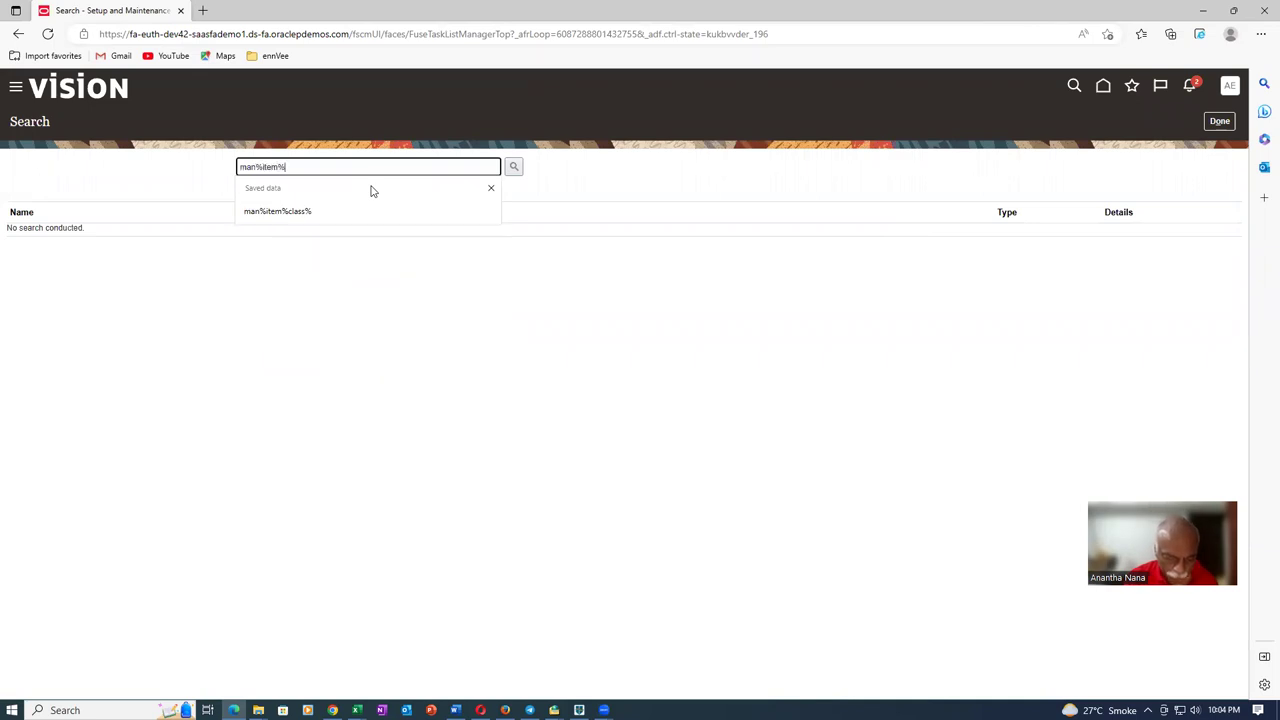
text(class%)
key(Return)
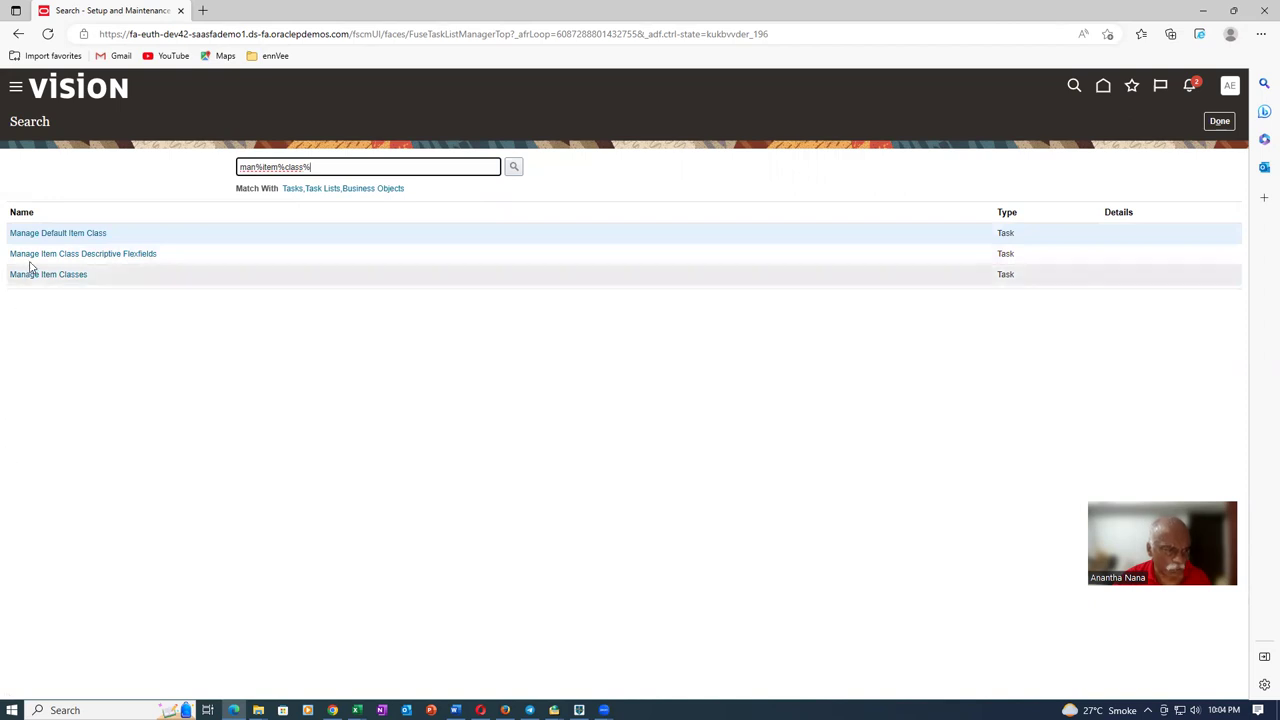
click(30, 276)
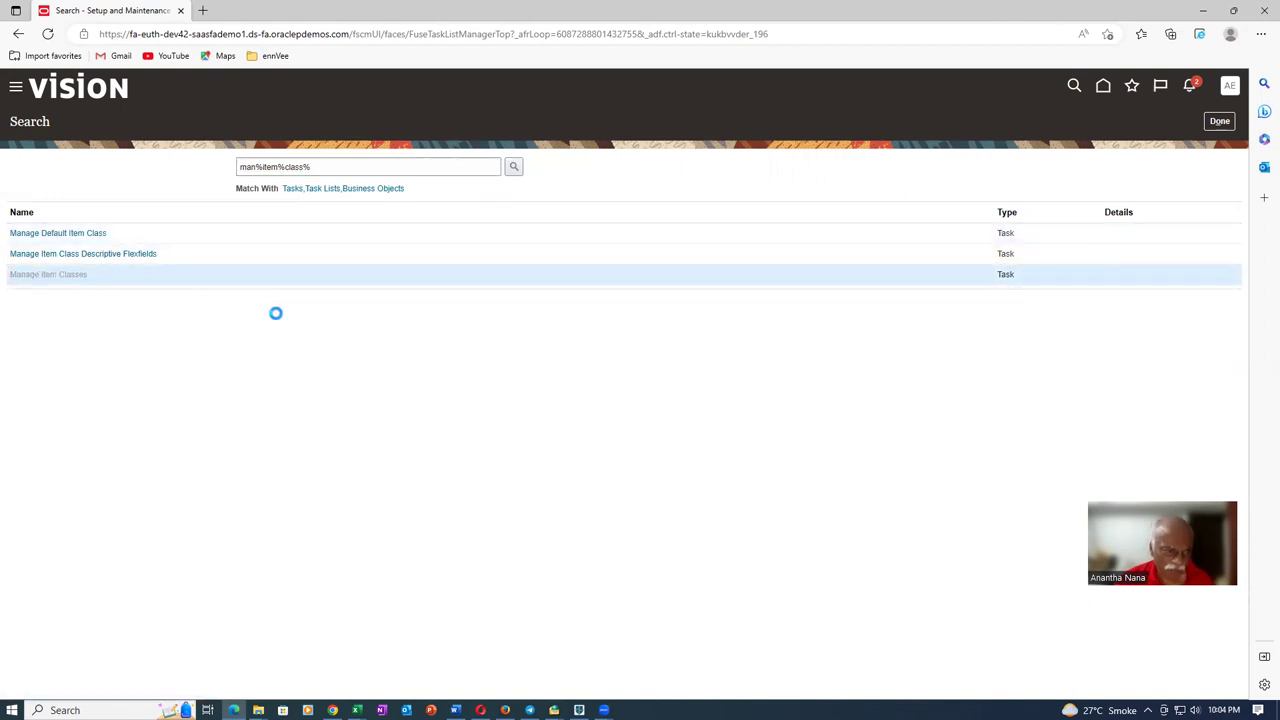
click(212, 230)
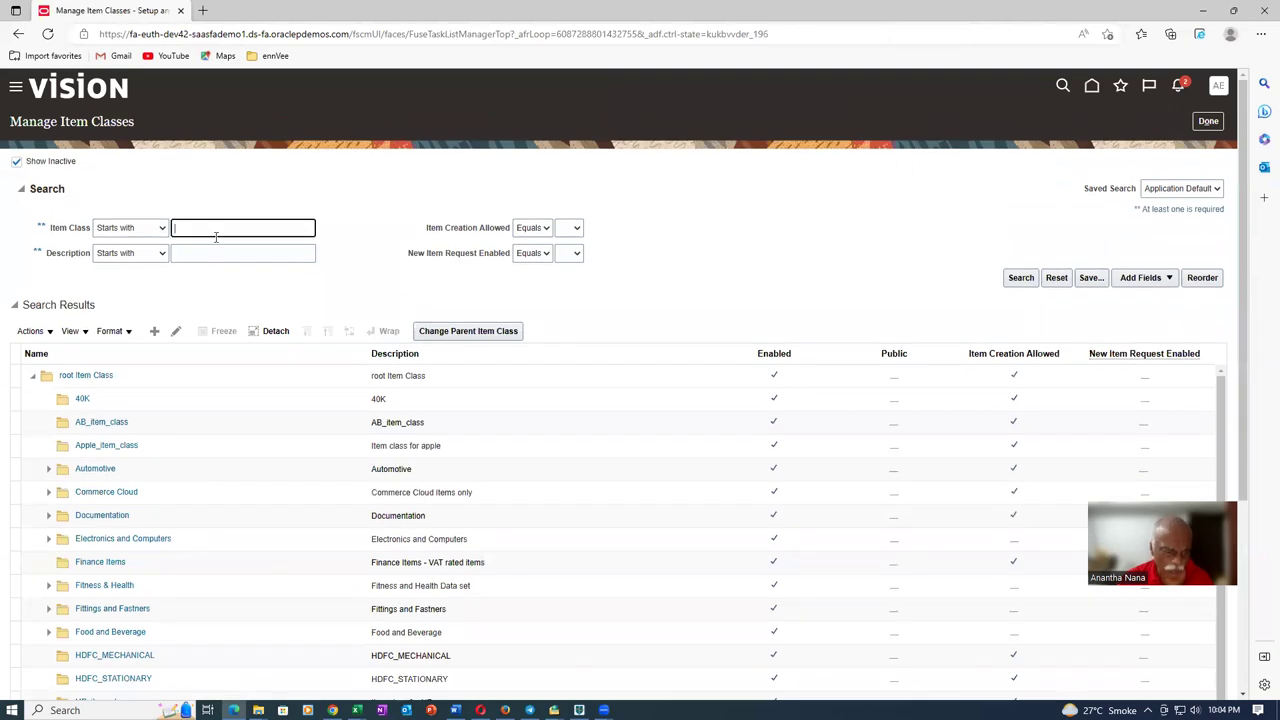
Search item classes for a02 and open a02_i5_laptop at its Security grants.
text(a02)
click(1021, 277)
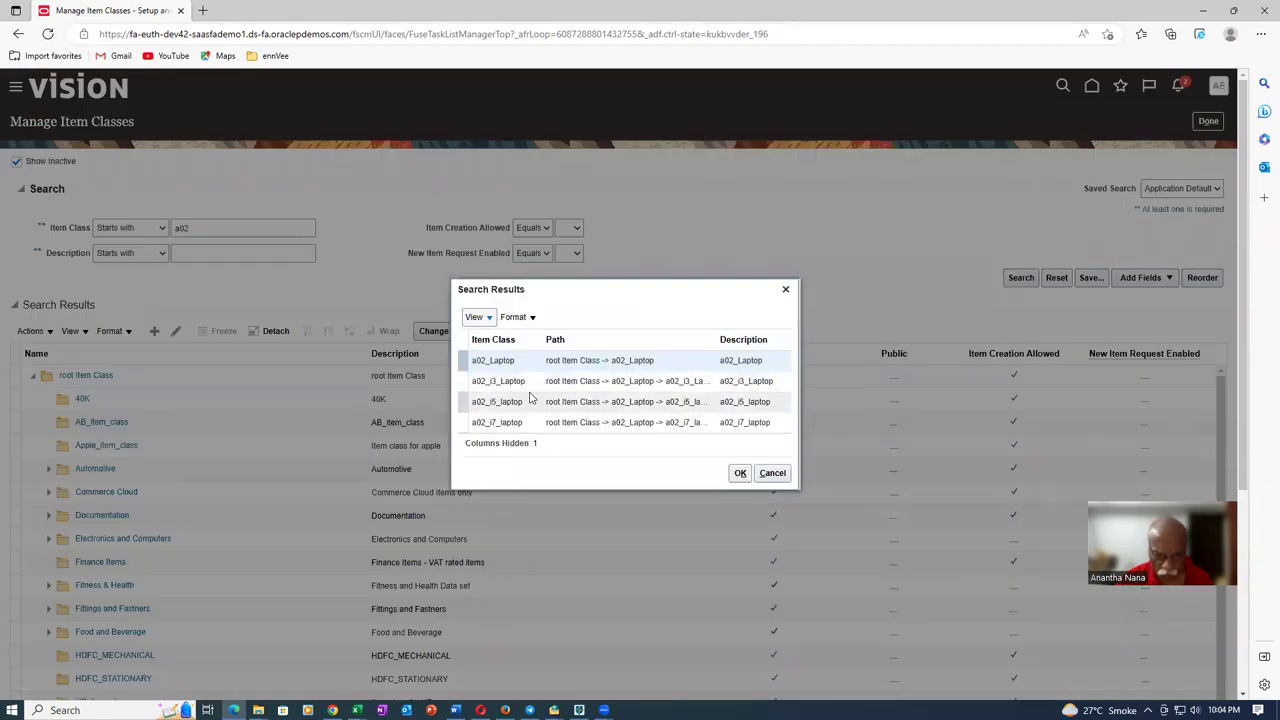
click(529, 401)
click(740, 474)
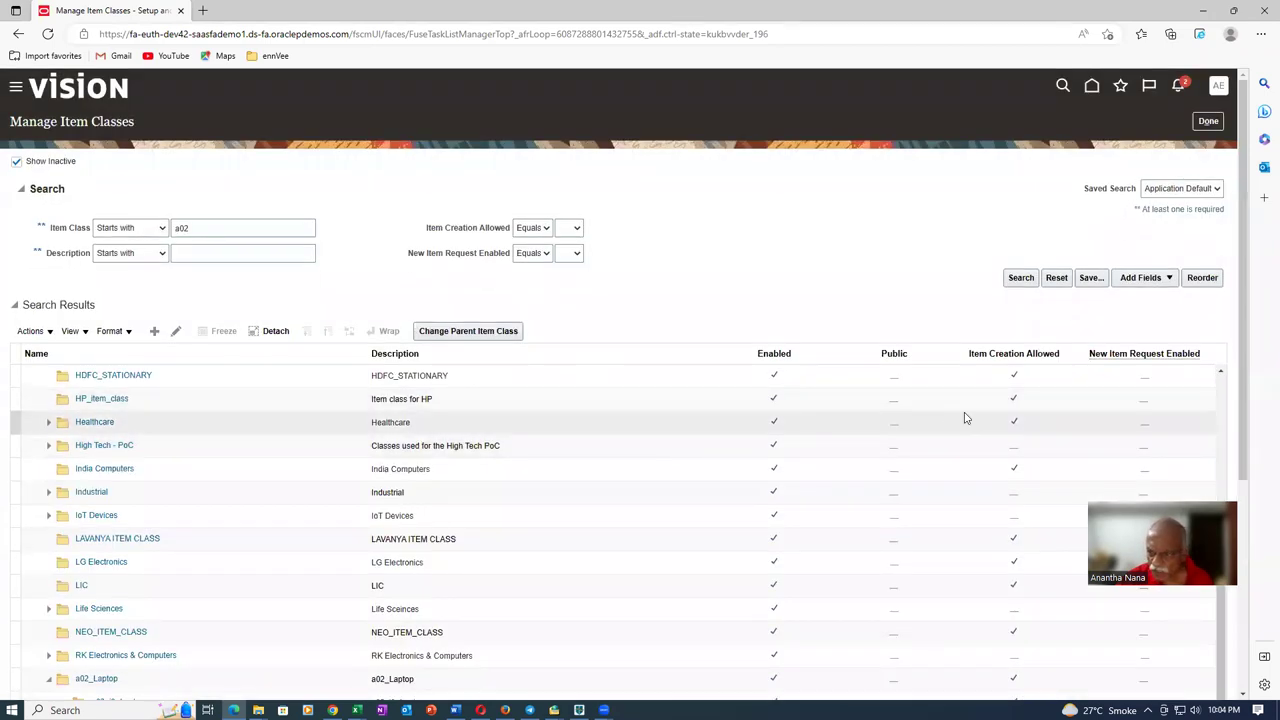
drag(1245, 335, 1261, 611)
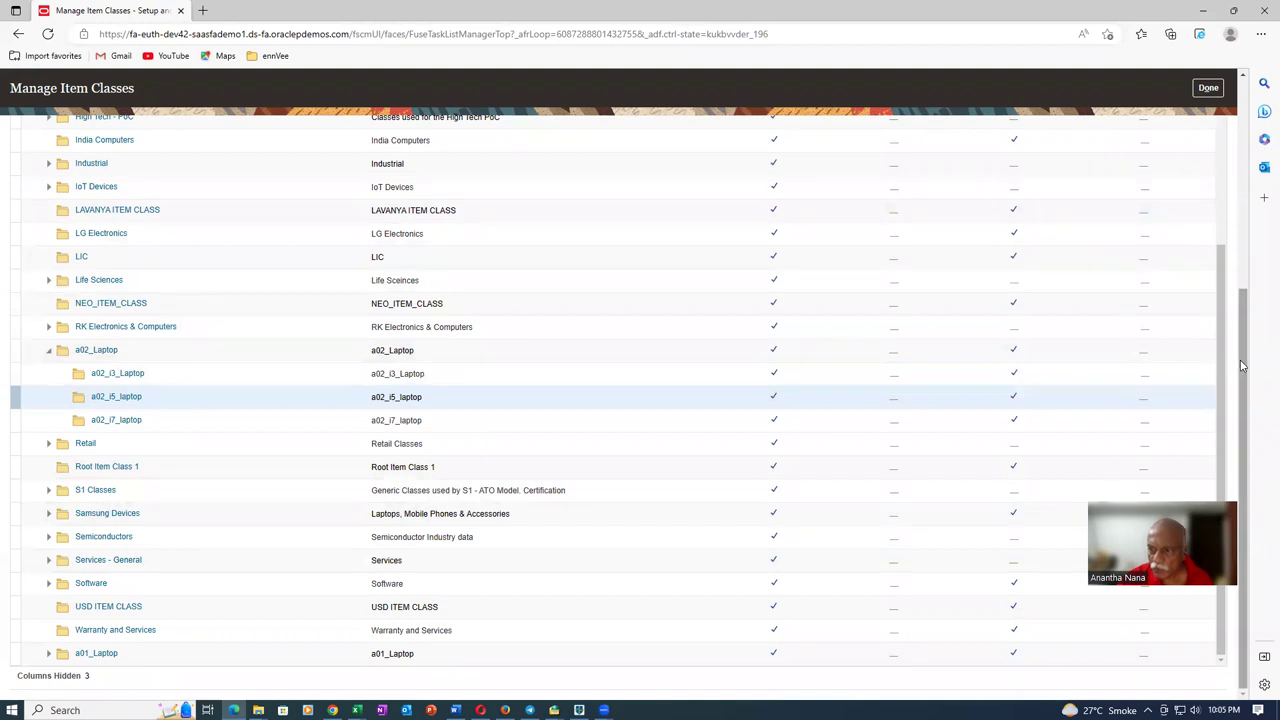
scroll(1241, 368, up, 3)
scroll(623, 306, down, 3)
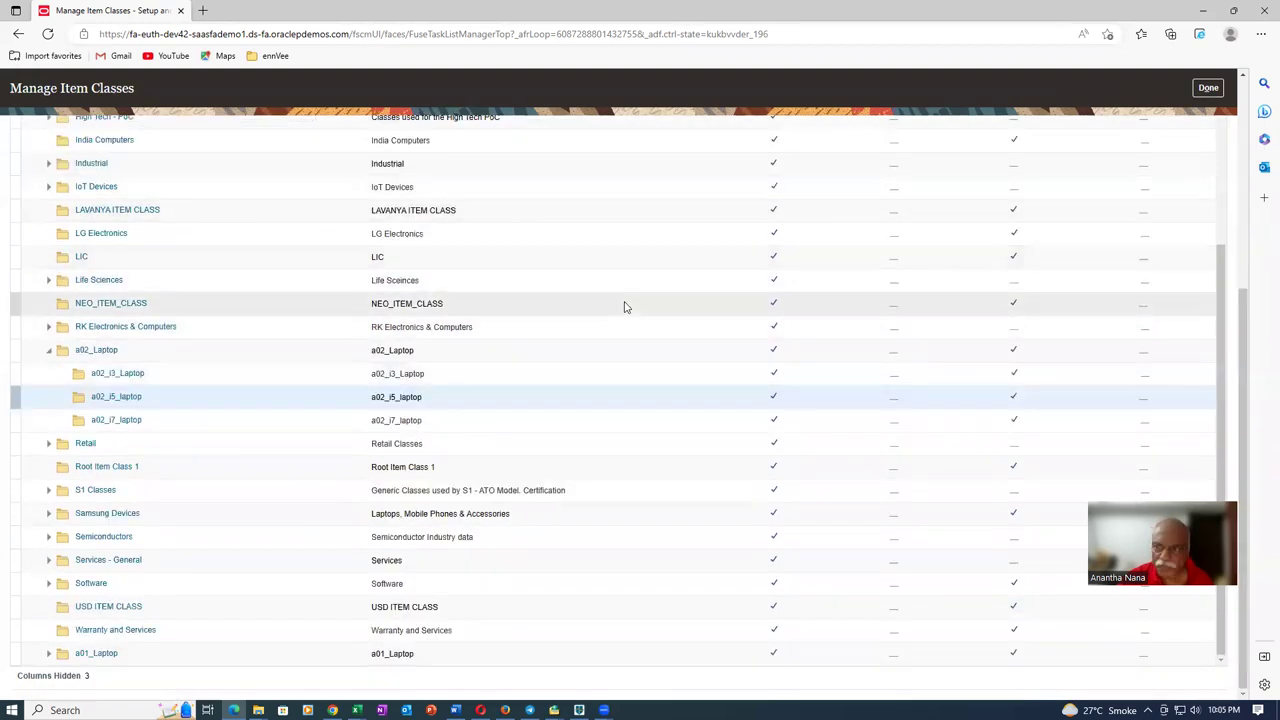
scroll(291, 421, up, 3)
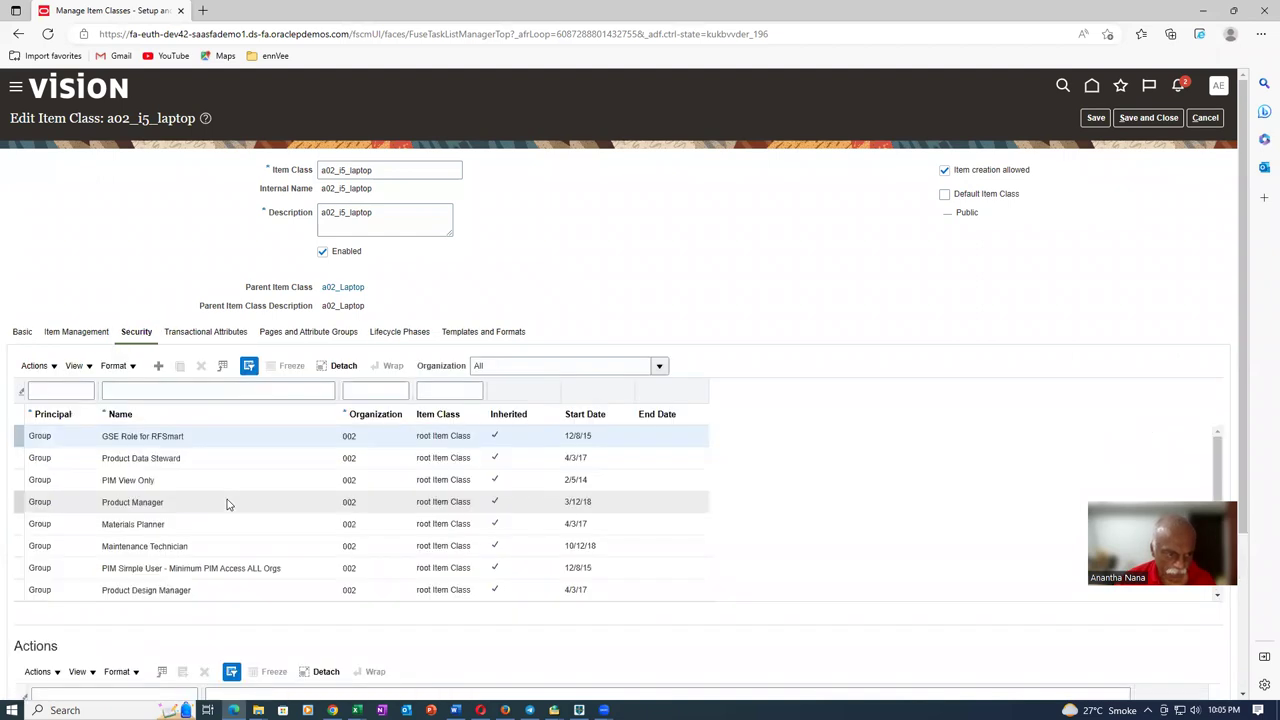
Add a Product Data Steward group grant for organization A020 and save it.
click(157, 367)
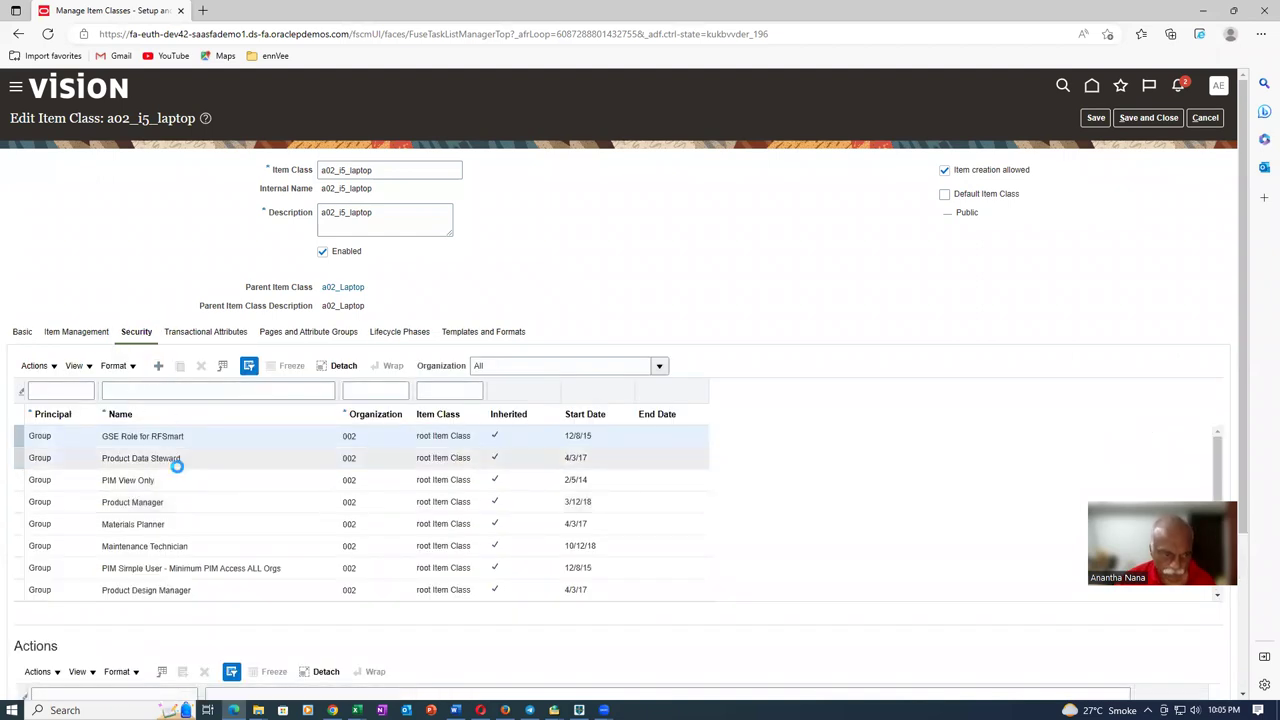
click(162, 442)
text(Product Data Steward)
key(Tab)
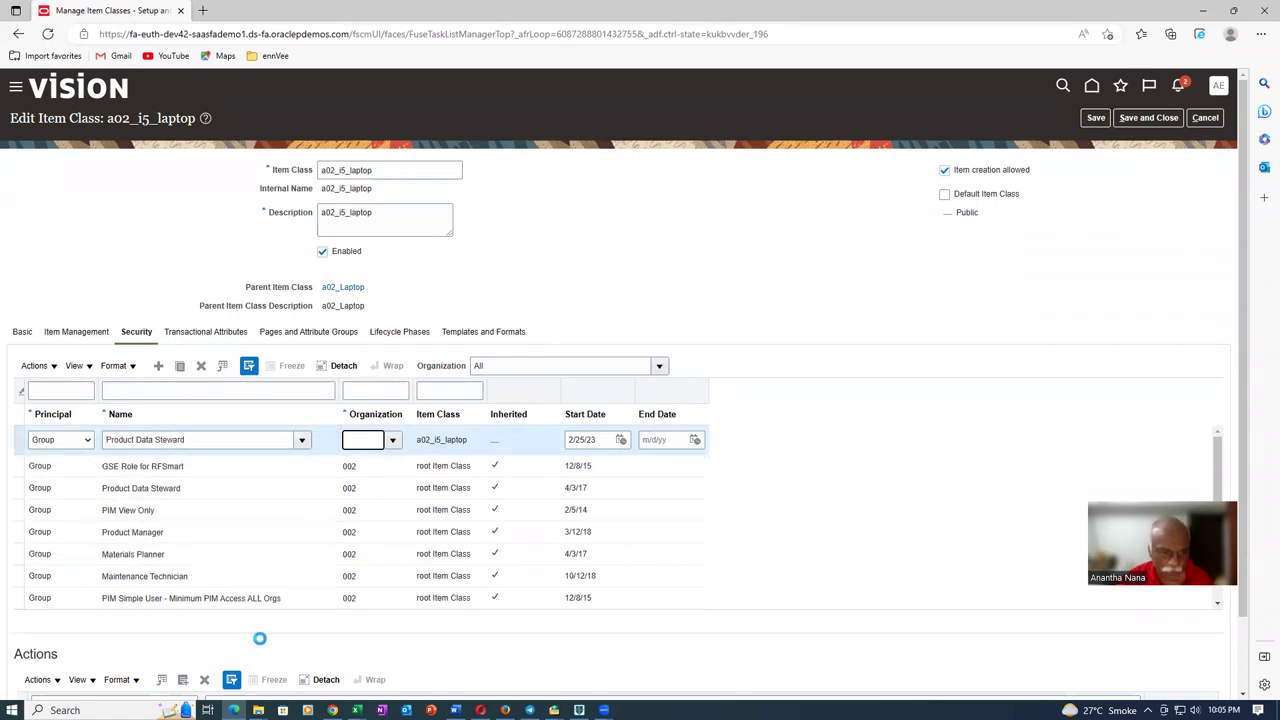
click(551, 438)
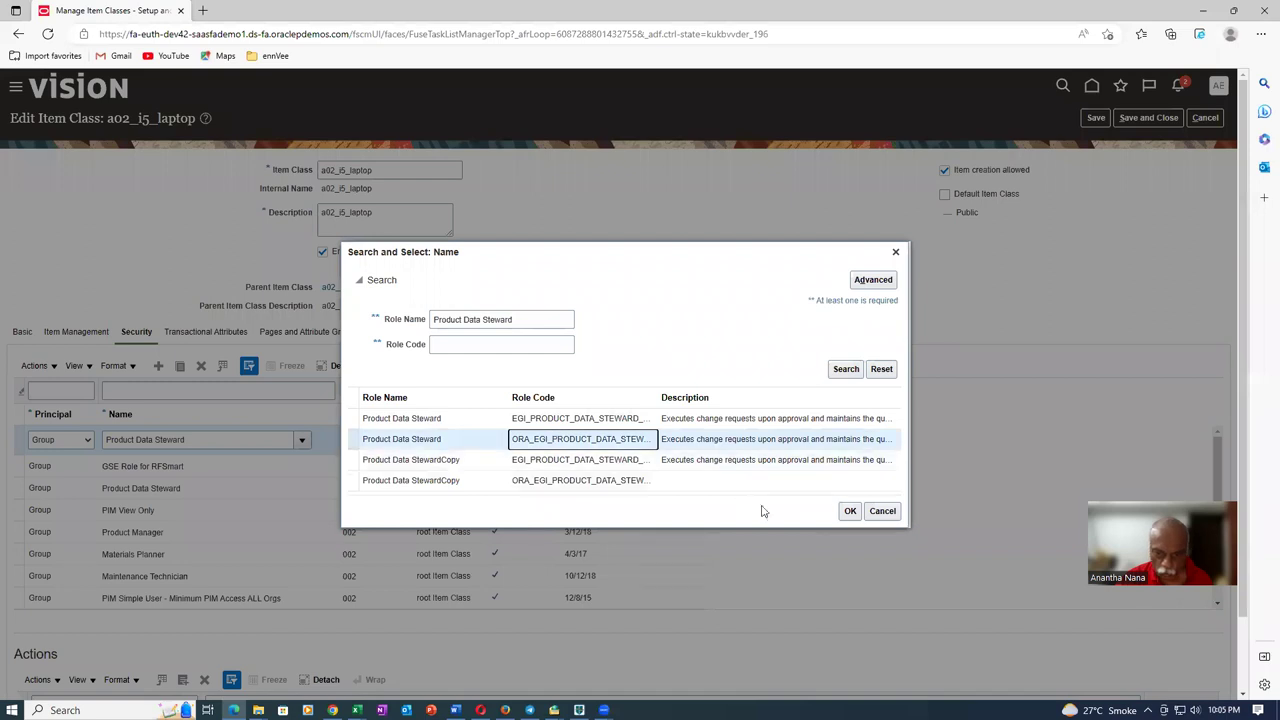
click(850, 511)
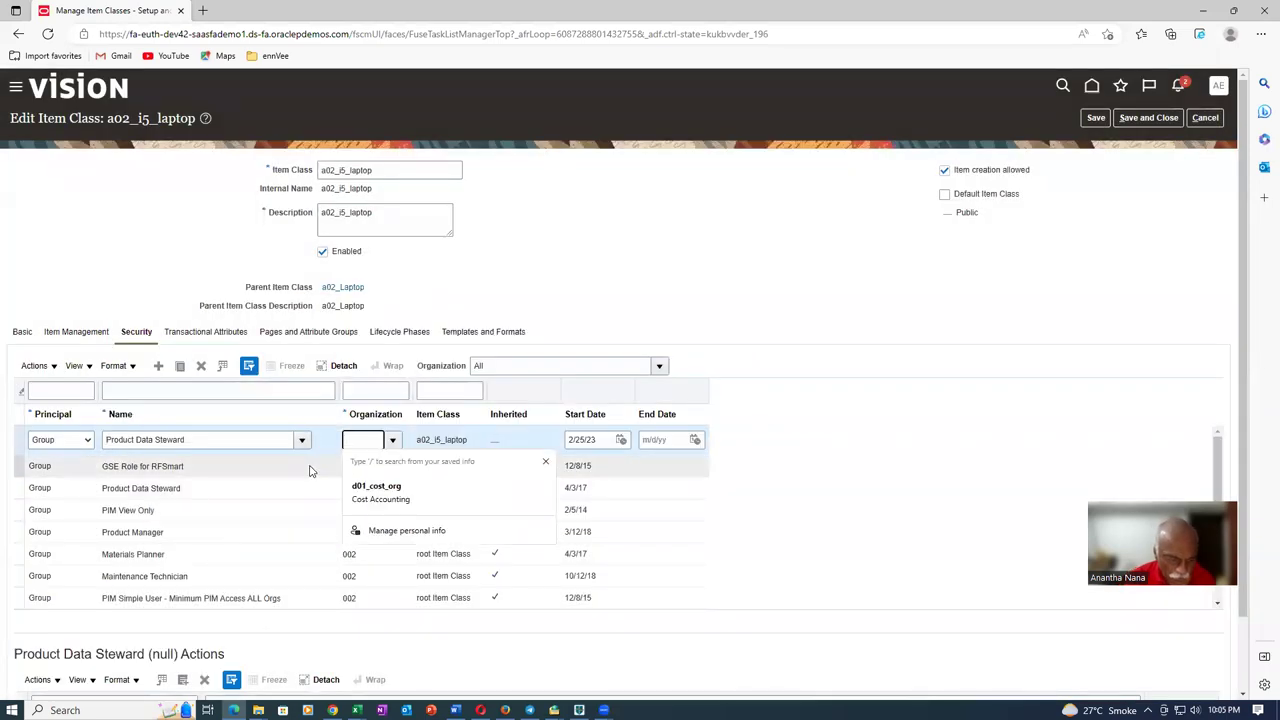
text(A020)
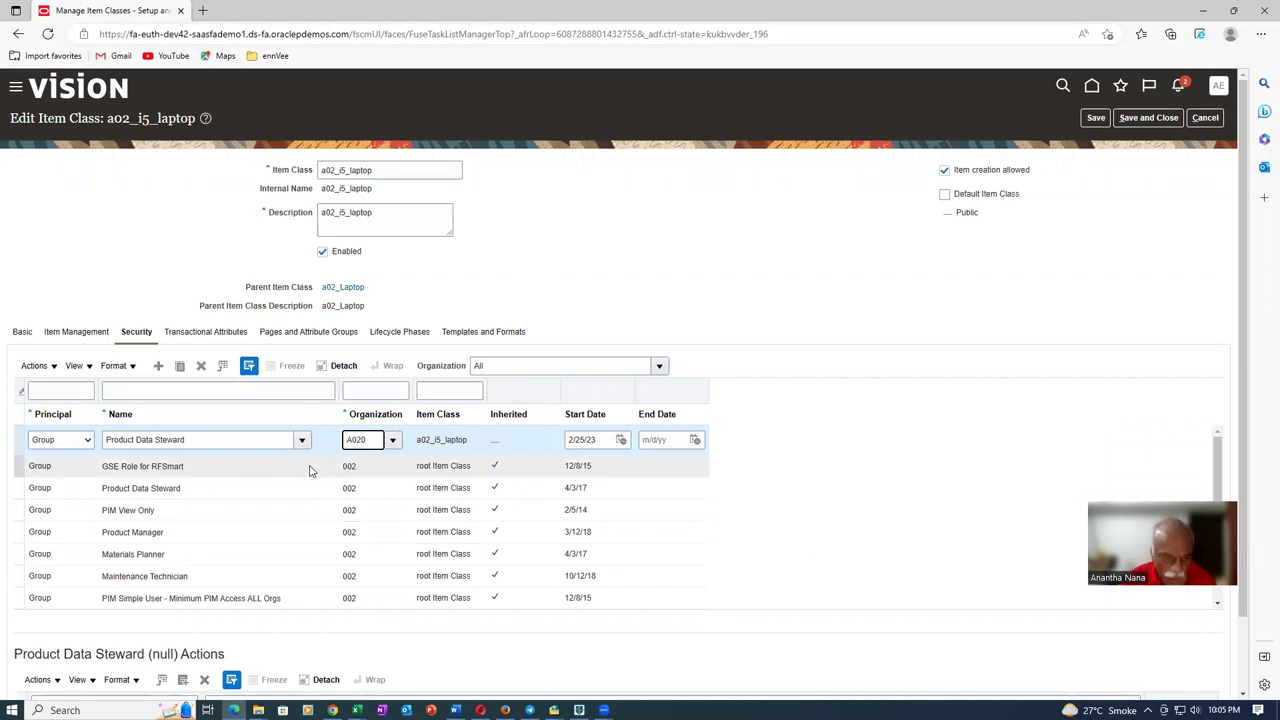
key(Tab)
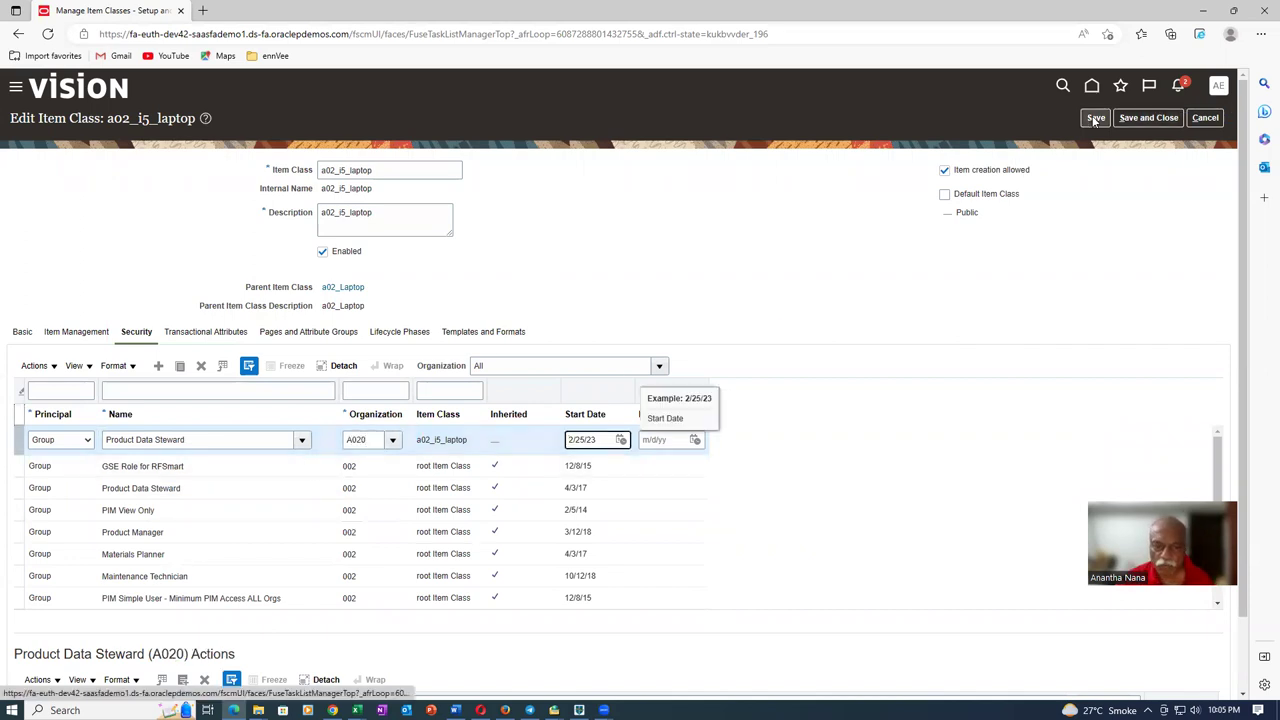
click(1094, 119)
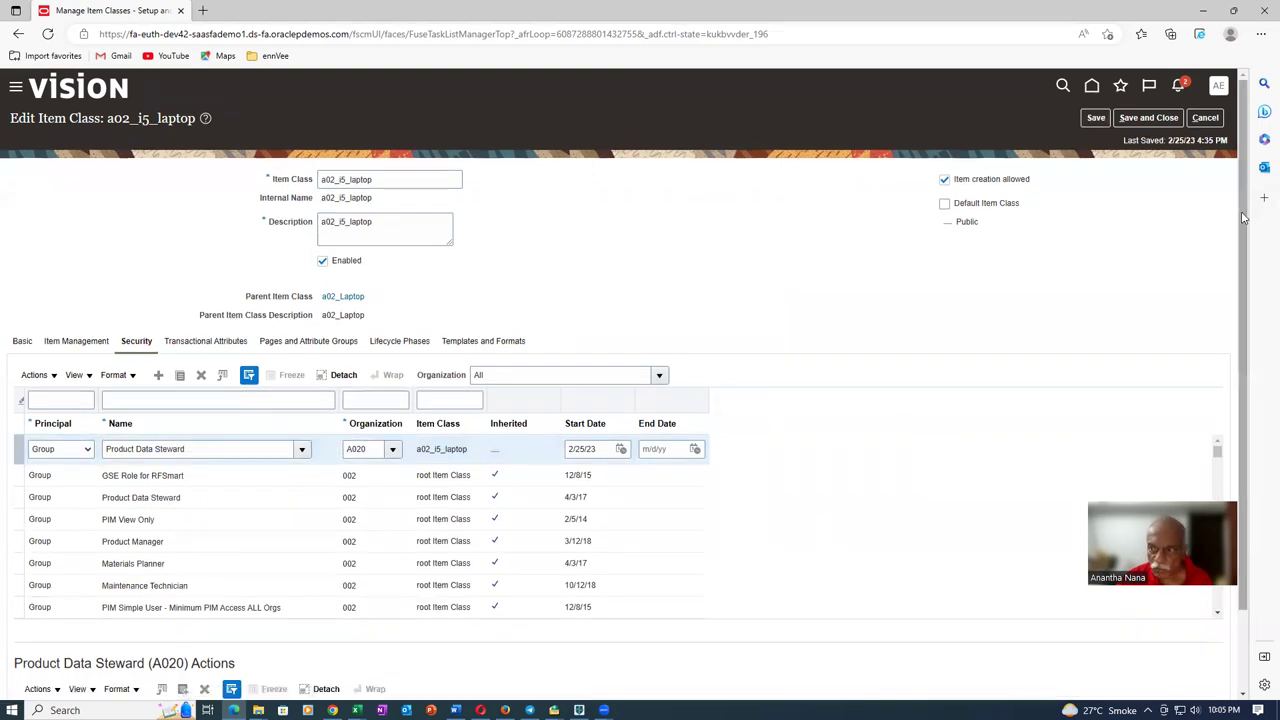
scroll(1262, 405, down, 1)
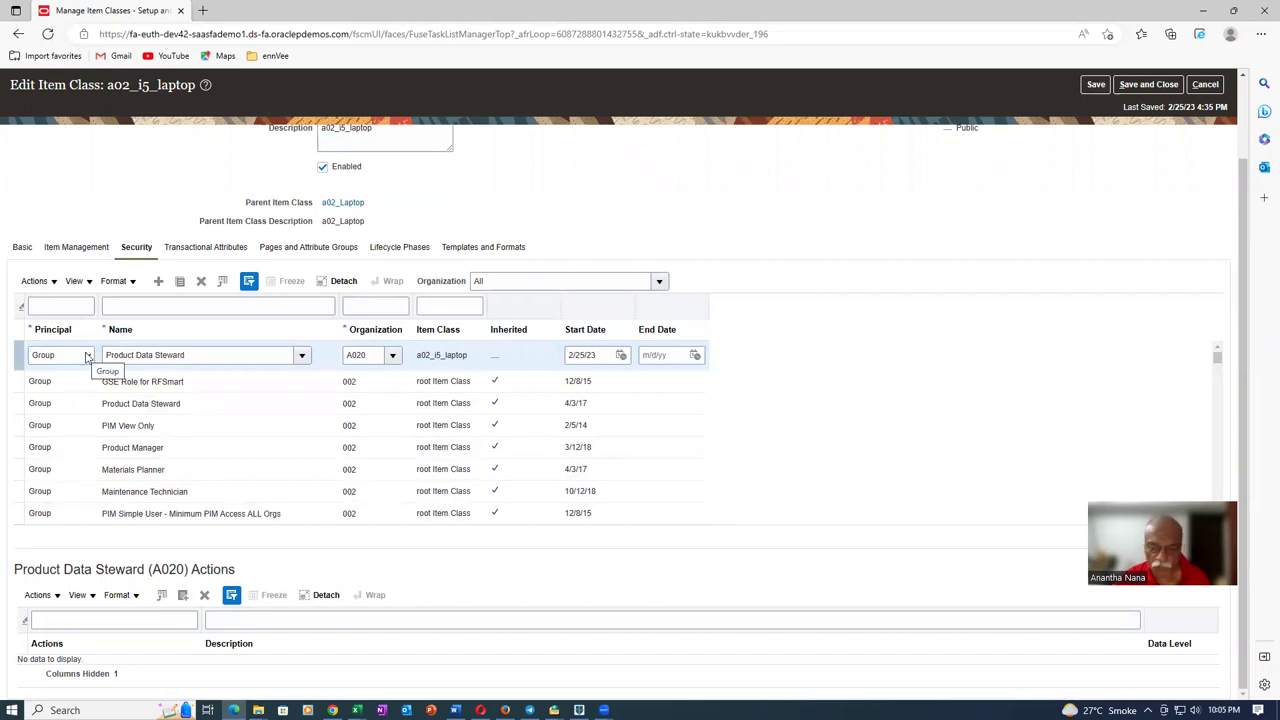
Add all available actions to the Product Data Steward A020 grant, then save and close.
click(38, 595)
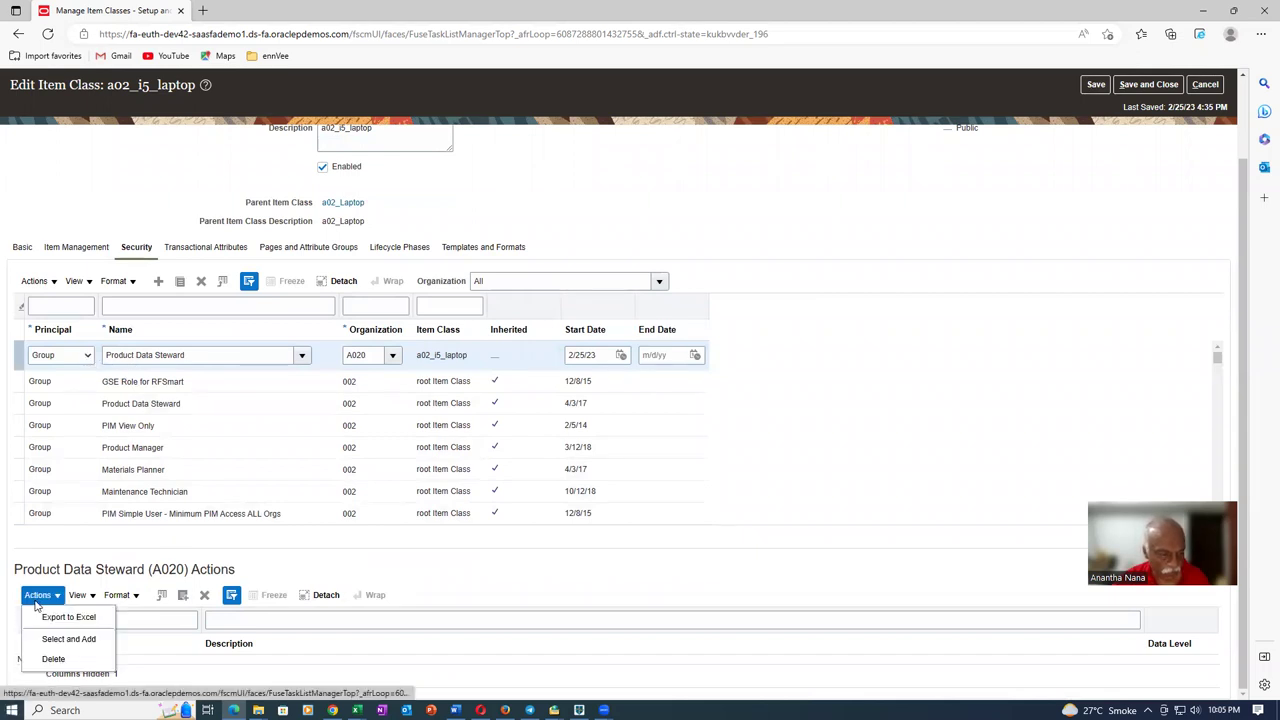
click(55, 635)
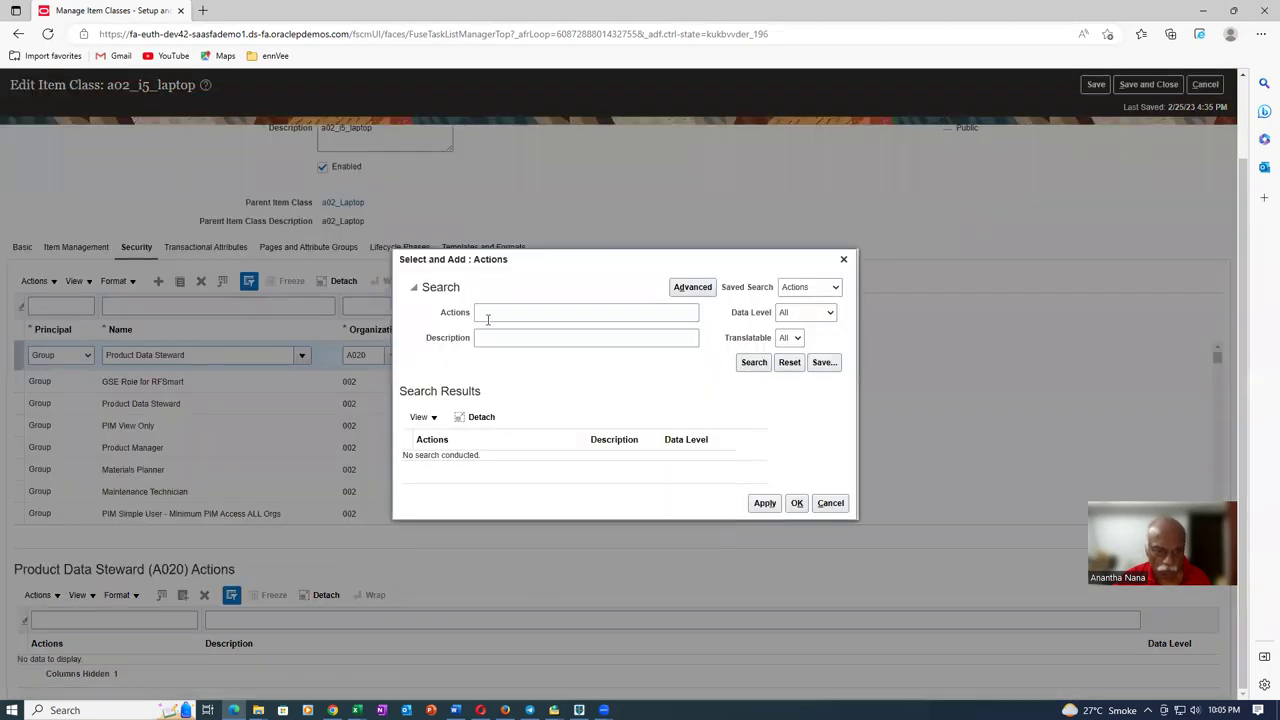
click(500, 310)
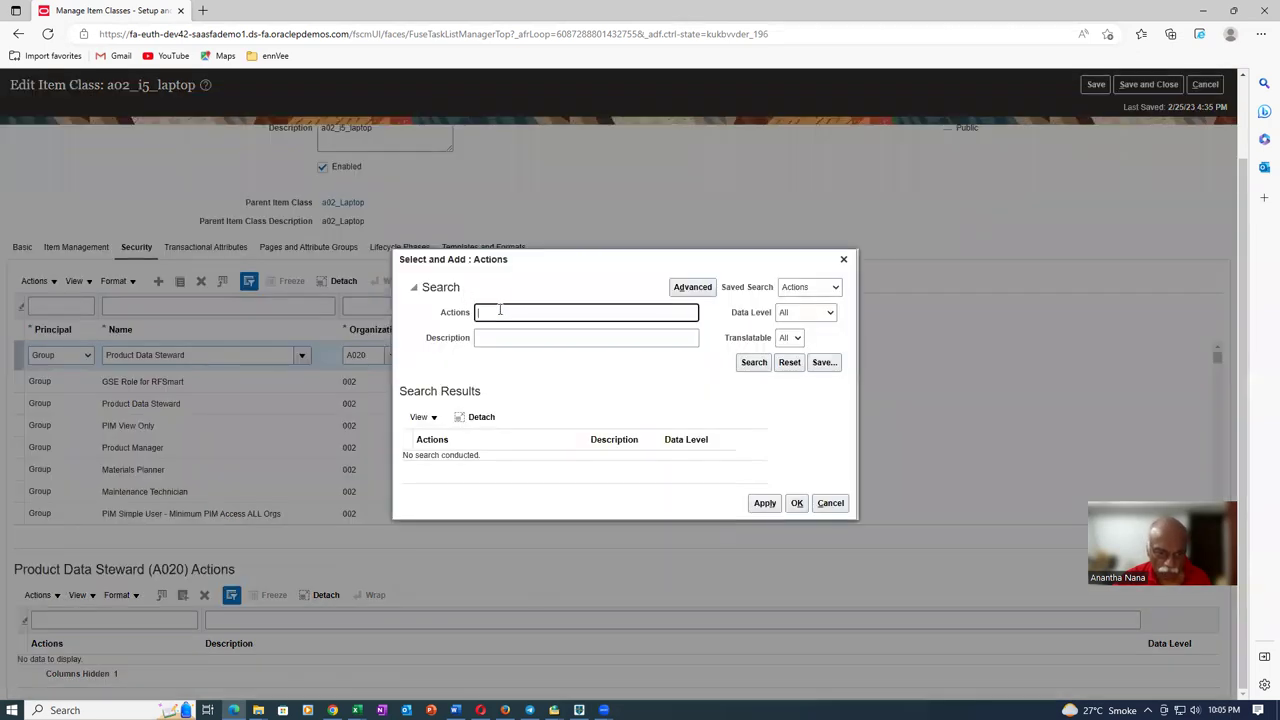
click(742, 369)
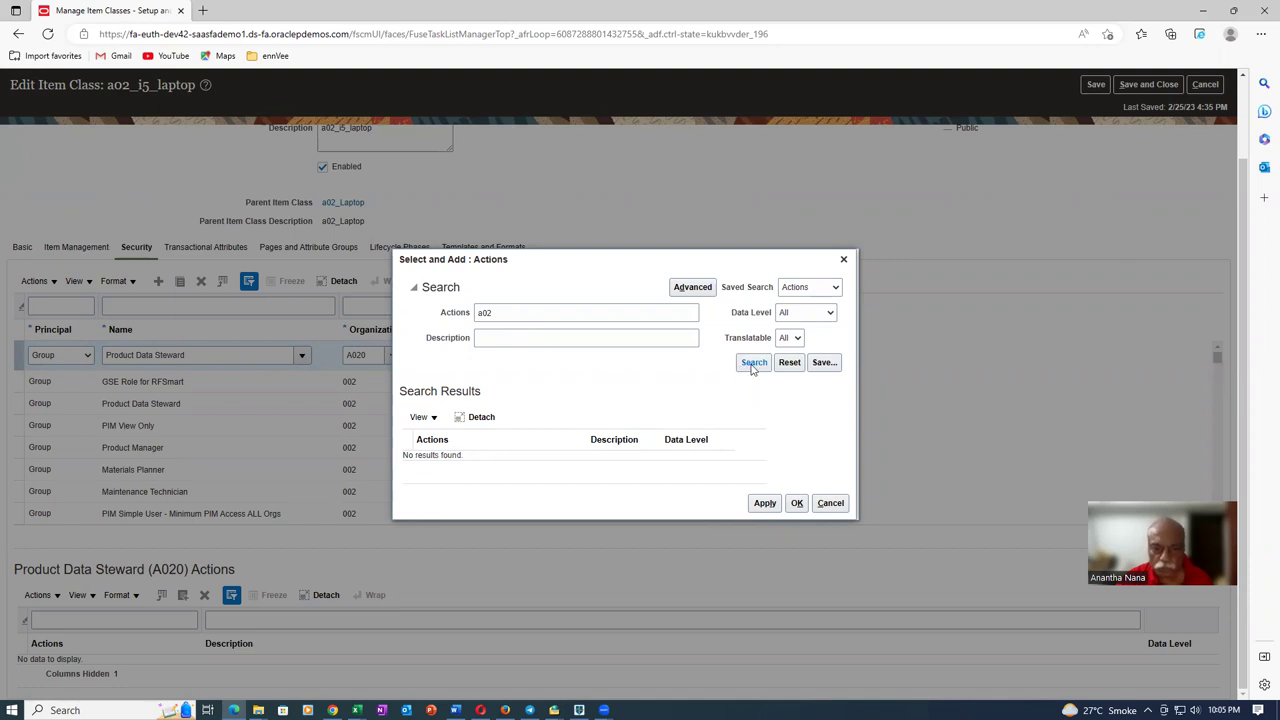
double_click(513, 313)
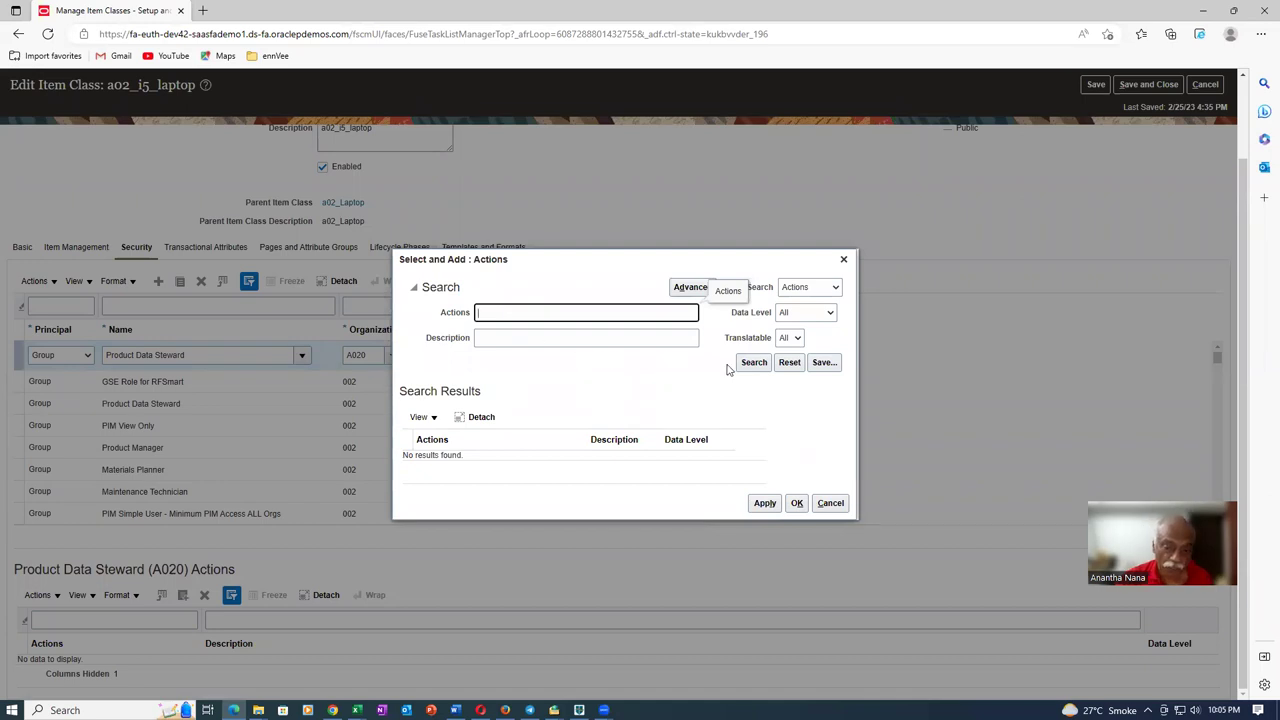
click(754, 364)
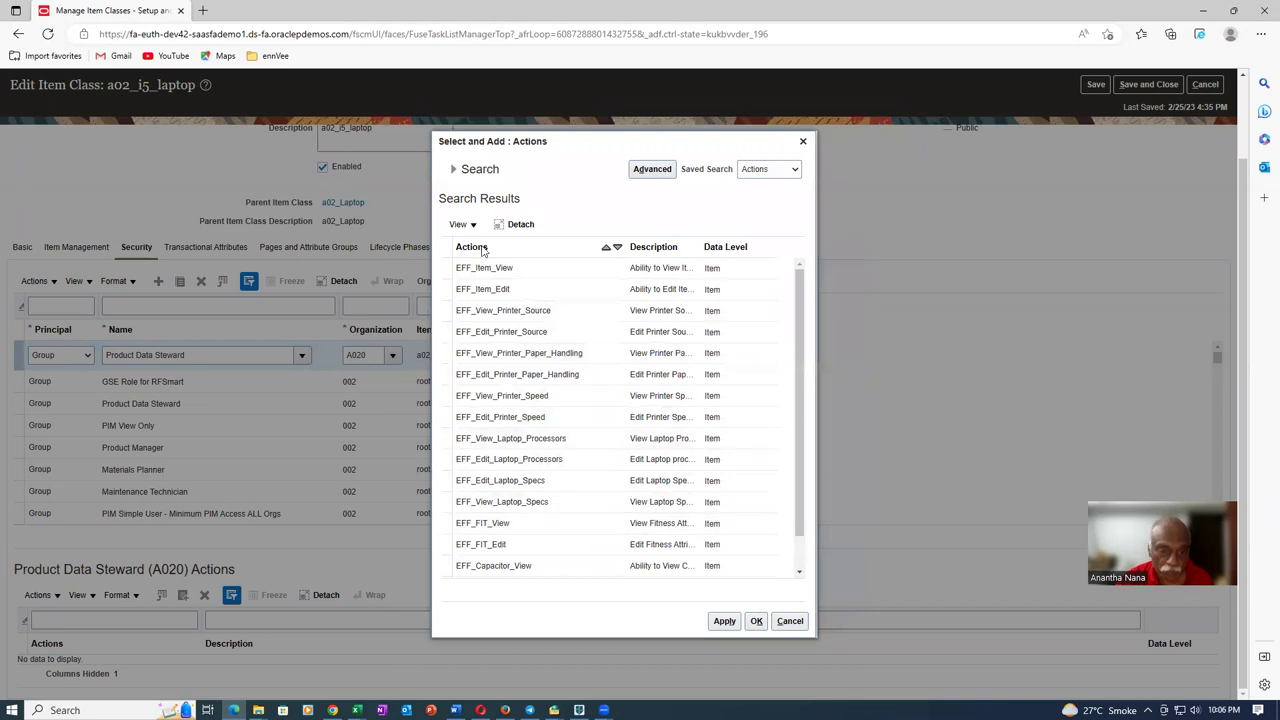
click(446, 248)
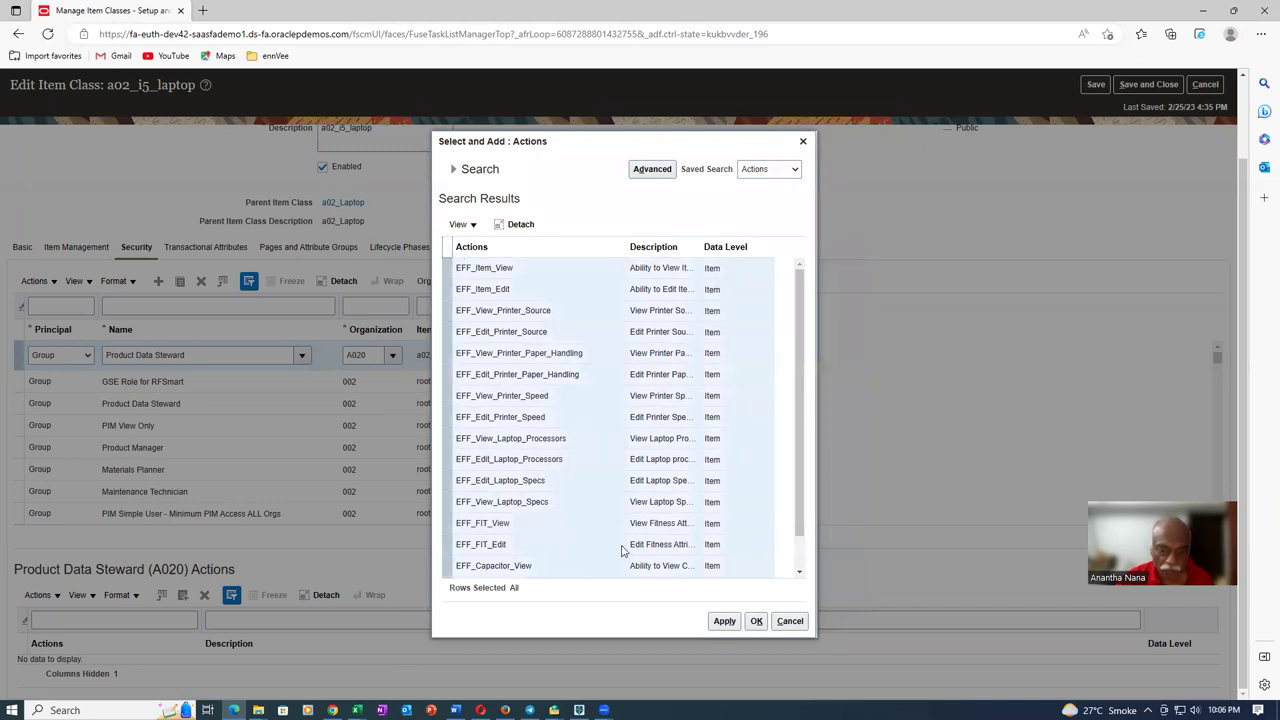
click(756, 621)
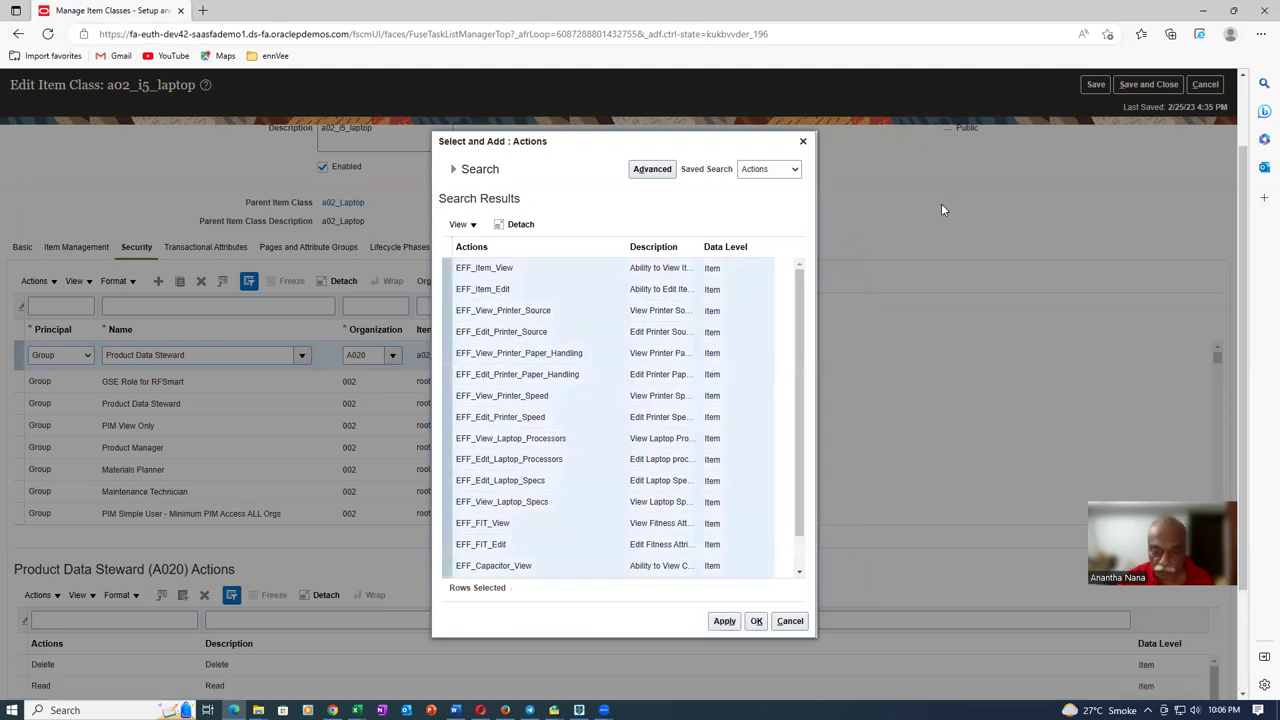
click(756, 621)
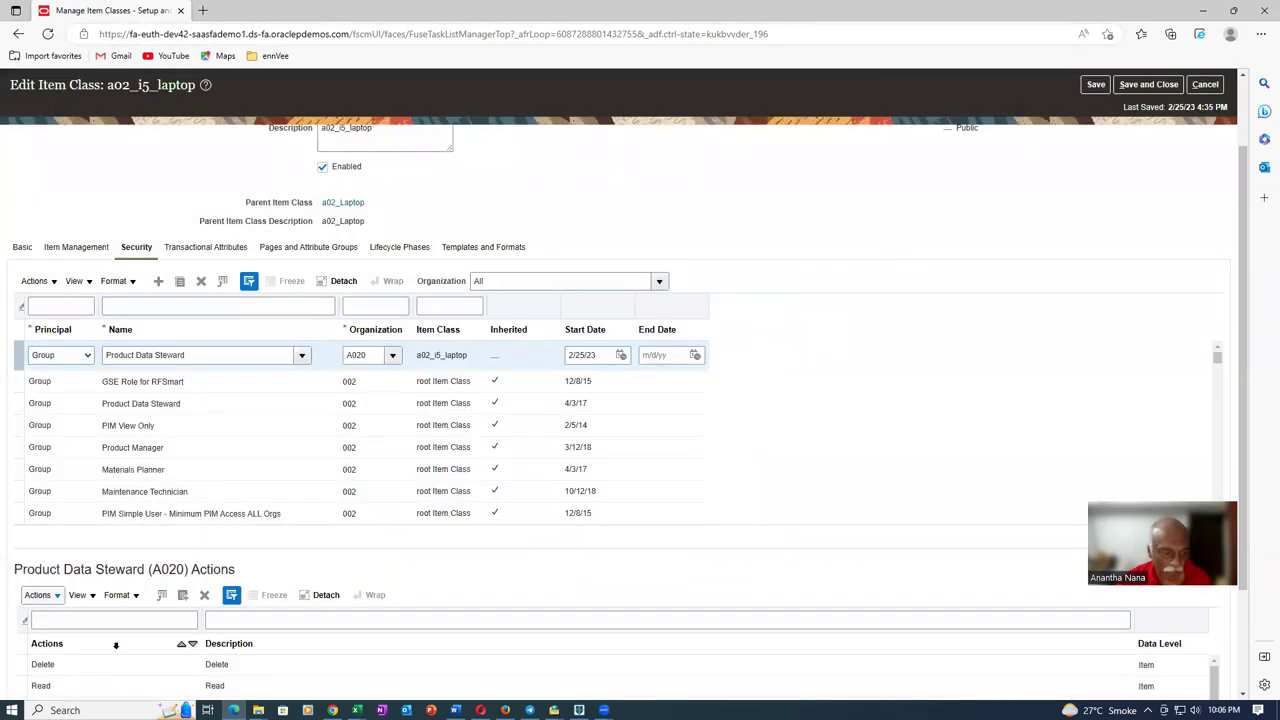
scroll(119, 647, down, 2)
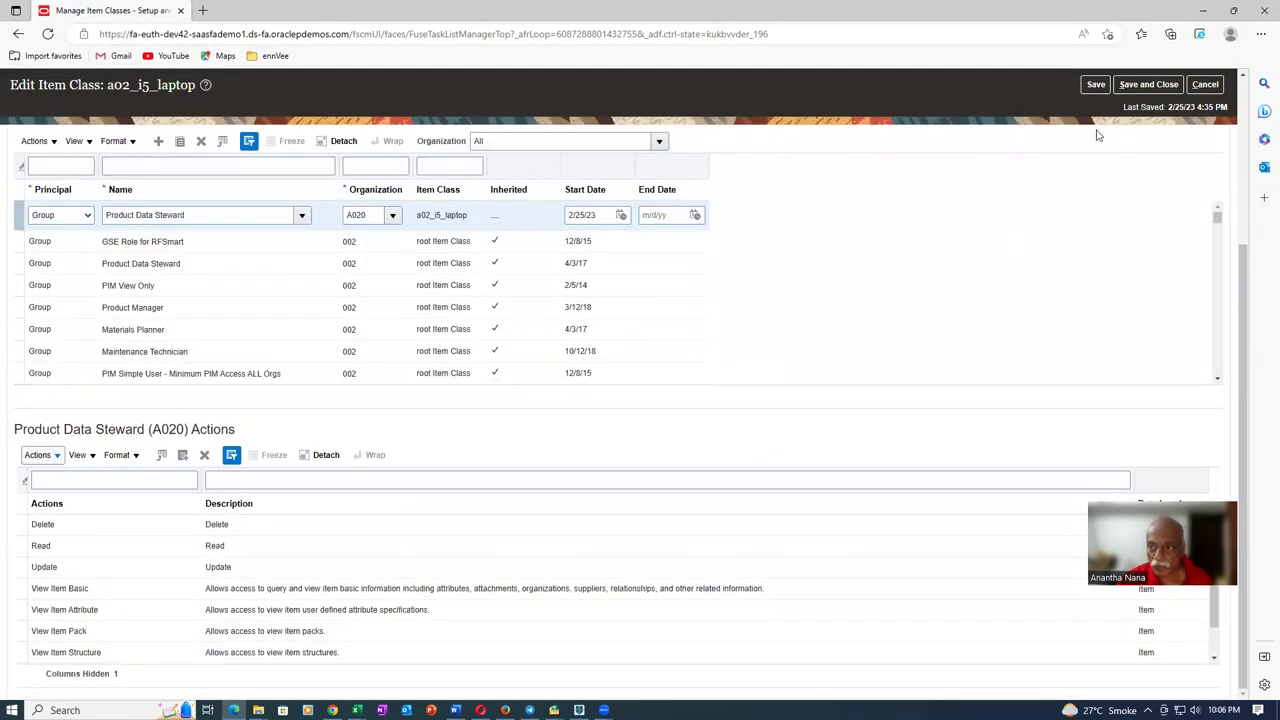
click(1163, 86)
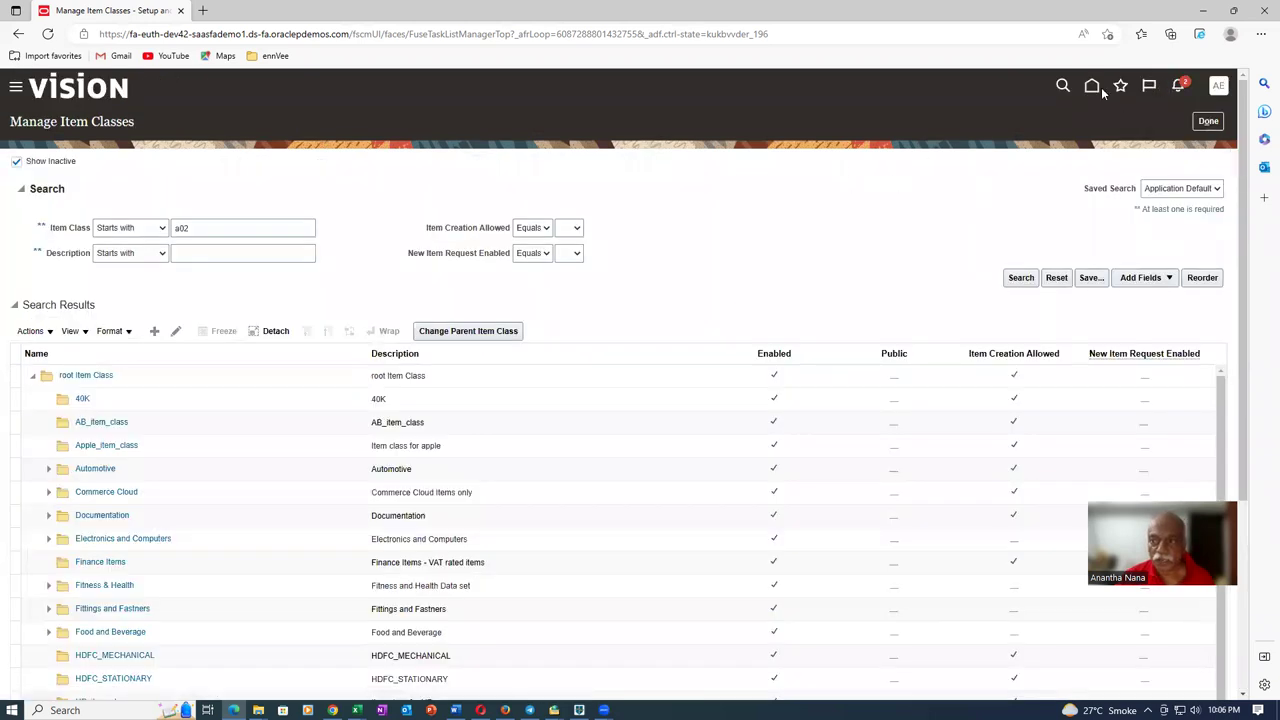
Finish Manage Item Classes, sign out and back in, and open Product Information Management.
click(1205, 120)
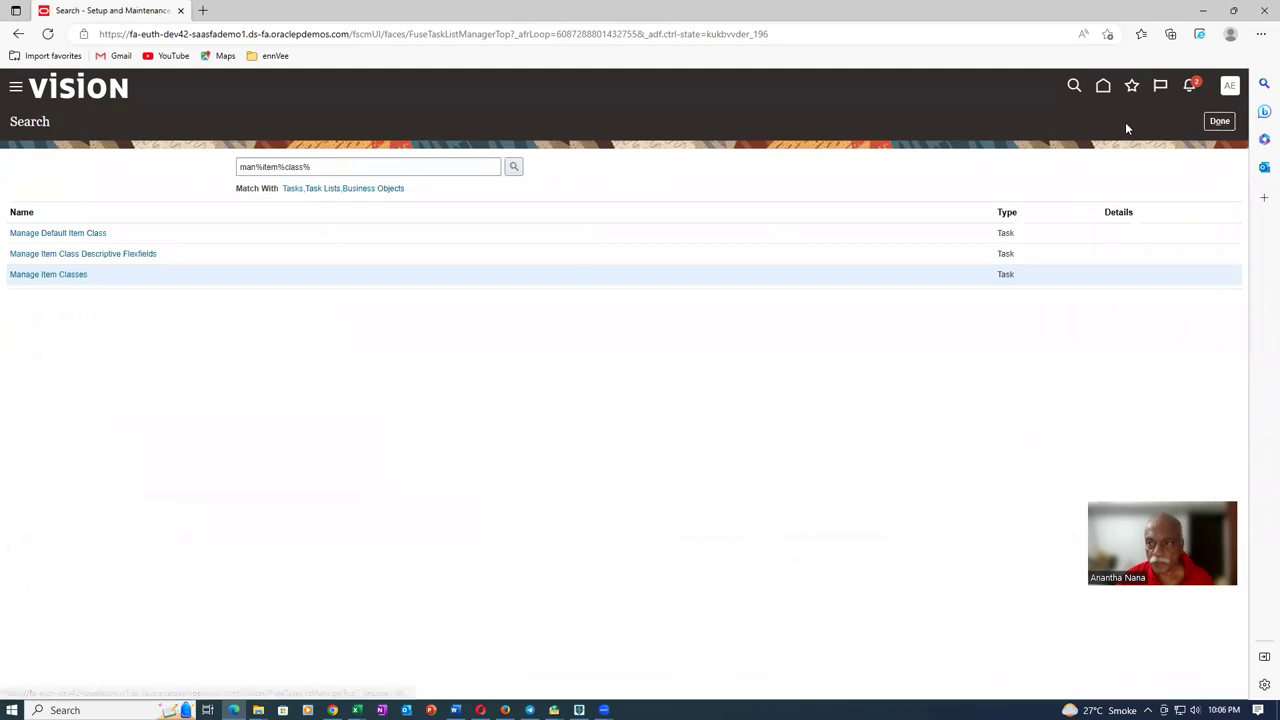
click(1217, 121)
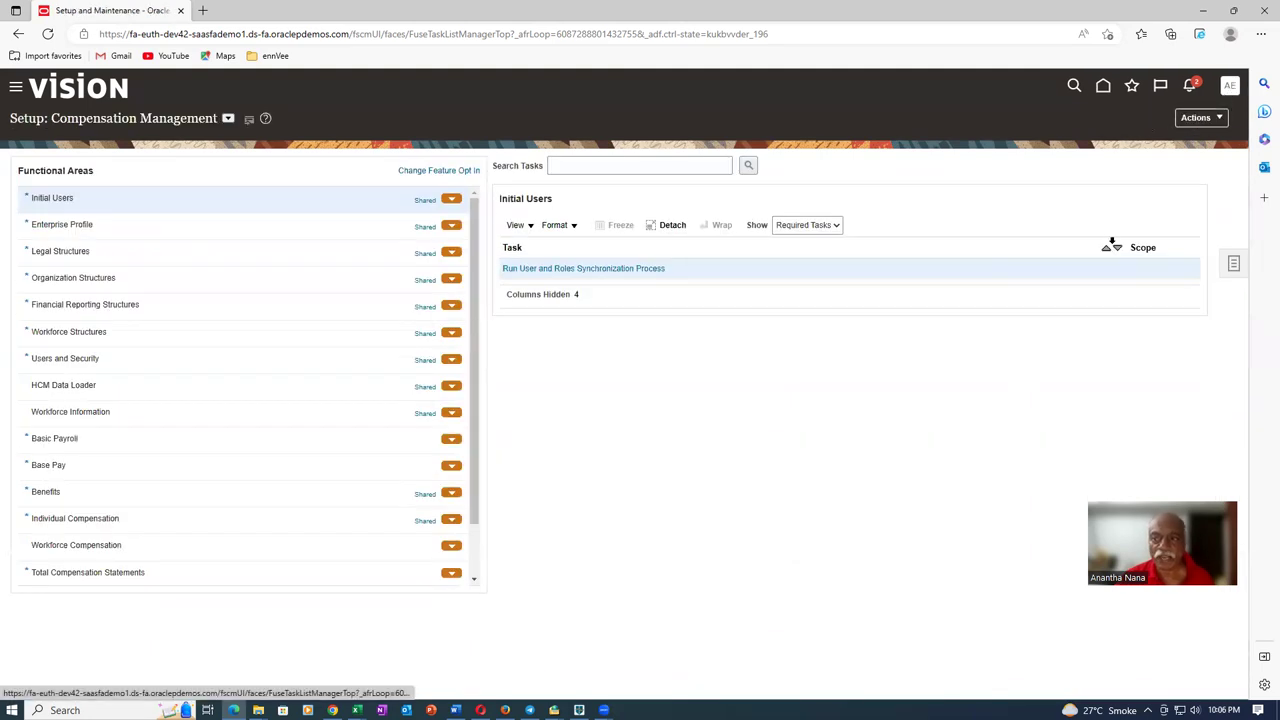
click(1190, 118)
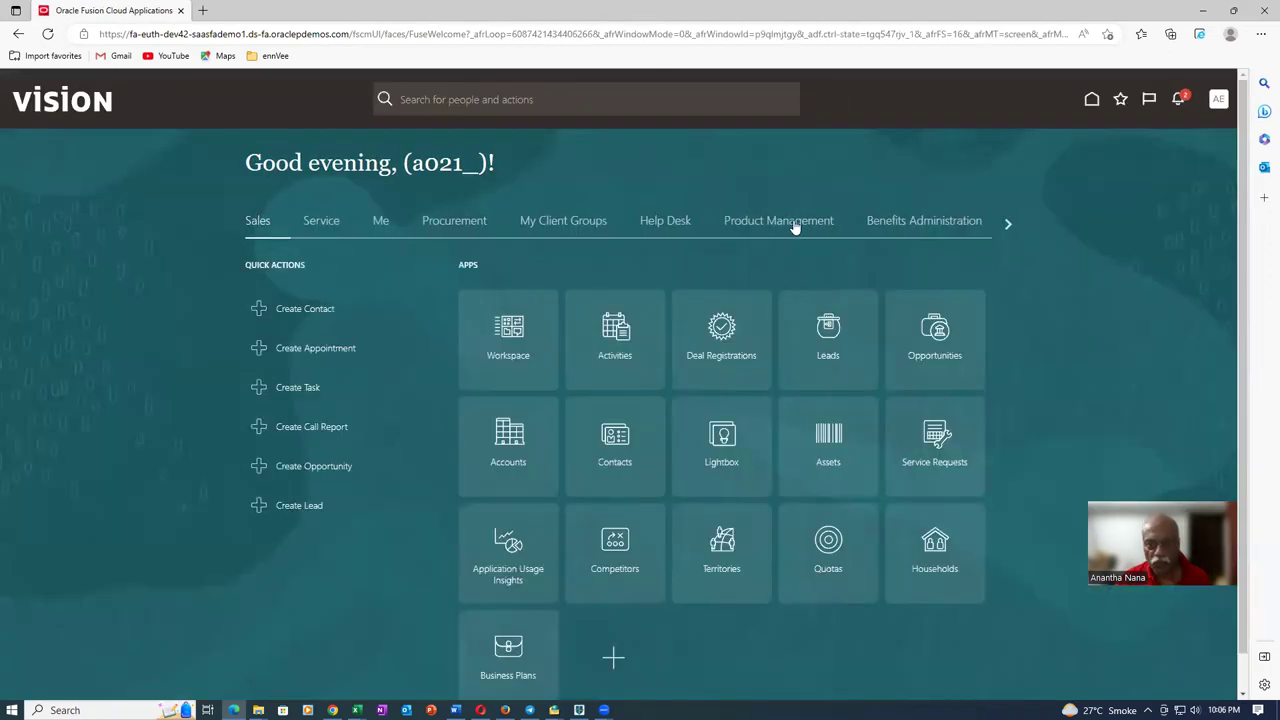
click(794, 224)
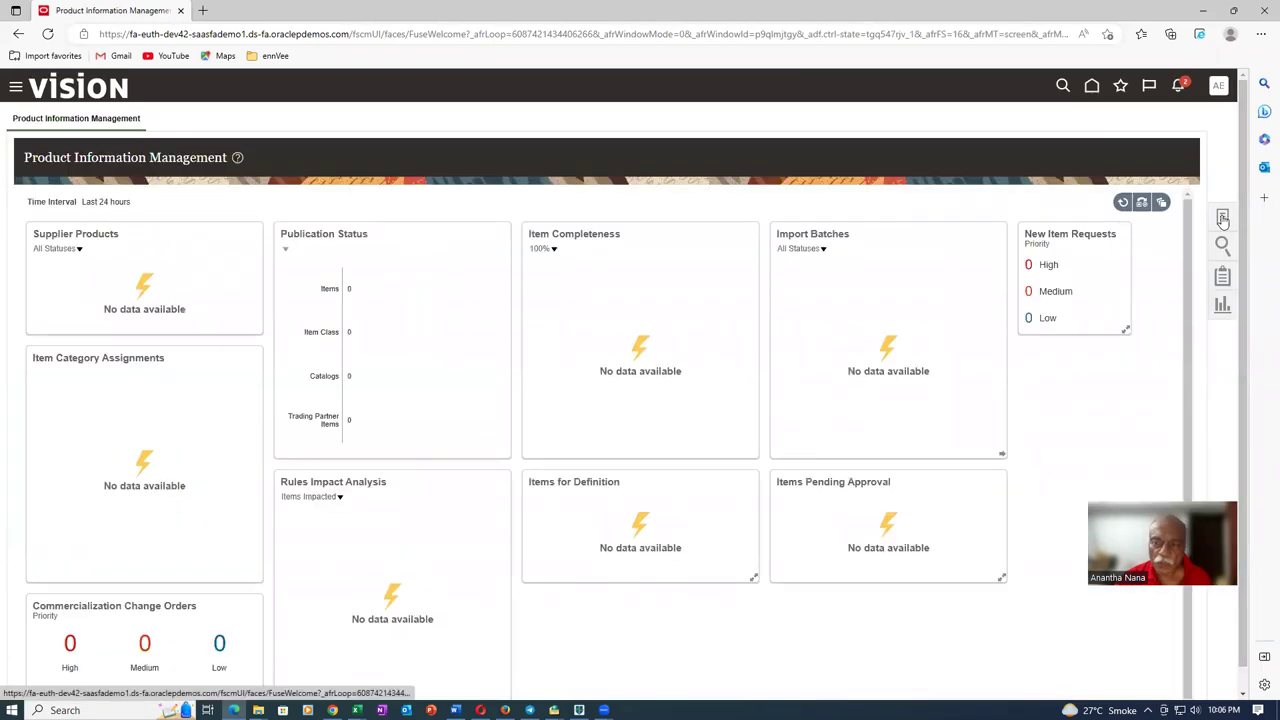
Create an item in A020 with class a02_i5_laptop and template a02_Purchased Item.
click(1223, 218)
click(1073, 131)
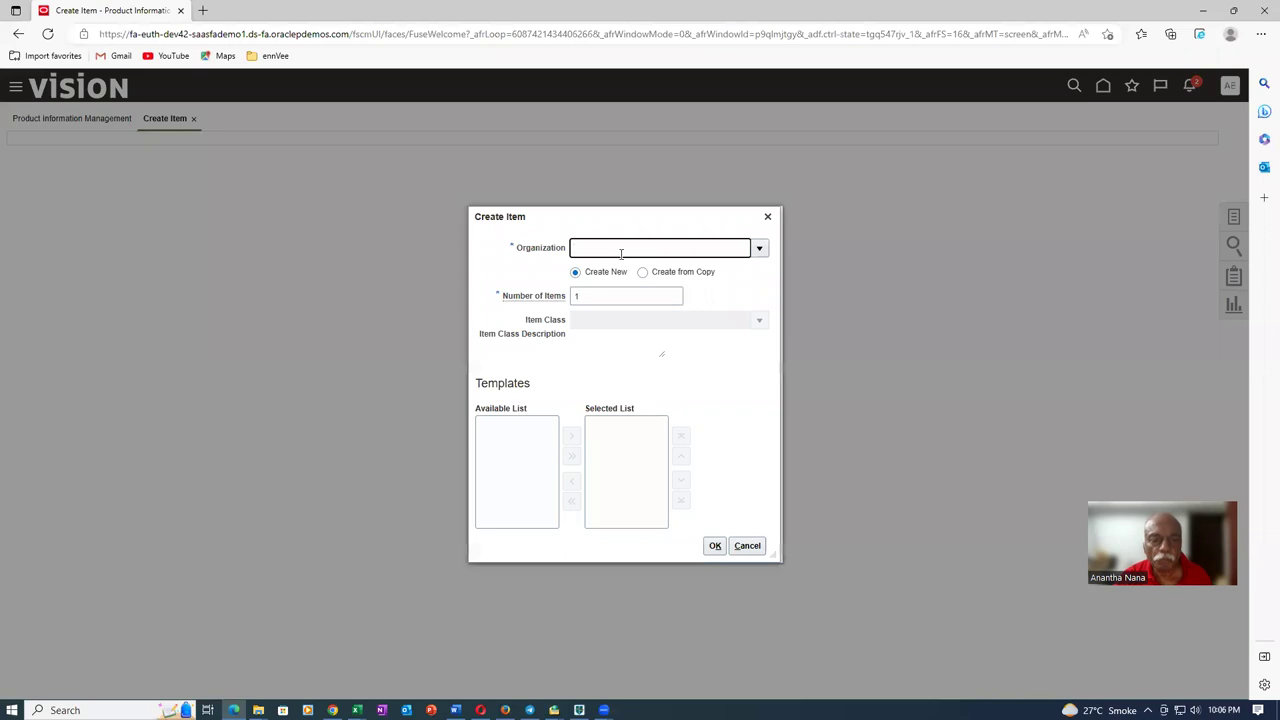
text(a020)
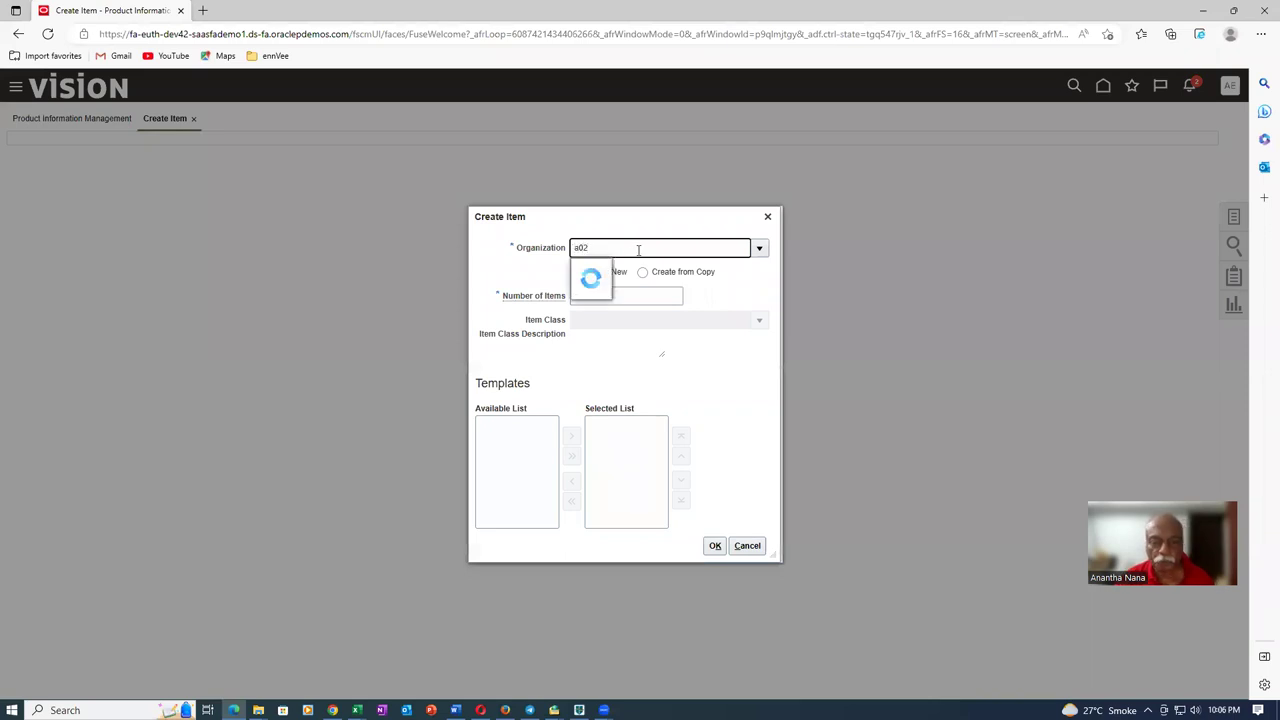
click(635, 268)
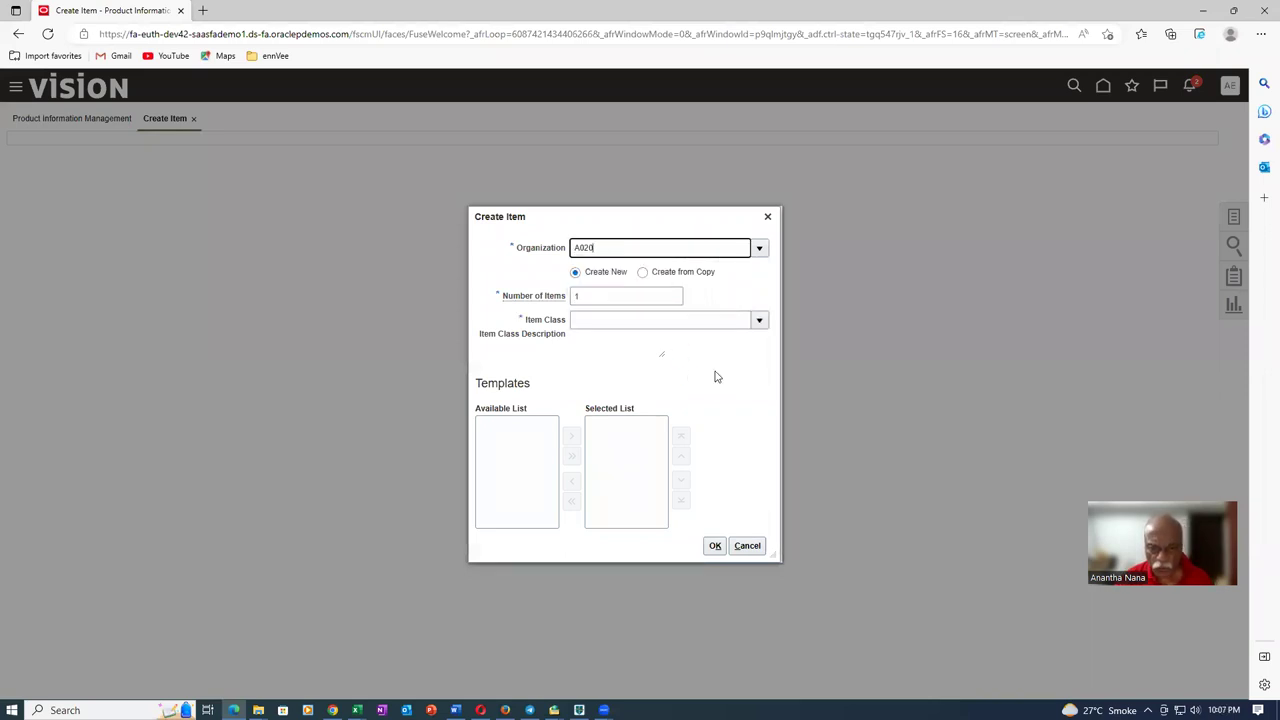
click(760, 321)
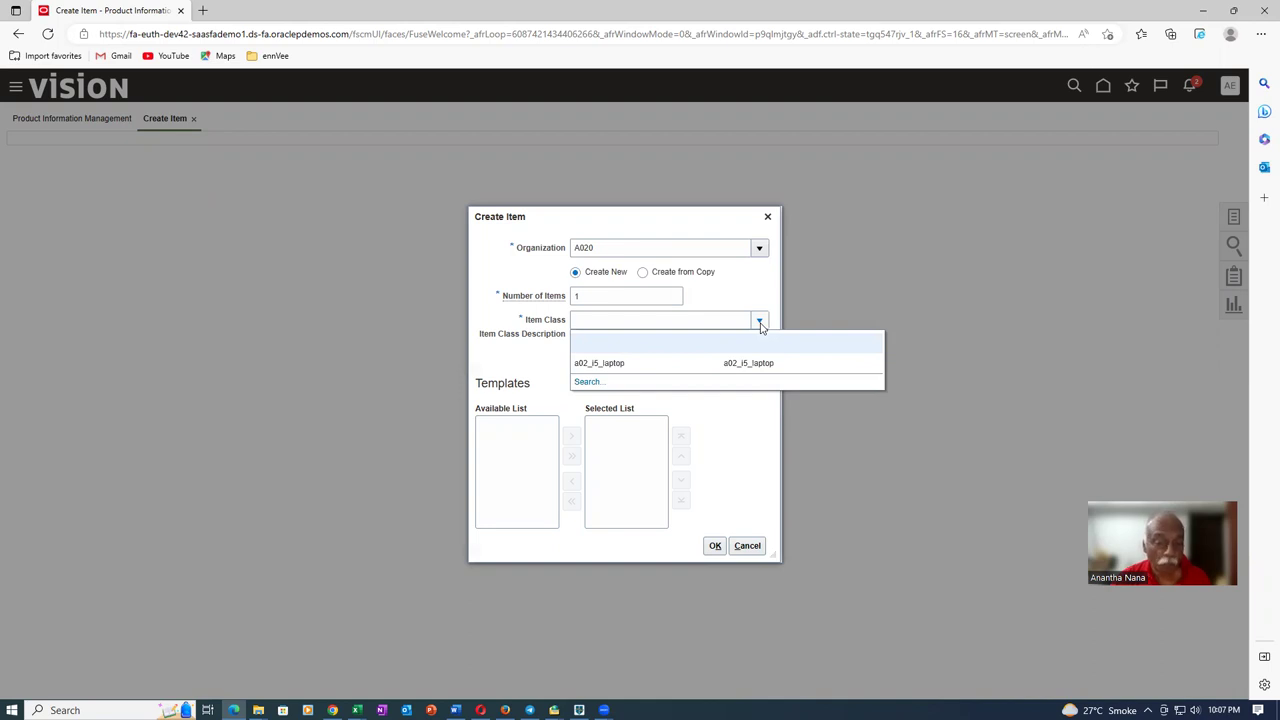
click(657, 368)
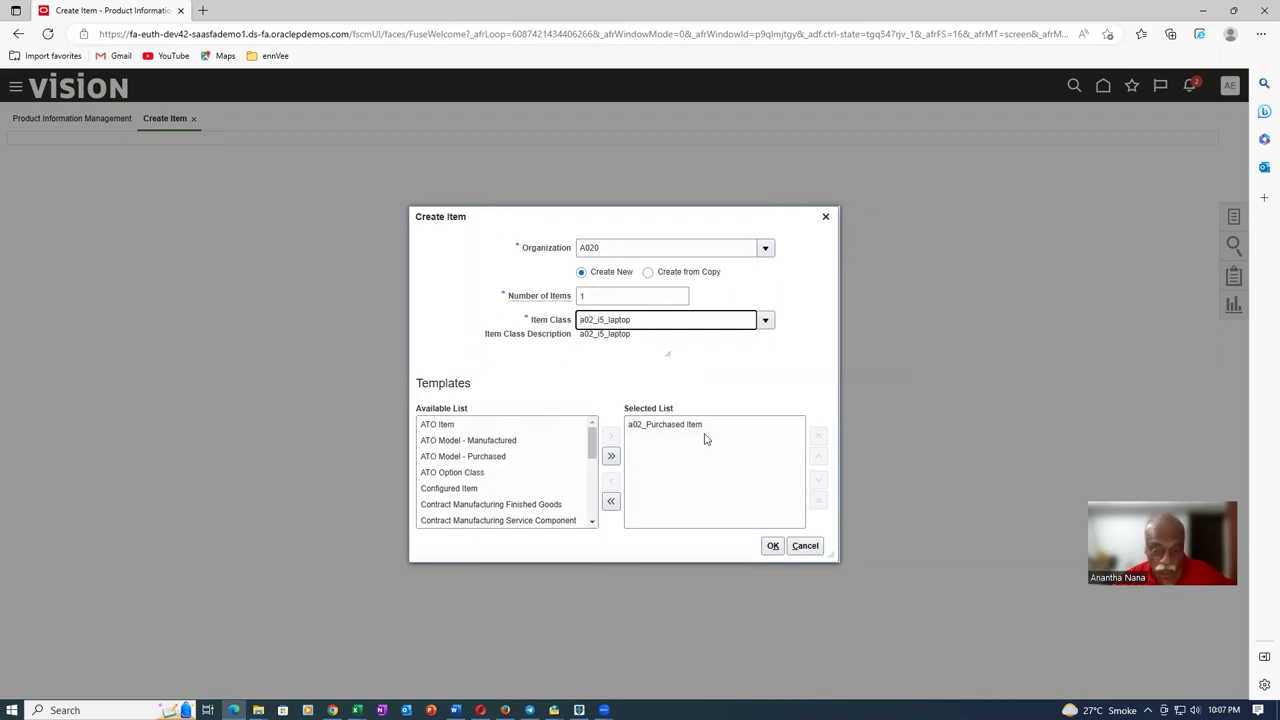
click(773, 546)
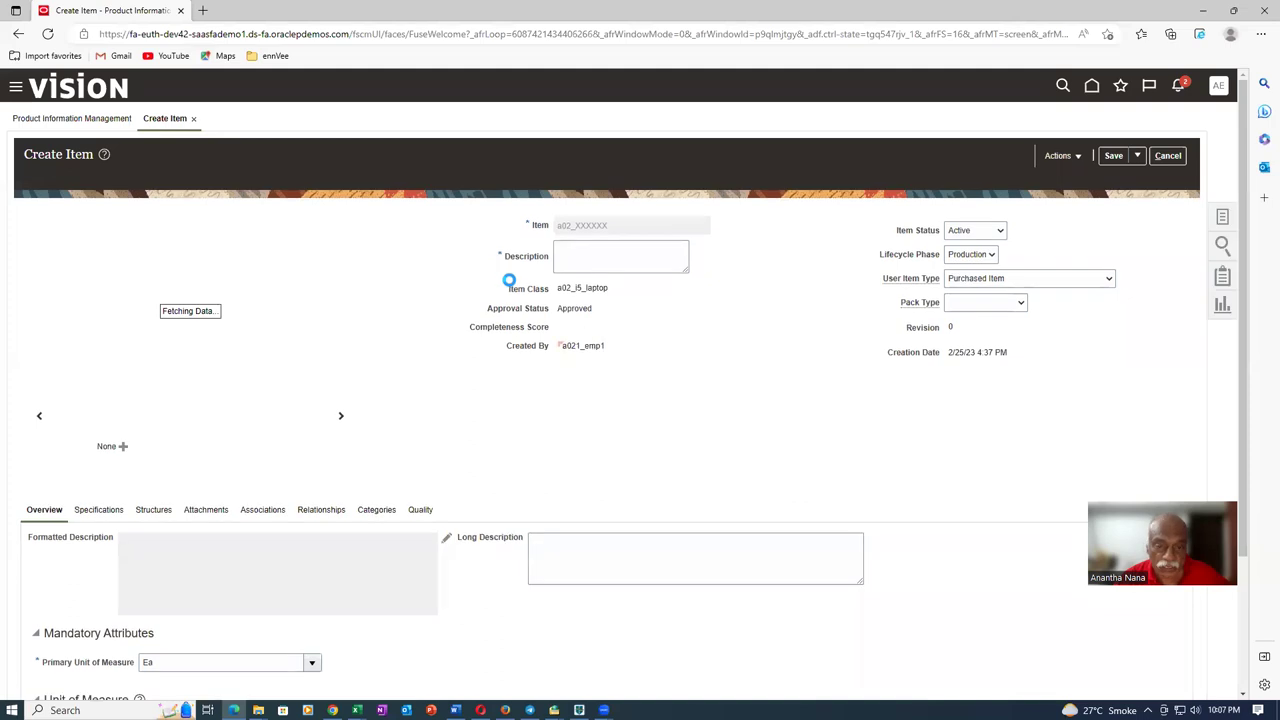
Replace the item description with 'Description 1' and show its Specifications tab.
click(591, 261)
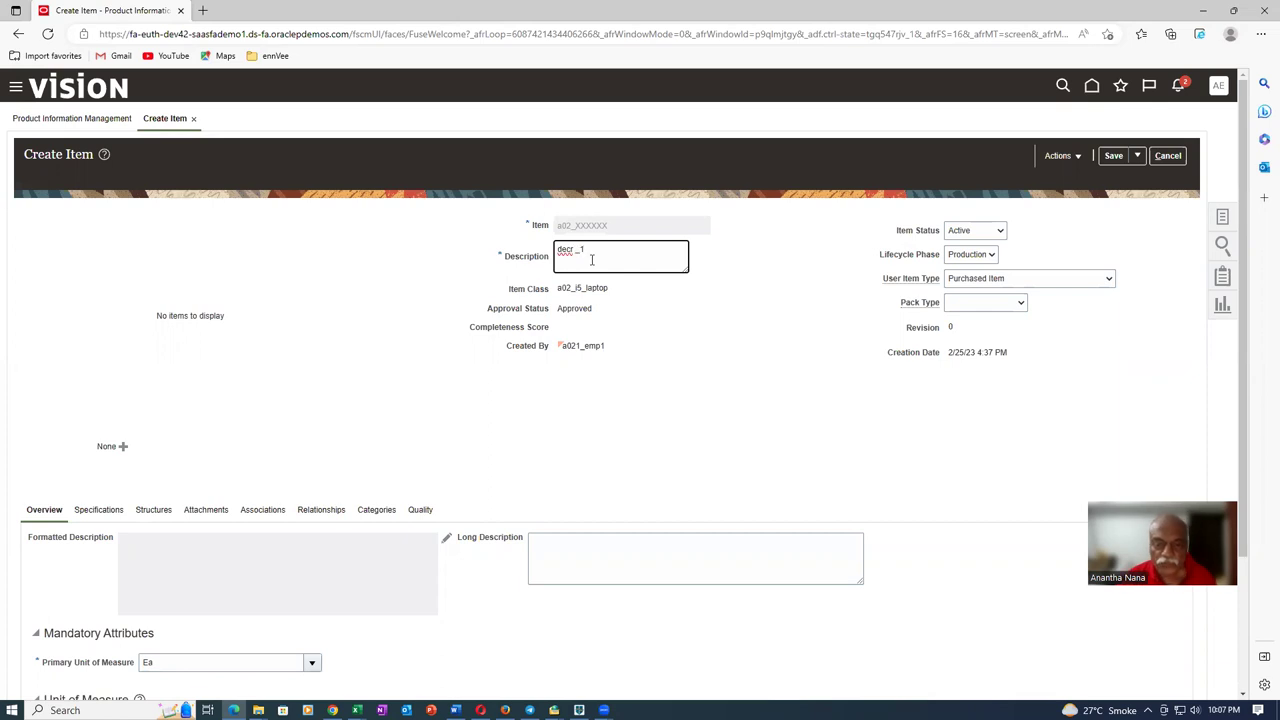
drag(596, 261, 362, 311)
text(Description)
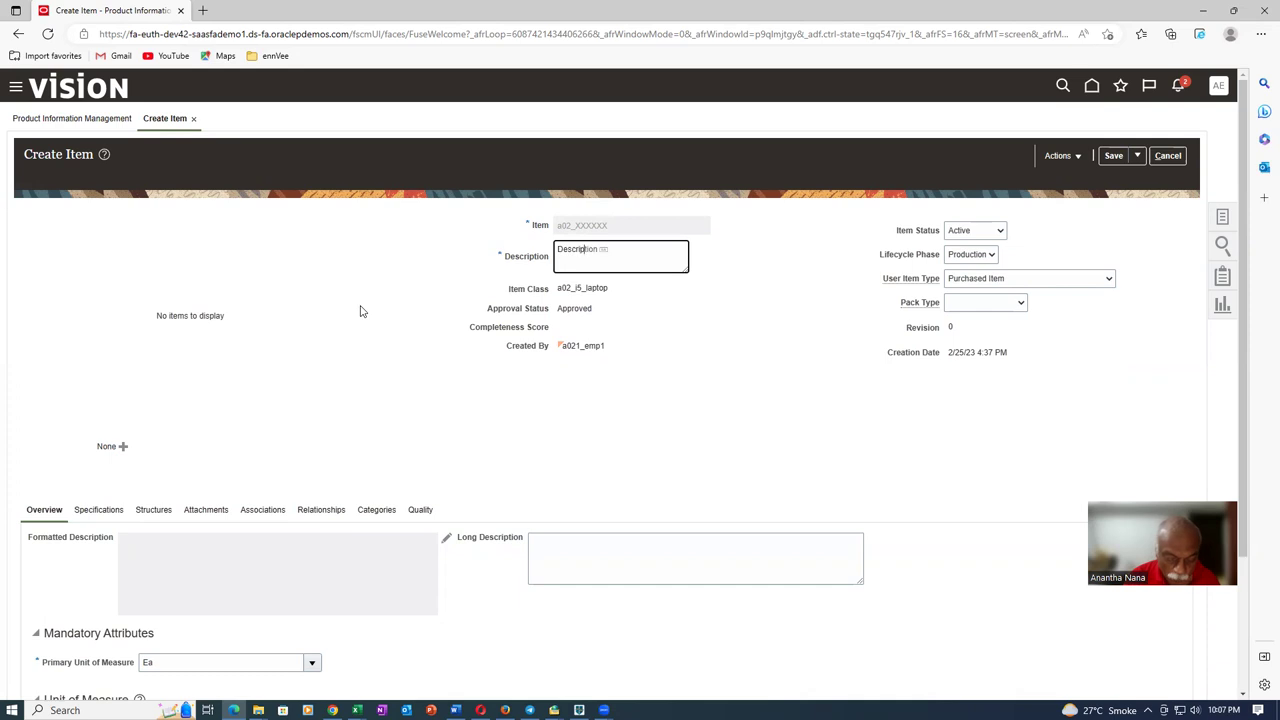
text( 1)
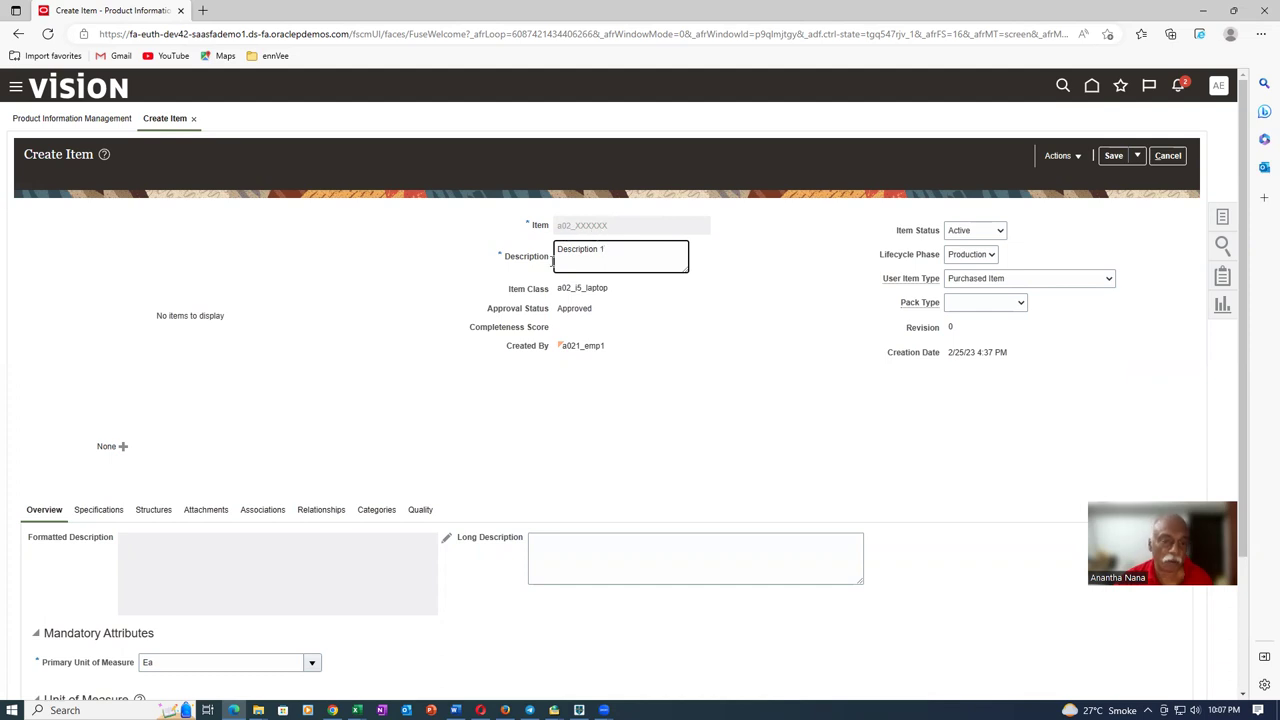
click(98, 510)
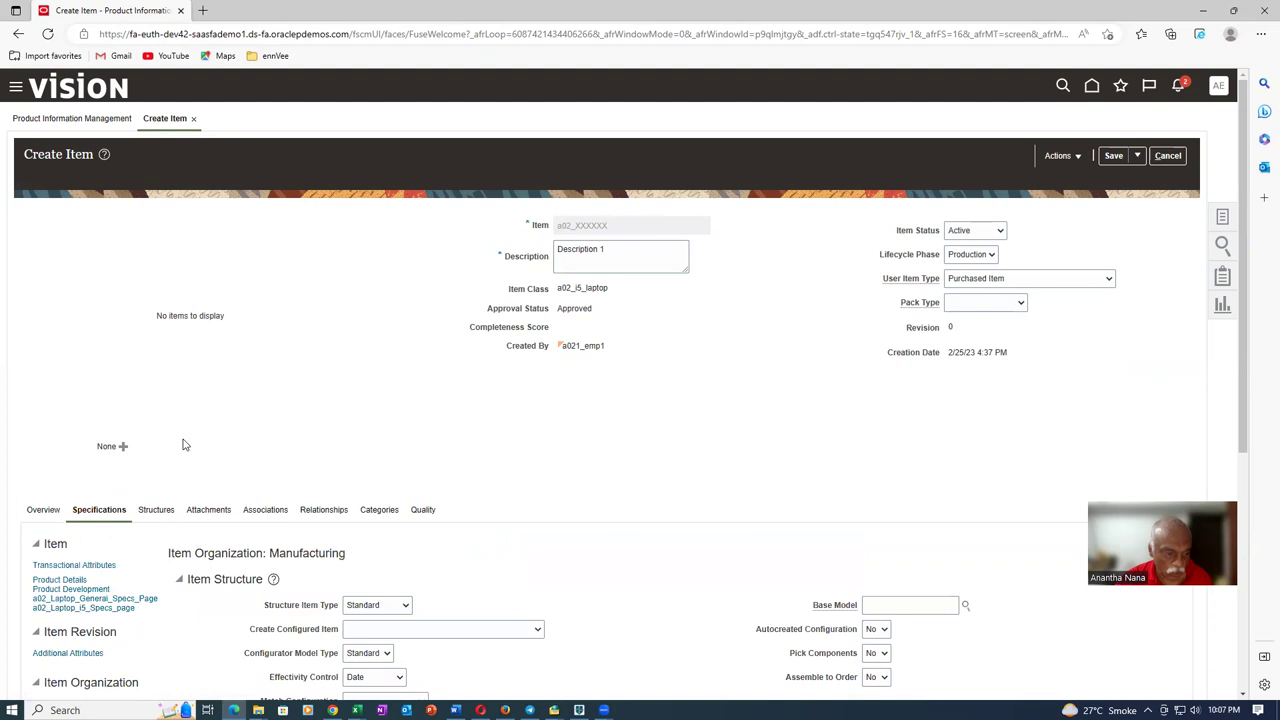
scroll(183, 443, down, 3)
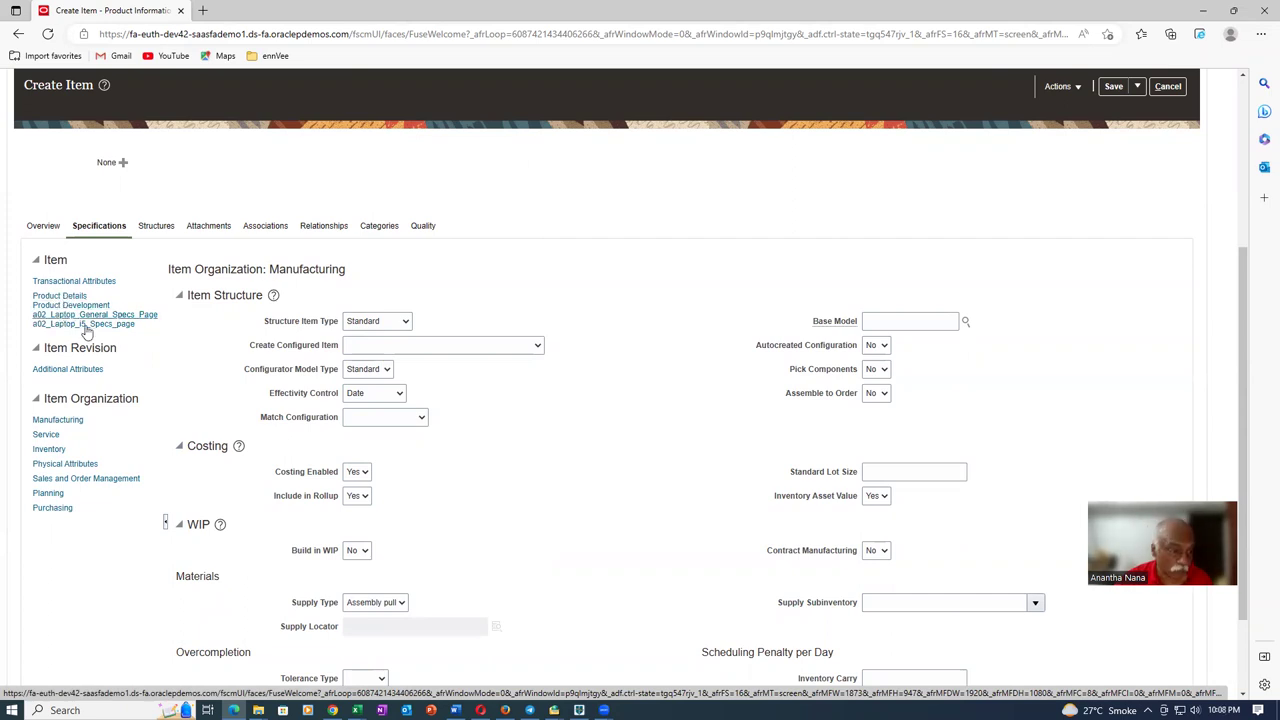
On a02_Laptop_General_Specs_Page set a02_battery to 2 Hours and a02_Graphics_card to 2 K Resolution.
click(83, 314)
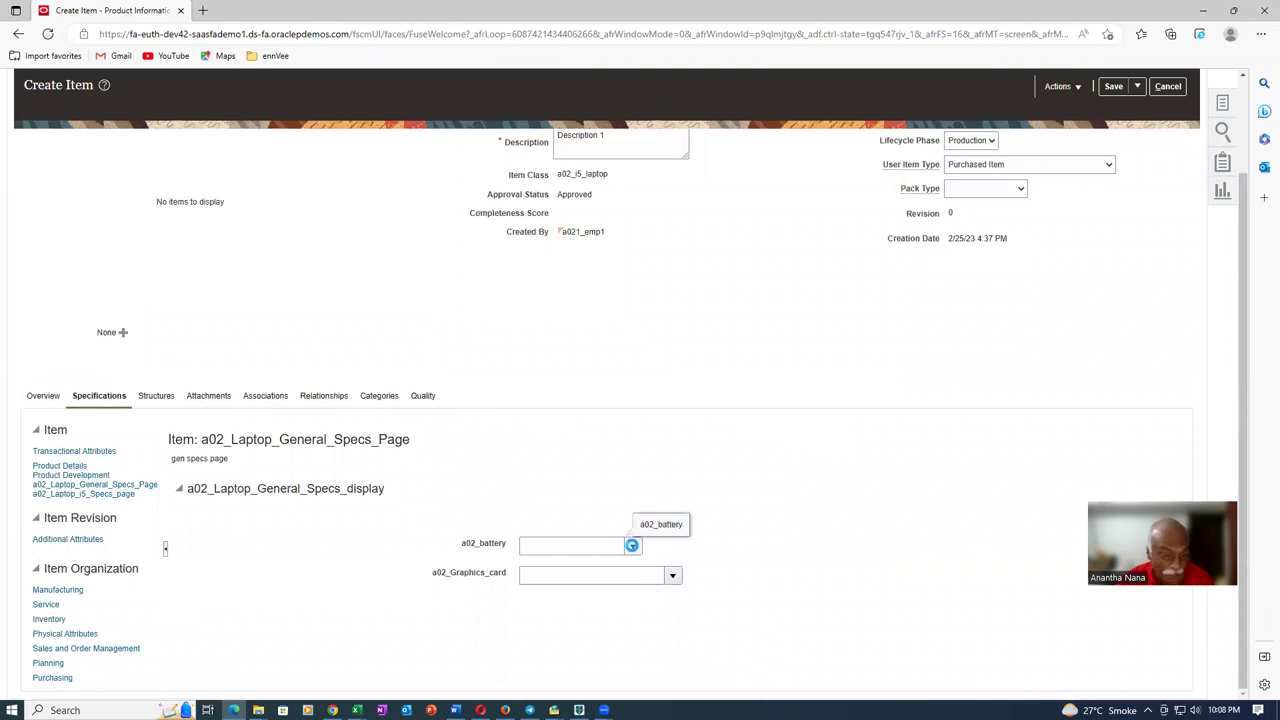
click(632, 546)
key(Escape)
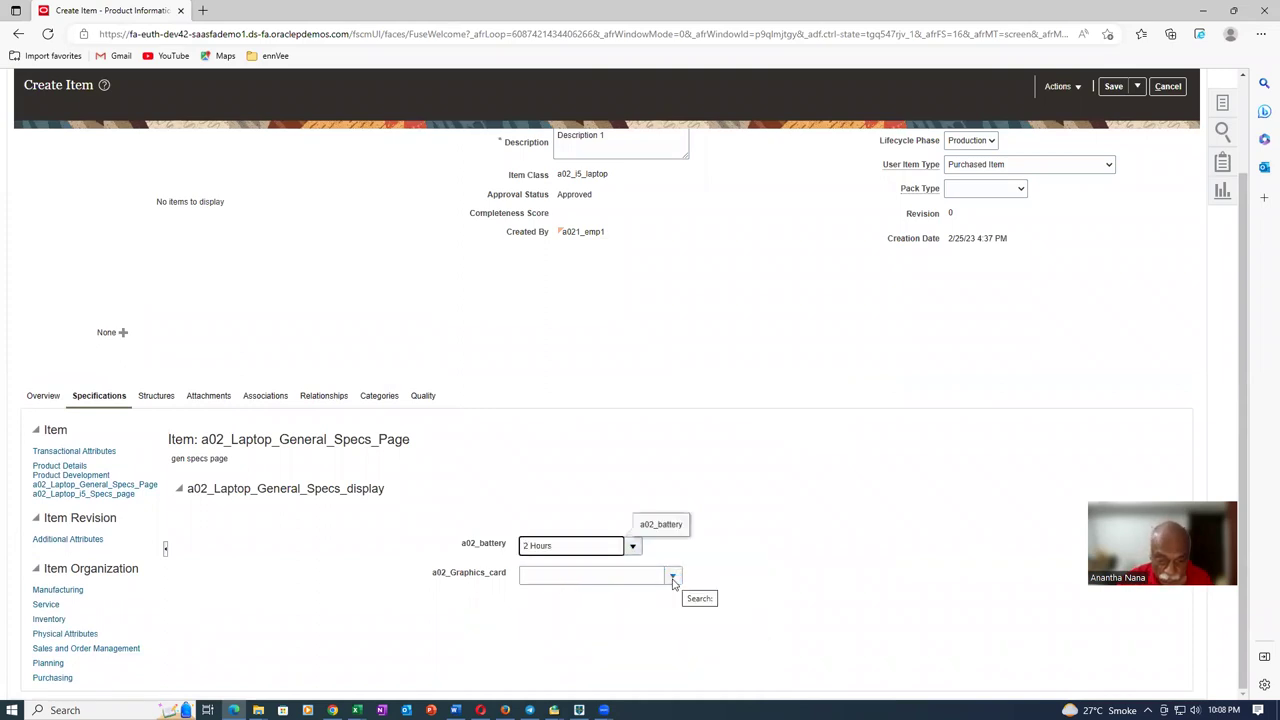
click(672, 578)
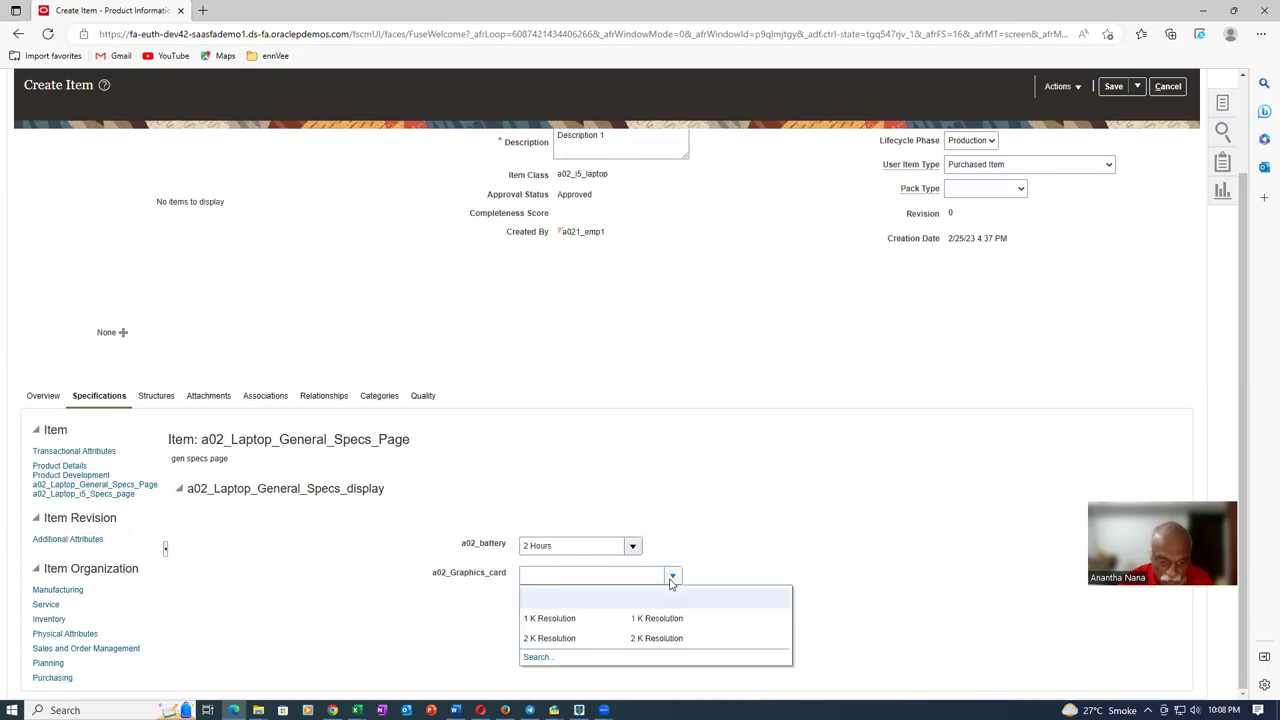
click(603, 638)
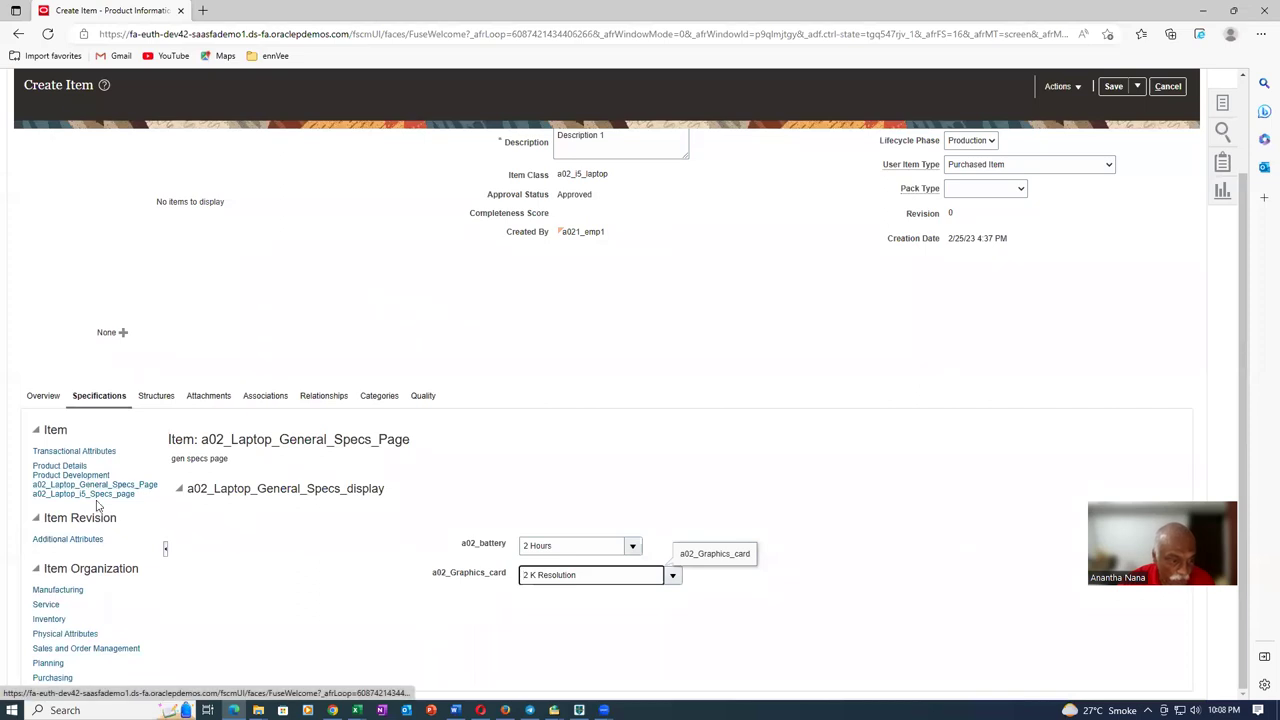
On a02_Laptop_i5_Specs_page set a02_Colour to Blue, fill a02_RAM Size, and enter state maharashtra.
click(97, 505)
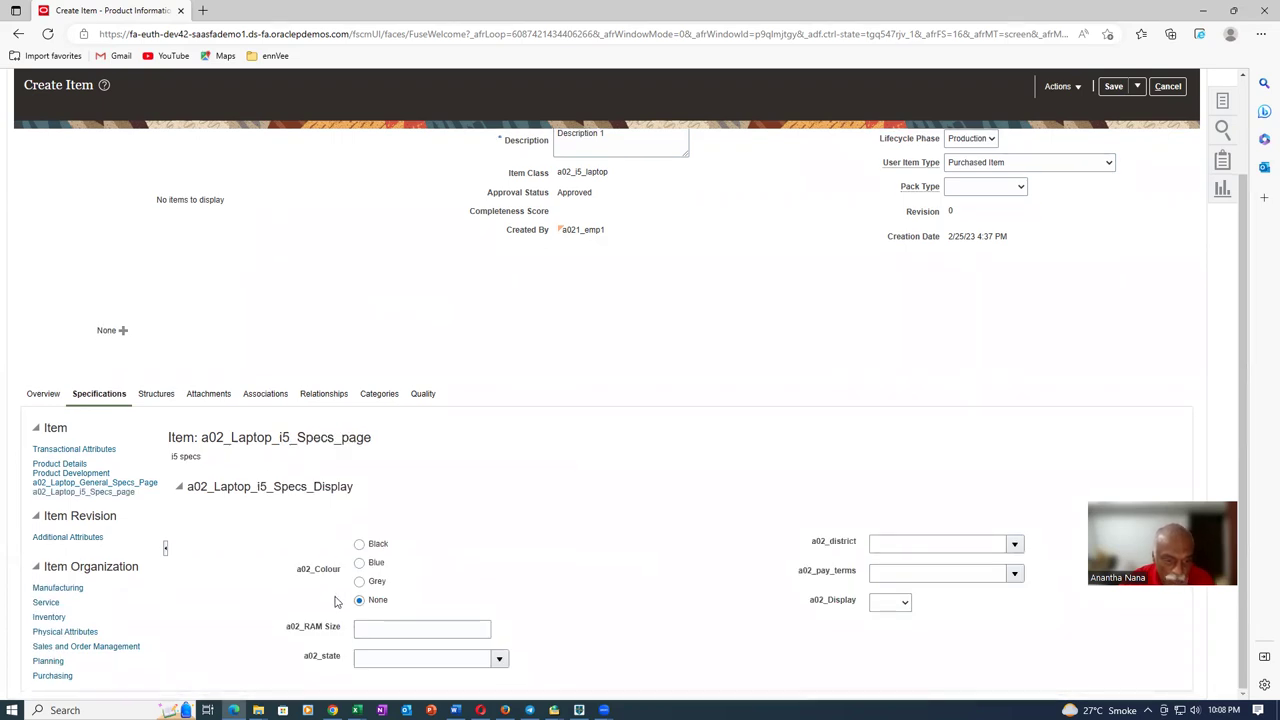
click(359, 566)
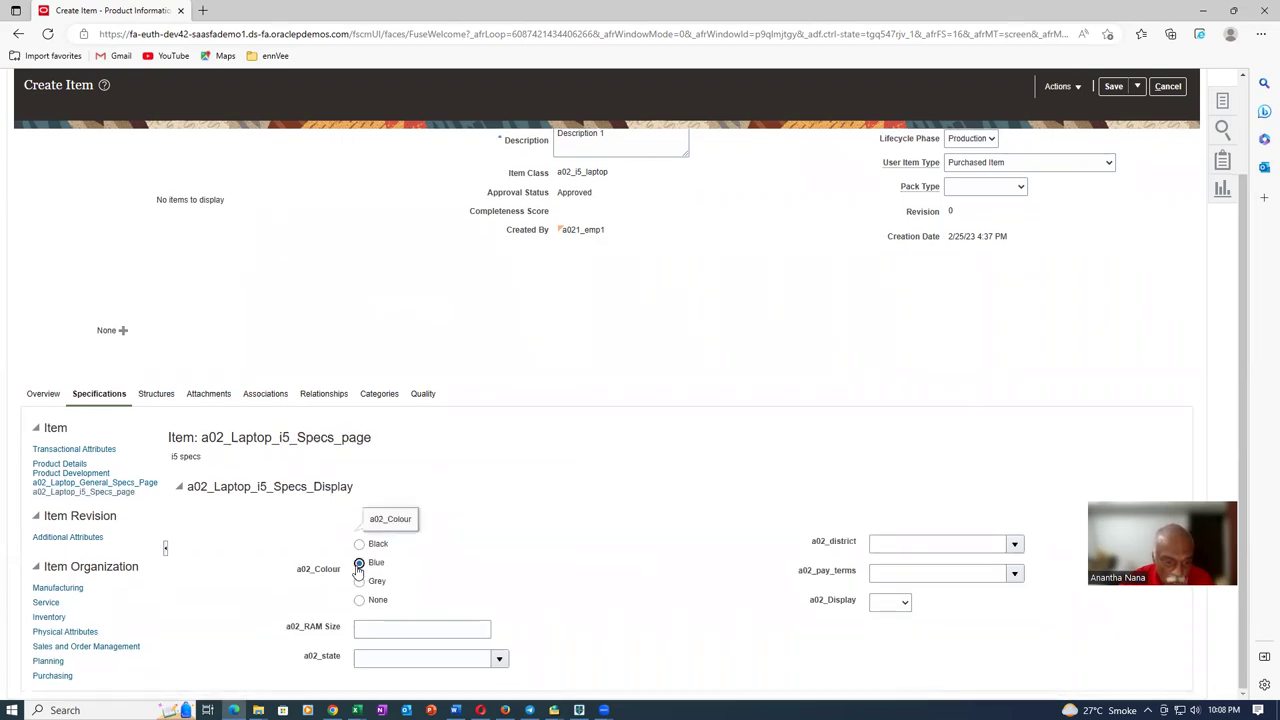
click(385, 627)
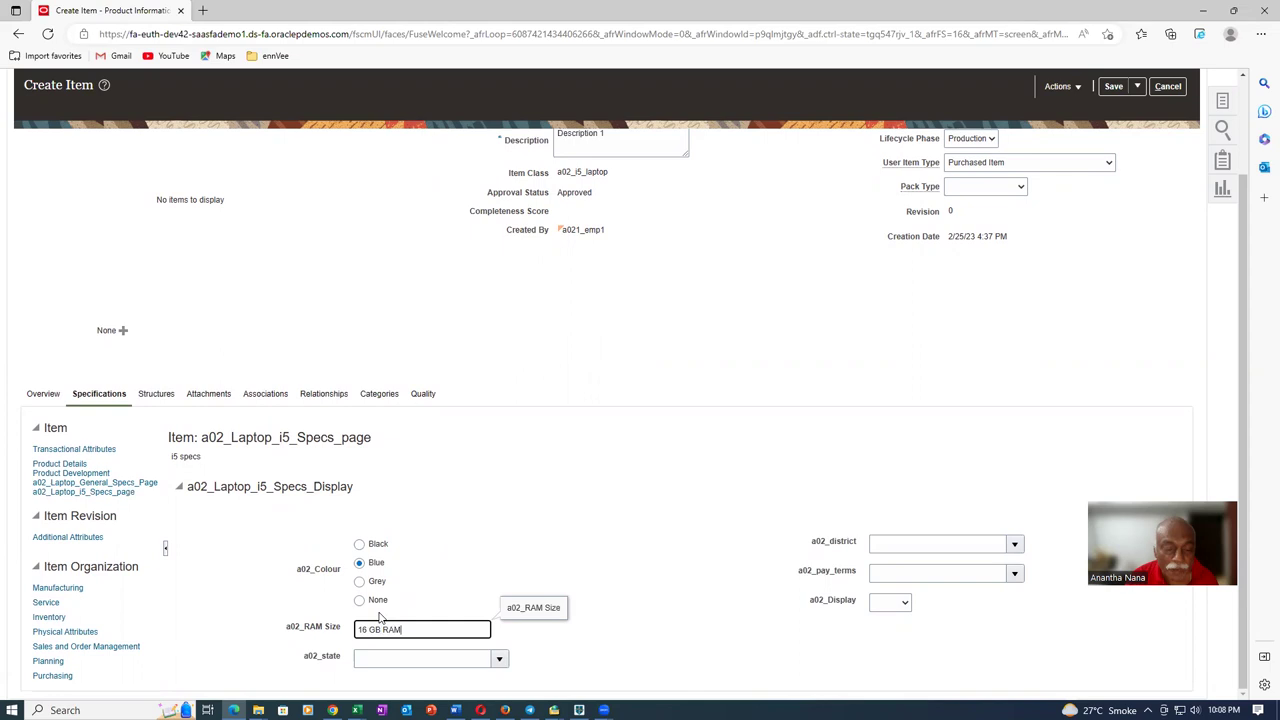
click(500, 660)
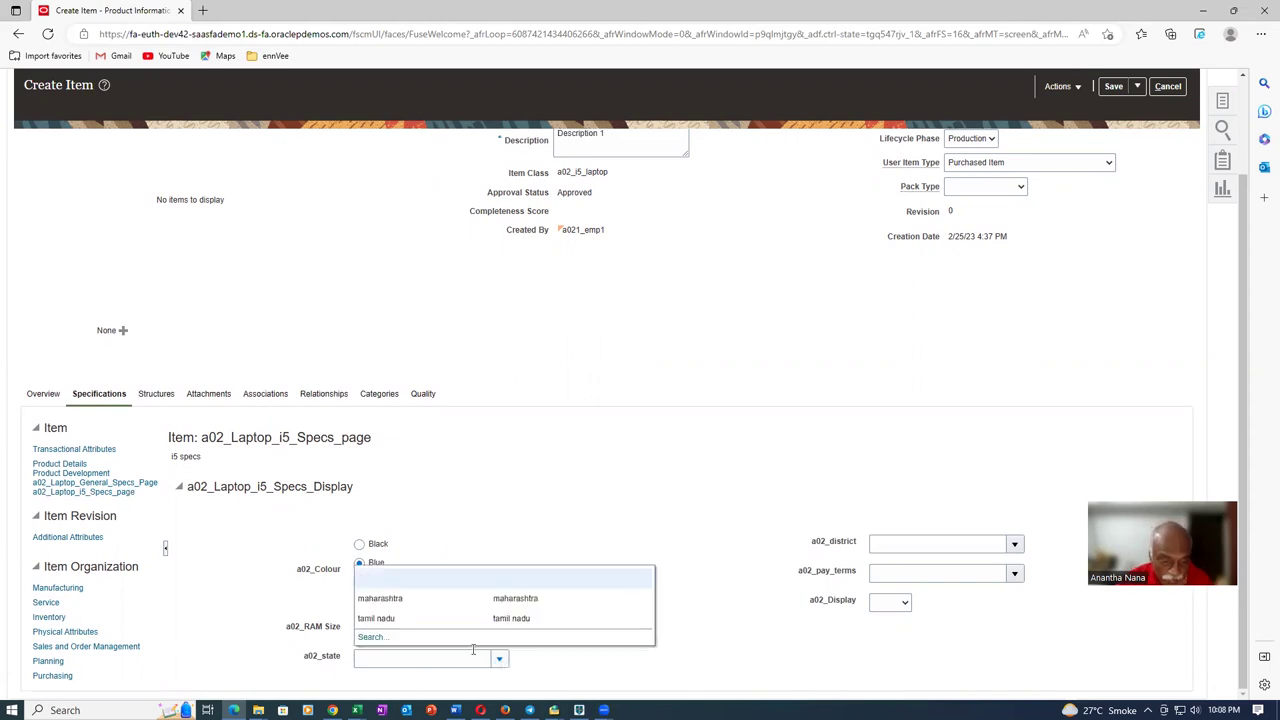
key(Escape)
text(maharashtra)
Set a02_district to Pune and a02_pay_terms to 00009211:Labor.
click(1014, 545)
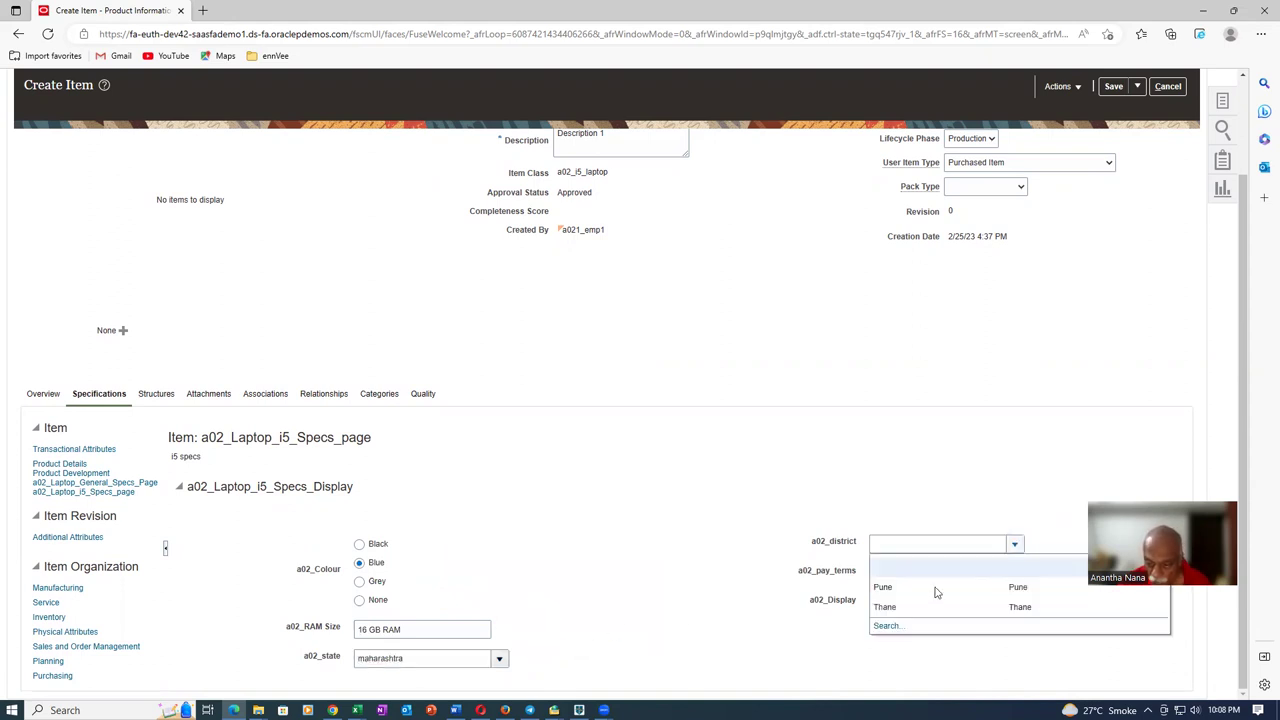
key(Escape)
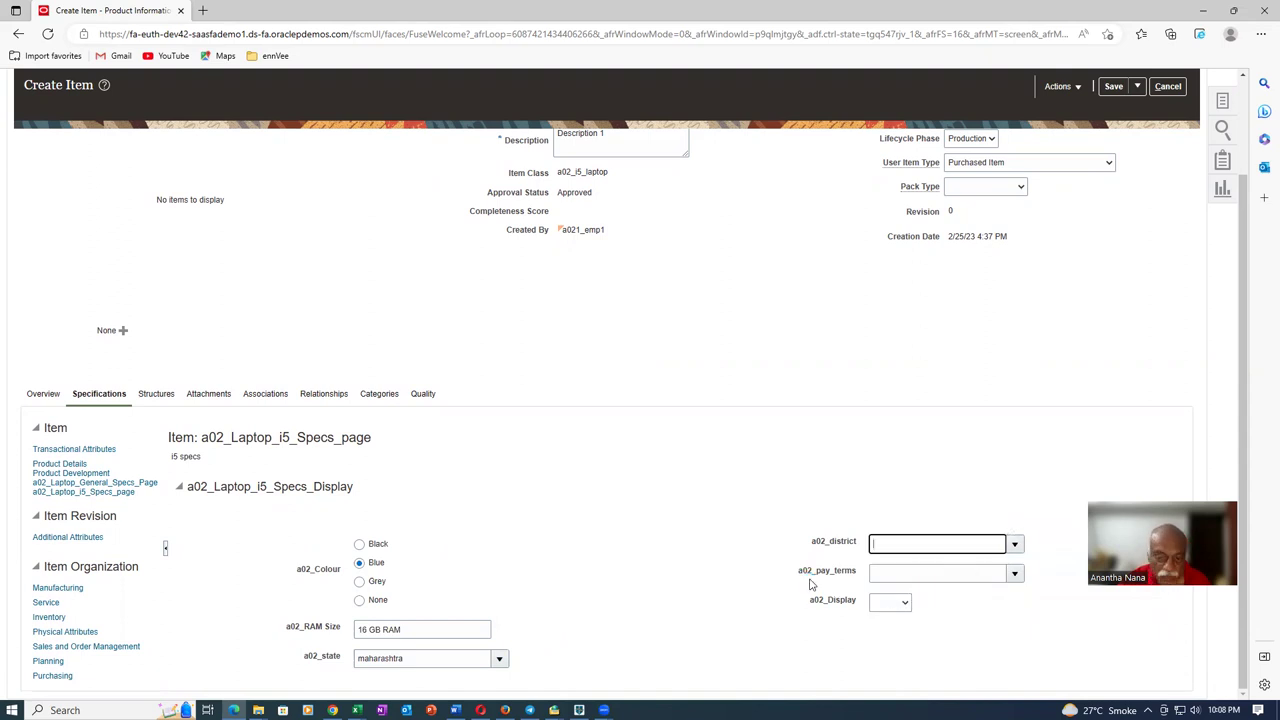
click(908, 571)
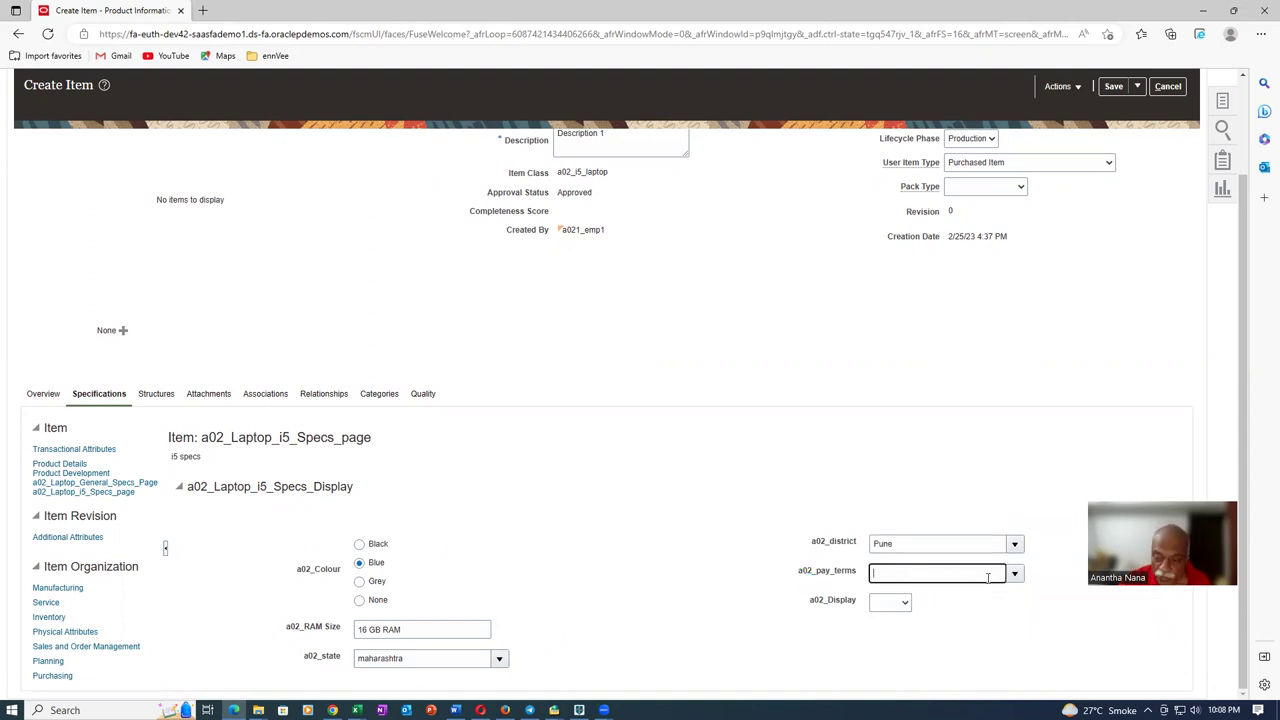
click(1013, 574)
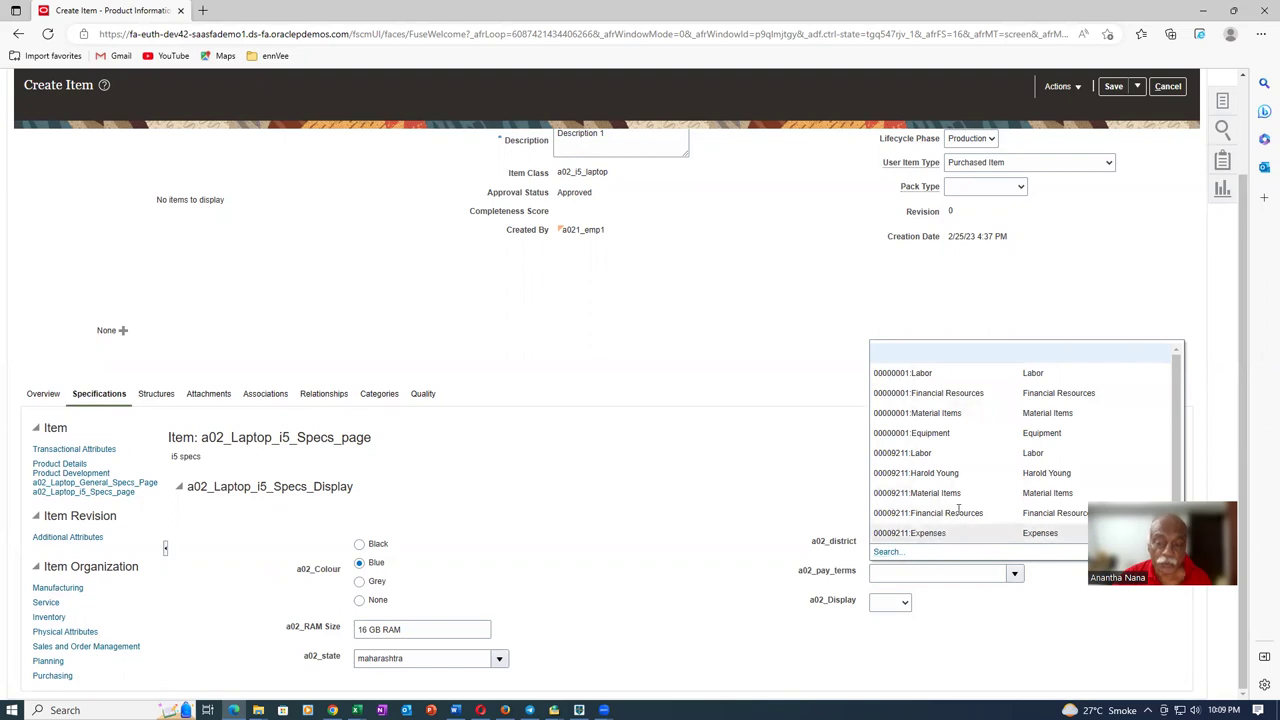
click(965, 455)
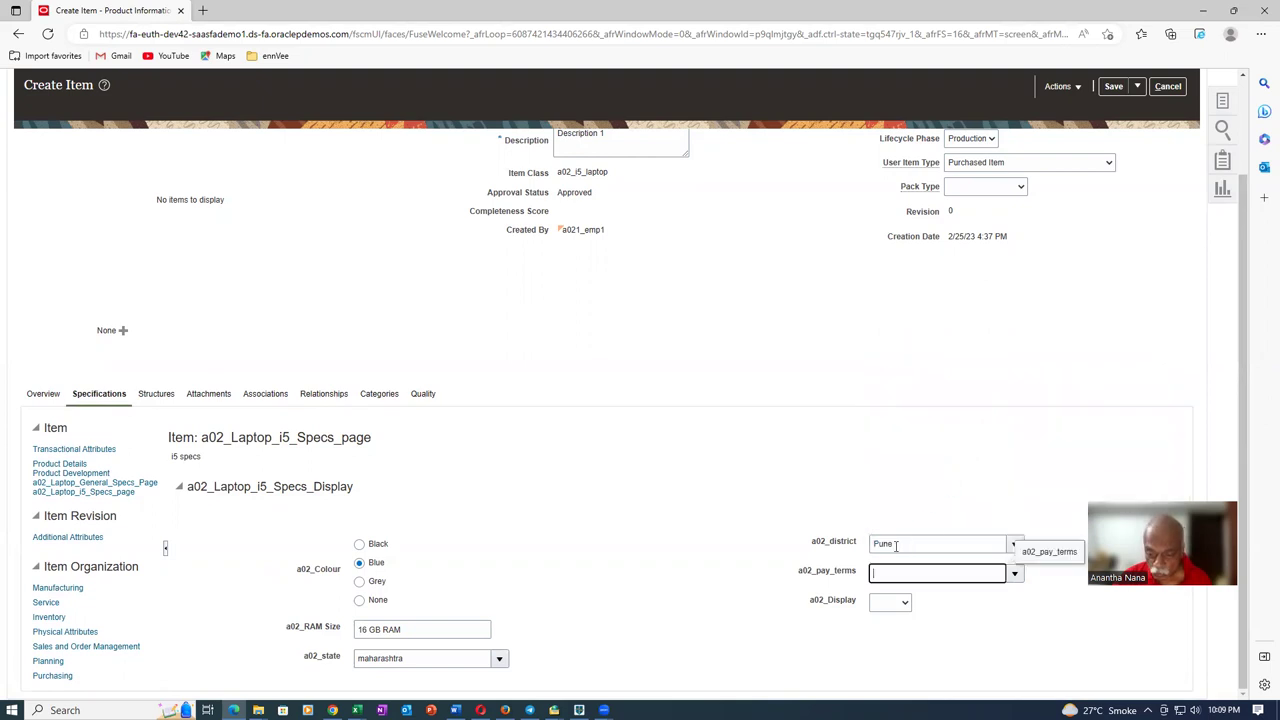
Set a02_Display to 14 inch, keeping a02_state as maharashtra.
click(899, 604)
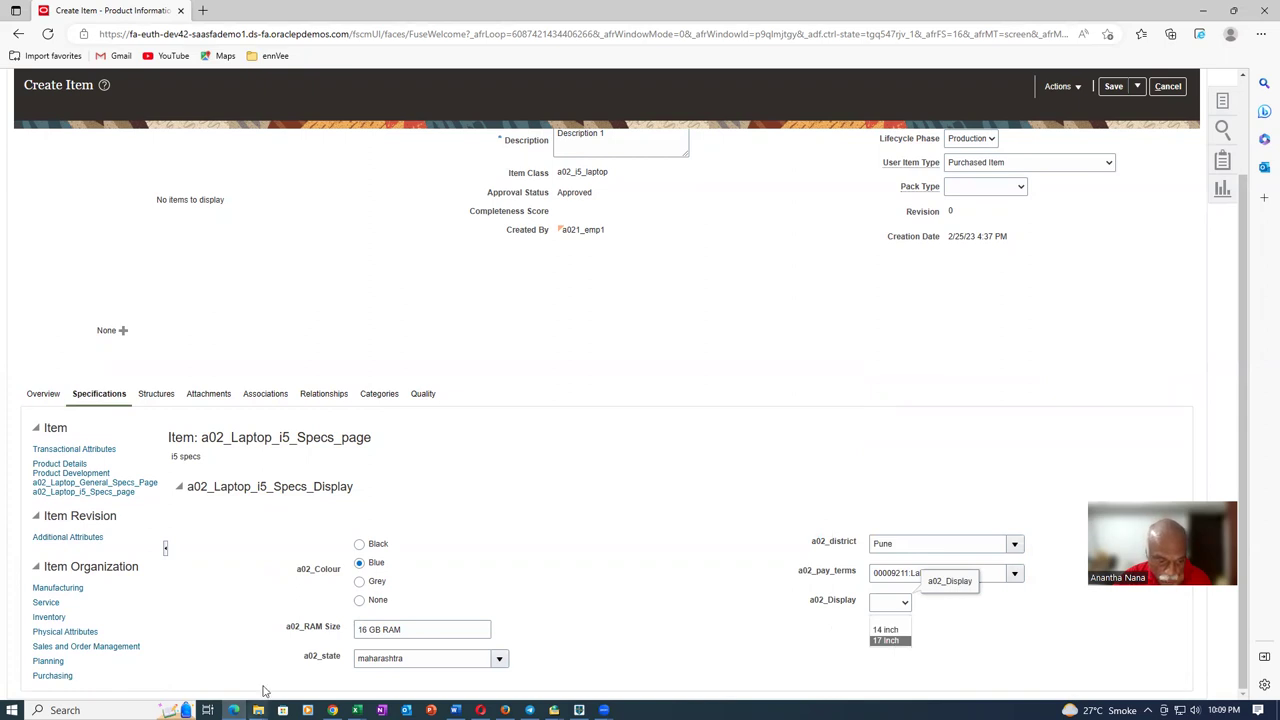
click(501, 663)
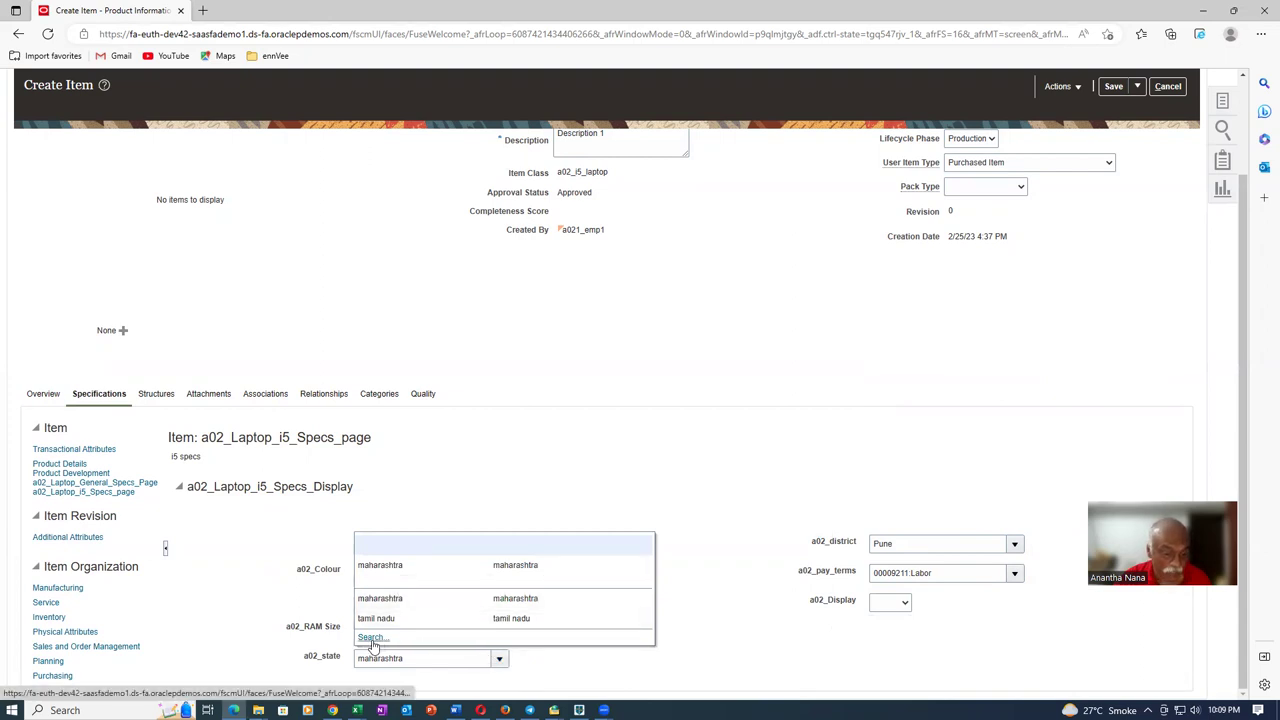
click(768, 512)
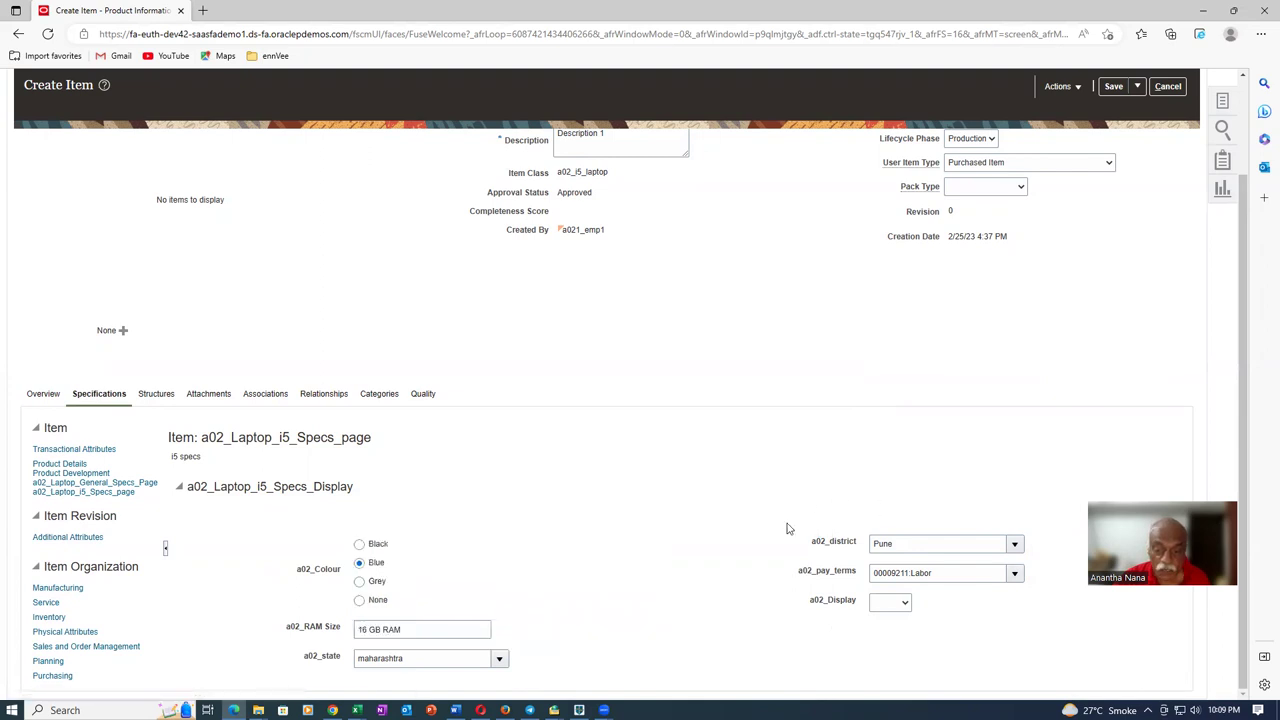
click(901, 606)
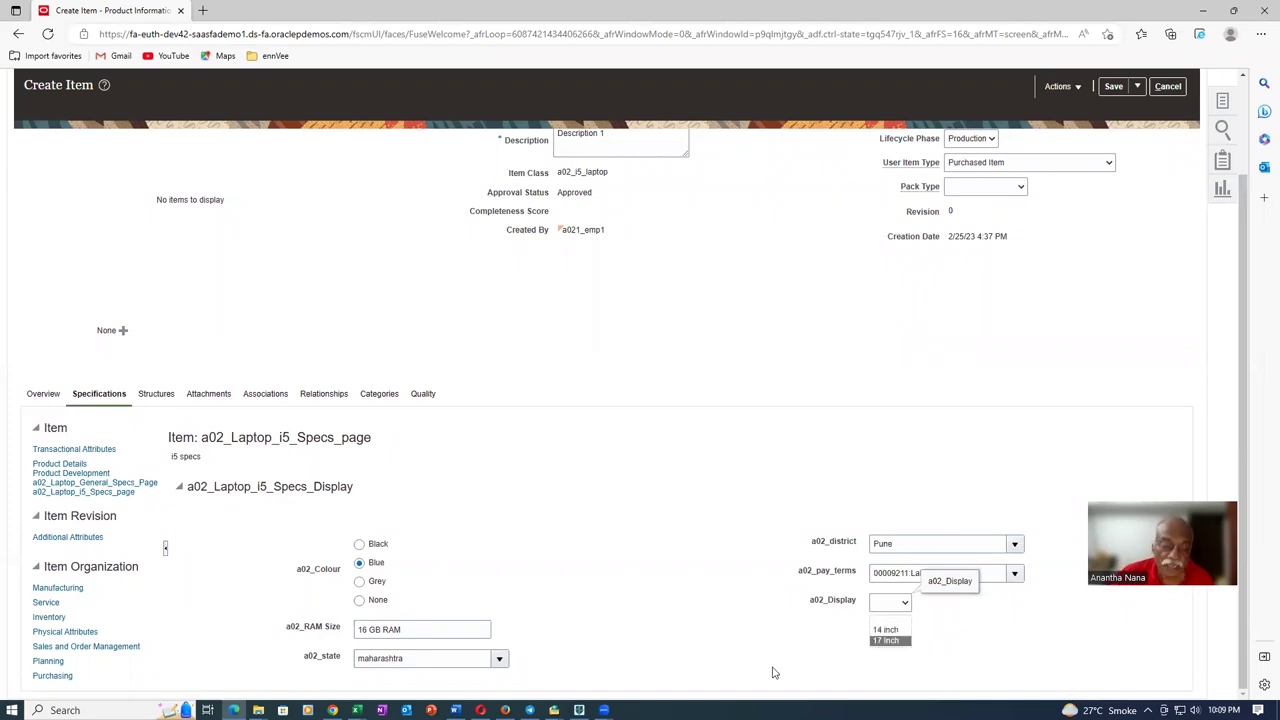
click(500, 660)
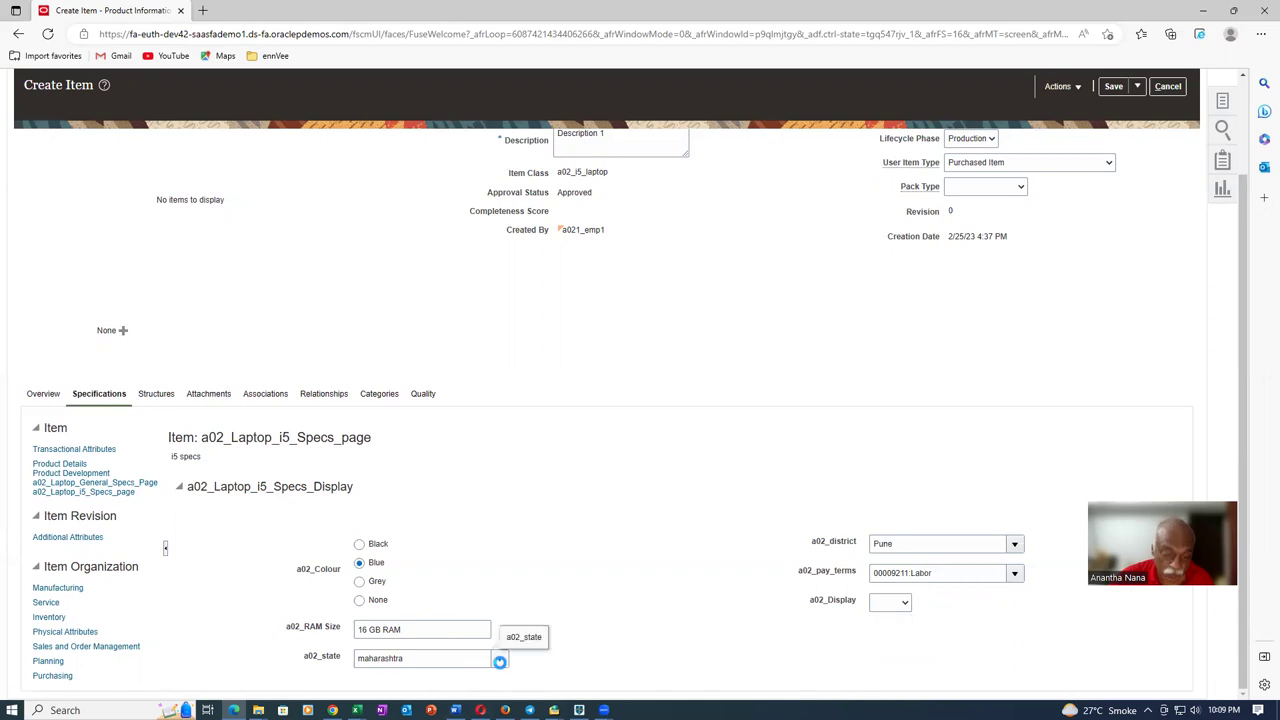
click(500, 660)
click(580, 477)
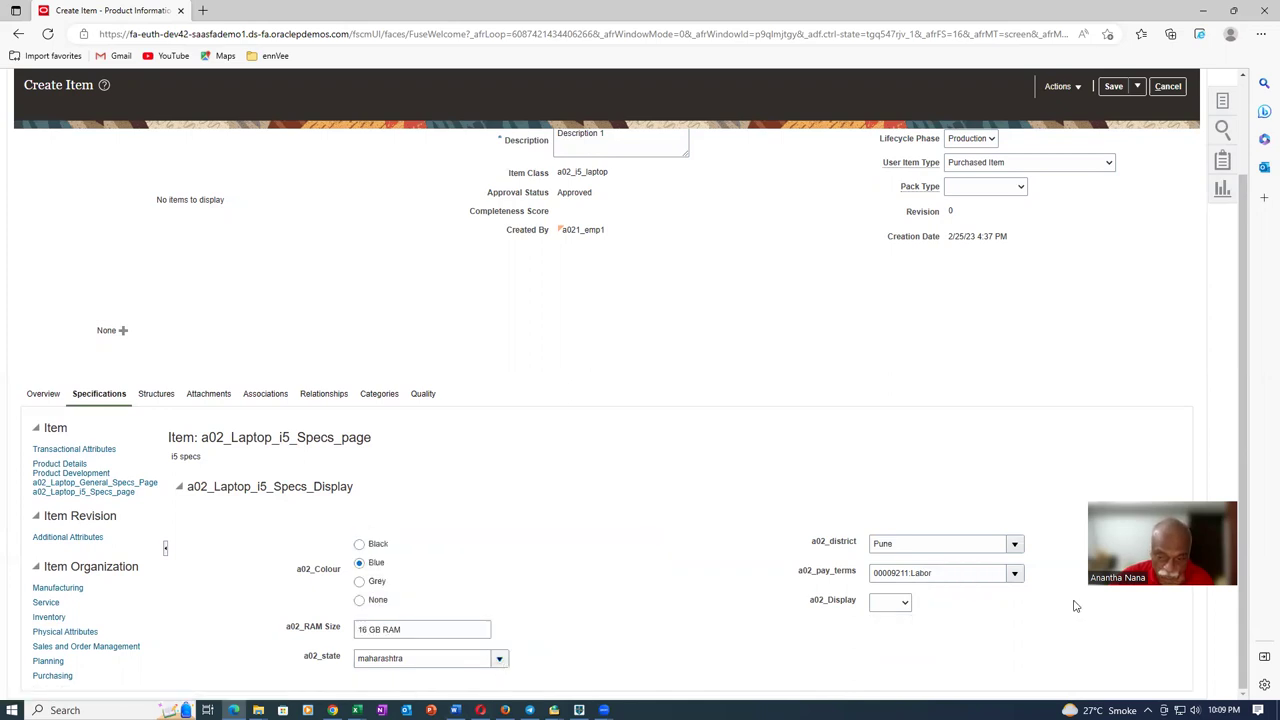
click(886, 603)
click(891, 631)
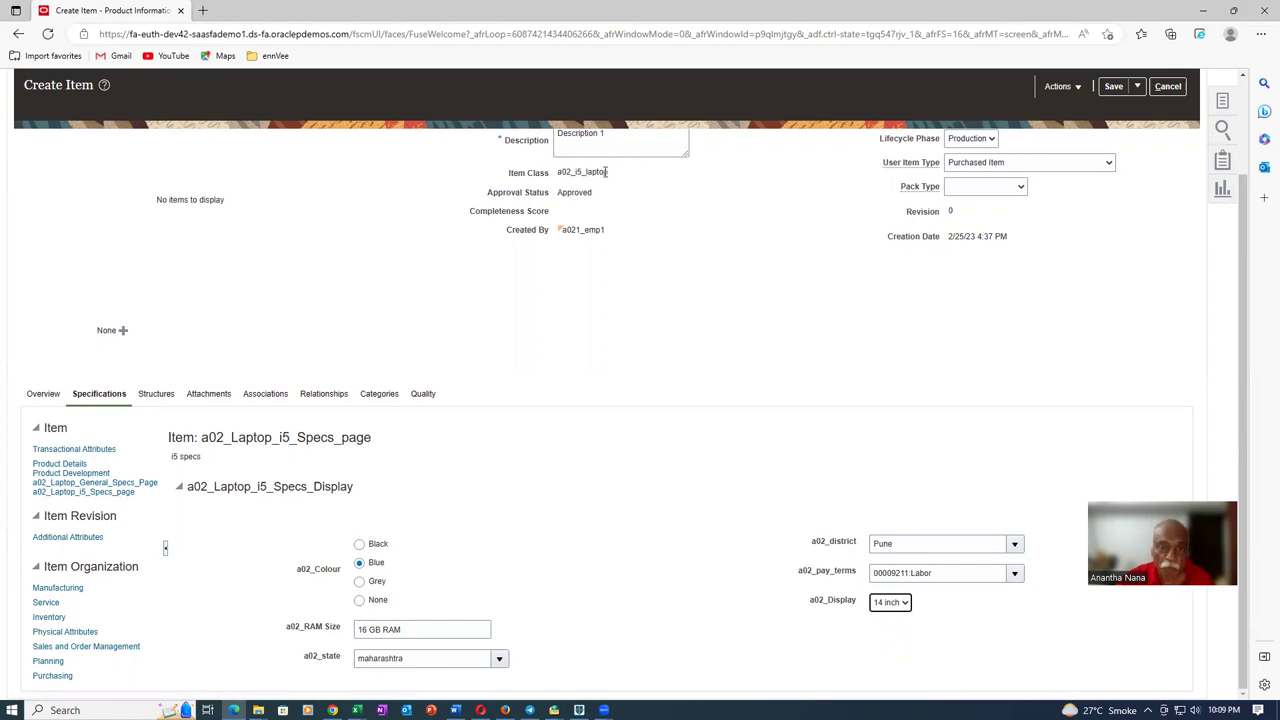
double_click(565, 194)
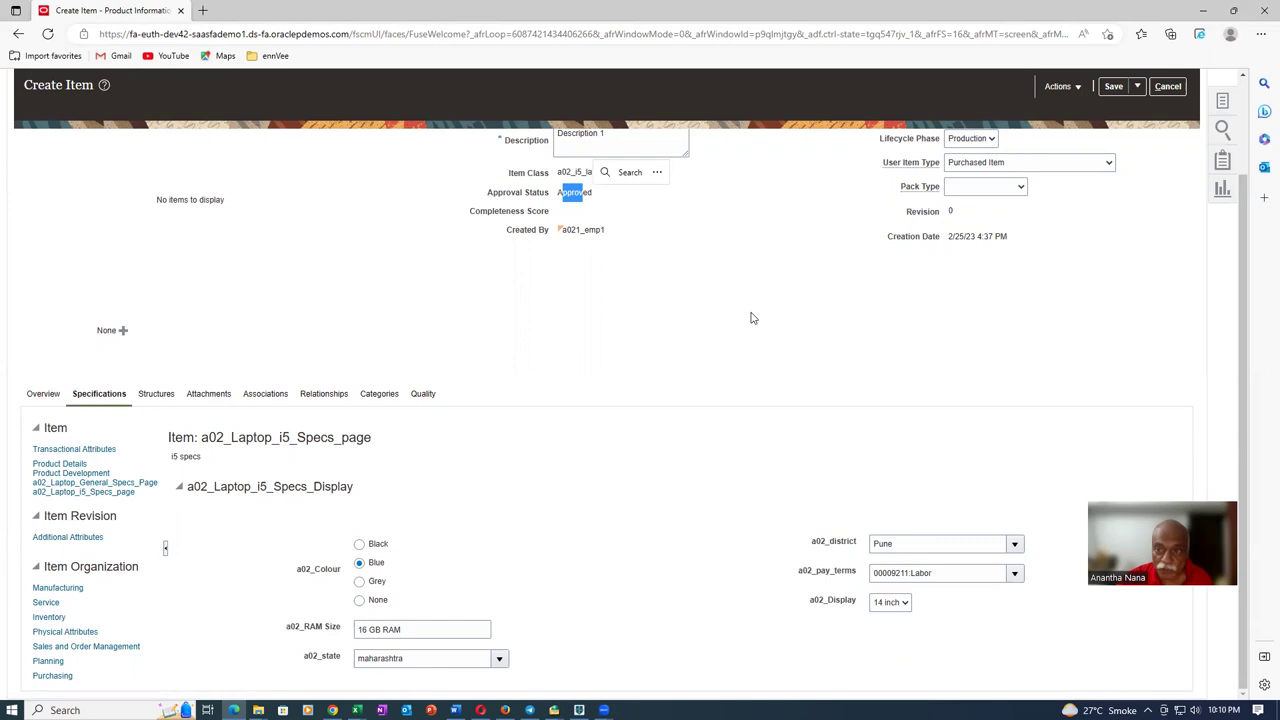
scroll(706, 240, up, 2)
Save the new item as a02_1000 and view its organization associations.
click(1112, 155)
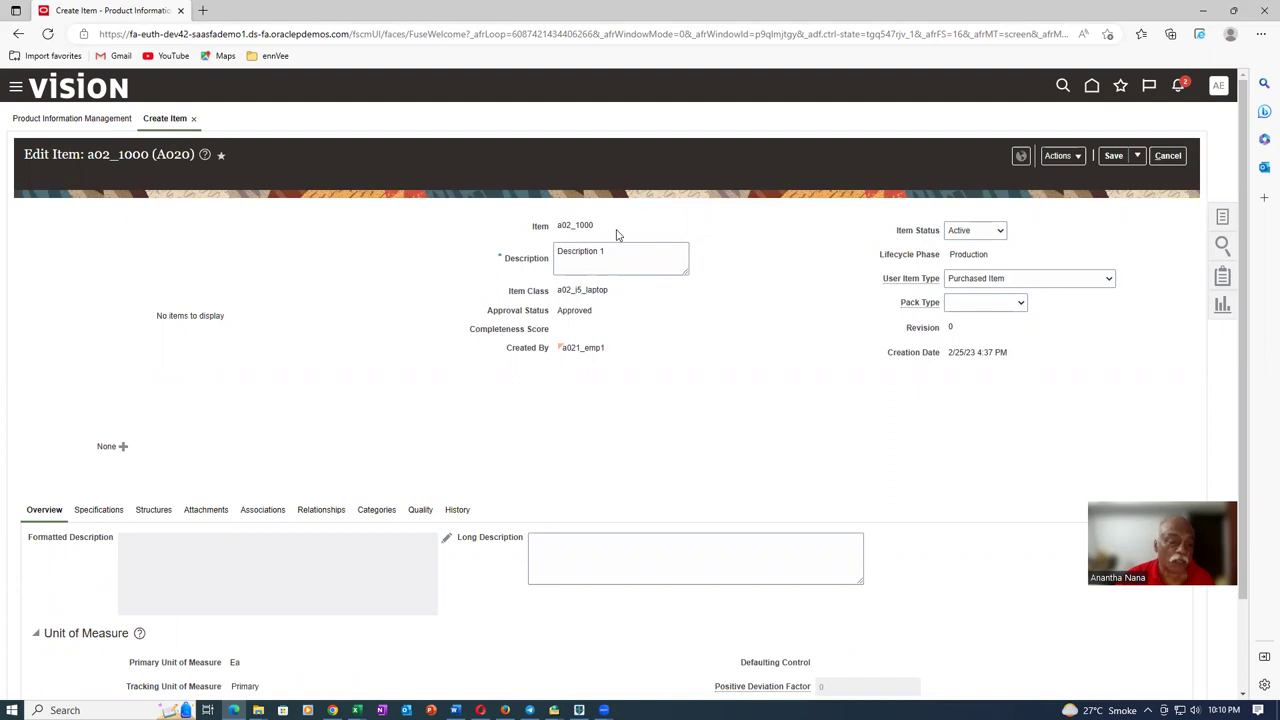
scroll(376, 436, down, 1)
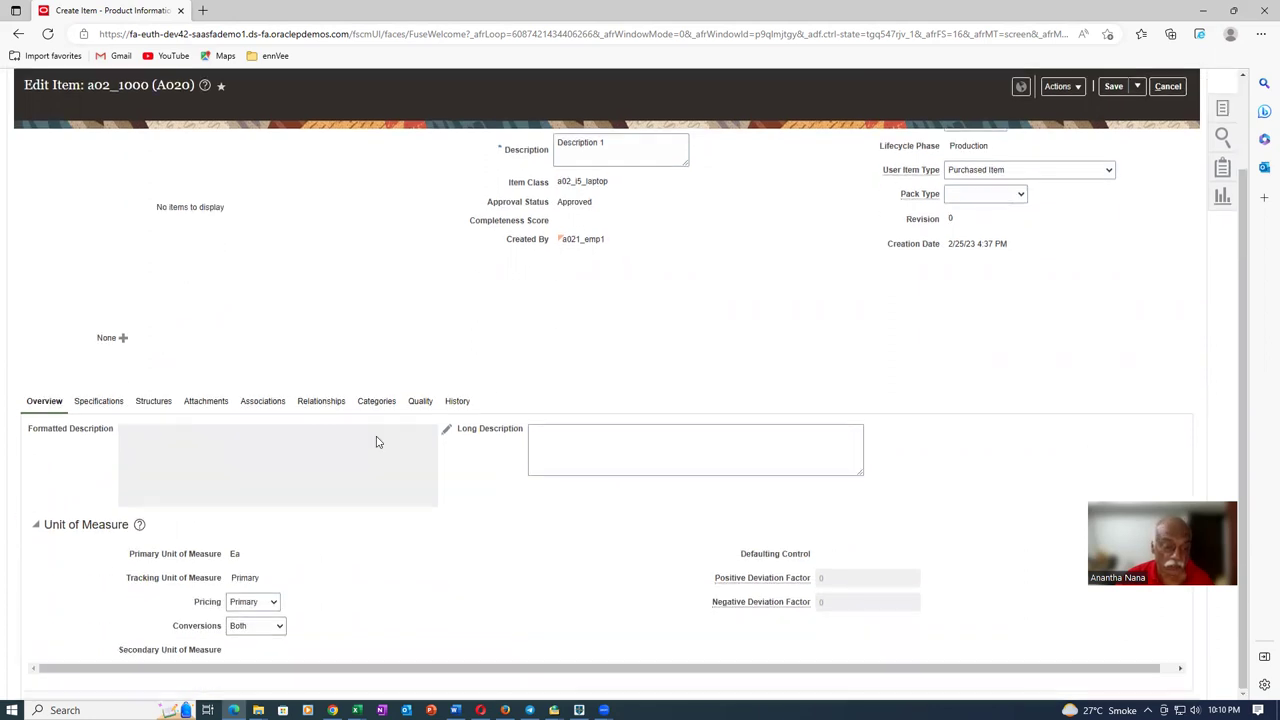
click(262, 403)
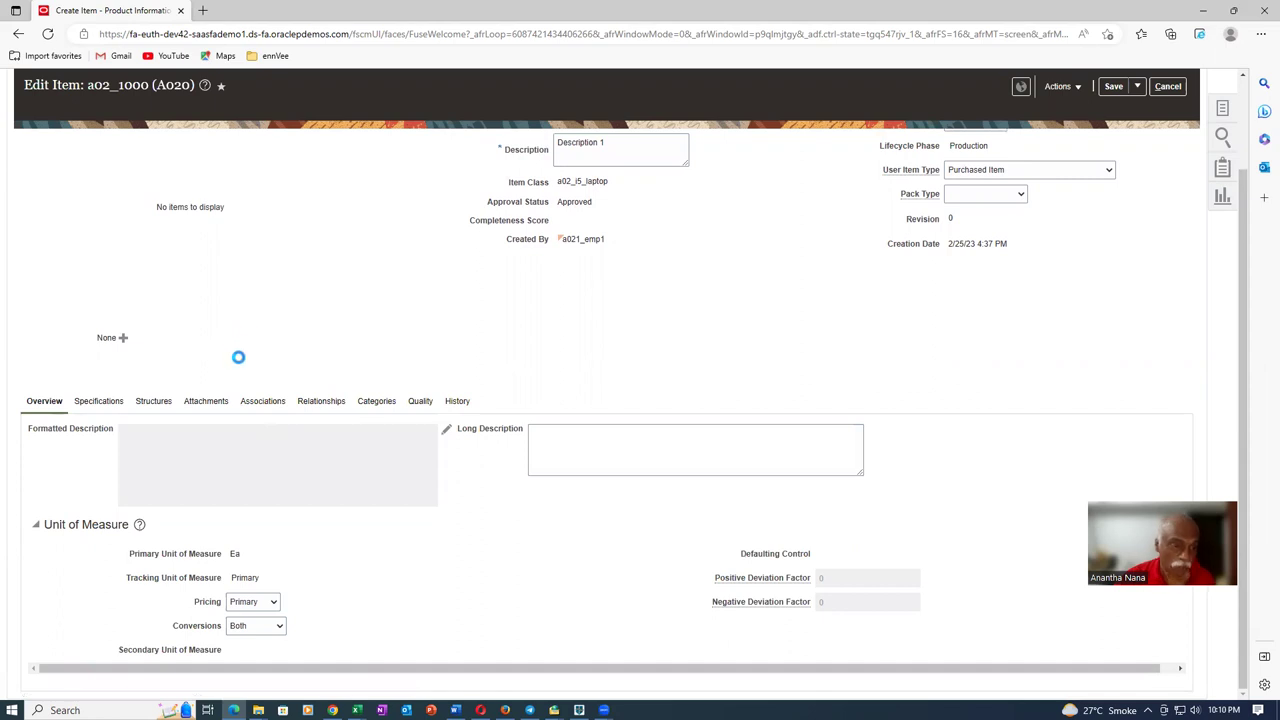
Try assigning the item to organization A021, then dismiss the permission error.
click(54, 563)
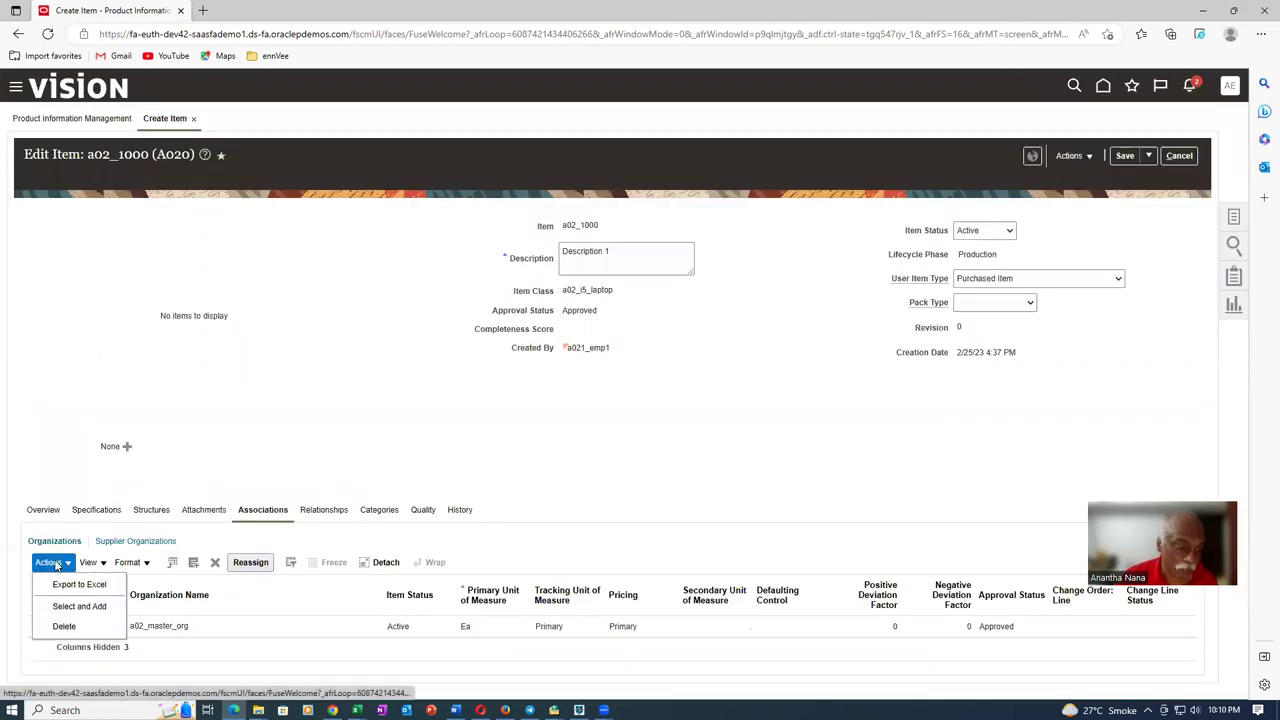
click(80, 606)
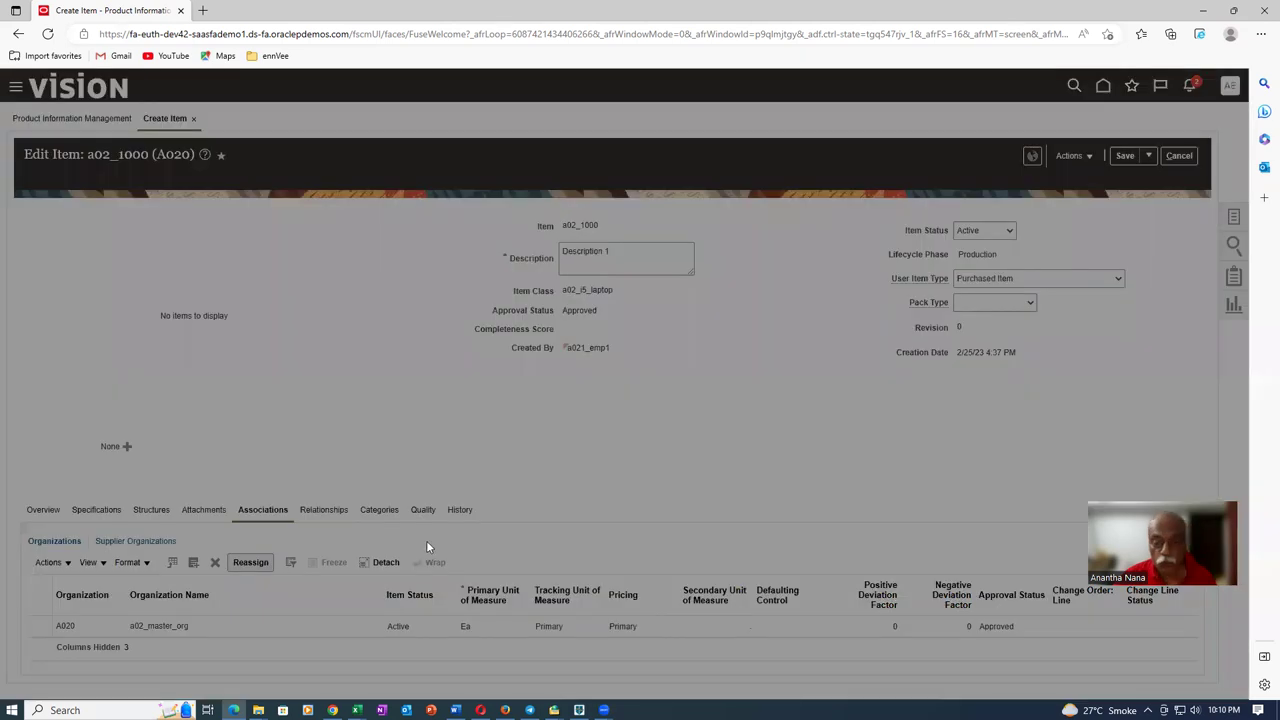
click(649, 276)
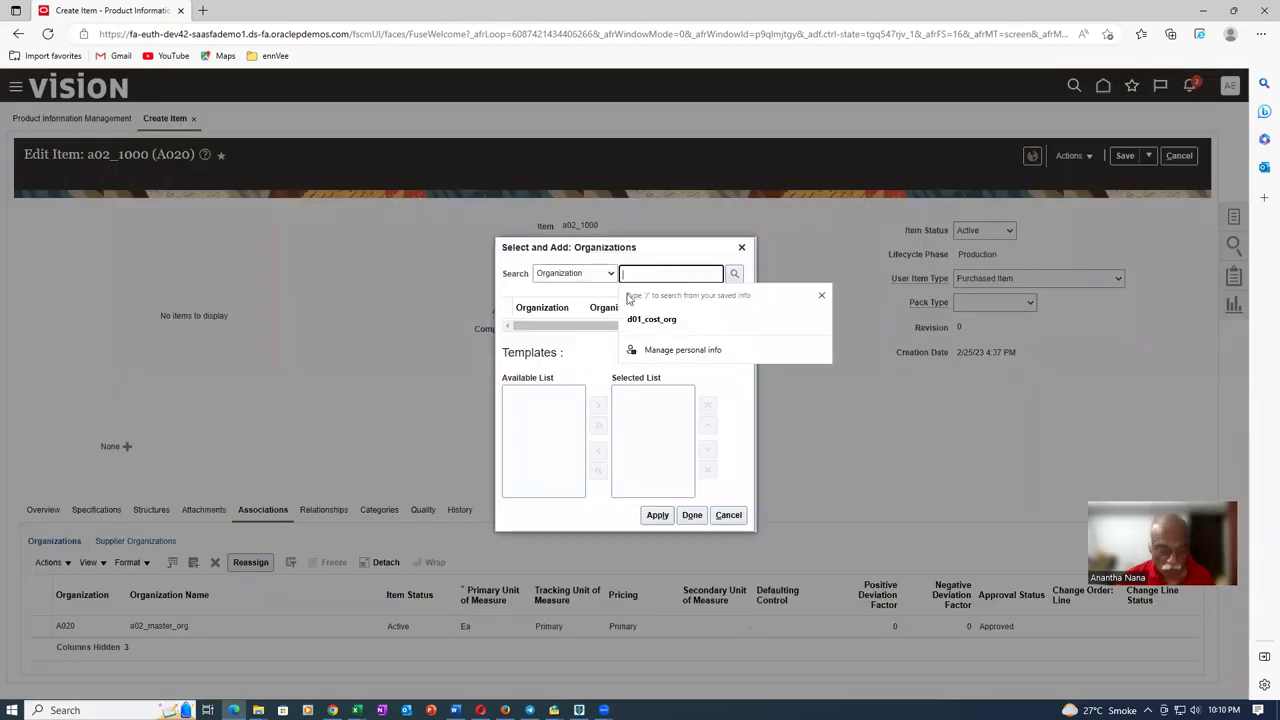
text(a02)
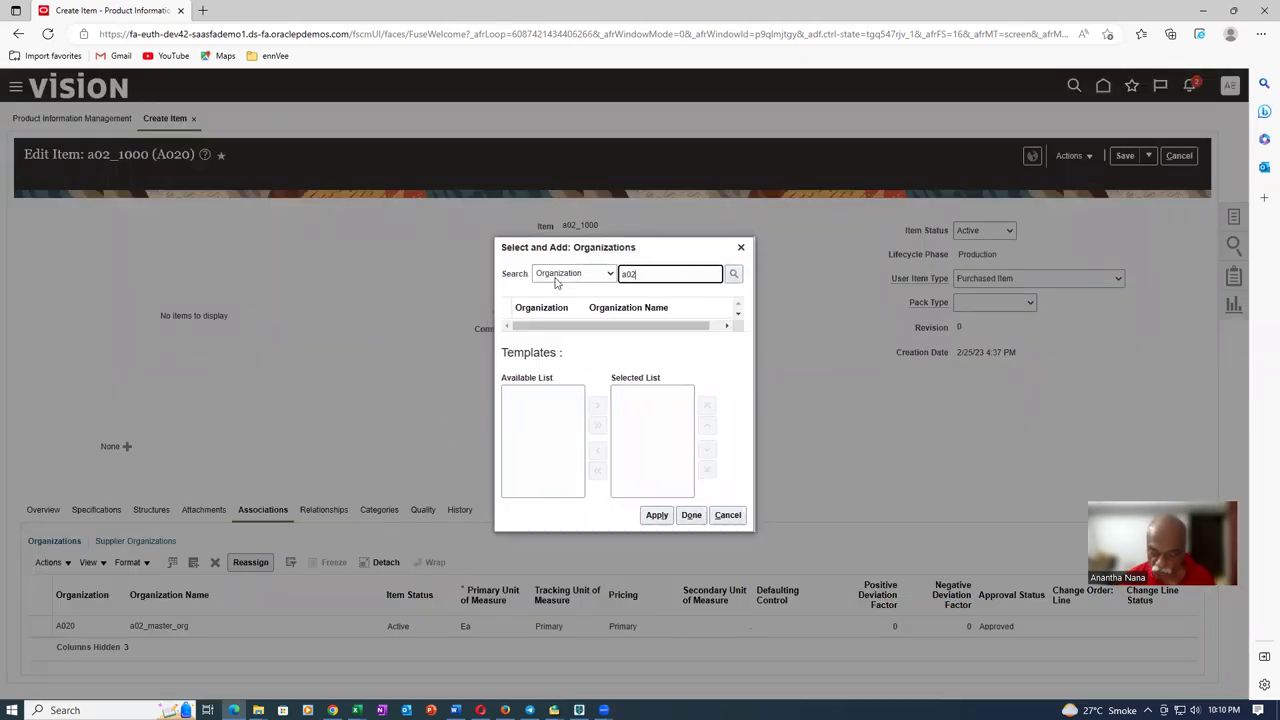
key(Return)
click(568, 319)
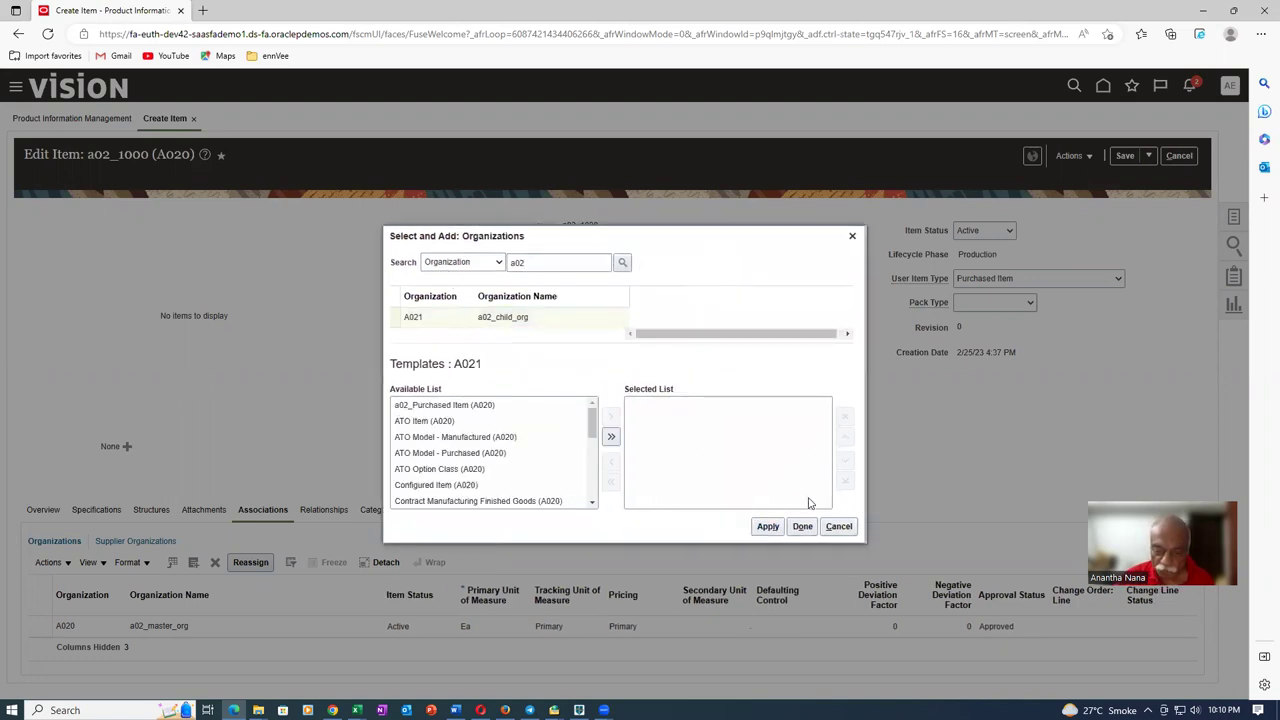
click(802, 526)
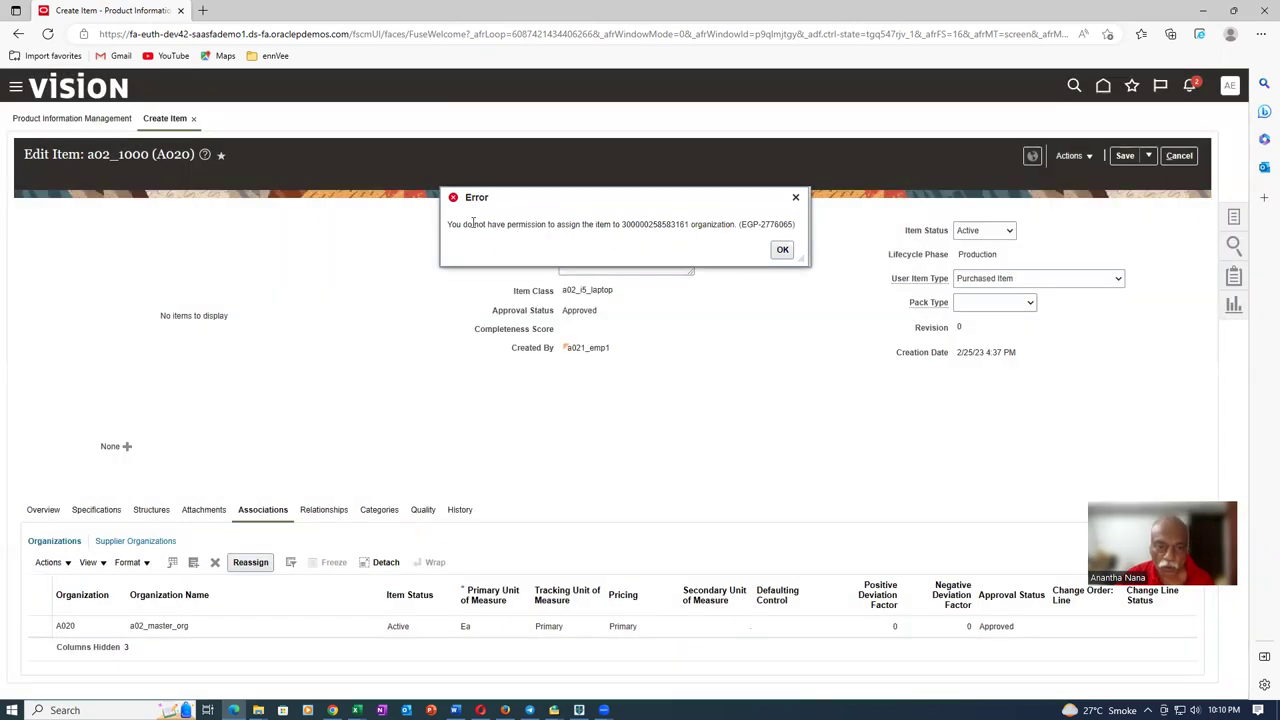
drag(473, 224, 638, 240)
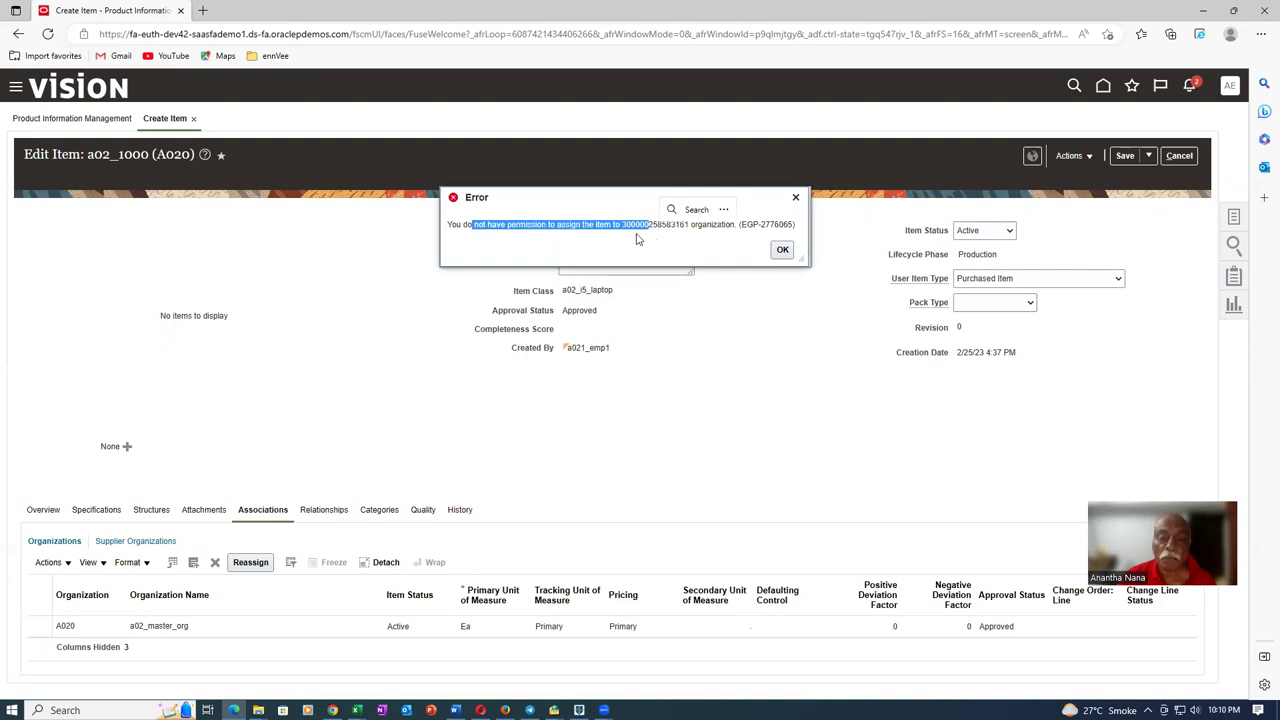
click(782, 249)
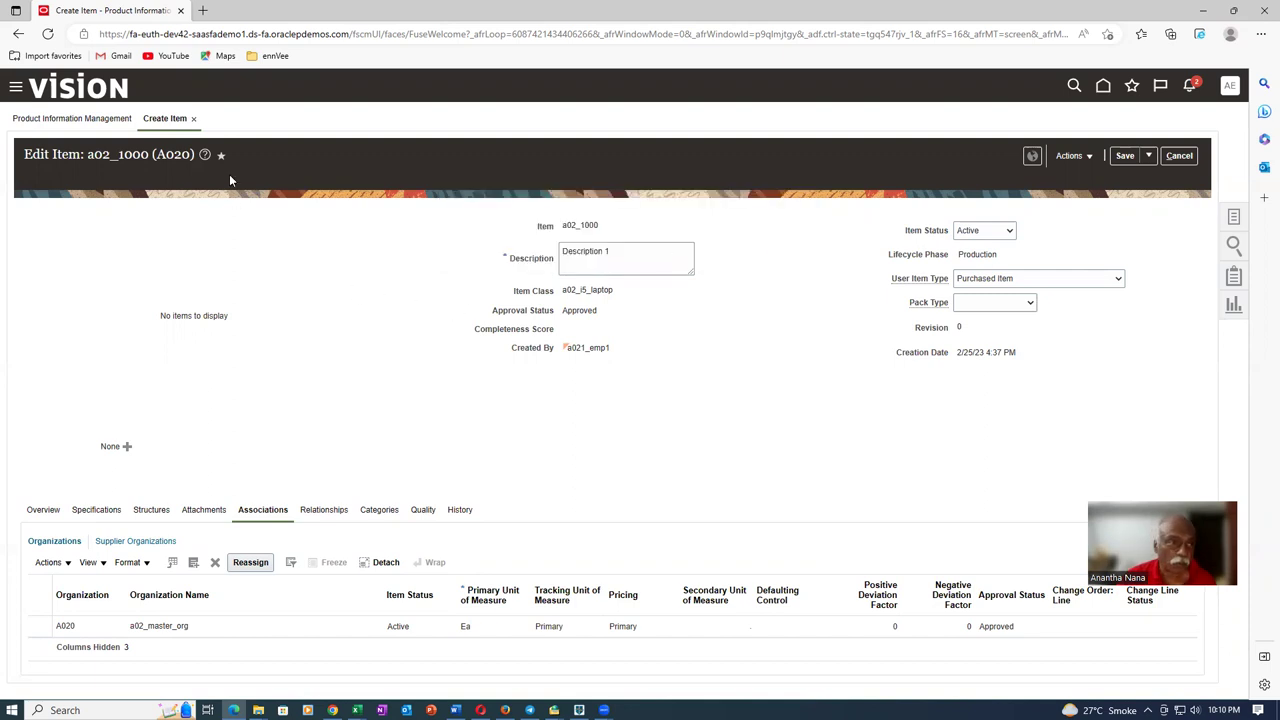
right_click(116, 15)
Duplicate the item page in a new tab and go to Setup and Maintenance.
click(155, 110)
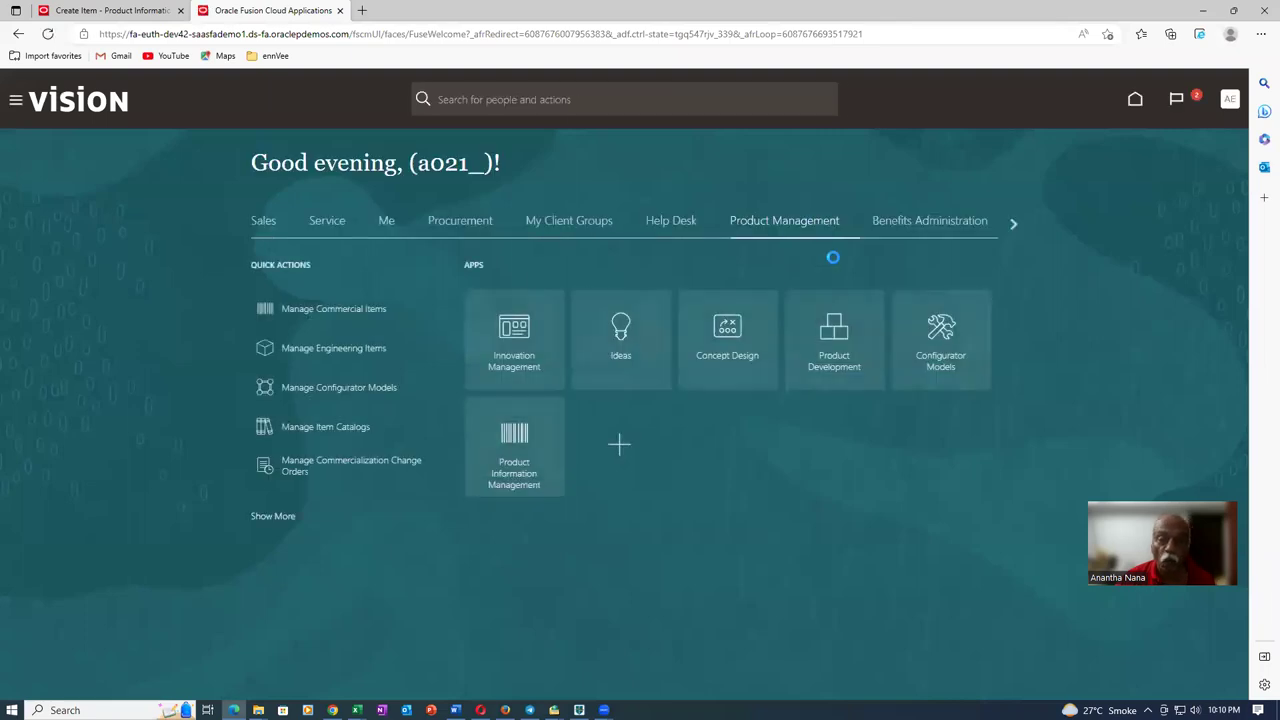
click(1220, 106)
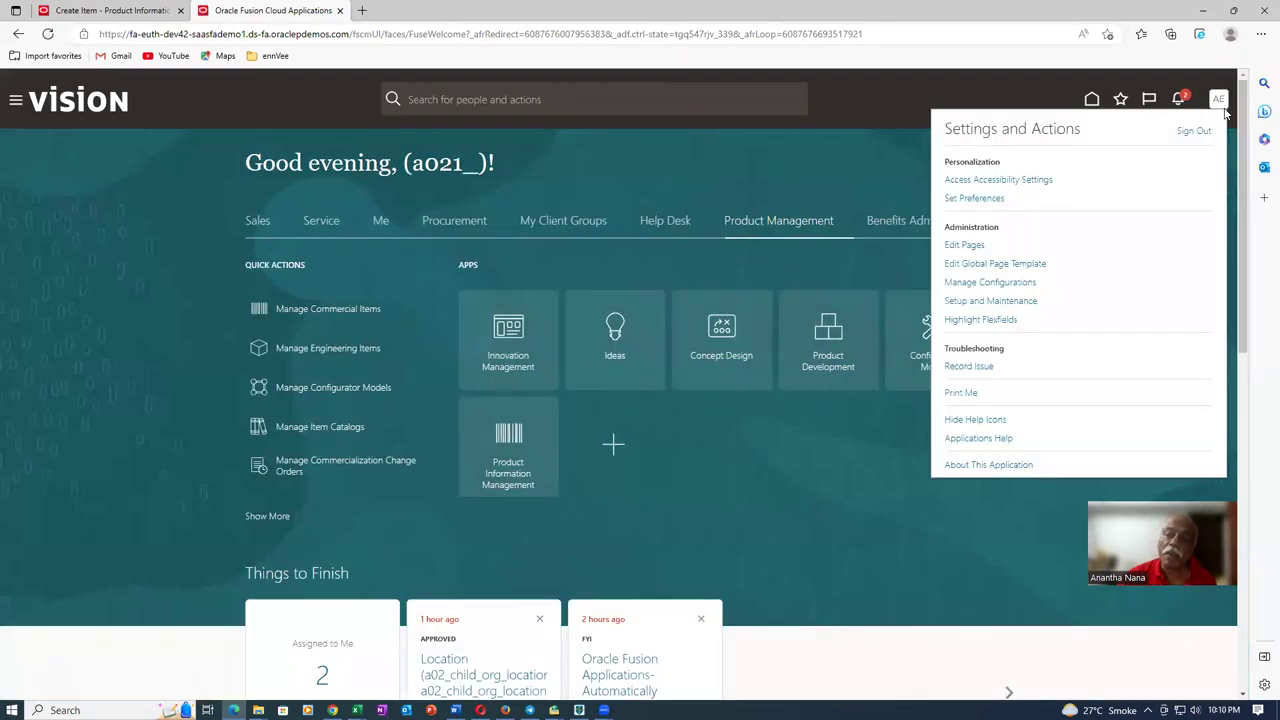
click(1020, 302)
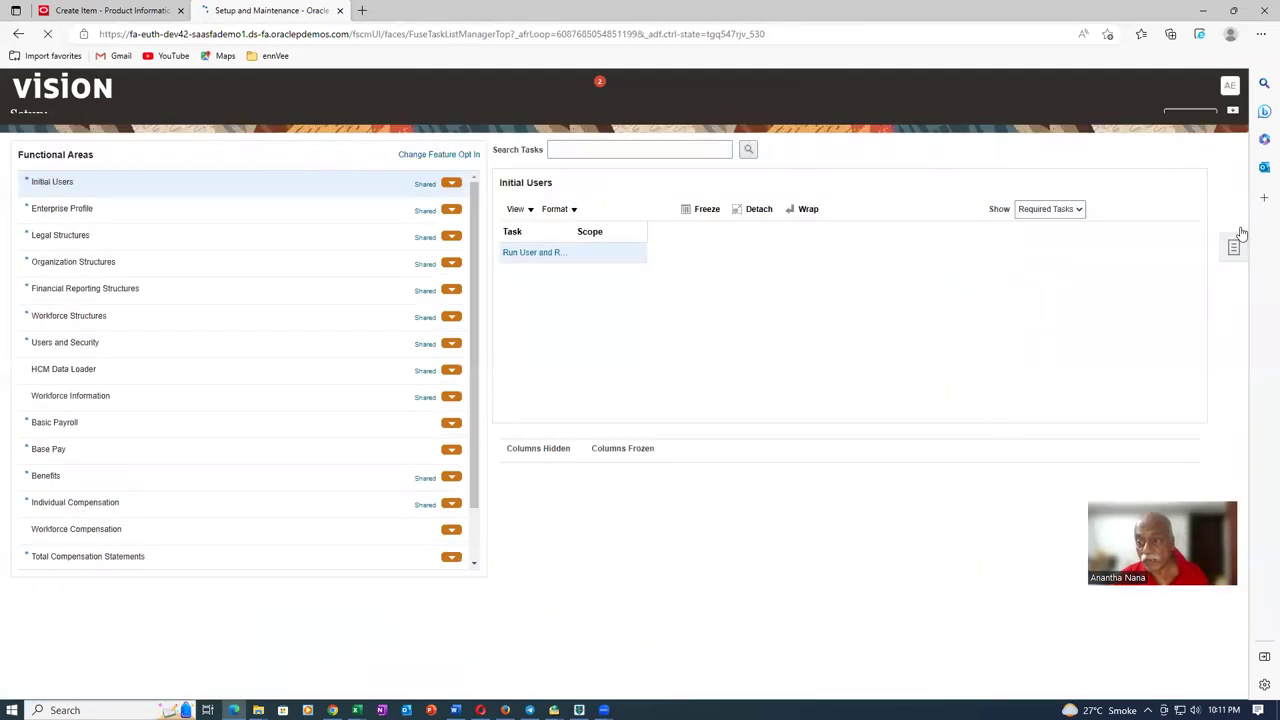
Search setup tasks for man%item%class% and open Manage Item Classes.
click(1233, 266)
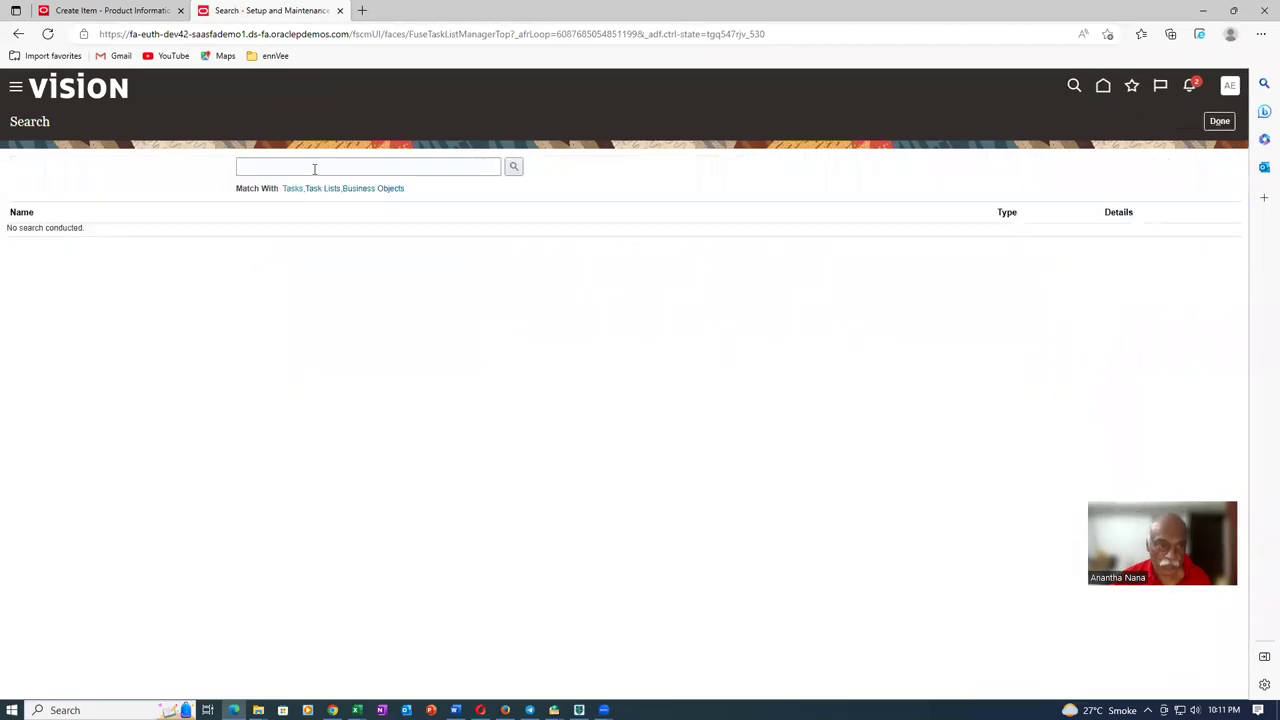
click(310, 167)
text(man%item%cl)
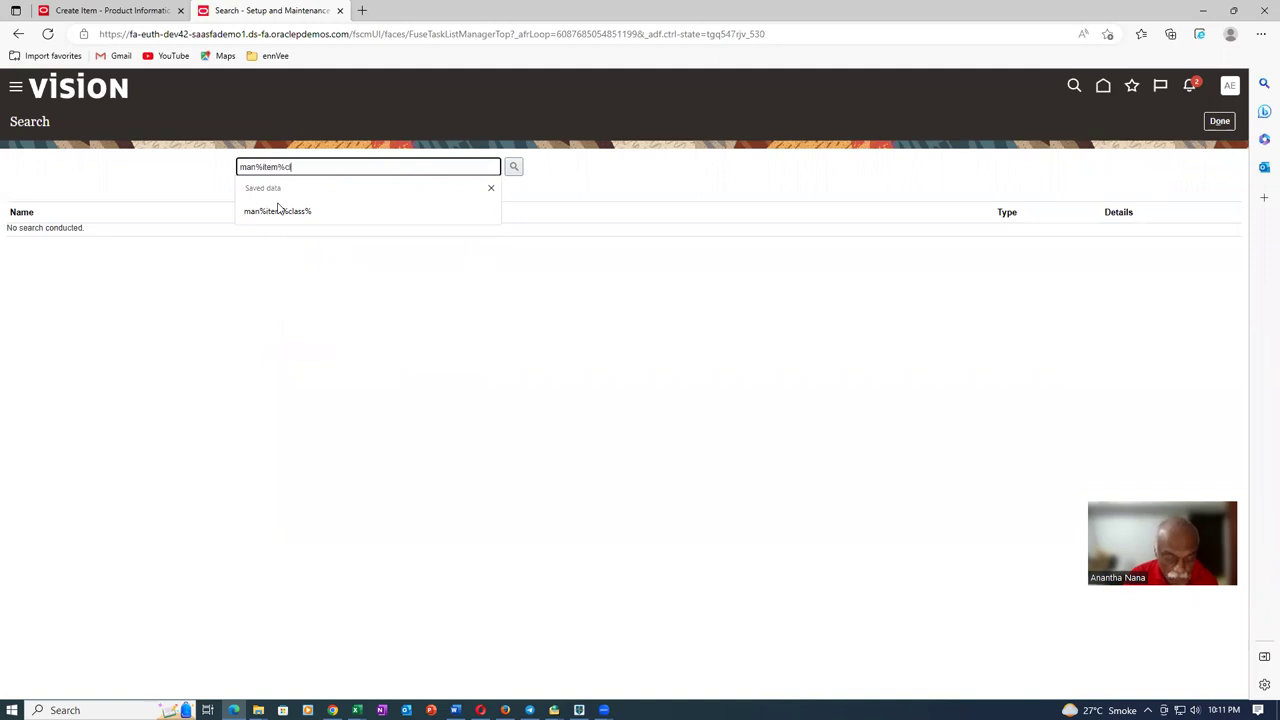
text(ass)
click(279, 210)
key(Return)
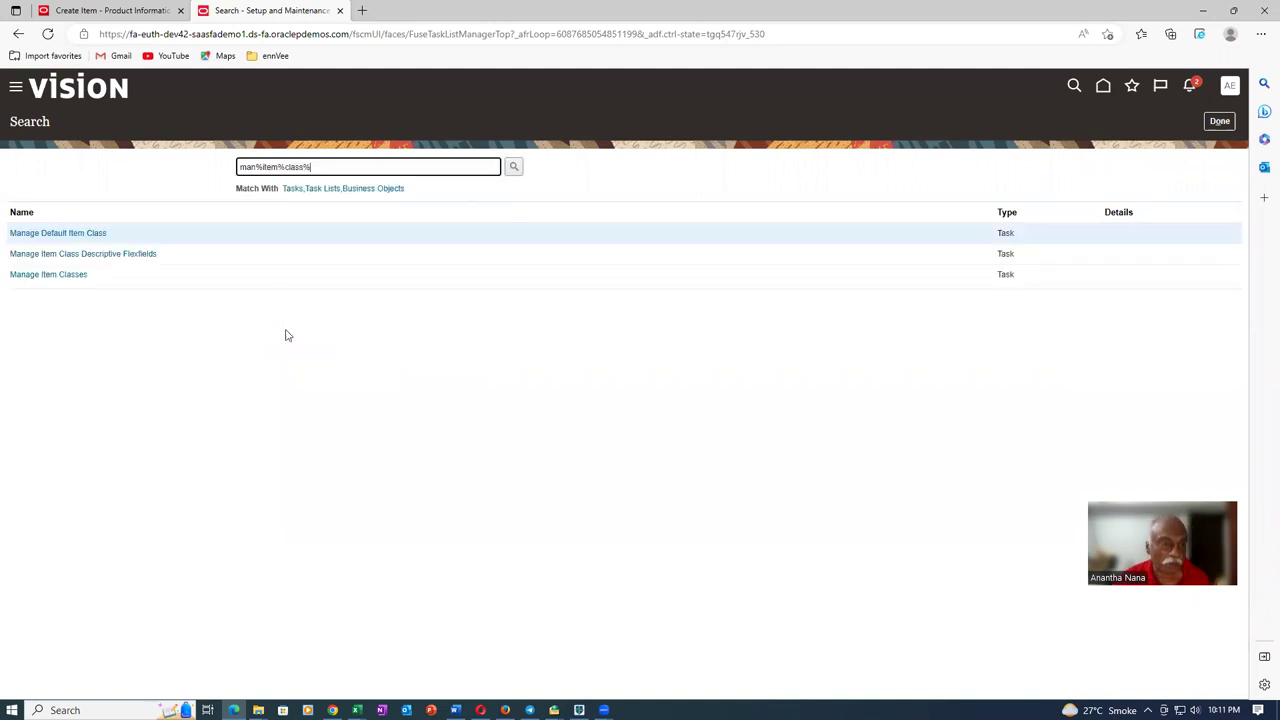
click(30, 275)
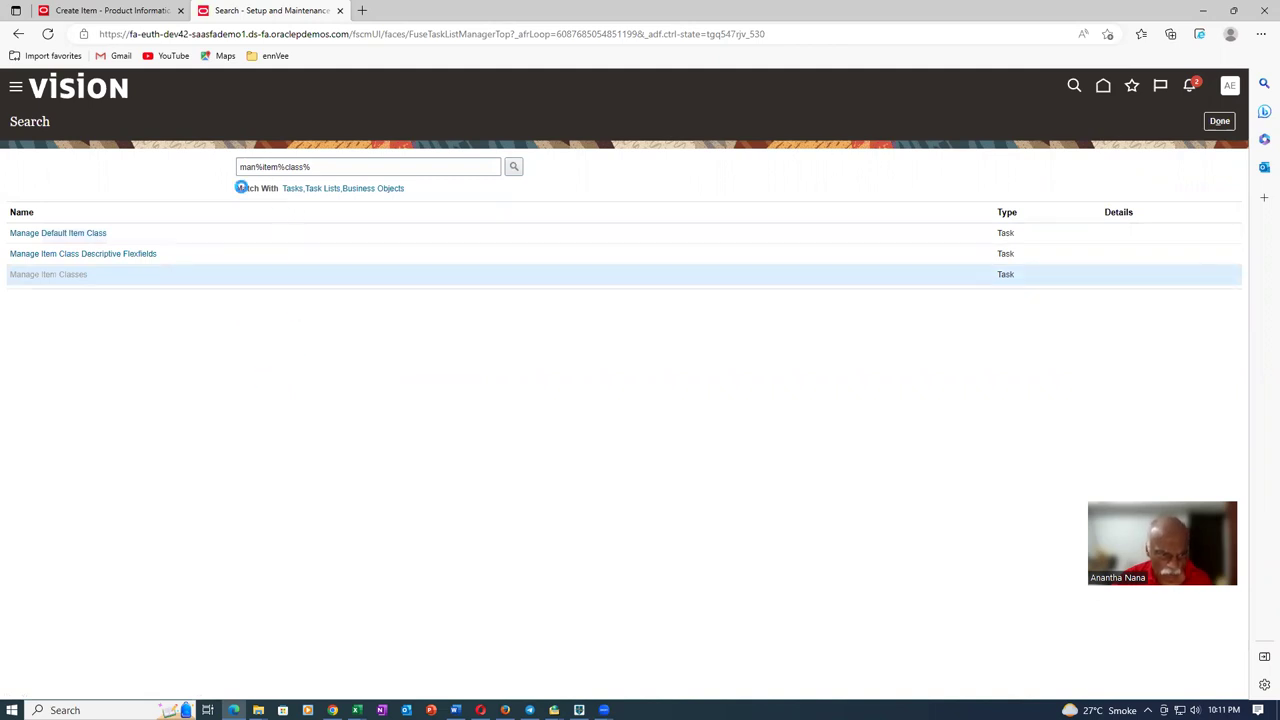
click(249, 225)
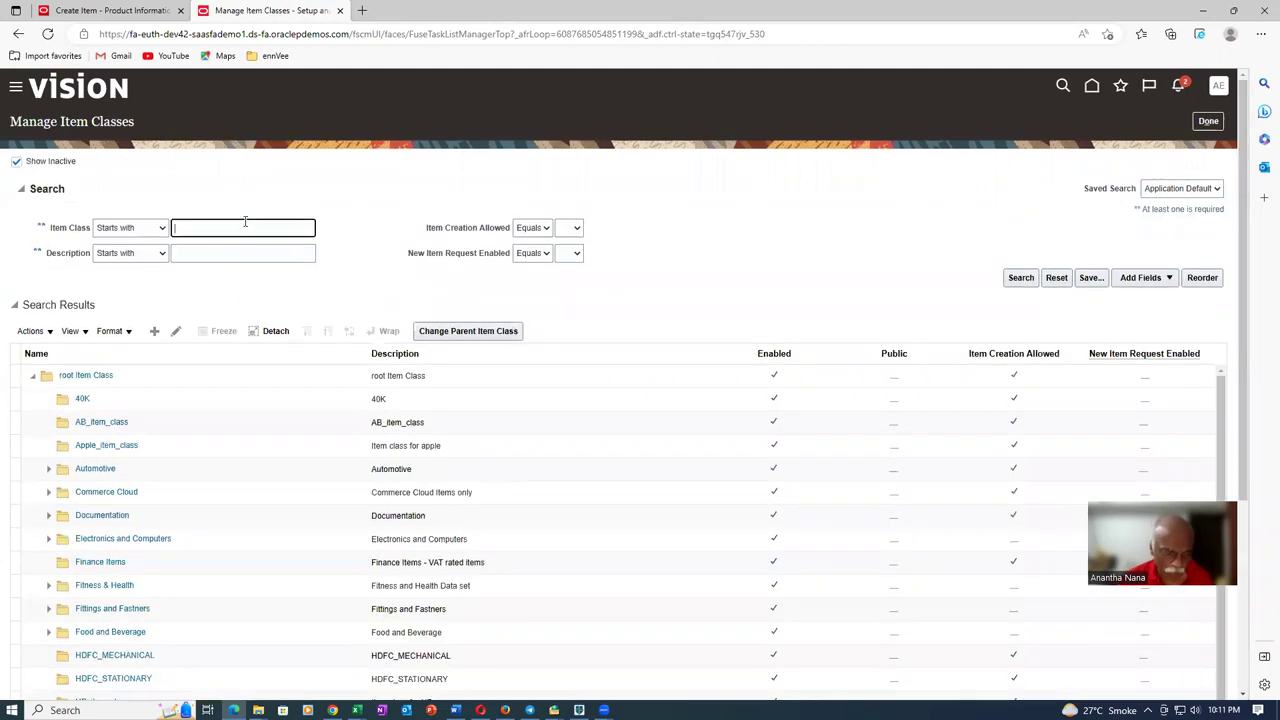
Open the a02_i5_laptop item class for editing and show its security grants.
click(1021, 278)
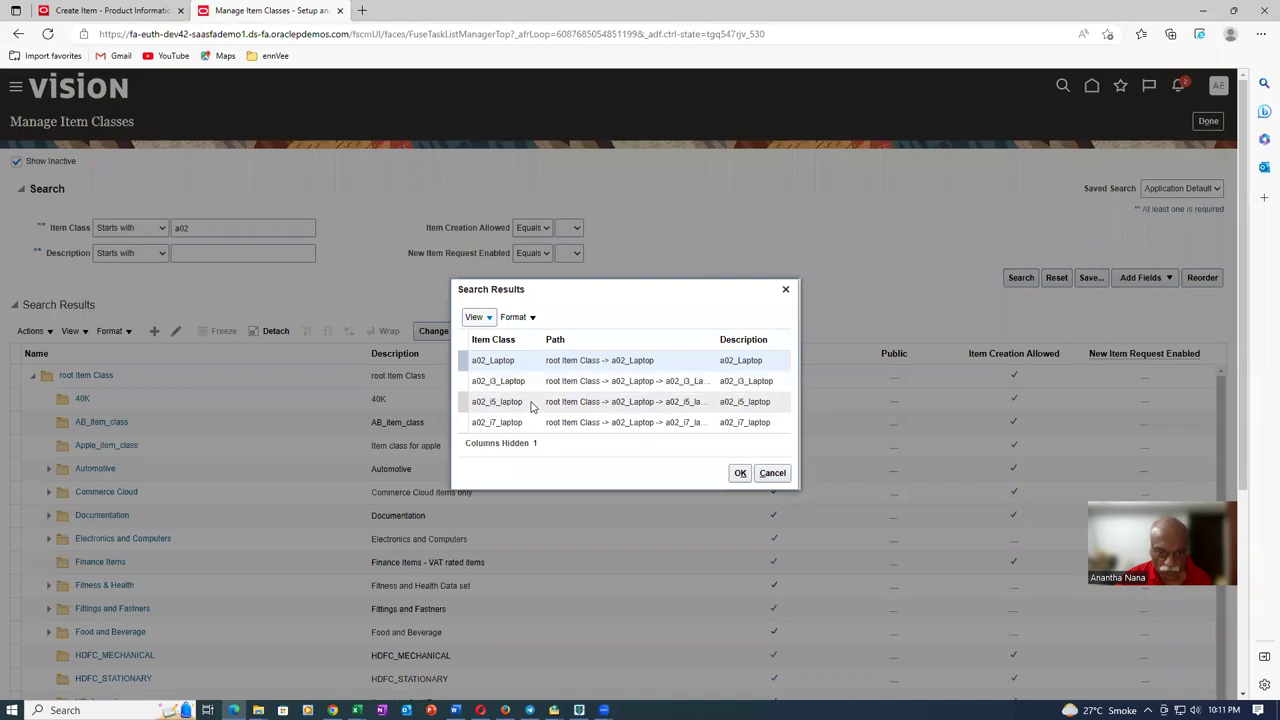
click(531, 400)
click(740, 474)
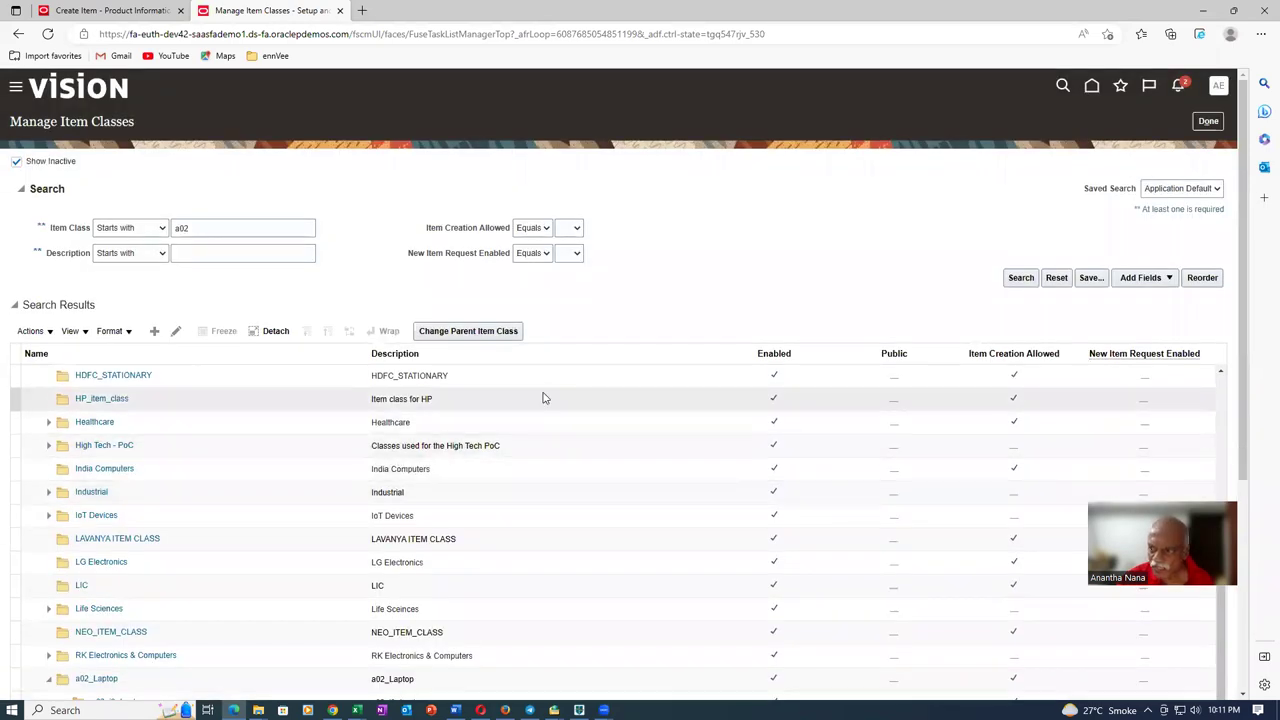
click(176, 331)
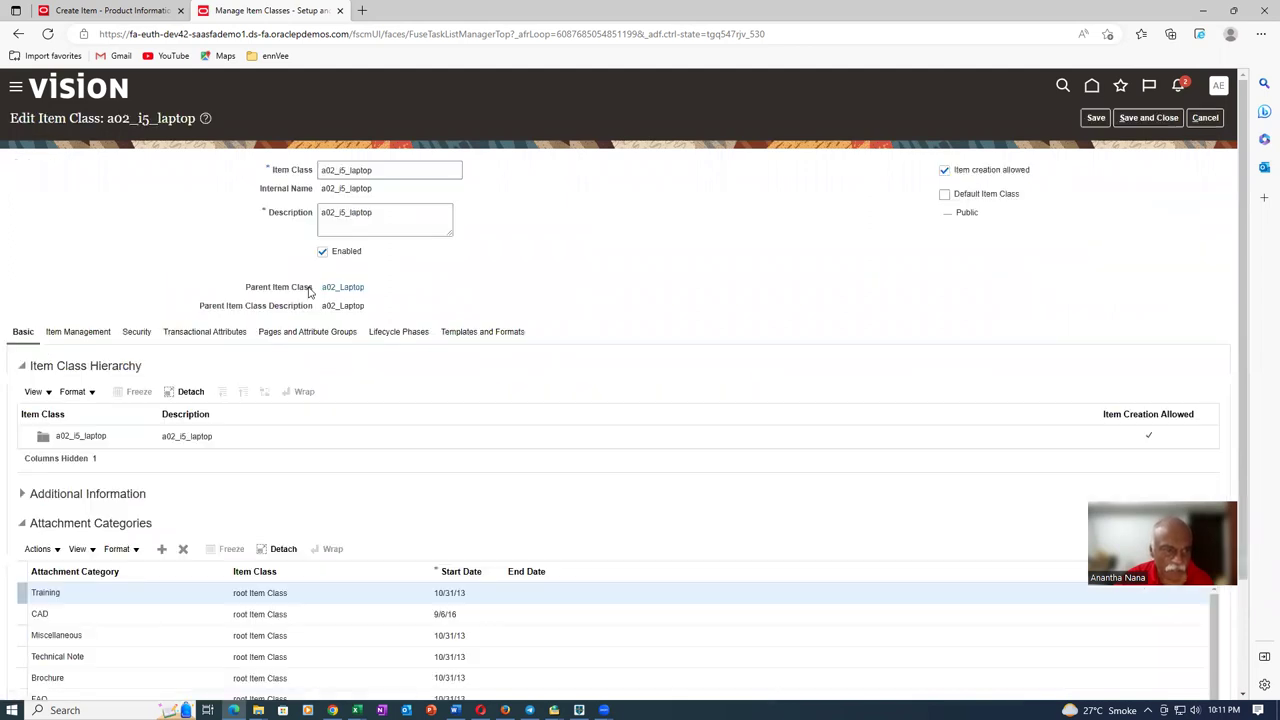
click(136, 332)
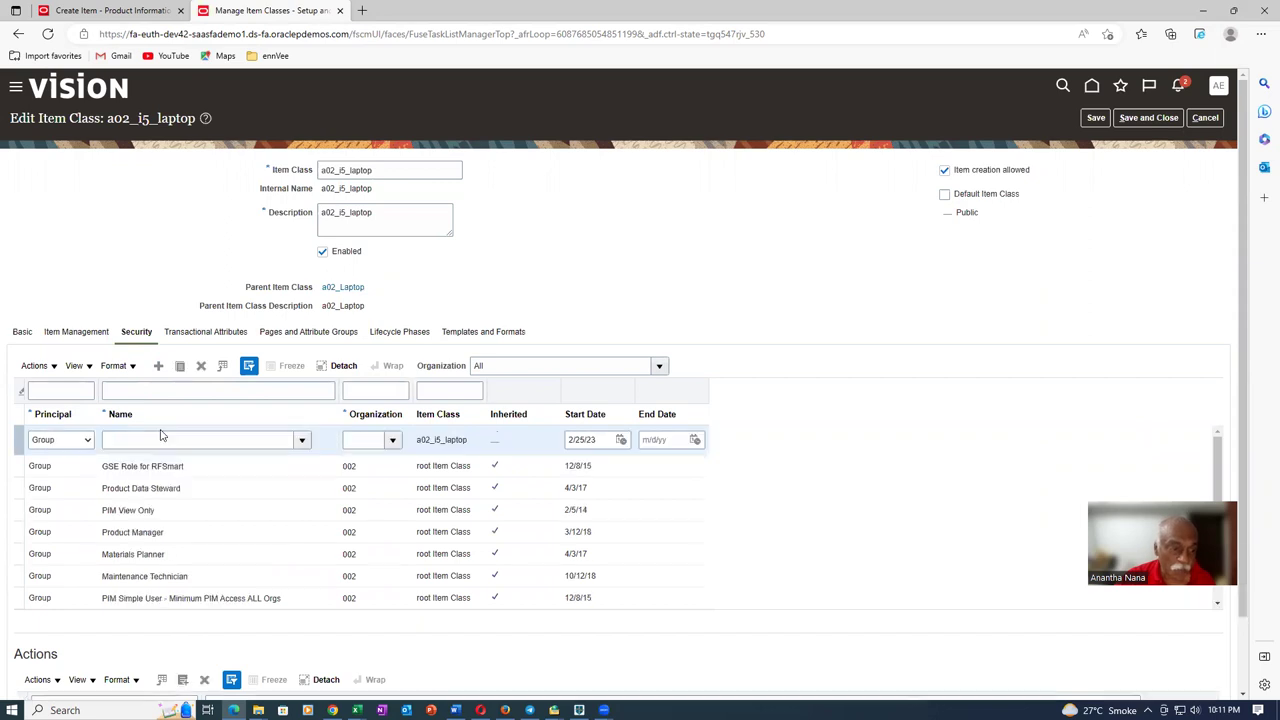
Add a Group grant for ORA_EGI Product Data Steward with organization A021 and save.
click(160, 438)
text(Product Data Steward)
key(Tab)
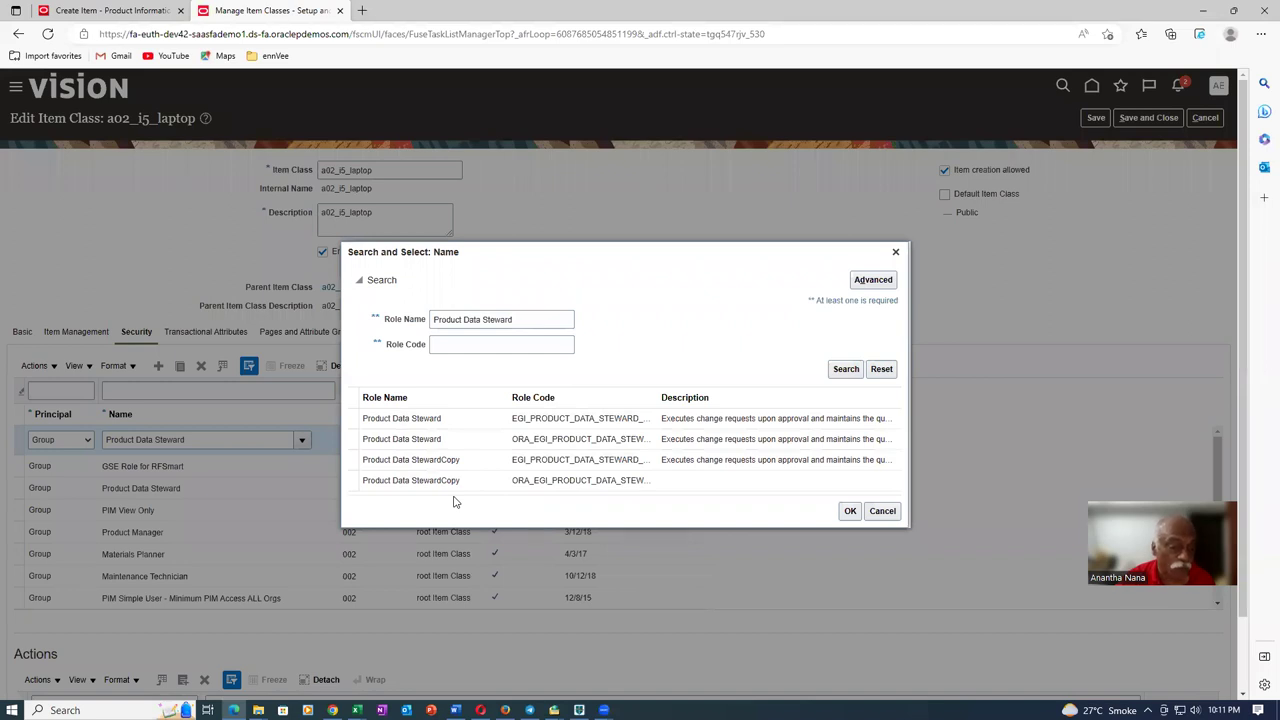
click(491, 445)
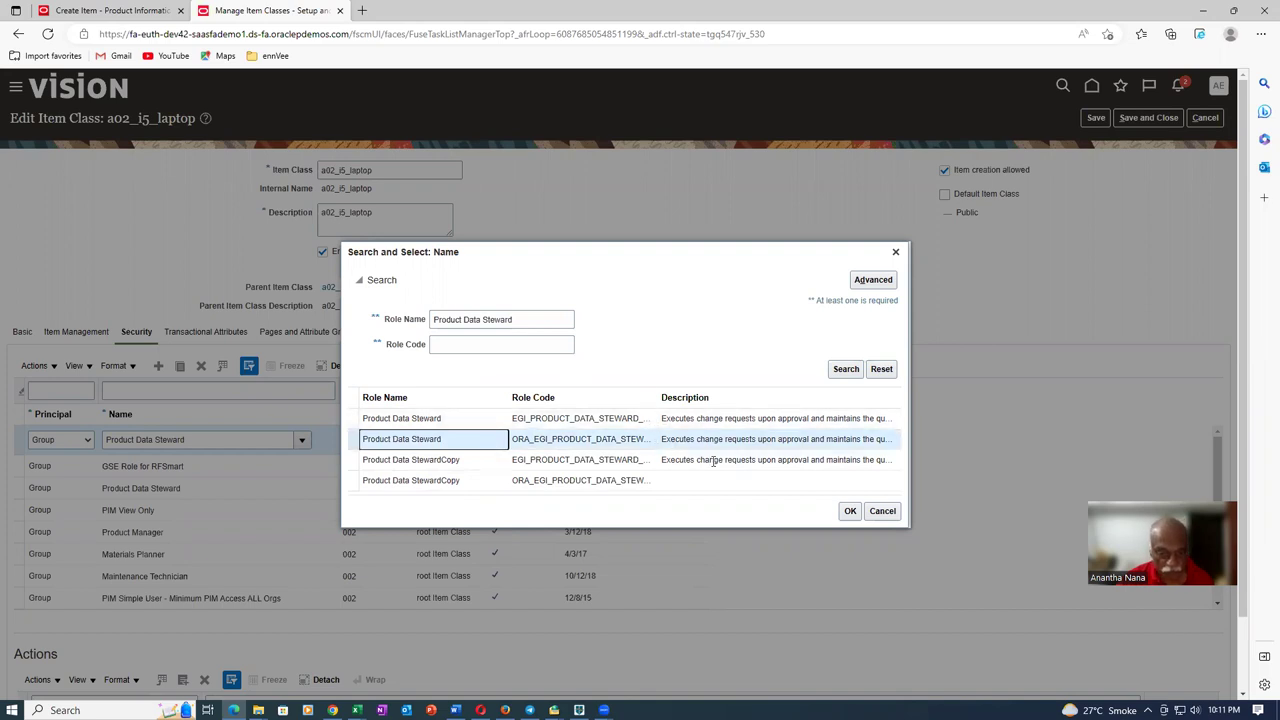
click(849, 512)
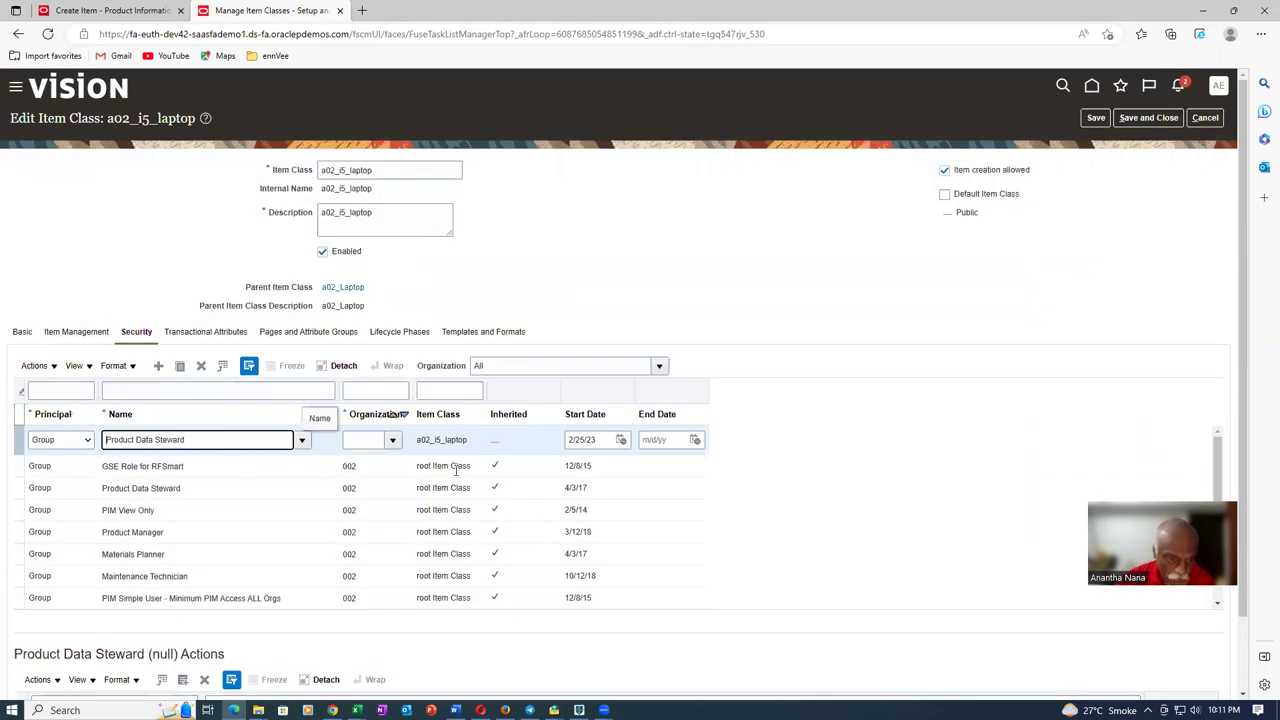
click(378, 443)
text(A)
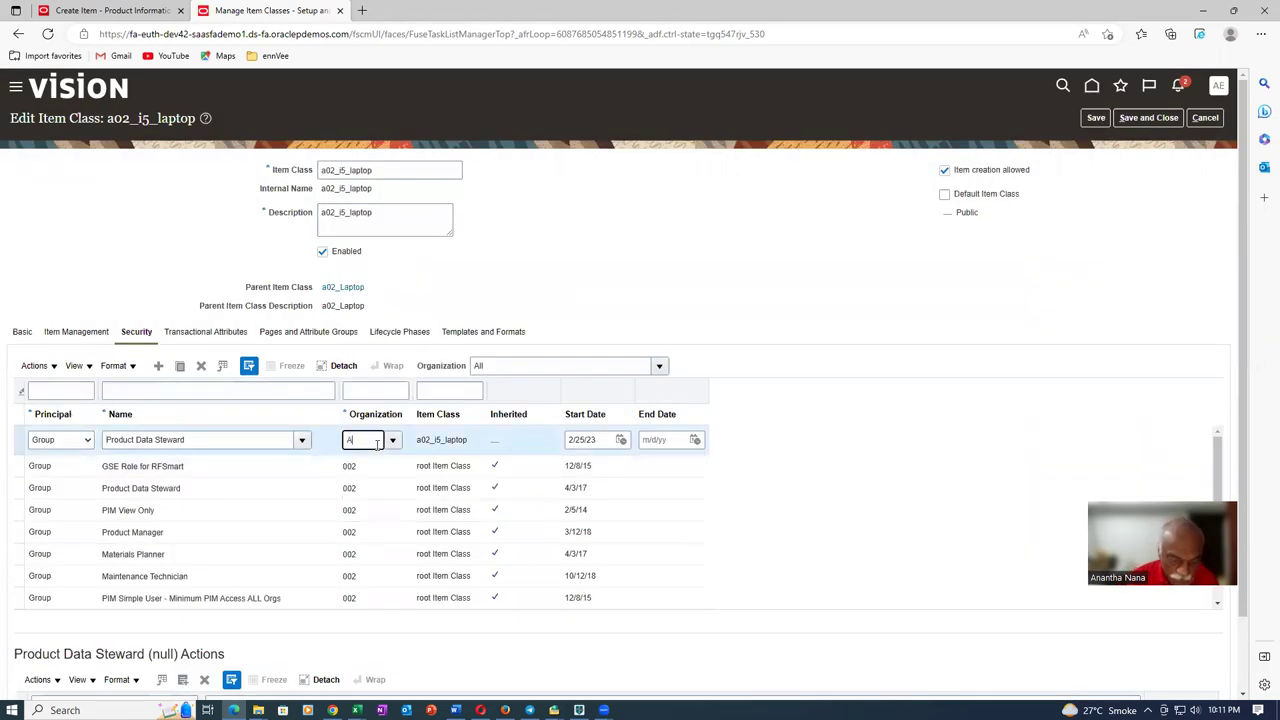
text(021)
key(Tab)
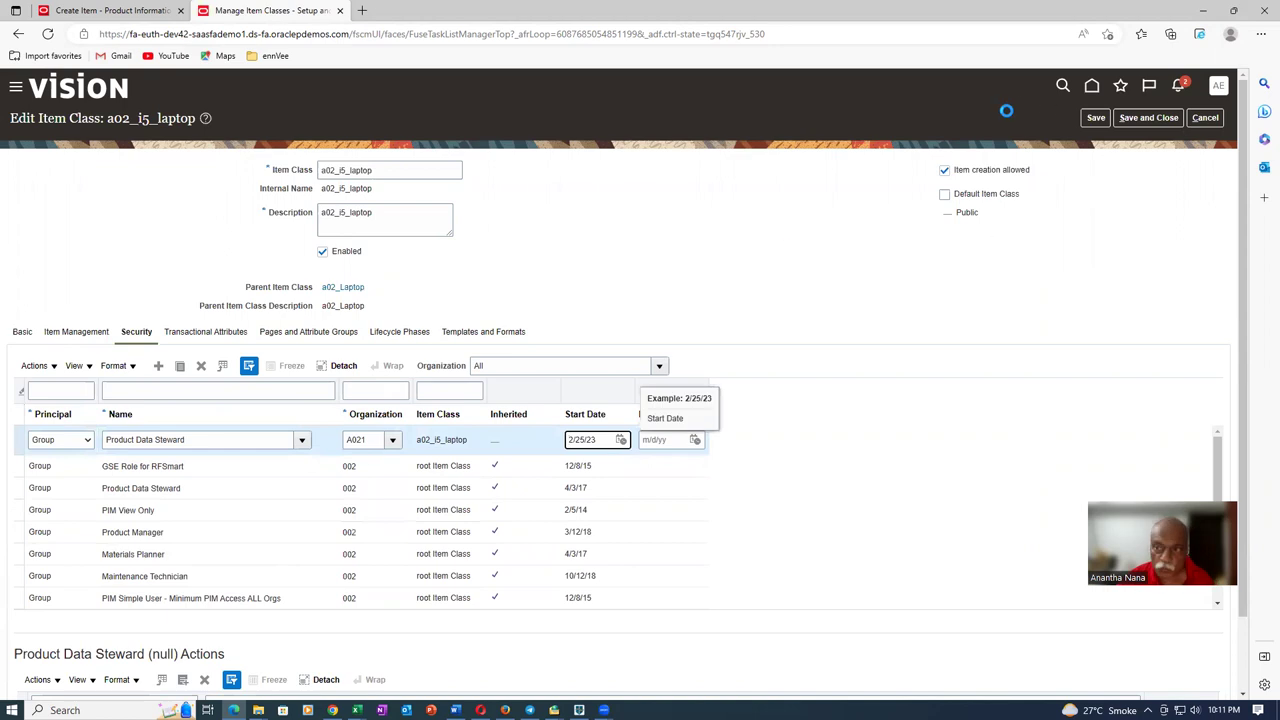
click(1094, 120)
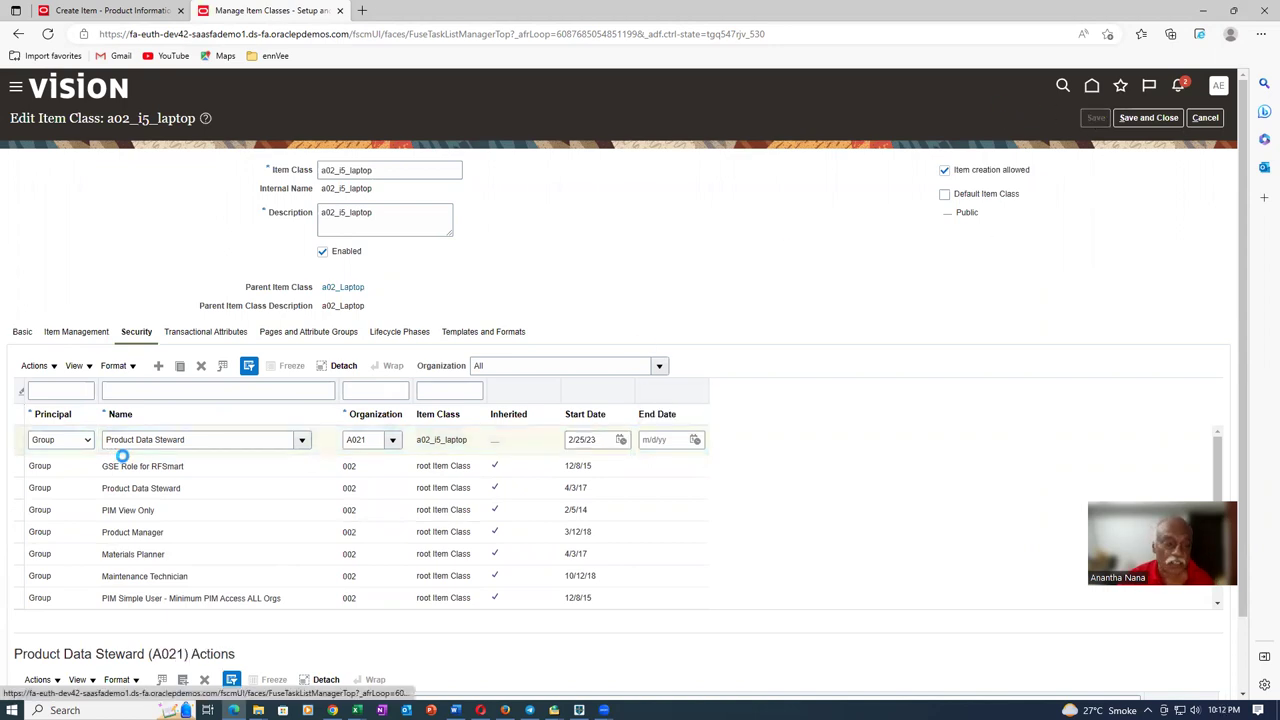
Add all available actions, including Delete and Read, to Product Data Steward (A021), then save and close.
scroll(435, 280, down, 2)
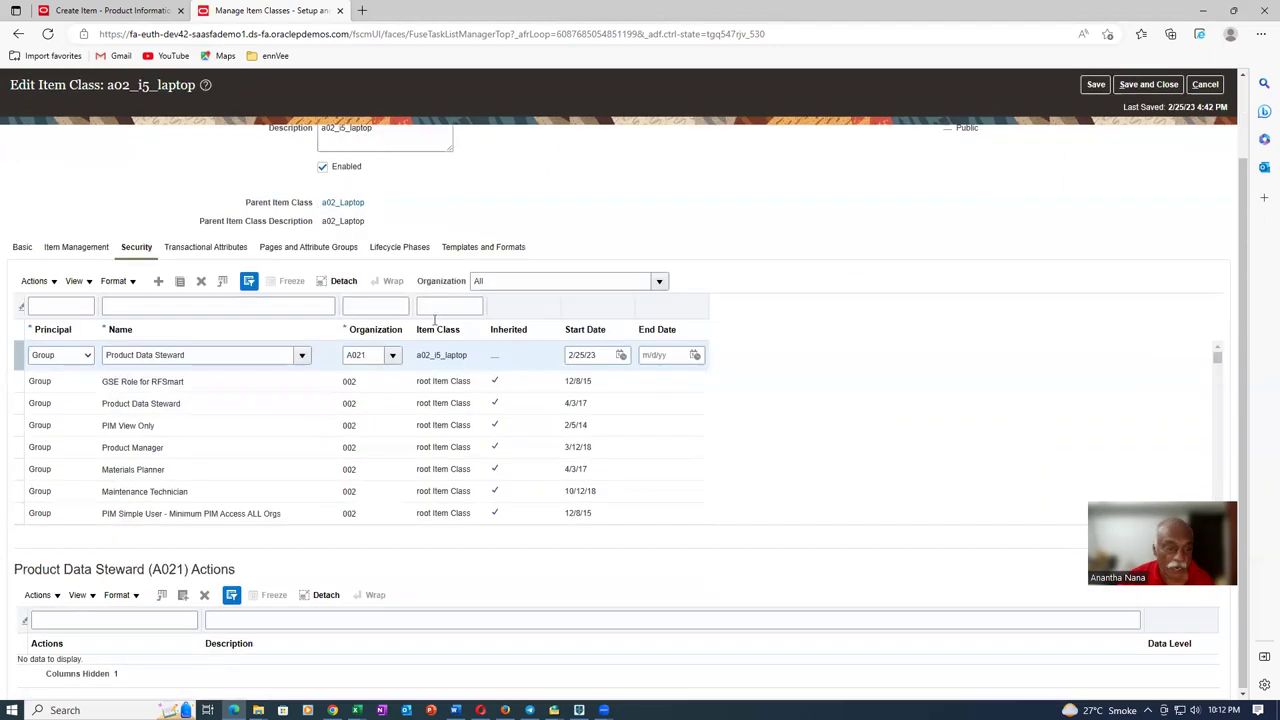
click(52, 596)
click(58, 634)
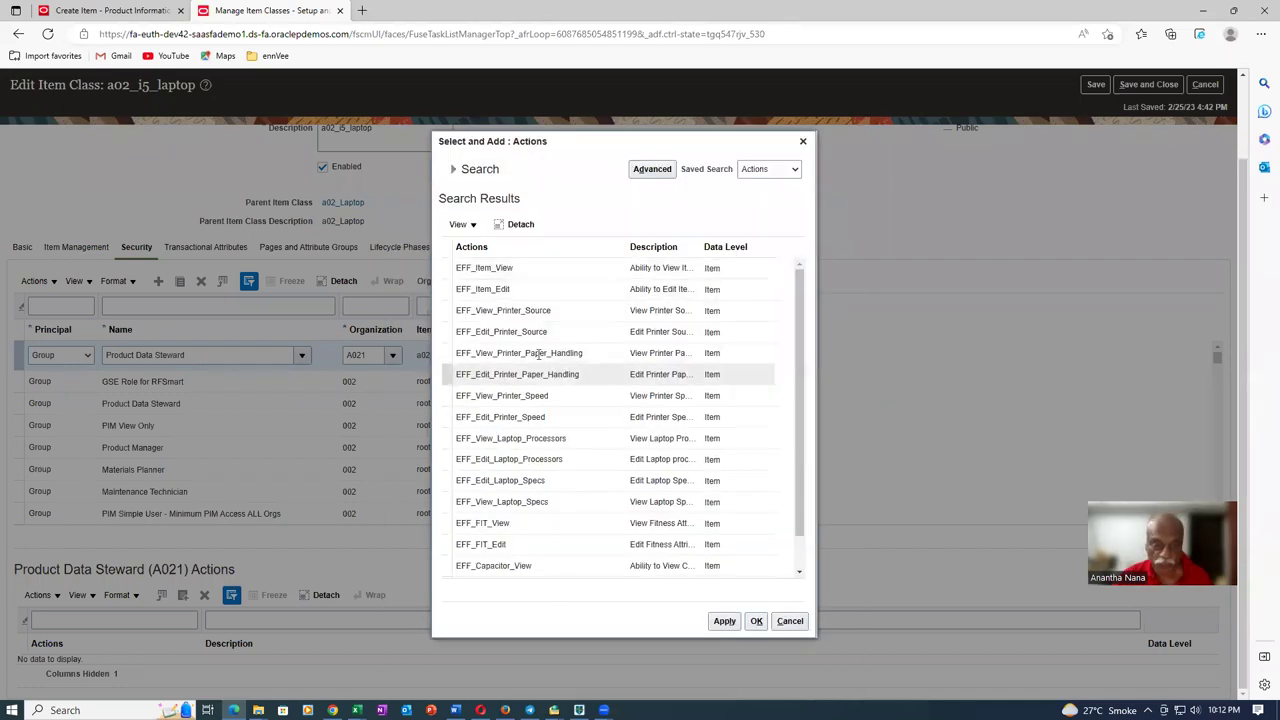
click(446, 249)
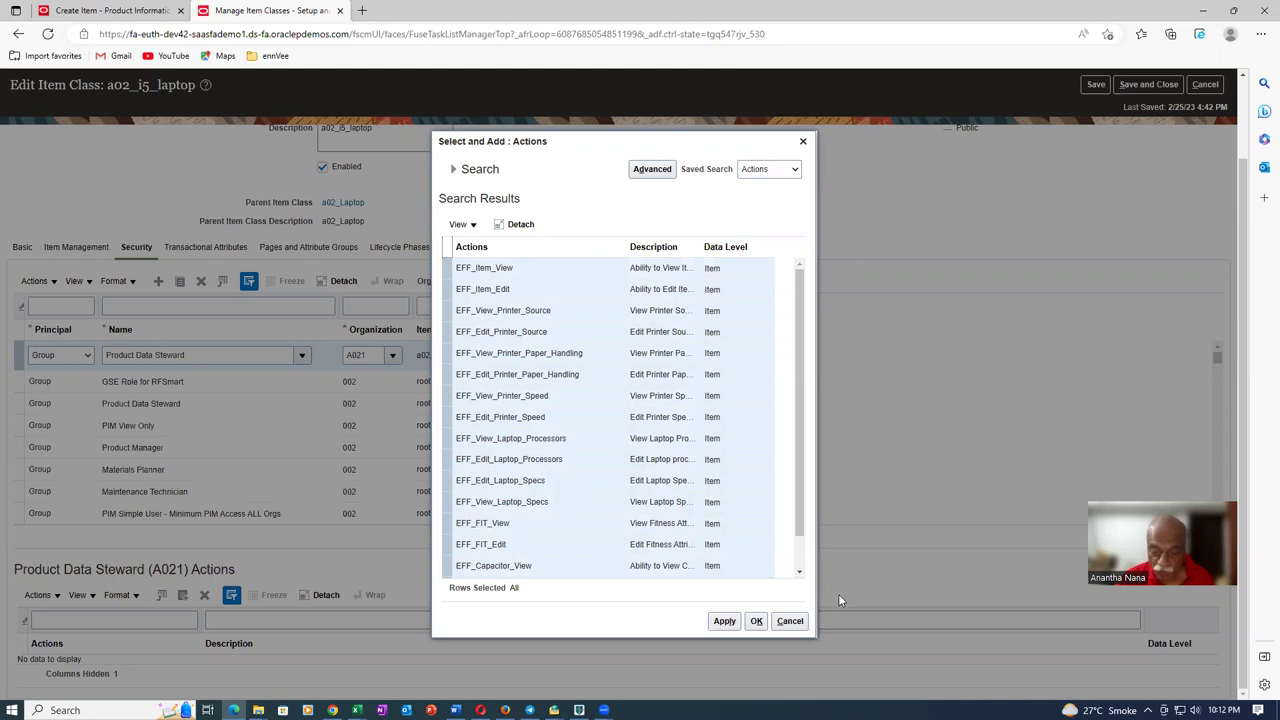
click(756, 621)
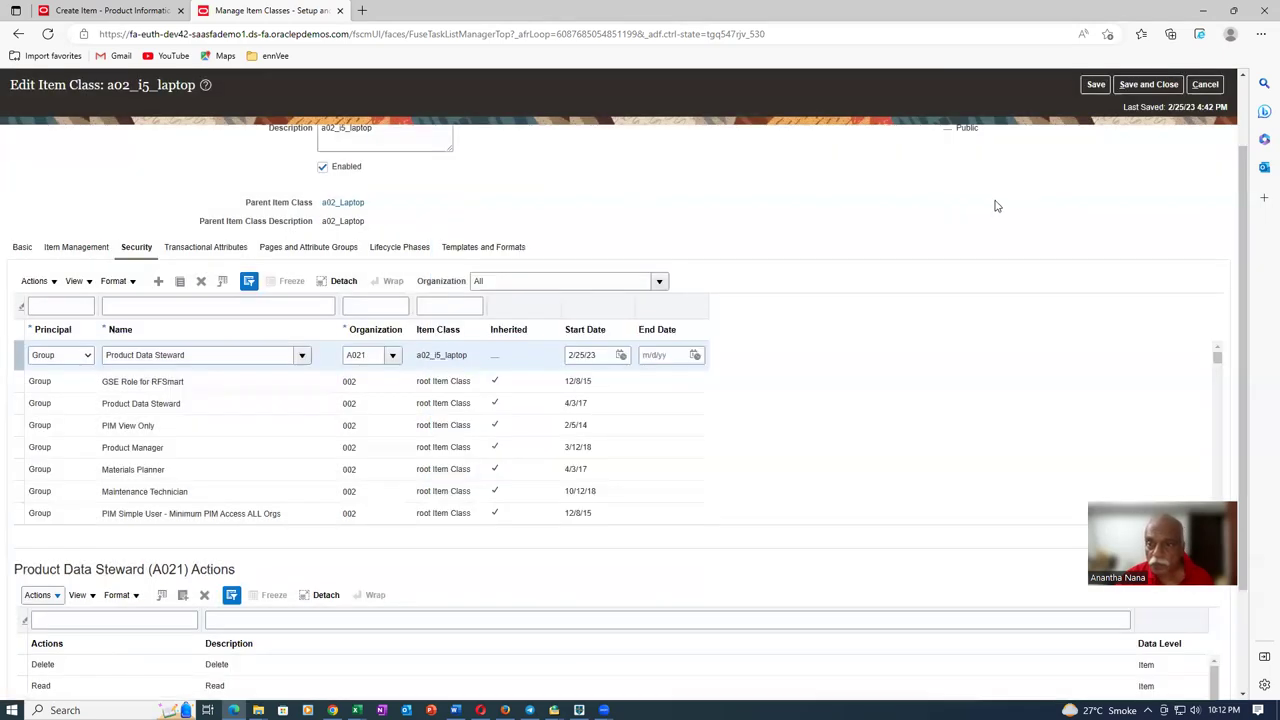
click(1138, 86)
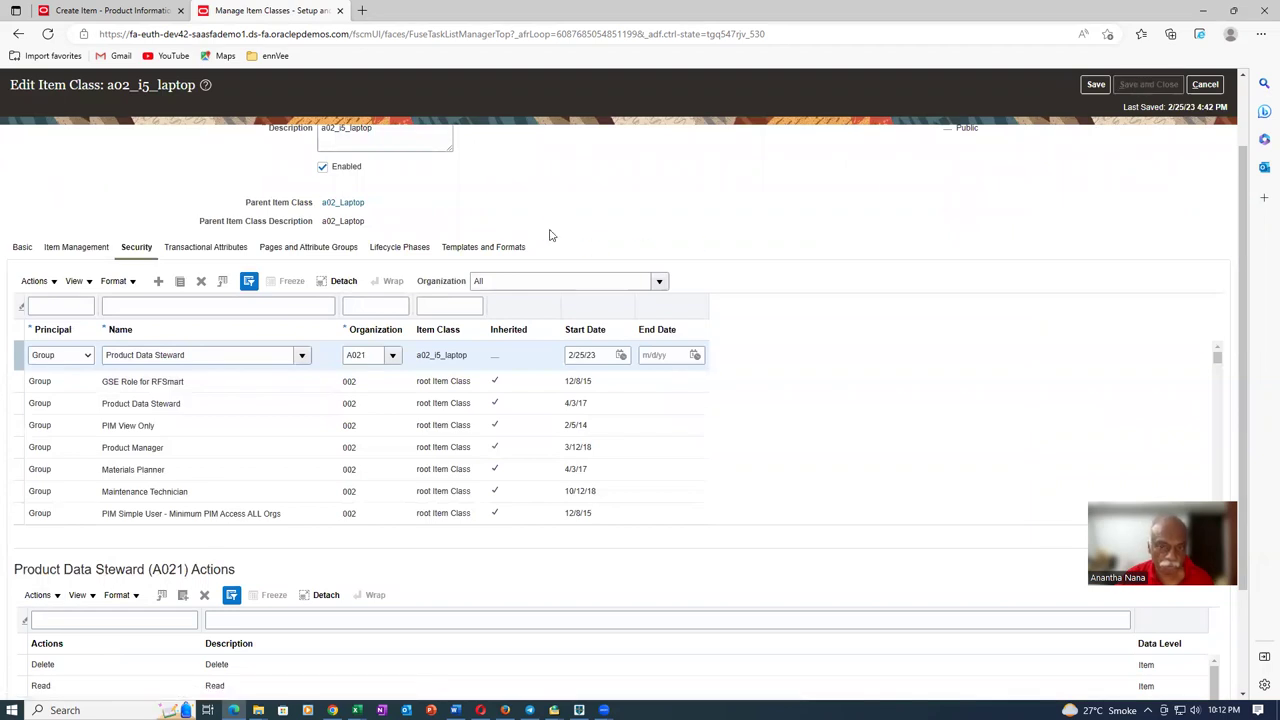
On item a02_1000, assign organization A021 under Associations > Organizations, then save and close.
click(92, 12)
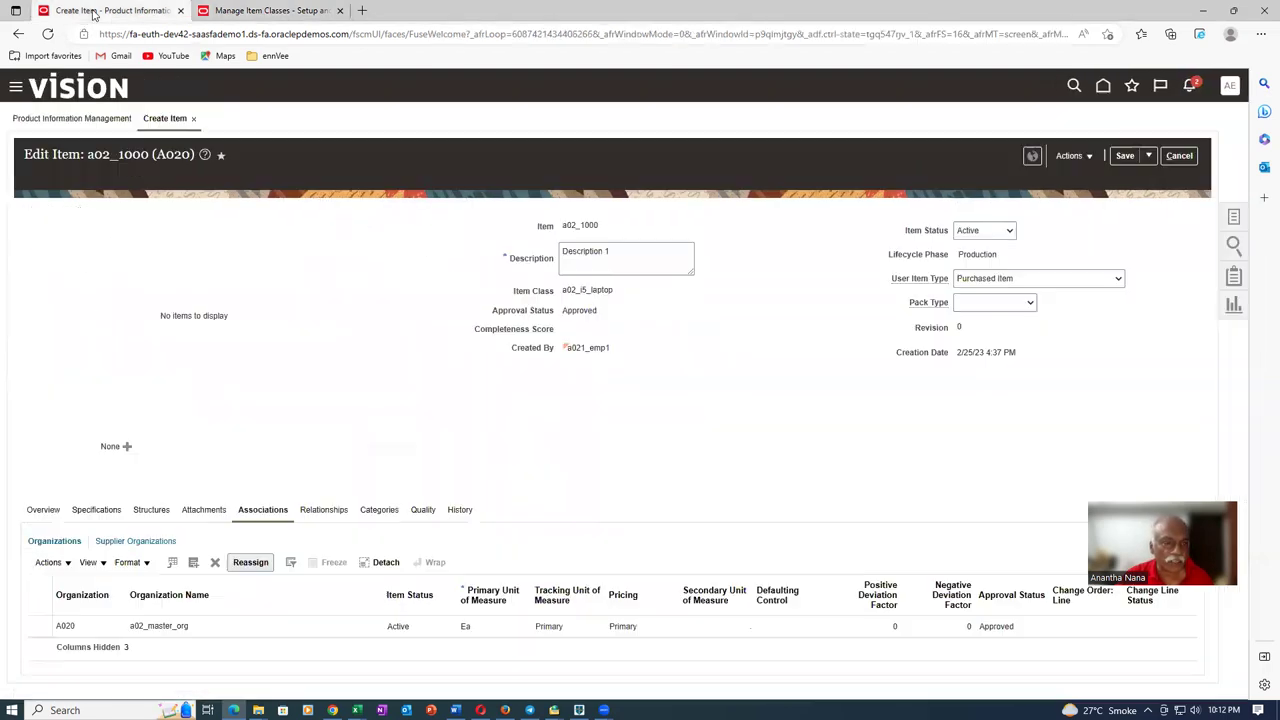
click(48, 562)
click(55, 604)
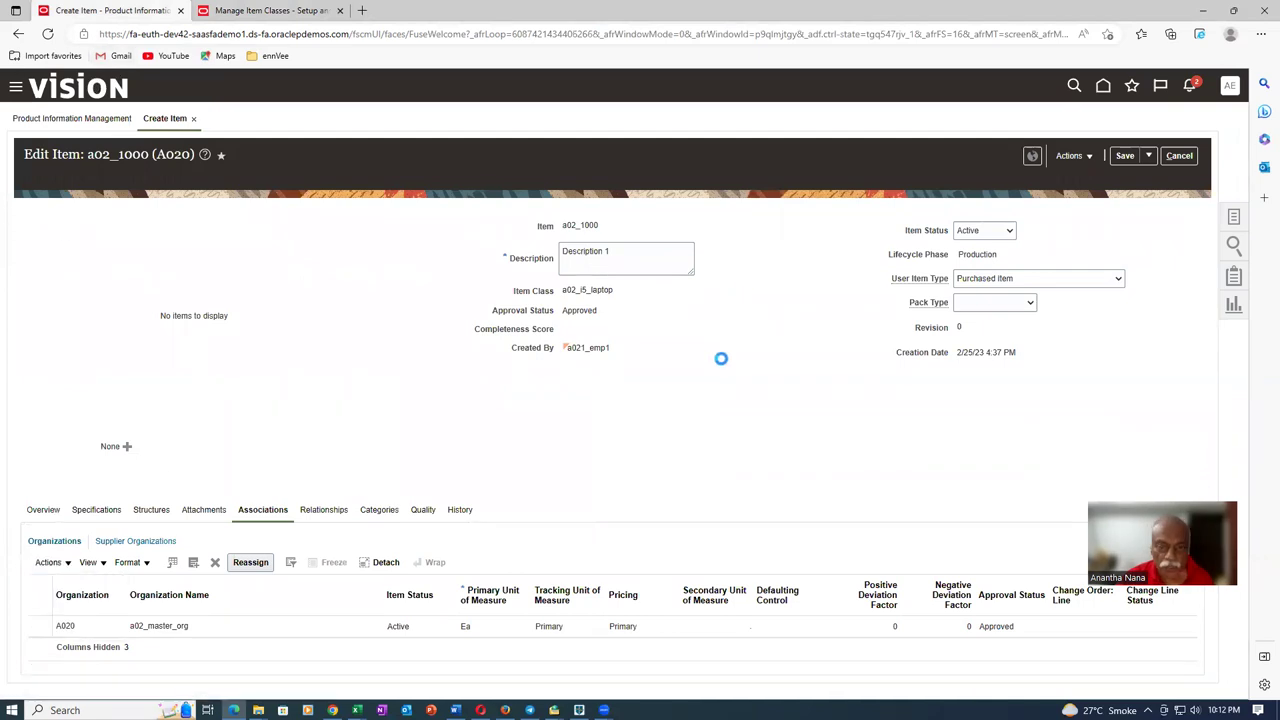
click(667, 324)
click(655, 526)
click(690, 527)
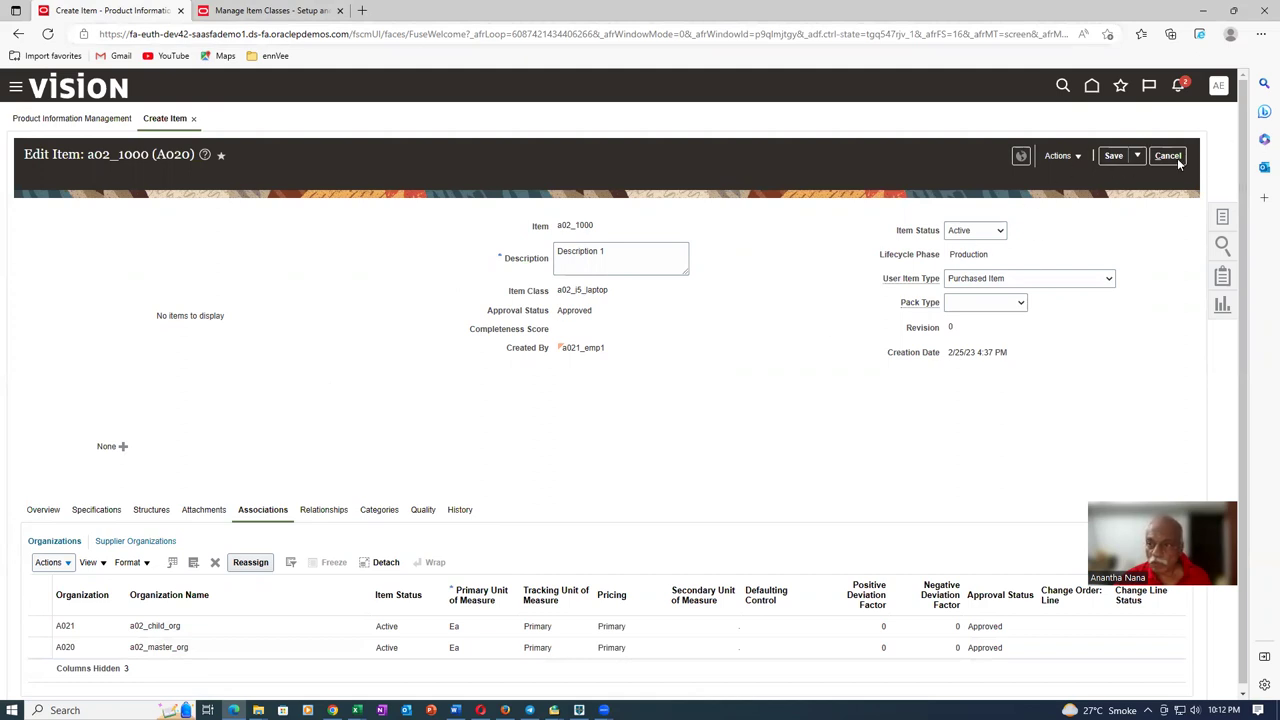
click(1138, 156)
click(1137, 175)
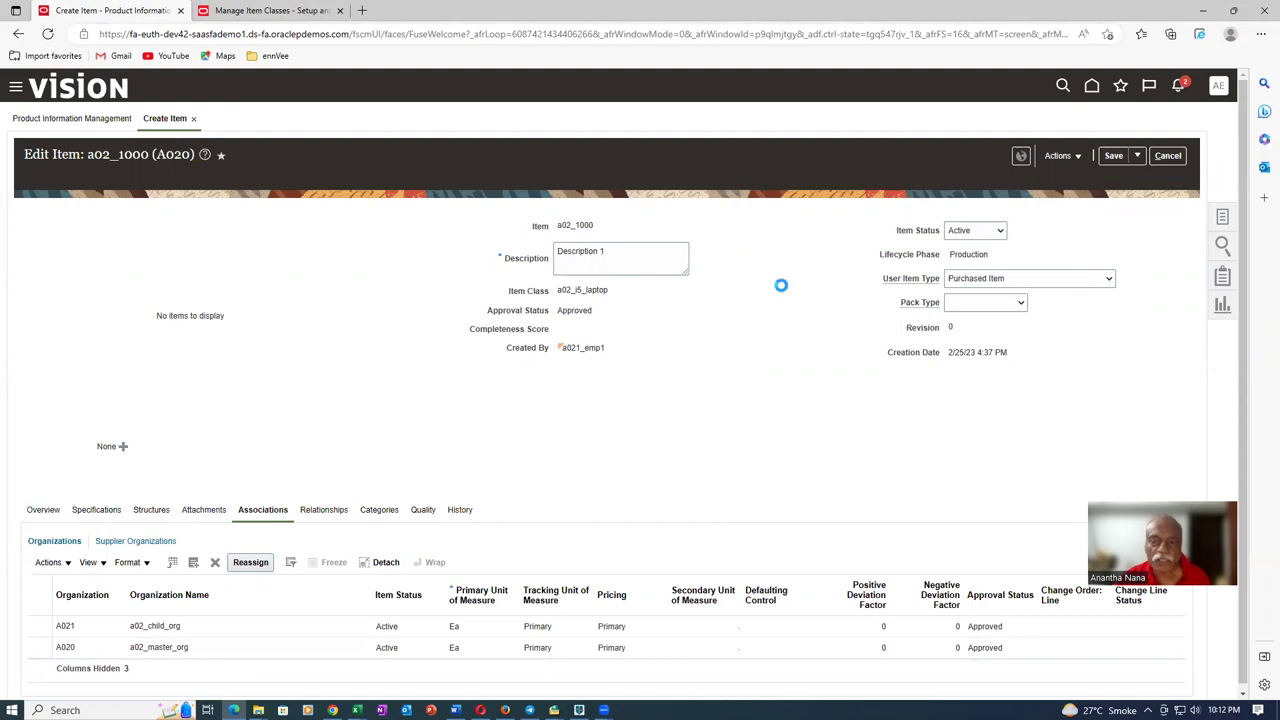
Search Browse Items for 'a02' and open the A021 row of a02_1000.
click(1222, 217)
click(1075, 161)
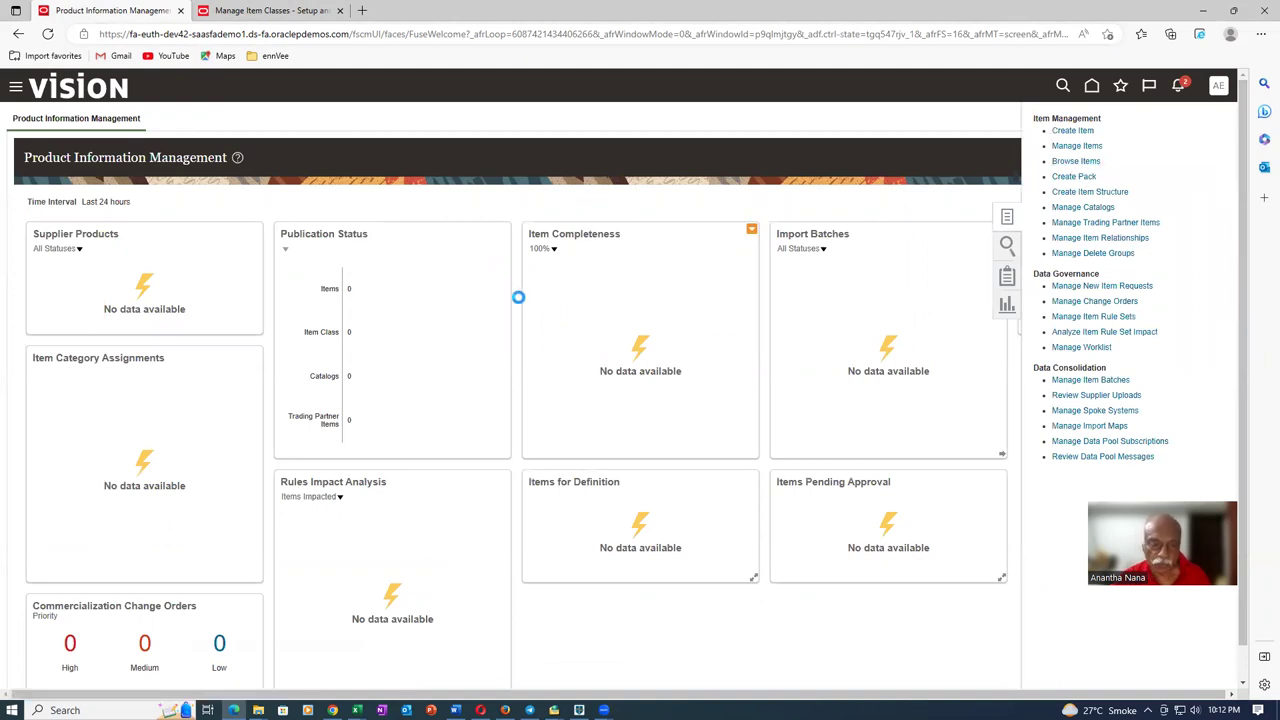
click(484, 369)
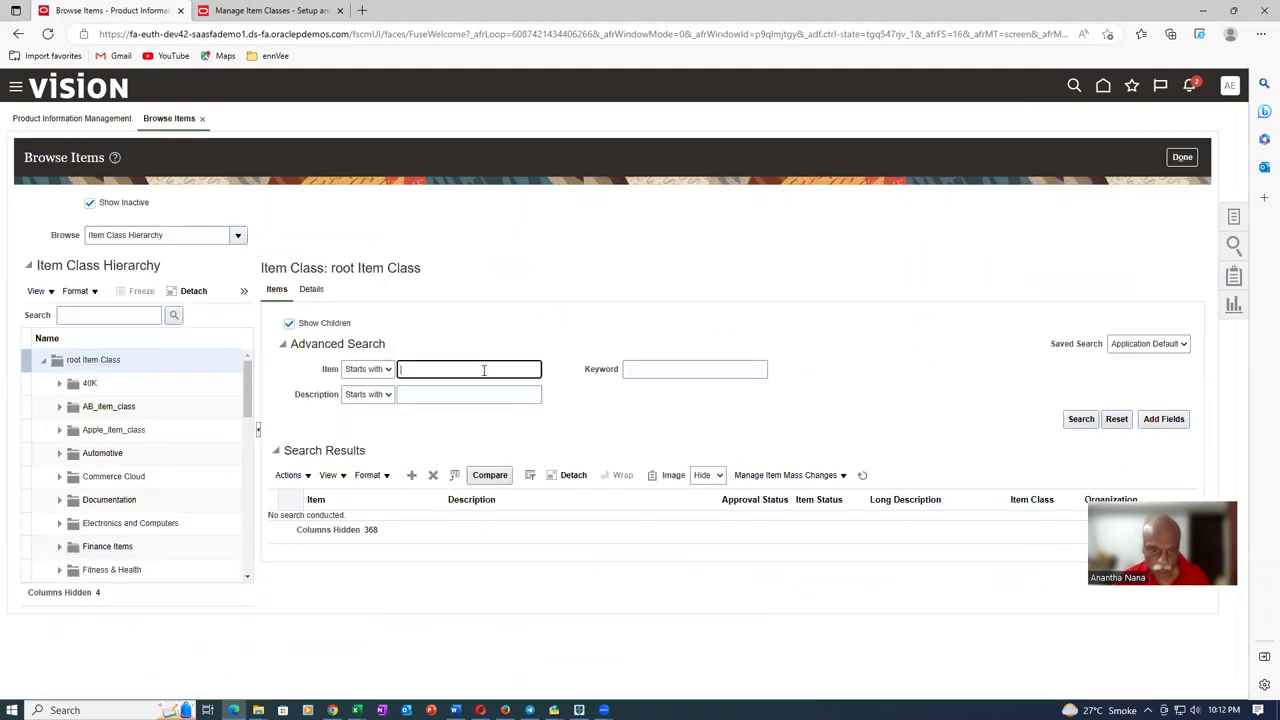
text(a02)
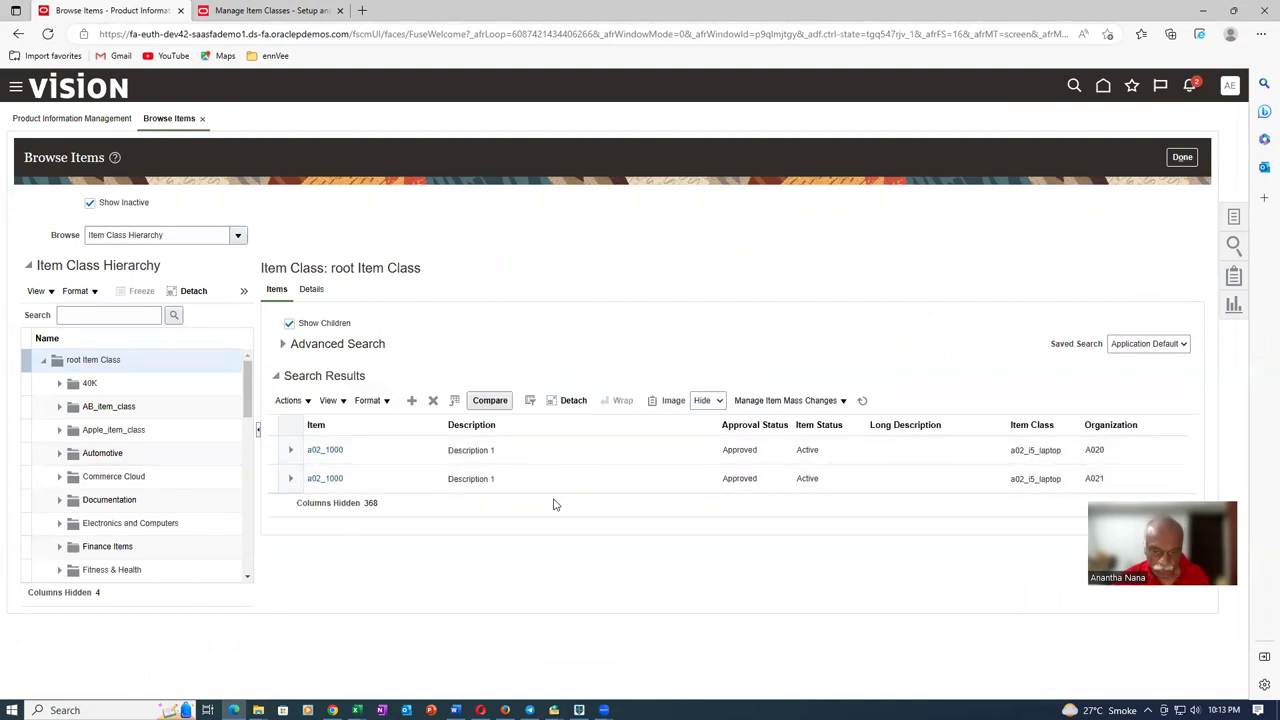
click(325, 480)
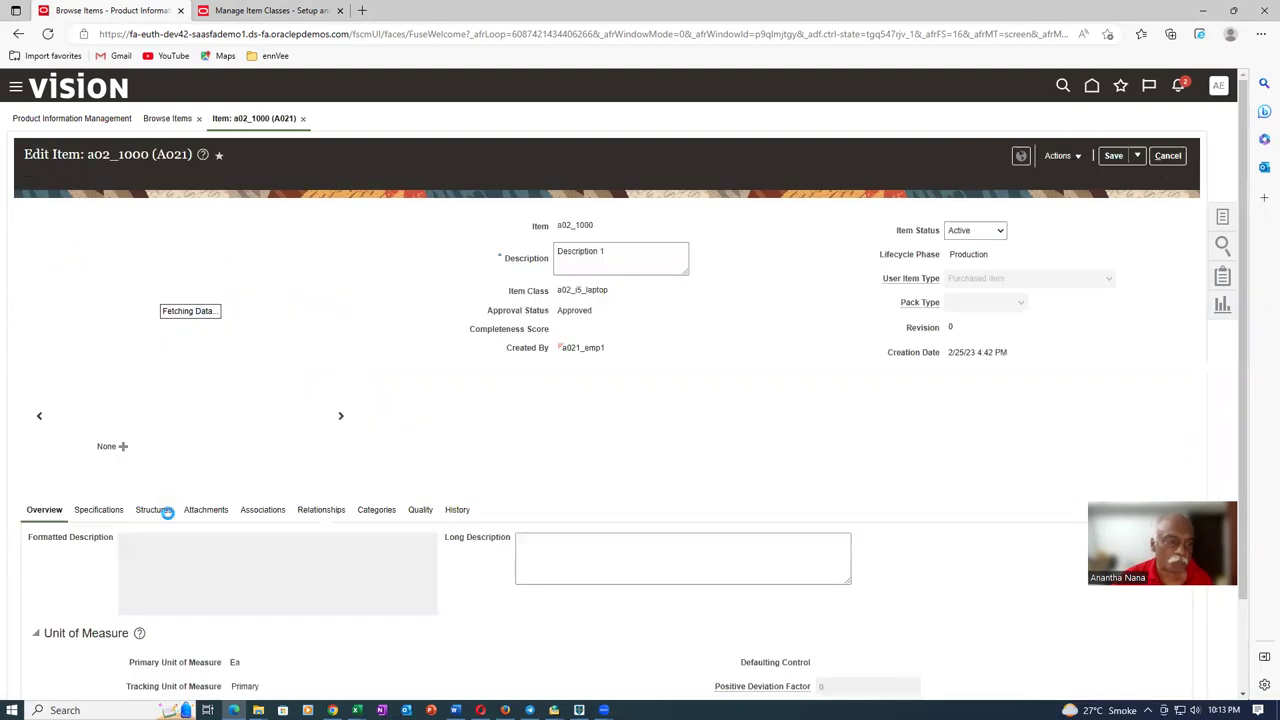
Show the a02_Laptop_i5_Specs_page on the Specifications tab (Blue, 16 GB RAM, 14 inch).
click(100, 510)
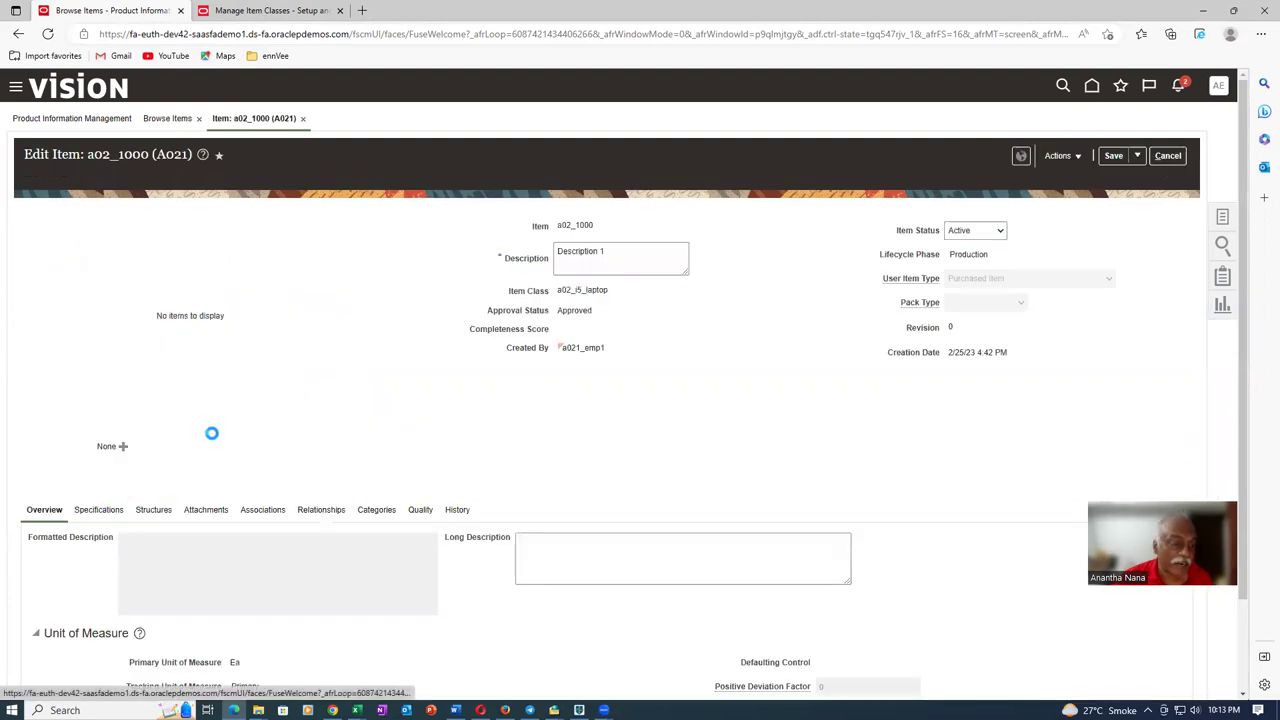
scroll(221, 451, down, 1)
scroll(221, 451, down, 1)
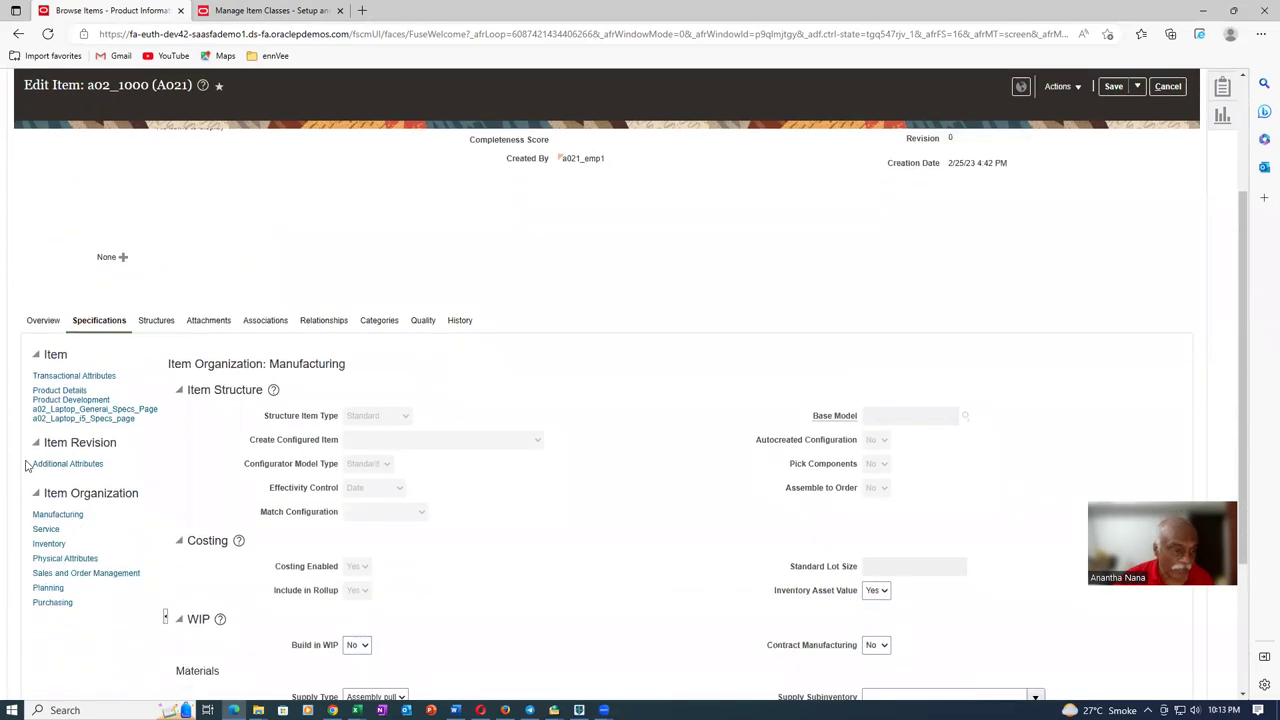
click(82, 418)
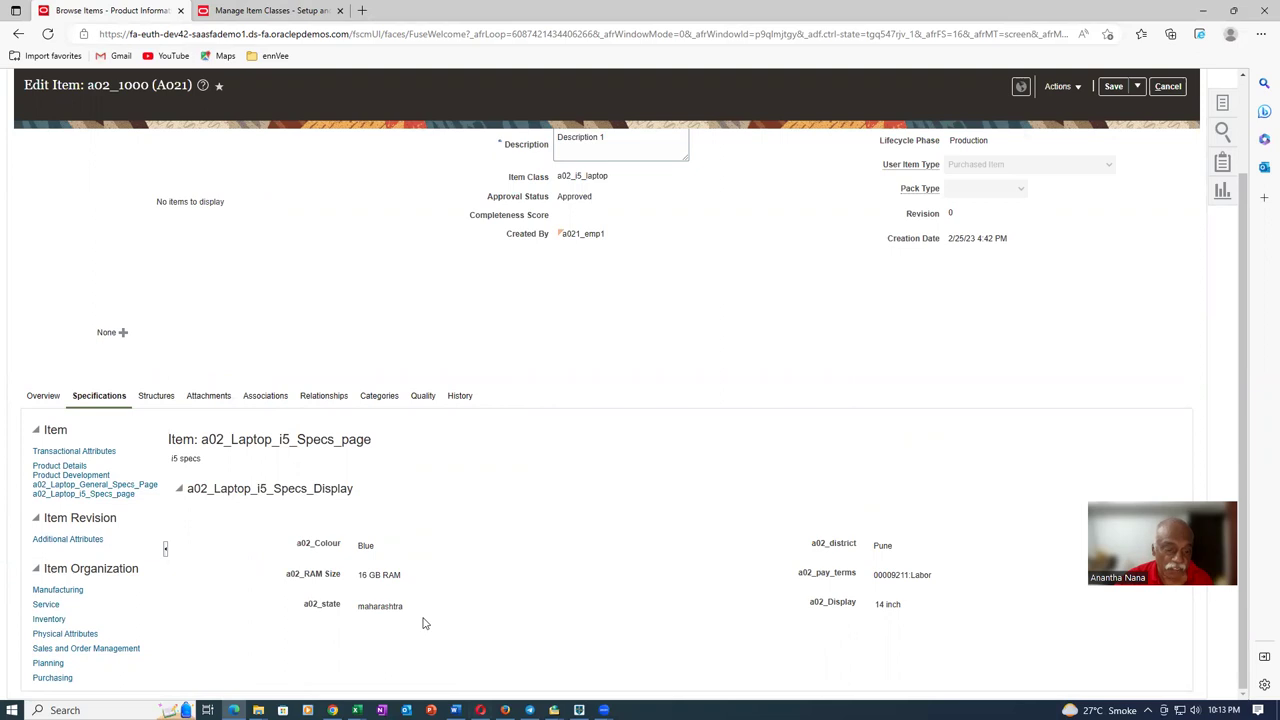
Duplicate the item classes browser tab and switch to the duplicate's home page.
click(250, 10)
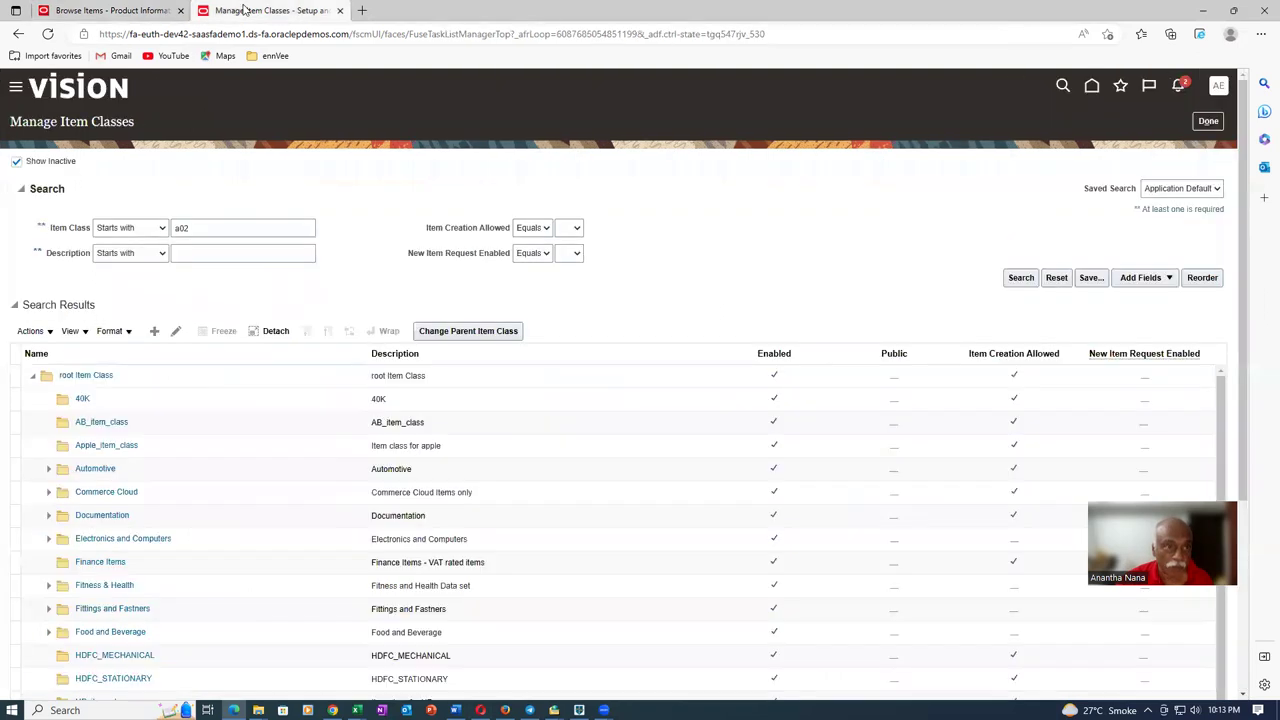
right_click(246, 8)
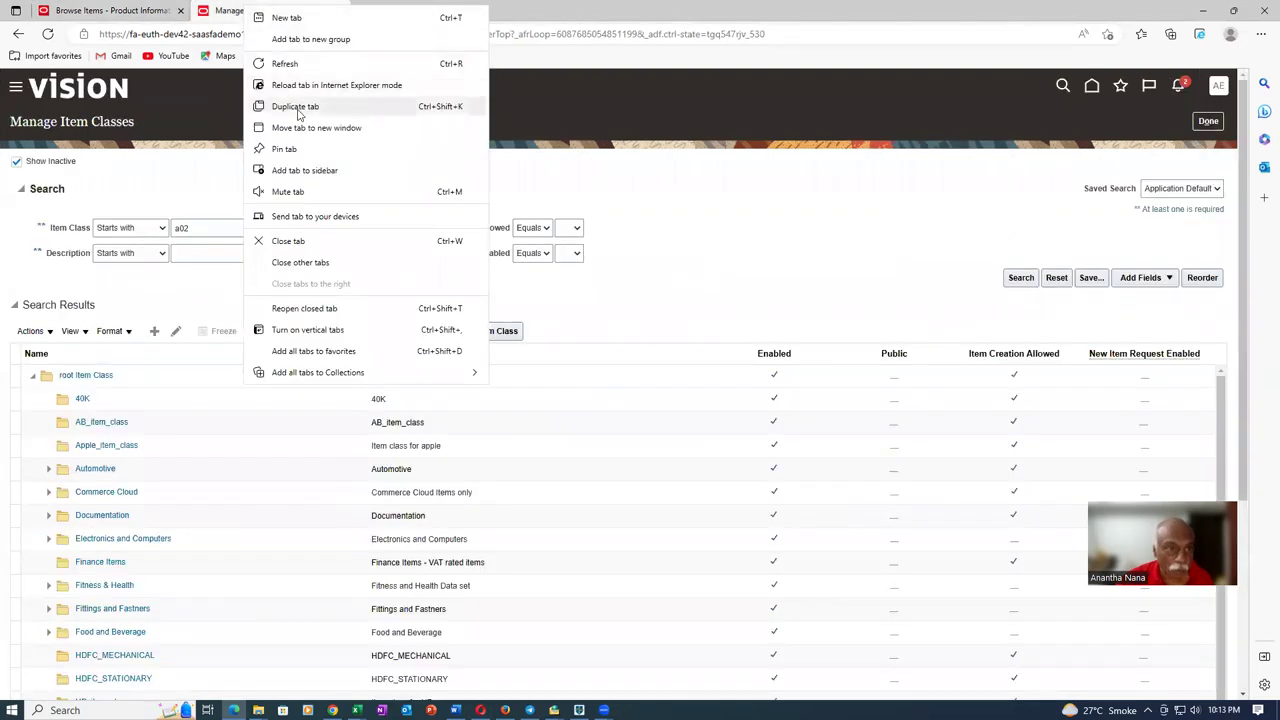
click(296, 106)
click(268, 10)
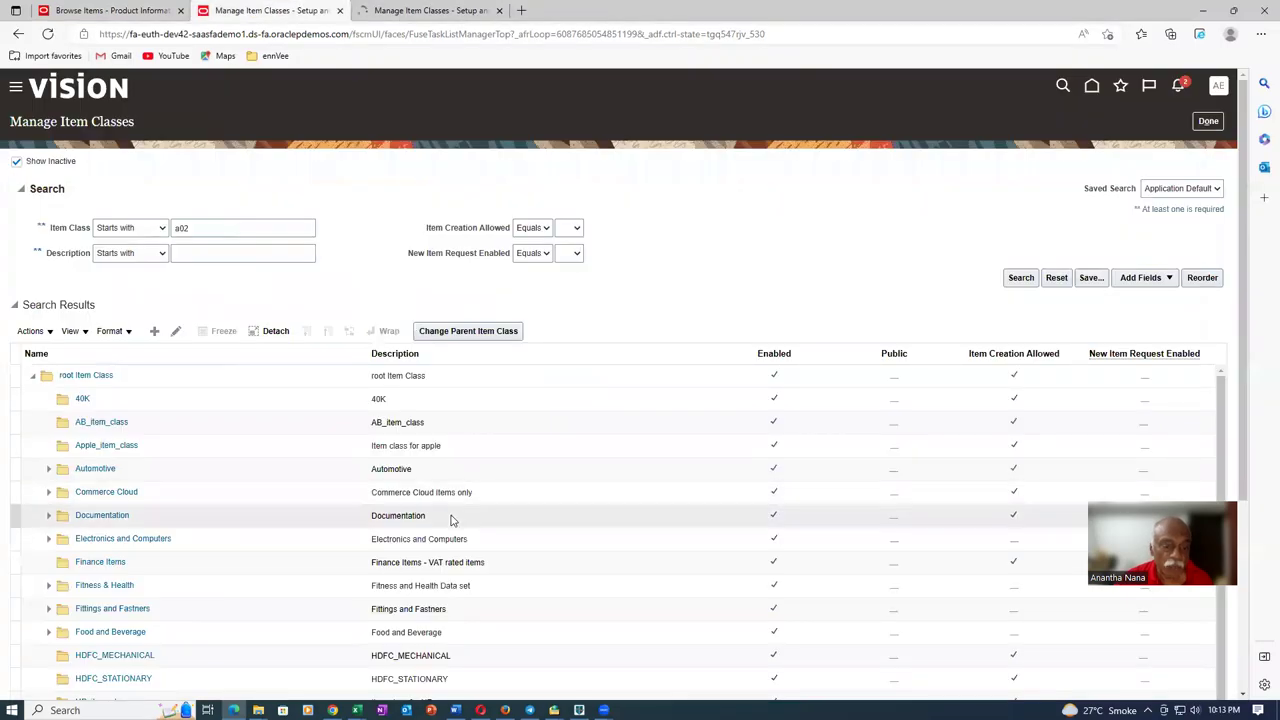
click(80, 10)
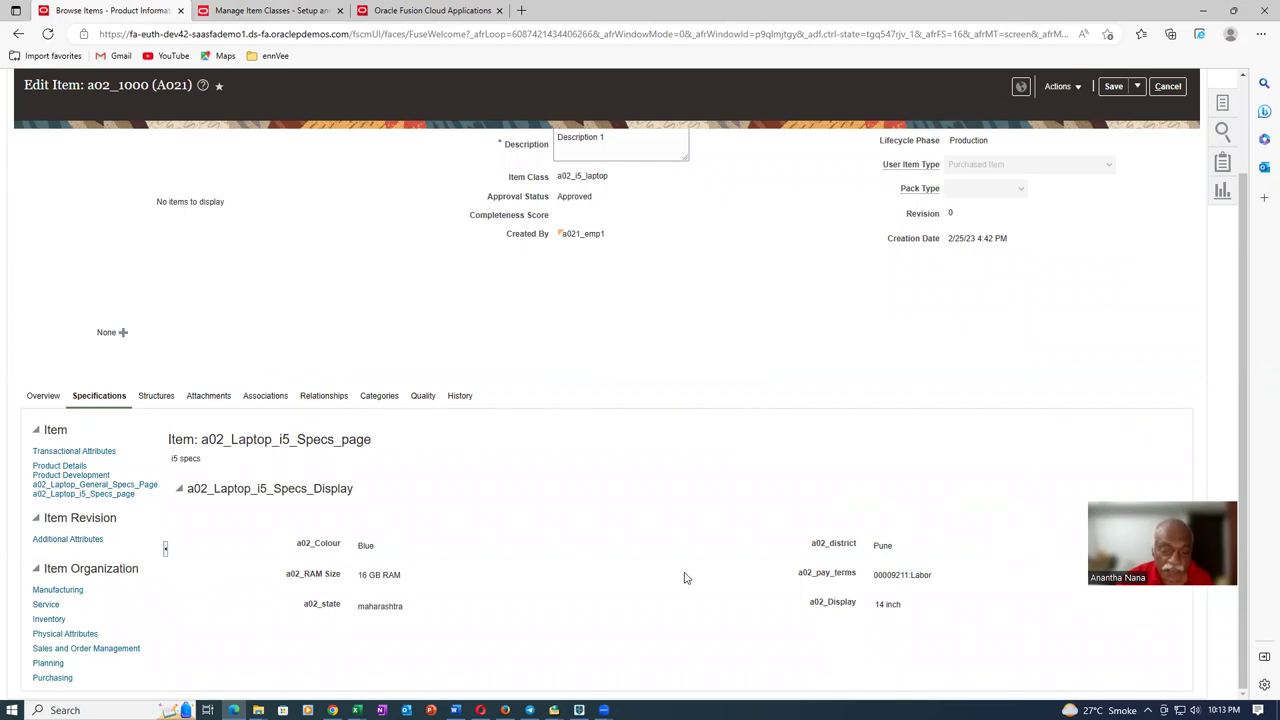
click(432, 10)
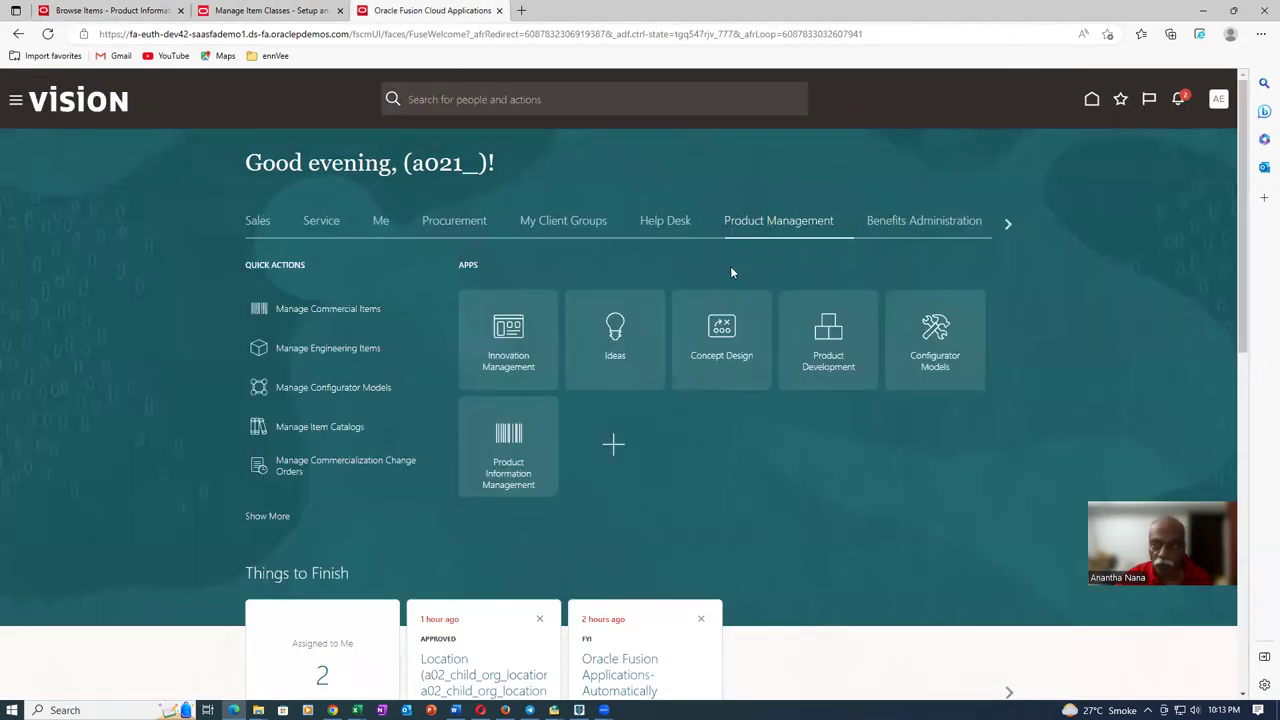
Go to Setup and Maintenance and bring up the task search page.
click(1218, 99)
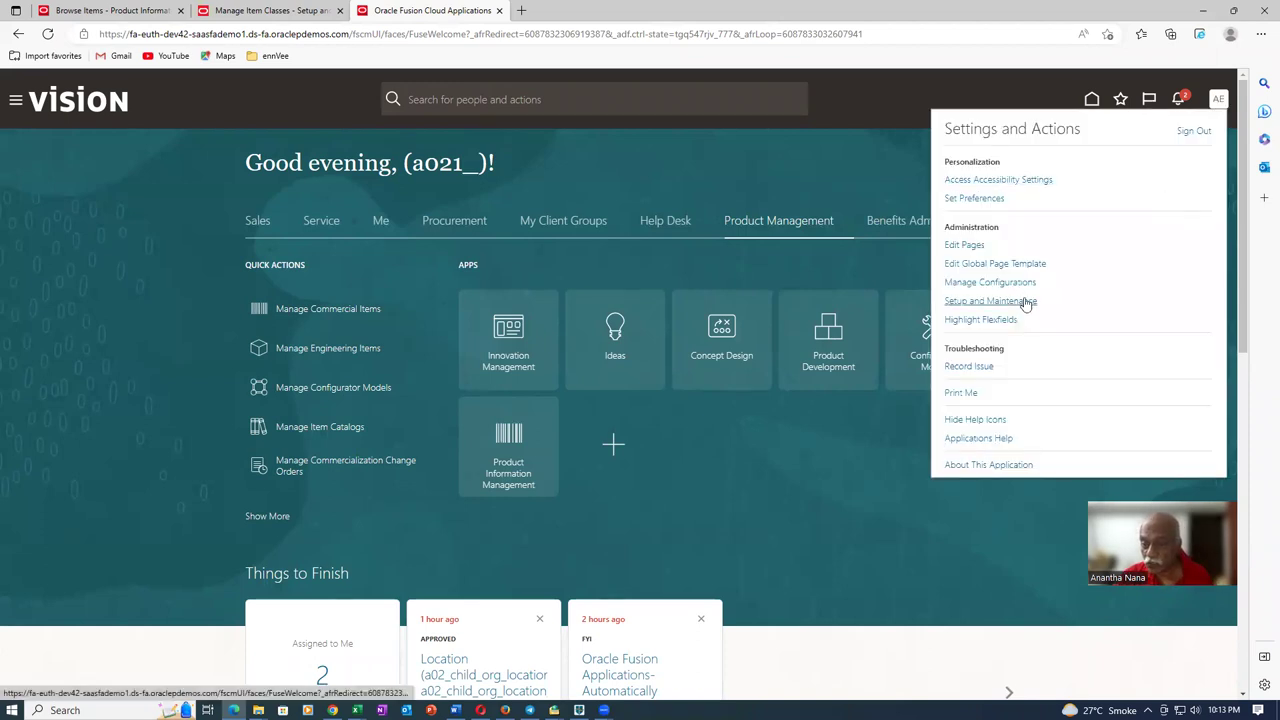
click(1028, 302)
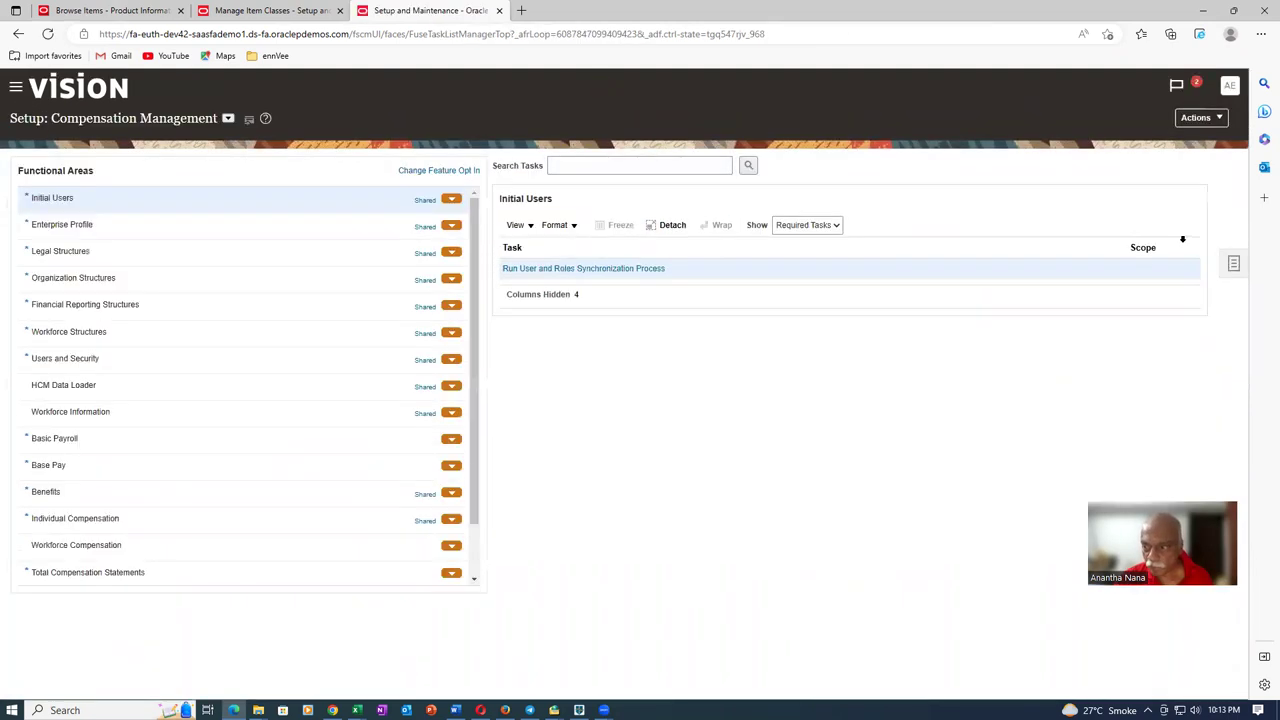
click(1236, 263)
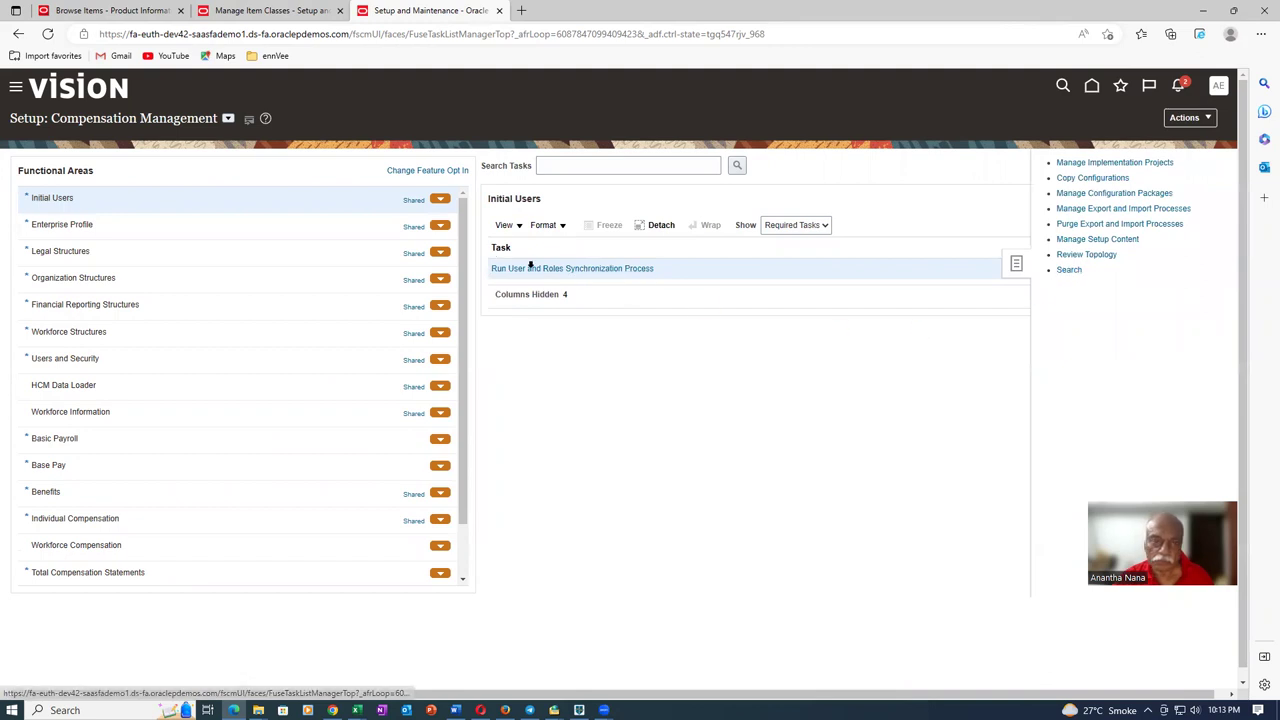
click(493, 169)
key(alt+Tab)
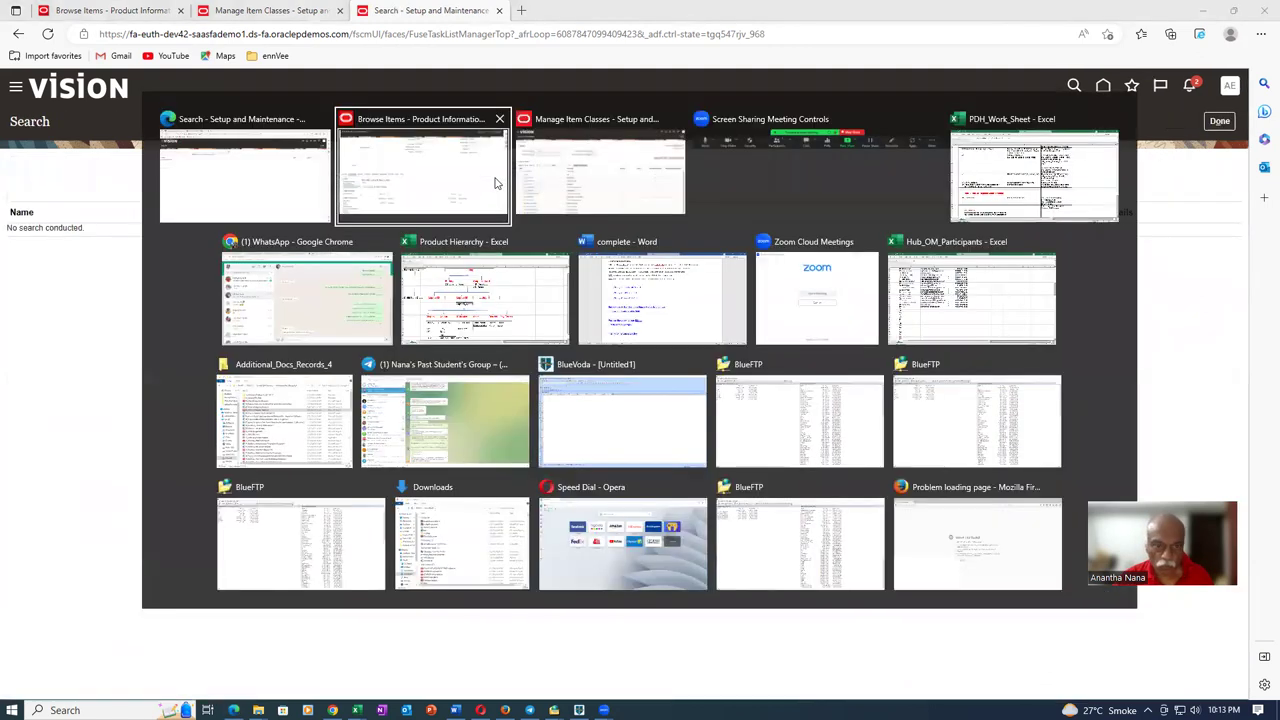
Copy 'Manage Item Attribute Groups and Attributes' from Excel cell D44 and return to the browser.
key(alt+Tab)
key(alt+Tab)
key(alt+Tab)
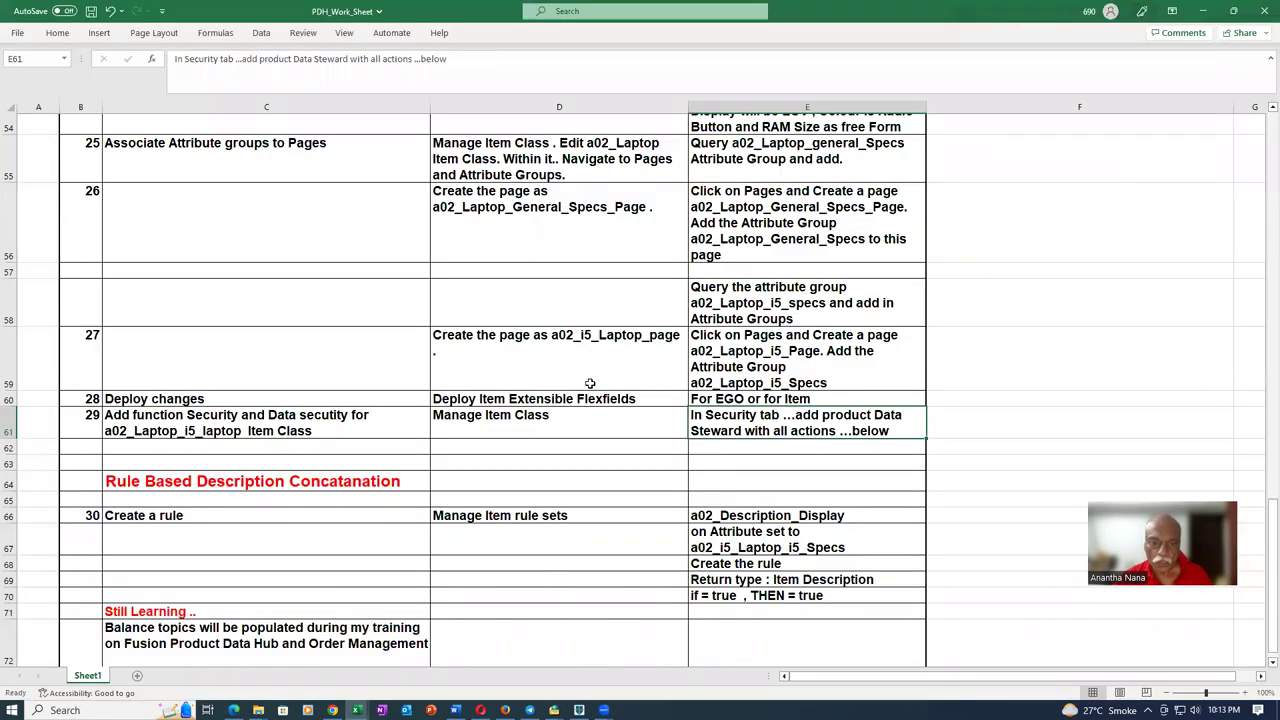
scroll(570, 418, up, 4)
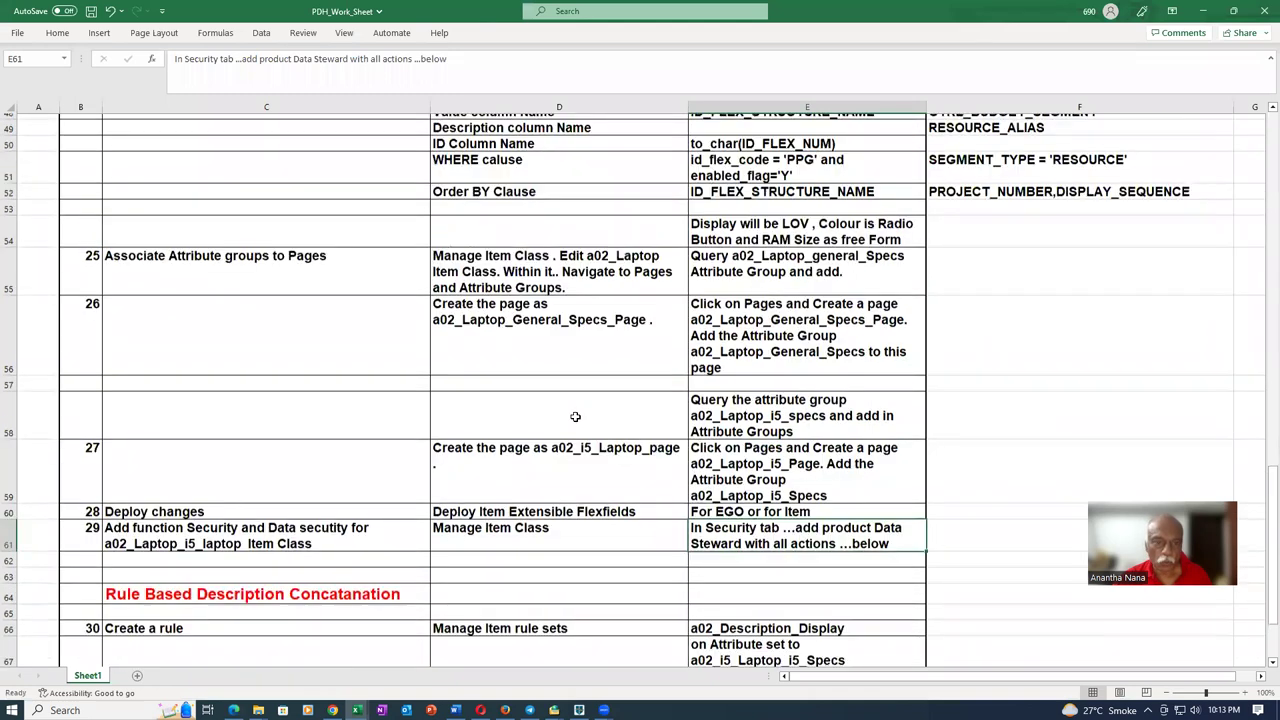
scroll(497, 136, up, 1)
click(507, 185)
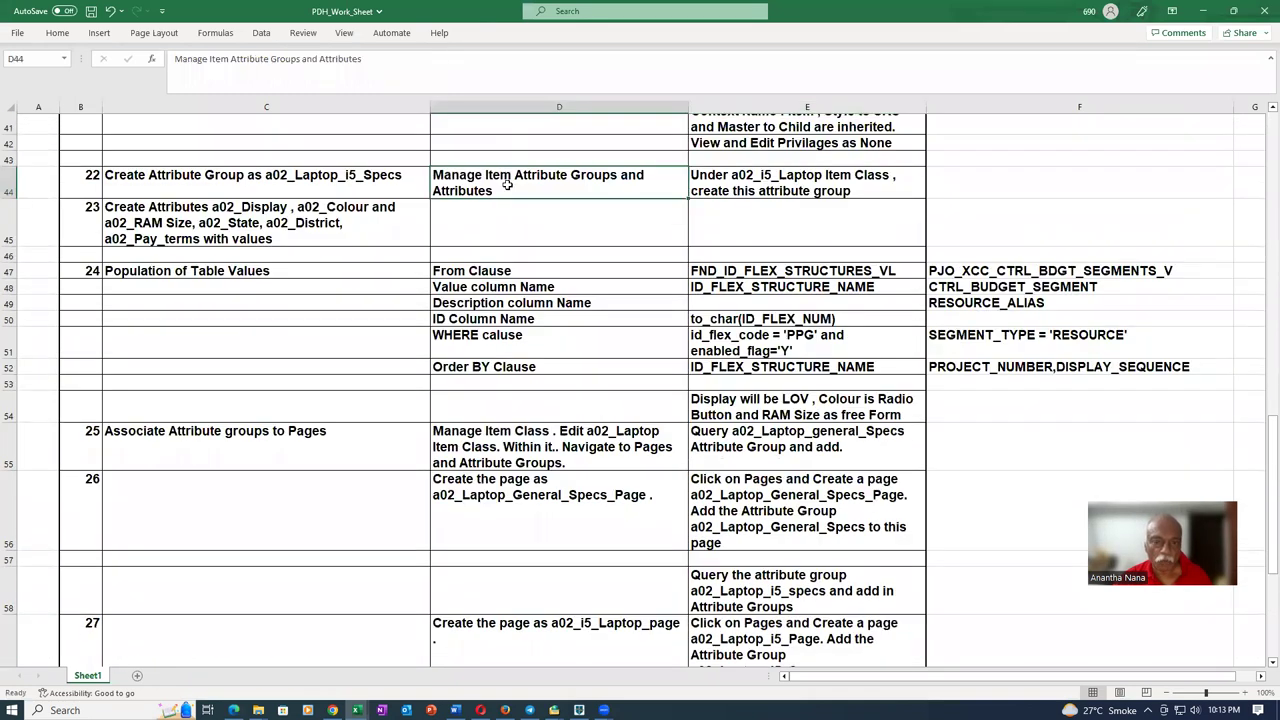
key(ctrl+c)
key(alt+Tab)
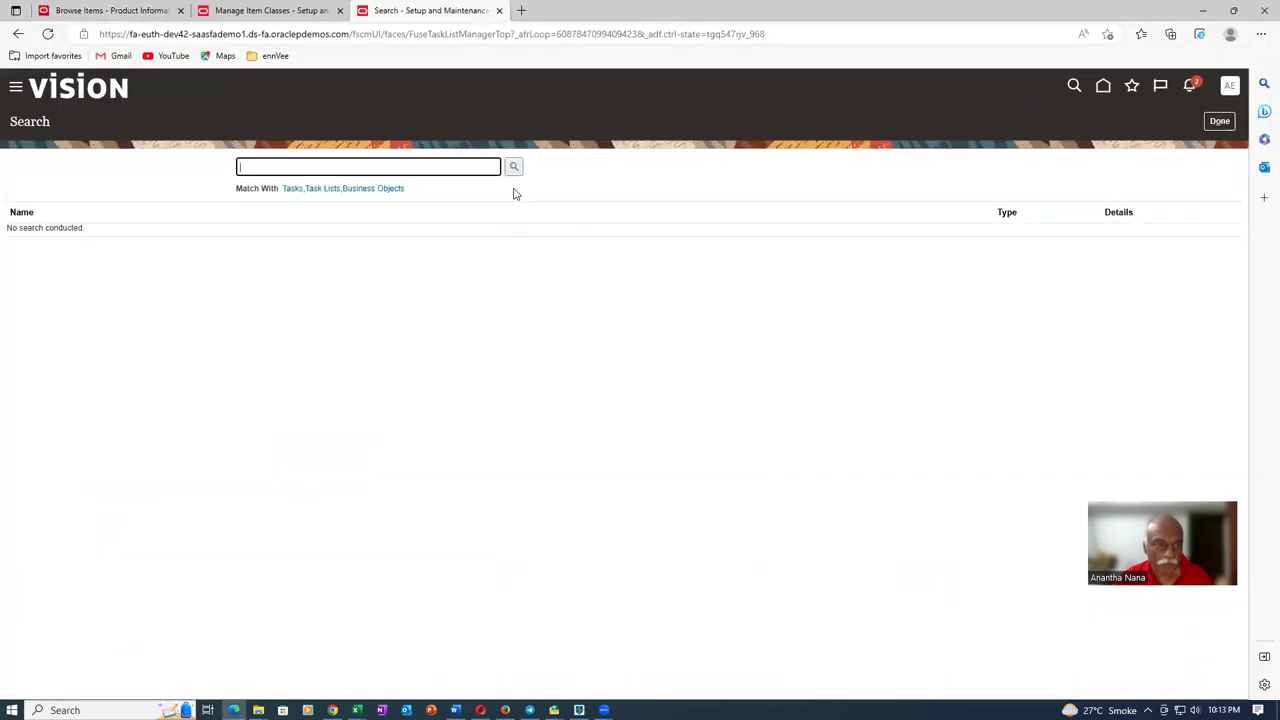
Open Manage Item Attribute Groups and Attributes, search Display Name 'a02', and select a02_Laptop_i5_Specs_Display.
key(ctrl+v)
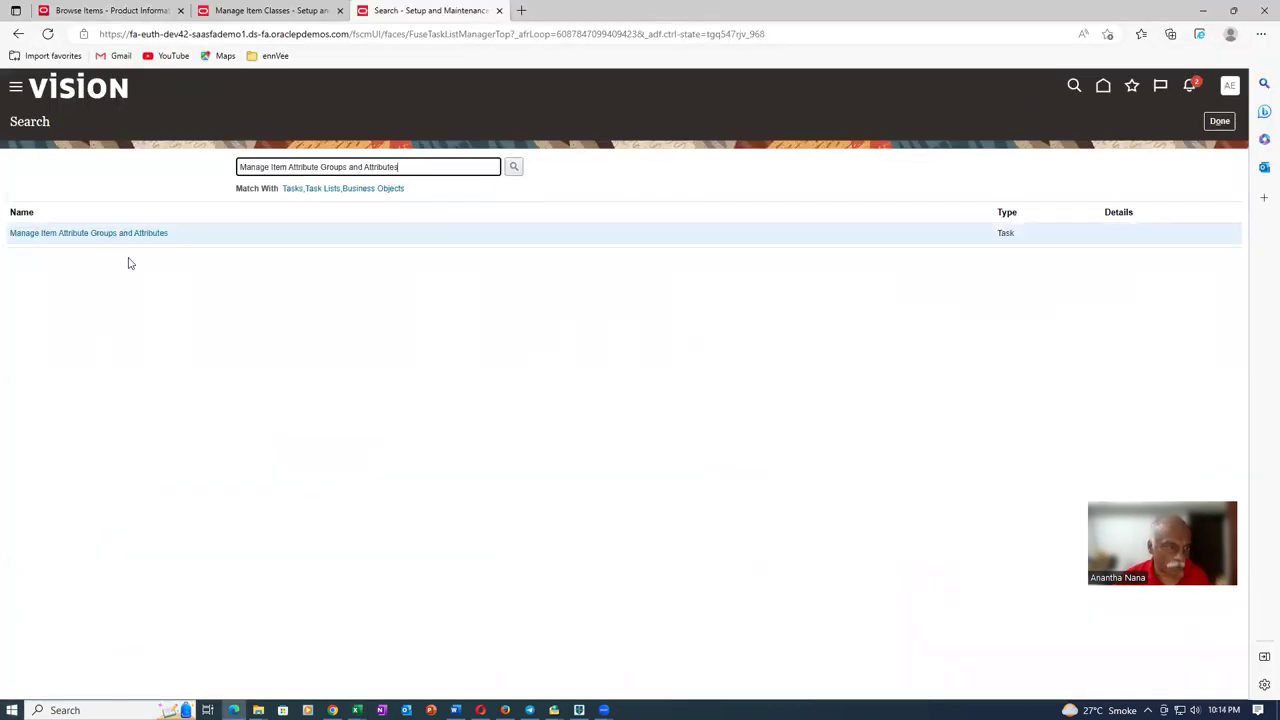
click(128, 236)
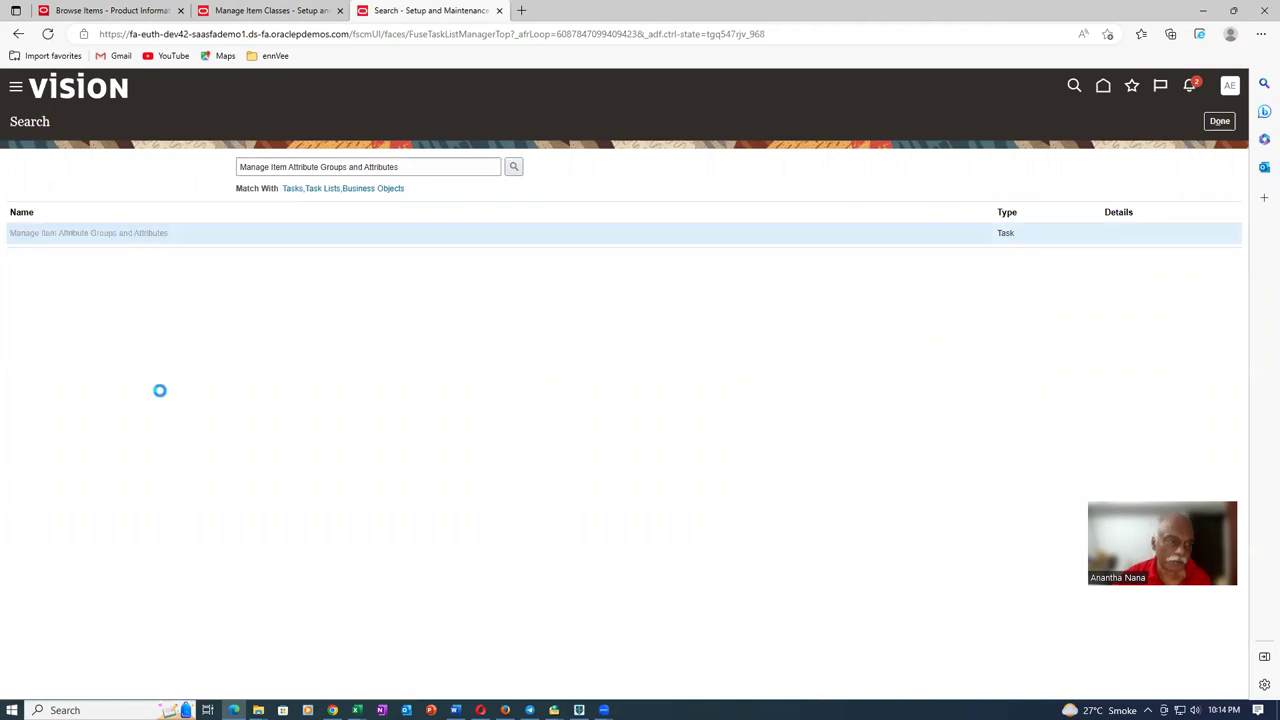
click(168, 211)
text(a02)
click(1188, 309)
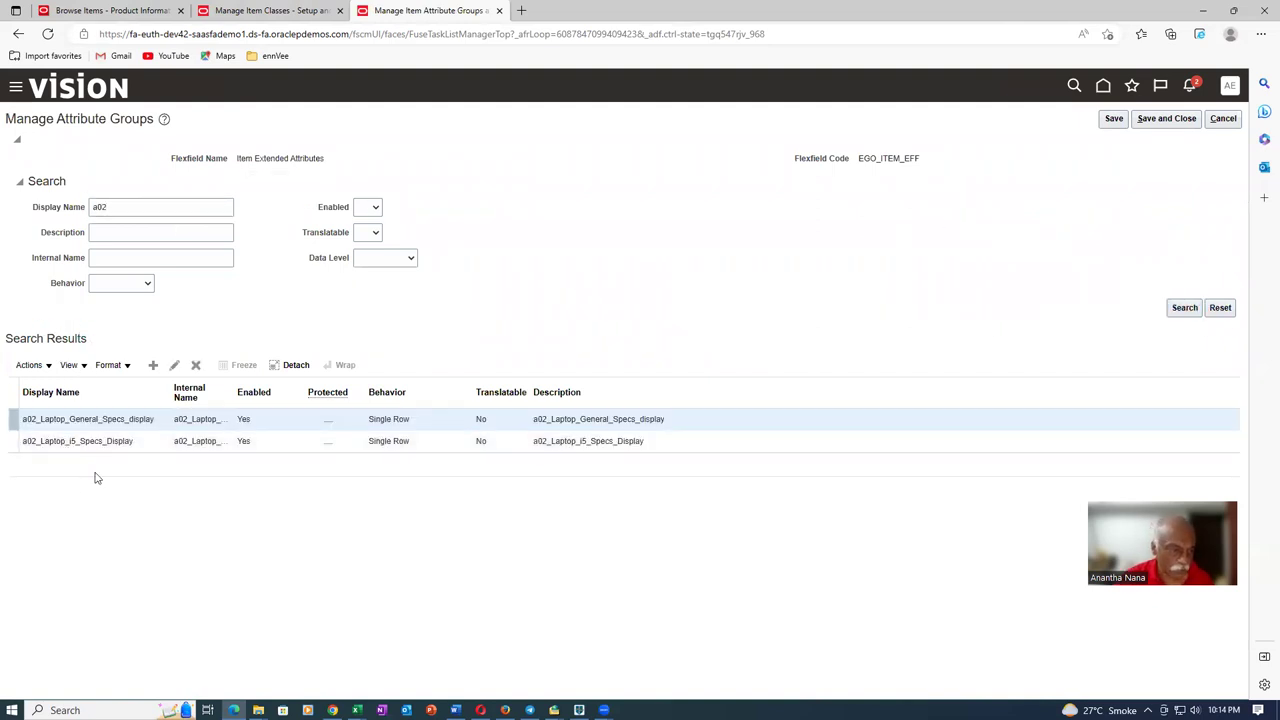
click(135, 440)
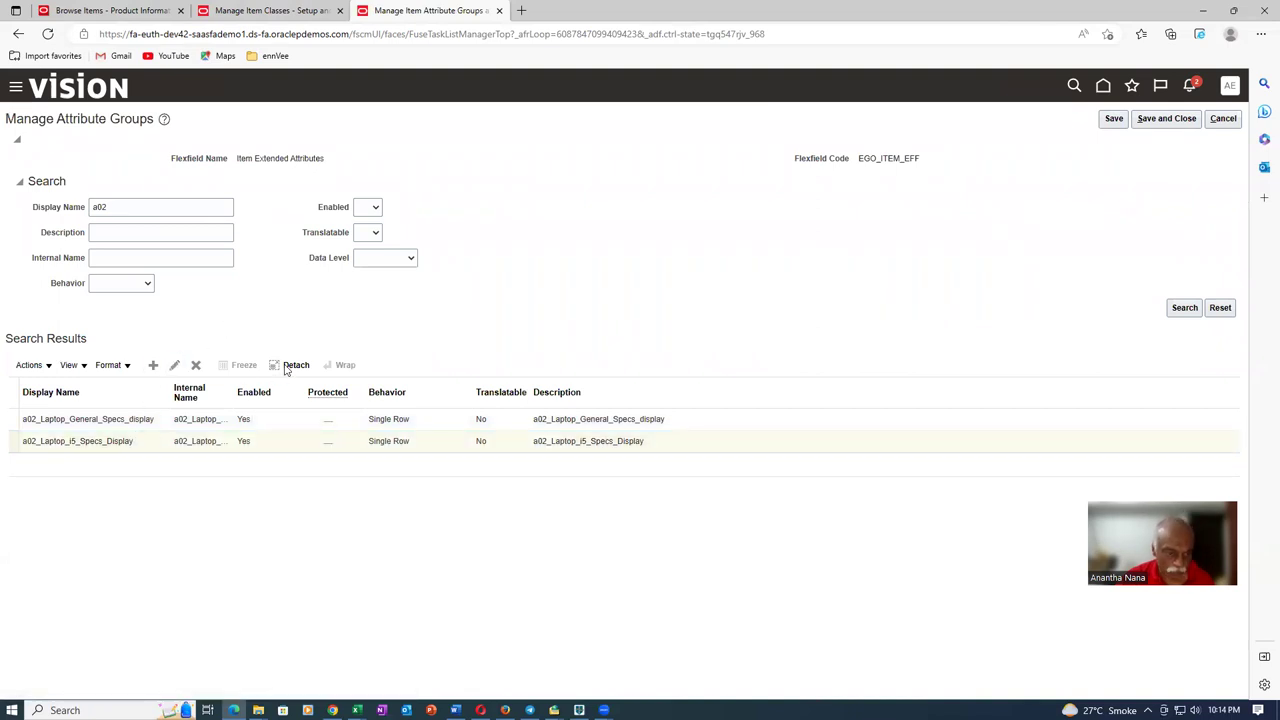
click(140, 449)
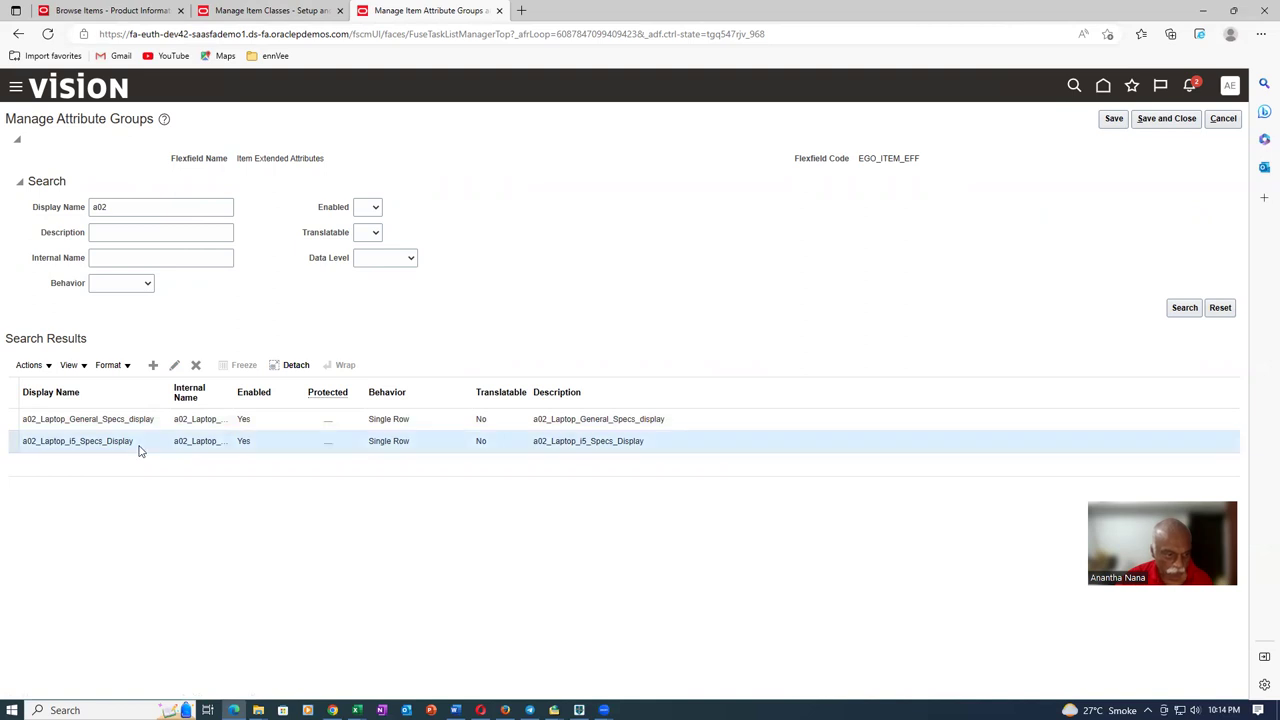
Set the i5 specs group's Master to Child Organization usage to Defaulted, then save and close.
click(174, 365)
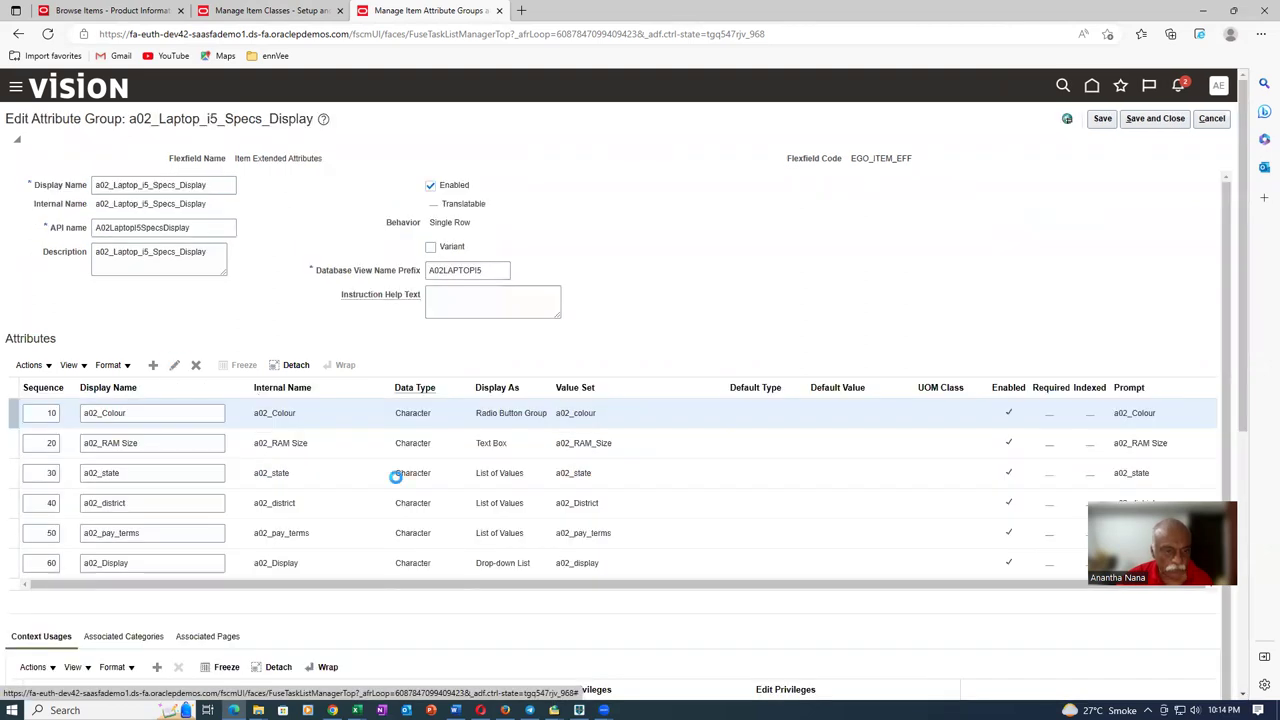
scroll(457, 479, down, 2)
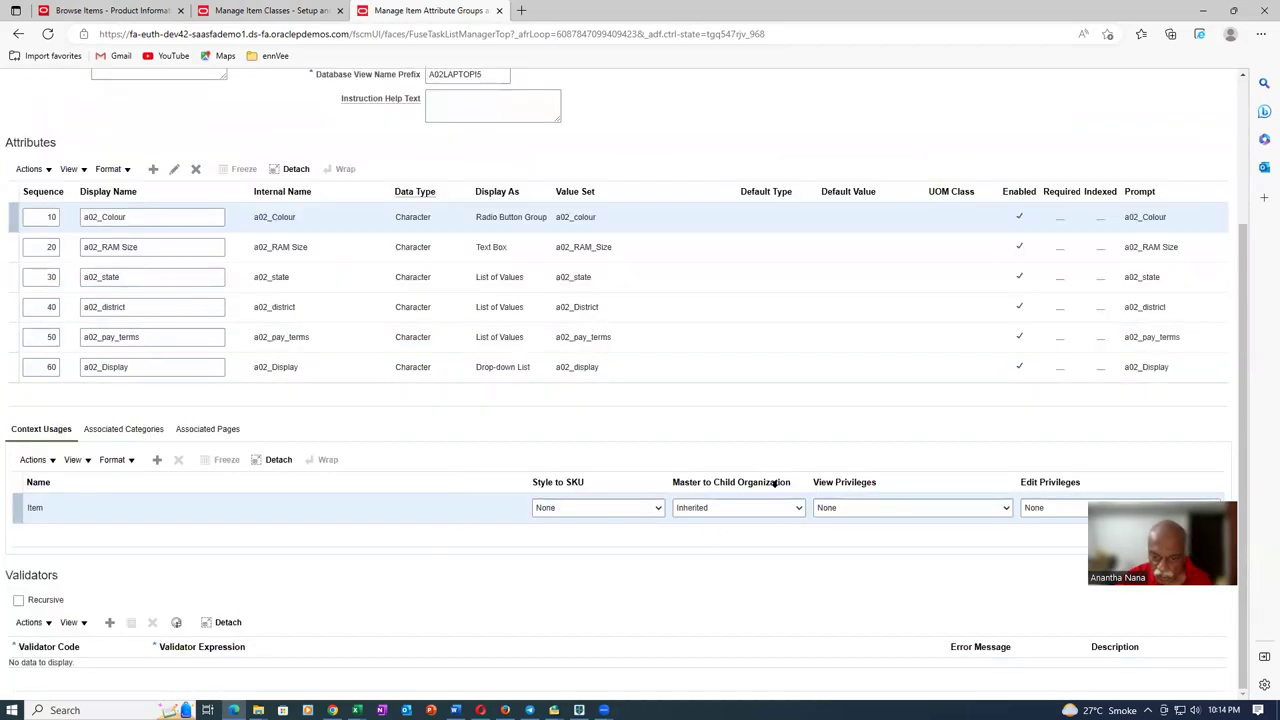
click(739, 509)
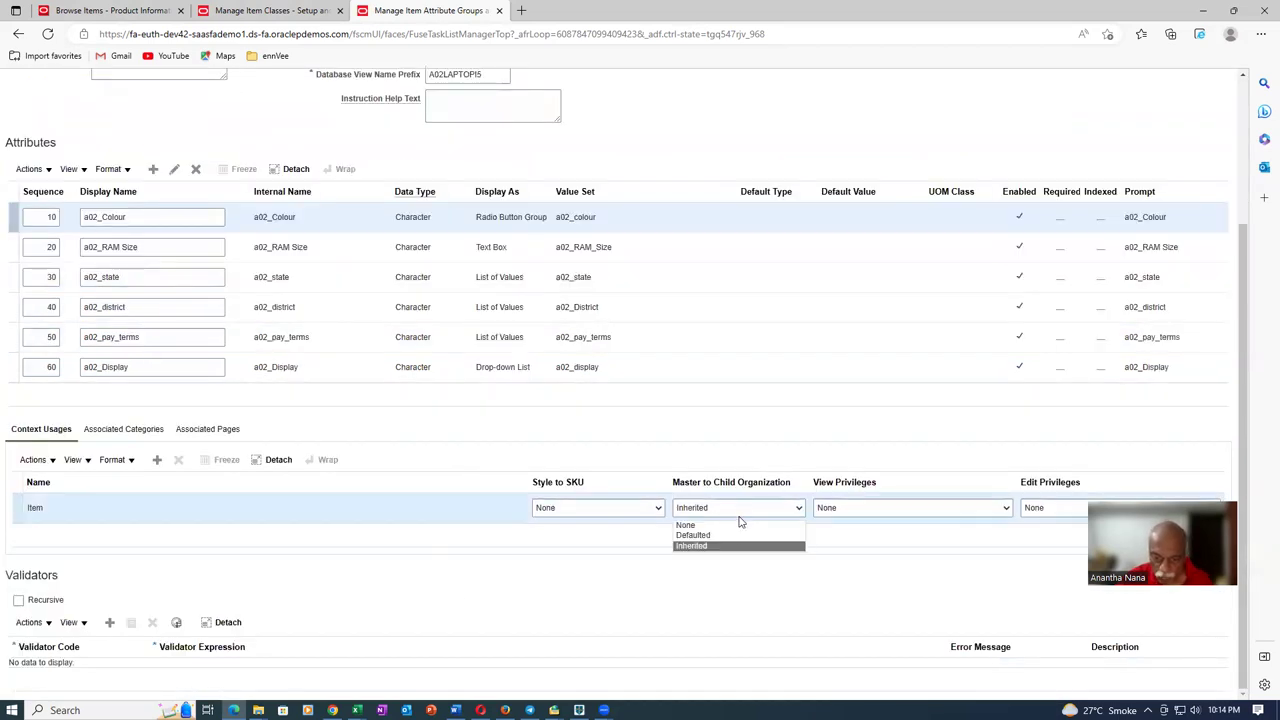
click(735, 535)
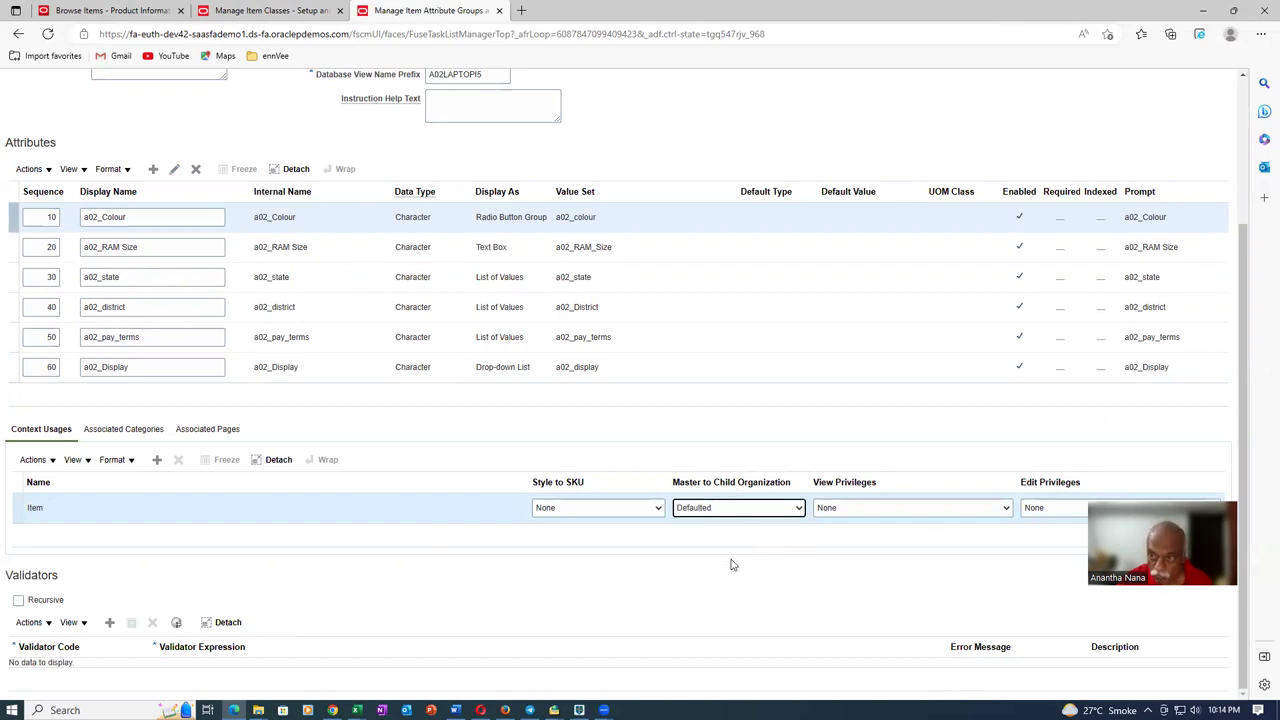
click(1028, 128)
scroll(1038, 162, up, 1)
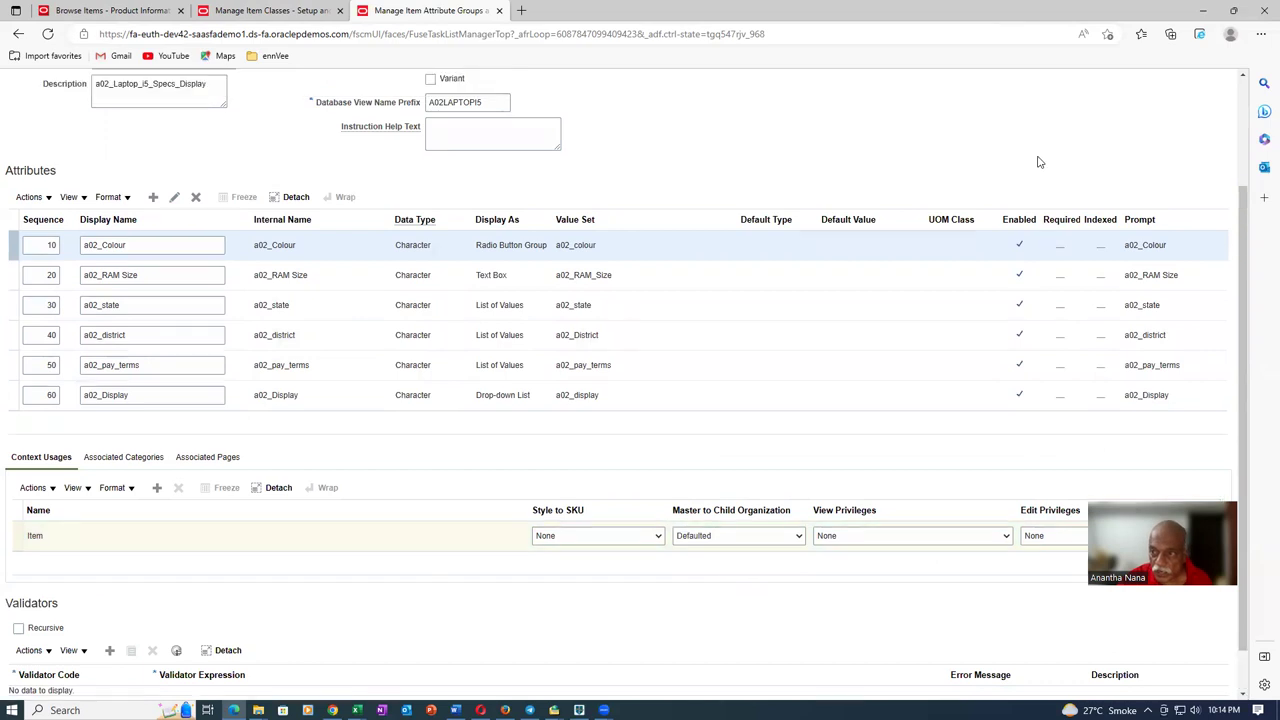
scroll(1038, 162, up, 3)
click(1155, 119)
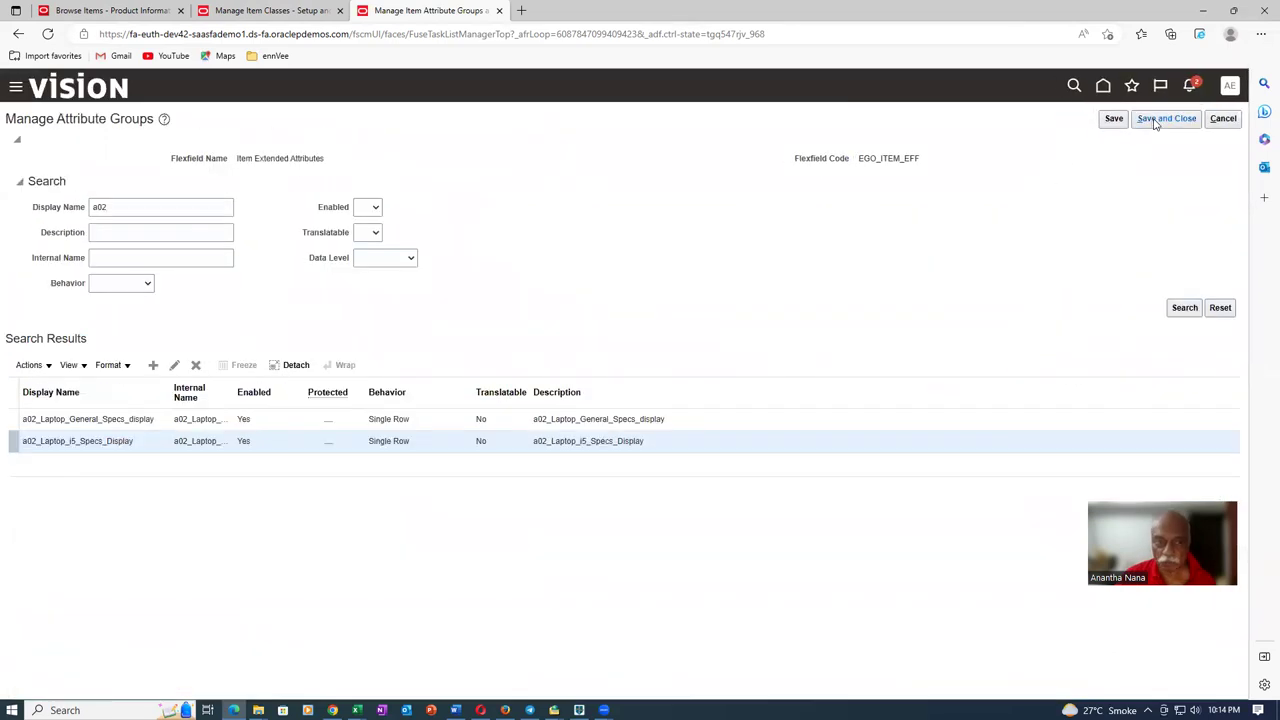
click(1155, 120)
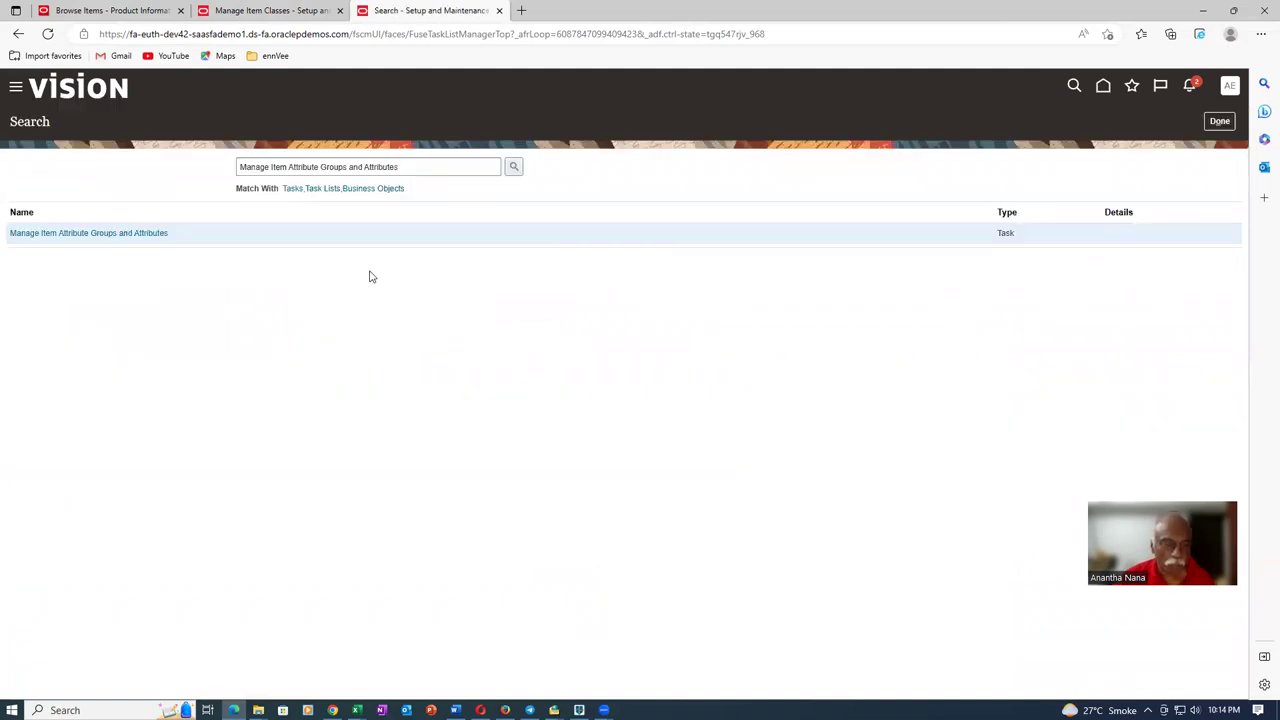
Copy the deploy task name from Excel cell D60 and return to the browser.
key(alt+Tab)
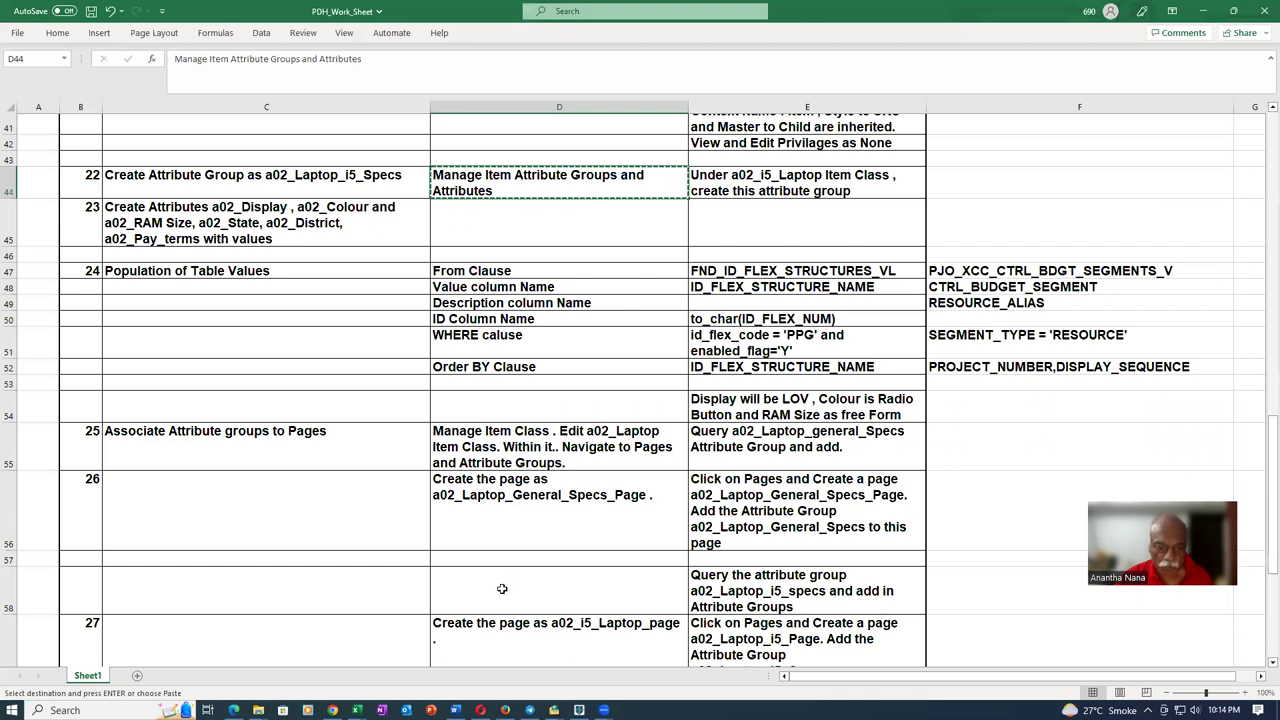
scroll(502, 589, down, 2)
click(505, 590)
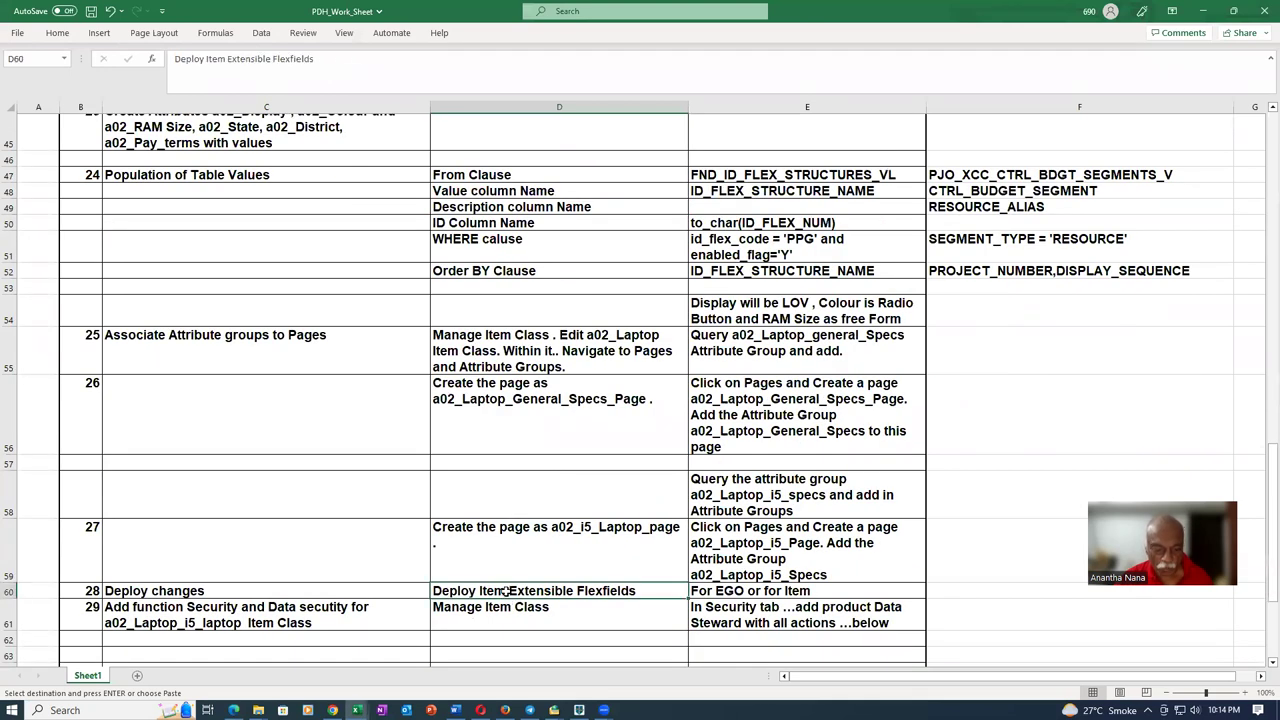
key(alt+Tab)
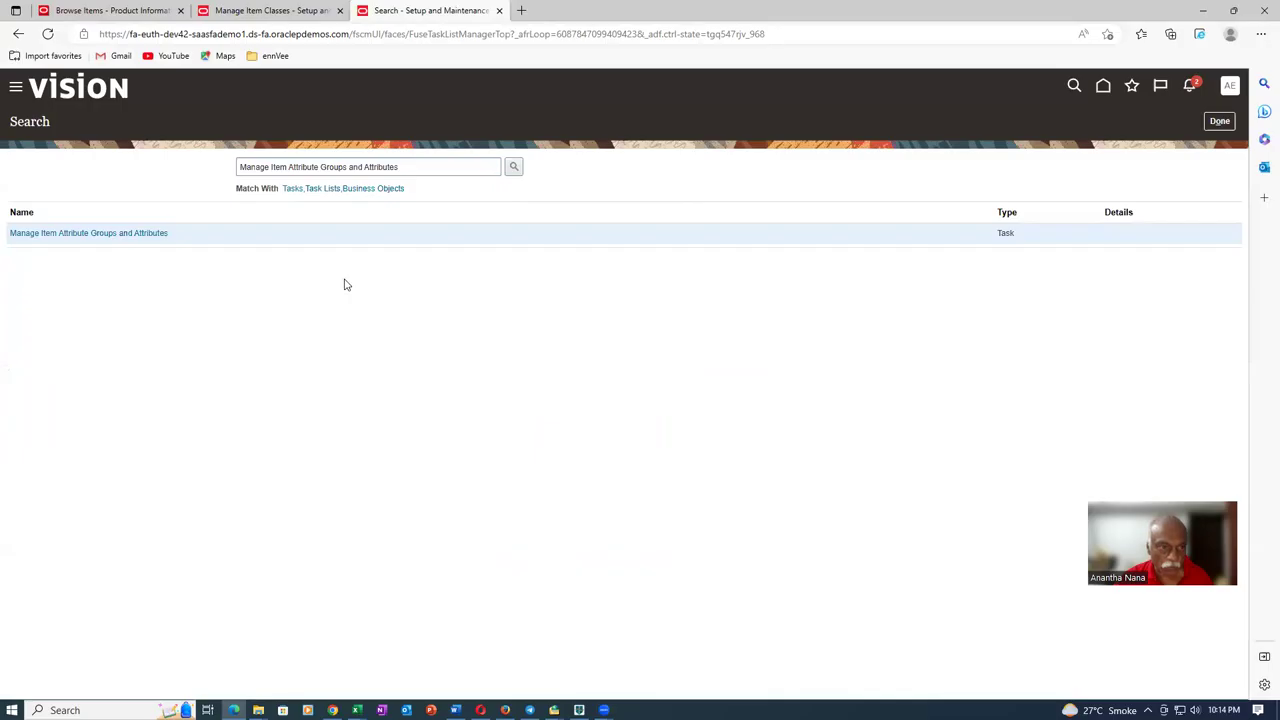
Open Deploy Item Extensible Flexfields, search Name 'Item', and deploy Item Extended Attributes (EGO_ITEM_EFF).
drag(408, 160, 227, 192)
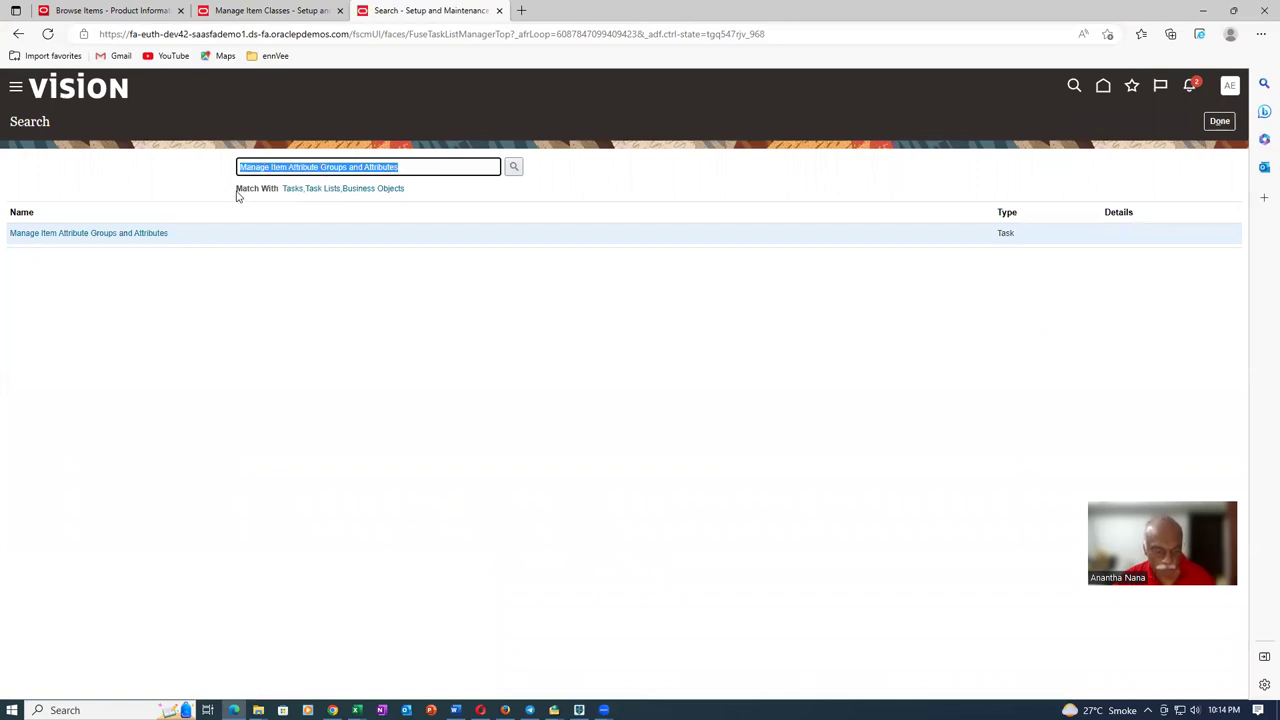
key(ctrl+v)
key(Return)
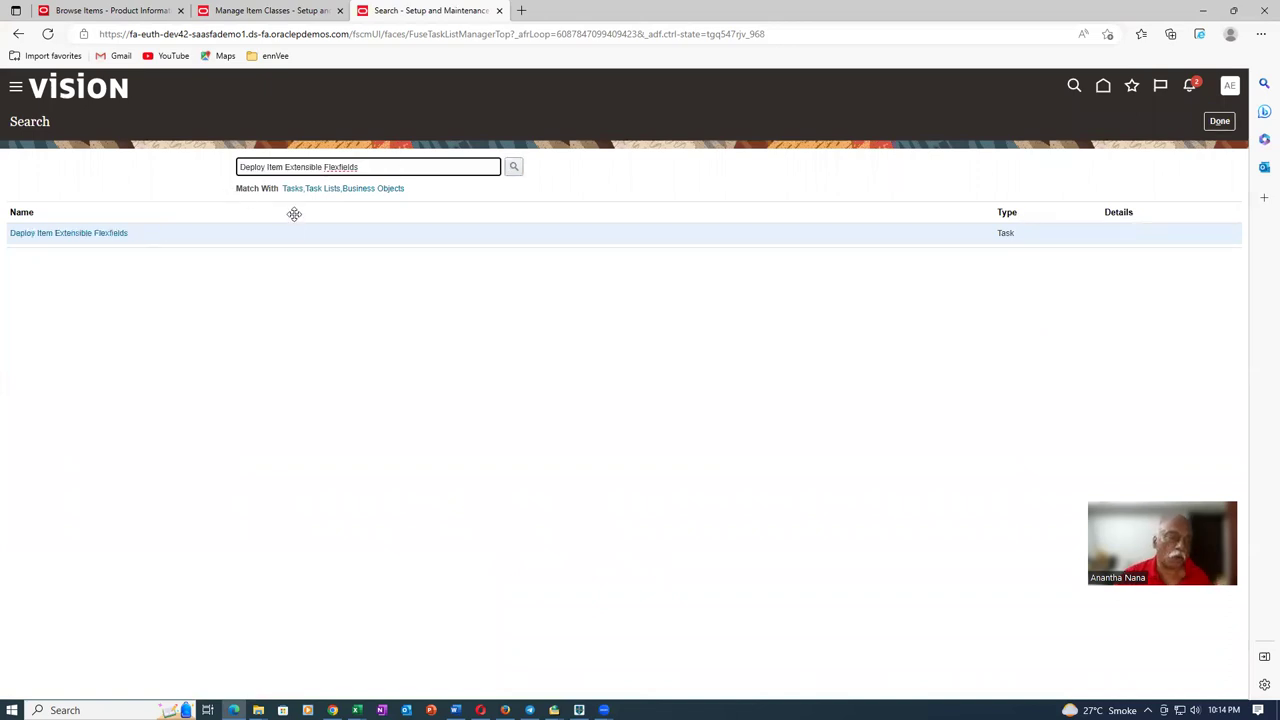
click(114, 234)
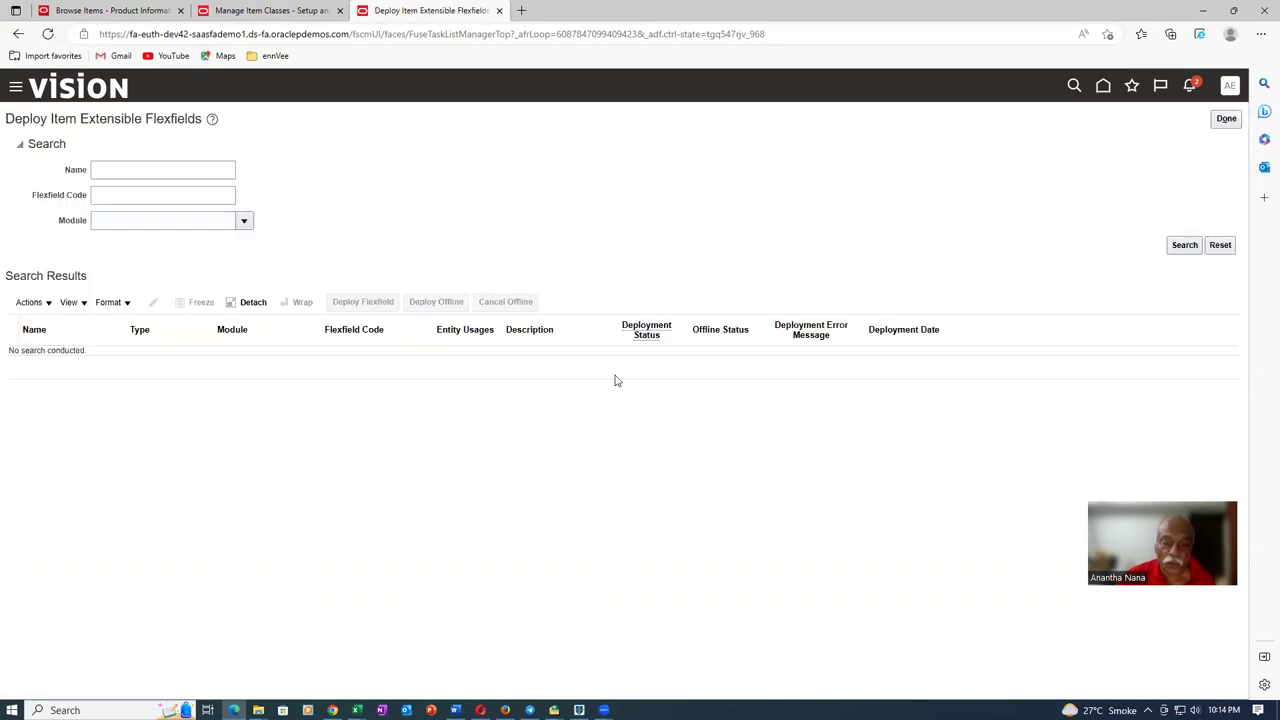
click(153, 169)
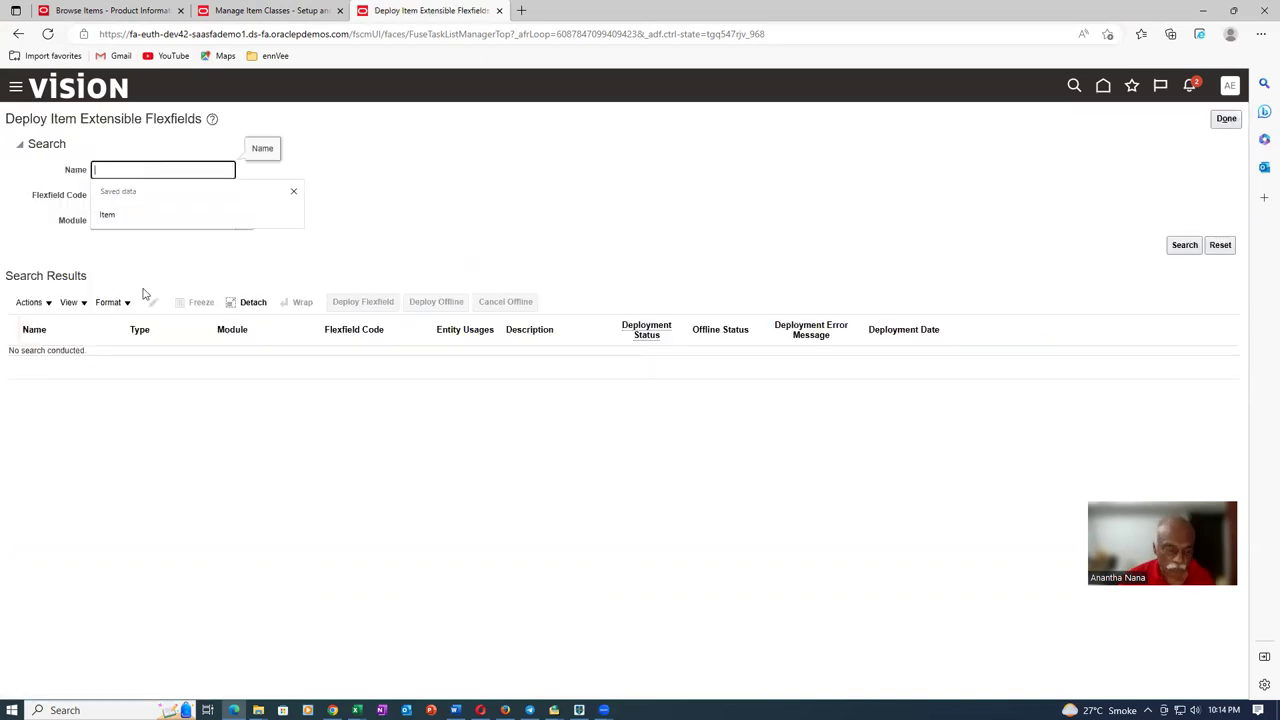
text(Item)
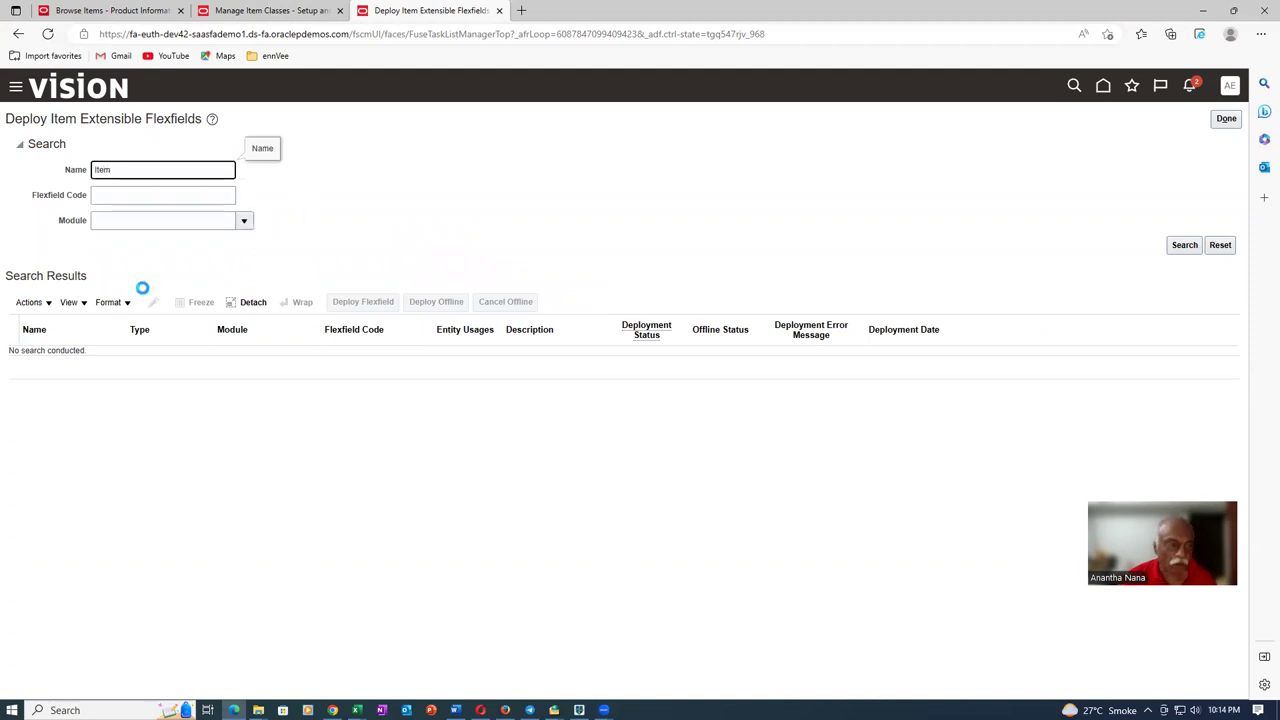
key(Return)
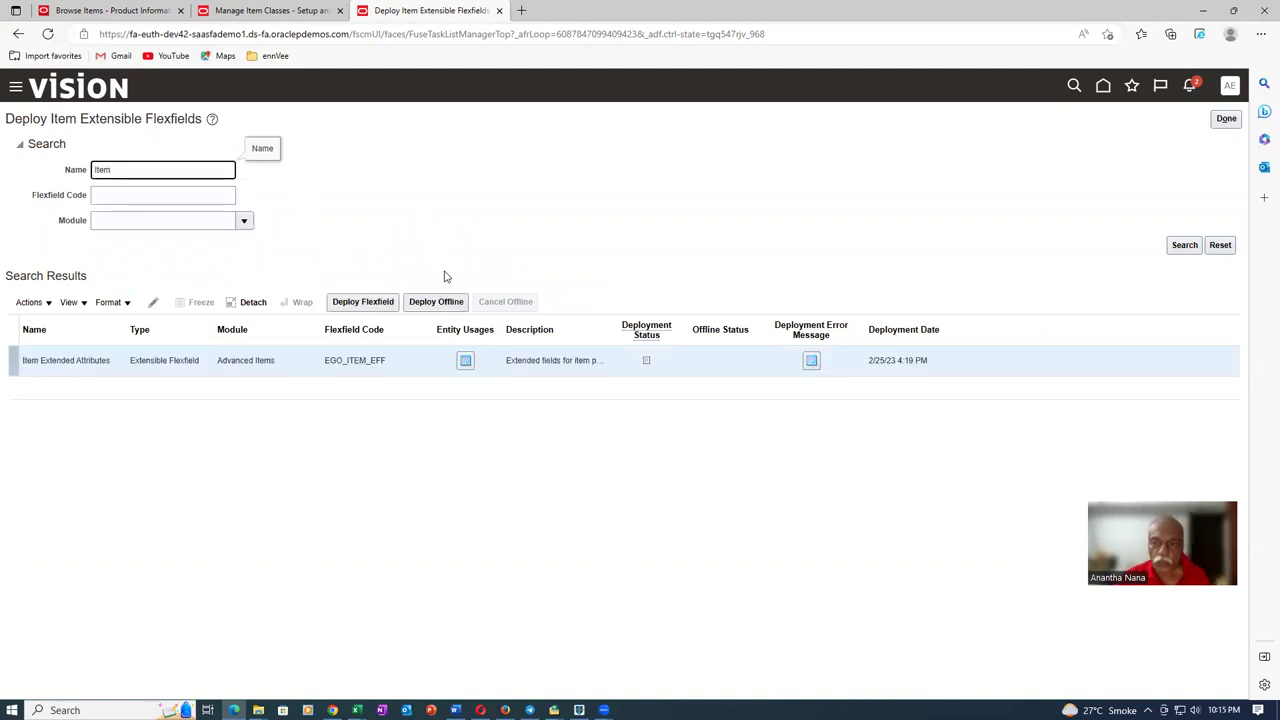
click(452, 303)
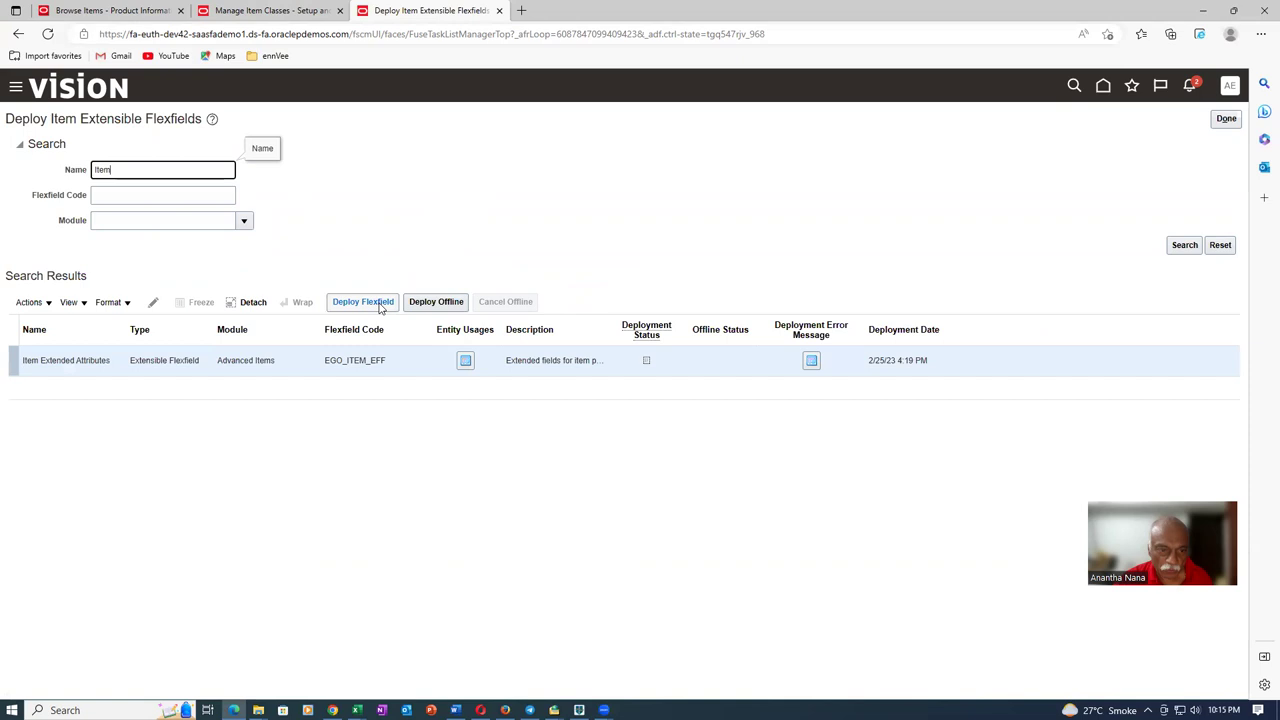
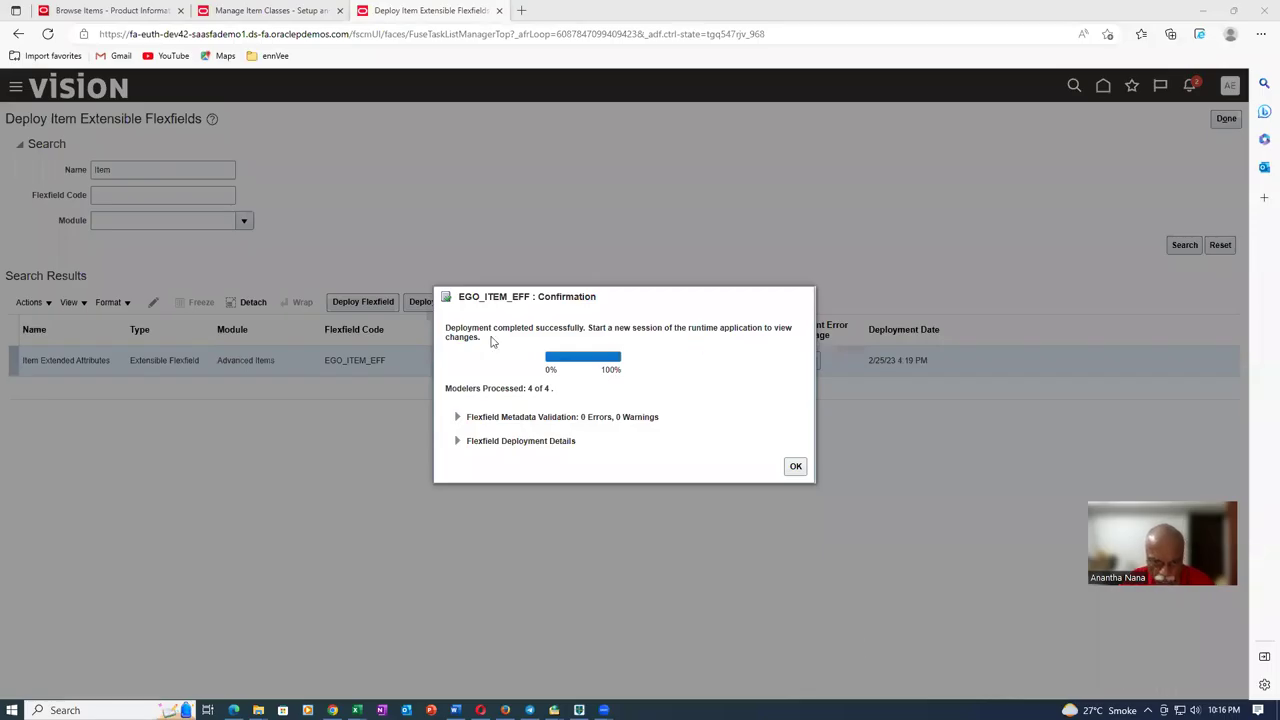
Acknowledge the finished flexfield deployment and close the item edit page without saving.
click(797, 465)
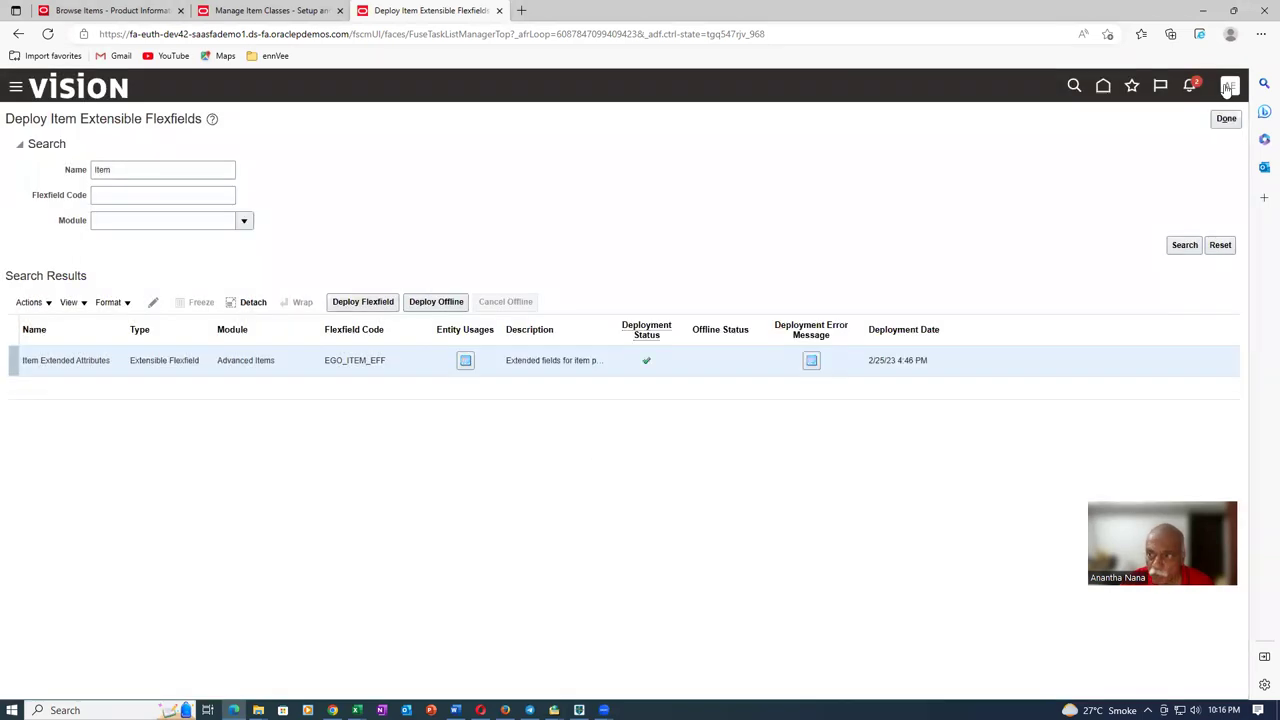
click(1226, 118)
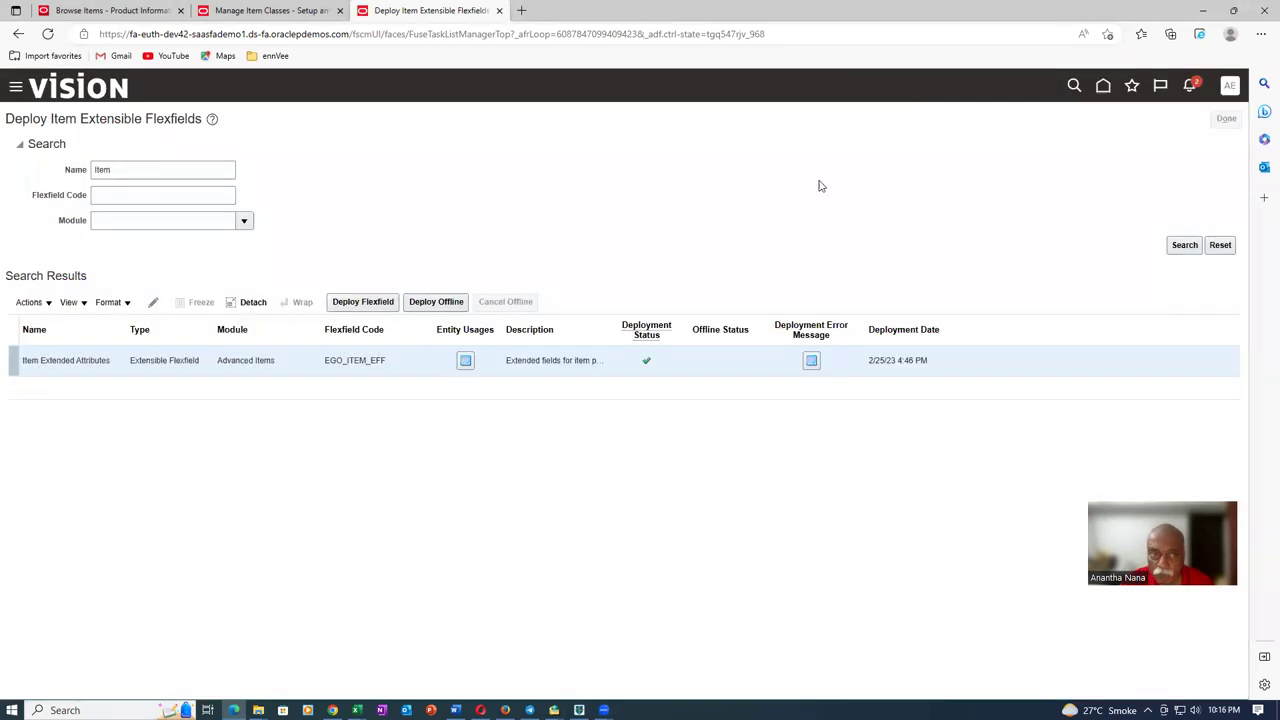
click(62, 9)
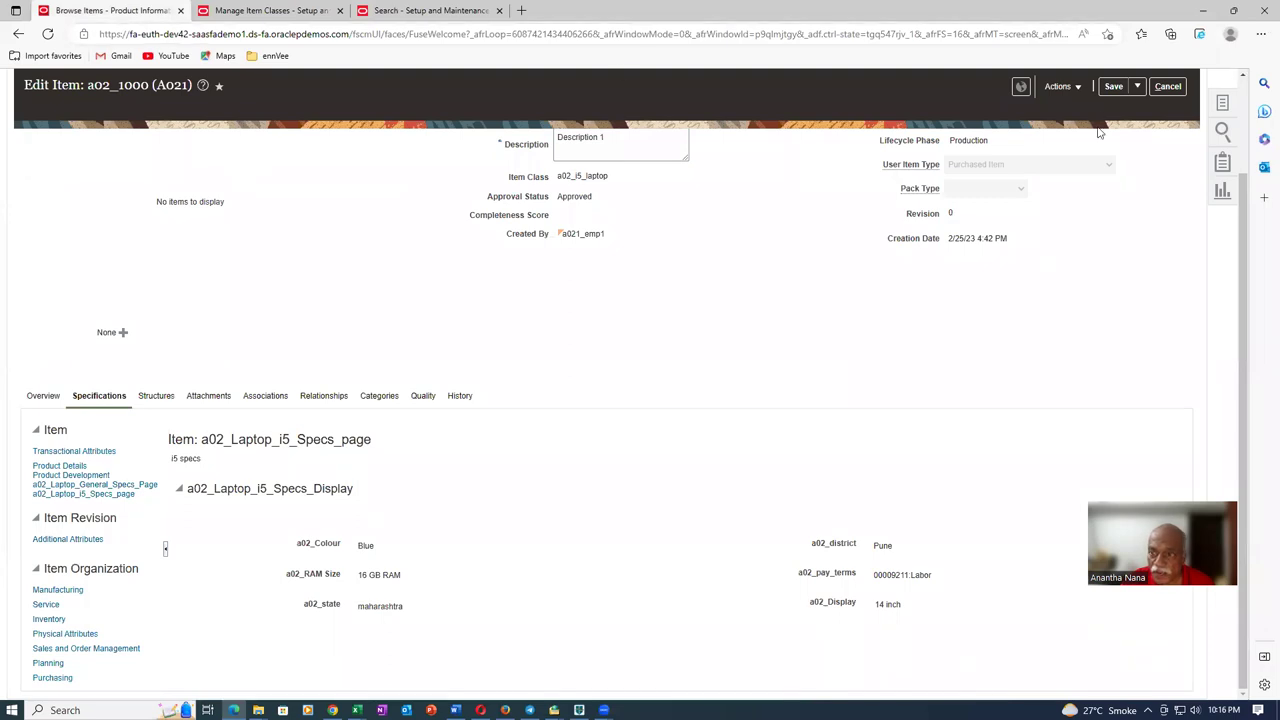
click(1168, 87)
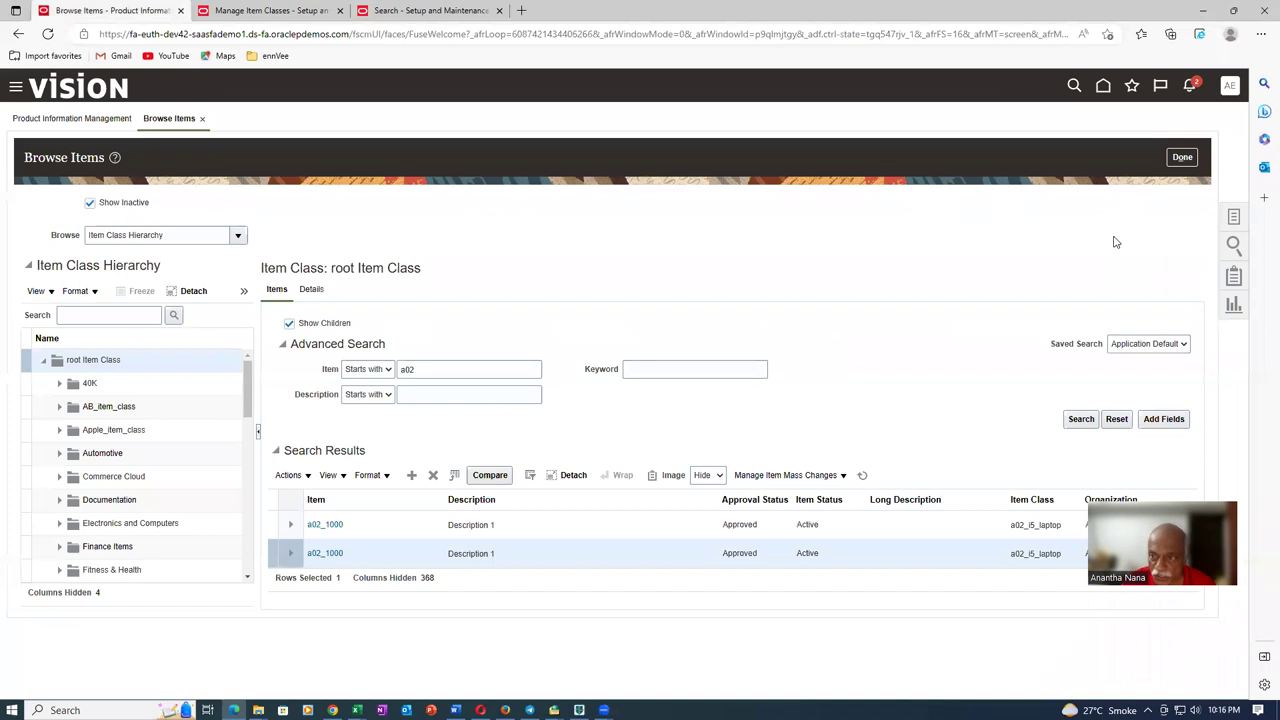
Review item a02_1000's i5 specs in org A021 (Blue, 16 GB RAM, 14 inch), then close it.
click(1082, 420)
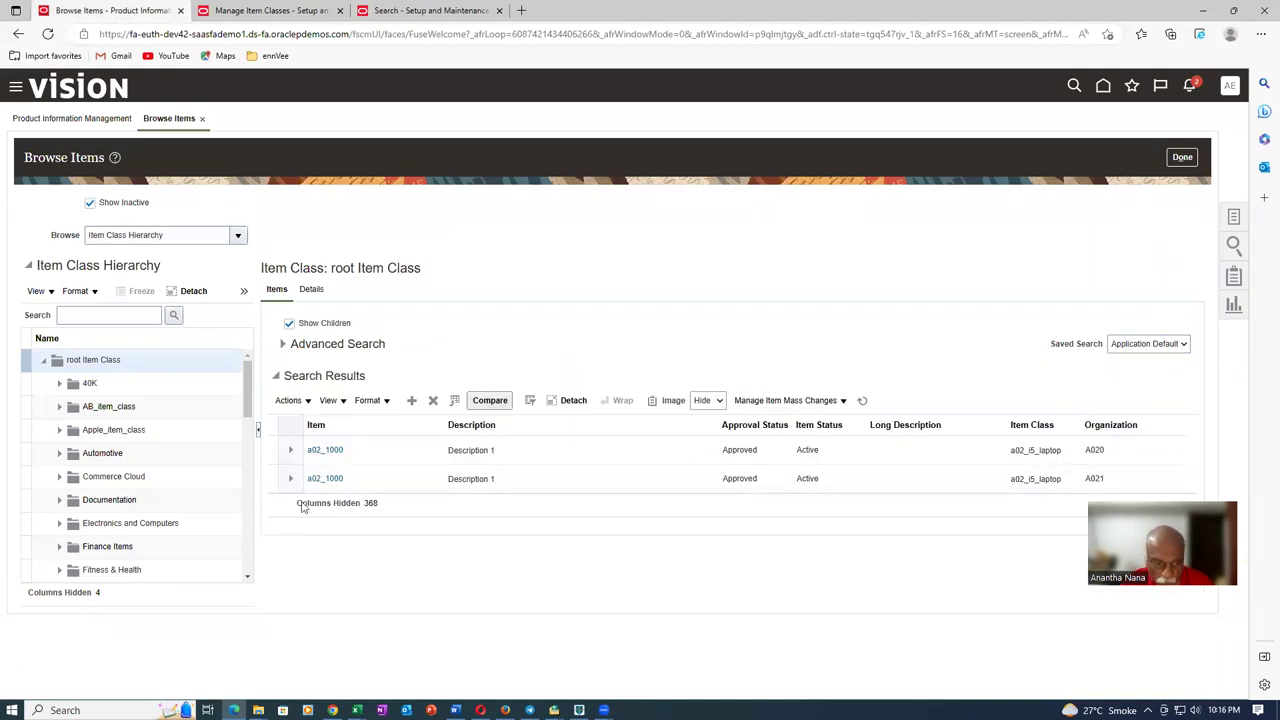
click(330, 480)
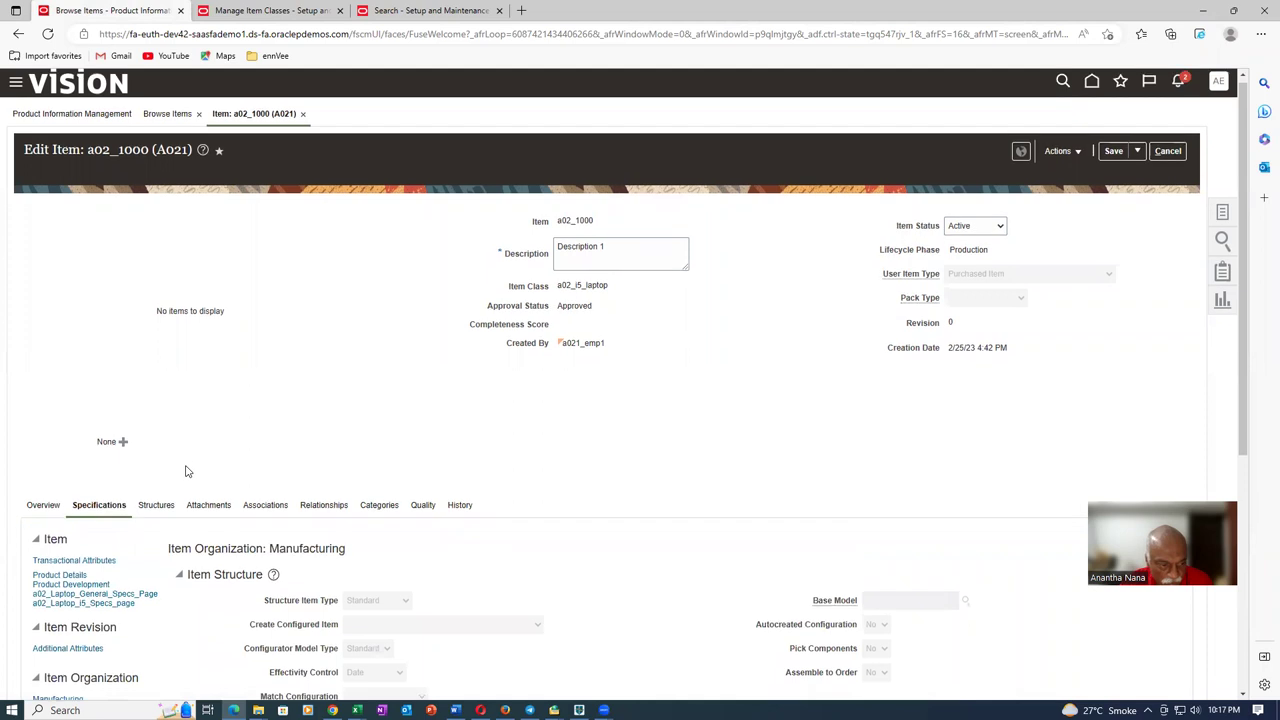
scroll(184, 468, down, 2)
click(88, 419)
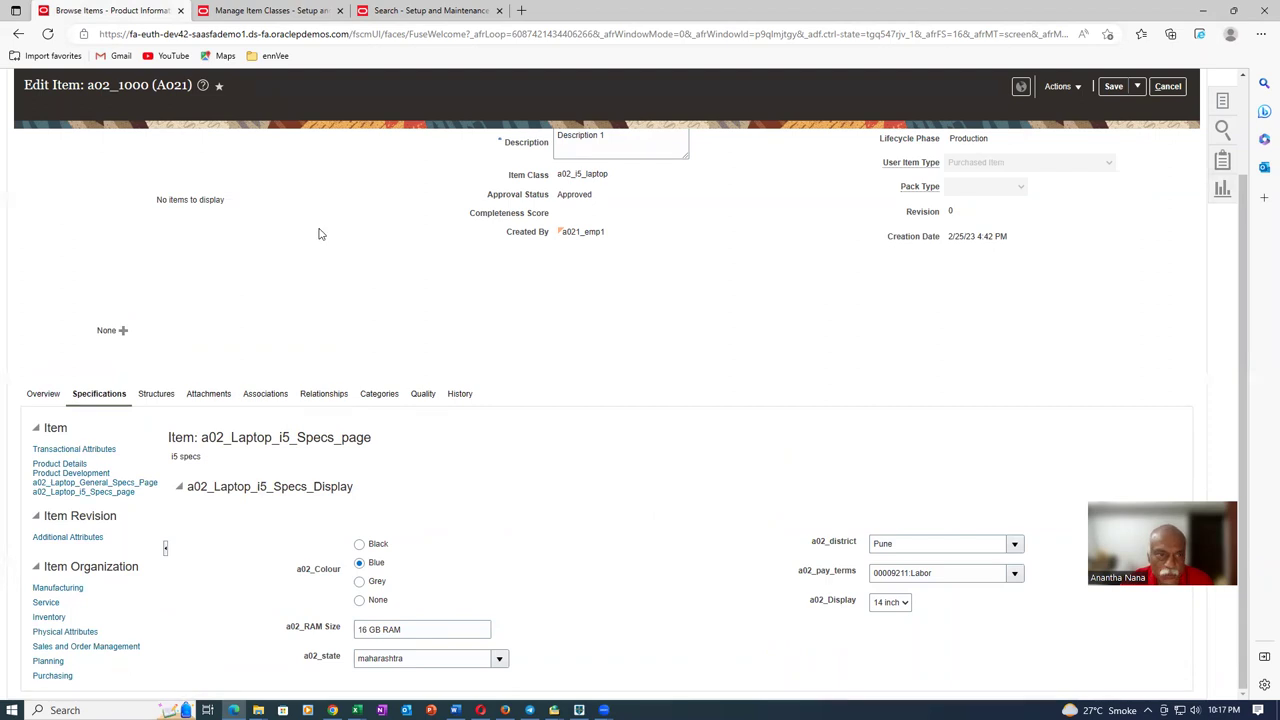
scroll(230, 215, up, 2)
scroll(735, 516, down, 2)
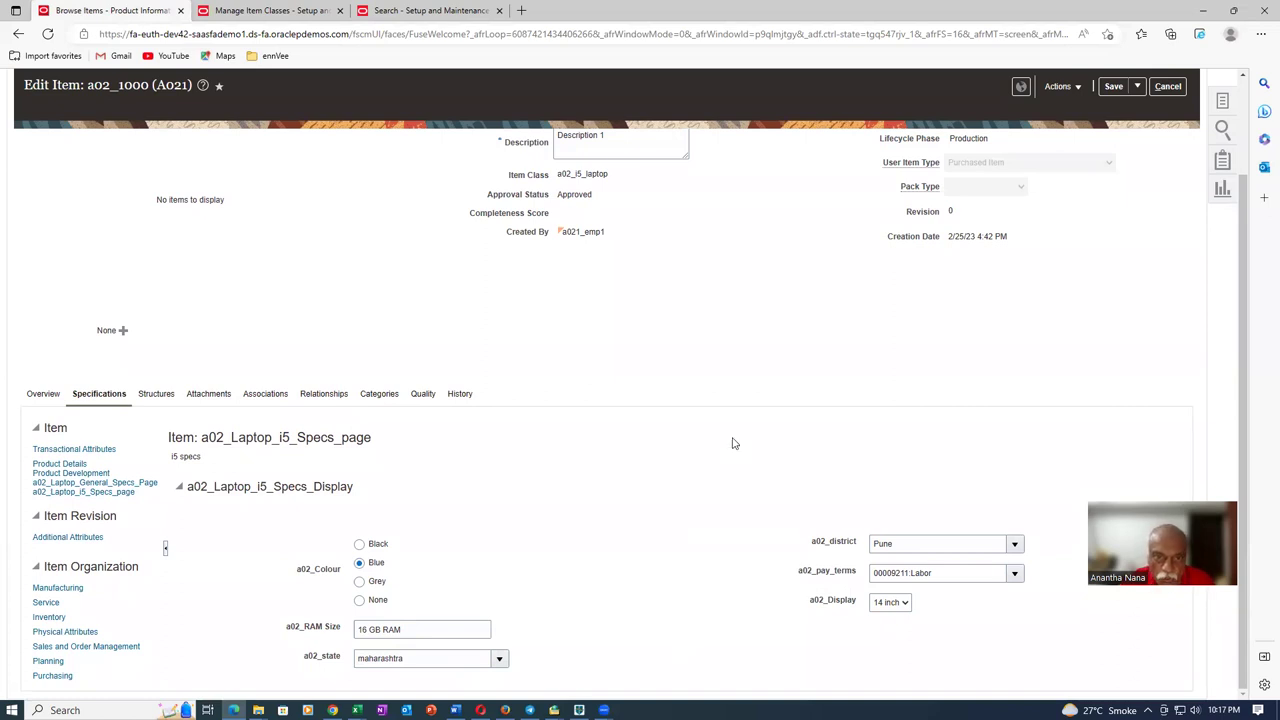
scroll(720, 407, up, 2)
click(1167, 157)
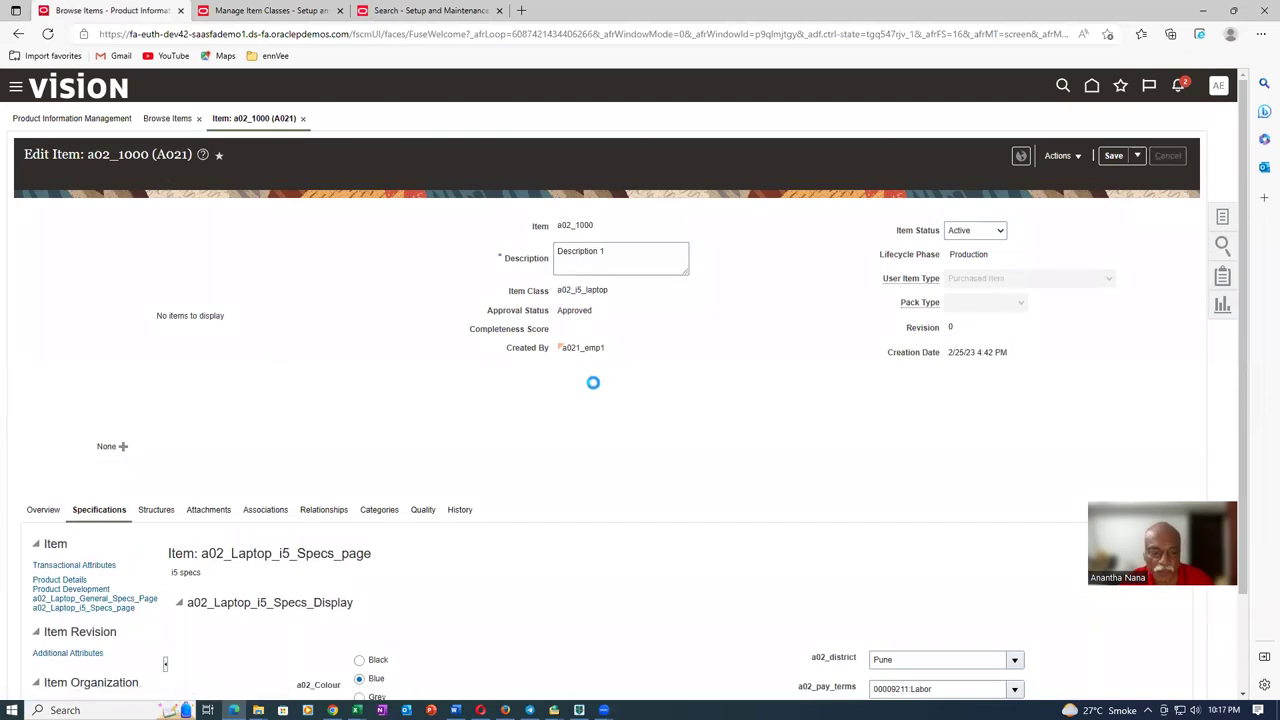
Review step 29 and its Manage Item Class cells in row 61 of PDH_Work_Sheet.
key(alt+Tab)
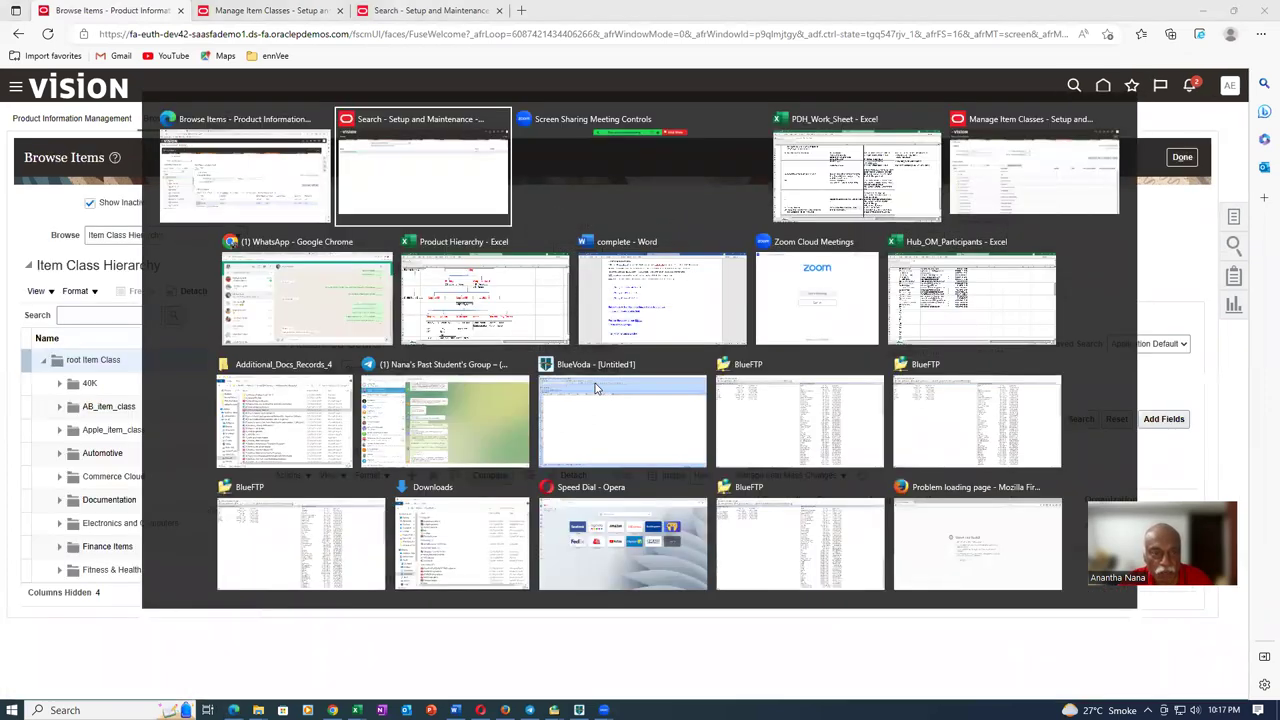
key(alt+Tab)
key(alt+Tab)
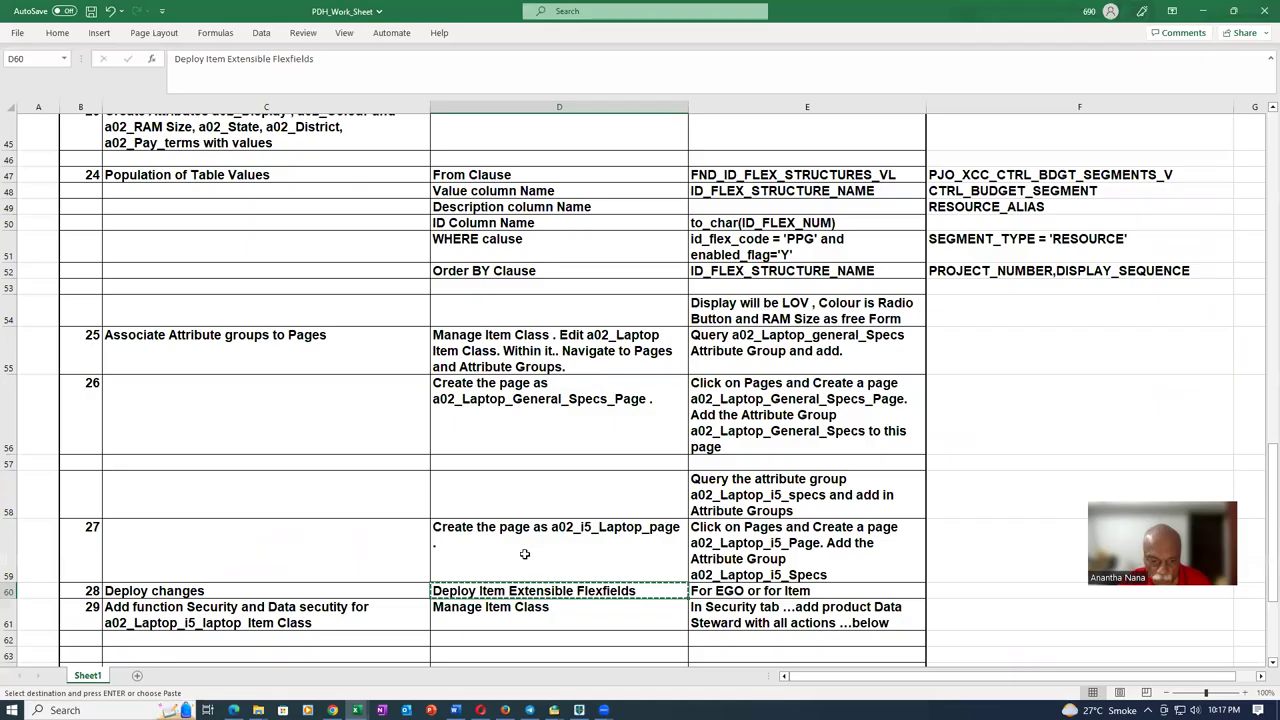
click(500, 607)
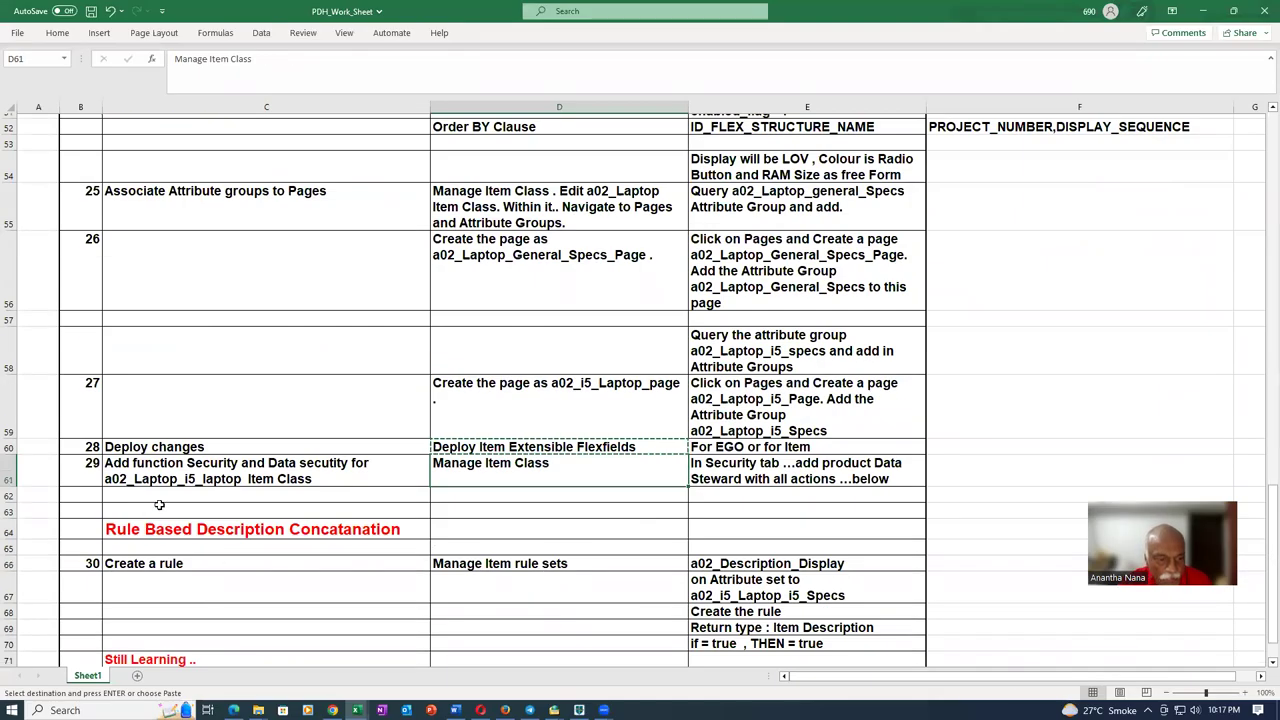
click(113, 477)
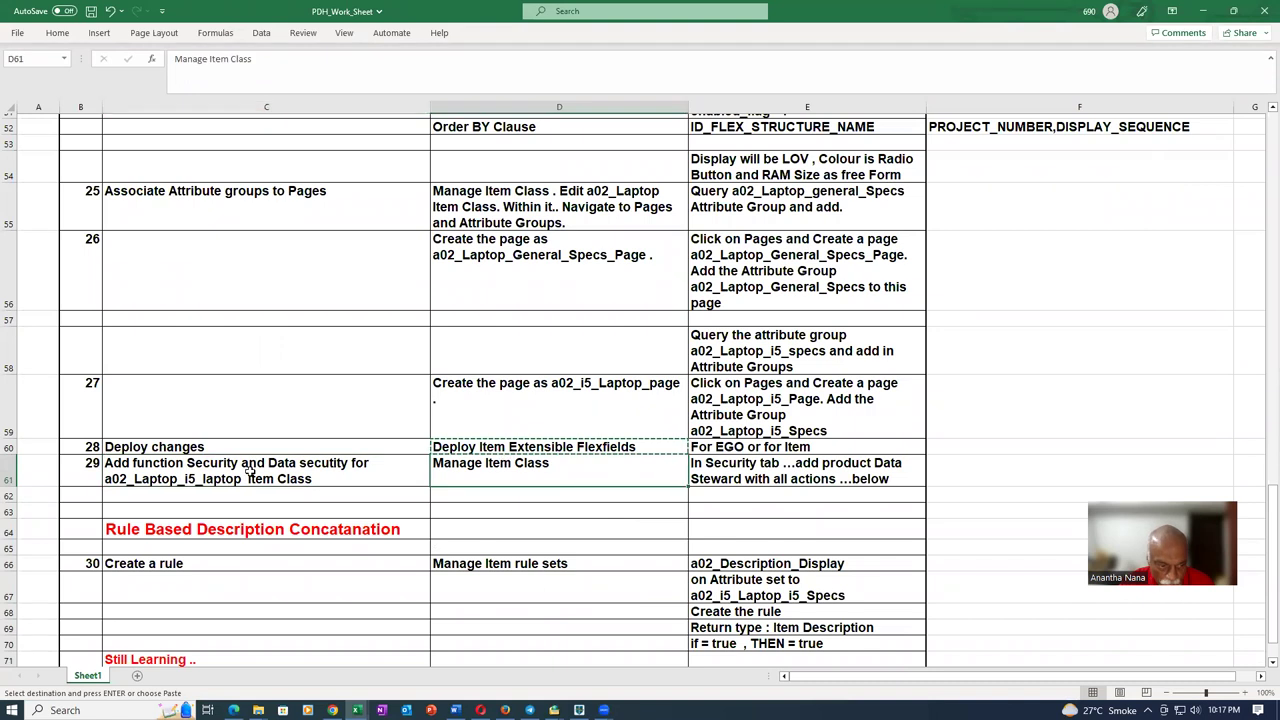
click(603, 471)
click(850, 477)
click(563, 471)
click(226, 472)
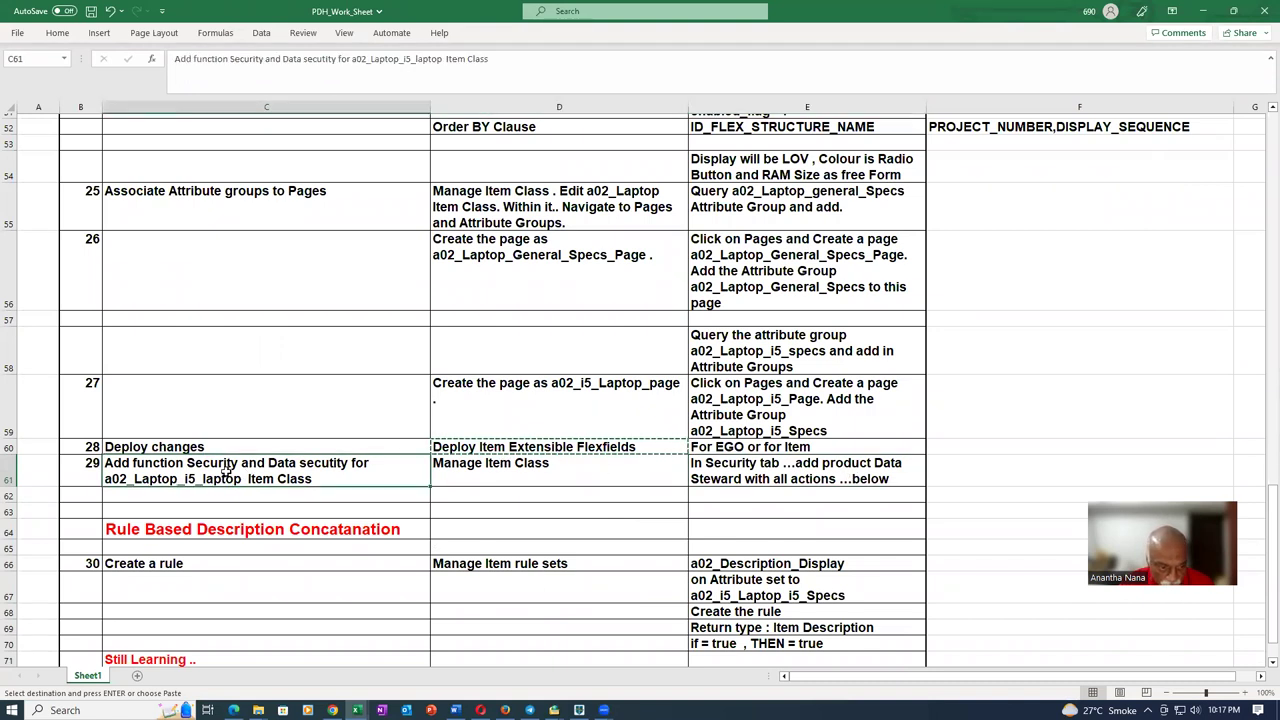
Copy the 'Manage Item rule sets' task from cell D66 under Rule Based Description Concatanation.
scroll(300, 470, down, 1)
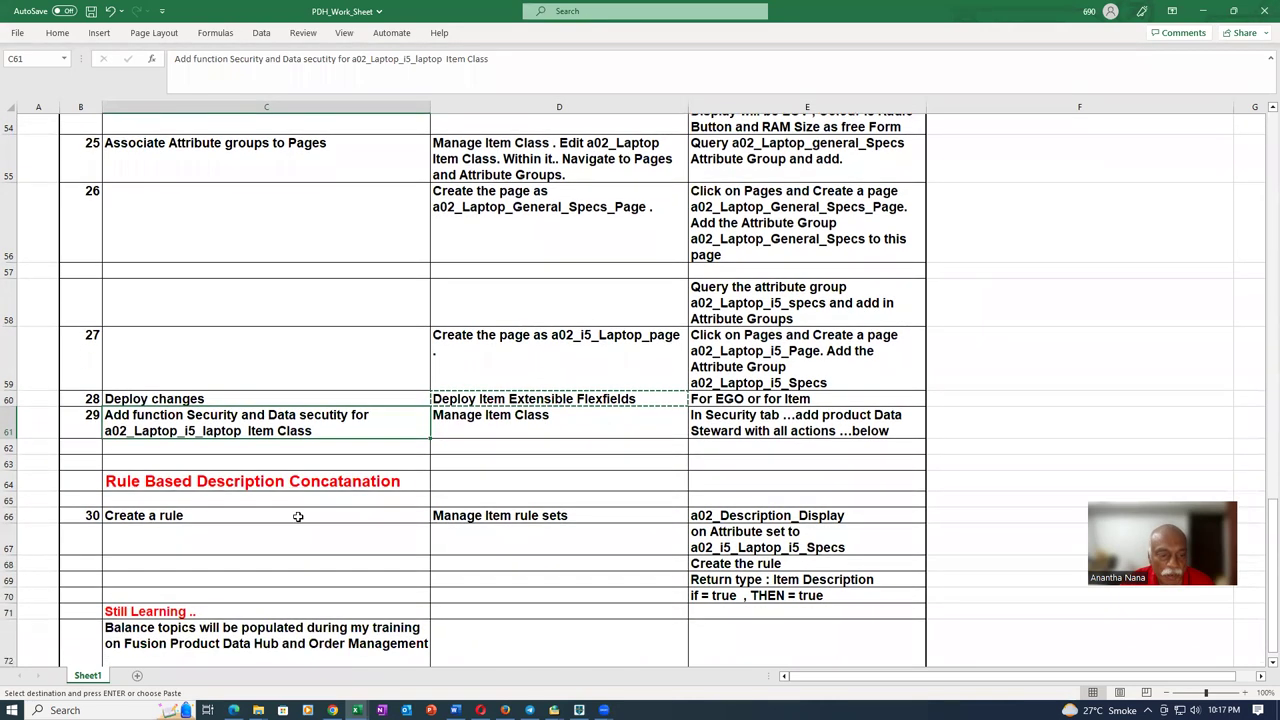
click(158, 481)
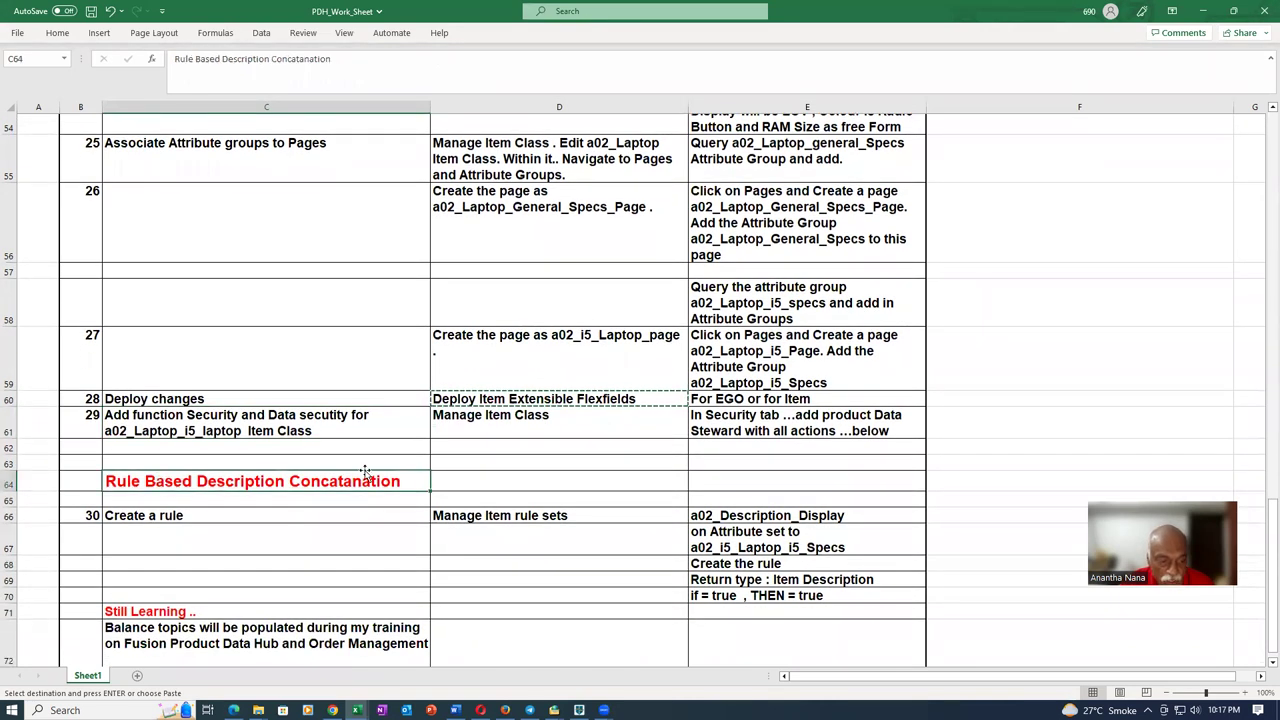
click(227, 514)
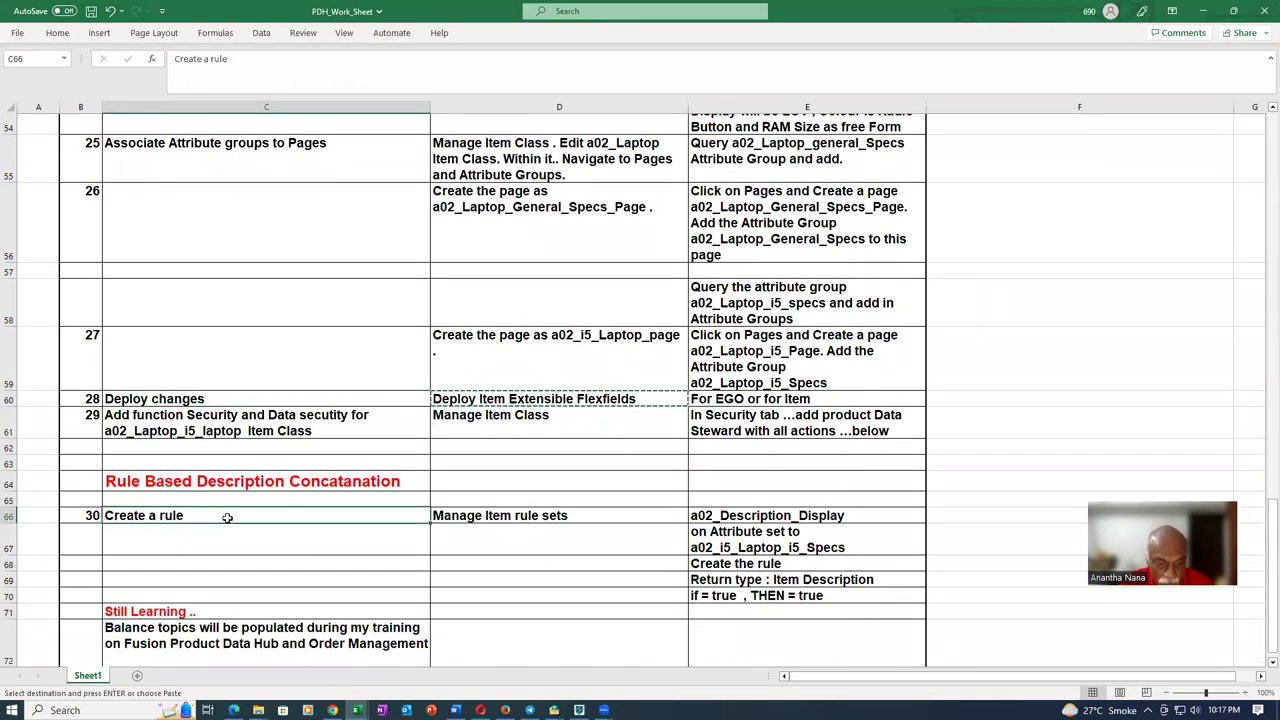
click(586, 518)
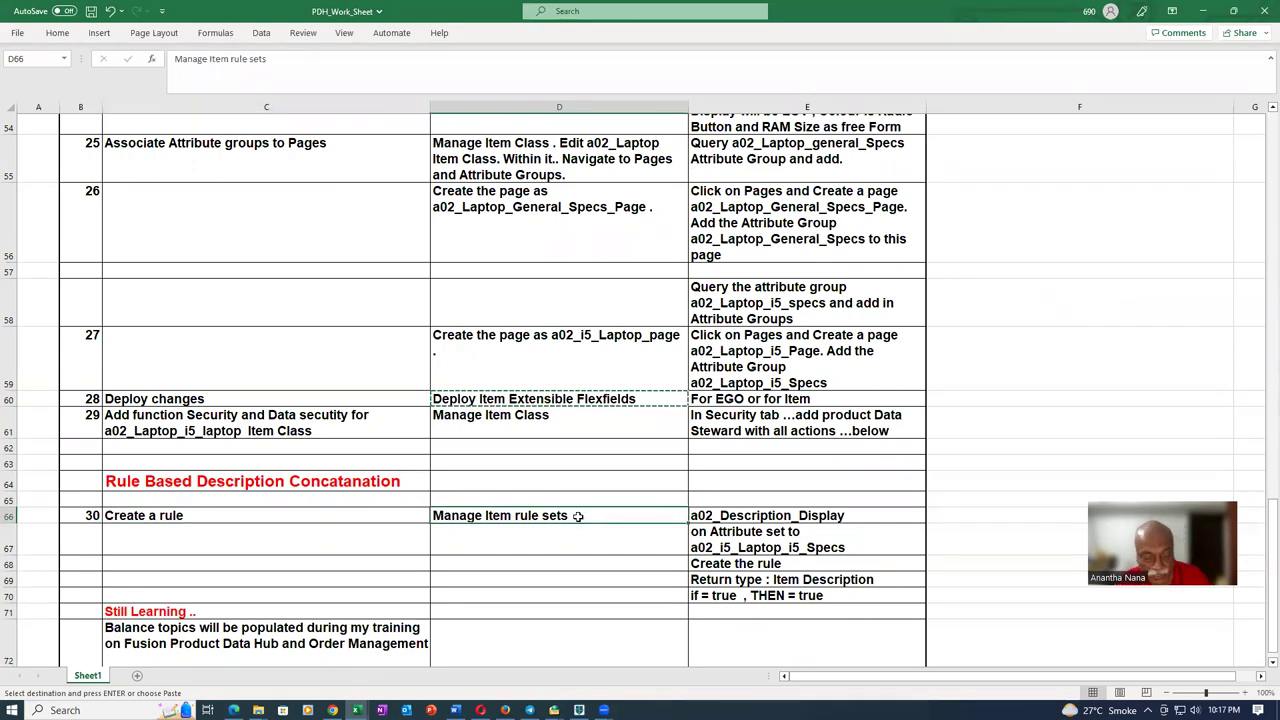
key(ctrl+c)
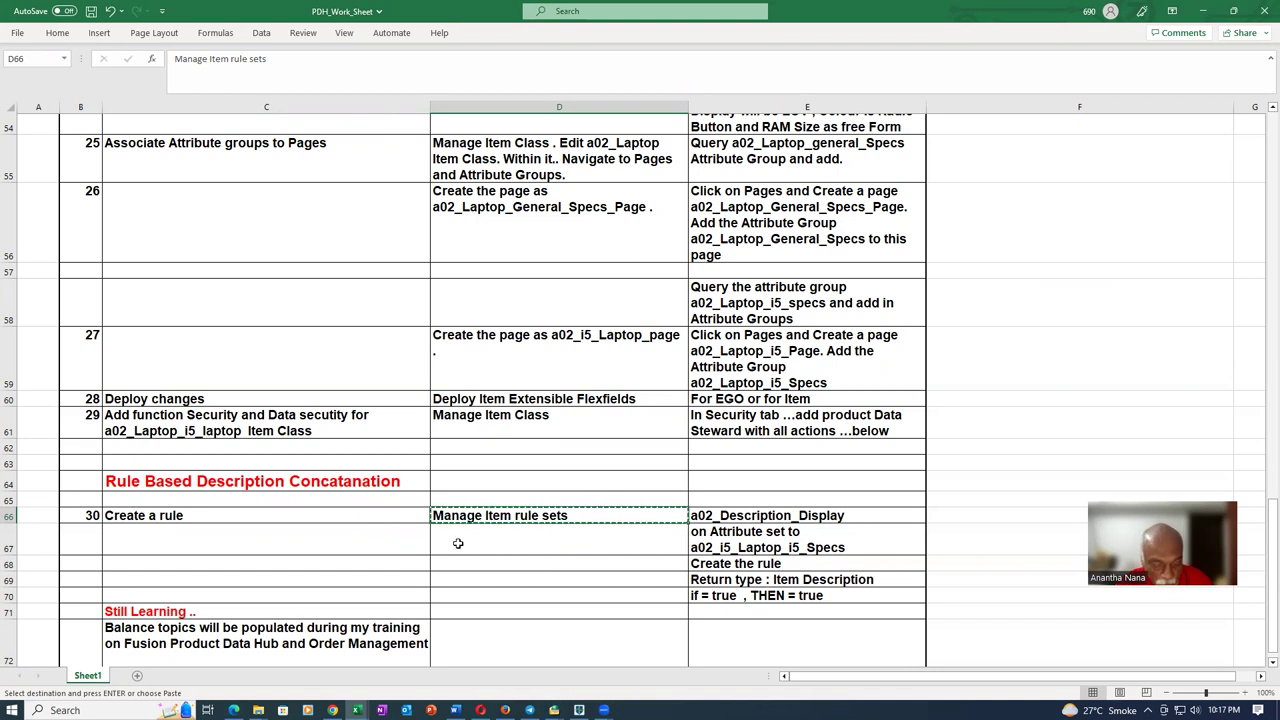
key(alt+Tab)
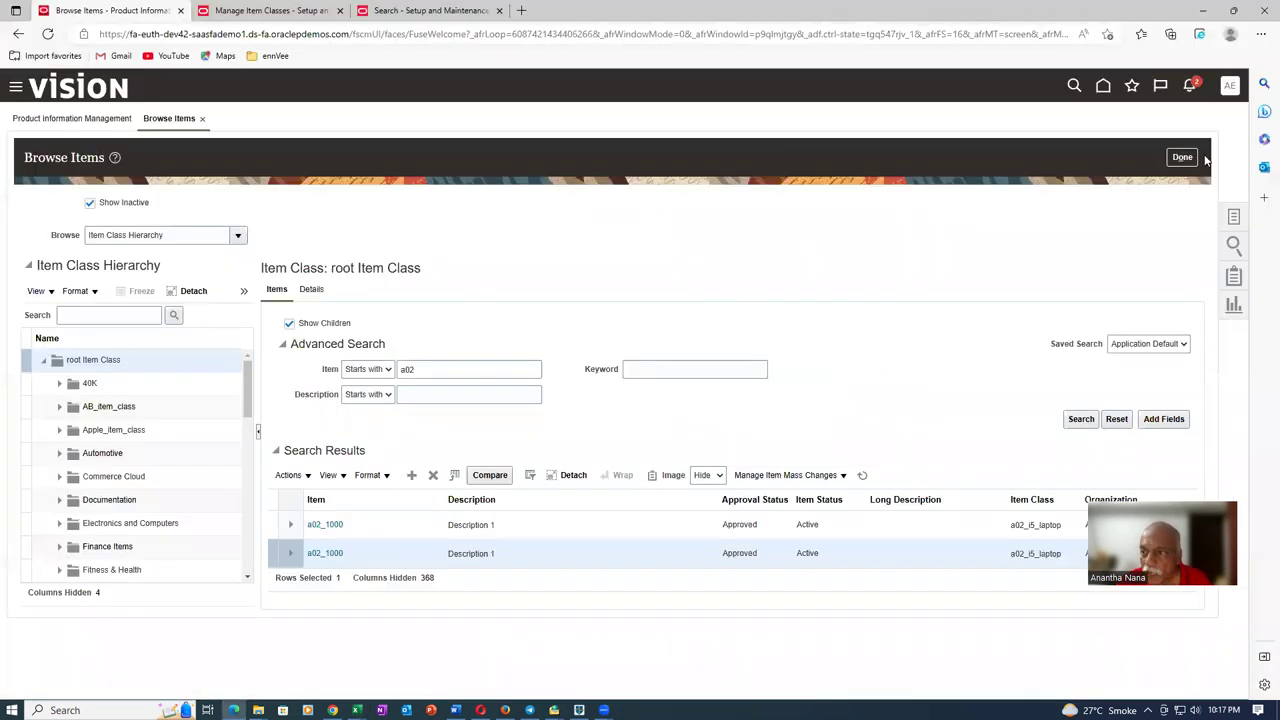
Go from Browse Items to the Product Information Management home and open Manage Item Rule Sets.
click(1190, 157)
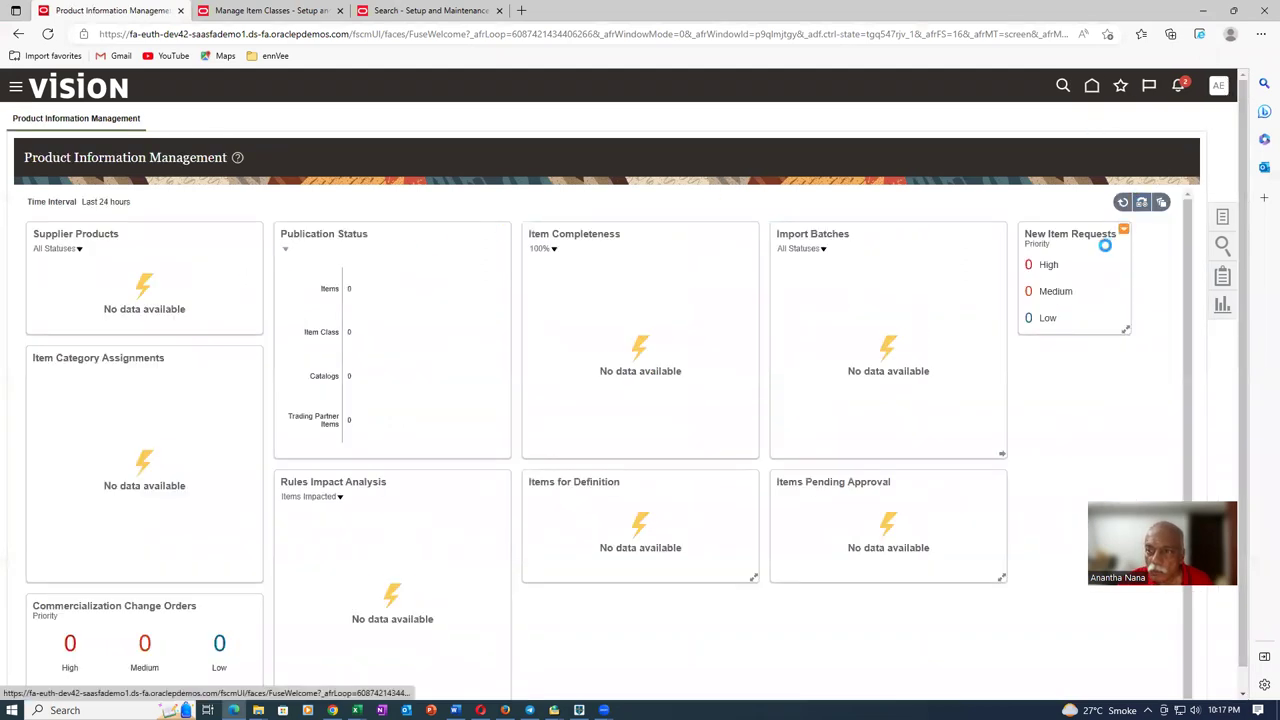
click(1218, 85)
click(990, 287)
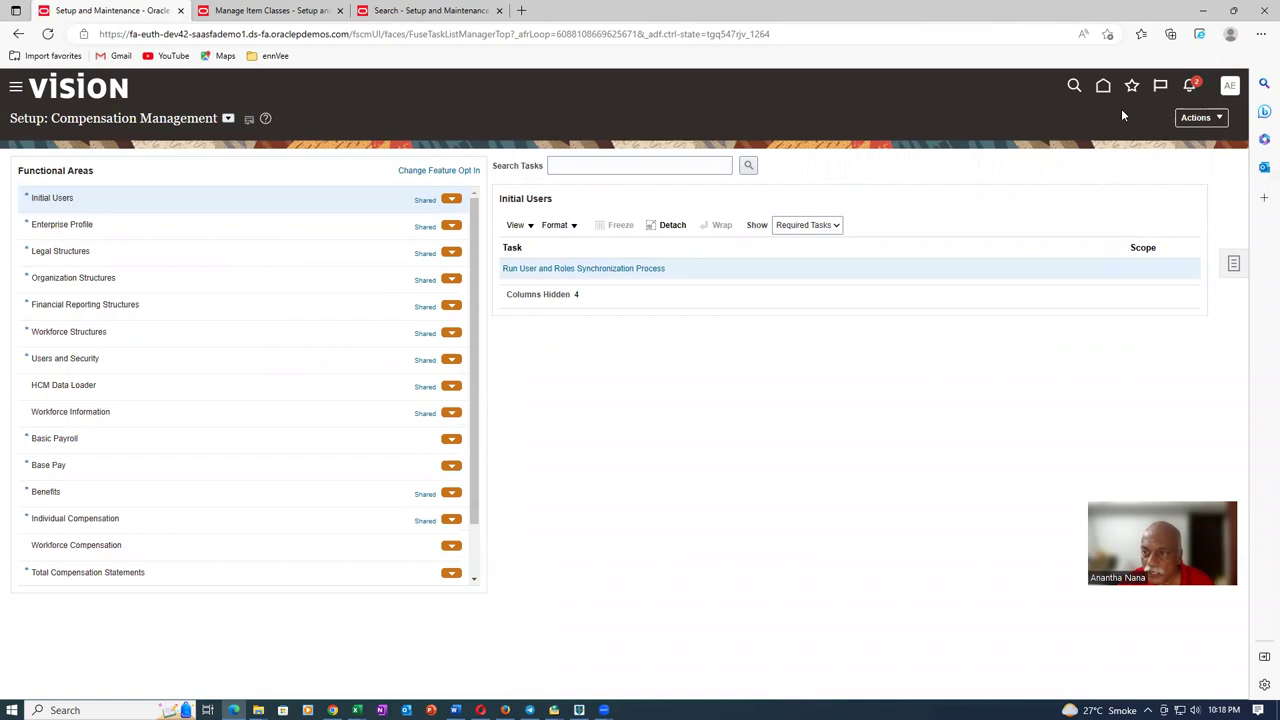
click(1102, 90)
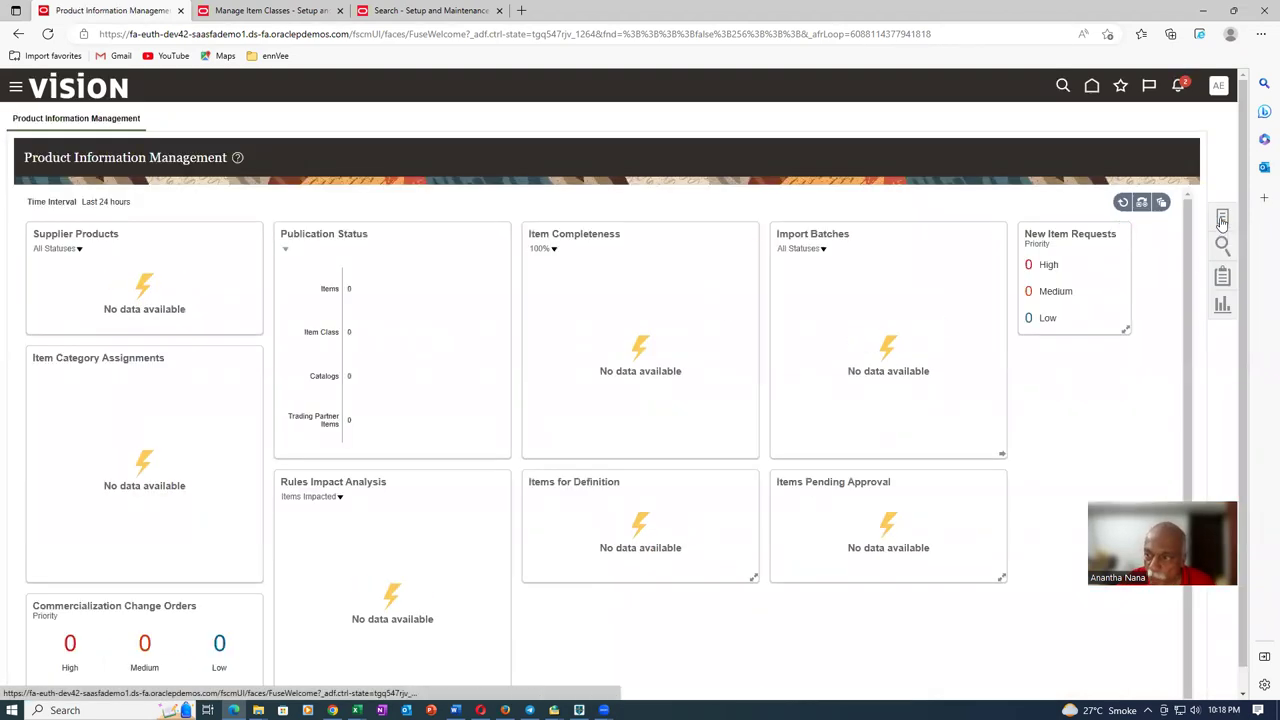
click(1221, 220)
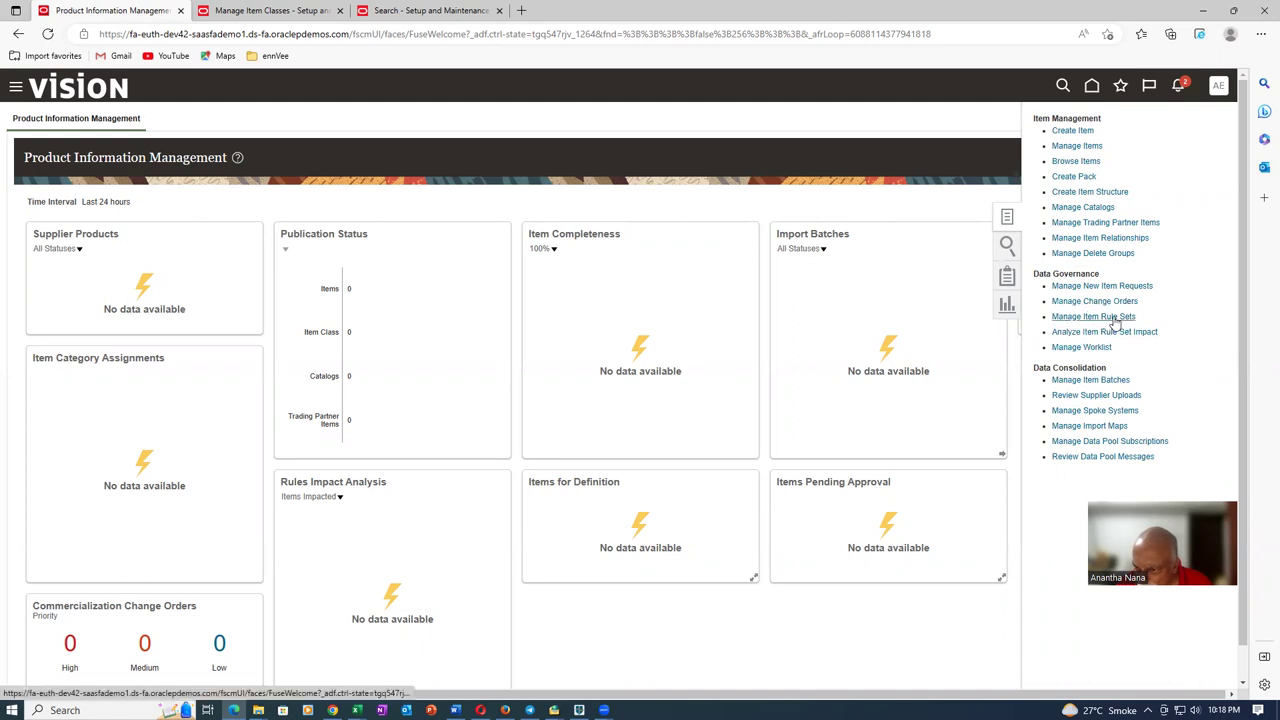
click(1113, 318)
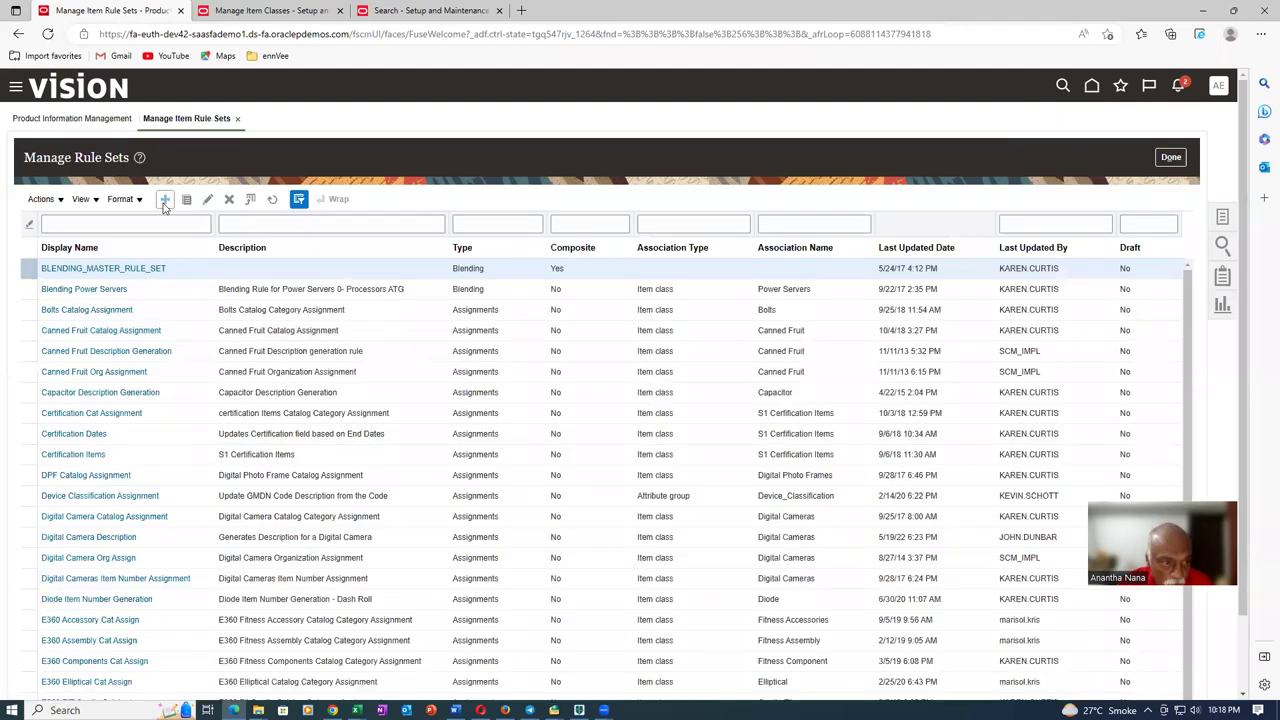
Start a new rule set, filling a02_Description_Display from cell E66 into its name and description fields.
click(165, 200)
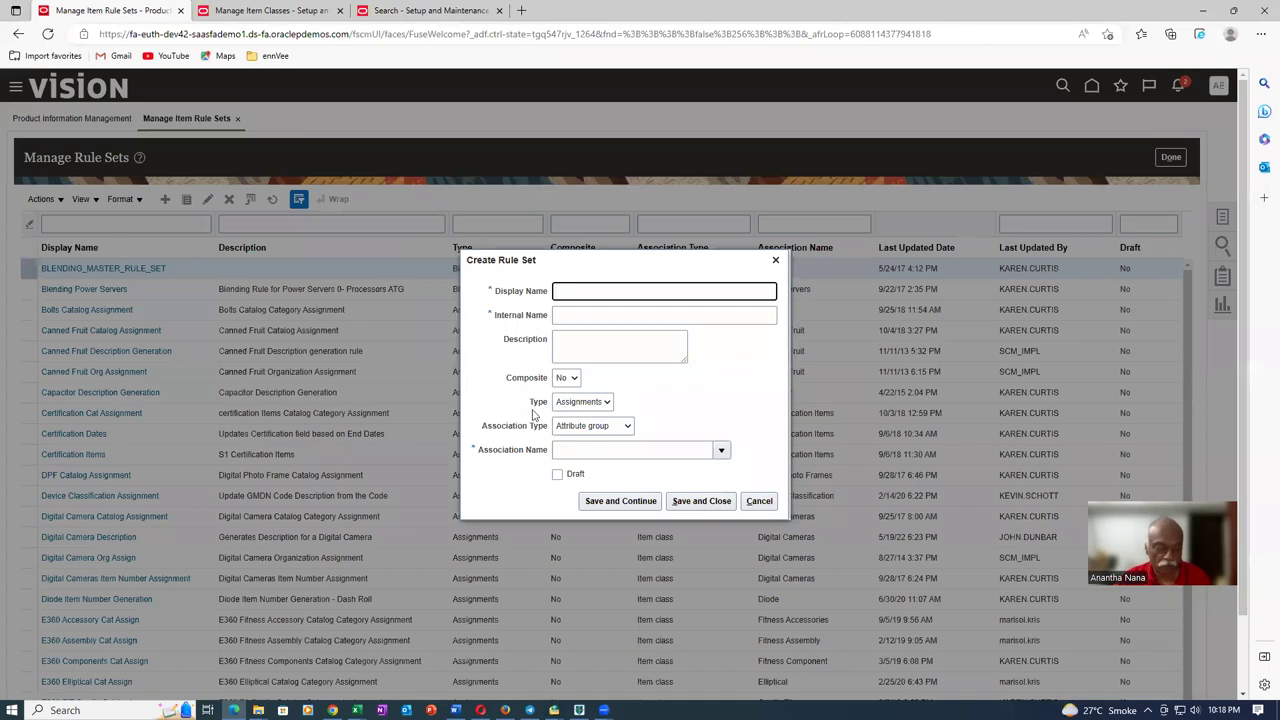
key(alt+Tab)
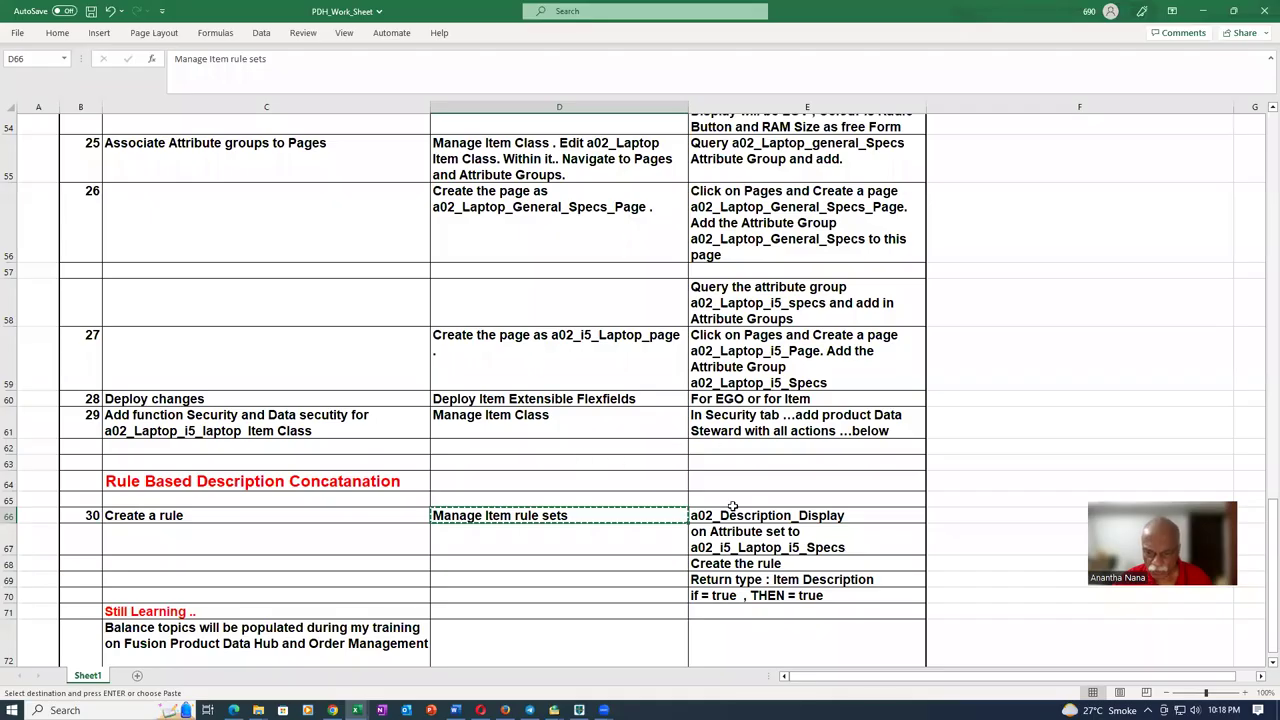
click(735, 517)
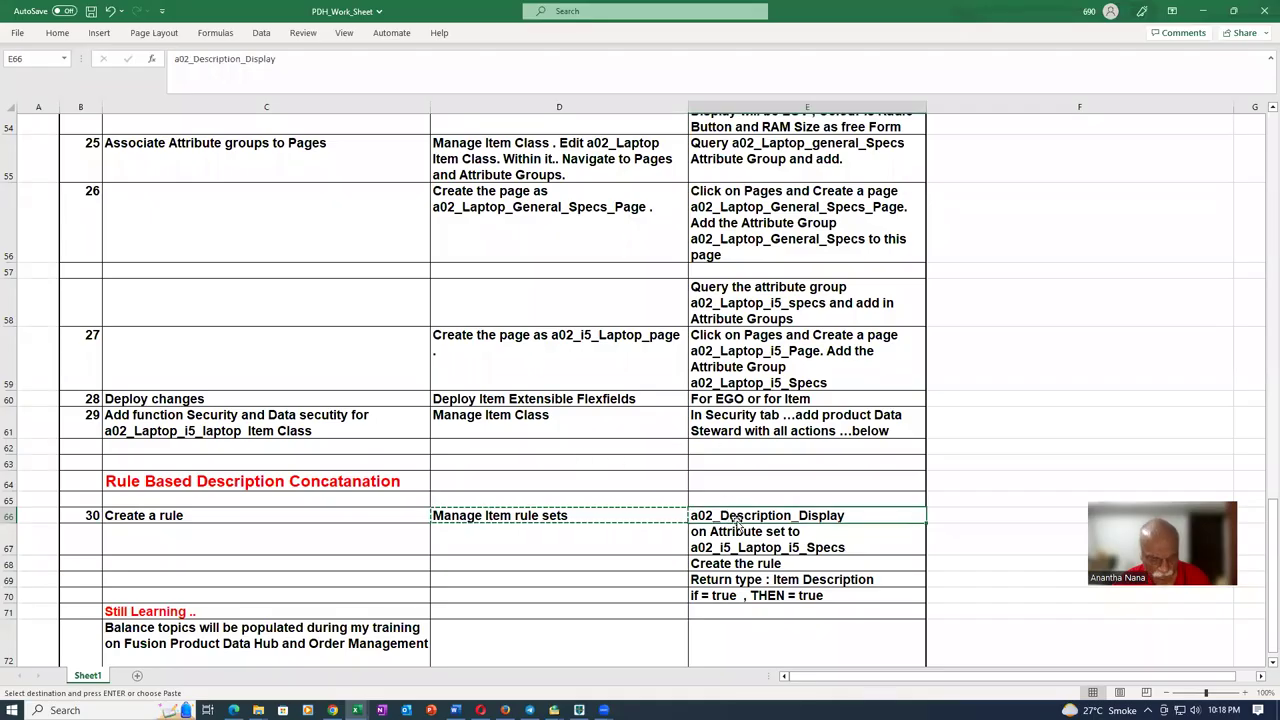
key(ctrl+c)
key(alt+Tab)
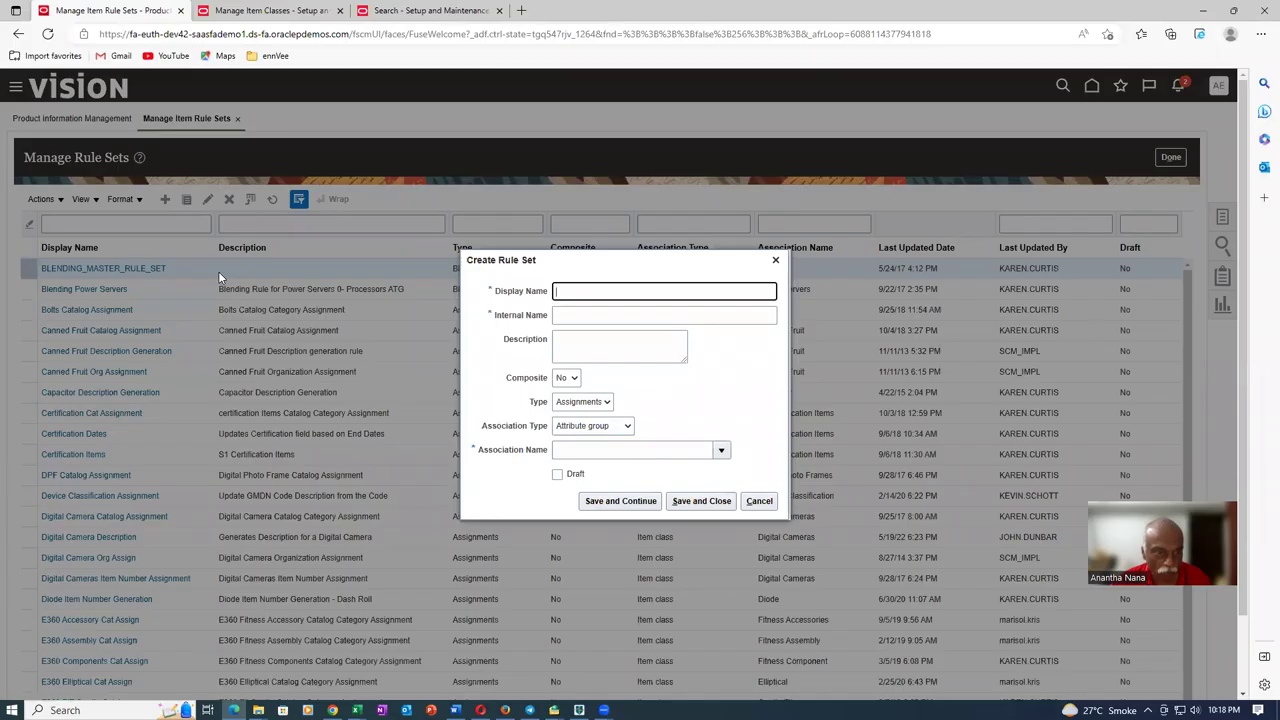
key(ctrl+v)
click(616, 314)
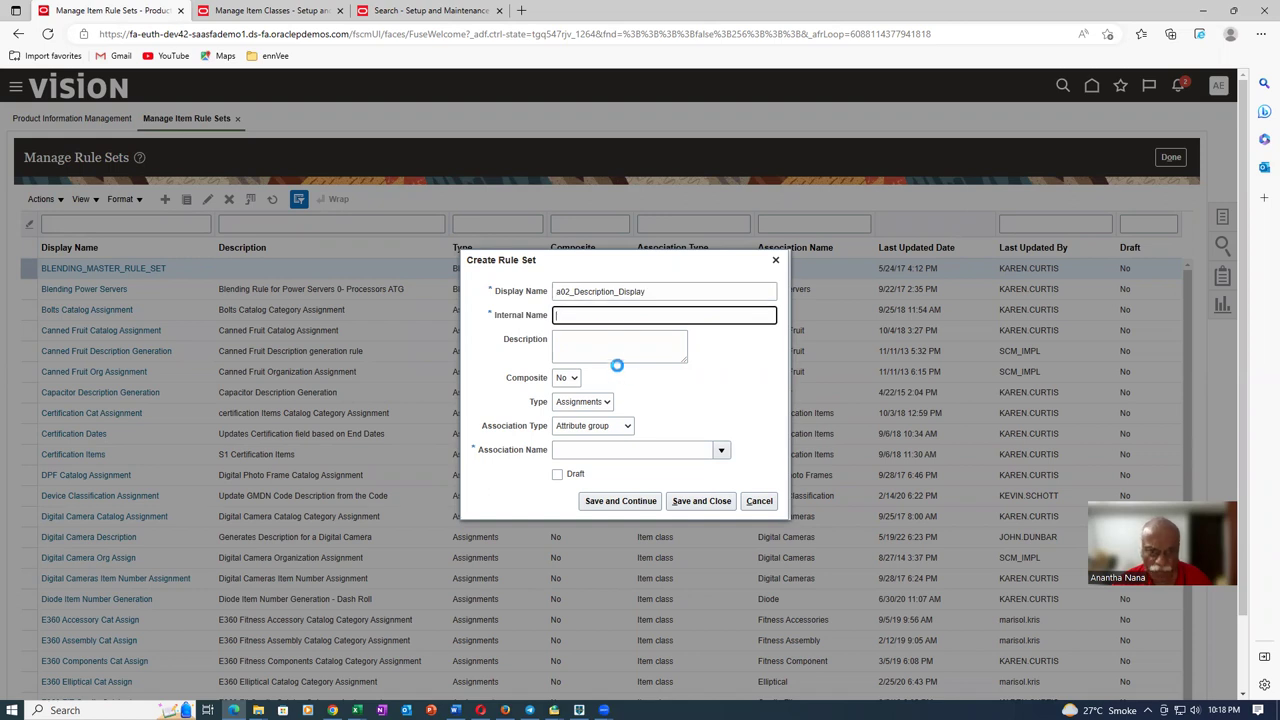
click(604, 352)
key(ctrl+v)
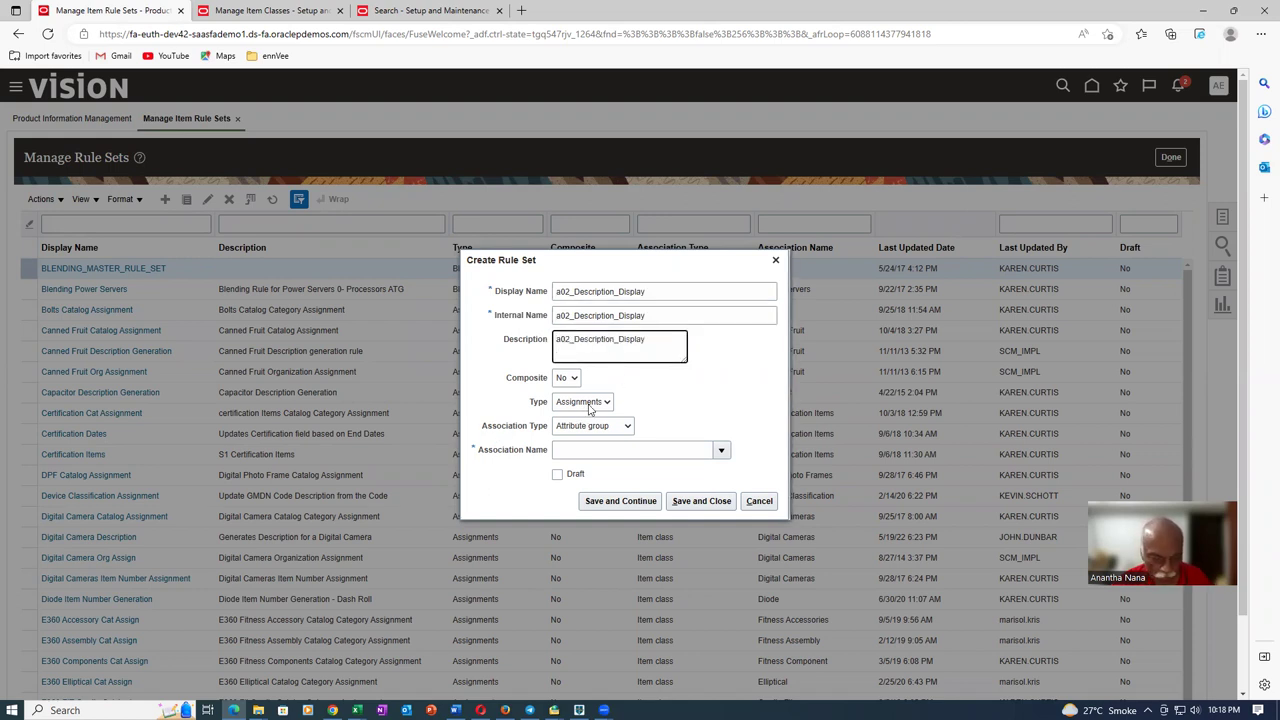
key(alt+Tab)
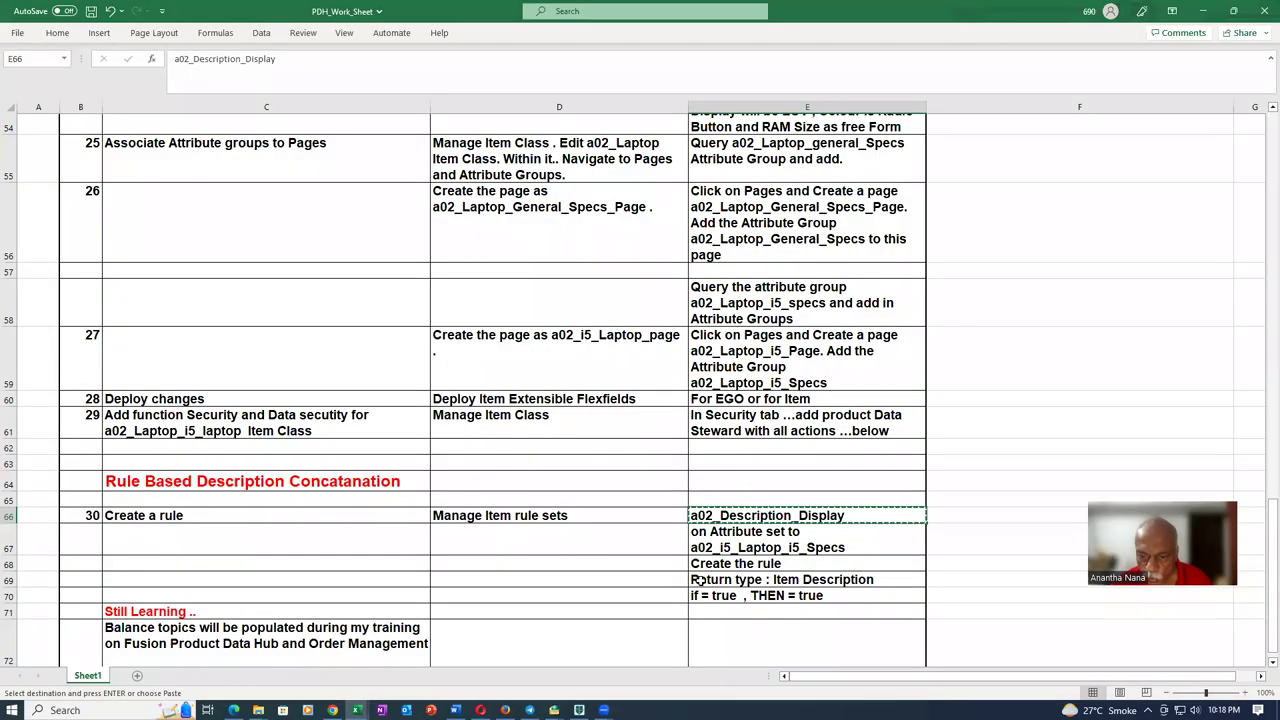
key(alt+Tab)
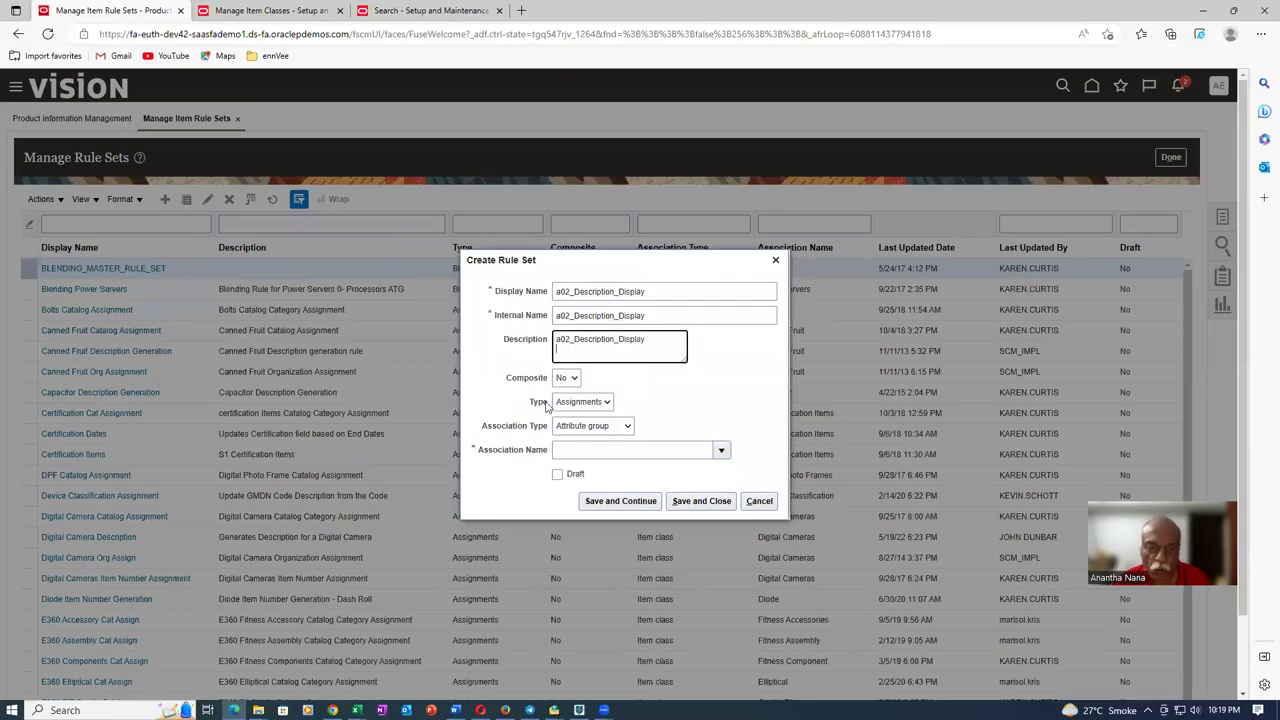
Keep type Assignments, associate item class a02_Laptop, and save the rule set to continue editing.
click(576, 405)
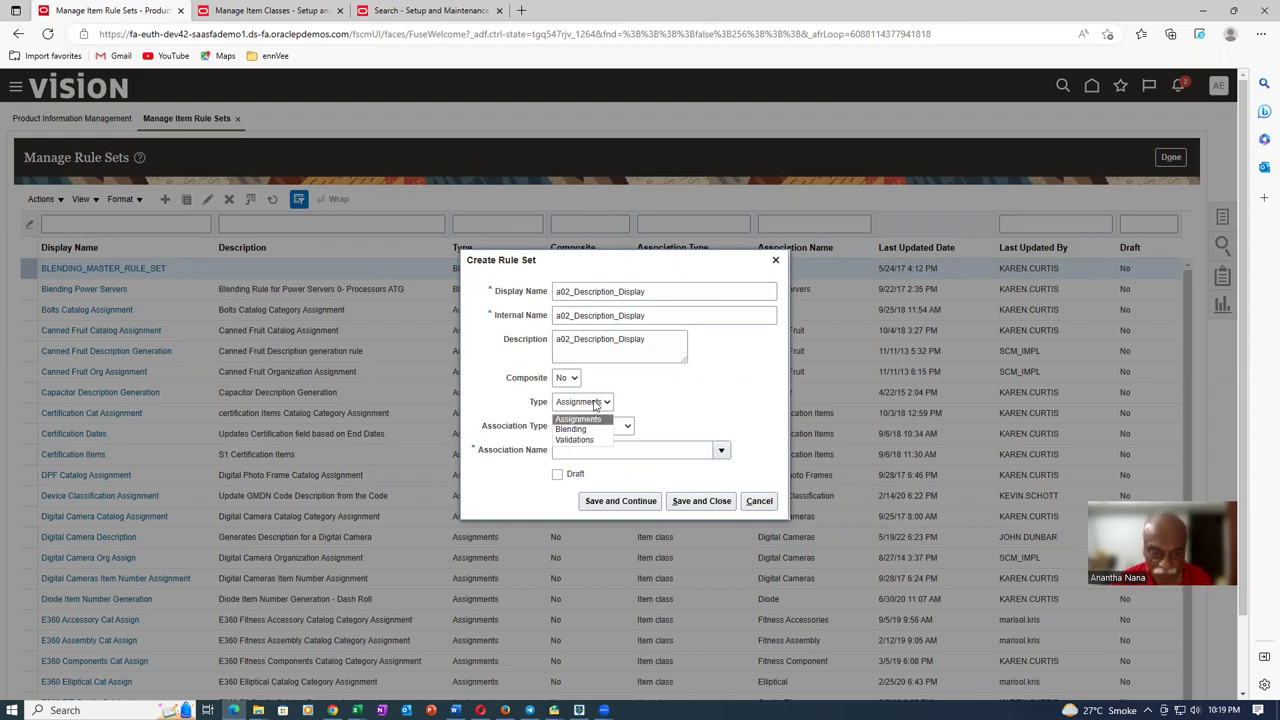
click(594, 406)
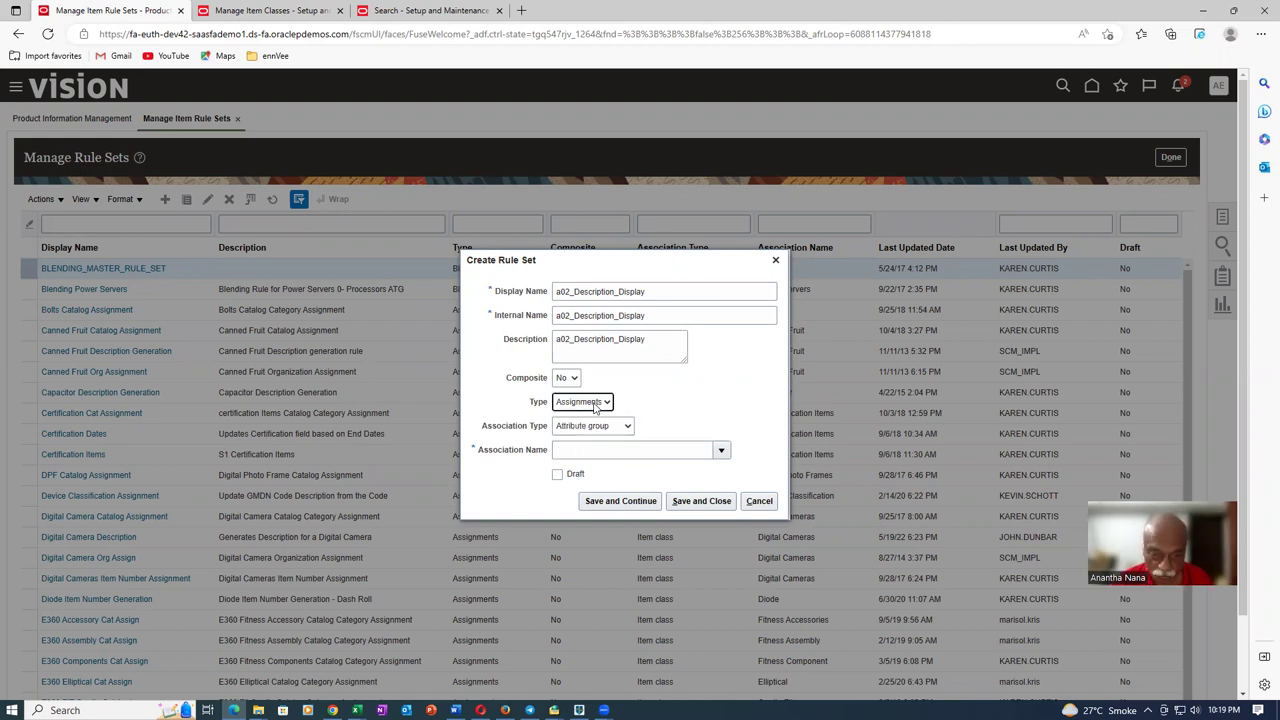
click(599, 428)
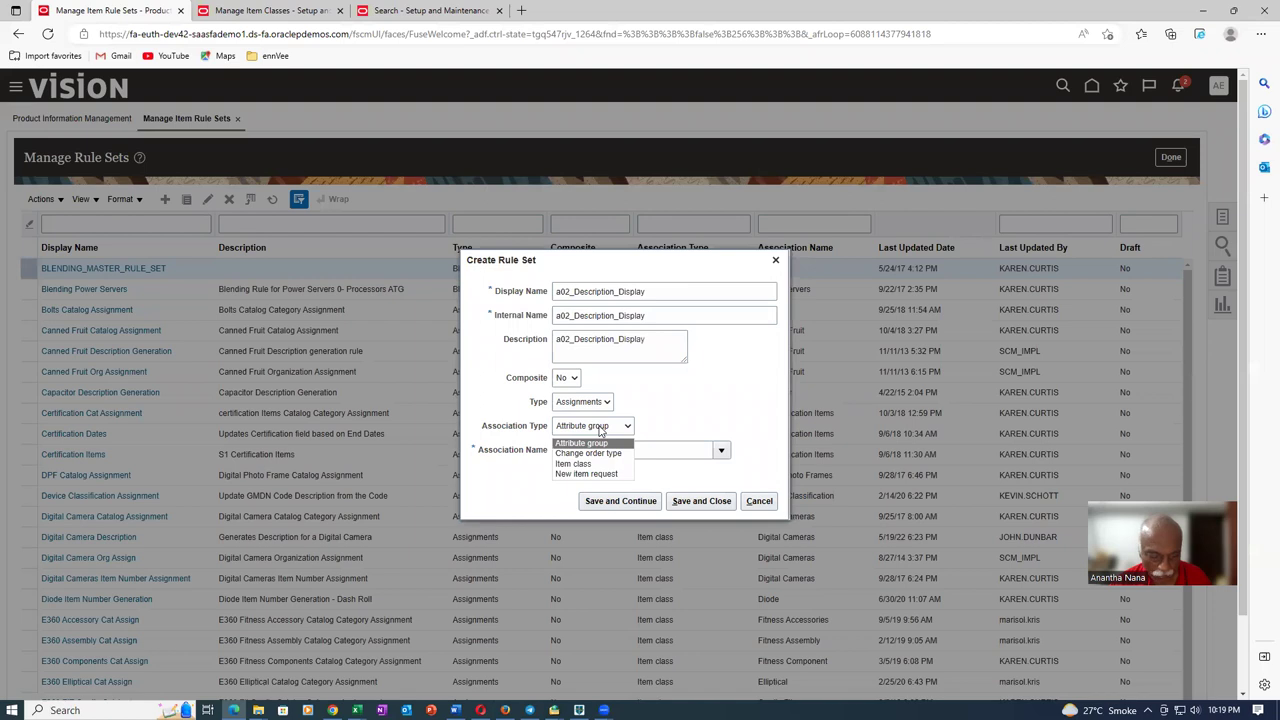
click(596, 463)
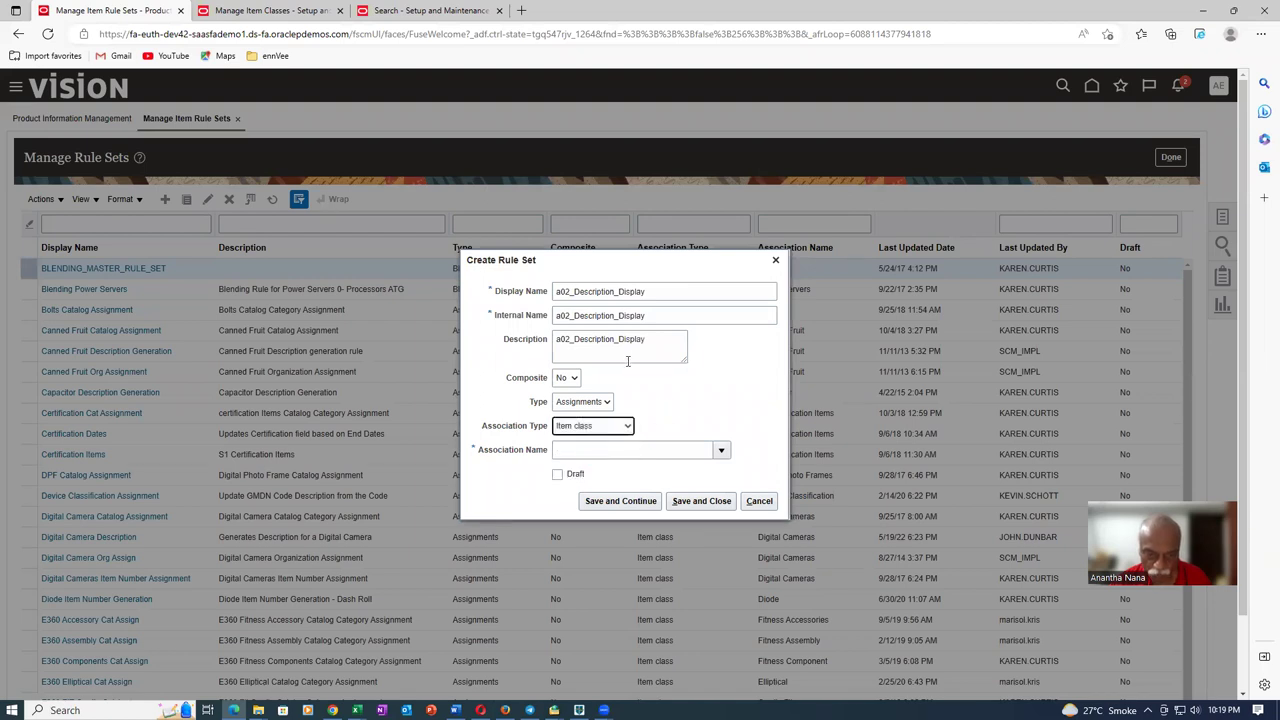
click(605, 447)
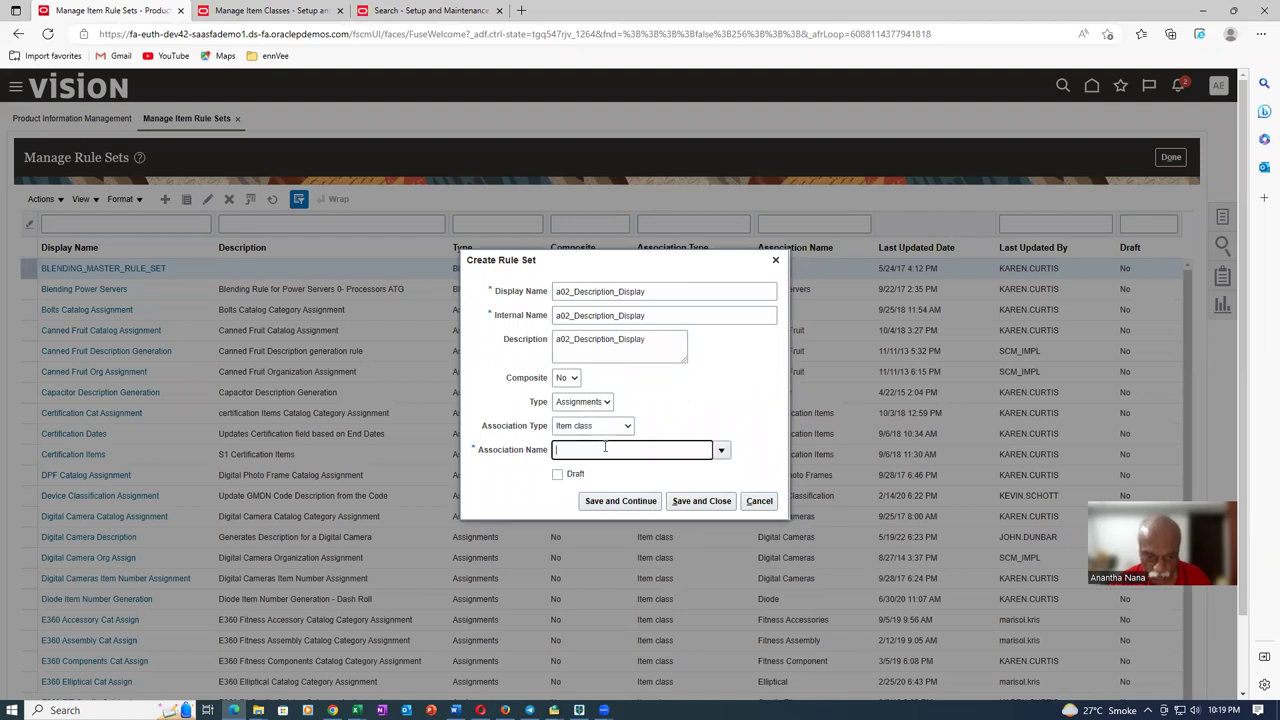
text(a02)
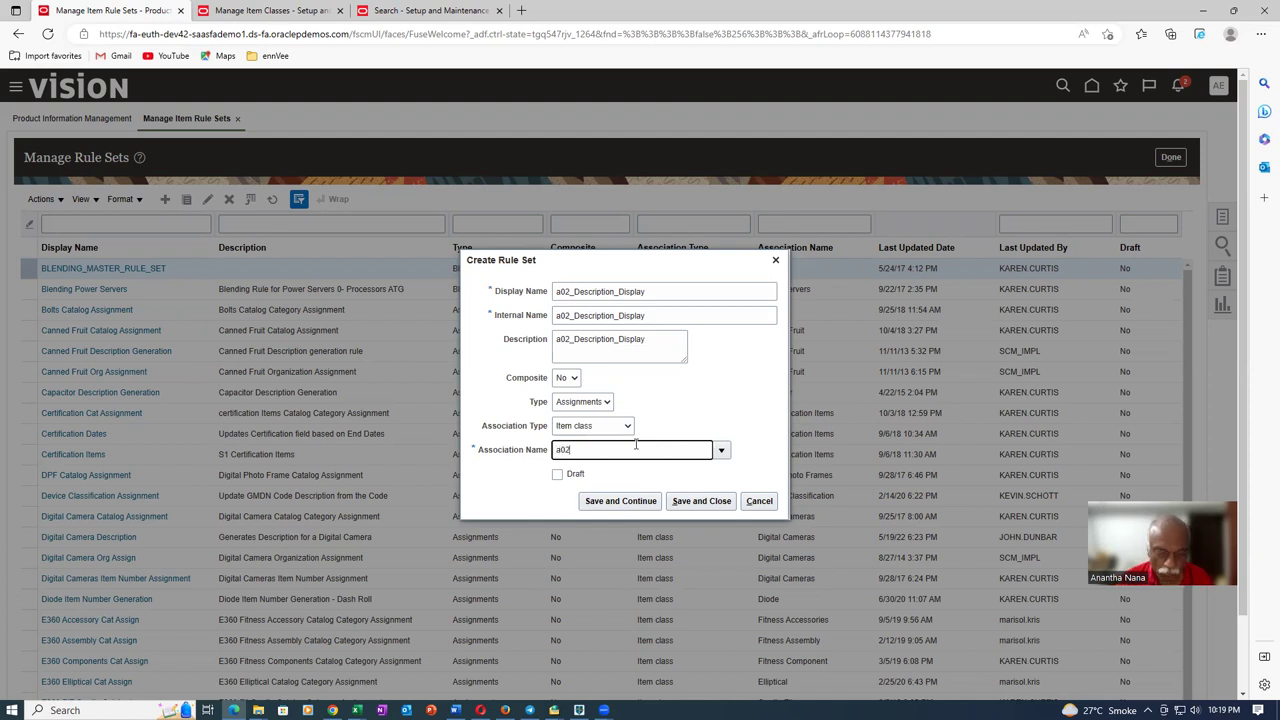
key(Tab)
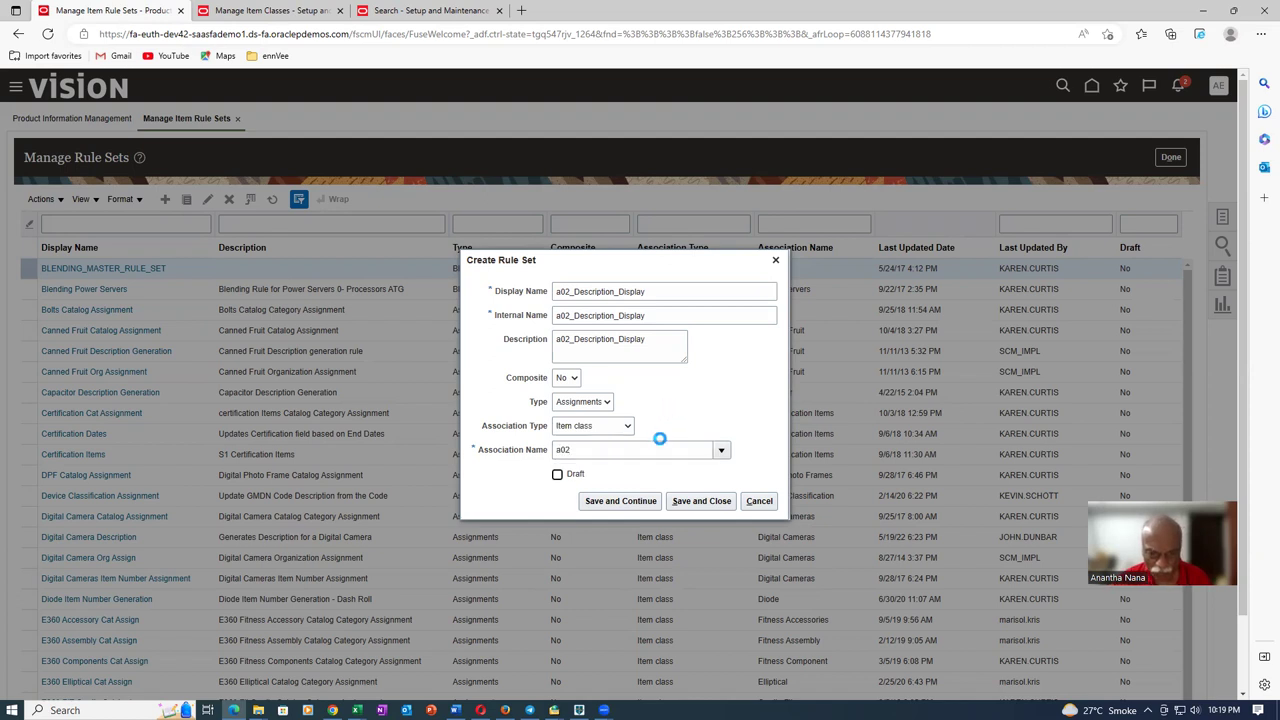
click(617, 427)
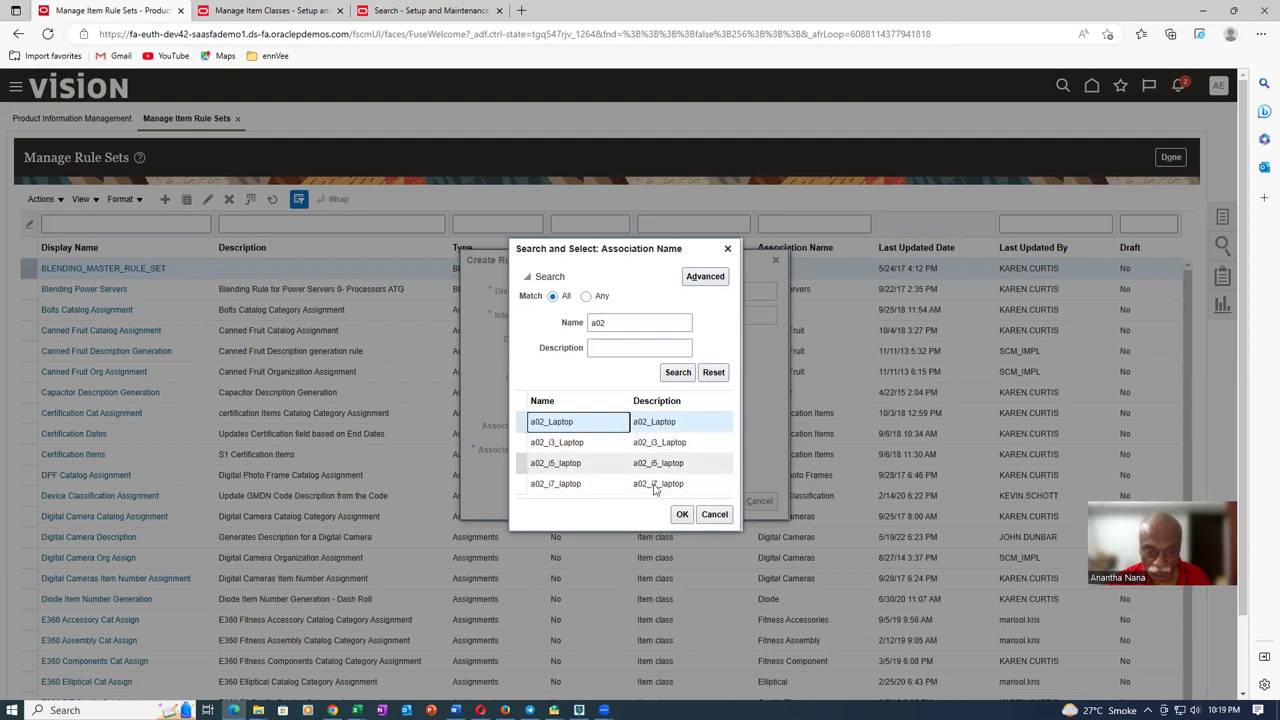
click(682, 514)
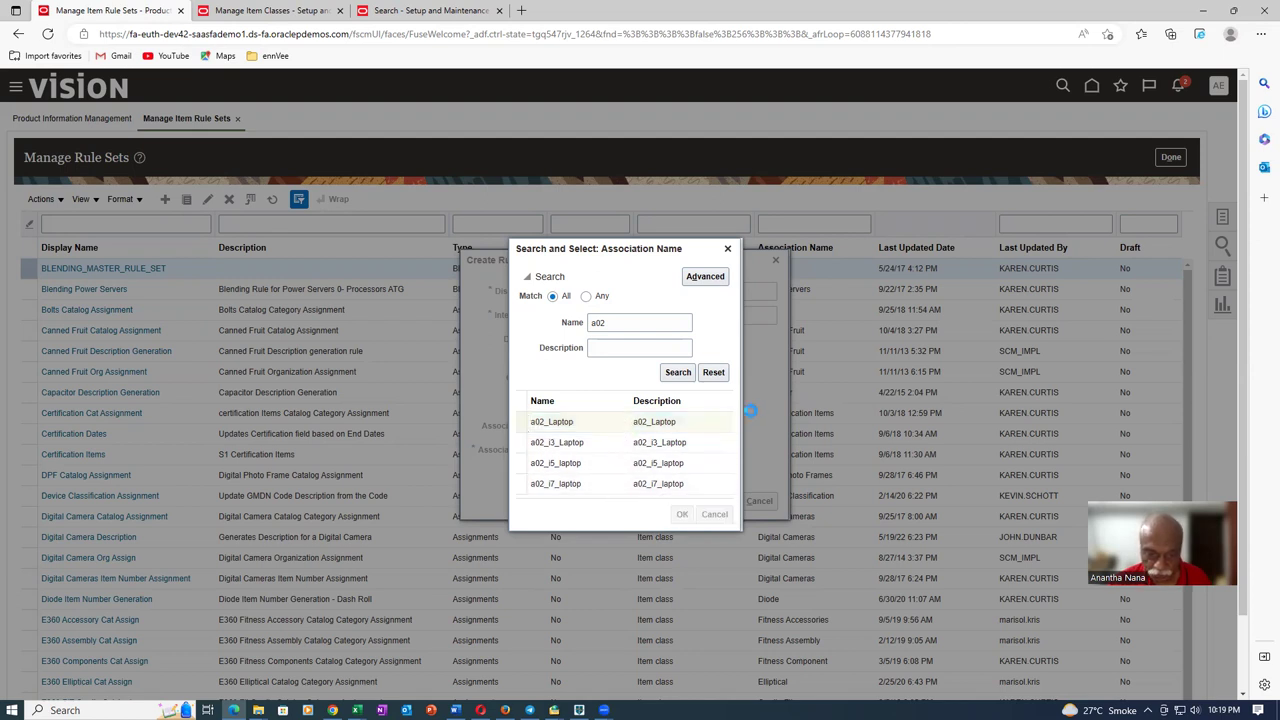
click(594, 430)
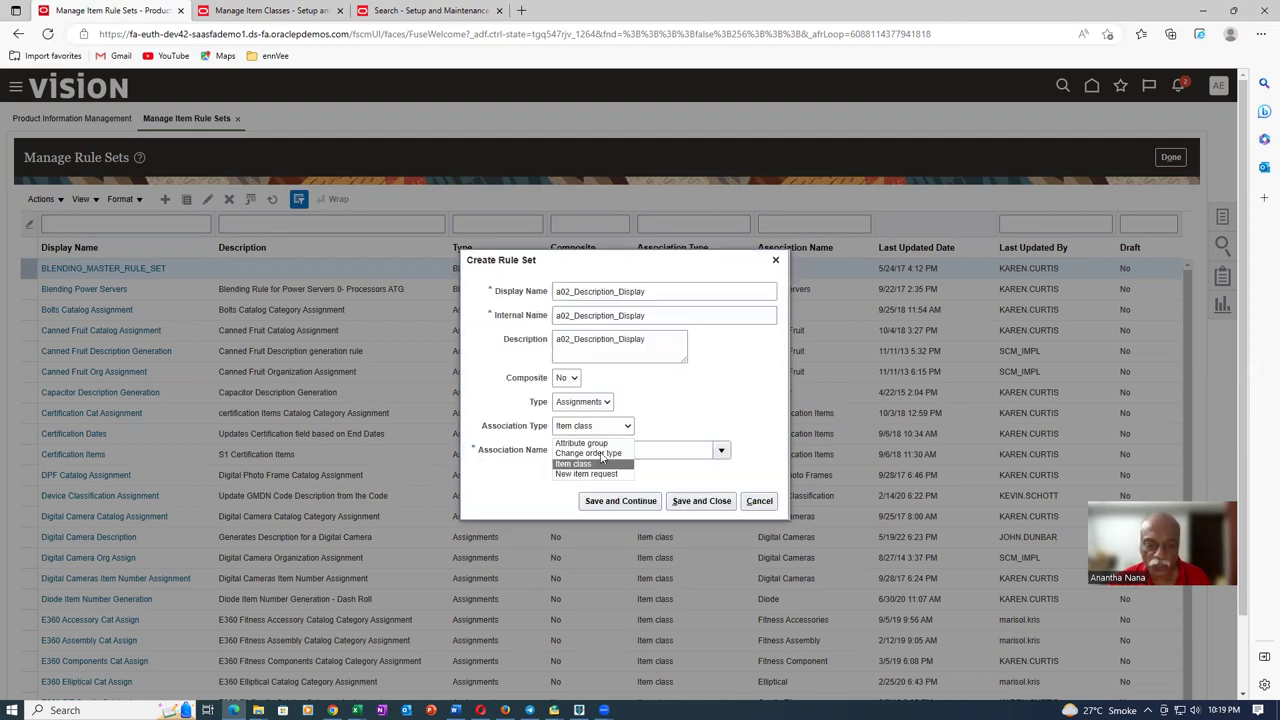
click(612, 430)
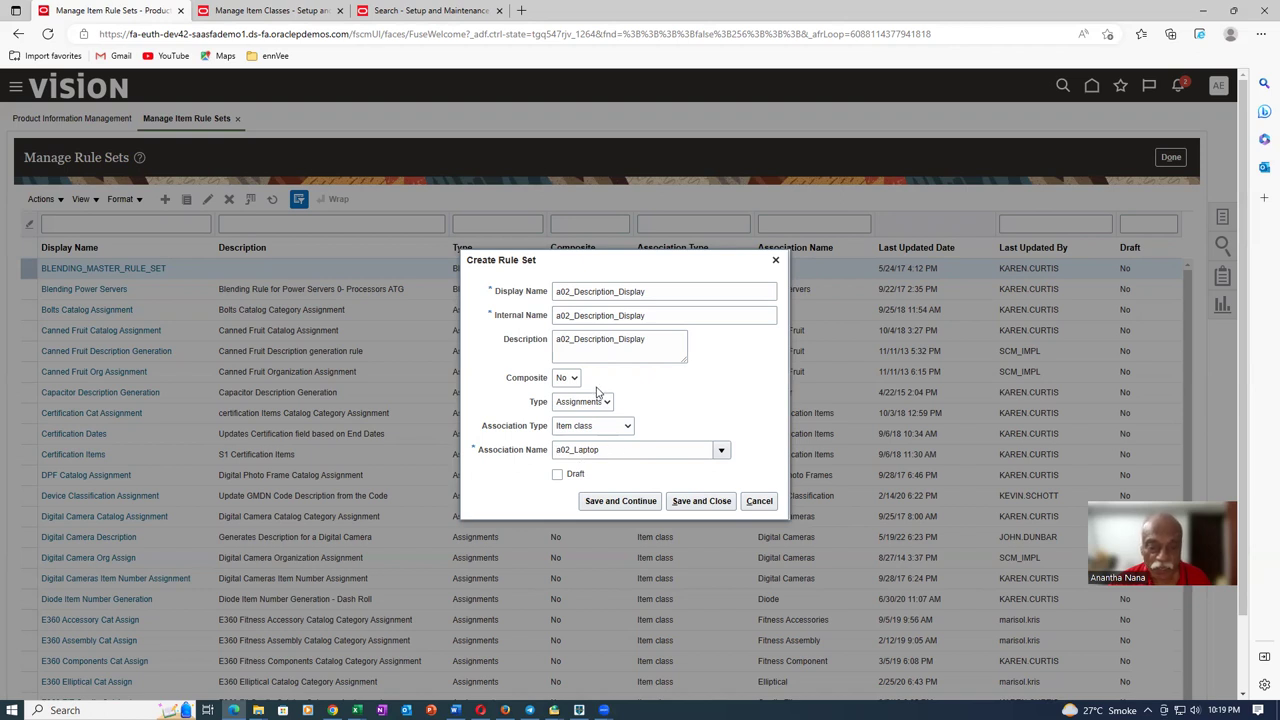
click(627, 504)
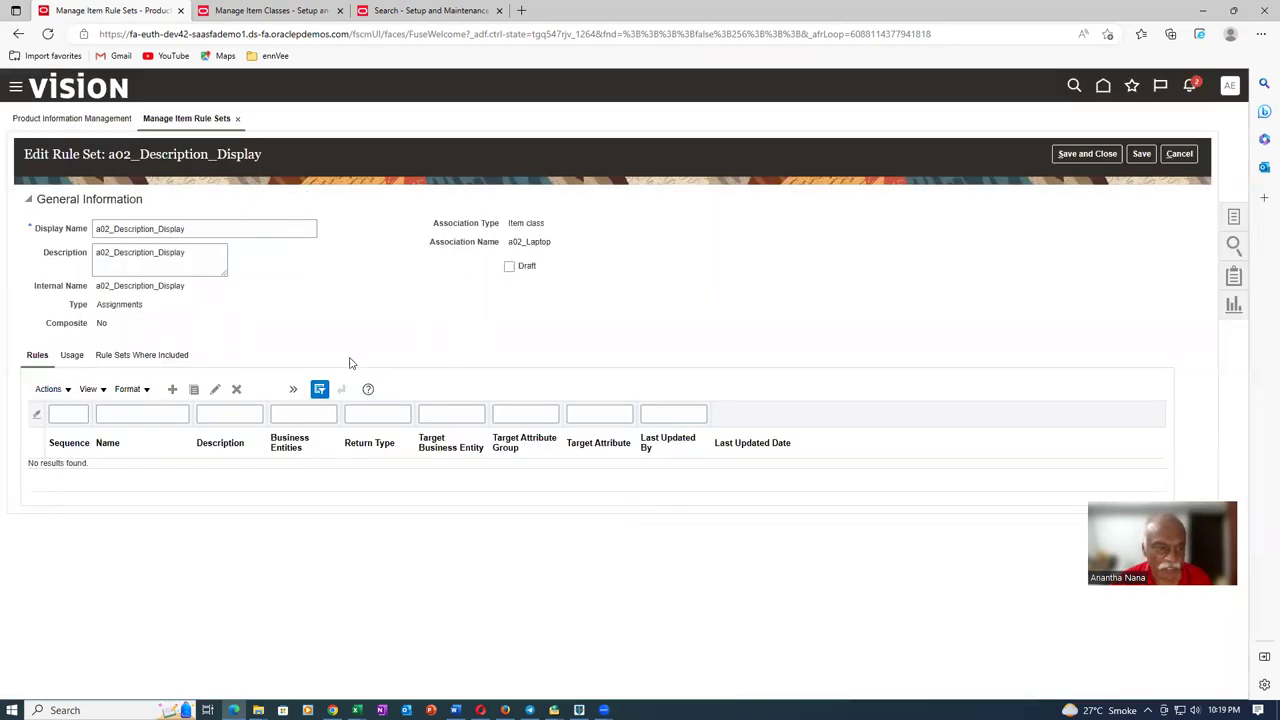
Add rule 10 'a02 _laptop_parent_description', same description, with return type Item description.
click(172, 390)
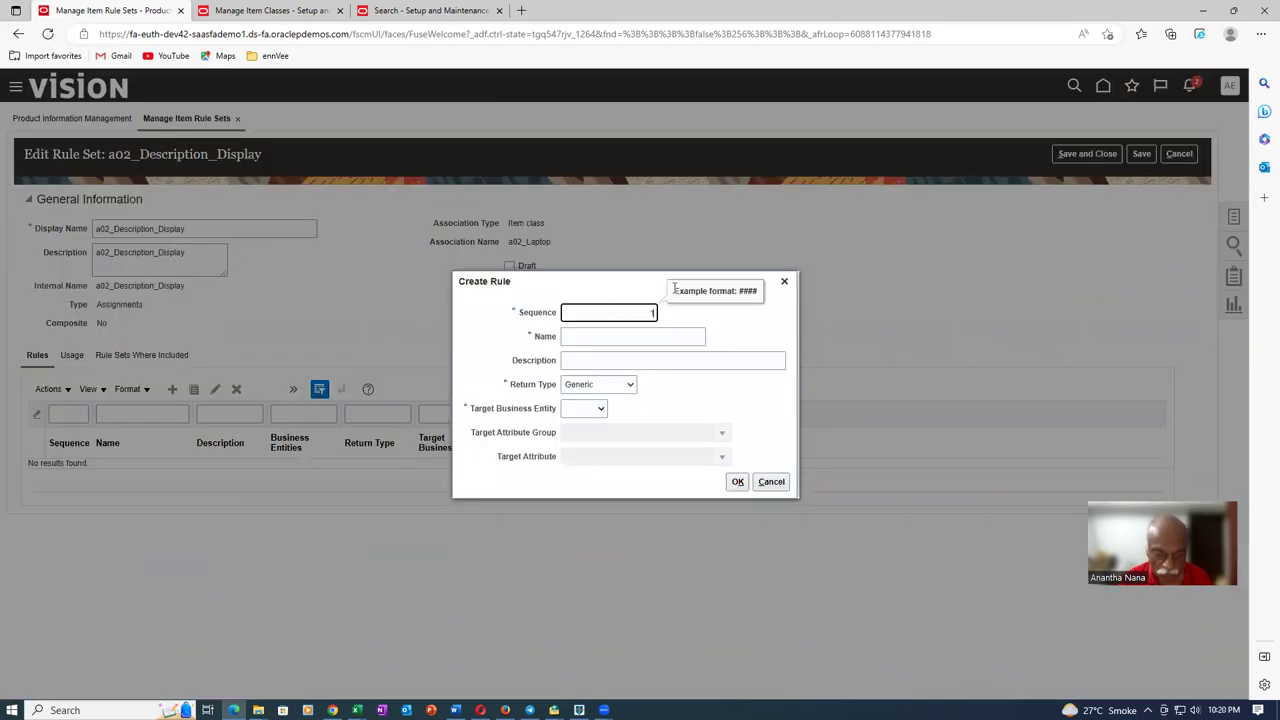
text(0)
key(Tab)
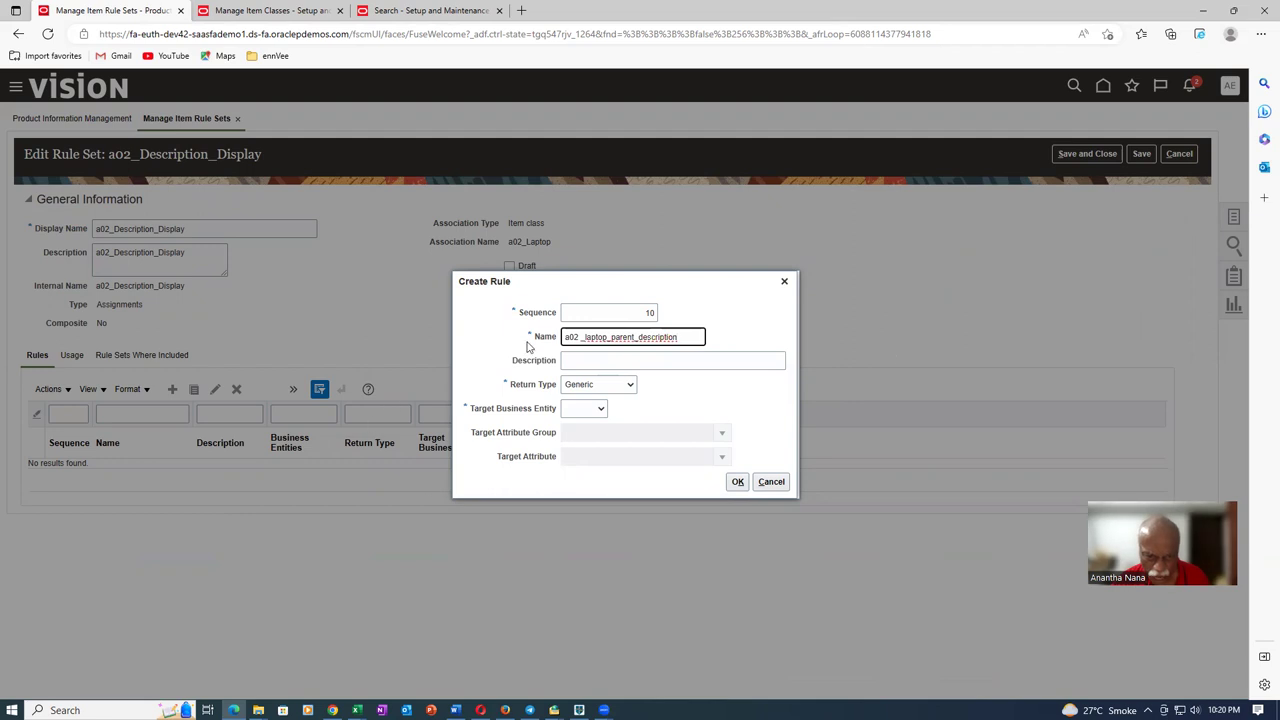
key(ctrl+a)
click(598, 358)
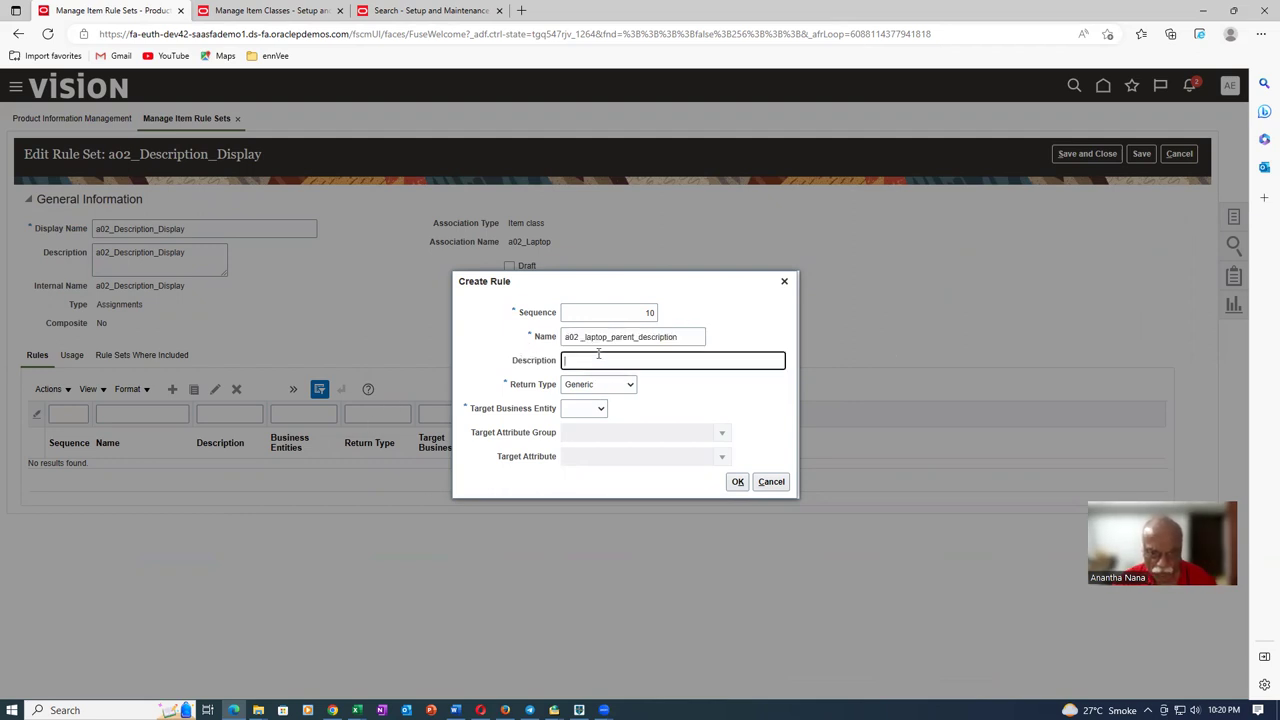
key(ctrl+v)
click(587, 387)
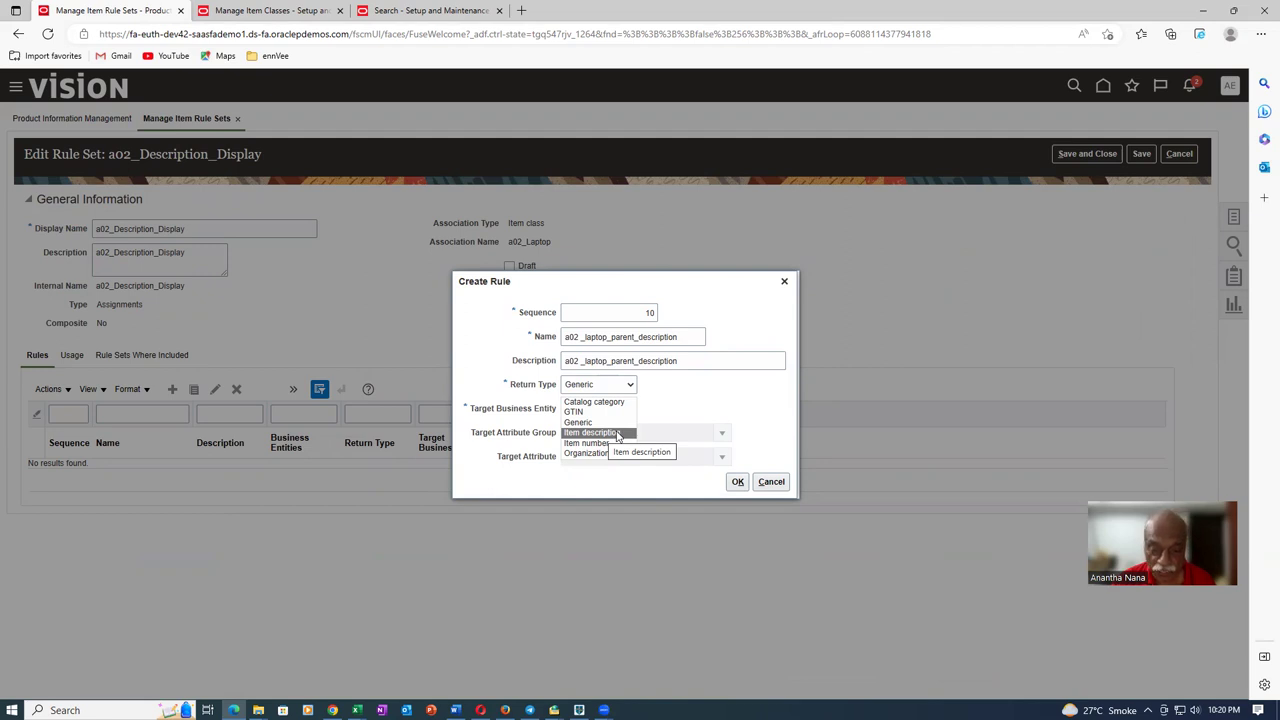
click(617, 434)
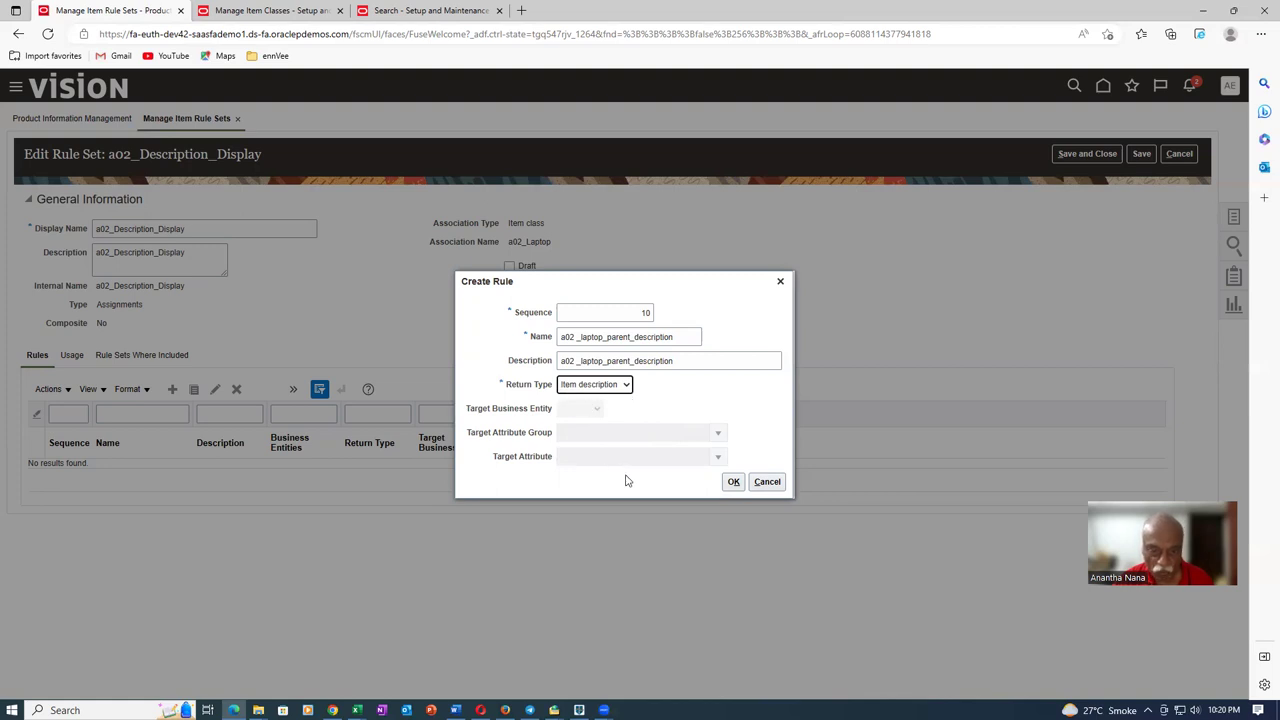
click(734, 483)
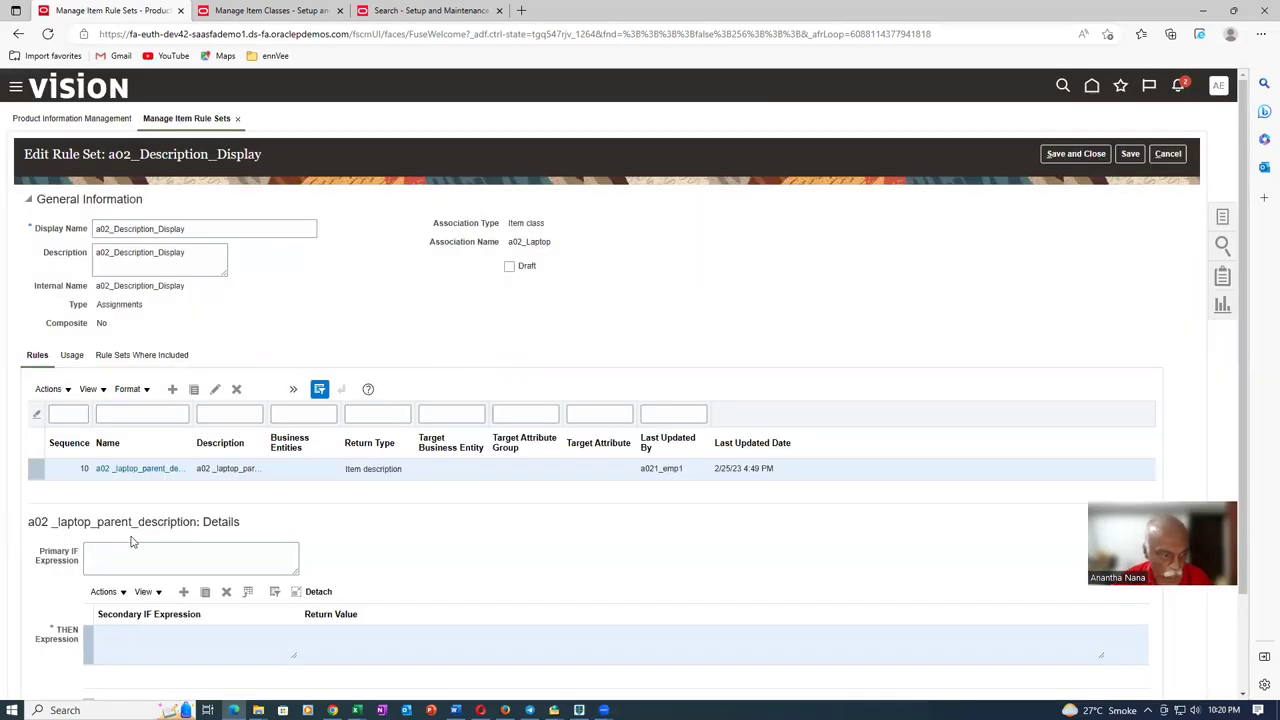
Enter primary IF 'trye' and secondary IF 'true', then start inserting an attribute into the return value.
click(119, 557)
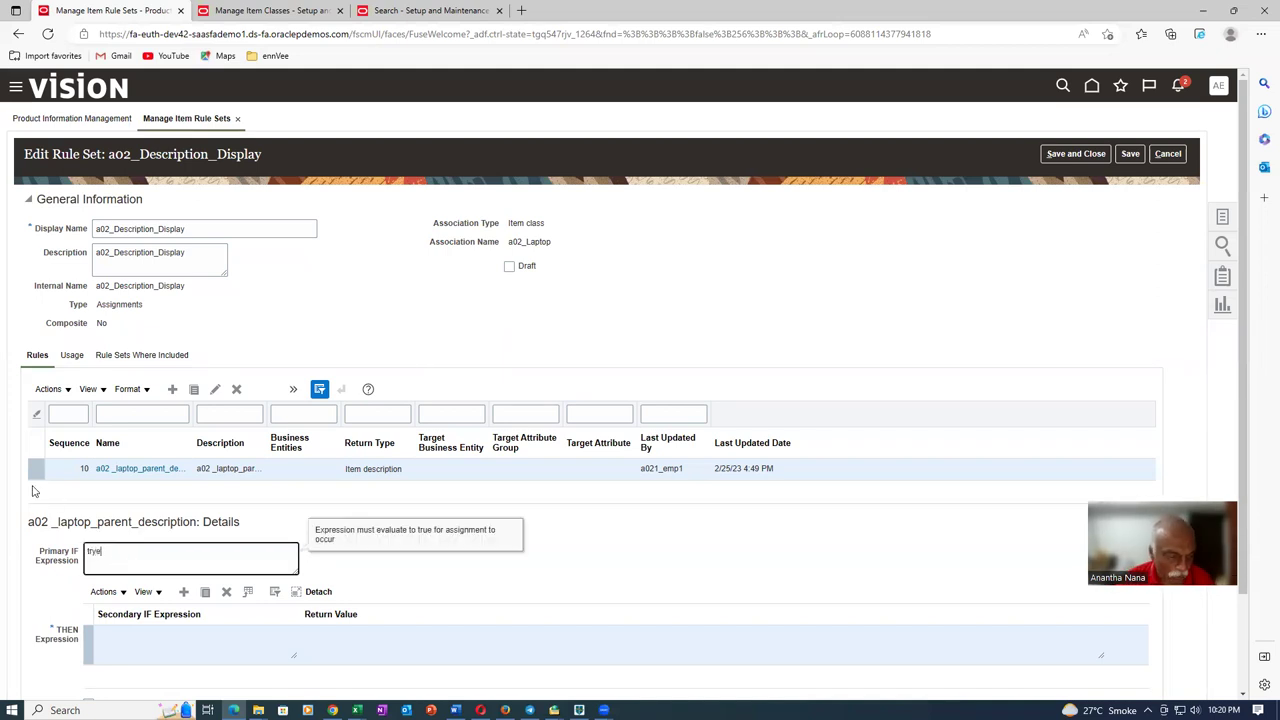
click(115, 652)
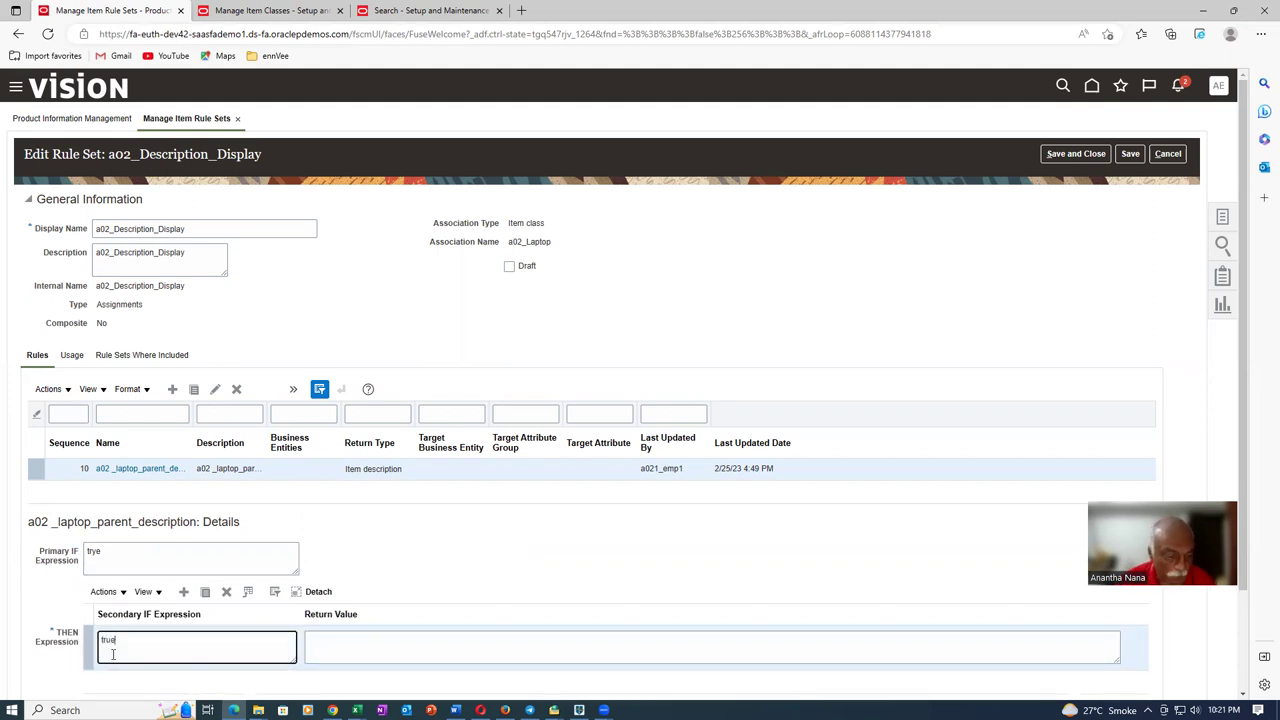
click(355, 642)
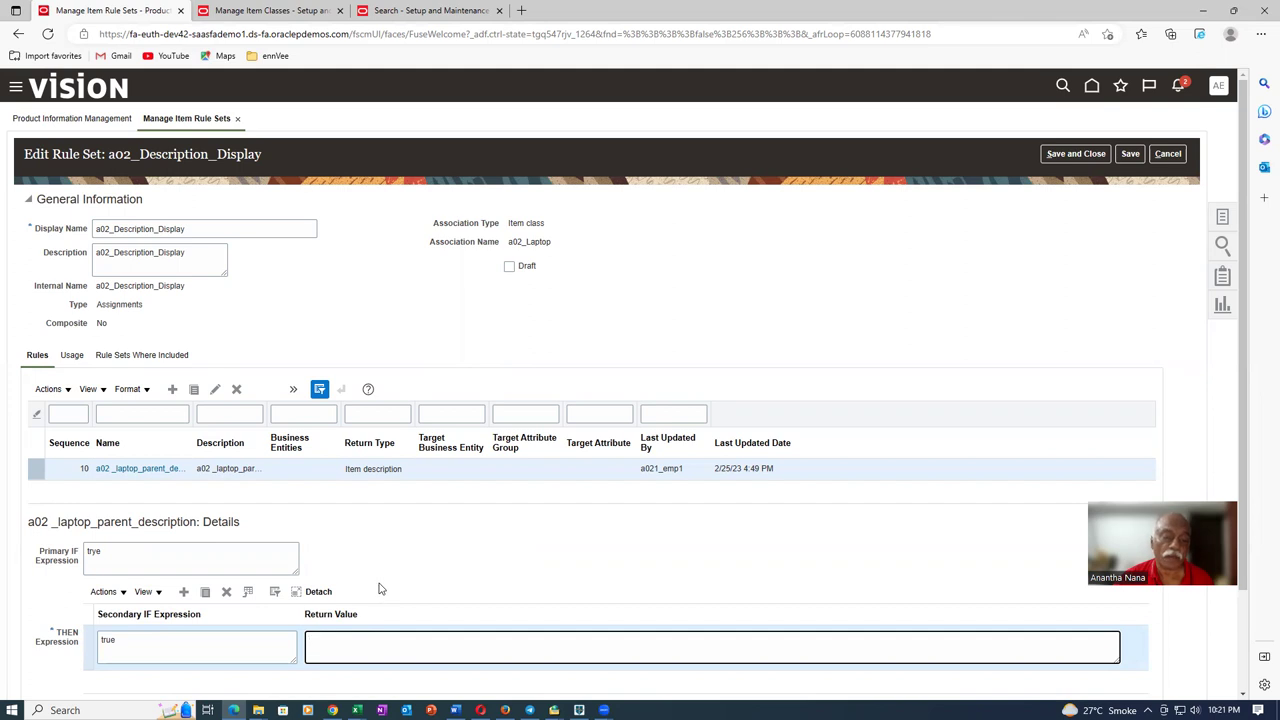
right_click(335, 645)
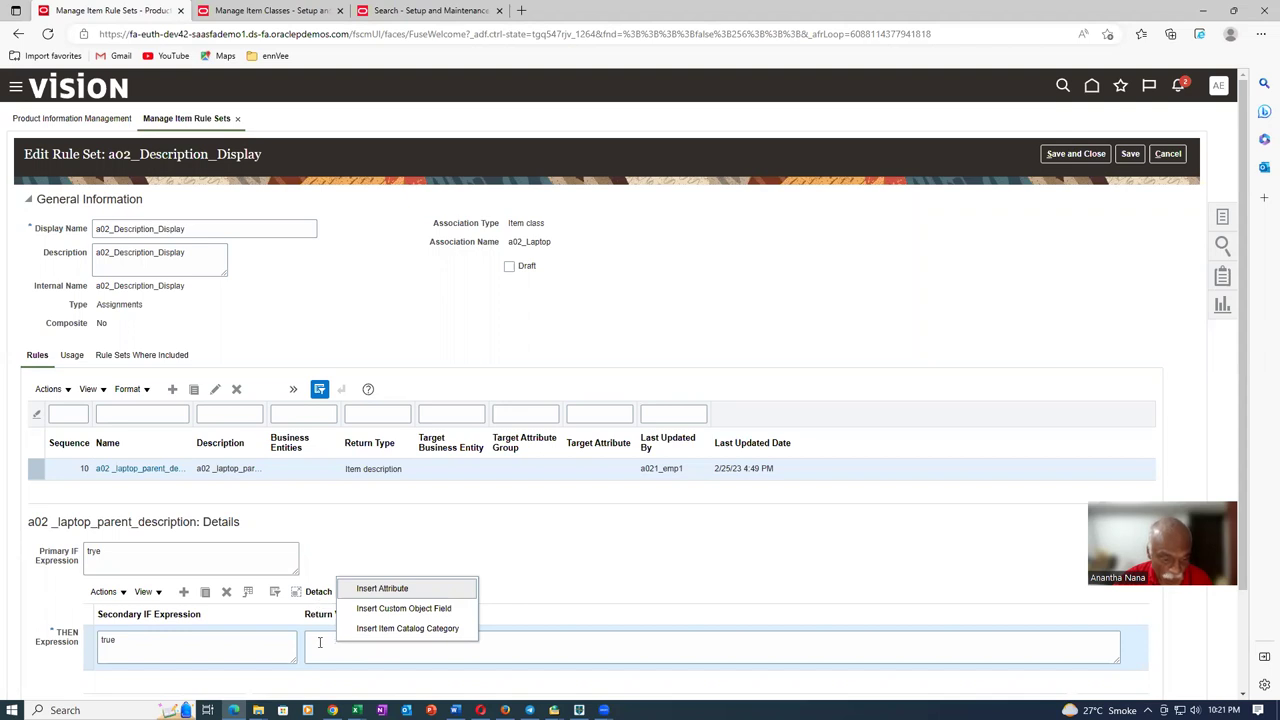
click(383, 590)
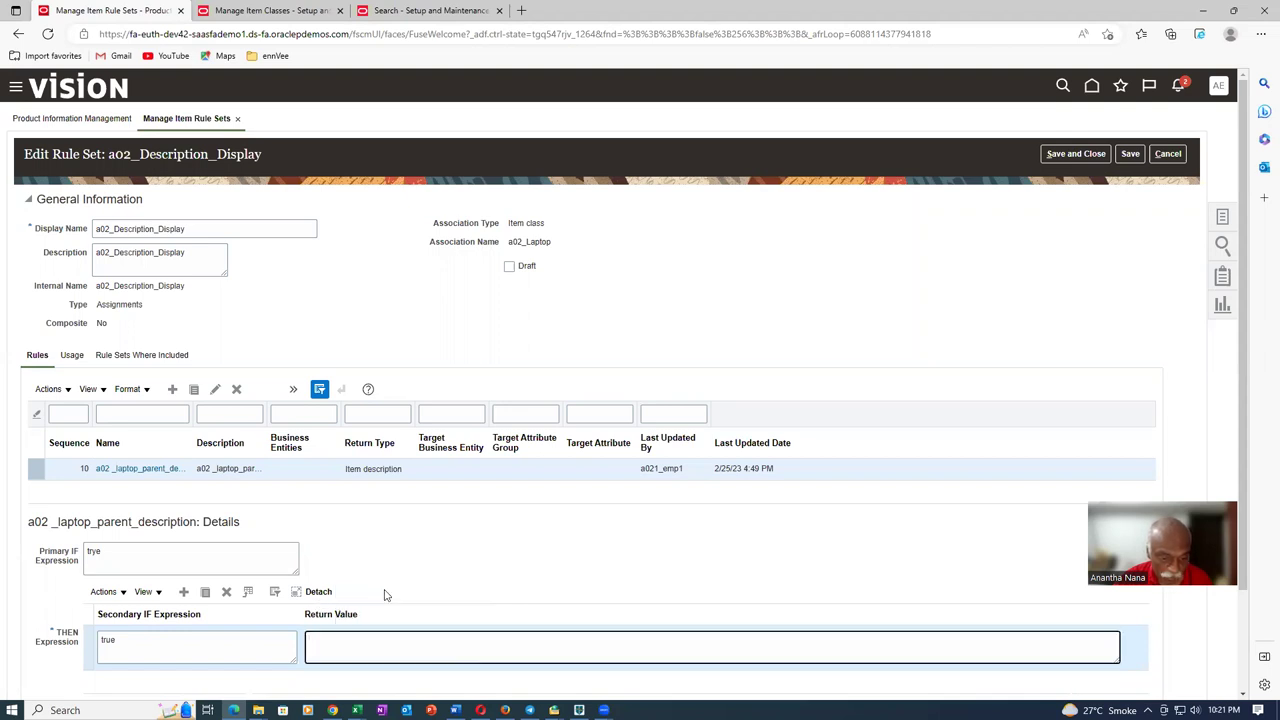
Insert Item attribute a02_Graphics_card from group a02_Laptop_General_Specs into the return value.
click(605, 327)
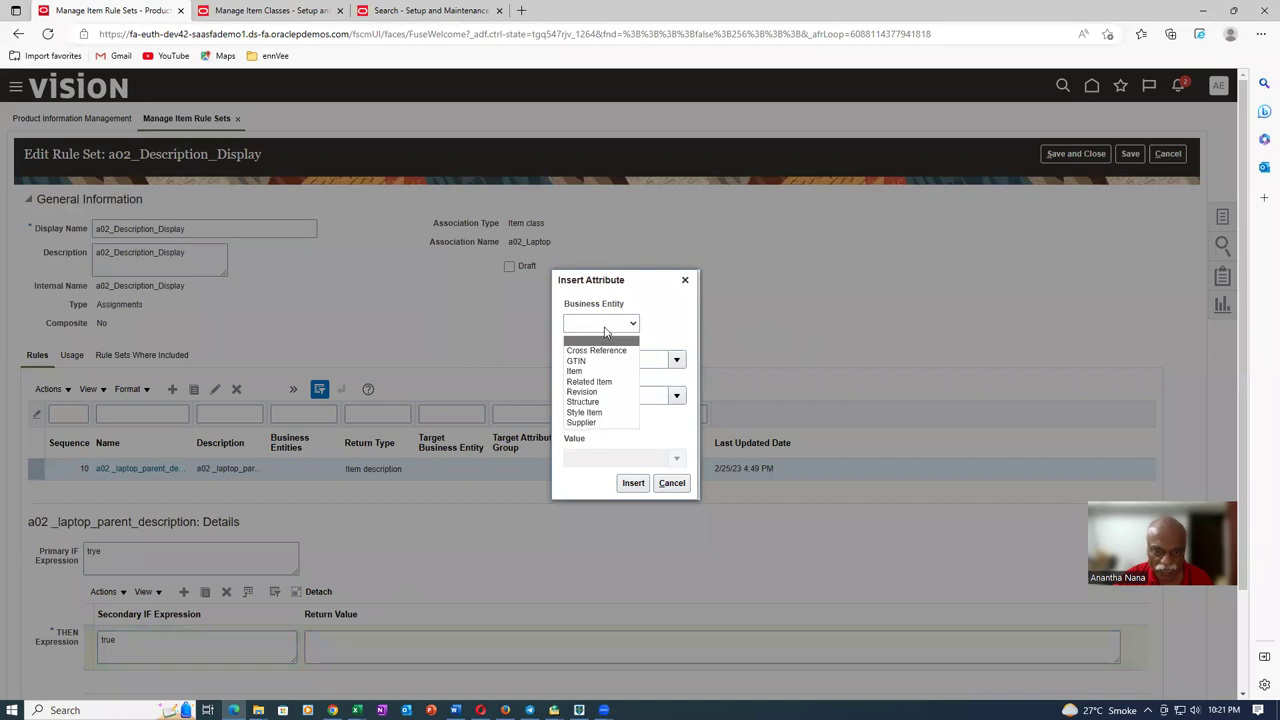
click(596, 372)
click(601, 362)
text(a02)
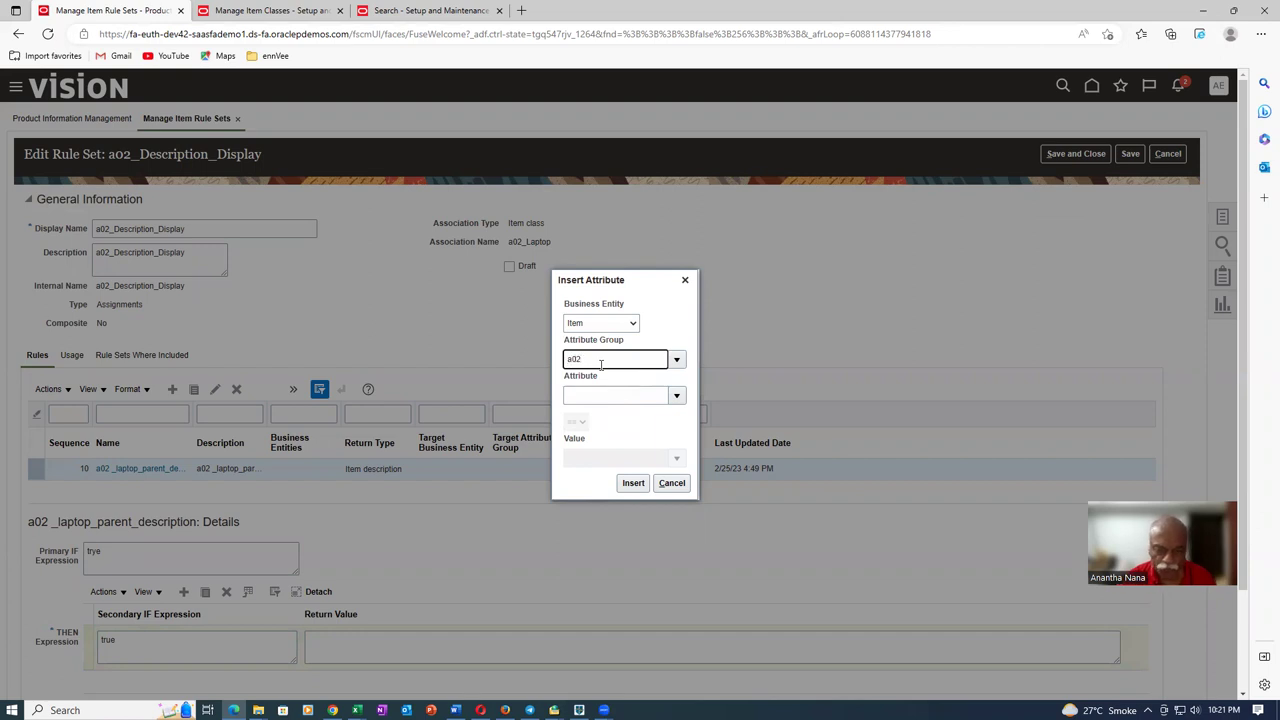
key(Tab)
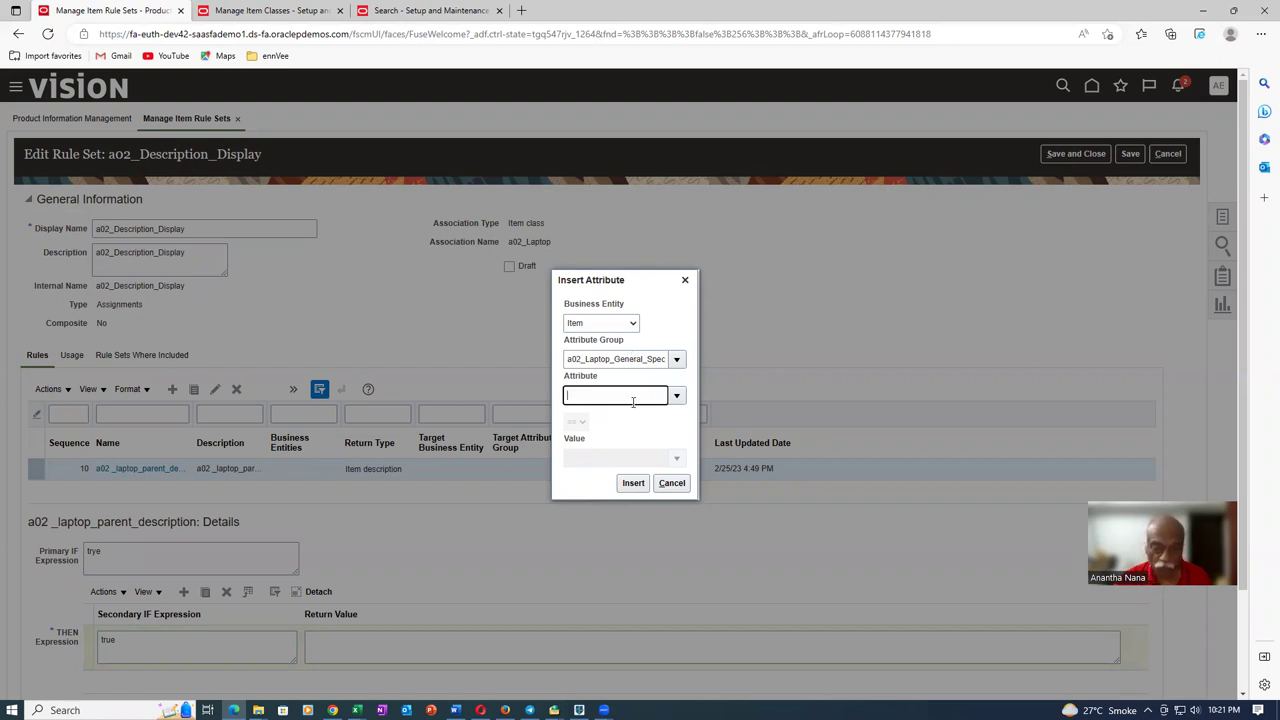
click(678, 398)
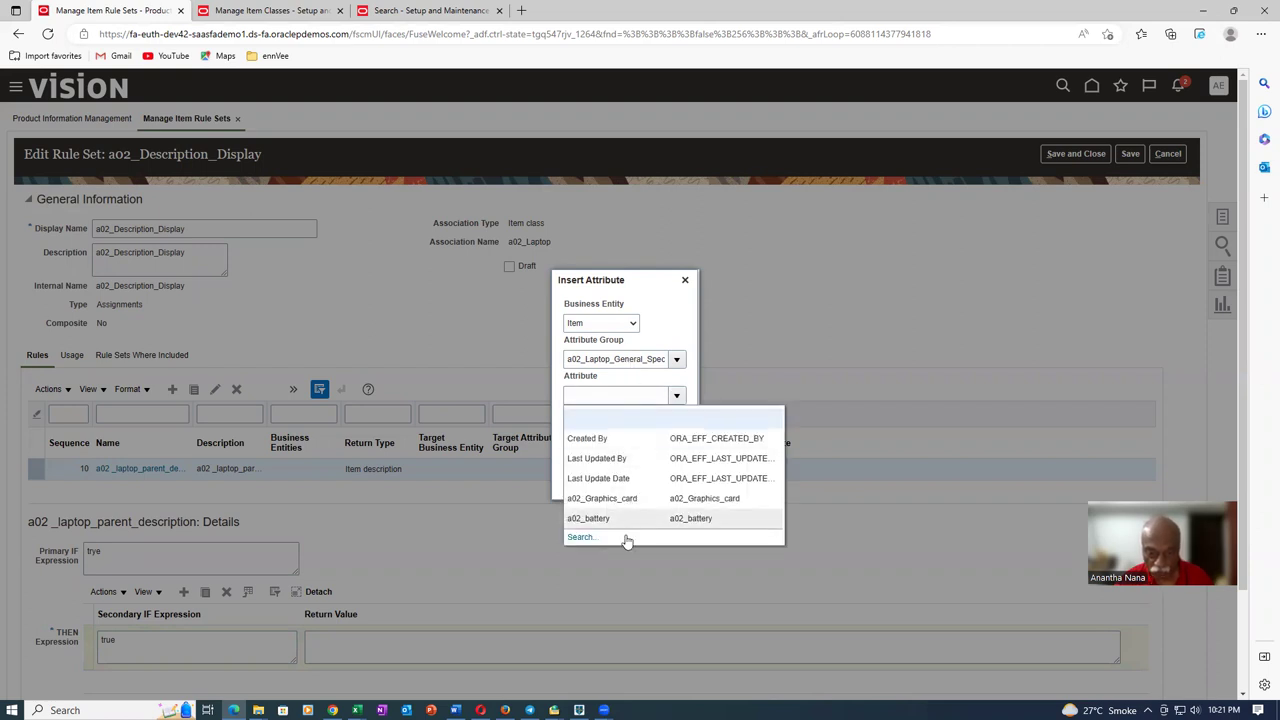
click(633, 500)
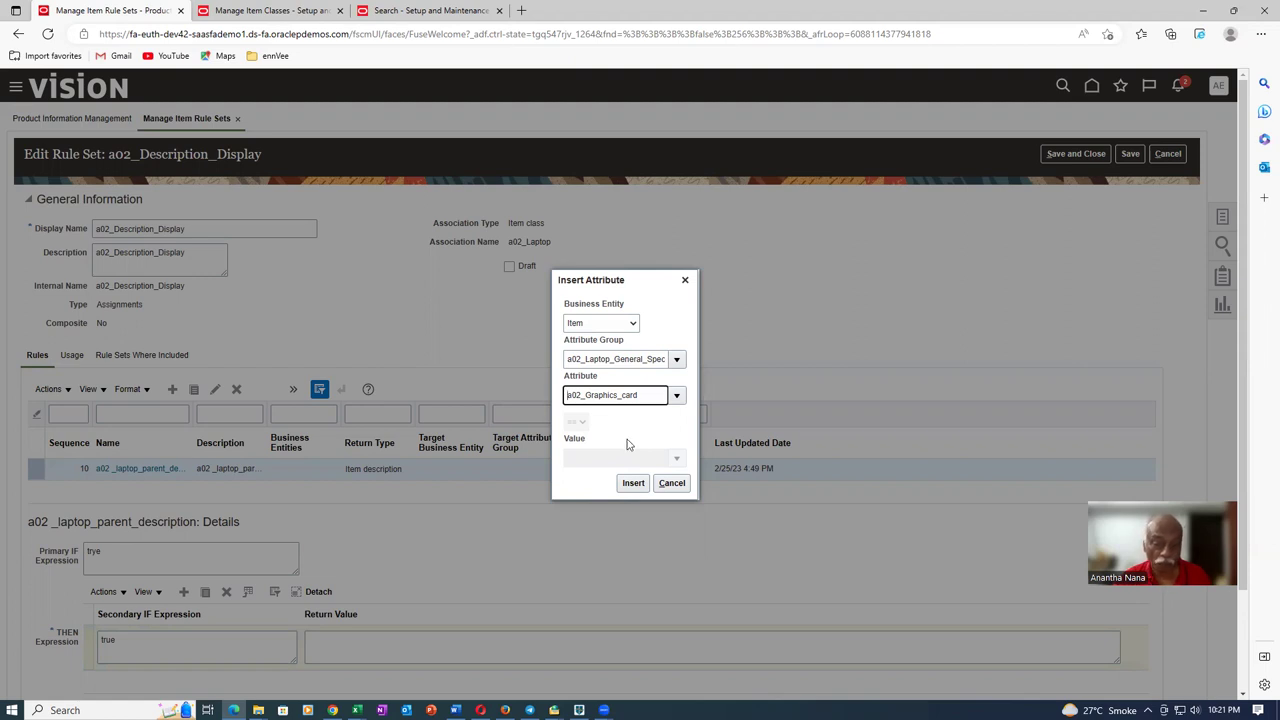
click(631, 486)
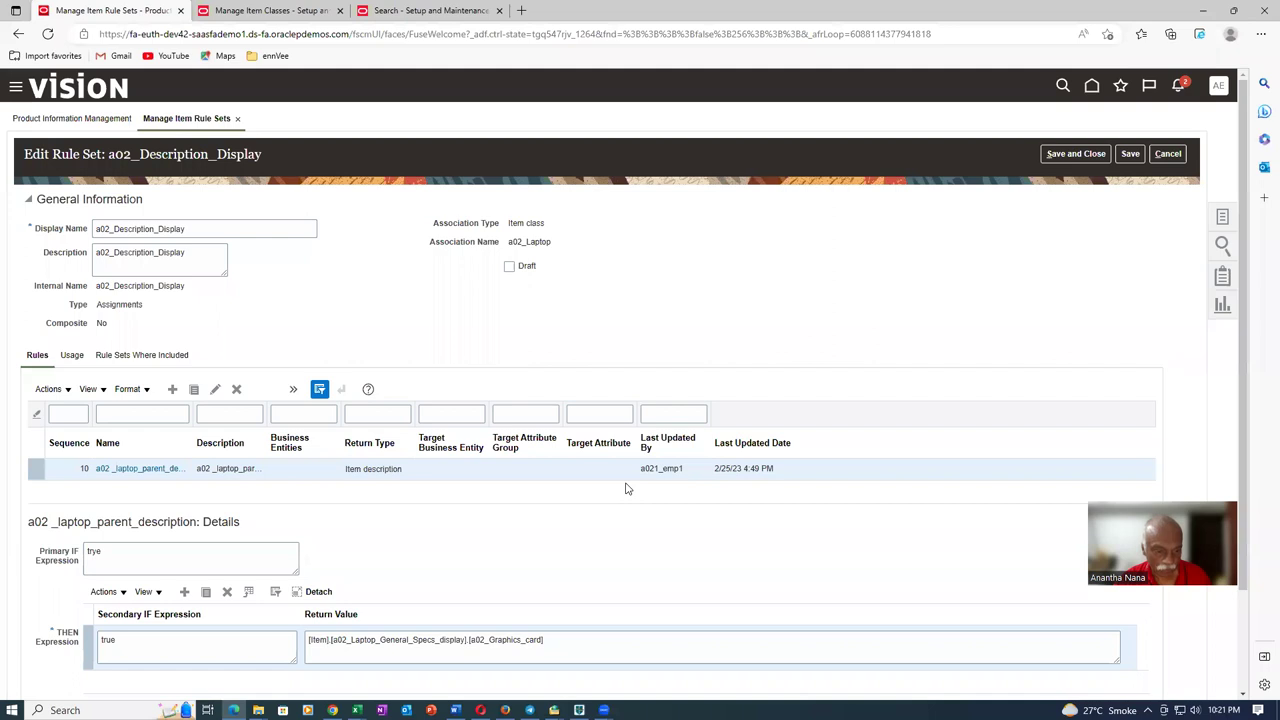
Append " and " plus the a02_battery attribute after the graphics card in the return value.
click(597, 638)
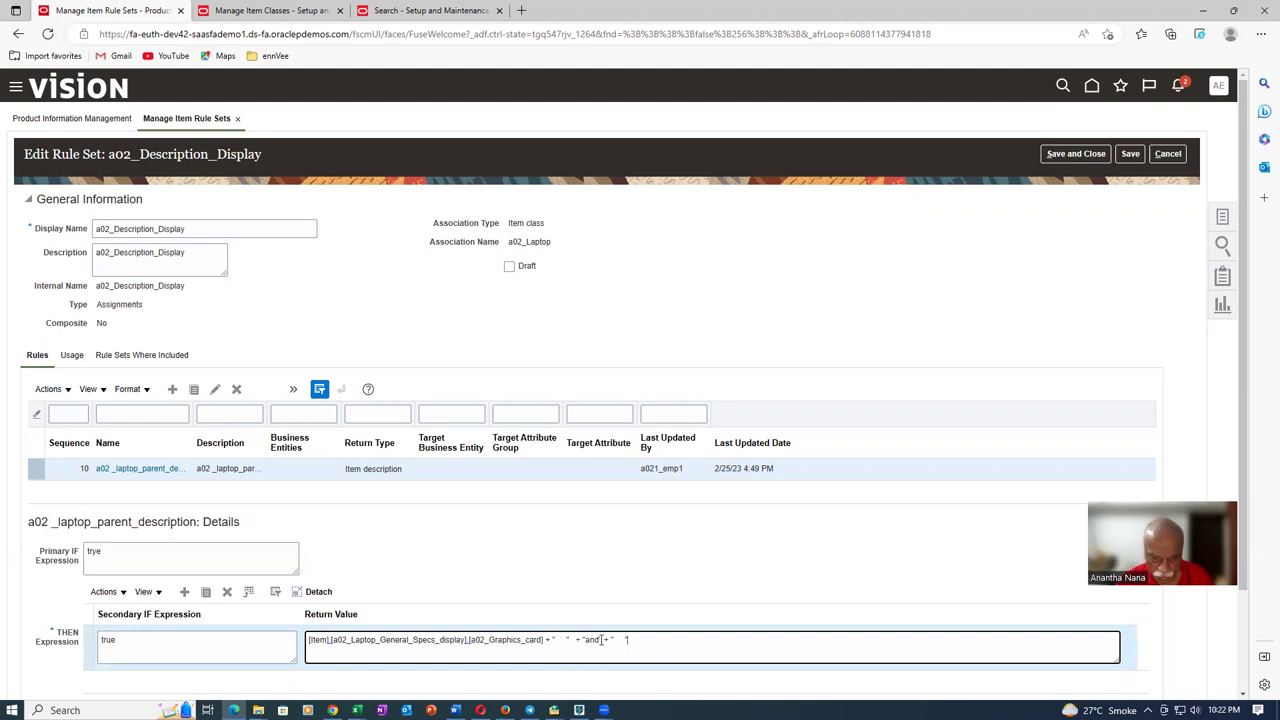
text(" +)
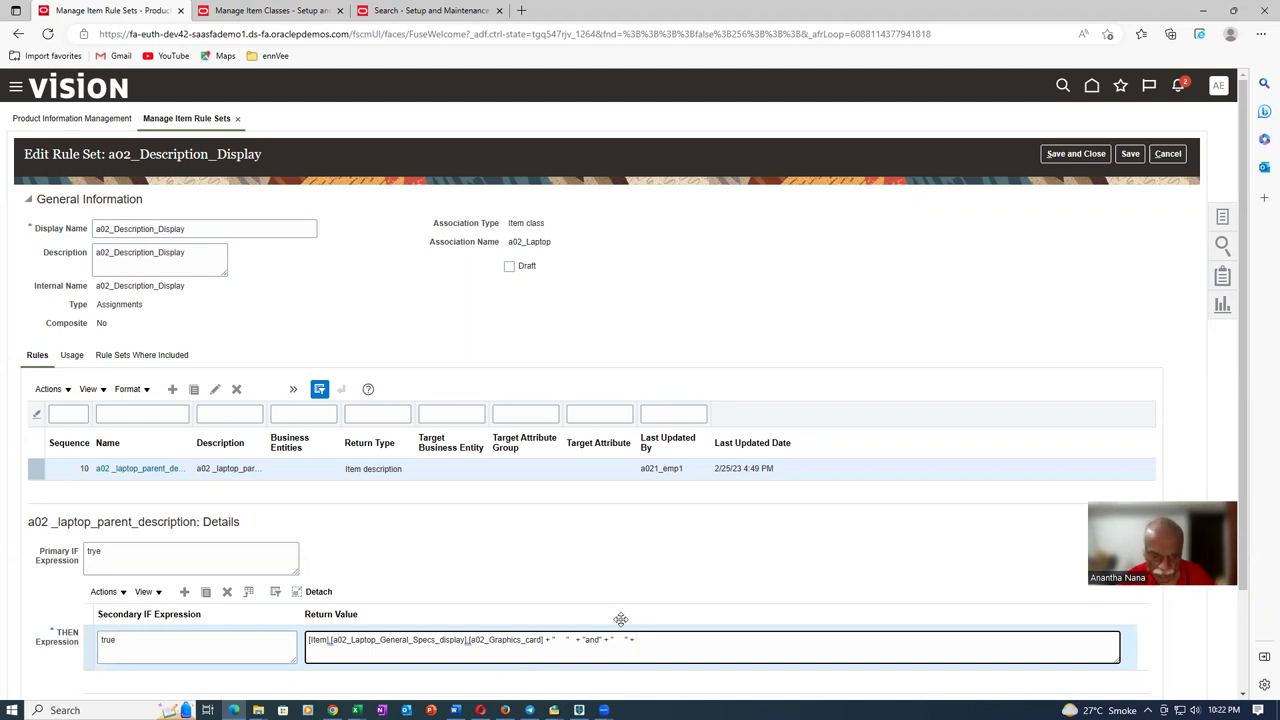
right_click(667, 652)
click(676, 585)
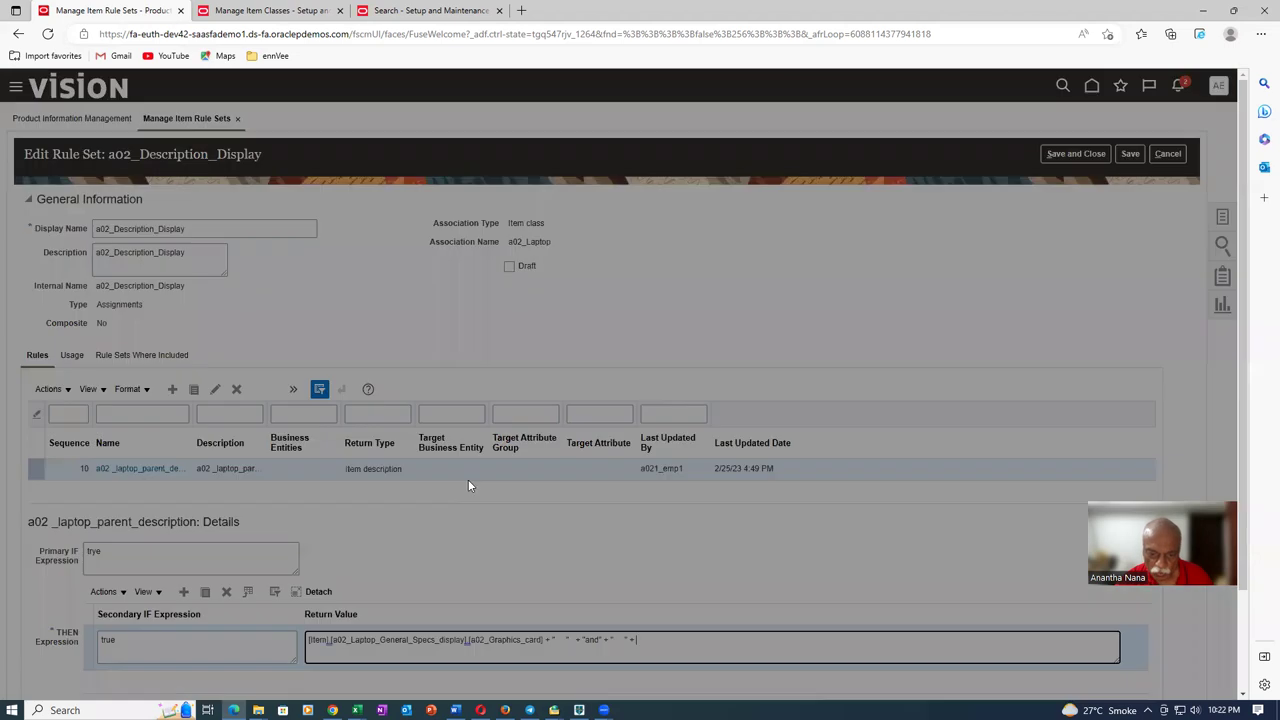
click(676, 395)
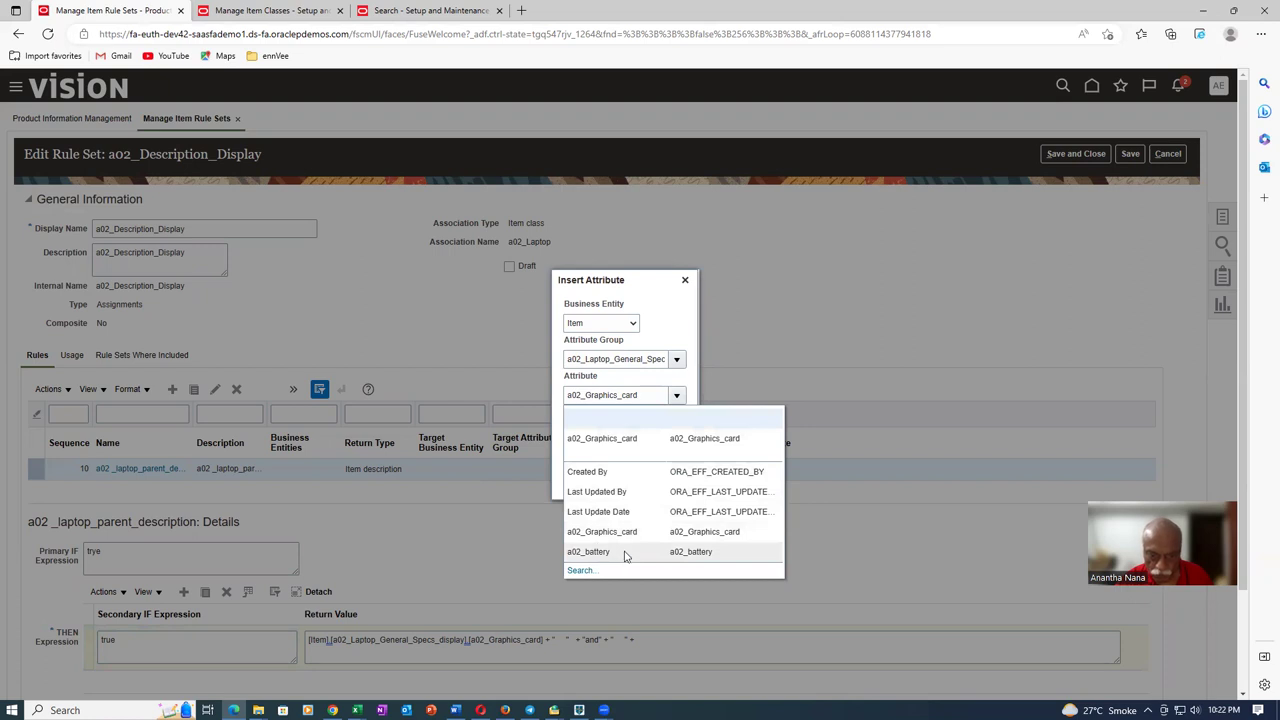
click(625, 553)
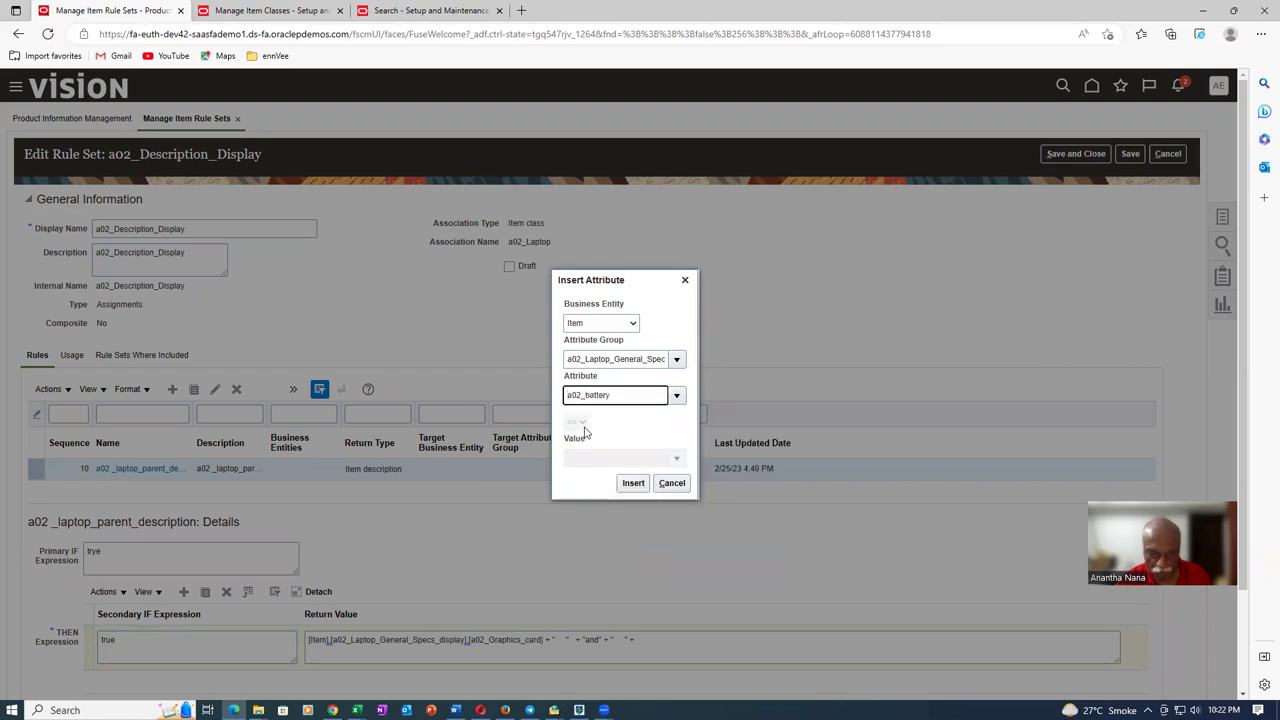
click(633, 483)
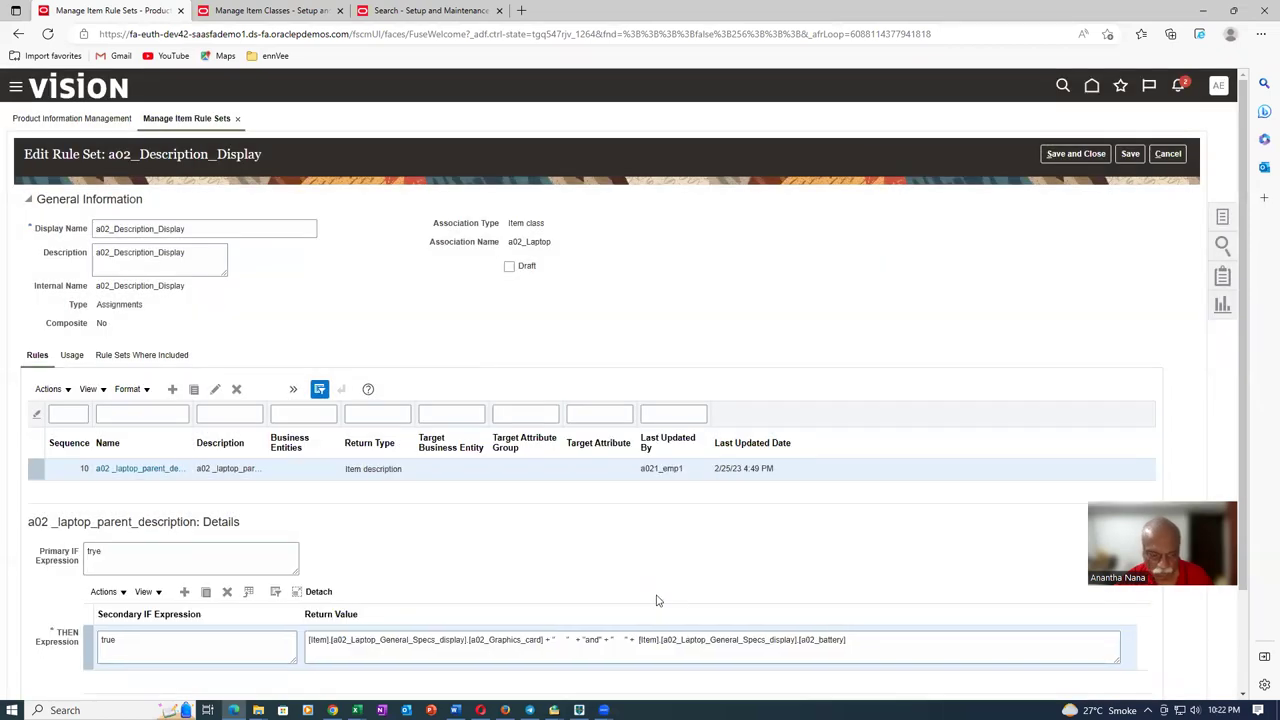
Fix the primary IF expression from 'trye' to 'true' so rule 10 validates as valid.
drag(1247, 287, 1261, 466)
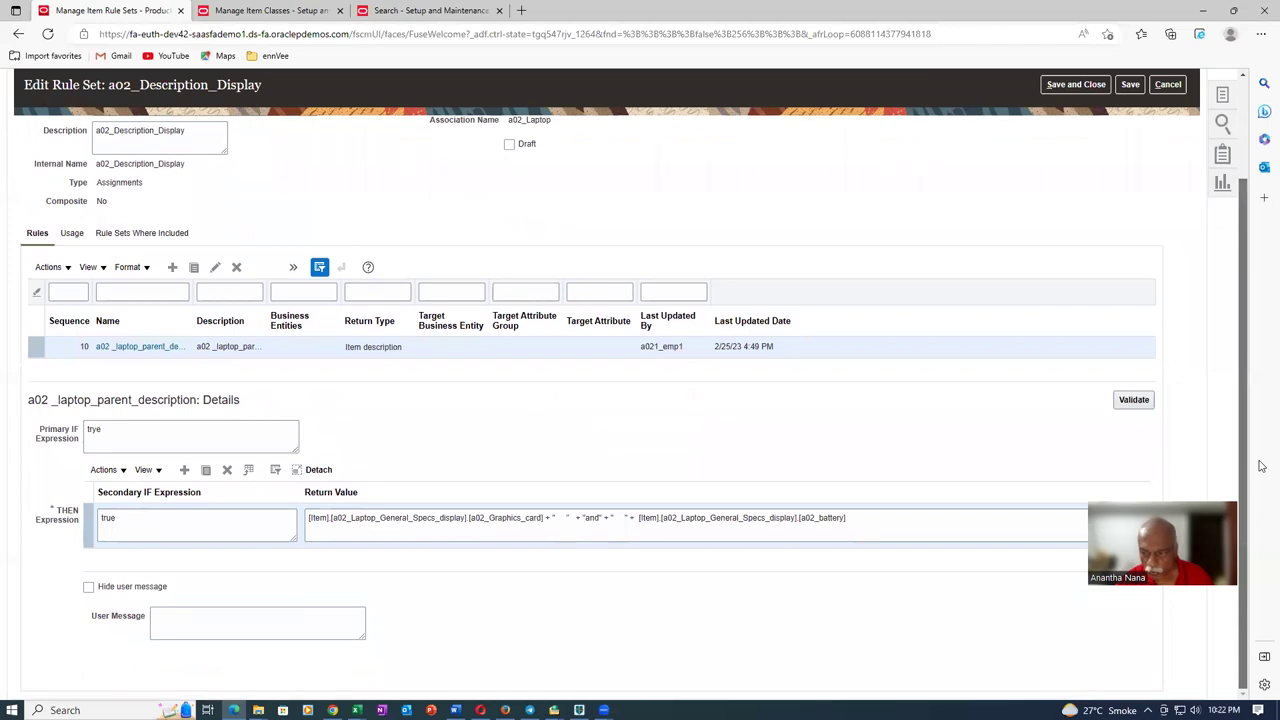
click(1142, 402)
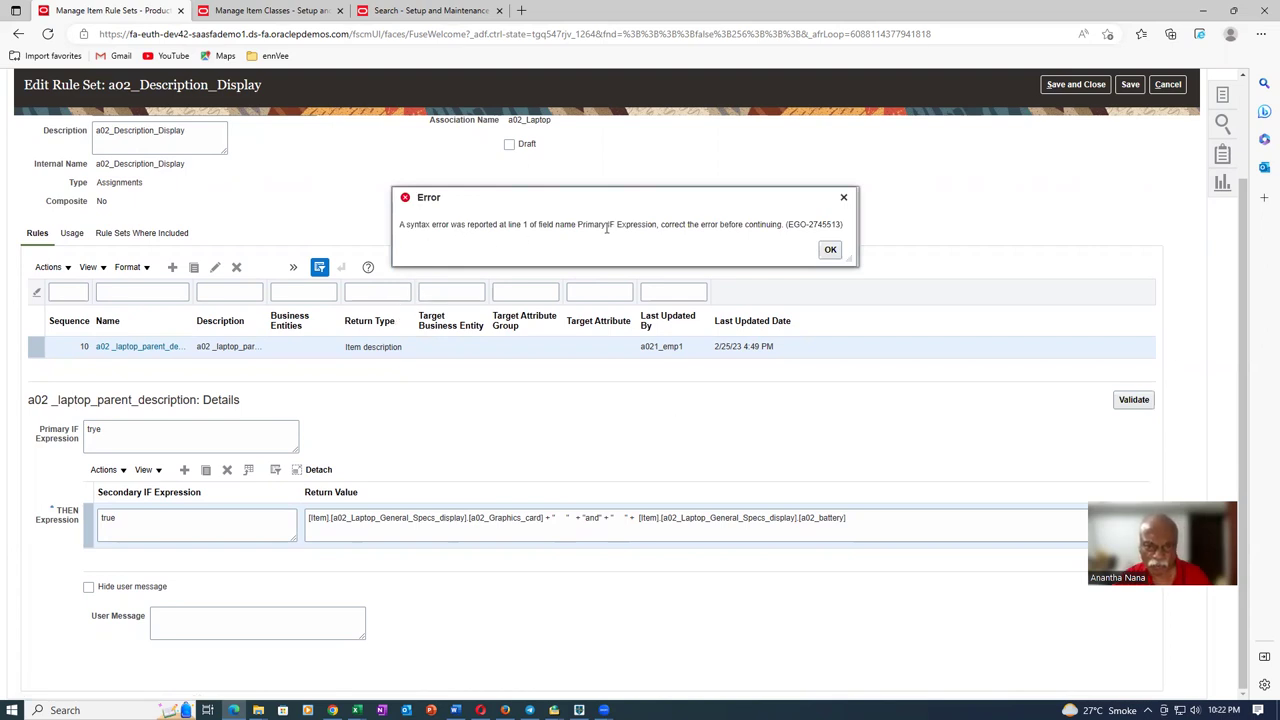
click(829, 250)
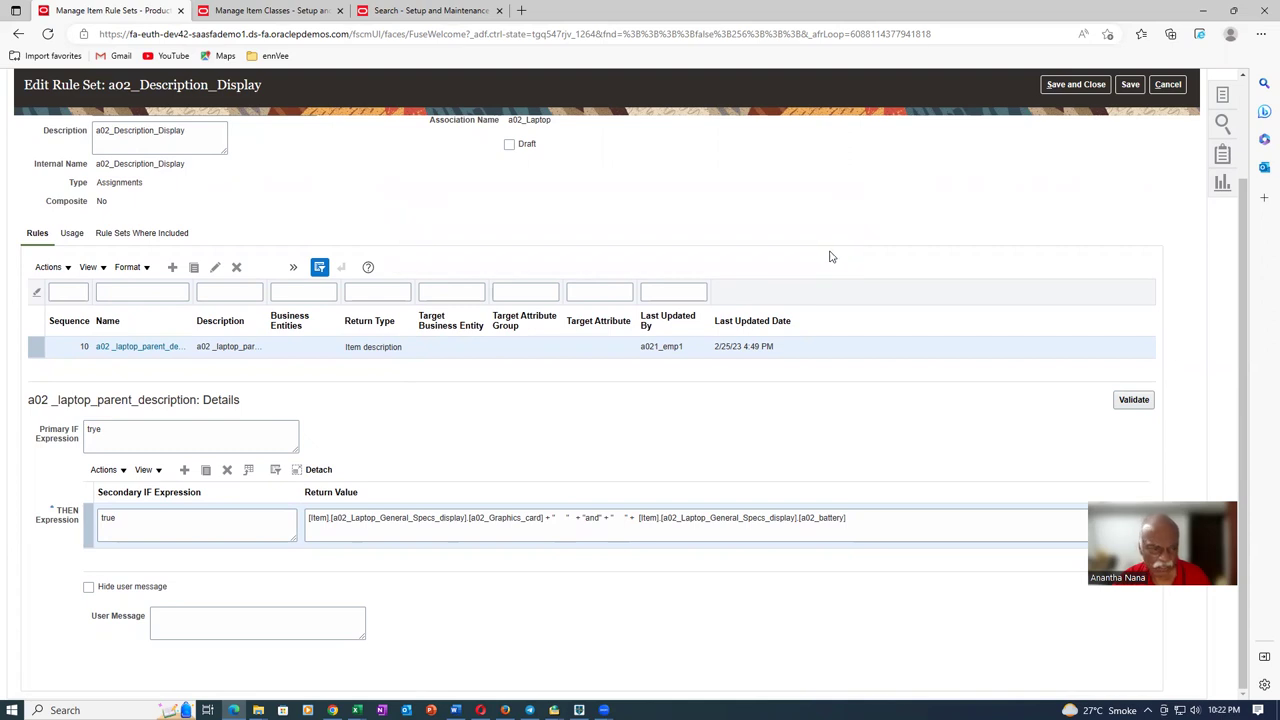
click(57, 437)
key(ctrl+a)
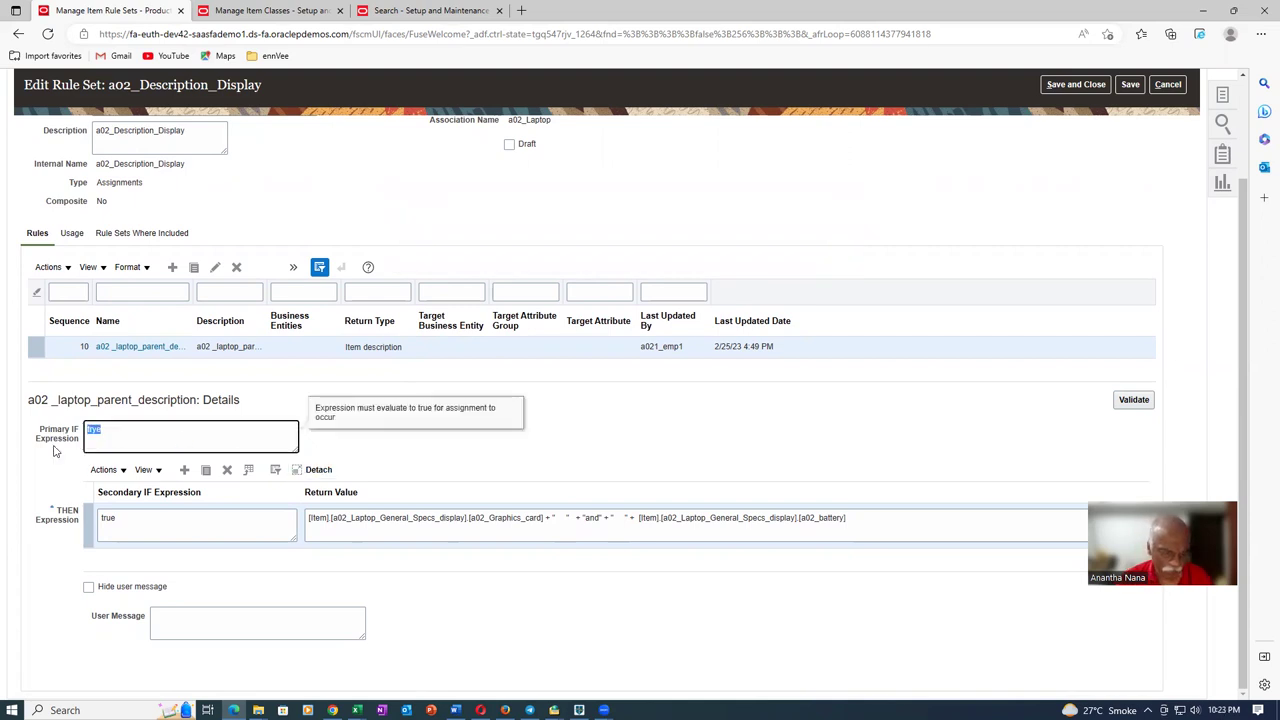
text(true)
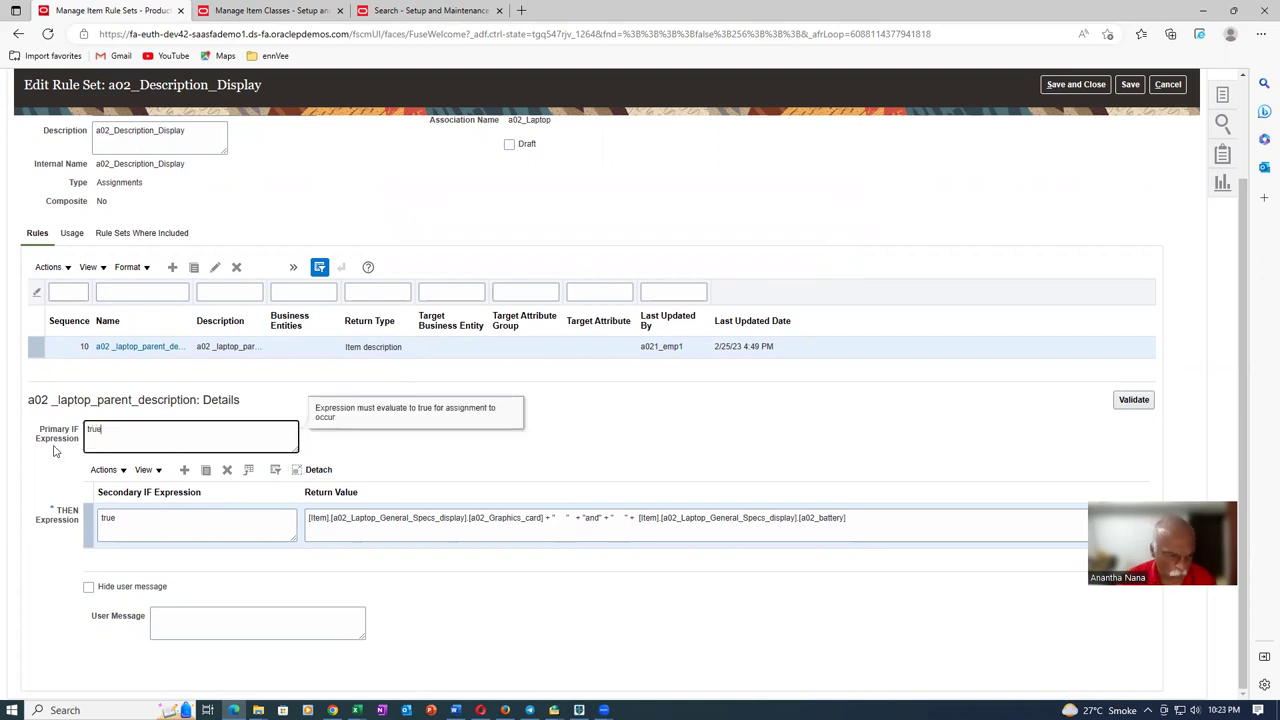
click(697, 410)
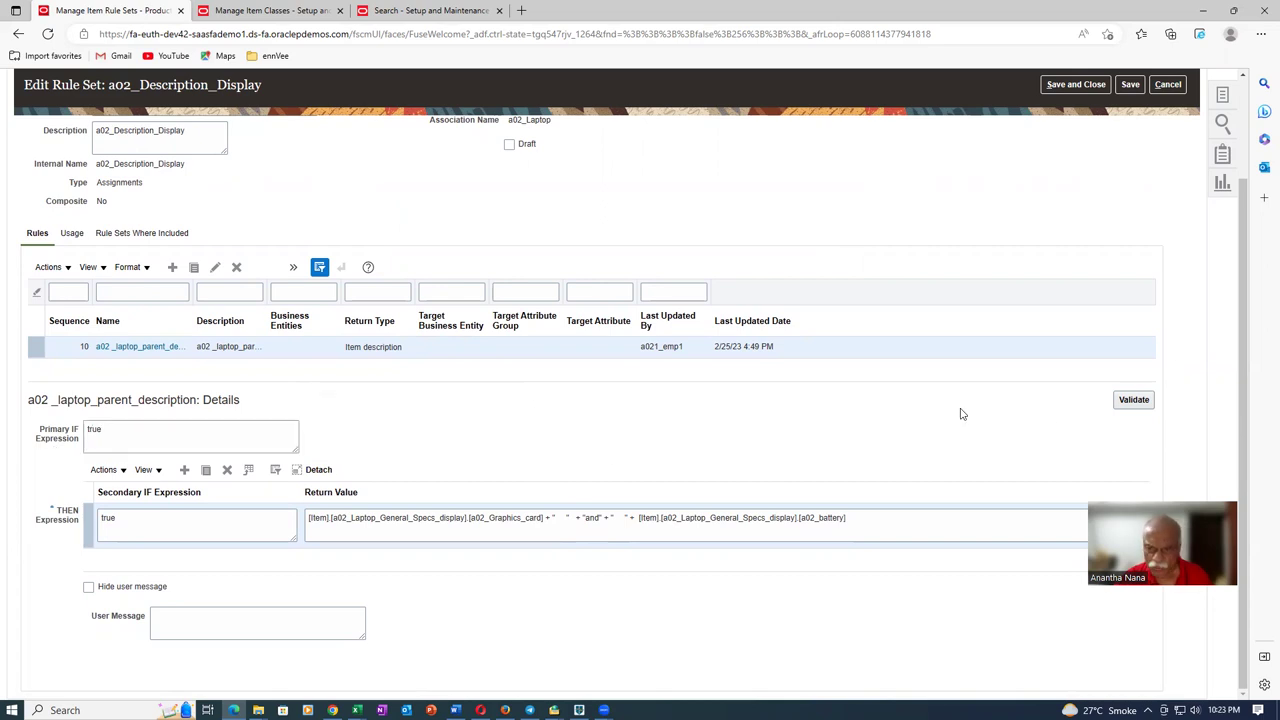
click(1133, 401)
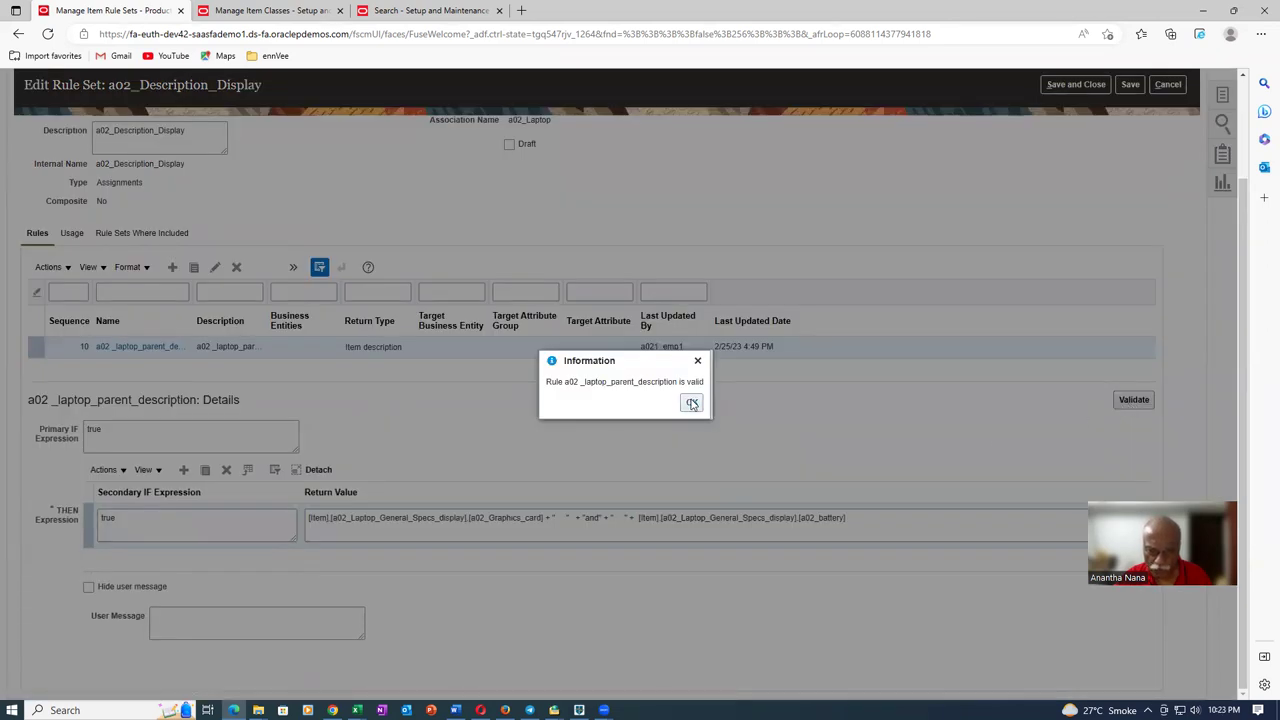
click(692, 403)
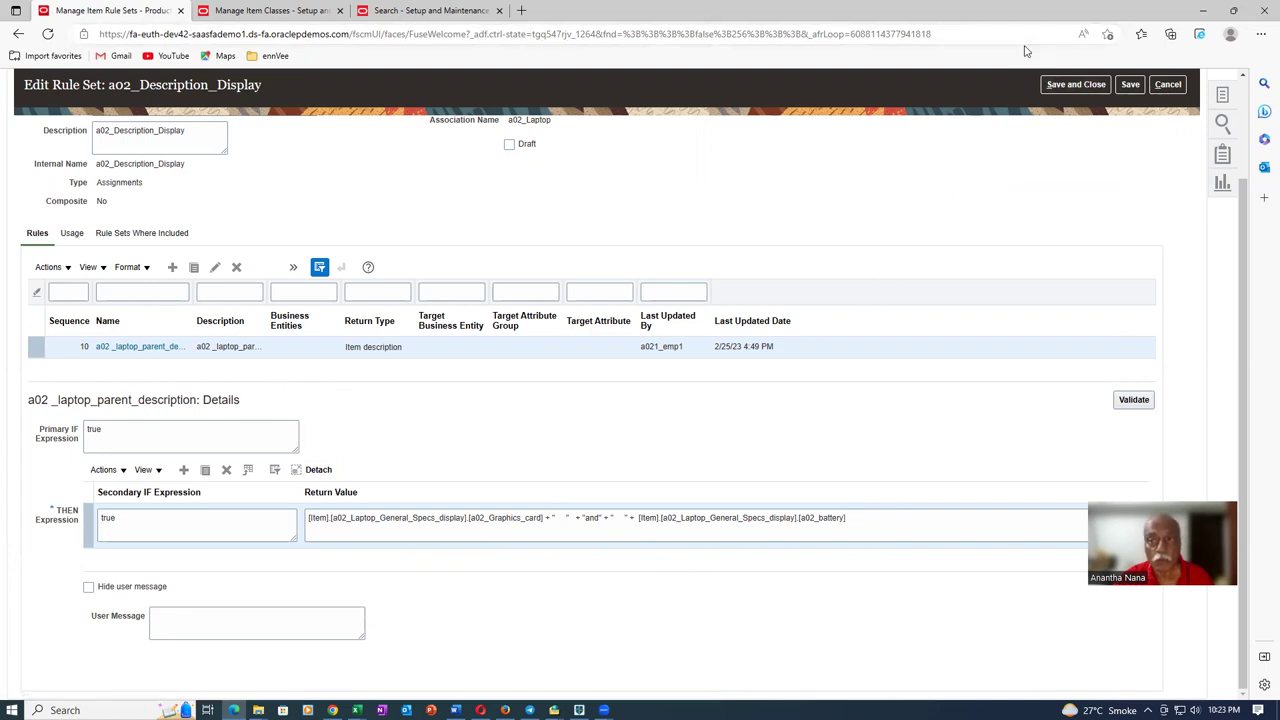
Save and close the a02_Description_Display rule set, leave rule sets, and open Setup and Maintenance.
click(1090, 84)
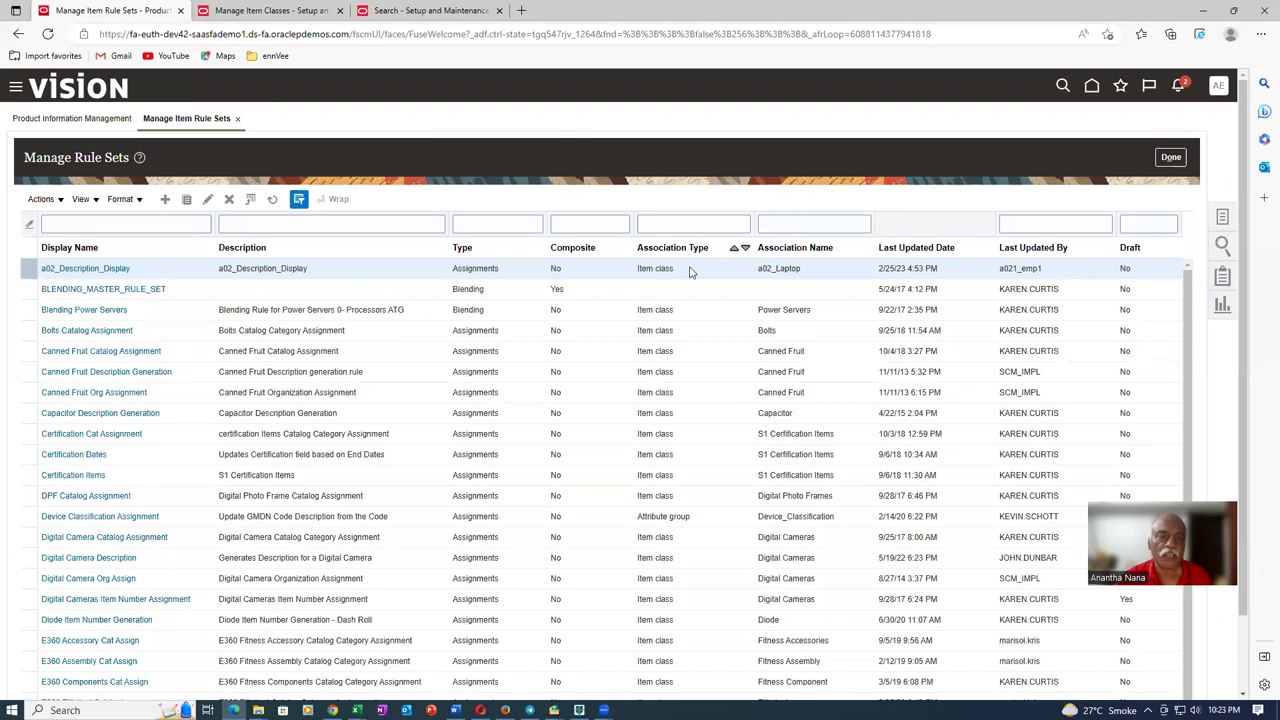
click(1175, 162)
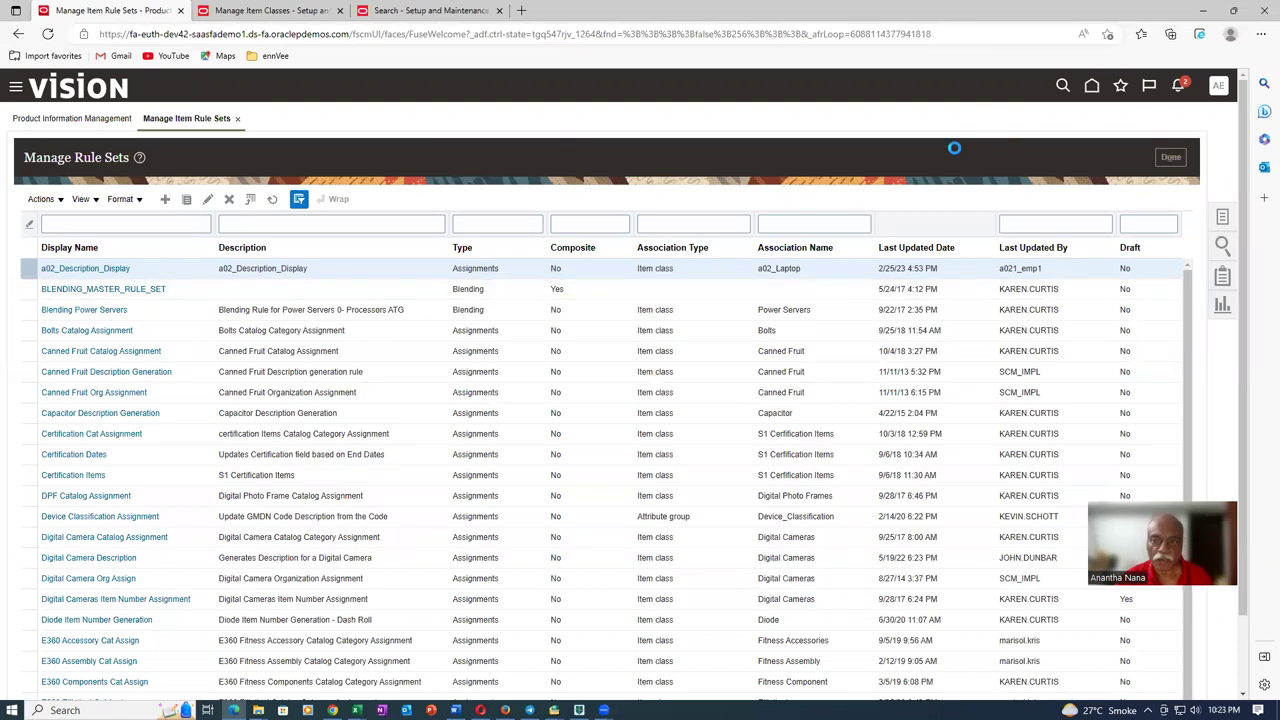
click(1172, 155)
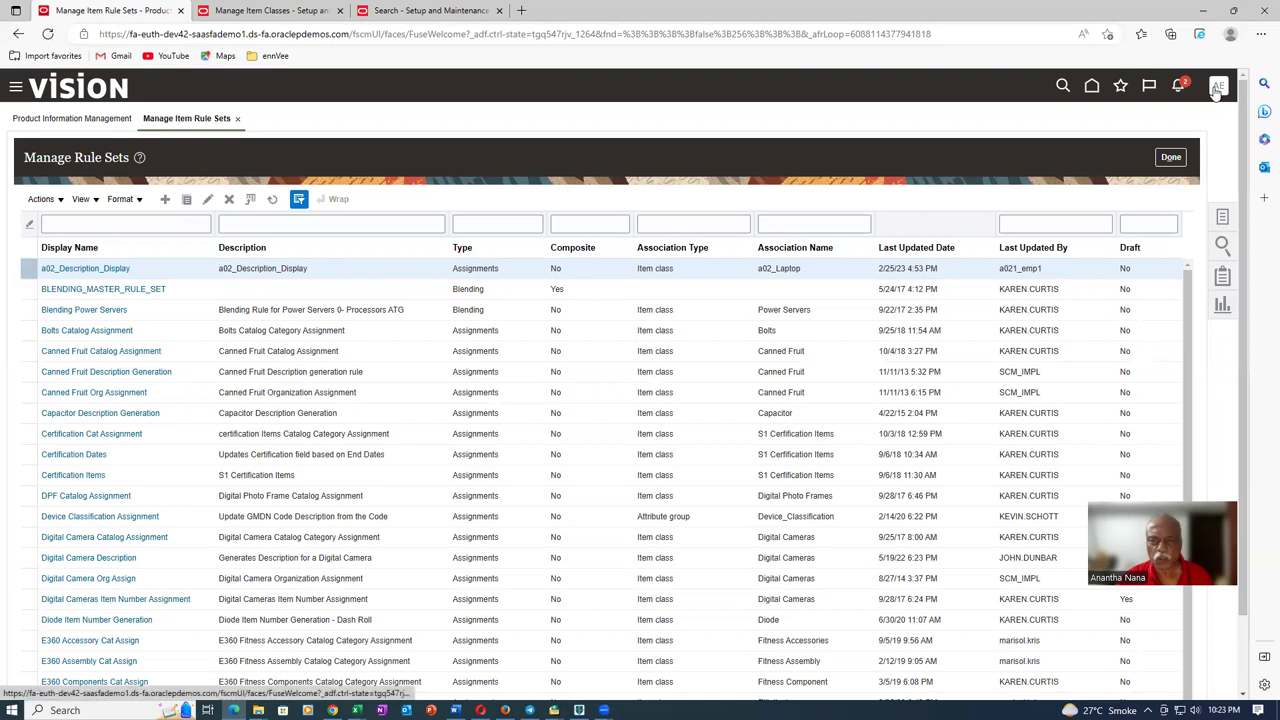
click(1217, 89)
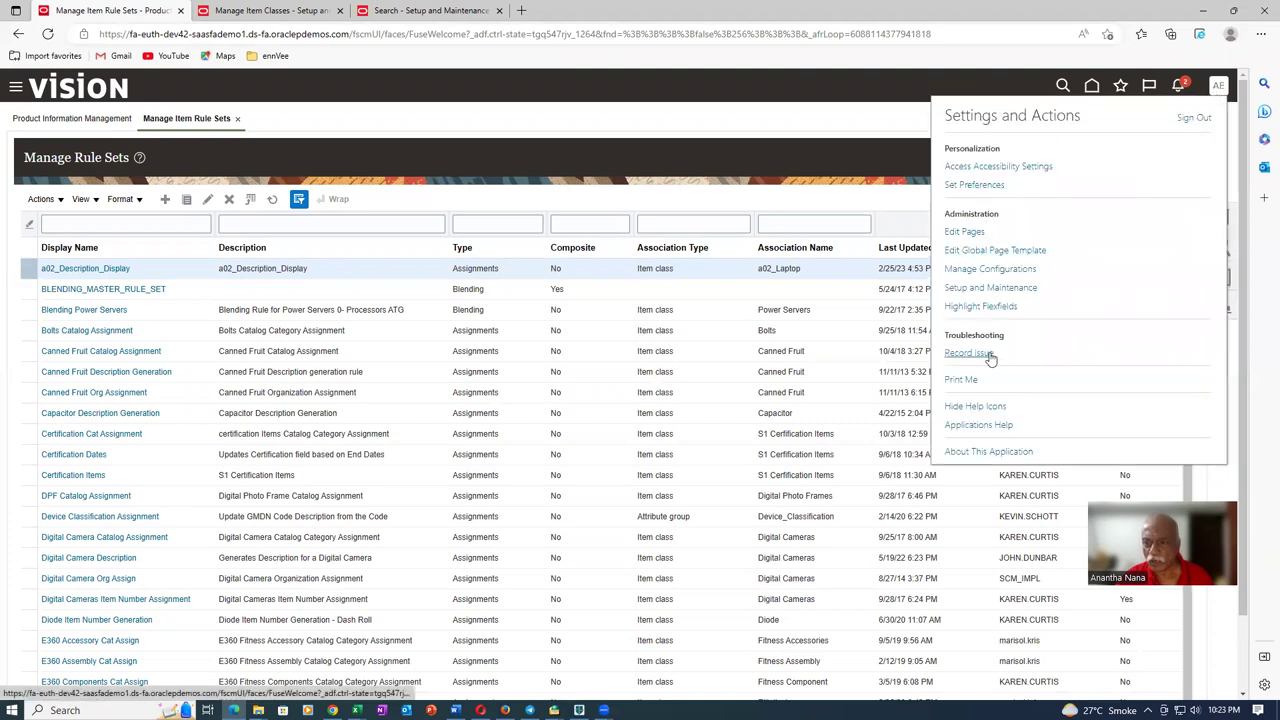
click(988, 288)
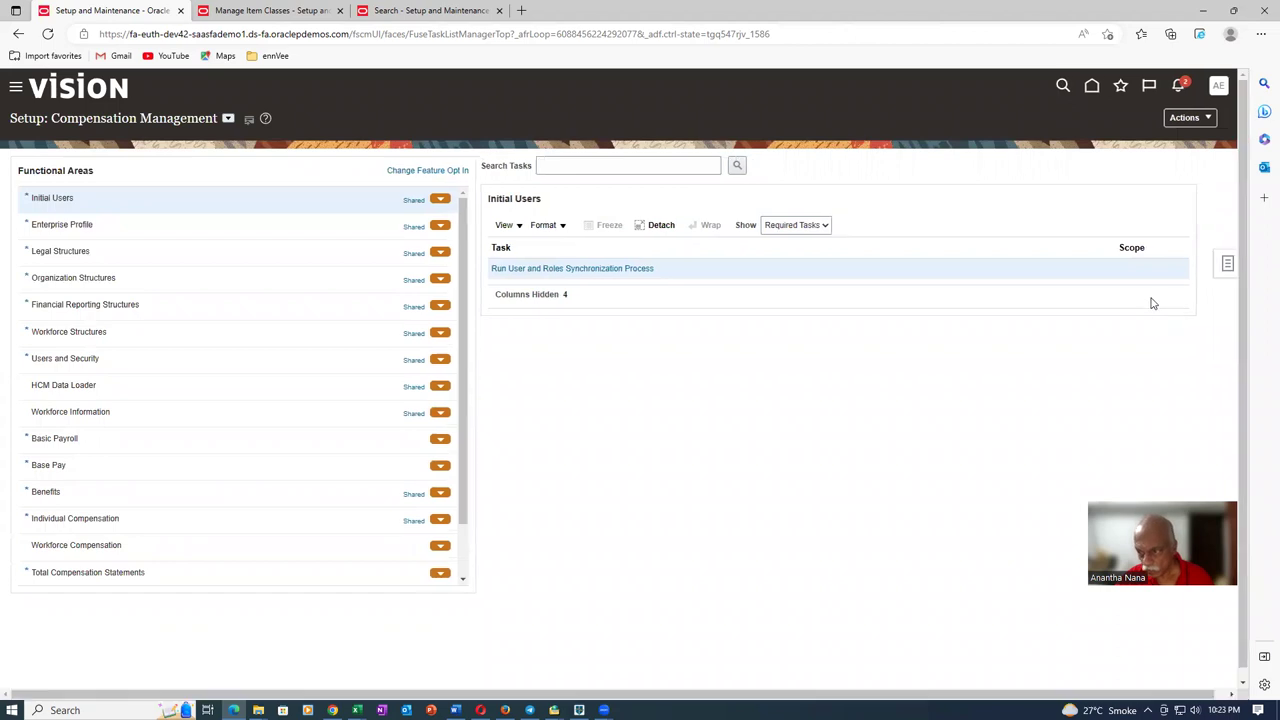
Search setup tasks for 'man%item%class%' and open Manage Item Classes.
click(293, 173)
text(man)
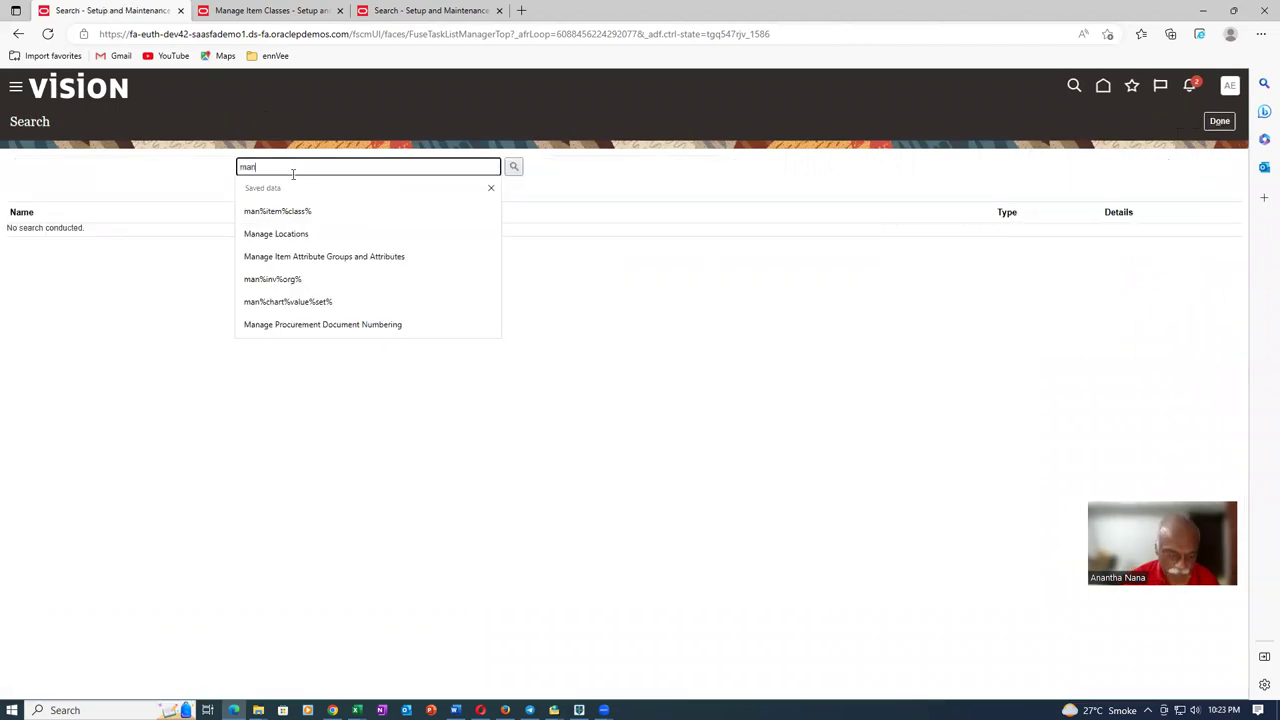
text(%item%class%)
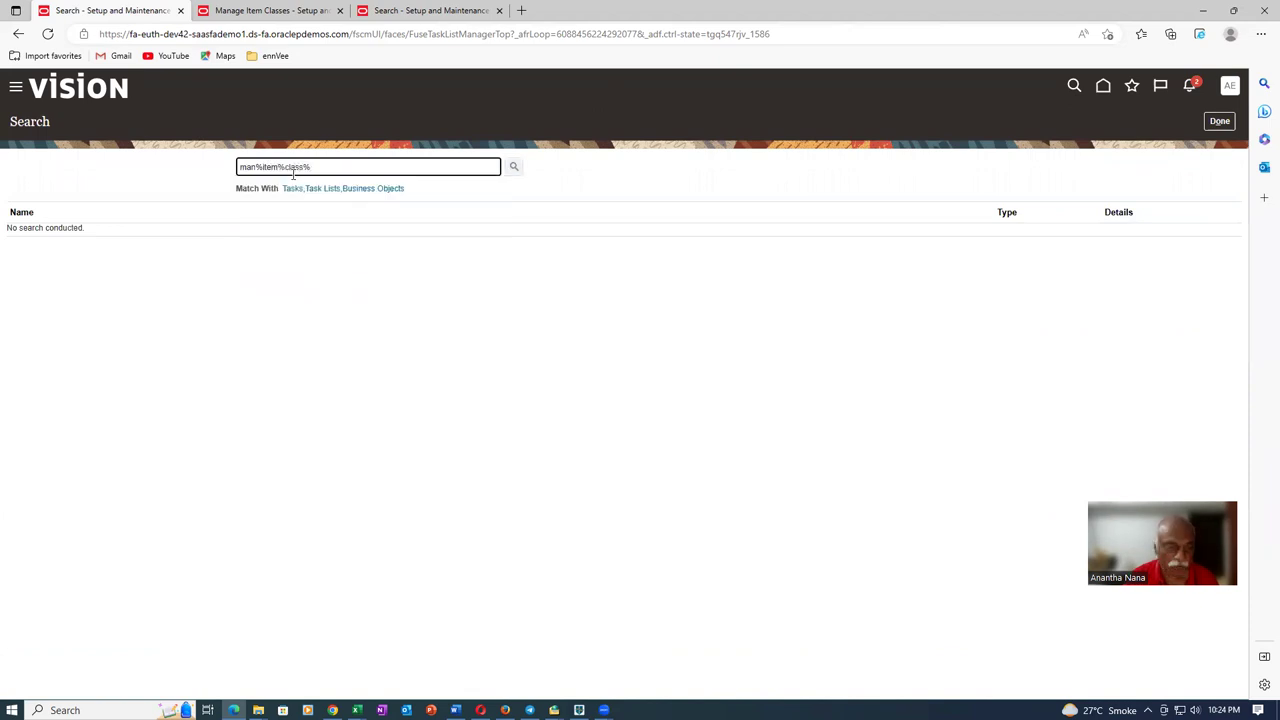
key(Return)
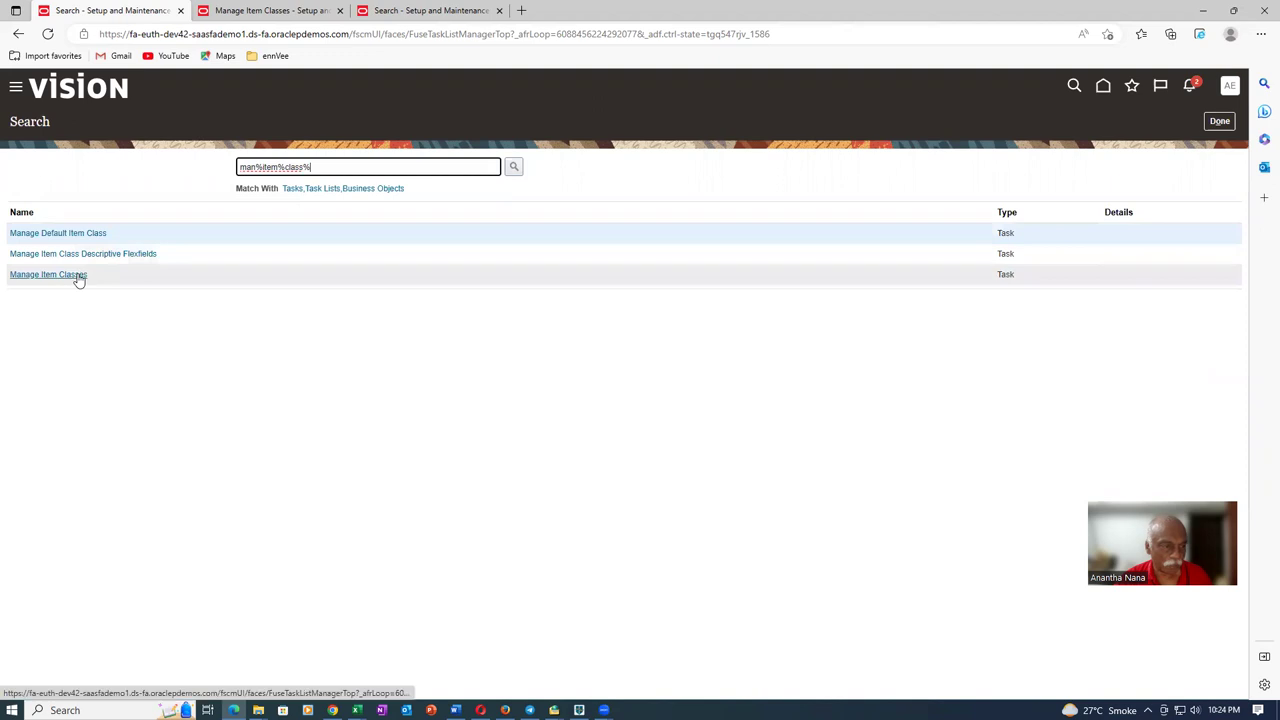
click(78, 276)
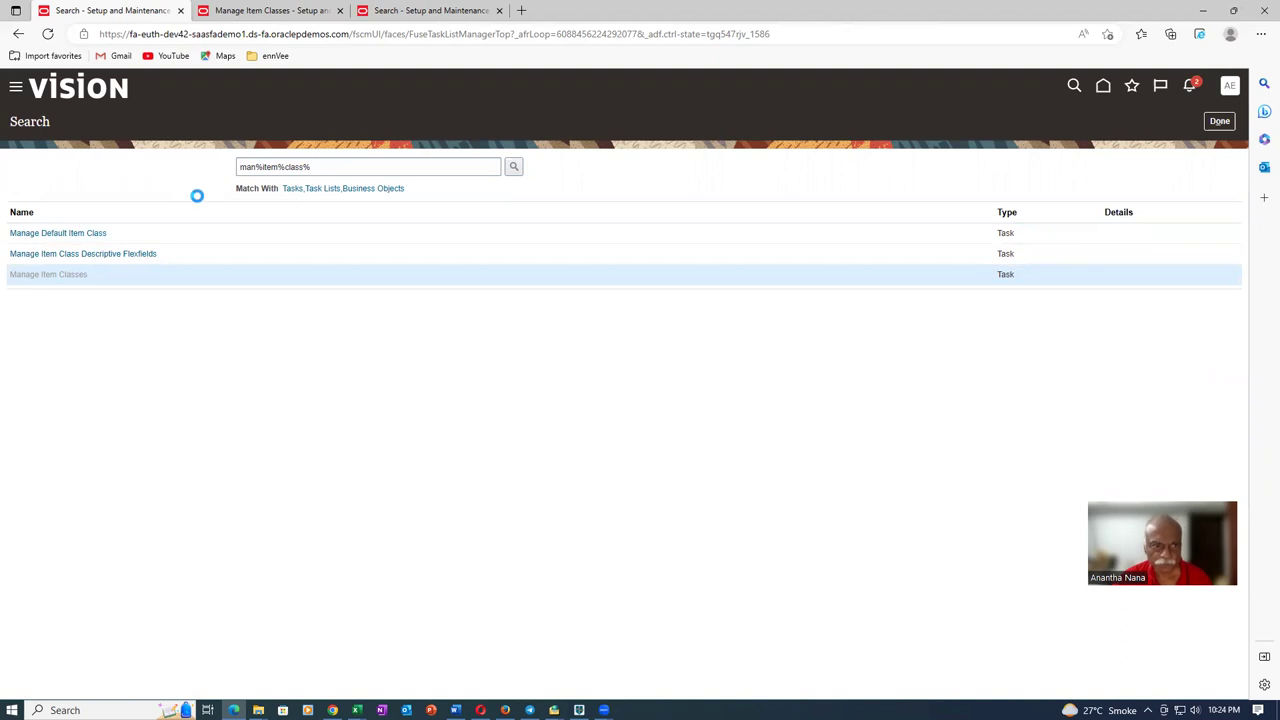
Search item classes starting with 'a02' and choose a02_Laptop to edit.
click(207, 229)
text(a02)
click(1020, 278)
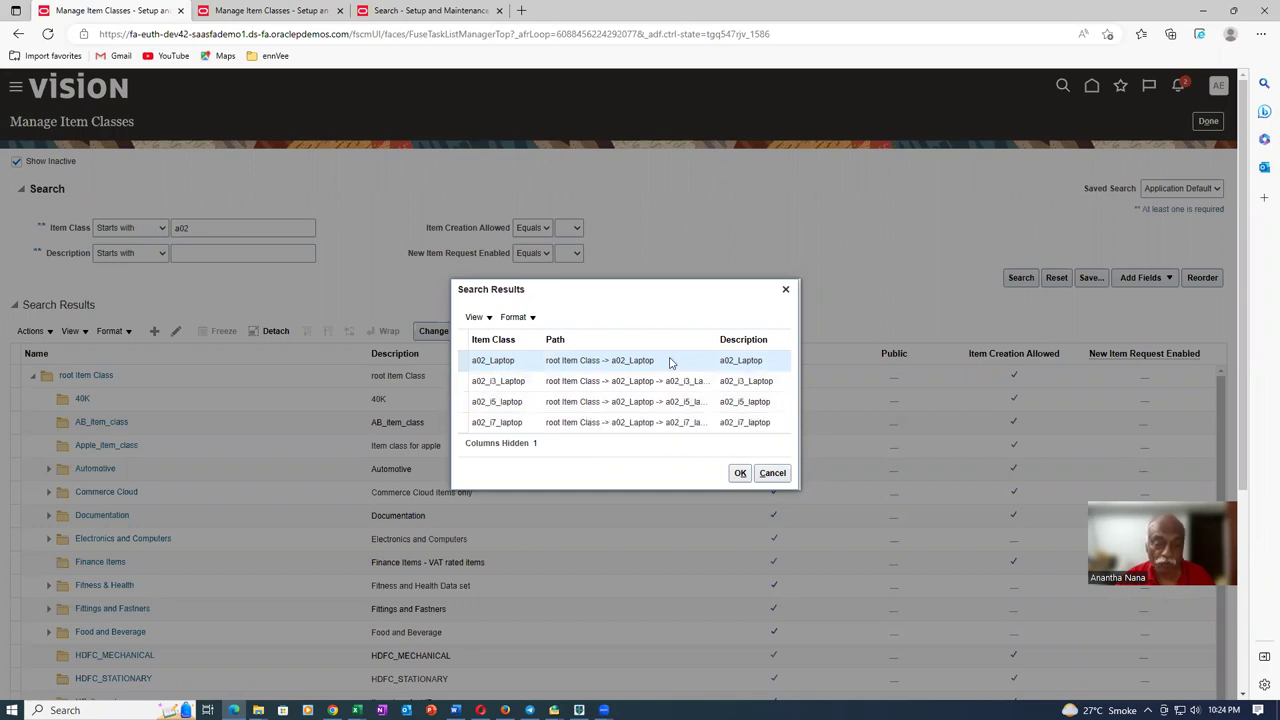
click(738, 474)
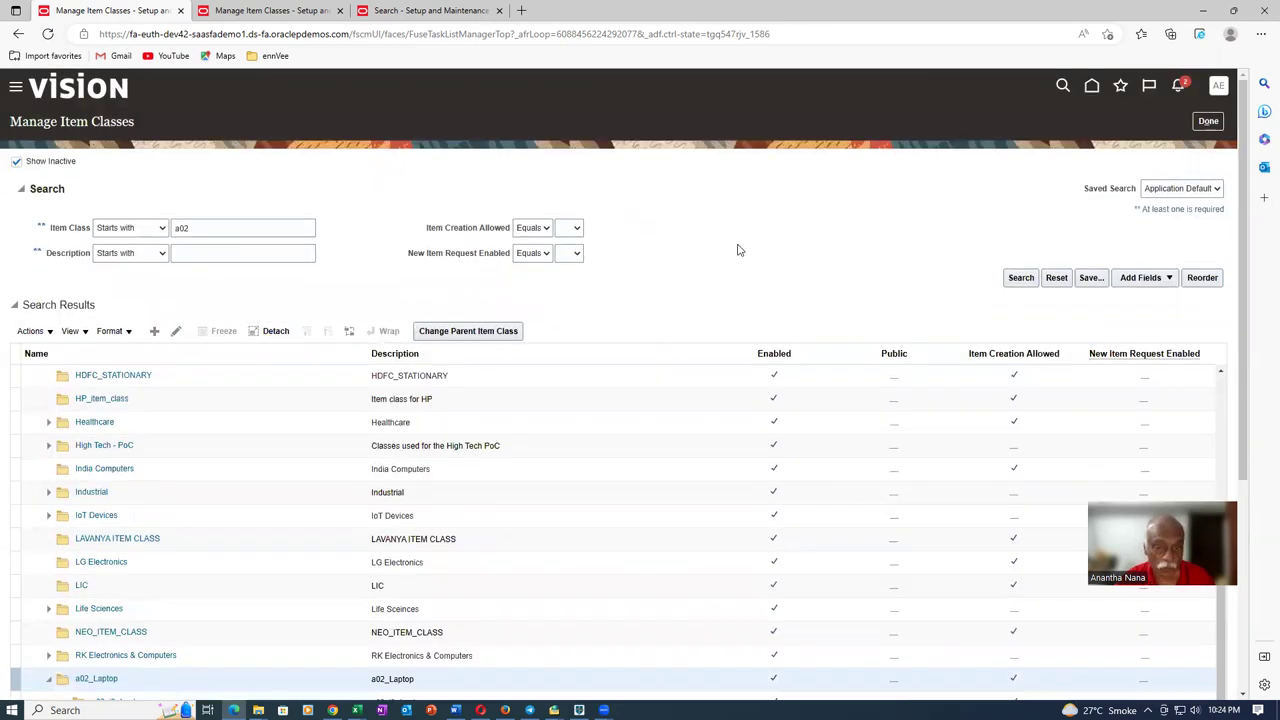
click(1036, 280)
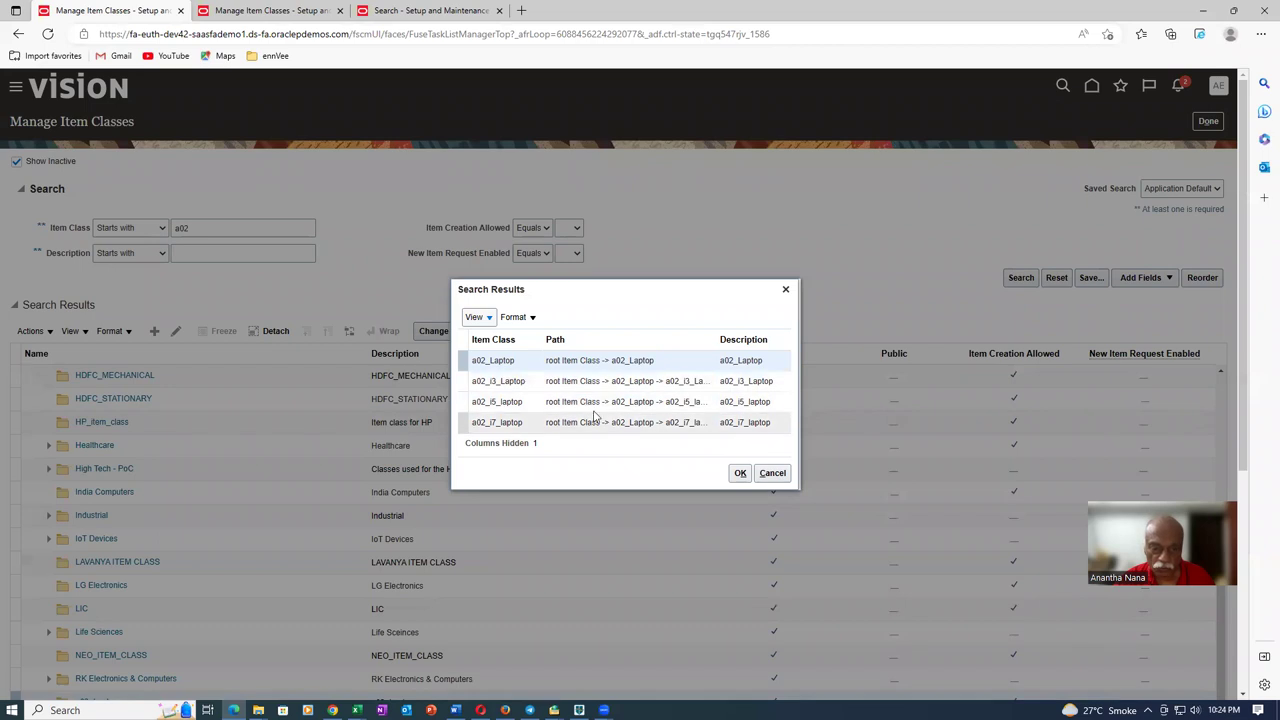
click(740, 473)
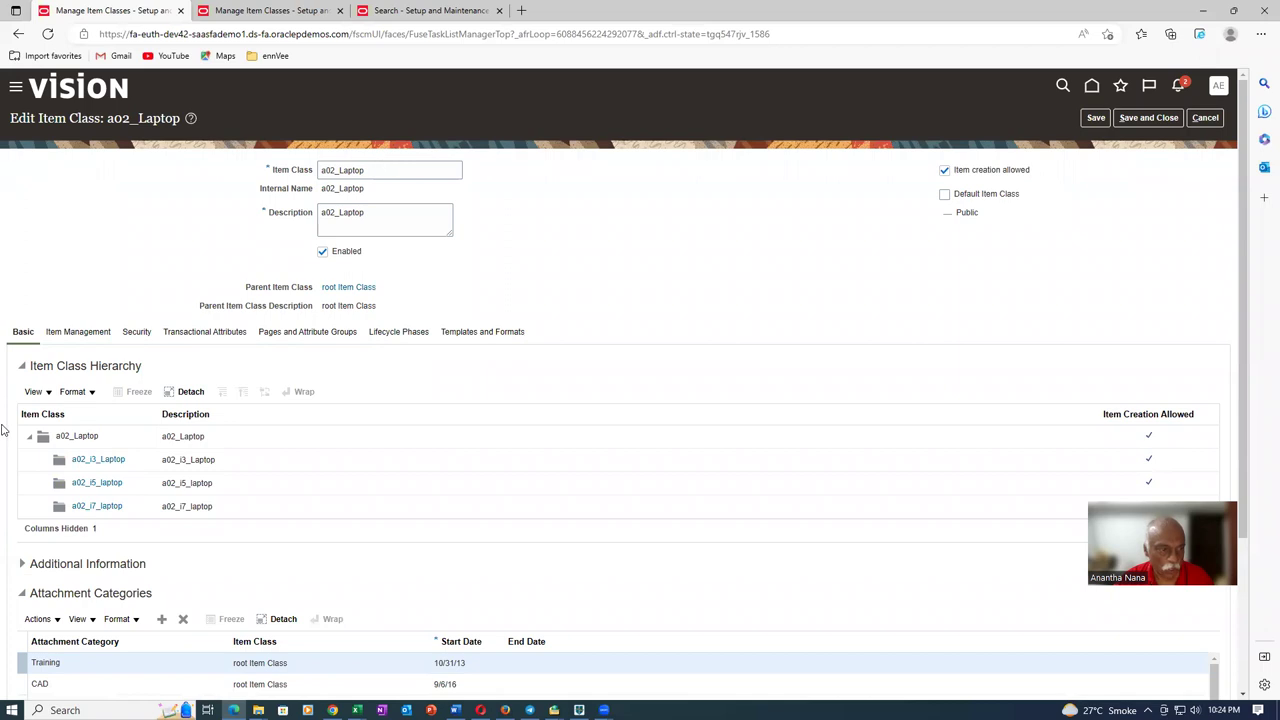
Under Item Management, set Rule Generated descriptions with rule set a02_Description_Display, then save and close.
click(70, 338)
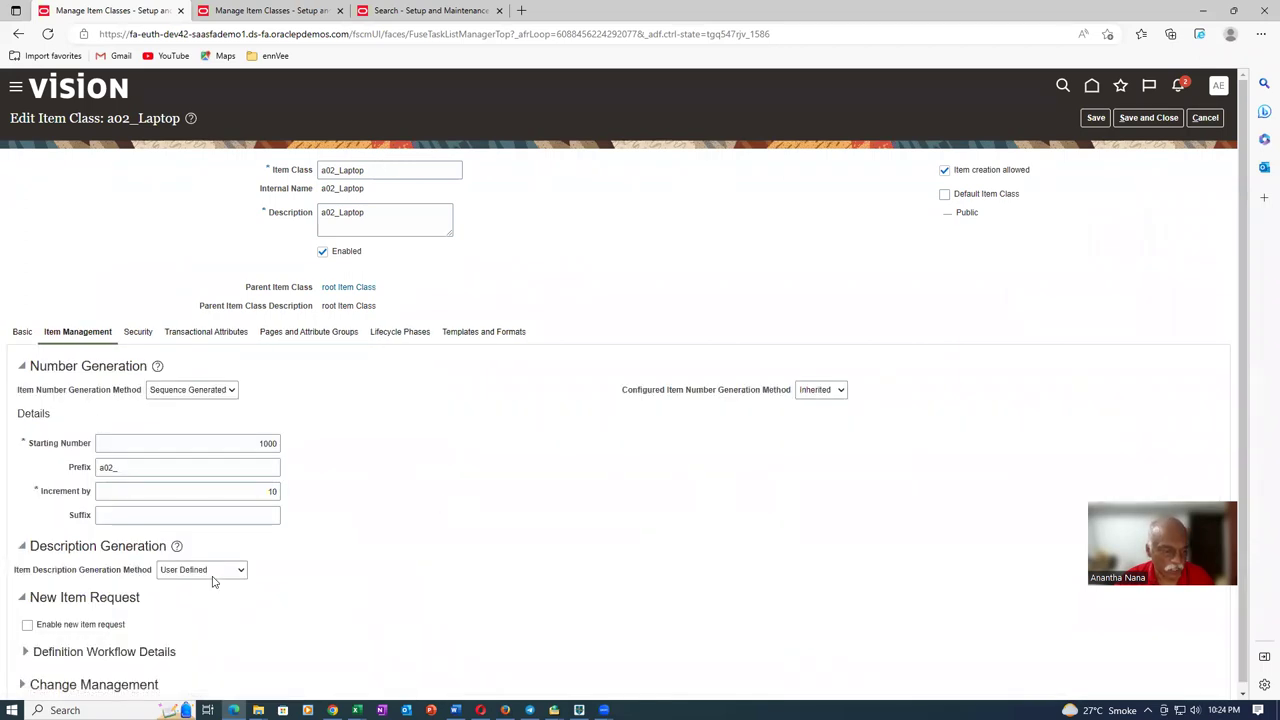
click(214, 572)
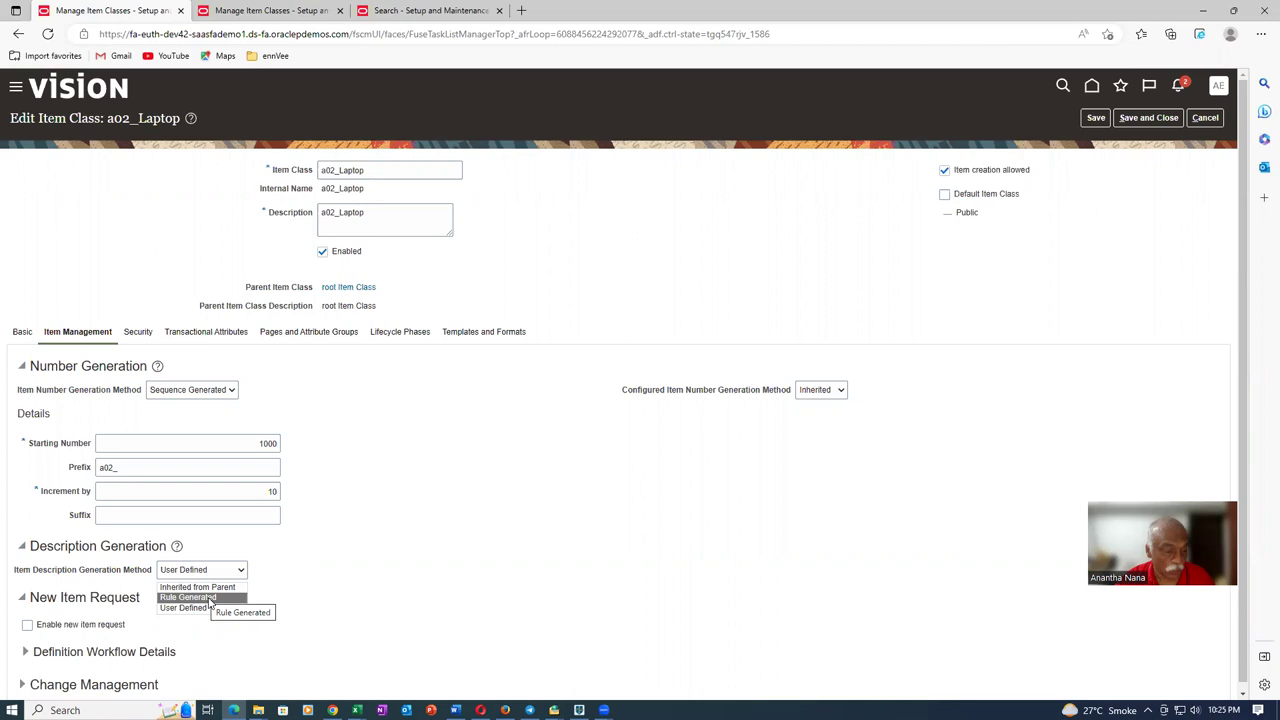
click(188, 597)
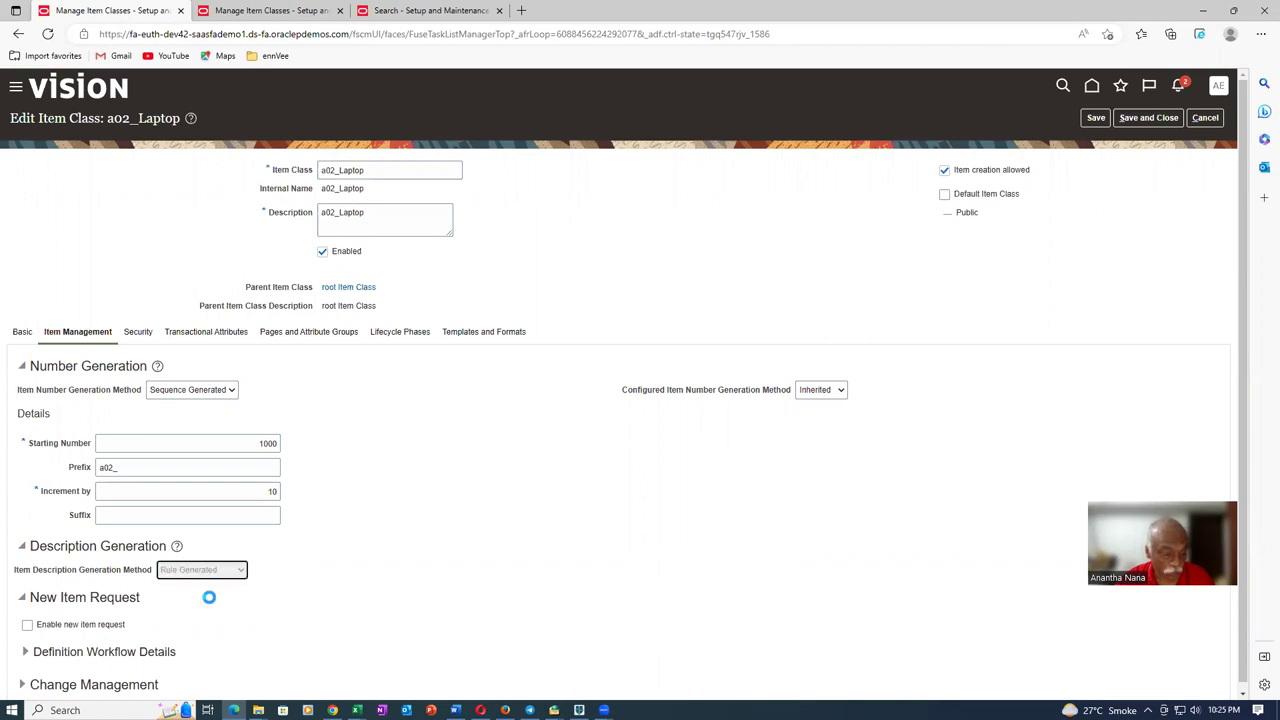
click(183, 620)
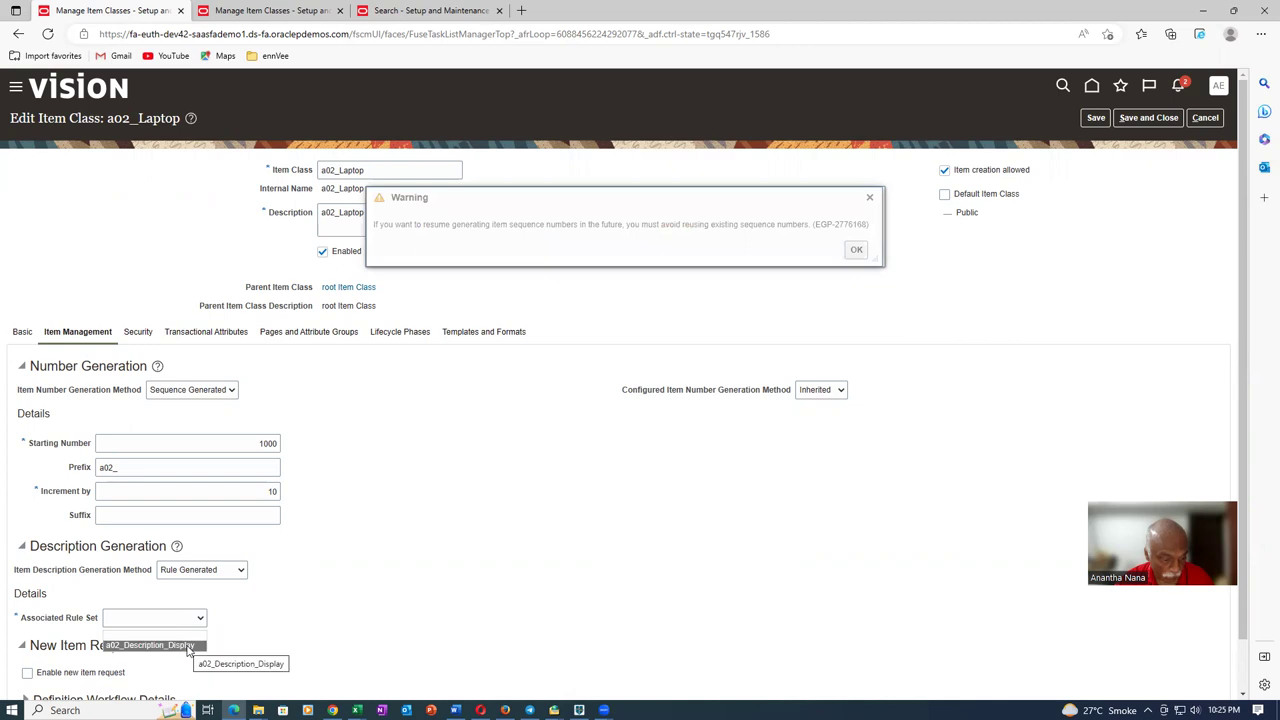
click(188, 645)
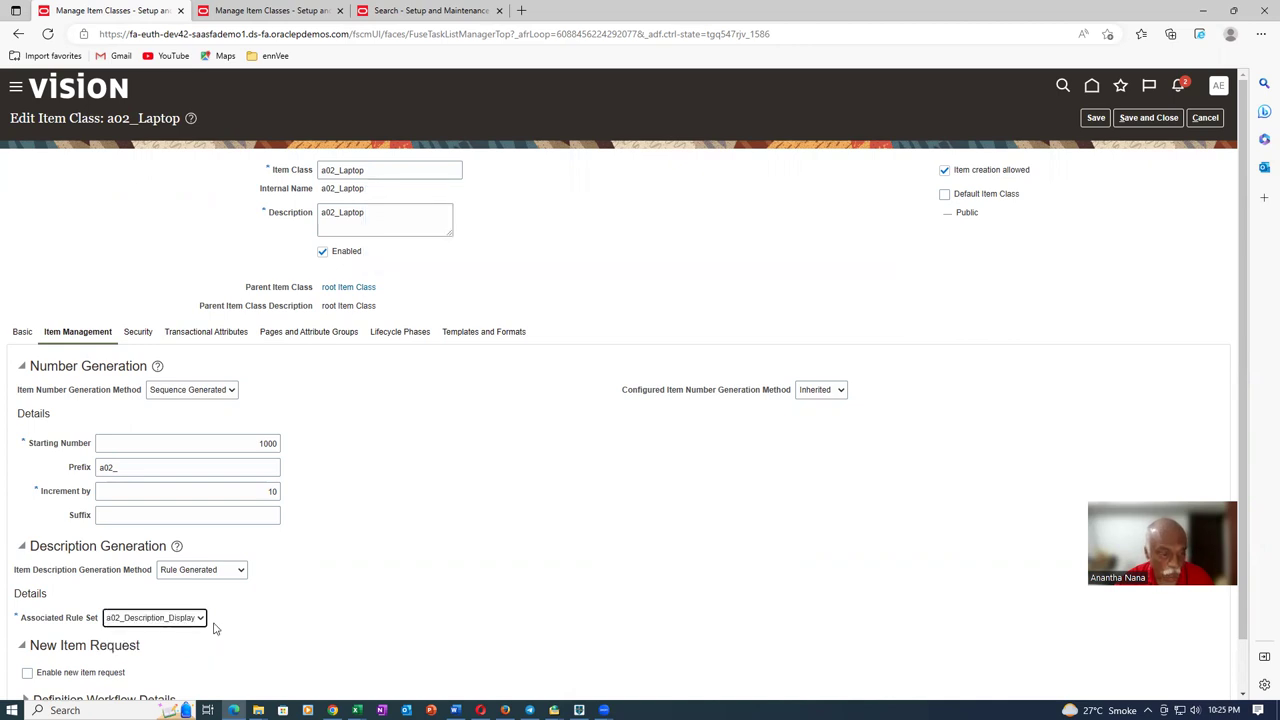
click(222, 571)
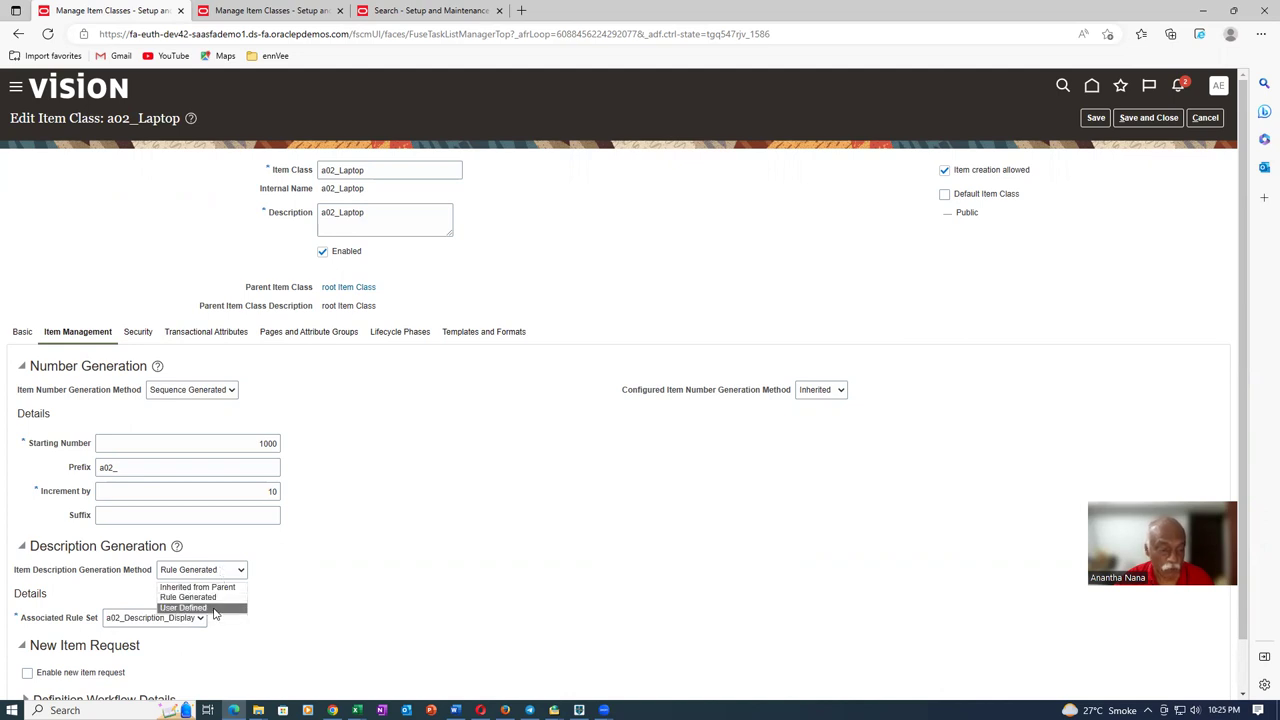
click(306, 560)
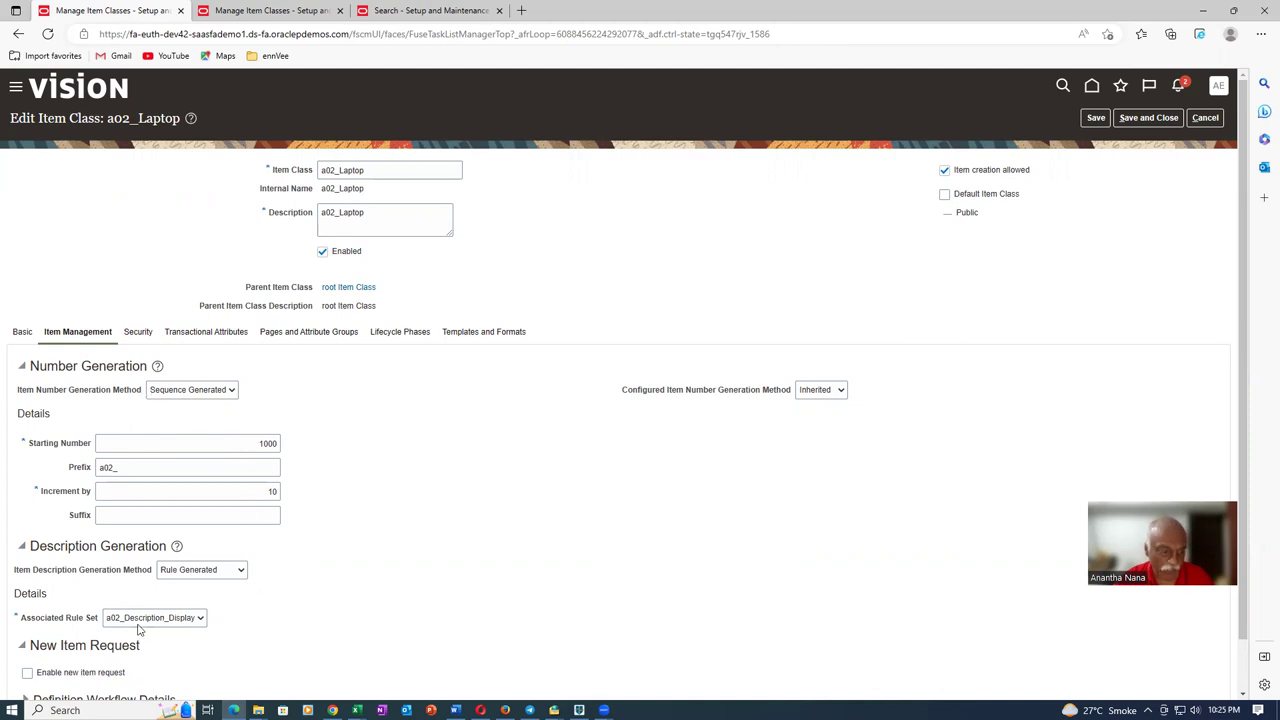
click(1156, 119)
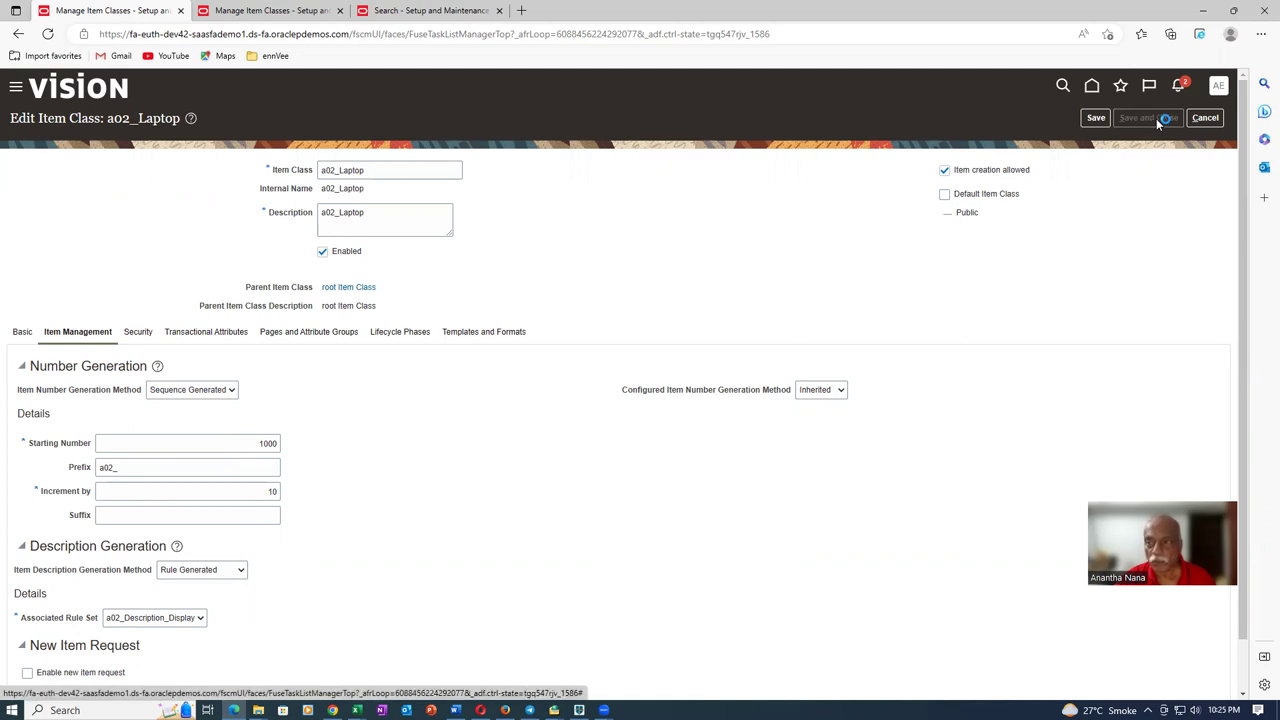
Leave the item class and setup pages and sign out of Oracle Fusion.
click(1208, 121)
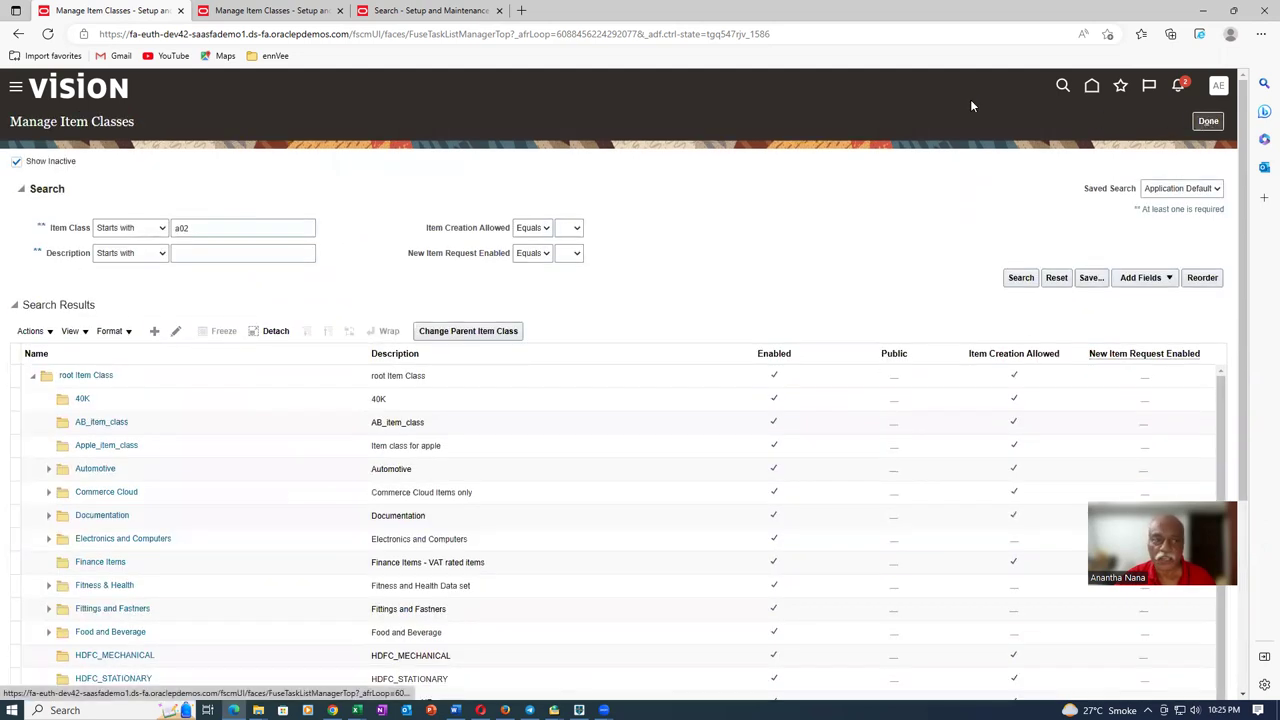
click(1209, 121)
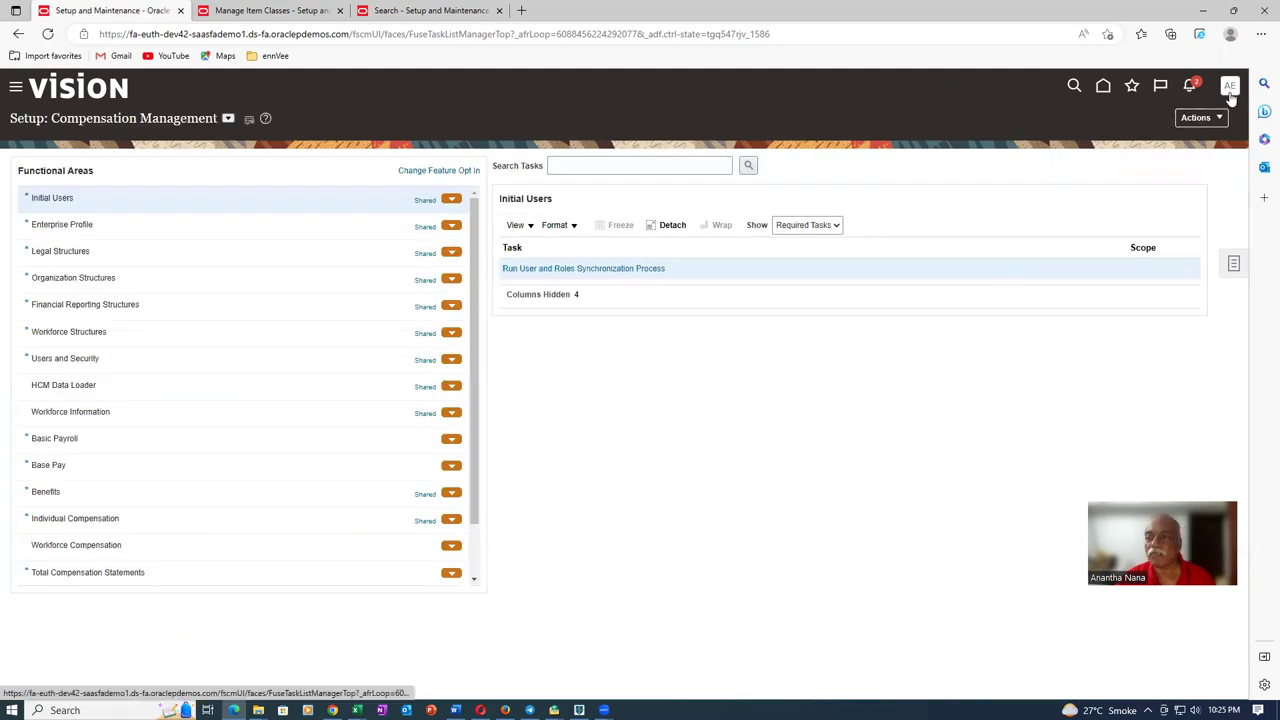
click(1230, 88)
click(1207, 118)
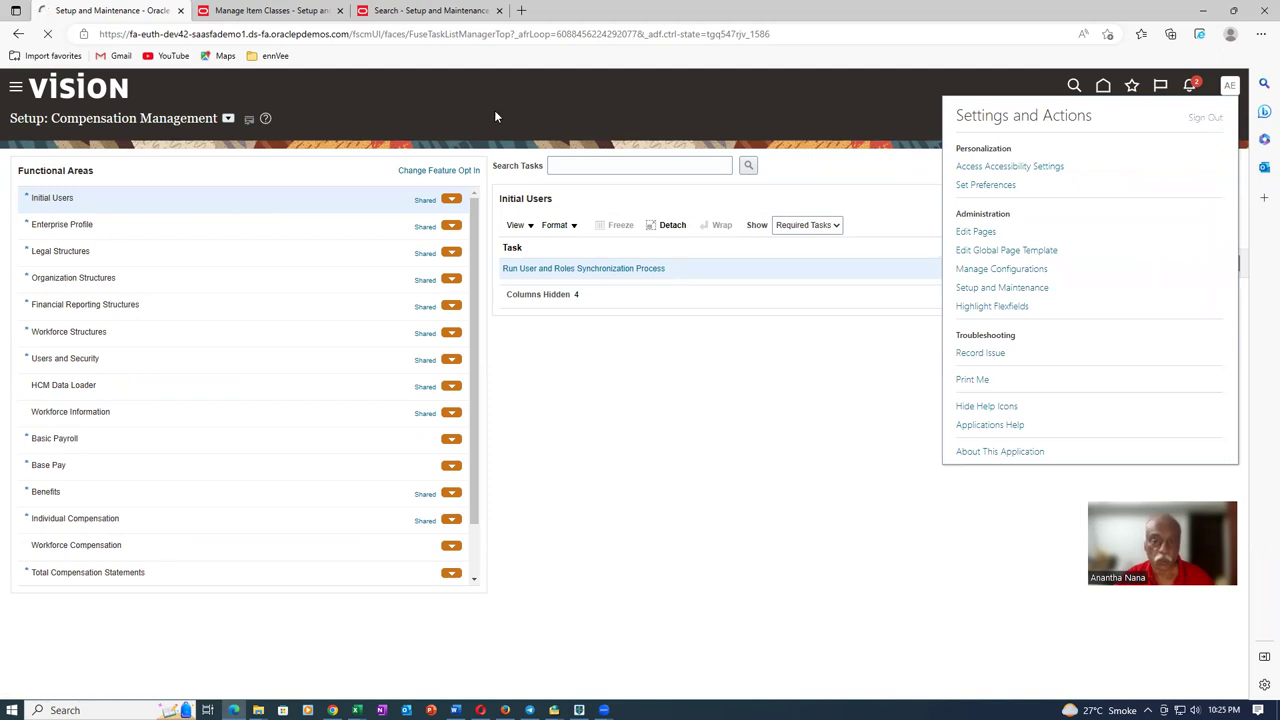
click(632, 352)
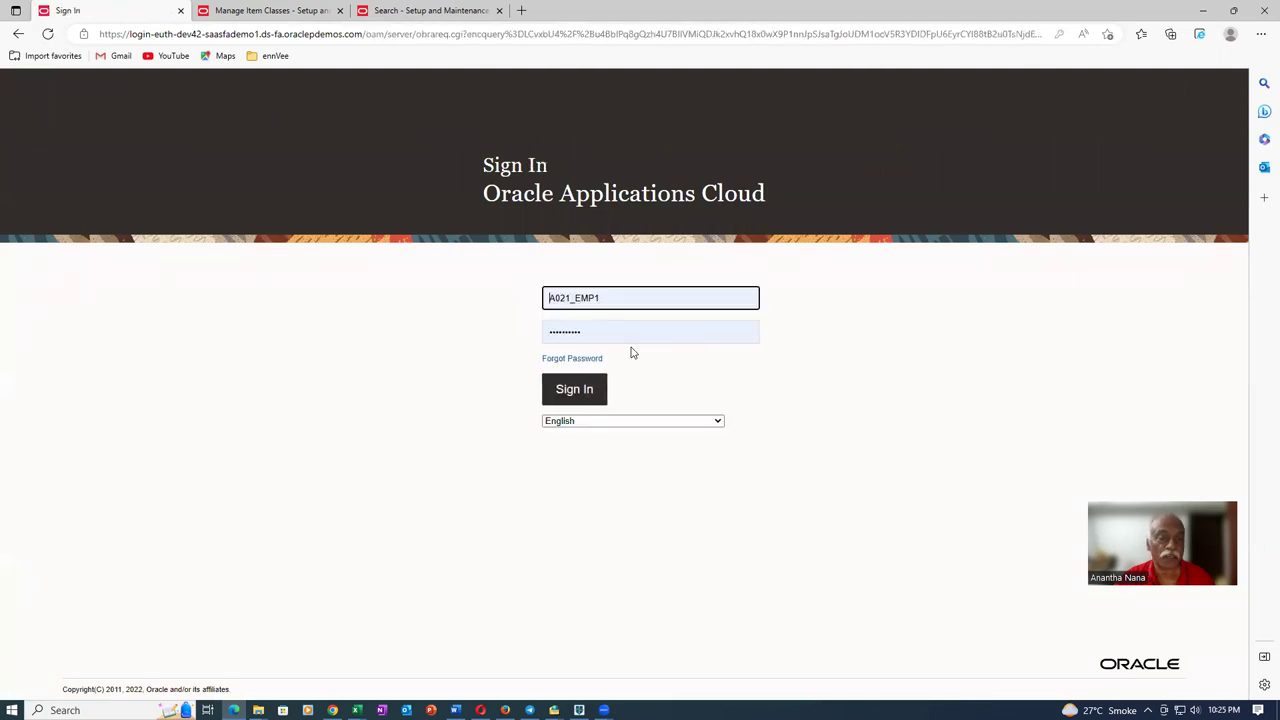
Close the leftover Manage Item Classes and setup tabs, then open the Product Management tasks.
click(270, 10)
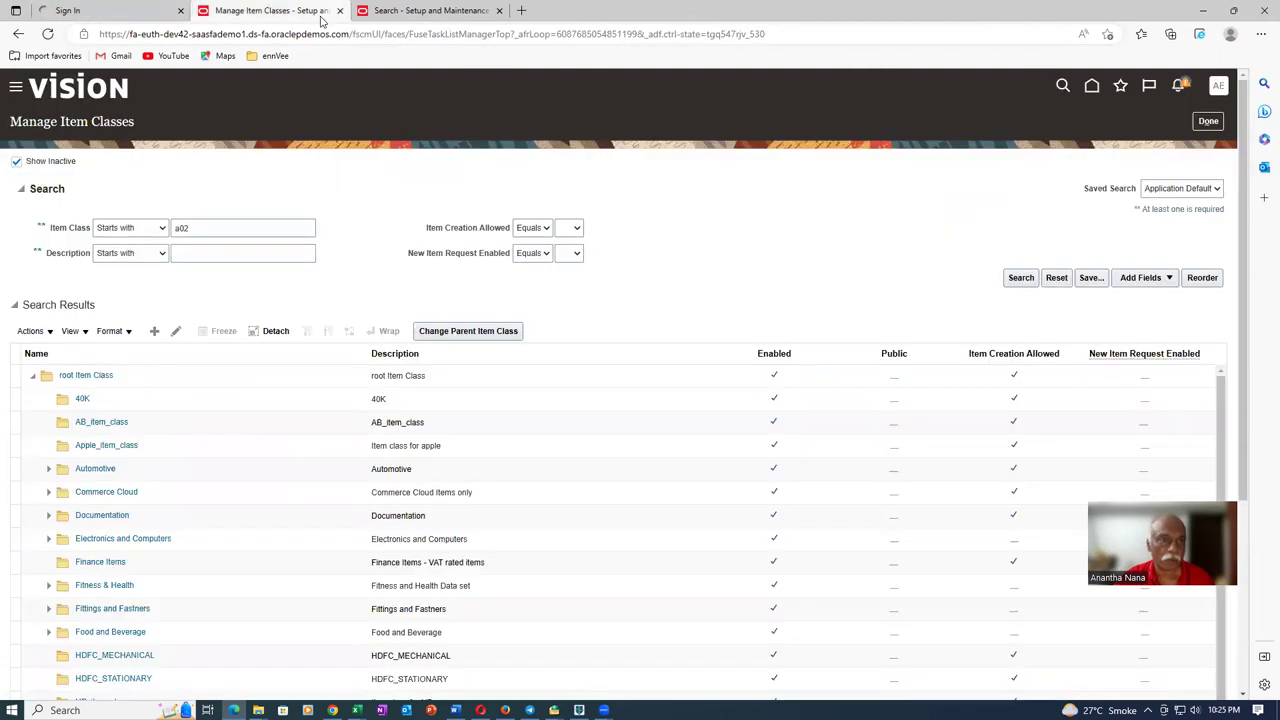
click(339, 11)
click(339, 11)
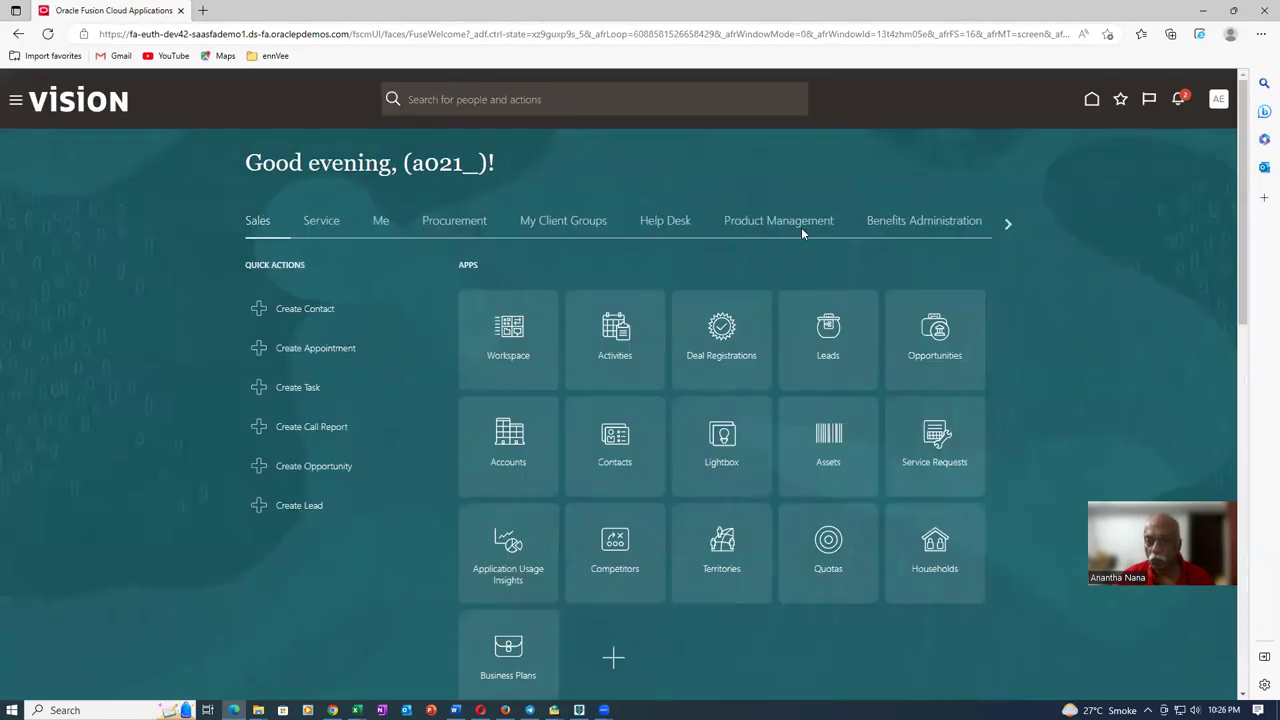
click(801, 227)
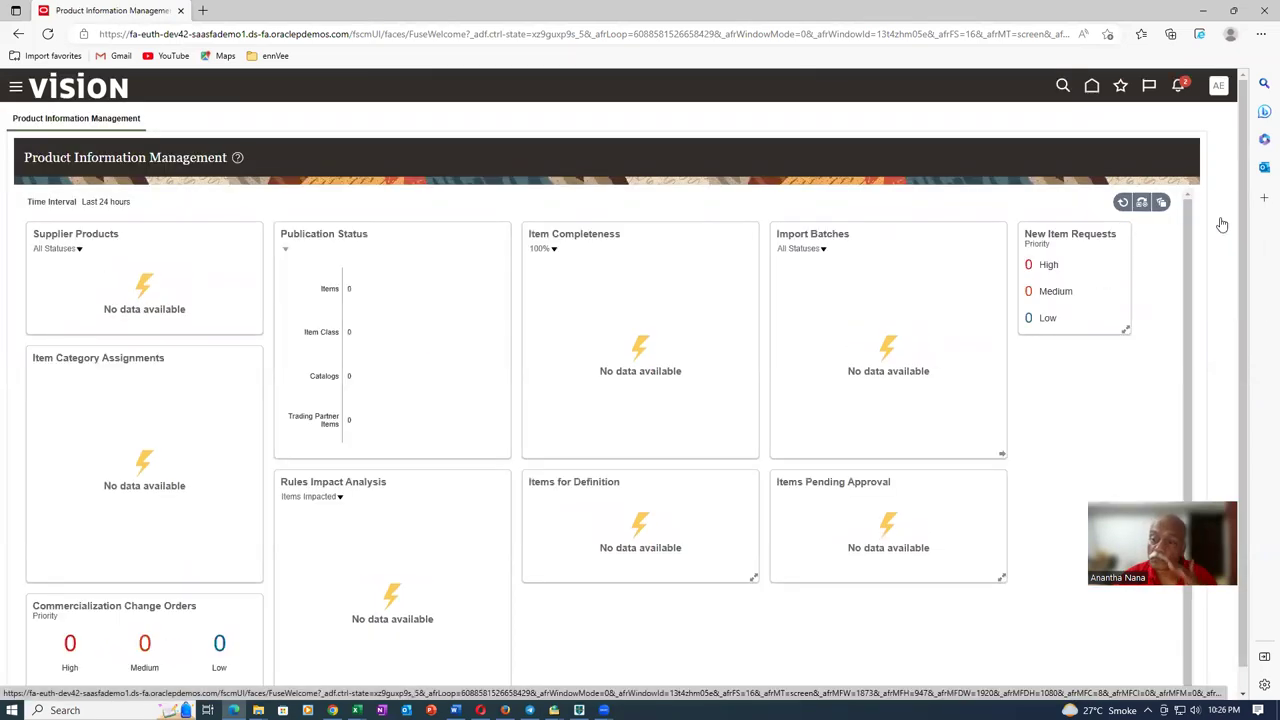
click(1222, 220)
Create an item in organization A020 with class a02_i5_laptop and the a02_Purchased Item template.
click(1073, 131)
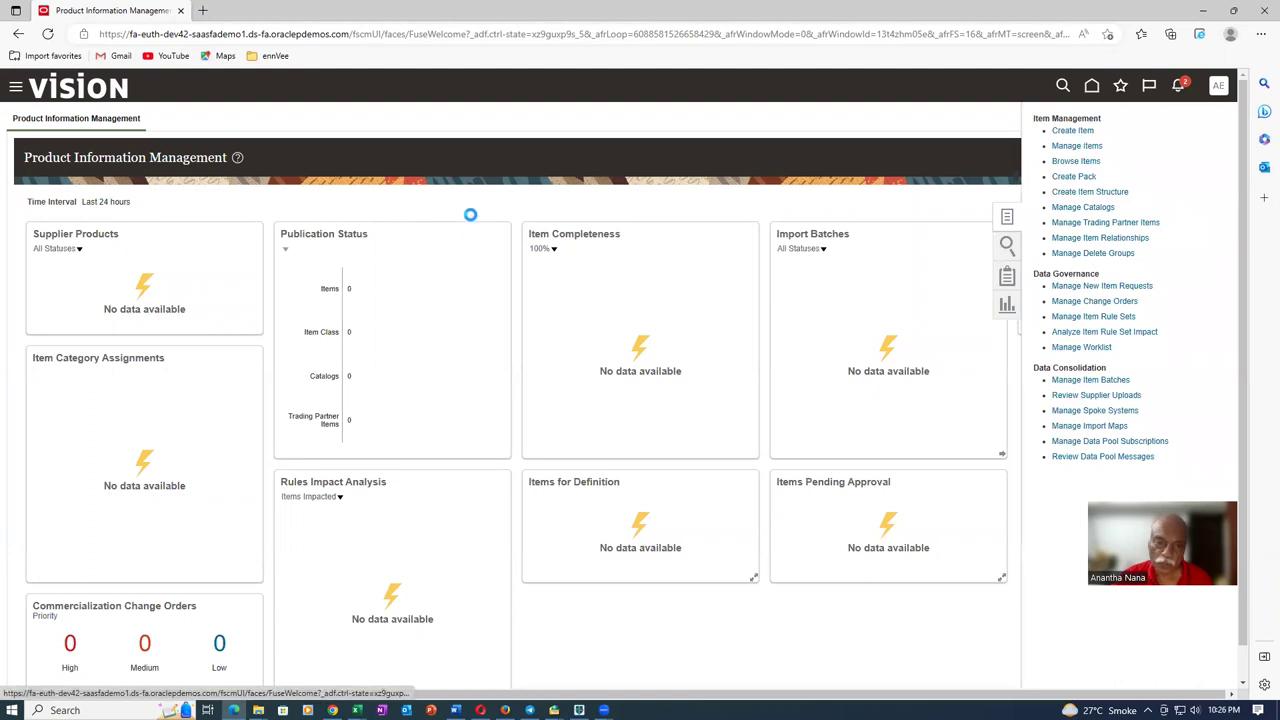
text(a02)
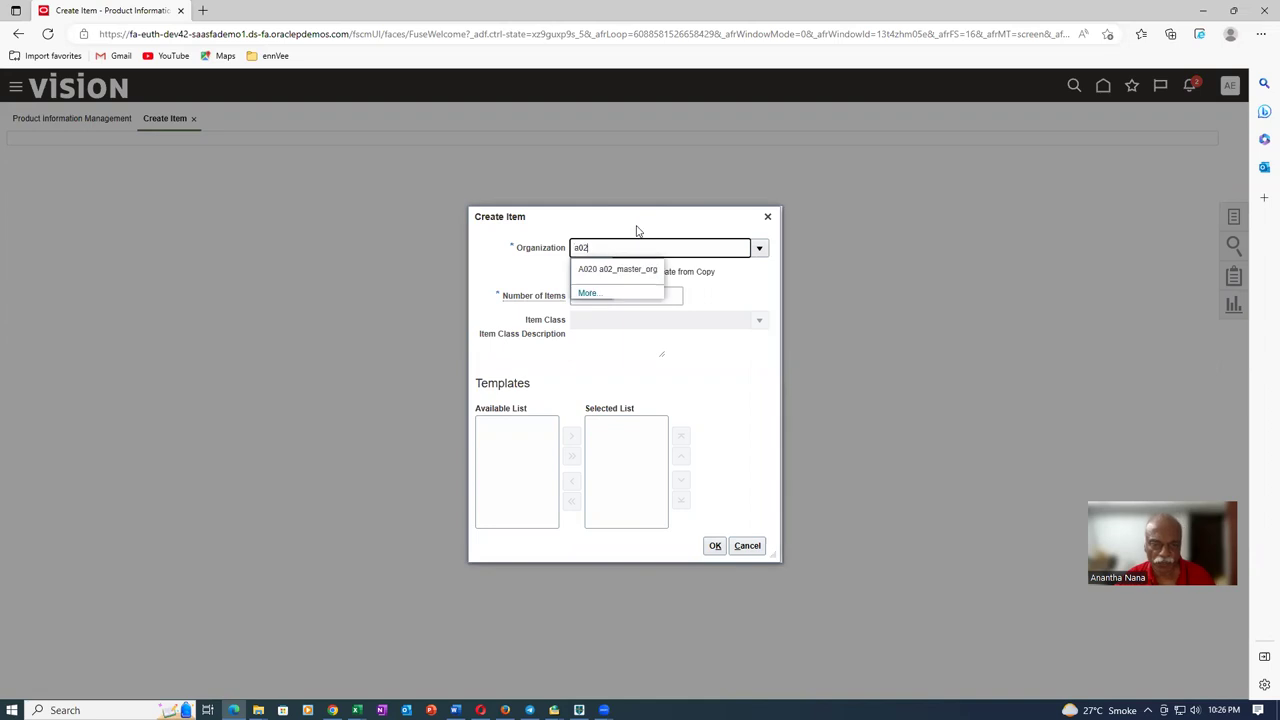
click(616, 272)
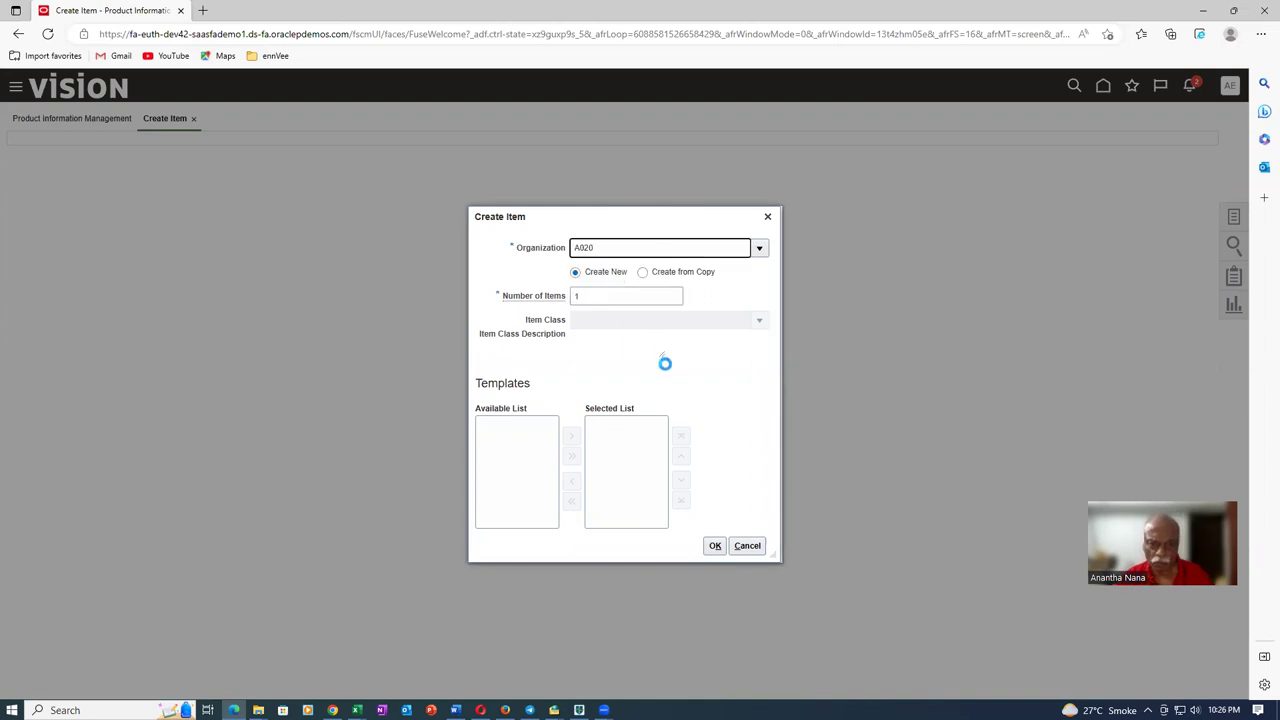
click(760, 320)
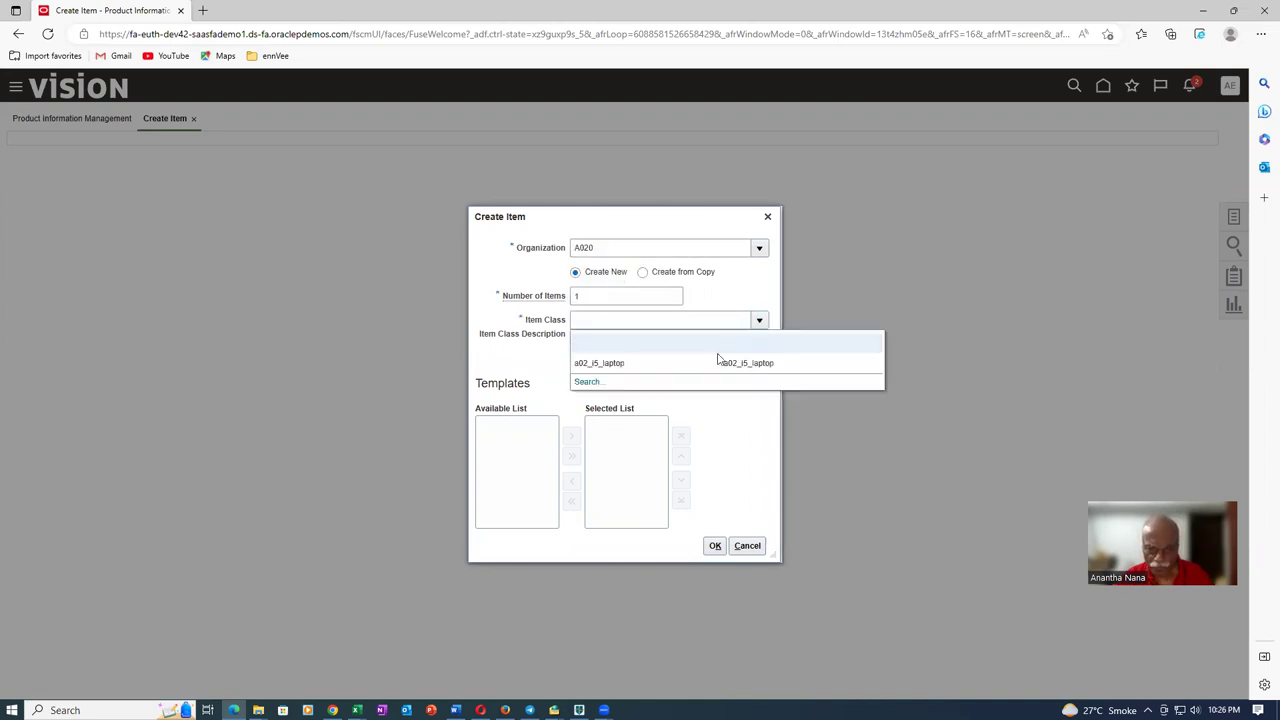
click(711, 364)
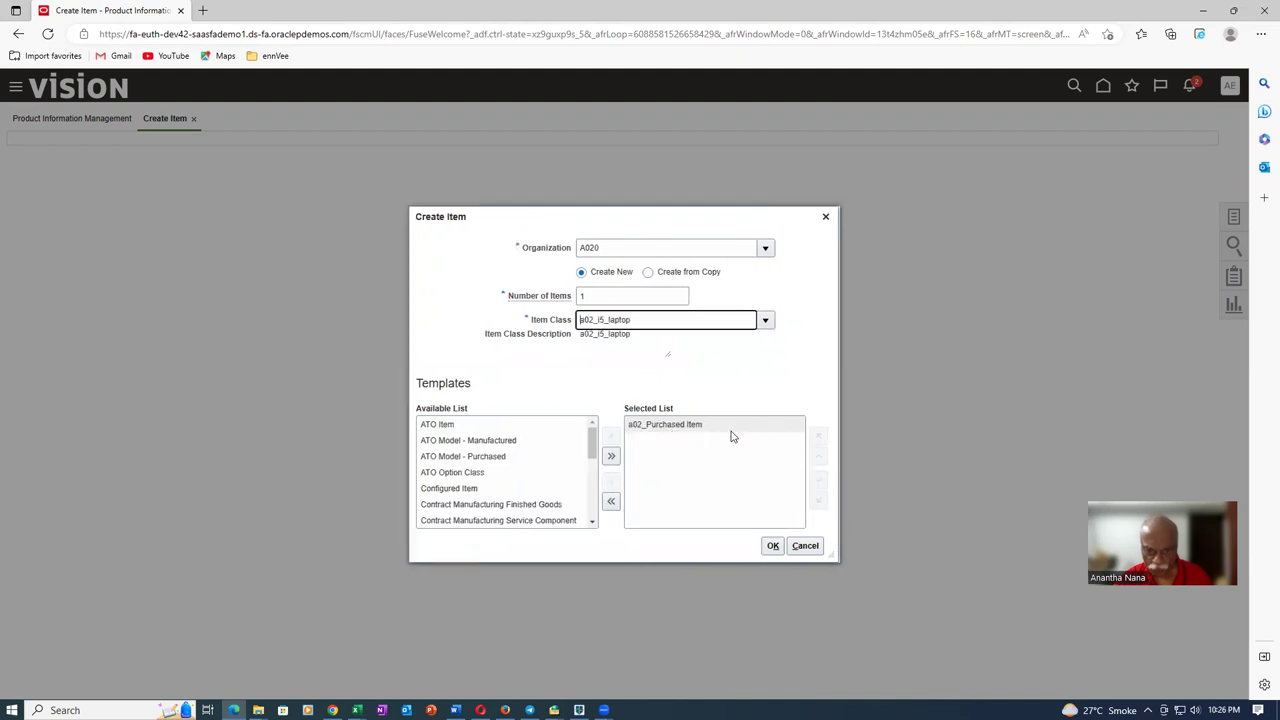
click(772, 545)
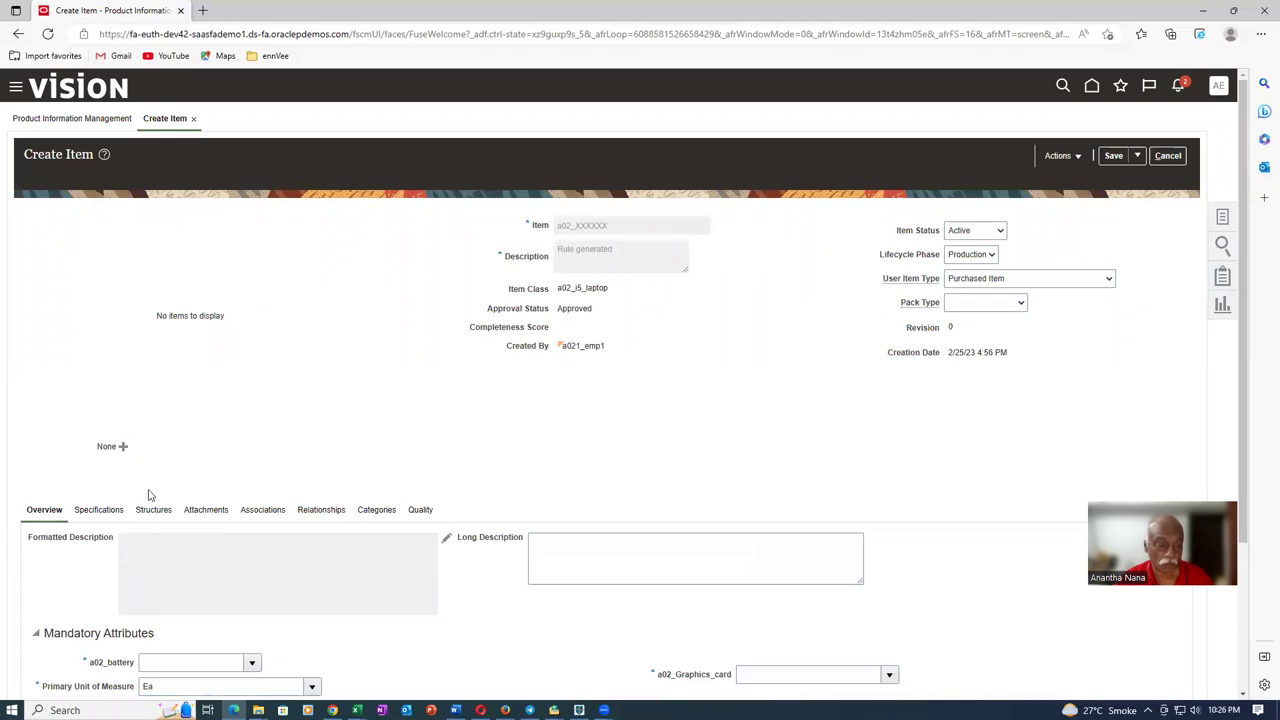
After the missing-values error, set a02_battery to 3 Hours and a02_Graphics_card to 2 K Resolution.
click(98, 510)
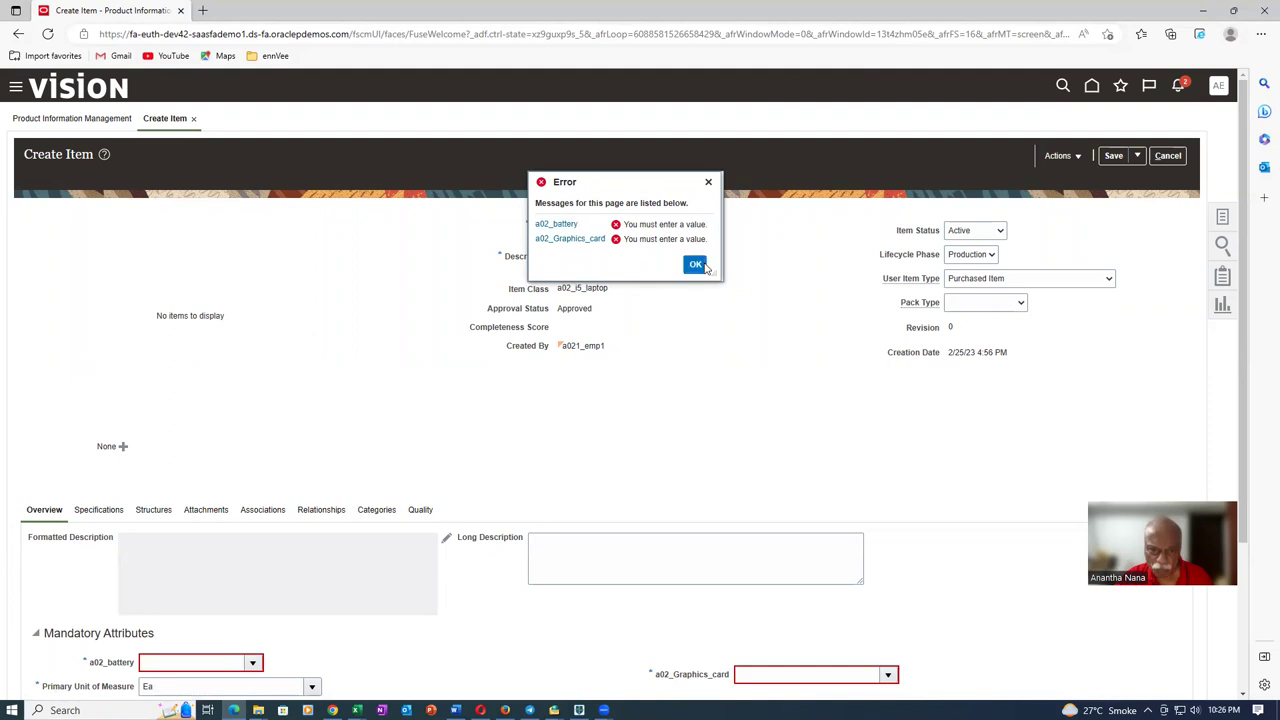
click(697, 265)
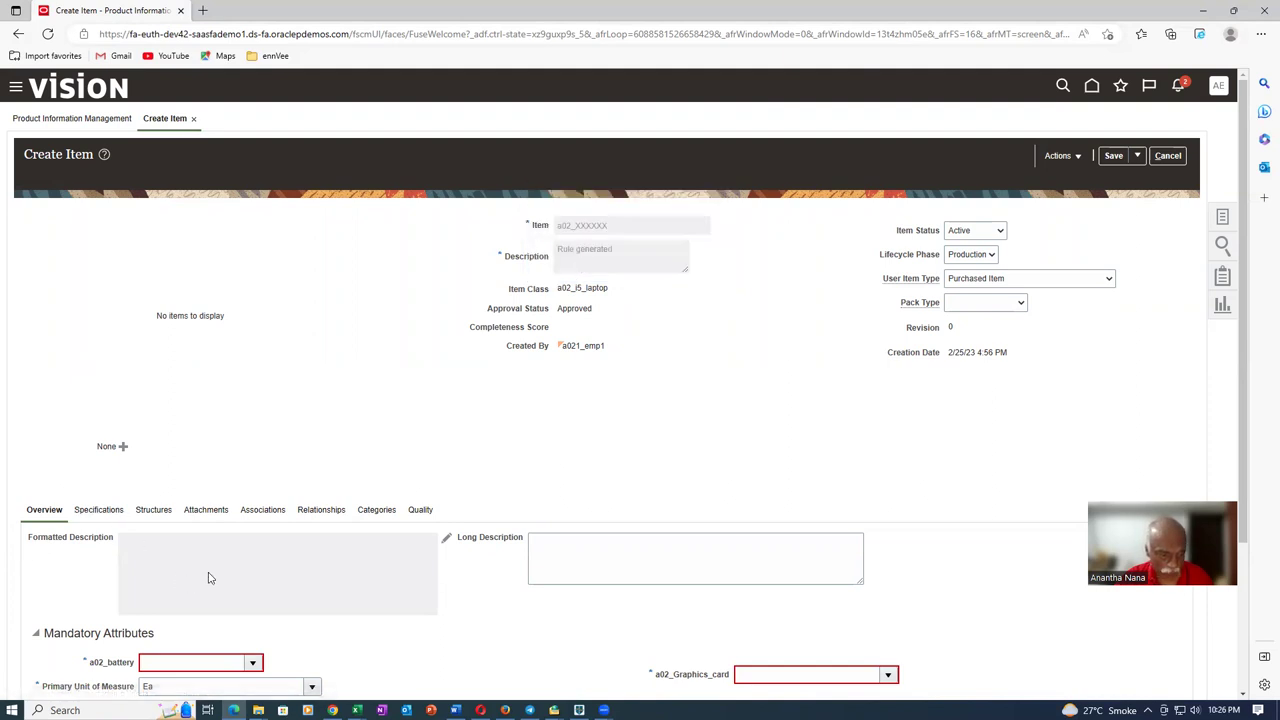
scroll(206, 571, down, 2)
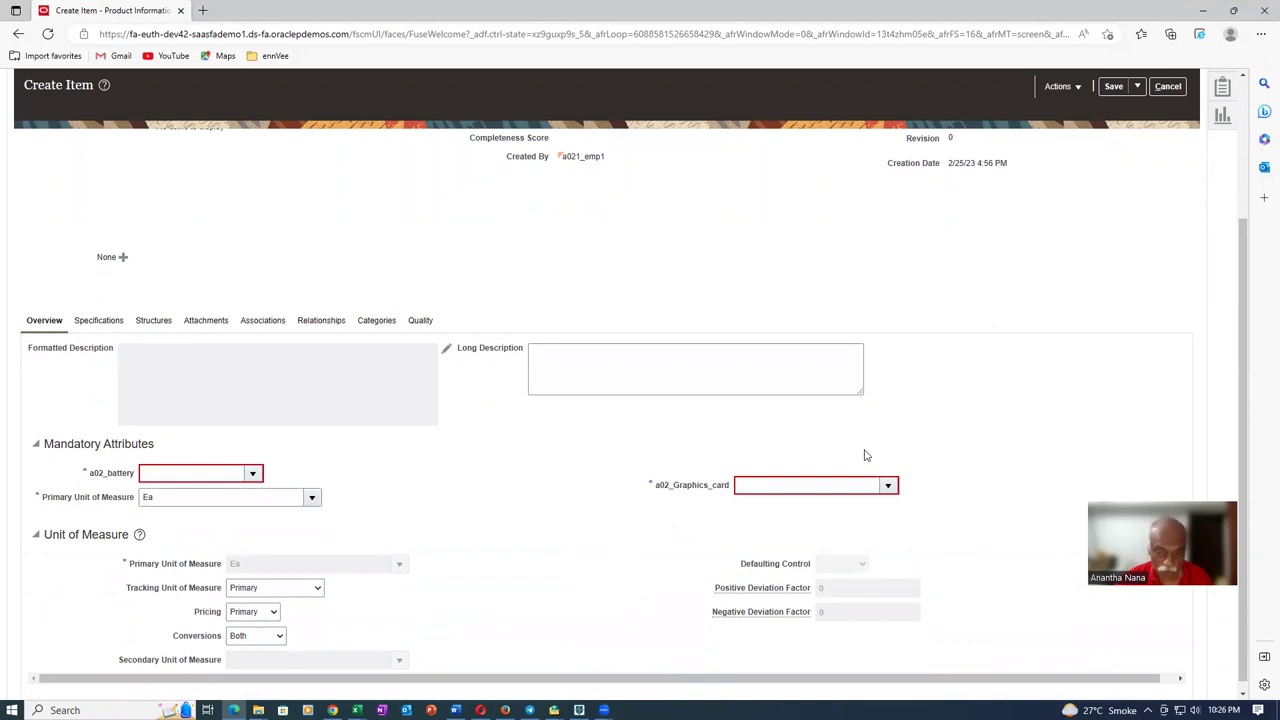
scroll(674, 262, up, 2)
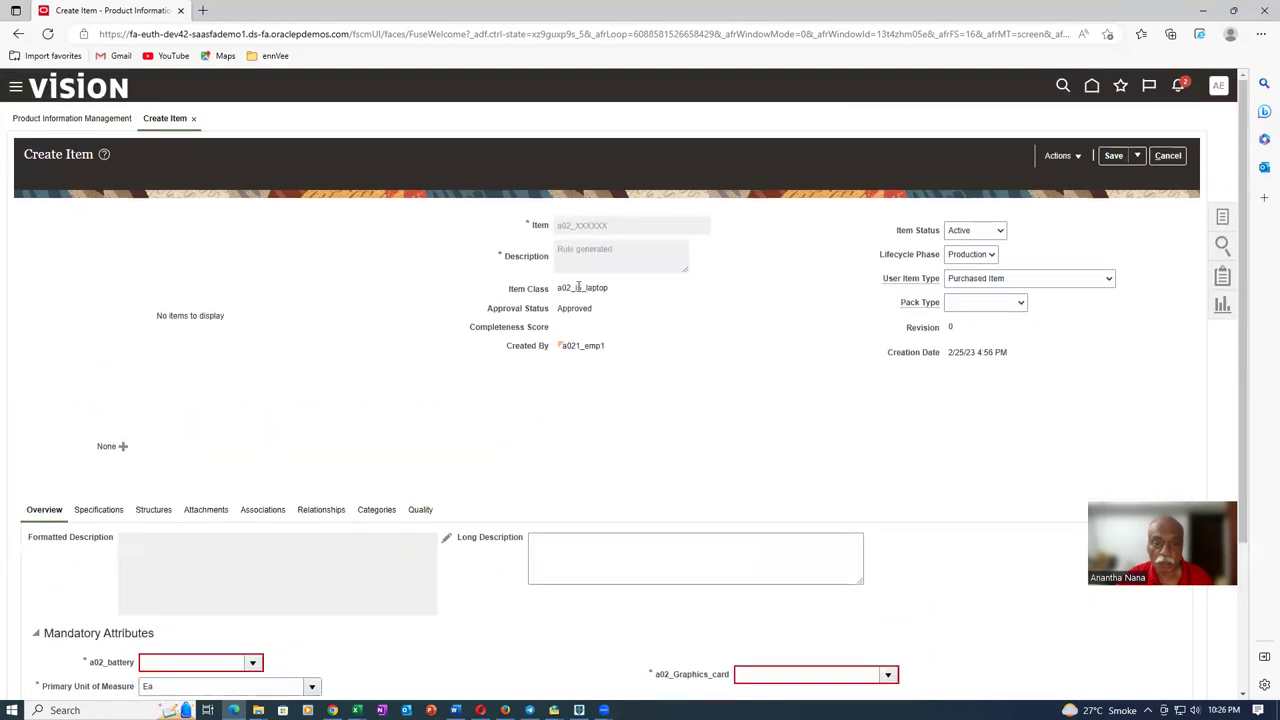
scroll(392, 400, down, 2)
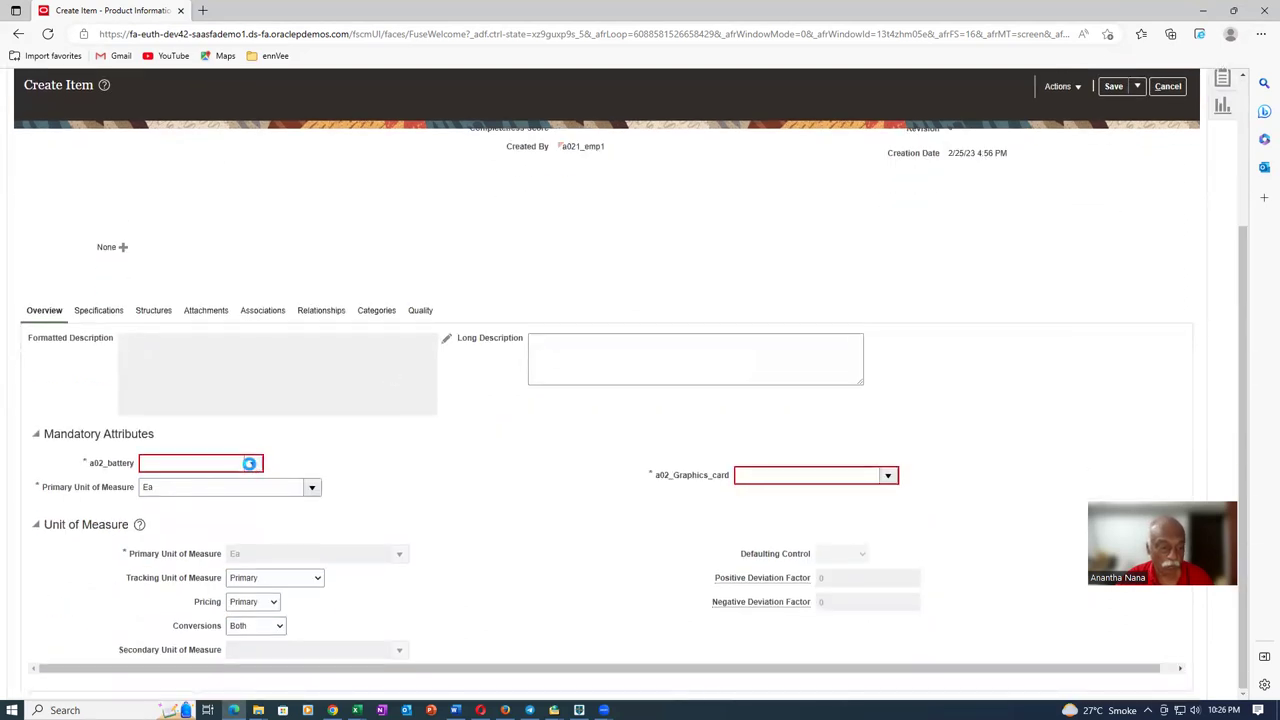
click(252, 465)
click(228, 504)
mouse_move(891, 472)
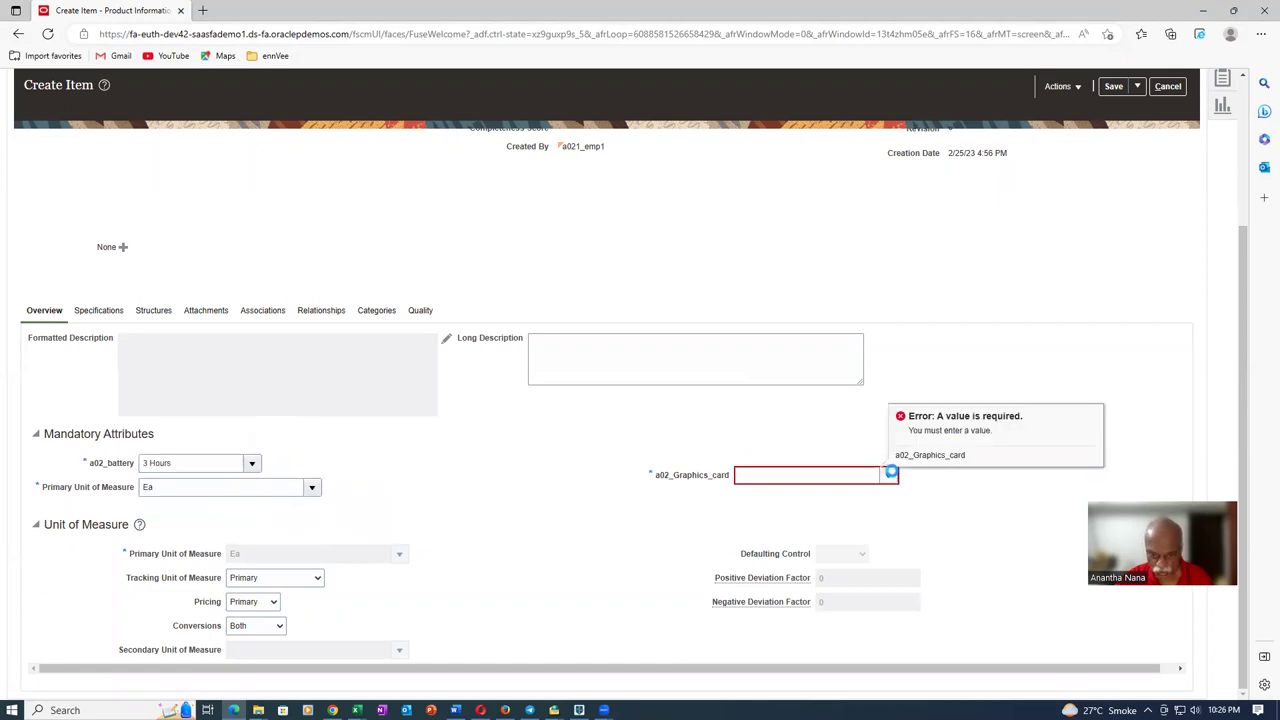
click(830, 518)
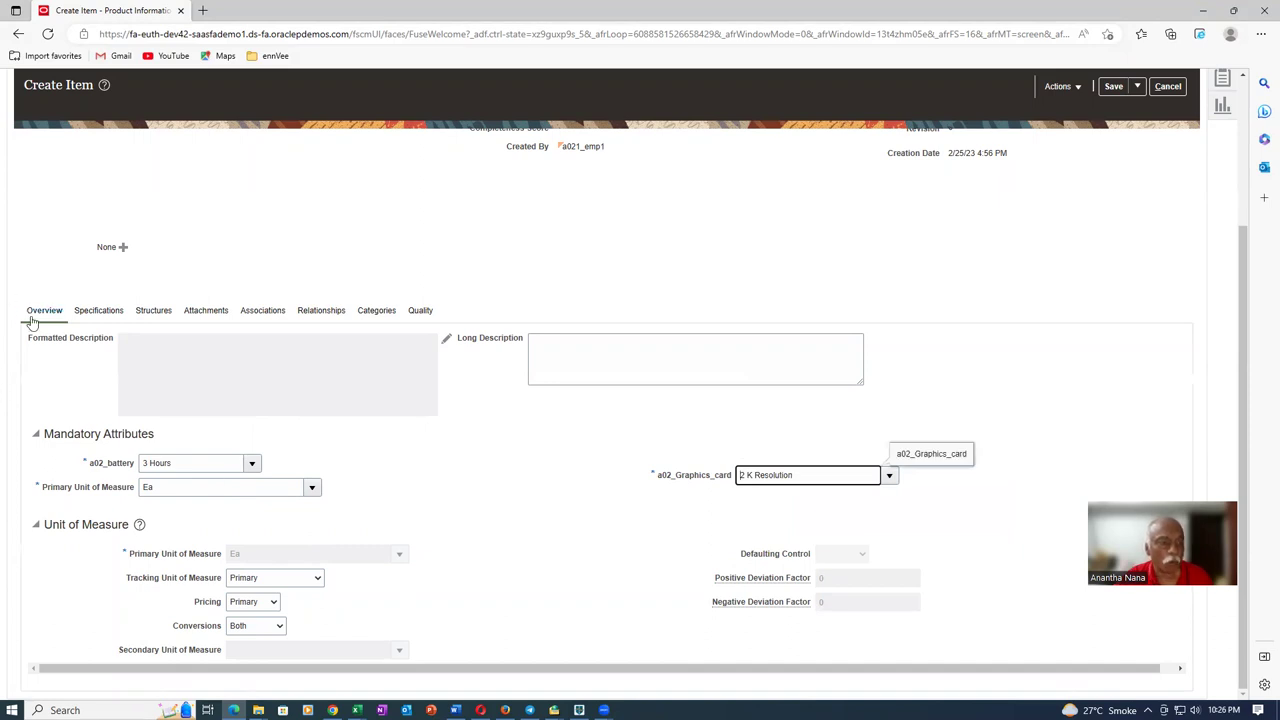
click(390, 505)
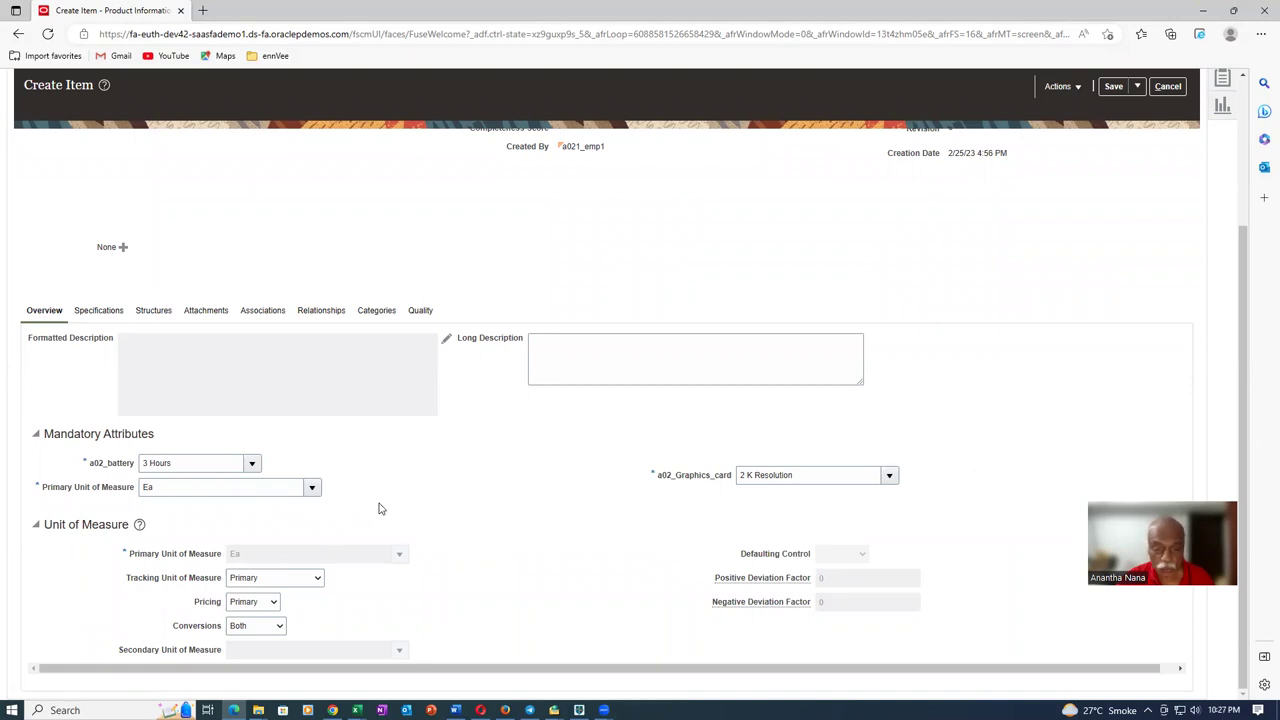
Review the a02_Laptop_General_Specs_Page specifications, then return to the item overview.
scroll(610, 240, up, 3)
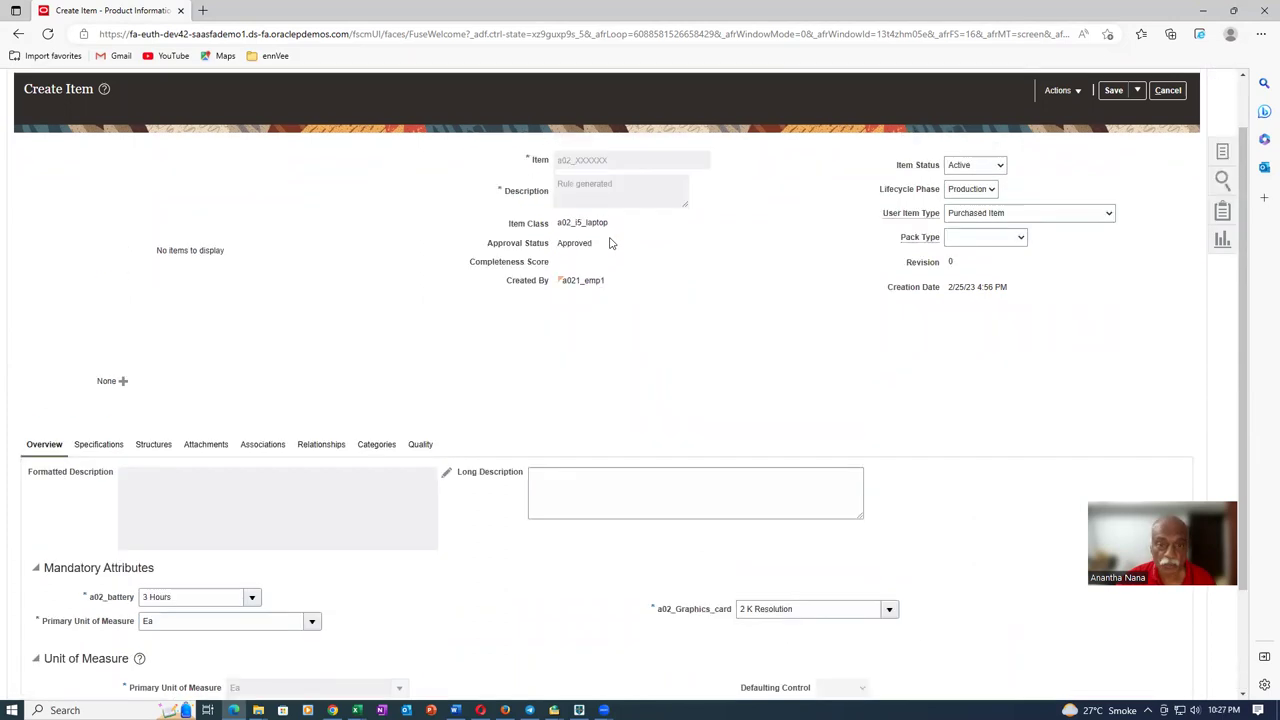
scroll(460, 435, down, 3)
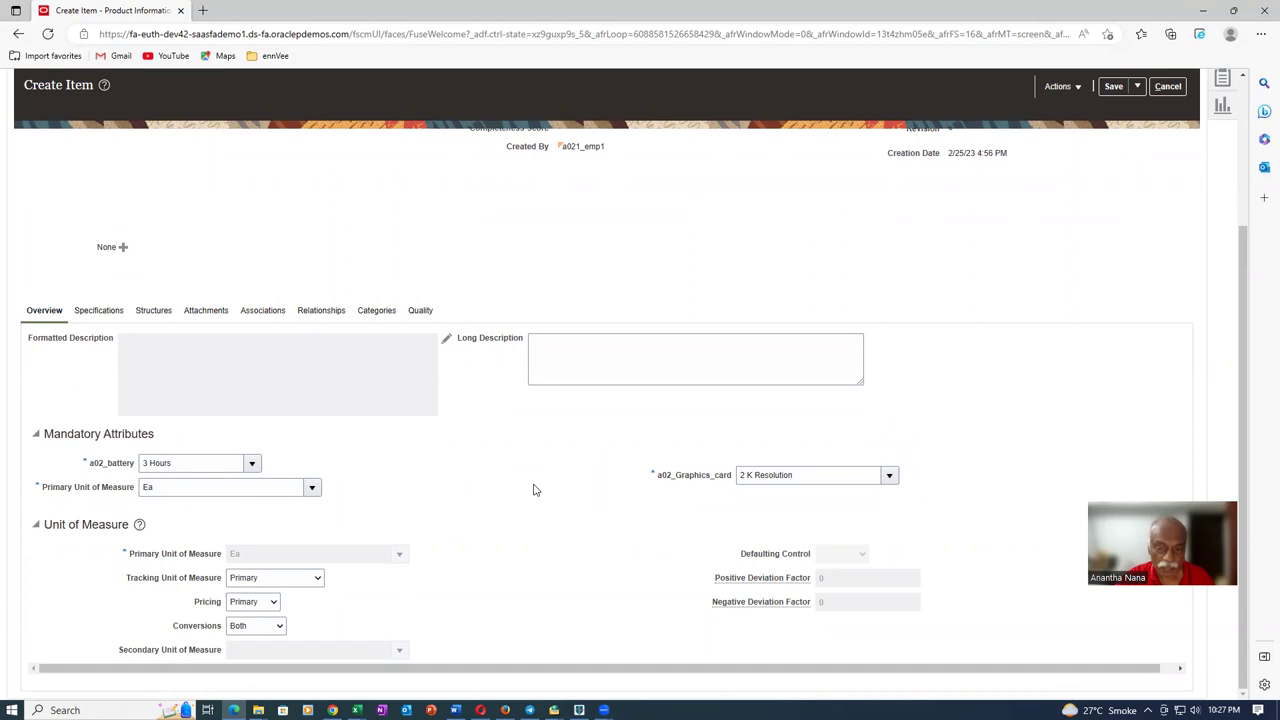
click(251, 463)
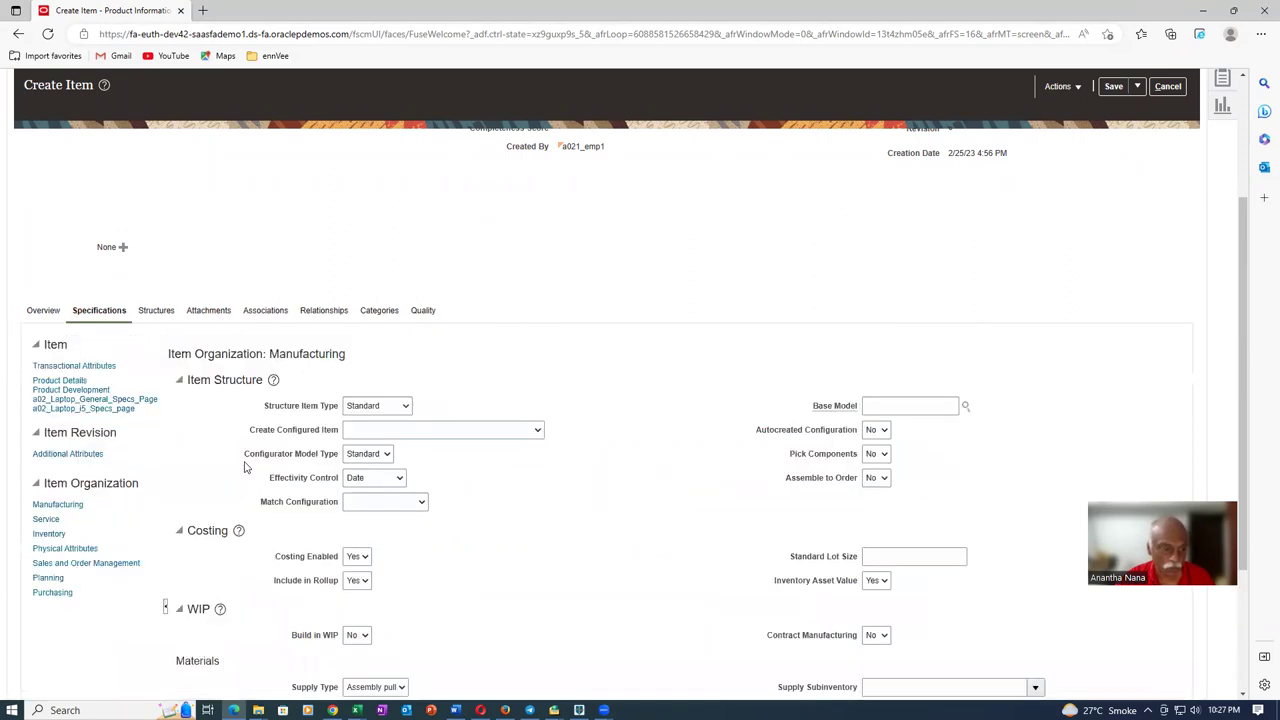
click(94, 399)
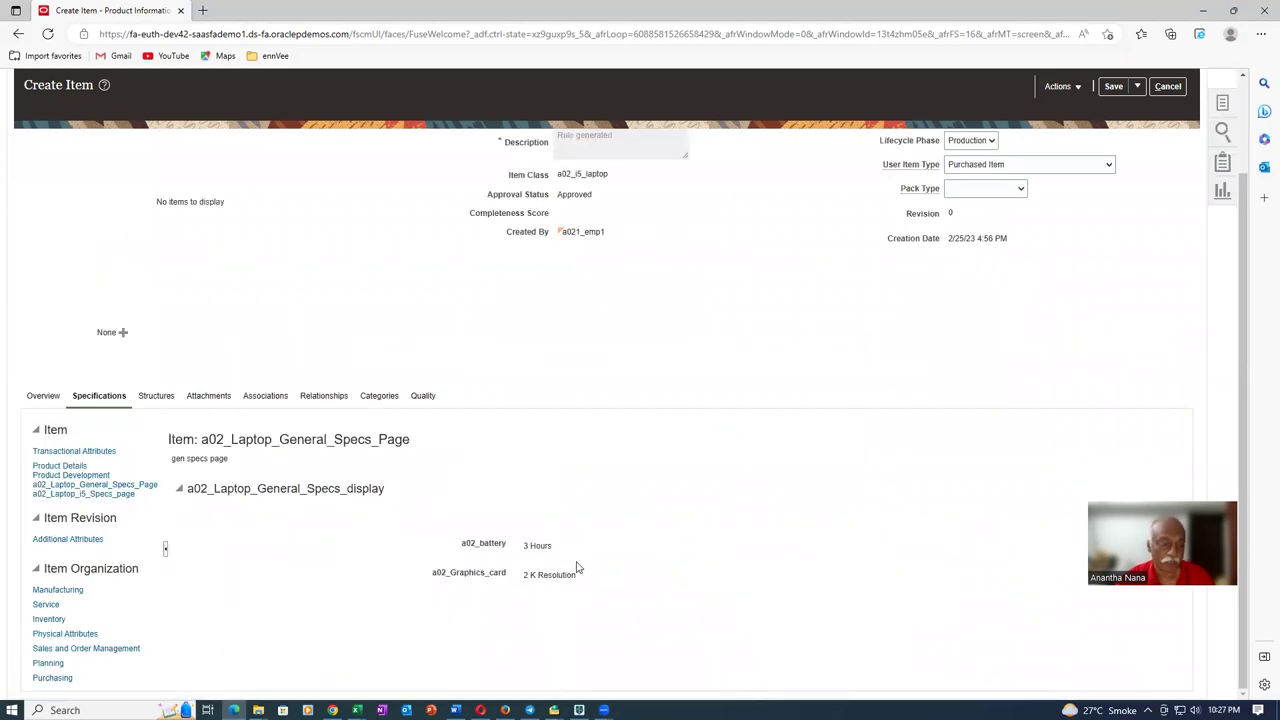
click(42, 402)
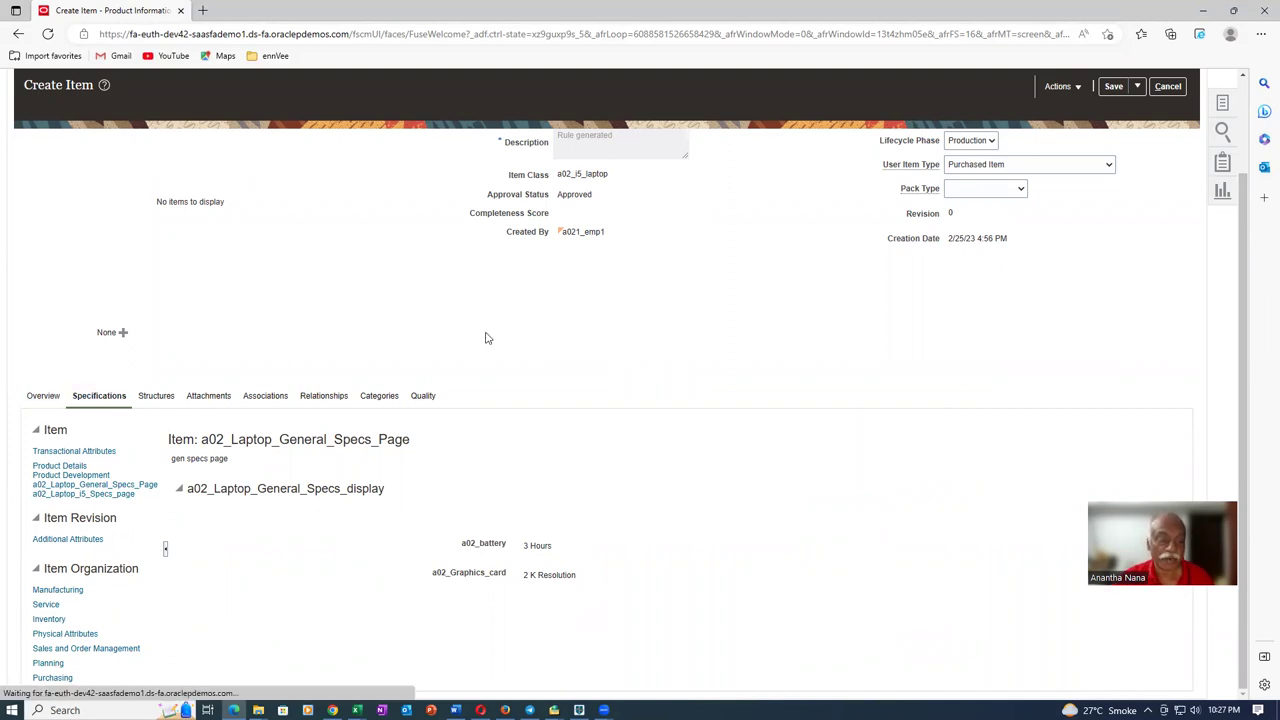
scroll(485, 342, up, 2)
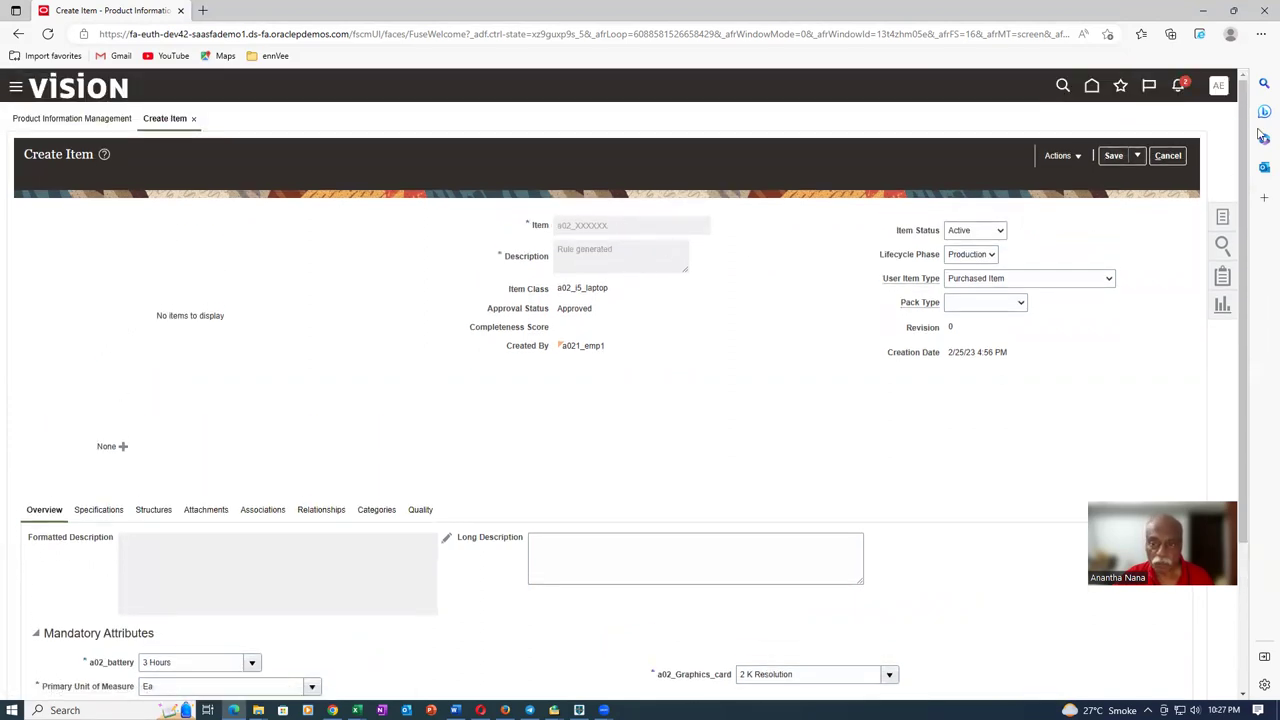
Save the item as a02_1010, accepting the rules message, giving description '2 K Resolution and 3 Hours'.
click(1117, 155)
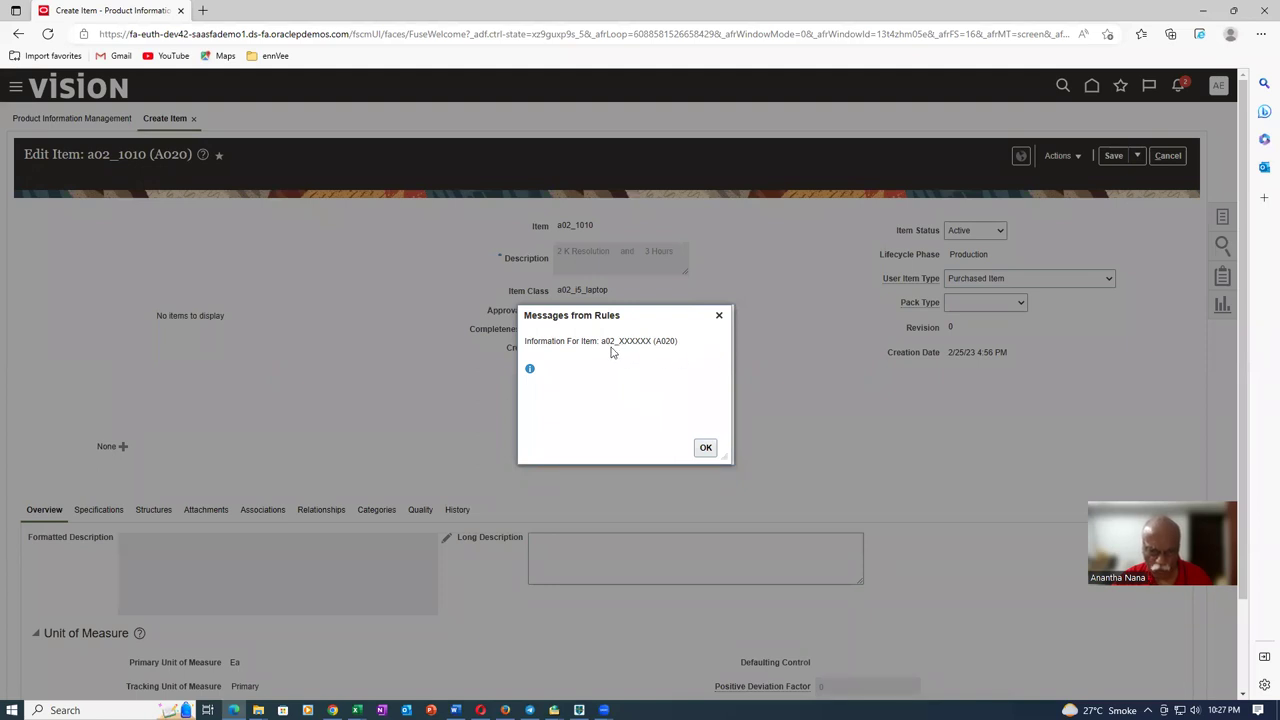
click(707, 449)
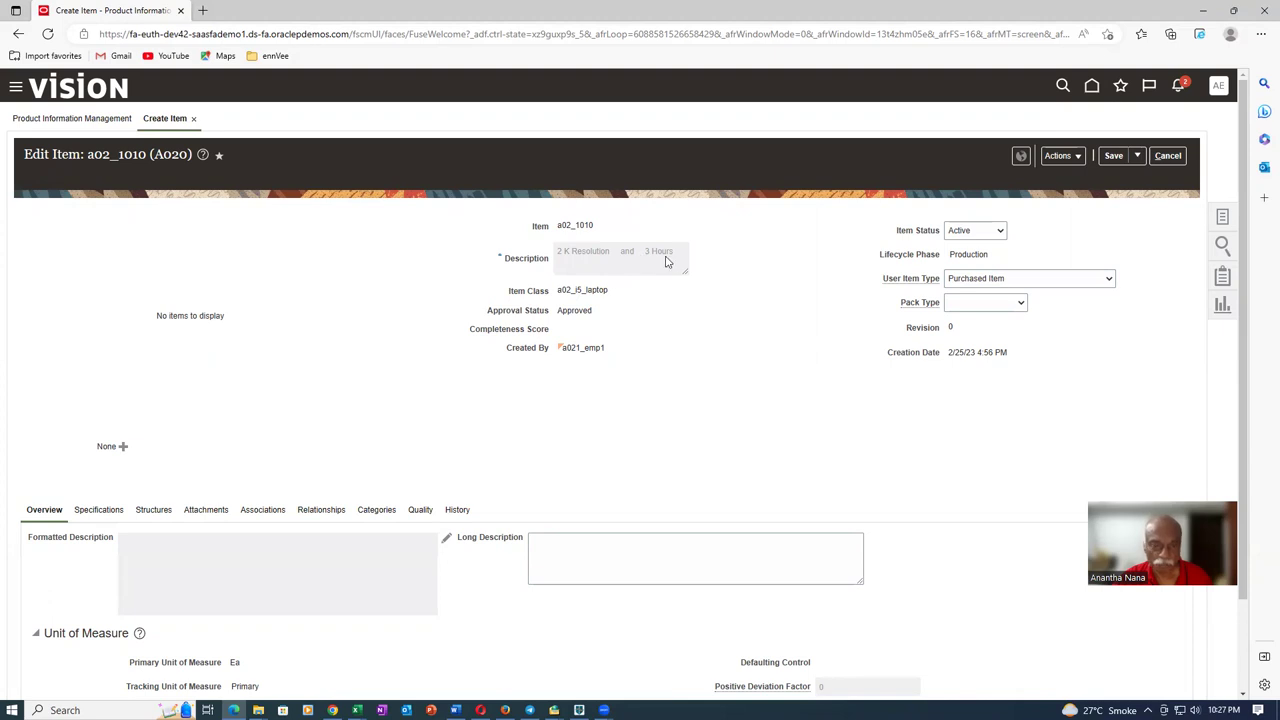
scroll(400, 457, down, 1)
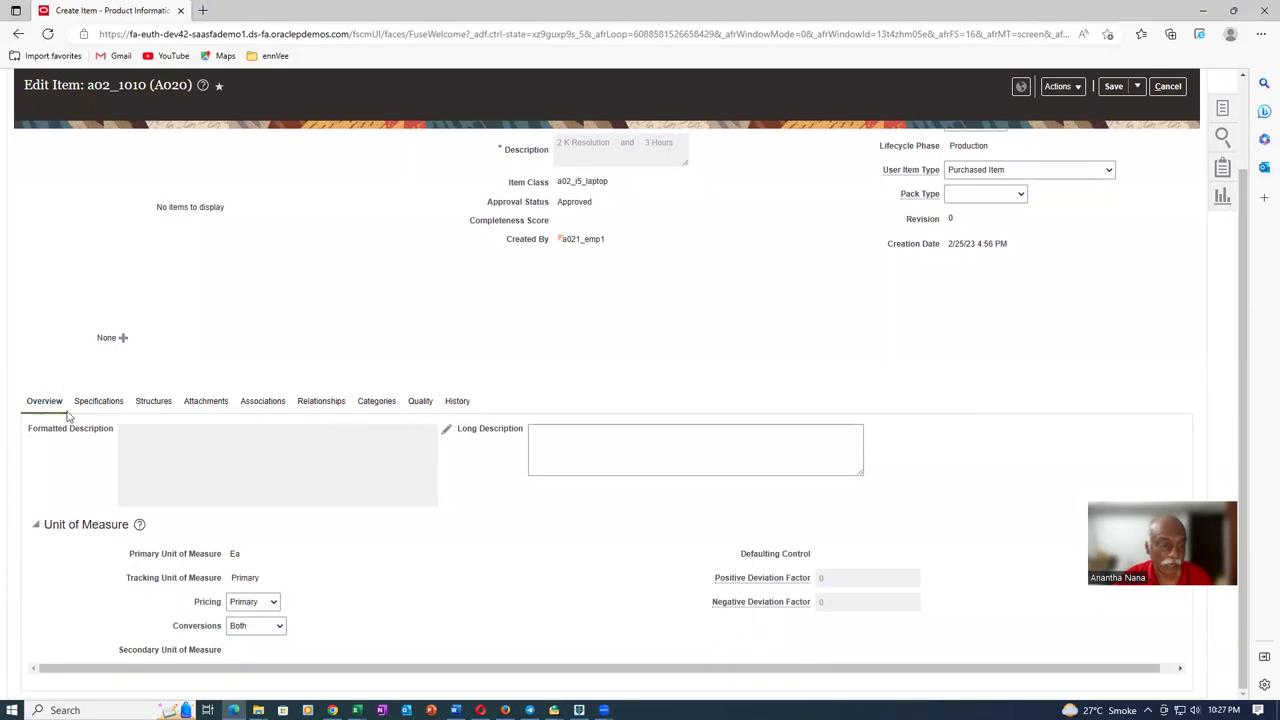
Review the General Specs and i5 Specs pages, then show the item's organization associations.
click(98, 401)
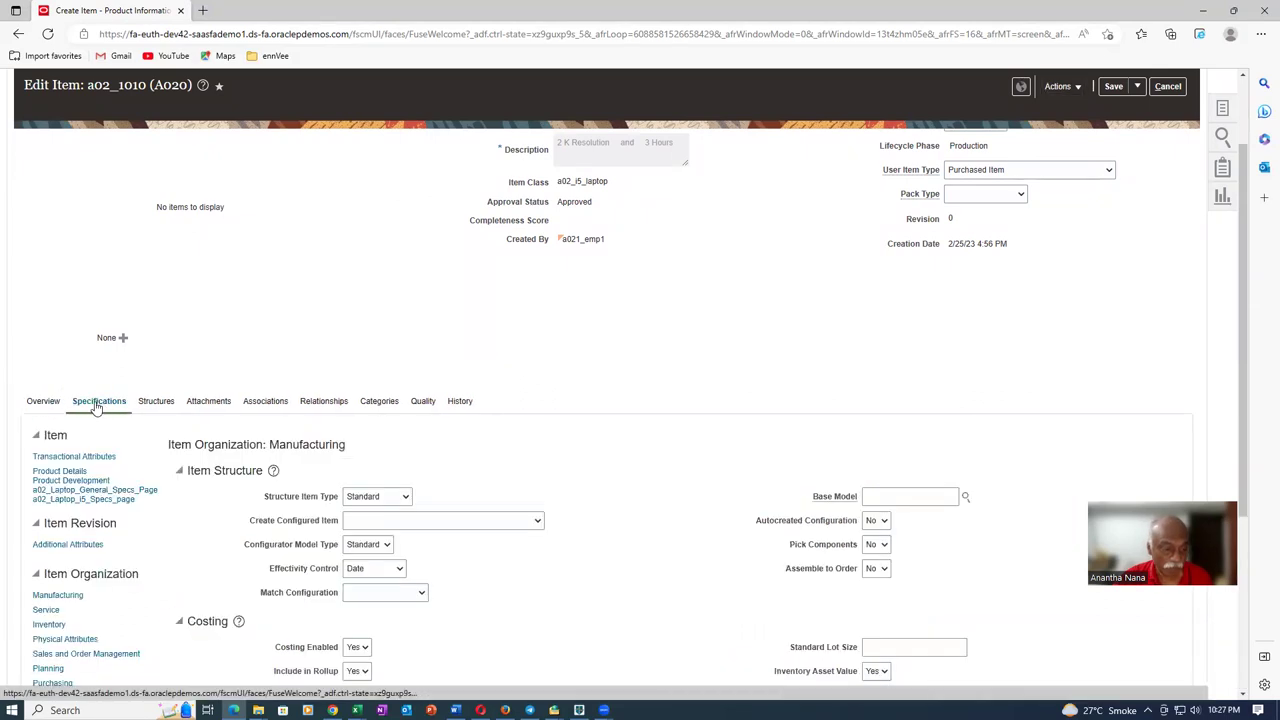
click(74, 491)
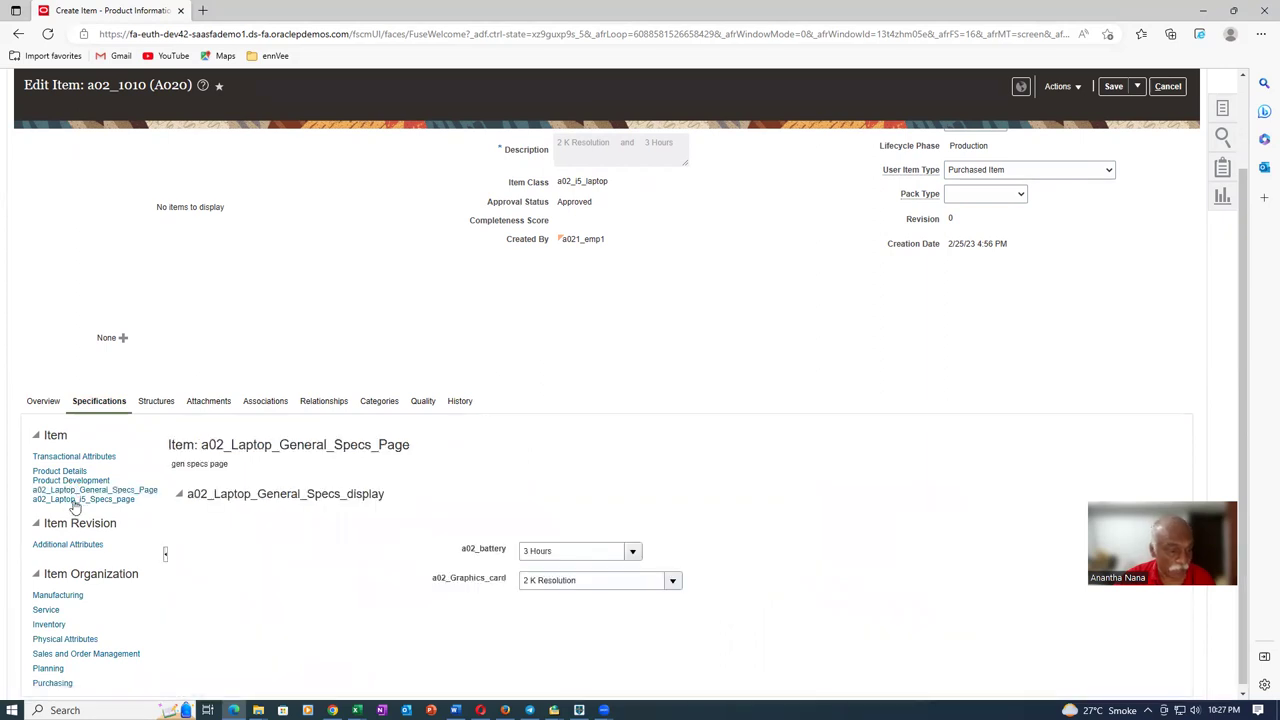
click(80, 501)
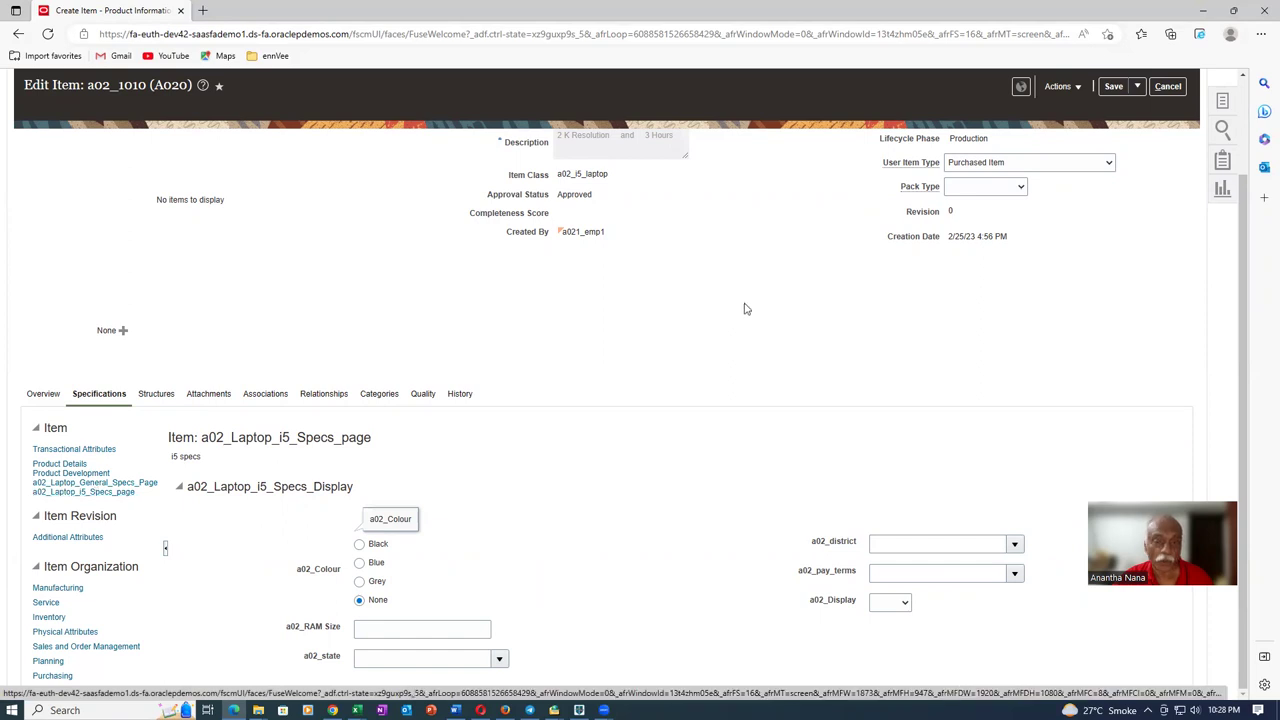
scroll(660, 260, up, 2)
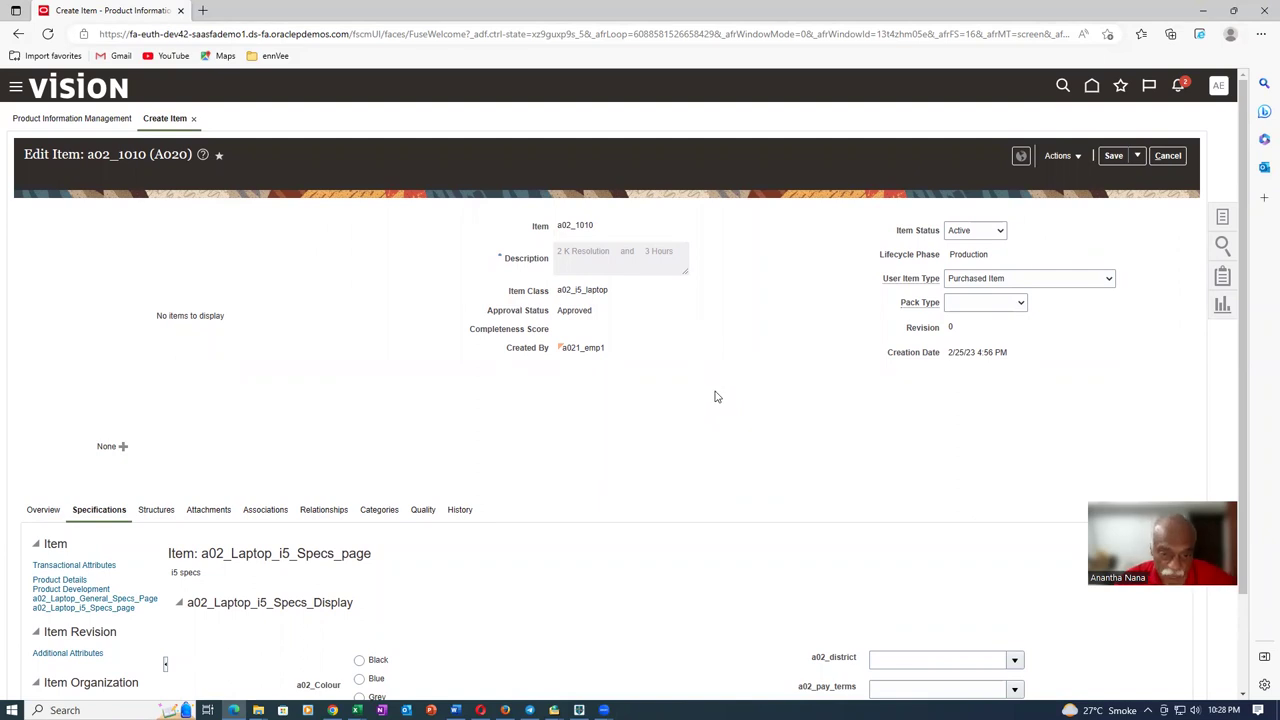
scroll(717, 398, down, 2)
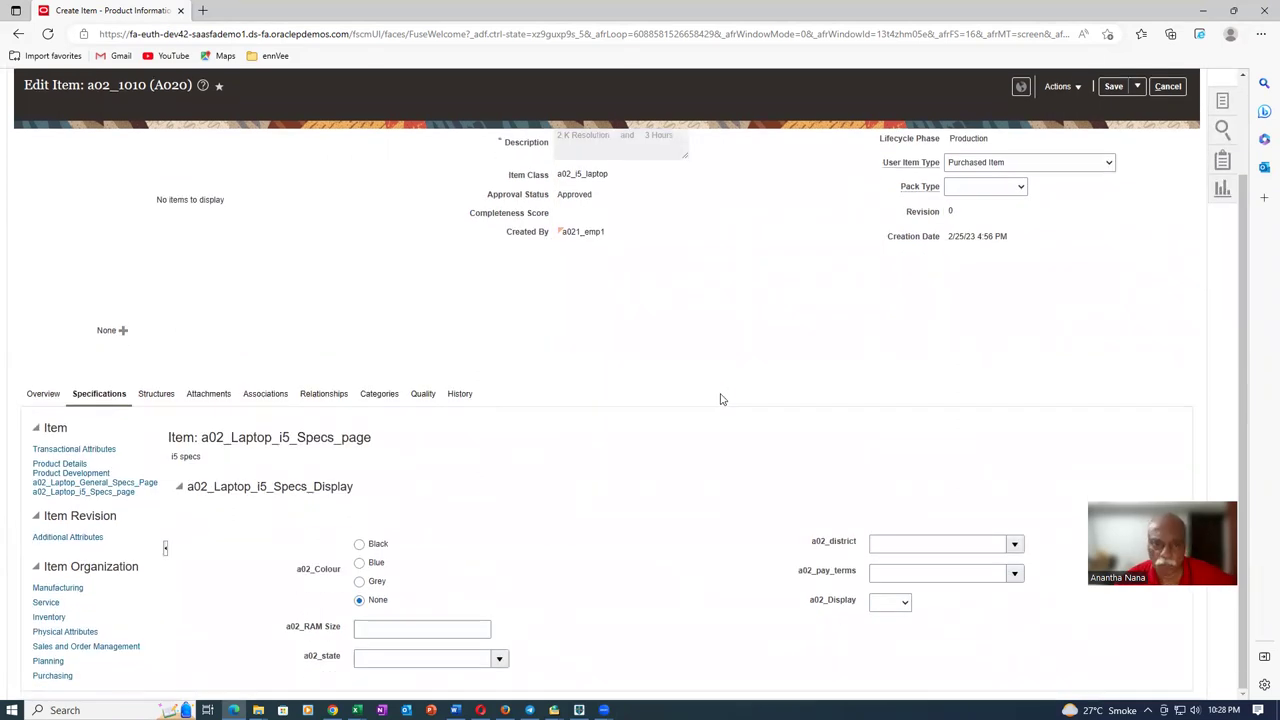
click(260, 396)
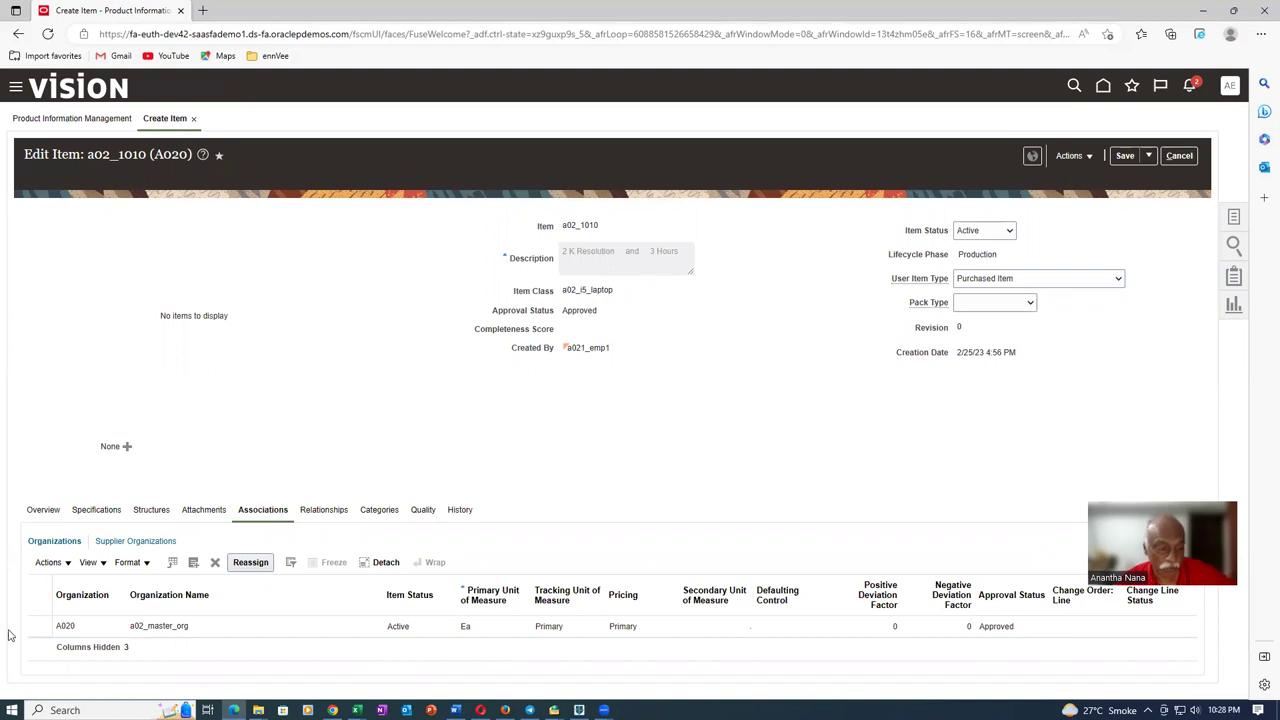
Add organization A021 a02_child_org to item a02_1010 and save the assignment.
click(50, 562)
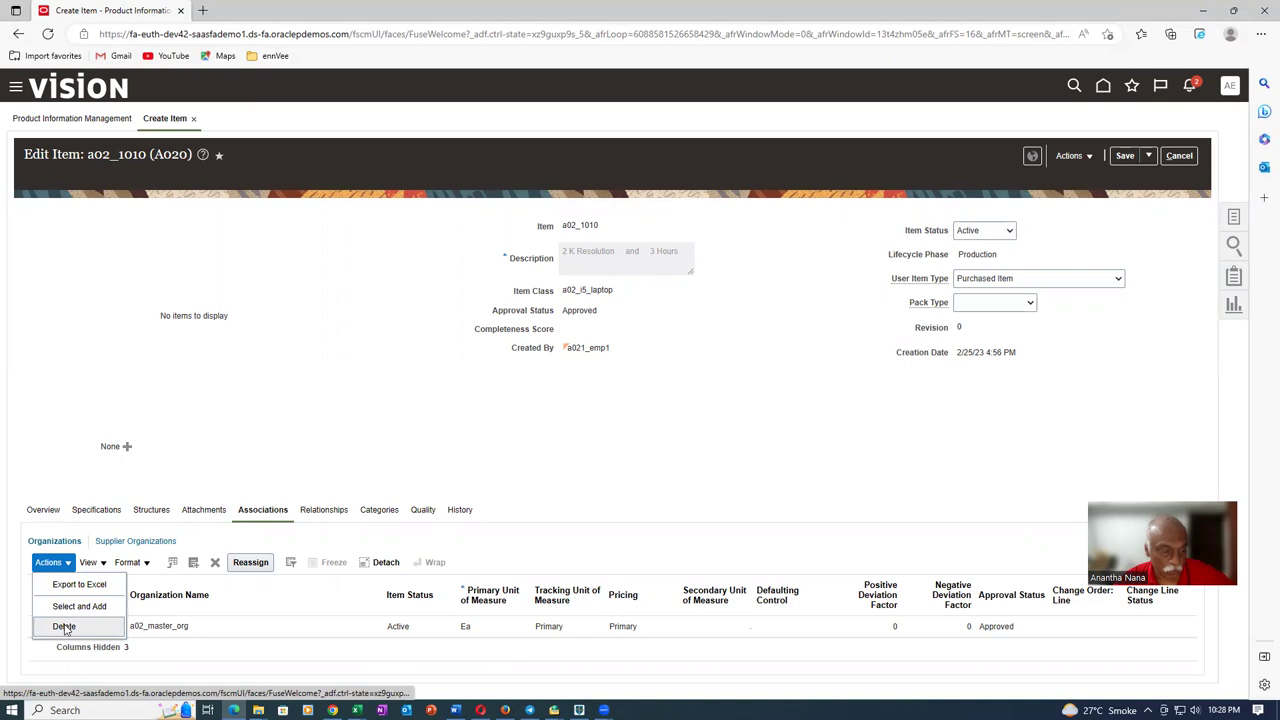
click(66, 607)
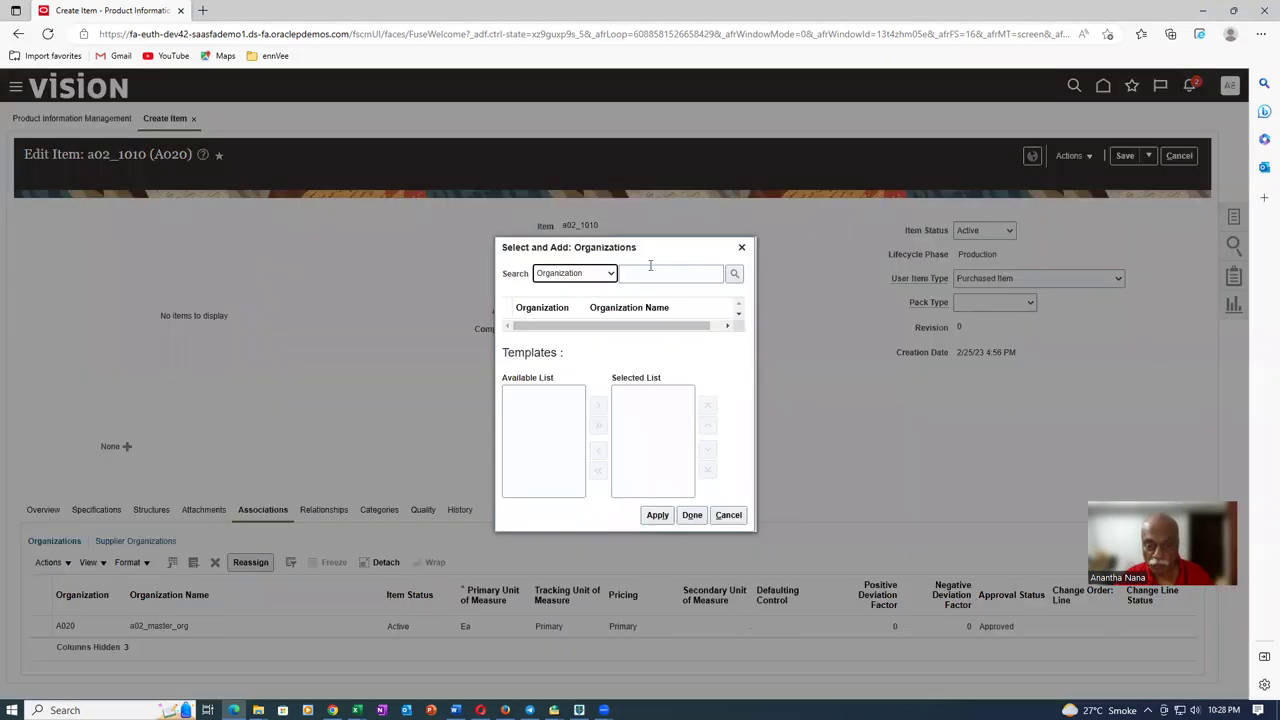
click(651, 274)
text(a02)
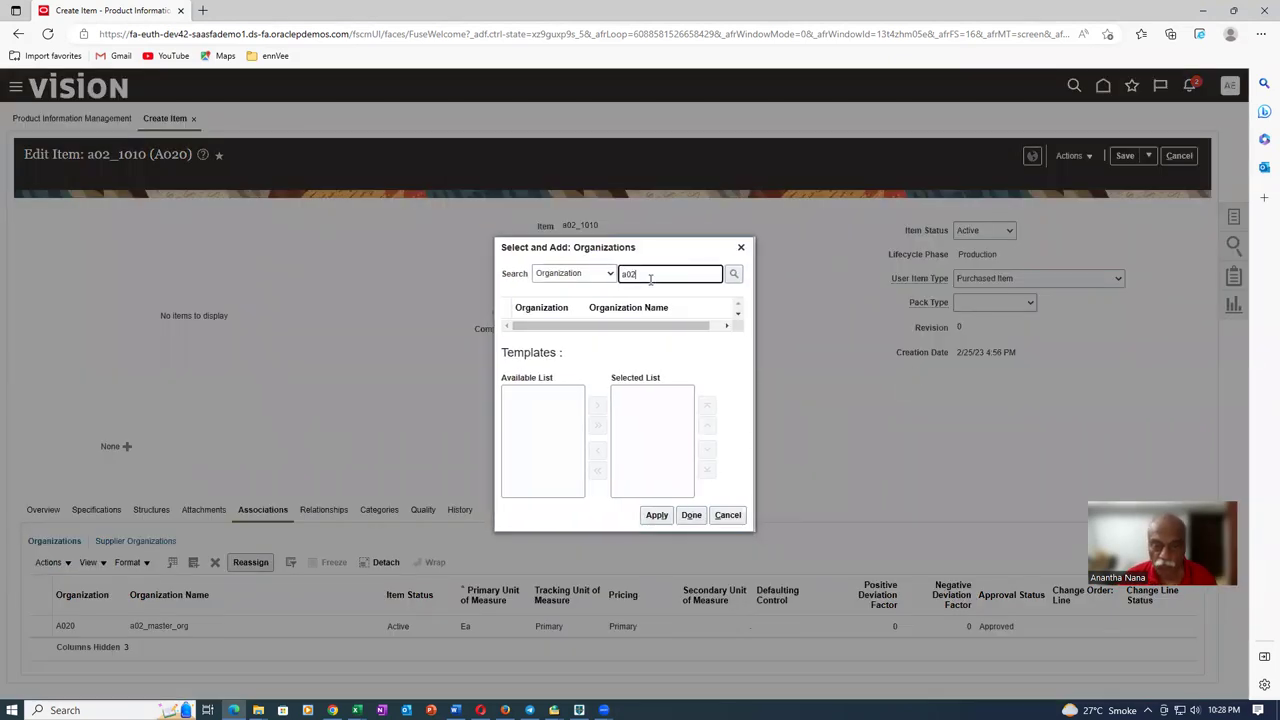
key(Return)
click(552, 317)
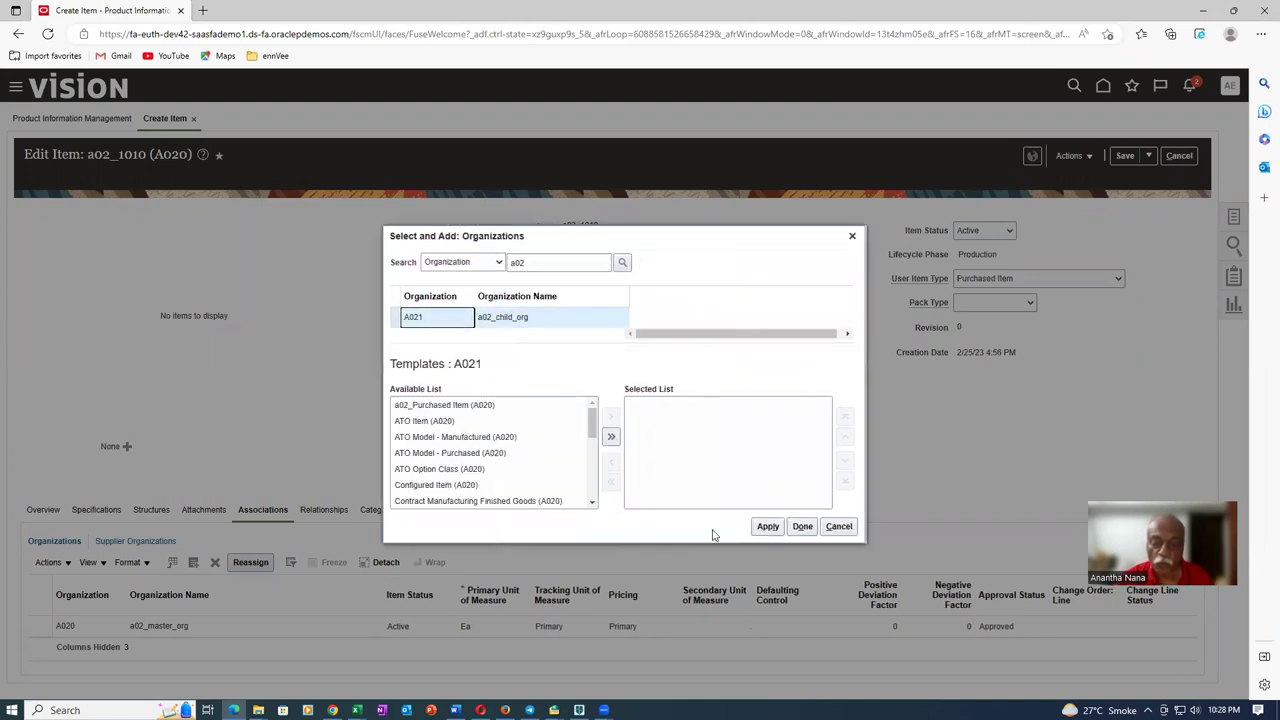
click(769, 527)
click(801, 527)
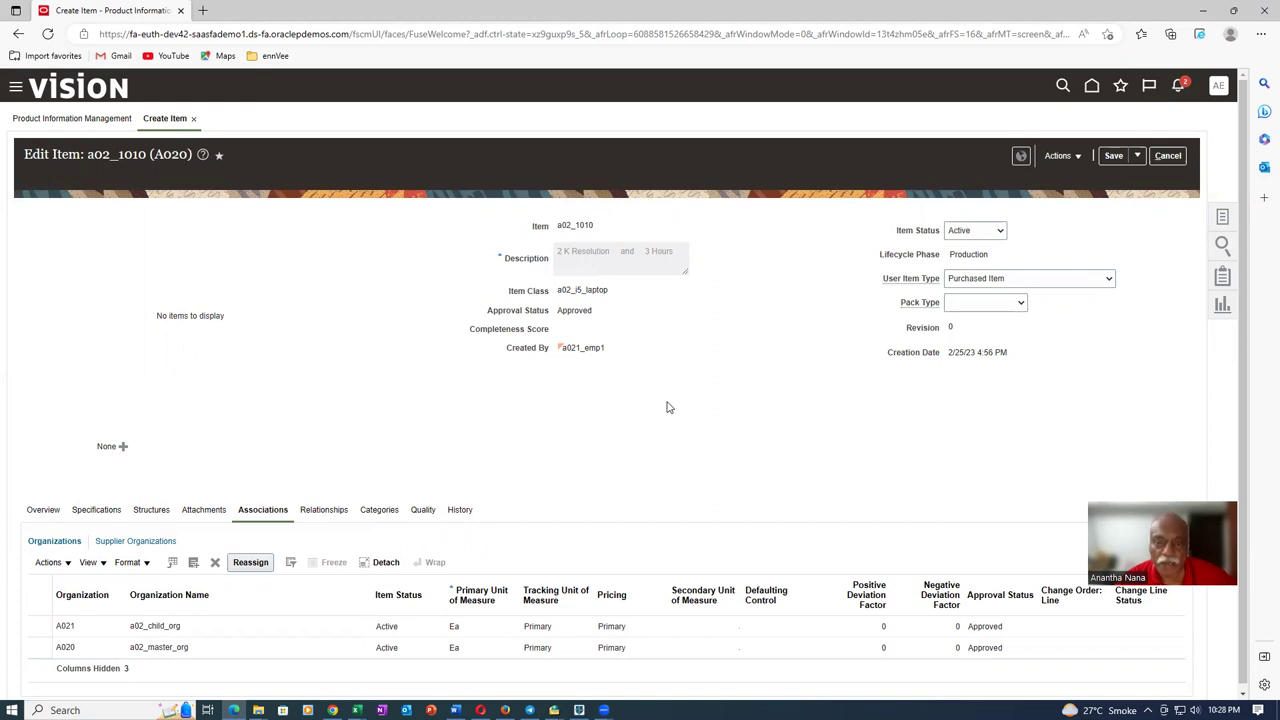
click(1112, 157)
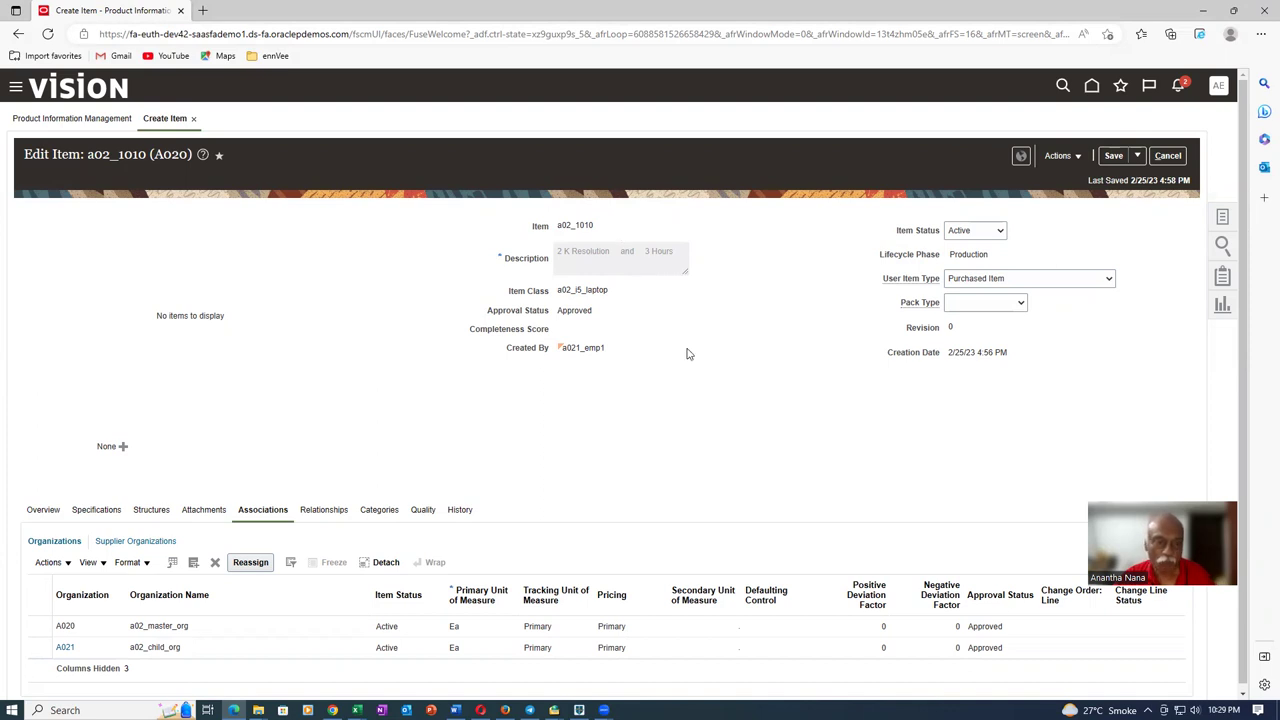
Switch to the PDH_Work_Sheet workbook and review the notes around cells C72 and D72.
key(alt+Tab)
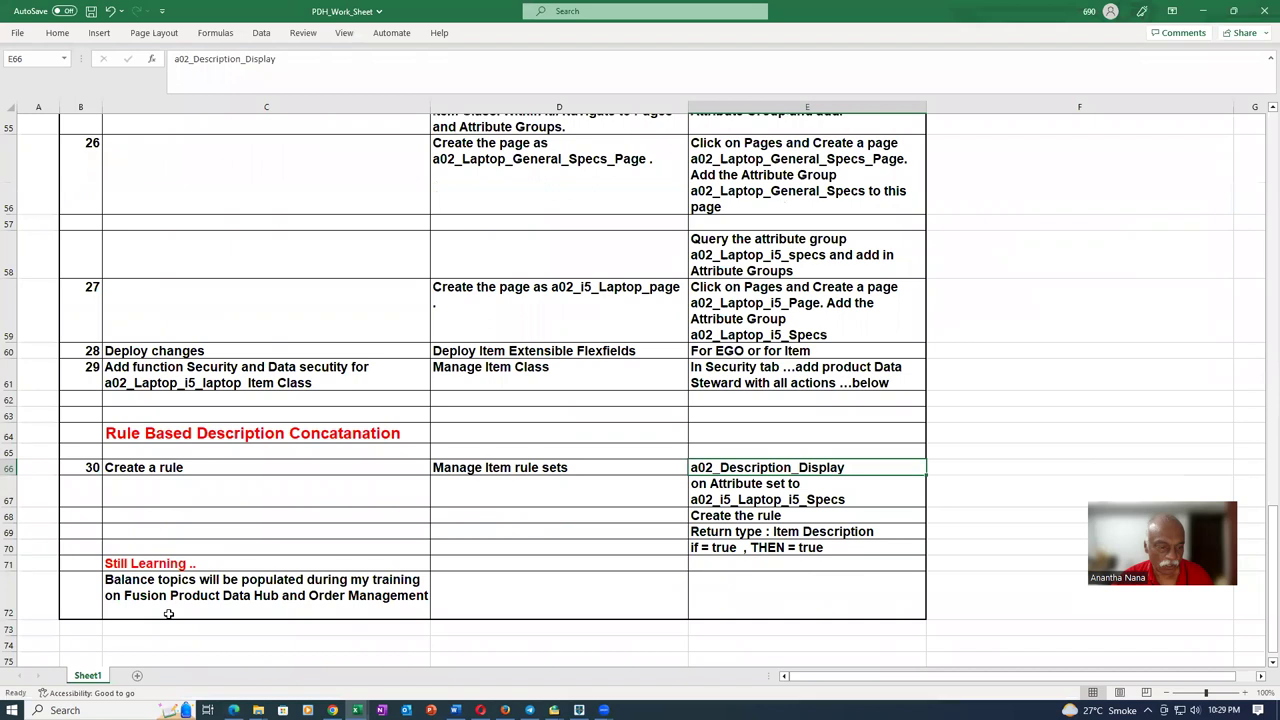
click(168, 613)
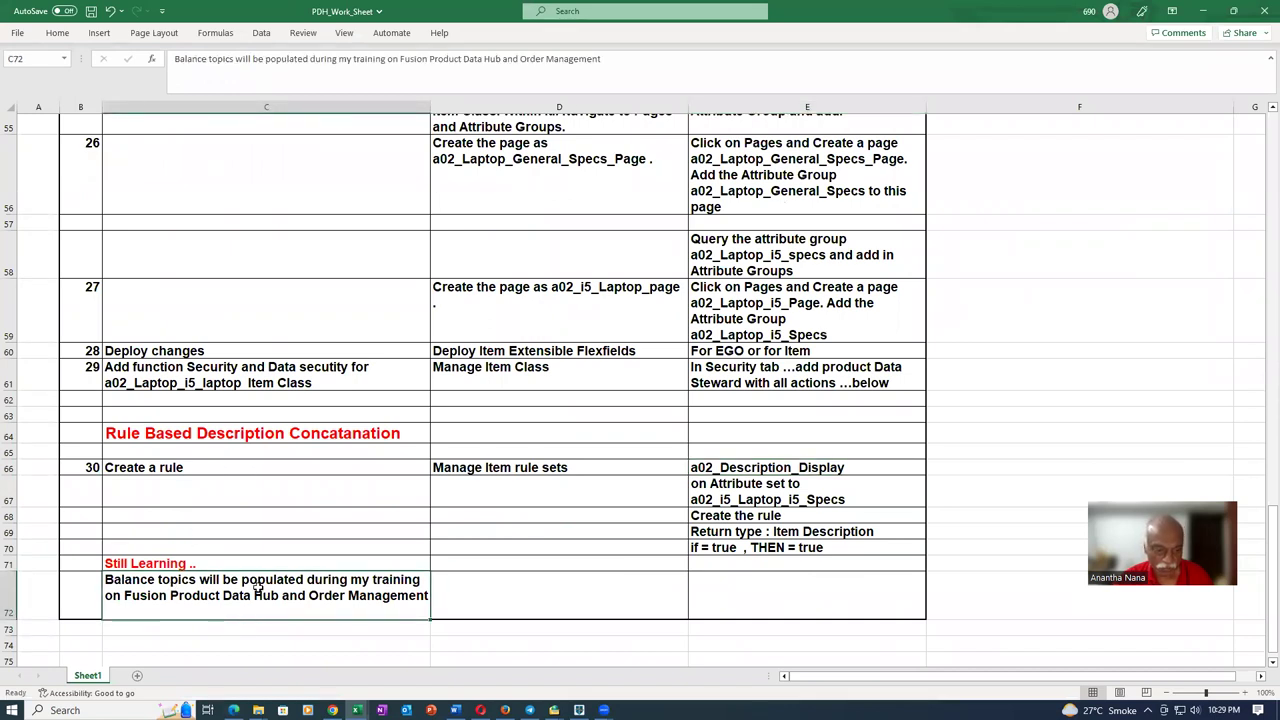
click(448, 600)
click(400, 596)
click(563, 589)
click(722, 598)
click(564, 611)
click(348, 591)
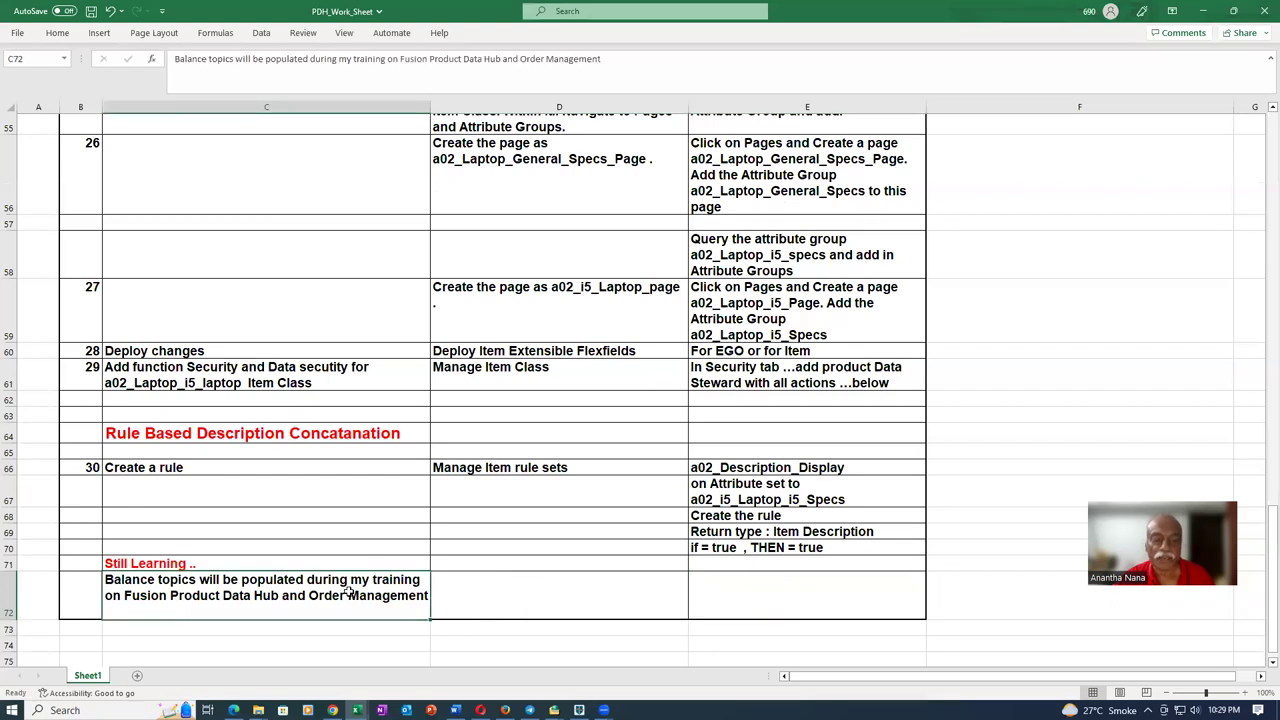